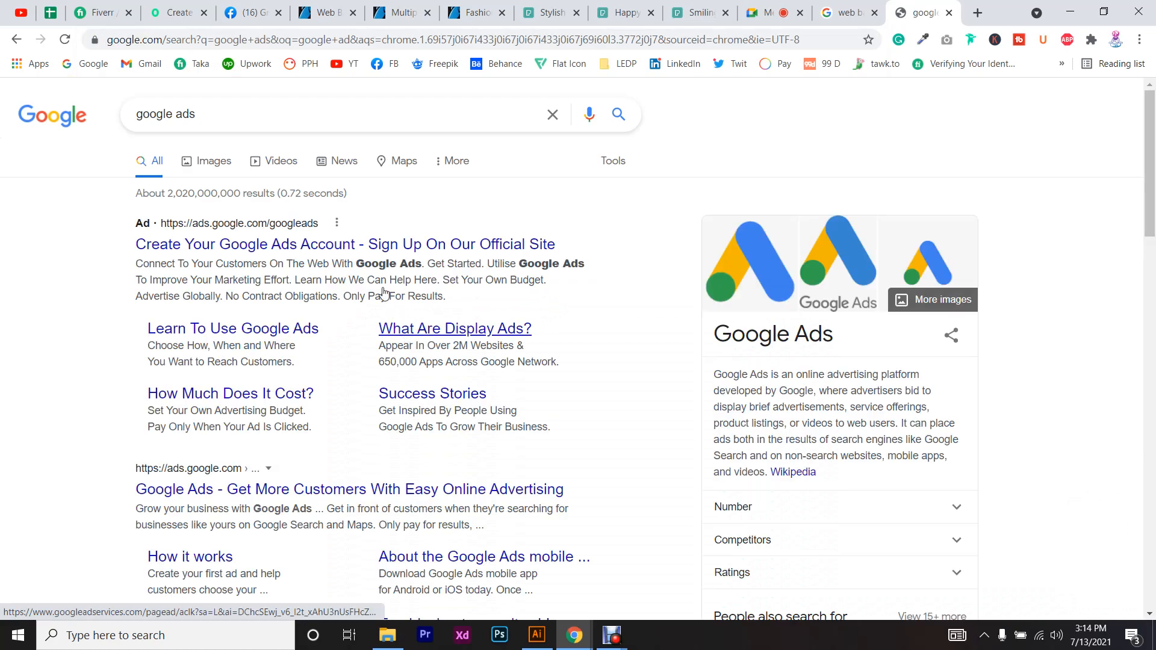
- Admit the waiting participant to the Google Meet call and return to the google ads search results
click(762, 12)
click(736, 172)
click(921, 12)
- Switch the google ads search to image results and look through the ad pictures
scroll(662, 253, down, 5)
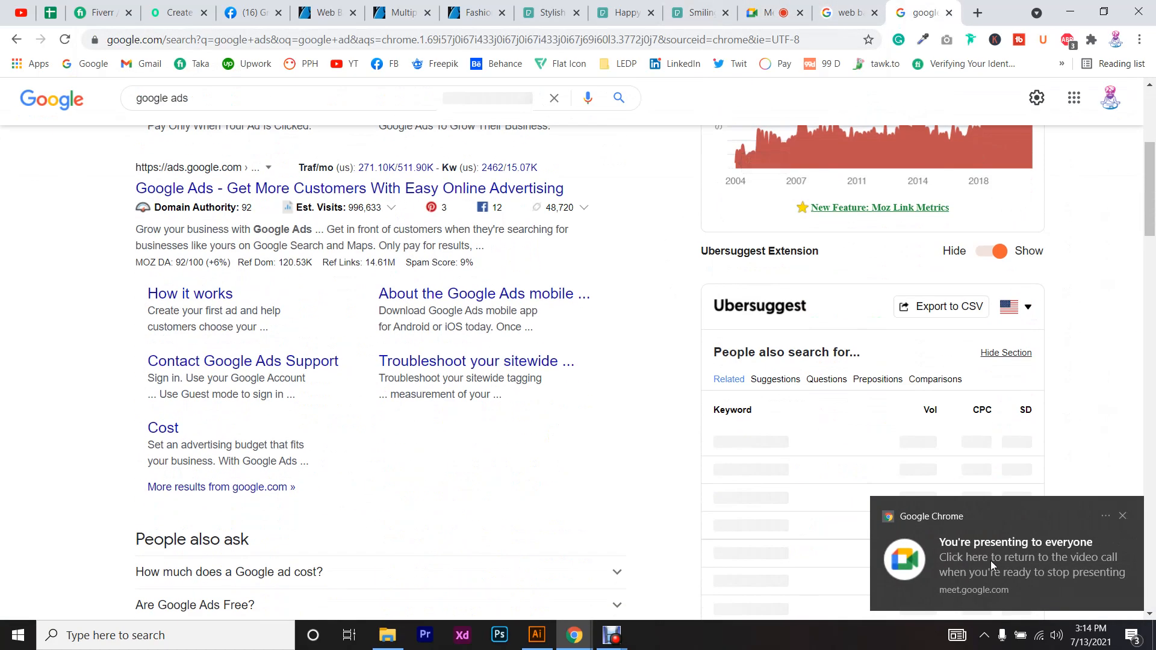
scroll(546, 371, up, 5)
click(196, 165)
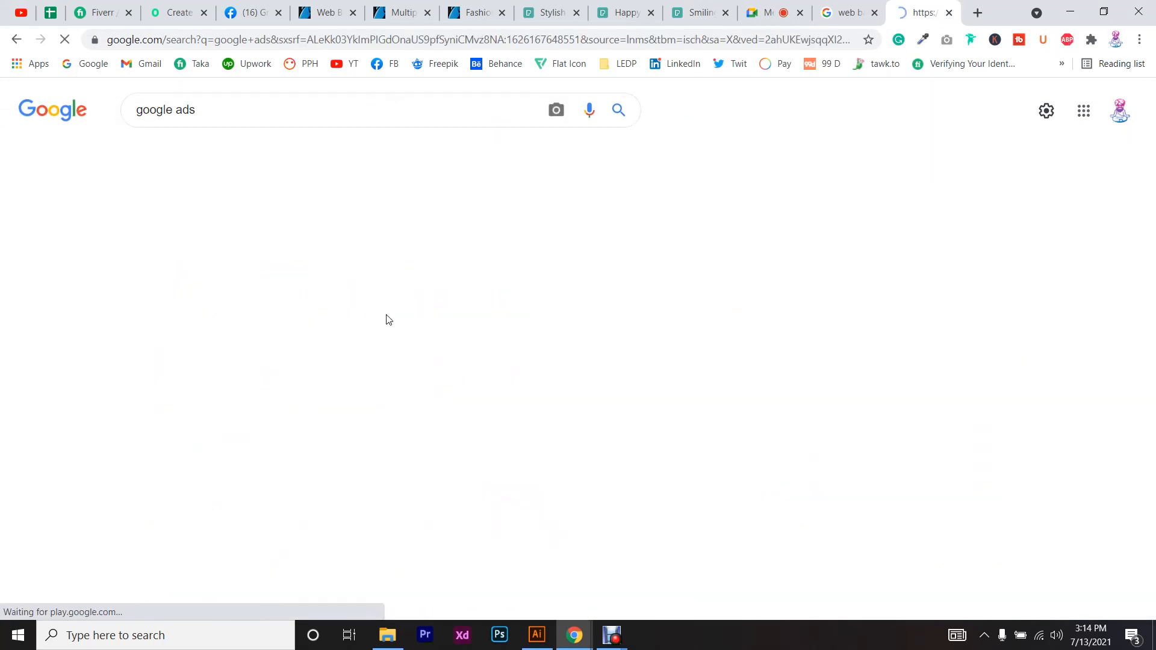
scroll(407, 334, down, 10)
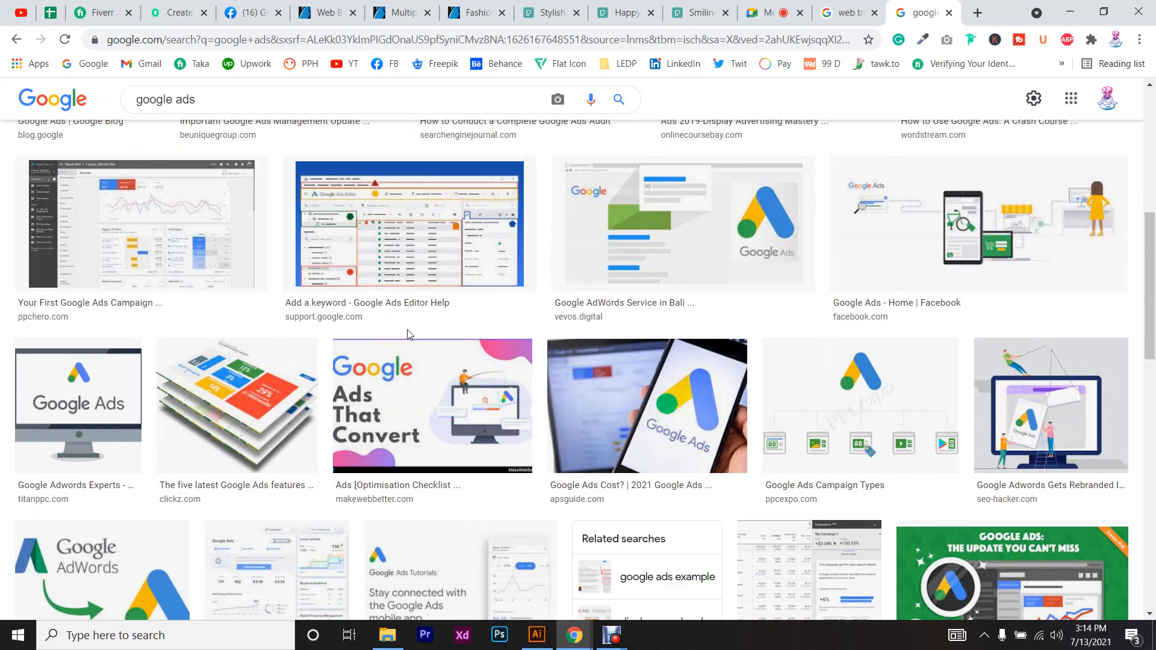
scroll(407, 335, down, 4)
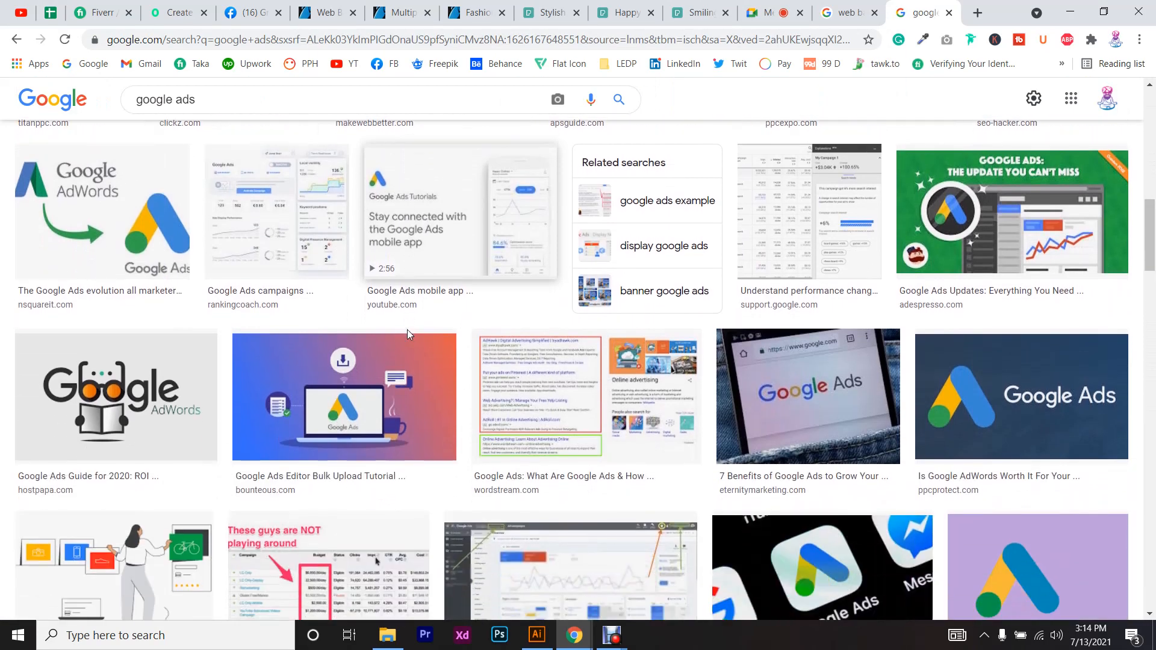
scroll(407, 330, down, 8)
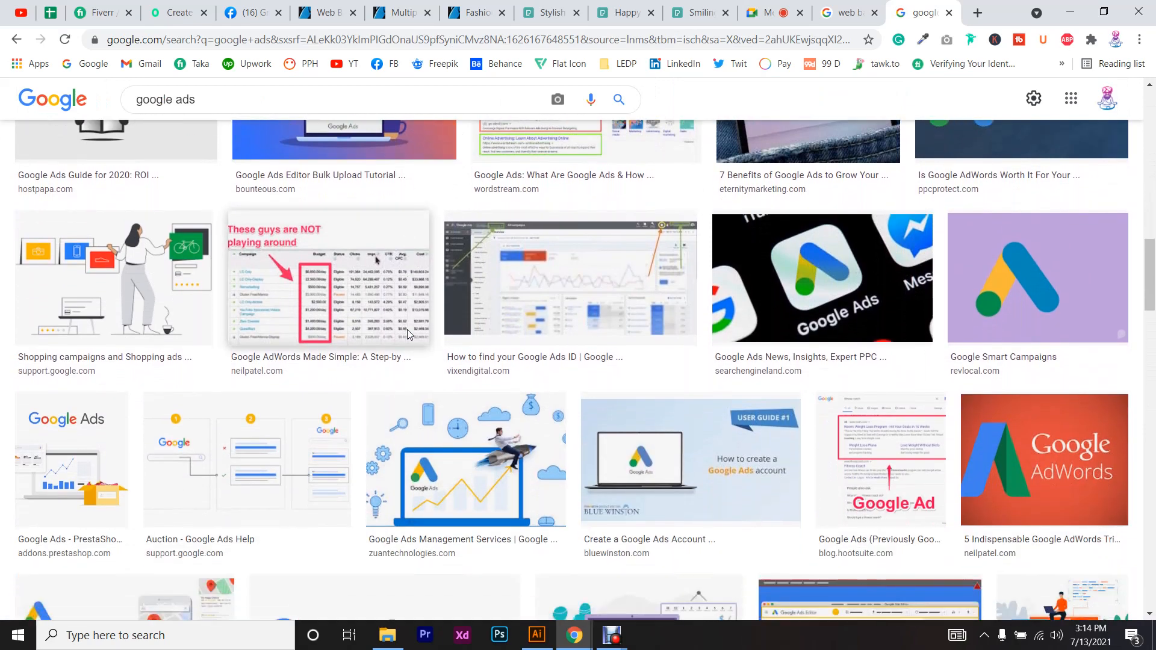
scroll(407, 335, down, 4)
scroll(407, 335, up, 4)
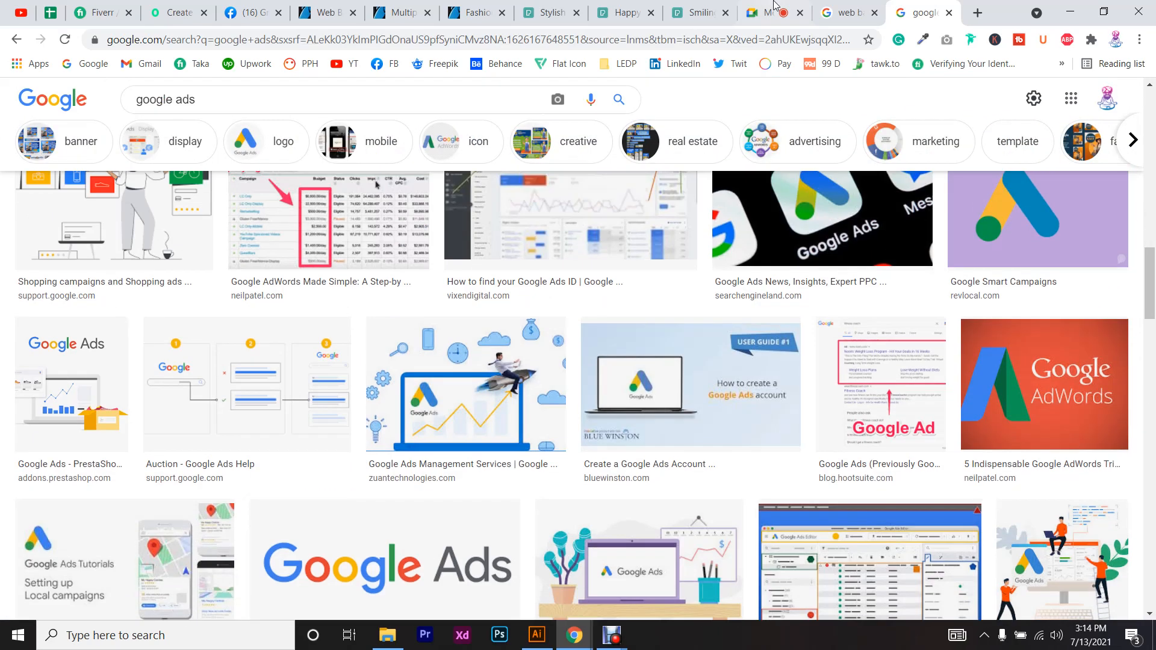
- Let another participant into the Meet call and resume looking through the google ads image results
click(760, 12)
click(724, 171)
click(921, 12)
scroll(1103, 556, down, 10)
scroll(460, 364, up, 8)
scroll(240, 302, down, 18)
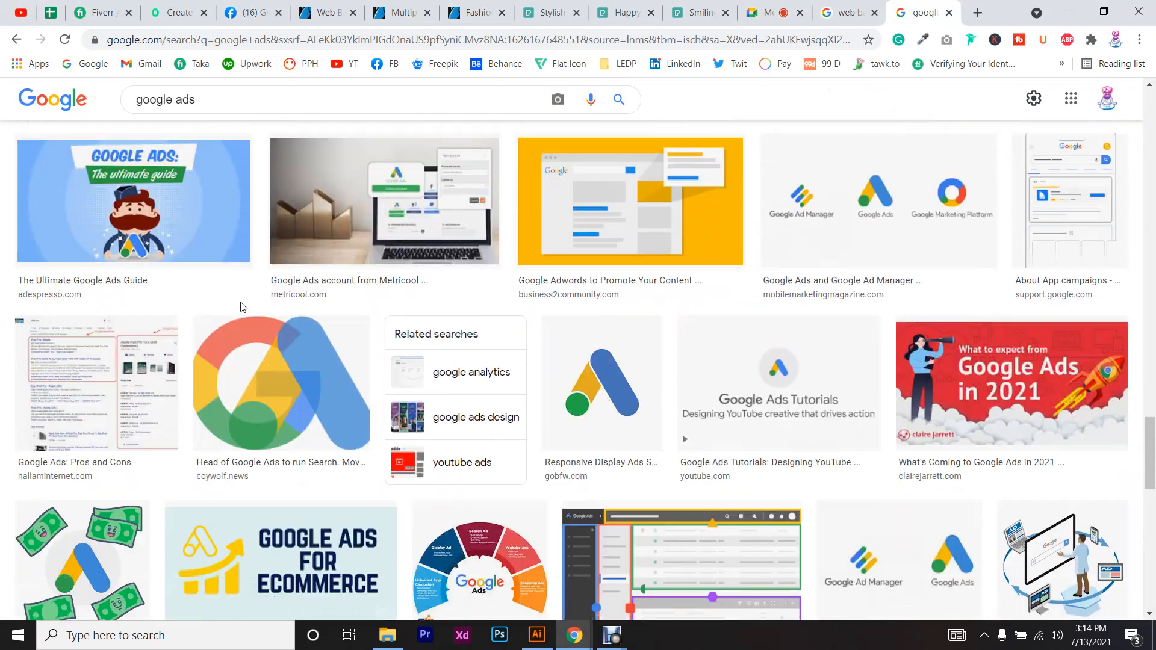
- Search Google Images for "google ads banner"
scroll(240, 301, up, 5)
click(268, 103)
text(banner)
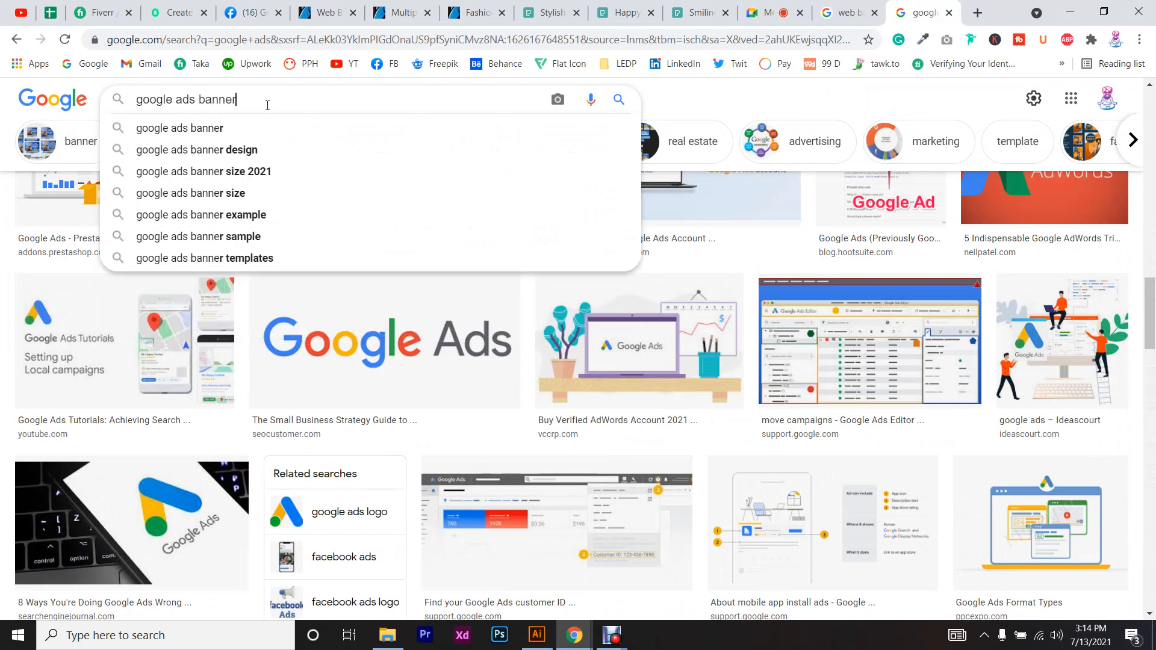
key(Return)
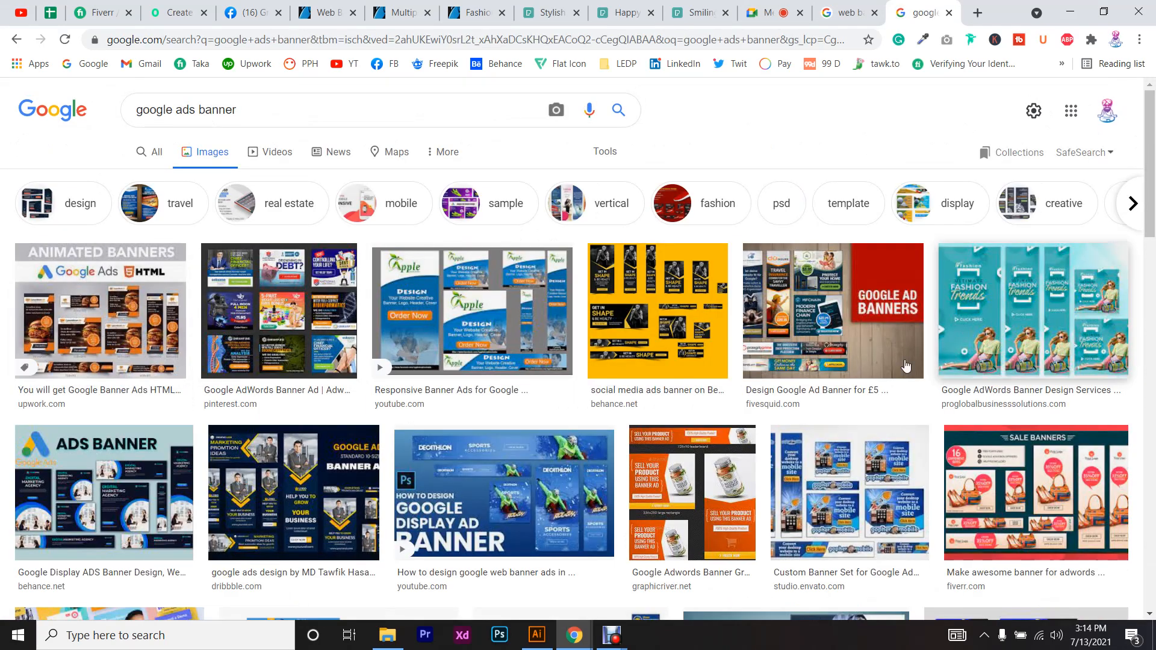
- Preview the Upwork animated Google Ads HTML banner image and look over the surrounding banner results
click(118, 334)
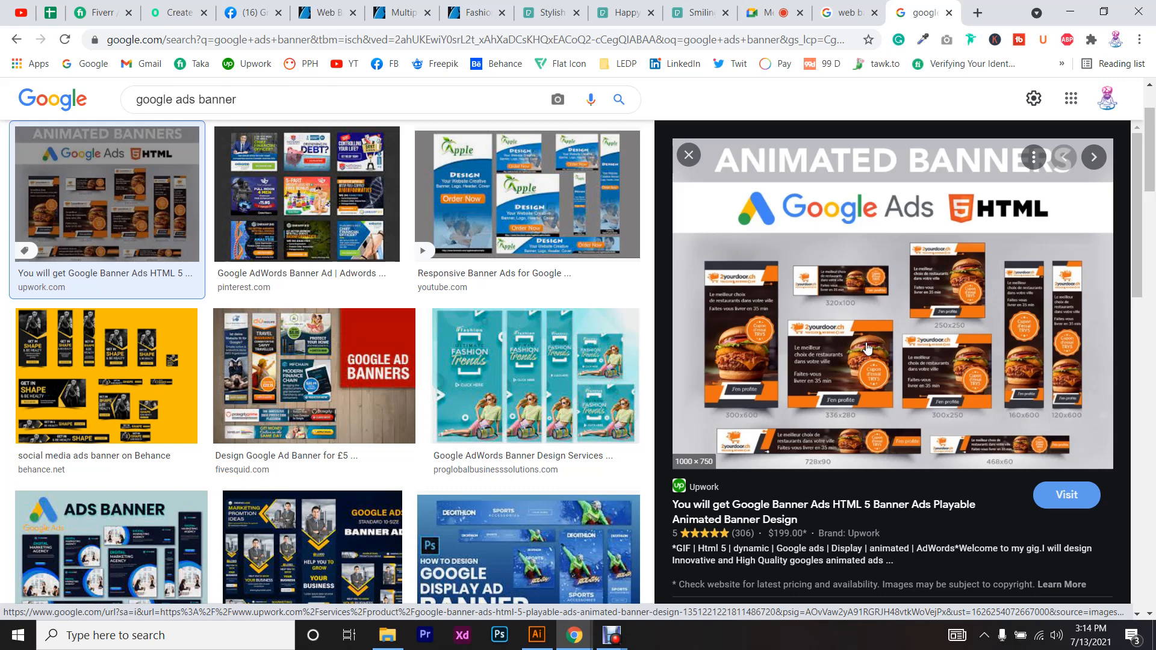
scroll(867, 347, down, 7)
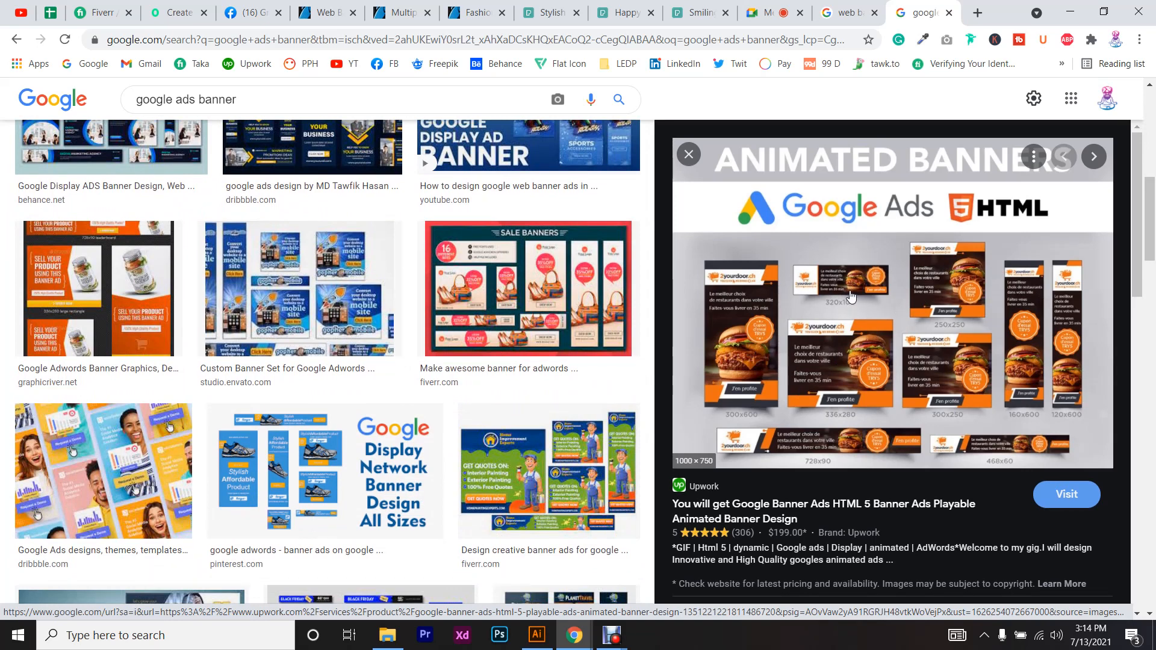
scroll(814, 314, up, 2)
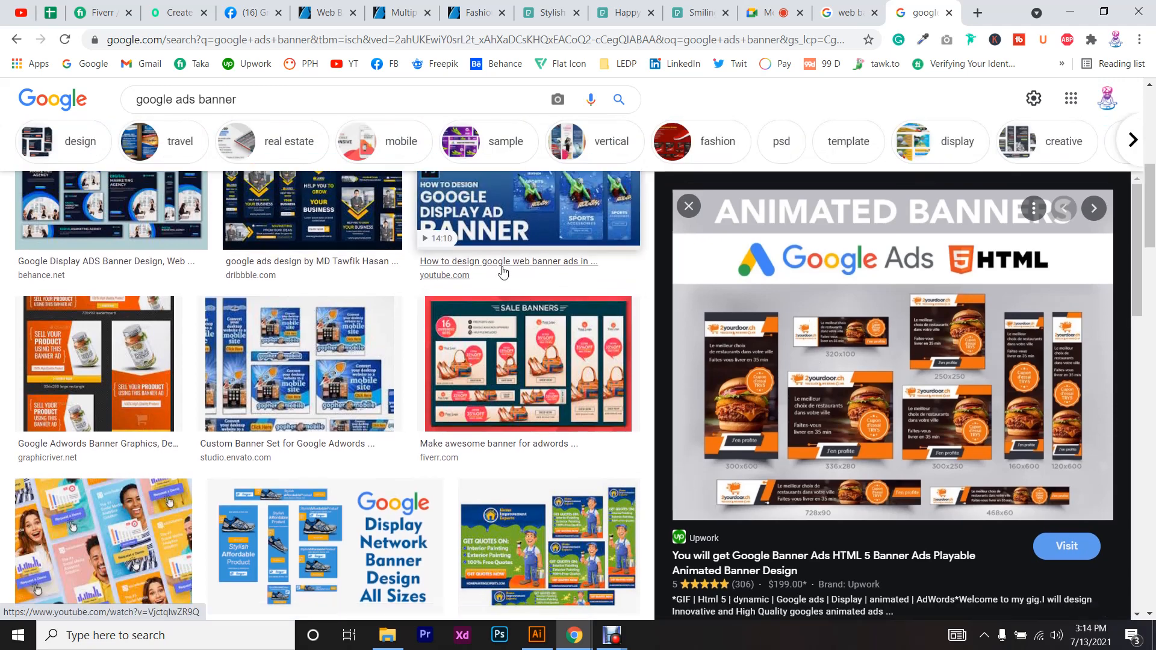
scroll(798, 357, up, 2)
scroll(798, 357, up, 2)
- Admit the person asking to join the Meet call and go to the start of the participant list
click(759, 12)
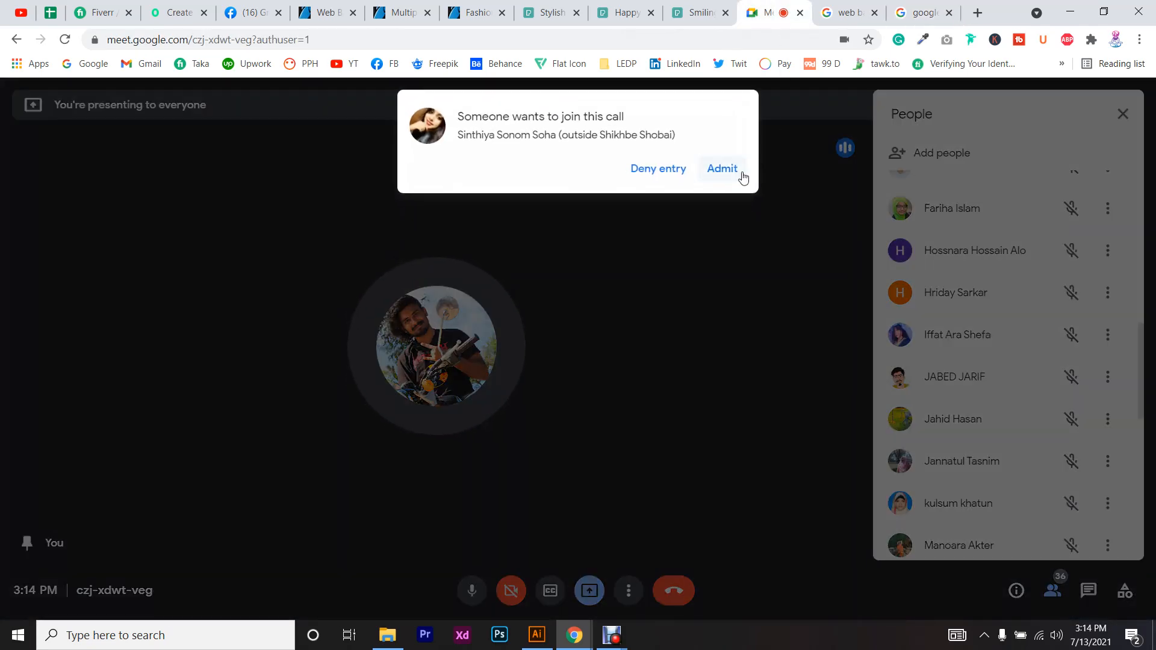
click(736, 173)
scroll(963, 322, up, 10)
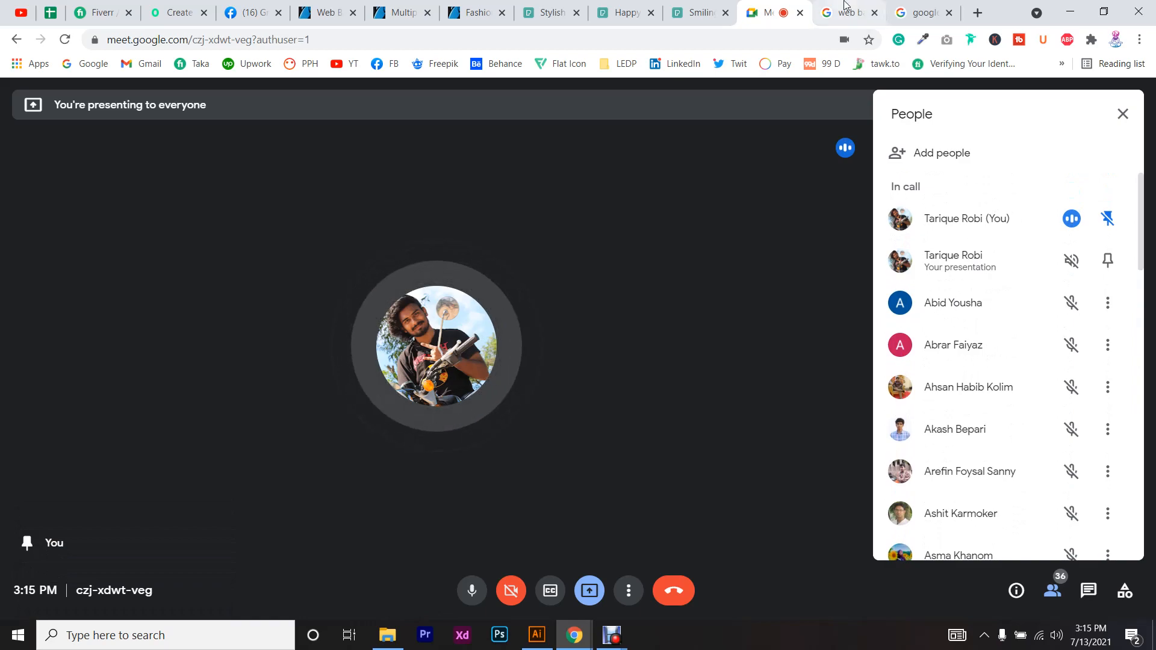
- Return to the google ads banner results and view the related images under the Upwork banner preview
click(912, 7)
scroll(954, 523, down, 5)
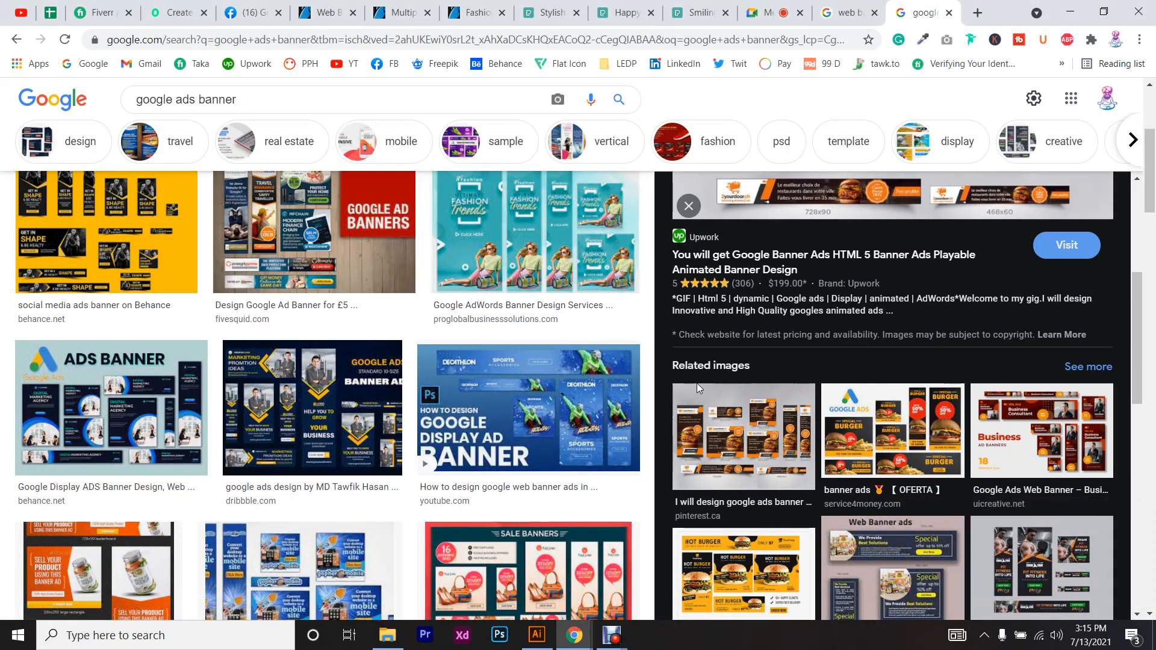
scroll(696, 383, up, 4)
scroll(495, 338, up, 4)
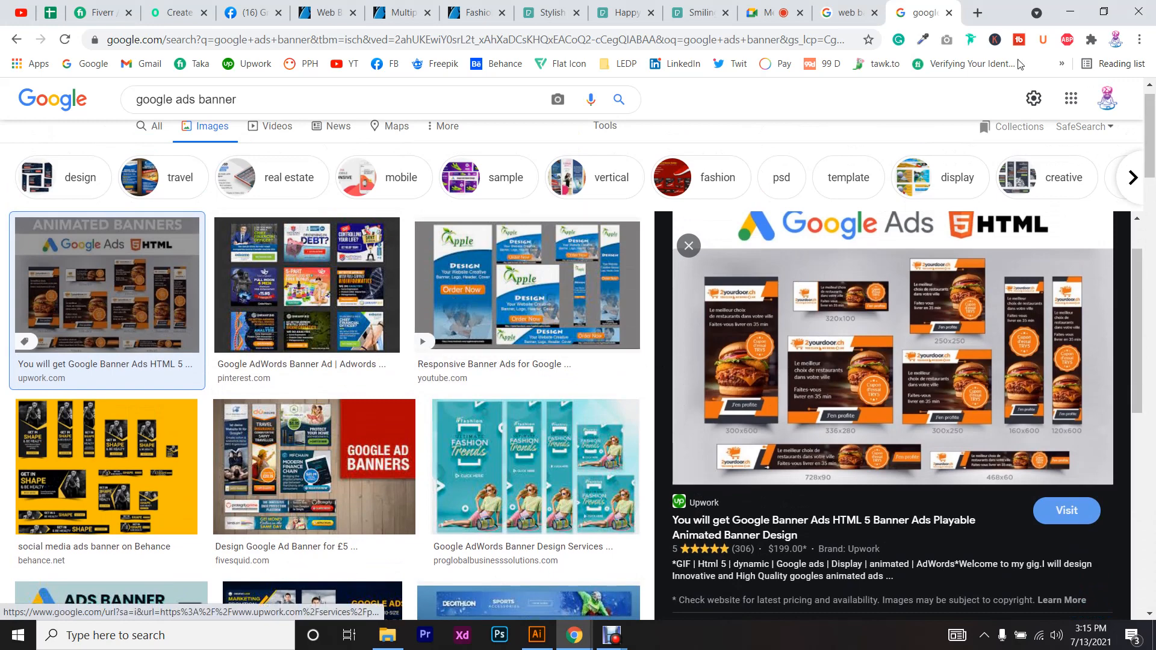
- Open the web banner image search and examine its banner design examples
click(846, 12)
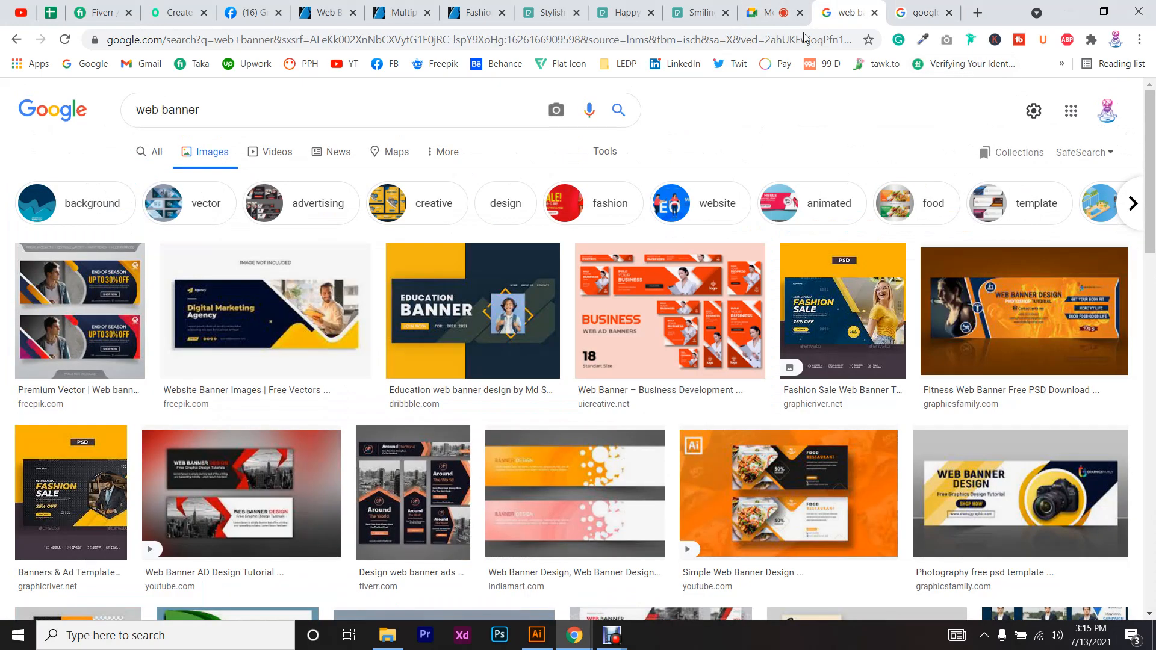
scroll(800, 323, down, 1)
scroll(668, 230, up, 1)
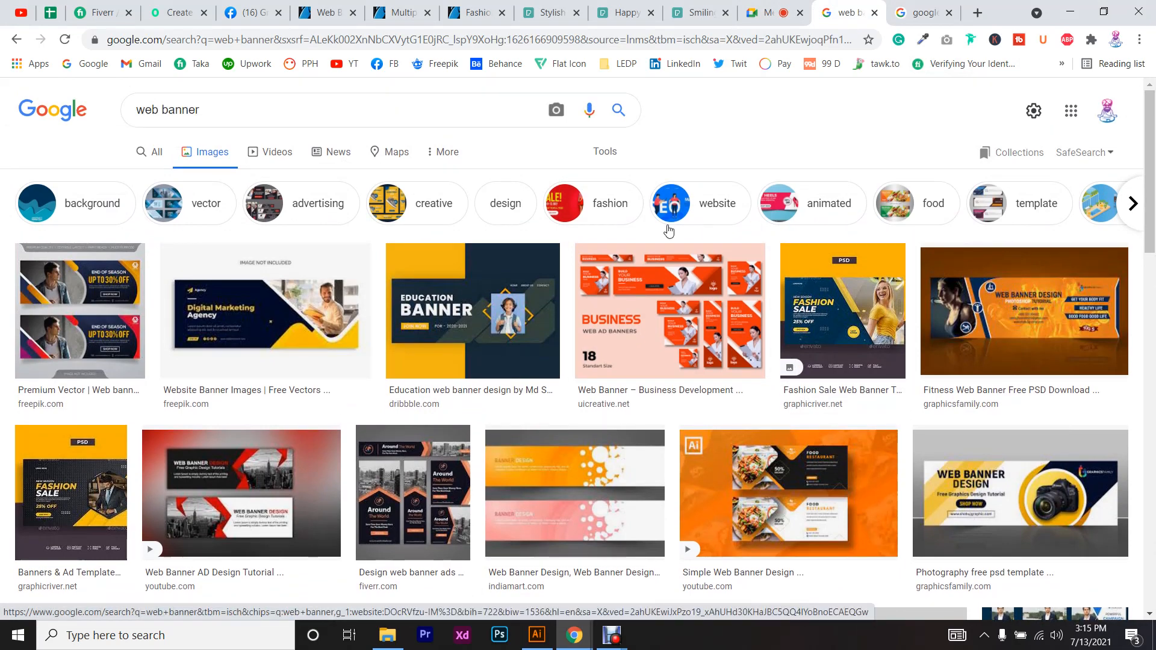
scroll(644, 238, down, 2)
scroll(617, 250, up, 1)
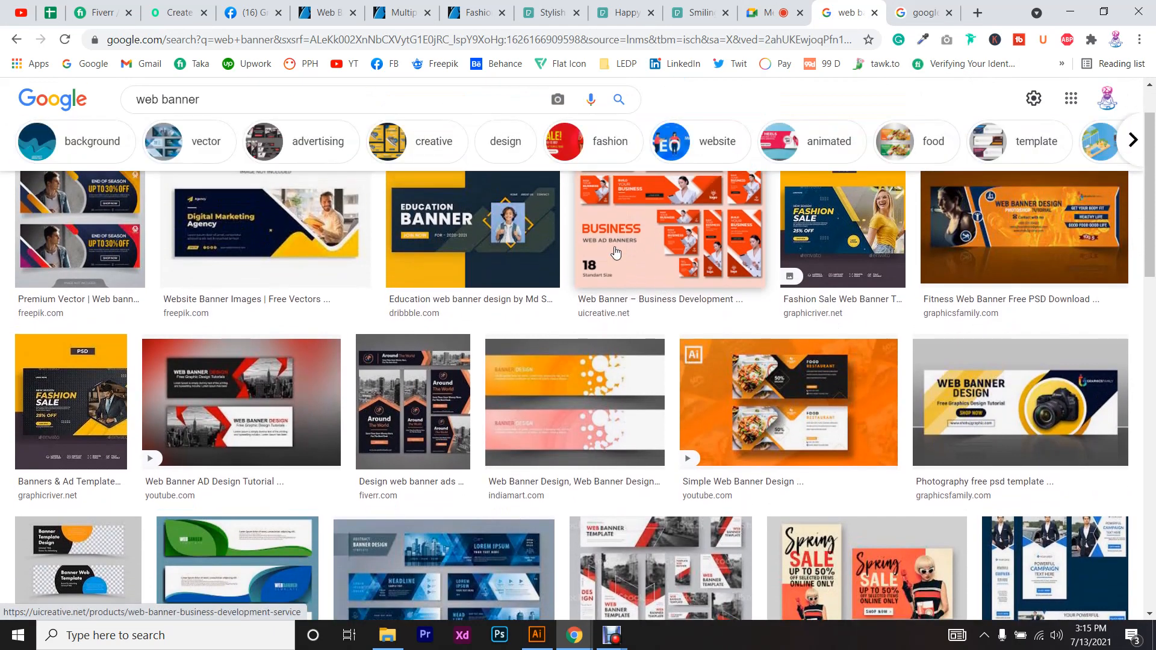
scroll(615, 253, down, 1)
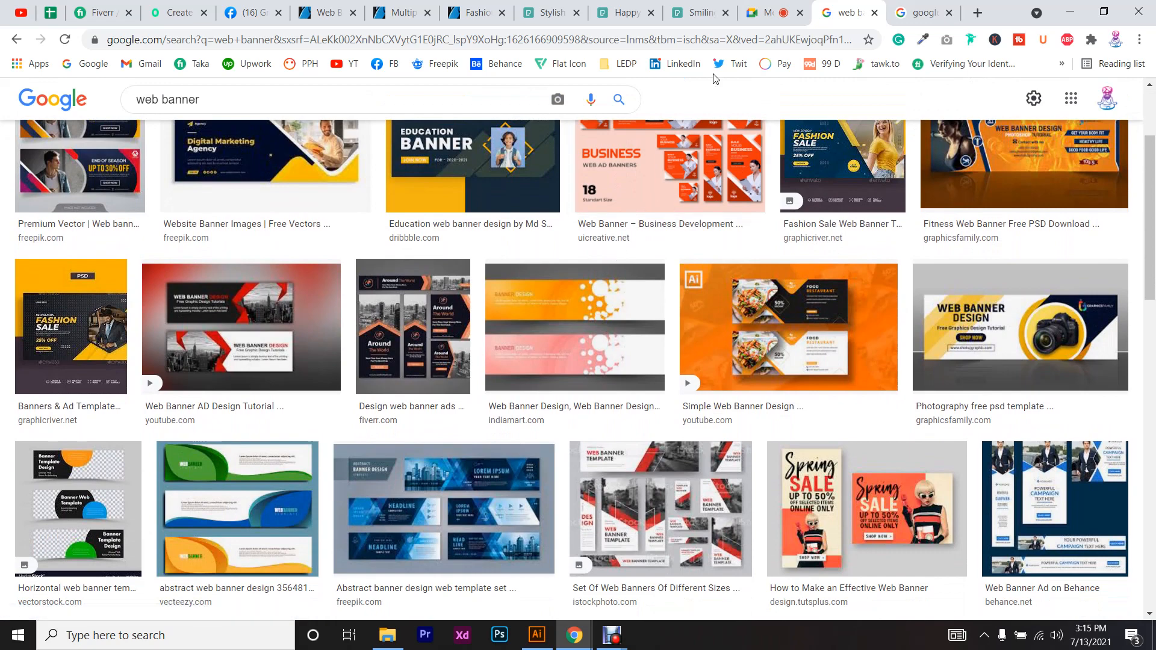
- Check the Meet call's participant list
click(757, 5)
scroll(939, 301, down, 6)
scroll(943, 265, up, 6)
- Revisit the google ads banner results with the Upwork preview and dismiss the screen-presenting notification
click(916, 12)
scroll(670, 337, down, 3)
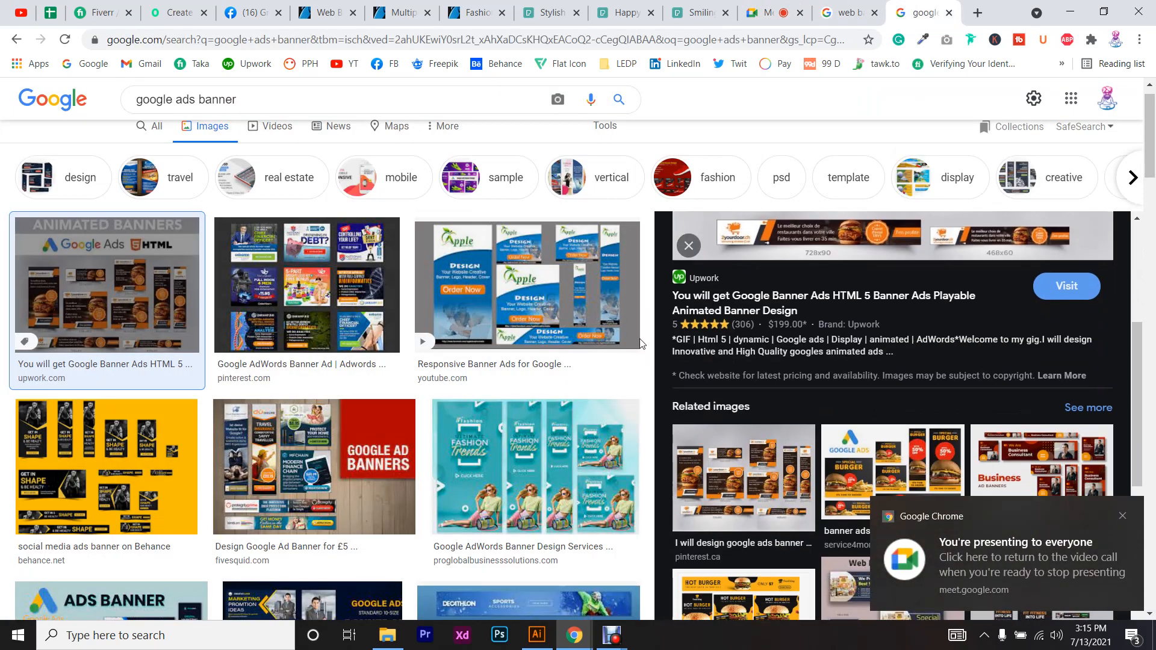
scroll(594, 344, down, 3)
scroll(594, 344, up, 3)
scroll(849, 367, up, 5)
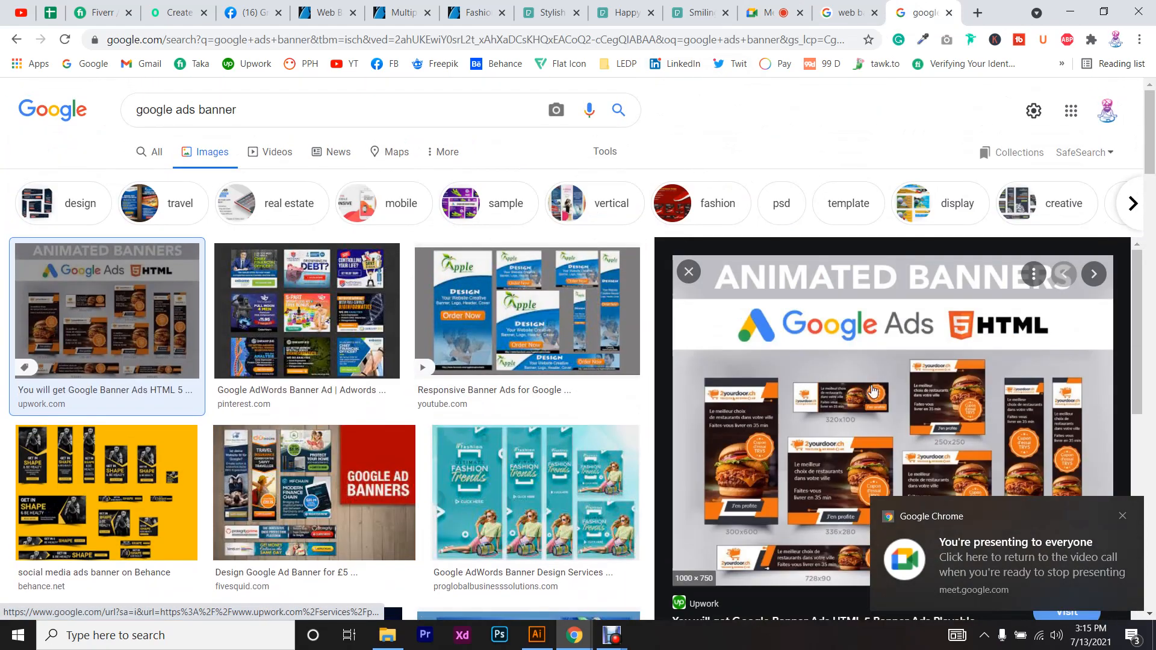
click(1122, 516)
- Look in on the Meet call, return to the web banner image results and preview the orange Business web ad banners
click(784, 6)
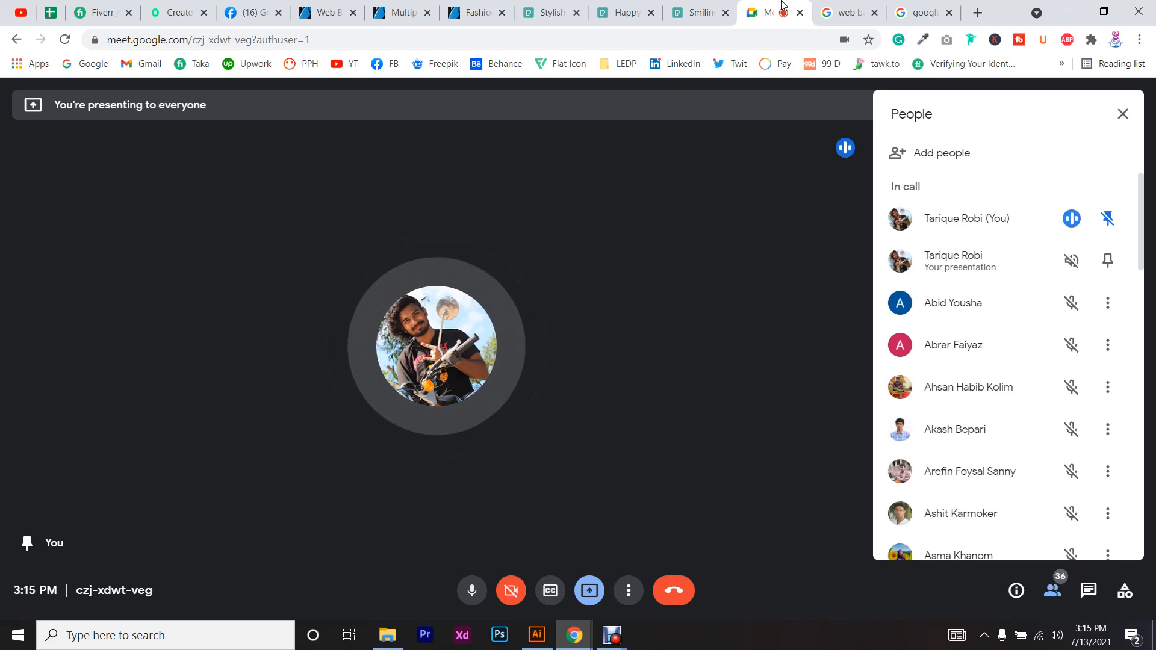
click(847, 13)
scroll(599, 371, up, 3)
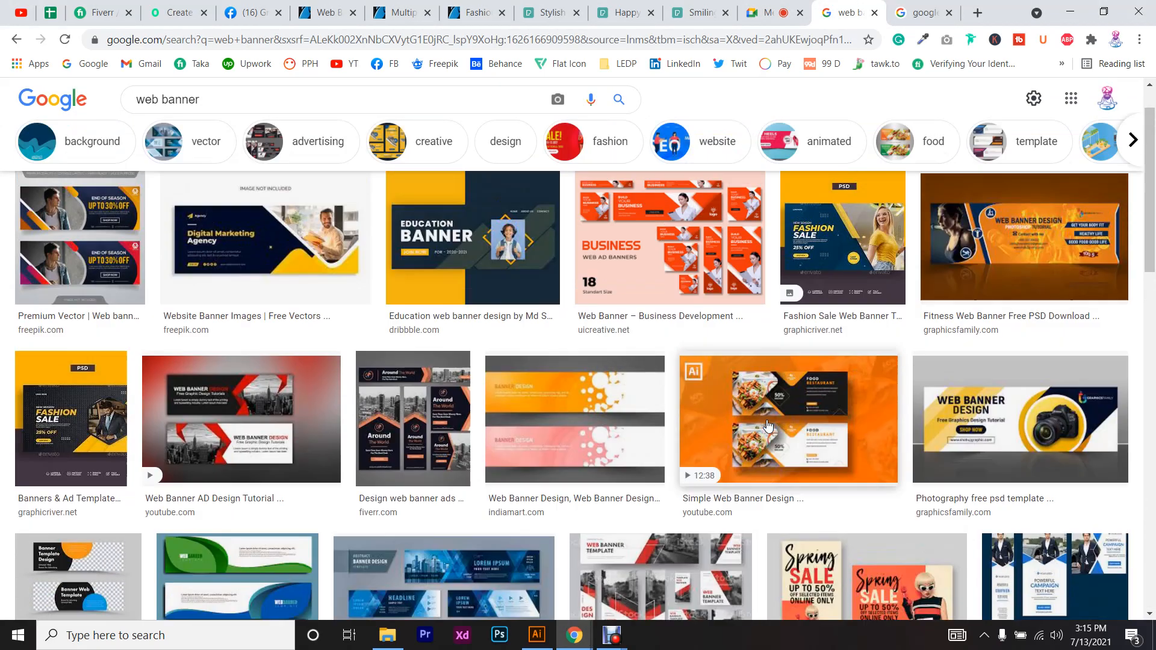
scroll(409, 320, down, 1)
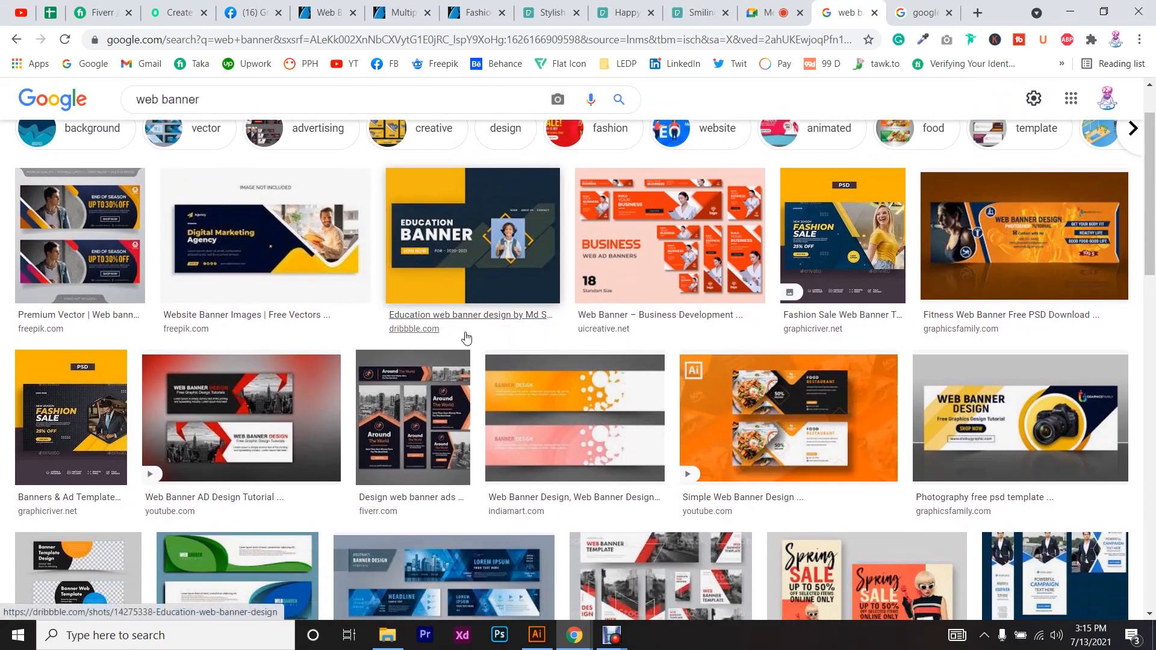
scroll(465, 336, down, 2)
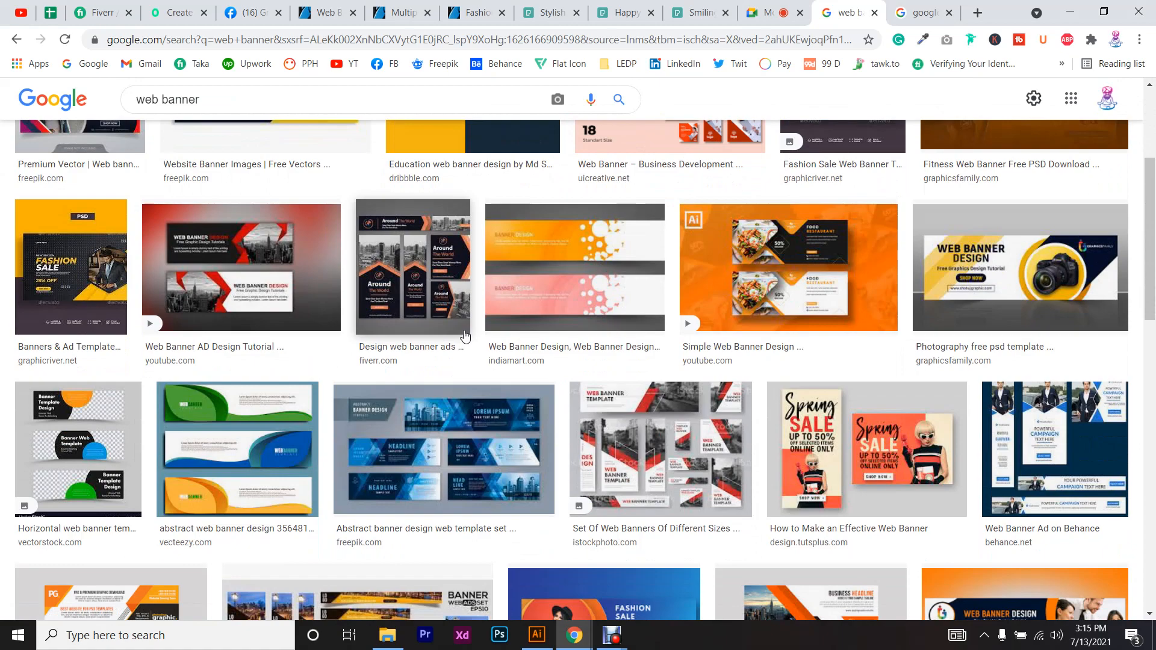
scroll(464, 336, up, 3)
scroll(583, 270, down, 3)
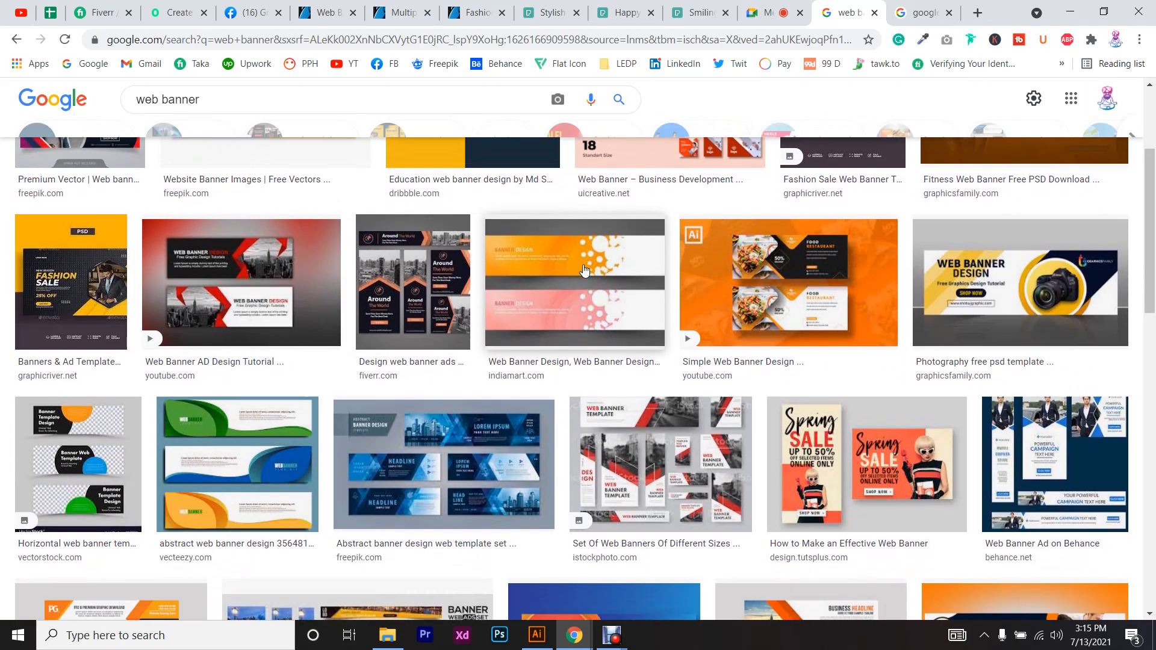
scroll(583, 270, up, 2)
click(582, 270)
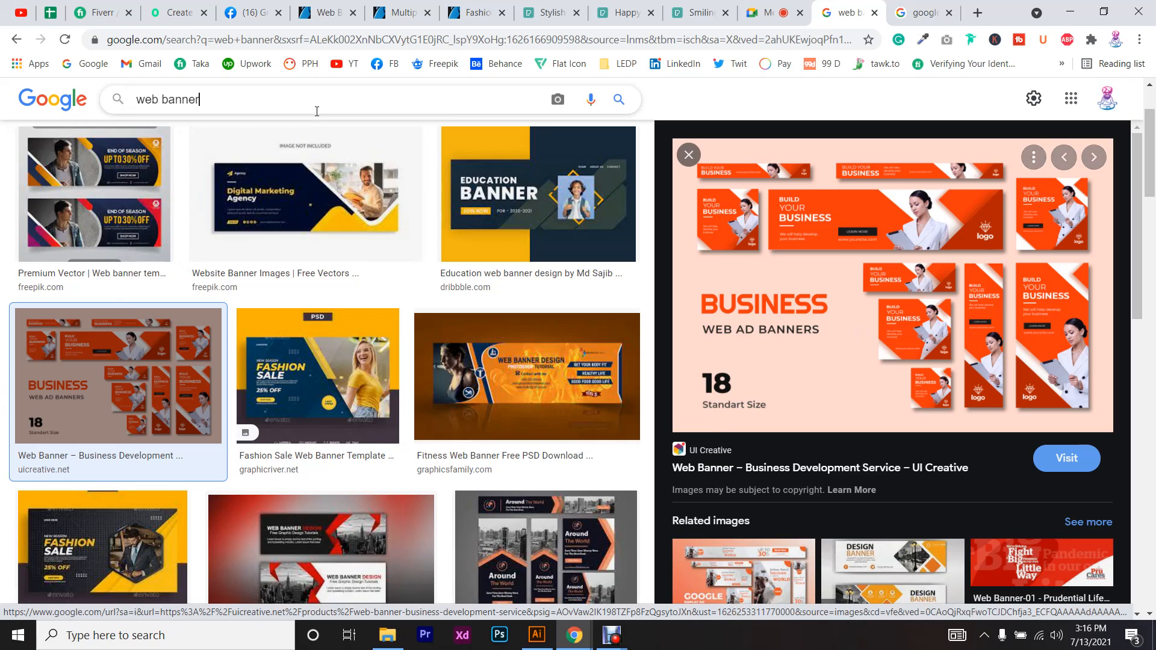
- Search images for "web banner size" and open the Match2One article behind the Top Banner Sizes image
text(size)
key(Return)
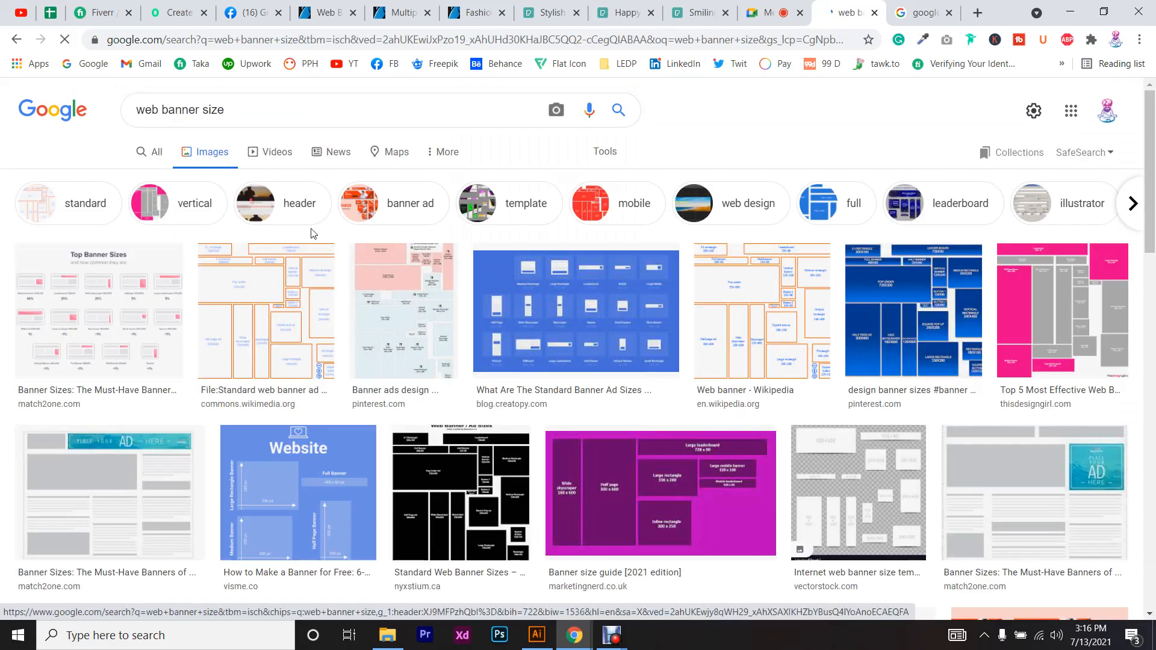
click(133, 299)
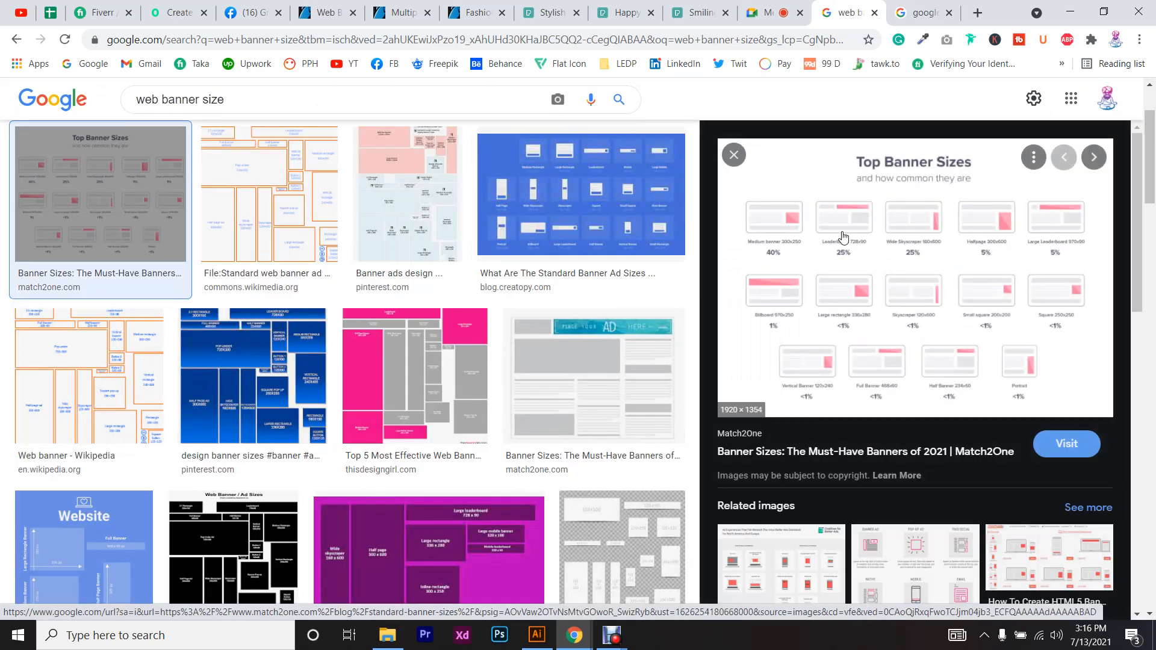
click(877, 393)
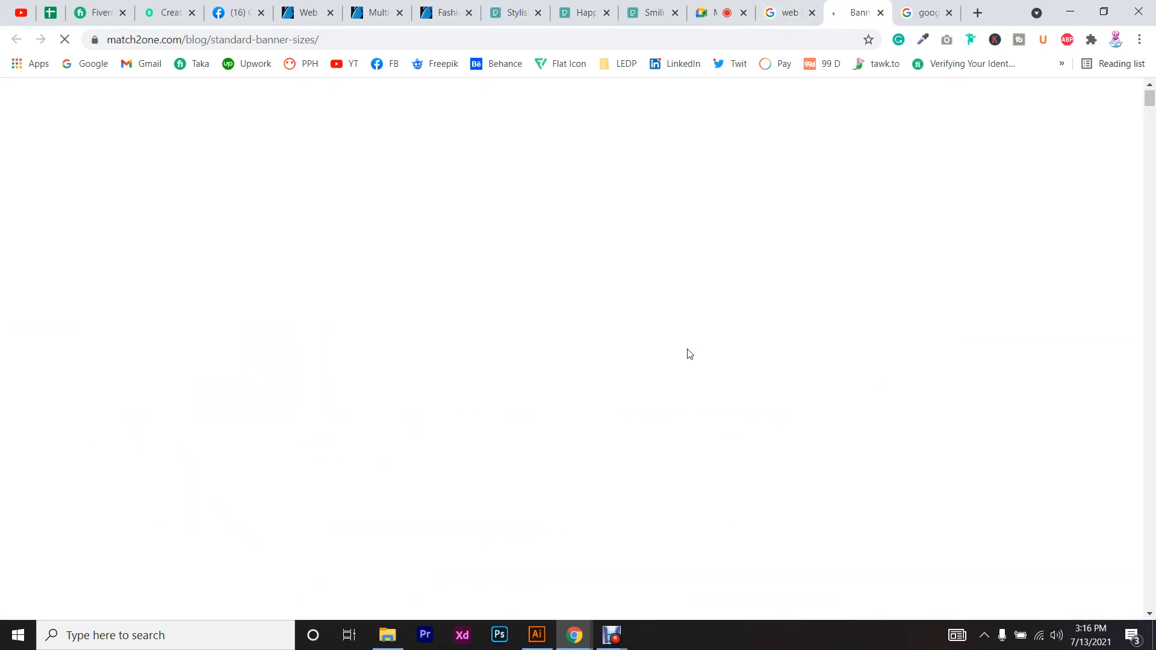
- Examine the Top Banner Sizes graphic in the Match2One article
scroll(689, 350, down, 8)
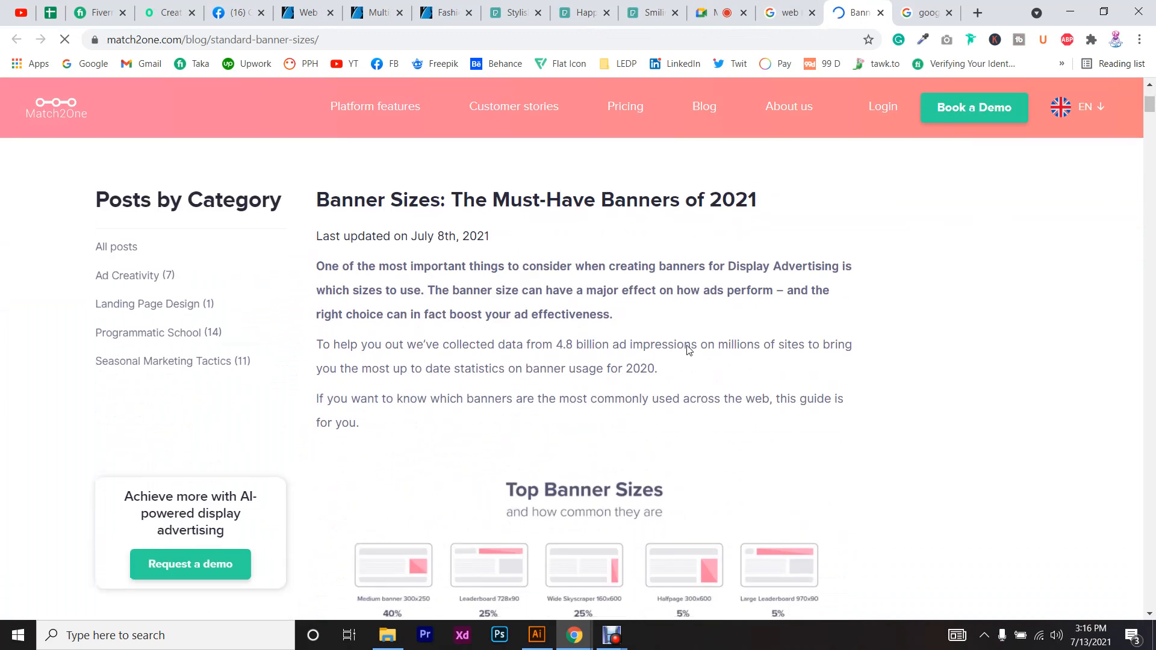
scroll(687, 350, down, 6)
scroll(683, 350, up, 3)
scroll(682, 350, up, 2)
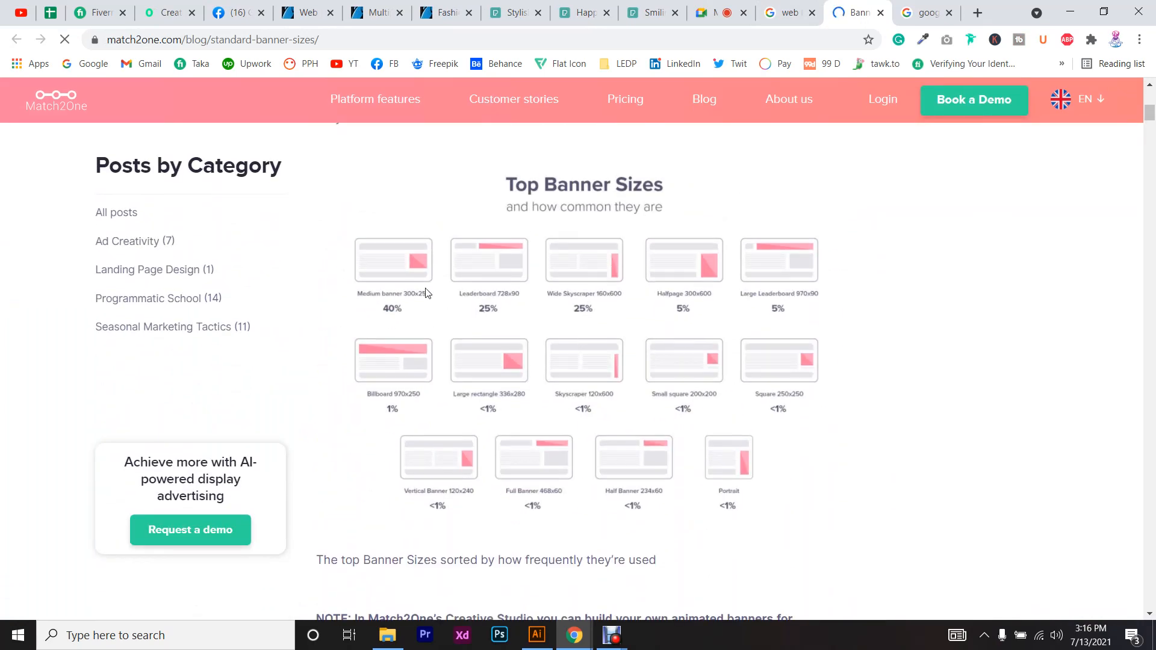
- Highlight the 300×250 Medium Rectangle and 728×90 Leaderboard rows one after the other in the Standard Banner Sizes table
scroll(433, 297, down, 12)
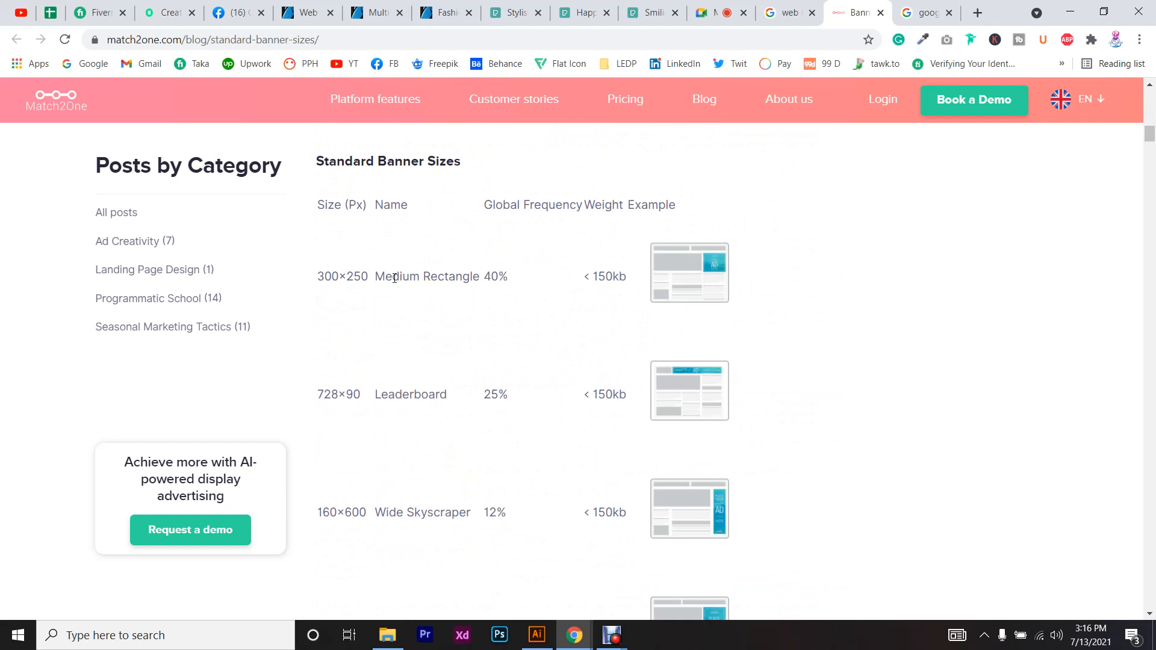
drag(331, 278, 486, 320)
click(487, 320)
scroll(437, 336, down, 2)
drag(331, 243, 527, 241)
click(513, 308)
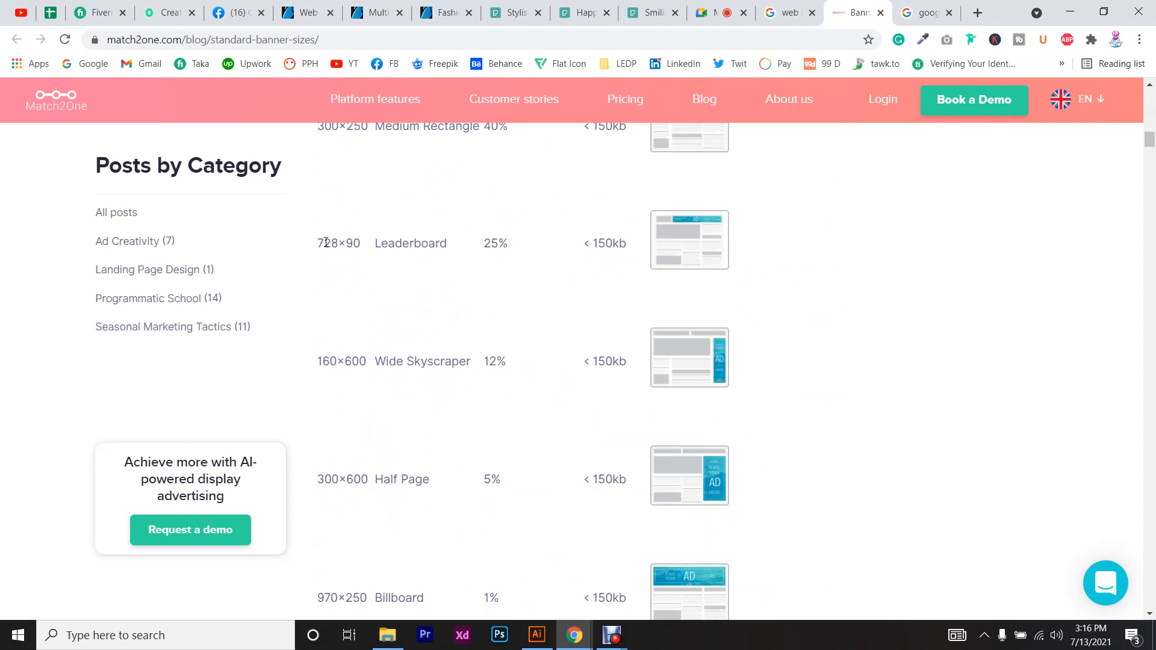
- Highlight the 728×90 Leaderboard, 160×600 Wide Skyscraper and 300×600 Half Page rows in the banner sizes table
drag(325, 243, 500, 246)
scroll(523, 283, down, 1)
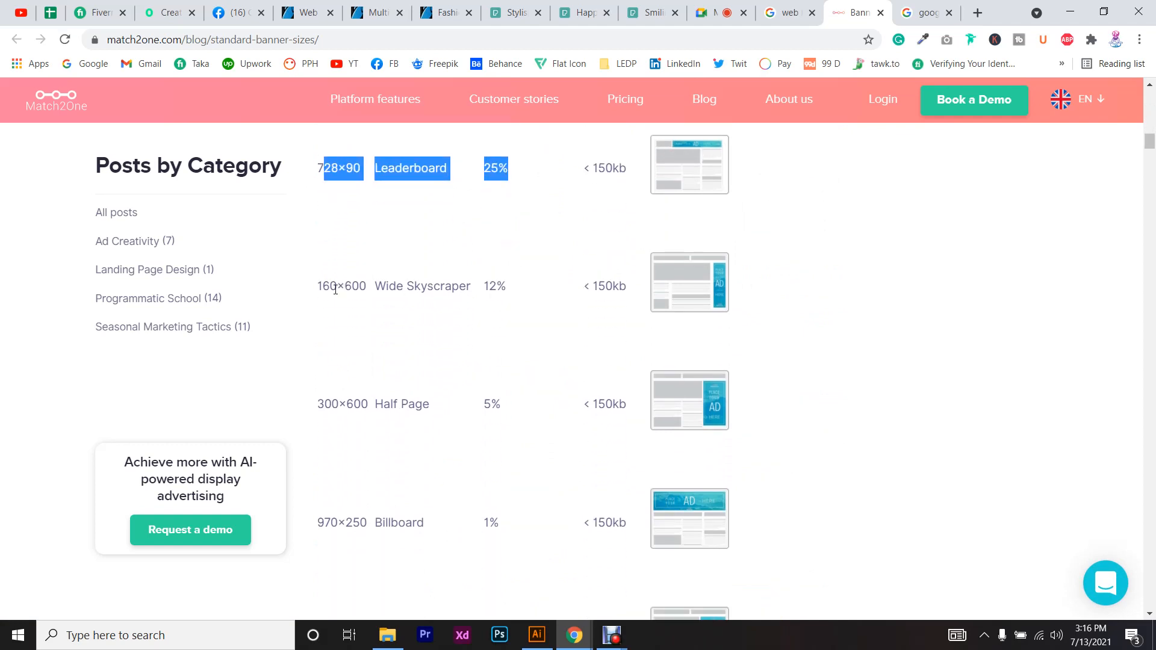
drag(335, 290, 436, 284)
click(480, 298)
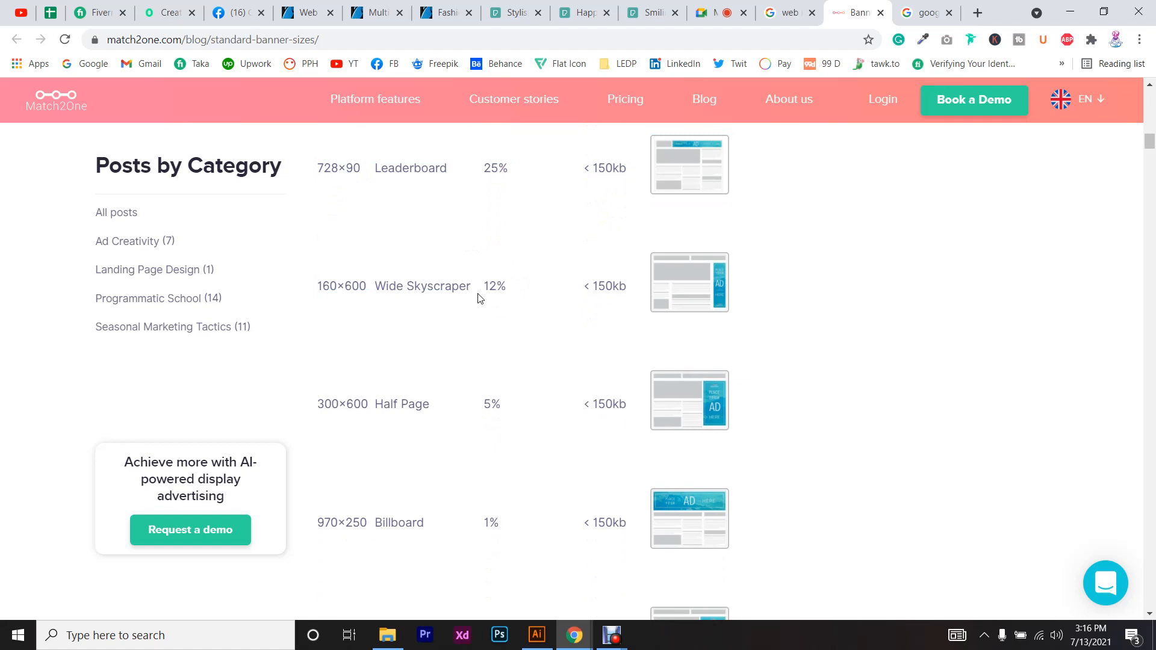
scroll(479, 306, down, 1)
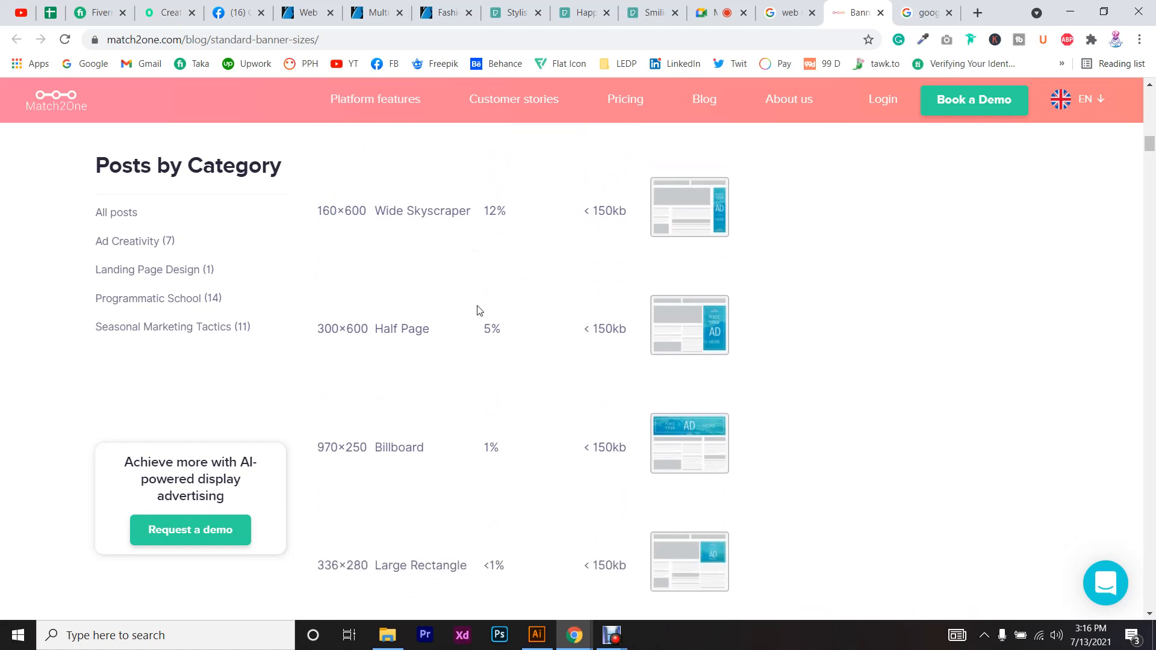
drag(335, 329, 459, 353)
click(459, 354)
scroll(304, 379, down, 1)
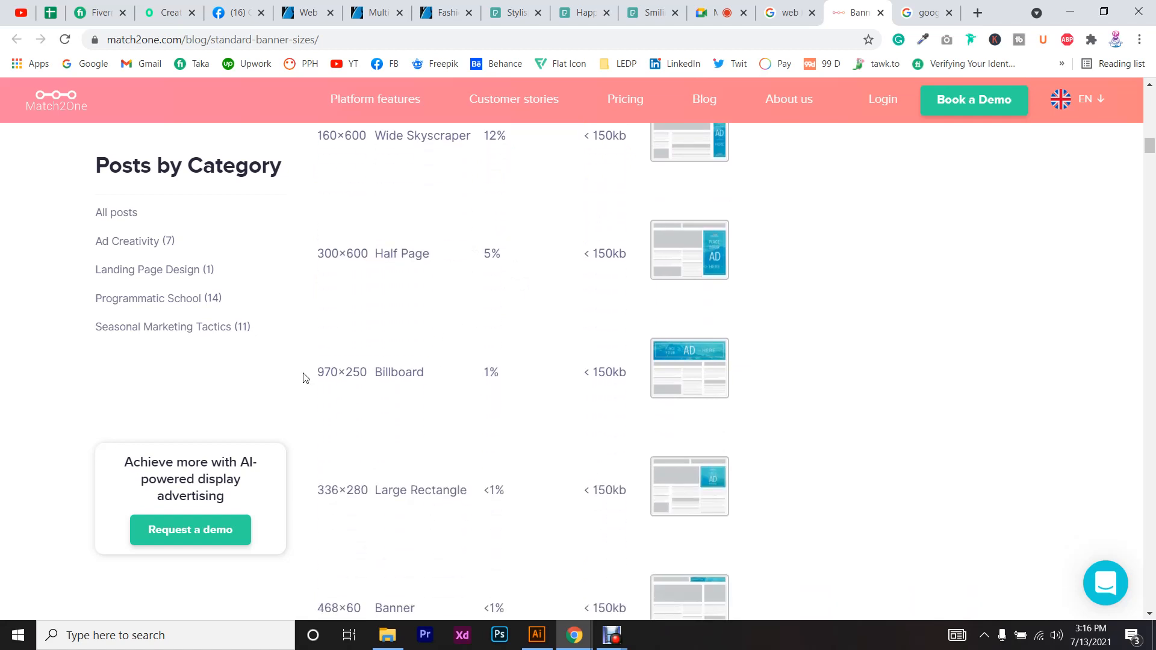
- Highlight the 970×250 Billboard and 336×280 Large Rectangle rows in the banner sizes table
drag(305, 380, 442, 377)
click(446, 378)
scroll(385, 308, down, 3)
drag(347, 265, 464, 305)
click(464, 306)
scroll(464, 306, down, 4)
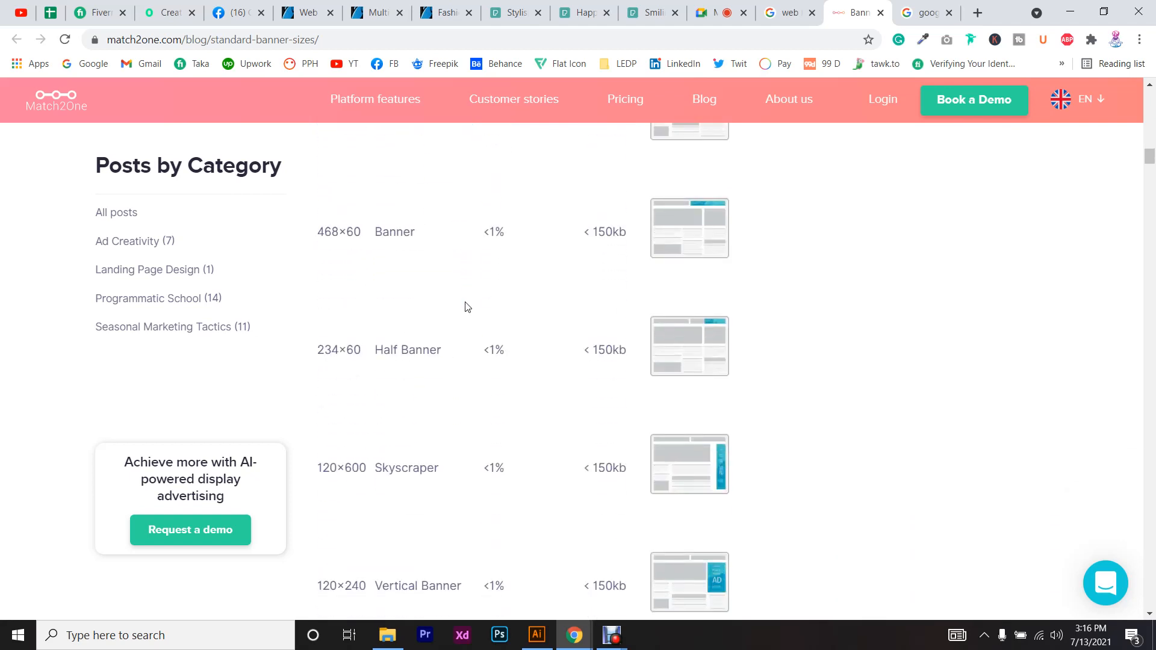
- Highlight the 180×150 Small Rectangle and 125×125 Button rows at the end of the banner sizes table
scroll(706, 432, down, 10)
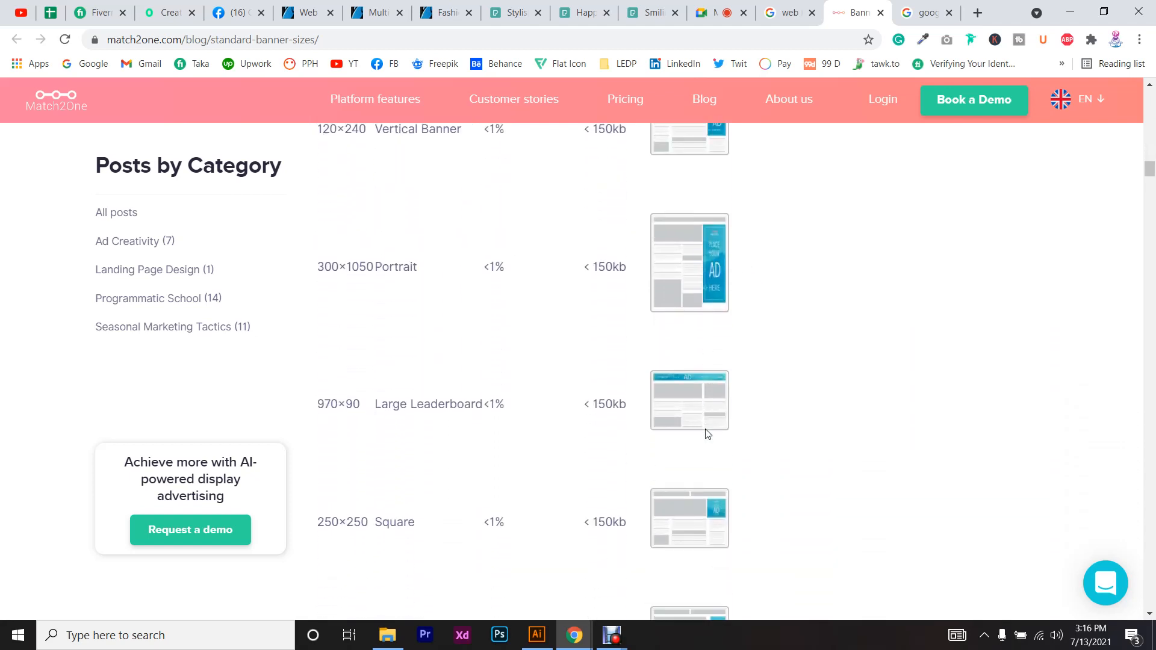
scroll(706, 431, down, 1)
drag(307, 383, 503, 391)
click(500, 464)
drag(328, 489, 482, 477)
click(482, 476)
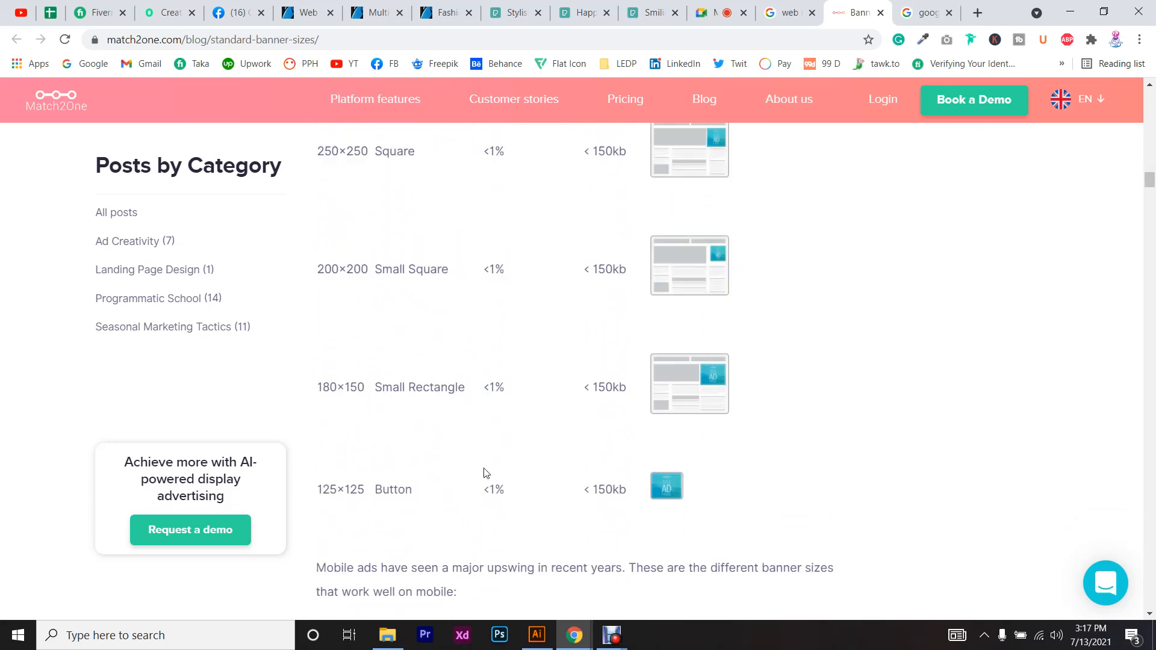
- Return to the start of the Match2One article and look in on the Meet call
scroll(483, 434, up, 12)
scroll(509, 412, up, 15)
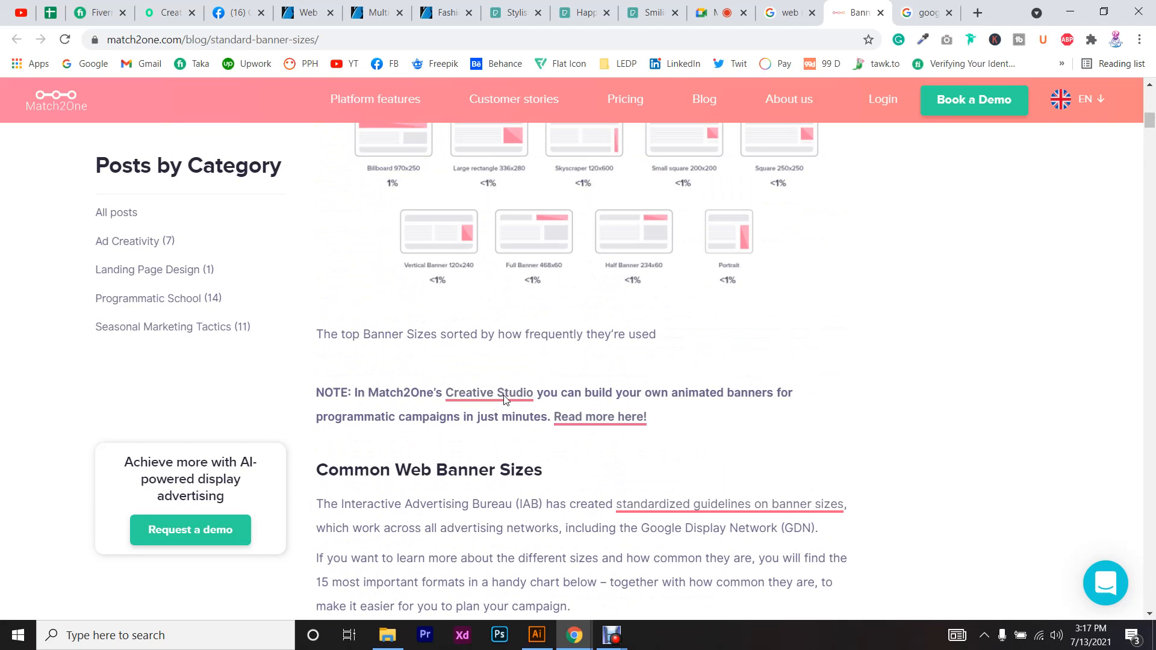
scroll(504, 400, up, 8)
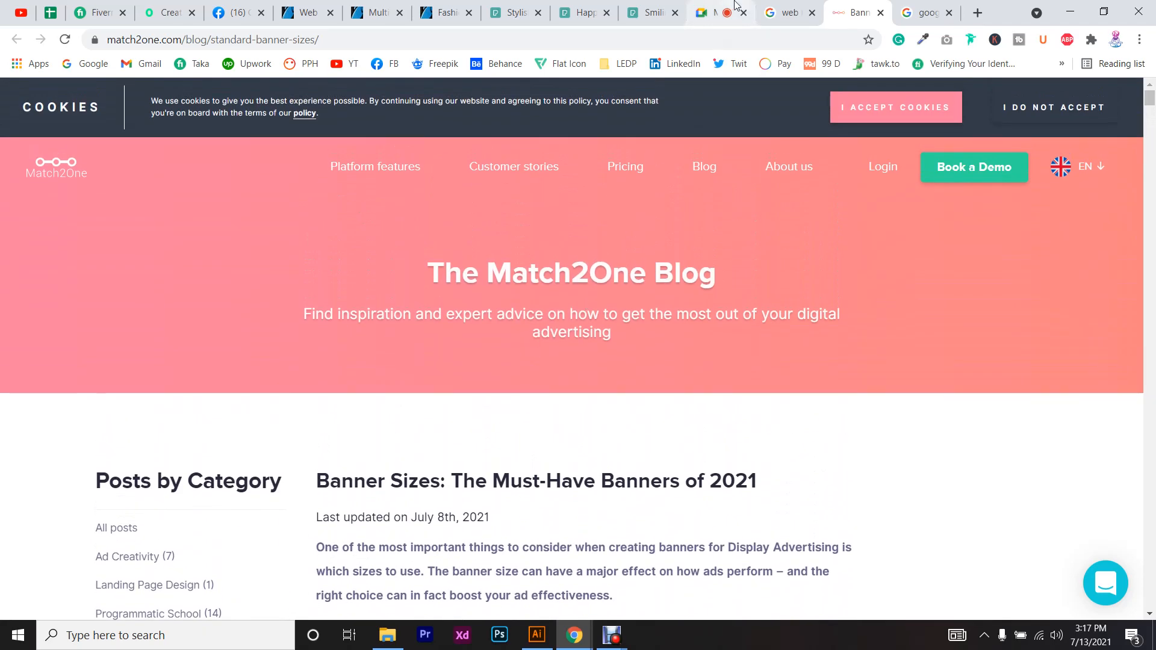
click(713, 13)
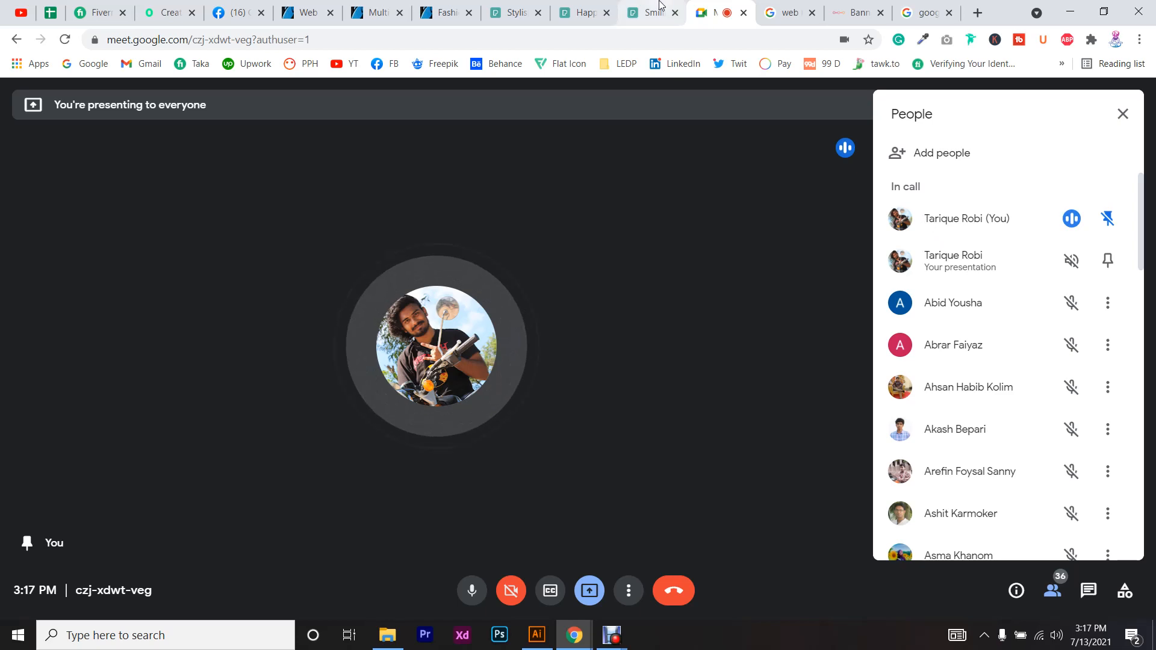
- Show the enlarged Fashion Sale web banner preview on GraphicRiver
click(445, 12)
scroll(800, 388, down, 1)
scroll(783, 373, up, 1)
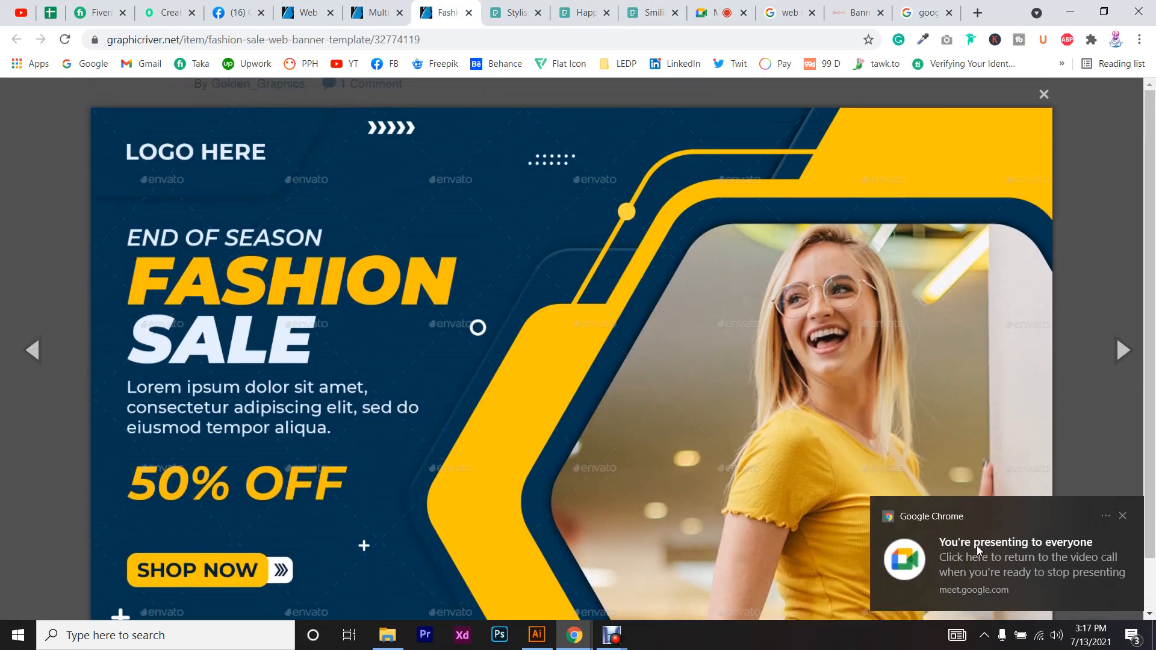
scroll(716, 325, down, 1)
scroll(697, 289, up, 1)
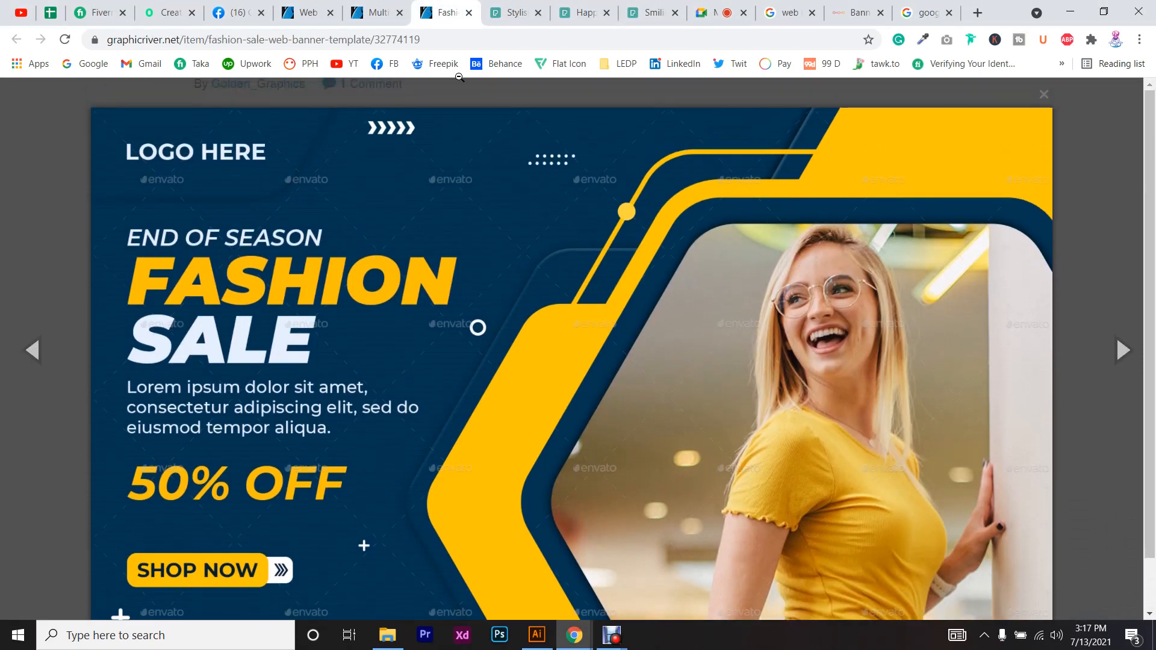
- Bring up the Multipurpose Web Banners Ads page on GraphicRiver and examine its banners in every size
click(375, 9)
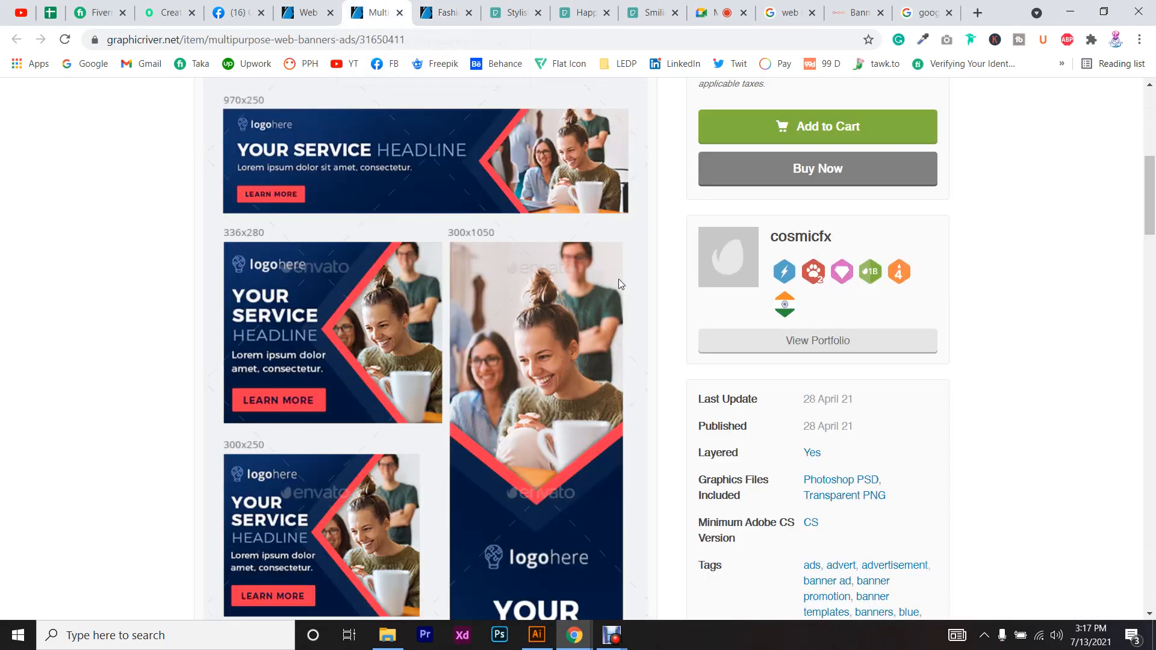
scroll(618, 280, up, 1)
click(446, 2)
click(356, 4)
scroll(604, 437, down, 15)
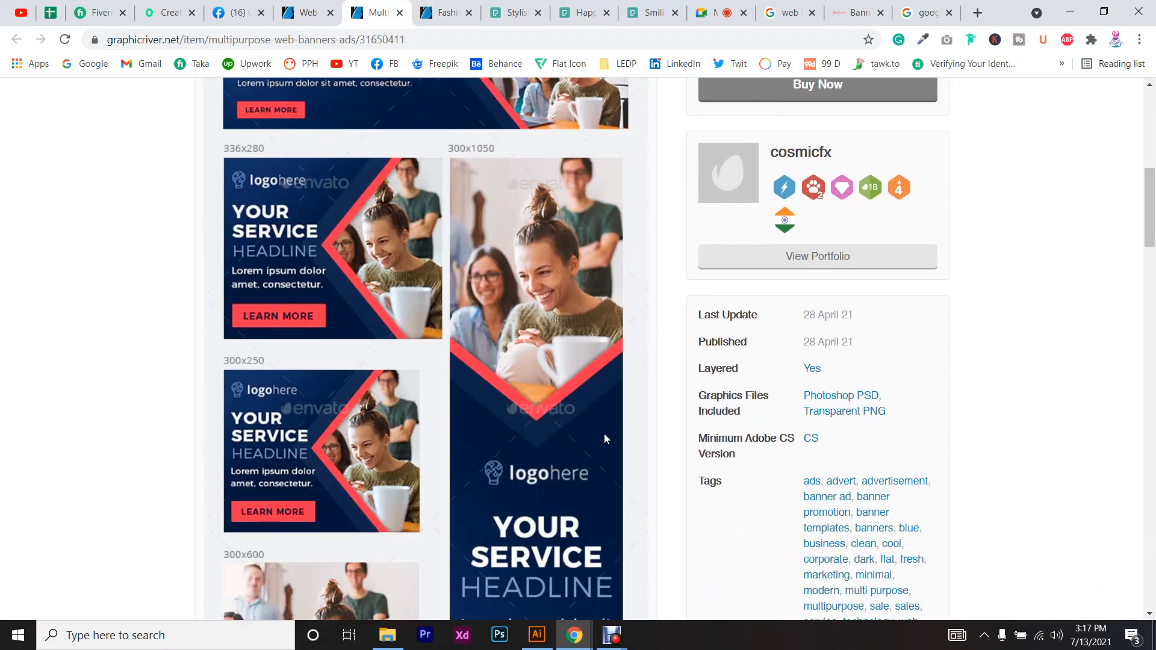
scroll(606, 438, down, 3)
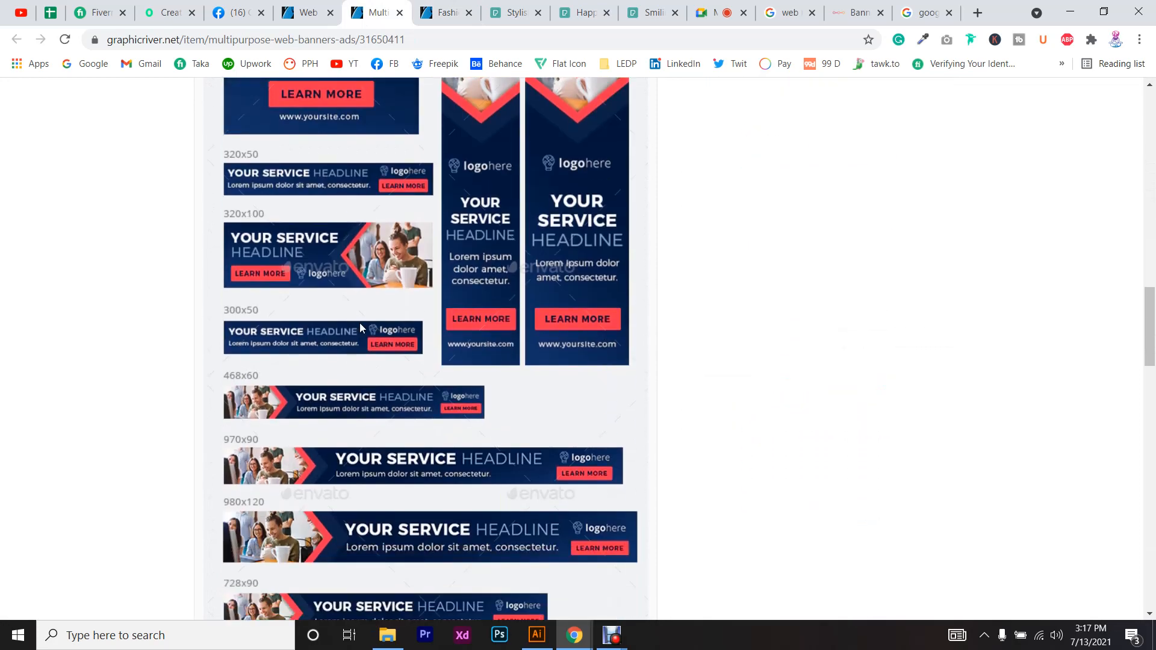
scroll(449, 493, down, 7)
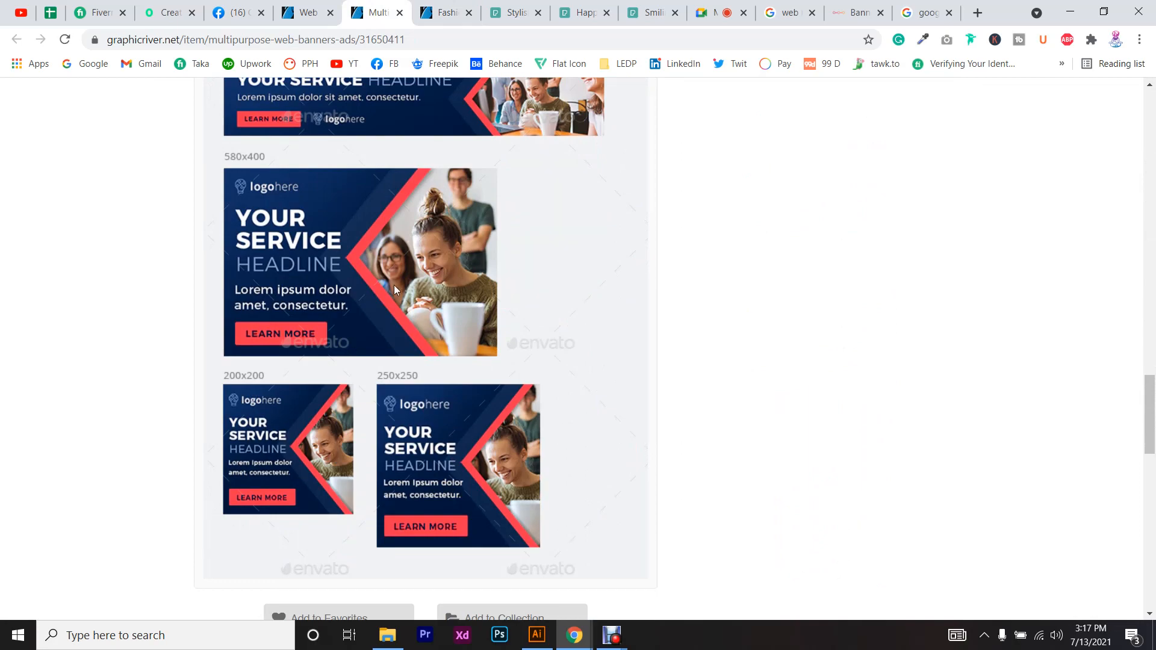
scroll(395, 291, up, 10)
scroll(362, 144, up, 10)
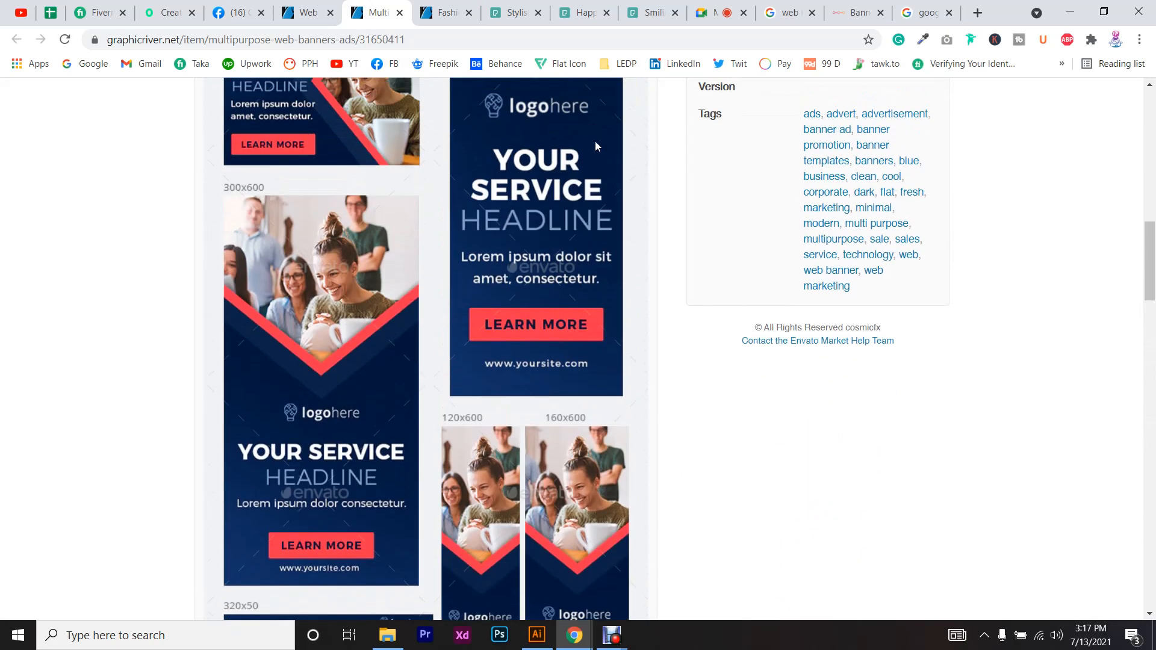
scroll(415, 154, up, 4)
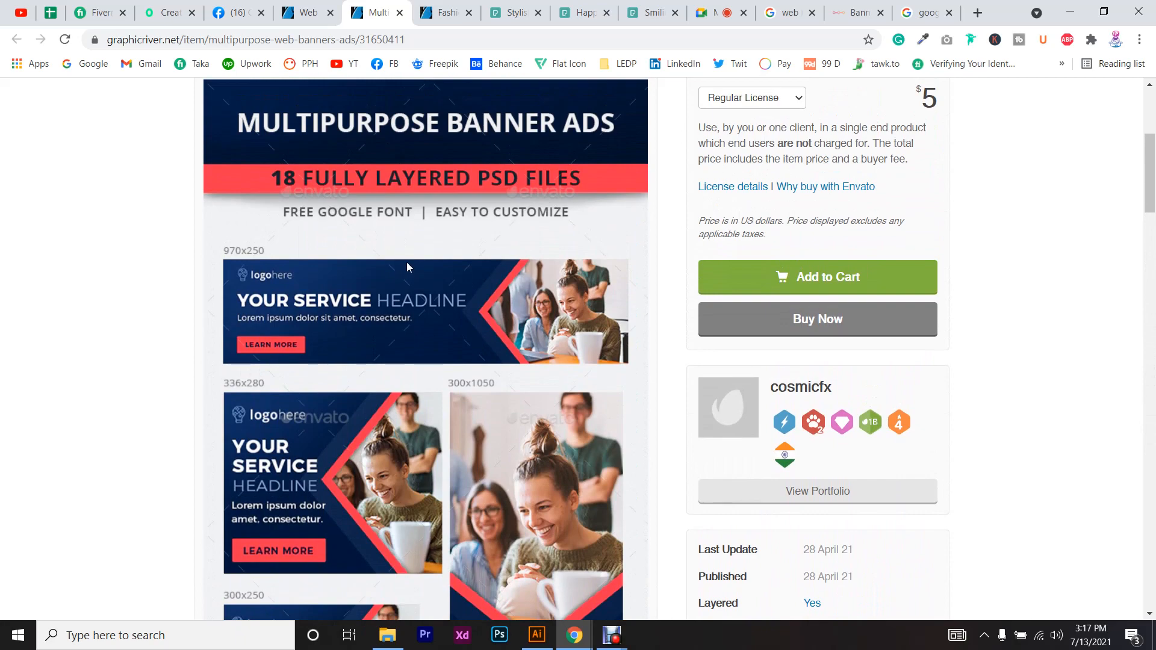
- Go through the multipurpose banner set once more and point out the size label of the 970x250 banner
scroll(497, 302, down, 10)
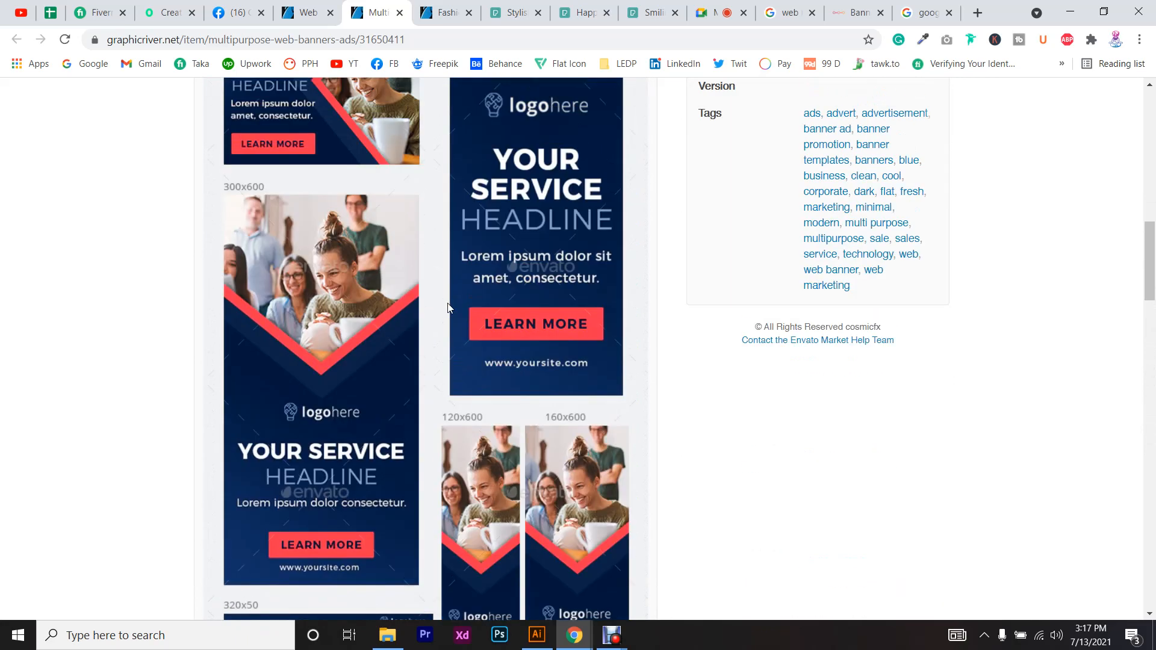
scroll(447, 307, up, 4)
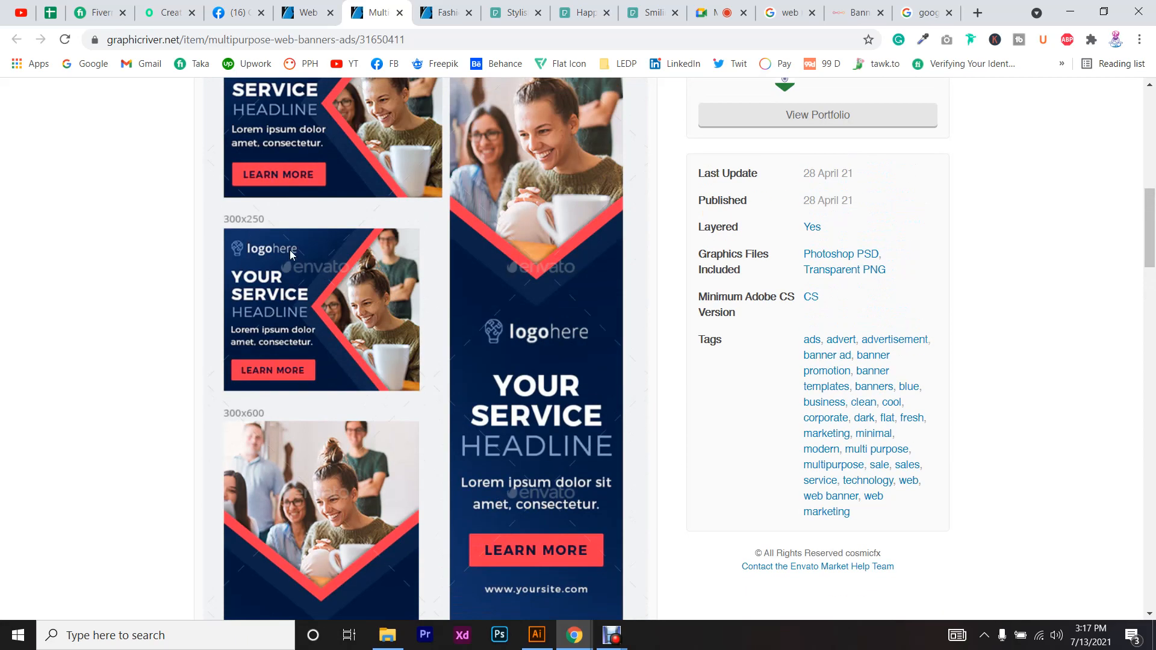
scroll(281, 339, down, 20)
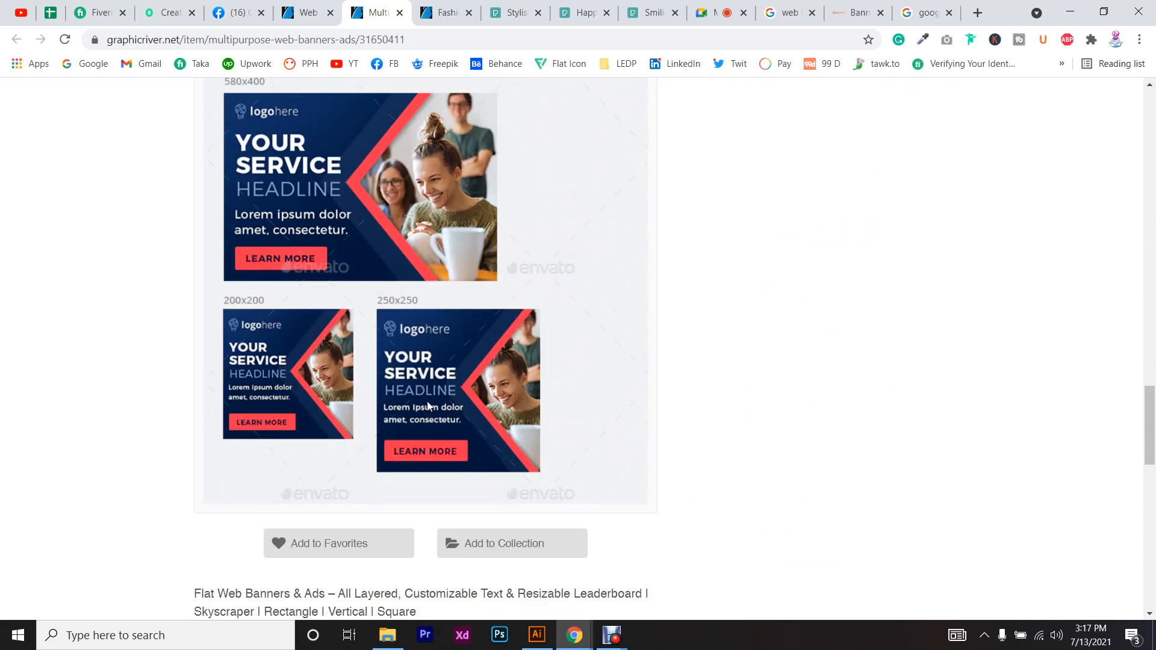
scroll(430, 406, up, 15)
scroll(381, 379, up, 10)
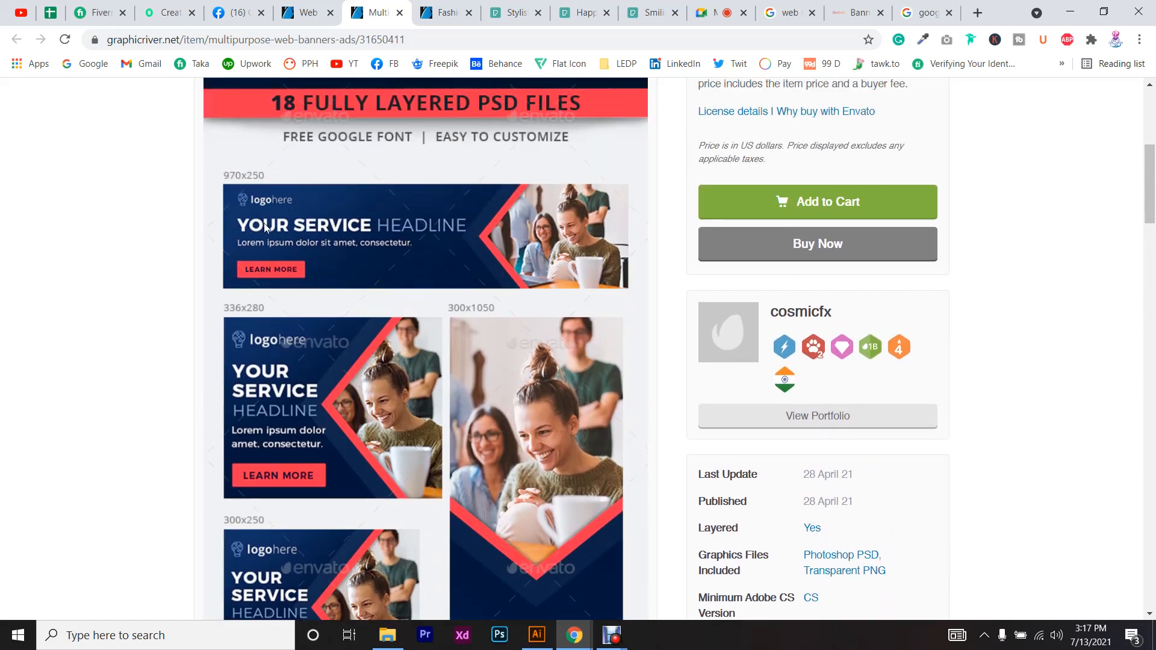
drag(216, 176, 256, 177)
- Admit the waiting participant to the Meet call and return to the Multipurpose Web Banners Ads page
click(709, 12)
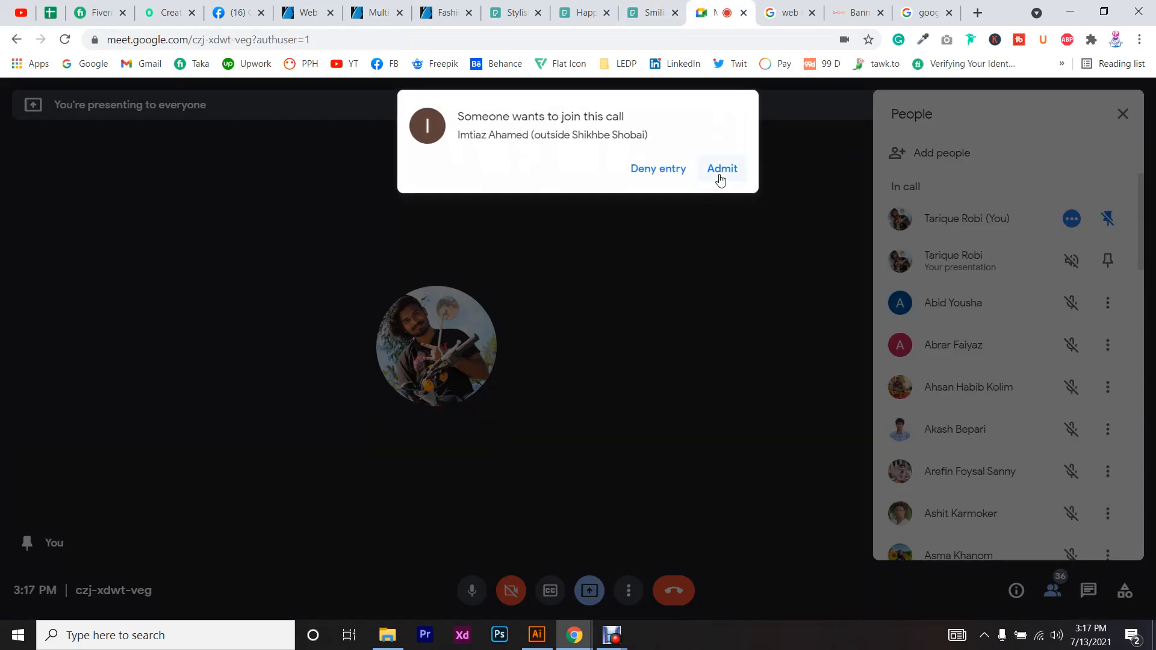
click(720, 176)
click(310, 12)
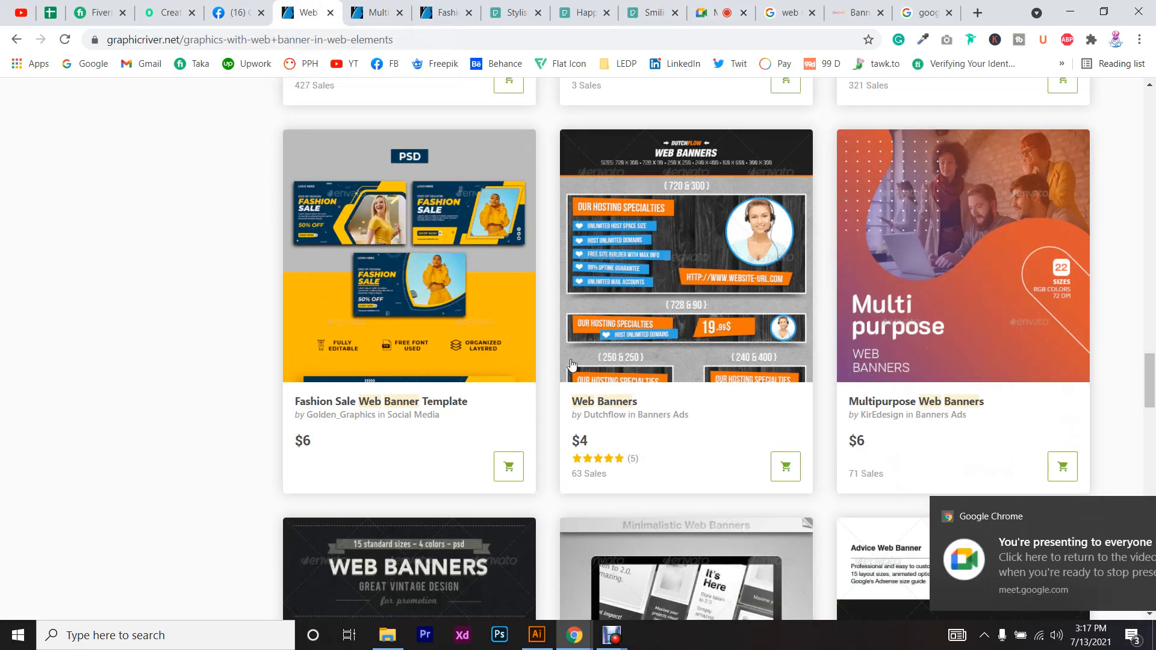
key(ctrl+Tab)
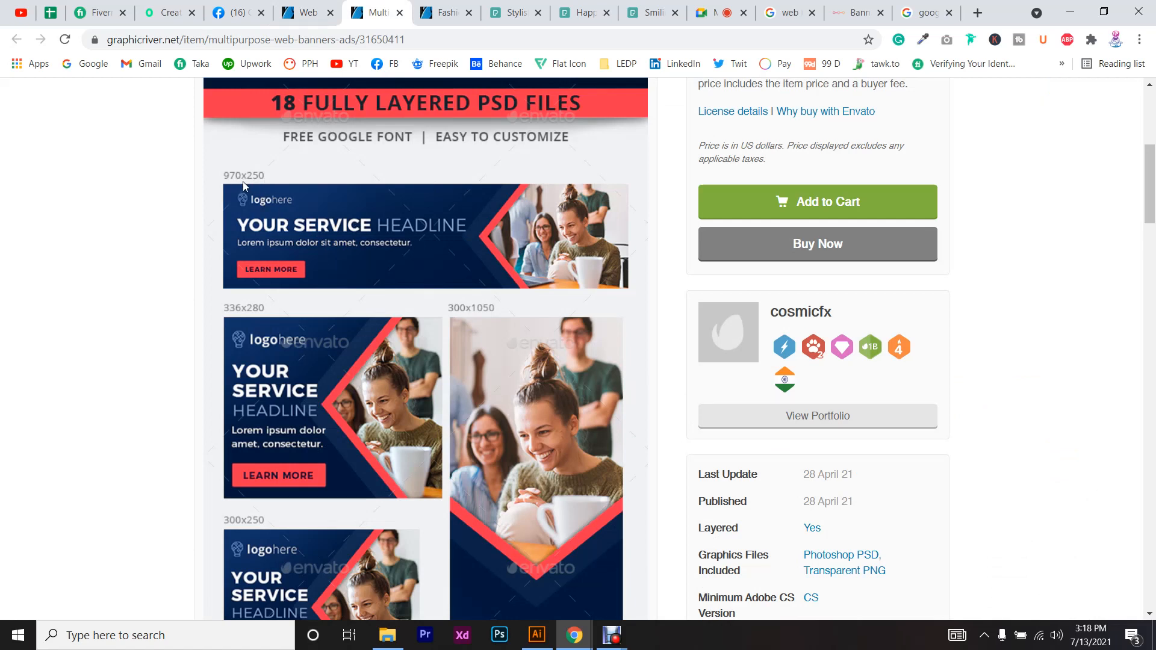
- Switch to Adobe Illustrator and start a new document from the Web presets
mouse_move(537, 635)
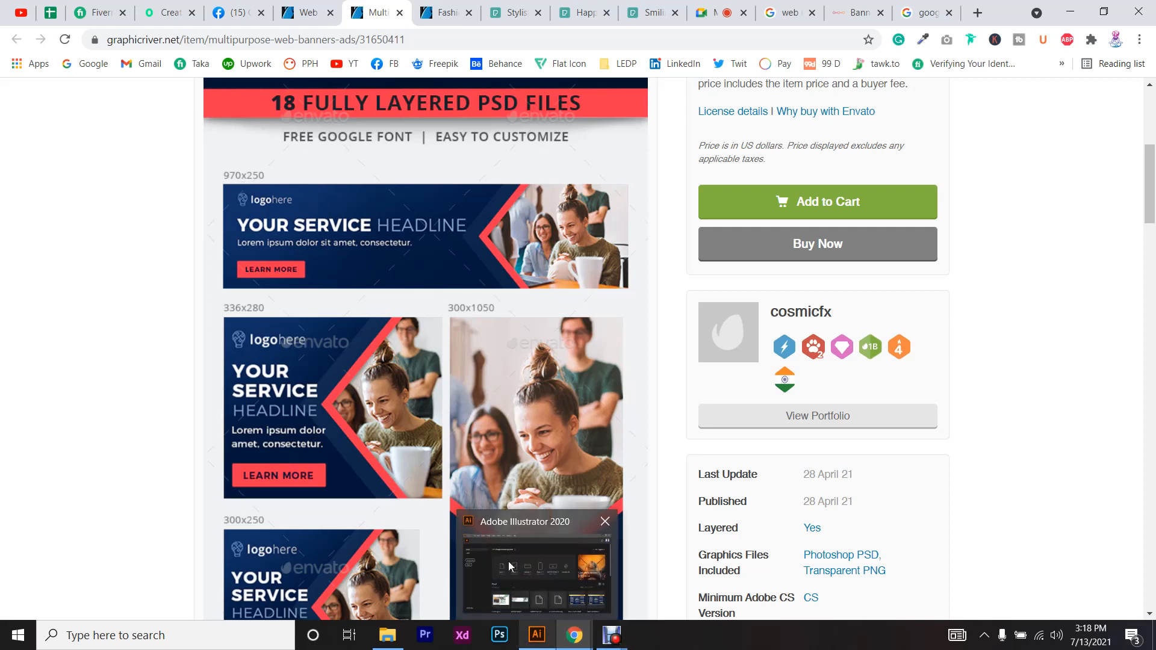
click(508, 561)
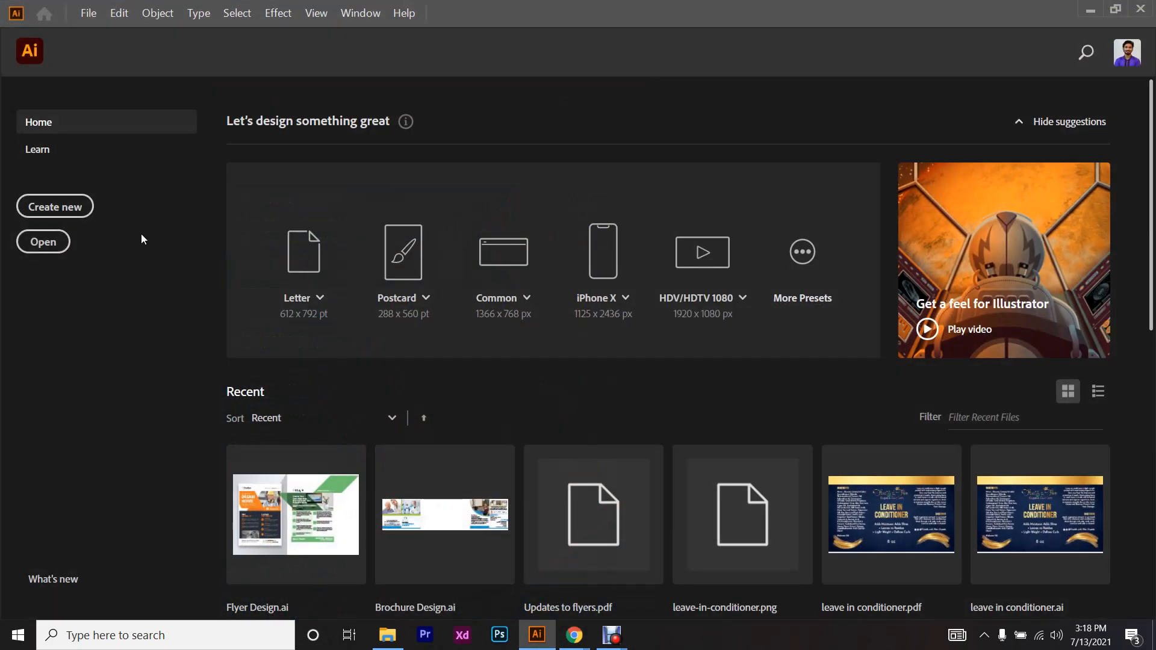
click(90, 216)
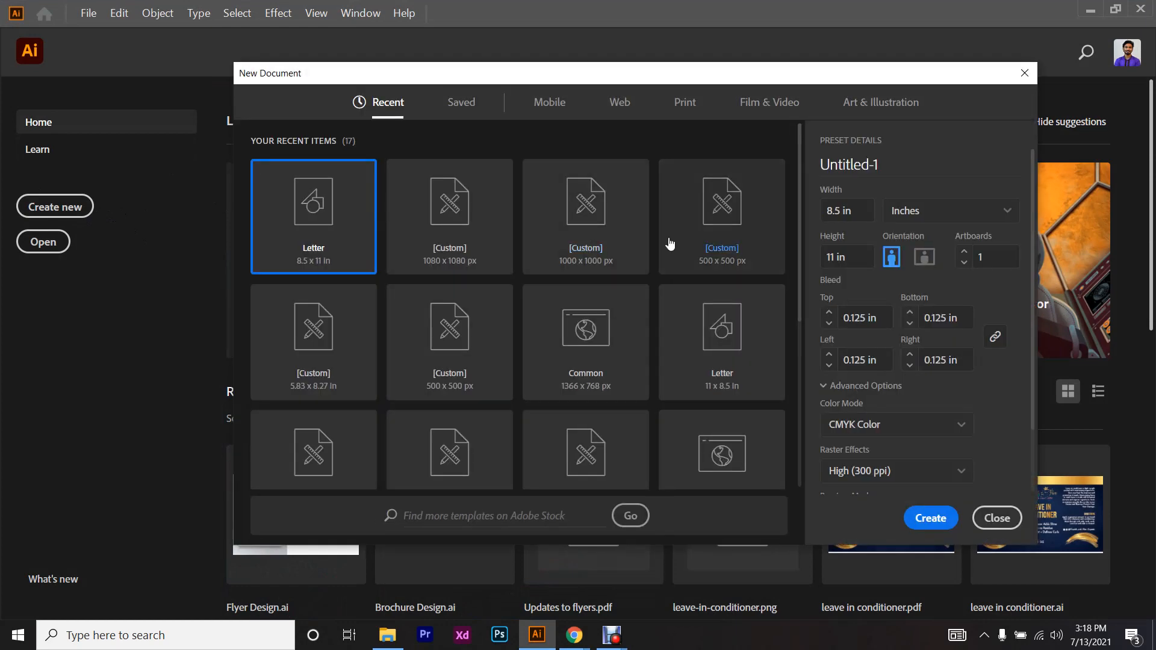
click(619, 102)
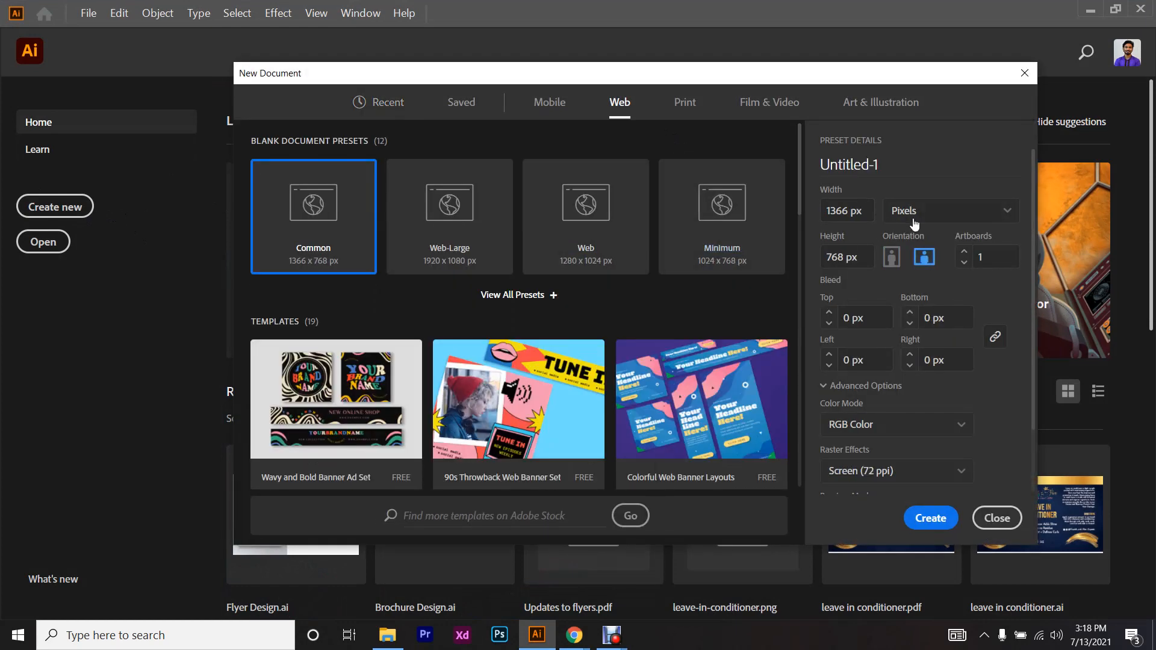
- Check the first banner's size on the GraphicRiver page and set the new document to 970 px wide and 250 px high
click(867, 220)
key(alt+Tab)
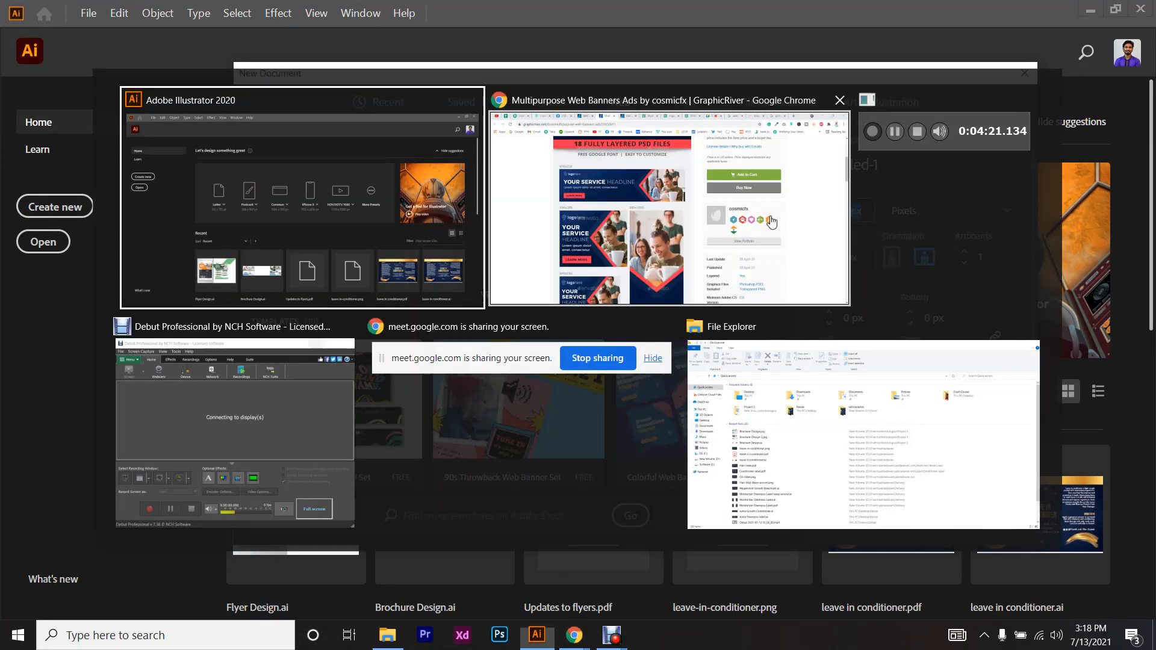
key(alt+Tab)
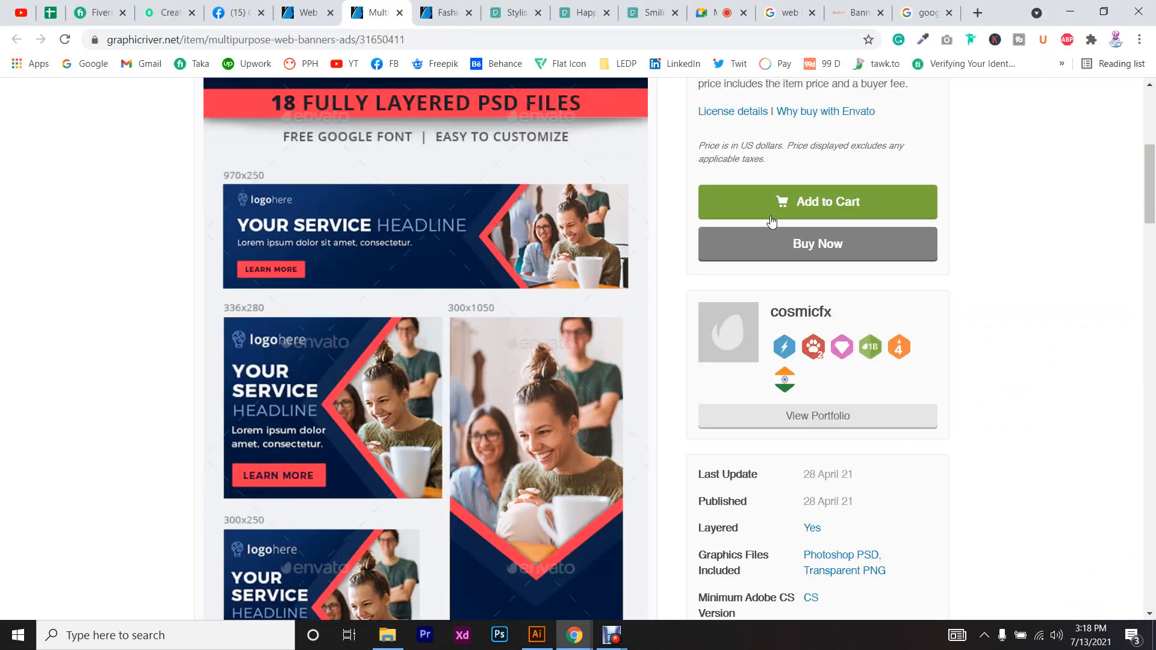
key(alt+Tab)
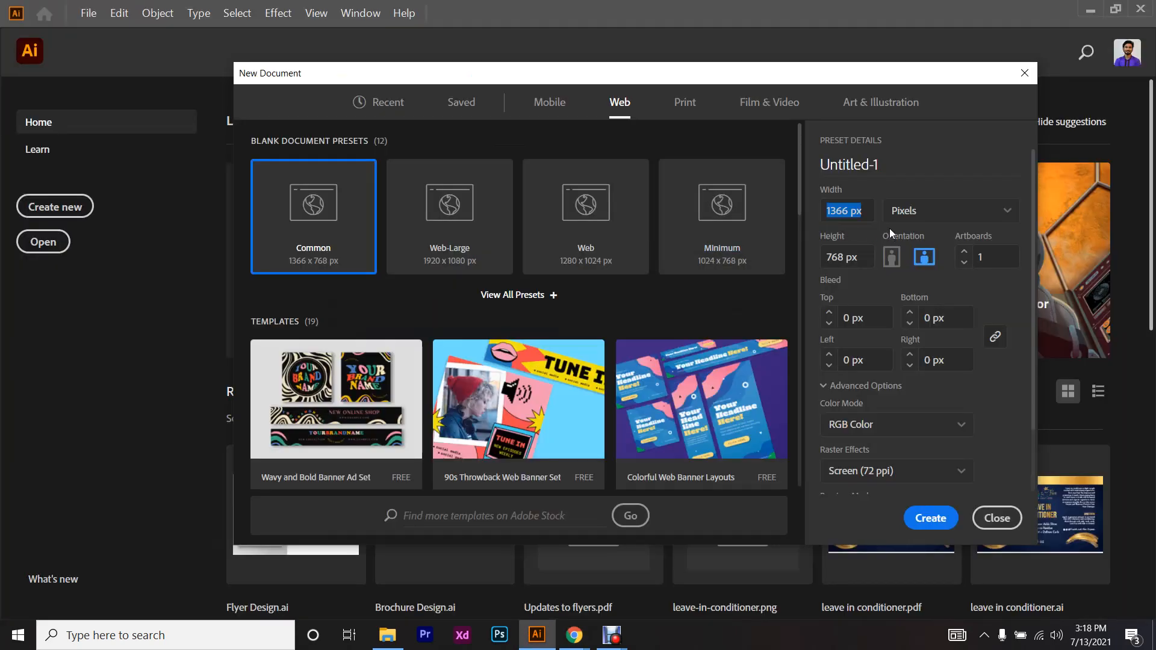
text(970)
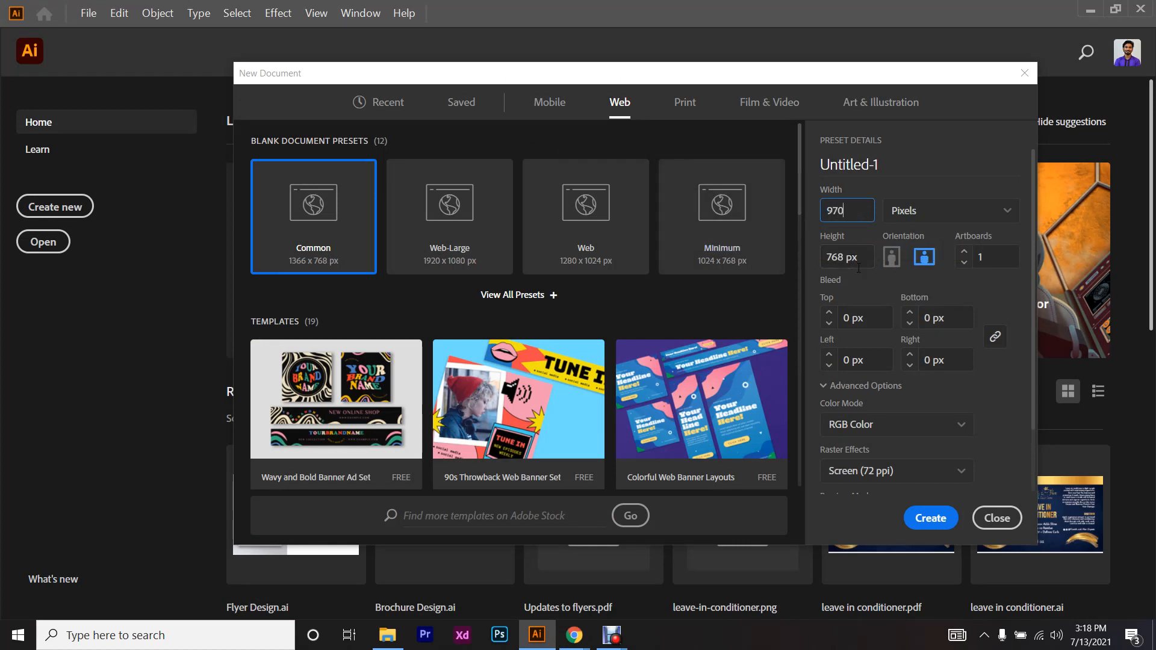
key(Tab)
text(250)
click(856, 211)
- Go over the new document's dimensions and advanced options and keep the raster effects at Screen (72 ppi)
scroll(897, 330, down, 2)
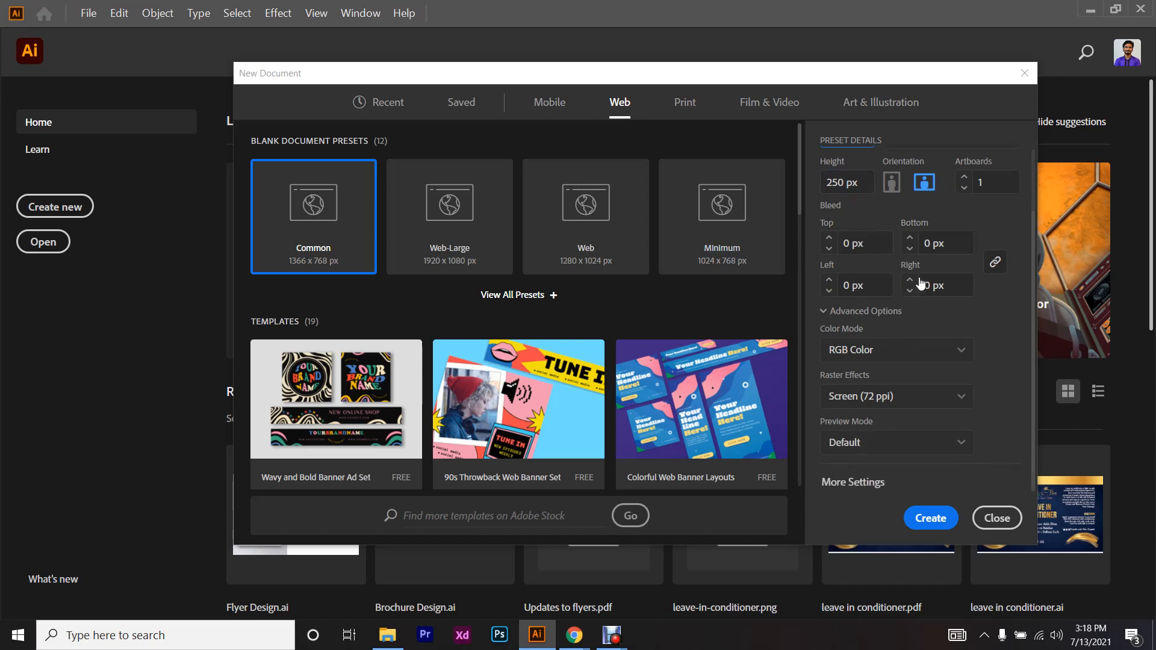
scroll(964, 298, up, 2)
scroll(926, 400, down, 2)
click(926, 399)
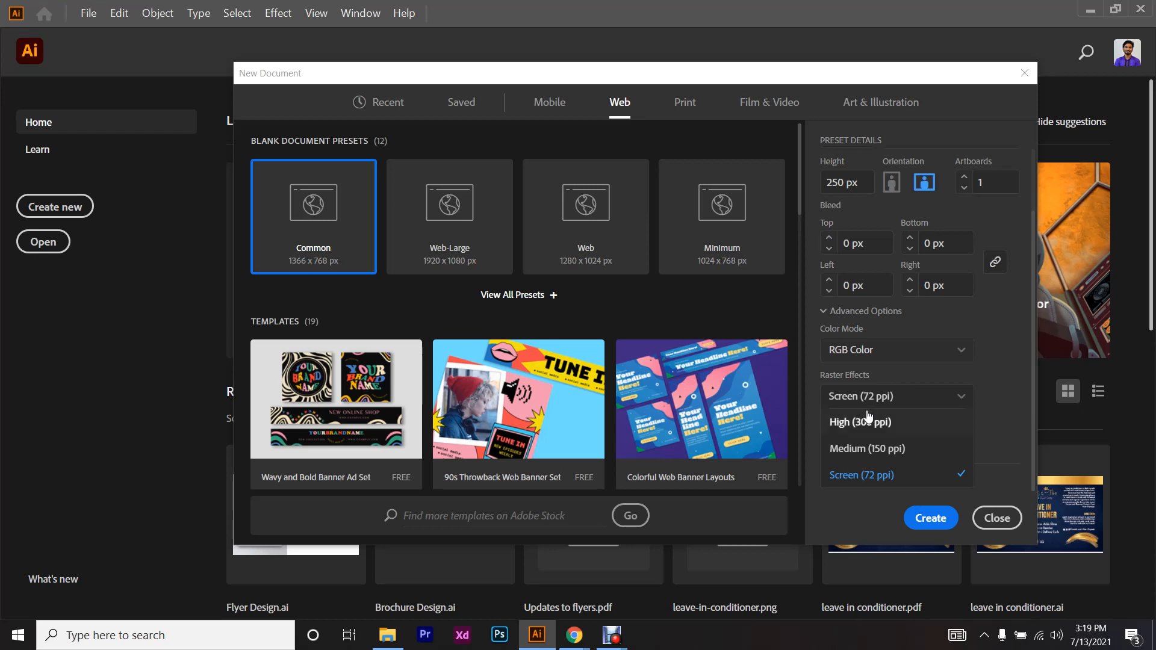
click(890, 475)
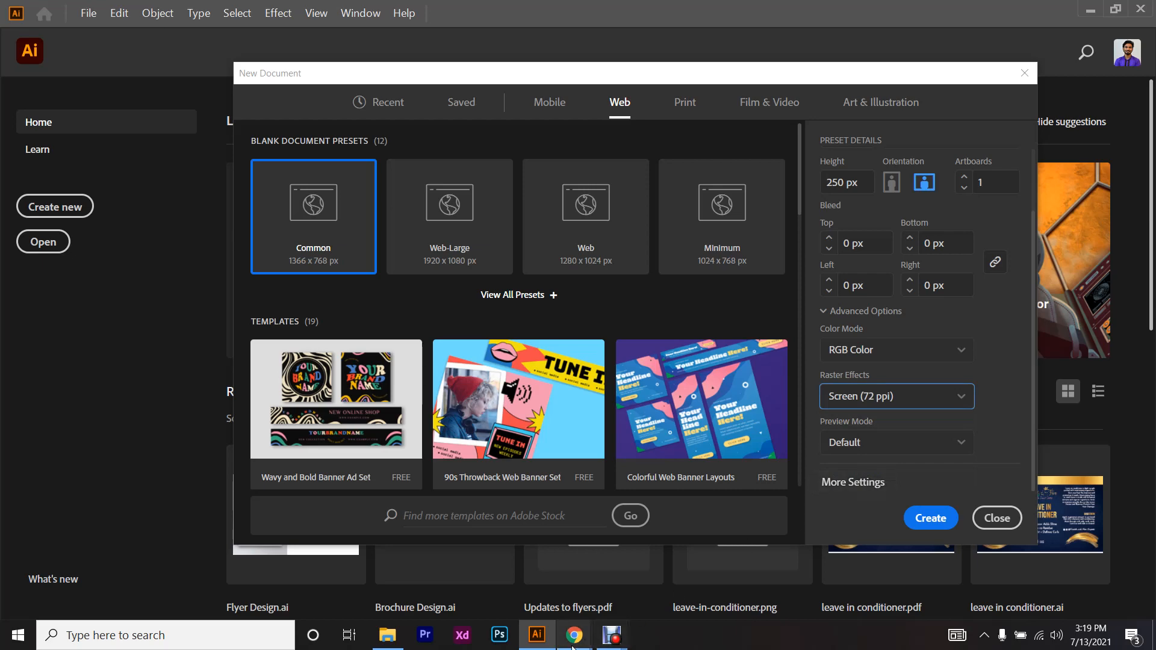
- Switch to the Meet call in Chrome, admit the waiting participant and look through the list of people in the call
mouse_move(575, 635)
click(533, 555)
click(715, 12)
click(735, 176)
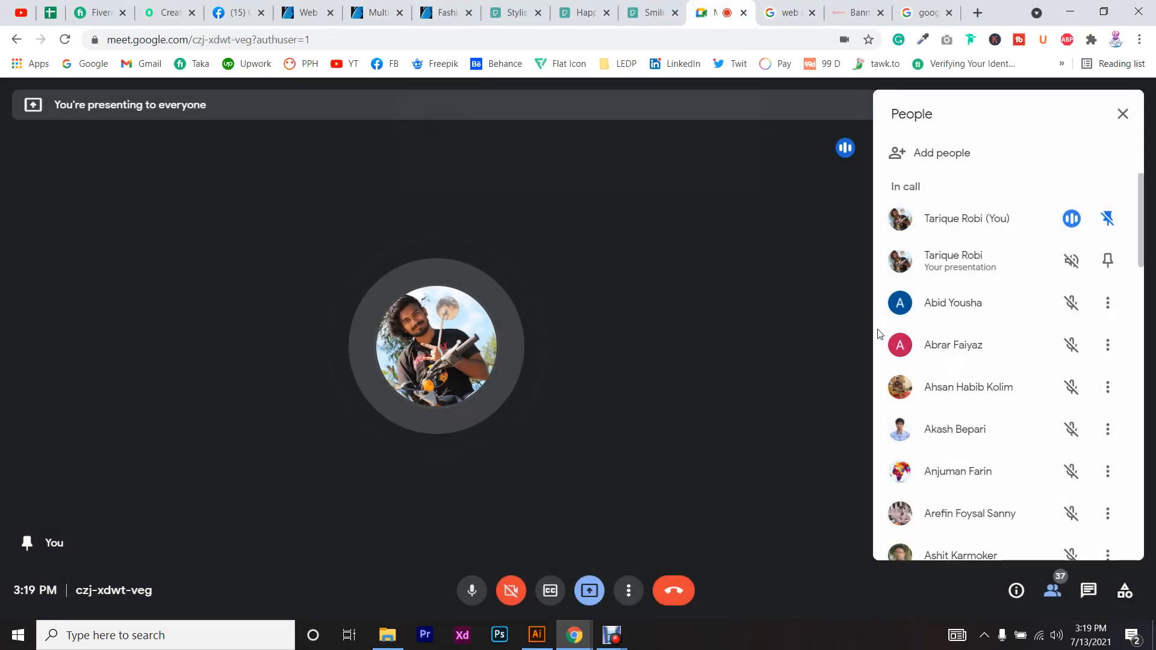
scroll(1005, 360, down, 6)
scroll(1008, 349, up, 4)
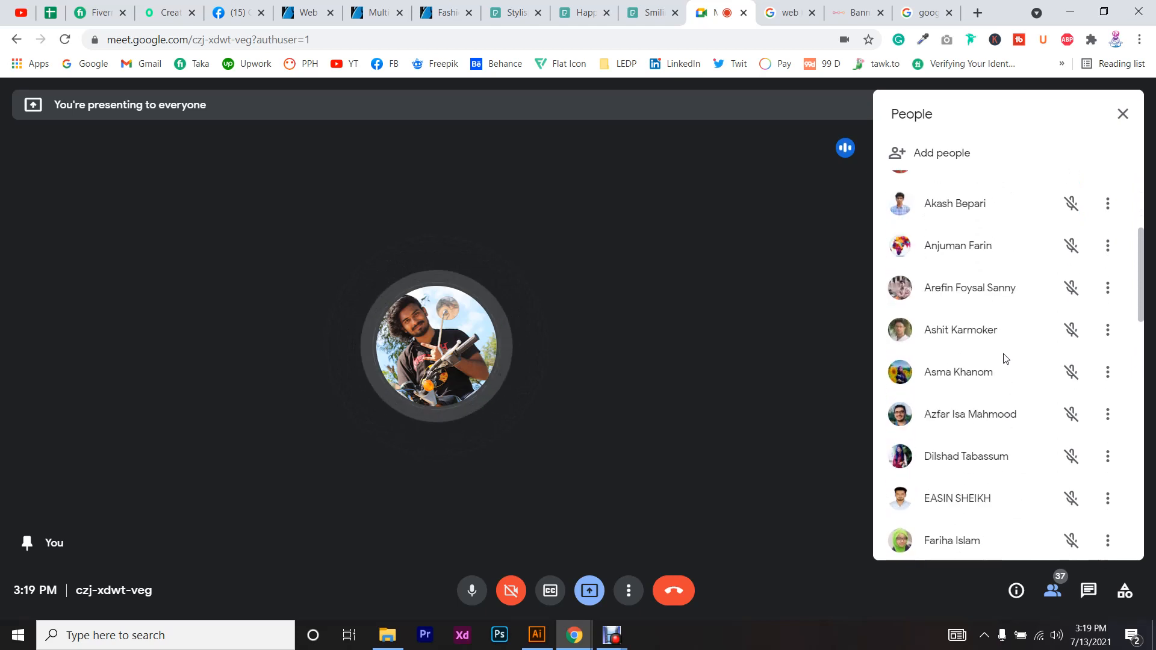
scroll(1016, 330, up, 3)
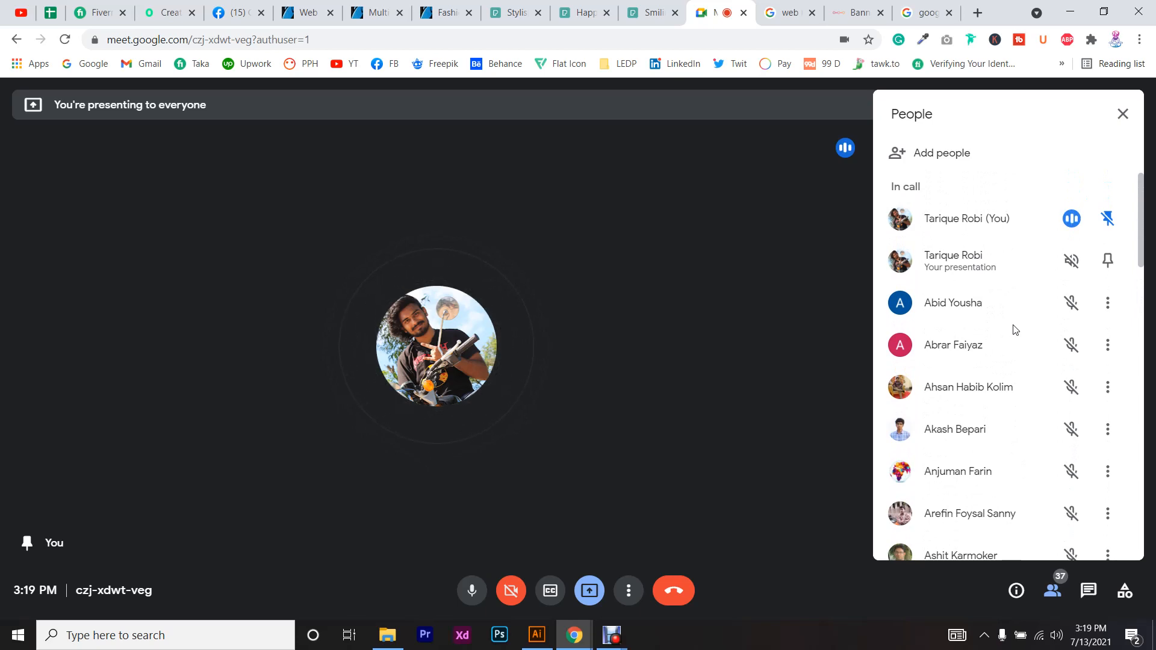
- Browse the web banner results on GraphicRiver to examine the banner examples and their listed sizes
click(290, 6)
scroll(732, 342, up, 4)
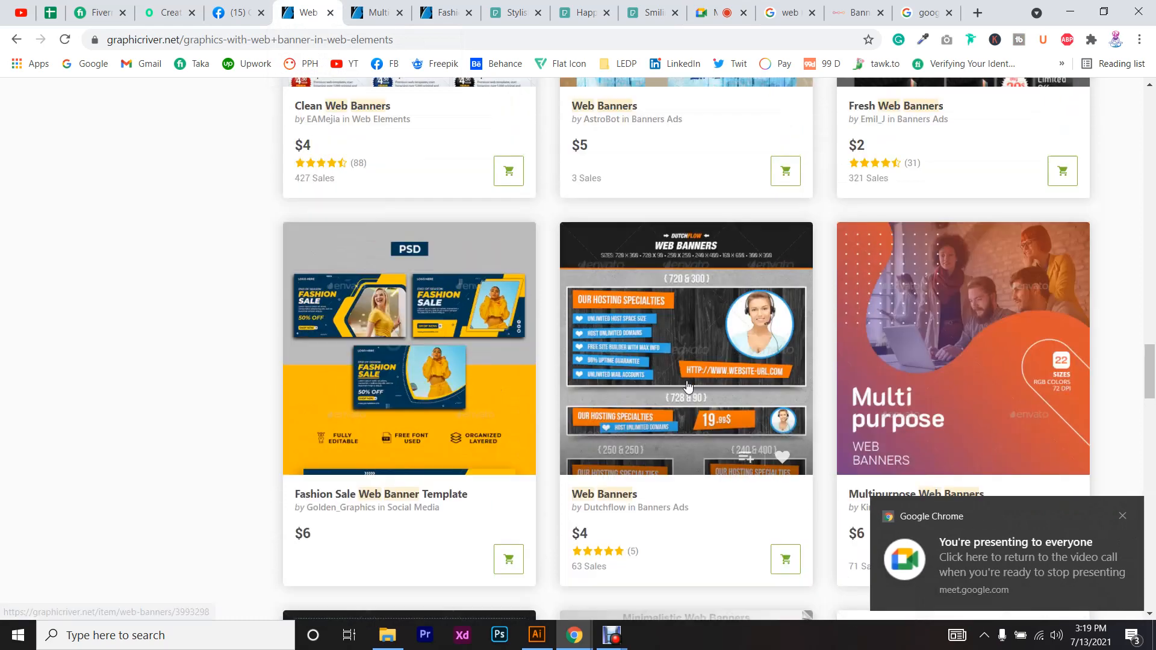
scroll(729, 337, up, 3)
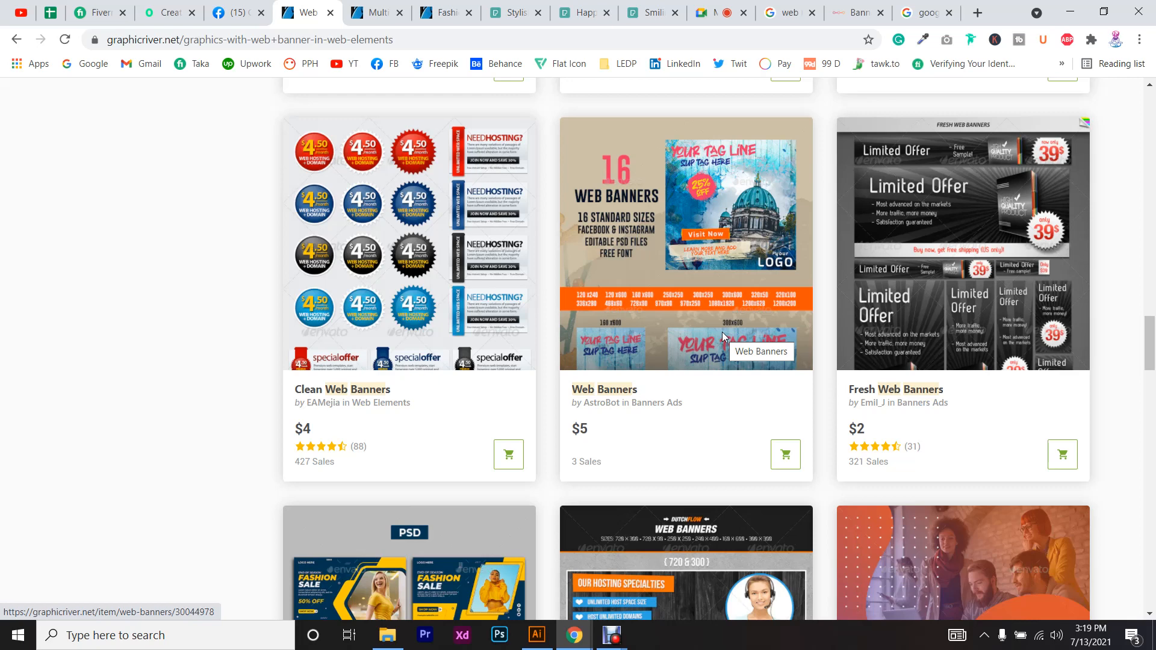
- Return to Illustrator and try the High (300 ppi) raster effects option for the new document
key(alt+Tab)
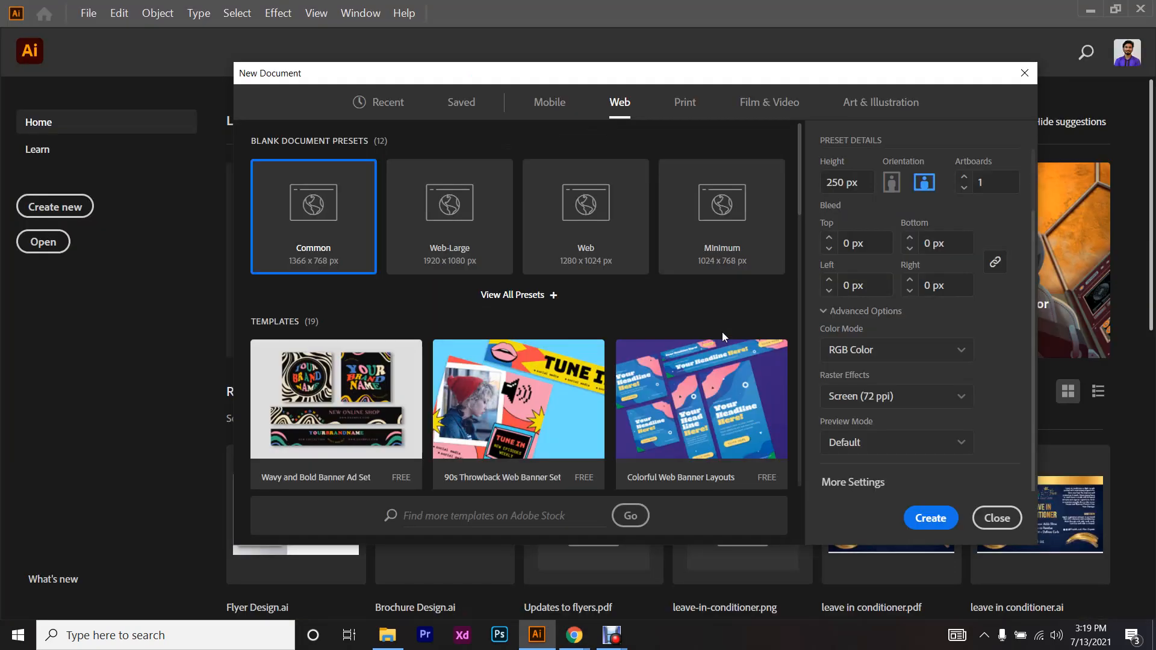
click(927, 398)
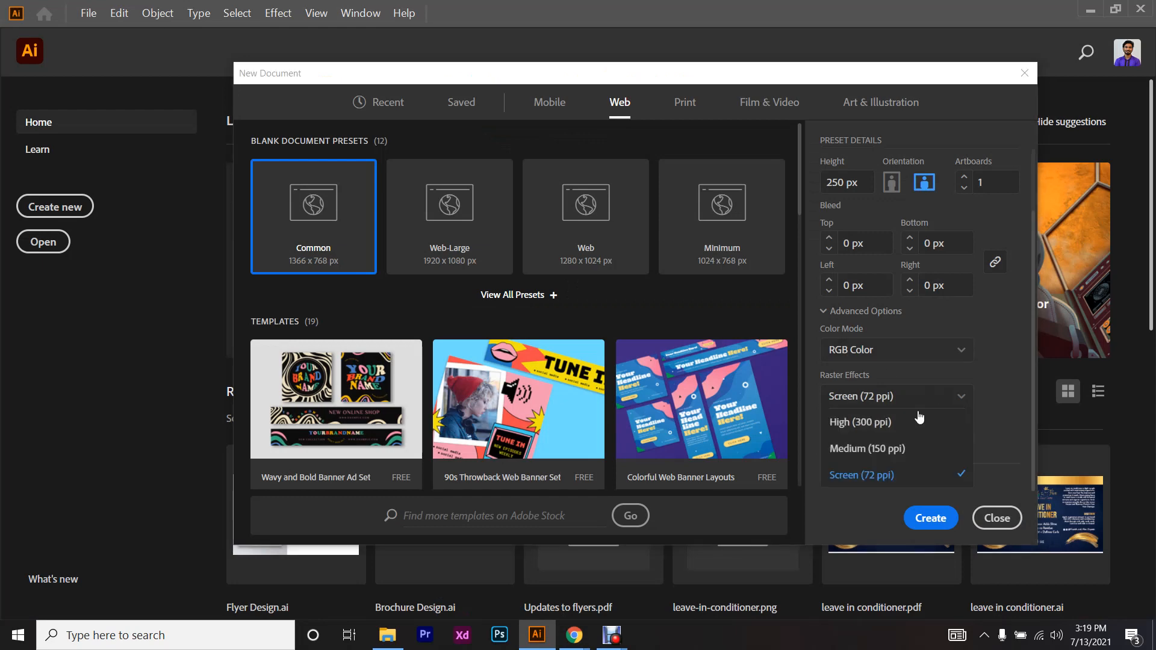
click(911, 424)
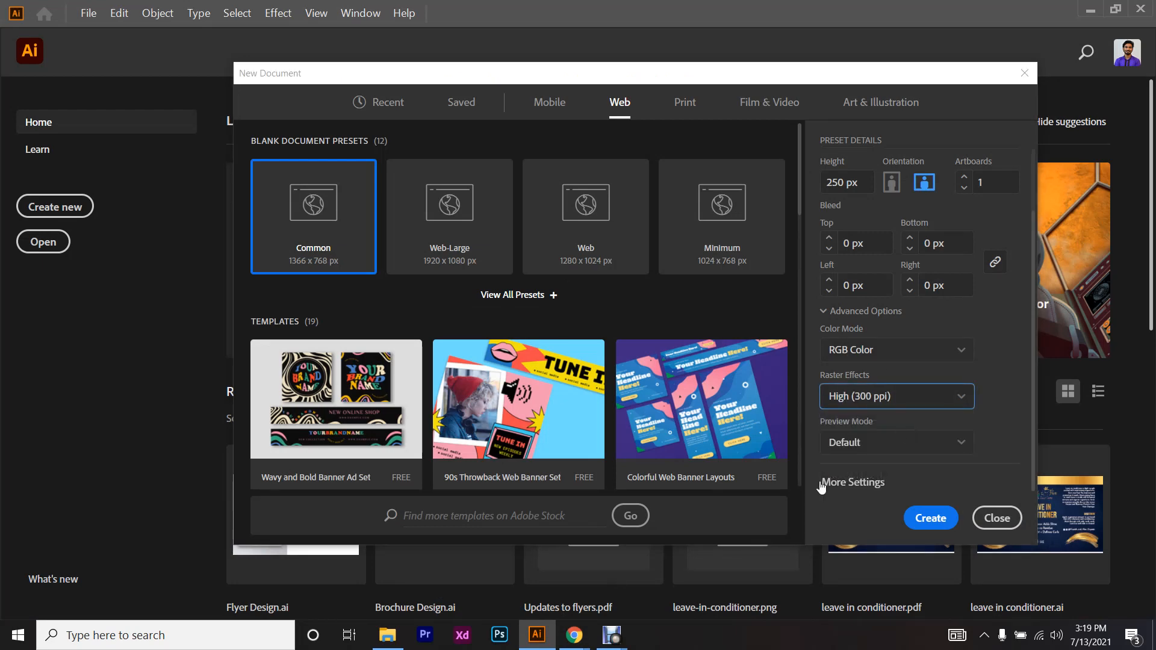
- Switch to the Meet call in Chrome, admit all the waiting participants and check the people list
click(573, 635)
click(492, 563)
click(713, 12)
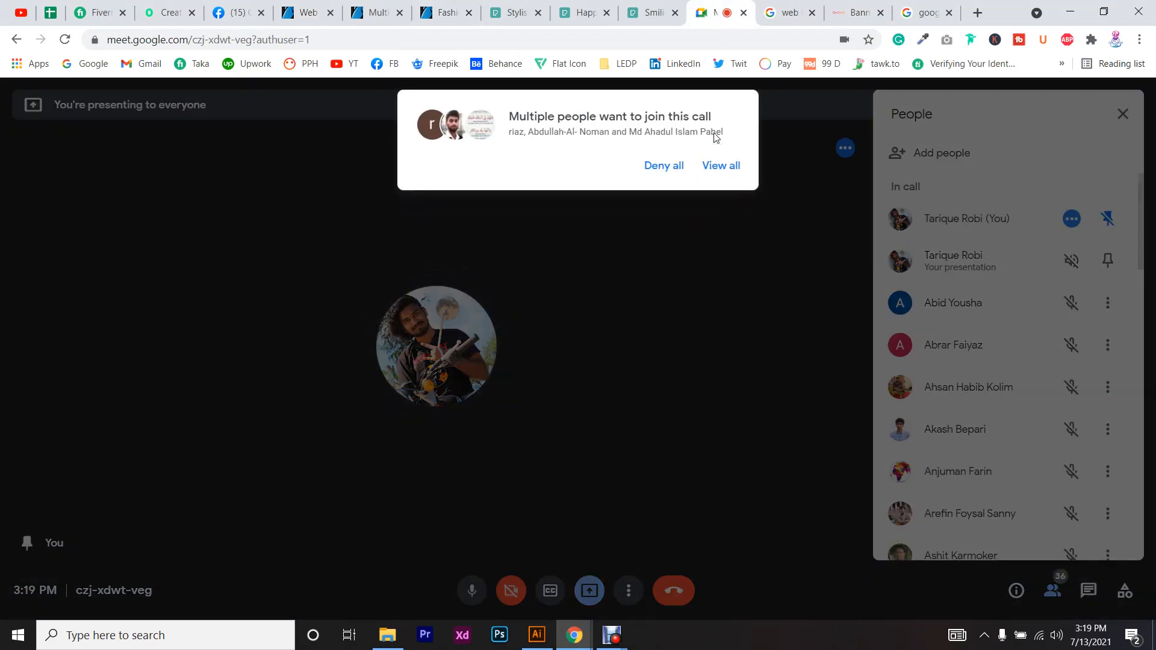
click(725, 164)
click(708, 307)
scroll(1024, 464, down, 15)
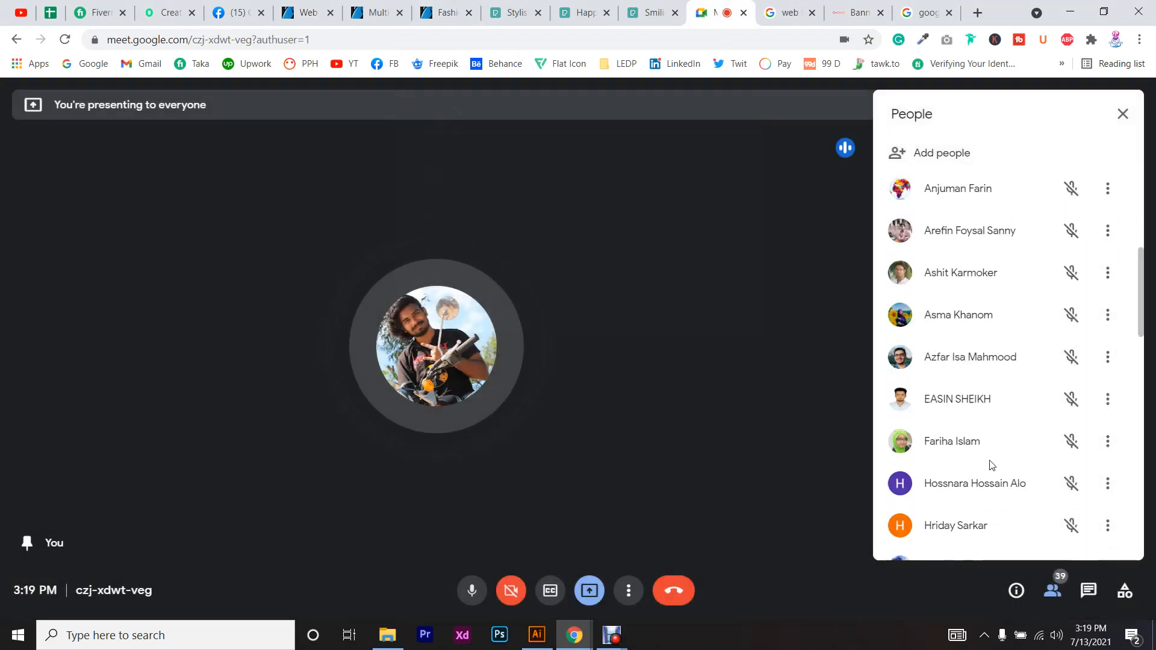
scroll(1003, 462, up, 10)
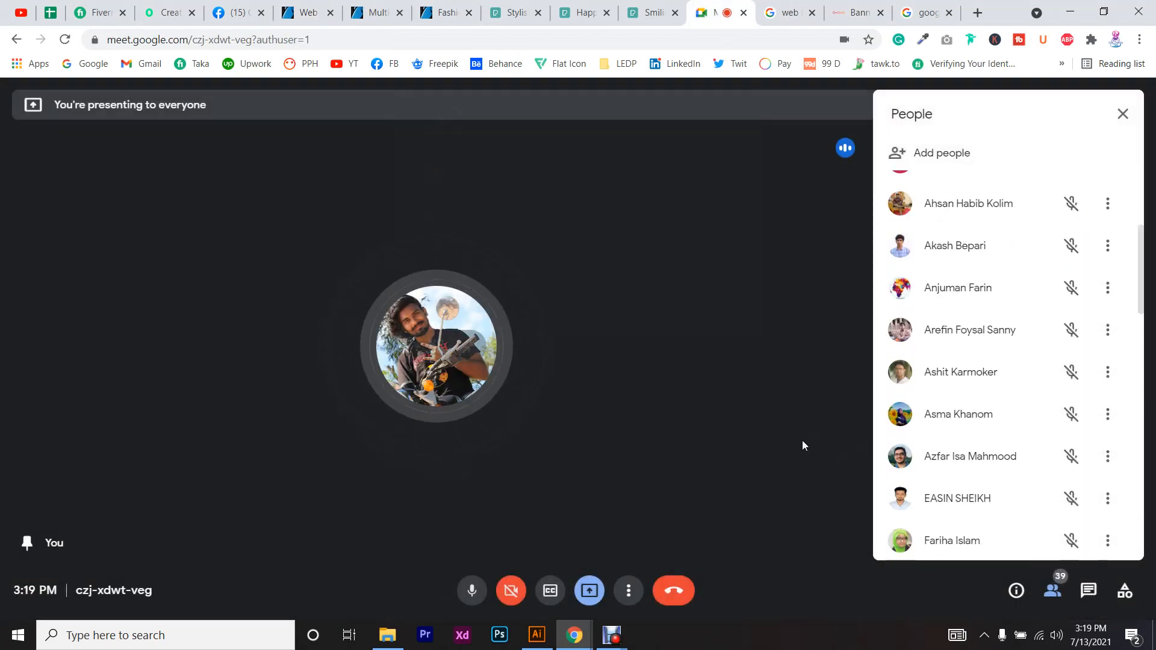
- Back in Illustrator, set the raster effects to Screen (72 ppi) and create the document, closing the floating Align panel
key(alt+Tab)
click(891, 403)
click(861, 475)
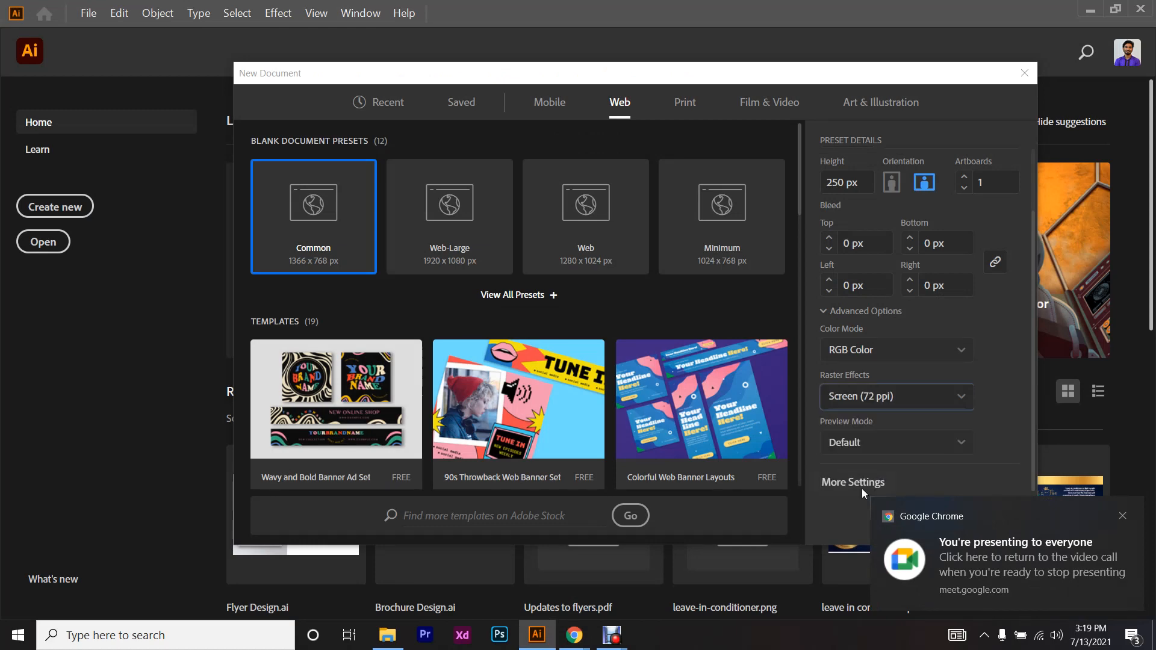
click(1122, 515)
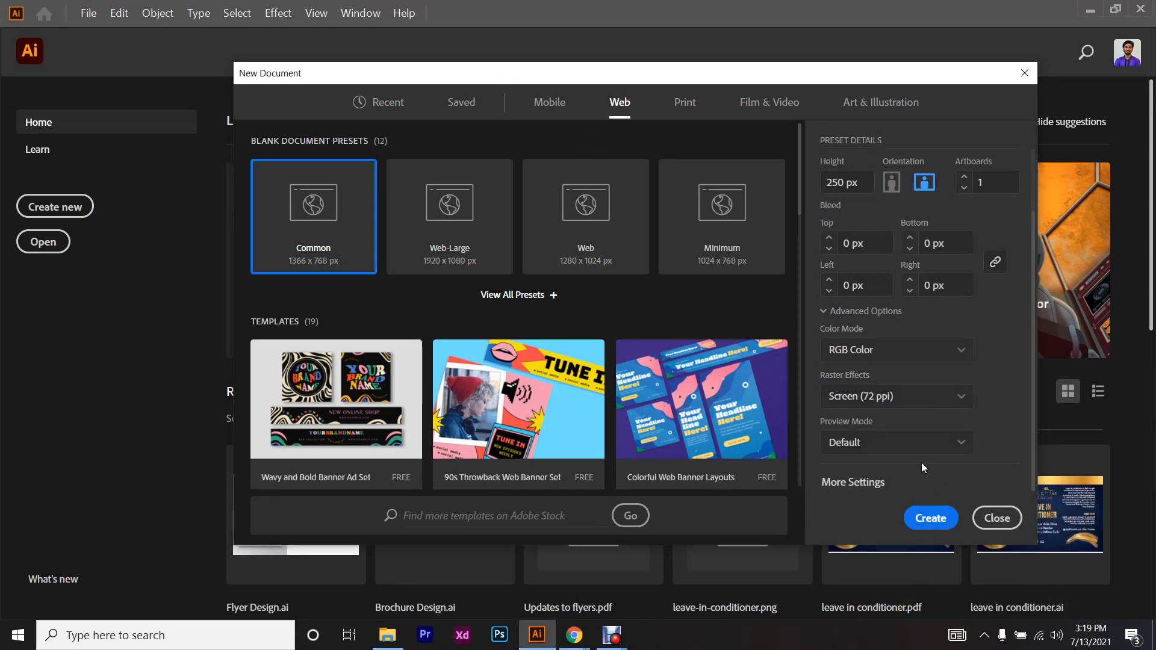
click(928, 517)
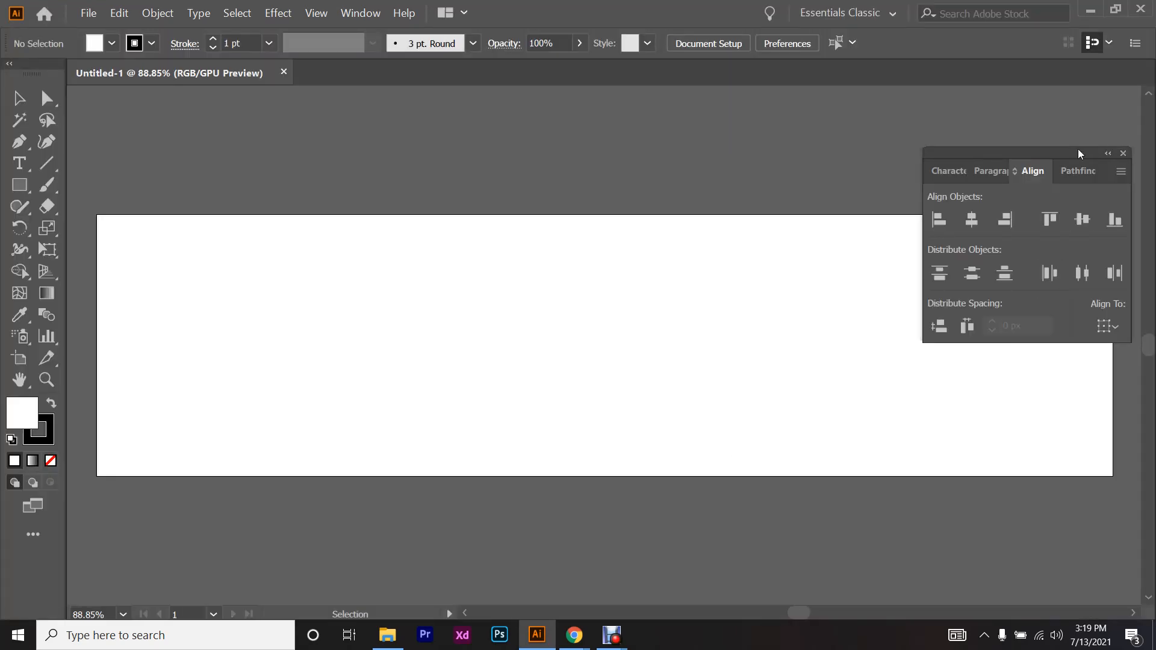
click(1123, 154)
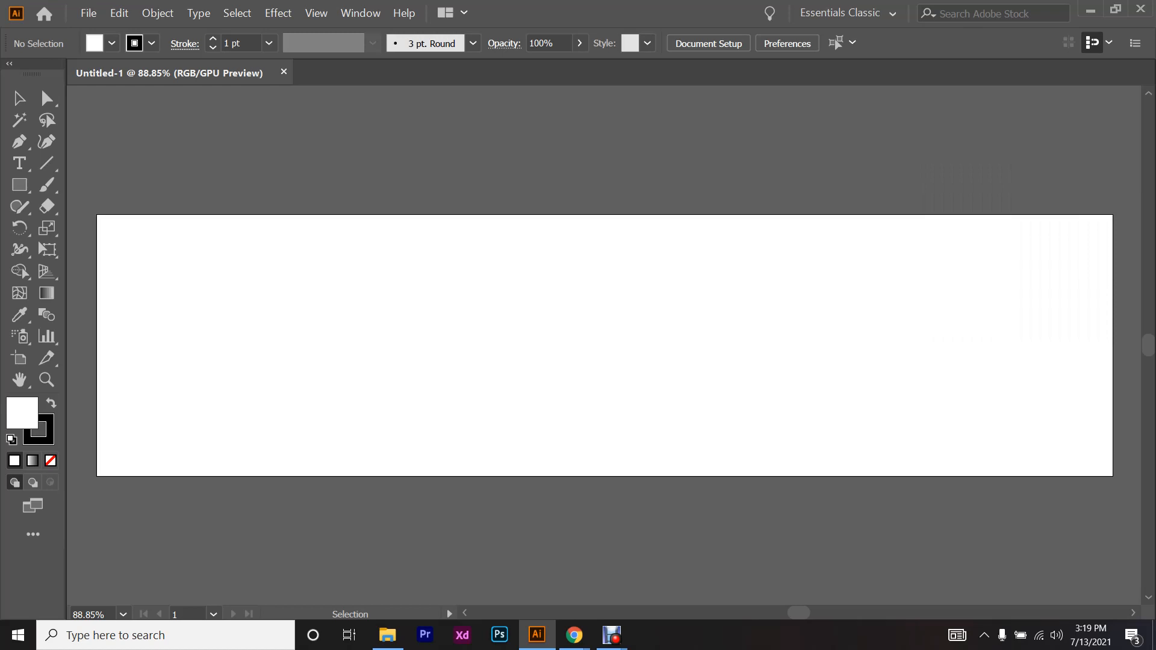
- Switch to Chrome and show the 970x250 banner on the Multipurpose Web Banners Ads page
mouse_move(575, 635)
click(488, 578)
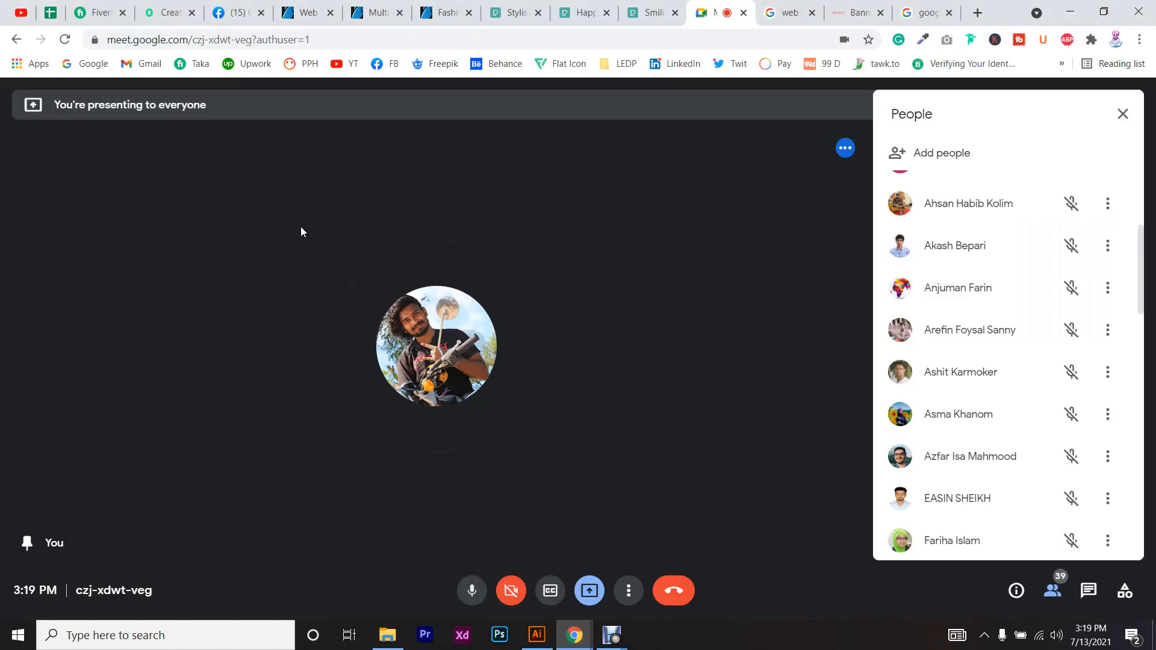
click(372, 4)
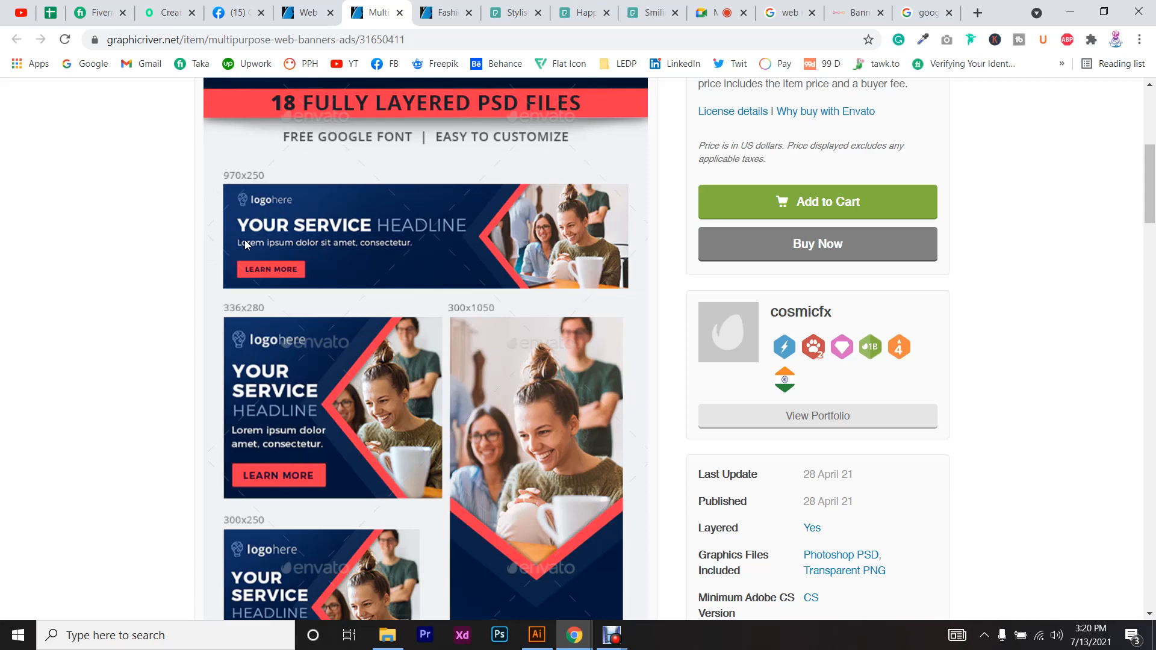
- Find and open the Snipping Tool and capture the 970x250 banner from the page
key(super+shift+s)
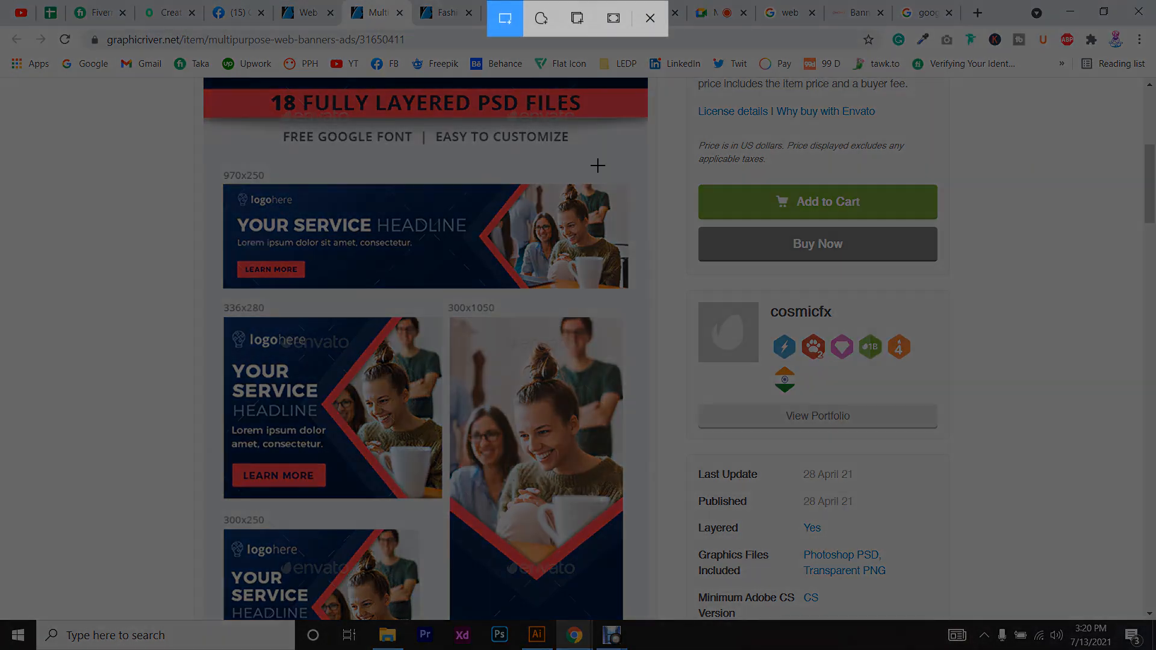
key(Escape)
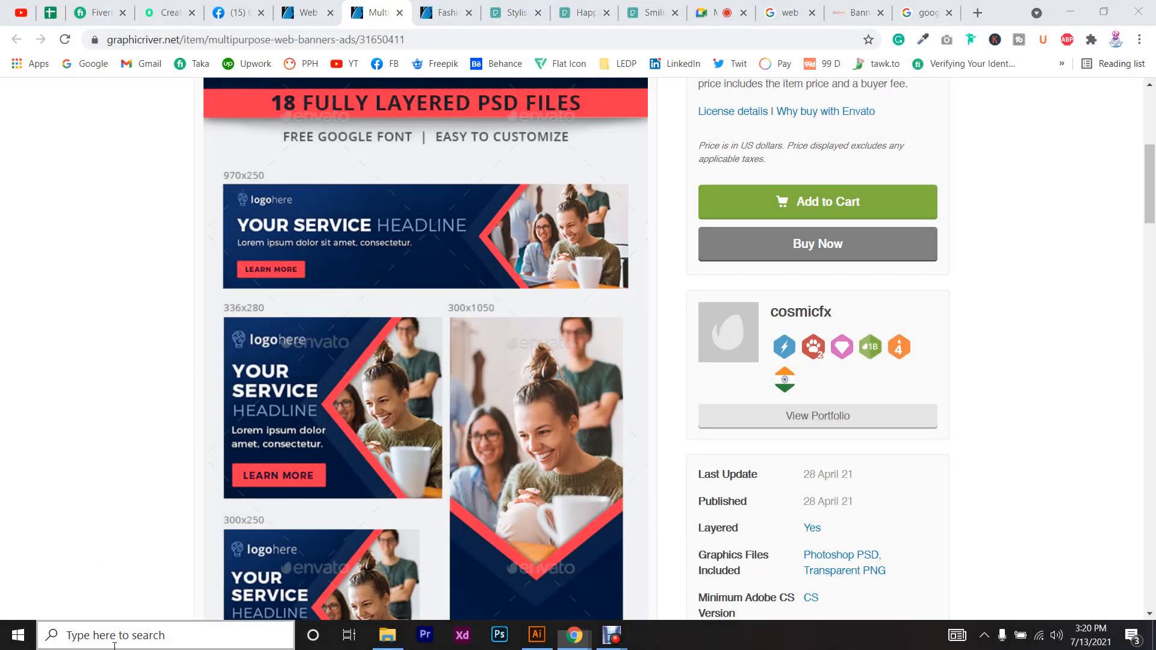
click(78, 635)
text(snip)
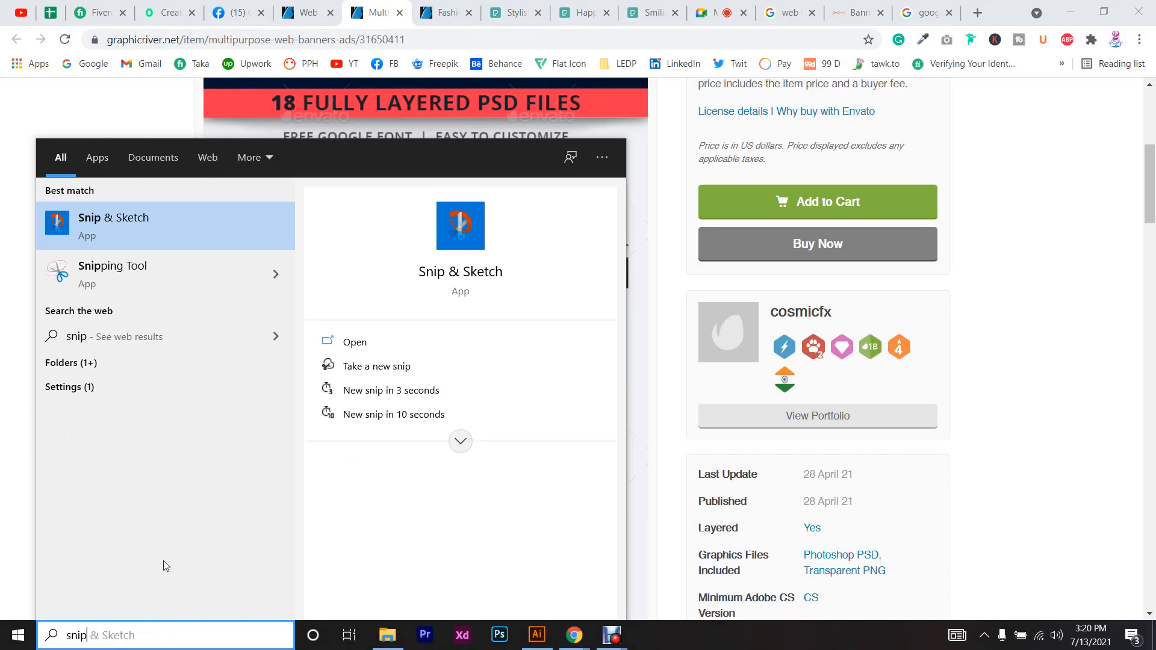
click(114, 283)
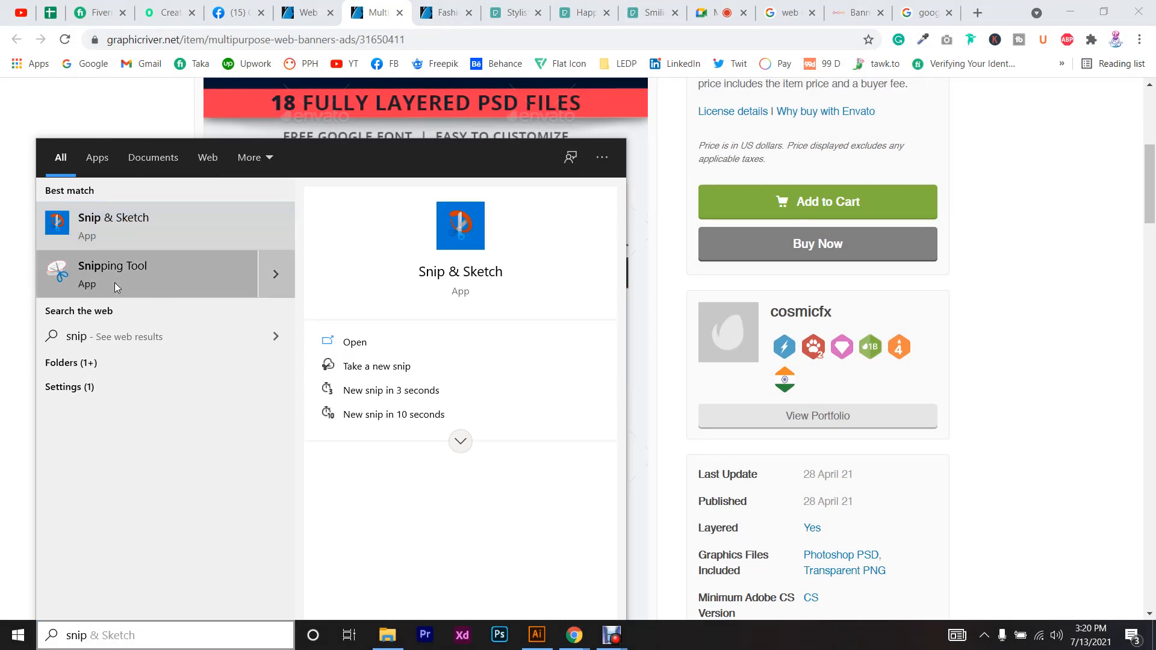
drag(620, 161, 870, 125)
click(753, 148)
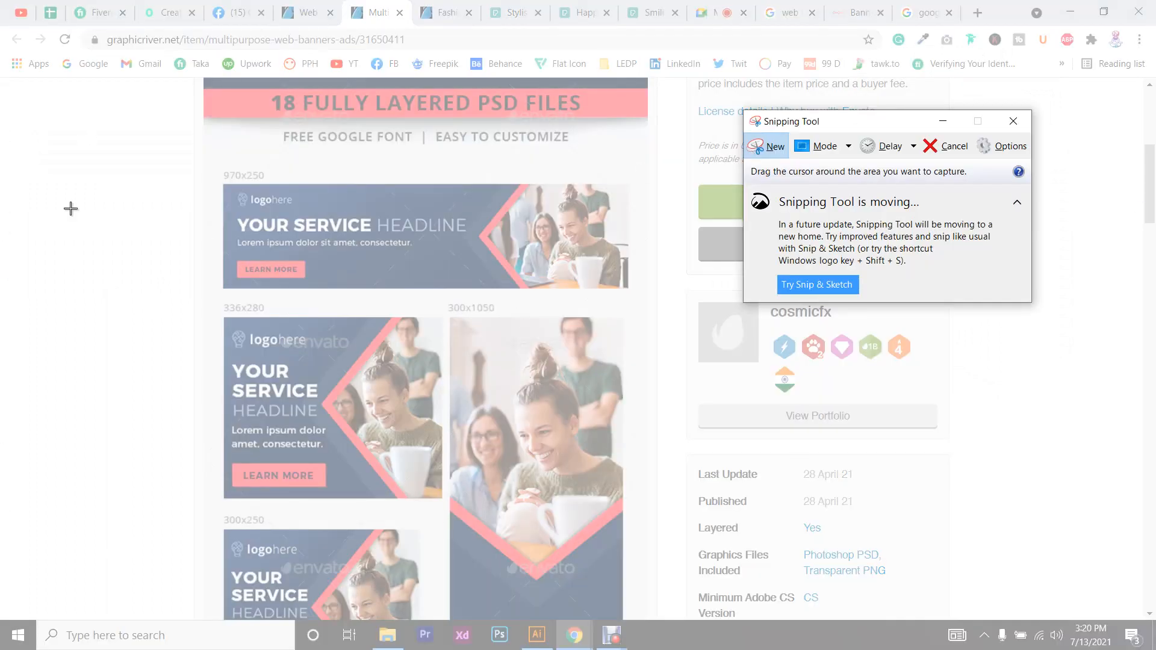
drag(217, 179, 632, 294)
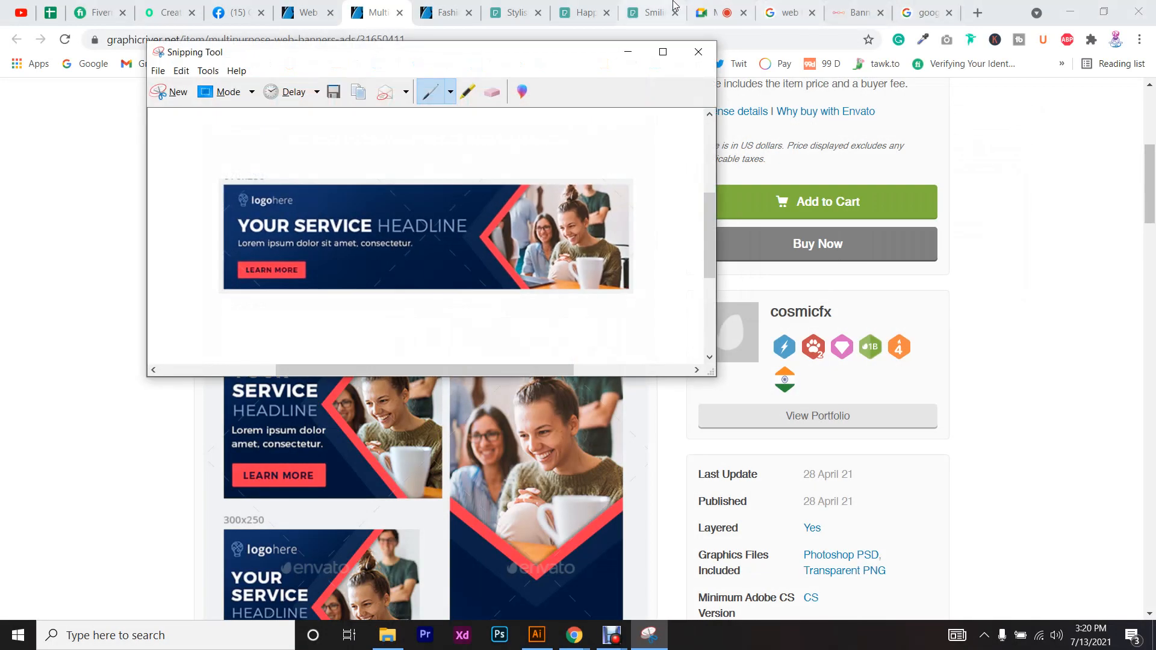
- Admit the waiting participant to the Meet call and go back to the Multipurpose Web Banners Ads page
click(705, 12)
click(738, 182)
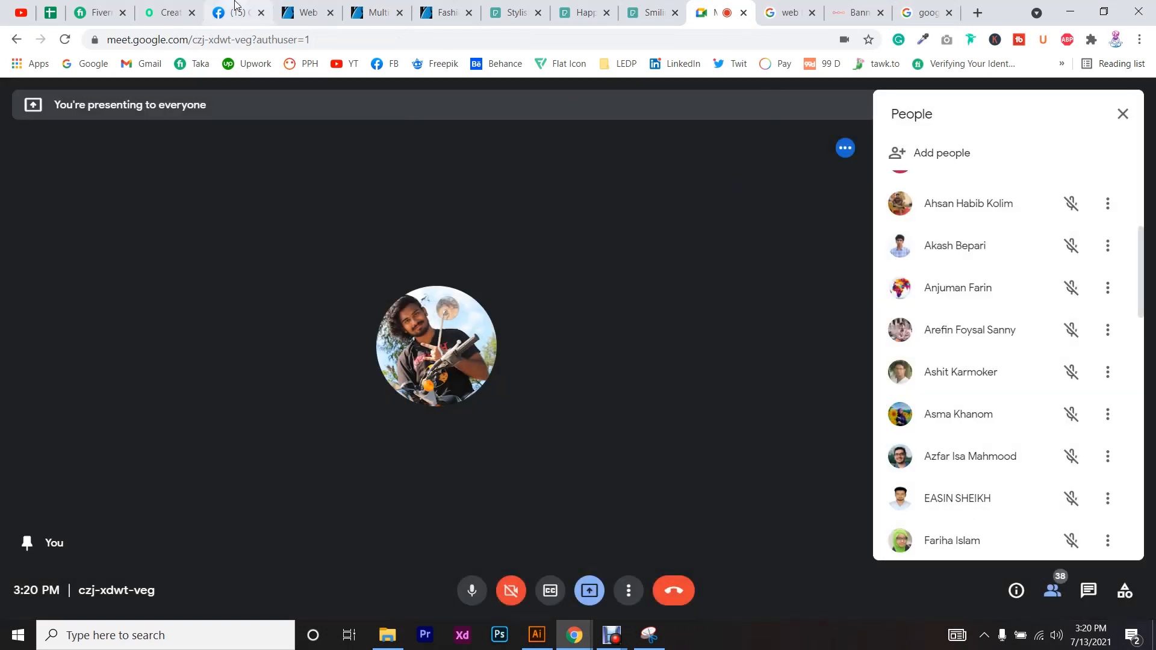
click(375, 12)
- Try saving the captured banner from the Snipping Tool, cancel the save and close the tool without saving the snip
click(649, 634)
right_click(352, 197)
click(376, 224)
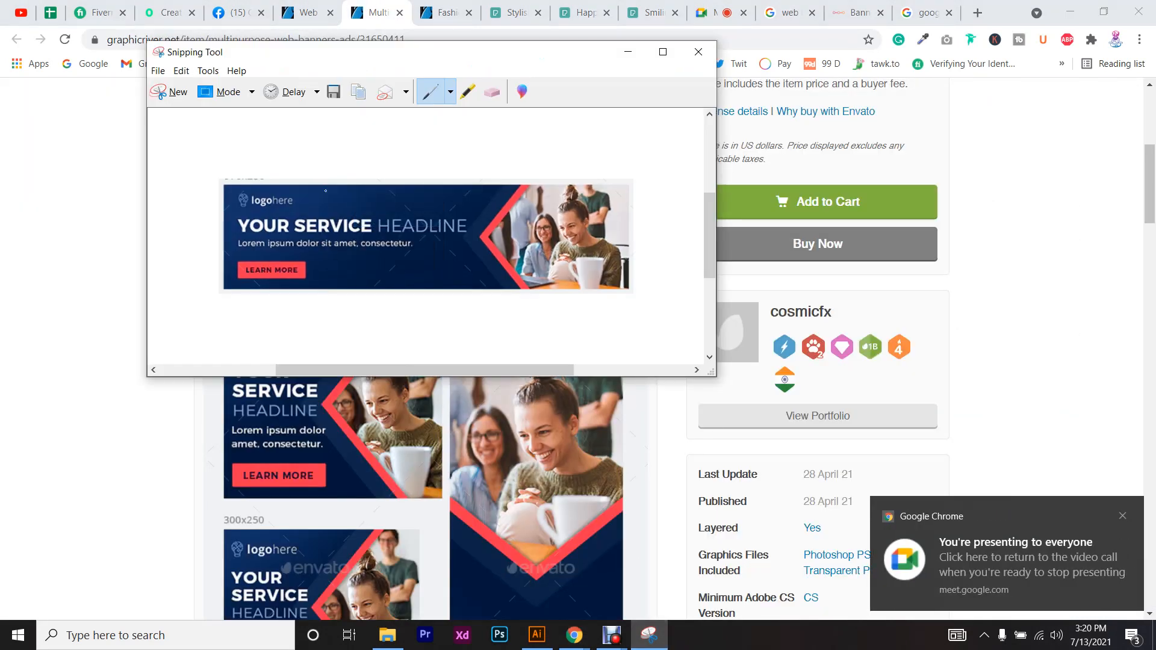
click(157, 71)
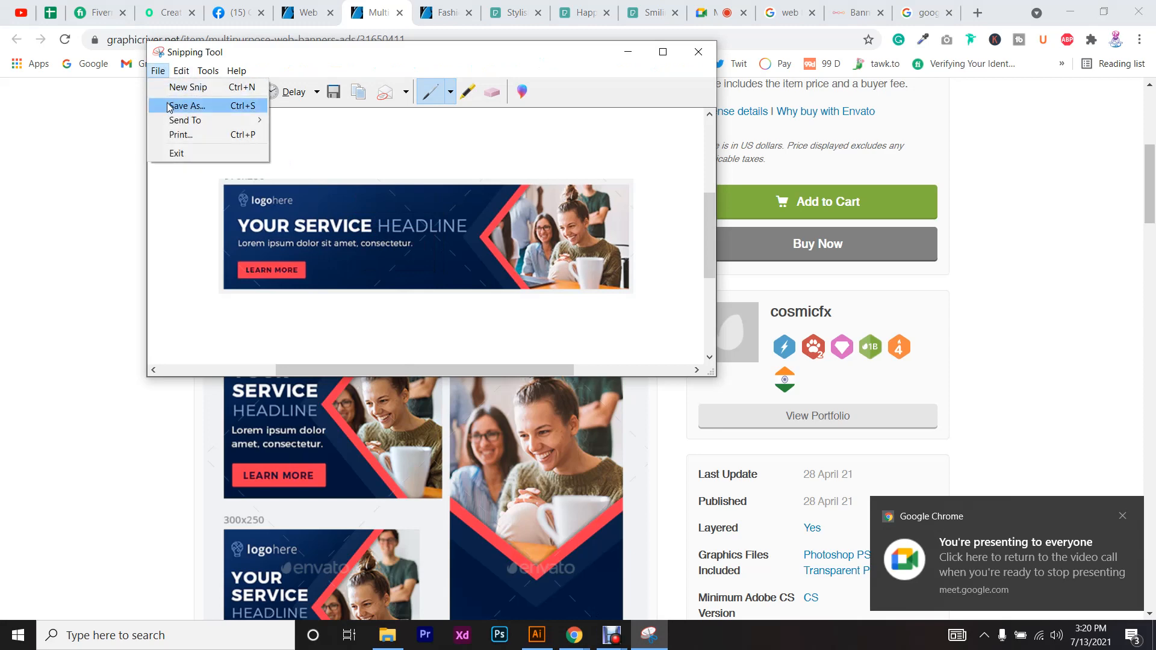
click(187, 105)
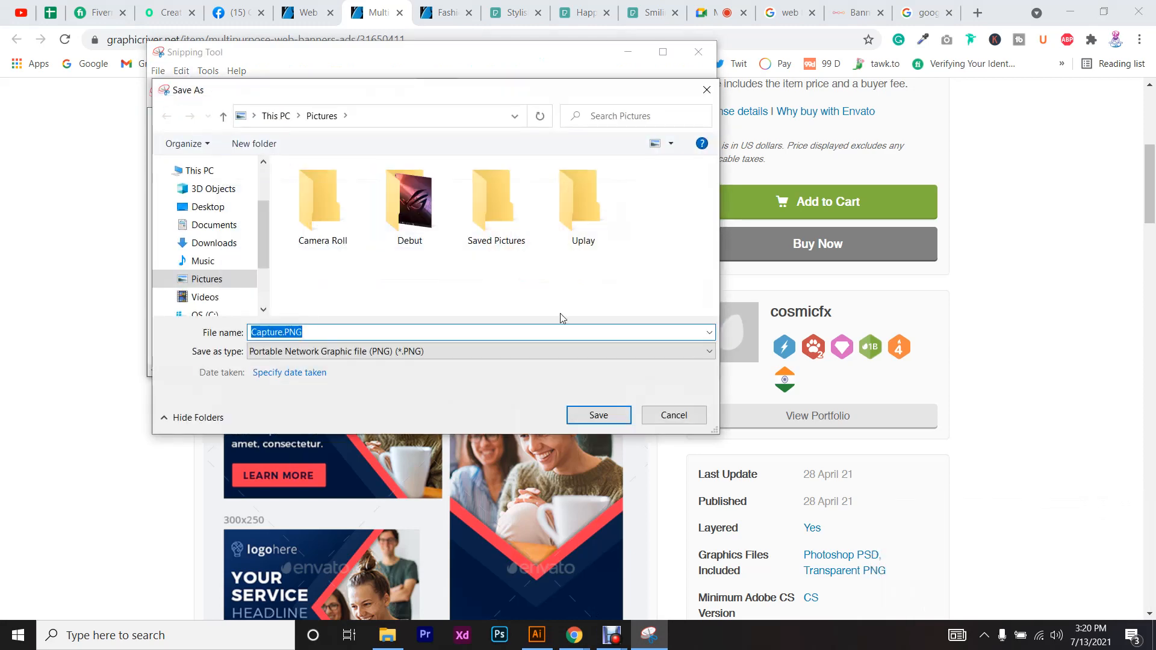
click(674, 416)
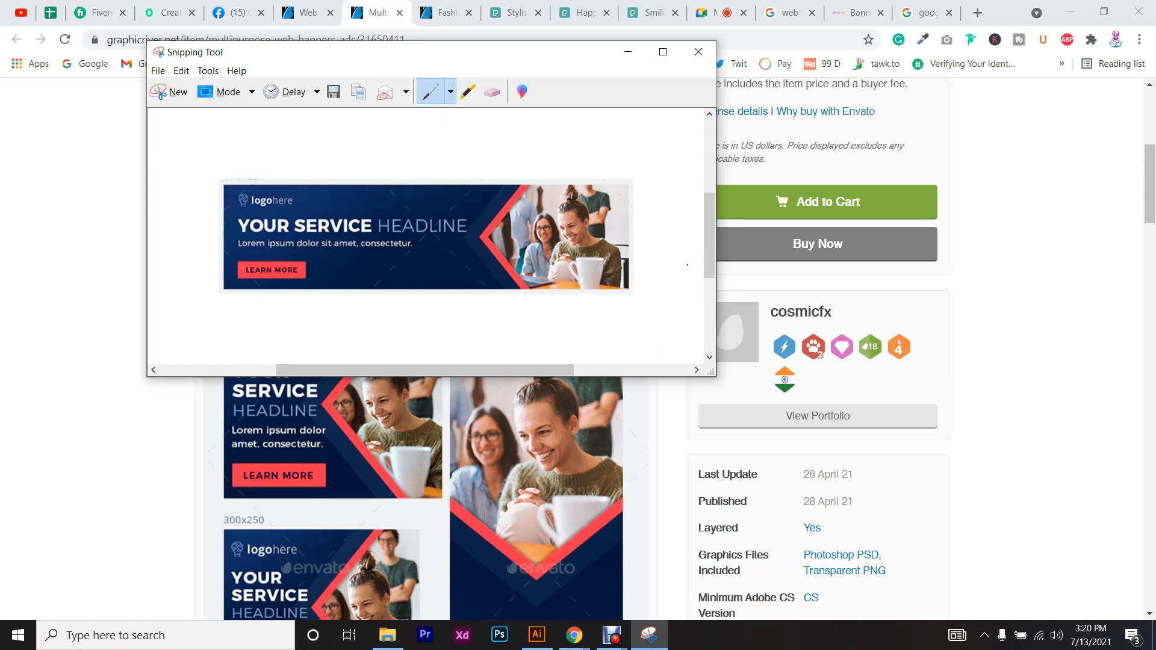
click(699, 54)
key(super)
click(541, 225)
click(694, 53)
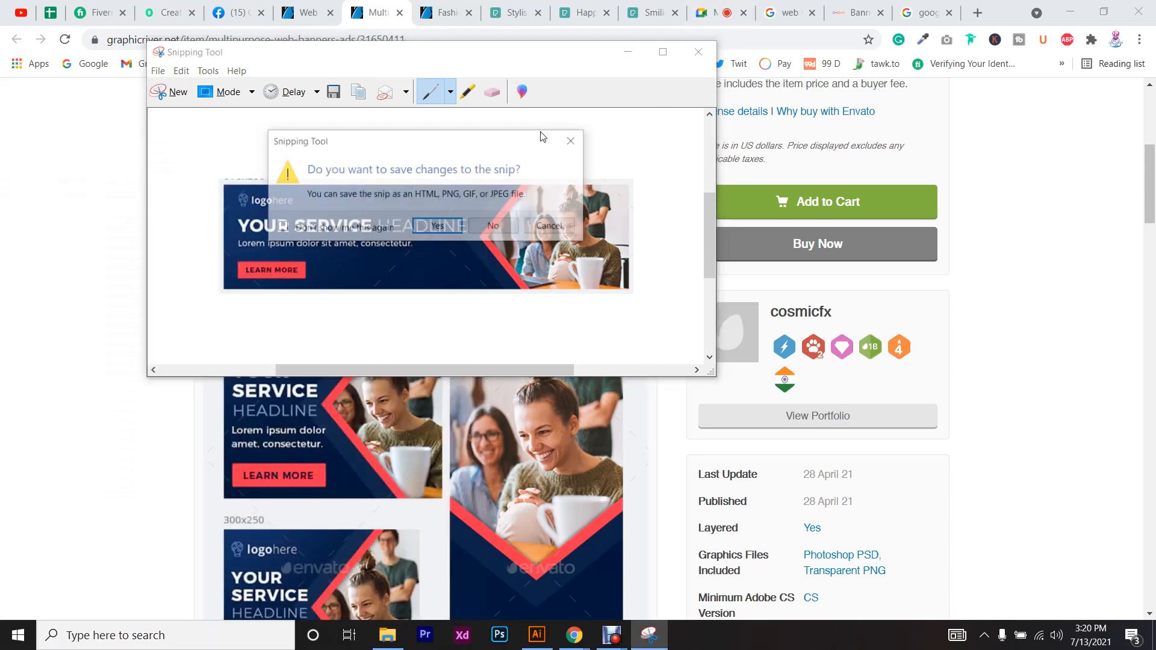
click(498, 224)
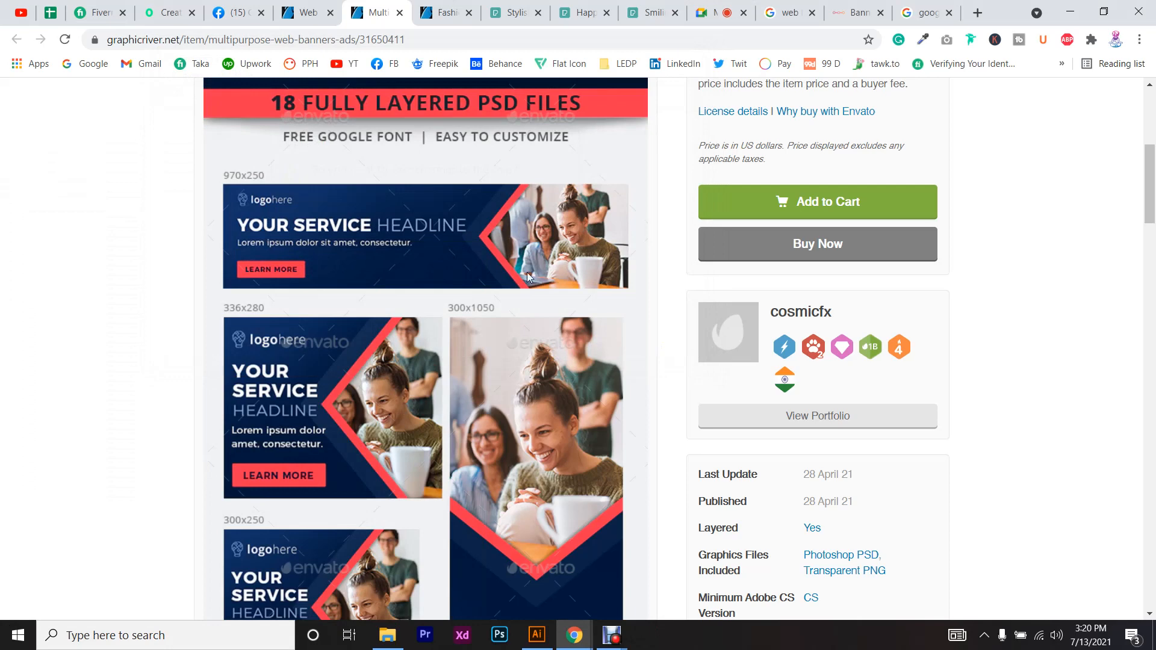
- Capture the 970x250 banner to the clipboard as a rectangular snip with Snip & Sketch
key(super+shift+s)
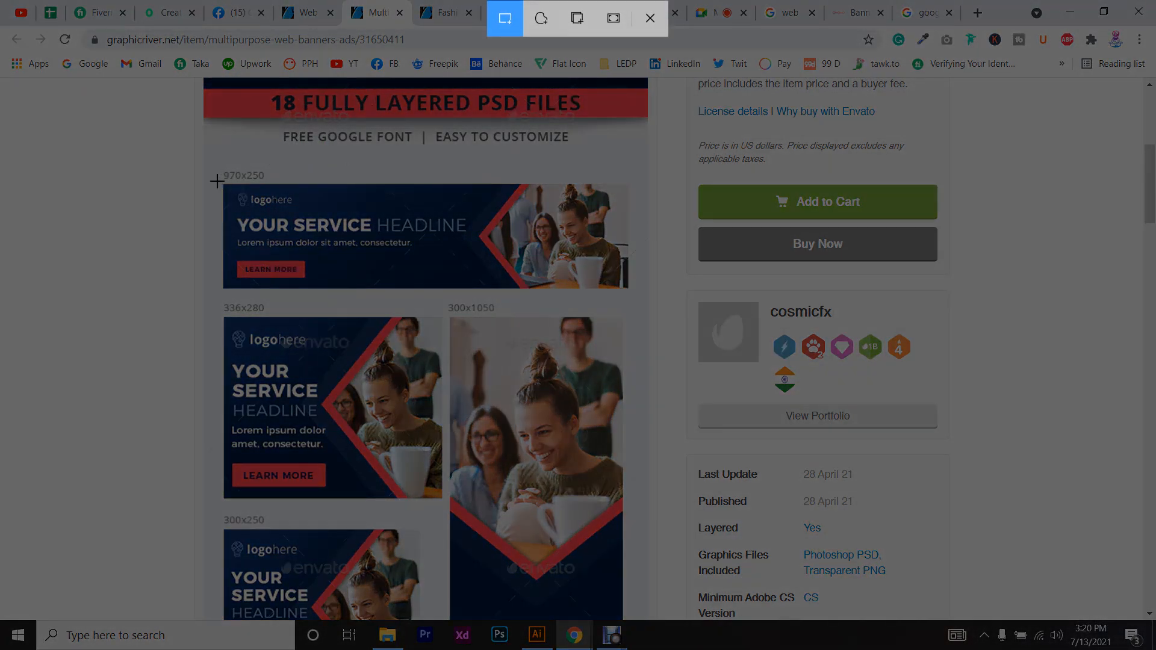
drag(218, 179, 637, 292)
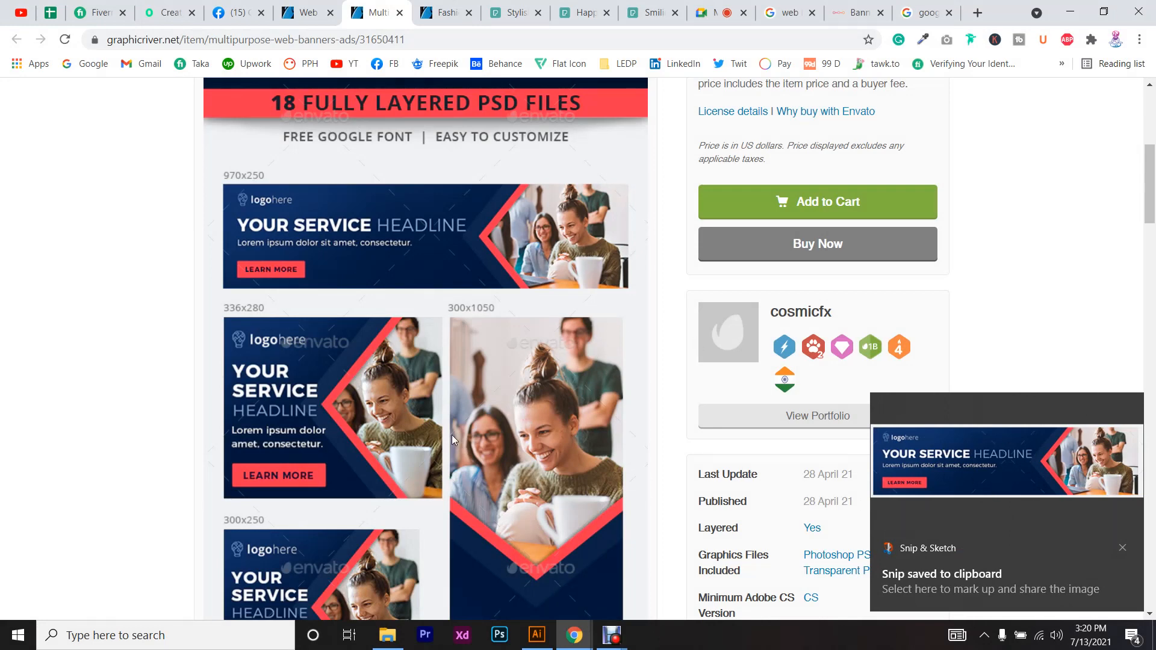
- Switch to Illustrator and paste the captured banner image into the 970 × 250 px document
click(536, 637)
key(a)
key(ctrl+v)
key(ctrl+minus)
key(ctrl+minus)
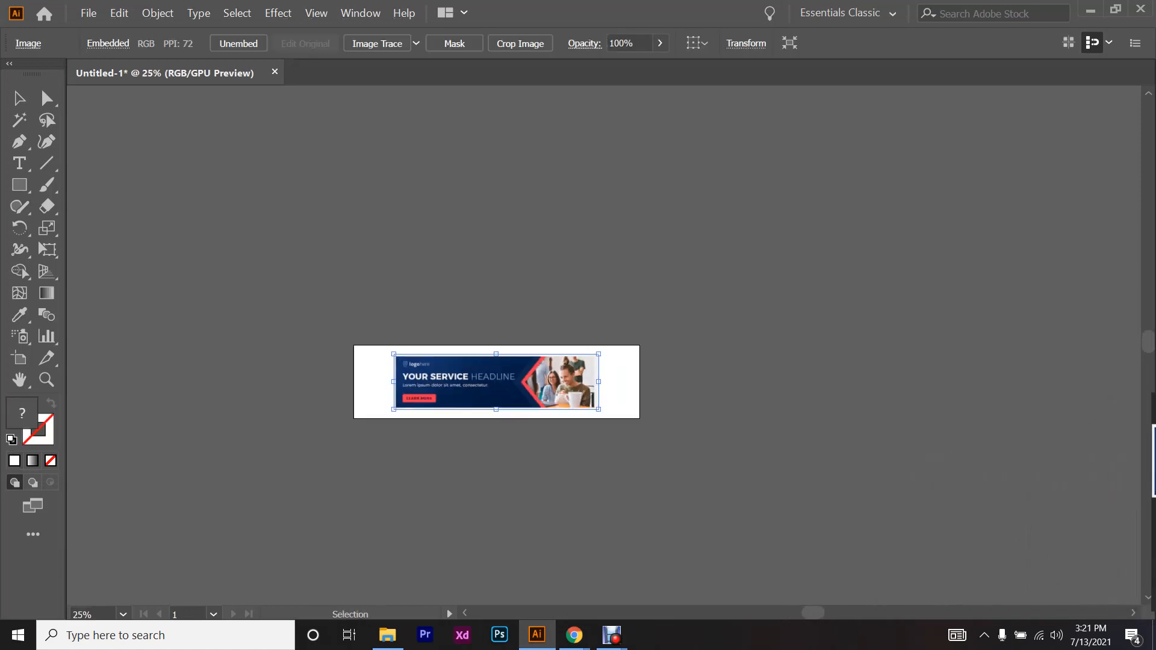
- Move the pasted banner image just above the artboard and lock it as the reference
drag(715, 320, 808, 295)
scroll(510, 375, up, 2)
drag(631, 401, 623, 230)
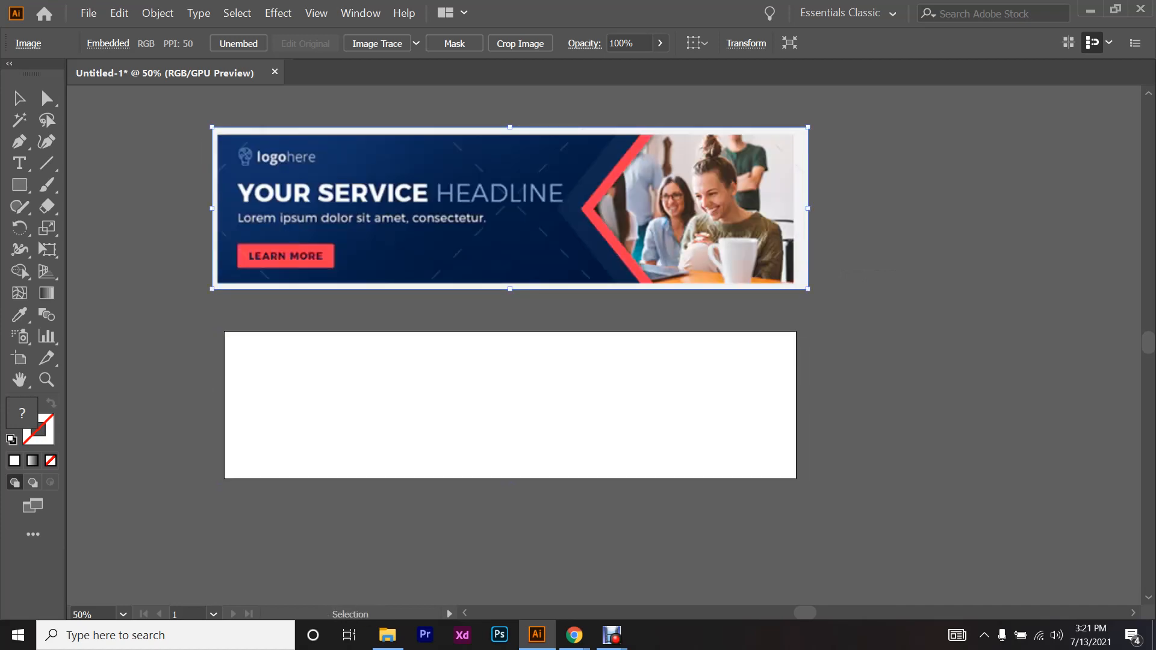
scroll(510, 317, up, 1)
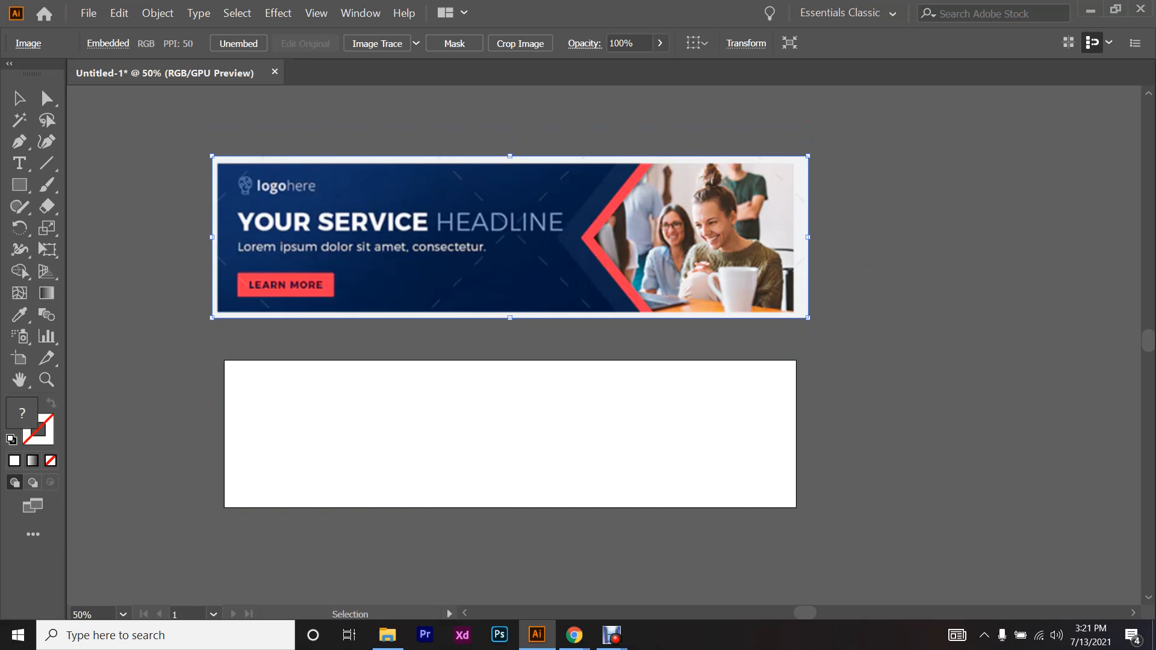
key(ctrl+2)
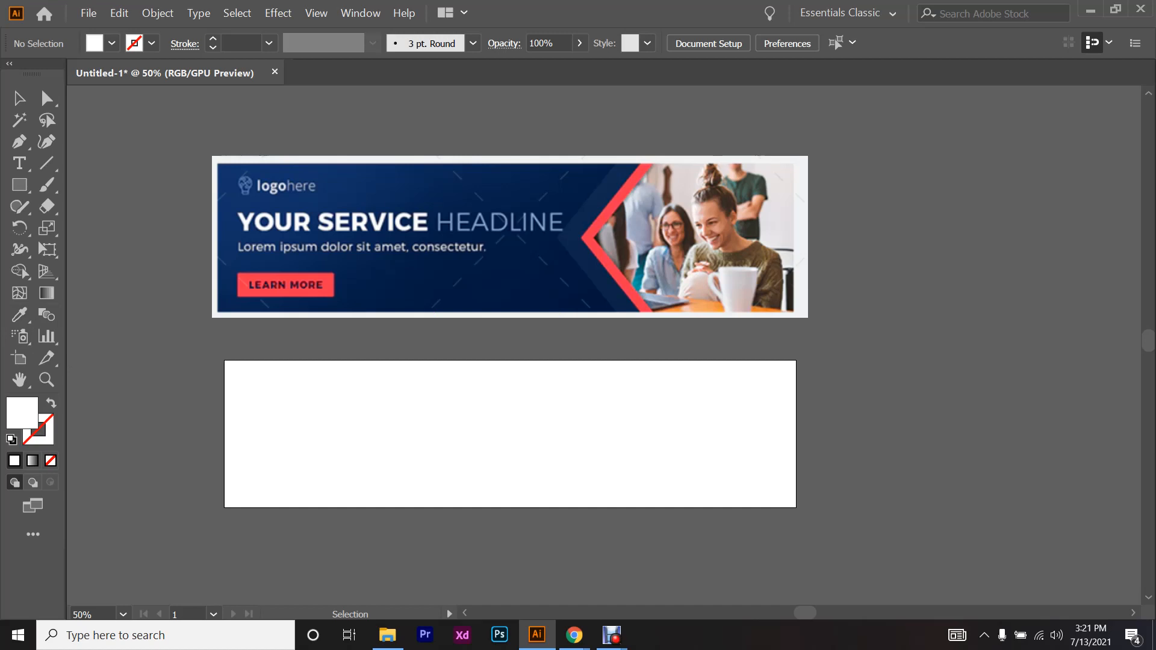
- Draw a rectangle covering the whole artboard, fill it with yellow and deselect it
click(19, 185)
drag(225, 361, 796, 507)
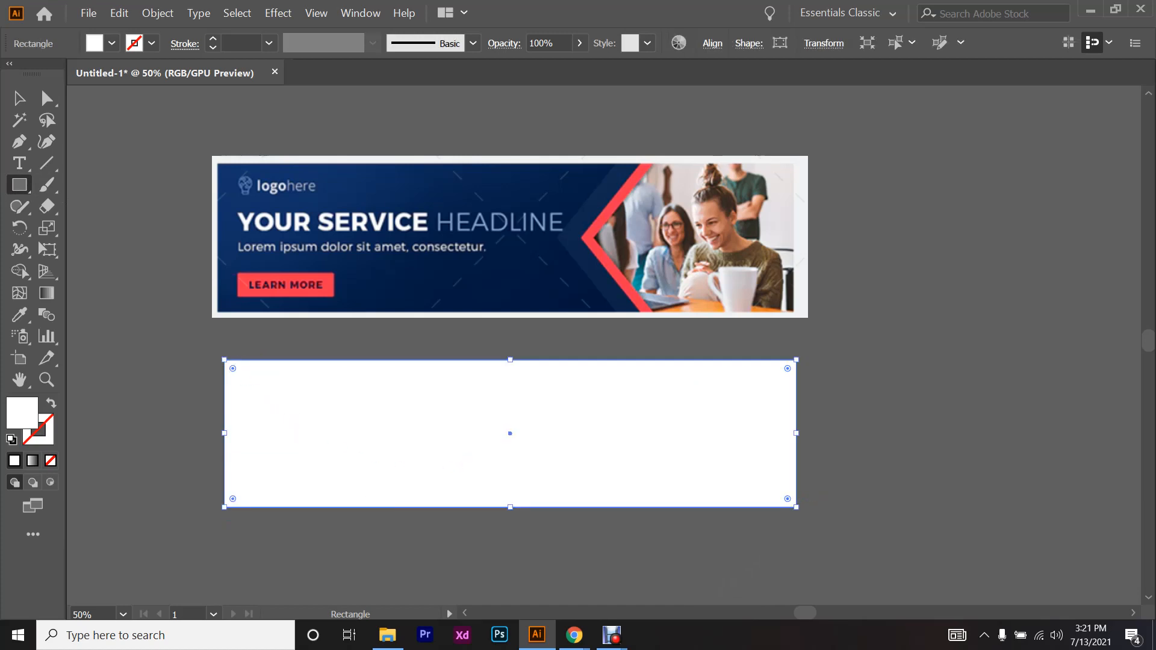
click(111, 43)
click(75, 73)
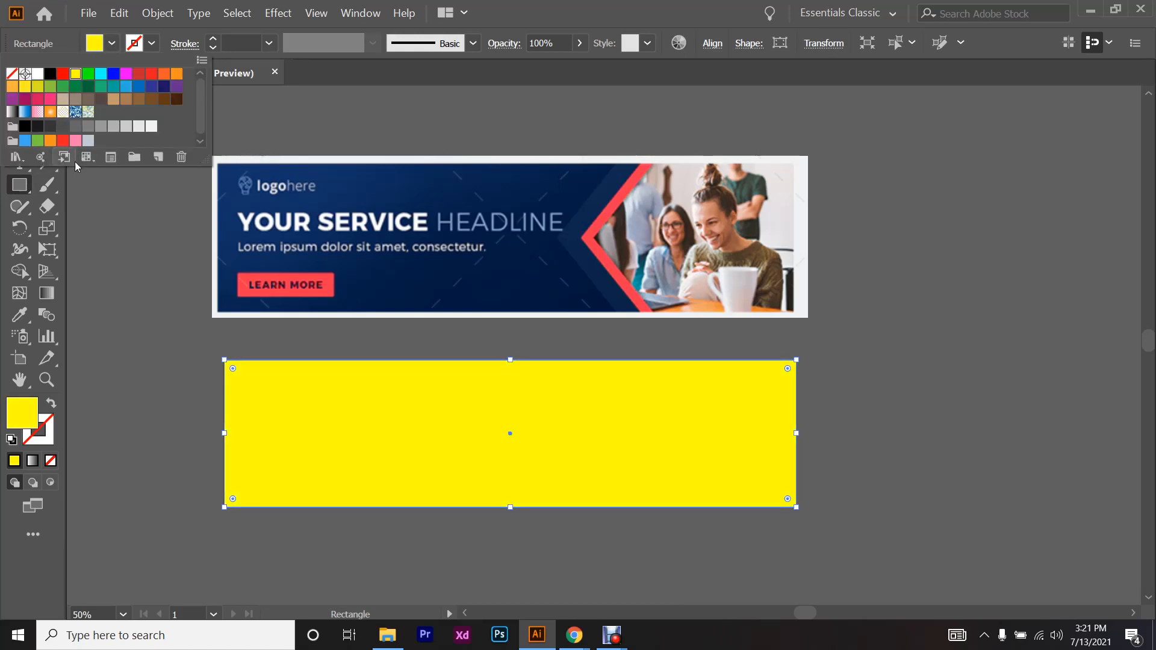
click(21, 212)
click(19, 98)
click(199, 361)
- Examine closely how the yellow rectangle's edges and corners line up with the artboard
scroll(210, 362, up, 10)
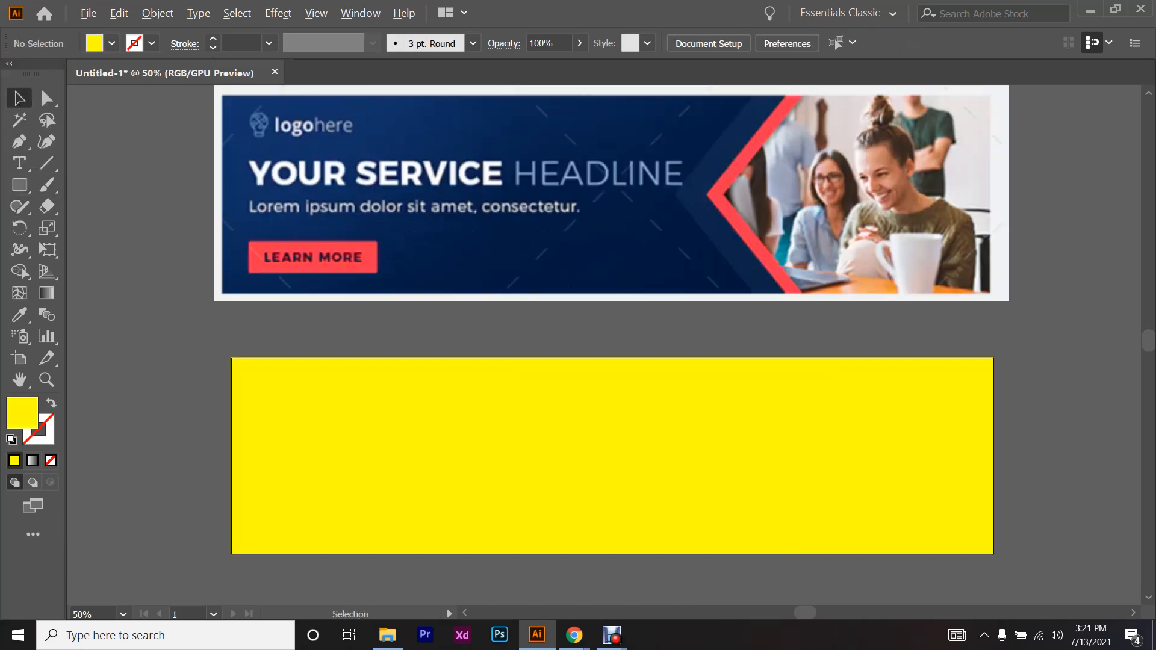
scroll(306, 358, down, 9)
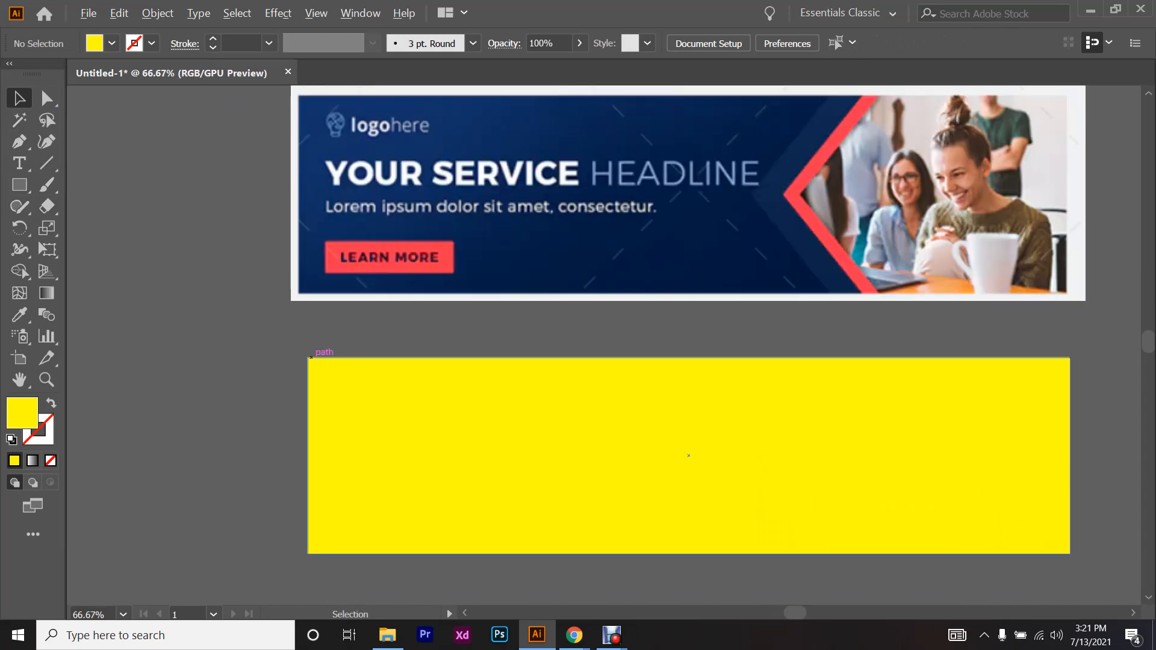
scroll(306, 358, down, 2)
scroll(1091, 478, up, 6)
scroll(957, 475, down, 1)
scroll(603, 345, down, 1)
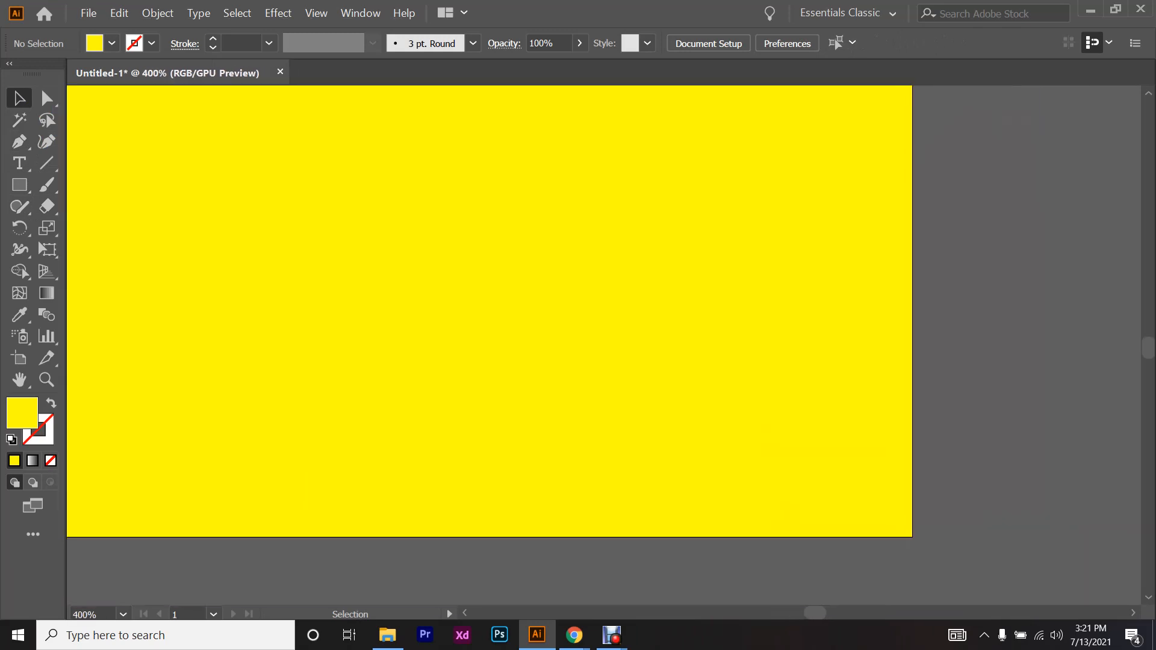
scroll(915, 535, down, 6)
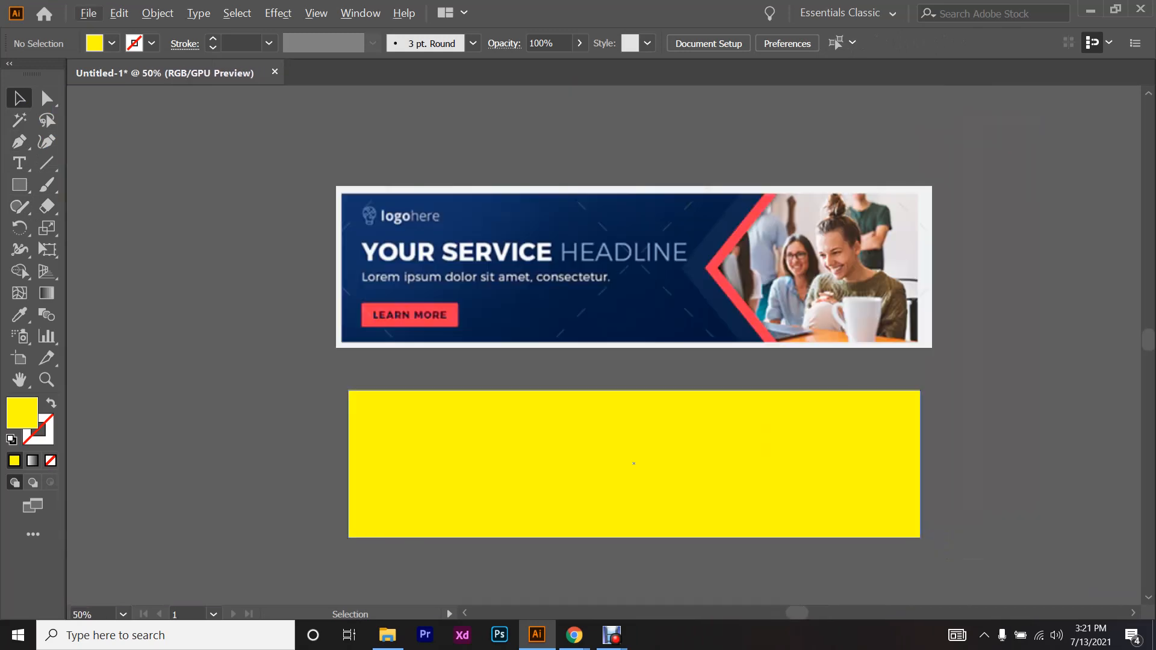
scroll(471, 465, up, 2)
scroll(604, 344, down, 1)
- Try shifting the yellow rectangle slightly off the artboard's left edge, and undo the move
click(225, 437)
scroll(221, 436, up, 3)
drag(233, 441, 238, 442)
click(211, 441)
scroll(212, 441, down, 2)
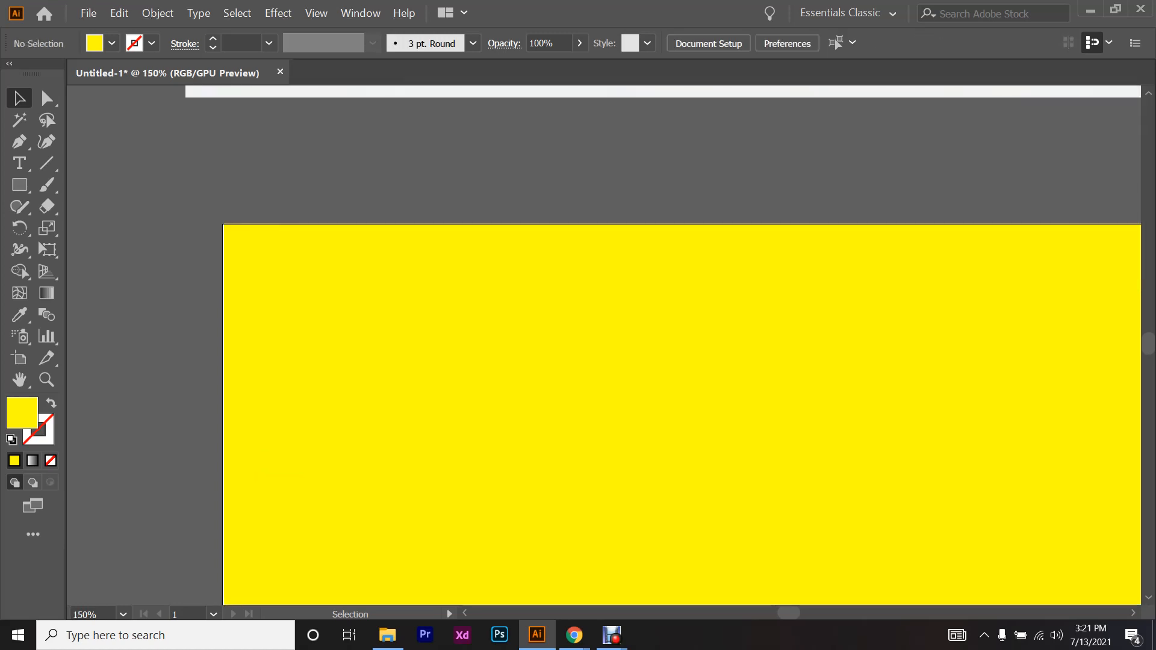
scroll(224, 477, up, 6)
scroll(198, 423, down, 1)
key(ctrl+z)
scroll(199, 423, down, 7)
click(197, 424)
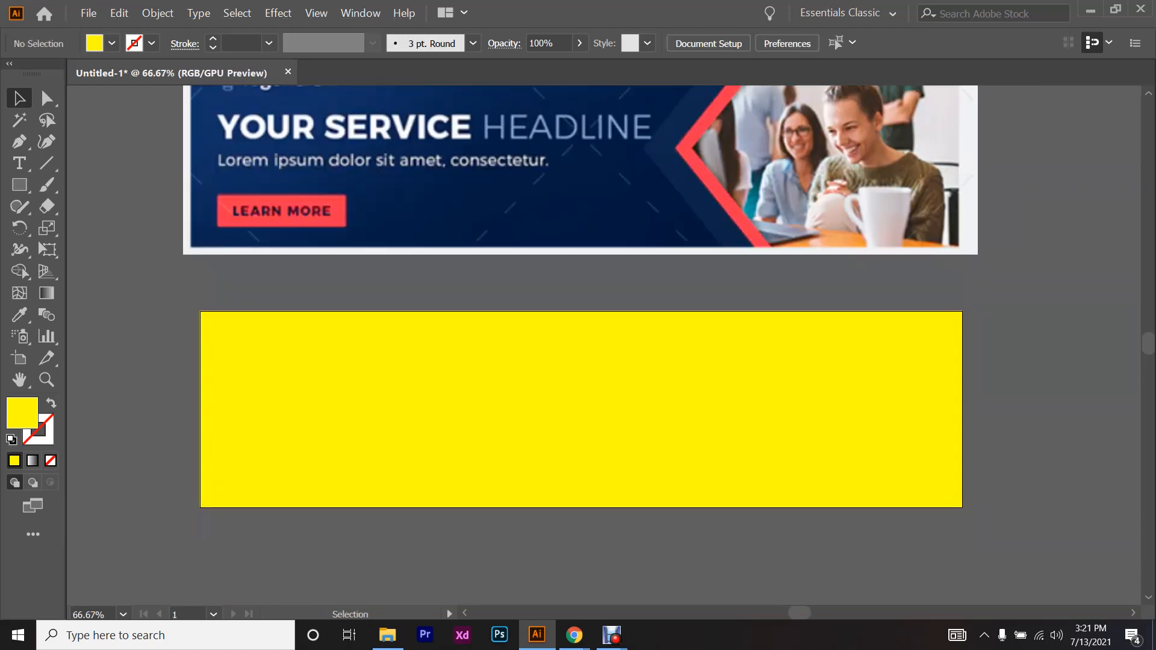
- Fill the yellow rectangle with the navy blue sampled from the reference banner's background, and deselect it
scroll(579, 393, down, 2)
scroll(580, 394, up, 1)
scroll(580, 394, up, 3)
scroll(580, 437, up, 4)
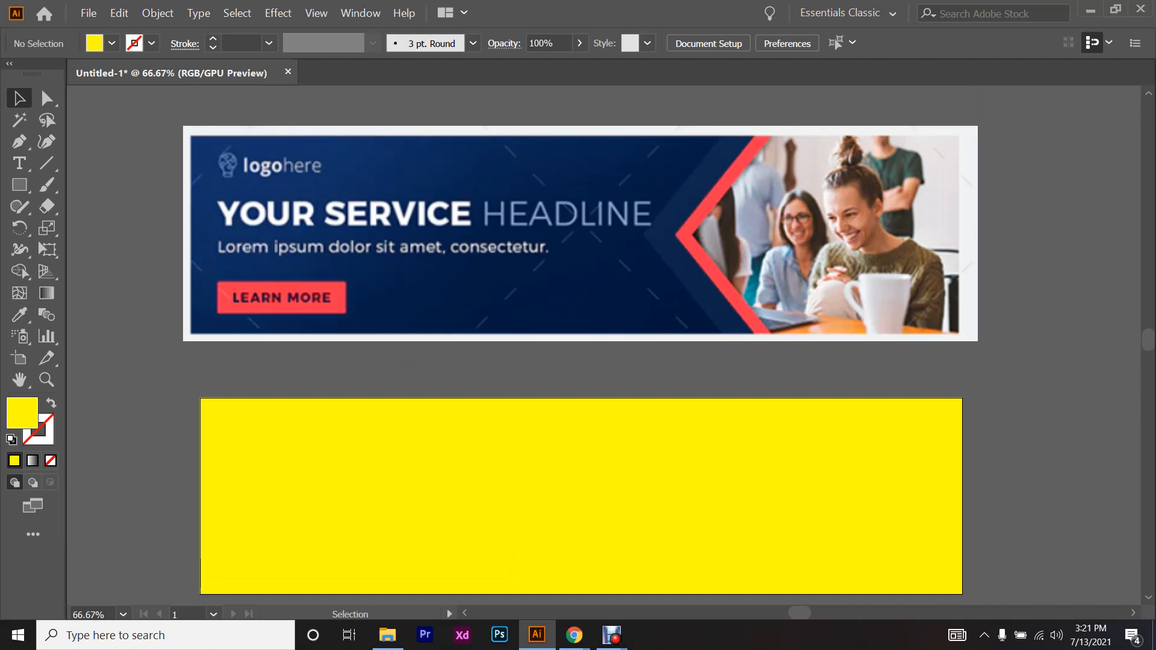
click(542, 458)
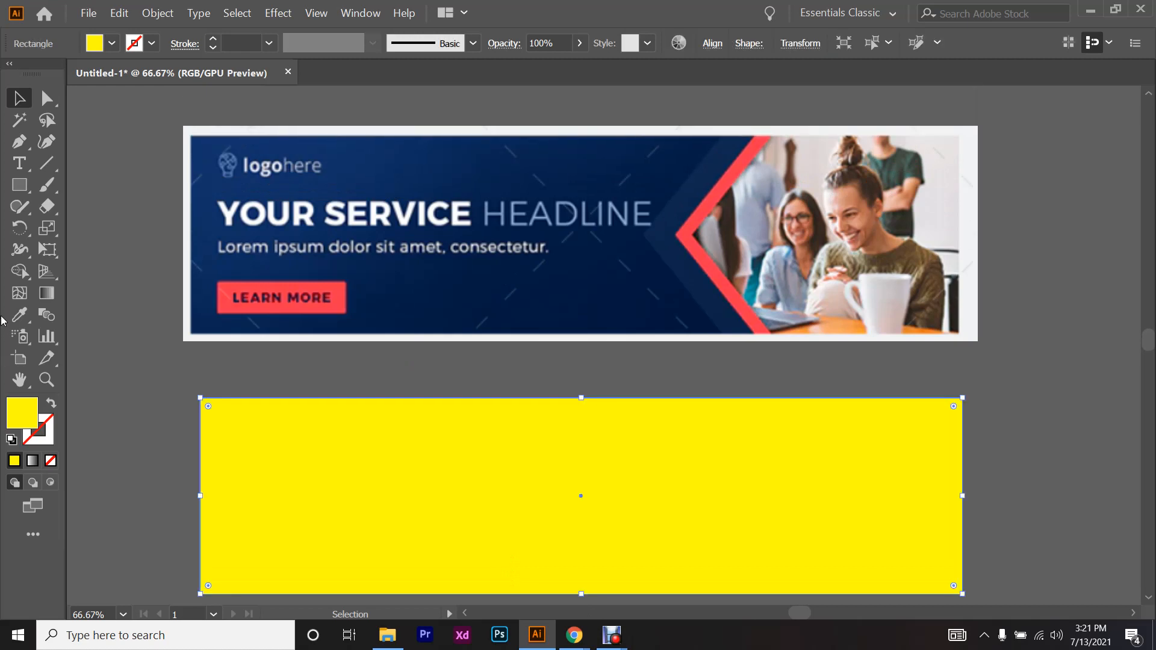
click(18, 314)
click(578, 310)
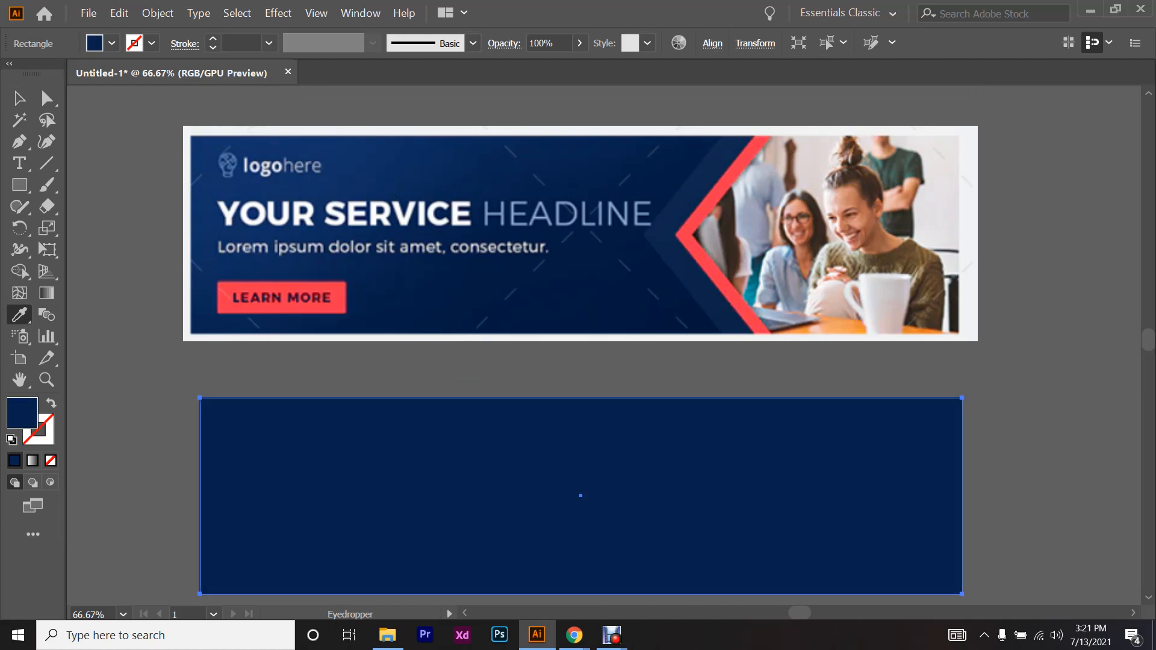
click(19, 99)
click(109, 151)
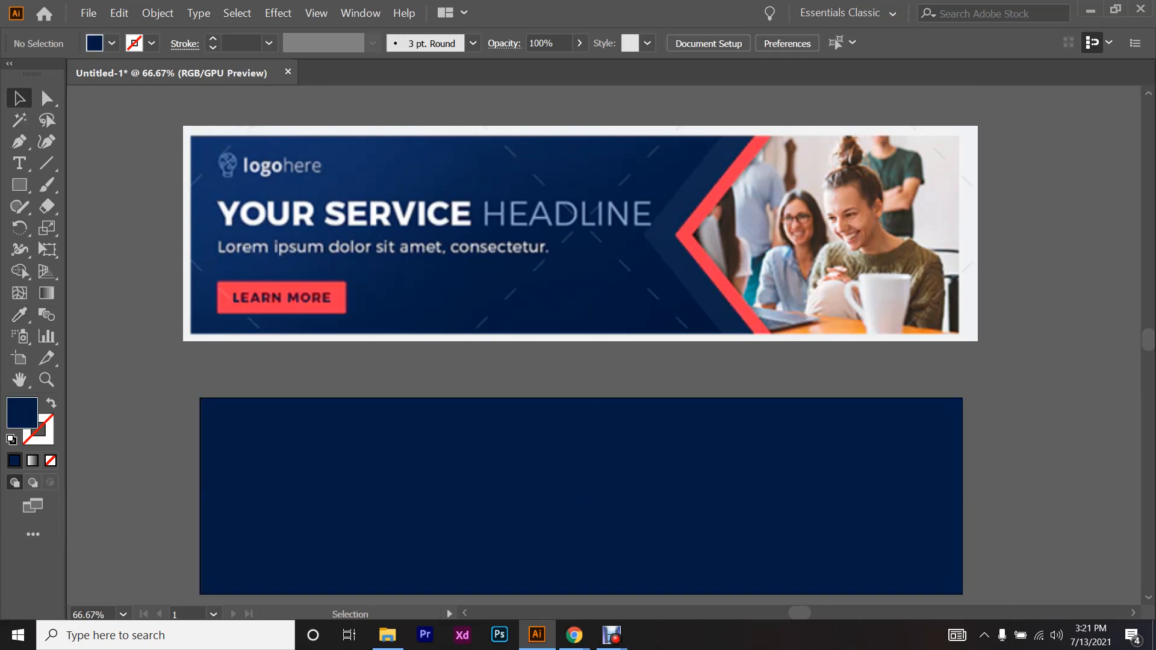
- Switch to the Meet call, admit the participant who is asking to join and return to Illustrator
click(574, 635)
click(714, 12)
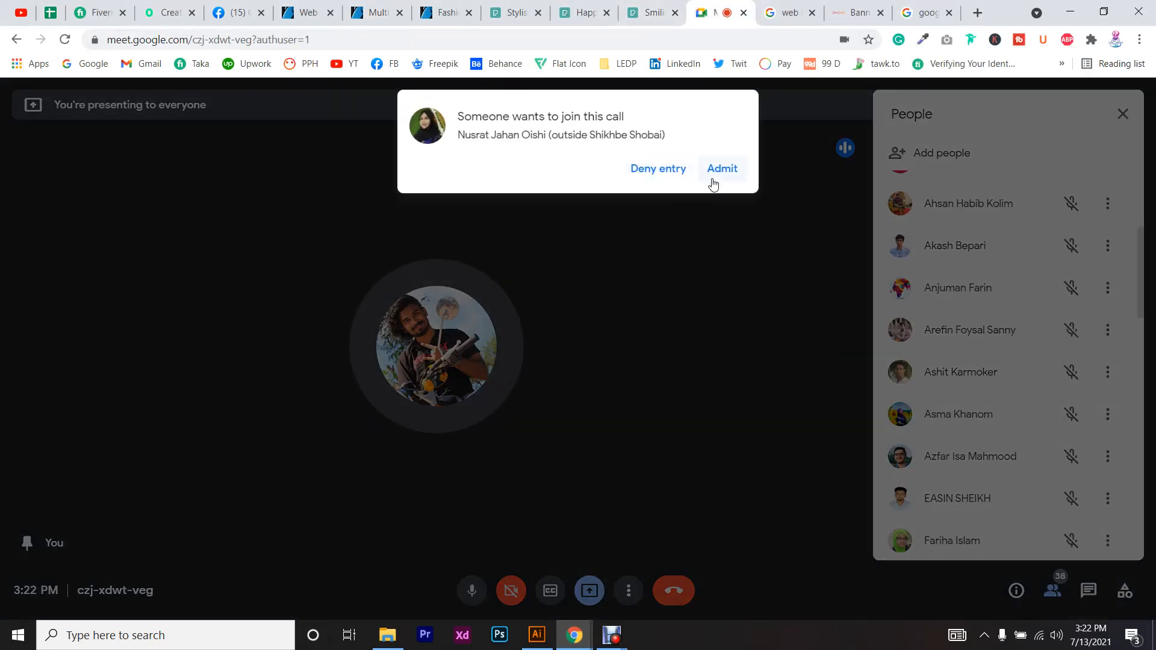
click(715, 173)
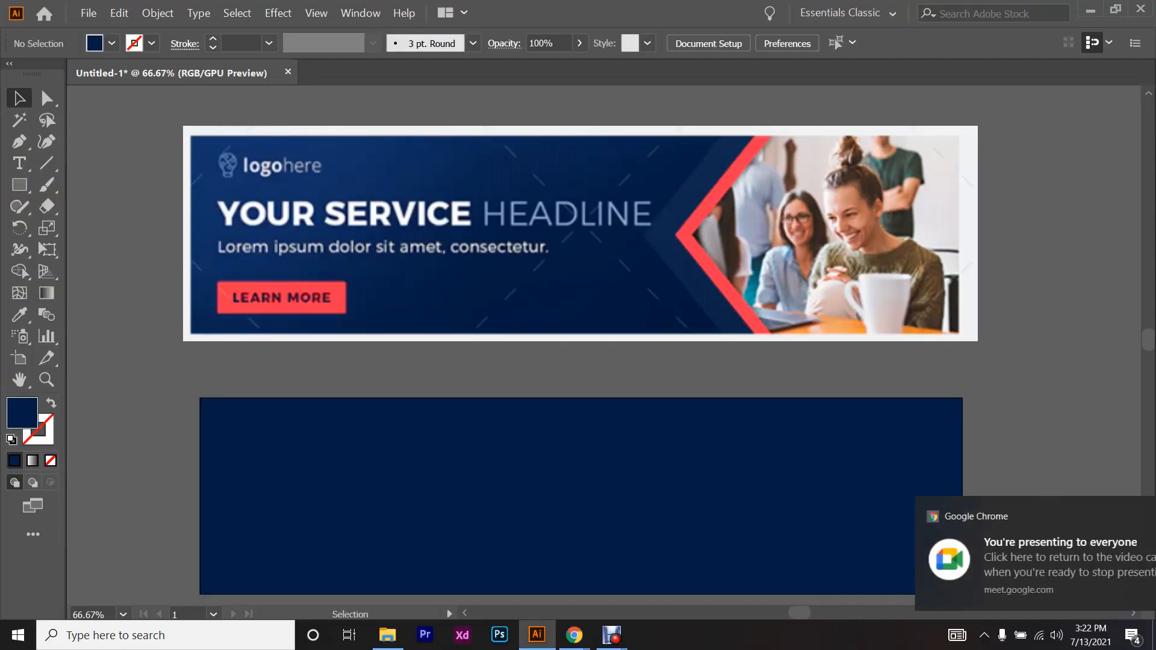
click(537, 635)
- Try moving the navy rectangle to the right off the artboard, and undo the move
key(ctrl+minus)
key(ctrl+minus)
scroll(690, 388, up, 2)
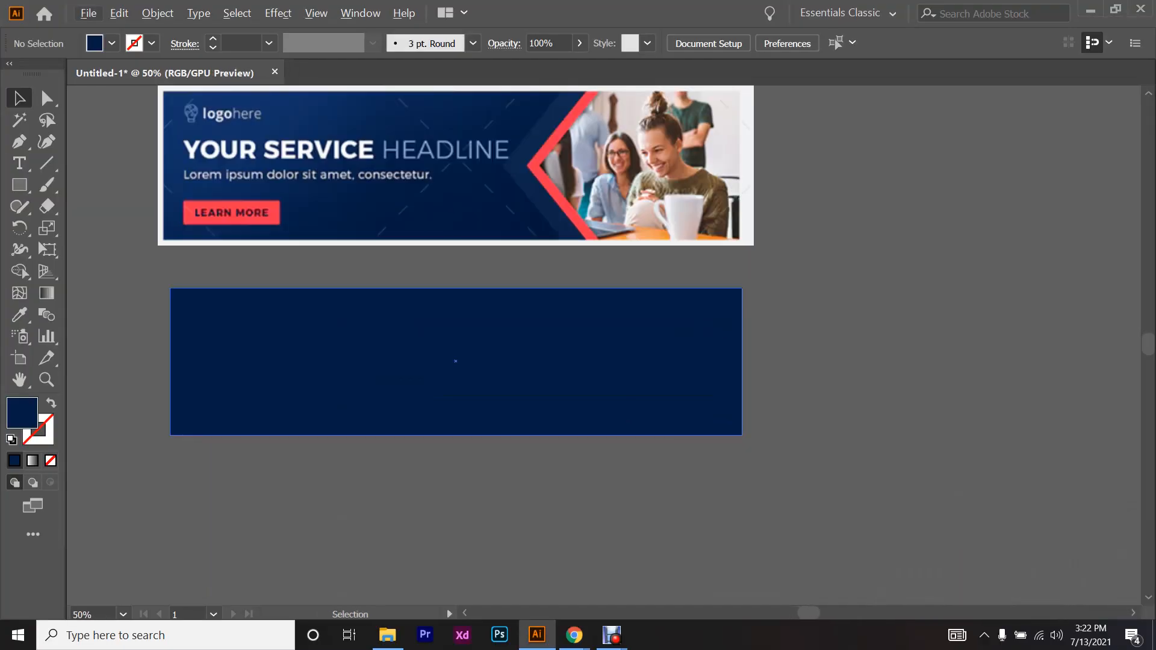
scroll(690, 388, up, 6)
scroll(690, 388, down, 3)
scroll(374, 377, right, 1)
drag(373, 378, 801, 306)
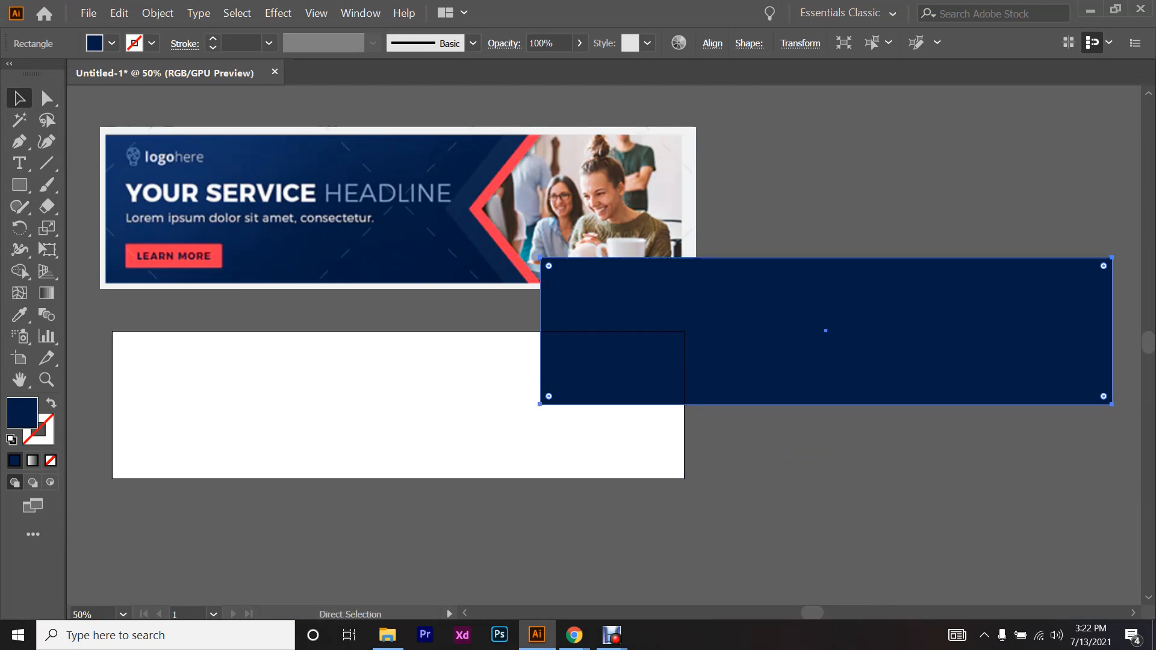
key(ctrl+z)
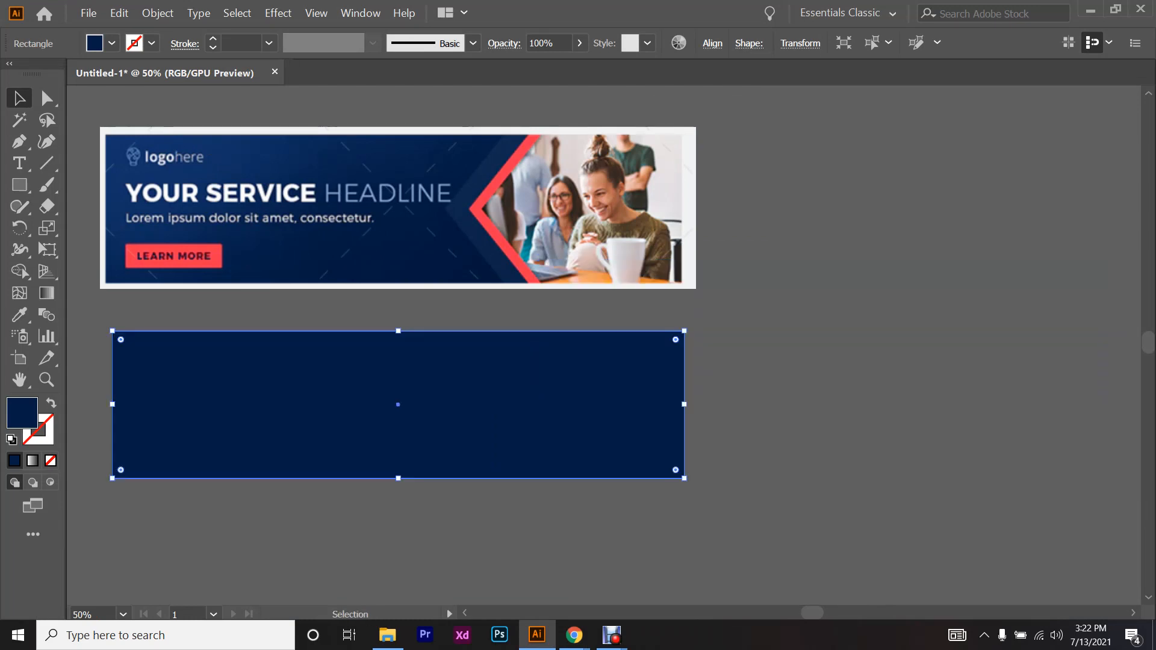
- Open the gradient settings for the navy rectangle, detach them from Stroke and Transparency, and close those two
click(47, 295)
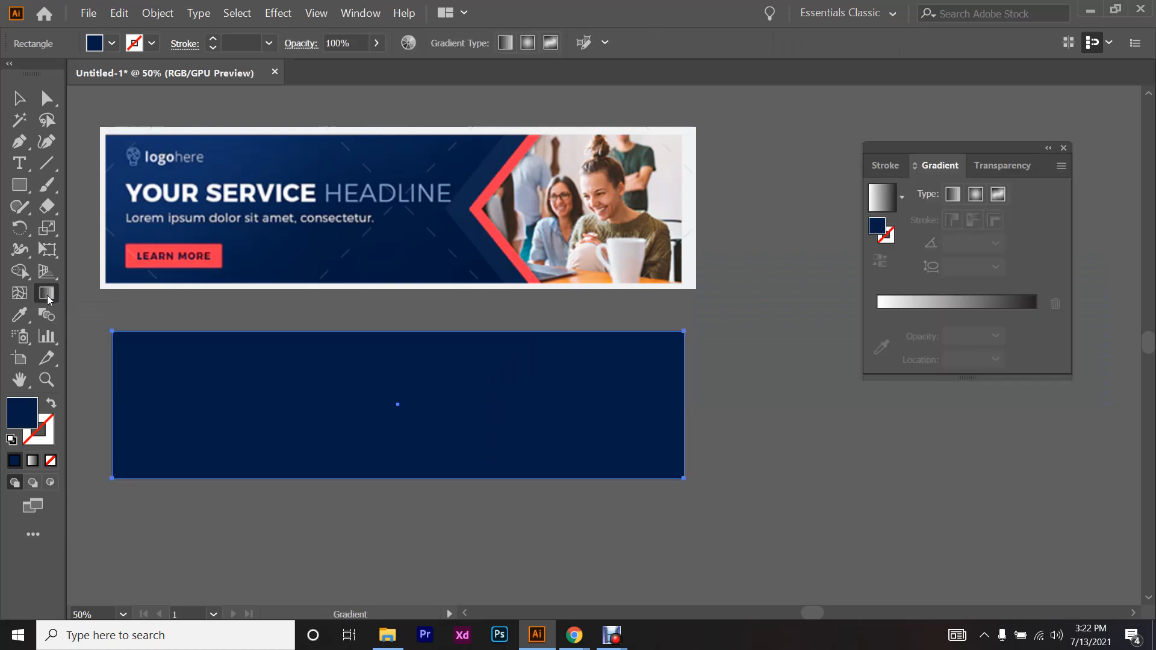
drag(937, 165, 683, 191)
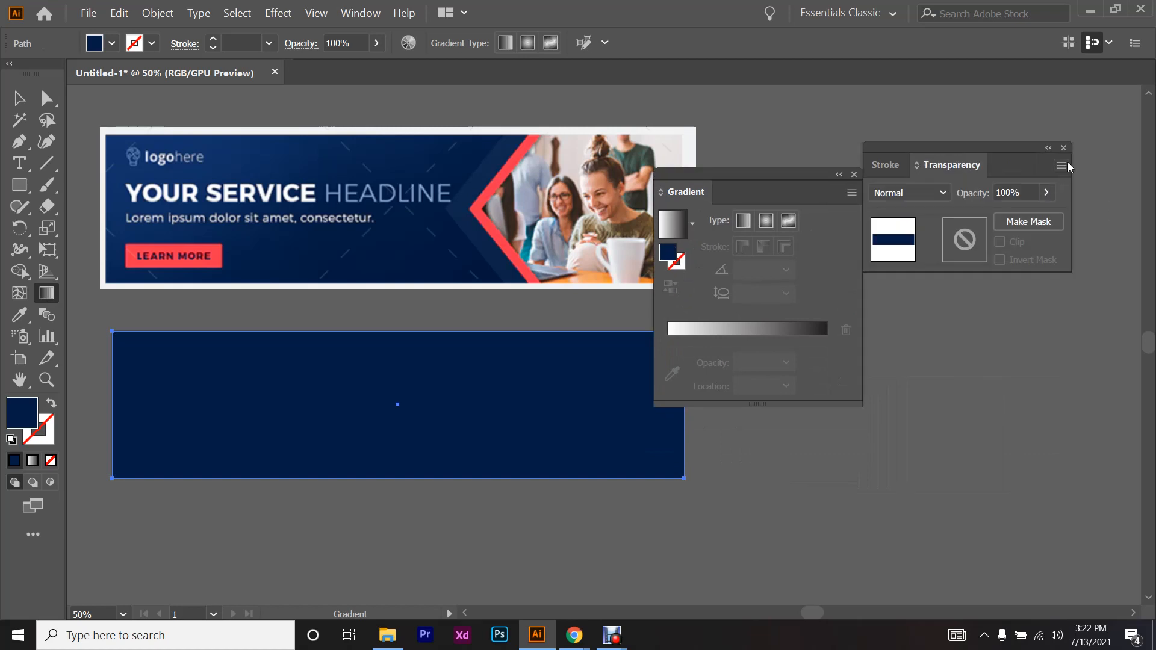
click(1063, 147)
drag(800, 196, 986, 191)
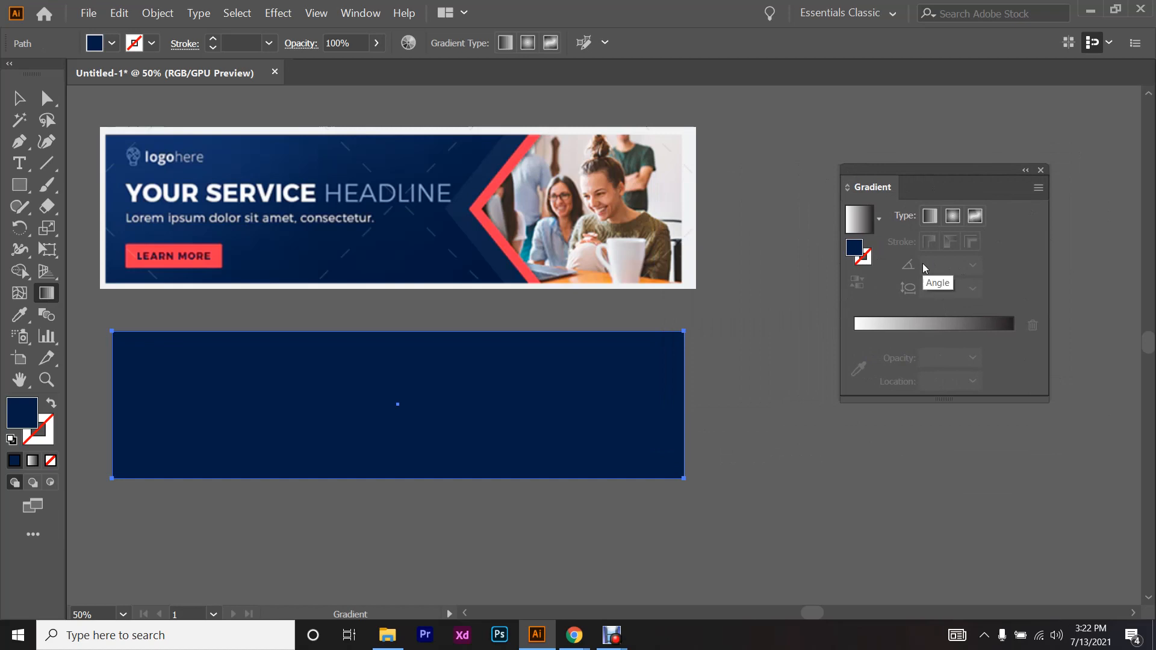
- Apply a white-to-black linear gradient fill to the navy rectangle
key(v)
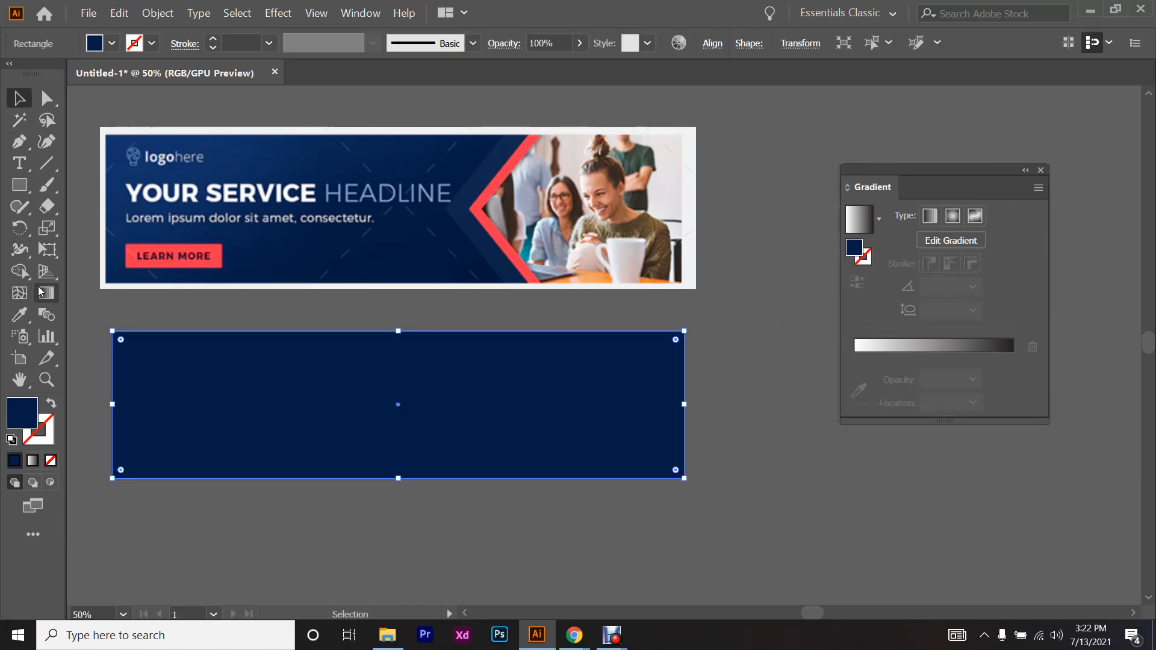
mouse_move(887, 184)
mouse_down()
mouse_move(876, 139)
mouse_move(904, 178)
mouse_up()
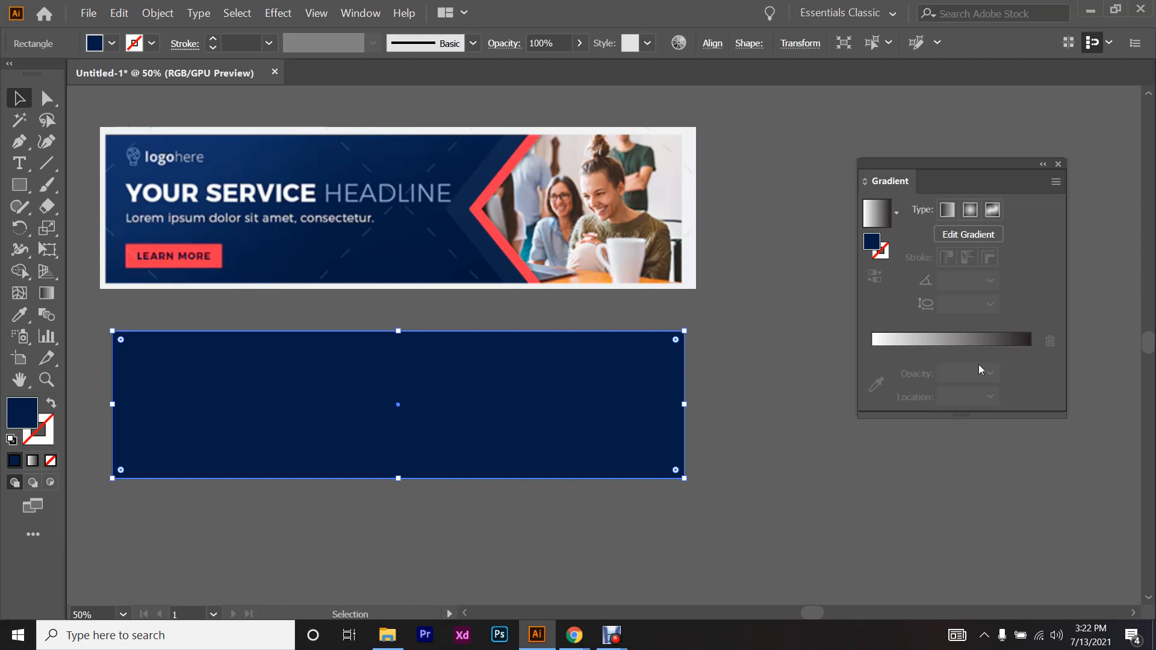
click(958, 340)
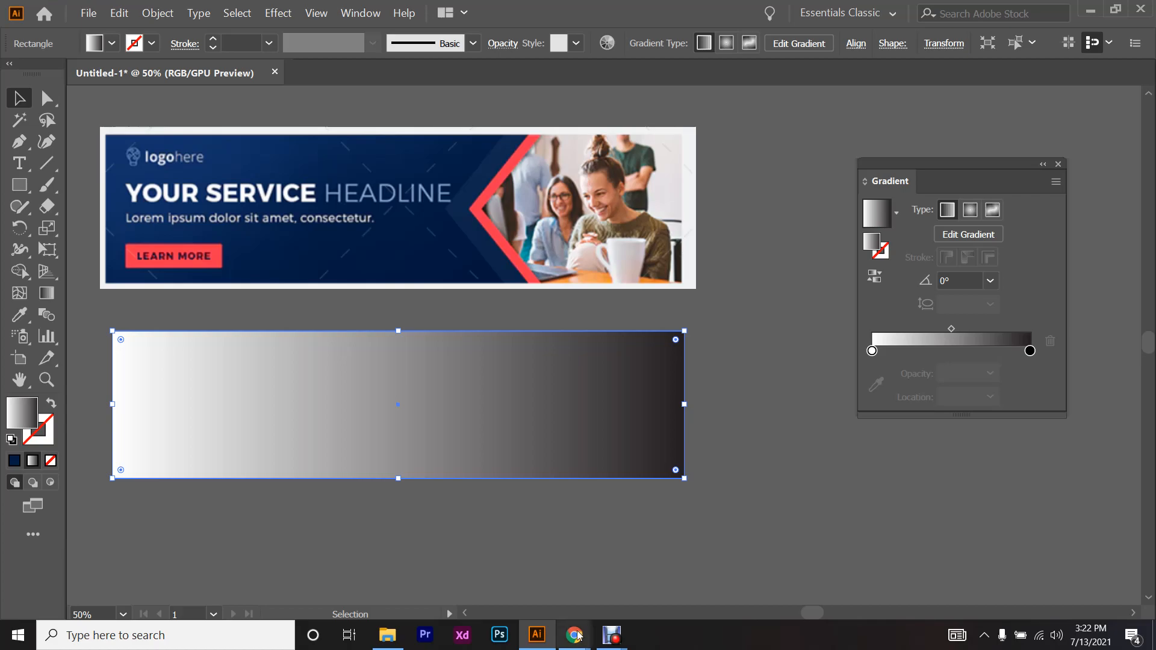
- Look at the participant list in the Meet call and return to the gradient rectangle in Illustrator
mouse_move(578, 634)
click(484, 575)
scroll(947, 344, up, 10)
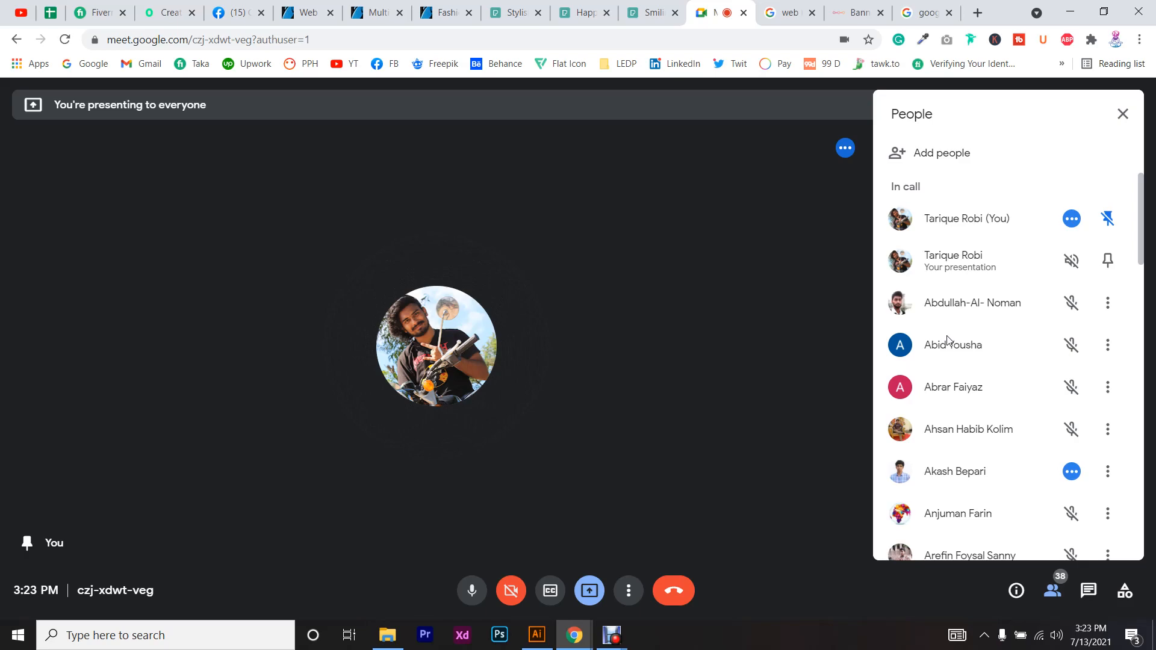
click(537, 635)
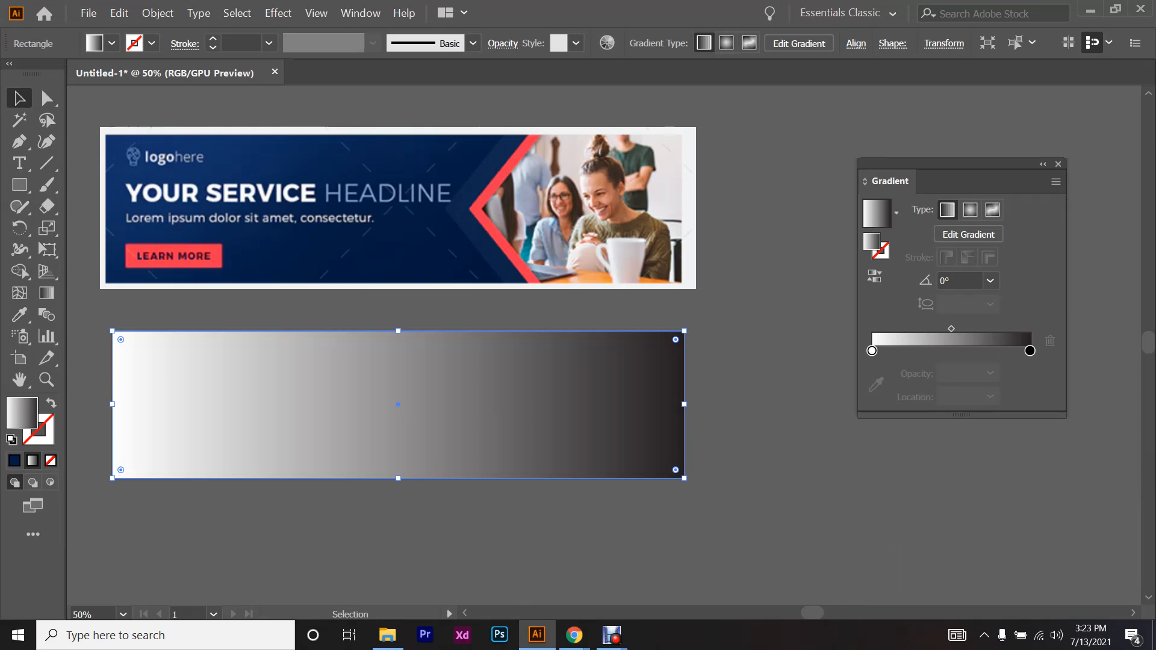
- Read the newest in-call messages and check the participant list in Meet, and go back to Illustrator
click(571, 632)
click(482, 578)
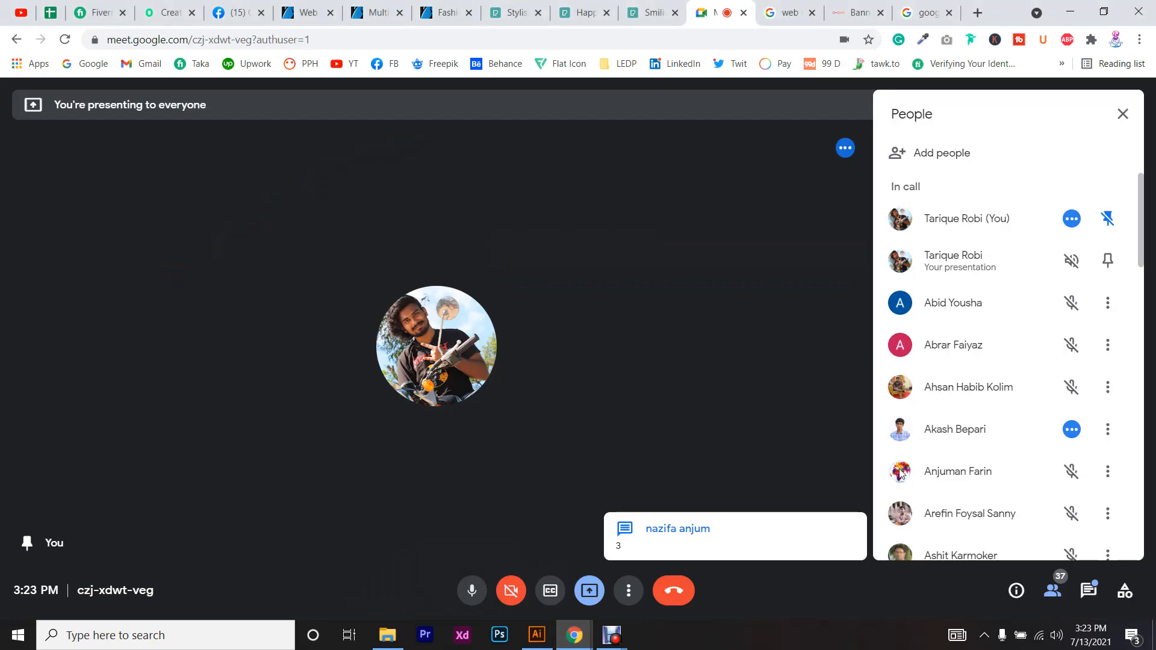
click(1091, 599)
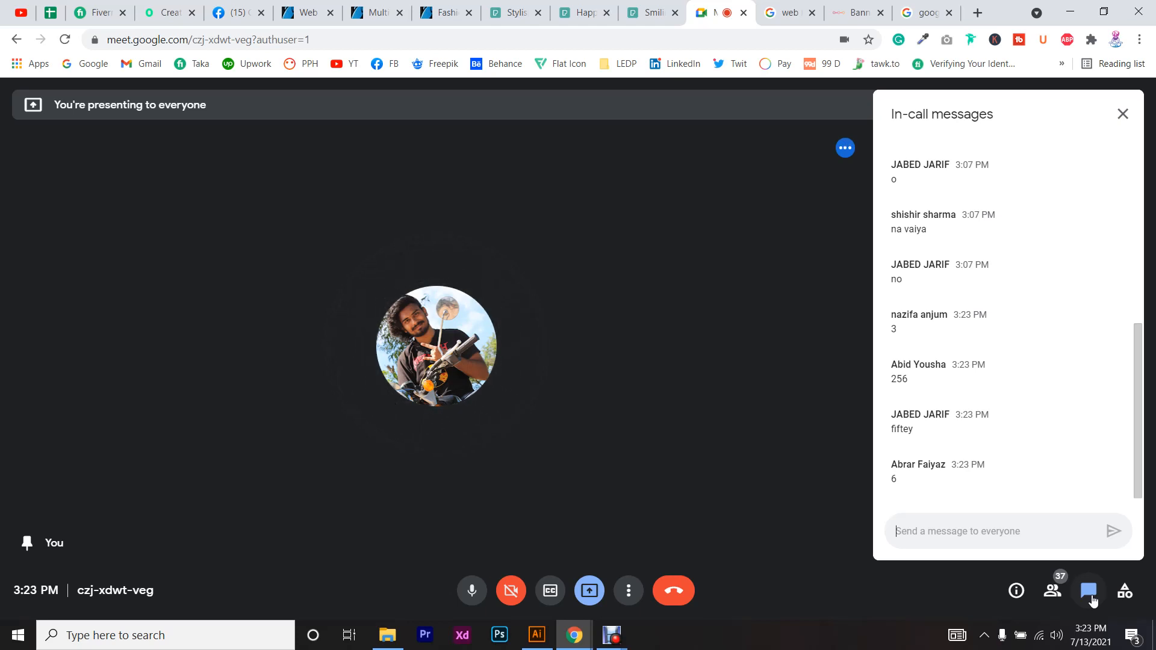
click(1052, 591)
scroll(999, 467, down, 3)
scroll(1000, 467, up, 3)
click(1088, 591)
key(alt+Tab)
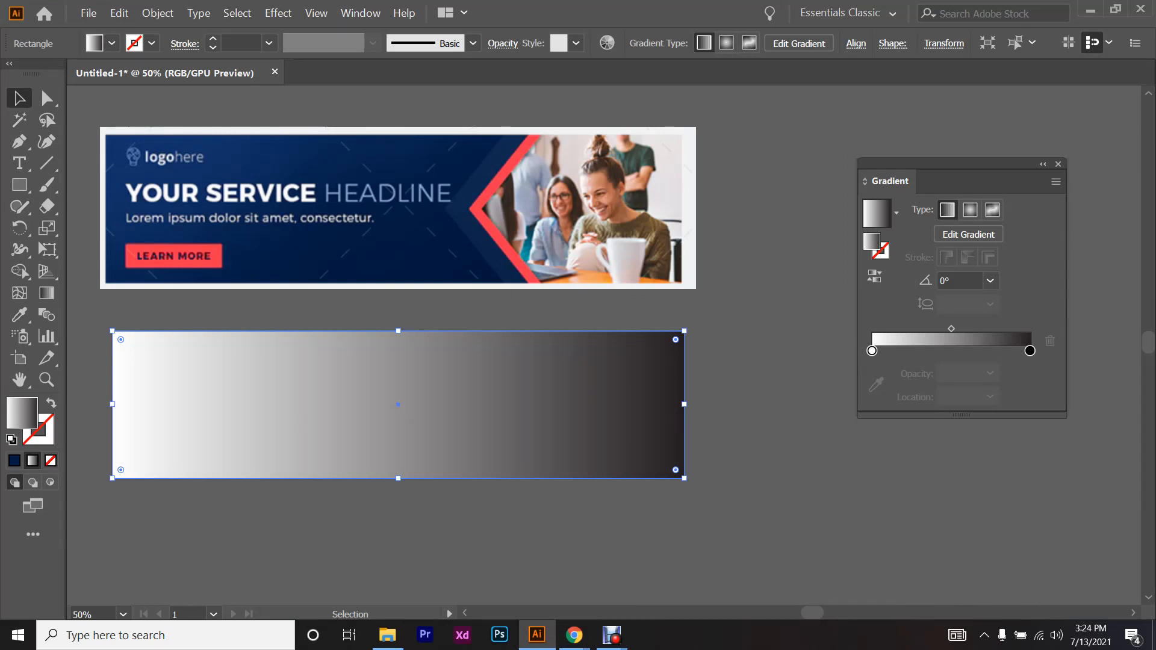
- Select the gradient's white start stop and its black end stop in turn
click(872, 351)
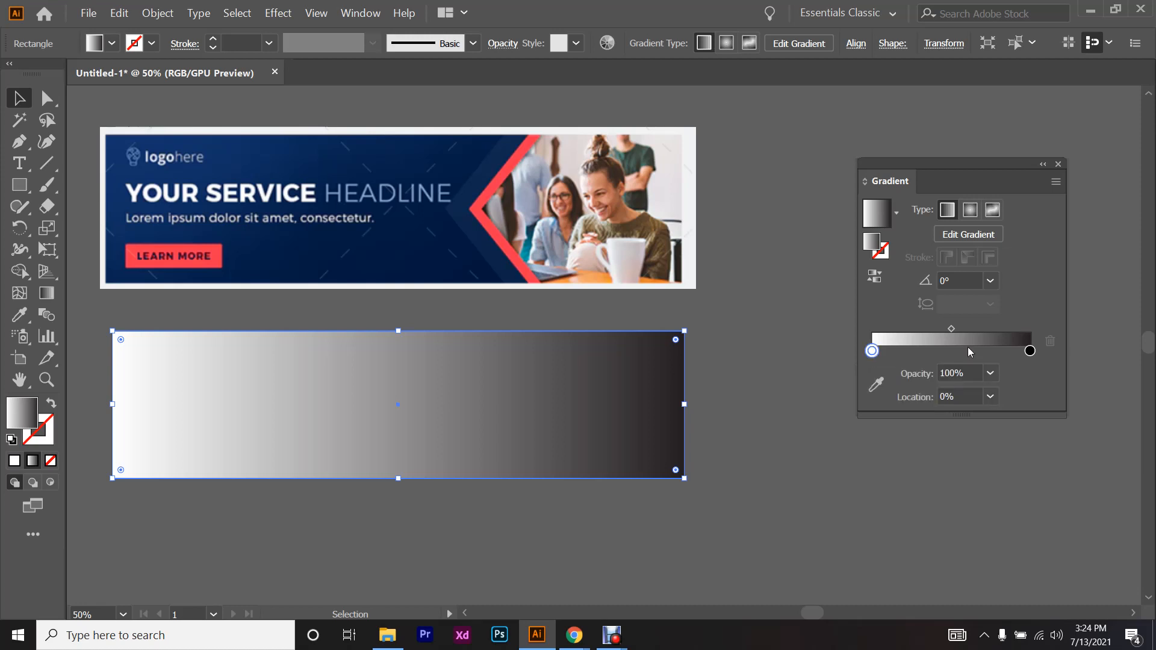
click(1029, 353)
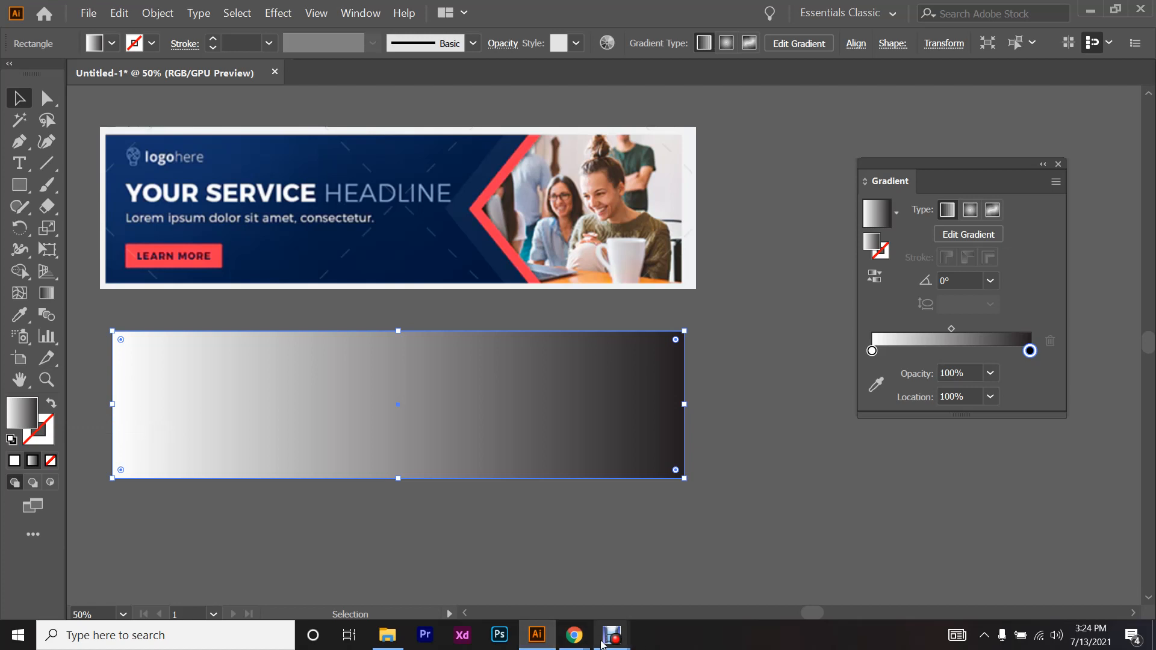
- Switch to the Meet call and admit the waiting participant
mouse_move(572, 634)
click(524, 574)
click(726, 170)
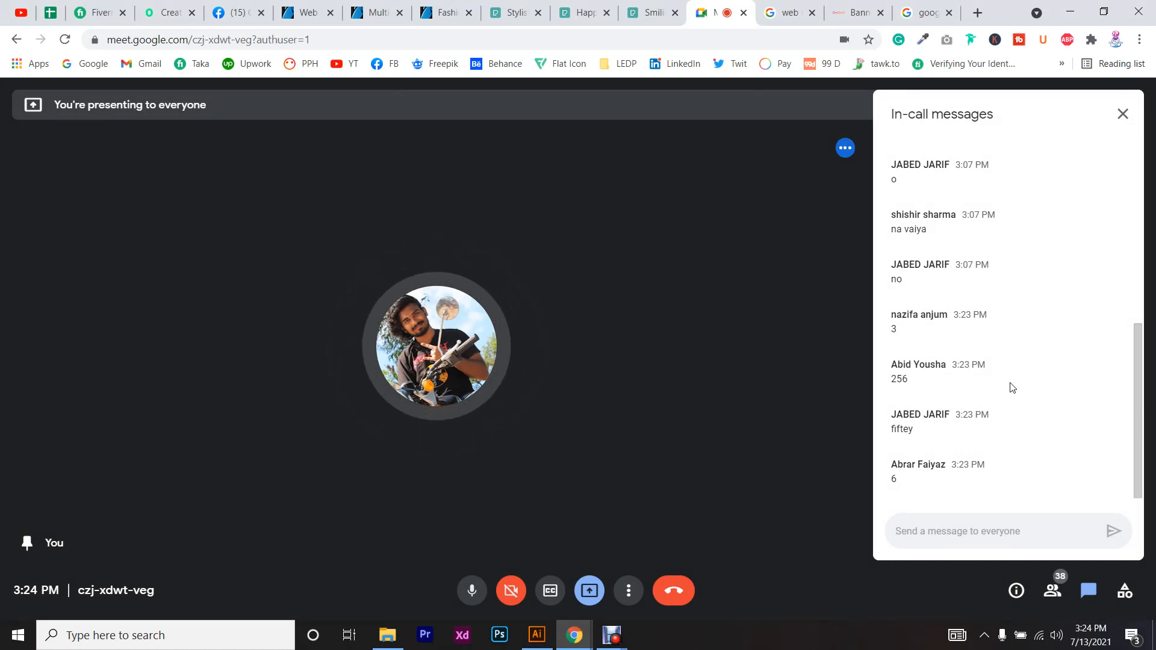
- Look over the newest in-call messages in Meet and return to the gradient rectangle in Illustrator
drag(916, 430, 861, 427)
click(911, 427)
key(alt+Tab)
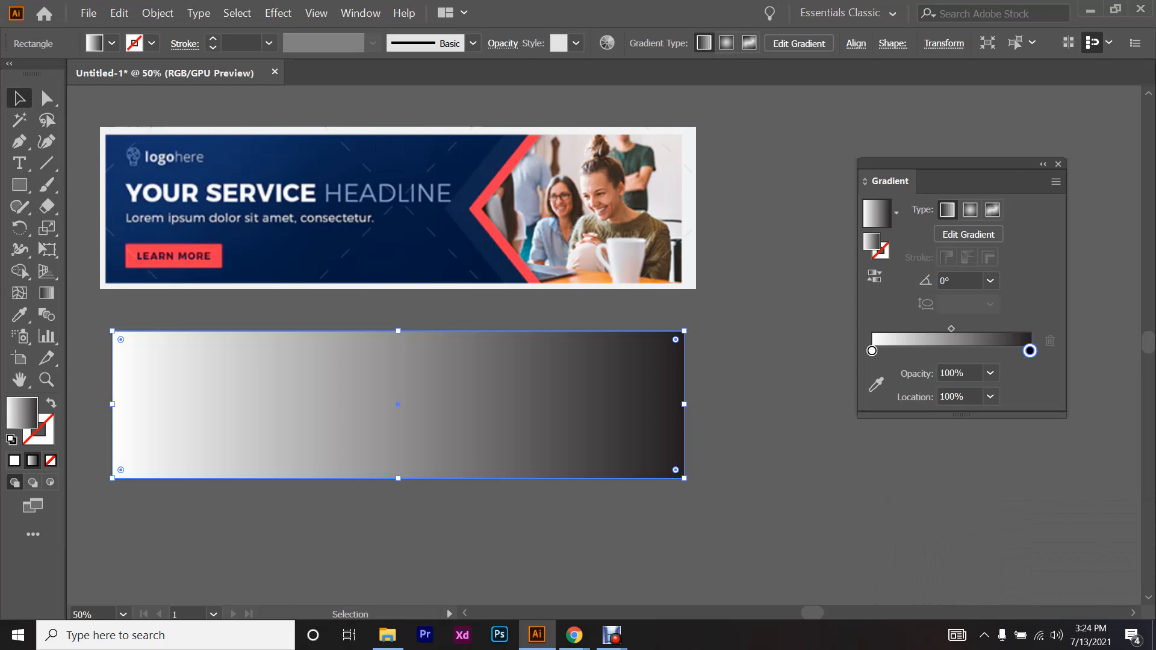
- Move the gradient's white start stop to 23% and back to 0%
click(873, 351)
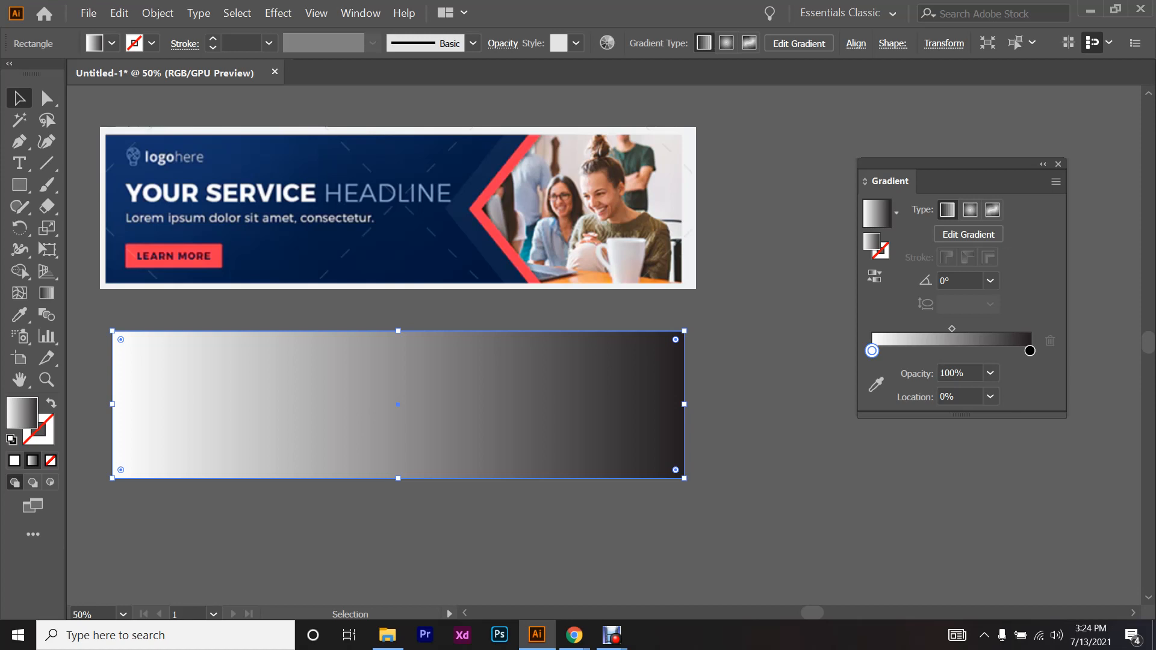
drag(872, 351, 909, 342)
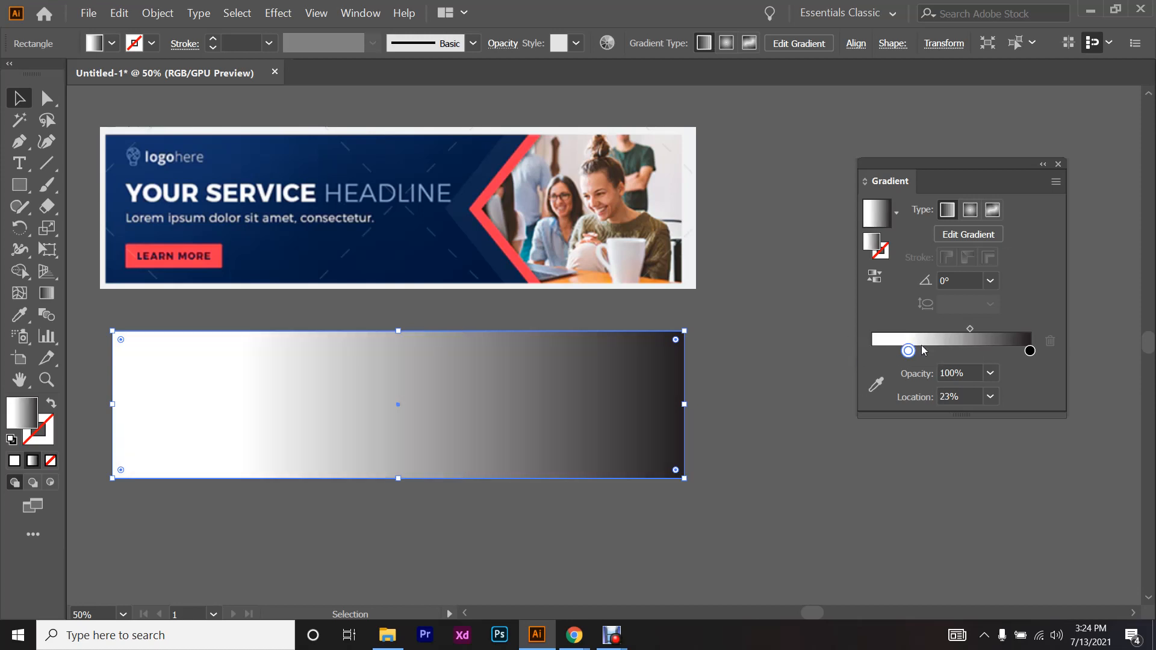
drag(908, 351, 836, 363)
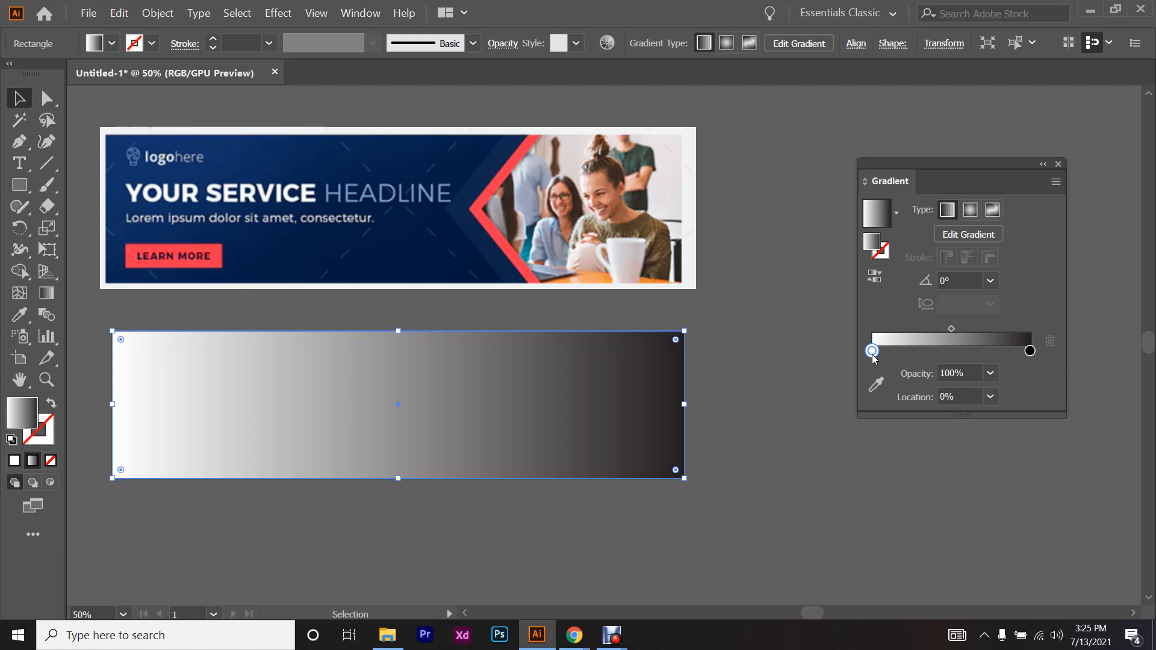
- Change the gradient's white start stop to the bright blue swatch and select the black end stop
double_click(872, 352)
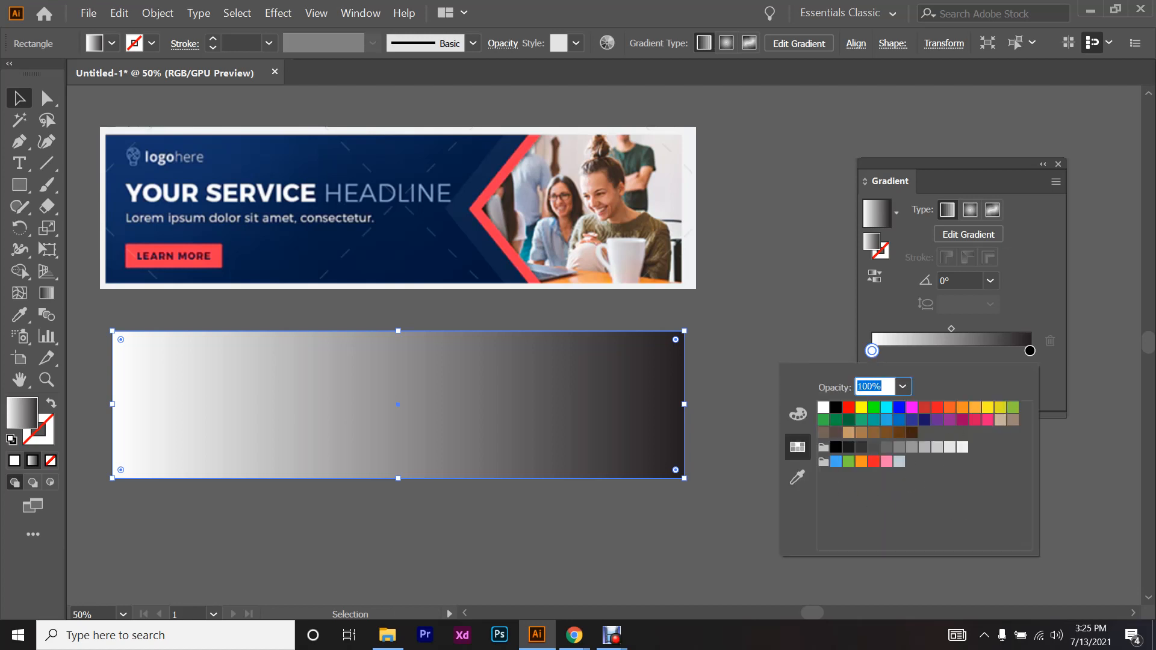
click(899, 407)
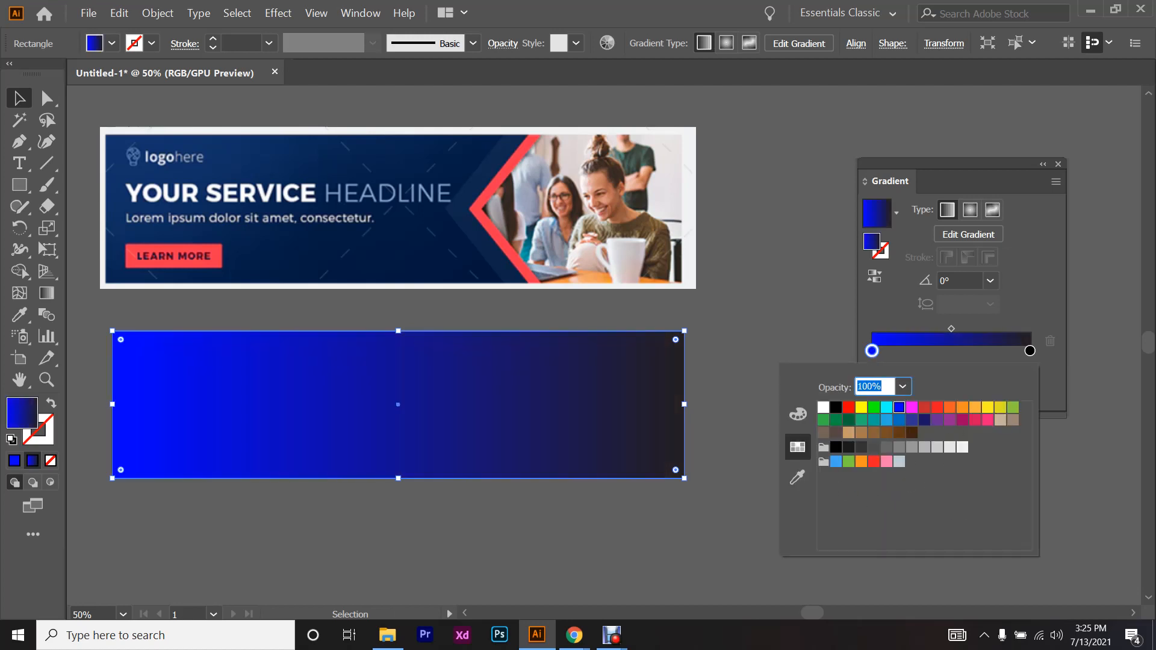
click(1030, 353)
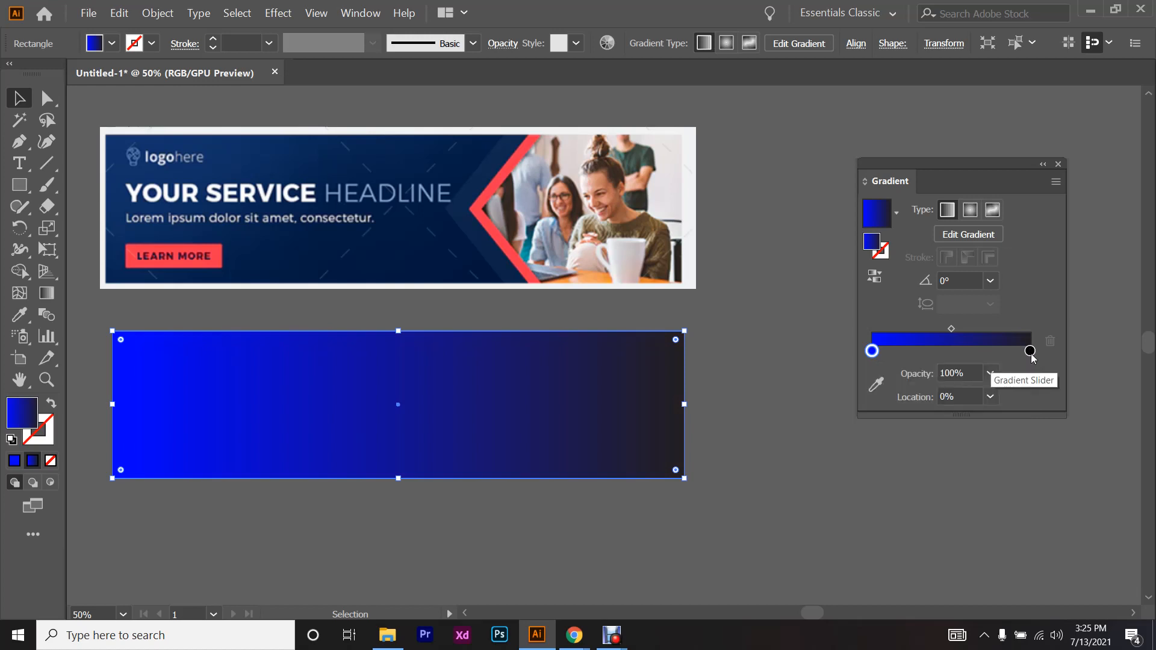
click(1030, 351)
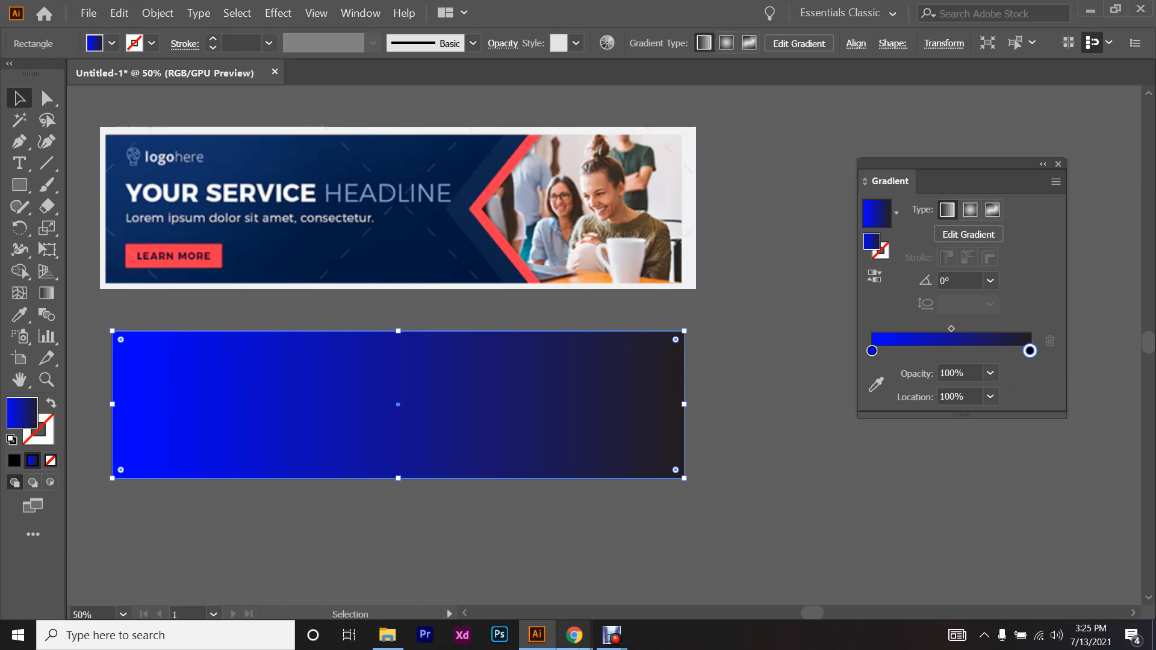
- Admit the waiting participant to the Meet call and return to Illustrator
click(538, 598)
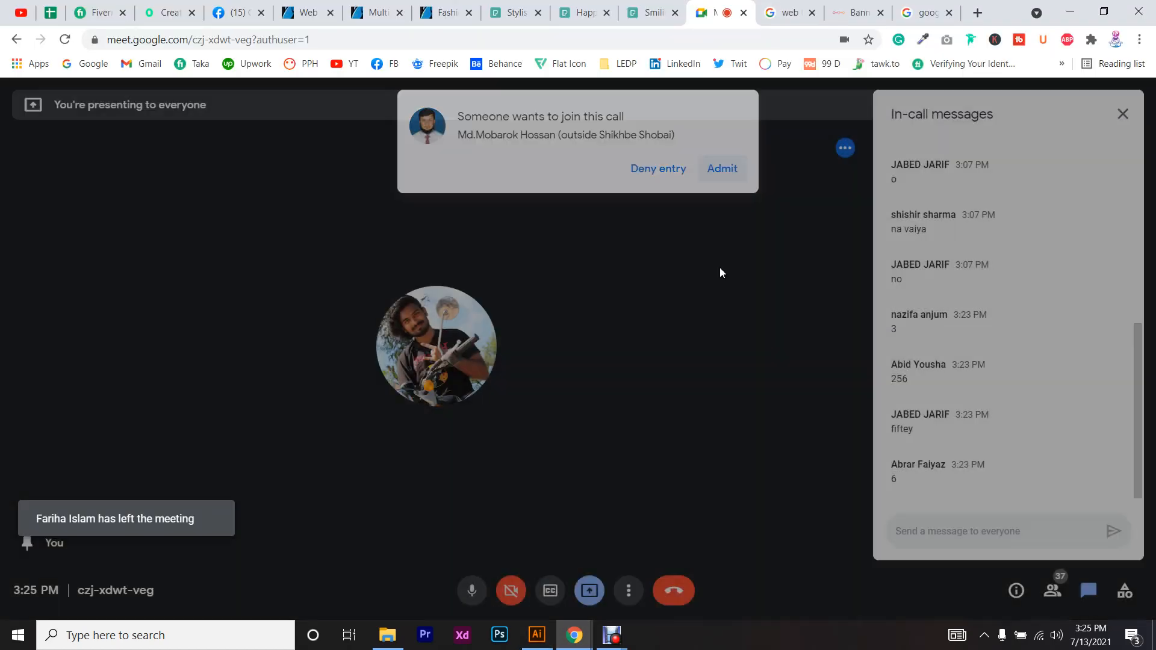
key(alt+Tab)
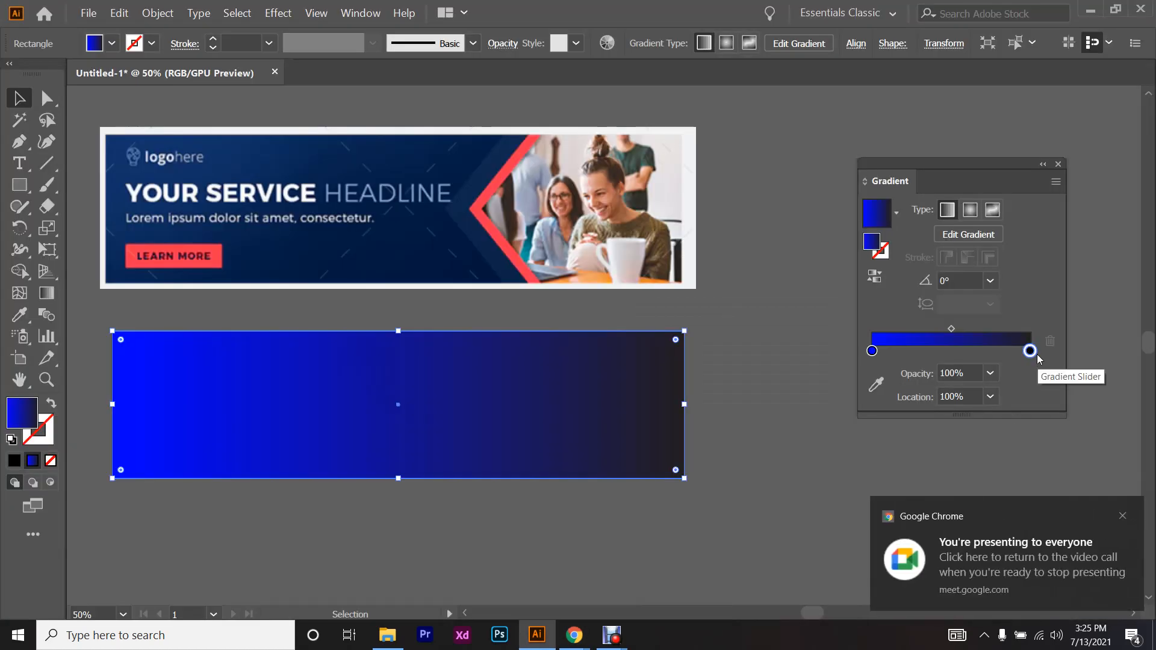
- Change the gradient's black end stop to the bright red swatch
double_click(1030, 351)
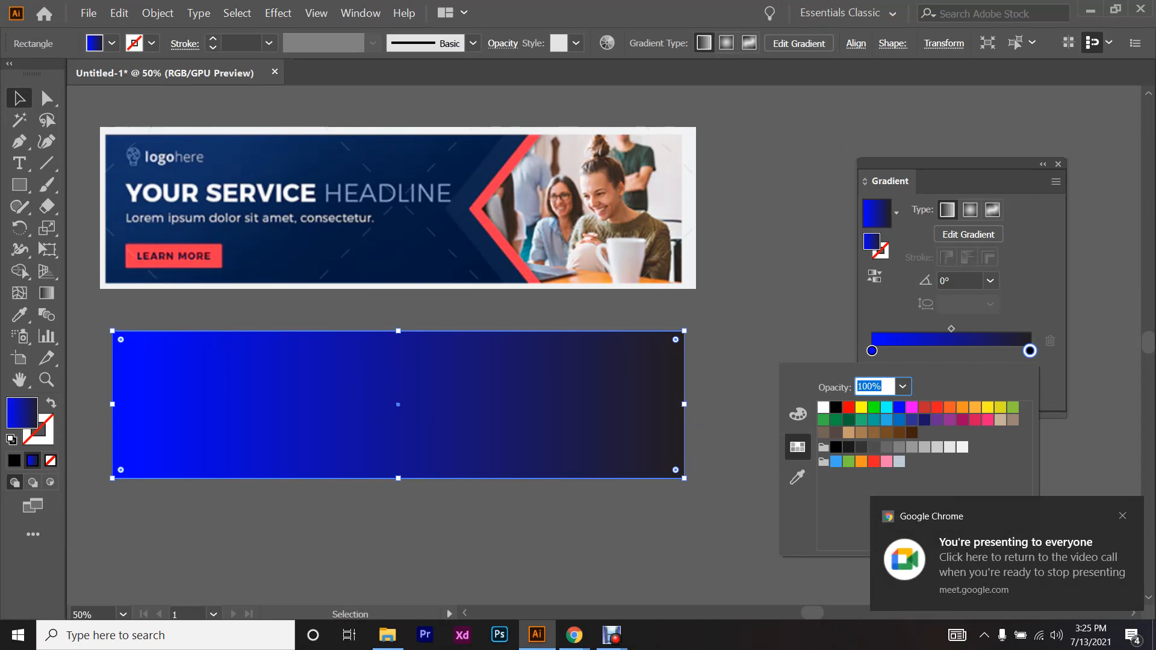
click(848, 408)
click(649, 545)
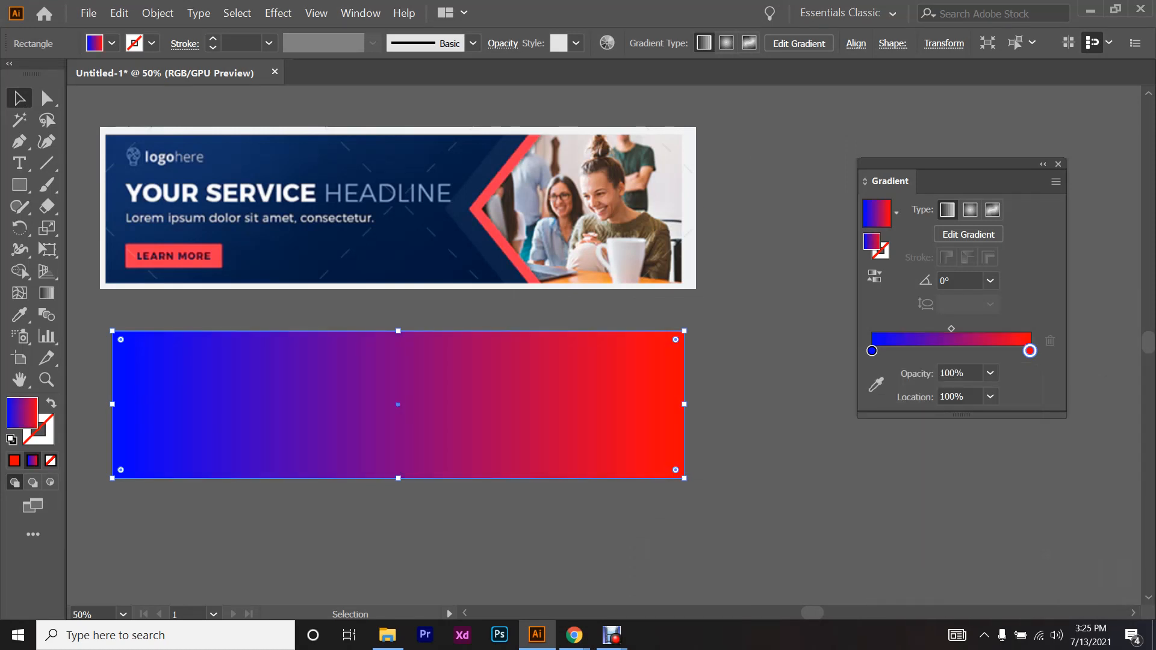
scroll(111, 511, up, 1)
- Switch to the Meet call, admit the next person asking to join, and go back to Illustrator
click(572, 635)
click(447, 542)
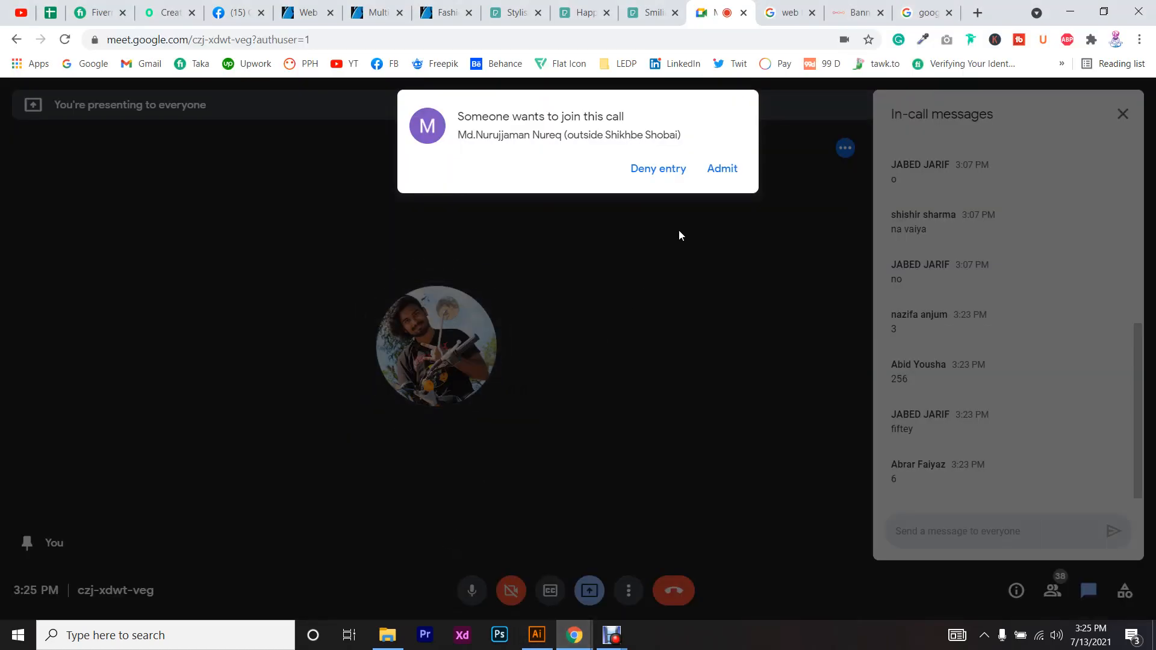
click(723, 169)
click(537, 634)
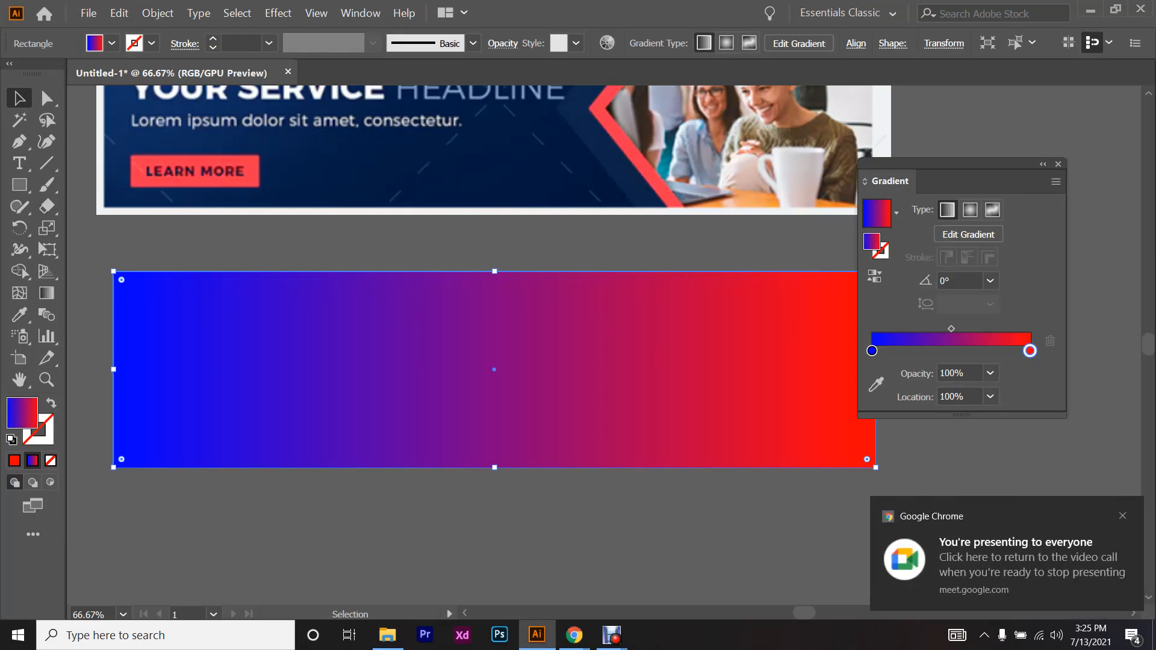
- Recolour the gradient's red end stop with the medium blue swatch, and replace that with the teal swatch
double_click(1029, 350)
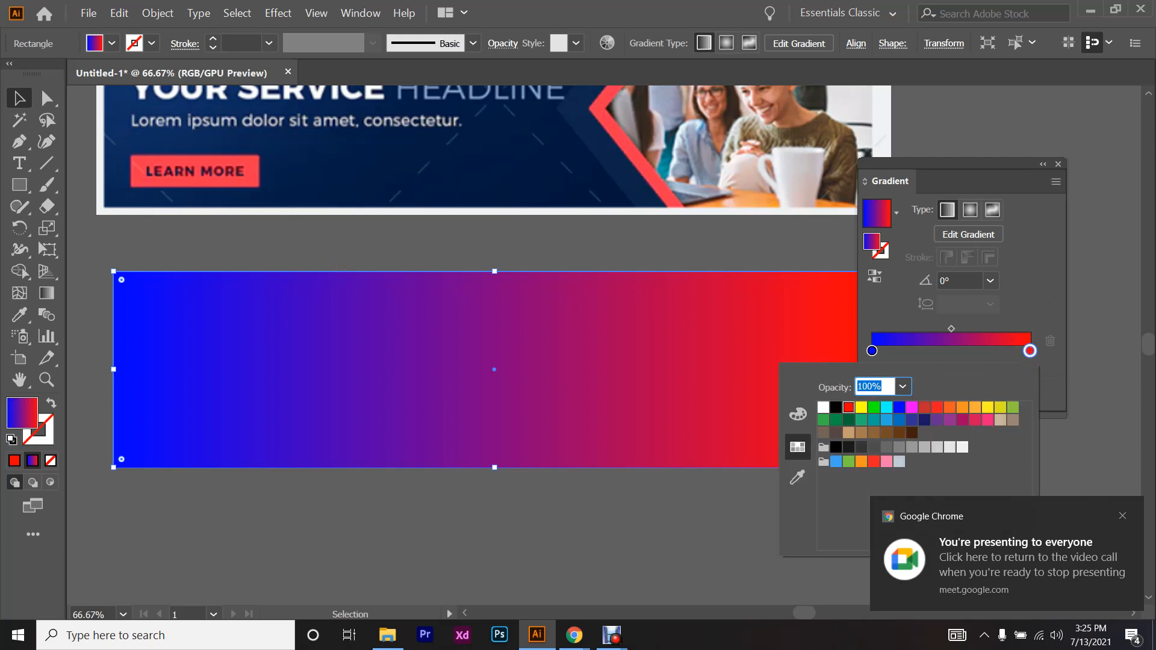
click(899, 420)
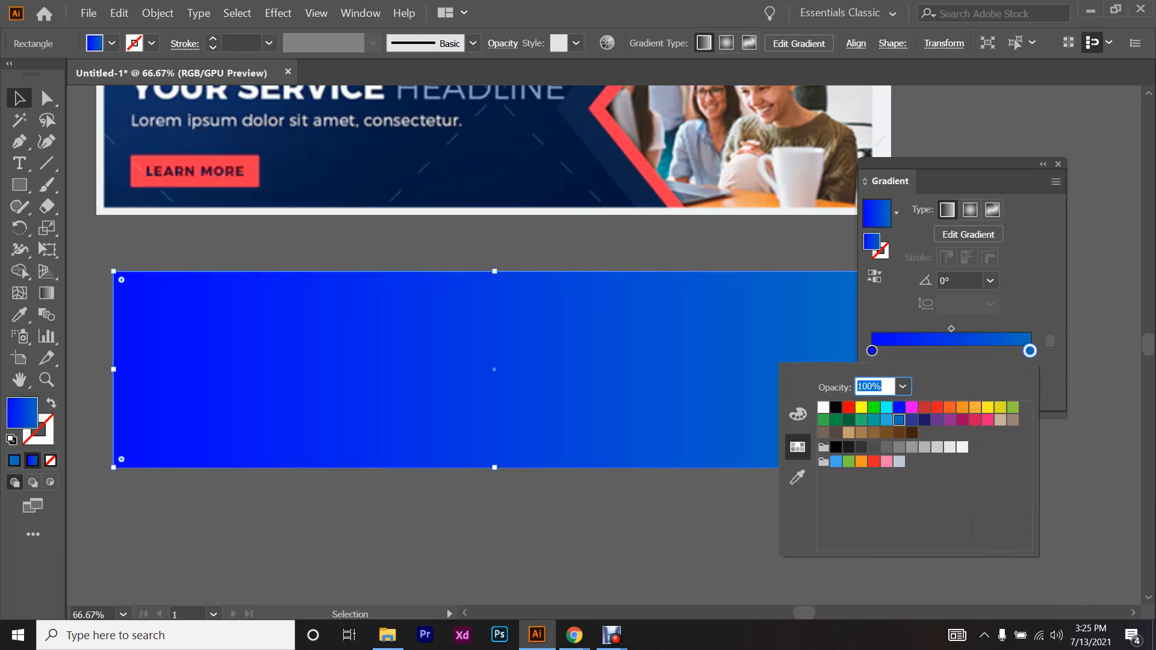
click(873, 419)
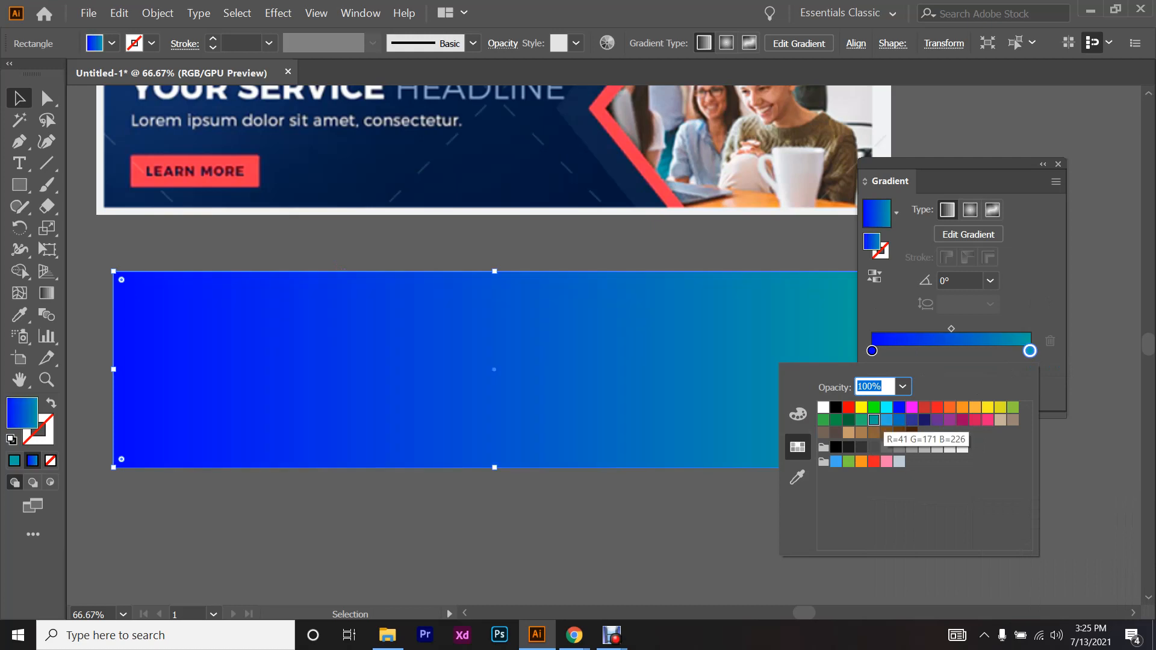
key(Escape)
key(ctrl+minus)
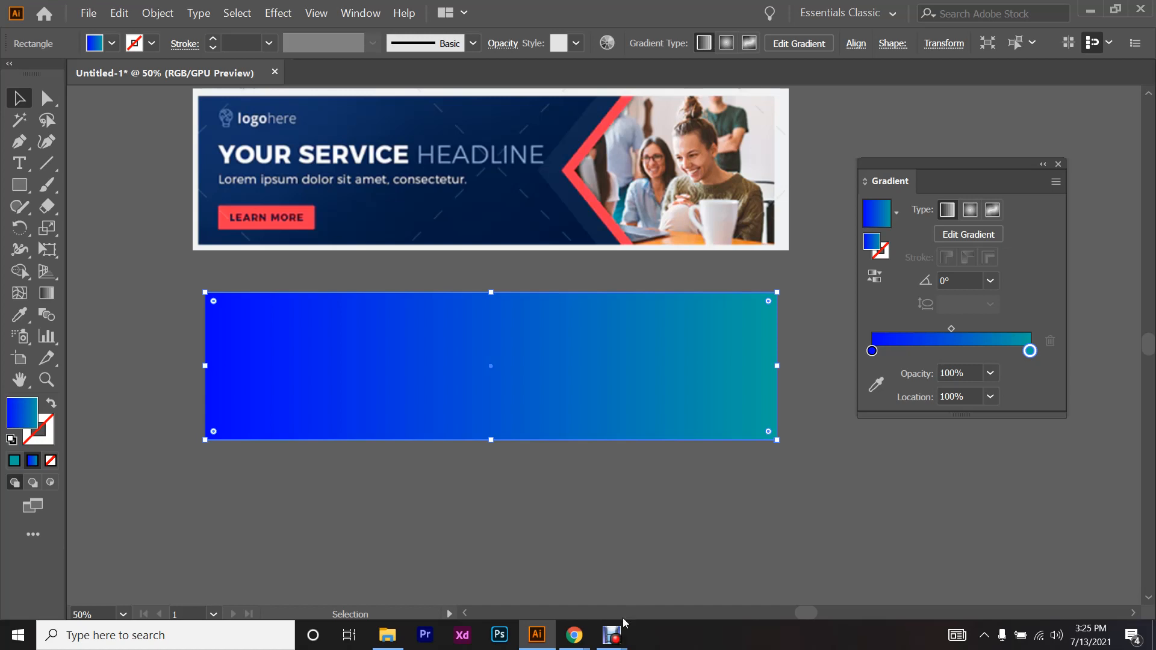
- Check the Meet call for new messages or join requests and return to Illustrator
mouse_move(578, 645)
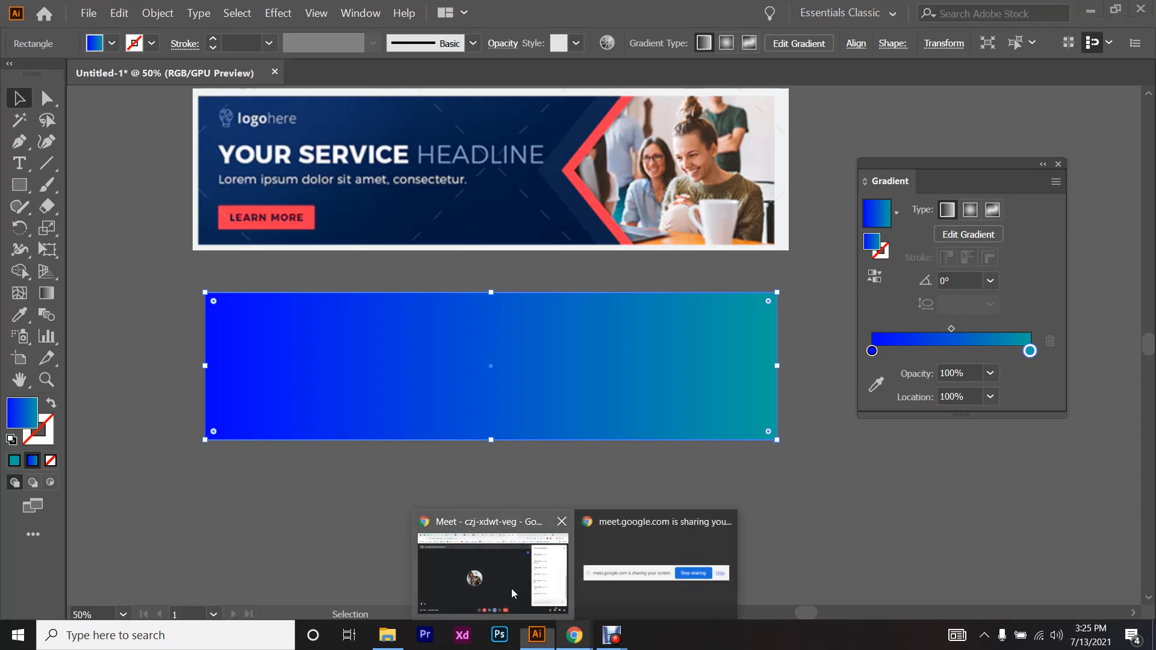
click(515, 609)
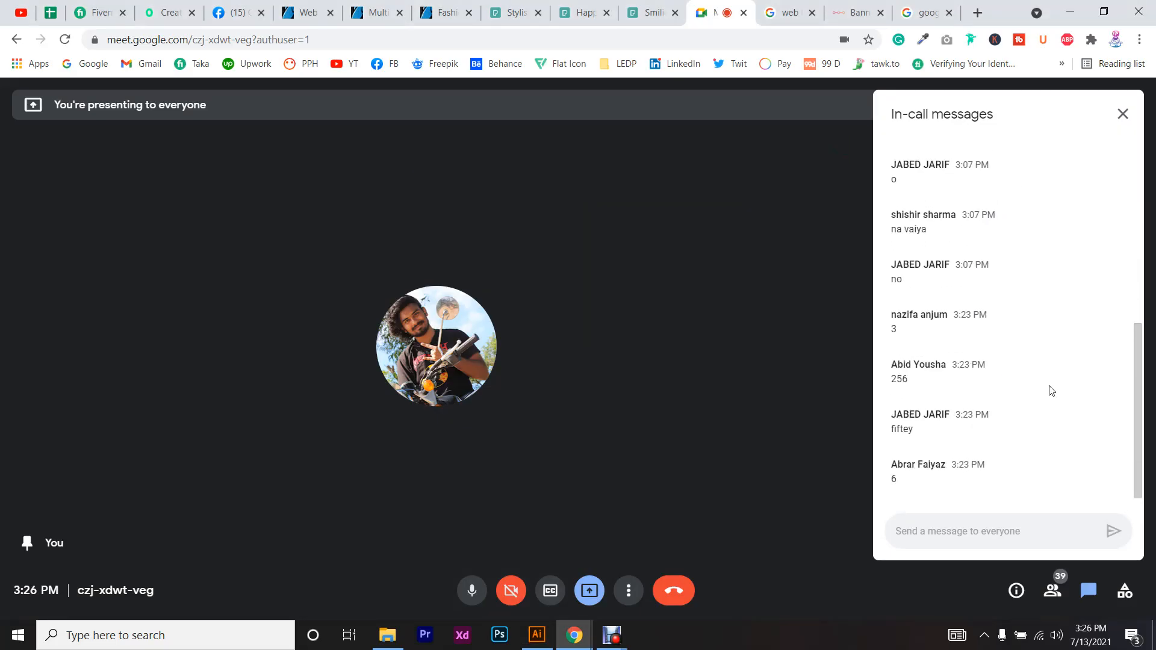
key(alt+Tab)
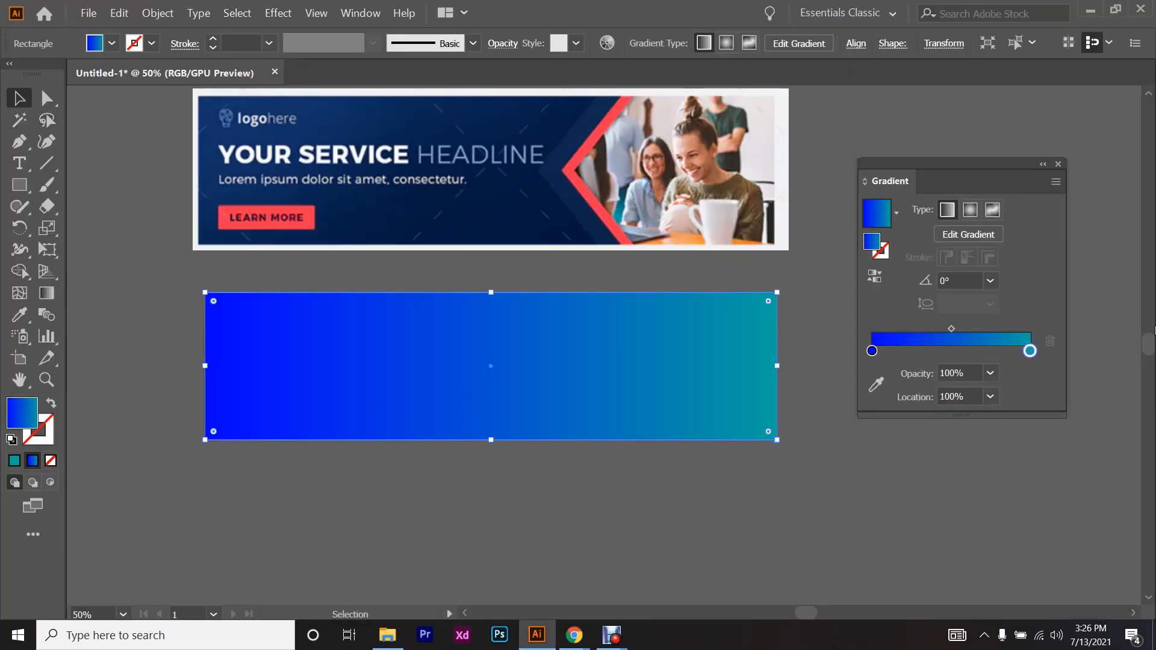
- Change the gradient's blue start stop to the golden yellow swatch
click(873, 351)
double_click(872, 352)
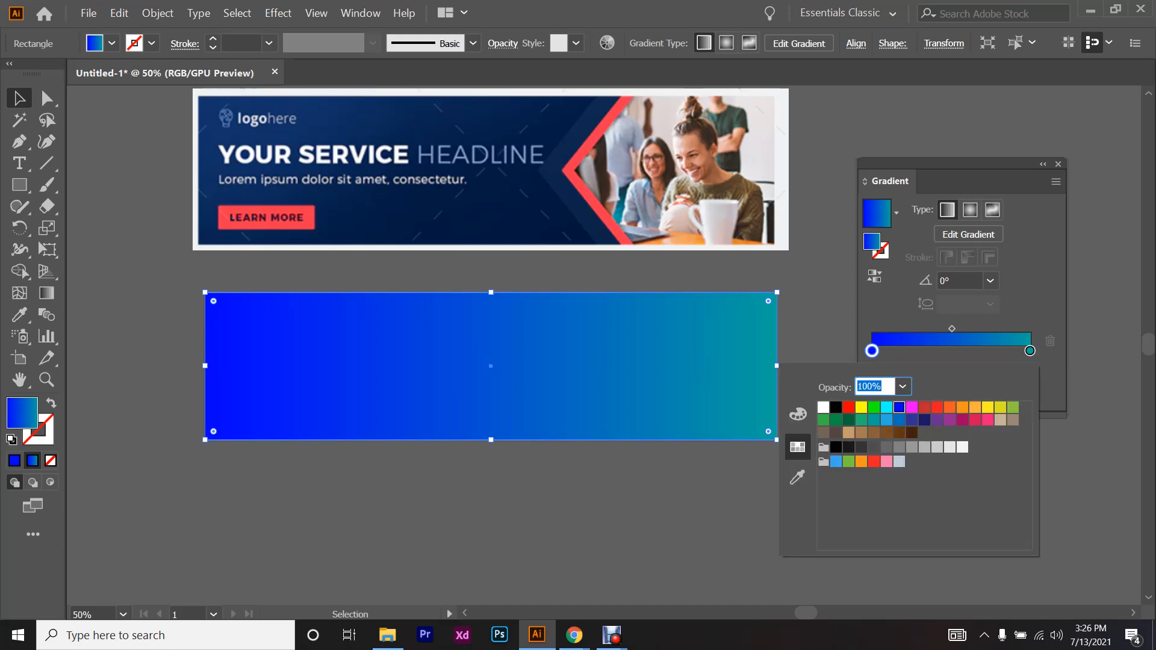
click(1000, 419)
click(987, 408)
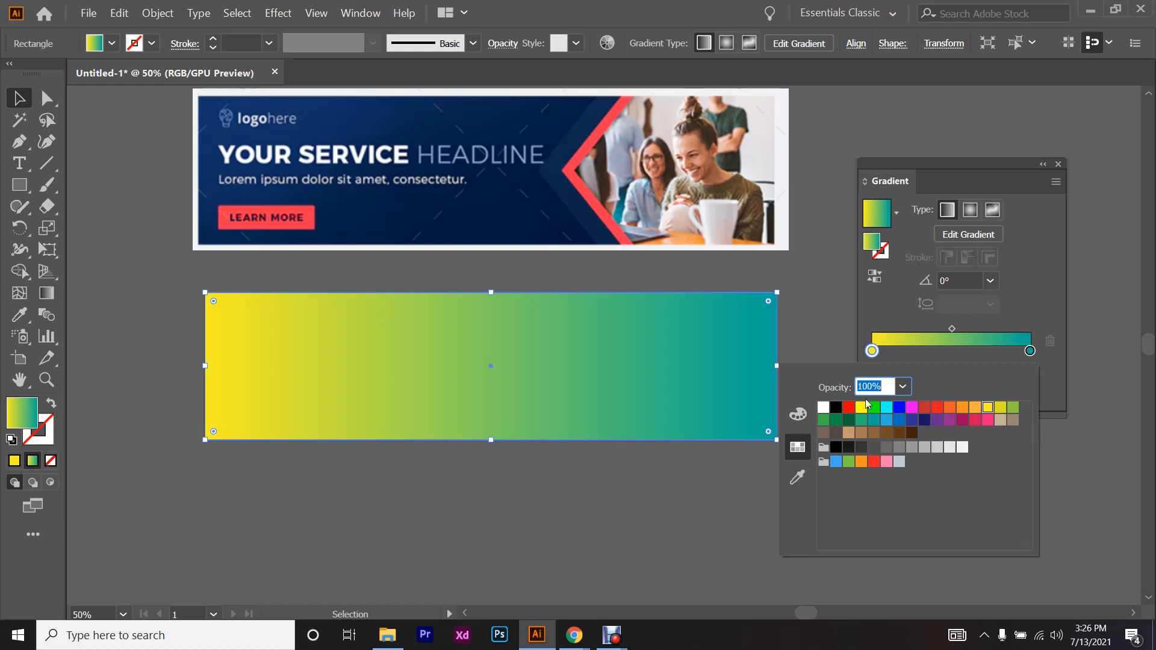
- Set the gradient's start stop to the hex colour 2afce5, using the RGB colour mode
click(796, 419)
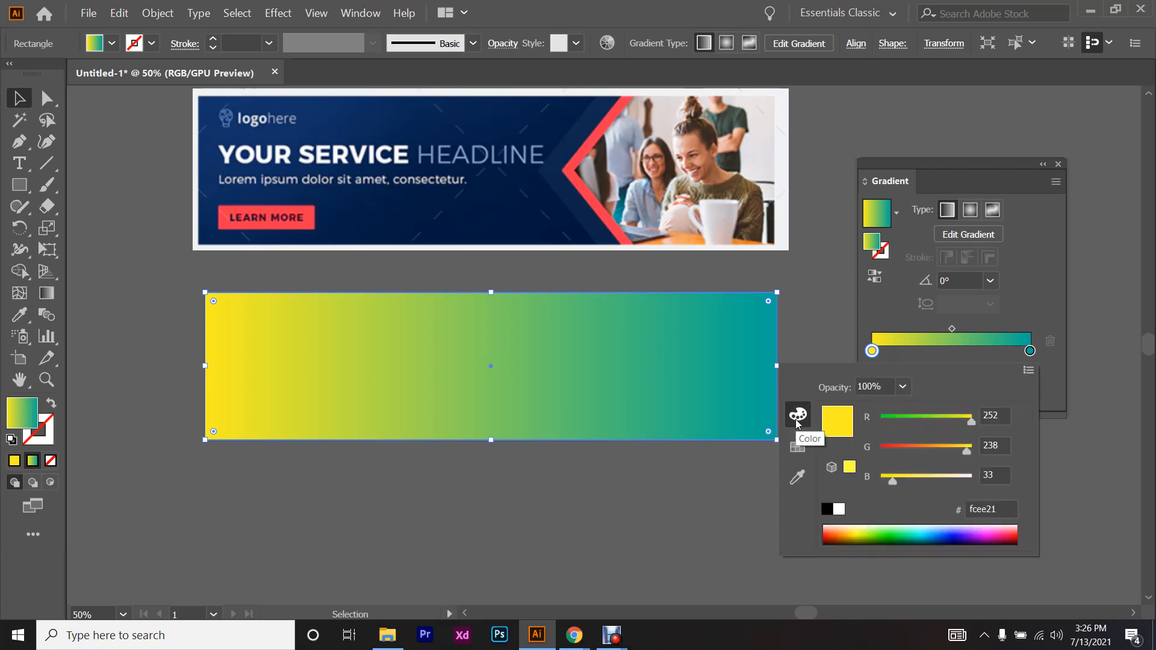
click(1028, 370)
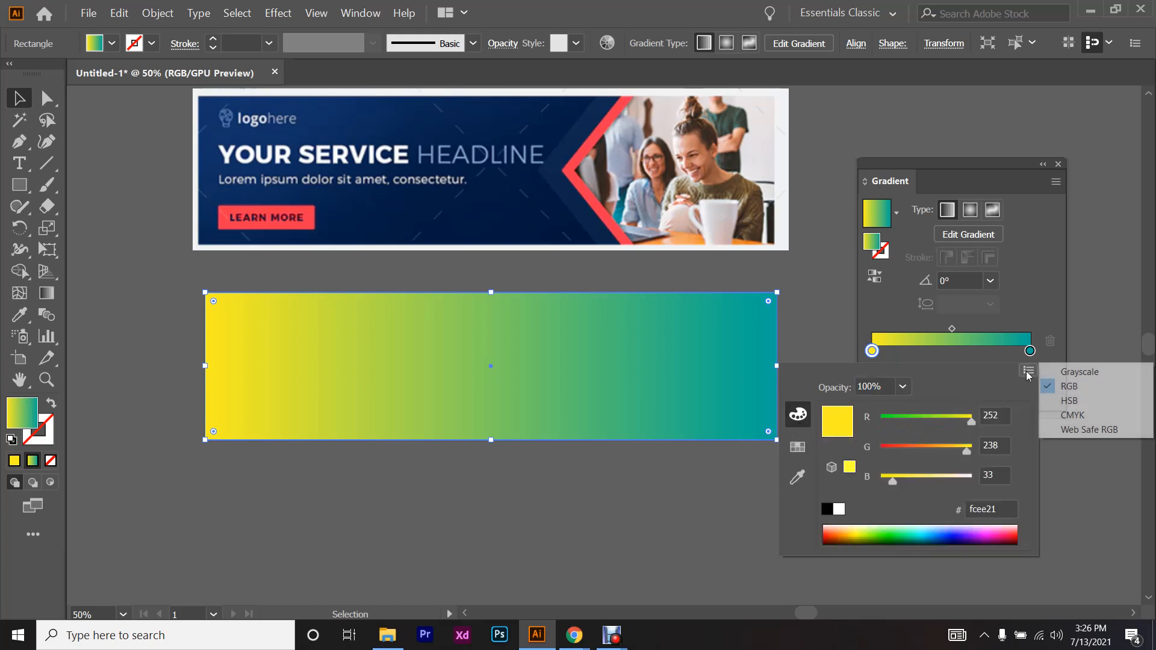
click(1089, 392)
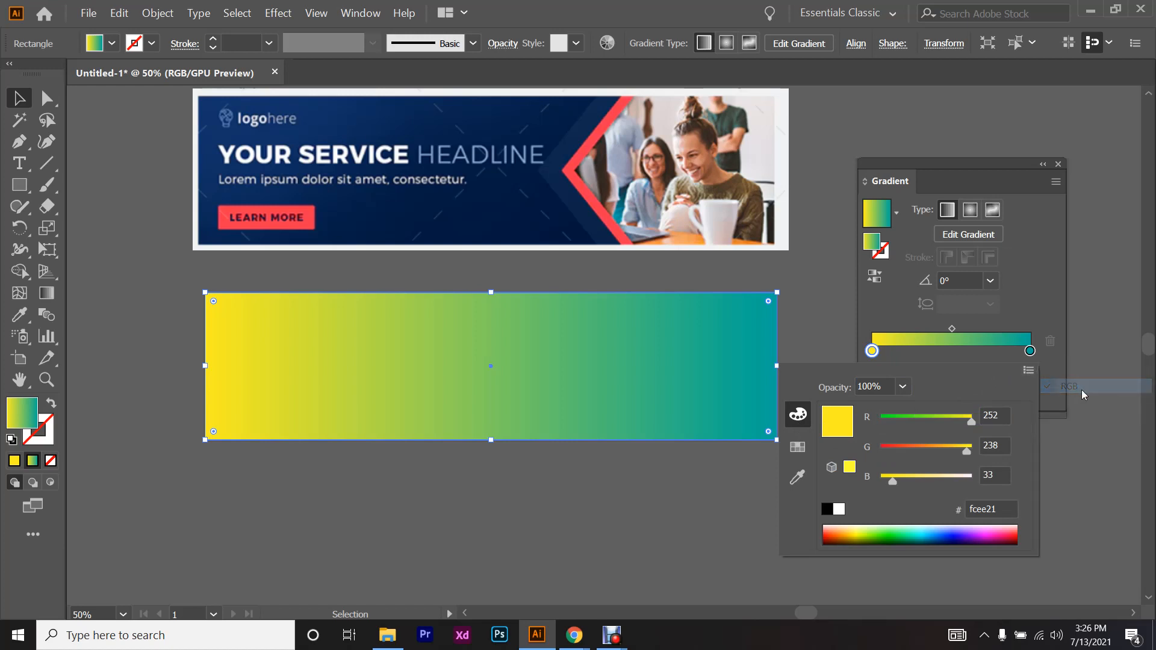
drag(997, 509, 968, 508)
click(997, 509)
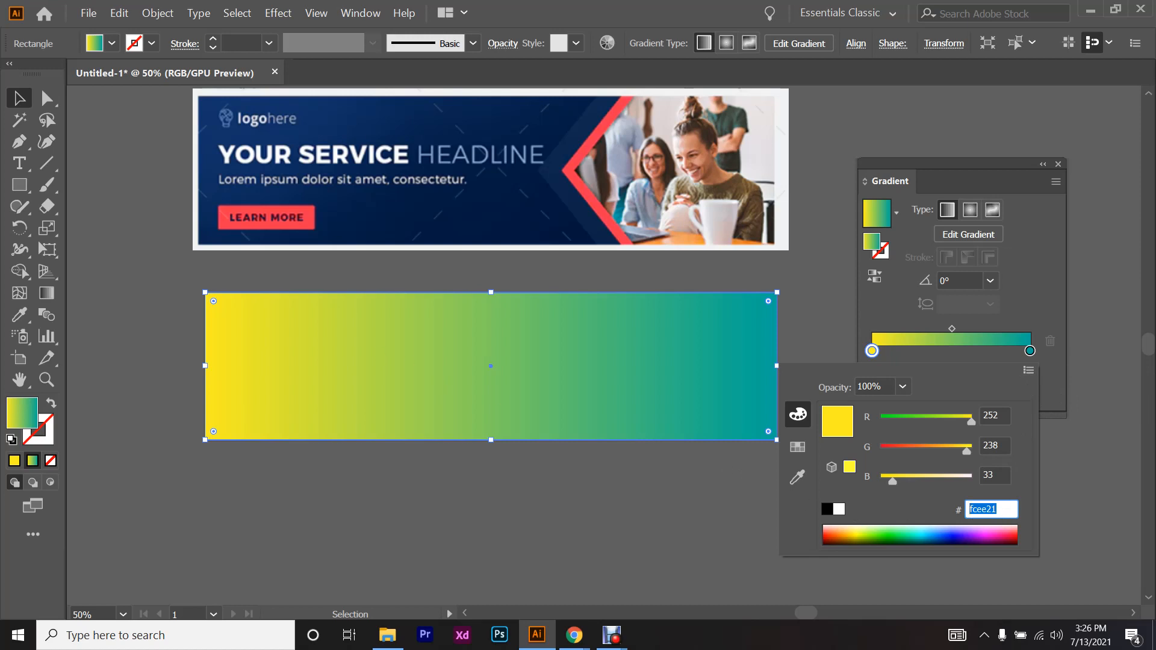
text(2afce5)
key(Return)
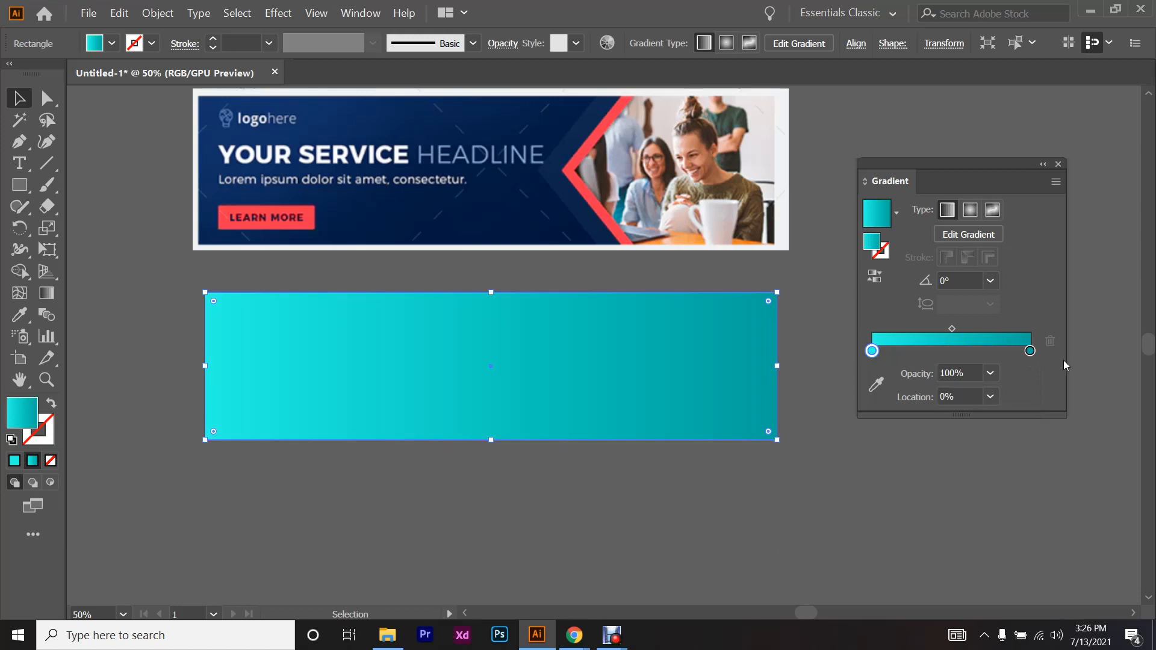
- Set the gradient's teal end stop to the hex colour 00ff97 in RGB mode and close its colour options
double_click(1029, 350)
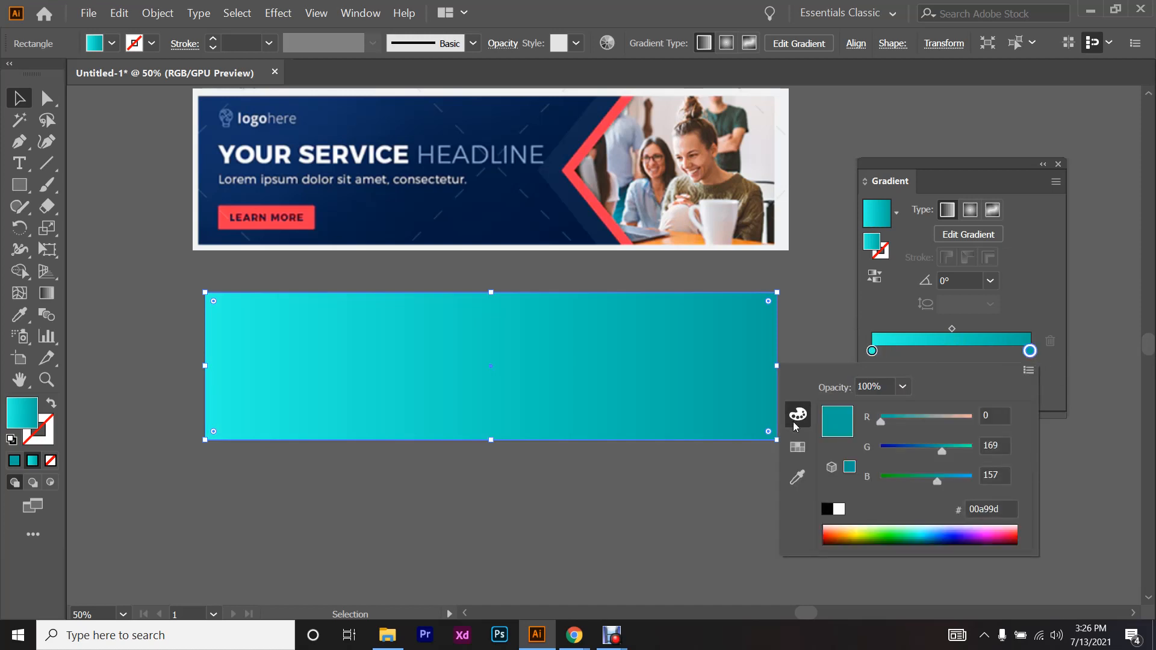
click(1028, 370)
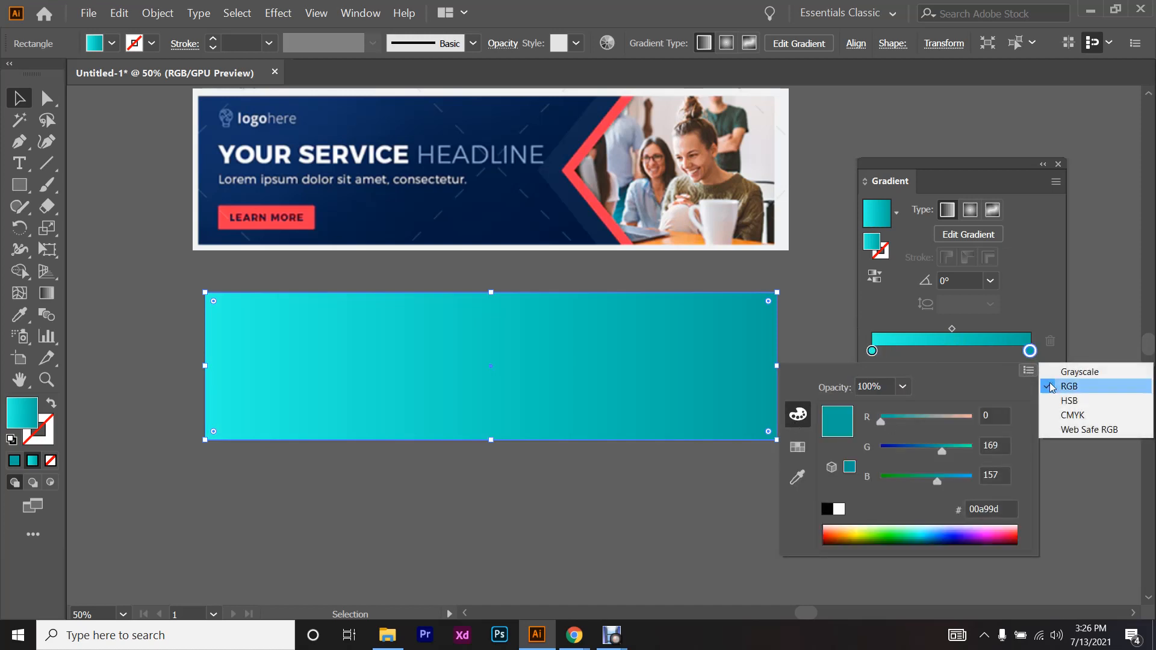
click(983, 508)
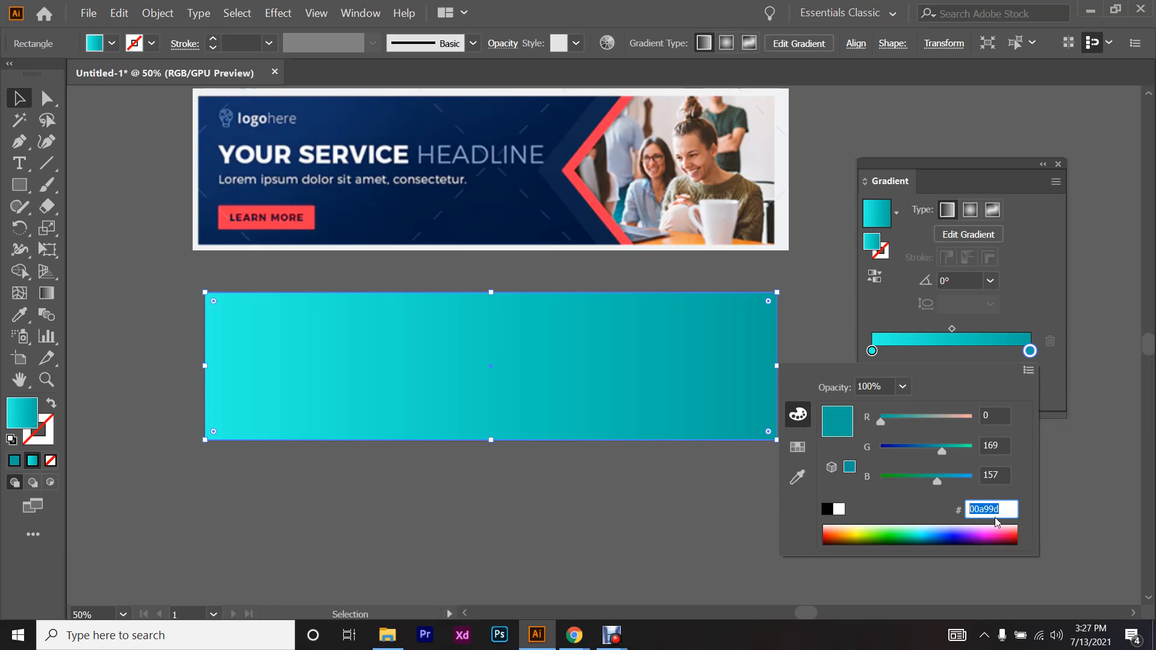
text(00ff97)
key(Return)
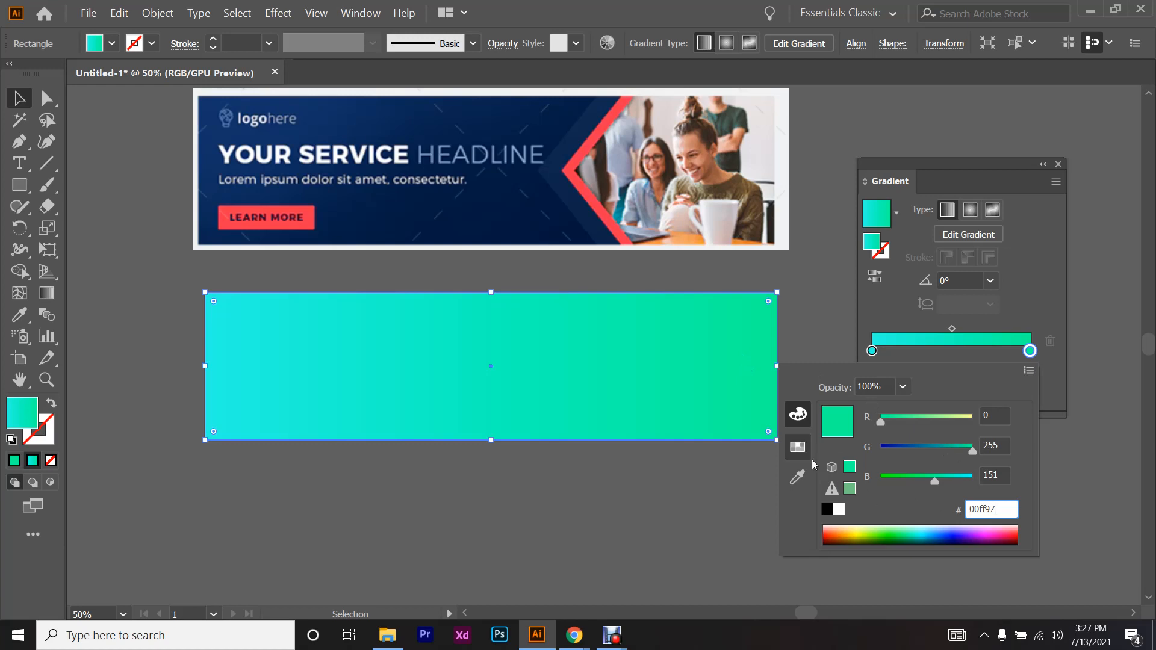
click(799, 448)
click(798, 414)
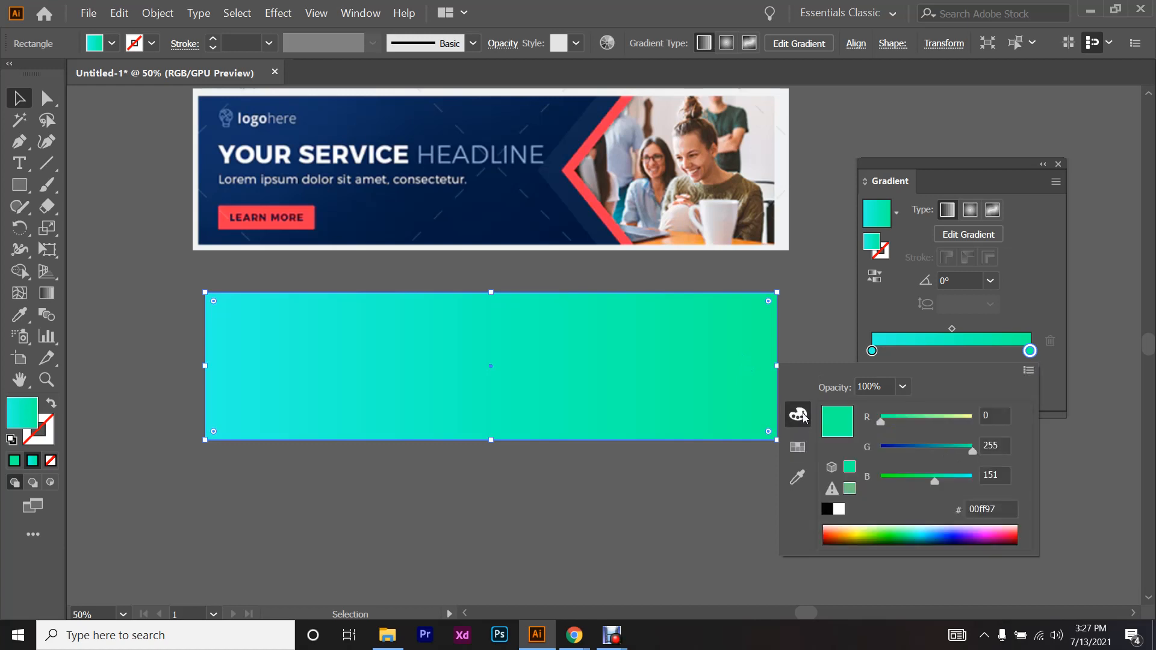
double_click(981, 509)
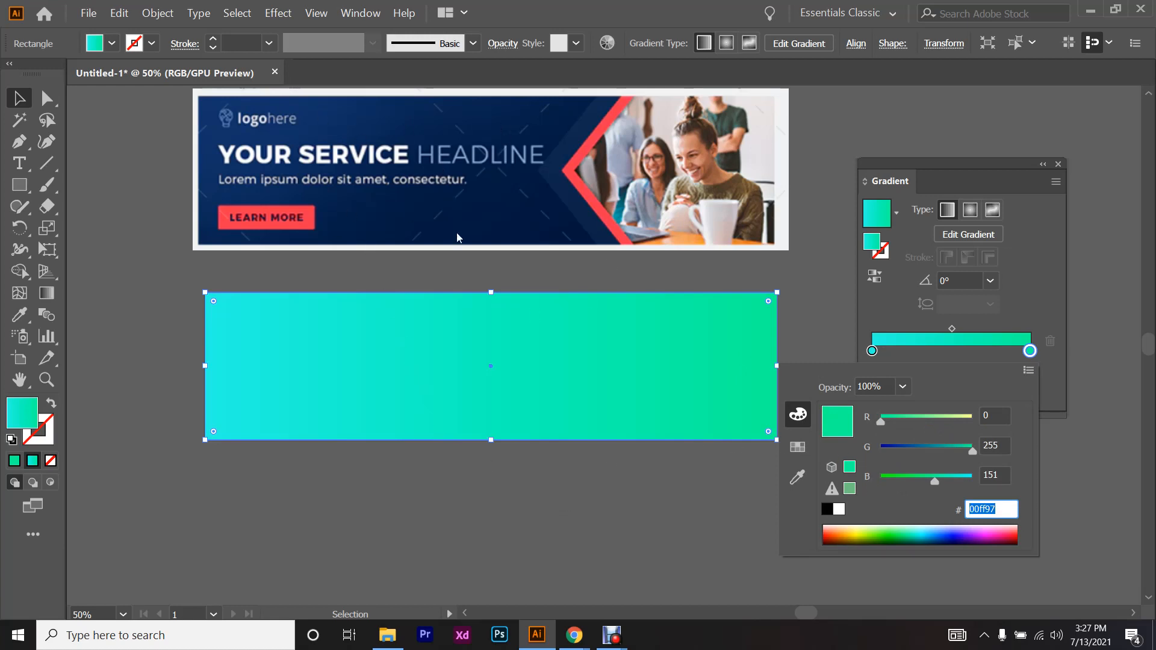
click(1050, 296)
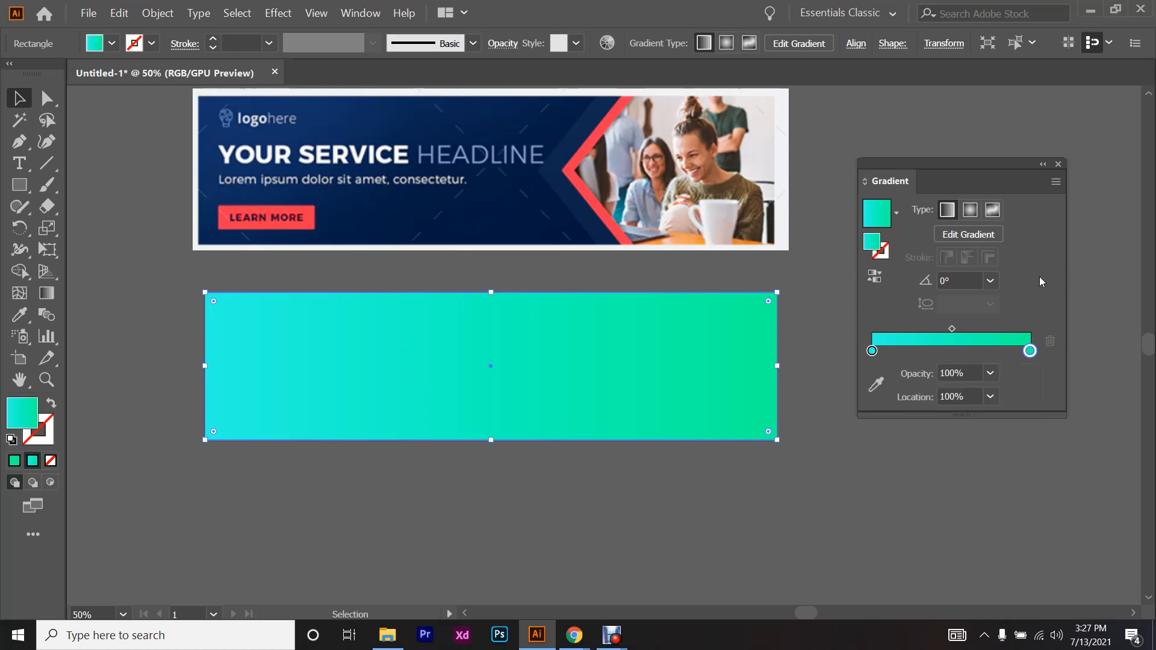
- Select the gradient's start stop, switch to the Meet call to admit the waiting participant, and return to Illustrator
click(873, 351)
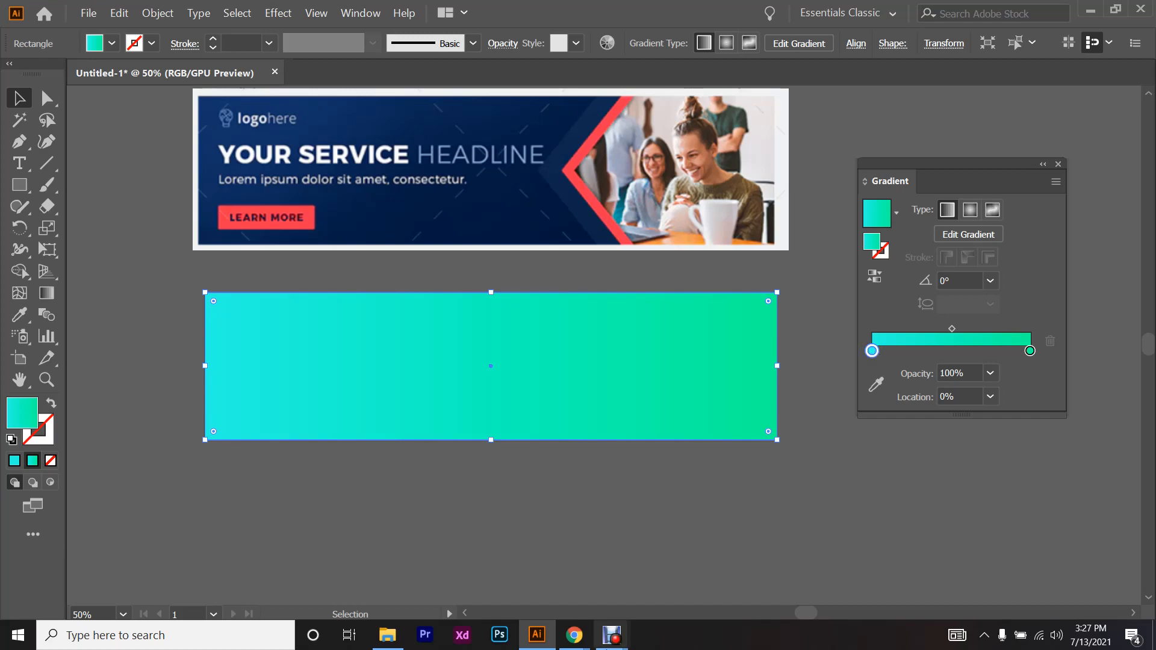
key(alt+Tab)
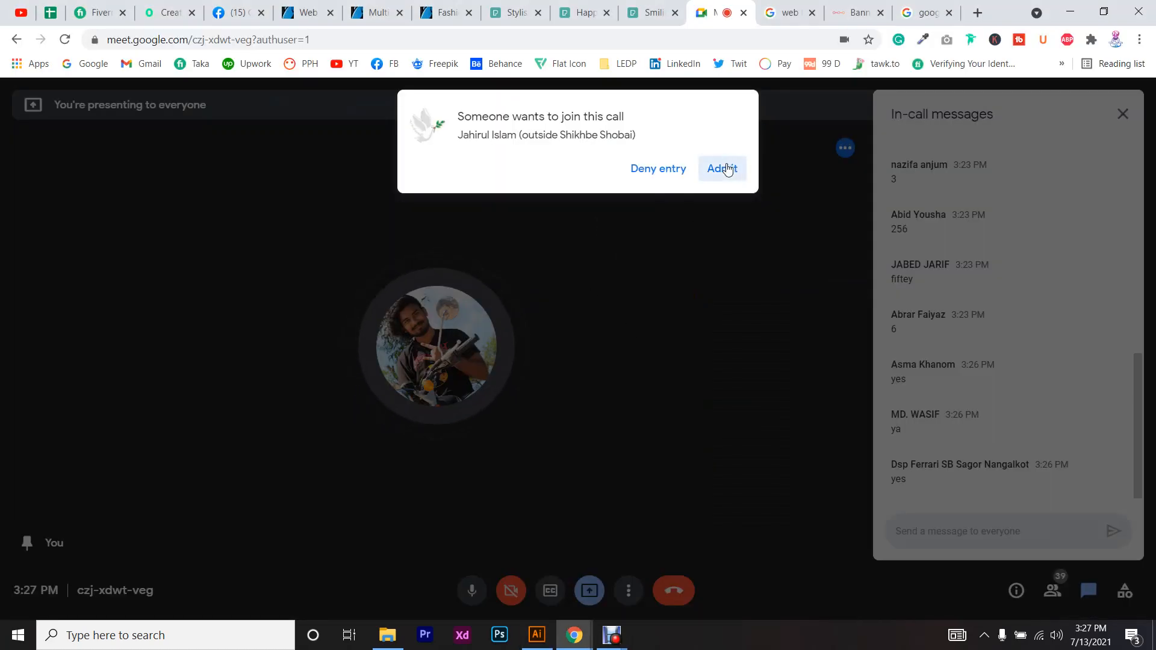
click(727, 168)
key(alt+Tab)
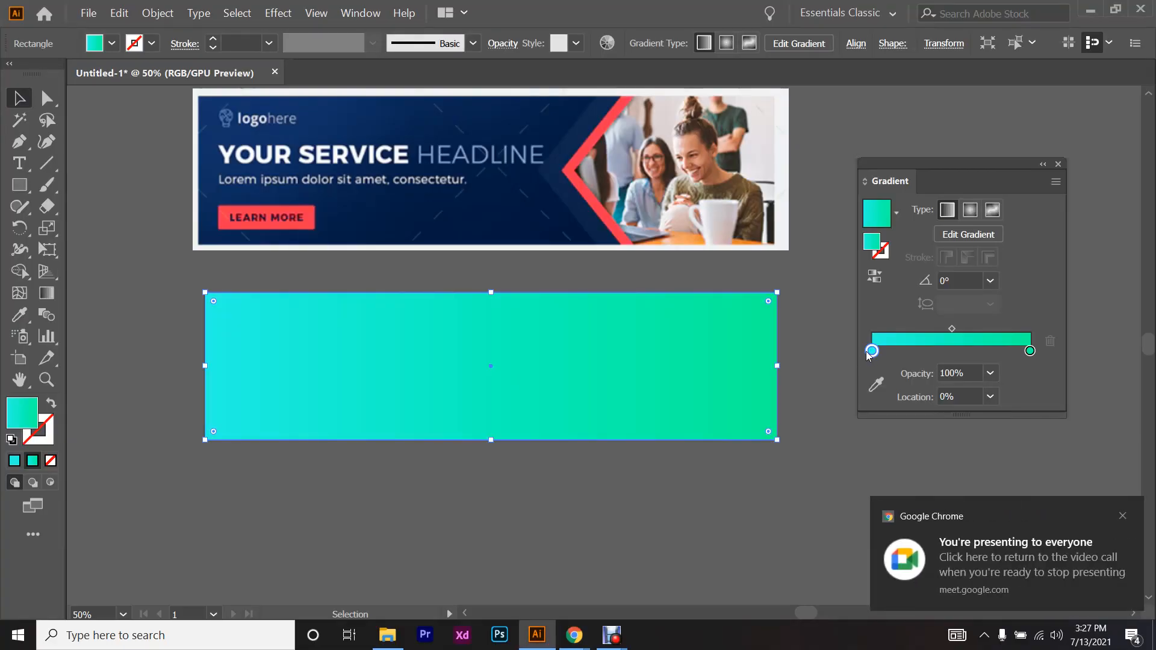
- Sample the reference banner's medium navy for the gradient's start stop and its darker navy for the end stop
click(874, 394)
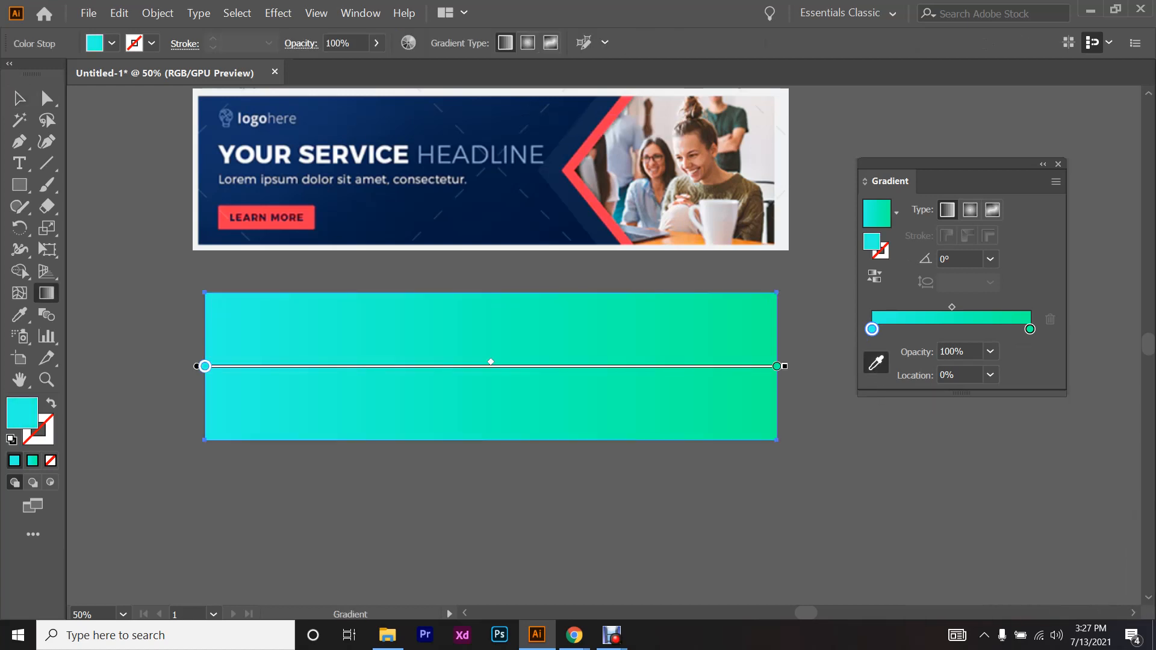
click(361, 120)
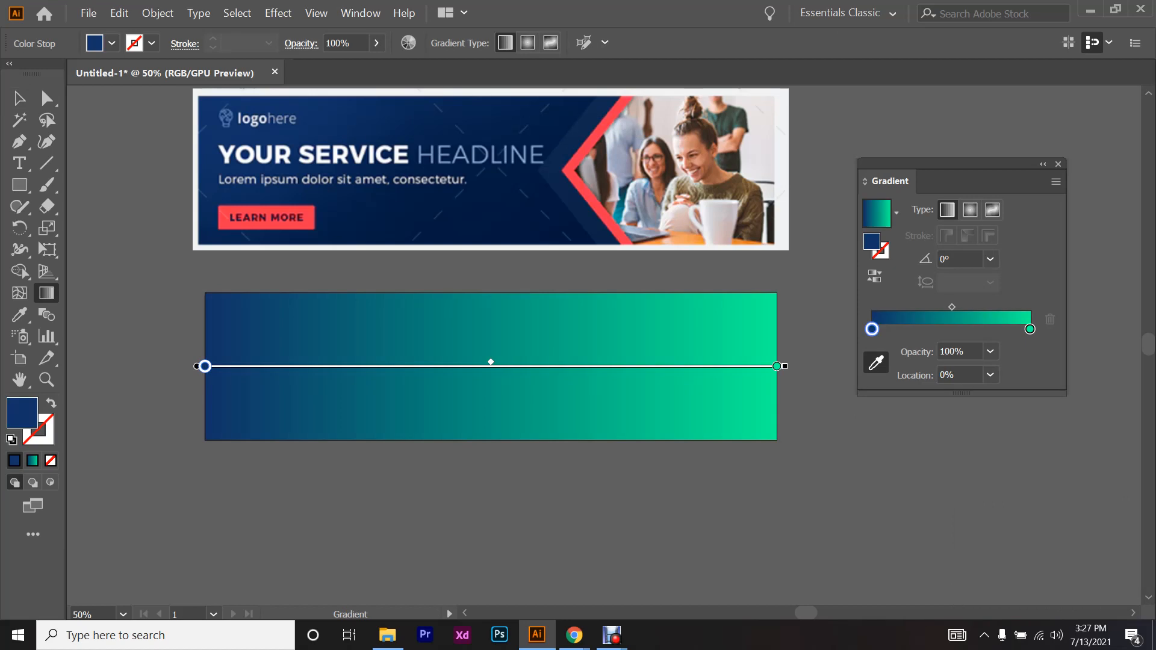
click(1030, 329)
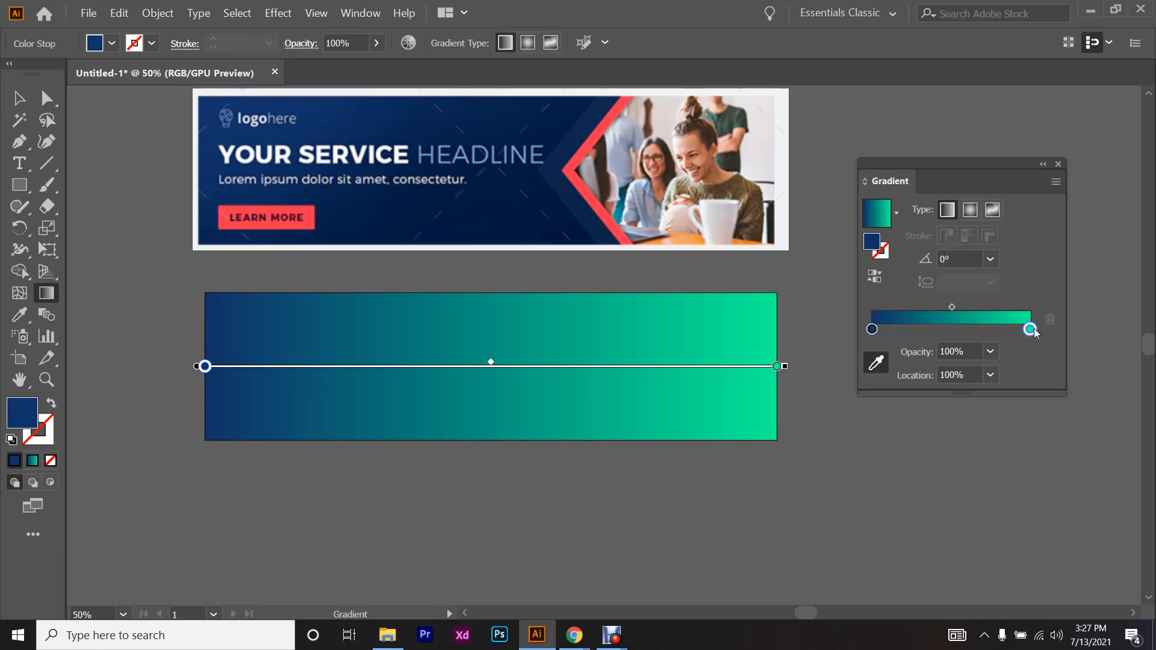
click(883, 363)
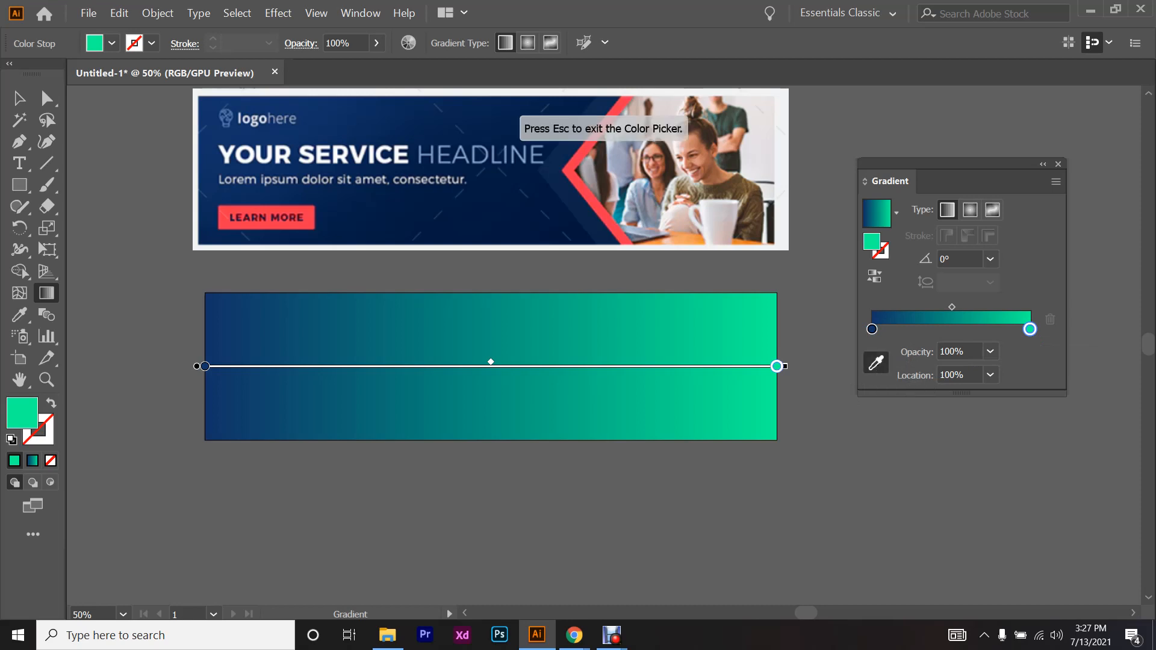
click(513, 111)
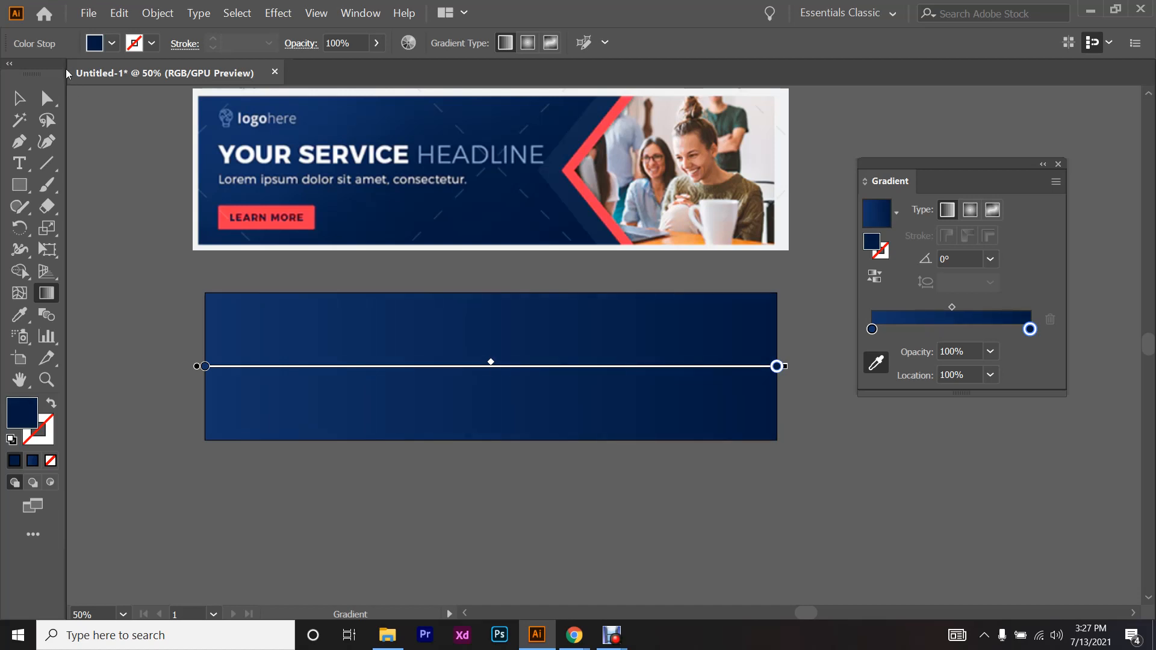
click(871, 328)
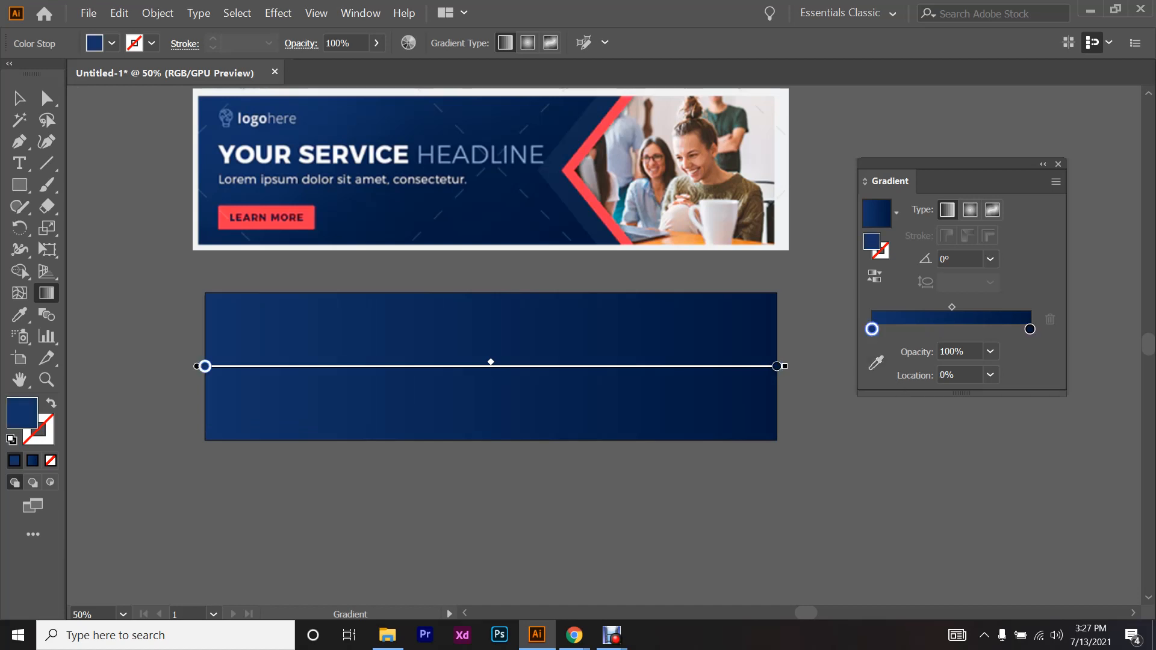
click(876, 362)
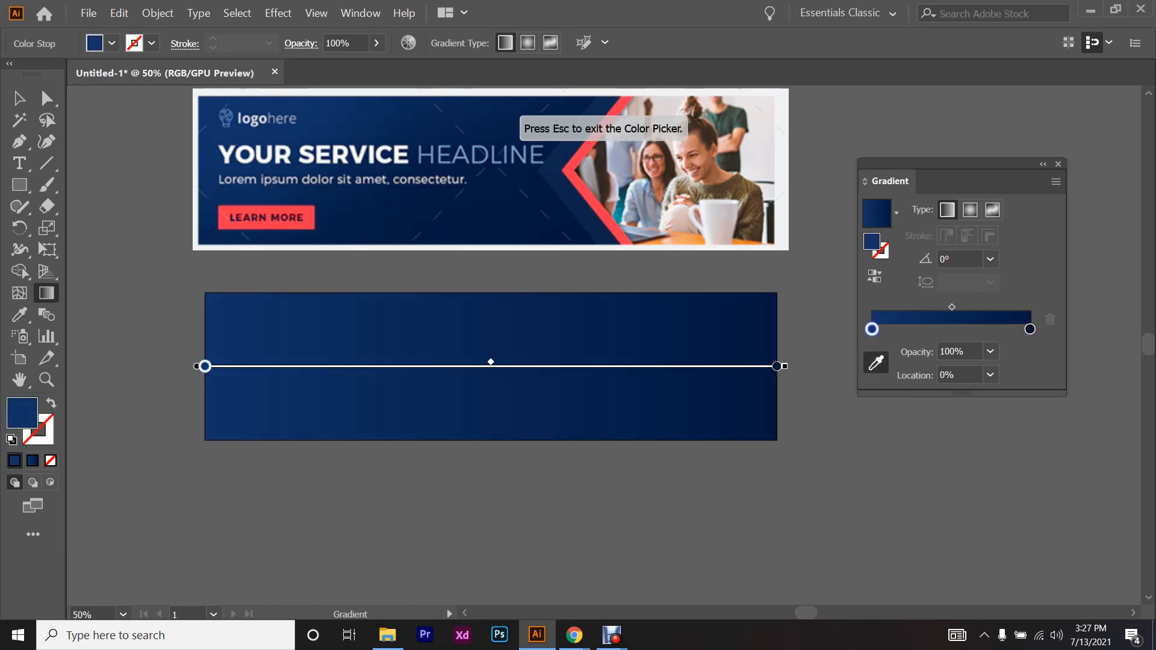
click(18, 97)
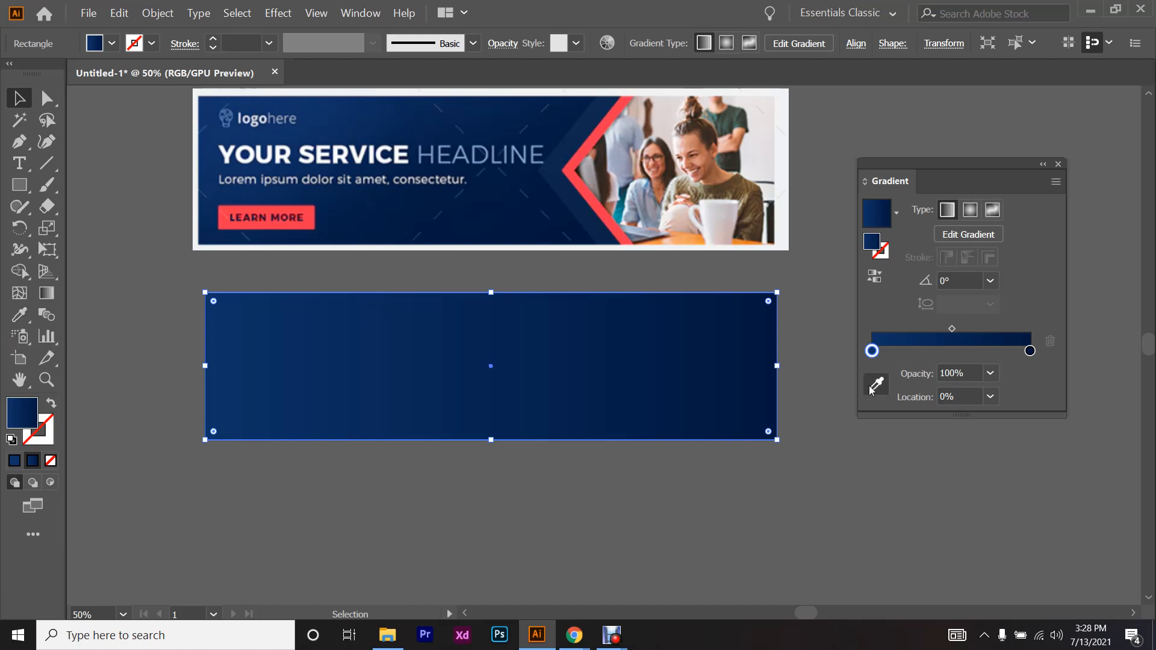
- Try the Eyedropper tool on the reference banner, sampling its red onto the start stop and its navy as the rectangle's fill
click(19, 314)
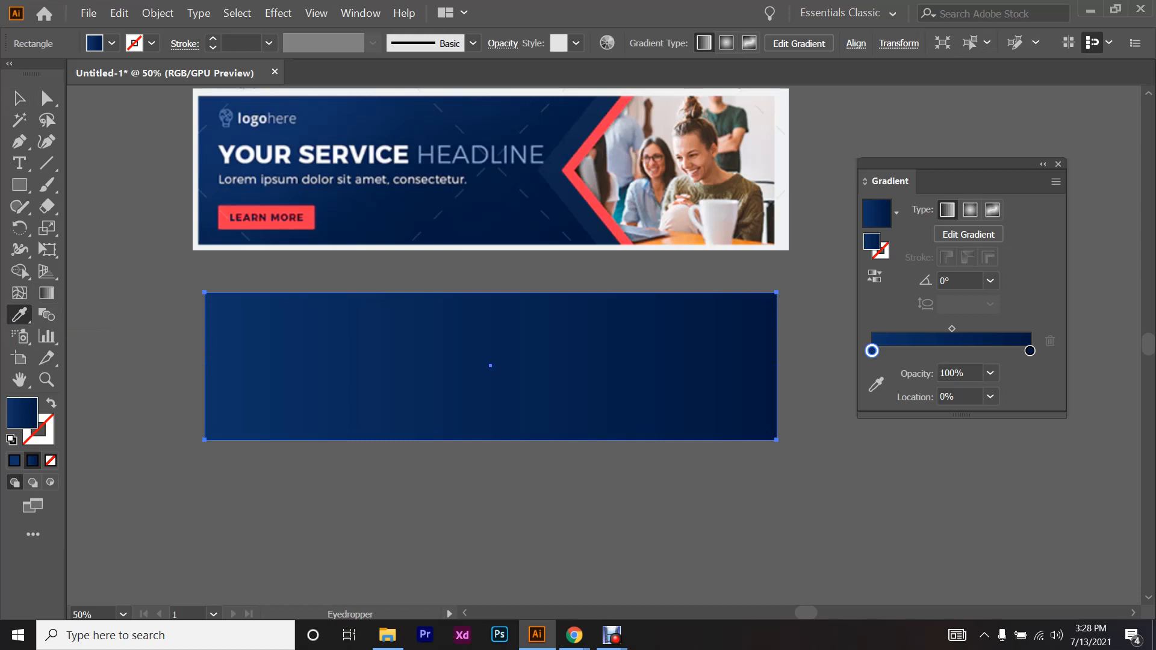
key(ctrl+z)
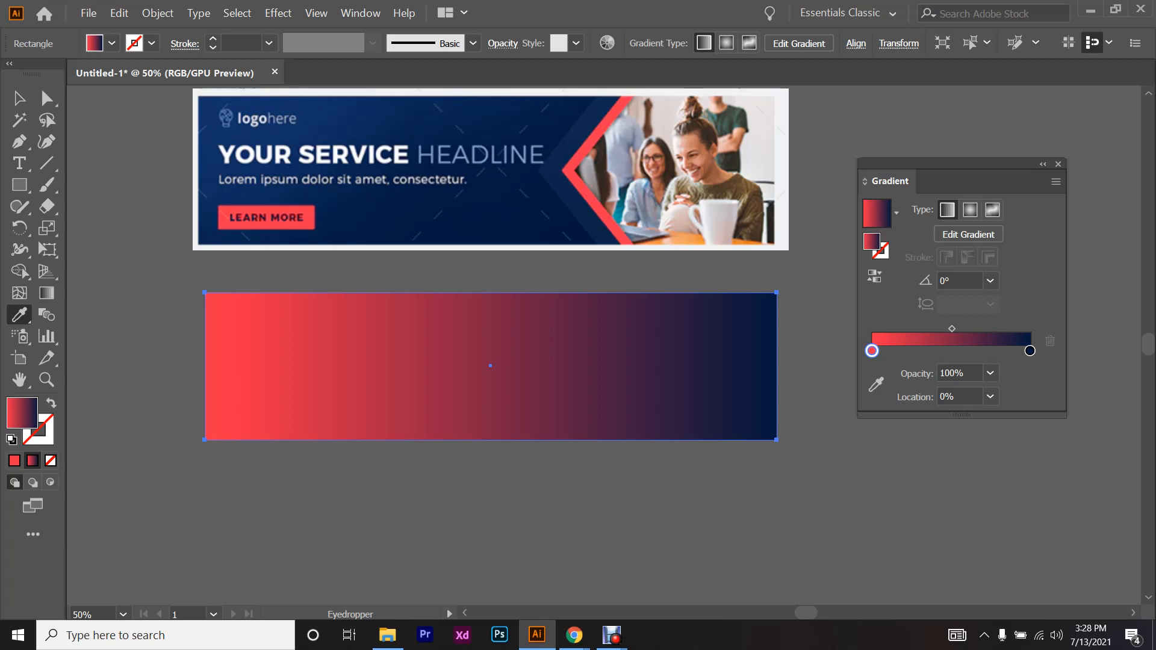
click(1029, 351)
key(ctrl+z)
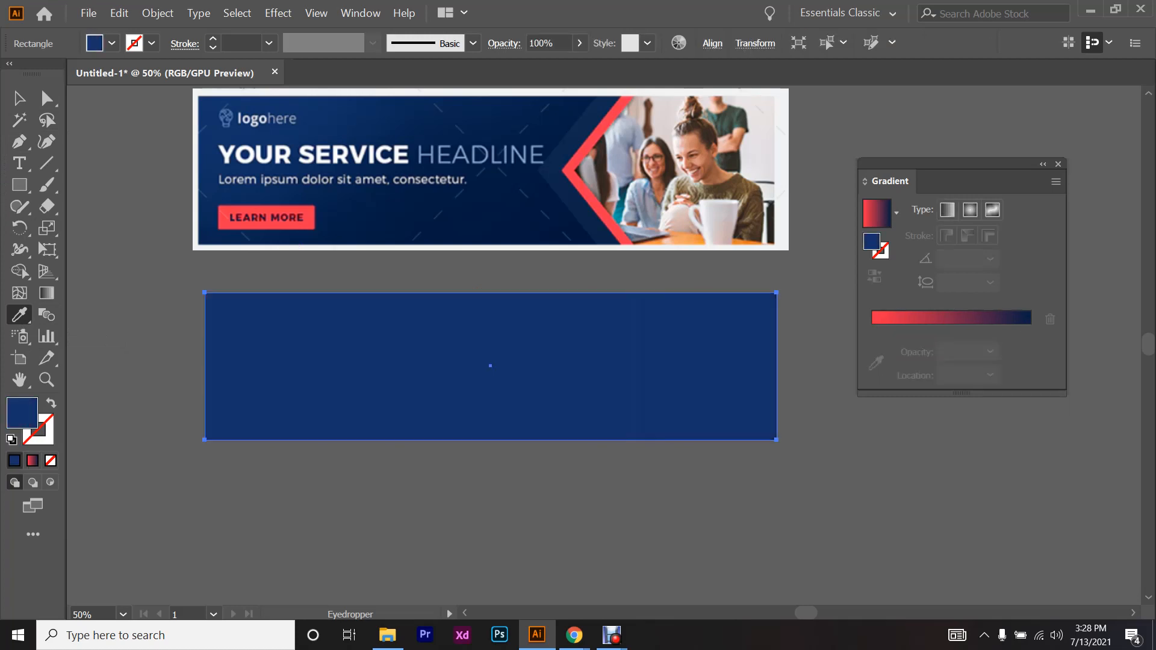
key(v)
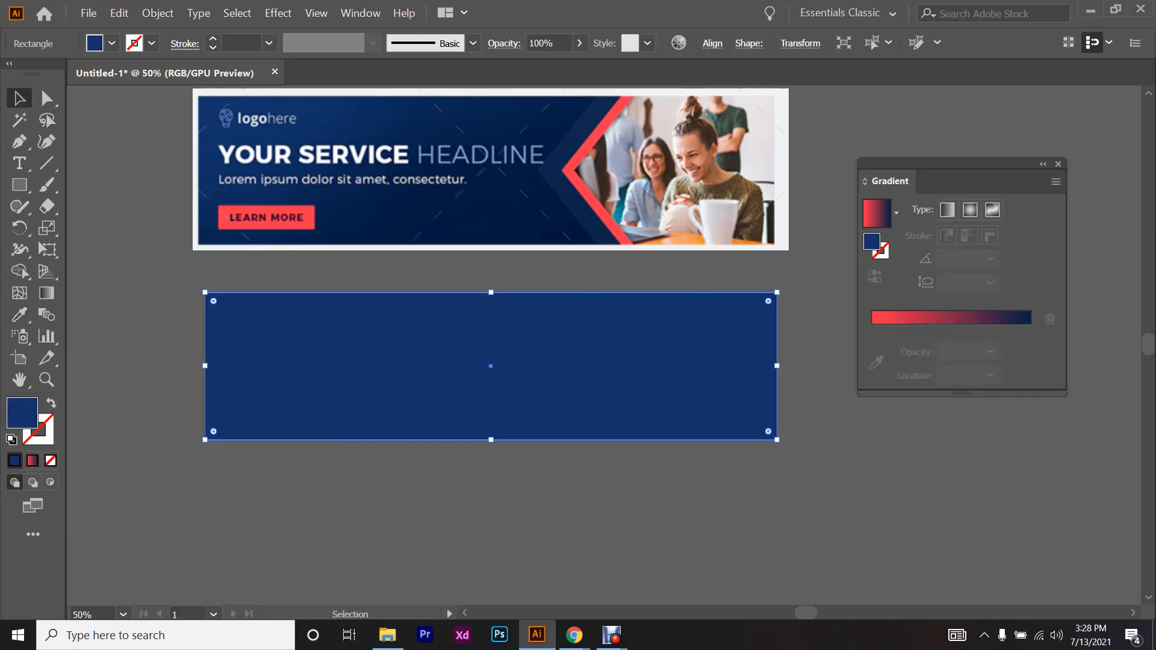
- Undo the colours sampled from the banner until the rectangle has its cyan-to-green gradient again
click(955, 315)
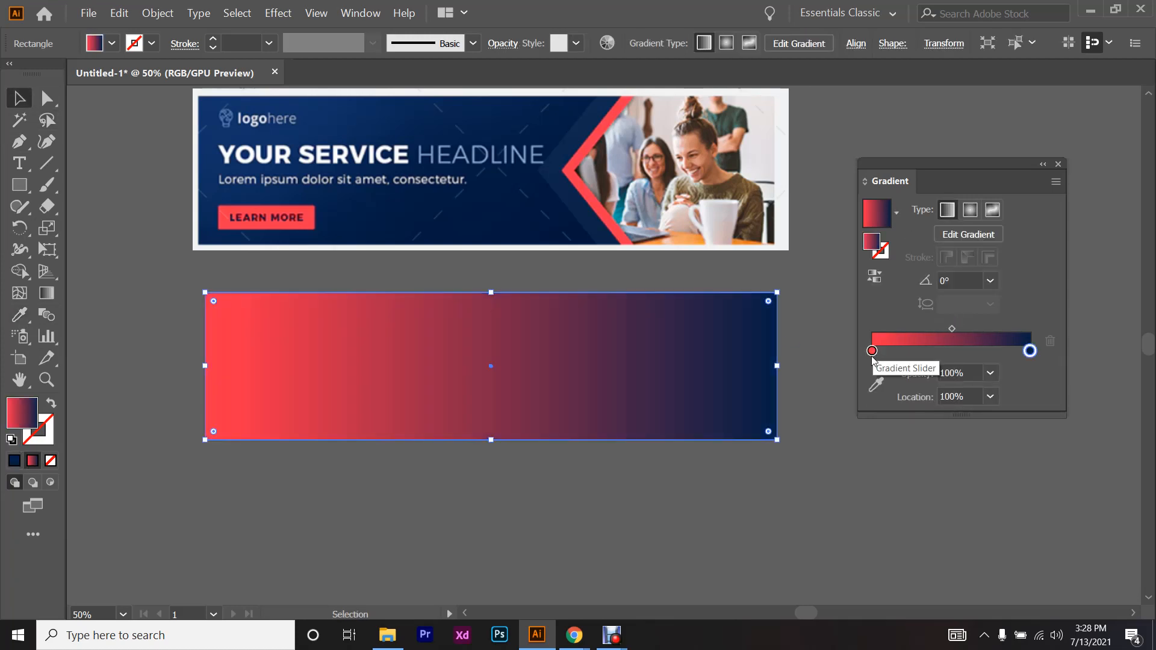
key(ctrl+z)
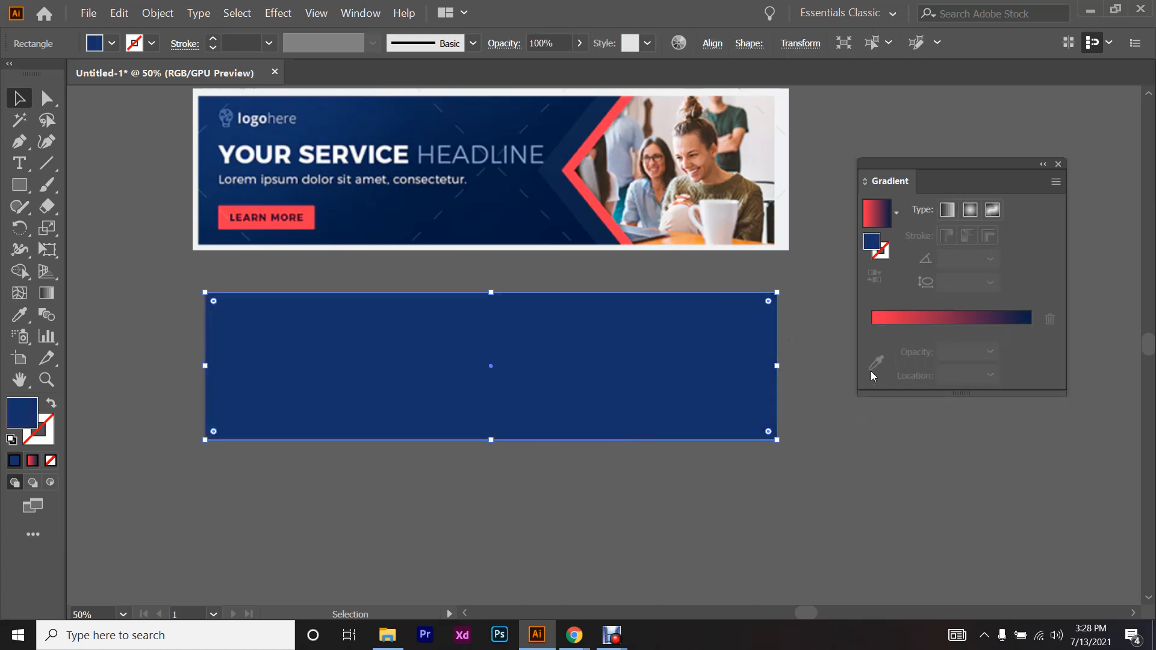
key(ctrl+shift+z)
key(ctrl+shift+z)
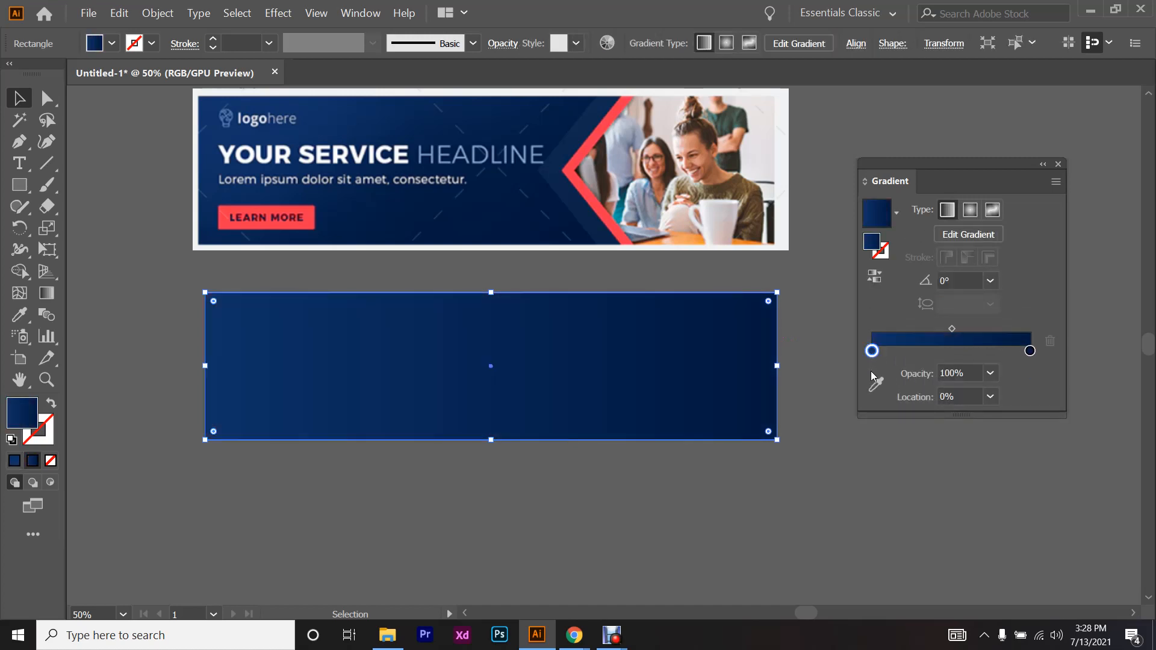
key(ctrl+shift+z)
key(ctrl+shift+z)
key(ctrl+shift+z)
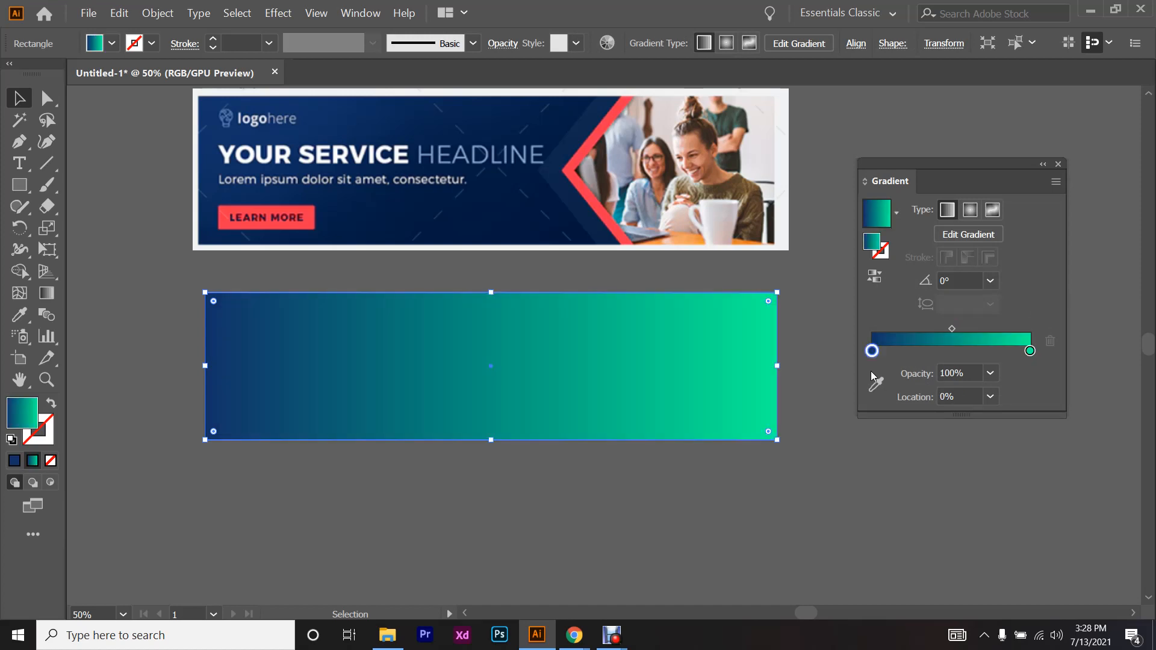
key(ctrl+shift+z)
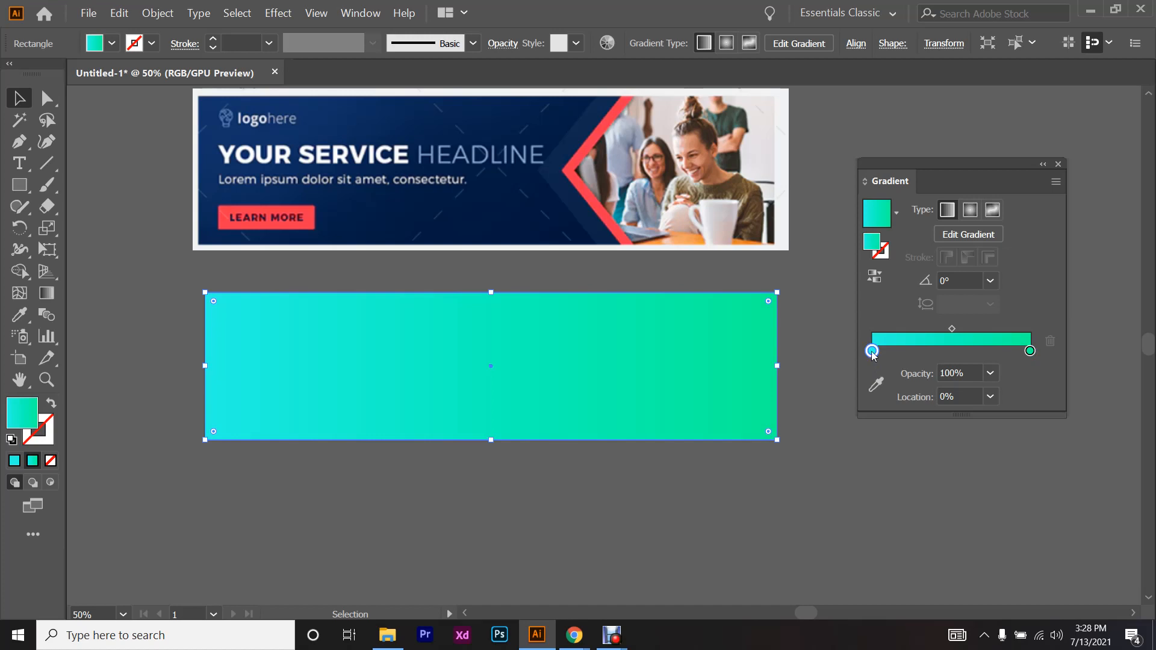
- Change the gradient's cyan start stop to a deep blue with G 57 and B 181
double_click(872, 351)
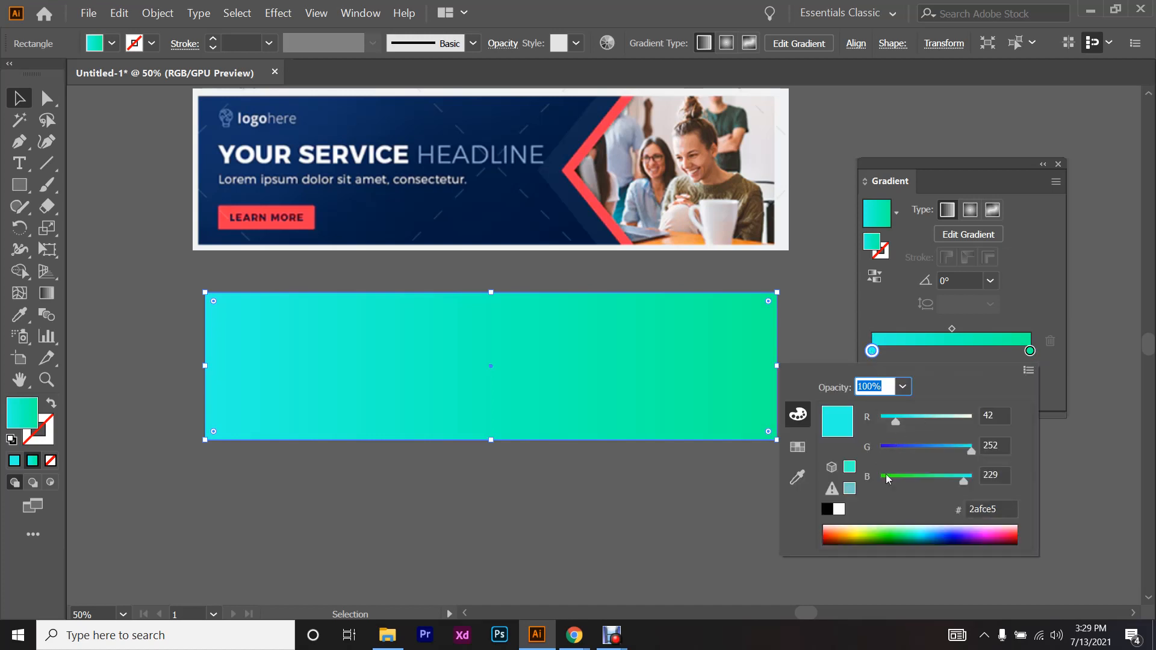
click(902, 446)
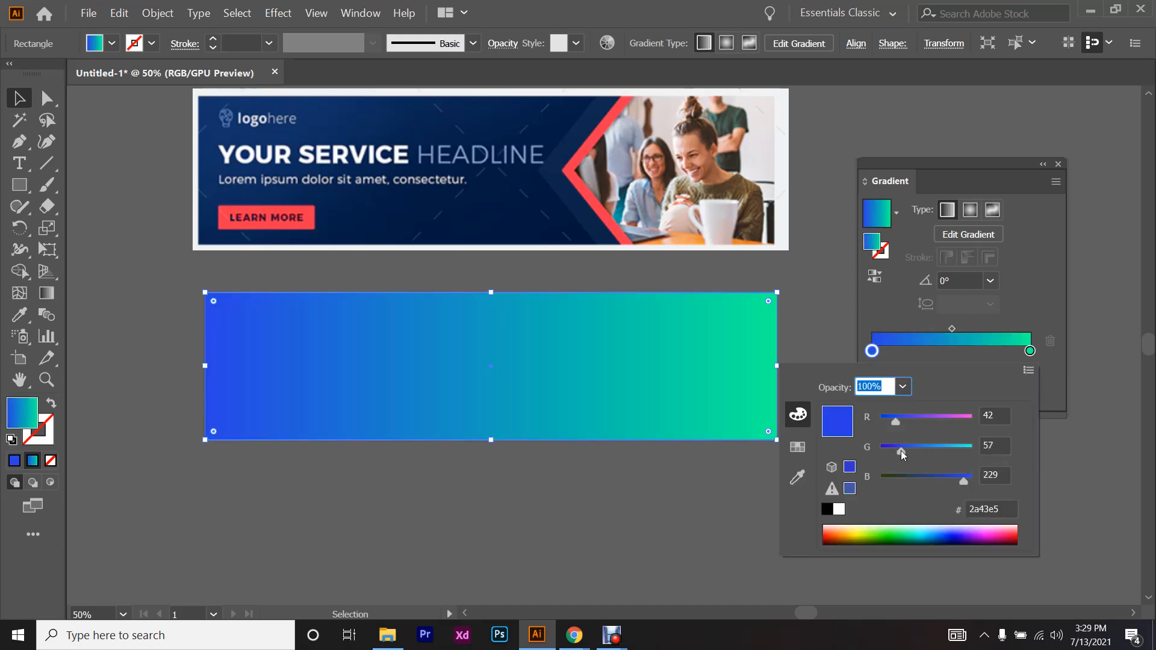
click(943, 479)
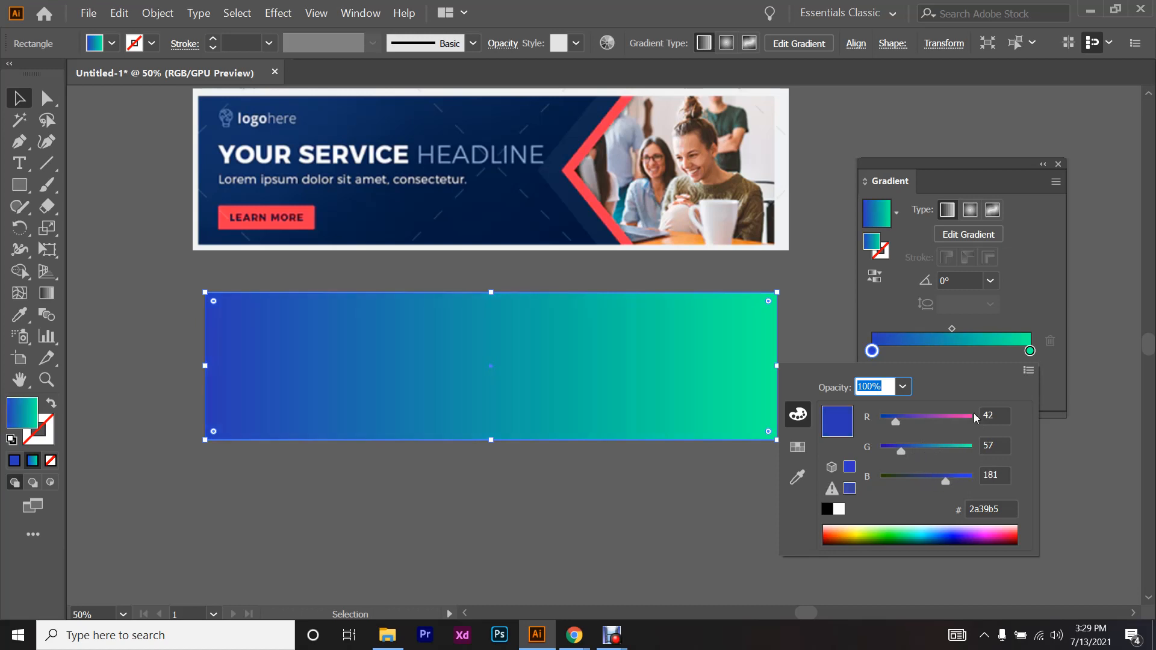
- Lower the green end stop's G value to about 140 and add a middle colour stop at about 53%
click(1029, 351)
double_click(1029, 351)
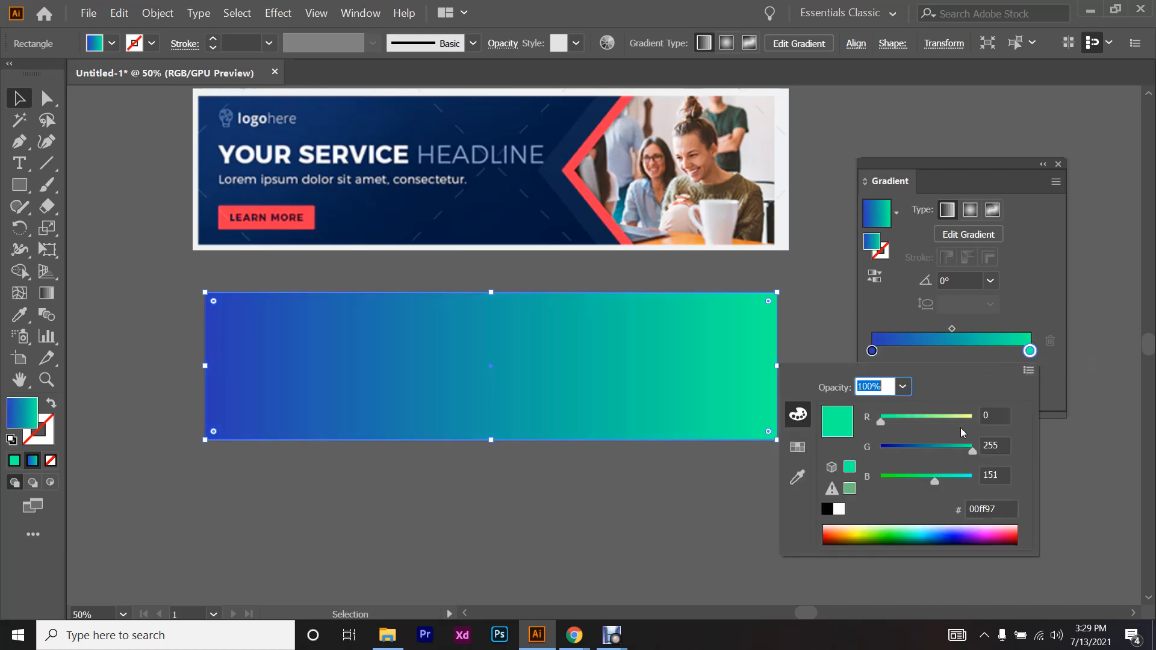
click(923, 449)
drag(922, 449, 927, 447)
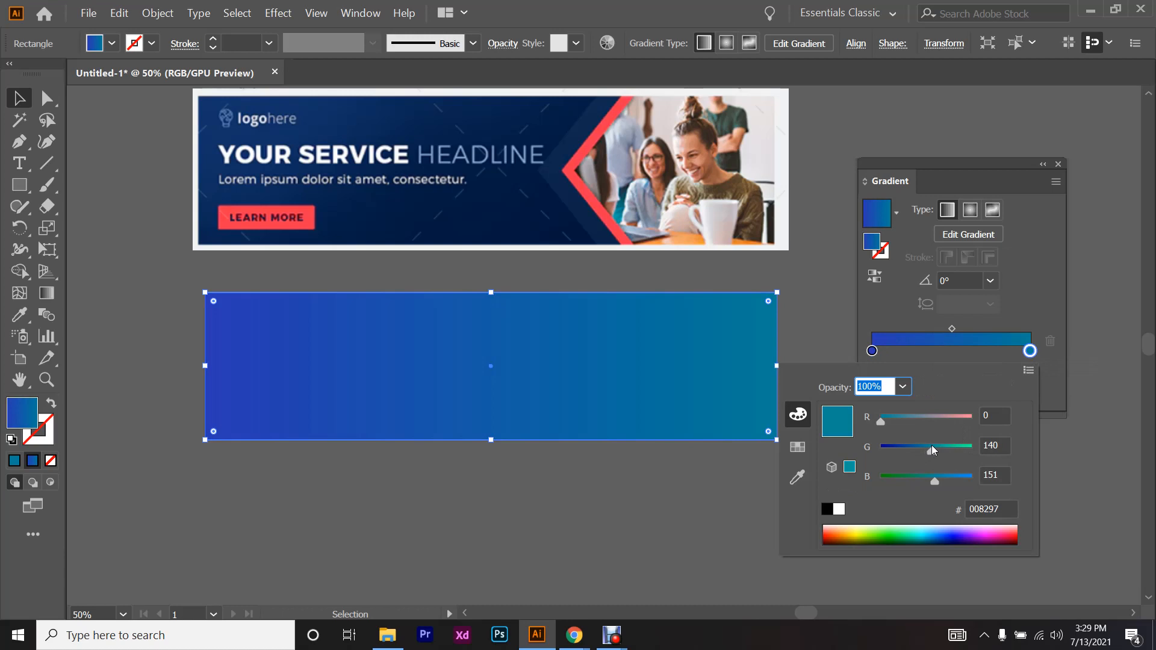
click(738, 359)
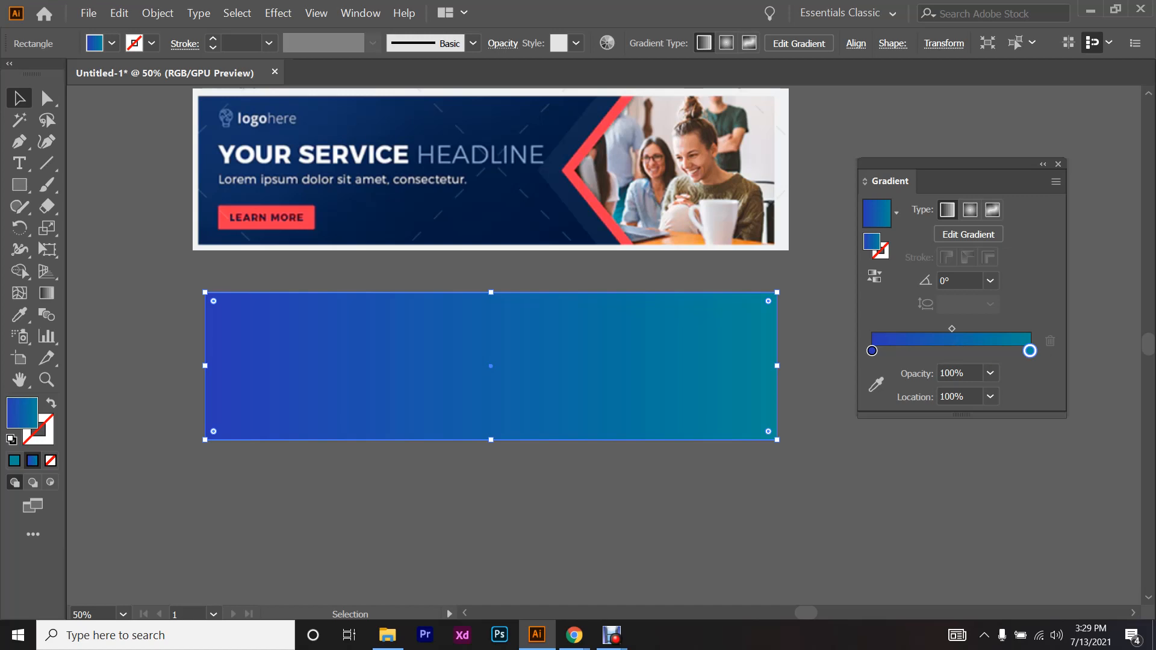
click(955, 351)
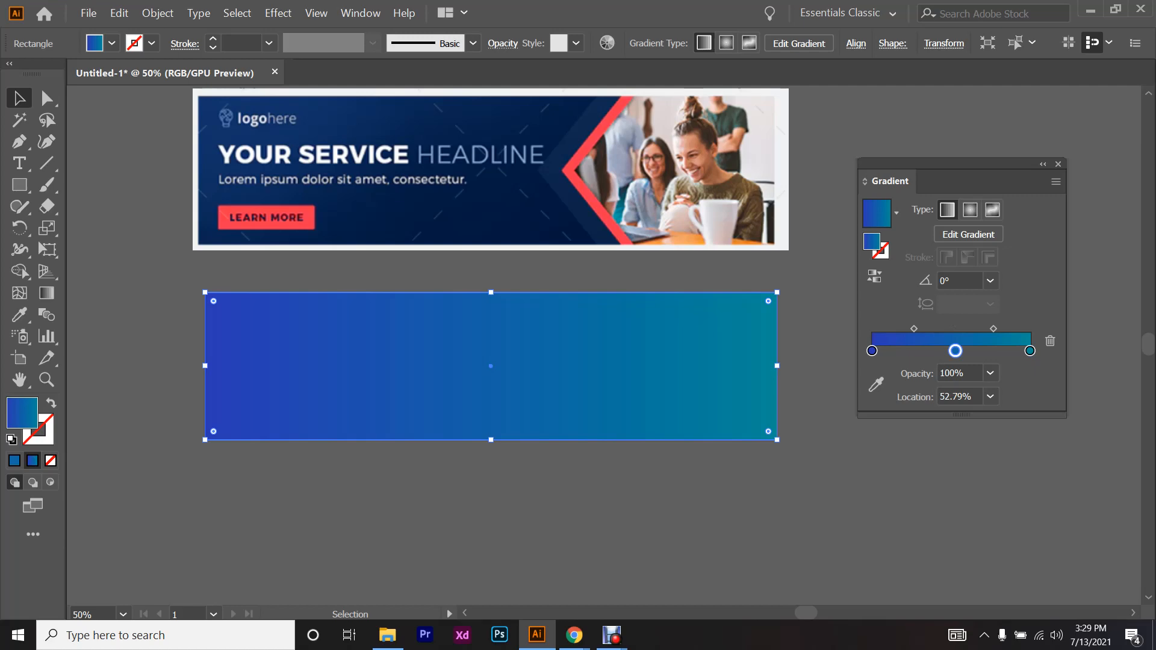
- Switch to the Meet call, admit the new participant asking to join, and return to Illustrator
key(super+Tab)
click(652, 235)
click(715, 170)
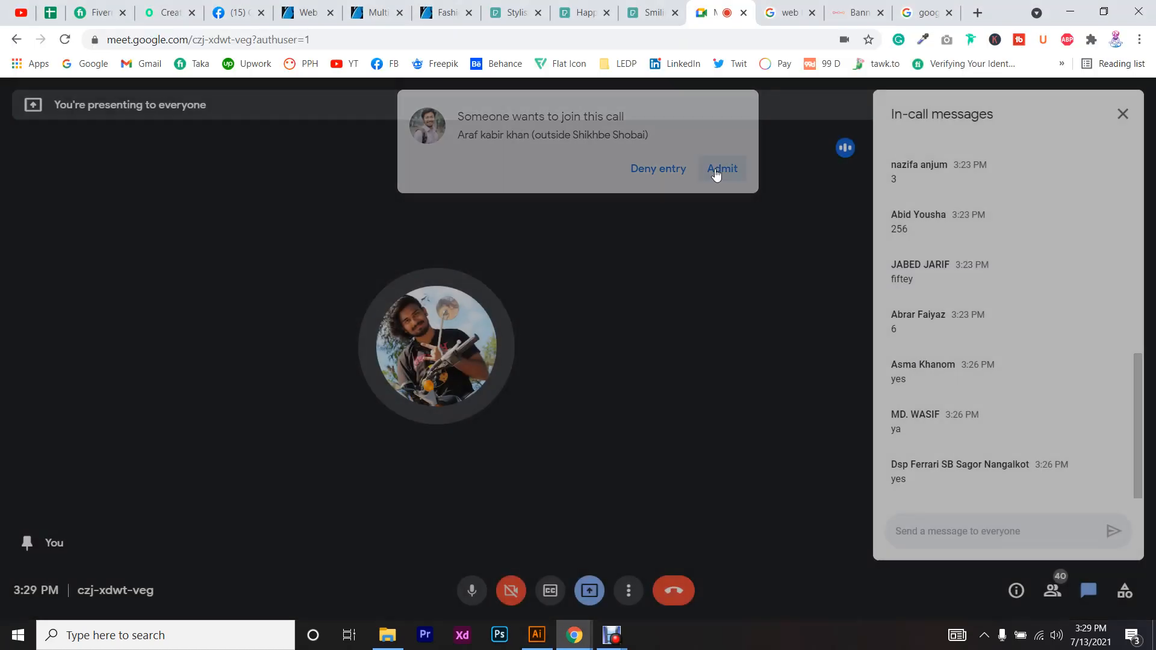
key(alt+Tab)
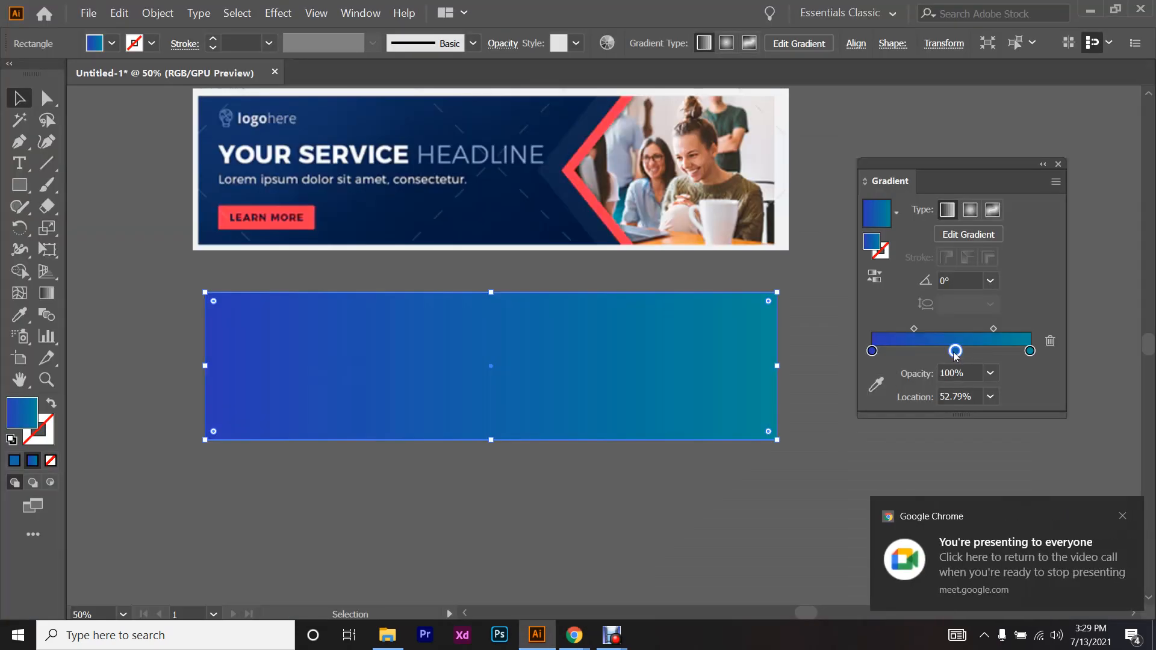
- Recolour the gradient's middle stop with the lime green swatch
double_click(955, 352)
click(795, 453)
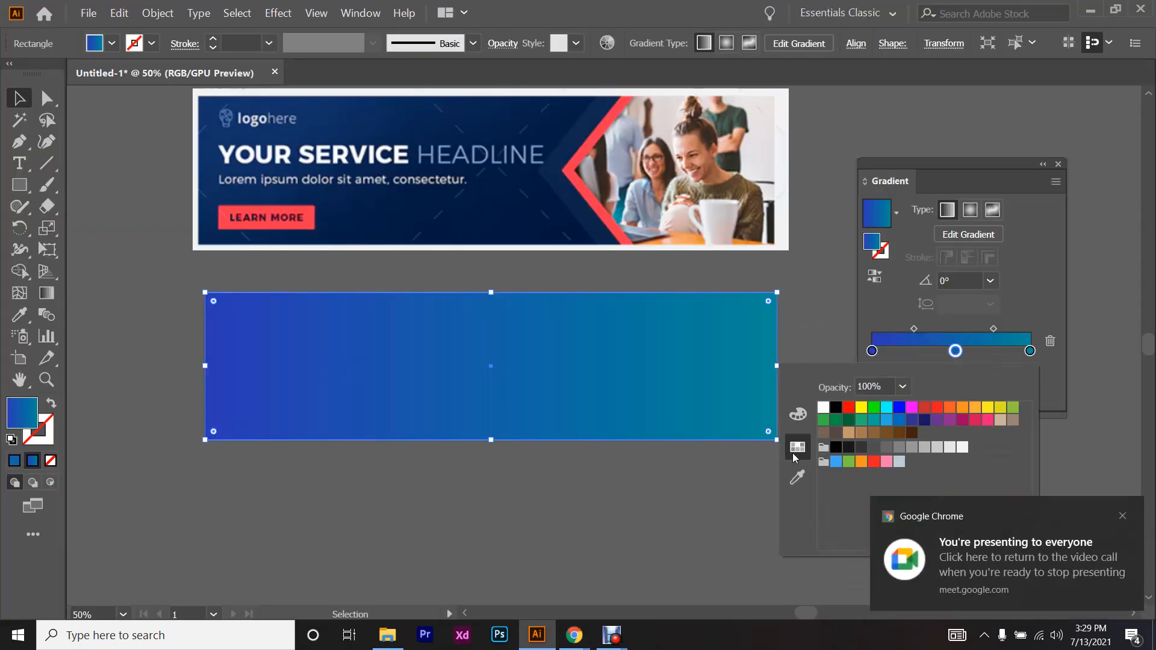
click(1012, 407)
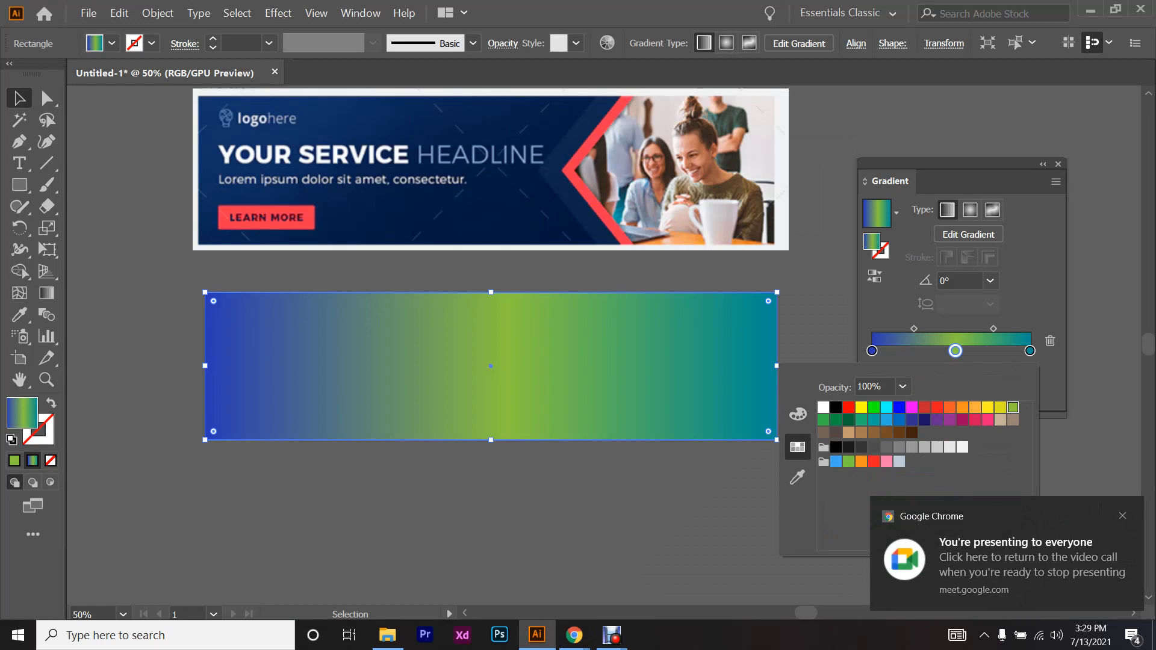
- Add a colour stop at 77% on the gradient and give it the bright red swatch
click(993, 351)
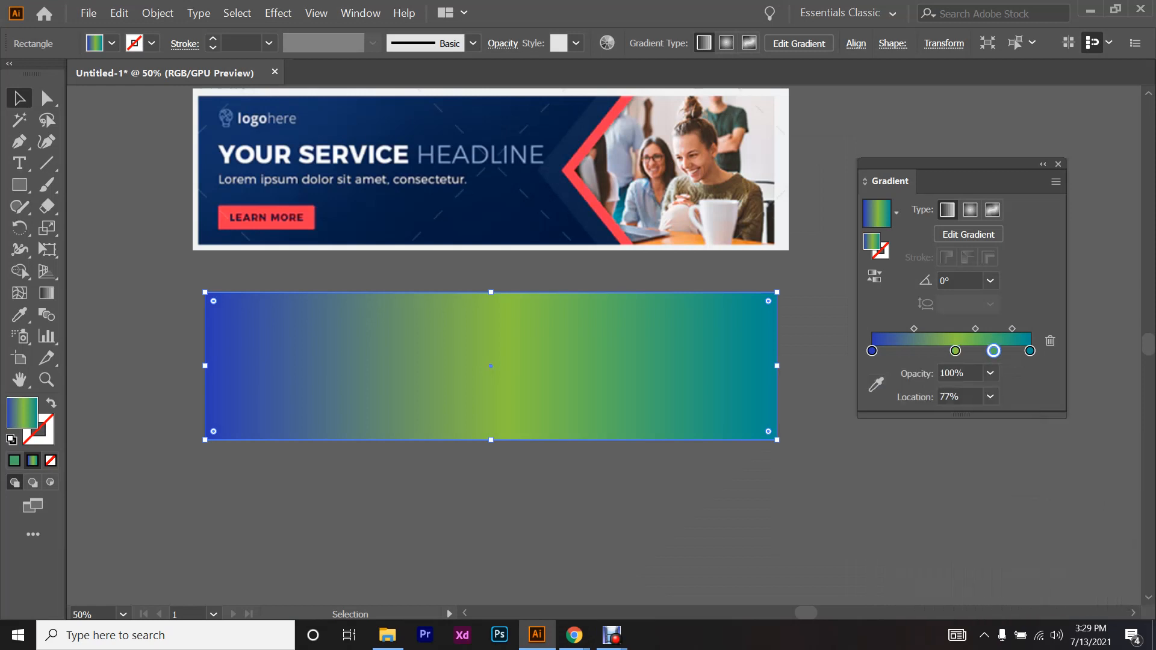
double_click(994, 351)
click(848, 407)
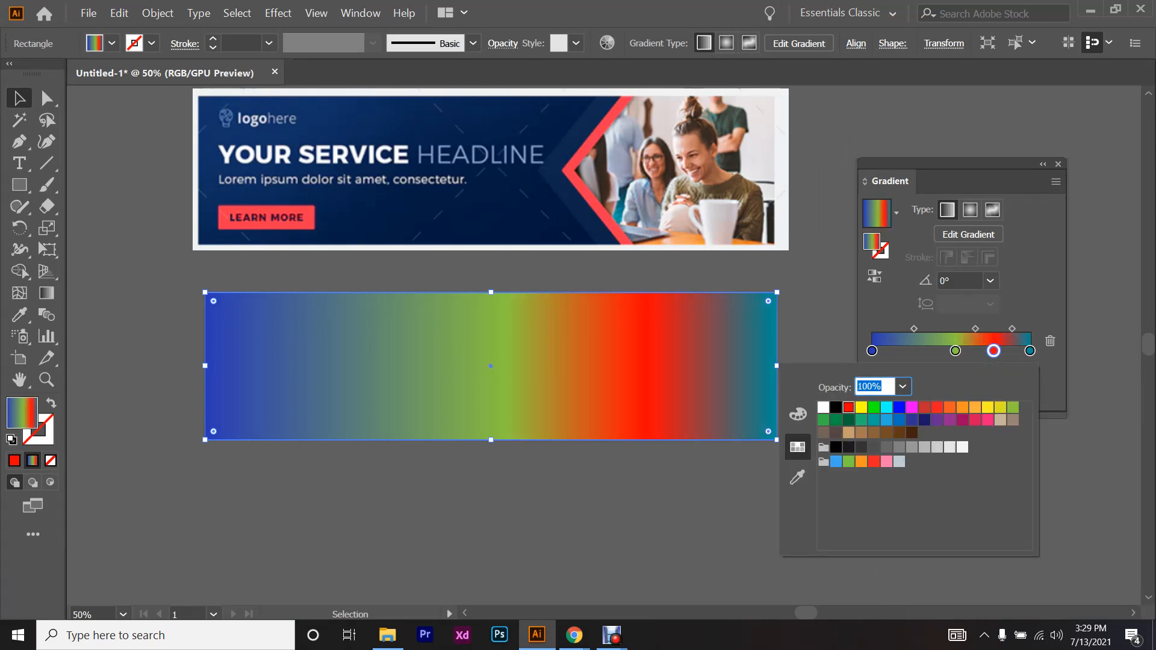
- Add a colour stop at about 26% on the gradient and give it the RGB Magenta swatch
click(913, 351)
click(913, 351)
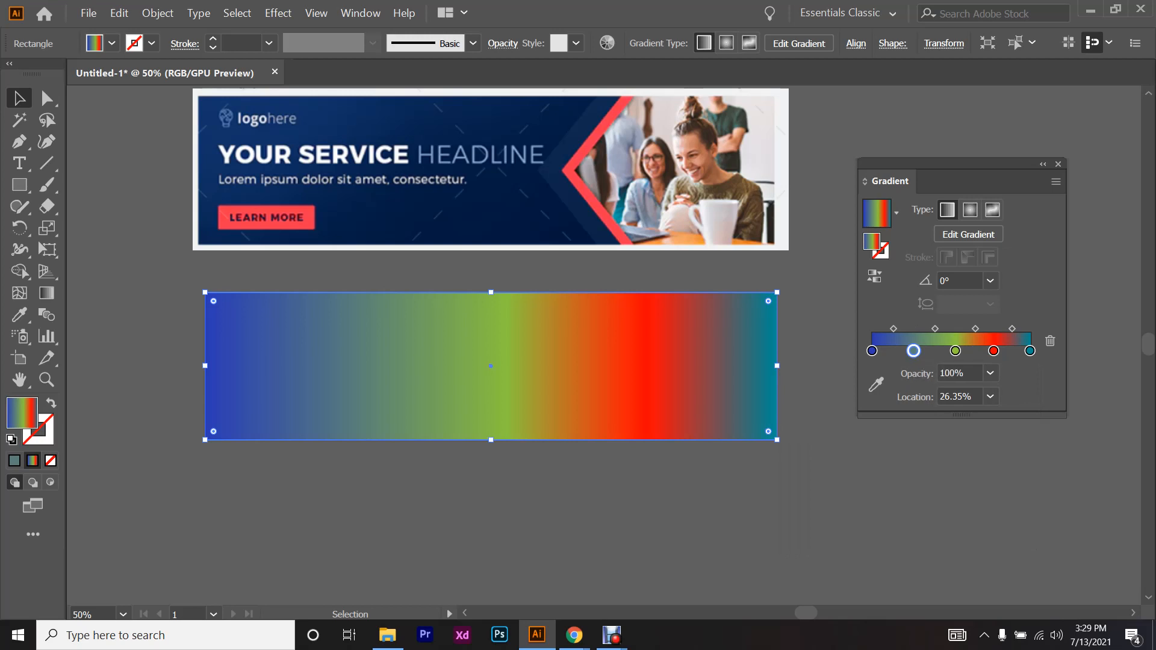
double_click(914, 351)
click(912, 407)
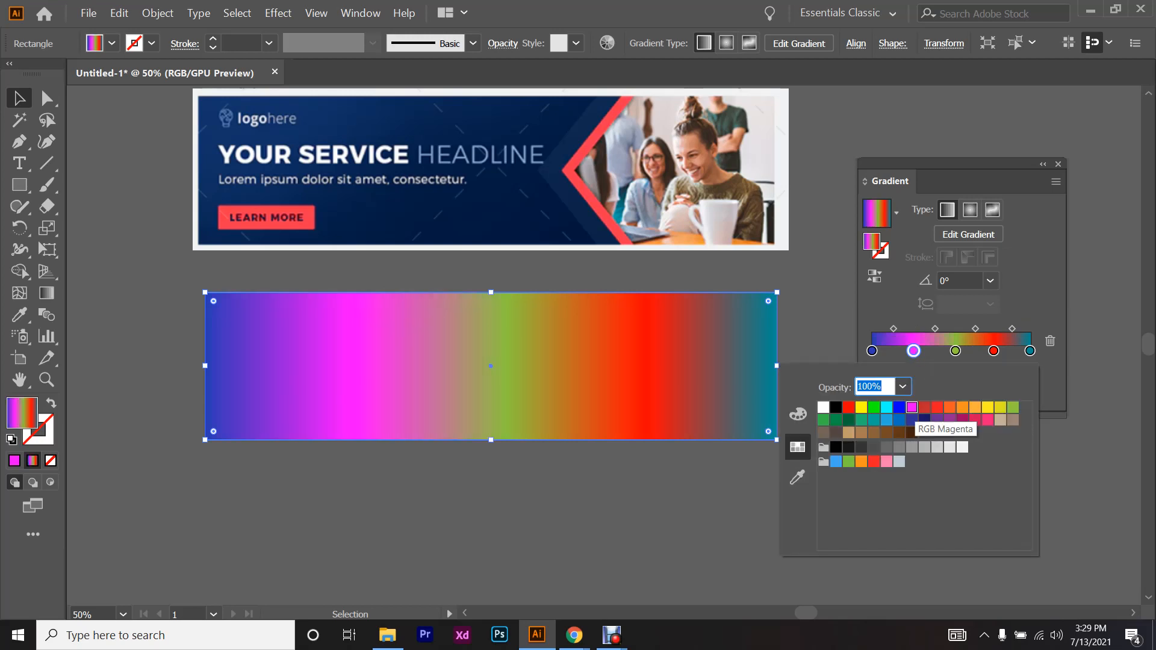
- Add a colour stop at about 11% on the gradient and give it the dark green swatch
click(888, 350)
click(889, 351)
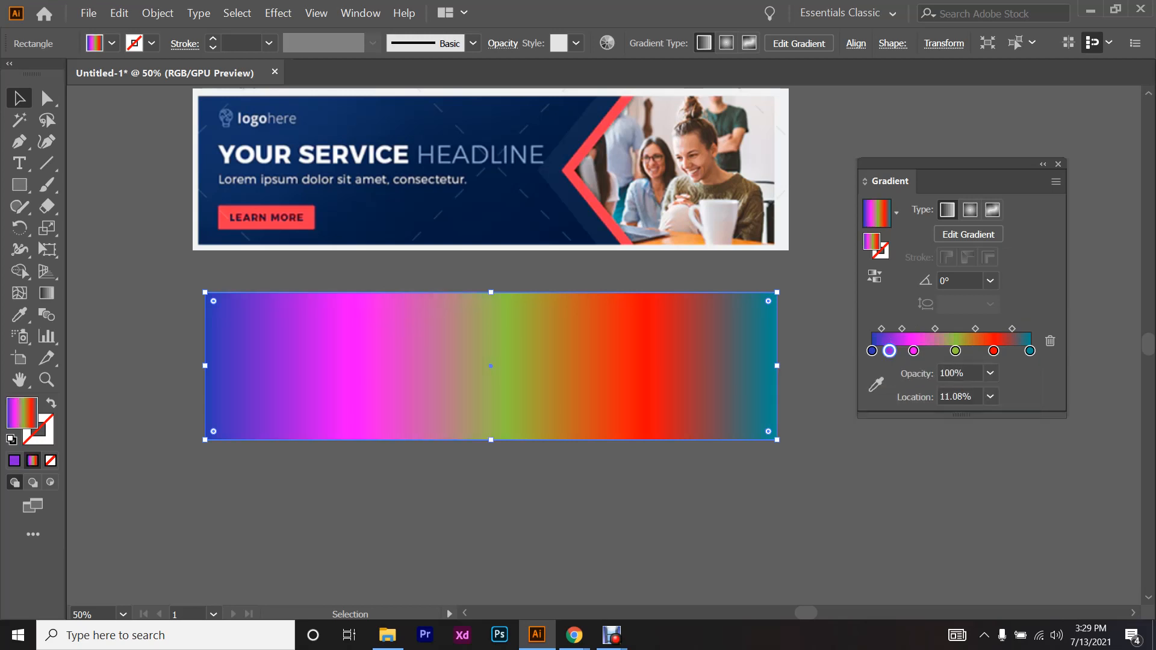
double_click(889, 351)
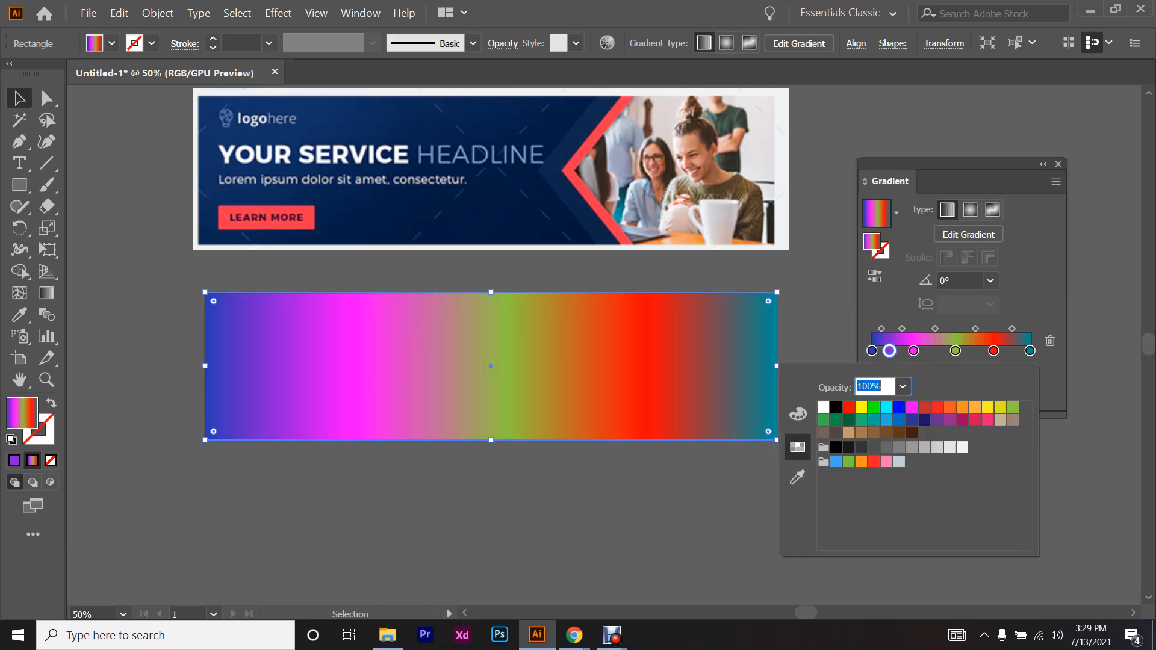
click(856, 425)
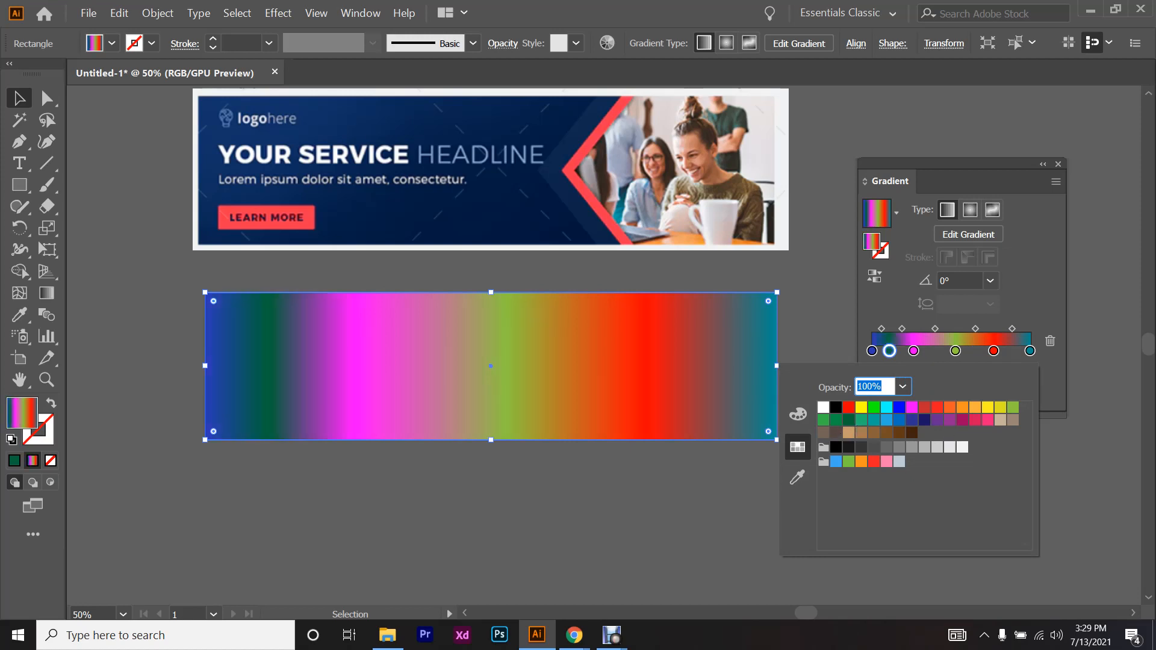
- Add a colour stop at about 64% on the gradient and give it the bright yellow swatch
click(962, 352)
click(972, 350)
double_click(972, 351)
click(987, 419)
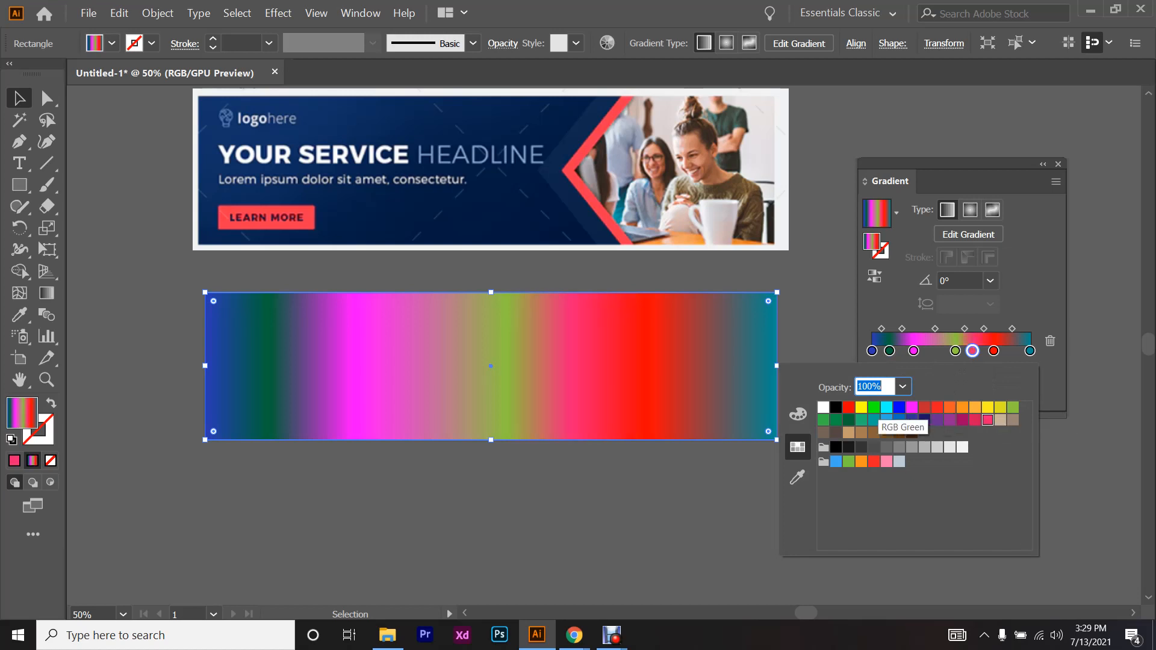
click(874, 408)
click(860, 407)
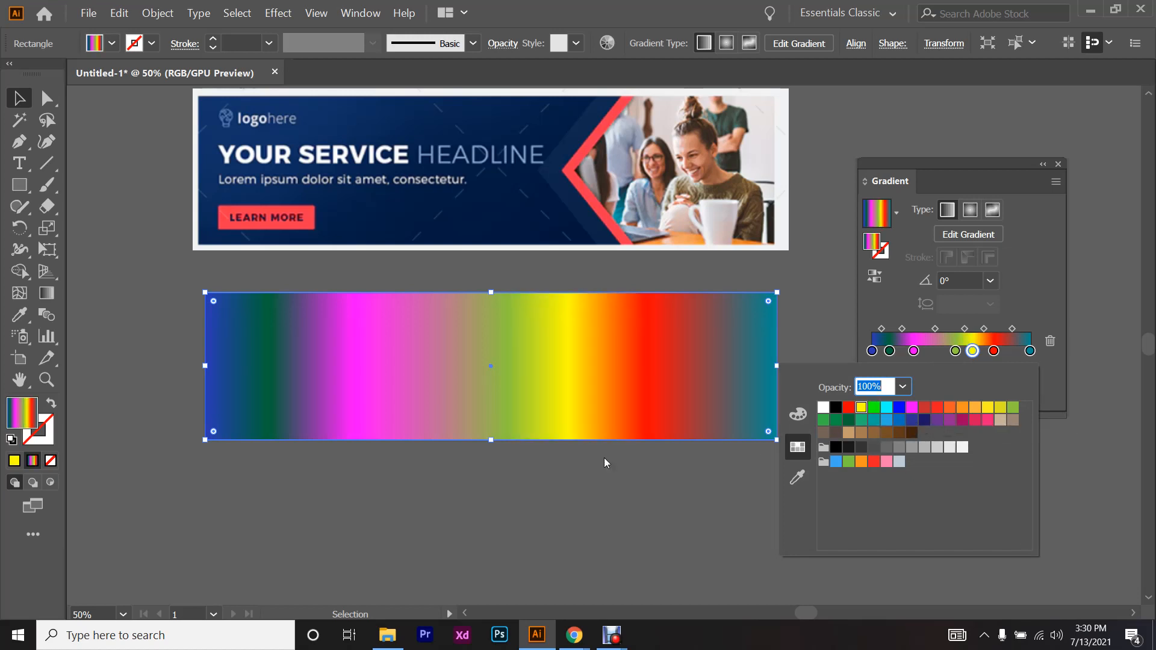
key(Return)
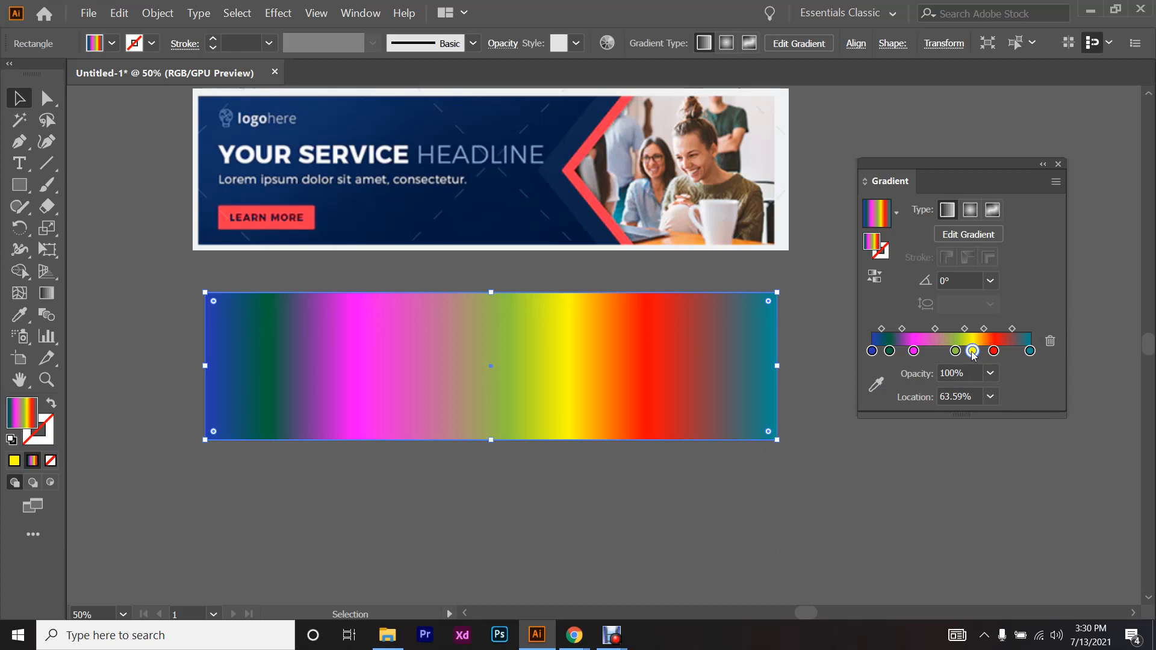
- Delete the yellow, red, lime green, magenta and dark green colour stops, keeping only the gradient's blue and teal end stops
click(1050, 340)
click(993, 351)
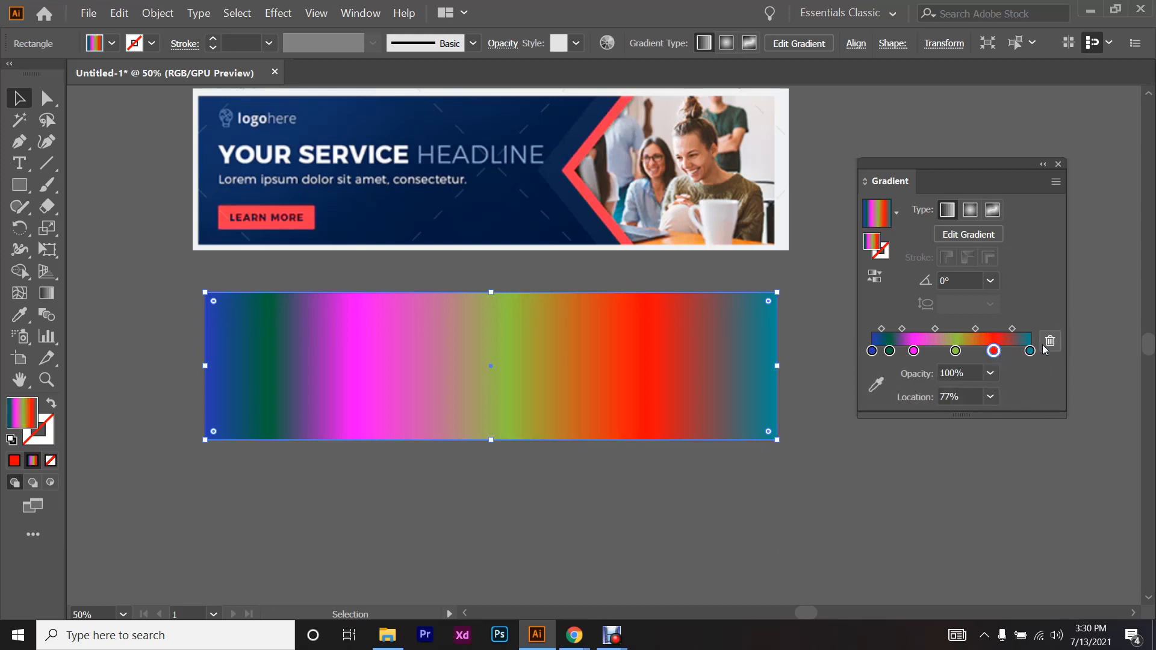
click(1050, 341)
click(955, 351)
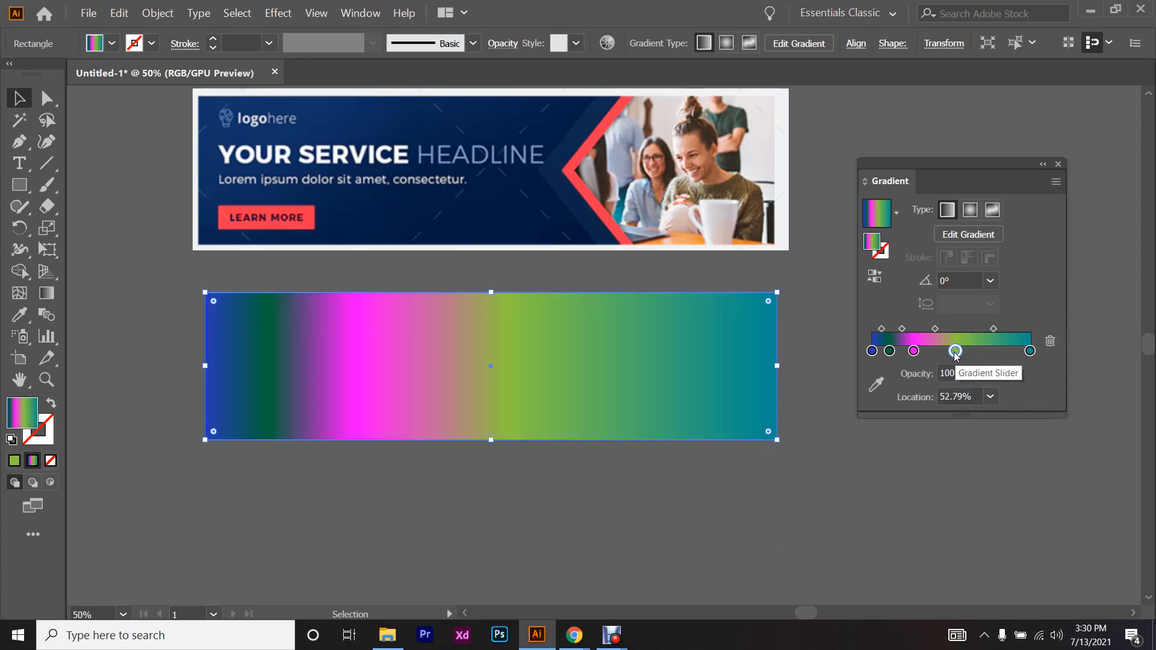
drag(955, 351, 956, 392)
drag(913, 351, 906, 492)
drag(889, 351, 896, 534)
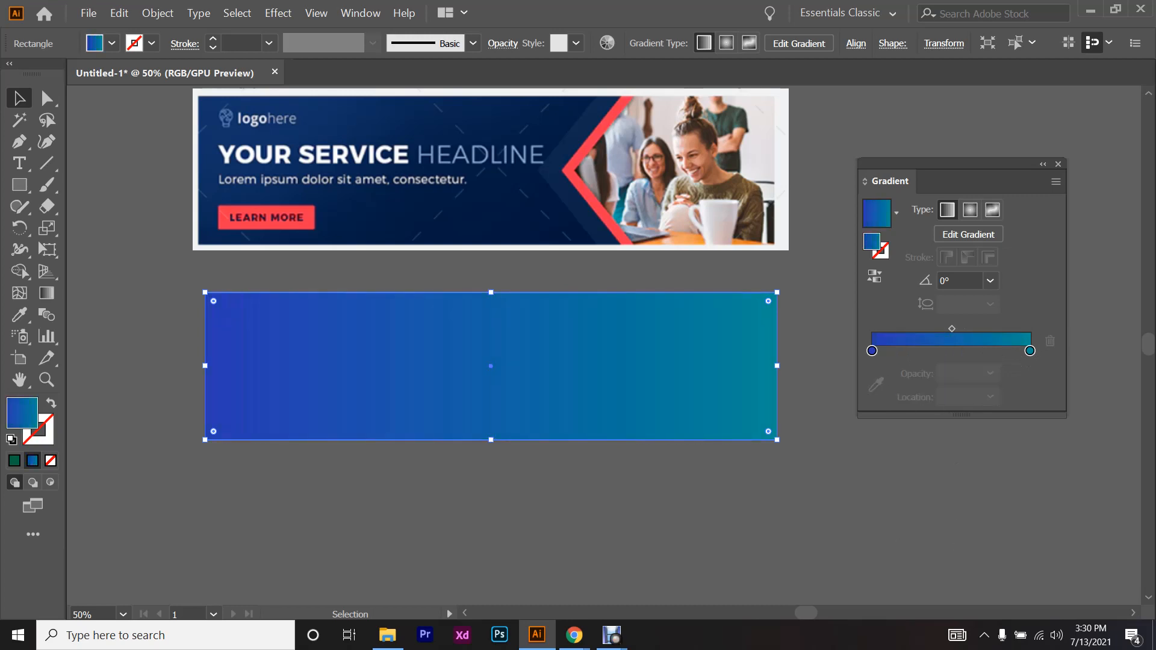
click(872, 351)
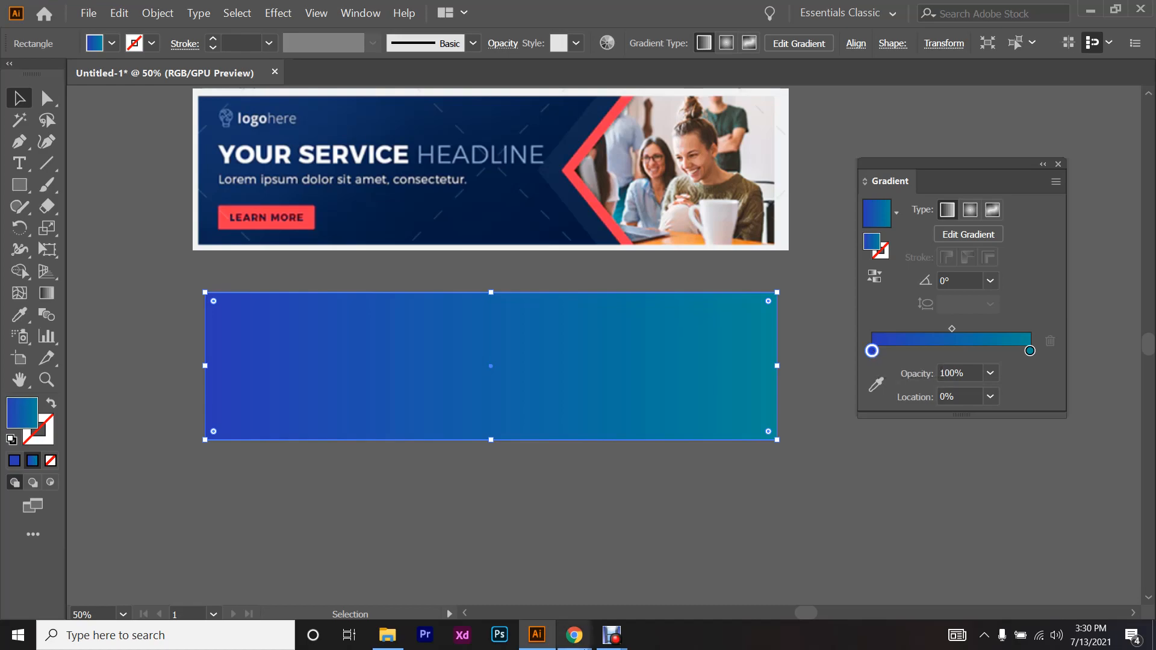
- Switch to the Meet call, mute the participant whose microphone is on, reopen the in-call messages, and return to Illustrator
mouse_move(578, 639)
click(483, 569)
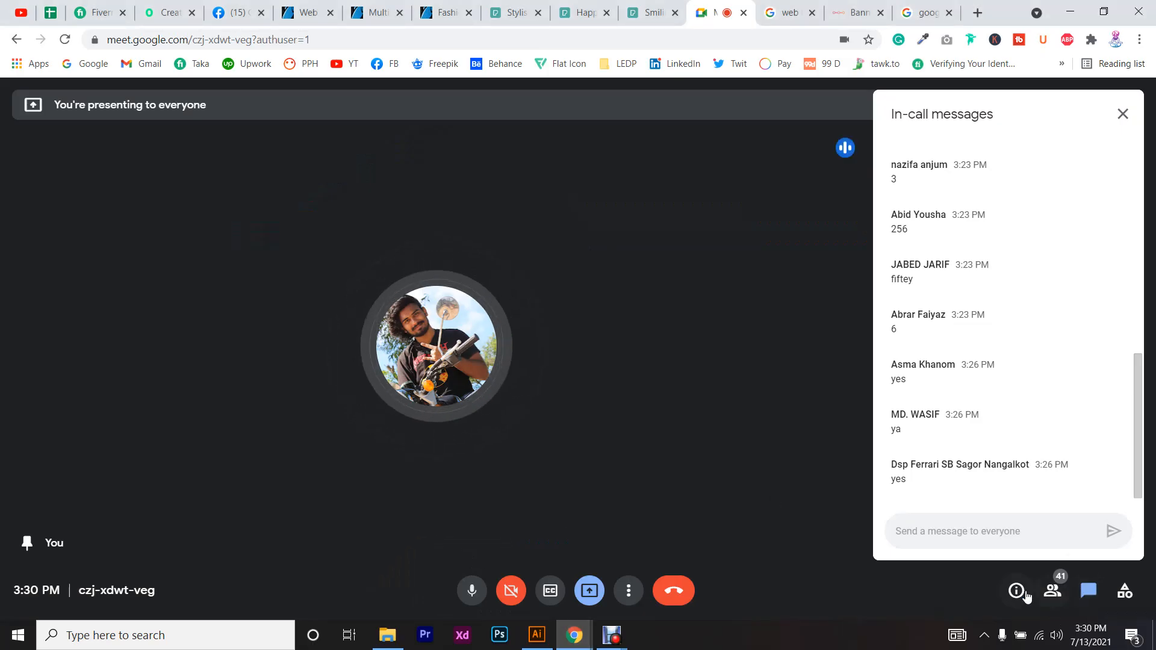
click(1050, 591)
scroll(1027, 478, down, 9)
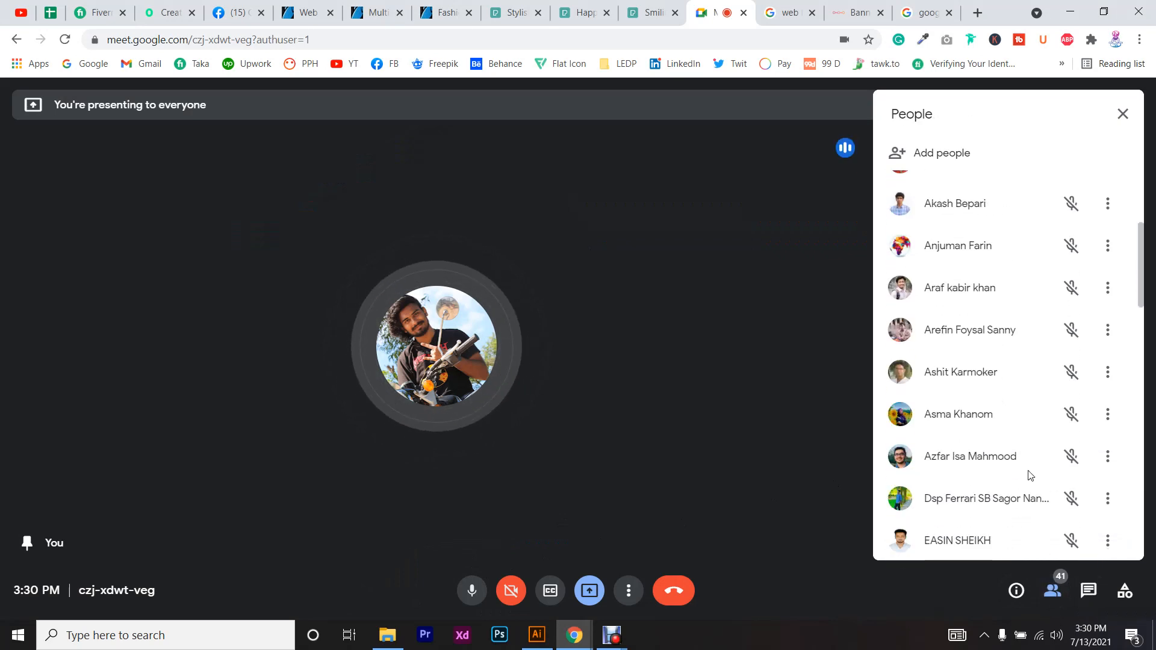
scroll(1050, 421, down, 10)
click(1071, 269)
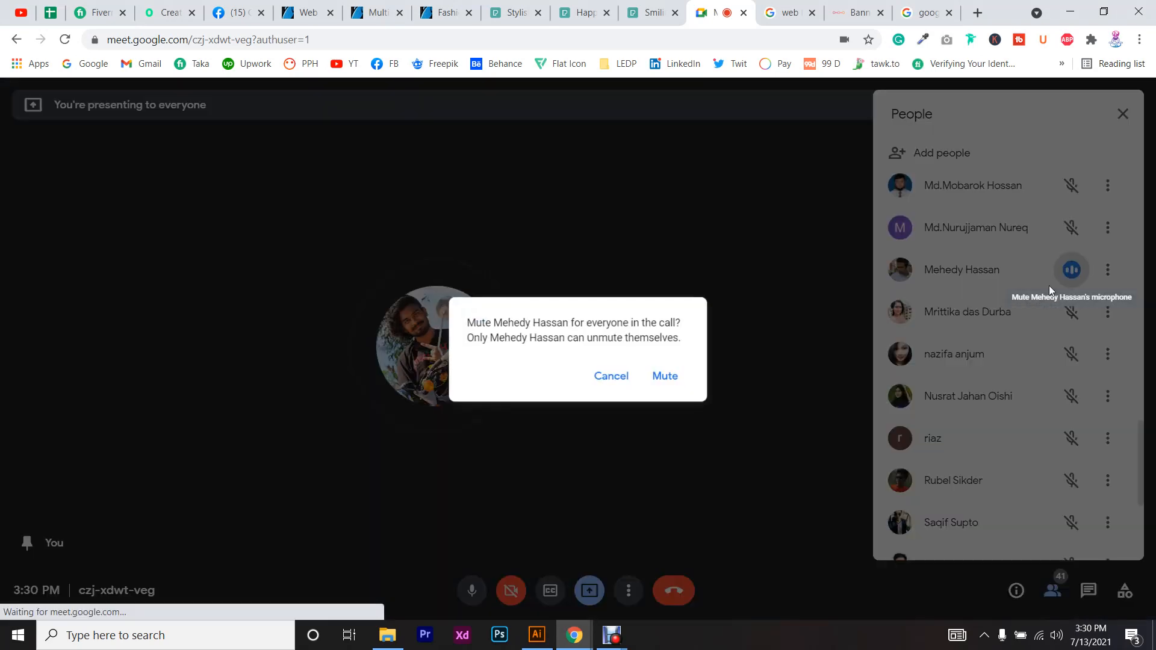
click(685, 380)
scroll(1023, 409, up, 10)
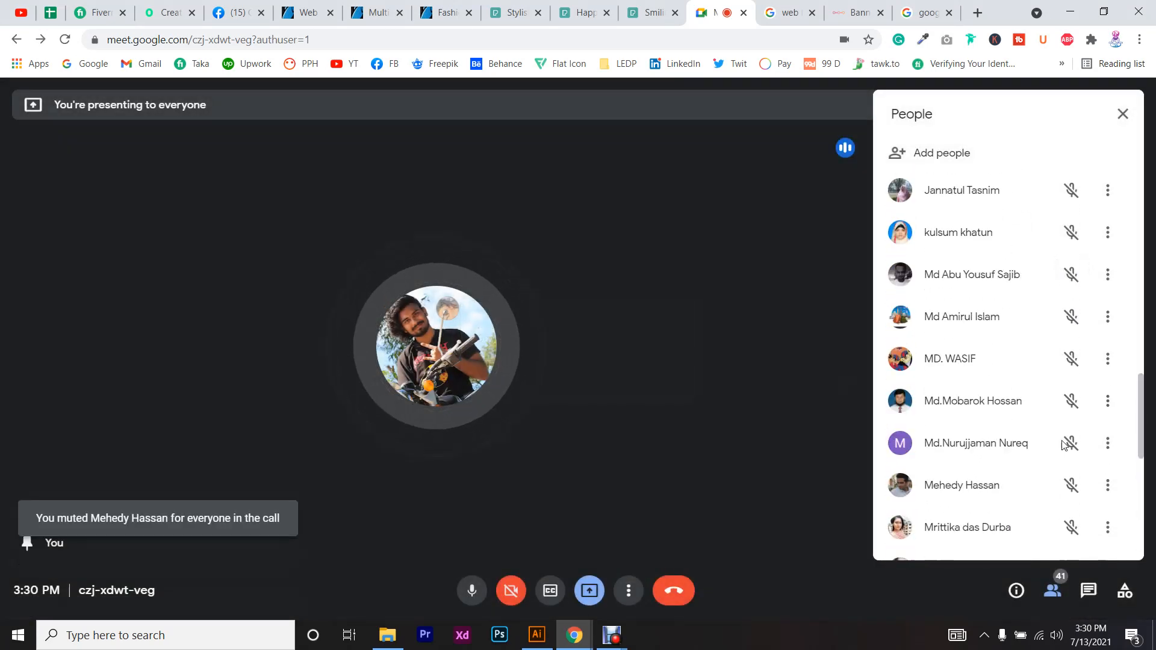
click(1088, 592)
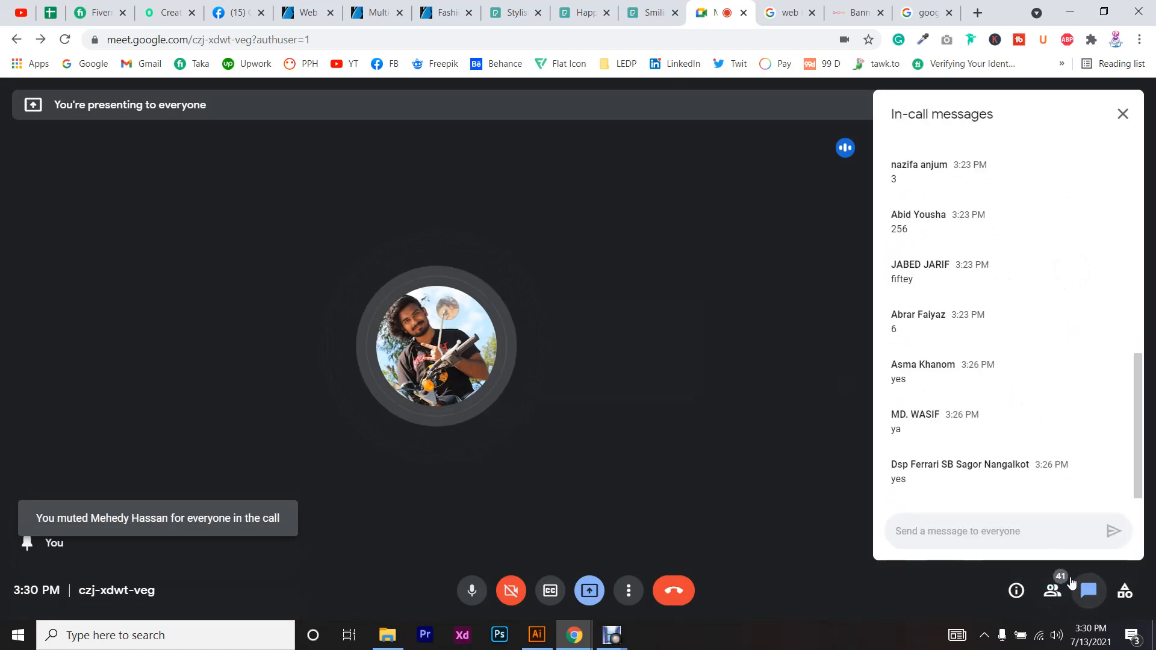
click(536, 634)
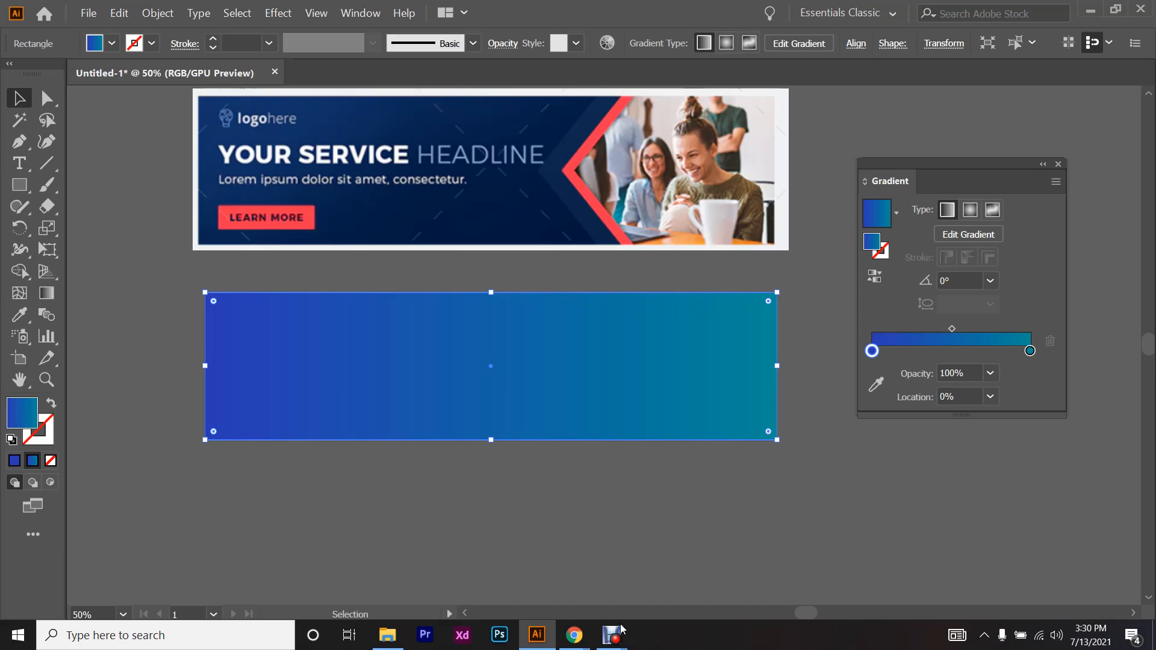
mouse_move(612, 635)
click(516, 547)
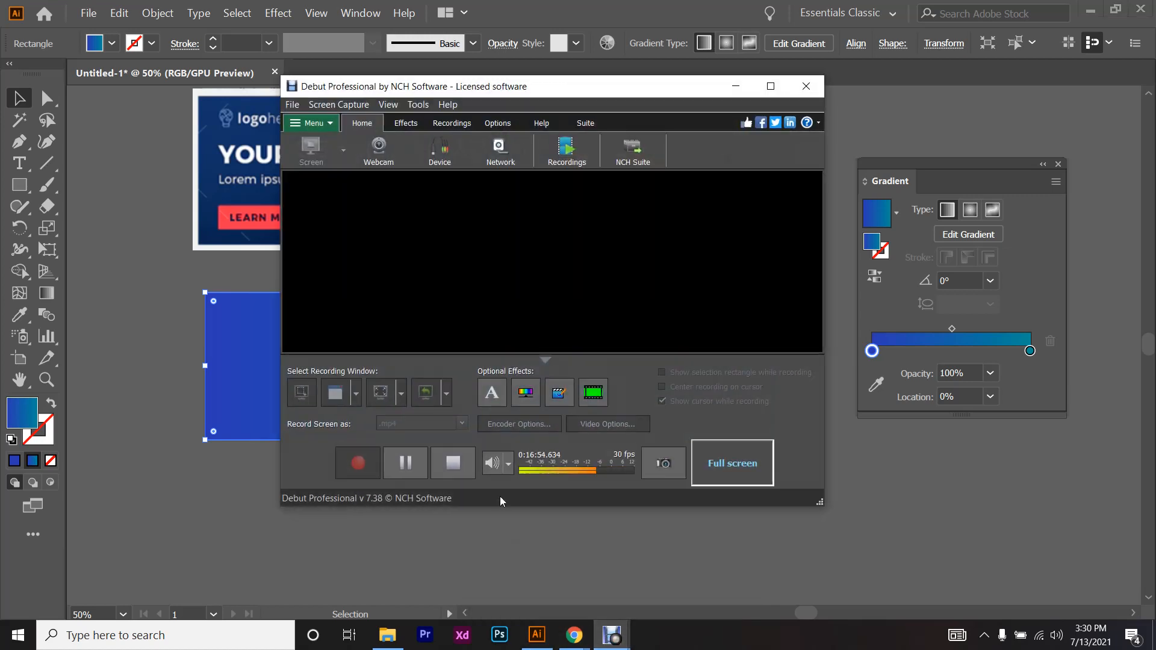
click(384, 465)
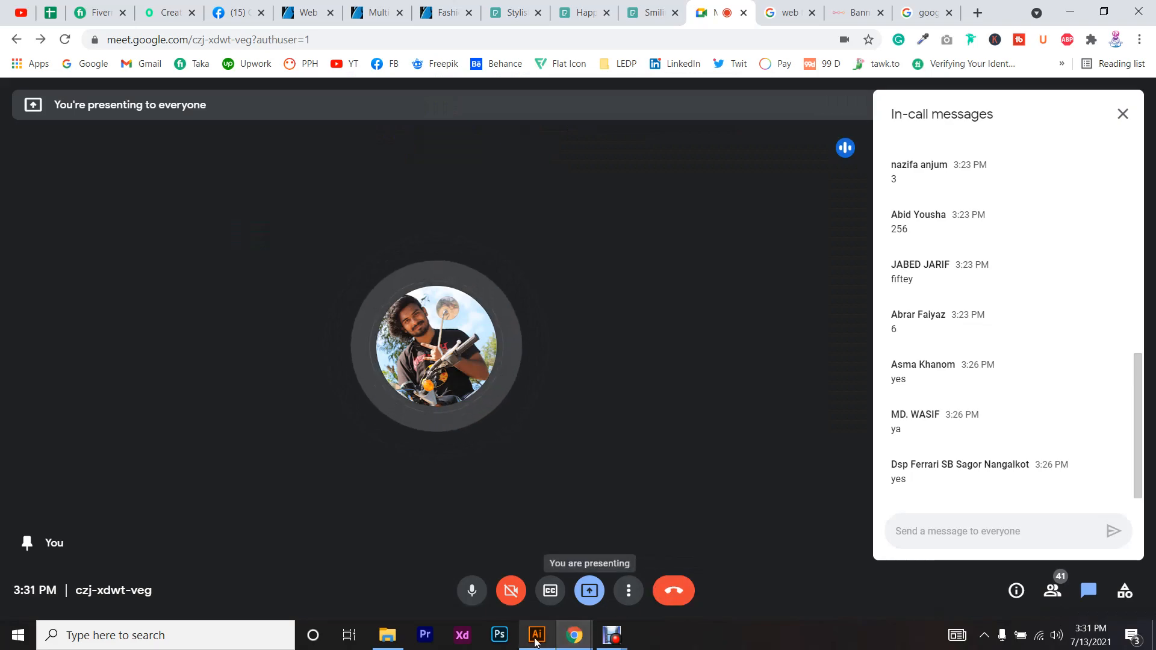
click(537, 636)
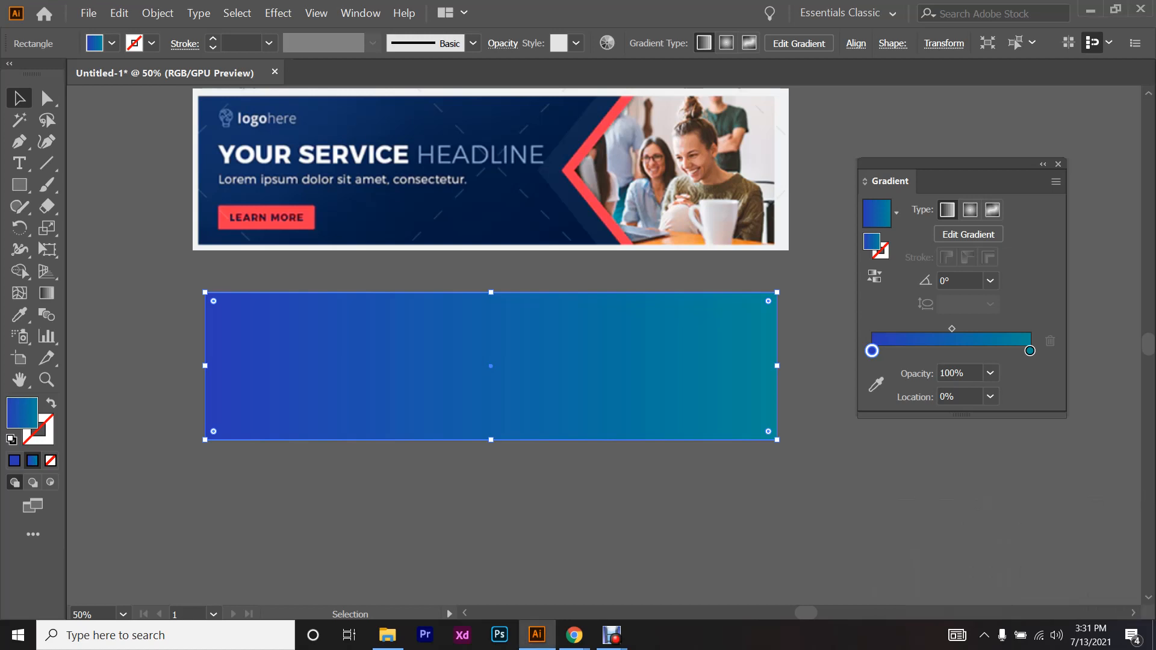
- Recolour the gradient's left stop with the bright red swatch and its right stop with the dark green swatch
double_click(870, 354)
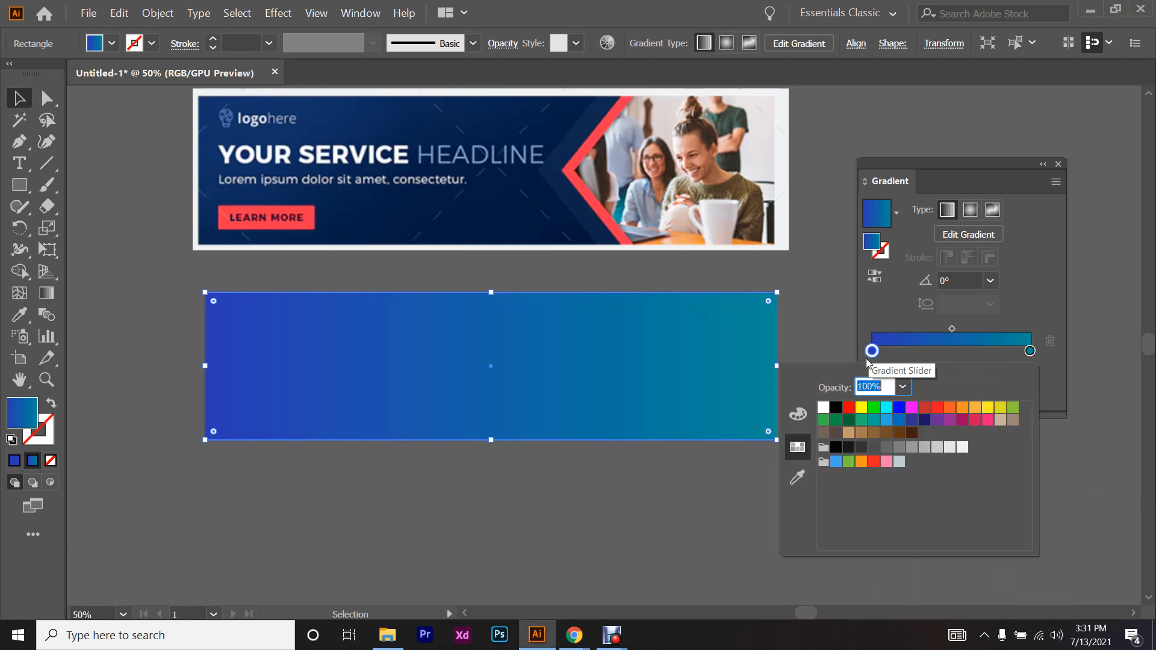
click(848, 407)
double_click(1030, 352)
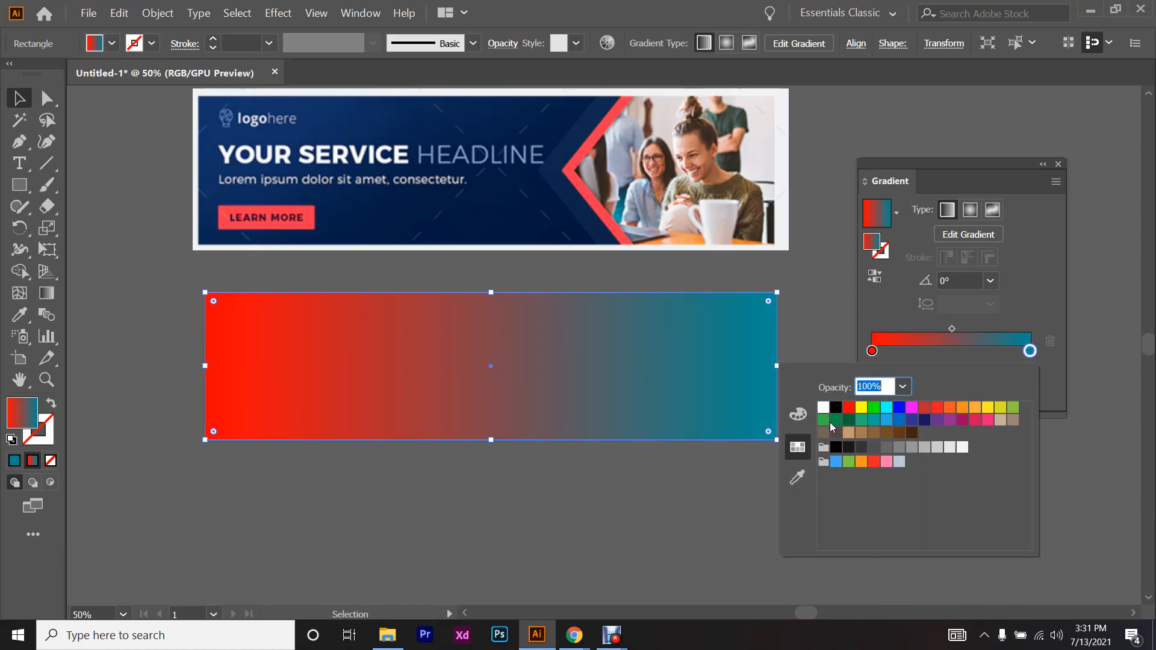
click(823, 420)
click(848, 420)
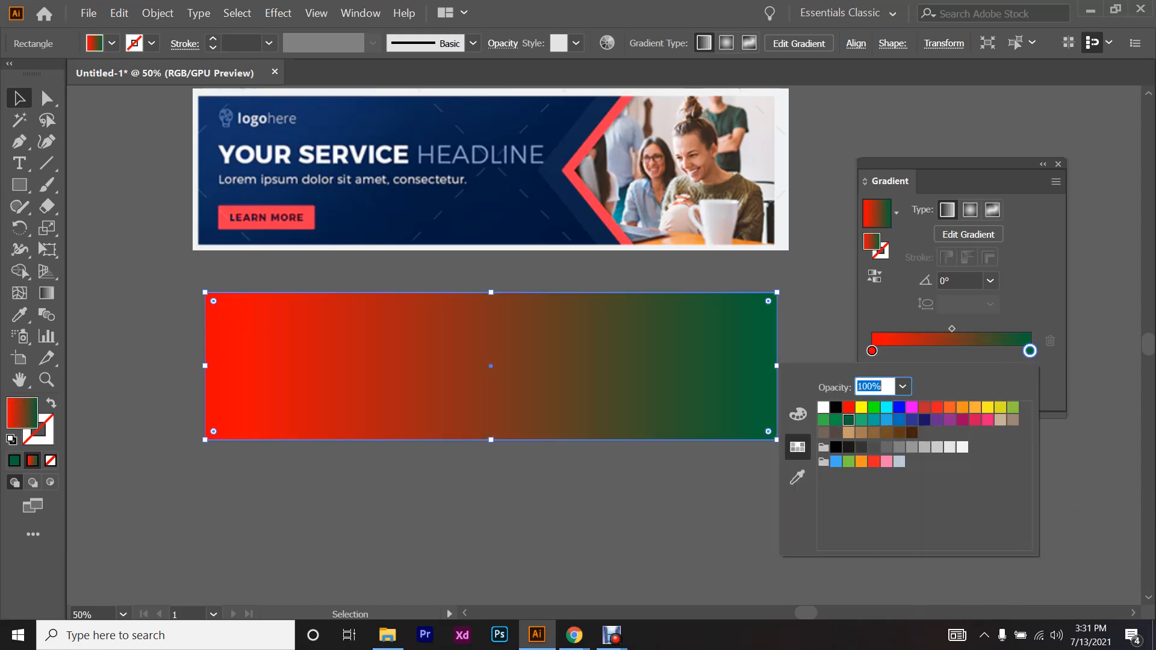
- Try two yellow swatches on the gradient's right stop and restore the dark green swatch
click(987, 407)
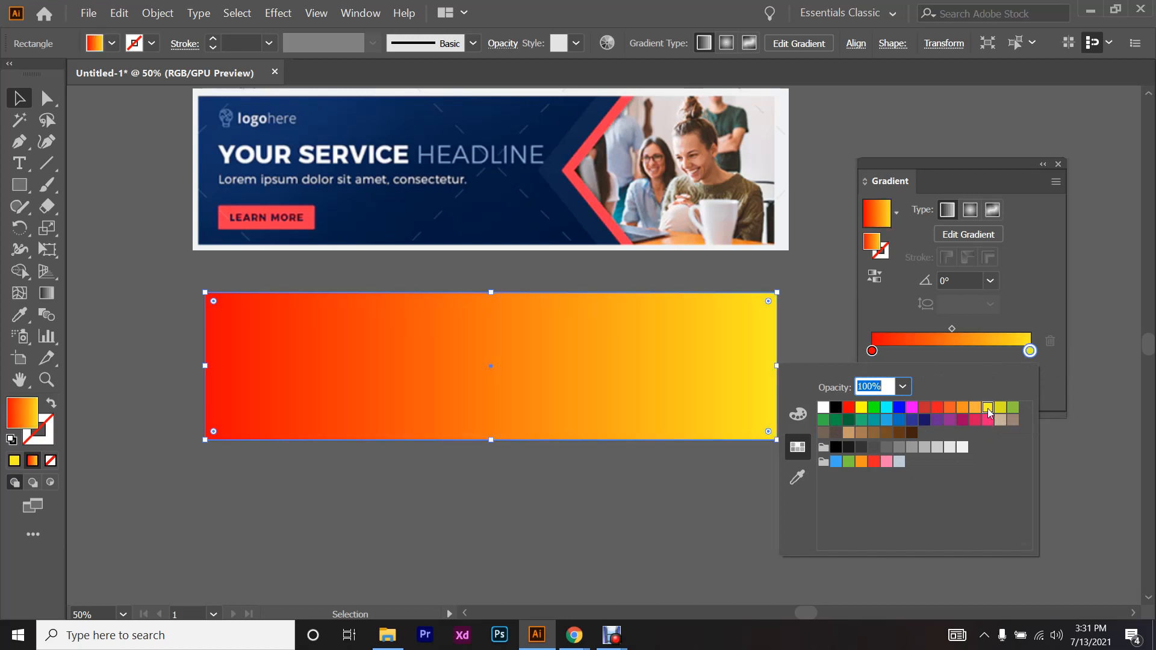
click(861, 408)
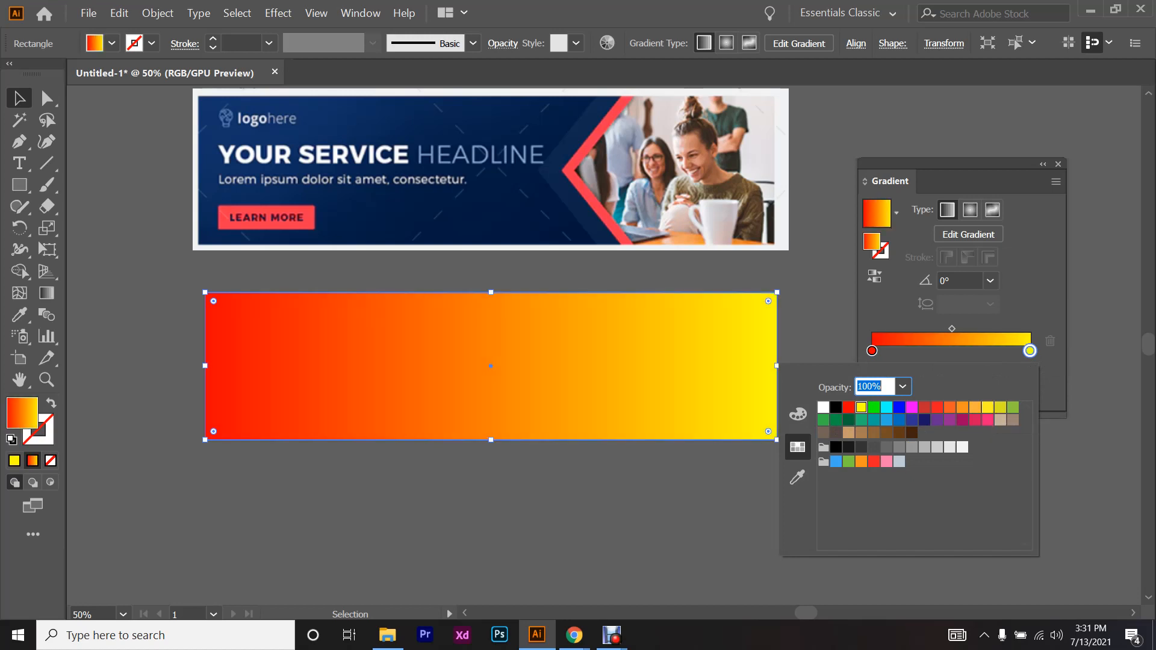
click(848, 420)
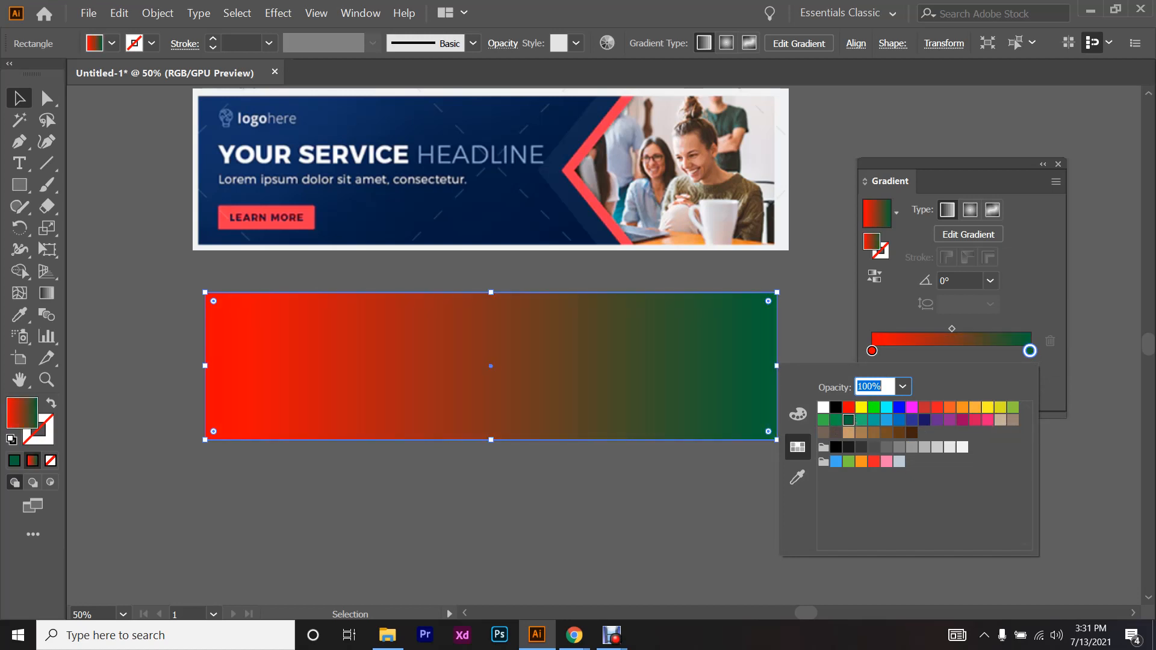
click(680, 400)
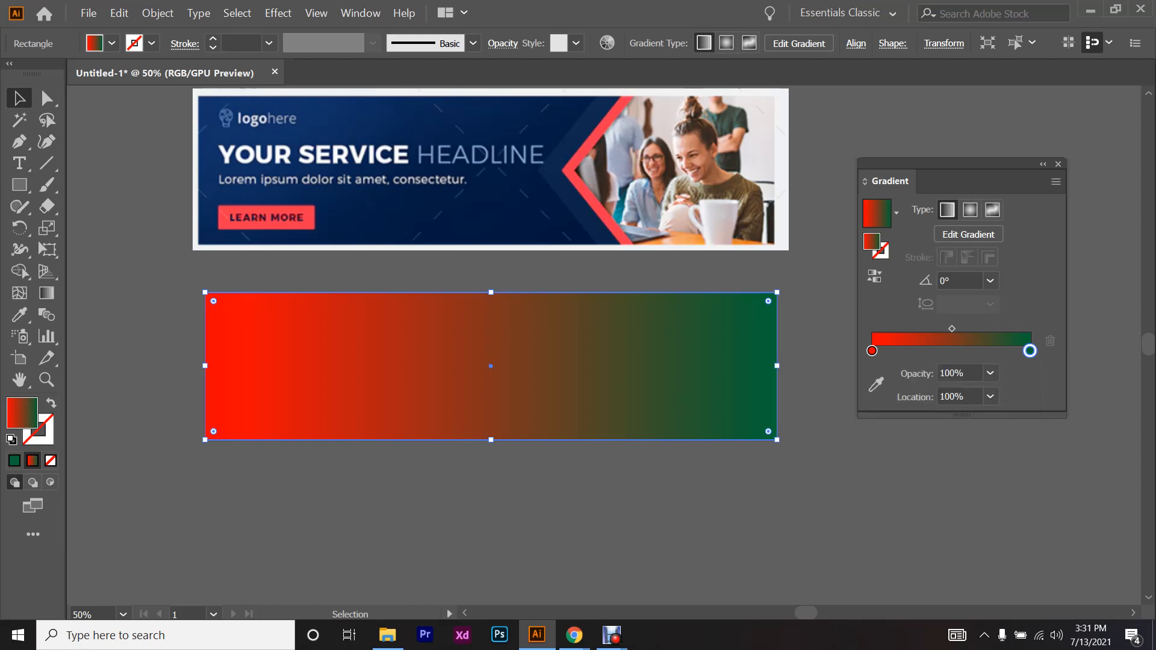
- Undo the red, yellow and green recolouring of the gradient back to the blue-to-teal version
key(ctrl+z)
key(ctrl+z)
key(ctrl+z)
key(ctrl+z)
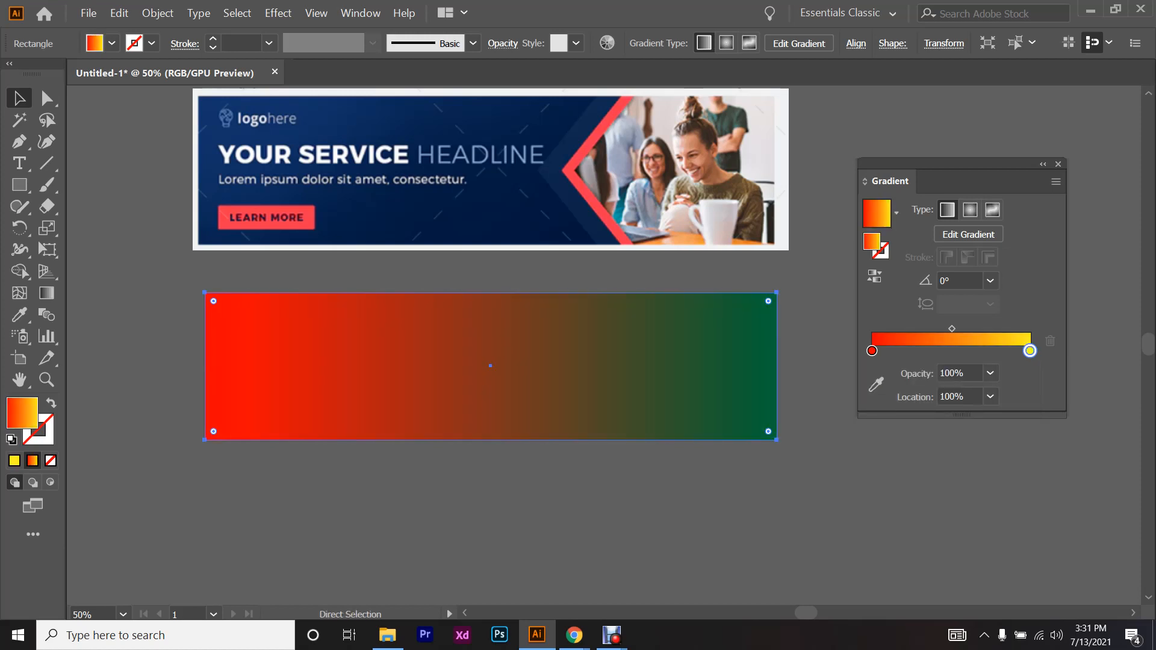
key(ctrl+z)
key(ctrl+z)
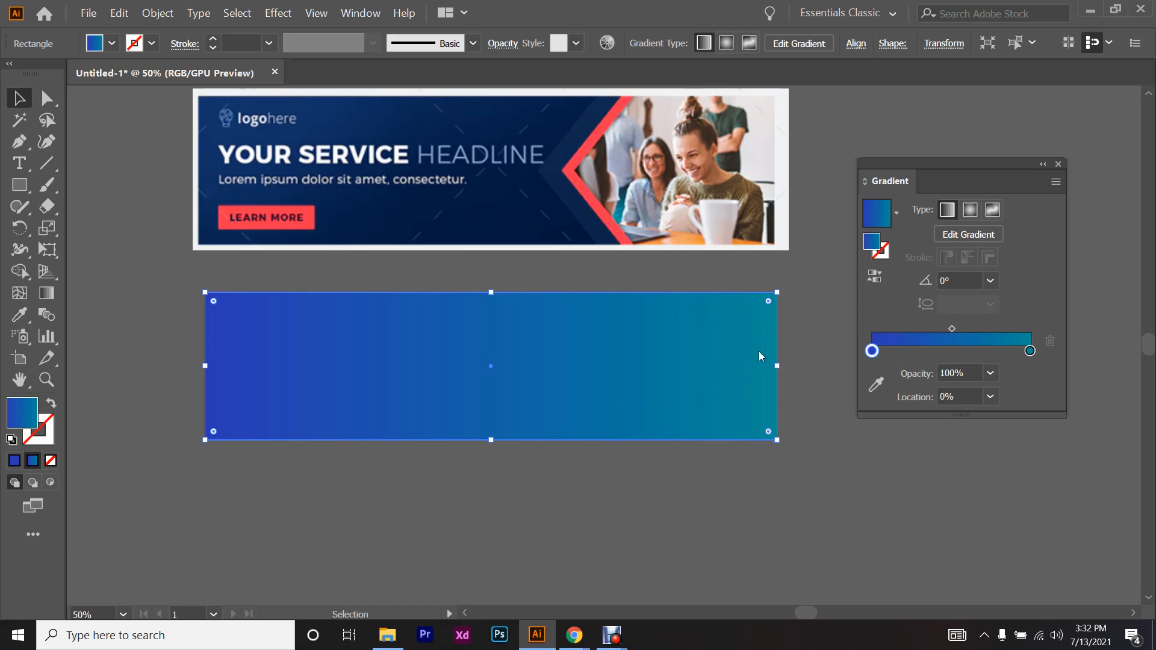
- Try the dark navy, blue and teal swatches on the gradient's right stop
click(1030, 351)
double_click(1030, 351)
click(898, 420)
click(924, 420)
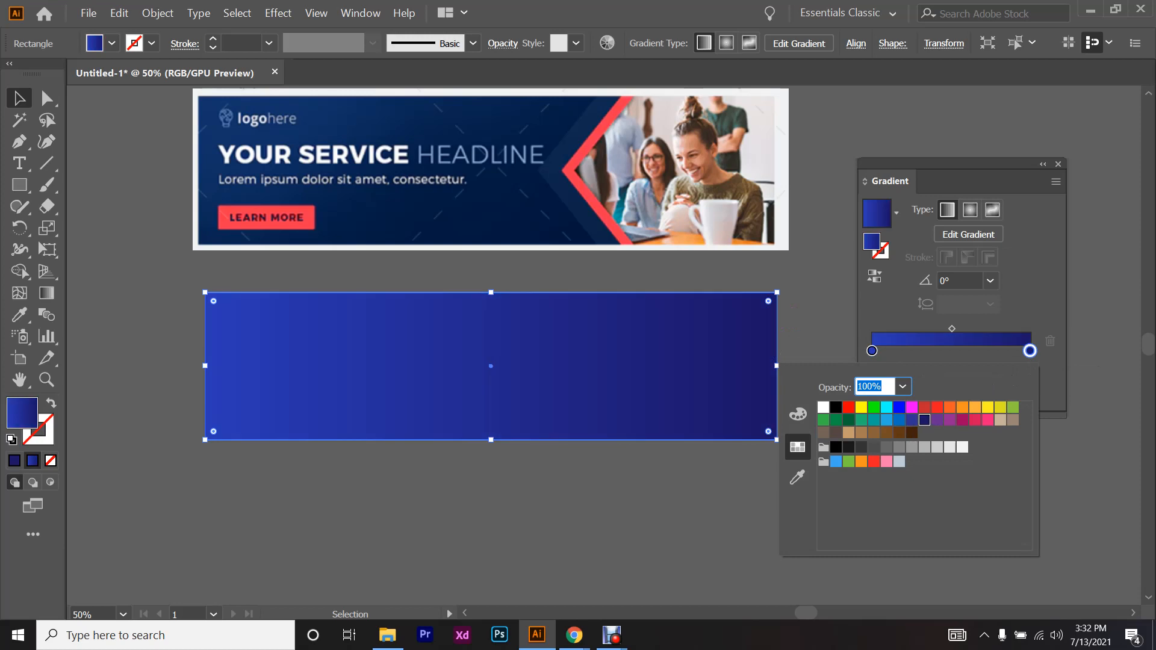
click(911, 420)
click(899, 420)
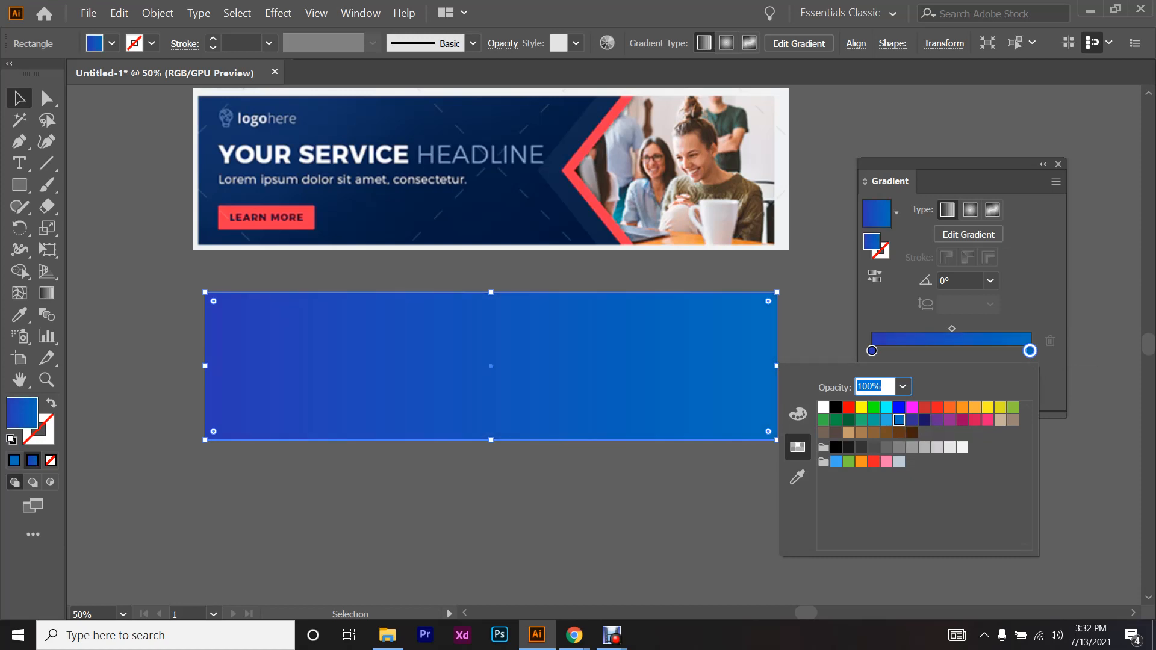
click(886, 419)
click(874, 420)
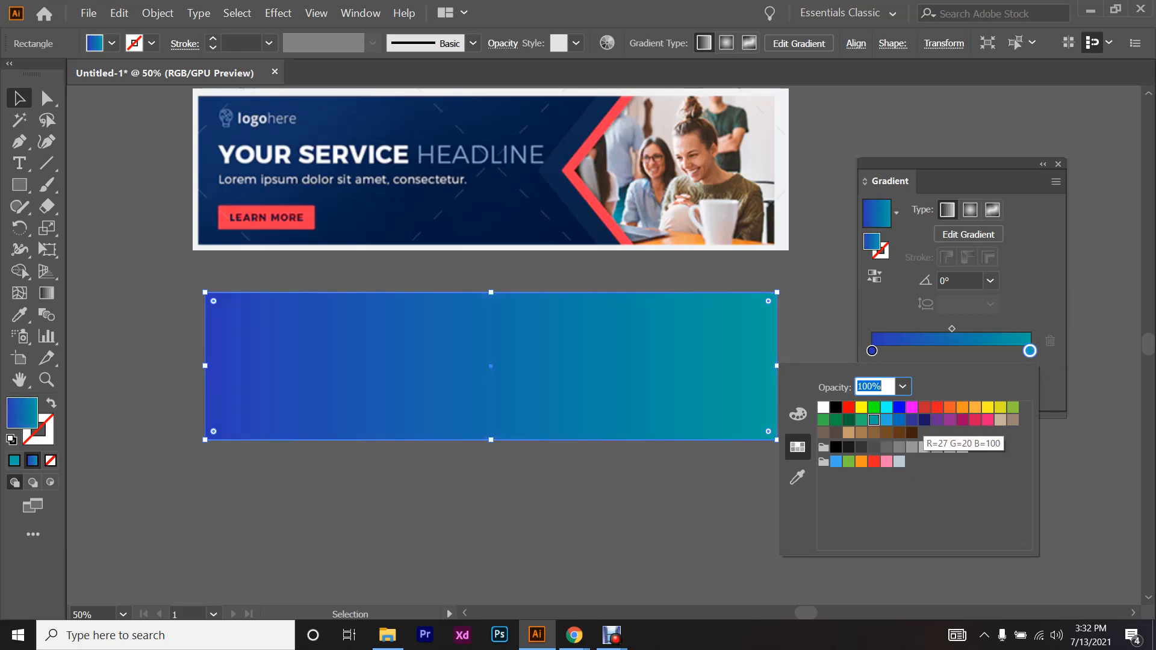
- Try purple, yellow and red on the gradient's right stop, and finish with the dark navy R=27 G=20 B=100 swatch
click(924, 420)
click(937, 420)
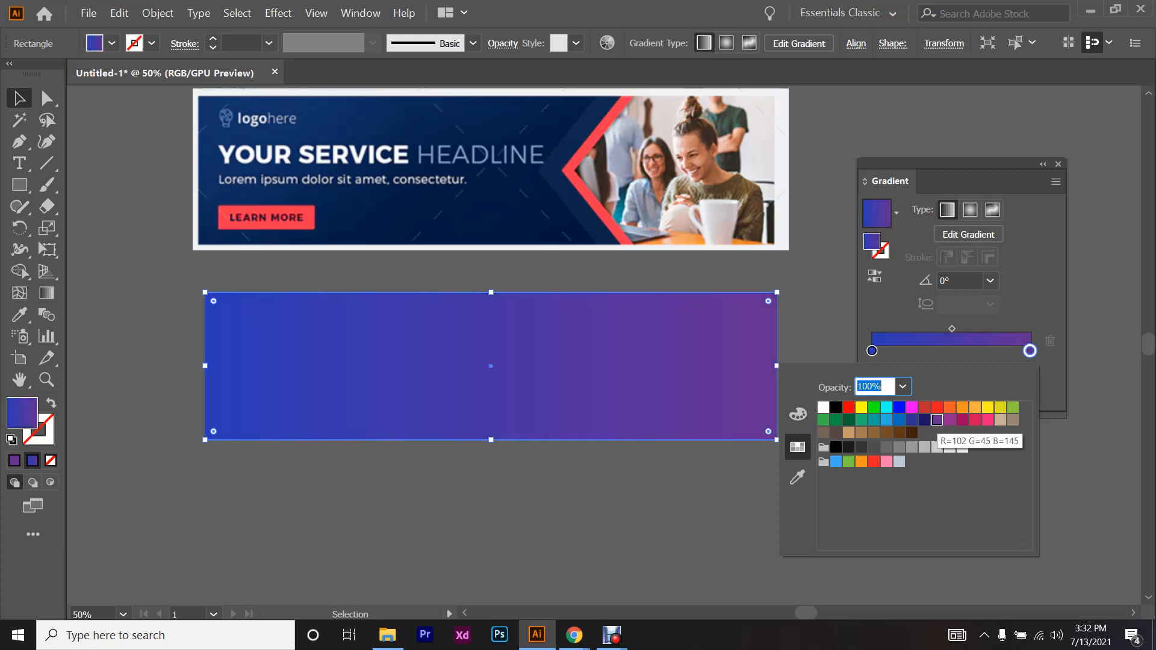
click(987, 407)
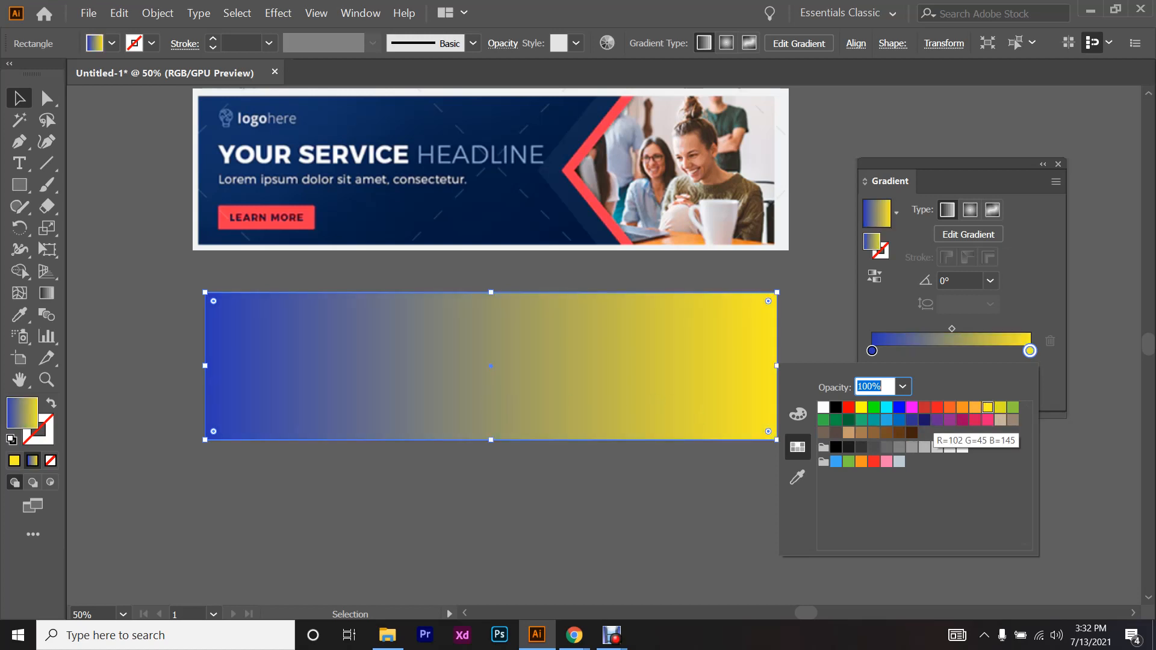
click(923, 408)
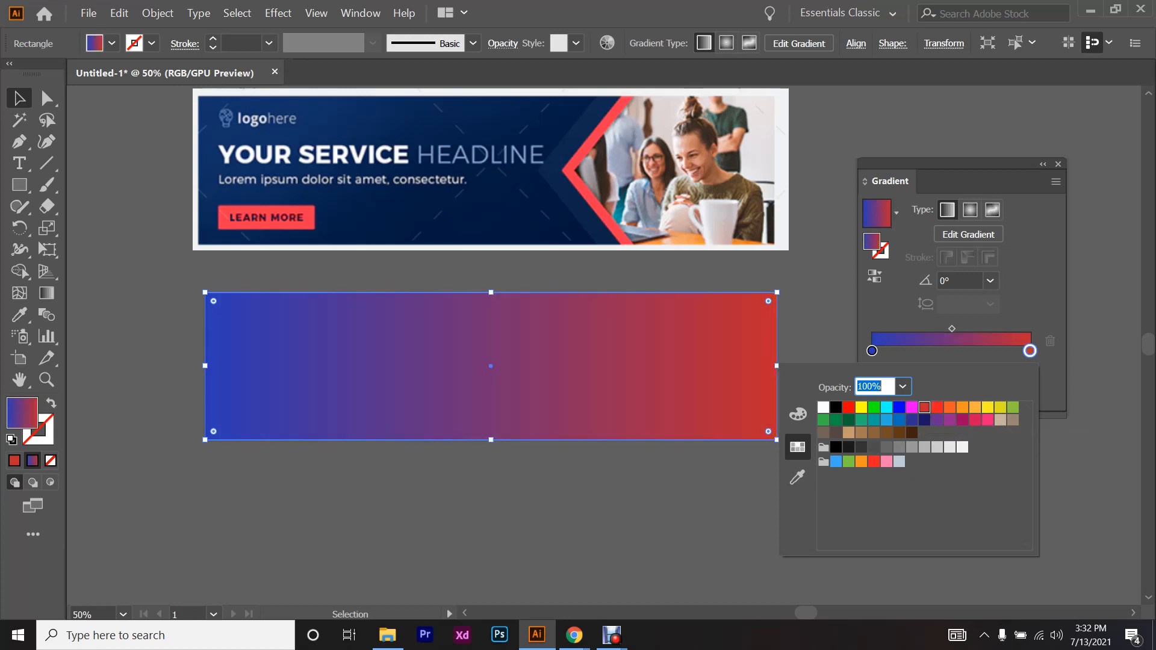
click(911, 420)
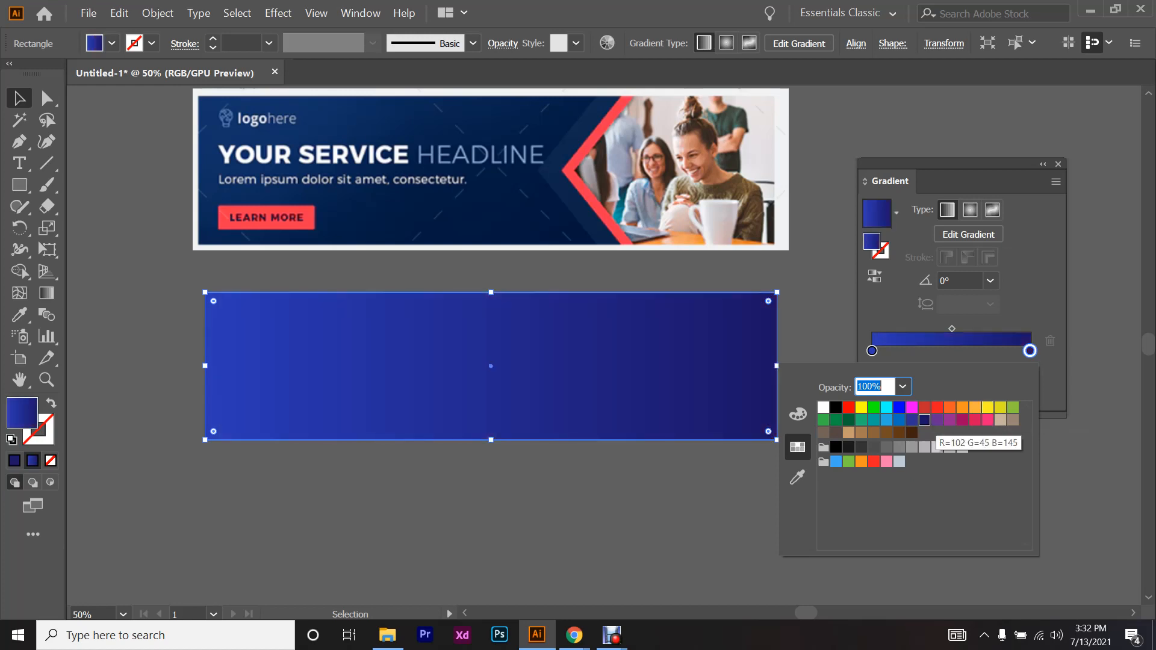
- Try the purple R=102 G=45 B=145 swatch on the gradient's right stop and return it to dark navy
click(937, 420)
click(924, 420)
click(715, 422)
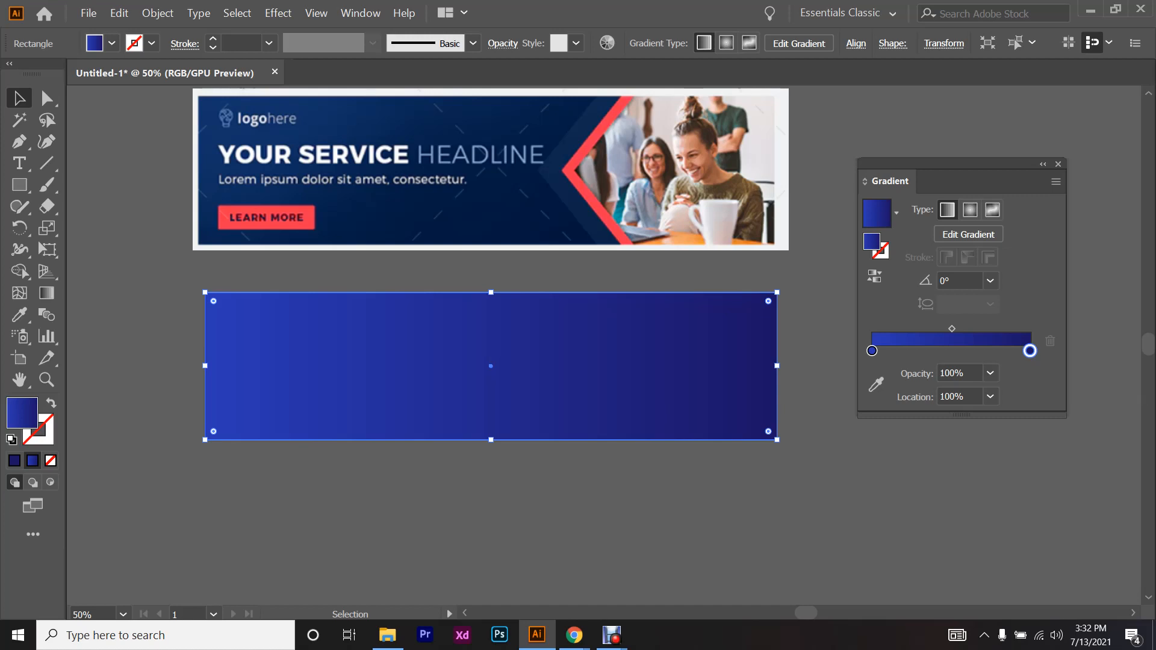
- Set the opacity of the gradient's left stop to 0%
click(872, 351)
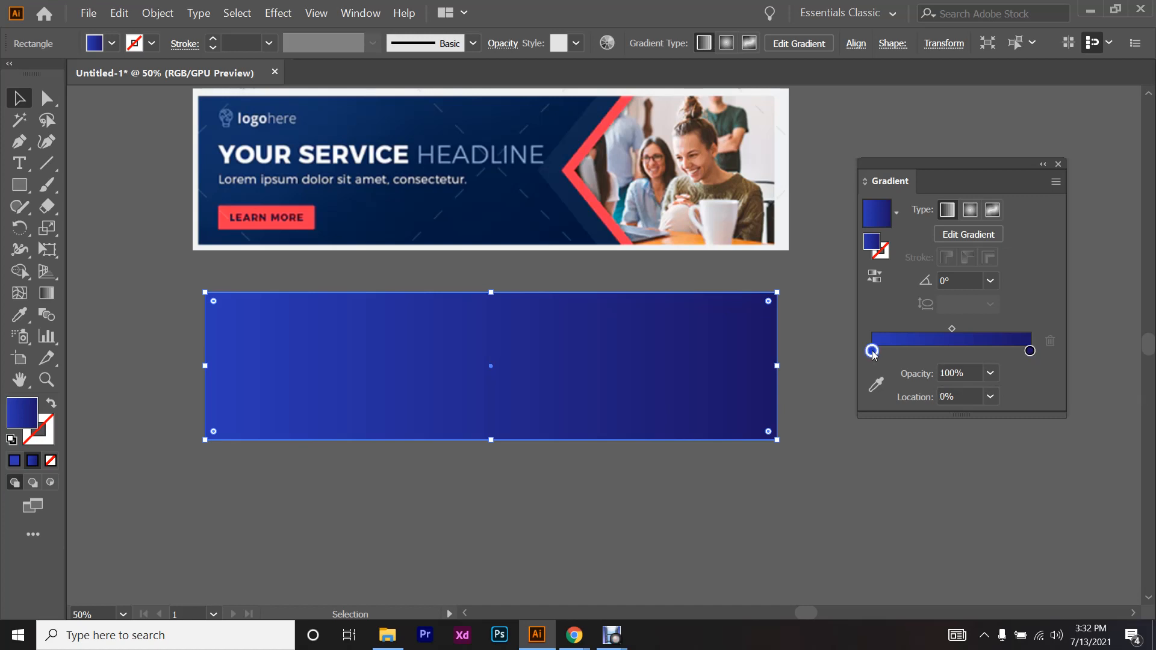
click(997, 376)
click(1004, 389)
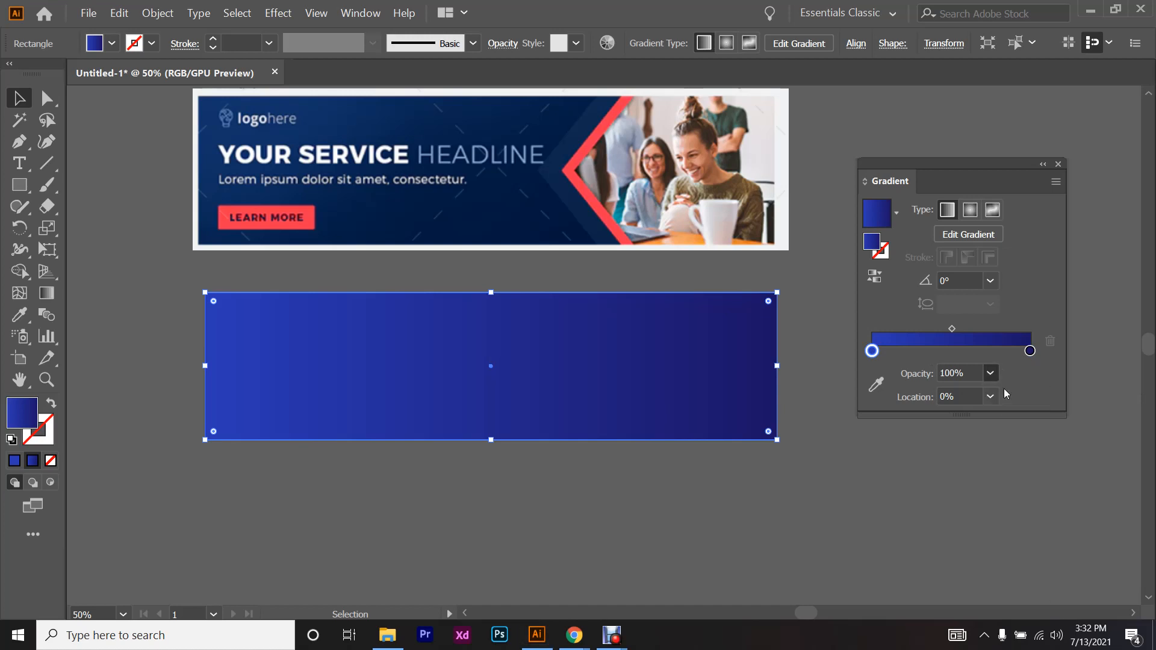
- Move the gradient rectangle off the artboard onto the grey canvas to check its transparent left end
key(ctrl+shift+a)
click(490, 366)
drag(491, 366, 632, 513)
scroll(632, 513, down, 2)
scroll(535, 414, down, 5)
drag(619, 347, 554, 455)
click(1030, 352)
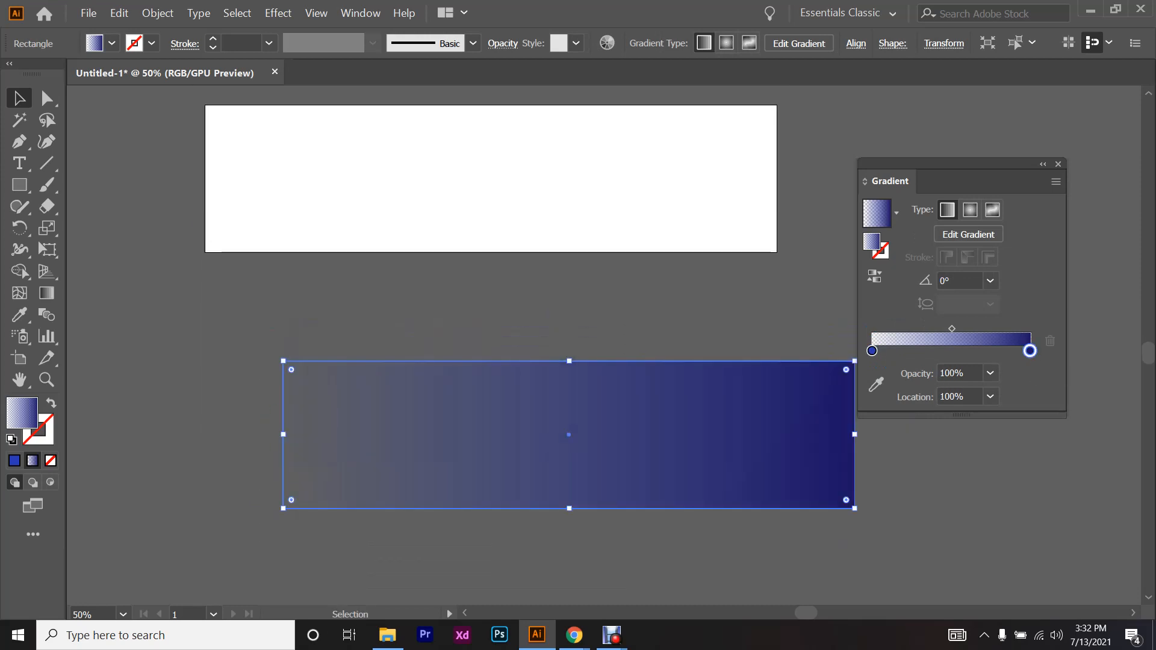
key(ctrl+shift+a)
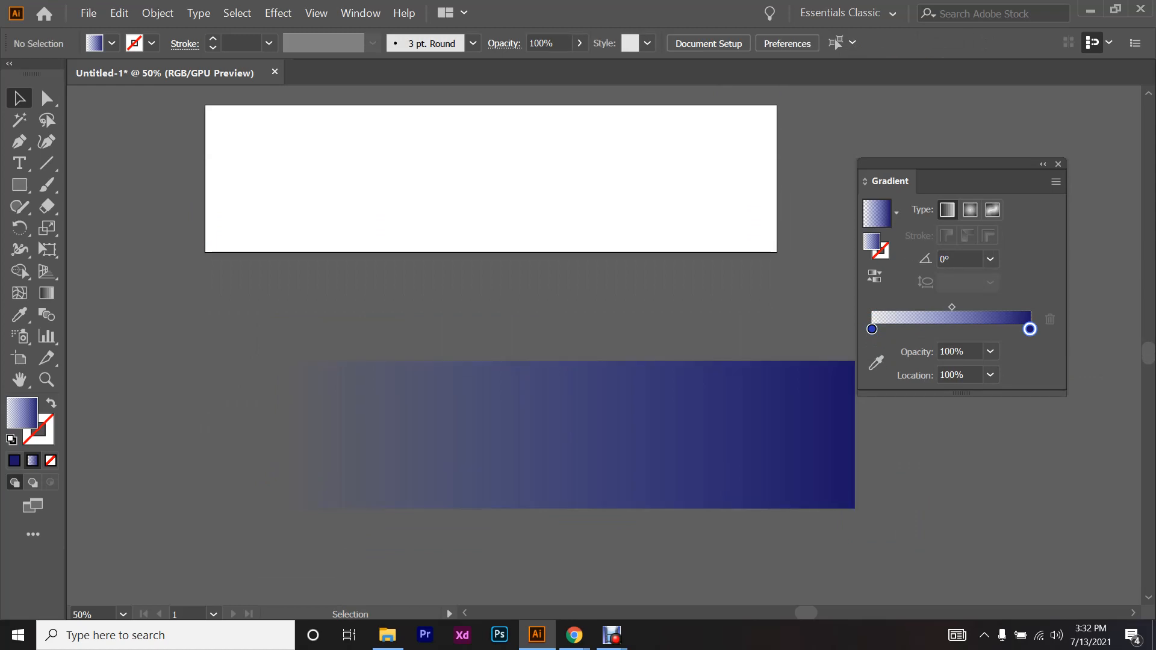
click(568, 434)
drag(569, 435, 631, 326)
- Undo the rectangle moves and the left stop's opacity change
key(ctrl+z)
key(ctrl+z)
key(ctrl+z)
key(ctrl+z)
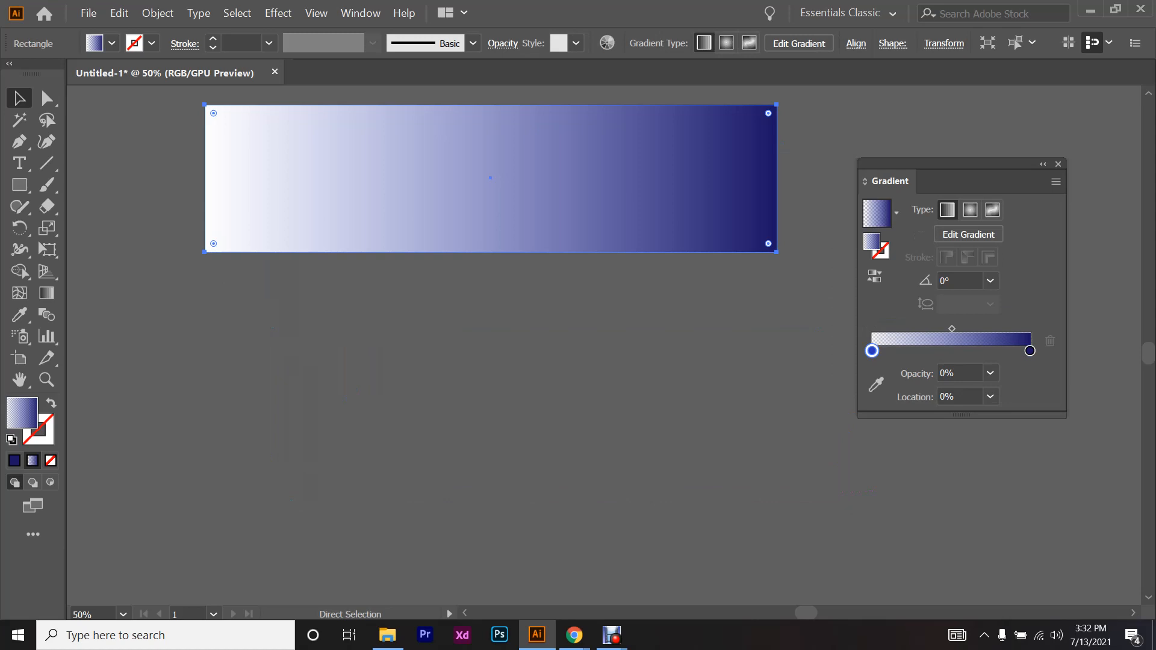
scroll(491, 253, up, 1)
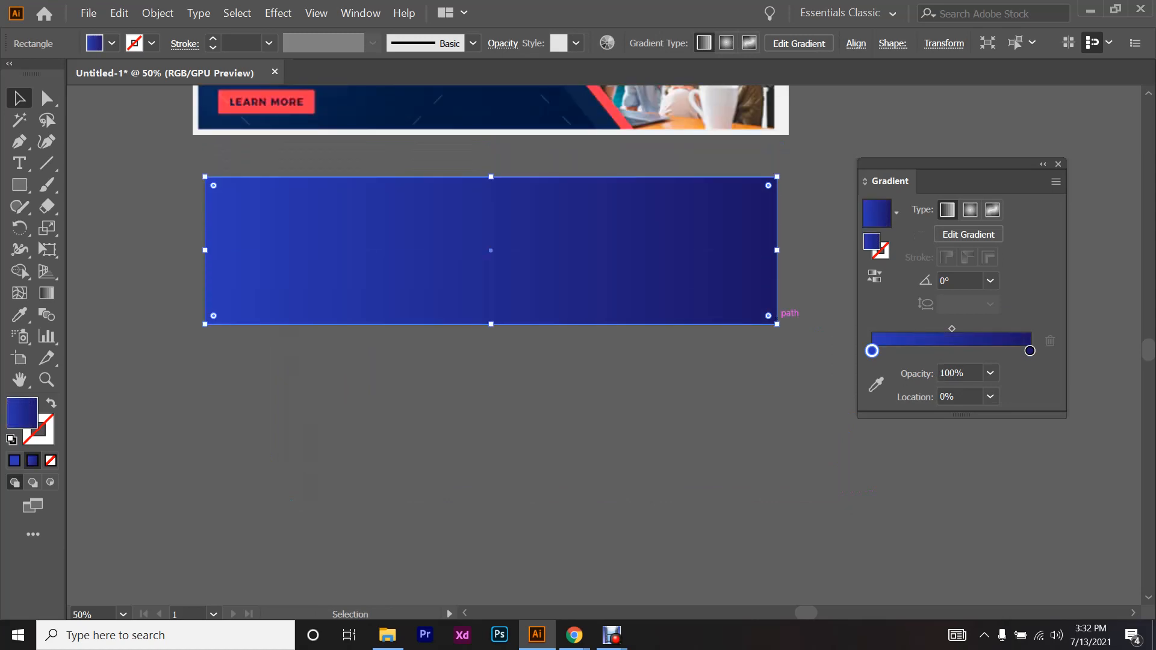
- Recolour the gradient's left stop with the red swatch and select the gradient's midpoint slider
double_click(871, 351)
click(848, 407)
click(557, 377)
scroll(402, 176, up, 2)
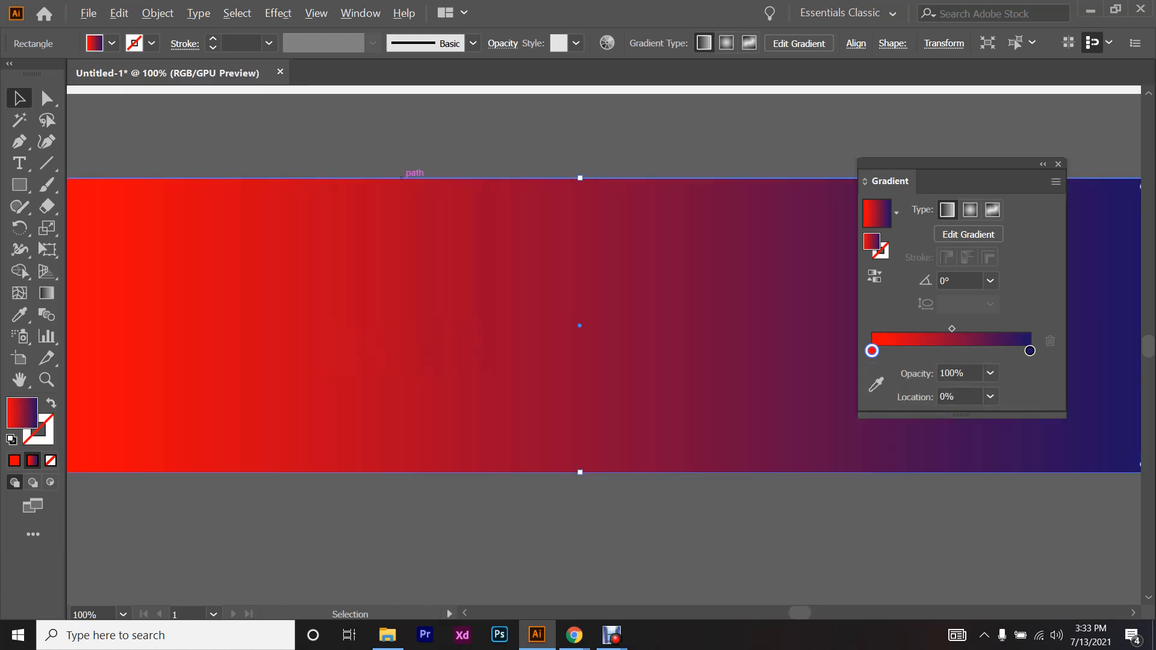
scroll(402, 175, right, 1)
scroll(640, 334, down, 1)
scroll(641, 335, up, 2)
scroll(641, 335, right, 1)
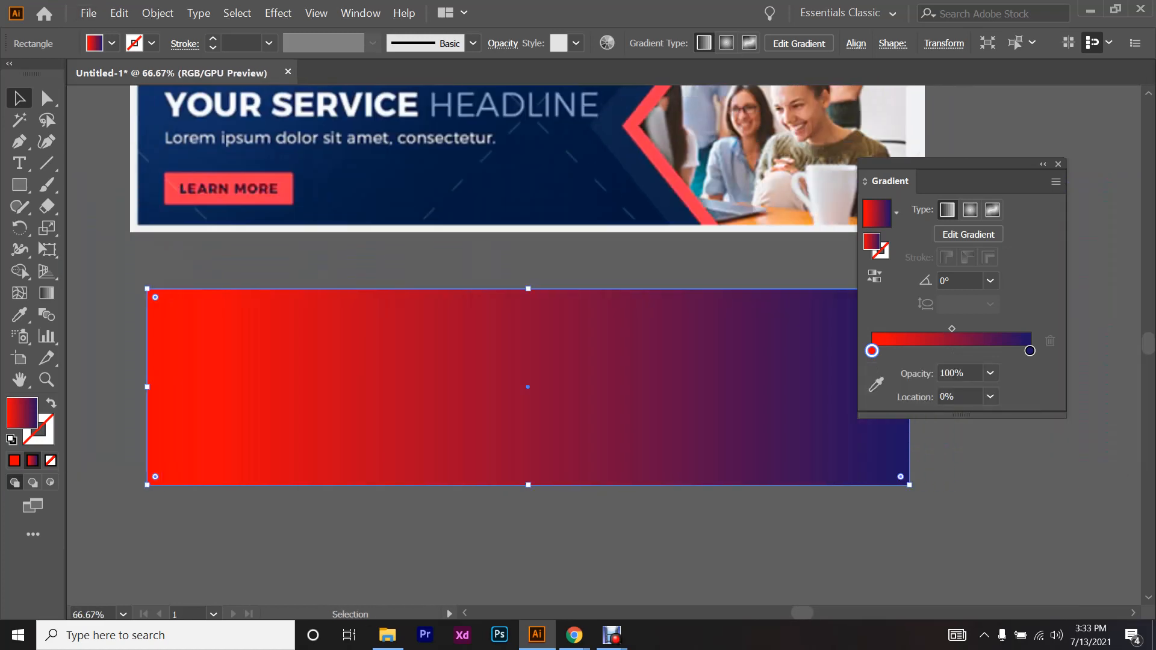
scroll(640, 335, up, 1)
click(952, 328)
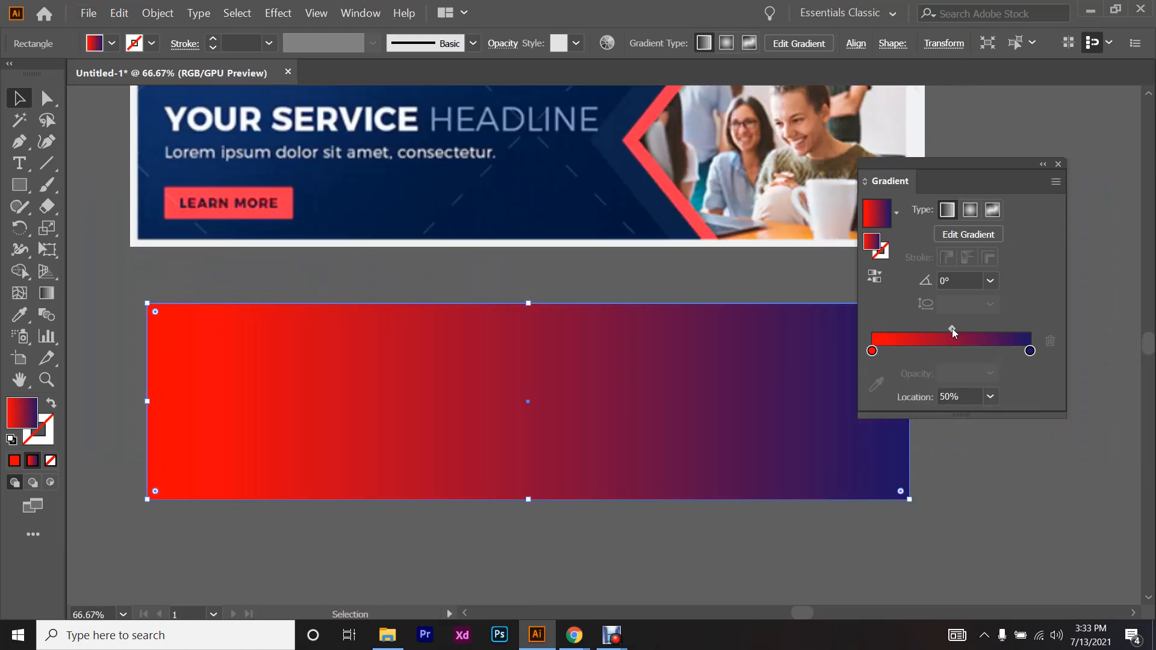
scroll(498, 292, right, 1)
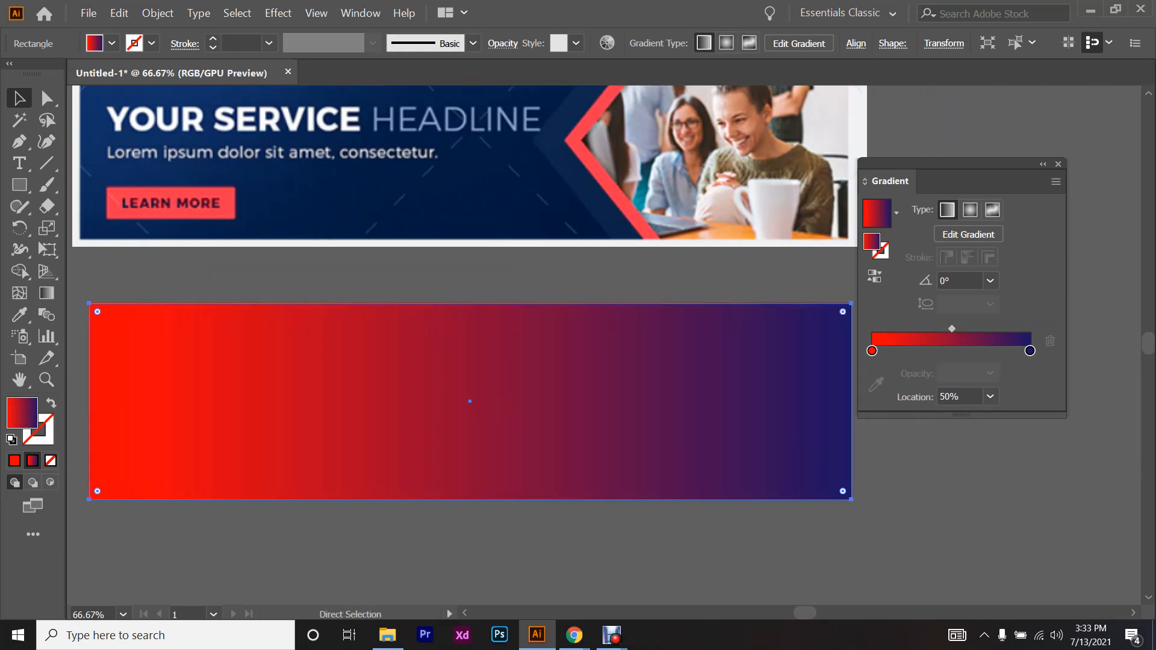
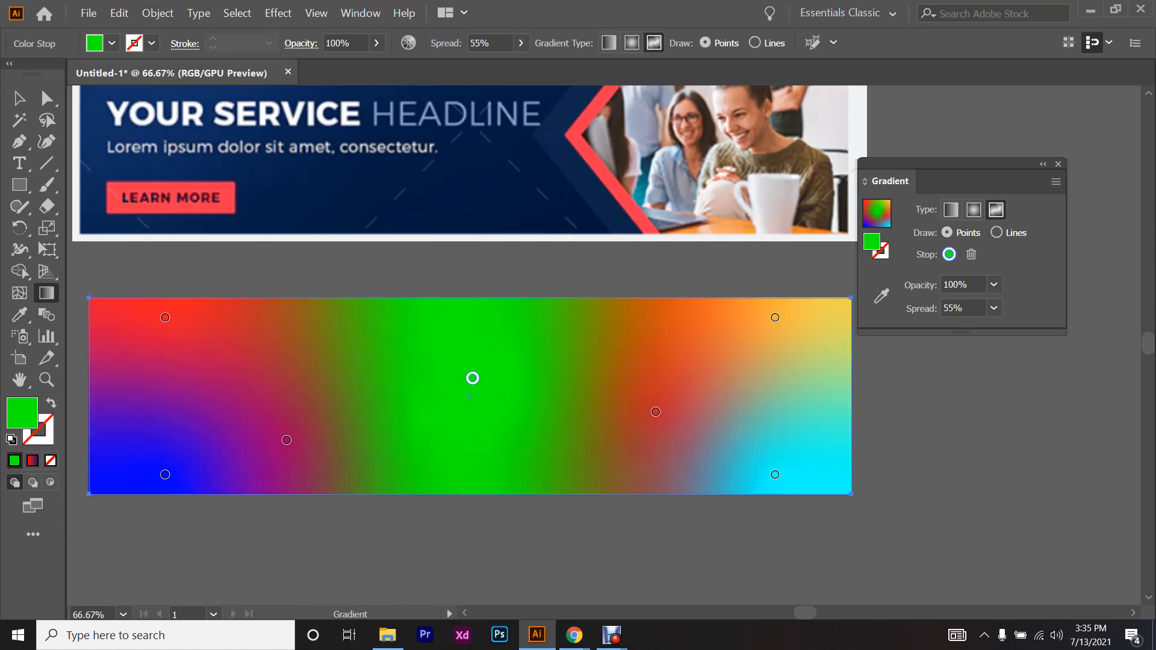
- Delete the rectangle with the multicoloured freeform gradient from the artboard
key(v)
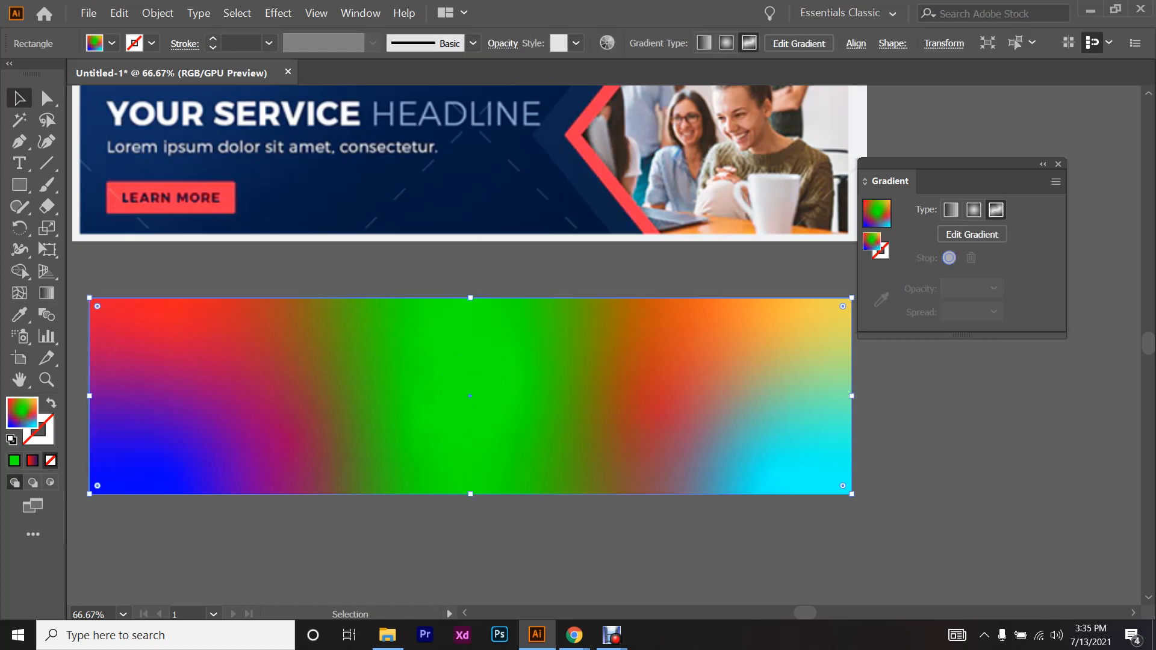
key(ctrl+minus)
key(ctrl+minus)
key(Delete)
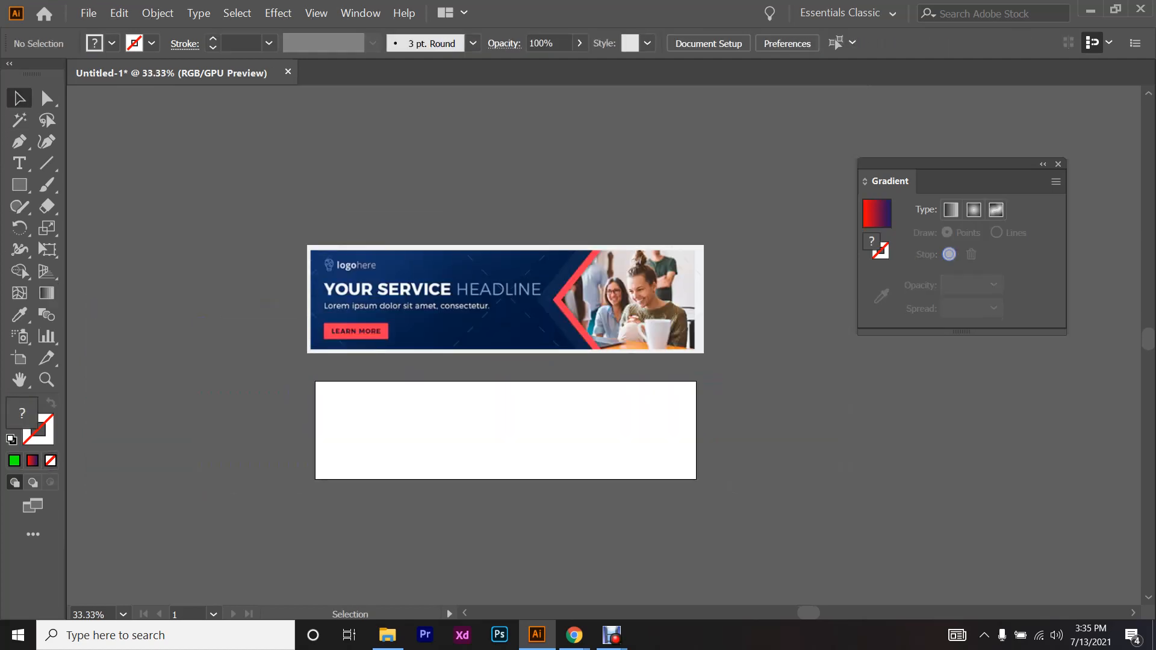
- Undo the deletion and the freeform gradient edits back to the linear red-to-navy version
key(ctrl+z)
key(ctrl+z)
key(ctrl+z)
key(ctrl+z)
key(ctrl+z)
key(ctrl+z)
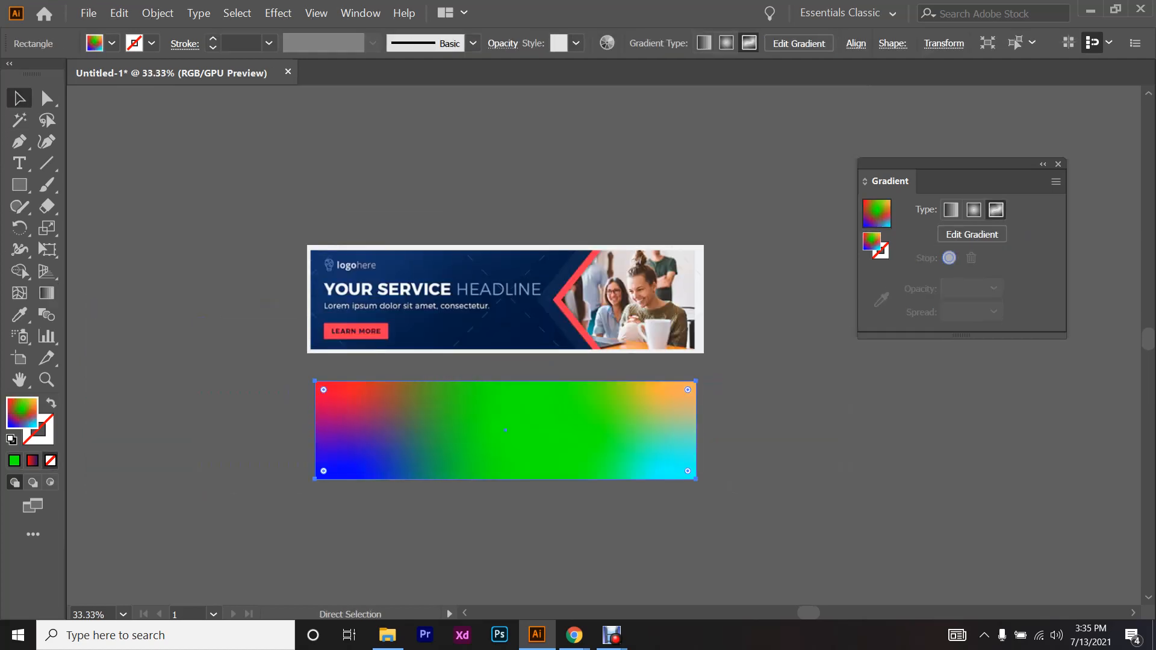
key(ctrl+z)
key(ctrl+z)
key(ctrl+z)
key(ctrl+z)
key(ctrl+z)
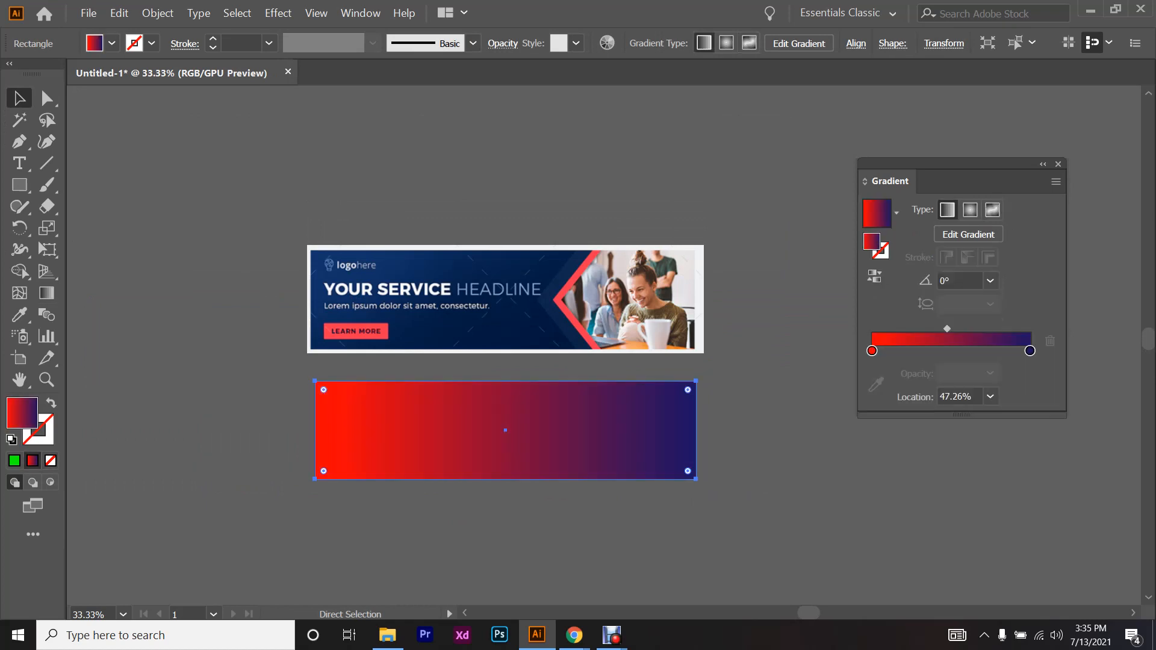
key(ctrl+equal)
key(ctrl+equal)
key(ctrl+z)
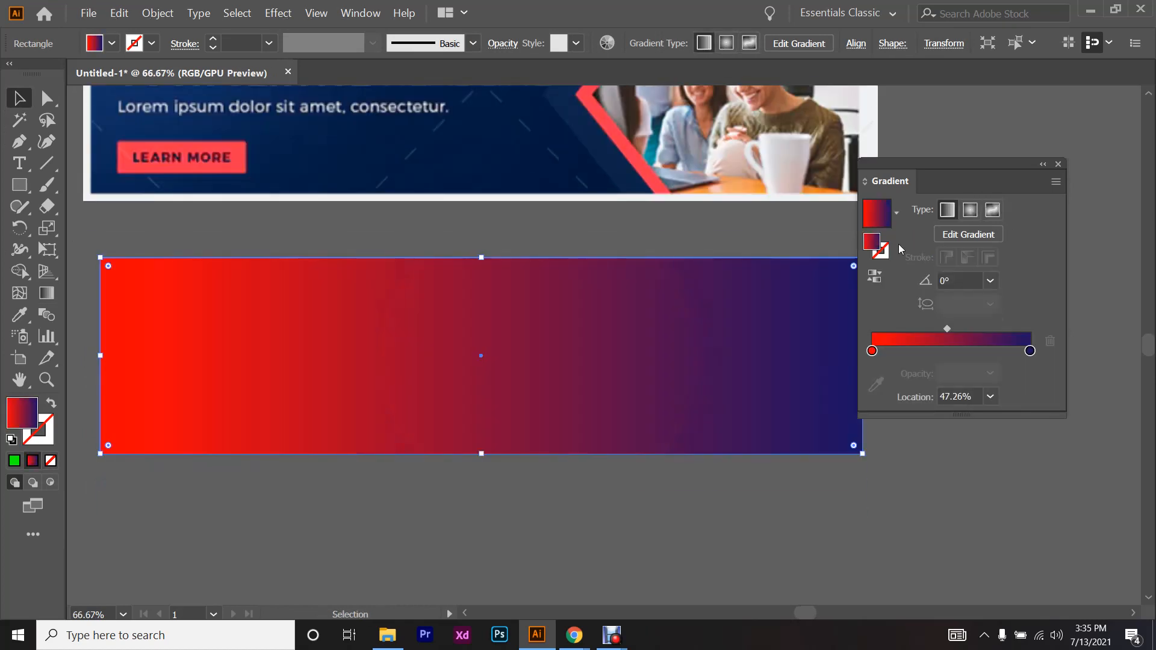
- Reverse the rectangle's gradient repeatedly, finishing with navy on the left and red on the right
key(ctrl+minus)
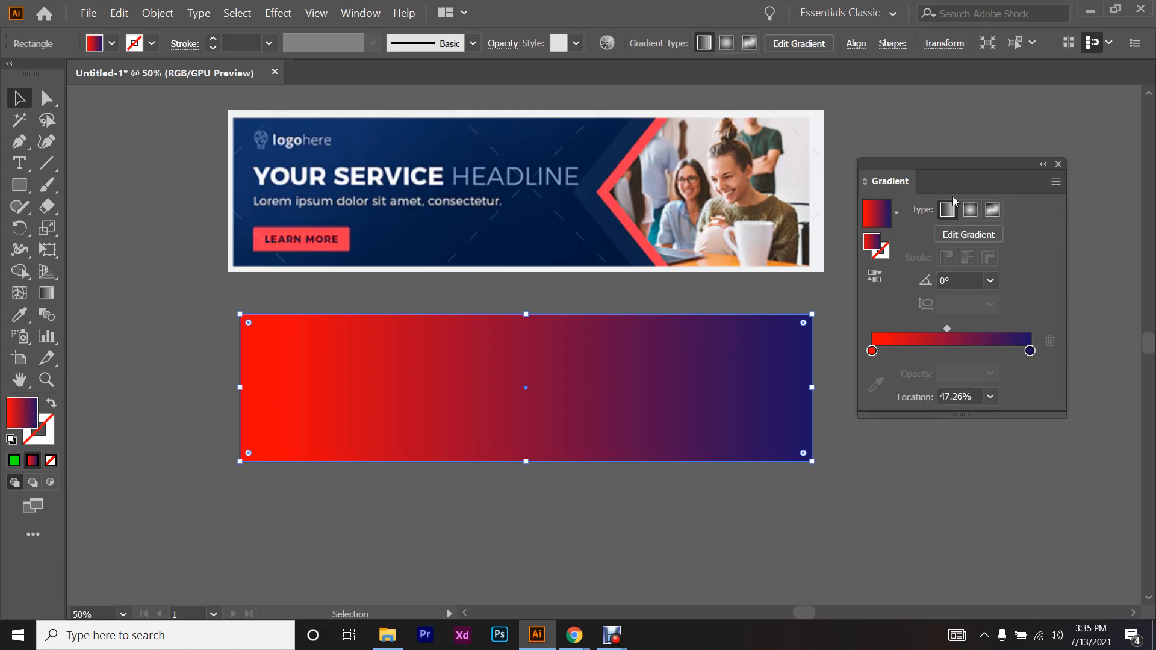
key(ctrl+plus)
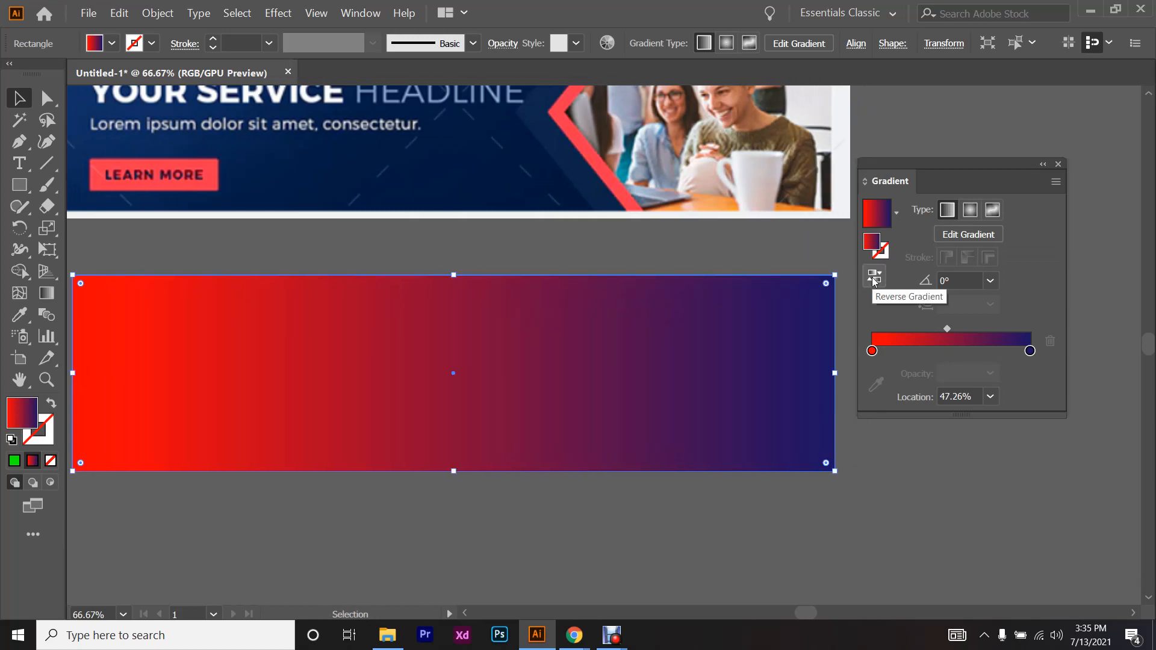
click(874, 278)
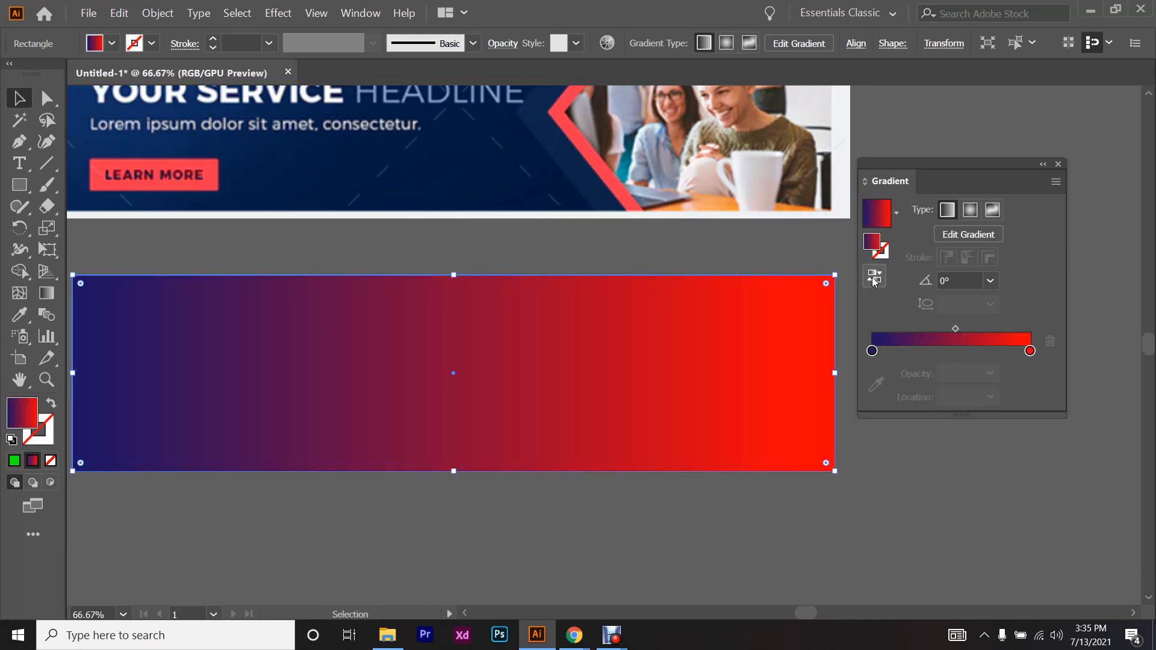
click(874, 278)
click(874, 279)
click(874, 279)
click(874, 279)
click(875, 279)
click(874, 278)
- Apply the navy-to-red linear gradient to the rectangle's stroke
scroll(156, 315, left, 2)
scroll(156, 315, up, 5)
scroll(156, 314, up, 3)
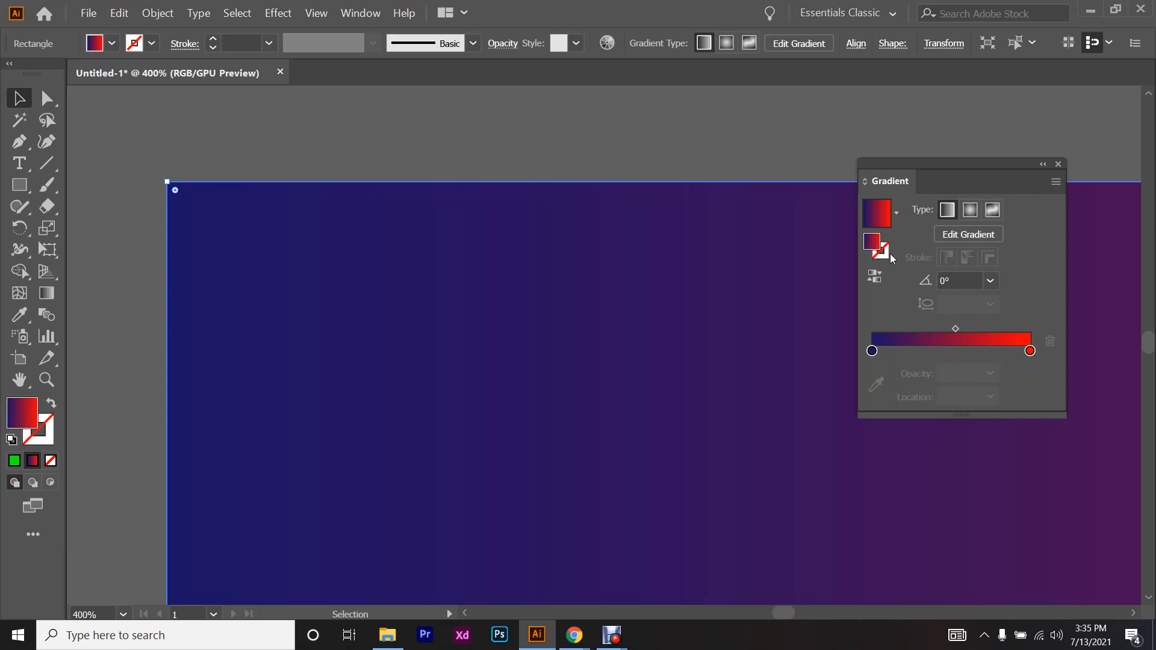
click(885, 251)
click(909, 320)
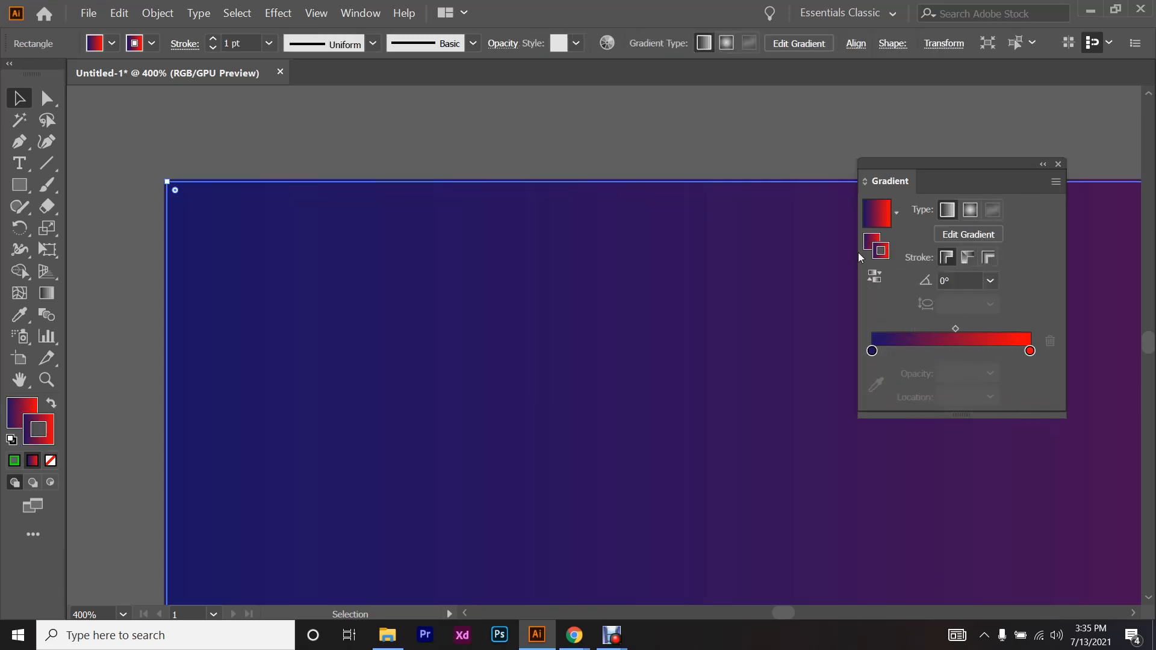
- Set the rectangle's fill to None, leaving only its gradient stroke
click(111, 43)
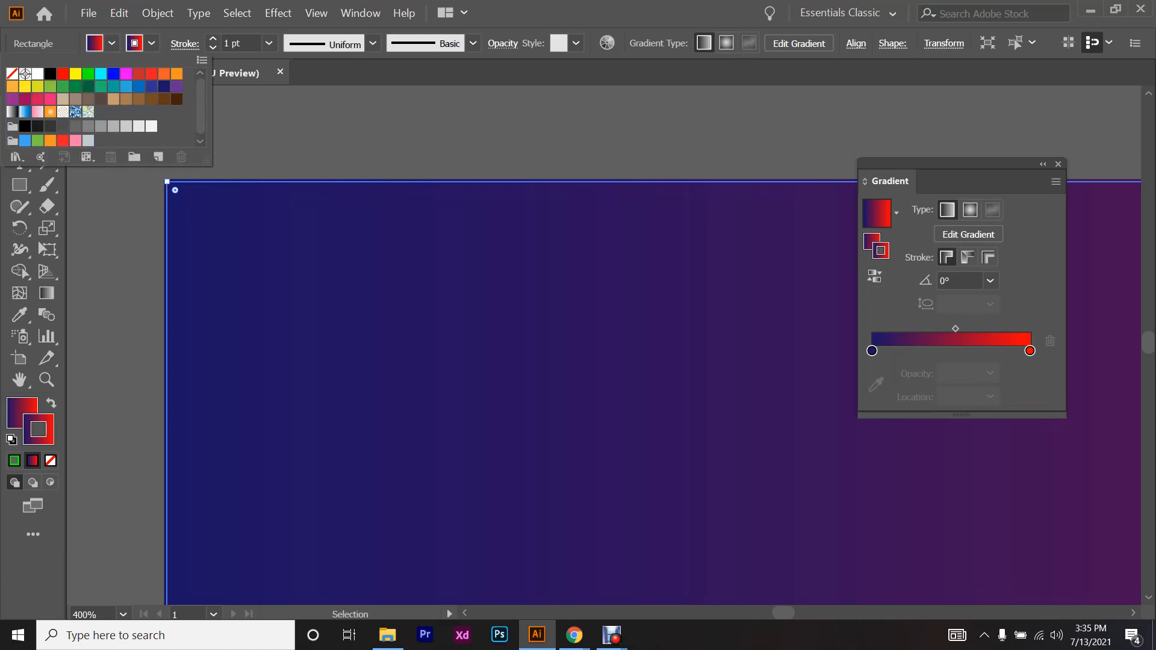
click(12, 73)
scroll(233, 206, down, 5)
scroll(603, 345, down, 2)
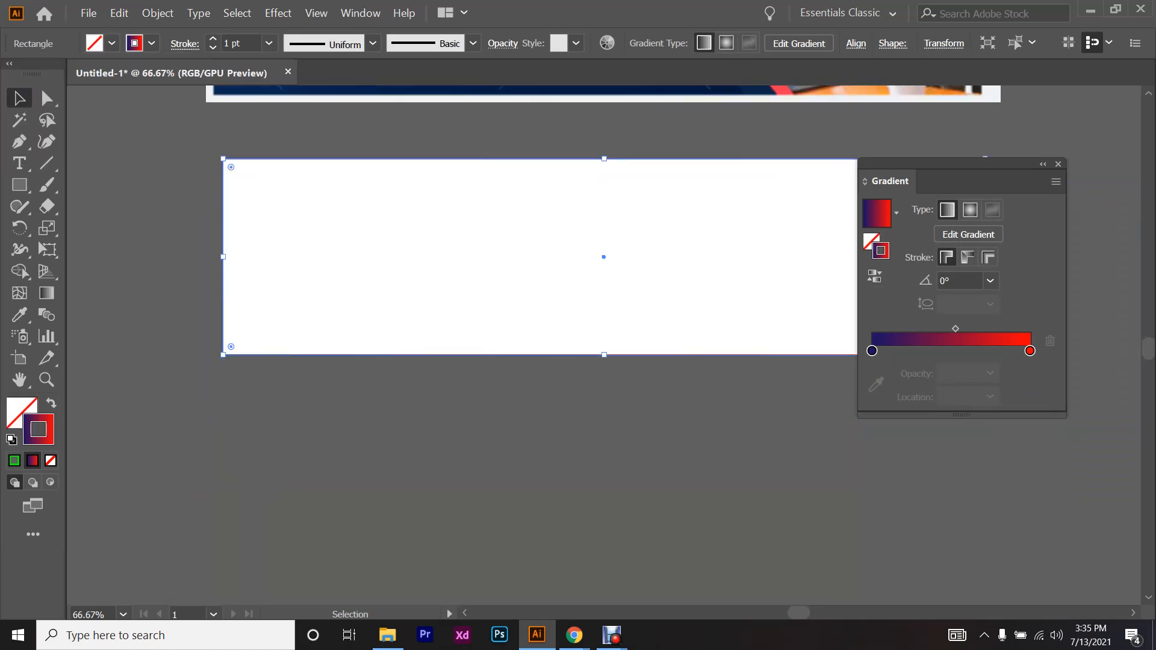
- Increase the rectangle's stroke weight to 27 pt and deselect it
scroll(603, 345, left, 1)
scroll(604, 345, up, 2)
scroll(405, 212, up, 2)
scroll(314, 161, down, 1)
click(239, 47)
scroll(239, 47, up, 6)
scroll(240, 47, up, 20)
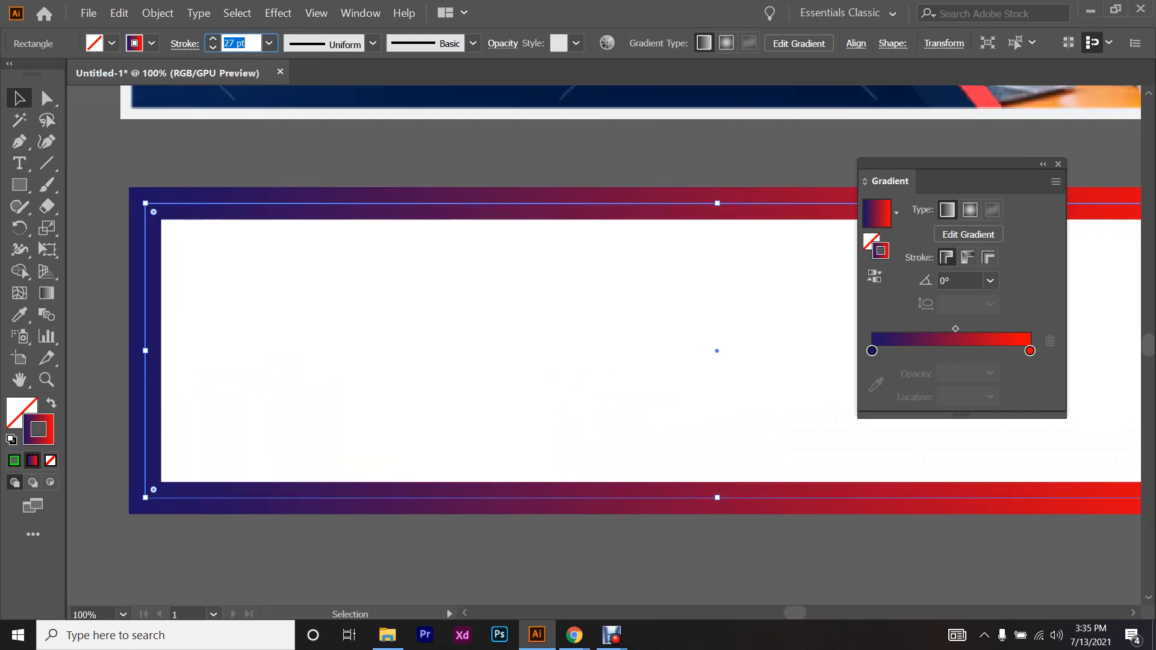
click(298, 226)
scroll(298, 226, down, 2)
scroll(507, 249, up, 2)
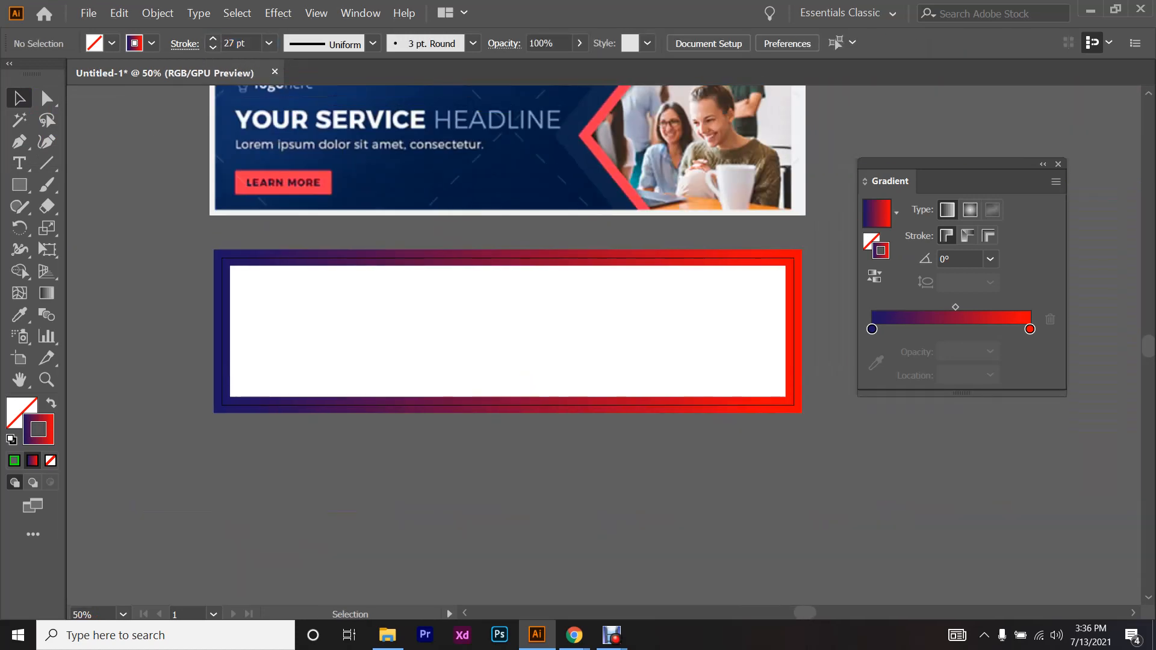
- Reselect the rectangle, try the gradient along its stroke, and apply it across the stroke instead
click(551, 258)
key(ctrl+plus)
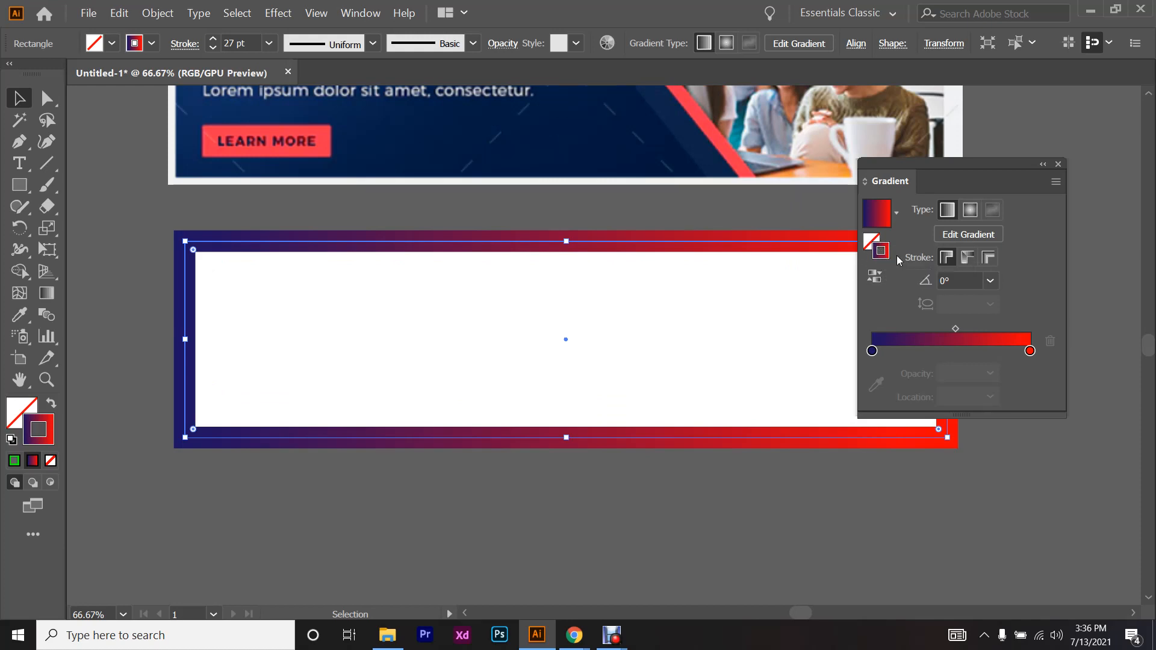
scroll(795, 235, down, 1)
scroll(795, 235, right, 6)
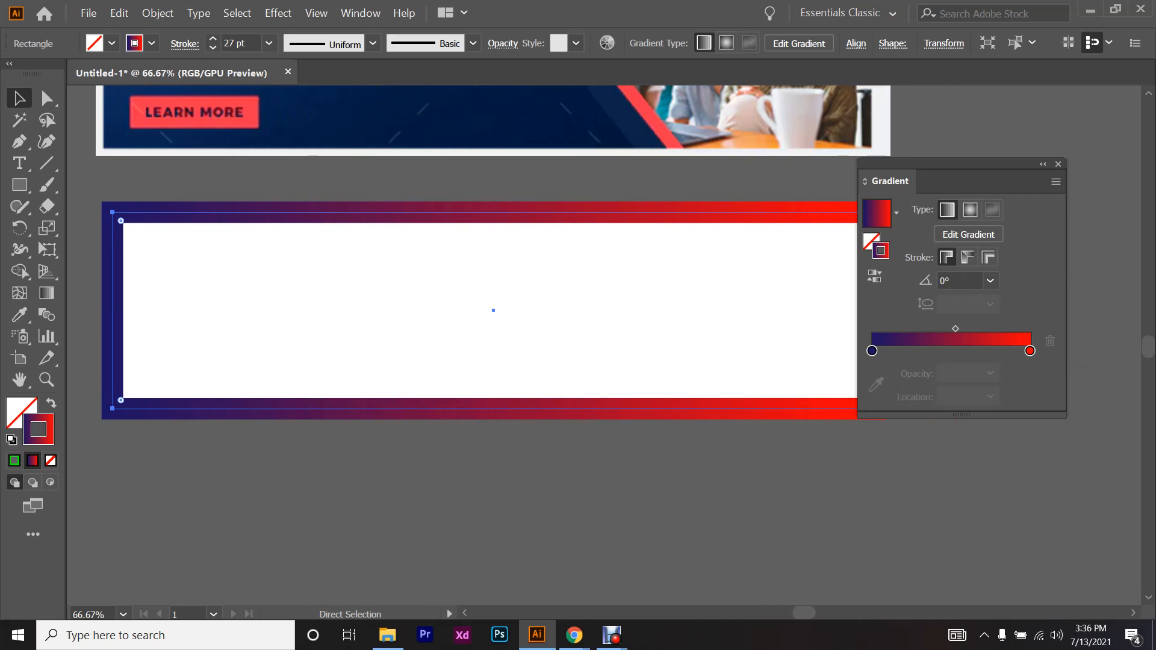
scroll(795, 235, up, 3)
scroll(794, 235, up, 2)
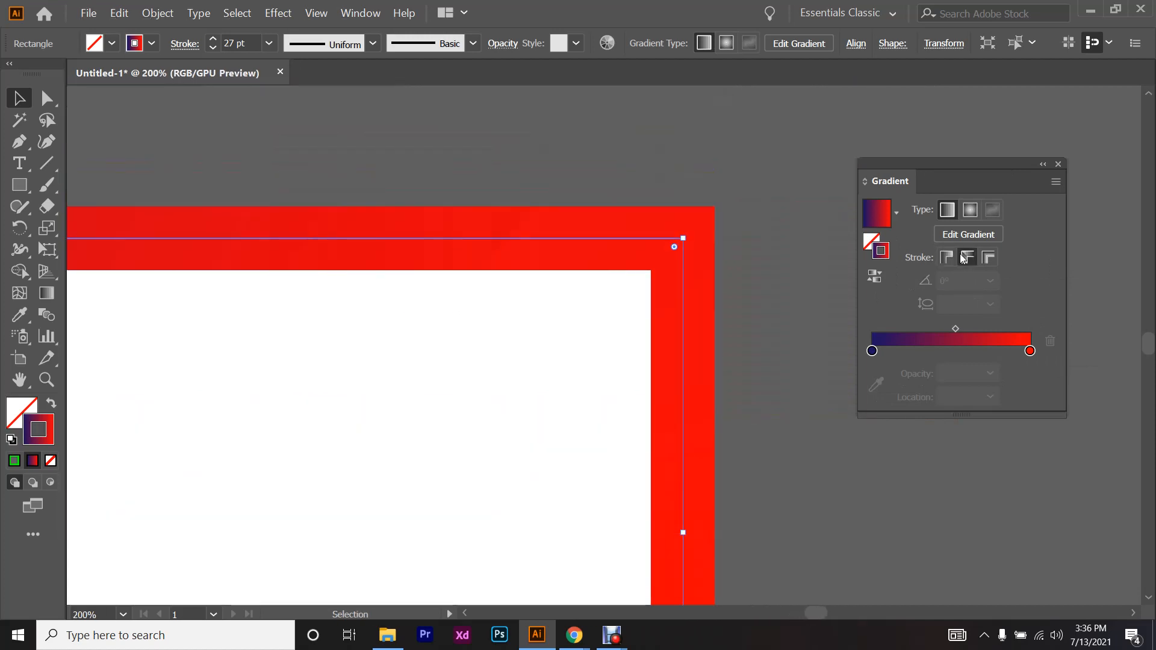
click(988, 257)
scroll(574, 305, down, 1)
scroll(576, 305, down, 1)
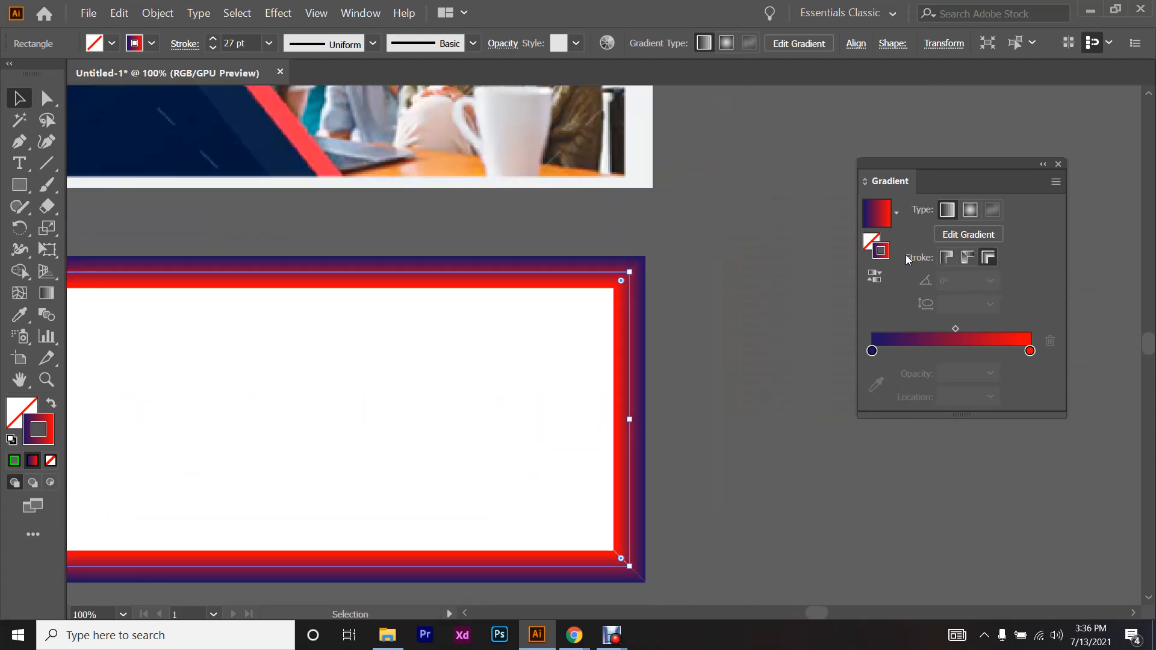
- Compare the within, along and across stroke gradient options on the rectangle, finishing on across stroke
click(957, 258)
click(945, 257)
click(970, 258)
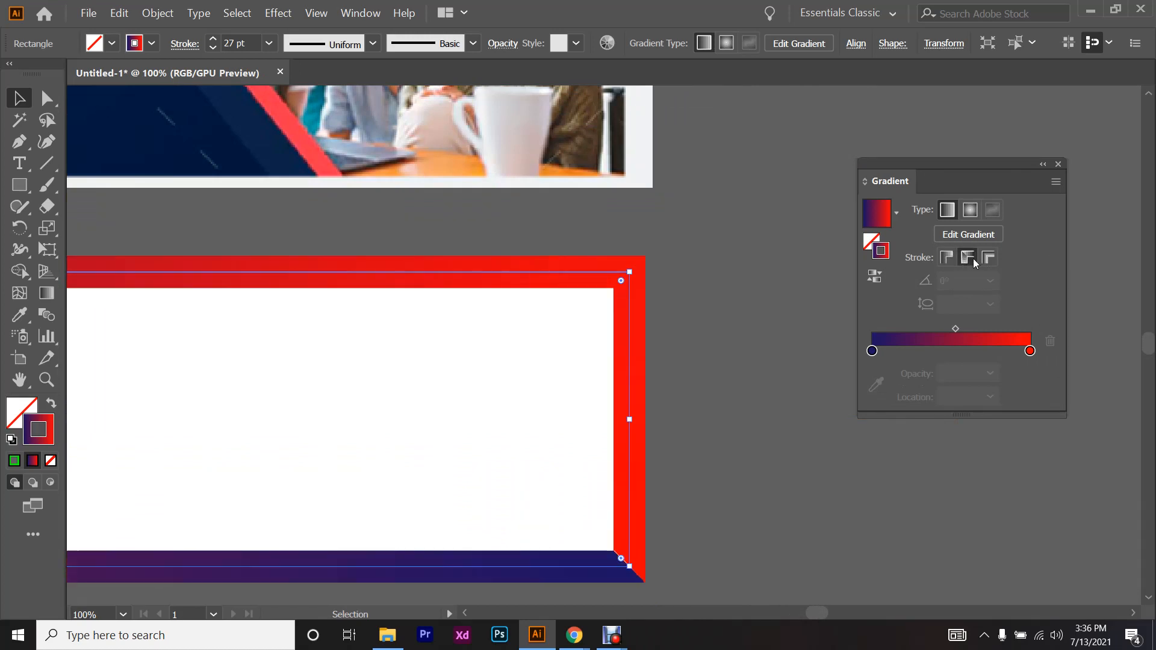
click(990, 258)
click(961, 259)
scroll(644, 577, up, 3)
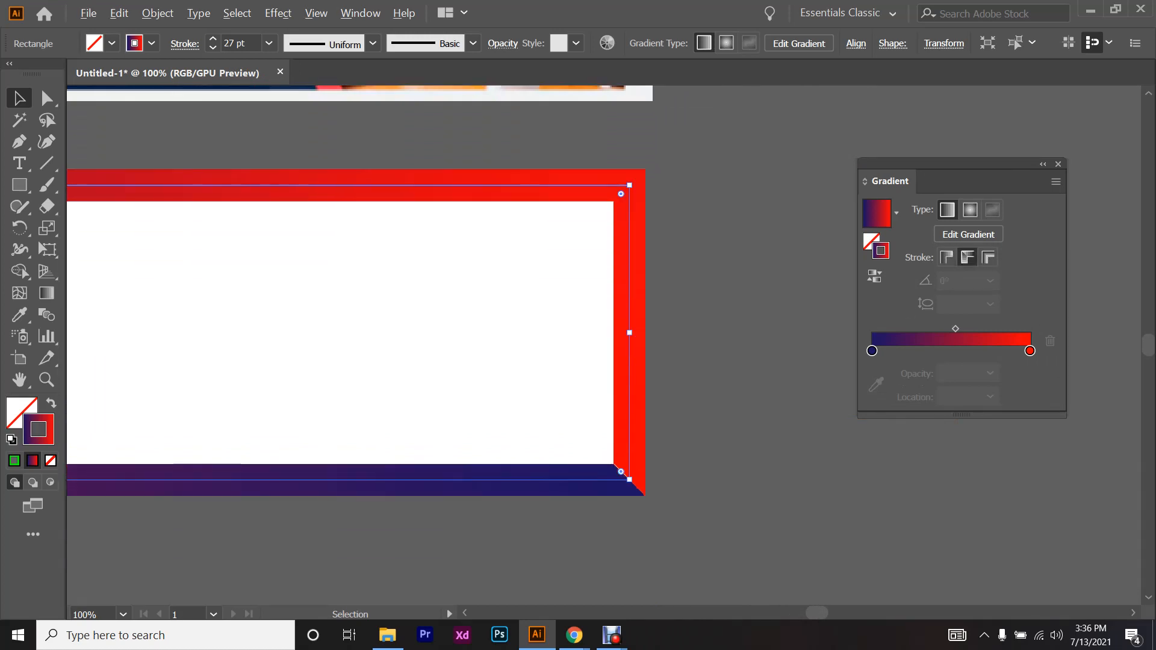
scroll(421, 313, down, 5)
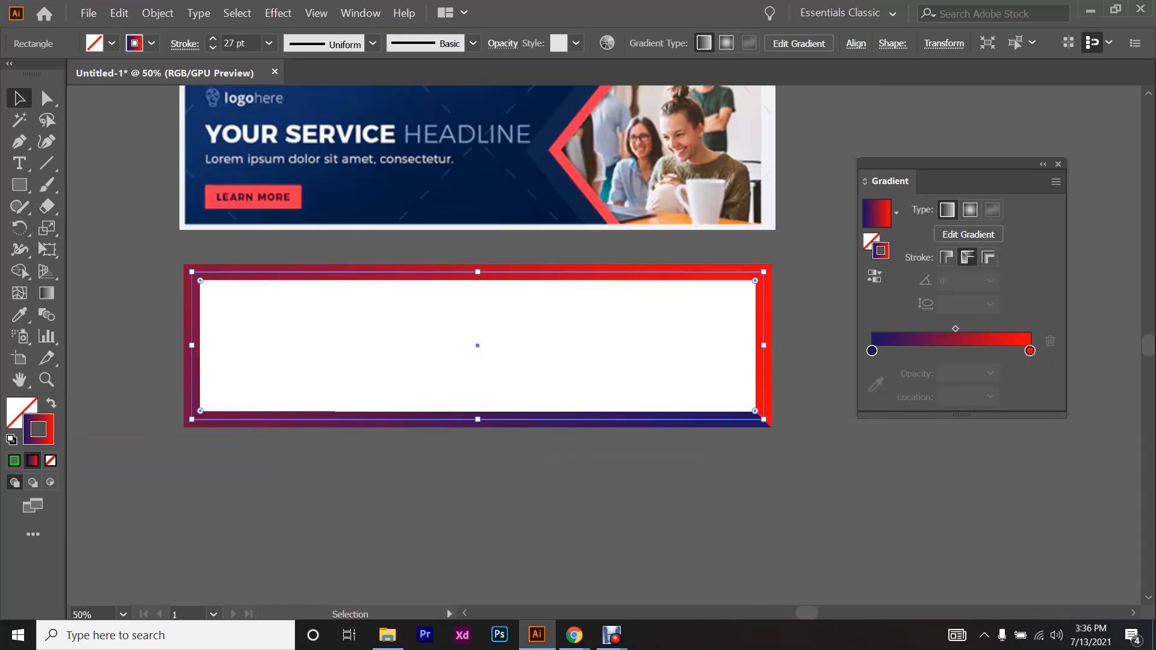
scroll(809, 384, up, 4)
click(948, 258)
scroll(756, 332, down, 3)
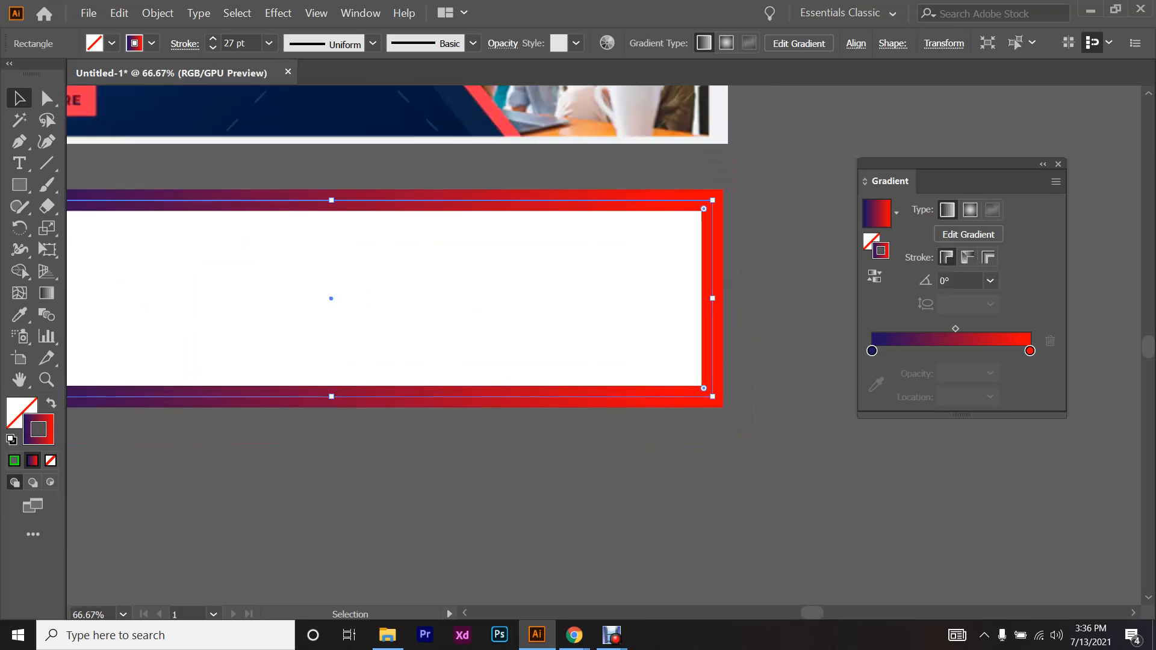
click(988, 258)
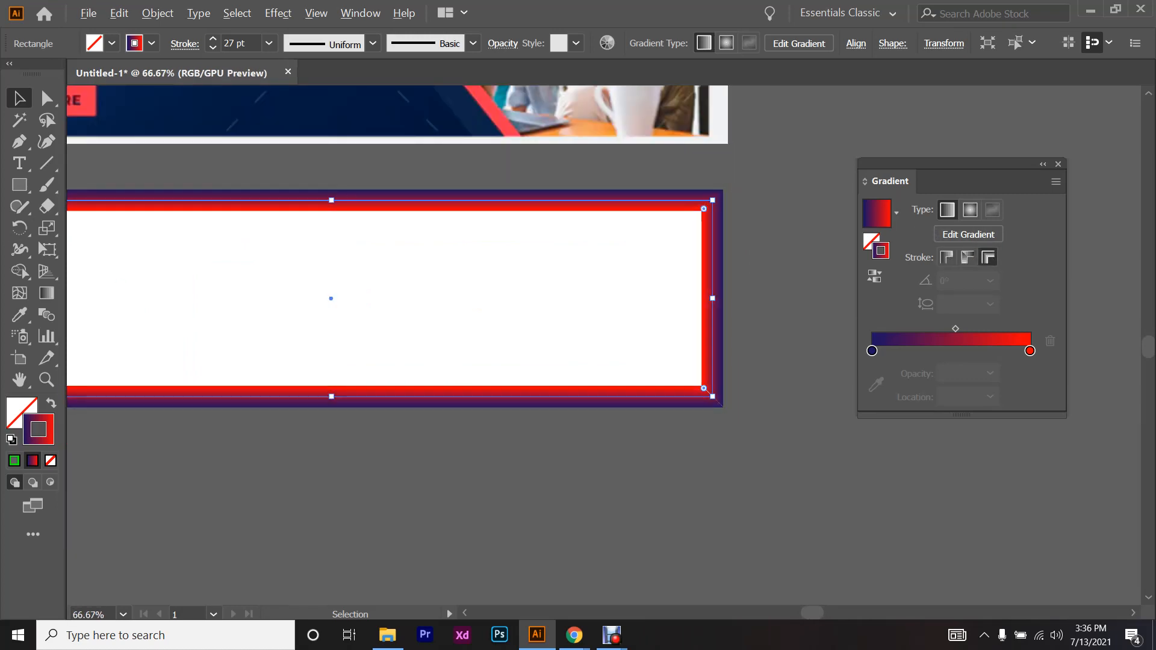
- Reselect the rectangle and apply the blue-to-red linear gradient to its fill
scroll(679, 206, up, 4)
scroll(771, 208, down, 5)
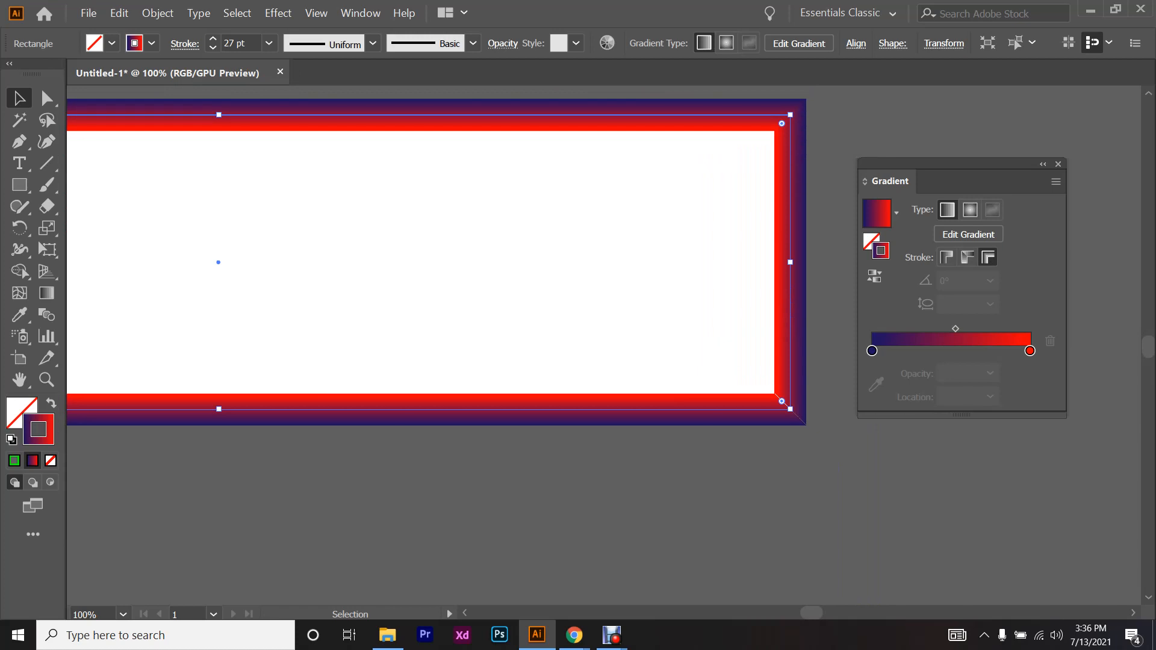
click(669, 473)
scroll(669, 473, down, 3)
scroll(552, 419, up, 2)
click(623, 288)
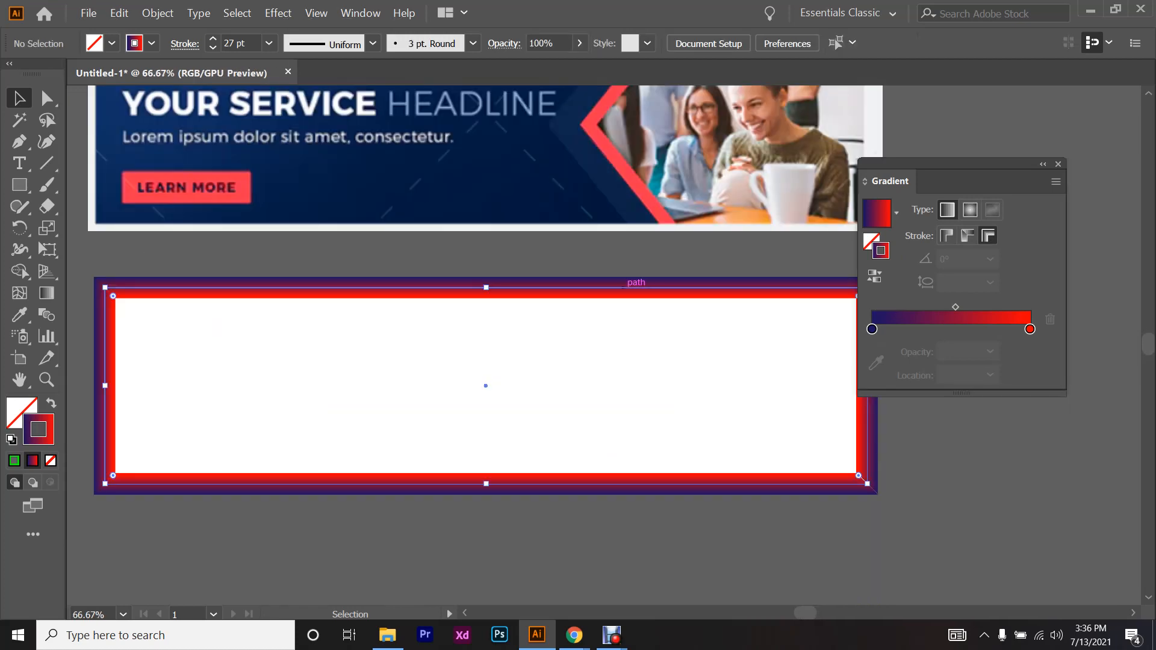
click(869, 240)
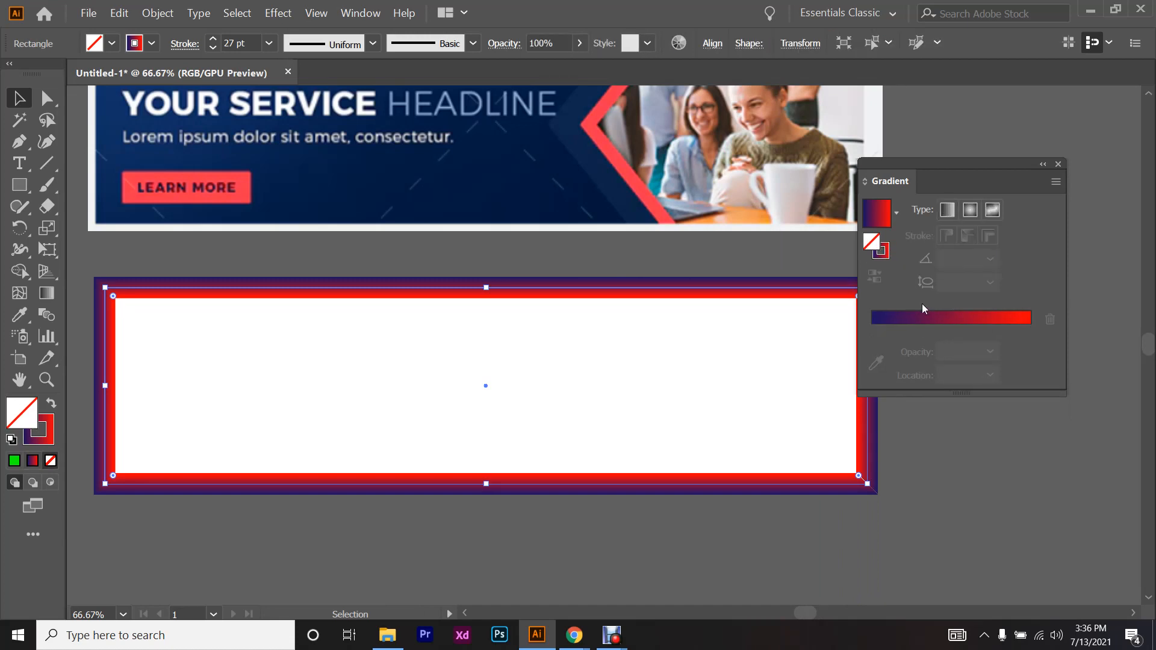
click(937, 319)
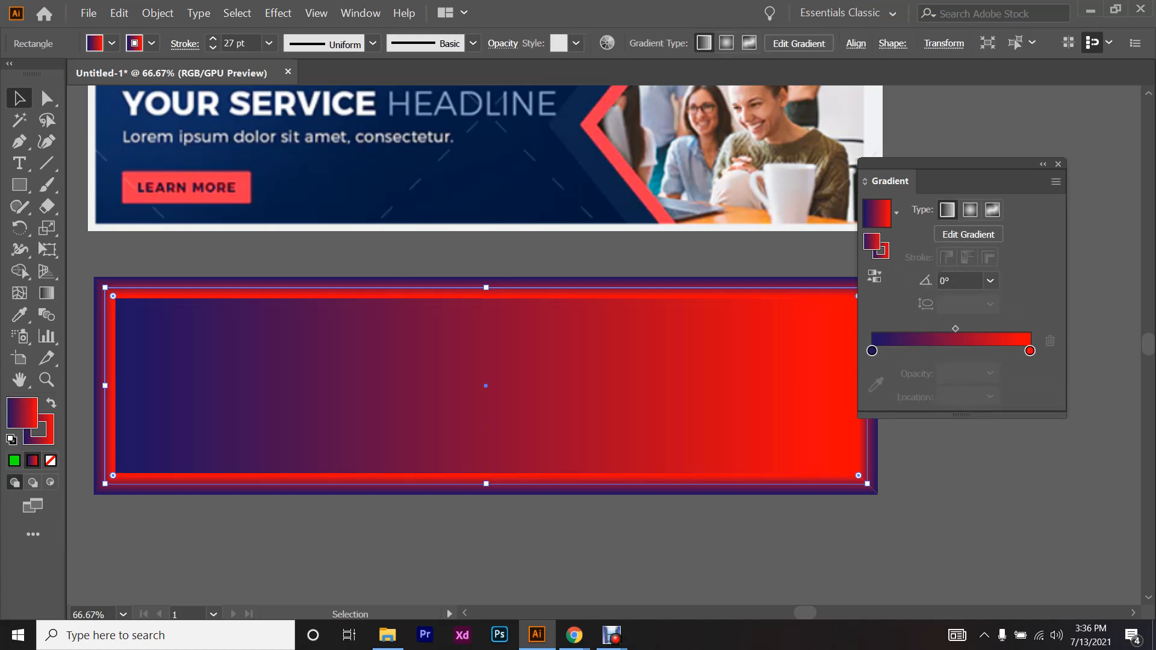
- Set the rectangle's stroke to None, leaving only its gradient fill, and deselect it
click(133, 43)
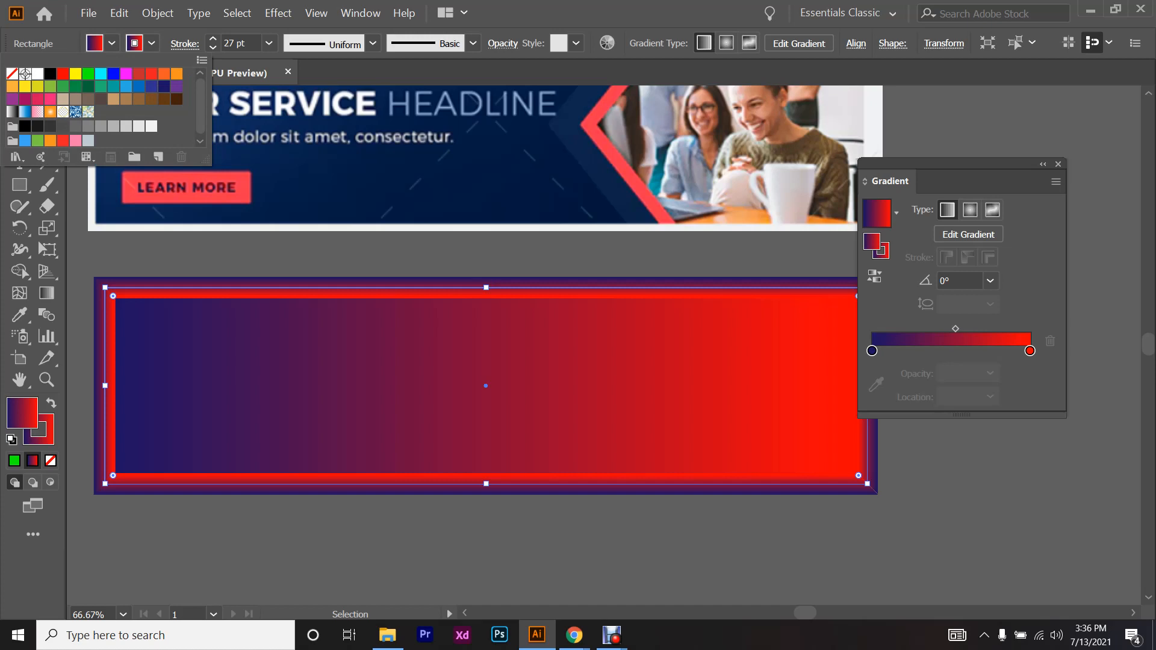
click(12, 73)
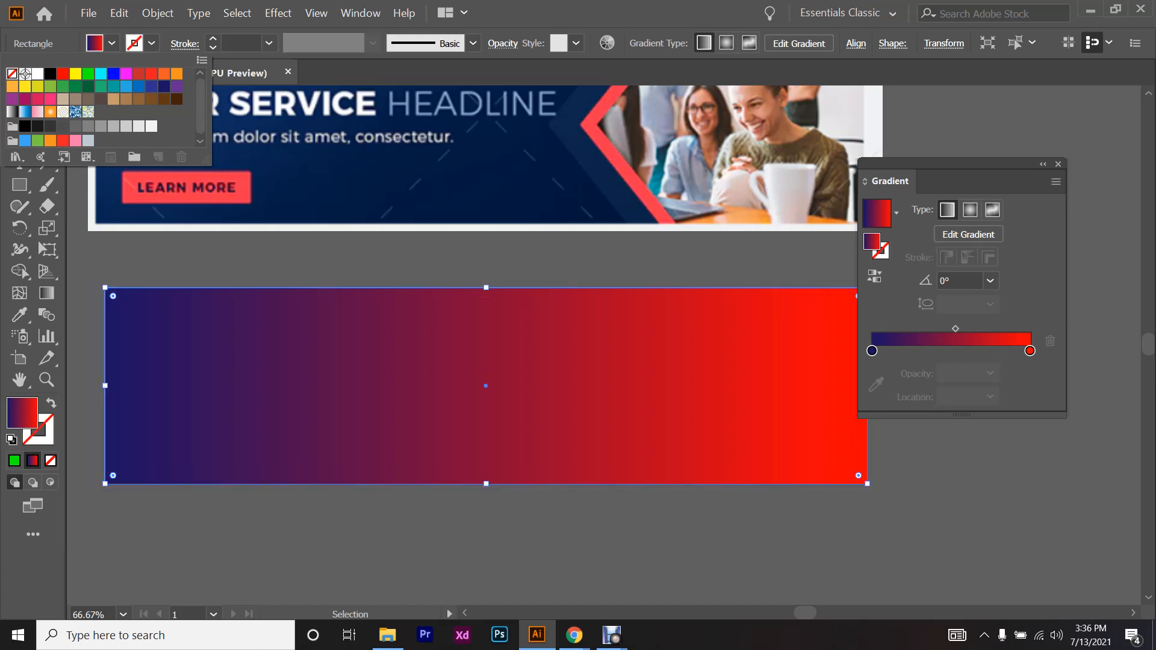
click(117, 248)
scroll(519, 514, down, 1)
click(519, 514)
scroll(519, 513, down, 1)
click(494, 422)
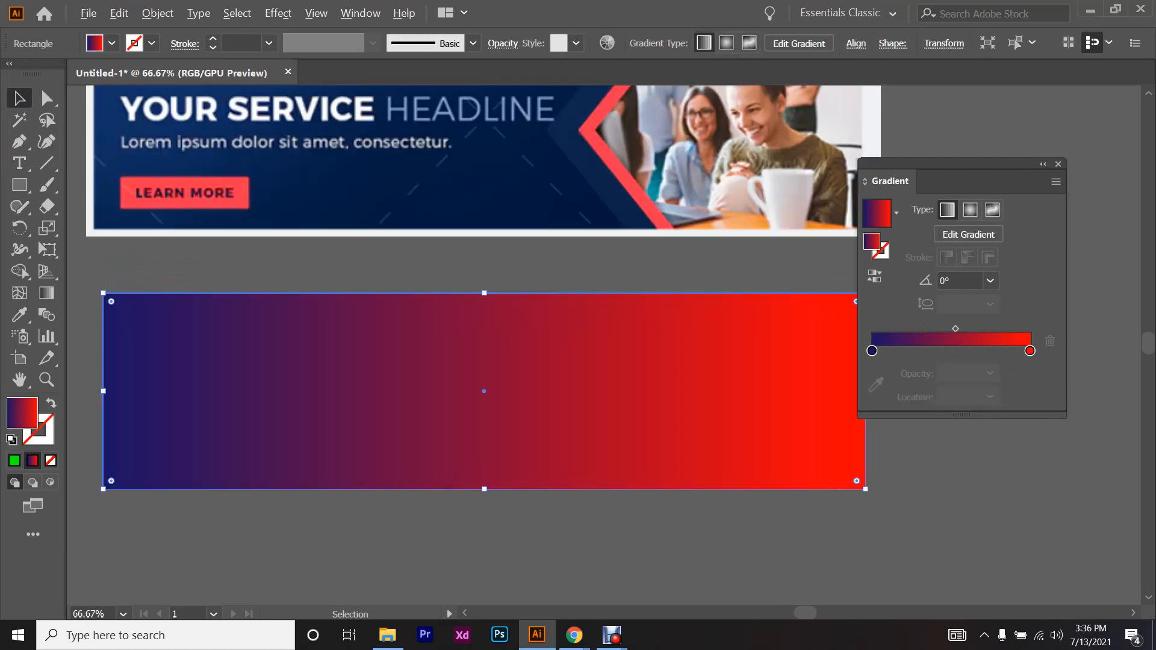
scroll(494, 313, up, 1)
click(519, 530)
- Switch to the Google Meet call in Chrome, look through the participant list, and return to Illustrator
click(574, 634)
click(528, 567)
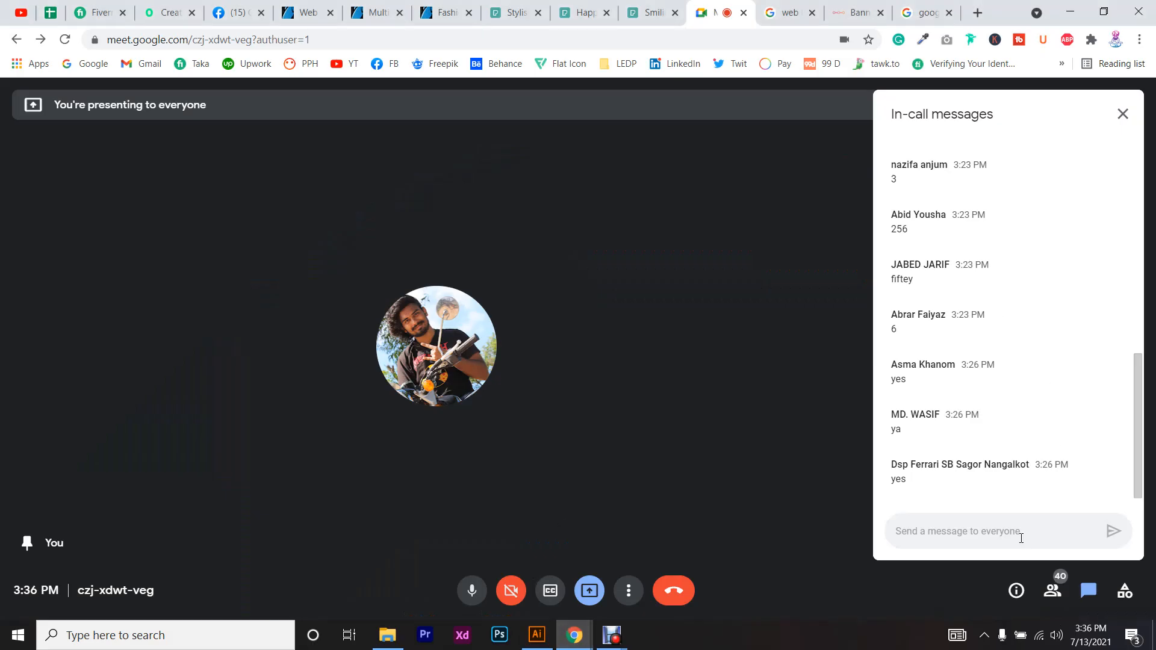
click(1053, 590)
scroll(1003, 492, down, 6)
scroll(1005, 495, up, 6)
scroll(1001, 491, down, 5)
scroll(995, 450, up, 8)
key(alt+Tab)
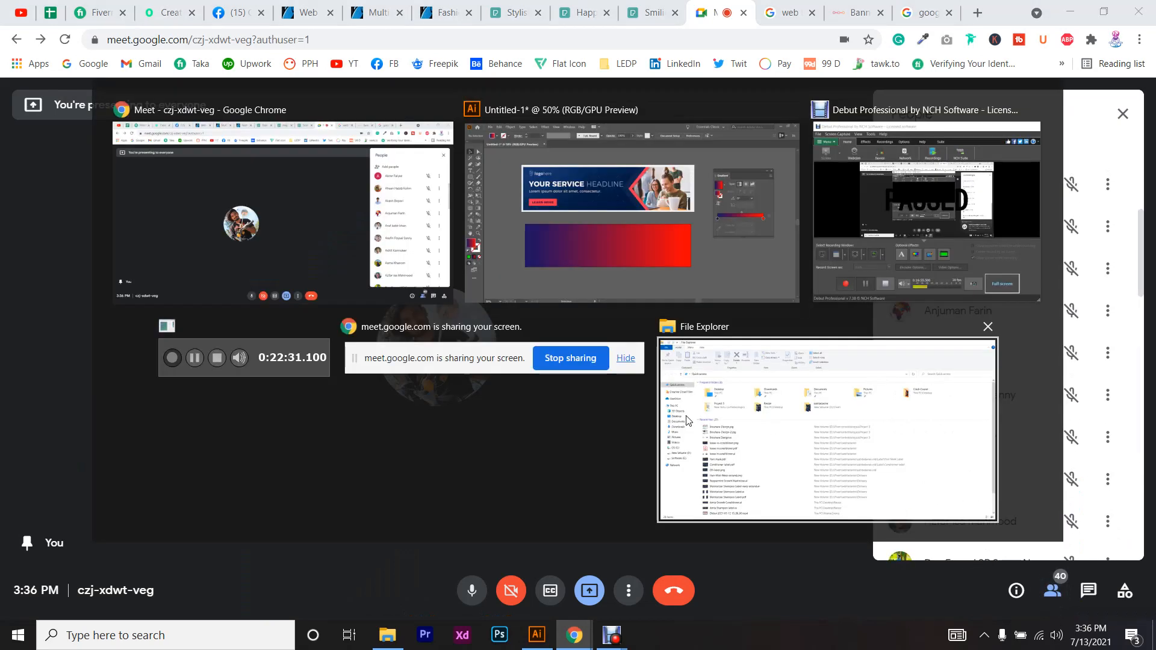
click(633, 211)
- Switch to Chrome, view the GraphicRiver banner page, check the Meet call's in-call messages, and return to Illustrator
click(49, 293)
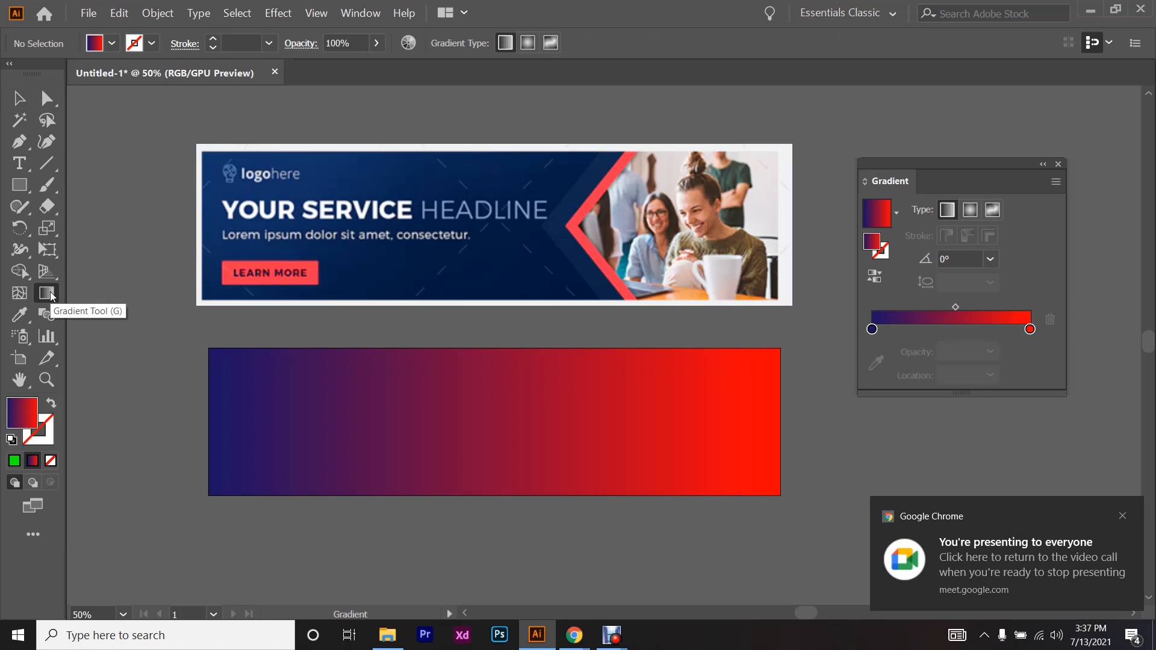
click(19, 98)
mouse_move(574, 635)
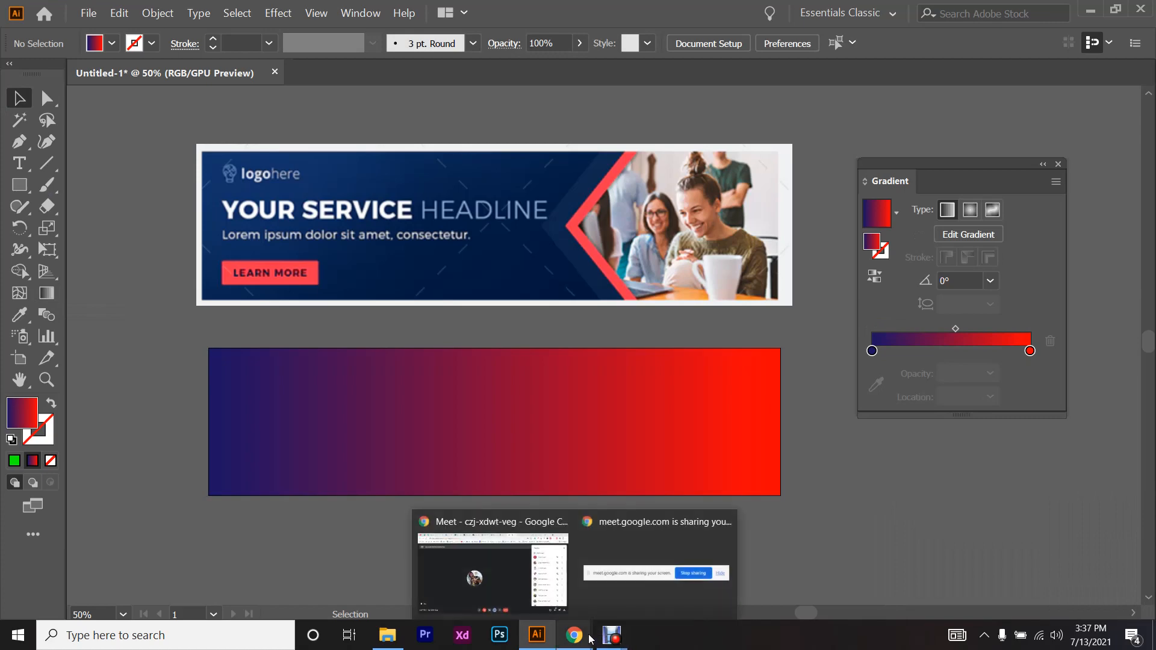
click(555, 584)
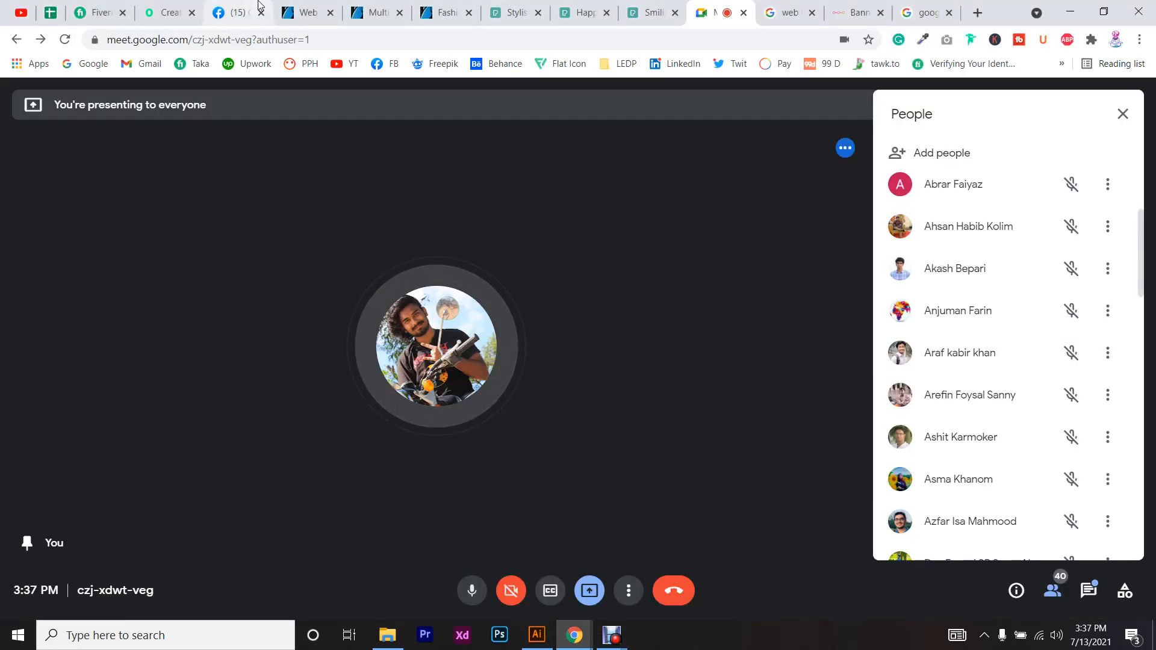
click(373, 12)
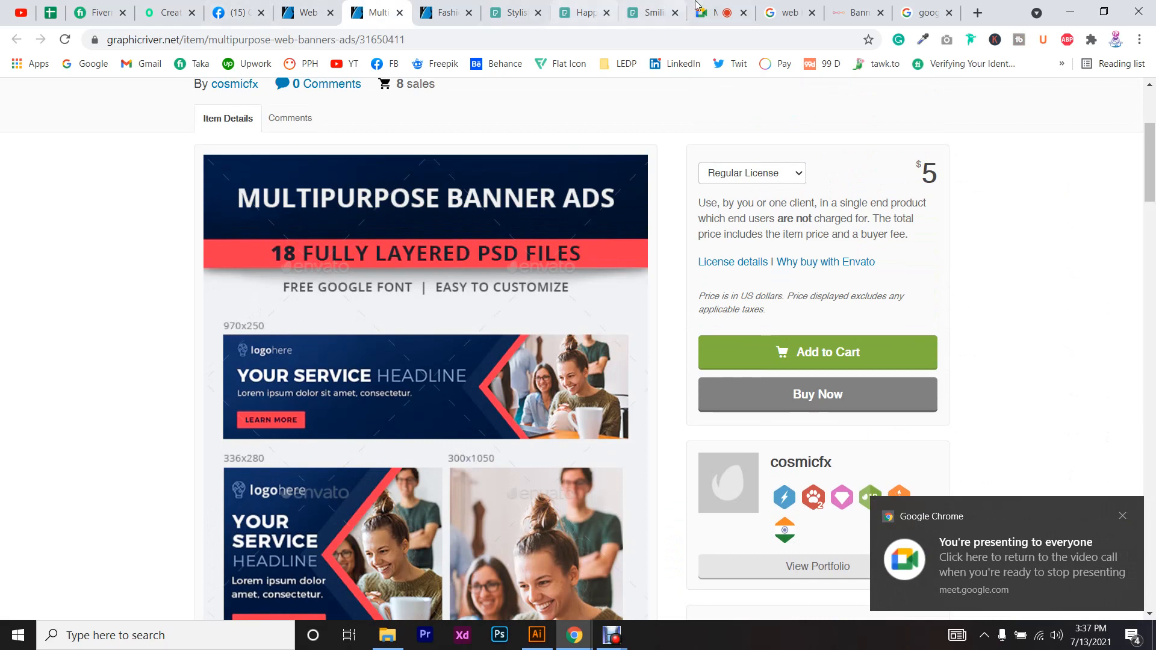
click(717, 13)
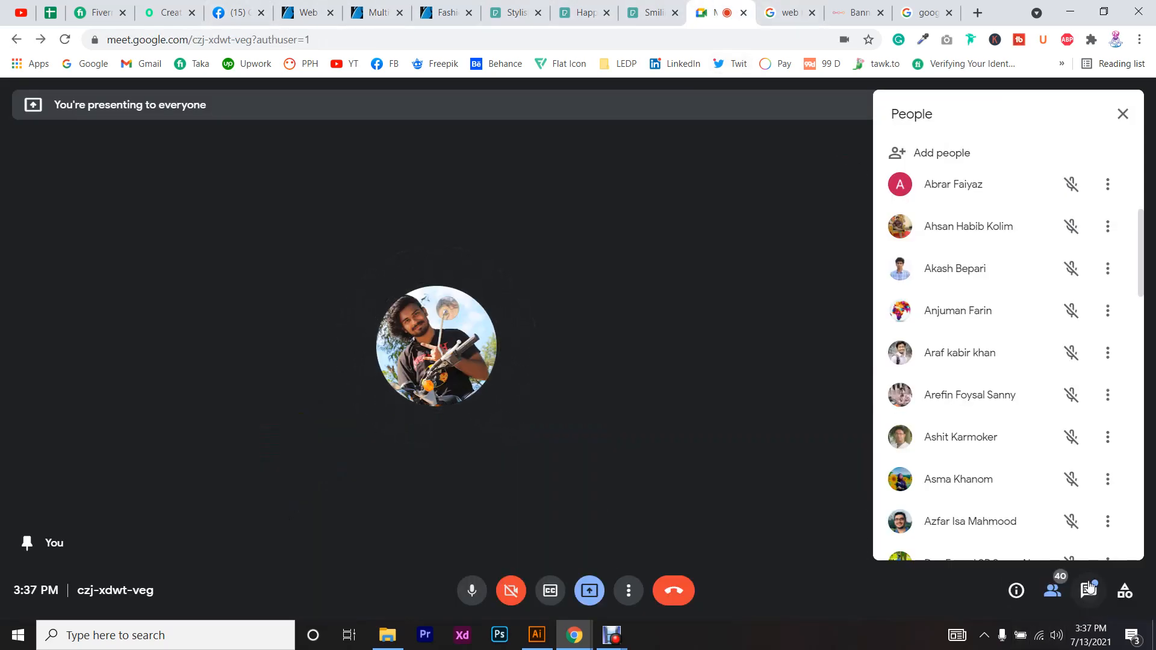
click(1088, 590)
key(alt+Tab)
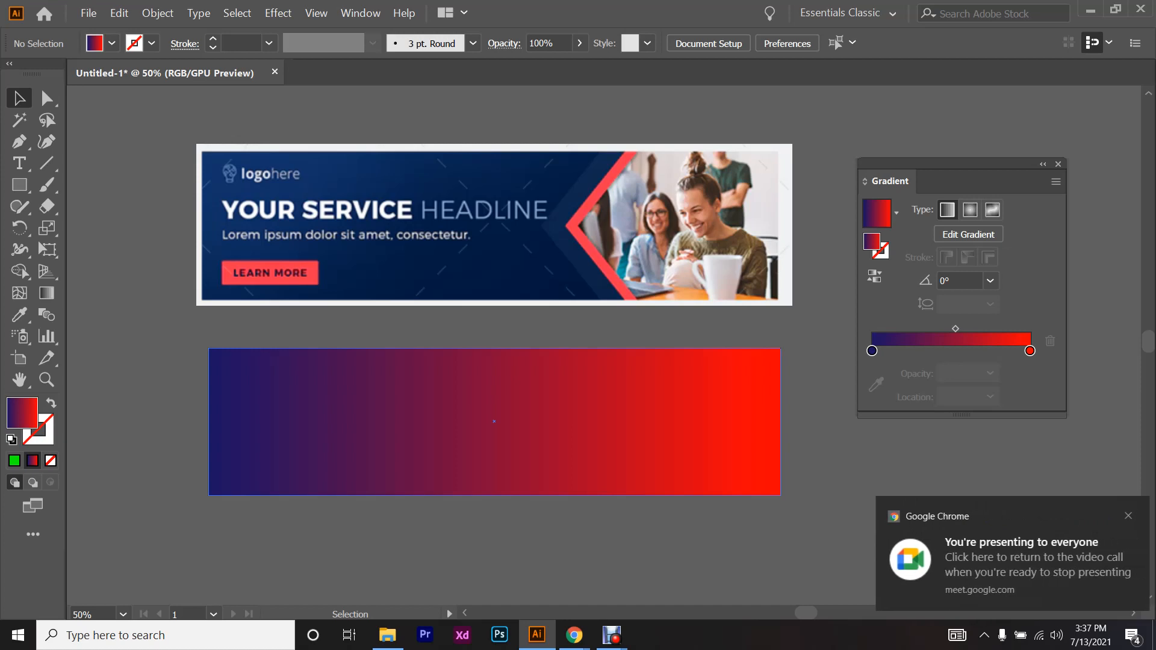
- Select the rectangle's red end color stop and activate the gradient color picker over the reference banner
key(ctrl+minus)
key(ctrl+plus)
click(970, 556)
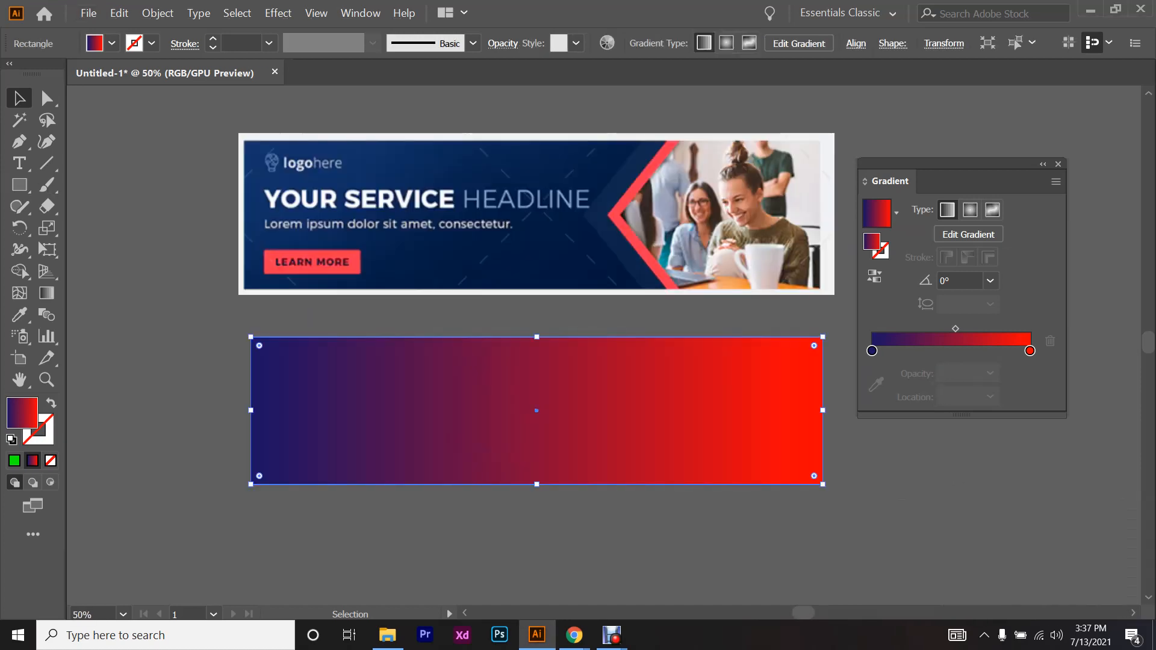
click(1030, 351)
click(876, 384)
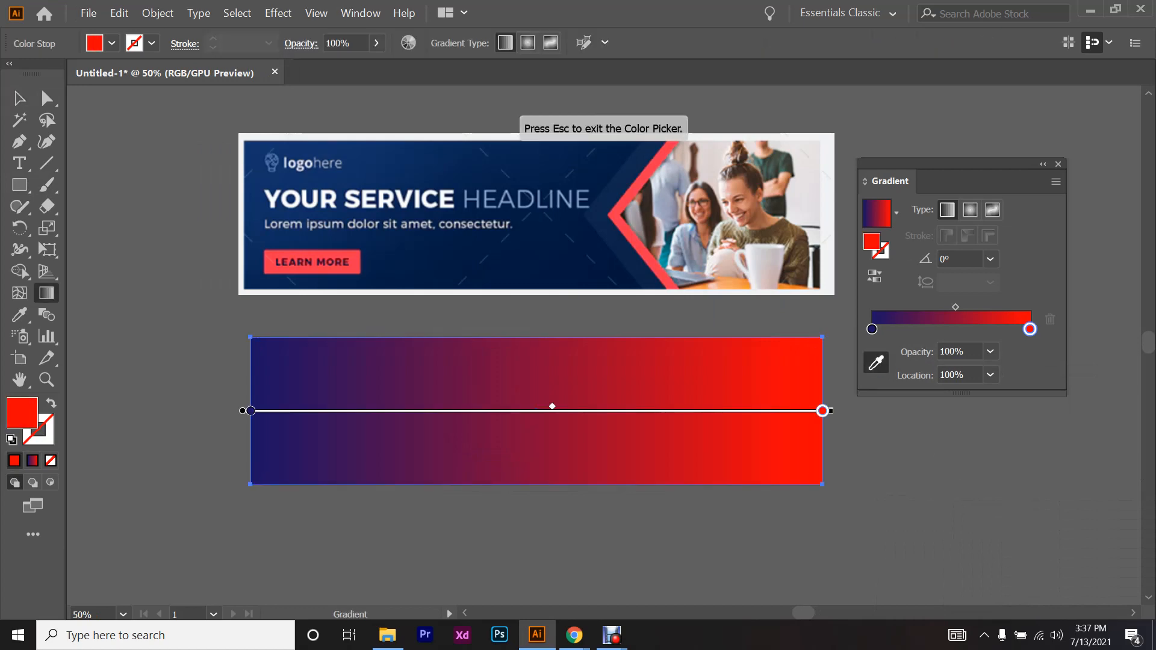
scroll(602, 260, up, 5)
scroll(603, 344, up, 1)
scroll(745, 385, down, 5)
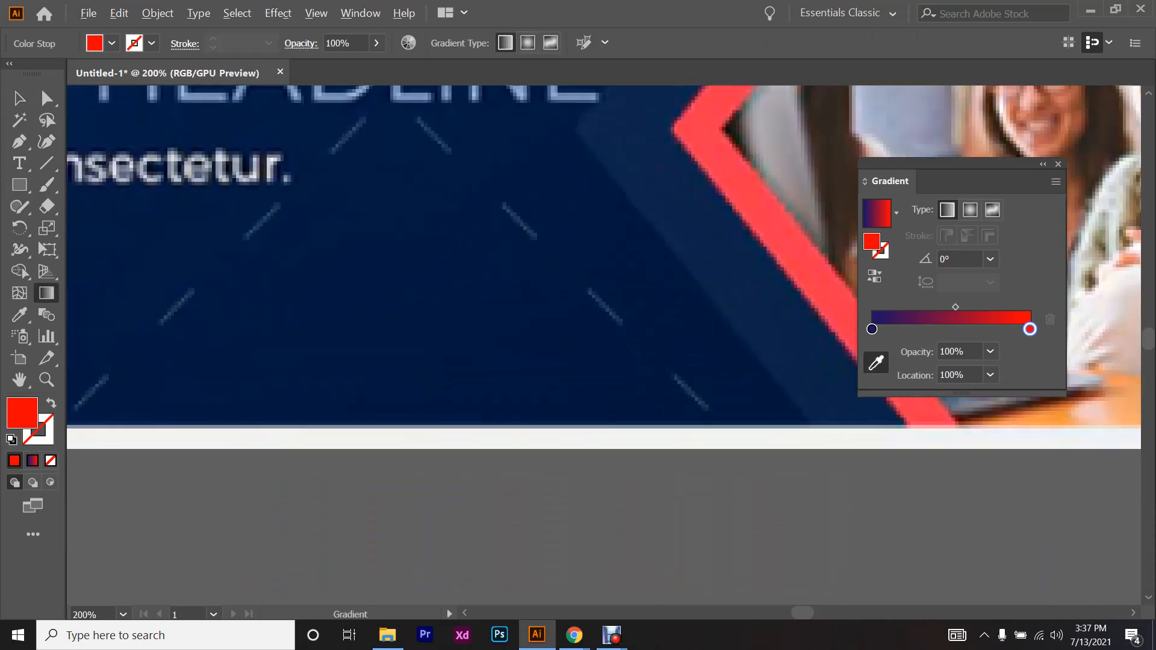
- Switch to Chrome, review the differently sized banners on the GraphicRiver multipurpose banner page, and return to Illustrator
click(574, 635)
click(493, 572)
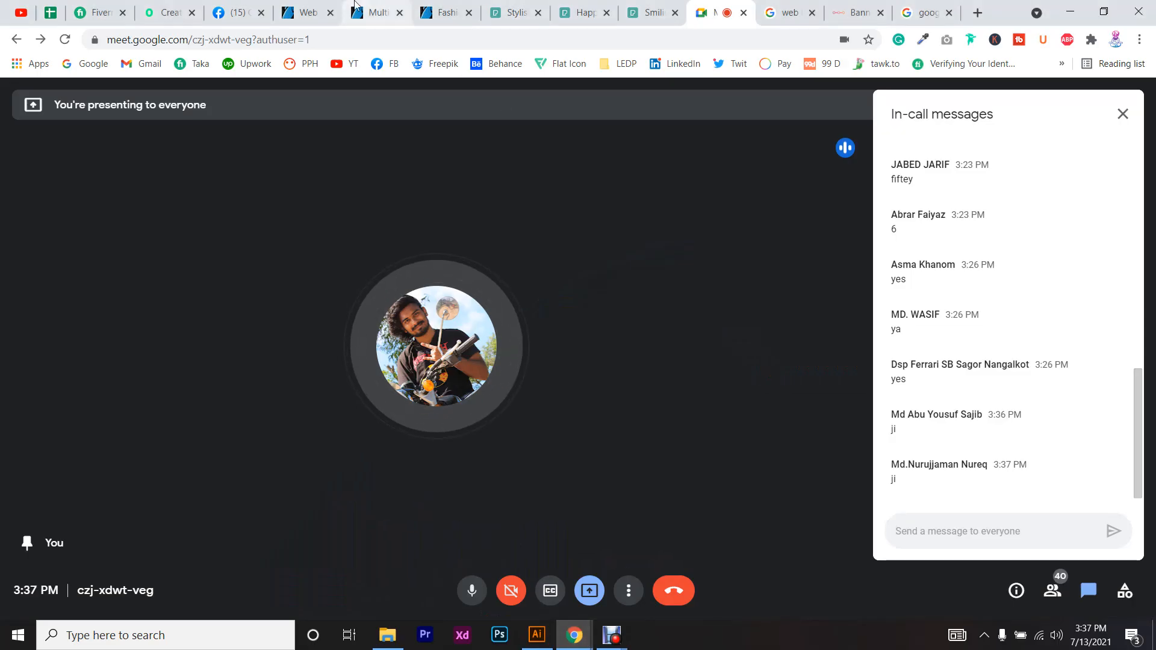
click(378, 13)
scroll(512, 323, down, 15)
scroll(512, 324, down, 3)
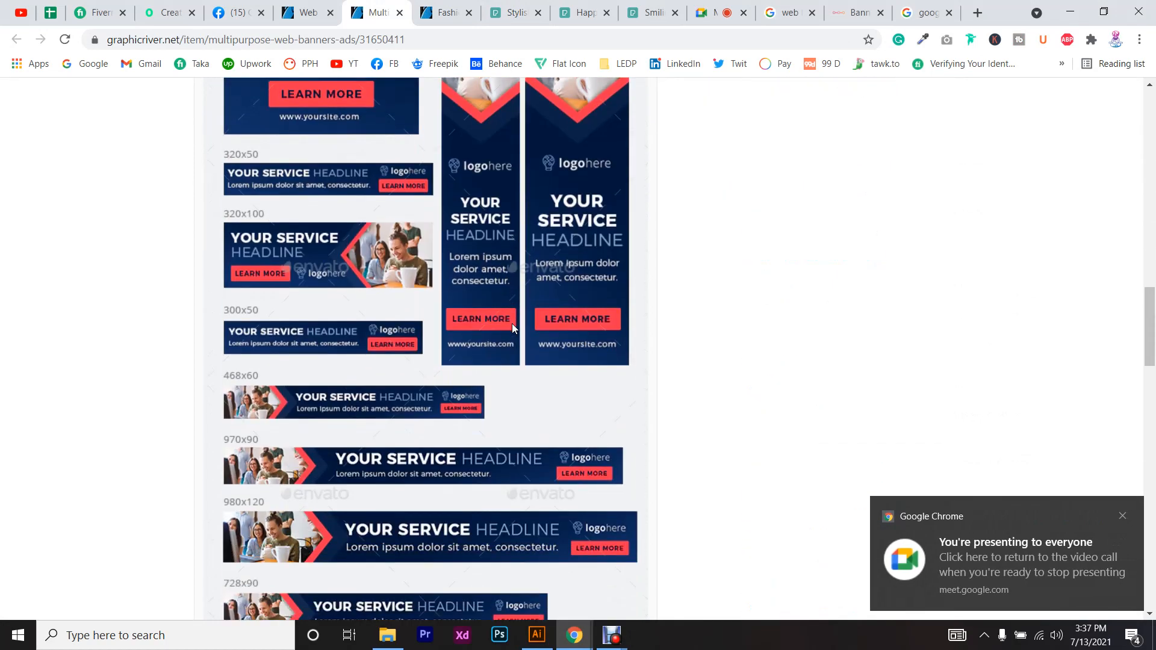
scroll(449, 316, up, 5)
scroll(421, 398, down, 10)
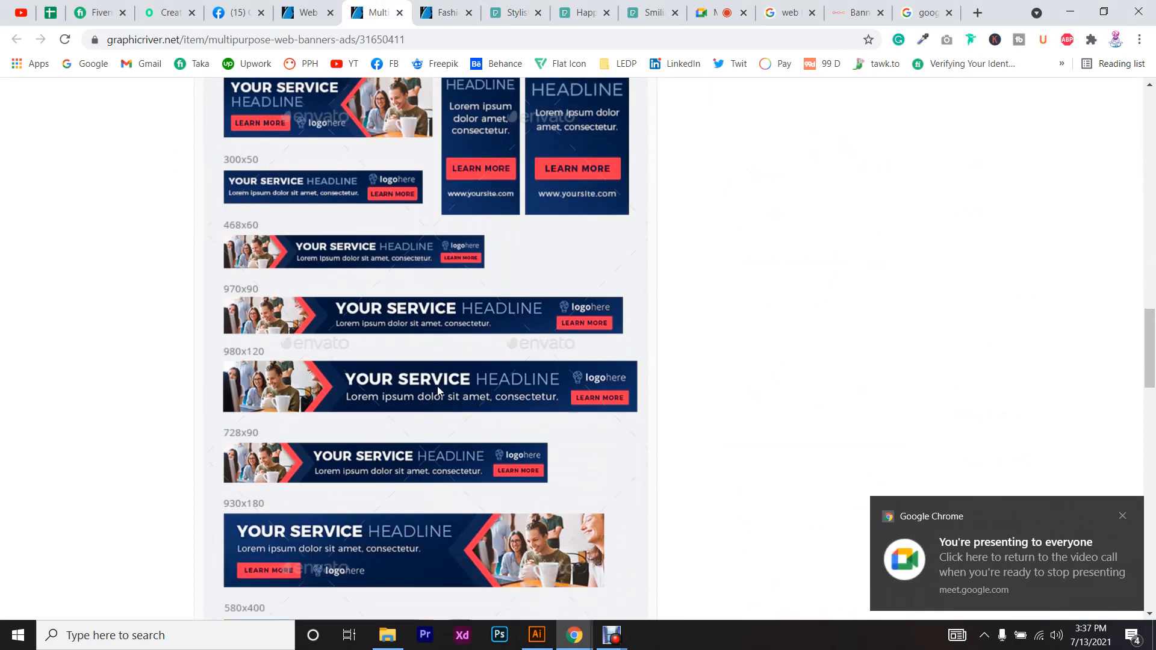
scroll(438, 386, up, 10)
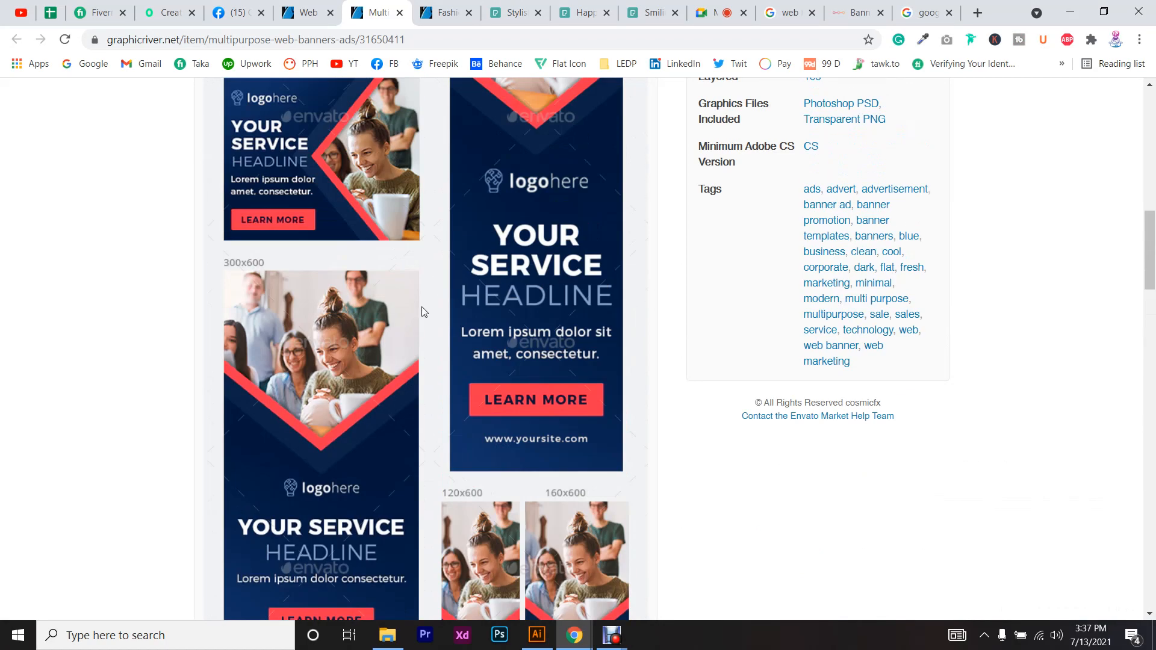
scroll(422, 310, up, 4)
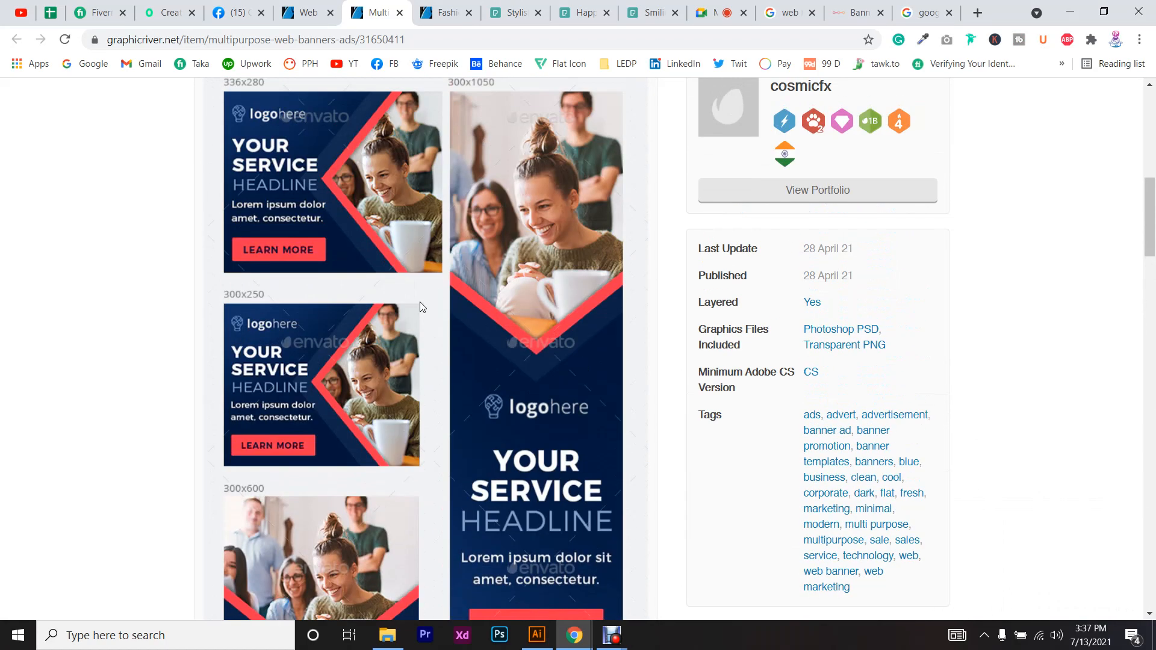
scroll(420, 301, up, 5)
key(alt+Tab)
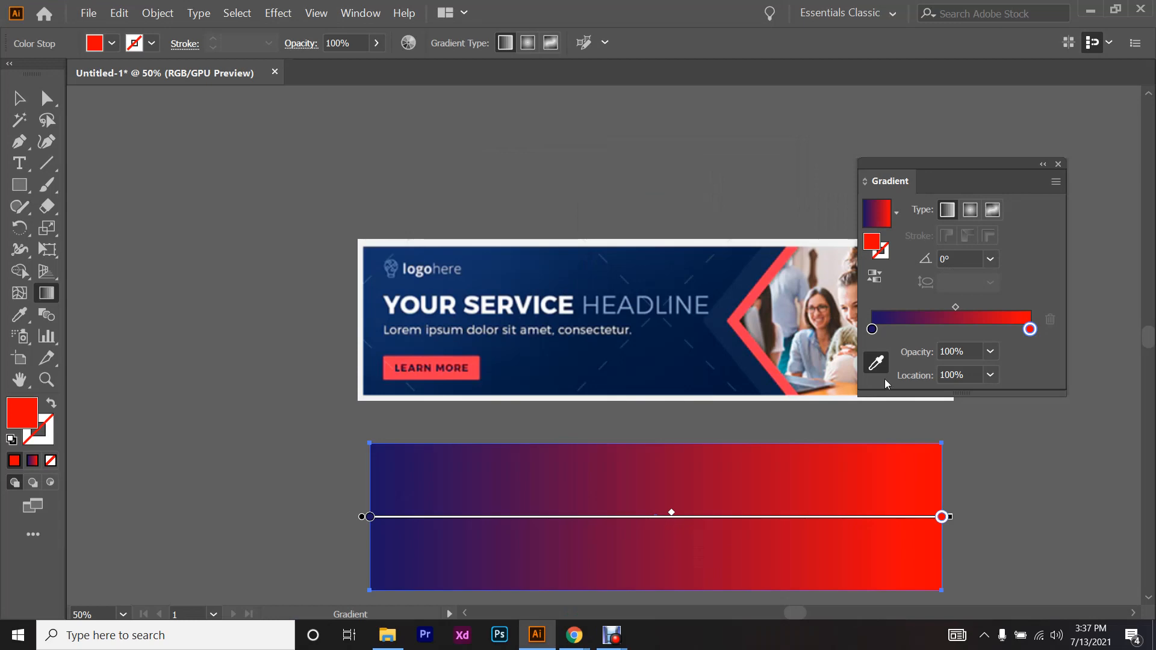
- Recolor the gradient's red end stop with the dark navy sampled from the reference banner's background near its lower edge
scroll(826, 361, up, 2)
click(876, 362)
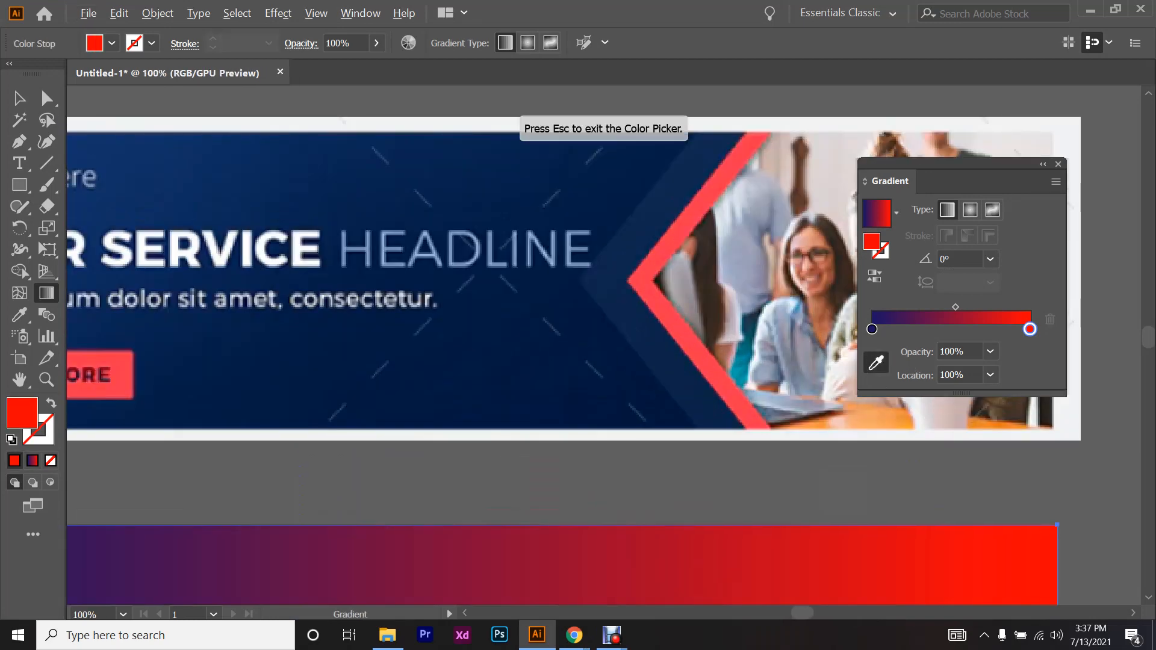
scroll(672, 426, up, 3)
click(559, 317)
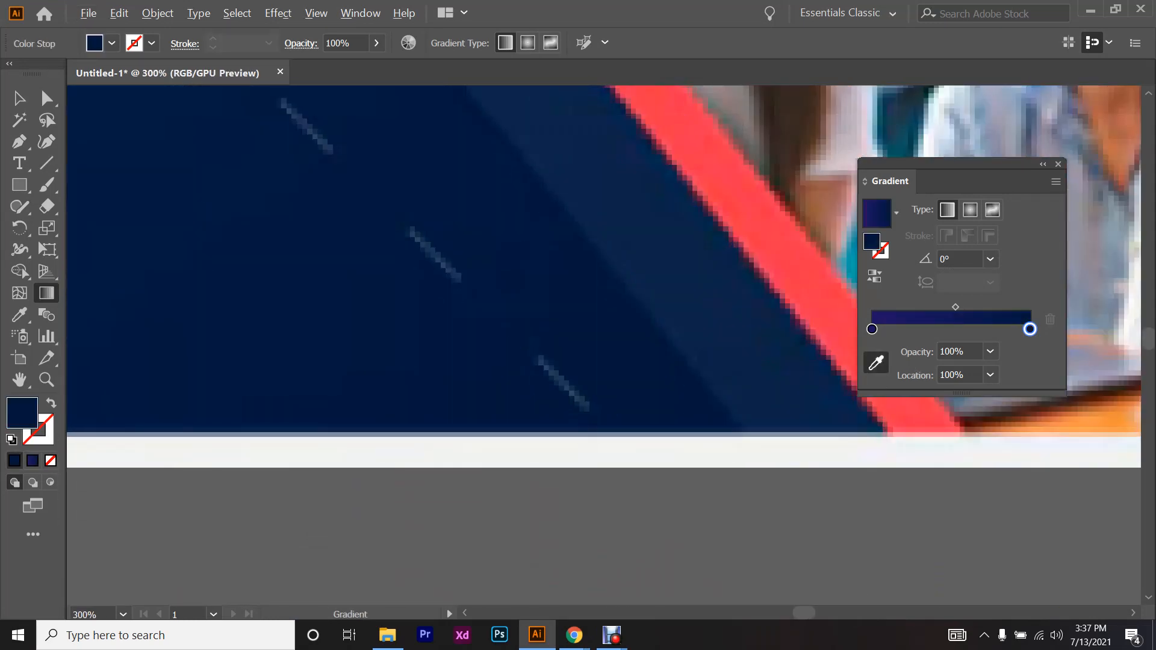
- Recolor the gradient's starting stop with the brighter blue sampled from the reference banner's background above the logo
scroll(558, 317, down, 3)
click(872, 329)
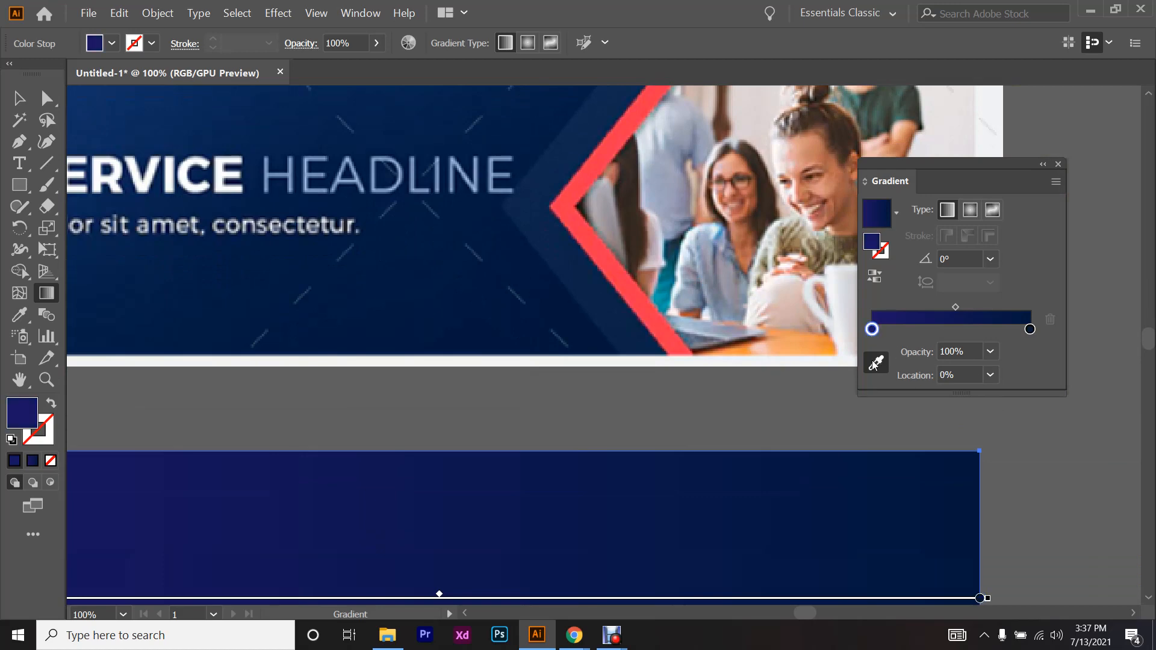
click(876, 363)
scroll(373, 253, down, 3)
scroll(373, 252, up, 5)
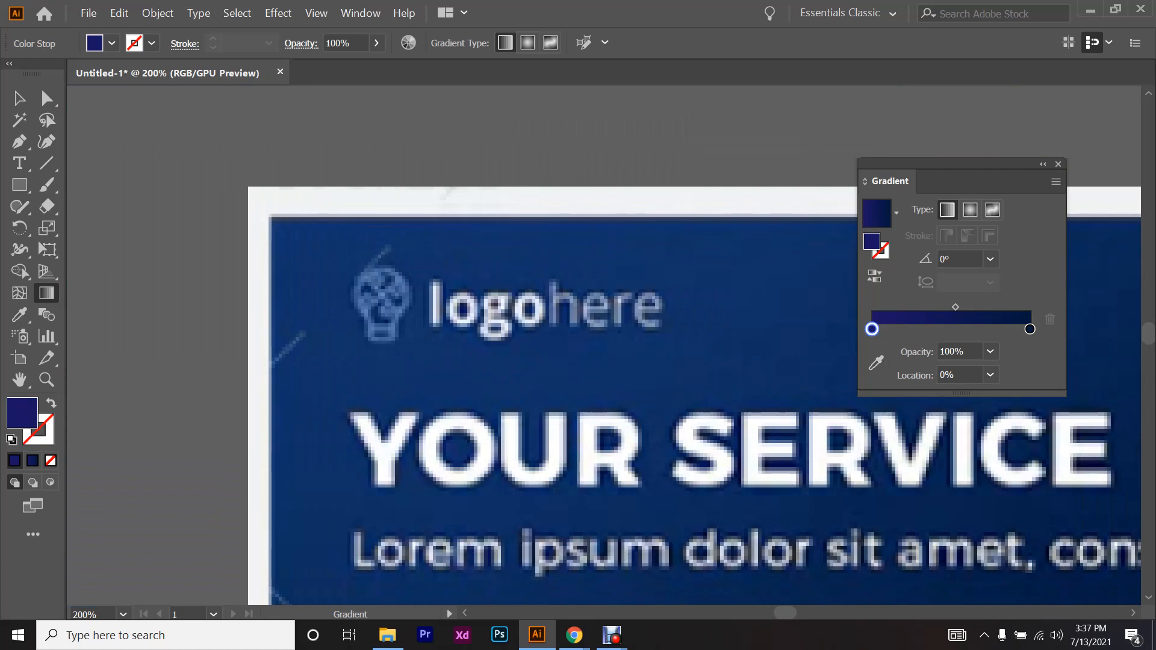
click(874, 363)
click(323, 240)
scroll(323, 156, down, 4)
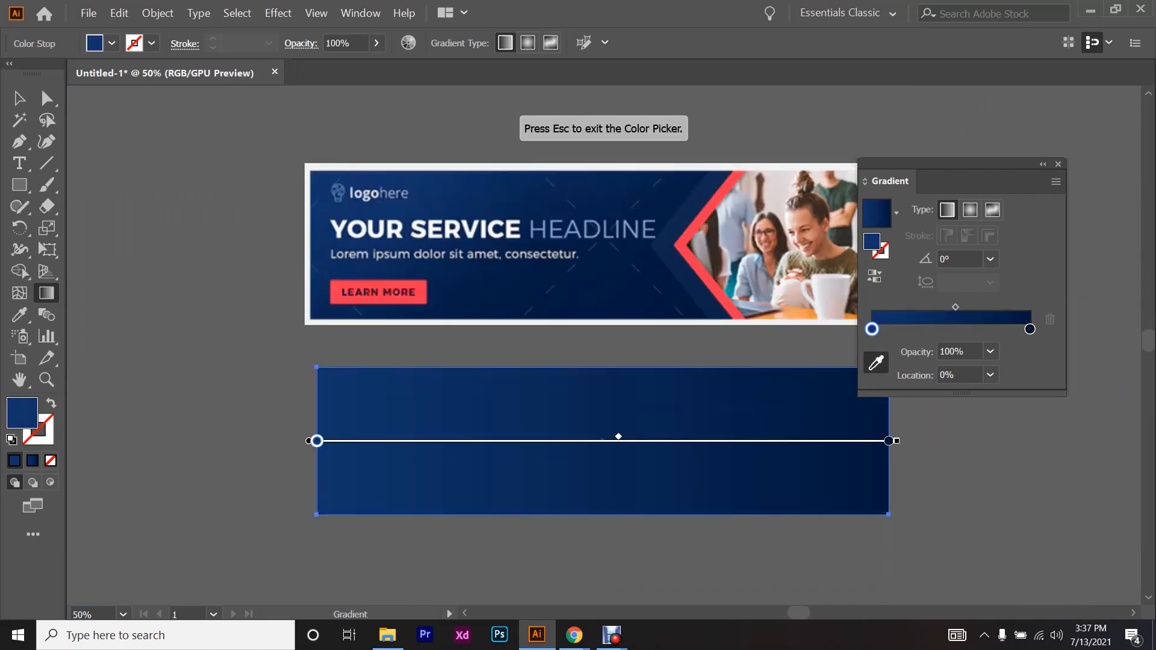
- Deselect the rectangle and switch to the Selection tool to compare its navy gradient with the reference banner
scroll(581, 339, right, 3)
key(ctrl+shift+a)
scroll(559, 325, down, 2)
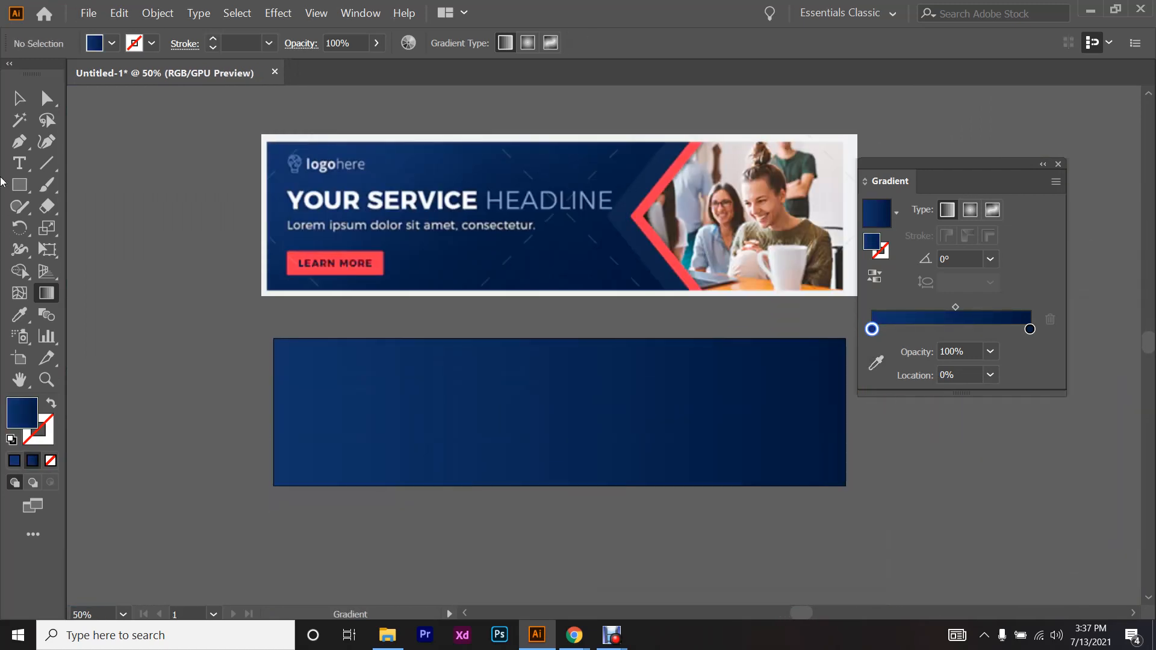
click(19, 107)
key(ctrl+equal)
scroll(562, 341, up, 1)
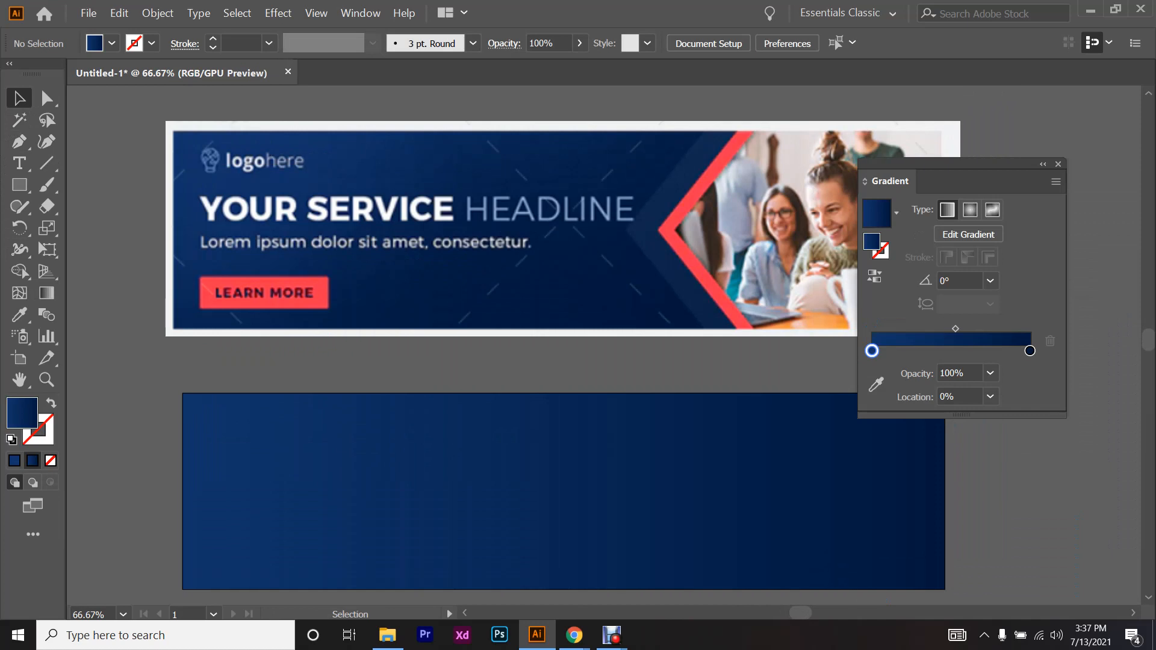
key(ctrl+minus)
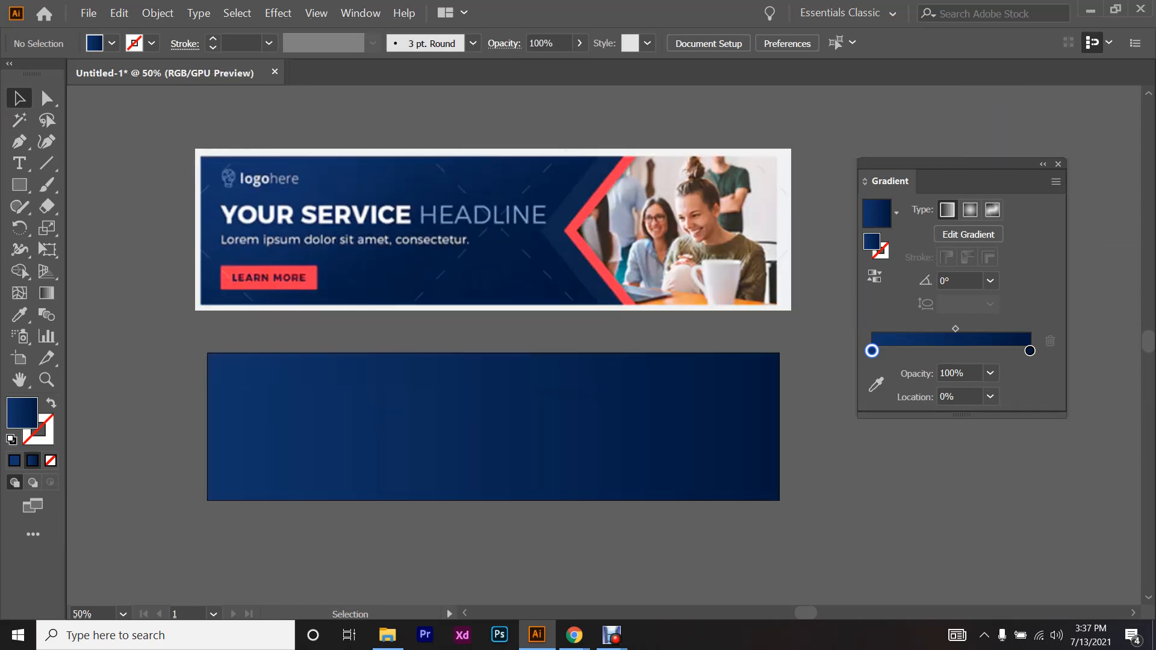
- Select the rectangle, try the radial gradient type on its fill, and switch it back to linear
click(493, 426)
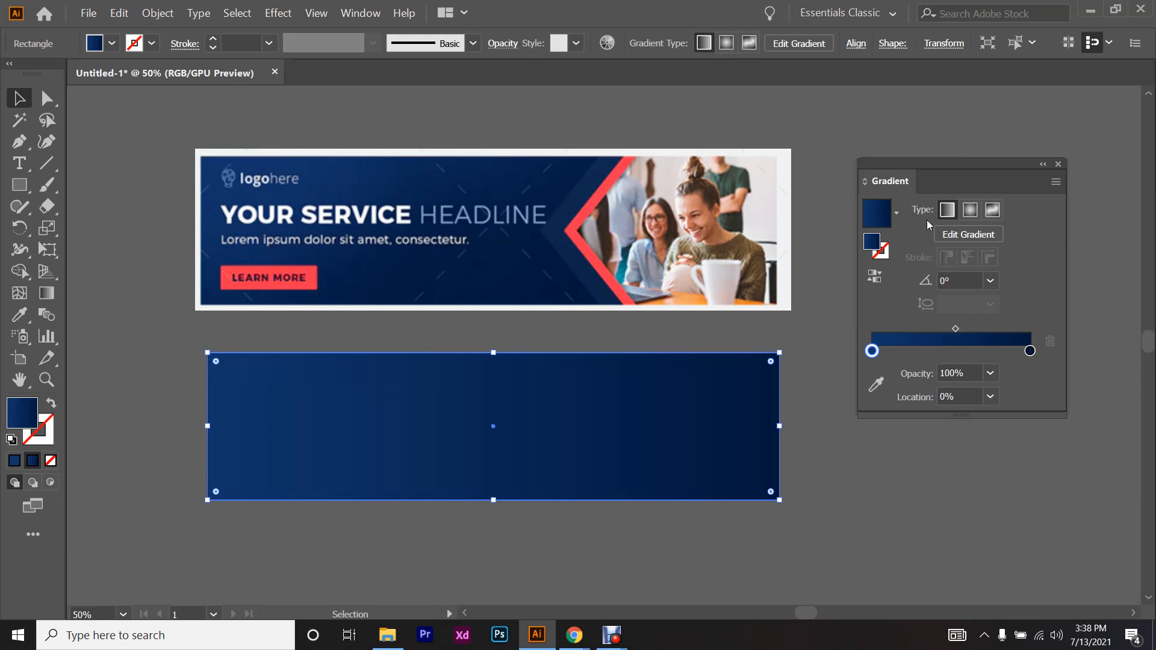
click(970, 210)
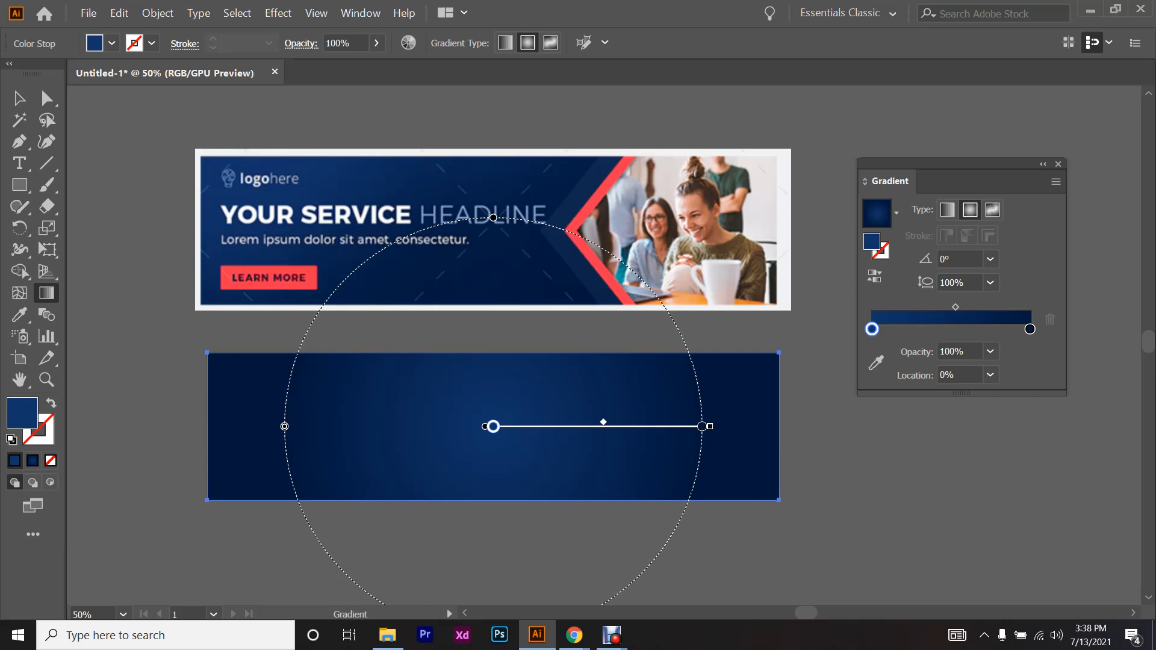
click(943, 210)
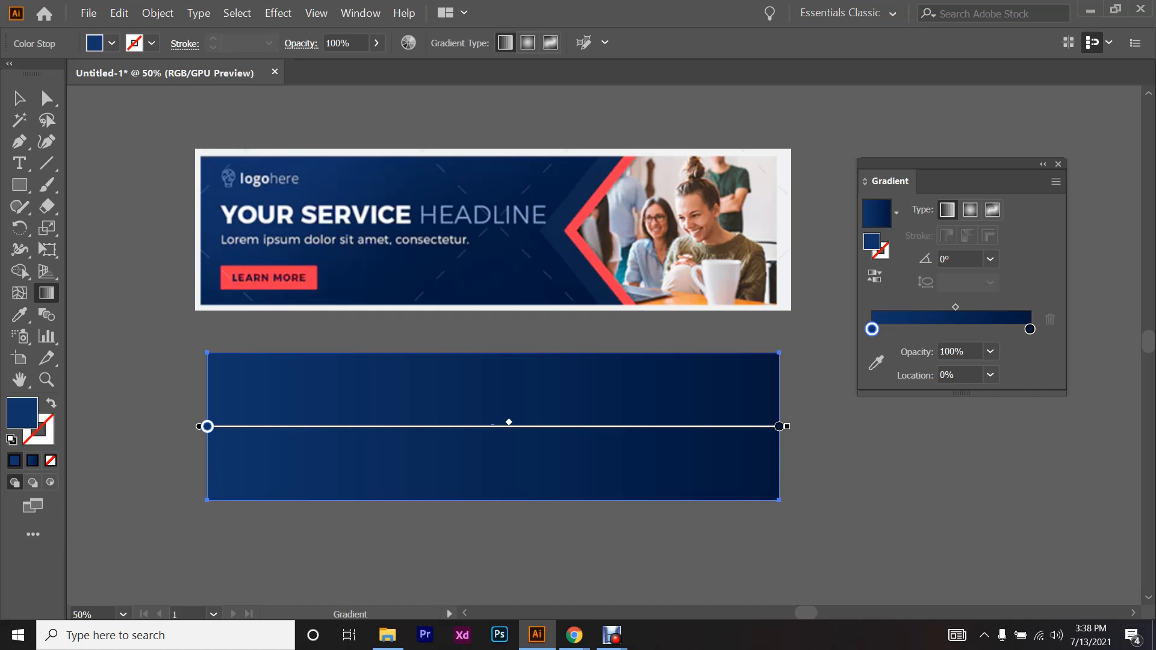
- Try different directions for the rectangle's linear gradient, ending with a diagonal from its lower-left corner to its upper-right corner at 12.5°
drag(193, 429, 630, 424)
mouse_move(172, 500)
mouse_down()
mouse_move(467, 443)
mouse_move(696, 380)
mouse_up()
drag(585, 401, 334, 474)
drag(320, 539, 428, 468)
mouse_move(503, 419)
mouse_down()
mouse_move(460, 480)
mouse_move(472, 446)
mouse_up()
drag(388, 473, 442, 451)
drag(466, 433, 675, 392)
mouse_move(718, 395)
mouse_down()
mouse_move(830, 395)
mouse_move(830, 427)
mouse_up()
drag(137, 419, 773, 432)
drag(219, 498, 795, 371)
key(v)
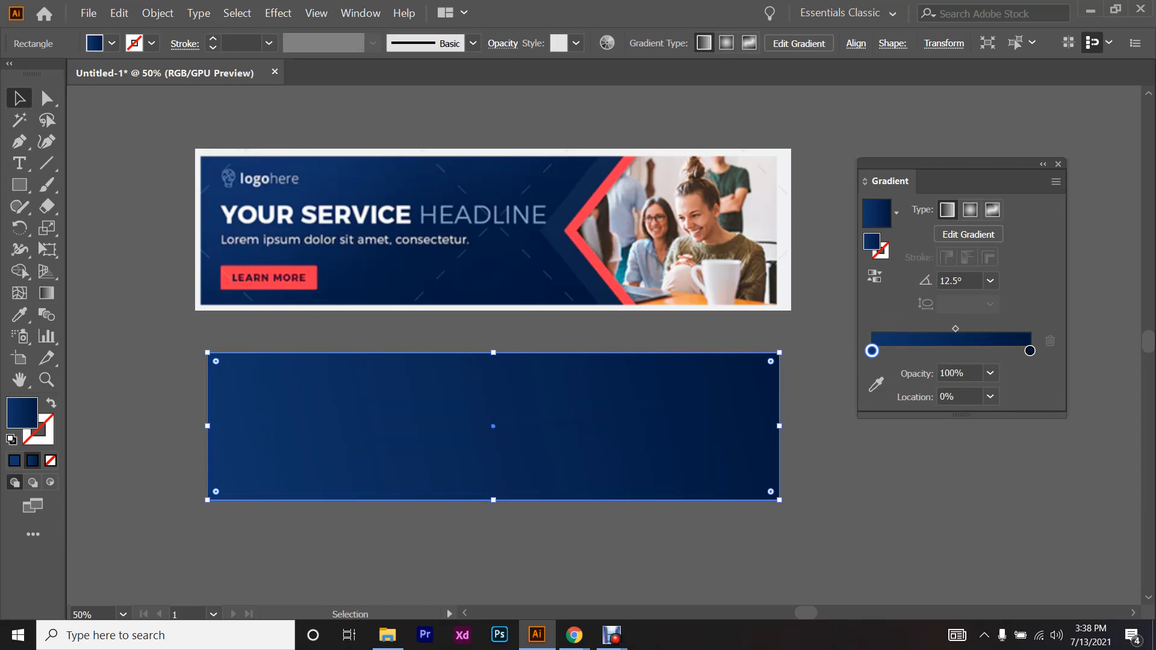
- Try linear gradients of varying length and angle on the rectangle, ending with a short blend near its right end at -6.4°
click(47, 293)
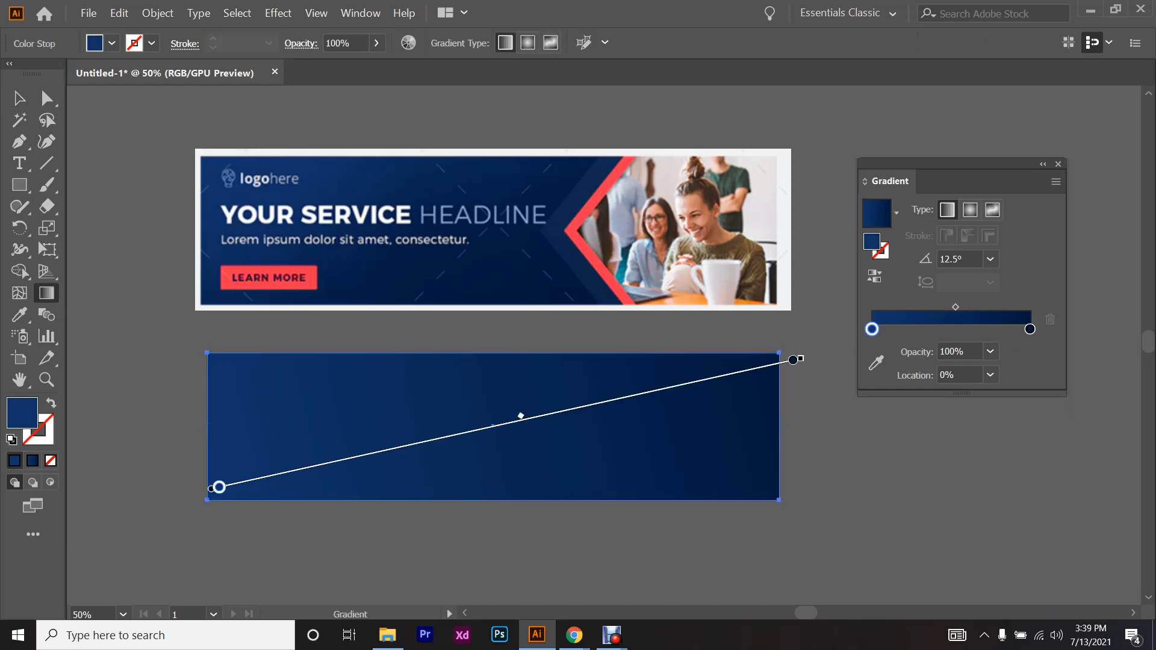
drag(207, 415, 577, 428)
drag(201, 502, 640, 382)
drag(204, 349, 399, 447)
drag(540, 454, 653, 524)
drag(279, 413, 381, 464)
drag(309, 343, 504, 428)
drag(572, 472, 712, 552)
drag(320, 405, 467, 421)
drag(614, 451, 720, 472)
drag(433, 423, 550, 426)
drag(634, 443, 705, 450)
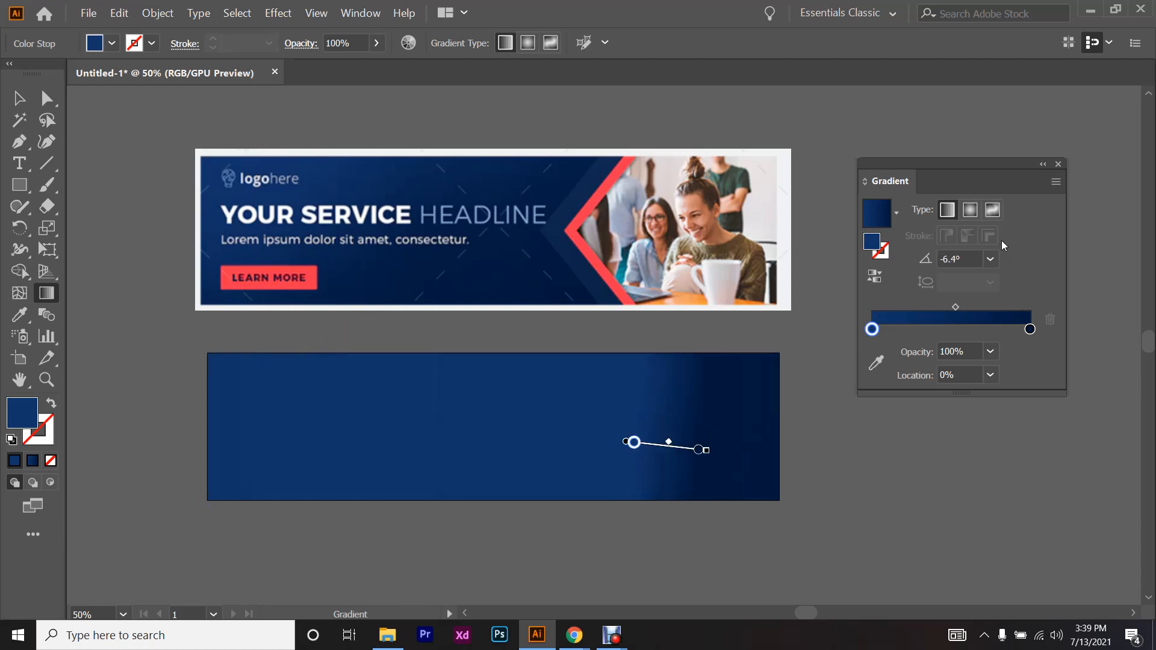
- Make the rectangle's gradient radial, spreading at -21.4° from its upper-left corner towards its middle, and deselect it
click(969, 213)
drag(184, 323, 471, 467)
mouse_move(205, 355)
mouse_down()
mouse_move(482, 487)
mouse_move(471, 465)
mouse_move(482, 464)
mouse_up()
click(19, 98)
key(ctrl+shift+a)
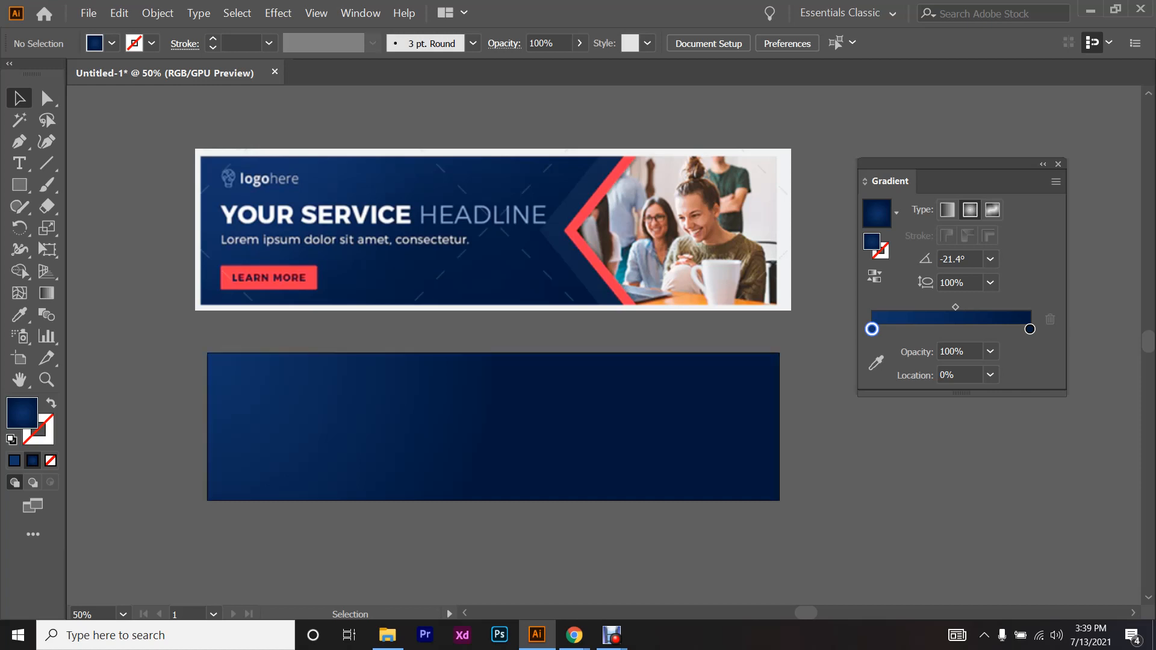
- Reselect the rectangle and try different centres and radii for its radial gradient, including a small glow over its upper edge
click(493, 427)
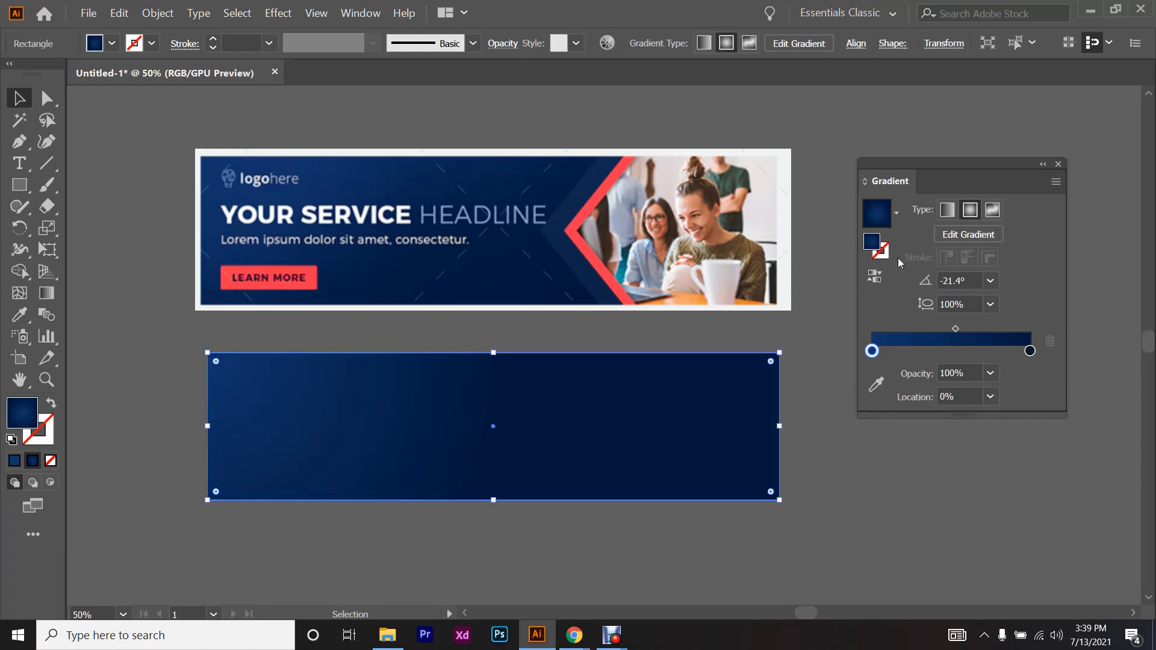
click(47, 293)
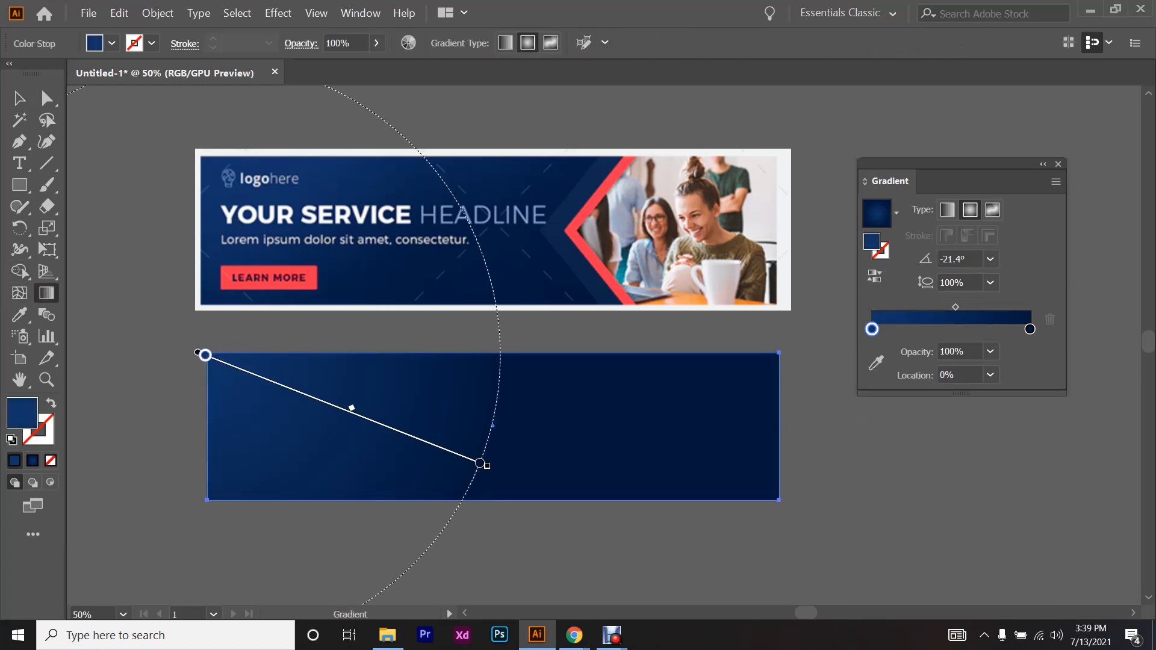
drag(452, 398, 524, 420)
drag(645, 392, 758, 443)
drag(530, 485, 529, 485)
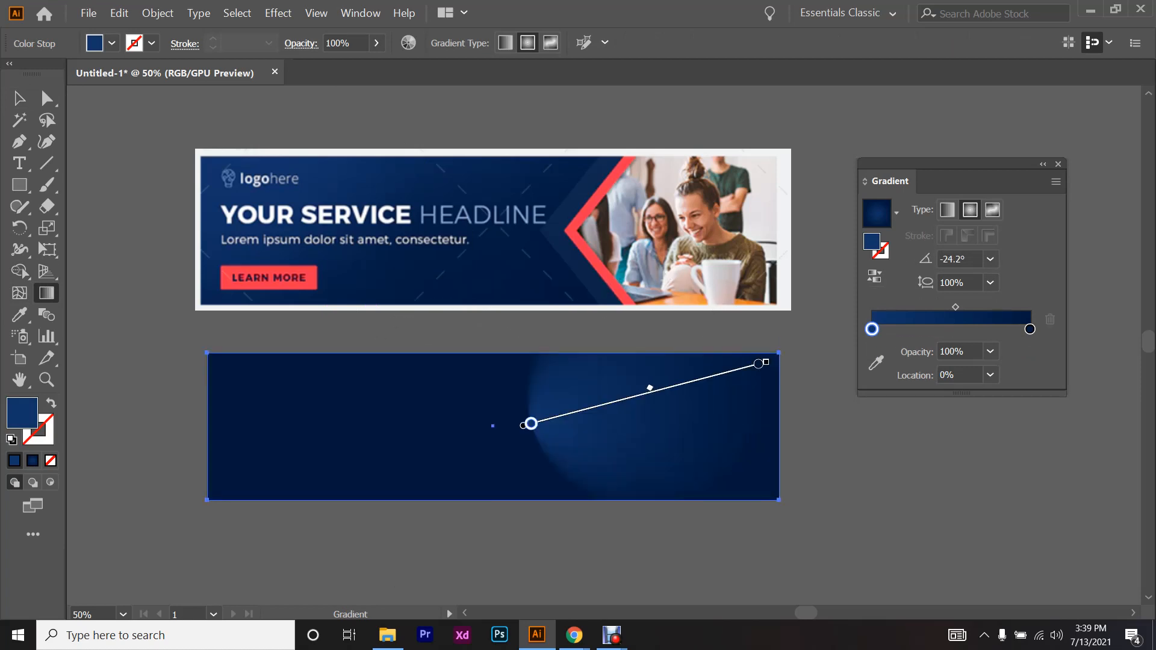
drag(523, 425, 522, 424)
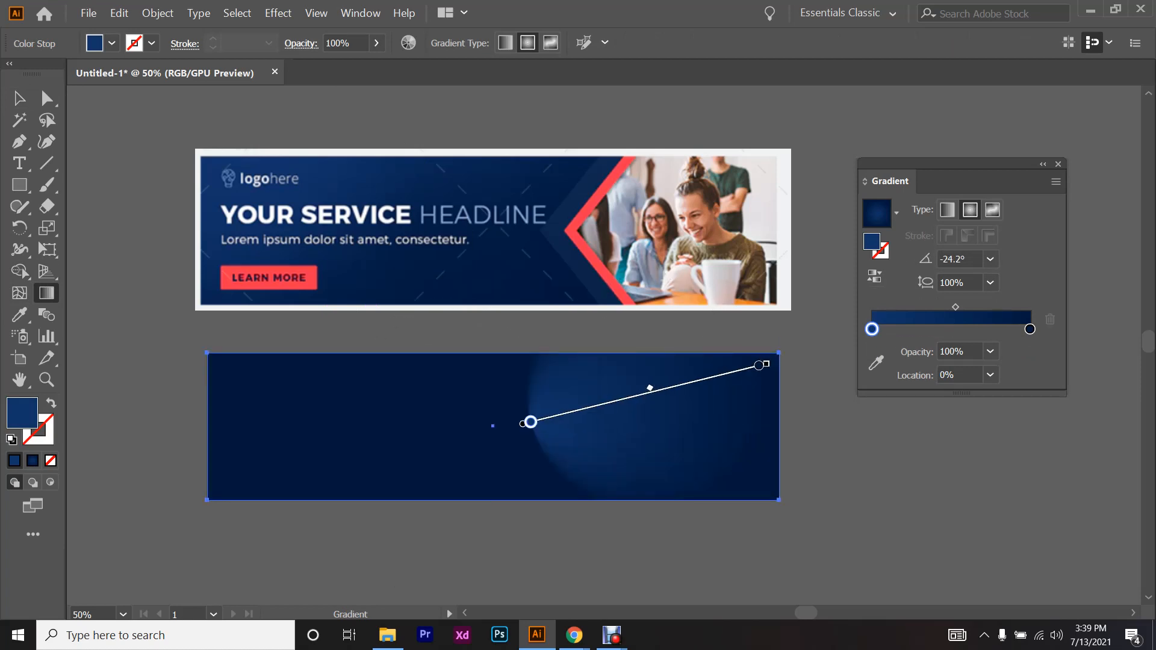
drag(209, 354, 433, 462)
drag(202, 349, 301, 403)
click(204, 350)
drag(315, 339, 299, 224)
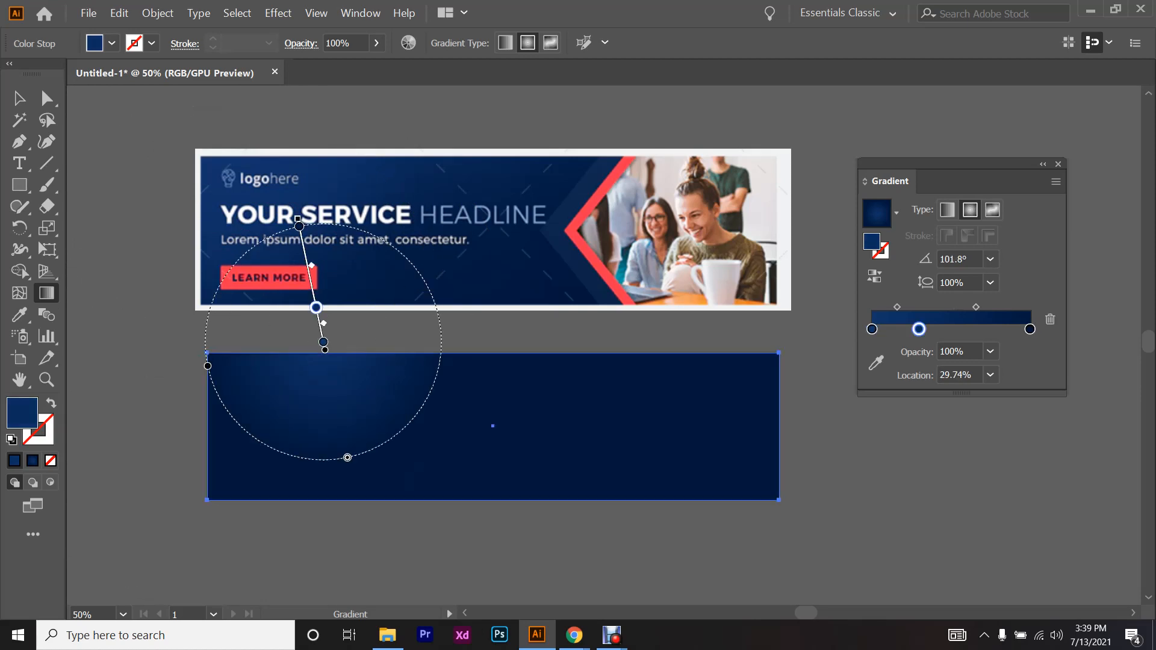
- Redraw the radial gradient at -23° from the rectangle's upper-left corner, extend it slightly past the middle, and deselect the rectangle
drag(205, 352, 493, 474)
drag(293, 389, 304, 436)
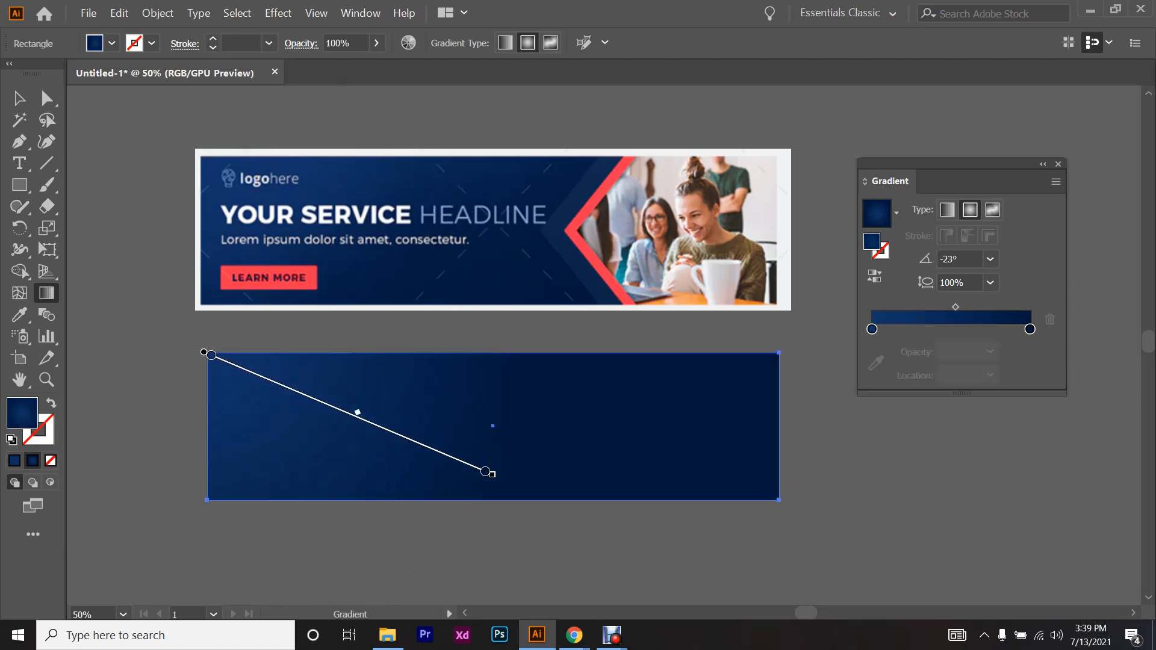
drag(493, 475, 516, 485)
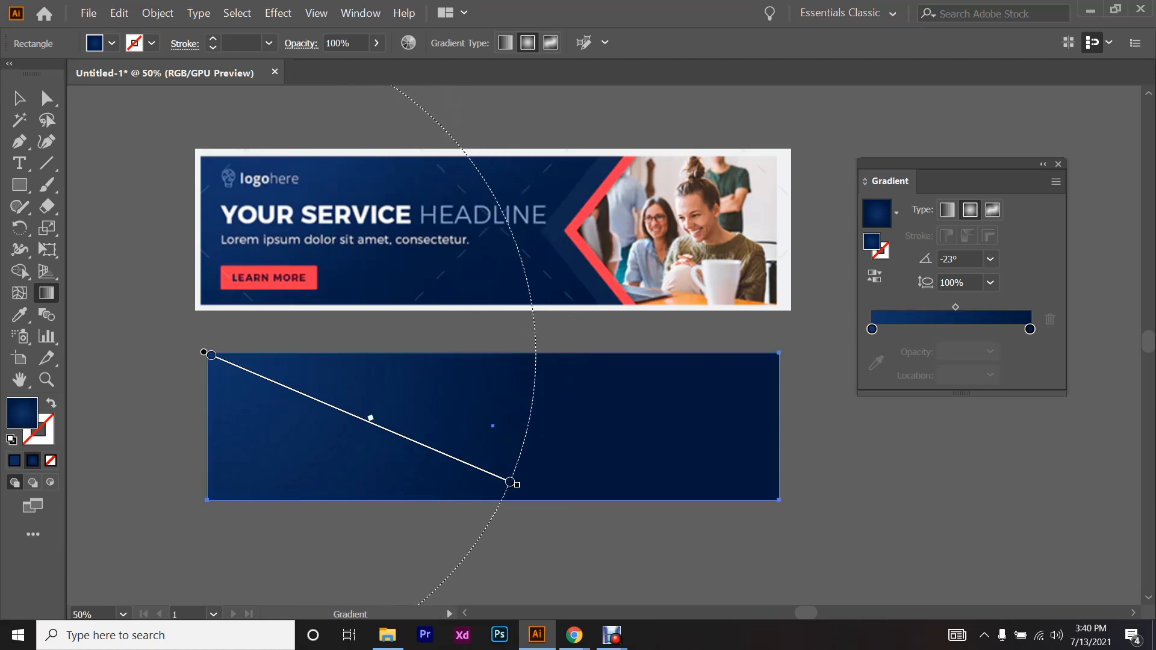
click(19, 98)
key(ctrl+shift+a)
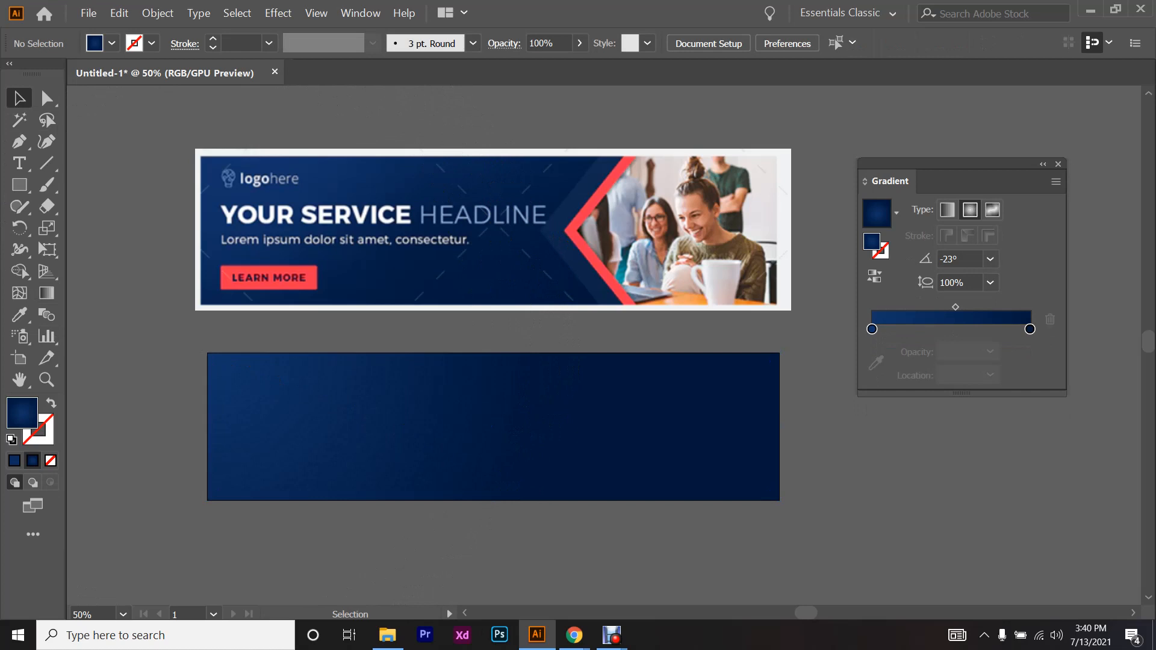
click(492, 425)
key(ctrl+shift+a)
- Add the text "Logo Here" near the navy rectangle's upper-left corner
click(23, 169)
scroll(228, 165, up, 5)
scroll(223, 247, down, 3)
scroll(602, 391, down, 2)
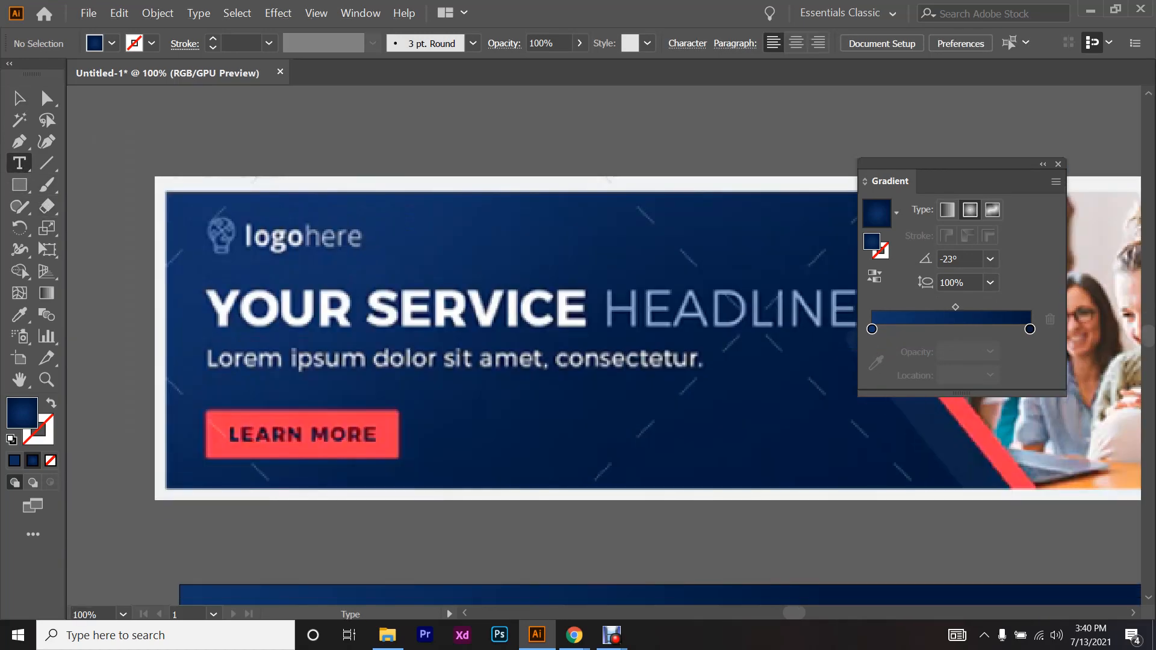
scroll(265, 189, down, 1)
scroll(264, 189, down, 4)
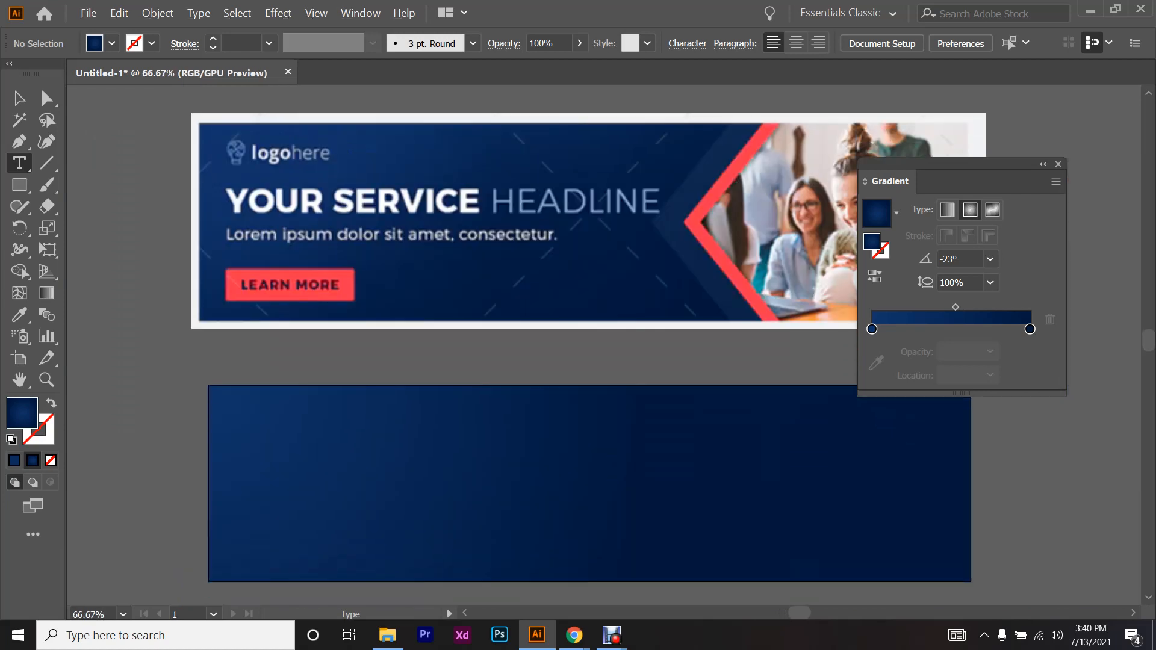
scroll(265, 189, down, 1)
click(286, 407)
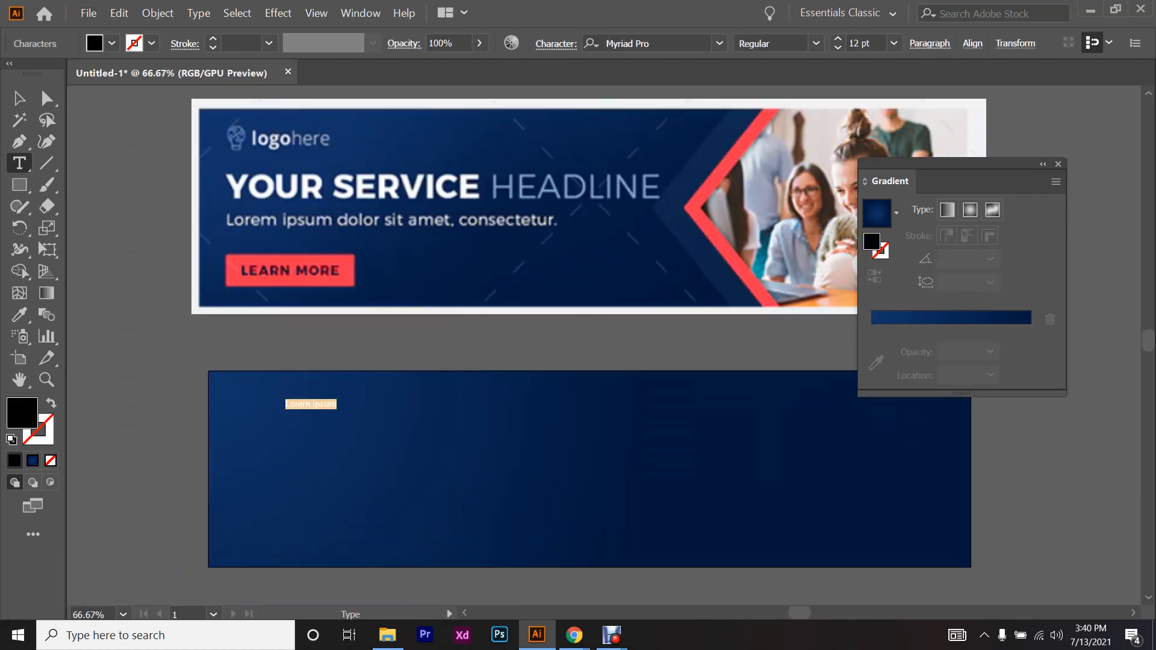
text(Le)
key(Escape)
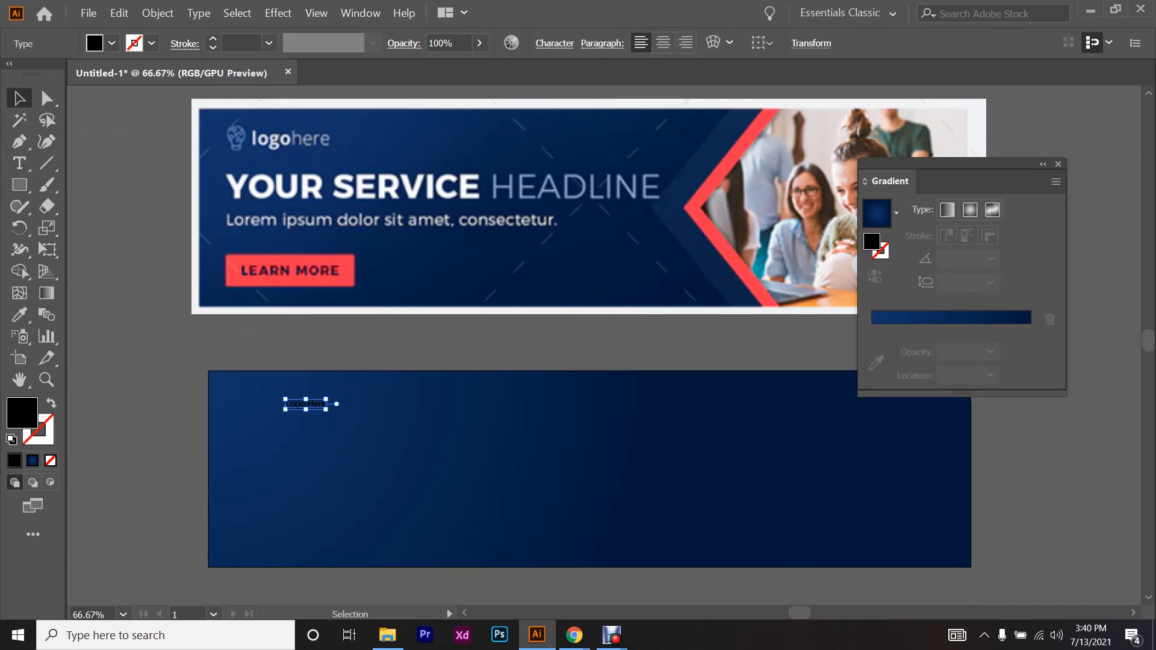
- Enlarge the "Logo Here" text to about 39 pt and take a closer look at its lettering
drag(326, 409, 434, 464)
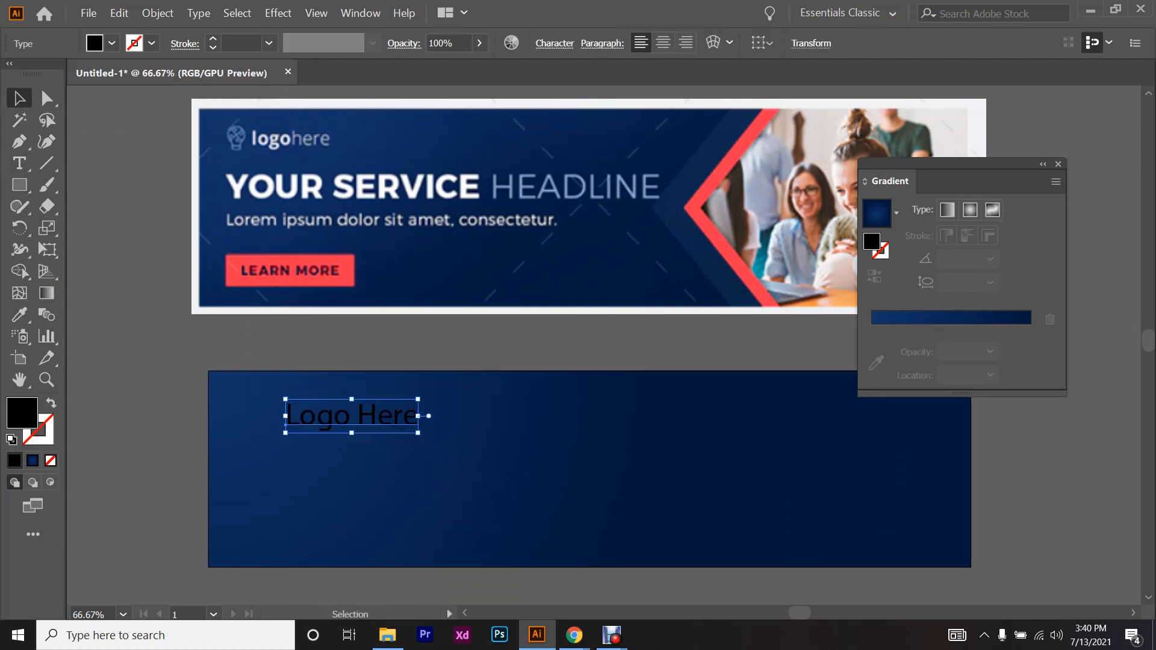
scroll(327, 436, up, 2)
double_click(327, 394)
scroll(543, 404, down, 1)
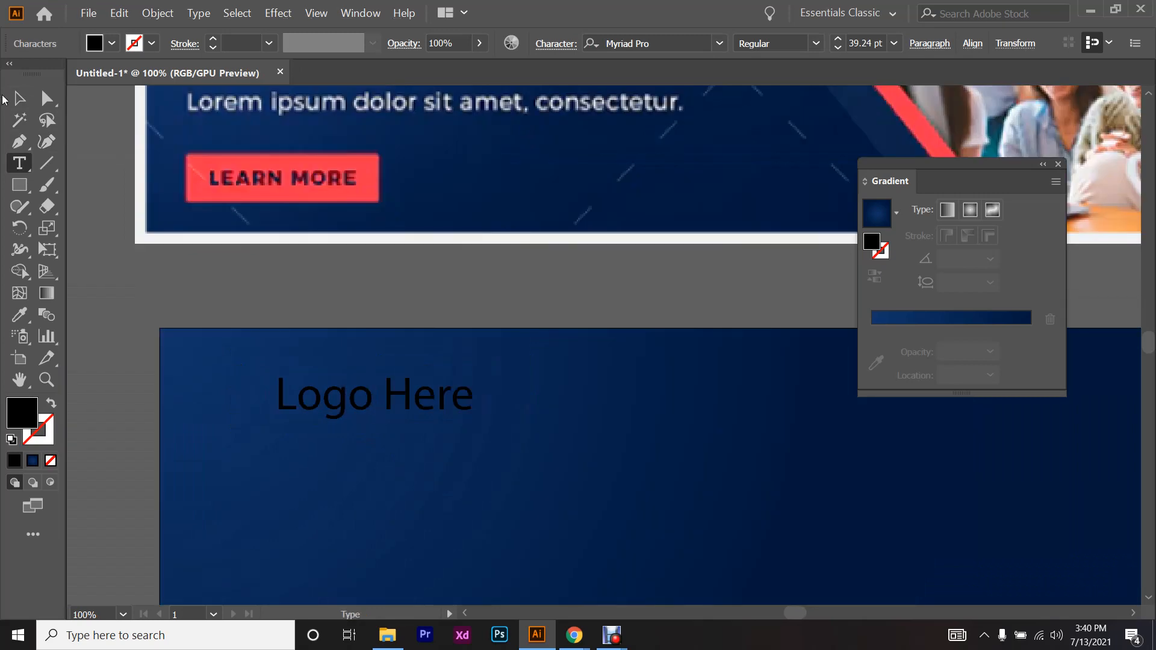
key(Escape)
- Switch to Chrome and show the GraphicRiver page with the multipurpose banner ads
mouse_move(573, 643)
click(493, 560)
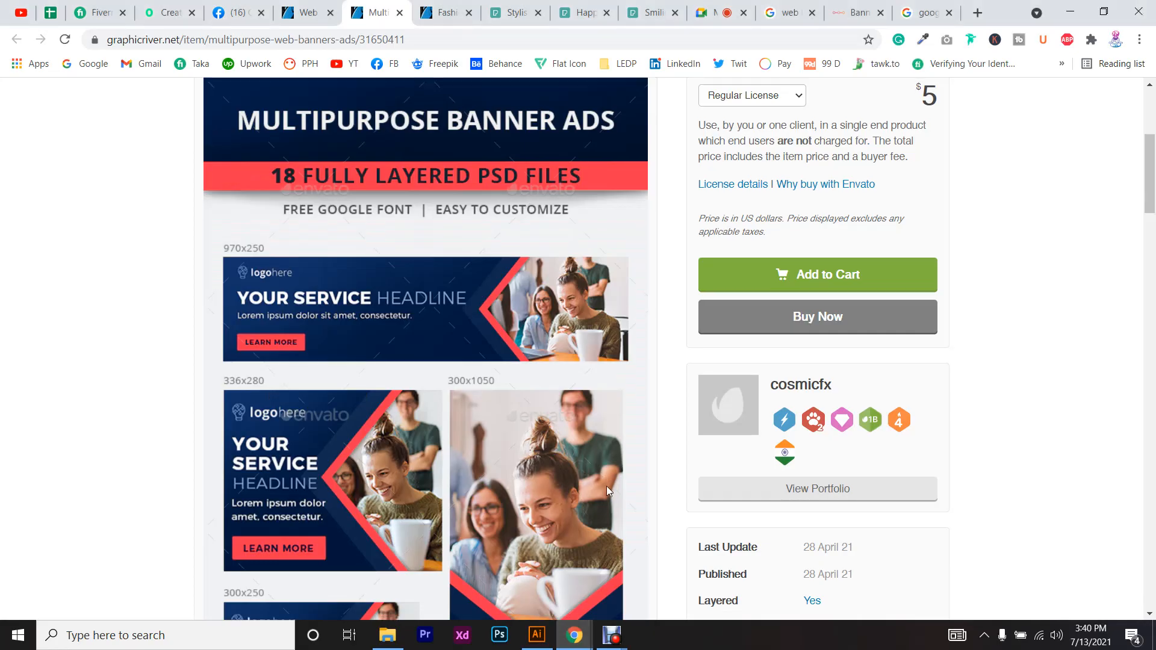
- Read the description of the multipurpose banner ads item, including its list of web banner ad sizes
scroll(606, 482, down, 10)
scroll(626, 457, down, 6)
scroll(271, 373, up, 4)
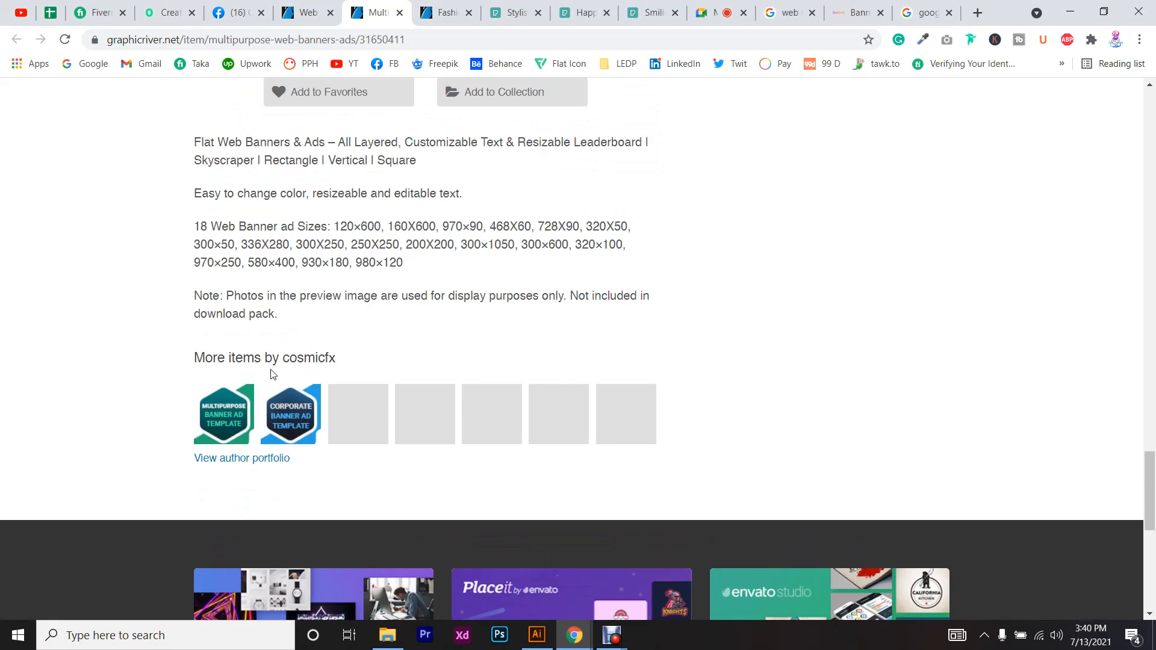
drag(292, 143, 549, 171)
click(549, 172)
scroll(508, 319, up, 1)
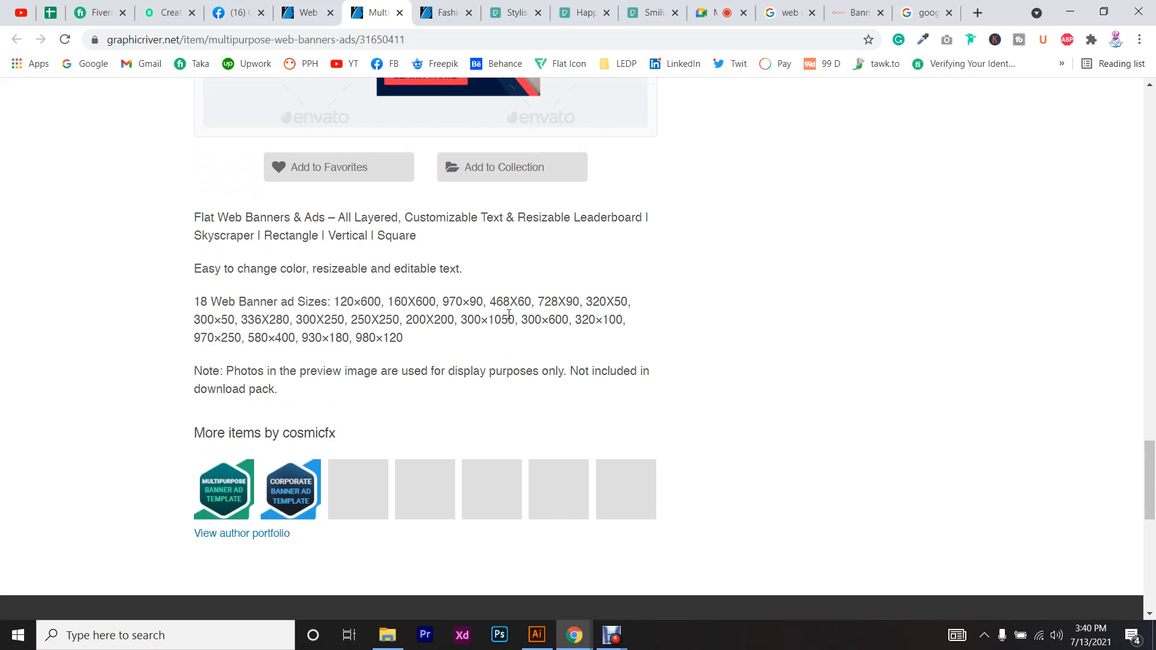
- Switch to Illustrator, show the character settings for the Logo Here text and close the gradient settings
key(alt+Tab)
scroll(424, 310, down, 3)
scroll(424, 240, up, 2)
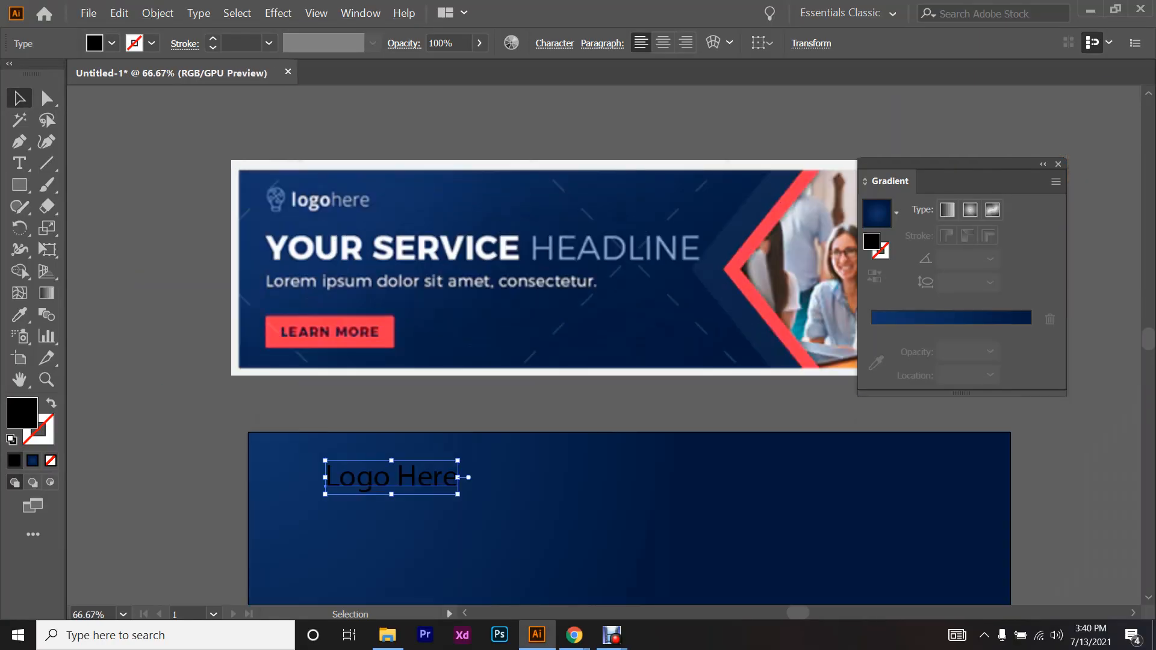
scroll(513, 259, right, 1)
scroll(514, 259, up, 1)
scroll(513, 258, down, 1)
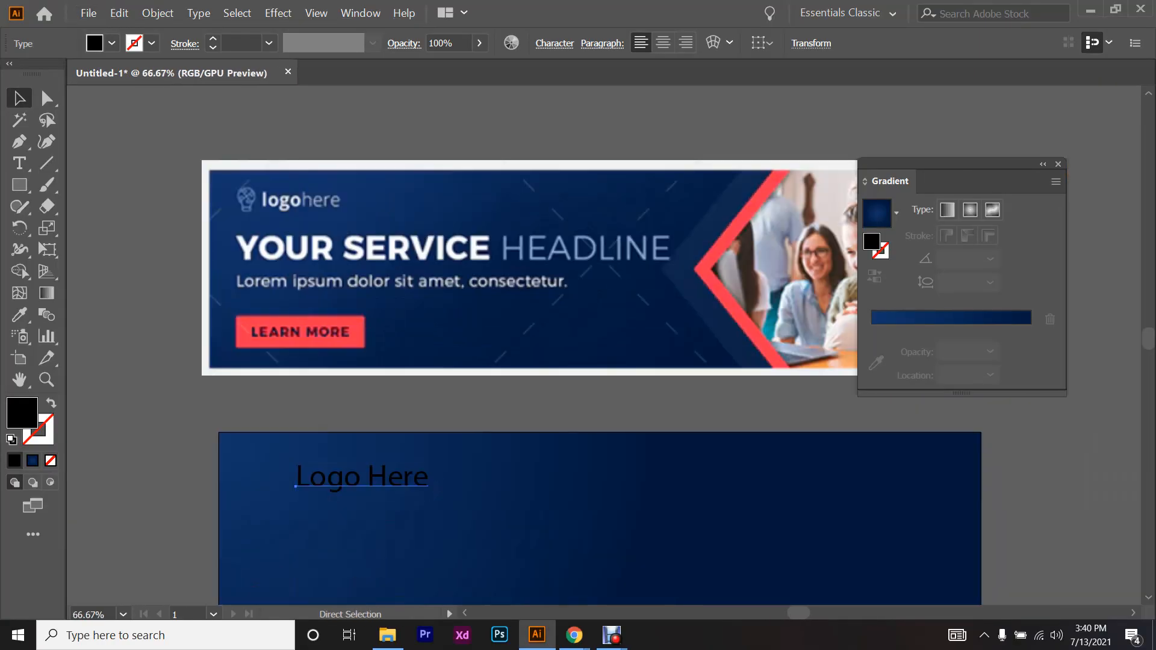
key(ctrl+t)
click(896, 183)
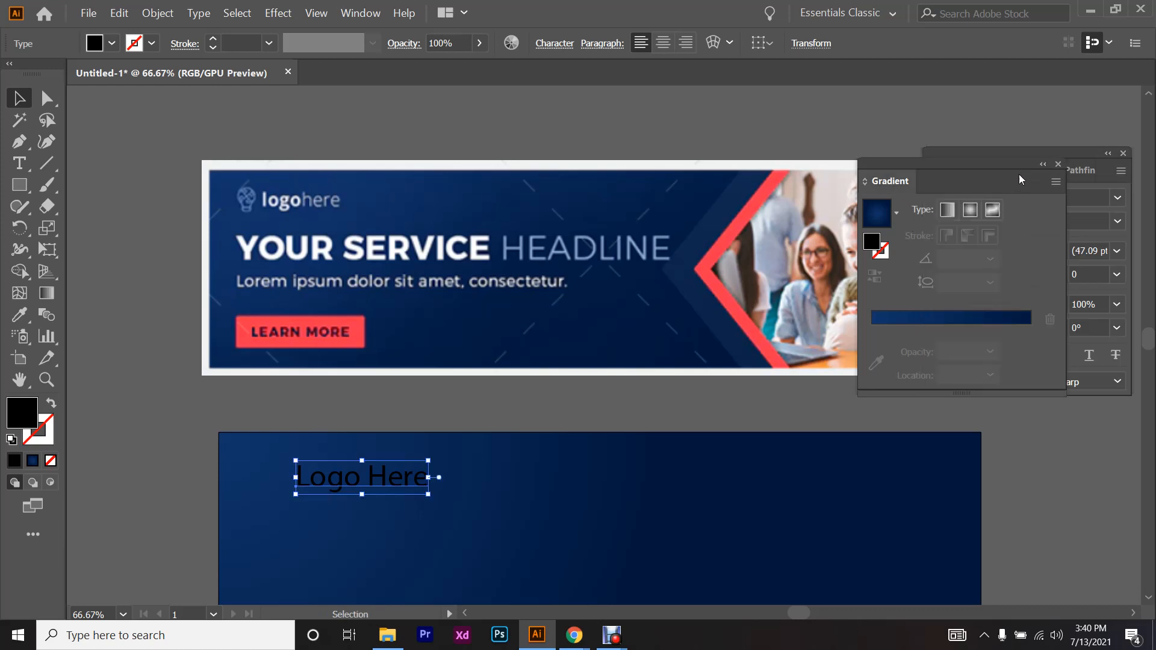
click(1059, 165)
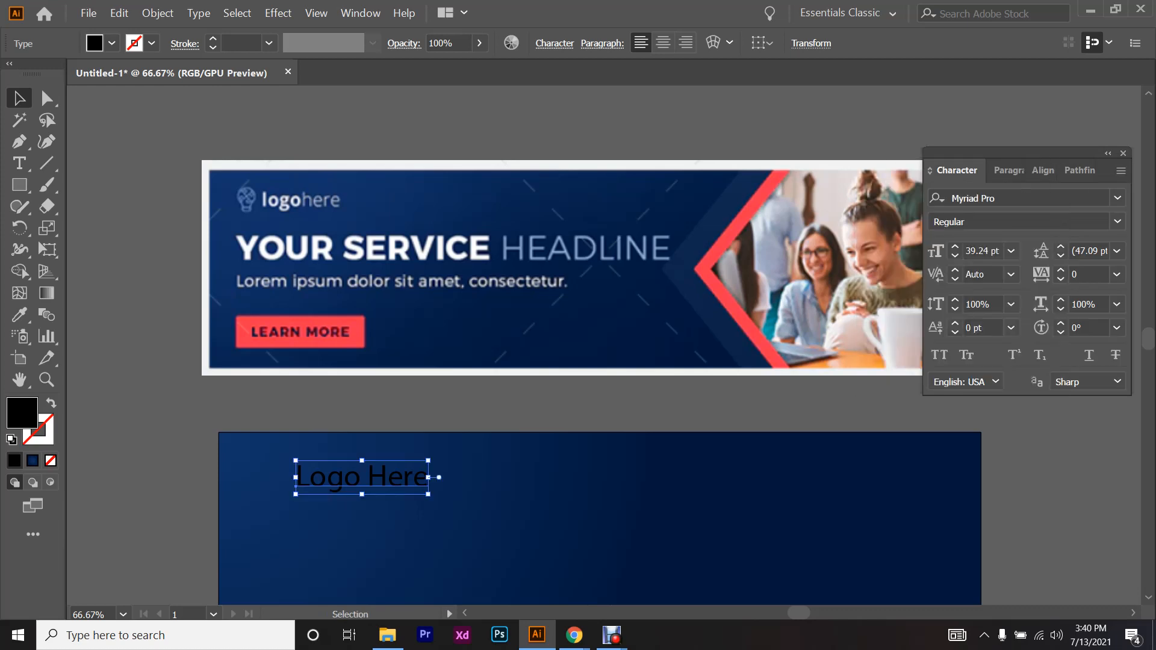
- Enlarge the Logo Here text to about 105 pt and fill it with white
click(483, 283)
scroll(482, 283, up, 1)
scroll(603, 345, up, 1)
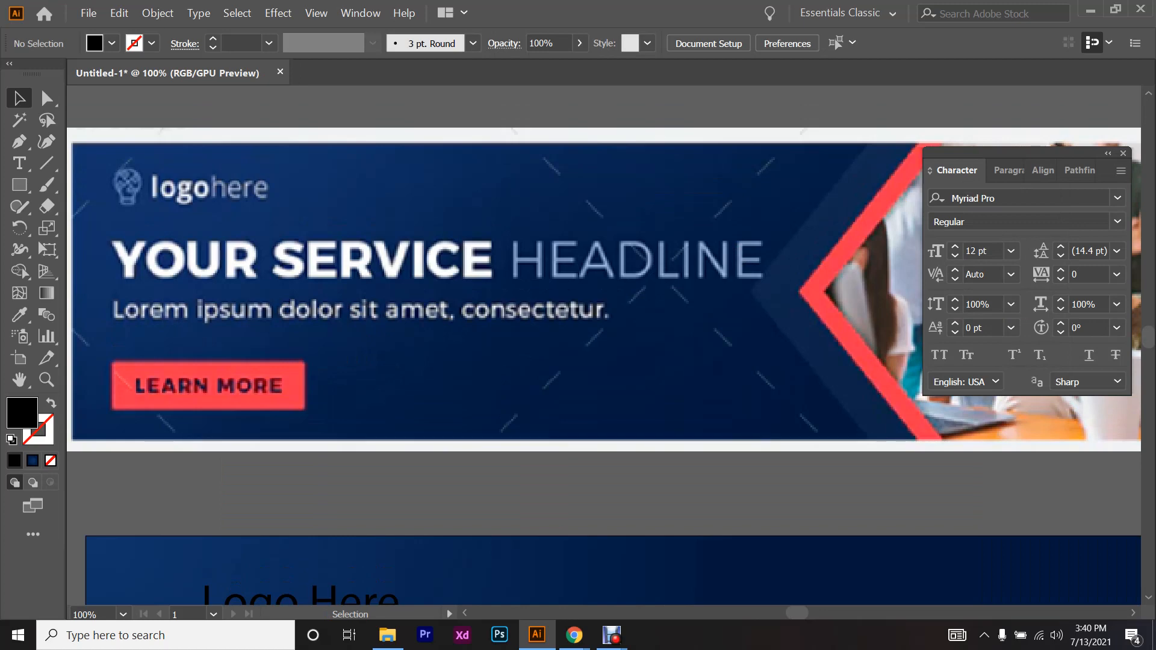
scroll(604, 312, down, 5)
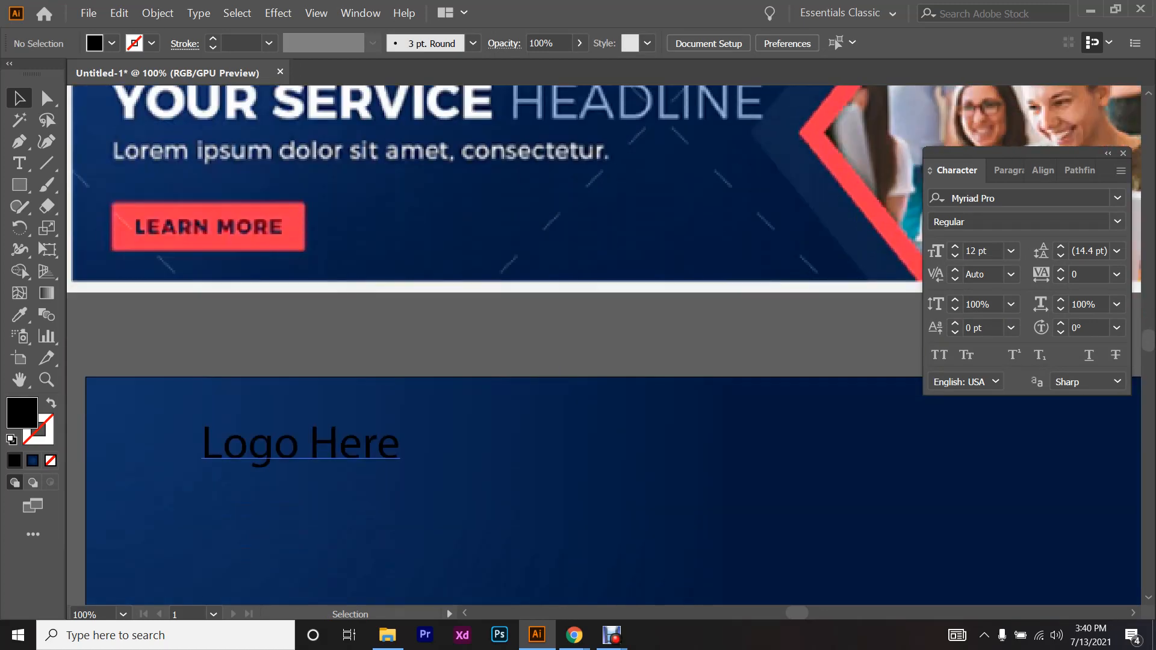
click(300, 444)
drag(400, 469, 735, 554)
click(111, 43)
click(37, 74)
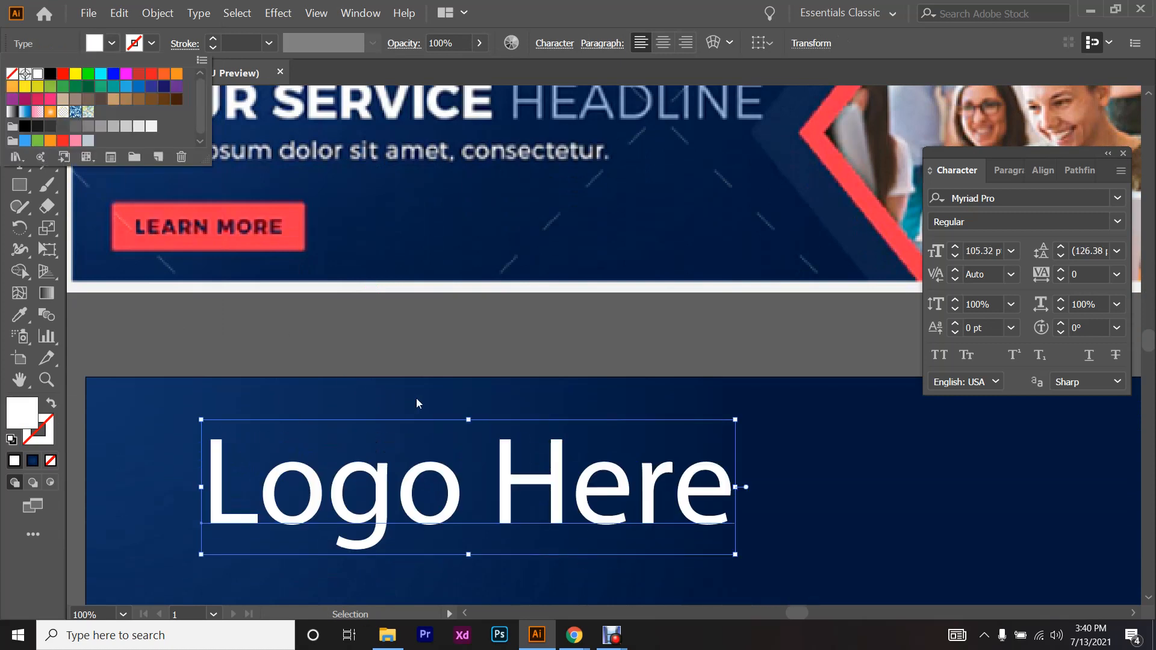
click(568, 509)
- Set the font of the Logo Here text to Times New Roman Italic
click(1116, 197)
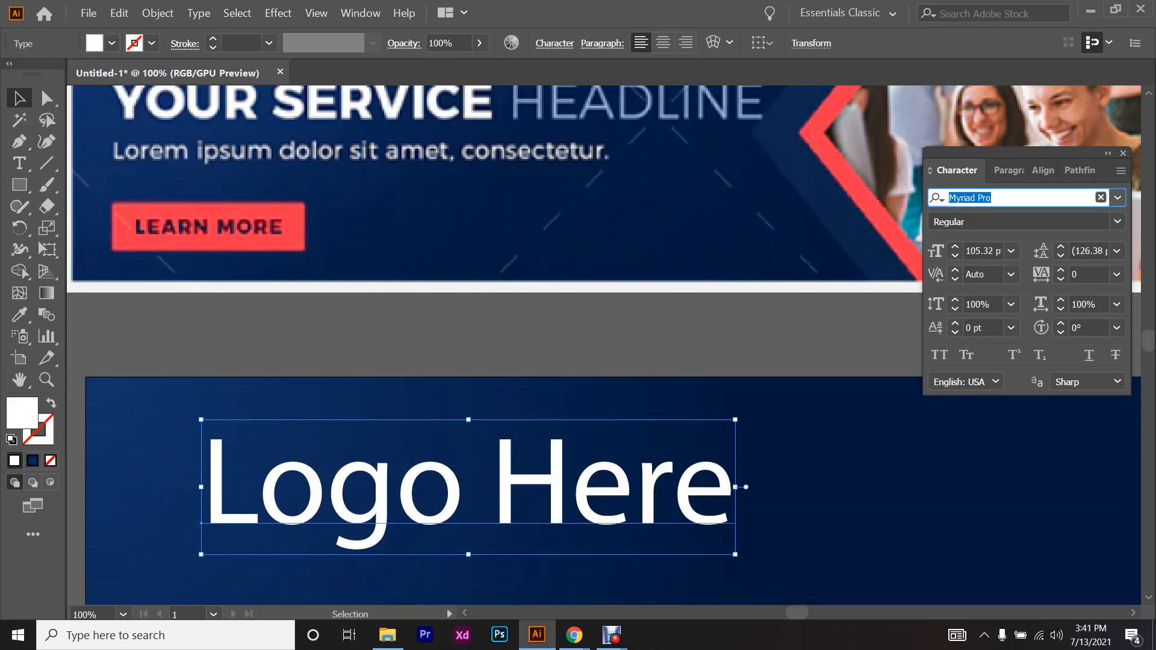
scroll(241, 430, down, 3)
key(Escape)
scroll(240, 429, up, 2)
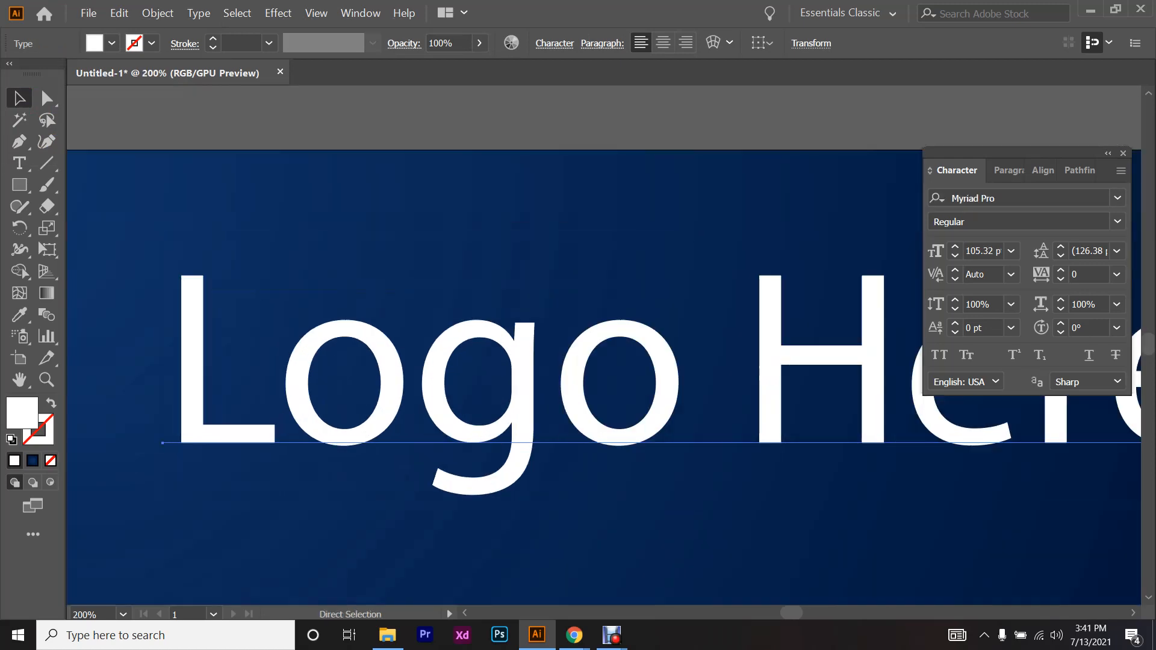
scroll(603, 370, right, 2)
scroll(672, 378, down, 1)
scroll(672, 378, right, 3)
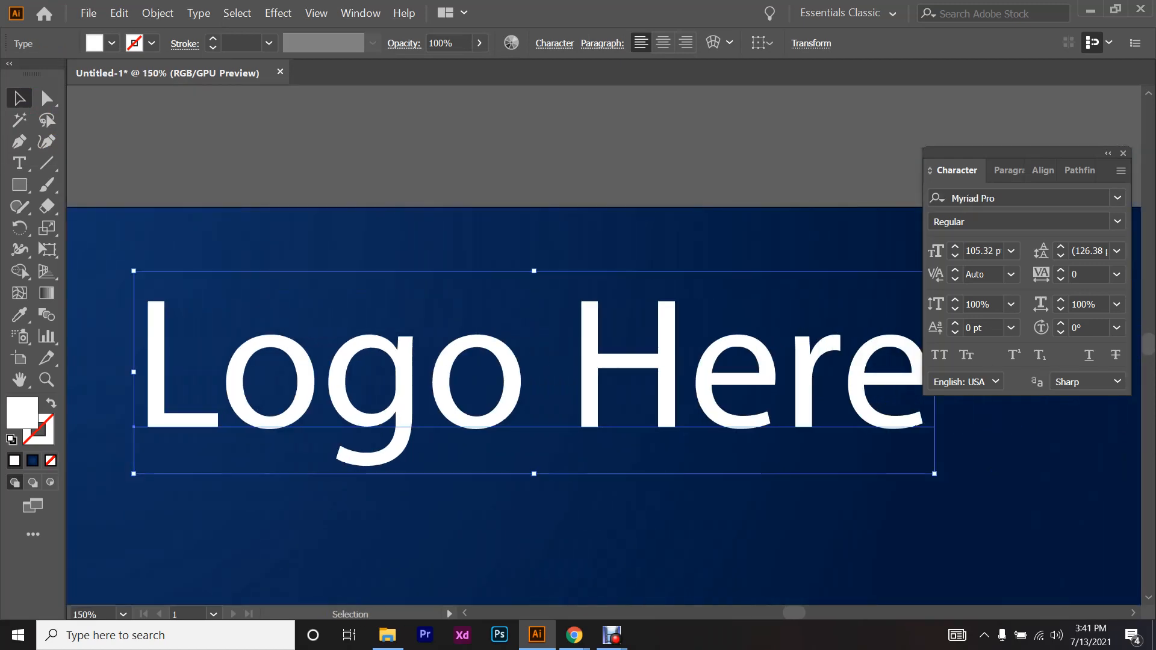
click(1117, 198)
text(times)
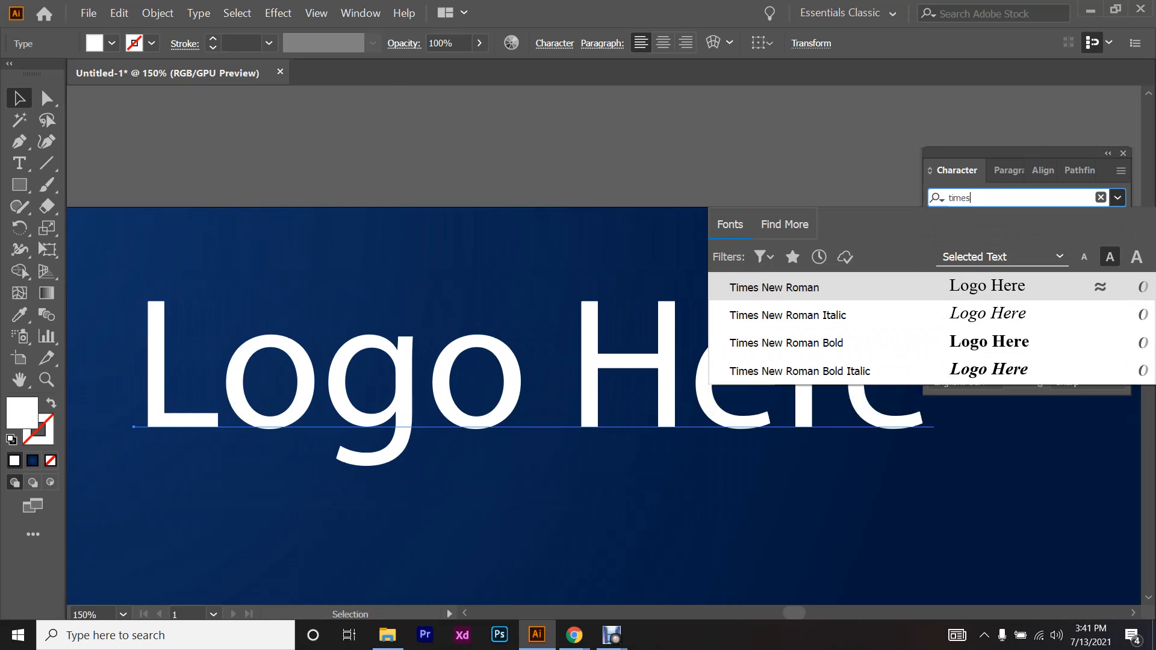
key(Down)
key(Return)
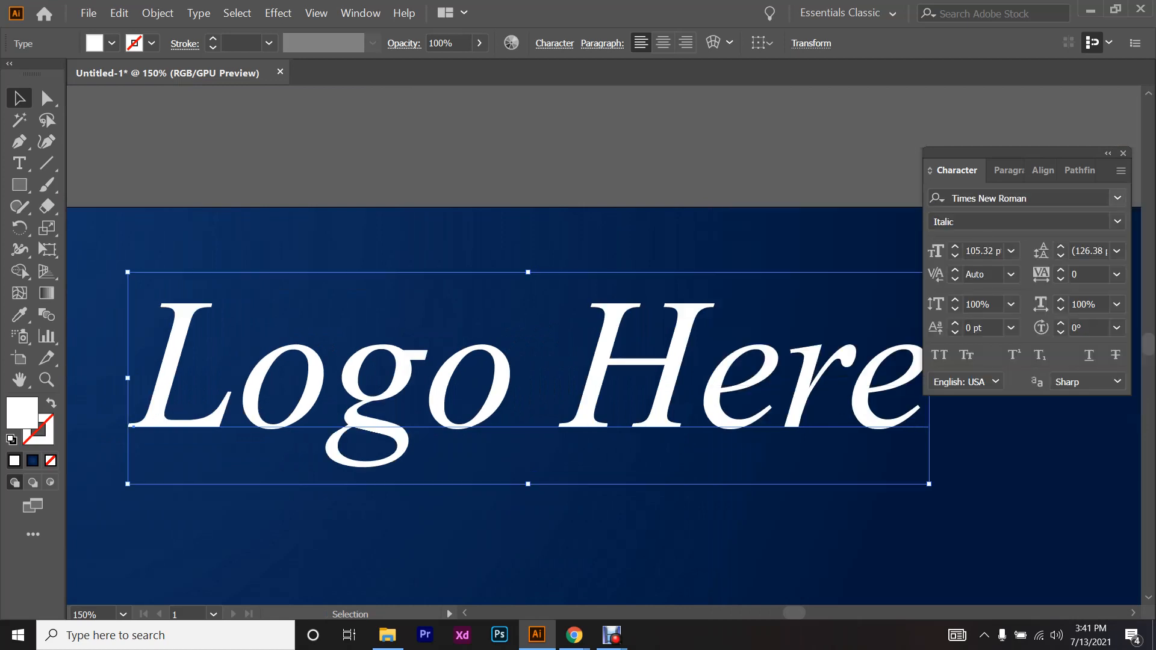
- Examine the serif letterforms of the Logo Here text up close and compare them with the reference banner's lettering
scroll(190, 319, up, 4)
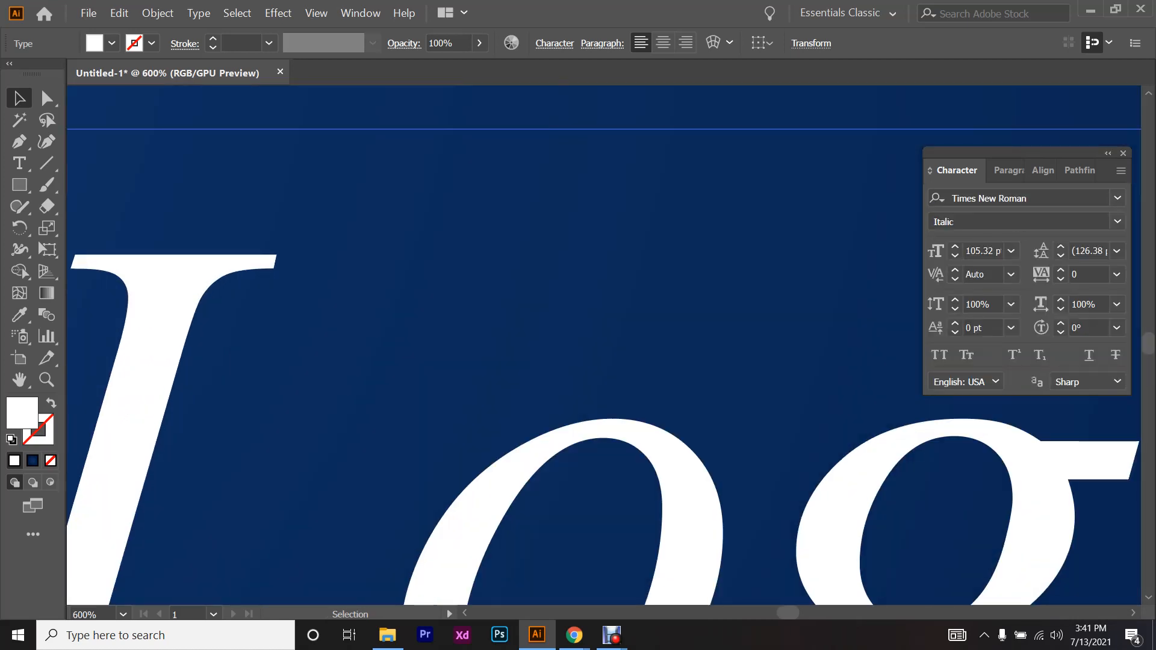
scroll(329, 478, down, 3)
scroll(328, 478, up, 2)
scroll(369, 405, down, 5)
scroll(368, 405, right, 3)
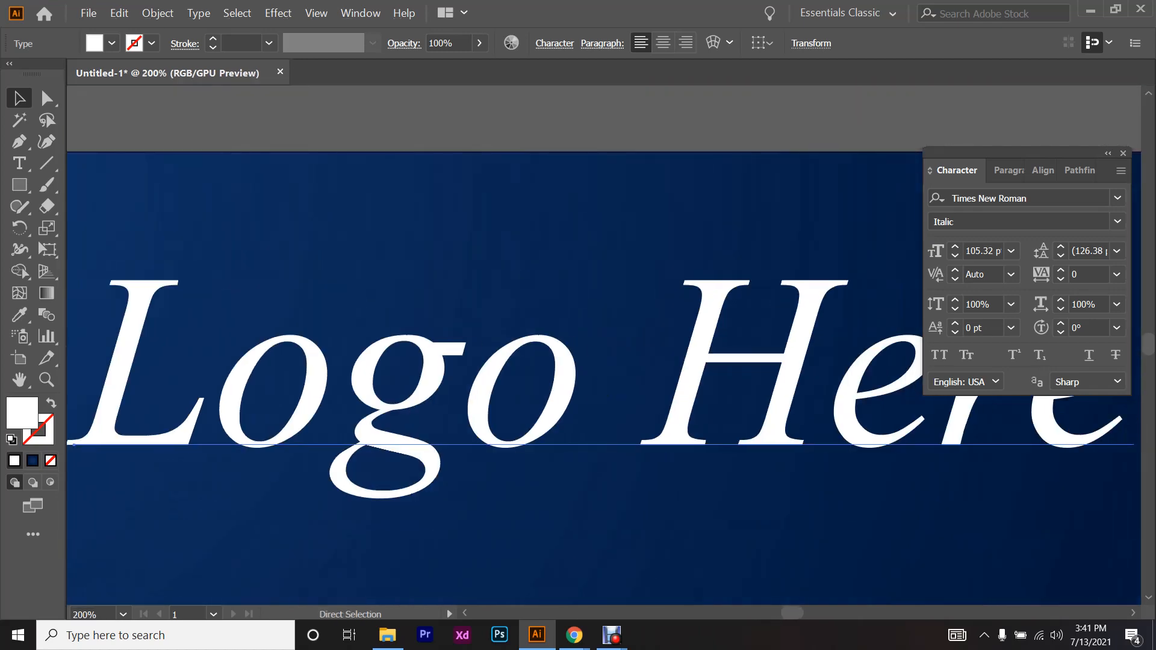
scroll(440, 343, up, 4)
scroll(578, 346, down, 4)
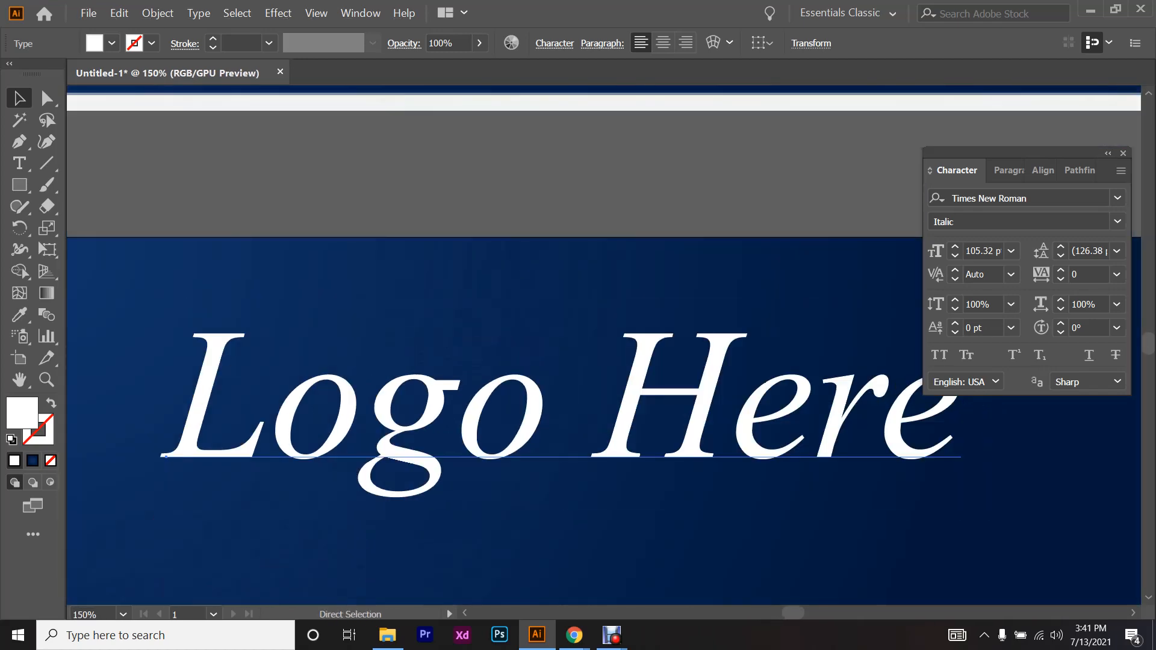
scroll(602, 361, up, 4)
scroll(602, 346, down, 4)
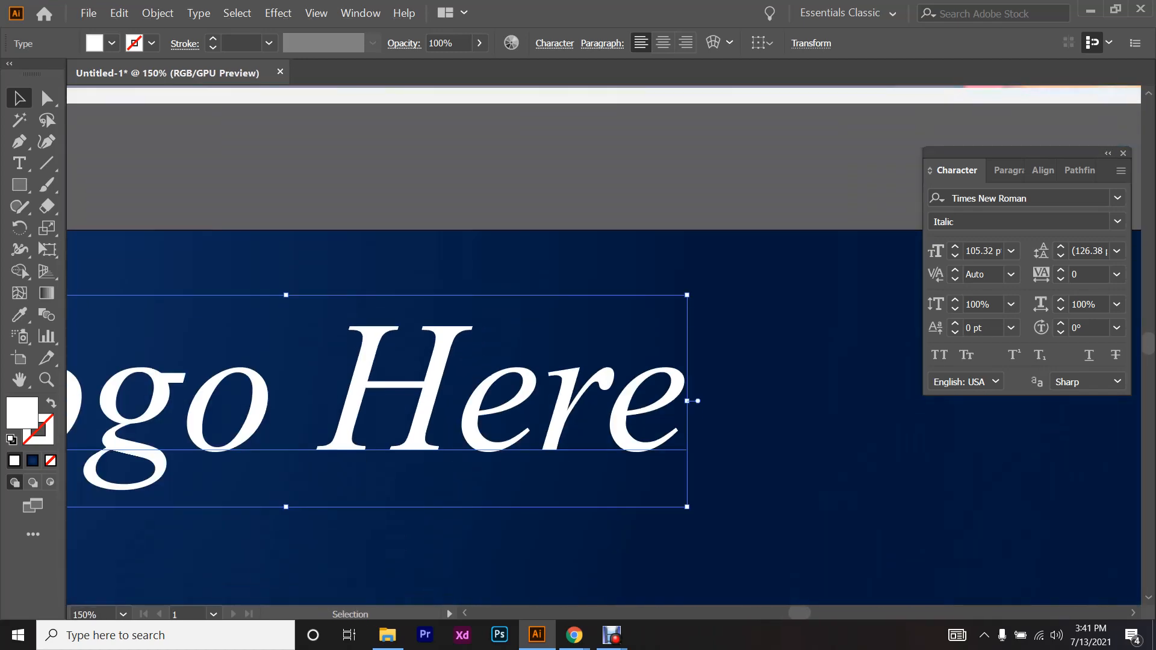
scroll(602, 346, up, 2)
scroll(602, 346, down, 3)
scroll(602, 346, down, 2)
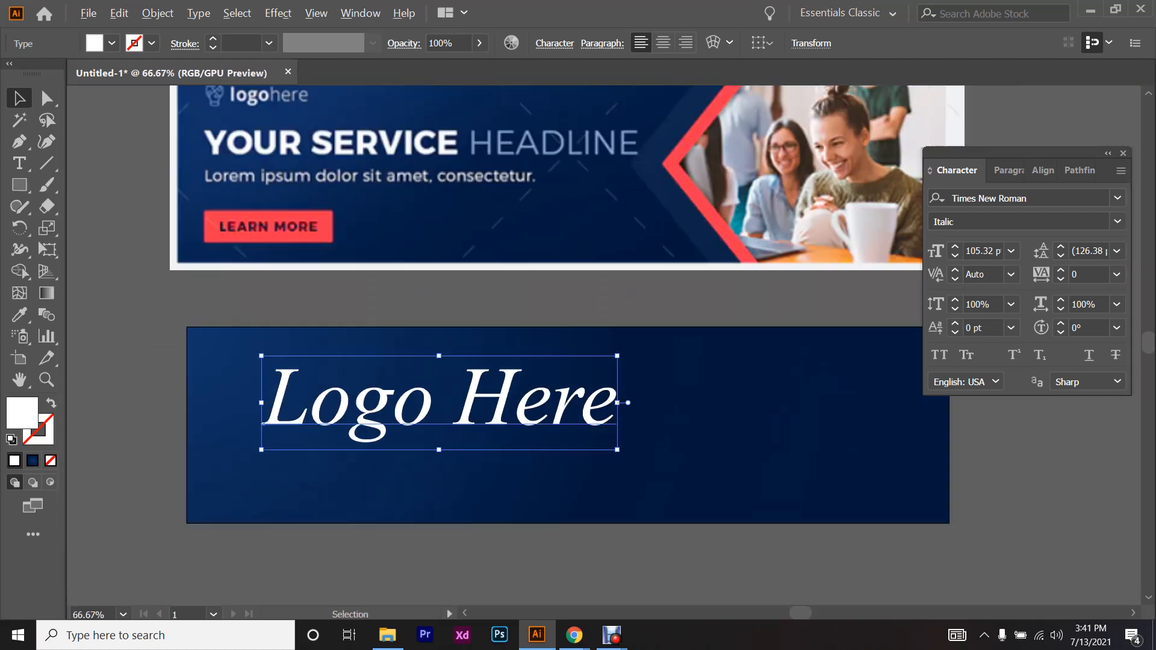
scroll(378, 534, up, 2)
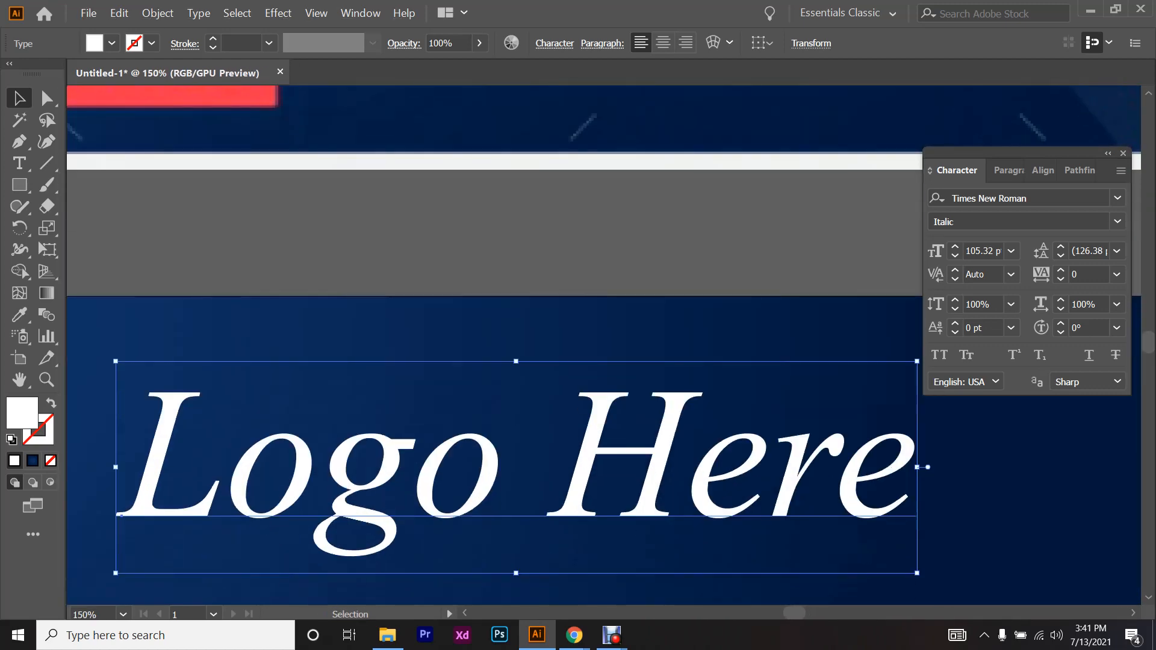
scroll(784, 274, down, 2)
scroll(784, 273, up, 2)
scroll(785, 273, right, 2)
scroll(690, 322, up, 1)
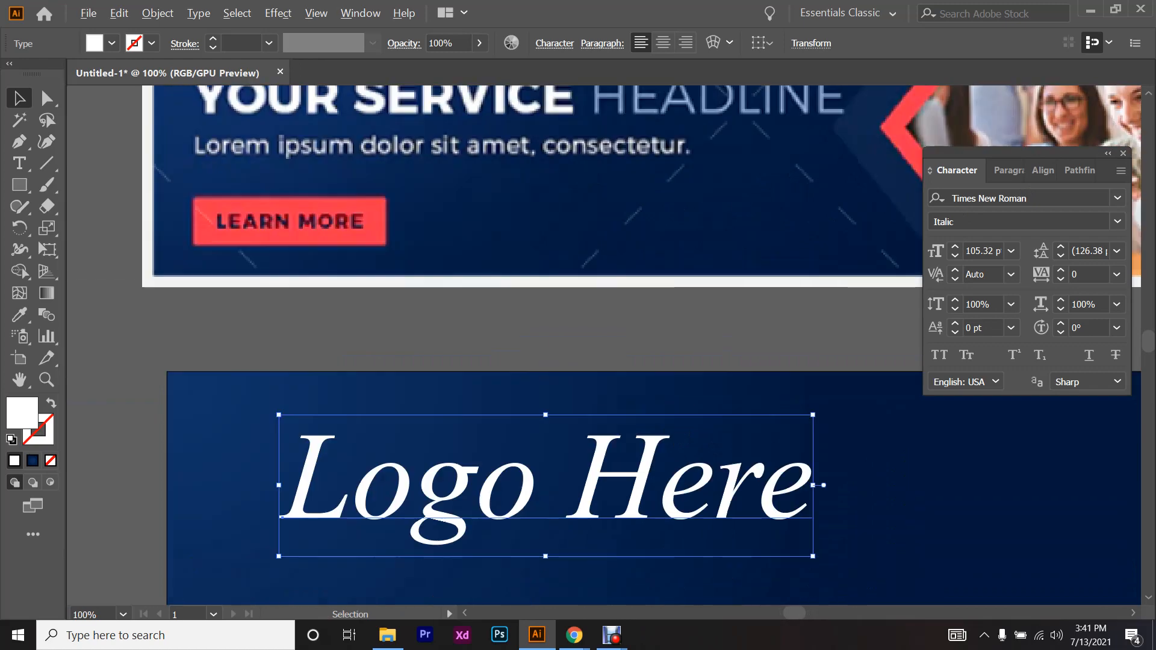
- Change the font of the Logo Here text to Montserrat Bold
click(1022, 198)
text(monts)
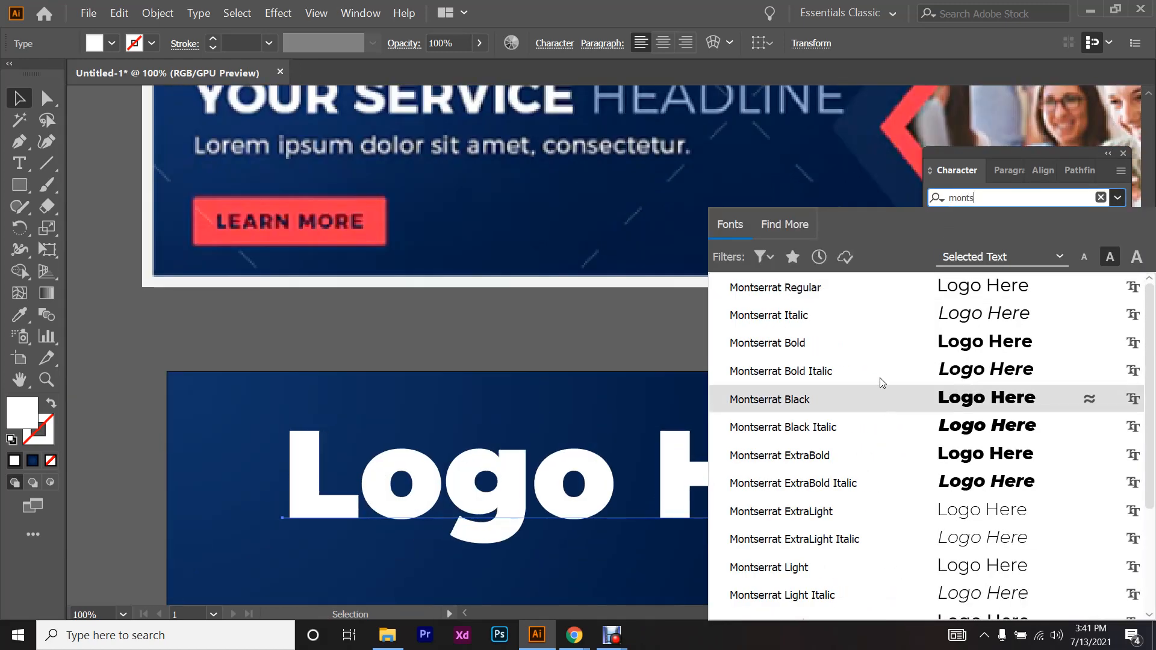
click(866, 341)
- Move the Logo Here text onto the reference banner and scale it down to about 32.4 pt, near the original logo
scroll(560, 468, down, 2)
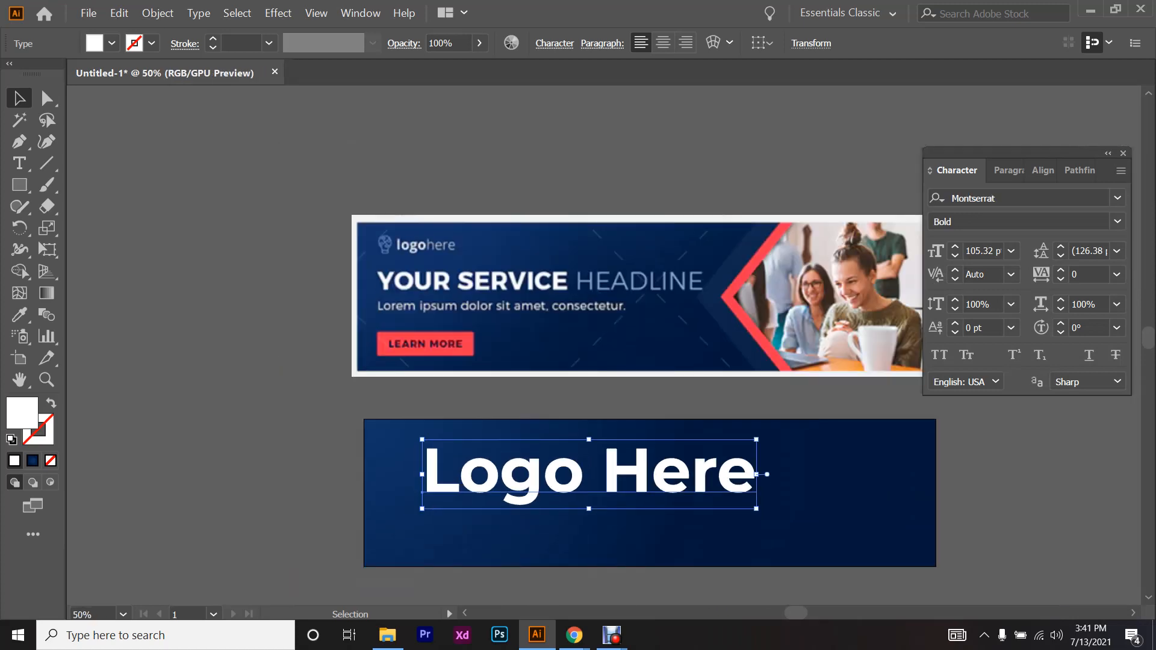
drag(560, 468, 516, 273)
scroll(467, 223, up, 2)
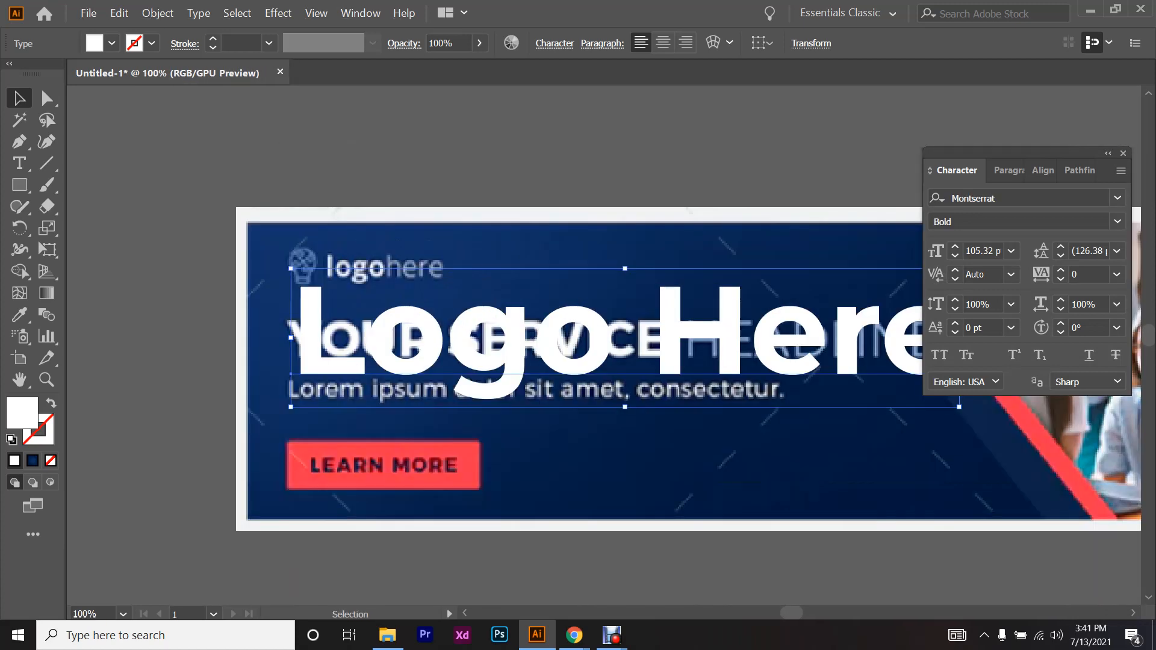
drag(959, 407, 632, 305)
scroll(268, 279, up, 2)
scroll(474, 280, up, 1)
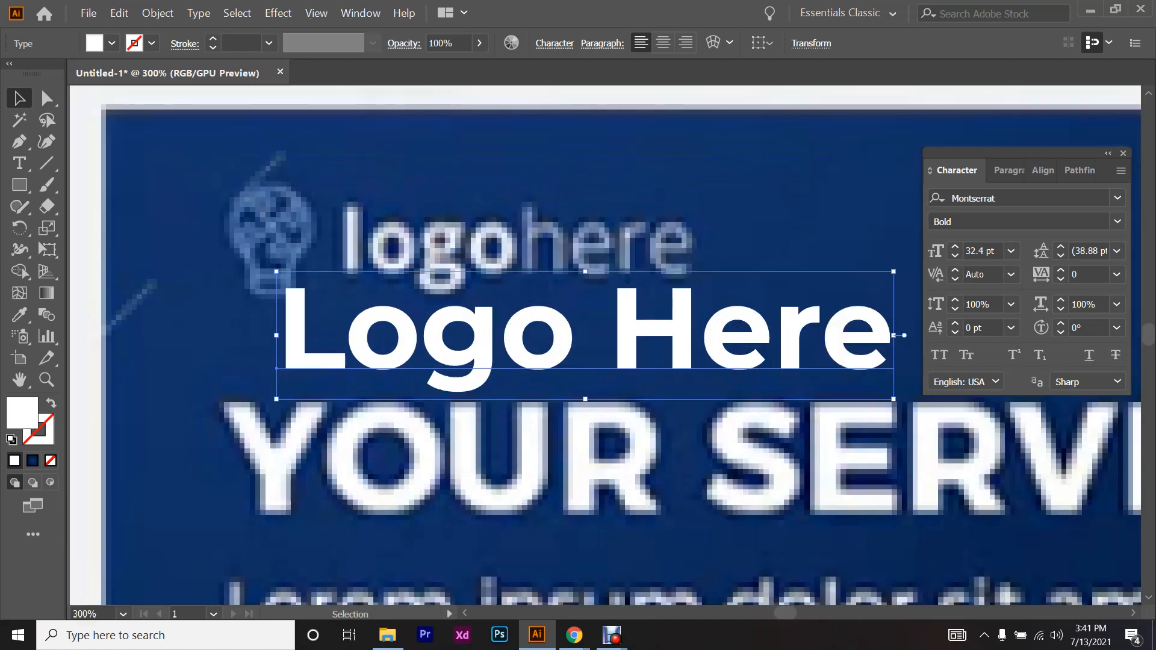
- Change the font of the Logo Here text to Lato Bold
scroll(604, 344, right, 1)
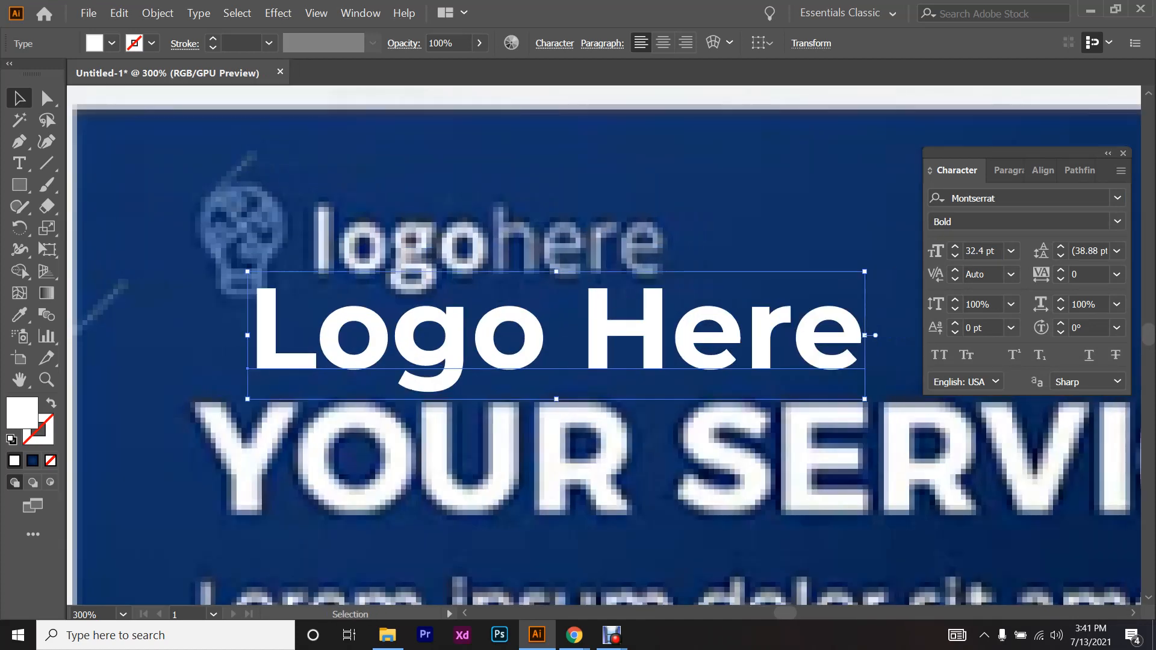
click(1023, 198)
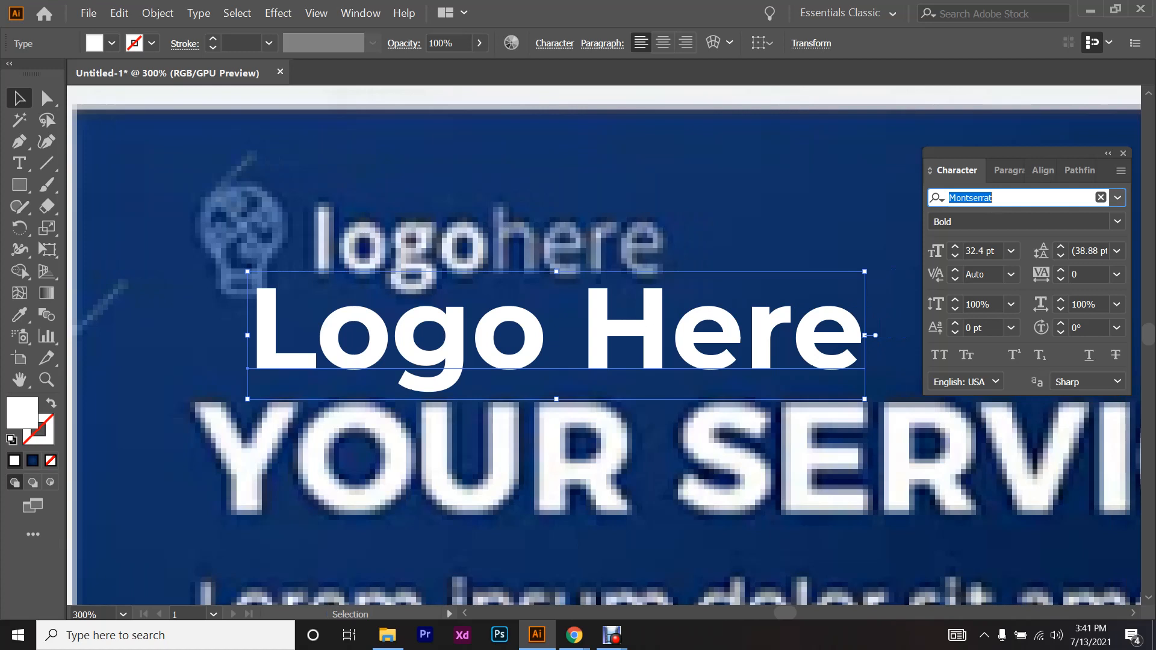
text(lato)
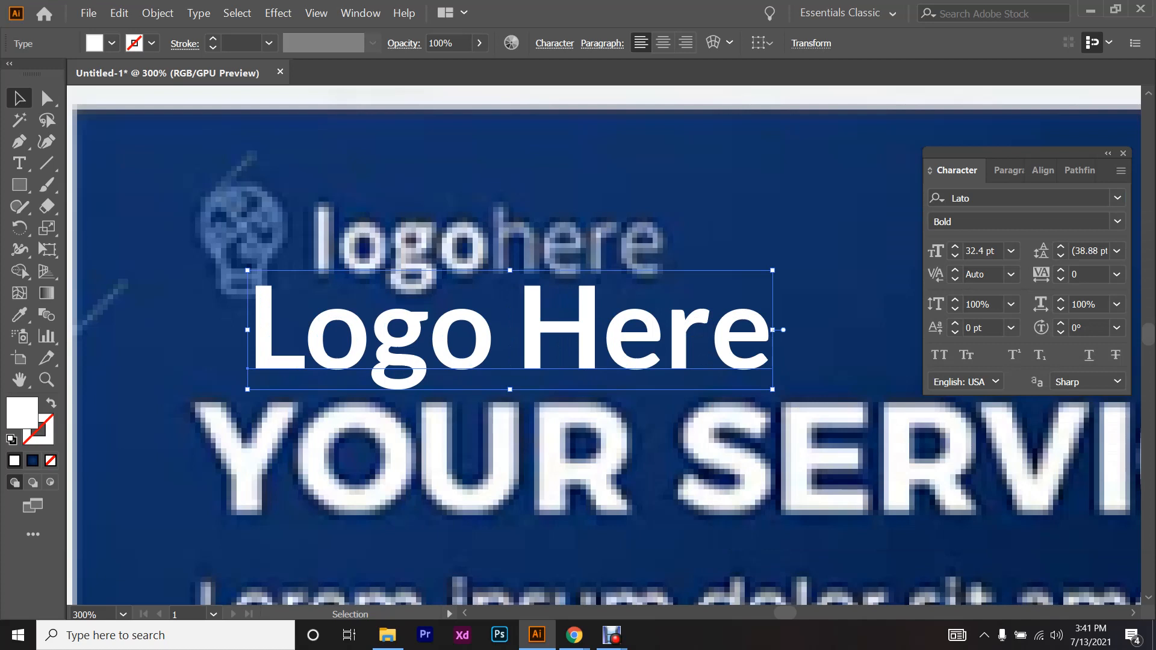
- Replace the capital L and H in the Logo Here text with lowercase letters so it reads "logo here"
key(t)
drag(305, 337, 46, 363)
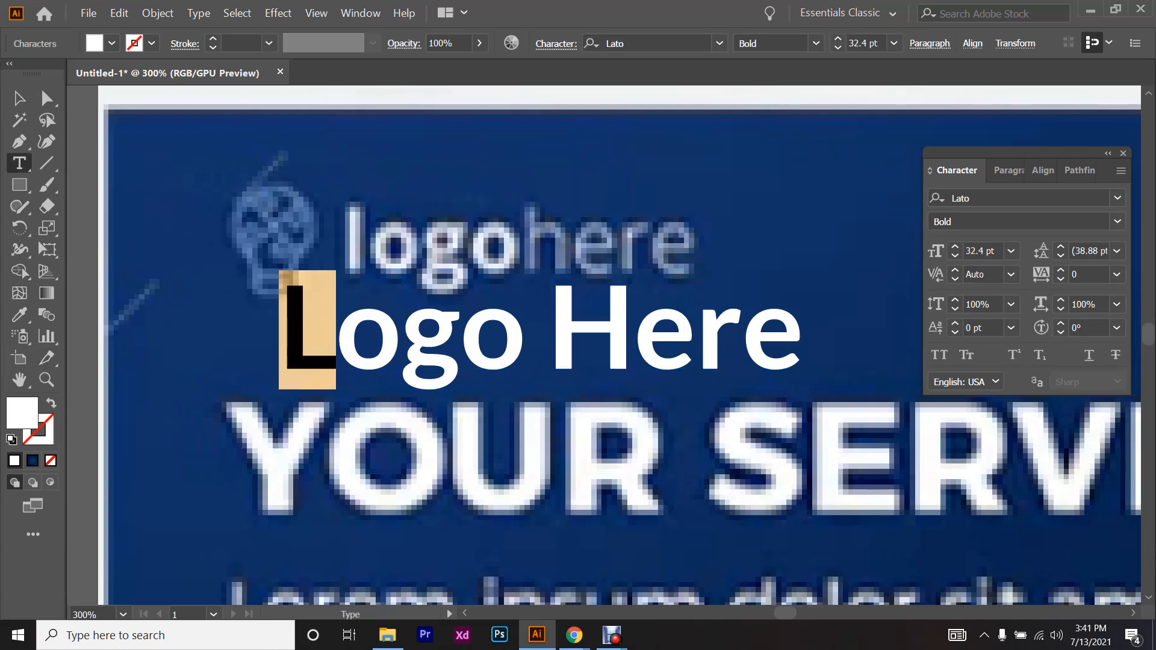
text(l)
drag(607, 337, 755, 337)
text(h)
- Set the word "here" in the logo text to the Light font style
drag(523, 337, 755, 338)
double_click(587, 337)
click(587, 337)
drag(522, 337, 755, 337)
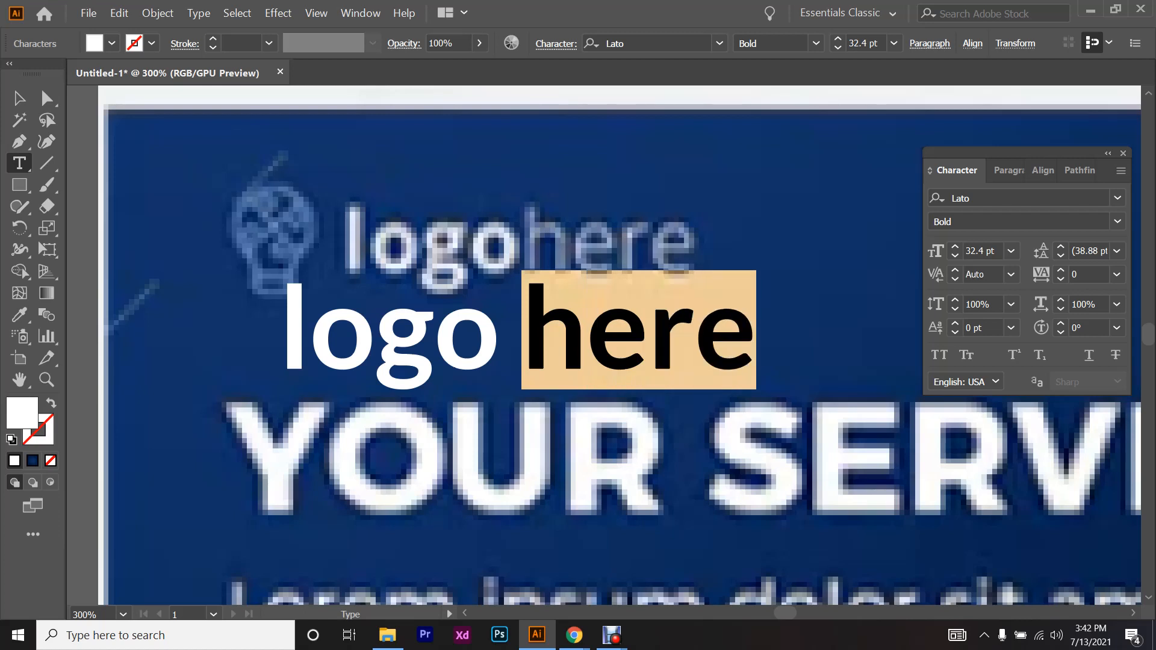
click(1117, 222)
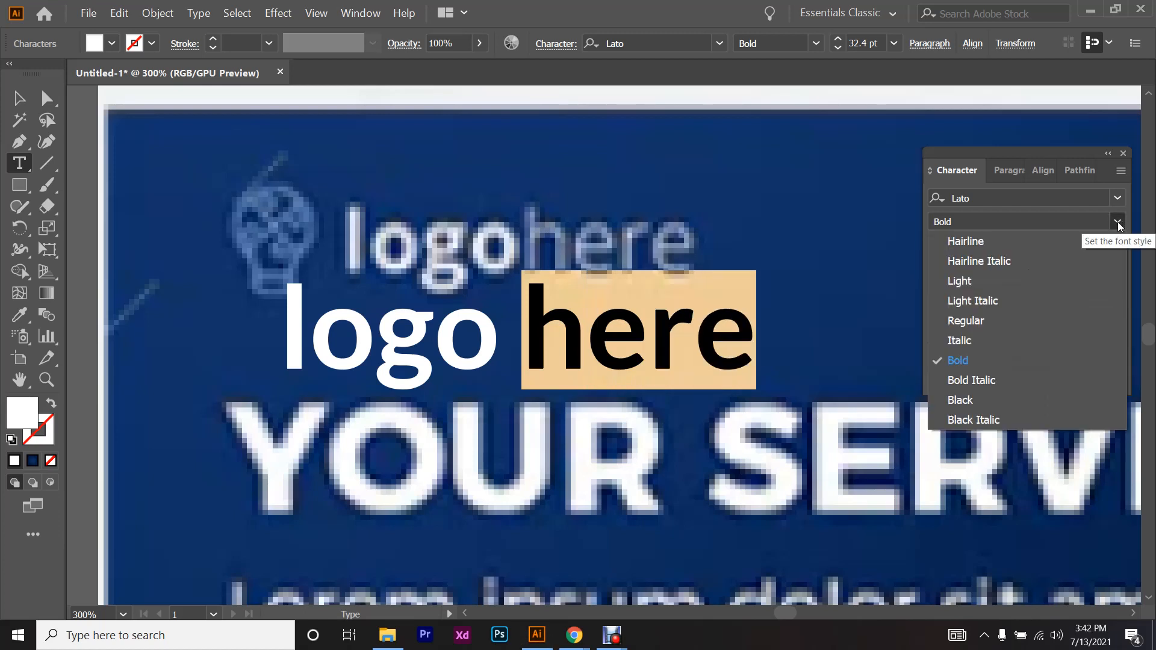
click(1063, 283)
key(Left)
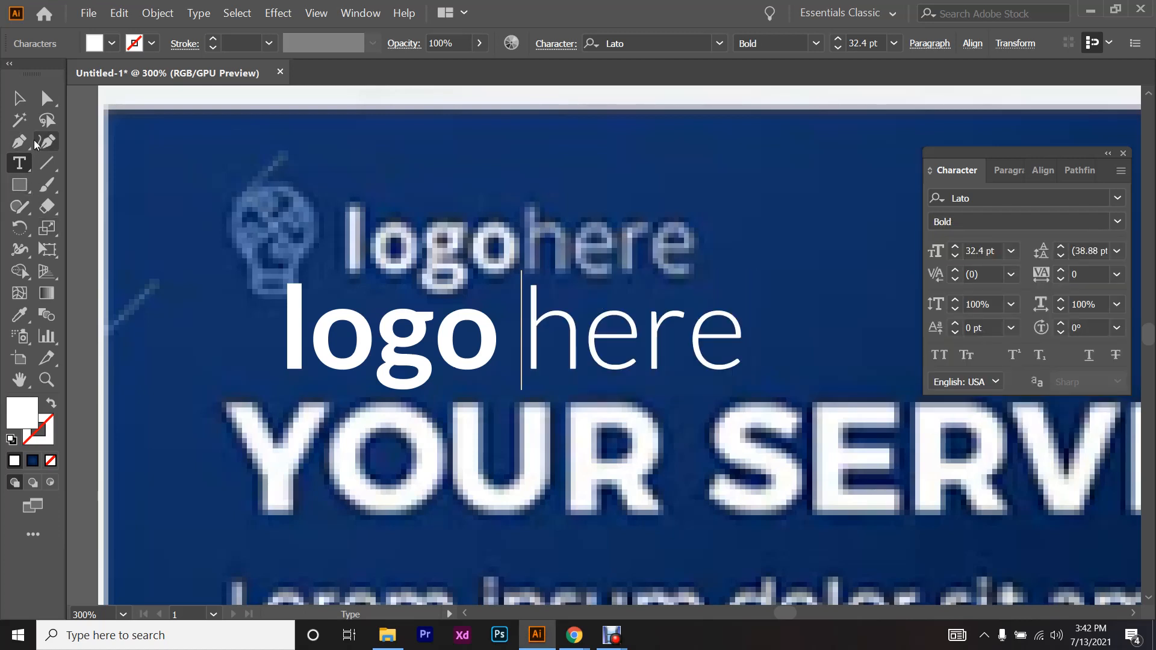
- Move the "logo here" text off the reference banner and into the upper-left area of the new dark blue banner
click(20, 98)
scroll(393, 326, down, 3)
drag(409, 323, 474, 250)
scroll(436, 292, up, 3)
drag(528, 206, 491, 380)
scroll(492, 379, down, 3)
drag(518, 291, 523, 435)
scroll(507, 383, down, 3)
scroll(517, 389, down, 2)
scroll(530, 391, up, 2)
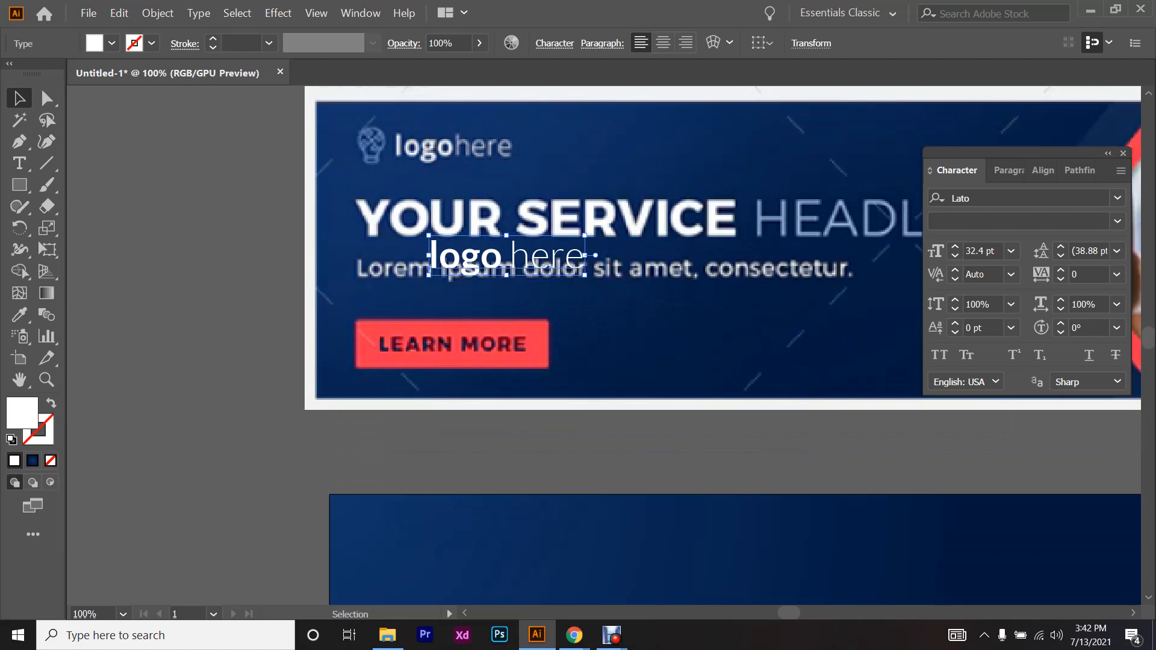
scroll(529, 392, down, 1)
drag(545, 224, 559, 507)
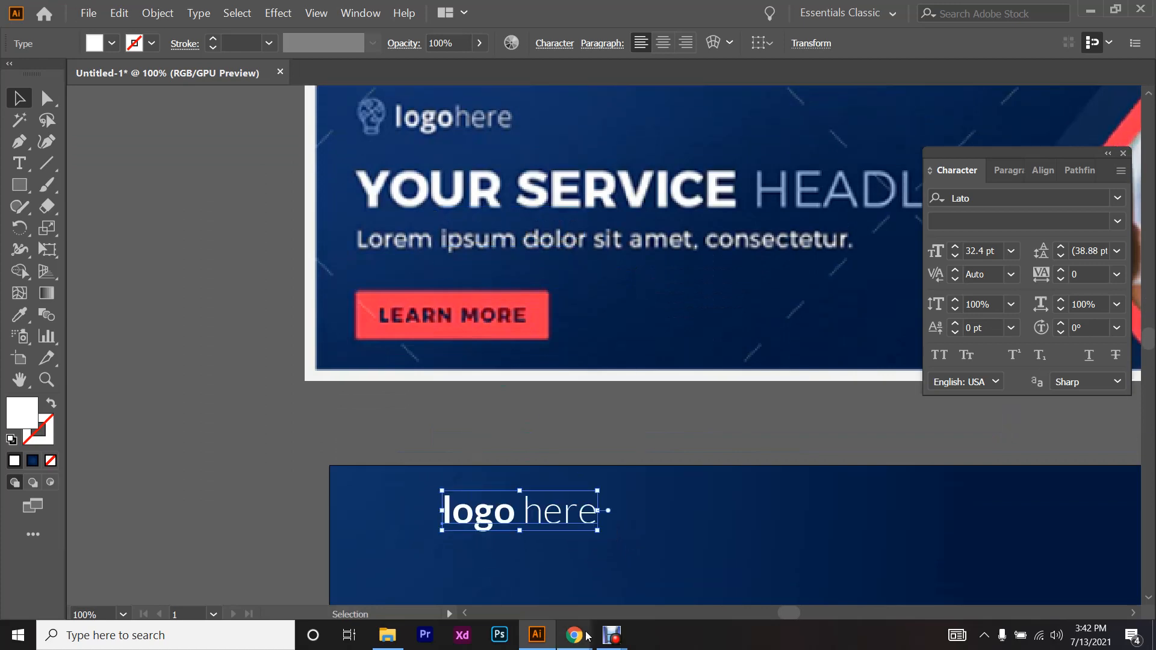
- Switch to Chrome and bring up the Google Meet call with its in-call messages
click(579, 634)
click(531, 600)
click(716, 13)
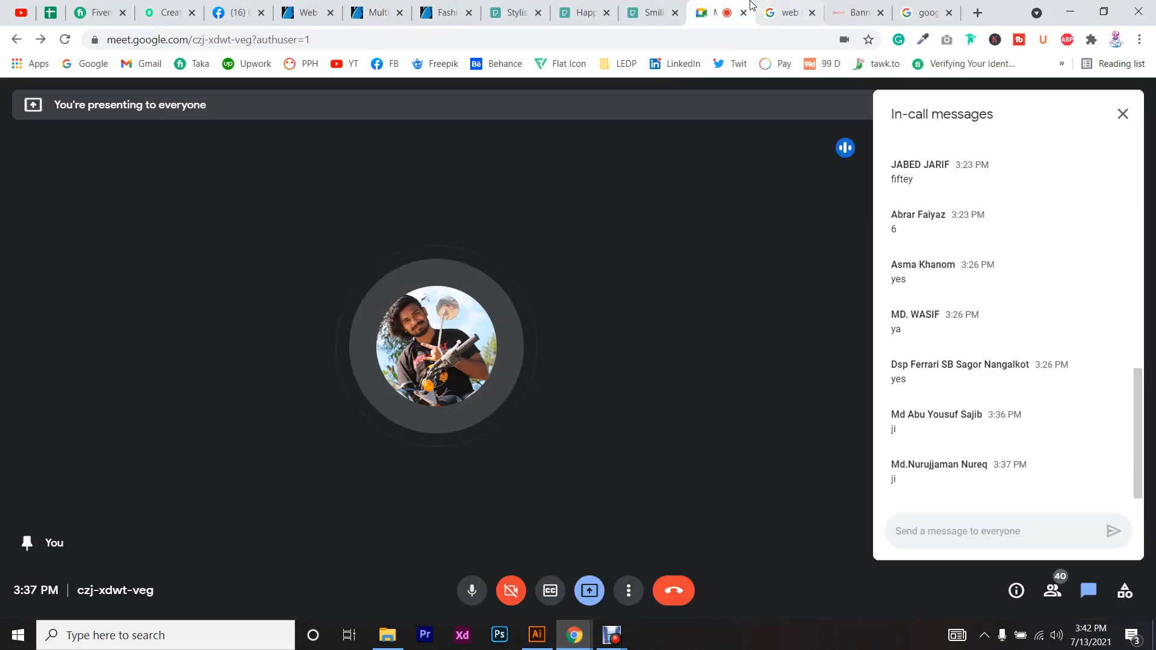
- Open the Meet call's participant list and look through the people in the call
click(1044, 596)
scroll(1000, 480, down, 10)
scroll(1001, 480, up, 10)
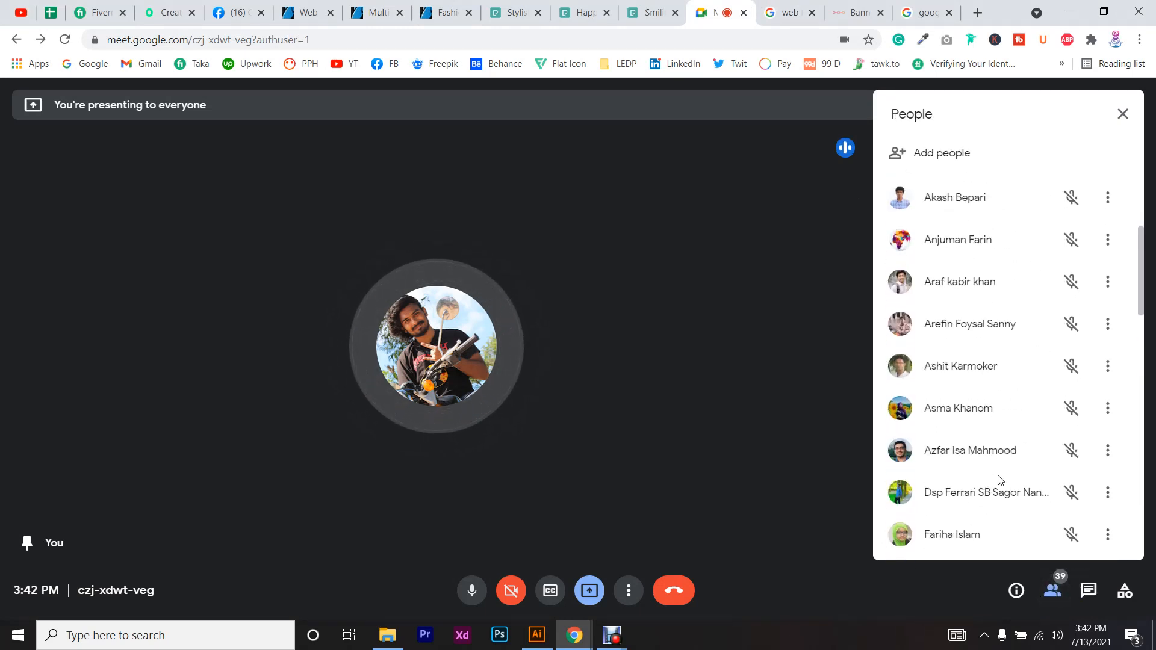
scroll(1000, 479, up, 3)
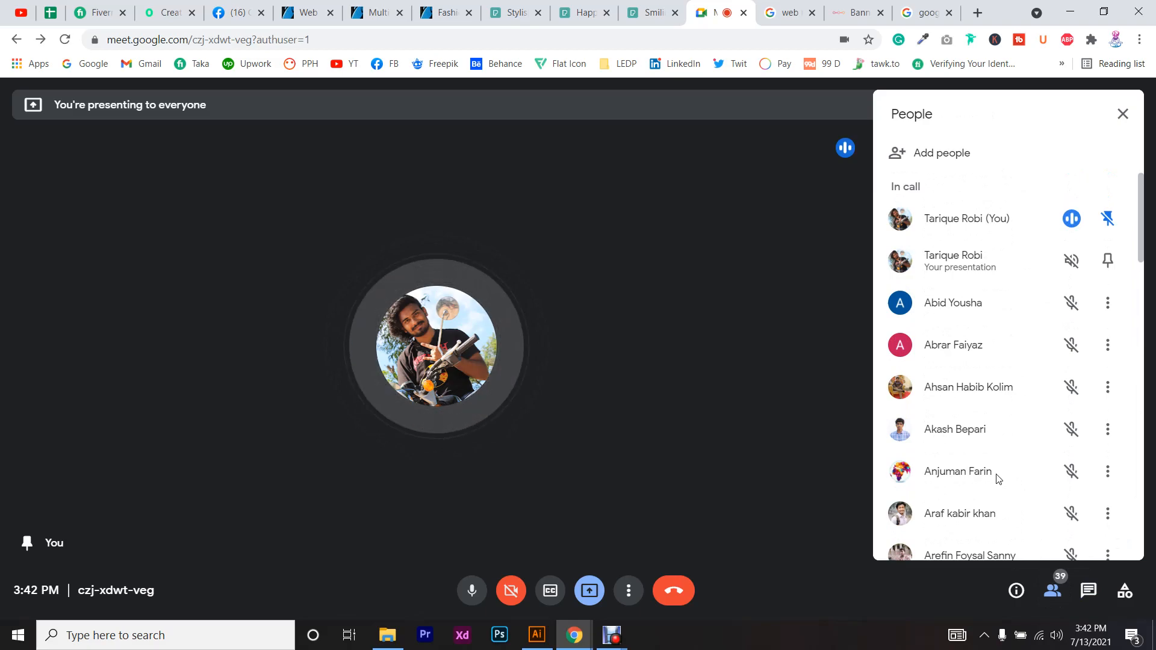
- Return to Illustrator and move the "logo here" text closer to the left edge of the new dark blue banner
key(alt+Tab)
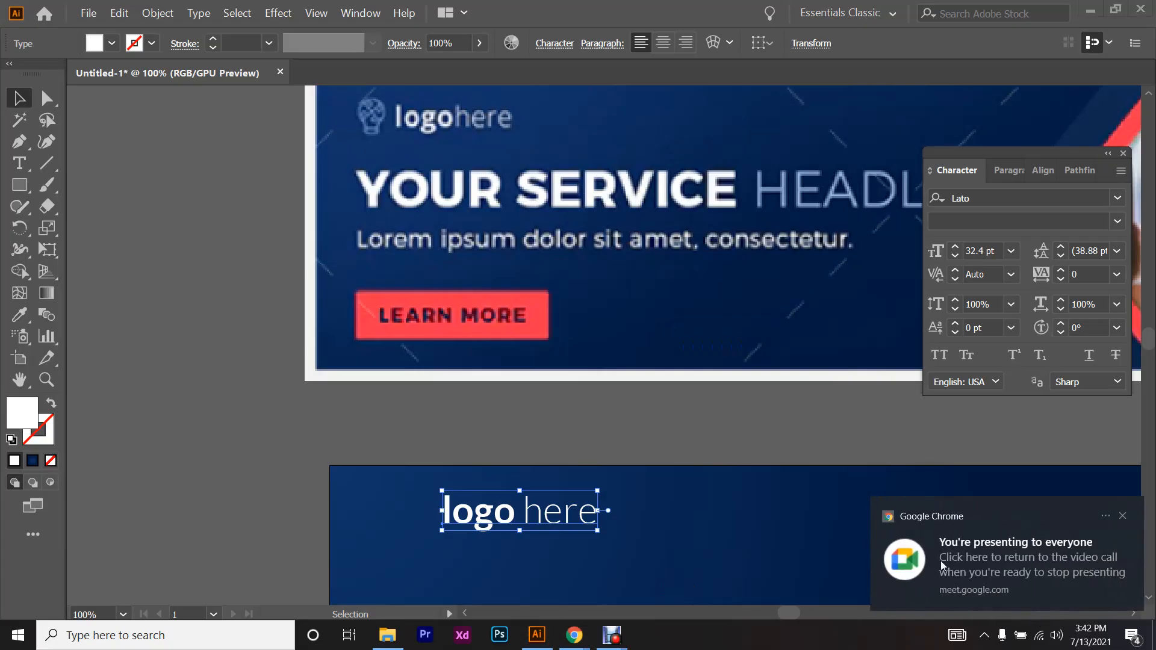
scroll(602, 343, up, 2)
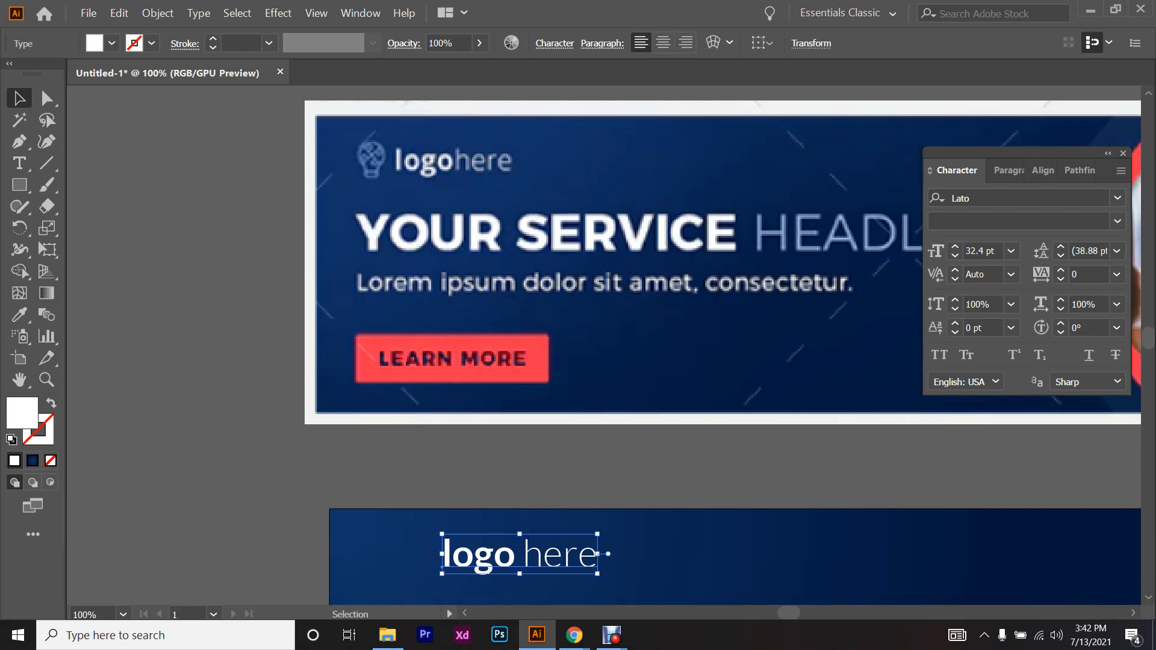
scroll(723, 361, down, 1)
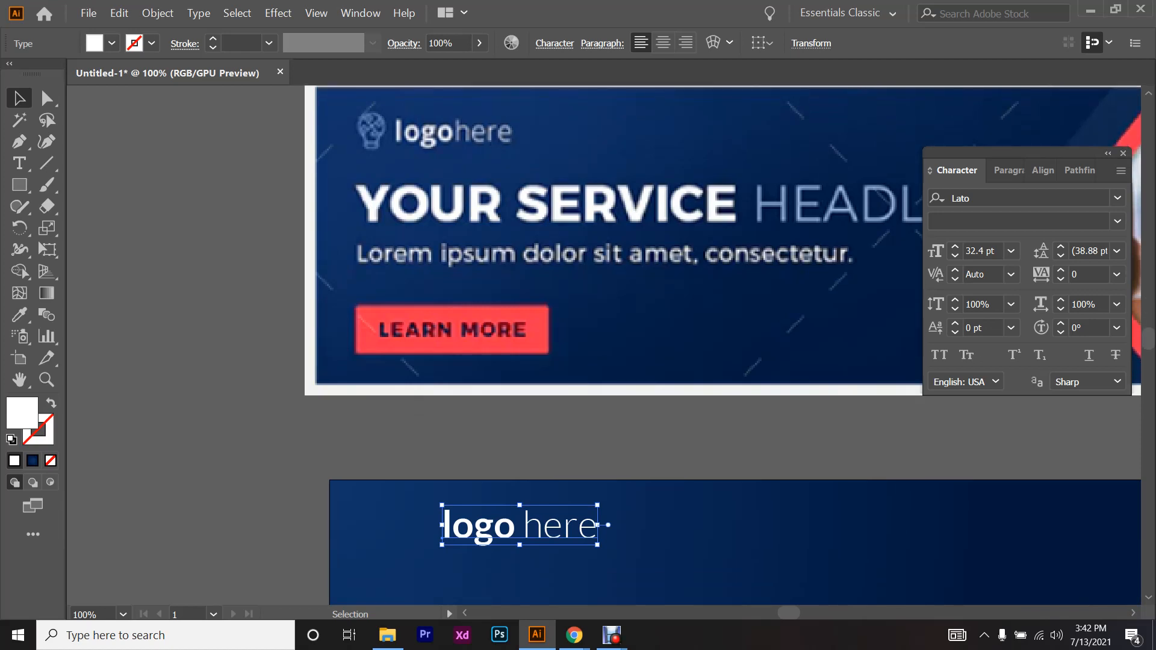
scroll(602, 361, down, 1)
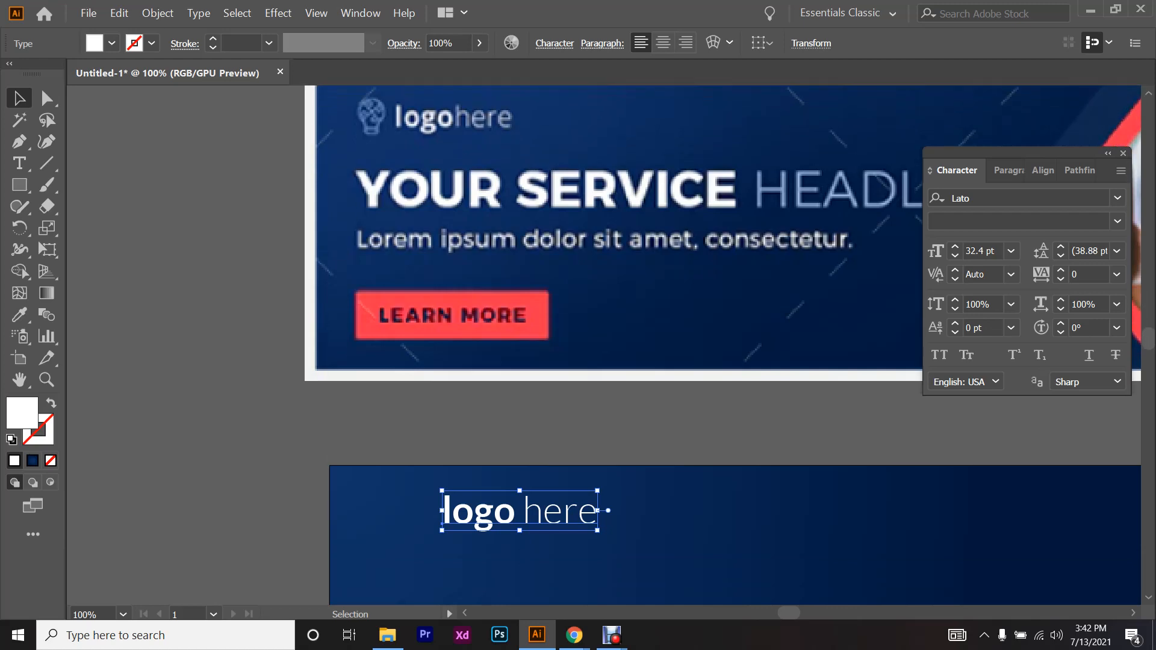
scroll(477, 520, up, 1)
scroll(476, 520, down, 2)
scroll(477, 520, up, 2)
scroll(477, 521, down, 2)
drag(575, 413, 471, 450)
scroll(466, 450, down, 2)
scroll(467, 451, up, 2)
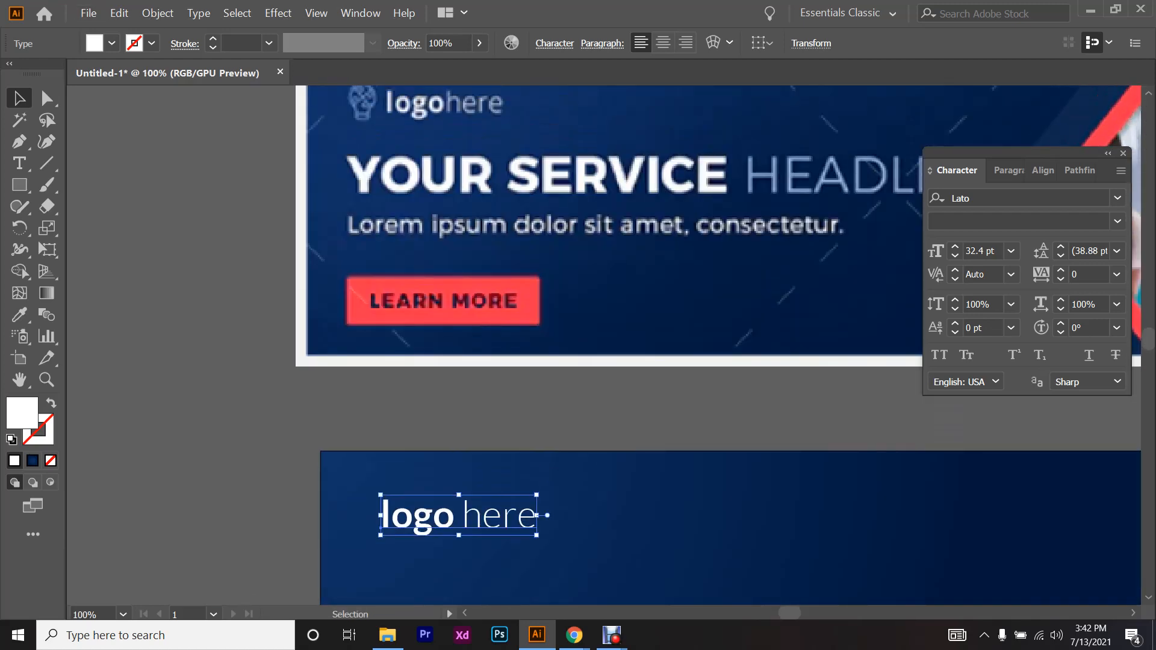
scroll(470, 551, down, 2)
scroll(470, 551, up, 1)
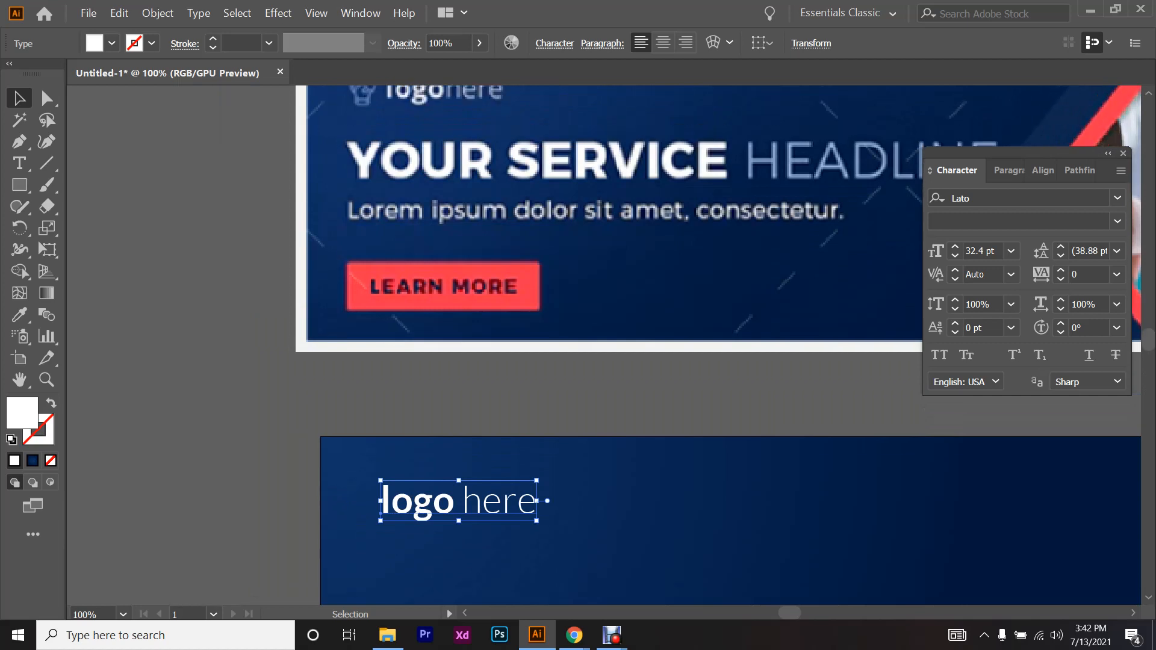
- Check the font styles of "logo" and "here" by selecting different letters and words of the logo text
scroll(470, 551, up, 4)
scroll(424, 347, left, 2)
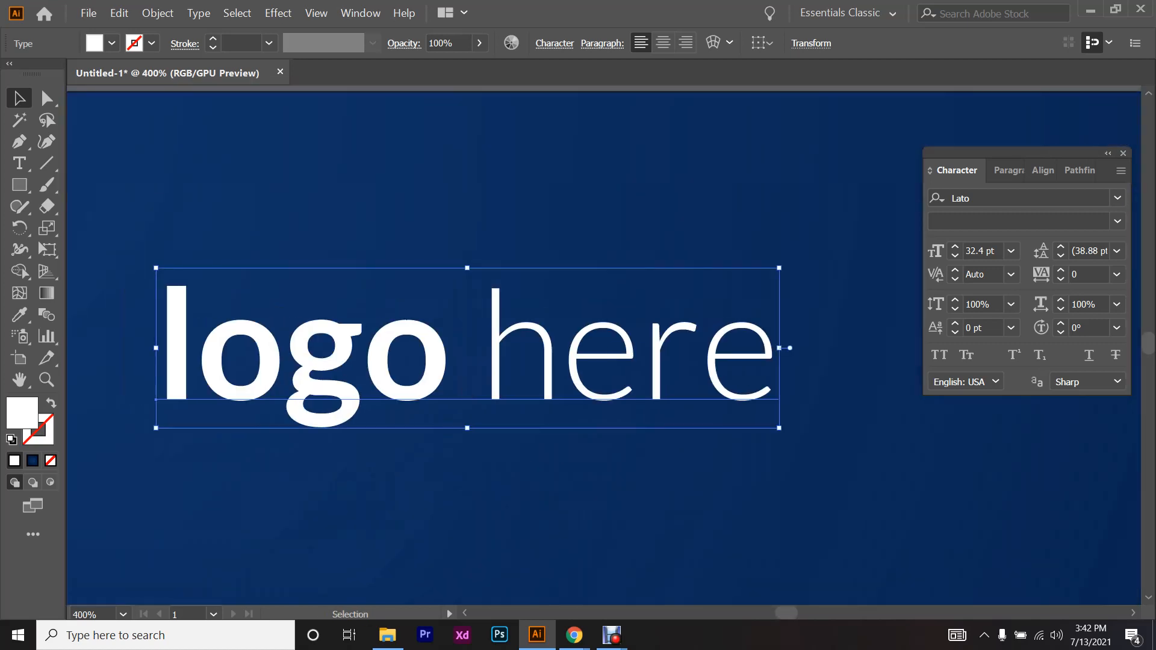
click(19, 163)
drag(197, 362, 363, 361)
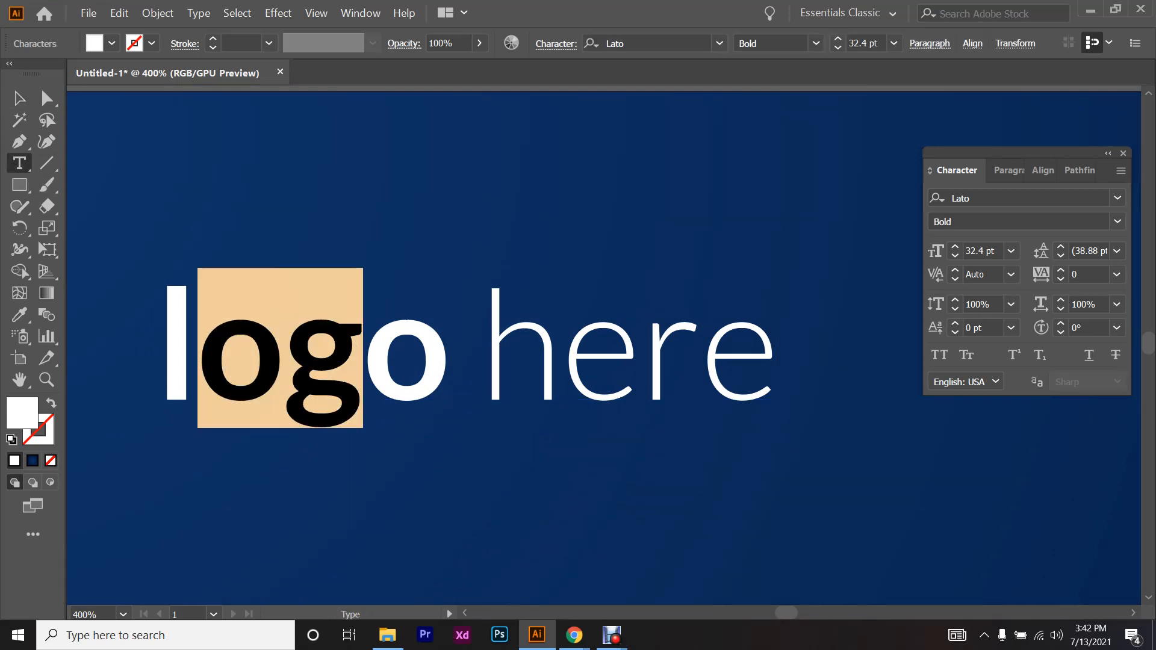
drag(450, 361, 641, 361)
click(450, 362)
drag(156, 362, 780, 361)
click(560, 361)
drag(479, 362, 780, 362)
drag(197, 361, 363, 361)
drag(449, 361, 563, 361)
drag(639, 361, 701, 361)
drag(197, 362, 563, 362)
click(564, 361)
double_click(563, 361)
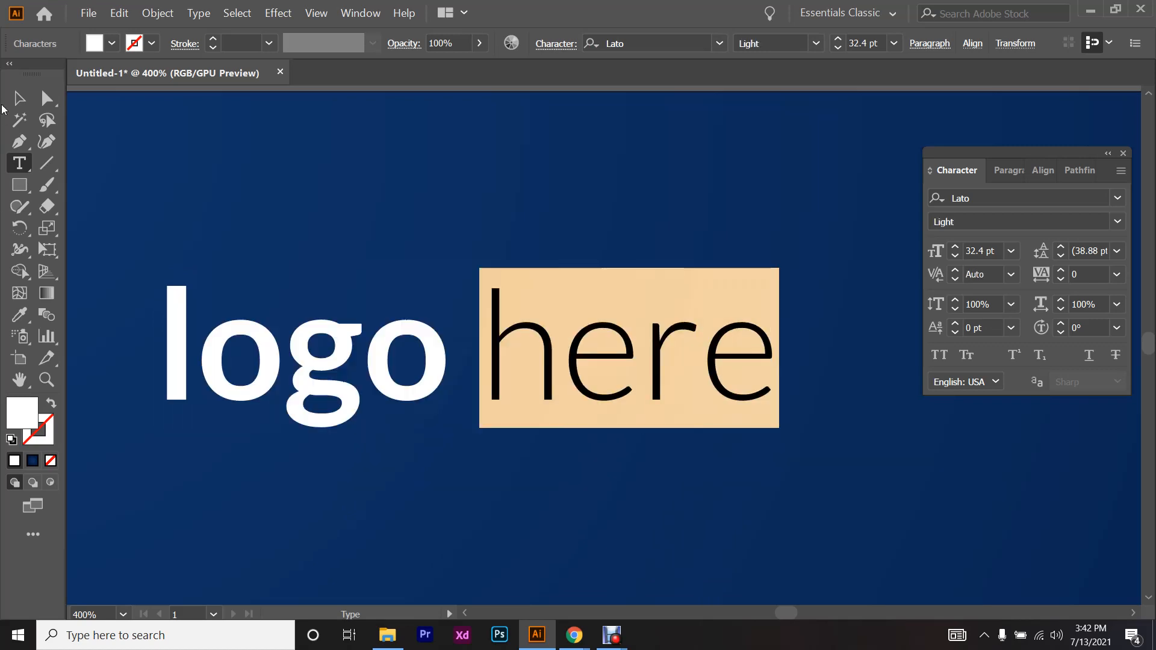
- Move the "logo here" text up and left, nearer to the new banner's upper-left corner
click(20, 99)
scroll(576, 376, down, 3)
scroll(566, 340, up, 3)
scroll(566, 340, down, 1)
drag(526, 382, 481, 286)
scroll(444, 312, down, 2)
- Inspect single letters of the logo text, from the first "o" in "logo" to the "r" in "here"
key(t)
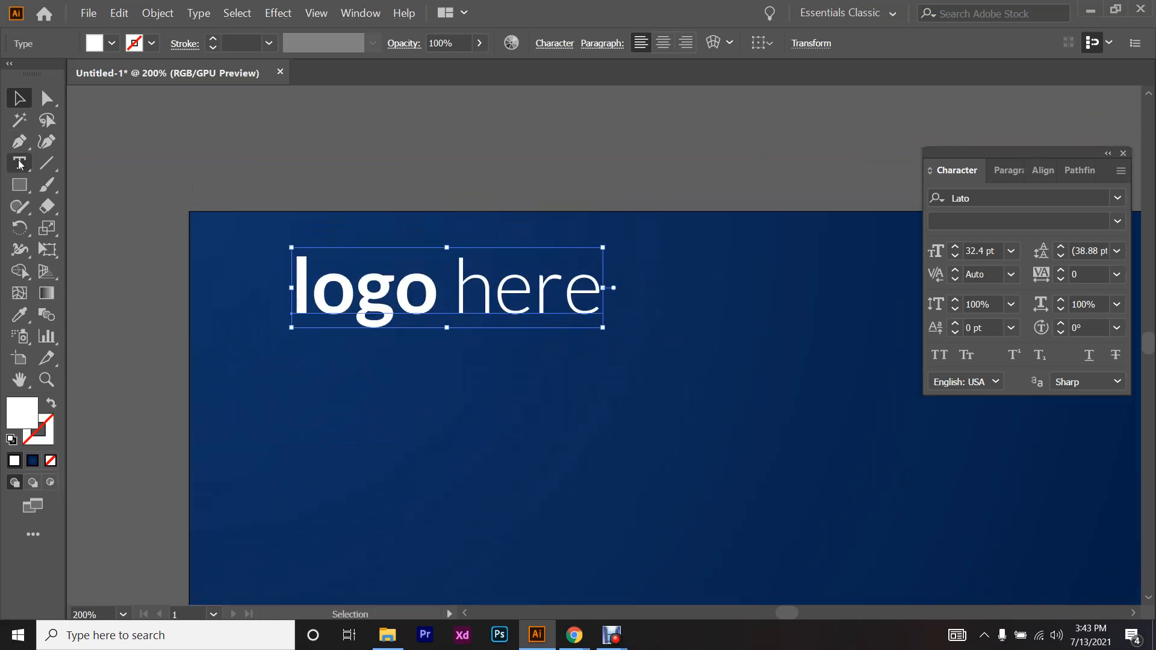
drag(312, 288, 354, 289)
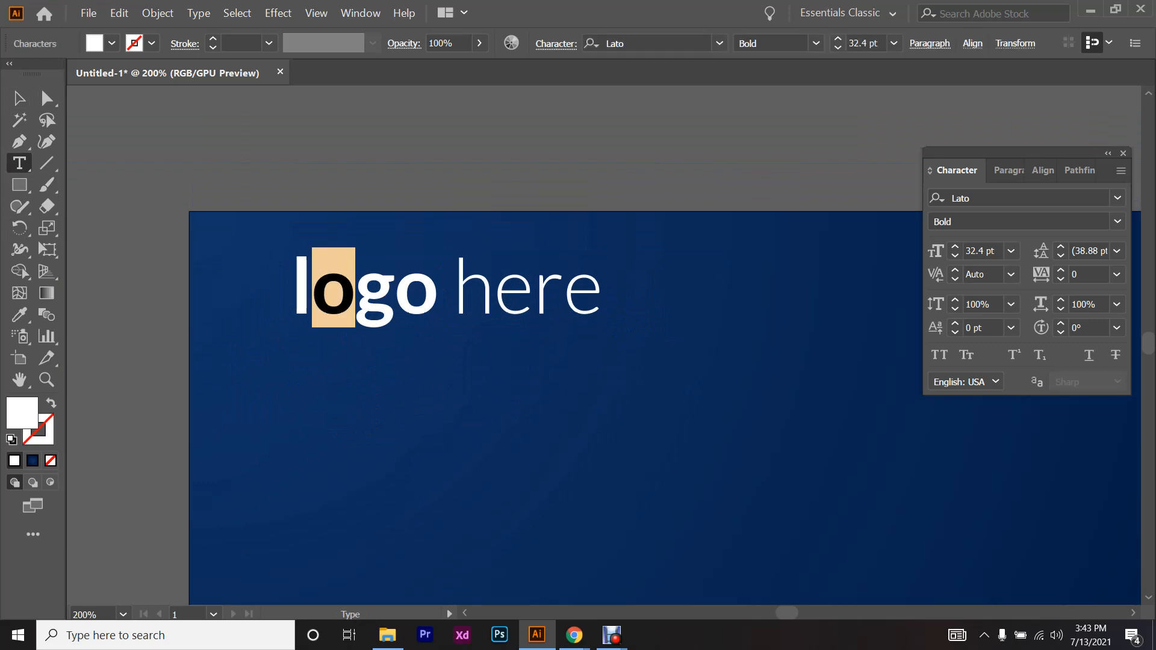
drag(454, 289, 533, 289)
drag(454, 289, 494, 289)
key(Right)
key(shift+Right)
key(Right)
key(shift+Right)
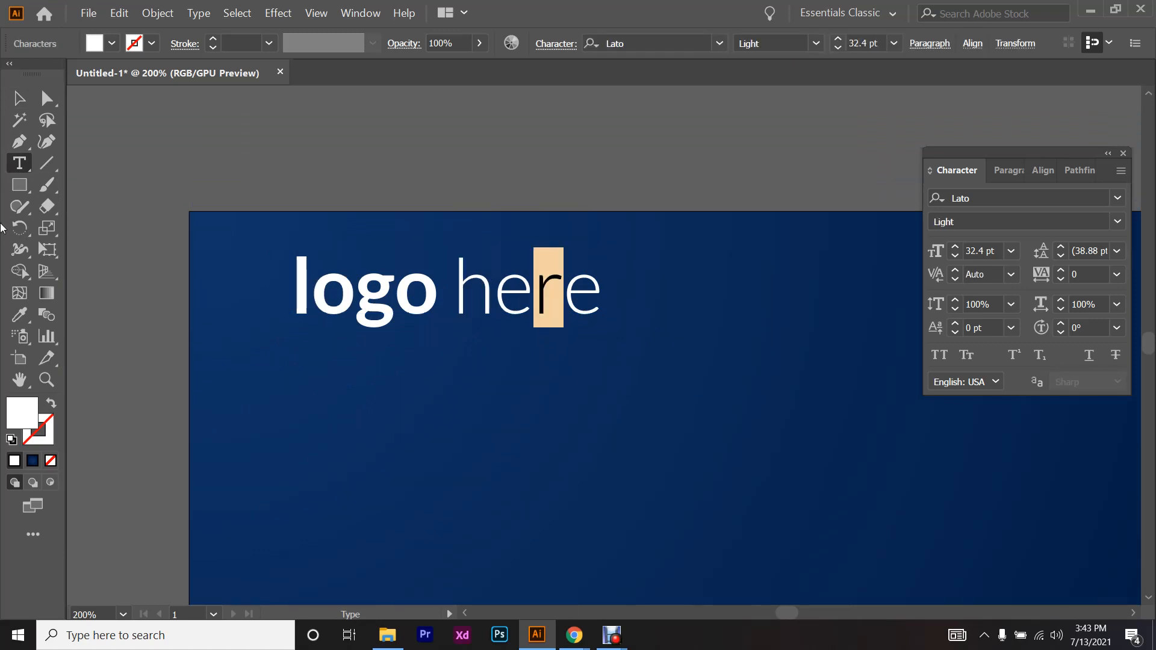
key(Escape)
- Deselect the logo text and compare the new banner with the reference banner's logo and bulb icon
key(ctrl+minus)
scroll(410, 347, down, 1)
scroll(410, 347, up, 5)
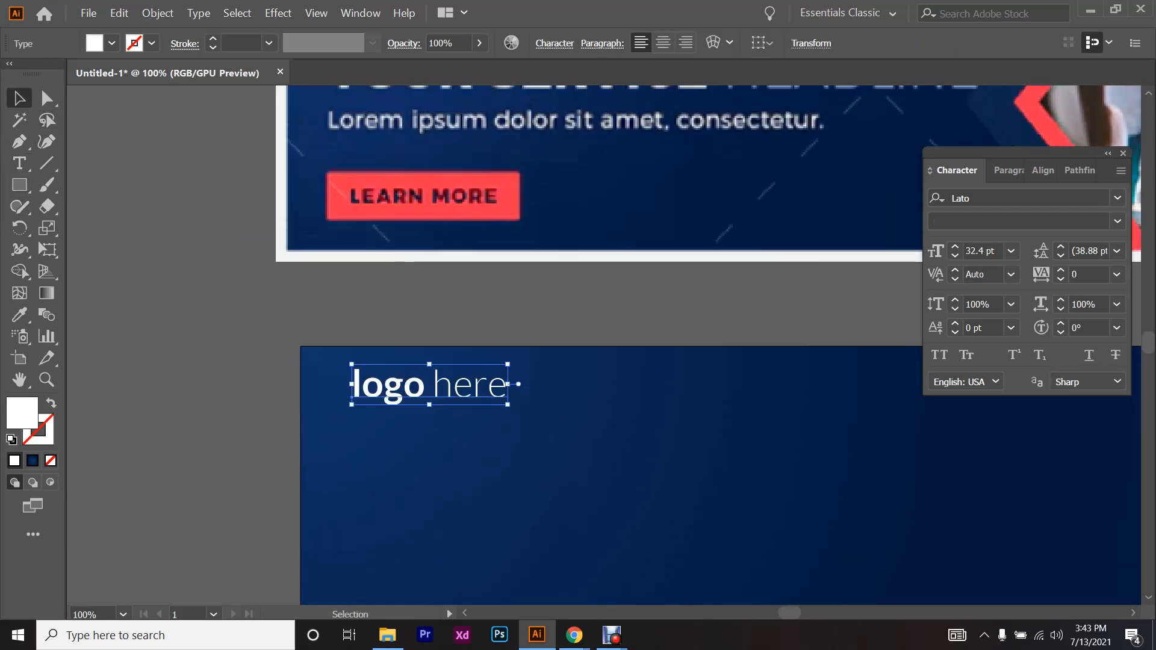
scroll(354, 175, up, 2)
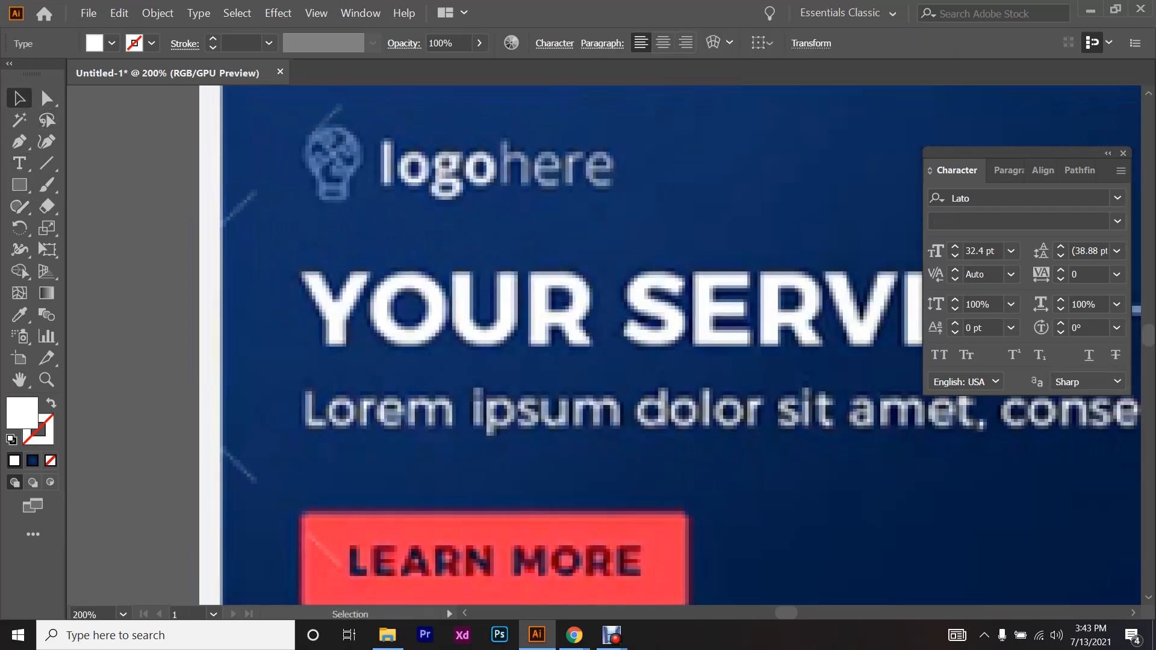
scroll(356, 168, down, 4)
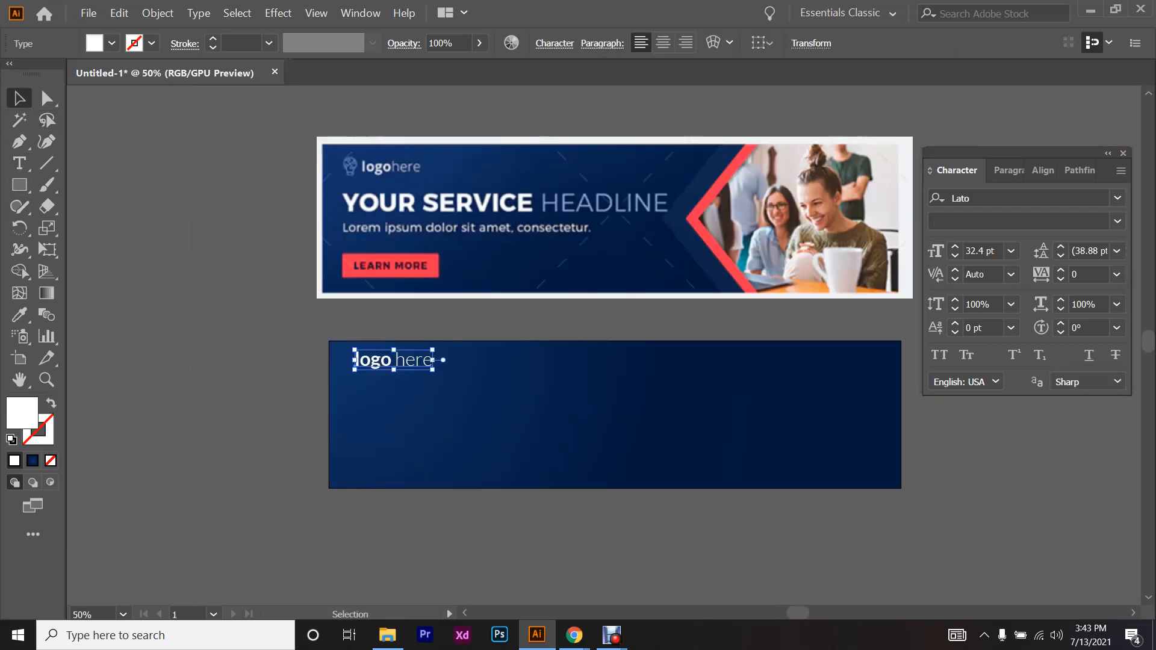
scroll(354, 292, up, 2)
scroll(354, 292, down, 2)
key(ctrl+shift+a)
scroll(494, 343, right, 2)
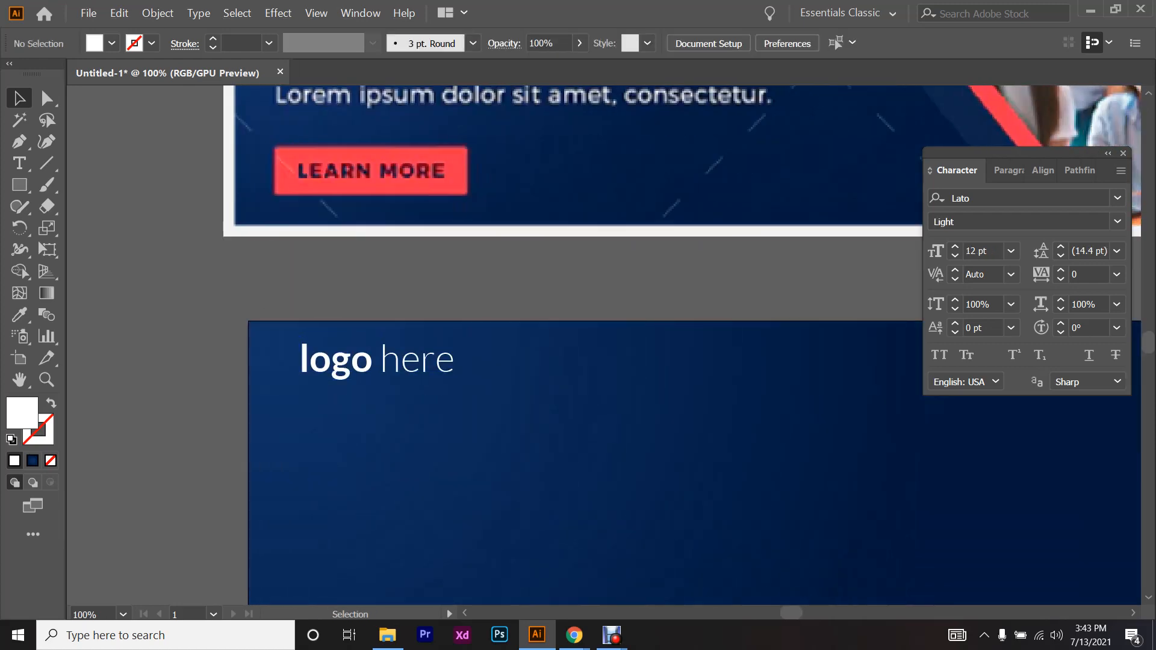
scroll(407, 420, down, 1)
scroll(407, 420, right, 2)
scroll(407, 420, down, 2)
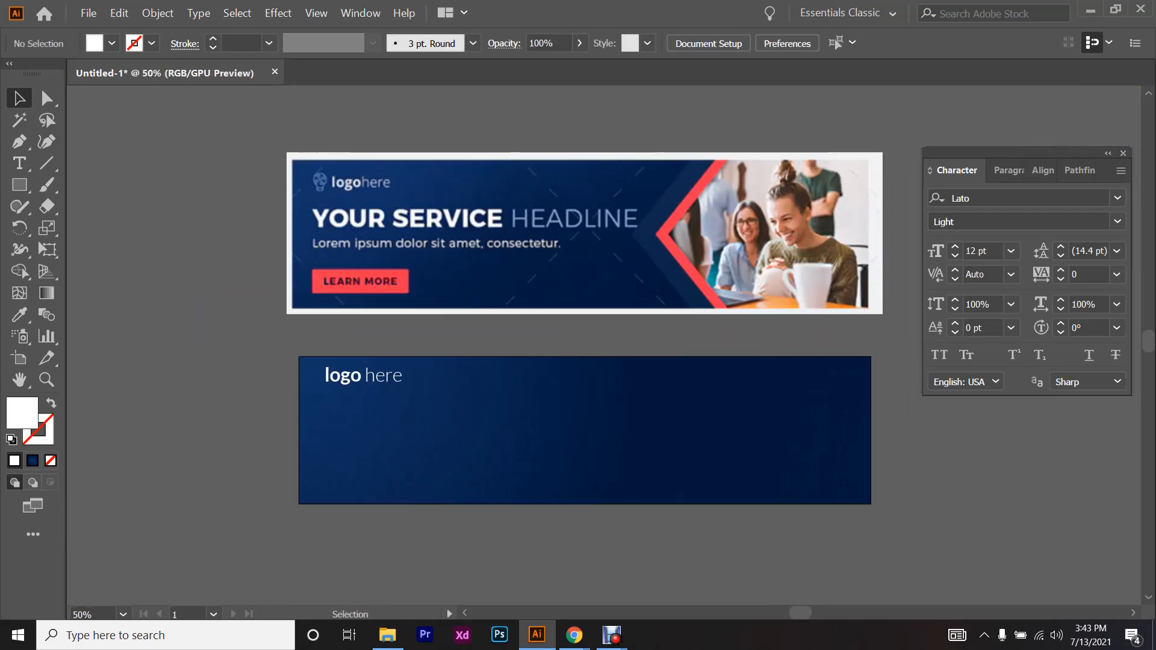
scroll(407, 420, up, 1)
scroll(408, 421, right, 1)
- Switch to Chrome and open flaticon.com in a new tab
click(493, 586)
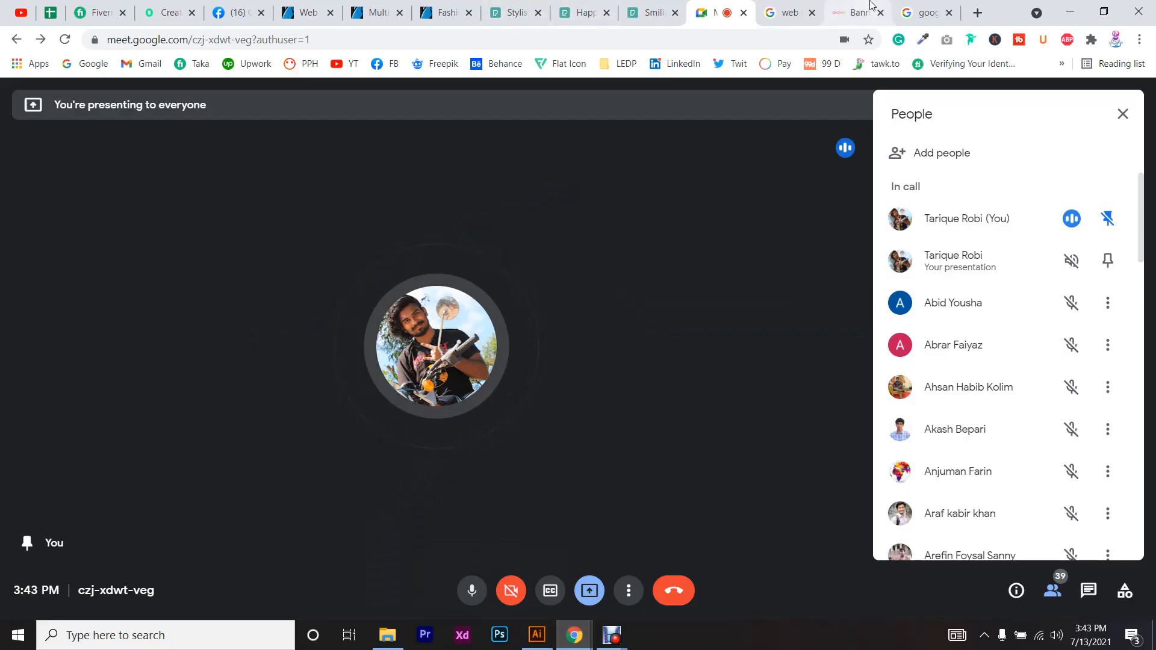
click(977, 11)
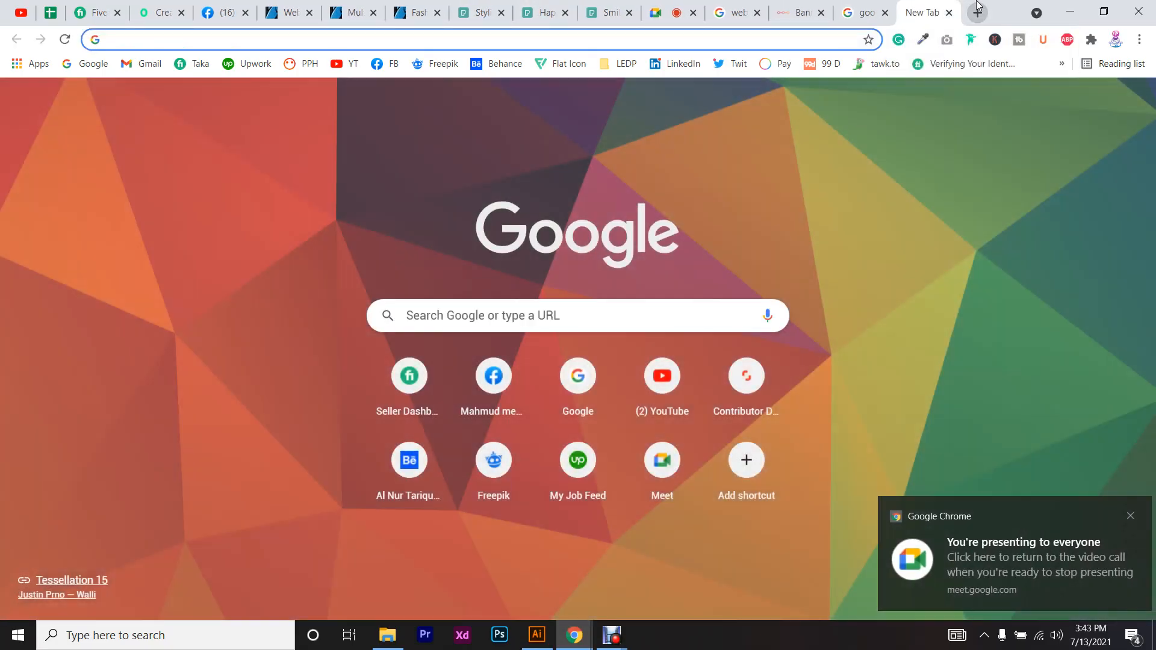
text(flaticon.com)
key(Return)
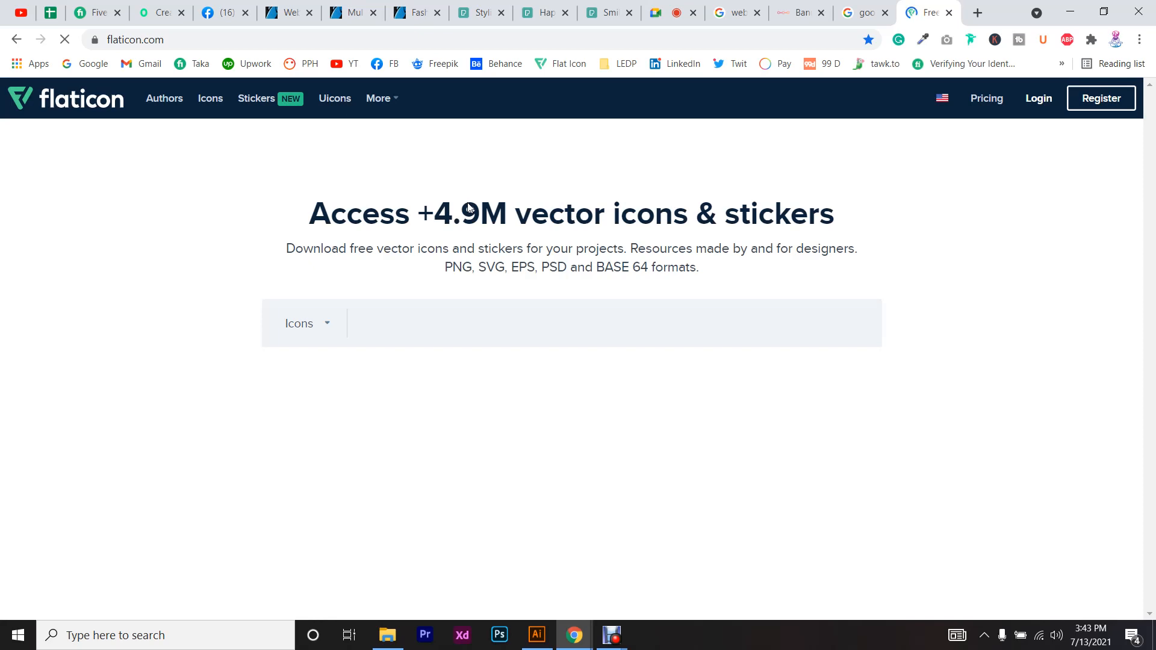
scroll(470, 208, down, 6)
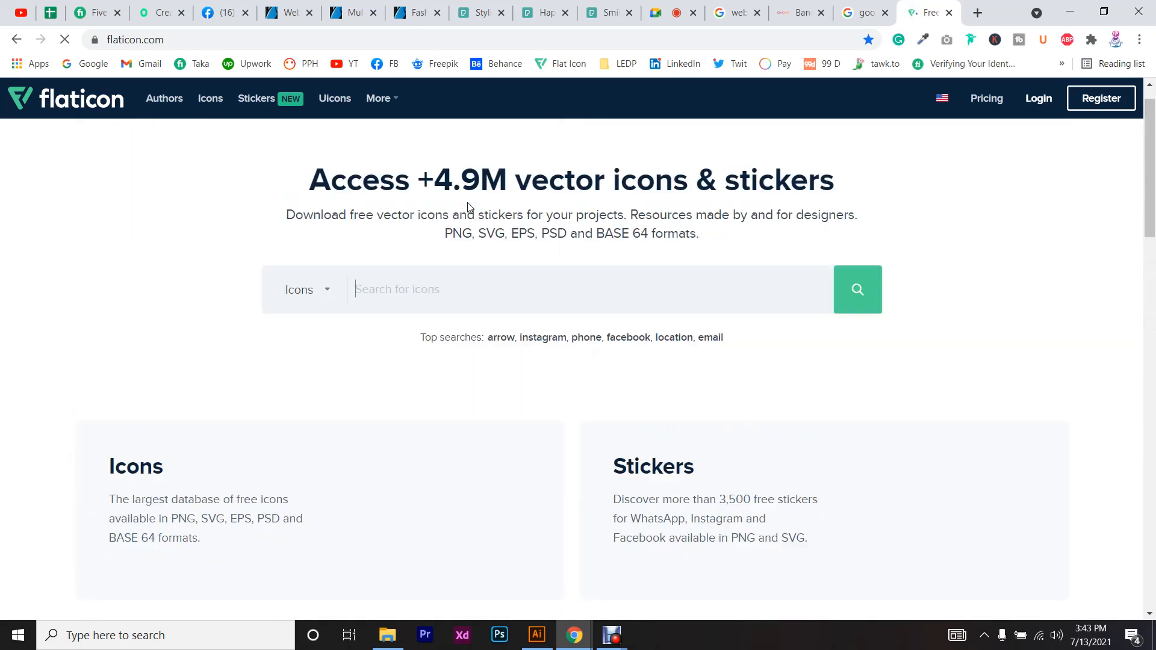
scroll(468, 203, up, 5)
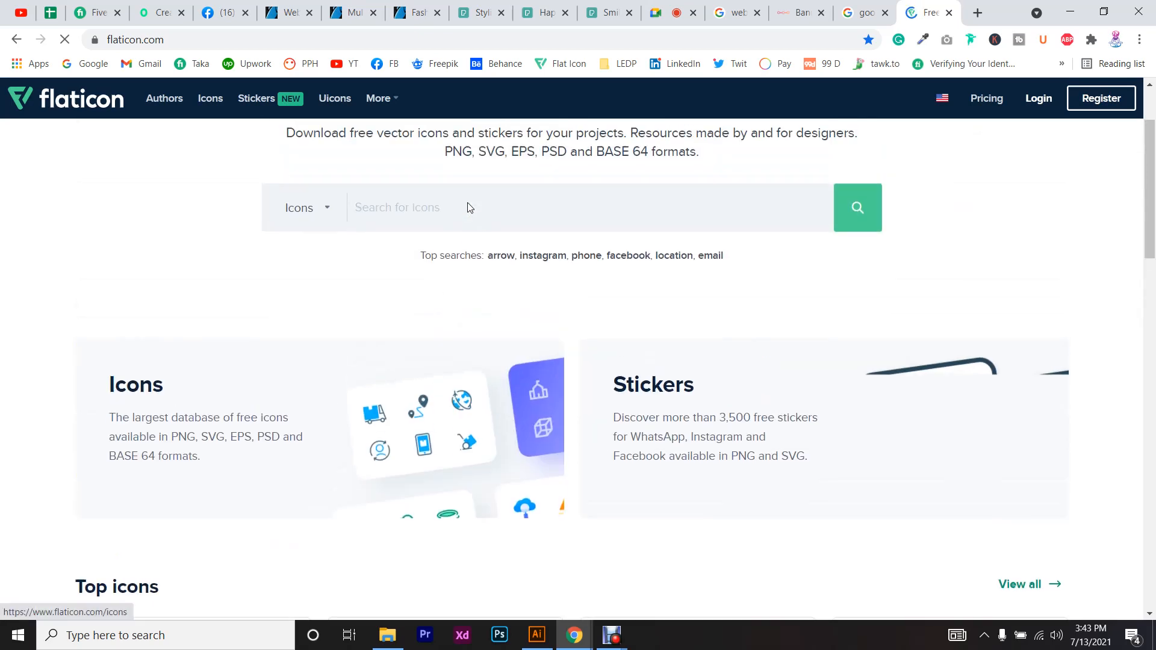
scroll(468, 203, down, 5)
scroll(470, 208, up, 6)
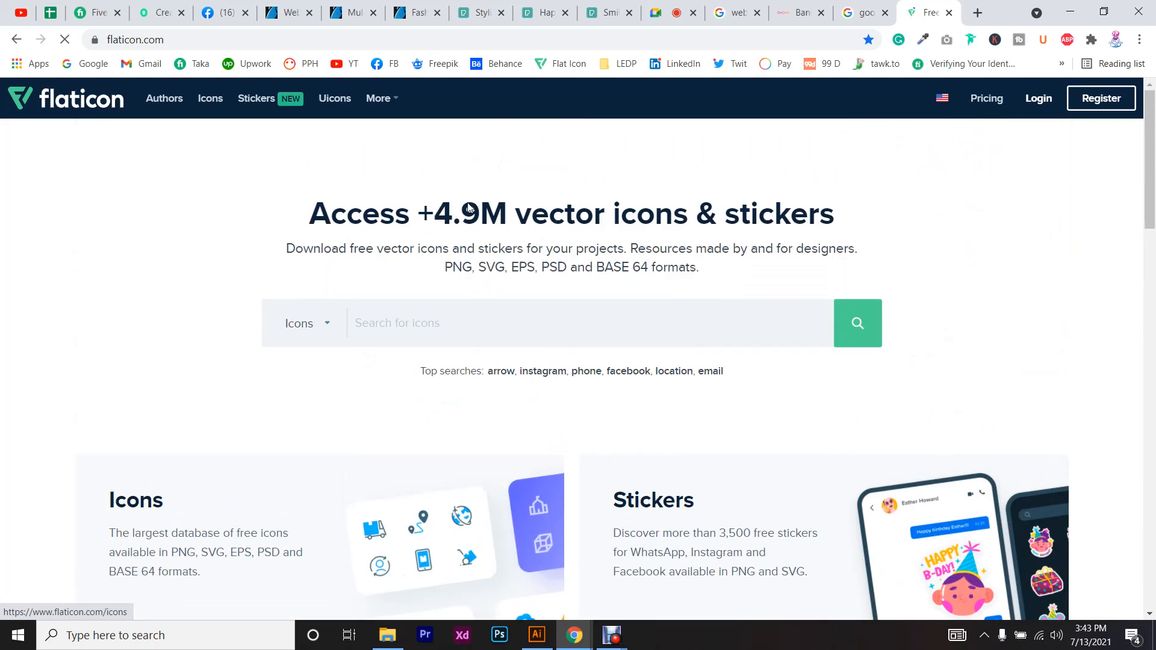
- Search the Flaticon icons for "bulb"
click(453, 339)
text(blub)
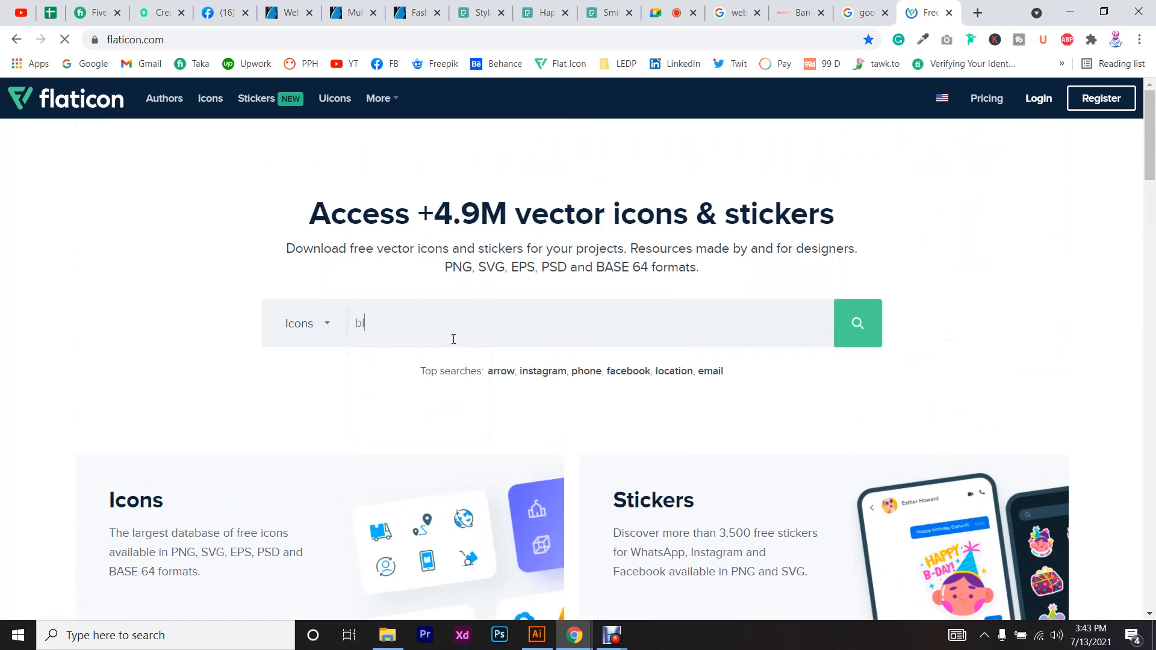
key(BackSpace)
key(BackSpace)
key(BackSpace)
text(ulb)
scroll(591, 330, down, 5)
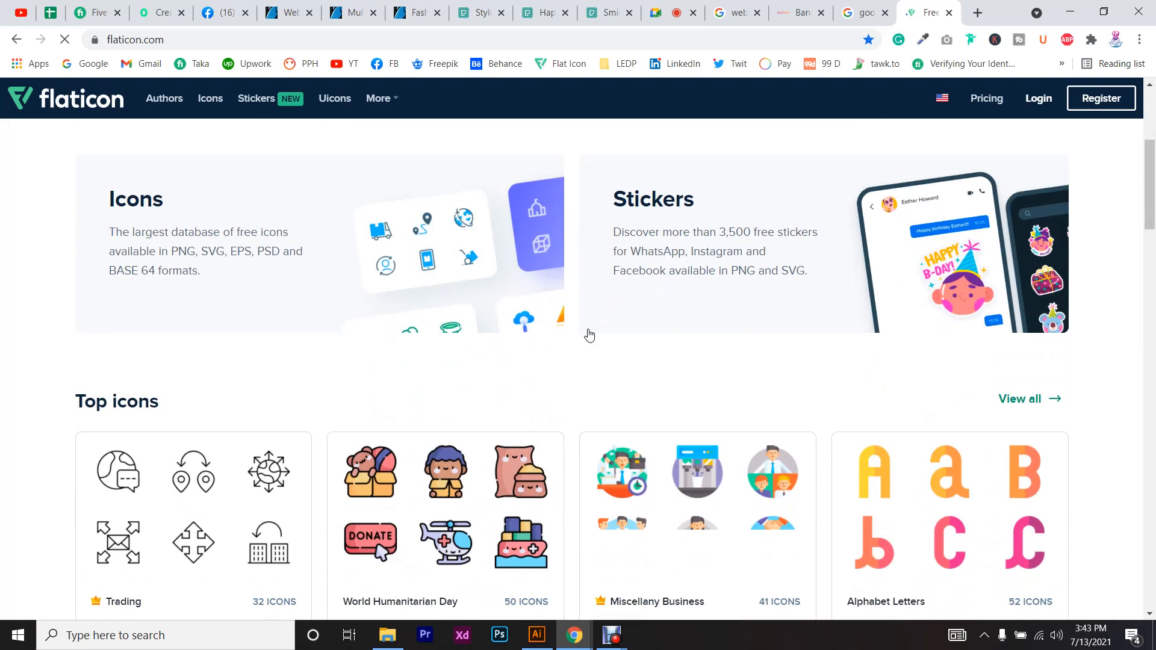
scroll(590, 331, up, 4)
scroll(590, 333, down, 4)
scroll(590, 334, up, 4)
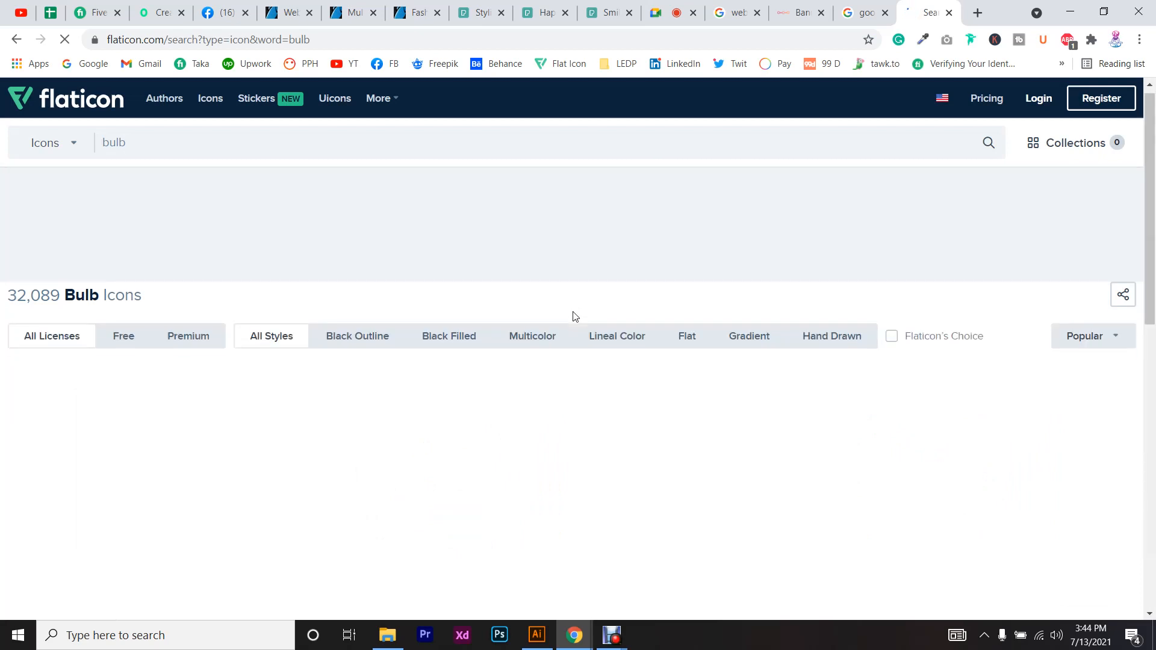
scroll(575, 316, down, 1)
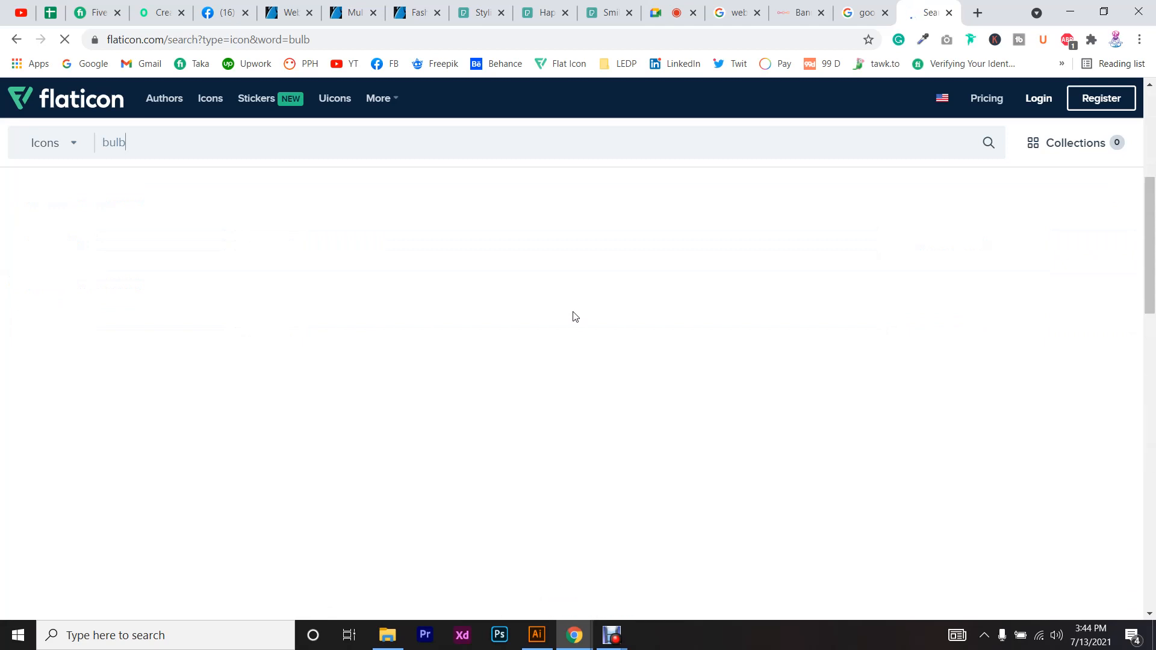
scroll(573, 312, down, 12)
scroll(573, 312, up, 10)
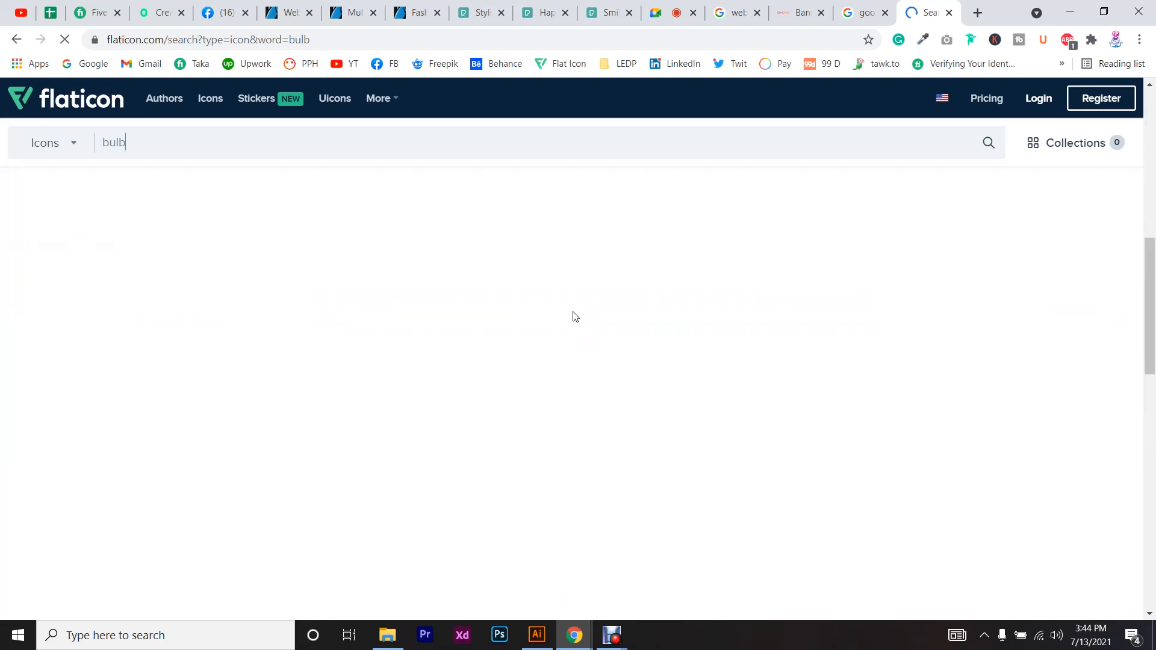
scroll(573, 312, up, 3)
scroll(573, 312, down, 13)
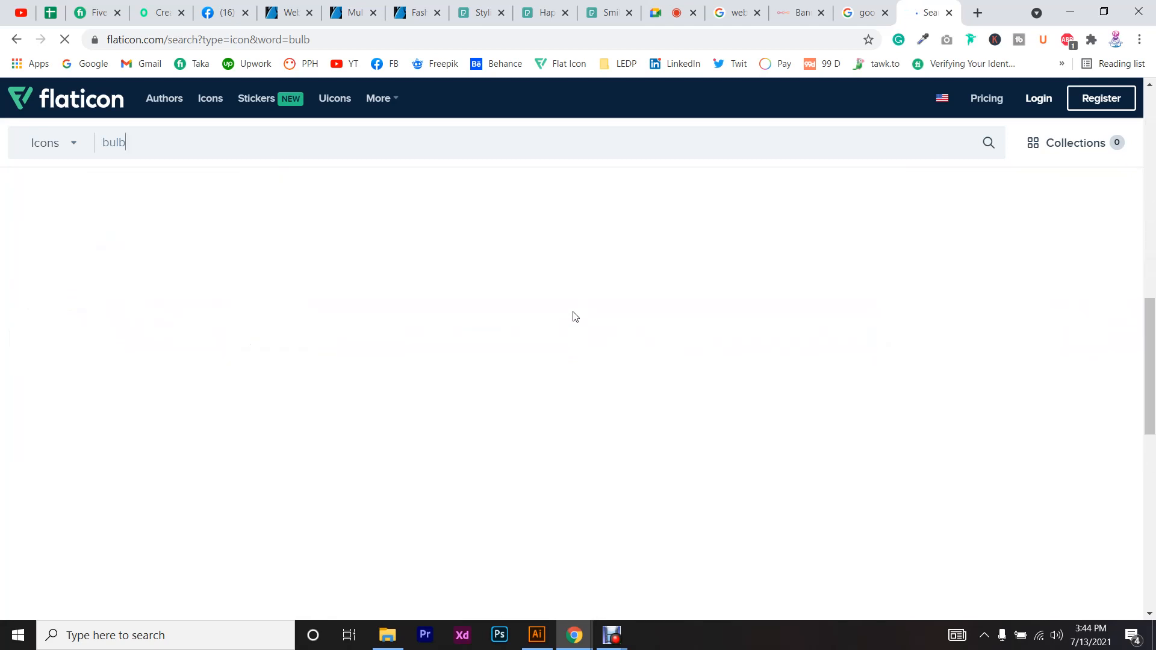
scroll(573, 312, up, 12)
scroll(575, 317, up, 1)
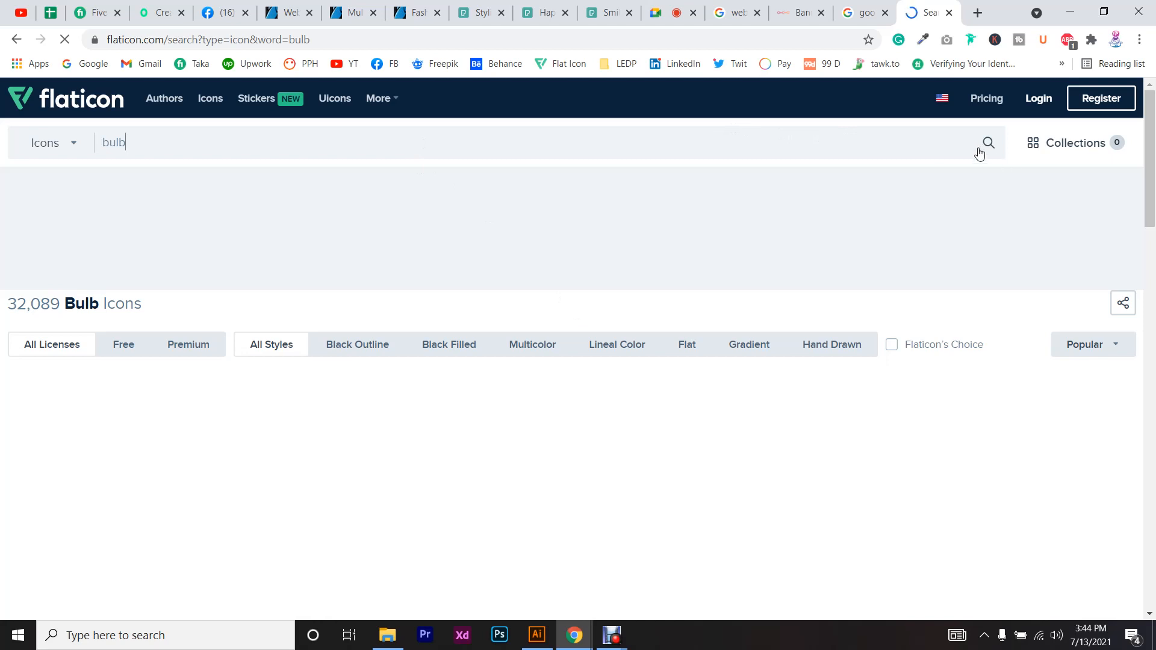
- Run the "bulb" icon search again and check the computer's Wi-Fi connection
double_click(877, 141)
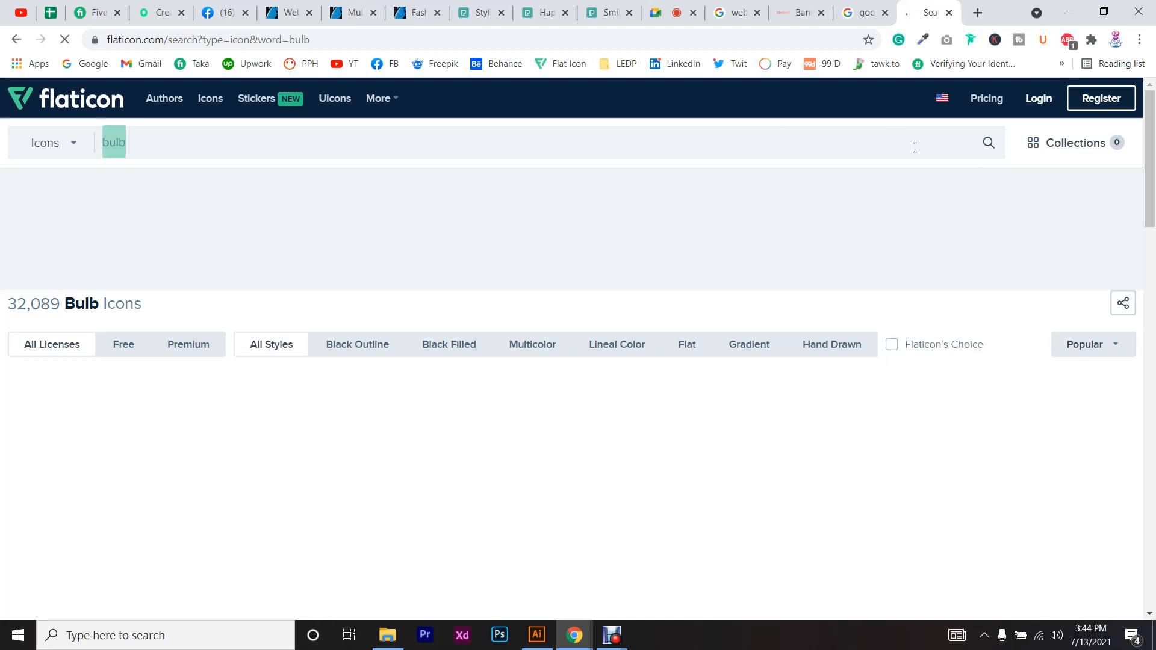
click(988, 145)
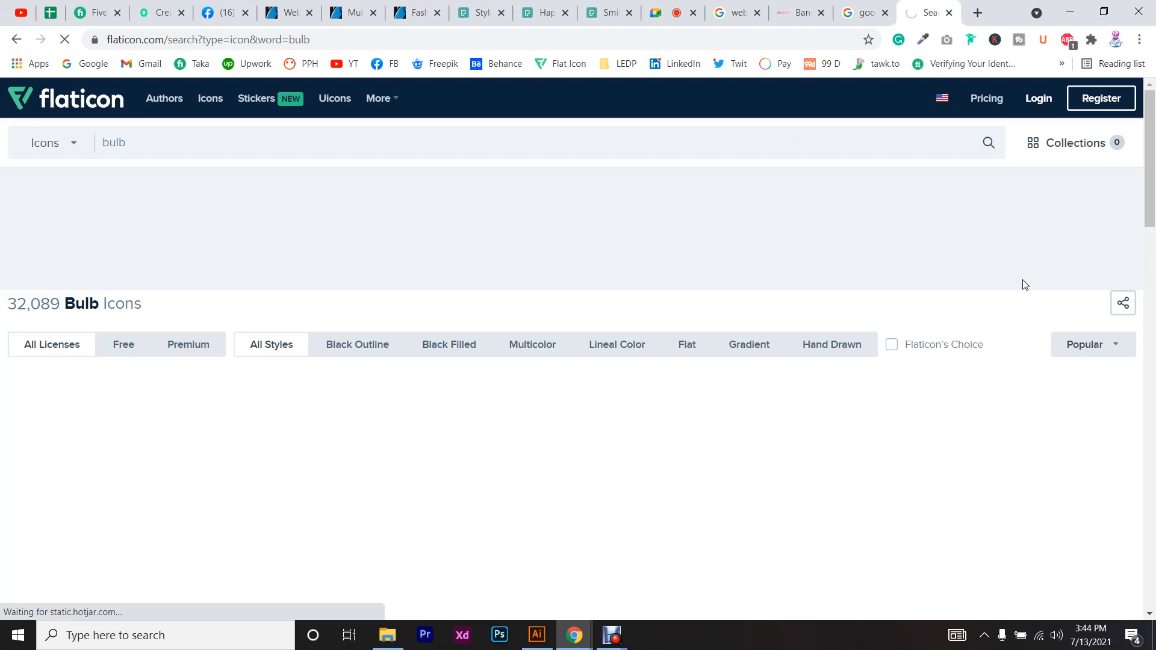
click(1039, 638)
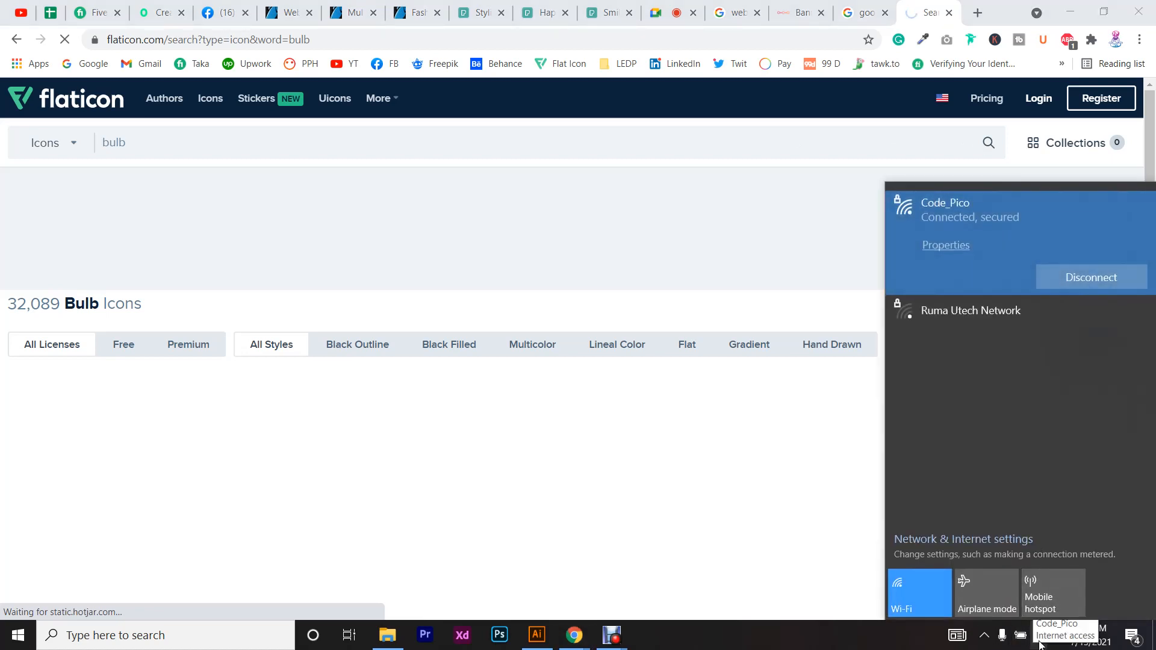
- Connect the computer to the "realme 7 Pro" Wi-Fi network and reload the Flaticon "bulb" search page
click(1040, 640)
click(1040, 642)
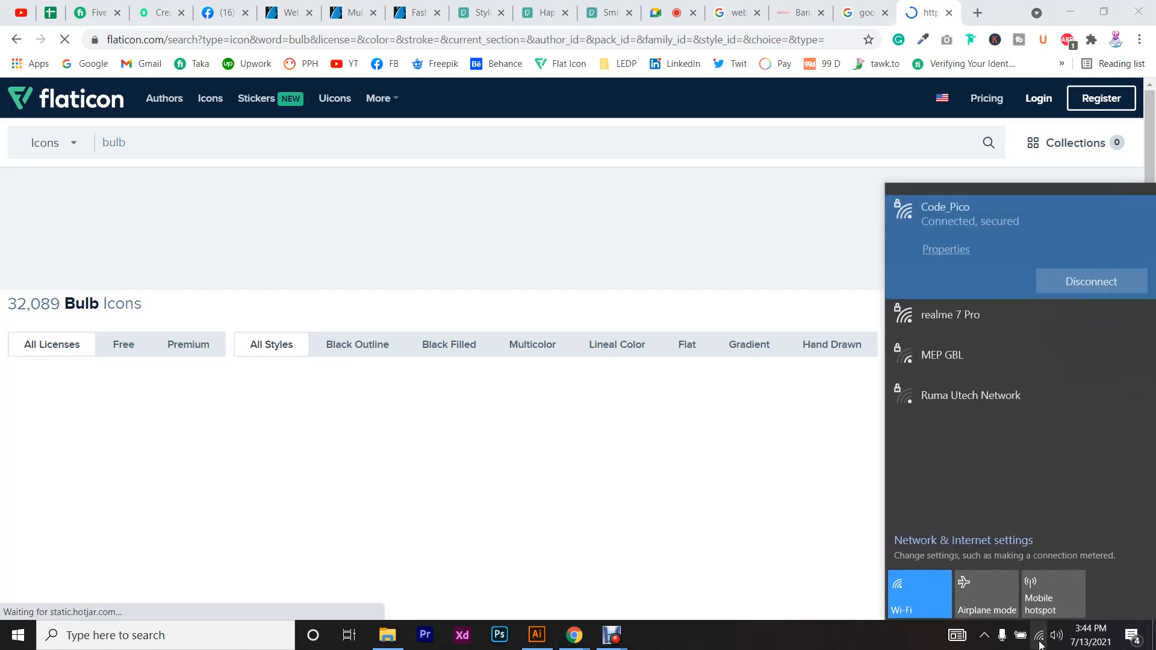
click(990, 314)
click(1075, 318)
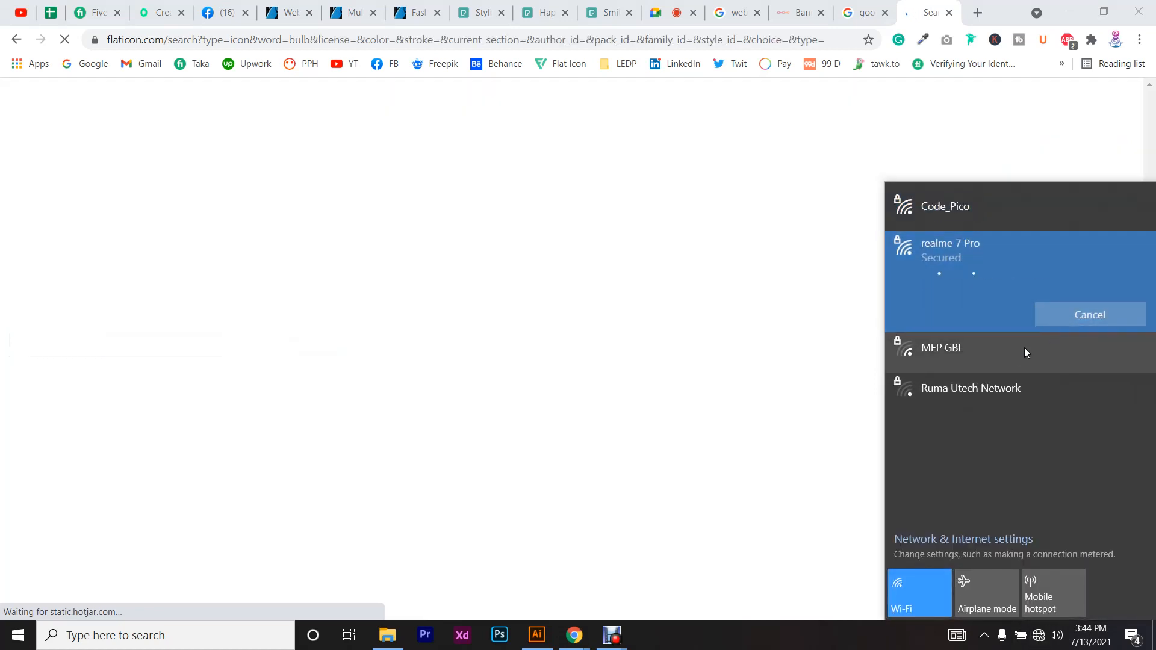
click(911, 9)
click(805, 50)
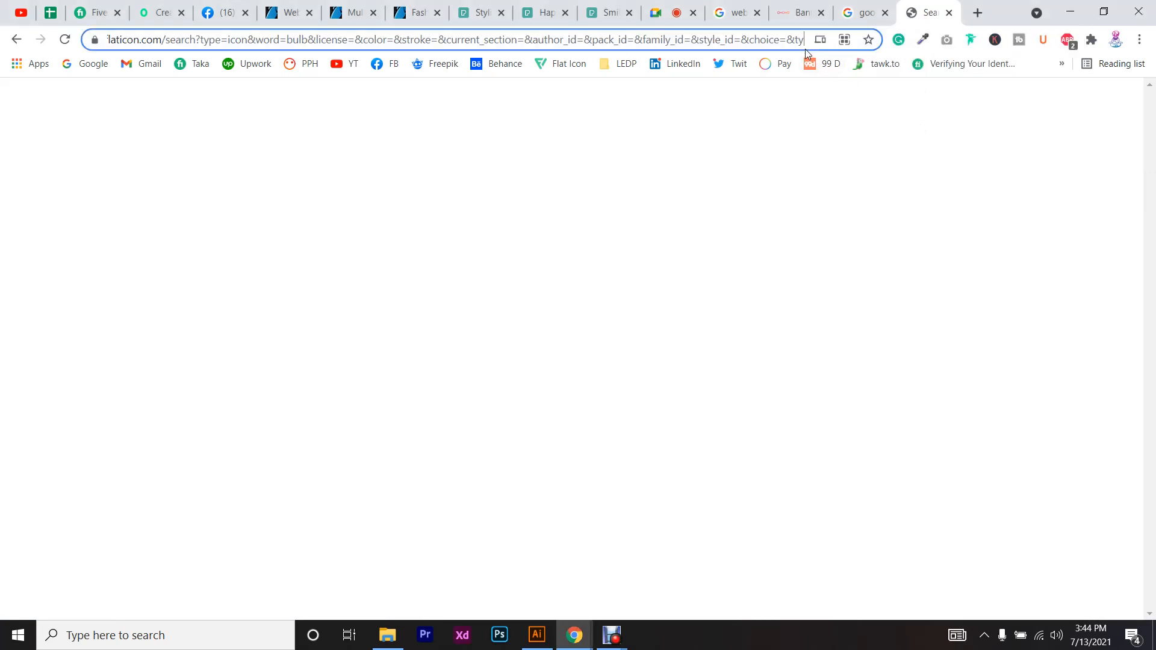
key(Return)
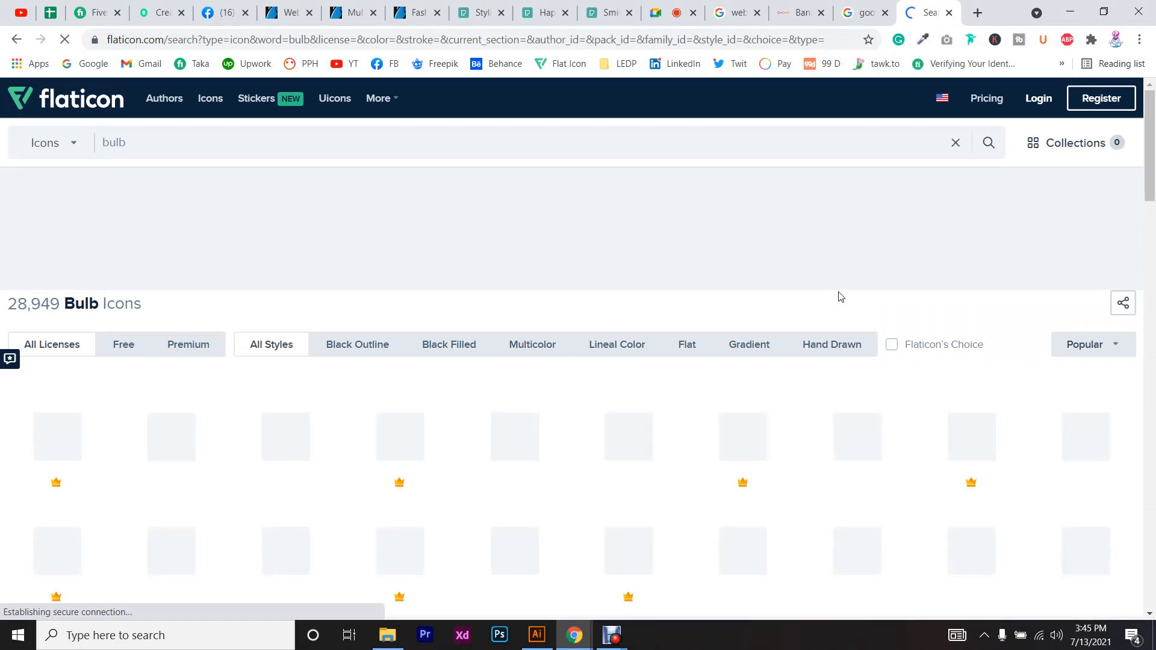
- Look through the bulb icon results and briefly check the Google Meet call
scroll(840, 296, down, 3)
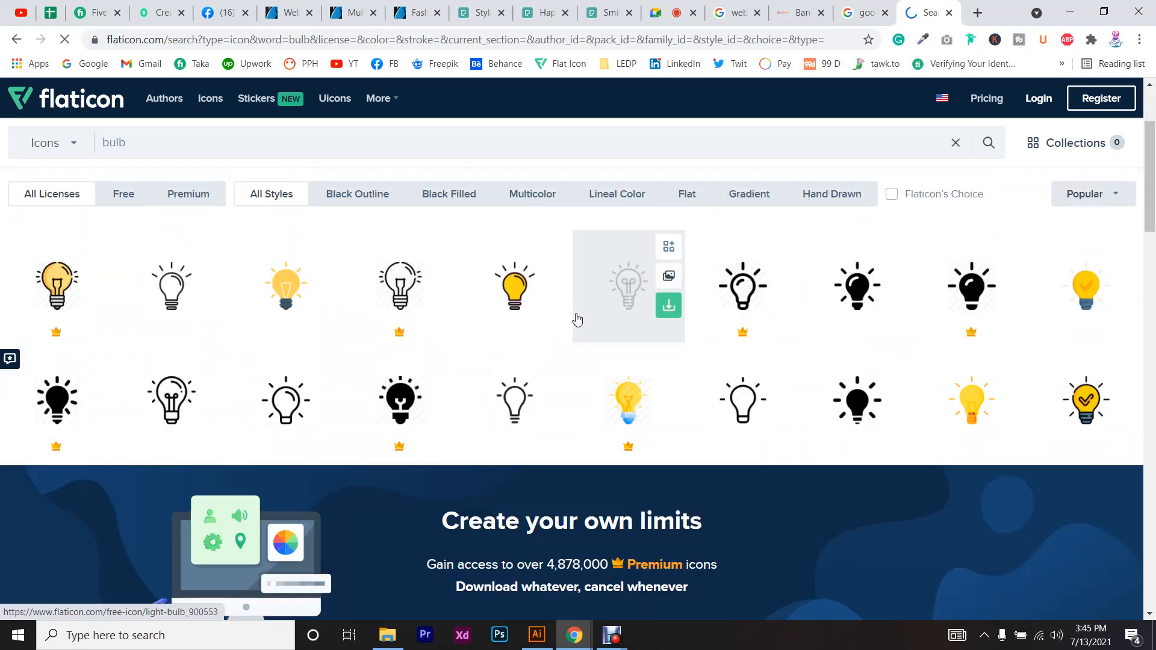
scroll(502, 498, down, 1)
scroll(501, 497, down, 4)
scroll(500, 496, up, 6)
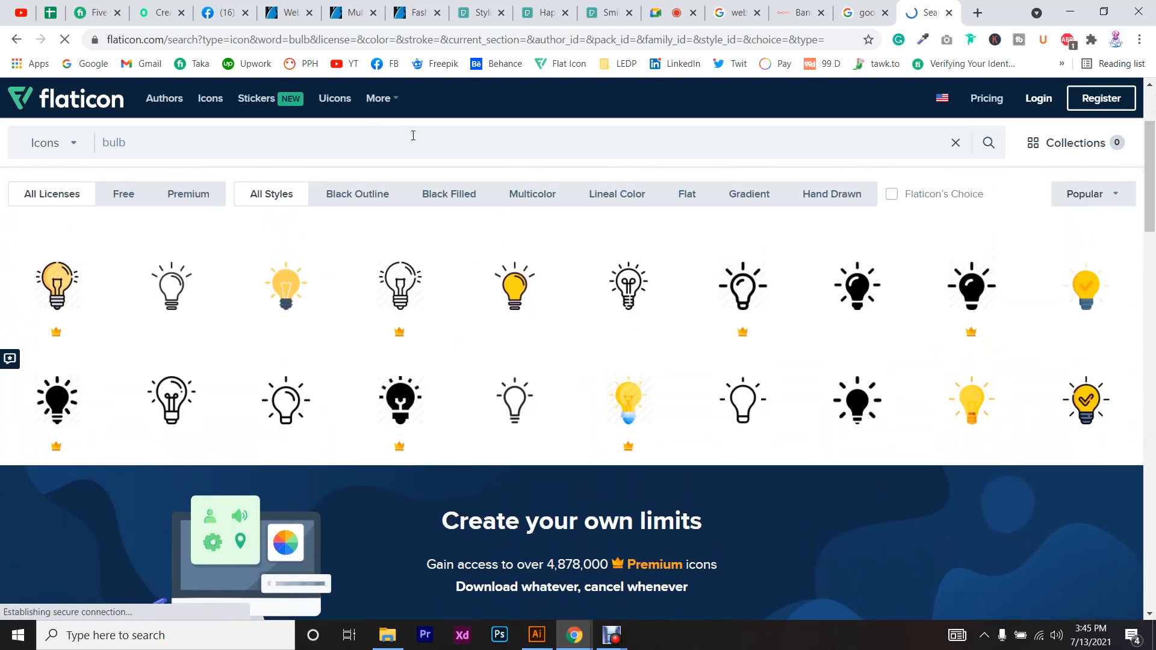
click(677, 12)
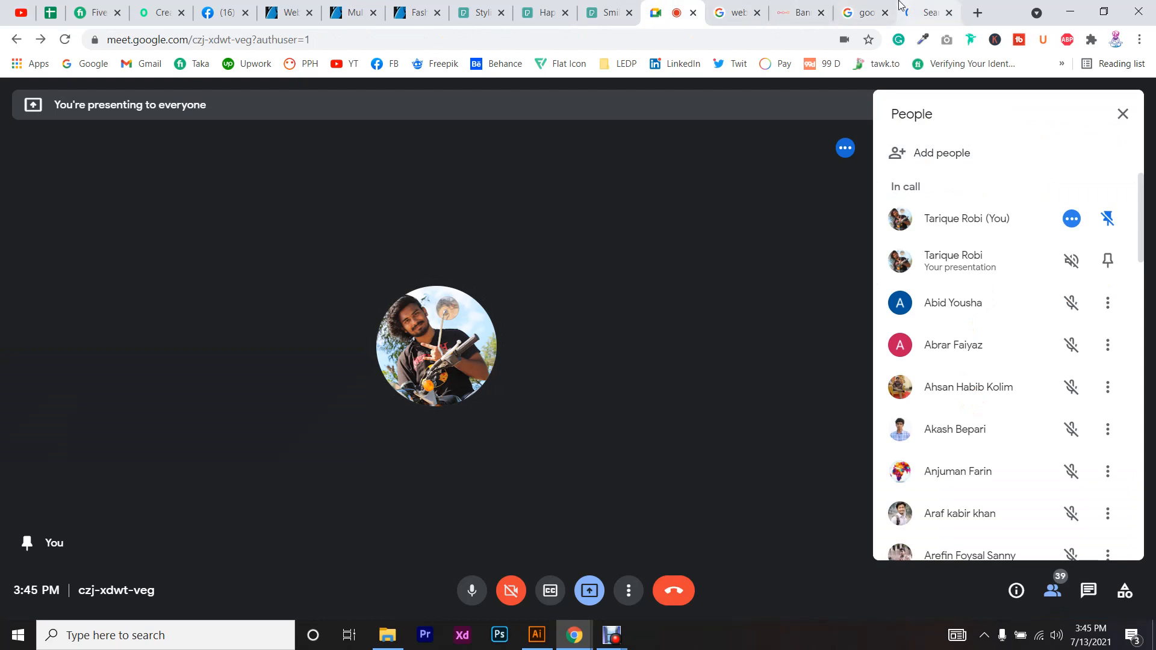
click(927, 12)
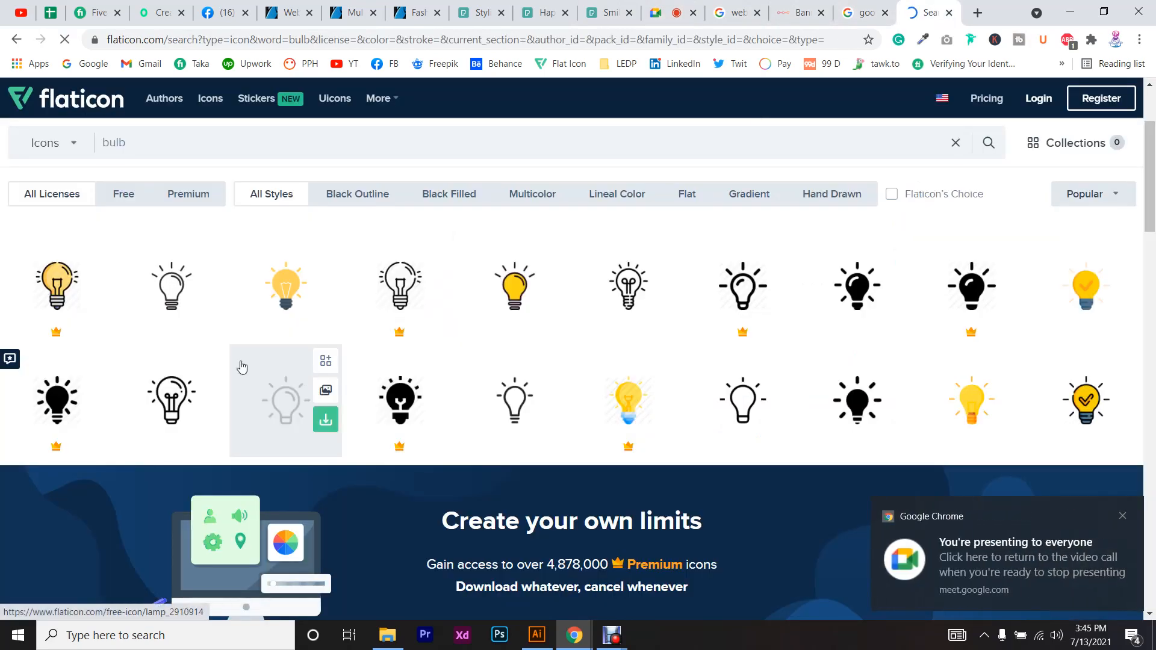
- Open the outlined Lightbulb free icon from the SEO pack and download it as a free SVG
click(178, 295)
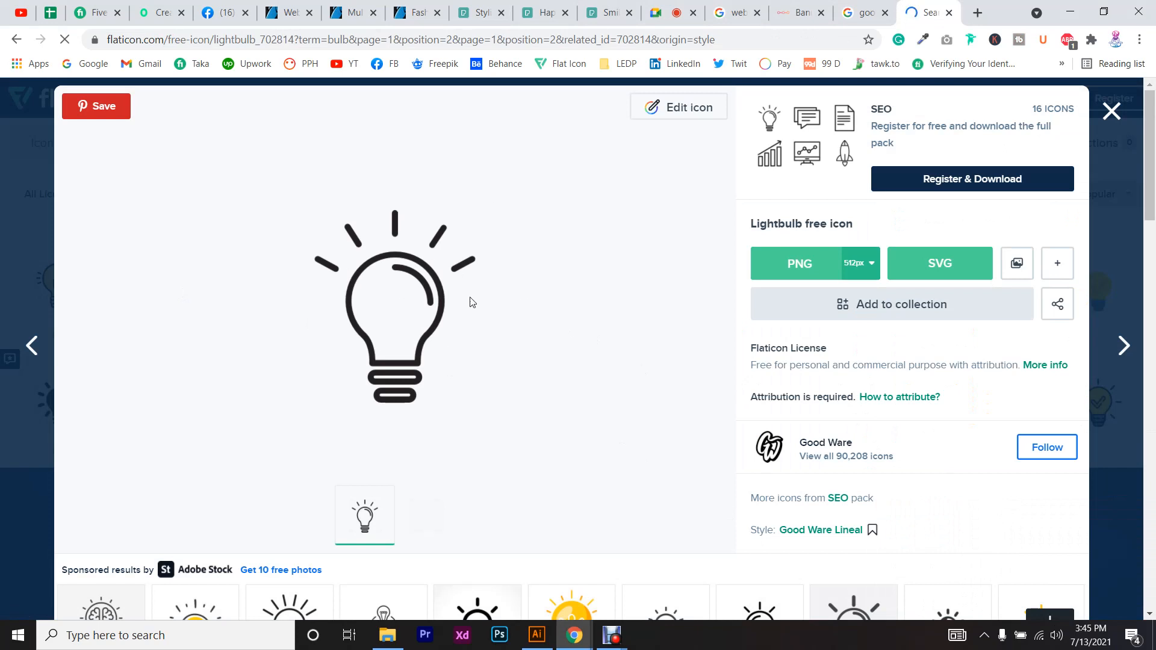
scroll(470, 298, down, 1)
scroll(478, 290, up, 1)
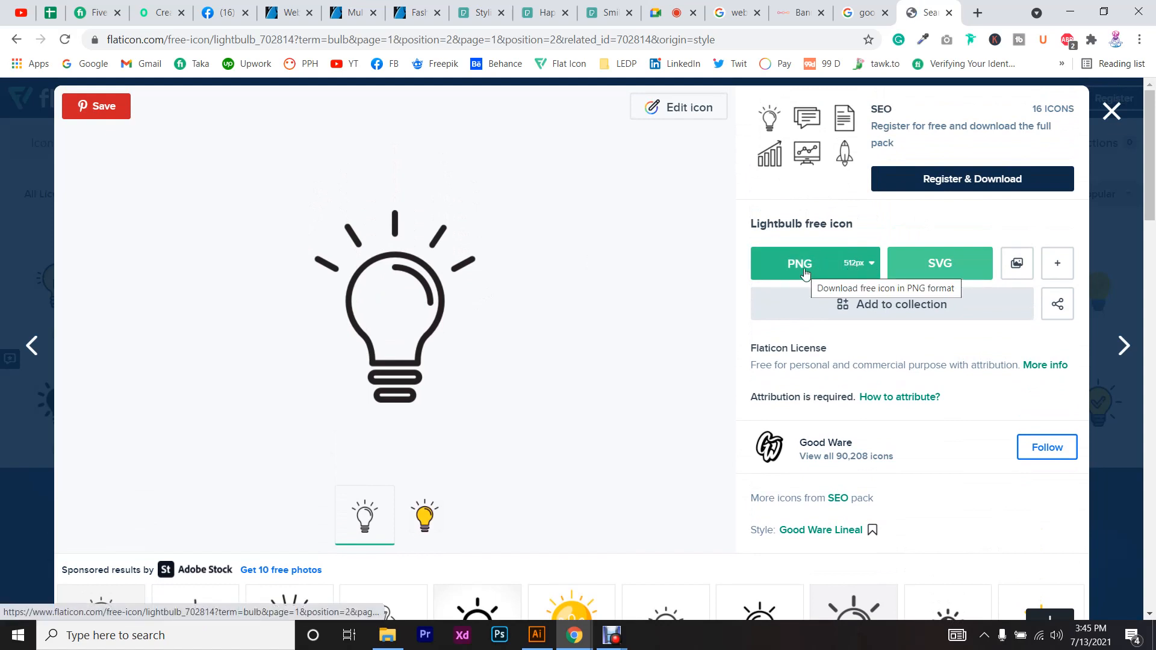
click(1117, 115)
click(1058, 263)
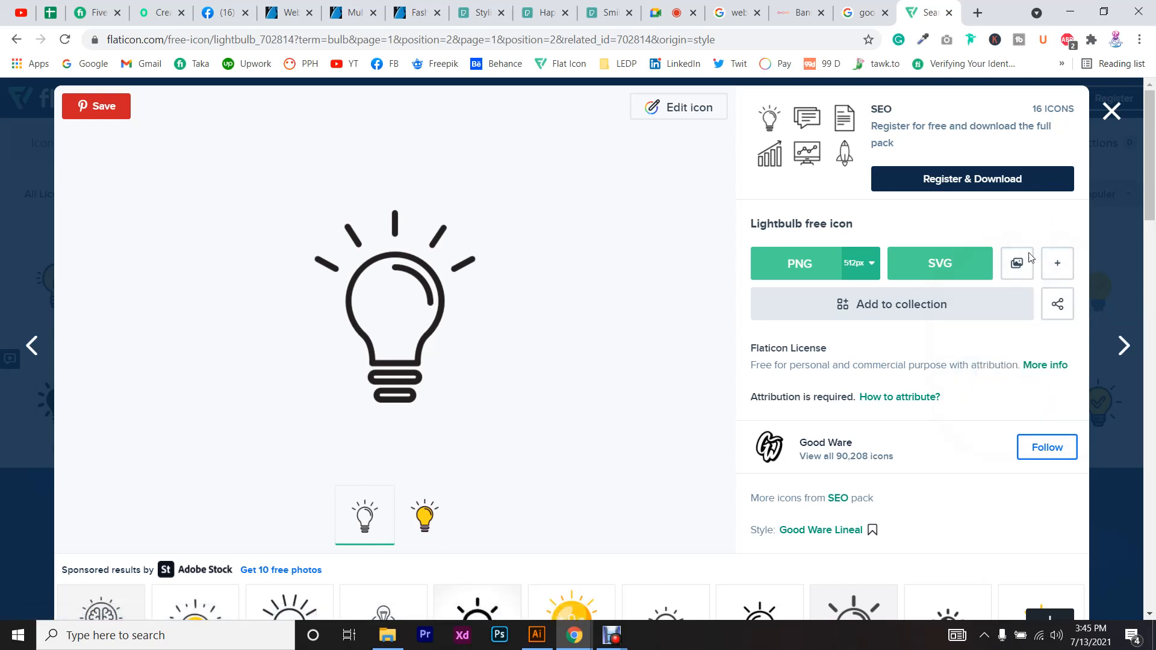
mouse_move(1047, 268)
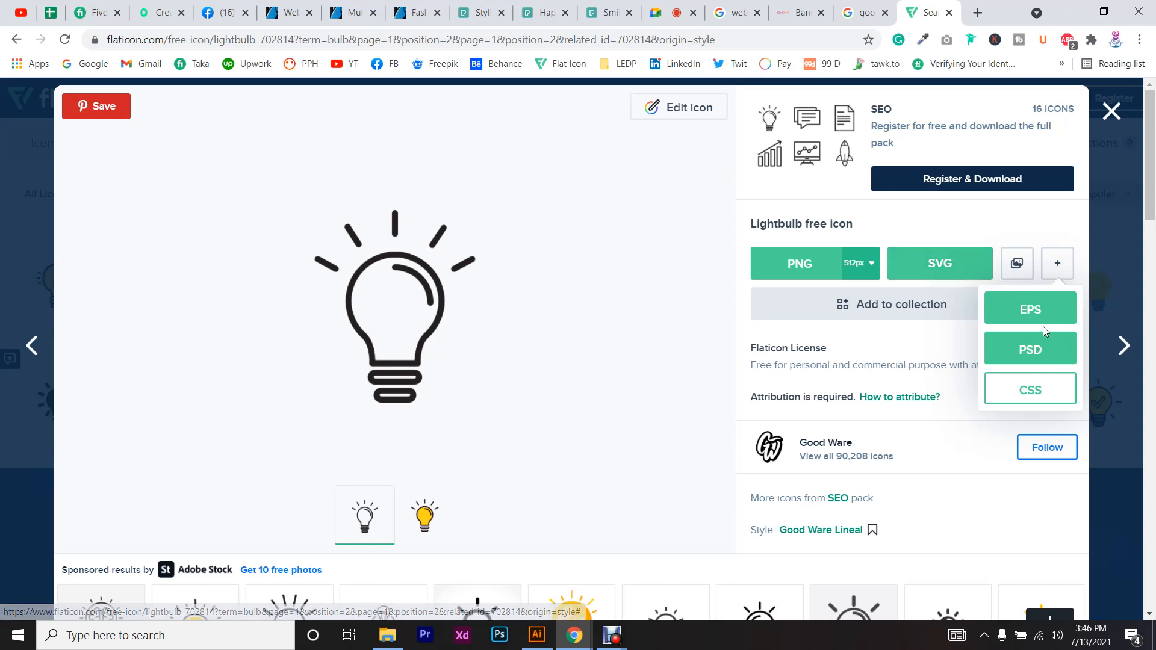
click(931, 270)
click(828, 324)
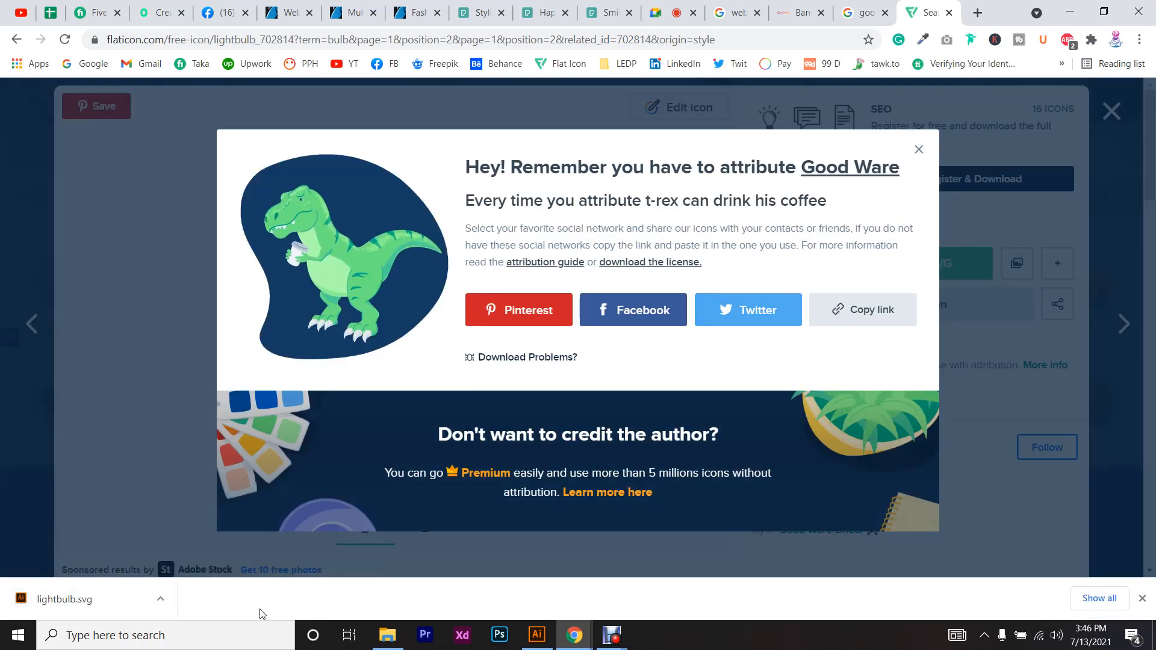
- Locate the downloaded lightbulb.svg in its folder and open it with Adobe Illustrator 2020, keeping that app as the default for .svg files
click(1099, 598)
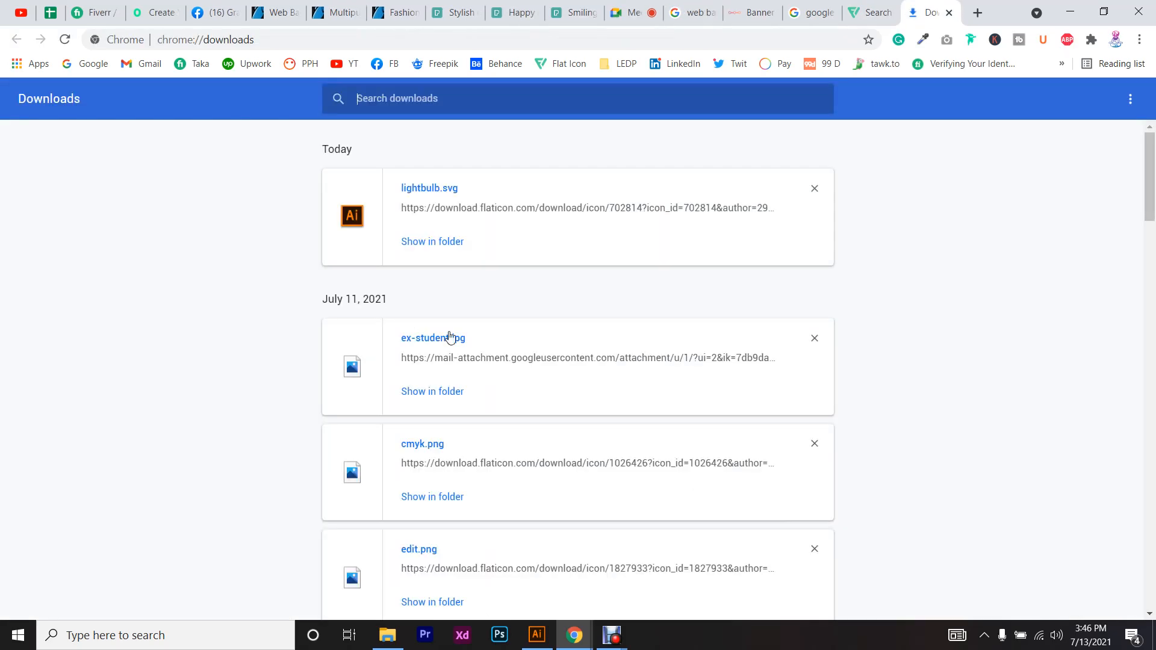
click(429, 243)
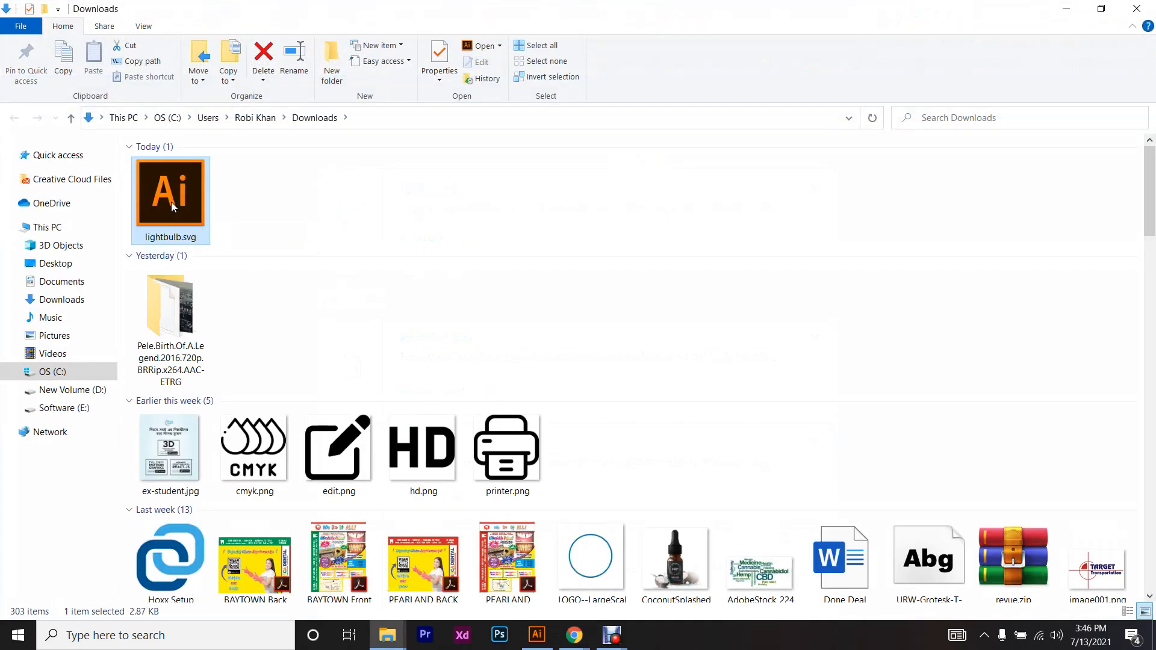
right_click(171, 206)
mouse_move(297, 335)
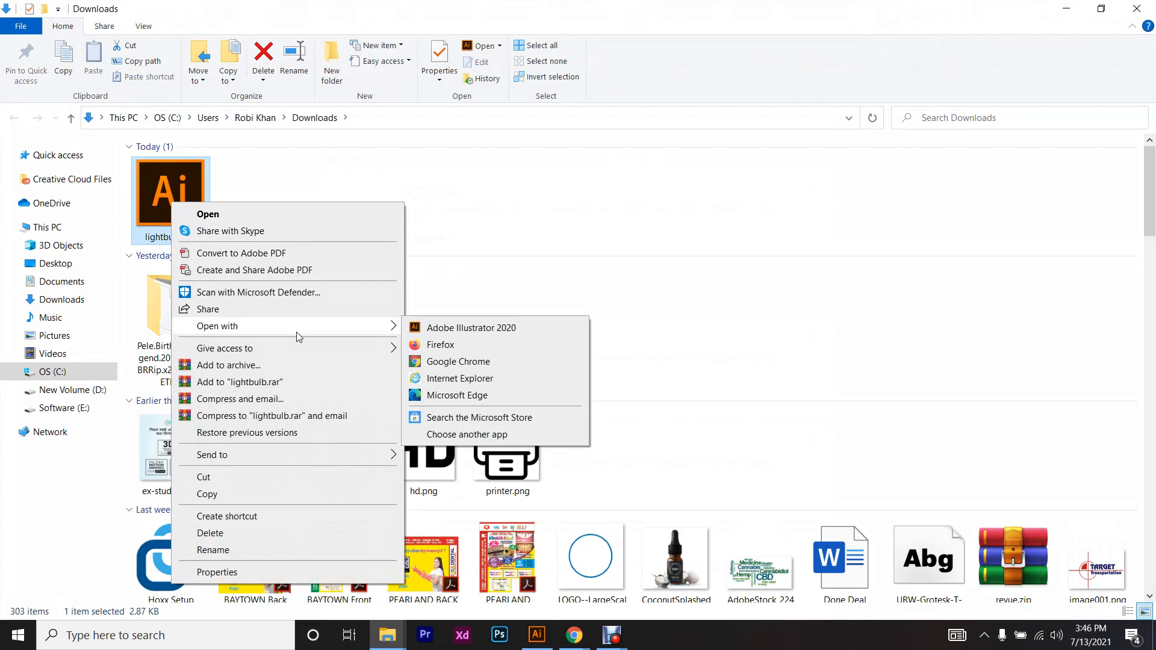
click(467, 436)
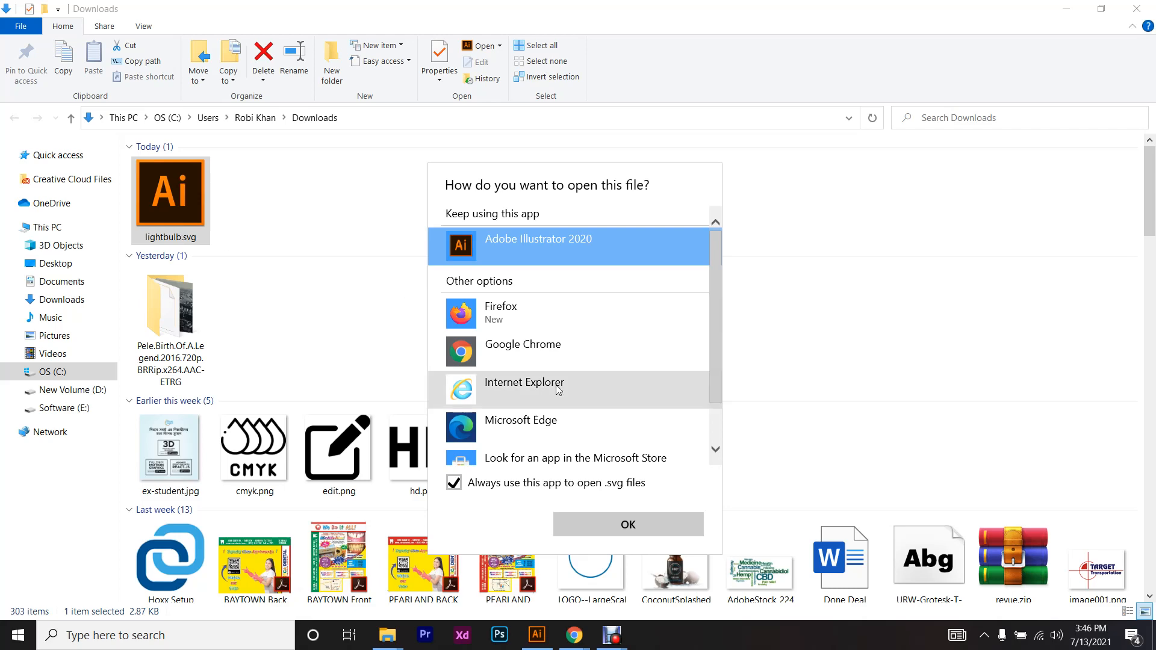
click(594, 525)
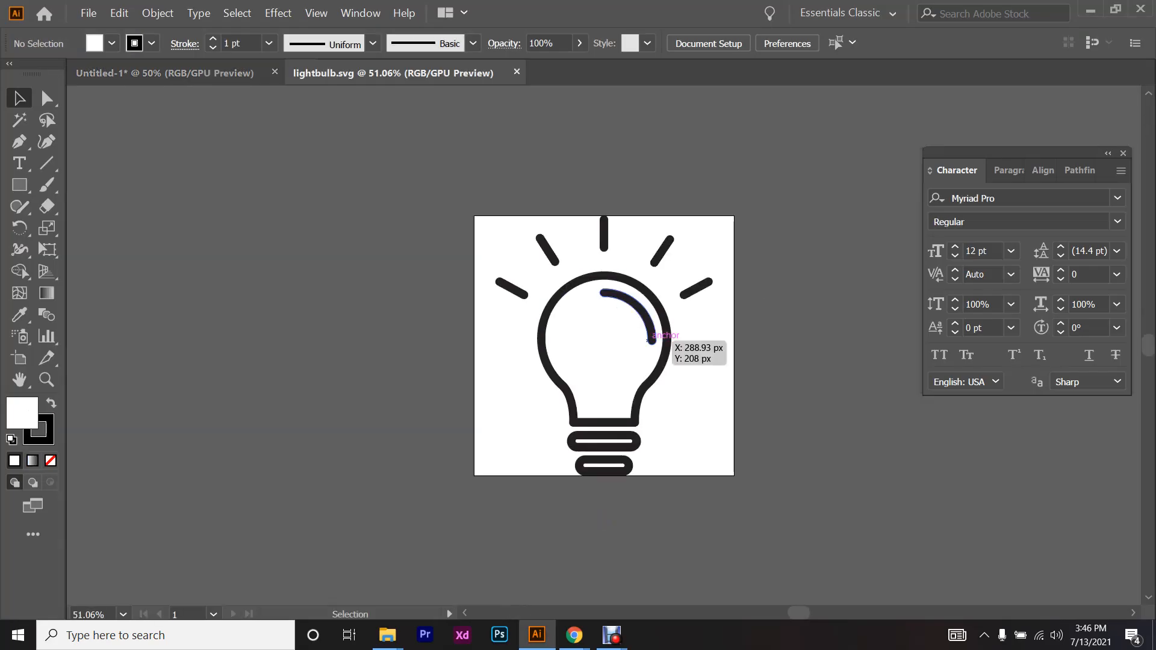
- Inspect the artwork in lightbulb.svg and compare it with the banner in the Untitled-1 document
drag(401, 204, 759, 548)
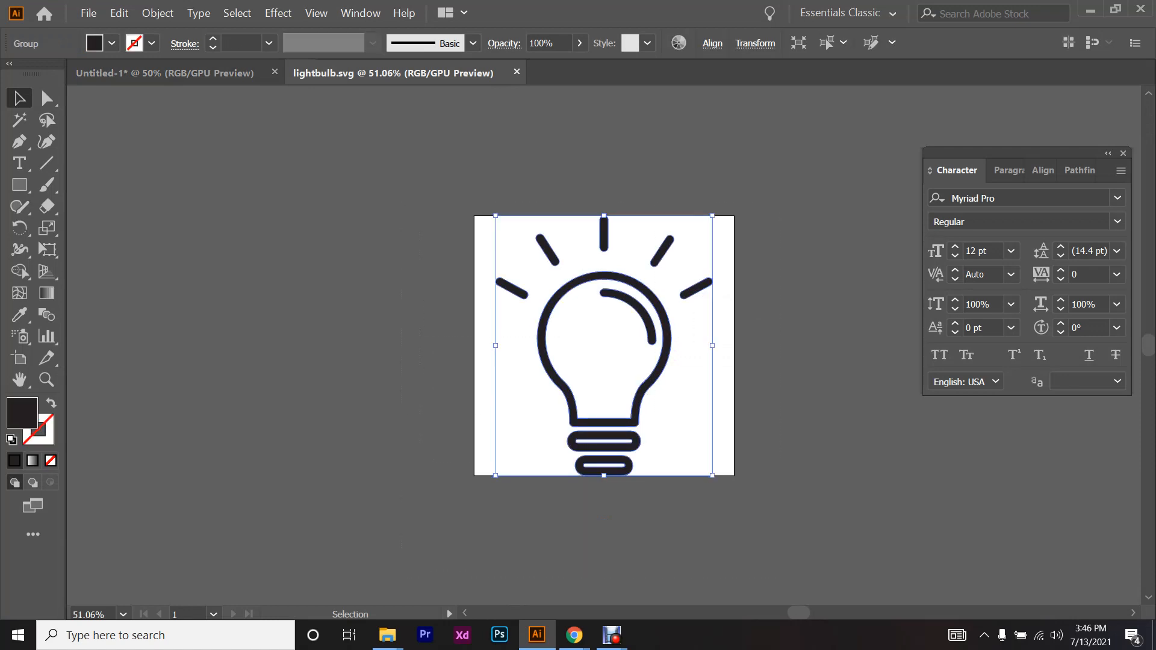
key(ctrl+shift+a)
click(210, 67)
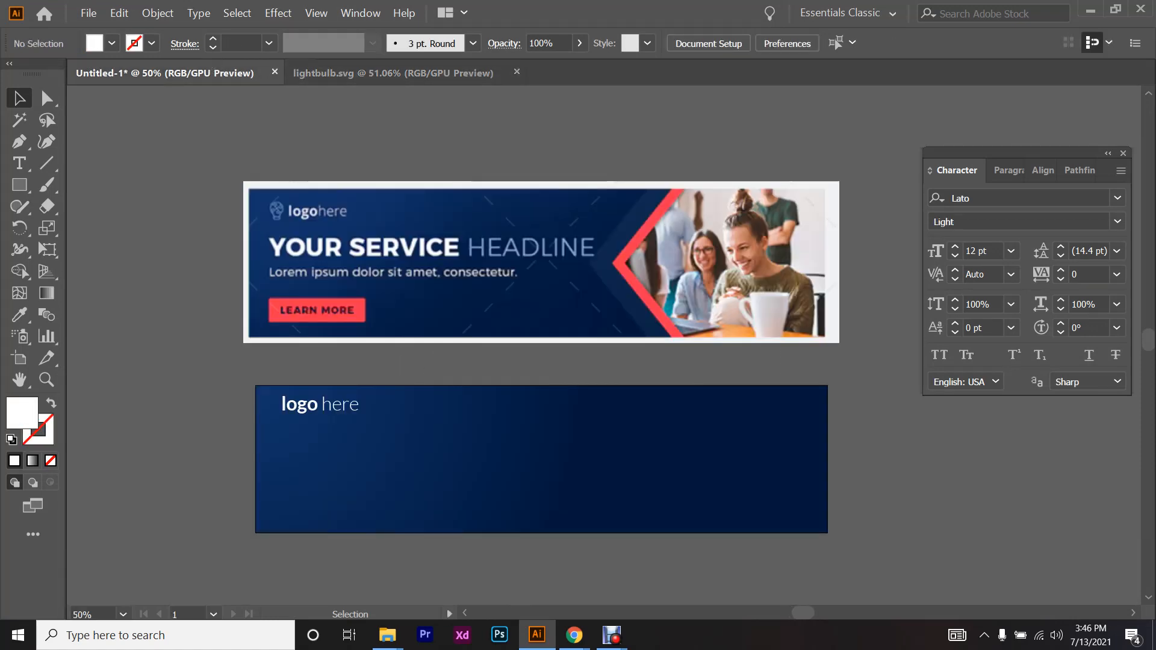
click(331, 72)
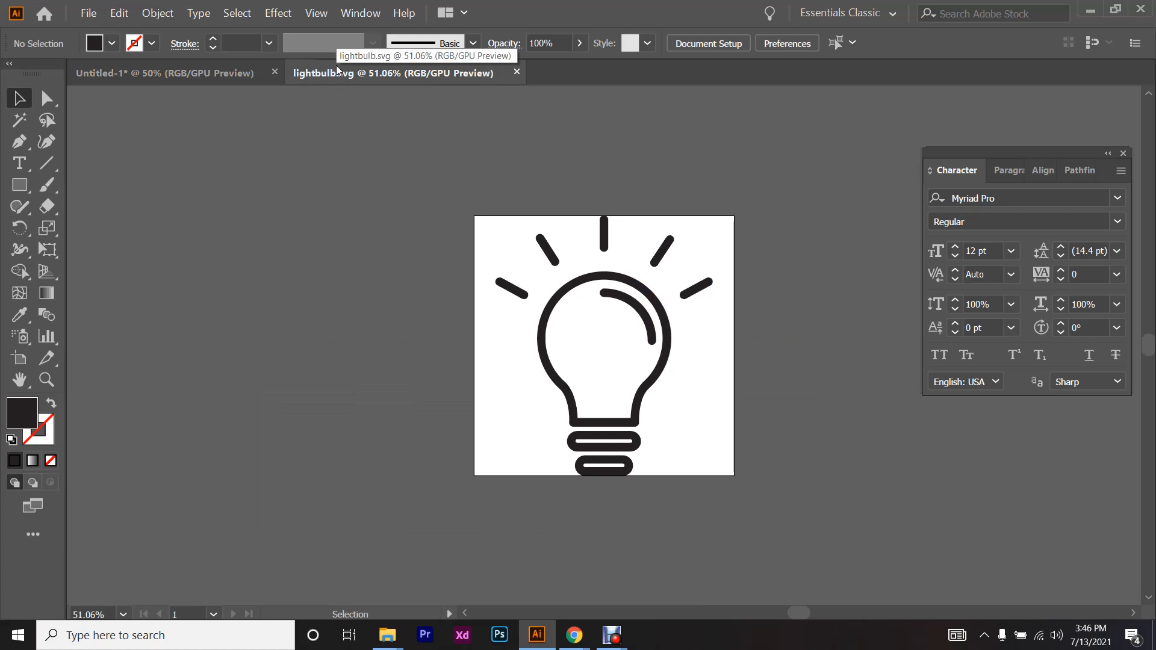
click(201, 73)
mouse_move(370, 79)
mouse_down()
mouse_move(609, 377)
mouse_move(402, 116)
mouse_move(402, 90)
mouse_move(372, 74)
mouse_up()
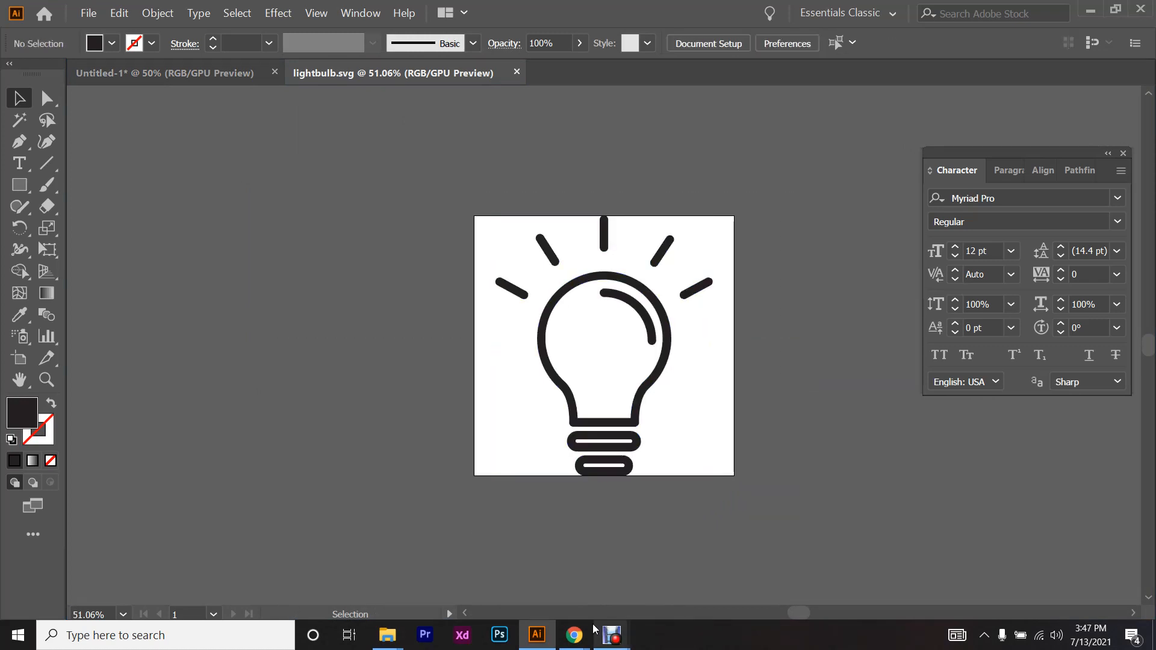
- Switch to the Google Meet call in Chrome and read the participant list and the newest in-call messages
mouse_move(573, 635)
click(519, 594)
click(629, 12)
scroll(991, 303, down, 4)
scroll(988, 303, up, 1)
scroll(999, 325, down, 5)
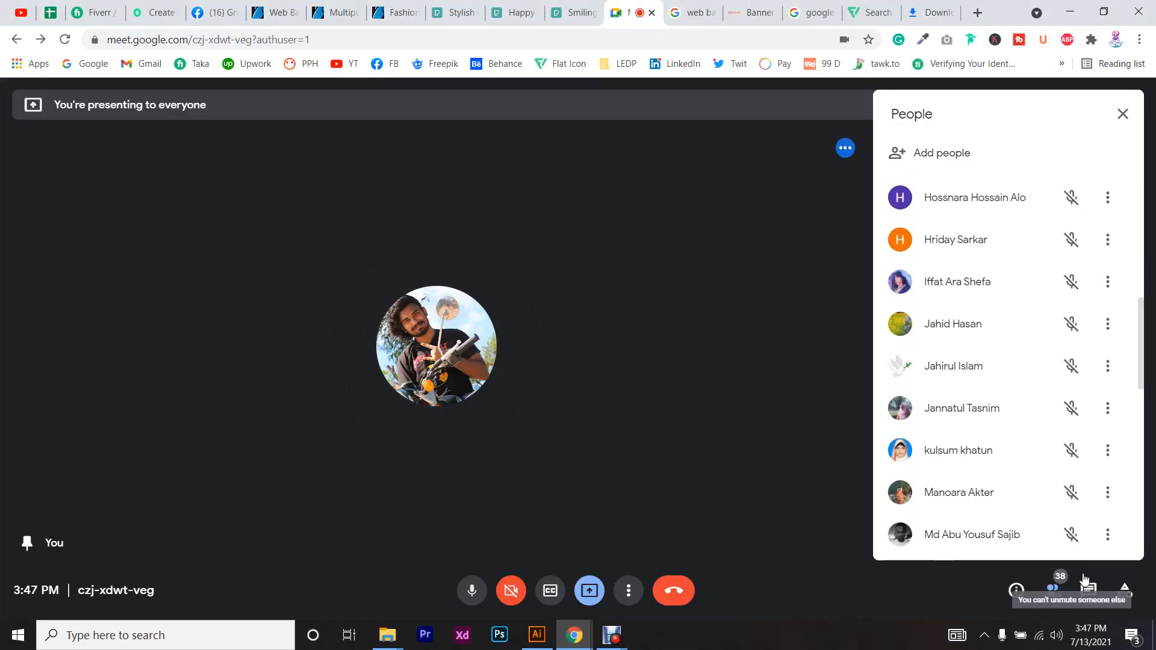
click(1089, 590)
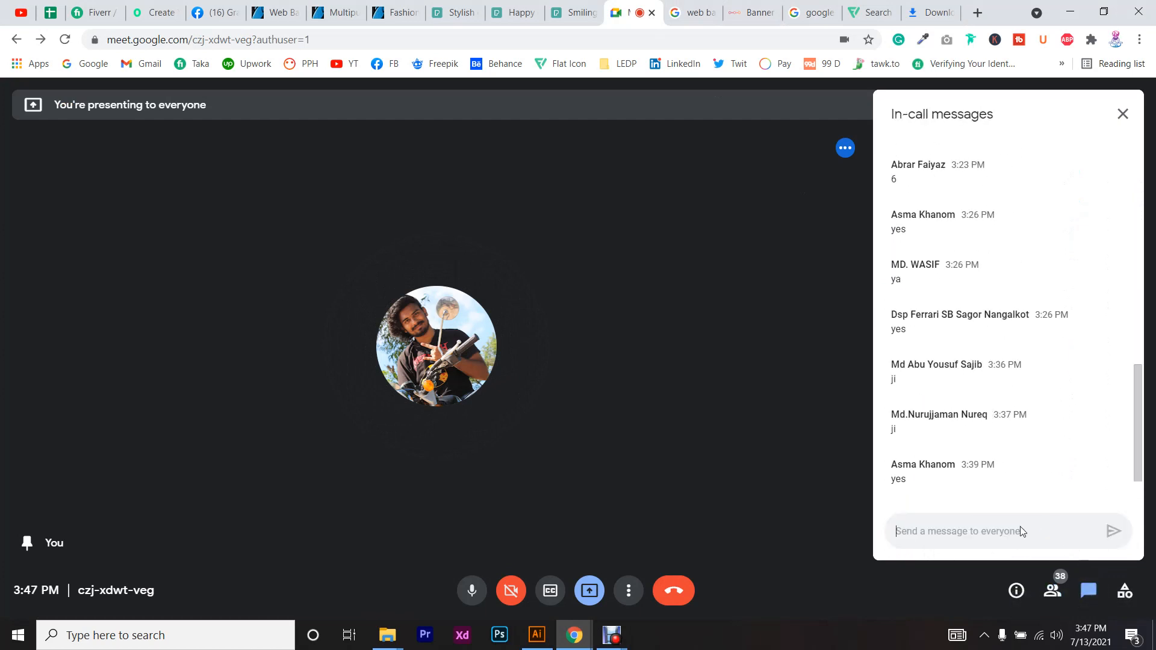
scroll(1037, 476, down, 3)
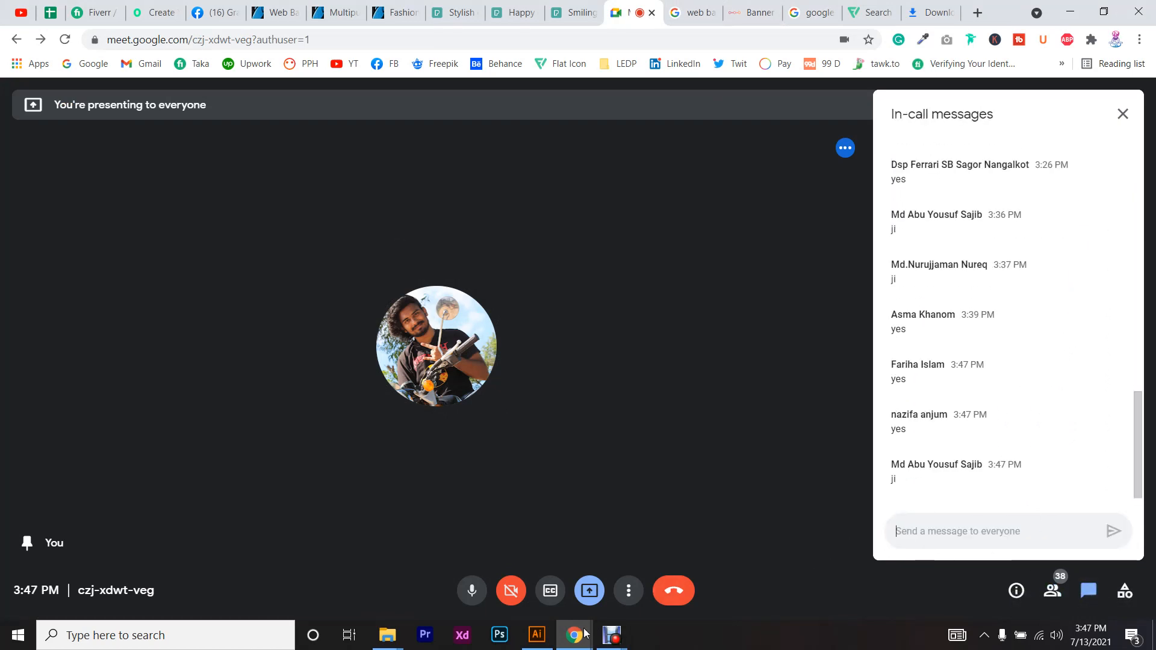
- Return to Illustrator, copy the whole bulb artwork from lightbulb.svg and paste it into the Untitled-1 banner document
click(536, 634)
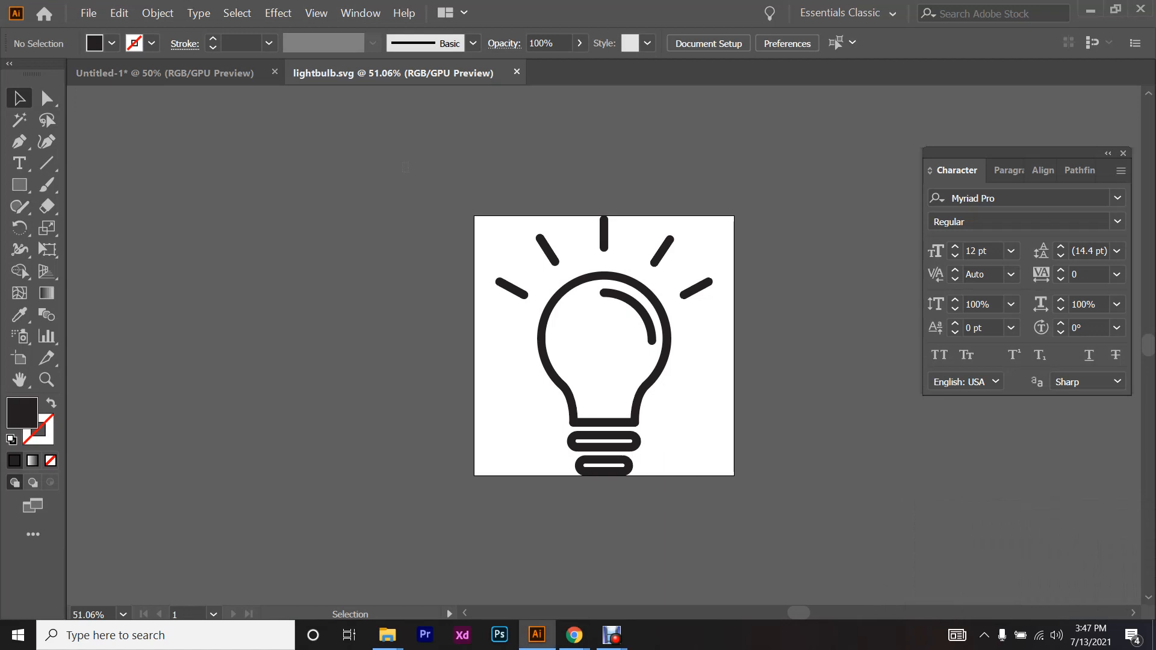
key(ctrl+a)
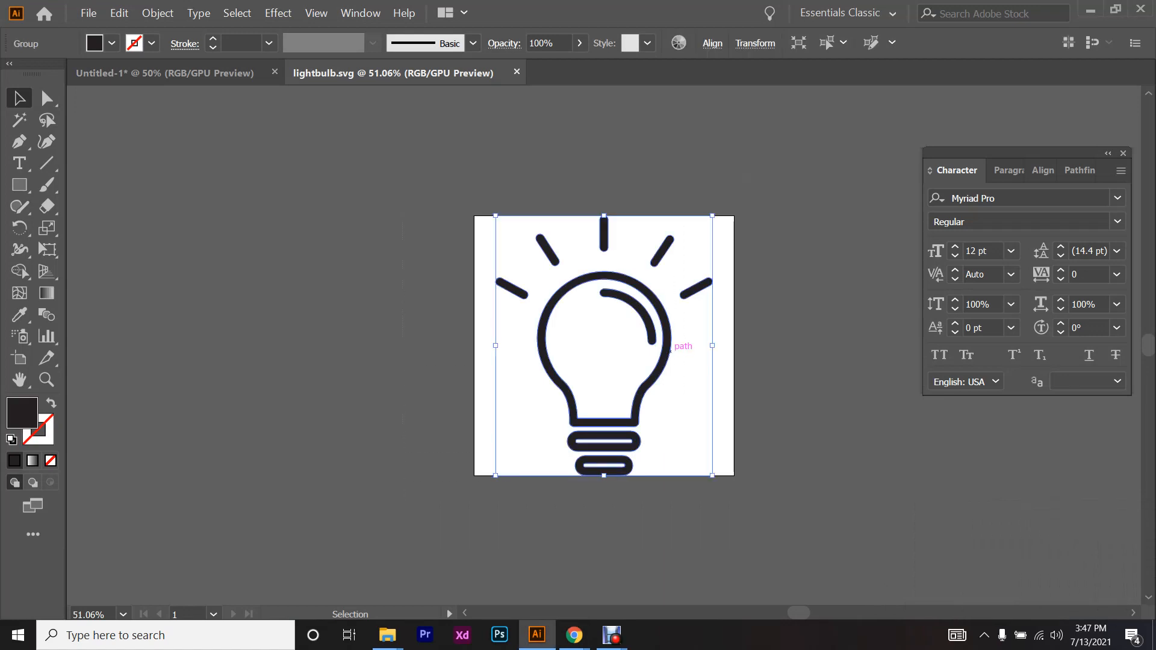
key(a)
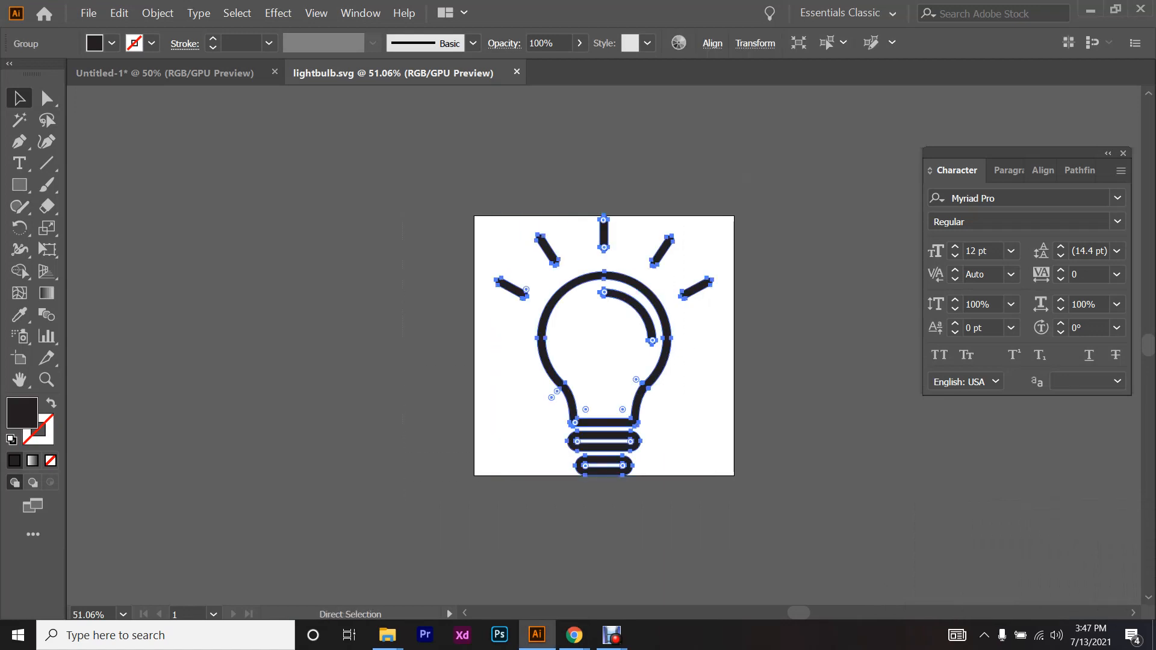
key(v)
click(181, 73)
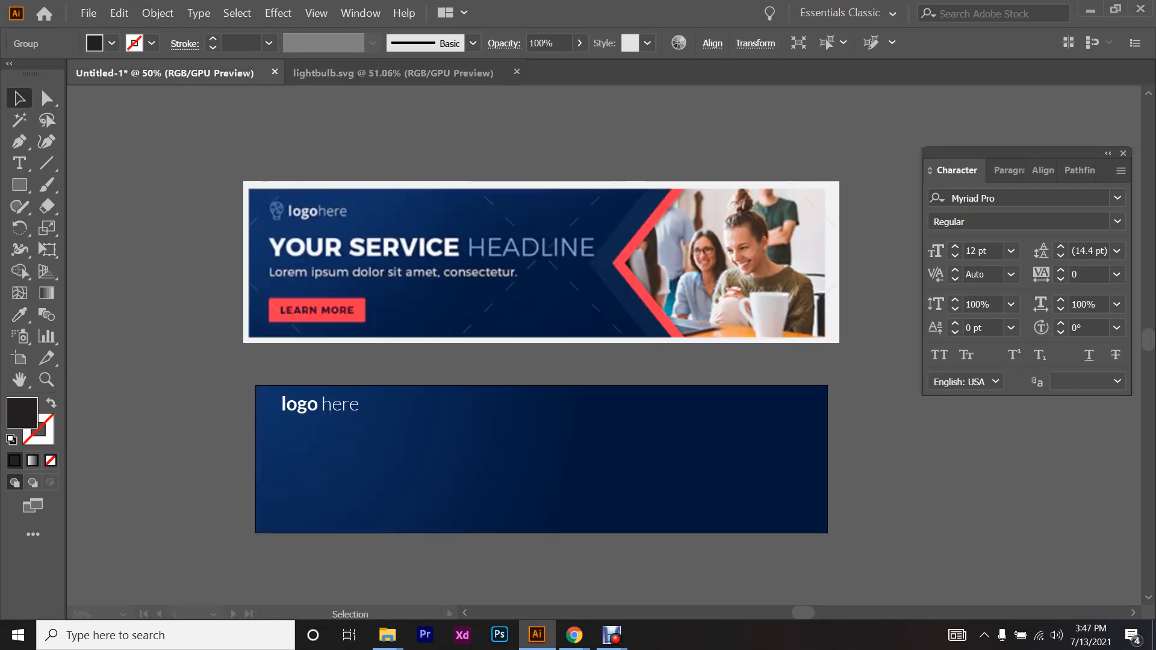
scroll(561, 353, down, 3)
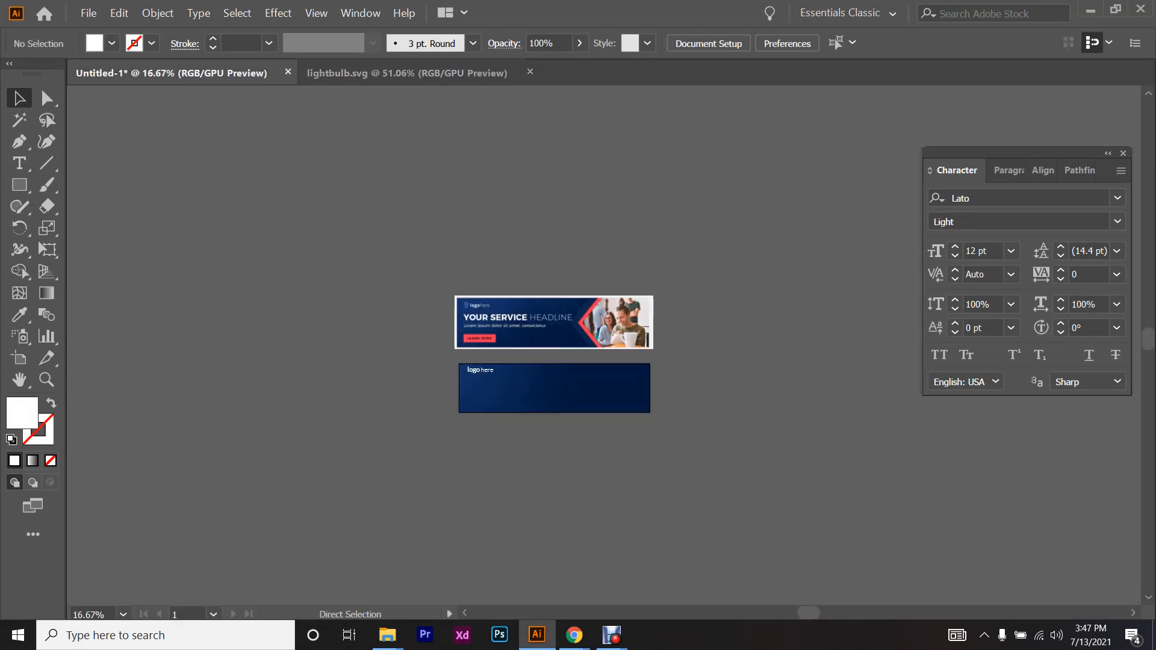
key(ctrl+v)
- Move the pasted bulb onto the empty canvas left of the new banner, clear of its edge
scroll(562, 395, up, 3)
scroll(639, 327, down, 2)
drag(655, 326, 467, 463)
click(260, 358)
scroll(260, 357, up, 1)
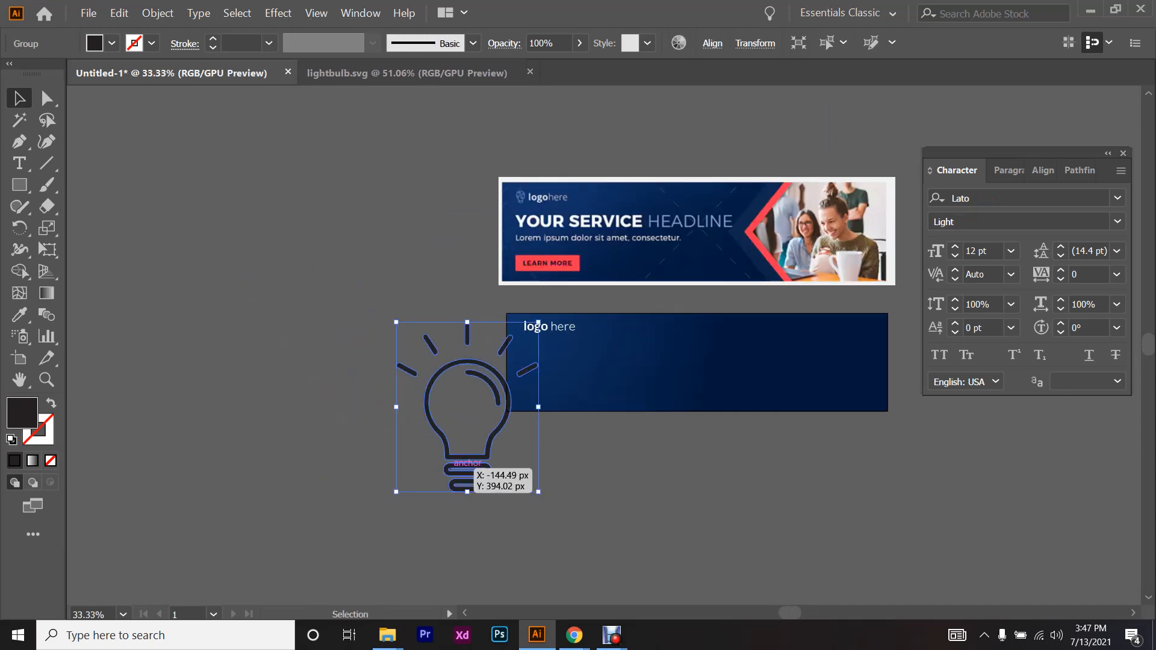
scroll(466, 459, up, 2)
scroll(494, 459, down, 1)
scroll(529, 459, up, 1)
drag(534, 459, 373, 410)
- Ungroup the pasted bulb artwork and test whether its parts move separately, undoing the test move
scroll(380, 378, down, 1)
right_click(367, 358)
click(454, 469)
click(505, 463)
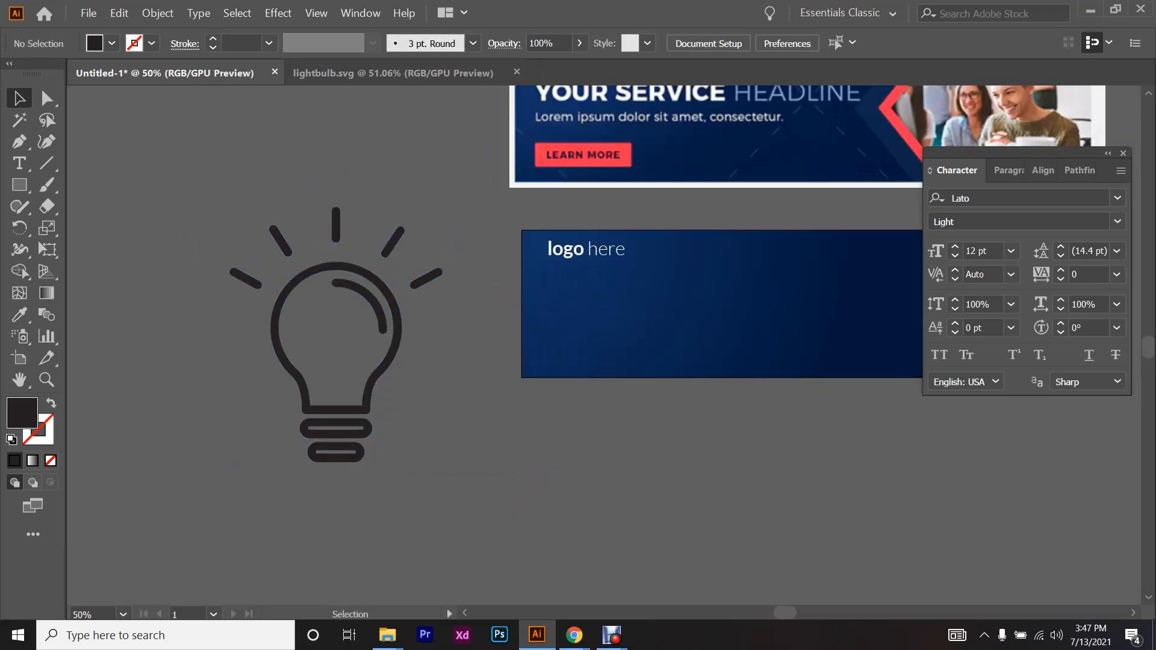
drag(385, 309, 508, 378)
key(ctrl+z)
- Ungroup the nested groups in the bulb artwork until its outline and rays are individual paths
right_click(438, 307)
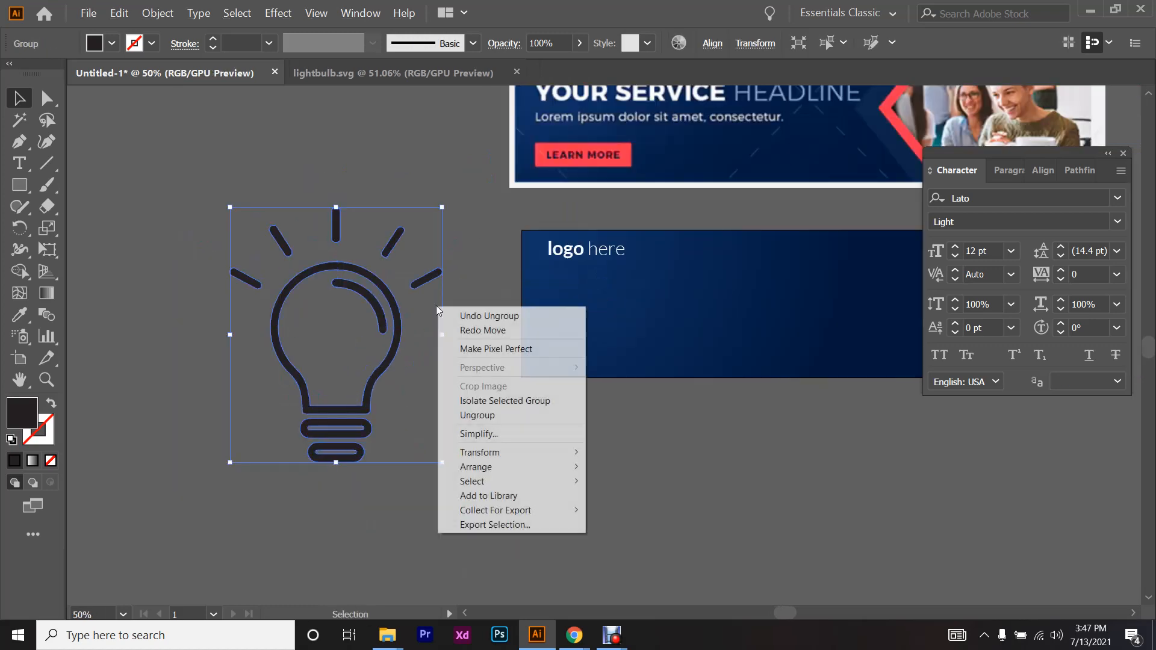
click(481, 415)
click(535, 421)
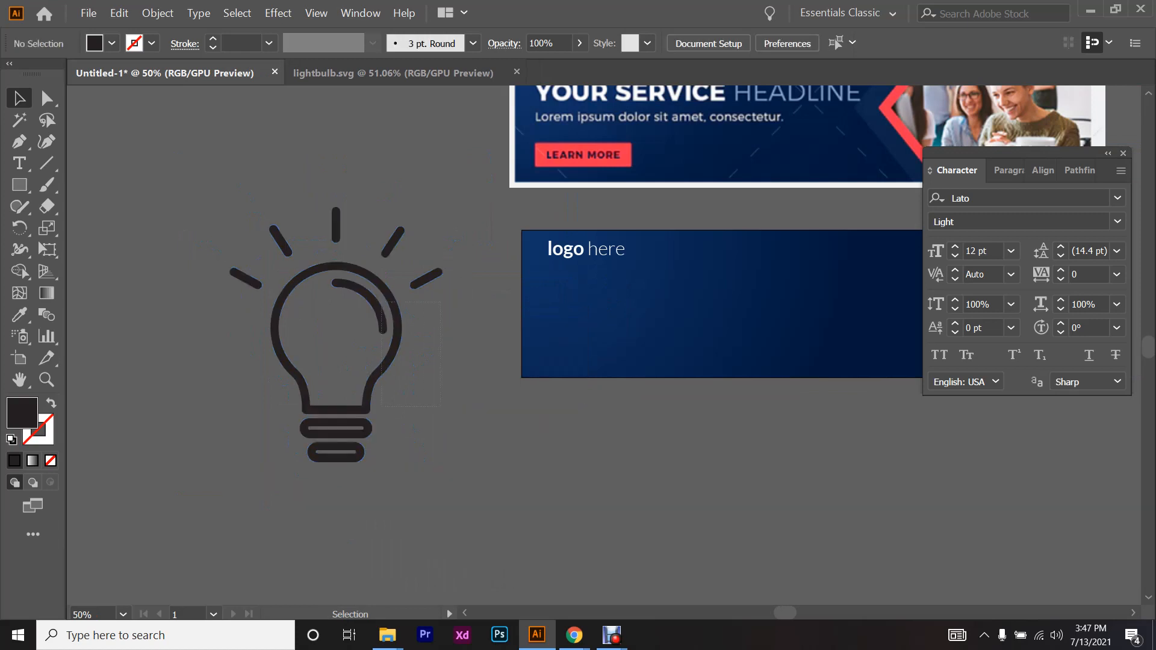
drag(394, 304, 422, 372)
key(ctrl+z)
right_click(383, 334)
click(455, 445)
click(456, 445)
right_click(399, 339)
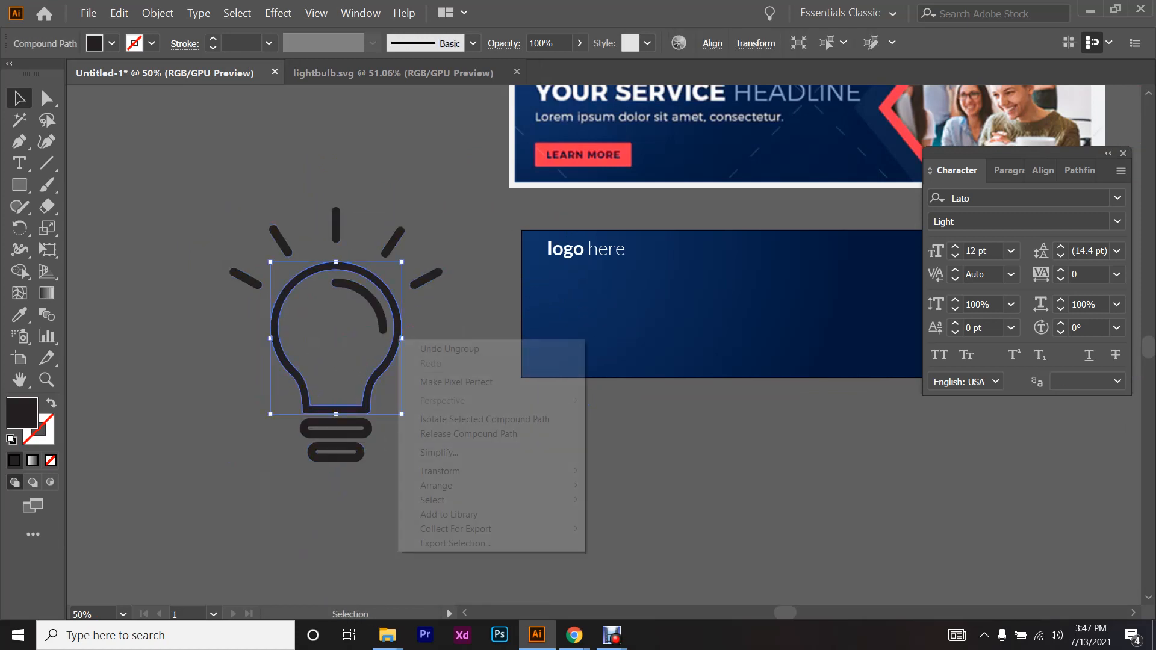
click(431, 420)
scroll(603, 345, left, 1)
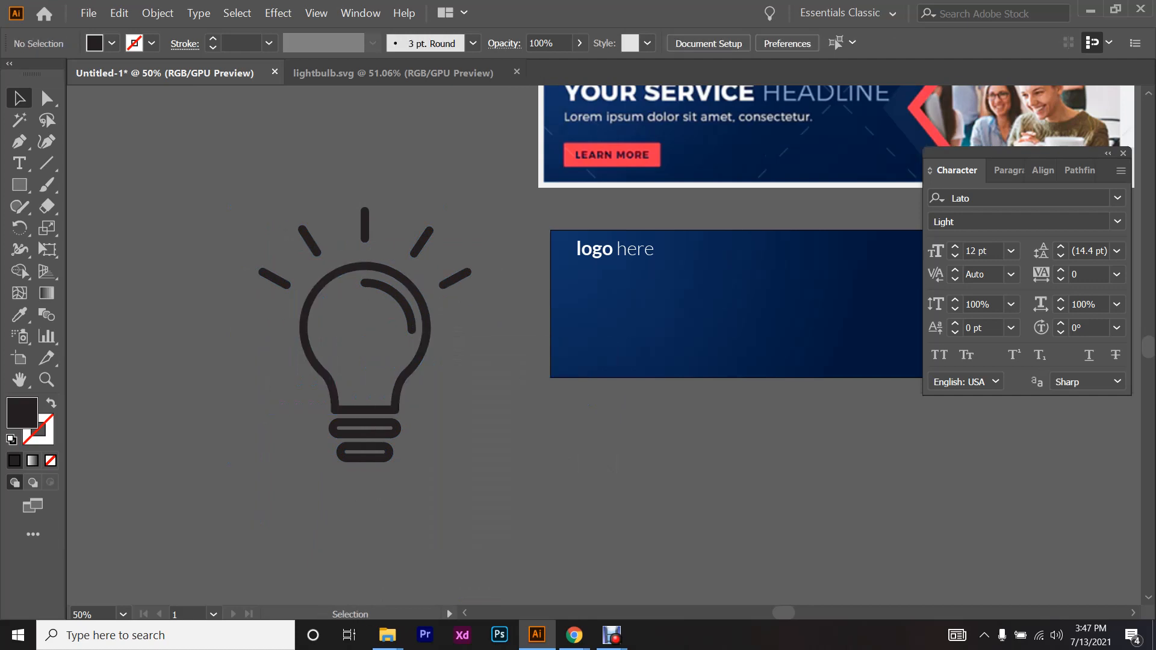
- Test whether the bulb's outline, highlight and rays move separately, undoing the test moves
drag(399, 293, 546, 418)
key(ctrl+z)
drag(427, 327, 549, 448)
key(ctrl+z)
key(ctrl+shift+a)
drag(455, 279, 538, 391)
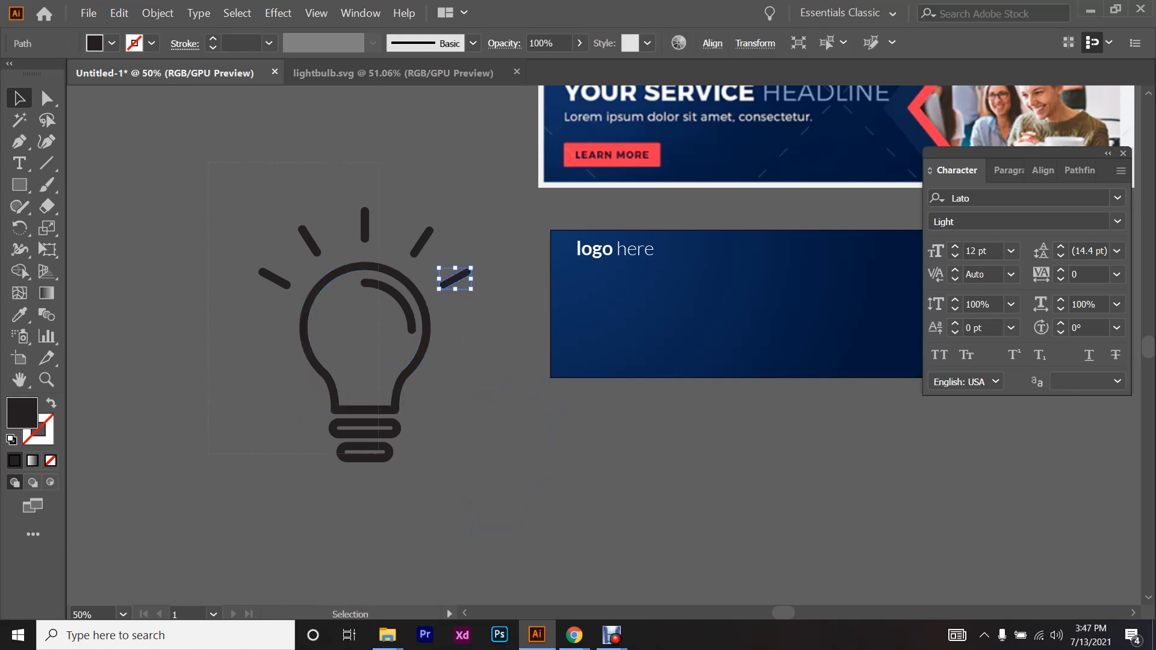
- Group all the bulb's parts back together and test-move the group, undoing the move
key(ctrl+a)
scroll(578, 343, up, 1)
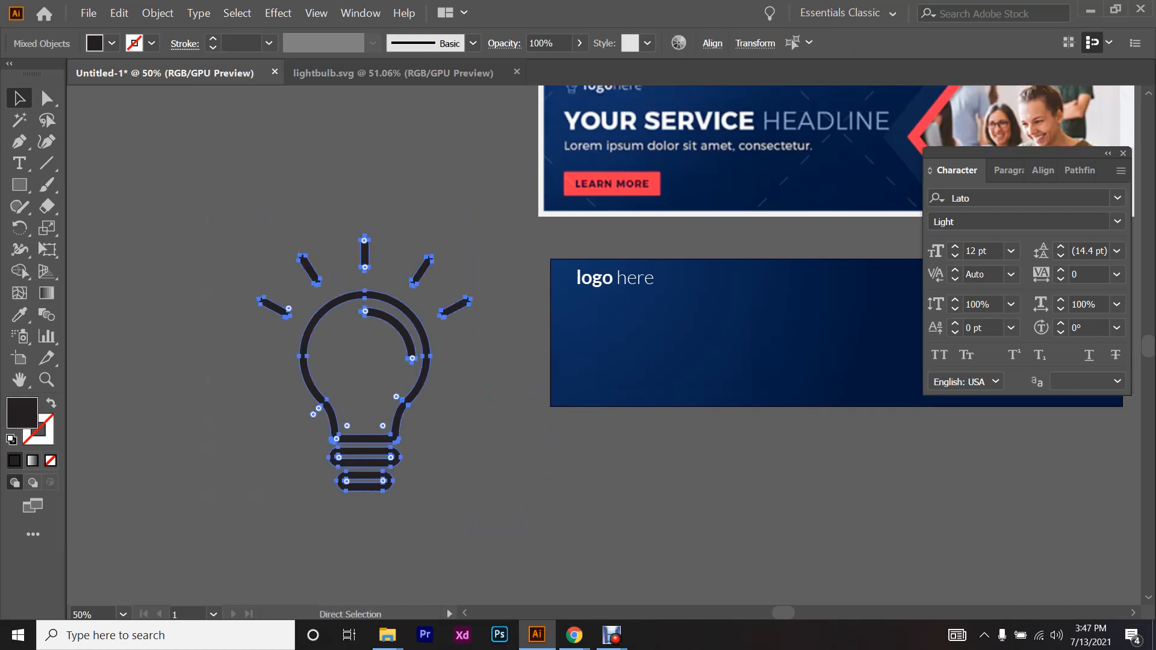
key(ctrl+g)
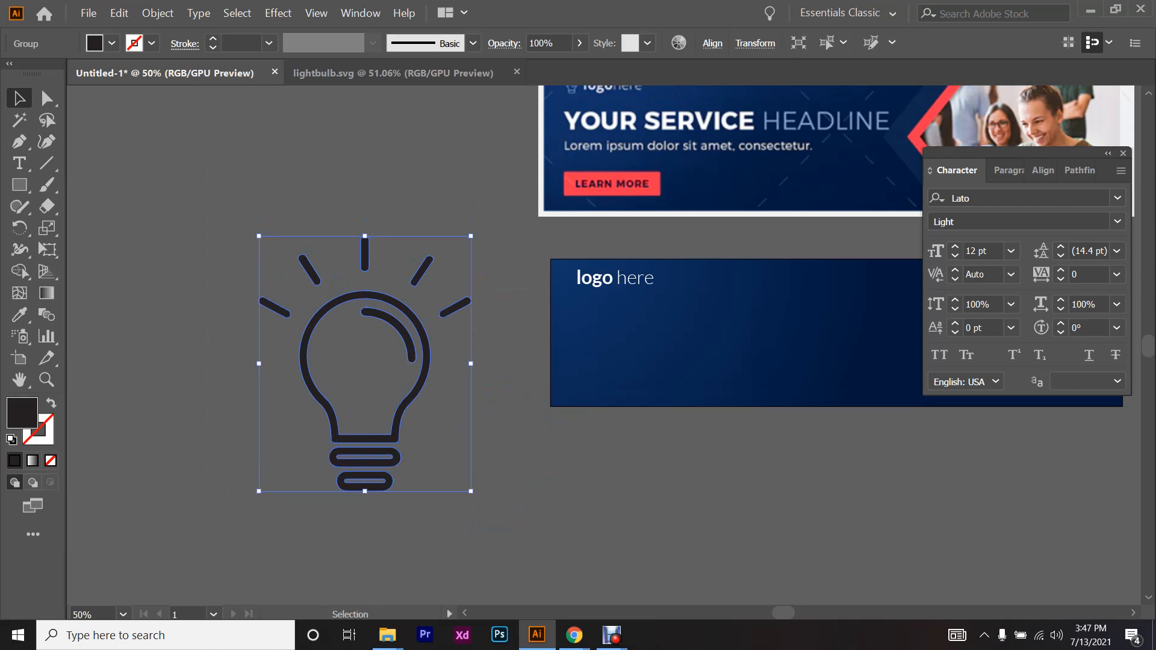
click(505, 385)
drag(428, 368, 616, 399)
key(ctrl+z)
- Scale the bulb group down to logo size and place it on the new banner directly before the "logo here" text
drag(259, 491, 448, 262)
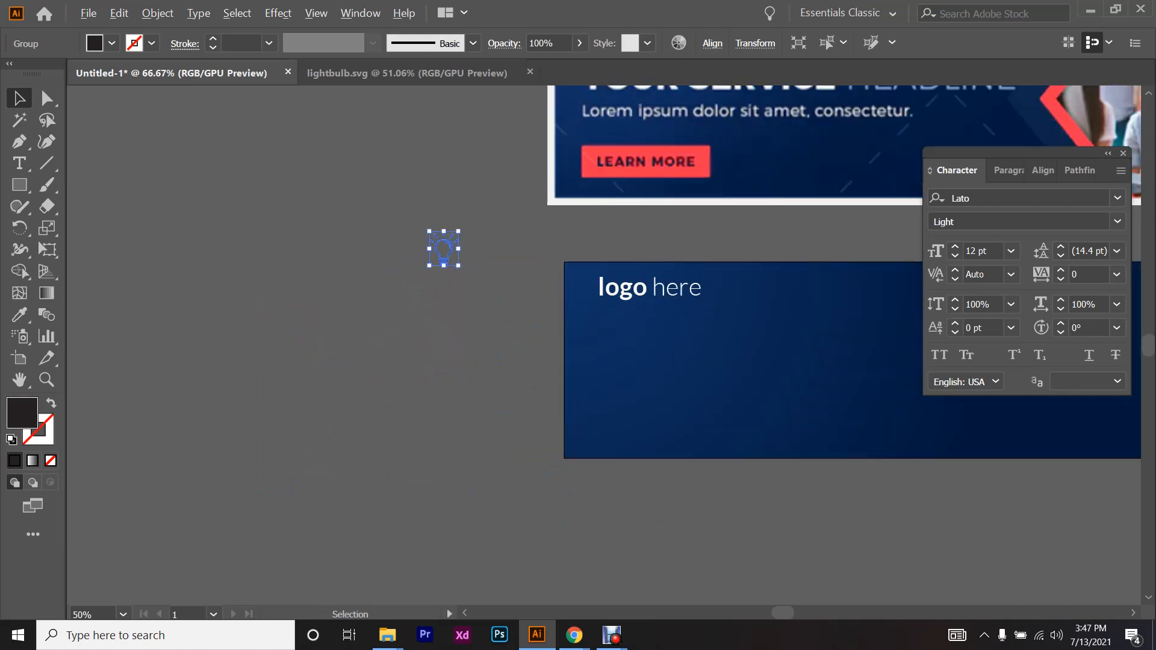
scroll(494, 271, up, 3)
drag(364, 222, 699, 296)
scroll(699, 297, up, 4)
drag(677, 201, 639, 247)
drag(608, 343, 608, 329)
- Fill the bulb icon with white and shift the "logo here" text away from it to leave a gap
click(91, 47)
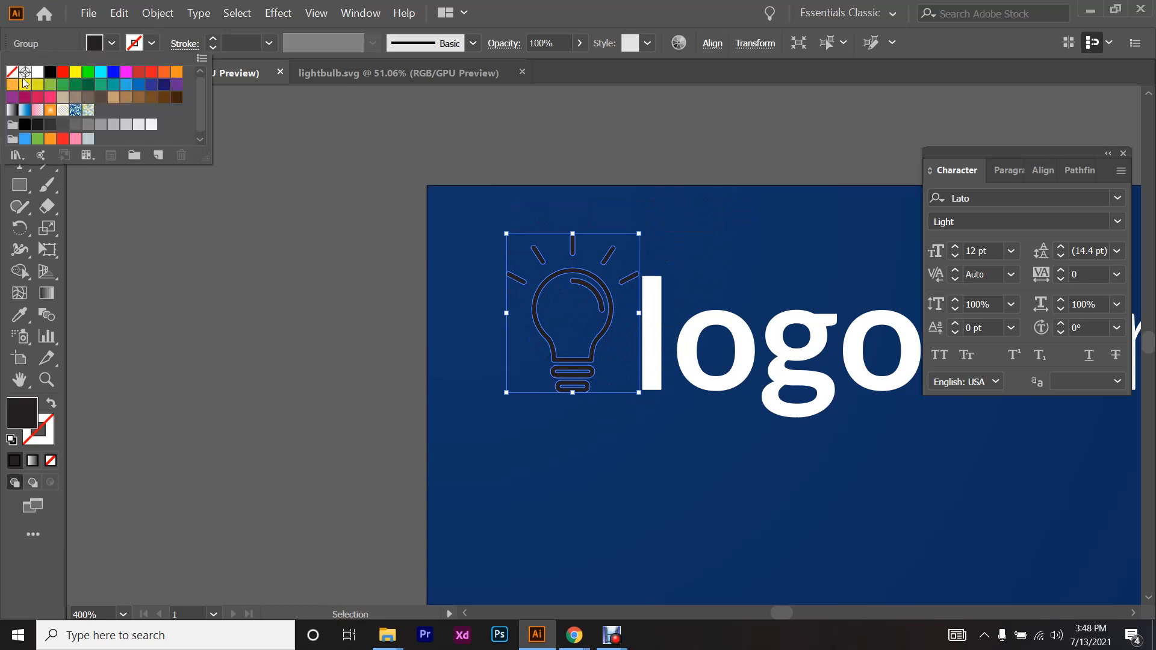
click(35, 73)
key(ctrl+shift+a)
scroll(604, 345, right, 2)
scroll(507, 355, right, 2)
drag(508, 356, 545, 356)
scroll(345, 348, left, 1)
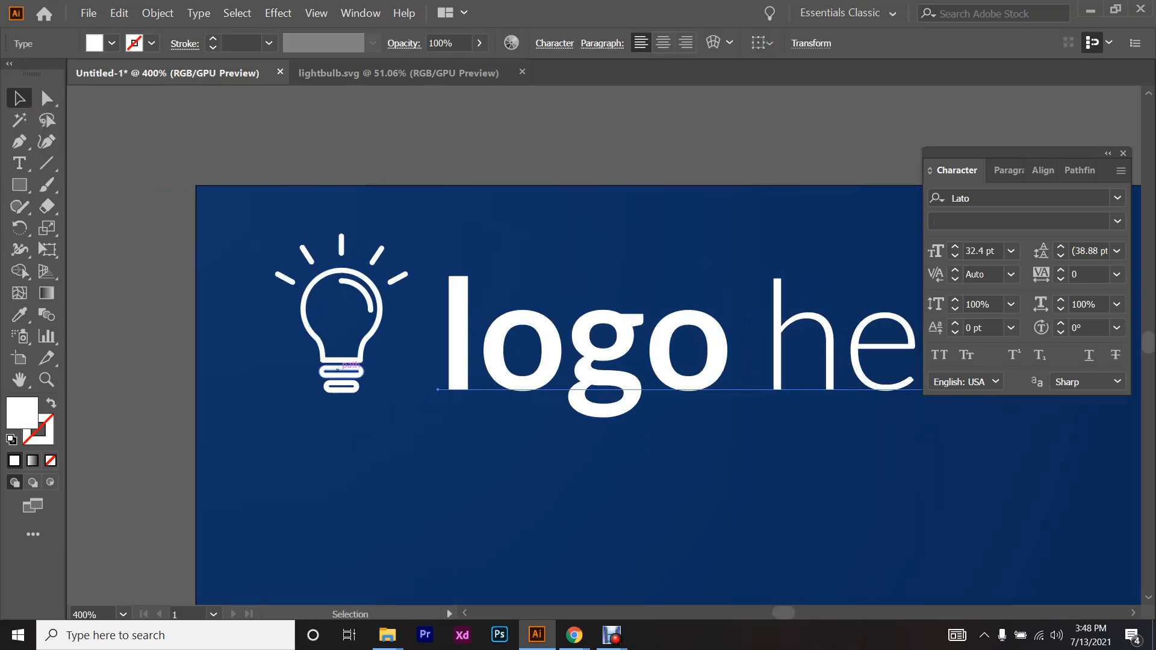
- Compare the white bulb icon's colour and size with the icon in the reference banner's logo
scroll(344, 348, down, 5)
scroll(345, 348, up, 1)
key(ctrl+shift+a)
scroll(350, 402, up, 4)
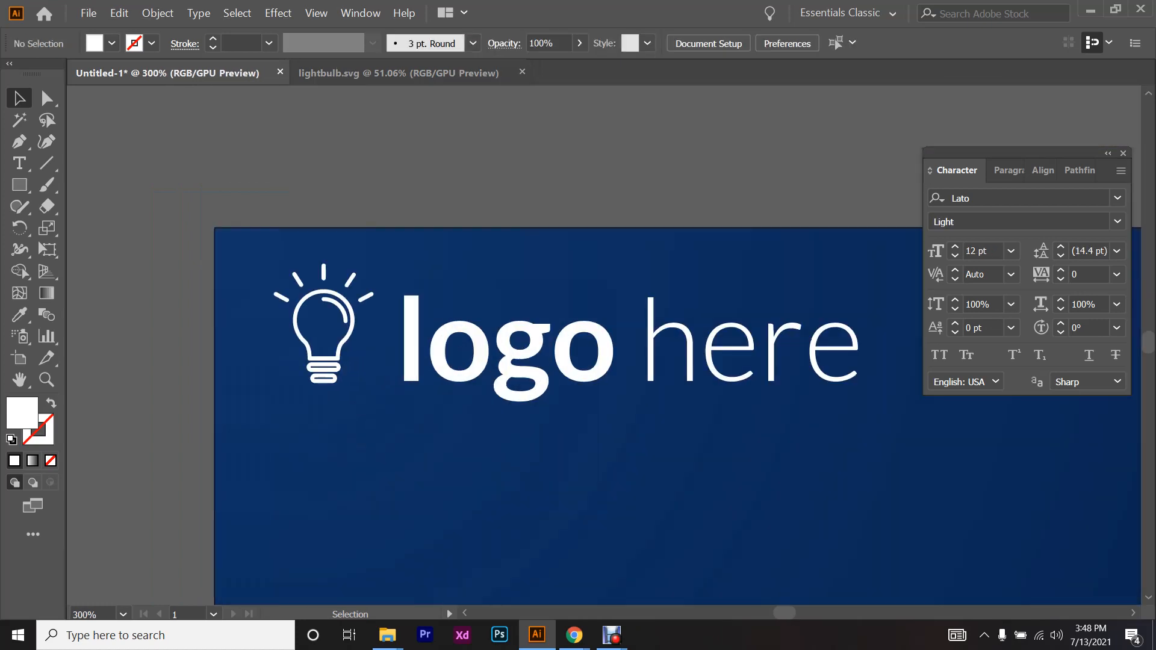
click(334, 370)
click(106, 47)
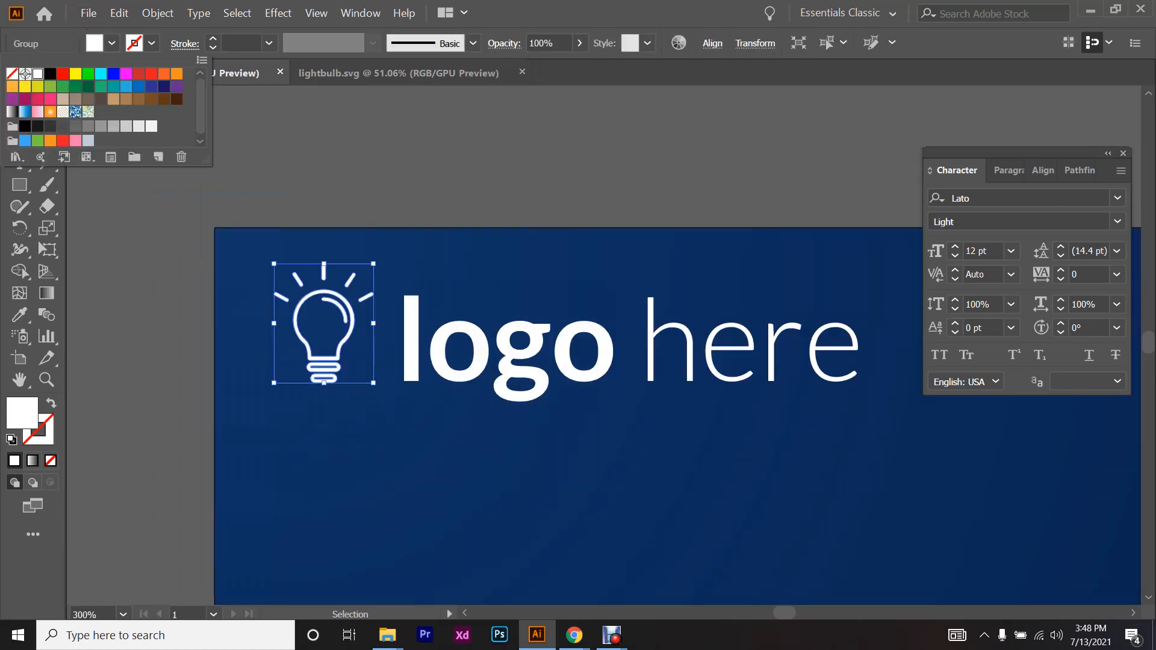
key(Escape)
scroll(462, 380, down, 3)
scroll(462, 380, up, 4)
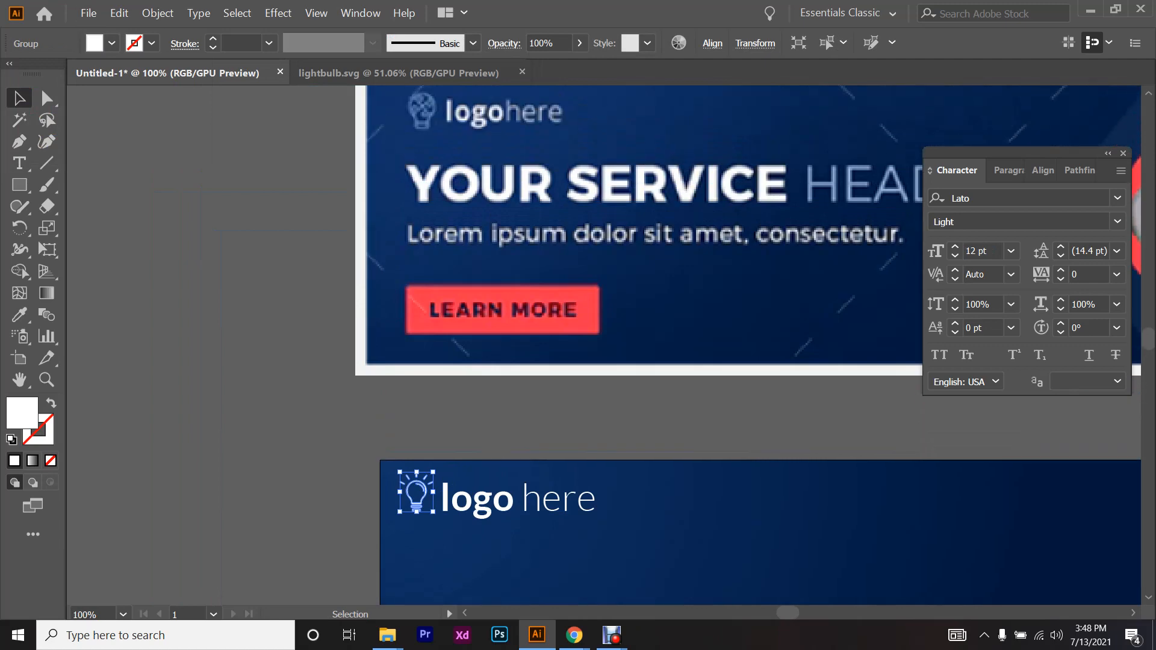
key(ctrl+shift+a)
scroll(462, 380, up, 2)
scroll(459, 545, down, 2)
scroll(459, 544, up, 4)
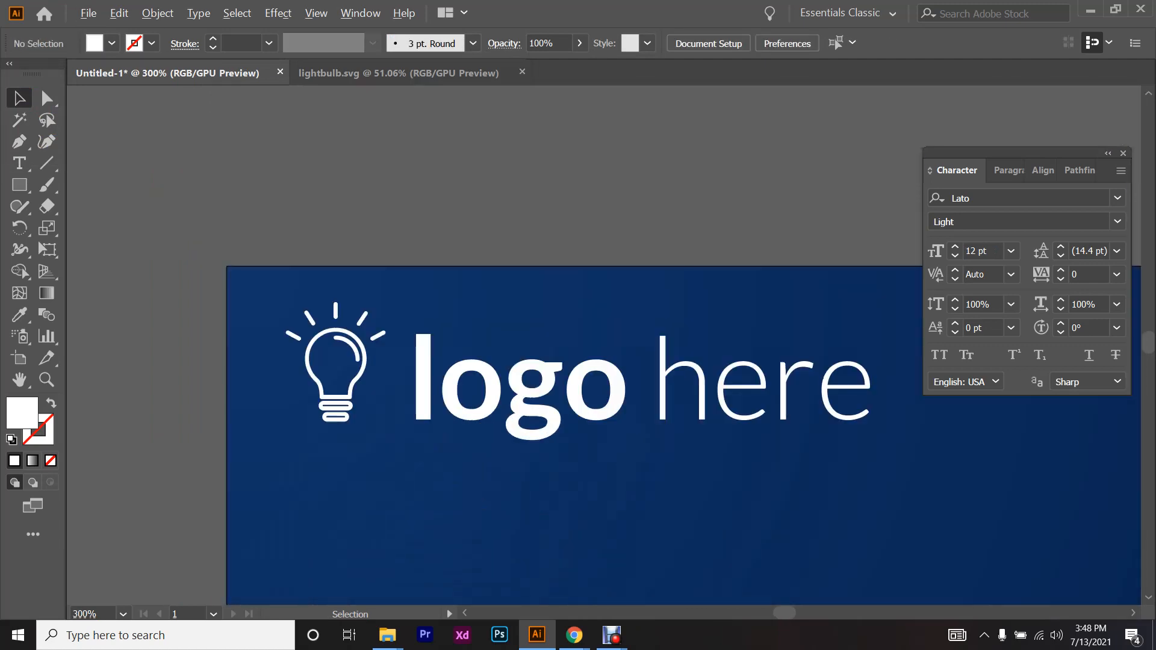
scroll(458, 545, up, 2)
- Select the bulb and "logo here" text together and compare their proportions and placement with the reference logo
click(481, 422)
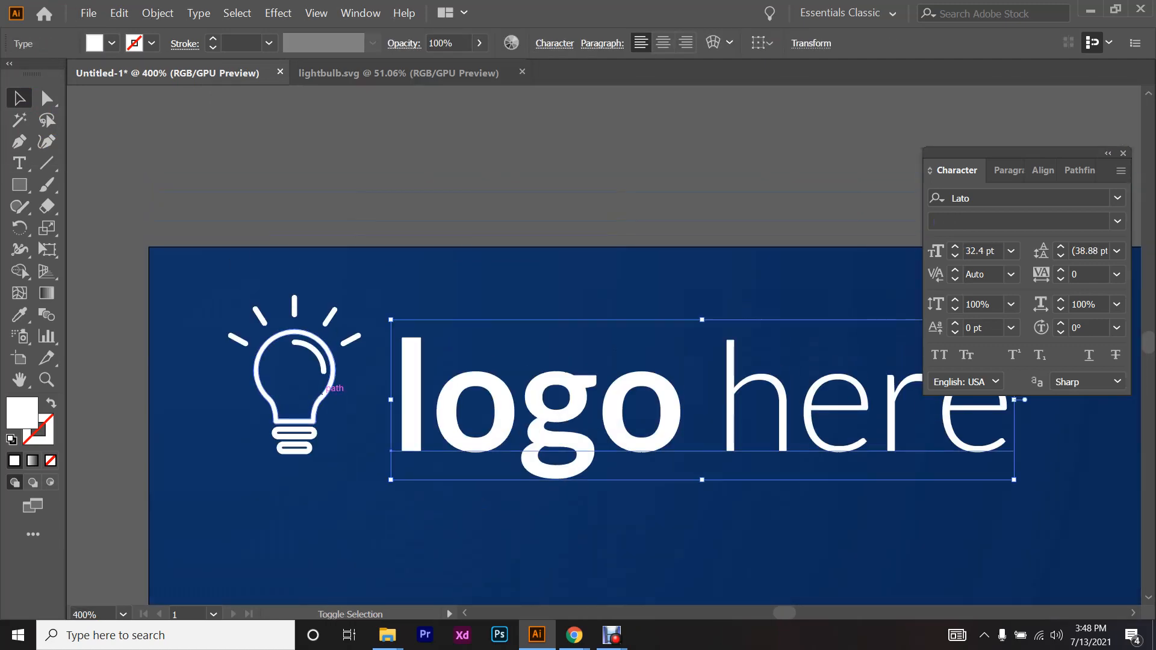
shift+click(334, 388)
scroll(392, 364, down, 5)
scroll(432, 375, up, 3)
scroll(395, 458, down, 3)
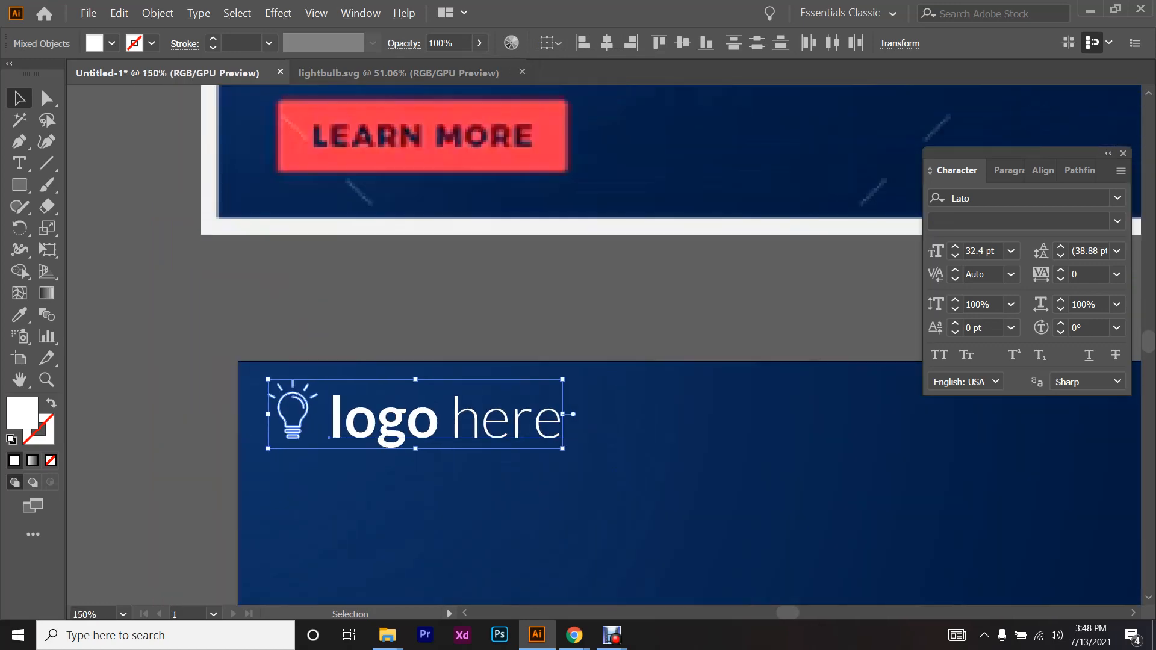
scroll(382, 452, up, 3)
scroll(381, 452, up, 2)
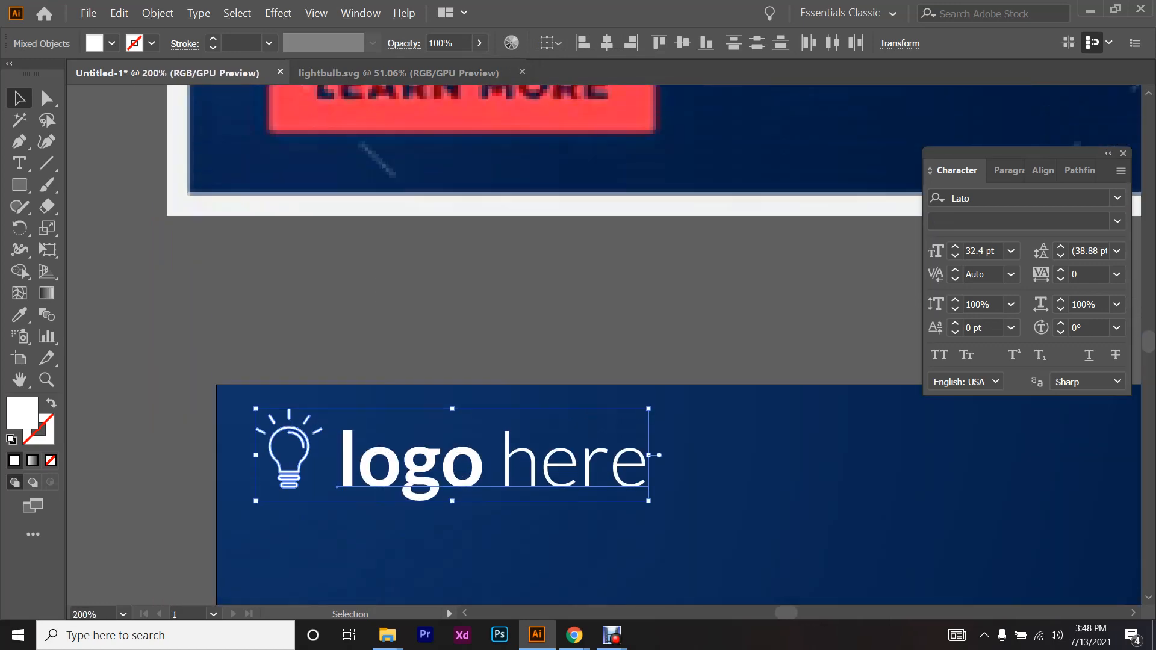
scroll(379, 393, down, 2)
scroll(379, 393, up, 3)
scroll(370, 217, up, 4)
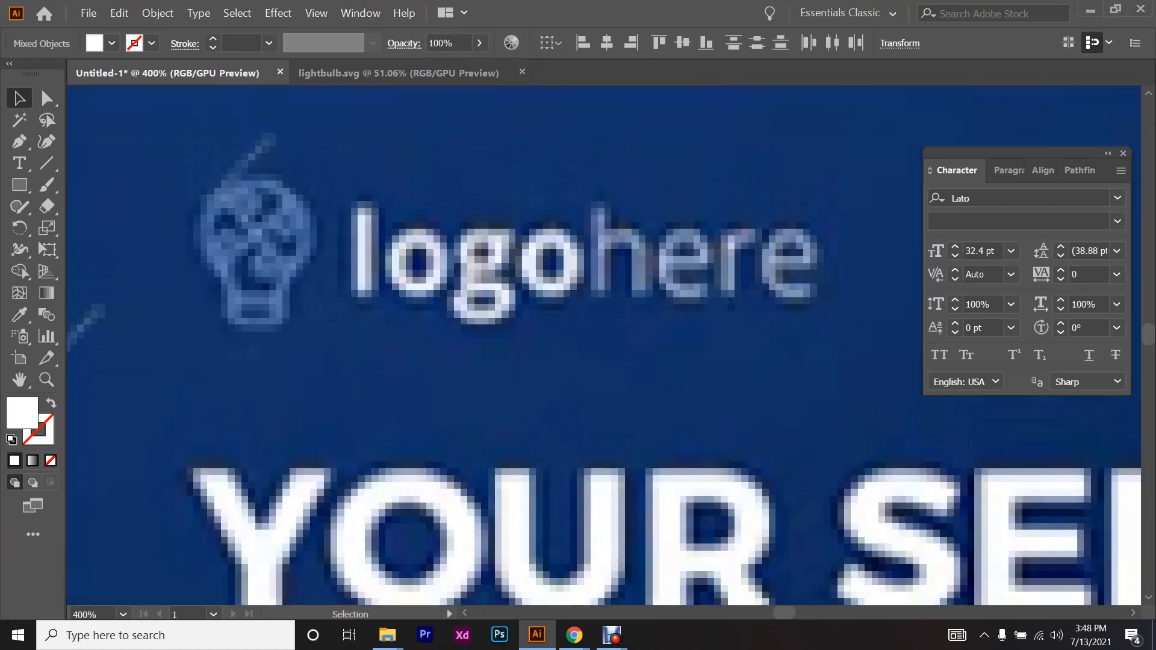
scroll(369, 218, down, 6)
scroll(369, 218, up, 2)
scroll(373, 214, up, 2)
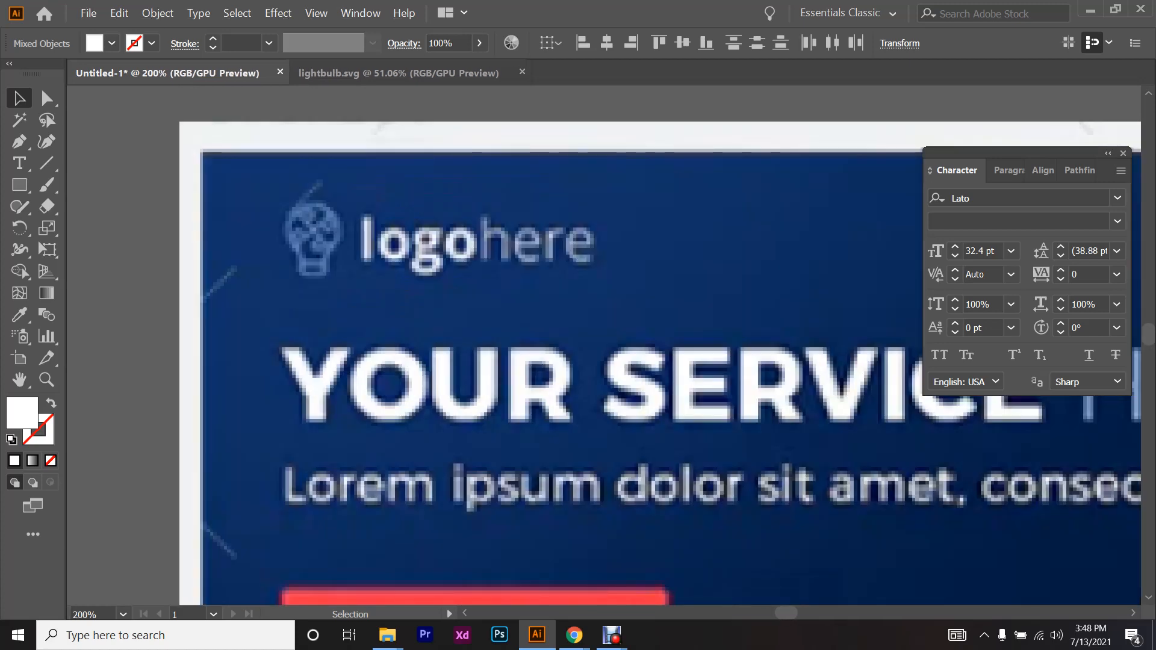
scroll(399, 274, down, 4)
scroll(403, 316, down, 2)
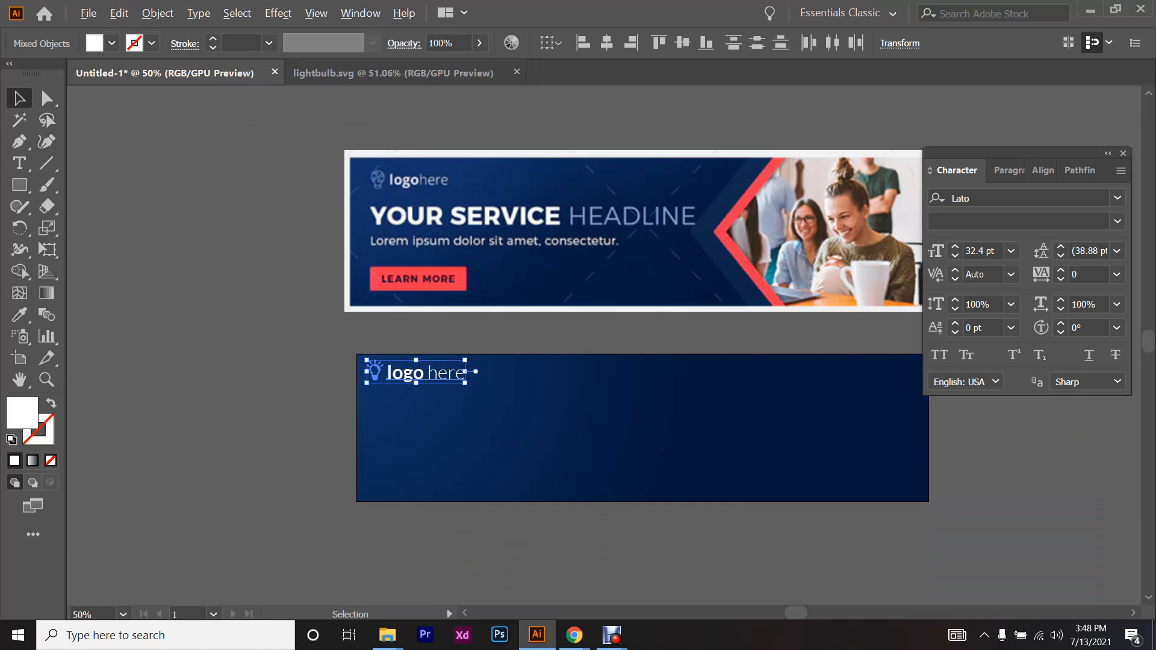
scroll(407, 357, up, 5)
key(ctrl+shift+a)
scroll(511, 422, down, 2)
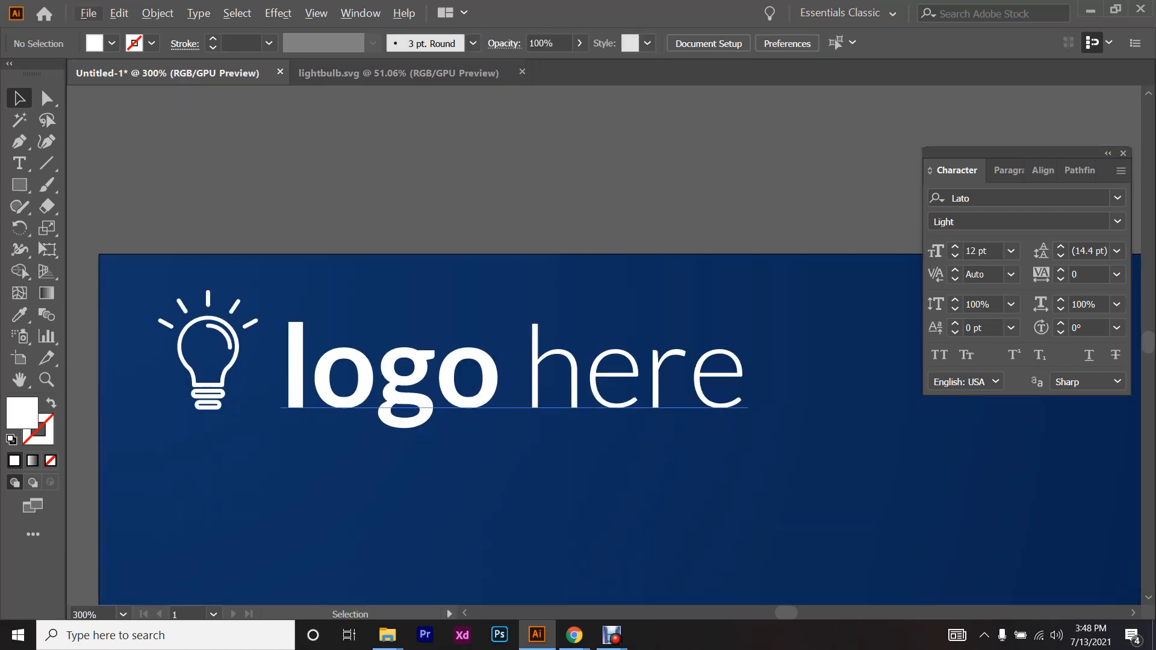
- Shrink the "logo here" text to 23.95 pt and position it close beside the bulb icon
drag(500, 379, 500, 376)
drag(748, 355, 626, 354)
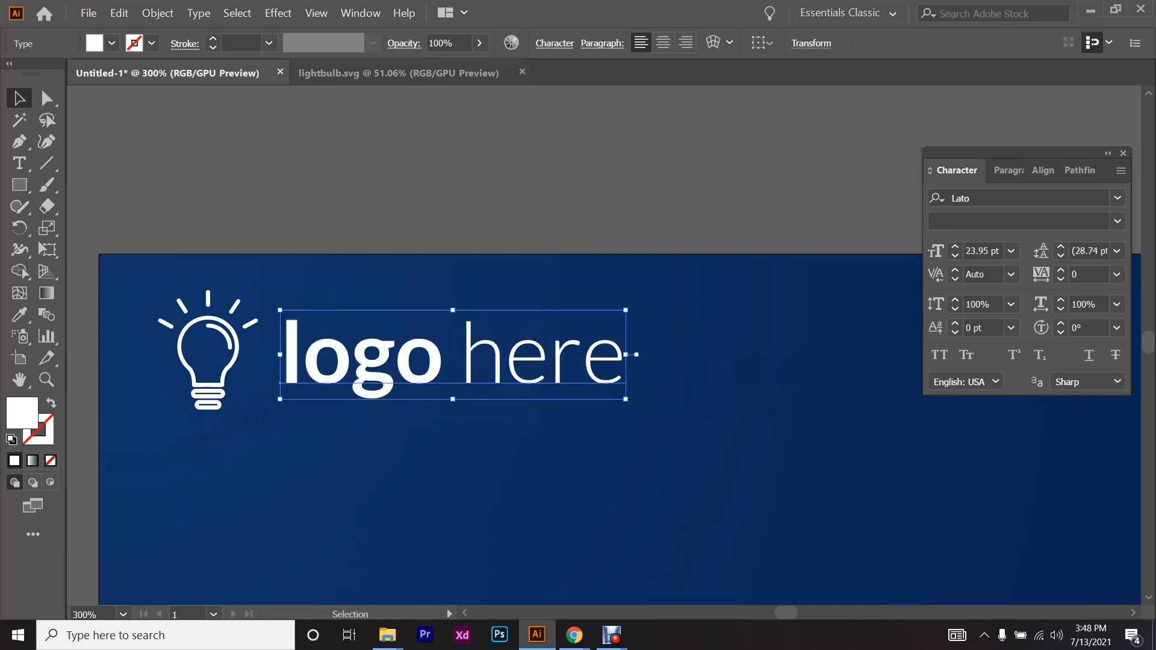
drag(454, 354, 451, 357)
scroll(144, 360, up, 2)
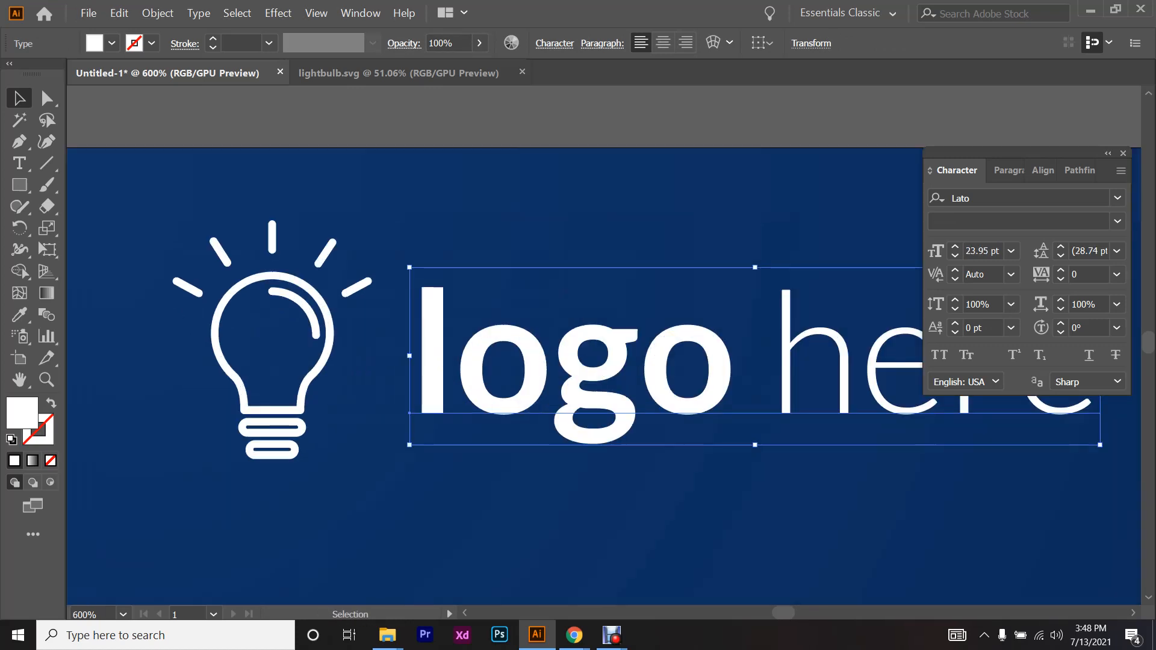
scroll(263, 359, down, 1)
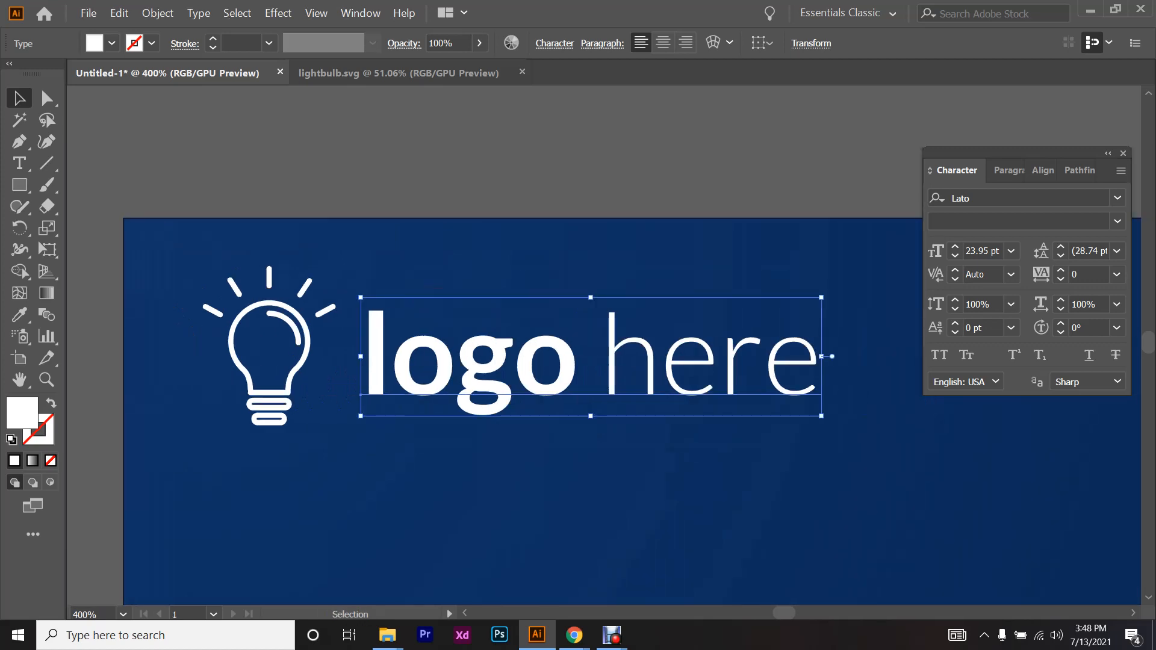
mouse_move(477, 371)
mouse_down()
mouse_move(477, 400)
mouse_move(482, 379)
mouse_up()
key(ctrl+shift+a)
scroll(482, 378, down, 2)
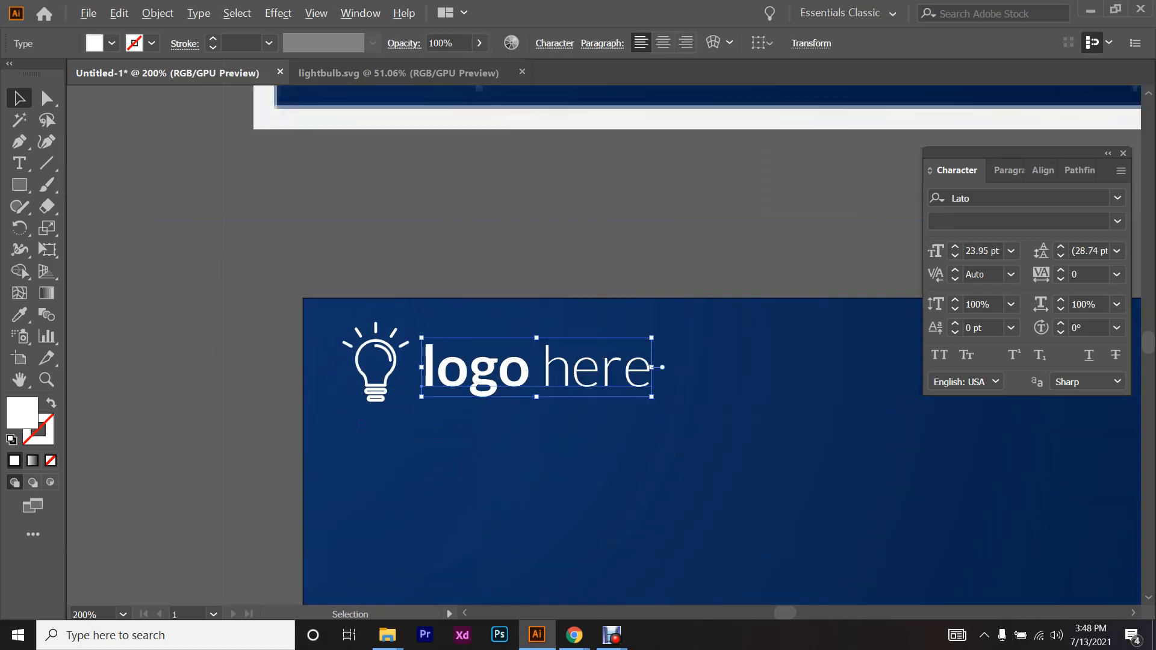
key(ctrl+z)
- Deselect the logo text, check the whole banner beside the reference, and close the lightbulb.svg document
scroll(306, 394, down, 4)
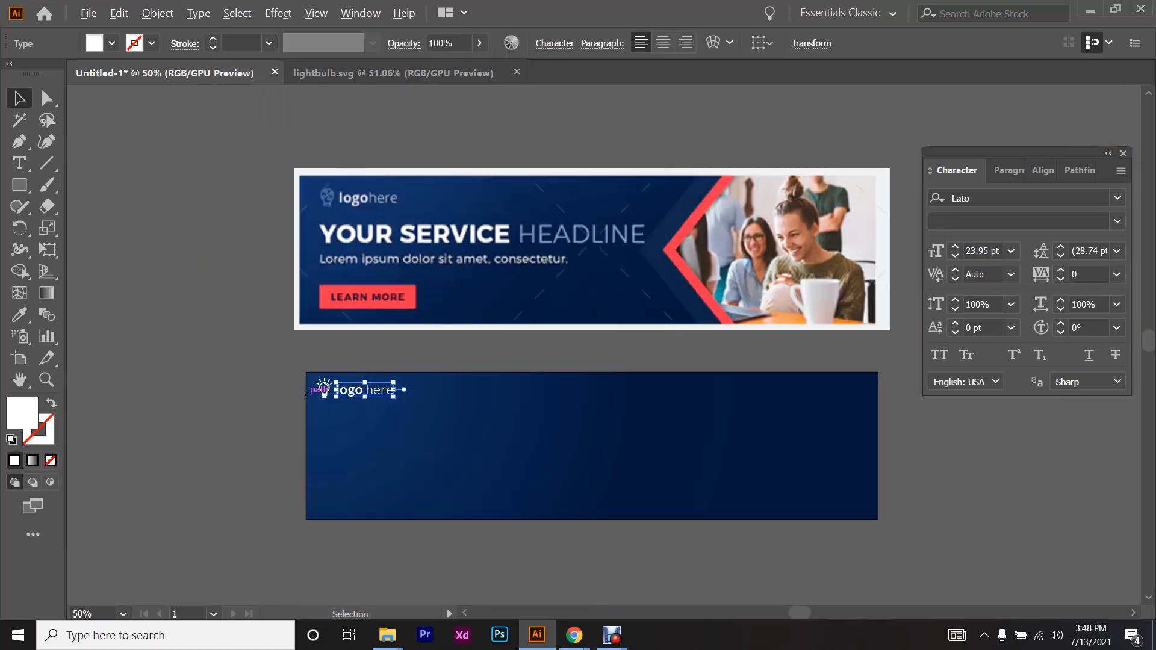
scroll(528, 422, down, 1)
key(ctrl+shift+a)
scroll(527, 495, down, 2)
scroll(558, 411, up, 2)
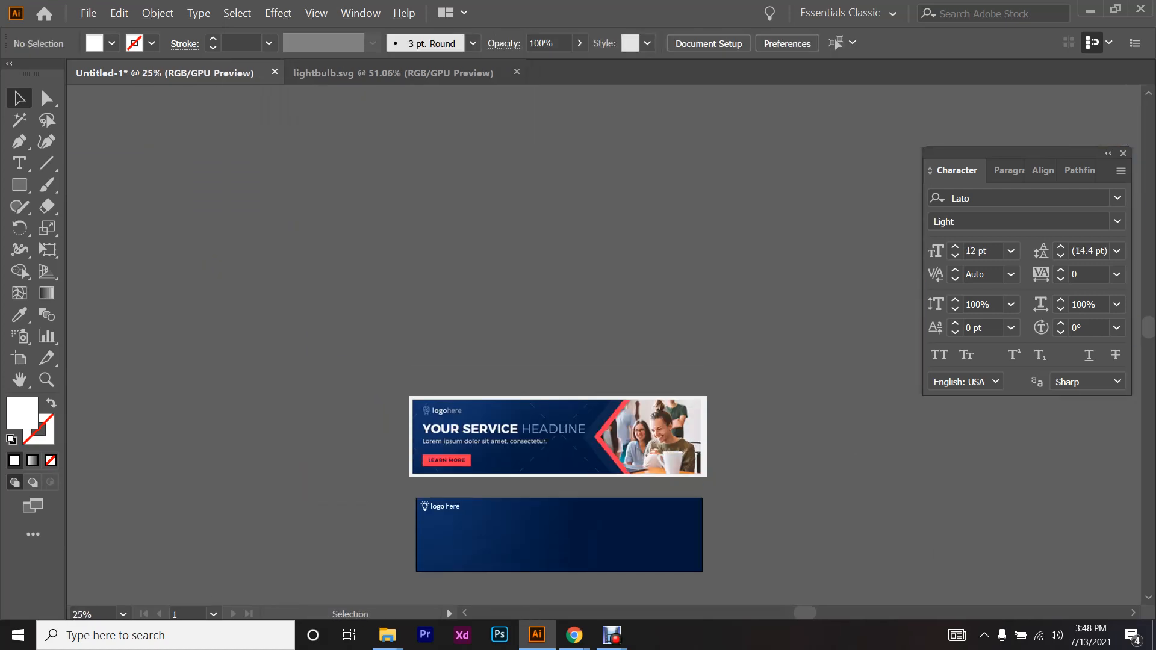
scroll(558, 411, right, 3)
click(516, 71)
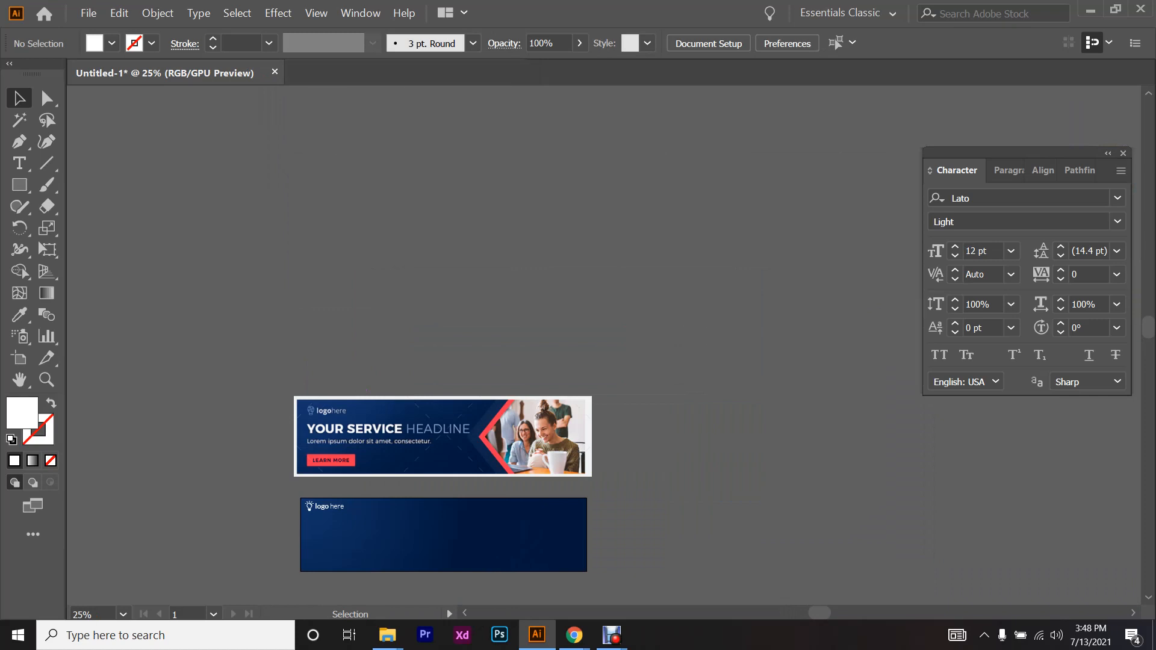
- Add a second artboard of about 2463 × 1896 px on the empty canvas beside the banners
click(21, 360)
scroll(805, 355, up, 2)
drag(473, 204, 958, 576)
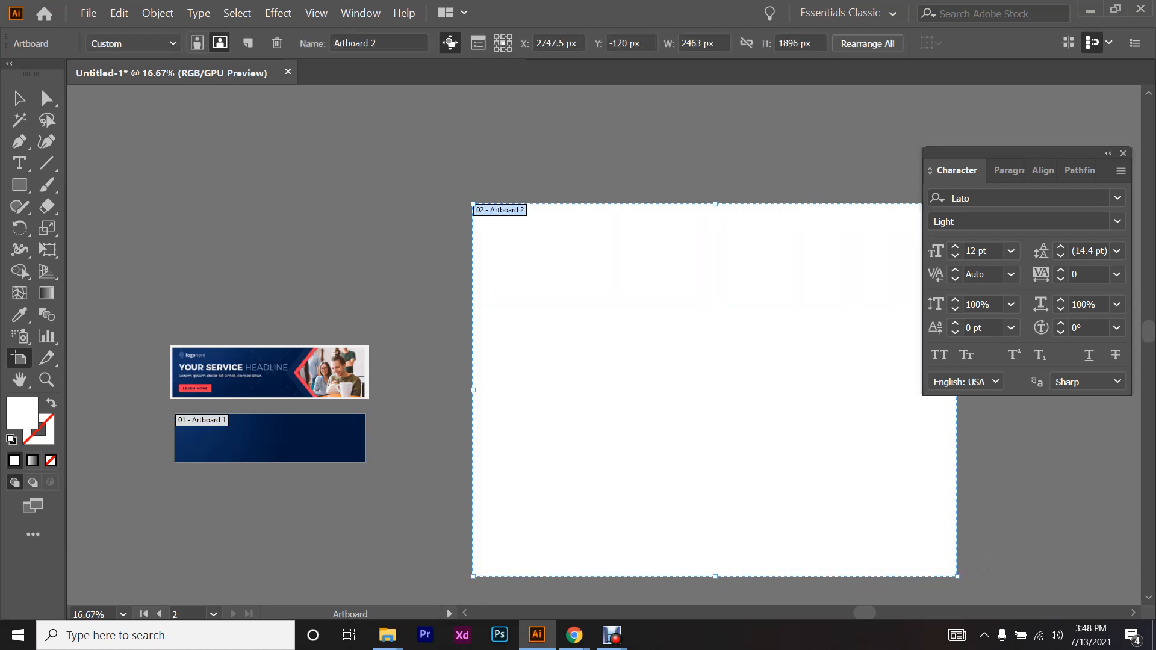
scroll(957, 577, right, 2)
click(24, 101)
scroll(628, 292, right, 1)
scroll(628, 292, up, 1)
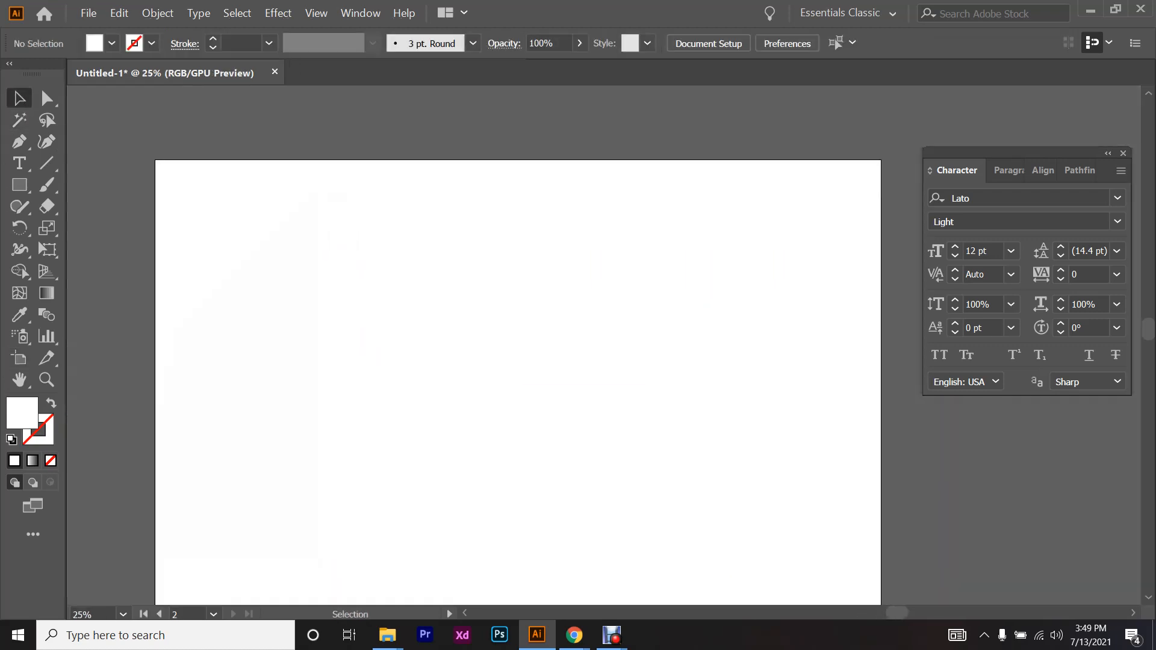
- Draw a long, flat rectangle on the new blank artboard and fill it with black
scroll(627, 292, down, 2)
scroll(648, 301, down, 1)
scroll(561, 328, right, 1)
drag(20, 186, 91, 186)
scroll(509, 329, up, 1)
drag(383, 239, 806, 297)
click(19, 98)
click(112, 44)
click(63, 74)
click(50, 74)
key(Escape)
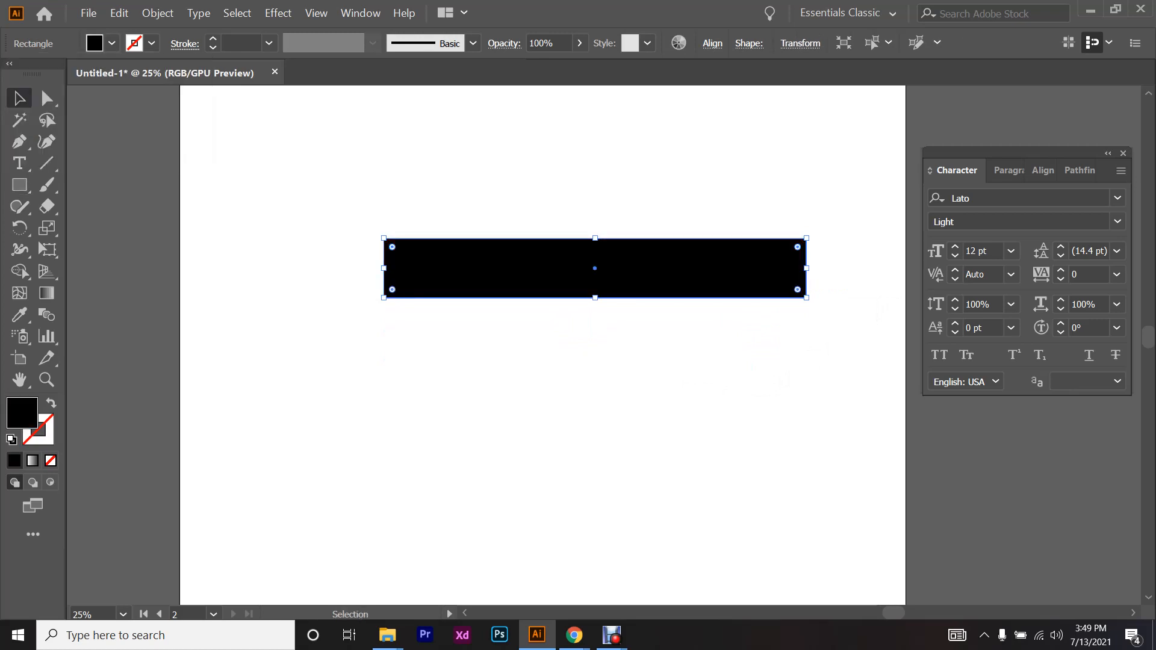
- Duplicate the black rectangle directly below itself and shorten the copy to about three quarters of its length
drag(622, 291, 621, 381)
drag(819, 344, 700, 351)
key(ctrl+z)
- Fill the shorter lower rectangle with RGB blue after trying other swatches, and deselect it
click(106, 45)
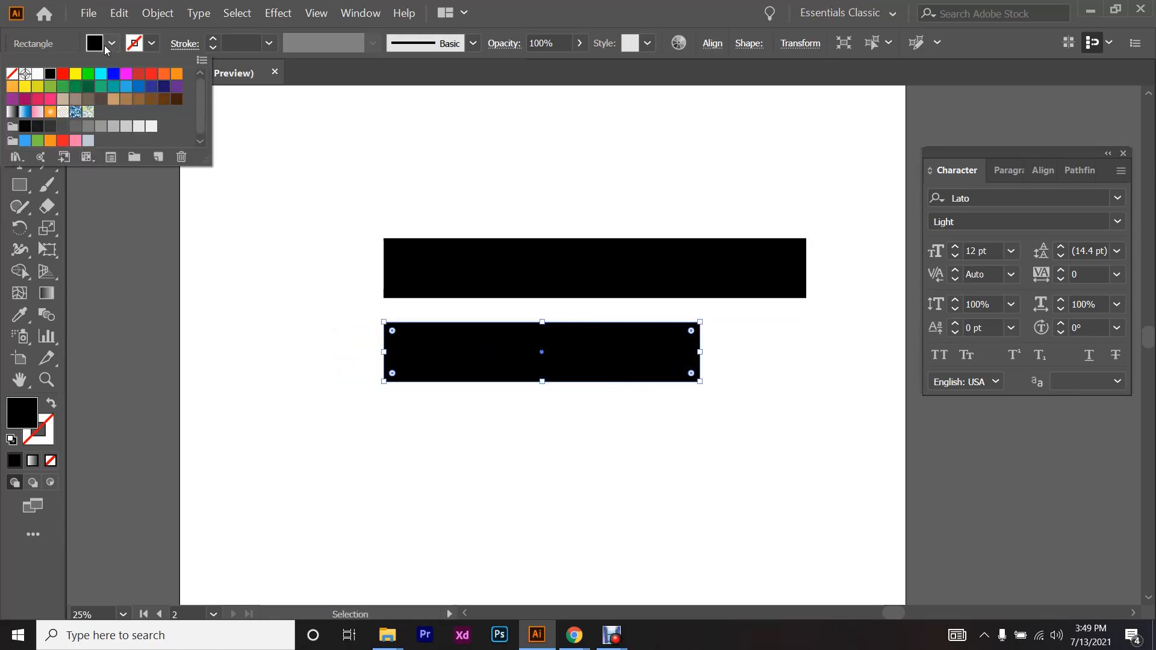
click(88, 74)
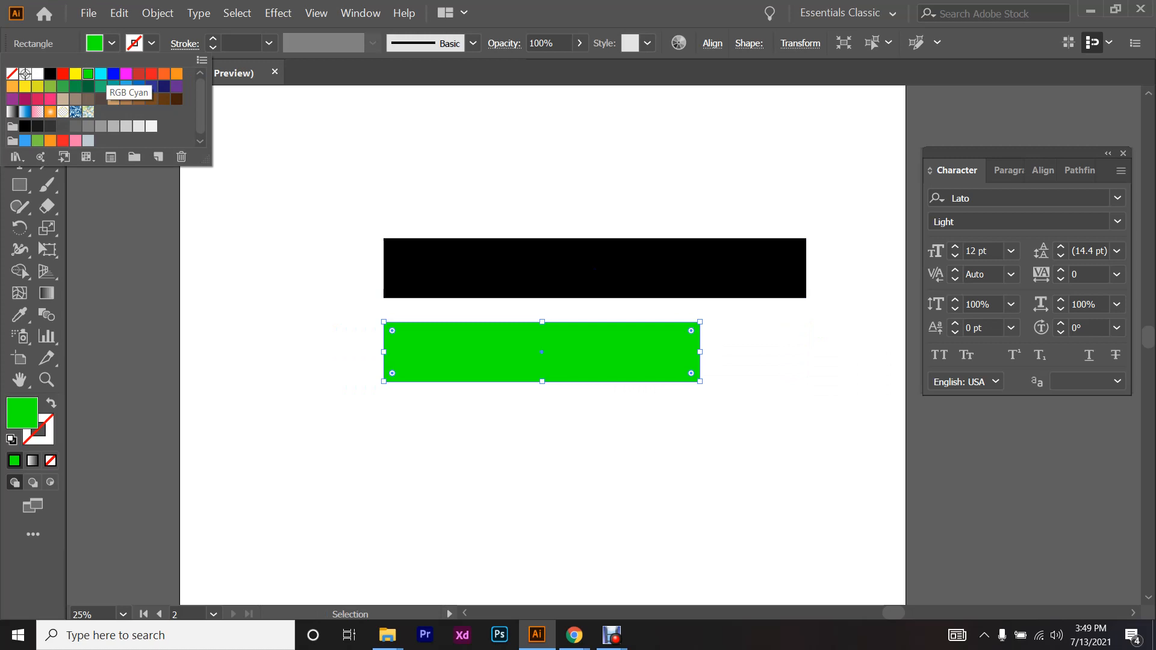
click(126, 73)
click(113, 74)
key(Escape)
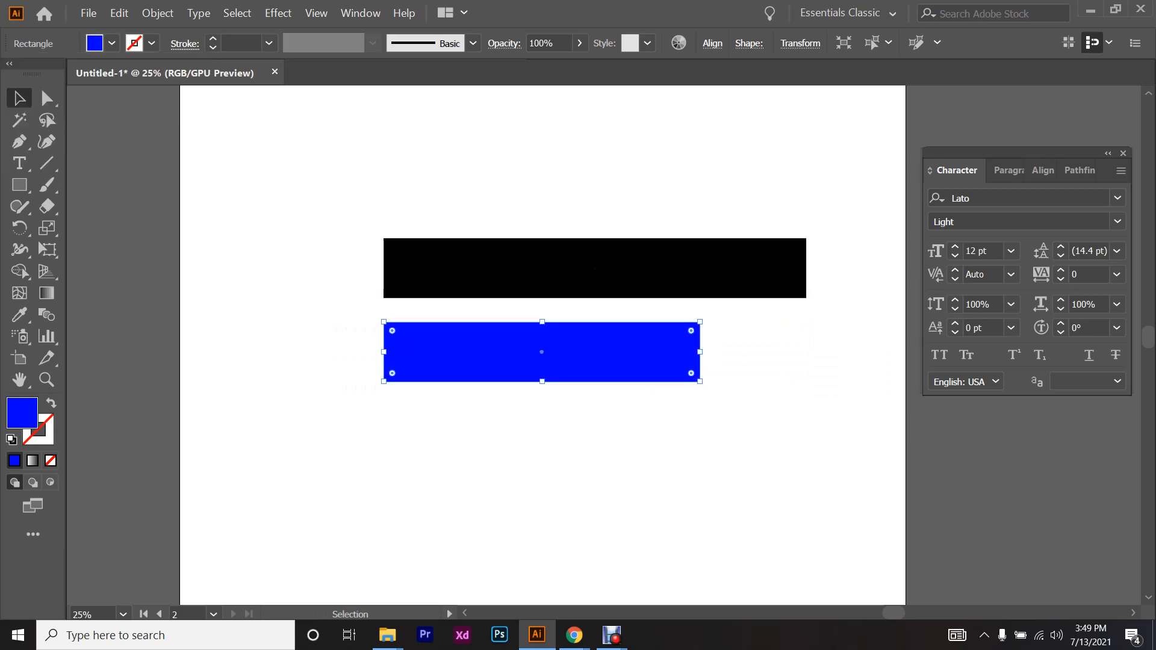
scroll(524, 365, down, 1)
click(524, 310)
scroll(524, 365, up, 5)
scroll(524, 364, down, 1)
scroll(524, 365, right, 3)
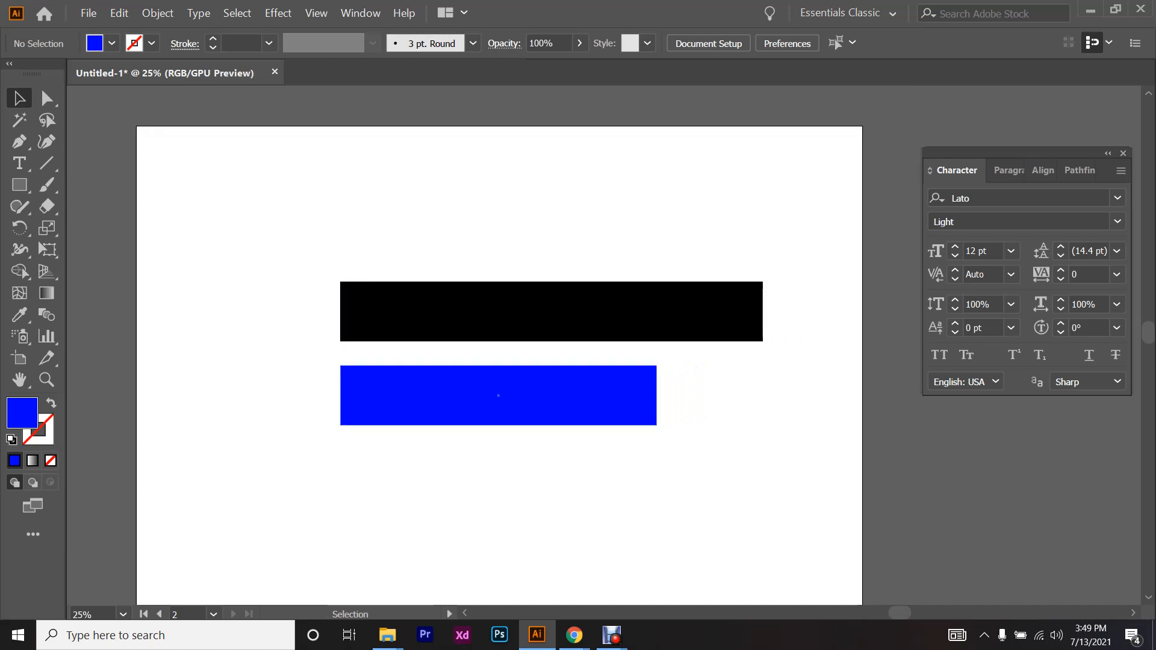
scroll(331, 398, up, 1)
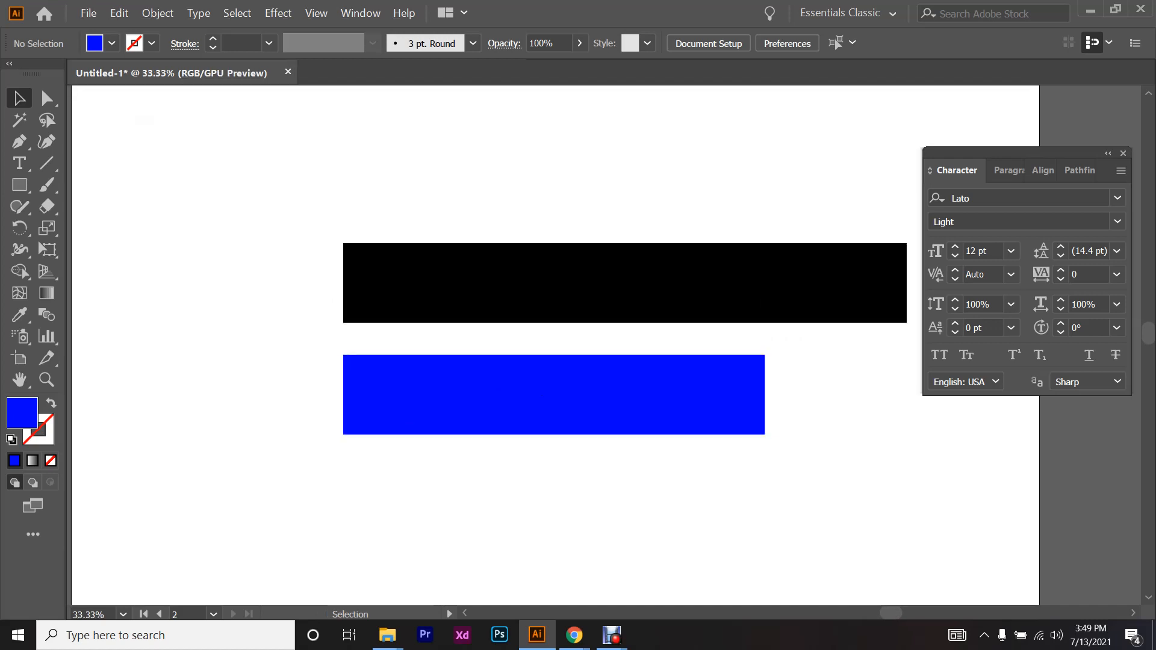
drag(335, 215, 350, 516)
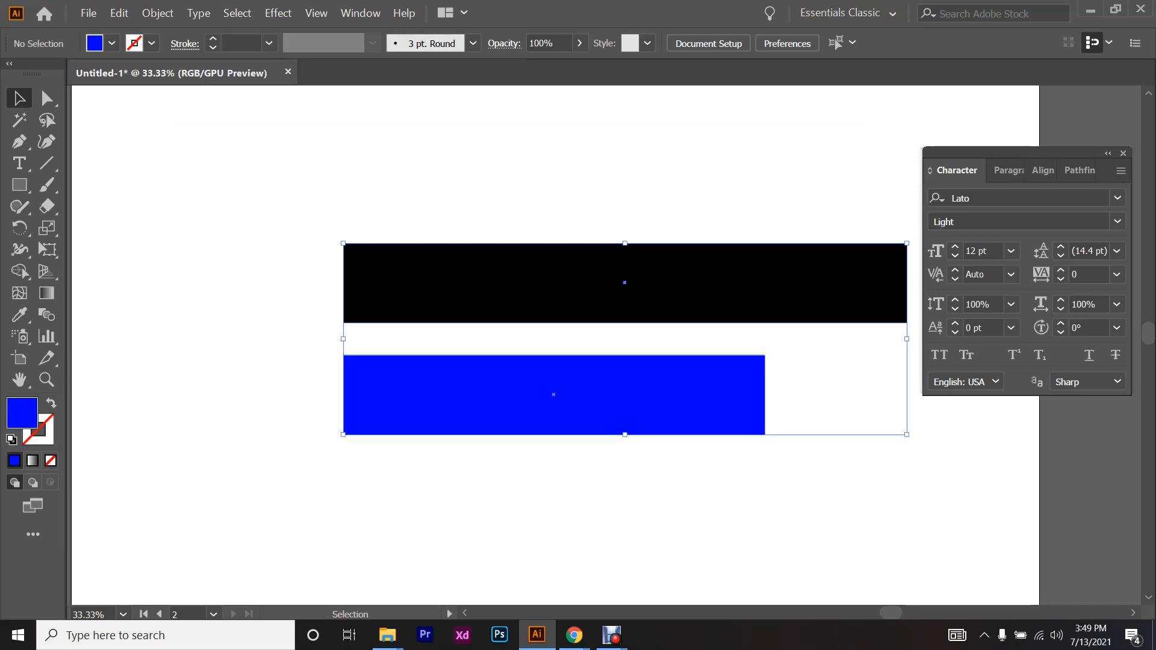
scroll(293, 475, down, 2)
click(293, 475)
scroll(295, 476, up, 1)
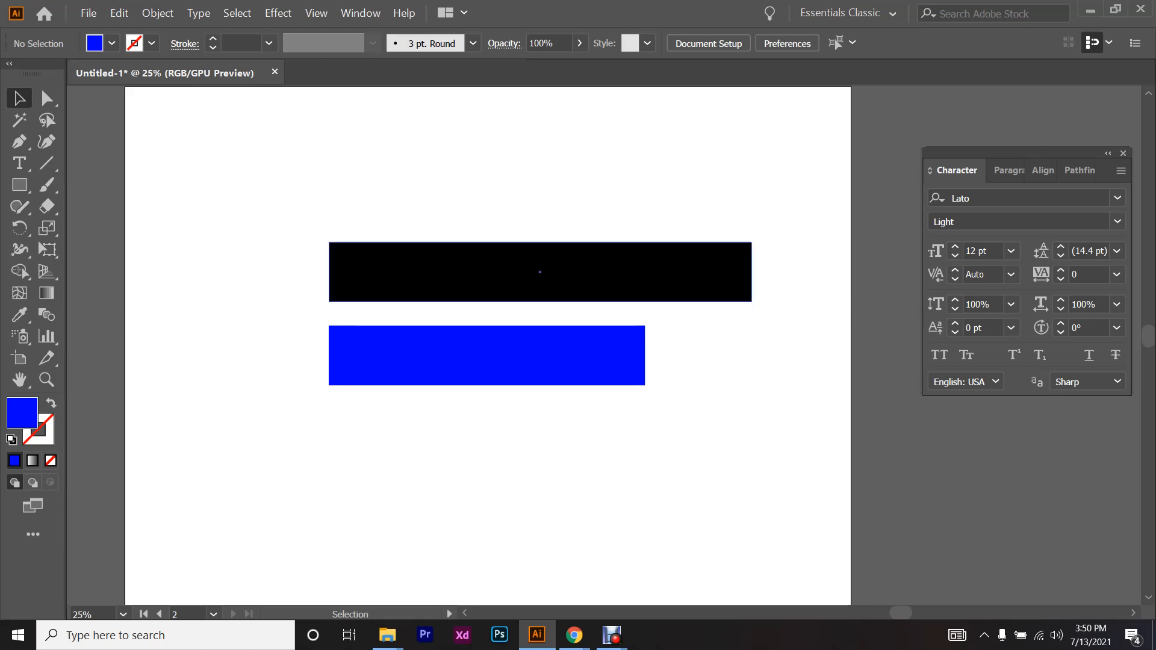
scroll(617, 254, down, 1)
scroll(578, 262, up, 2)
scroll(542, 271, up, 1)
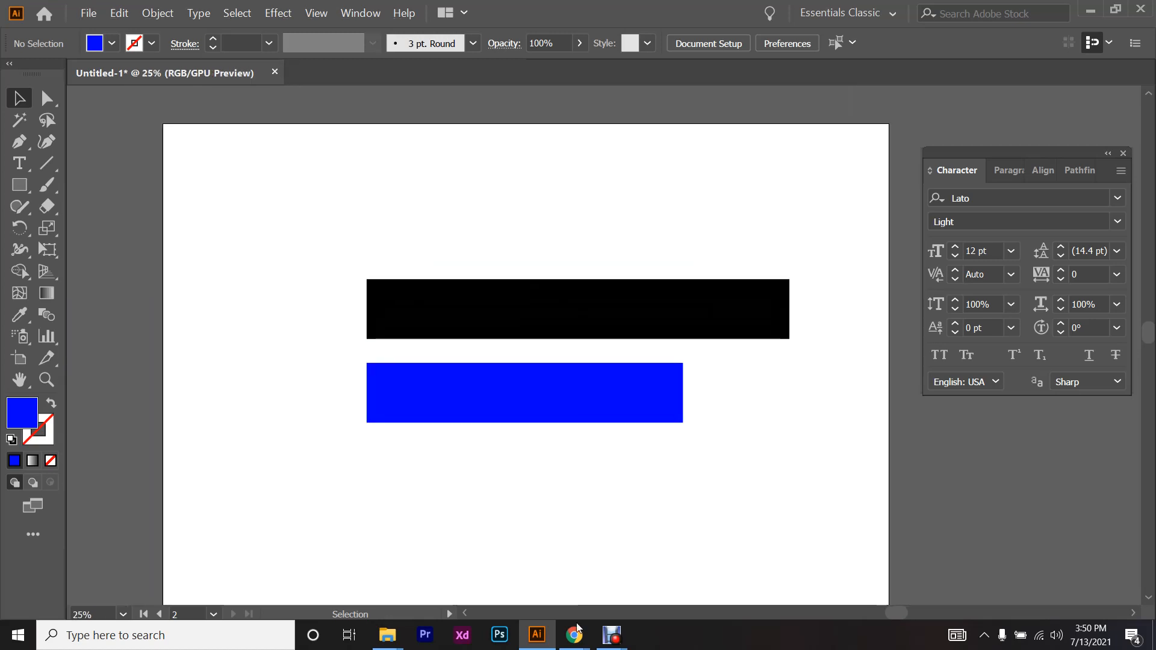
click(503, 549)
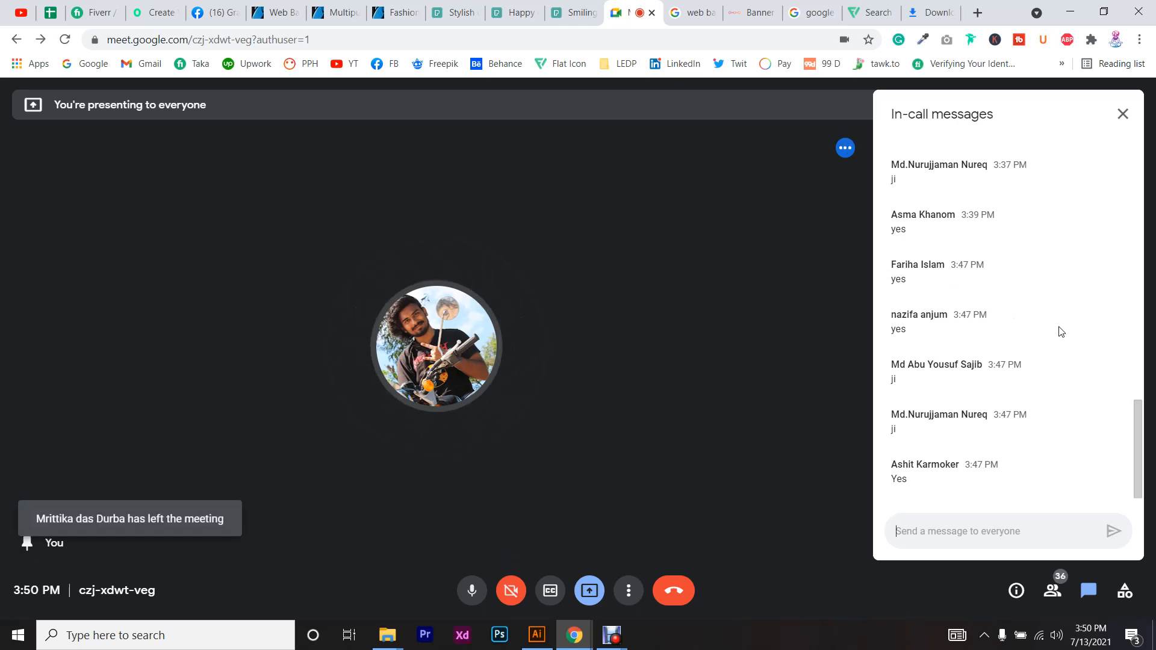
key(alt+Tab)
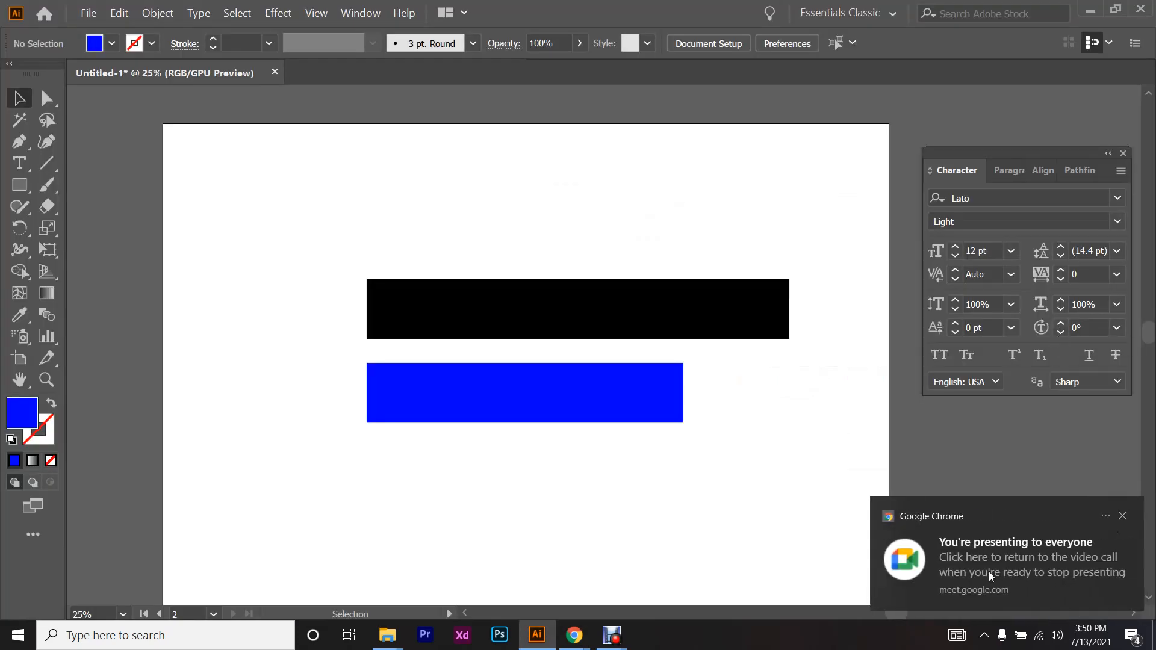
- Show the Align panel, detach it as a separate floating panel and close the Character panel group
click(380, 19)
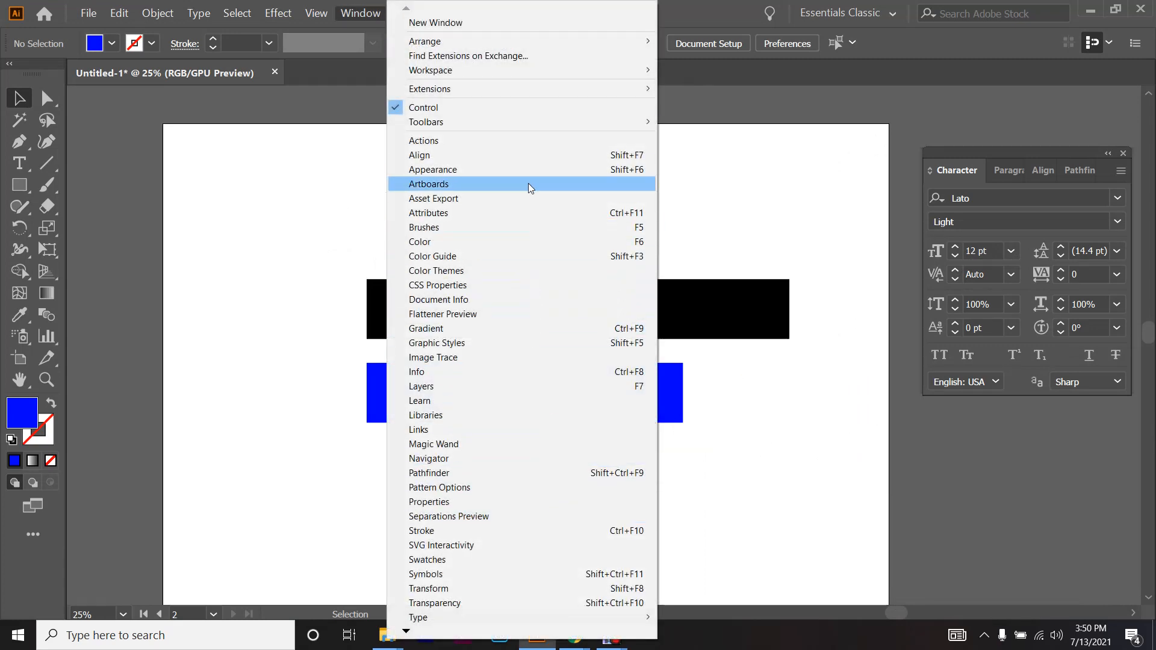
click(512, 156)
drag(1033, 169, 926, 188)
click(1122, 152)
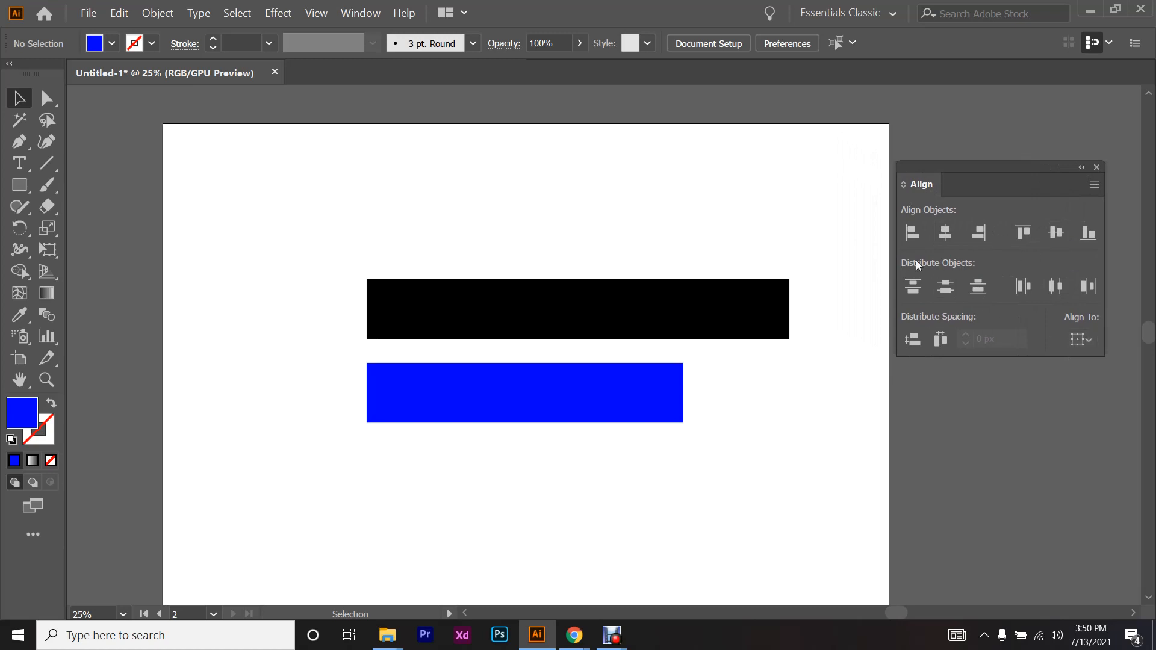
- Set the alignment reference to Align to Artboard
click(1088, 342)
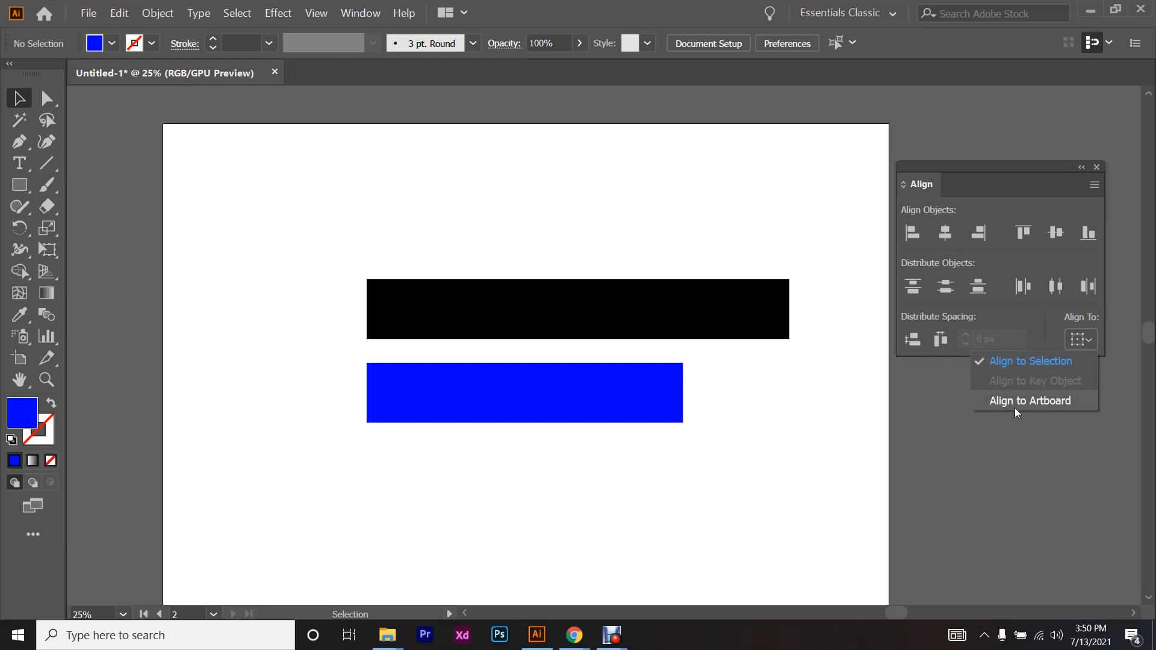
click(1032, 406)
scroll(737, 274, down, 1)
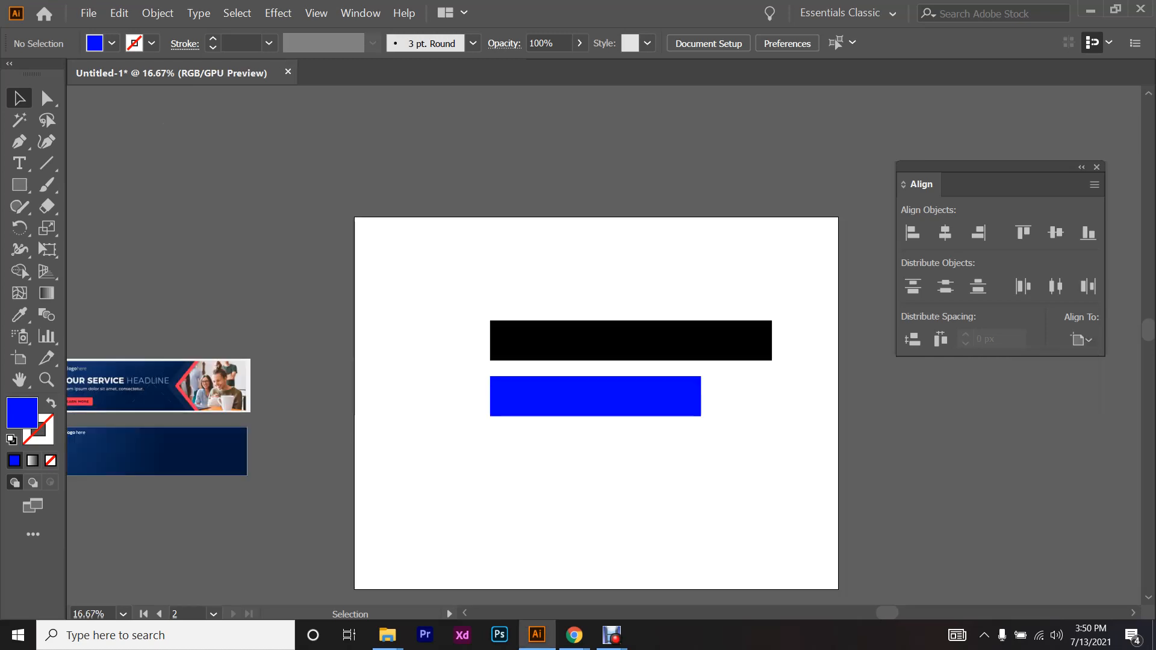
drag(342, 151, 807, 565)
click(660, 398)
drag(361, 175, 801, 545)
click(660, 398)
scroll(659, 398, up, 1)
scroll(660, 398, up, 1)
scroll(506, 403, down, 2)
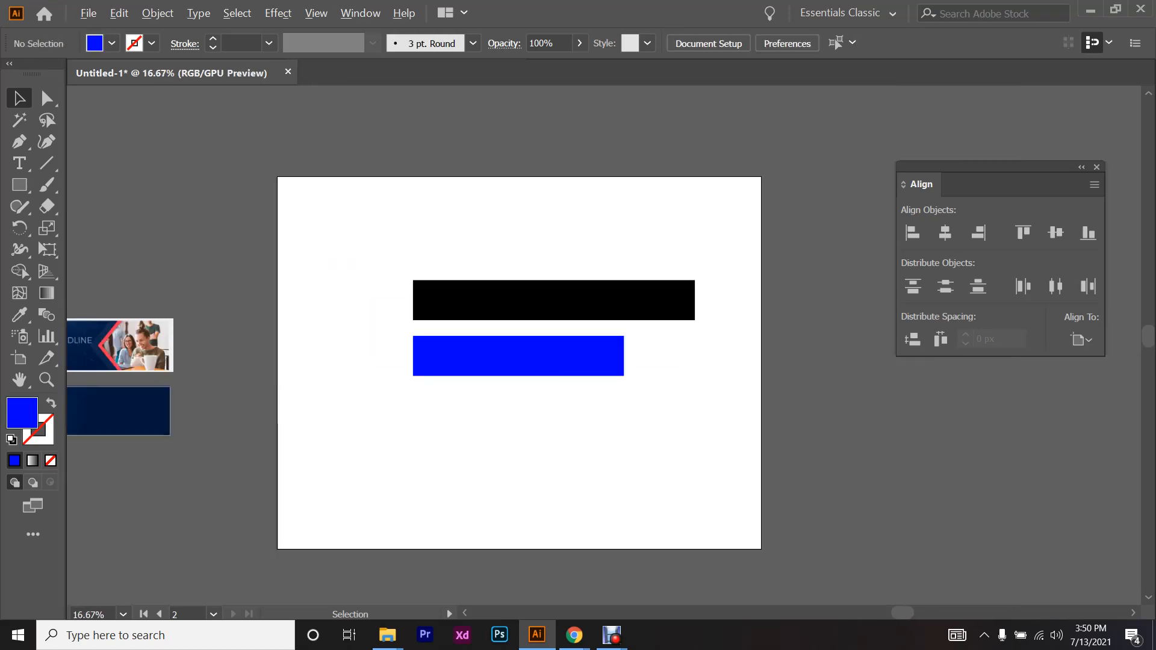
scroll(463, 403, up, 2)
scroll(438, 413, down, 2)
drag(396, 266, 566, 440)
scroll(429, 364, up, 1)
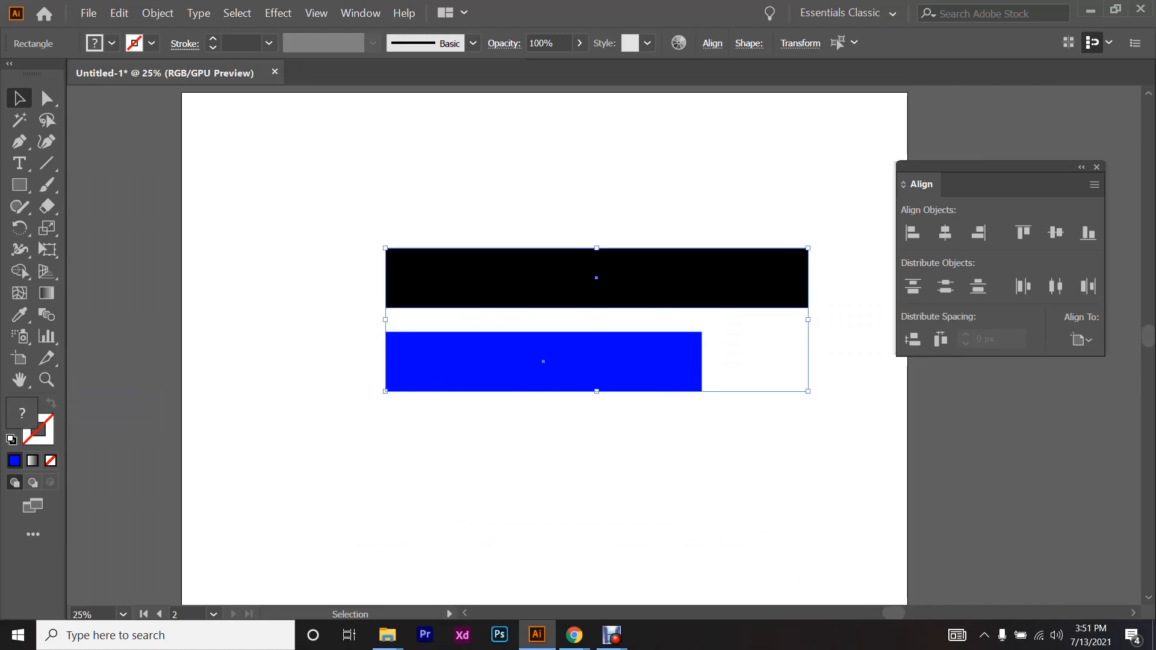
drag(300, 219, 623, 433)
click(624, 433)
click(596, 277)
drag(335, 222, 675, 498)
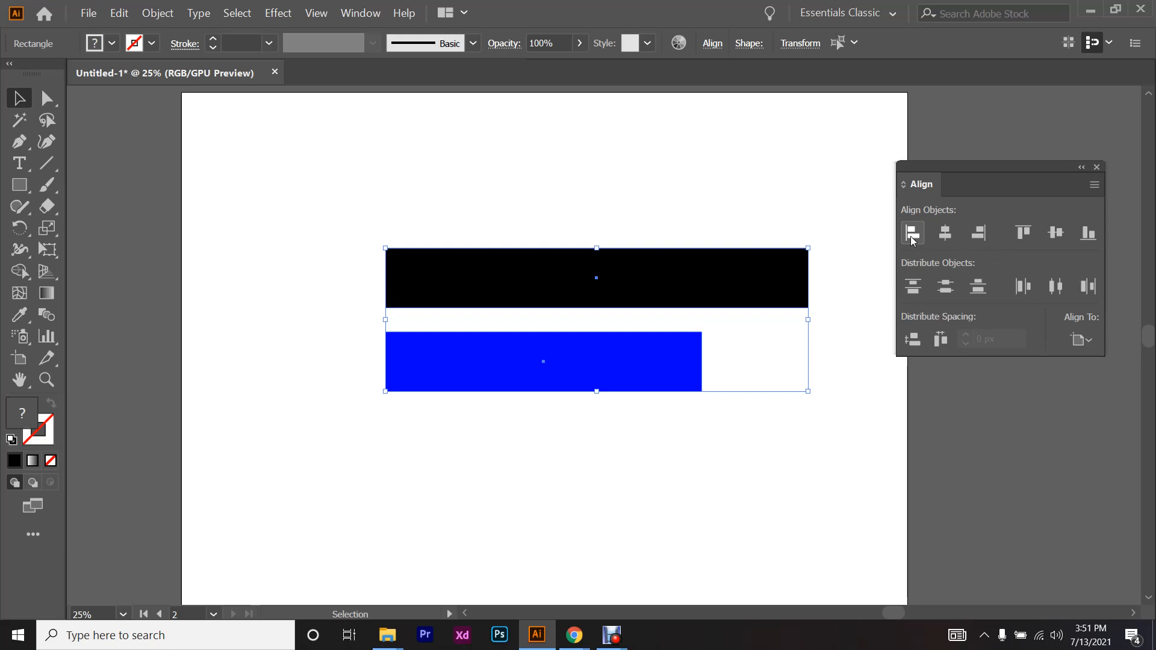
drag(412, 172, 592, 413)
drag(819, 238, 702, 585)
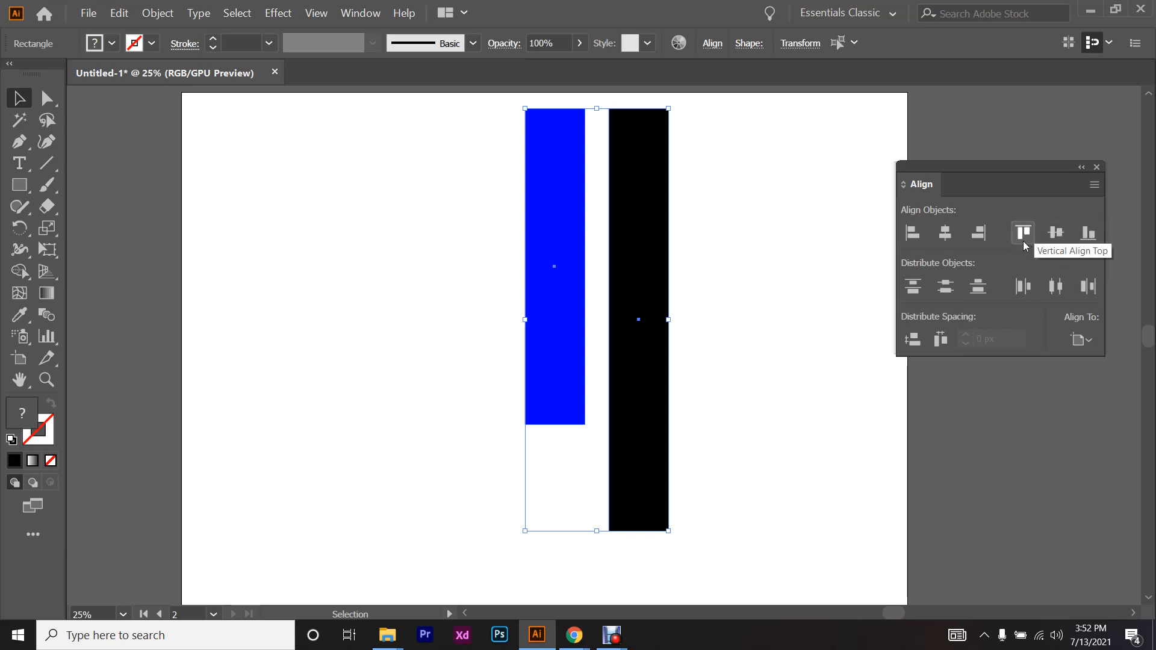
key(ctrl+z)
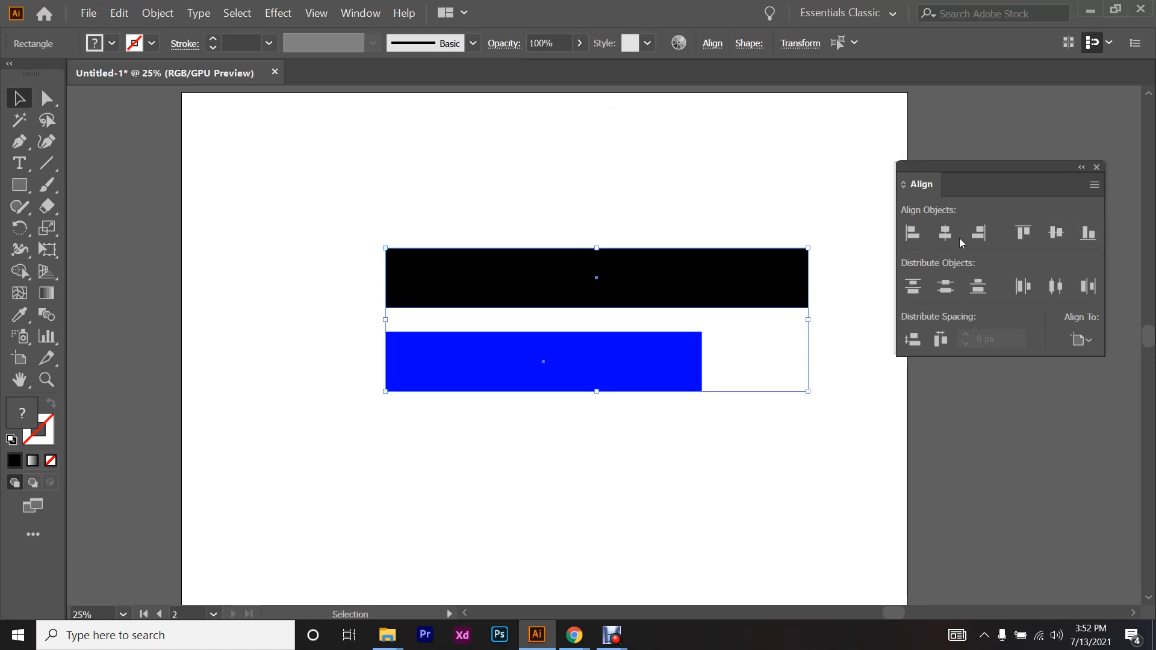
- Align the black and blue rectangles to the artboard's left edge and deselect them
click(913, 233)
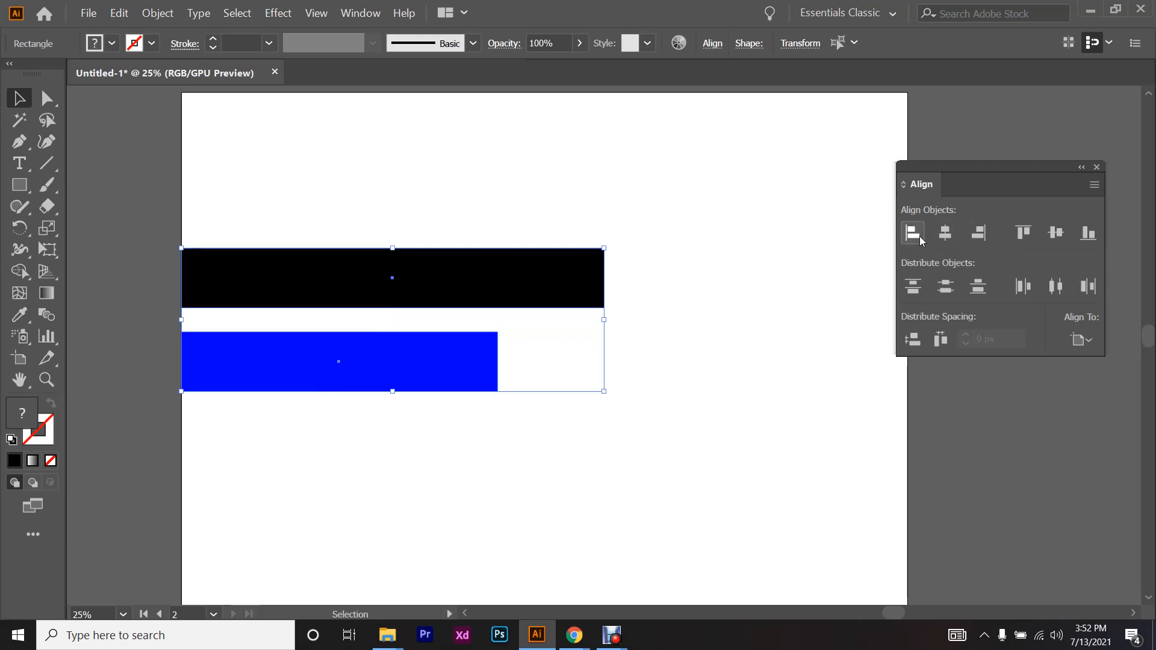
key(ctrl+shift+a)
- Examine up close and from afar how the two rectangles sit against the artboard's left edge
scroll(161, 291, up, 6)
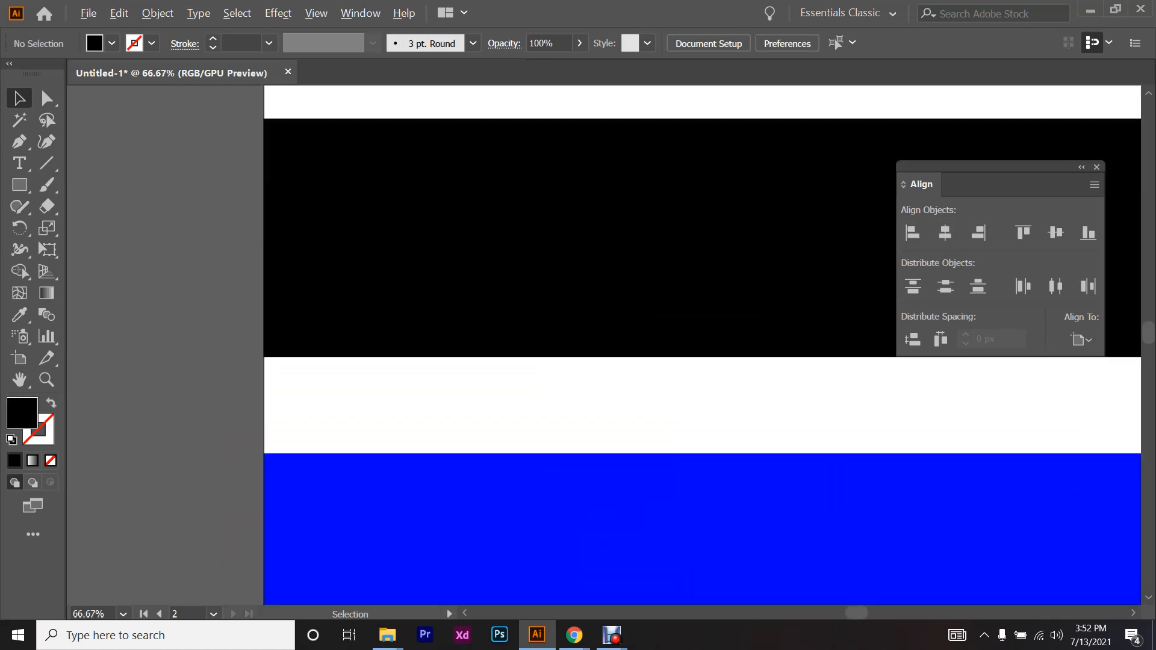
scroll(160, 291, down, 4)
scroll(351, 354, down, 5)
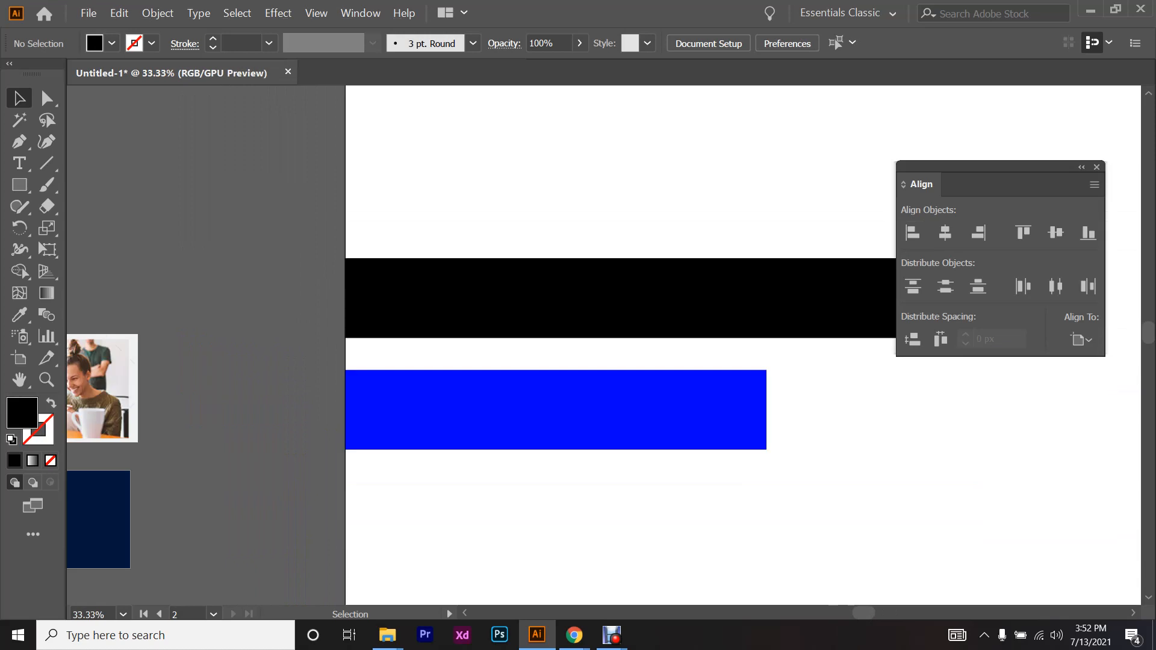
scroll(329, 325, down, 2)
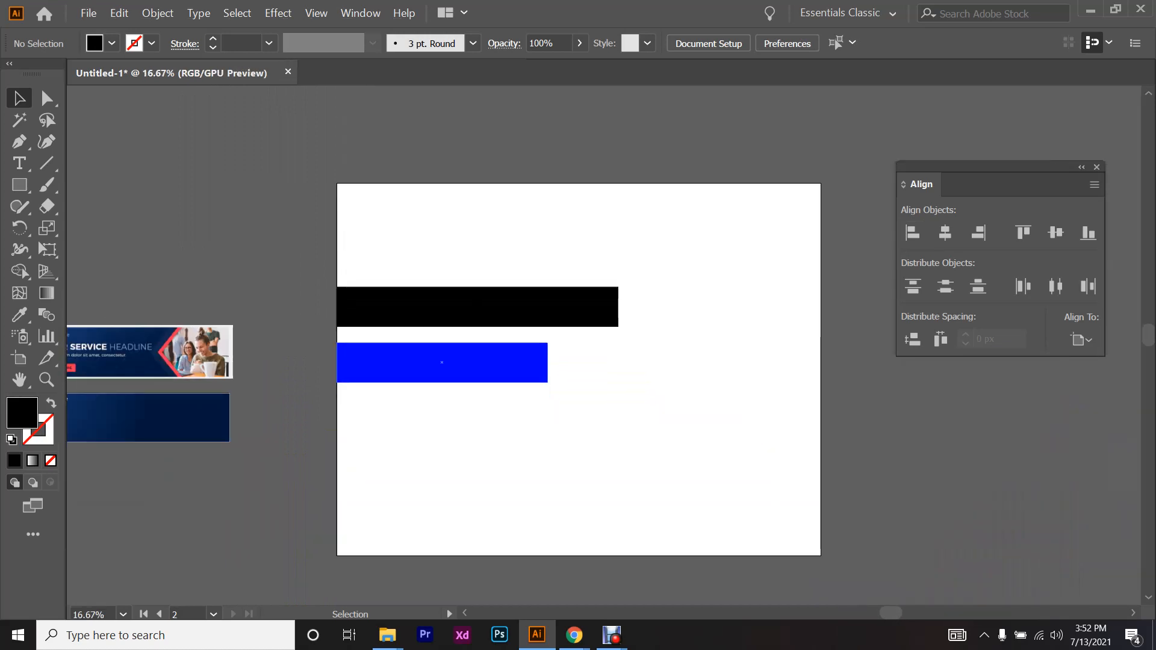
scroll(402, 352, up, 2)
scroll(402, 352, right, 2)
scroll(397, 348, down, 1)
scroll(385, 367, right, 1)
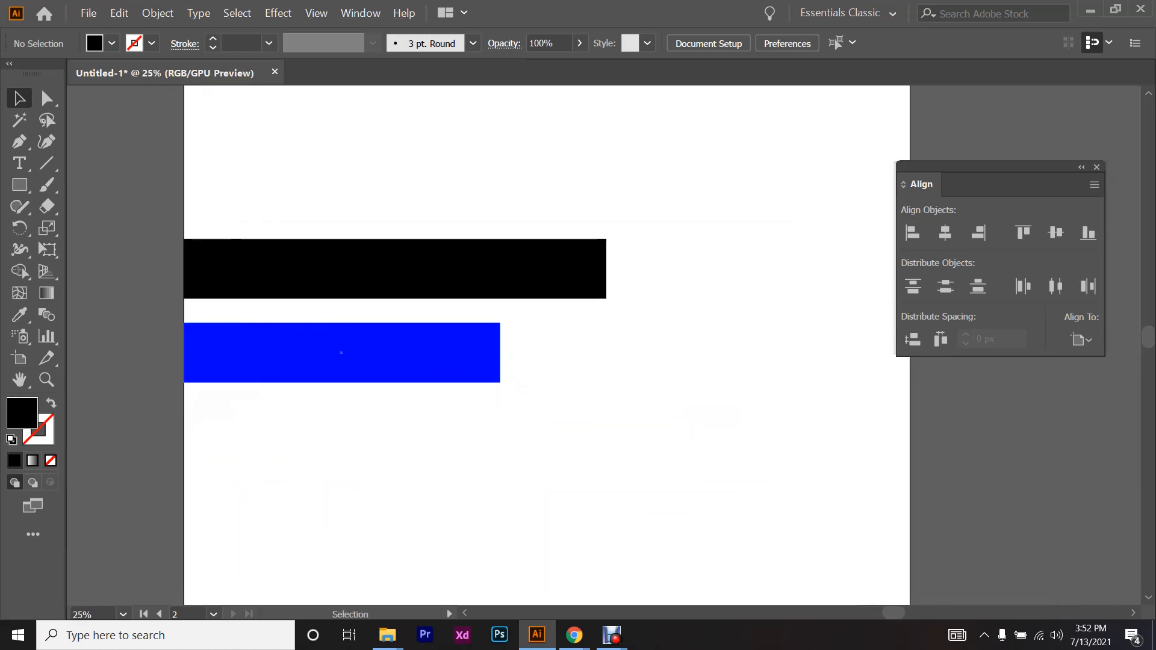
scroll(384, 367, down, 1)
scroll(452, 365, up, 1)
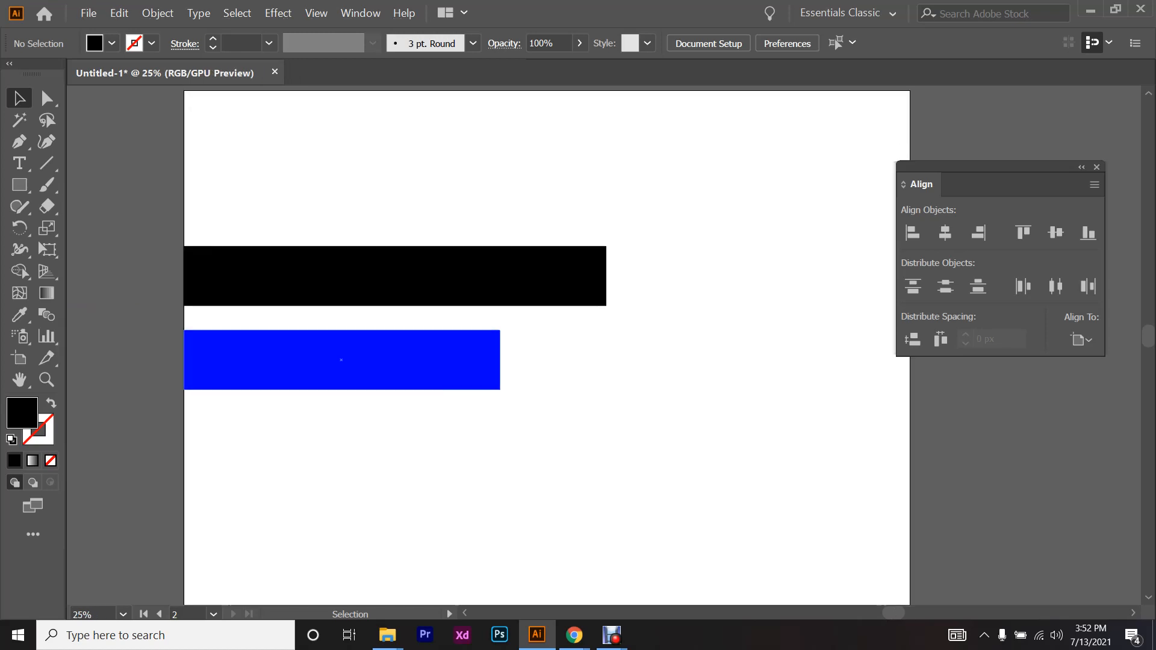
scroll(452, 364, down, 1)
- Keep Align to Artboard active and center both rectangles horizontally on the artboard after trying its right and left edges
click(1088, 339)
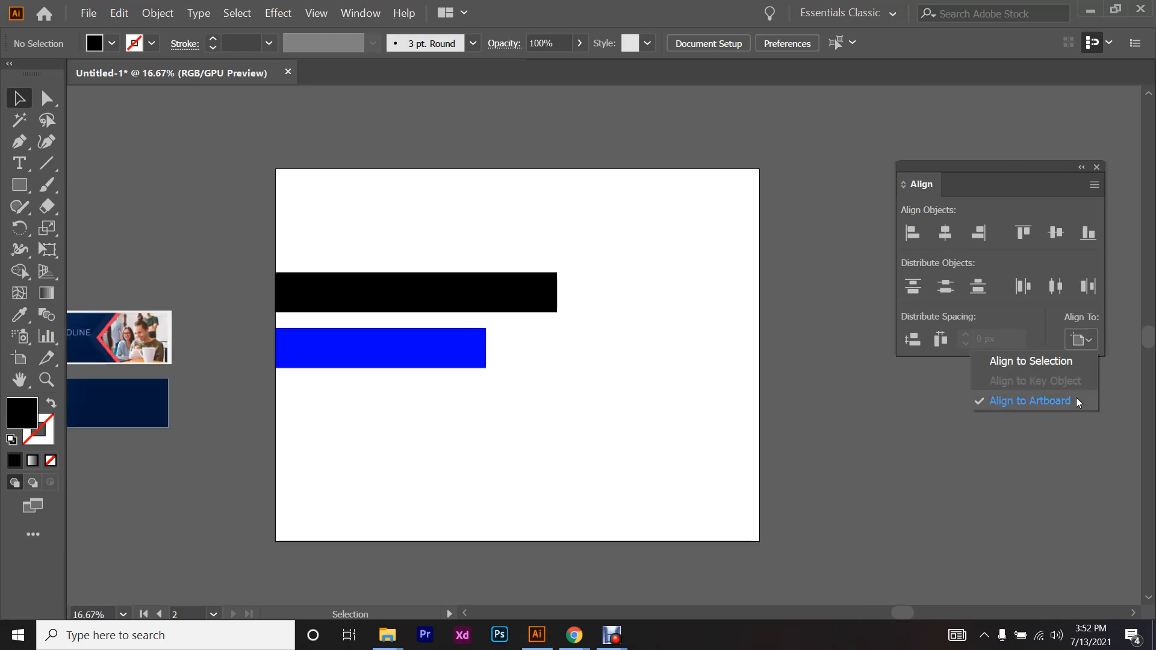
click(1031, 401)
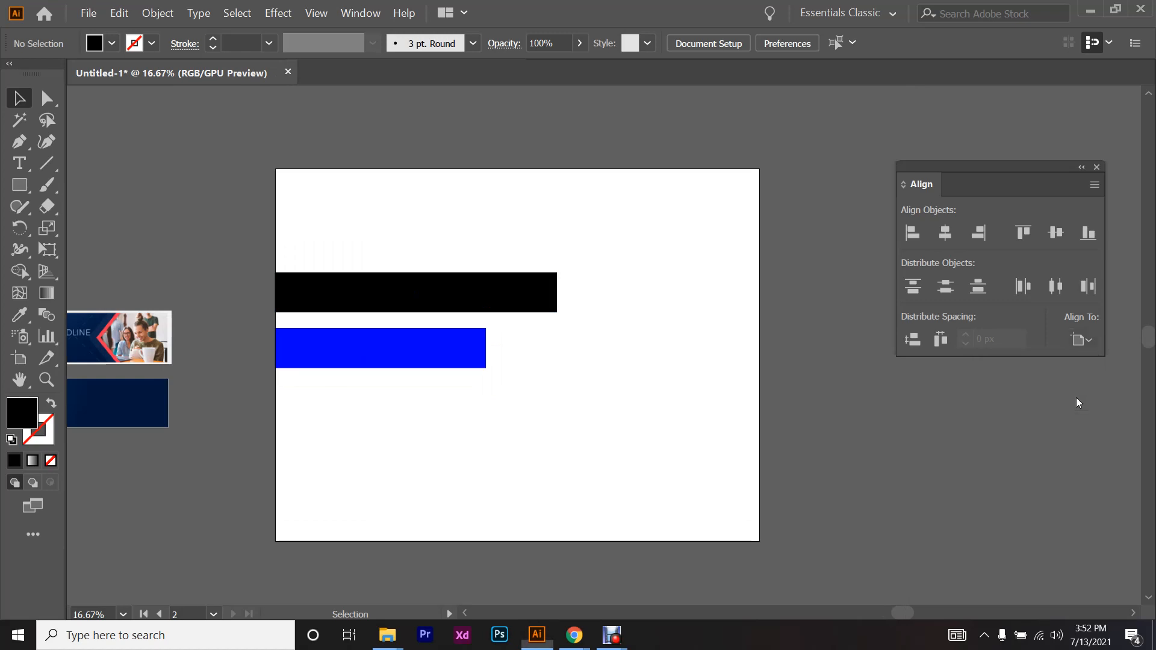
drag(396, 453, 529, 226)
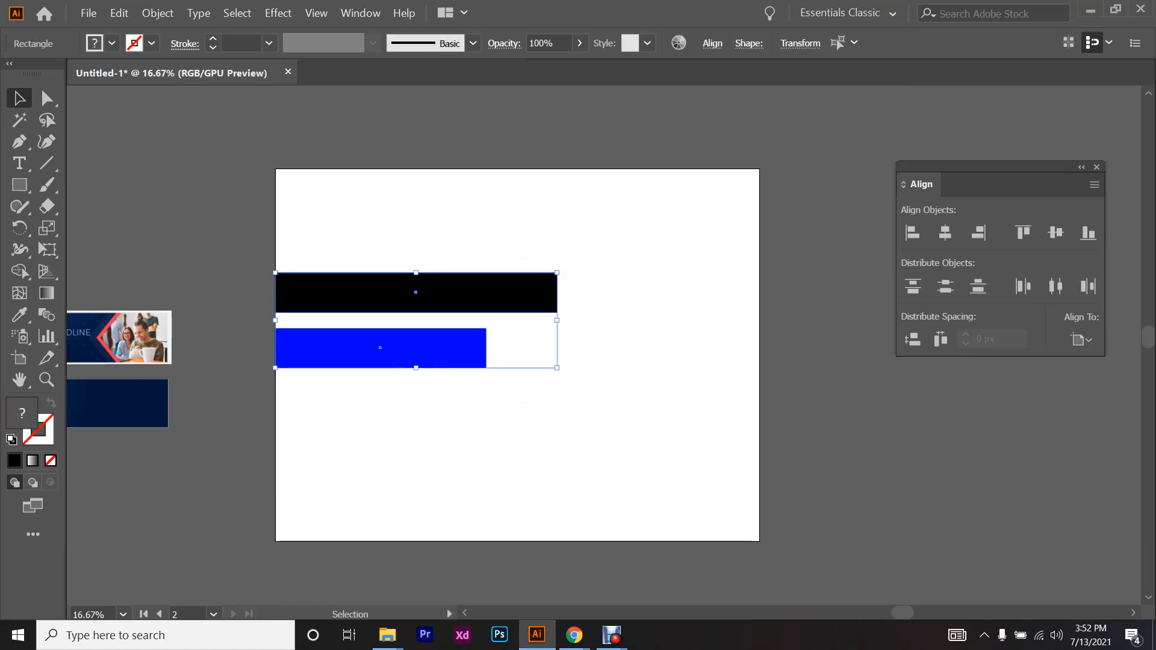
click(981, 242)
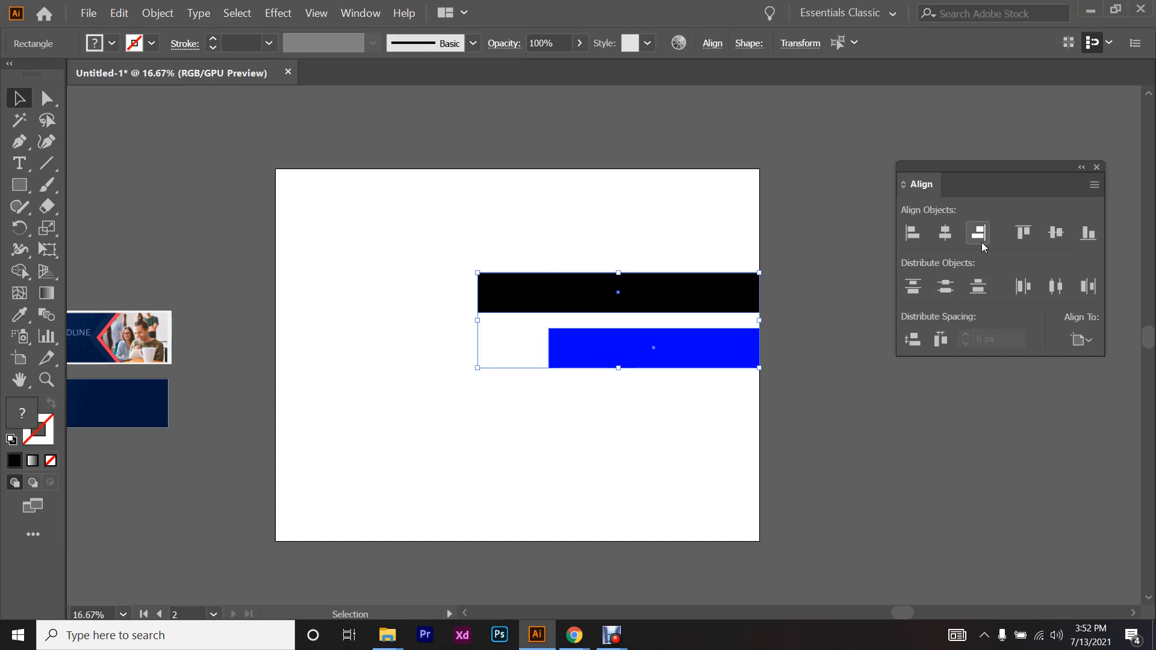
click(944, 233)
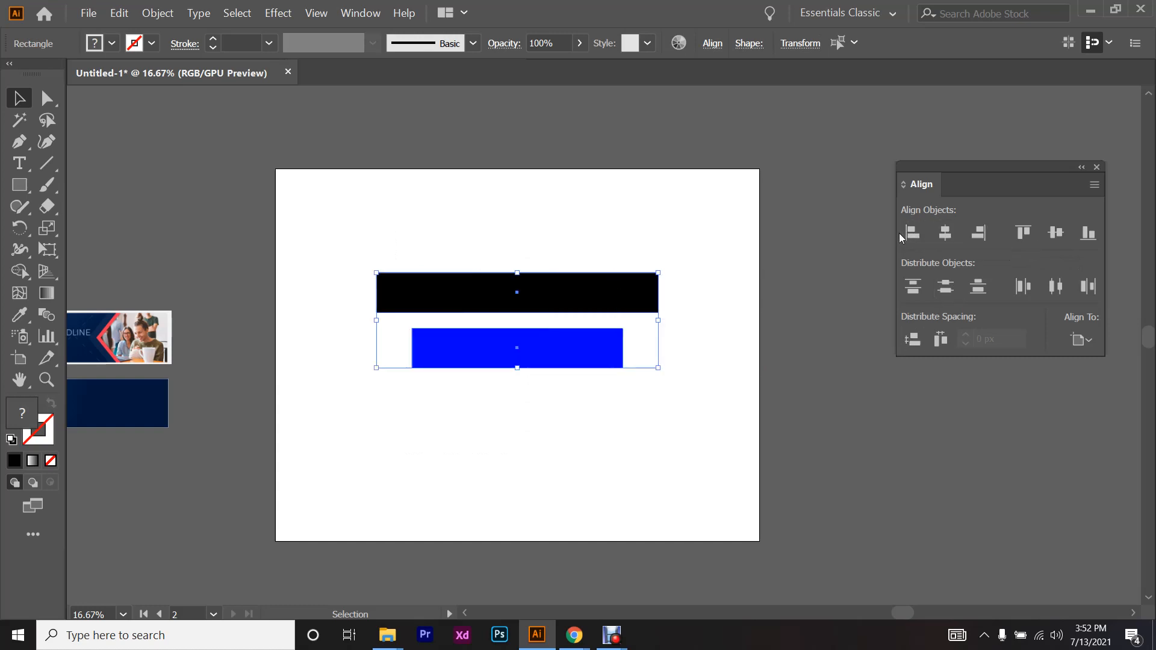
click(901, 233)
click(979, 234)
click(945, 235)
- Rotate both rectangles 90° clockwise so they stand upright, and align them to the artboard's top edge
drag(664, 266, 616, 509)
click(1018, 237)
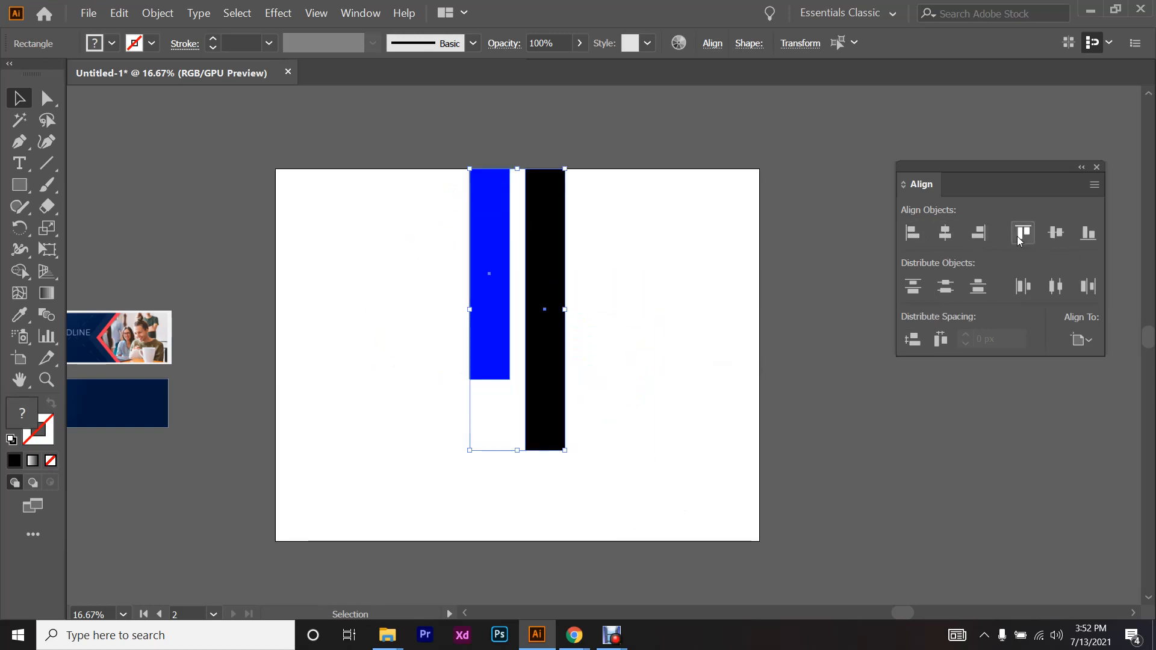
key(ctrl+shift+a)
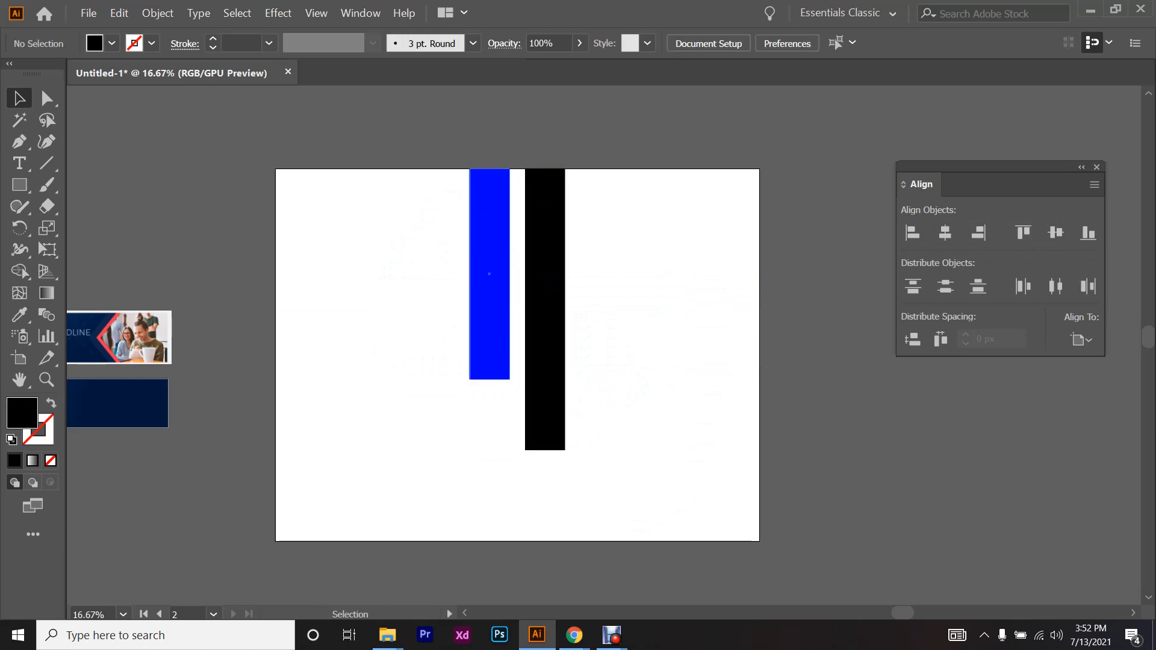
- Center both upright rectangles vertically on the artboard after trying alignment to its bottom edge
drag(820, 257, 431, 273)
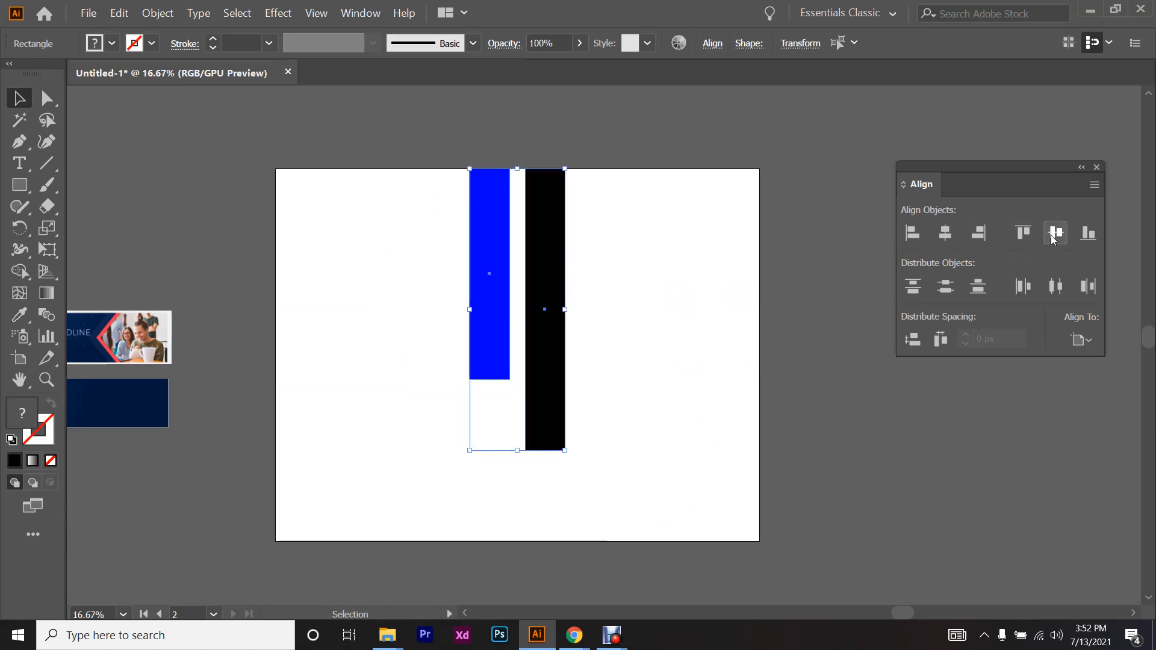
click(1087, 235)
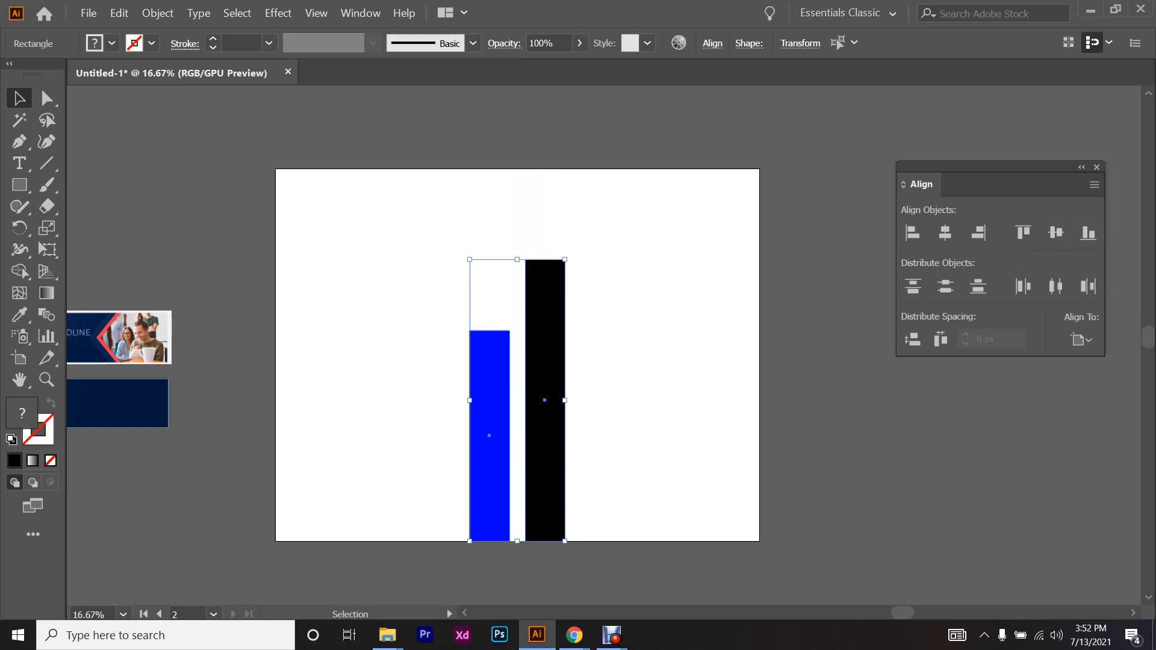
click(1056, 232)
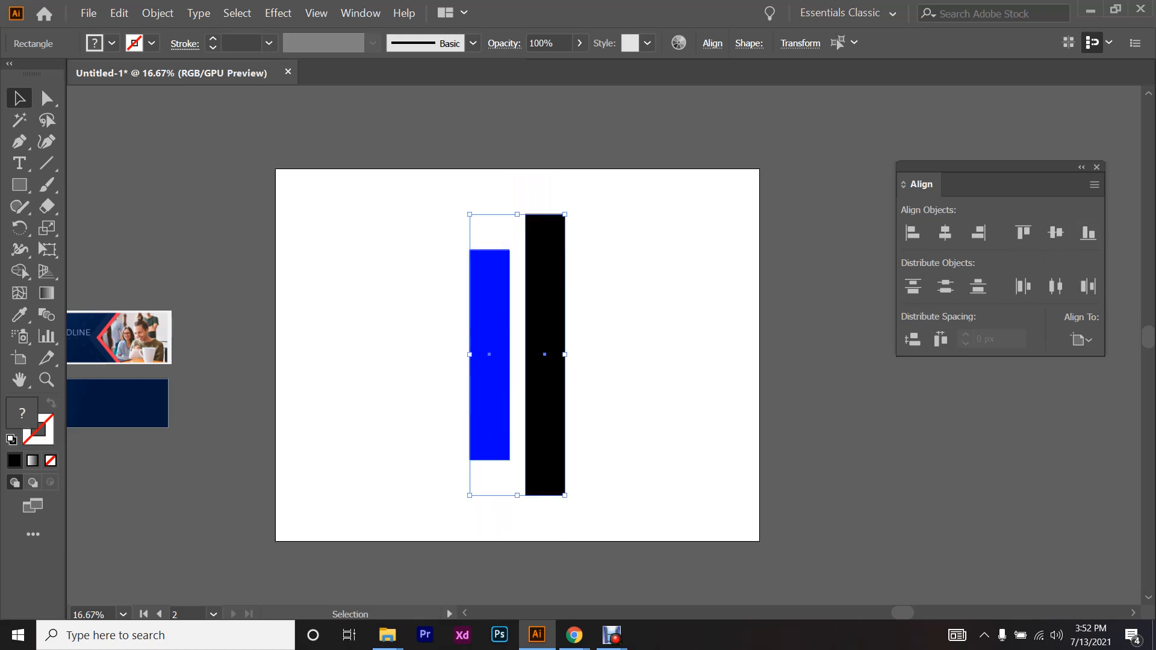
- Rotate both rectangles 90° counterclockwise back to horizontal, with the black one above the blue one, and deselect them
click(676, 304)
drag(676, 304, 431, 365)
drag(571, 501, 698, 319)
click(698, 319)
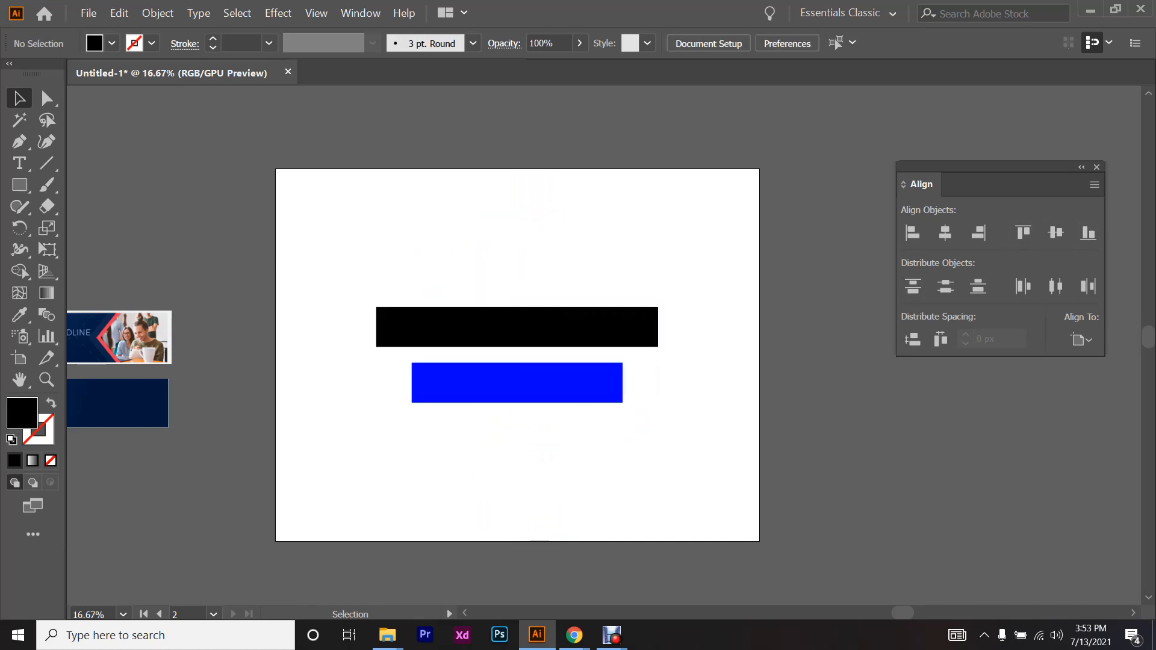
- Change the alignment reference to Align to Selection
click(1091, 339)
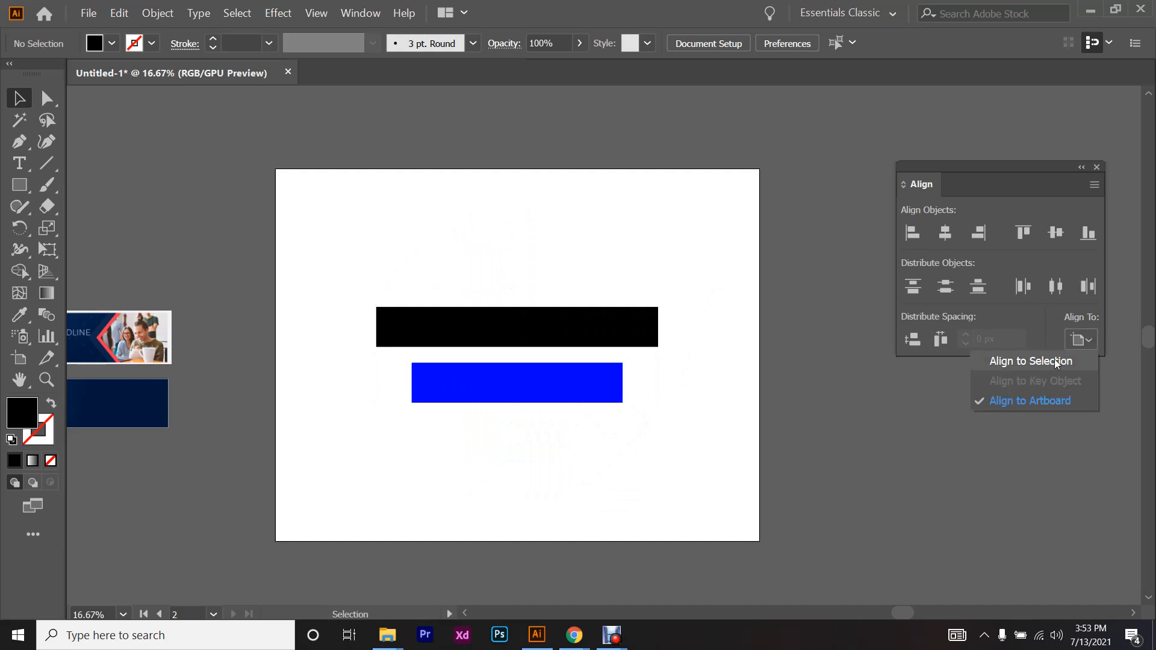
click(1052, 360)
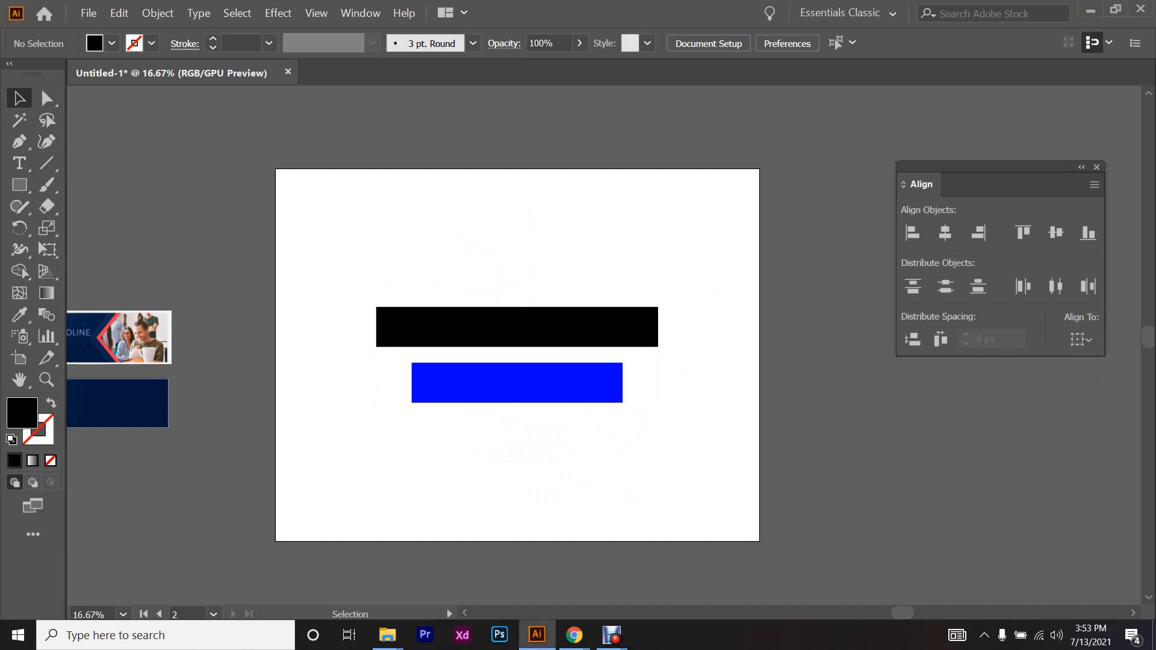
- Duplicate the blue rectangle twice below itself, staggered to the right, and shorten each copy to about 40% of the previous one's length
drag(505, 370, 539, 427)
drag(662, 438, 657, 489)
drag(576, 489, 601, 488)
click(565, 508)
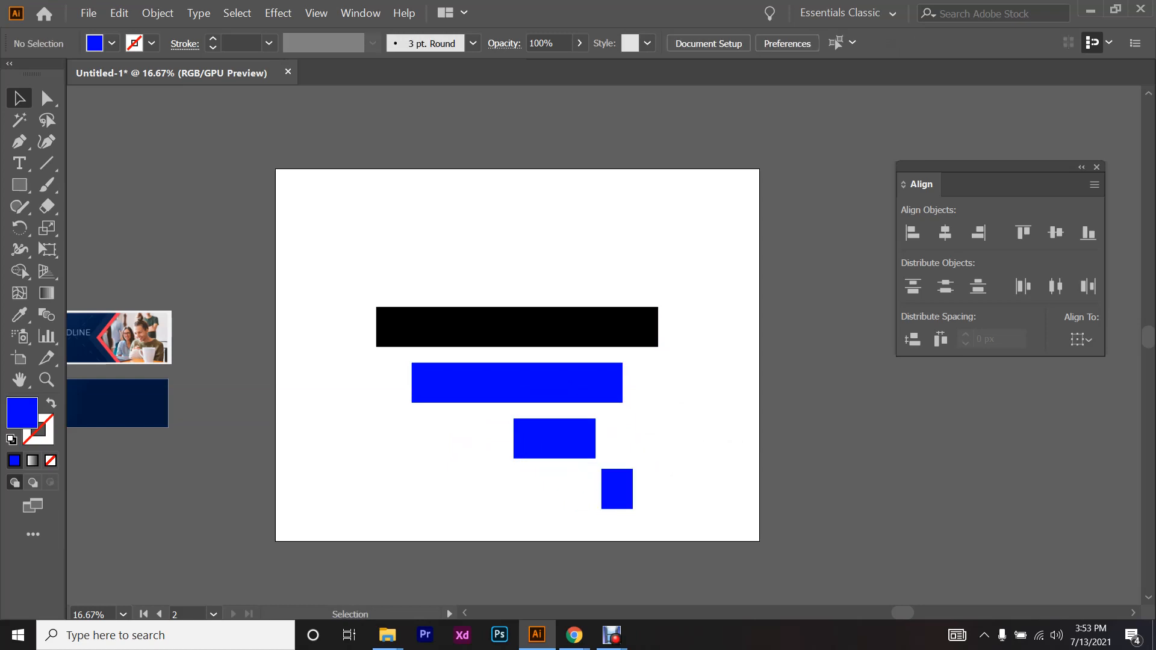
- Stagger the three blue rectangles horizontally, shifting the long one left, the medium one slightly left, and the smallest one near the artboard's right edge
scroll(565, 508, up, 1)
scroll(565, 508, up, 1)
scroll(565, 448, left, 1)
drag(662, 373, 487, 368)
drag(360, 364, 359, 363)
drag(619, 451, 567, 452)
drag(686, 523, 810, 523)
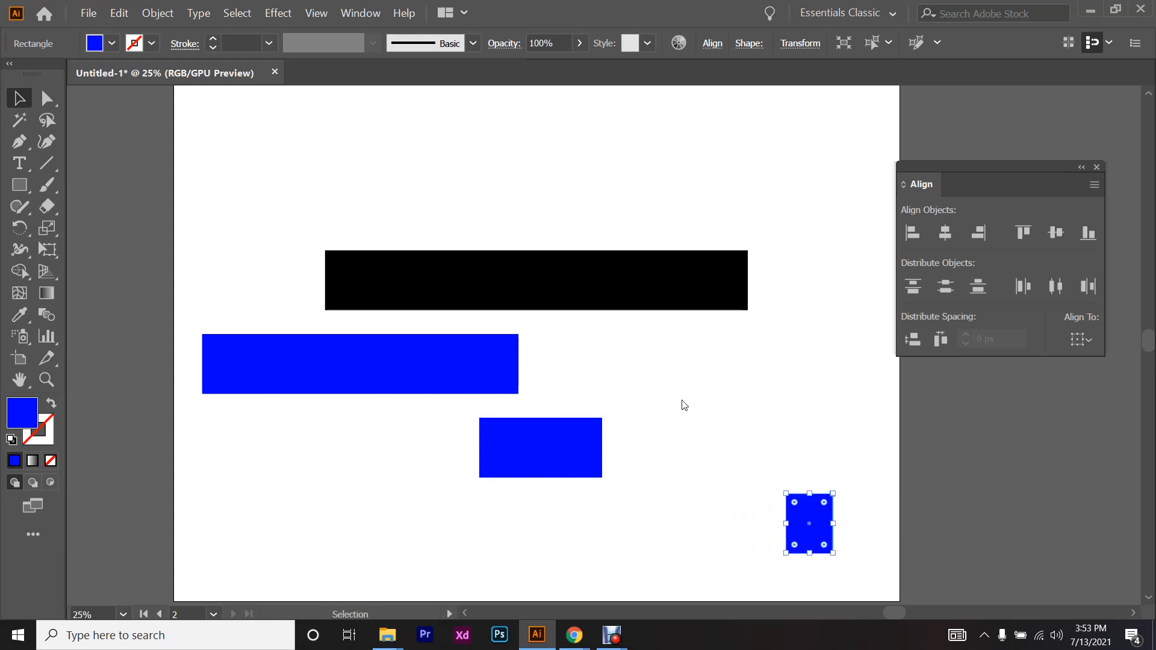
scroll(682, 400, down, 1)
click(682, 400)
- Check the alignment reference options with all four rectangles selected, keep Align to Selection, and deselect them
scroll(682, 400, down, 1)
drag(432, 176, 820, 487)
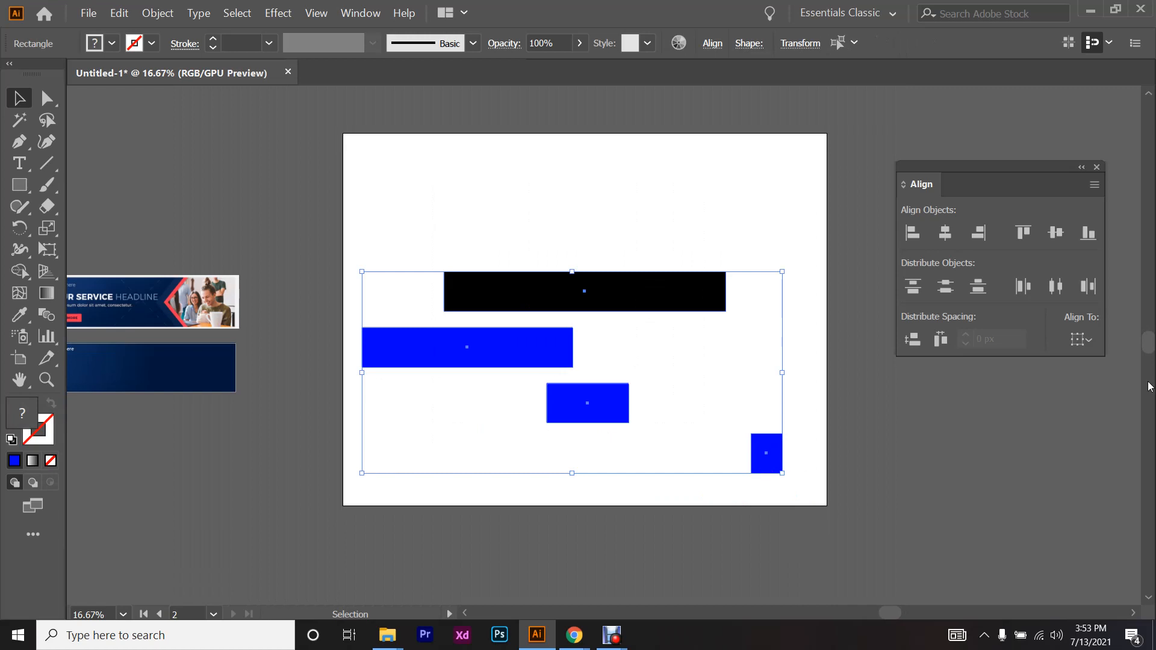
click(1080, 339)
click(1063, 367)
click(1080, 340)
click(1035, 363)
key(ctrl+shift+a)
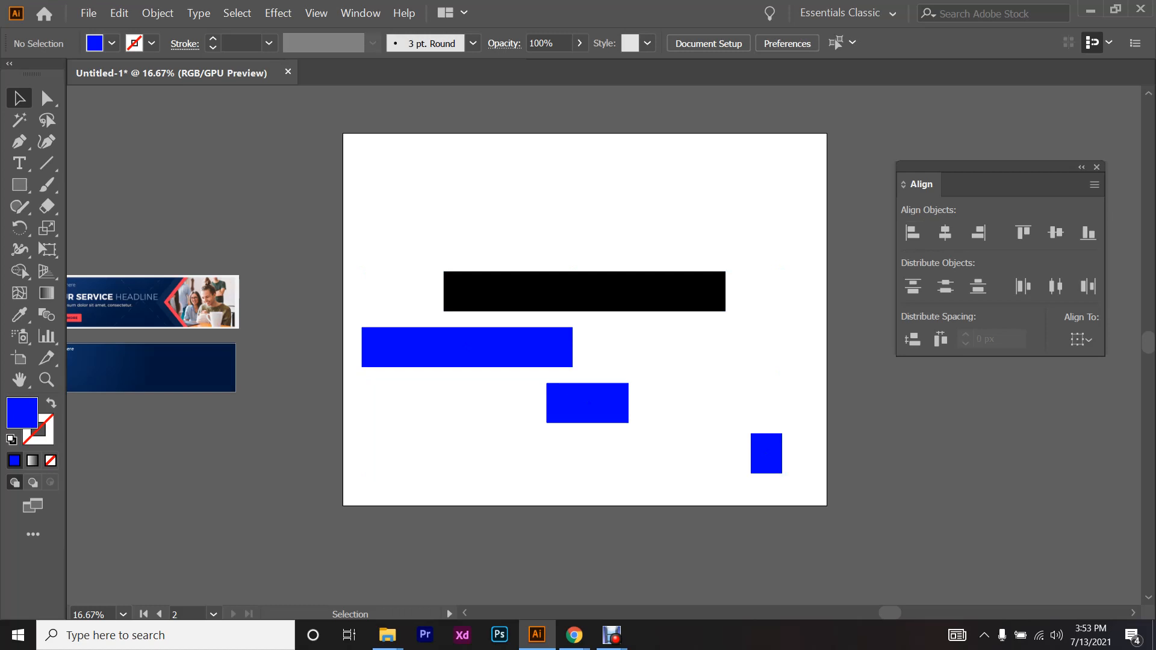
- Fill the medium blue rectangle with yellow and the smallest blue rectangle with red
click(587, 403)
click(95, 43)
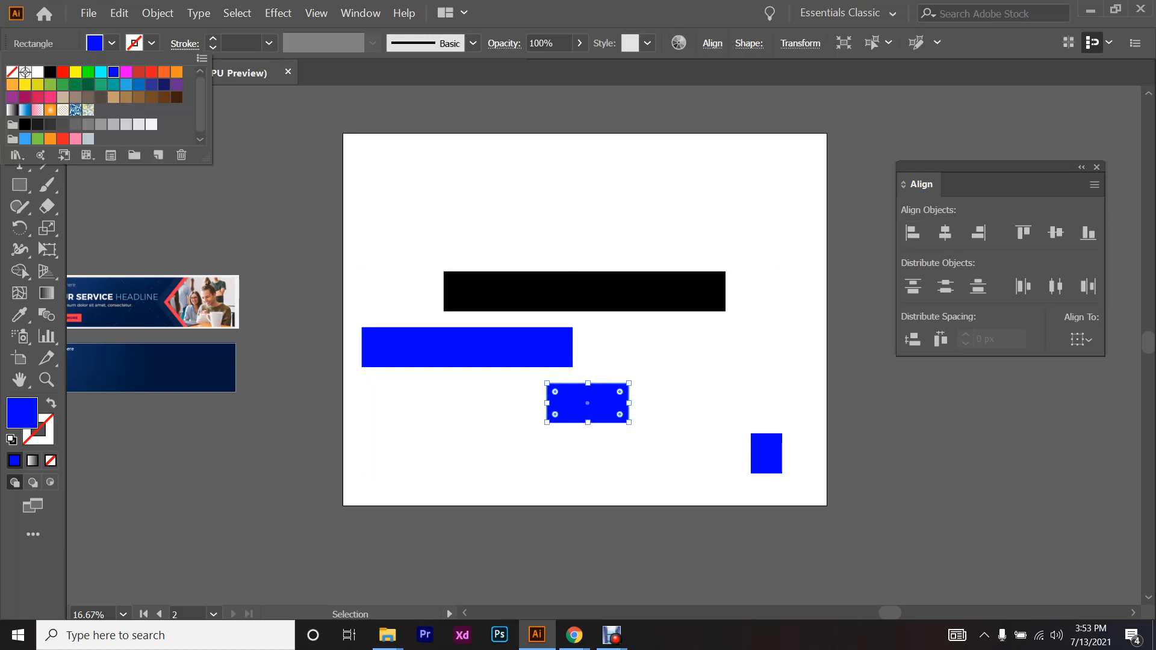
click(66, 77)
click(315, 200)
click(766, 453)
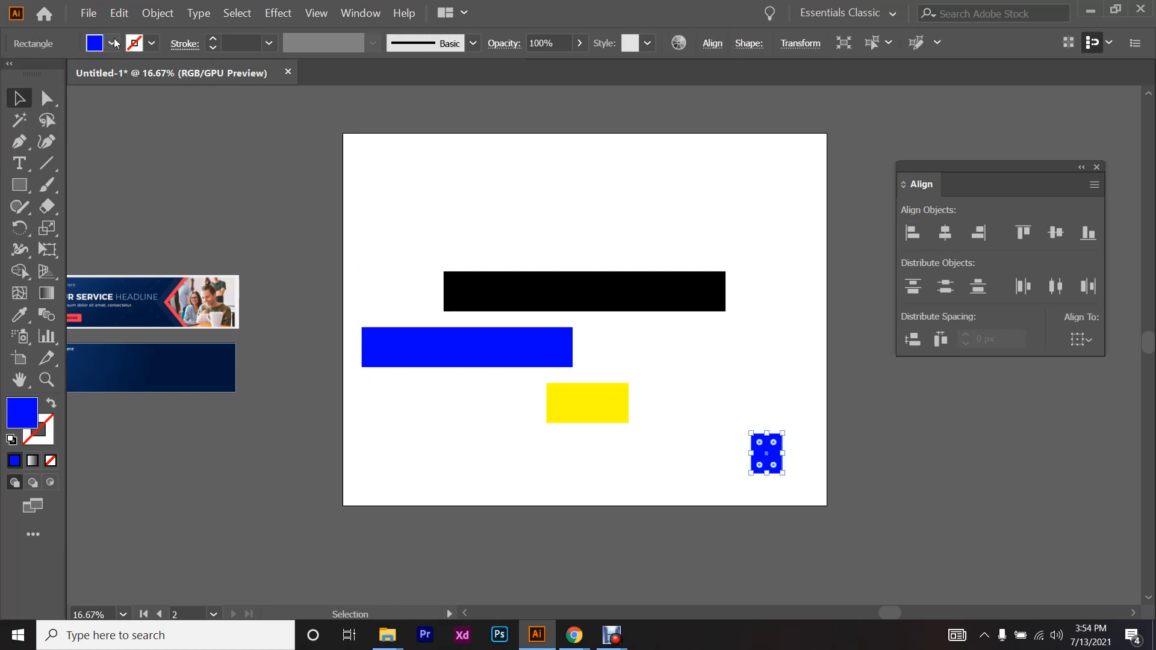
click(111, 43)
click(63, 73)
- Try aligning all four rectangles to the selection's left edge and to its right edge, undoing each alignment
drag(428, 206, 782, 509)
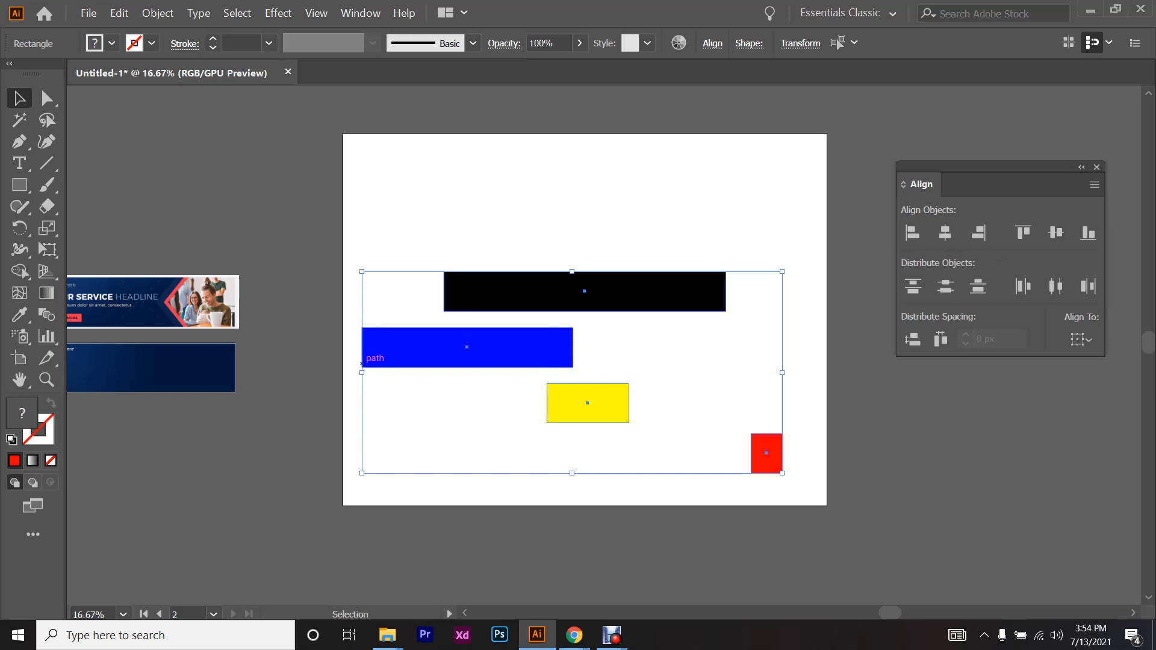
click(912, 233)
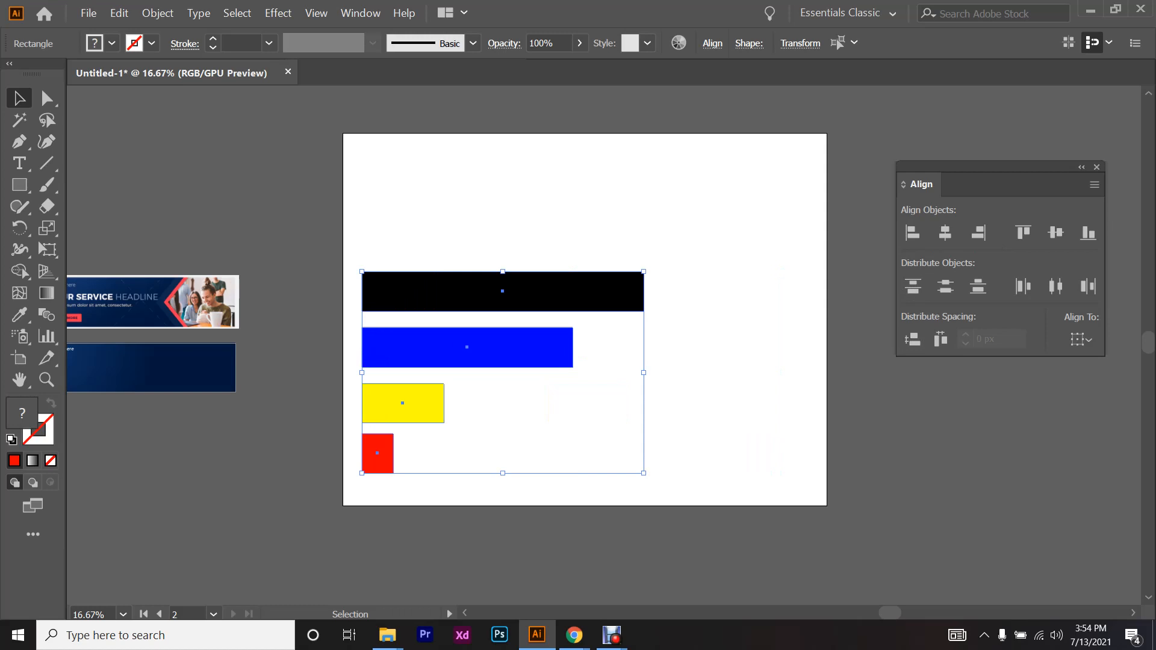
key(ctrl+z)
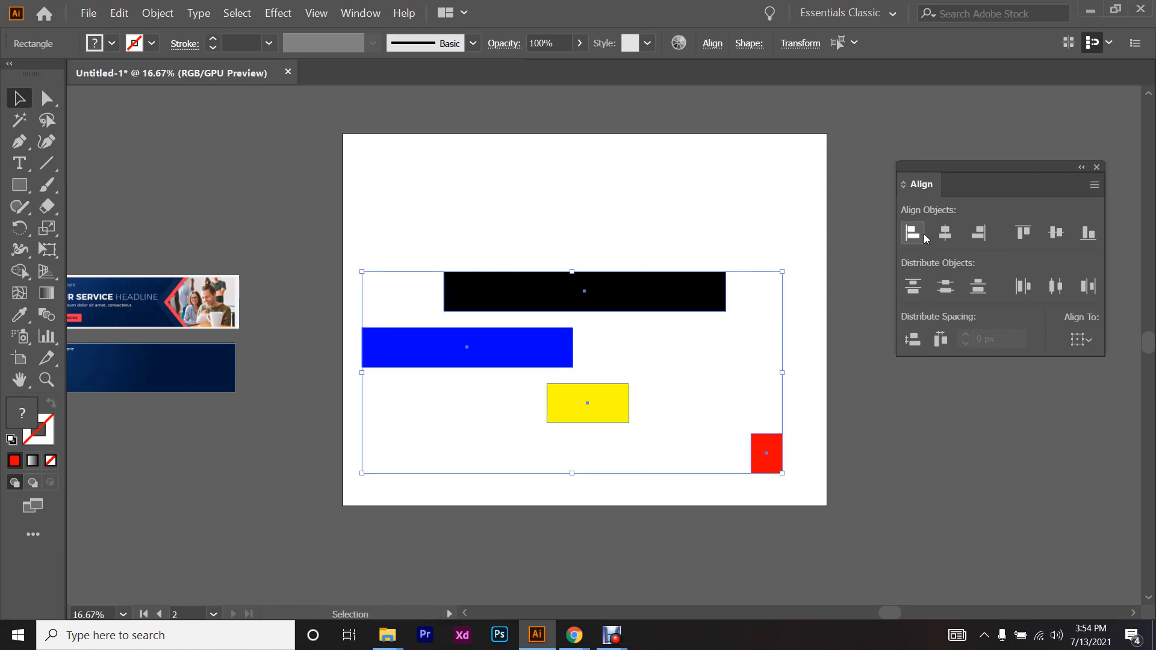
click(925, 238)
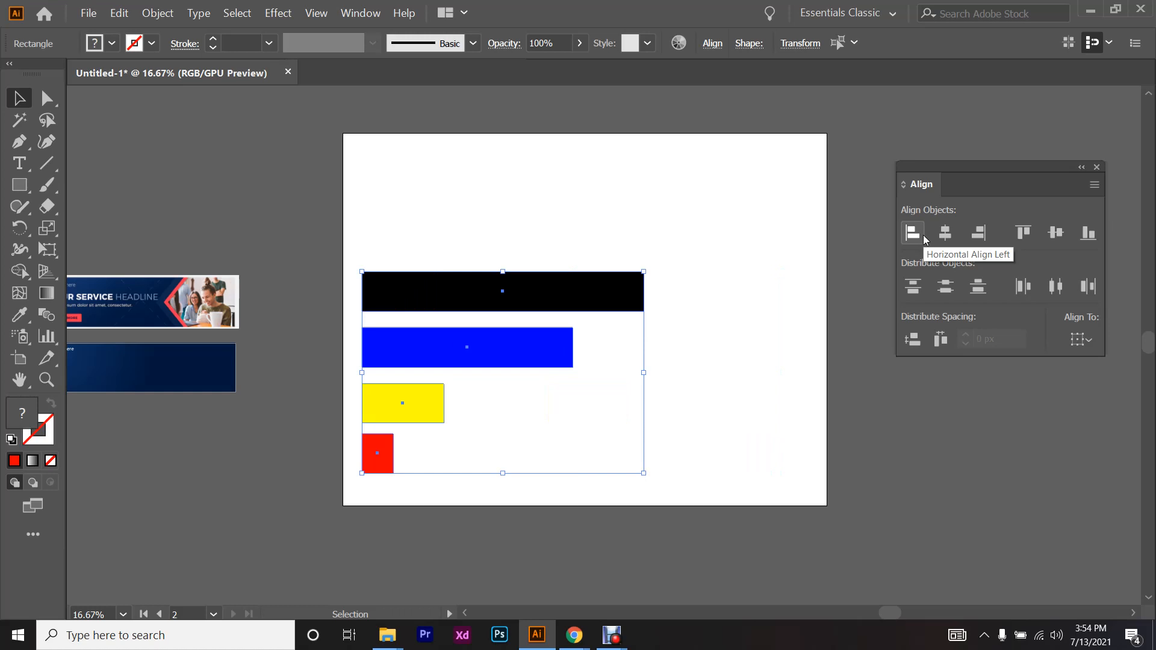
key(ctrl+z)
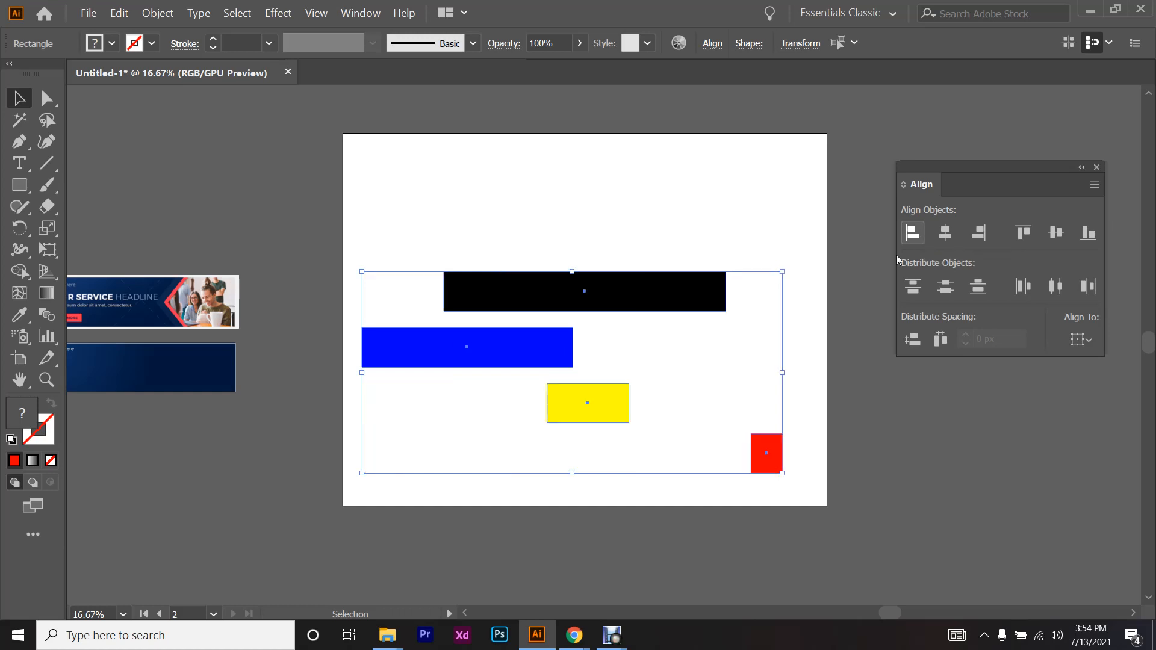
click(977, 233)
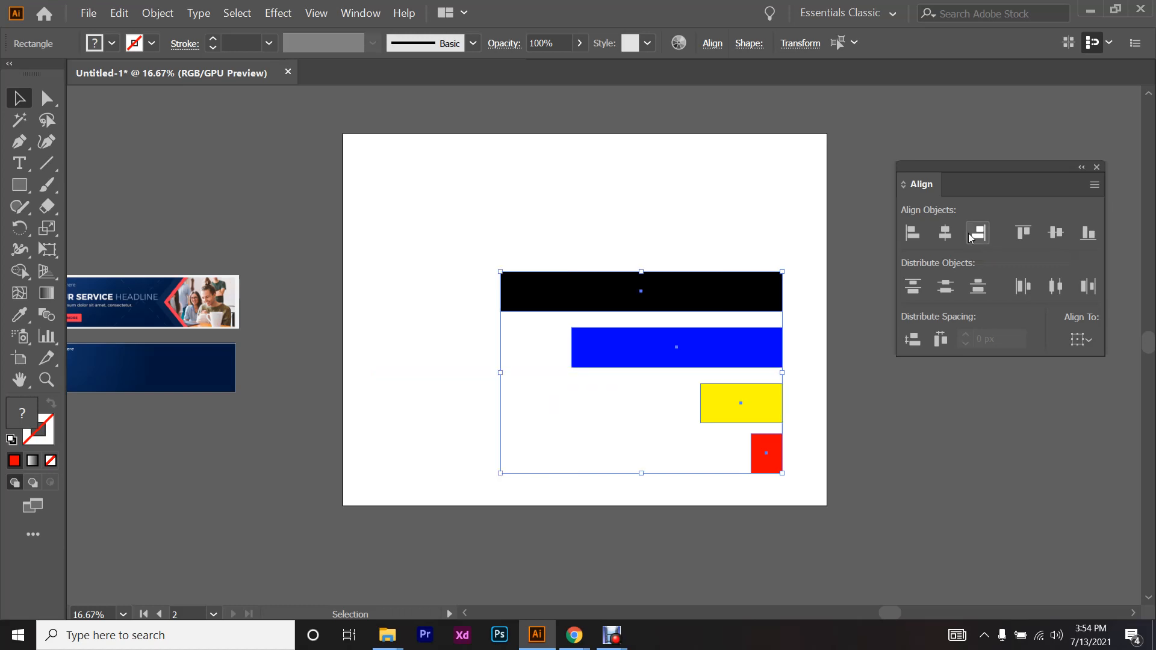
key(ctrl+z)
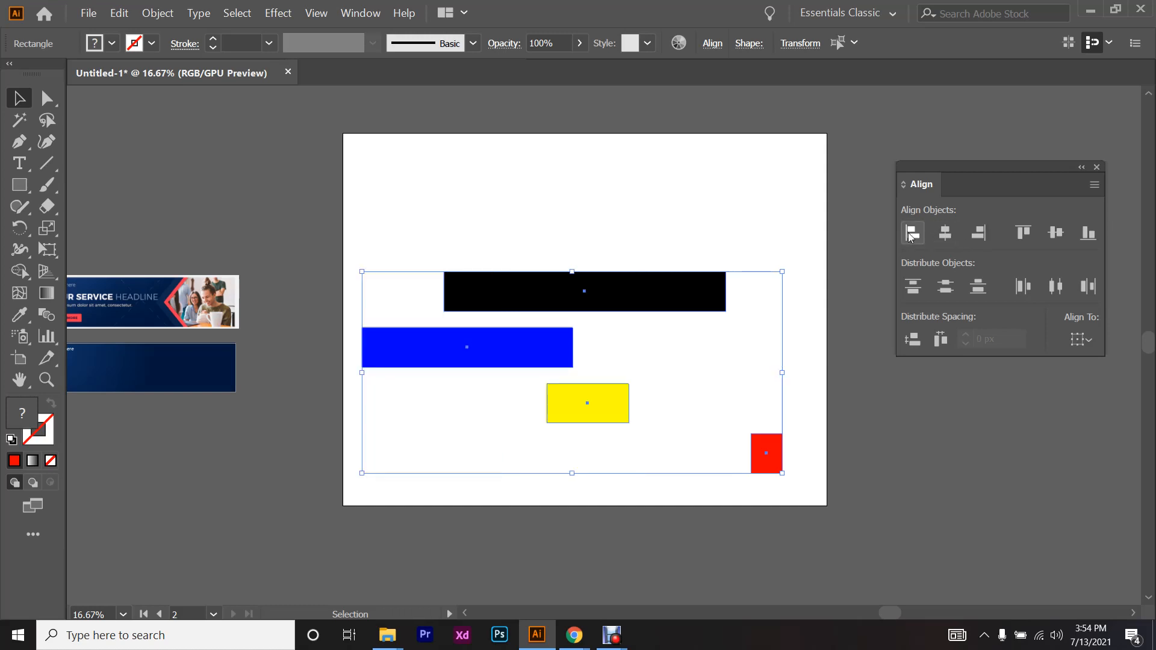
- Choose Align to Selection again and try left-aligning the four rectangles once more, undoing the alignment
click(1081, 339)
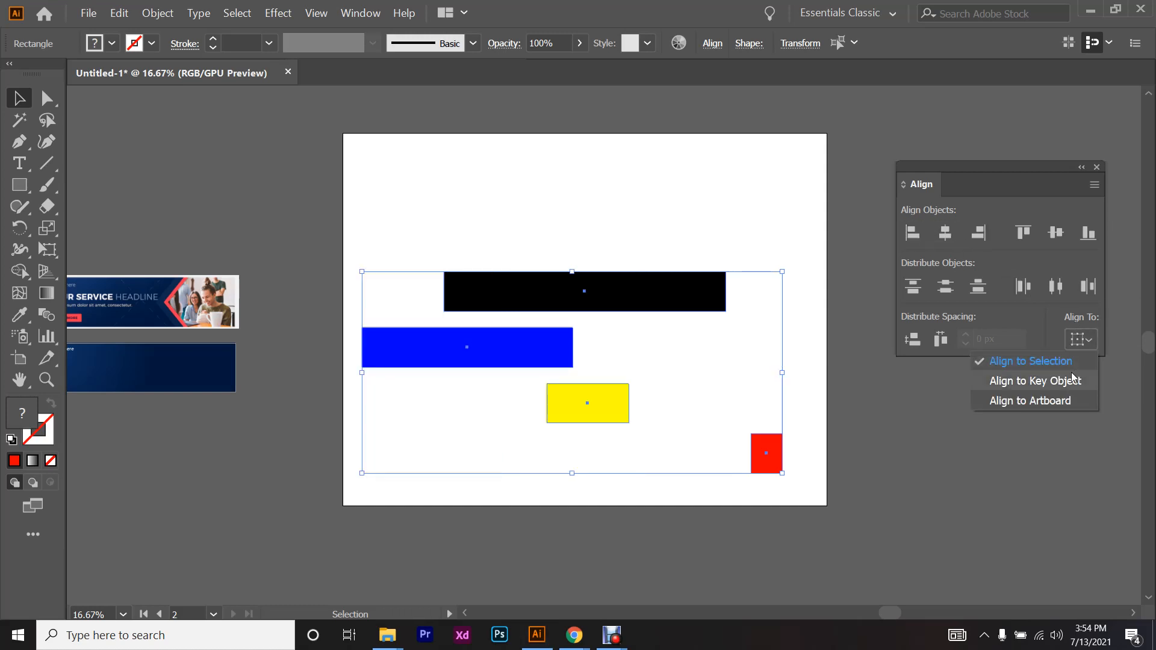
click(1031, 361)
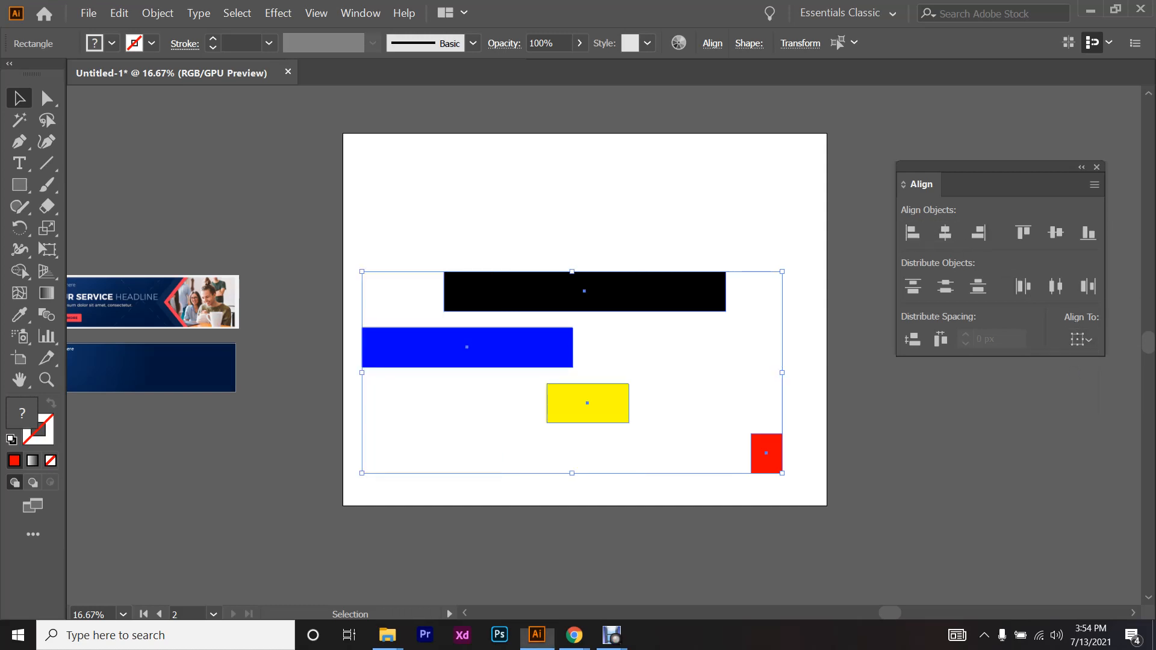
click(912, 231)
key(ctrl+z)
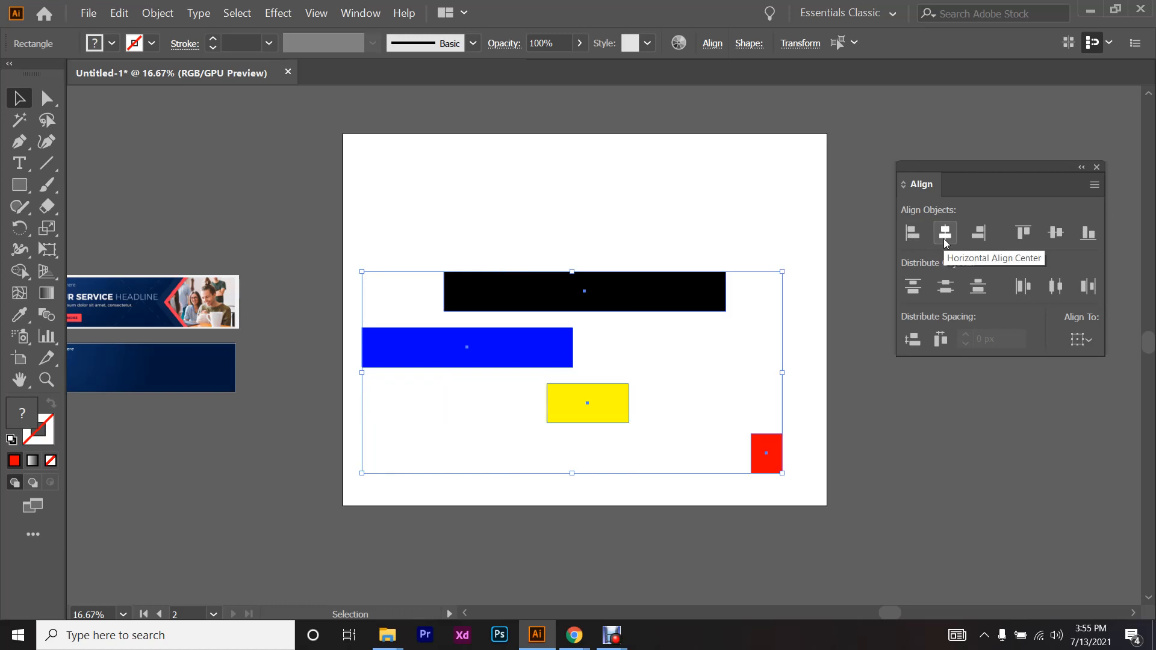
- Try Horizontal Align Center on the four rectangles several times, undoing it each time
click(944, 239)
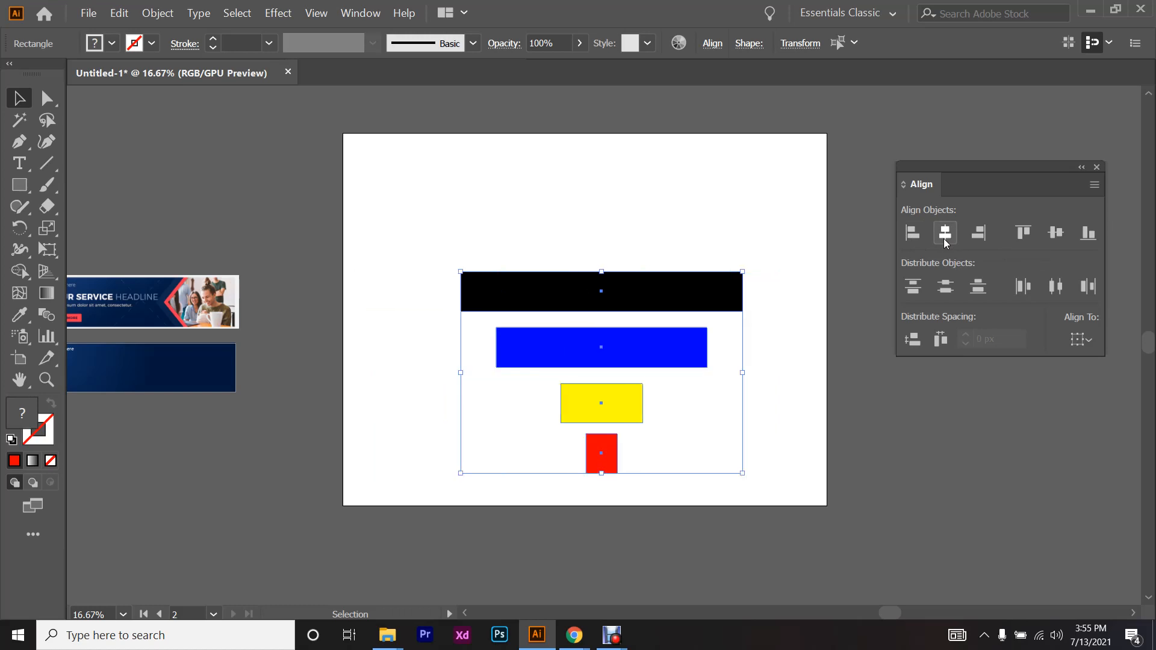
key(ctrl+z)
click(944, 238)
key(ctrl+z)
click(944, 239)
key(ctrl+z)
click(944, 238)
key(ctrl+z)
click(944, 238)
key(ctrl+z)
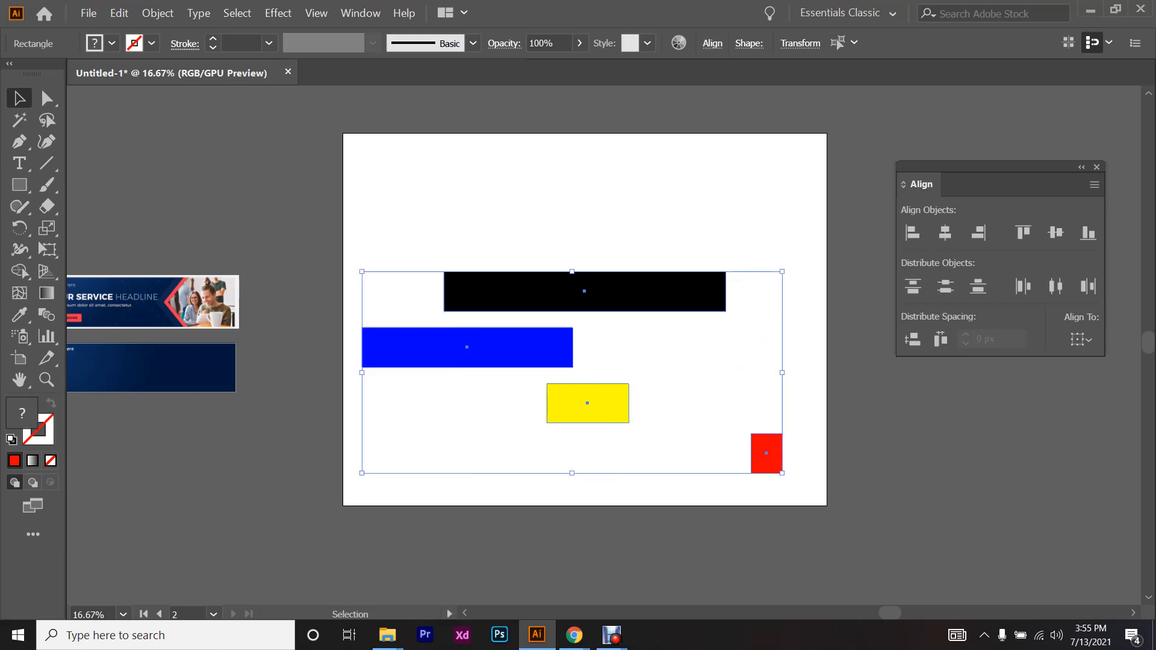
- Rotate the four rectangles 90° clockwise and try aligning their top edges, undoing the alignment
drag(789, 266, 661, 517)
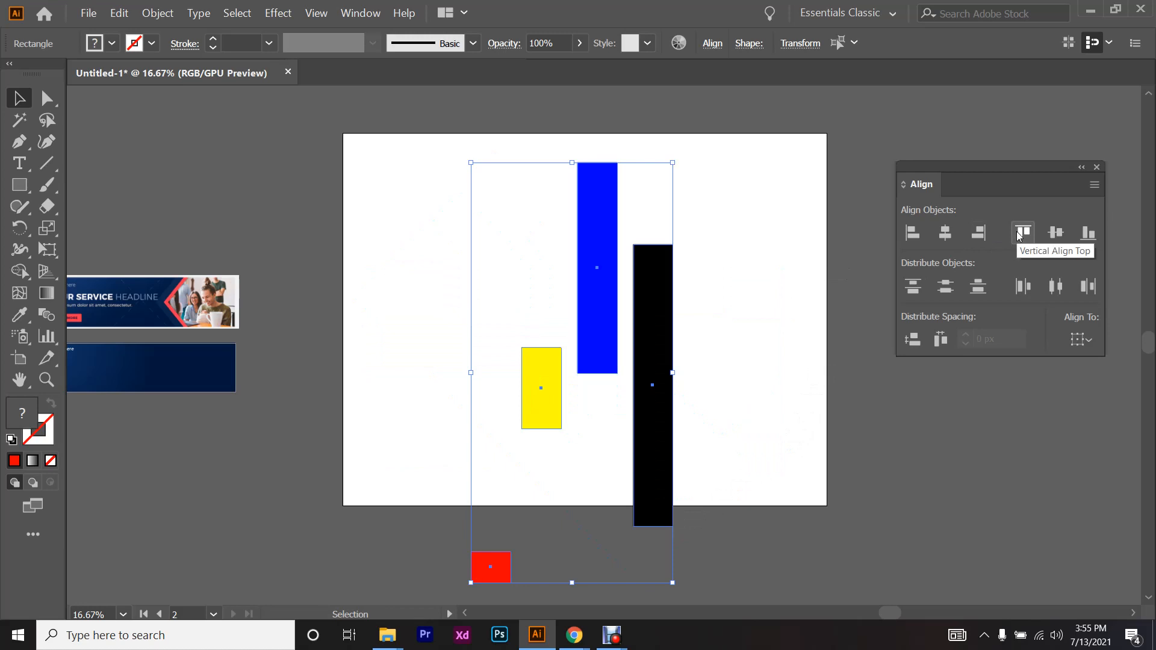
click(1024, 234)
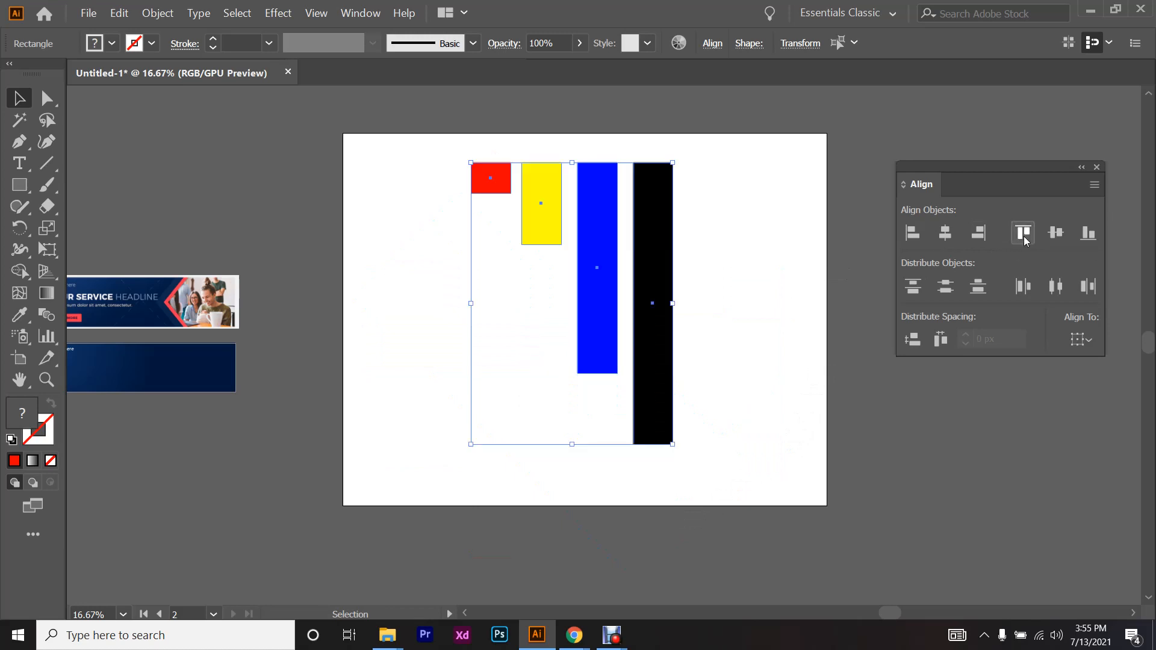
key(ctrl+z)
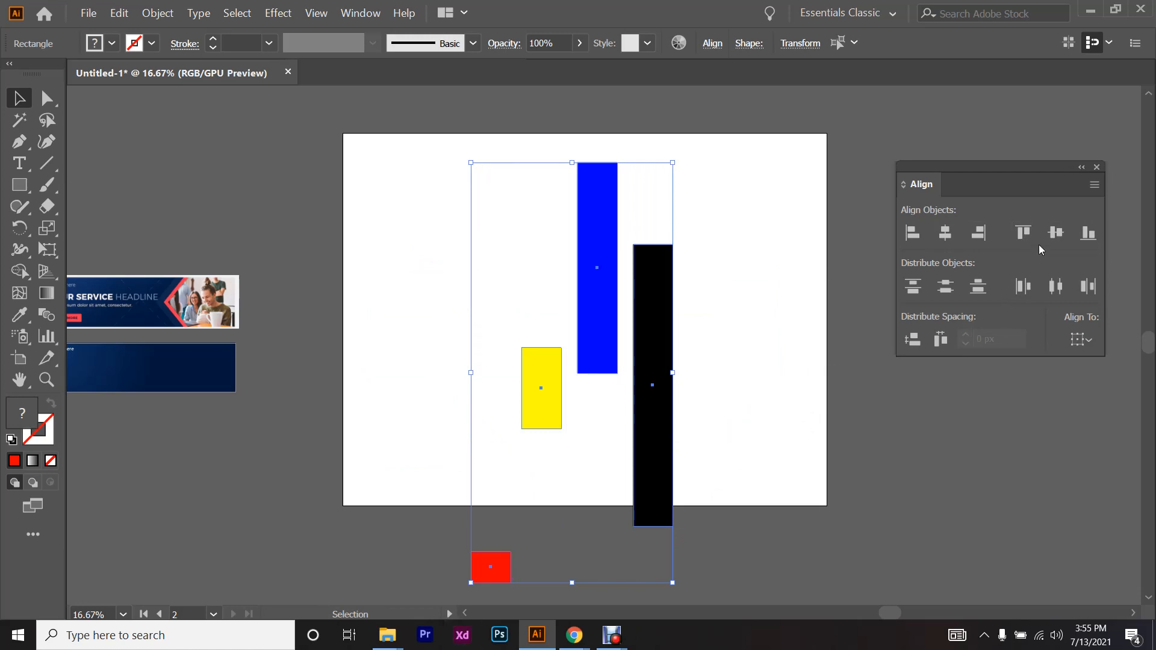
- Try aligning the upright rectangles' bottom edges, undo it, and rotate all four 90° counterclockwise back to horizontal
click(1088, 234)
key(ctrl+z)
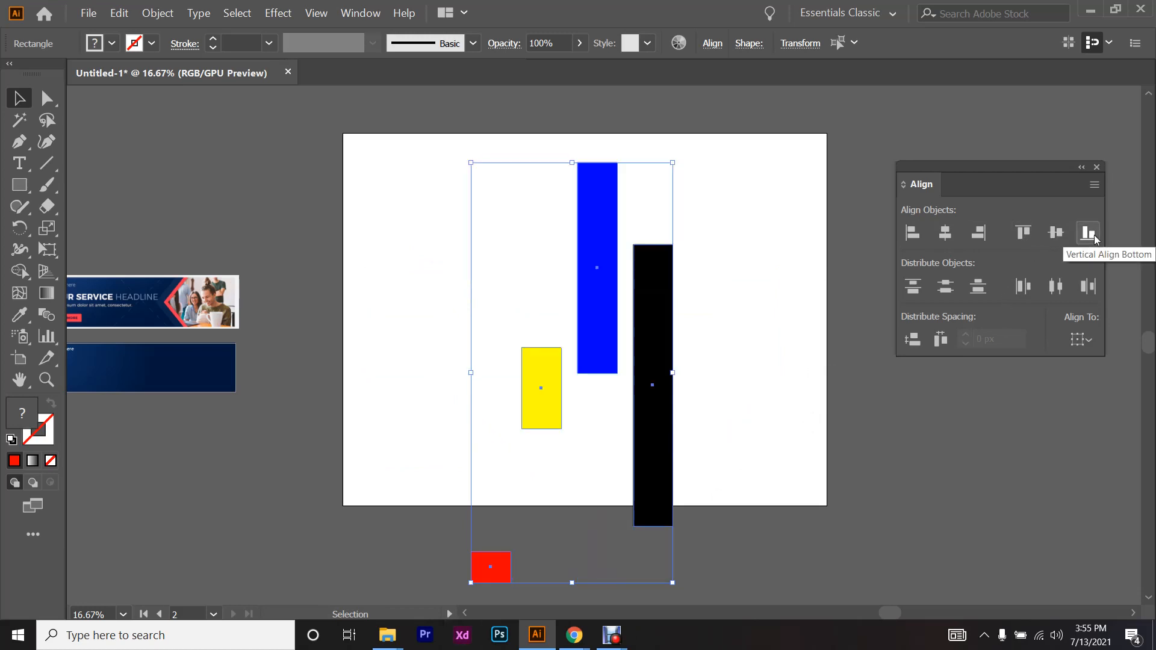
click(1094, 238)
key(ctrl+z)
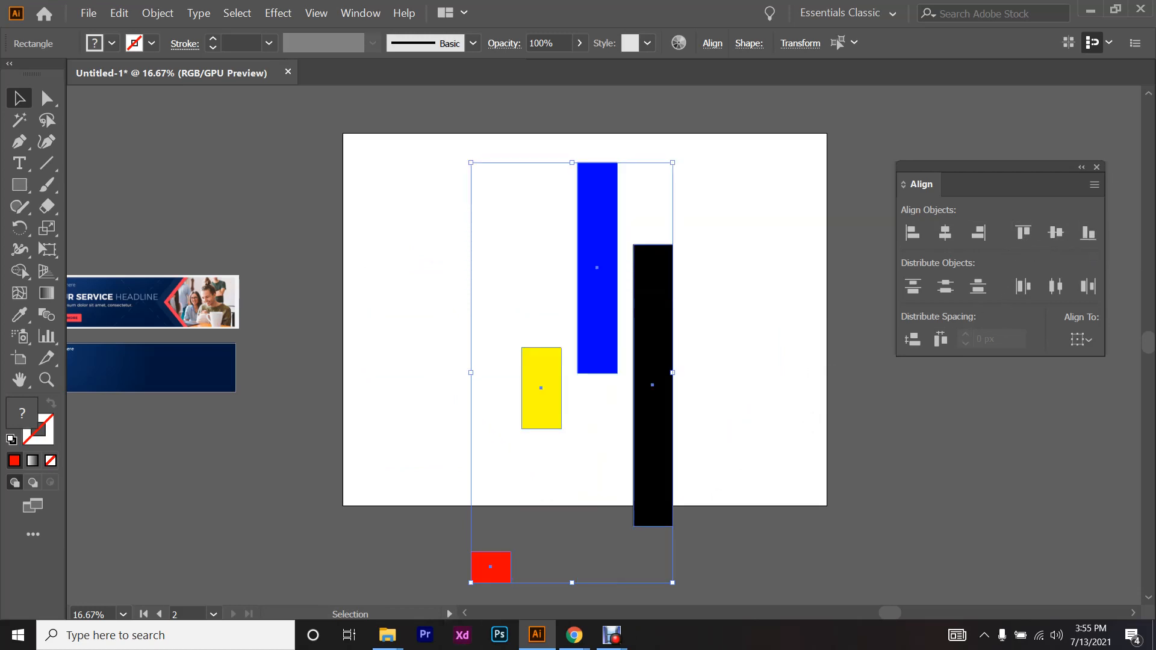
drag(679, 589, 831, 277)
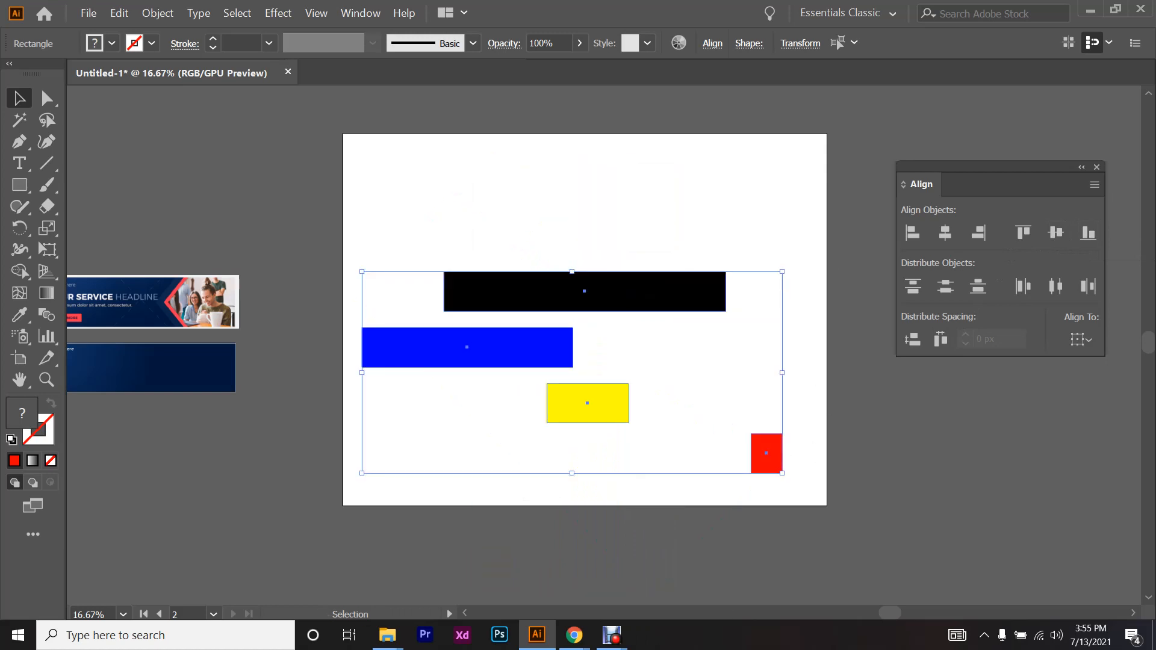
- Switch to the Google Meet call in Chrome, check the participant list and in-call messages, and return to Illustrator
mouse_move(574, 632)
click(590, 556)
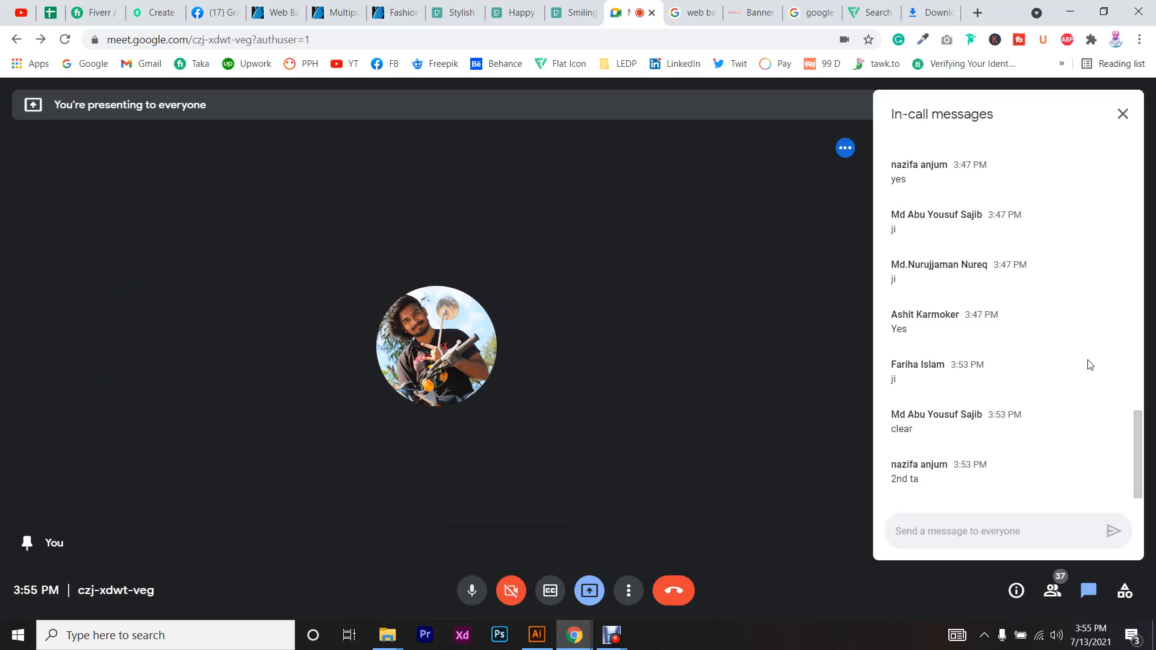
click(1053, 591)
scroll(1010, 462, down, 7)
scroll(1009, 462, up, 5)
click(1088, 590)
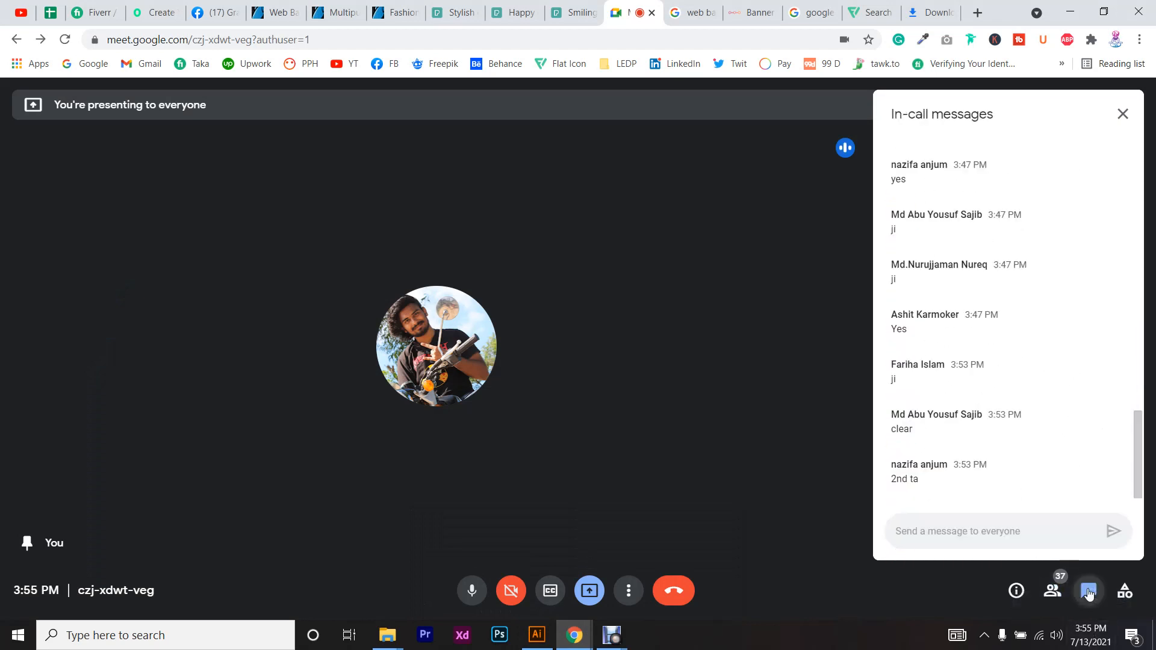
click(575, 635)
- Try Align to Key Object on the four selected rectangles, deselect them, and return to Align to Selection
click(1083, 341)
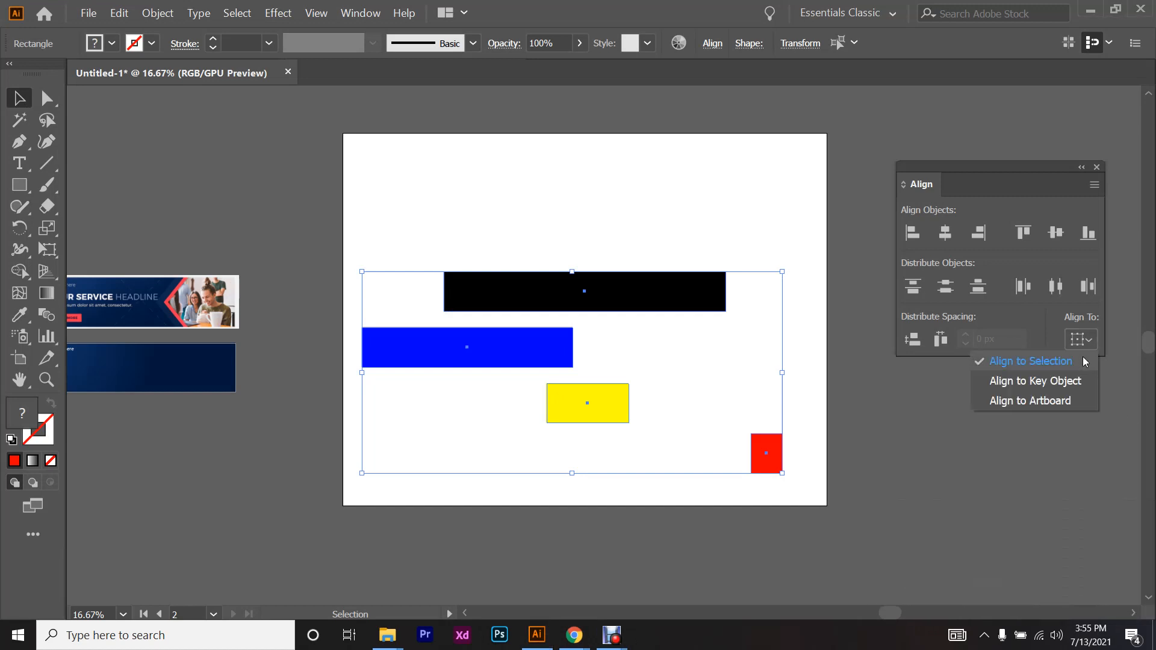
click(1065, 381)
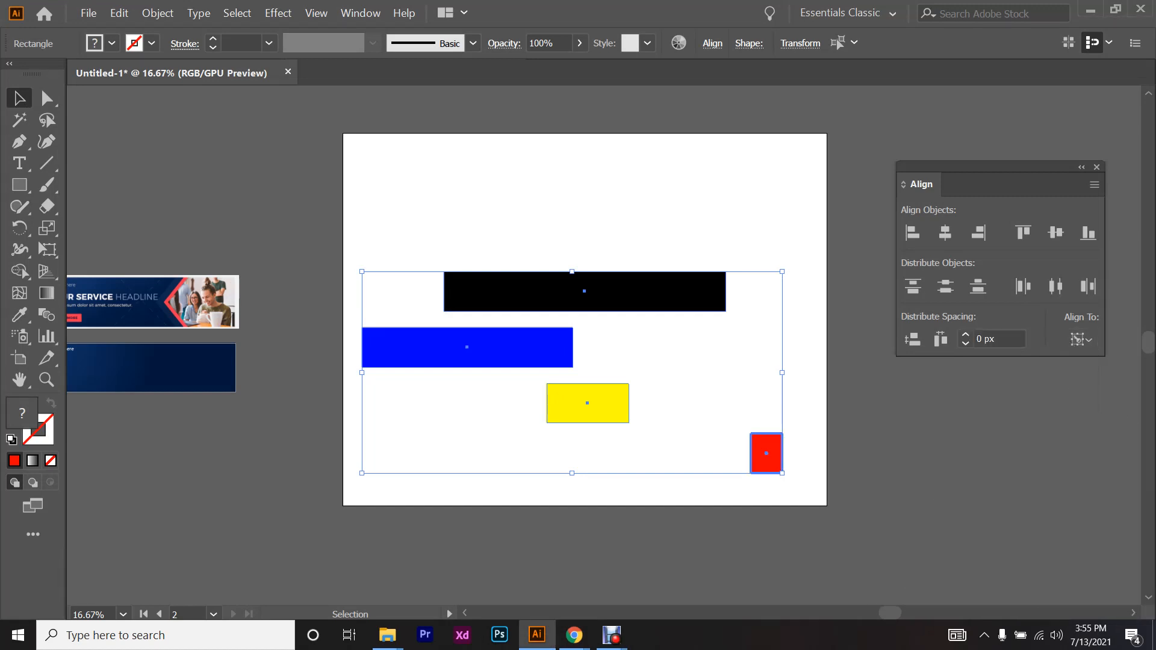
click(1059, 386)
click(1081, 339)
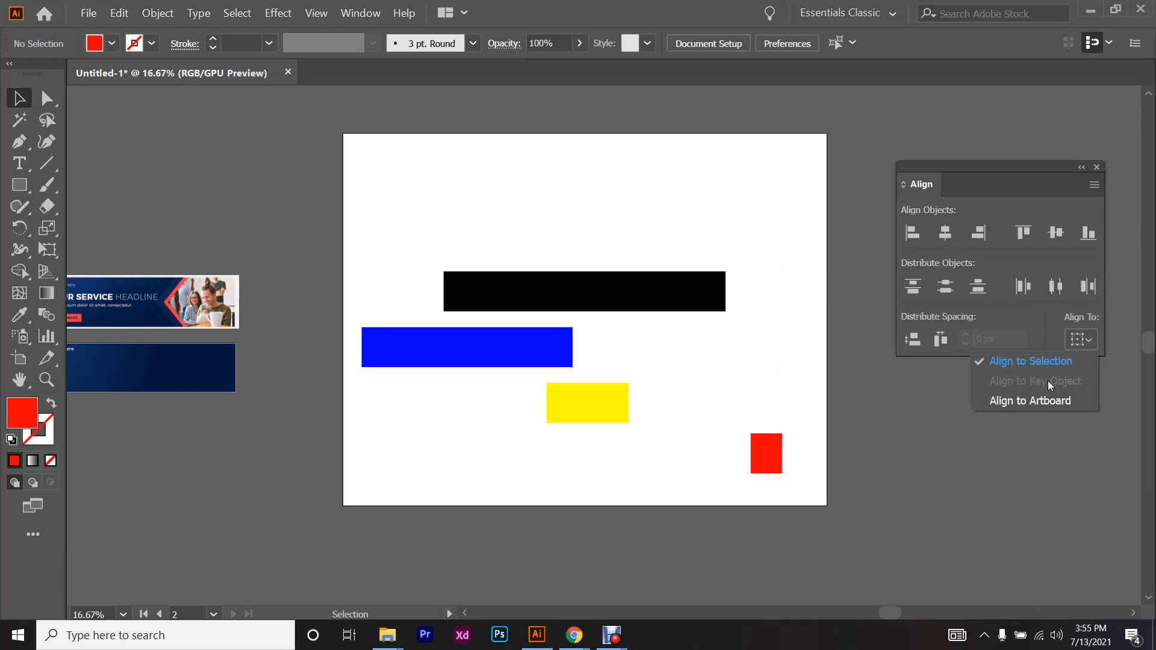
click(1030, 361)
- Reselect all four rectangles and try Align to Key Object twice more, deselecting them after each attempt
drag(425, 208, 805, 504)
click(1079, 339)
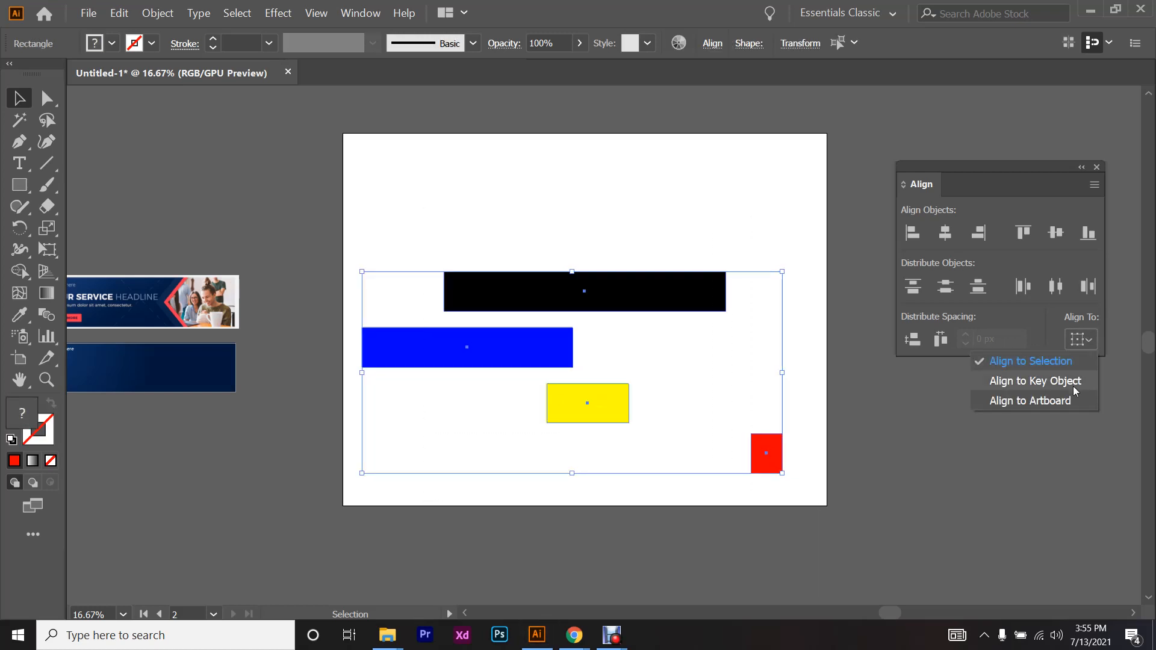
click(1039, 379)
click(1040, 385)
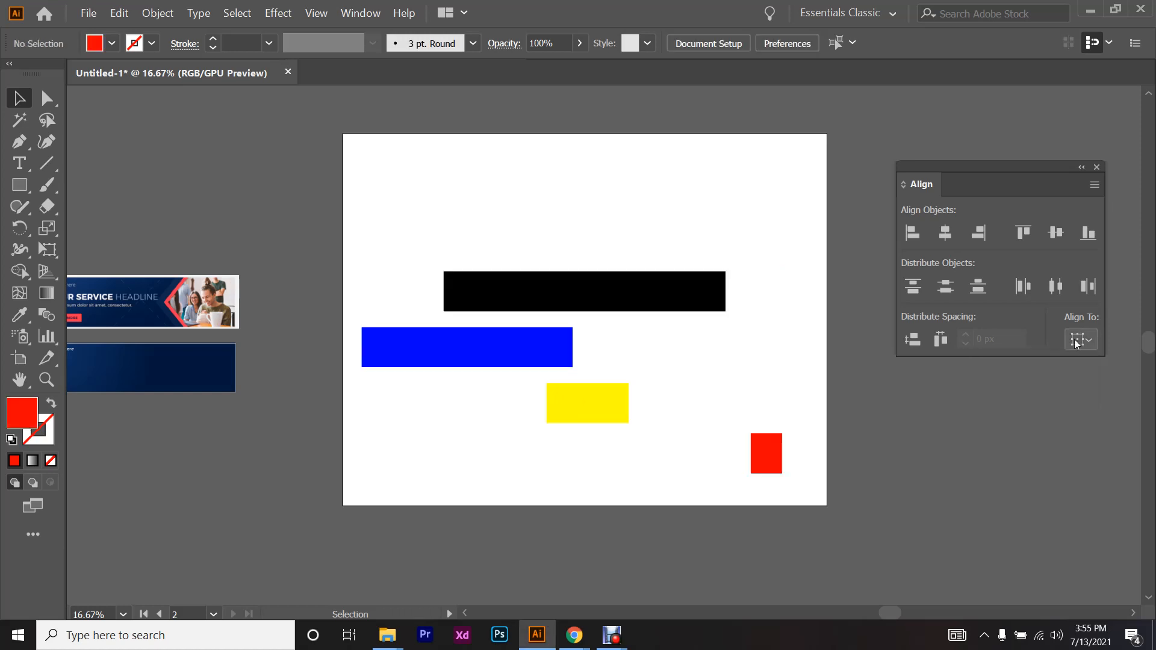
click(1072, 345)
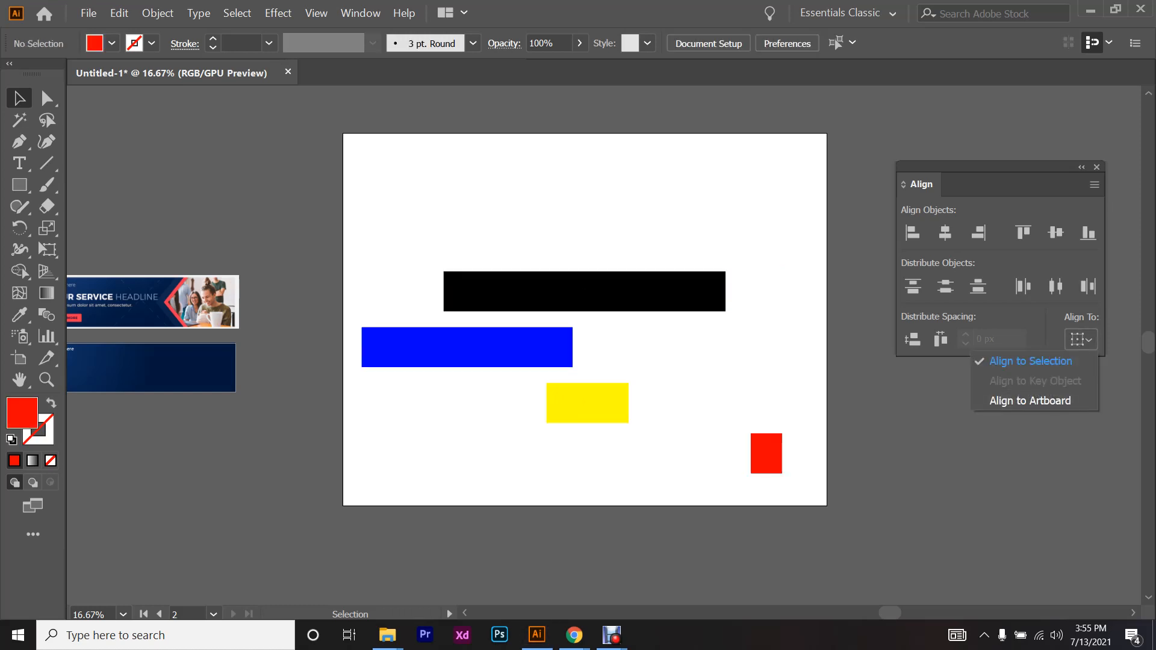
click(1030, 361)
drag(446, 196, 782, 455)
click(1081, 339)
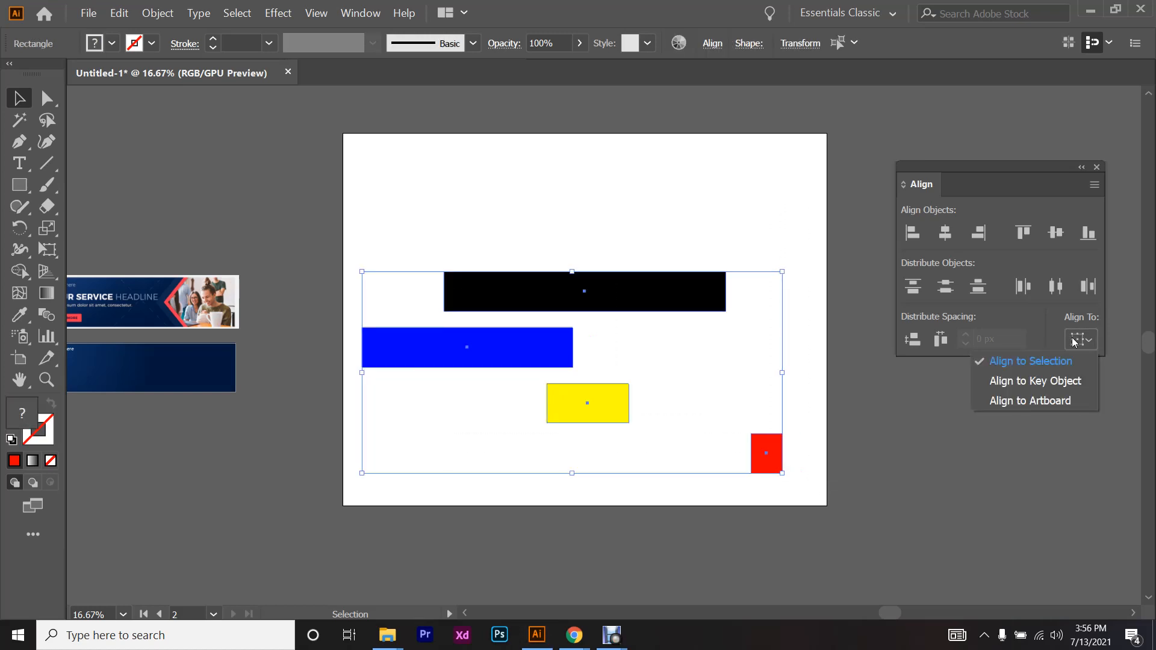
click(1057, 381)
click(723, 391)
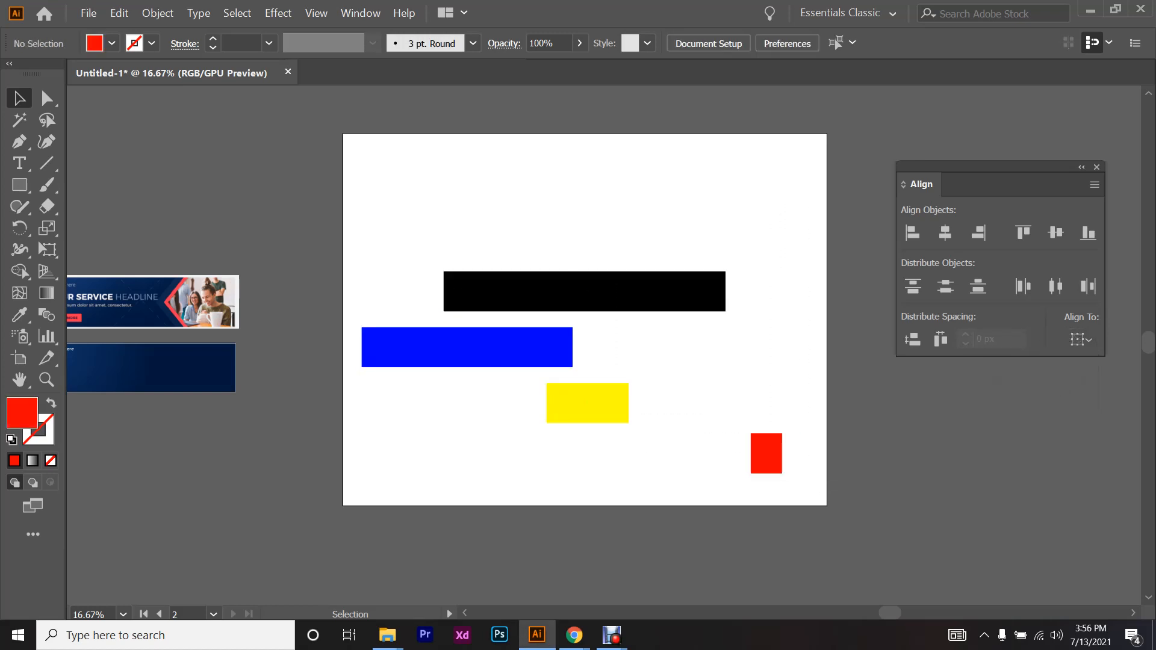
- Select all four rectangles and make the yellow one the key object for alignment
drag(400, 203, 825, 503)
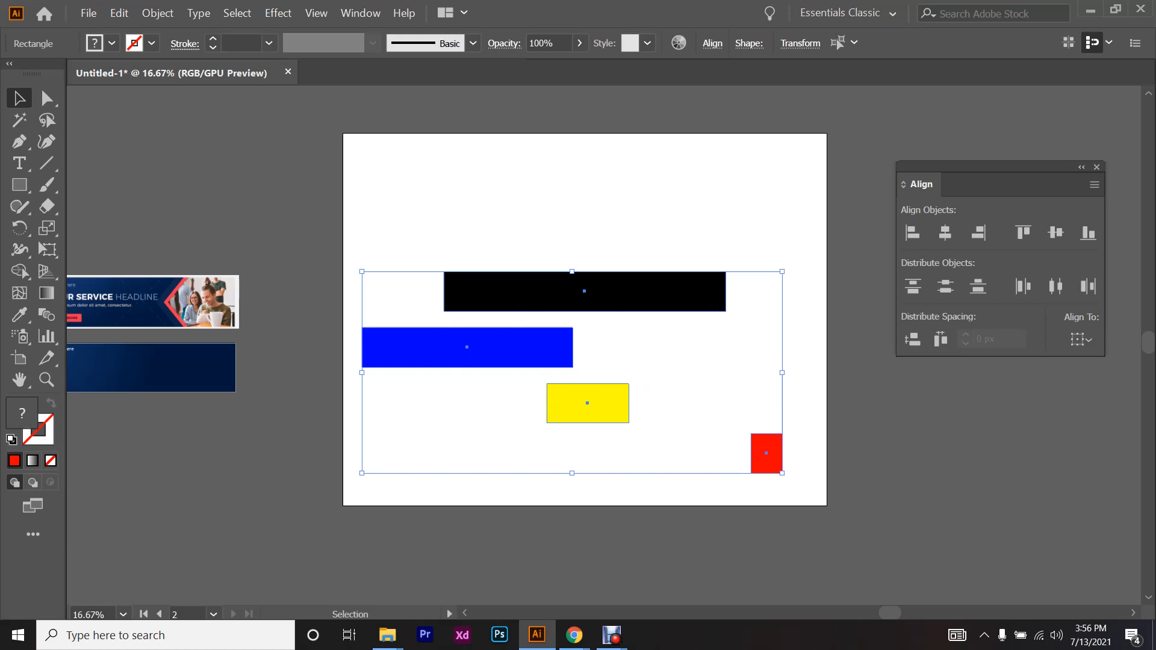
click(587, 403)
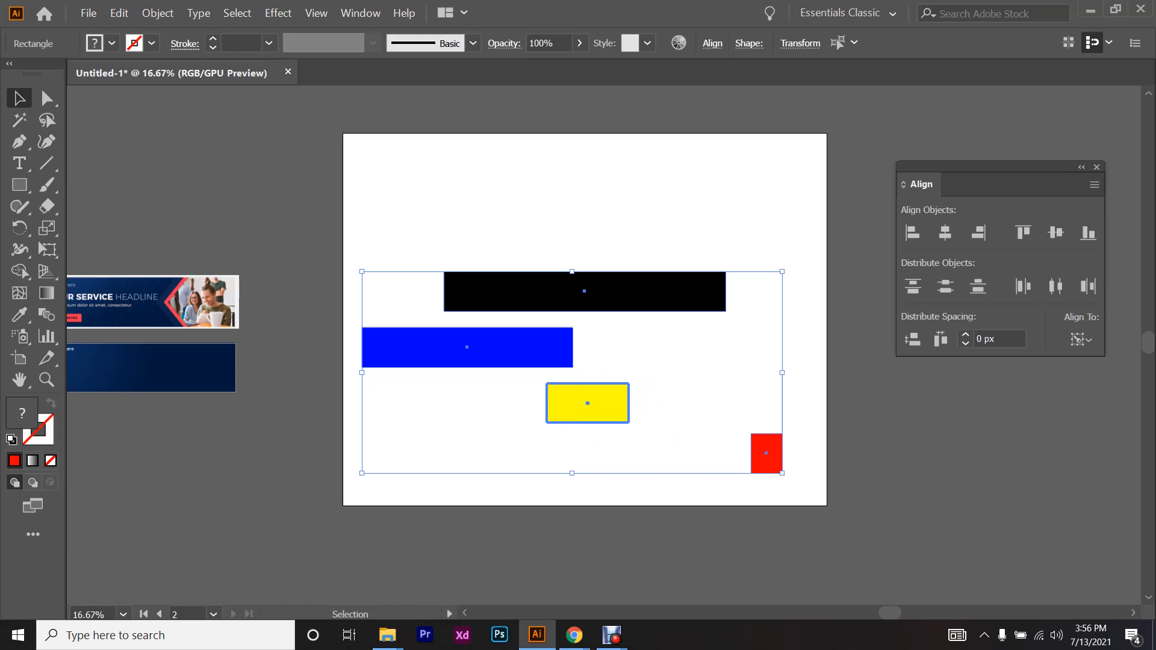
- Reselect all four rectangles, try left-aligning them to the yellow rectangle as key object, and undo the alignment
click(1081, 339)
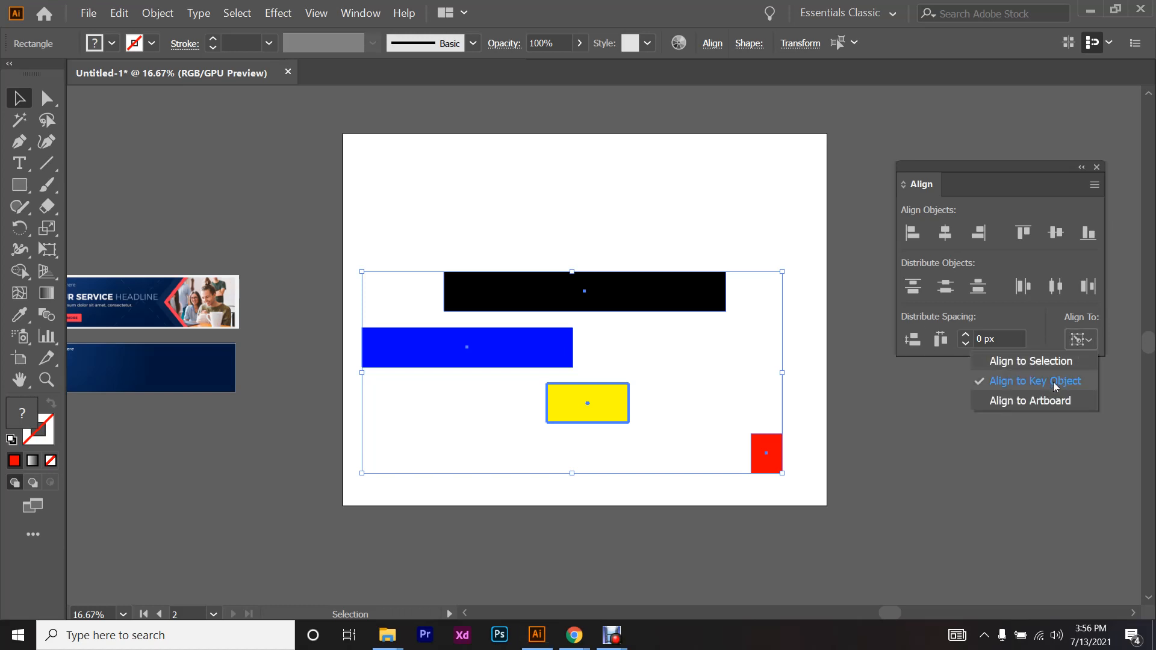
click(638, 399)
click(638, 399)
drag(414, 201, 804, 492)
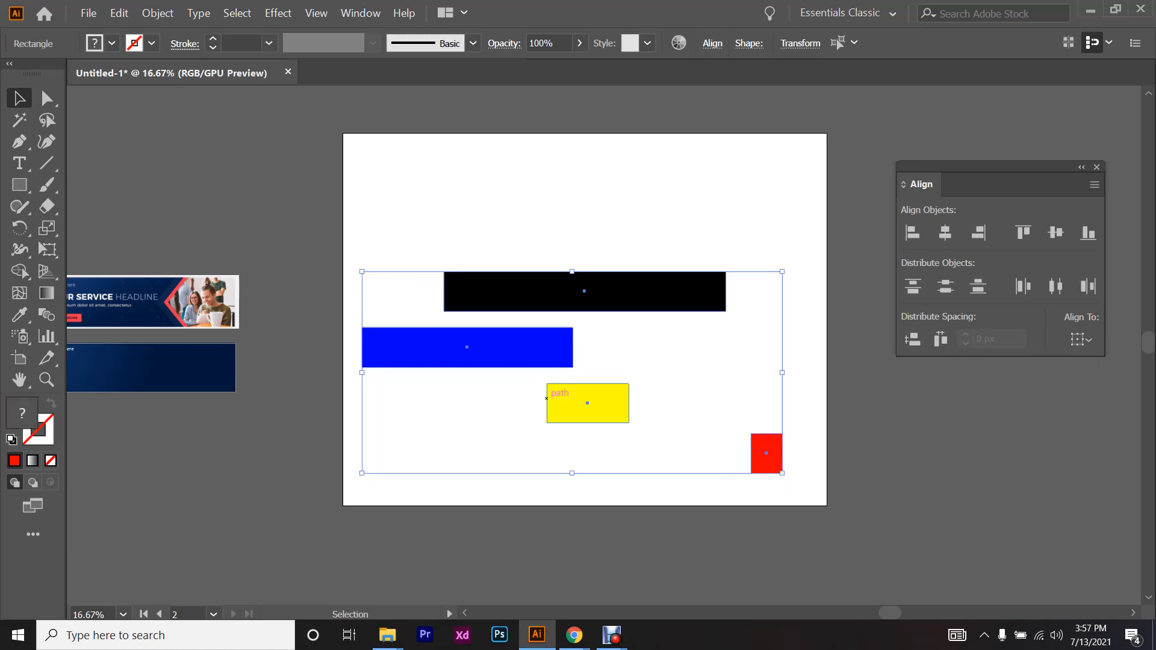
click(546, 411)
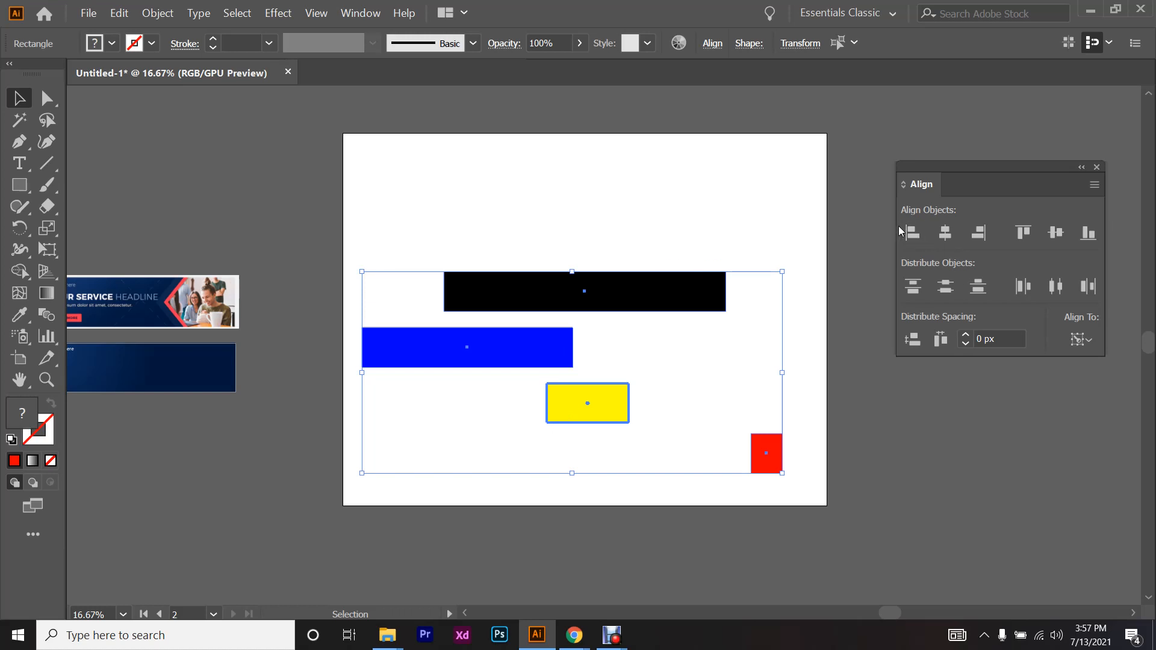
click(913, 237)
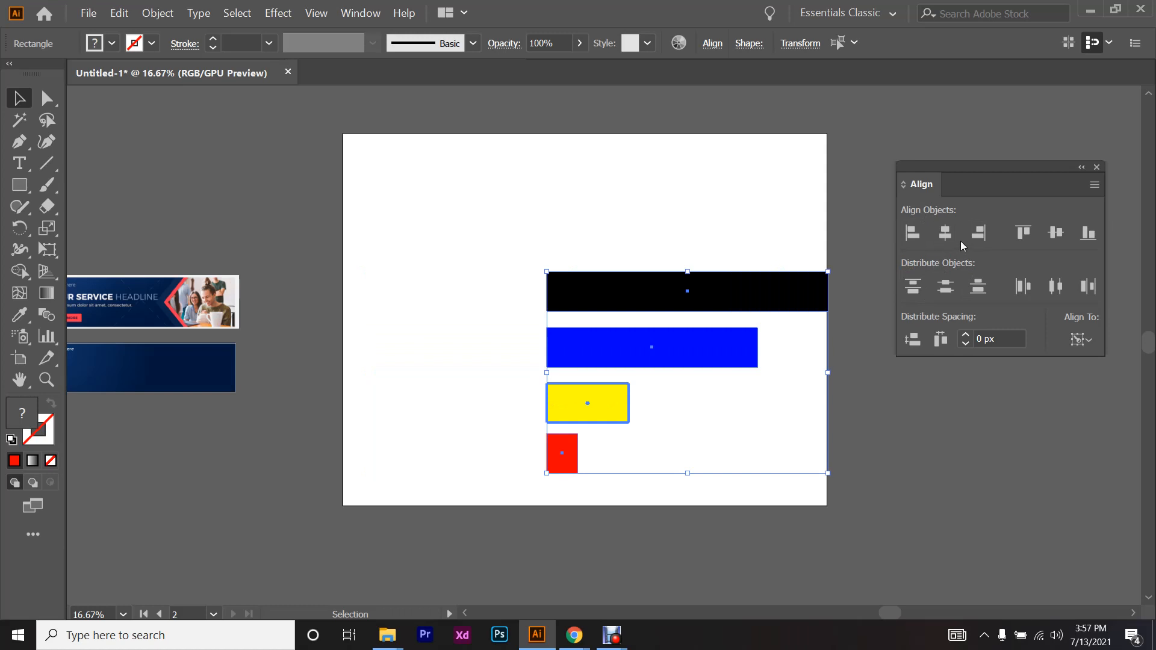
key(ctrl+z)
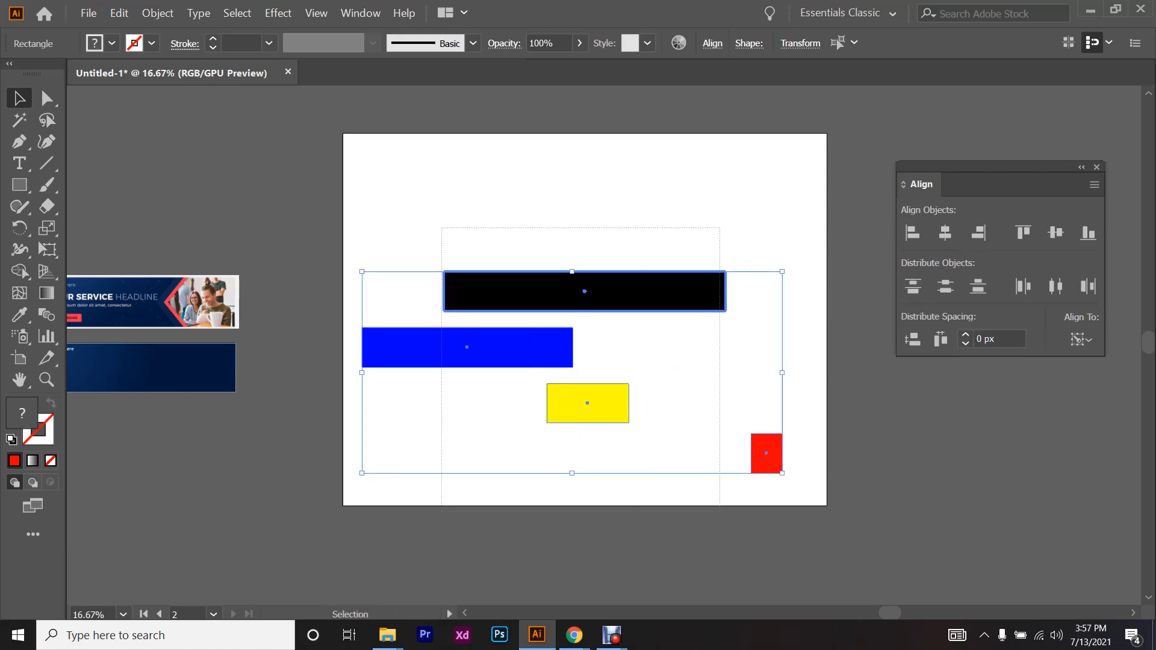
- Make the black rectangle the key object, try left-aligning the others to it, and undo the alignment
click(584, 291)
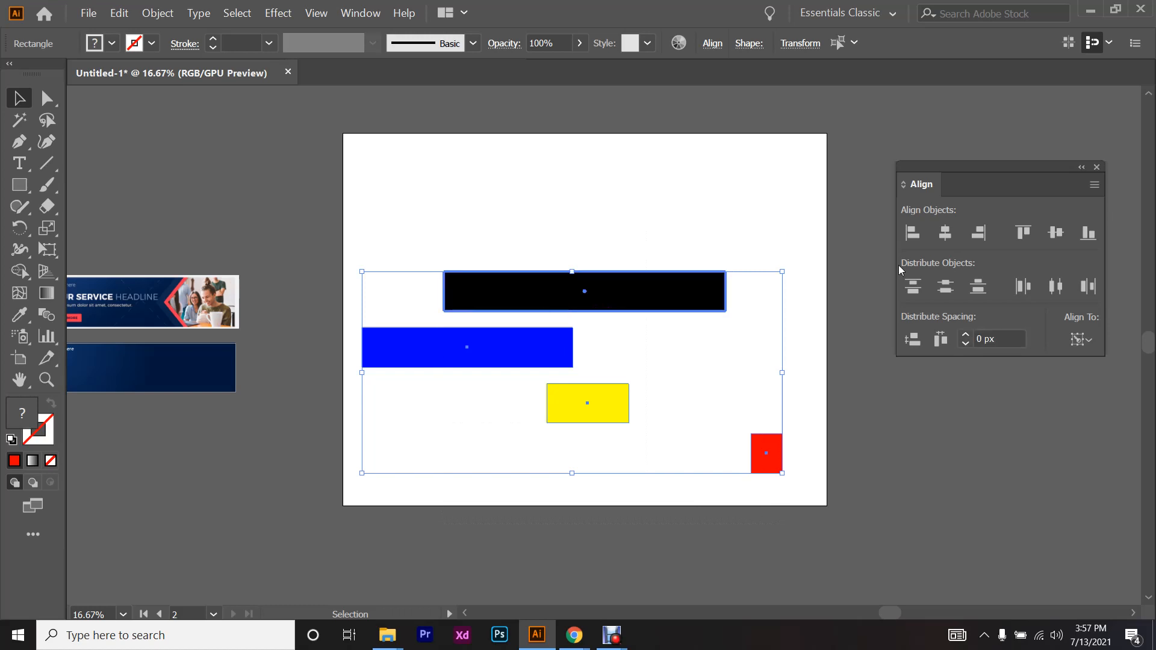
click(911, 240)
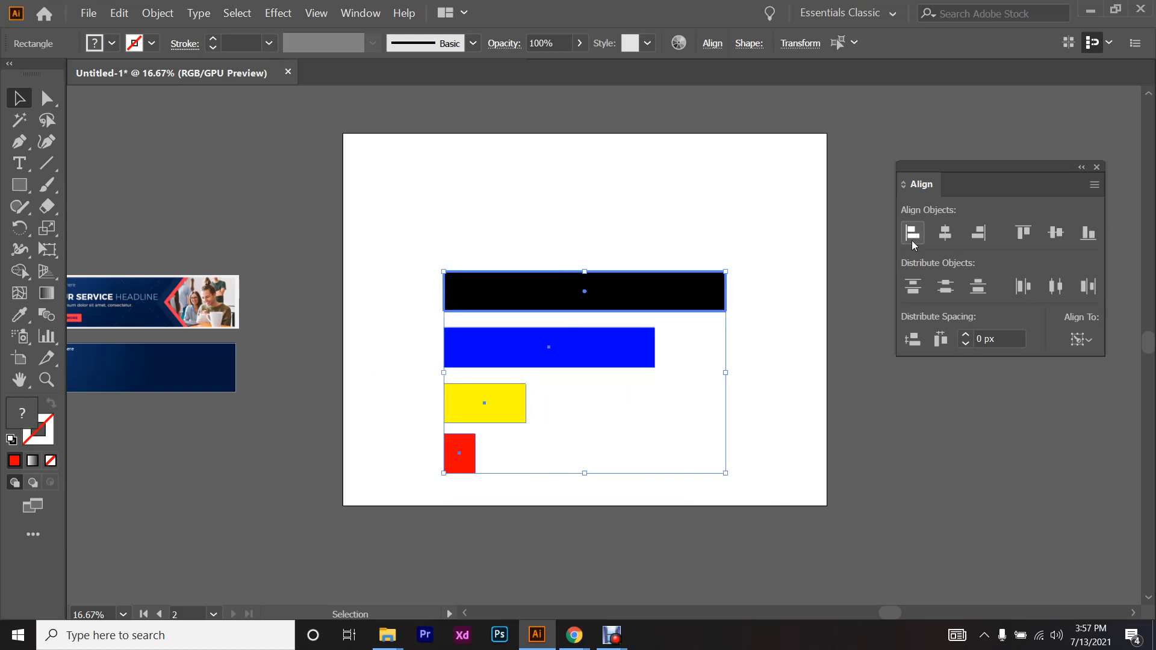
key(ctrl+z)
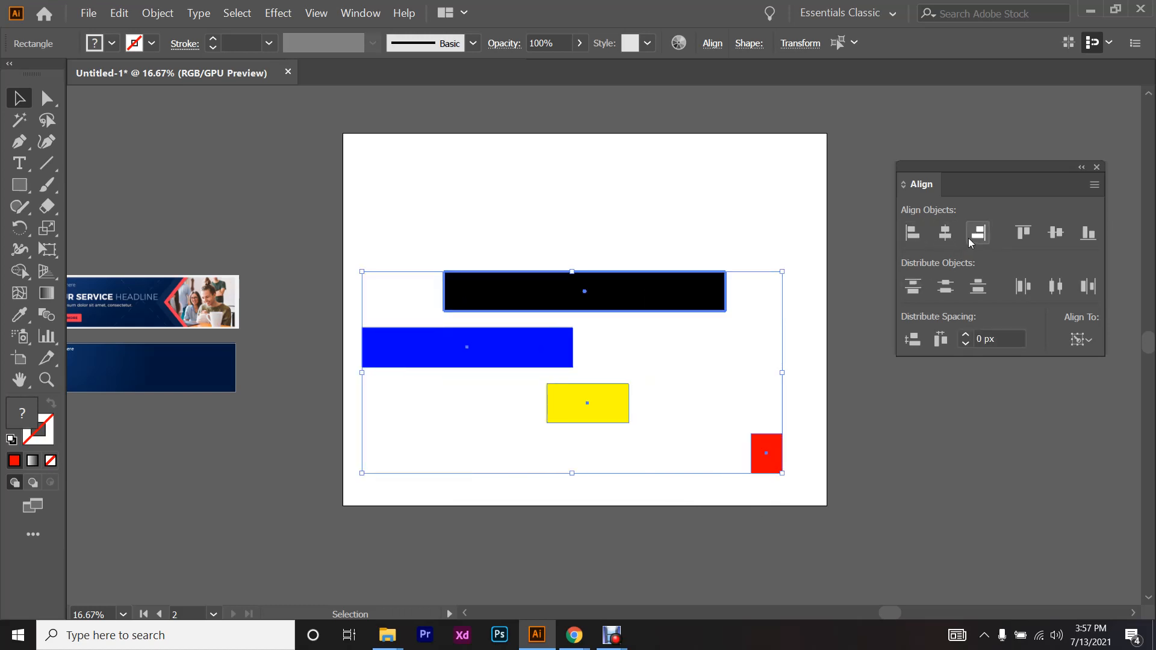
- Cycle the rectangles through right, horizontal center and left alignment to the black key object, ending left-aligned
click(978, 233)
click(945, 233)
click(912, 233)
click(945, 234)
click(978, 233)
click(945, 235)
click(913, 235)
click(945, 235)
click(979, 235)
click(946, 235)
click(913, 233)
click(945, 235)
click(978, 233)
click(945, 235)
click(913, 233)
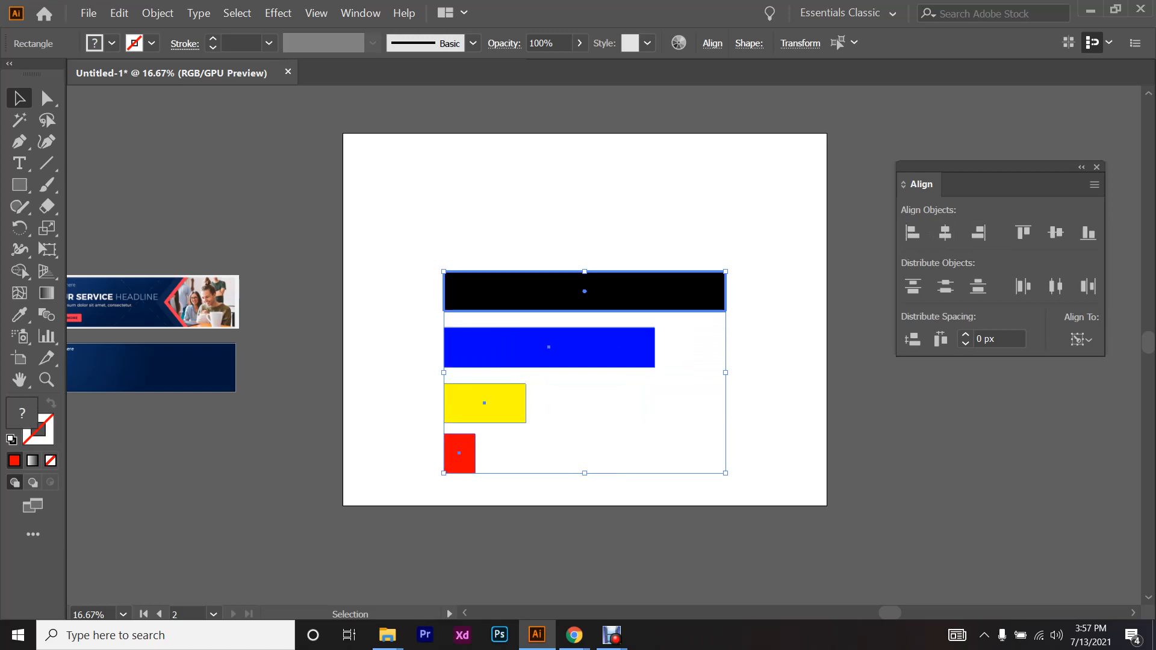
- Rotate the four rectangles 90 degrees clockwise and move them up slightly, with the black one as key object
drag(732, 266, 667, 521)
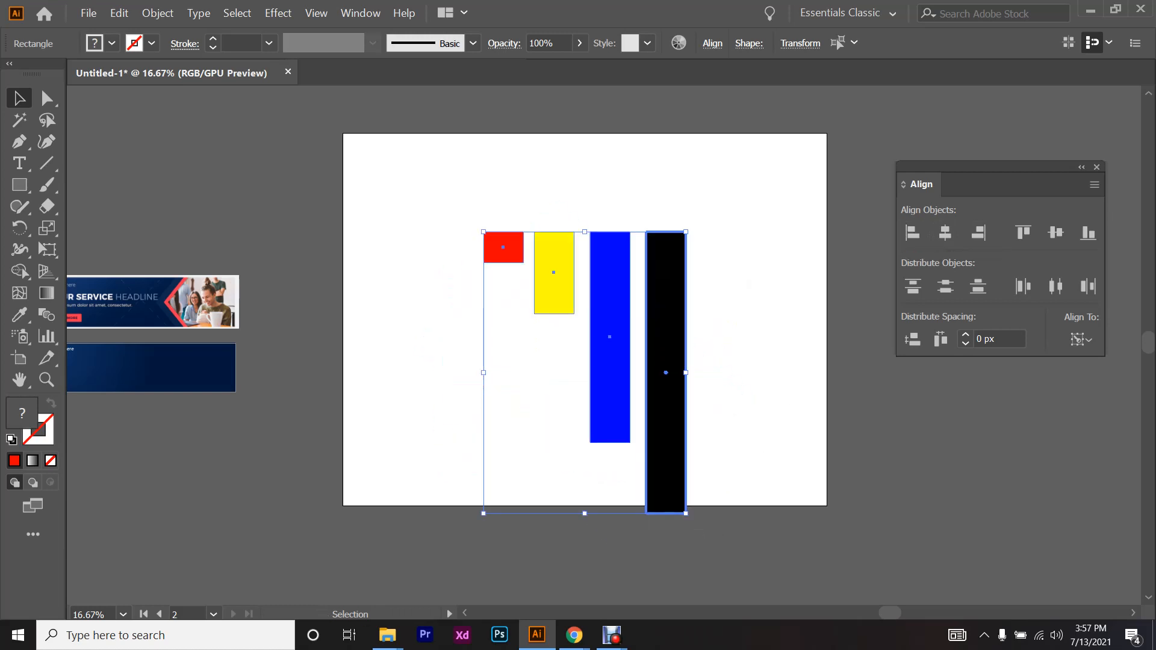
drag(665, 373, 665, 343)
click(665, 343)
- Try vertical center, top and bottom alignment to the black key object, finish with top alignment, and deselect
click(1055, 233)
click(1023, 233)
click(1076, 236)
click(1056, 232)
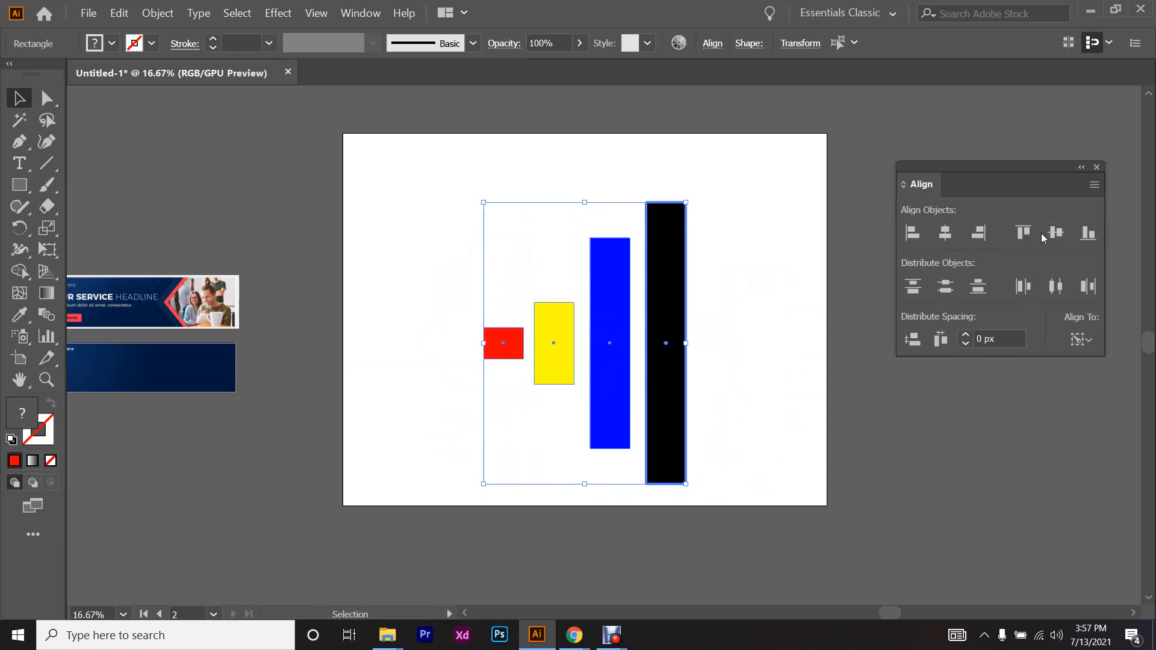
click(1023, 232)
key(ctrl+shift+a)
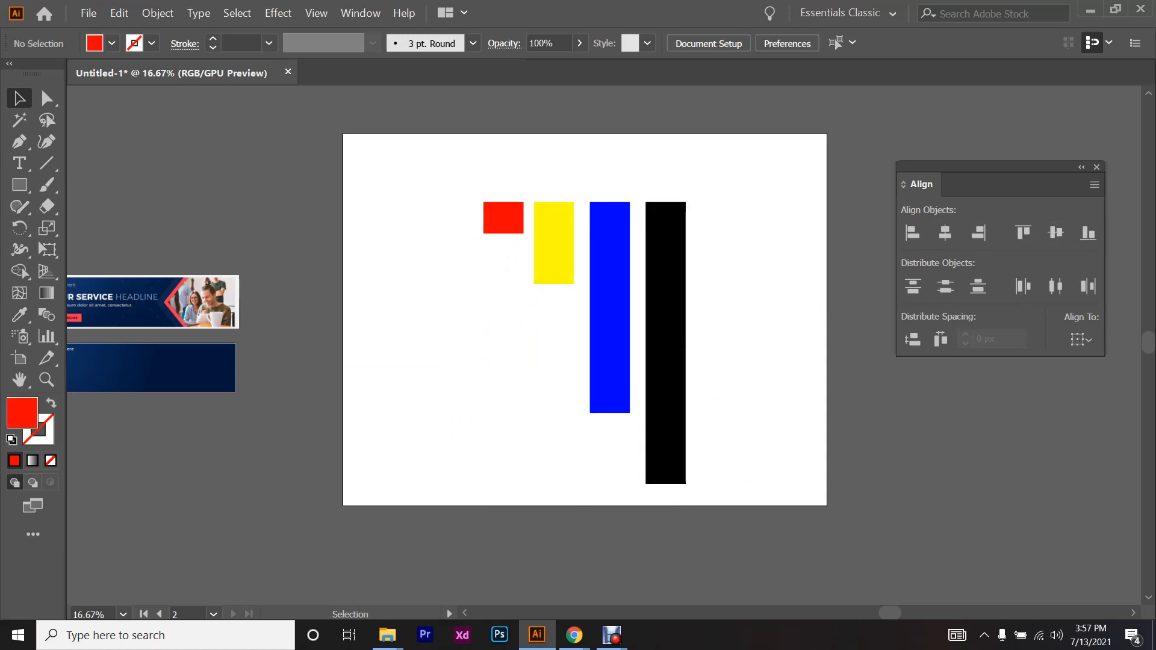
- Select all four upright rectangles, rotate them back to horizontal bars, and deselect them
drag(396, 143, 815, 506)
drag(691, 489, 748, 246)
key(ctrl+shift+a)
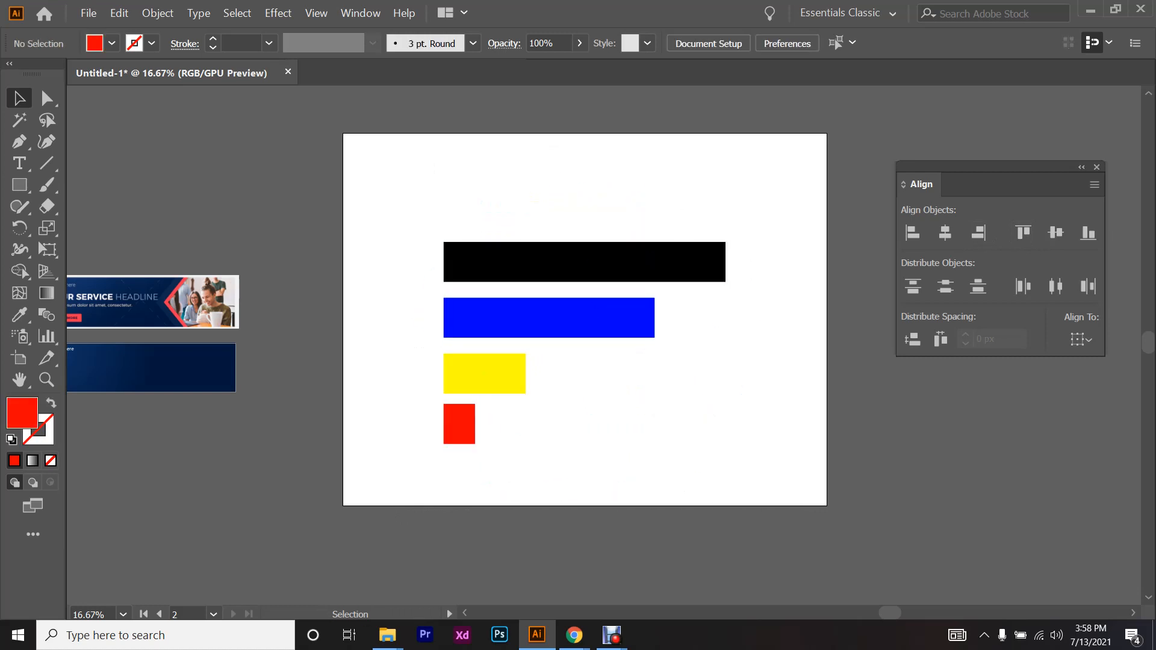
- Switch to the Google Meet call in Chrome, check the in-call messages, and return to Illustrator
mouse_move(564, 630)
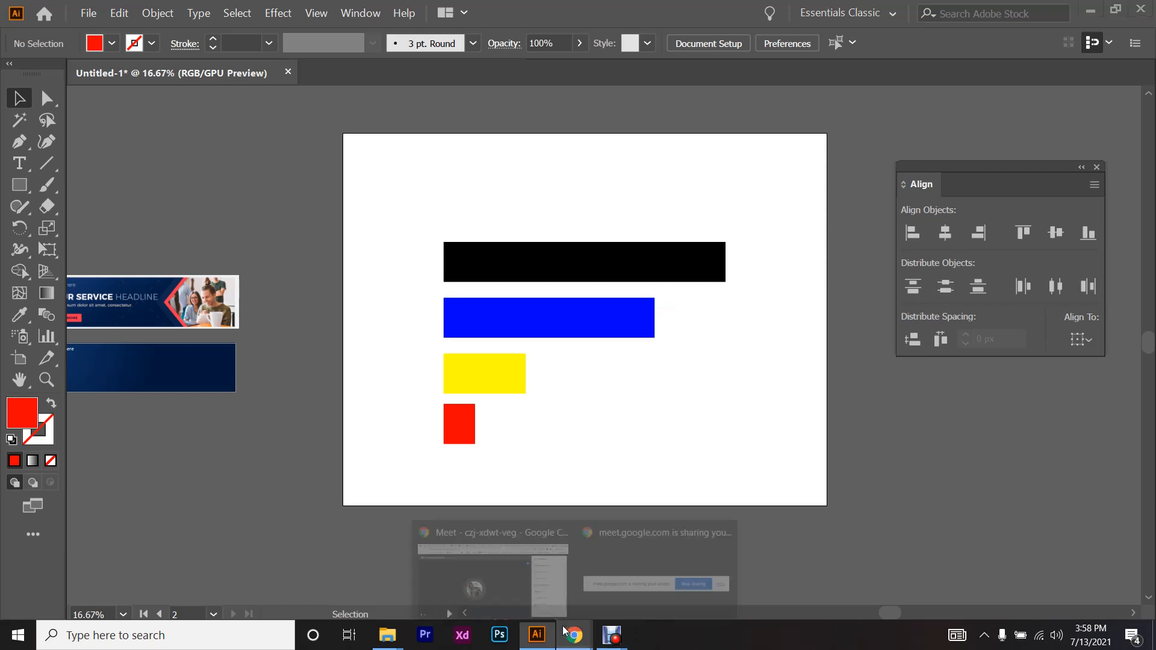
click(558, 549)
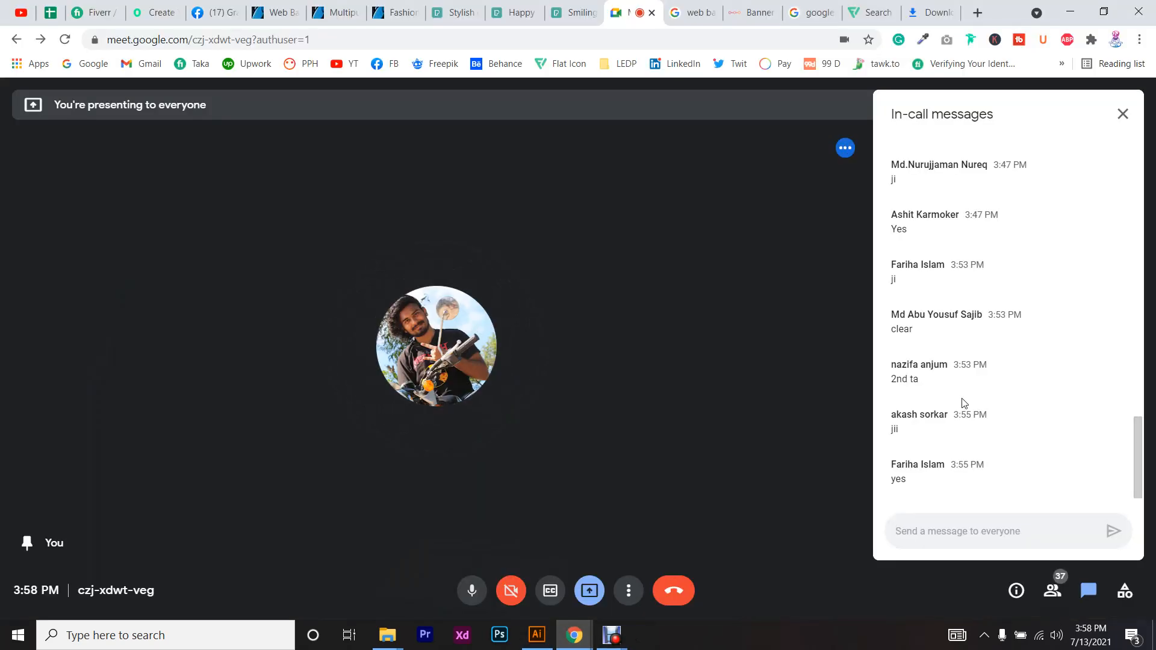
click(531, 635)
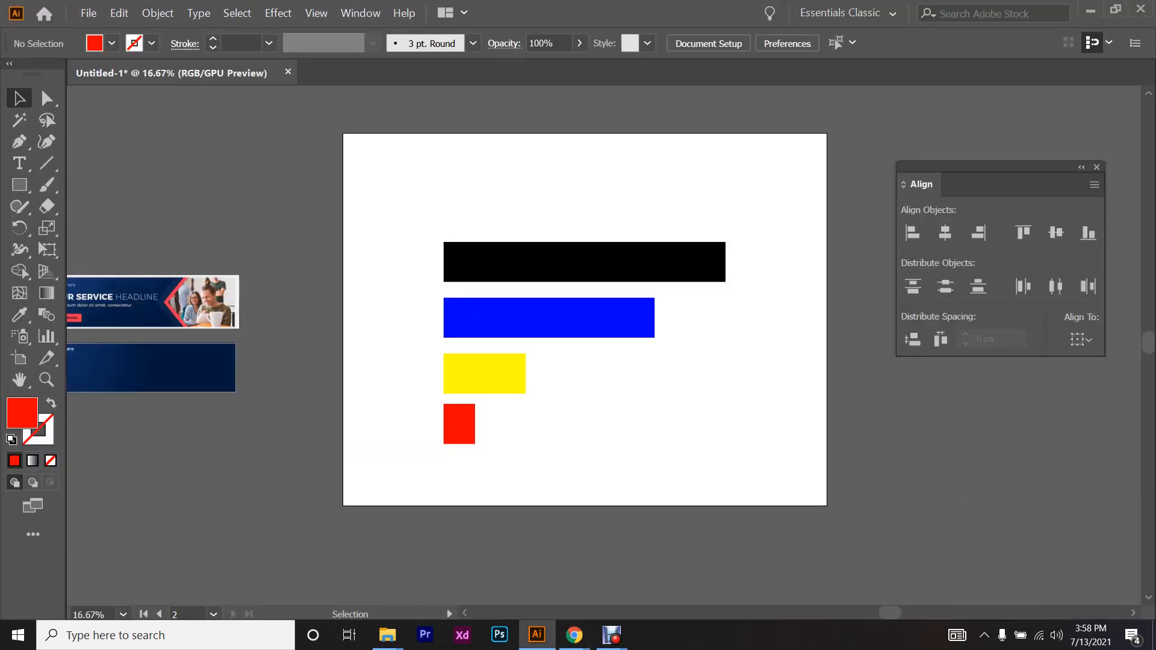
- Select the black, blue, yellow and red rectangles and delete them from the artboard
drag(403, 199, 691, 505)
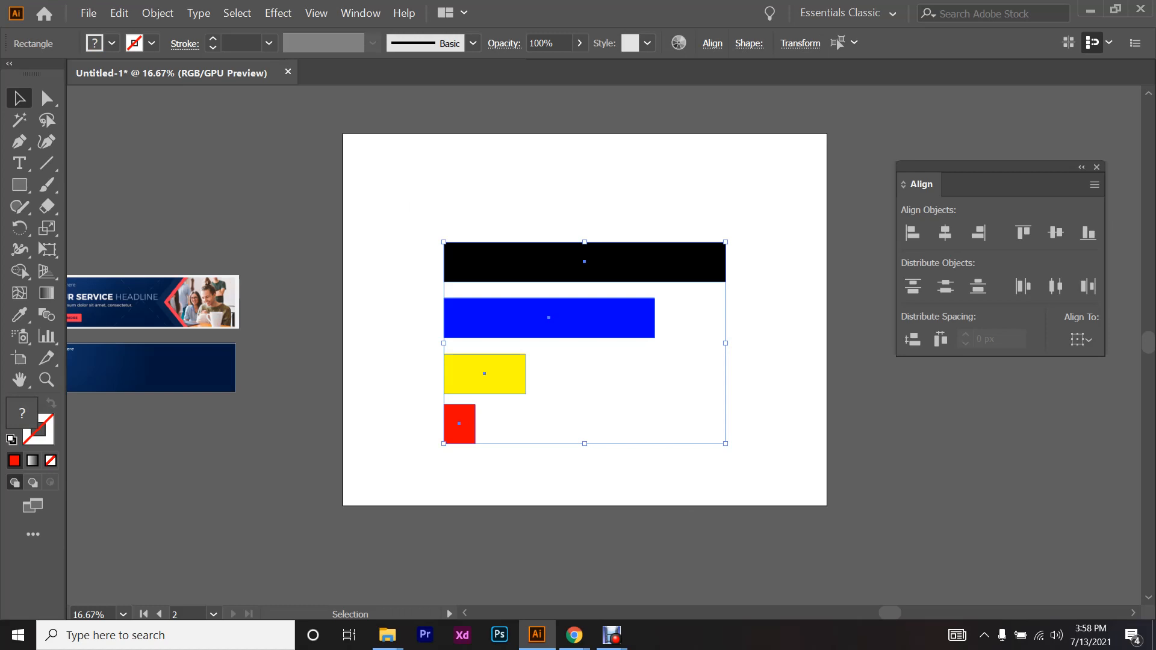
key(ctrl+shift+a)
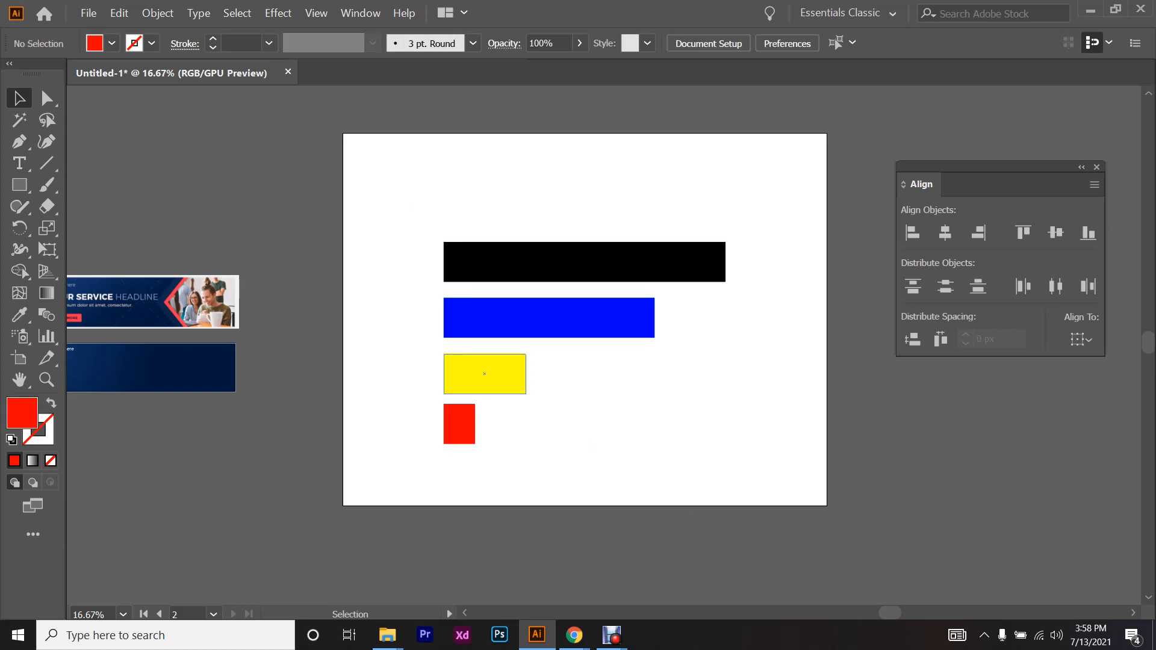
drag(408, 199, 724, 506)
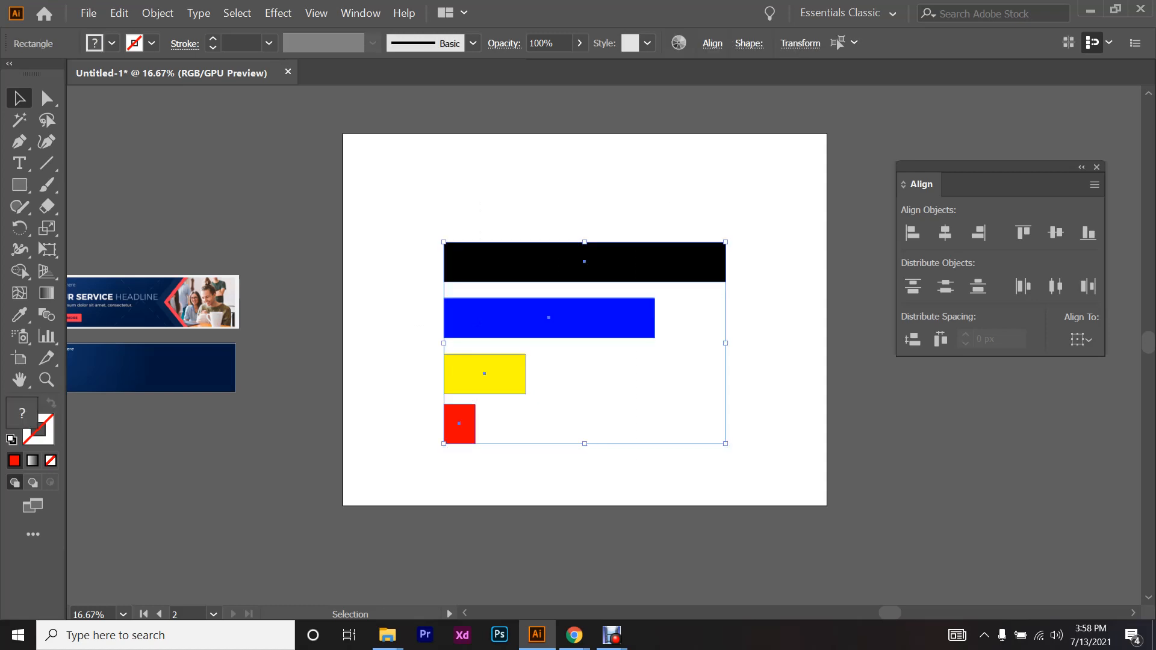
key(Delete)
- Draw a red square near the artboard's upper edge and duplicate it downward into an evenly spaced column of four
click(20, 185)
drag(501, 148, 562, 207)
click(14, 95)
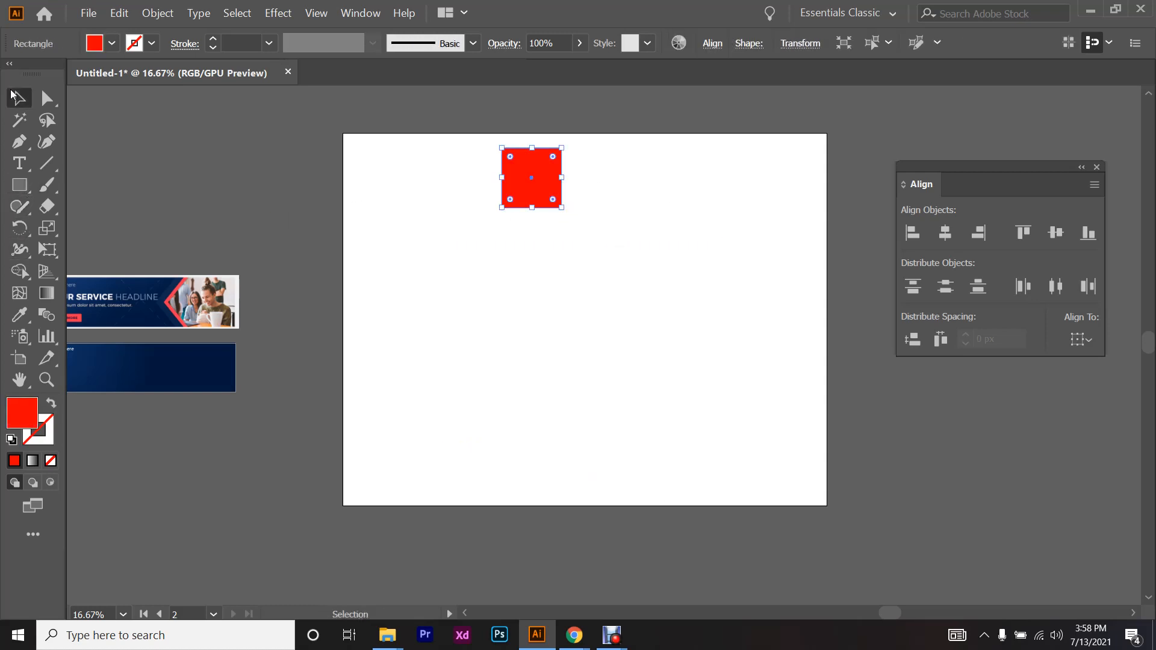
drag(554, 179, 553, 253)
key(ctrl+d)
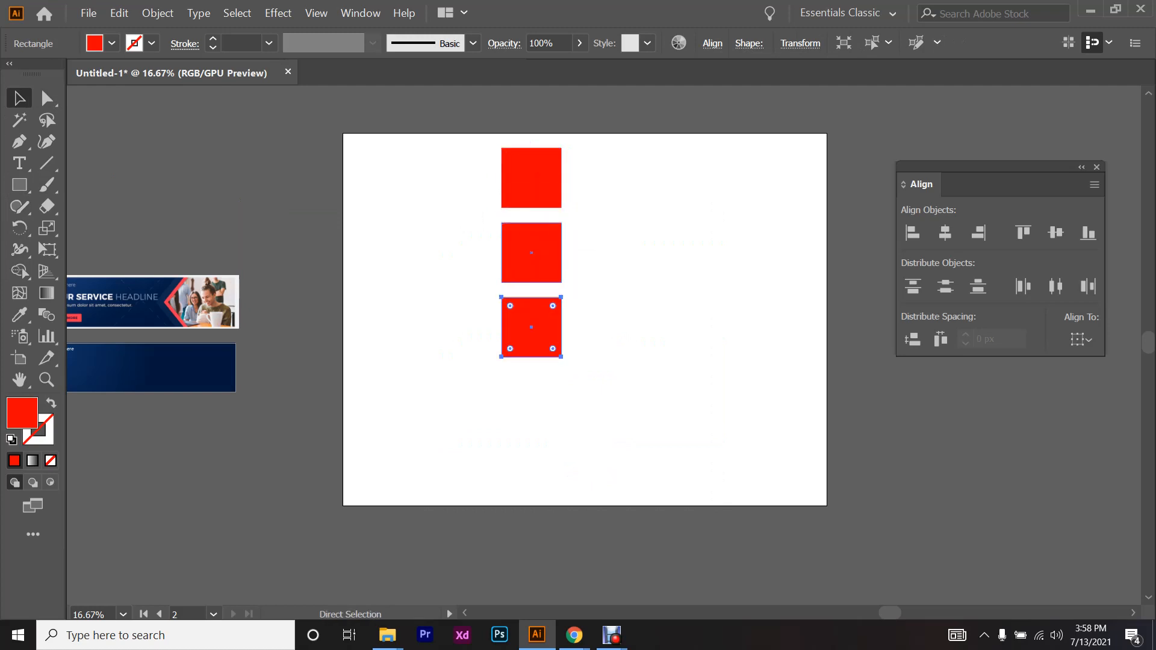
key(ctrl+d)
key(ctrl+shift+a)
- Move the lower three squares down by different amounts so the gaps in the column are uneven
drag(554, 407, 531, 460)
drag(531, 327, 531, 392)
drag(531, 252, 531, 289)
scroll(530, 407, up, 1)
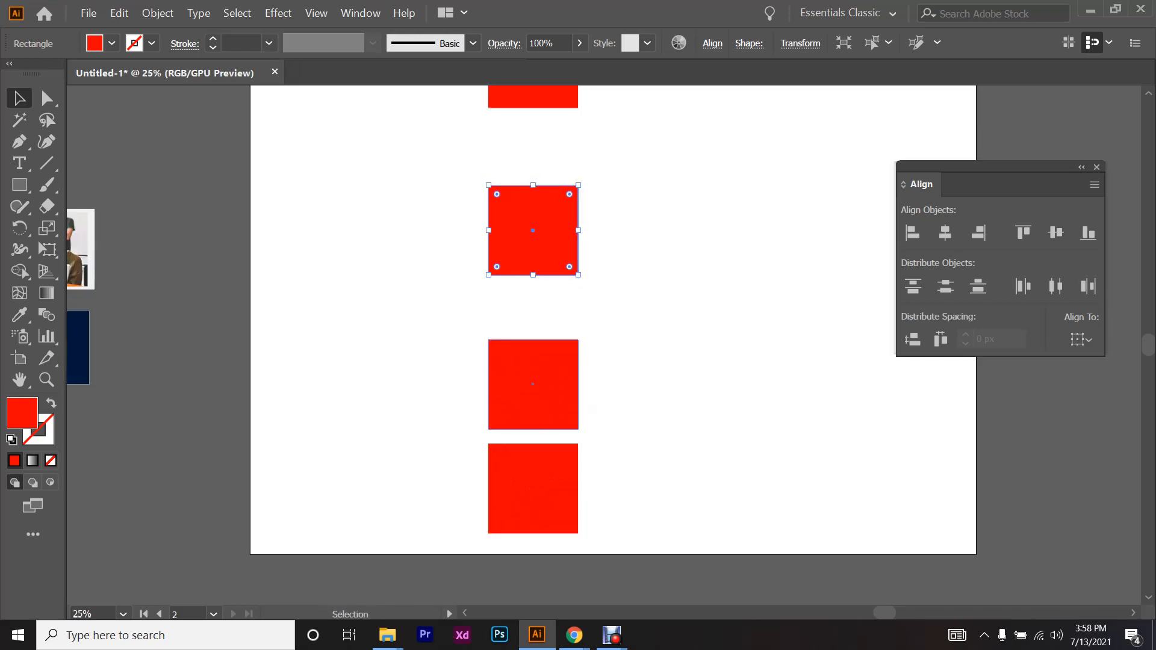
scroll(550, 347, down, 1)
scroll(551, 347, up, 1)
- Select all four red squares and set the alignment reference to Align to Artboard
drag(449, 142, 592, 446)
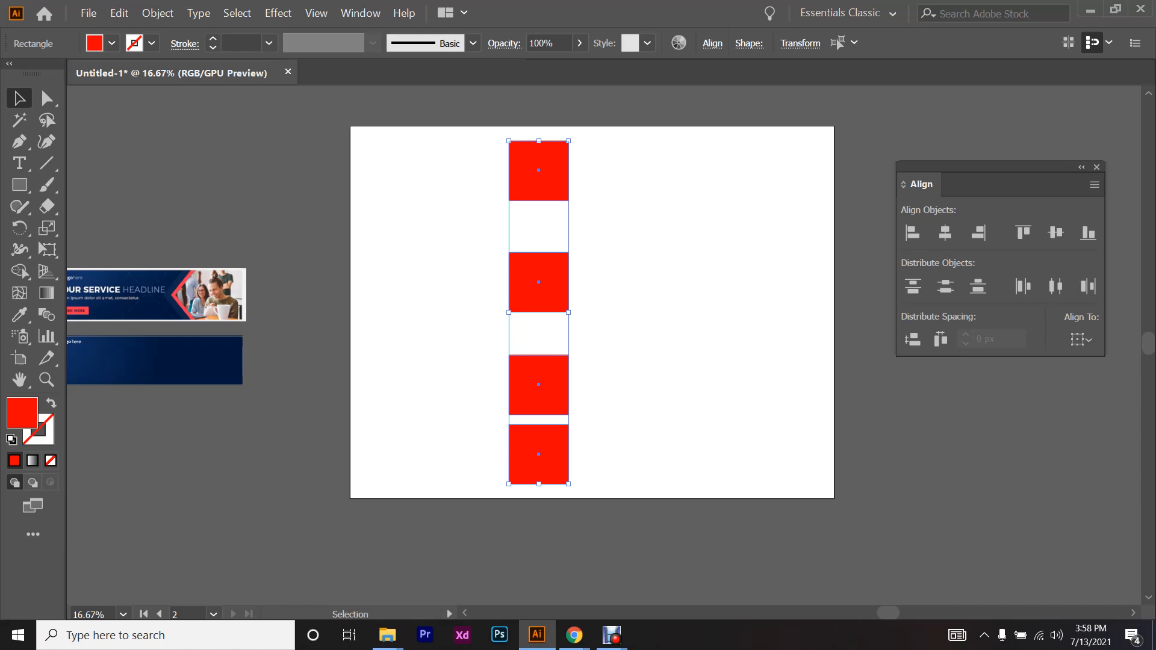
click(1069, 339)
click(1055, 363)
click(1092, 339)
click(1027, 360)
click(1079, 339)
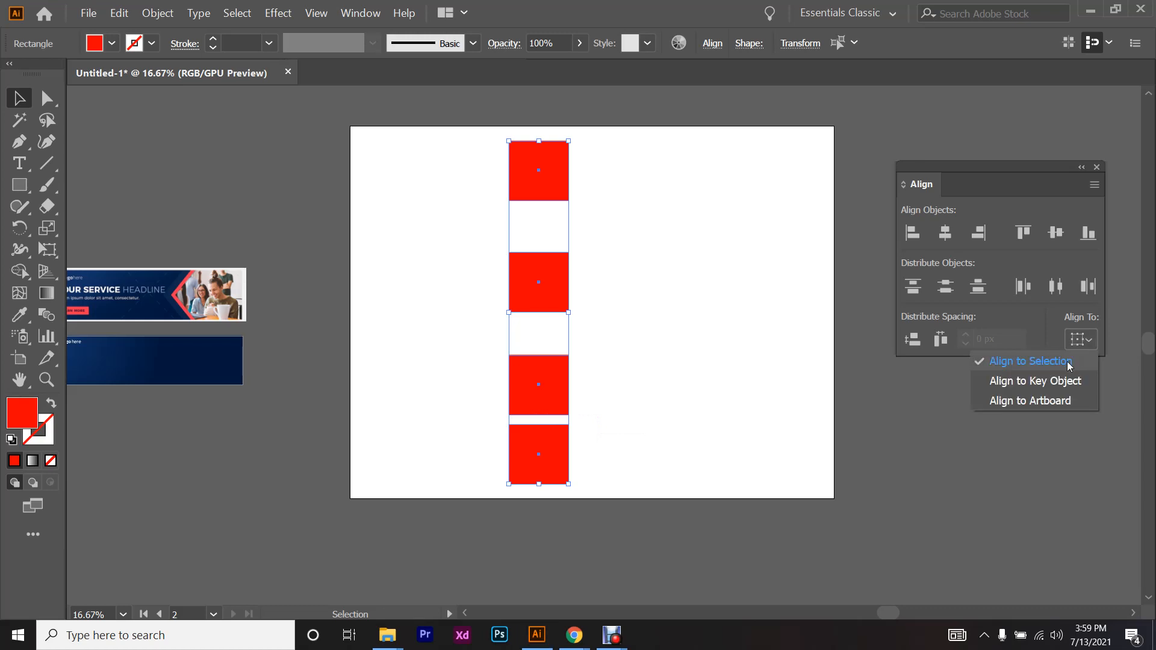
click(1031, 403)
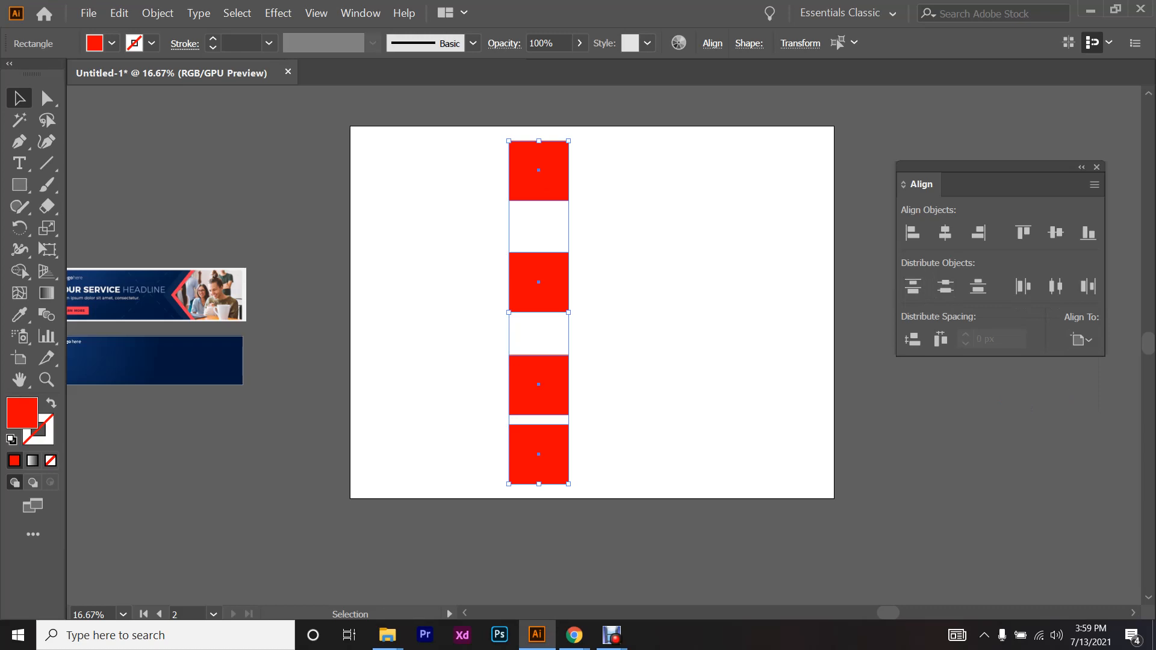
click(1081, 340)
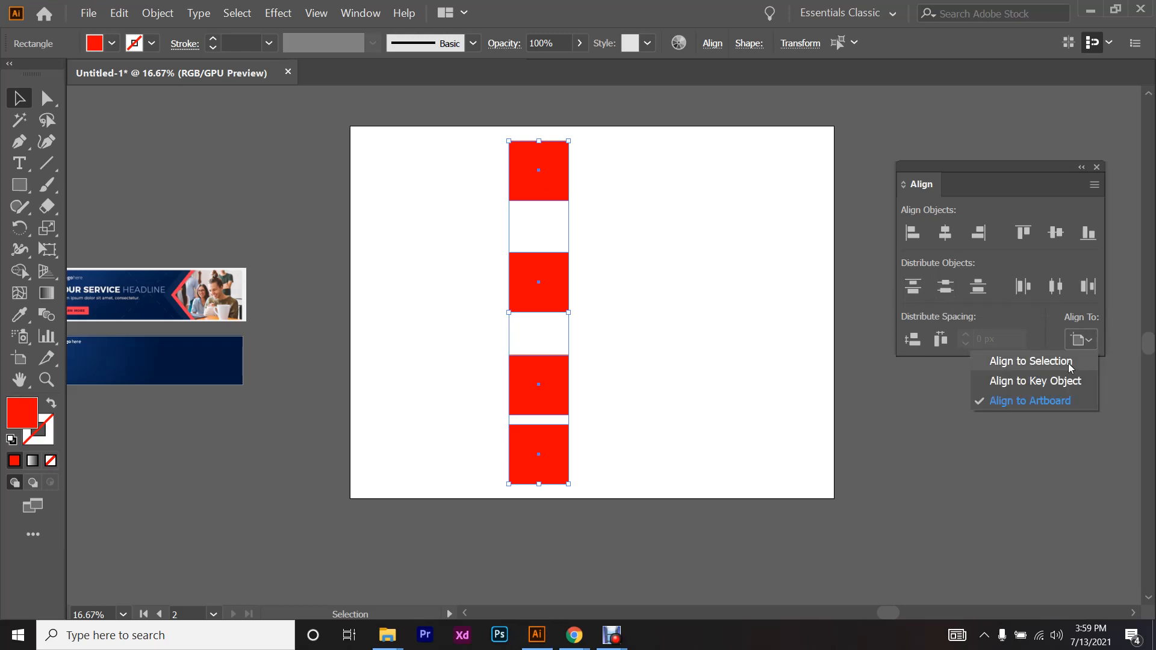
click(1029, 401)
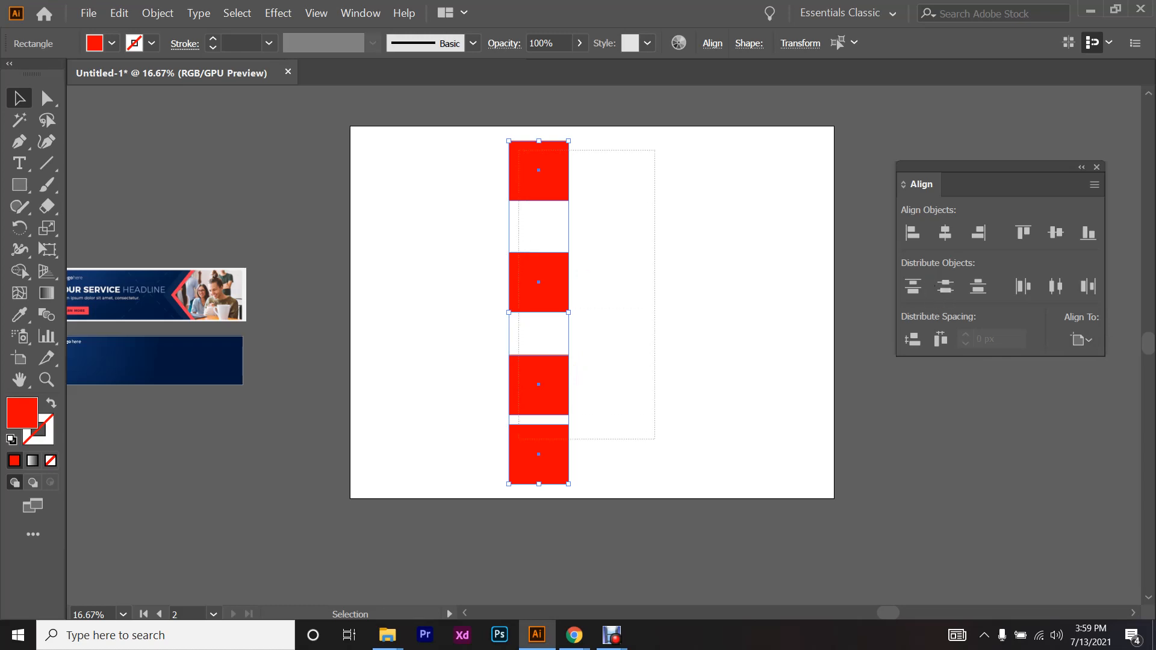
- Distribute the squares vertically by their centers across the artboard and check the gaps between them
click(946, 286)
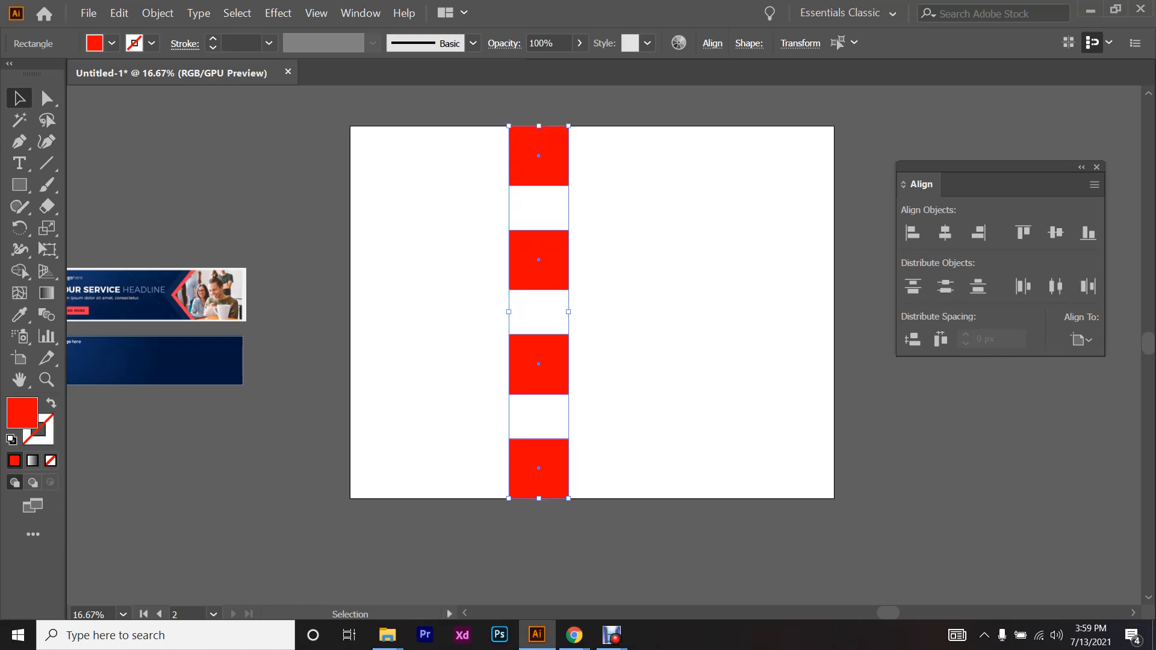
key(ctrl+shift+a)
drag(422, 207, 683, 246)
drag(415, 318, 653, 333)
drag(470, 412, 677, 425)
drag(625, 136, 541, 500)
key(ctrl+shift+a)
- Check the Google Meet call in Chrome for new in-call messages and return to Illustrator
click(579, 637)
click(531, 570)
click(723, 180)
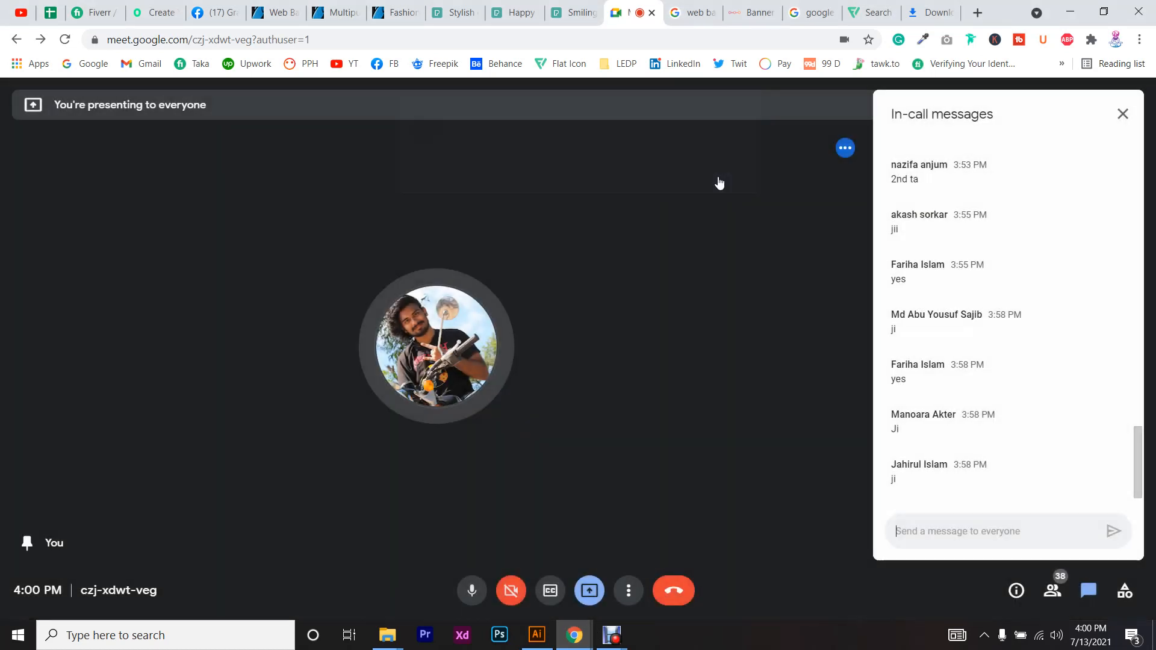
key(alt+Tab)
- Undo the vertical distribution and rotate the column into a horizontal row distributed by horizontal centers across the artboard
drag(672, 154, 661, 468)
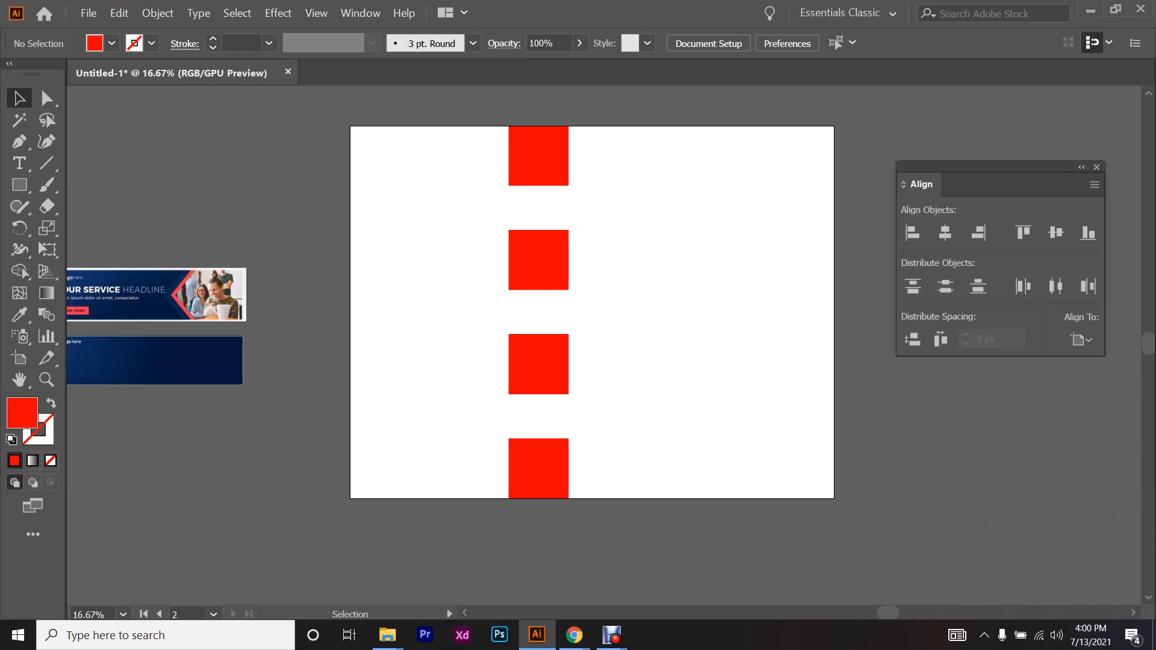
key(ctrl+z)
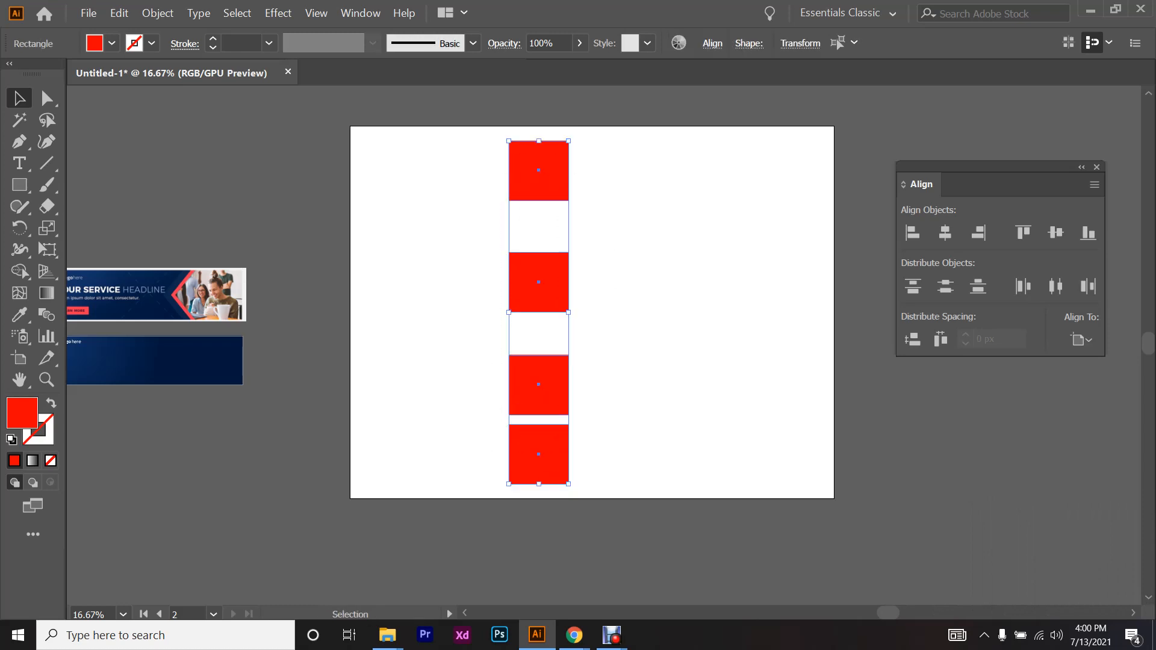
drag(574, 489, 405, 386)
click(735, 283)
click(1059, 292)
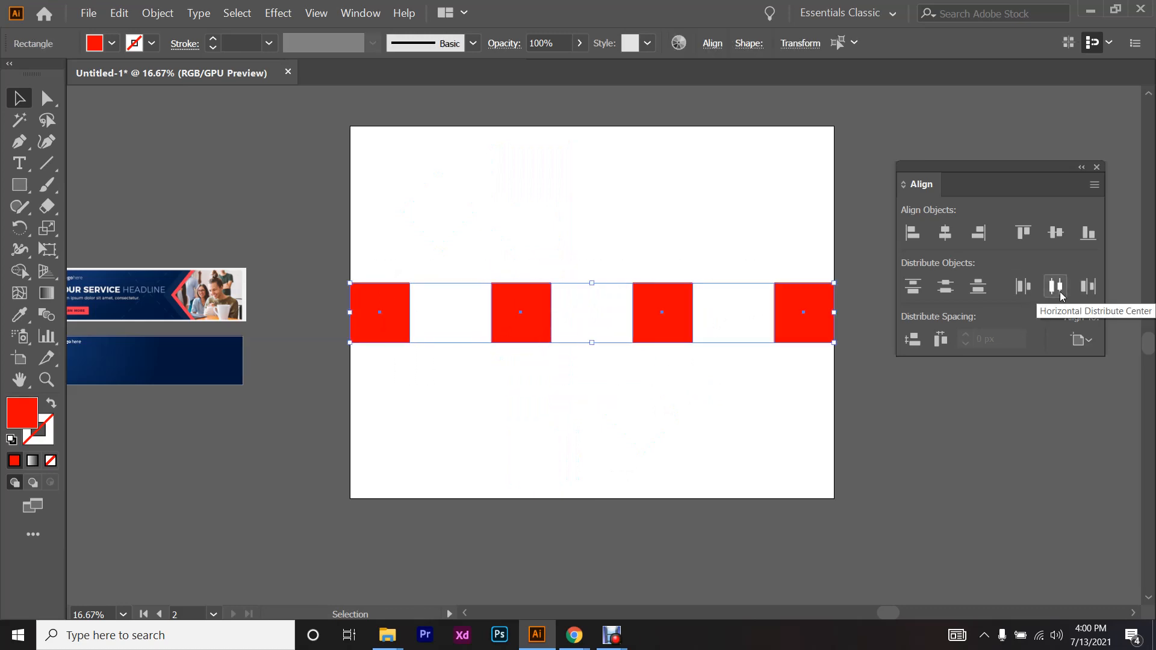
- Look at the Google Meet call in Chrome again and switch back to the Illustrator artboard
mouse_move(575, 635)
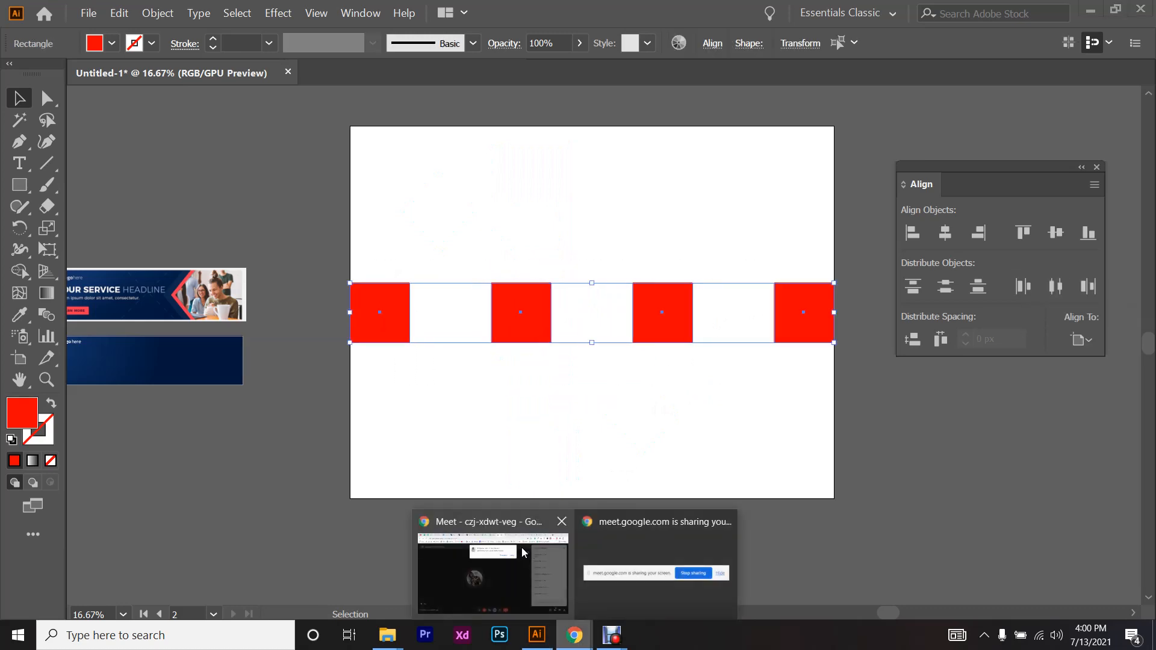
click(662, 565)
click(740, 174)
key(alt+Tab)
- Check the gaps between the squares in the row and undo the horizontal distribution
drag(740, 263, 721, 364)
drag(575, 266, 594, 371)
drag(436, 262, 472, 383)
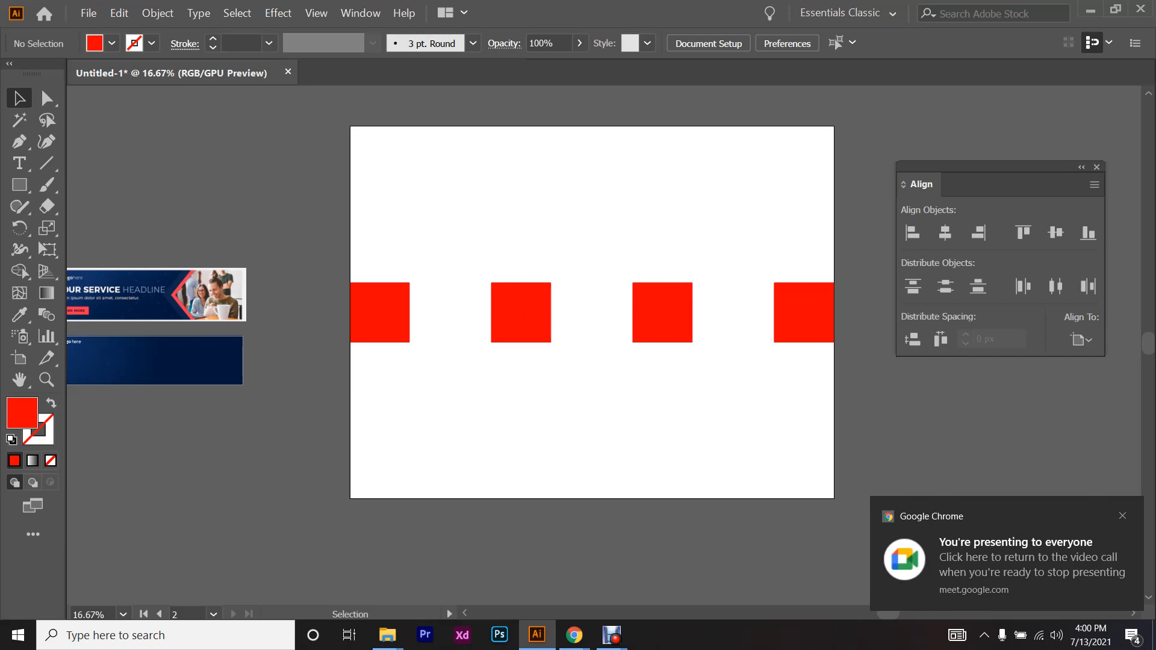
drag(360, 393, 834, 281)
key(ctrl+z)
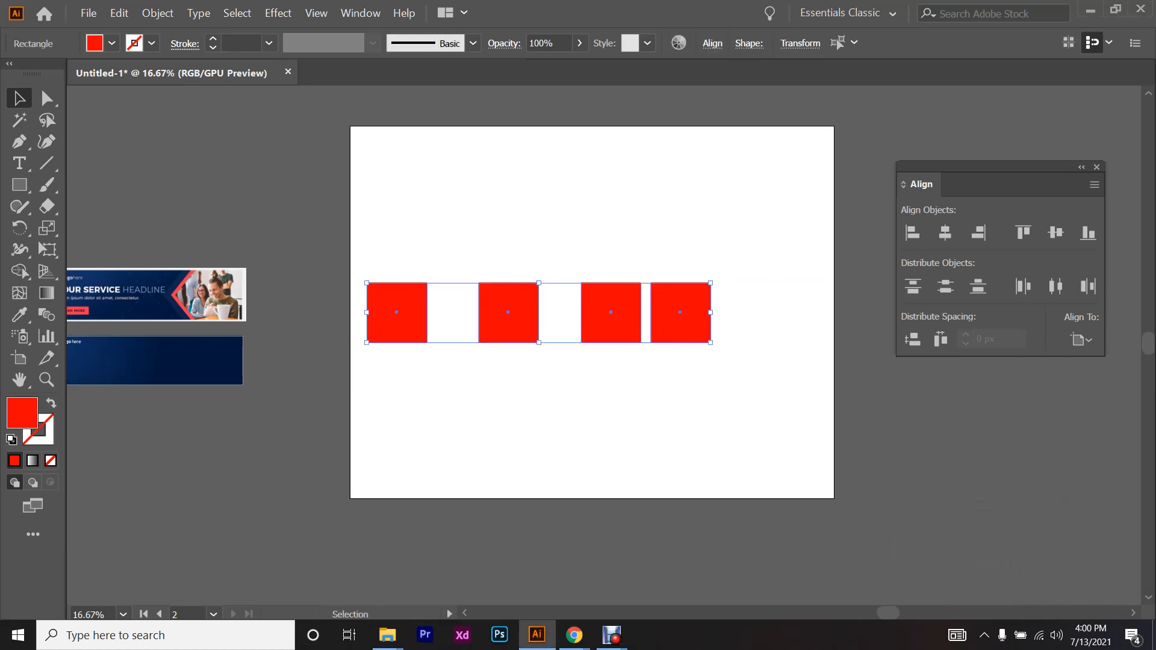
- Rotate the row of red squares into a vertical column and shift it to the right, with alignment set to Selection
drag(715, 279, 579, 506)
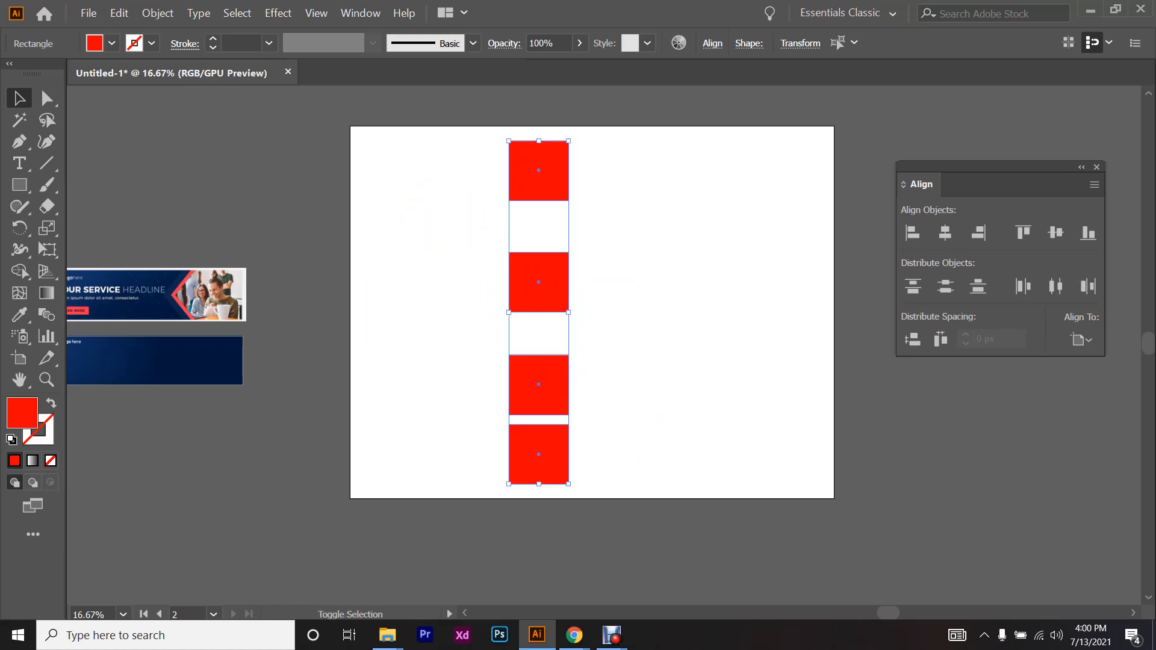
click(579, 506)
drag(502, 137, 627, 493)
click(1082, 339)
click(1074, 363)
drag(531, 200, 590, 200)
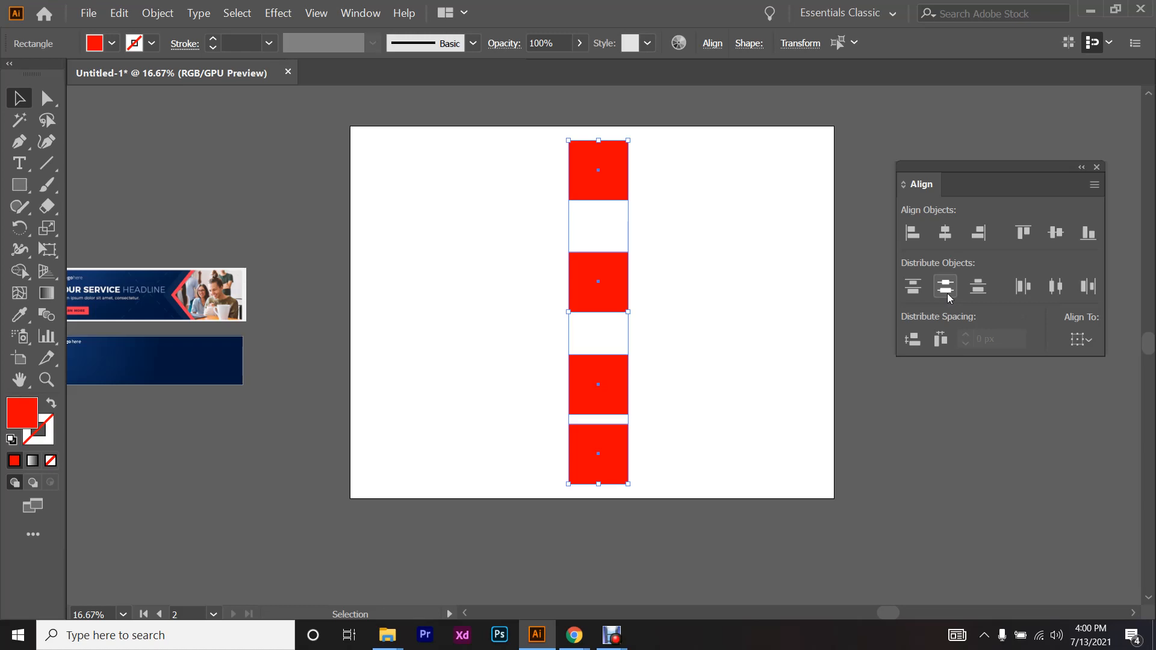
- Try distributing the column of squares by vertical centers relative to the artboard and undo the distribution
click(1069, 343)
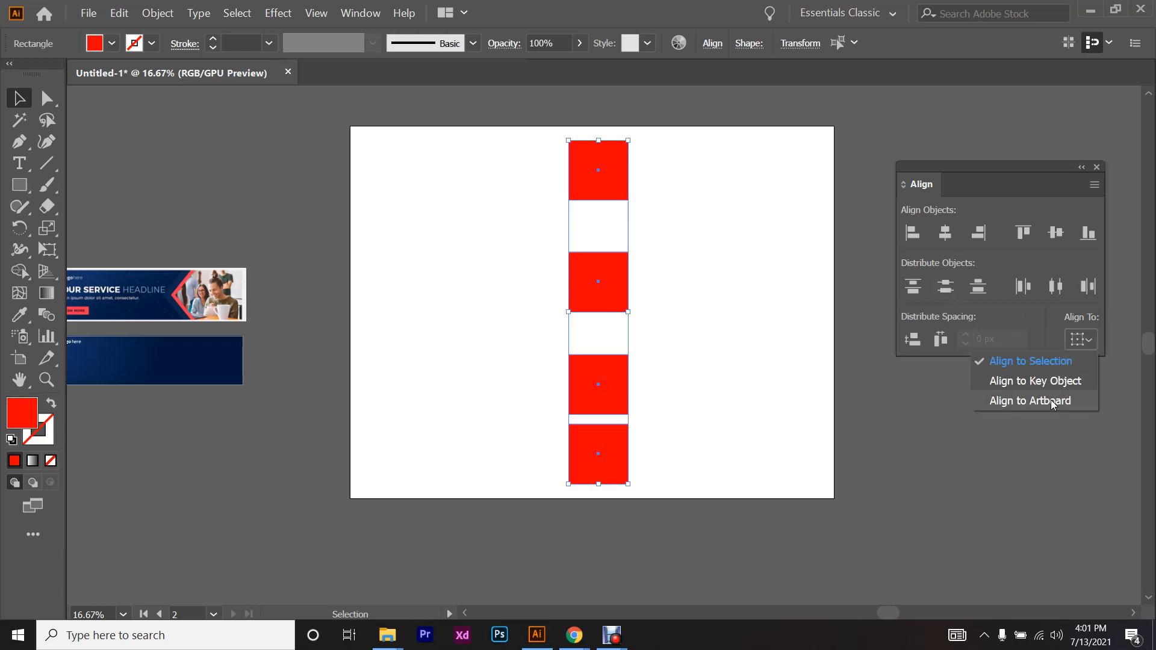
click(949, 297)
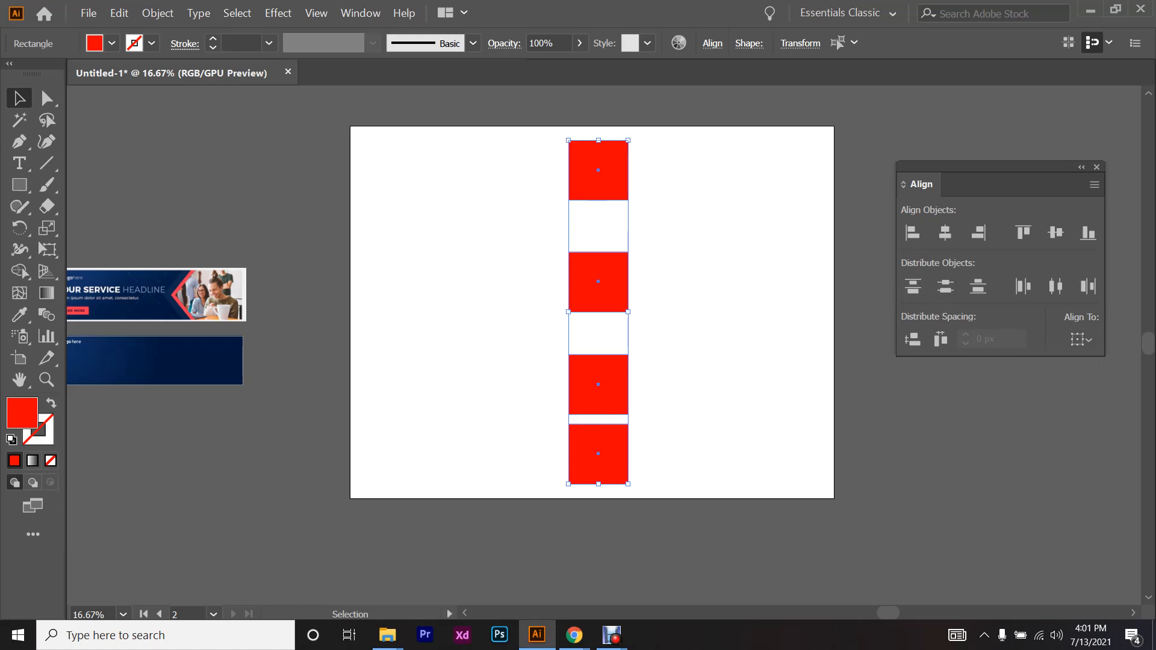
click(1082, 339)
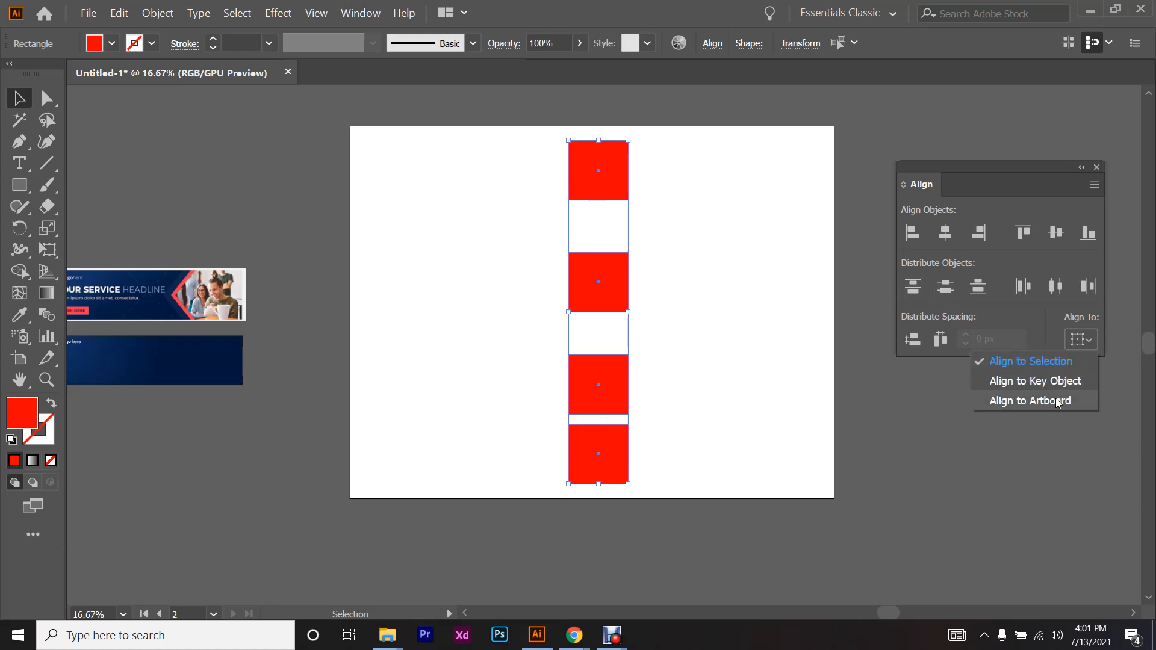
click(1030, 401)
click(942, 288)
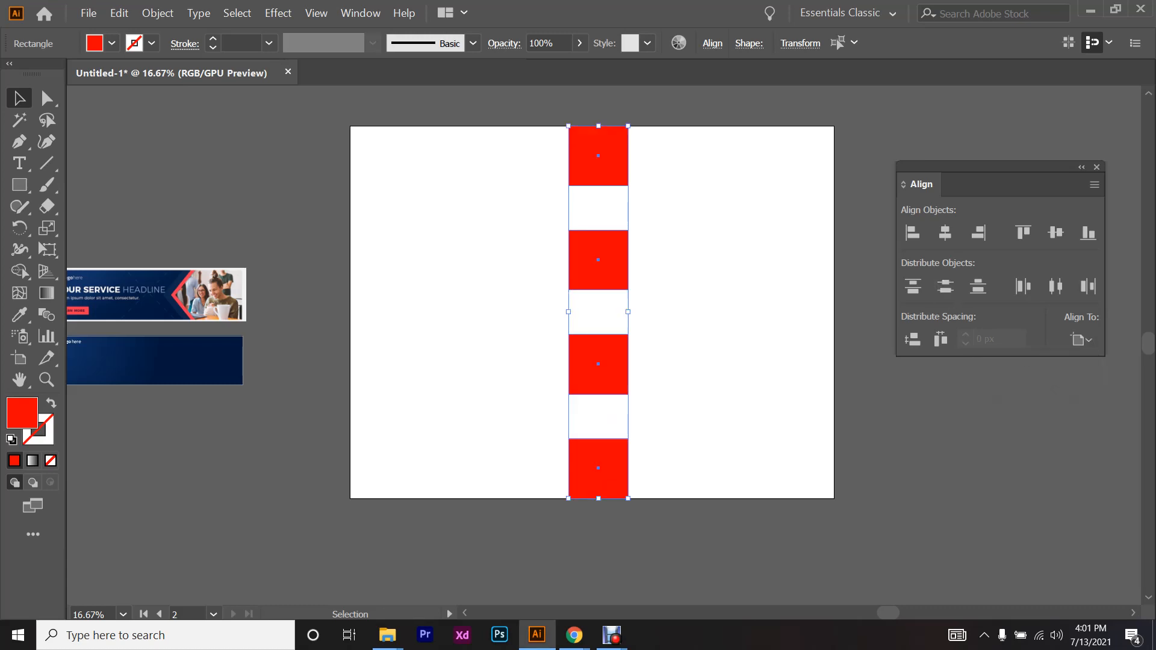
drag(666, 123, 685, 499)
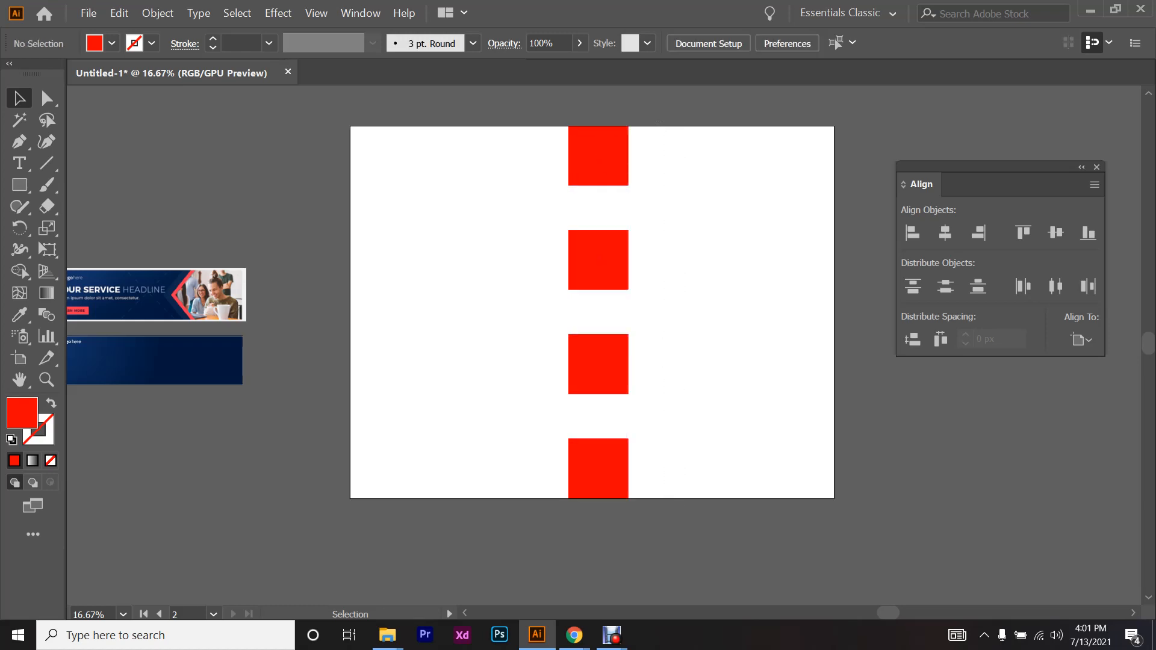
key(ctrl+z)
- Set alignment back to Selection, try distributing the column's squares by vertical centers, and undo it
click(1083, 339)
click(1072, 362)
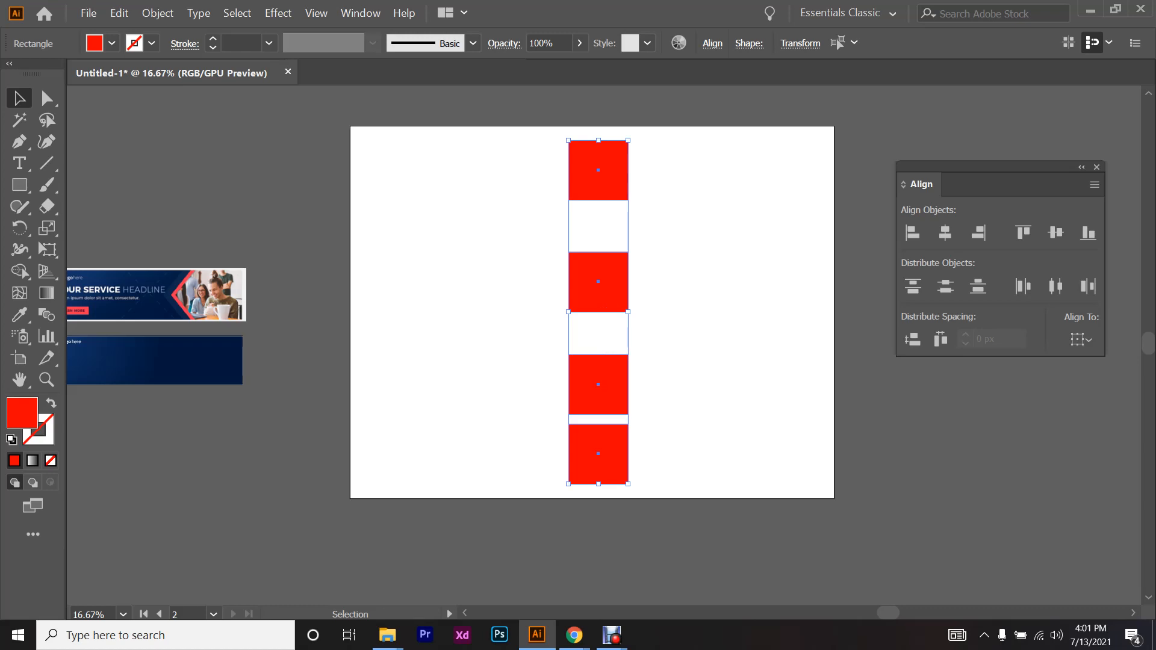
click(944, 286)
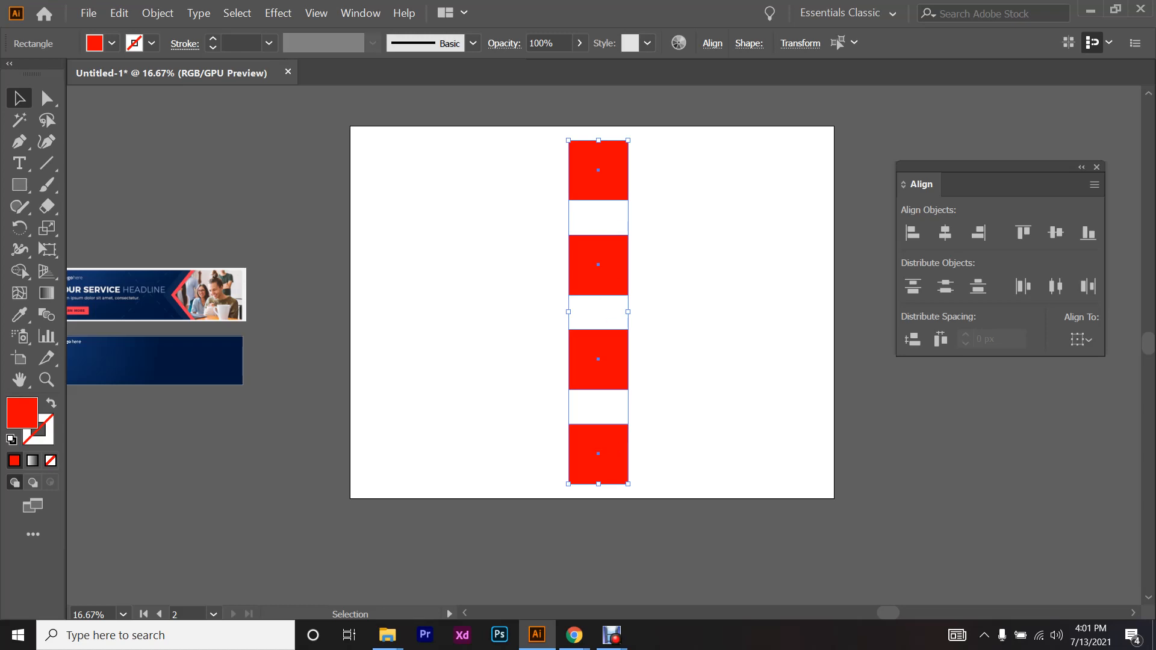
key(ctrl+z)
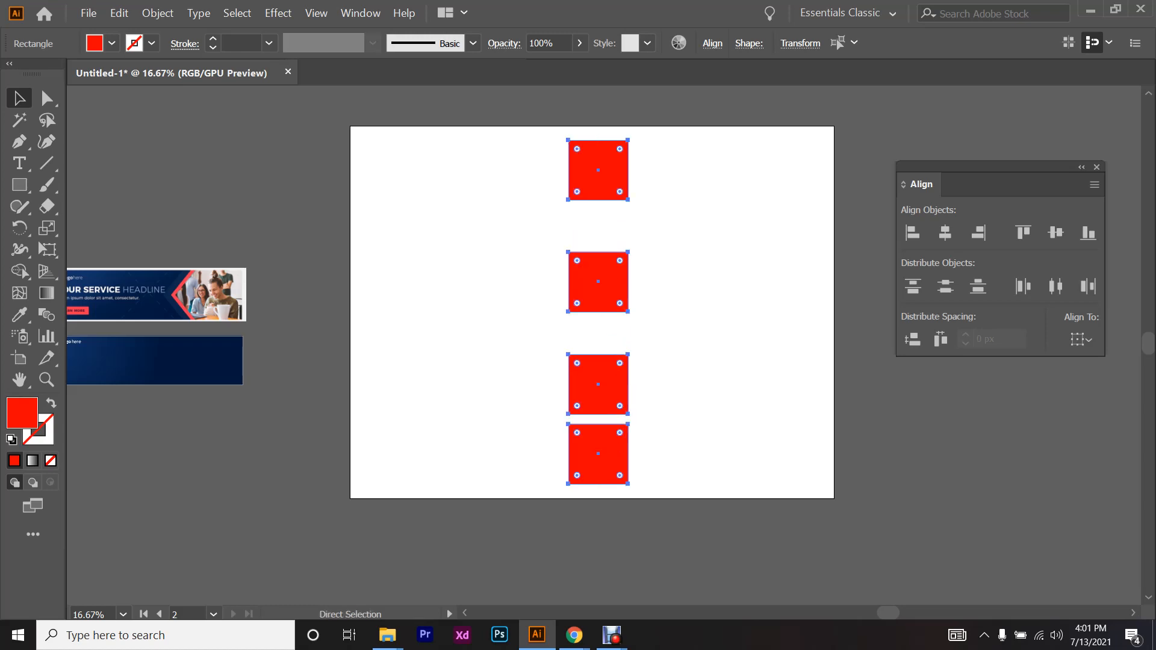
- Rotate the column into a horizontal row and compare it with and without horizontal center distribution, leaving the distribution applied
drag(636, 489, 956, 325)
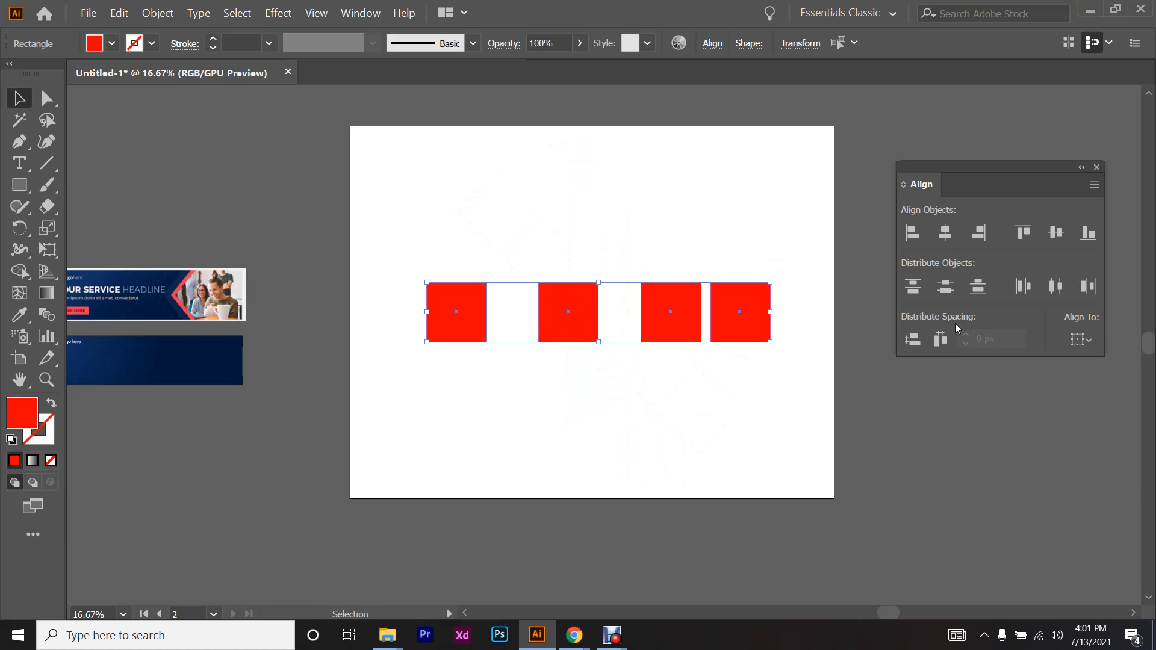
click(1055, 289)
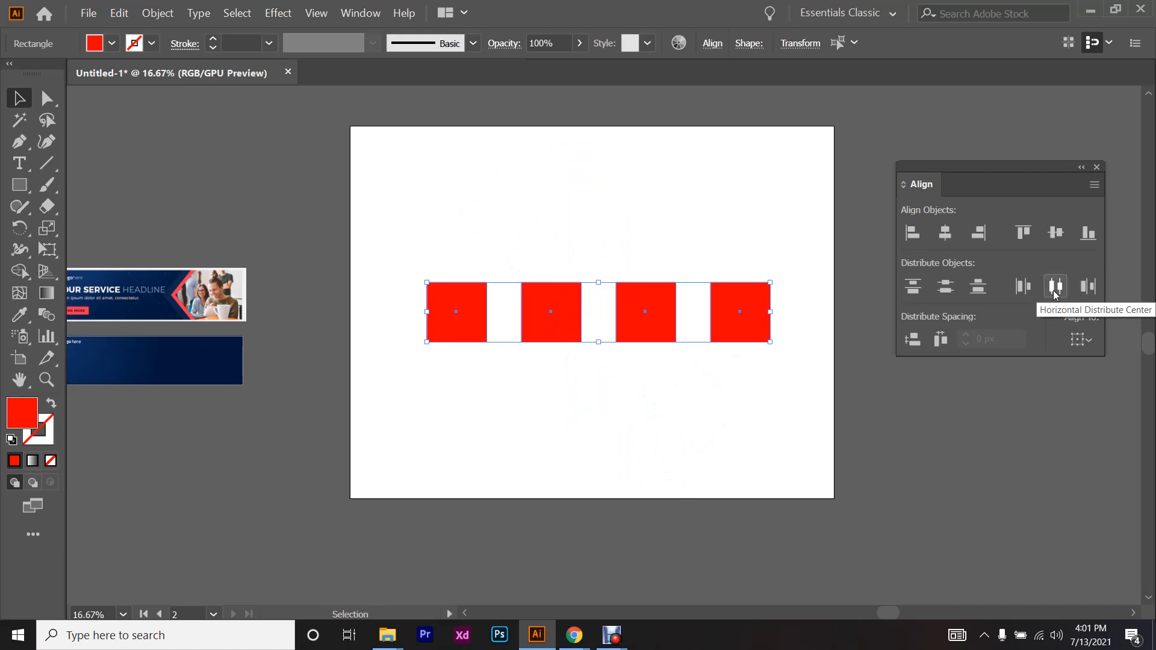
key(ctrl+z)
click(1055, 289)
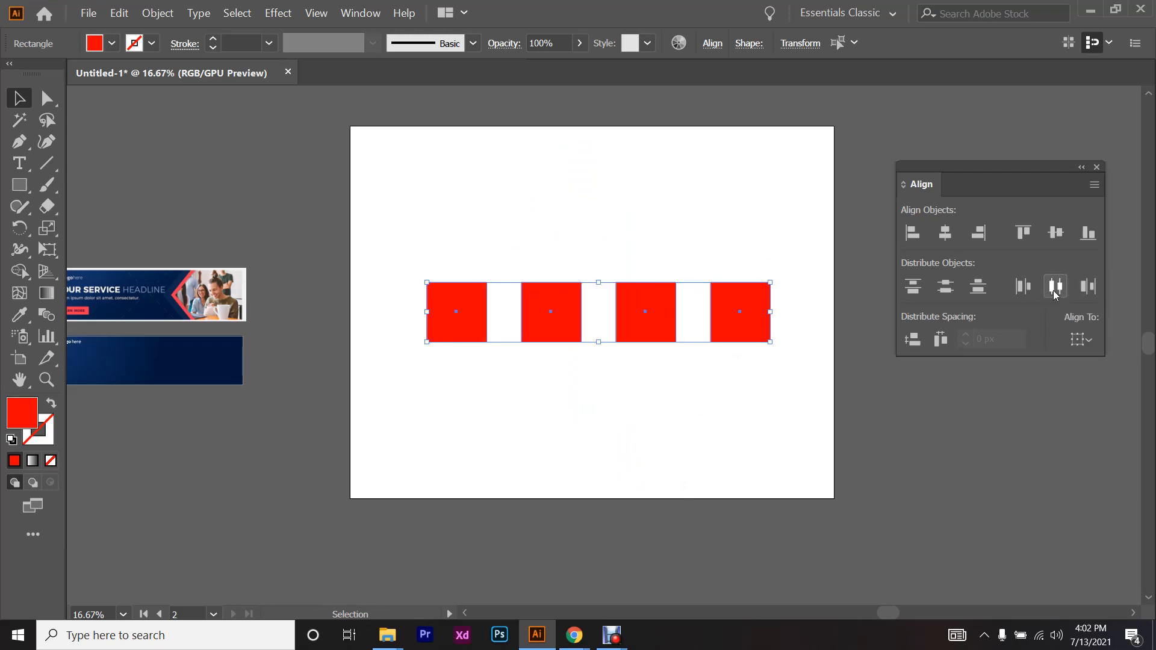
key(ctrl+z)
click(1053, 290)
key(ctrl+z)
click(1053, 290)
key(ctrl+z)
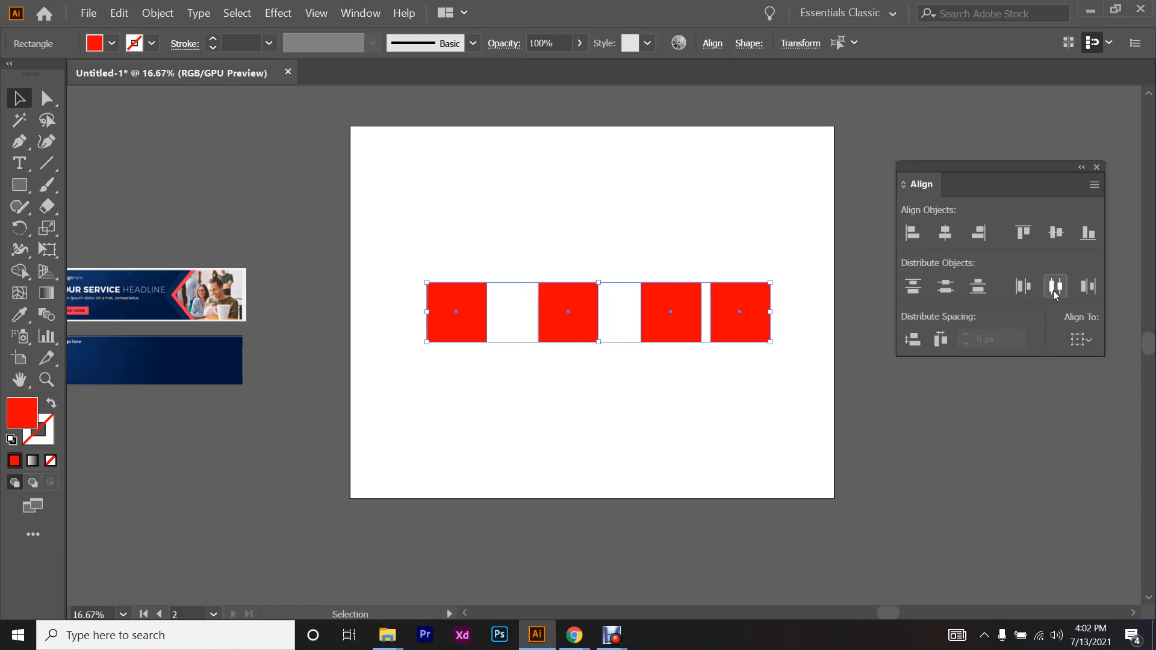
click(1053, 290)
- Delete the row of red squares and draw one large square filled with dark green in the artboard's upper left
drag(822, 280, 446, 450)
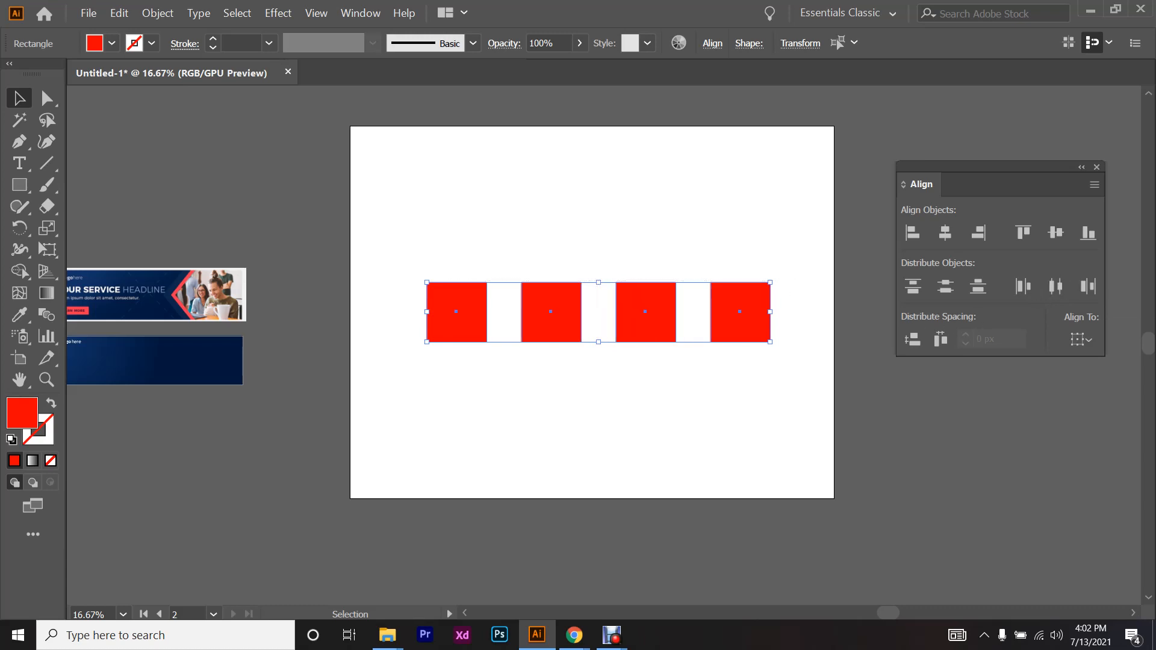
key(Delete)
click(19, 185)
drag(434, 165, 604, 336)
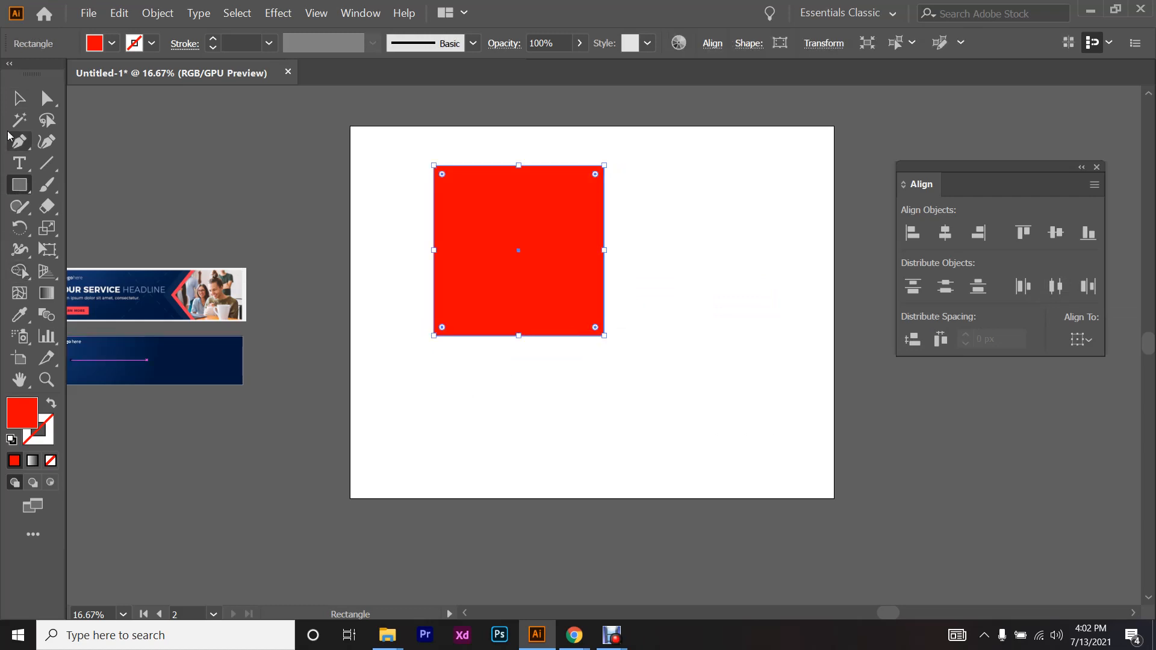
click(19, 97)
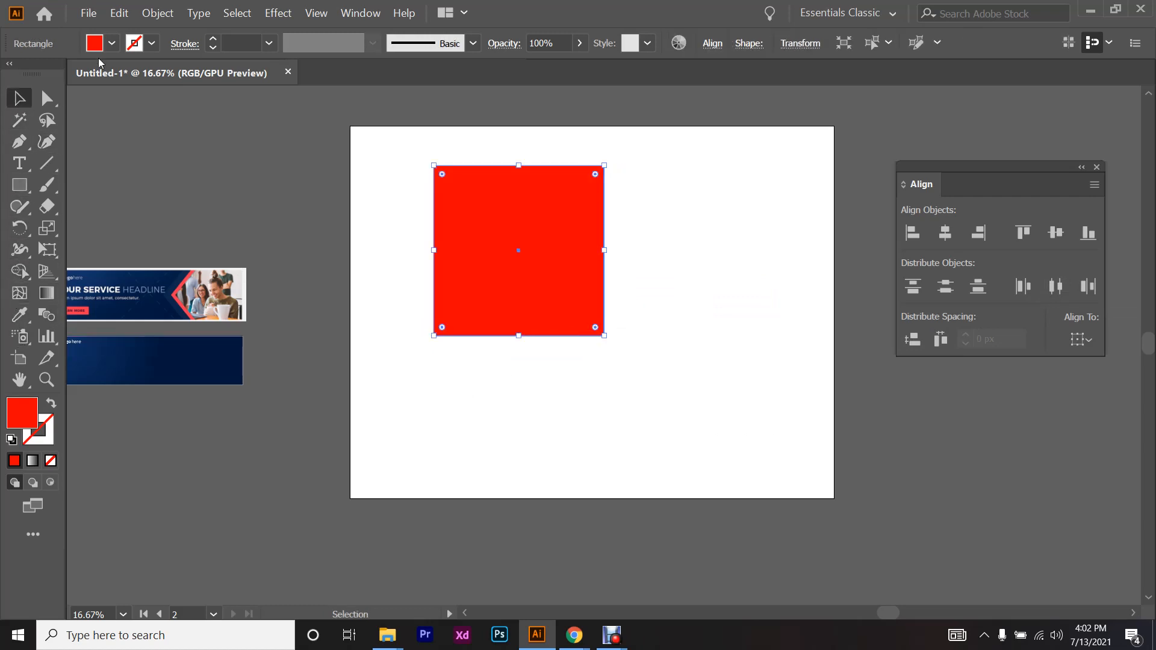
click(111, 43)
click(88, 86)
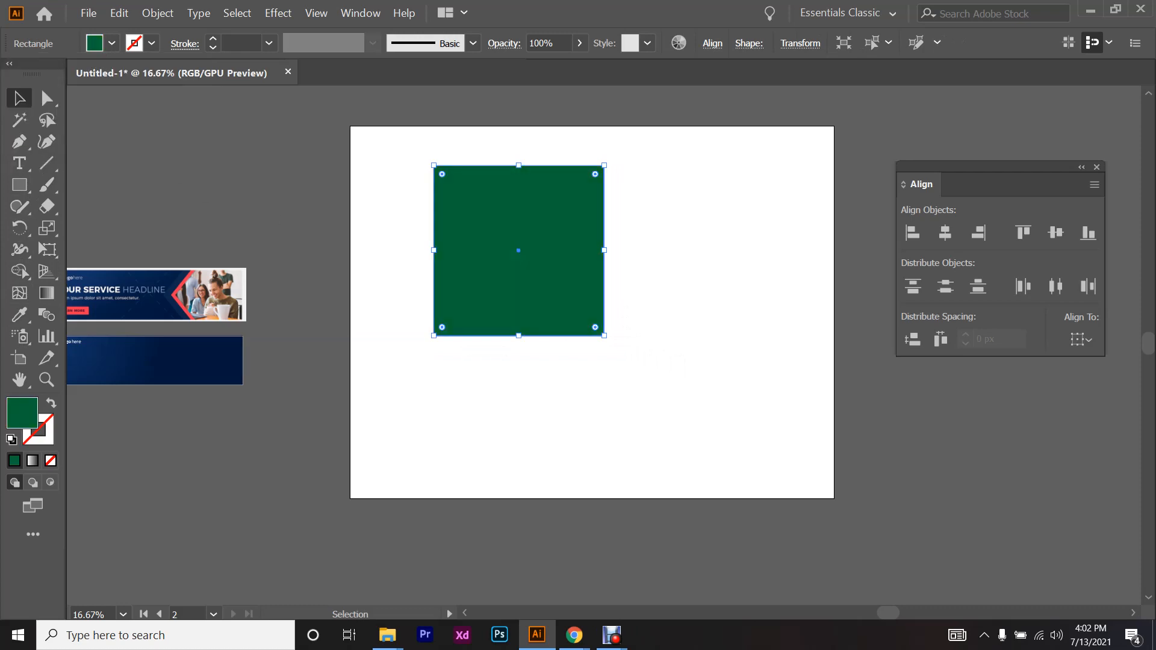
- Draw a yellow-filled circle below and right of the green square, and scale it down to about half its size
drag(20, 184, 66, 227)
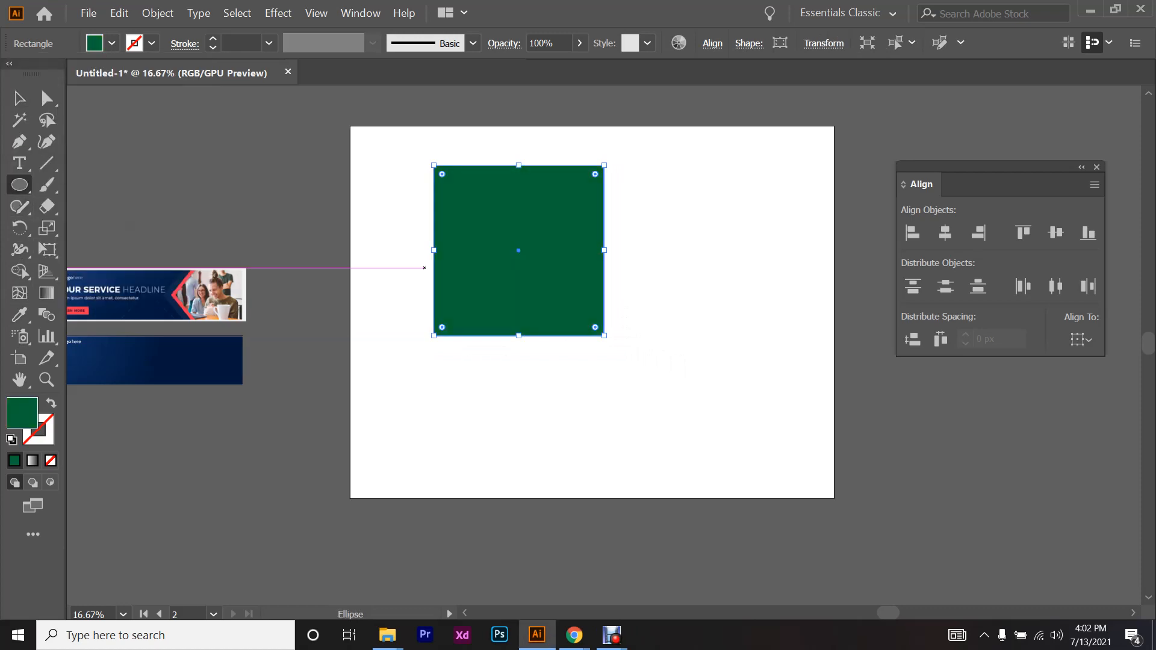
drag(646, 343, 746, 442)
click(111, 43)
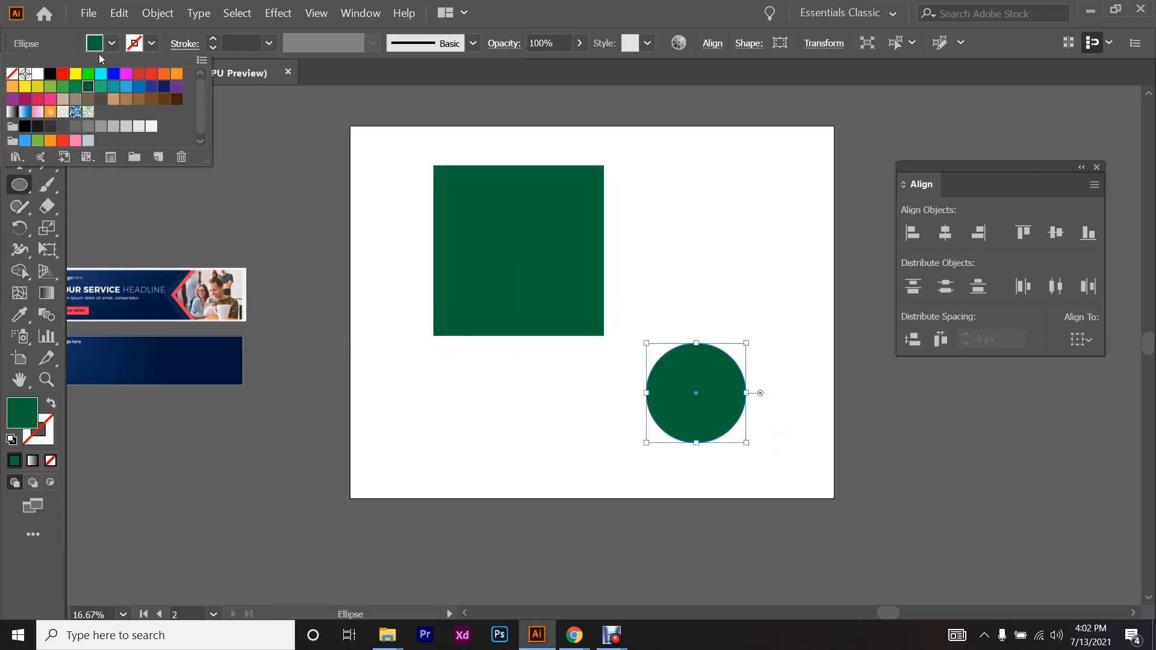
click(76, 74)
click(20, 98)
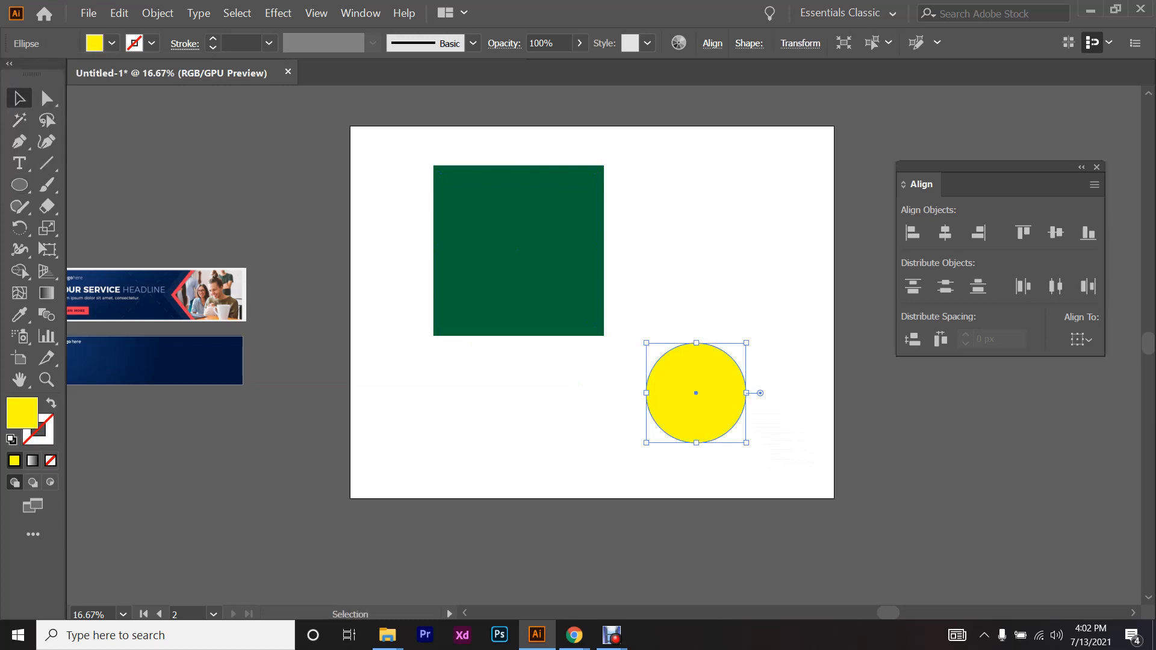
drag(746, 442, 696, 393)
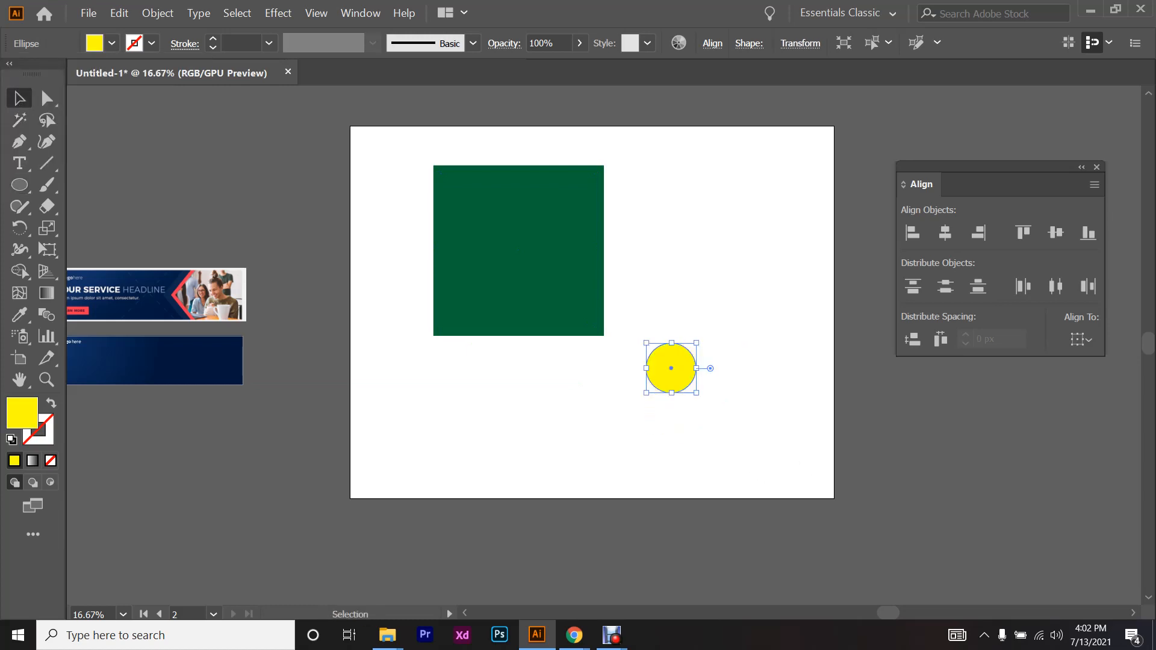
- Select the green square and yellow circle and align them to each other by horizontal and vertical centers
scroll(696, 393, up, 1)
shift+click(542, 313)
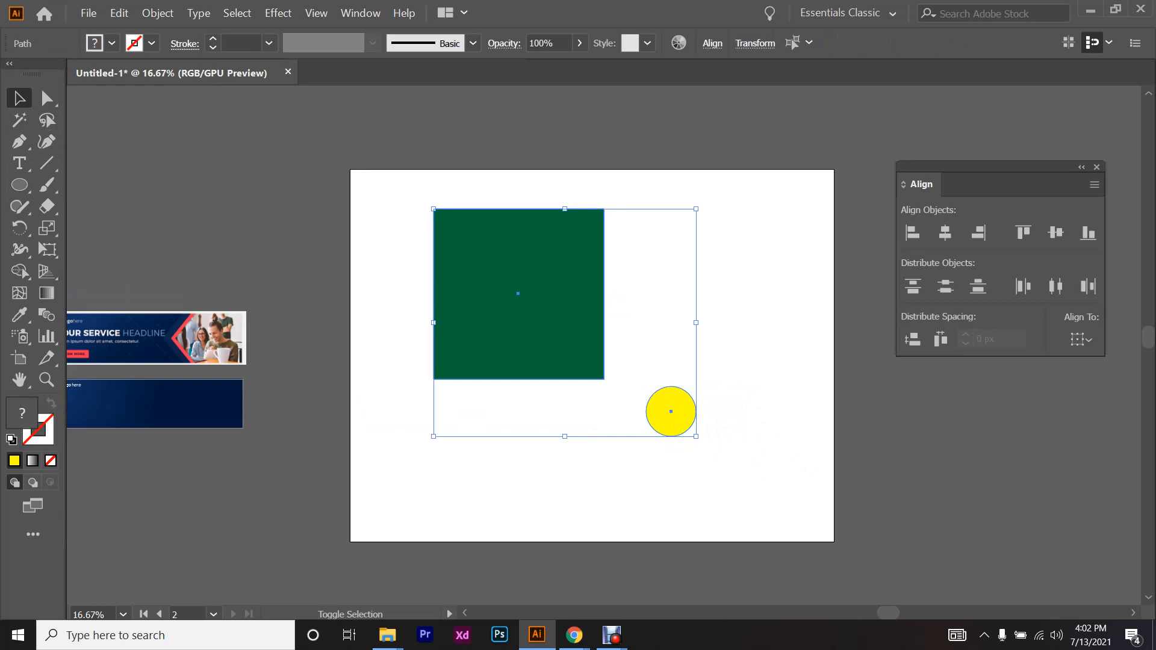
drag(671, 436, 691, 487)
key(ctrl+plus)
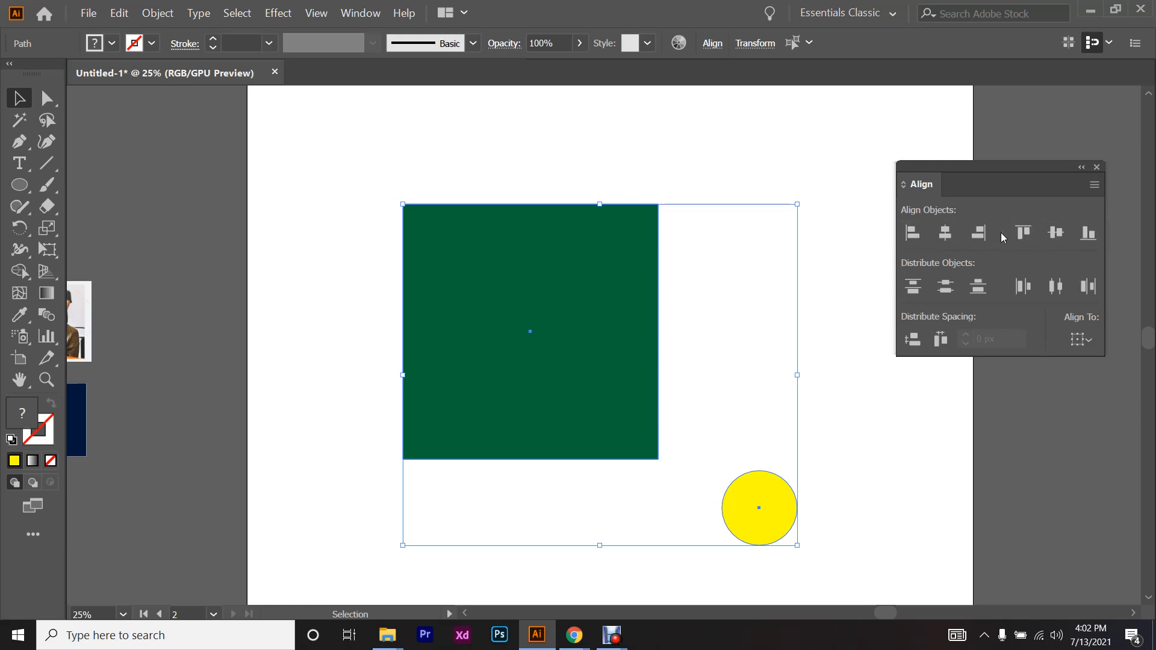
click(945, 235)
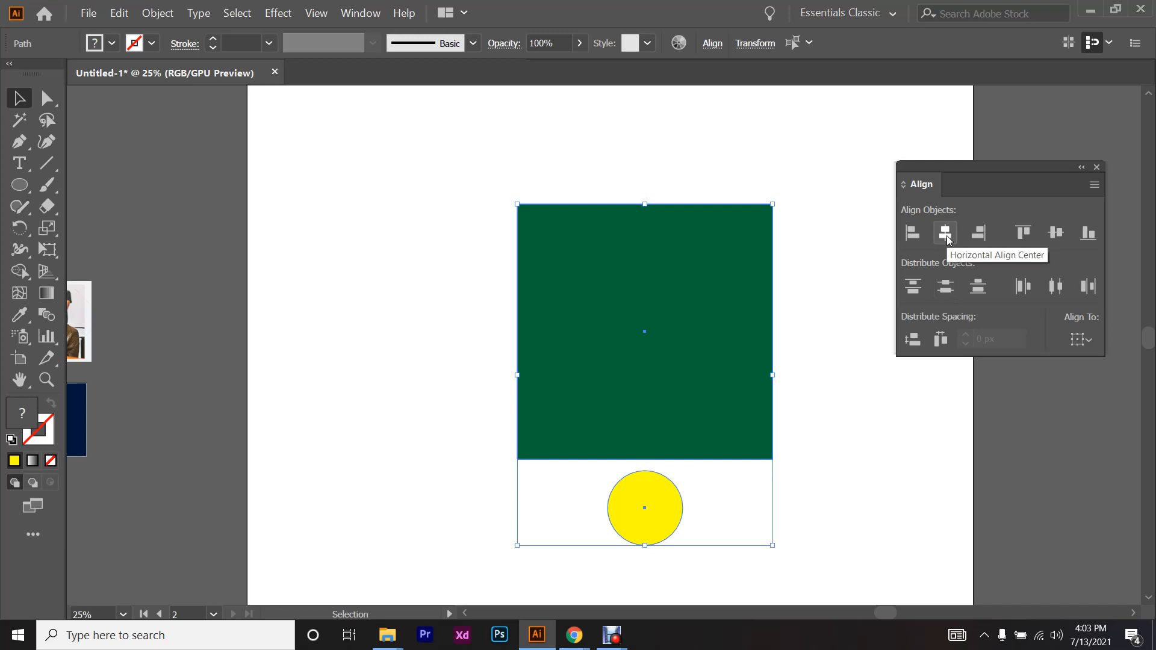
click(1055, 233)
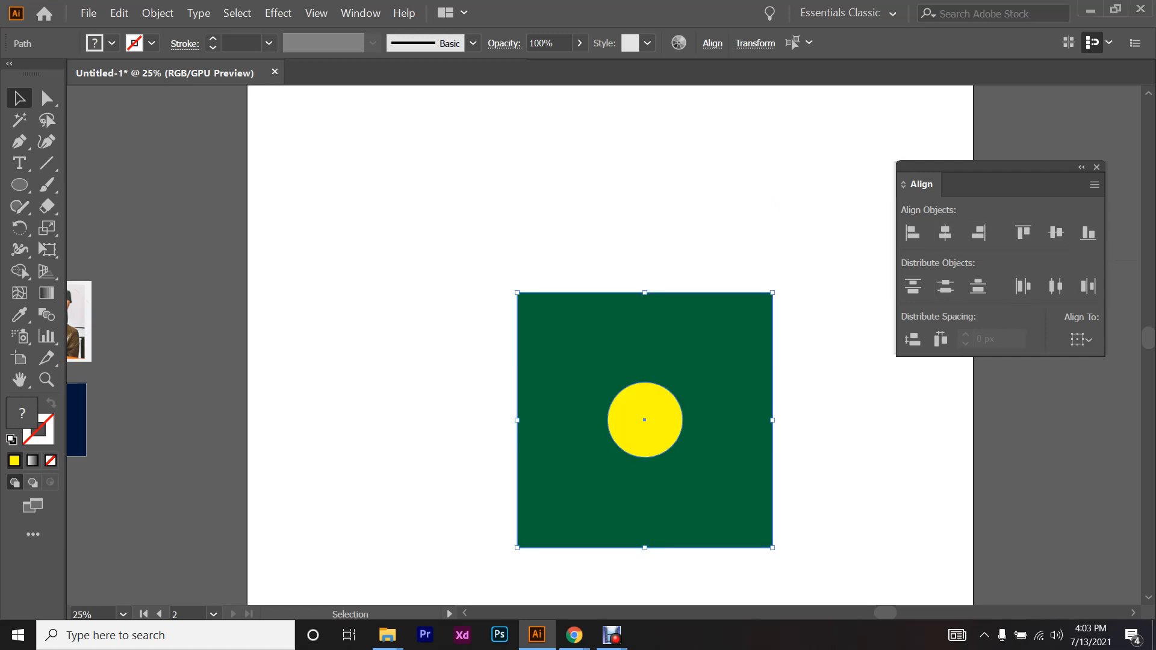
- Move the aligned shapes toward the artboard's upper left and pull the yellow circle out past the square's lower-right corner
scroll(626, 410, down, 2)
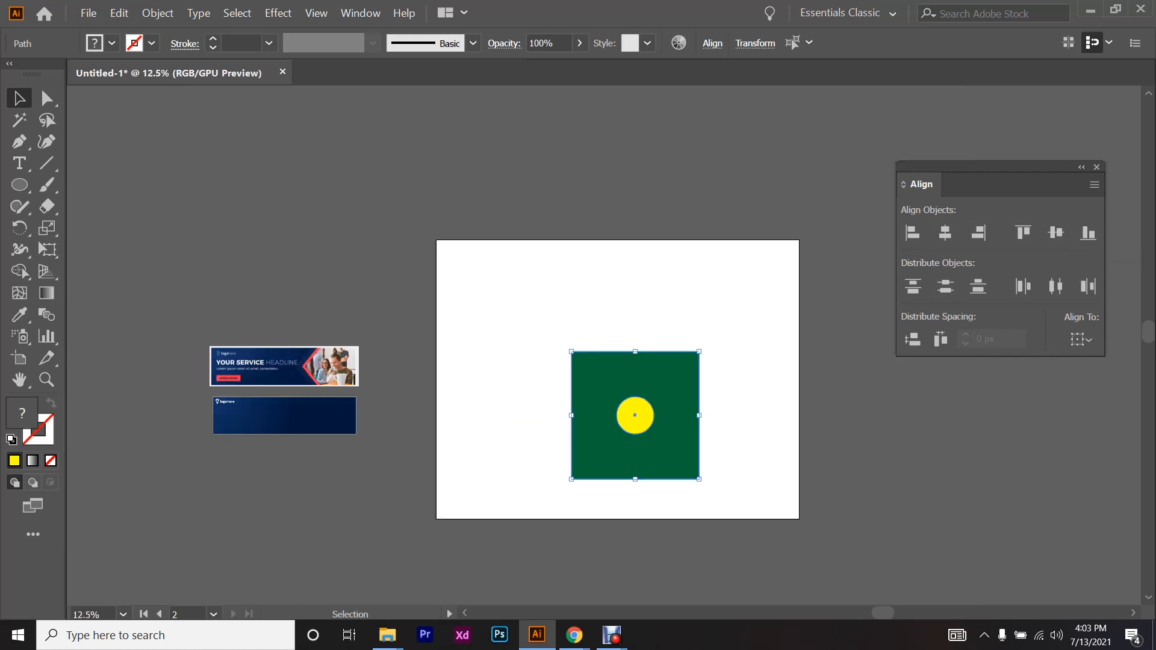
scroll(667, 462, up, 1)
scroll(667, 462, up, 1)
scroll(667, 463, down, 3)
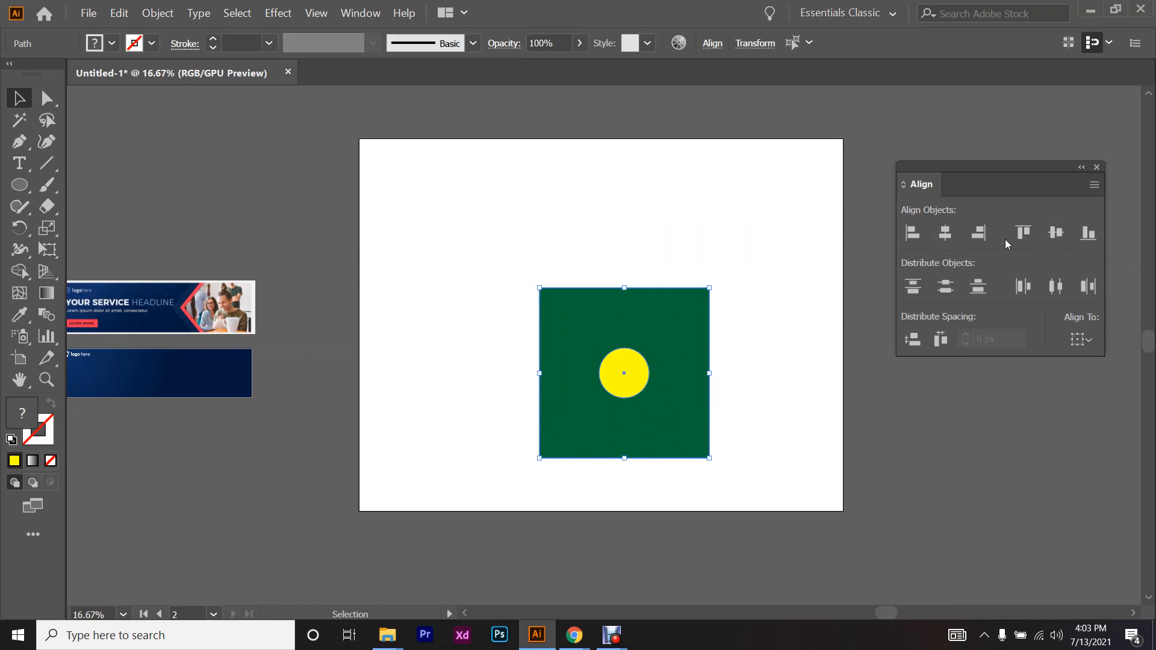
drag(624, 374, 497, 263)
key(ctrl+shift+a)
scroll(569, 287, up, 2)
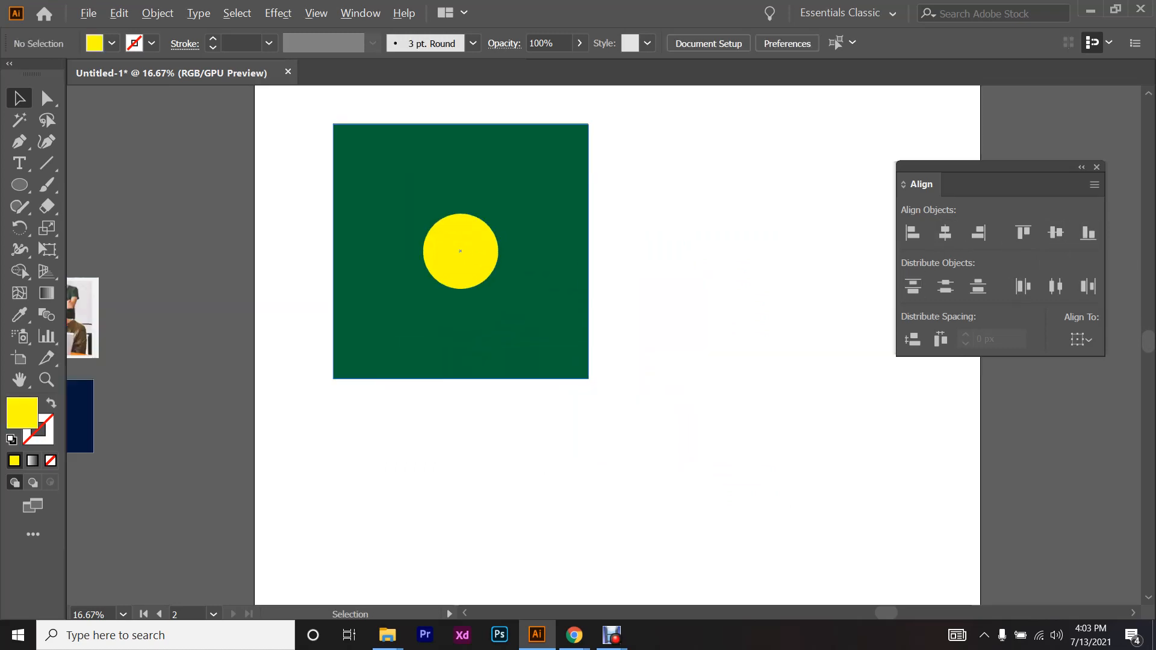
drag(425, 240, 668, 482)
scroll(682, 403, down, 2)
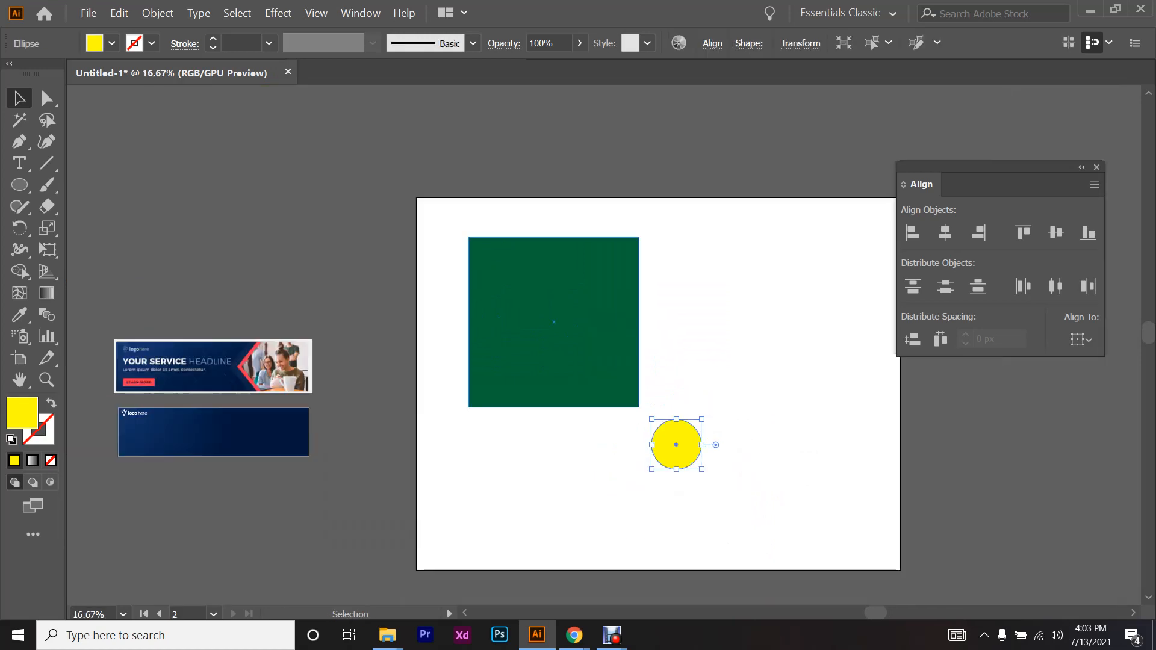
- Center the yellow circle on the green square again by aligning both shapes horizontally and vertically
key(ctrl+a)
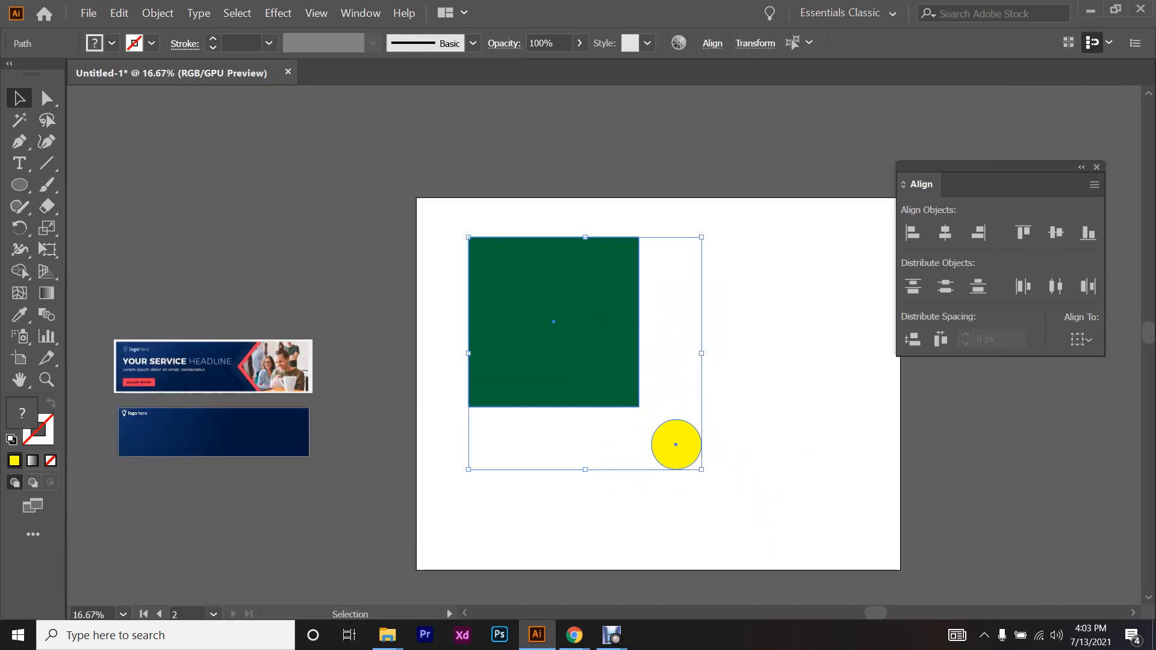
click(945, 233)
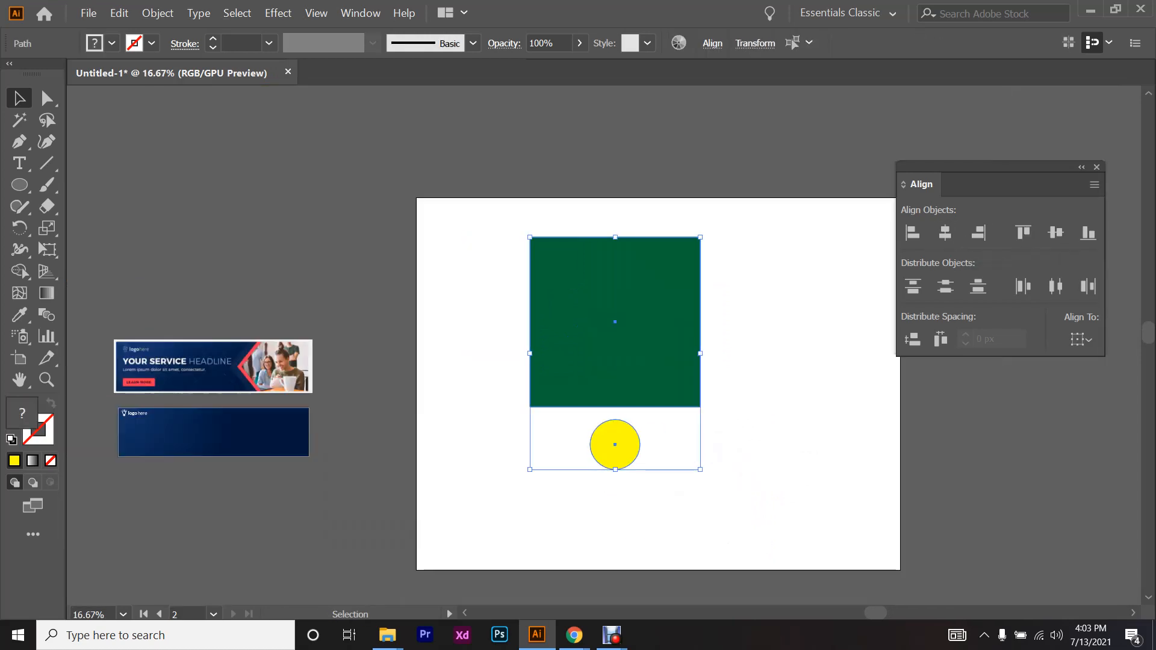
click(1055, 233)
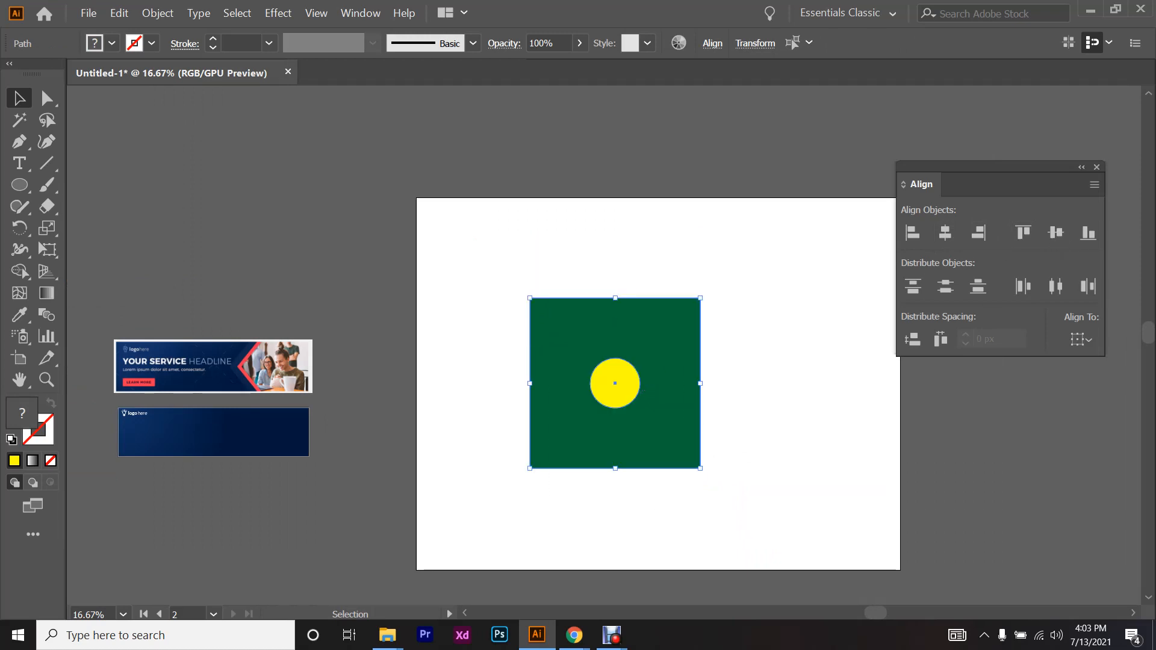
- Delete the green square and yellow circle, and add placeholder text scaled up to about 1516 by 288 px
key(Delete)
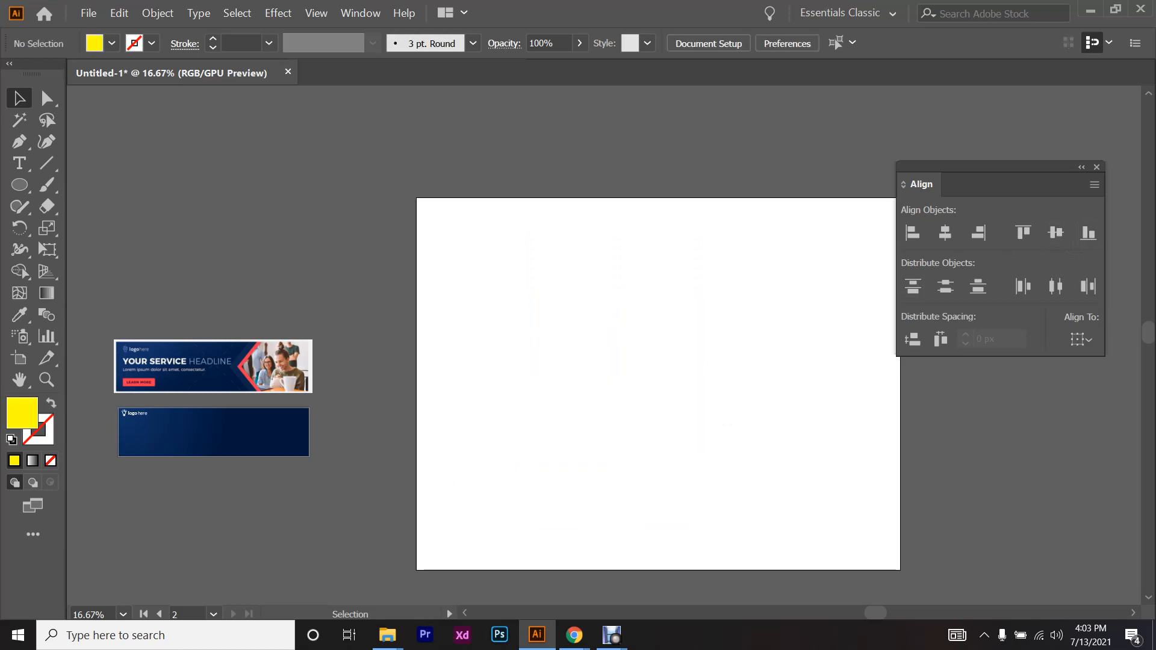
click(26, 171)
click(633, 354)
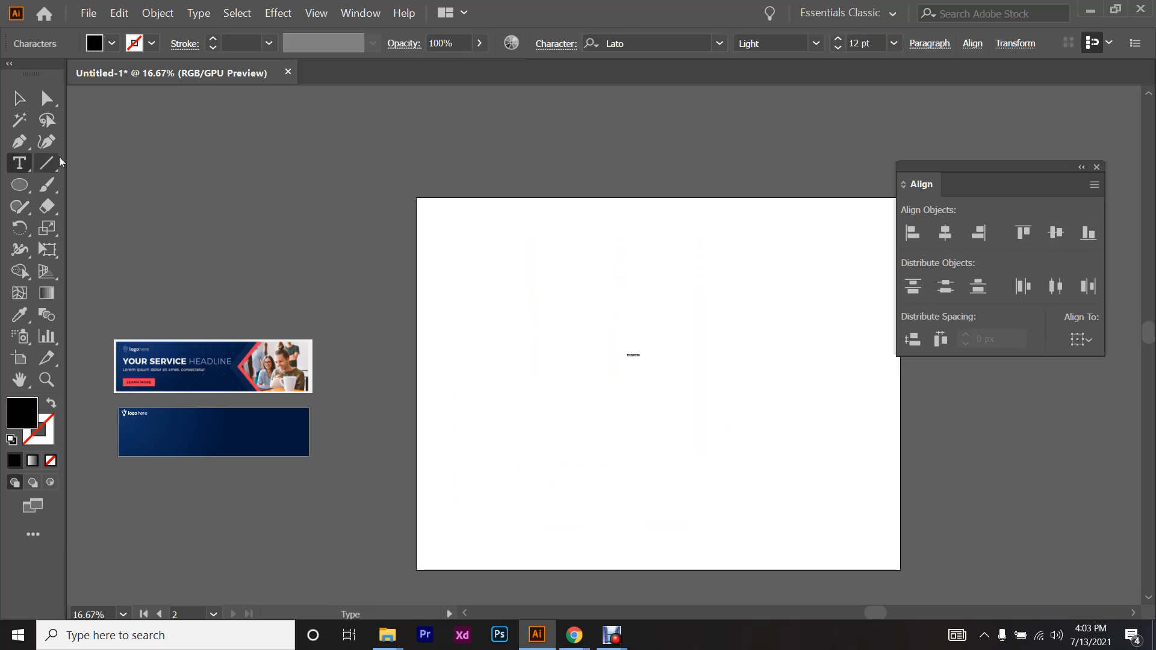
key(Escape)
drag(639, 360, 988, 561)
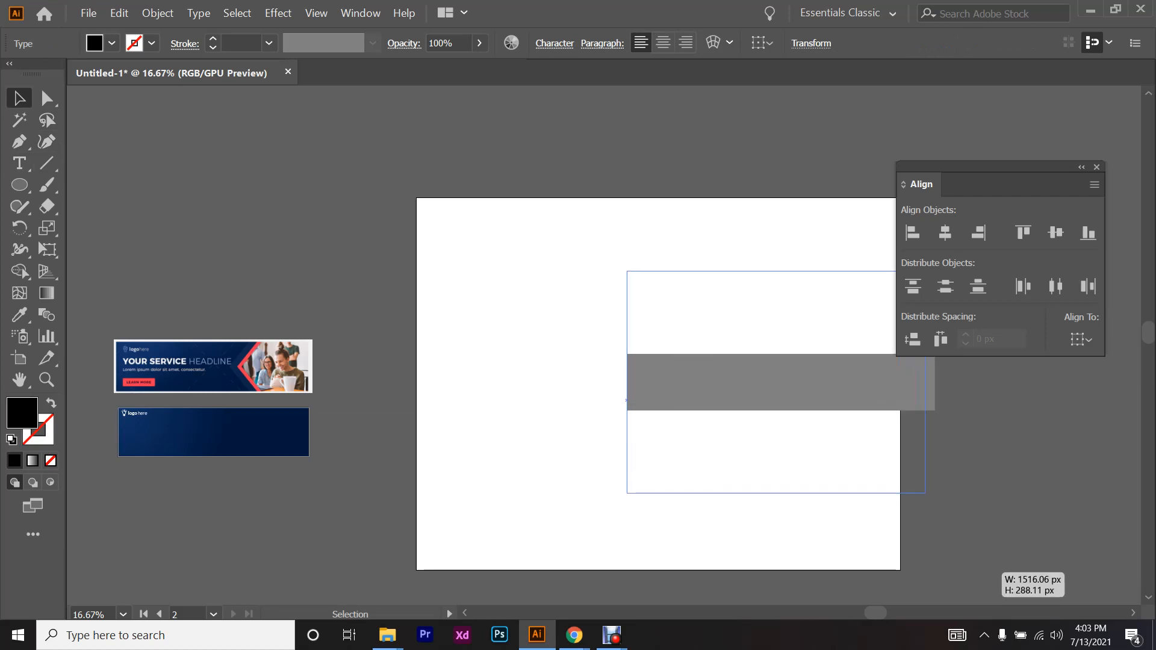
- Shorten the placeholder text to "Lorem" and move it lower on the practice artboard
drag(798, 383, 810, 404)
double_click(685, 404)
key(BackSpace)
key(BackSpace)
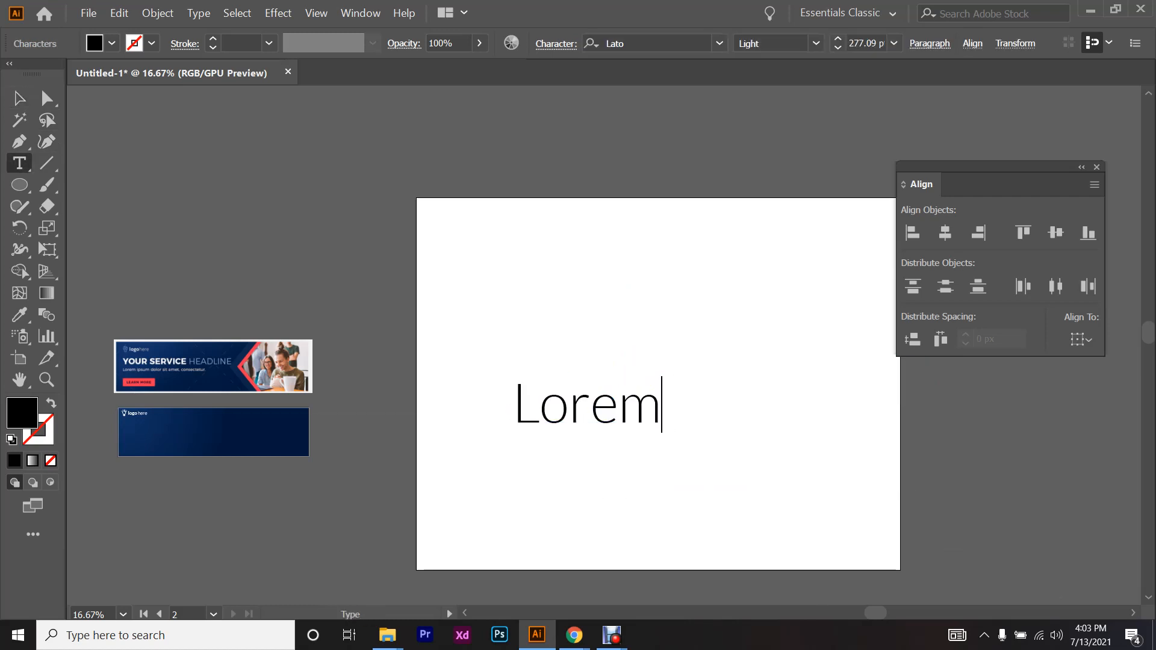
click(16, 104)
drag(587, 404, 587, 449)
- Draw a black square above the "Lorem" text
drag(19, 184, 91, 186)
drag(484, 236, 629, 381)
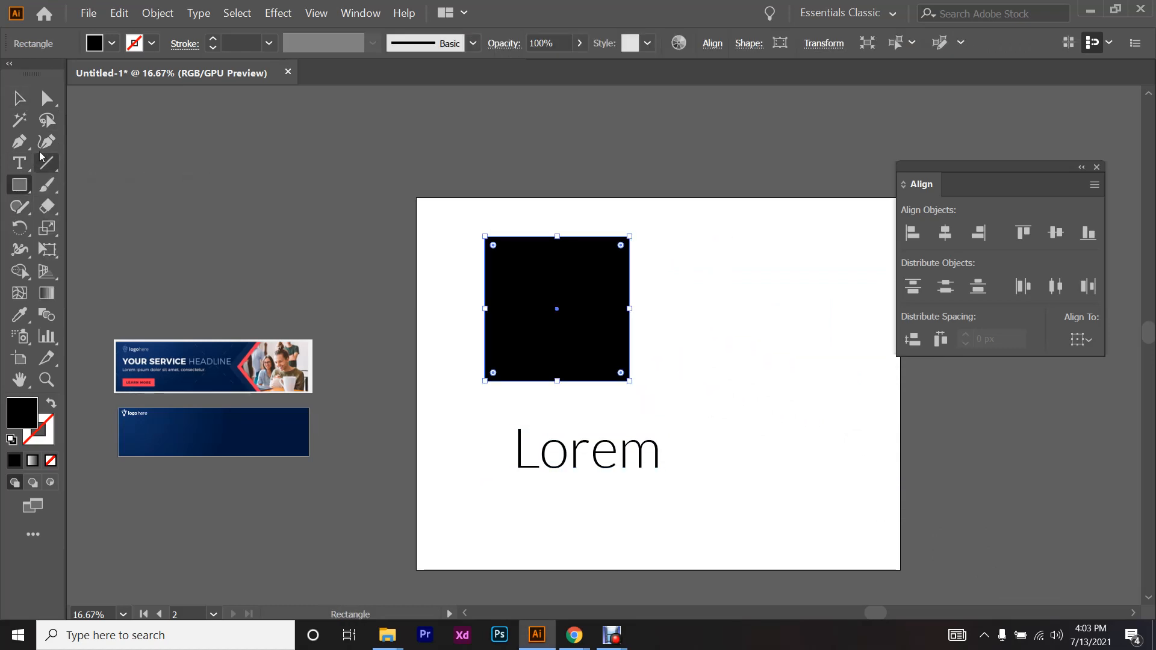
click(18, 98)
- Change the fill of the "Lorem" text to red
key(ctrl+=)
click(516, 481)
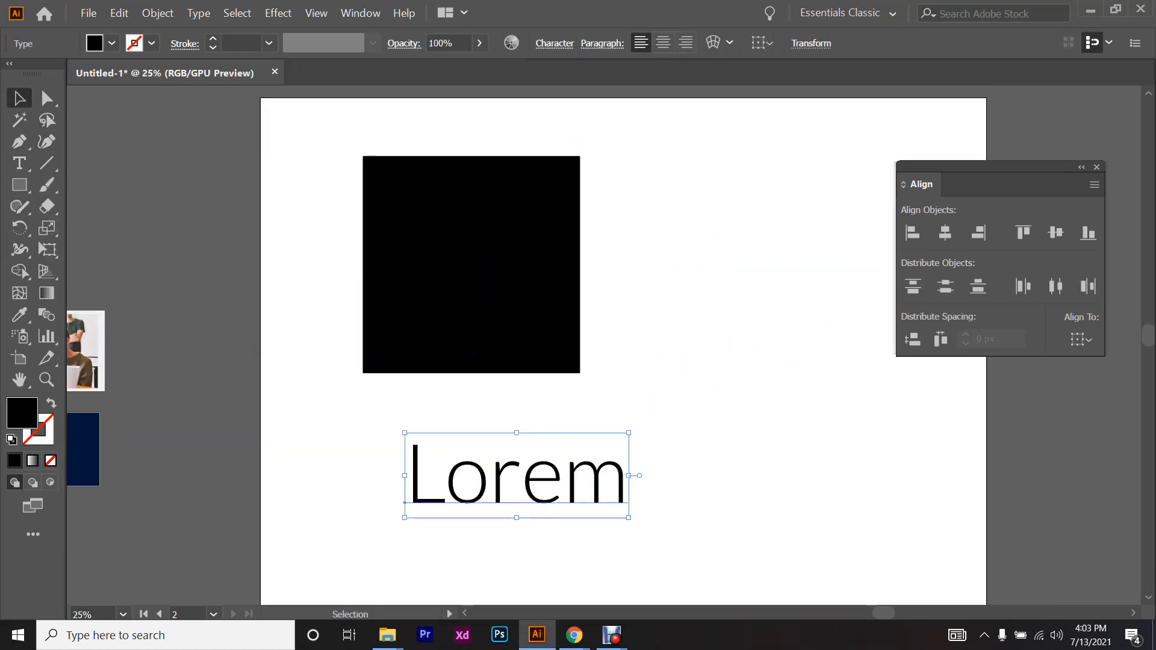
click(112, 43)
click(77, 72)
click(224, 245)
- Select the black square and the "Lorem" text and align them to each other by horizontal and vertical centers
click(472, 265)
shift+click(517, 482)
click(1081, 340)
click(1037, 362)
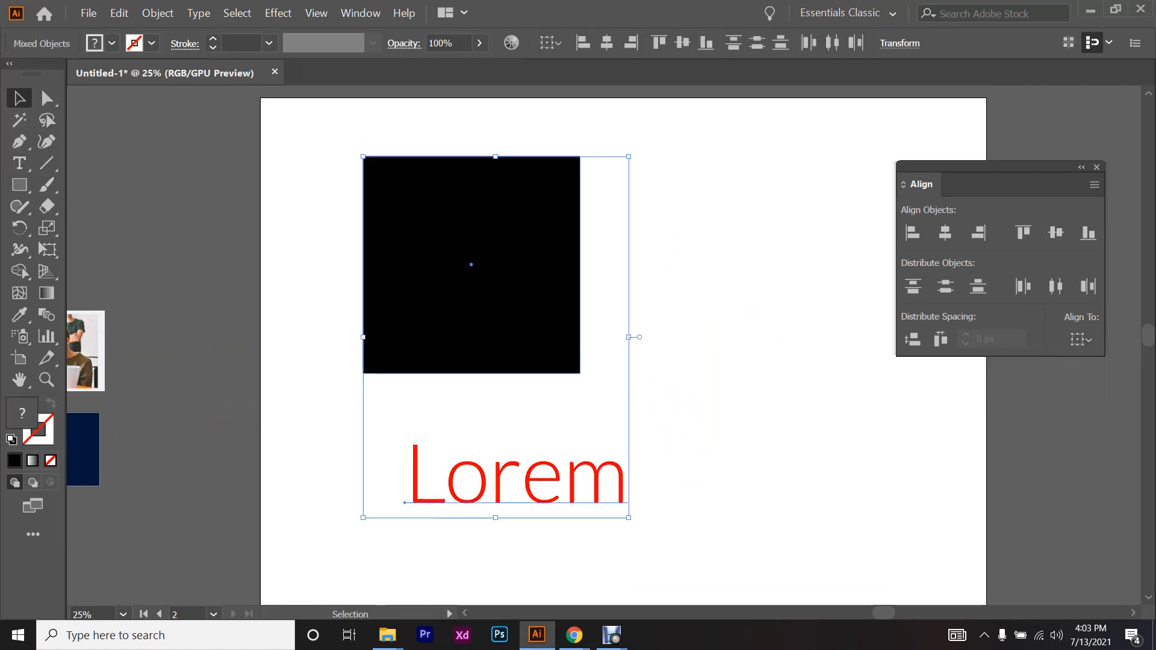
click(945, 233)
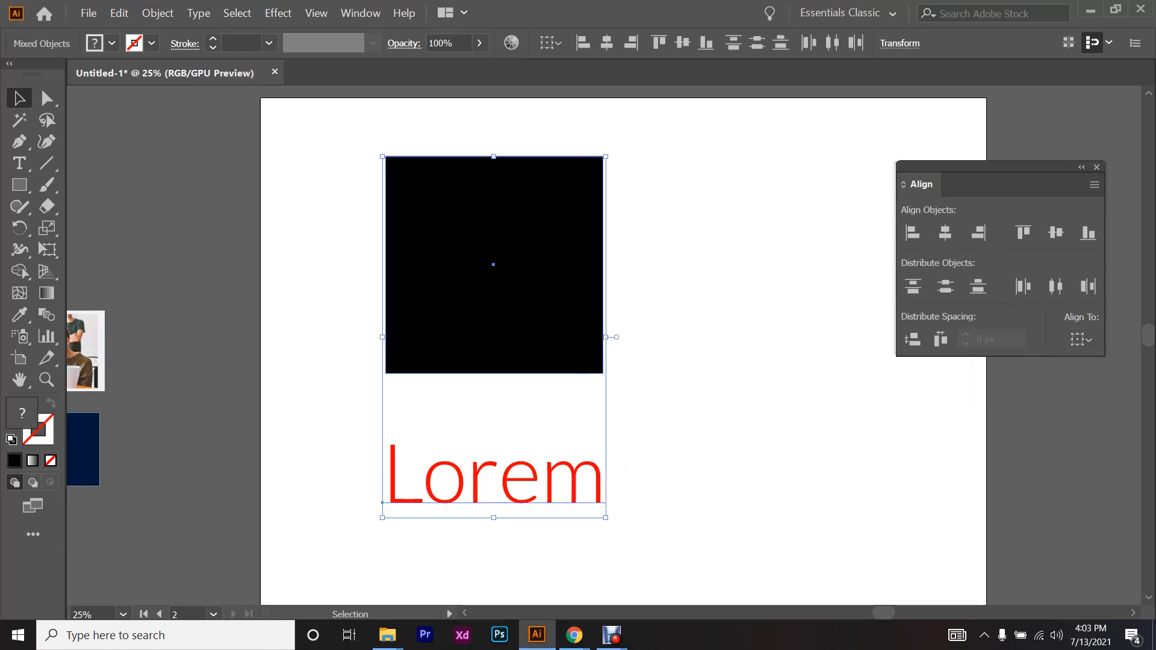
click(1055, 233)
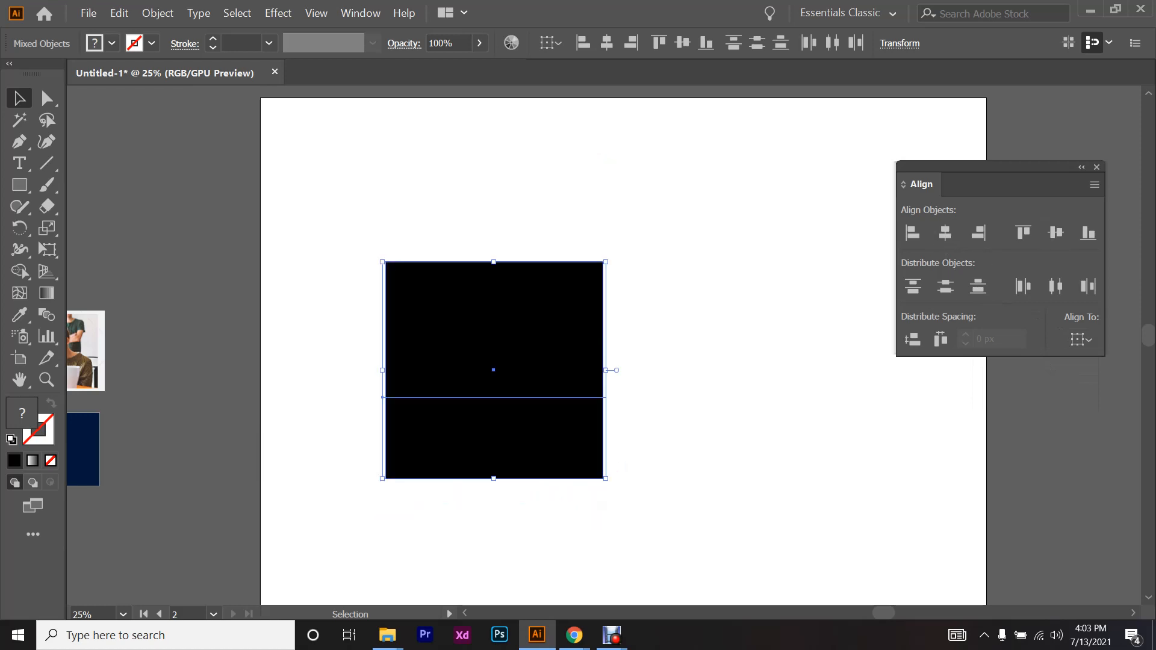
- Arrange the black square behind the red "Lorem" text and deselect it
key(ctrl+shift+a)
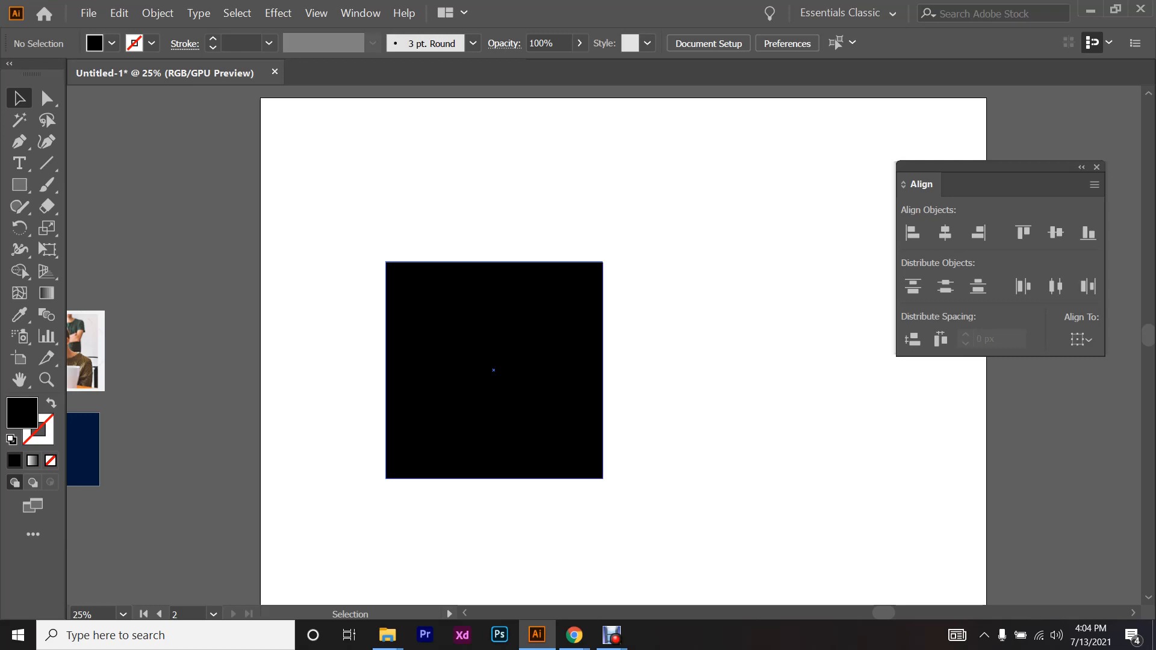
click(494, 370)
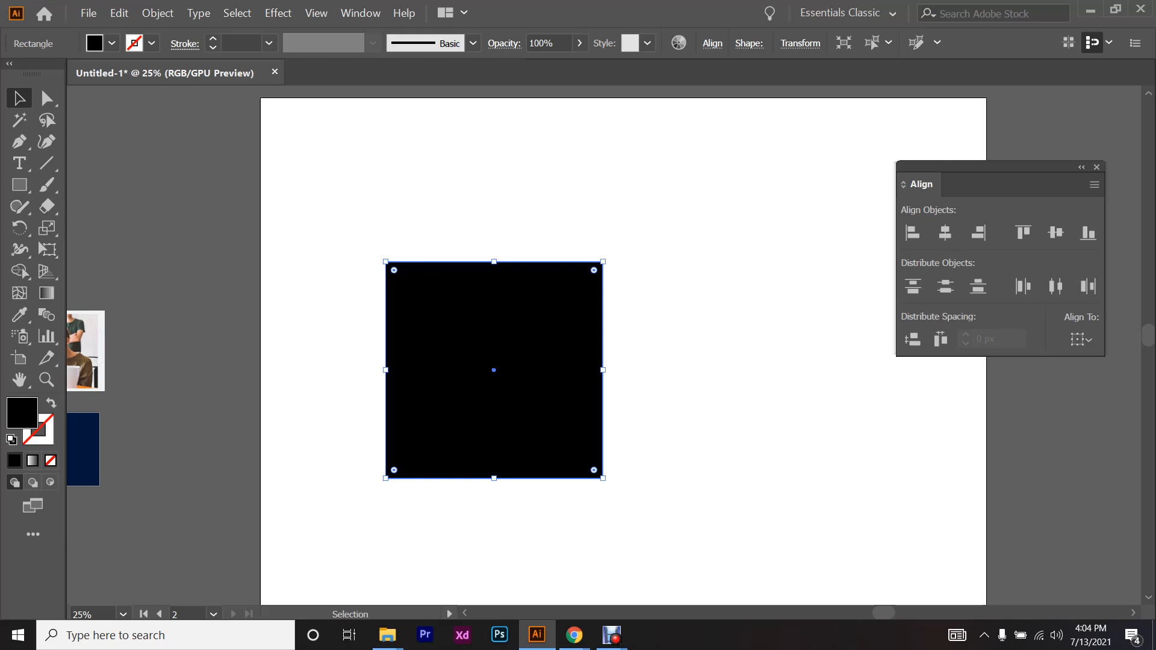
right_click(478, 111)
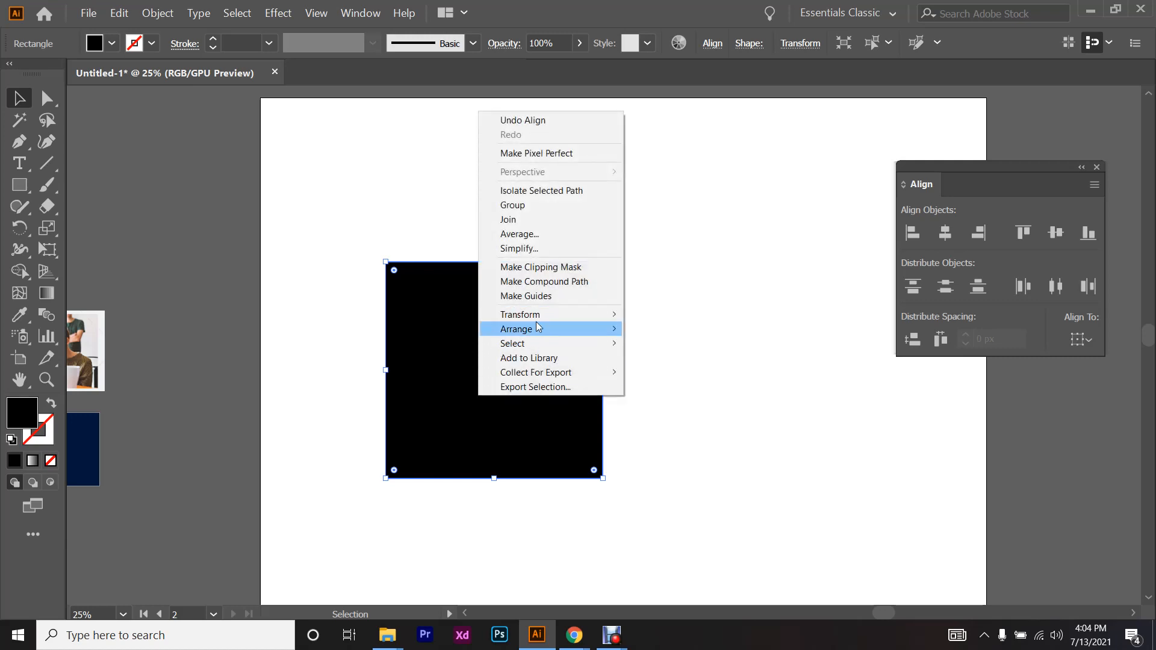
mouse_move(578, 328)
click(672, 358)
click(627, 358)
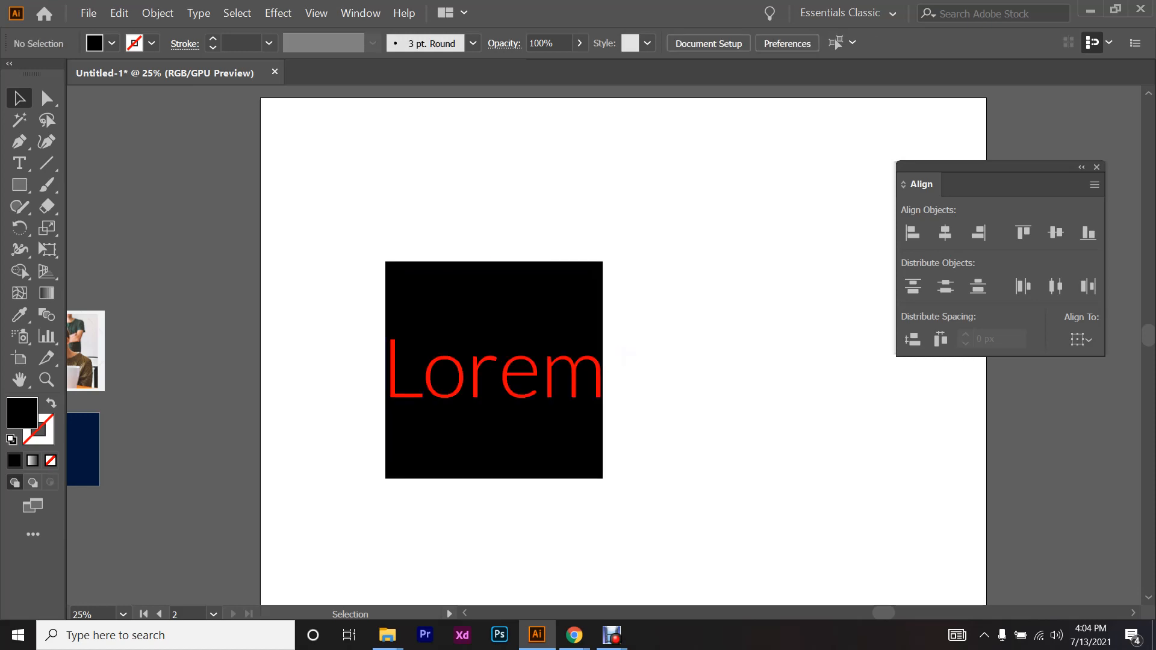
- Delete the practice square and text, and remove Artboard 2
scroll(759, 325, down, 1)
drag(760, 491, 472, 352)
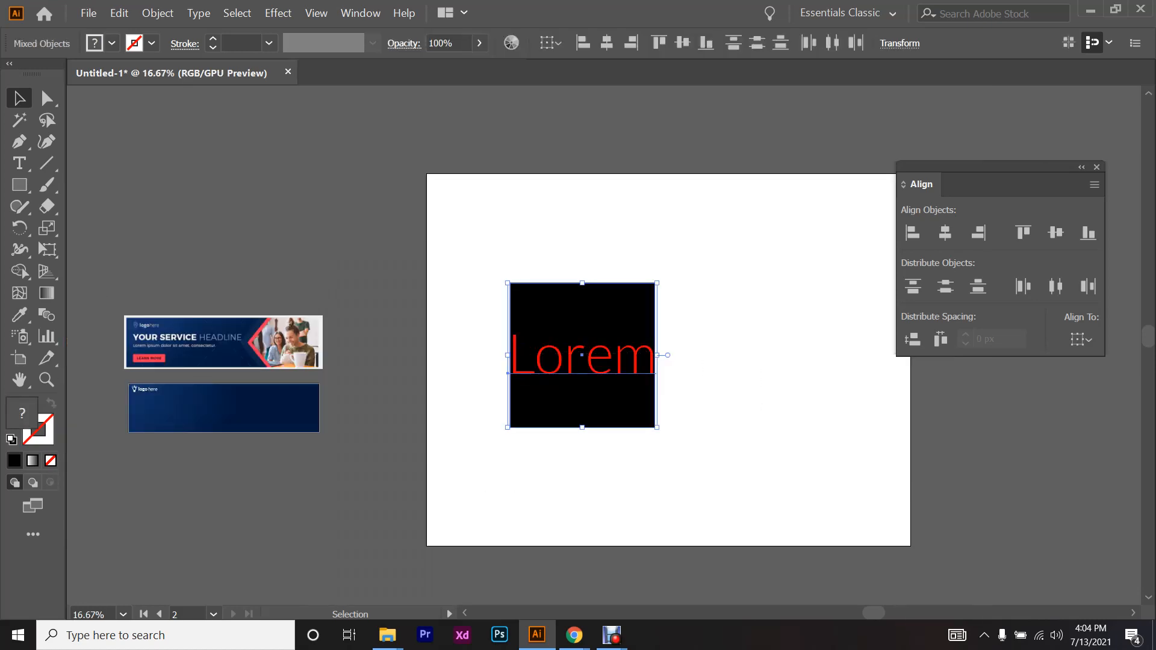
key(Delete)
click(19, 358)
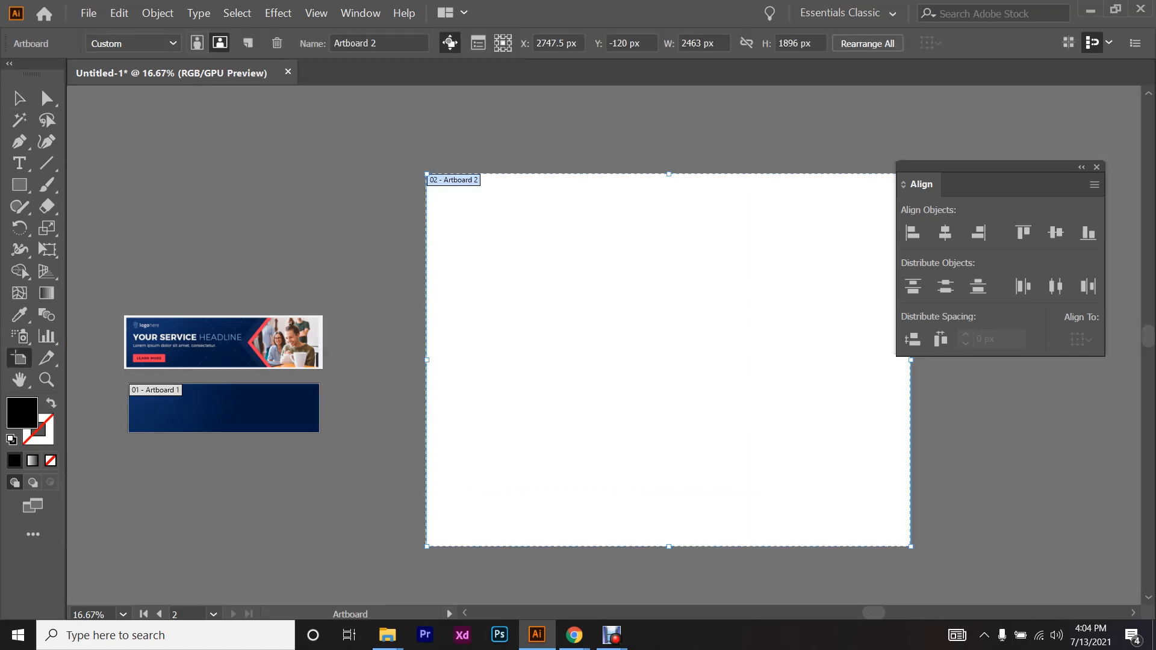
key(Delete)
click(19, 100)
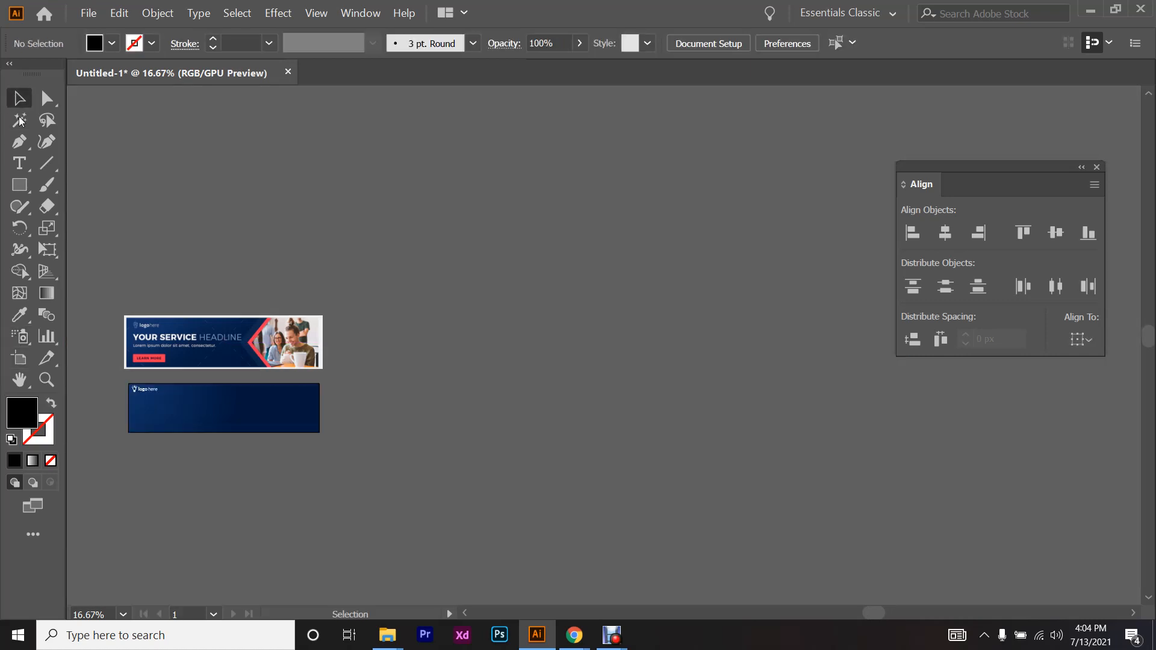
- Lower the "logo here" text on the banner, and shift it together with the bulb icon slightly left and down
scroll(121, 401, up, 6)
scroll(358, 349, up, 4)
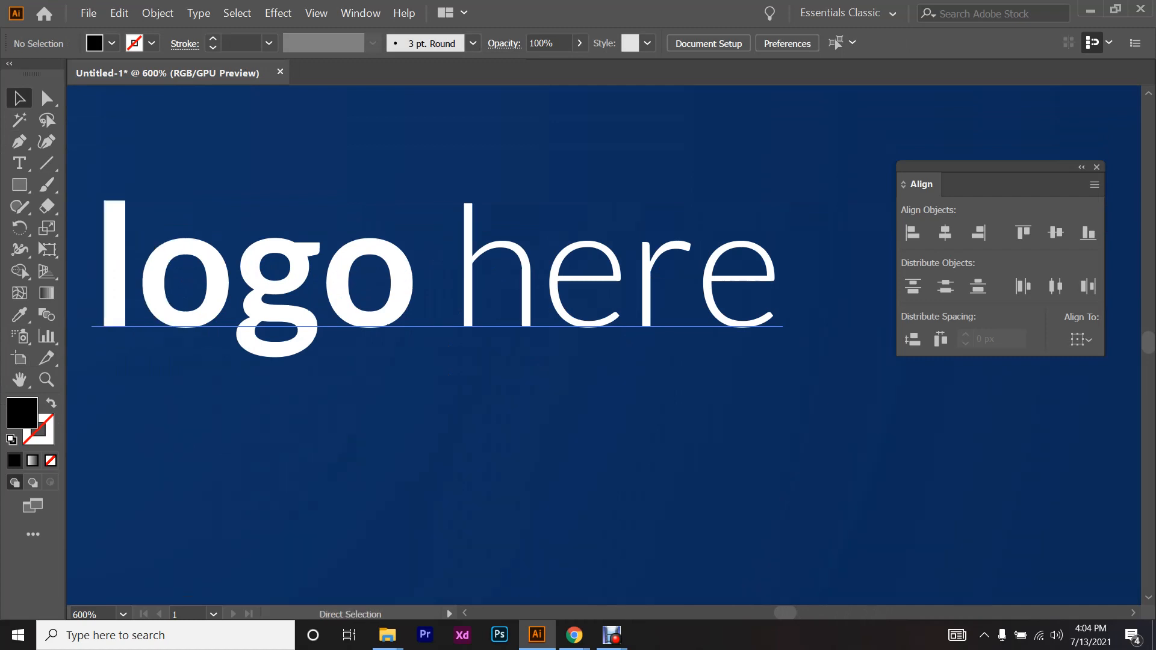
scroll(421, 361, down, 2)
drag(421, 340, 421, 368)
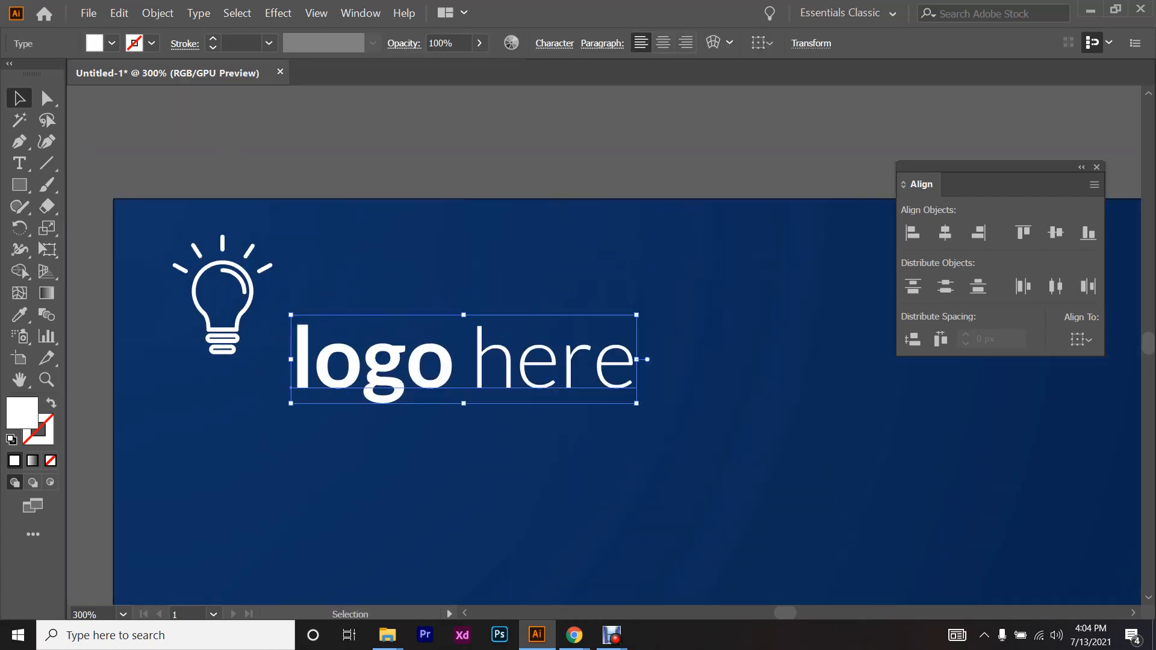
shift+click(220, 338)
drag(220, 337, 203, 347)
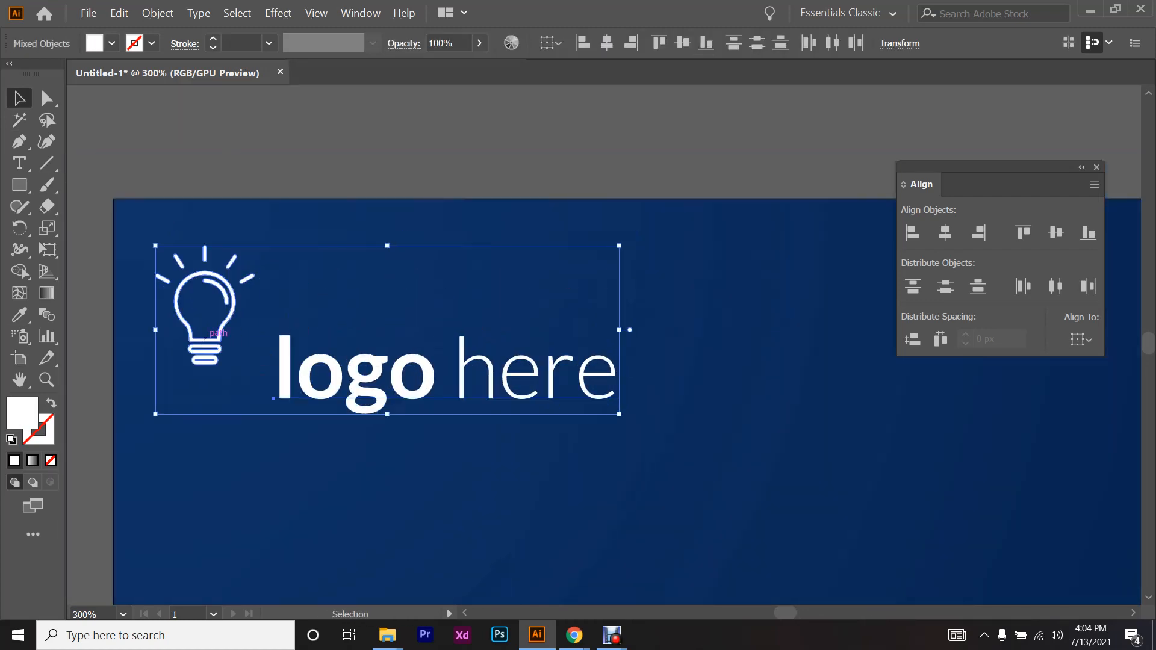
click(136, 238)
- Nudge the bulb icon slightly up toward the banner's top edge
scroll(136, 238, up, 1)
drag(228, 285, 214, 270)
key(ctrl+shift+a)
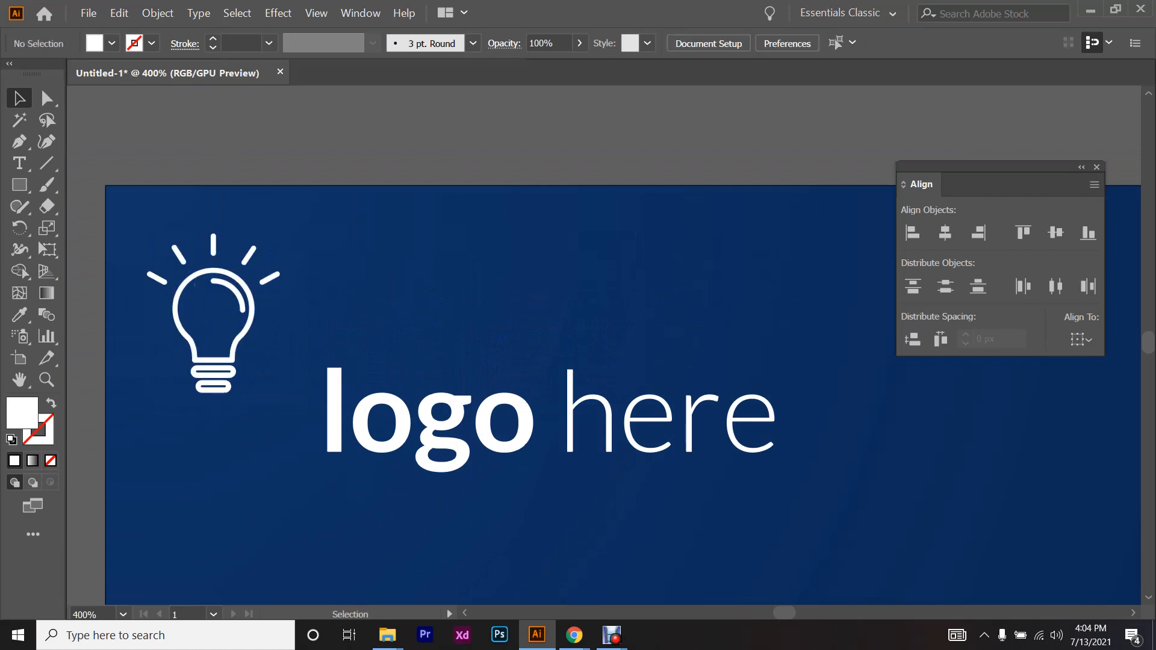
drag(215, 270, 211, 265)
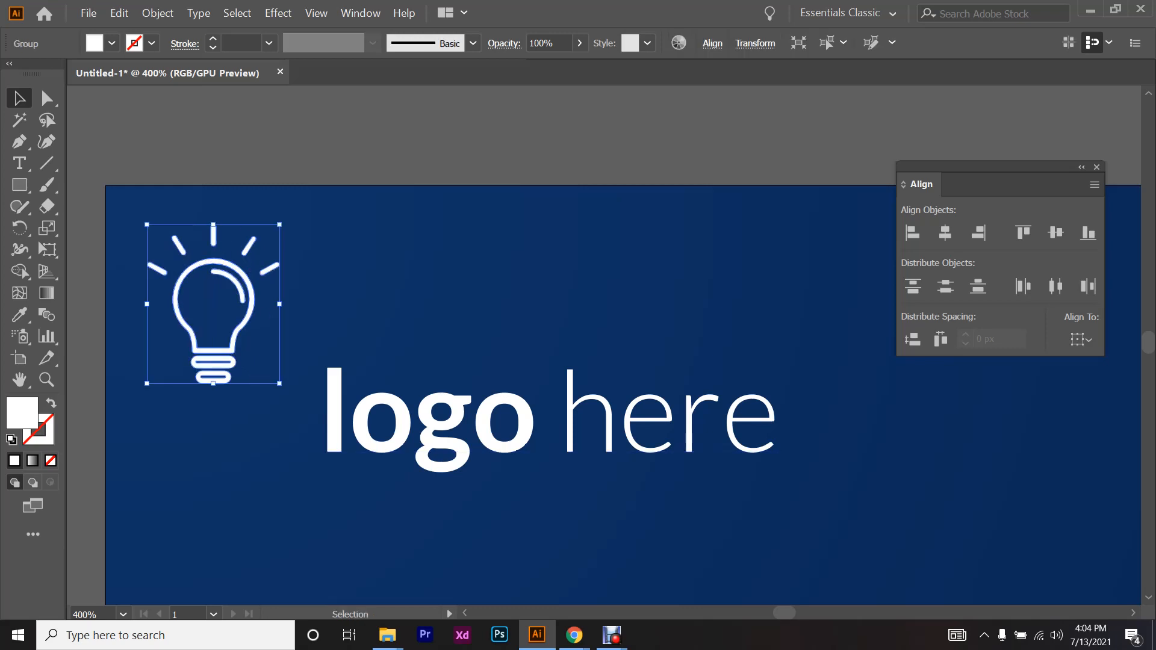
- Select the bulb icon and "logo here" text, make the icon the key object, and align their vertical centers
shift+click(441, 422)
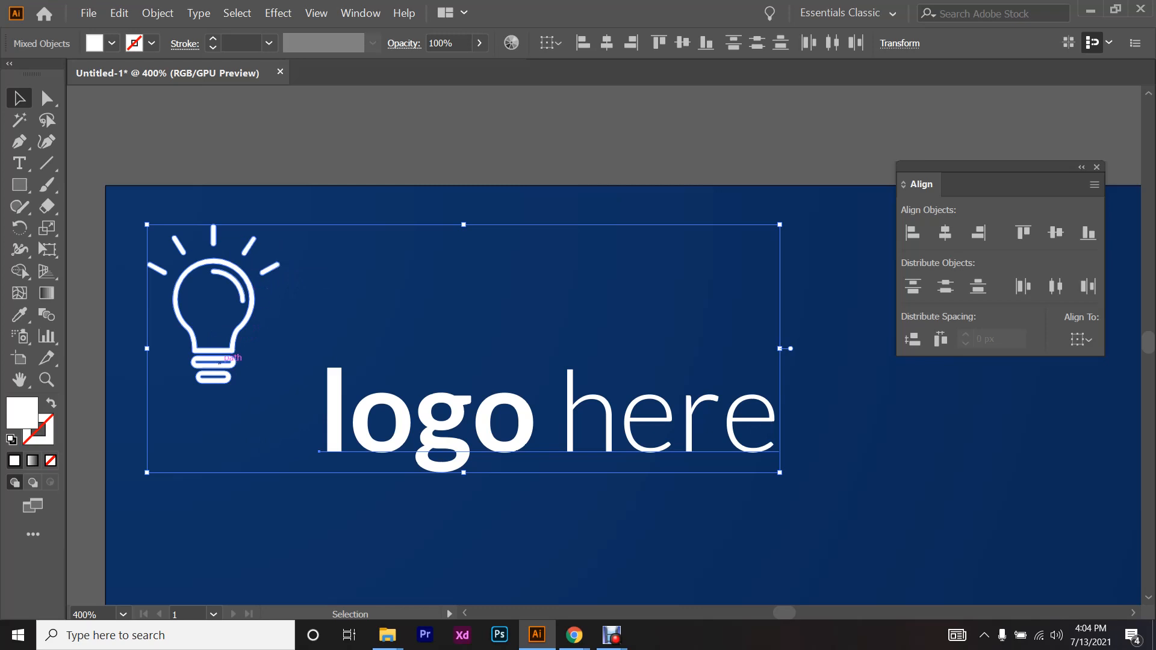
click(220, 363)
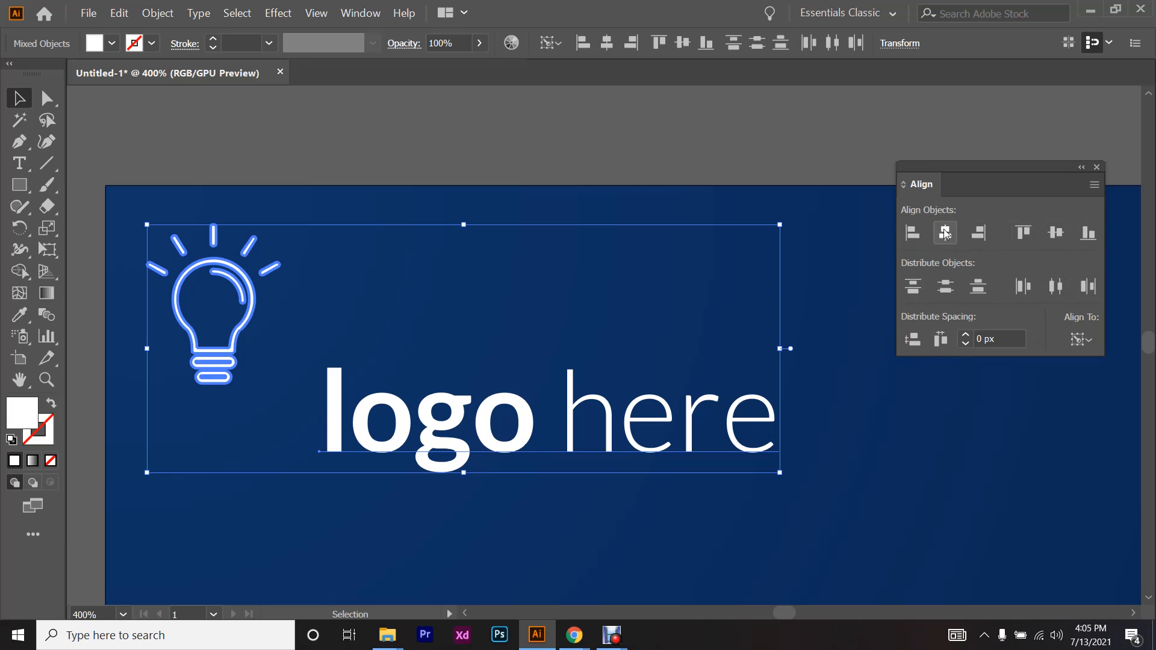
click(1058, 236)
key(ctrl+shift+a)
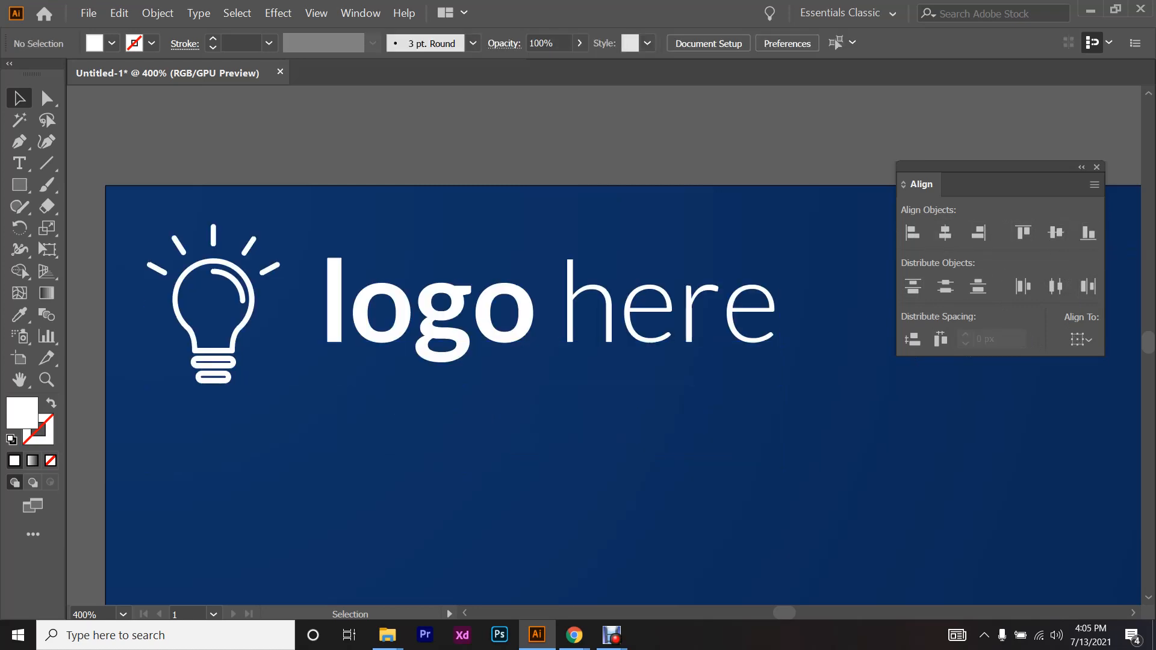
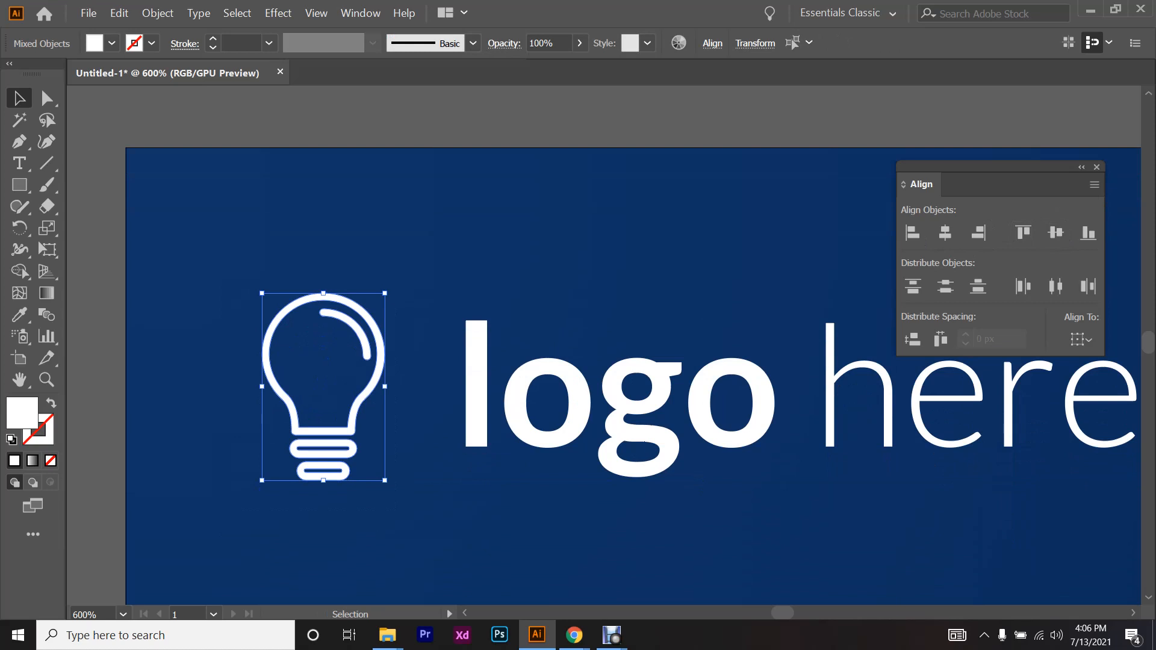
- Pull the ungrouped bulb icon's two base bars, outline and highlight apart, and undo all the moves
scroll(245, 539, up, 1)
click(246, 539)
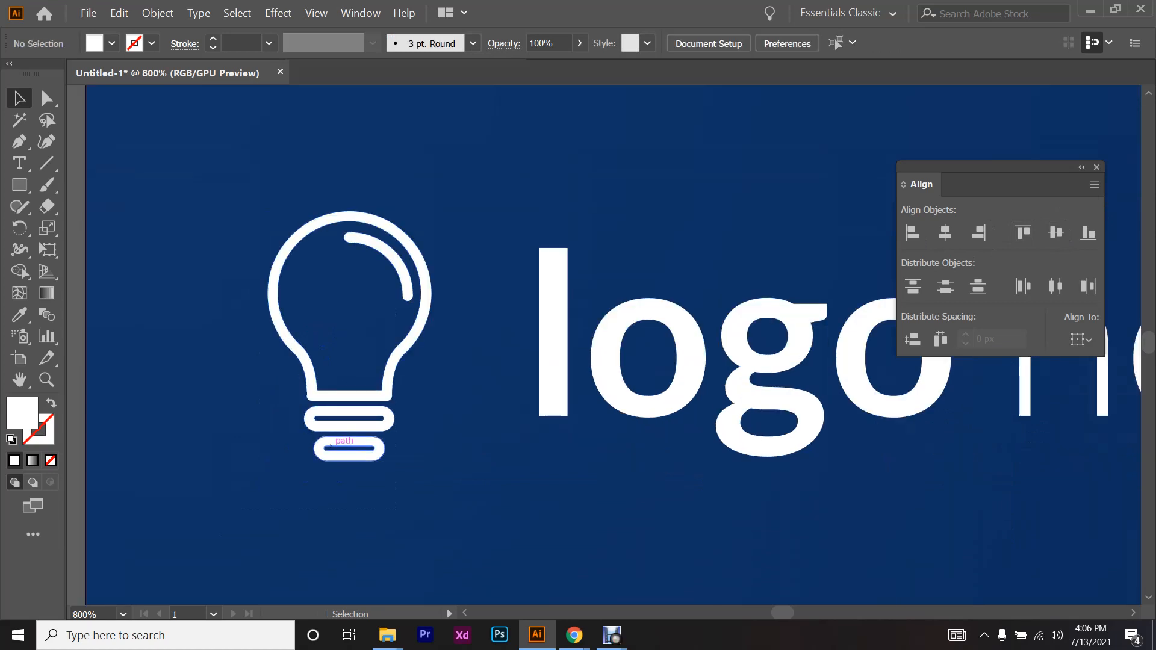
drag(329, 445, 481, 511)
drag(356, 419, 232, 494)
drag(385, 394, 244, 328)
drag(400, 274, 606, 131)
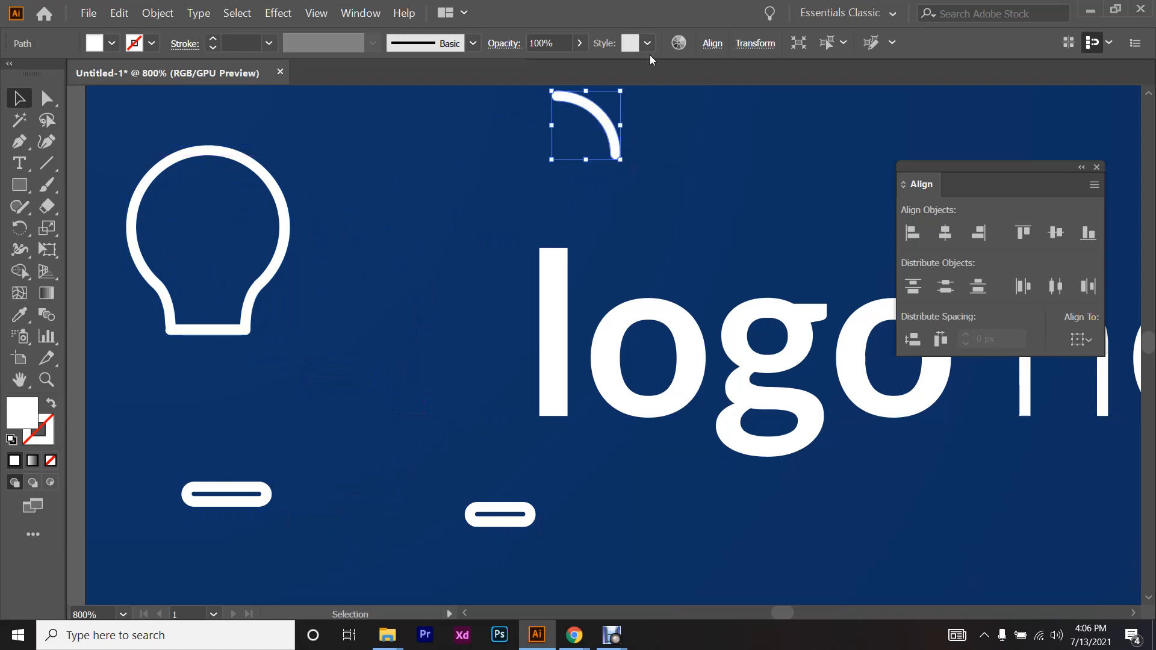
key(ctrl+z)
key(ctrl+z)
key(ctrl+z)
key(ctrl+z)
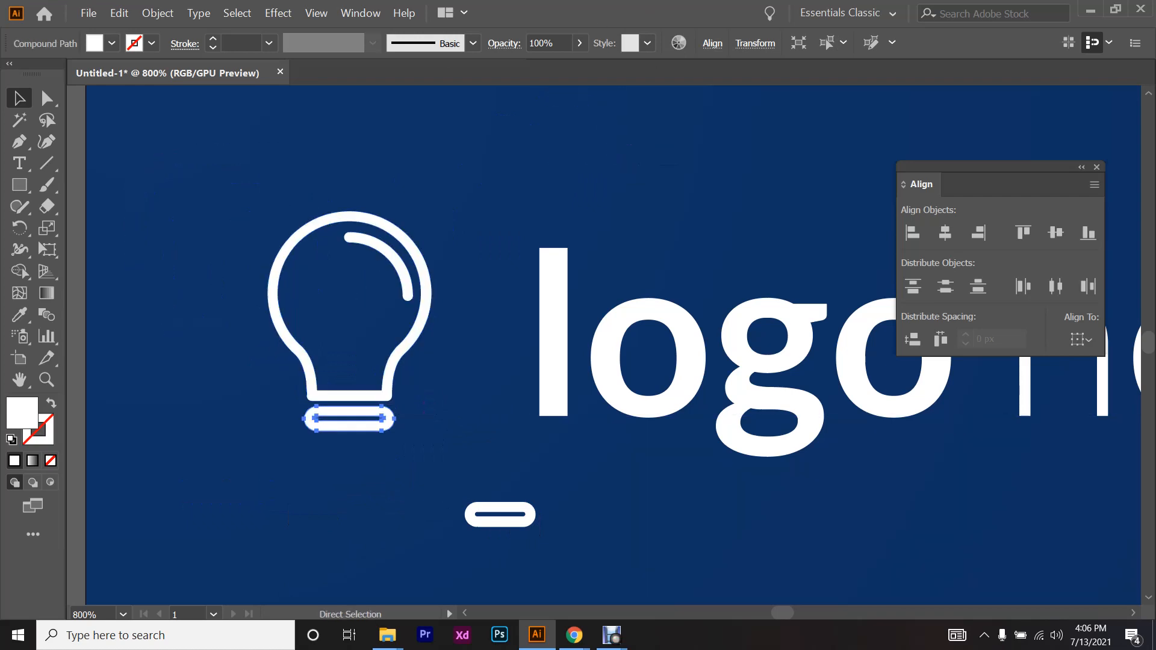
- Try to vertically center the ungrouped bulb parts and the "logo here" text on each other, and undo the alignment
scroll(603, 345, right, 1)
drag(163, 186, 530, 464)
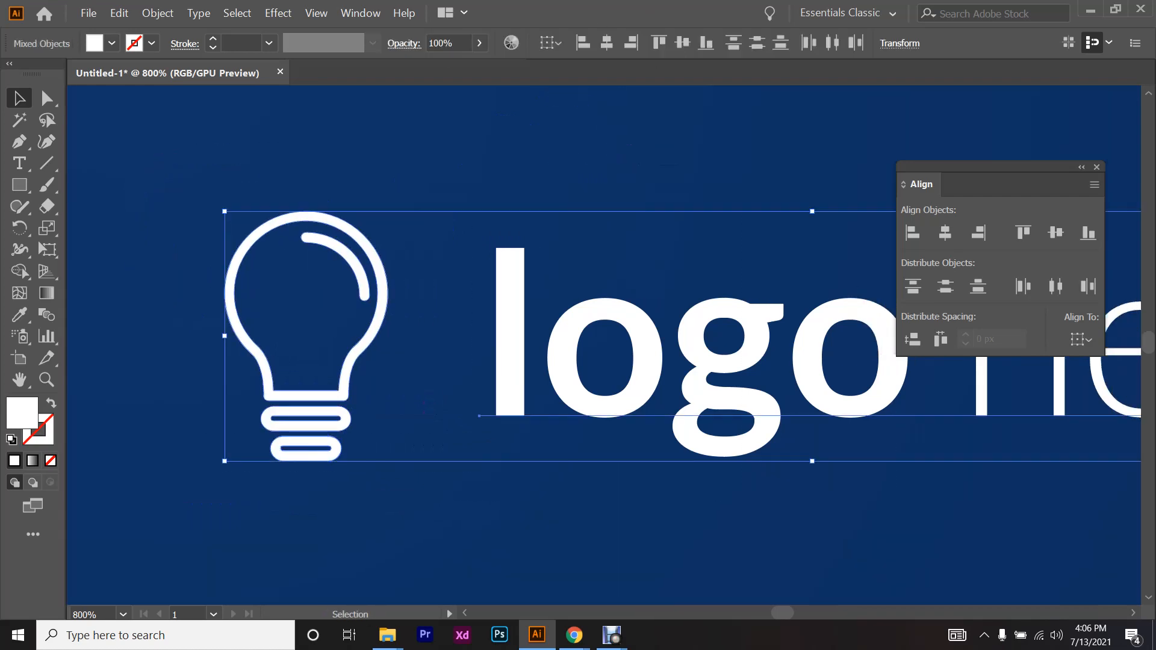
click(1055, 232)
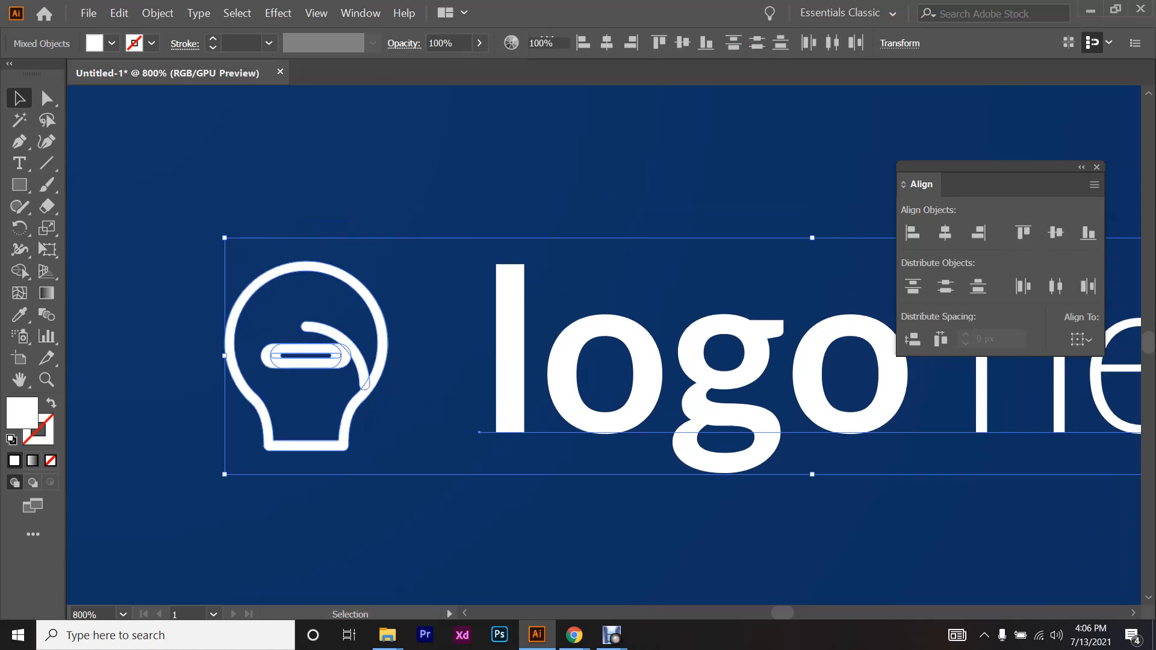
click(383, 426)
scroll(384, 426, down, 2)
scroll(384, 421, down, 1)
scroll(379, 418, up, 1)
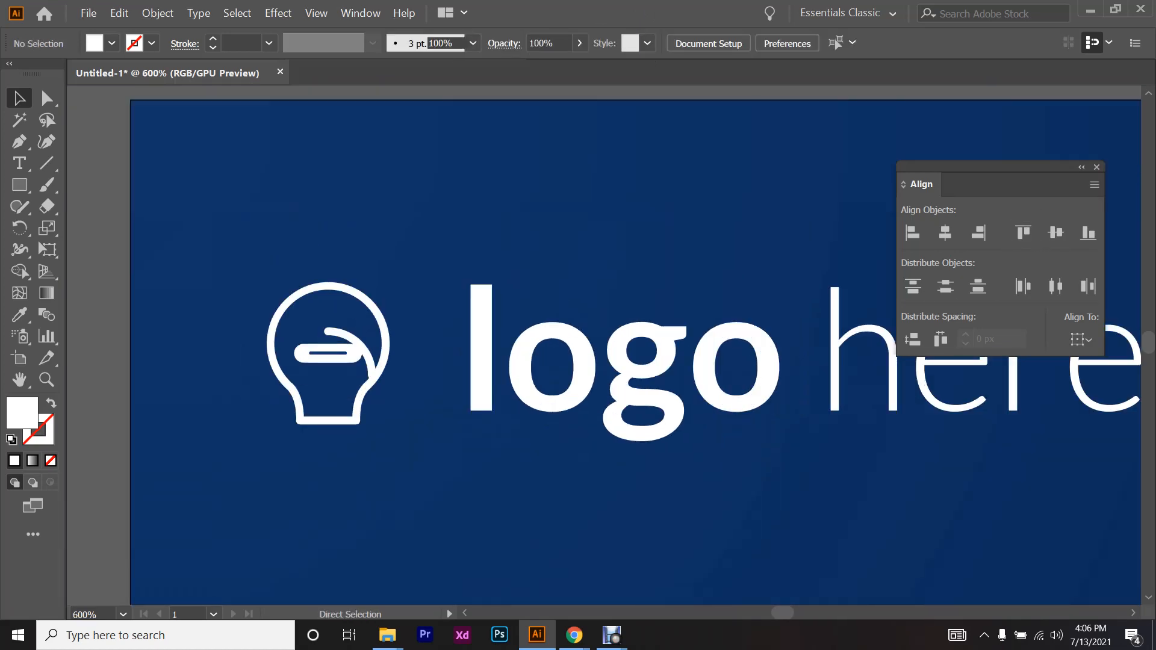
key(ctrl+z)
key(ctrl+z)
key(ctrl+shift+a)
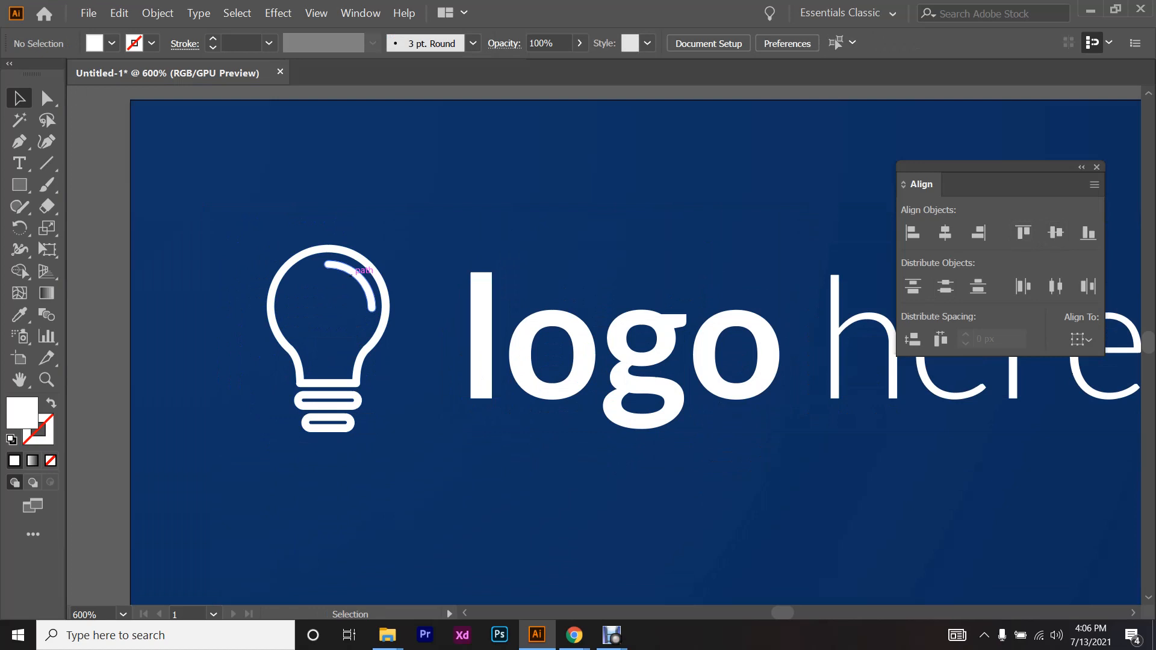
- Select all parts of the bulb icon and group them
click(352, 272)
scroll(286, 476, up, 1)
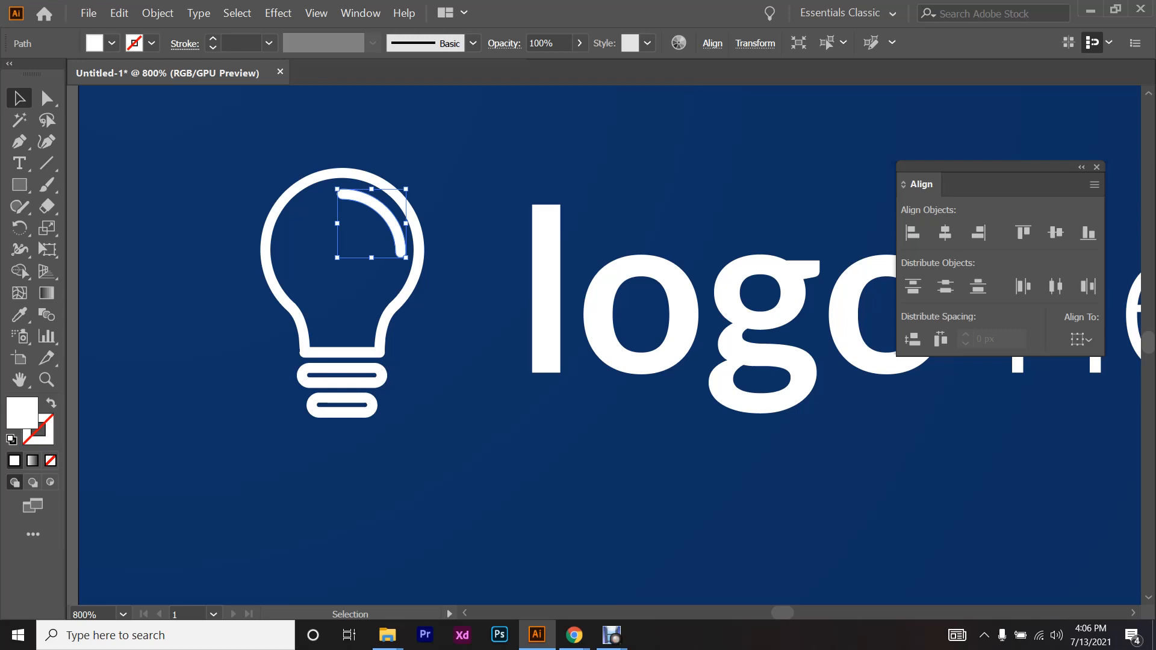
drag(245, 173, 373, 422)
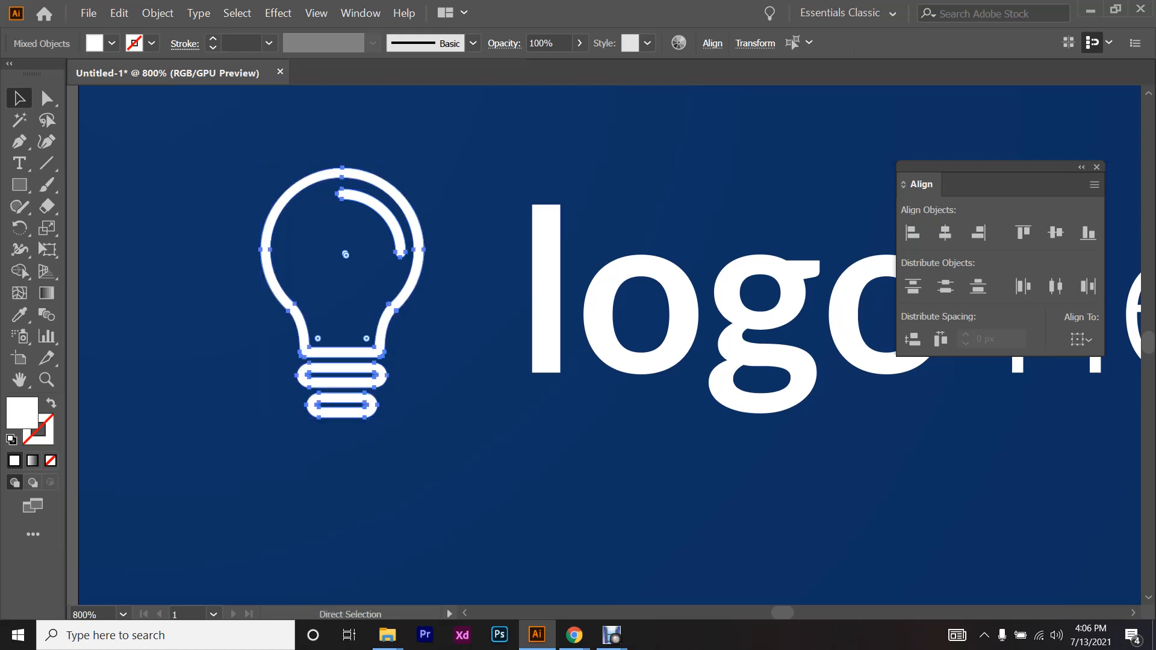
key(ctrl+g)
scroll(232, 416, down, 1)
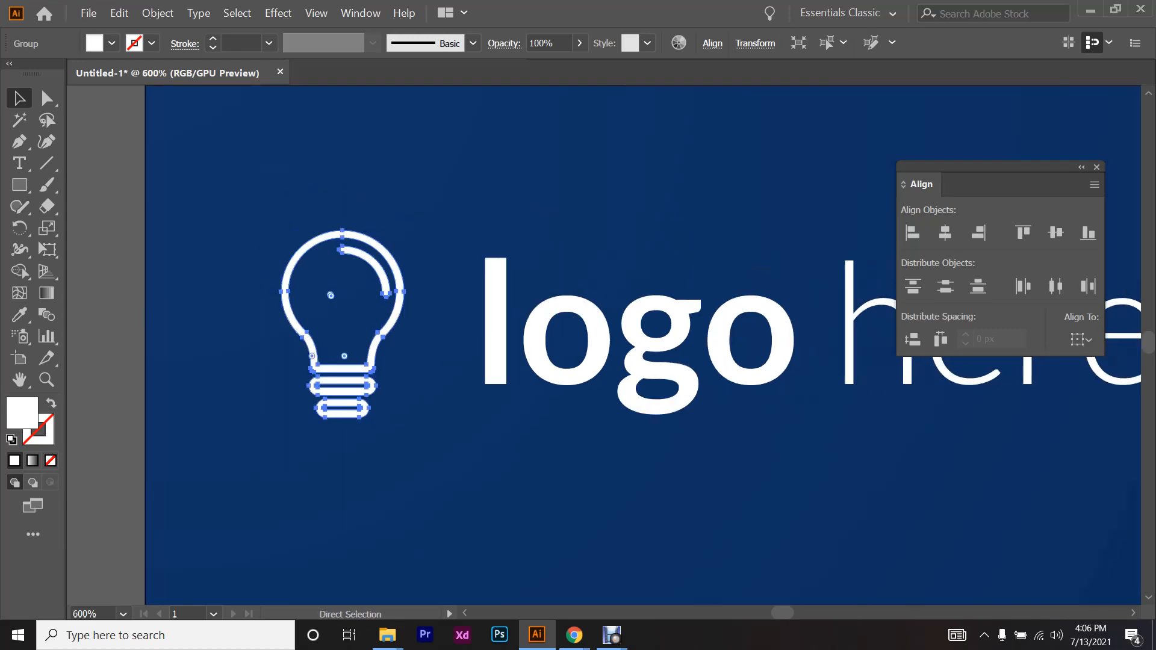
- Vertically center the "logo here" text on the grouped bulb icon, using the icon as the key object, and clear the selection
shift+click(466, 325)
click(367, 322)
click(1055, 233)
scroll(610, 296, down, 2)
scroll(610, 296, right, 1)
key(ctrl+shift+a)
- Move the "logo here" text closer to the bulb icon, leaving only a small gap between them
scroll(476, 324, right, 3)
scroll(476, 325, up, 2)
drag(540, 313, 505, 318)
scroll(424, 329, down, 3)
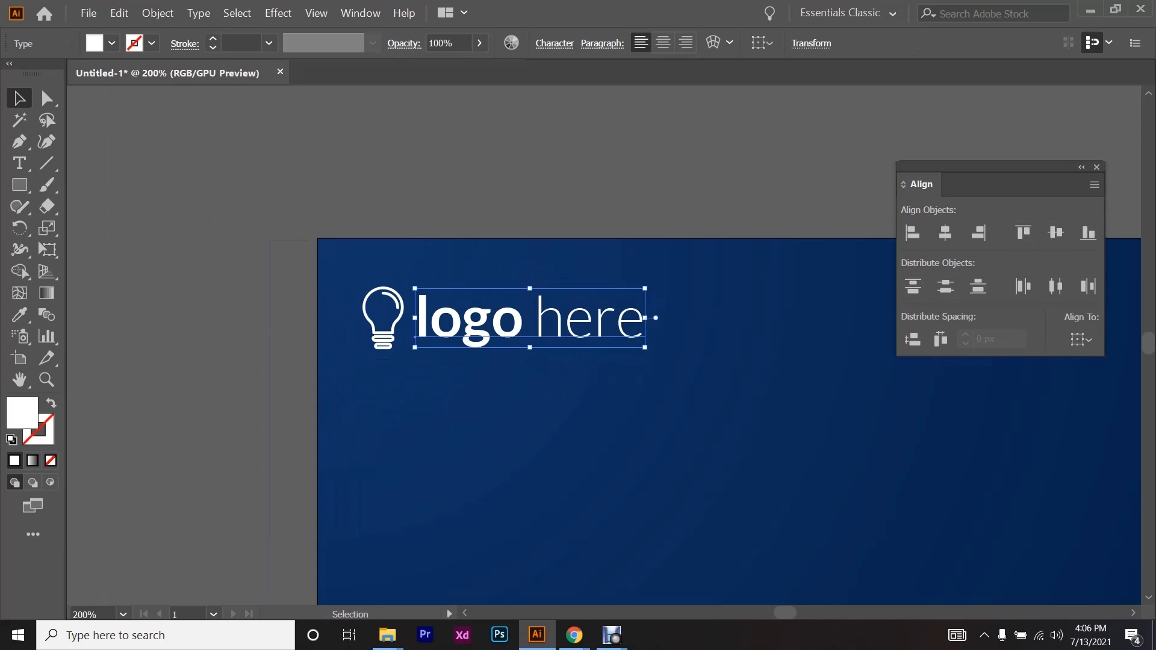
- Try to align the horizontal centers of the bulb icon and "logo here" text, and undo the alignment
shift+click(385, 337)
scroll(412, 351, up, 1)
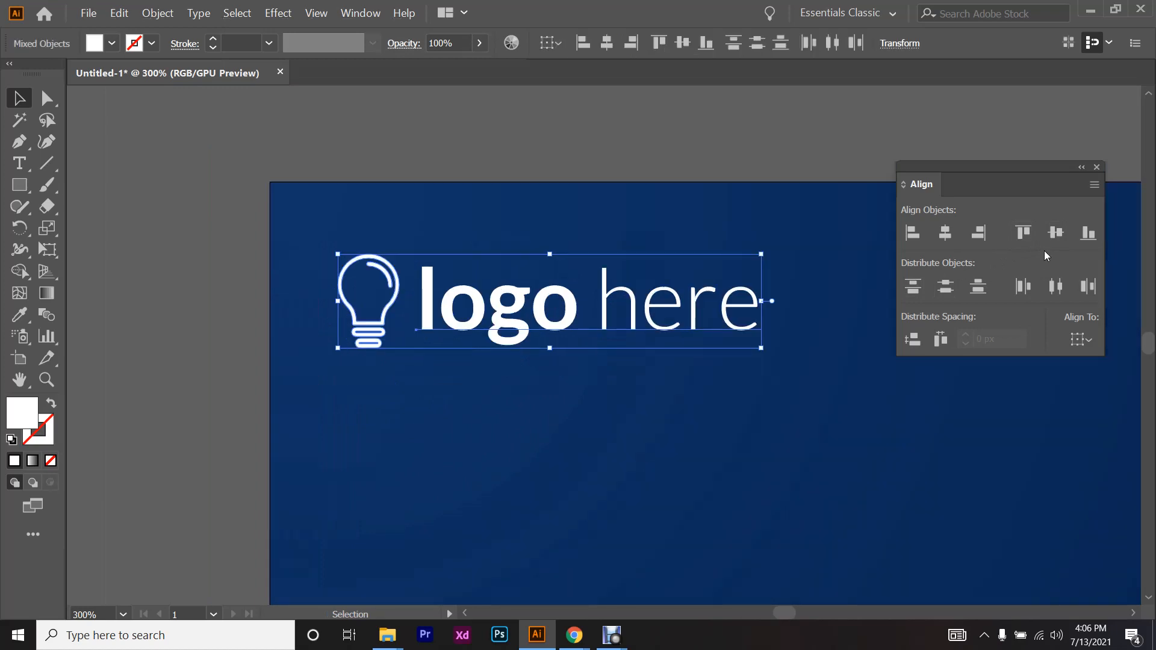
click(953, 237)
key(ctrl+shift+a)
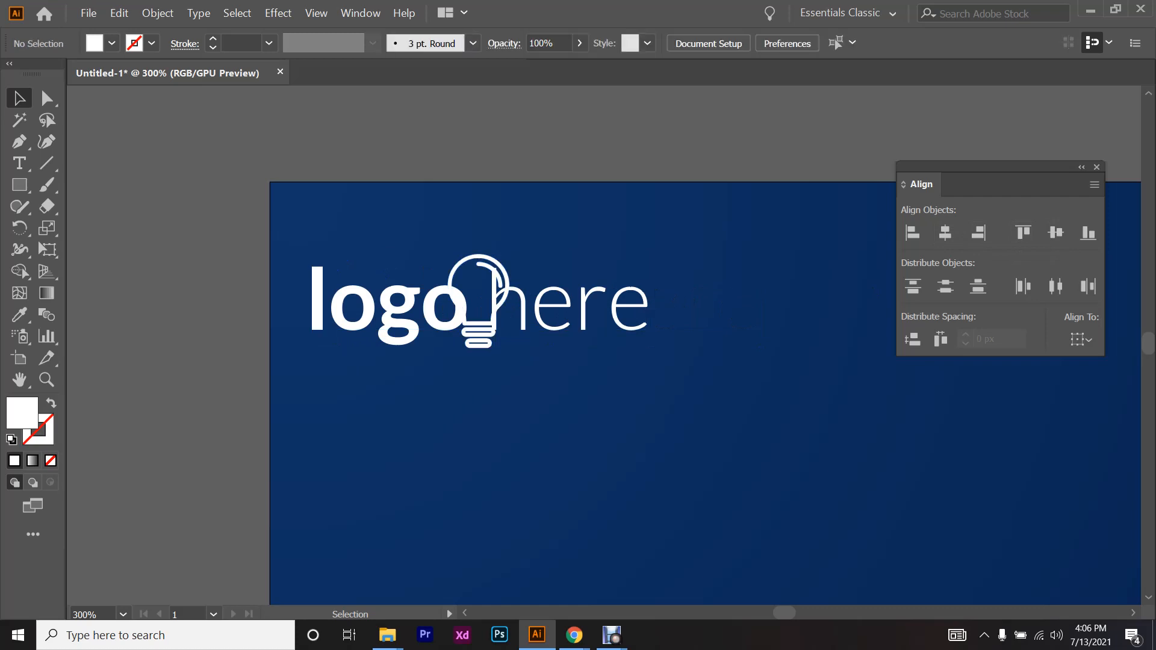
key(ctrl+z)
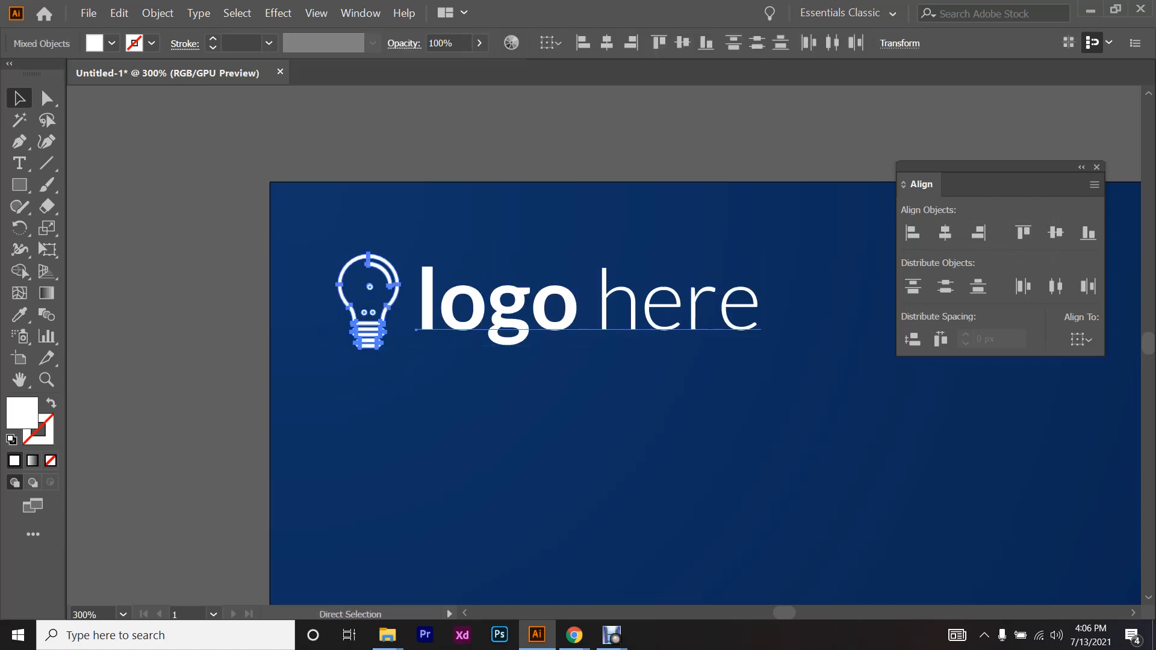
- Group the bulb icon with the "logo here" text and nudge the logo slightly upward on the banner
key(ctrl+g)
scroll(496, 425, down, 4)
scroll(452, 370, up, 3)
scroll(443, 508, up, 1)
drag(545, 460, 544, 449)
scroll(506, 448, down, 3)
key(ctrl+shift+a)
scroll(607, 426, right, 3)
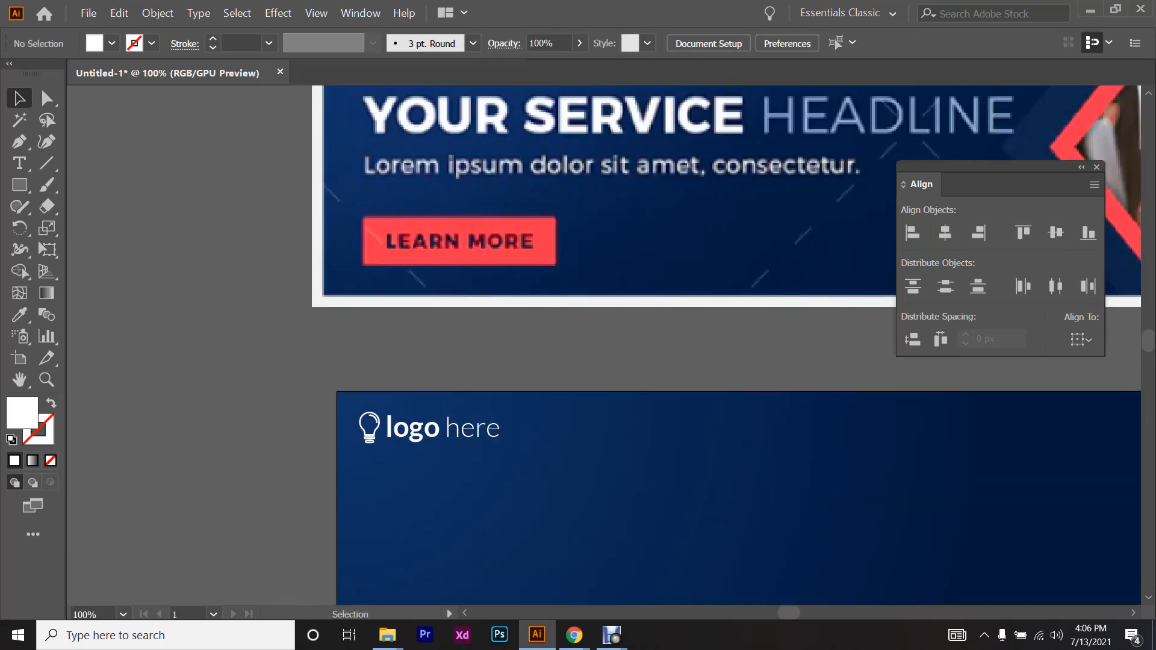
- Add the point text "Your Service Headline" below the logo on the blue banner
scroll(607, 426, down, 2)
scroll(603, 506, up, 2)
scroll(604, 506, up, 1)
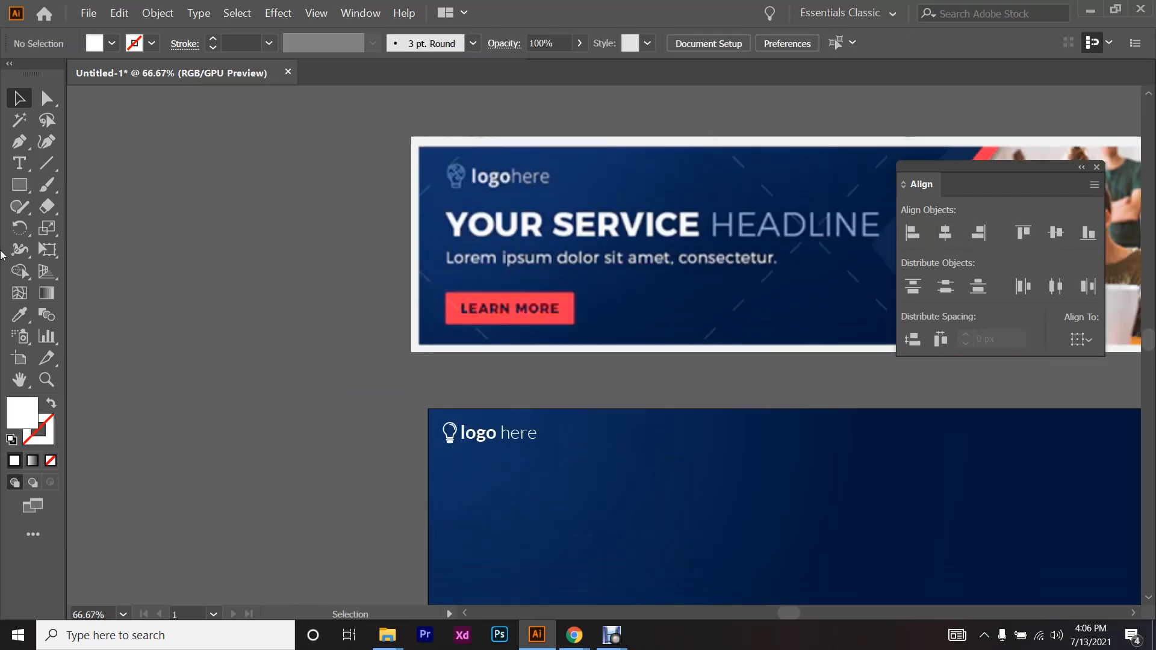
click(19, 163)
scroll(603, 345, right, 3)
scroll(603, 345, down, 2)
click(364, 428)
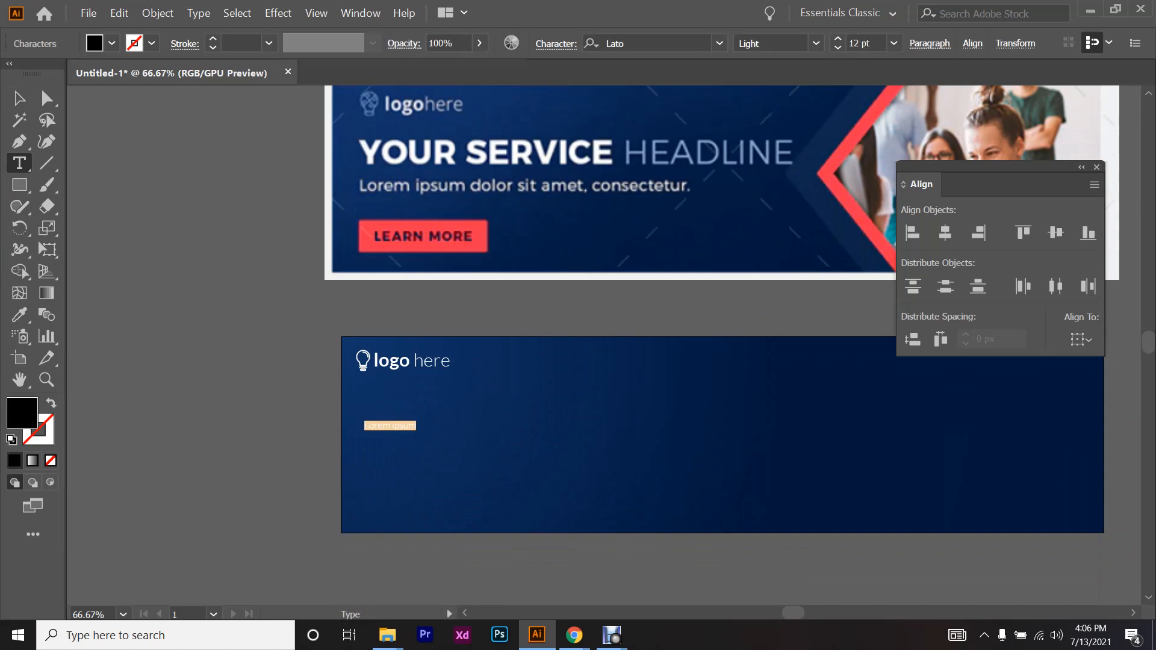
text(Your Service Headline)
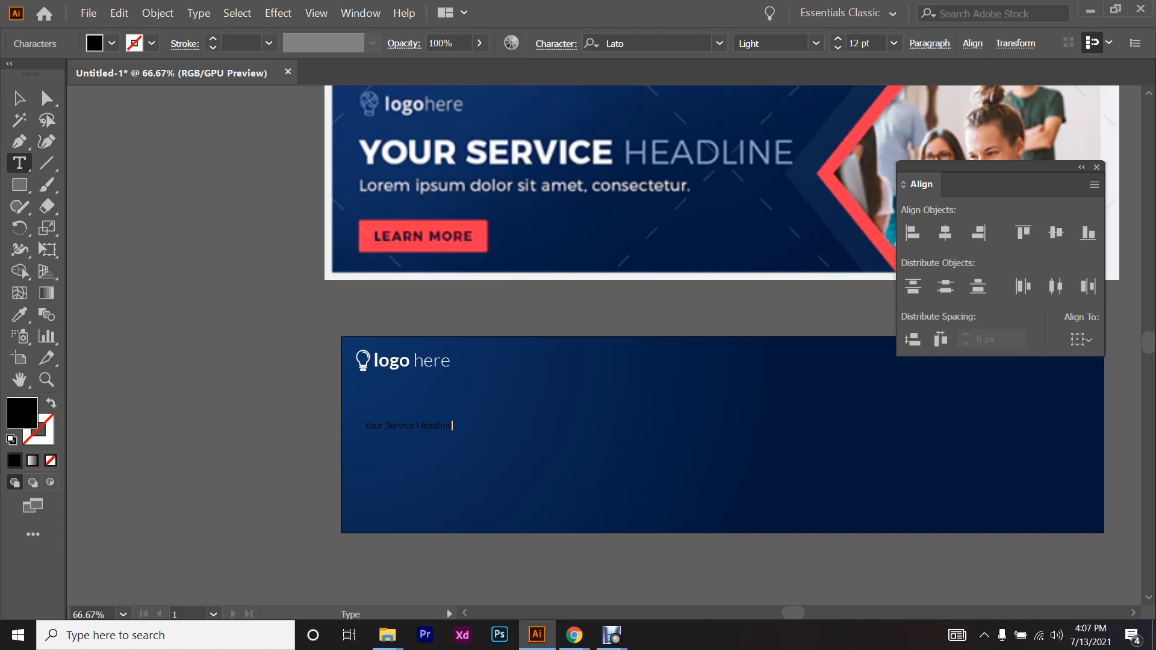
- Set the entire "Your Service Headline" text to the Bold style of Lato
key(ctrl+a)
key(ctrl+t)
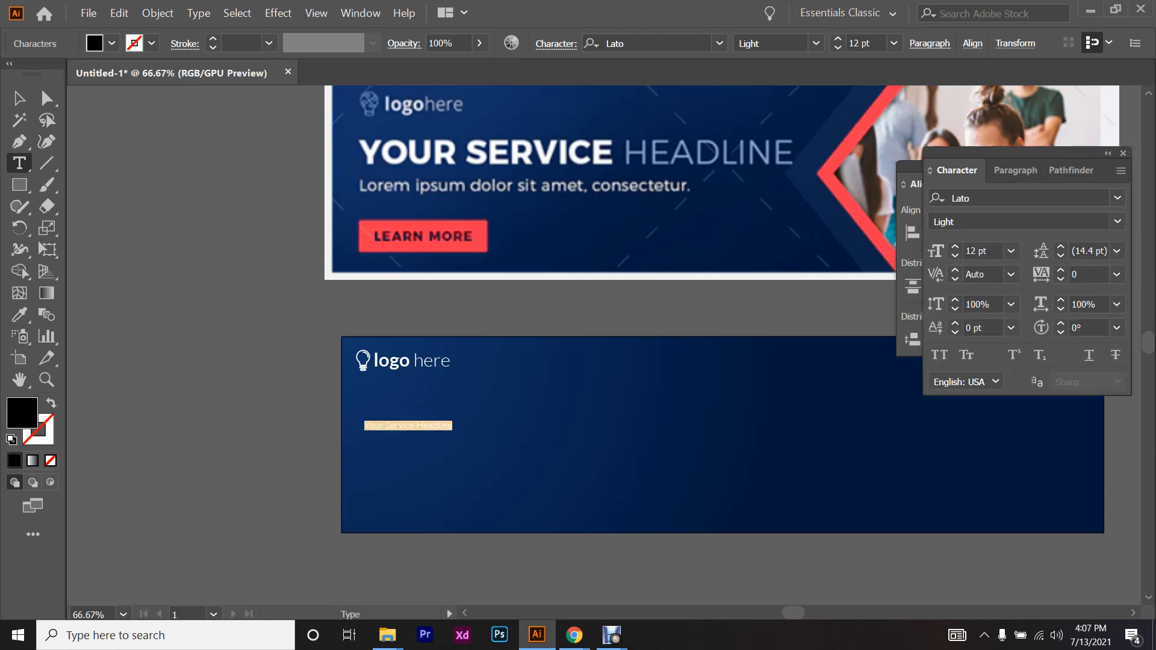
click(1116, 223)
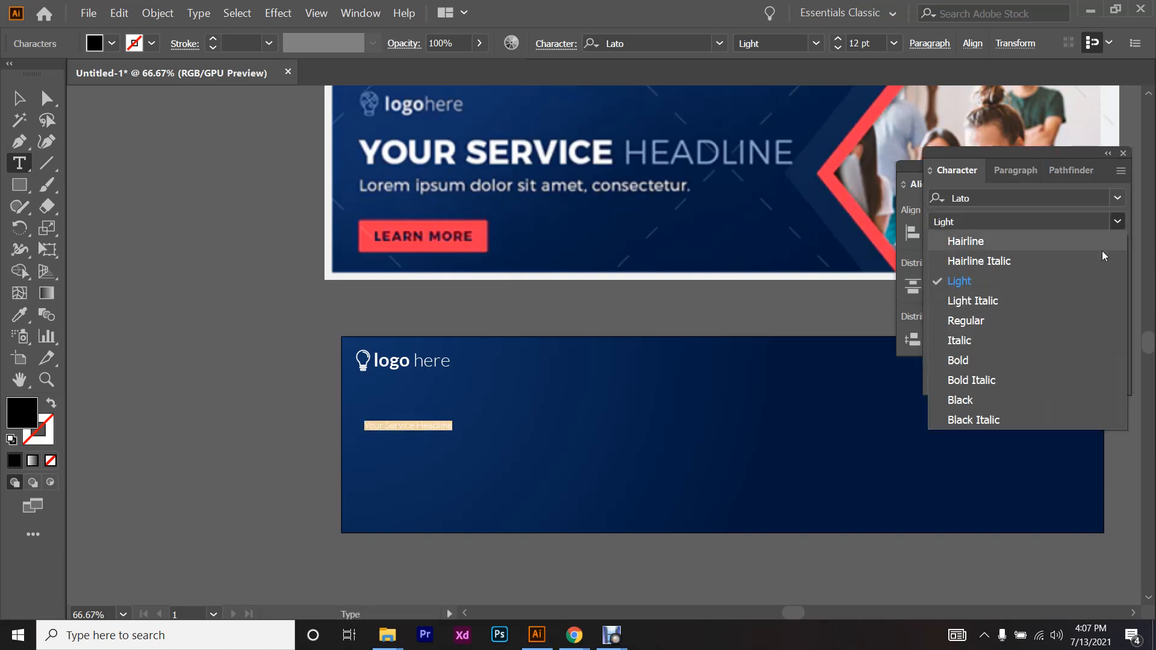
click(1050, 361)
- Enlarge the headline text to 65 pt
click(990, 257)
key(Up)
key(Up)
key(Up)
key(Up)
key(Up)
key(Up)
key(Up)
key(Up)
key(Up)
key(Up)
key(Up)
key(Up)
key(Up)
key(Up)
key(Up)
key(Up)
key(Up)
key(Up)
key(Up)
key(Up)
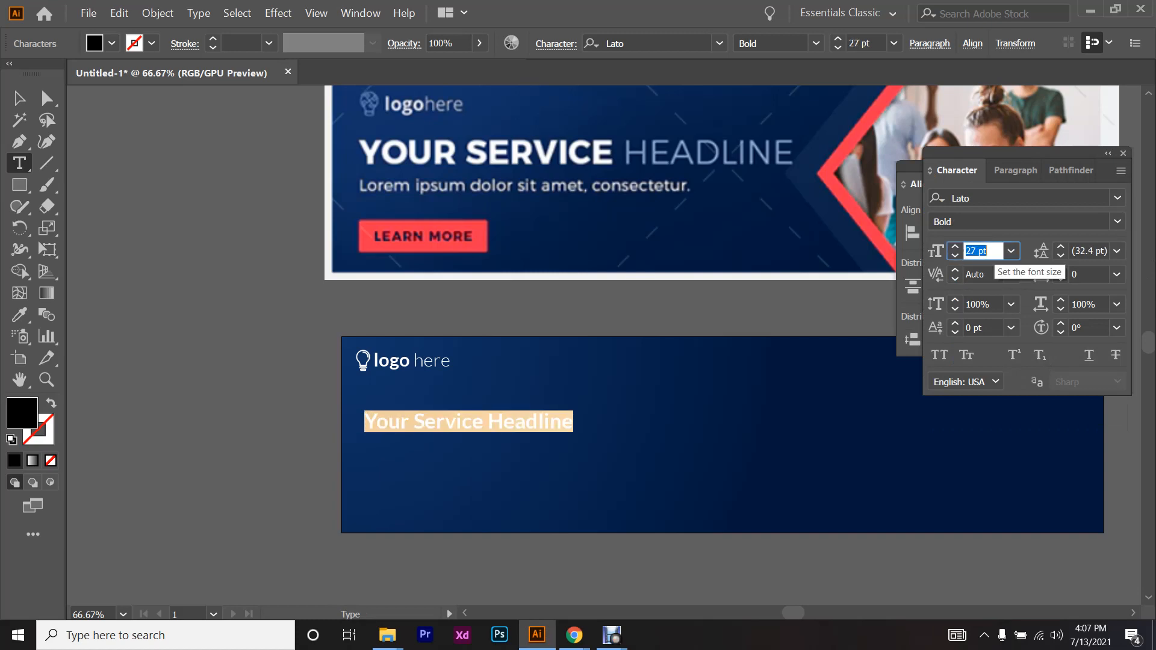
key(Up)
key(Up)
key(Up)
key(Up)
key(Up)
key(Up)
key(Up)
key(Up)
key(Up)
key(Up)
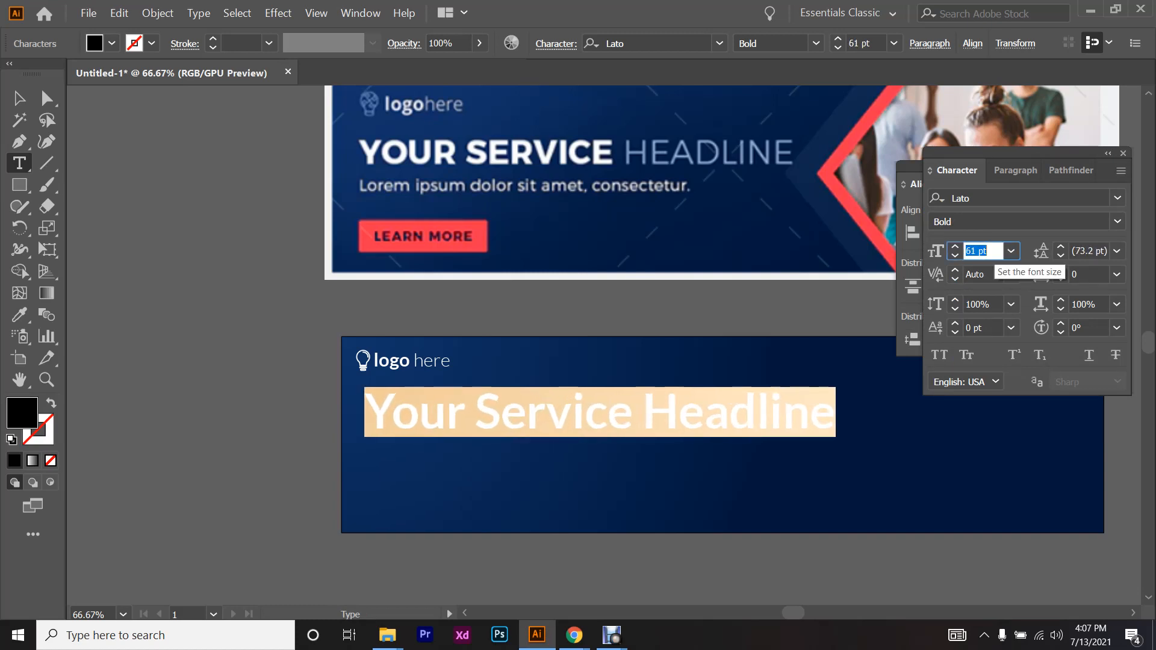
- Move the headline so its left edge lines up with the left edge of the logo above
click(651, 411)
double_click(762, 411)
click(726, 412)
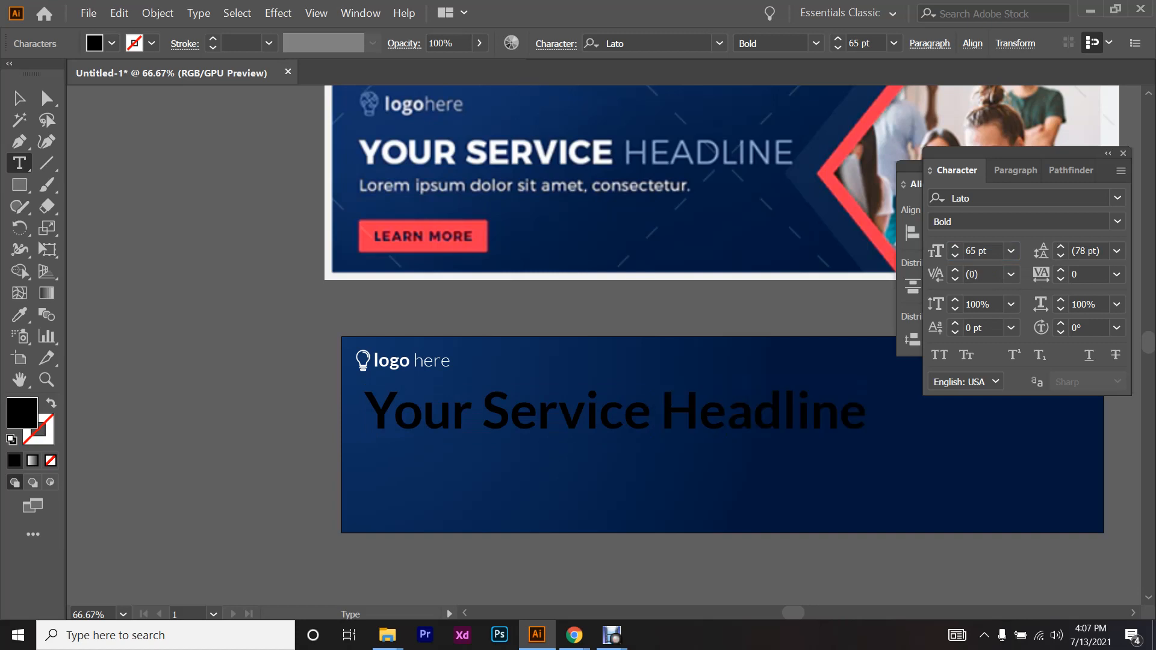
drag(661, 412, 866, 411)
click(20, 98)
drag(710, 424, 702, 426)
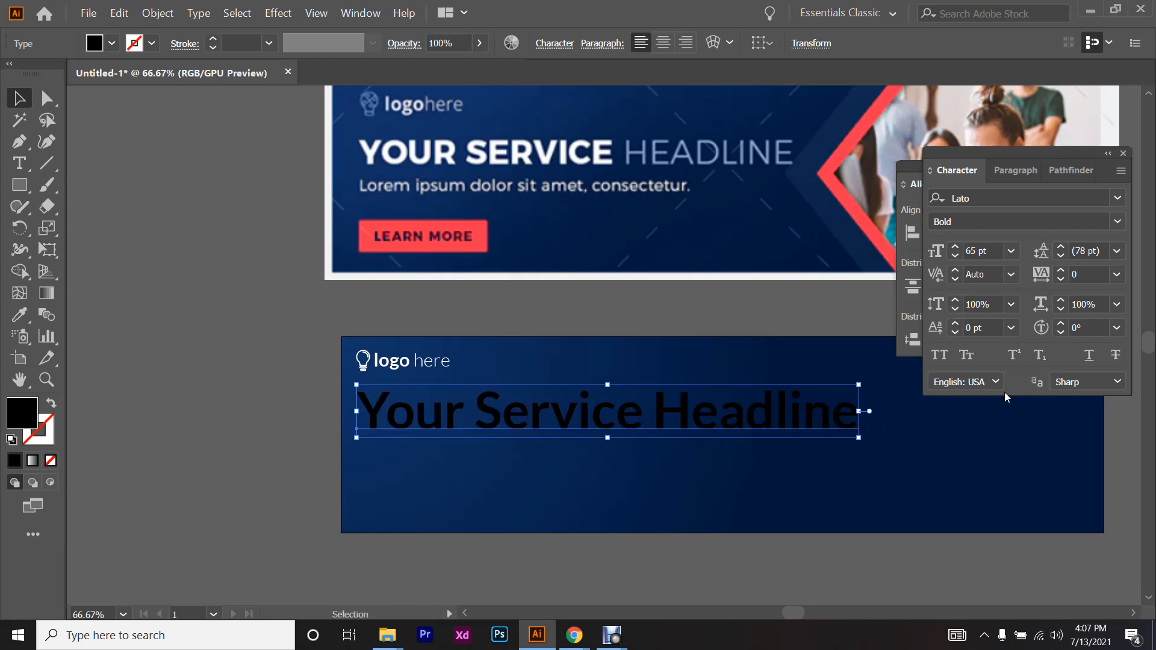
- Apply All Caps to the headline and set its font size to 49 pt
click(941, 355)
scroll(626, 361, right, 3)
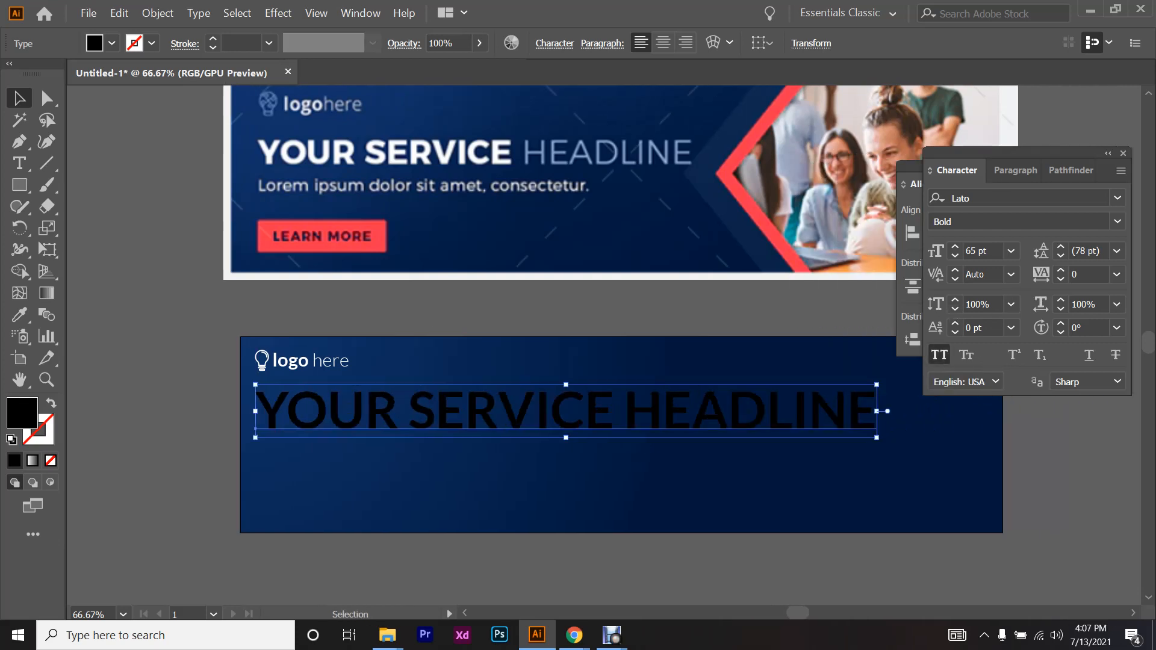
scroll(979, 251, down, 16)
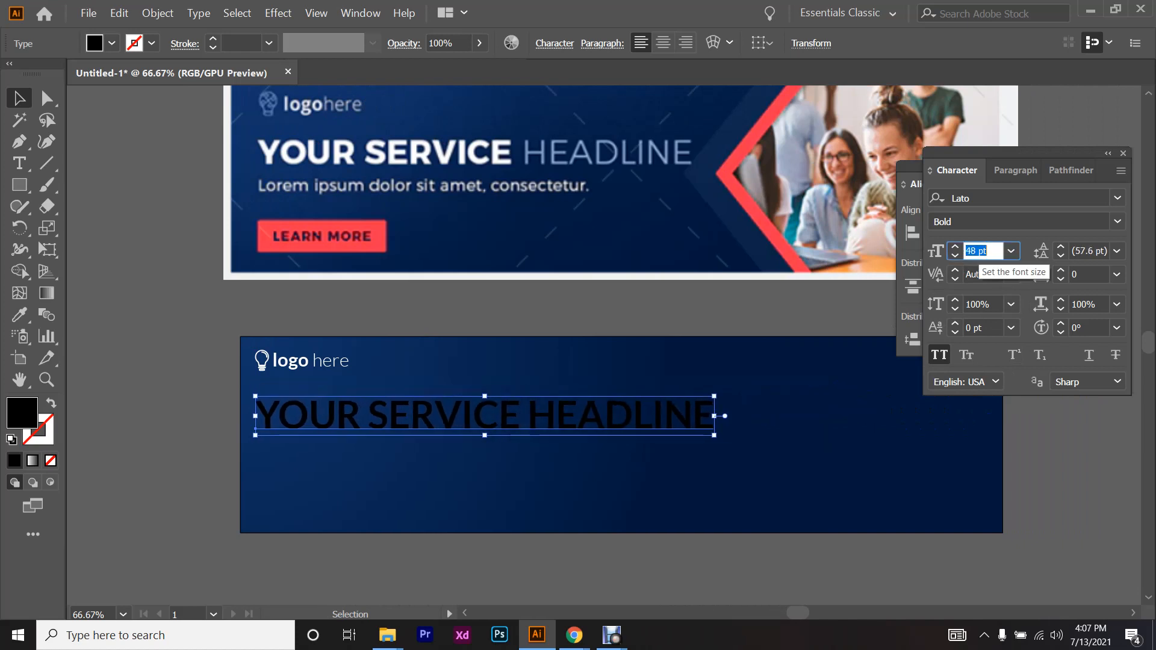
scroll(968, 260, up, 1)
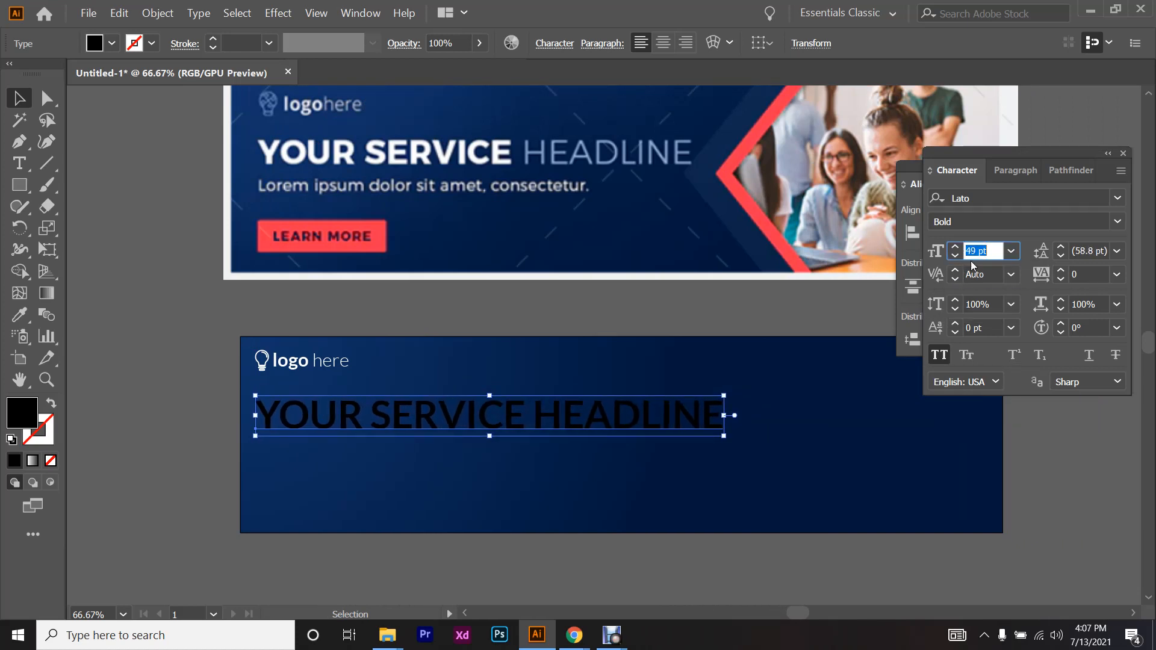
- Change only the word "HEADLINE" to the Light style of Lato
click(19, 163)
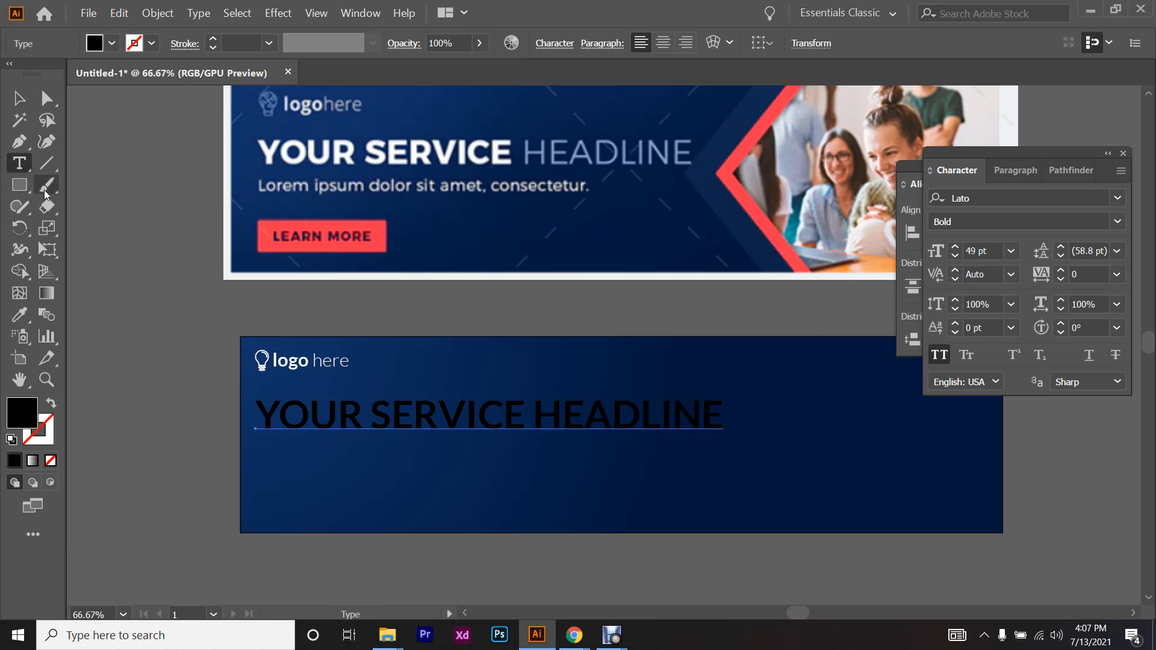
drag(534, 415, 724, 415)
click(1117, 221)
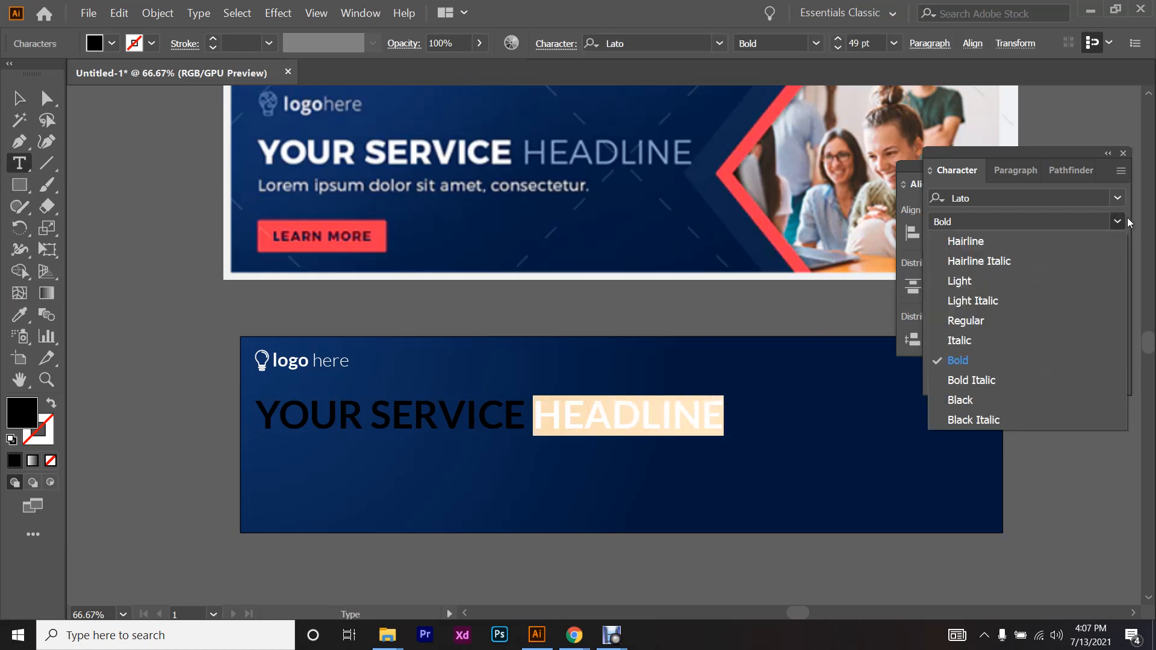
click(1009, 281)
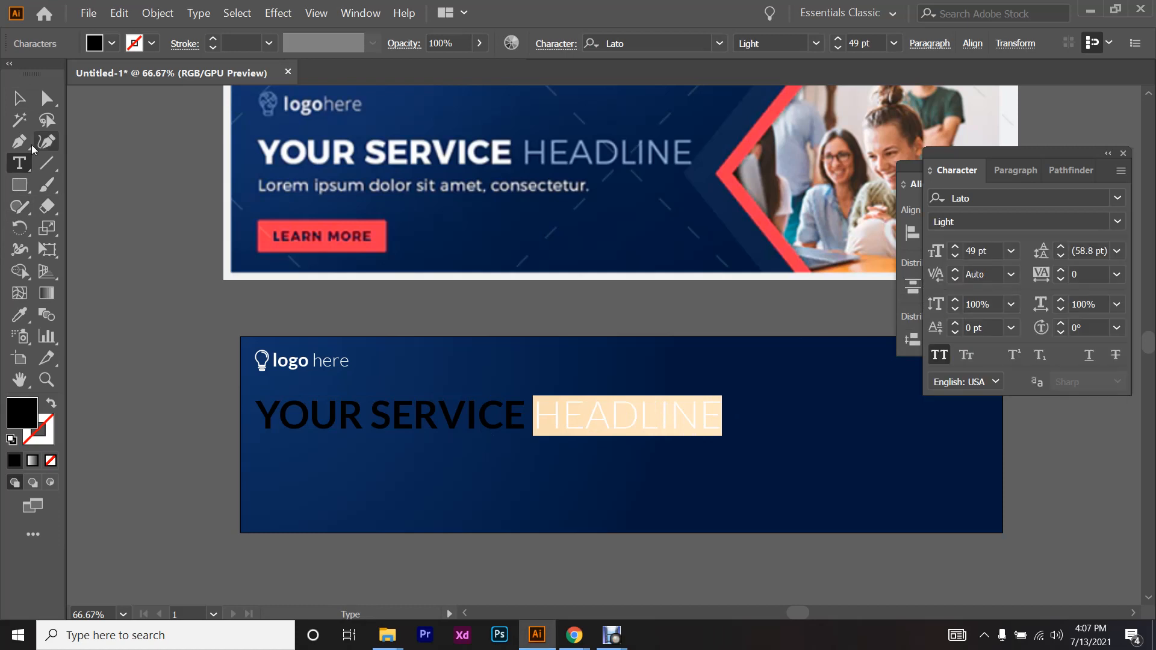
- Select the whole headline text object and open its fill color swatches
click(19, 98)
click(112, 43)
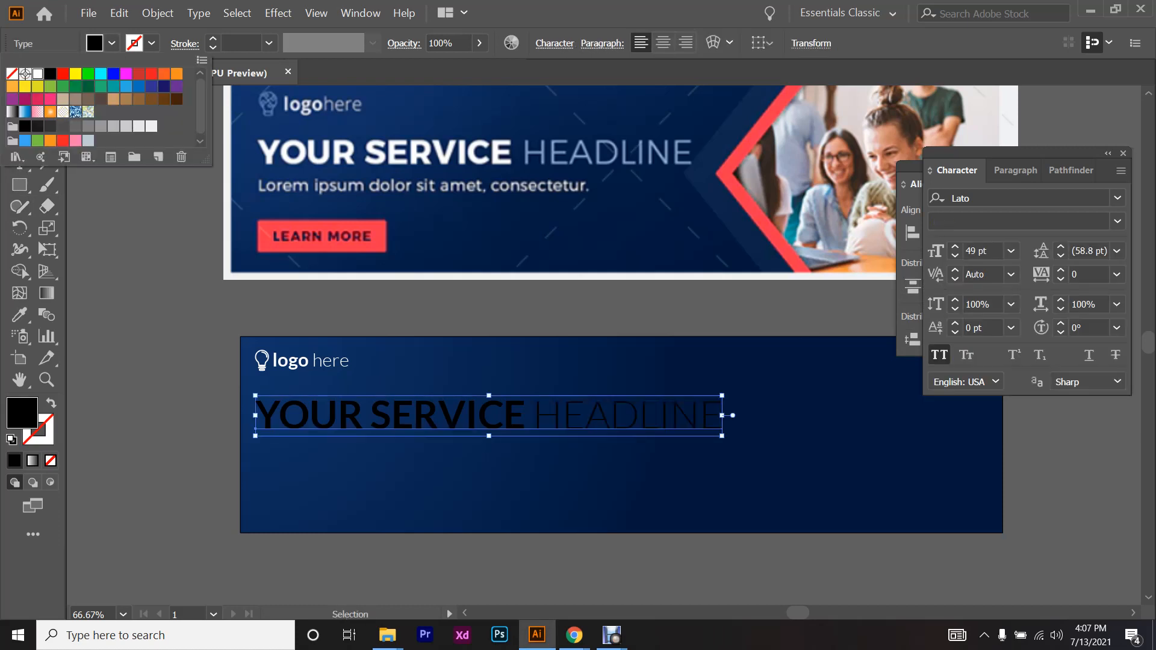
- Fill the headline text with white and nudge the logo and headline together slightly right and down on the banner
click(37, 74)
click(181, 336)
key(ctrl+a)
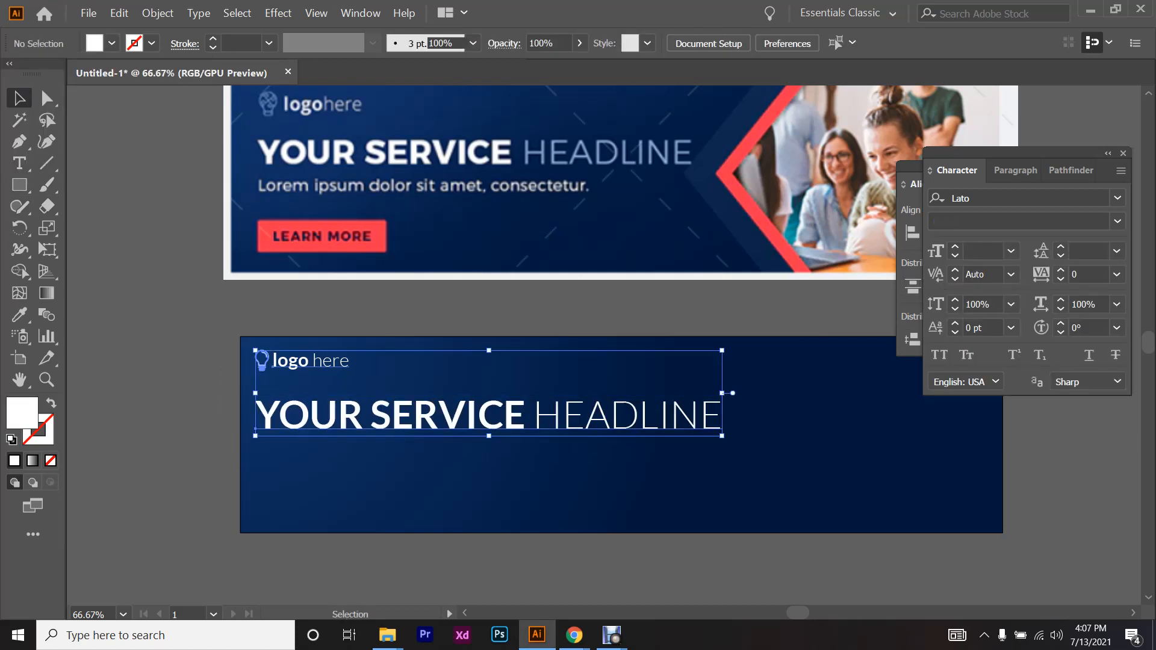
key(shift+Right)
key(shift+Right)
key(shift+Down)
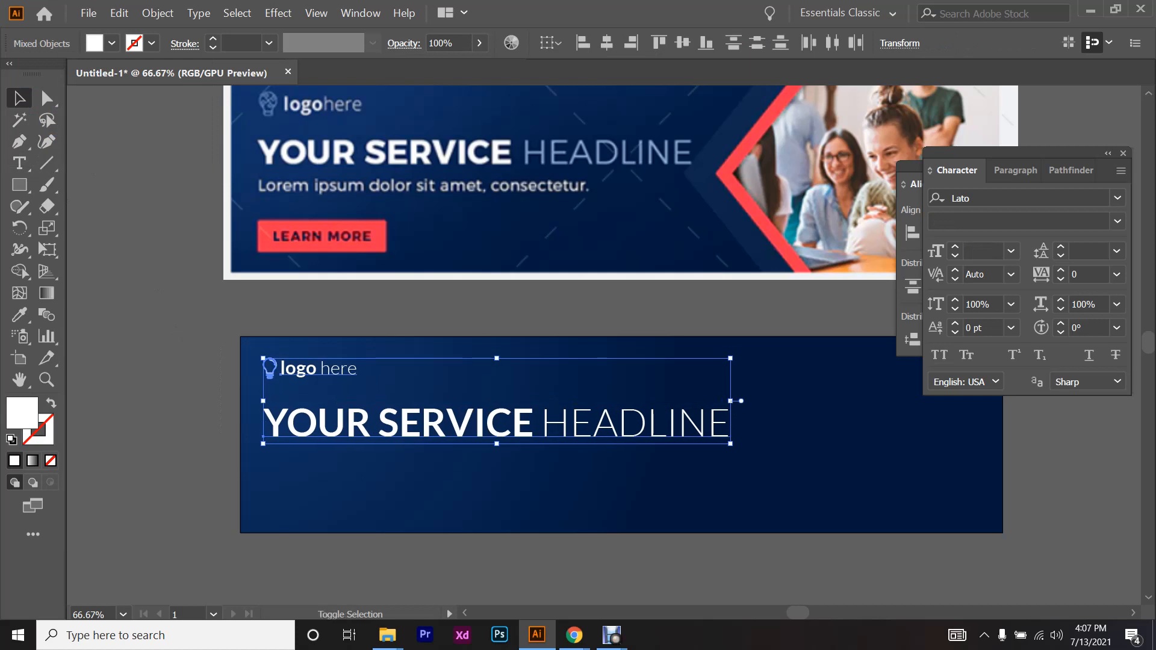
key(ctrl+shift+a)
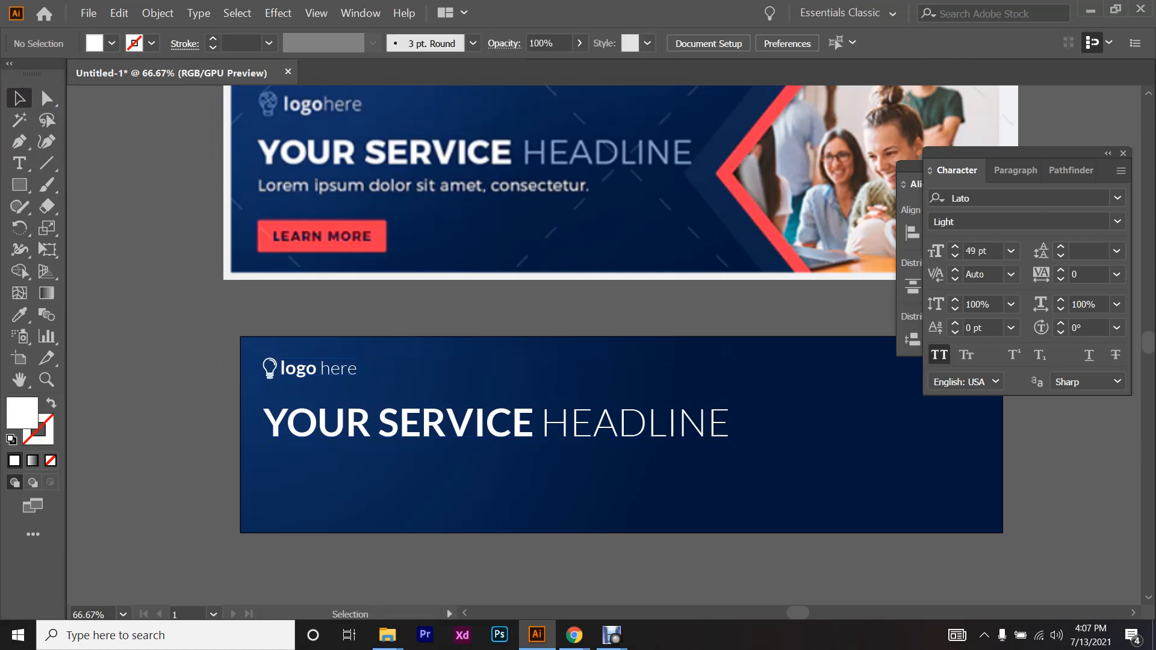
scroll(240, 436, down, 2)
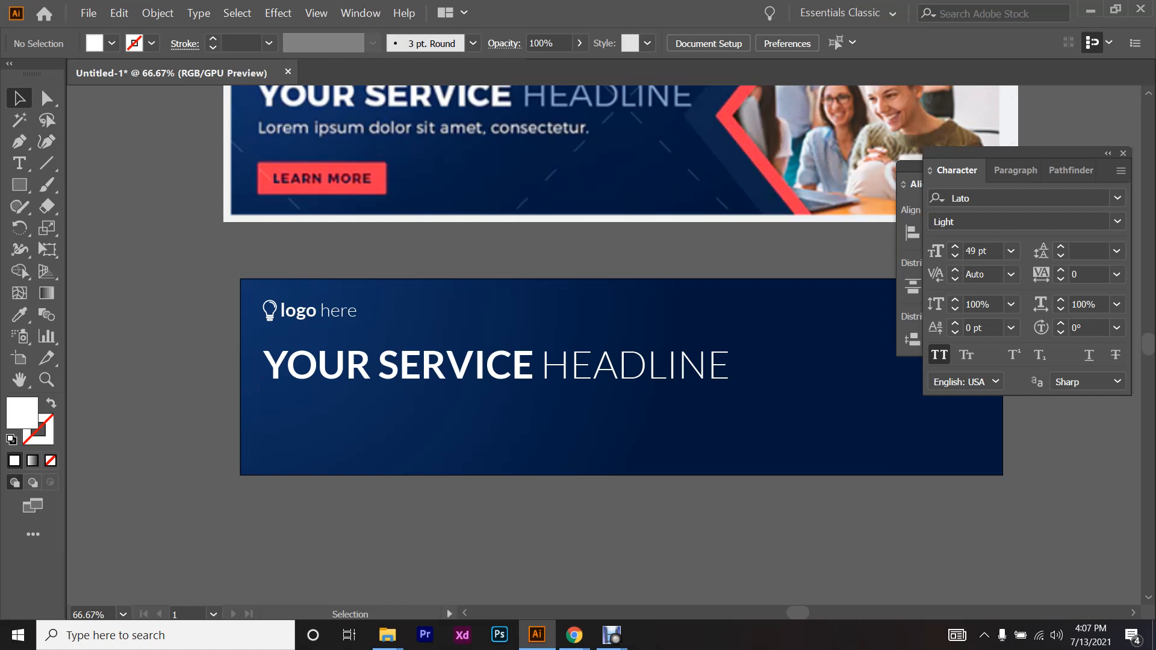
click(19, 162)
scroll(611, 301, up, 2)
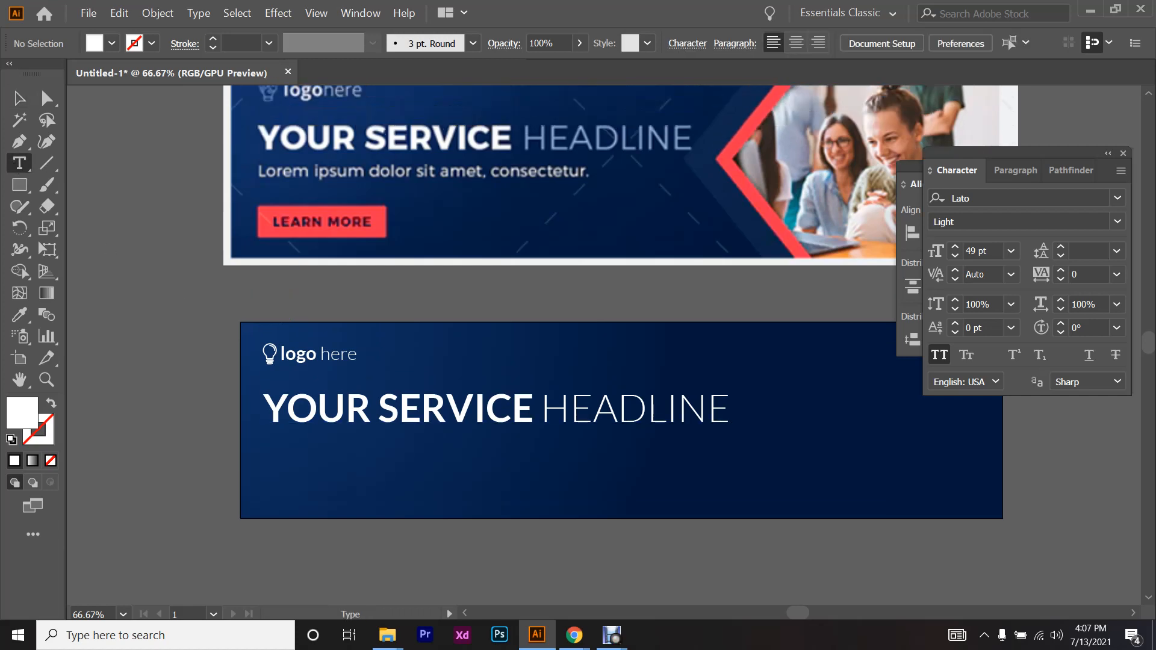
drag(265, 439, 770, 479)
key(ctrl+z)
- Place point text below the banner with five lines: asdasdasd, sdakskudaf, aflsdflkdjfa, sfalkfjaldkfj and dfa;fja;lsa
scroll(566, 368, down, 2)
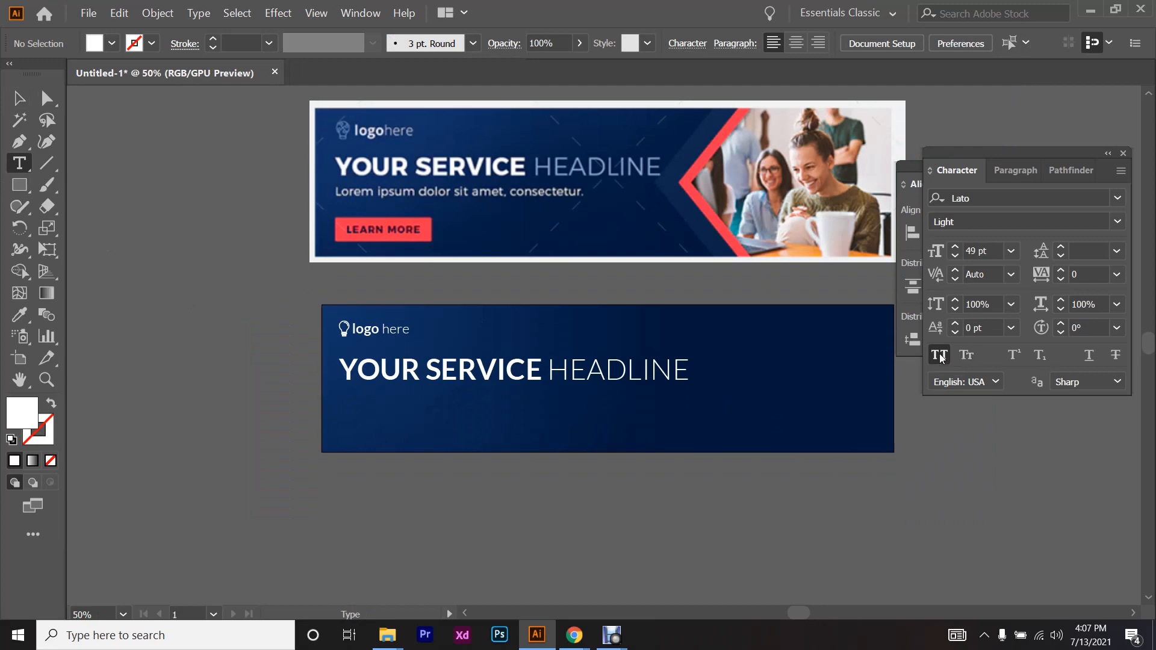
scroll(651, 449, down, 2)
scroll(651, 450, up, 5)
scroll(651, 449, down, 3)
scroll(624, 532, down, 1)
scroll(624, 533, up, 5)
scroll(626, 467, down, 4)
click(430, 426)
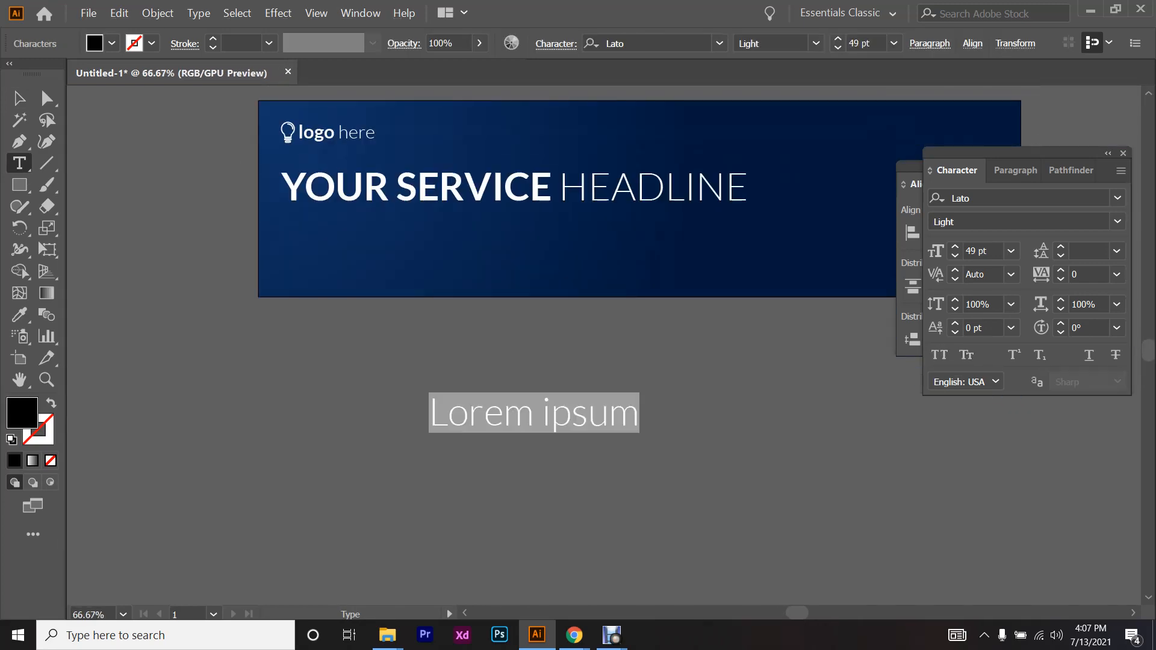
text(asdasdasd)
key(Return)
text(sdakskudaf)
key(Return)
text(aflsdflkdjfa)
key(Return)
text(sf)
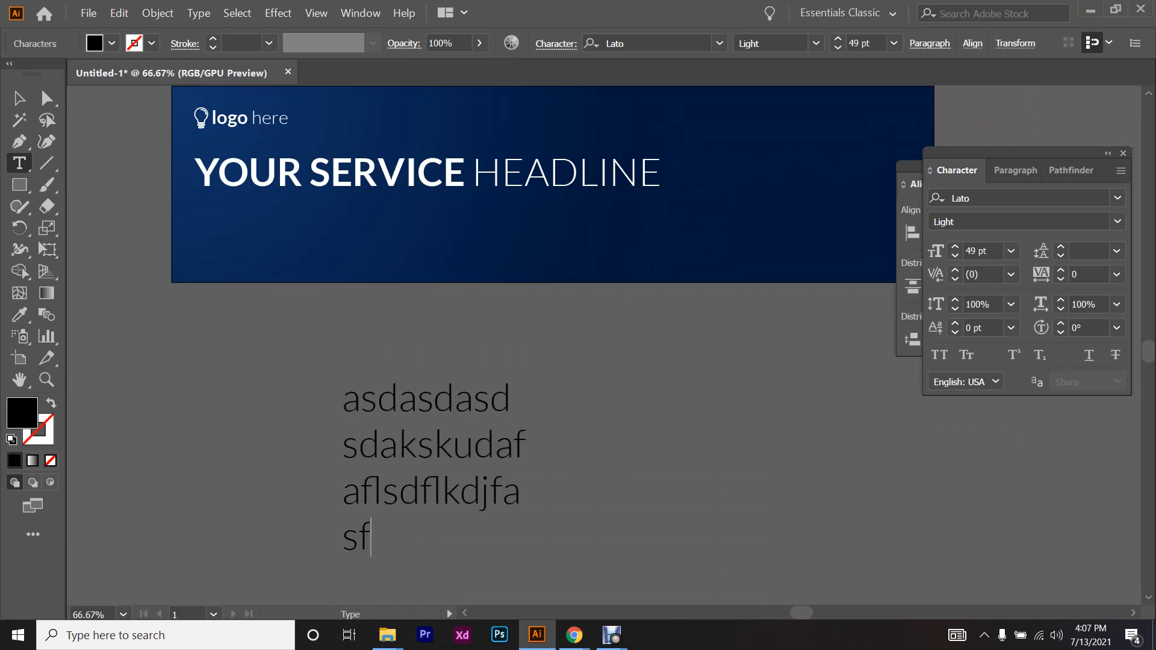
text(alkfjaldkfj)
key(Return)
text(dfa;fja;lsa)
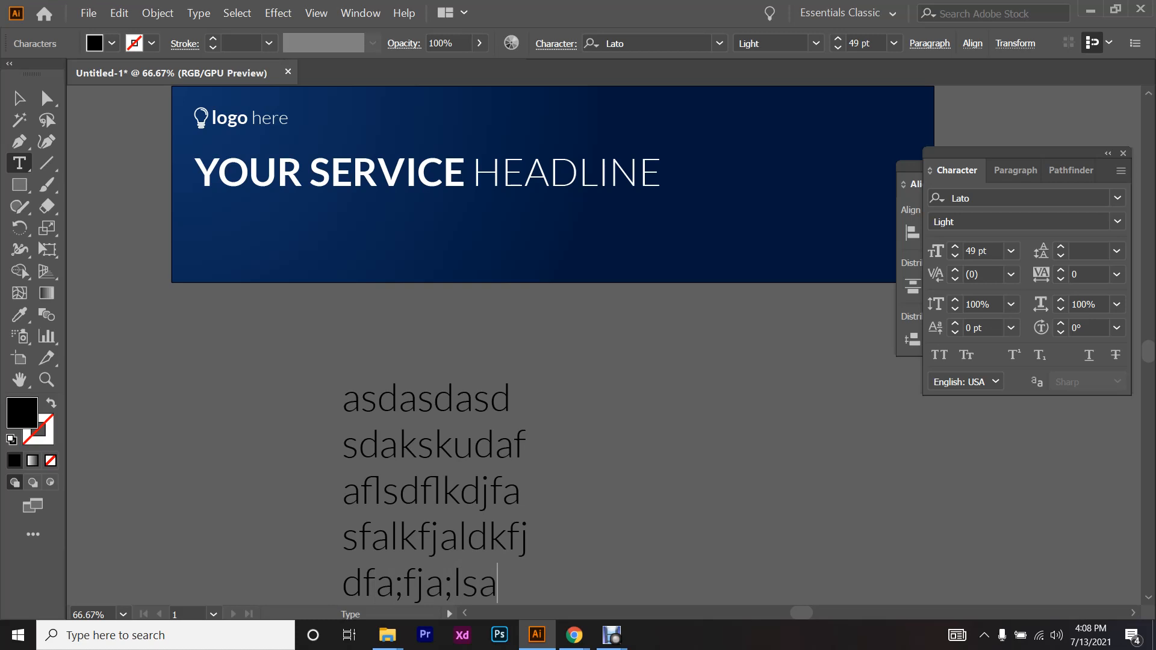
- Delete the five-line sample text below the banner
click(19, 98)
scroll(513, 465, down, 3)
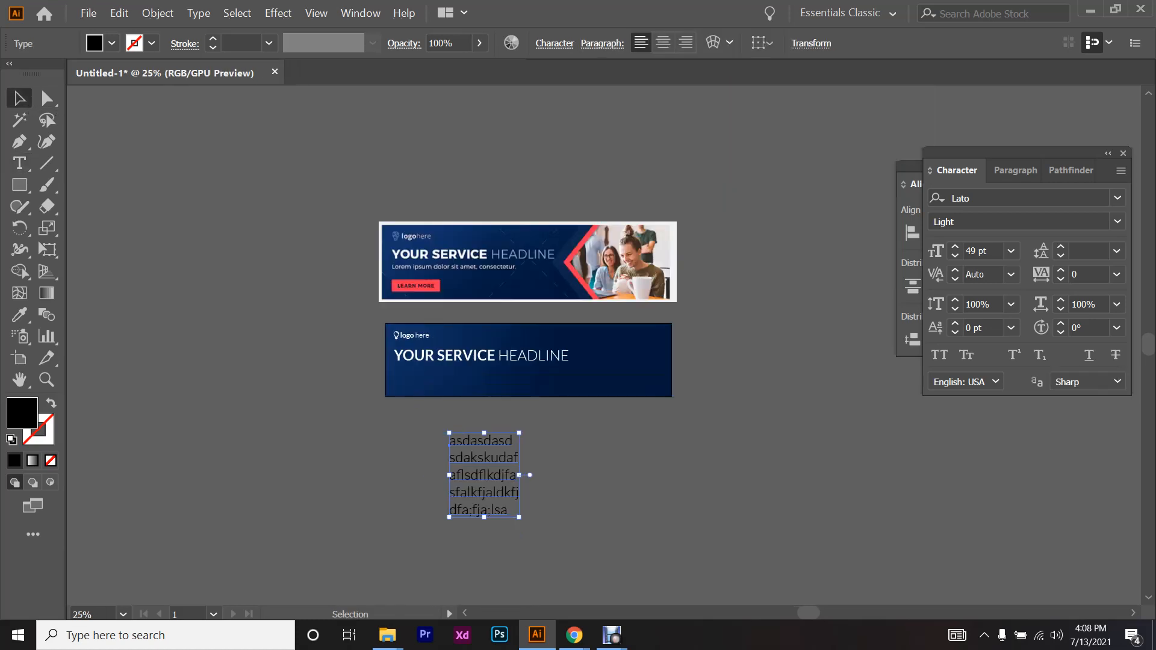
key(Delete)
- Place point text below the banner and fill it with one unbroken line of repeated letter a running past the canvas edge
key(t)
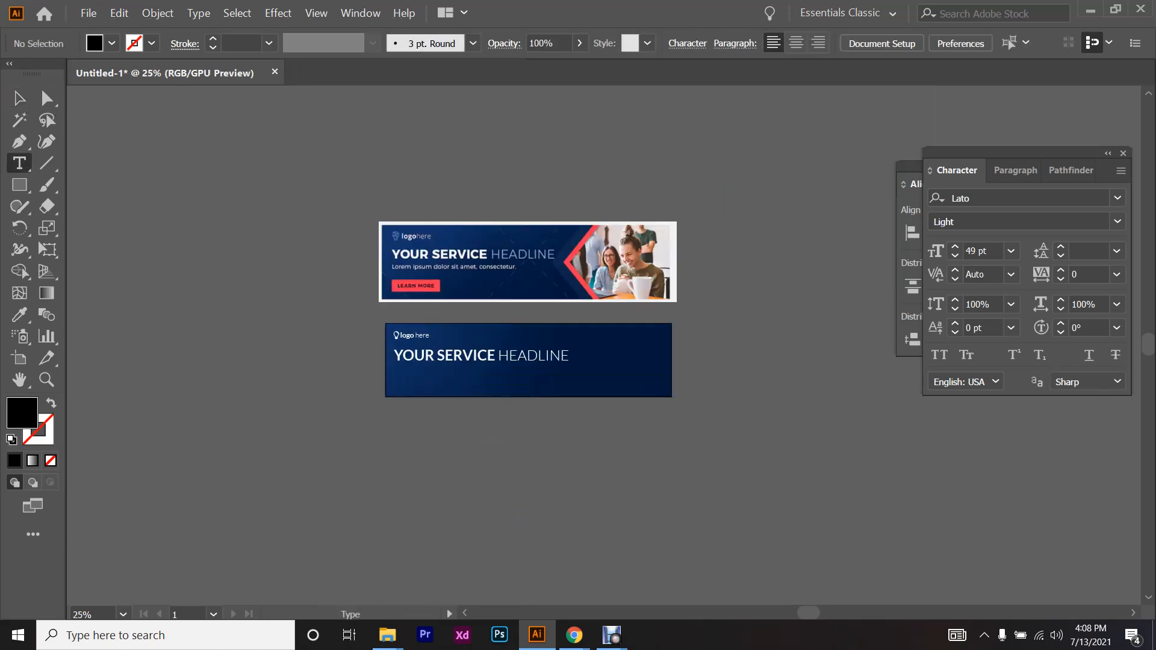
scroll(528, 309, right, 12)
scroll(528, 309, down, 4)
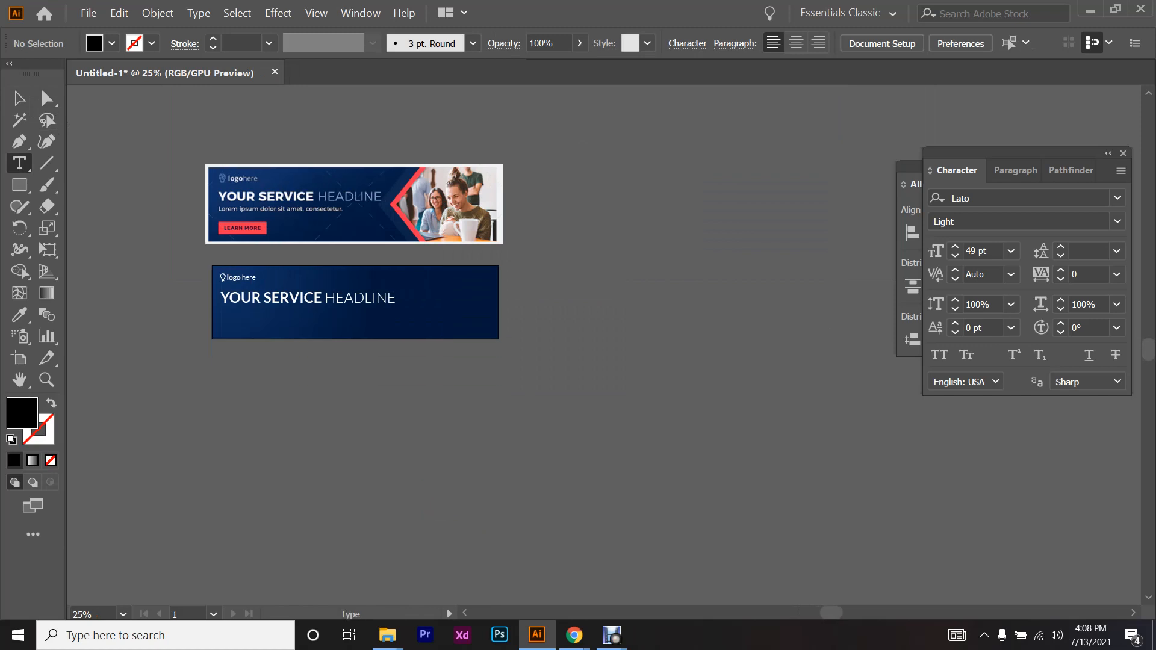
click(224, 382)
text(a)
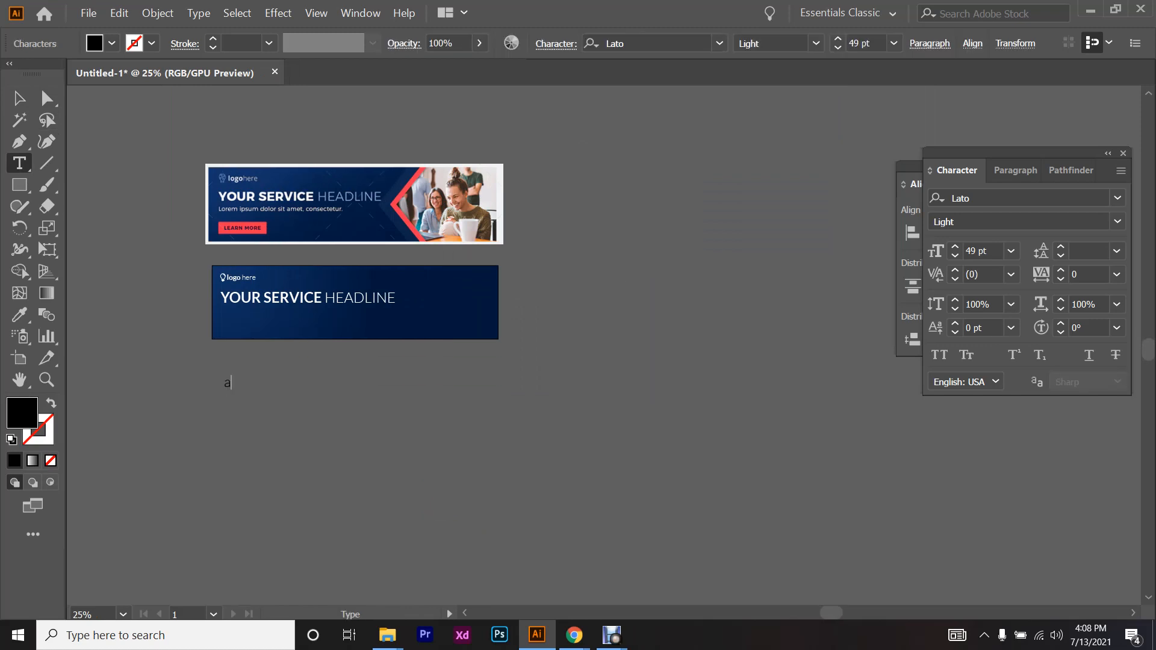
text(aaaaaaaaaaaaaaaaaaaaaaaaaaaaaaaaaaaaaaaaaaaaaaaaaa)
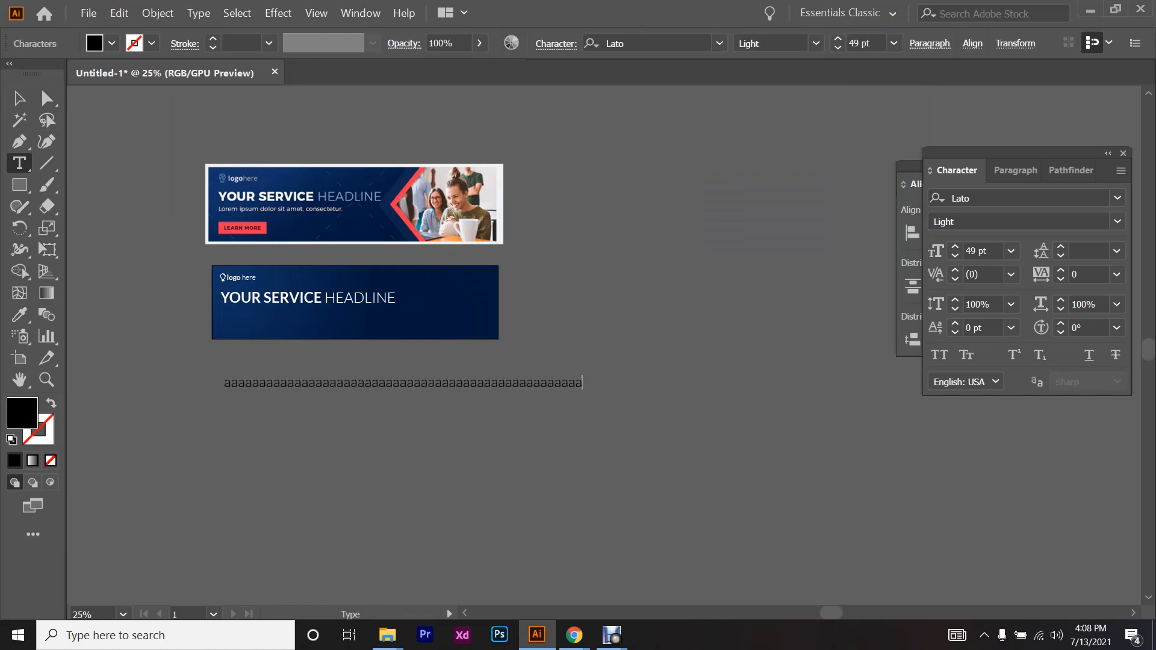
text(aaaaaaaaaaaaaaaaaaaaaaaaaaaaaaaaaaaaaaaaaaaaaaaaaaaaaaaaaaaaaaaaaaaaaaaaa)
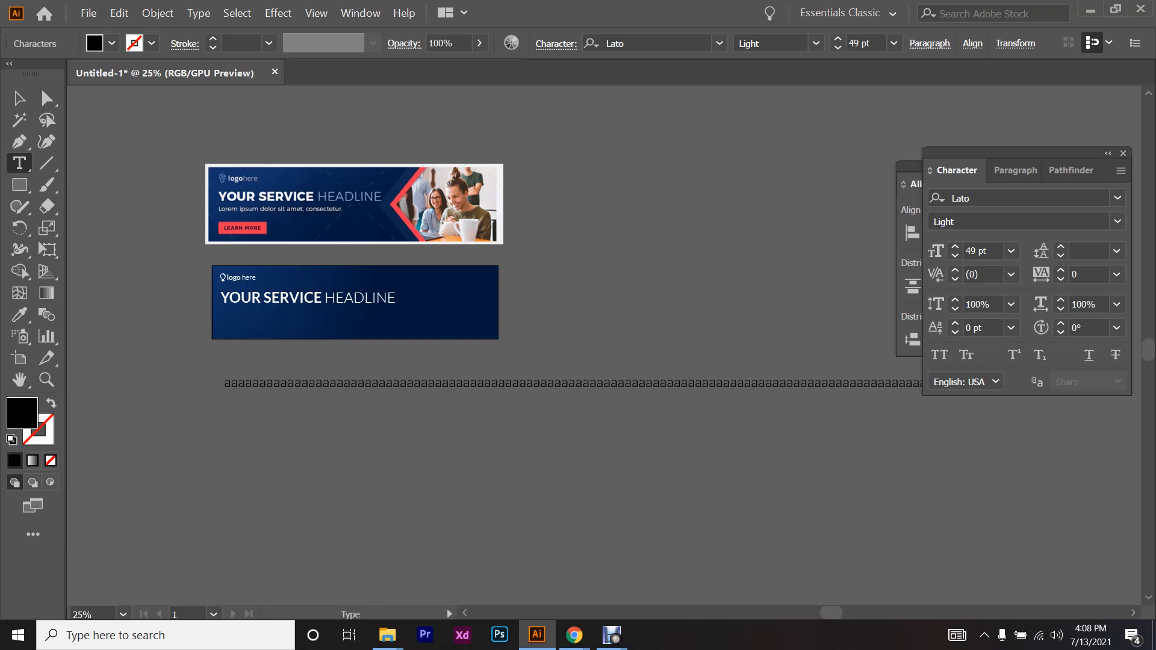
text(aaaaaaaaaaaaaaaaaaaaaaaaaaaaaaaaa)
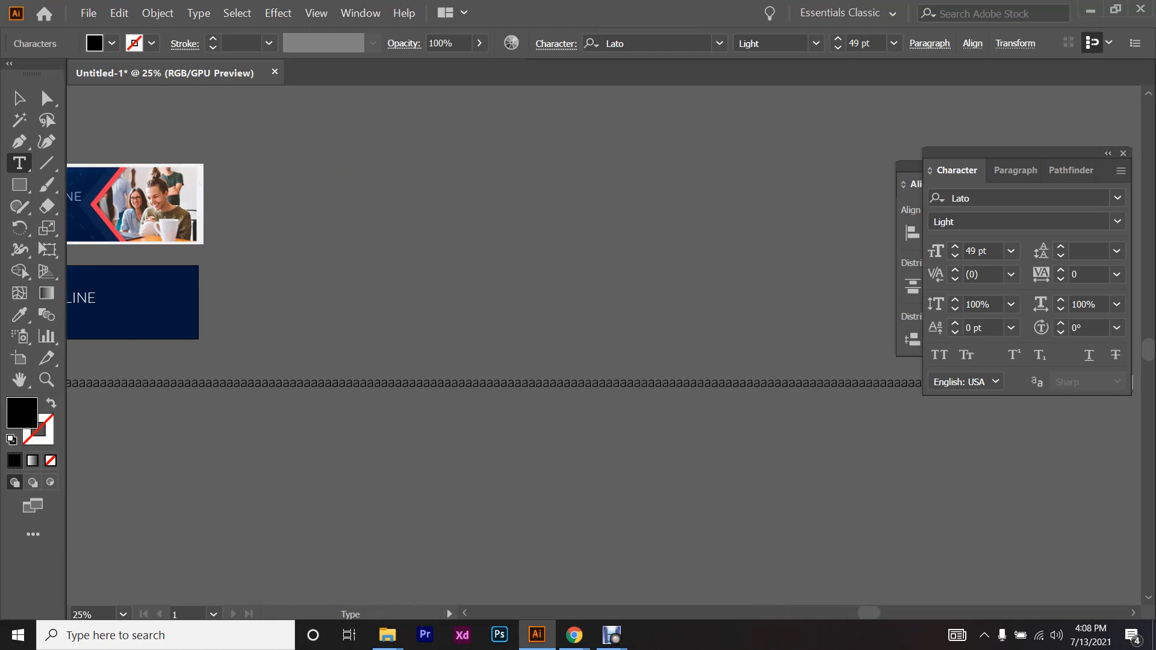
text(aaaaaaaaaaaaaaa)
drag(1041, 160, 588, 127)
text(aaaaaaaaaaaaaaaaaaaaaaaaaaaaaaaaaaaaaaaaaaaaaaaaaaaaaaaaaaaaaaaaaaaaaaaaaaaaaaaaaaaaaaaaaaaaaaaaaaaaaaaaaaaaaaaaaaaaaaaaaaaaaaaaaaaaaaaaaaaaaaaaaaaaaaaaaaaaaaaaaaaaaaaaaaaaaaaaaaaaaaaaaaaaaaaaaaaaaaaaaaaaaaaaaaaaaaaaaaaaaaaa)
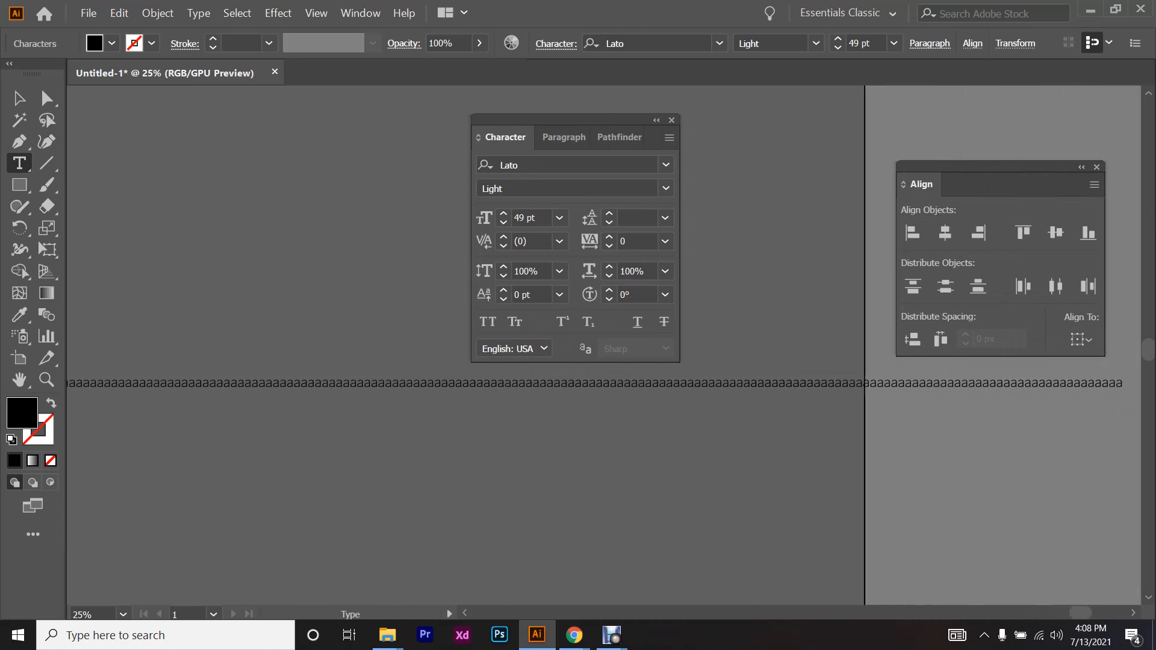
text(aaaaaaaaaaaaaaaaaaaaaaaaaaaaaaaaaaaaaaaaa)
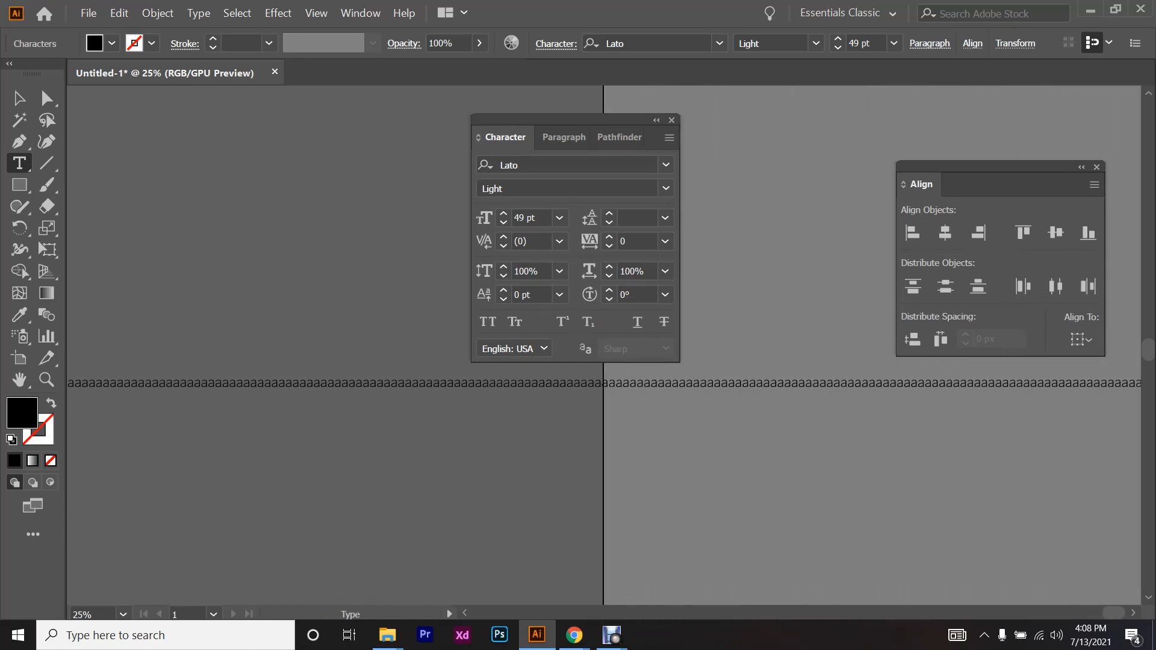
- Group the floating Align controls with the Character, Paragraph and Pathfinder ones and close the whole group
key(ctrl+minus)
key(ctrl+minus)
key(ctrl+minus)
key(ctrl+minus)
key(ctrl+minus)
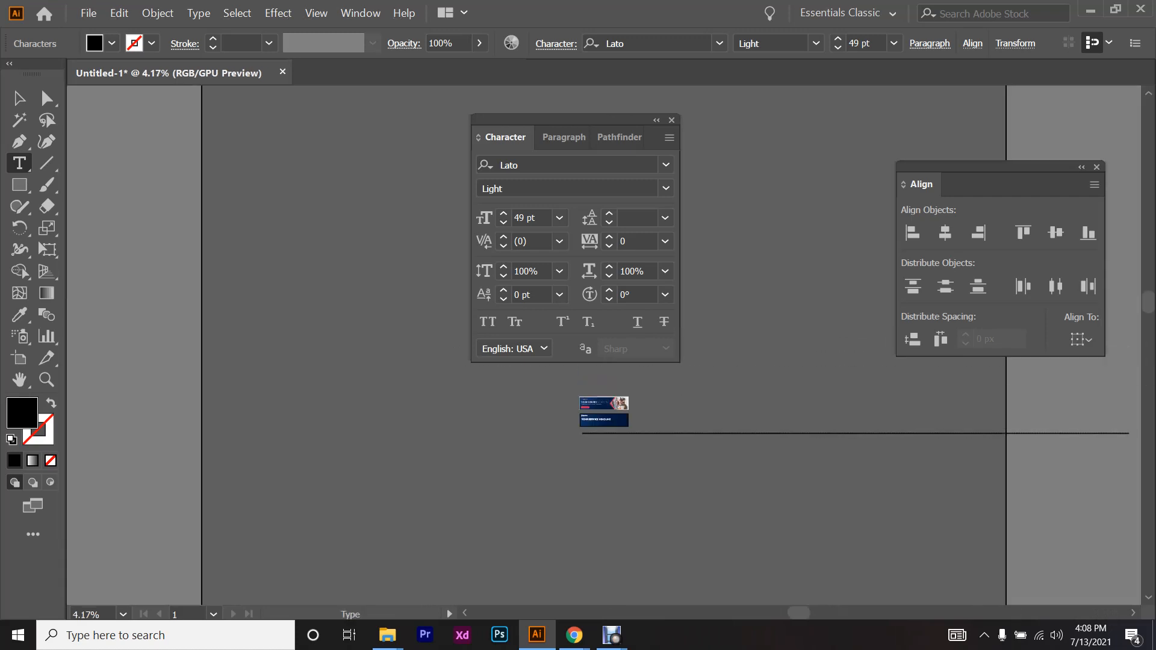
drag(919, 186, 578, 136)
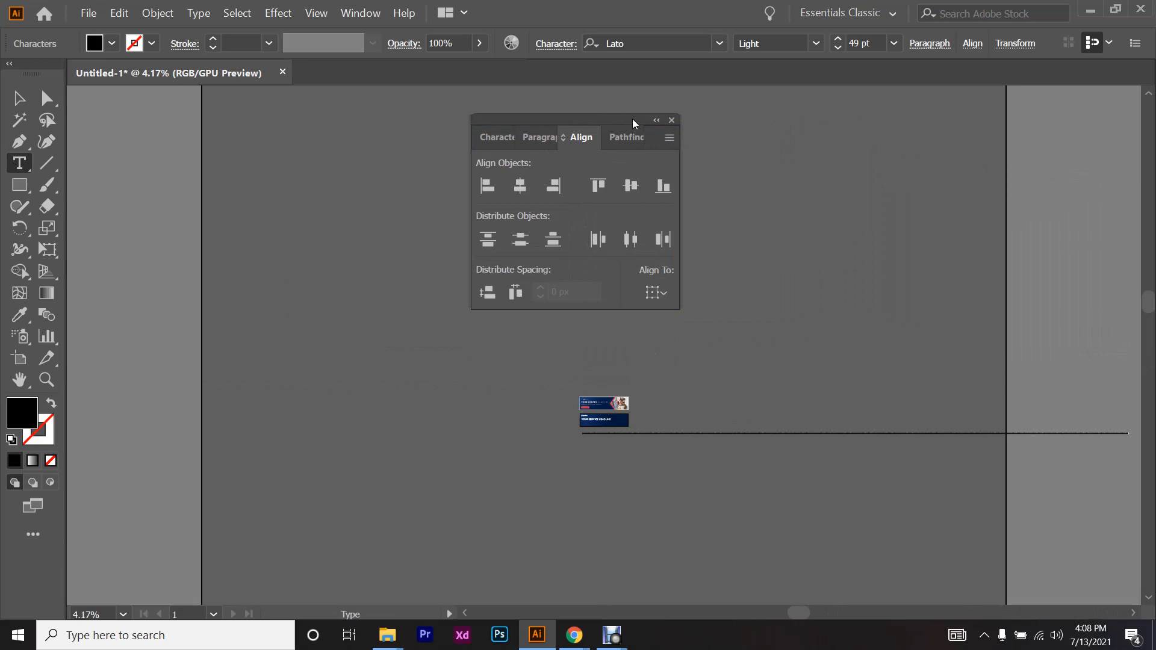
click(671, 120)
- Finish editing the long line of repeated letters and delete it
key(Escape)
key(ctrl+plus)
key(ctrl+plus)
key(ctrl+plus)
key(ctrl+plus)
key(ctrl+plus)
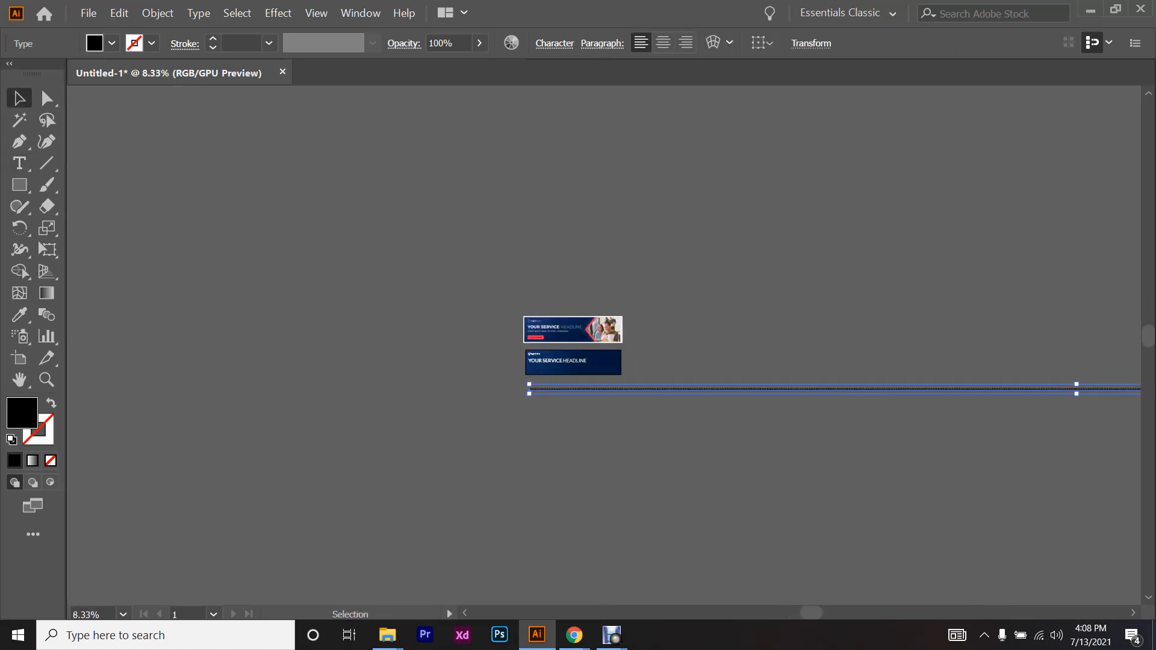
scroll(604, 345, up, 2)
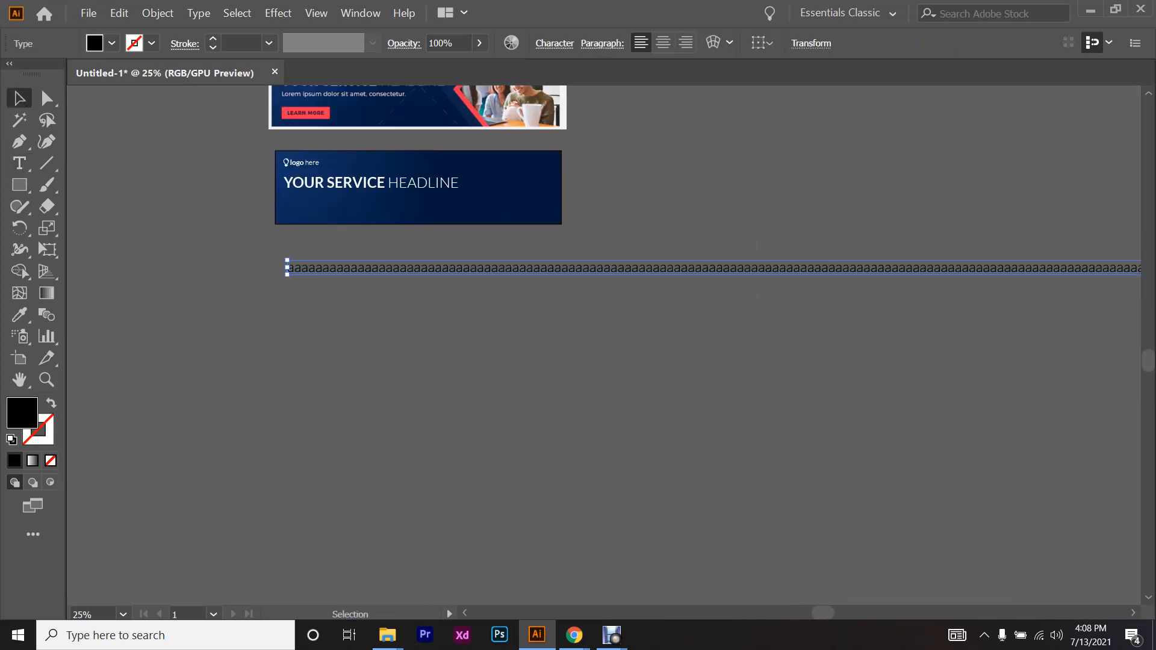
key(Delete)
- Draw a large black rectangle below the banner and delete it
click(20, 163)
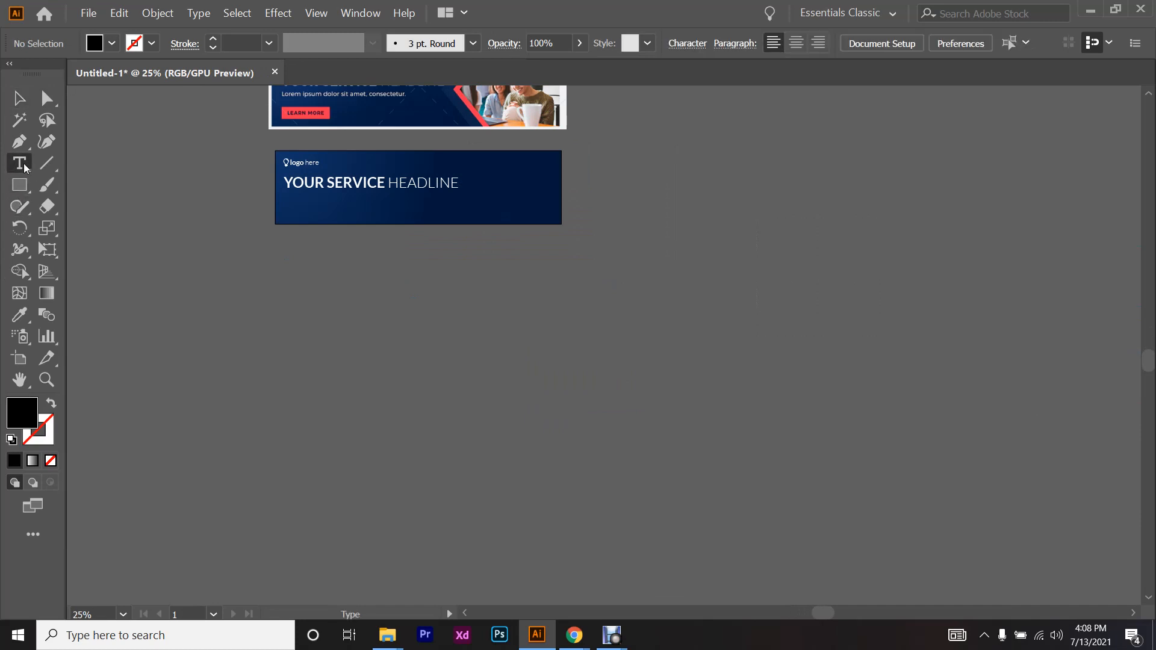
key(ctrl+plus)
key(ctrl+plus)
click(19, 184)
drag(213, 301, 738, 534)
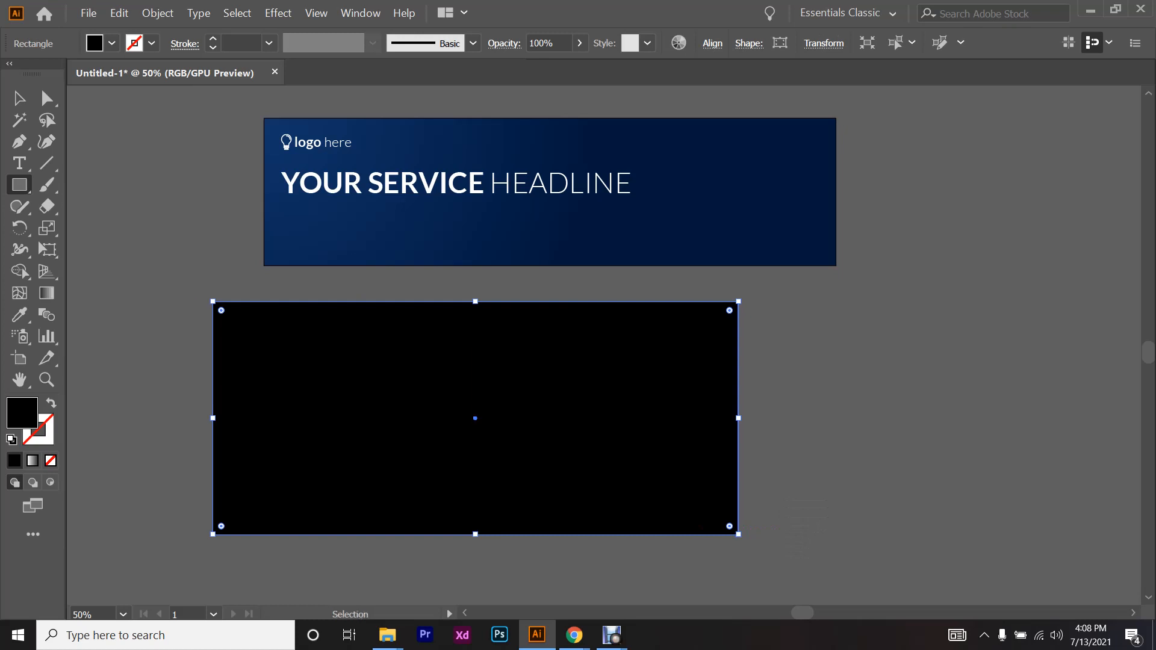
key(Delete)
- Draw an area text frame below the banner and replace its placeholder text with repeated letter a until it overflows
click(10, 168)
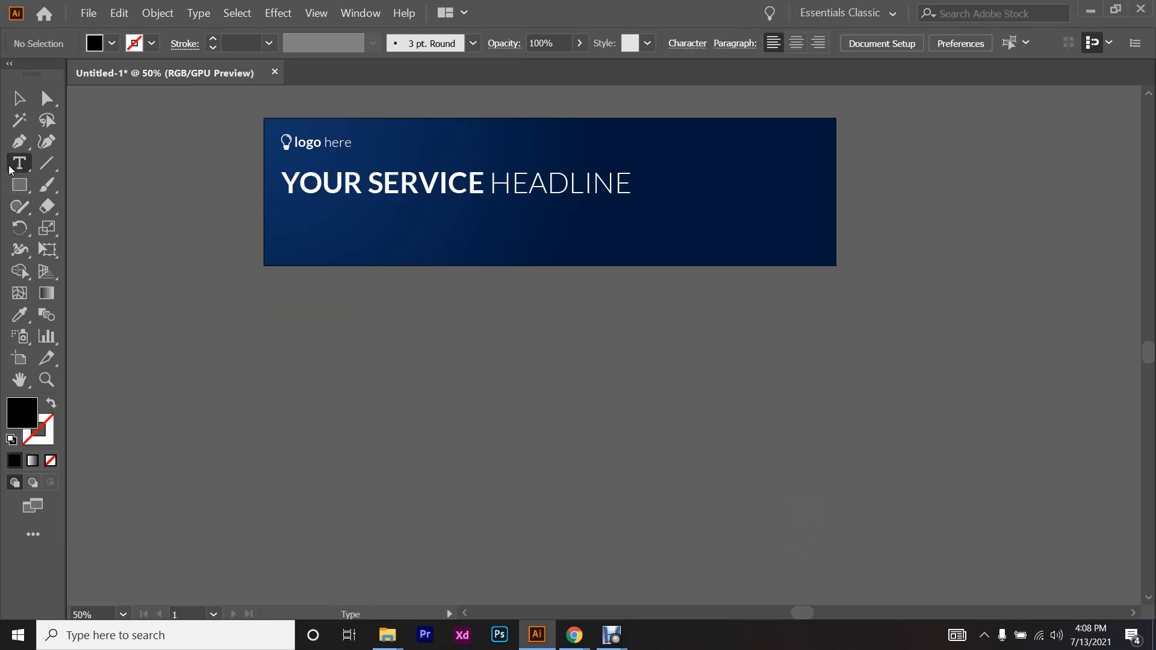
drag(283, 291, 666, 365)
scroll(454, 317, up, 3)
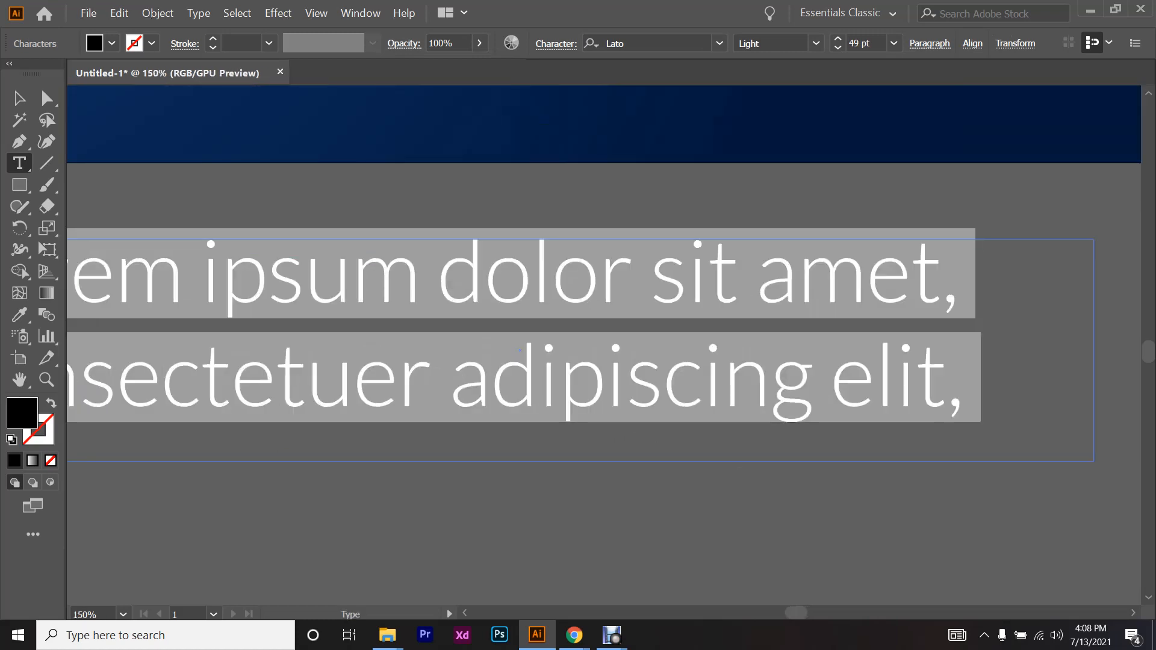
scroll(572, 358, down, 1)
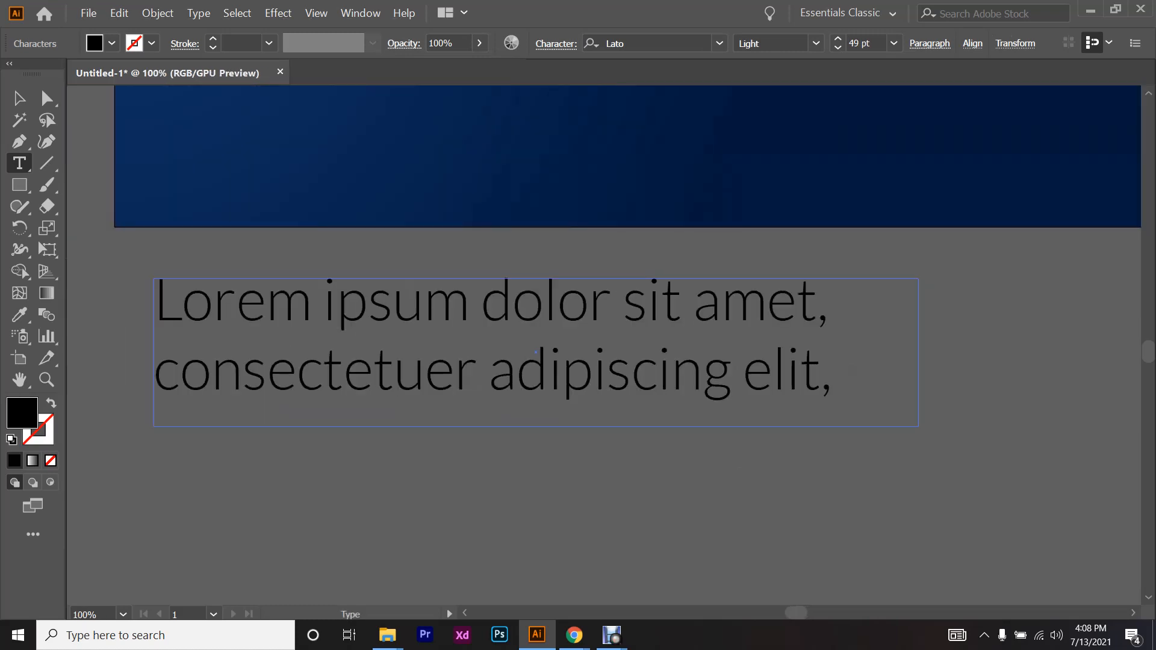
key(ctrl+a)
text(a)
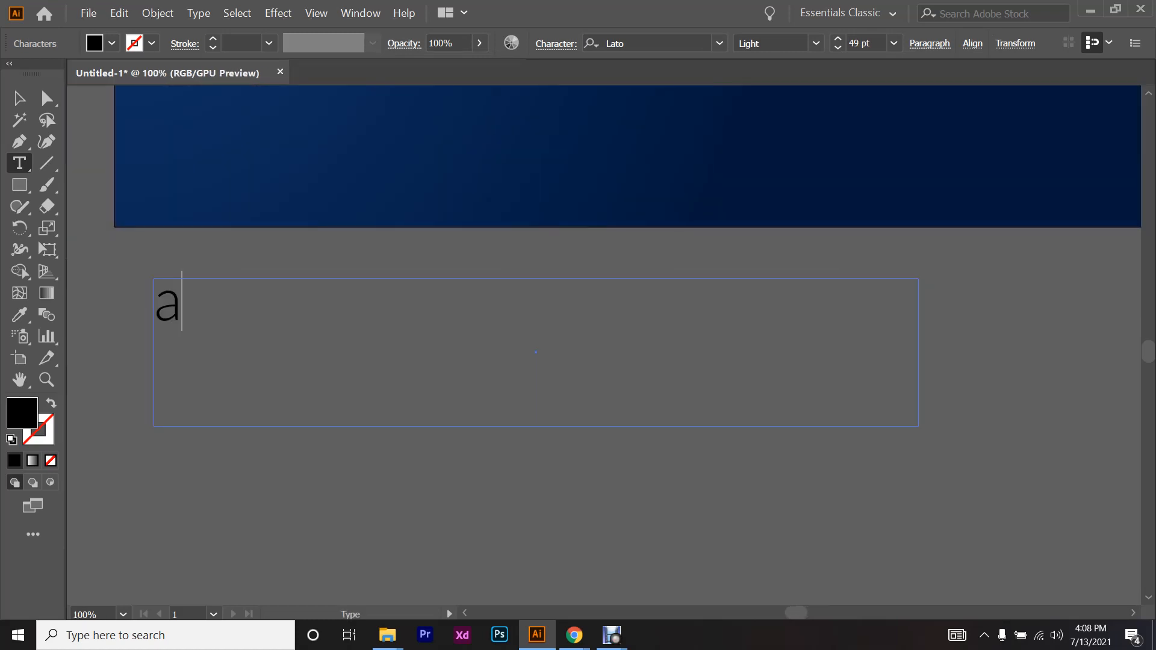
text(aaaaaaaaaaaaaaaaaaaaaaaaaaaaaaaaaaaaaaaaaaaaaaaaaaaaaaaaaaaaaaaaaaaaaaaa)
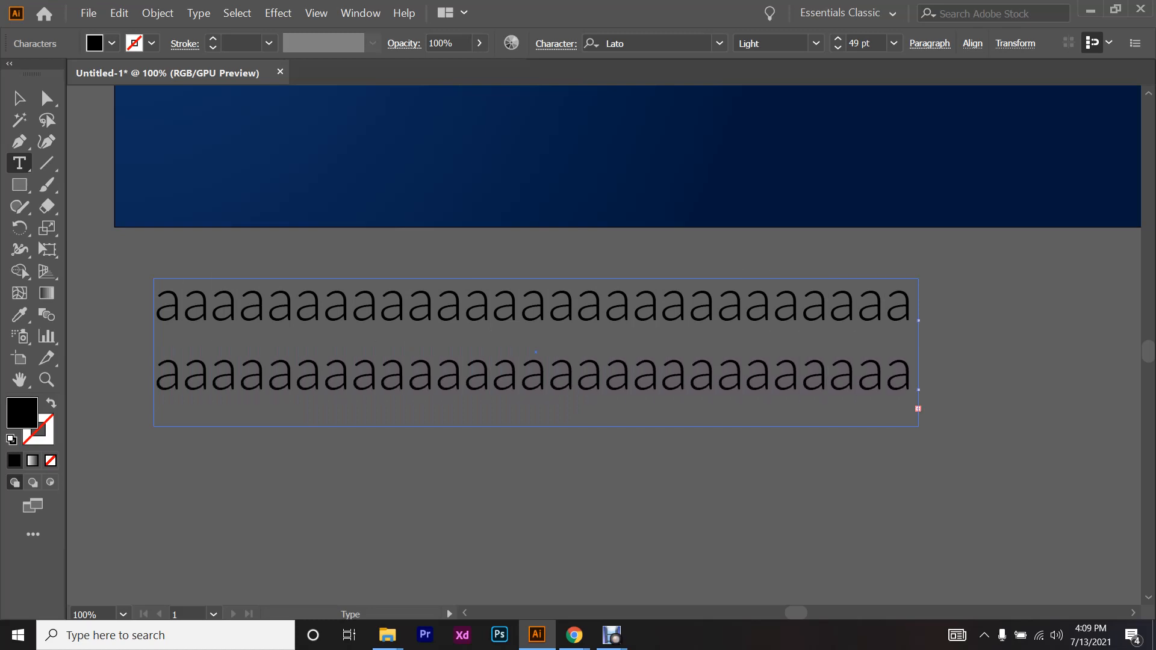
- Extend the area text frame downward to fit its overflowing text, and delete the frame
key(Escape)
drag(536, 426, 536, 547)
double_click(265, 439)
text(aaaaaaaaaaaaaaaaaaaaaaaaaaaaaaaaaaaaaaaaaaaaaaaaaa)
key(Escape)
key(ctrl+z)
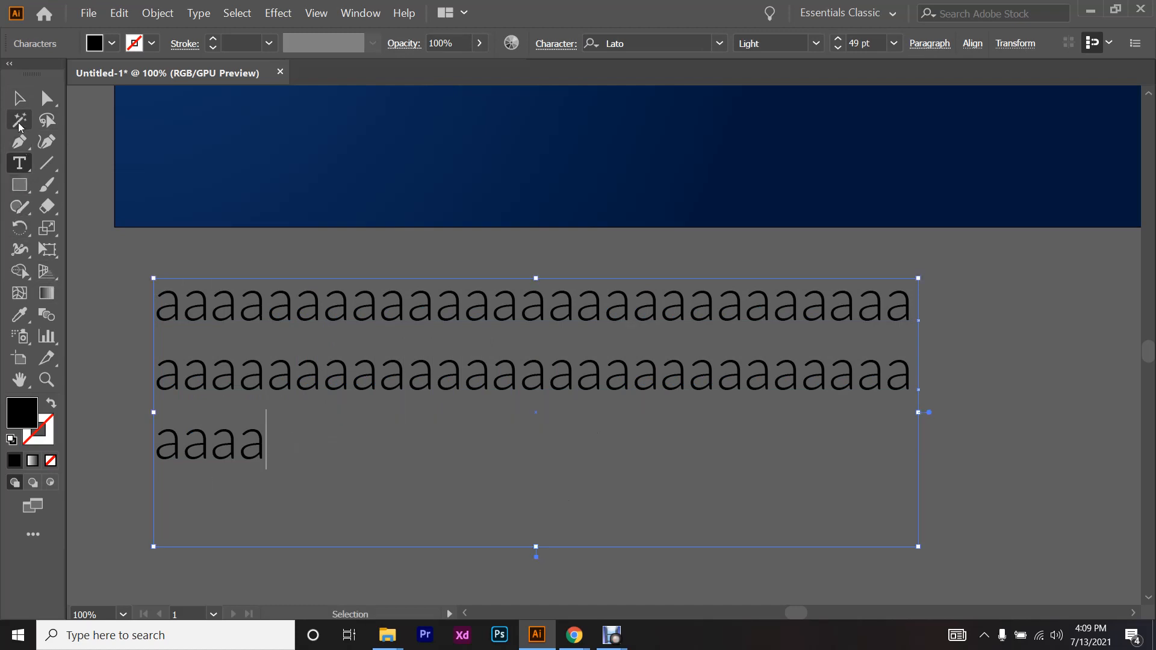
click(19, 98)
key(Delete)
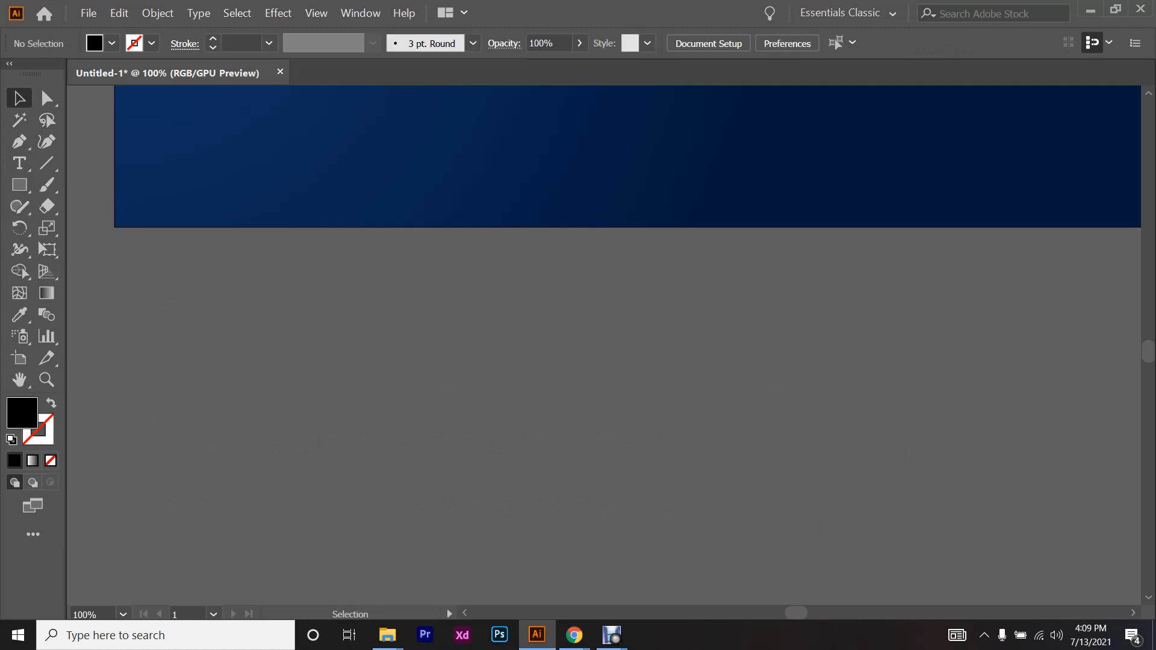
- Draw a shallow area text frame on the banner directly beneath the headline, about as wide as the headline
scroll(602, 361, up, 5)
scroll(268, 300, up, 3)
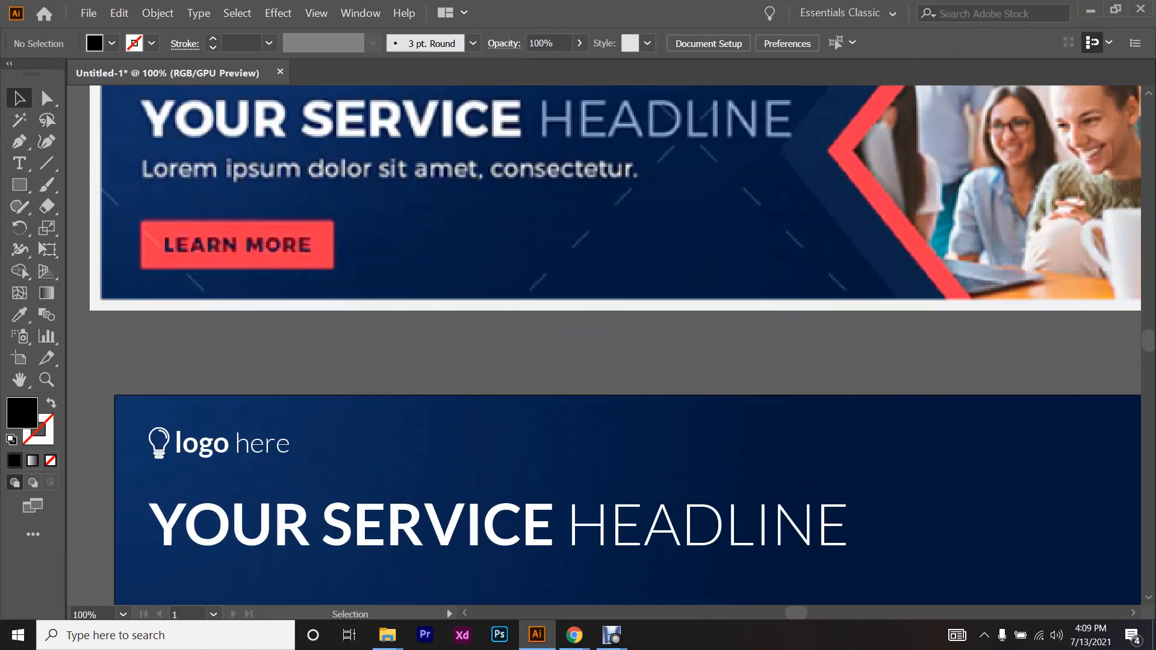
scroll(268, 300, down, 1)
scroll(268, 301, down, 1)
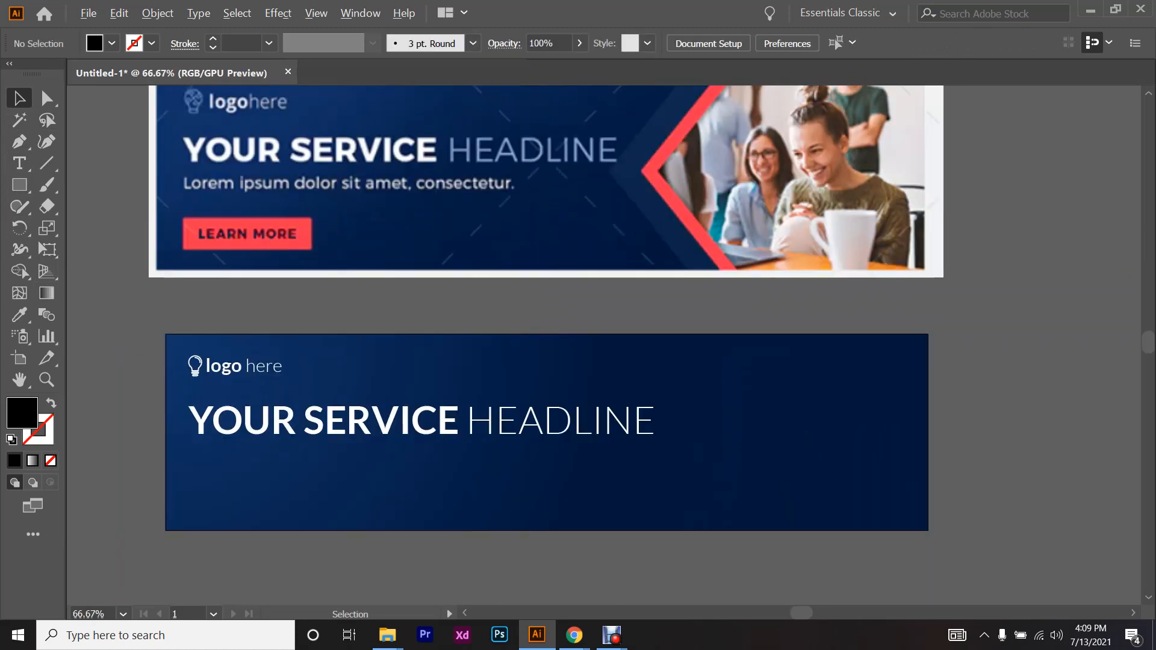
click(19, 164)
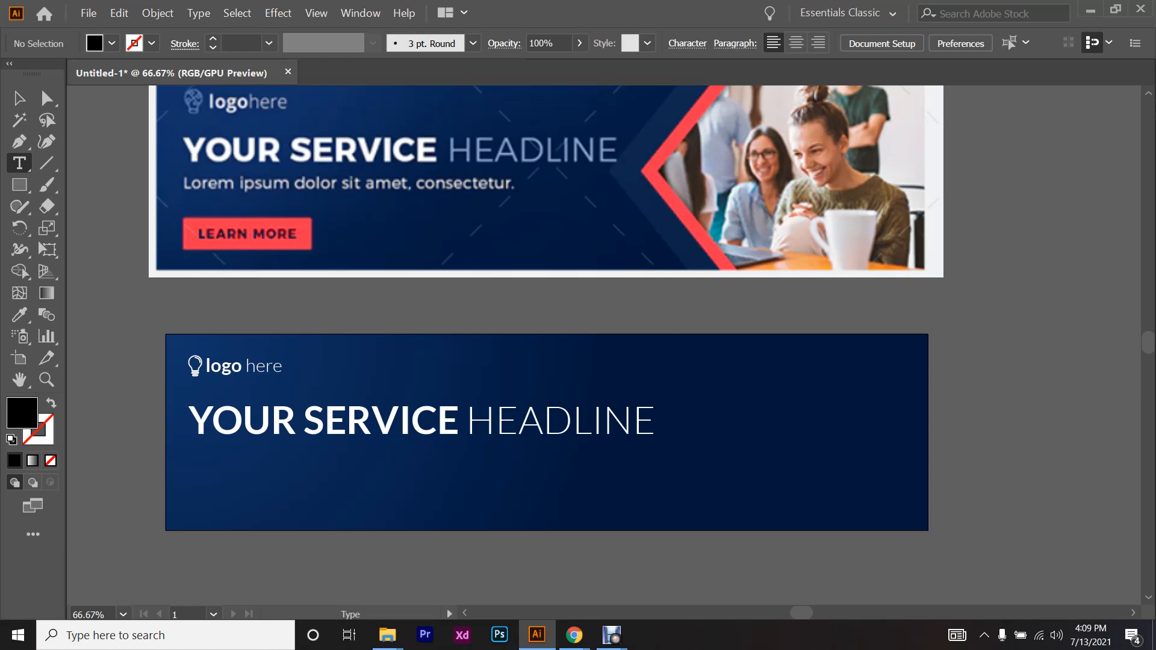
drag(191, 453, 660, 475)
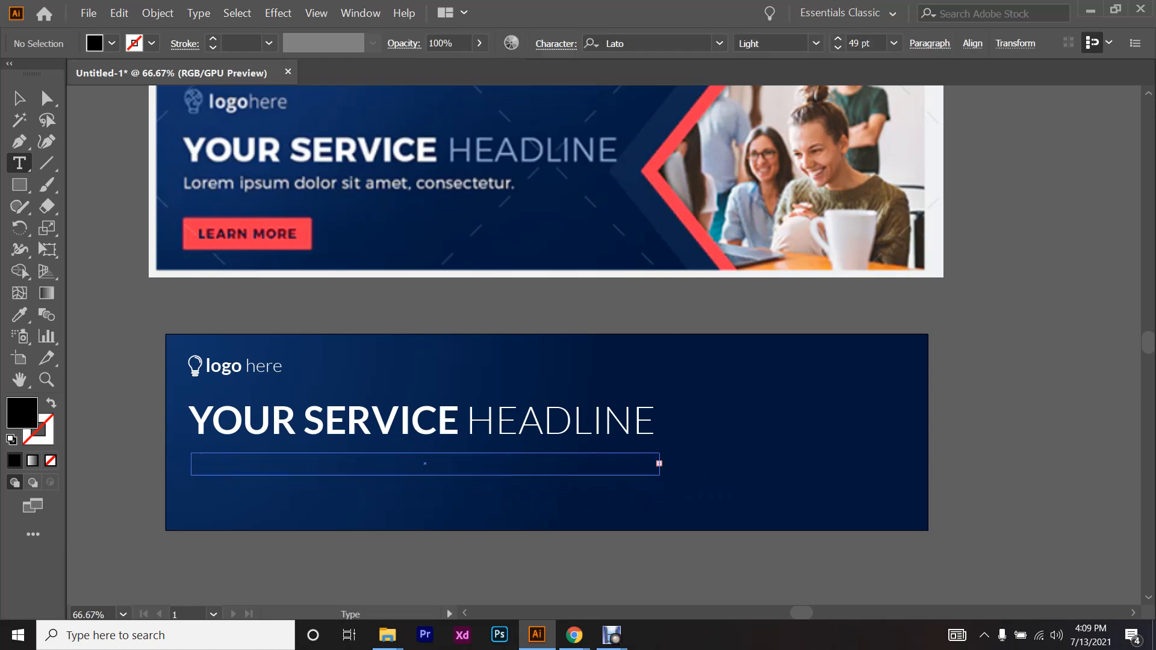
scroll(478, 472, up, 2)
scroll(498, 455, down, 2)
scroll(368, 463, up, 4)
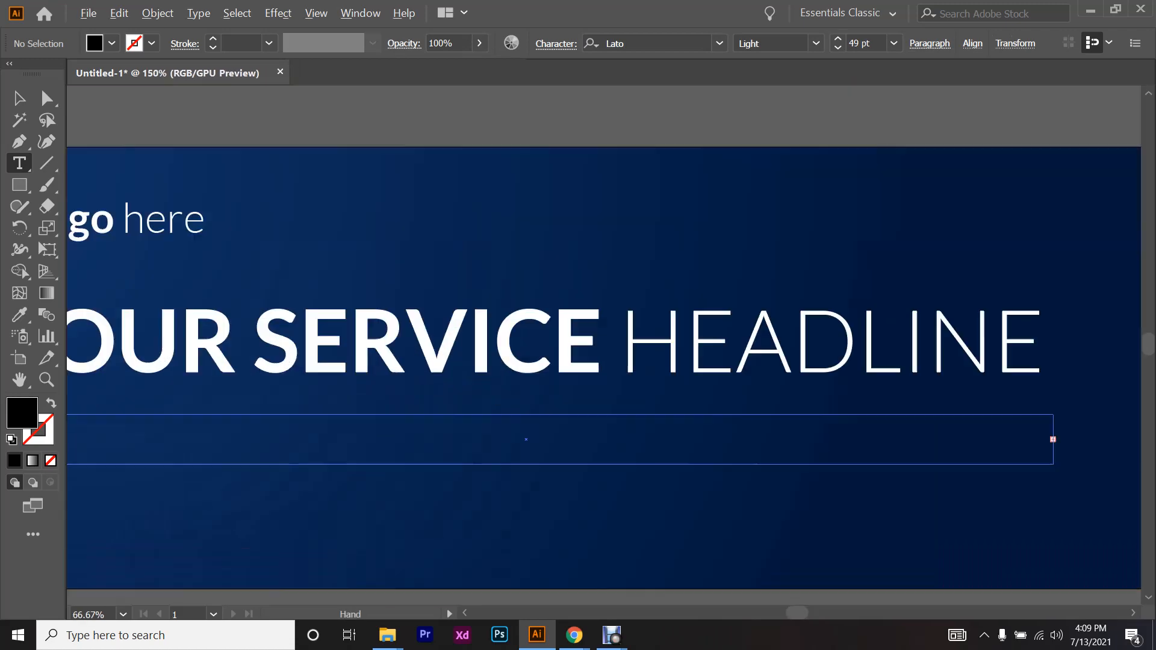
scroll(602, 361, down, 3)
scroll(602, 361, up, 1)
scroll(602, 361, down, 2)
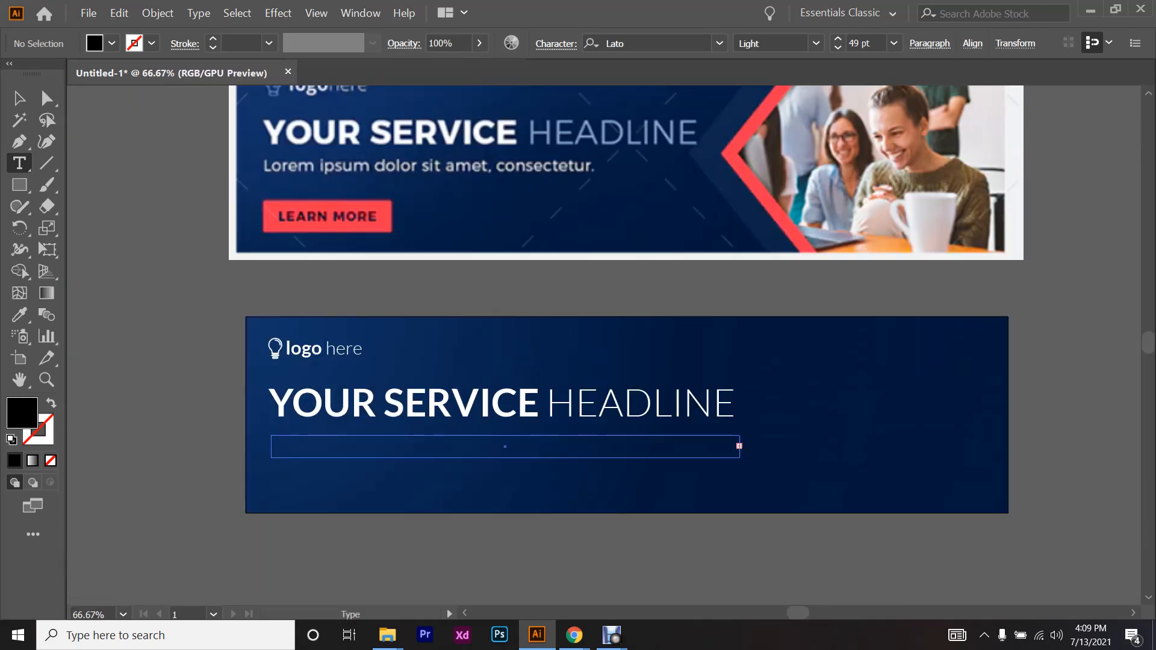
scroll(602, 361, up, 1)
scroll(603, 371, down, 1)
scroll(604, 370, left, 2)
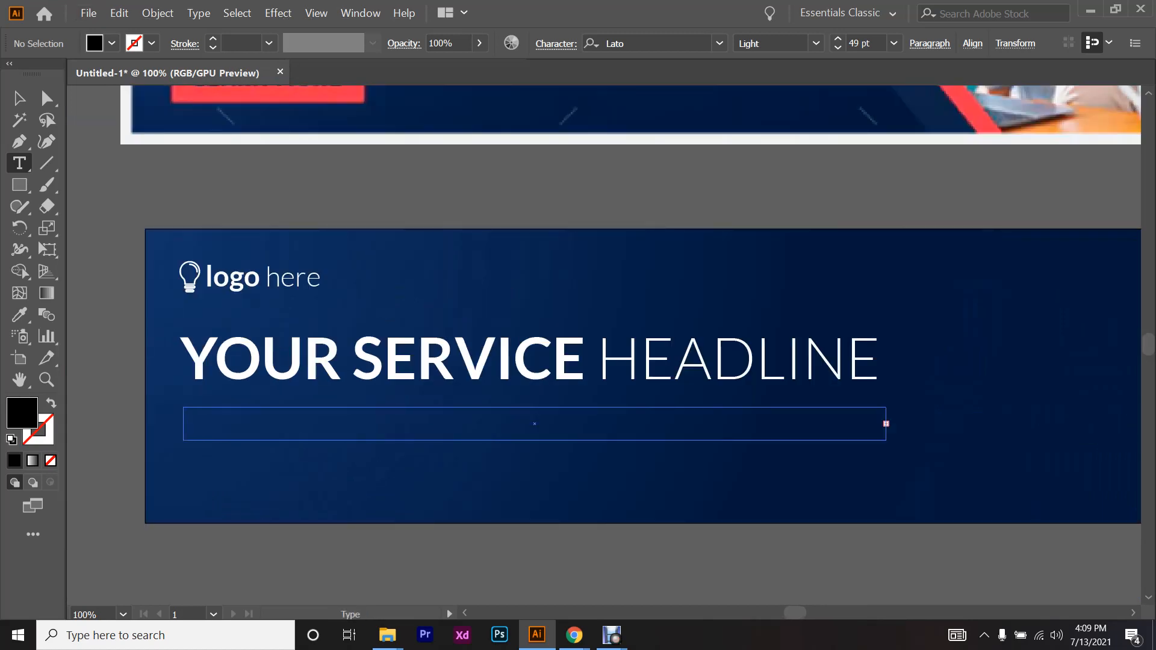
- Set the font size of the empty text frame beneath the headline to 27 pt
key(ctrl+t)
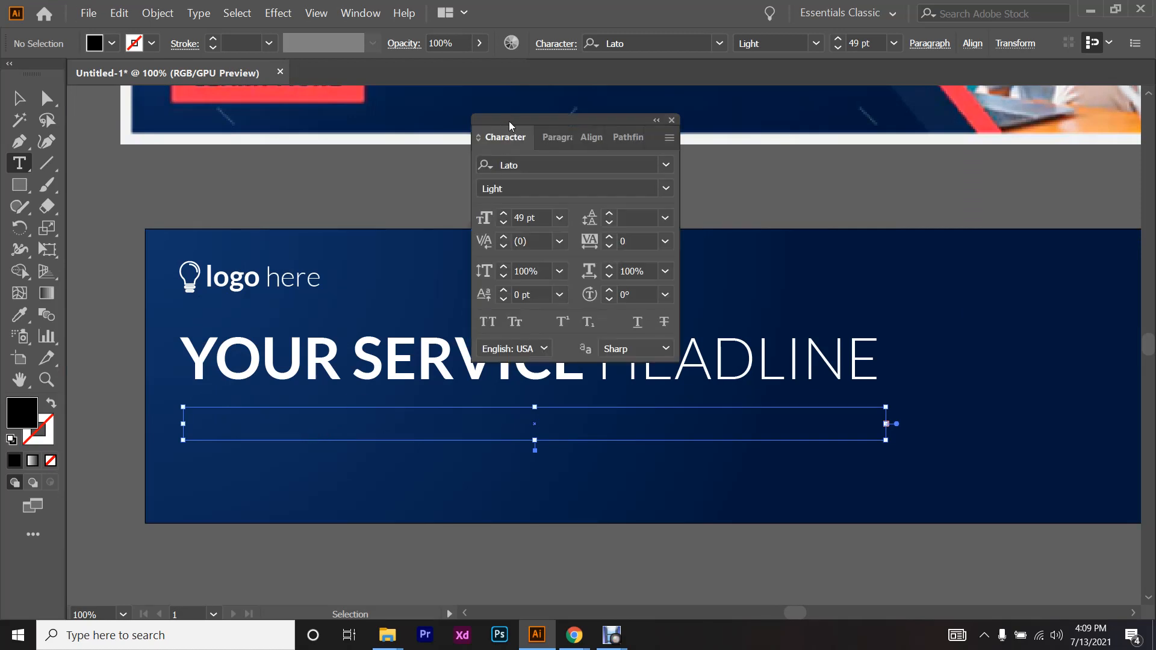
drag(508, 121, 927, 127)
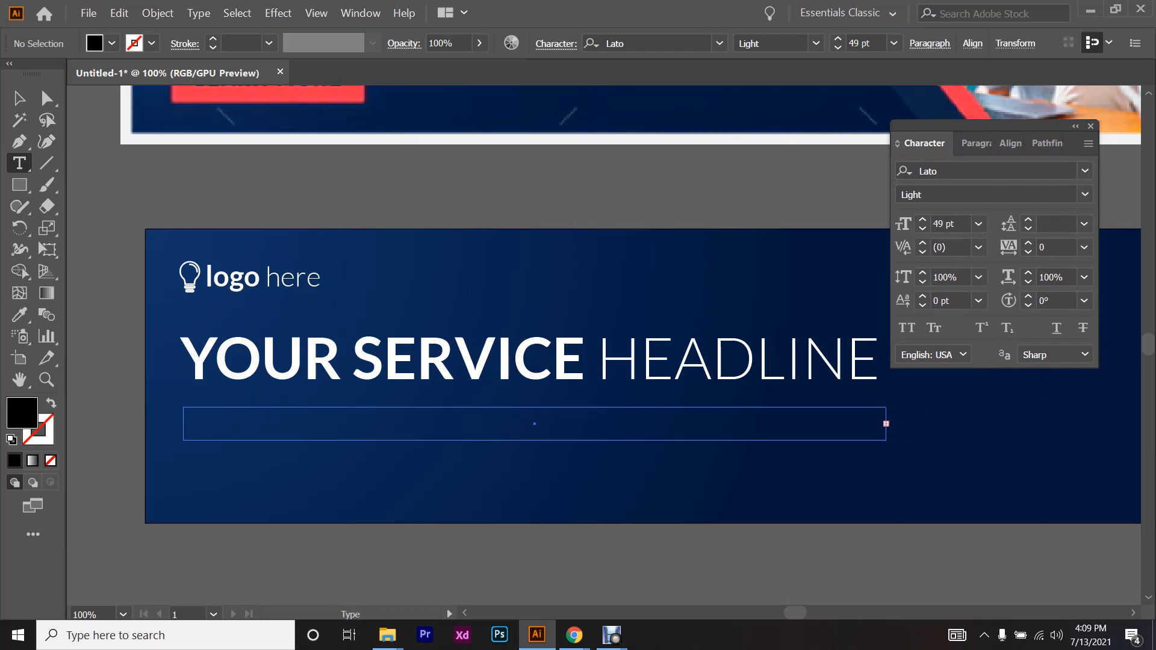
click(948, 224)
text(43)
key(Return)
scroll(950, 224, down, 13)
scroll(950, 224, down, 7)
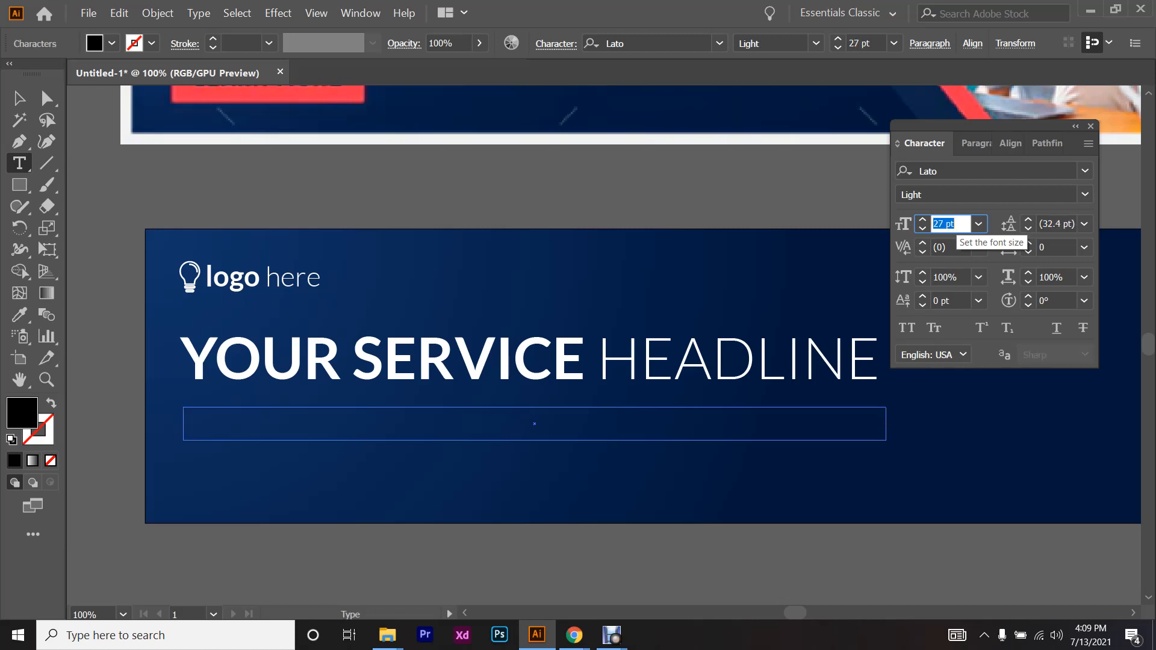
click(19, 98)
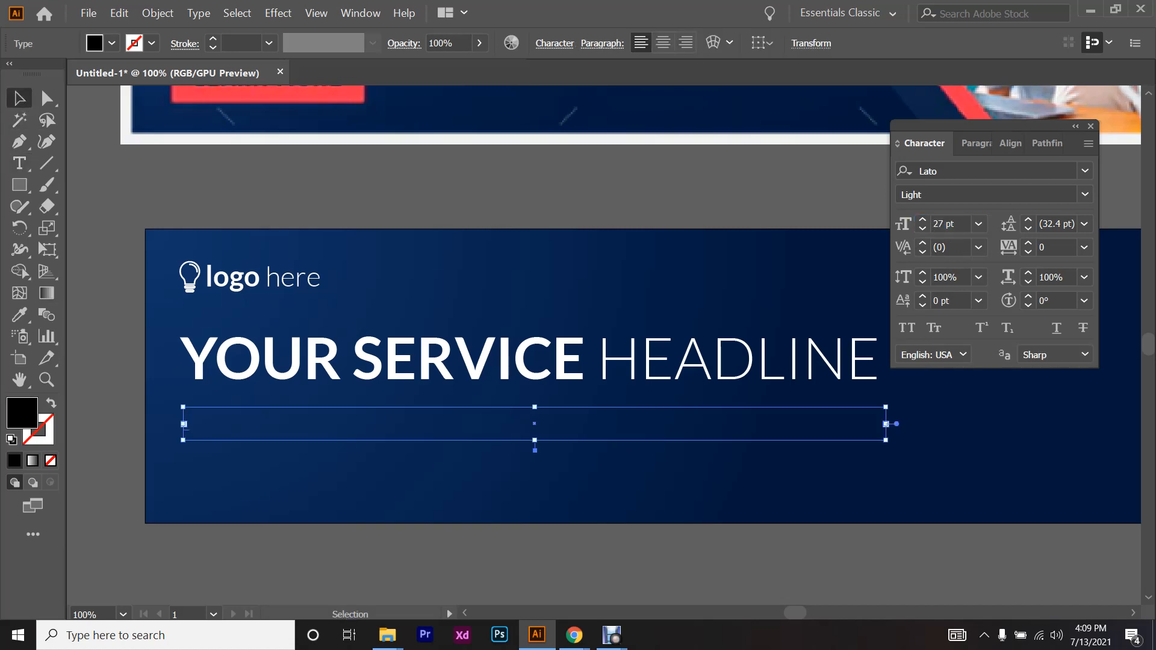
- Enter a sample letter a in the text frame beneath the headline and fill it with white
scroll(274, 447, up, 1)
double_click(274, 447)
text(a)
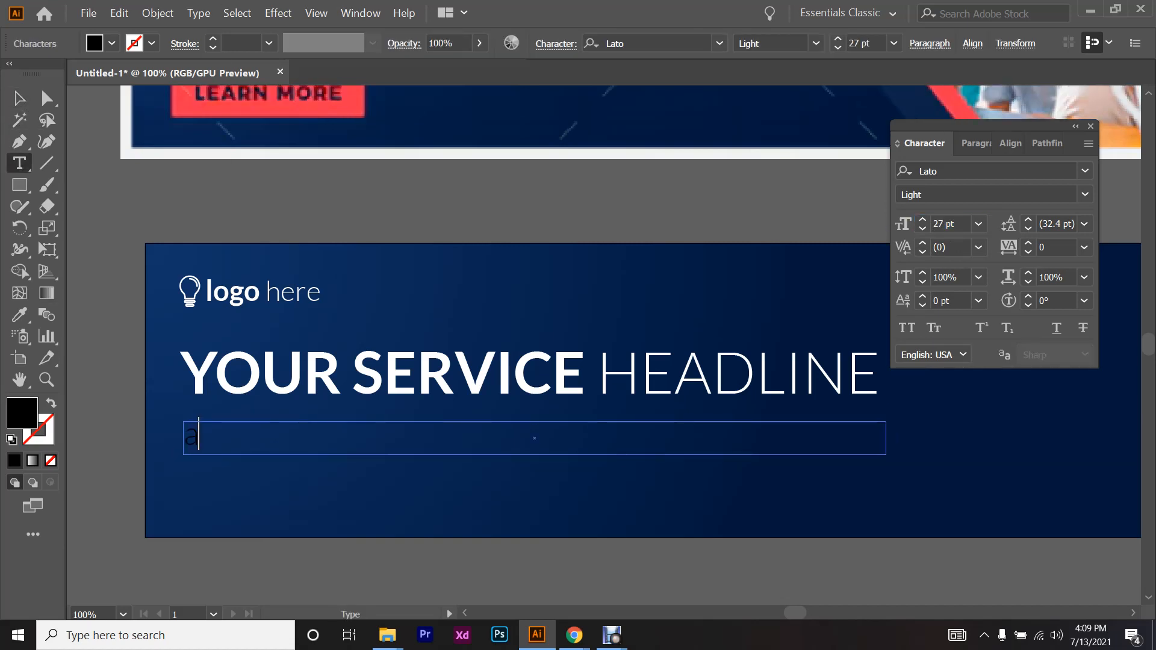
click(19, 98)
scroll(223, 389, up, 2)
scroll(223, 388, down, 2)
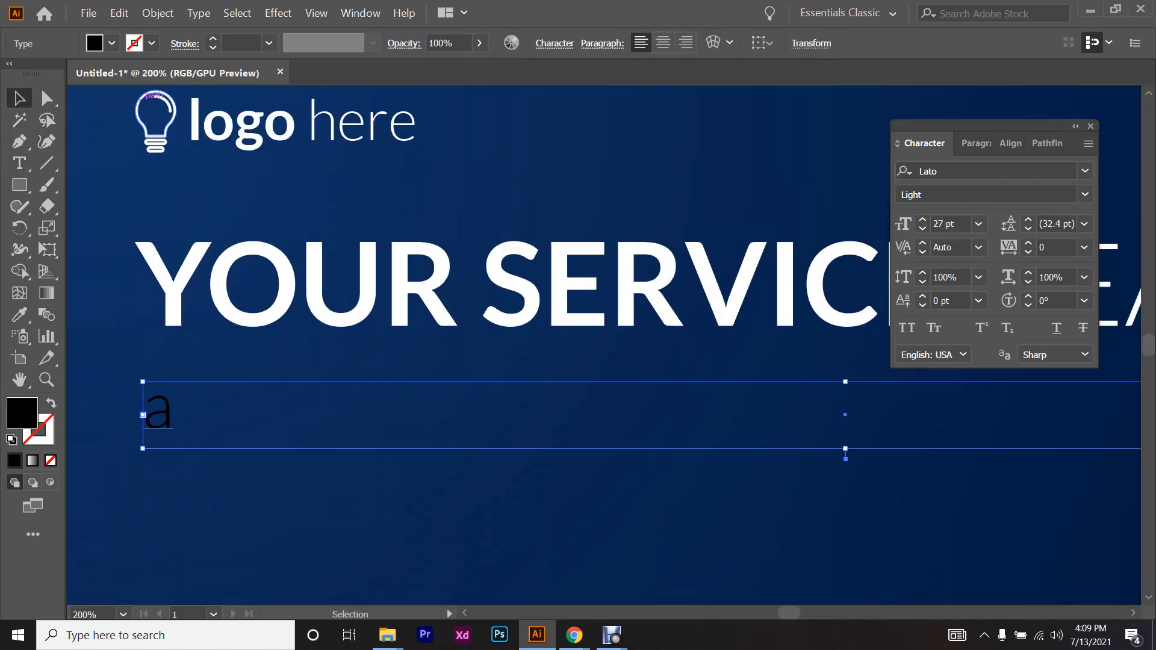
click(111, 43)
click(39, 71)
click(185, 419)
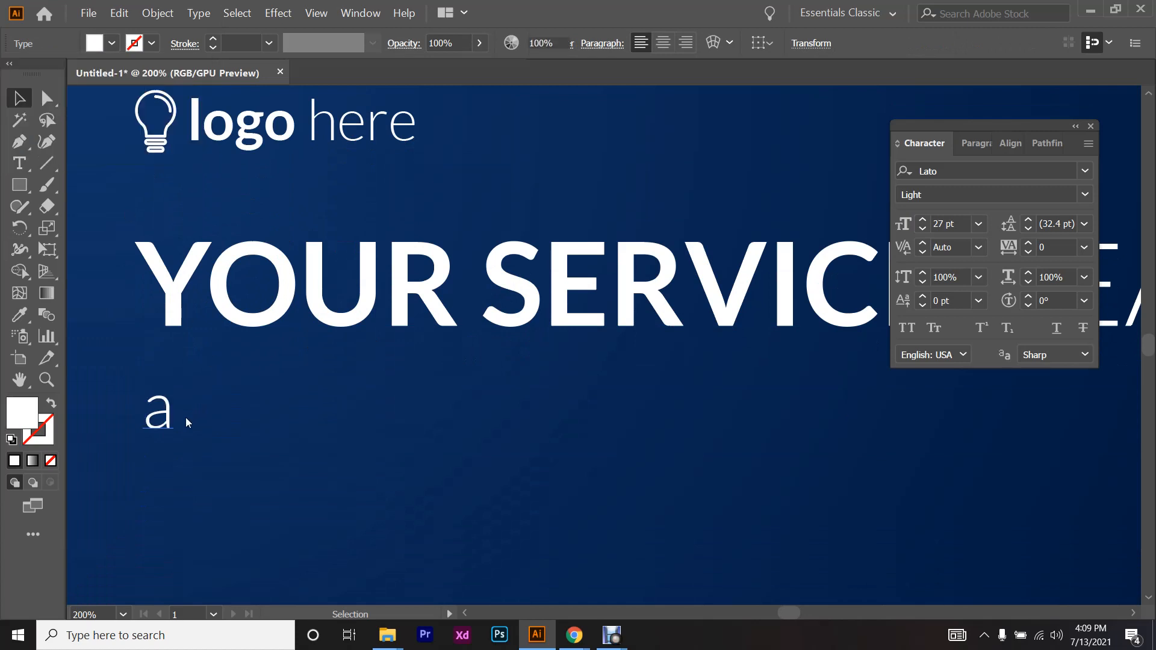
- Try larger and smaller font sizes for the sample letter in the subtitle frame, settling on 31 pt
key(ctrl+a)
click(149, 405)
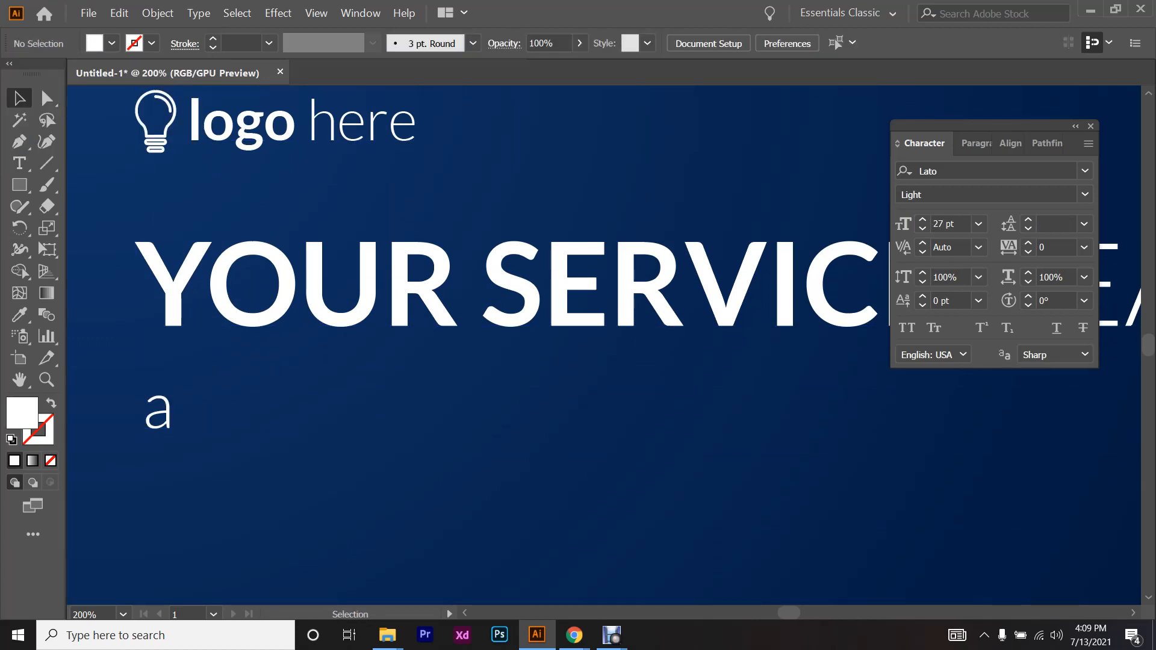
double_click(149, 404)
key(ctrl+a)
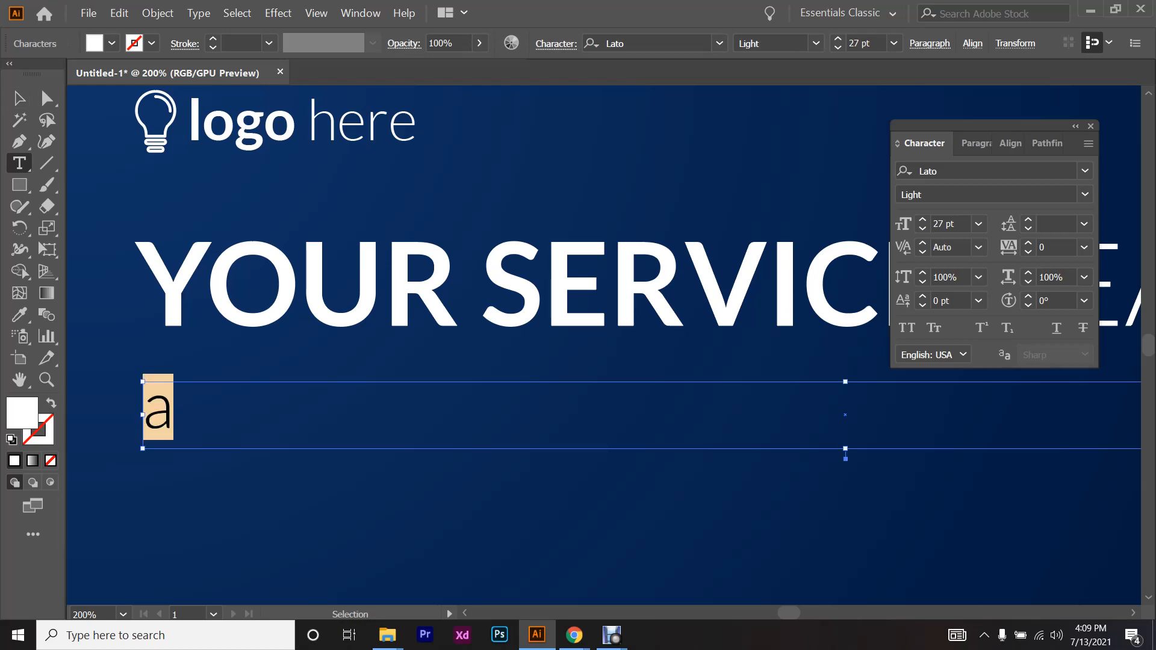
click(23, 99)
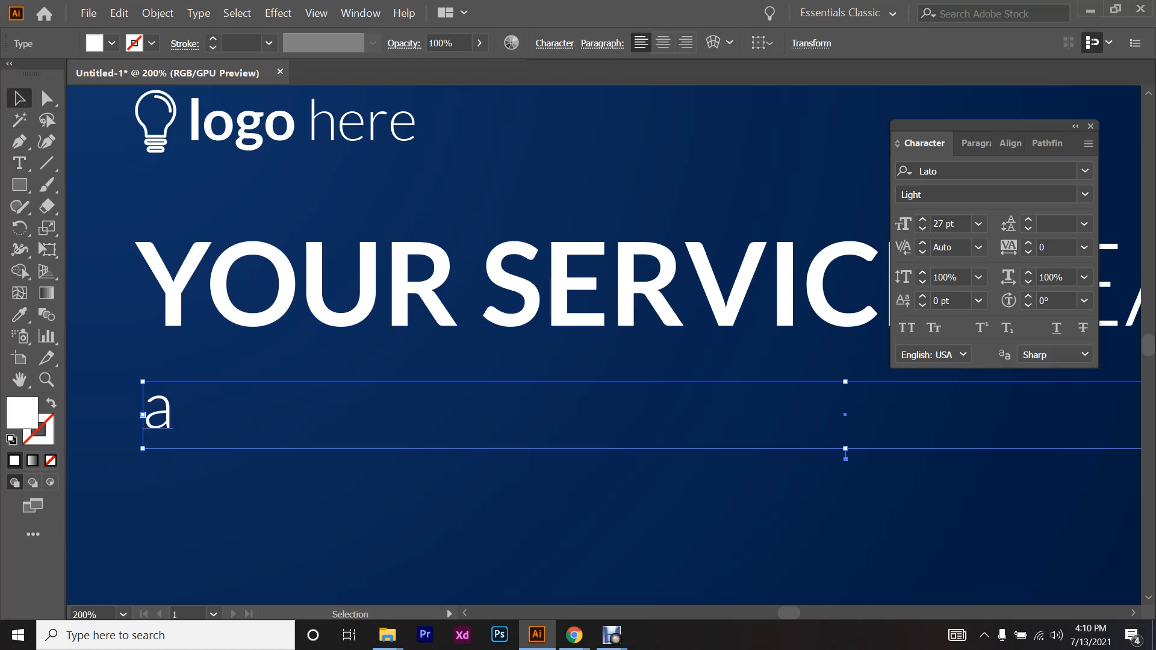
click(950, 224)
scroll(950, 224, up, 8)
scroll(950, 224, down, 1)
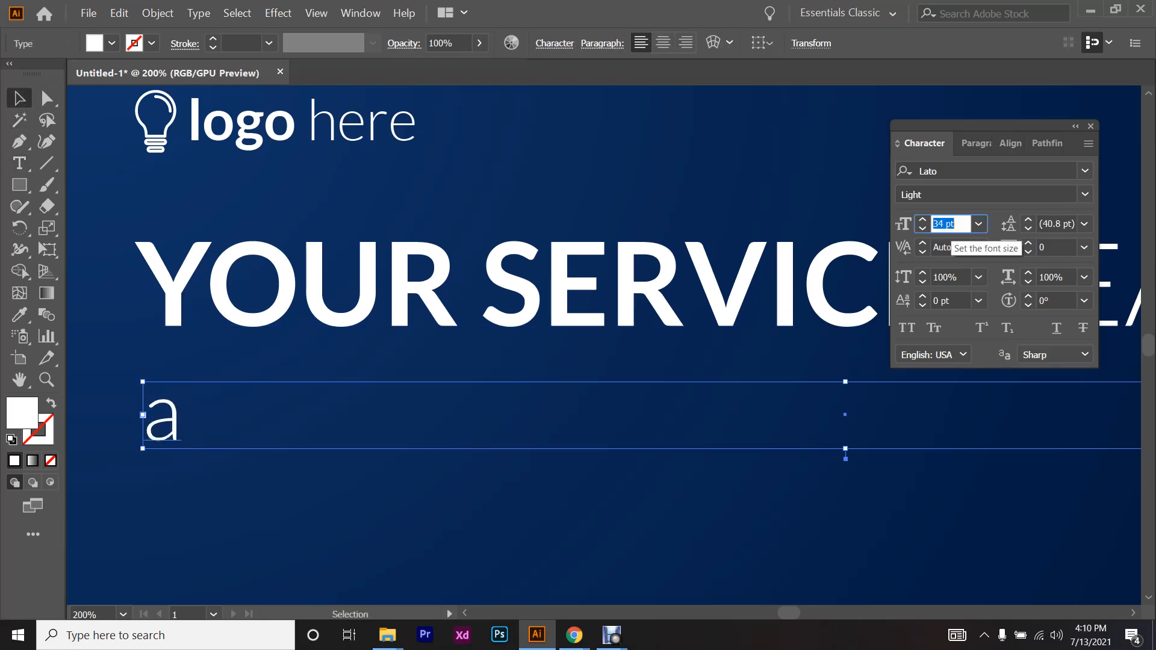
scroll(950, 224, up, 6)
scroll(950, 224, down, 10)
scroll(950, 224, down, 8)
scroll(950, 224, up, 10)
scroll(950, 224, down, 1)
key(ctrl+minus)
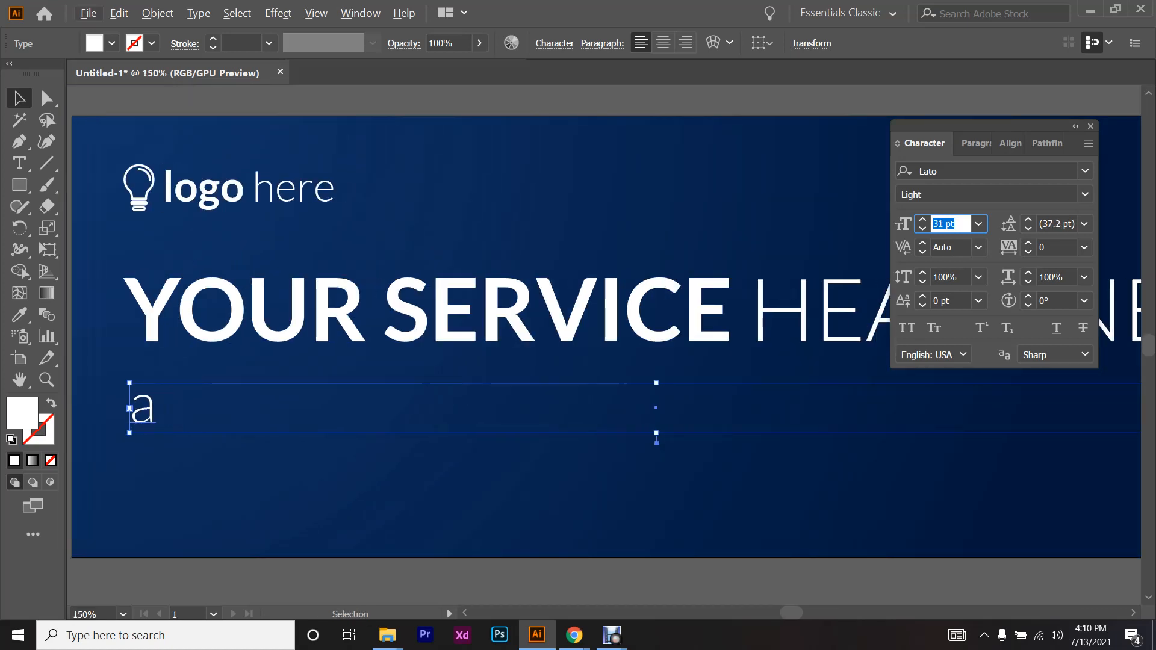
click(204, 467)
key(ctrl+minus)
key(ctrl+minus)
click(204, 467)
key(ctrl+plus)
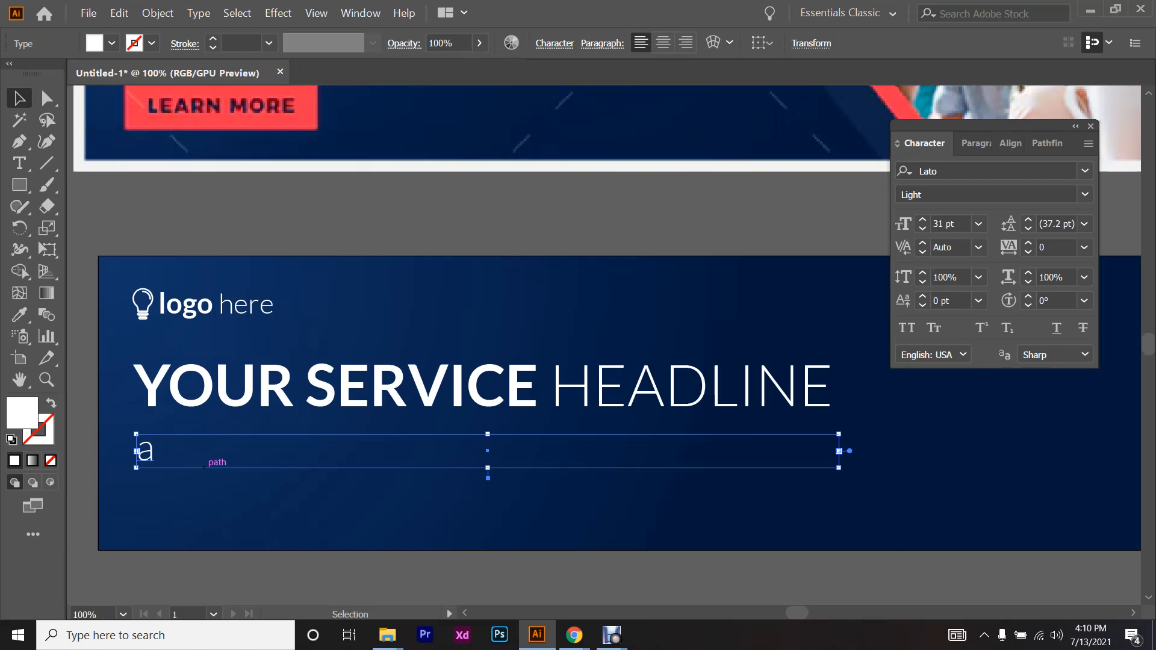
scroll(207, 460, up, 3)
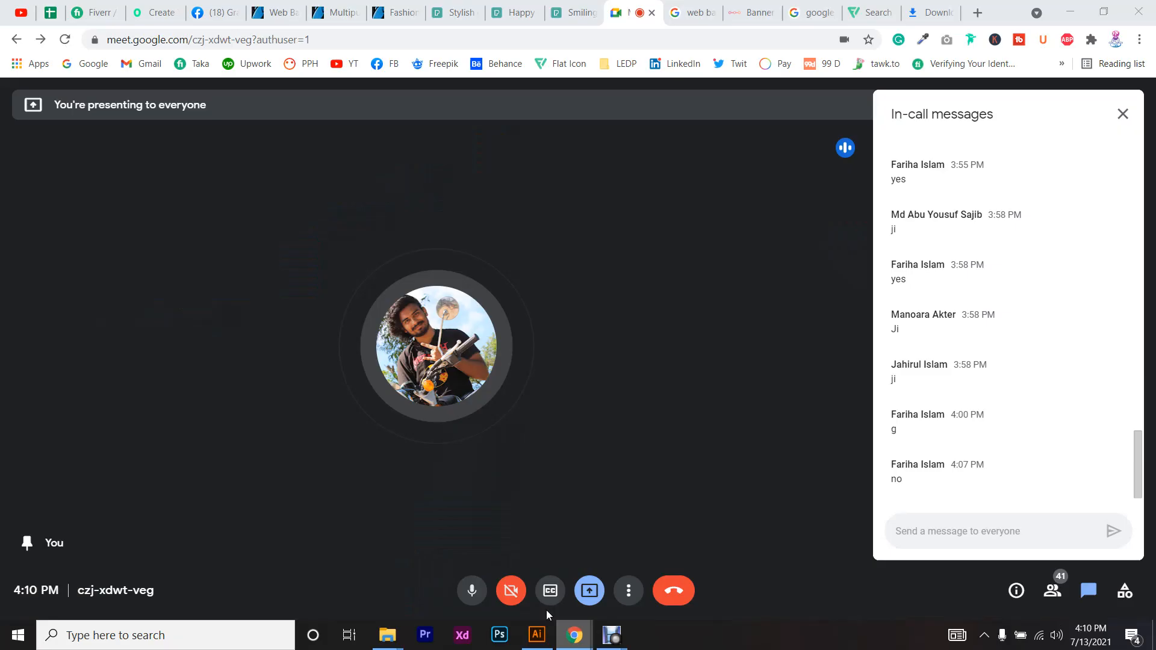
- Switch to Chrome, close the Downloads tab and open lipsum.com in a new tab
click(573, 634)
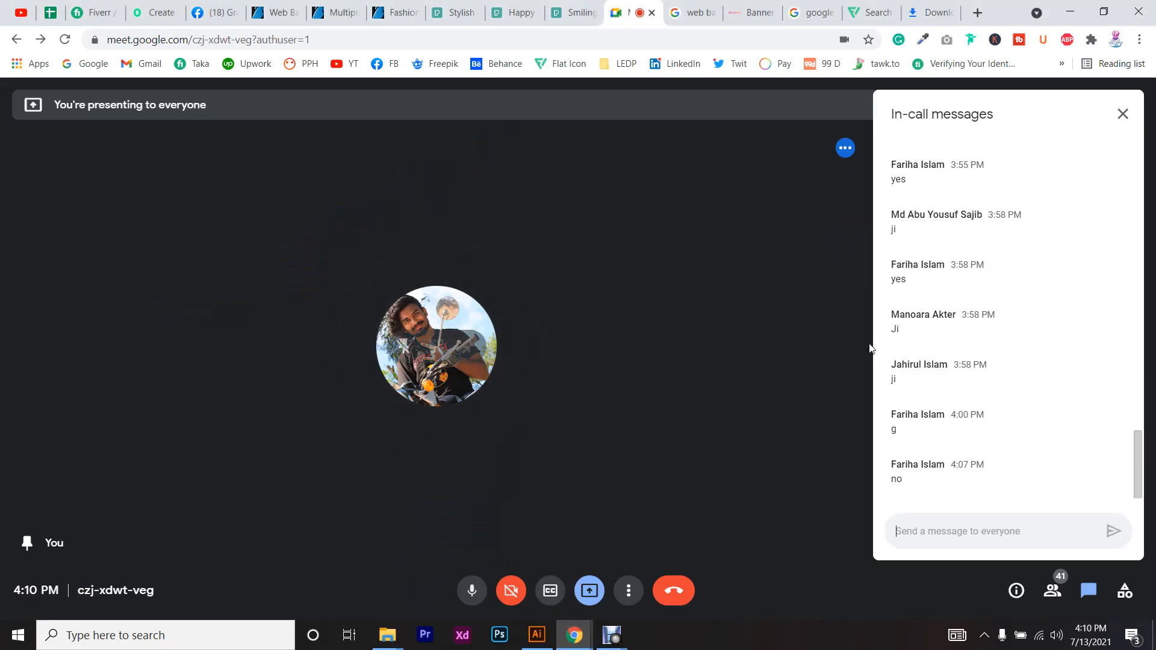
click(956, 15)
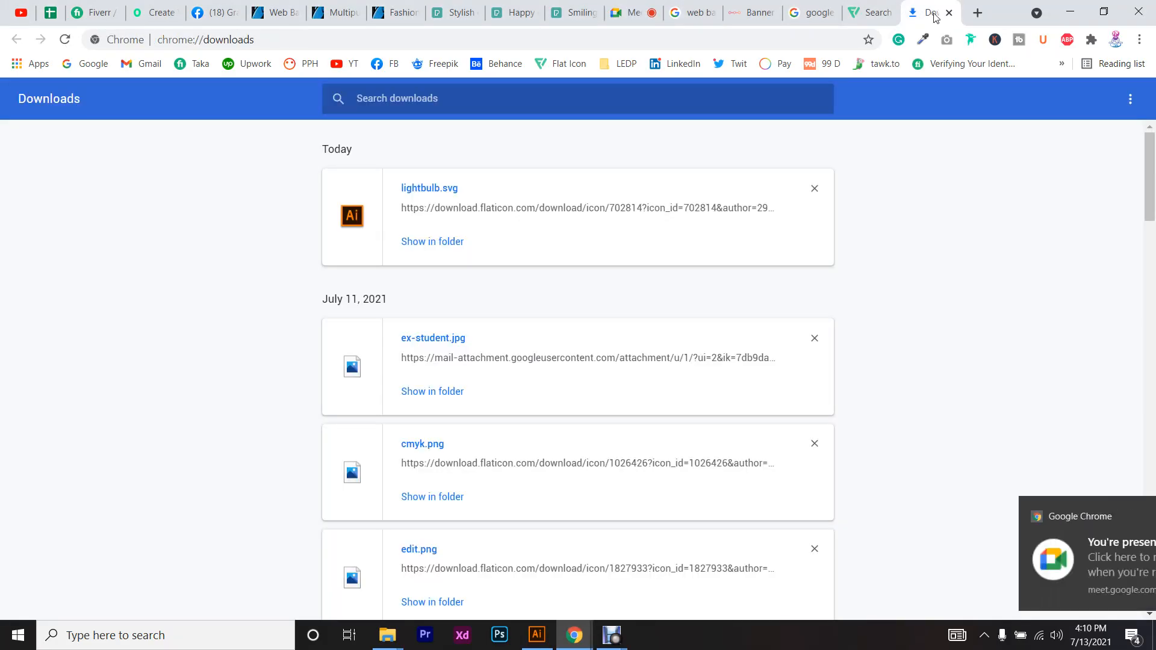
click(949, 13)
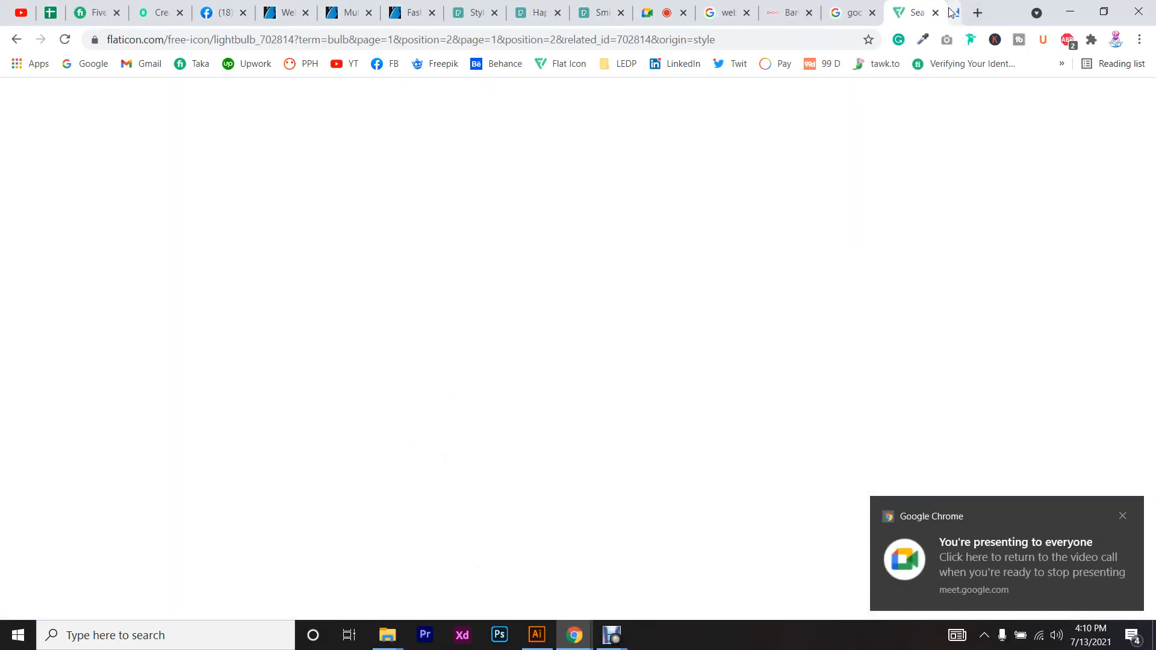
click(978, 13)
text(l)
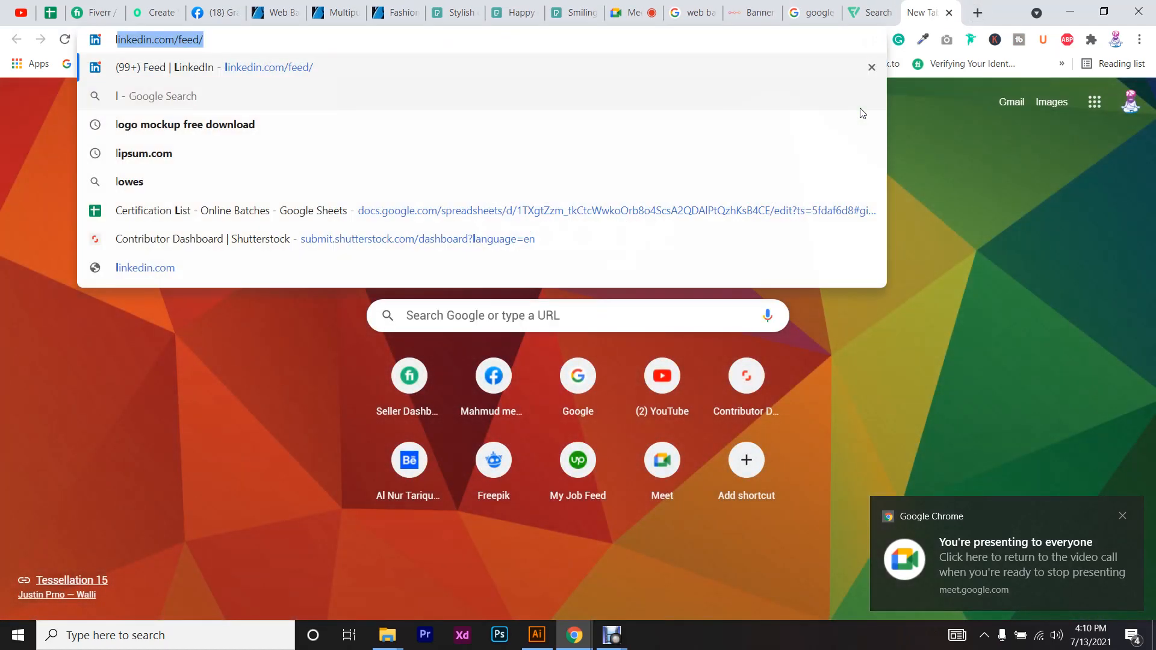
text(ipsum.com)
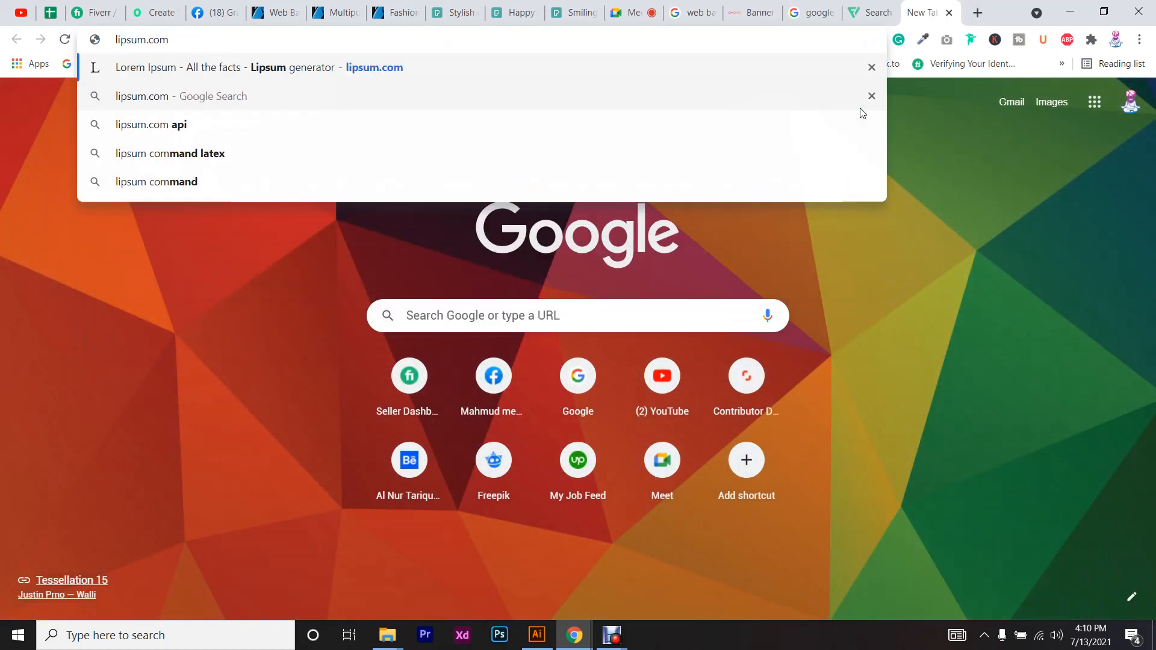
key(Return)
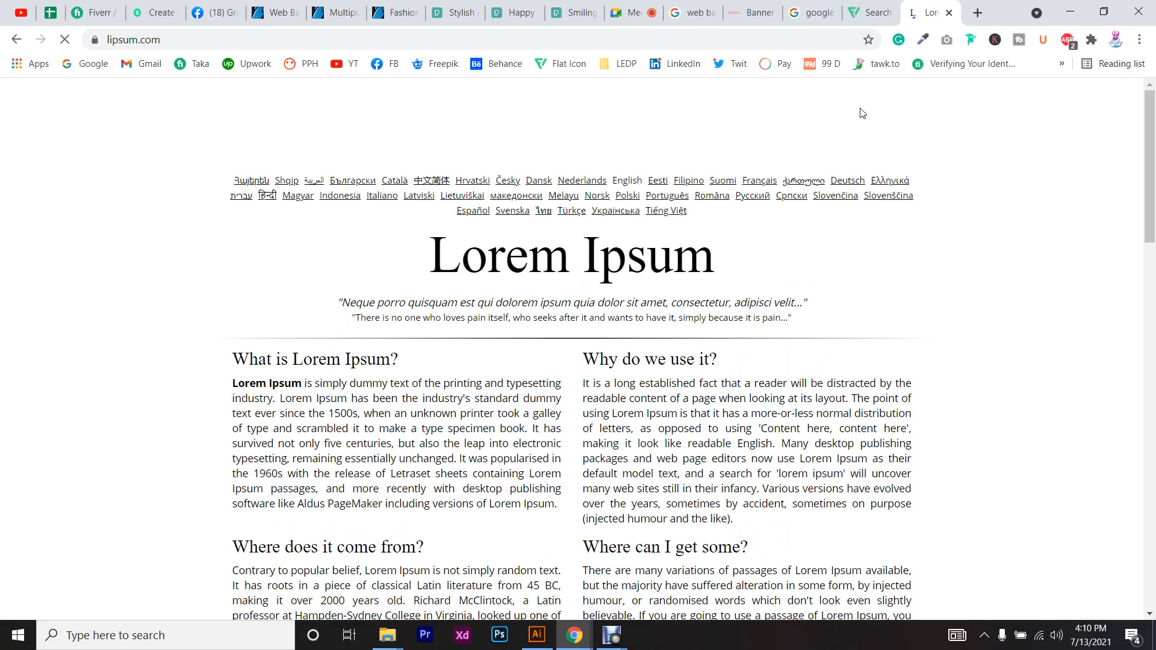
- Examine the "What is Lorem Ipsum?" paragraph, highlighting the passage from "Lorem Ipsum has been the industry's standard" to "1500s"
scroll(780, 339, down, 1)
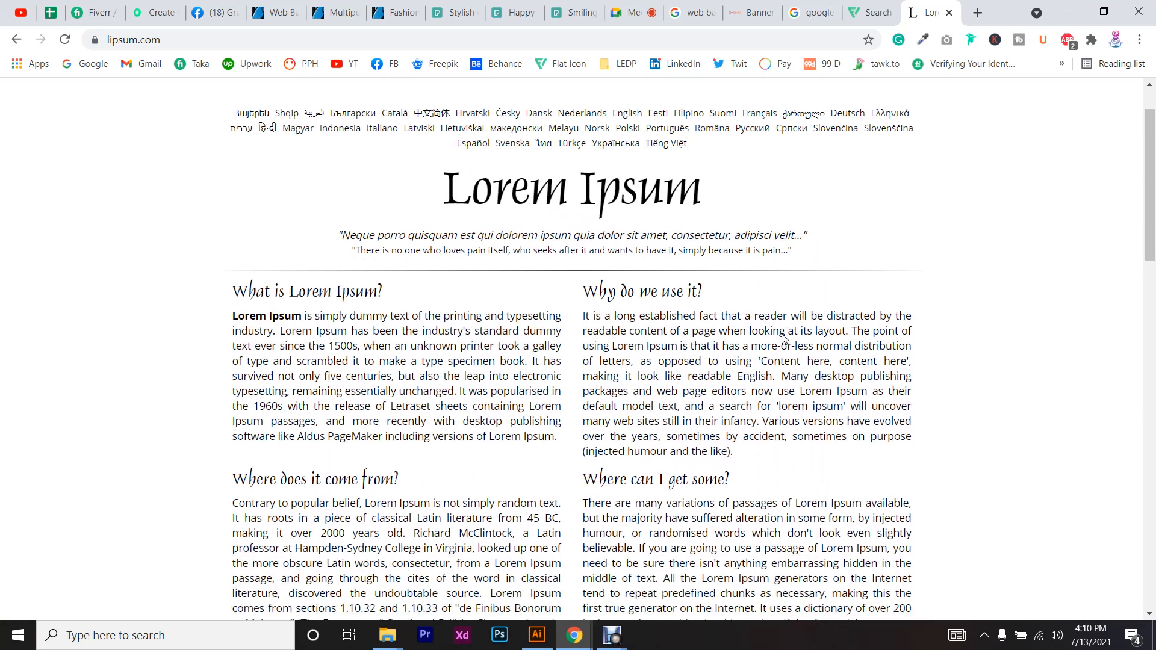
drag(234, 308, 420, 321)
click(421, 321)
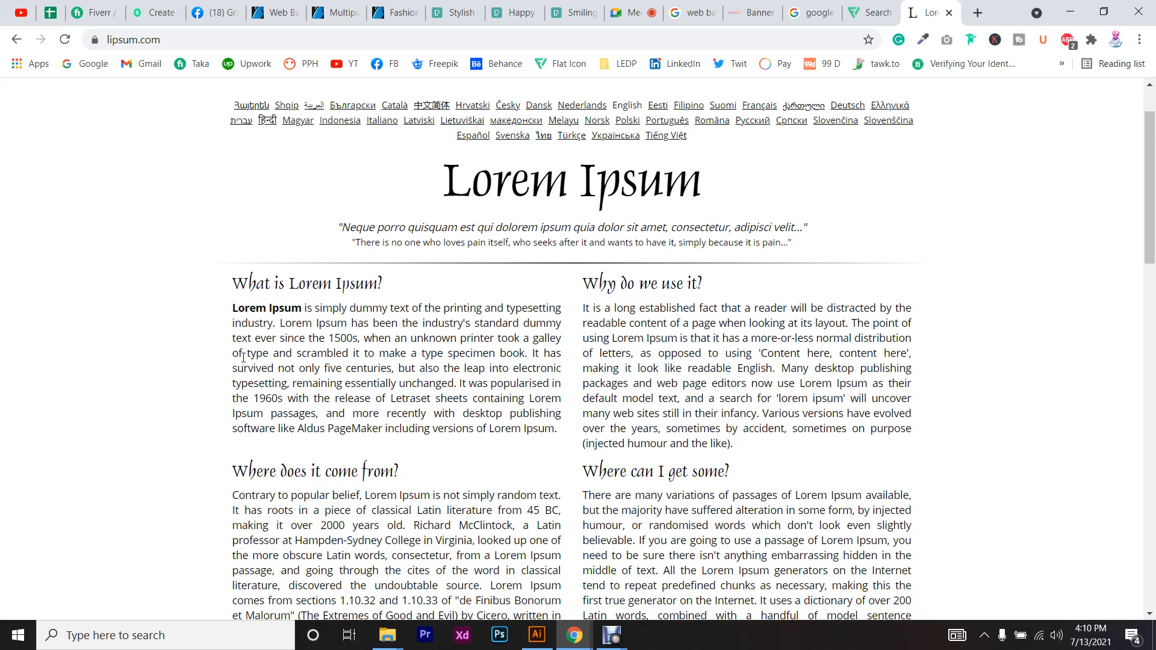
scroll(240, 338, down, 1)
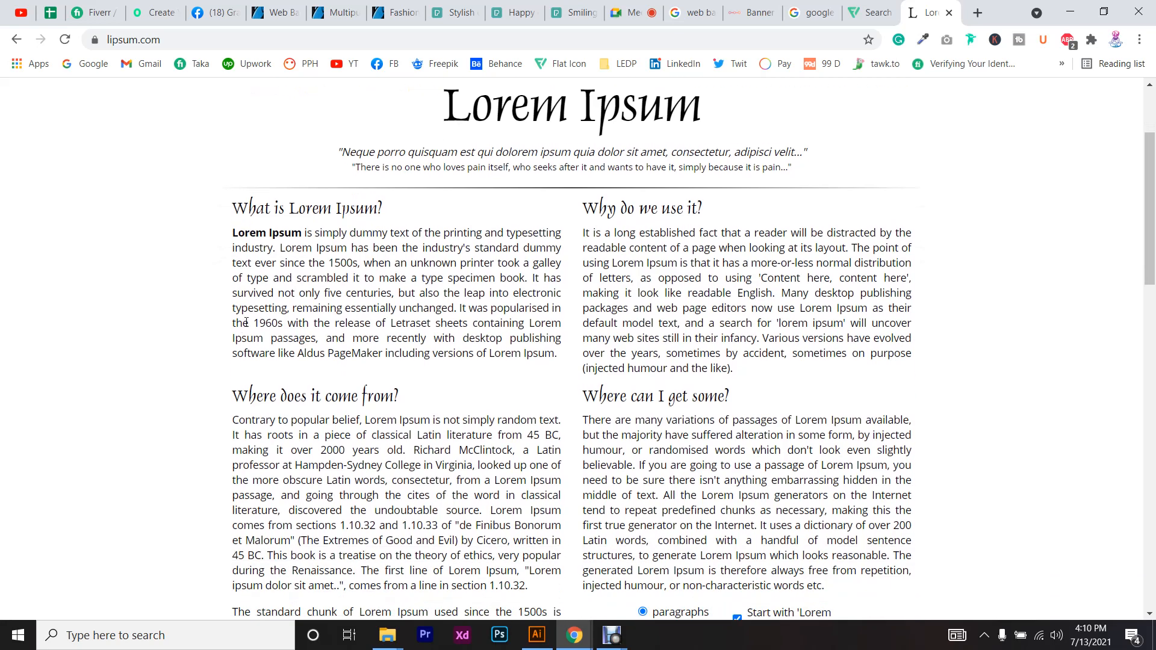
drag(287, 250, 447, 251)
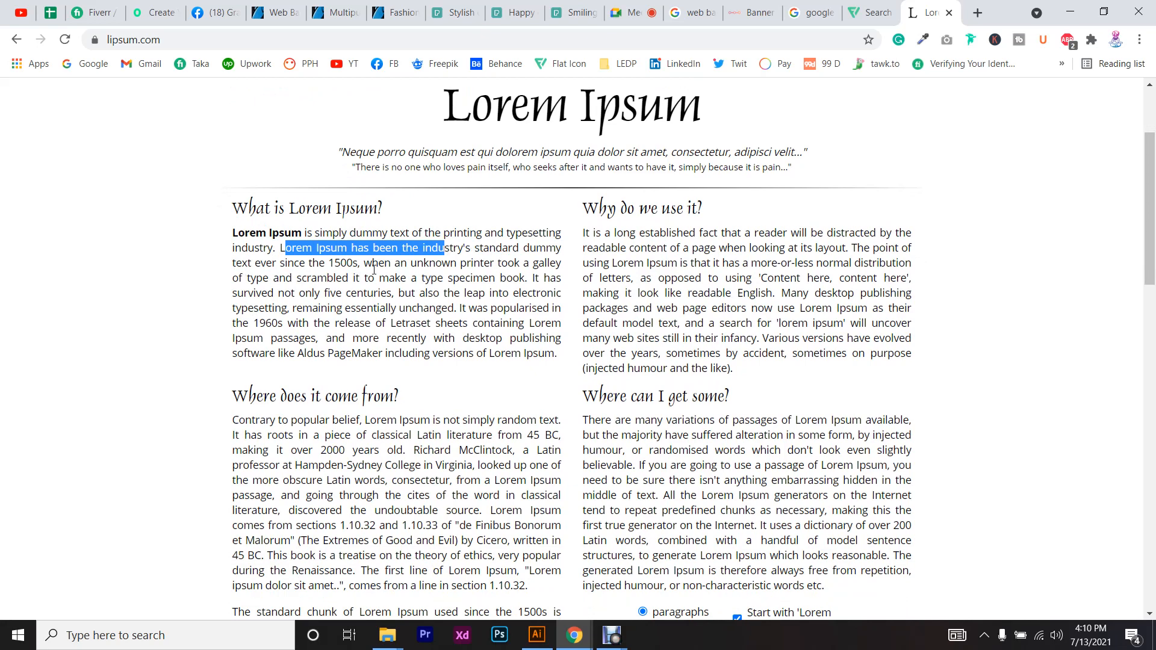
drag(362, 264, 280, 248)
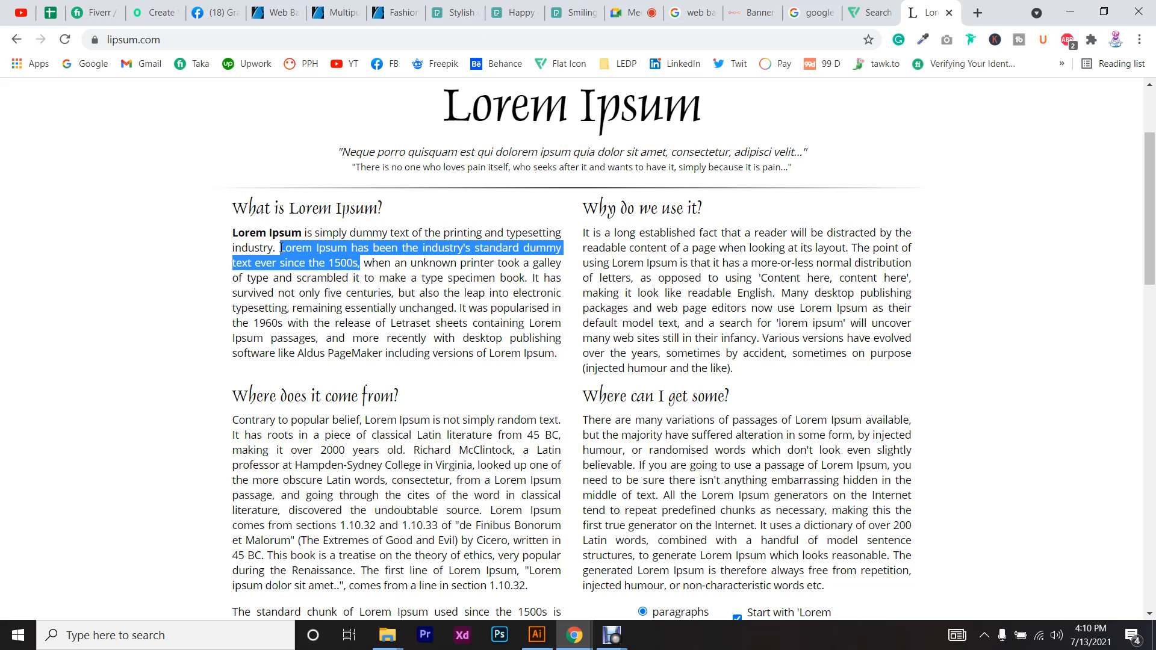
click(281, 248)
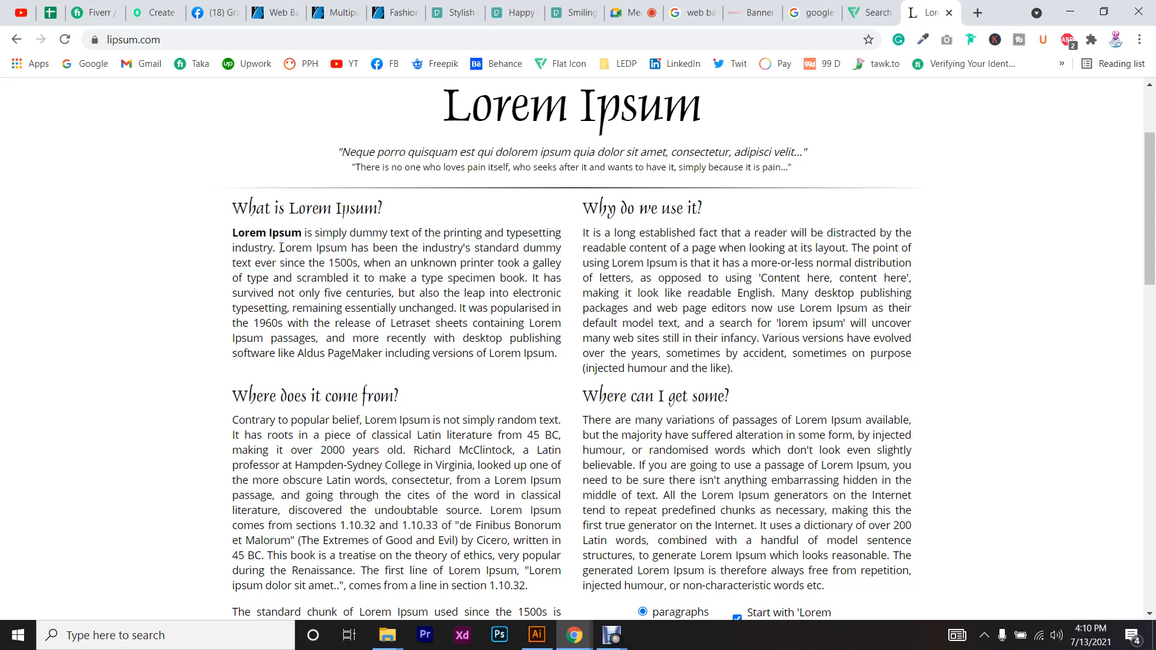
drag(280, 248, 359, 265)
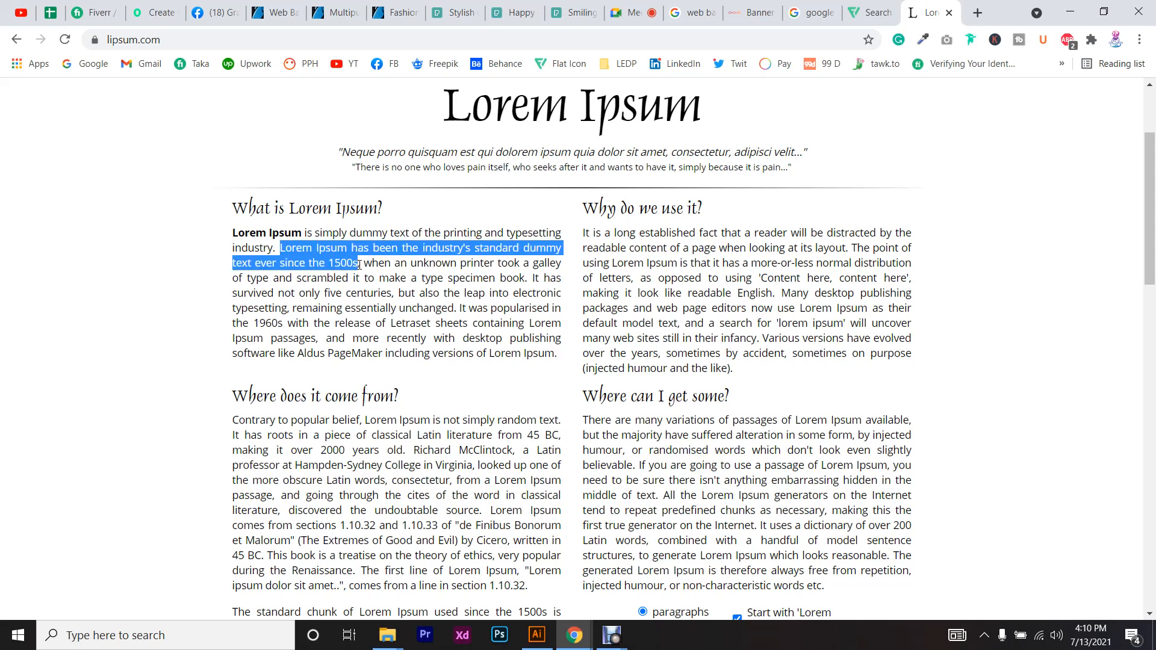
click(359, 264)
drag(358, 265, 280, 249)
click(280, 249)
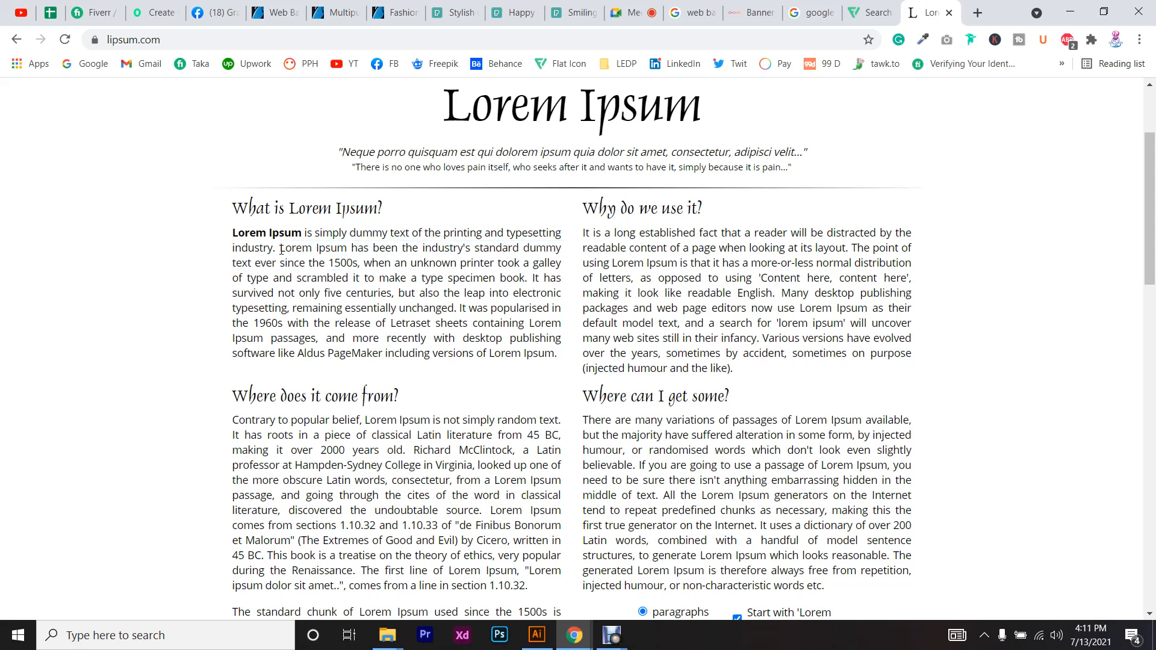
drag(295, 257, 402, 309)
click(402, 308)
- Look through the rest of the Lorem Ipsum page, down to the text generator options under "Where can I get some?"
scroll(390, 301, down, 5)
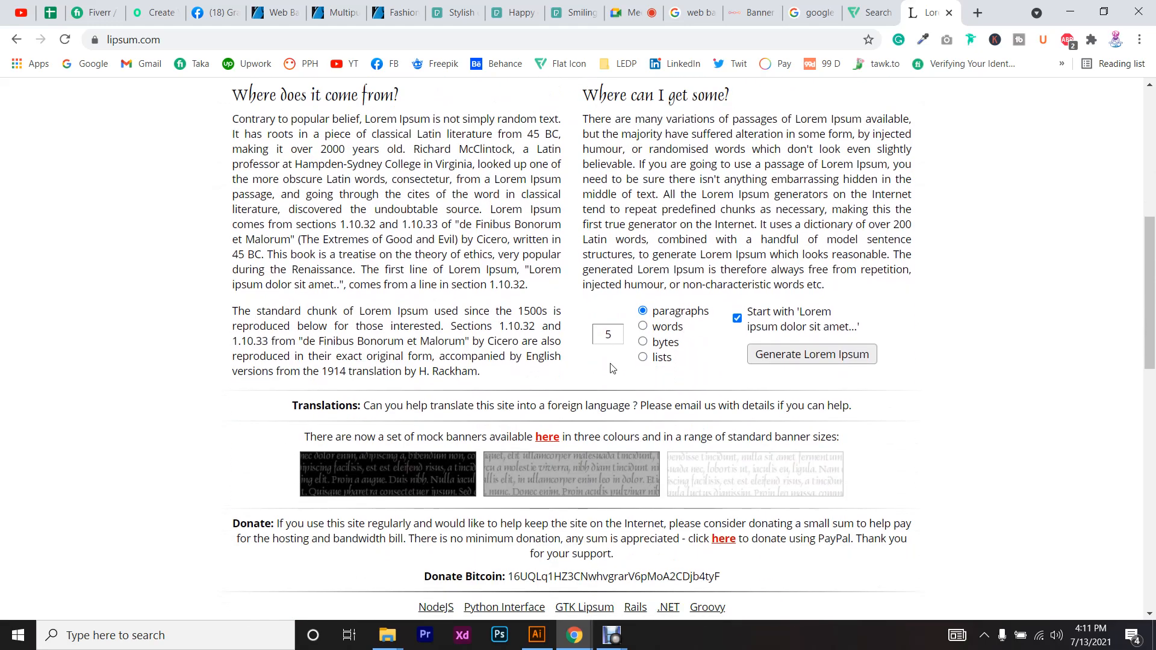
scroll(390, 301, up, 5)
scroll(262, 226, down, 2)
drag(298, 203, 738, 390)
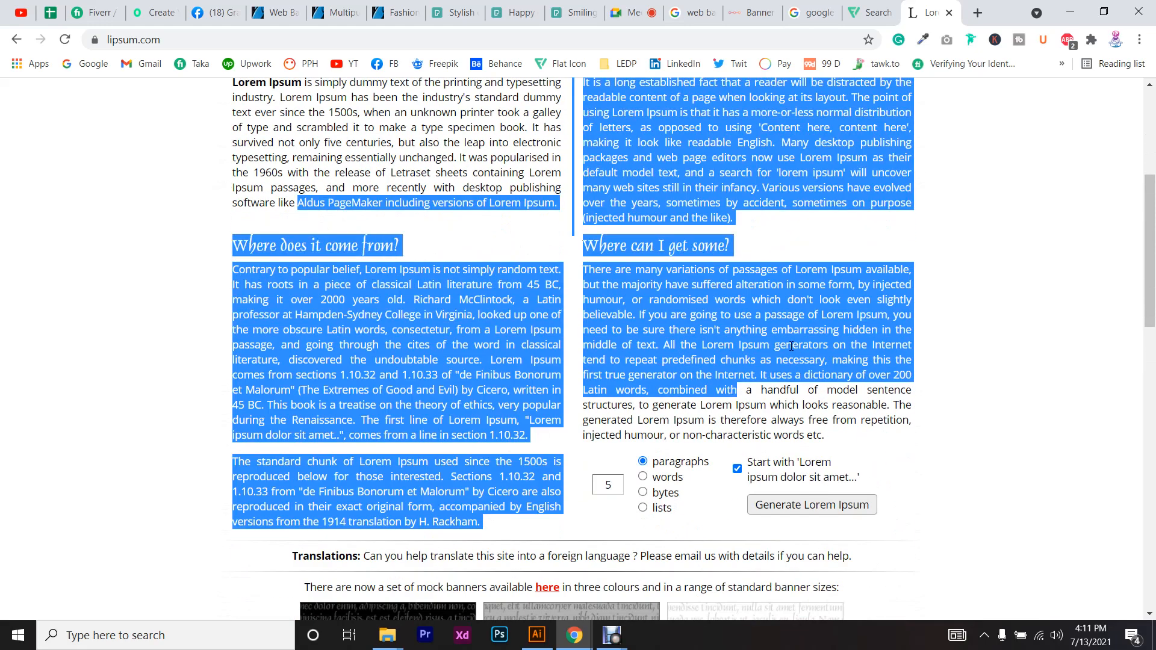
click(738, 390)
scroll(441, 325, up, 2)
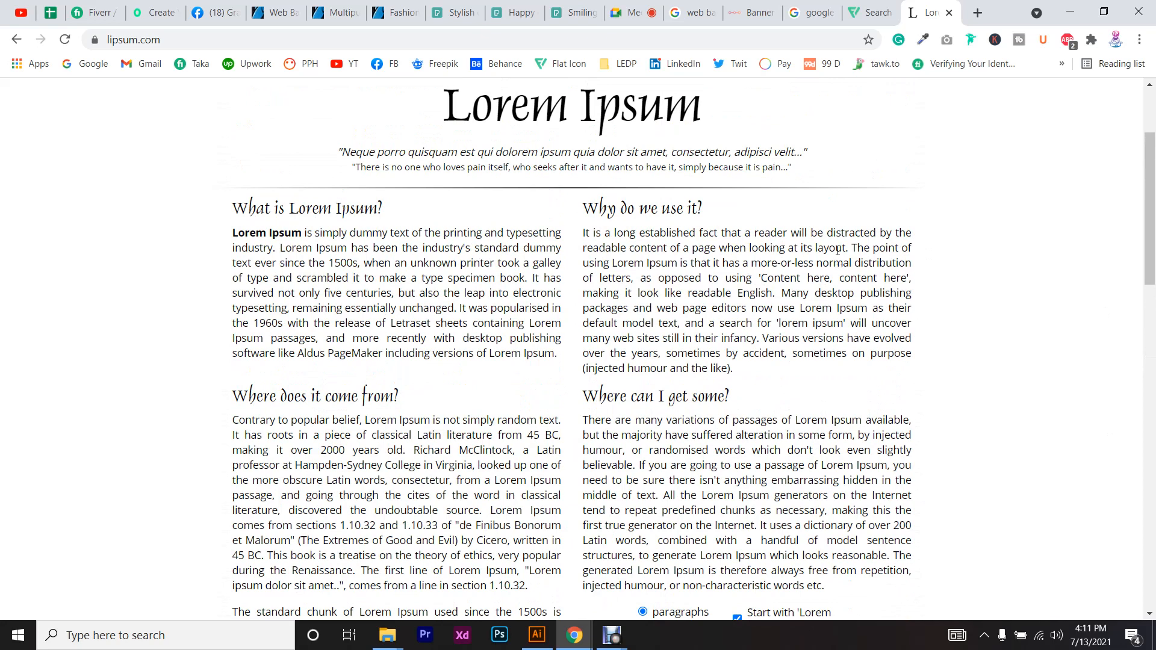
scroll(837, 251, down, 3)
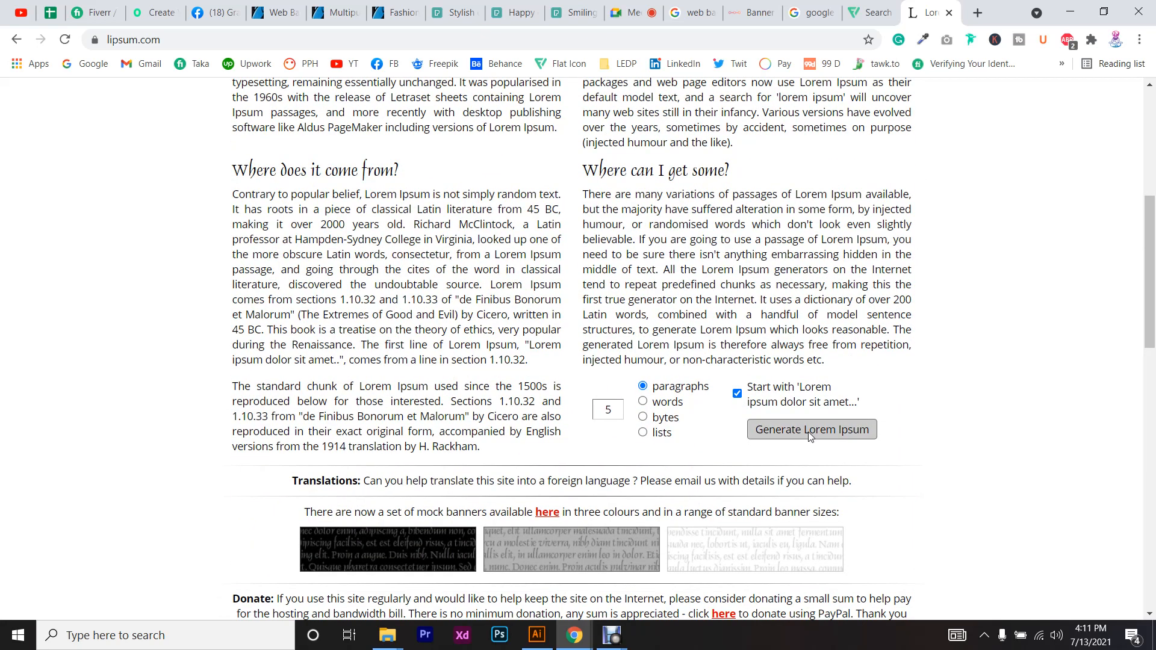
- Generate five Lorem Ipsum paragraphs and copy the opening passage from "Lorem ipsum dolor sit amet" through "pellentesque dui."
click(809, 432)
scroll(395, 393, down, 4)
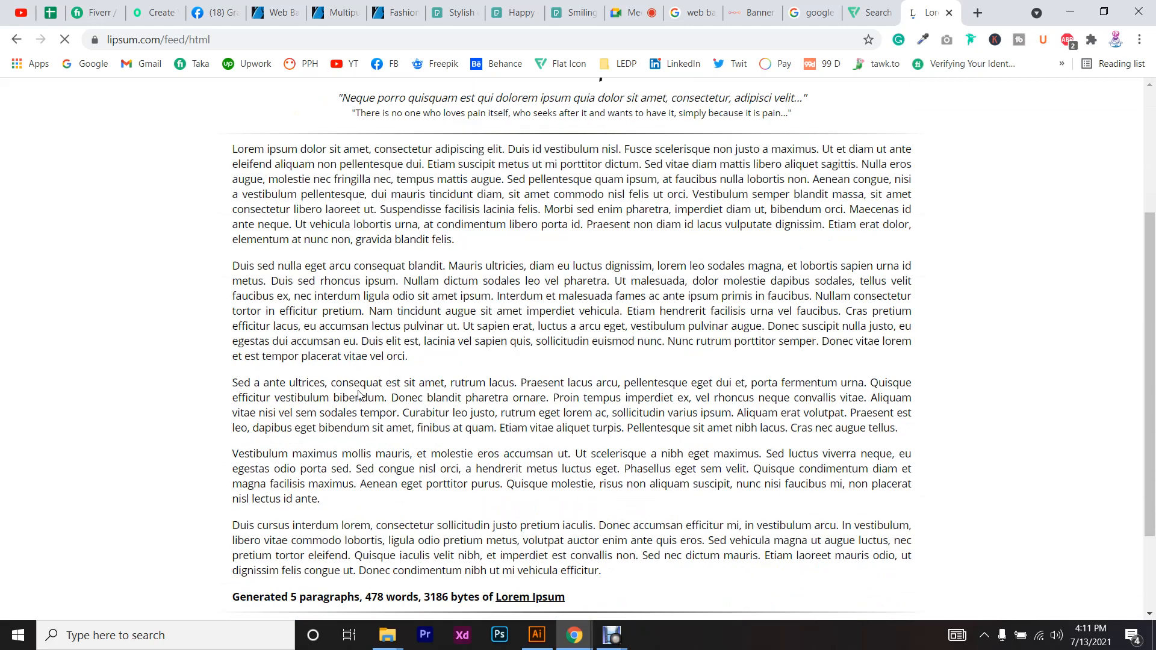
scroll(327, 360, up, 1)
drag(229, 180, 602, 534)
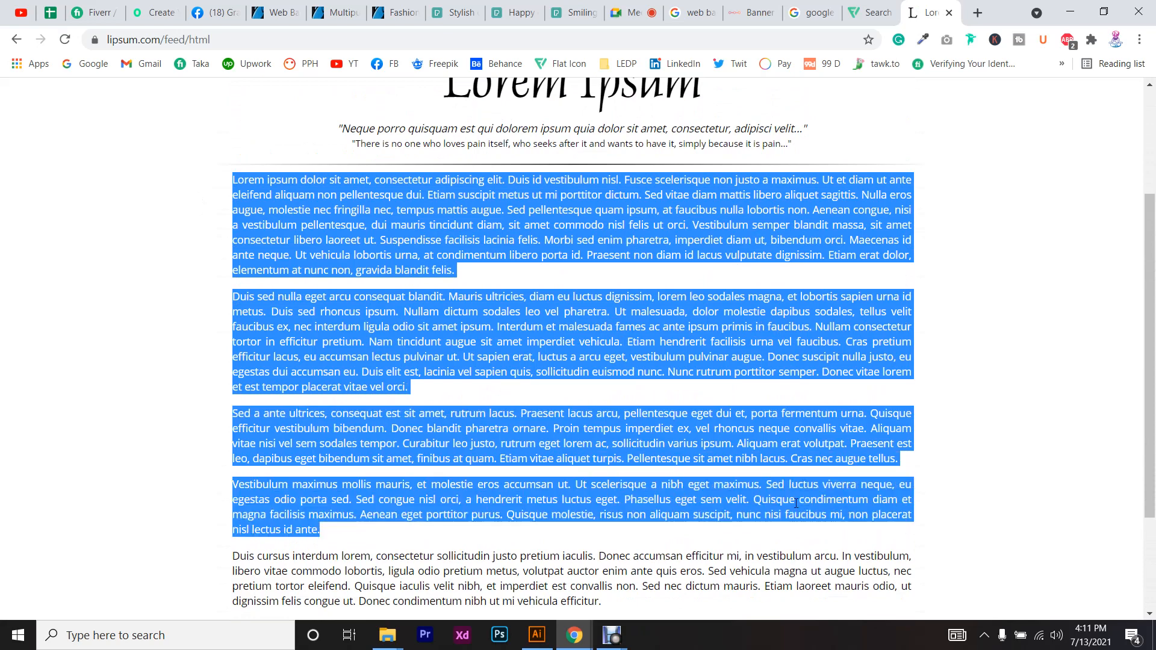
click(608, 389)
drag(229, 180, 425, 196)
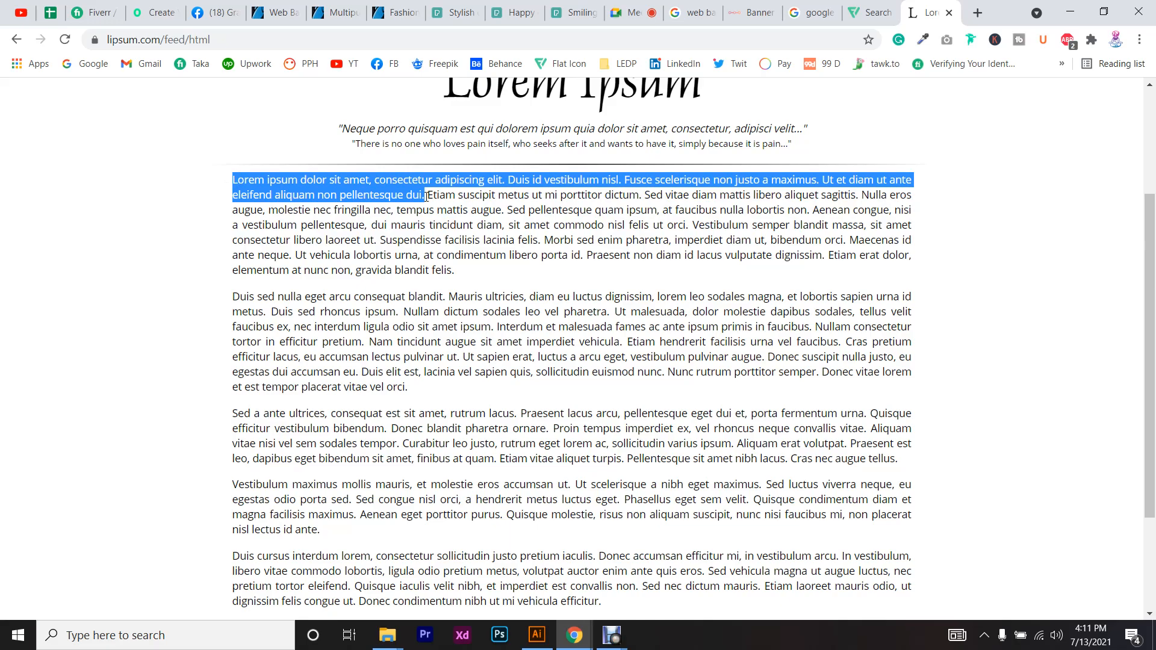
- Switch to Illustrator and replace the sample letter in the subtitle frame with the copied Lorem Ipsum passage
key(alt+Tab)
scroll(602, 362, down, 3)
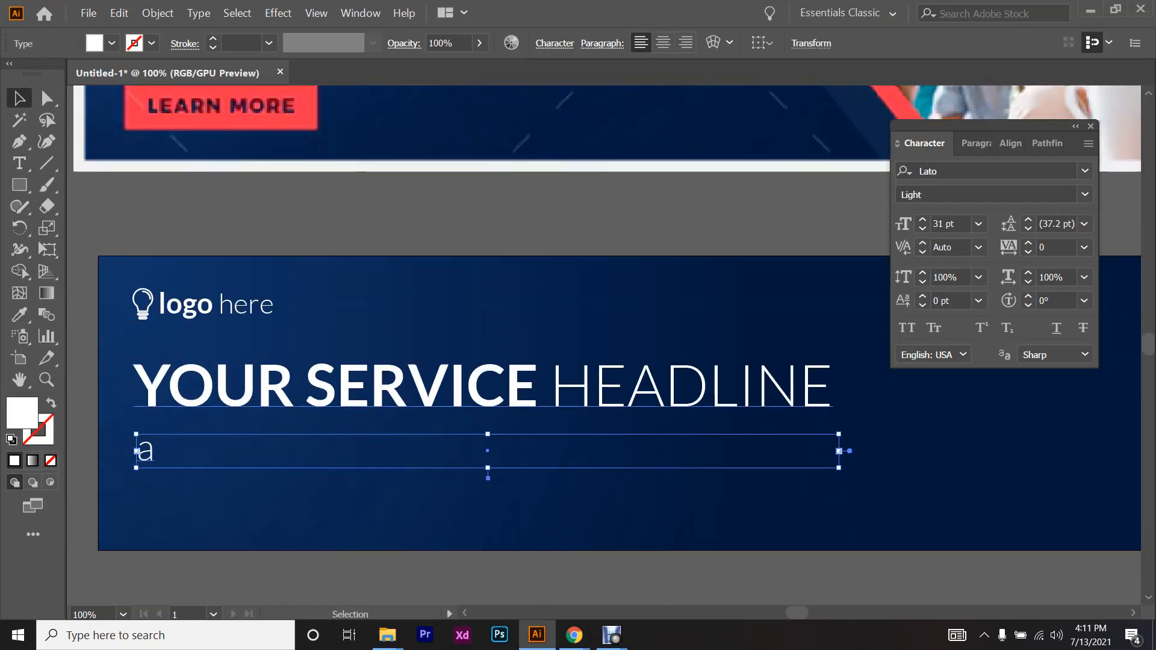
click(19, 162)
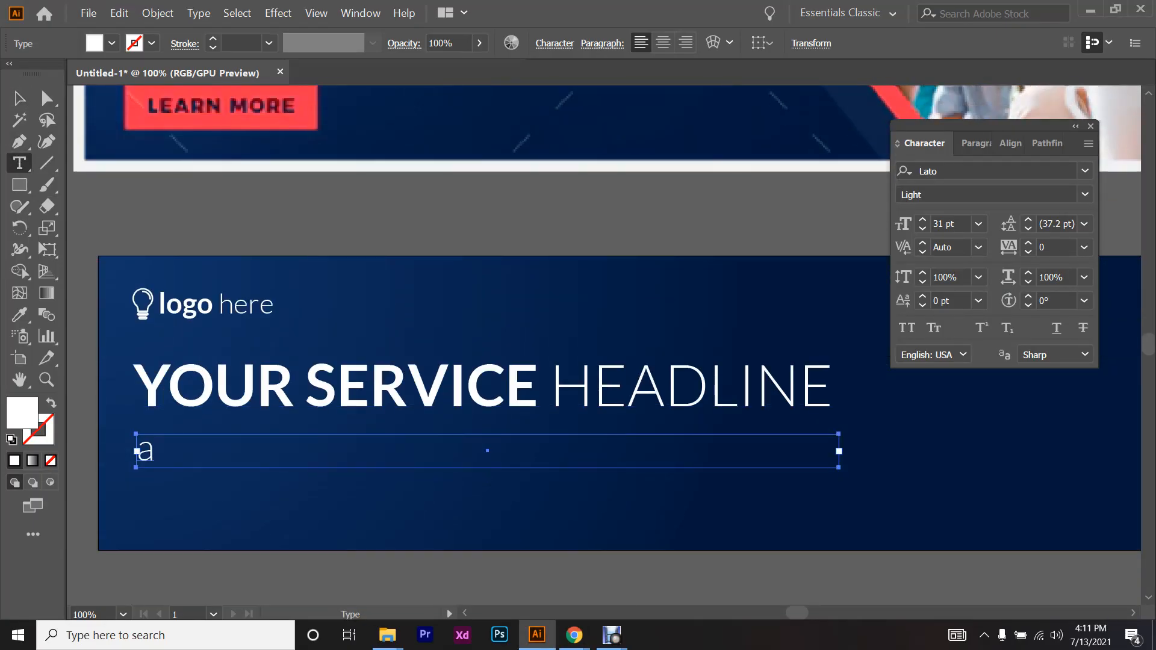
key(ctrl+a)
key(ctrl+v)
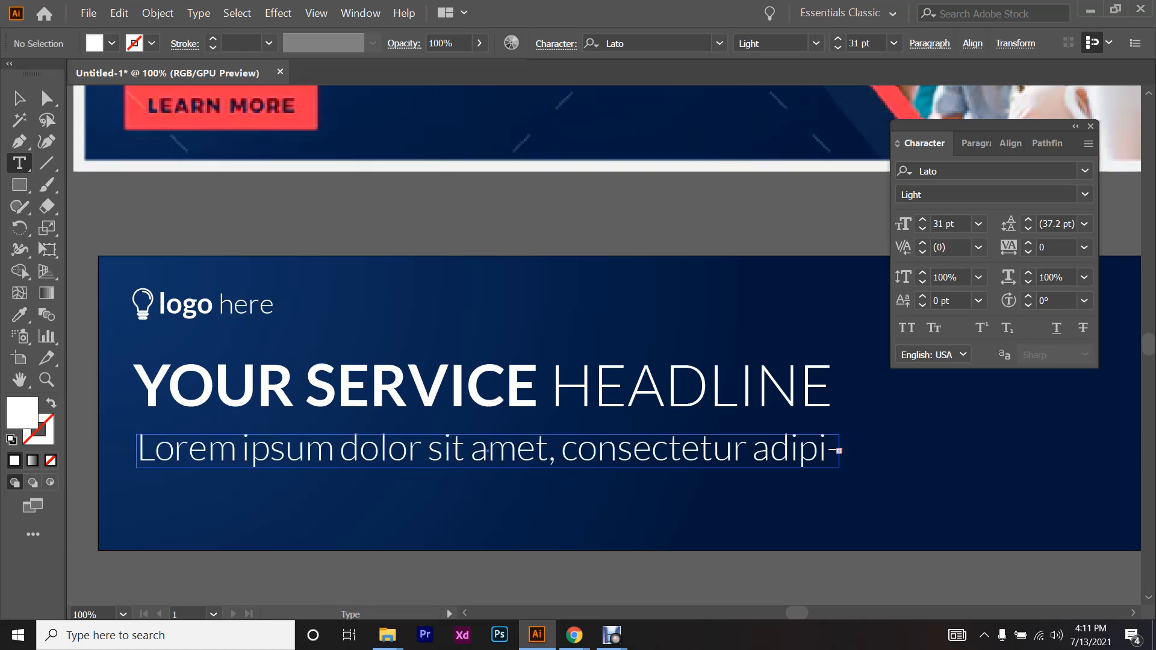
- Reduce the font size of the subtitle text under the headline to 20 pt
click(19, 98)
scroll(433, 459, down, 3)
scroll(433, 459, up, 2)
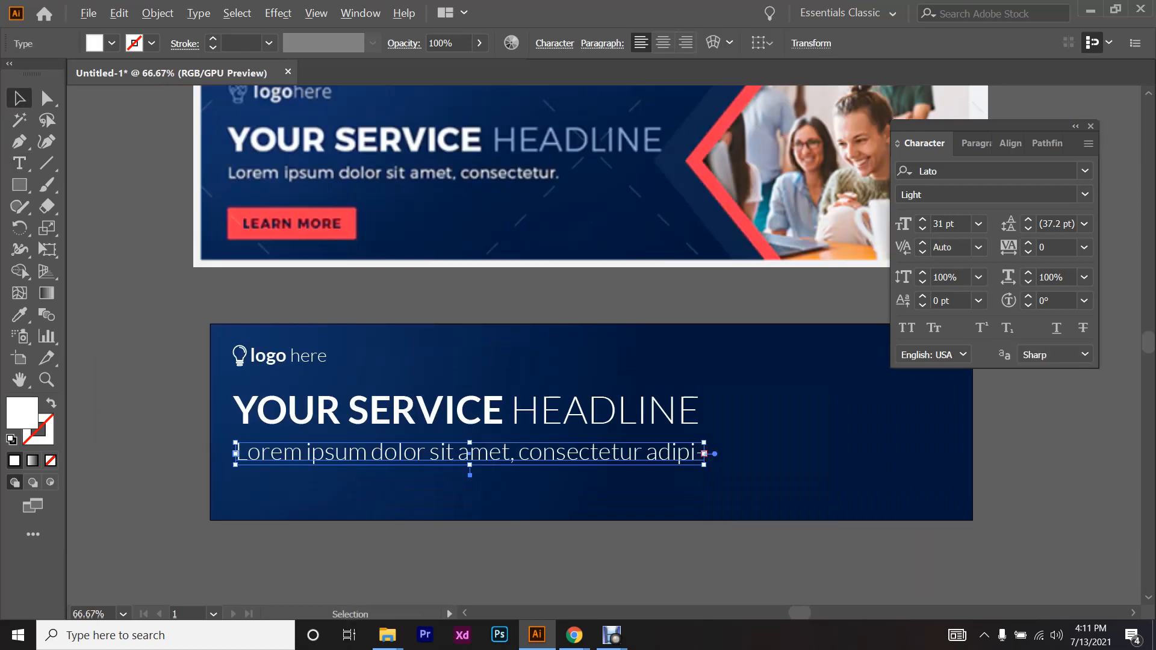
click(940, 224)
scroll(940, 224, down, 7)
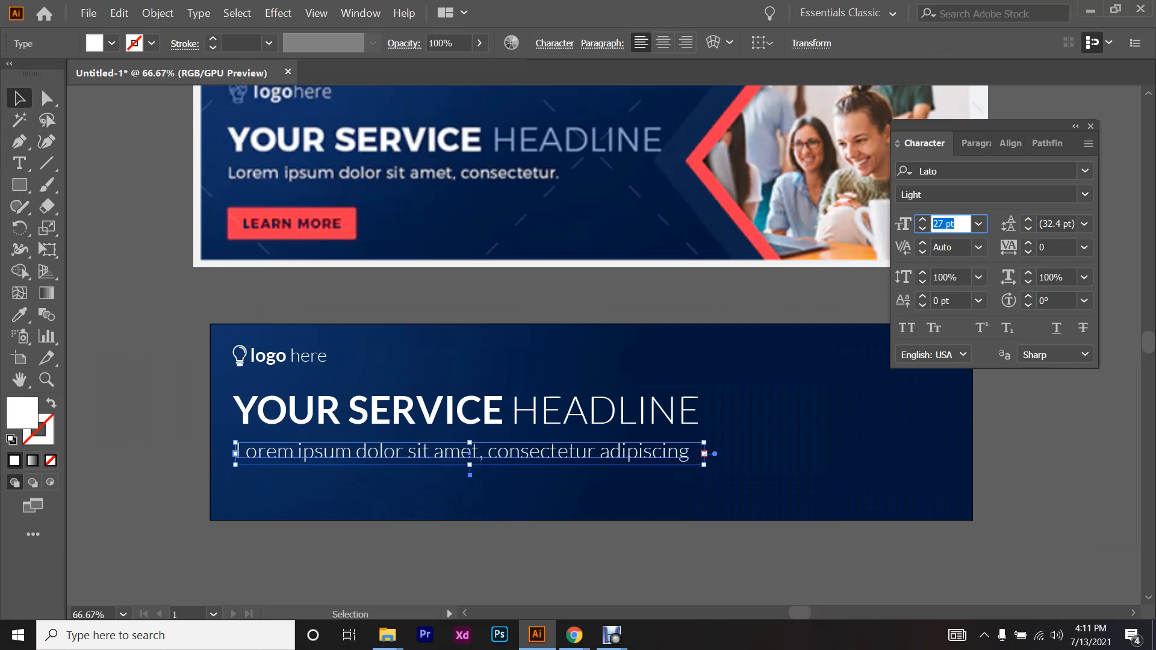
scroll(942, 224, down, 4)
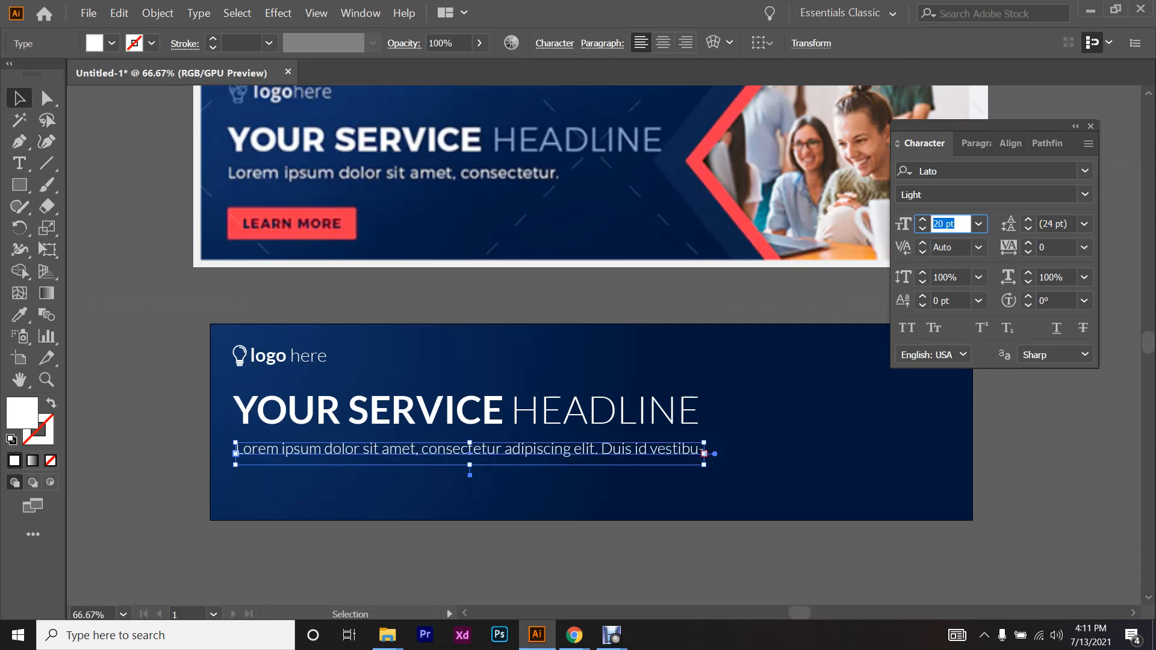
- Try the Regular style of Lato on the subtitle text
click(1083, 201)
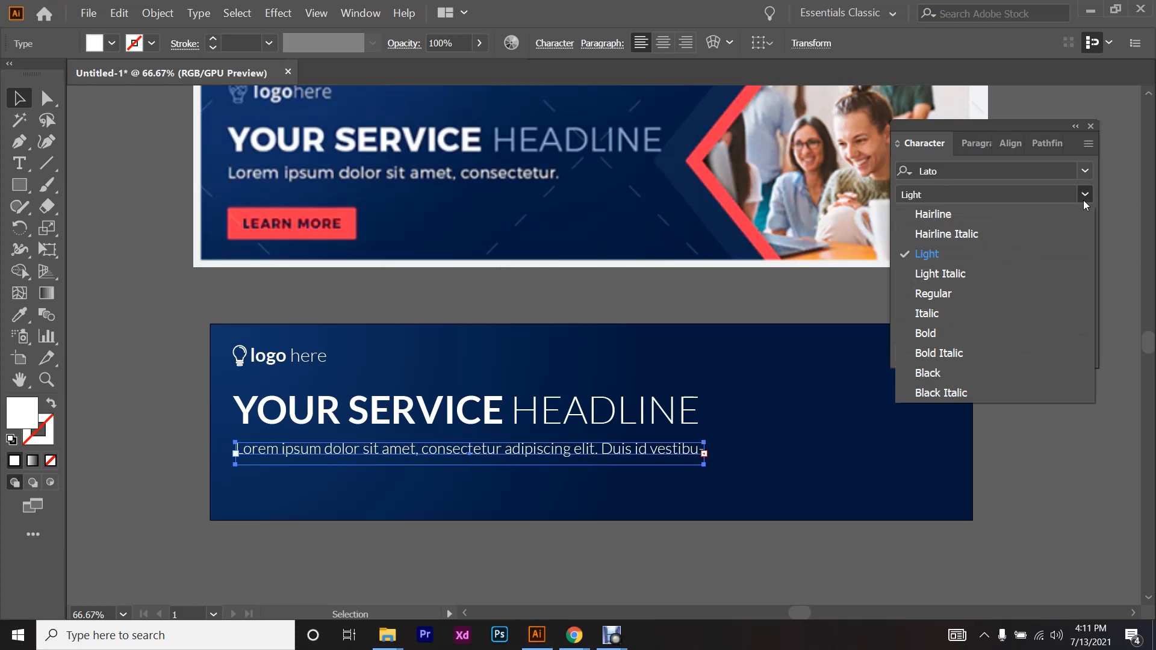
click(985, 294)
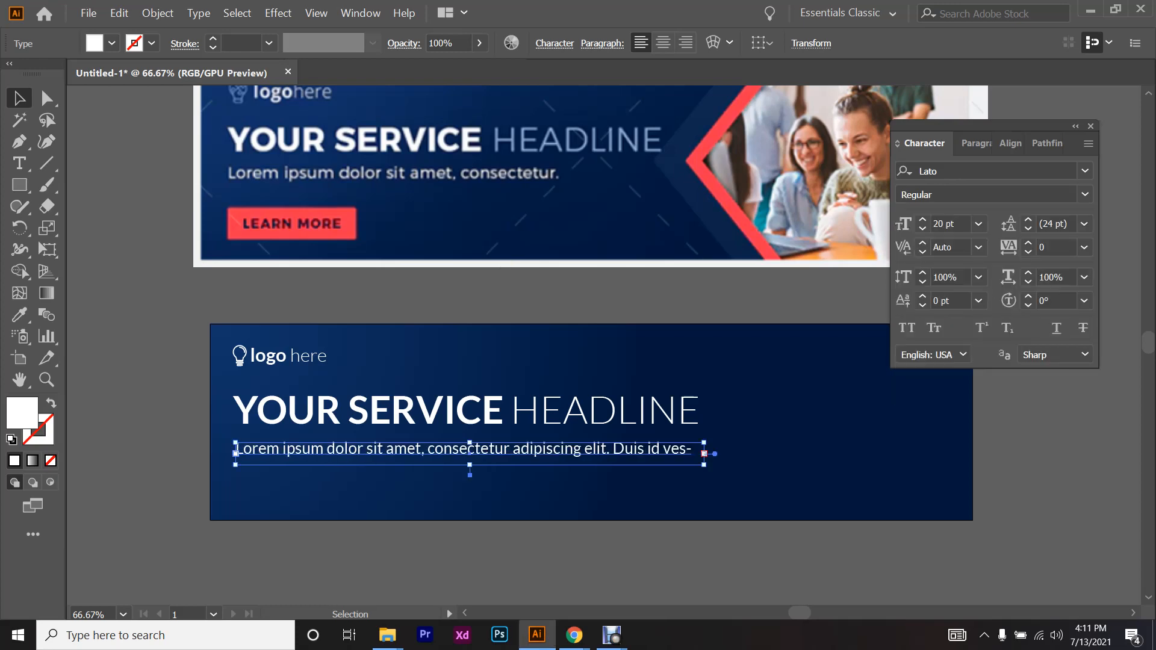
key(ctrl+shift+a)
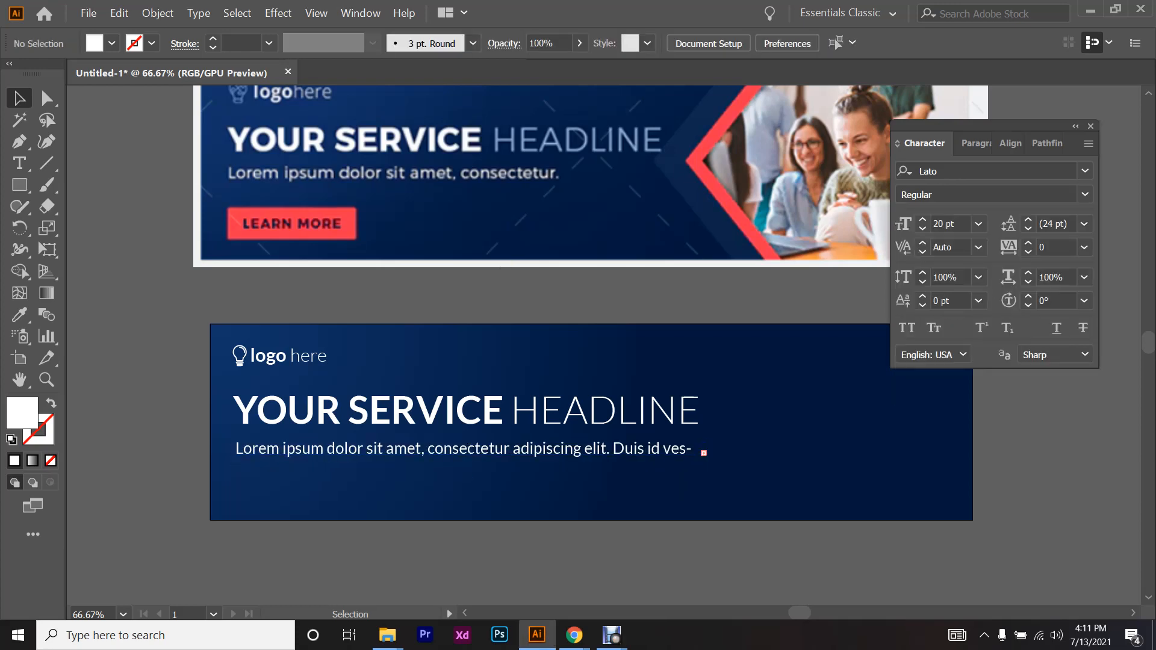
- Switch to the Google Meet call in Chrome, mute the participant whose microphone is on, and return to Illustrator
click(575, 635)
click(649, 4)
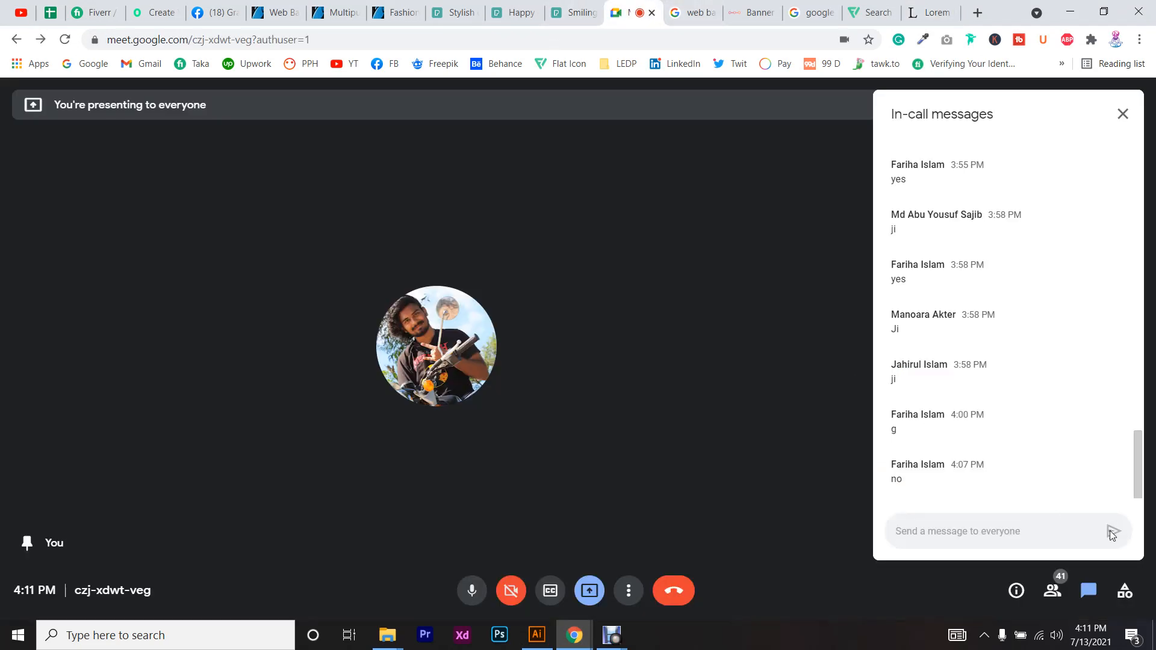
click(1052, 591)
scroll(1077, 470, down, 8)
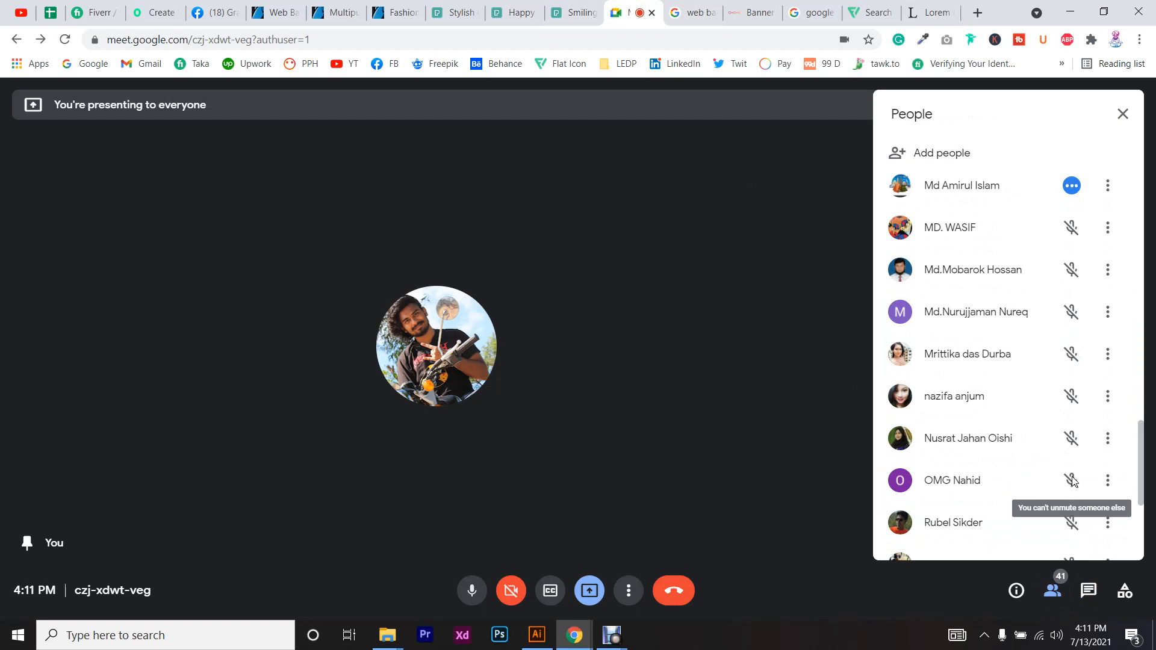
scroll(1071, 482, up, 1)
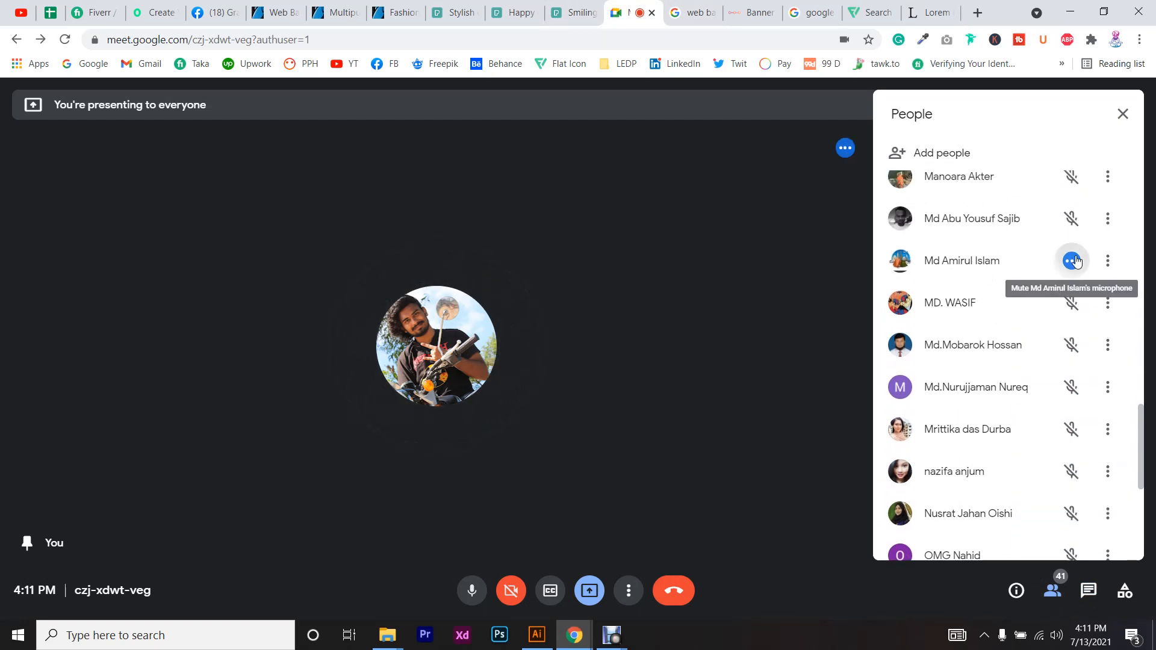
click(1072, 260)
click(666, 376)
click(1089, 592)
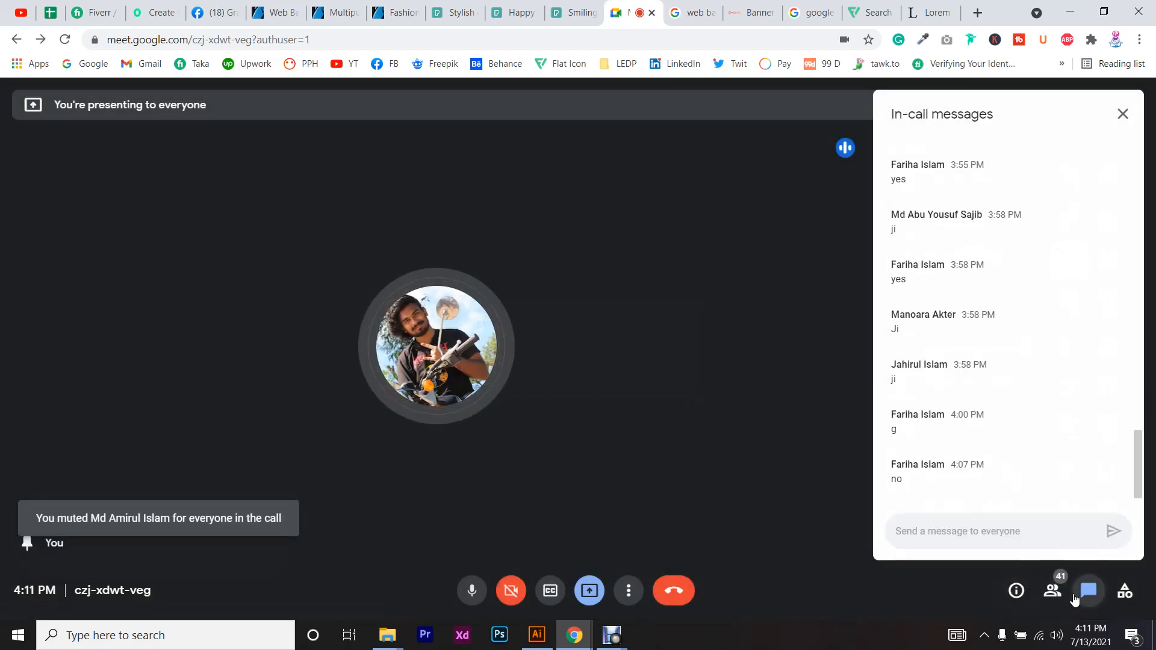
click(521, 645)
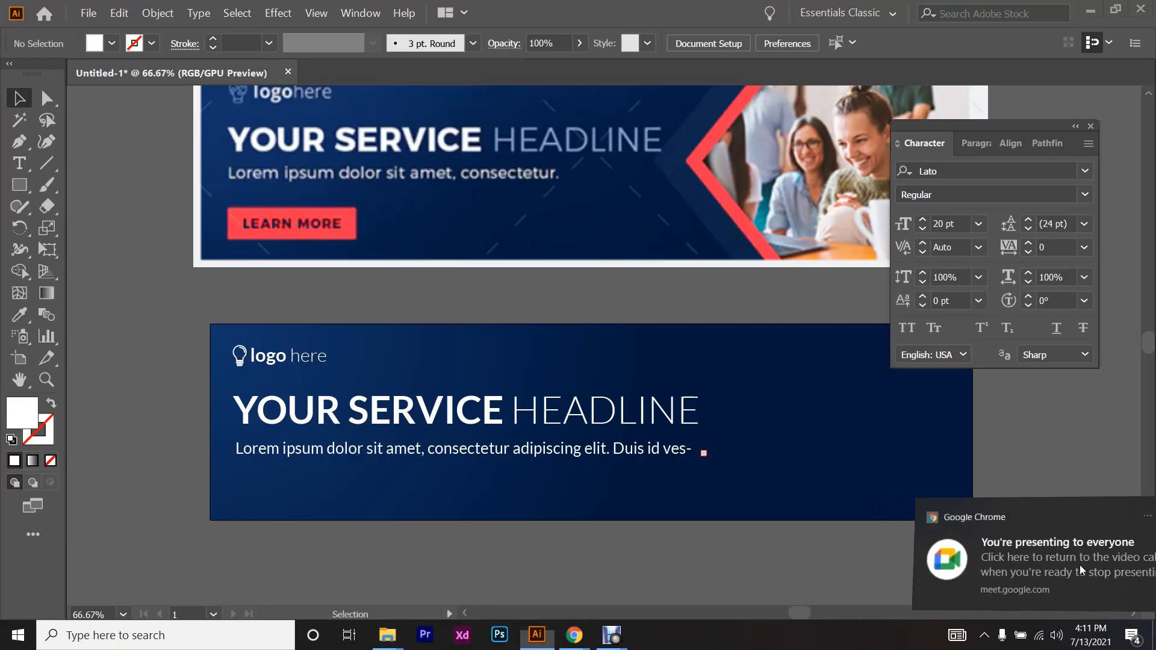
- Set the subtitle's font style to Lato Light and deselect the text
click(385, 451)
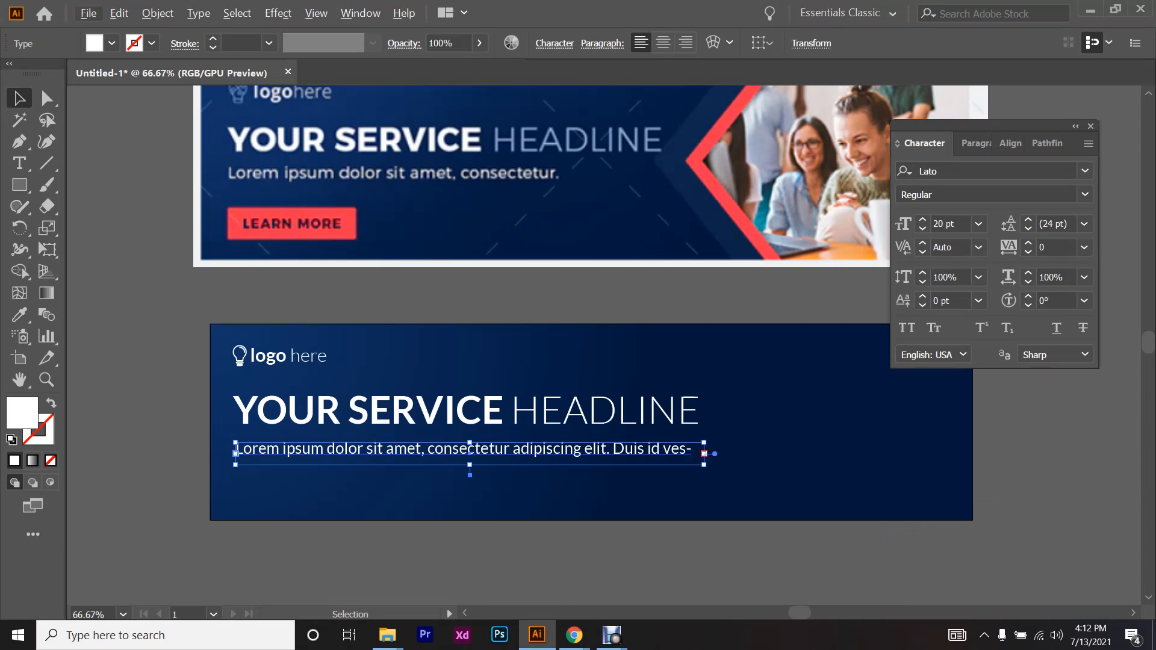
key(ctrl+shift+a)
click(422, 450)
click(1085, 194)
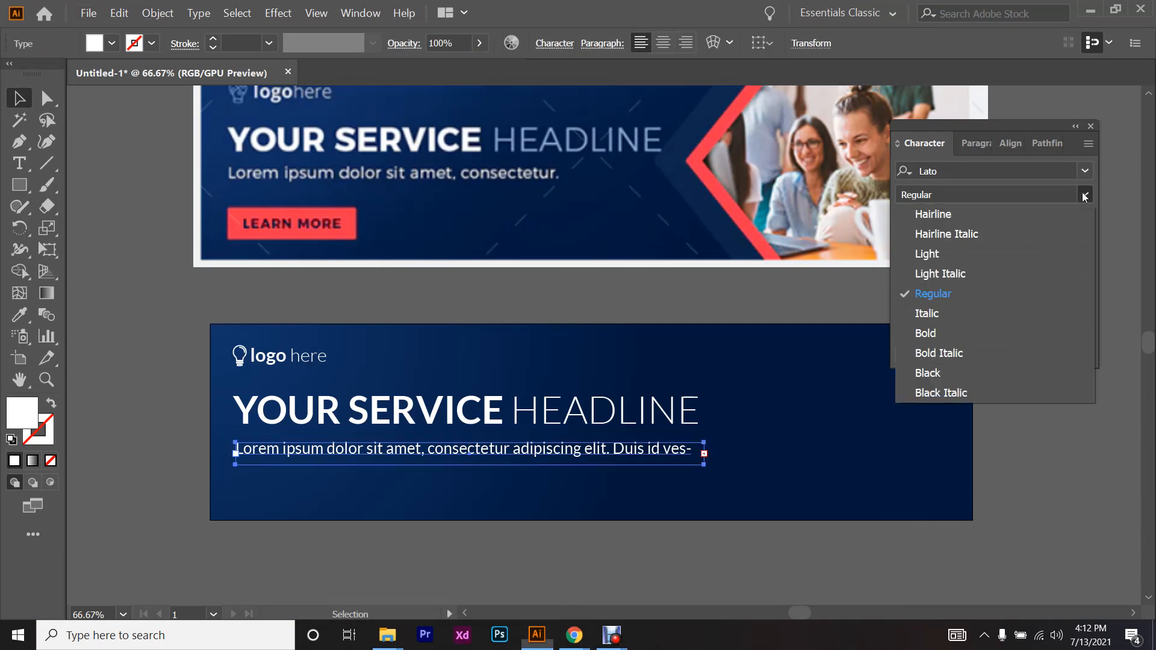
click(1017, 256)
key(ctrl+shift+a)
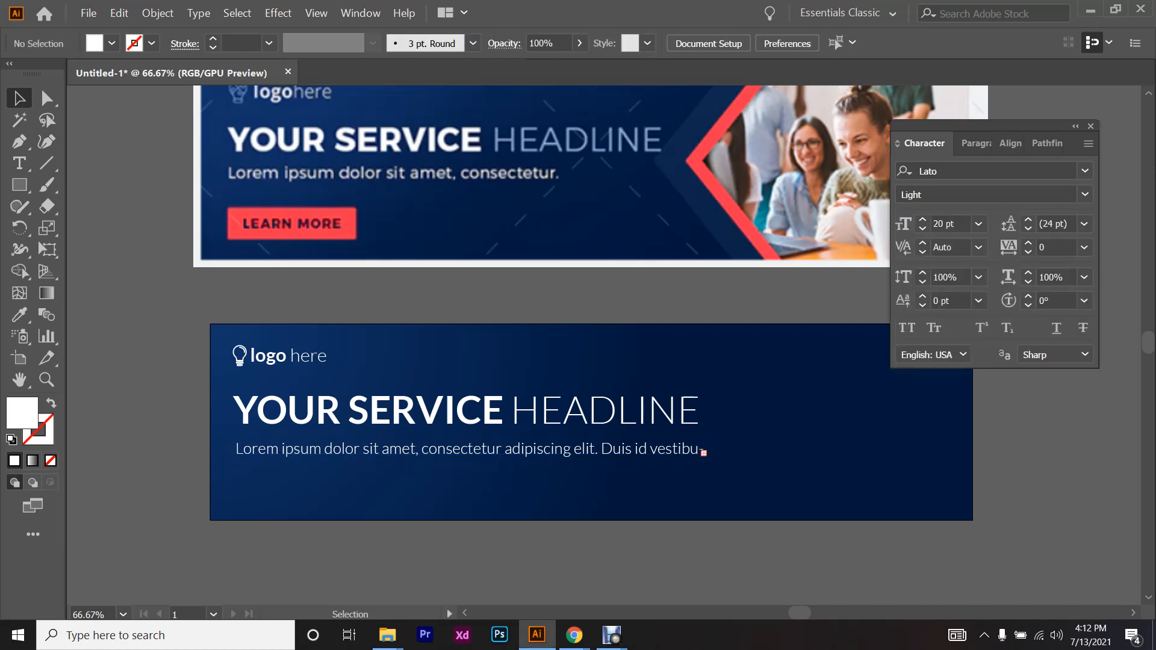
- Delete all the subtitle text that follows "consectetur adipiscing elit."
key(ctrl+1)
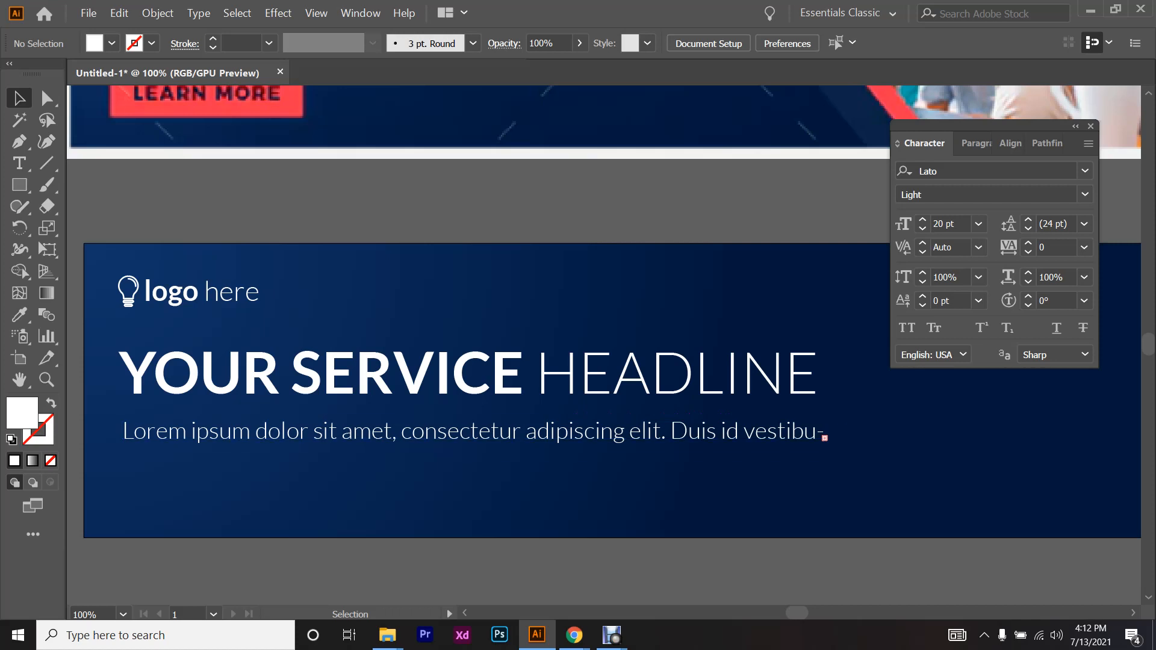
scroll(846, 435, up, 4)
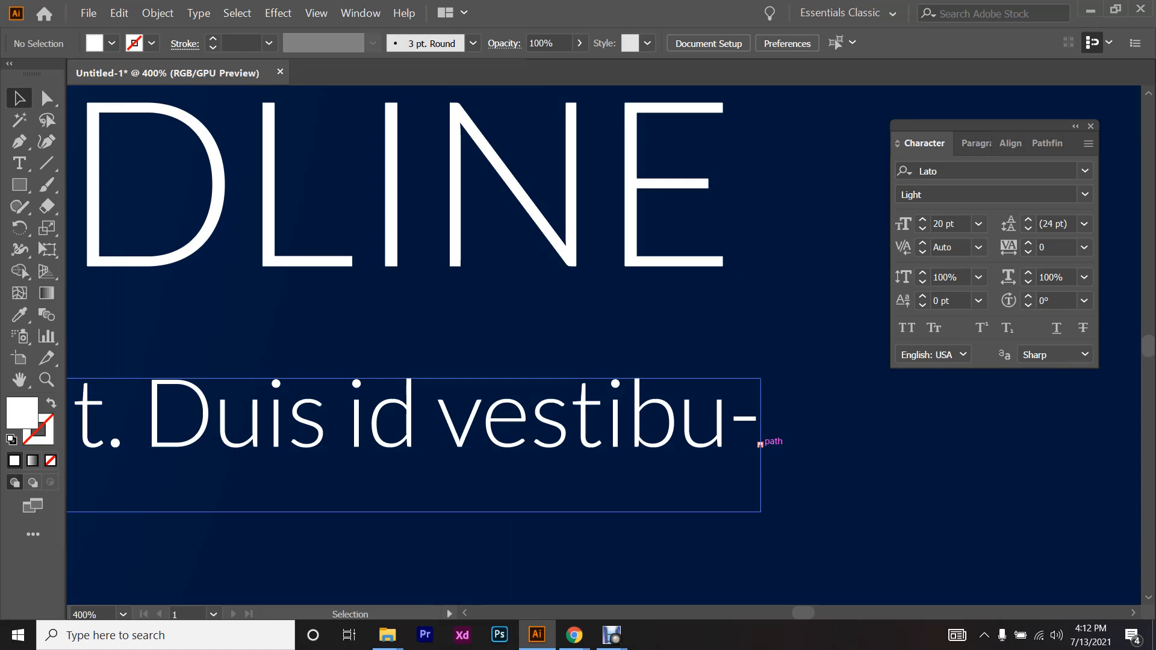
scroll(759, 444, down, 3)
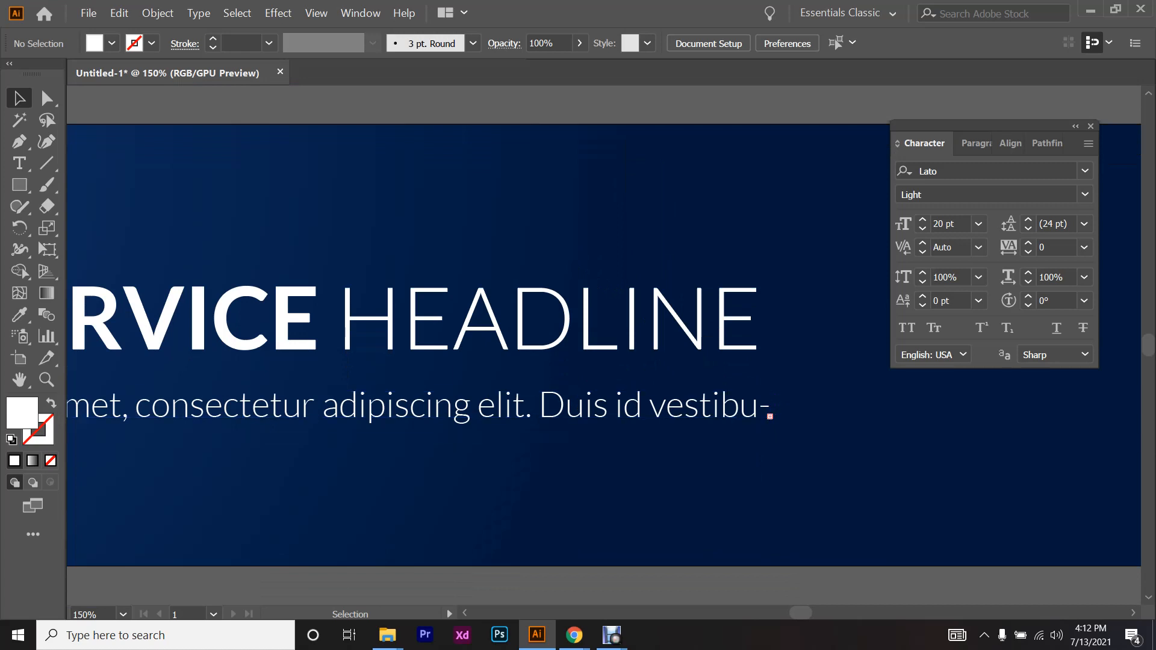
click(19, 163)
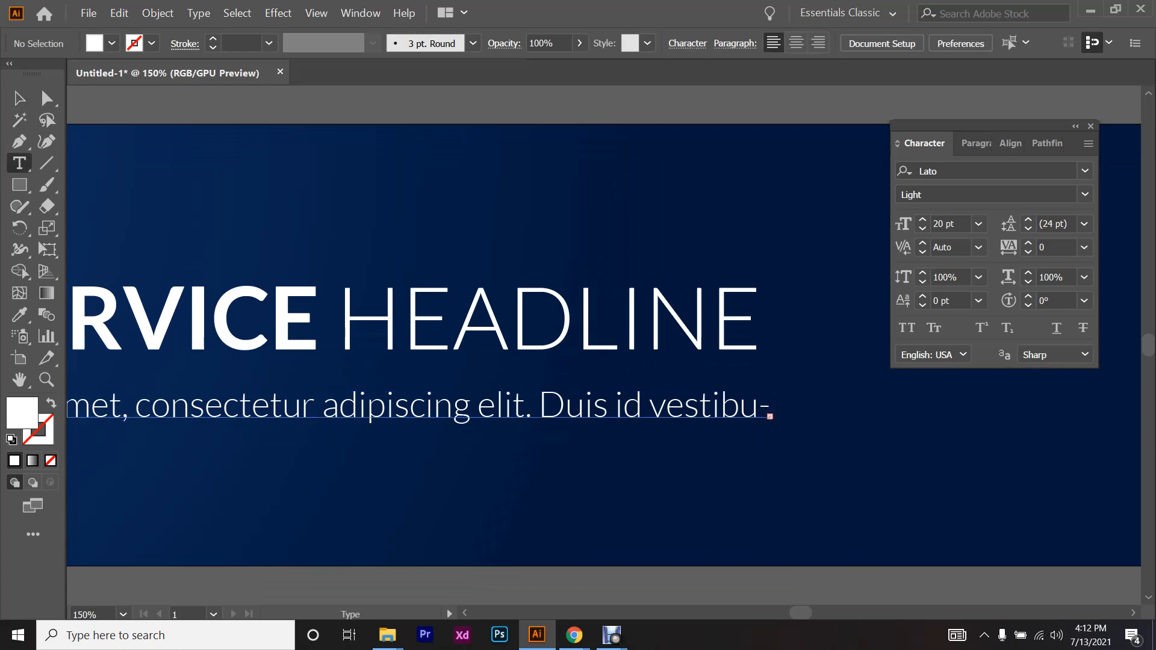
click(243, 409)
key(Delete)
key(Delete)
key(Delete)
key(Delete)
key(Delete)
key(Delete)
key(Delete)
key(Delete)
key(Delete)
key(Delete)
key(Delete)
key(Delete)
key(Delete)
key(Delete)
key(Delete)
key(Delete)
key(Delete)
key(Delete)
key(Delete)
key(Delete)
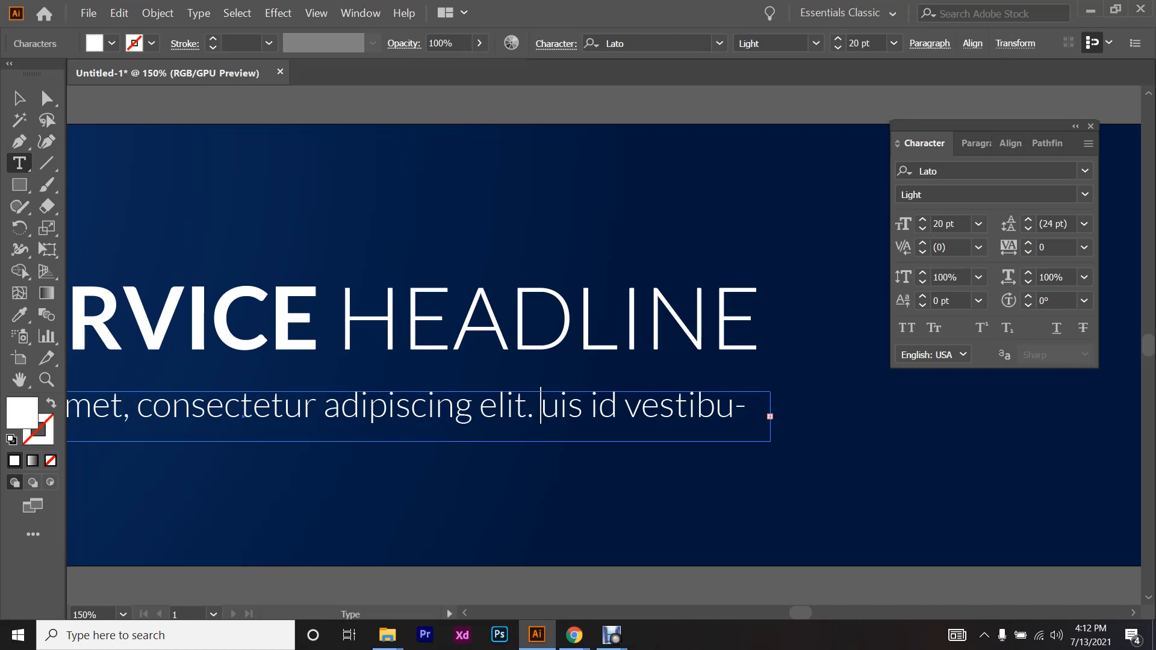
key(Delete)
key(Delete)
key(Delete)
key(Delete)
key(Delete)
key(Delete)
key(Delete)
key(Delete)
key(Delete)
key(Delete)
key(Delete)
key(Delete)
key(Delete)
key(Delete)
key(Delete)
key(Delete)
key(Delete)
key(Delete)
key(Delete)
key(Delete)
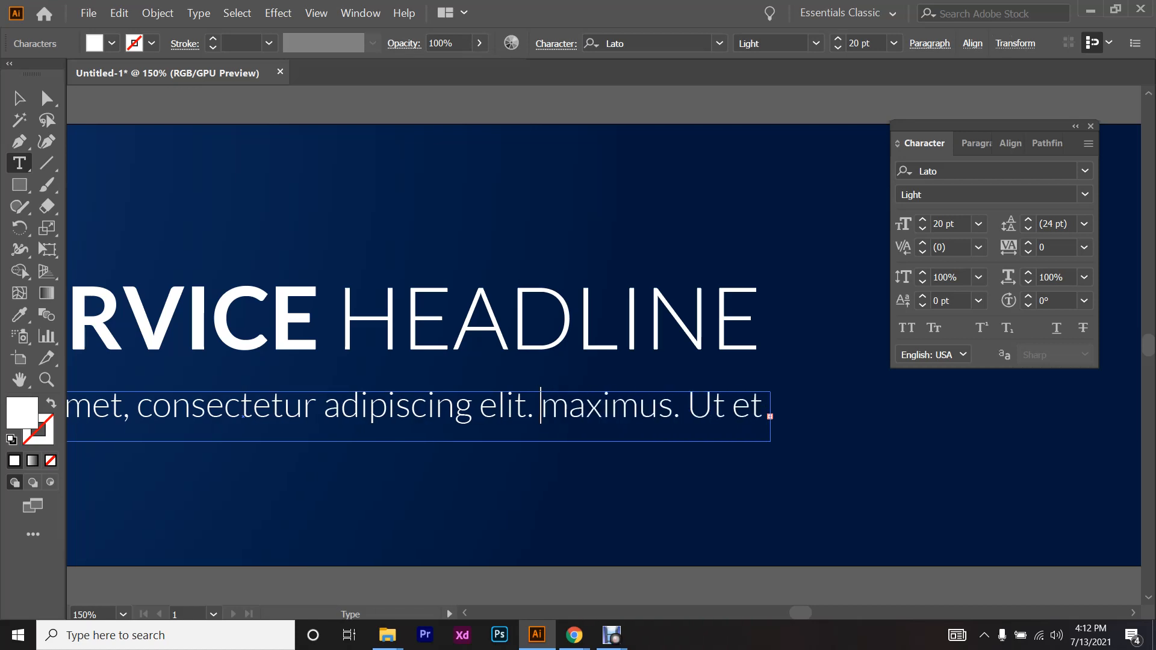
key(Delete)
key(Delete)
key(Delete)
key(Delete)
key(Delete)
key(Delete)
key(Delete)
key(Delete)
key(Delete)
key(Delete)
key(Delete)
key(Delete)
key(Delete)
key(Delete)
key(Delete)
key(Delete)
key(Delete)
key(Delete)
key(Delete)
key(Delete)
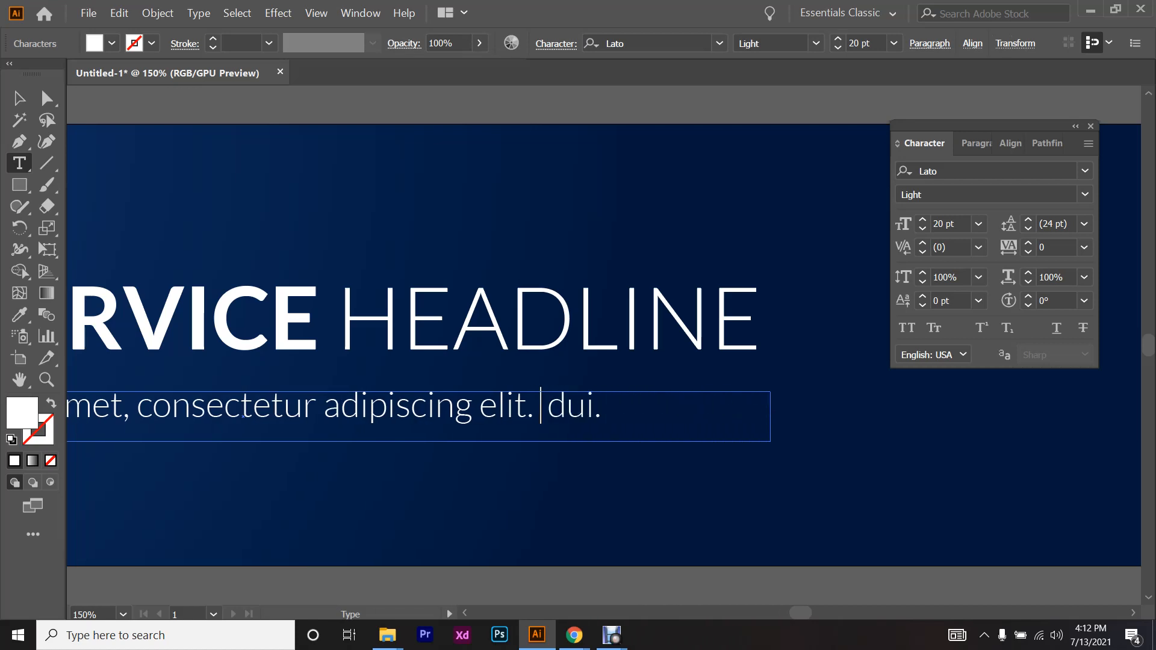
key(BackSpace)
- Move the subtitle frame slightly up, closer to the headline, and deselect it
scroll(604, 345, left, 3)
scroll(604, 345, up, 2)
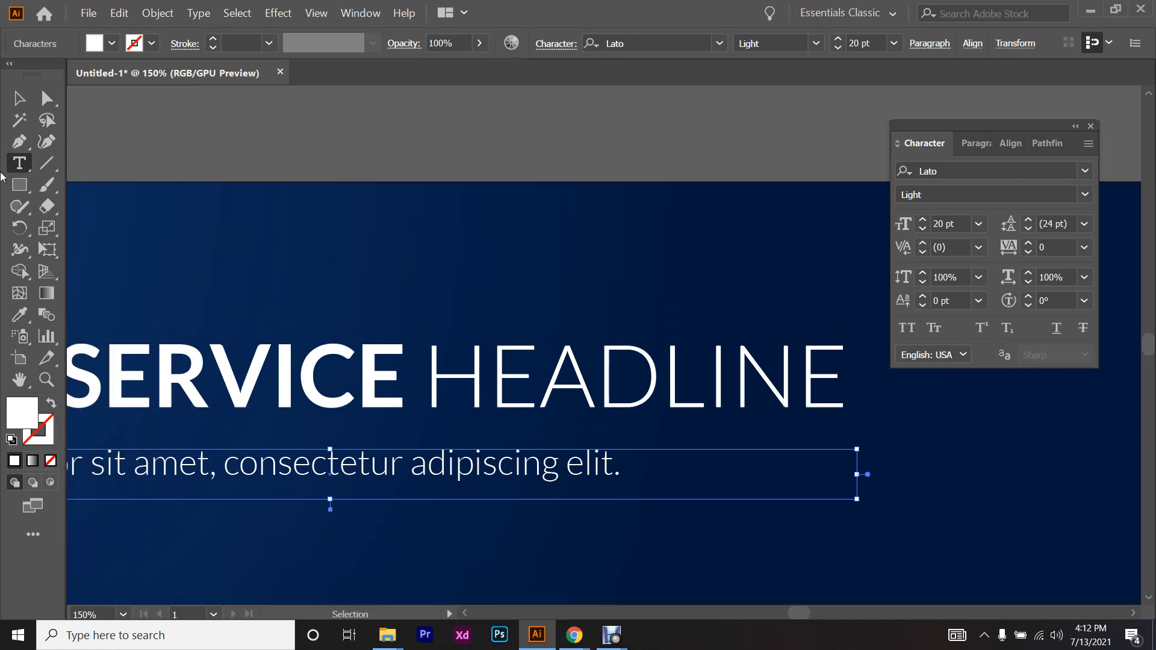
click(19, 98)
scroll(391, 240, down, 2)
click(334, 421)
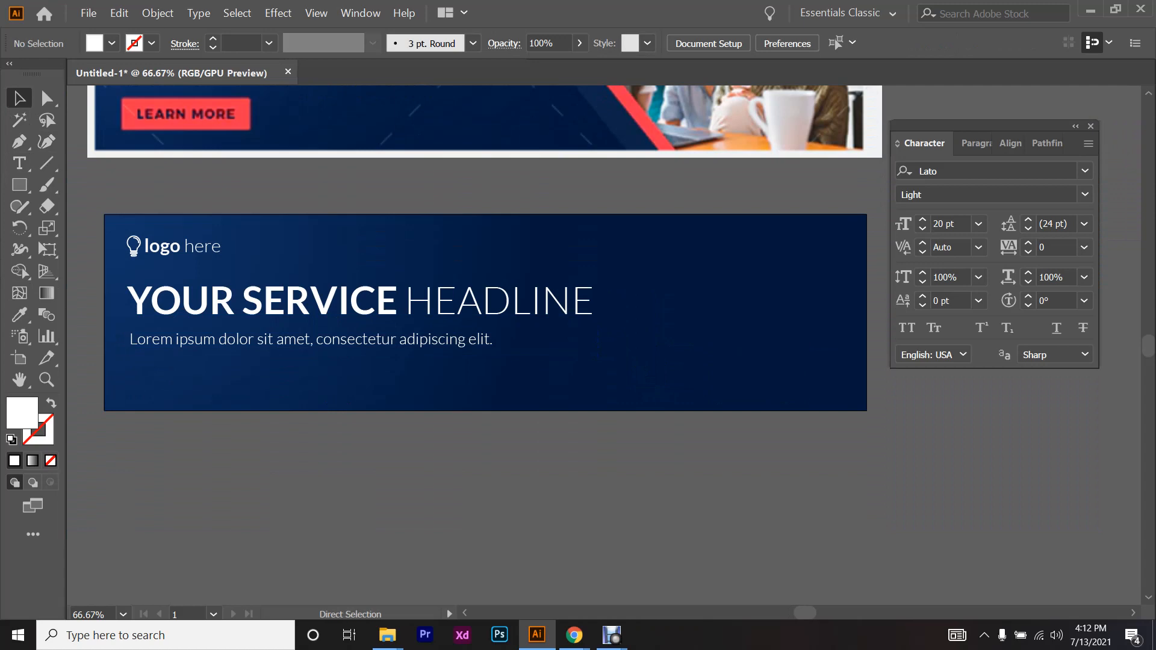
scroll(181, 333, left, 3)
scroll(182, 333, up, 3)
drag(236, 362, 236, 350)
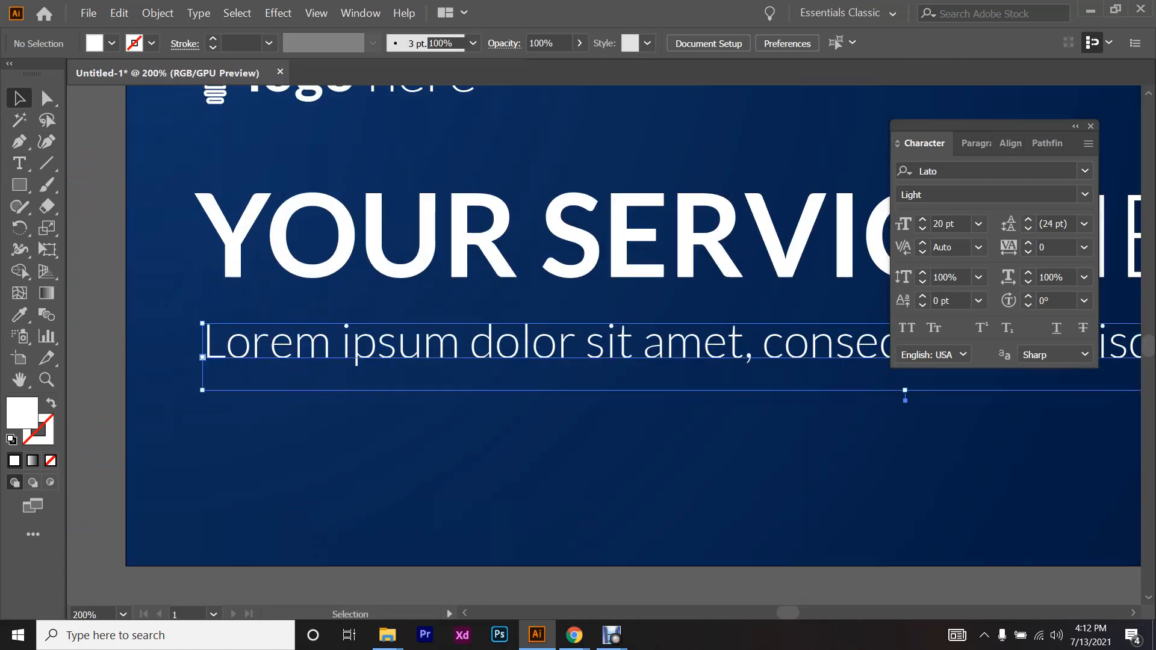
scroll(236, 350, down, 2)
key(ctrl+shift+a)
scroll(602, 331, up, 2)
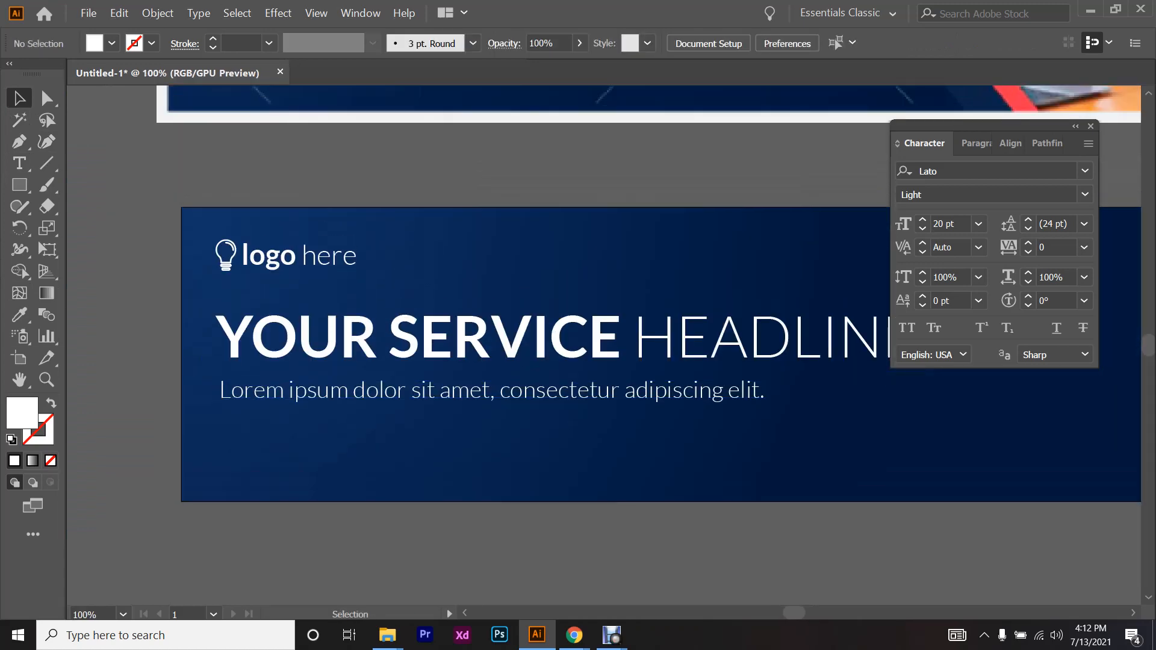
scroll(349, 404, down, 2)
scroll(349, 404, up, 1)
- Switch to the Google Meet call in Chrome and check the participant list, then return to the in-call messages
mouse_move(574, 635)
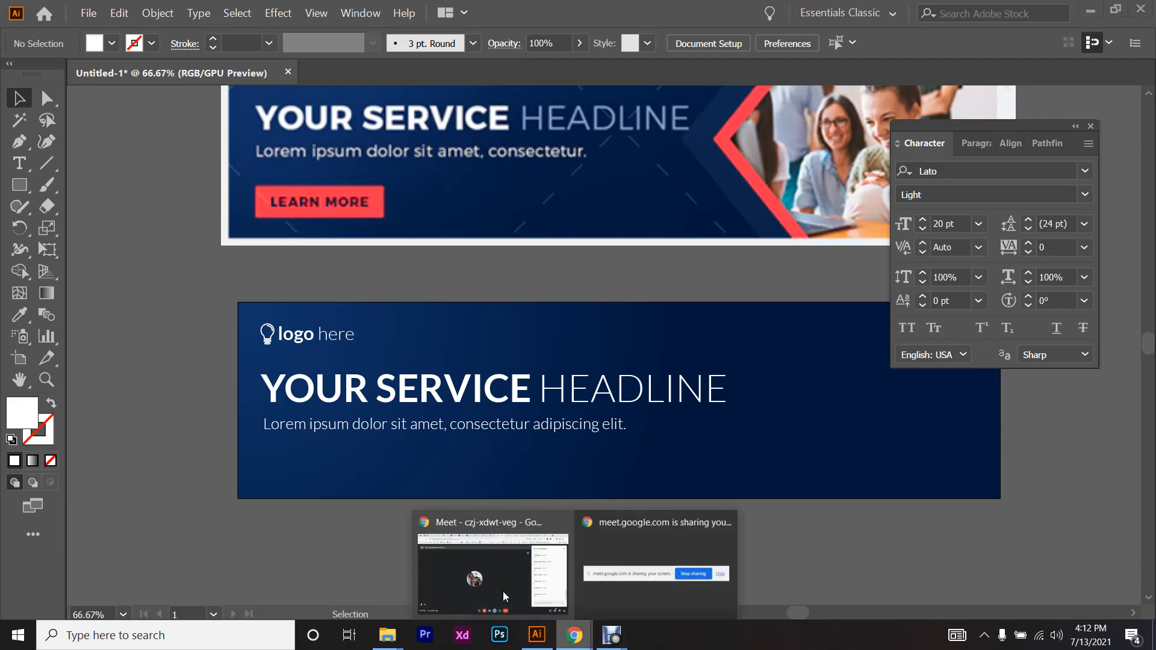
click(520, 604)
click(1051, 589)
scroll(1006, 448, up, 15)
click(1088, 591)
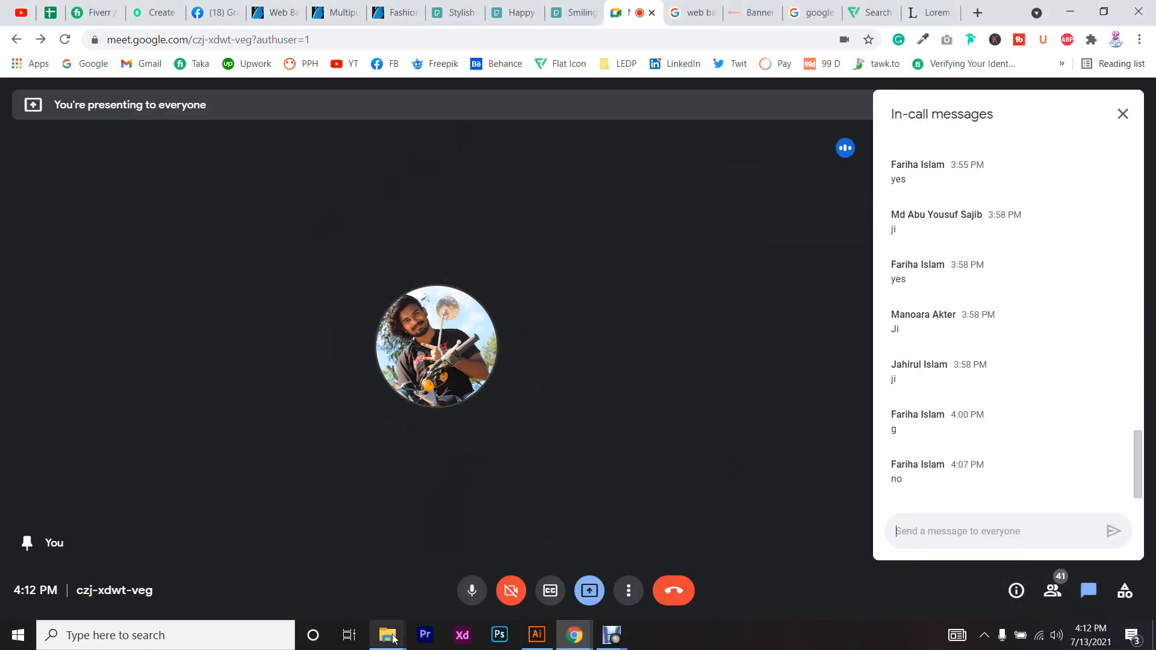
- Switch back to Illustrator and draw a wide button rectangle below the subtitle, with its start edge under the subtitle's first letter
click(536, 635)
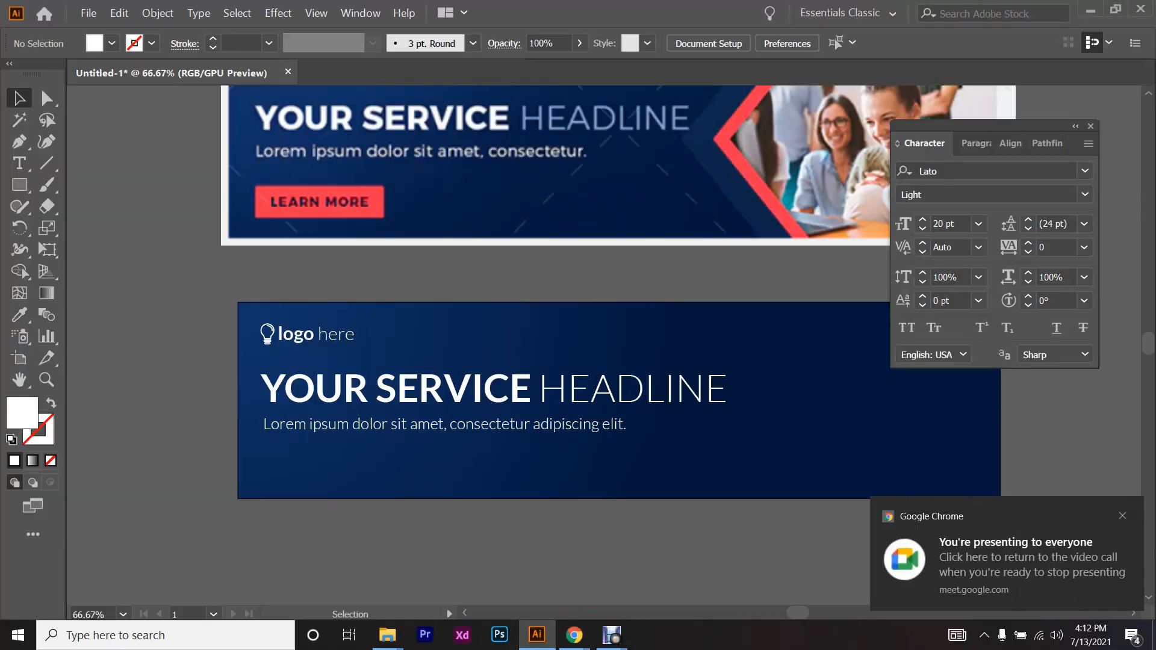
scroll(254, 134, up, 3)
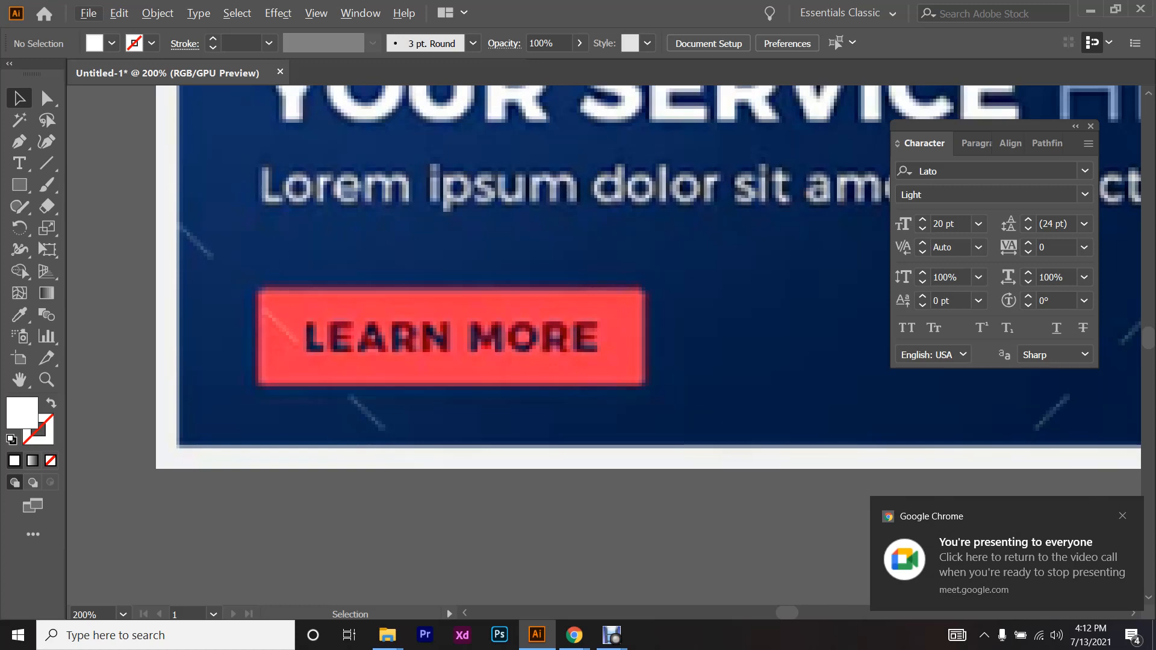
scroll(469, 319, down, 4)
click(22, 187)
scroll(617, 479, down, 2)
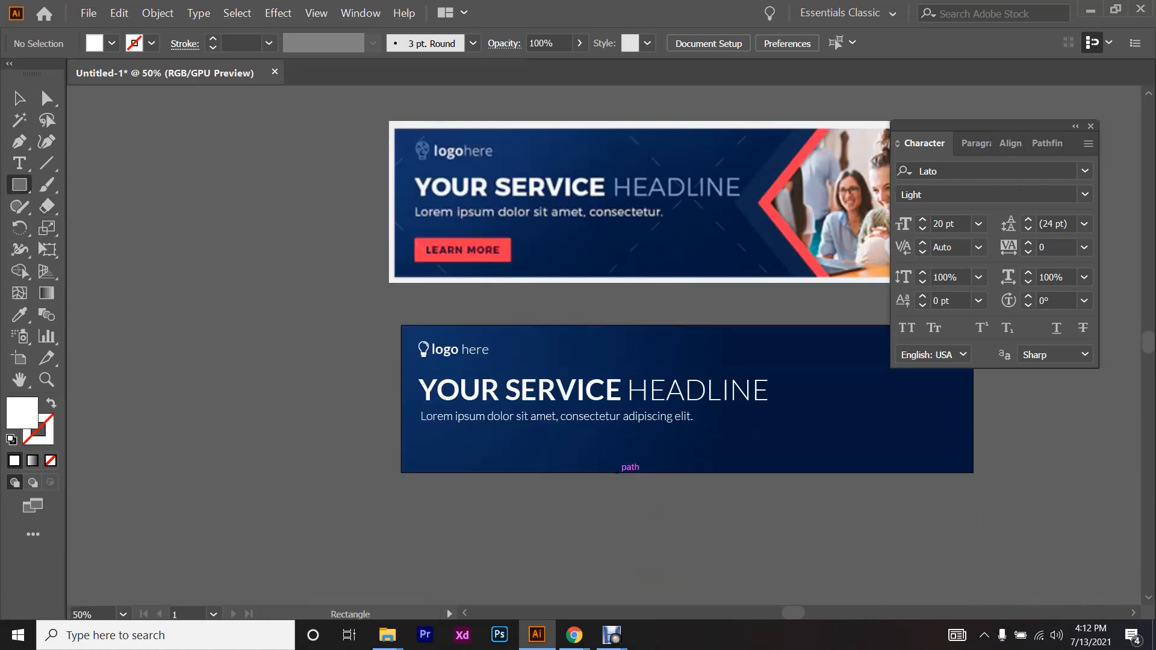
scroll(618, 479, up, 2)
mouse_move(222, 399)
mouse_down()
mouse_move(536, 460)
mouse_move(442, 447)
mouse_up()
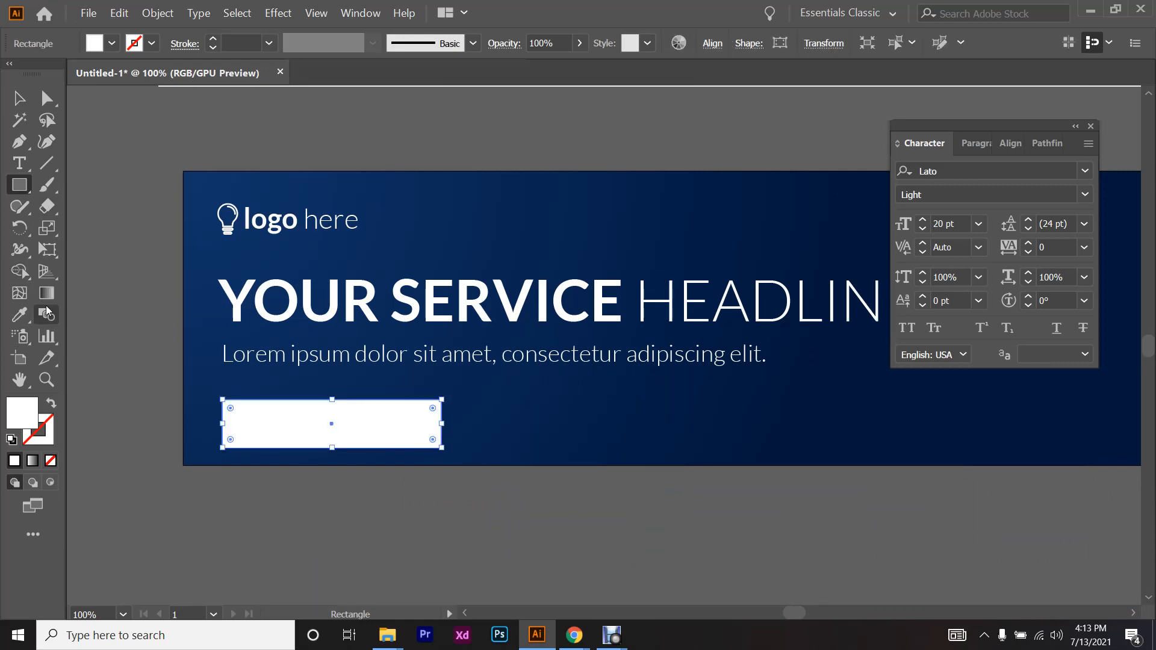
- Fill the button rectangle with the red sampled from the reference banner's LEARN MORE button
click(21, 314)
scroll(481, 301, up, 3)
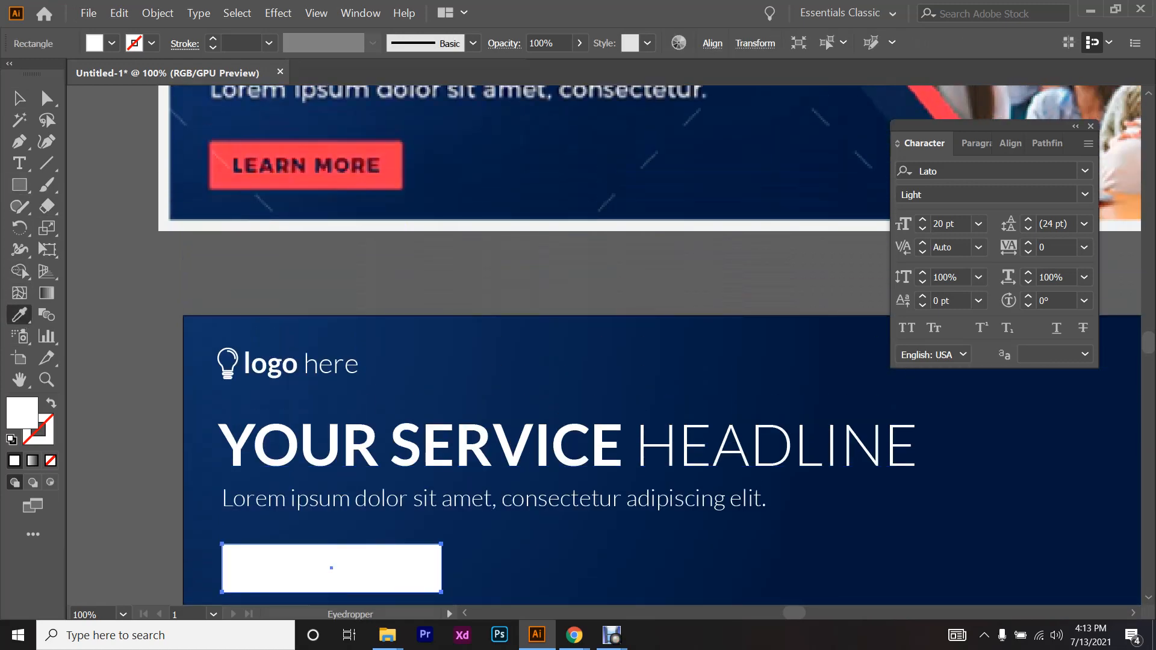
click(304, 165)
- Add the point text "Learn More" on top of the red button rectangle
click(18, 98)
click(20, 163)
scroll(252, 449, down, 2)
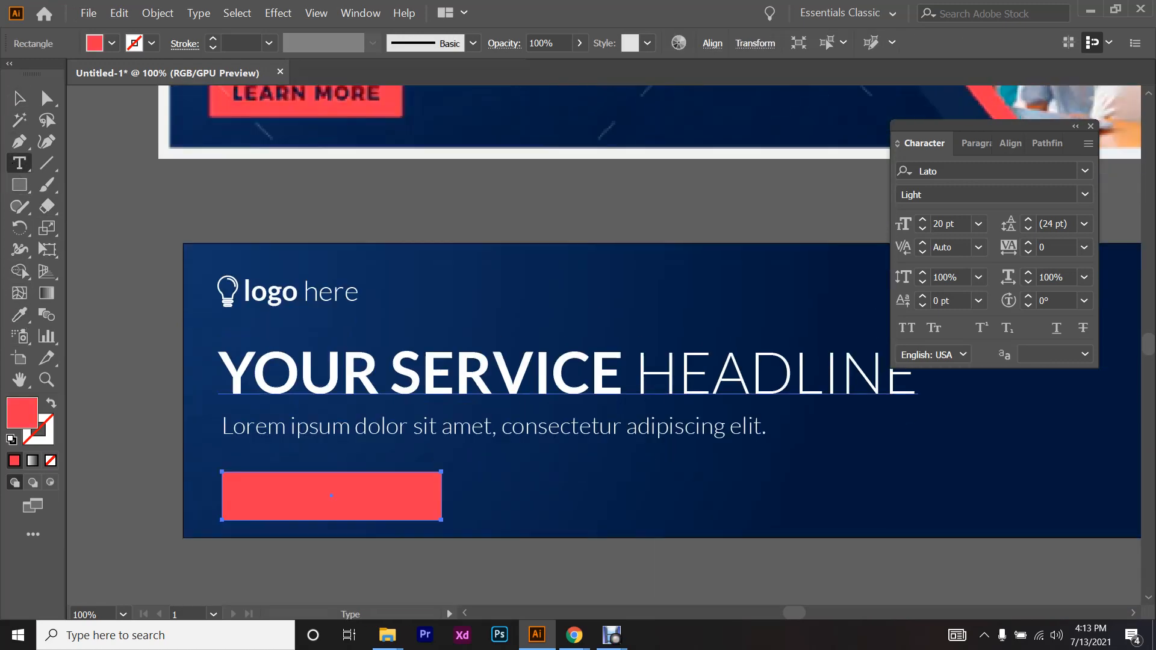
scroll(253, 449, up, 3)
scroll(252, 448, down, 2)
click(209, 452)
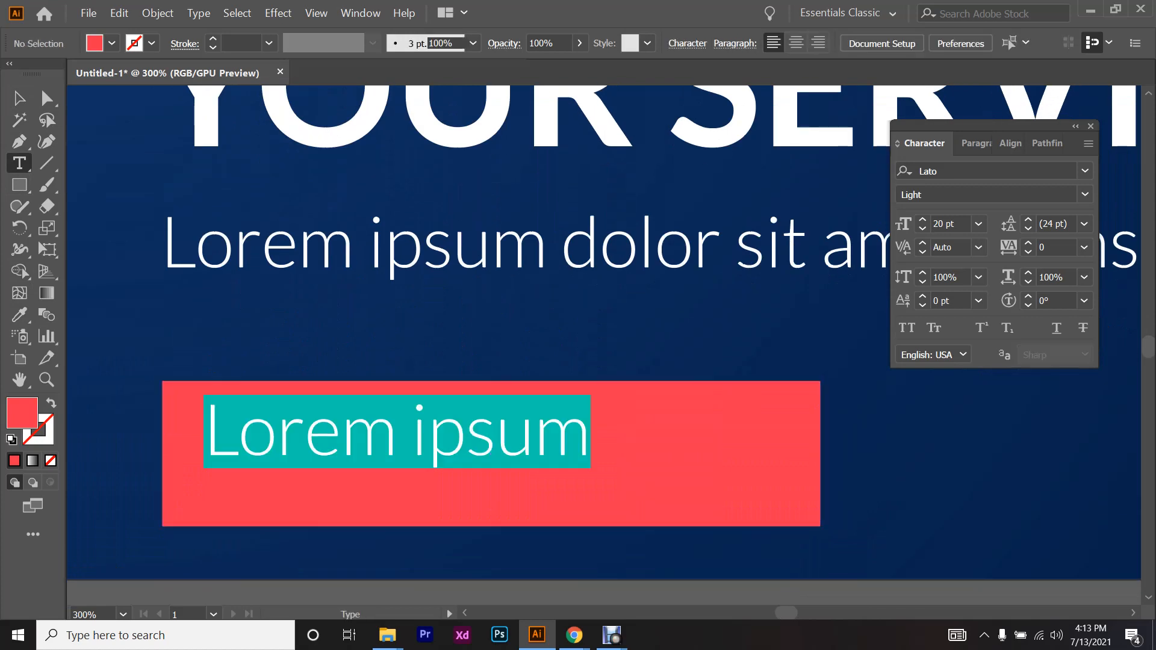
text(Learn More)
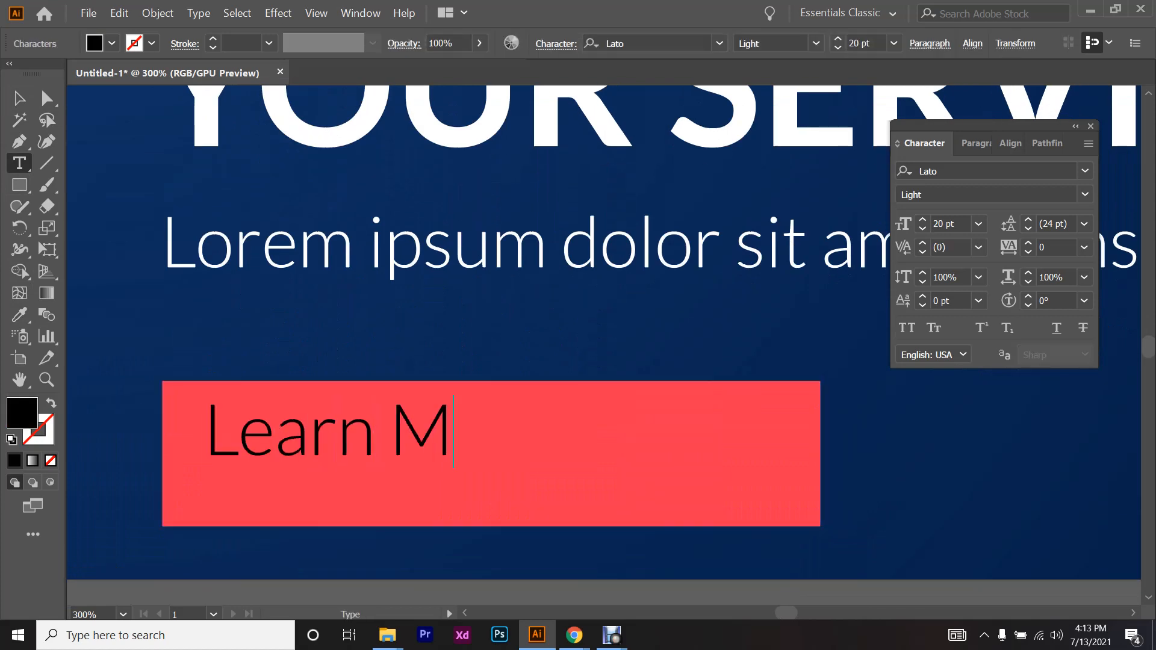
key(Escape)
- Change the fill colour of the "Learn More" text to white
key(ctrl+a)
click(19, 99)
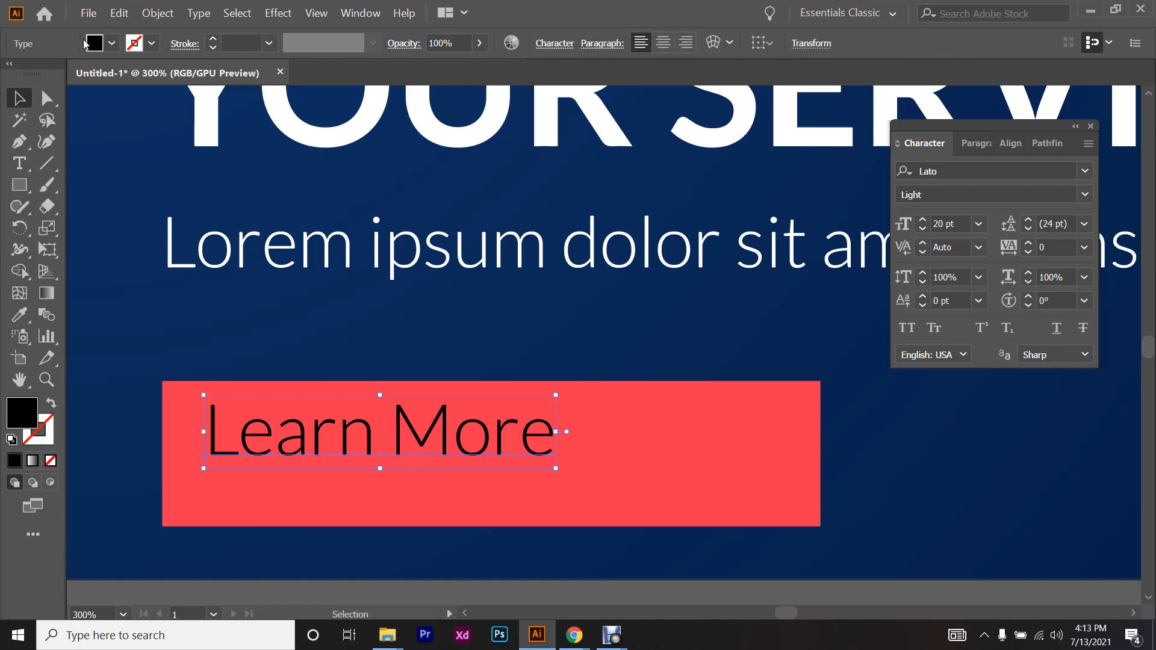
click(93, 44)
click(37, 74)
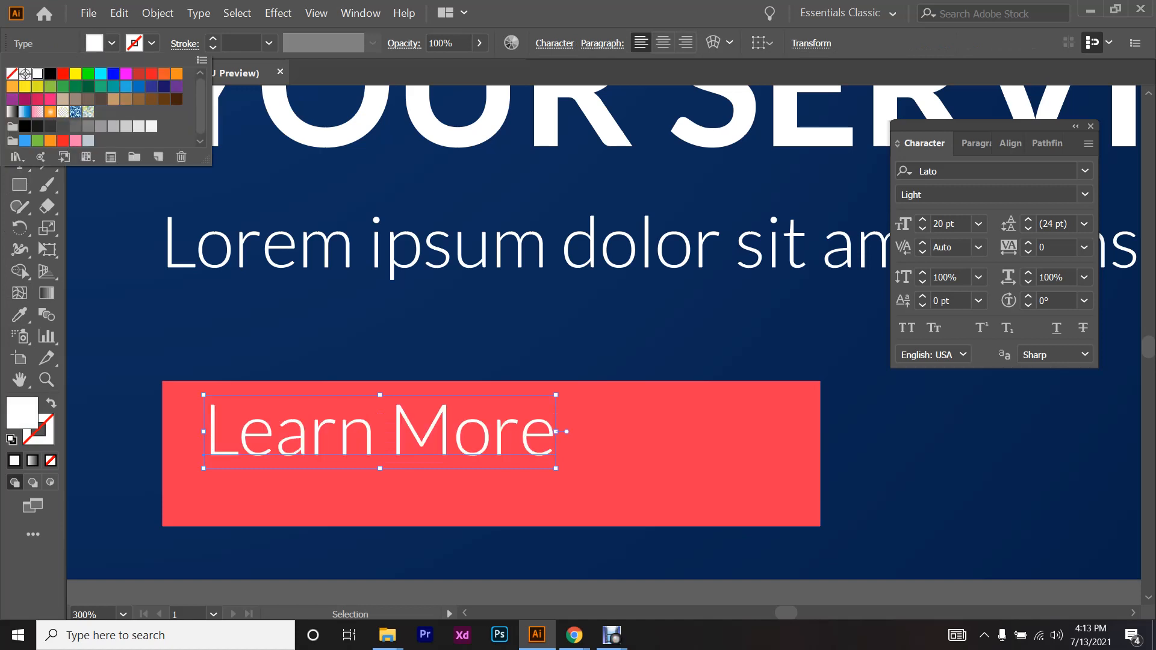
click(600, 468)
- Centre the "Learn More" text horizontally and vertically on the red rectangle, and deselect both
shift+click(644, 472)
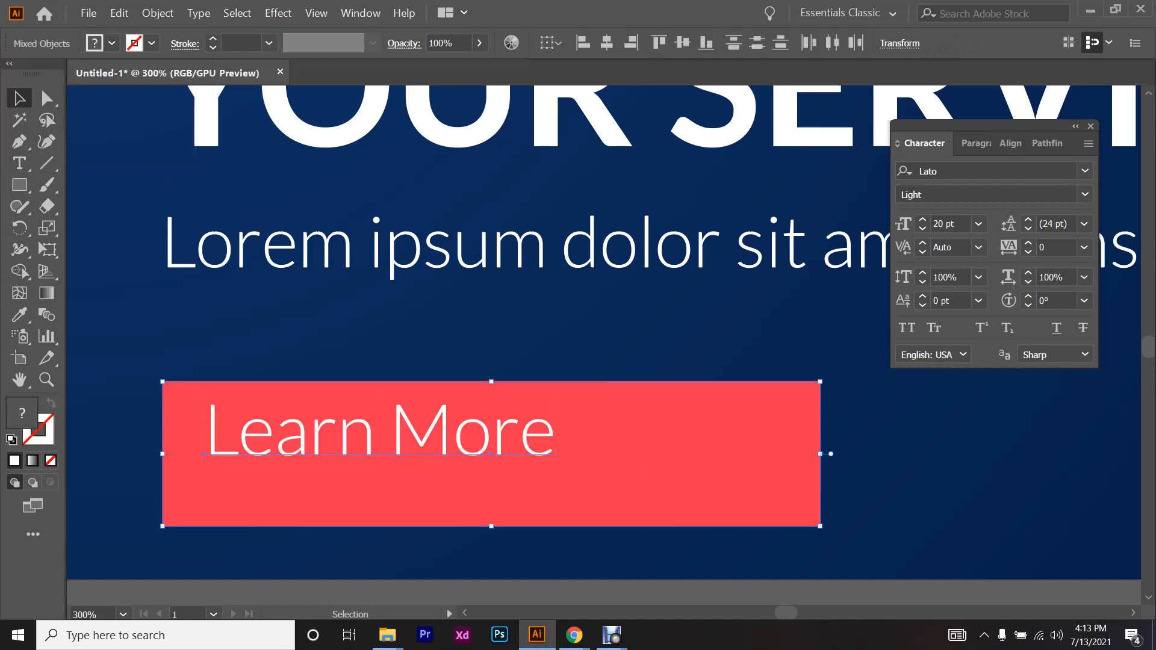
click(961, 145)
click(1010, 143)
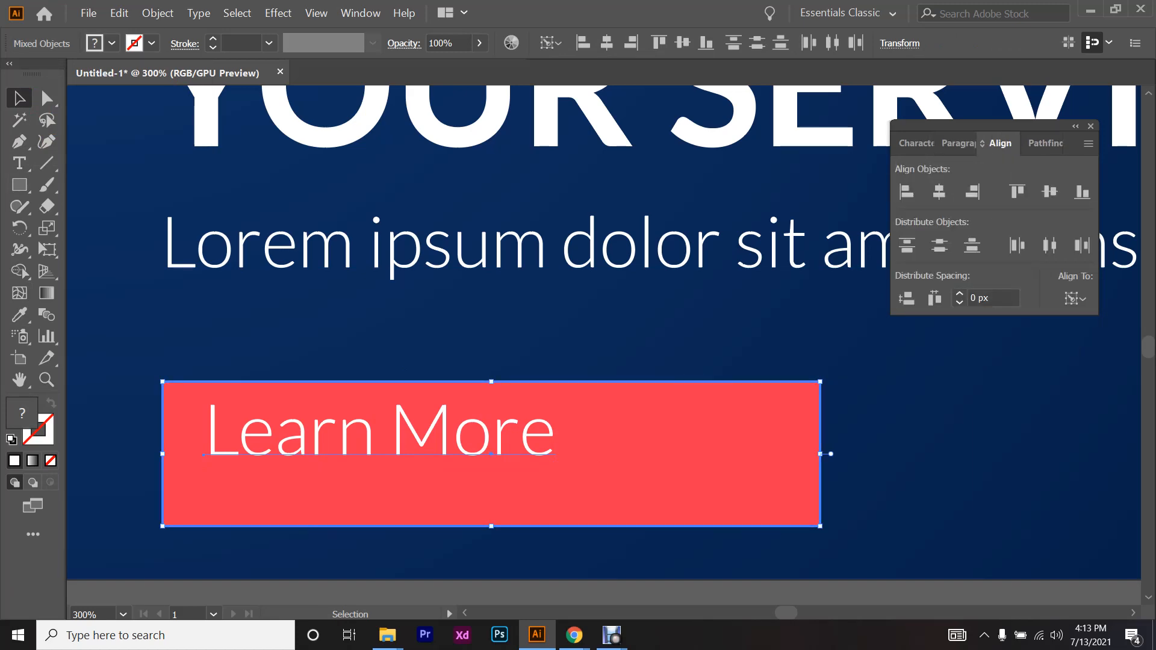
click(938, 191)
click(1049, 191)
key(ctrl+shift+a)
key(ctrl+1)
- Scale the button rectangle and its label down together until the text is about 17 pt, and deselect them
scroll(651, 424, up, 3)
scroll(673, 482, down, 1)
scroll(674, 482, up, 1)
scroll(673, 486, up, 1)
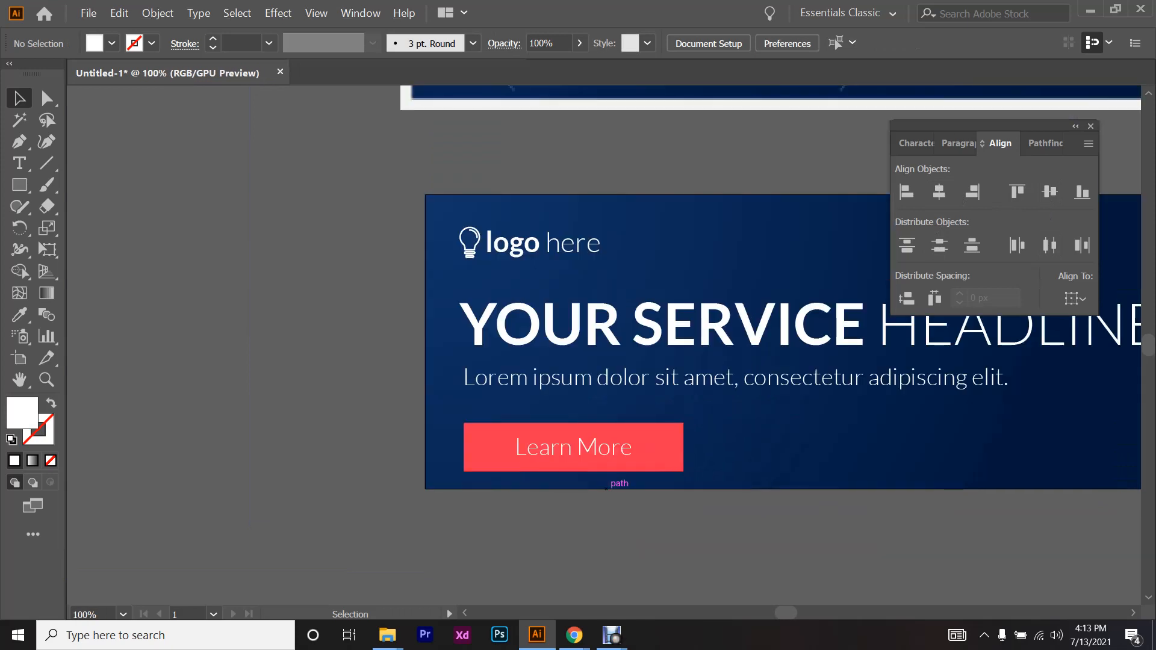
drag(626, 485, 609, 448)
scroll(675, 453, up, 2)
drag(698, 440, 628, 441)
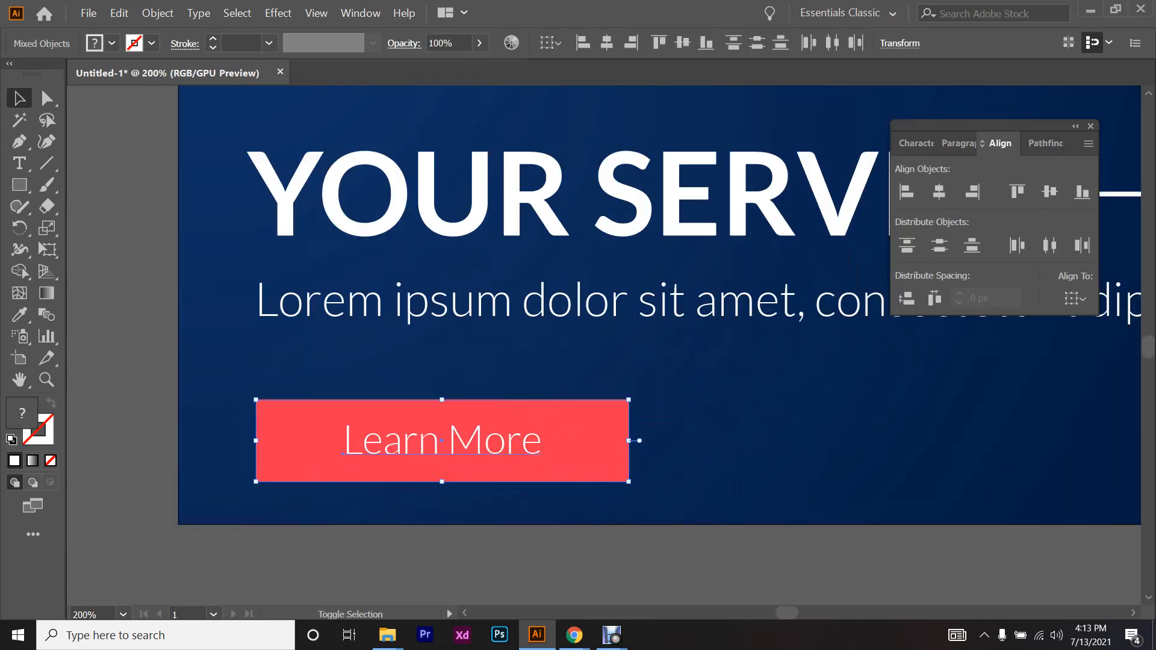
click(653, 441)
- Set the font style of the "Learn More" label to Lato Regular
click(511, 441)
click(917, 144)
click(1085, 194)
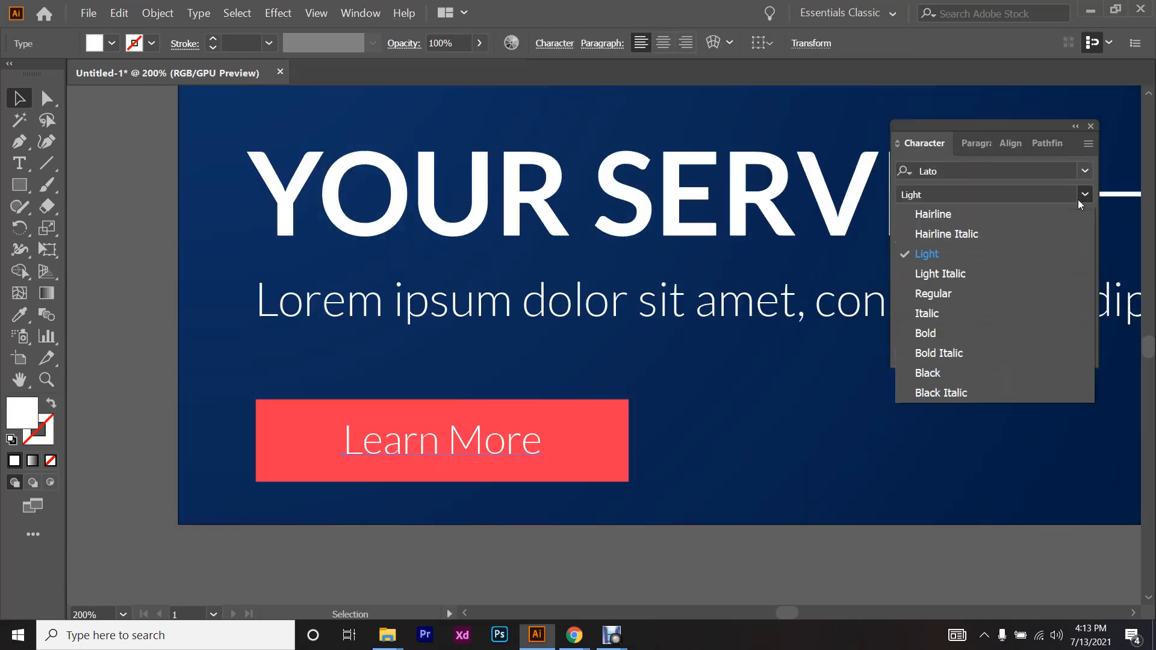
click(1045, 291)
- Recentre the Regular-weight label vertically and horizontally on the button rectangle, and deselect
shift+click(602, 464)
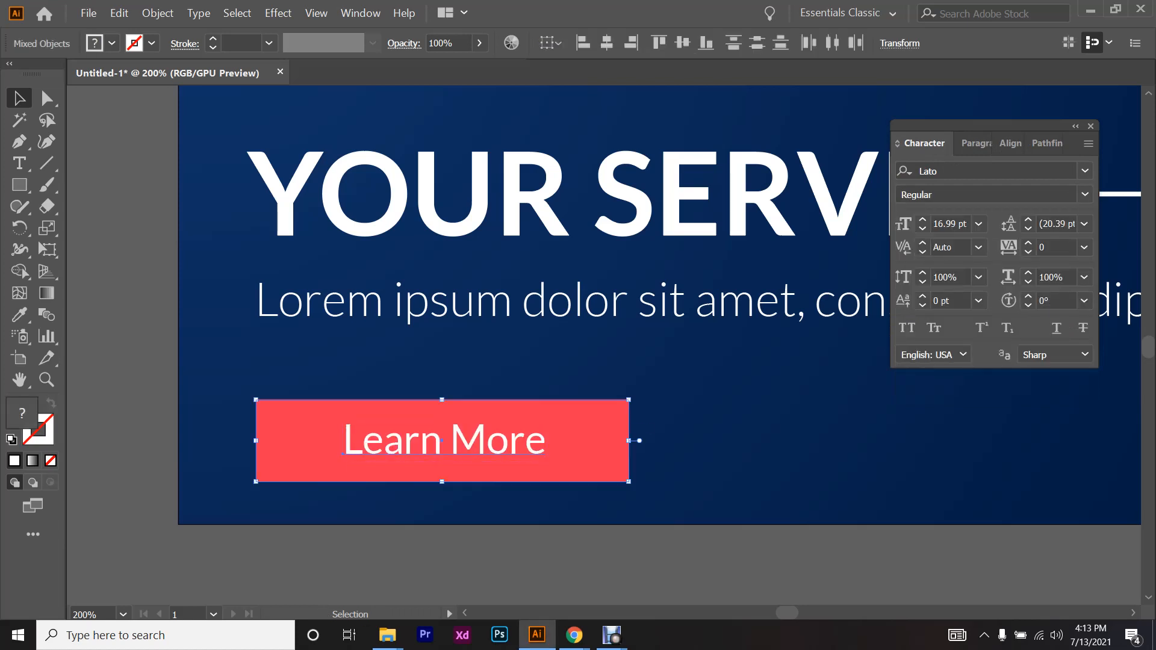
click(1010, 145)
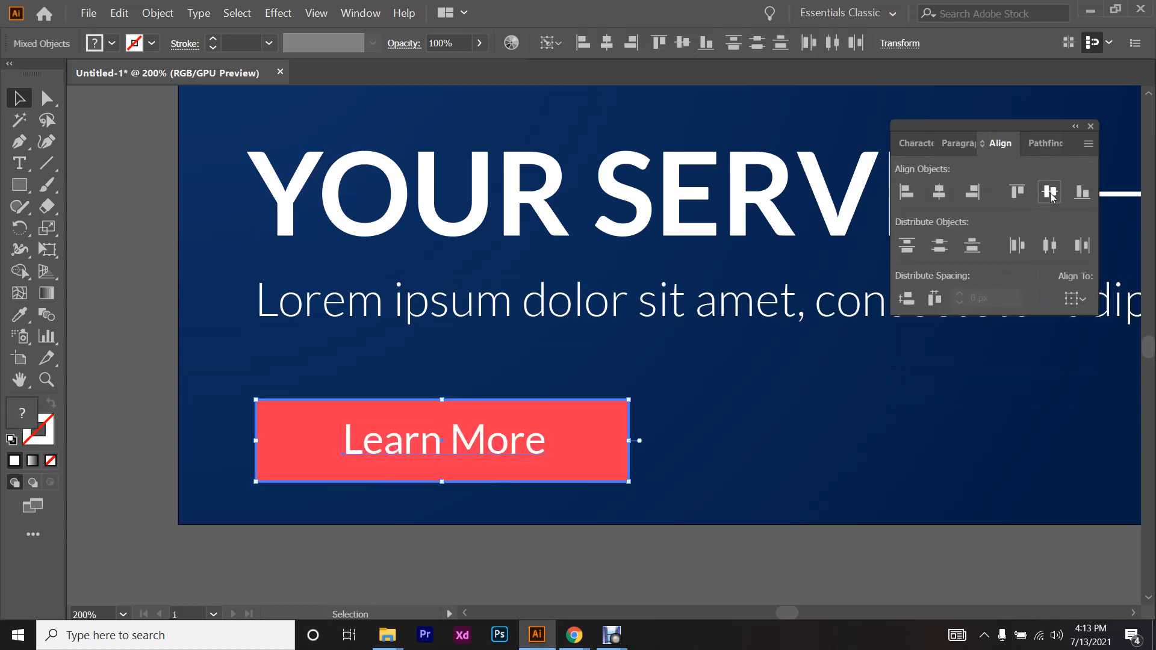
click(1049, 192)
click(939, 192)
click(643, 422)
scroll(465, 501, down, 3)
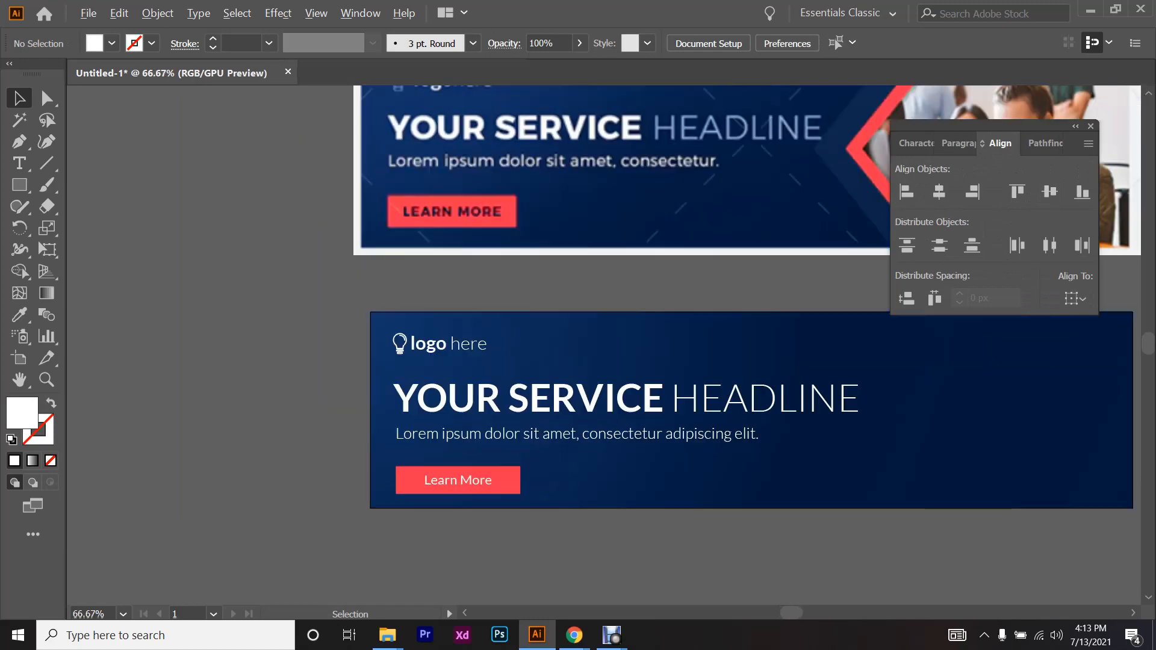
- Shrink the button rectangle symmetrically about its centre, narrowing it to about three quarters of its width and slightly reducing its height
scroll(466, 501, up, 3)
click(549, 451)
scroll(548, 451, up, 1)
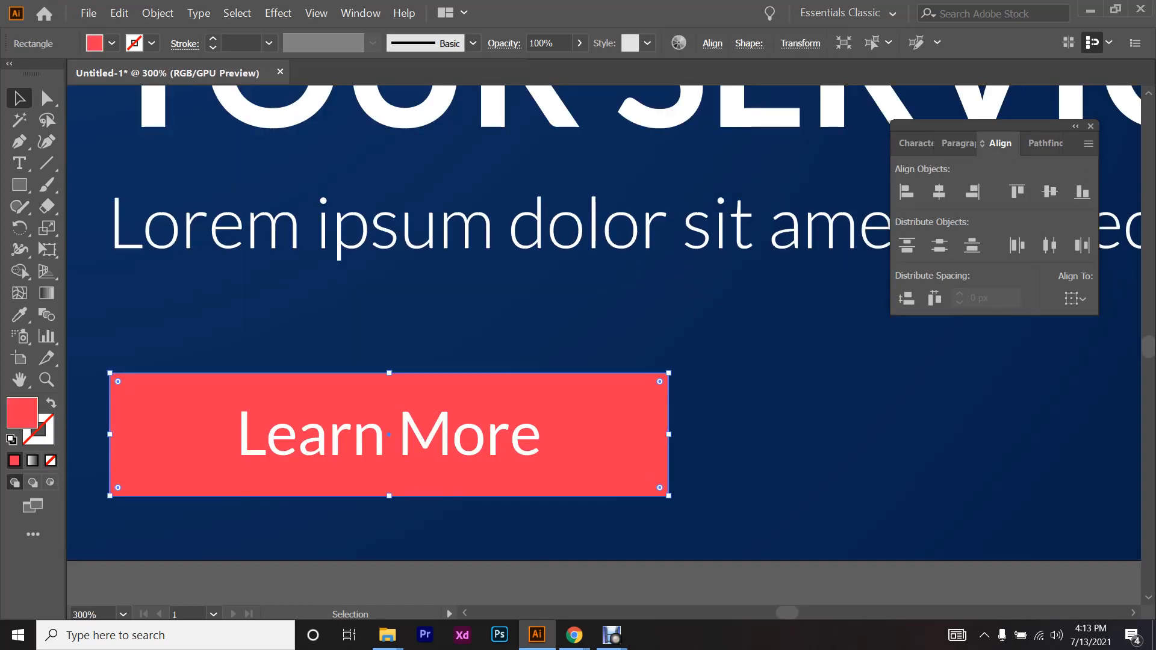
drag(668, 434, 597, 434)
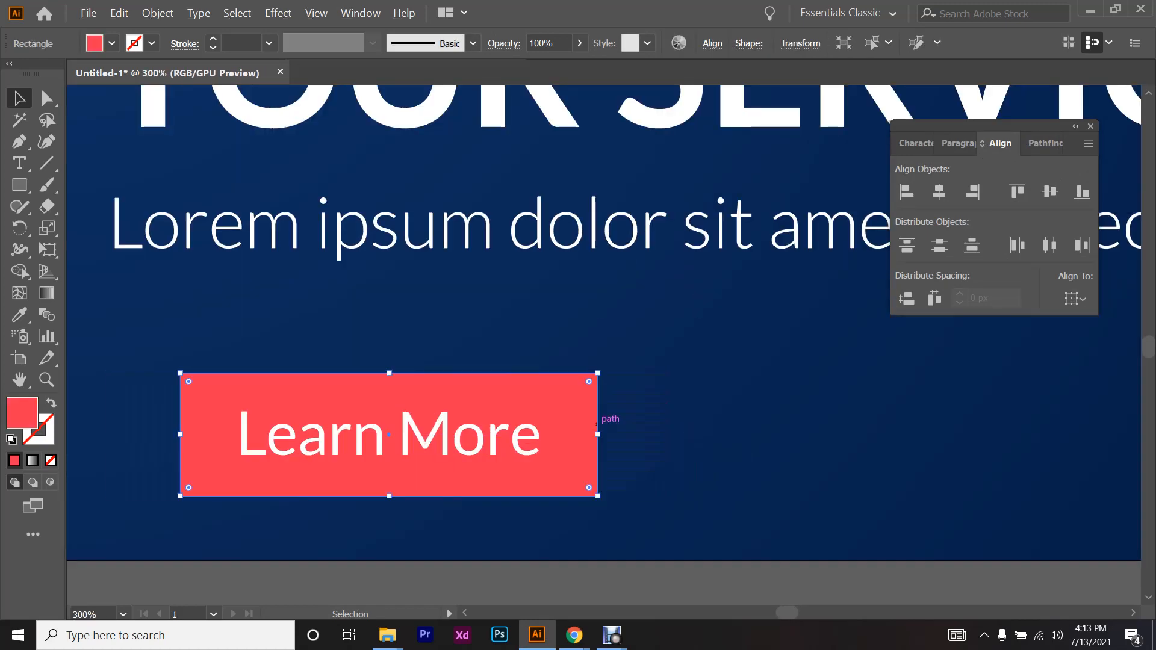
drag(389, 496, 409, 489)
click(745, 555)
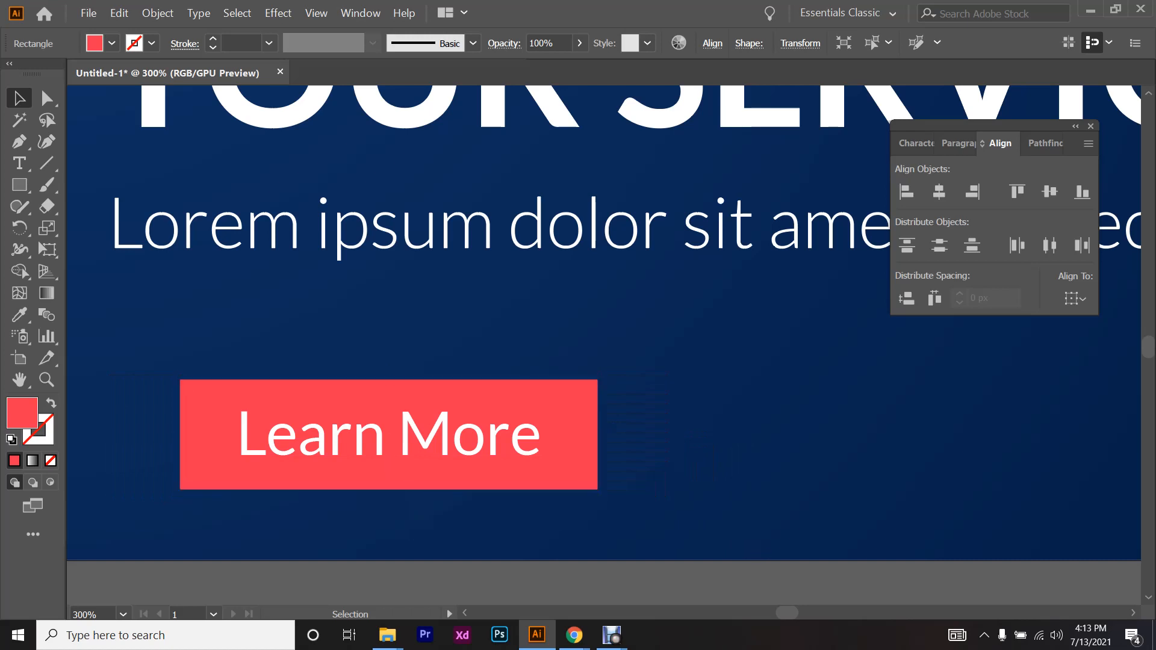
- Align the label and the resized button rectangle to each other's horizontal and vertical centres, and deselect
scroll(744, 556, down, 1)
scroll(580, 523, up, 1)
click(542, 451)
shift+click(650, 421)
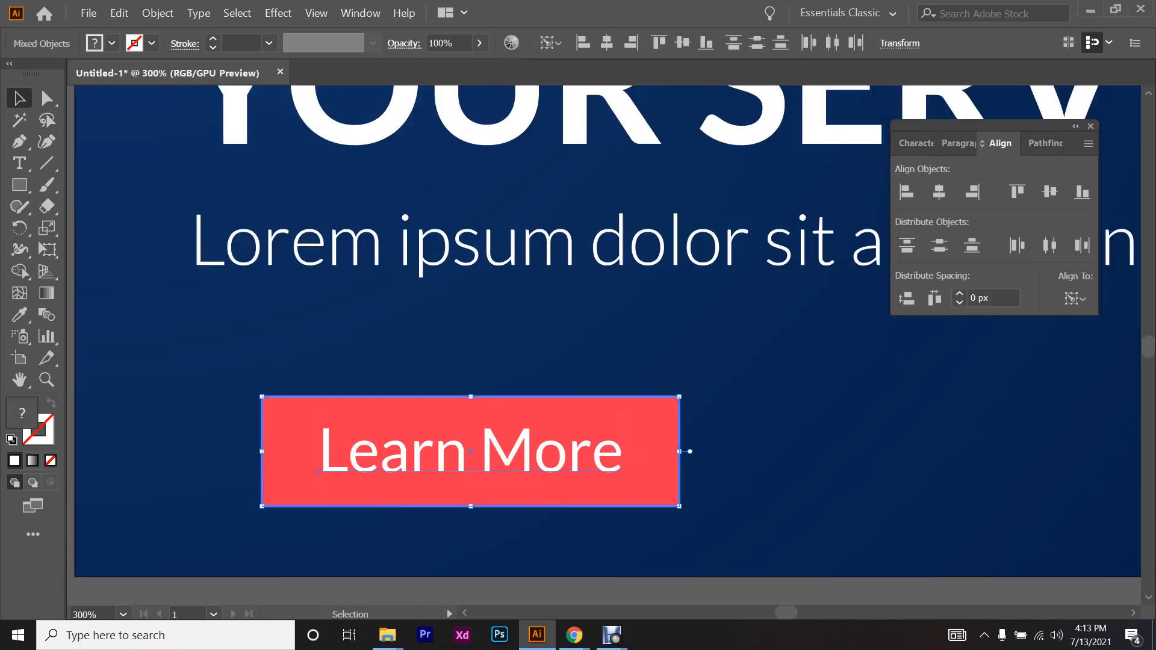
click(943, 193)
click(1049, 192)
scroll(623, 405, down, 1)
click(623, 367)
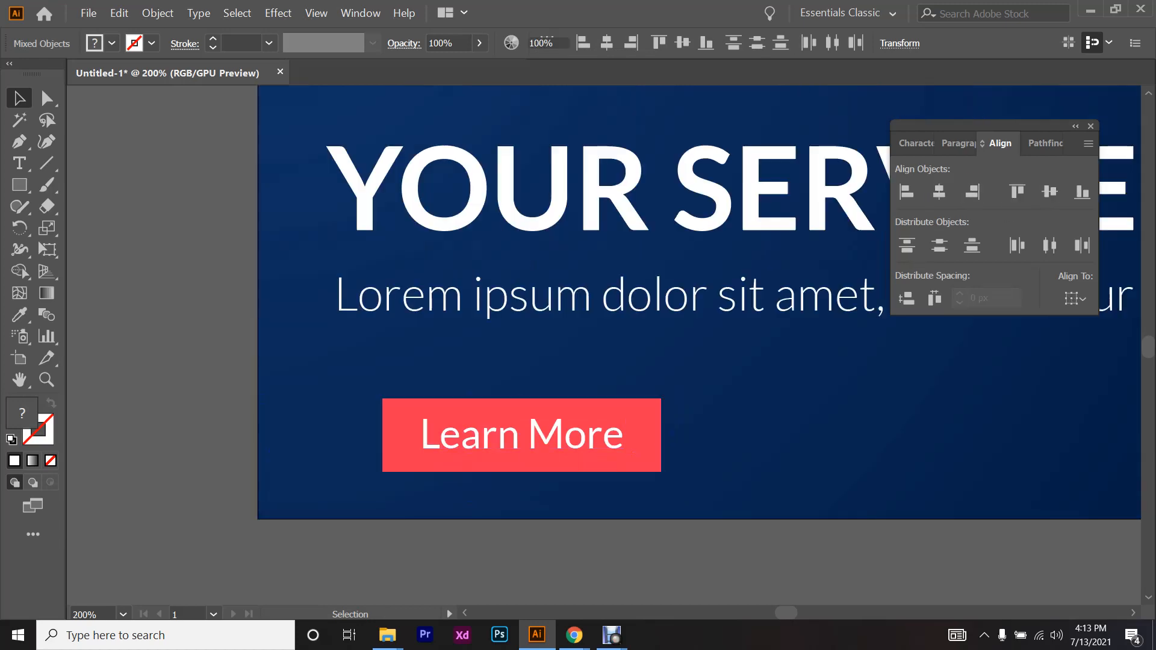
- Compare the Learn More button's shape and proportions with the button in the reference banner
scroll(458, 453, up, 1)
scroll(458, 451, down, 4)
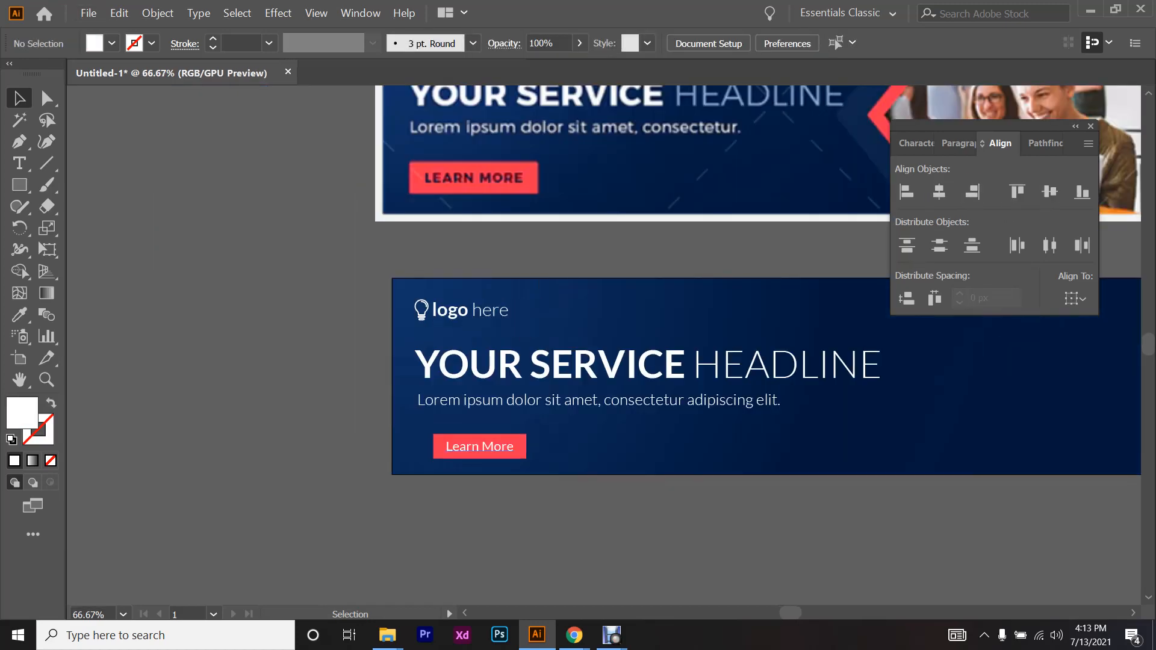
scroll(428, 125, up, 3)
scroll(459, 204, down, 2)
scroll(438, 223, up, 3)
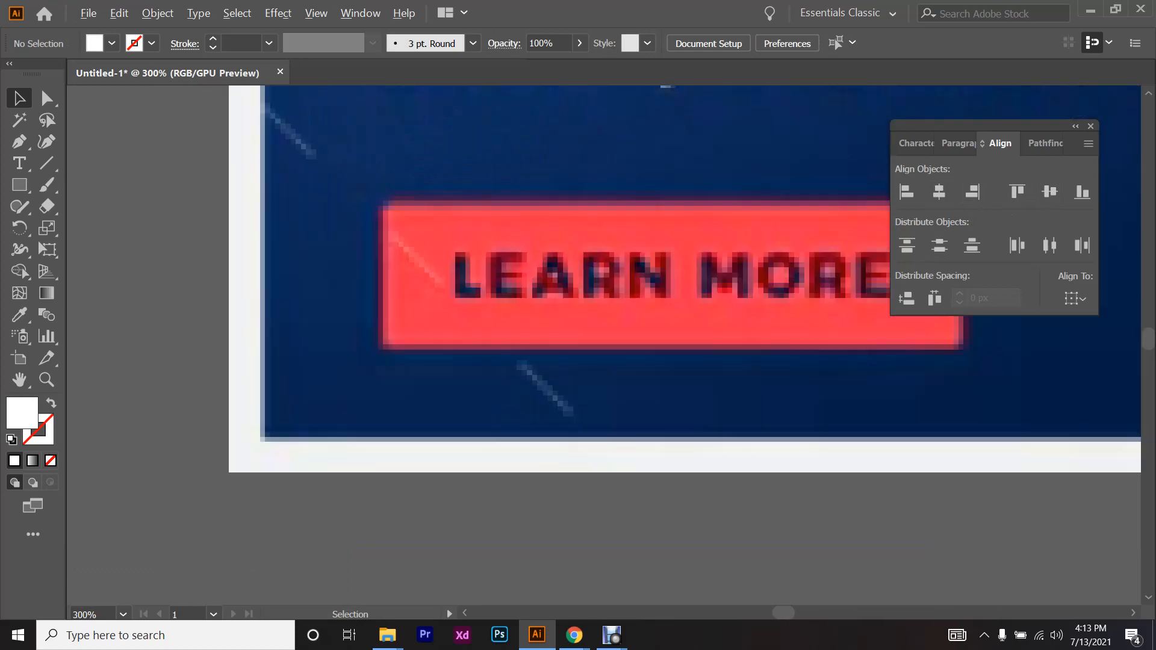
scroll(432, 217, down, 4)
scroll(481, 525, up, 4)
scroll(482, 517, down, 1)
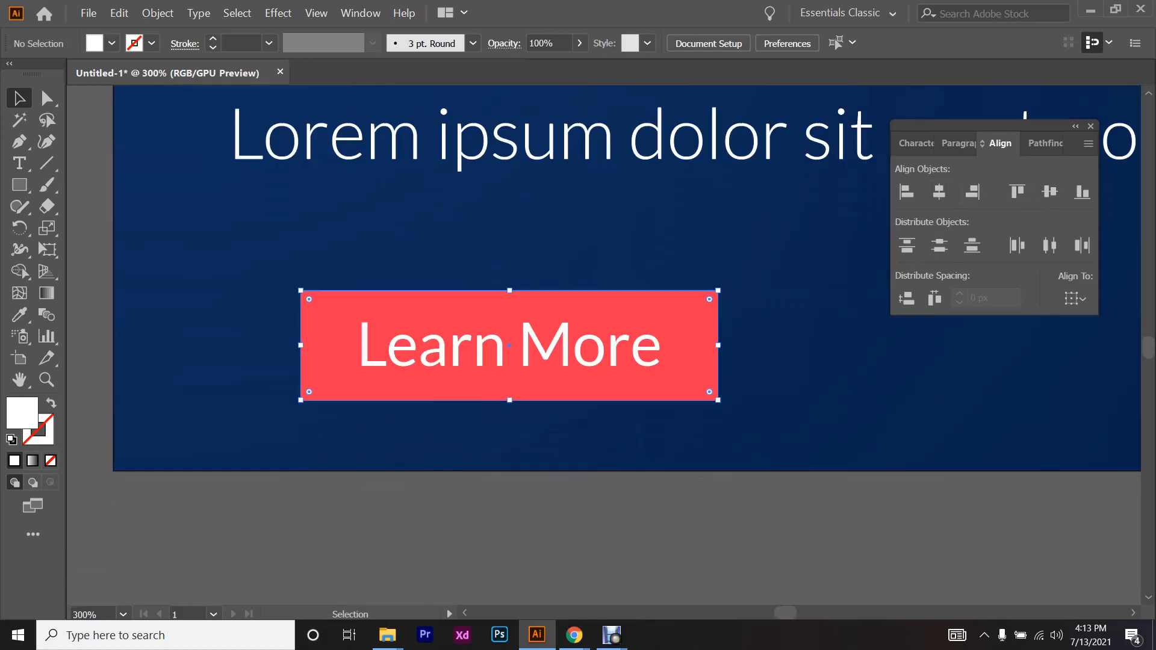
- Round all corners of the button rectangle to about 1.96 px, and deselect it
click(355, 347)
scroll(365, 347, up, 1)
scroll(291, 377, up, 1)
scroll(291, 377, right, 2)
key(a)
scroll(290, 377, up, 1)
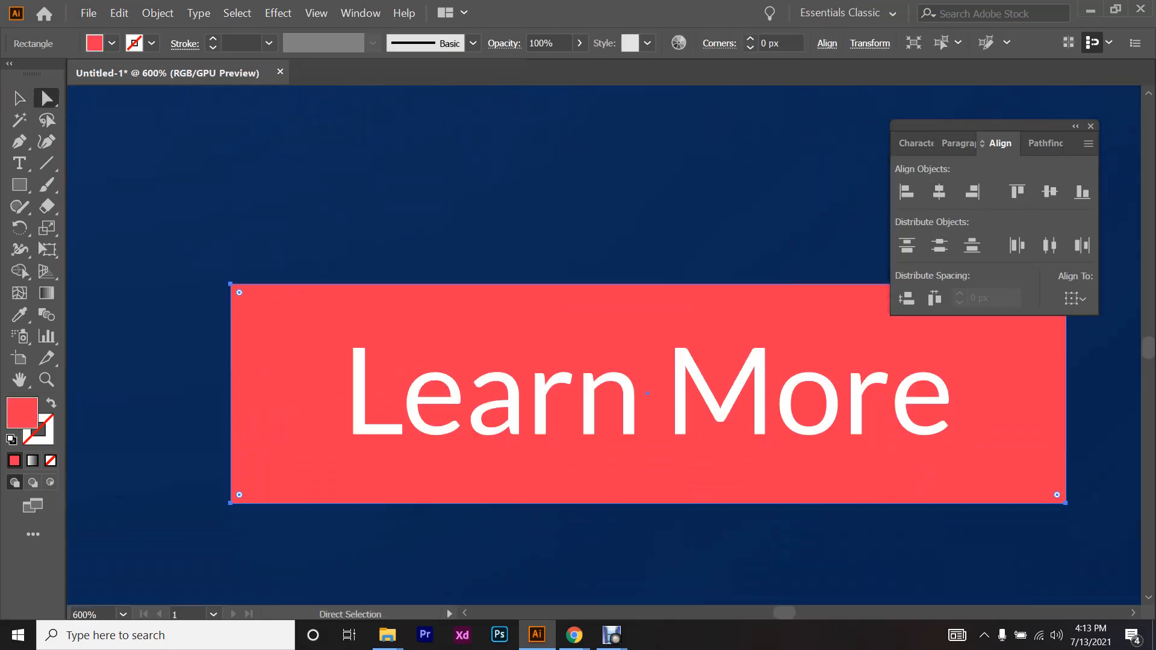
drag(239, 291, 244, 297)
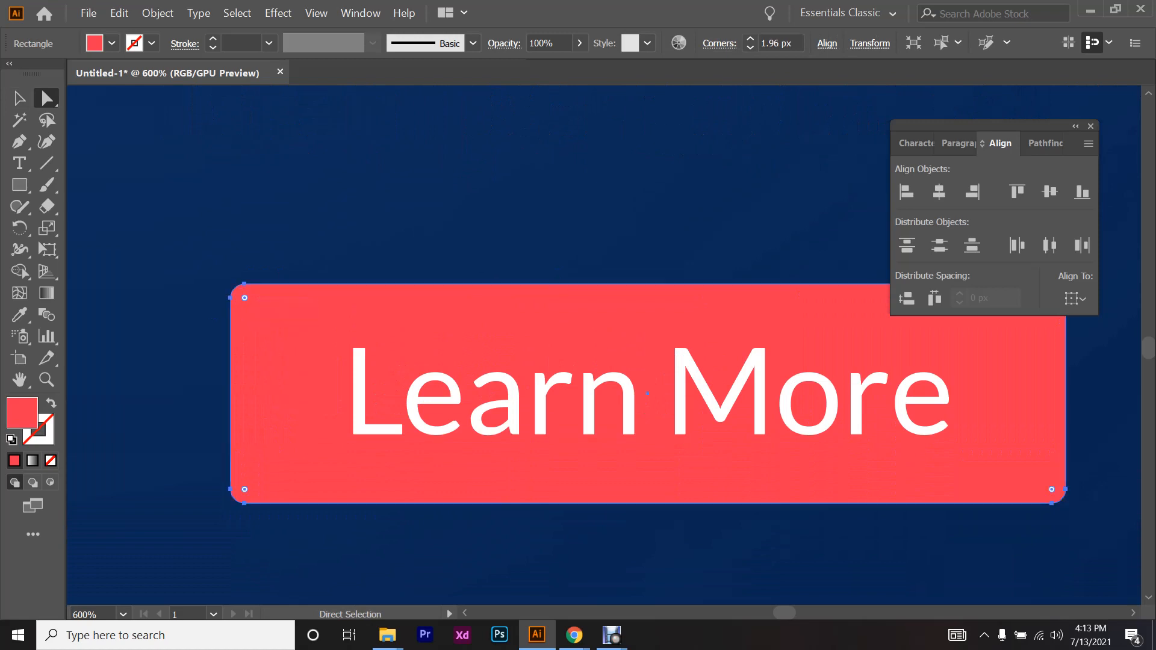
click(192, 355)
- Try to left-align the button rectangle, its label, the subtitle, the headline and the logo as separate objects, and undo the alignment
scroll(192, 355, down, 2)
scroll(192, 354, left, 1)
click(20, 98)
drag(449, 376, 453, 376)
key(ctrl+z)
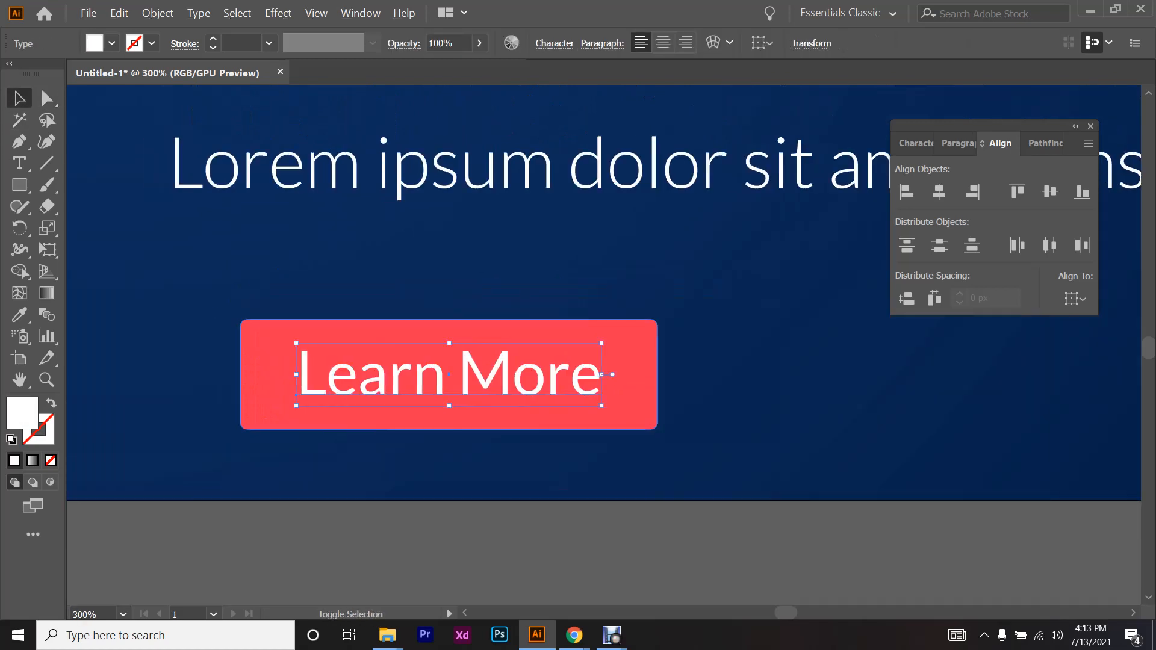
shift+click(283, 410)
scroll(293, 490, down, 2)
shift+click(317, 329)
shift+click(318, 253)
shift+click(317, 135)
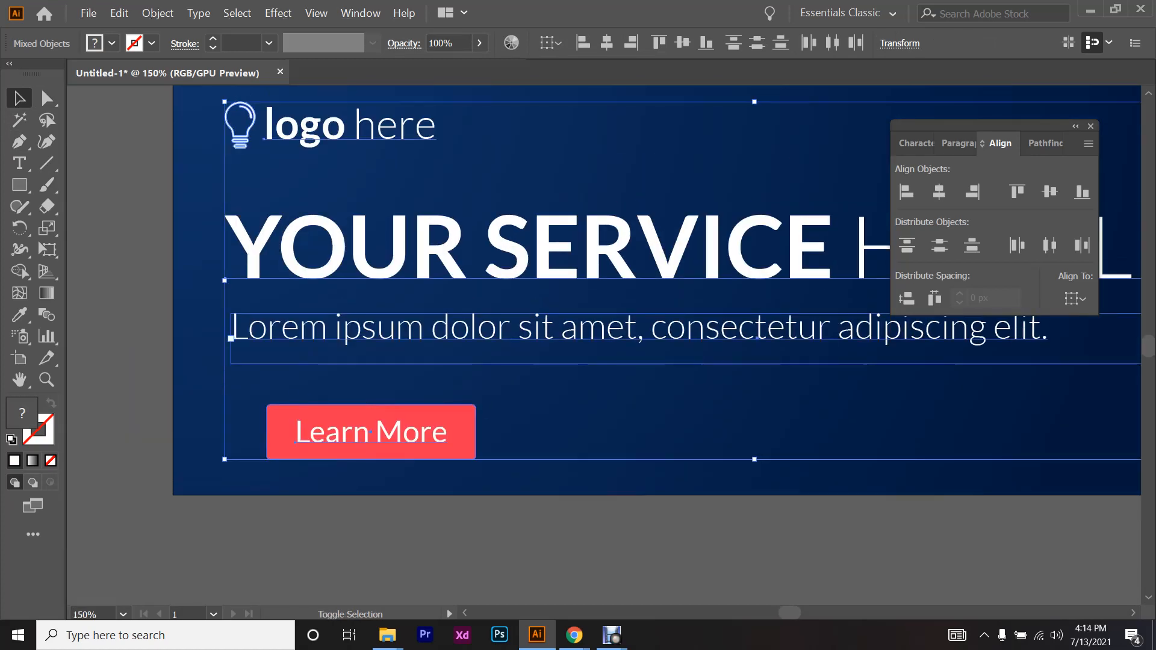
scroll(317, 136, down, 1)
scroll(604, 344, up, 1)
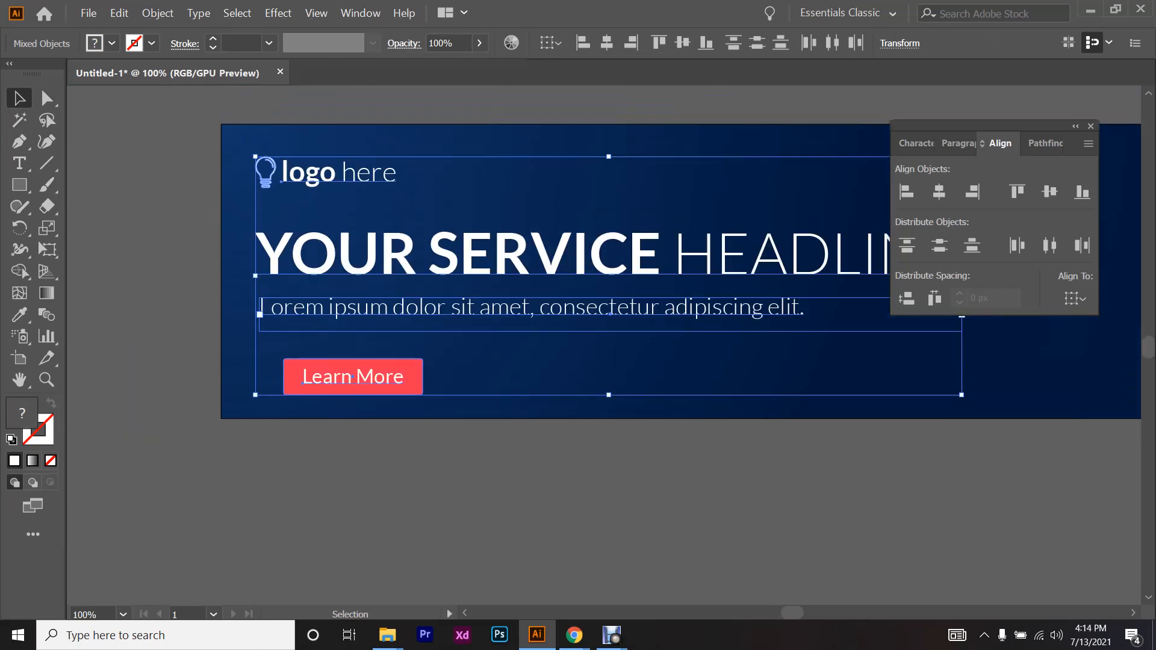
scroll(681, 293, up, 1)
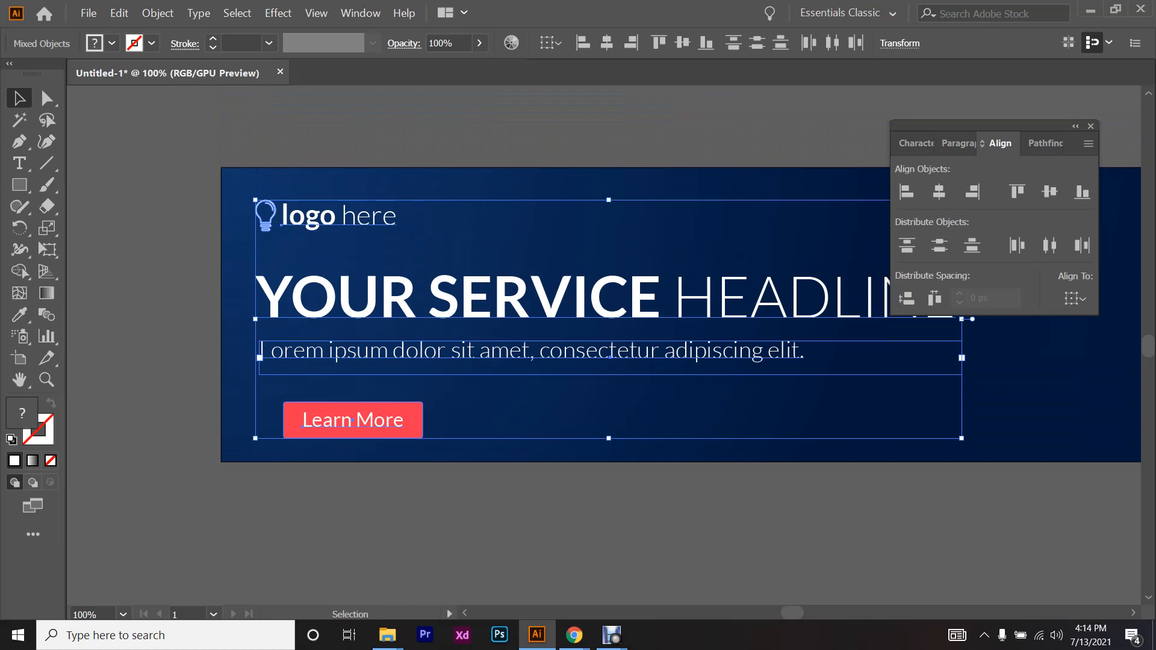
click(906, 191)
key(ctrl+shift+a)
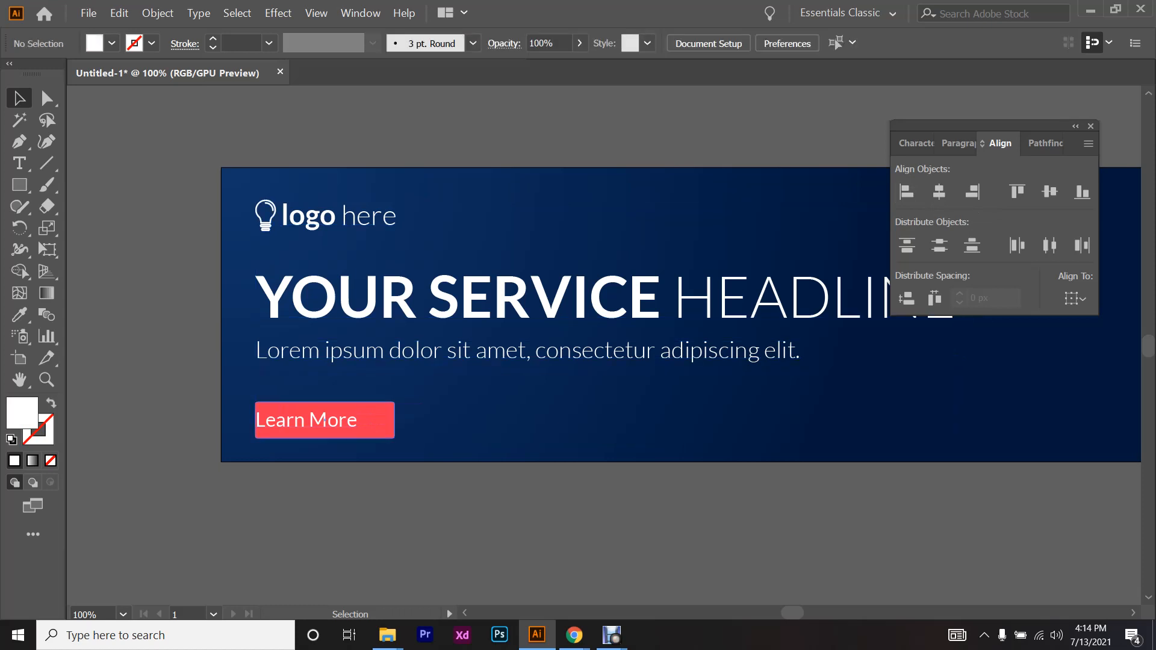
key(ctrl+z)
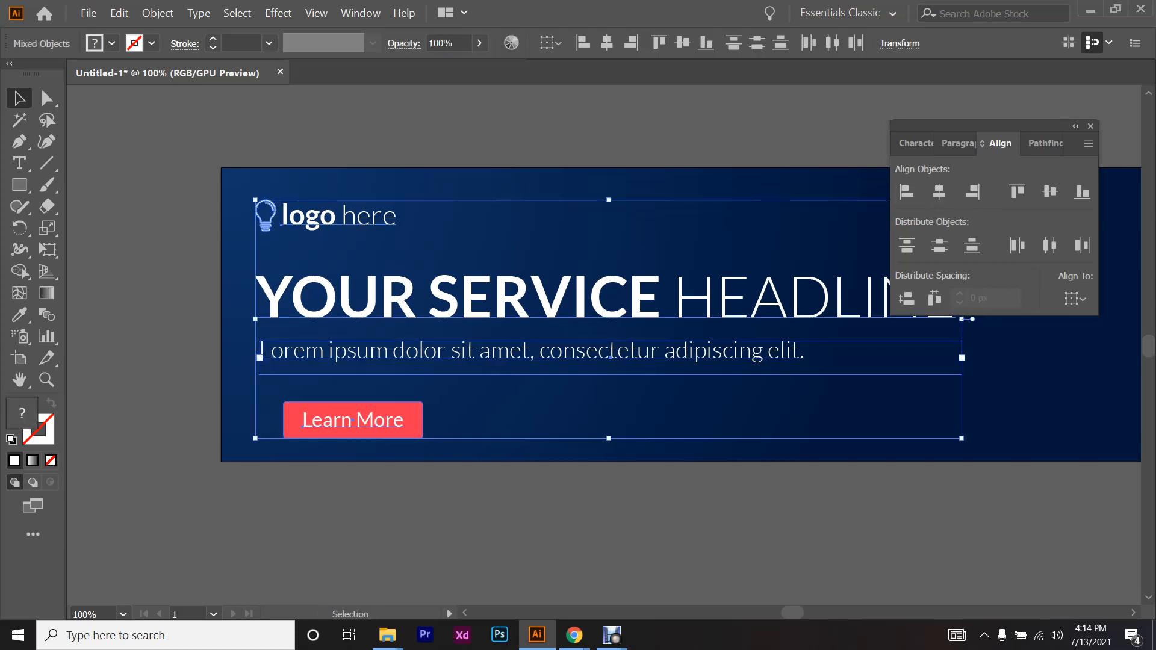
- Group the Learn More label with its red button rectangle
key(ctrl+shift+a)
scroll(310, 442, up, 4)
drag(219, 508, 453, 393)
scroll(453, 393, down, 2)
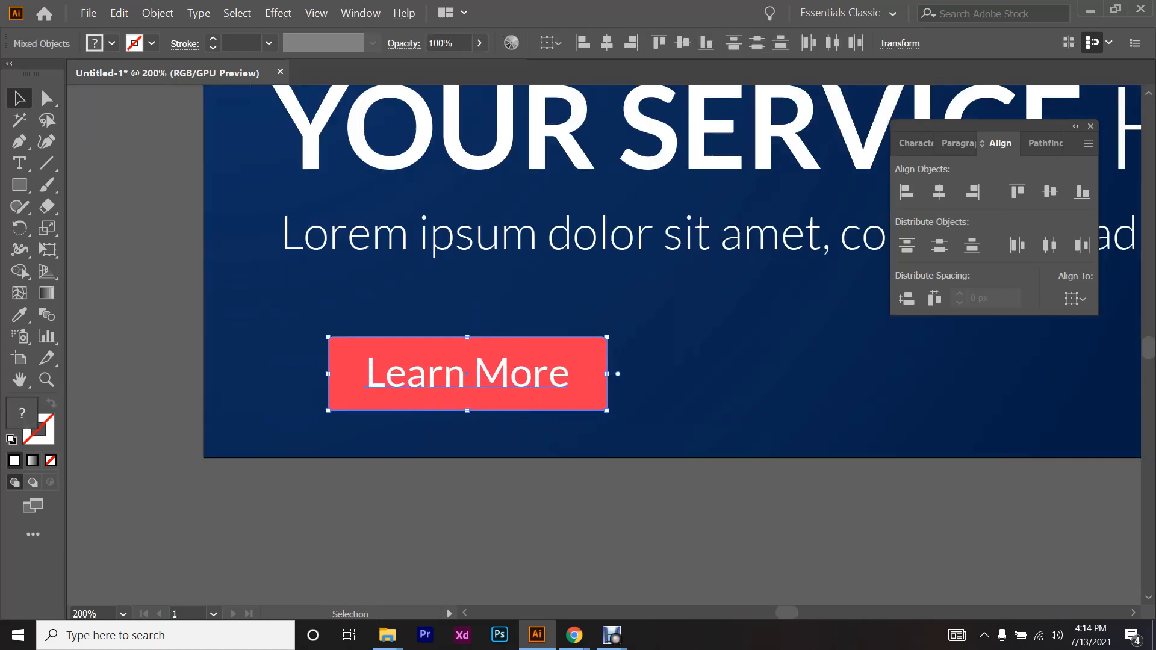
key(ctrl+g)
- Left-align the button group, subtitle, headline and logo to each other, and deselect them
scroll(460, 385, up, 2)
scroll(459, 385, down, 1)
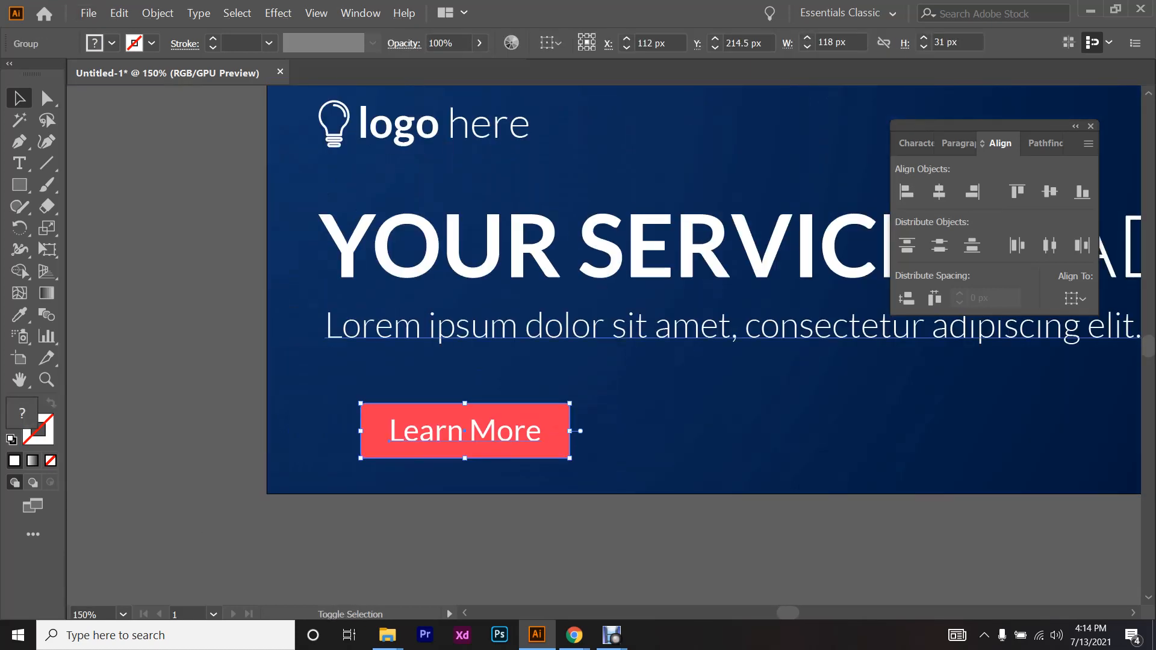
shift+click(460, 328)
shift+click(460, 247)
shift+click(398, 125)
click(582, 42)
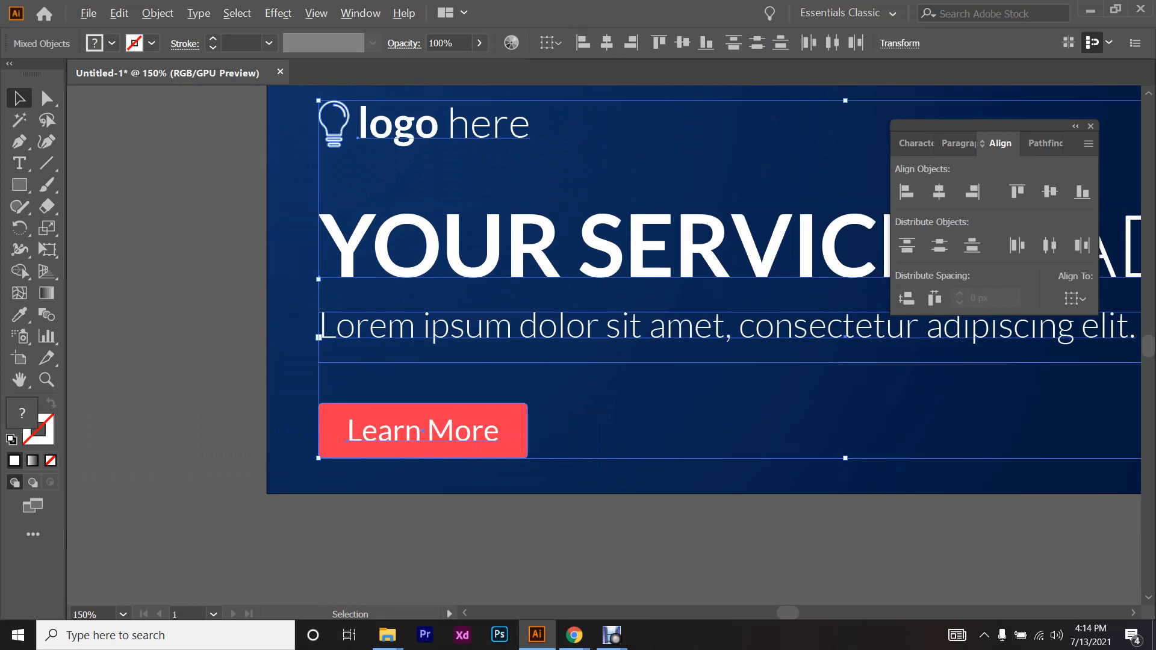
scroll(405, 366, down, 3)
key(ctrl+shift+a)
scroll(587, 283, right, 2)
scroll(587, 283, up, 2)
- Switch to the Google Meet call, respond to its pop-up dialog, and return to Illustrator
mouse_move(574, 636)
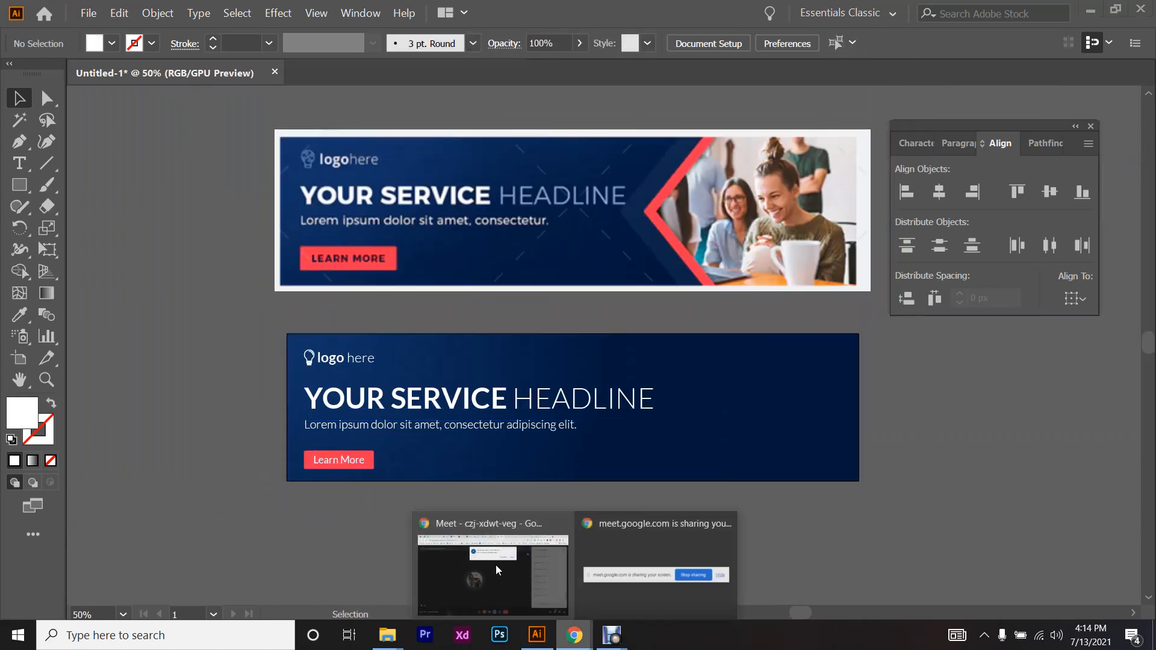
click(511, 584)
click(723, 171)
key(alt+Tab)
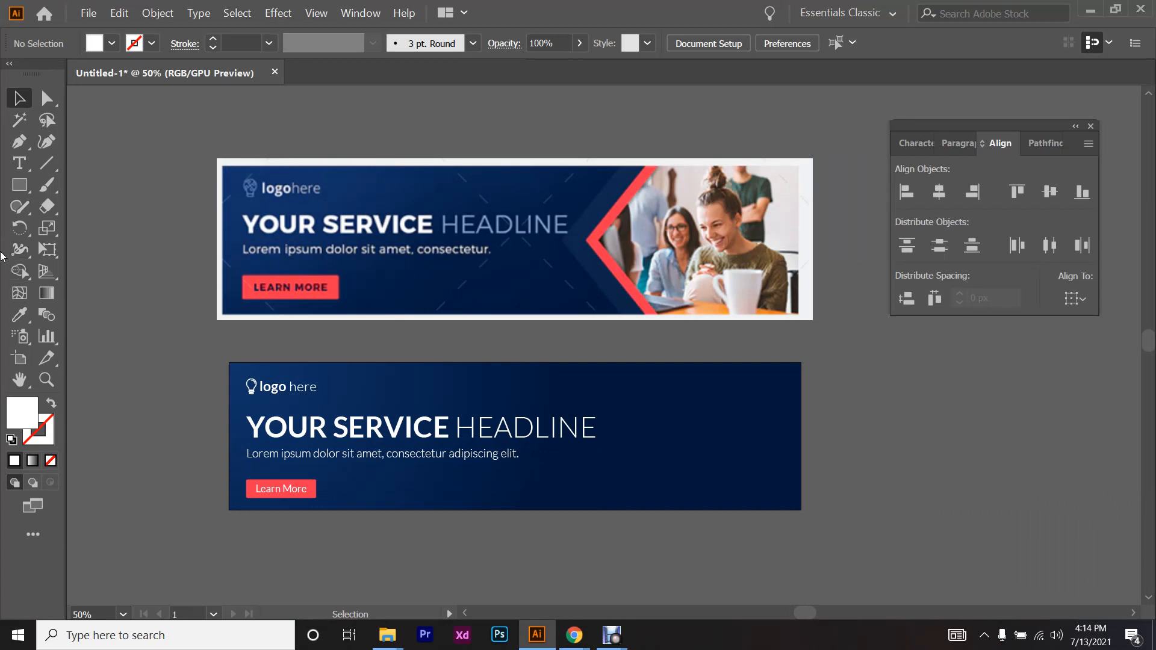
- Try a white hexagon as the picture area over the banner's right end, widening it horizontally, and delete it
drag(20, 185, 74, 250)
scroll(75, 251, down, 2)
drag(688, 332, 796, 402)
click(19, 116)
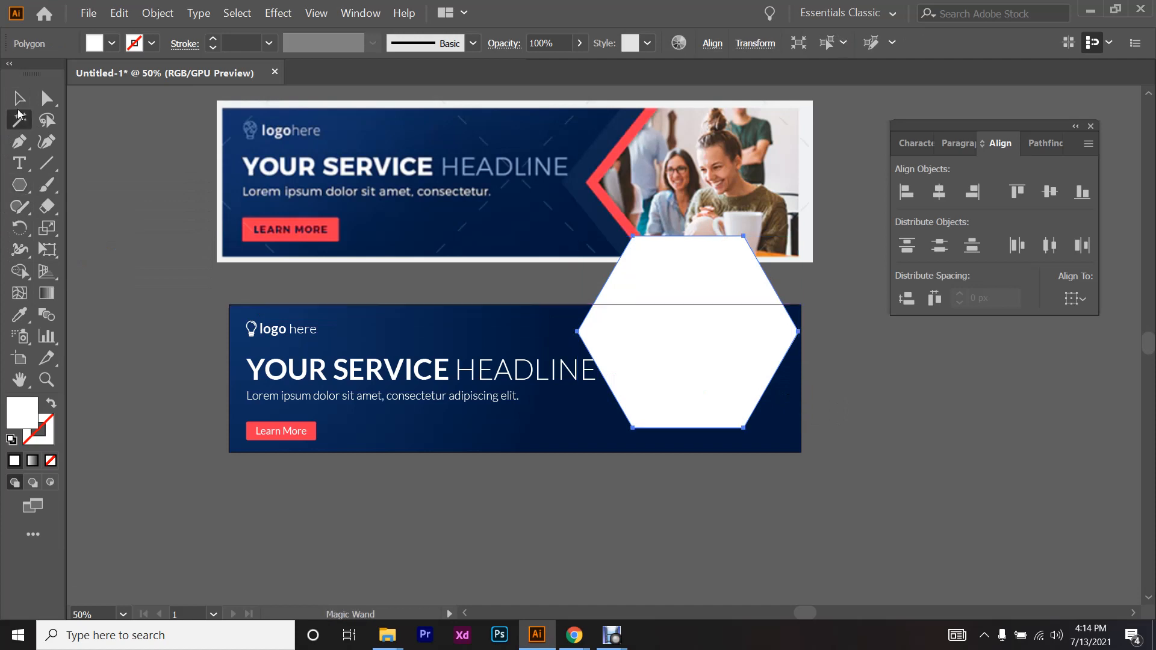
click(19, 97)
drag(692, 338, 729, 384)
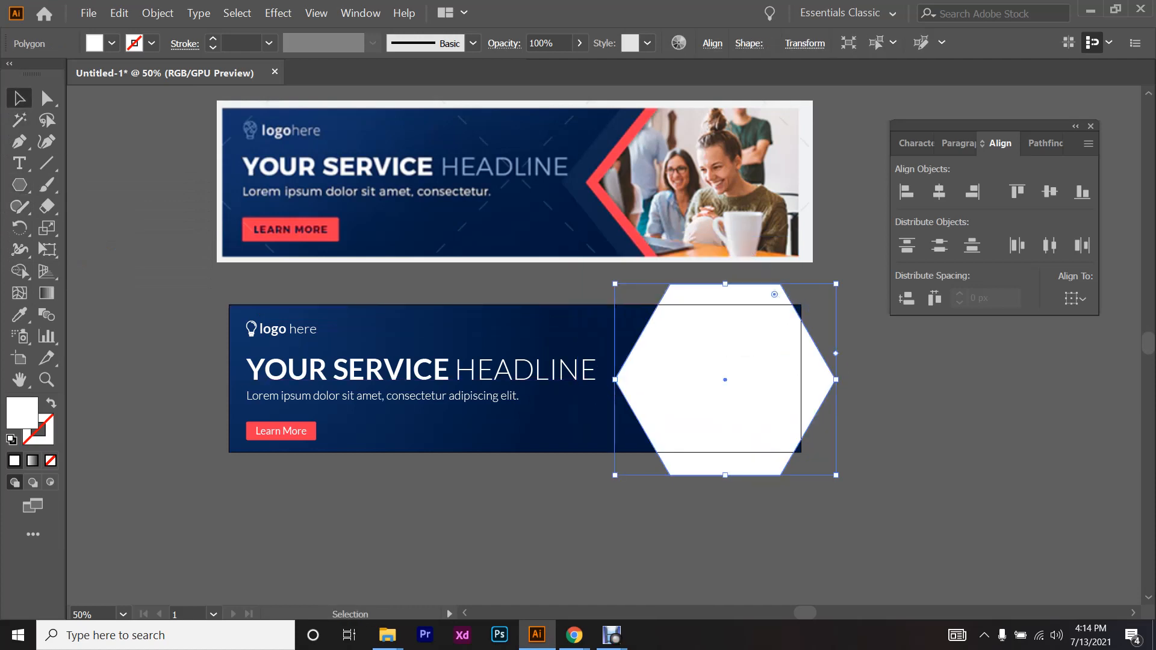
drag(835, 379, 881, 378)
key(ctrl+shift+a)
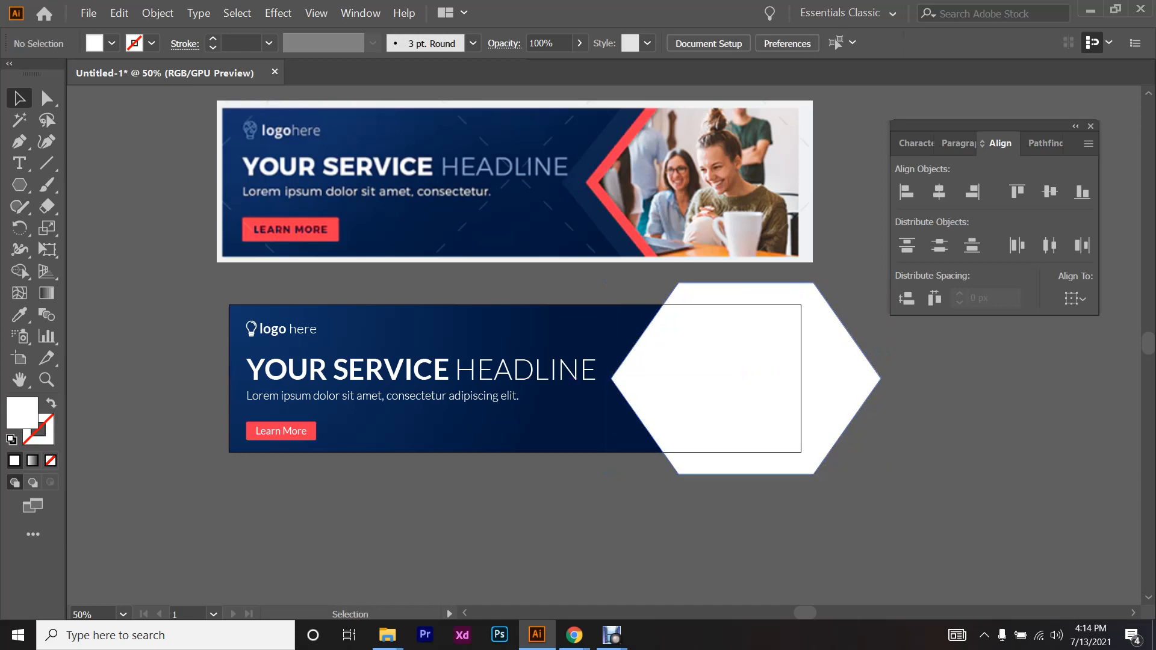
click(746, 379)
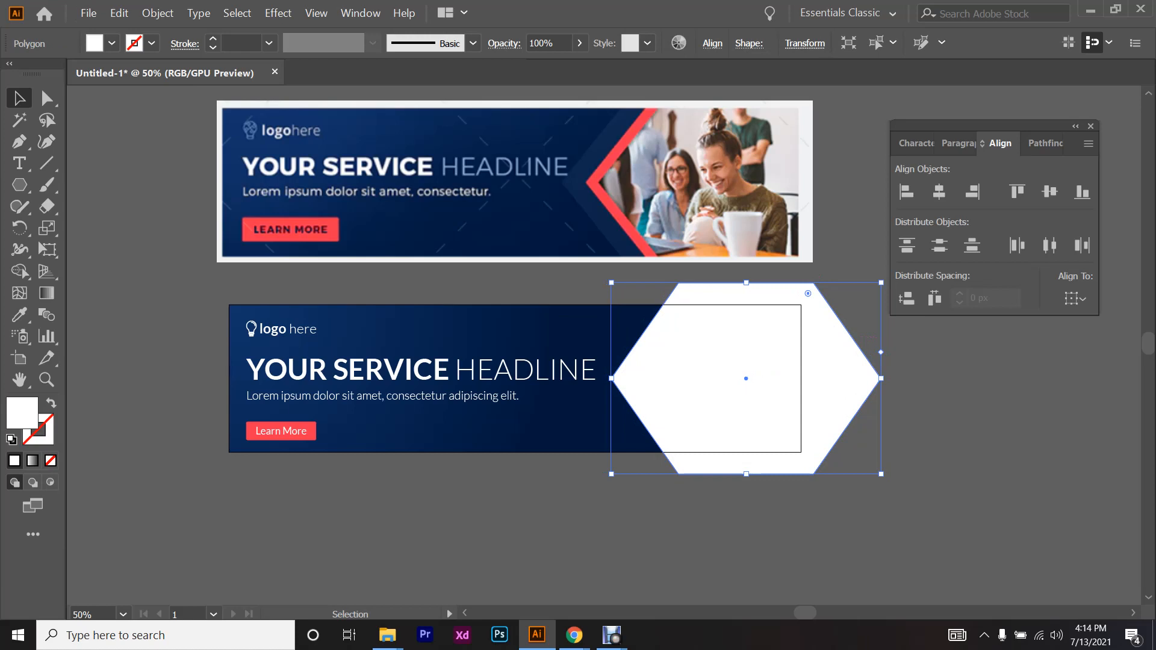
key(Delete)
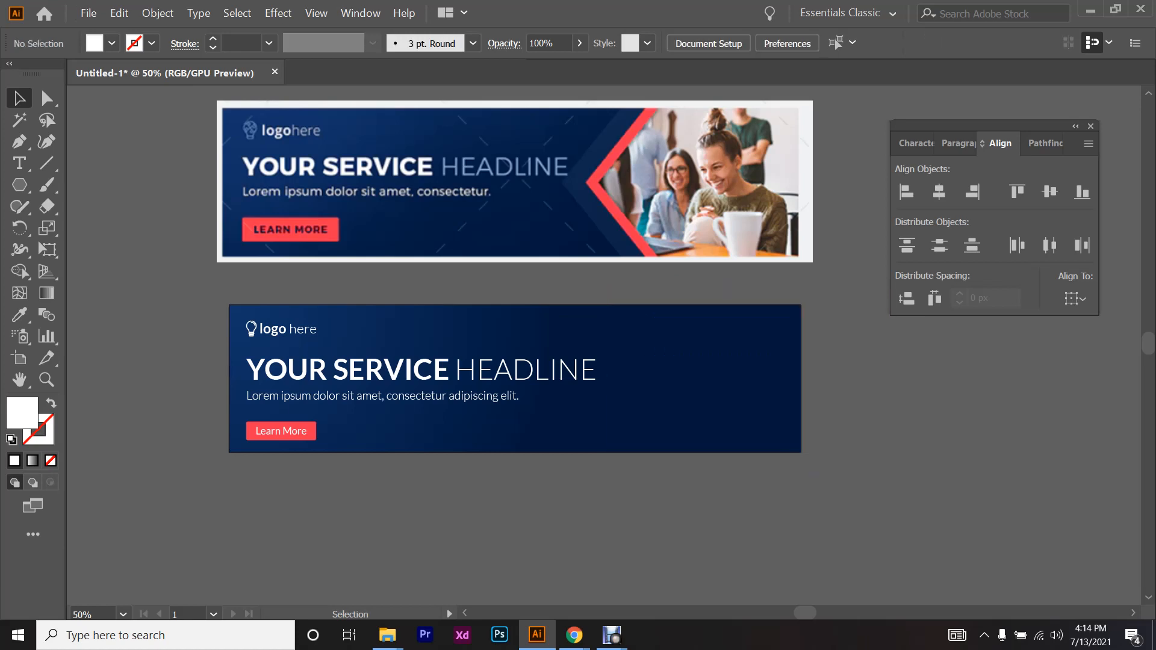
drag(20, 184, 90, 186)
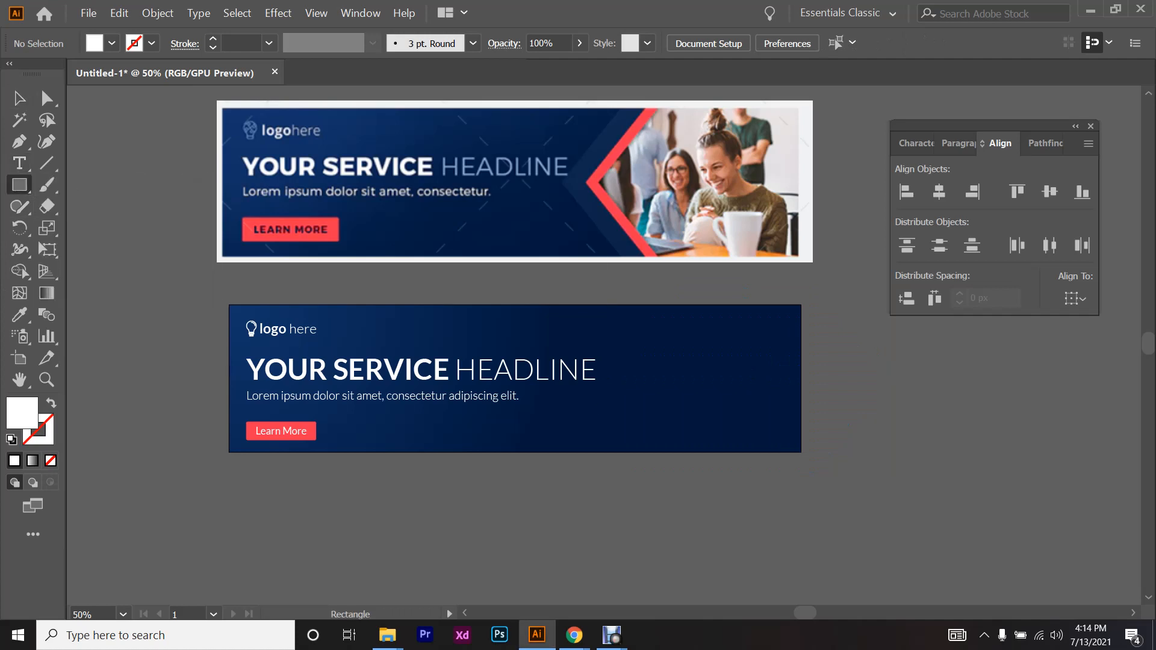
scroll(793, 321, down, 2)
scroll(793, 321, up, 1)
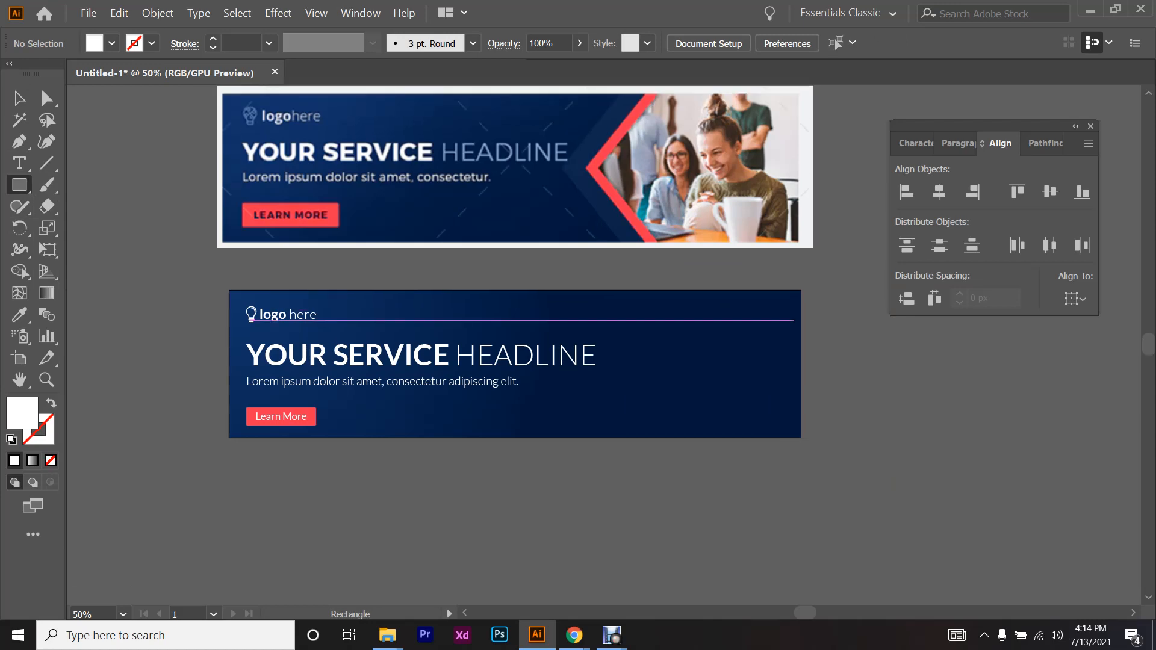
scroll(793, 320, up, 1)
- Check the in-call messages in Google Meet and return to Illustrator
mouse_move(574, 635)
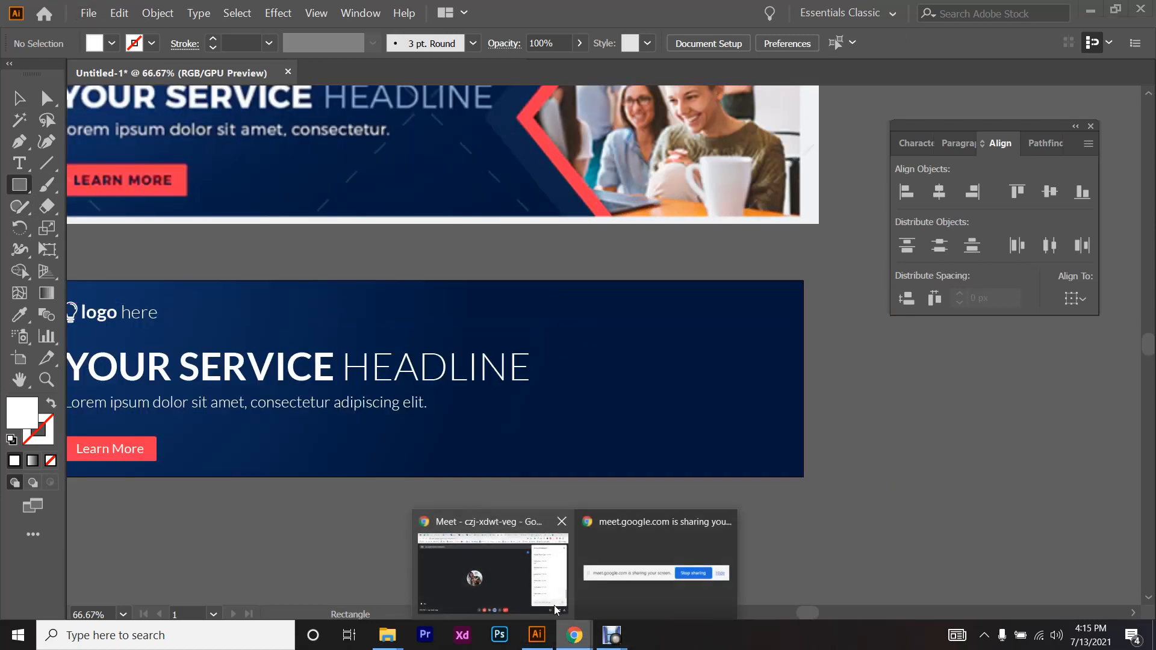
click(554, 605)
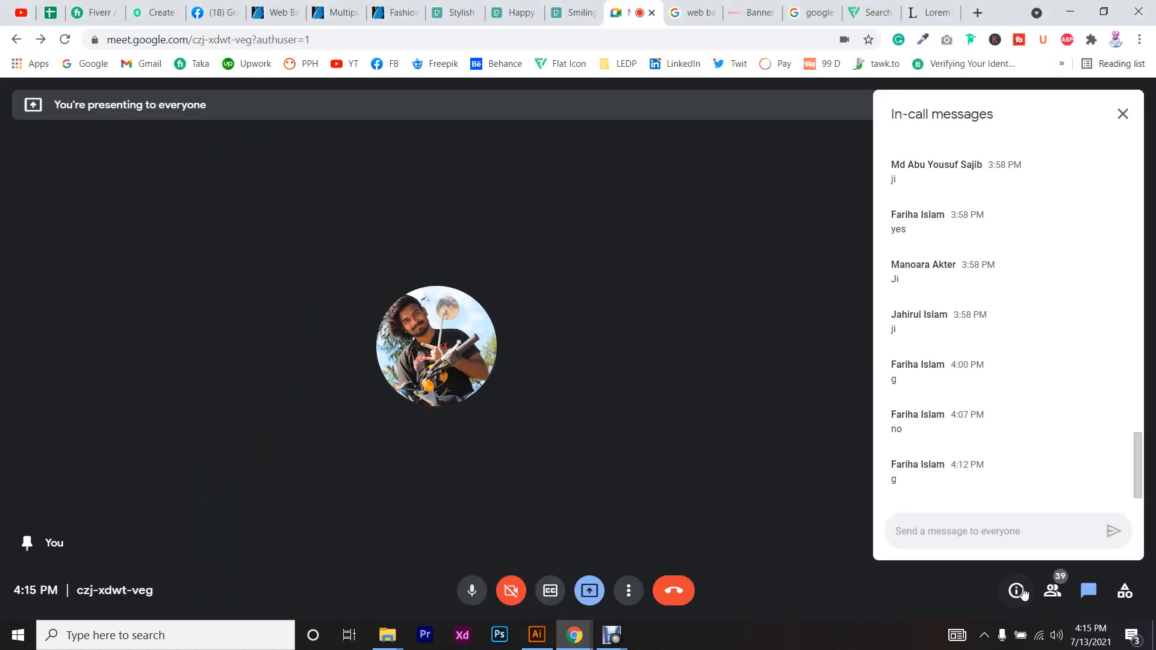
click(536, 635)
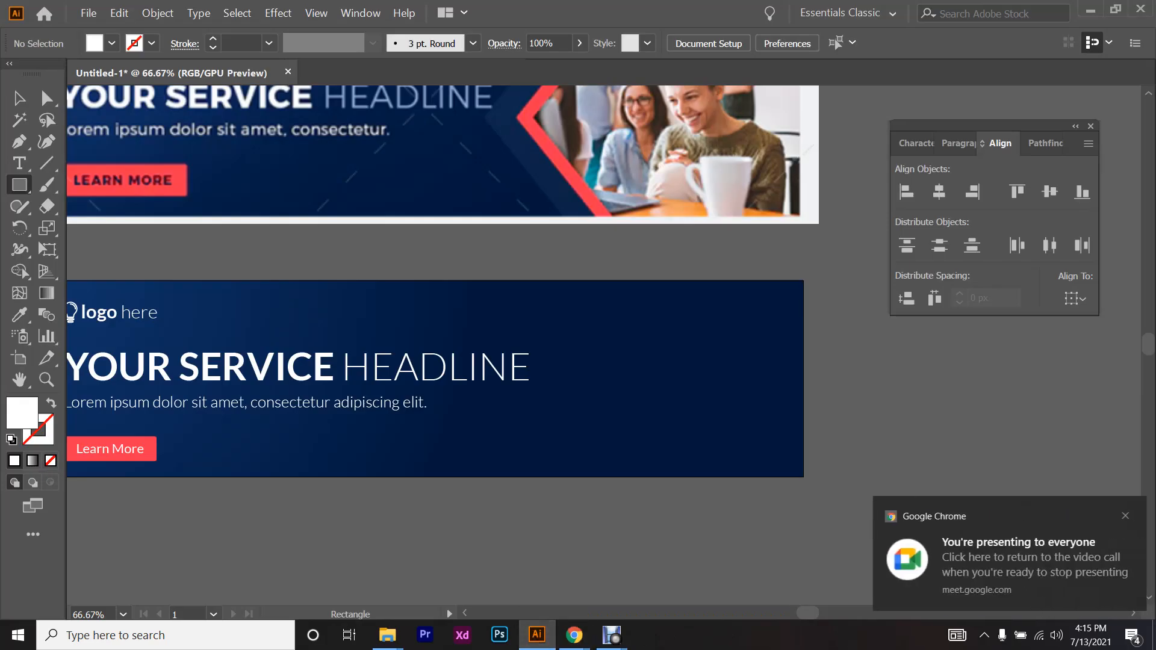
- Draw a white rectangle over the banner's right end, from its top-right corner down to its bottom edge
click(20, 98)
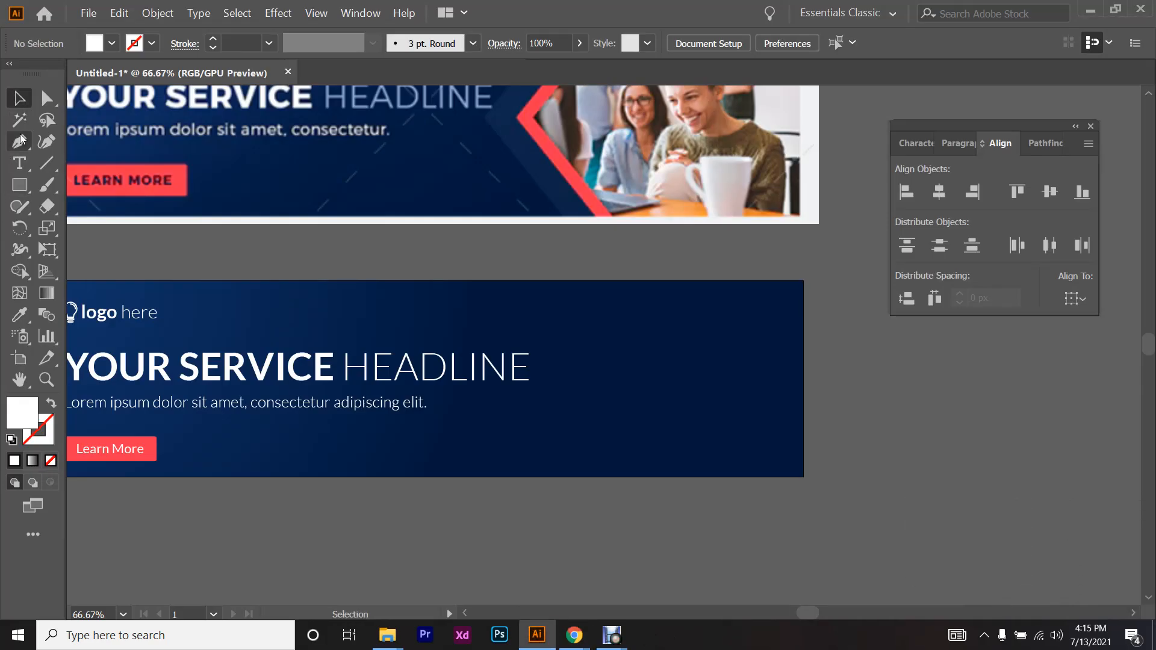
scroll(443, 289, up, 3)
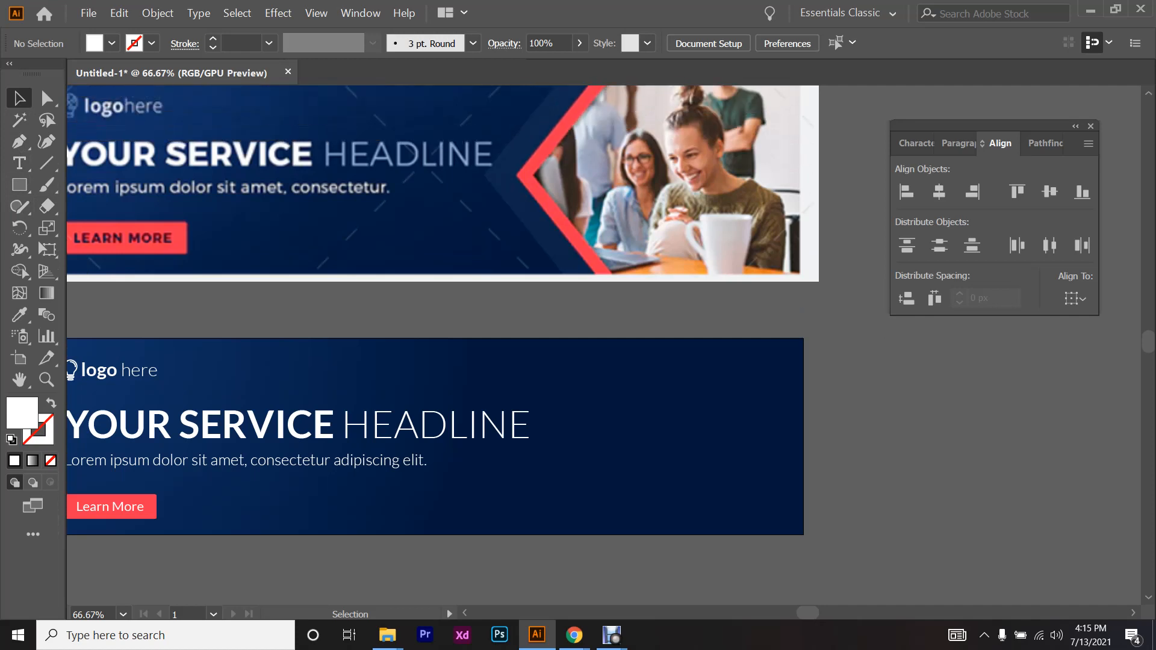
scroll(443, 361, up, 2)
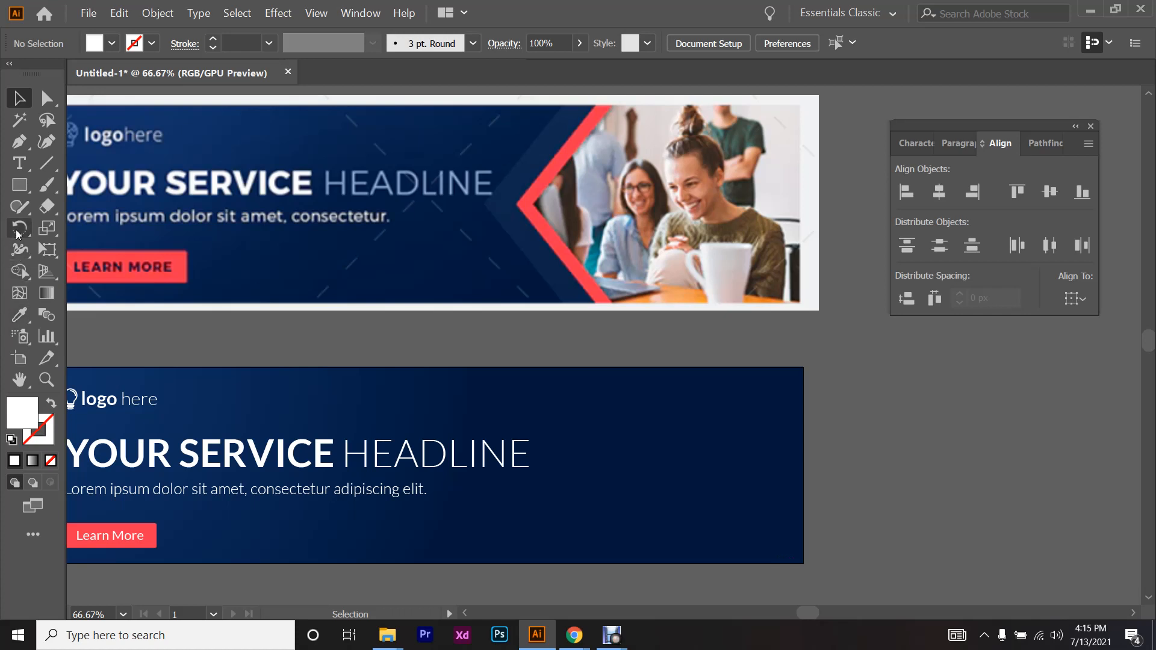
click(19, 185)
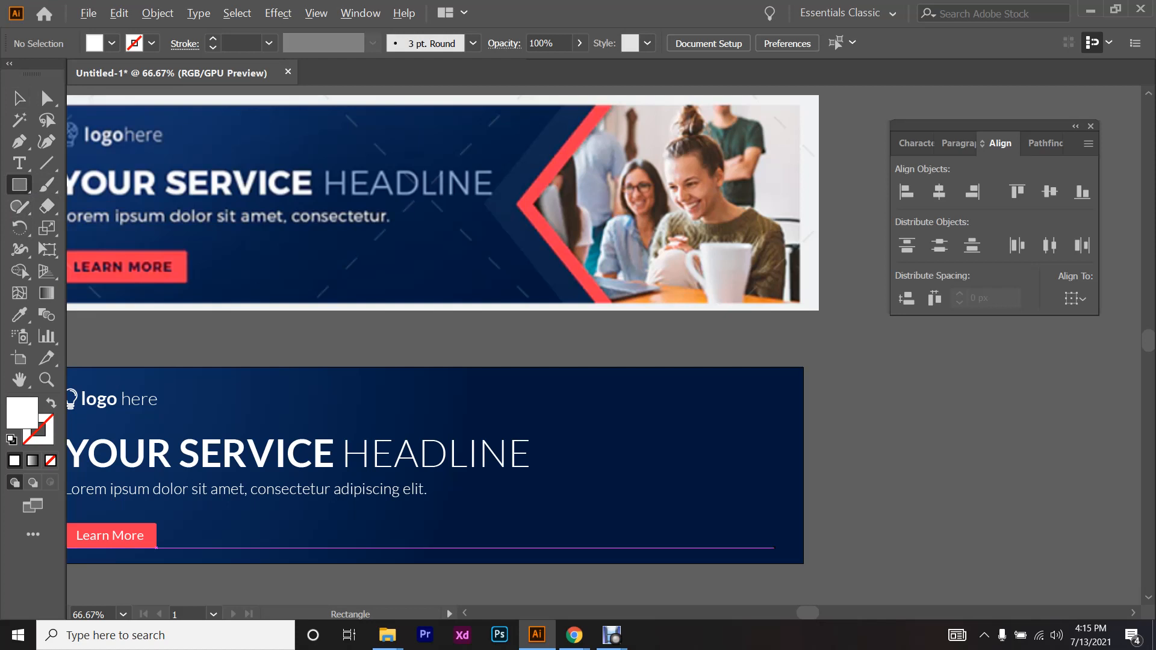
scroll(789, 583, up, 1)
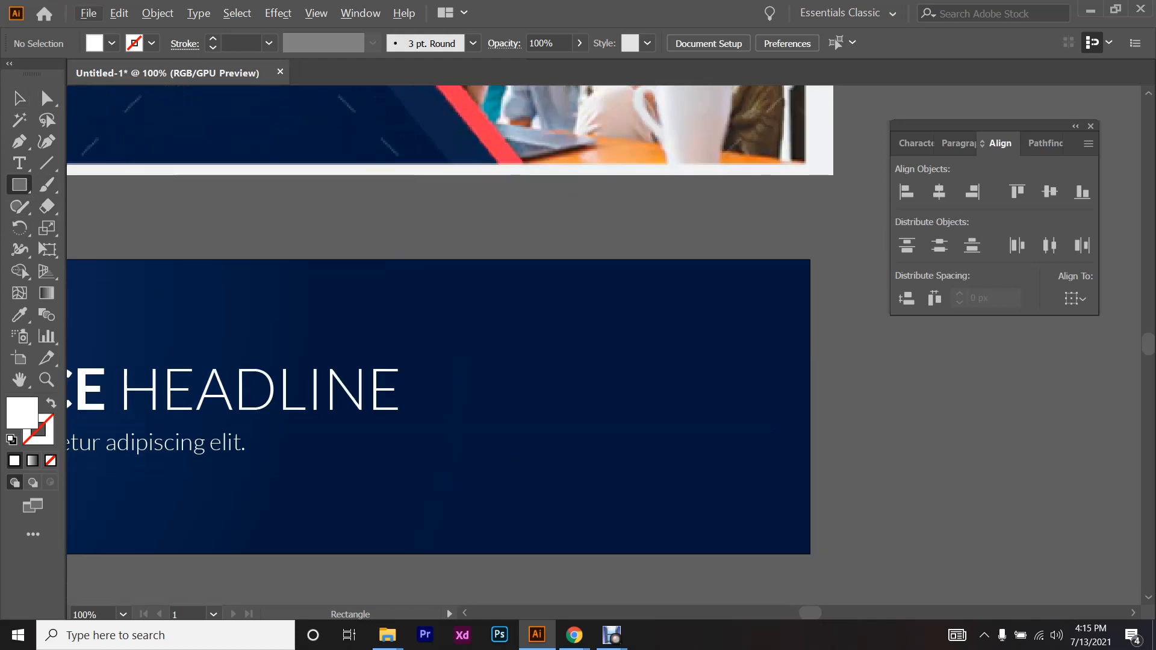
click(912, 143)
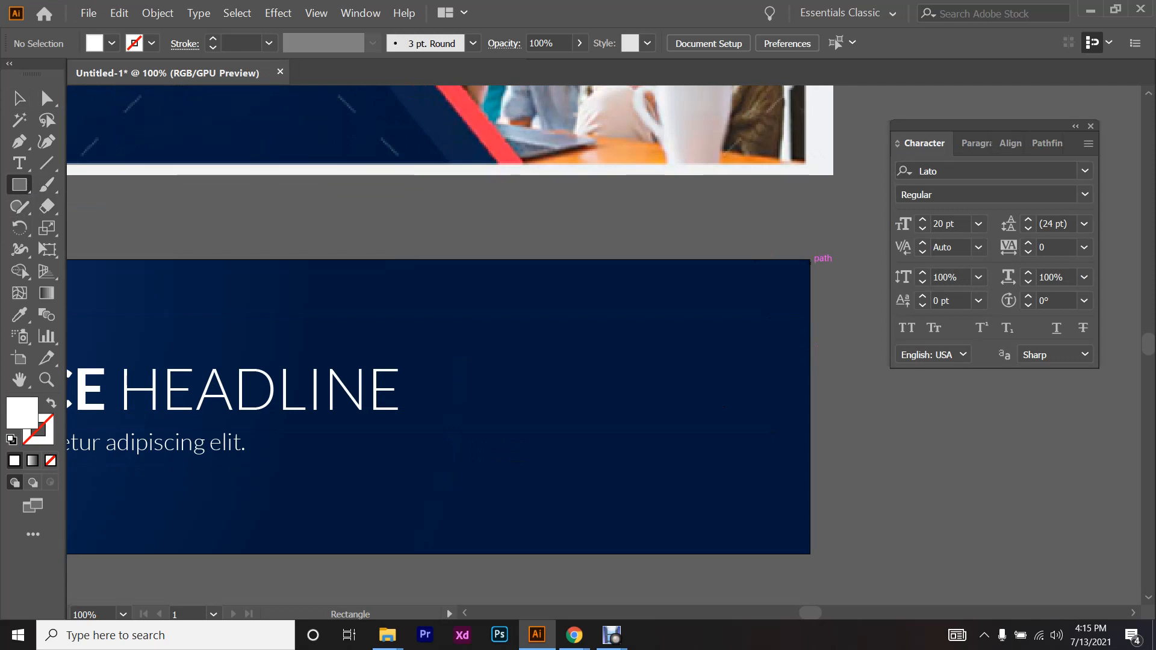
drag(811, 259, 501, 553)
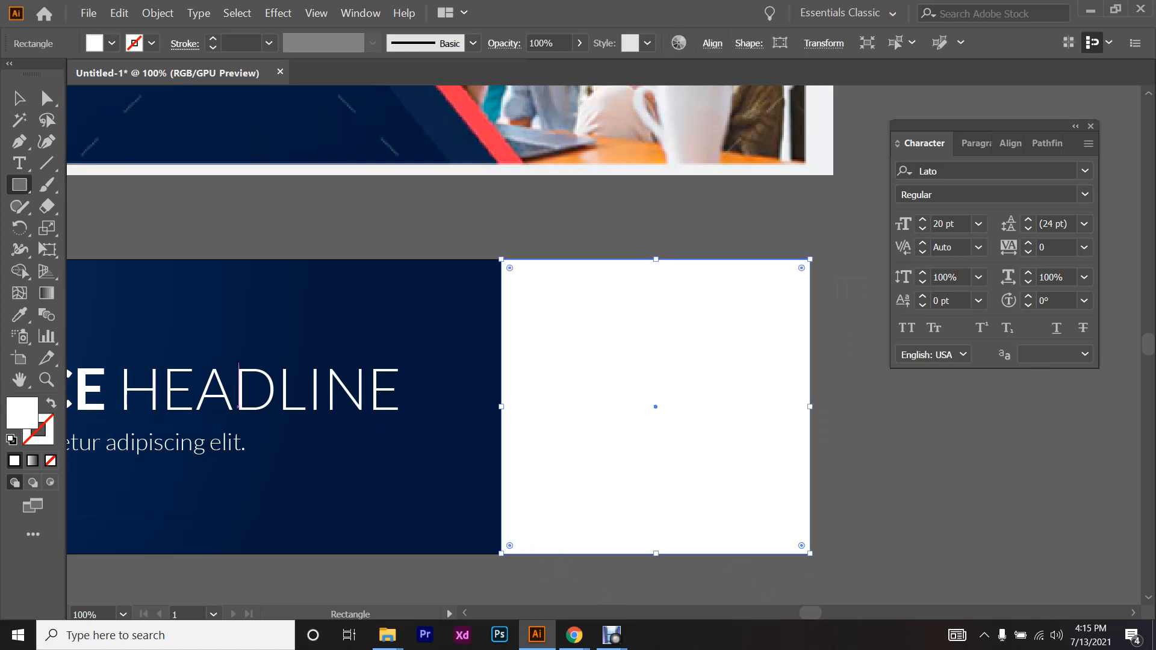
- Move the white rectangle off the banner onto the empty canvas to the lower right
scroll(612, 452, down, 4)
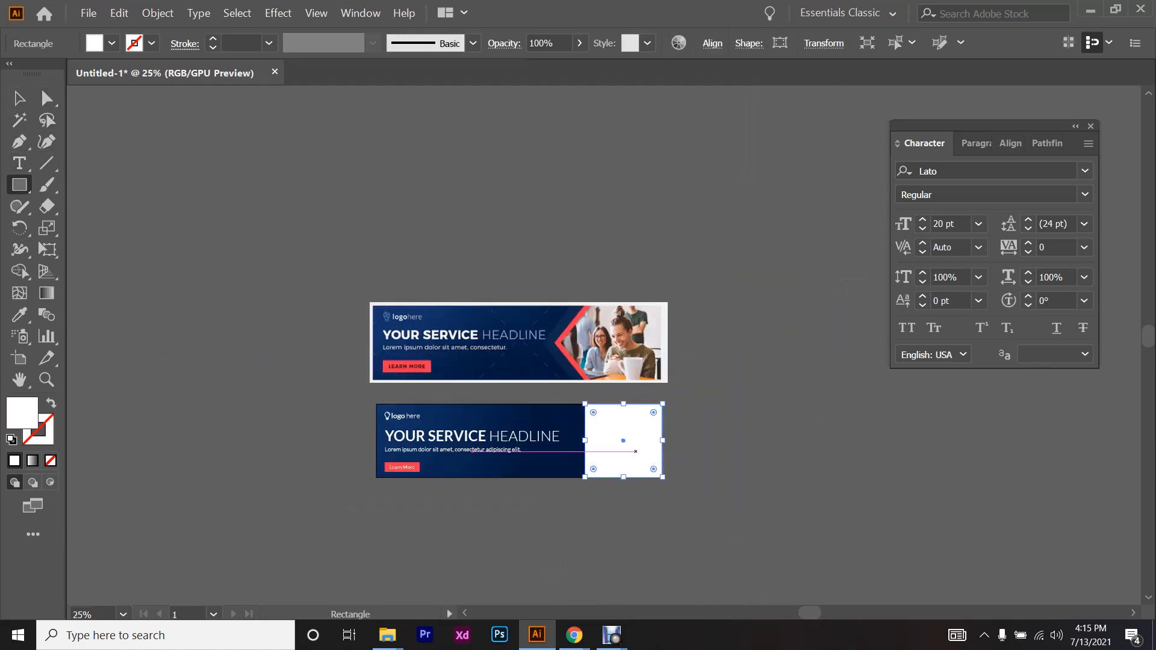
click(47, 98)
scroll(533, 362, down, 3)
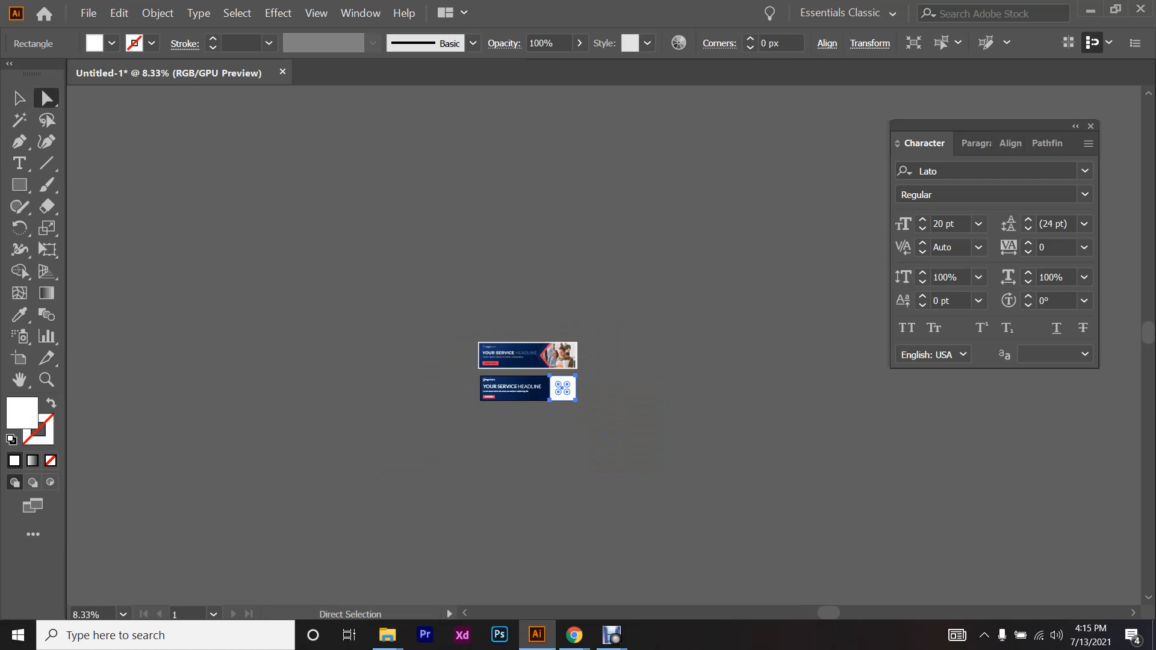
scroll(548, 390, up, 3)
drag(588, 383, 756, 546)
scroll(847, 473, down, 2)
scroll(847, 473, up, 4)
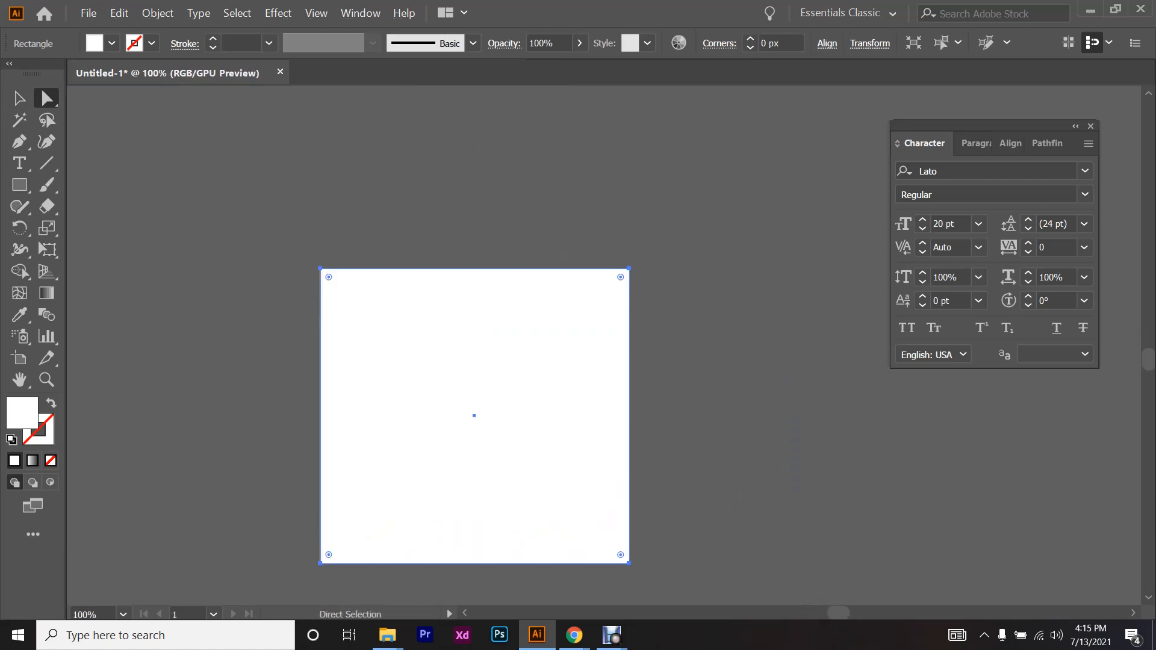
scroll(474, 400, down, 1)
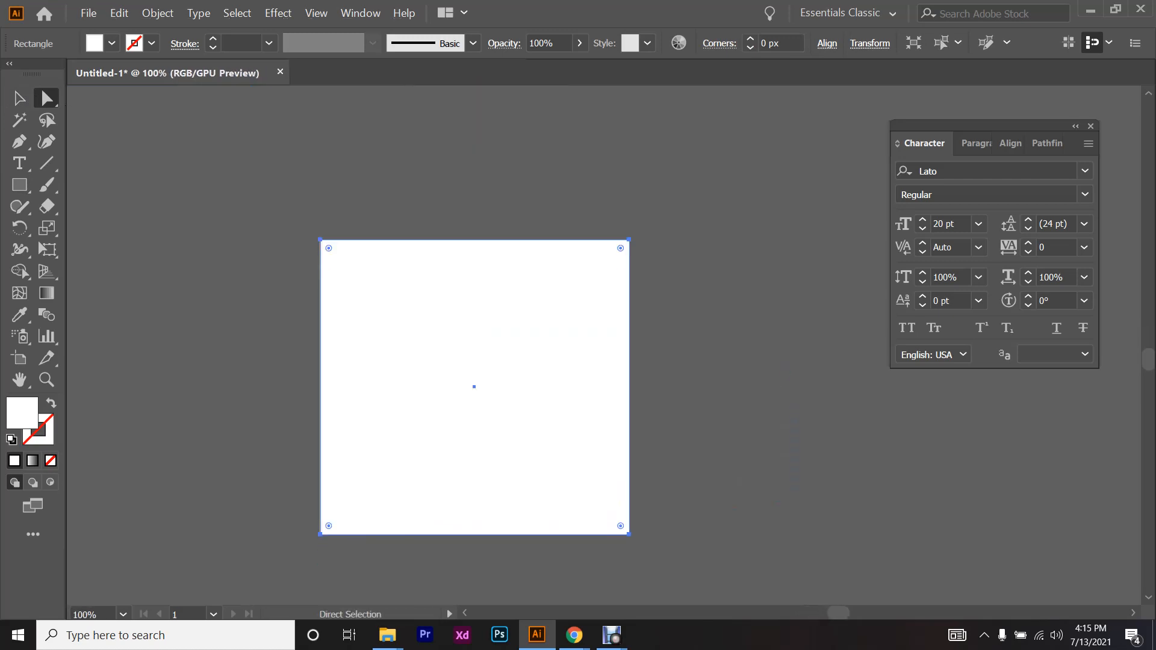
drag(441, 407, 564, 415)
drag(563, 415, 542, 441)
drag(580, 414, 488, 377)
drag(464, 358, 489, 352)
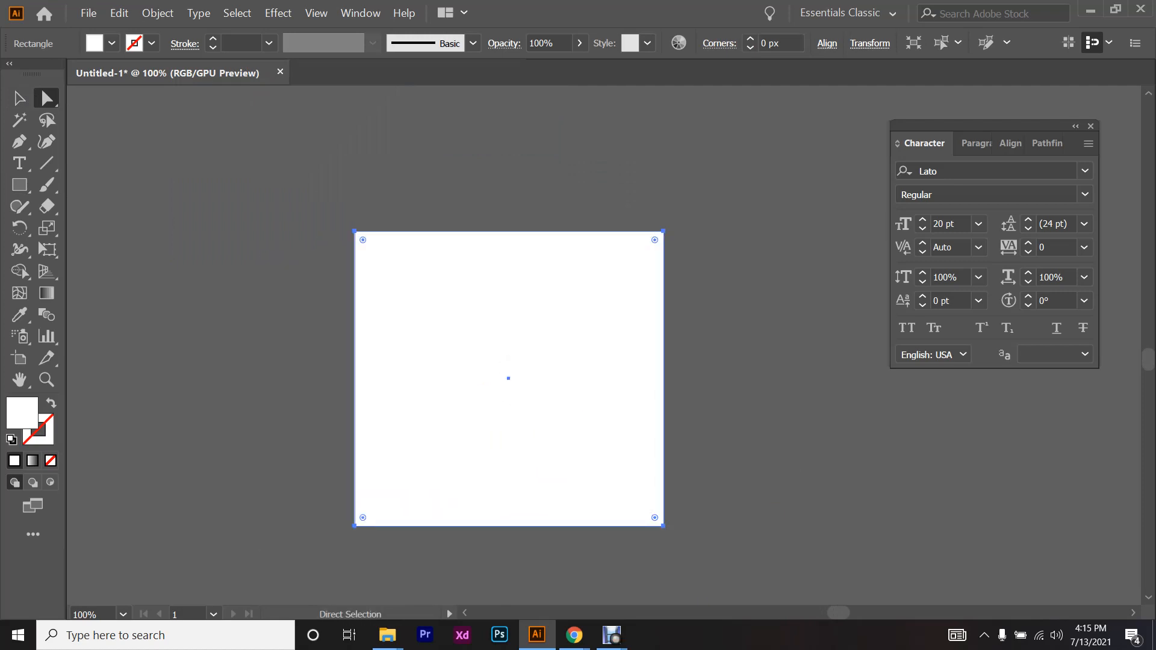
click(19, 97)
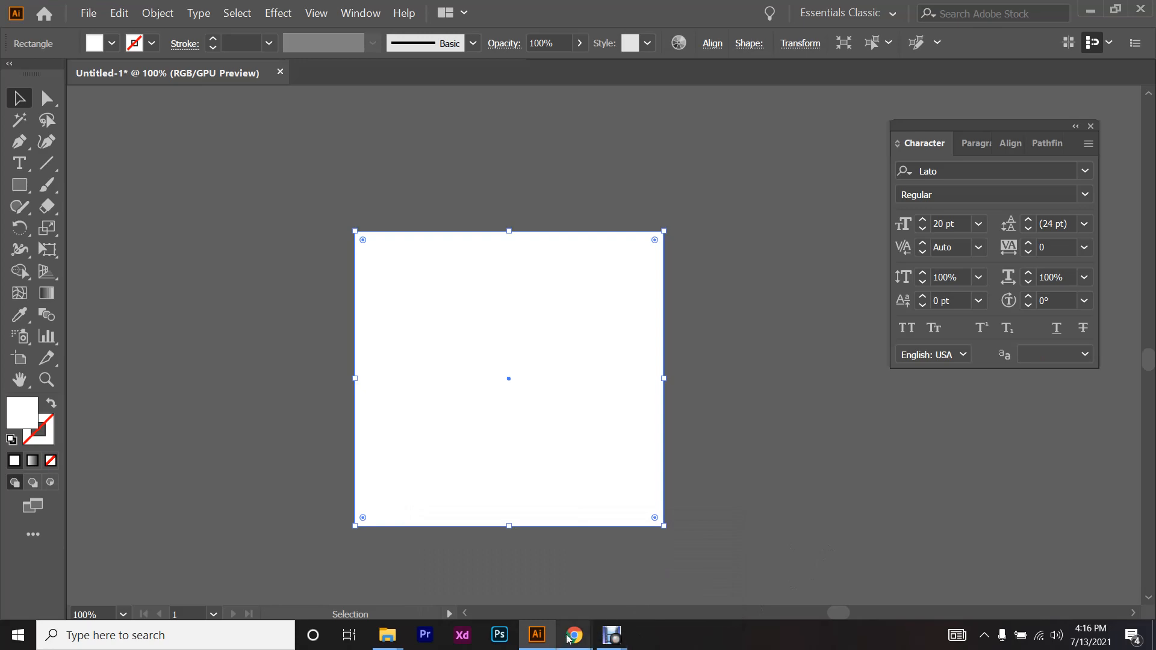
- Read the newest in-call messages in Google Meet and return to the Illustrator document
mouse_move(569, 633)
click(482, 565)
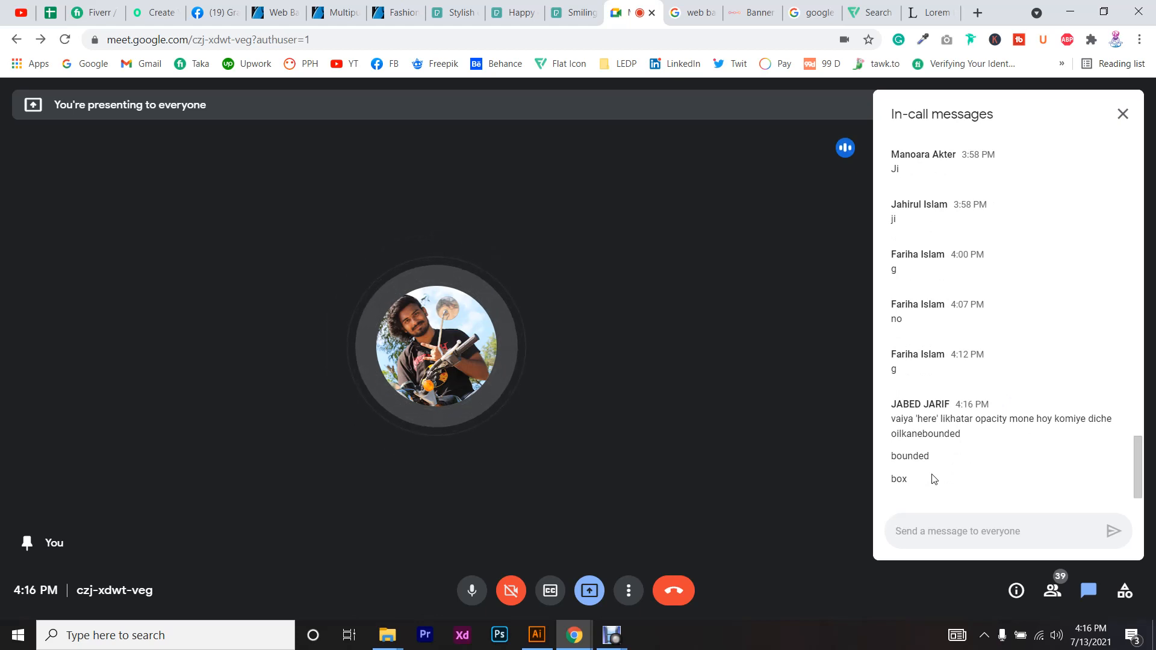
click(1071, 14)
- Compare the recreated logo and Learn More button with the button lettering in the reference banner
scroll(141, 187, up, 1)
scroll(141, 188, left, 5)
scroll(141, 188, up, 5)
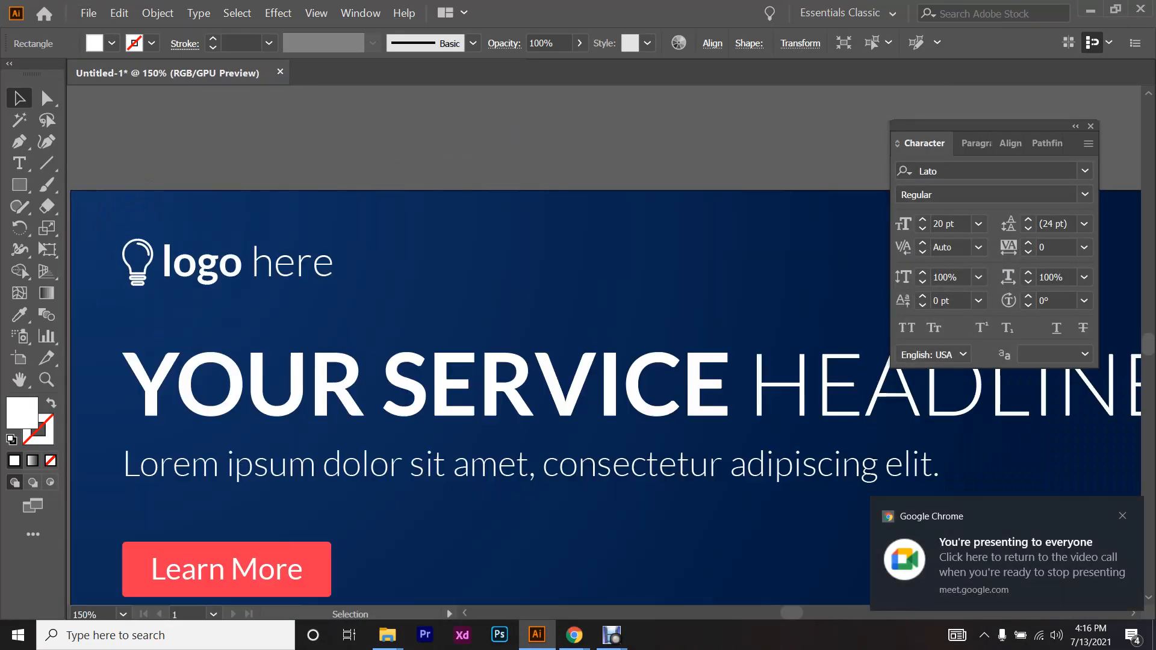
scroll(233, 281, up, 6)
scroll(233, 282, down, 2)
scroll(209, 181, up, 3)
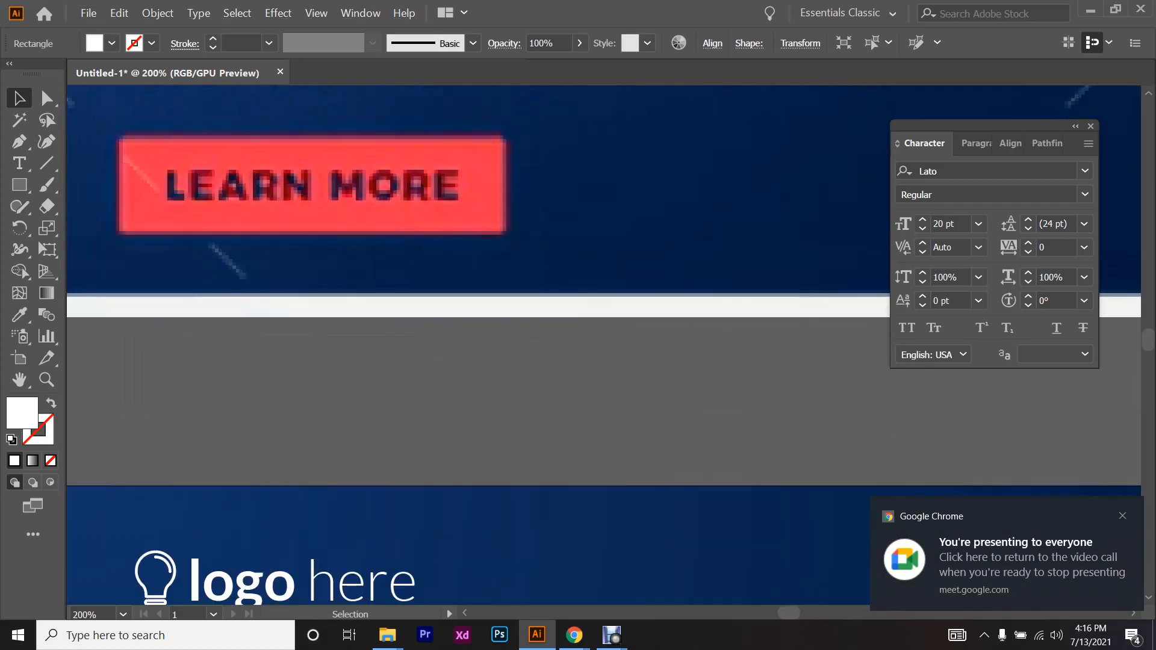
scroll(353, 187, down, 2)
scroll(353, 187, down, 2)
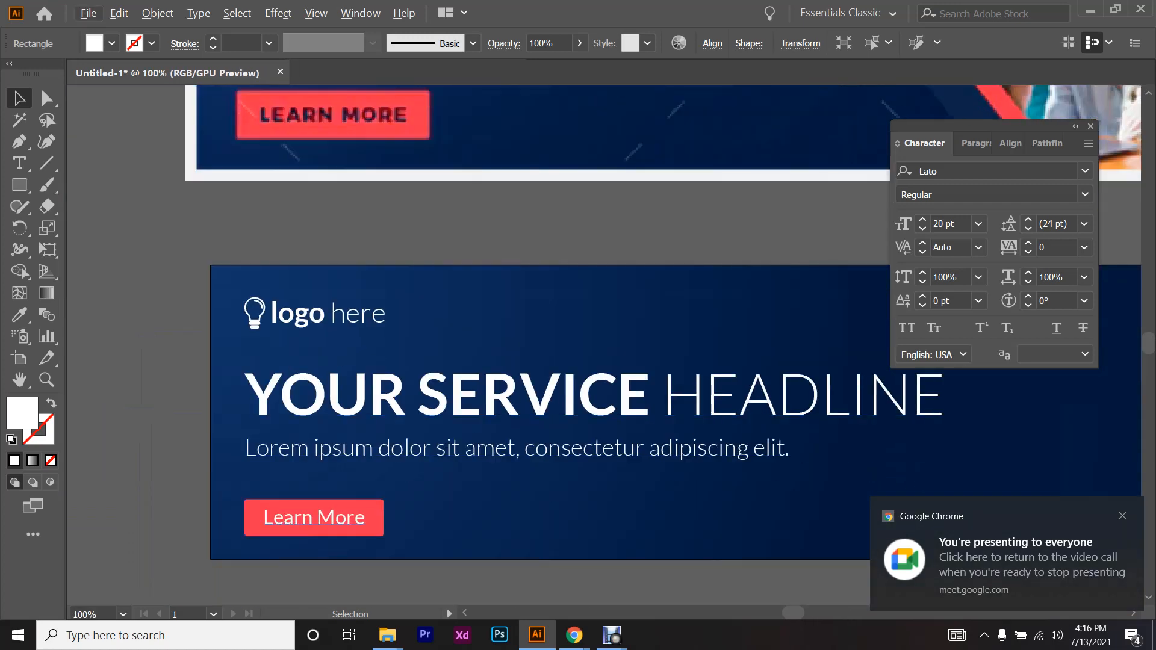
- Ungroup the Learn More button into its label and rectangle
click(316, 521)
right_click(317, 527)
click(356, 409)
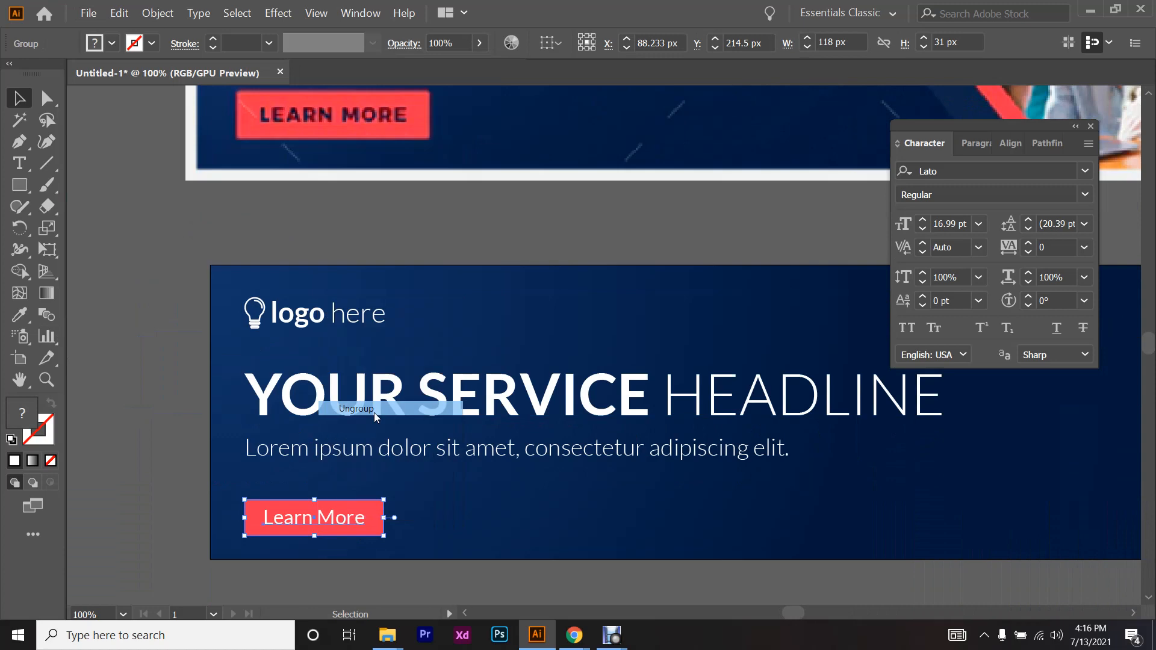
- Recolour the Learn More label with the dark purple sampled by Eyedropper from the reference button's lettering
click(313, 518)
click(29, 322)
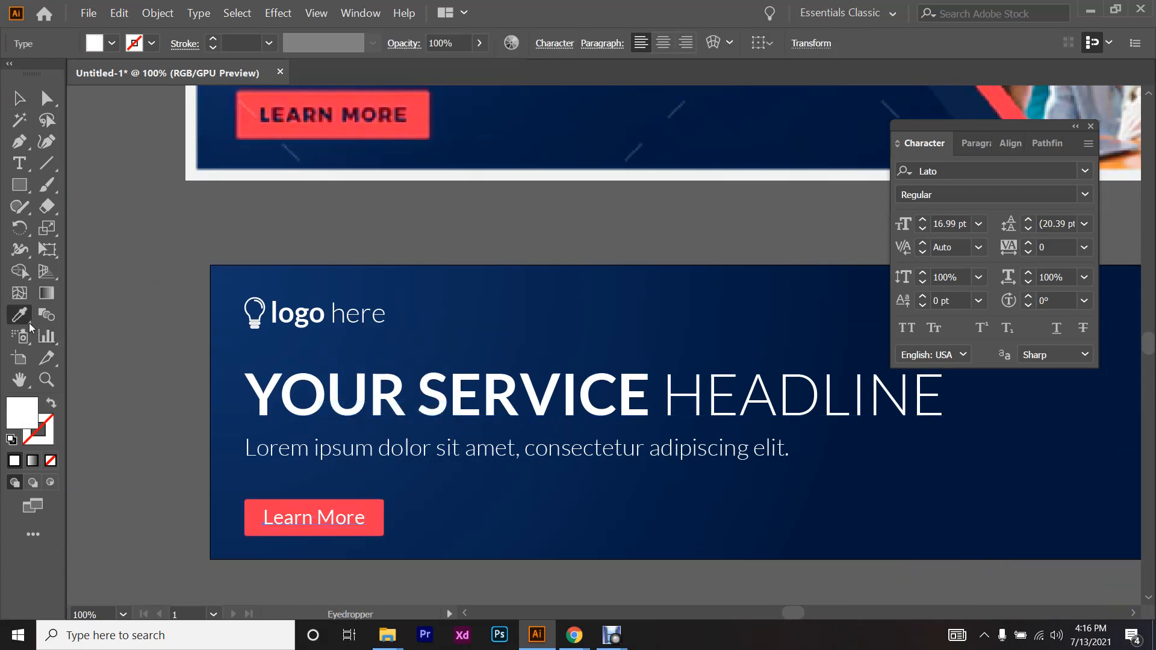
scroll(301, 105, up, 6)
click(662, 180)
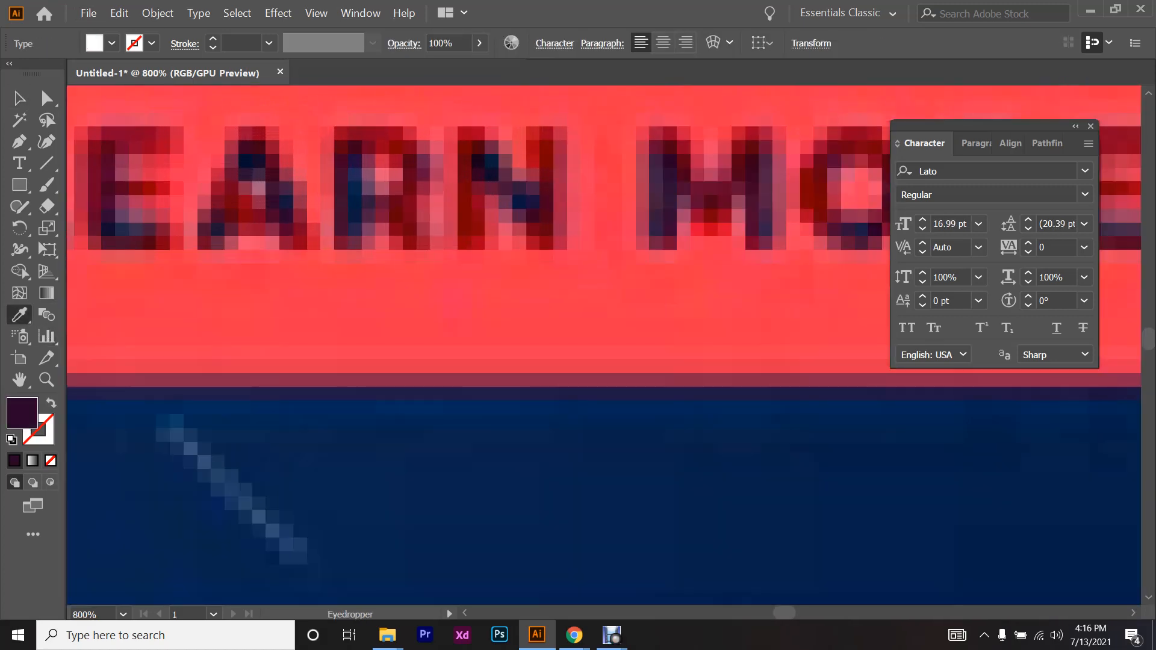
- Recolour the Learn More label with the dark navy sampled by Eyedropper from the reference button's lettering and clear the selection
click(760, 180)
click(349, 150)
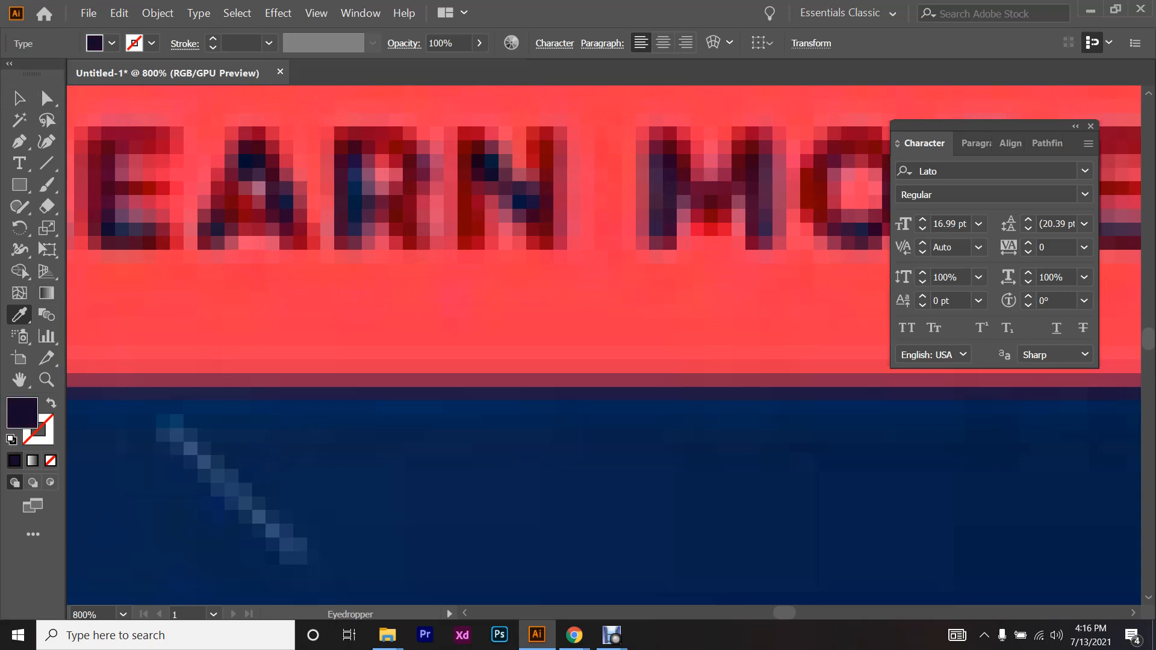
scroll(361, 256, down, 9)
scroll(385, 244, down, 1)
key(ctrl+shift+a)
scroll(370, 329, up, 5)
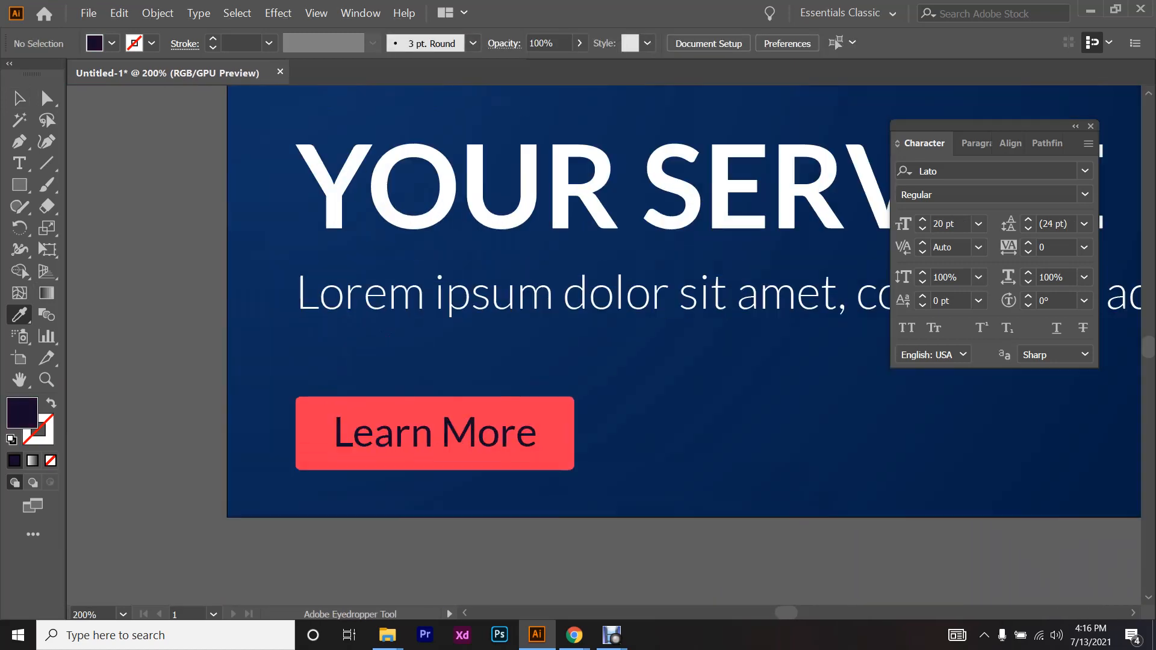
scroll(229, 304, up, 2)
scroll(464, 359, down, 2)
scroll(602, 344, up, 2)
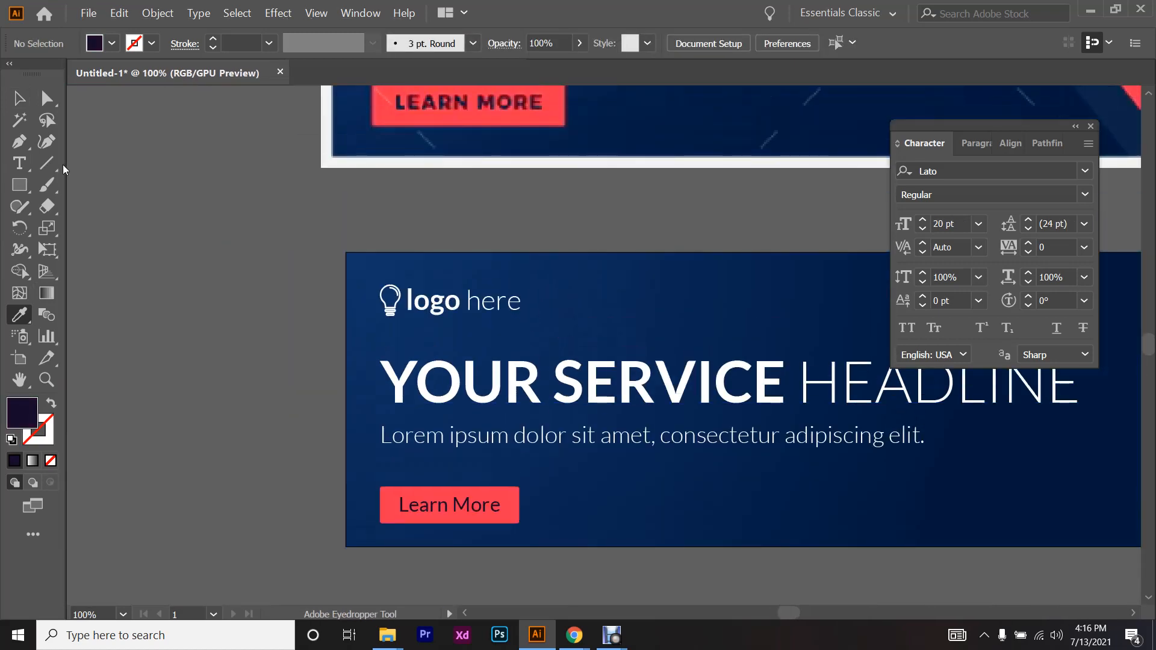
- Select the plain white square lying below and to the right of the two banners
click(19, 98)
scroll(564, 454, down, 3)
scroll(682, 367, right, 1)
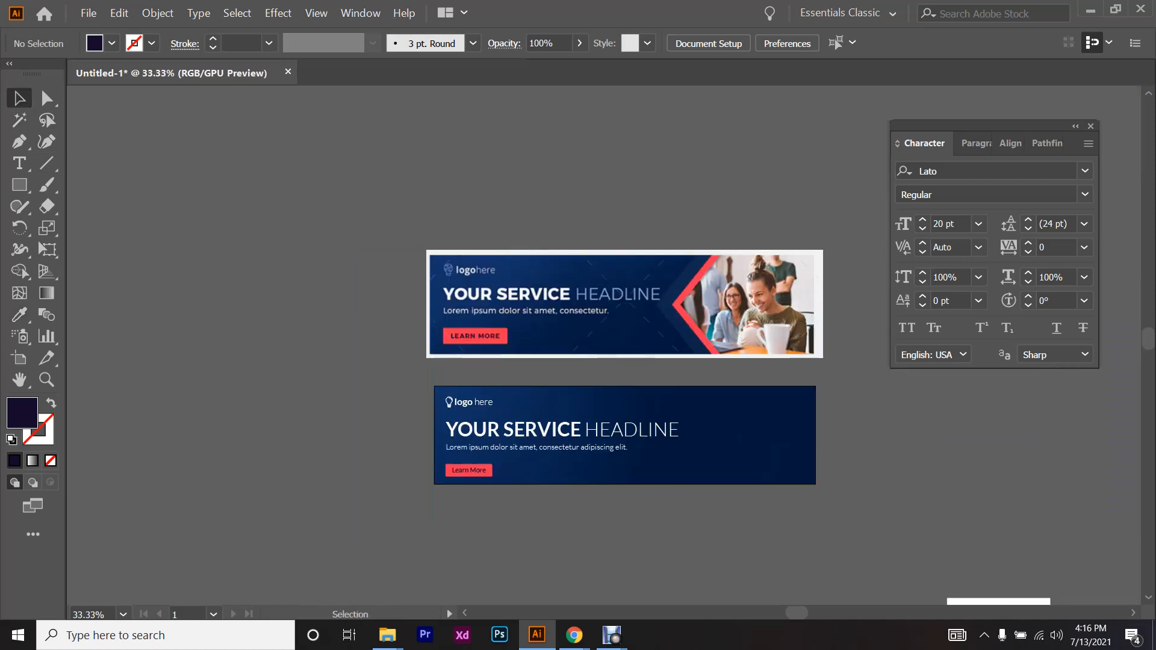
scroll(624, 367, right, 3)
scroll(826, 566, down, 5)
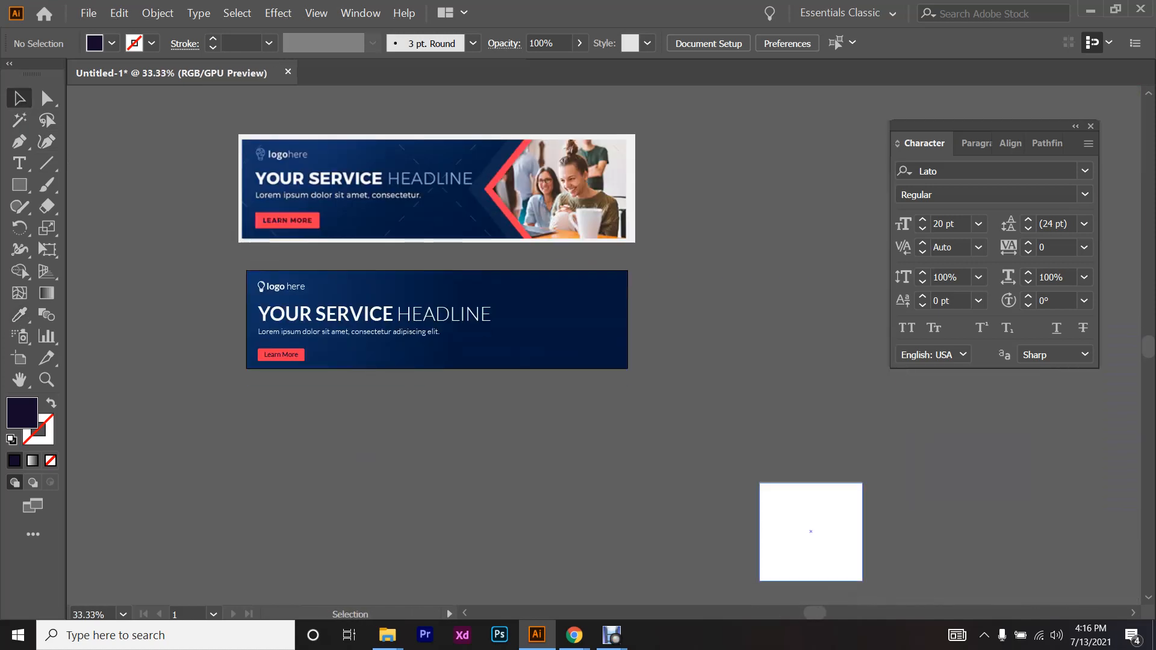
scroll(826, 566, right, 1)
scroll(827, 566, up, 3)
click(644, 377)
scroll(644, 377, up, 1)
scroll(602, 419, right, 1)
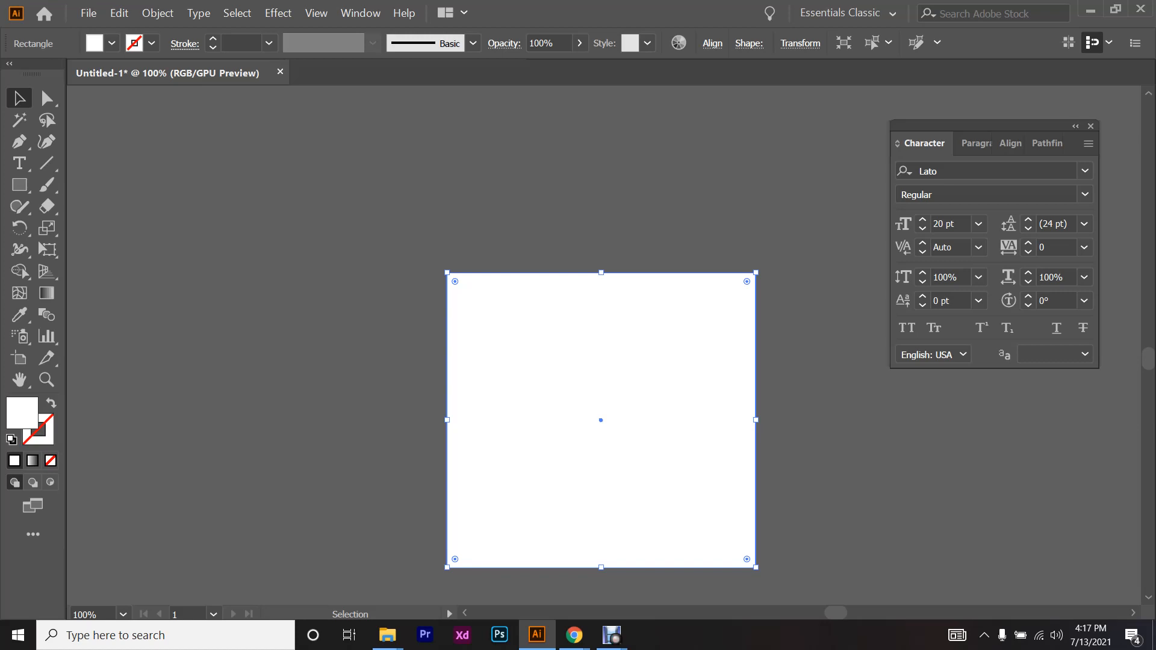
- Examine the white square's corner anchor points with the Direct Selection tool
click(48, 102)
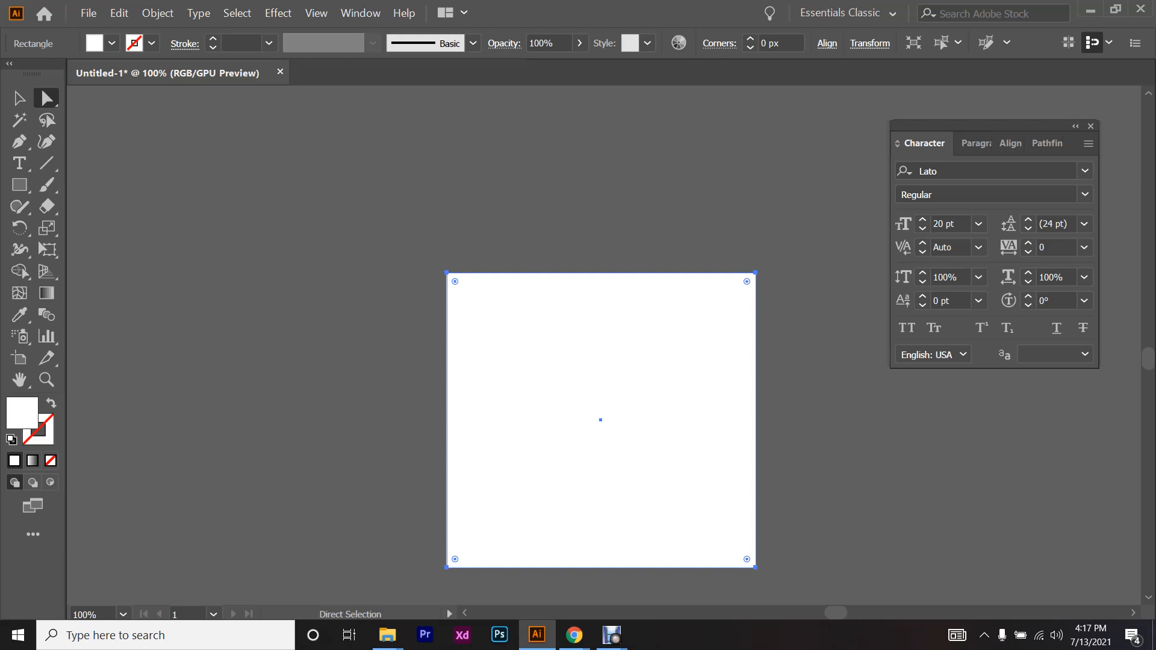
drag(447, 273, 447, 273)
scroll(648, 265, up, 4)
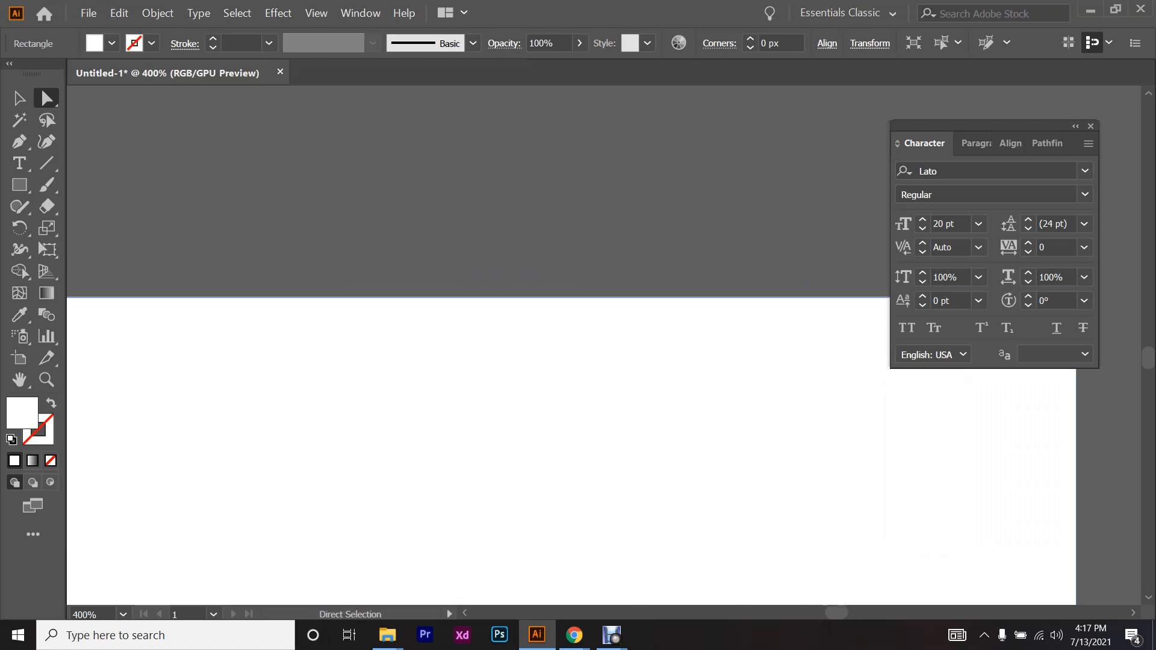
key(ctrl+1)
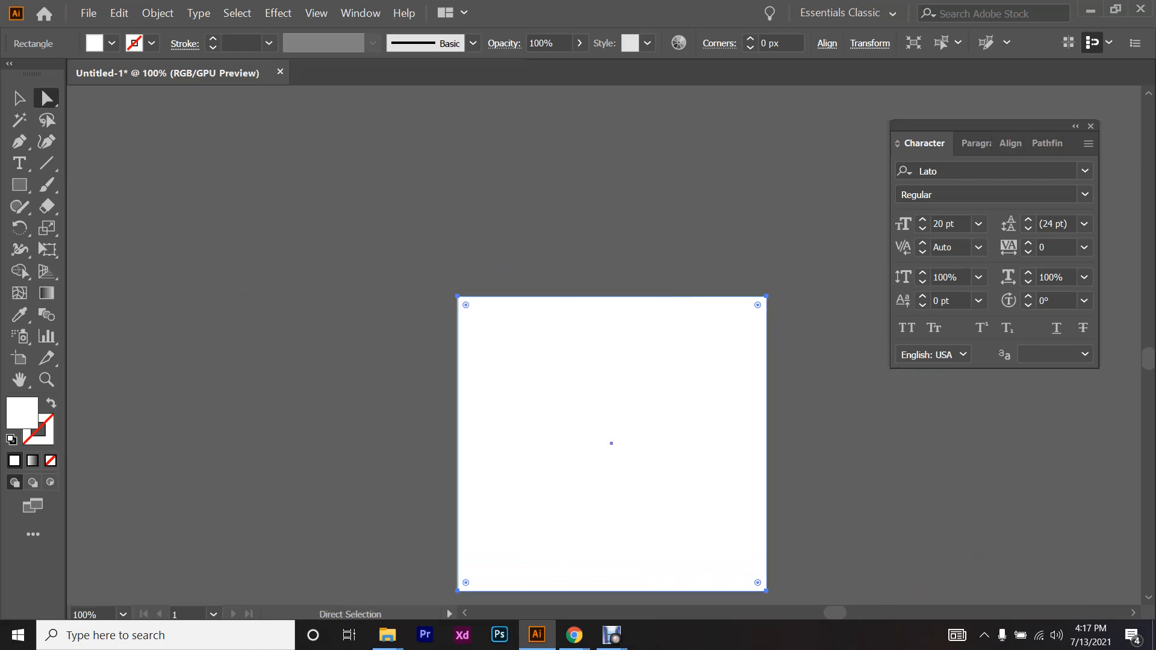
scroll(612, 428, down, 2)
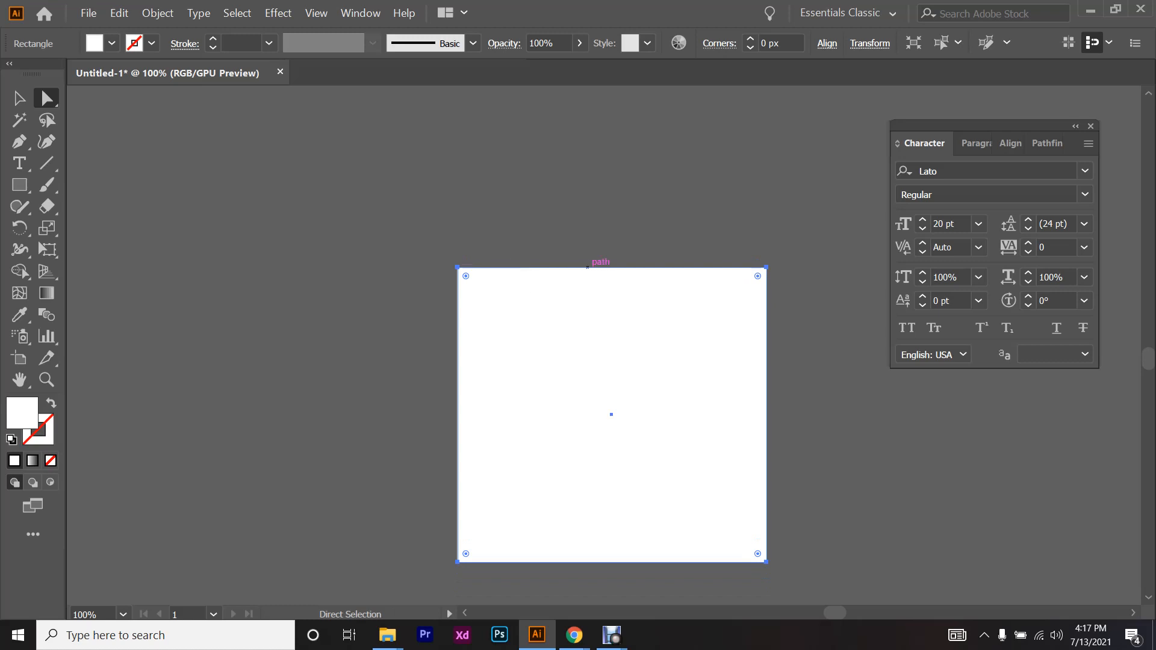
scroll(599, 268, right, 3)
scroll(510, 391, down, 3)
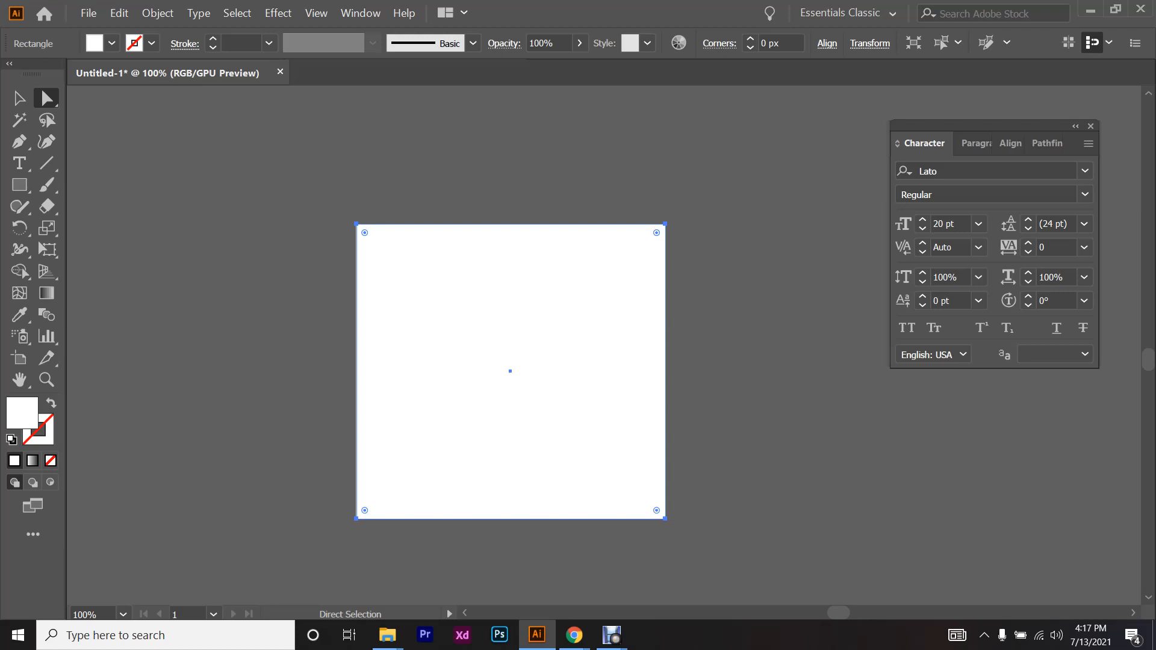
- Check the in-call messages and the participant list in Google Meet and return to the Illustrator document
mouse_move(575, 635)
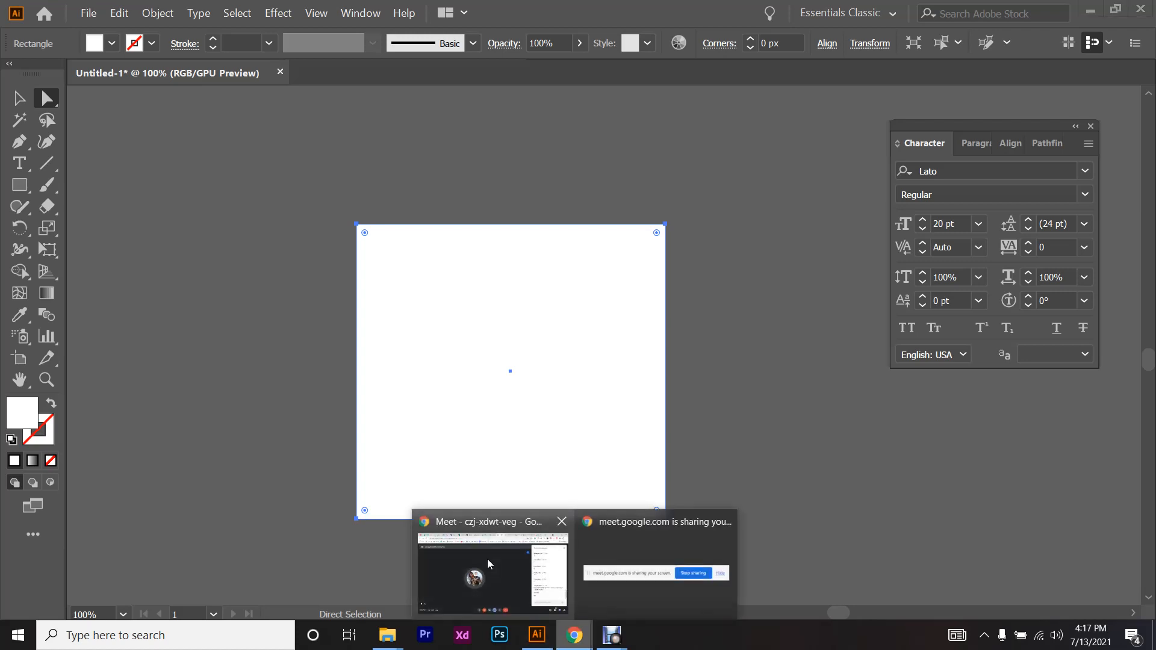
click(487, 559)
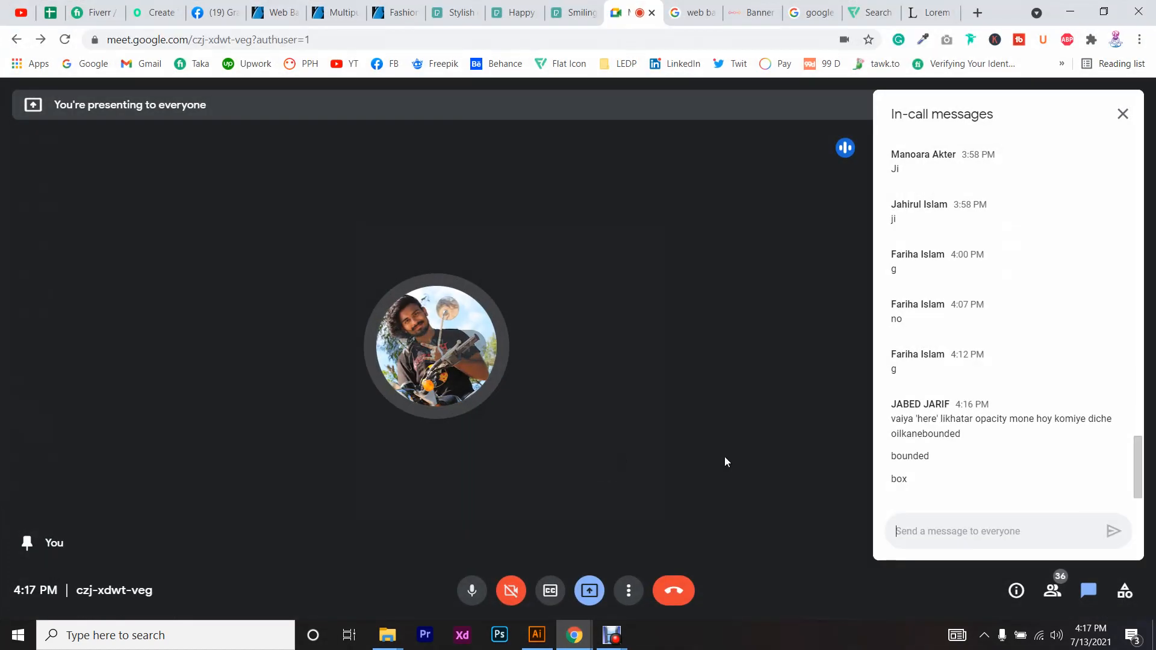
click(1052, 590)
scroll(979, 393, up, 3)
scroll(979, 393, up, 3)
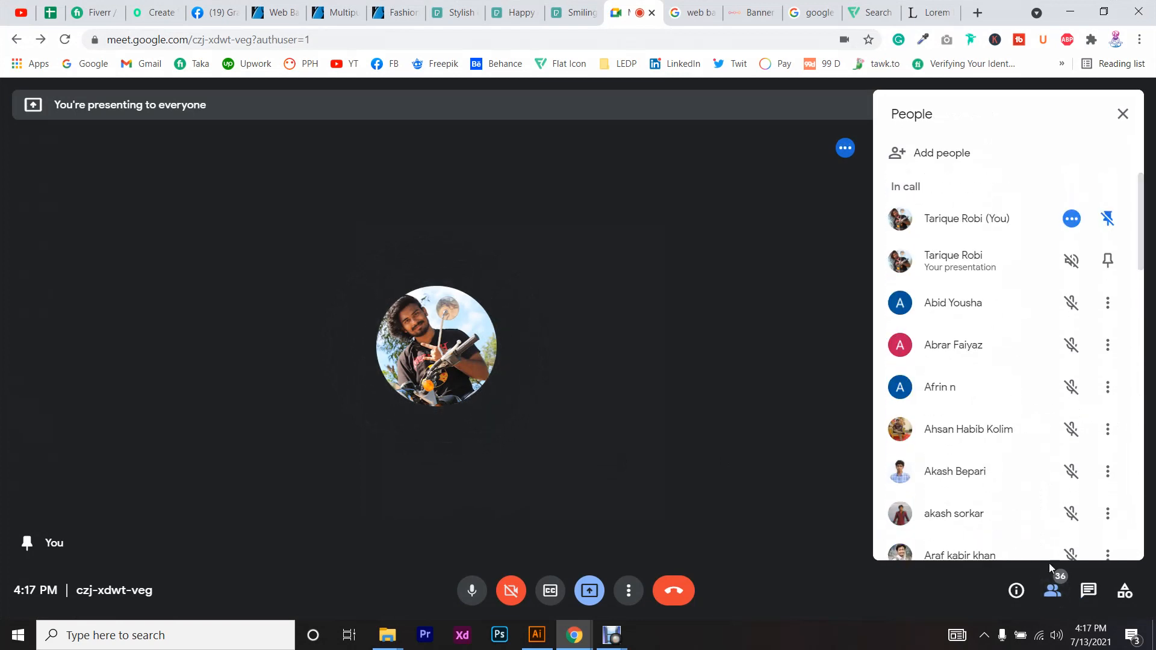
click(1089, 590)
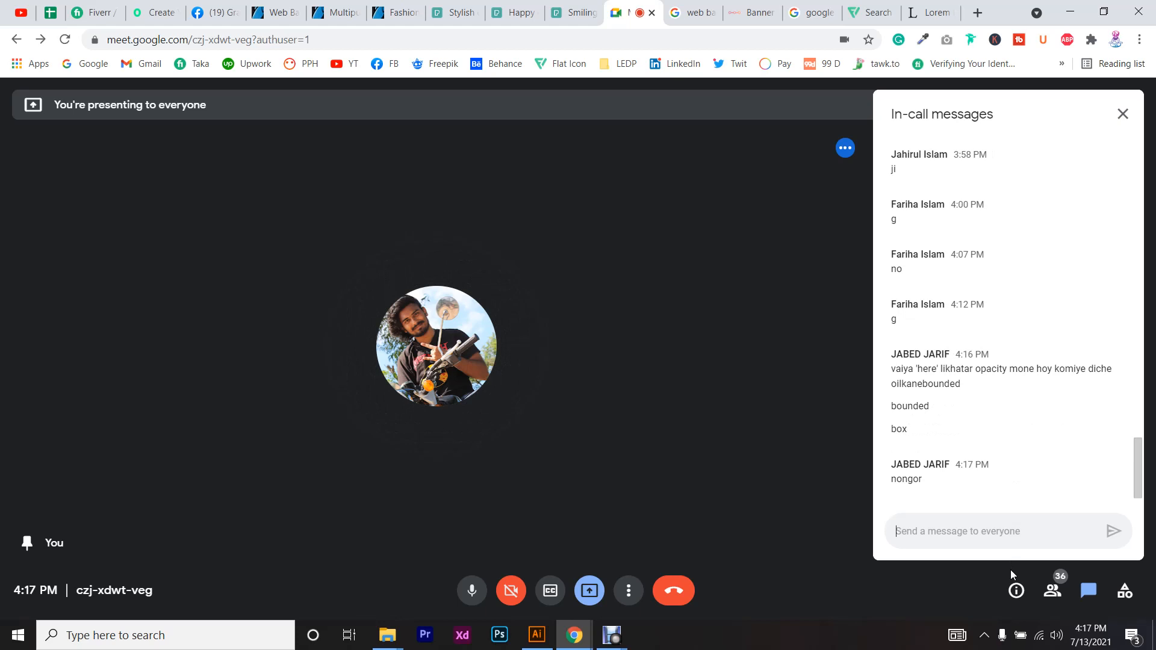
click(1053, 592)
scroll(1028, 505, down, 5)
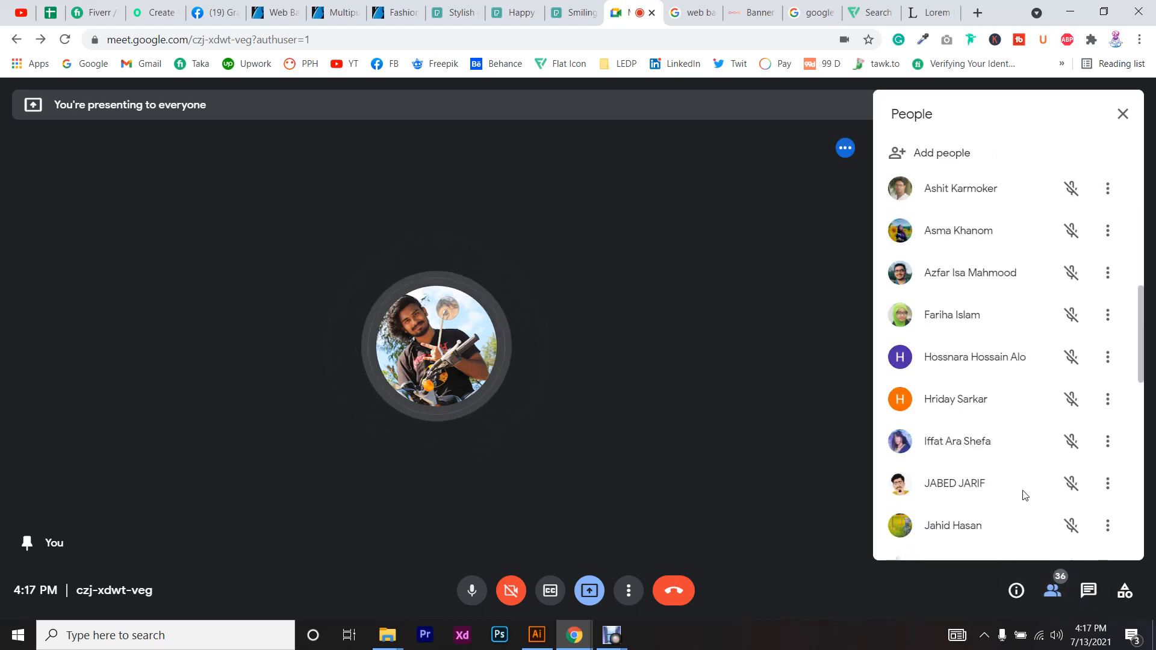
scroll(1025, 495, up, 5)
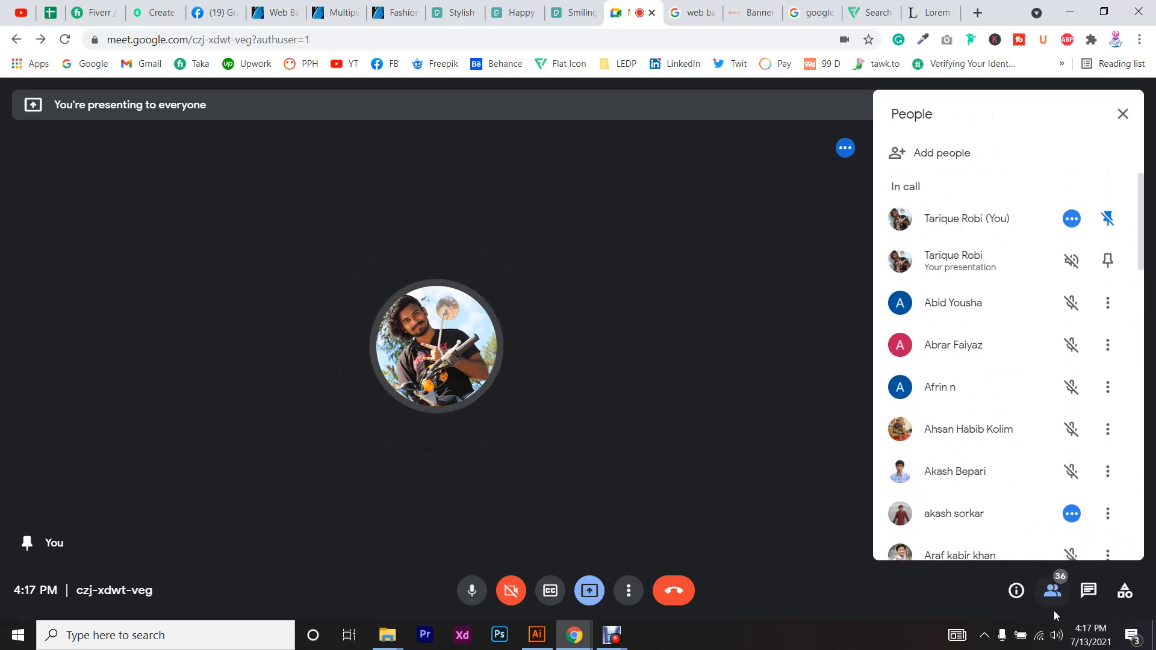
click(1089, 590)
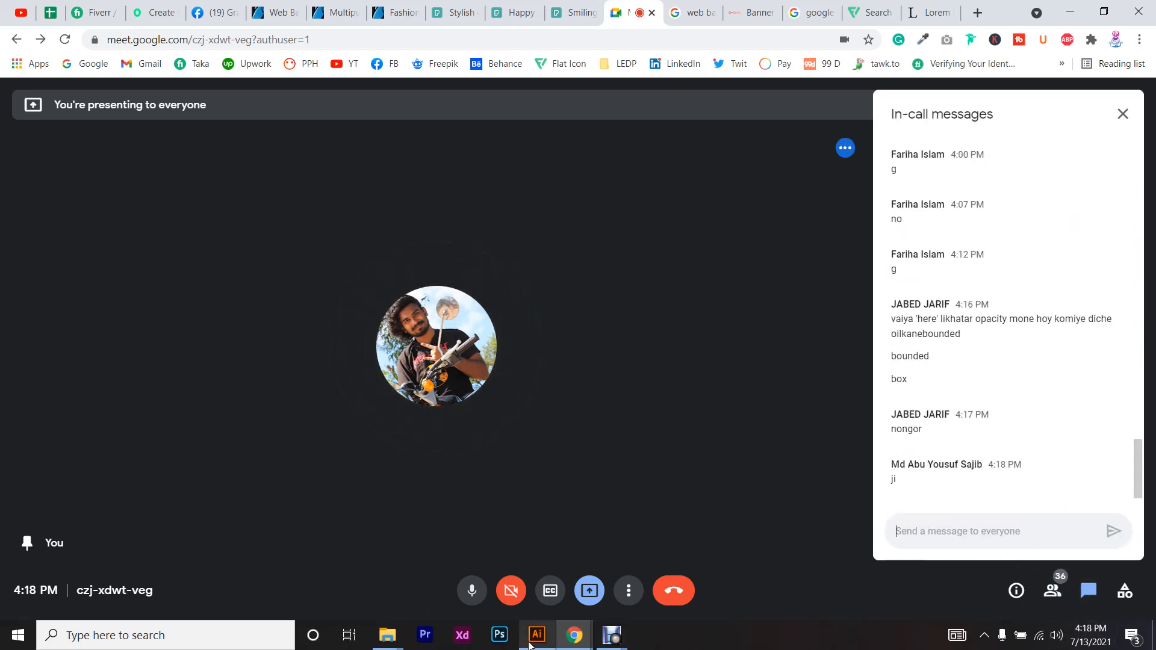
click(536, 634)
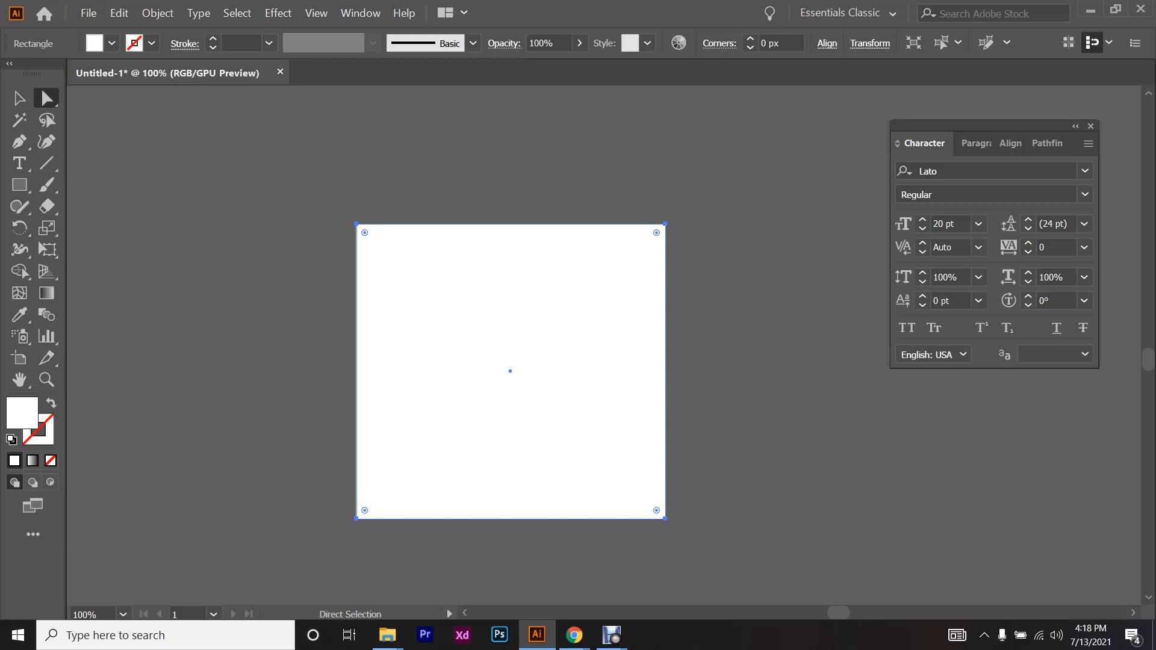
- Select the white square's four corner anchors individually with the Direct Selection tool, one corner at a time
click(19, 102)
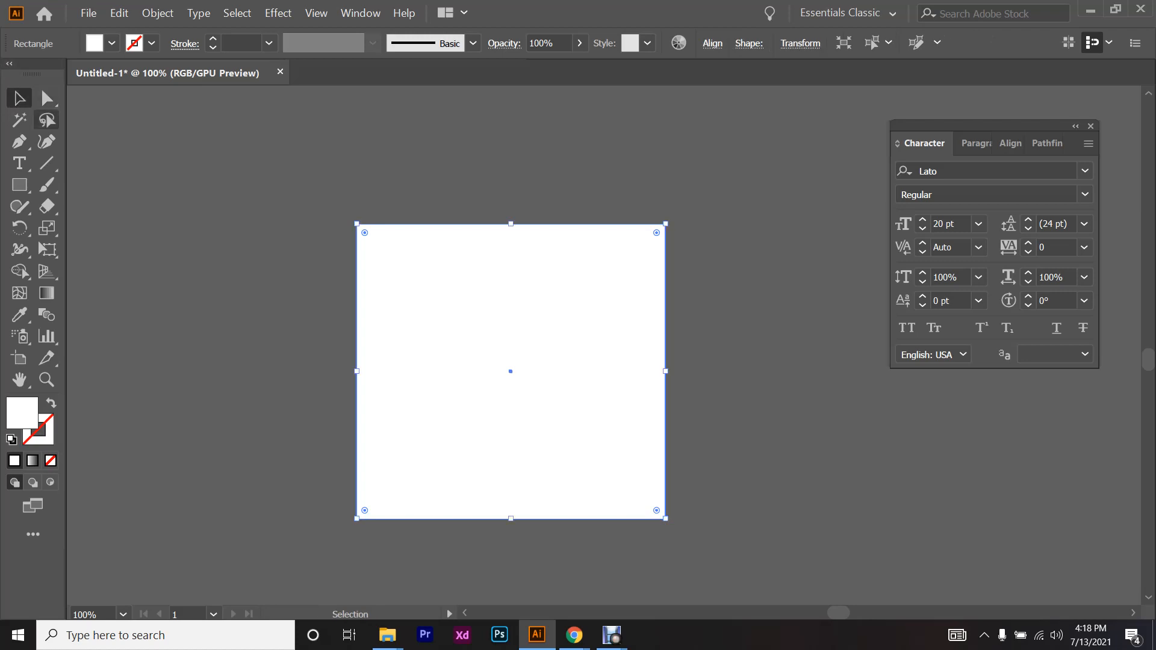
scroll(511, 371, up, 2)
scroll(511, 458, right, 3)
scroll(510, 457, down, 1)
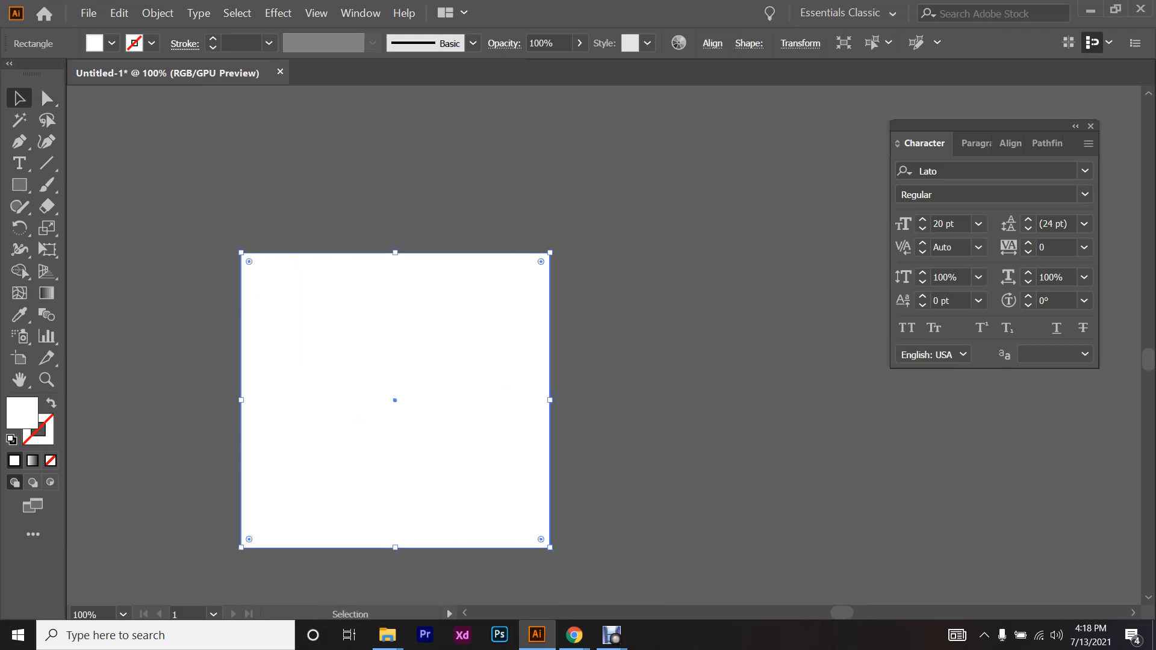
click(47, 98)
drag(223, 213, 306, 304)
drag(177, 236, 323, 334)
drag(483, 237, 561, 284)
drag(186, 212, 305, 299)
drag(518, 224, 566, 337)
drag(171, 498, 382, 554)
drag(537, 515, 526, 470)
drag(620, 469, 426, 543)
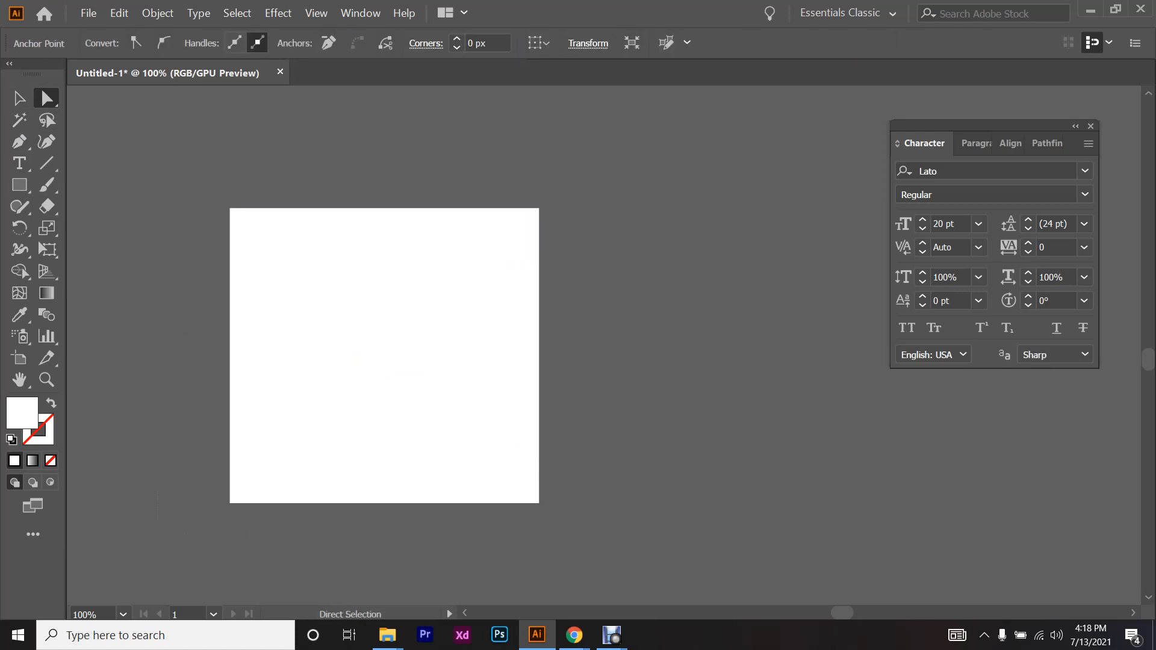
- Mute the participant with the open microphone in the Google Meet call, reopen the in-call messages and return to Illustrator
click(573, 635)
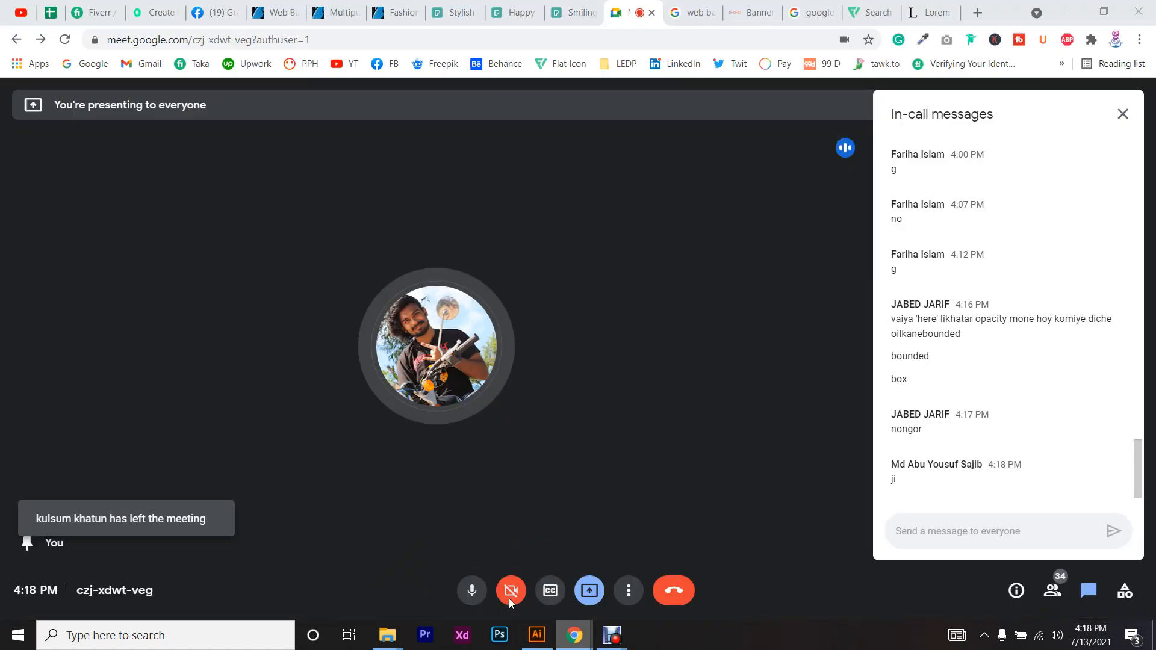
click(1053, 590)
scroll(1028, 451, down, 5)
scroll(1028, 451, down, 3)
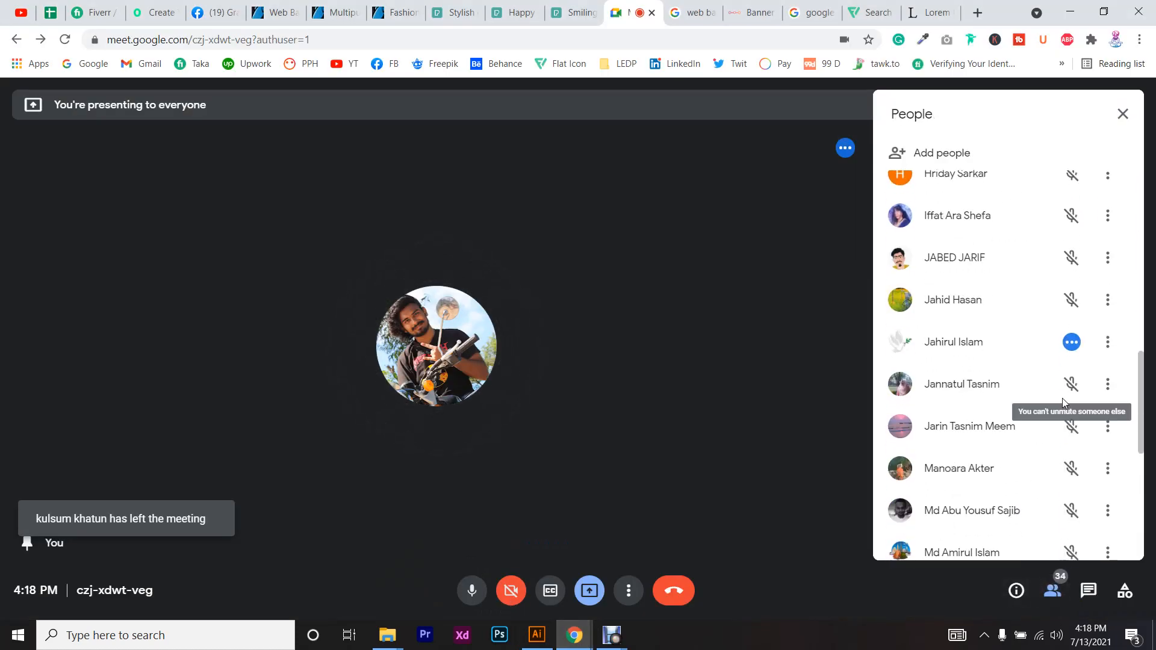
click(1071, 342)
click(667, 377)
scroll(1052, 437, down, 6)
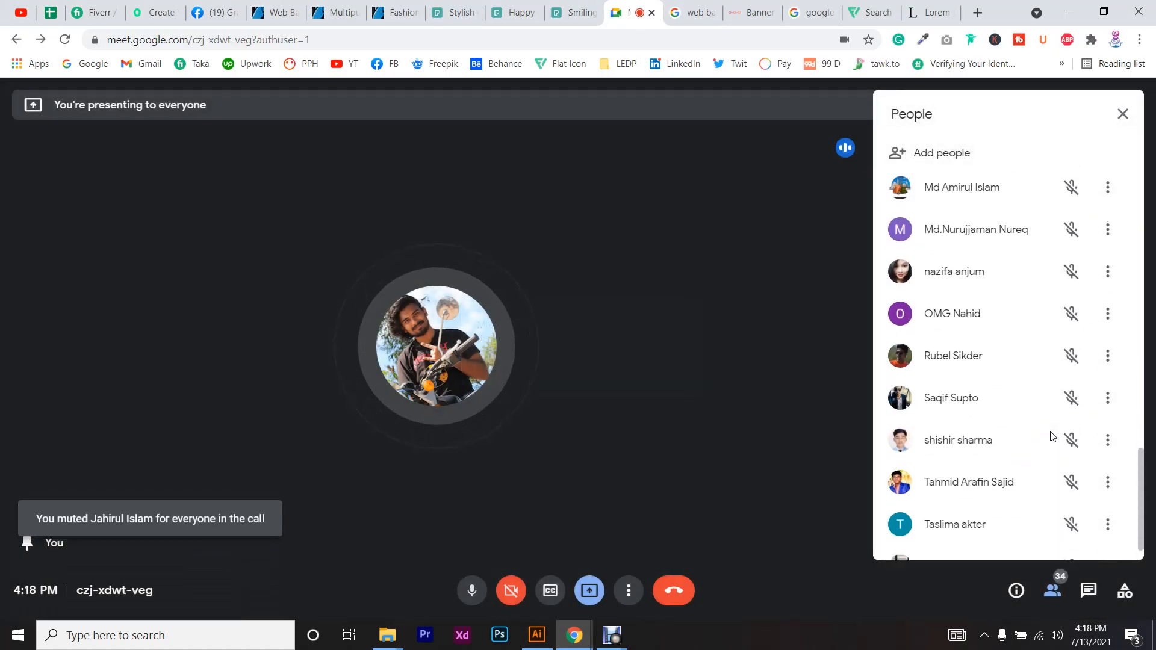
scroll(1052, 434, up, 12)
scroll(1052, 434, up, 5)
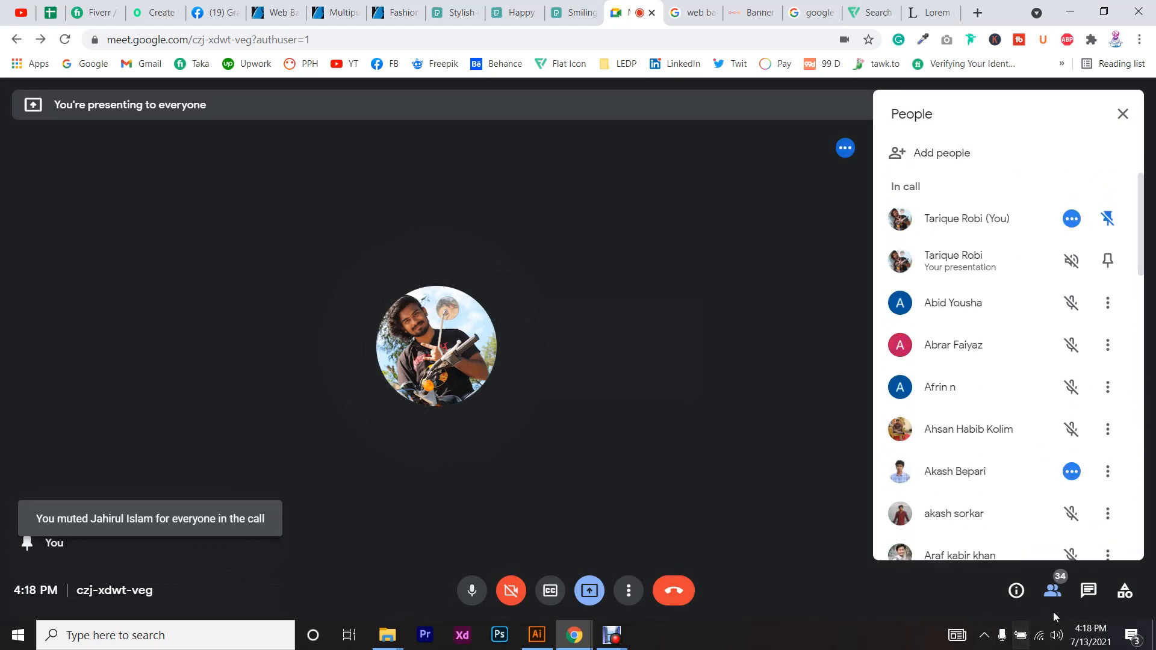
click(1089, 590)
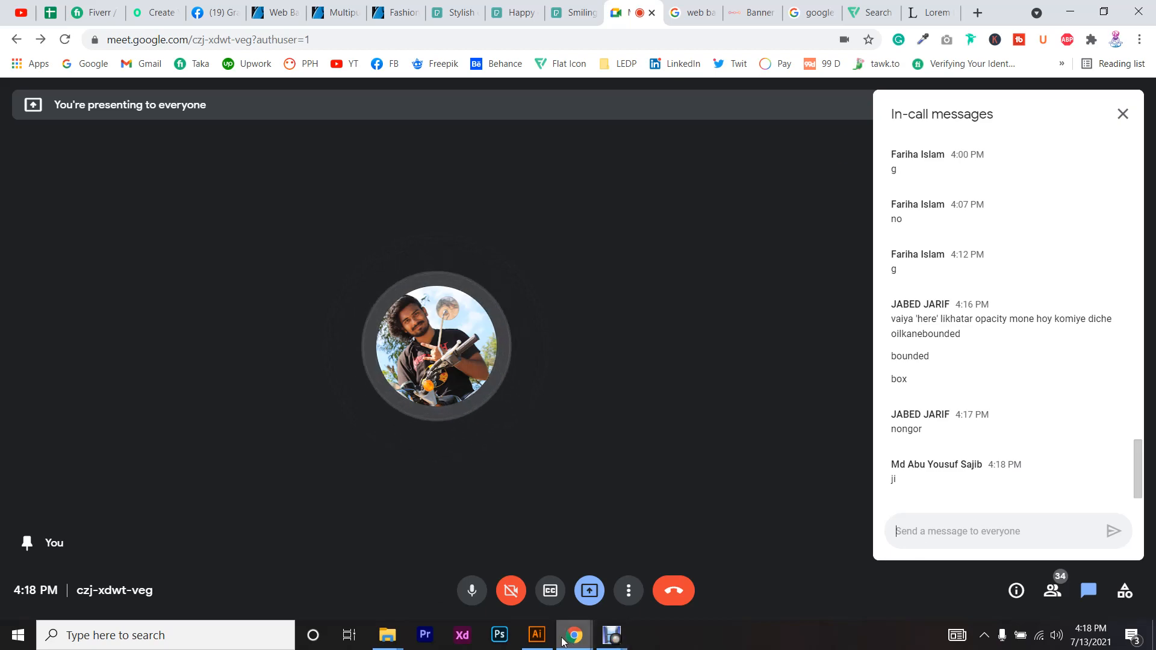
key(alt+Tab)
- Select the whole white square and its two upper corner anchors individually with Direct Selection, and clear the selection
click(1123, 516)
click(383, 355)
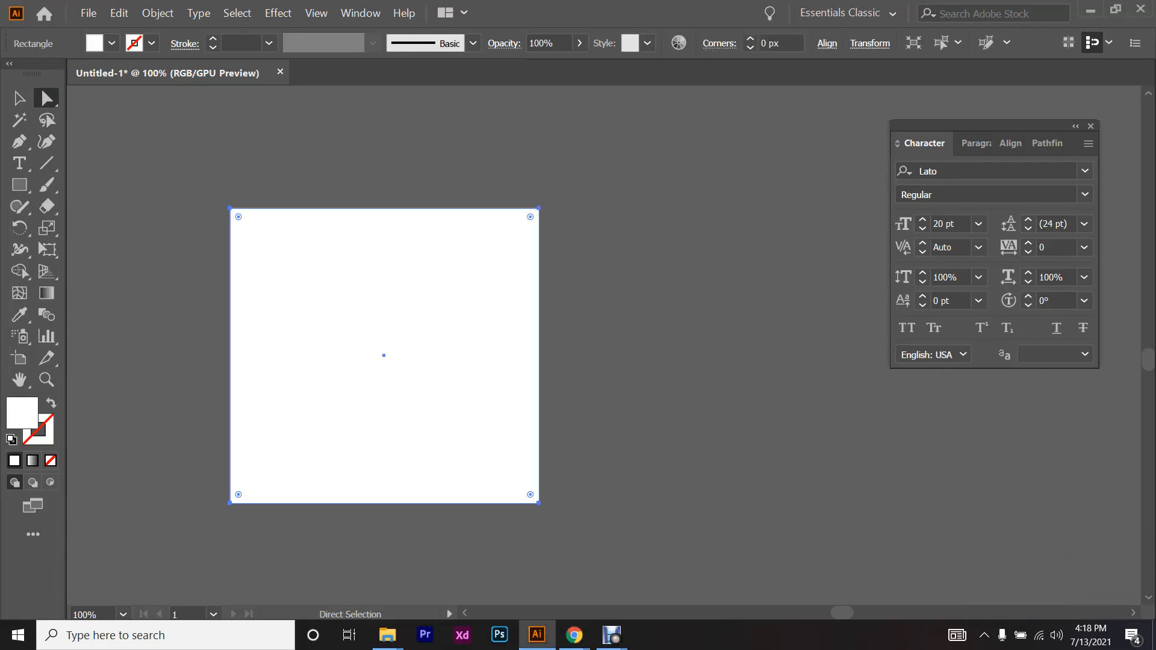
click(538, 208)
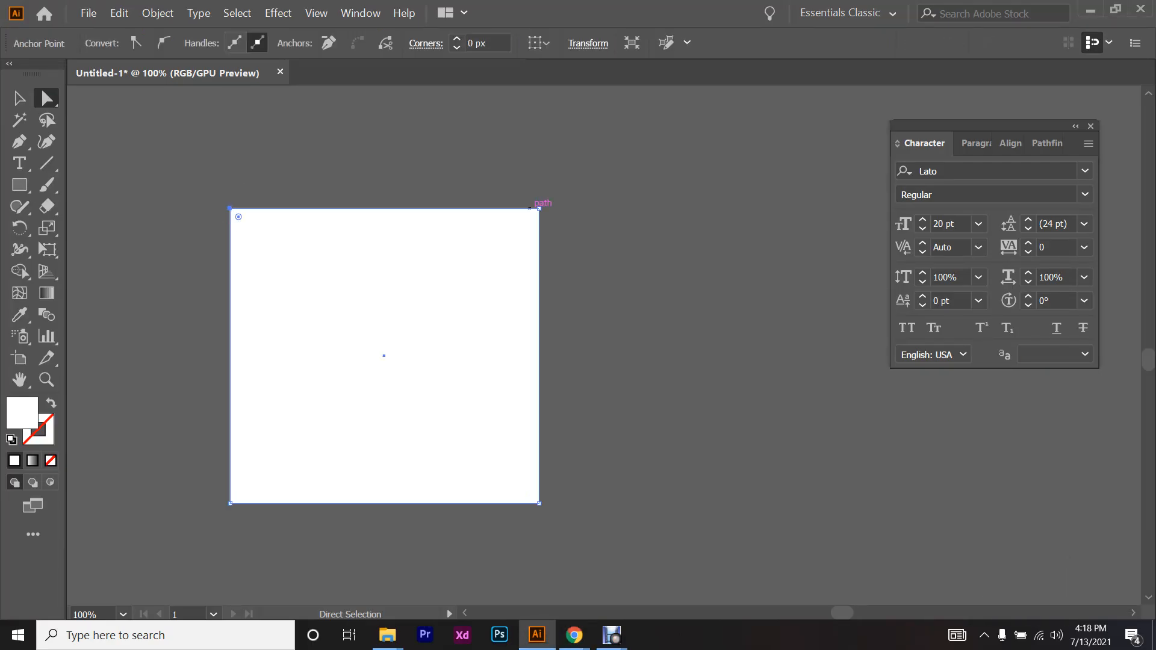
click(230, 208)
click(539, 208)
key(ctrl+shift+a)
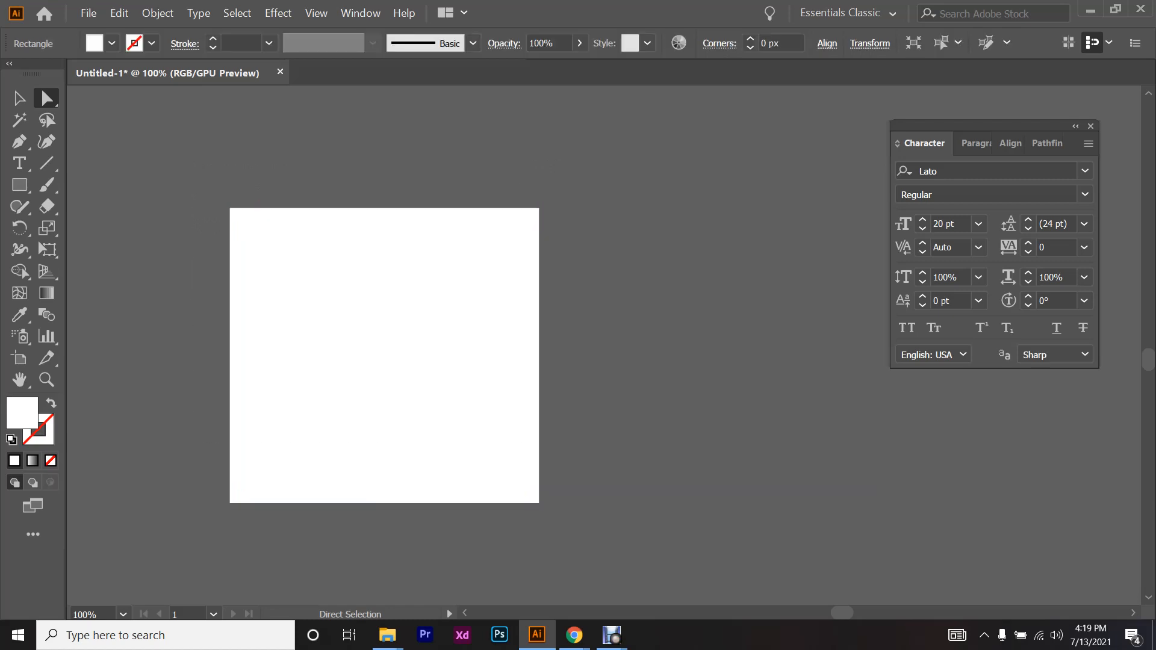
- Try to pull the white square's upper-right corner anchor outward, and undo the move
key(ctrl+a)
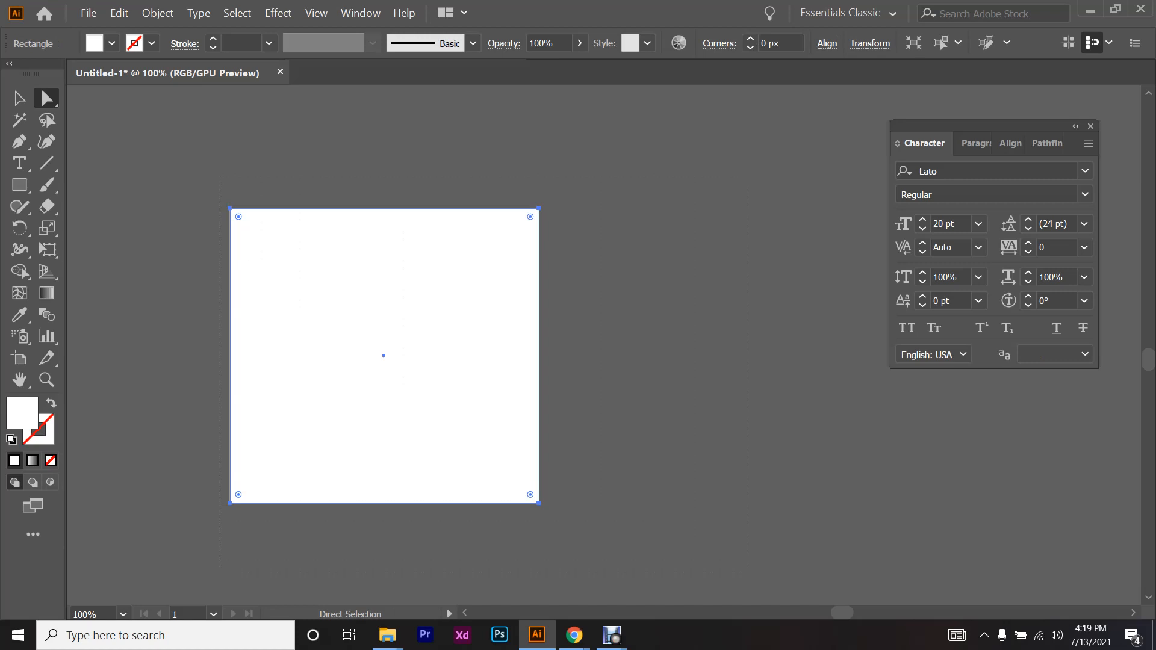
click(539, 208)
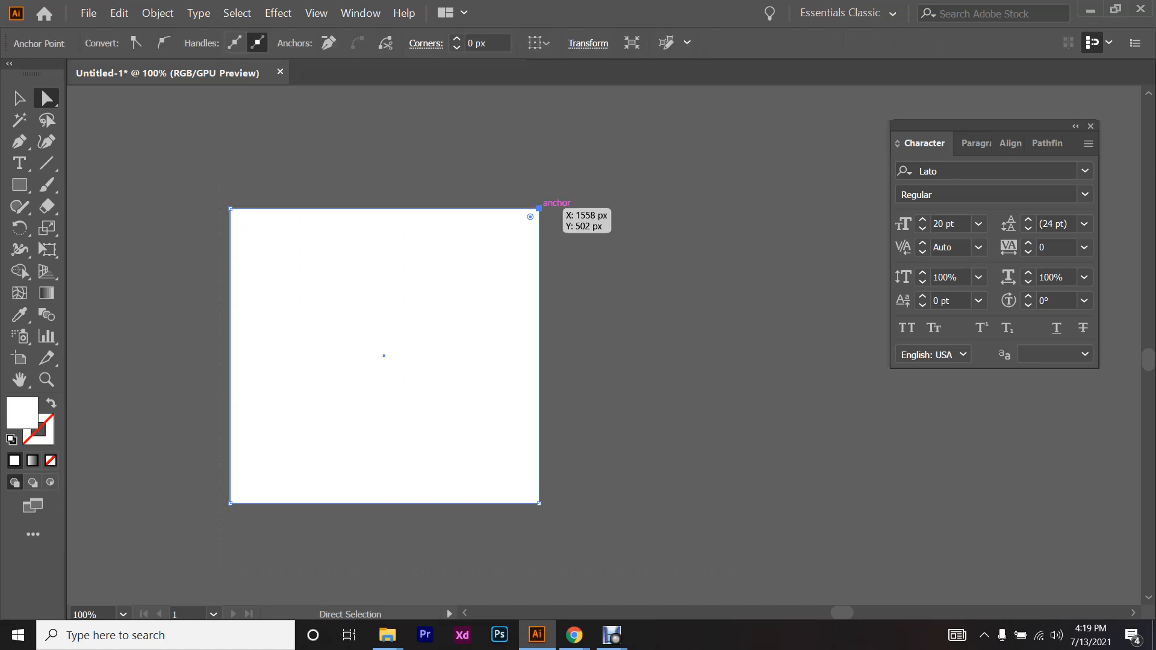
drag(539, 208, 823, 121)
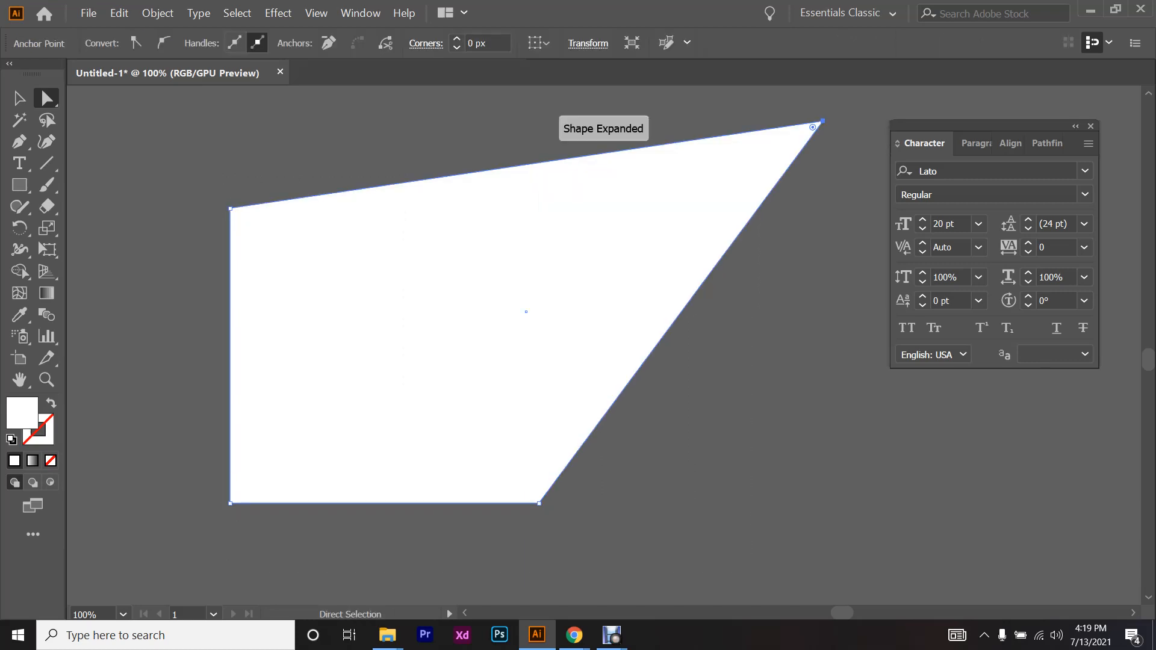
scroll(526, 312, up, 1)
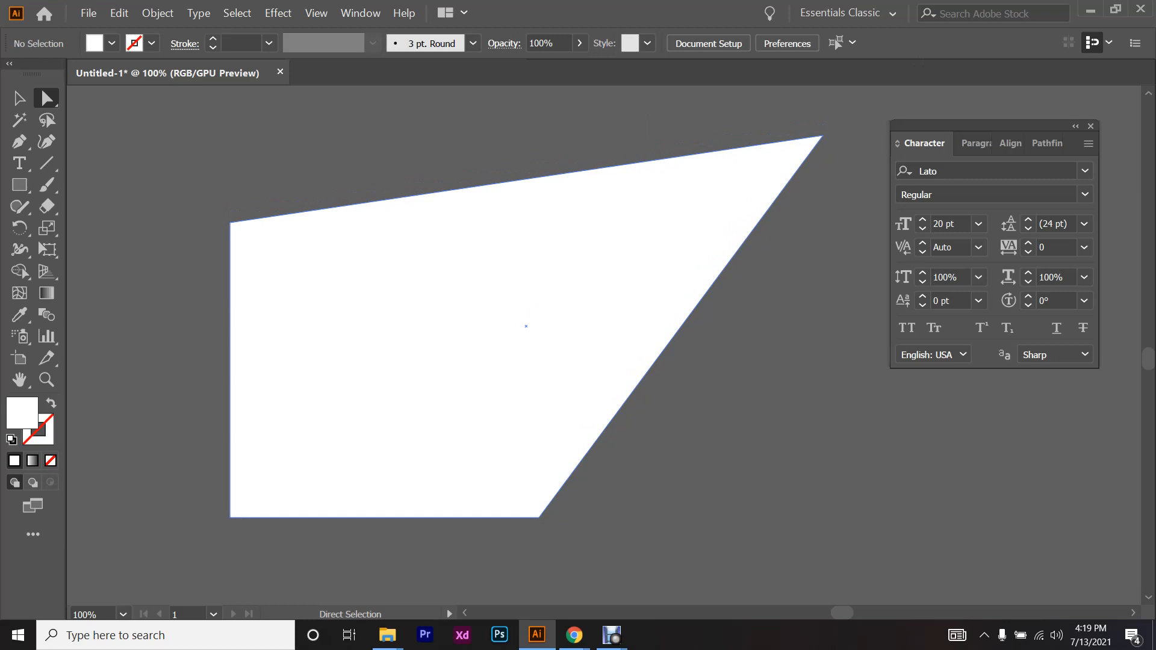
key(ctrl+z)
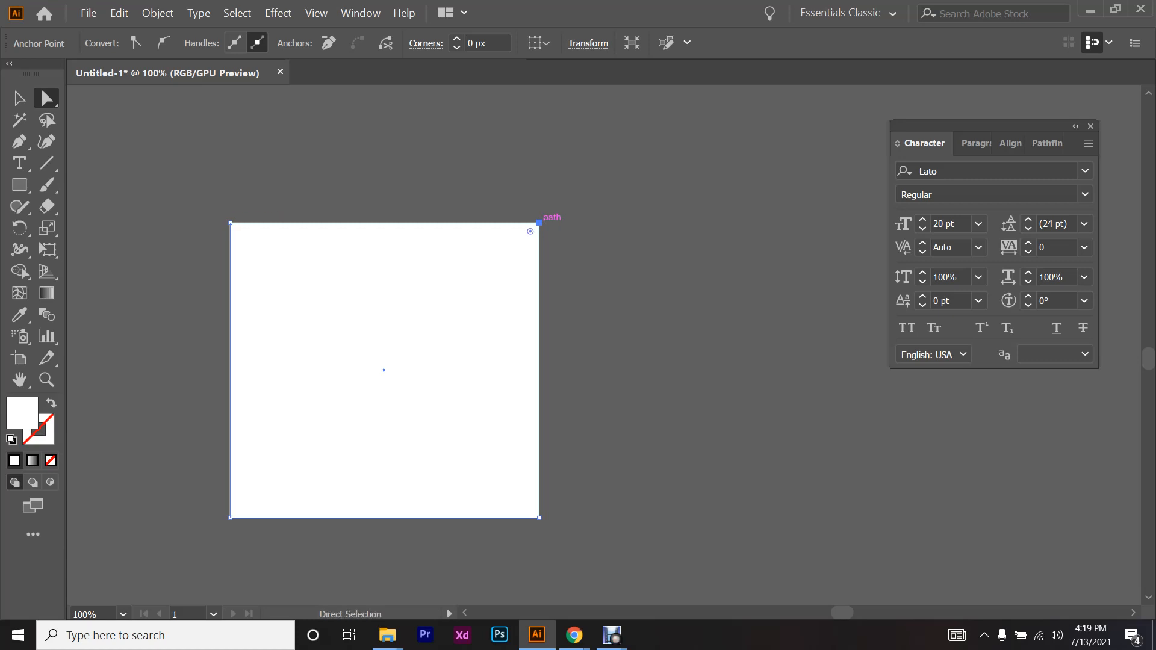
- Try pulling the white square's upper-right corner anchor outward and the lower-right anchor to several different positions
drag(538, 223, 800, 148)
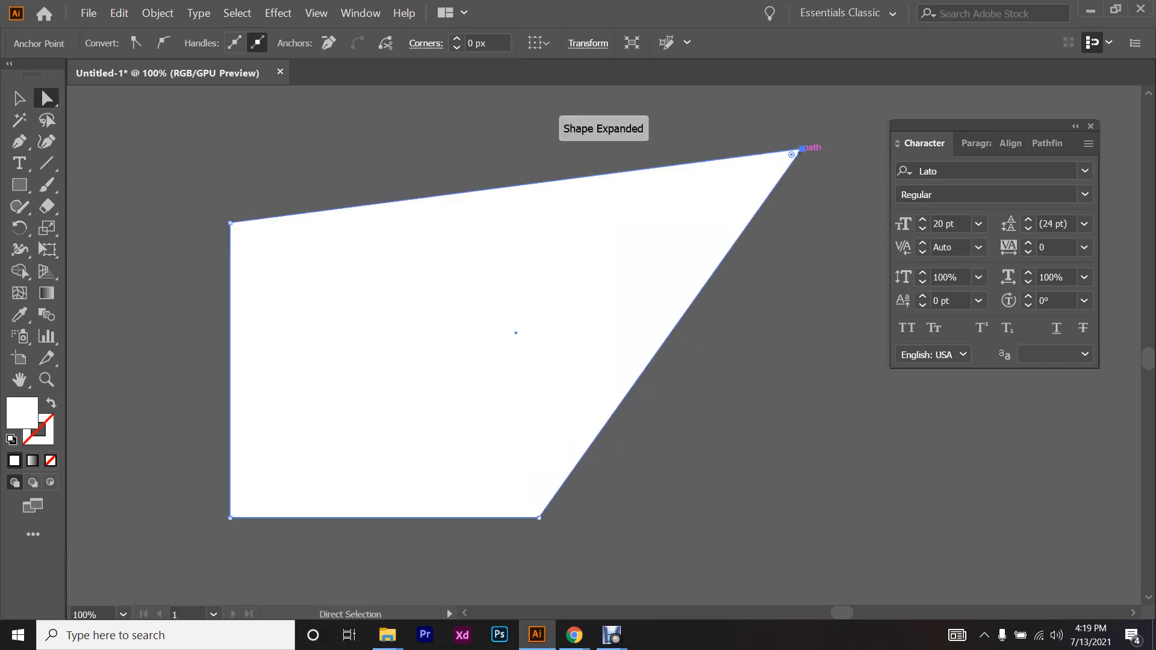
drag(539, 517, 622, 416)
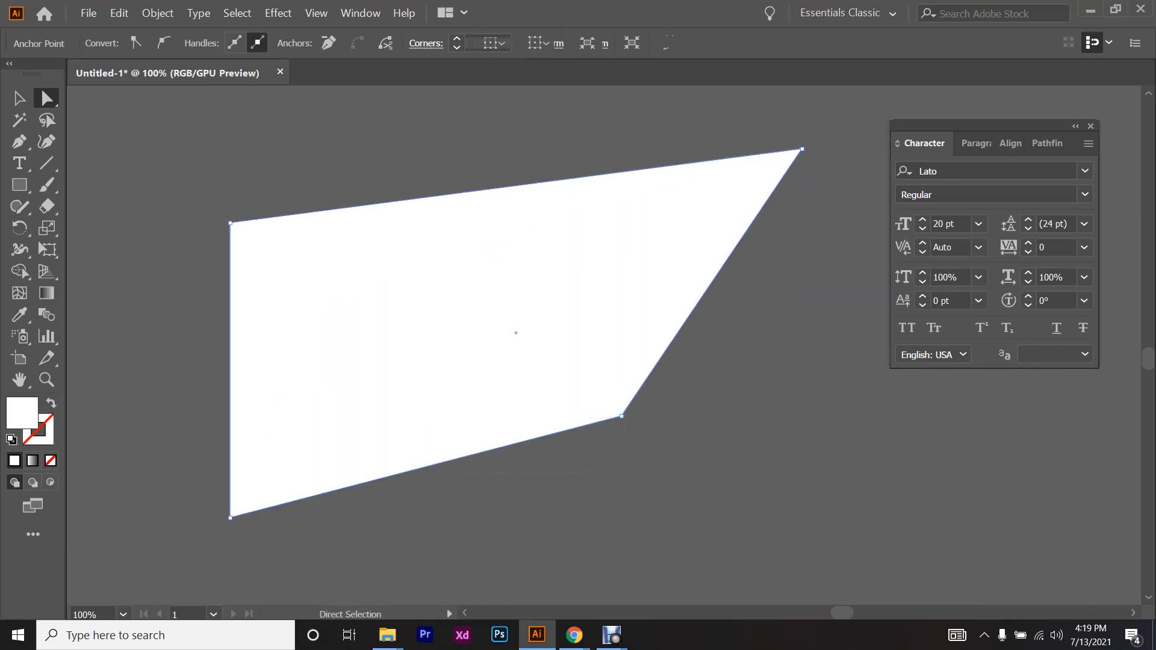
scroll(614, 389, down, 3)
key(ctrl+a)
scroll(614, 389, up, 2)
drag(617, 388, 750, 482)
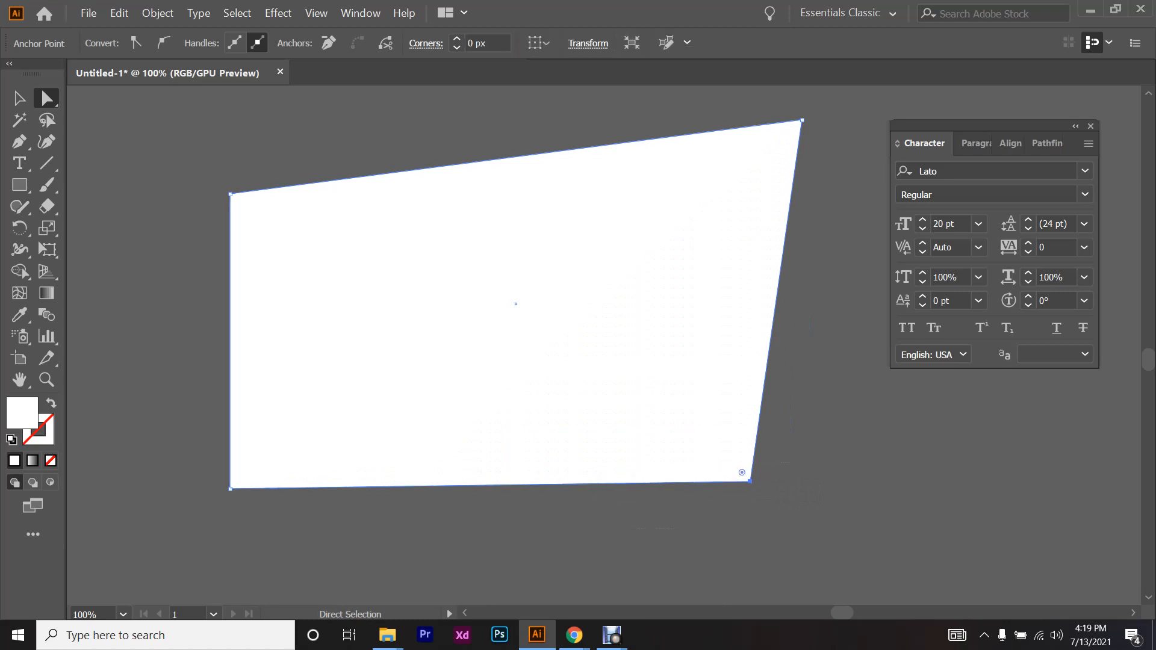
drag(750, 481, 898, 507)
- Undo all the corner anchor moves made on the white shape
key(ctrl+z)
key(ctrl+z)
key(ctrl+z)
key(ctrl+z)
key(ctrl+z)
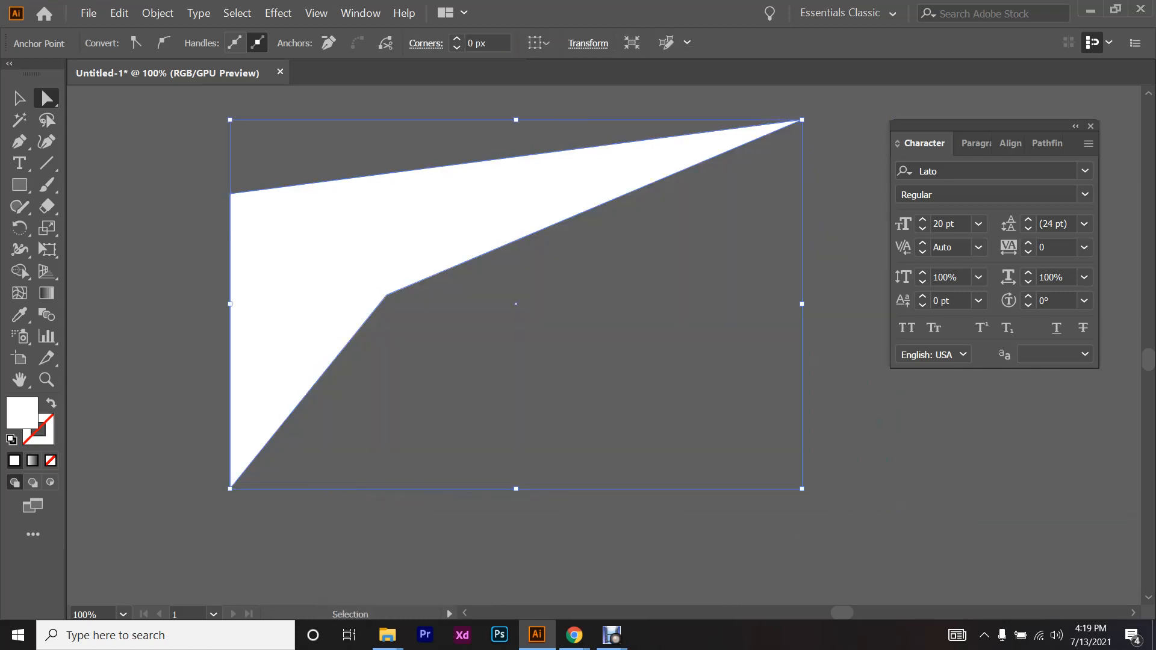
key(ctrl+z)
key(ctrl+z)
key(ctrl+z)
key(ctrl+z)
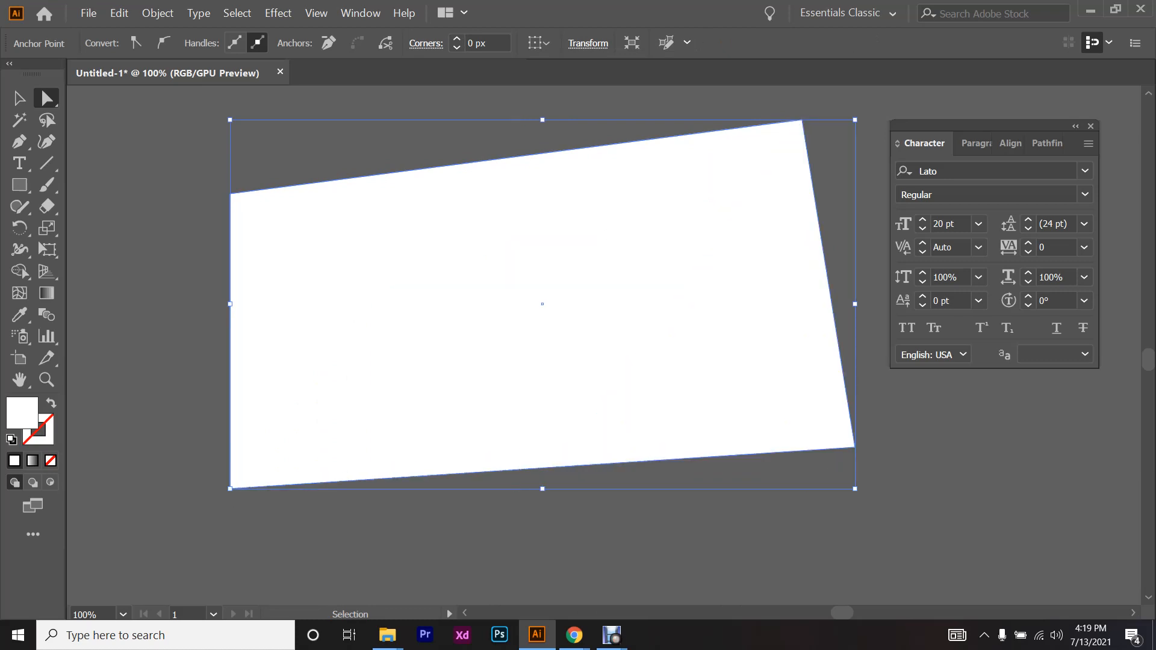
key(ctrl+z)
key(ctrl+z)
key(ctrl+z)
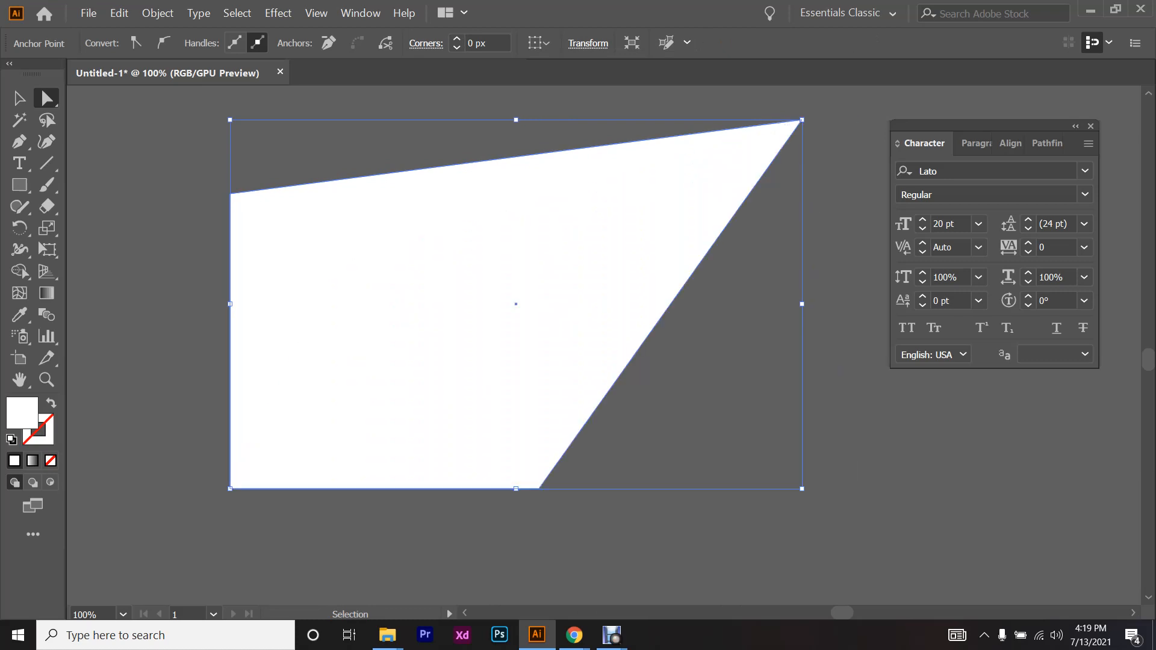
key(ctrl+z)
key(ctrl+z)
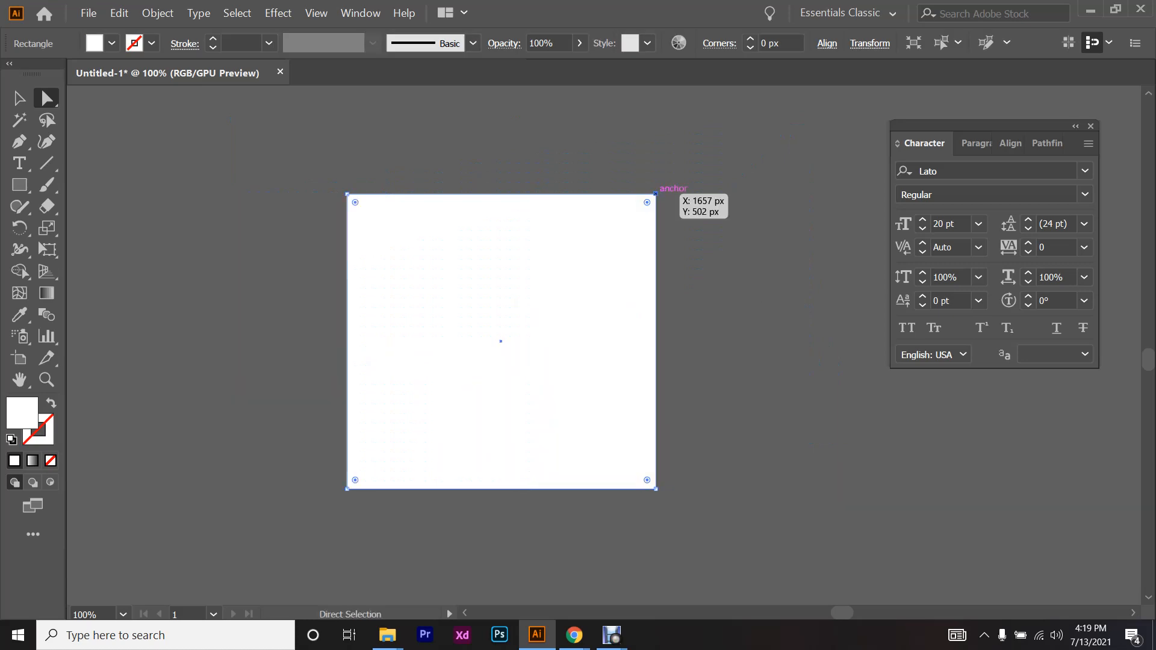
- Select the square's upper-right and lower-left anchors together and move them up and outward into an arrowhead shape
click(655, 194)
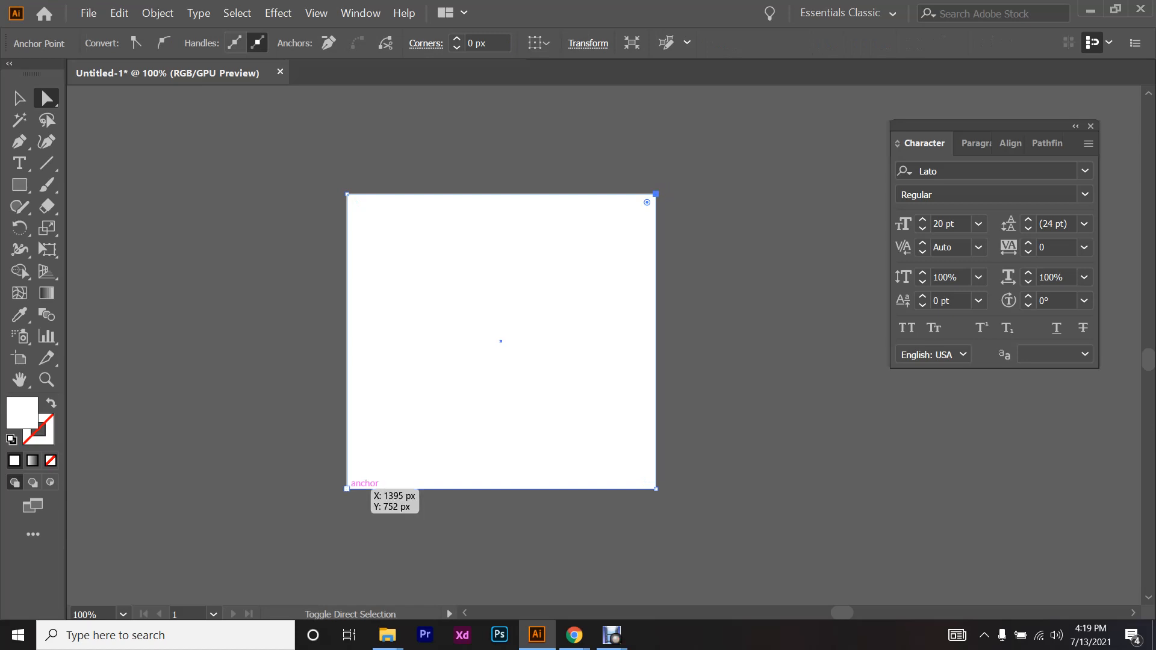
shift+click(347, 489)
drag(347, 488, 631, 164)
scroll(659, 200, down, 2)
scroll(660, 424, down, 1)
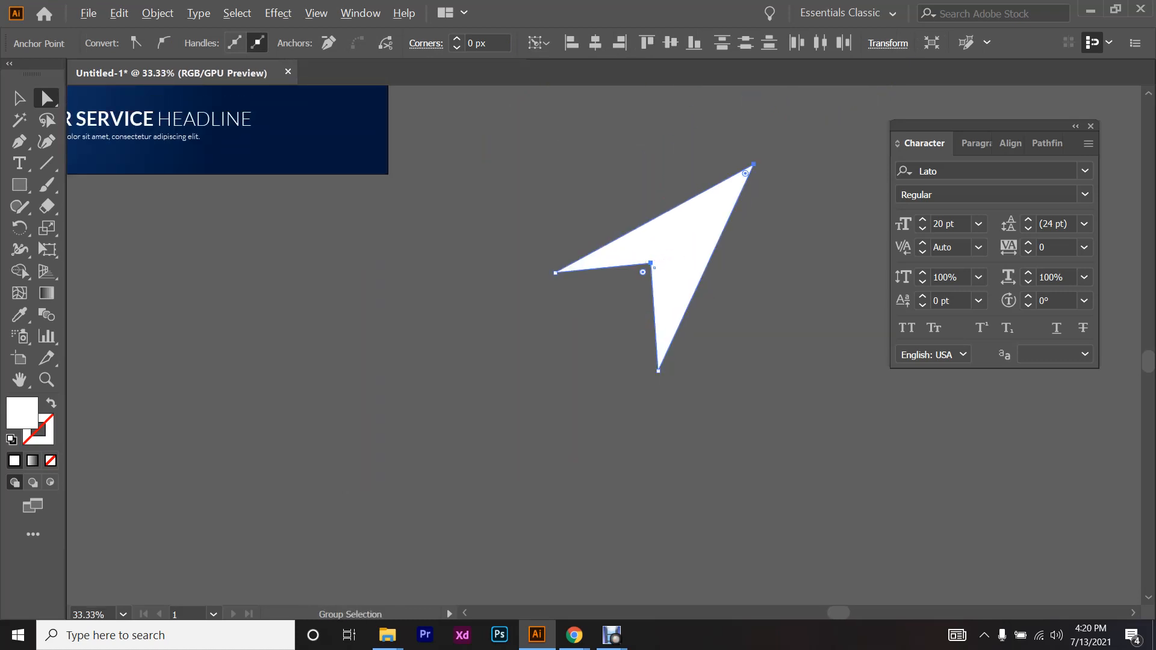
scroll(752, 226, up, 2)
drag(555, 309, 591, 306)
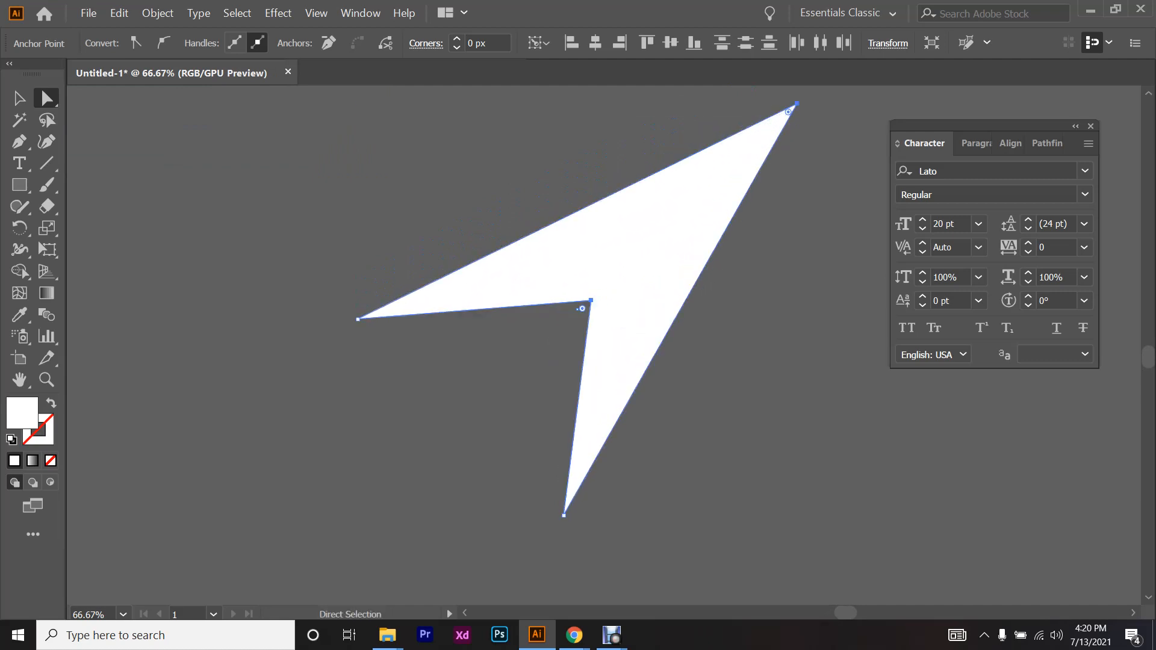
click(397, 355)
scroll(397, 356, down, 2)
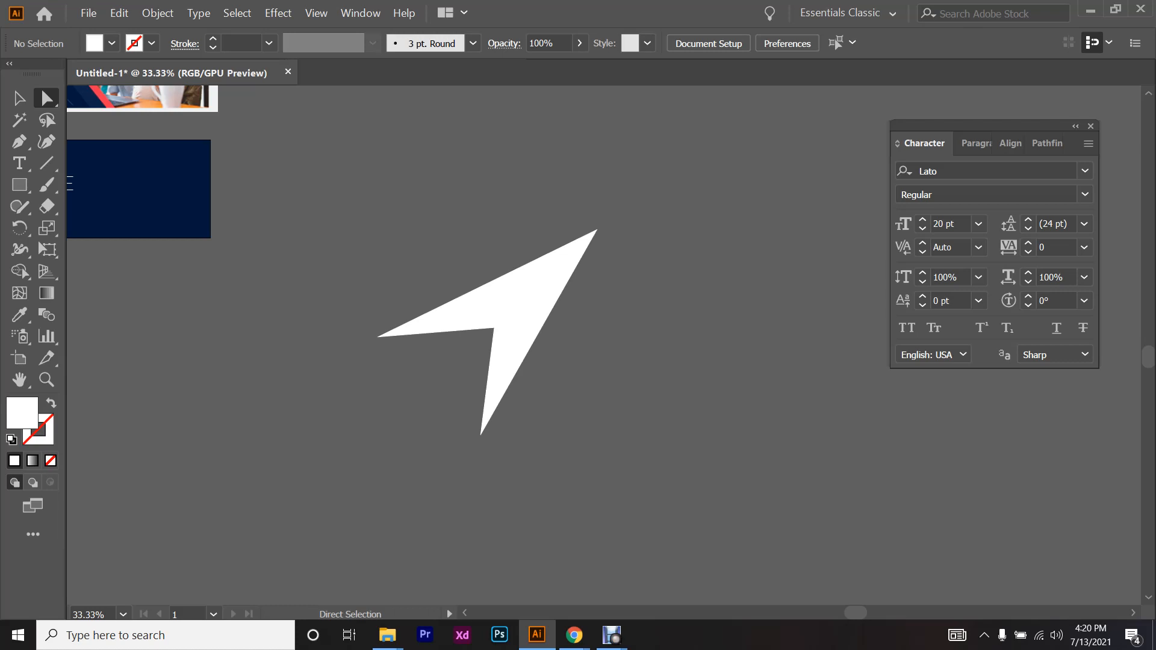
- Undo the joint move of the two diagonally opposite anchors
key(ctrl+z)
key(ctrl+z)
key(ctrl+z)
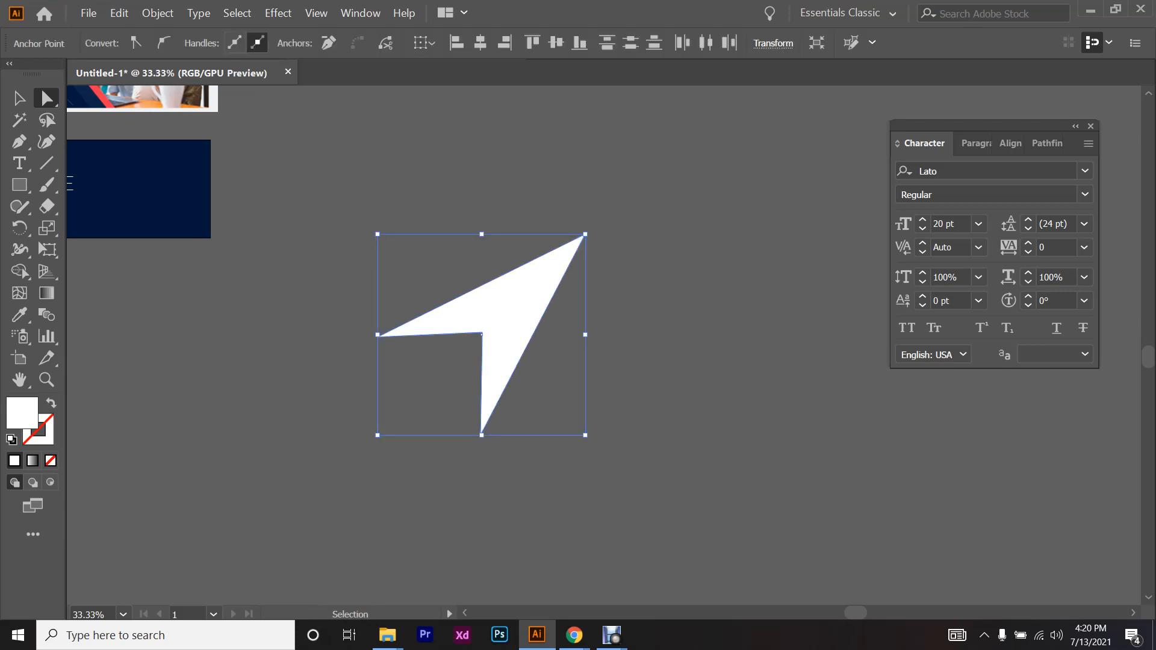
scroll(419, 447, up, 1)
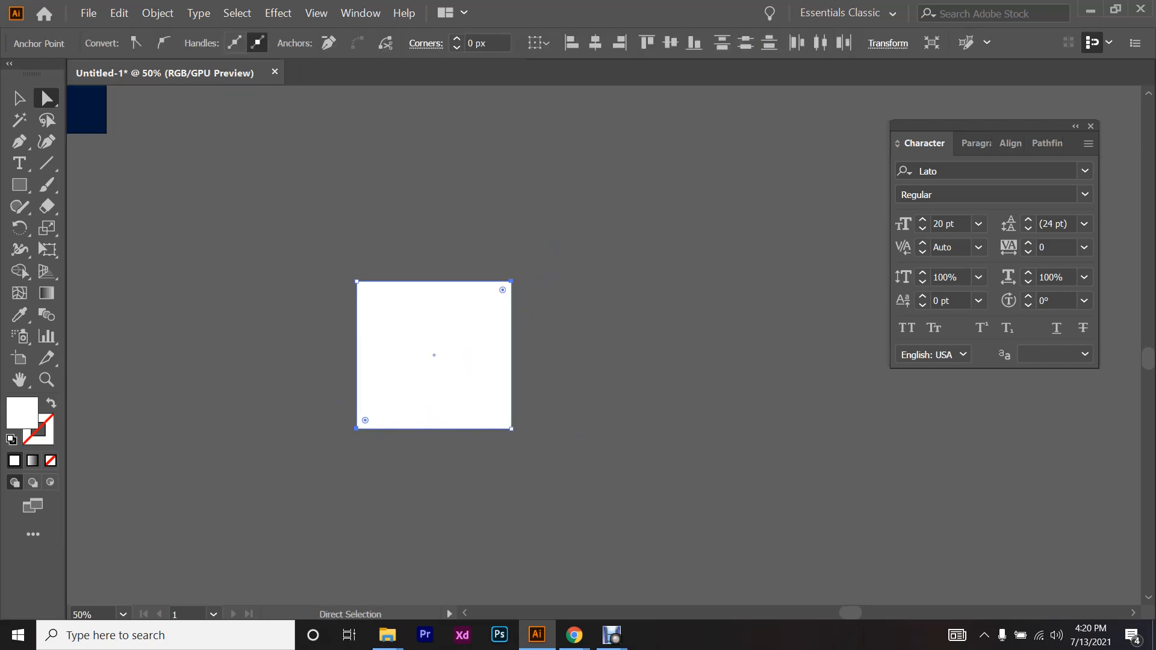
scroll(433, 361, up, 1)
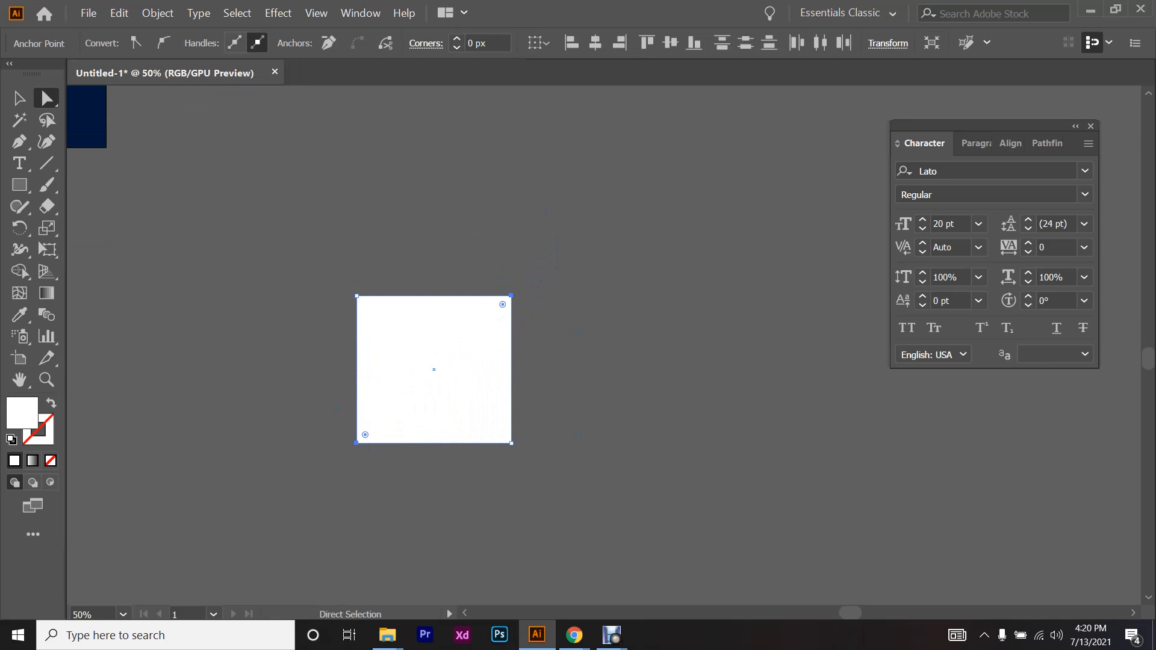
- Try moving the two diagonally opposite anchors toward the upper left, and undo the move
drag(359, 440, 226, 258)
click(295, 228)
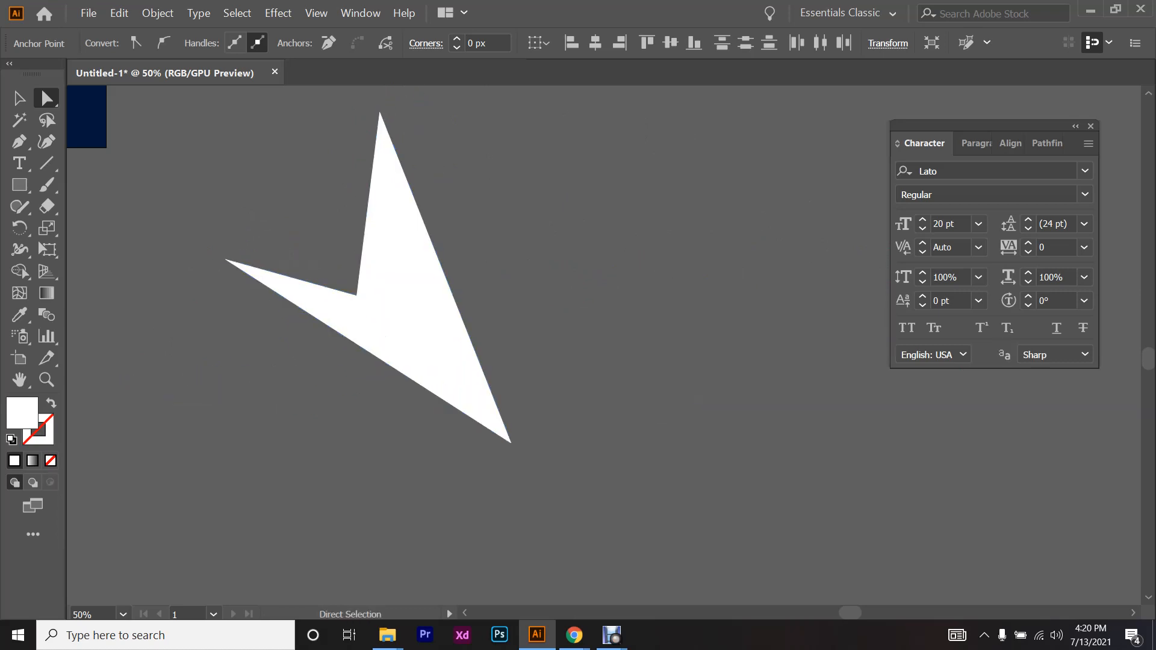
click(385, 336)
key(ctrl+z)
key(ctrl+z)
key(ctrl+z)
key(ctrl+z)
key(ctrl+z)
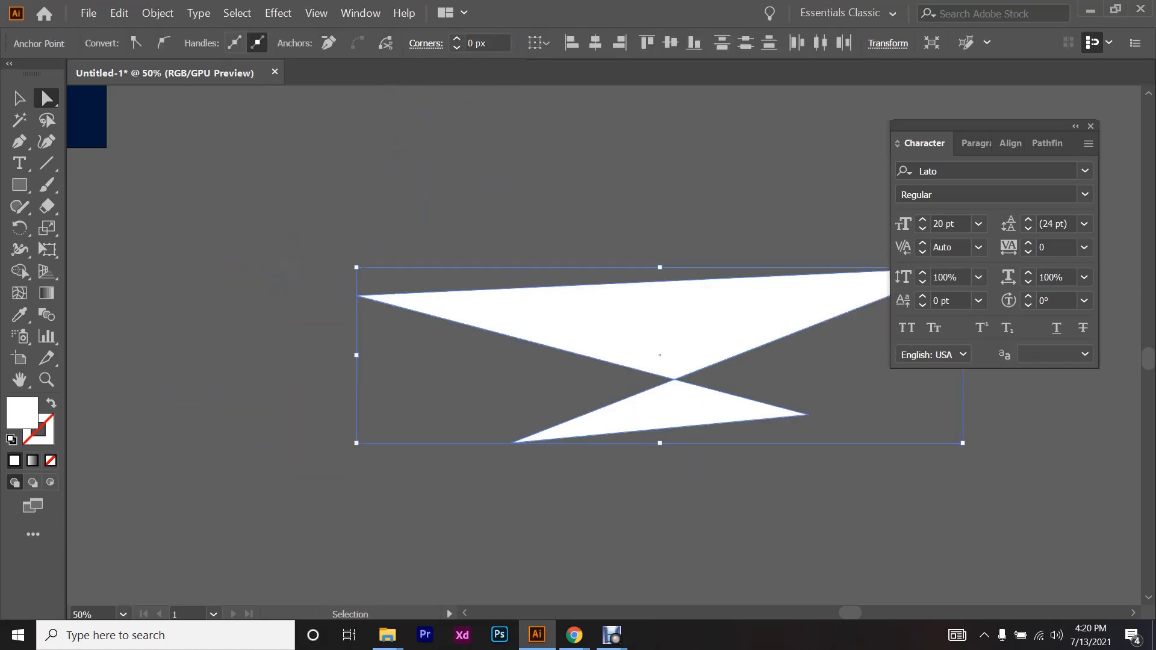
key(ctrl+1)
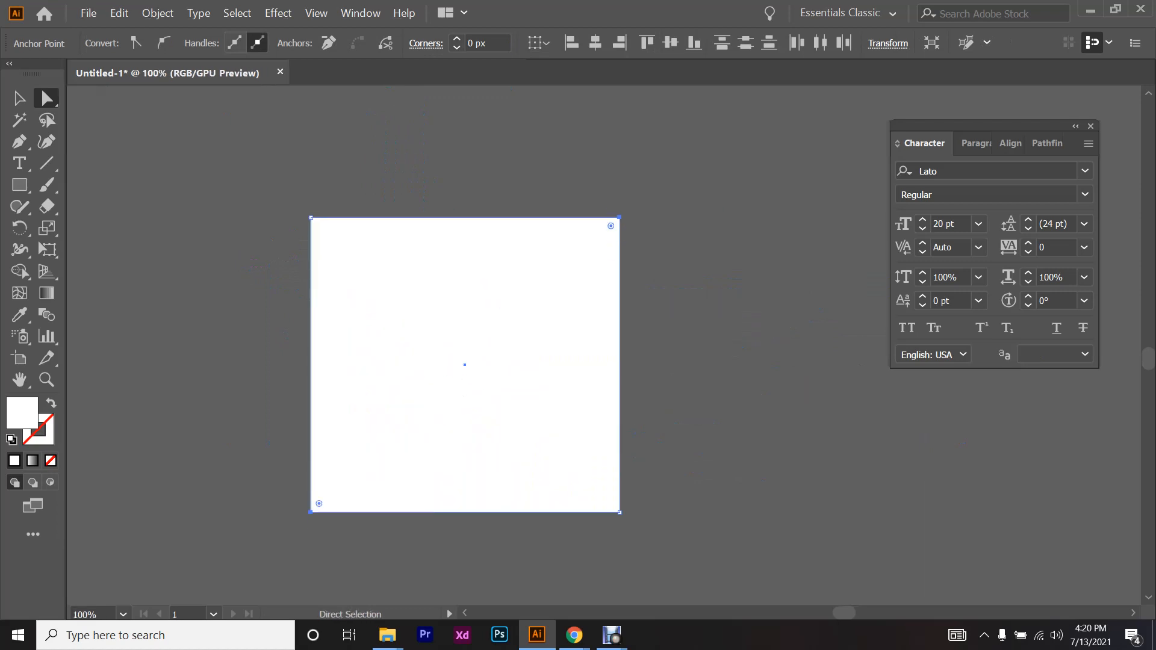
- Select the whole square, try rounding its upper-left corner to a radius of about 139 px, and undo it
key(ctrl+a)
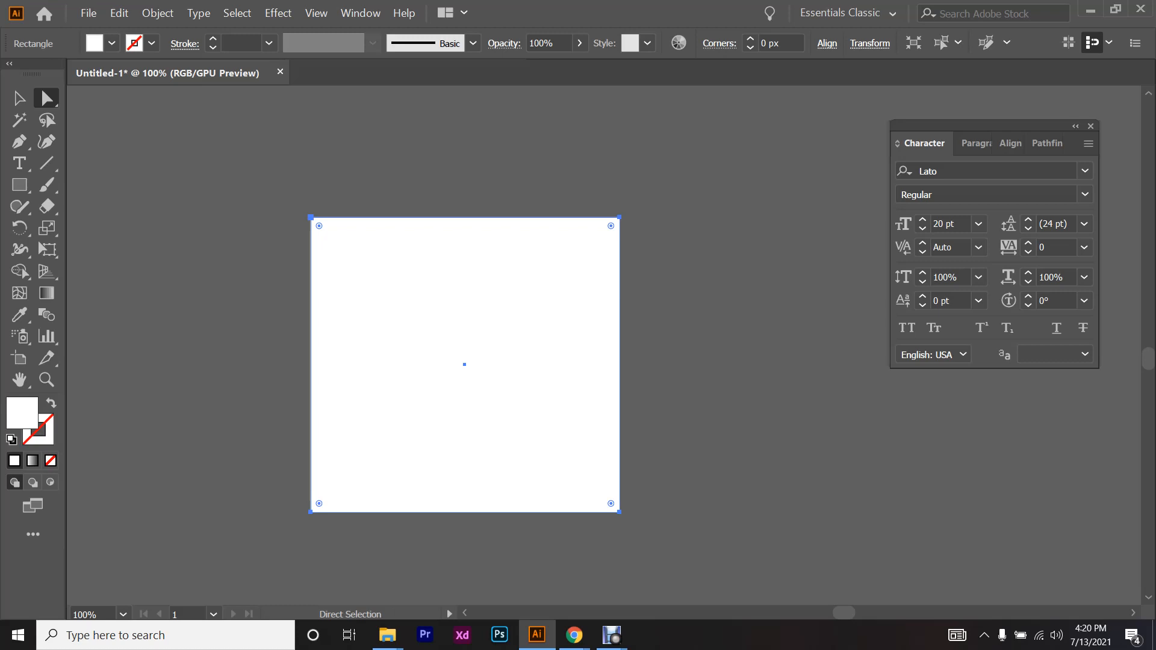
drag(319, 226, 474, 381)
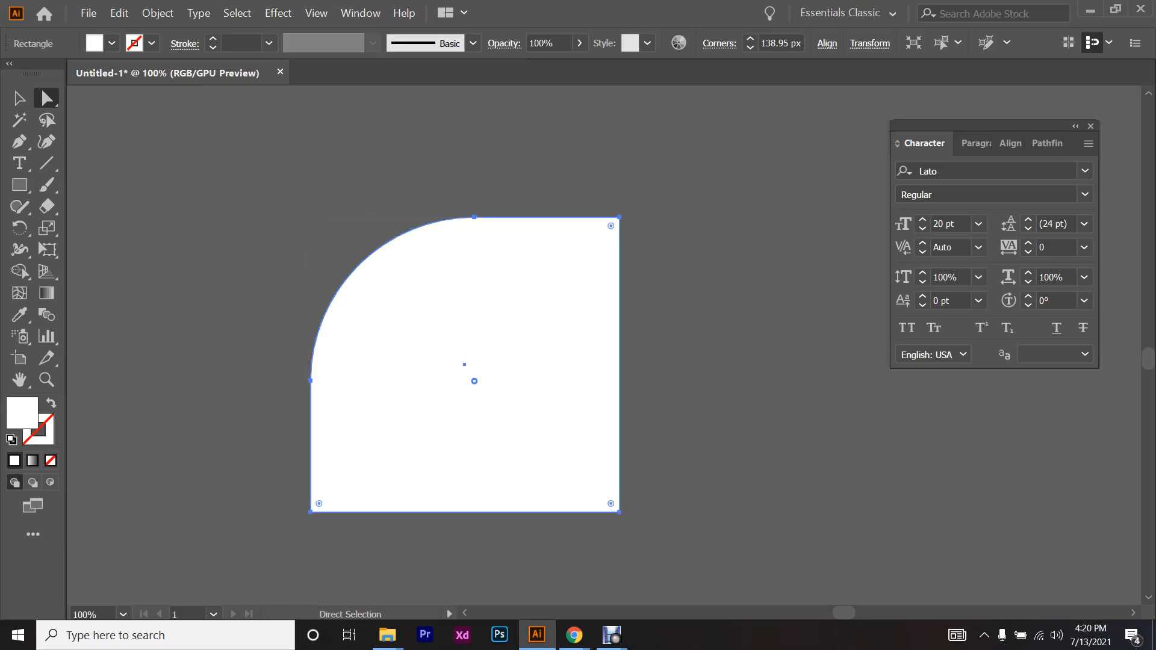
key(ctrl+z)
key(ctrl+z)
key(ctrl+z)
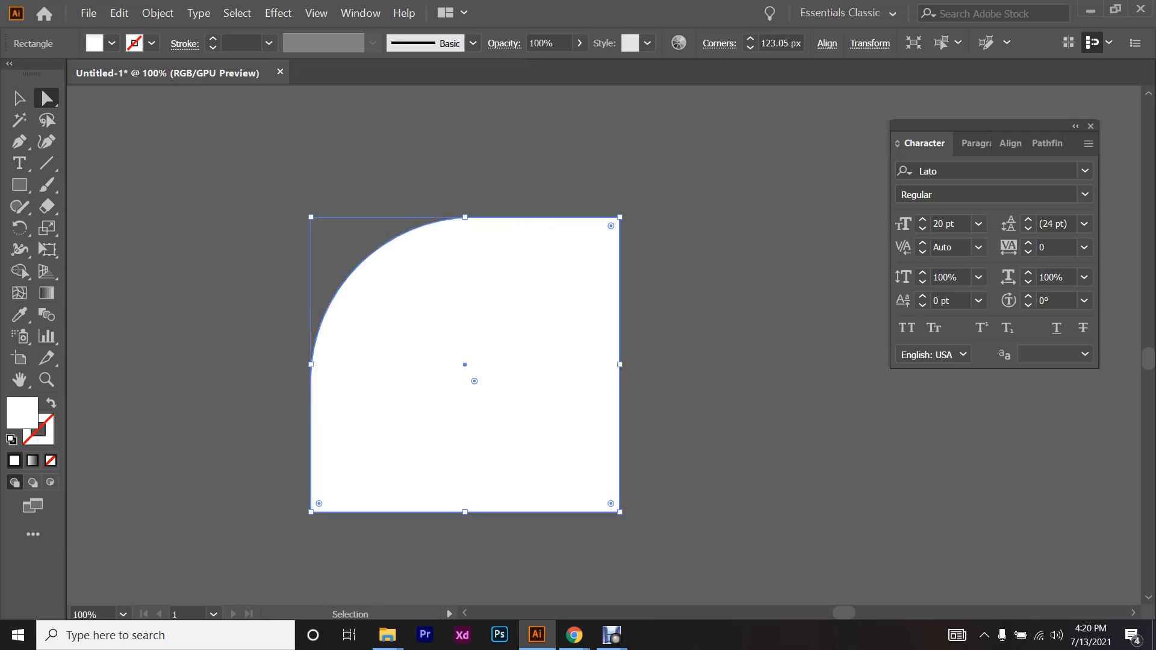
click(319, 226)
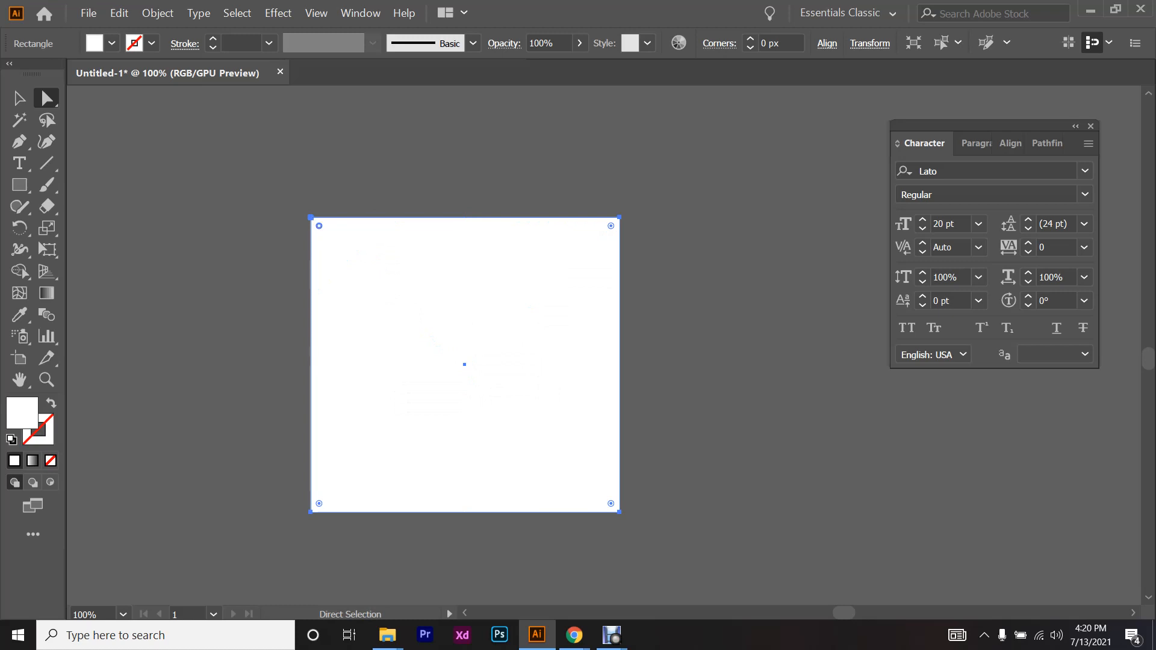
- Round the white square's two upper corners fully and delete the shape
drag(319, 225, 407, 530)
key(ctrl+minus)
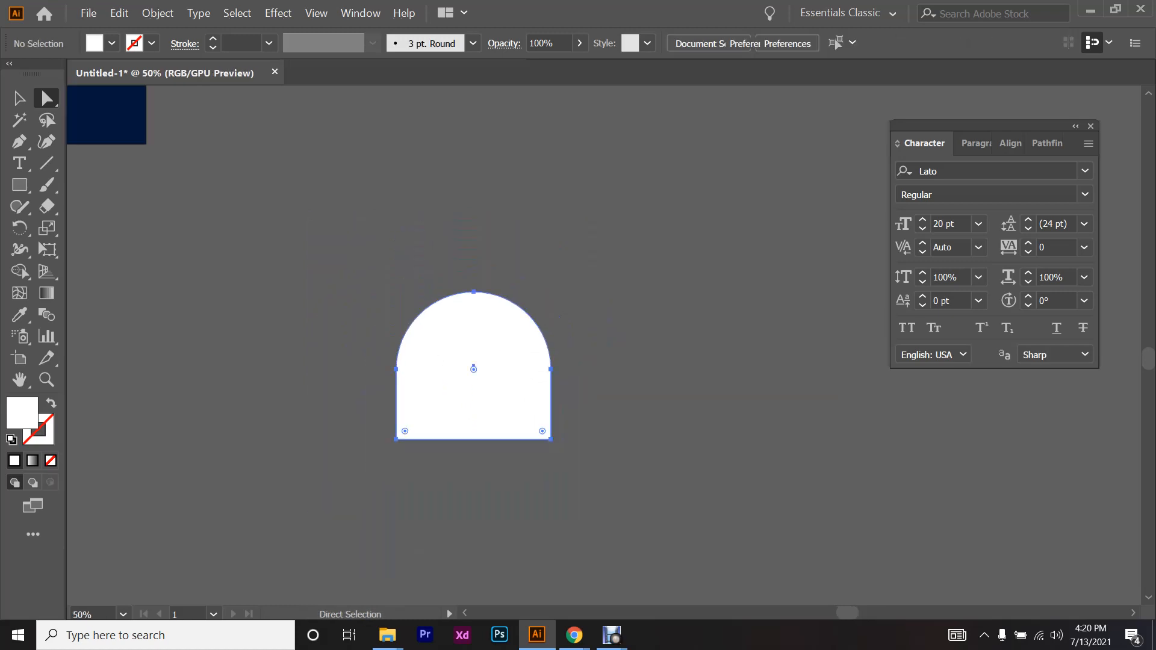
key(Delete)
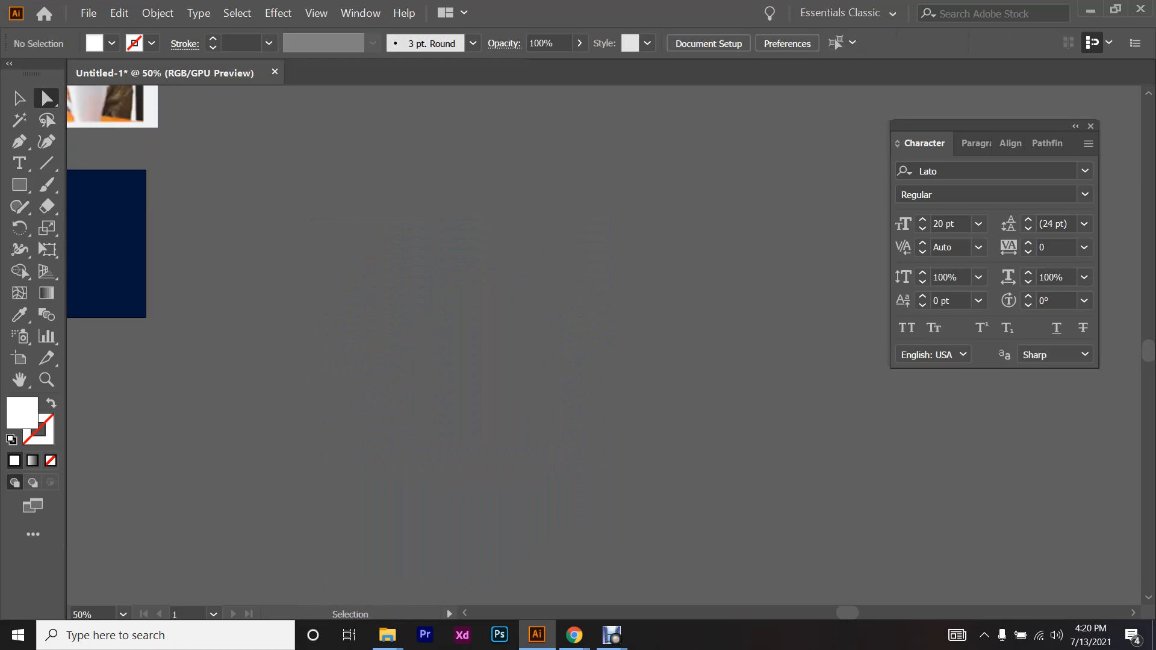
- Draw a new white square with the Rectangle tool below the recreated banner
key(ctrl+0)
click(19, 99)
click(19, 184)
scroll(111, 243, down, 1)
scroll(162, 178, down, 5)
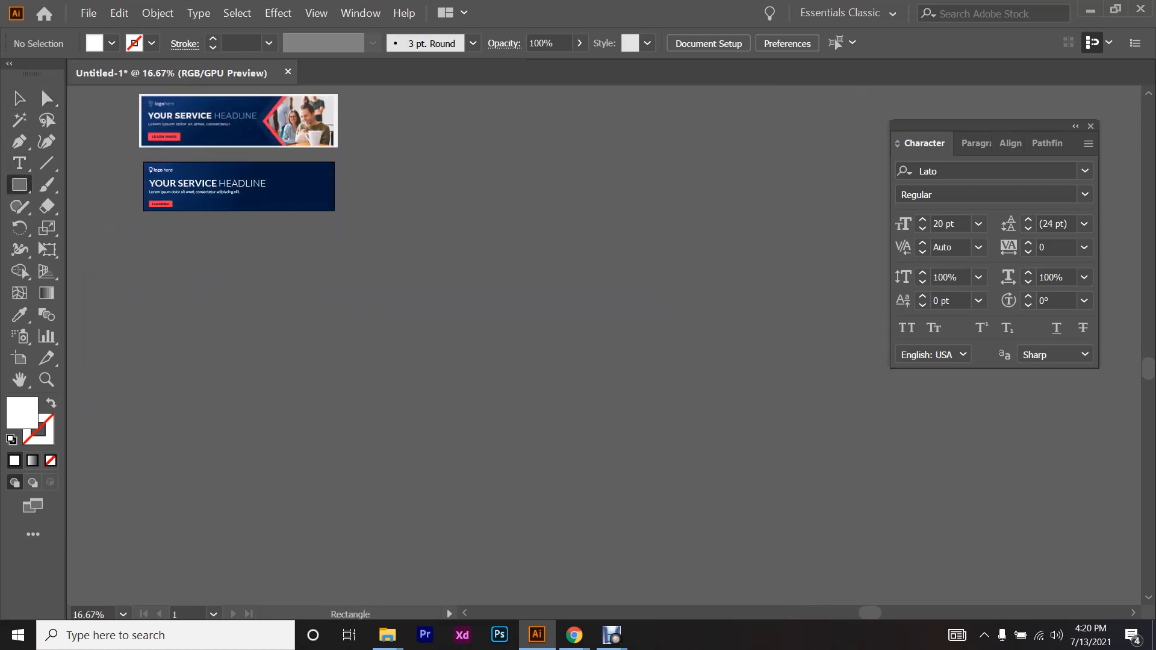
scroll(287, 184, up, 3)
scroll(328, 263, down, 2)
mouse_move(288, 266)
mouse_down()
mouse_move(586, 564)
mouse_move(551, 528)
mouse_up()
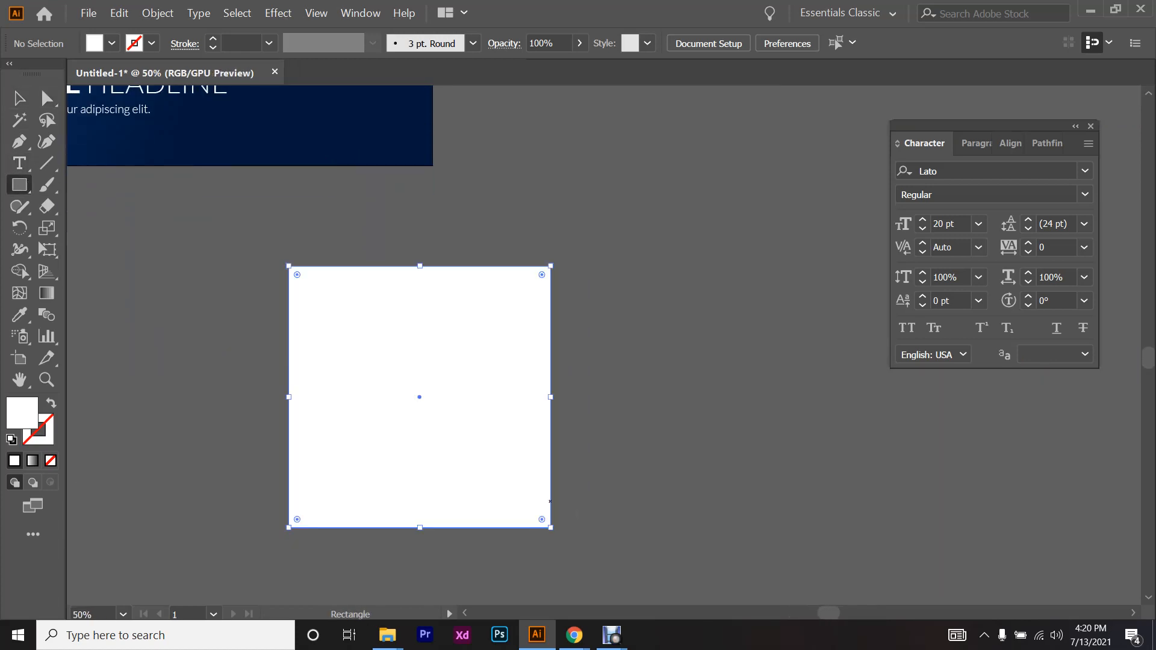
- Activate Direct Selection and examine the reference banner's angled picture area against the new white square
scroll(280, 315, up, 1)
click(47, 98)
scroll(419, 411, left, 4)
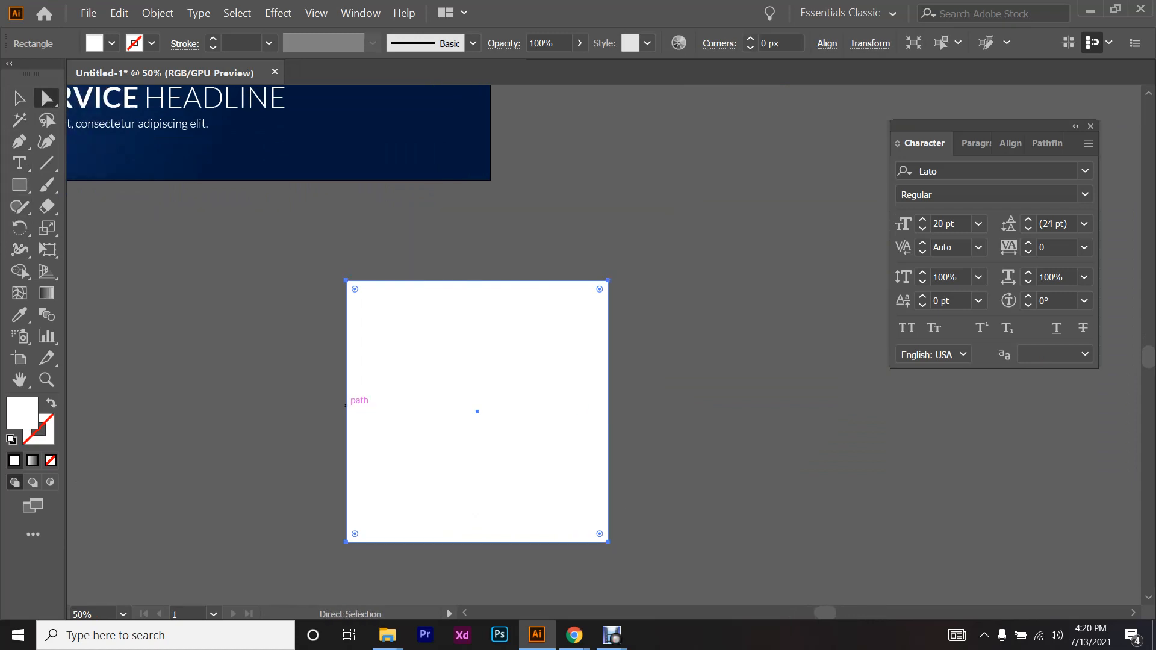
scroll(346, 406, down, 3)
scroll(347, 406, up, 2)
scroll(325, 270, up, 4)
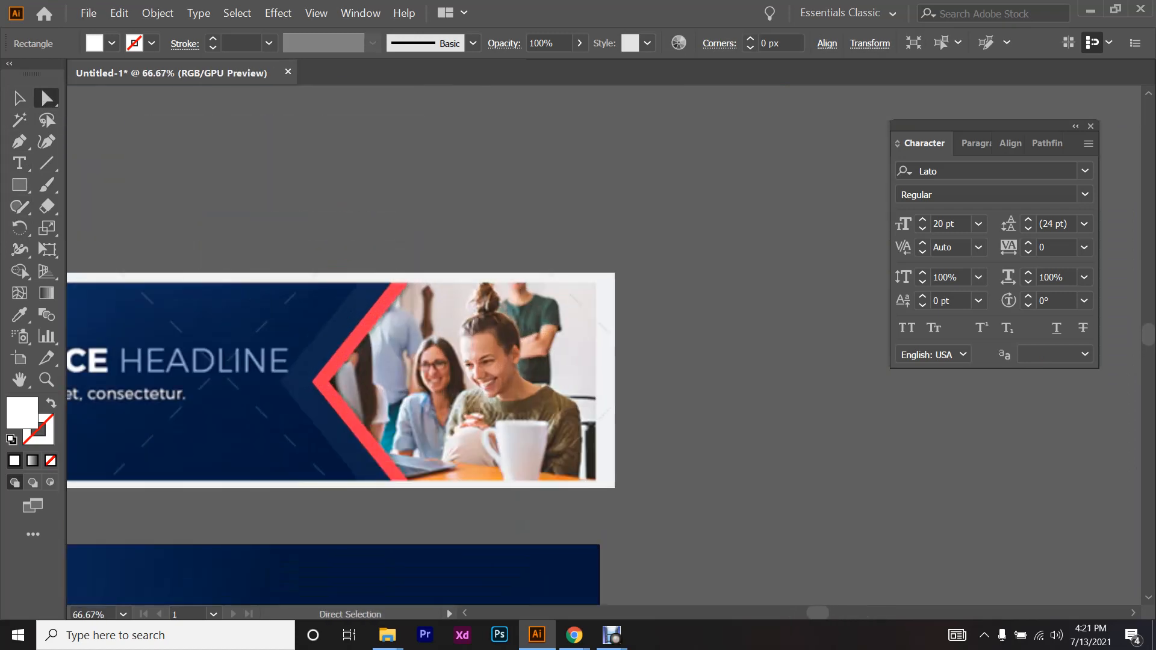
scroll(336, 382, down, 2)
scroll(334, 301, down, 3)
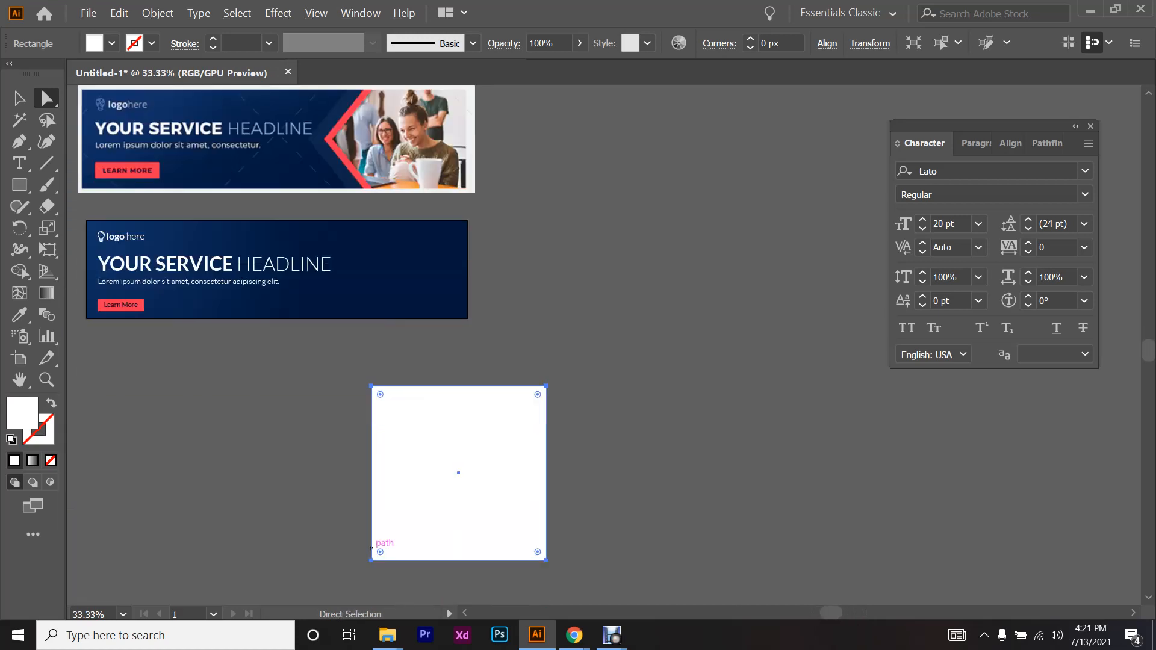
scroll(376, 463, up, 1)
scroll(377, 464, down, 1)
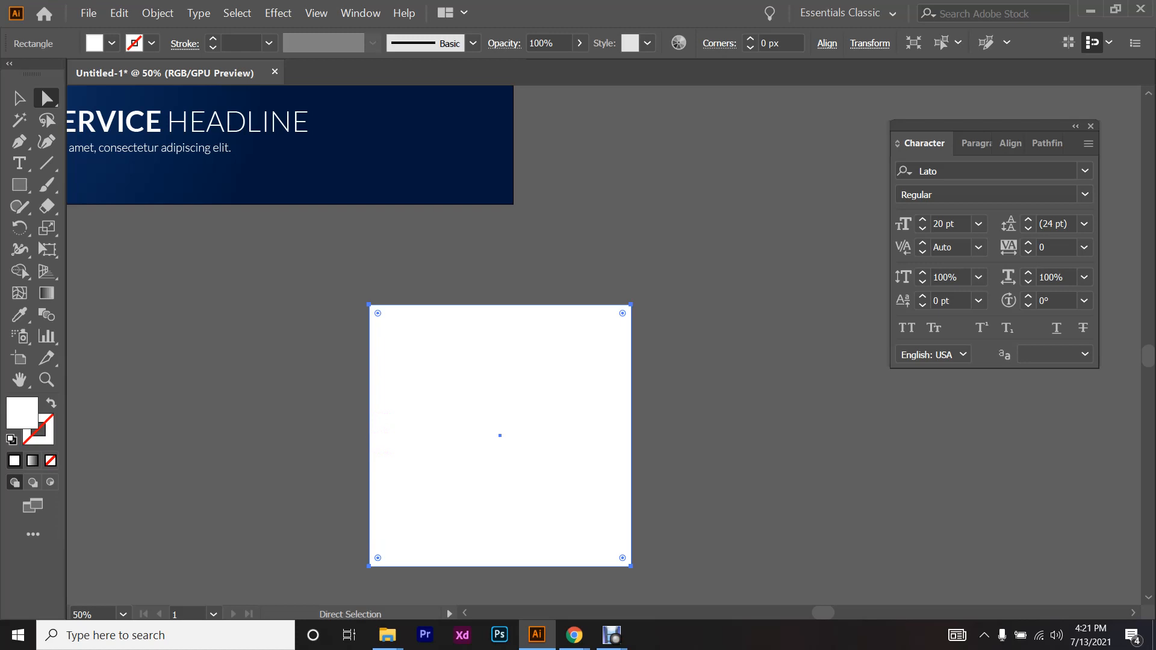
scroll(381, 431, down, 1)
scroll(380, 431, up, 1)
scroll(381, 431, down, 2)
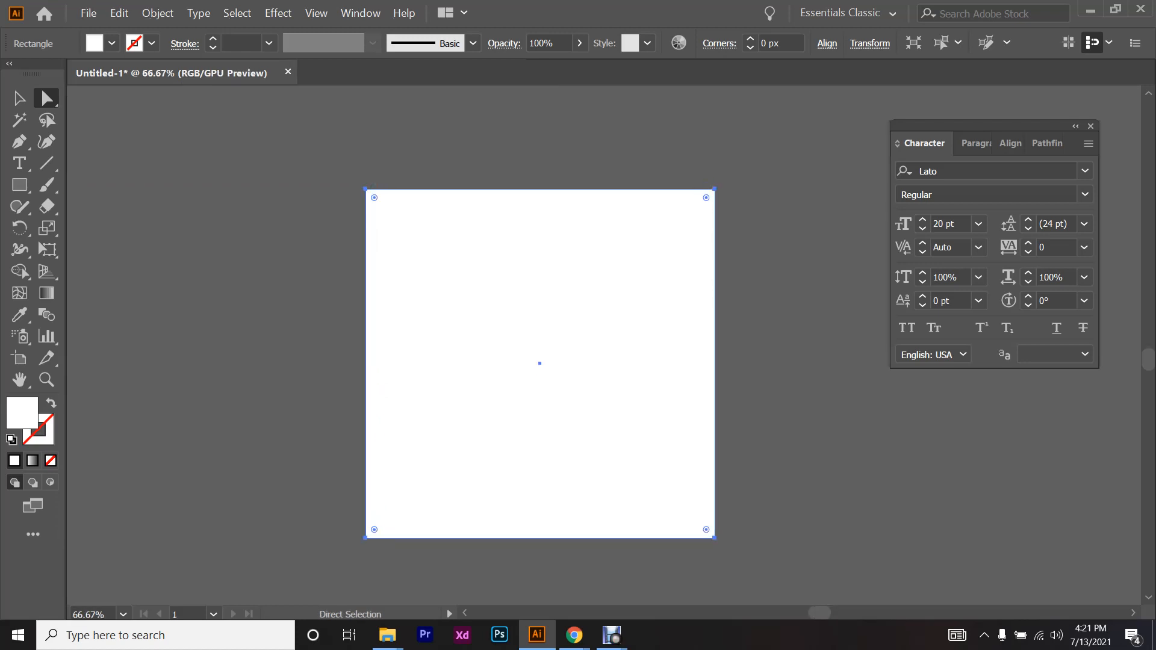
- Add an anchor point at the middle of the square's left edge, at X 726 px, Y 643 px, and dismiss the warning
click(28, 151)
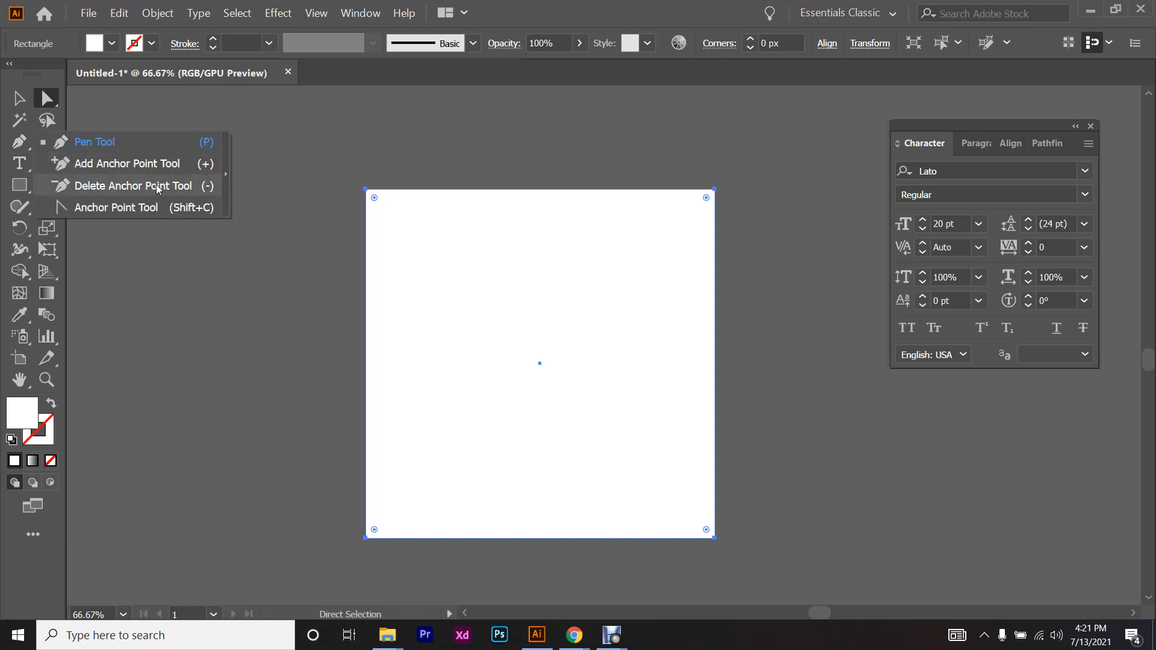
click(193, 168)
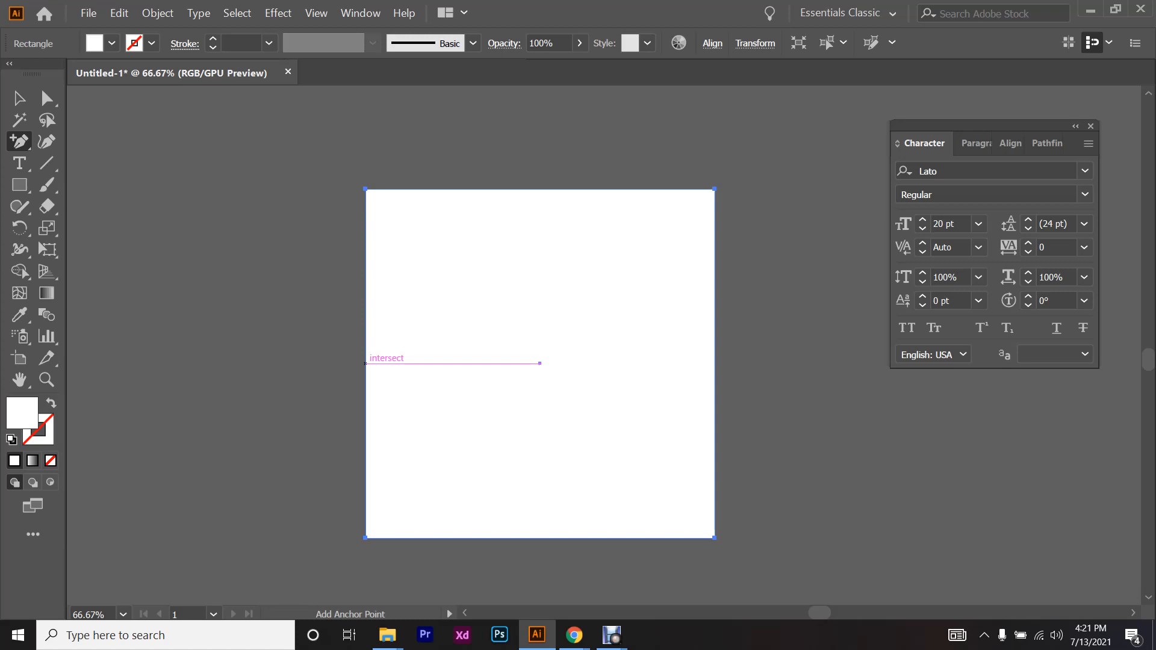
click(365, 363)
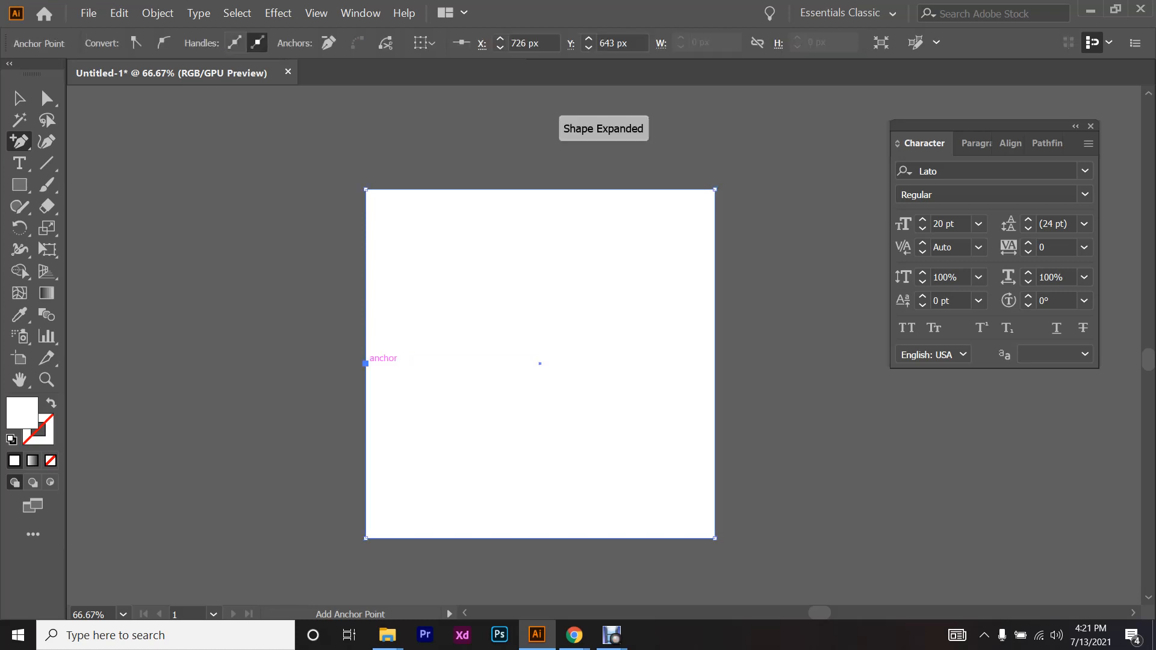
click(516, 363)
click(700, 346)
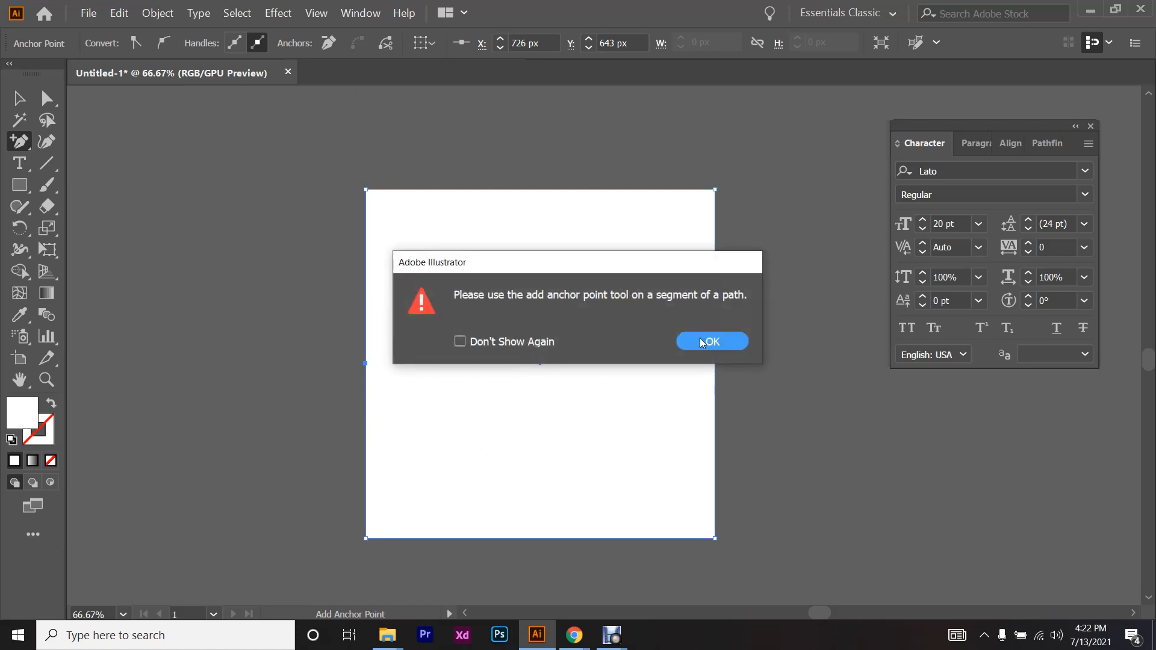
click(700, 338)
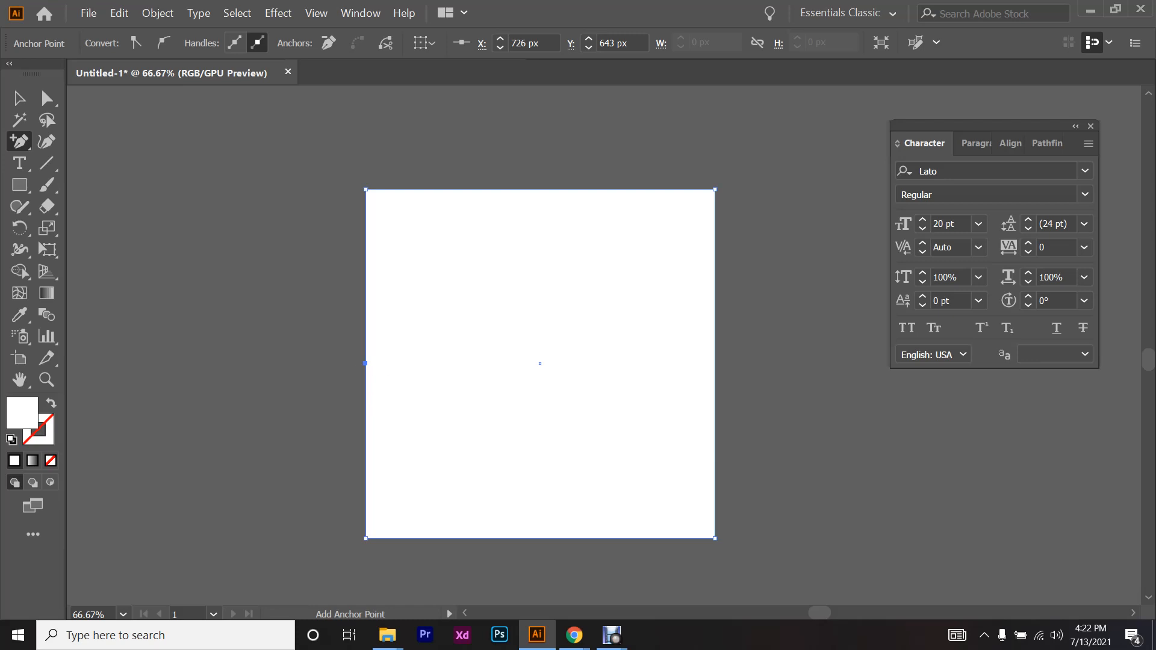
- Pull the new left-edge anchor straight outward so the white square becomes a left-pointing arrow shape, and deselect it
scroll(367, 367, up, 6)
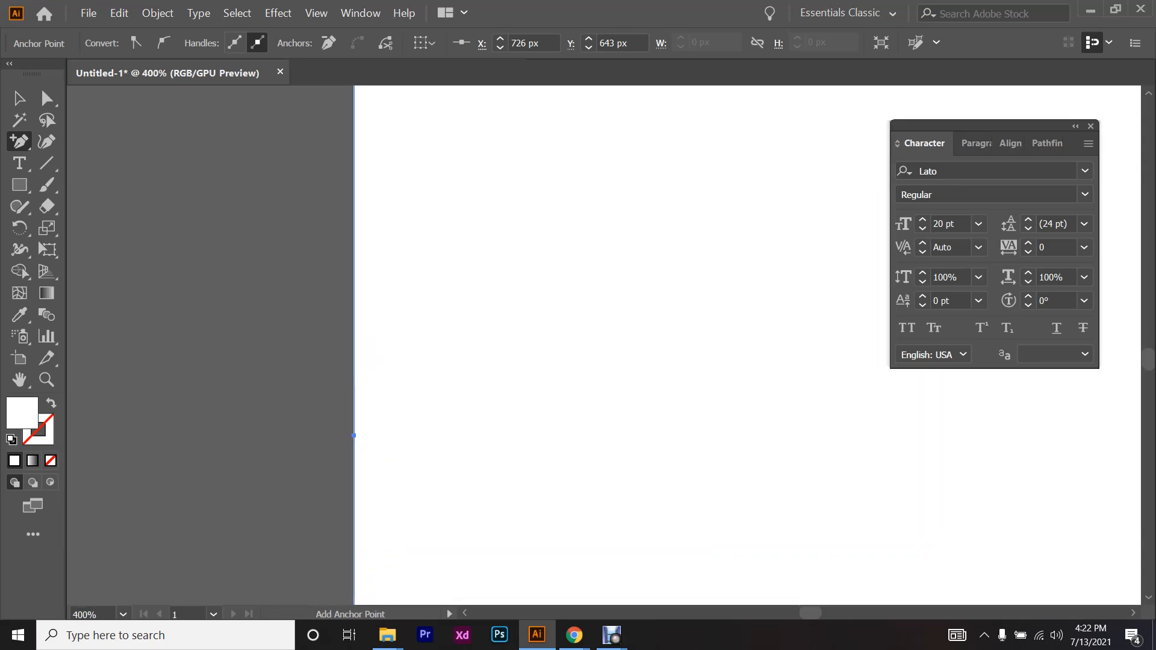
scroll(359, 449, down, 6)
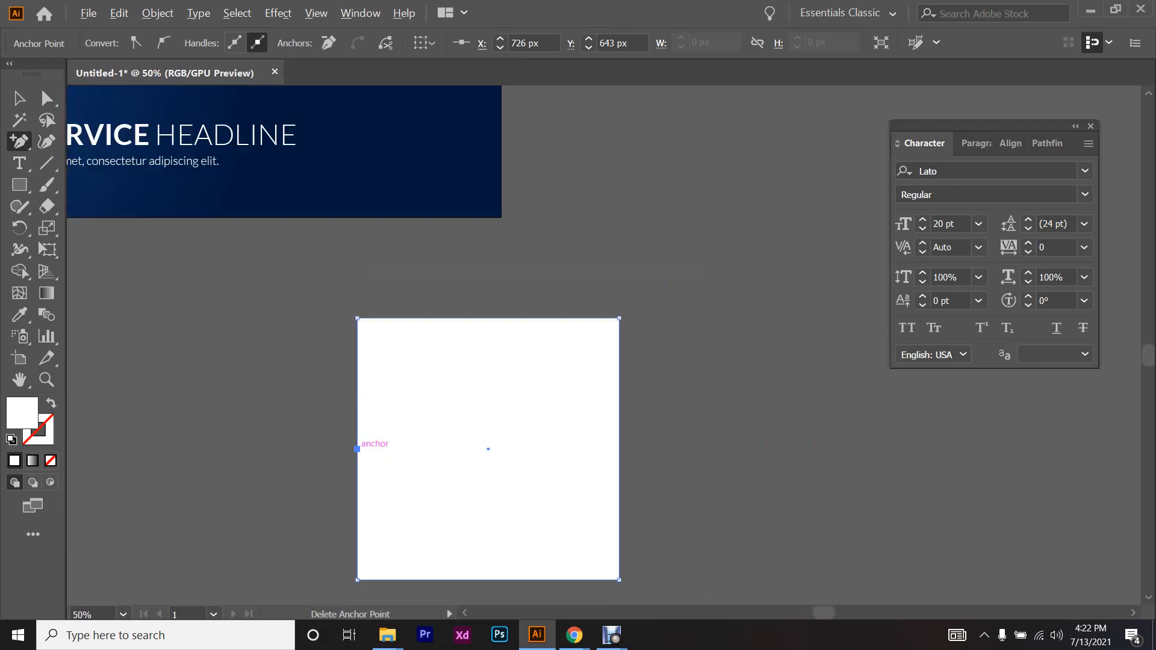
scroll(358, 449, down, 2)
scroll(369, 476, up, 3)
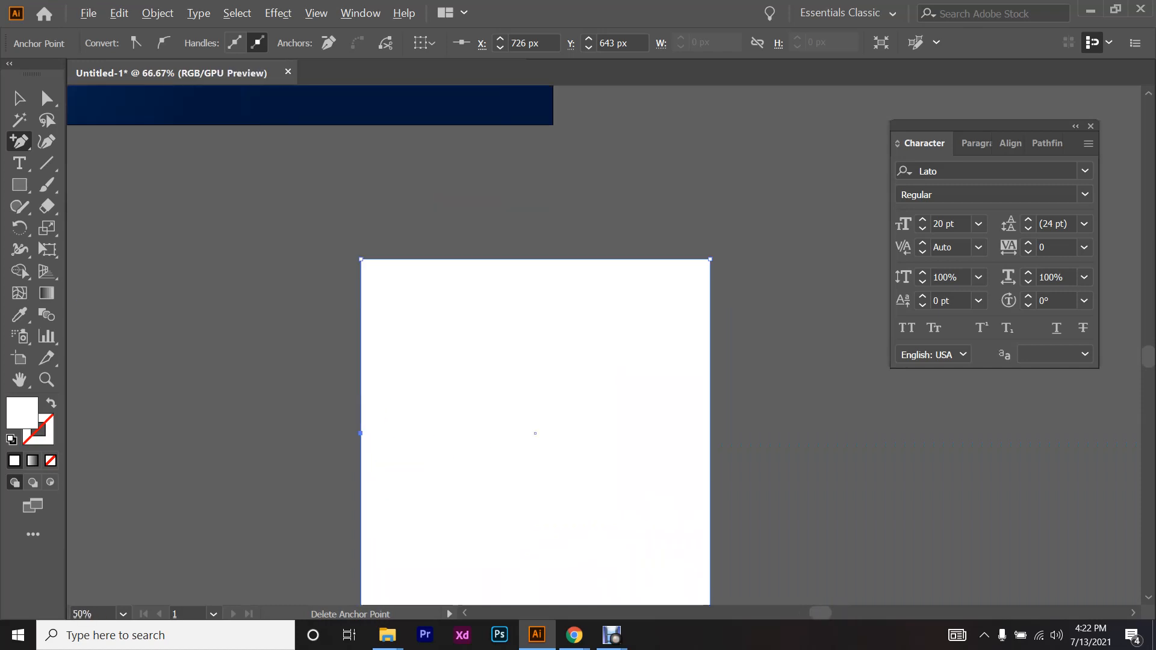
click(46, 106)
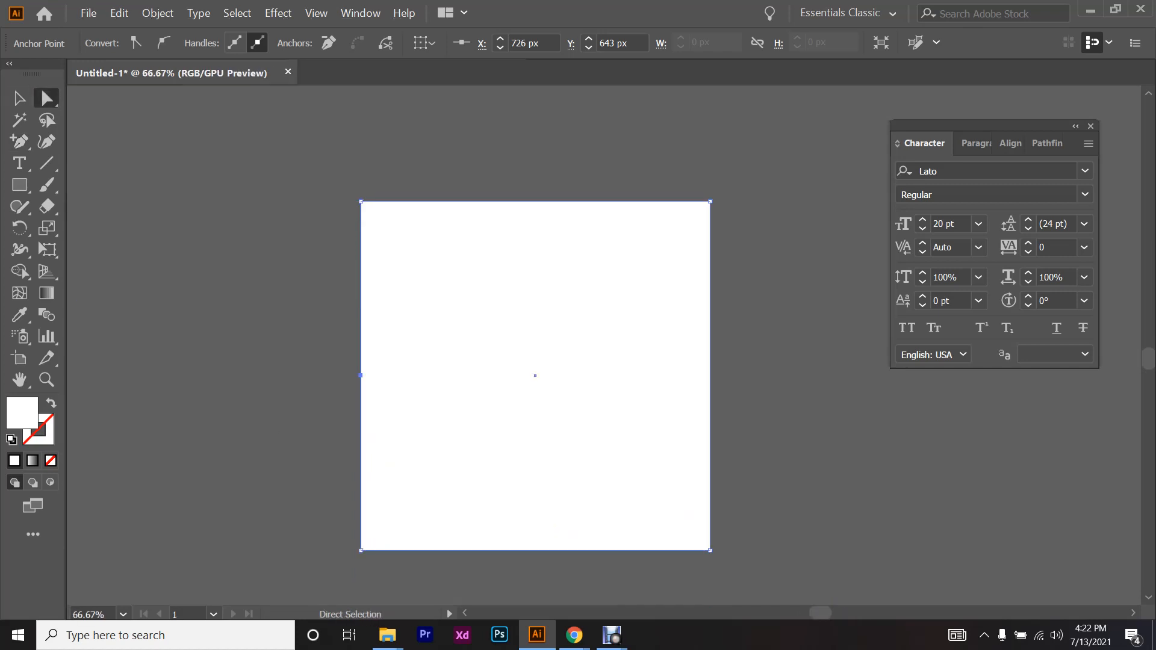
drag(361, 375, 139, 375)
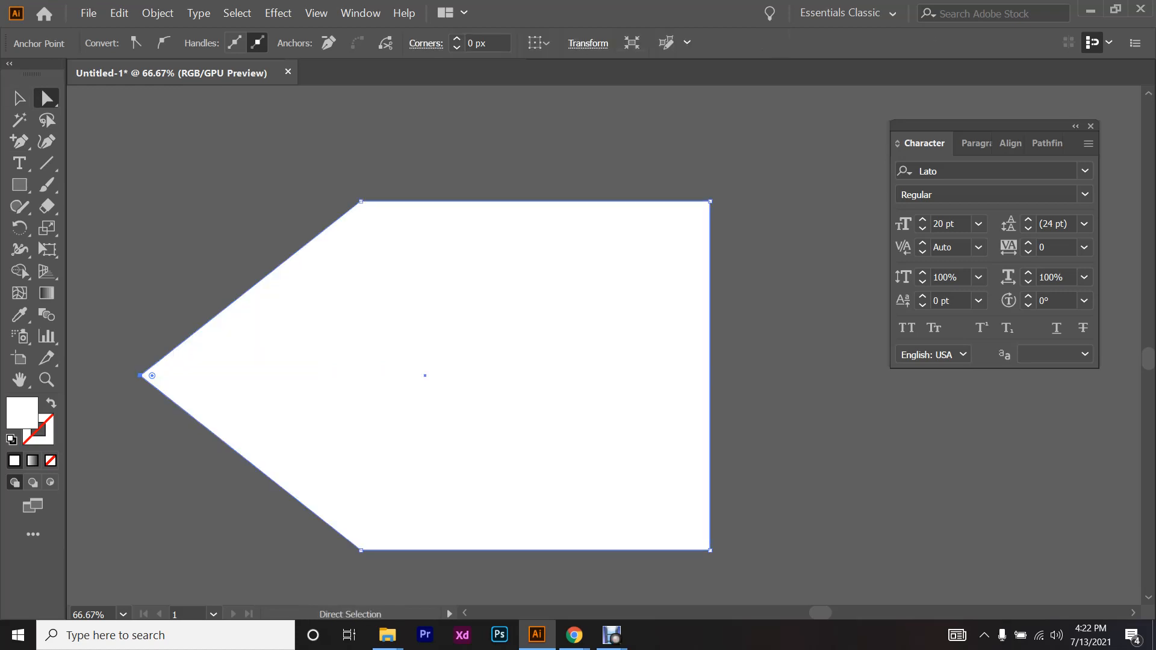
key(ctrl+shift+a)
- Move the white arrow shape onto the recreated banner and align its upper right corner with the banner's upper right corner
scroll(267, 412, down, 3)
scroll(266, 411, left, 2)
scroll(266, 412, up, 1)
scroll(330, 313, down, 1)
scroll(329, 314, up, 1)
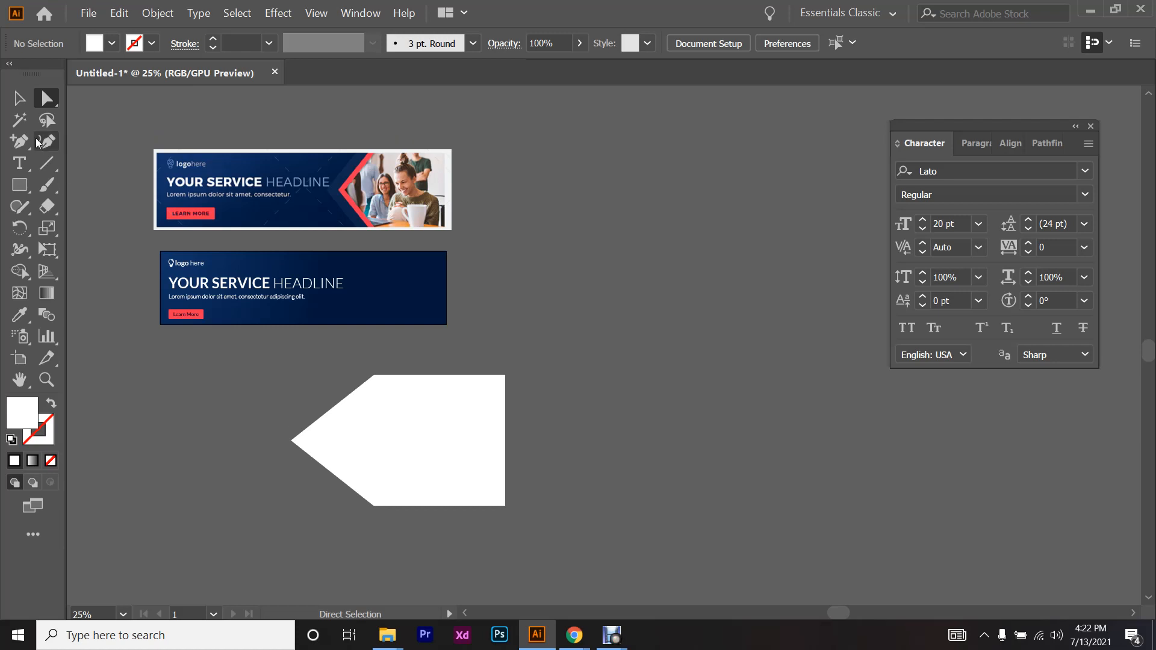
click(24, 103)
scroll(397, 441, up, 2)
scroll(397, 440, down, 2)
drag(458, 450, 400, 323)
scroll(446, 259, up, 8)
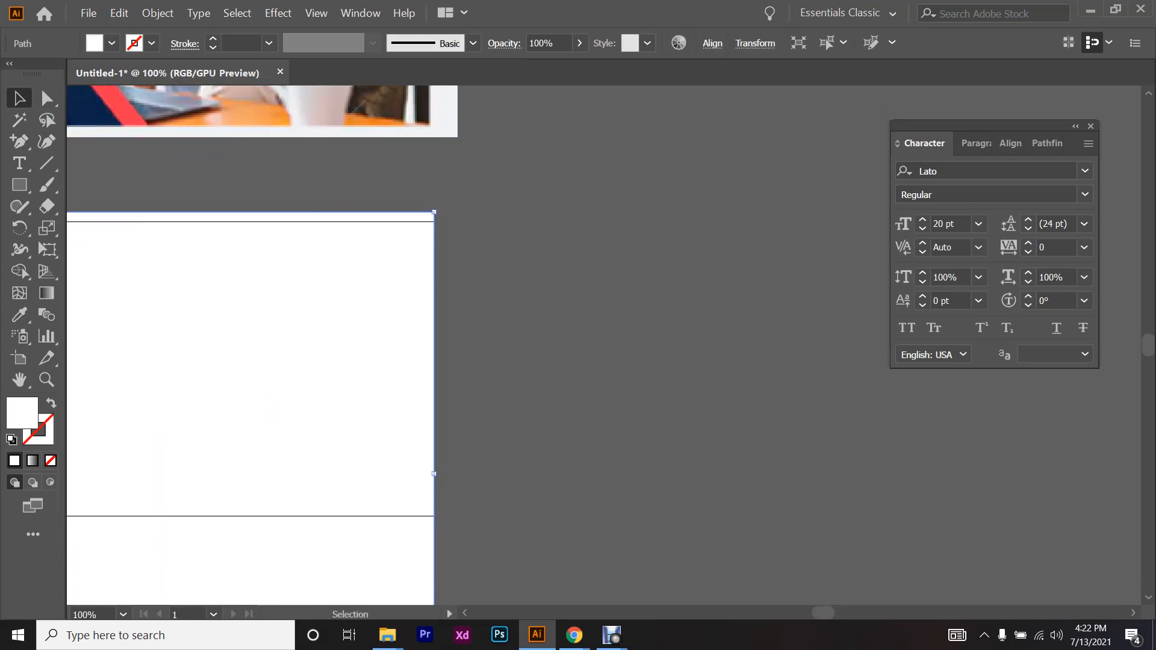
drag(427, 233, 428, 271)
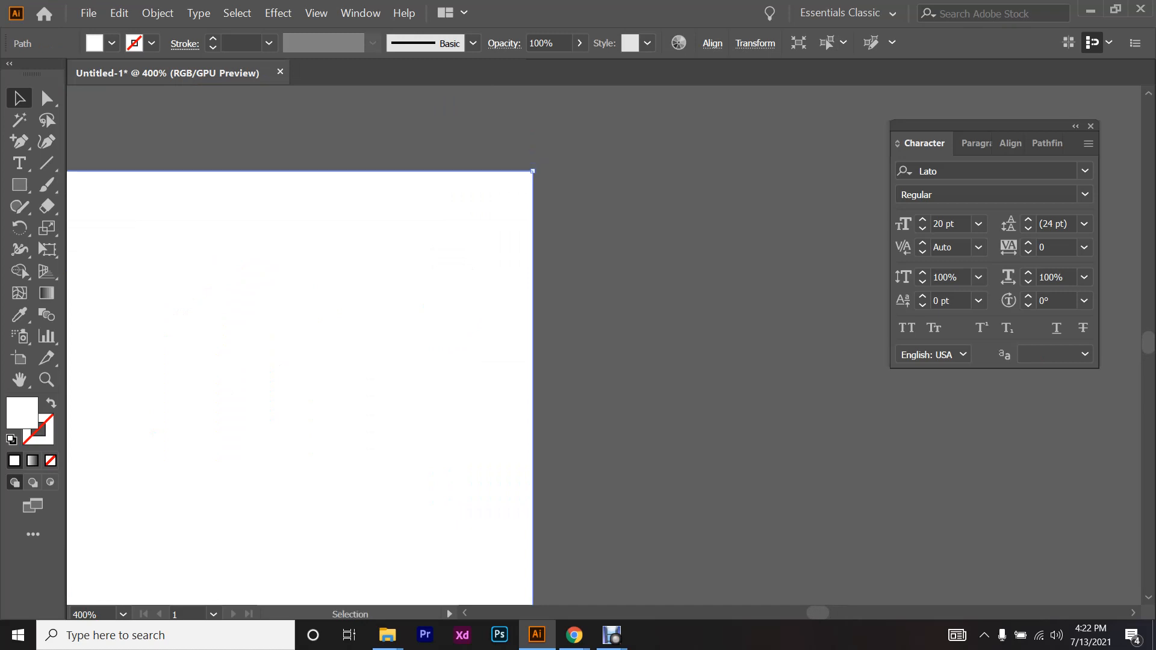
scroll(518, 360, down, 4)
drag(518, 360, 576, 333)
- Scale the arrow shape down proportionally from its lower left corner to nearly the banner's height
scroll(298, 440, down, 3)
scroll(298, 439, left, 4)
scroll(298, 439, down, 4)
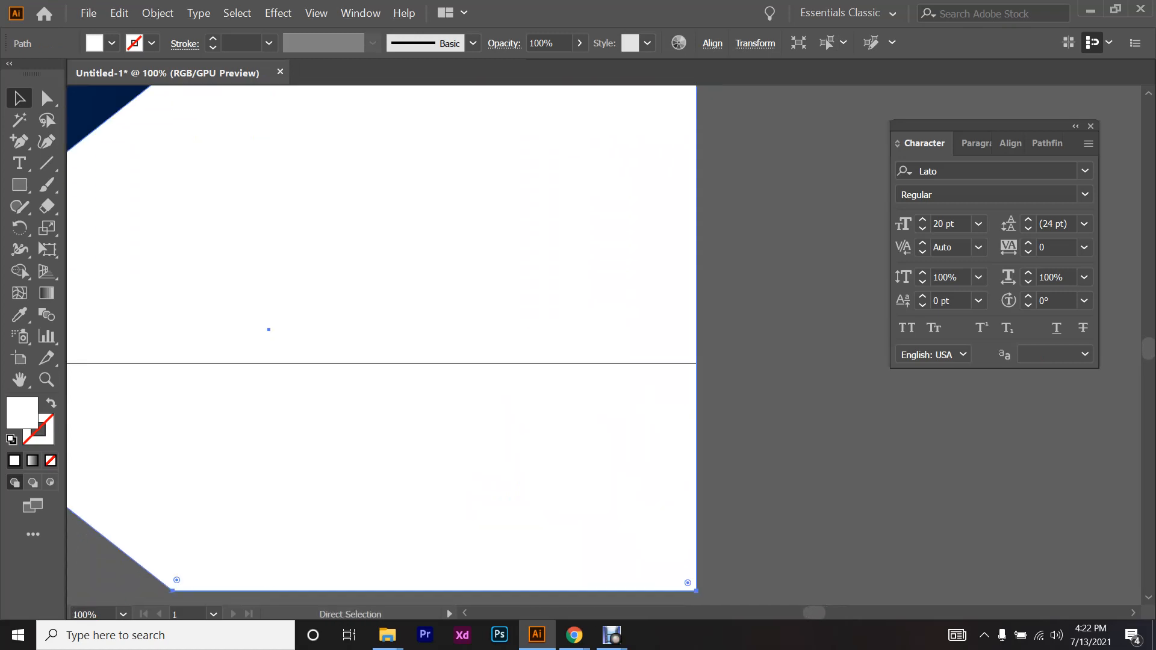
scroll(298, 440, left, 4)
scroll(298, 439, down, 2)
scroll(298, 440, left, 1)
drag(158, 518, 348, 402)
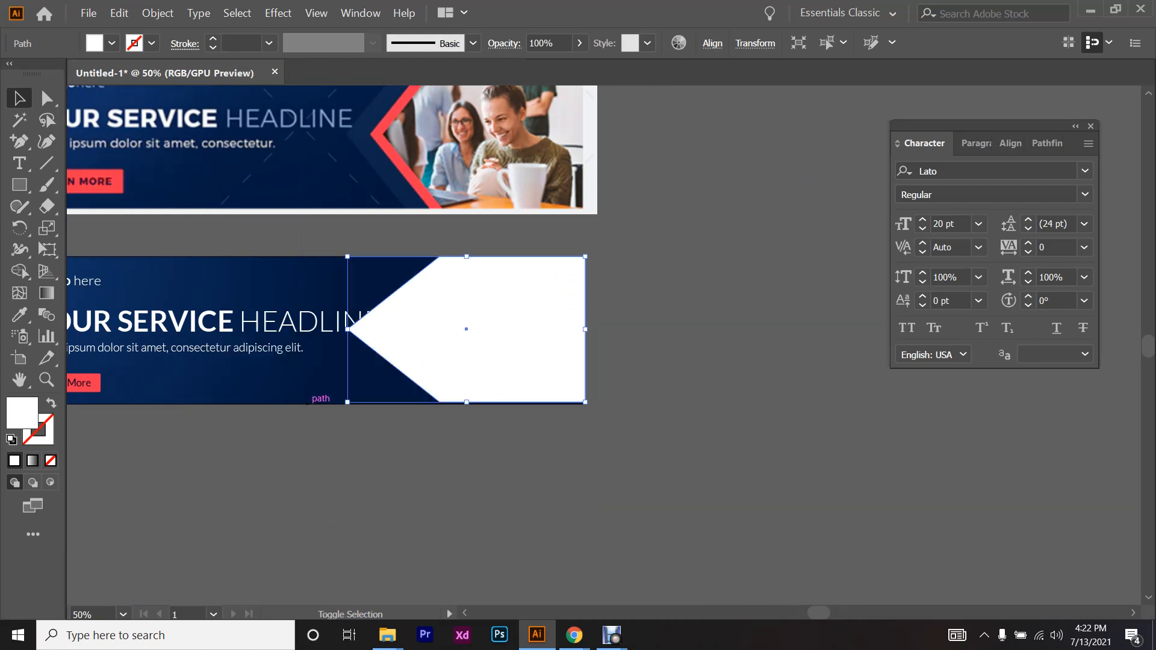
- Fine-tune the arrow shape's size so its lower edge meets the banner's bottom edge
scroll(462, 385, up, 8)
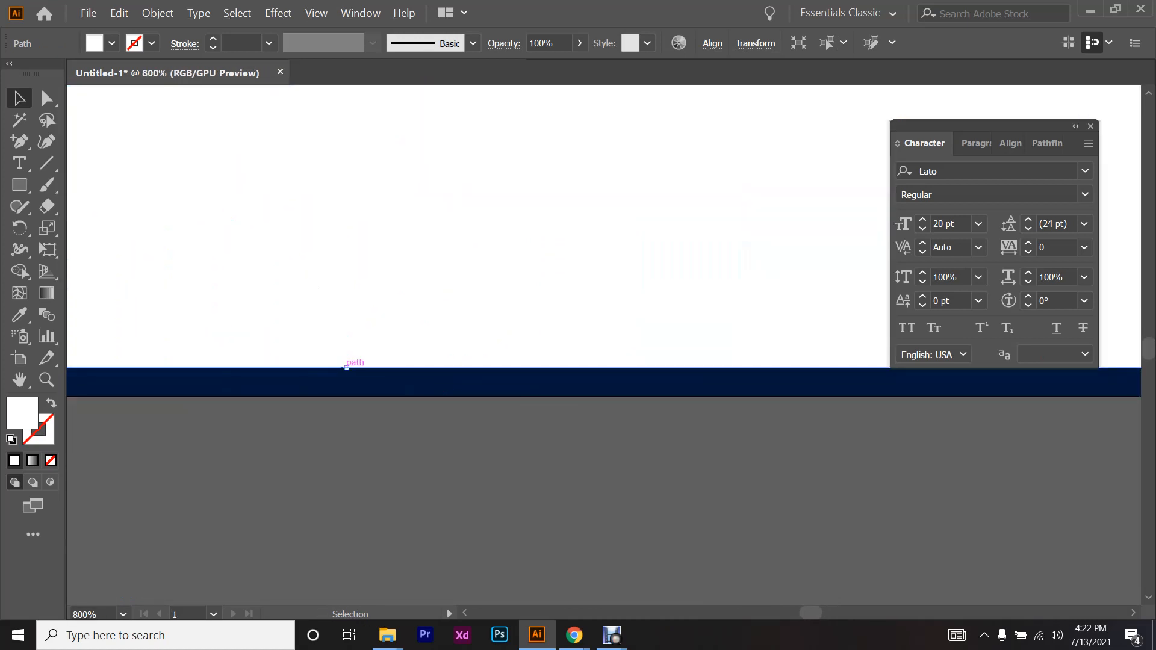
scroll(346, 367, down, 6)
scroll(424, 438, left, 4)
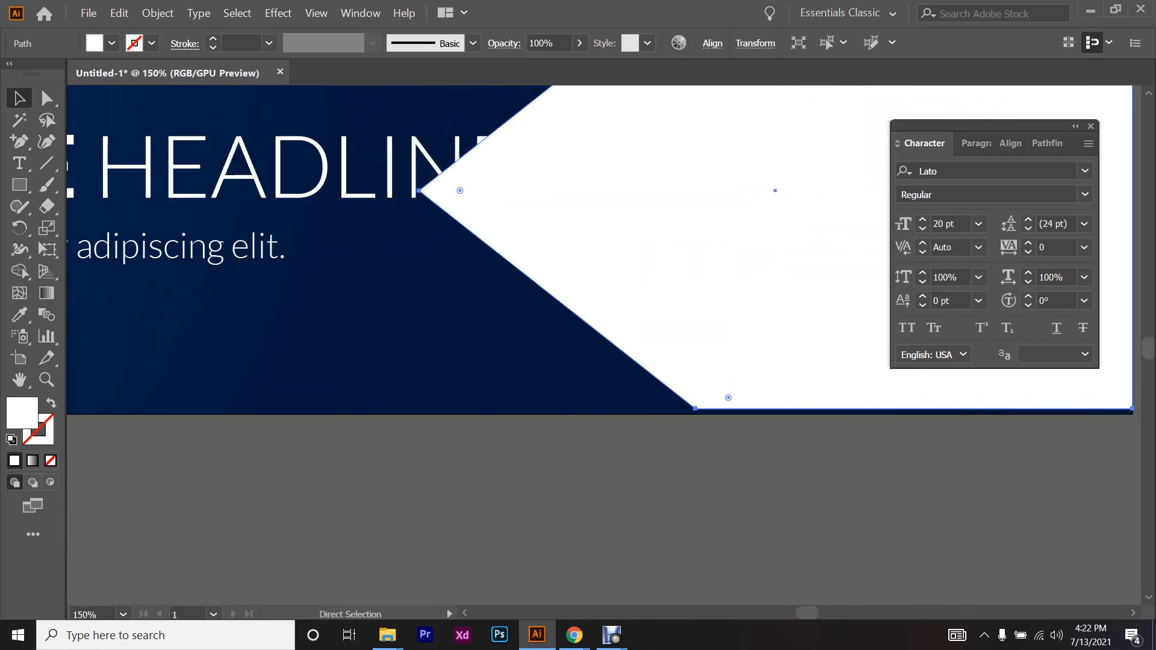
scroll(424, 438, up, 4)
drag(603, 320, 568, 325)
scroll(568, 325, down, 6)
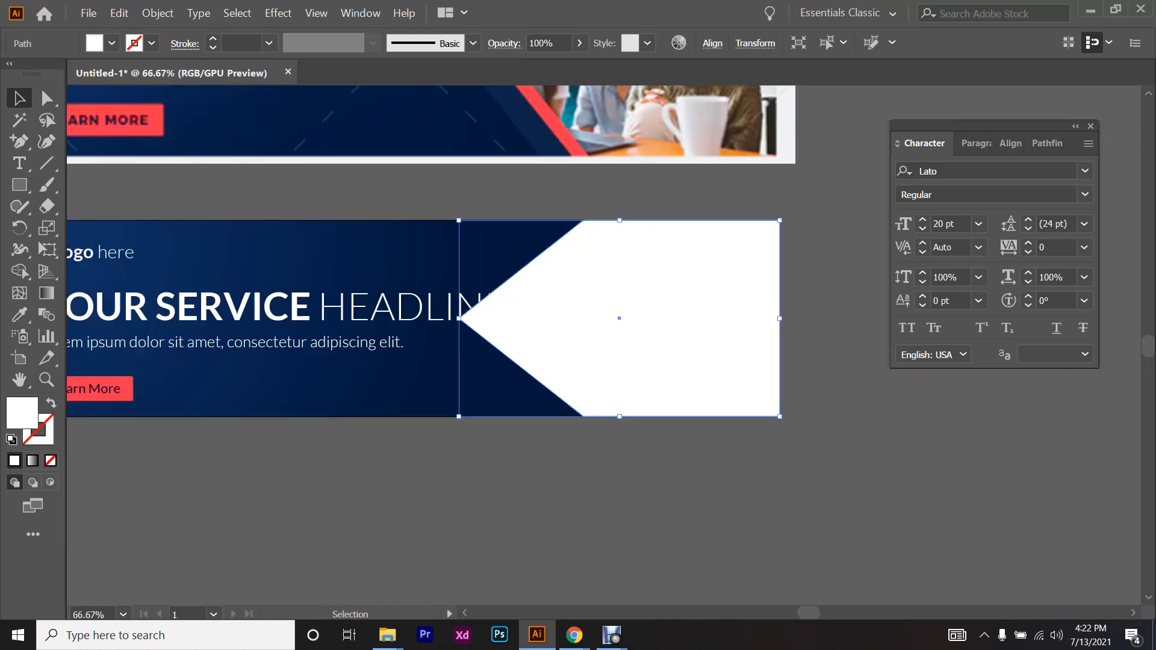
- Reduce the banner headline's font size to 42 pt so it clears the arrow shape's tip, and deselect it
click(411, 433)
scroll(410, 416, left, 4)
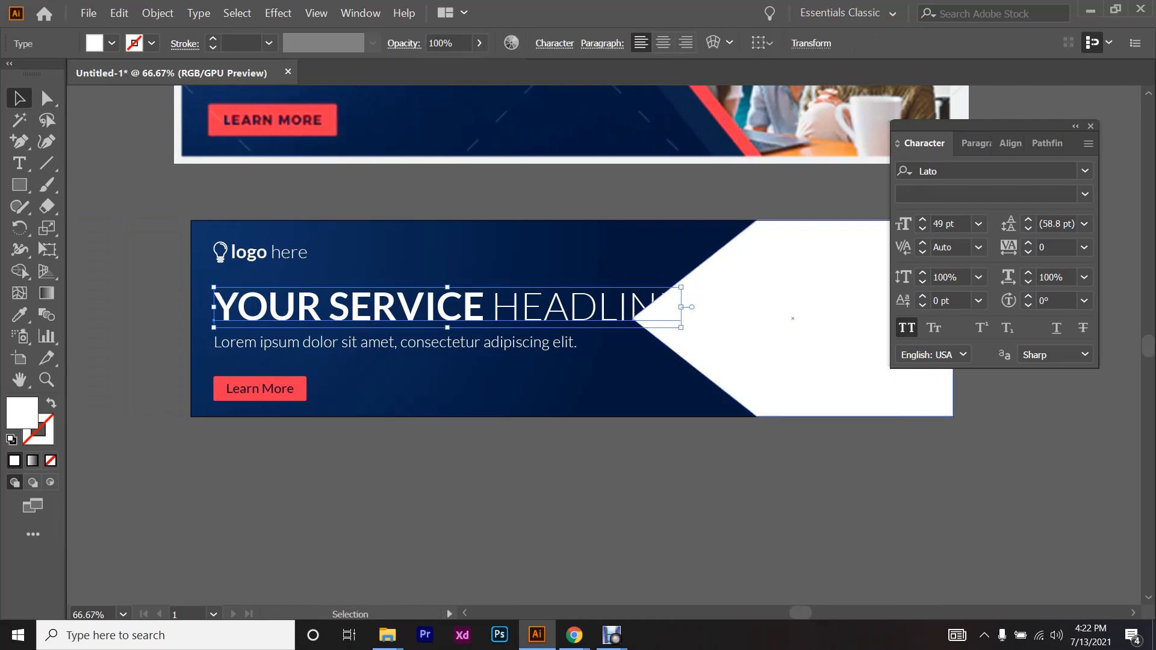
click(953, 226)
key(Down)
key(Down)
key(Down)
key(Down)
key(Down)
key(Down)
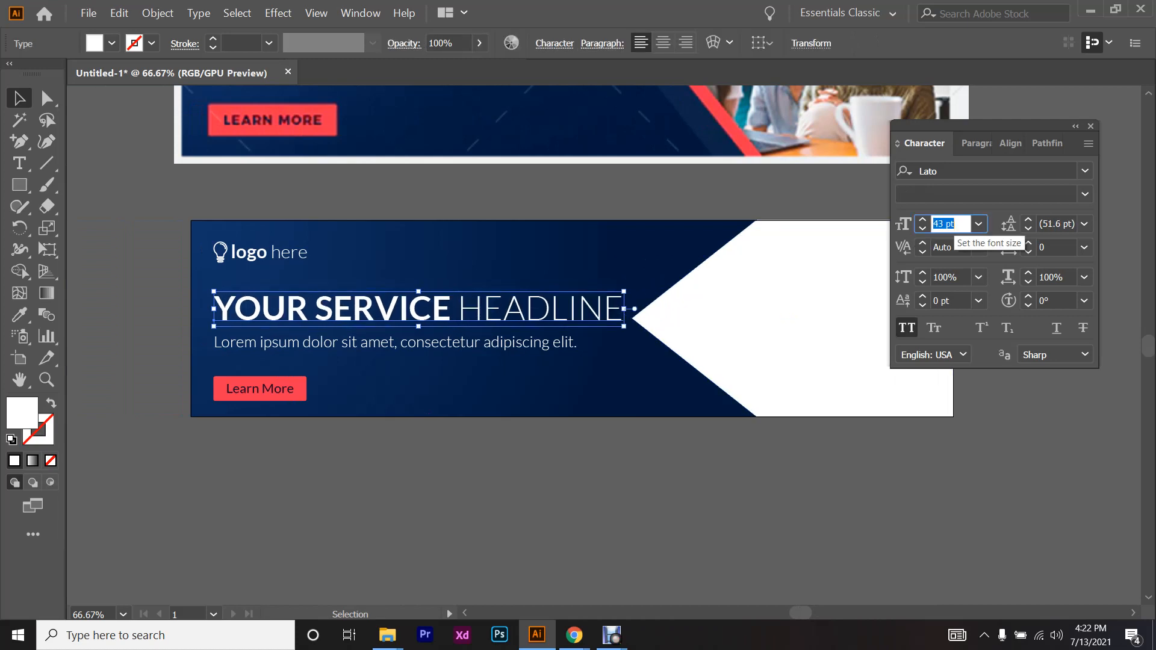
key(Down)
key(ctrl+shift+a)
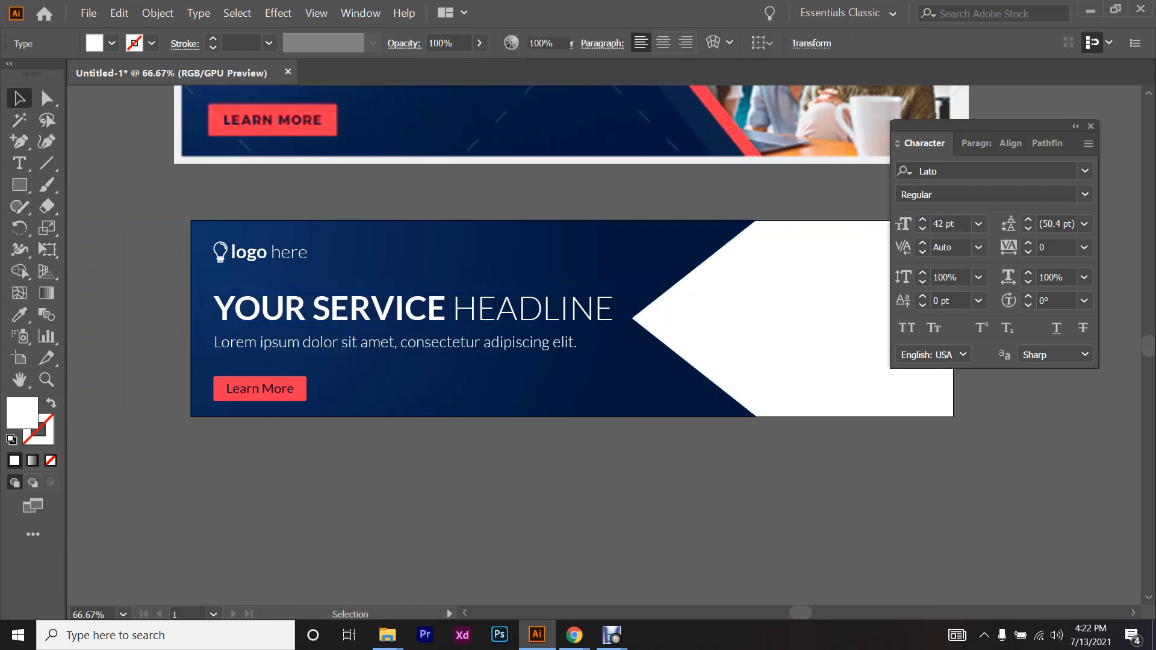
- Move the arrow shape's tip anchor horizontally inward with Direct Selection to match the reference's blunter angle, and deselect it
scroll(536, 319, right, 1)
scroll(536, 319, up, 1)
scroll(535, 319, up, 1)
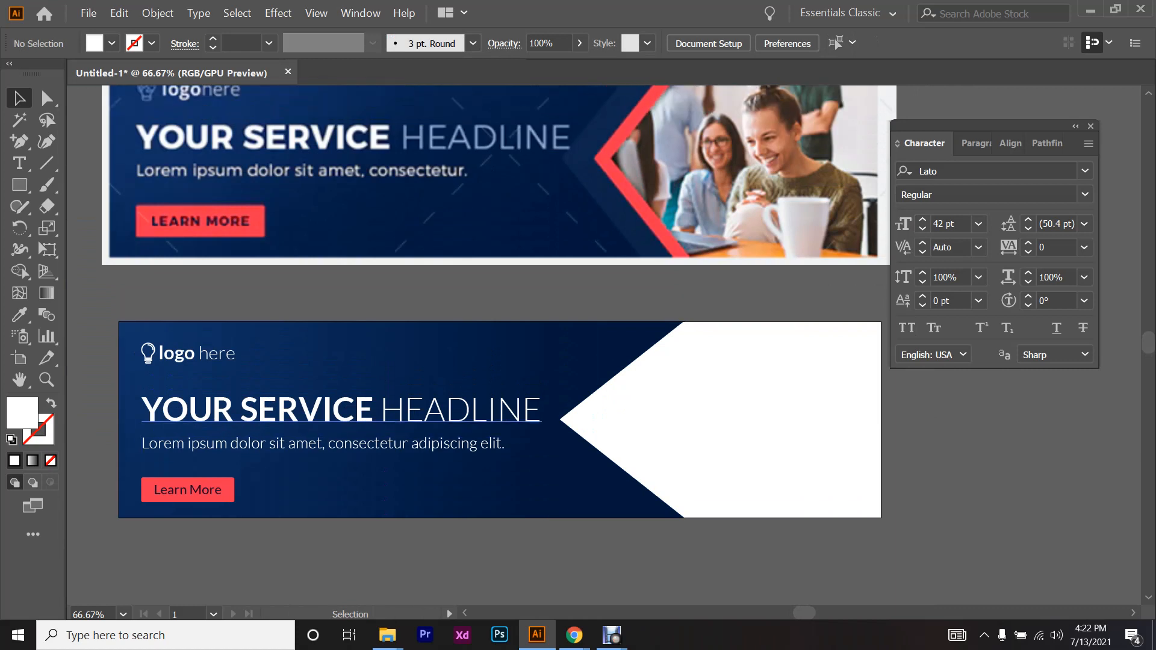
click(717, 418)
scroll(717, 418, right, 1)
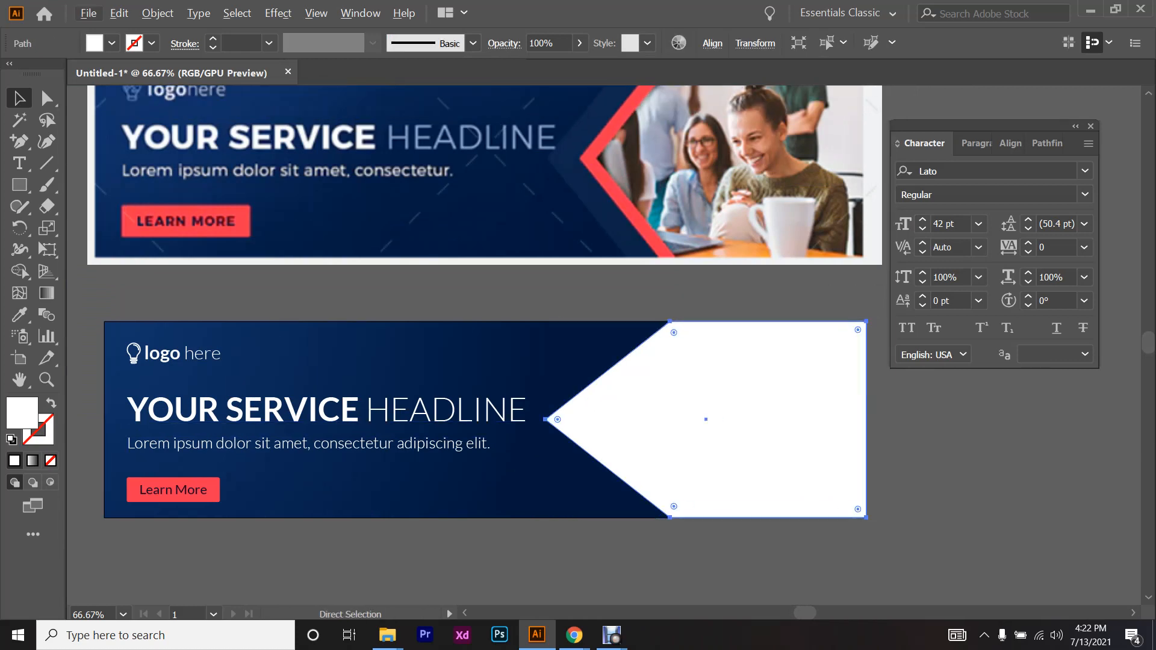
key(a)
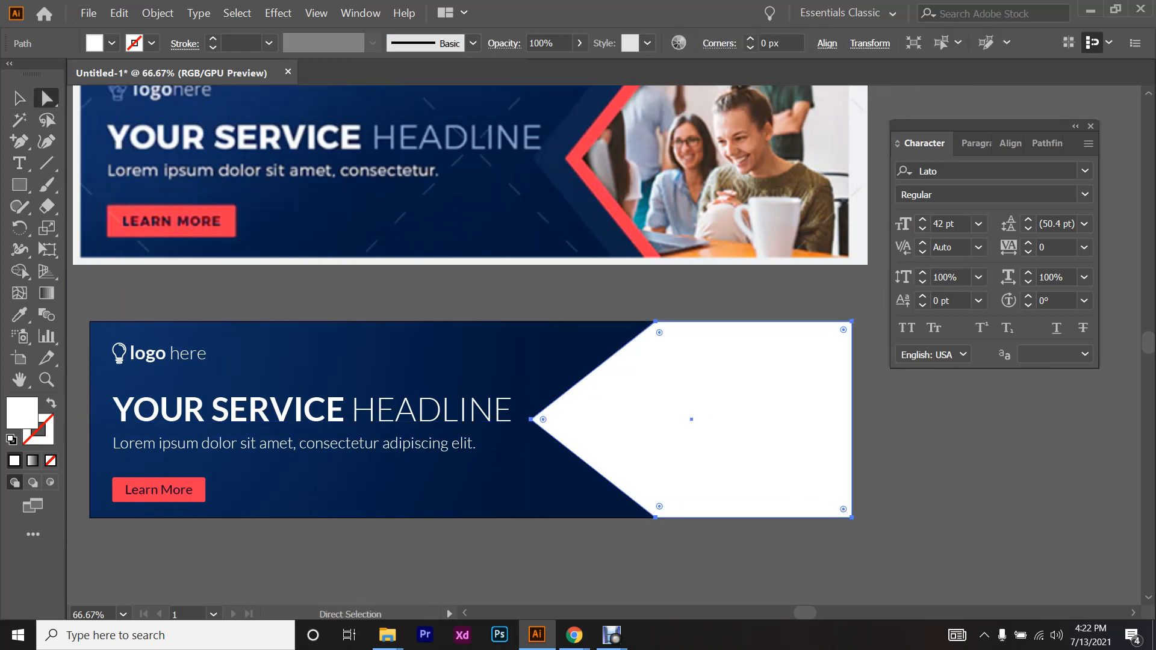
drag(531, 419, 573, 420)
key(ctrl+shift+a)
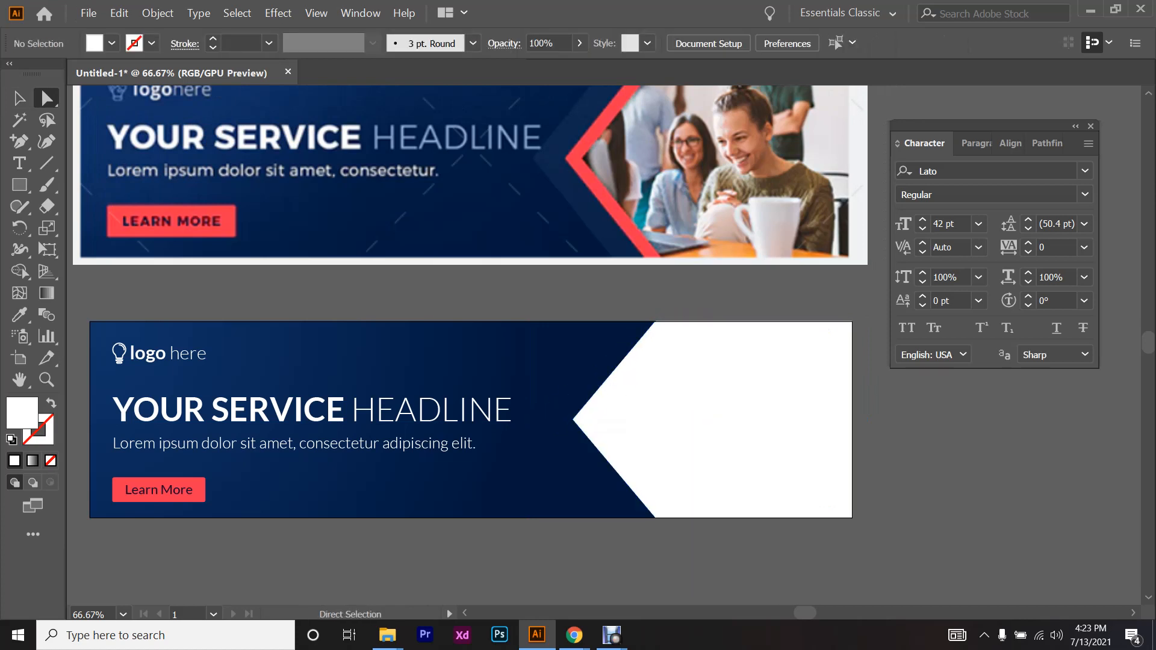
- Switch to the Google Meet call in Chrome to check the in-call messages, and return to Illustrator
key(v)
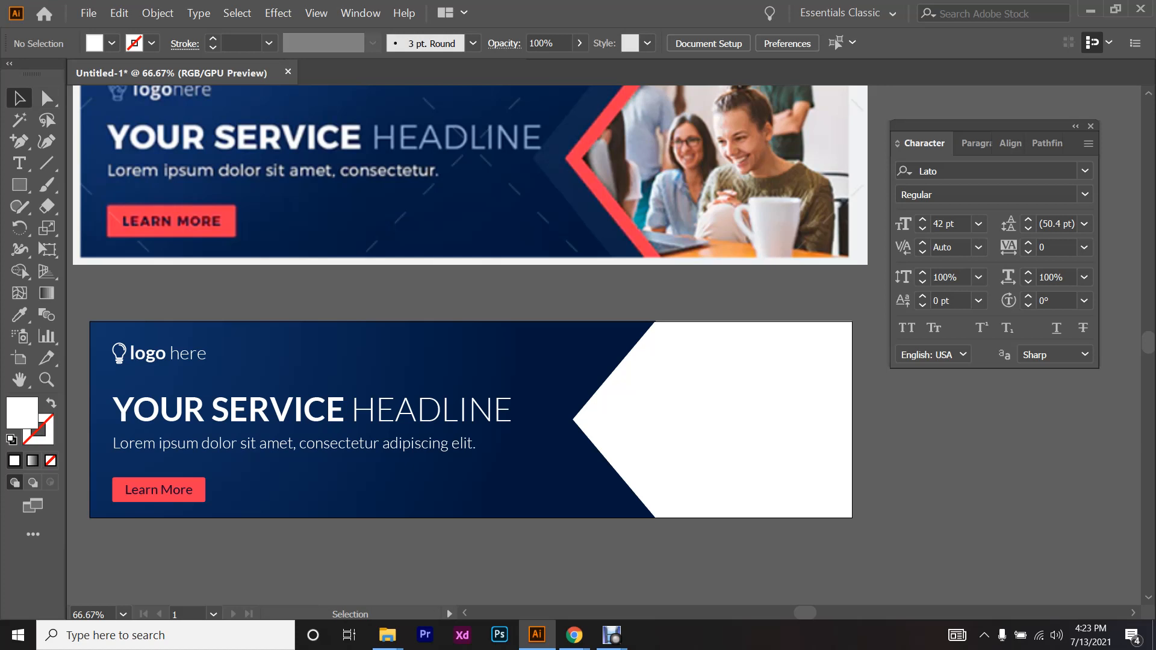
key(ctrl+minus)
key(ctrl+minus)
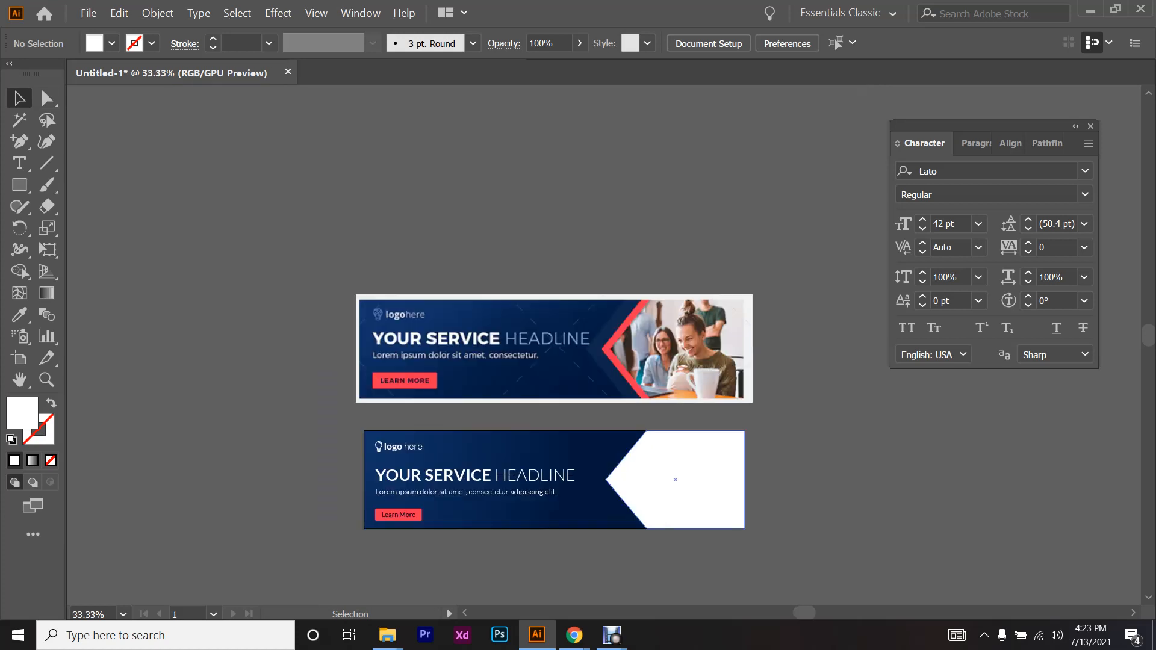
mouse_move(574, 635)
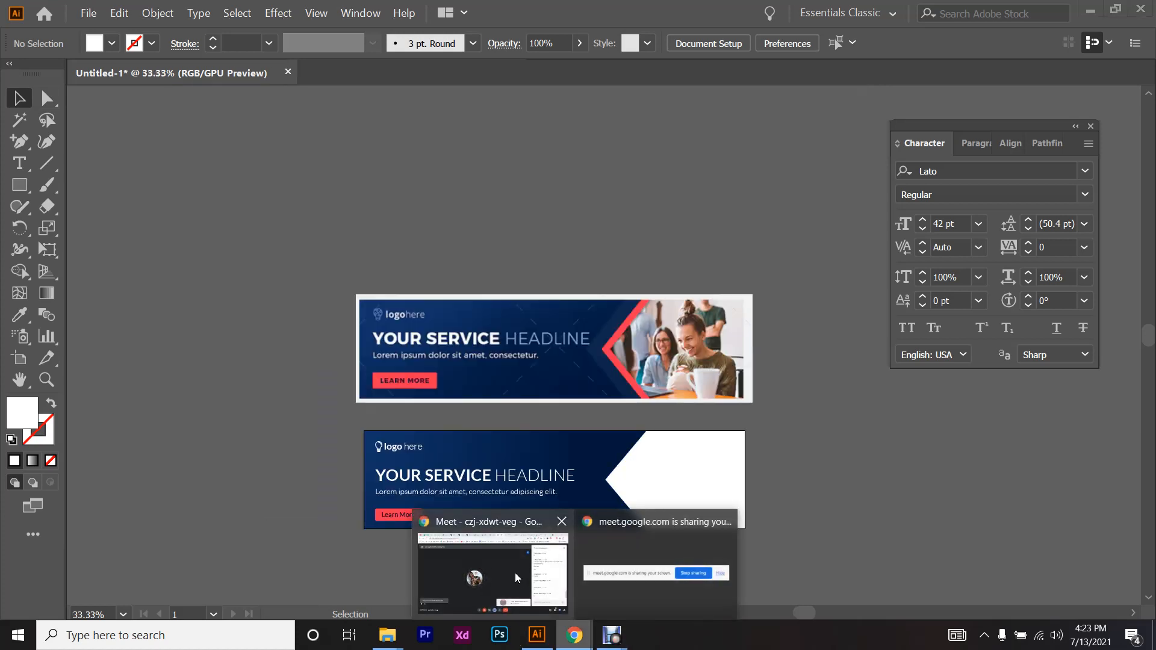
click(515, 572)
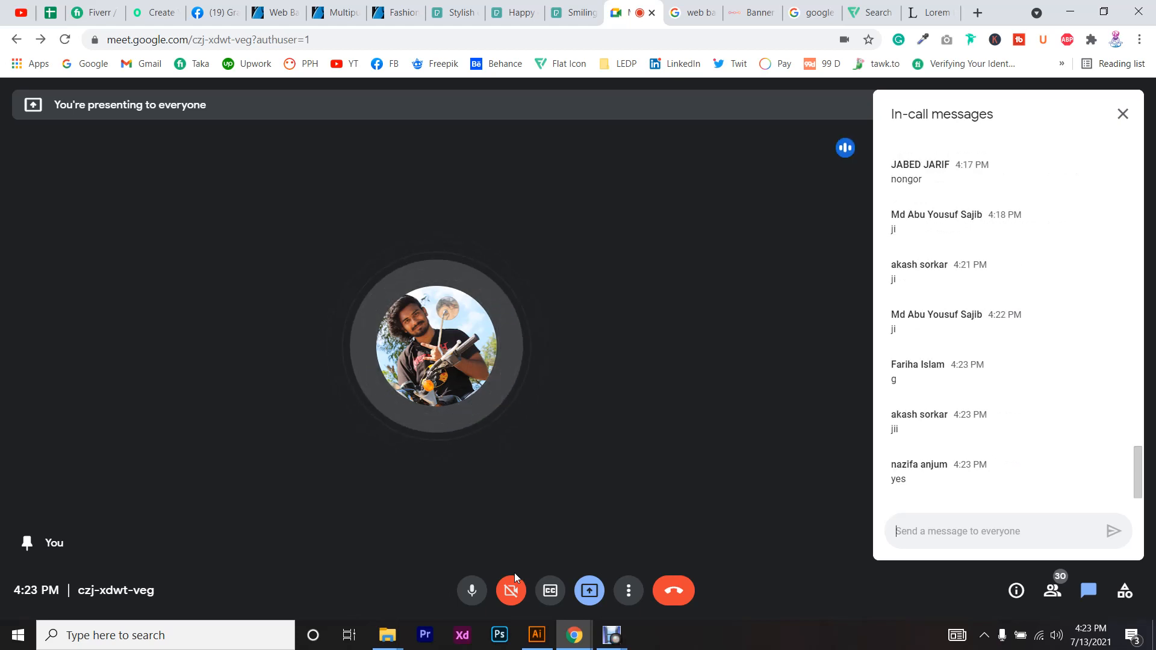
key(alt+Tab)
click(1122, 515)
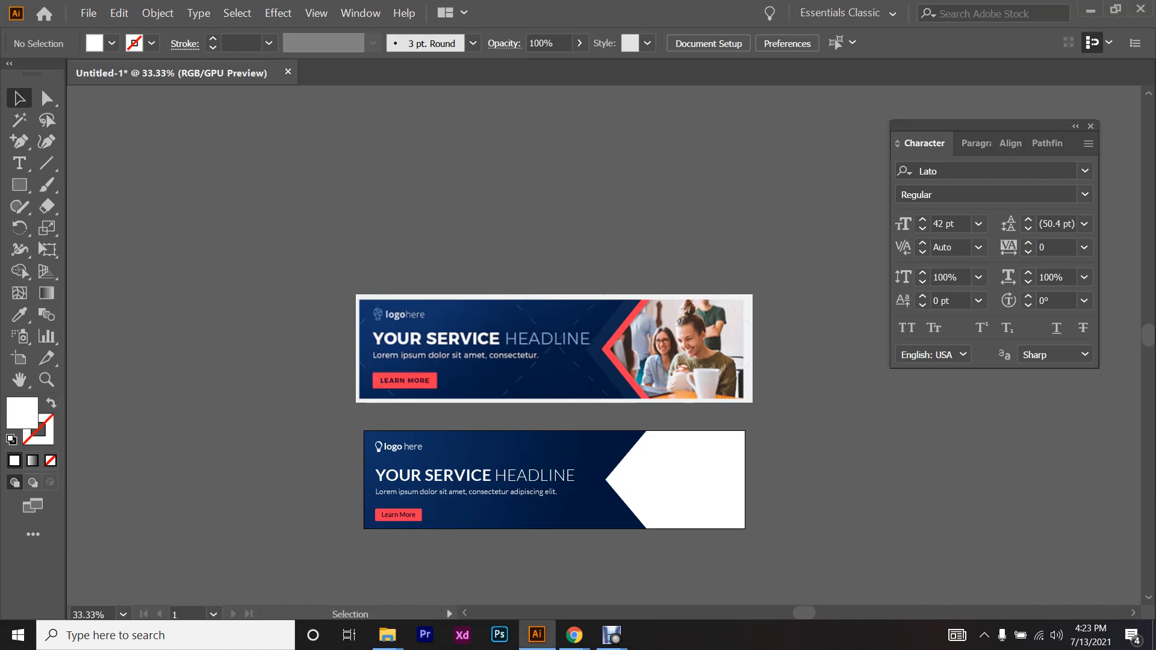
- Fill the white arrow shape on the banner with a light grey swatch
scroll(690, 542, up, 3)
scroll(690, 382, up, 2)
scroll(534, 379, up, 1)
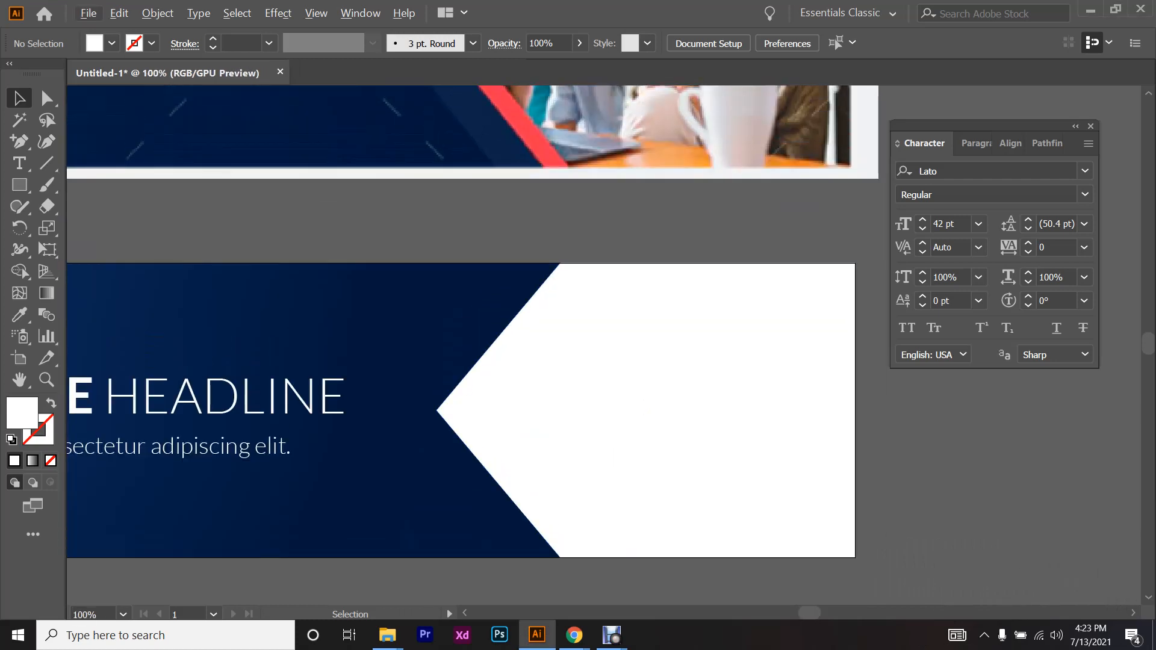
scroll(533, 379, down, 1)
scroll(533, 379, up, 2)
scroll(606, 384, down, 1)
scroll(607, 384, up, 1)
scroll(606, 384, up, 1)
click(606, 384)
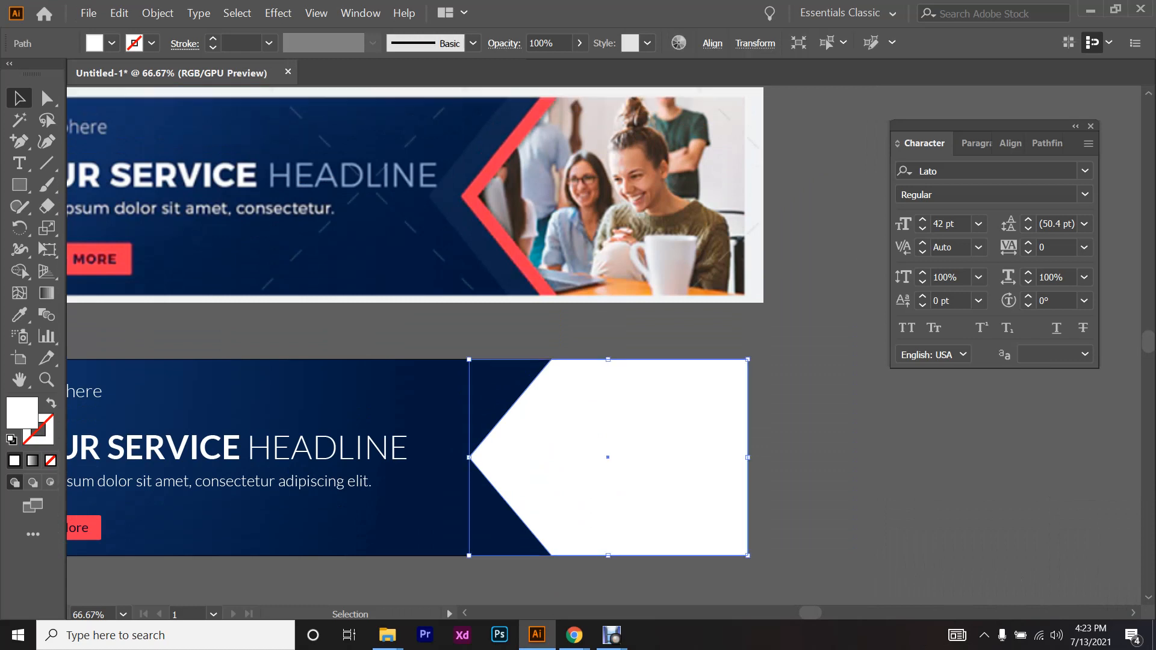
click(111, 43)
click(126, 126)
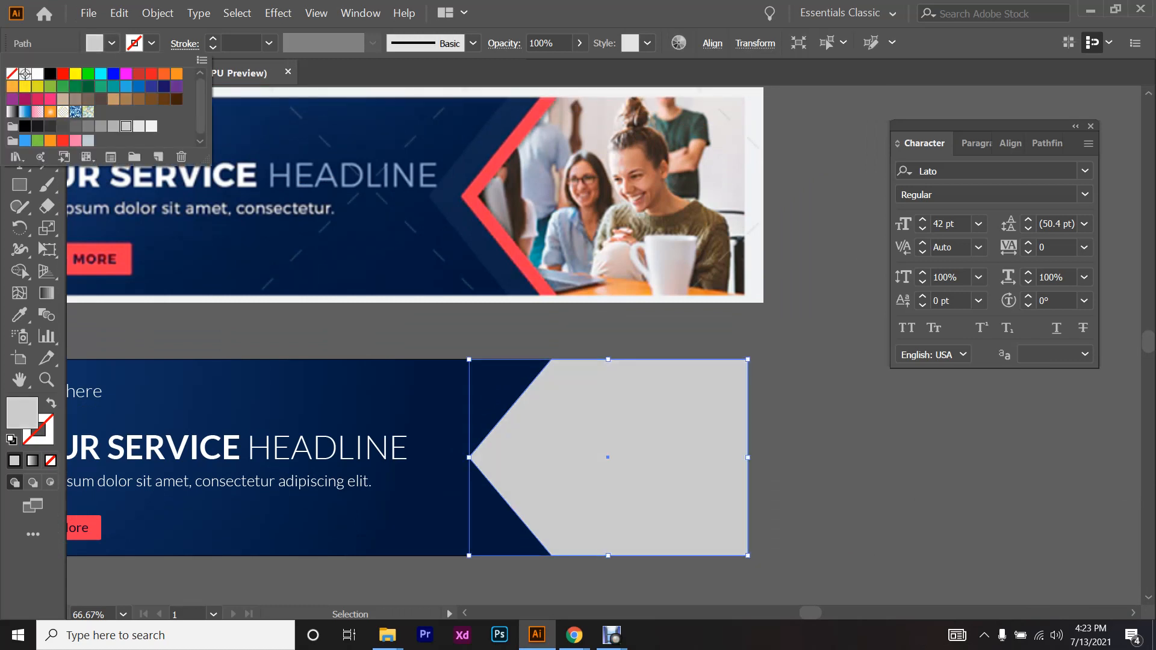
click(838, 435)
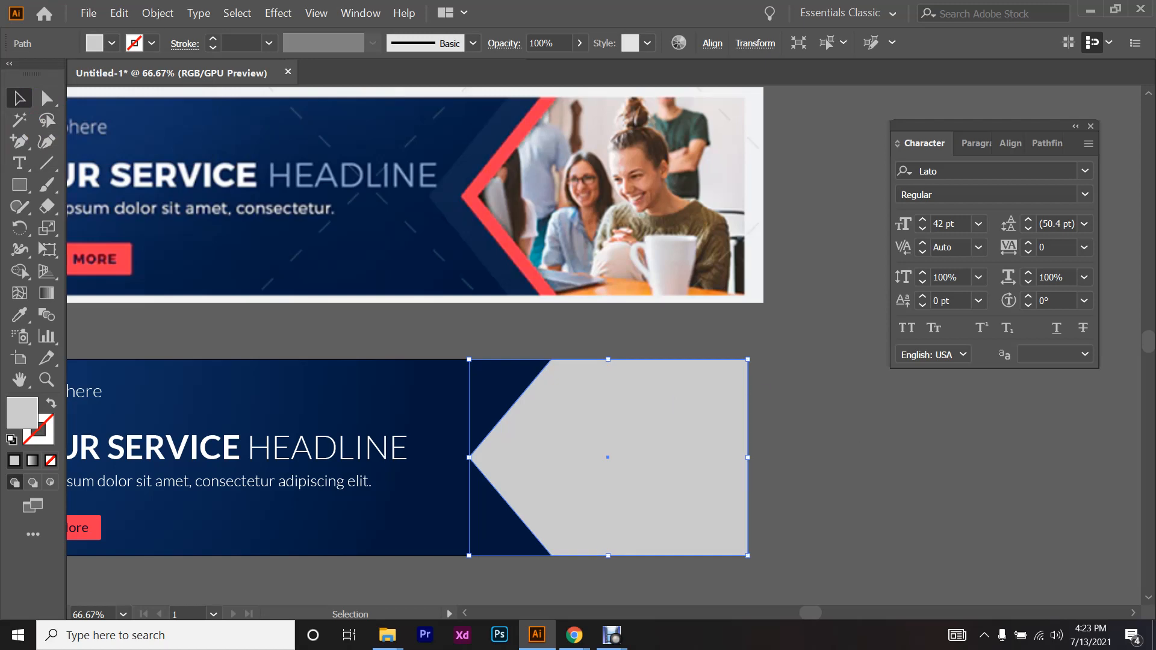
- Try placing a copy of the grey arrow shape to the right of the banner, and undo it
scroll(495, 510, up, 3)
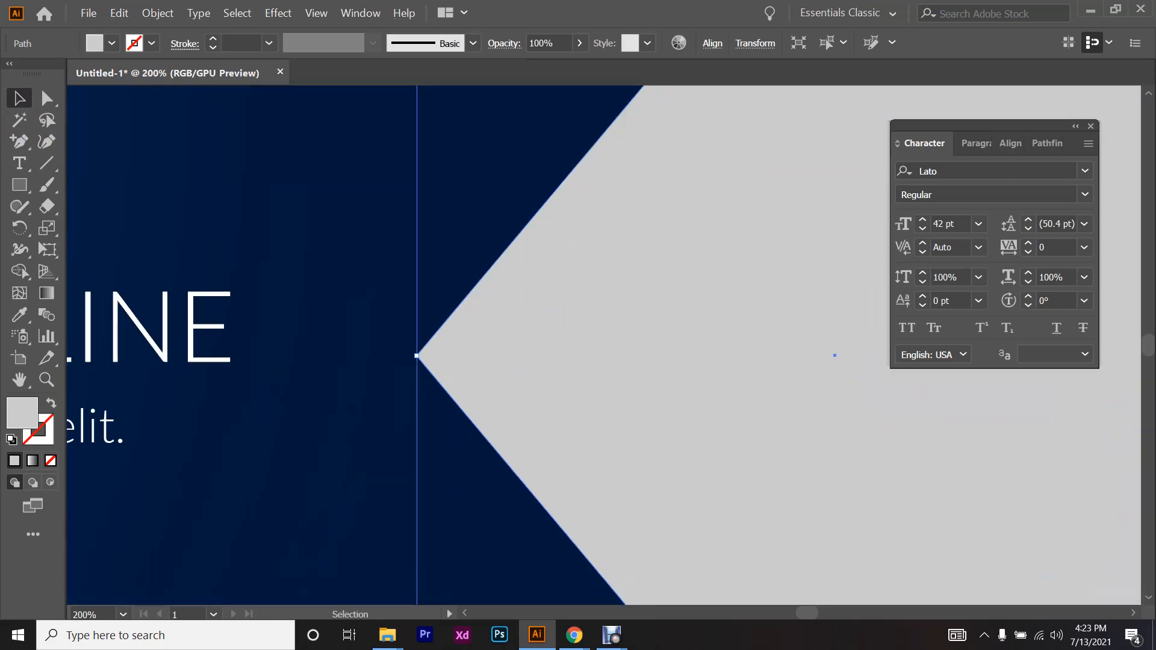
scroll(498, 482, down, 2)
scroll(498, 483, down, 1)
key(a)
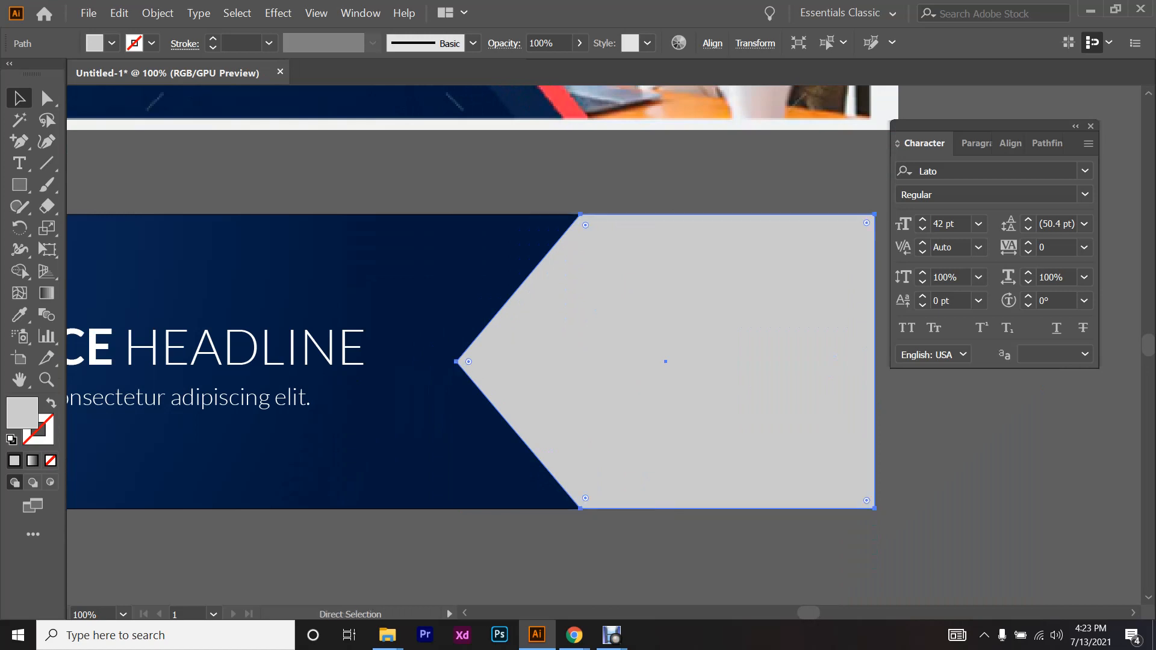
scroll(531, 522, down, 2)
click(531, 522)
drag(627, 457, 819, 446)
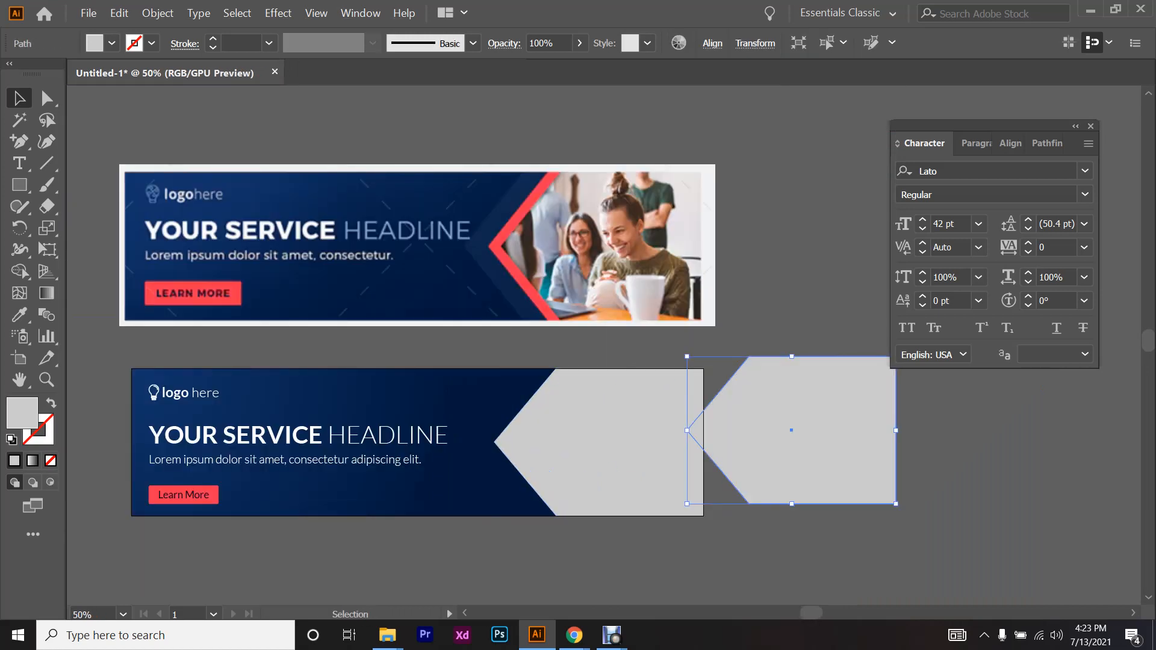
key(ctrl+z)
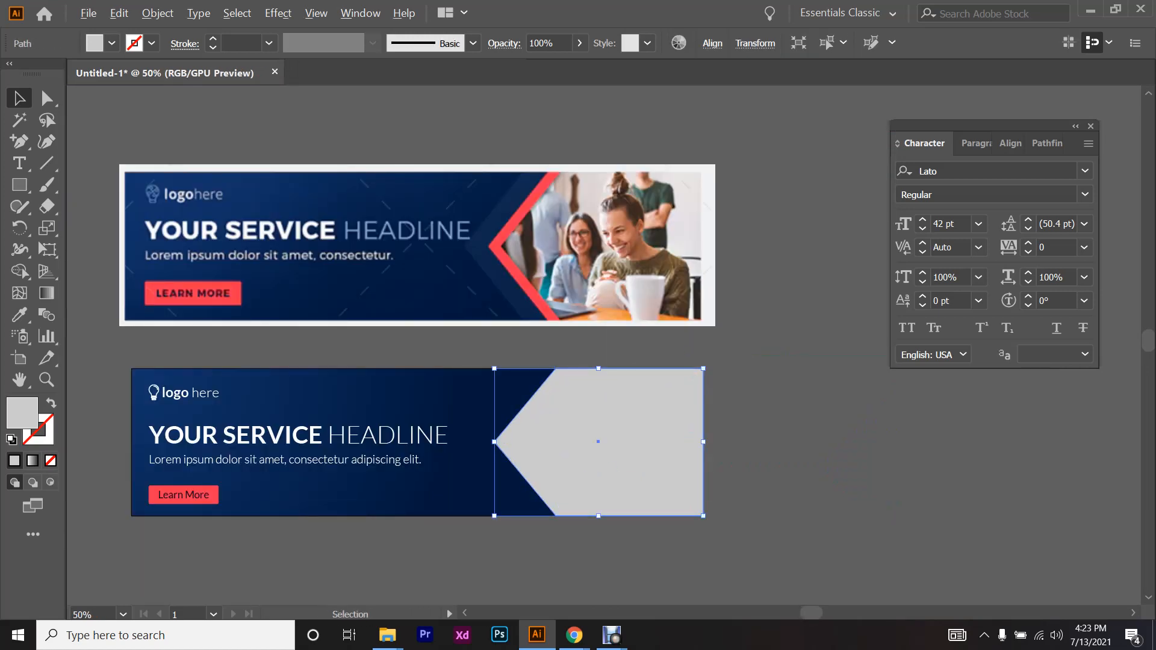
- Fill the arrow shape with the red sampled from the reference banner's angled border using the Eyedropper, and reactivate the Selection tool
key(i)
scroll(540, 235, up, 1)
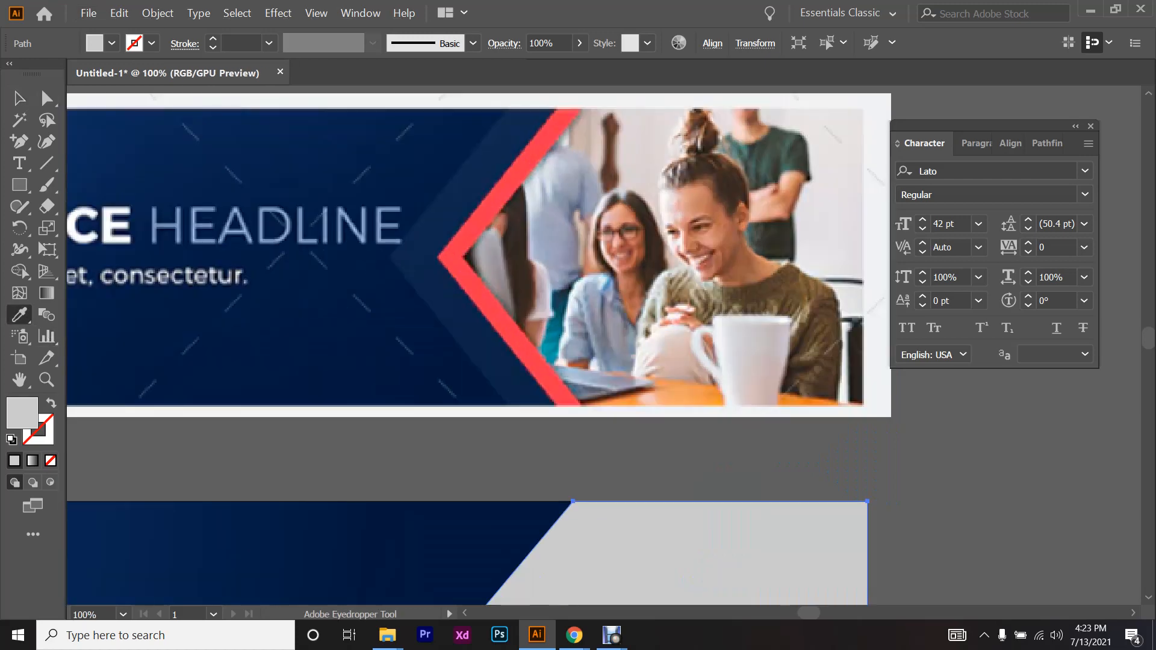
click(506, 236)
scroll(530, 238, down, 3)
click(14, 99)
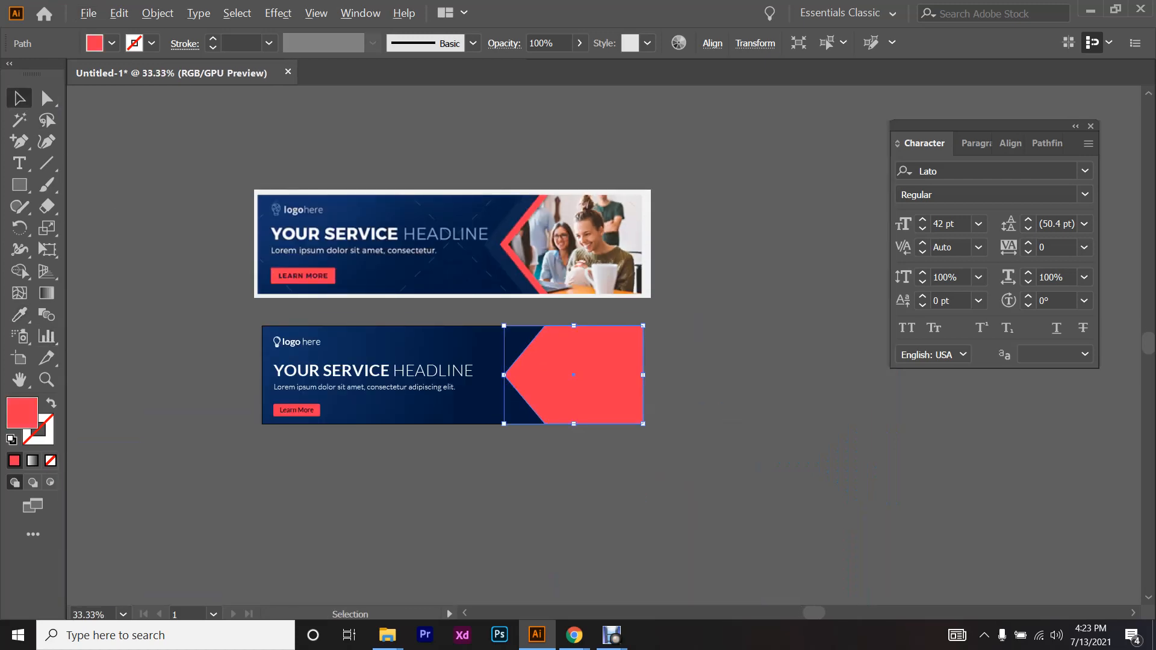
- Send the red arrow shape behind the grey one and nudge it left to form a red border along the angled edge
scroll(559, 366, up, 4)
scroll(506, 372, down, 3)
key(ctrl+z)
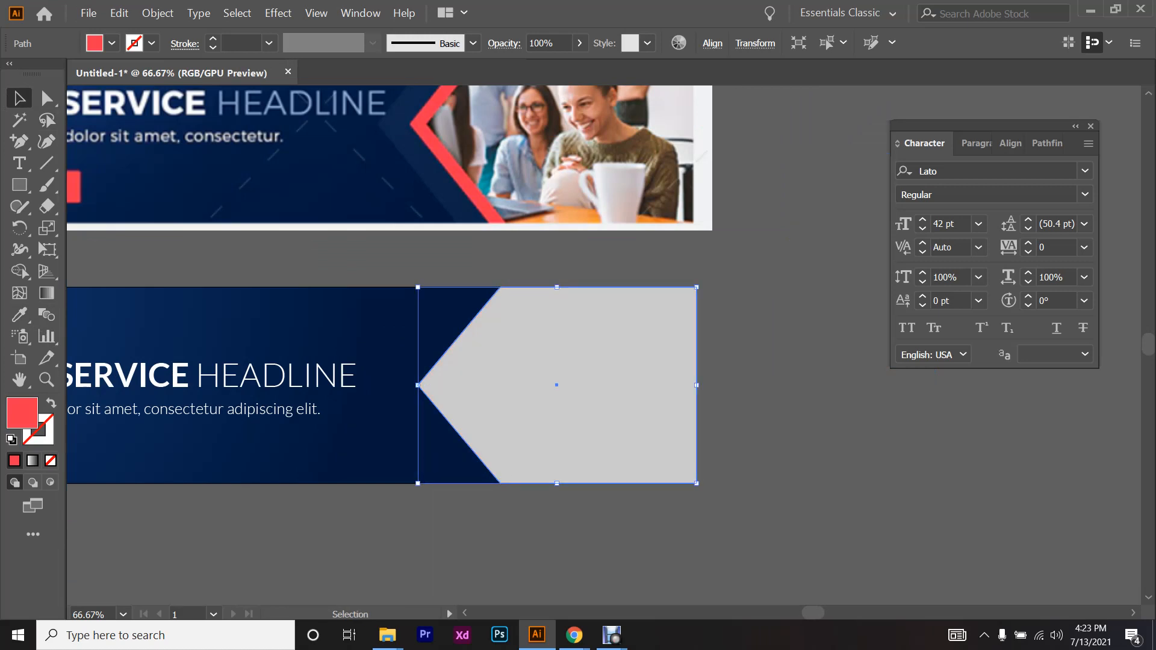
key(Left)
key(Left)
key(Left)
key(Left)
key(Left)
key(Left)
key(Left)
key(Left)
key(Left)
key(Left)
key(Left)
key(Left)
key(Left)
key(Left)
key(Left)
key(Left)
key(Left)
key(Left)
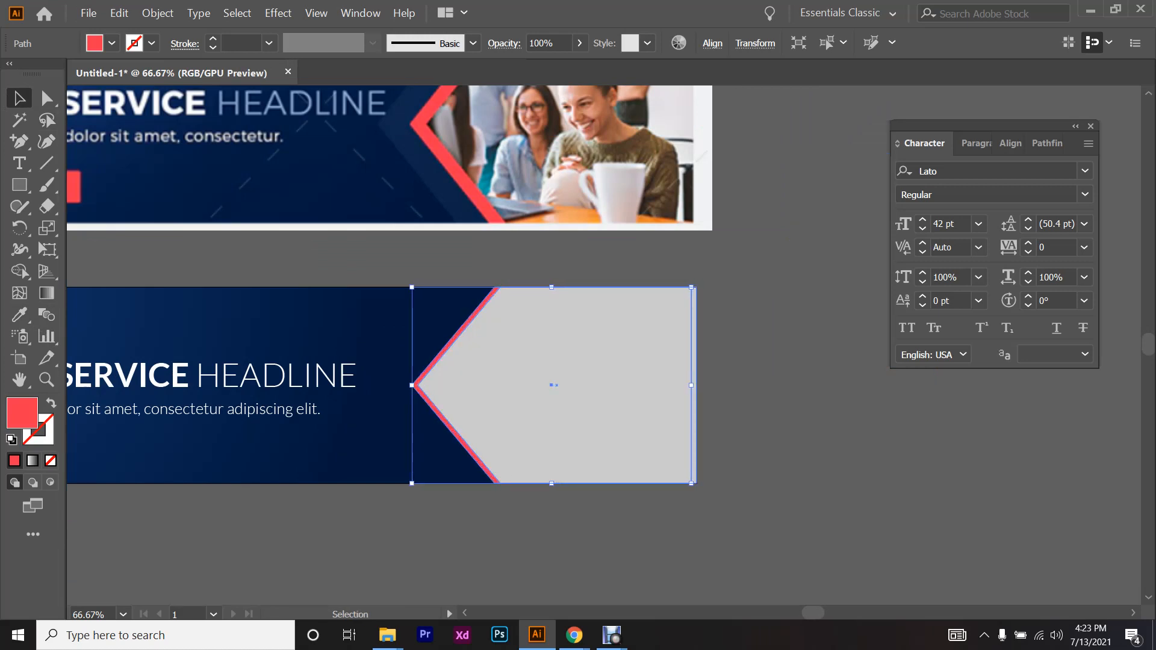
key(Left)
key(Left)
key(Left)
key(Left)
key(Left)
key(Left)
key(Left)
key(Left)
key(Left)
key(Left)
key(Left)
key(Left)
key(Left)
key(Left)
key(Left)
key(Left)
key(Left)
key(Left)
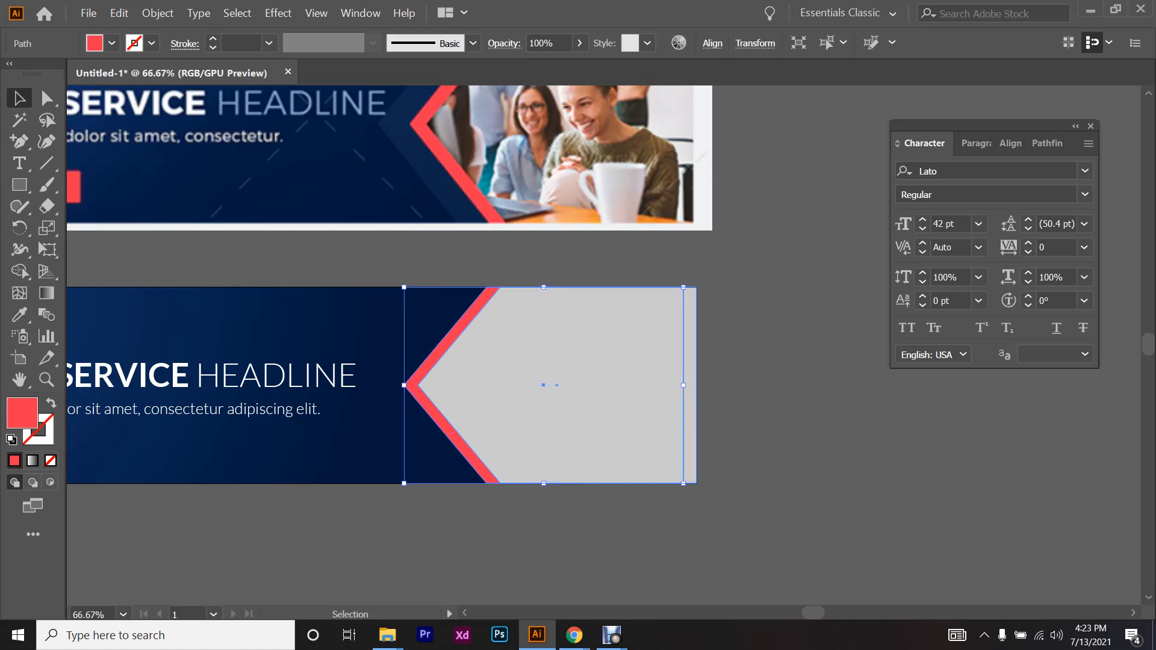
key(Left)
key(Left)
key(Left)
key(Left)
key(Left)
key(Left)
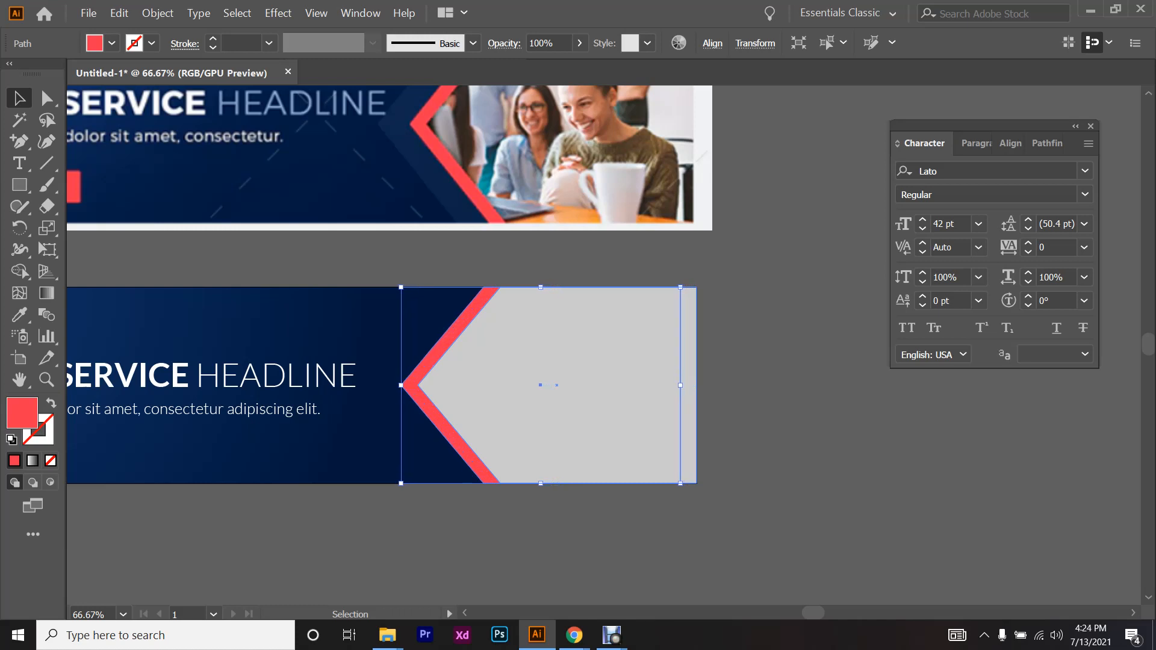
key(Left)
key(Left)
- Examine the red border and the faint dark band beside it in the reference banner against the recreated banner
scroll(480, 310, up, 3)
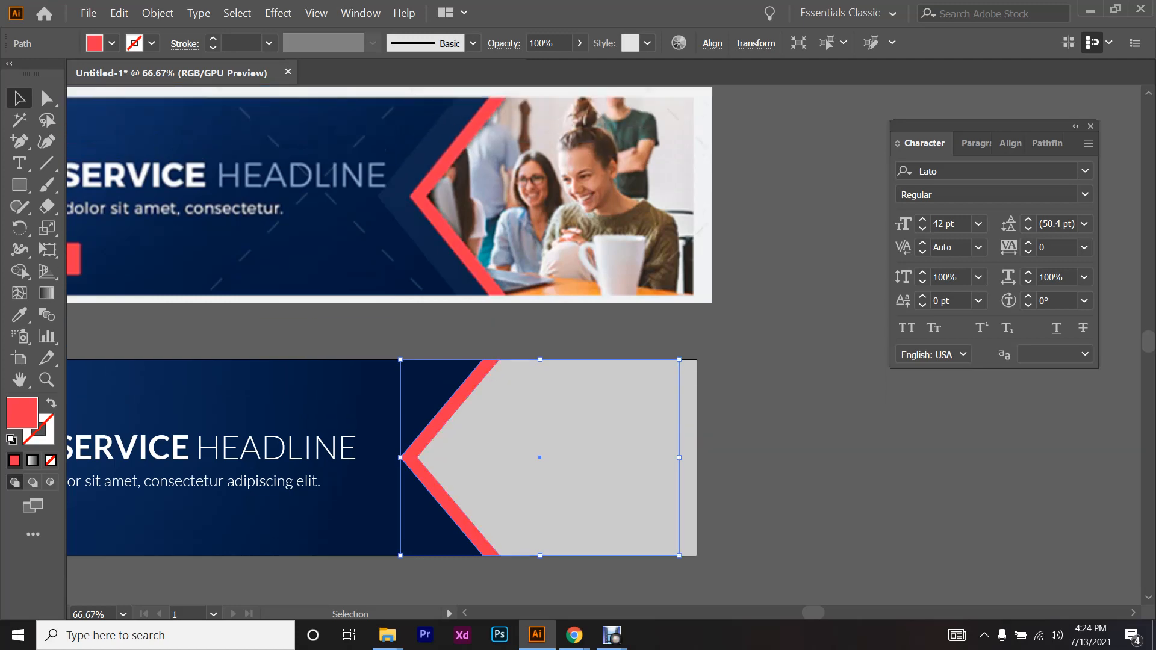
scroll(429, 210, up, 4)
scroll(435, 351, down, 3)
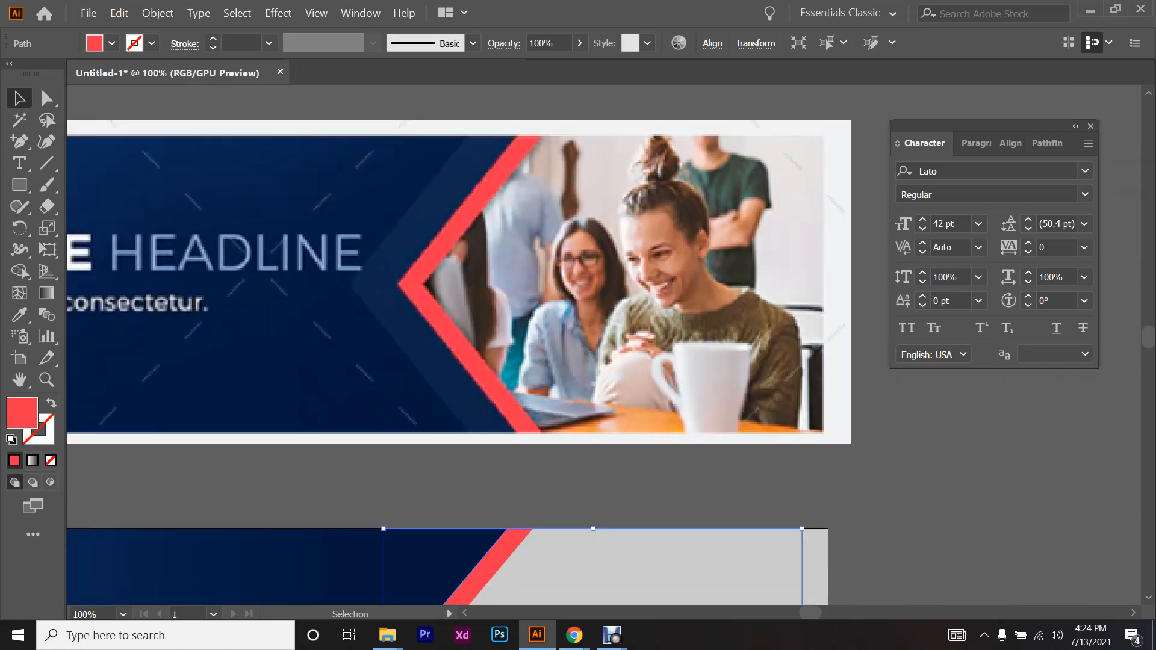
scroll(436, 355, up, 2)
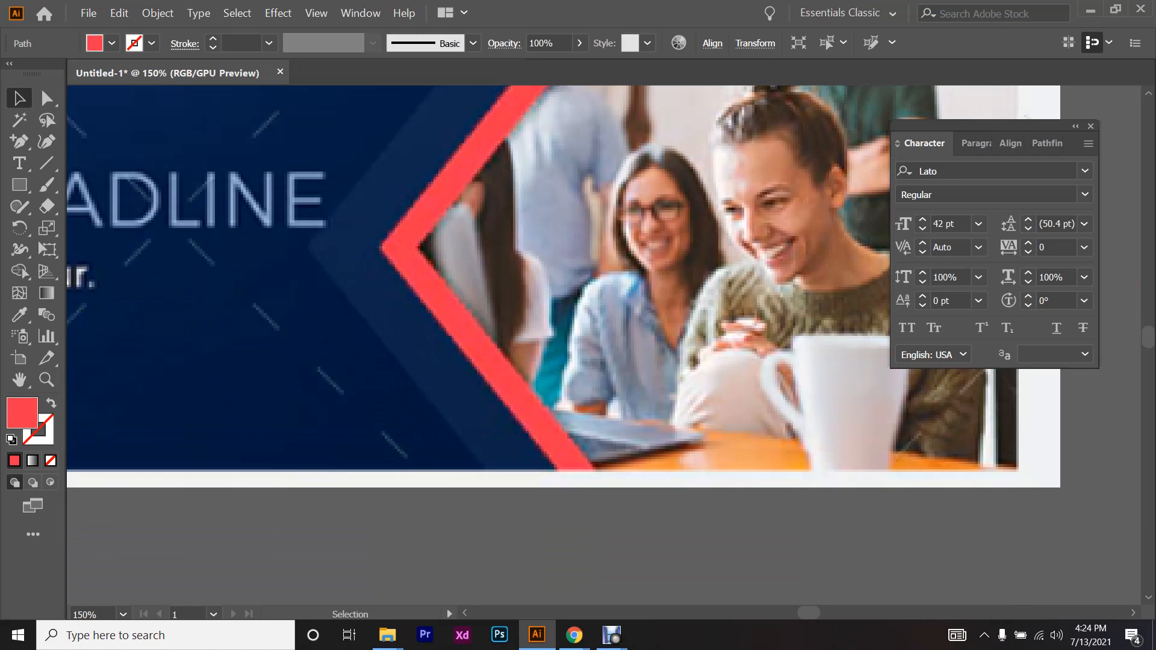
scroll(563, 301, up, 1)
scroll(391, 222, down, 2)
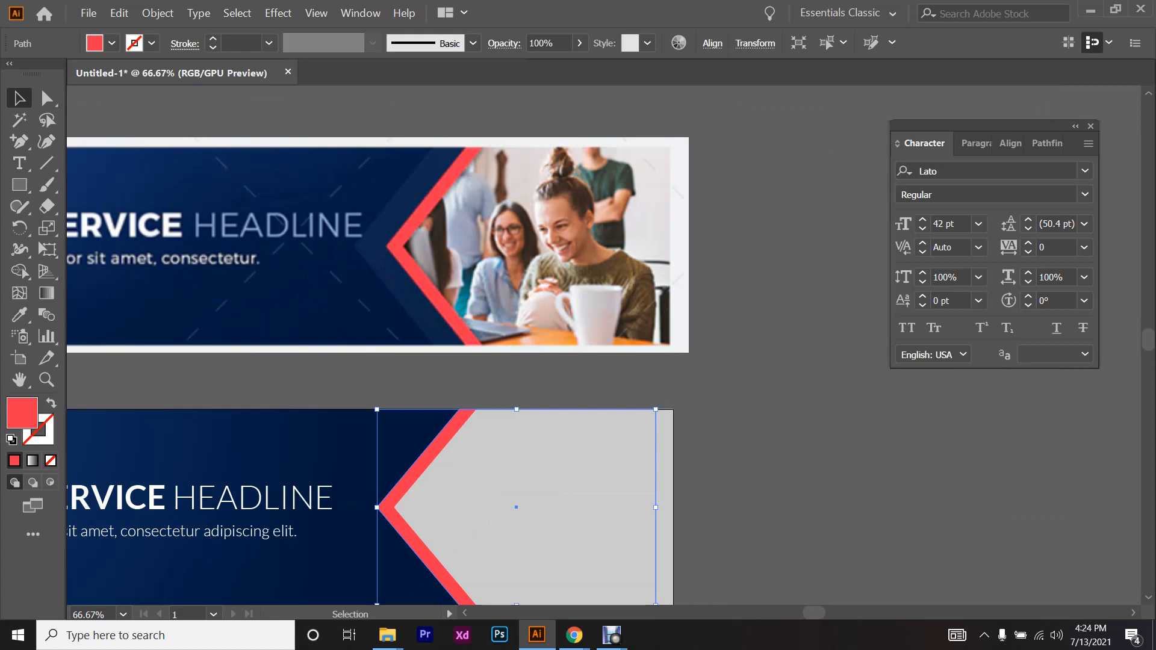
scroll(378, 362, down, 2)
scroll(339, 535, up, 2)
scroll(446, 428, down, 2)
scroll(408, 302, up, 1)
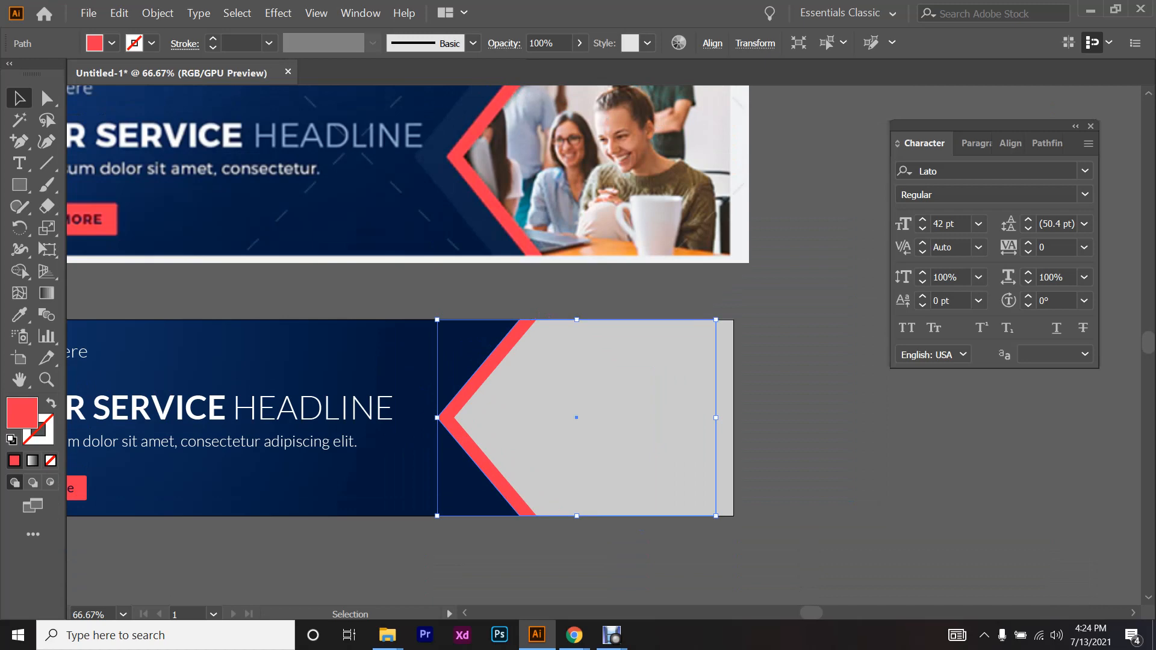
scroll(468, 141, up, 3)
scroll(487, 237, down, 2)
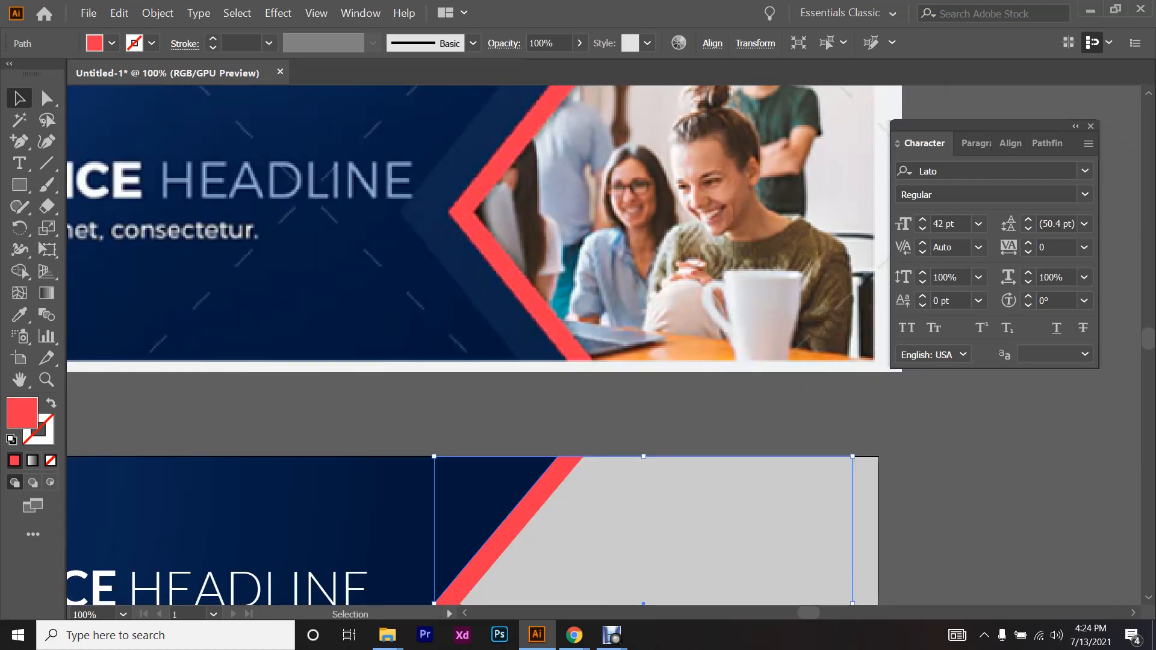
scroll(515, 235, down, 5)
scroll(475, 361, up, 4)
scroll(493, 341, down, 1)
scroll(493, 341, up, 1)
scroll(499, 382, up, 4)
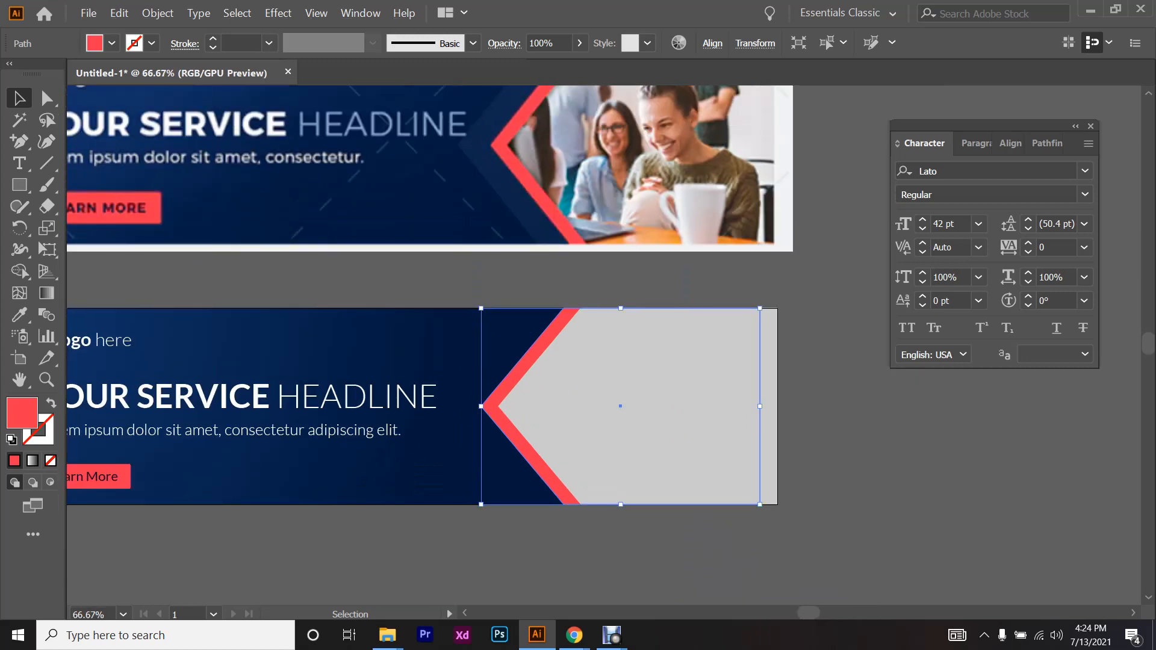
scroll(499, 382, down, 3)
scroll(499, 382, up, 1)
- Duplicate the red arrow shape behind the original and nudge the copy left to form a second angled band
drag(503, 378, 310, 260)
key(ctrl+z)
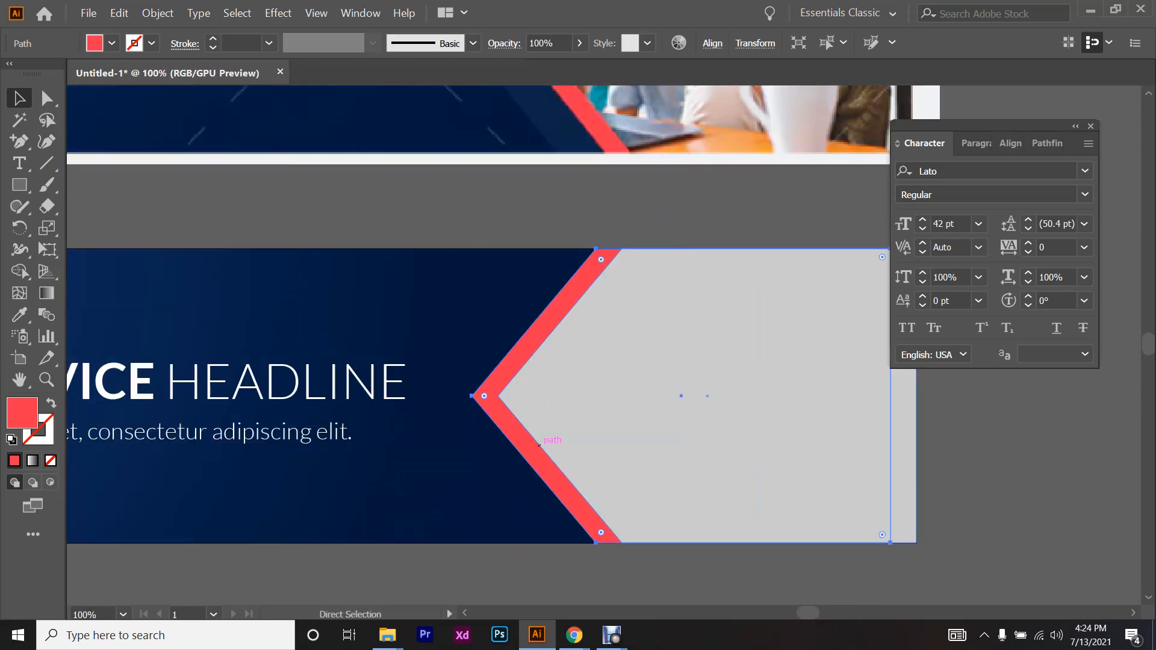
key(v)
key(Left)
key(Left)
key(Left)
key(Left)
key(Left)
key(Left)
key(Left)
key(Left)
key(Left)
key(Left)
key(Left)
key(Left)
key(Left)
key(Left)
key(Left)
key(Left)
key(Left)
key(Left)
key(Left)
key(Left)
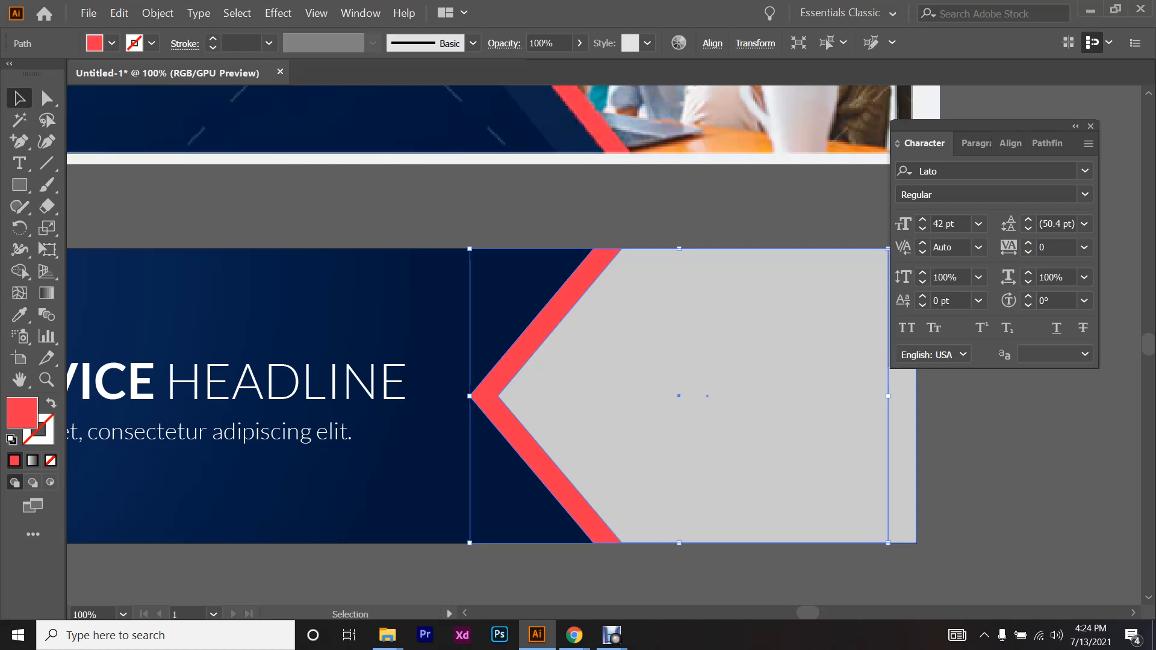
key(v)
key(Left)
key(Left)
key(Left)
key(Left)
key(Left)
key(Left)
key(Left)
key(Left)
key(Left)
key(Left)
key(Left)
key(Left)
key(Left)
key(Left)
key(Left)
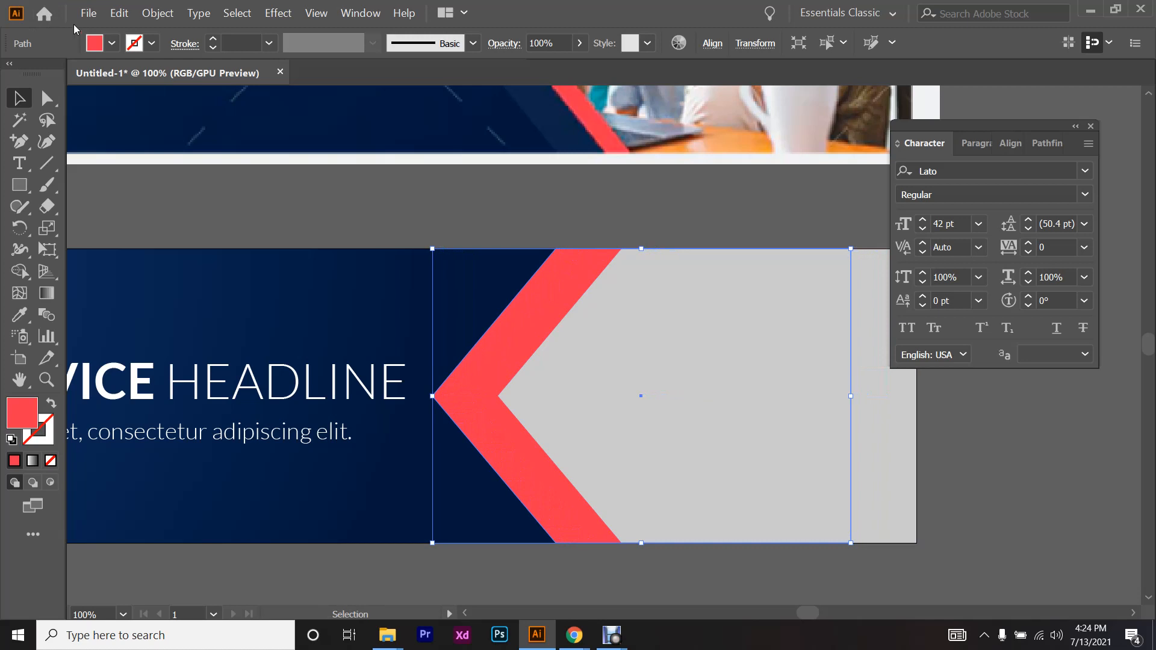
- Fill the rear arrow copy with white and nudge it slightly further left
click(95, 42)
click(64, 156)
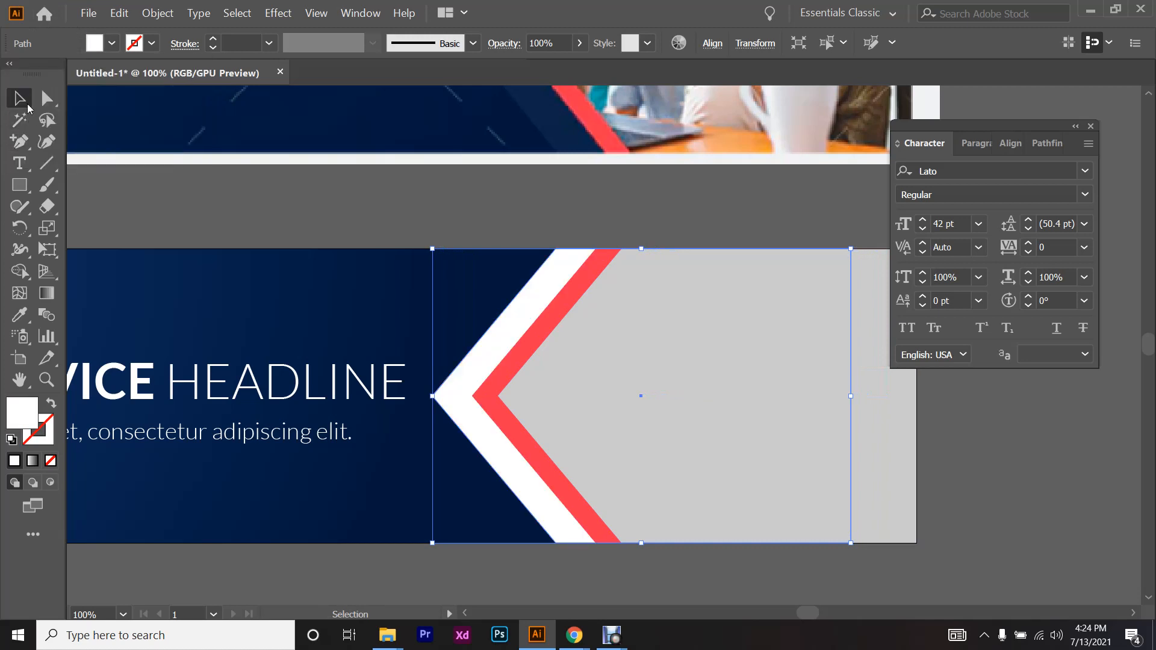
key(Left)
key(Left)
key(Left)
key(Left)
key(Left)
key(Left)
key(Left)
key(Left)
key(Left)
key(Left)
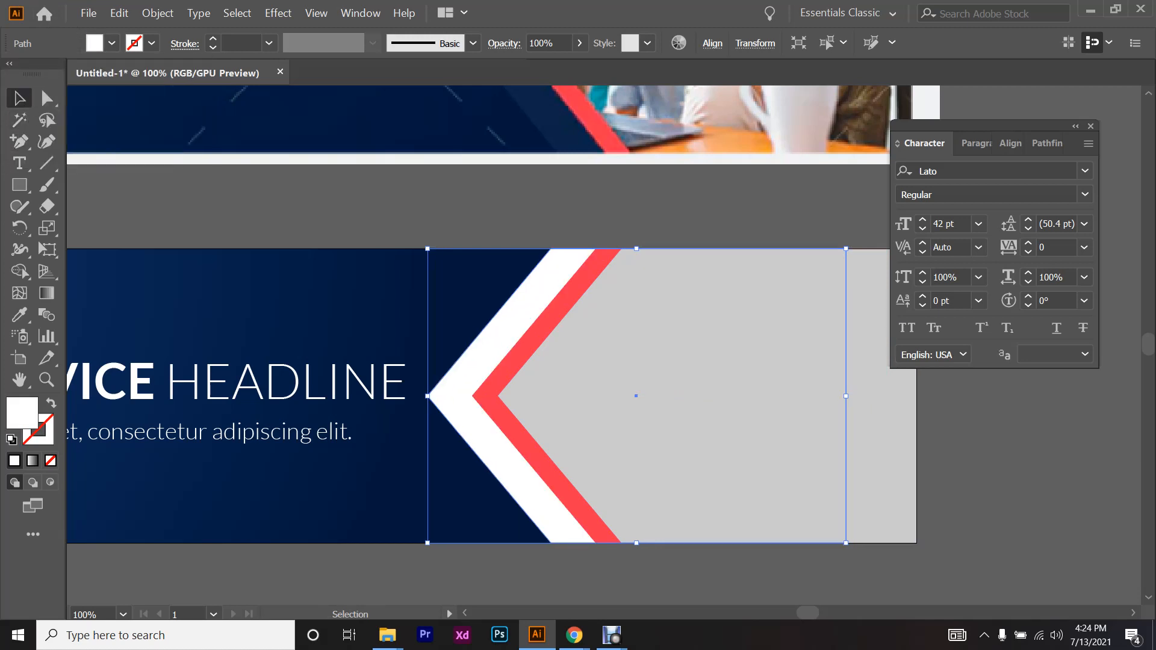
- Lower the white arrow shape's opacity to 8%
click(563, 43)
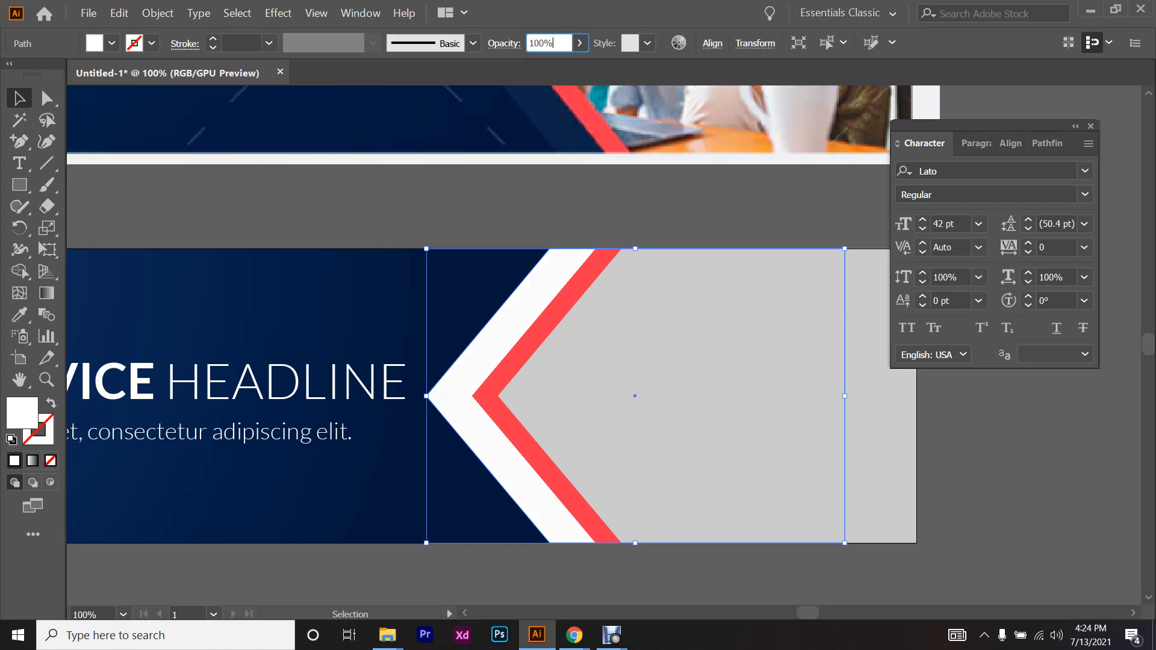
scroll(563, 42, down, 16)
scroll(548, 42, down, 16)
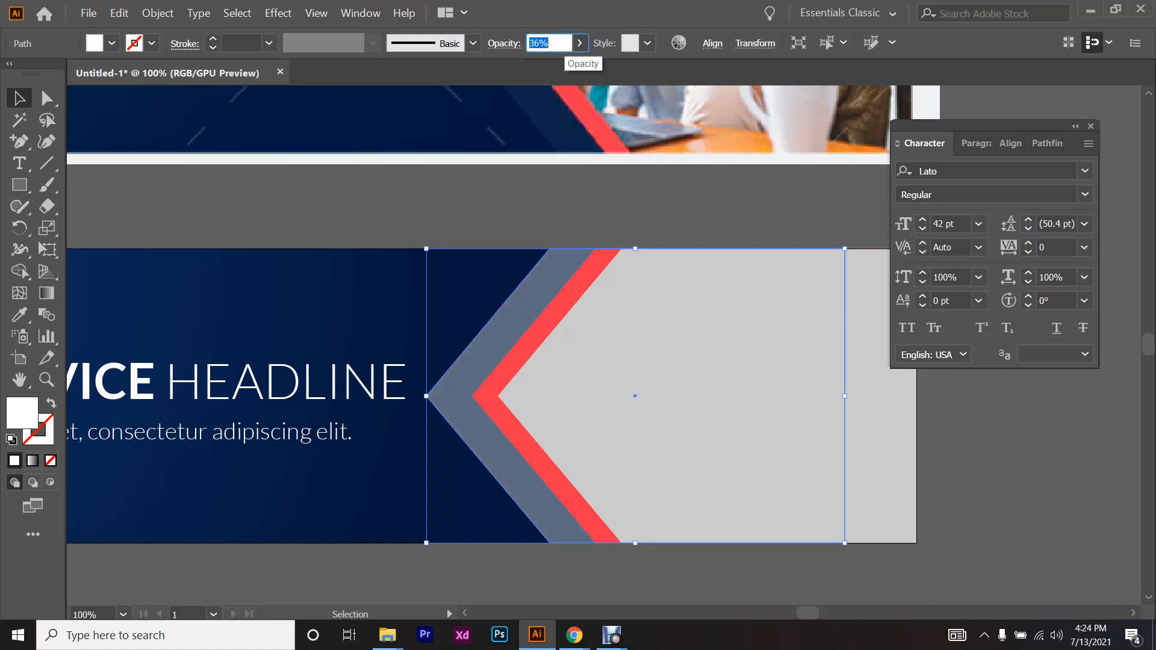
scroll(548, 43, up, 2)
scroll(548, 43, down, 2)
key(Return)
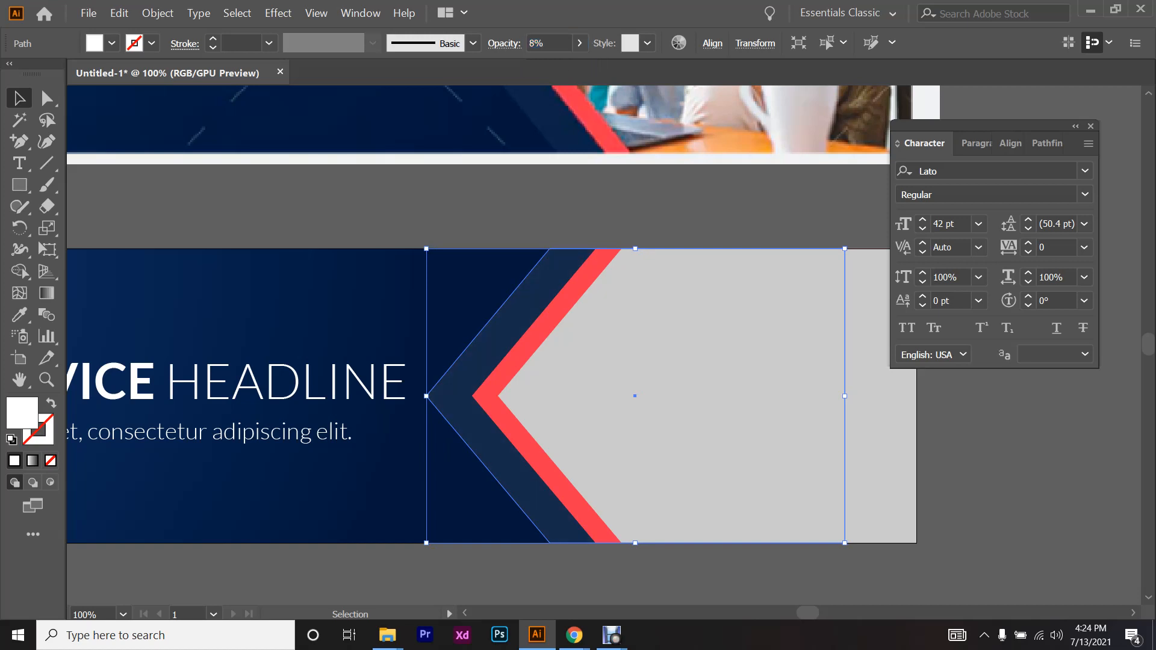
- Deselect everything and compare the recreated banner with the reference banner above it
key(ctrl+shift+a)
key(ctrl+minus)
key(ctrl+minus)
scroll(503, 361, up, 1)
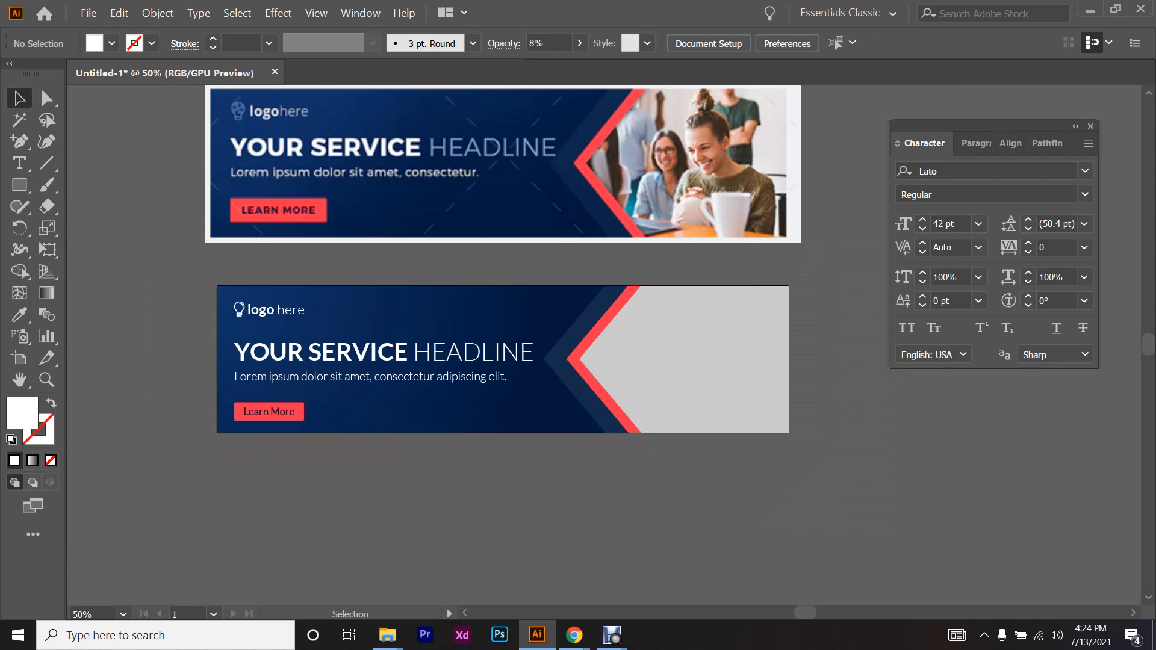
scroll(668, 182, up, 2)
scroll(659, 224, down, 3)
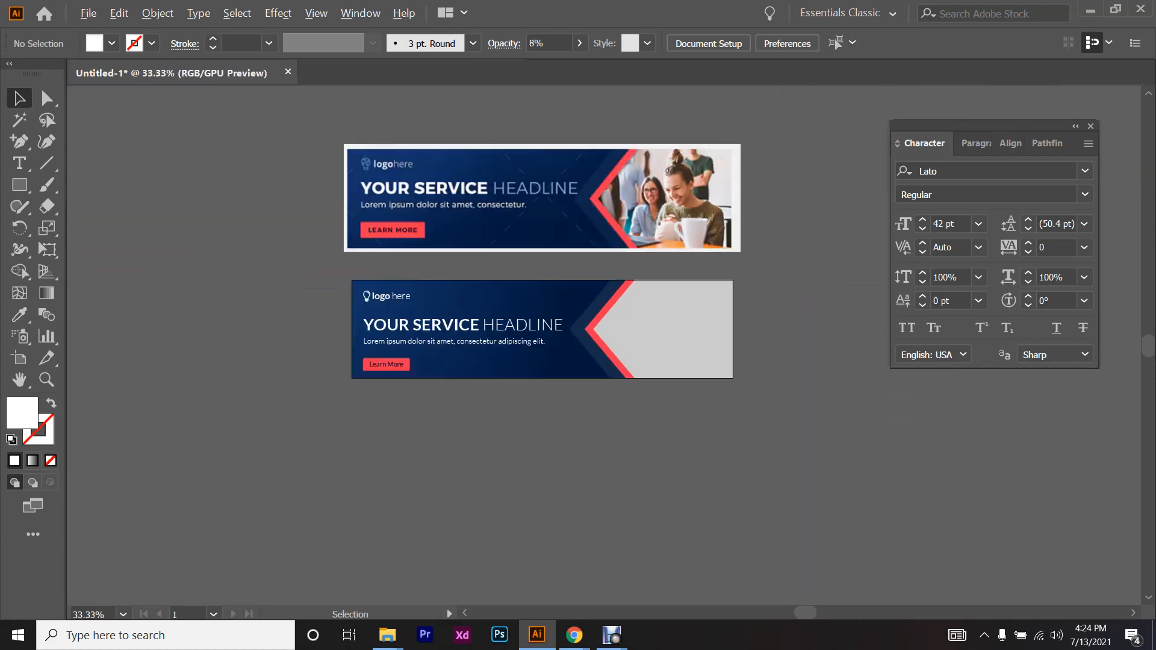
scroll(642, 295, up, 2)
scroll(662, 362, up, 1)
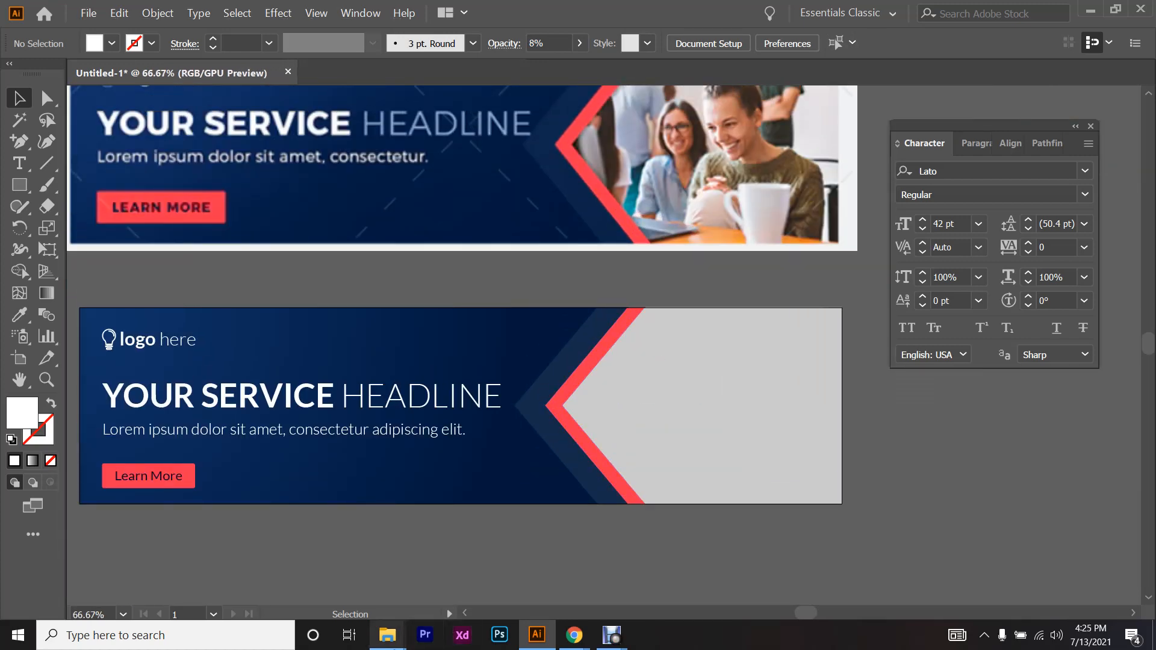
- Find the kneeling worker photo in the Downloads folder in File Explorer and place it in the Illustrator document
mouse_move(387, 635)
click(353, 581)
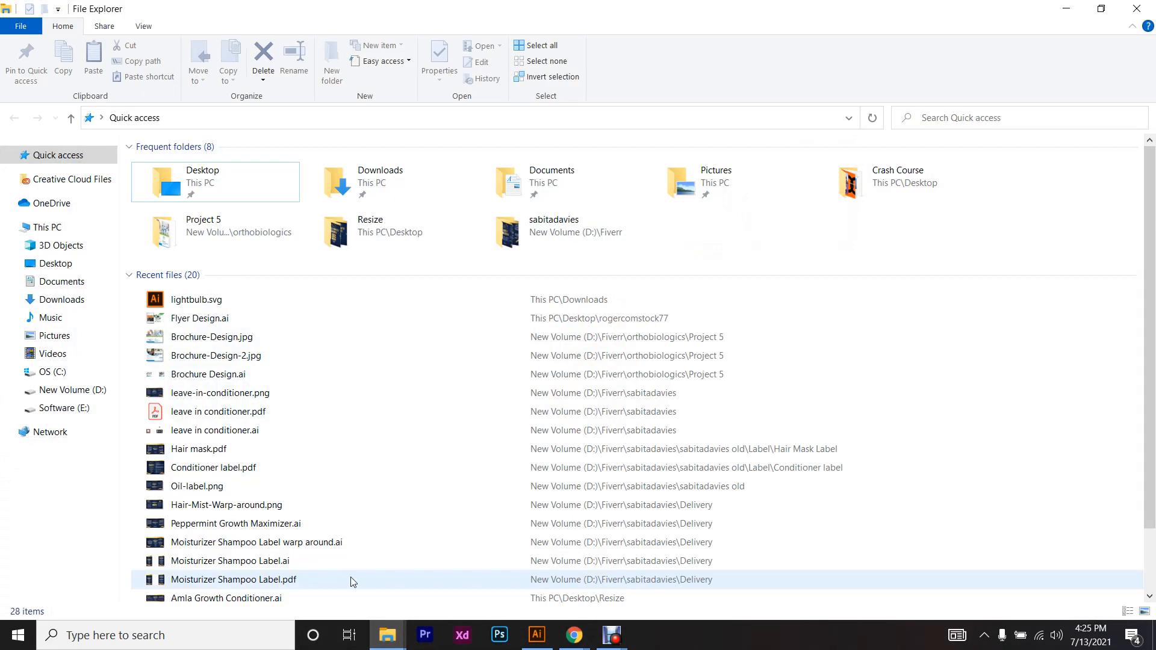
click(61, 299)
scroll(580, 352, down, 5)
scroll(581, 357, down, 6)
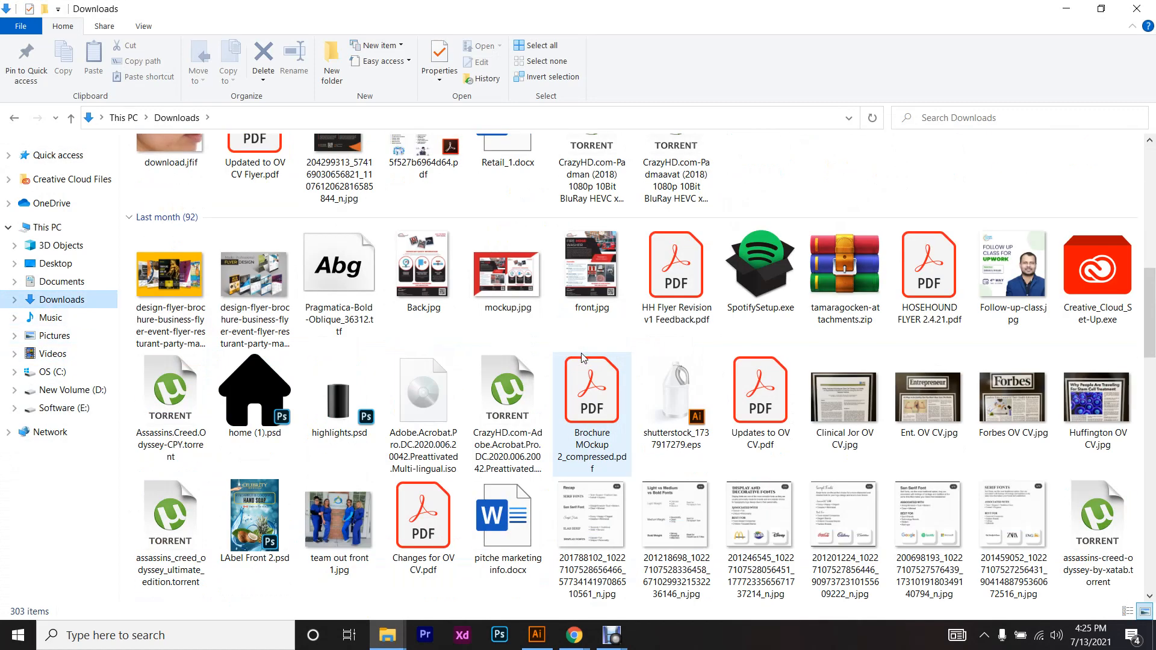
scroll(583, 358, down, 3)
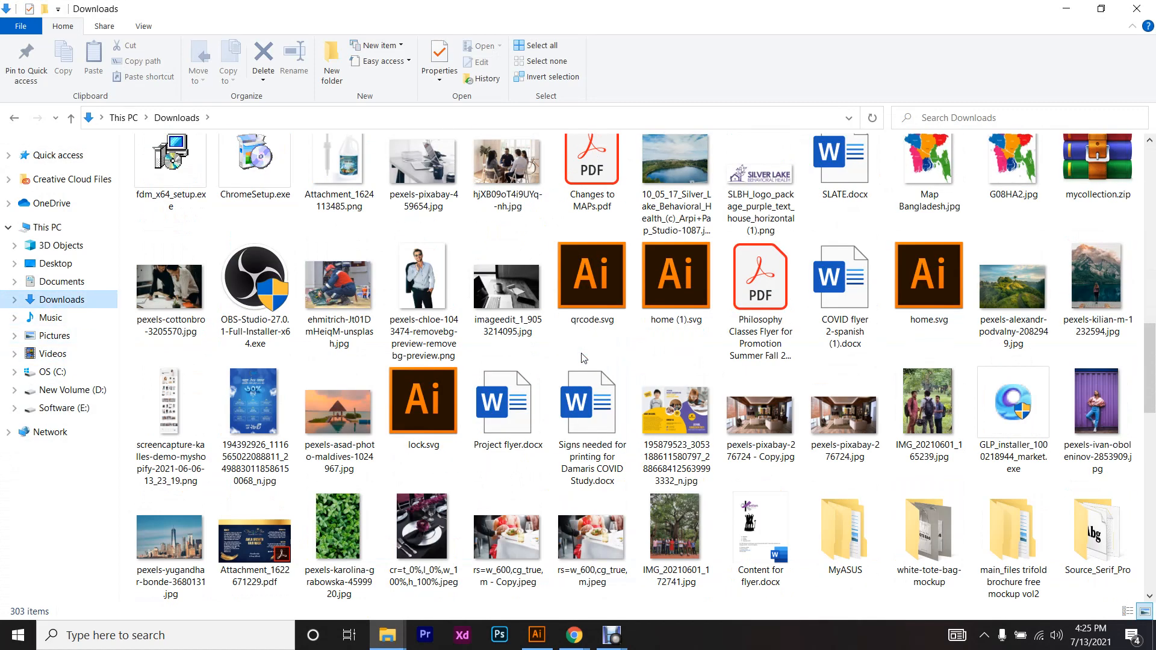
key(alt+Tab)
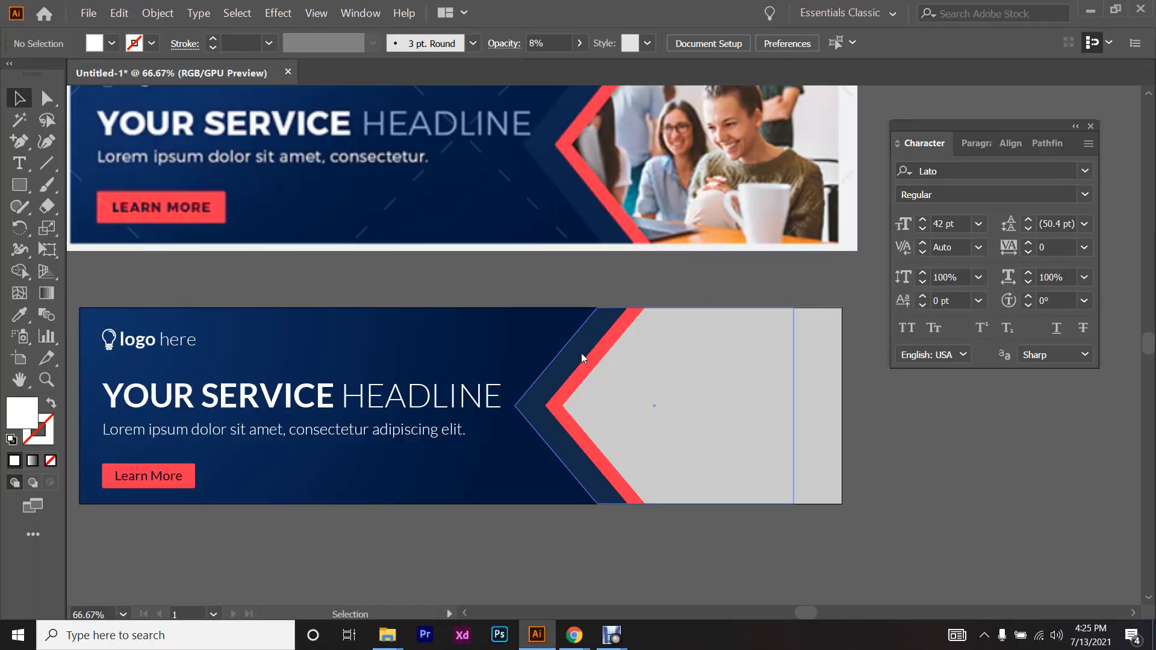
key(alt+Tab)
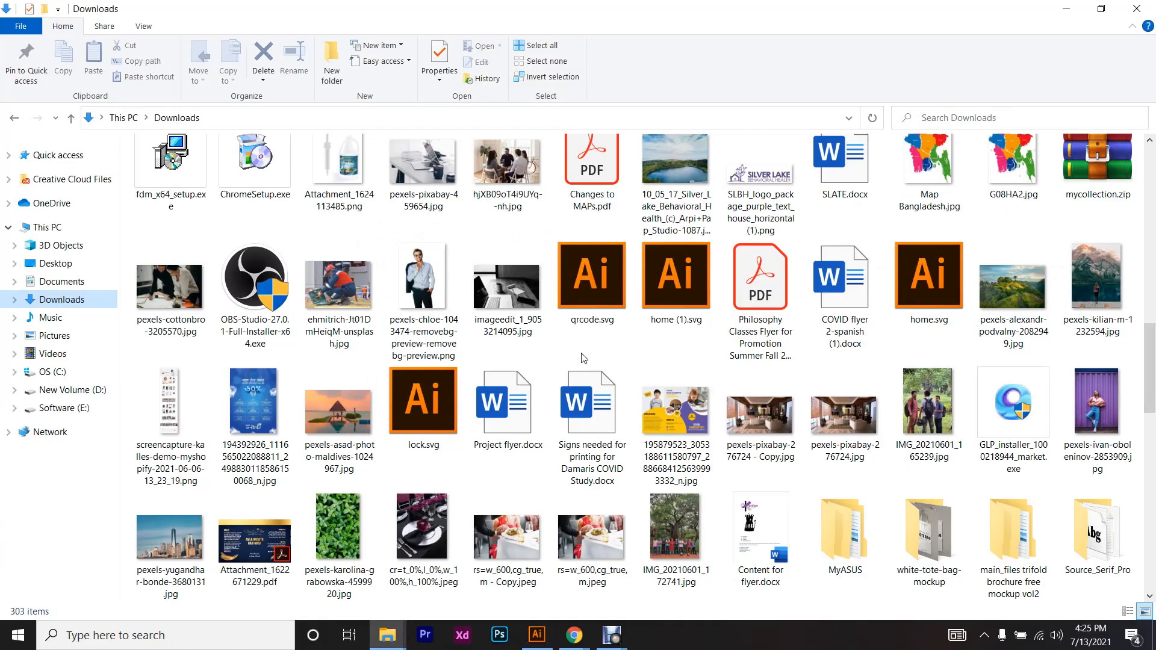
drag(378, 340, 562, 340)
- Scale the placed worker photo down proportionally until it is slightly shorter than the banner
key(ctrl+minus)
key(ctrl+minus)
key(ctrl+minus)
key(ctrl+minus)
key(ctrl+minus)
key(ctrl+minus)
key(ctrl+minus)
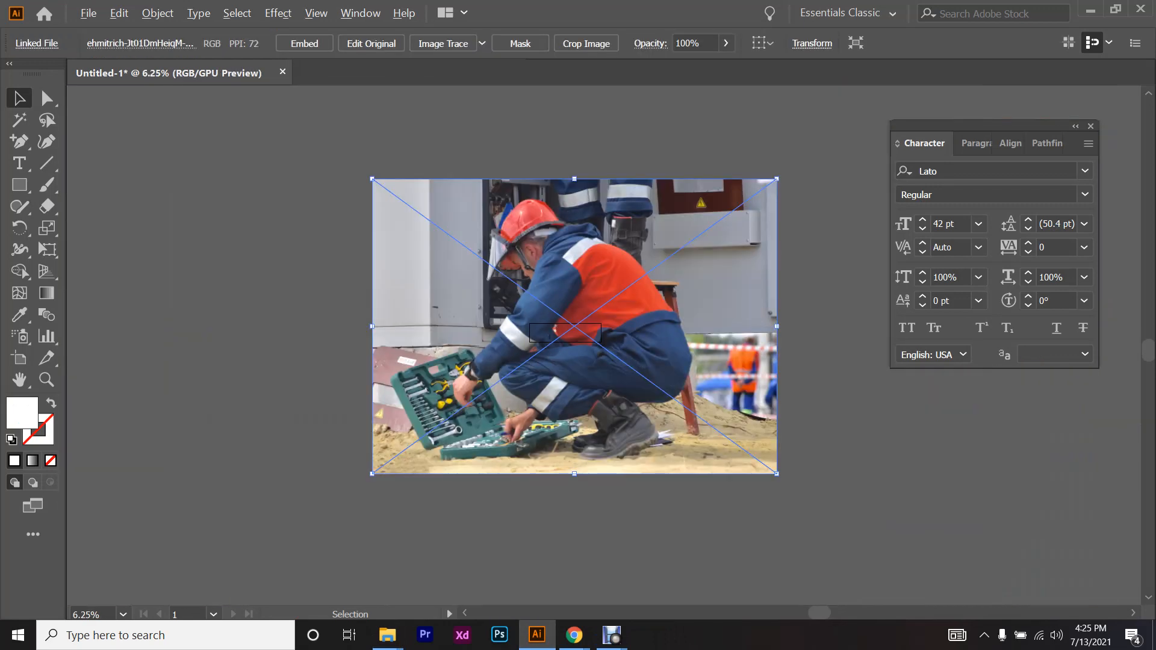
key(ctrl+plus)
key(ctrl+plus)
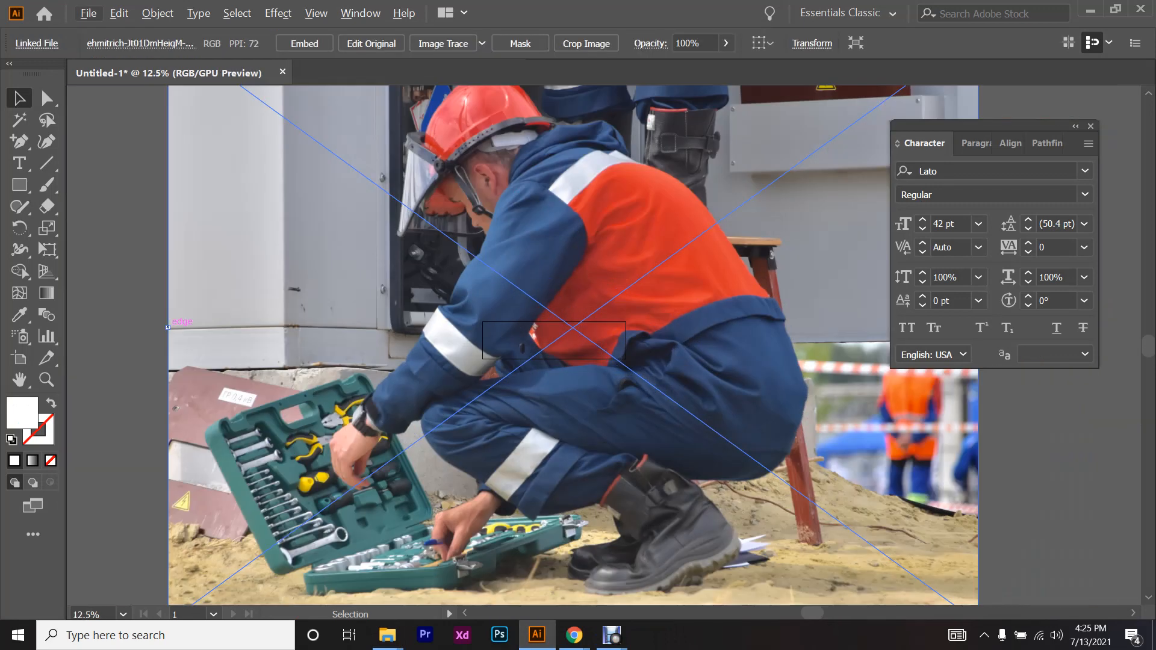
drag(168, 327, 523, 328)
key(ctrl+plus)
key(ctrl+plus)
key(ctrl+plus)
key(ctrl+plus)
drag(335, 292, 508, 291)
key(ctrl+plus)
key(ctrl+plus)
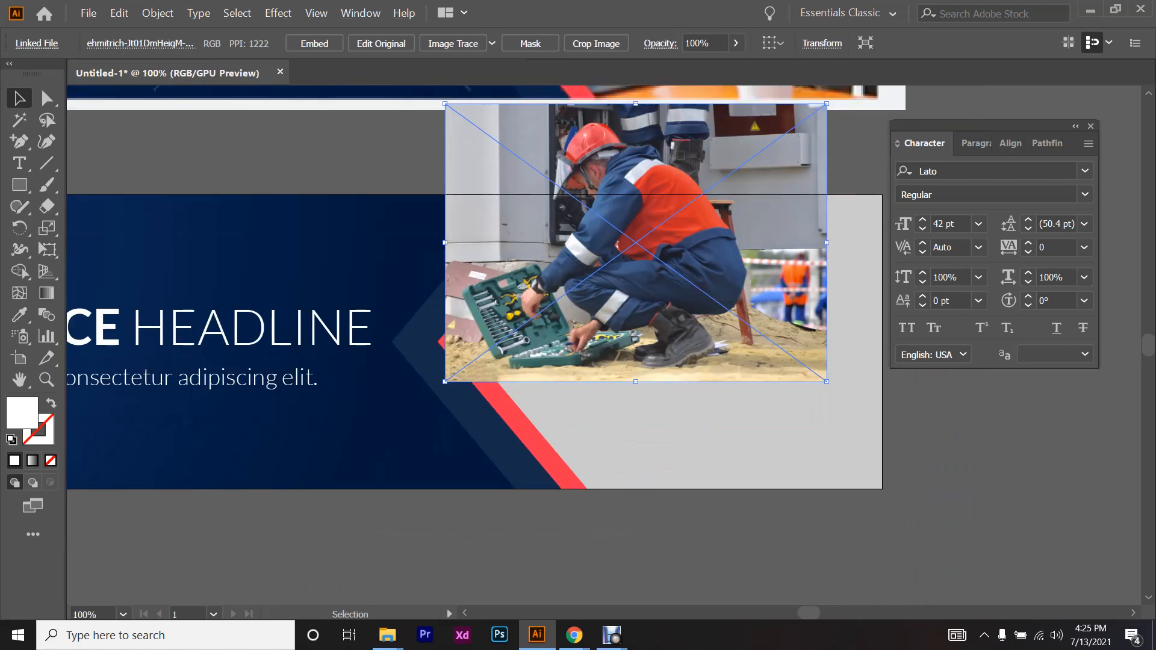
- Move the worker photo down over the banner's angled picture area and embed it in the document
drag(636, 243, 612, 325)
click(315, 43)
scroll(383, 247, right, 5)
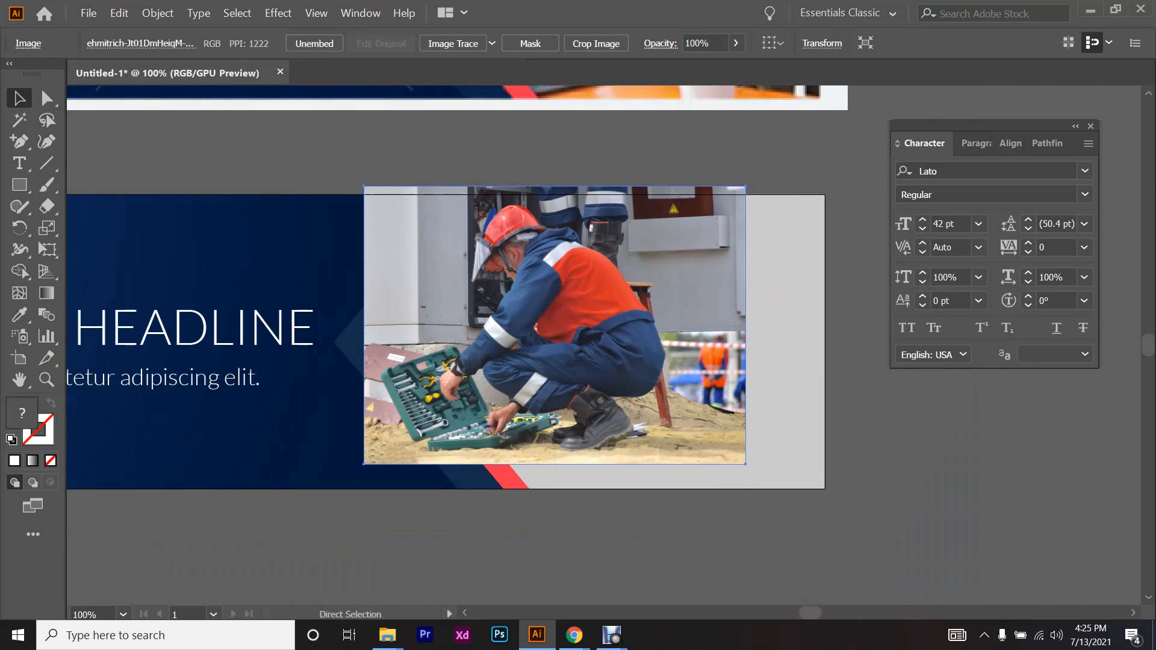
- Position and enlarge the worker photo proportionally to cover the whole angled picture area, and send it to the back
scroll(383, 247, down, 3)
drag(576, 333, 751, 347)
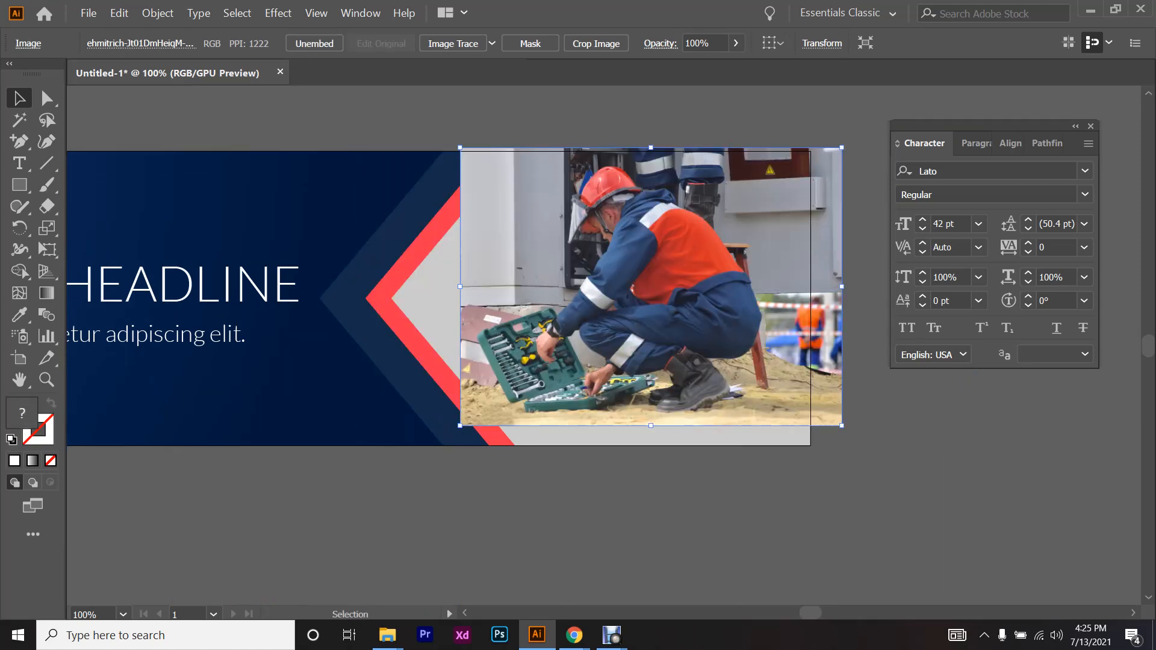
drag(842, 426, 800, 397)
scroll(477, 299, up, 2)
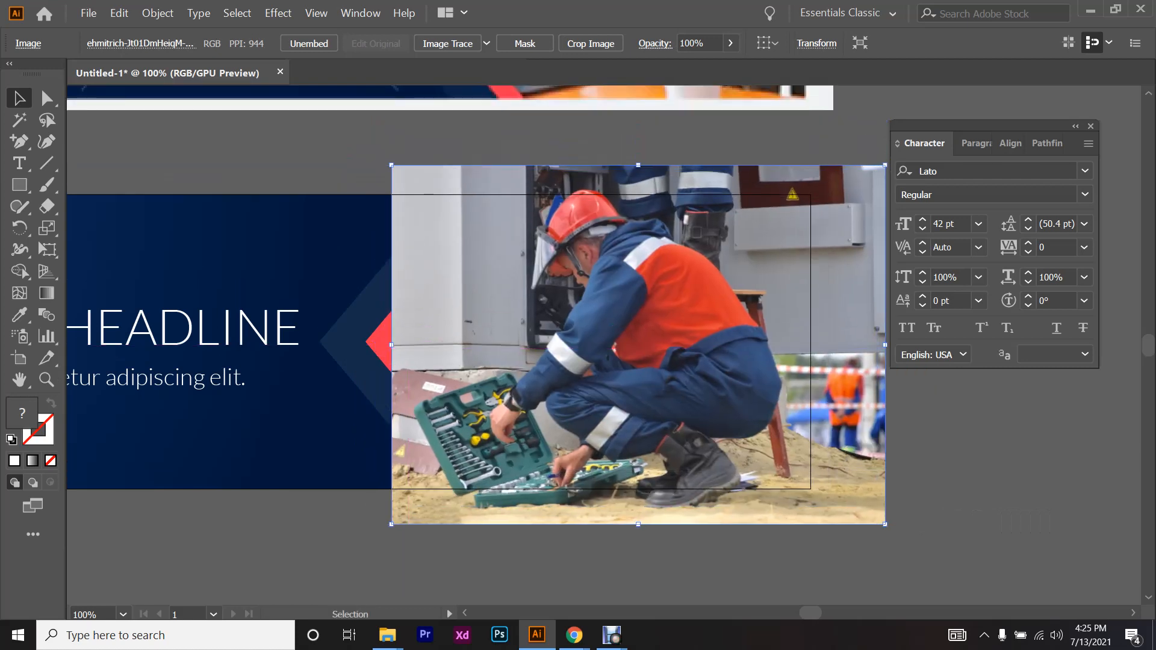
key(ctrl+shift+[)
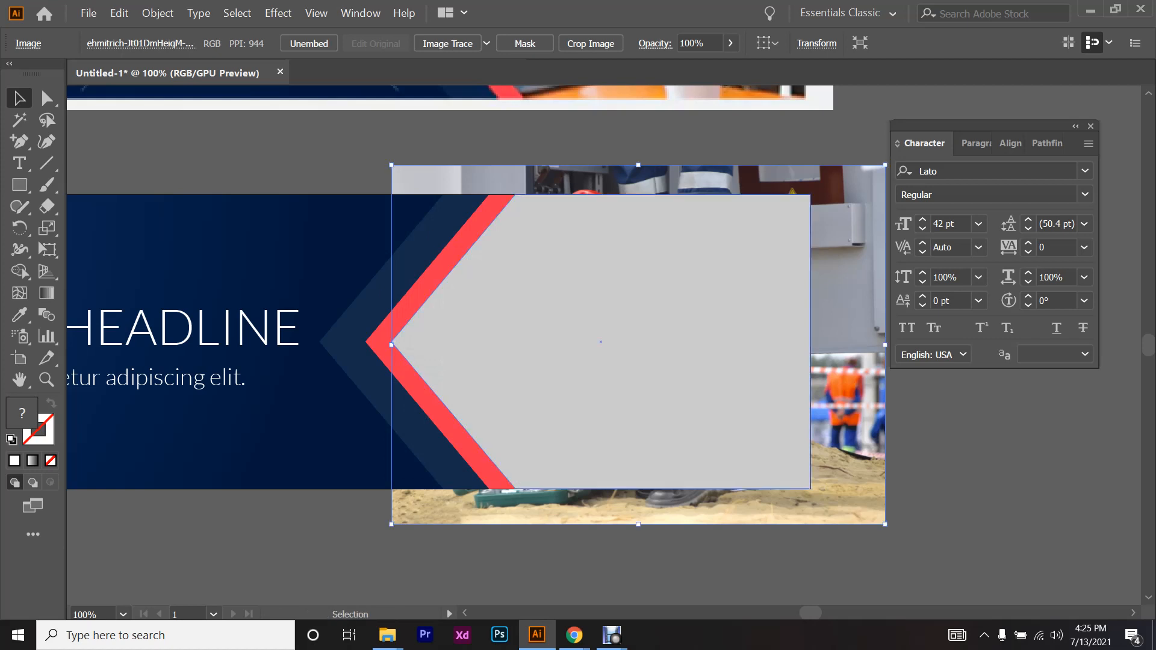
- Select the grey angled shape together with the worker photo behind it and make a clipping mask from them
click(600, 342)
scroll(600, 341, up, 2)
scroll(538, 336, up, 1)
drag(538, 337, 783, 434)
key(ctrl+z)
shift+click(846, 434)
scroll(846, 434, right, 4)
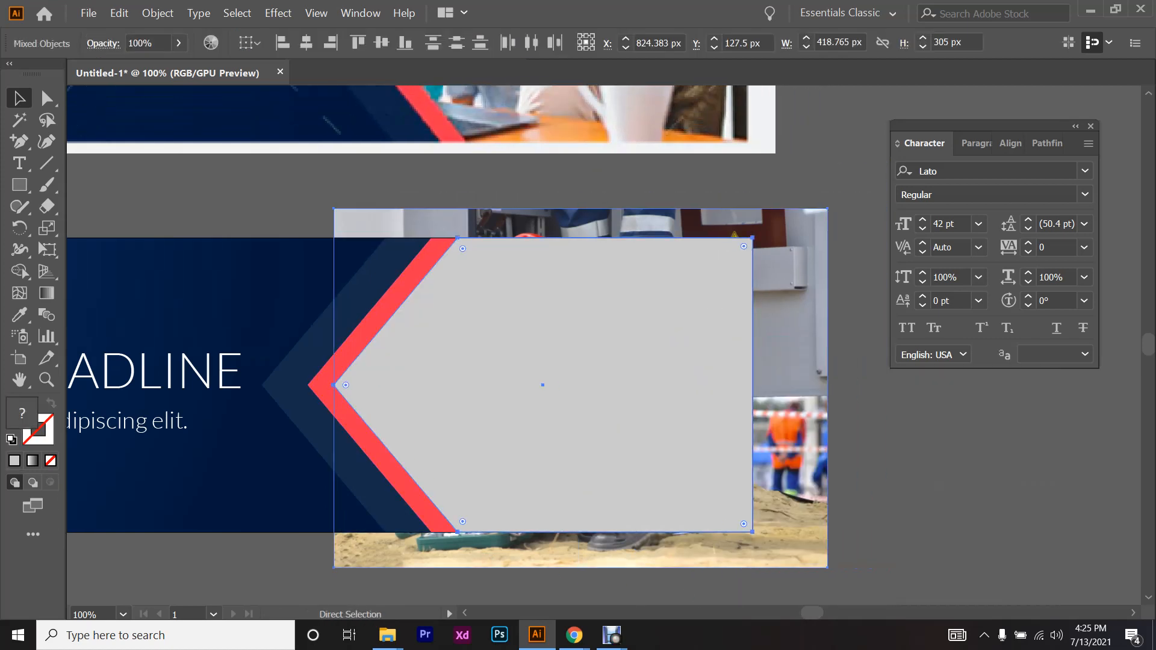
right_click(554, 365)
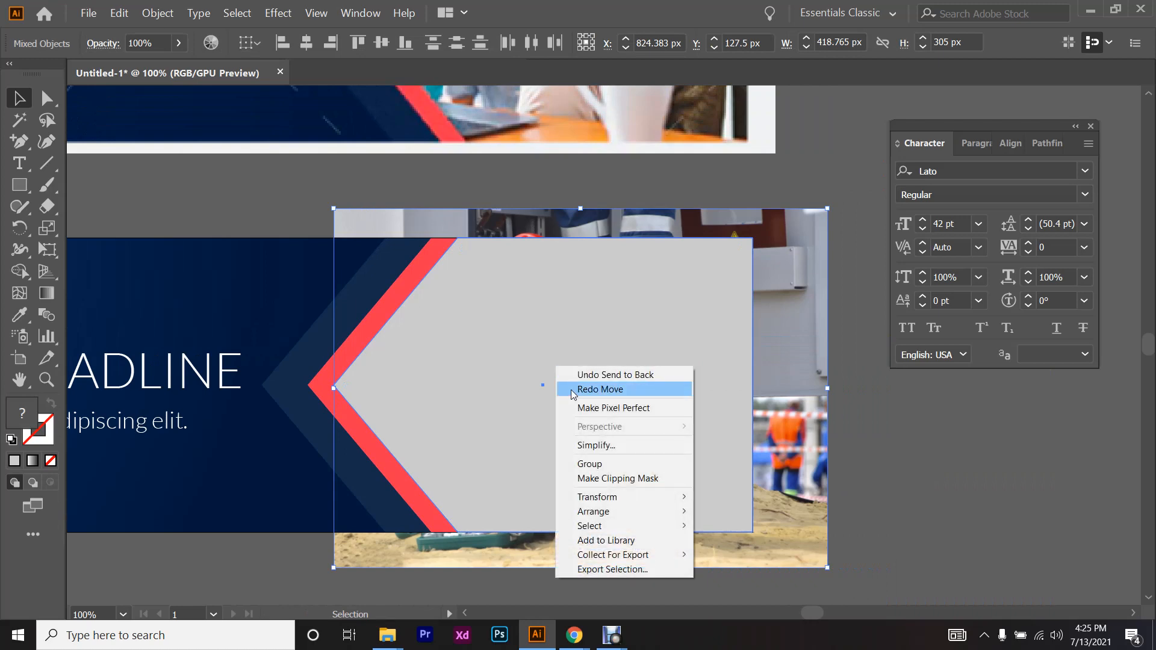
click(617, 478)
scroll(357, 424, up, 4)
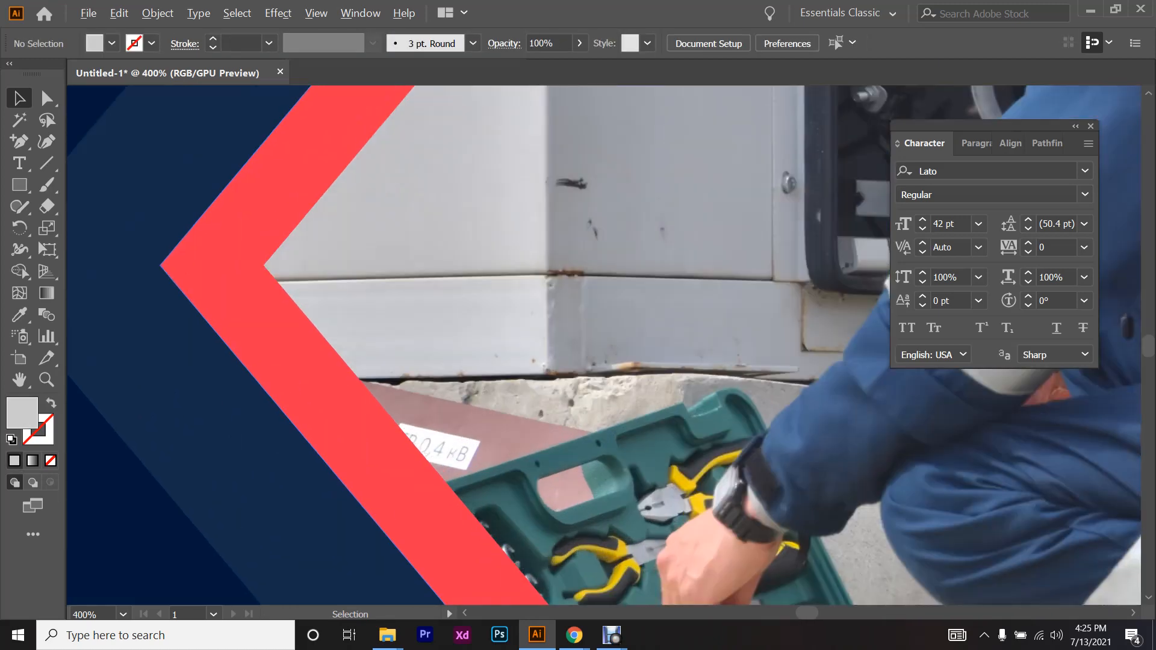
- Isolate the clip group, scale the worker photo down proportionally and reposition it so the whole helmet fits inside the mask
scroll(357, 418, down, 4)
click(543, 380)
double_click(605, 395)
mouse_move(605, 395)
mouse_down()
mouse_move(605, 383)
mouse_move(597, 393)
mouse_up()
shift+click(597, 393)
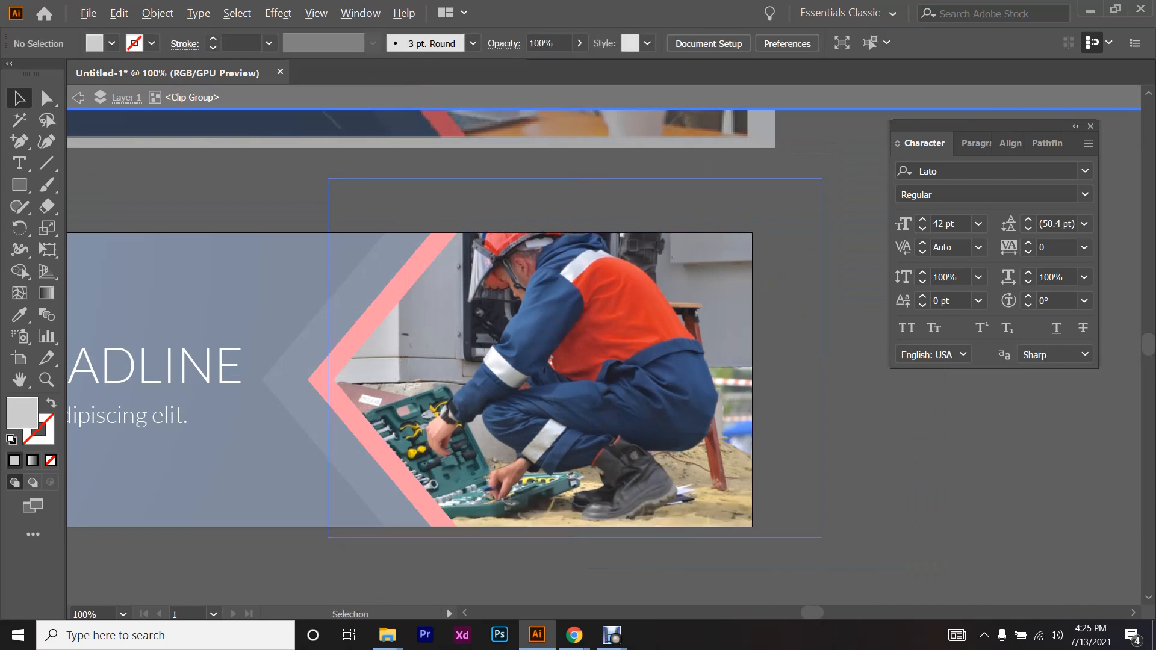
click(598, 393)
drag(822, 179, 771, 214)
drag(552, 376, 559, 376)
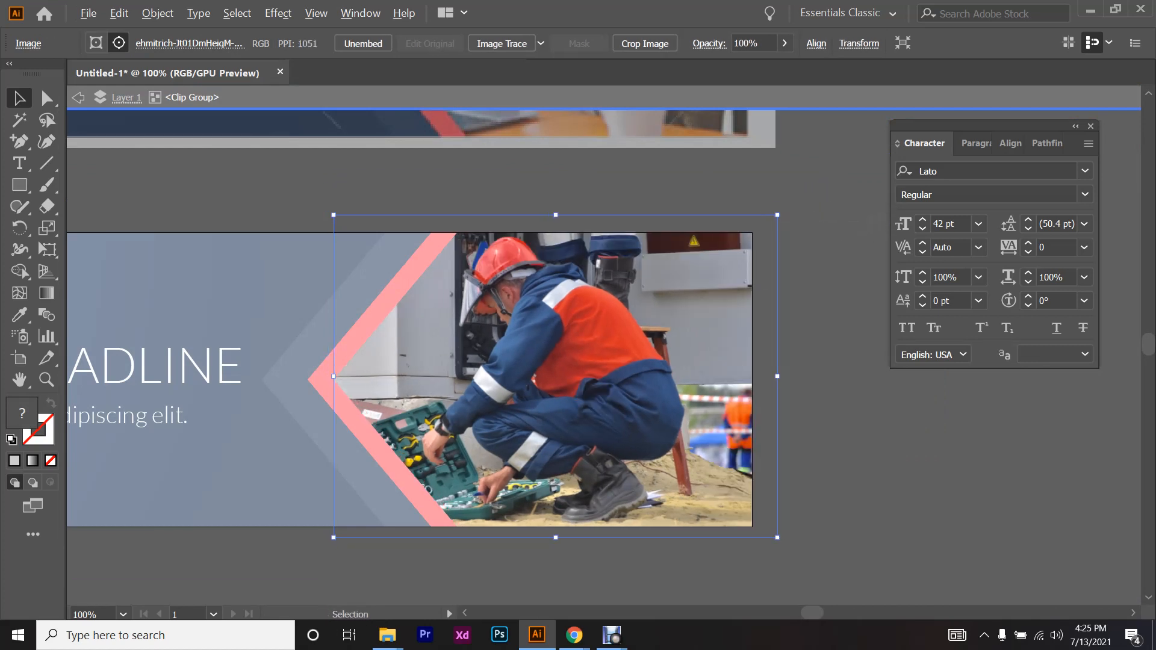
- Reflect the worker photo across the vertical axis and refit it slightly larger and further left within the angled picture area
scroll(421, 325, down, 1)
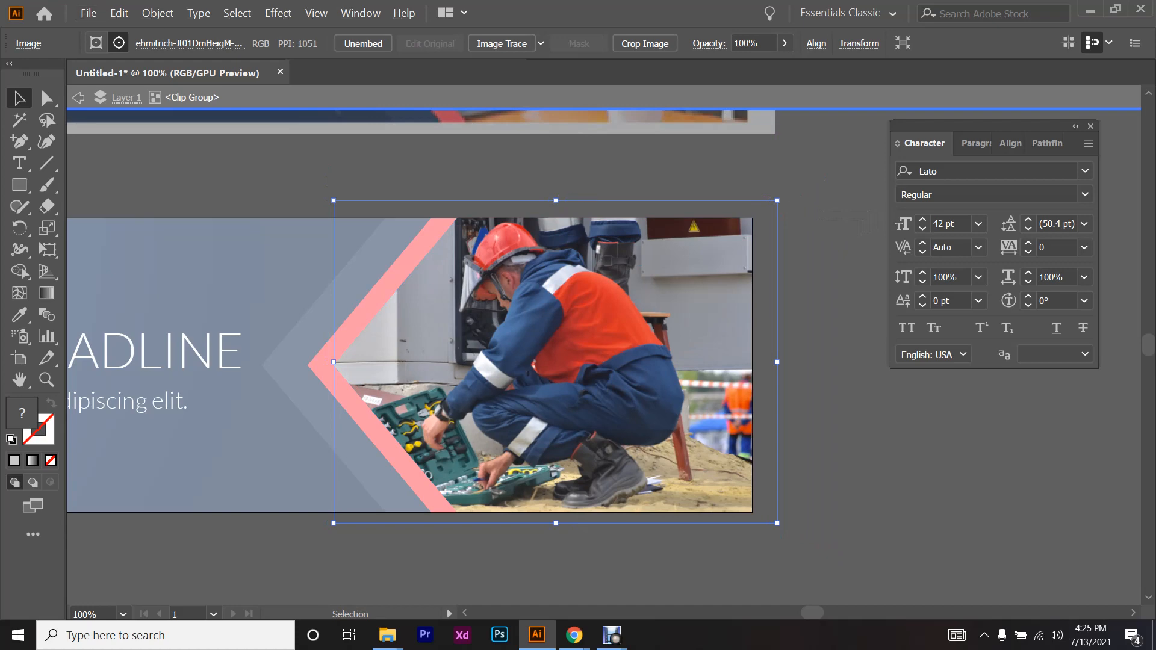
scroll(557, 204, up, 1)
scroll(561, 217, down, 4)
scroll(567, 228, down, 1)
scroll(566, 228, up, 1)
scroll(565, 229, down, 1)
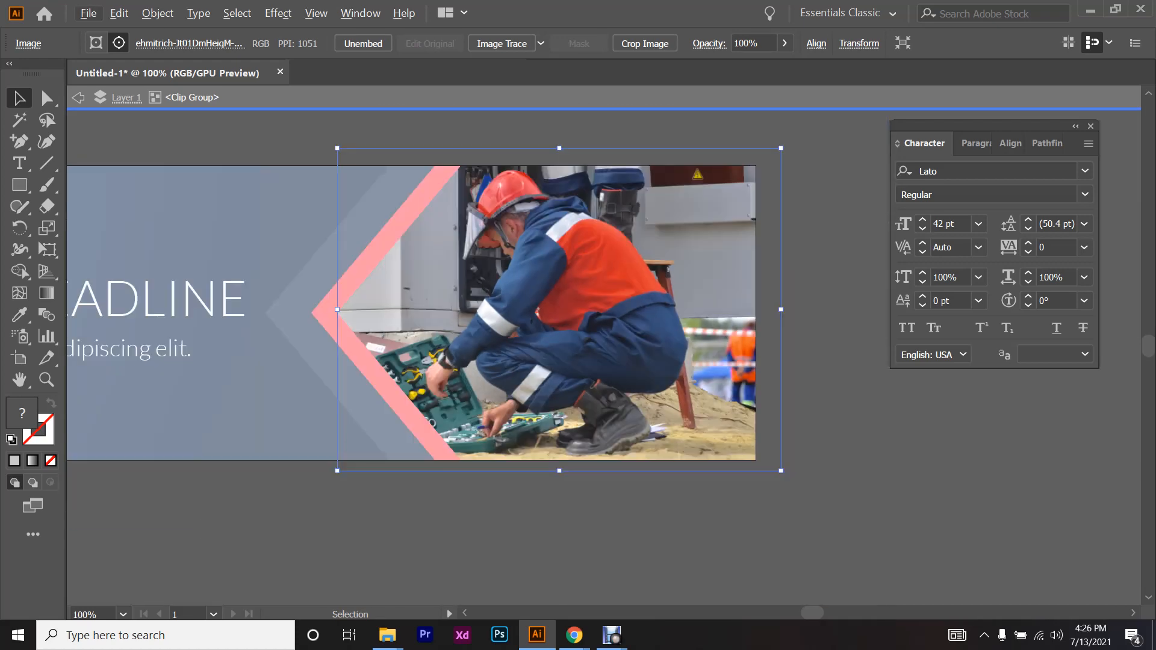
scroll(425, 394, up, 2)
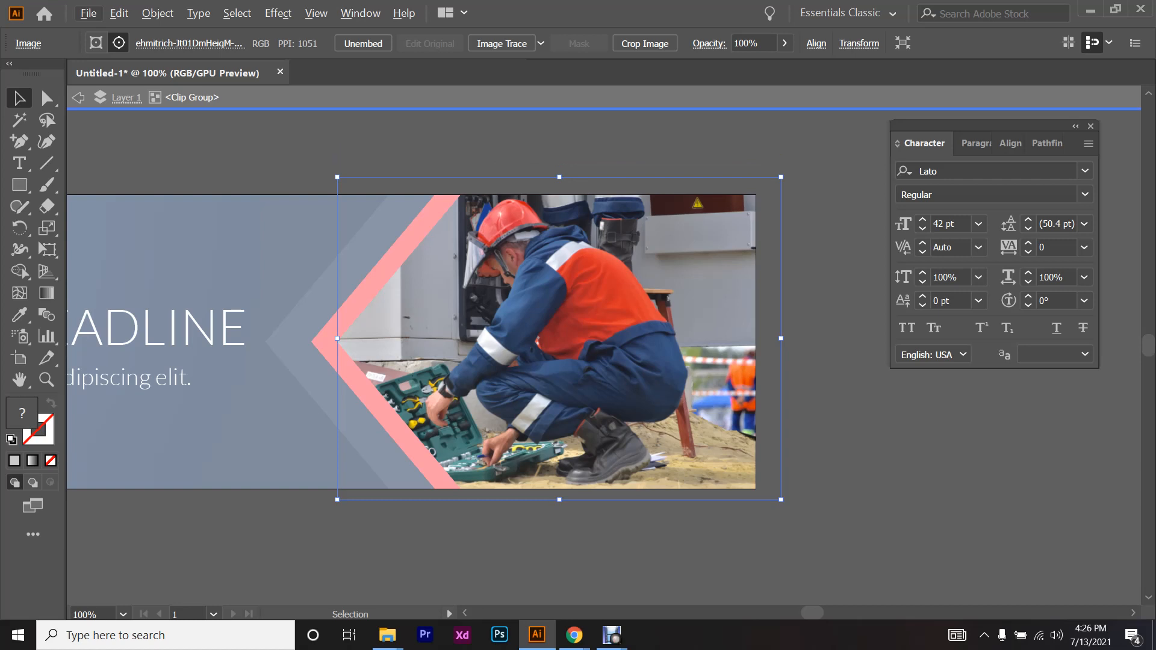
right_click(570, 307)
mouse_move(651, 416)
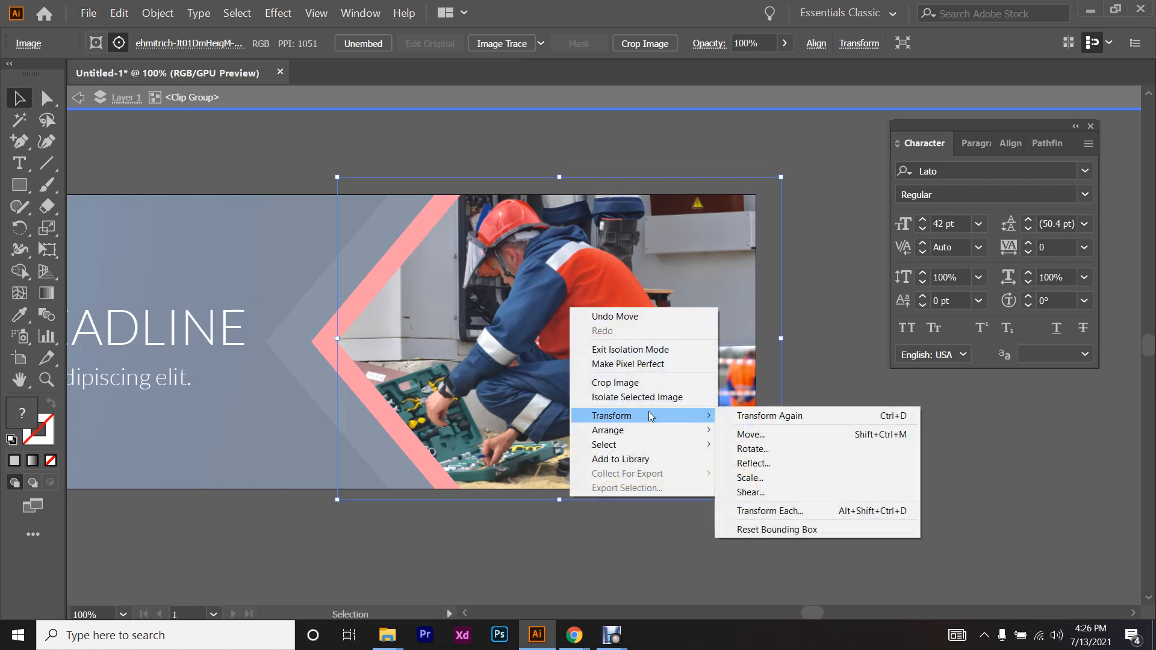
click(804, 463)
click(882, 368)
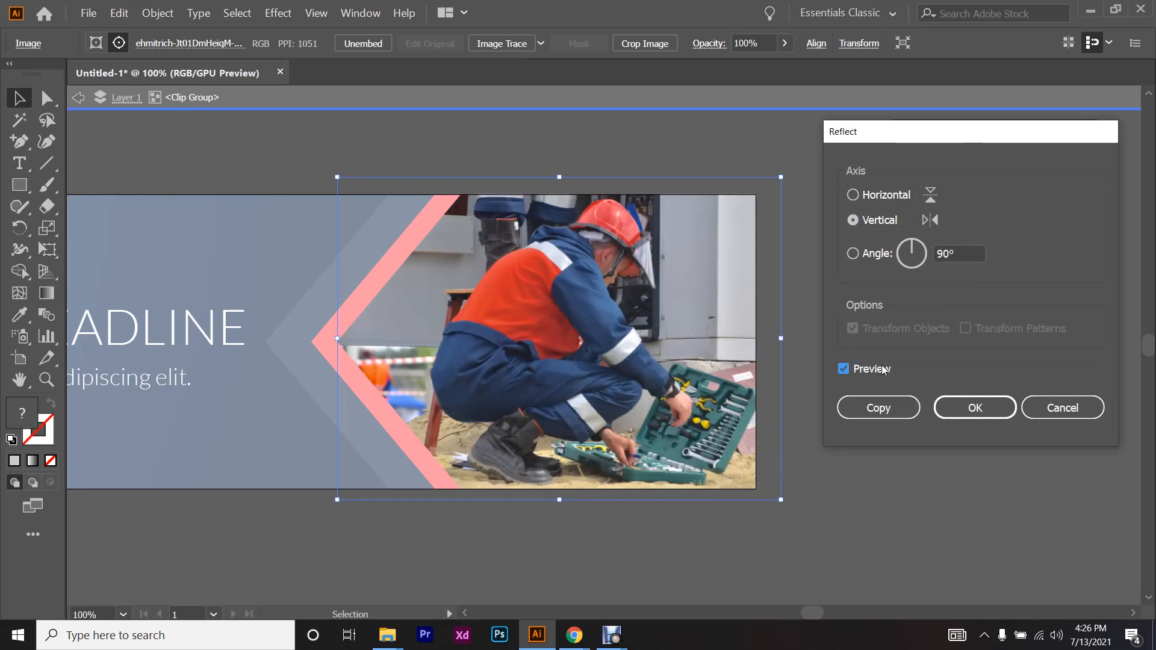
click(974, 407)
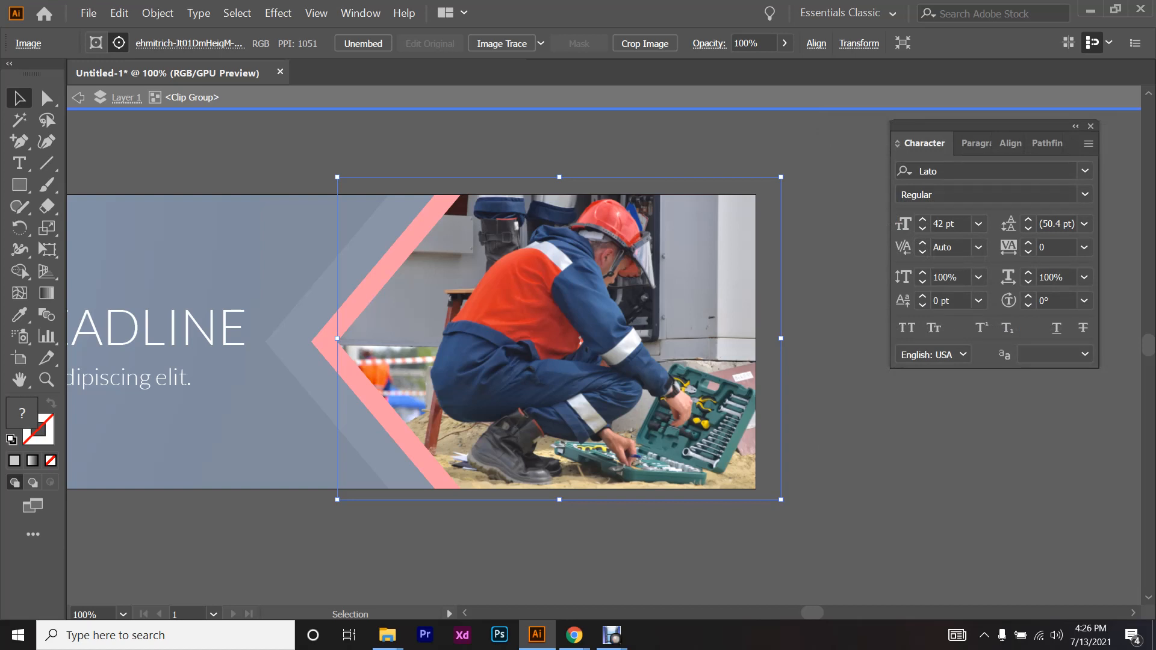
drag(670, 390, 646, 390)
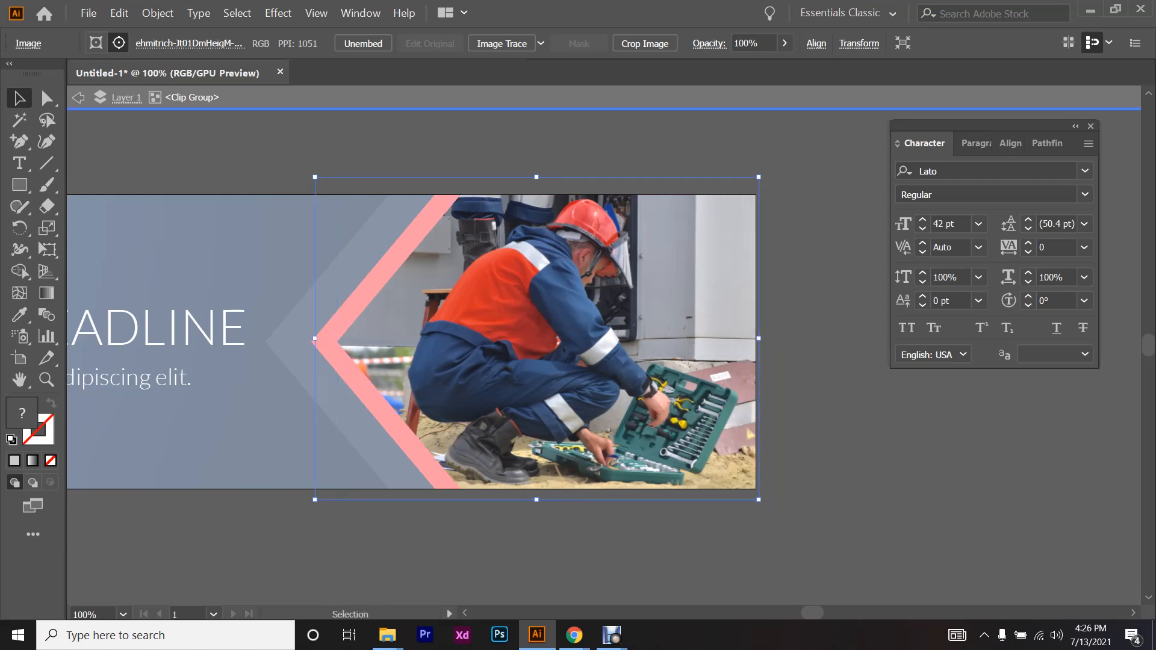
drag(315, 337, 301, 337)
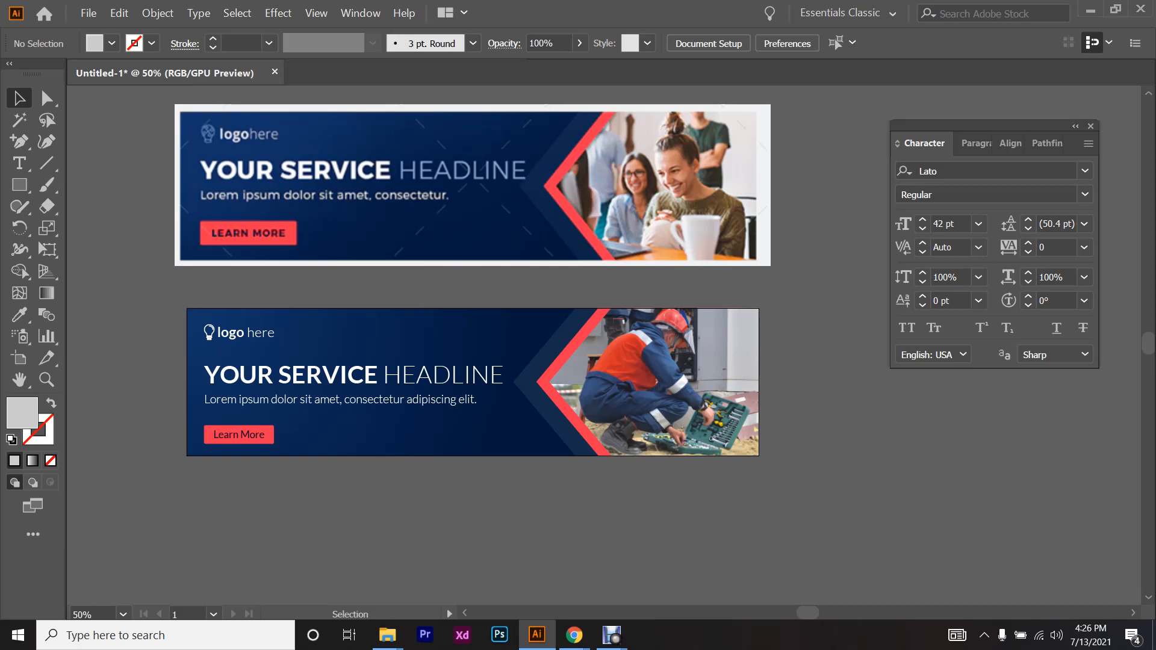
- Step back through the last changes to the clipped photo and restore them
key(ctrl+z)
key(ctrl+z)
key(ctrl+z)
key(ctrl+z)
key(ctrl+z)
key(ctrl+z)
key(ctrl+z)
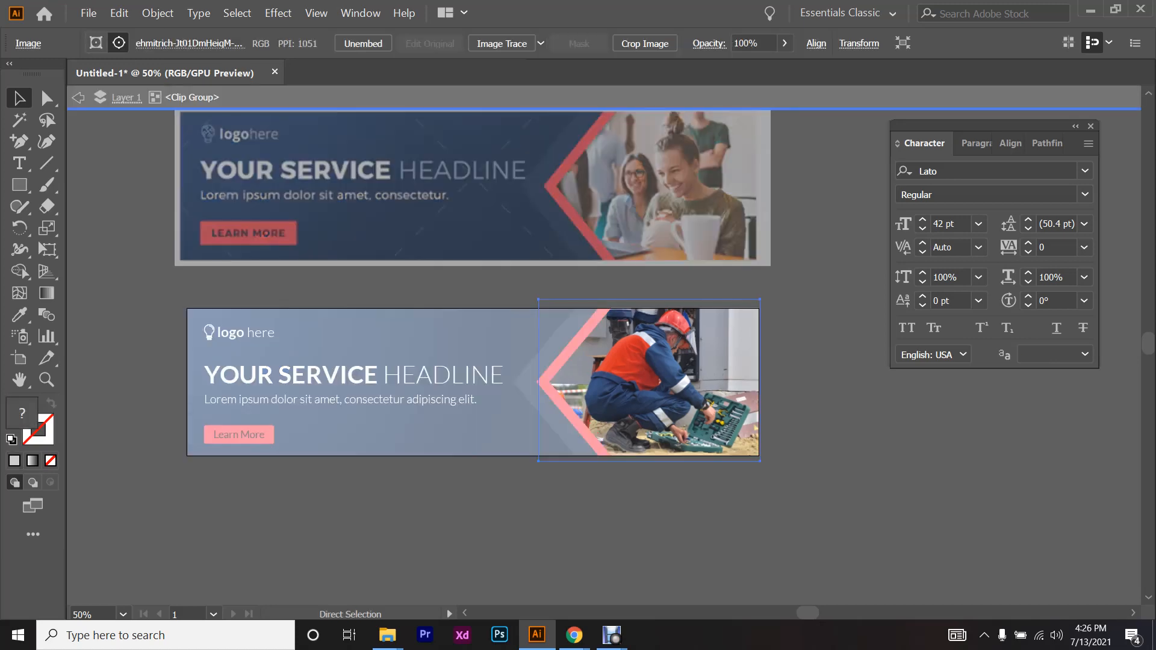
key(ctrl+z)
key(ctrl+z)
key(ctrl+z)
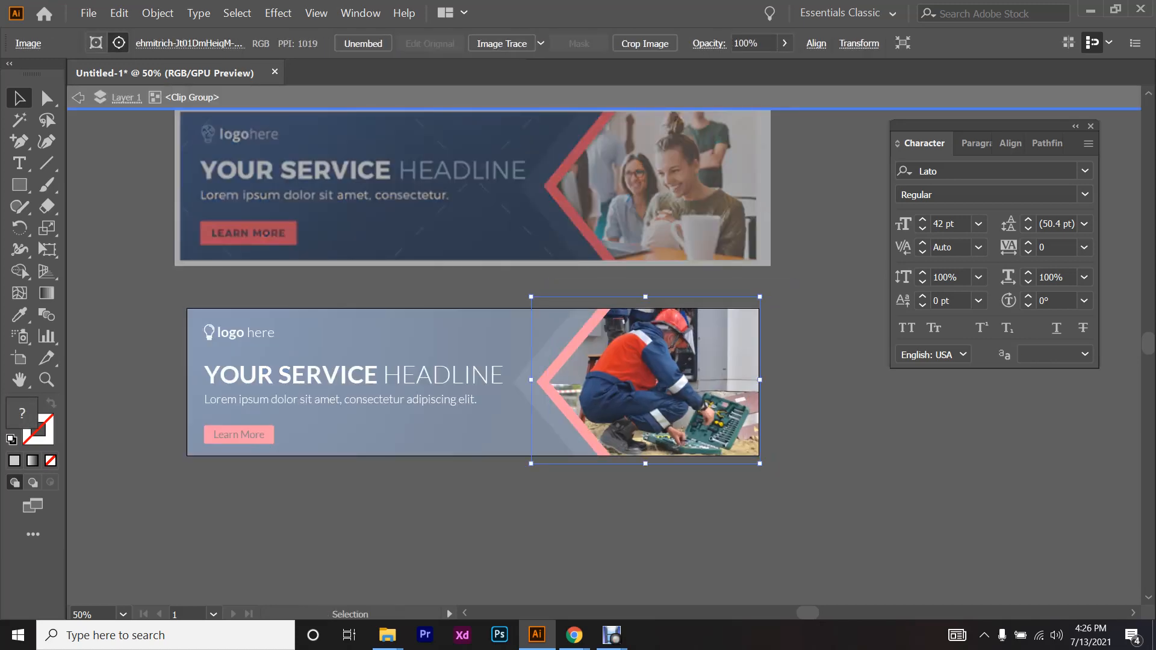
- Deselect the worker photo and leave the clip group's isolation mode
key(ctrl+shift+a)
scroll(487, 453, up, 2)
key(Escape)
scroll(501, 520, down, 3)
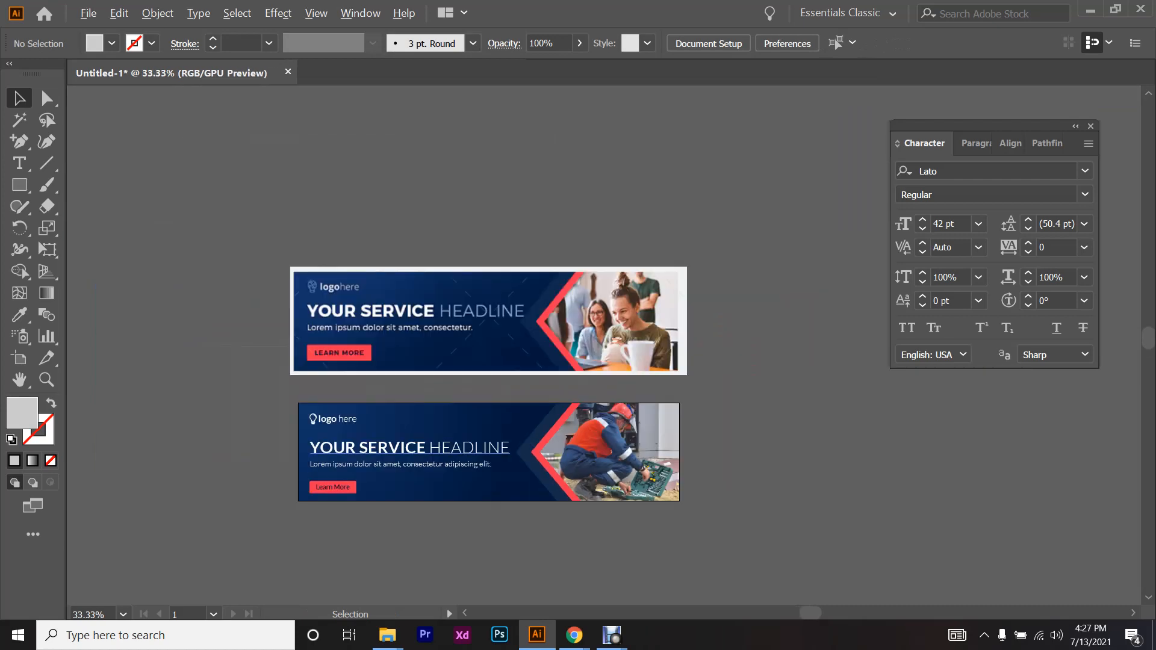
- Inspect the recreated banner up close, checking the Learn More button, the headline text and the clipped photo
scroll(458, 486, up, 3)
scroll(459, 486, left, 3)
scroll(604, 307, left, 2)
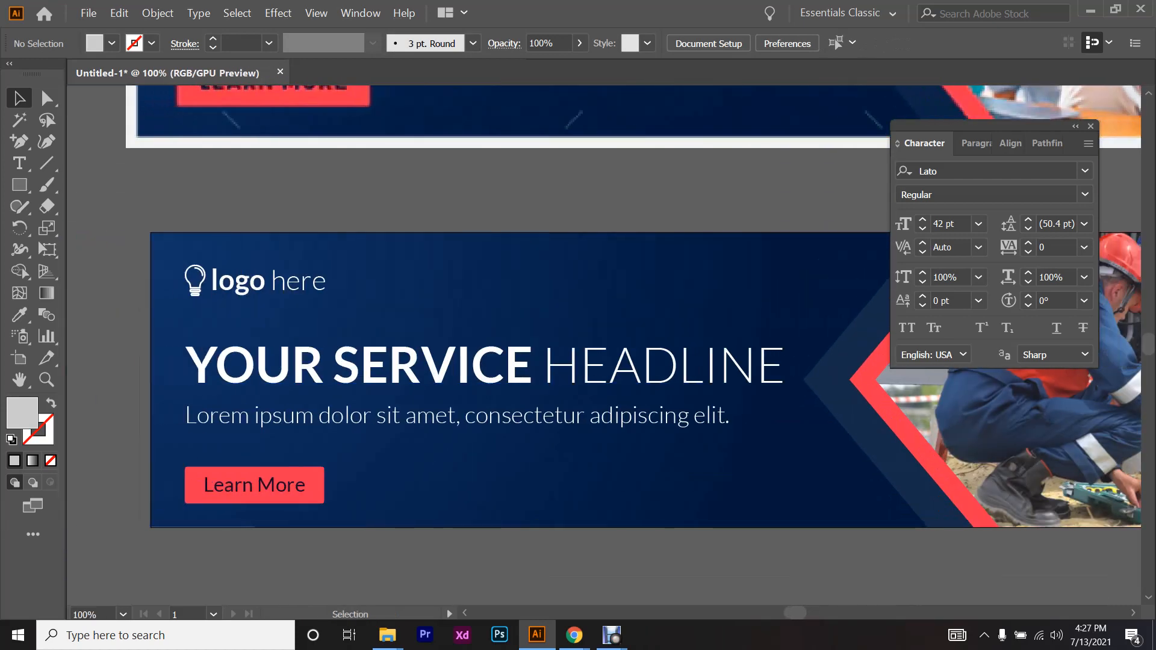
scroll(210, 499, up, 4)
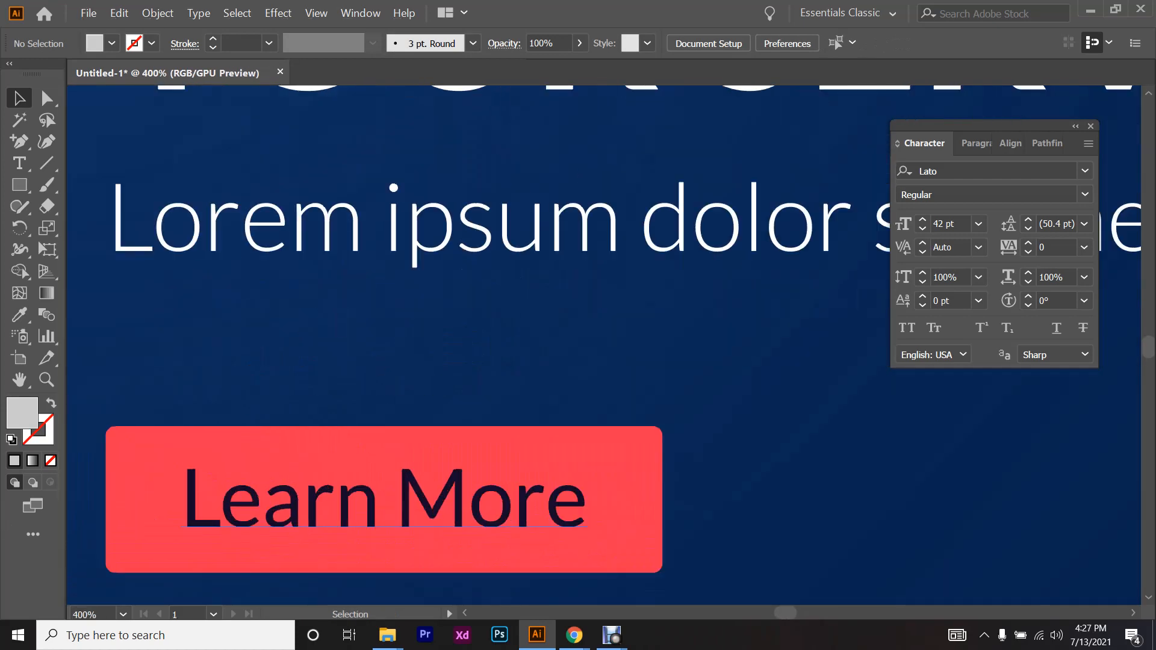
scroll(202, 458, down, 4)
scroll(202, 458, up, 6)
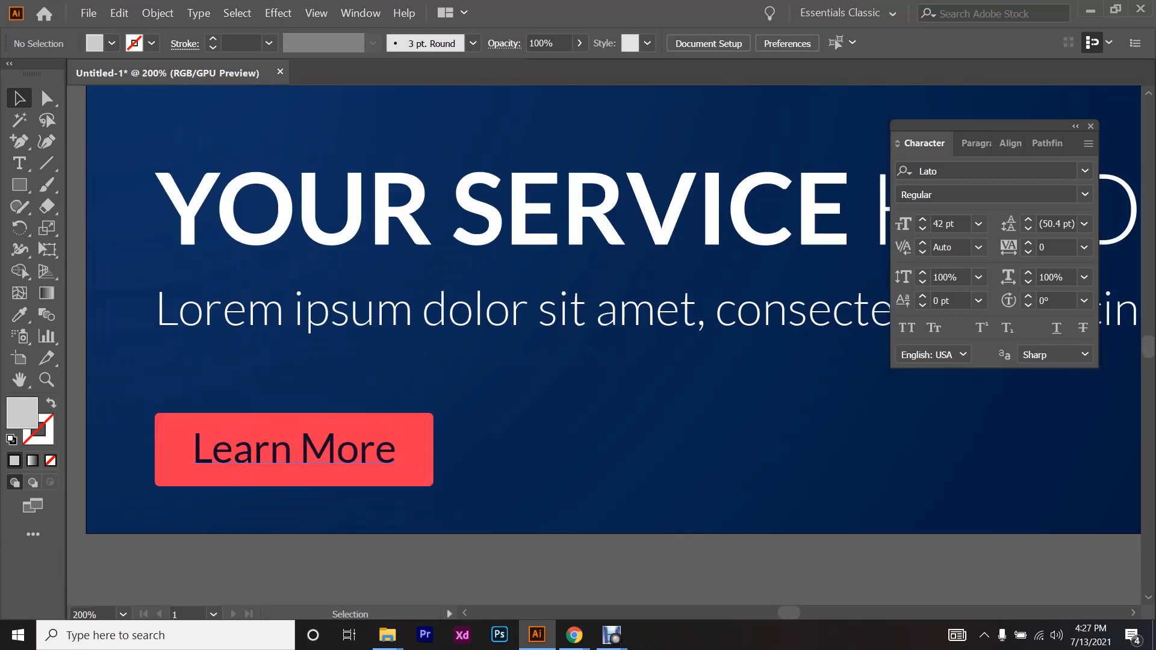
scroll(604, 353, down, 6)
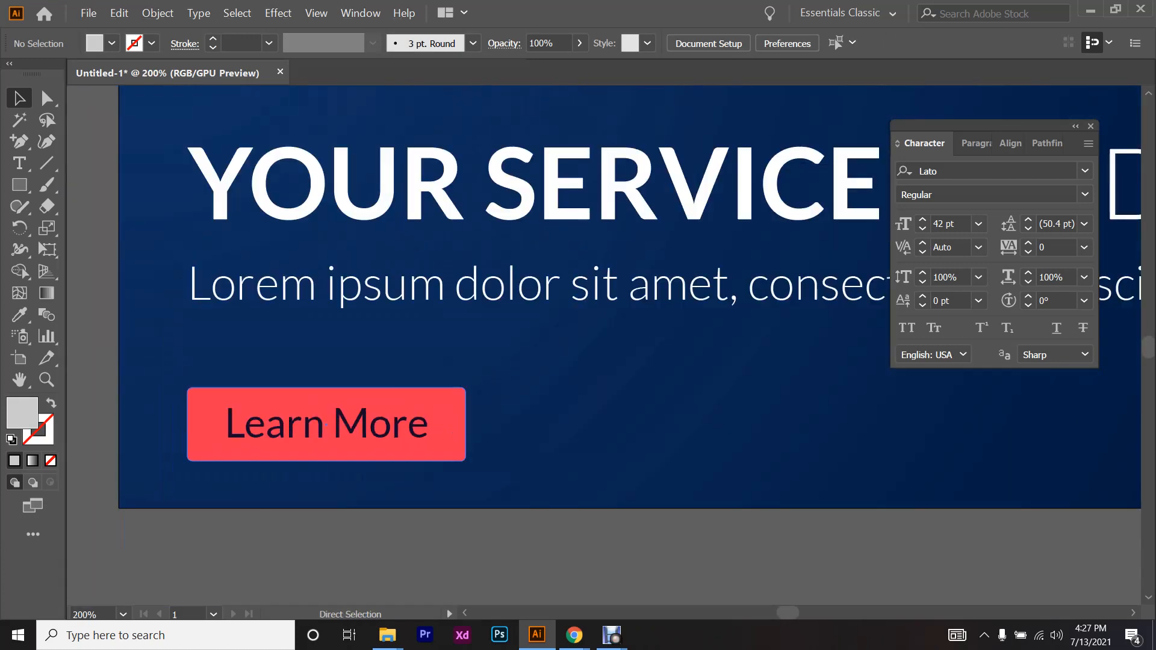
scroll(807, 232, right, 3)
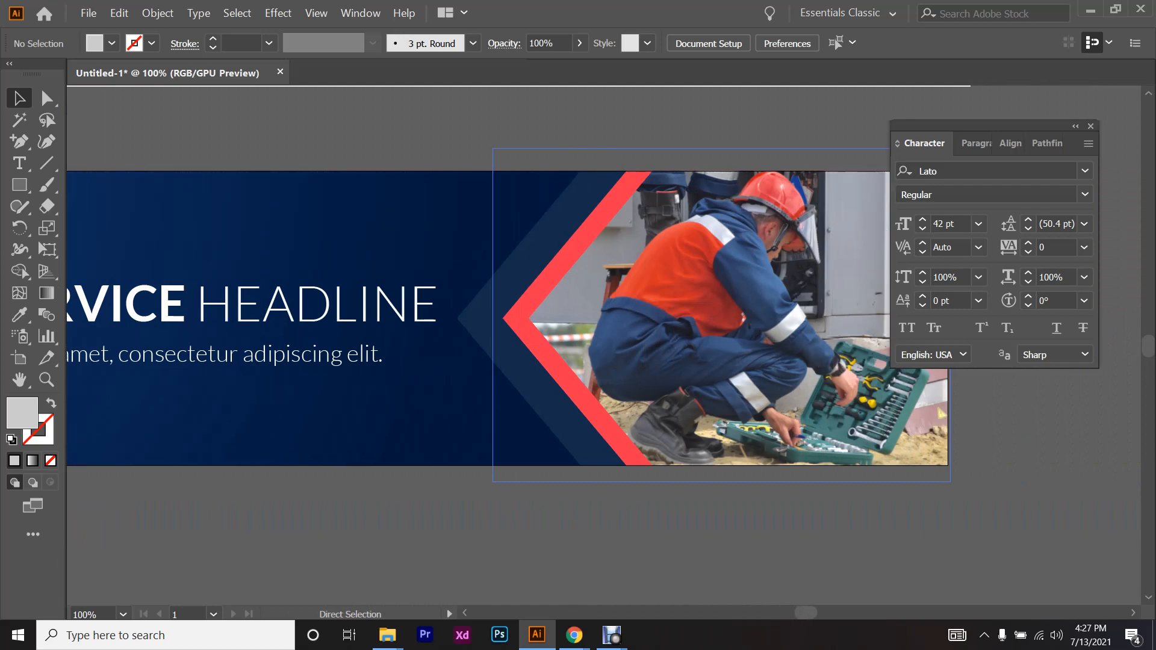
scroll(807, 231, up, 1)
scroll(807, 231, right, 1)
scroll(674, 365, right, 1)
scroll(674, 365, down, 3)
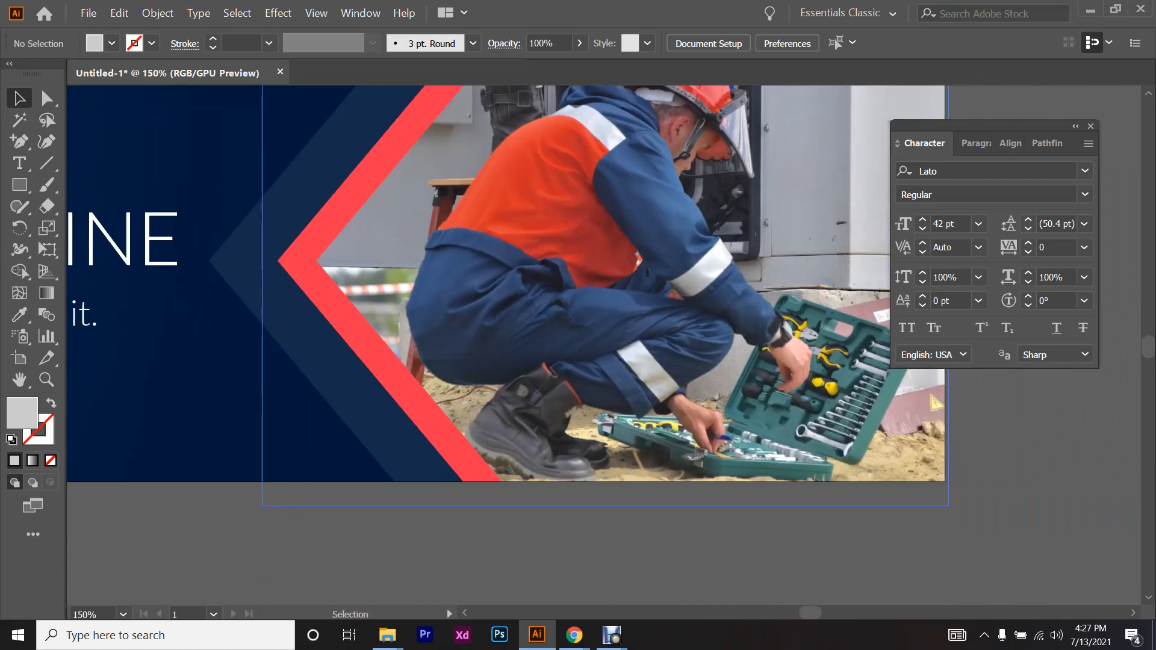
scroll(674, 364, down, 4)
scroll(673, 365, up, 2)
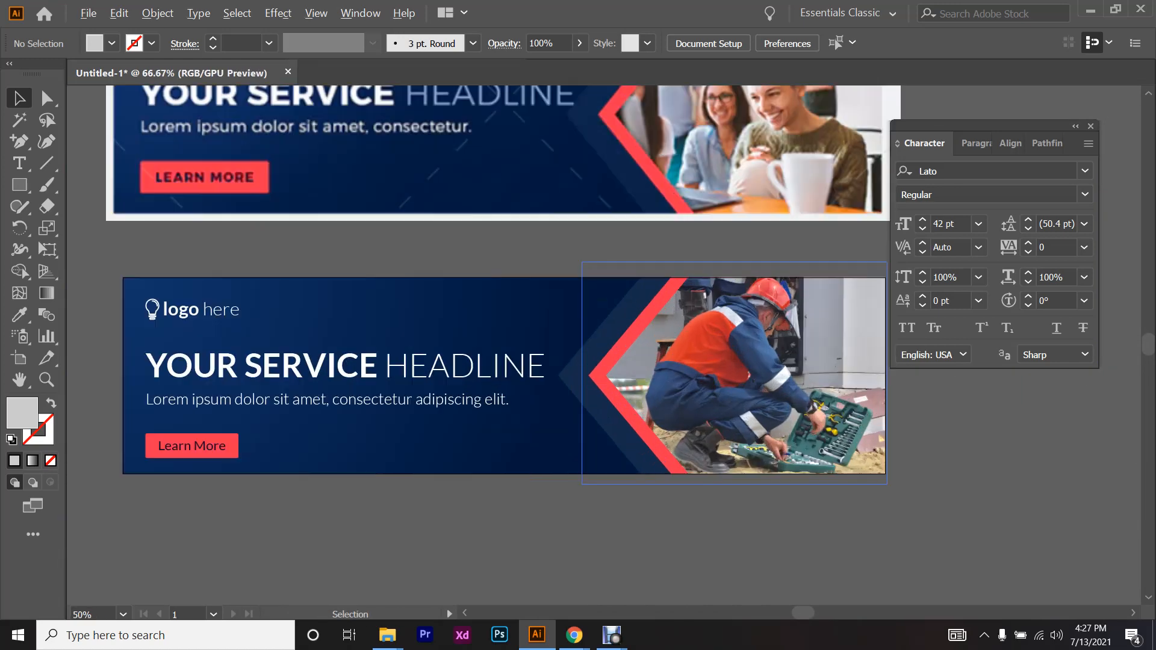
scroll(674, 365, down, 2)
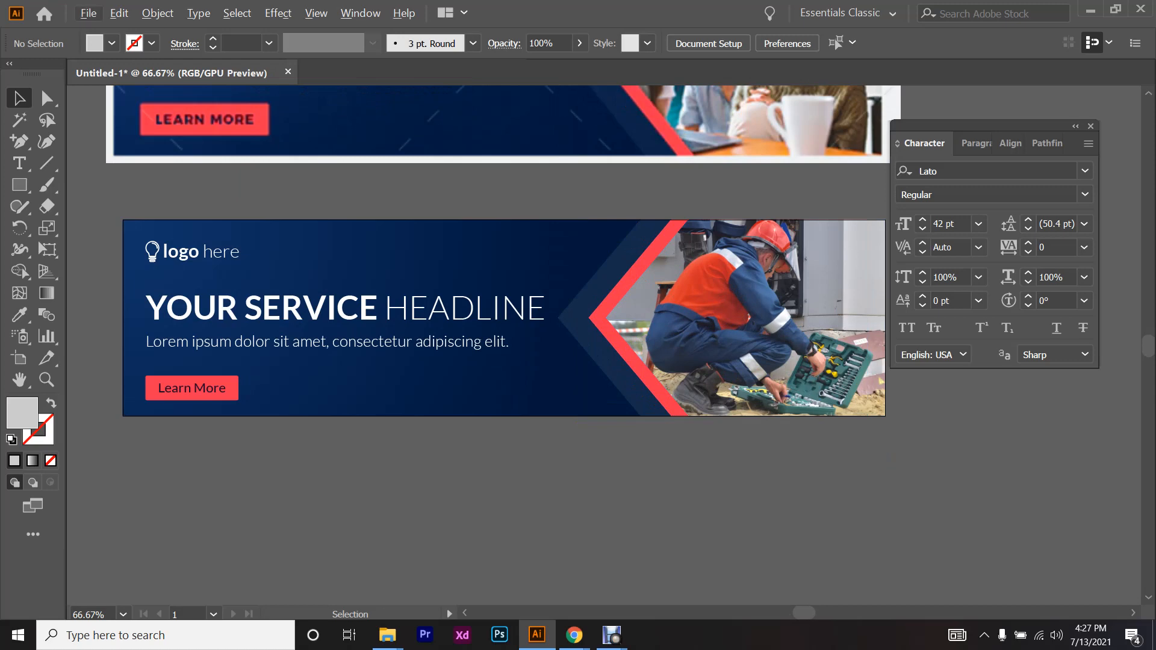
- Recolour the Learn More button and the arrow-shaped photo border with the orange sampled from the worker's jacket using the Eyedropper
click(231, 395)
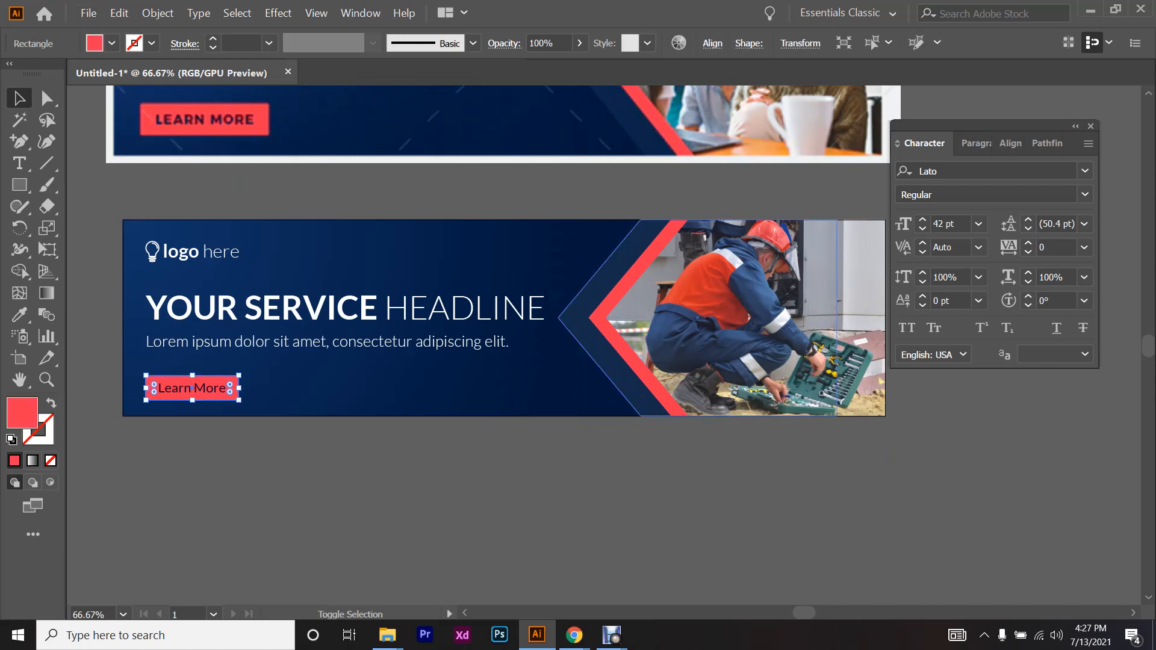
scroll(602, 326, up, 3)
shift+click(602, 326)
scroll(314, 403, down, 2)
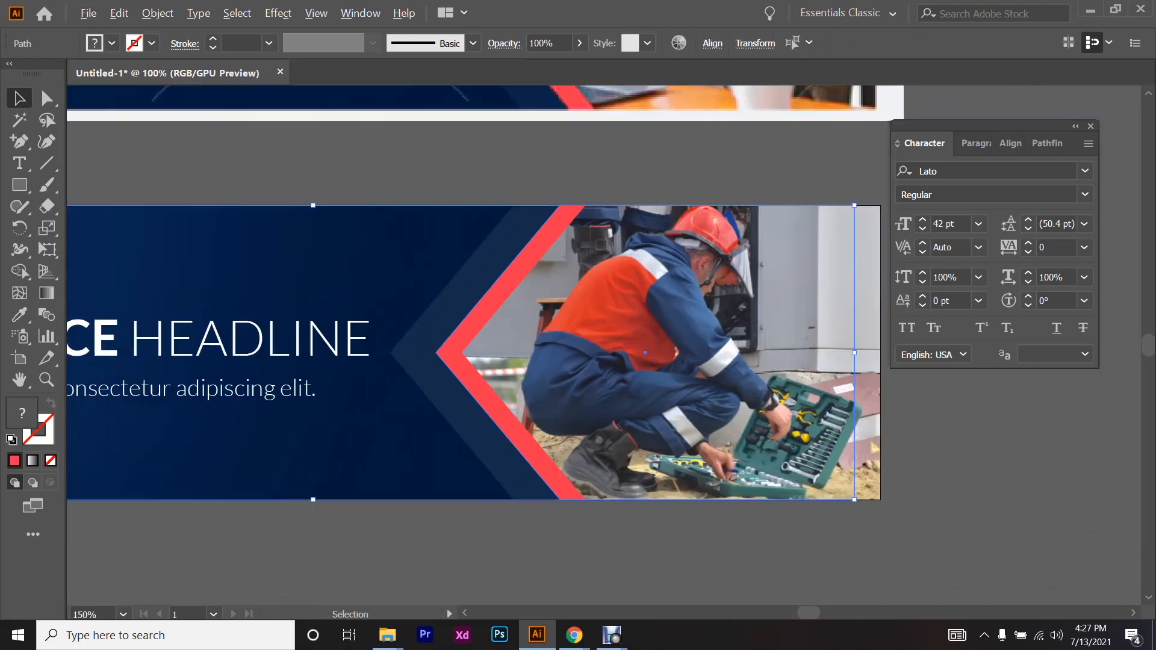
click(26, 316)
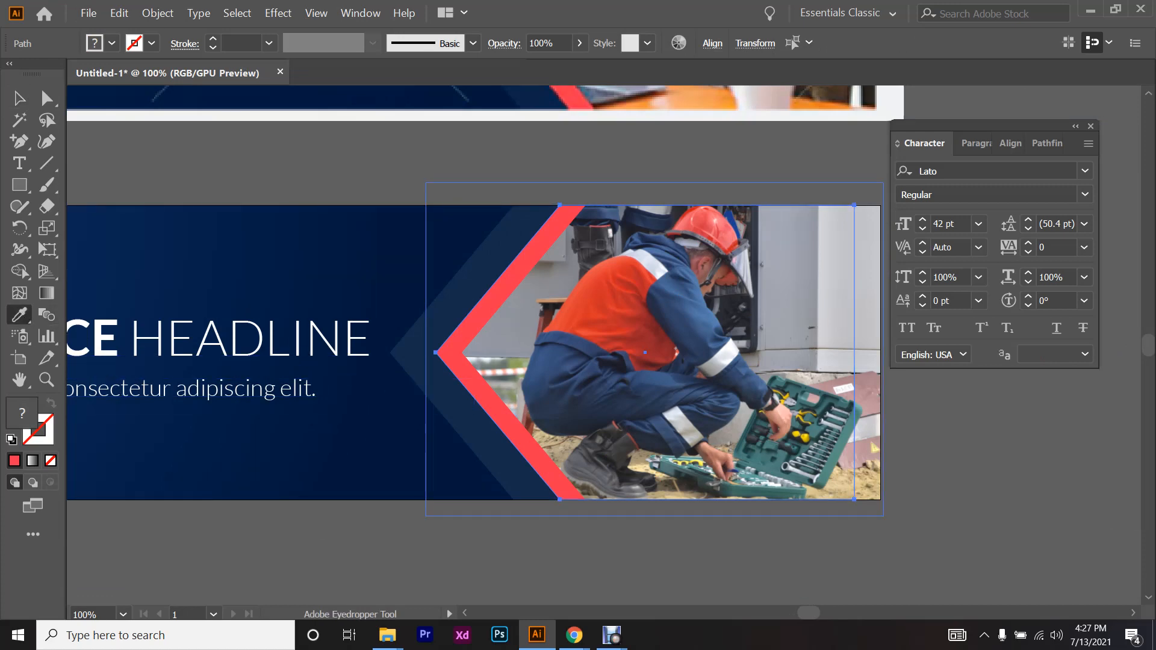
scroll(582, 313, up, 4)
click(586, 364)
scroll(585, 364, down, 5)
scroll(586, 364, down, 1)
key(ctrl+shift+a)
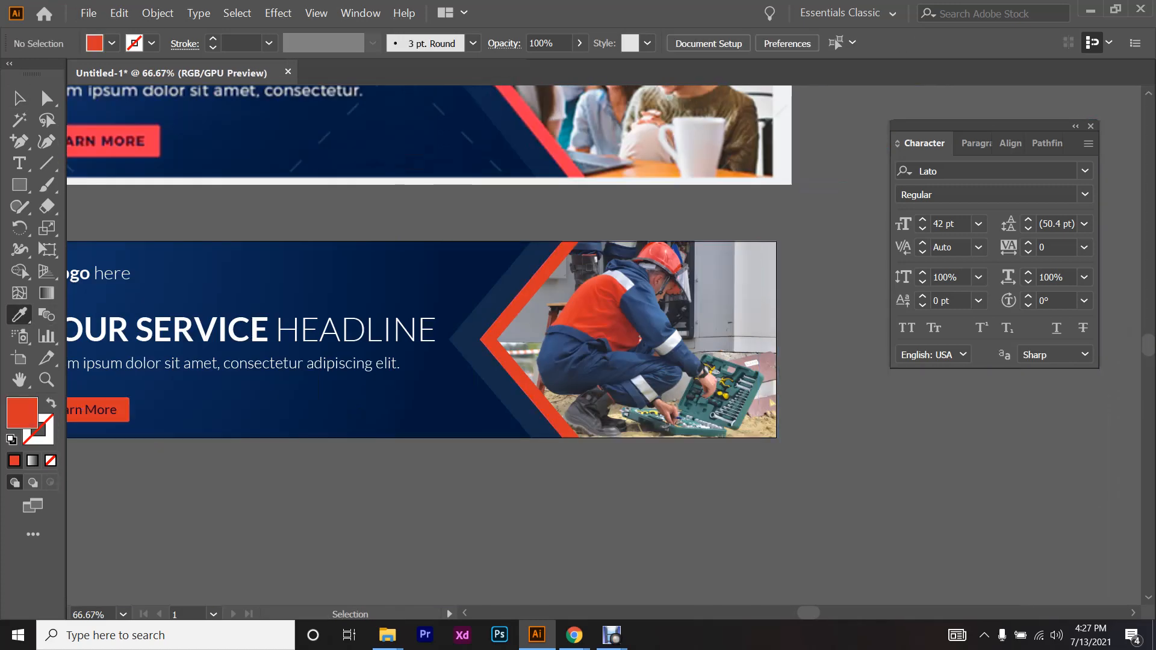
scroll(586, 364, left, 2)
scroll(532, 494, down, 1)
click(18, 98)
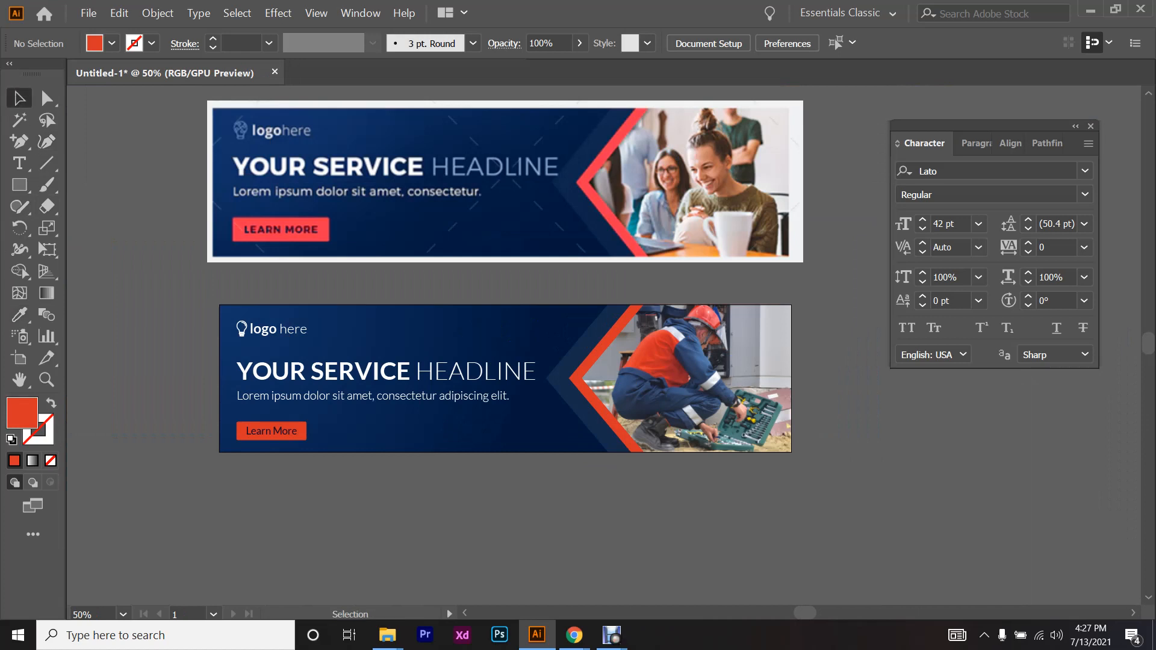
- Undo the orange Eyedropper recolouring of the button and the arrow-shaped border
key(ctrl+z)
key(ctrl+z)
key(ctrl+z)
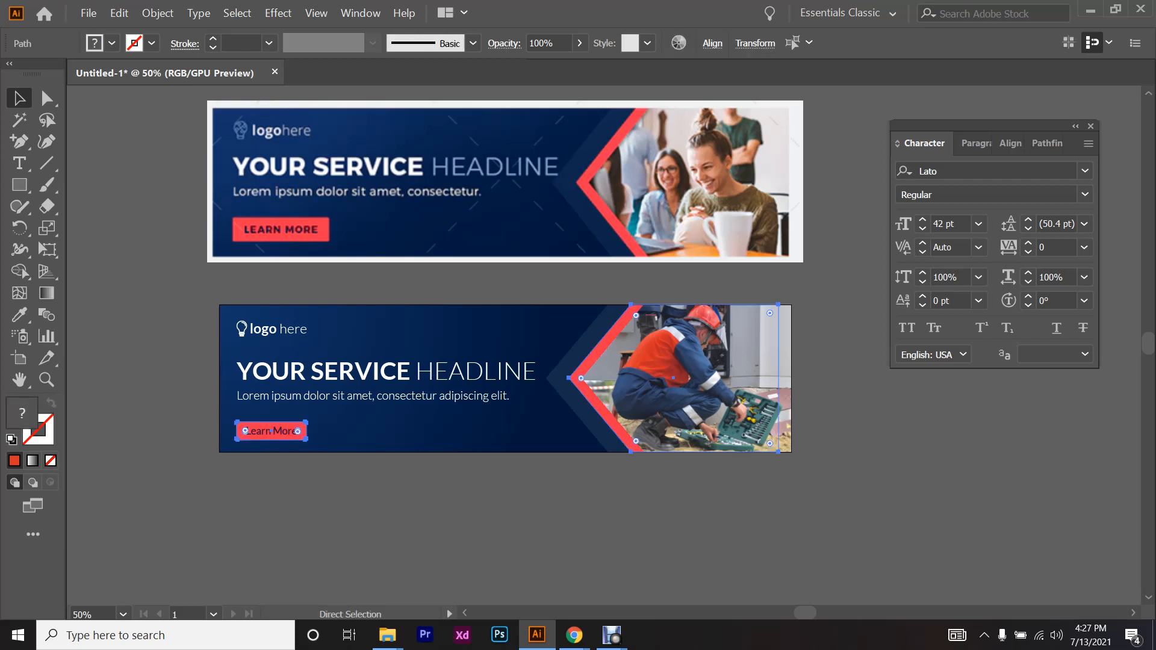
- Release the clipping mask of the worker photo and delete the photo, keeping its arrow-shaped path
right_click(681, 376)
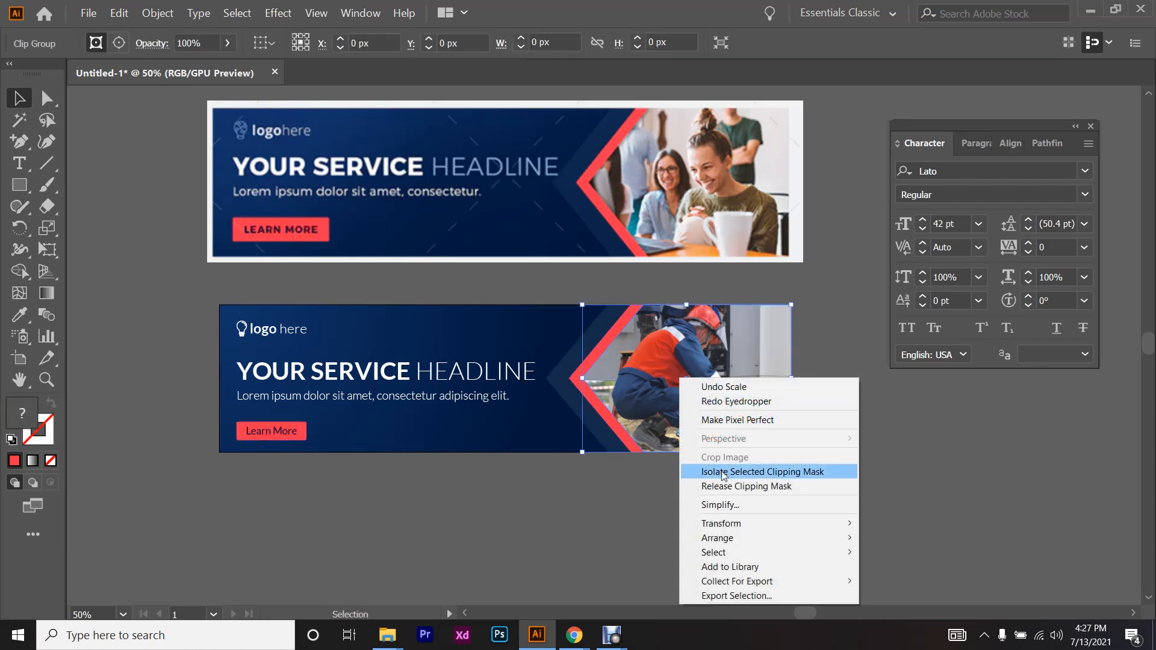
click(752, 469)
key(Delete)
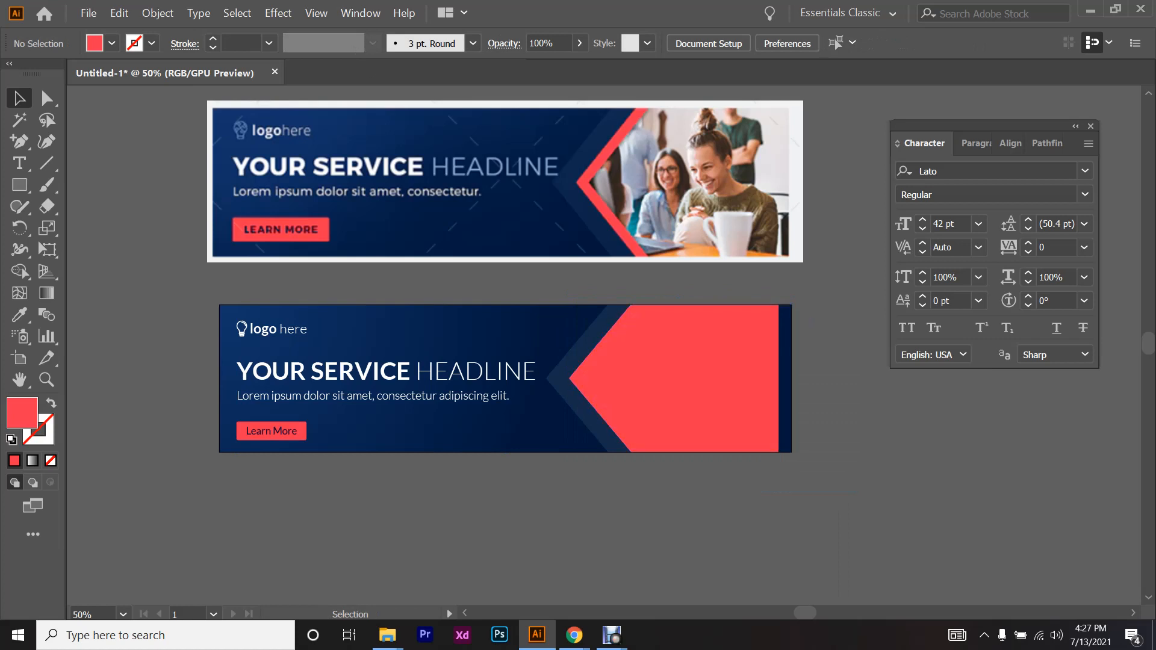
- Fill the unfilled arrow-shaped path at the banner's photo area with light grey
click(790, 326)
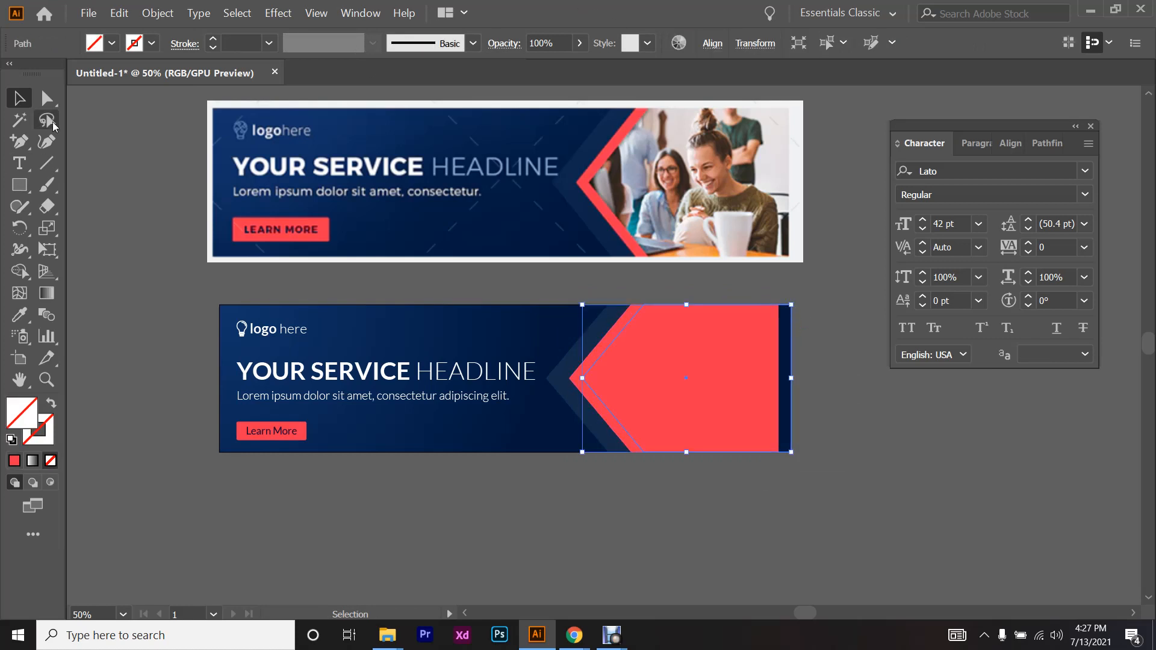
click(112, 43)
click(111, 156)
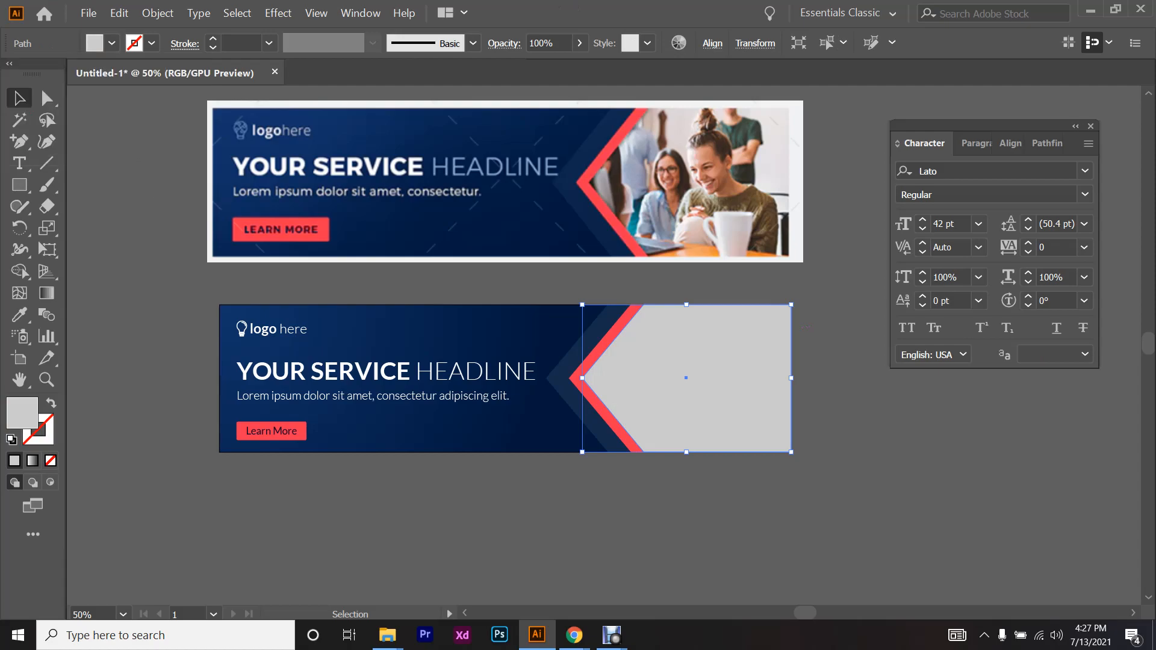
click(490, 530)
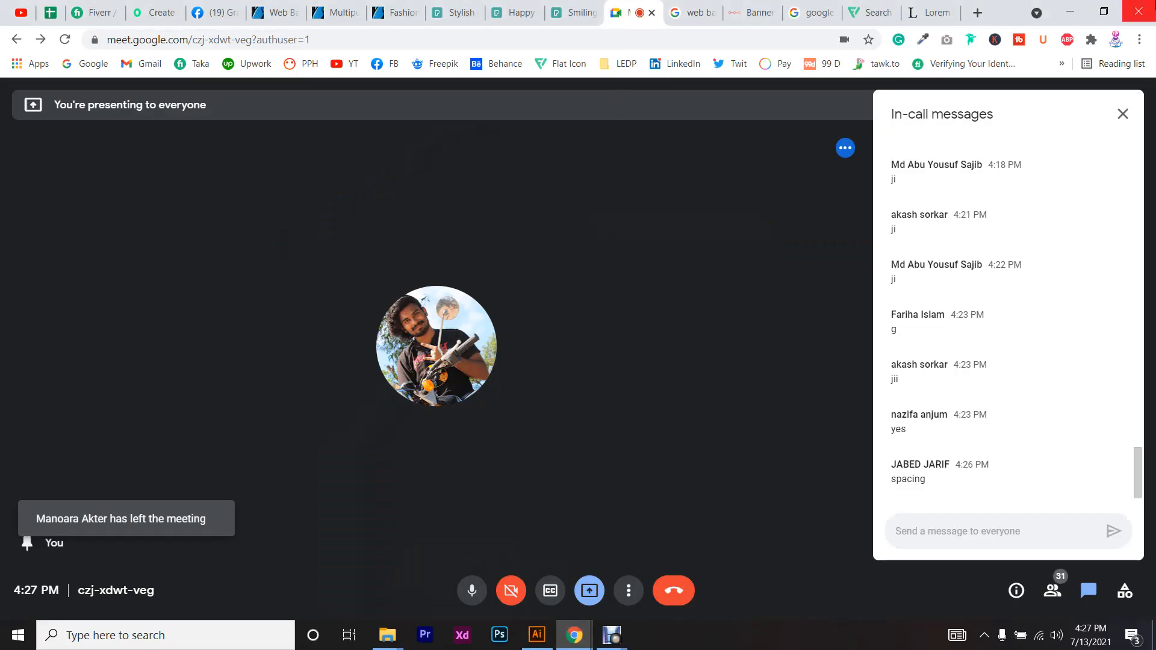
key(alt+Tab)
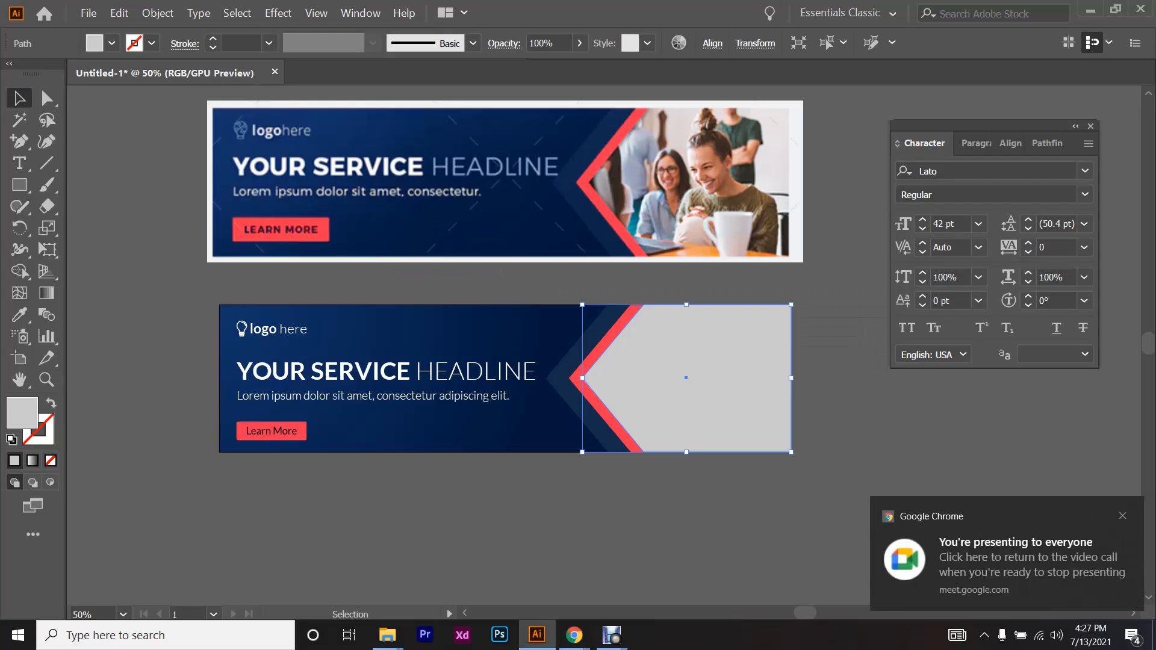
scroll(253, 374, up, 4)
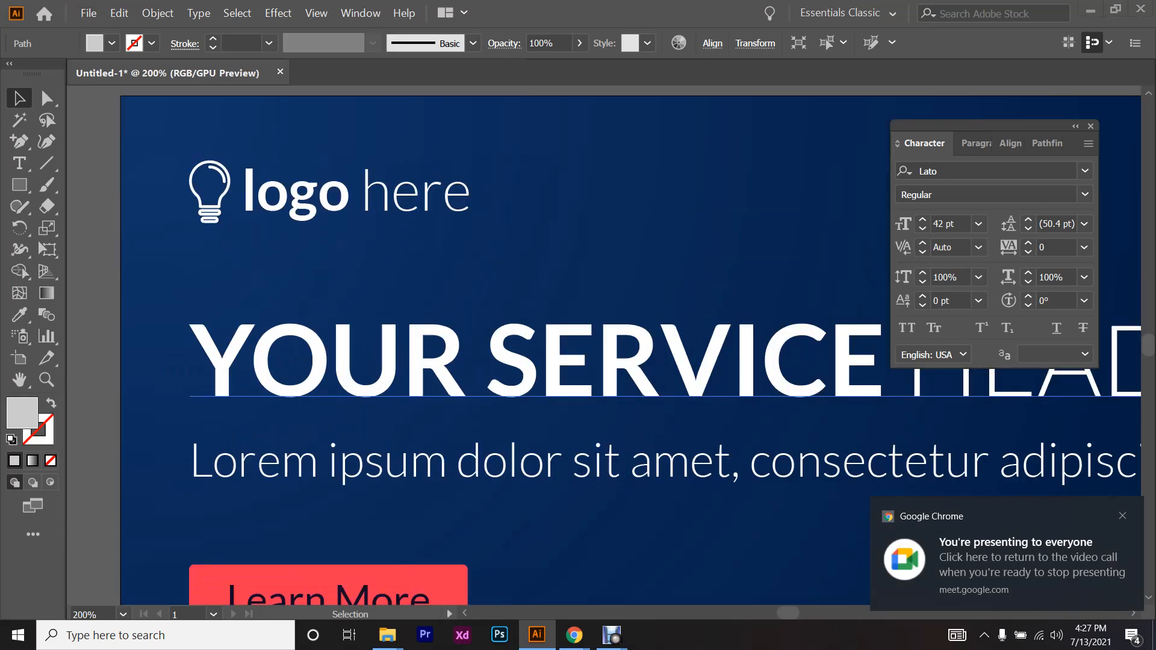
- Switch to the Downloads folder in File Explorer and browse its images for a replacement banner photo
key(alt+Tab)
key(alt+Tab)
key(alt+Tab)
key(Tab)
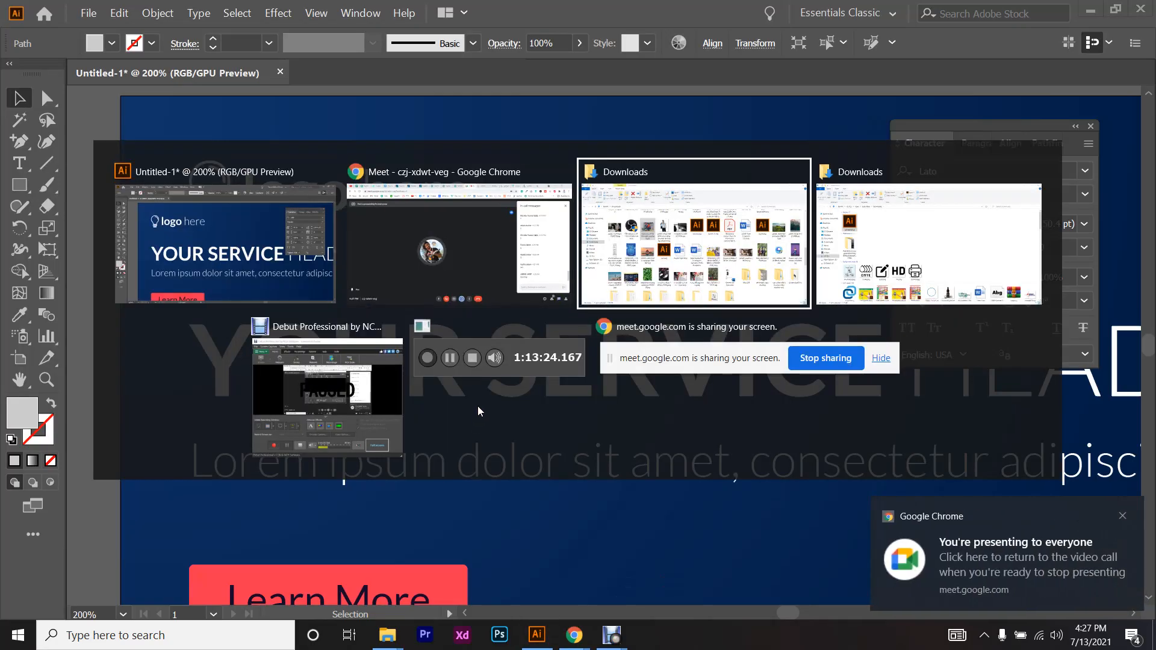
scroll(523, 402, down, 12)
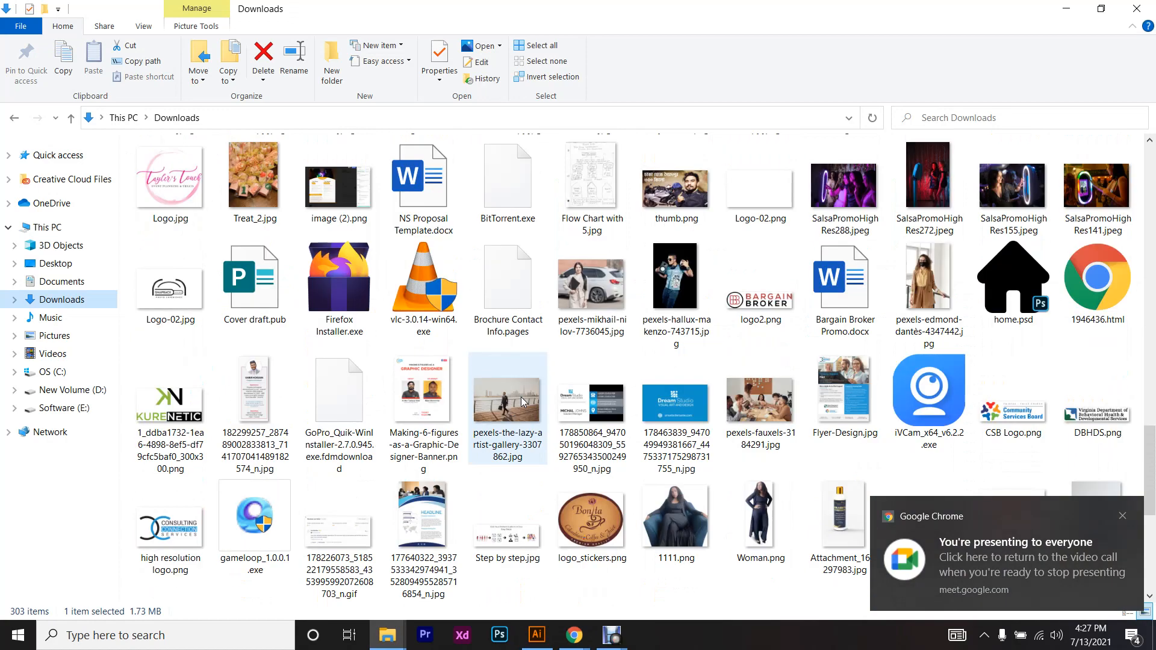
scroll(857, 484, down, 3)
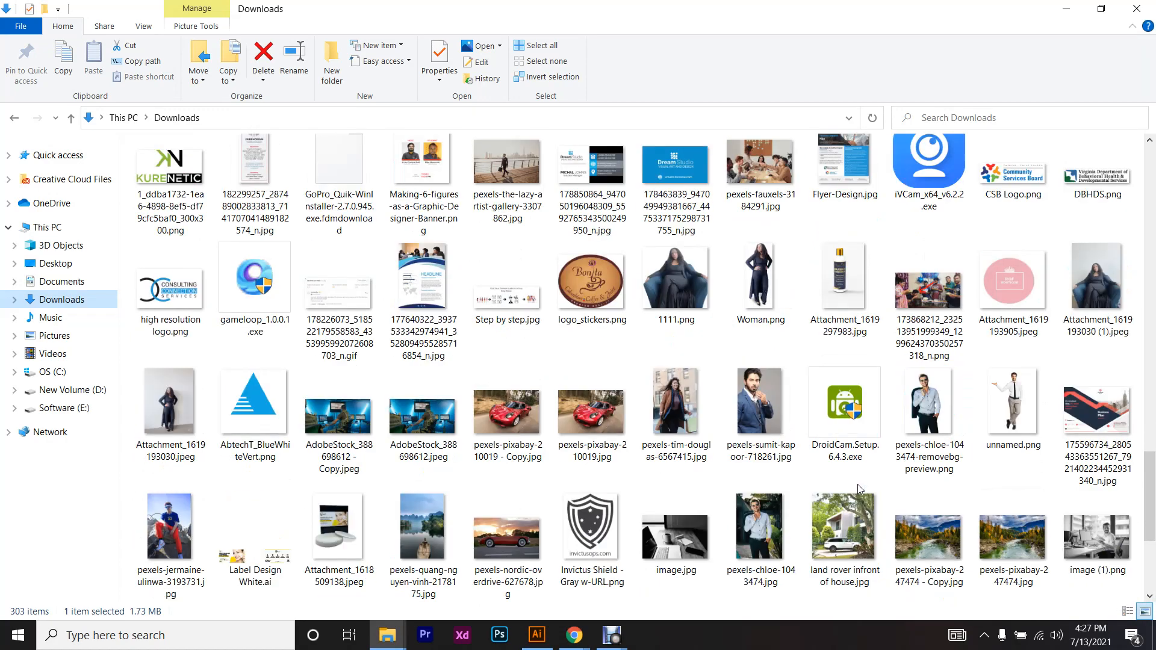
scroll(857, 484, down, 4)
scroll(860, 489, up, 3)
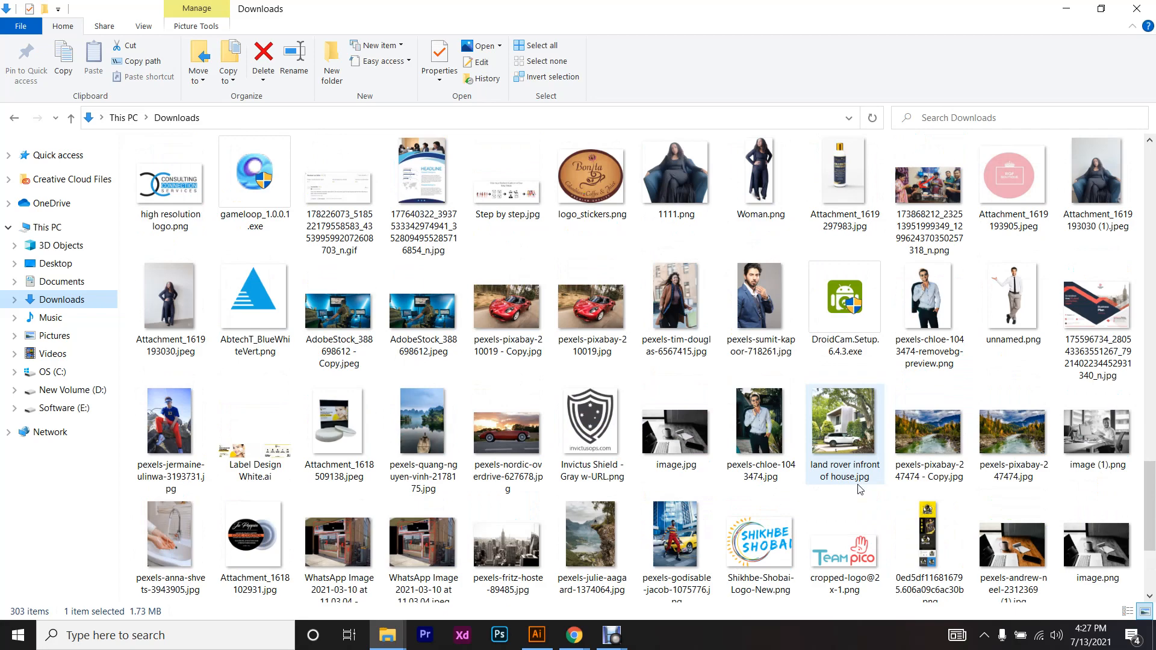
scroll(860, 488, down, 3)
scroll(860, 489, down, 6)
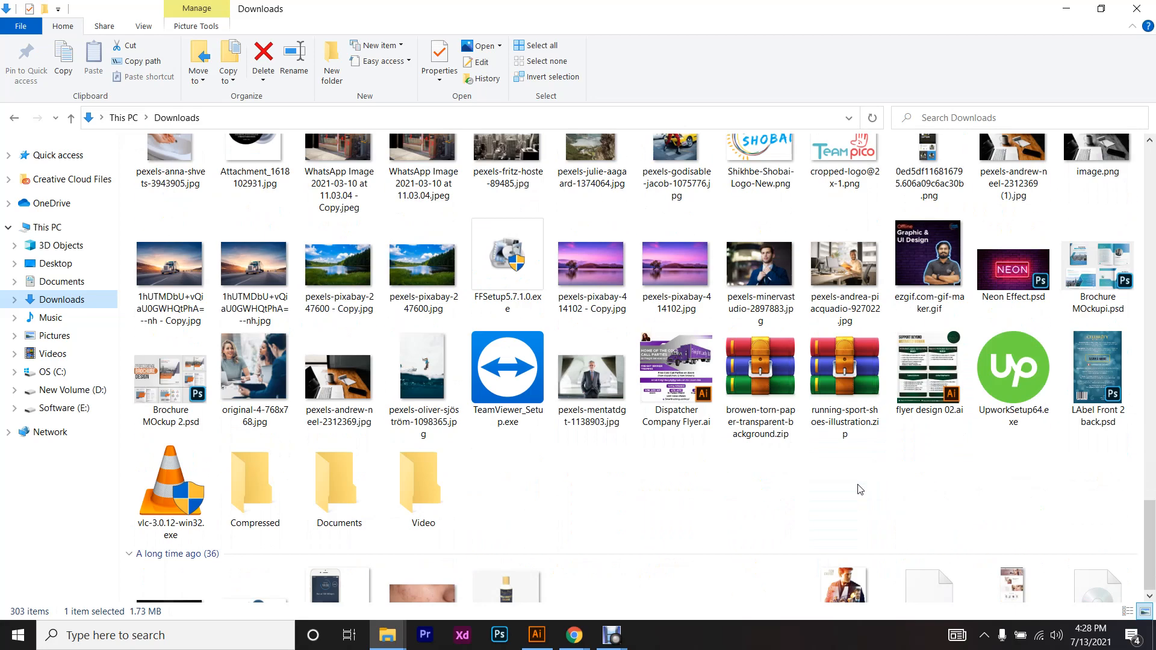
scroll(859, 489, up, 15)
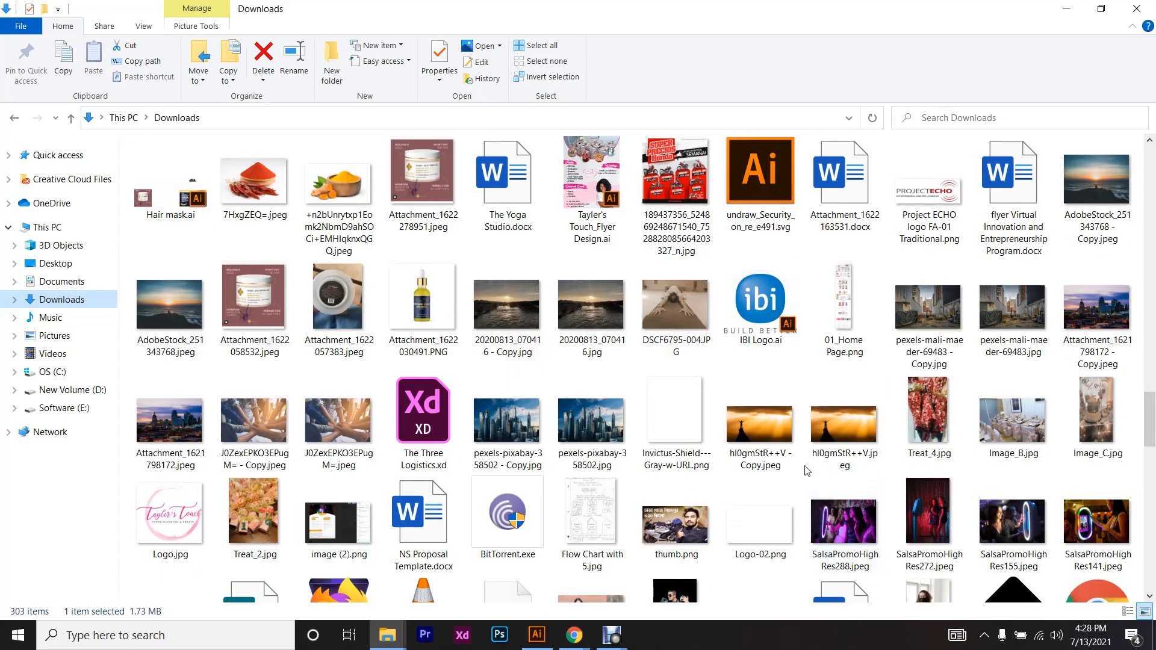
scroll(806, 470, up, 3)
scroll(806, 469, down, 3)
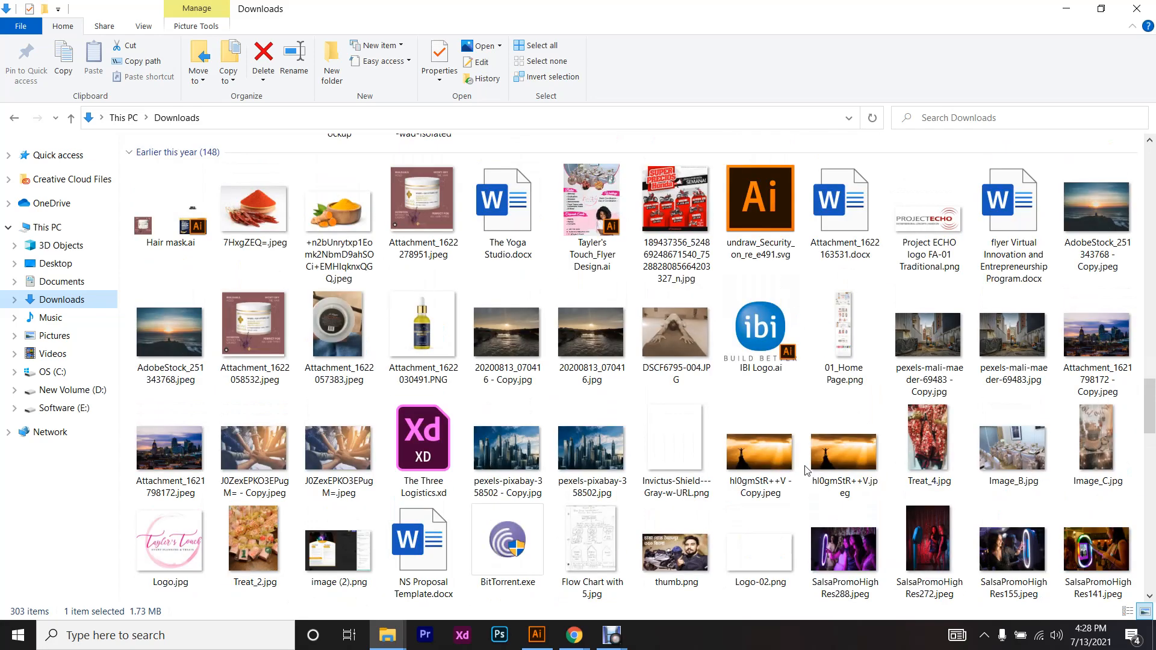
scroll(807, 470, up, 5)
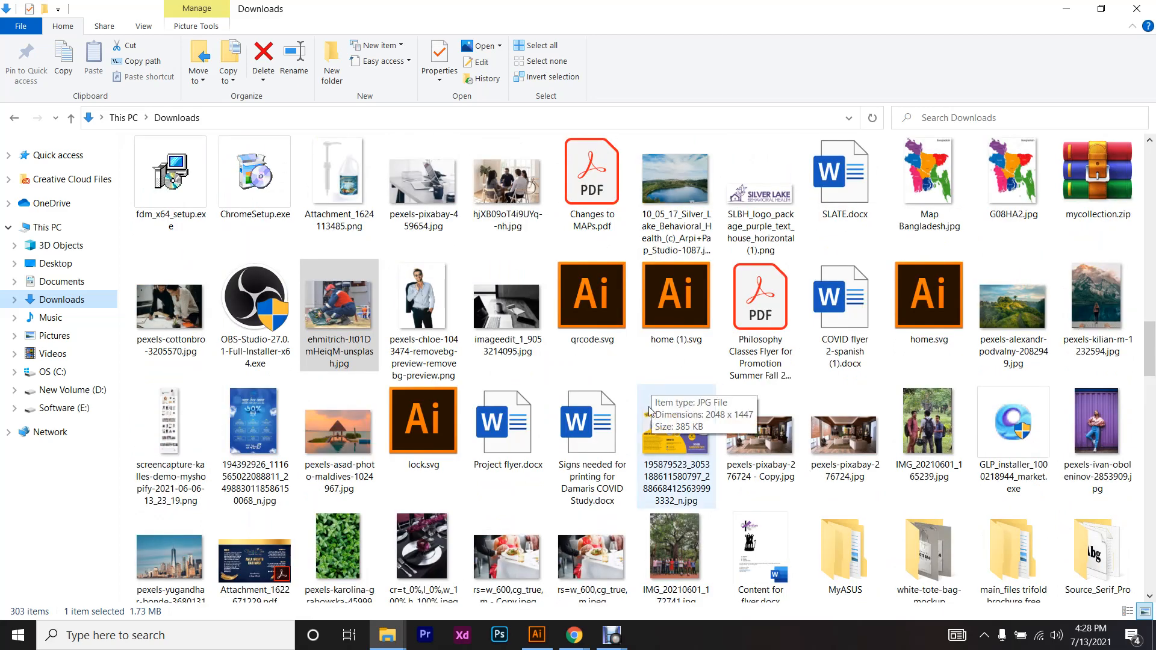
- Place the photo of people in a seated group meeting into the Illustrator document and embed it
drag(507, 199, 655, 410)
scroll(512, 377, down, 2)
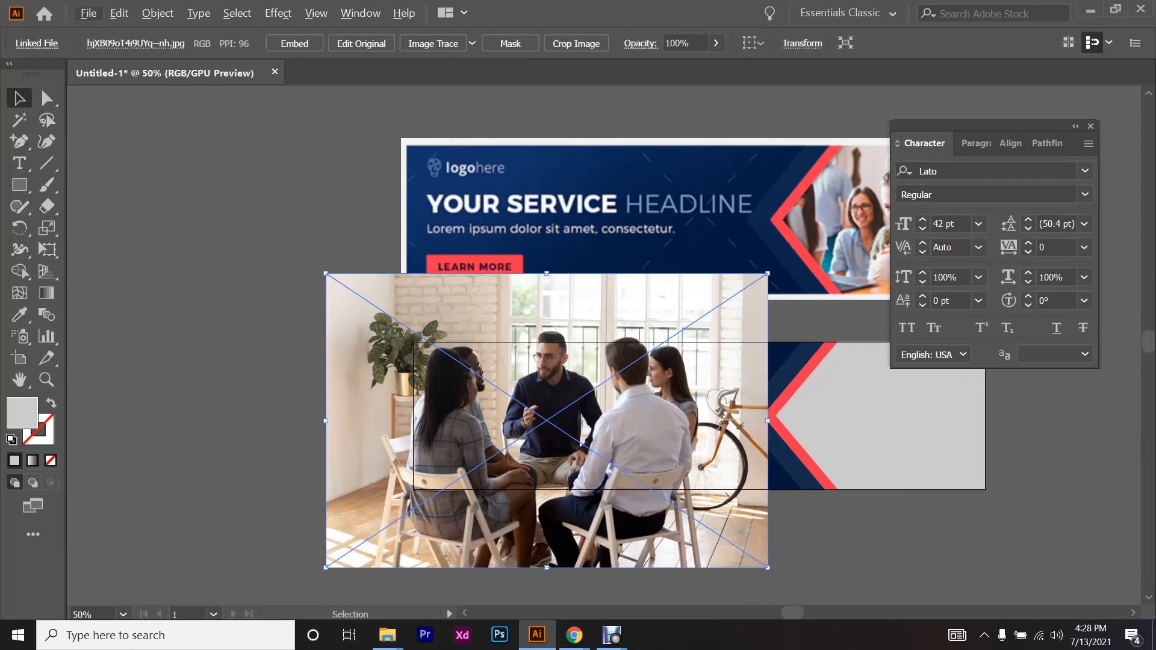
scroll(604, 470, up, 1)
scroll(604, 422, right, 2)
click(295, 43)
- Move the meeting photo over the grey arrow shape, scale it to about 434 × 289 px, and send it to the back
drag(158, 403, 724, 403)
scroll(421, 397, right, 3)
scroll(607, 400, right, 2)
drag(492, 396, 578, 397)
drag(778, 398, 739, 392)
key(ctrl+shift+[)
- Mask the meeting photo with the grey arrow shape as a clipping mask, then clear the selection
shift+click(694, 396)
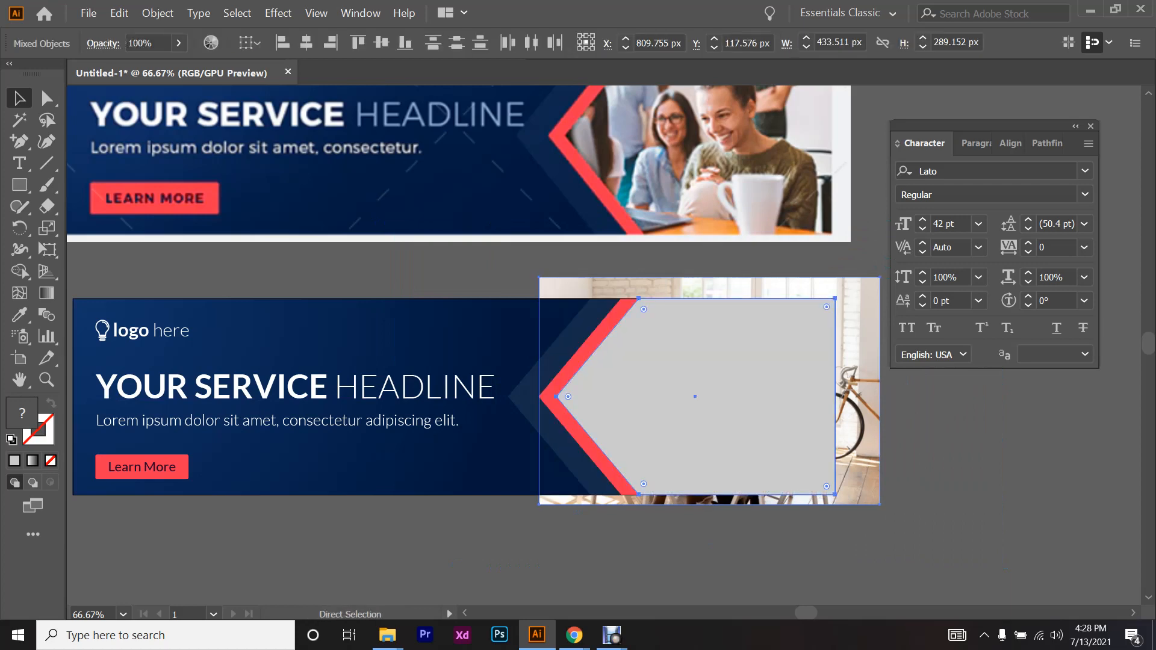
key(ctrl+7)
key(ctrl+minus)
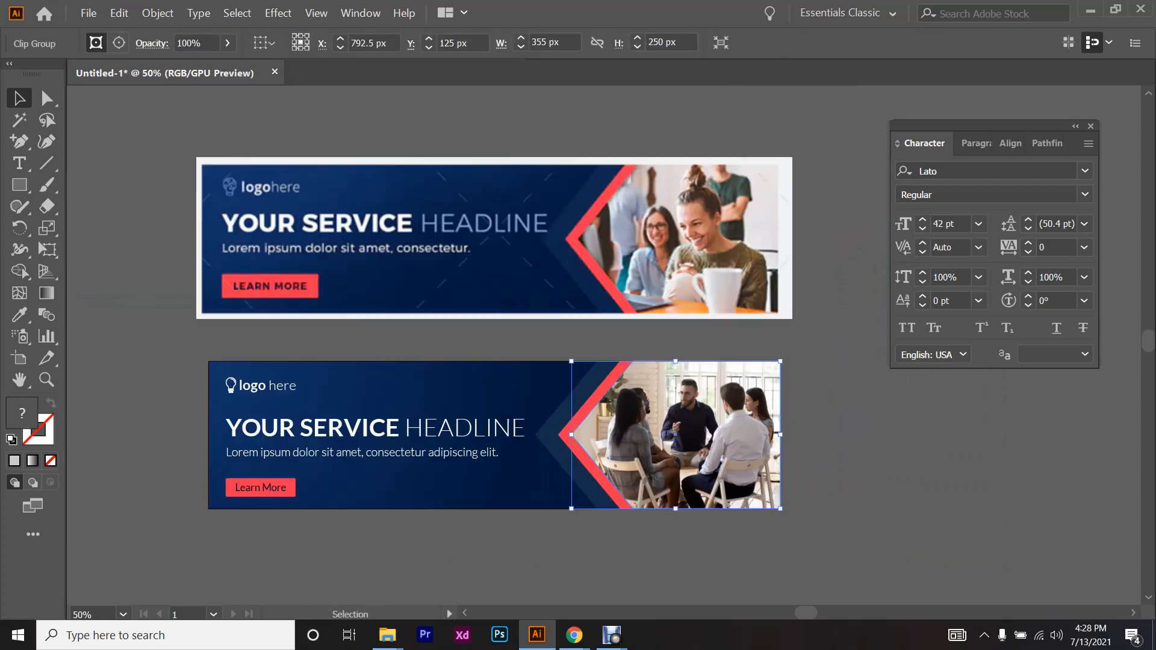
key(ctrl+shift+a)
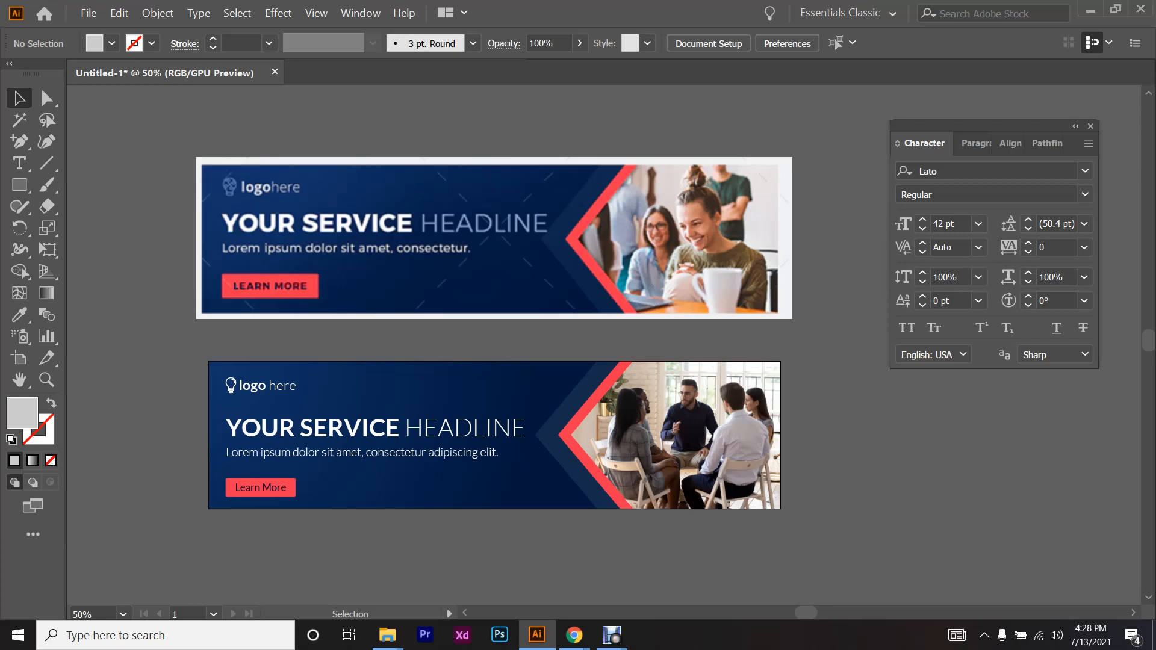
key(ctrl+plus)
key(ctrl+plus)
scroll(603, 344, right, 2)
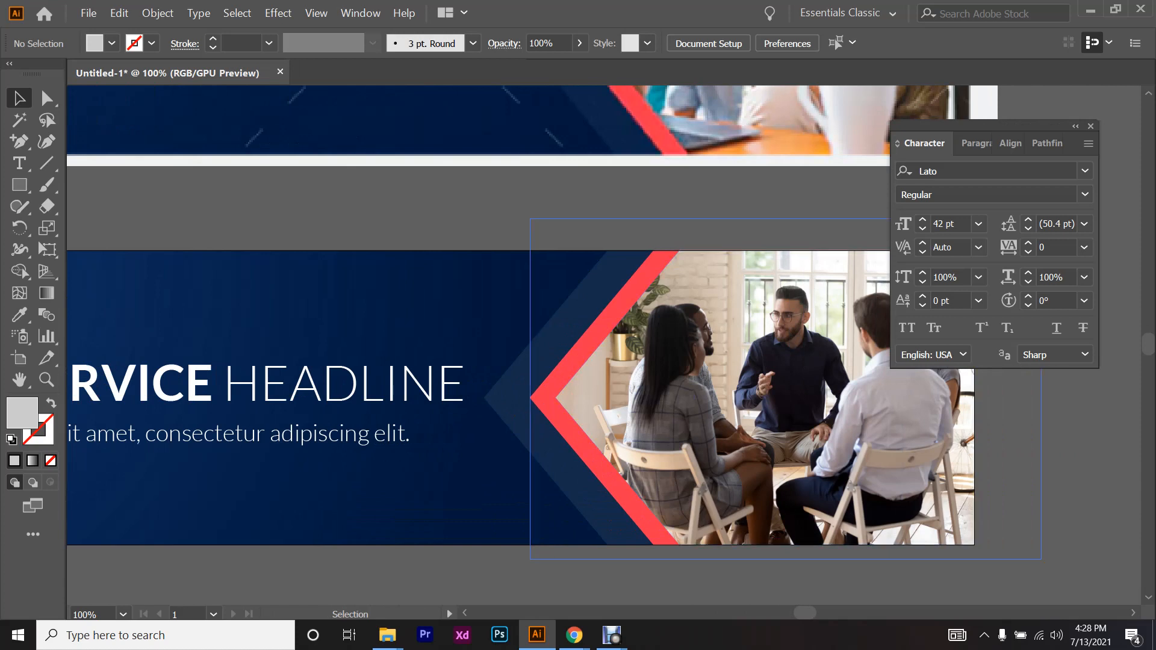
key(ctrl+minus)
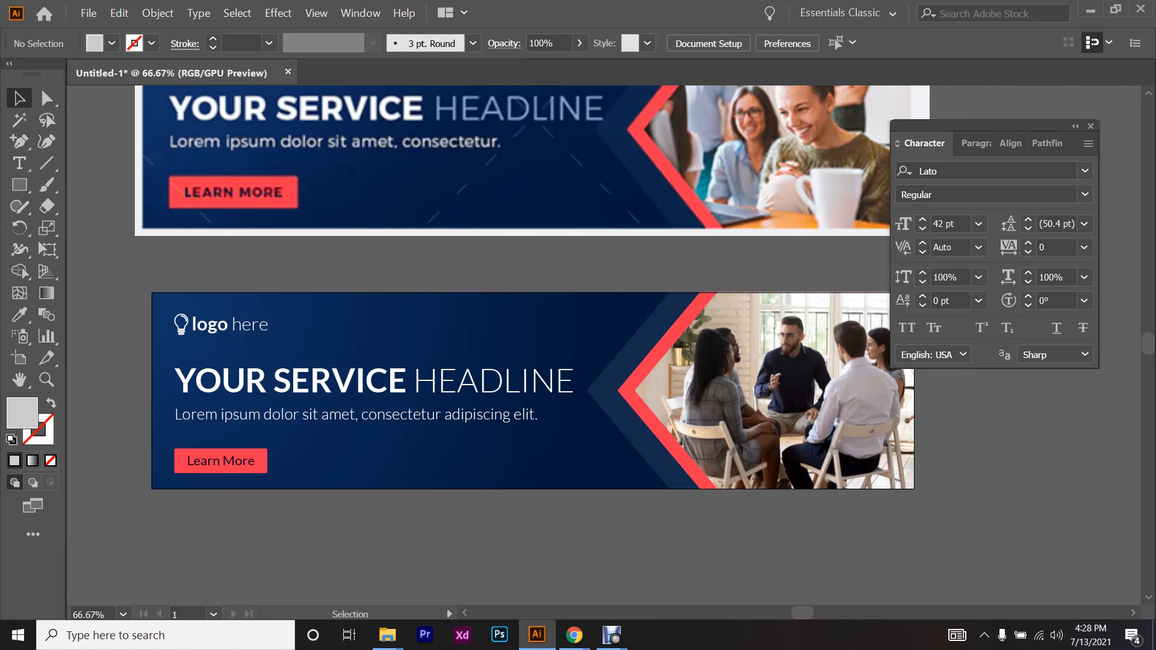
- Try the Lato Black weight on the words "YOUR SERVICE" in the banner headline
scroll(344, 384, left, 2)
scroll(344, 384, up, 1)
double_click(344, 382)
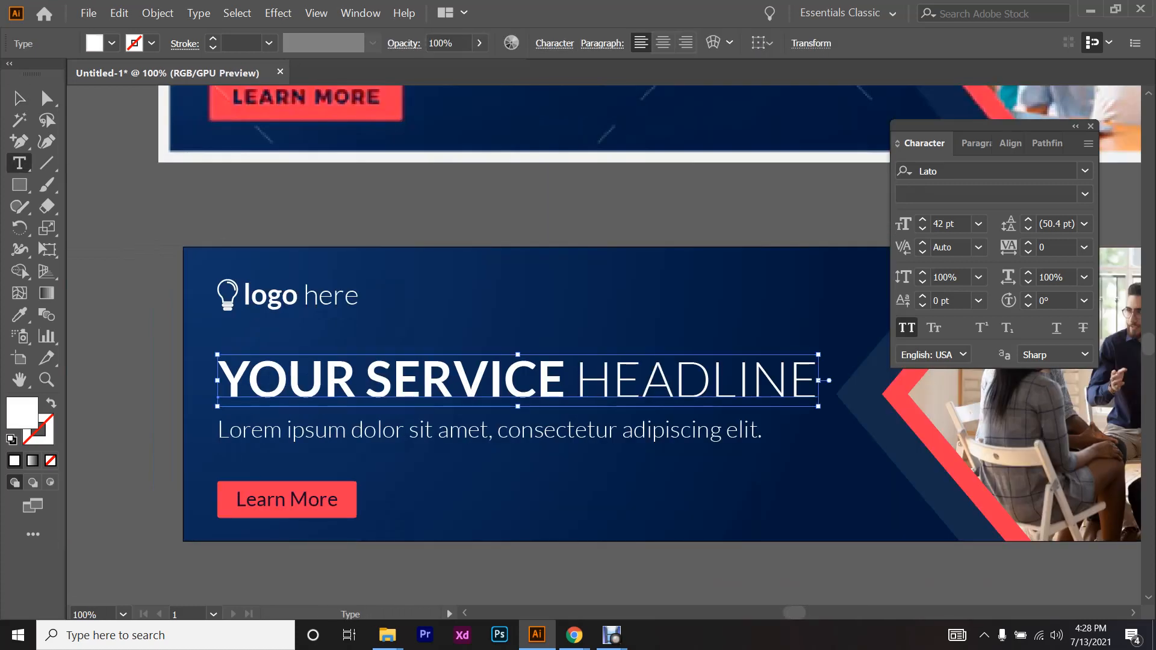
drag(218, 380, 566, 380)
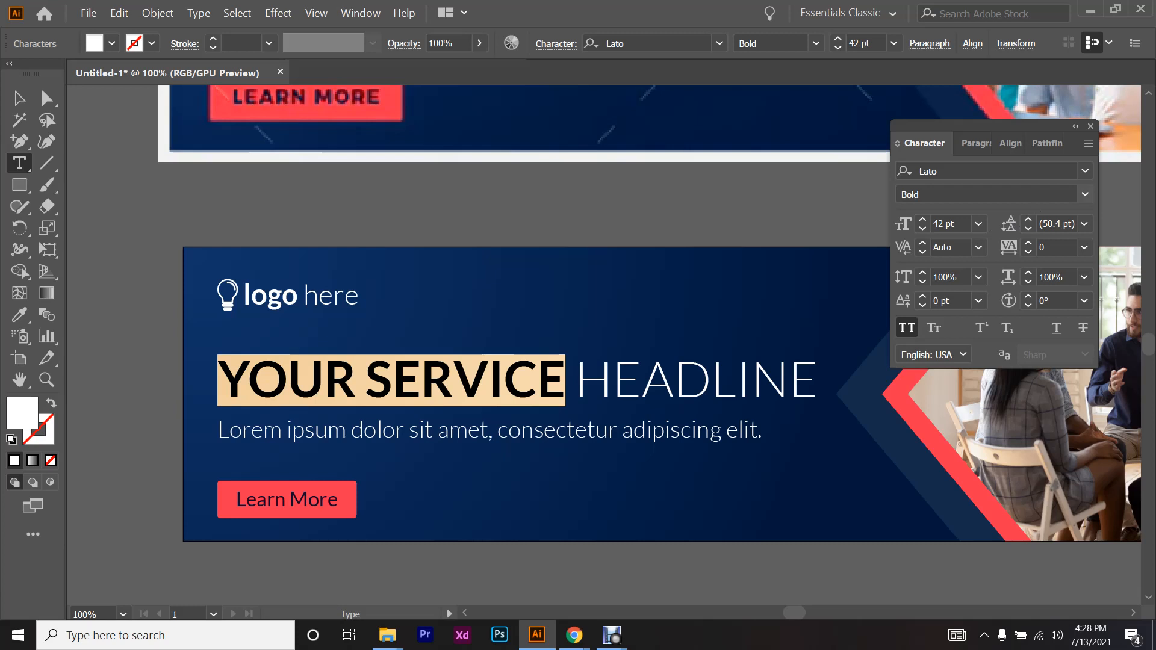
click(1084, 194)
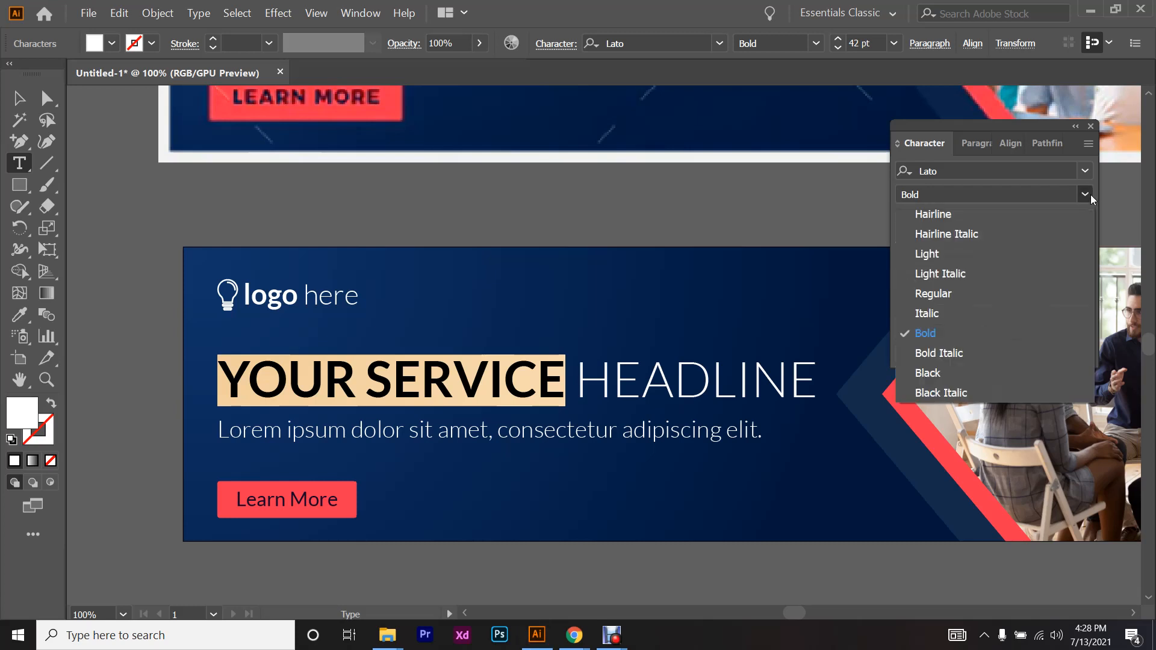
click(959, 373)
click(615, 380)
- Undo the font weight change on "YOUR SERVICE" and deselect the headline
key(ctrl+z)
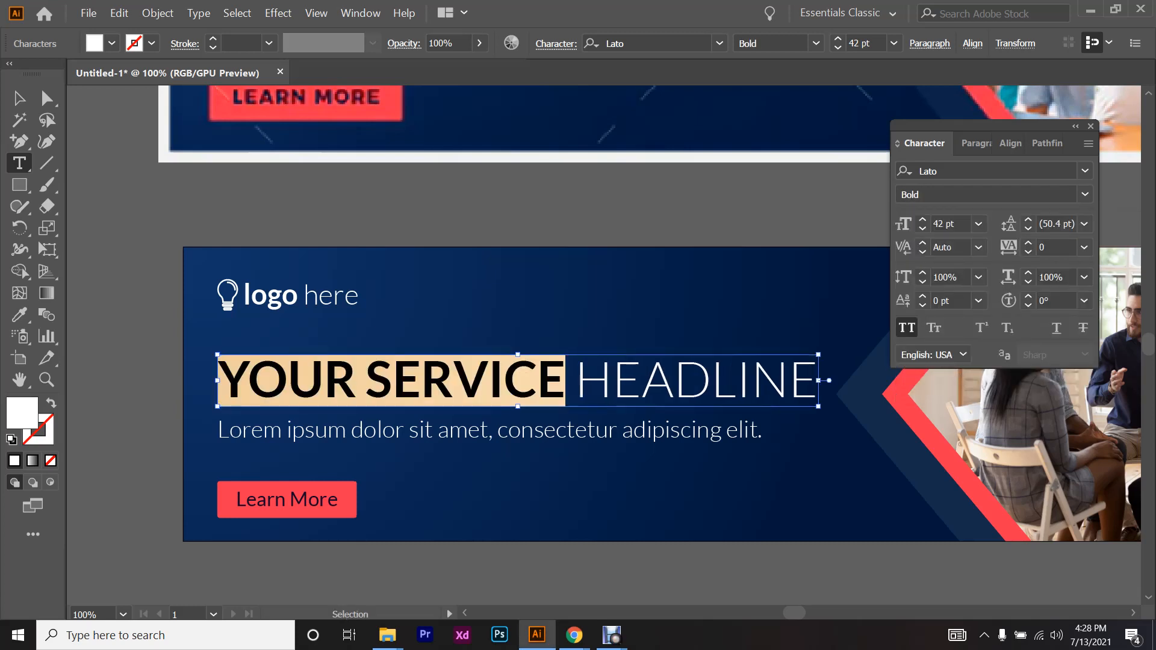
key(ctrl+shift+a)
click(20, 98)
scroll(289, 375, down, 2)
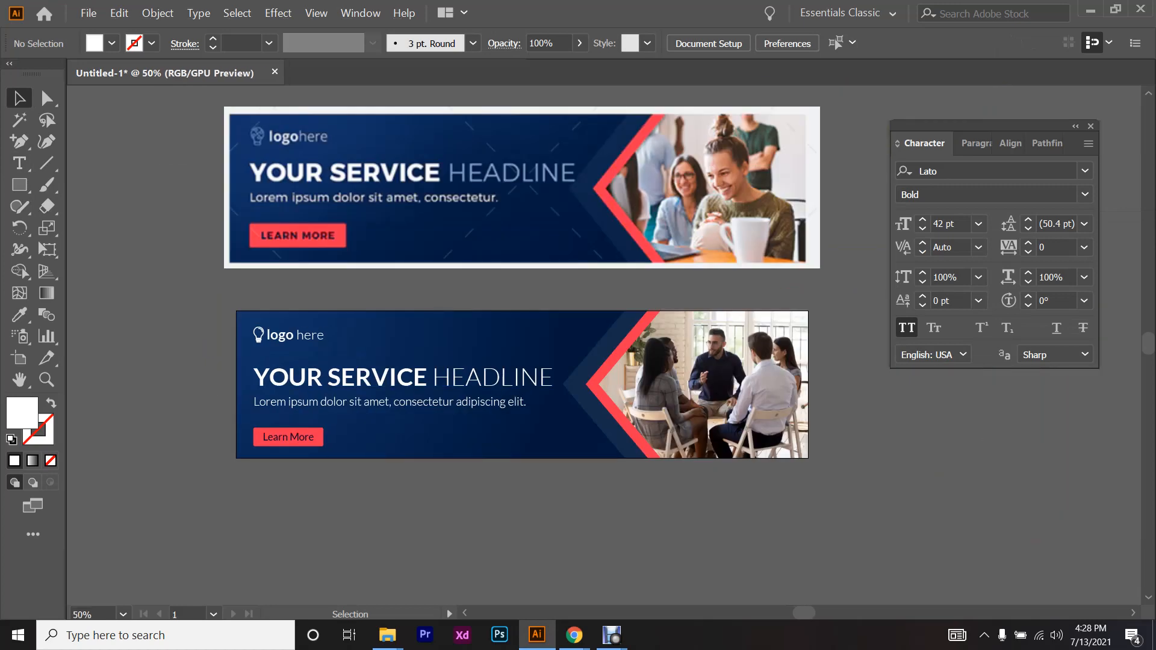
- Switch to Chrome and find the Fashion Sale web banner template page on GraphicRiver among the open pages
scroll(285, 466, up, 1)
scroll(286, 466, down, 1)
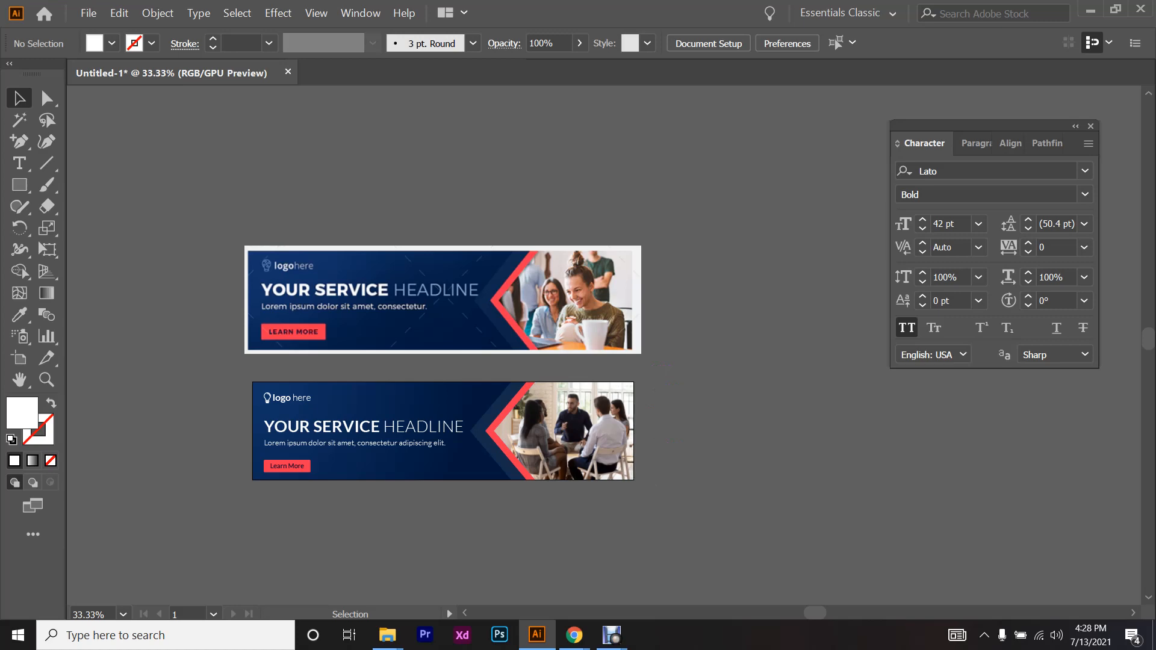
mouse_move(574, 635)
click(522, 587)
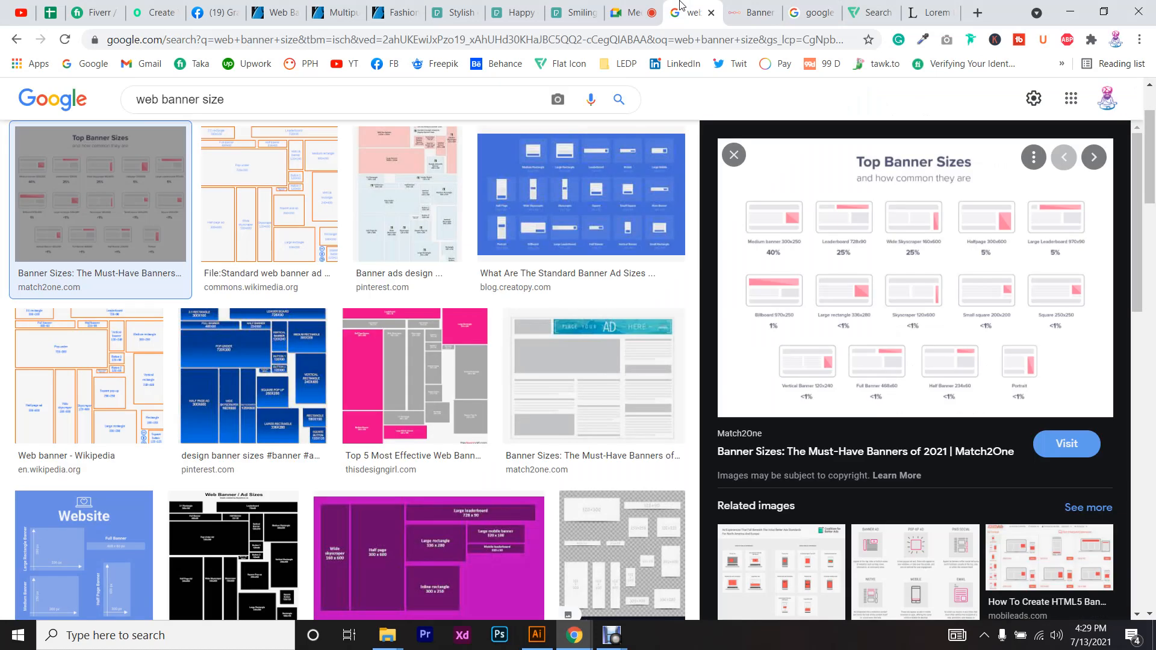
click(692, 12)
click(576, 12)
click(516, 12)
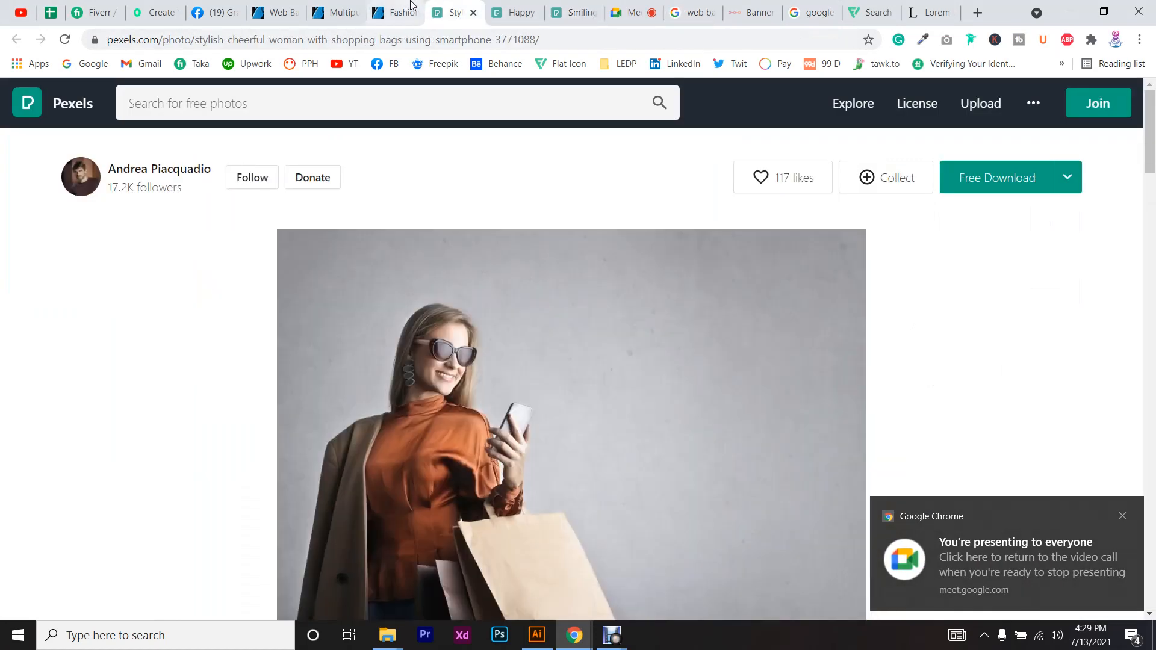
click(396, 12)
- Review the enlarged Fashion Sale banner preview and copy the image to the clipboard
scroll(929, 563, down, 1)
scroll(788, 480, up, 1)
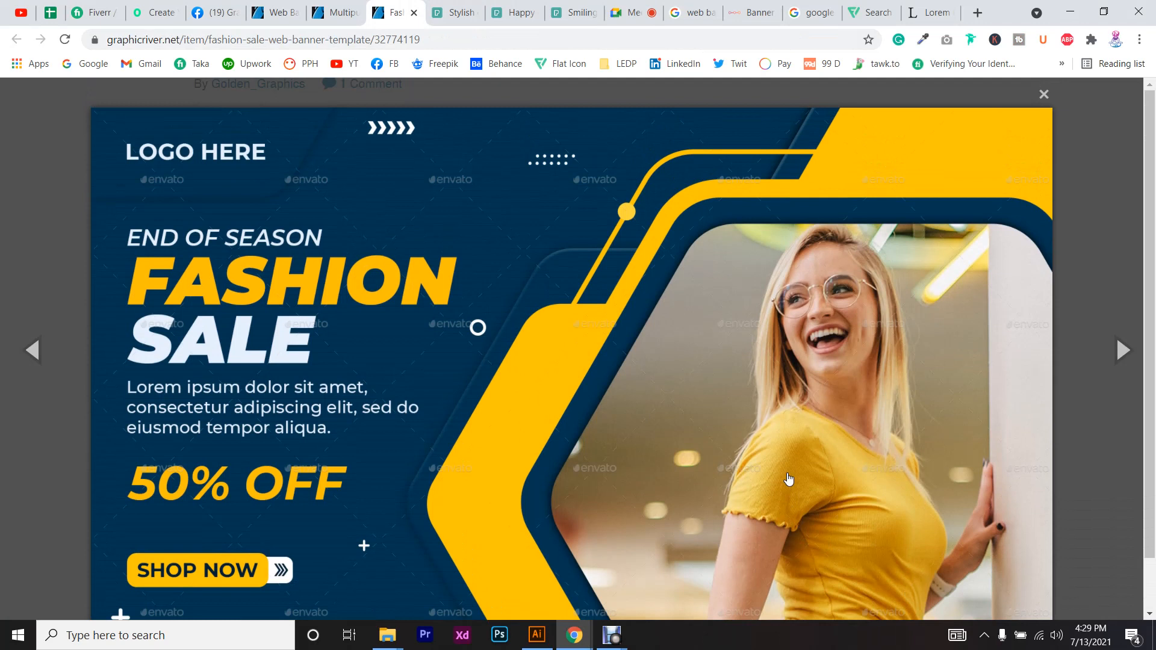
scroll(789, 480, down, 1)
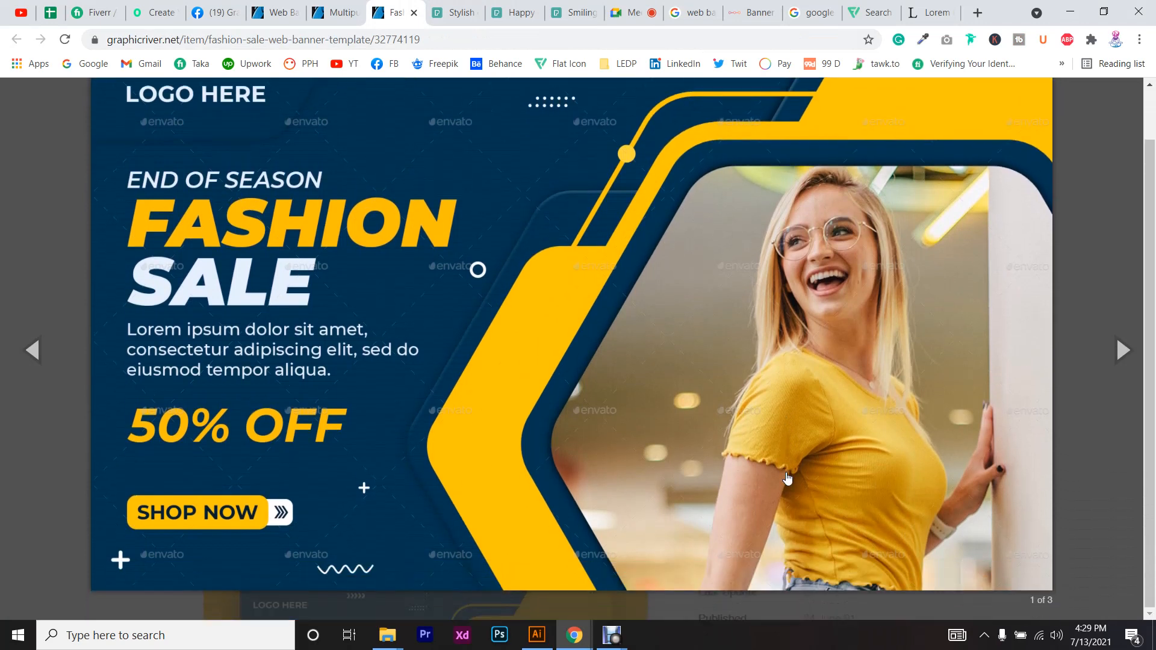
scroll(787, 478, up, 1)
scroll(787, 479, down, 1)
scroll(787, 477, up, 1)
scroll(787, 477, down, 1)
right_click(624, 440)
click(632, 448)
- Leave the enlarged preview and look up the template's pixel size in its feature list
click(1098, 135)
scroll(529, 271, up, 4)
scroll(530, 273, down, 12)
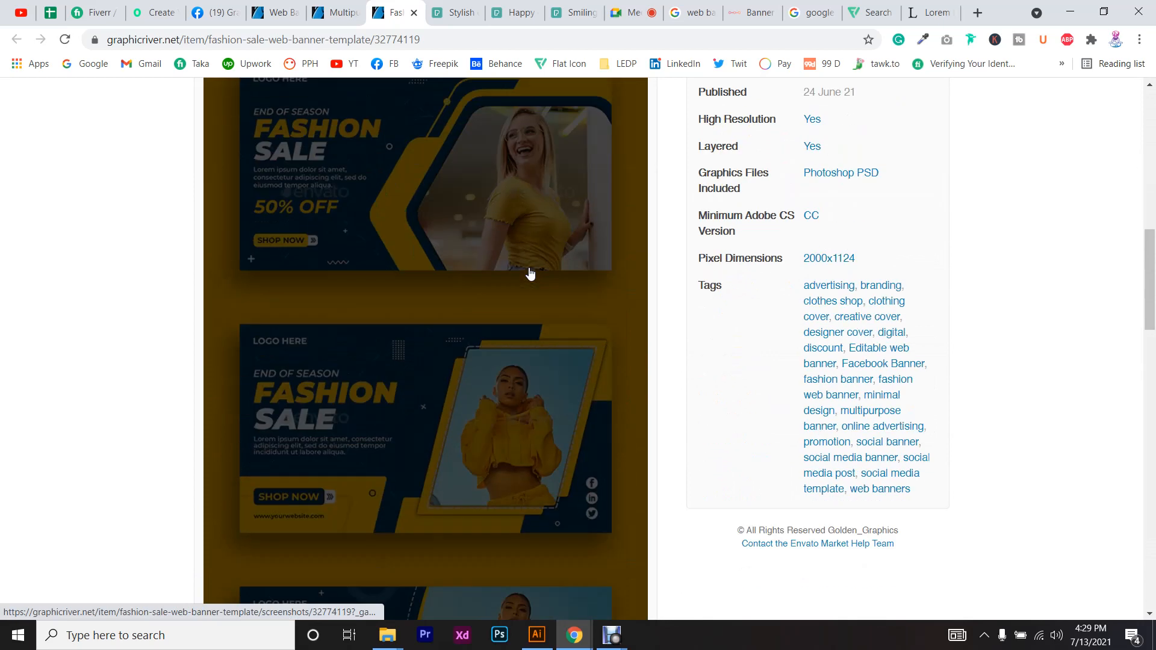
scroll(530, 274, down, 14)
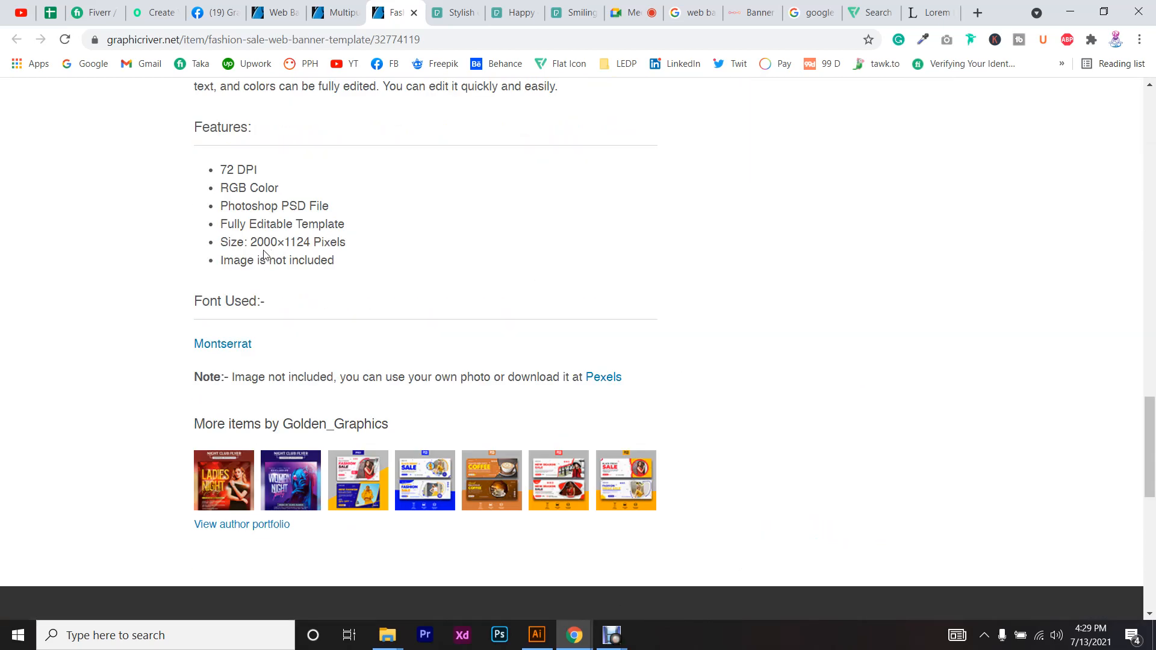
drag(250, 241, 313, 251)
click(408, 283)
- Switch back to Illustrator and save the document as "Web Banner" in the Crash Course folder on the Desktop with default options
click(536, 635)
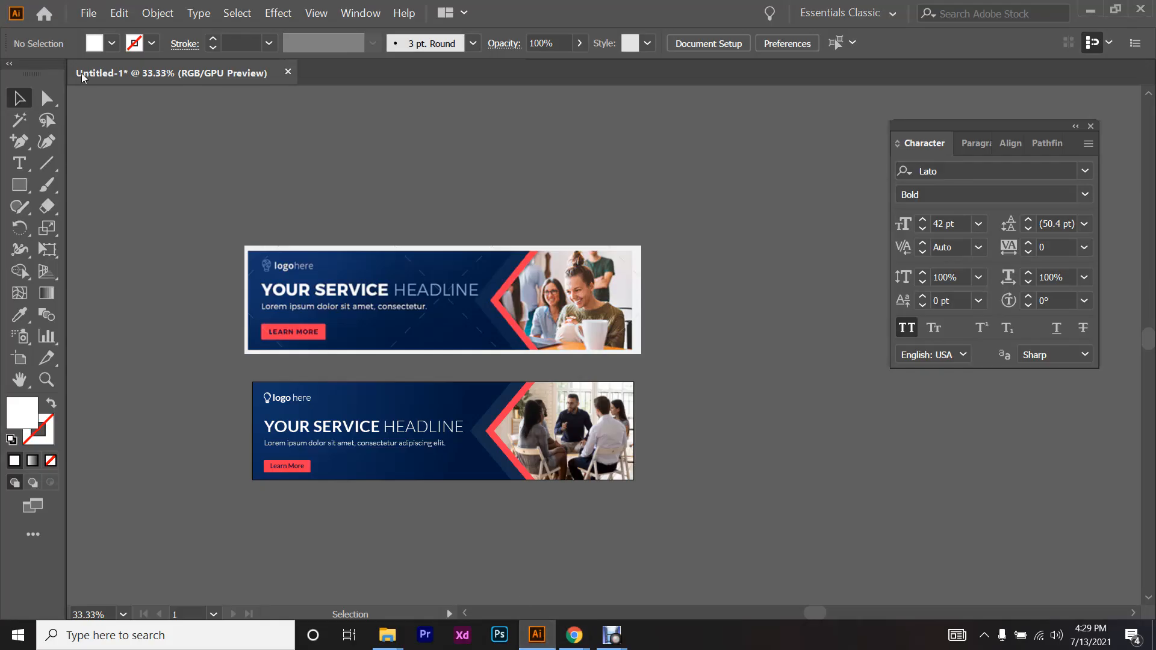
key(ctrl)
key(ctrl+s)
click(60, 128)
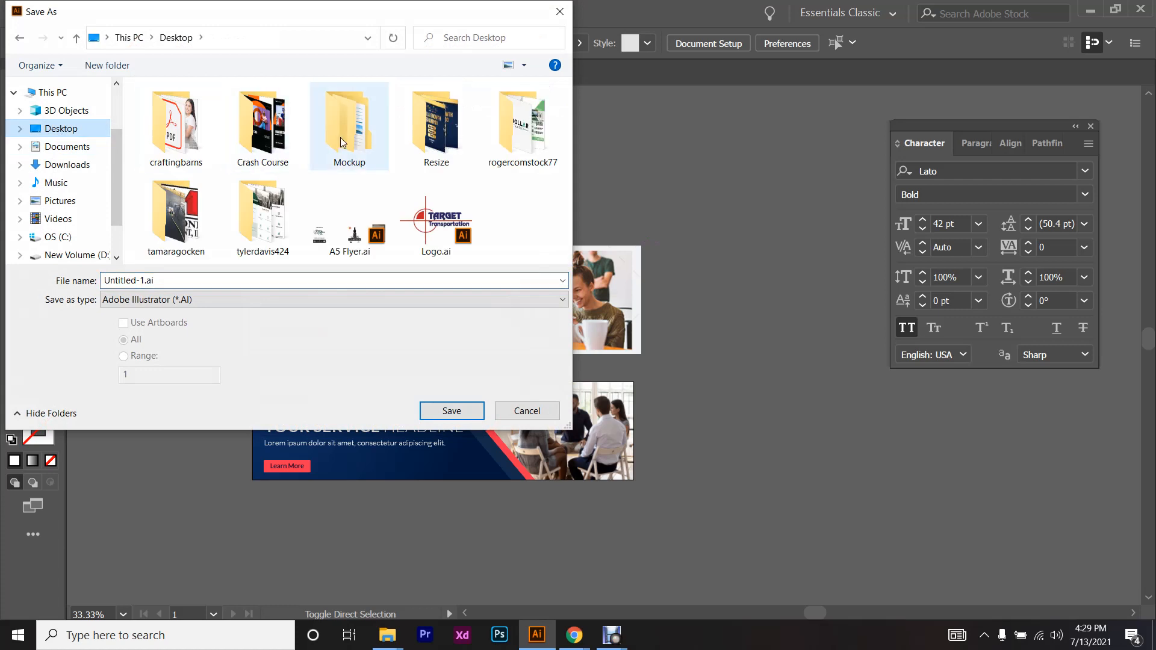
double_click(220, 143)
click(269, 281)
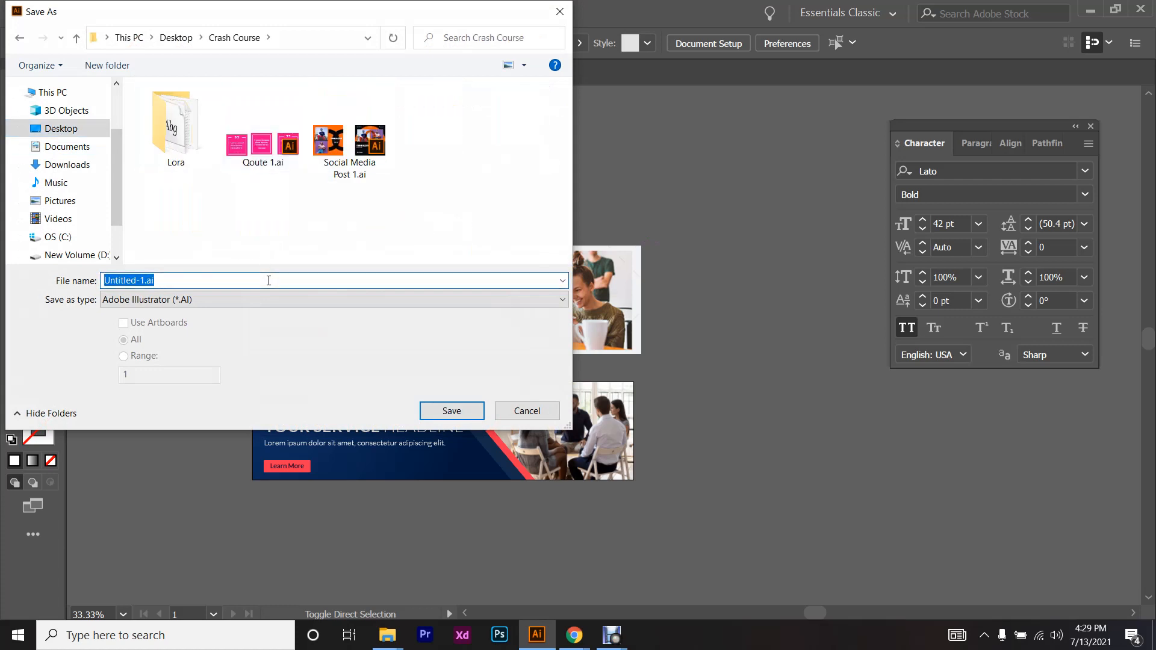
text(Web Banner)
key(Return)
key(Return)
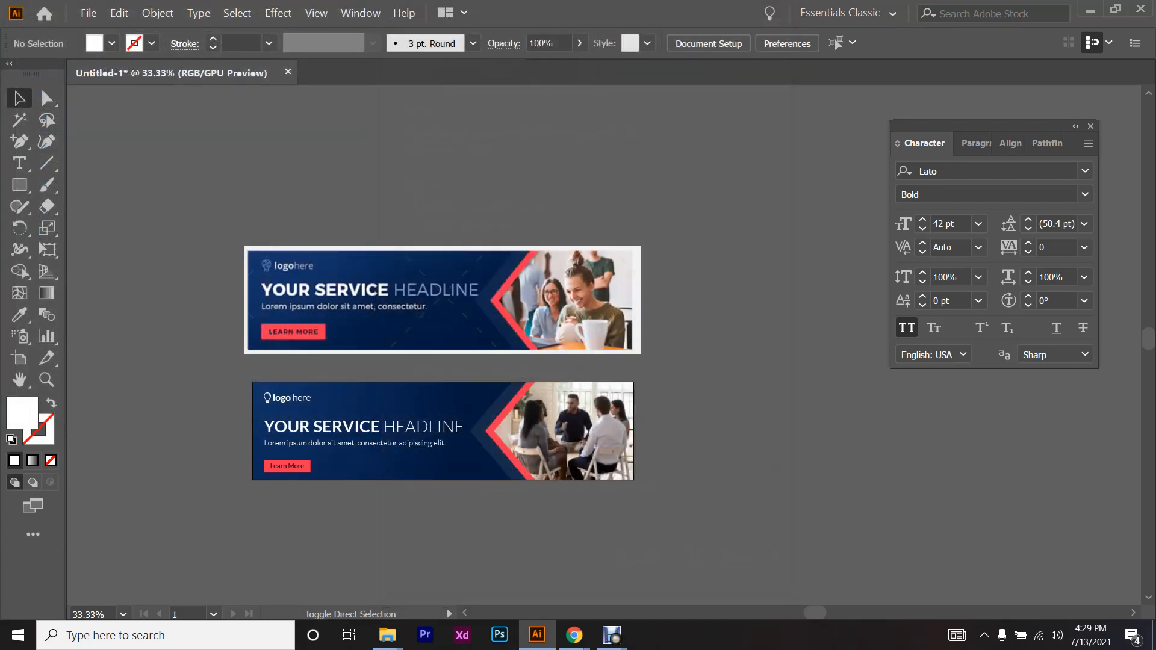
scroll(269, 280, right, 5)
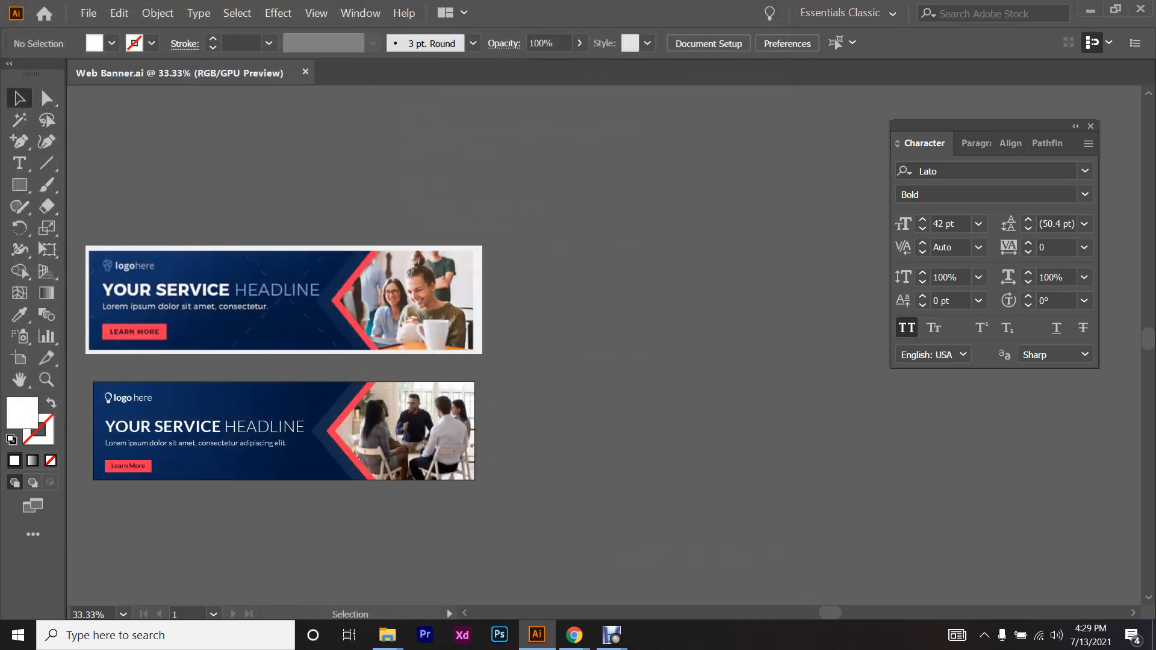
click(88, 12)
click(586, 256)
- Draw a new artboard of about 1236 × 709 px in the empty canvas area beside the service banners
scroll(619, 349, down, 1)
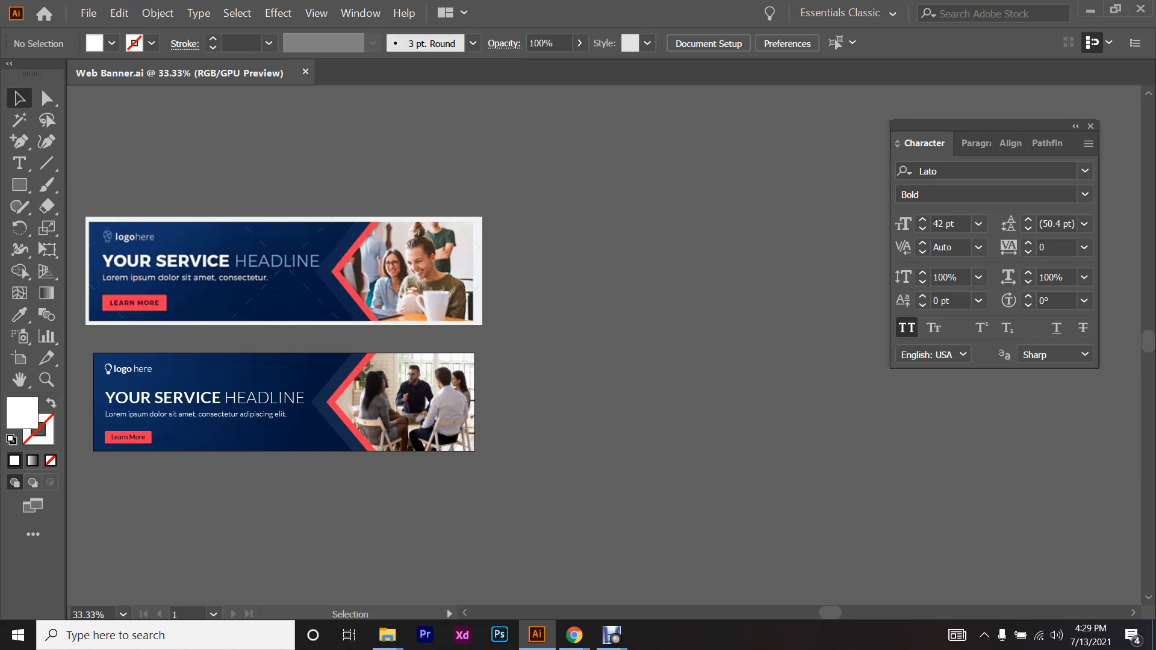
scroll(283, 334, down, 2)
scroll(283, 334, up, 1)
click(19, 357)
scroll(284, 334, right, 3)
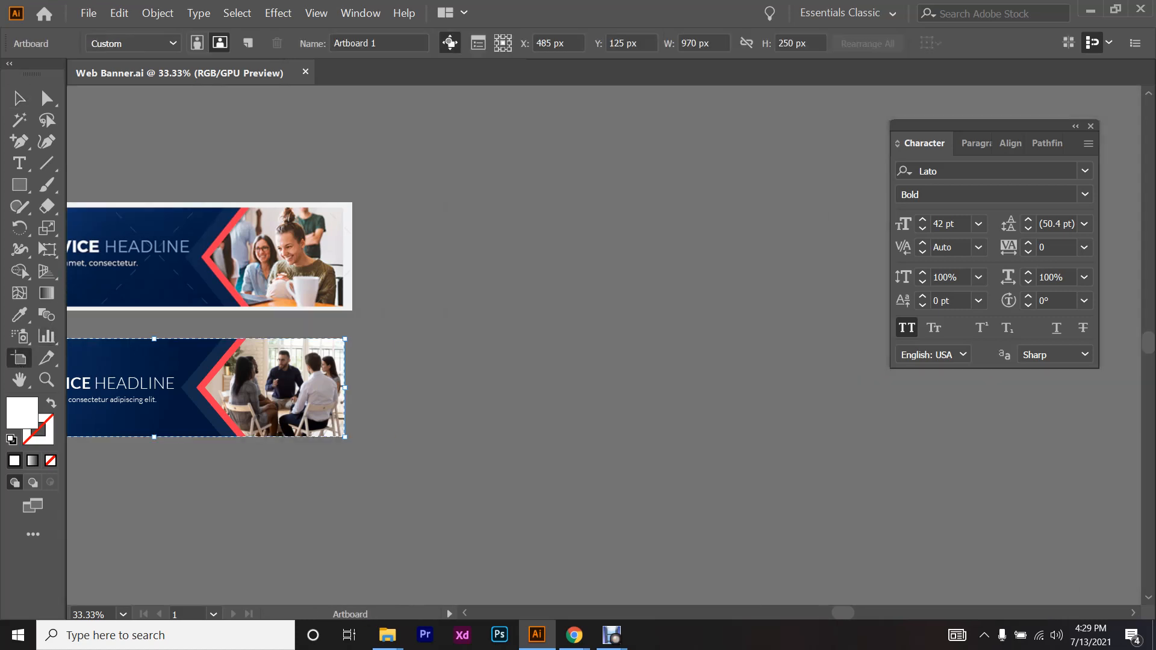
drag(505, 276, 990, 556)
scroll(604, 345, right, 6)
scroll(604, 345, down, 1)
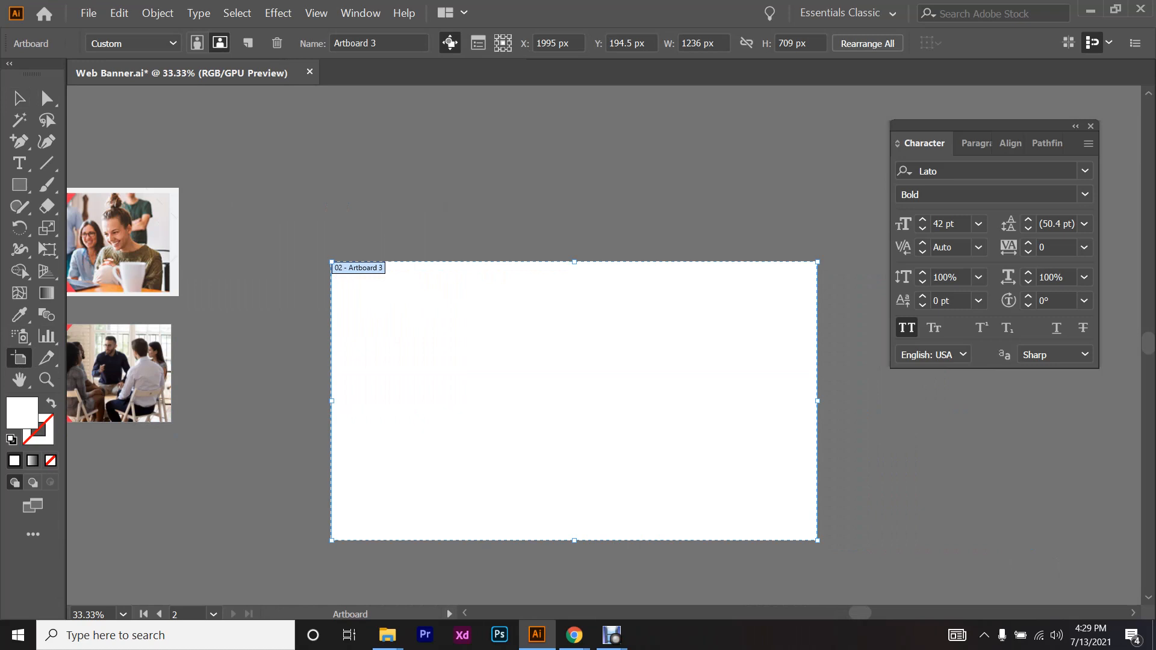
scroll(574, 357, down, 2)
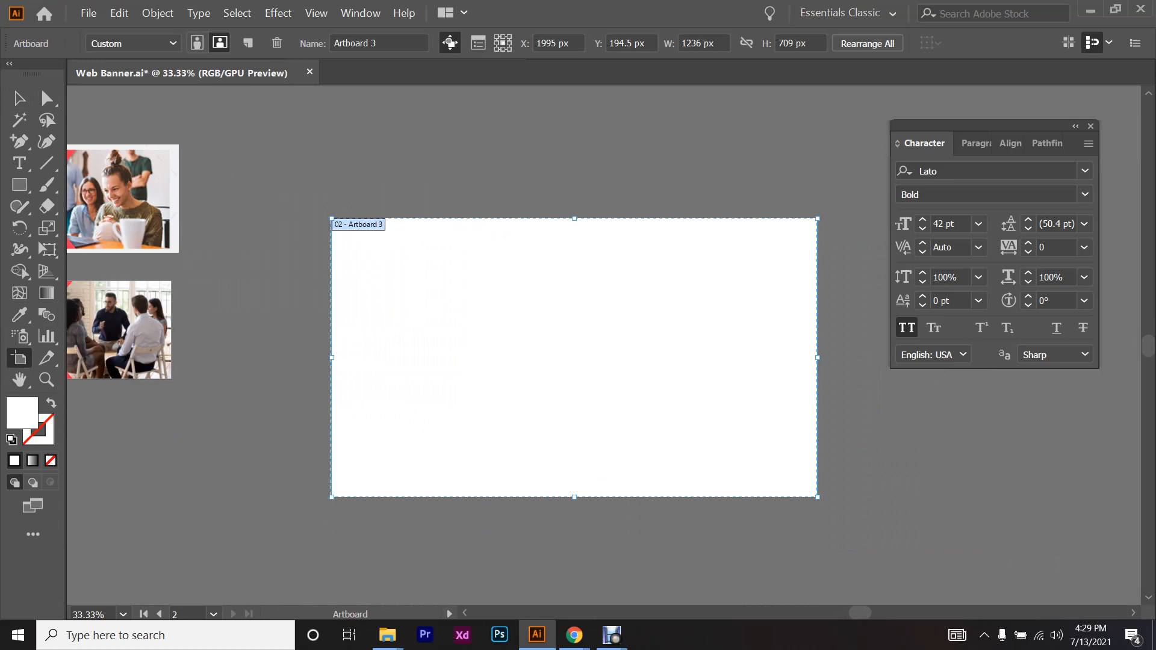
- Set the new artboard's size to 2000 × 1124 px, rechecking the template's dimensions in the browser
drag(722, 43, 645, 46)
drag(820, 44, 677, 45)
click(578, 379)
drag(720, 44, 599, 53)
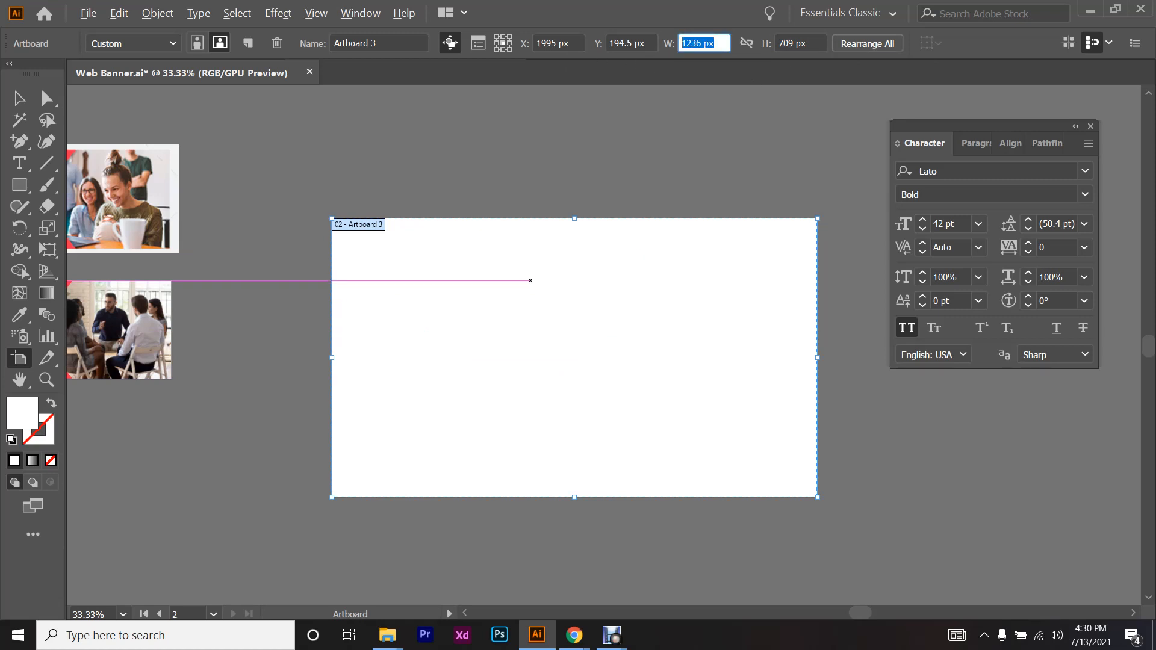
key(alt+Tab)
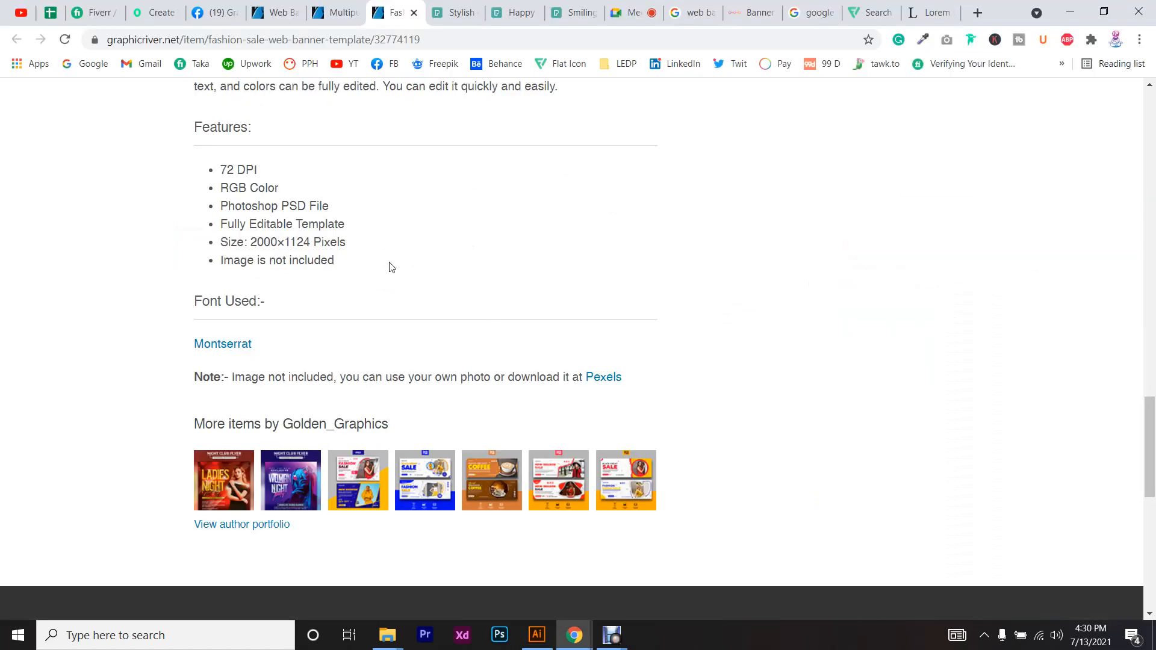
key(alt+Tab)
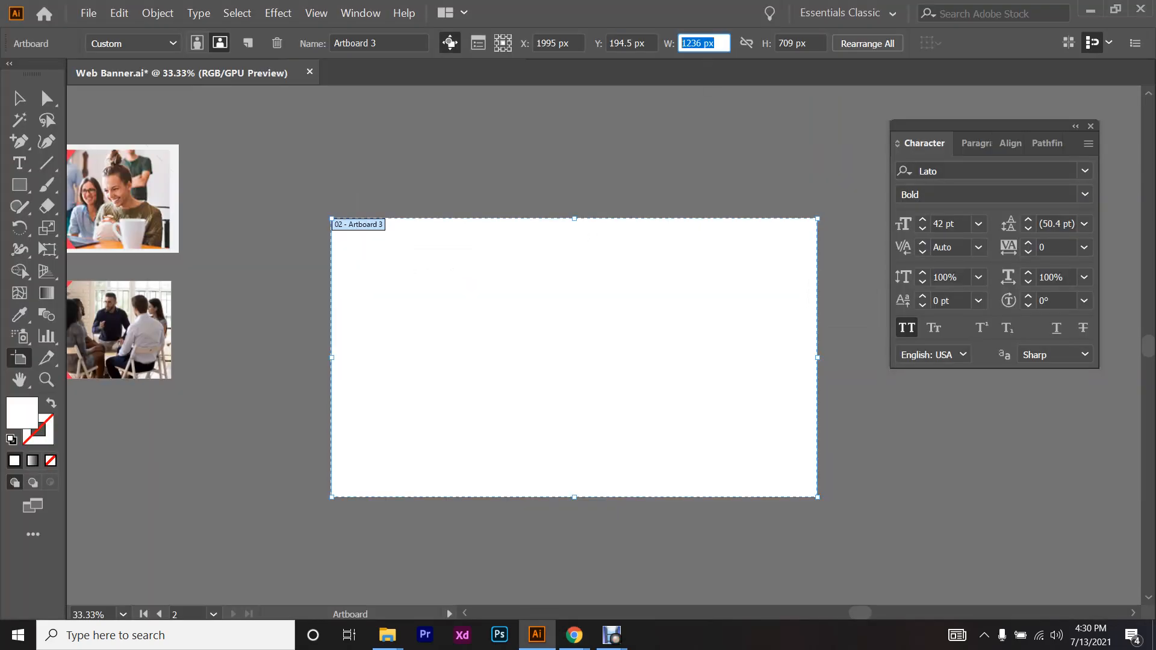
text(2000)
key(Tab)
text(1)
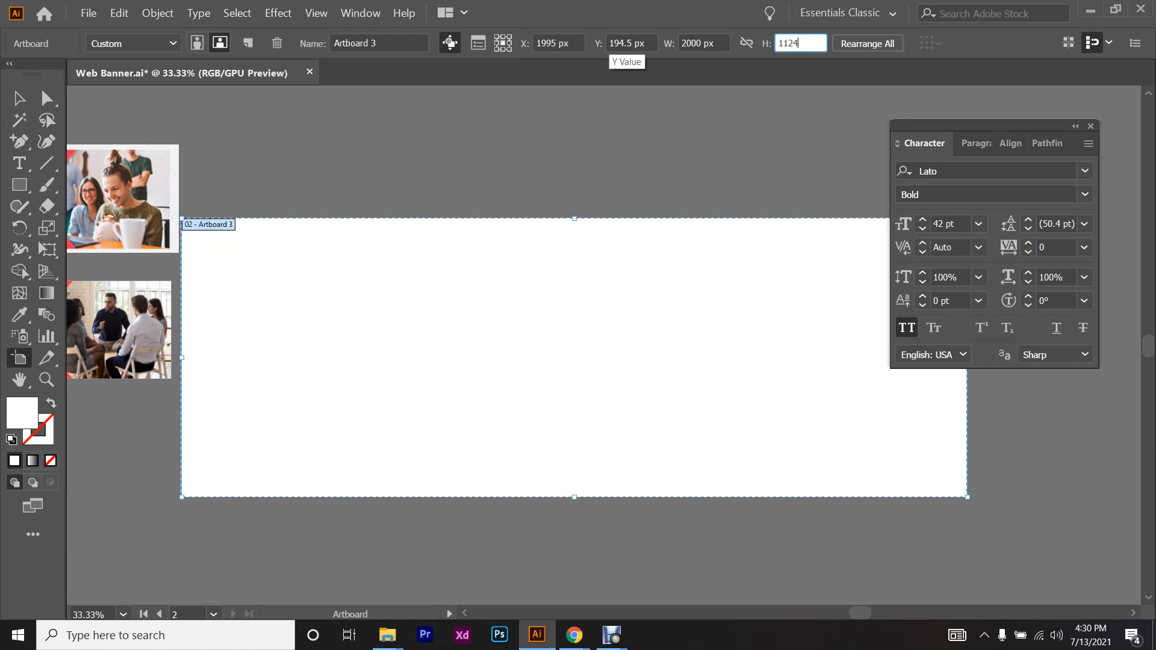
key(Return)
- Move the enlarged artboard farther away from the service banners and leave artboard editing
key(ctrl+minus)
key(ctrl+minus)
drag(402, 306, 496, 288)
click(8, 101)
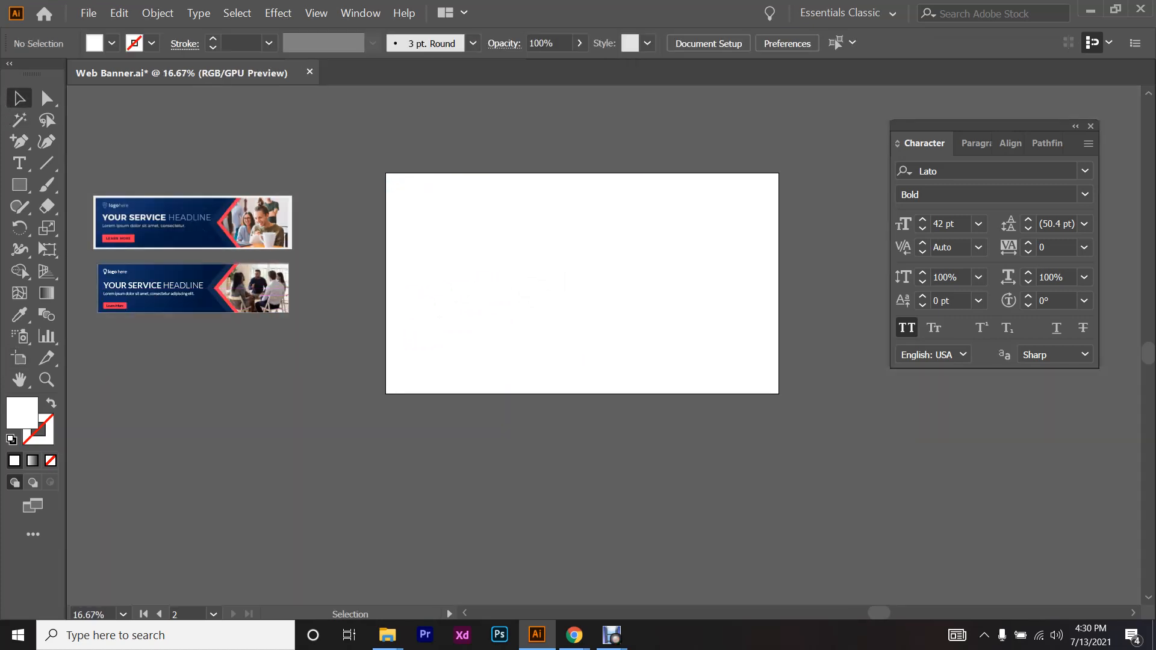
- Paste the copied Fashion Sale banner and place it just to the right of the blank artboard, aligned with its top edge
key(ctrl+v)
scroll(603, 345, down, 1)
drag(603, 318, 860, 317)
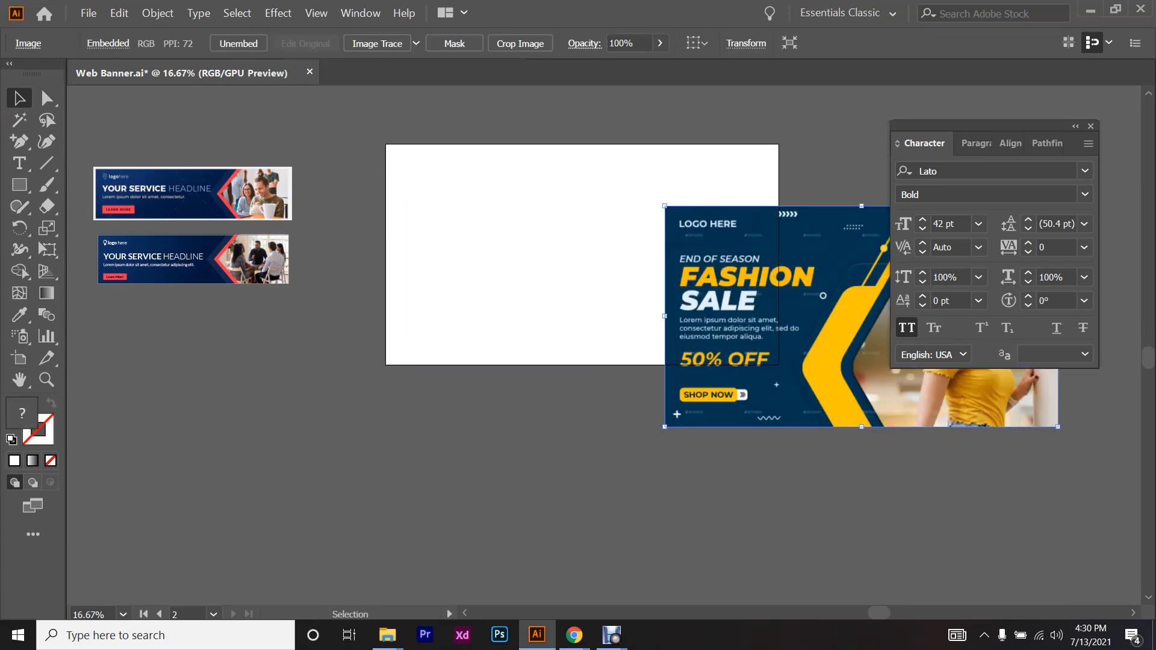
scroll(860, 317, right, 3)
scroll(738, 415, up, 2)
mouse_move(738, 415)
mouse_down()
mouse_move(854, 365)
mouse_move(723, 393)
mouse_move(744, 412)
mouse_up()
scroll(854, 366, right, 1)
scroll(724, 393, right, 1)
key(ctrl+shift+a)
key(ctrl+shift+a)
scroll(744, 412, right, 1)
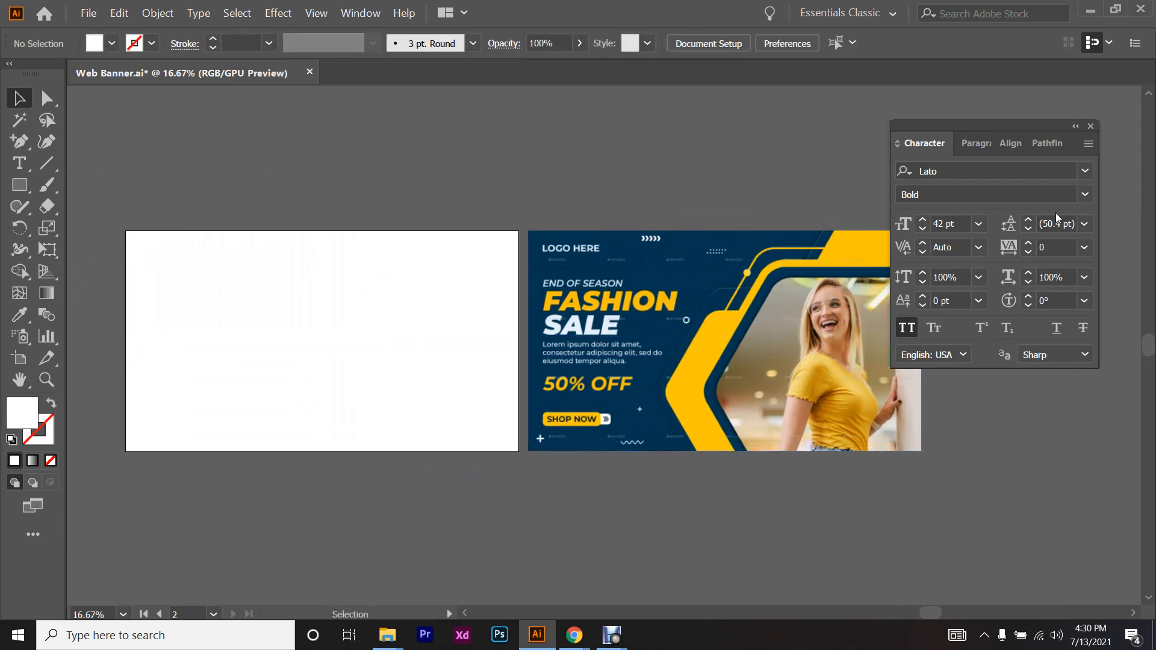
- Close the Character panel and cover the blank artboard with a rectangle filled with the dark blue sampled from the Fashion Sale banner
click(1090, 126)
scroll(602, 344, left, 1)
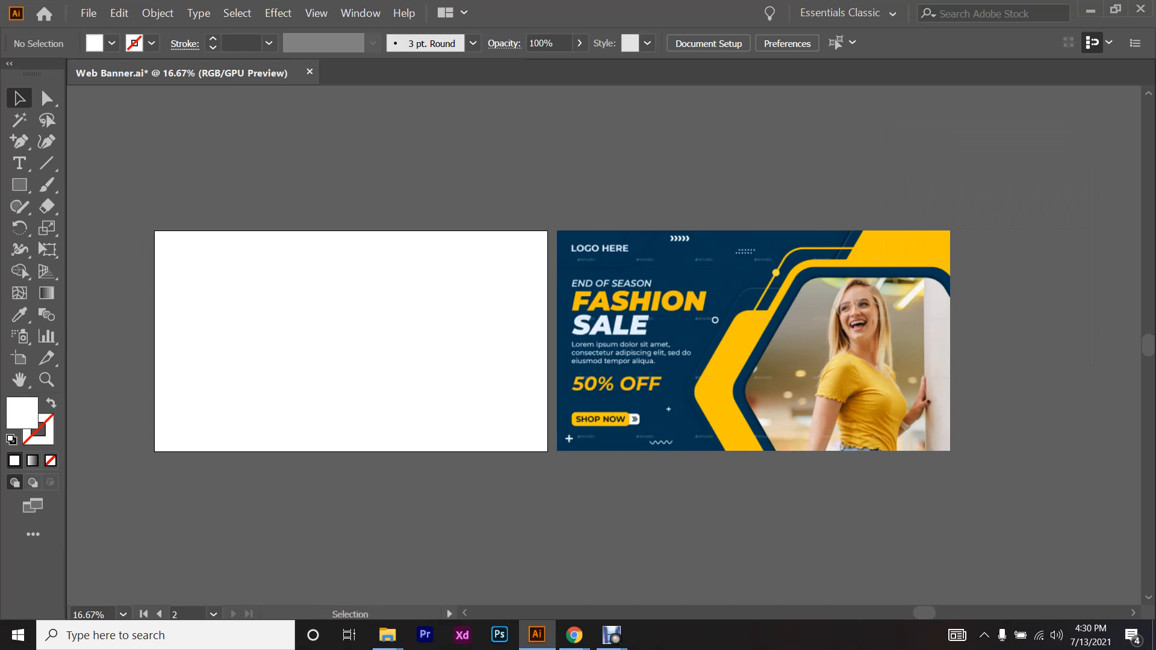
key(m)
drag(155, 232, 548, 451)
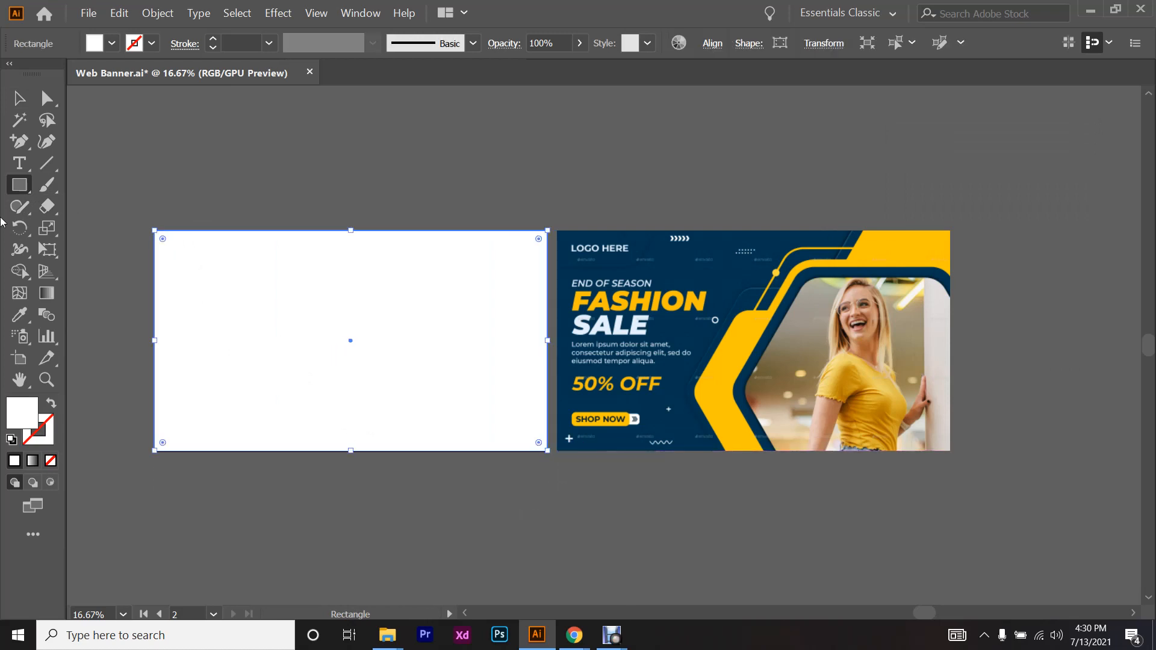
click(22, 314)
click(692, 271)
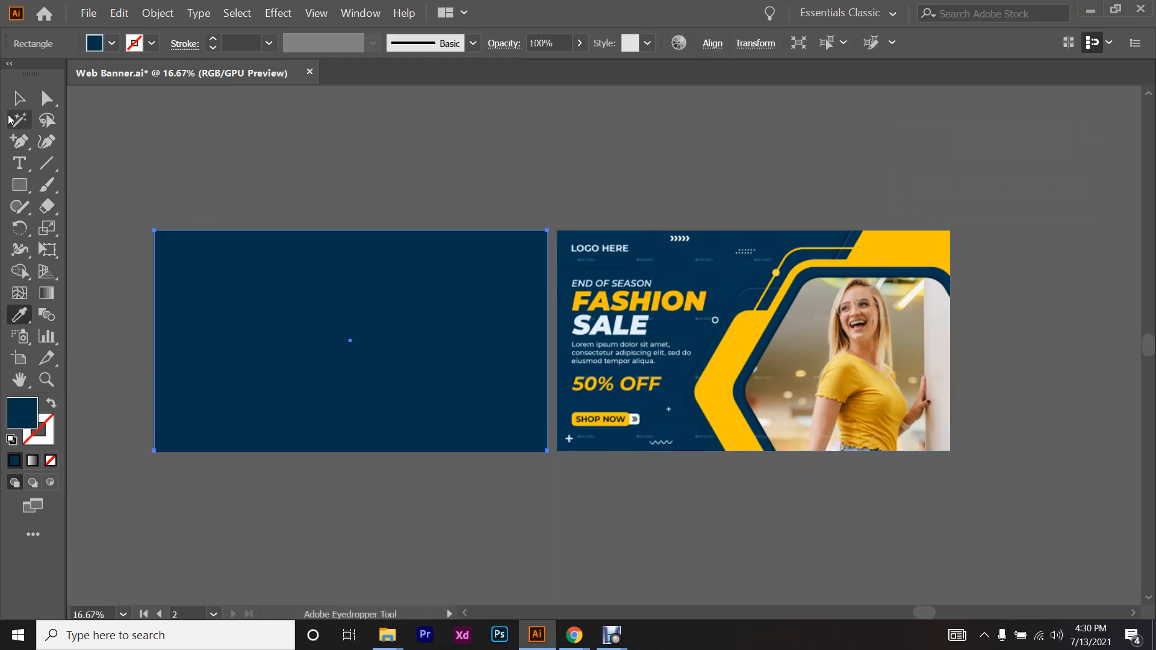
click(19, 98)
click(125, 262)
- Extend the dark blue rectangle's bottom edge to close the thin white gap along the artboard's lower edge
scroll(125, 262, up, 6)
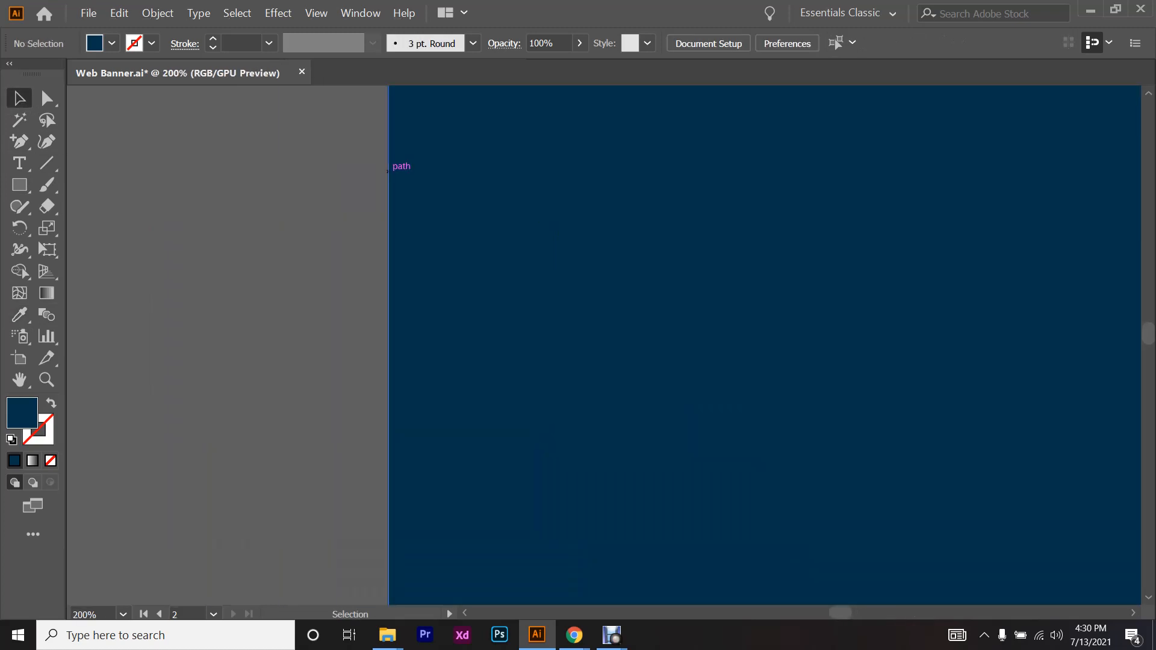
scroll(391, 166, down, 5)
scroll(890, 440, up, 11)
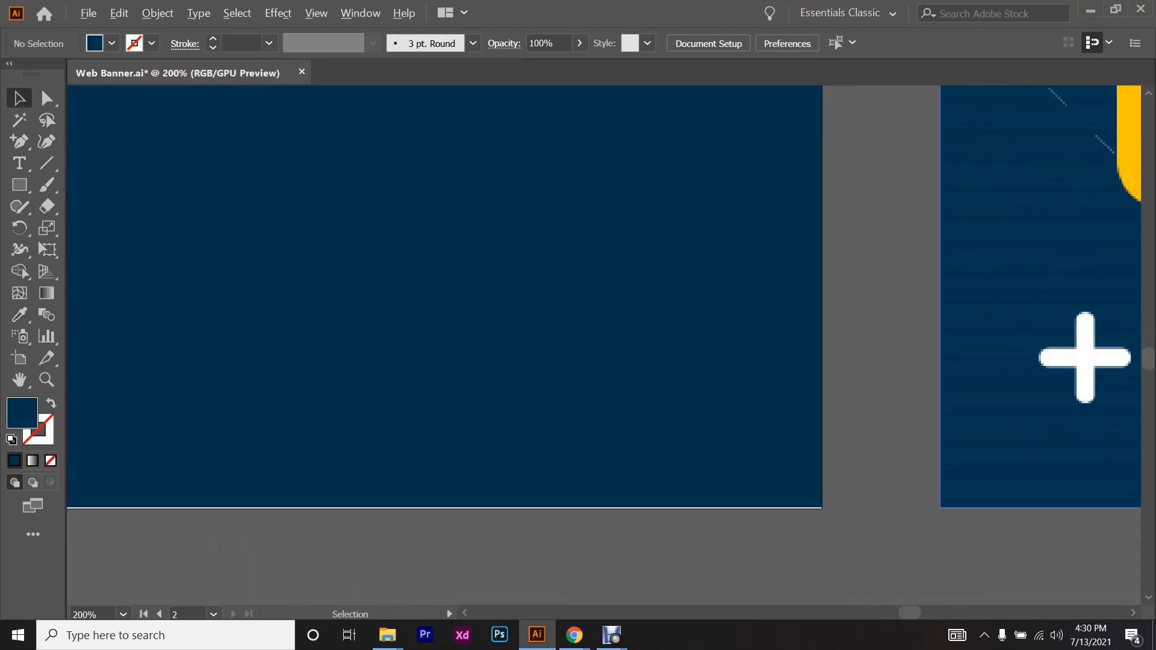
click(889, 337)
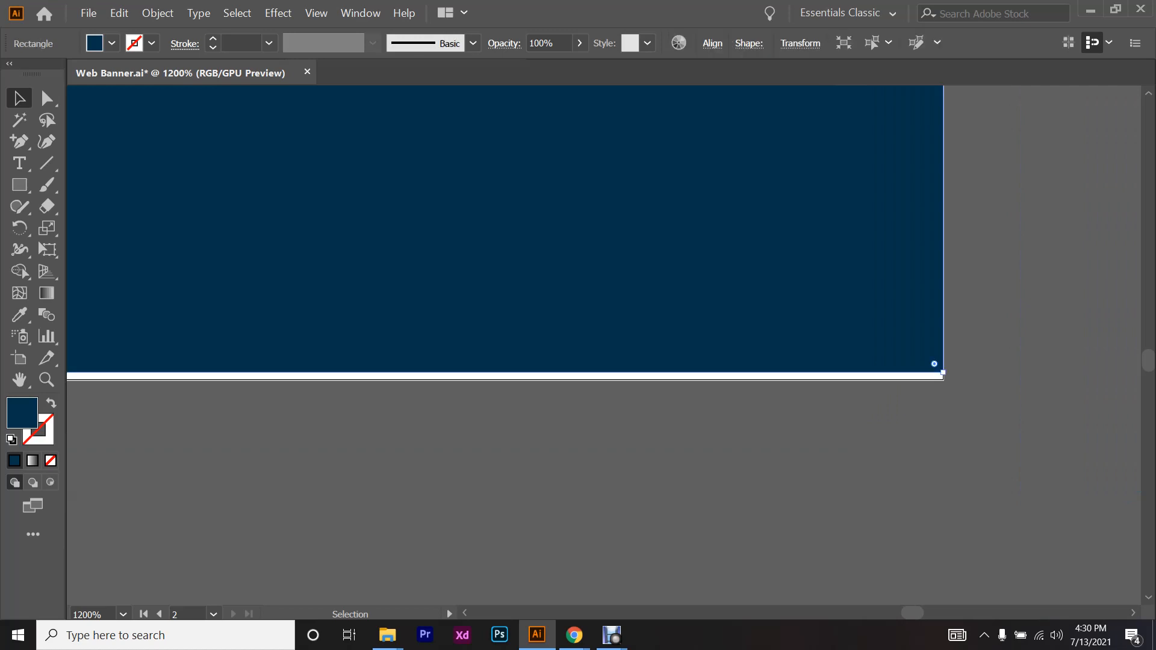
drag(943, 372, 942, 379)
scroll(801, 458, down, 12)
- Lock the dark blue background rectangle so it cannot be selected
key(ctrl+shift+a)
scroll(604, 350, right, 1)
click(526, 350)
key(ctrl+2)
scroll(604, 350, right, 1)
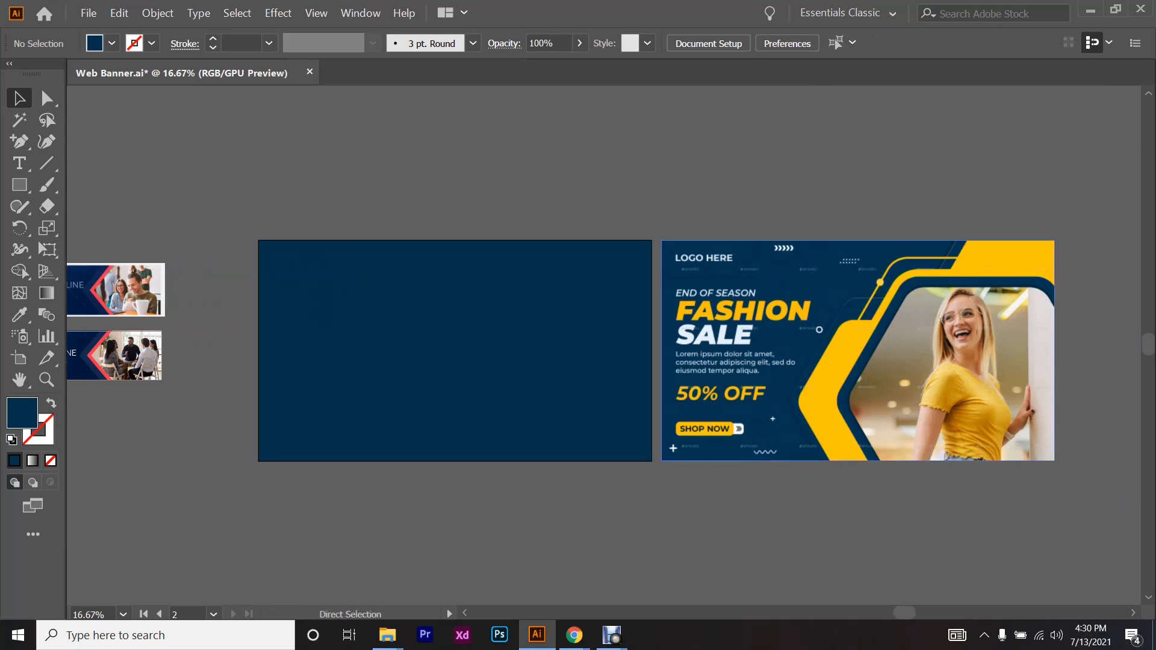
- Examine the Fashion Sale reference banner's angled yellow shapes, accent lines, text layout and photo frame up close
scroll(737, 265, up, 6)
scroll(676, 431, down, 2)
scroll(677, 437, down, 1)
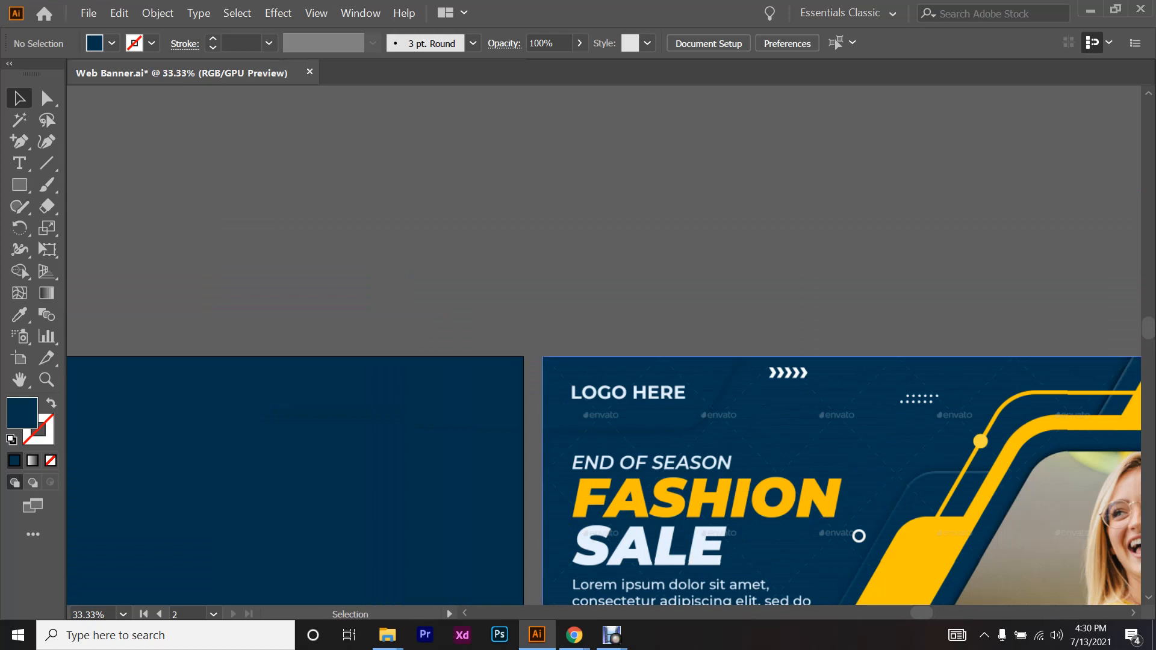
scroll(680, 309, down, 1)
scroll(680, 308, right, 2)
scroll(721, 384, up, 1)
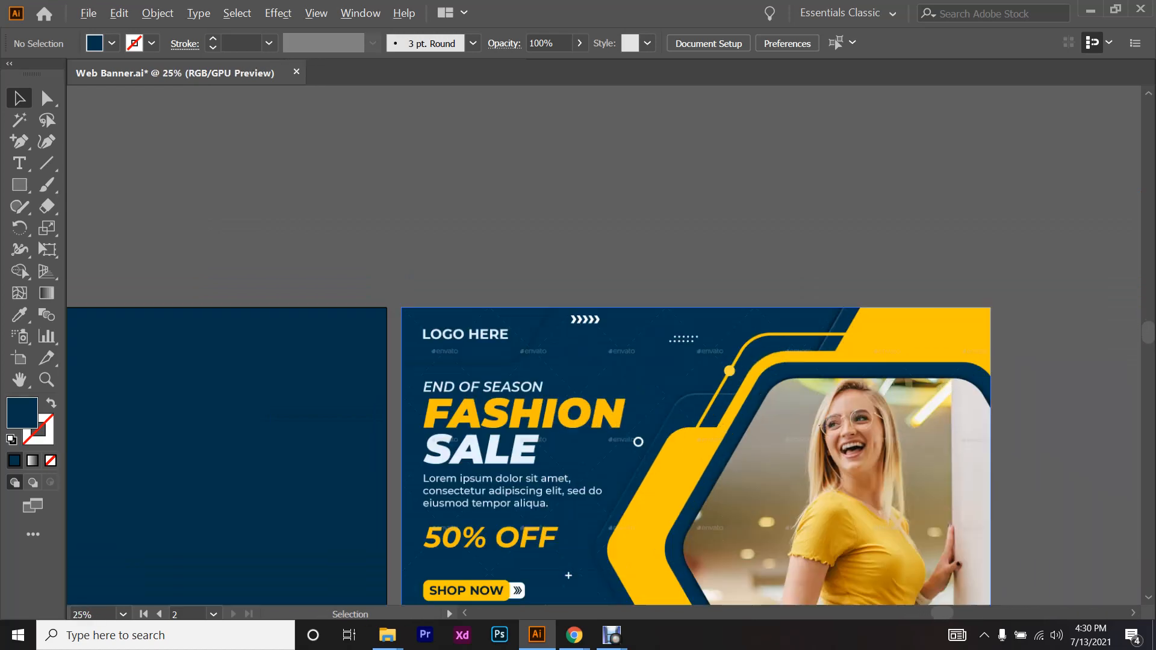
scroll(602, 385, down, 2)
scroll(602, 386, right, 2)
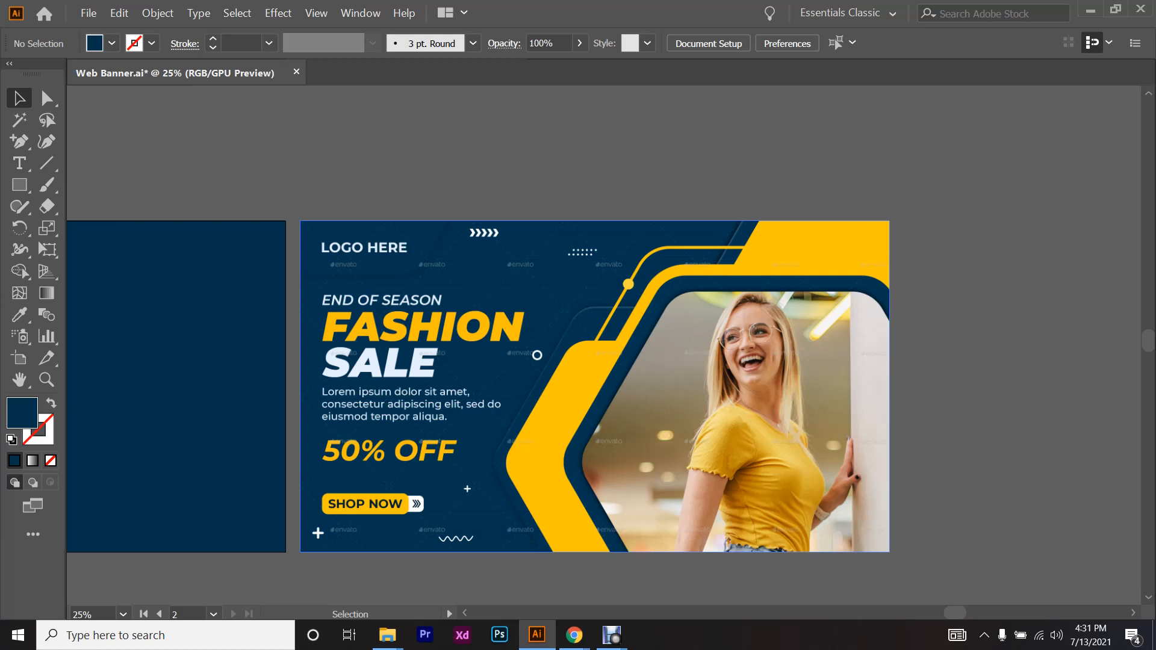
scroll(602, 386, down, 1)
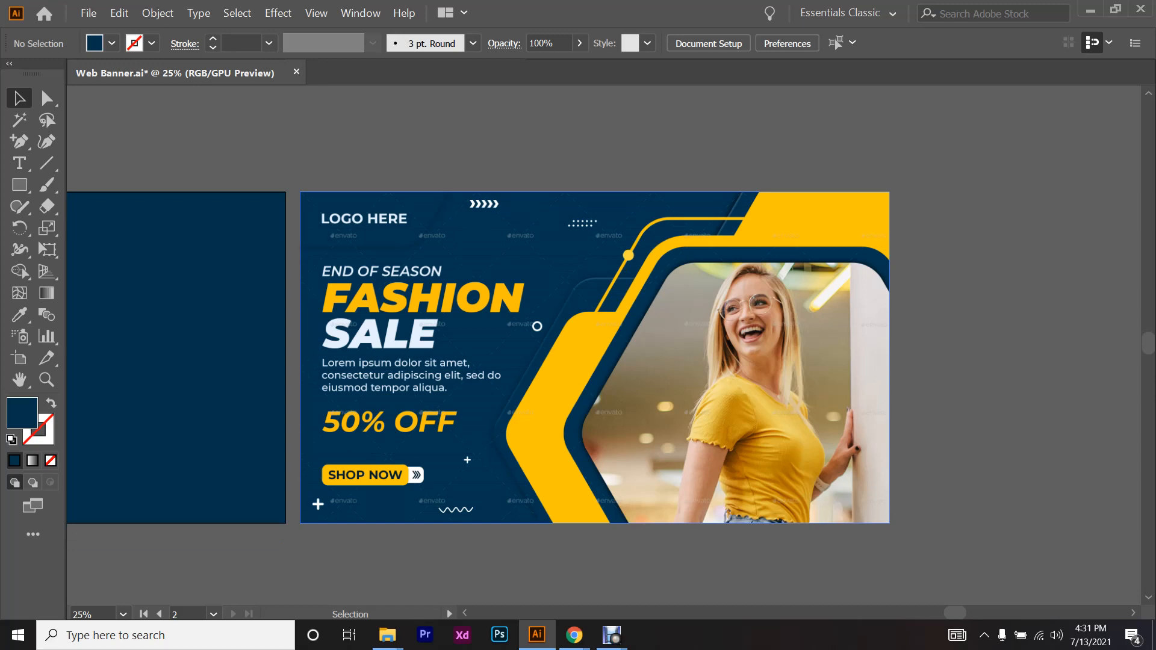
scroll(631, 316, up, 2)
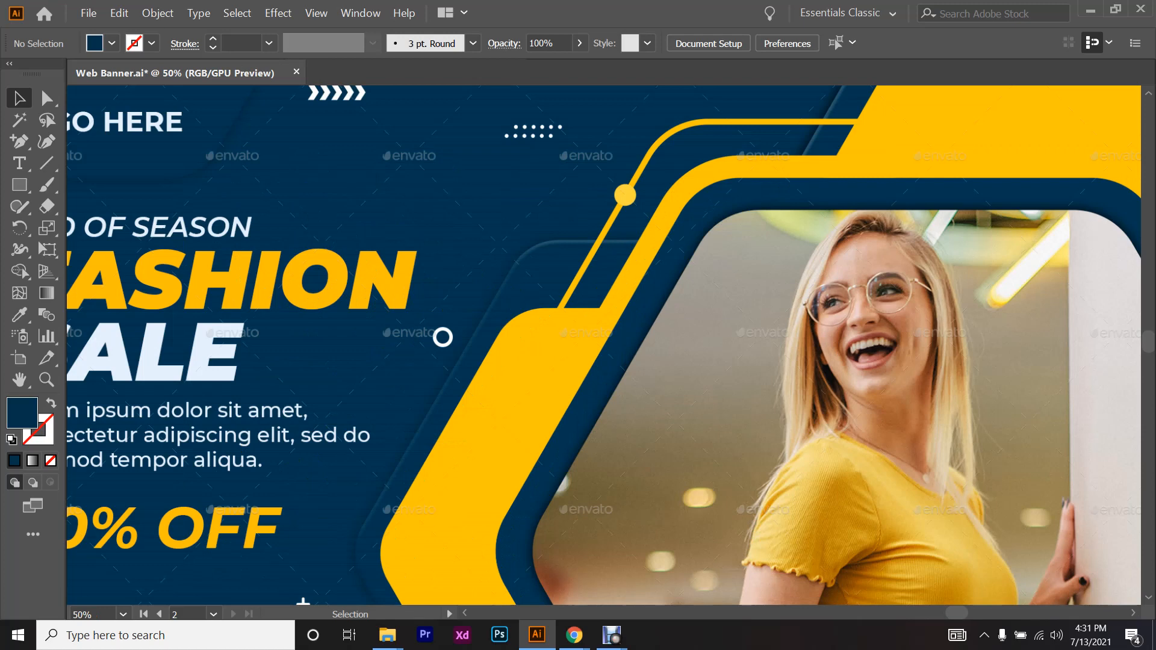
- Draw a large hexagon with a flat top edge over the lower part of the Fashion Sale reference photo
scroll(640, 249, down, 2)
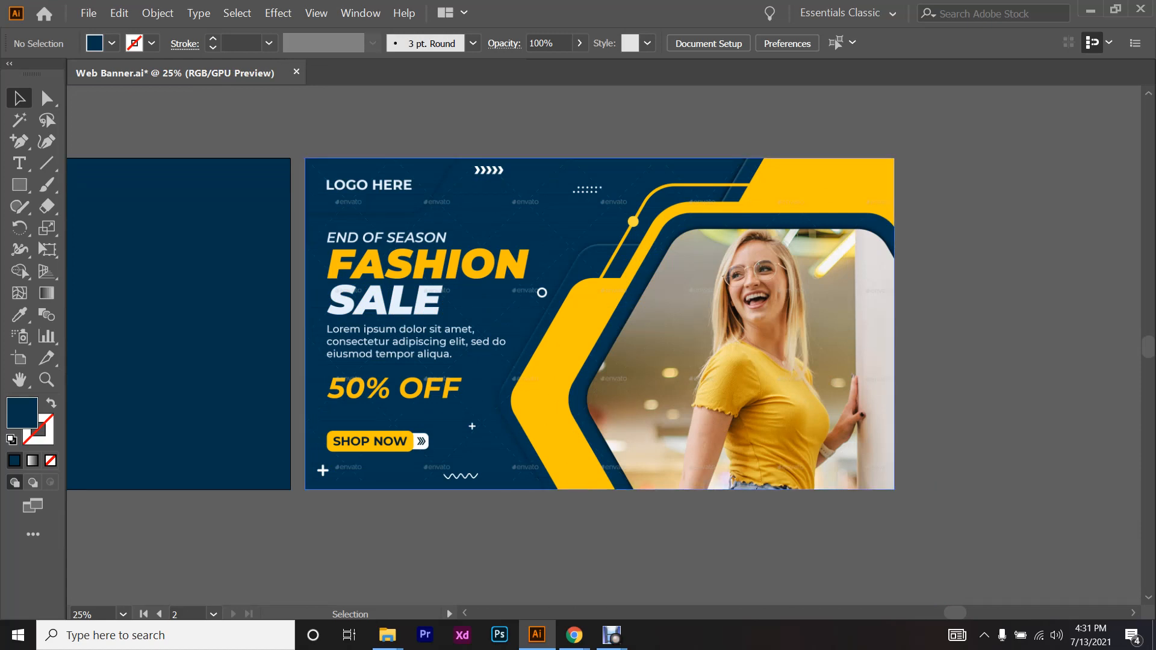
right_click(19, 185)
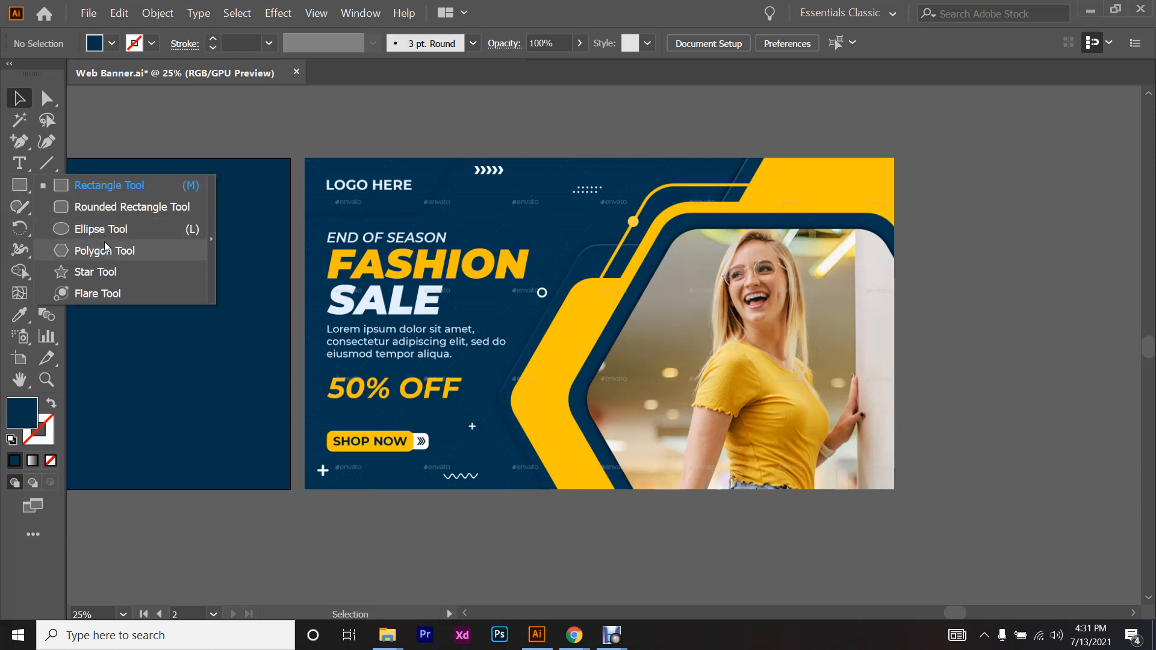
click(105, 249)
scroll(541, 331, right, 2)
drag(617, 313, 773, 473)
click(19, 98)
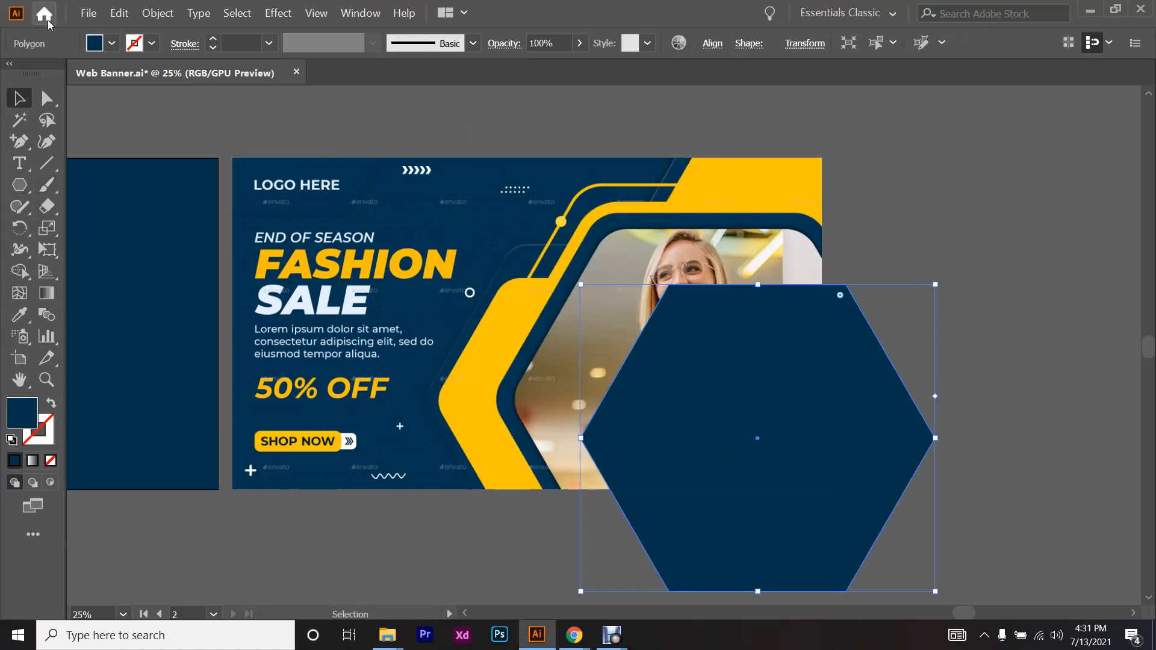
- Fill the hexagon with red and move it over the reference photo frame so their left points line up
click(112, 43)
click(102, 60)
drag(800, 428, 735, 390)
scroll(735, 421, up, 1)
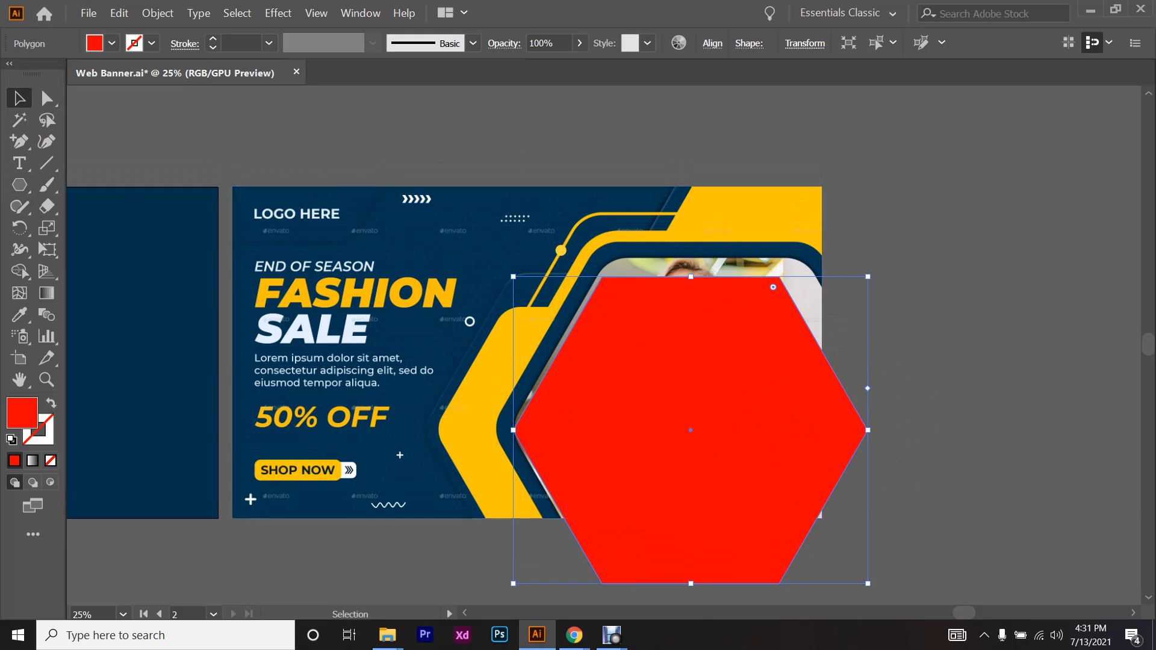
- Enlarge the red hexagon and stretch it wider and taller until its edges follow the reference photo frame
drag(867, 277, 890, 257)
scroll(891, 257, down, 3)
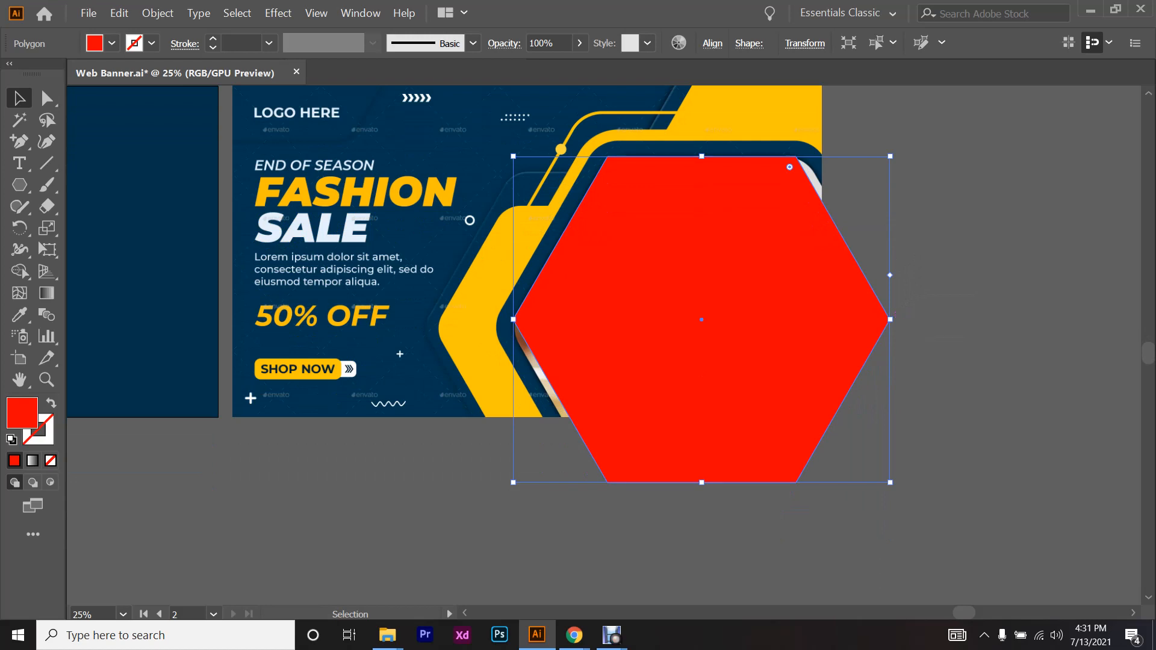
drag(890, 319, 912, 319)
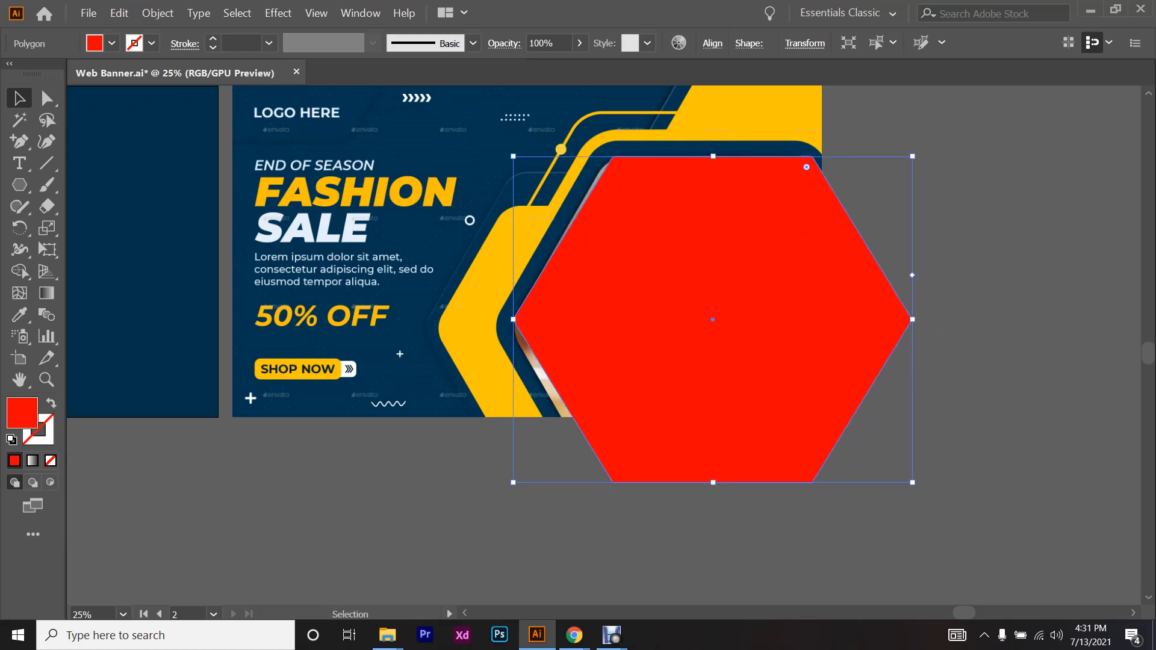
scroll(912, 320, down, 3)
mouse_move(713, 410)
mouse_down()
mouse_move(713, 442)
mouse_move(713, 431)
mouse_up()
scroll(593, 251, up, 5)
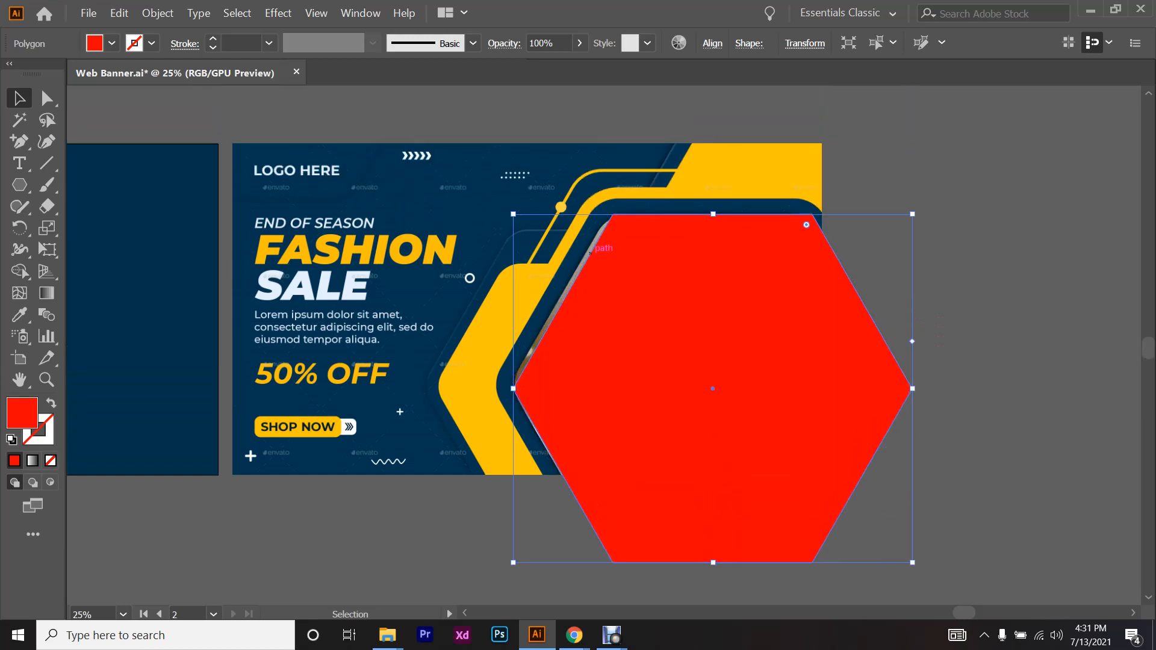
drag(713, 214, 712, 214)
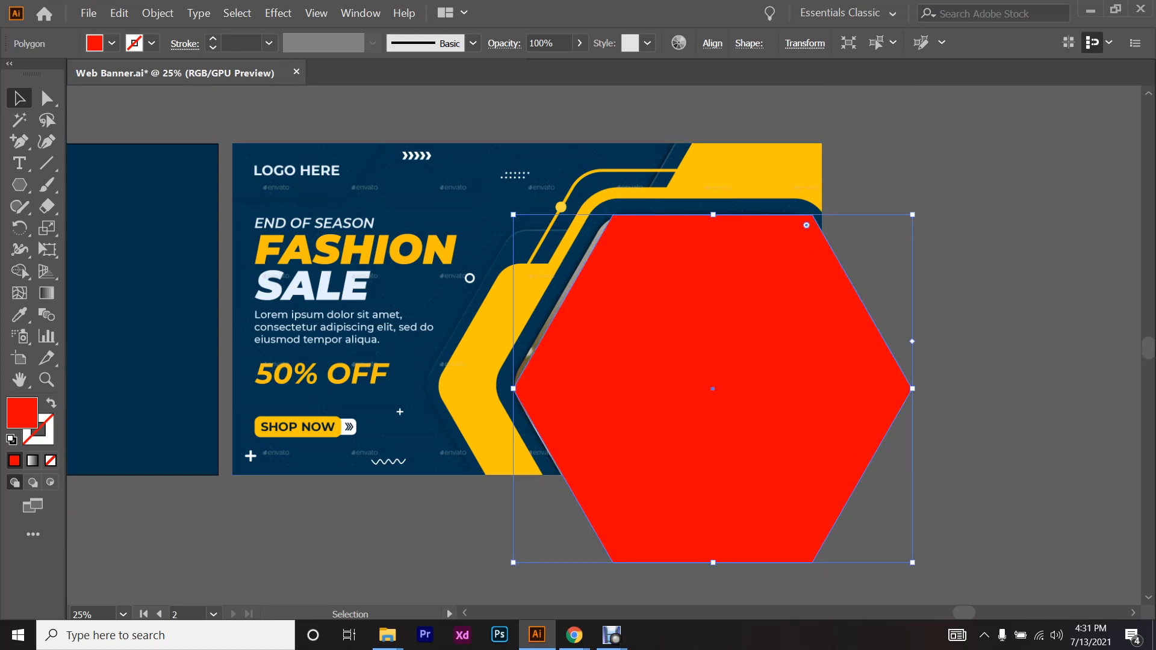
- Lower the red hexagon's opacity to 44% so the reference photo shows through
click(579, 42)
drag(576, 65, 541, 66)
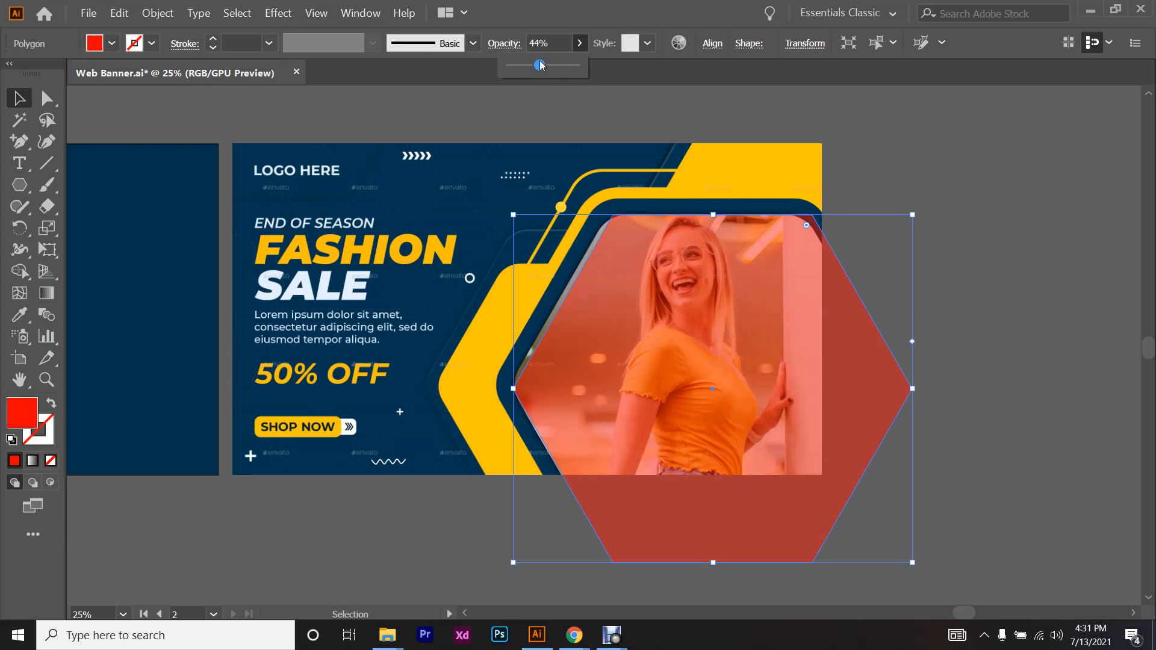
key(Escape)
scroll(573, 339, down, 2)
scroll(573, 339, up, 2)
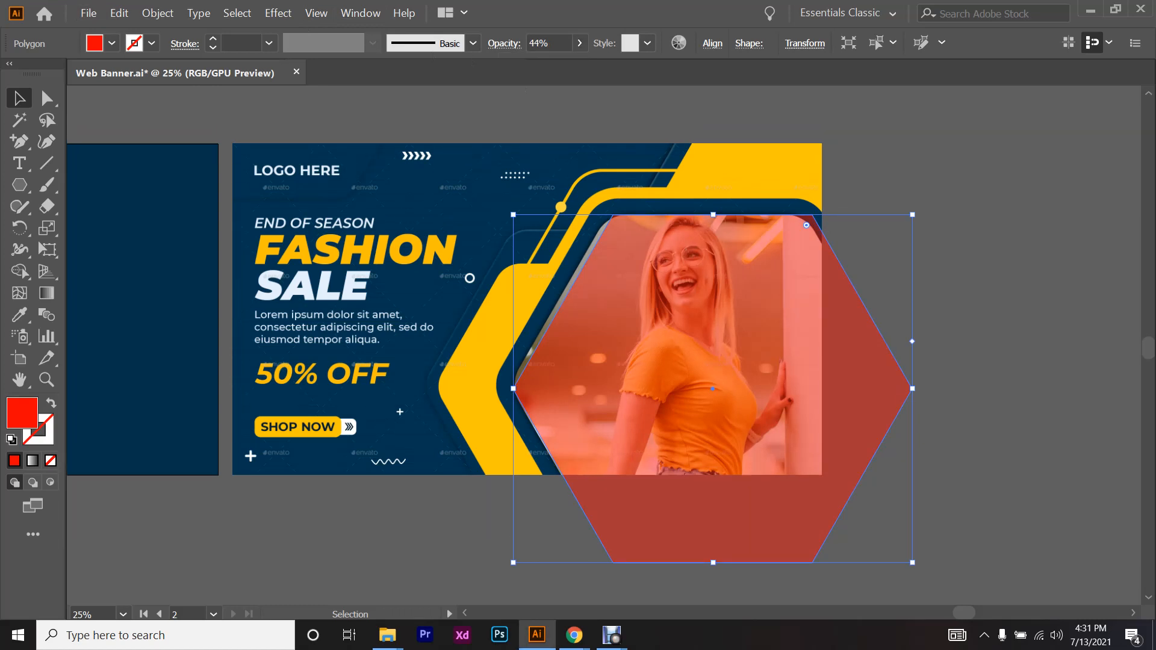
- Round all corners of the red hexagon to a radius of 165.87 px
key(a)
scroll(573, 339, down, 2)
drag(525, 345, 566, 347)
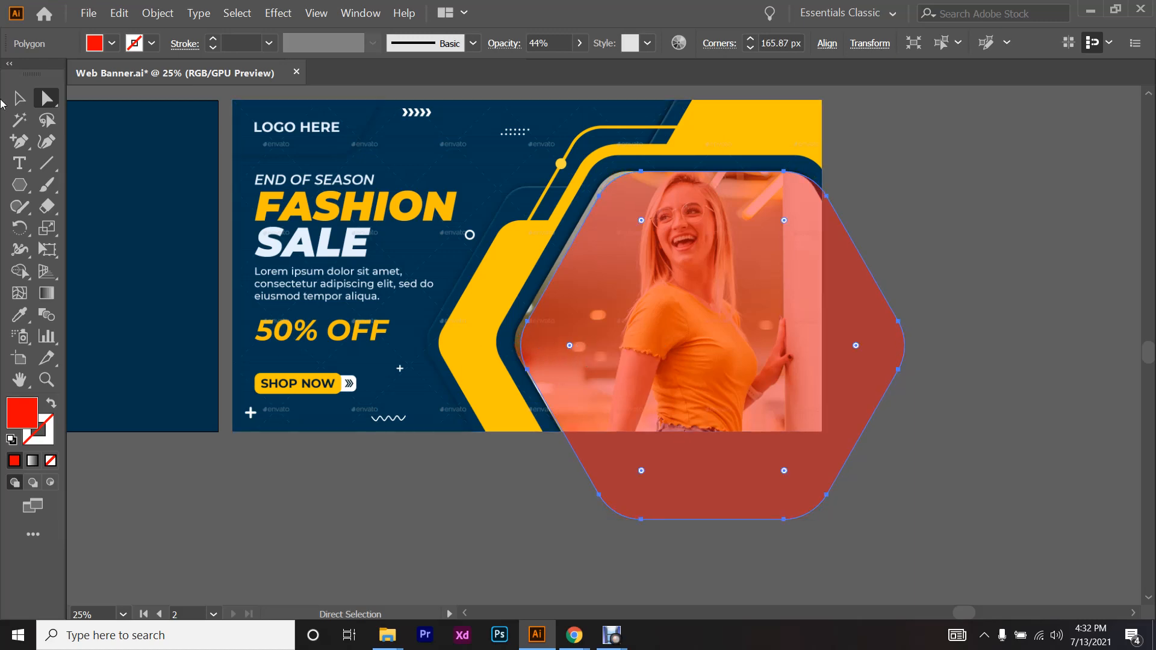
- Move the rounded hexagon slightly left and up so its left side aligns with the photo frame
click(20, 97)
scroll(761, 283, up, 2)
scroll(760, 283, down, 2)
scroll(760, 283, up, 1)
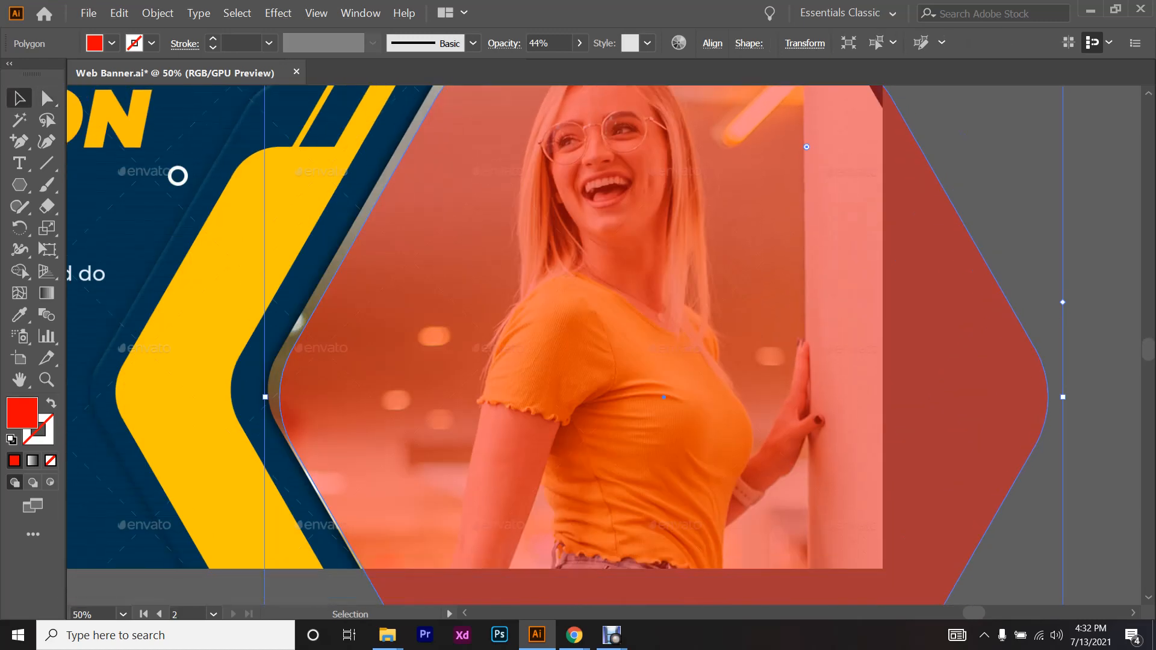
drag(519, 281, 507, 277)
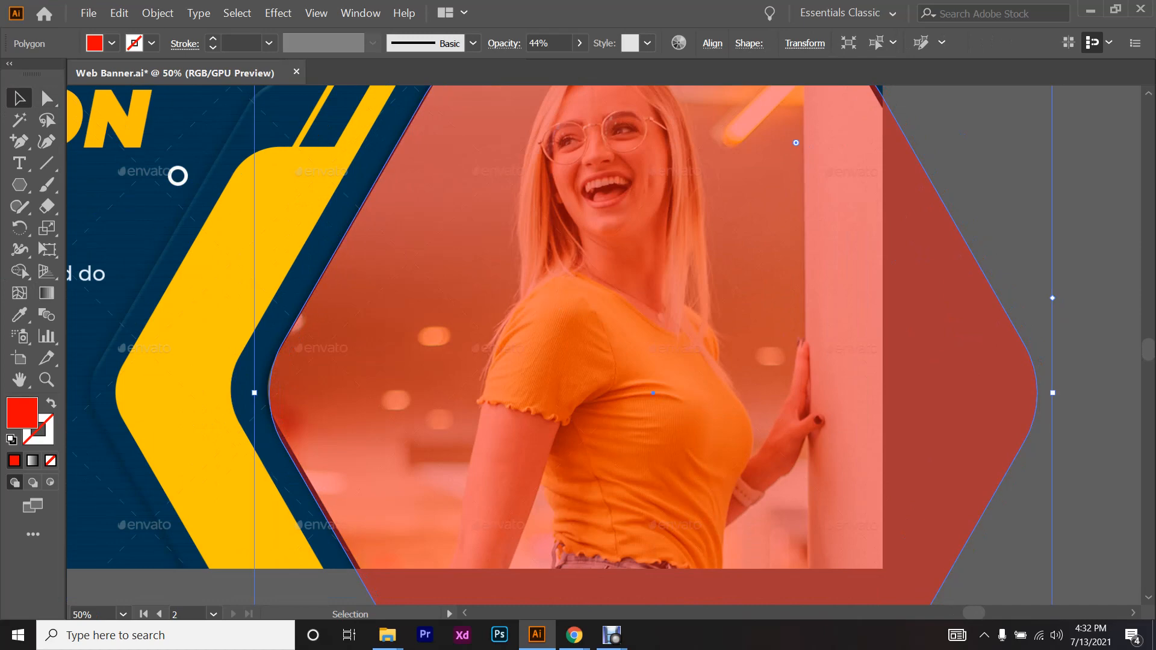
- Raise the hexagon's bottom edge slightly and lower its top edge to match the top of the photo frame
scroll(507, 277, up, 1)
scroll(562, 346, up, 3)
scroll(562, 346, down, 10)
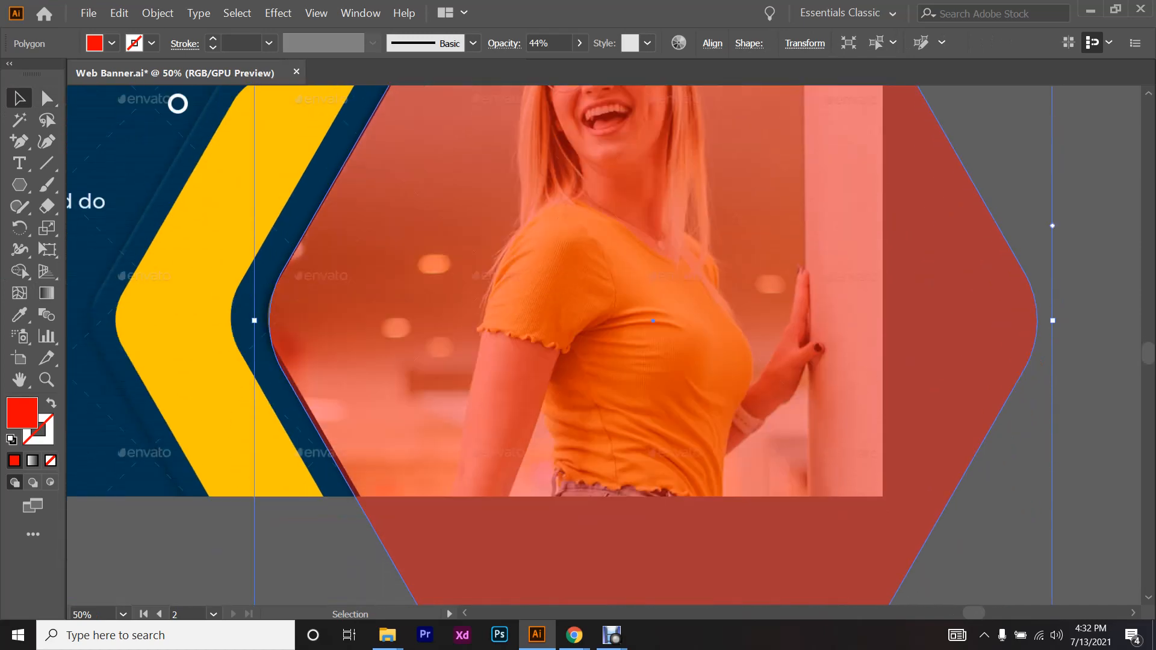
scroll(562, 291, down, 2)
drag(653, 438, 653, 422)
scroll(653, 422, up, 16)
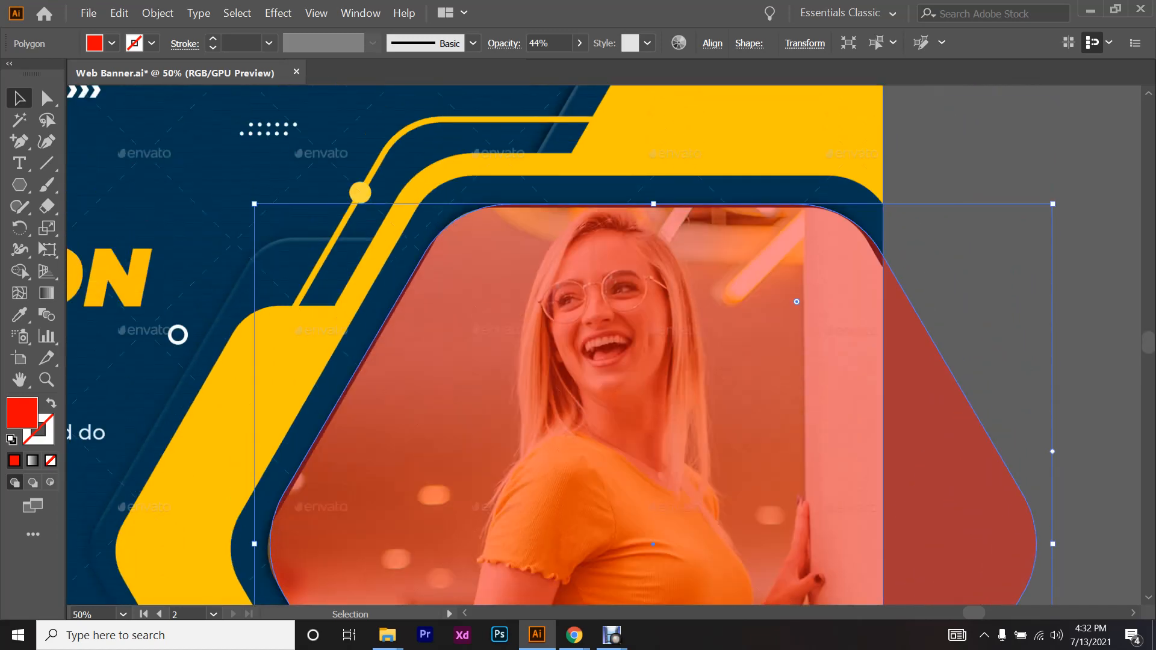
drag(653, 204, 653, 209)
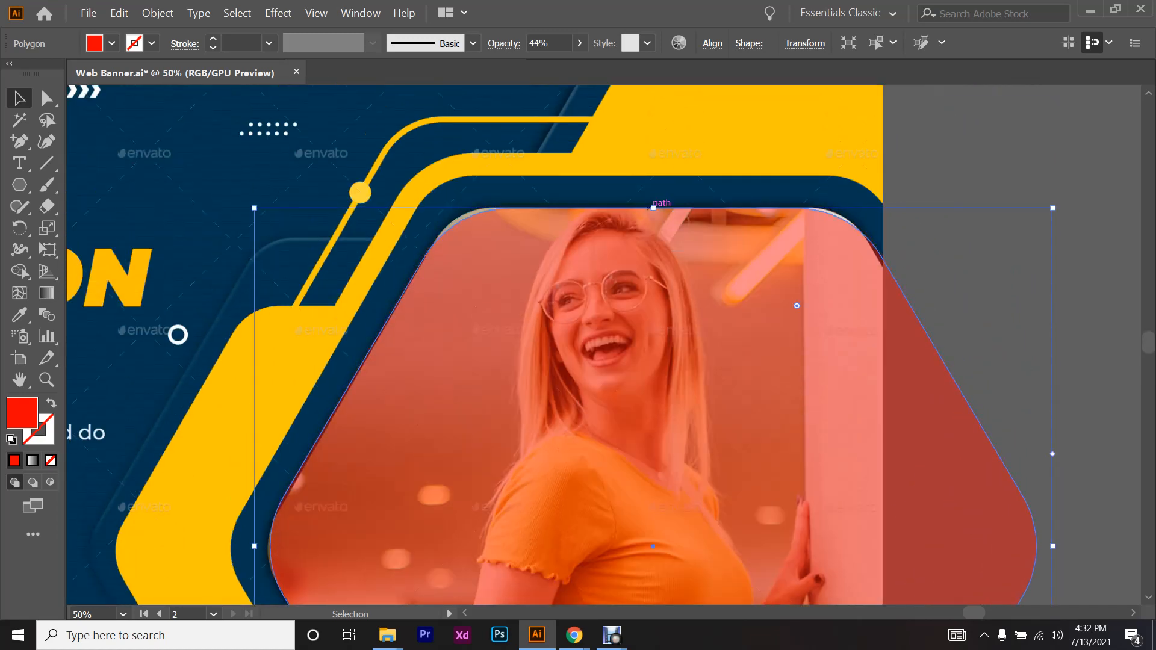
- Reduce the hexagon's upper-left corner radius to 115.99 px to follow the photo frame's curve
scroll(653, 207, down, 3)
scroll(603, 345, down, 4)
scroll(604, 345, up, 6)
key(a)
scroll(500, 224, up, 3)
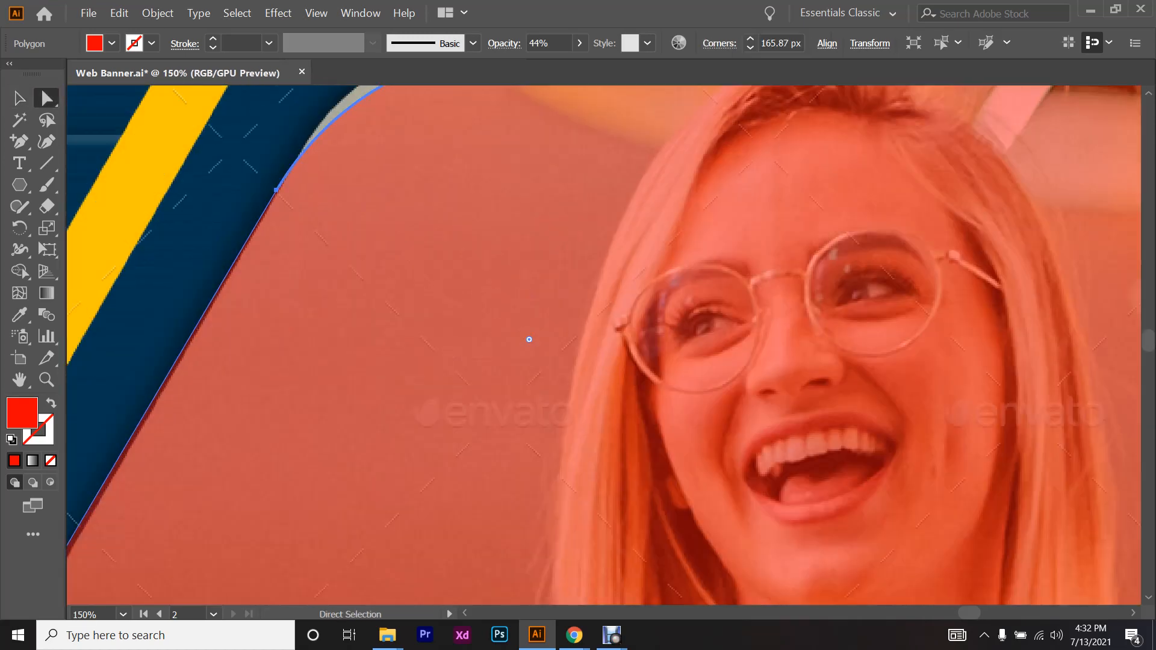
scroll(500, 225, up, 2)
drag(528, 412, 477, 323)
scroll(477, 322, down, 4)
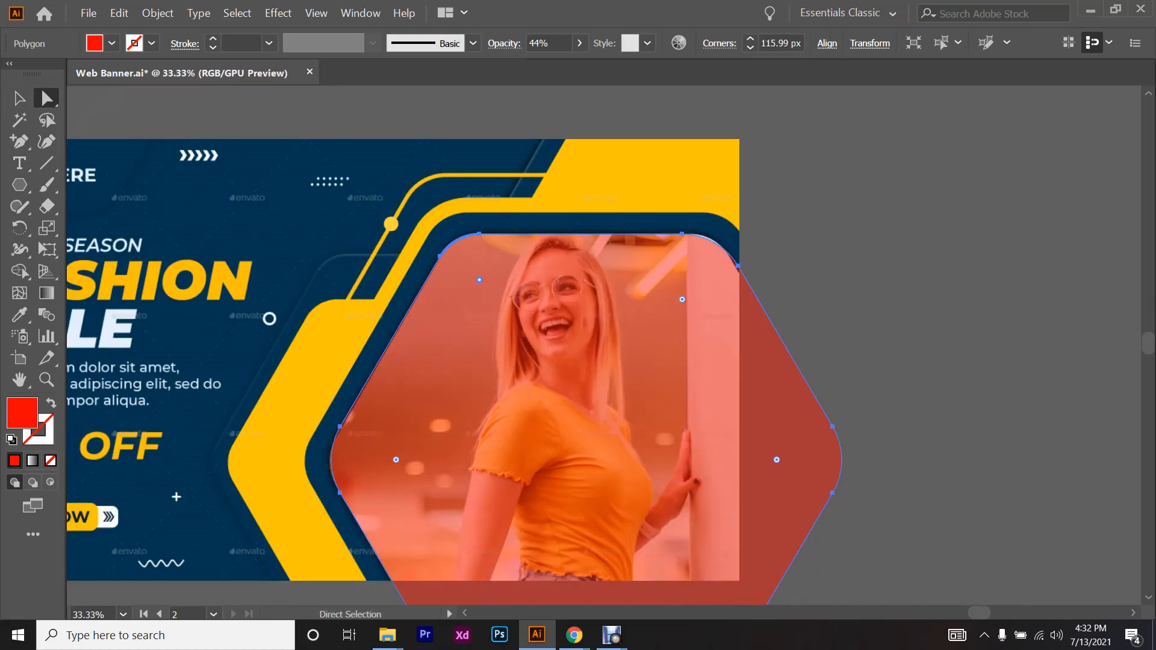
- Narrow the hexagon slightly from its right side and tighten its upper-right corner radius to 108.35 px
scroll(712, 318, up, 3)
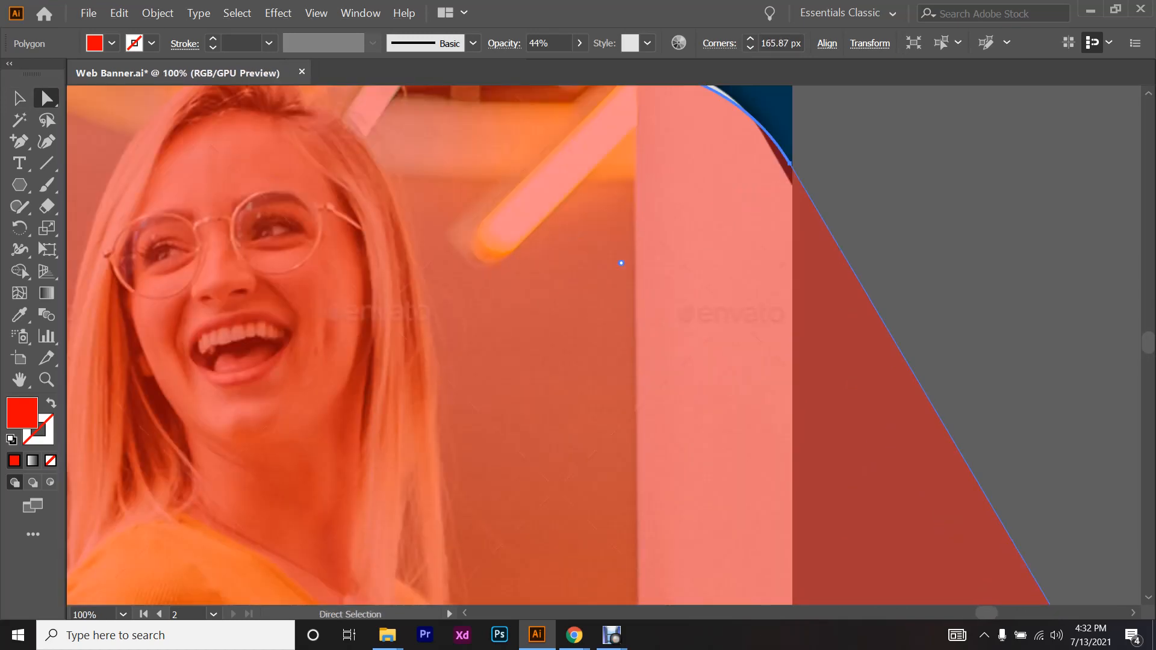
scroll(621, 263, up, 2)
drag(619, 345, 641, 313)
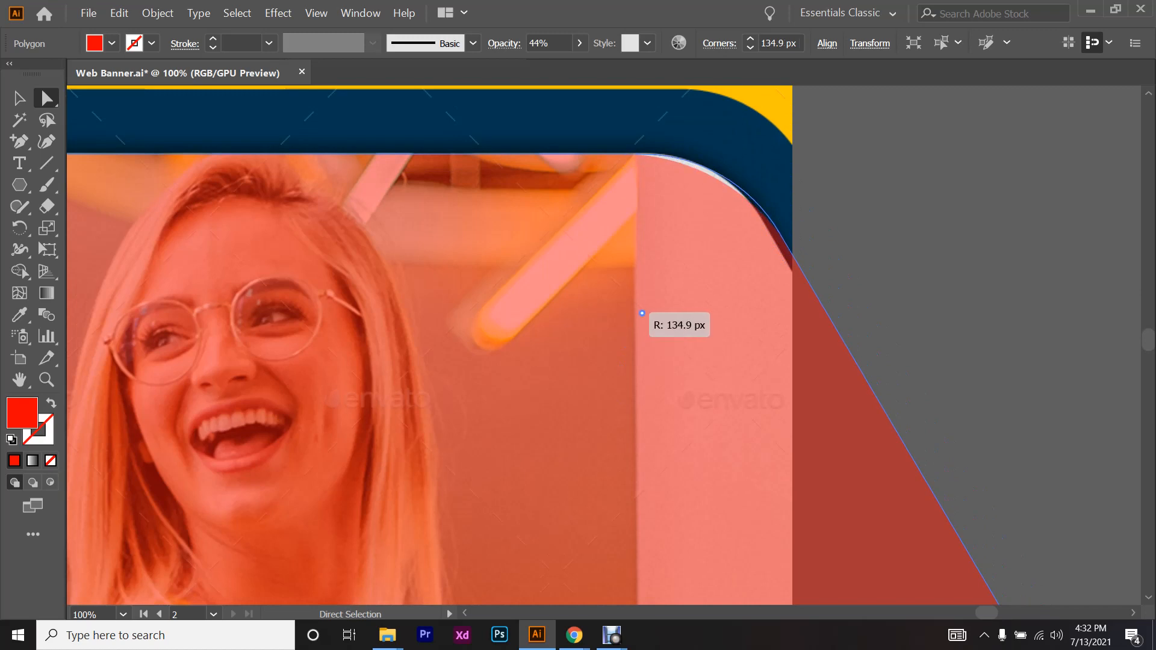
scroll(641, 313, down, 3)
scroll(641, 313, down, 1)
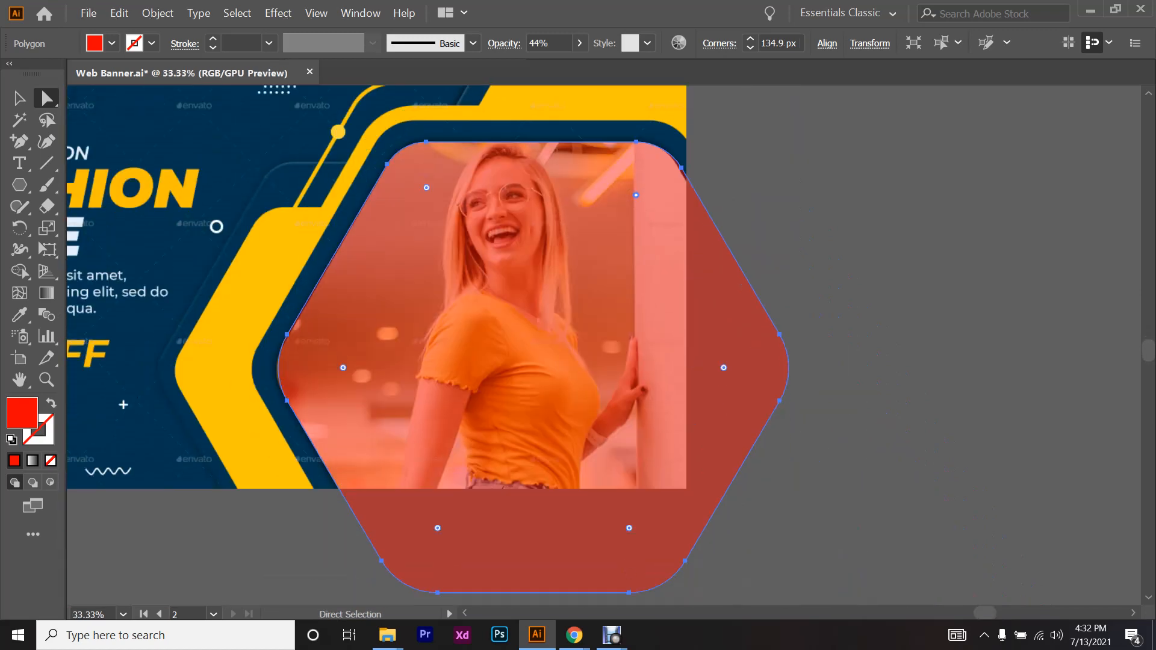
key(v)
scroll(819, 370, up, 2)
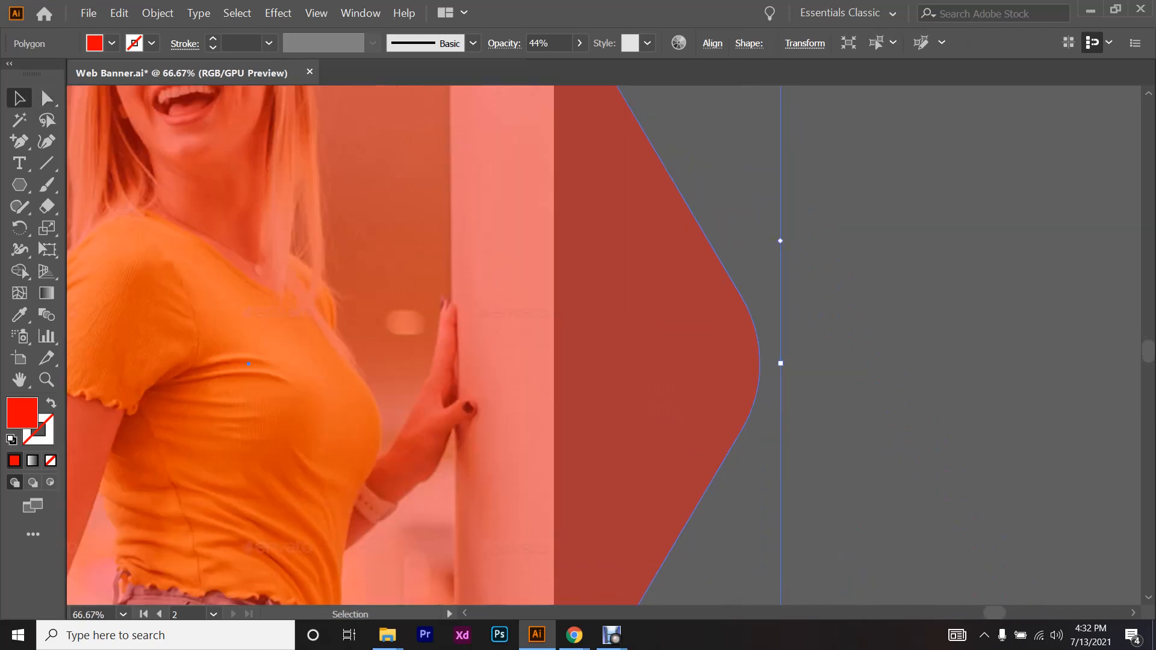
drag(781, 363, 769, 363)
scroll(768, 363, up, 8)
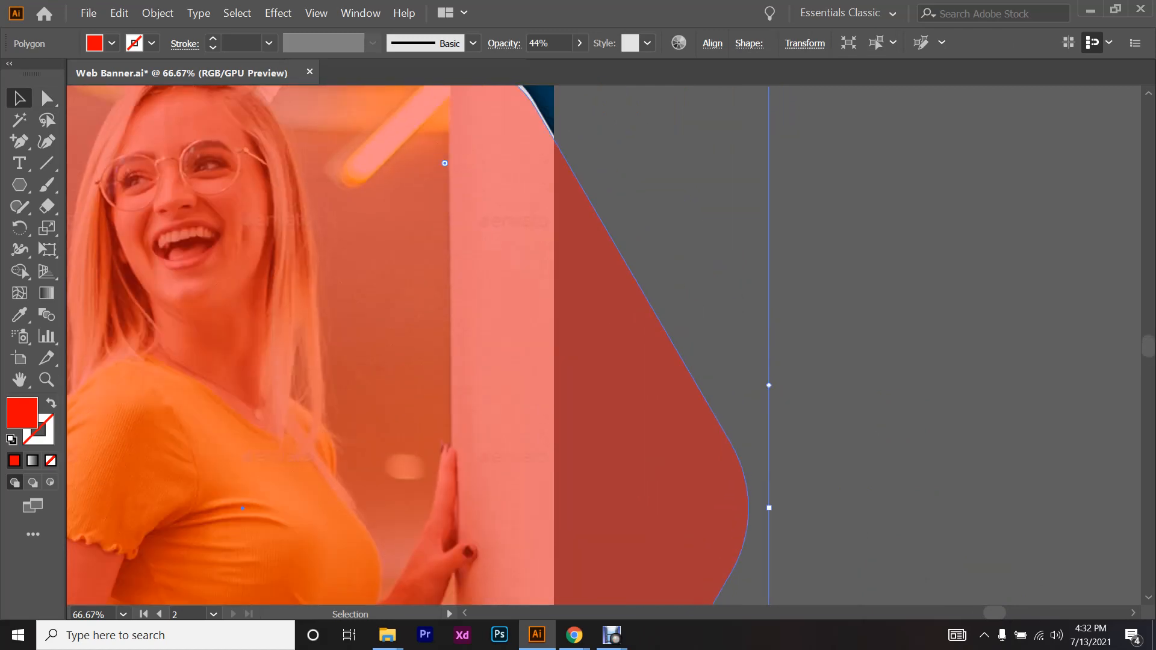
key(a)
drag(445, 249, 457, 227)
scroll(507, 285, down, 2)
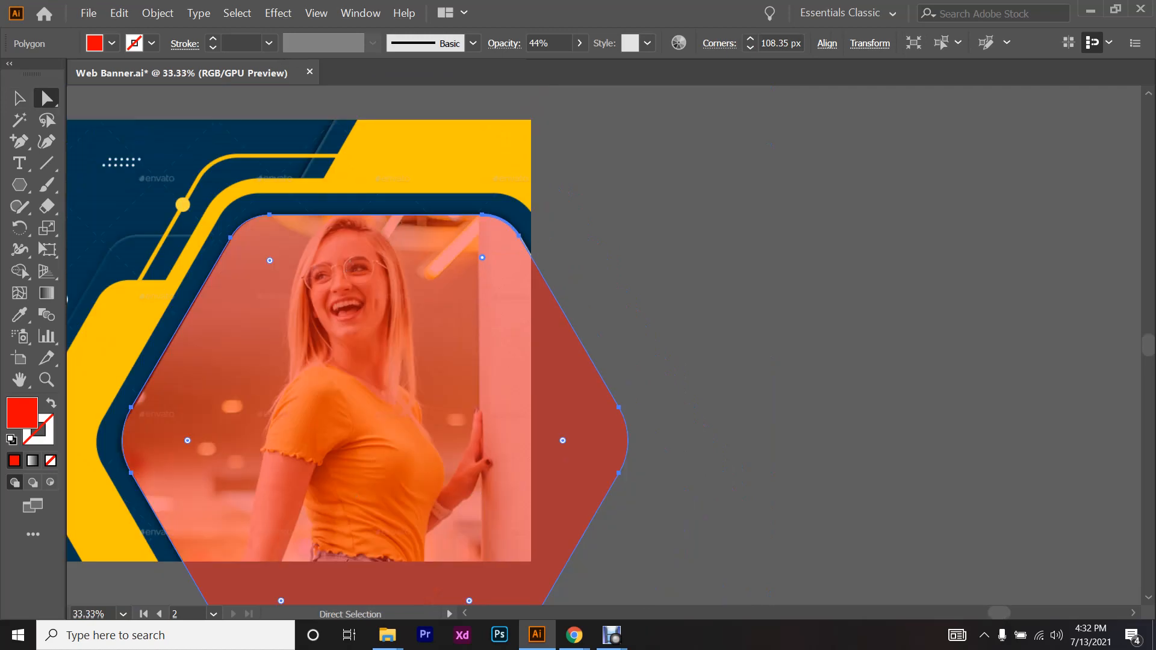
- Widen the hexagon by a few pixels on its right side and deselect it
scroll(508, 285, down, 2)
key(v)
key(ctrl+1)
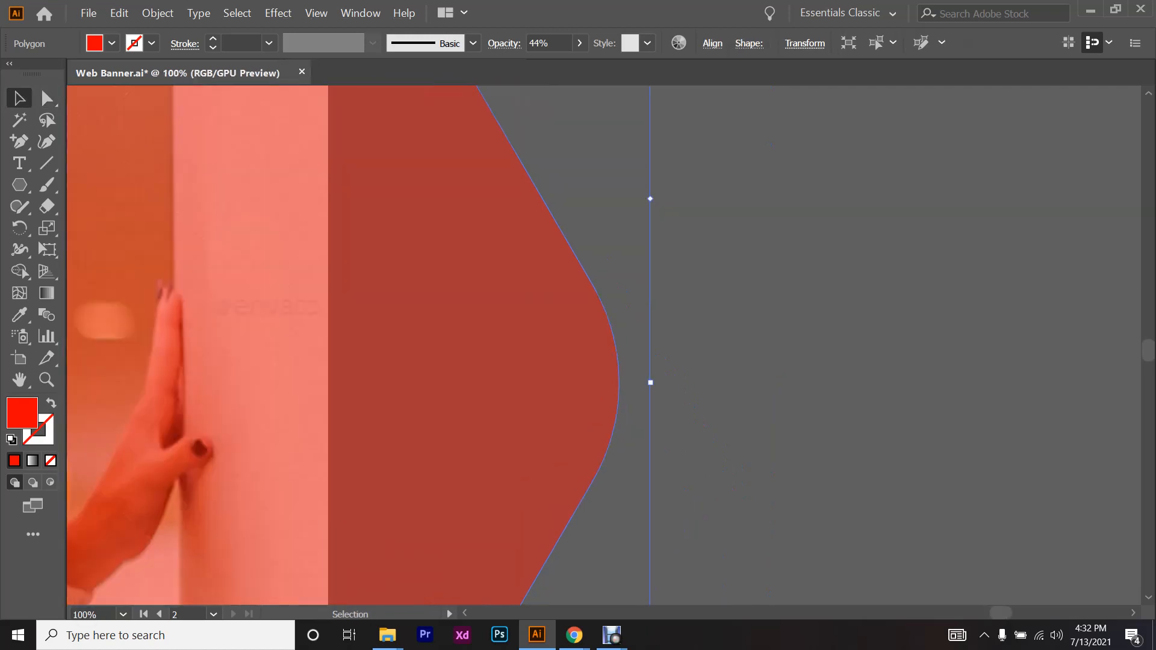
drag(650, 382, 656, 382)
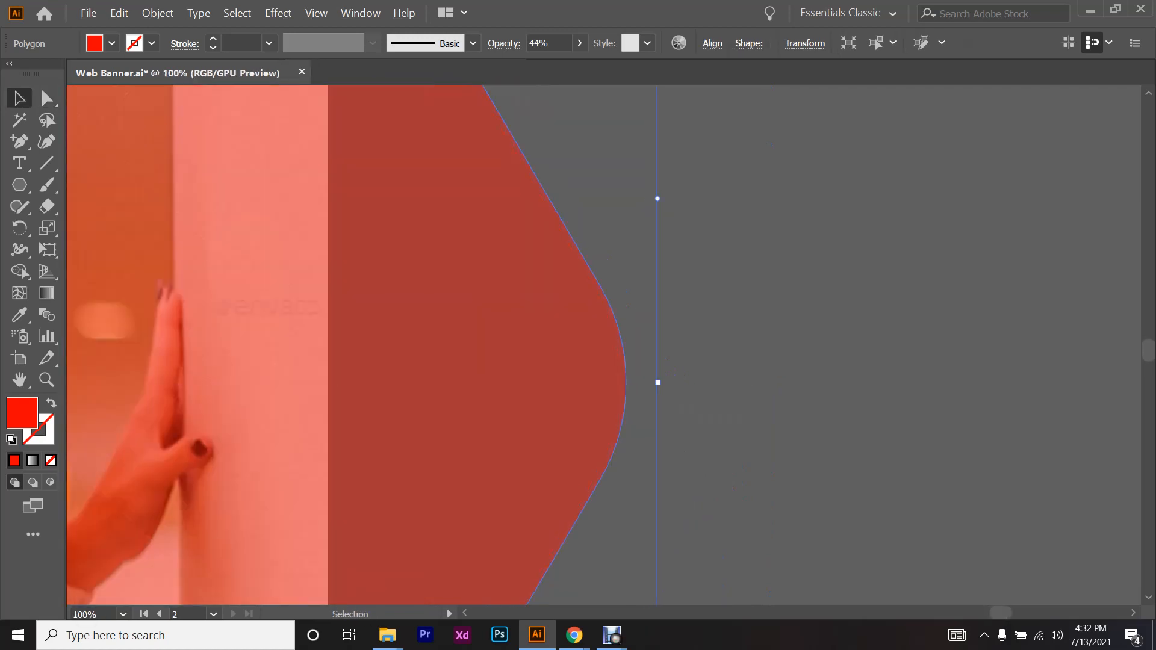
scroll(659, 383, down, 3)
click(718, 373)
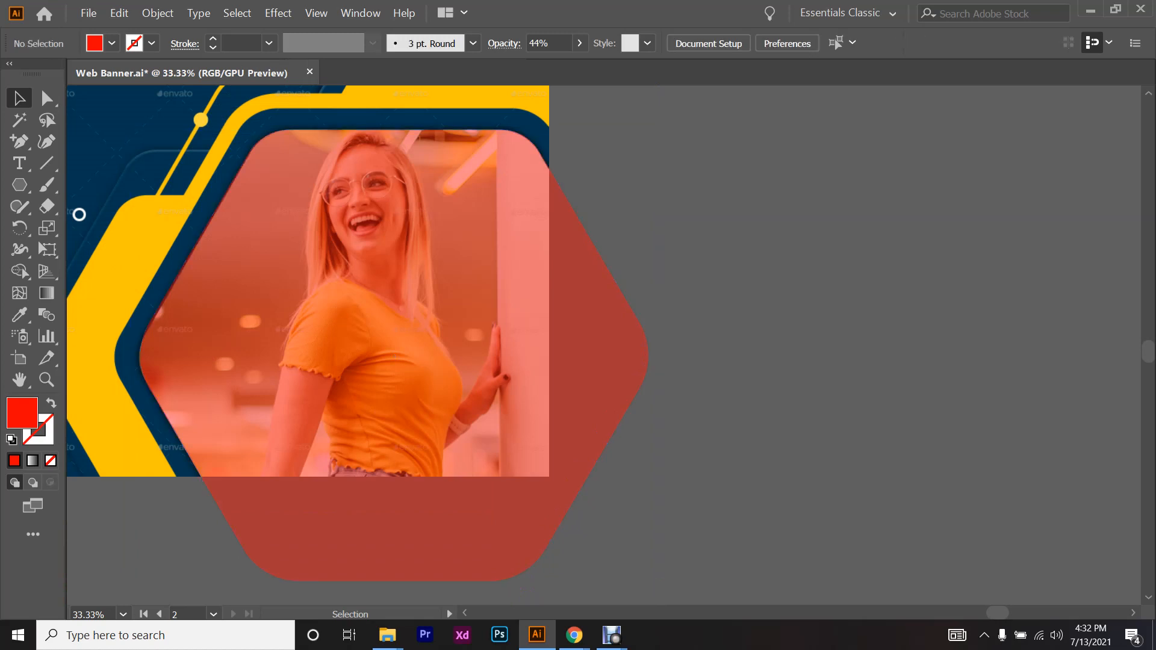
- Duplicate the red hexagon in place, directly in front of the original
scroll(718, 373, down, 1)
scroll(717, 373, left, 2)
scroll(410, 368, left, 2)
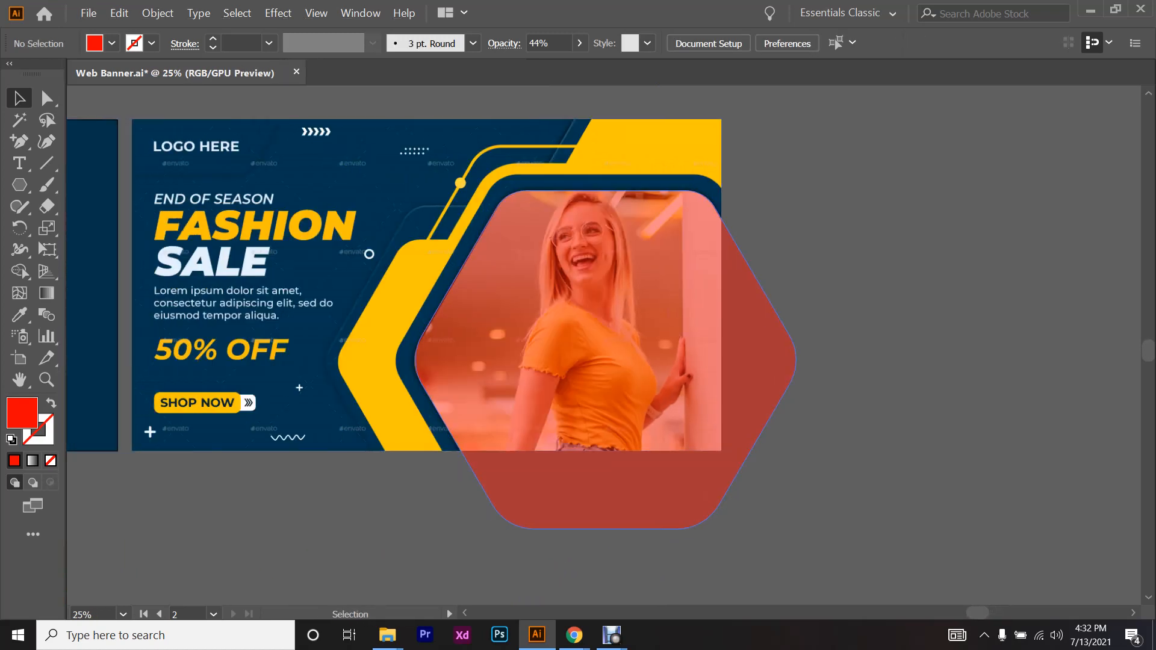
click(718, 373)
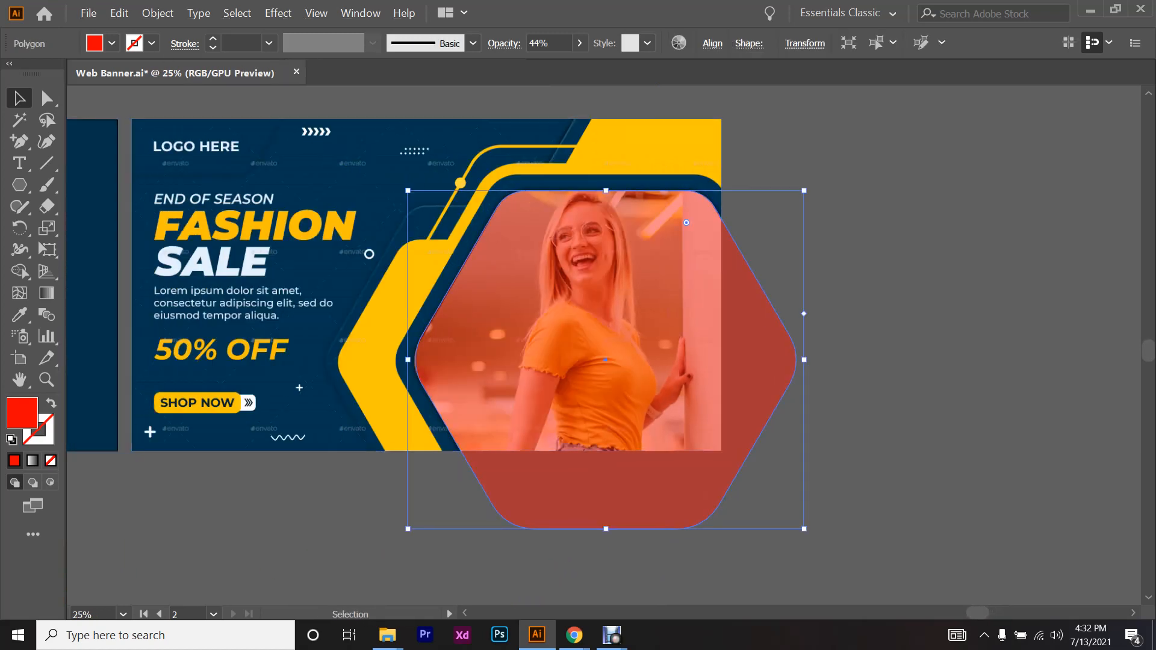
scroll(625, 308, up, 1)
scroll(624, 308, down, 1)
key(ctrl)
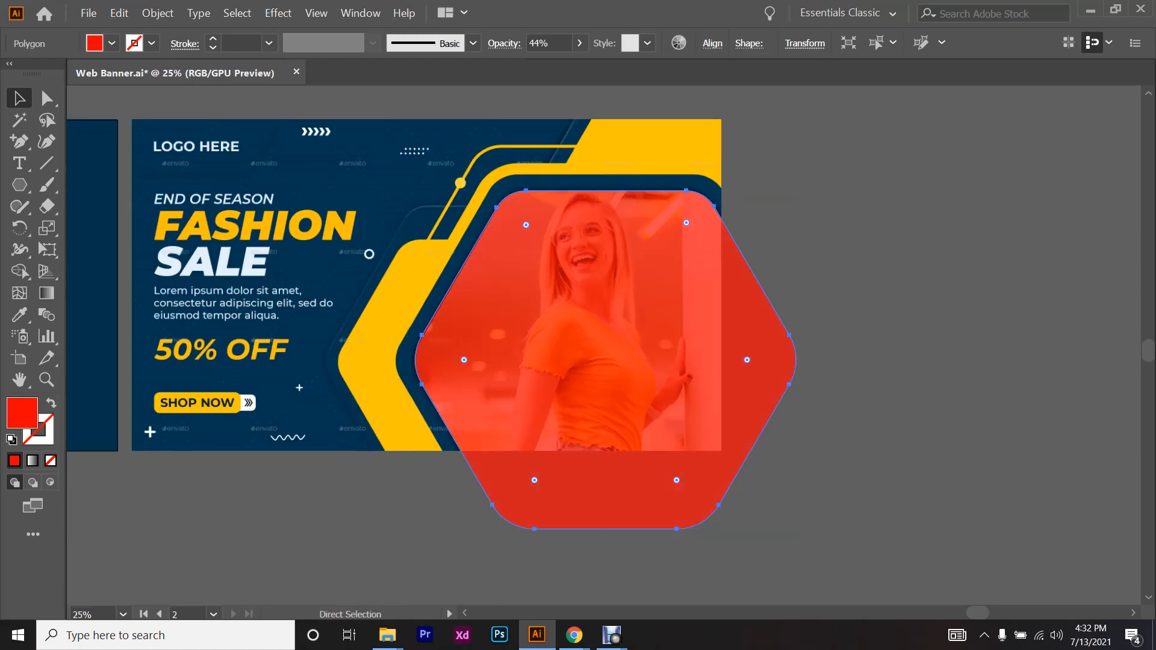
- Fill the duplicated hexagon with green to tell it apart from the red one
click(112, 44)
click(76, 73)
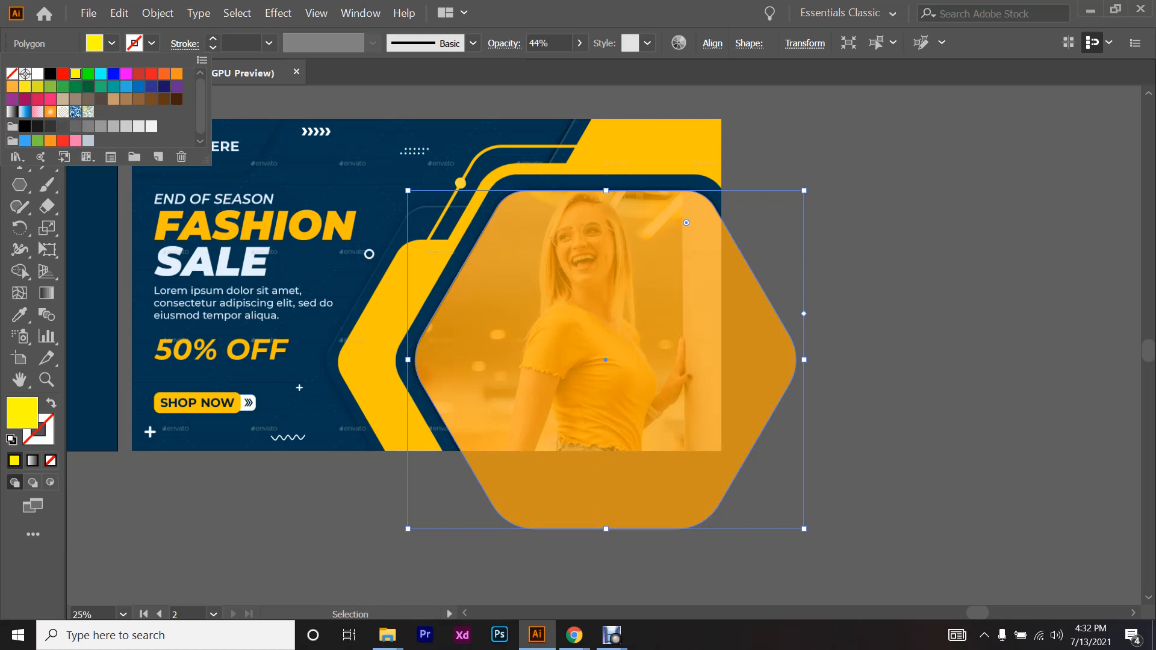
click(88, 74)
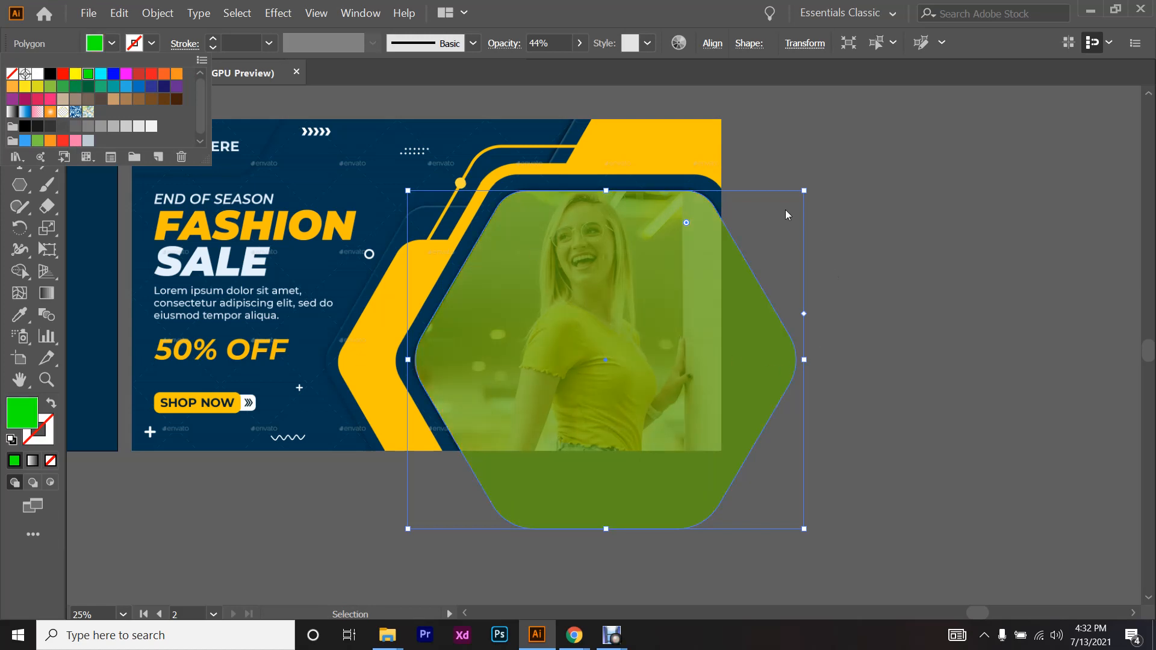
click(634, 311)
scroll(634, 311, right, 1)
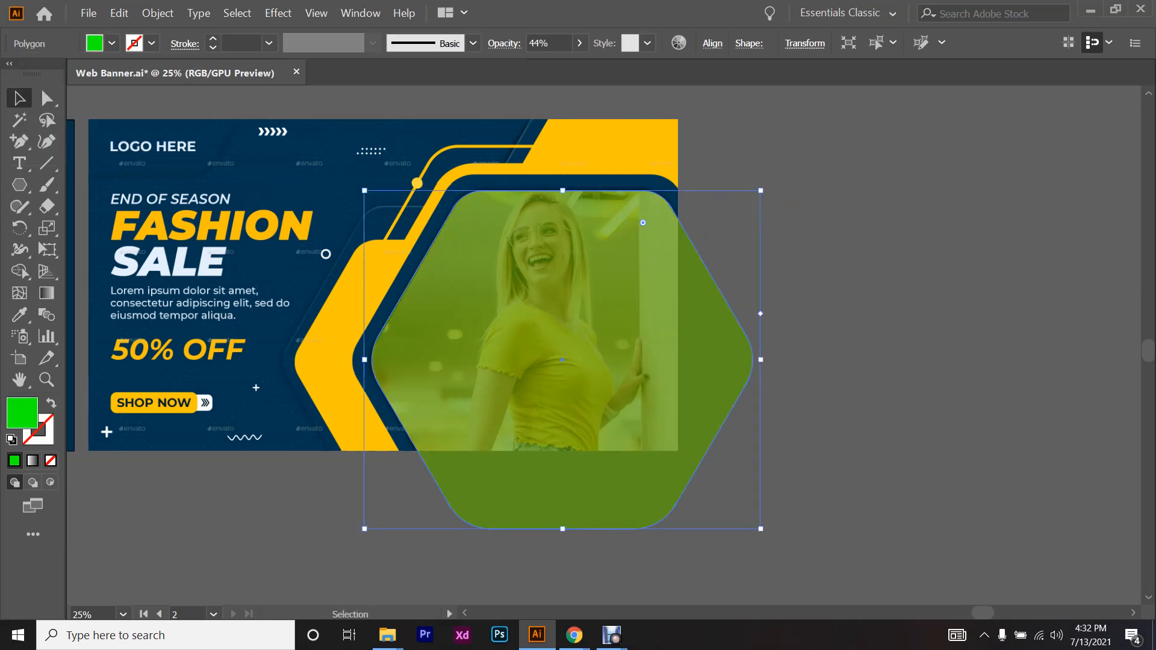
drag(634, 310, 1062, 342)
key(ctrl+z)
drag(634, 310, 1067, 291)
key(ctrl+z)
- Enlarge the green hexagon from its centre to cover the dark blue border and place it behind the red hexagon
drag(760, 190, 779, 175)
scroll(425, 342, up, 1)
drag(506, 376, 1019, 342)
key(ctrl+z)
drag(509, 352, 823, 352)
key(ctrl+z)
drag(446, 392, 816, 392)
key(ctrl+z)
key(ctrl+z)
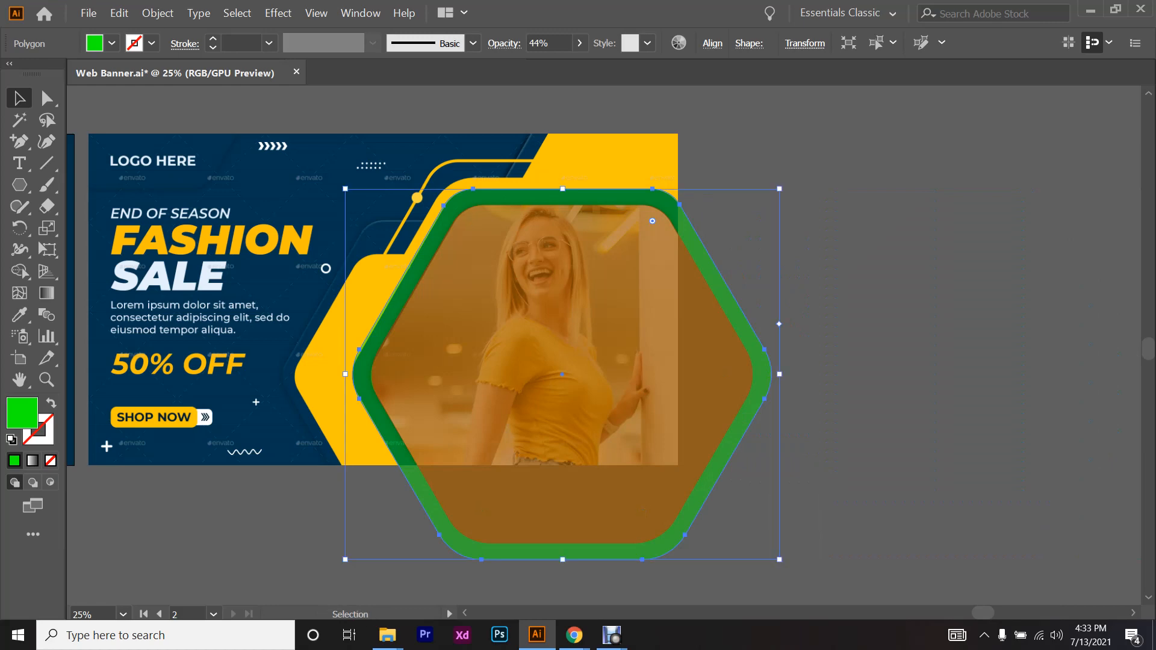
drag(381, 312, 702, 306)
key(ctrl+z)
scroll(430, 346, up, 1)
scroll(347, 291, down, 2)
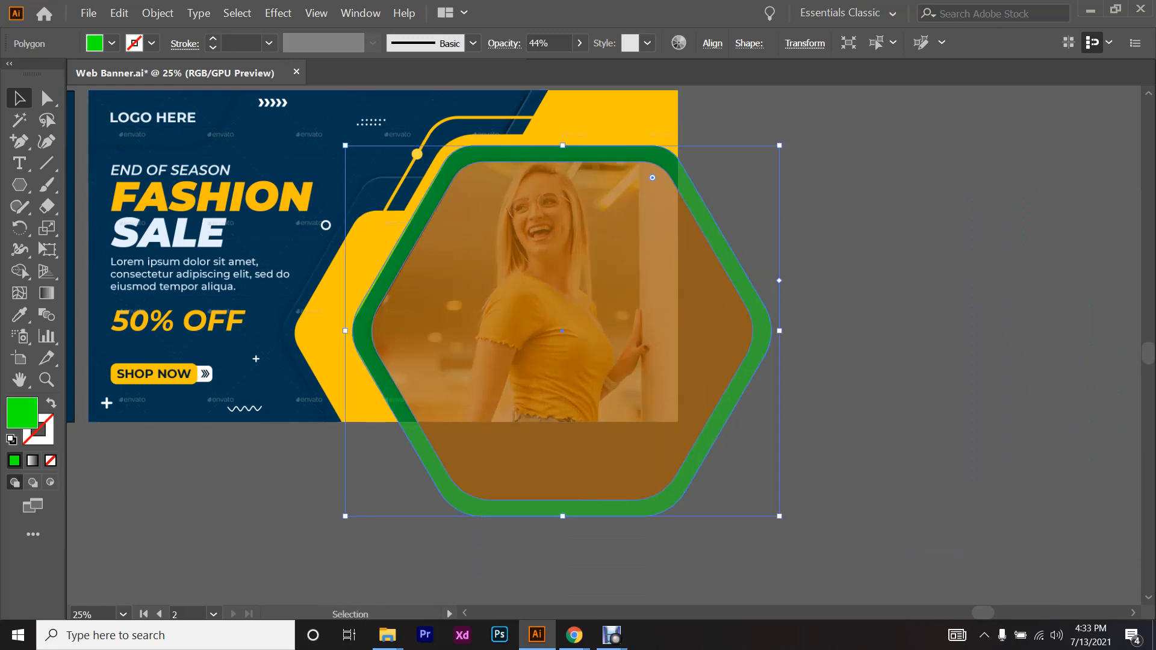
- Duplicate the green hexagon in place and fill the copy with blue to tell it apart
scroll(346, 291, up, 1)
scroll(496, 345, up, 1)
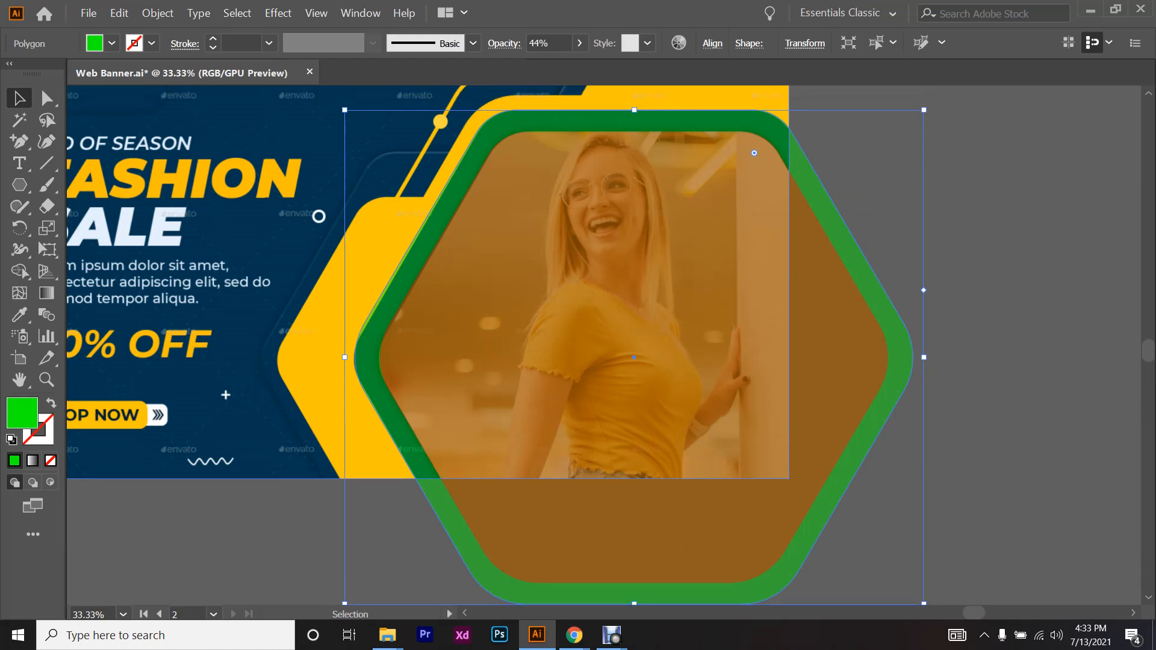
key(a)
key(v)
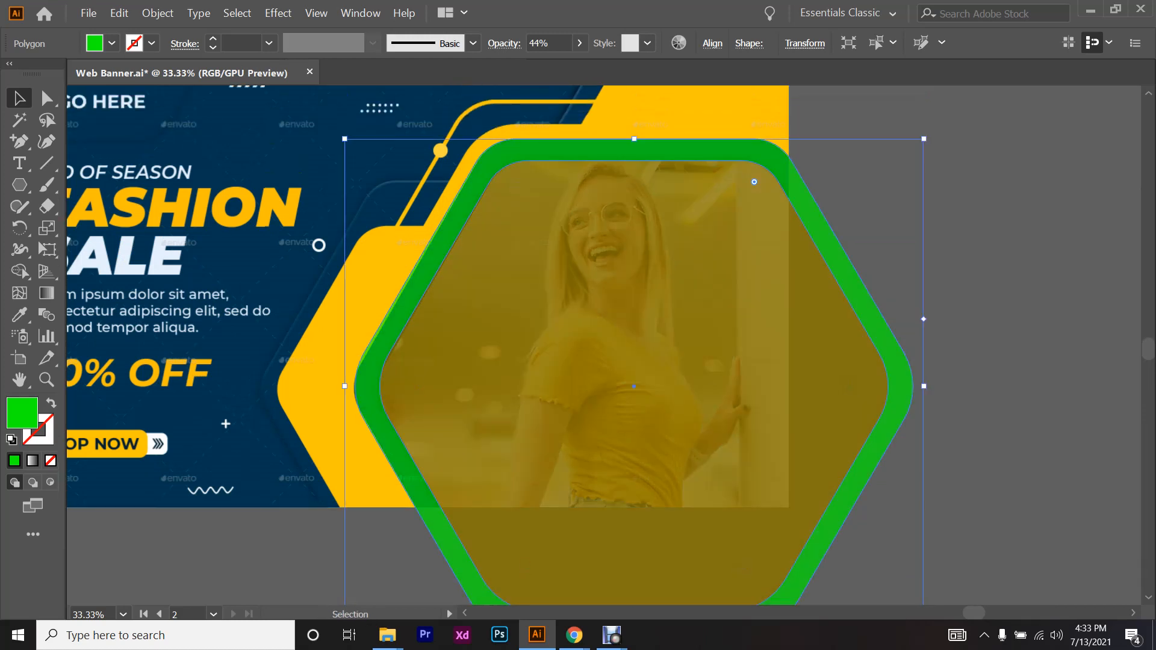
scroll(497, 345, down, 1)
click(103, 44)
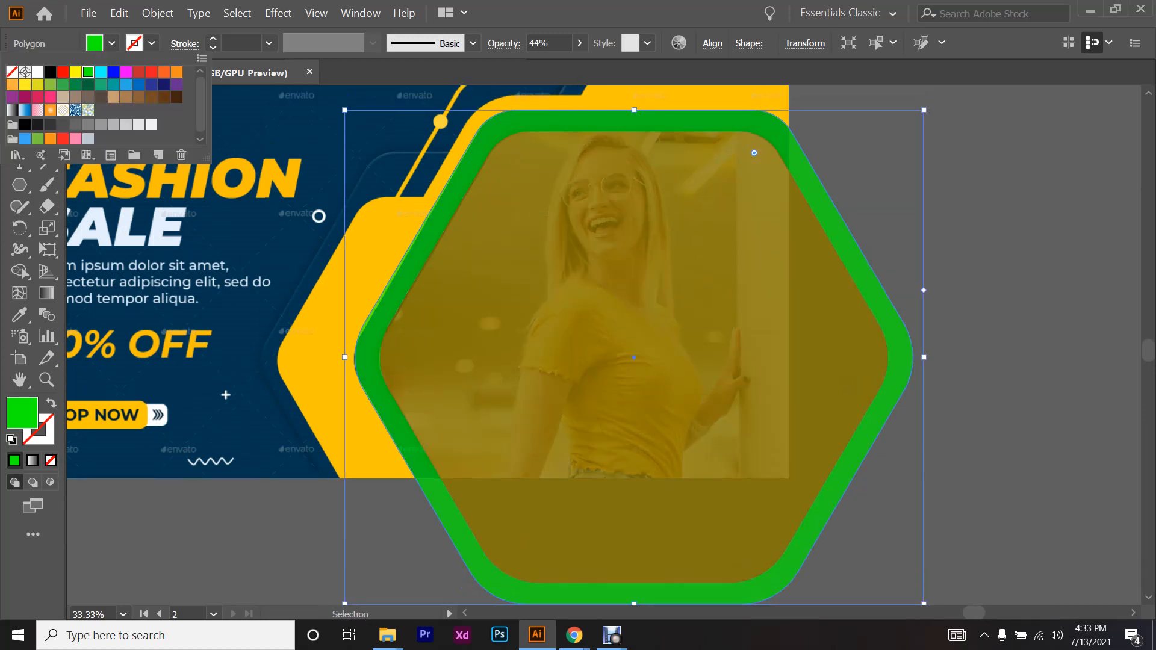
click(114, 72)
click(841, 298)
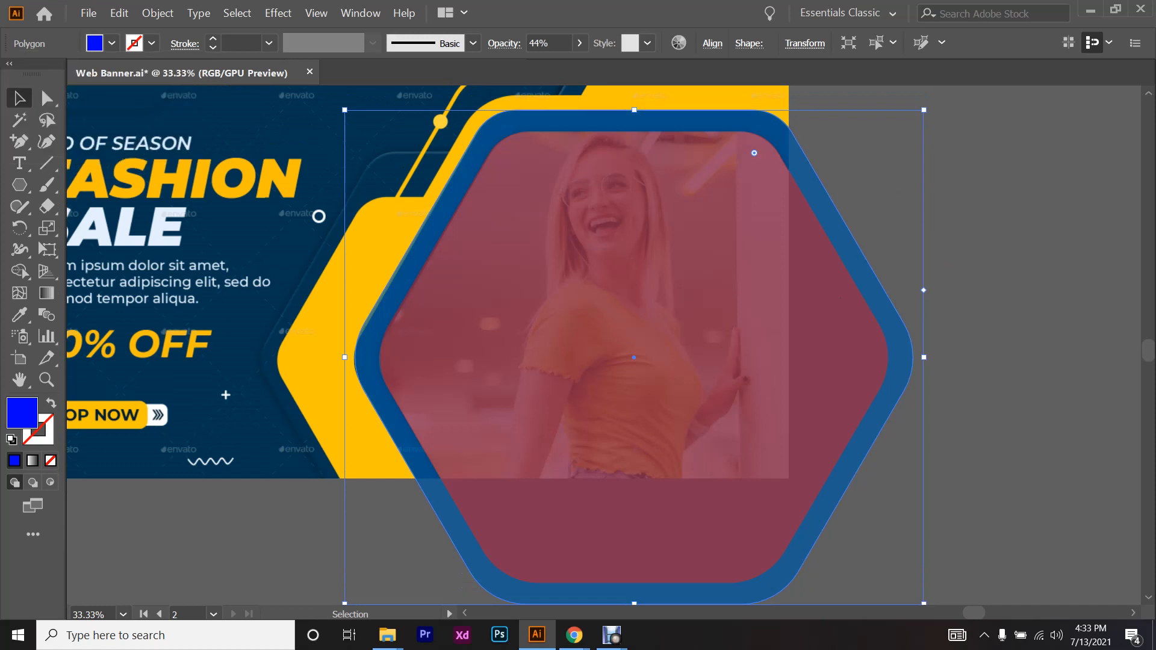
- Enlarge the blue hexagon from its centre to cover the yellow border and place it behind the green hexagon
scroll(497, 345, up, 3)
drag(924, 196, 938, 184)
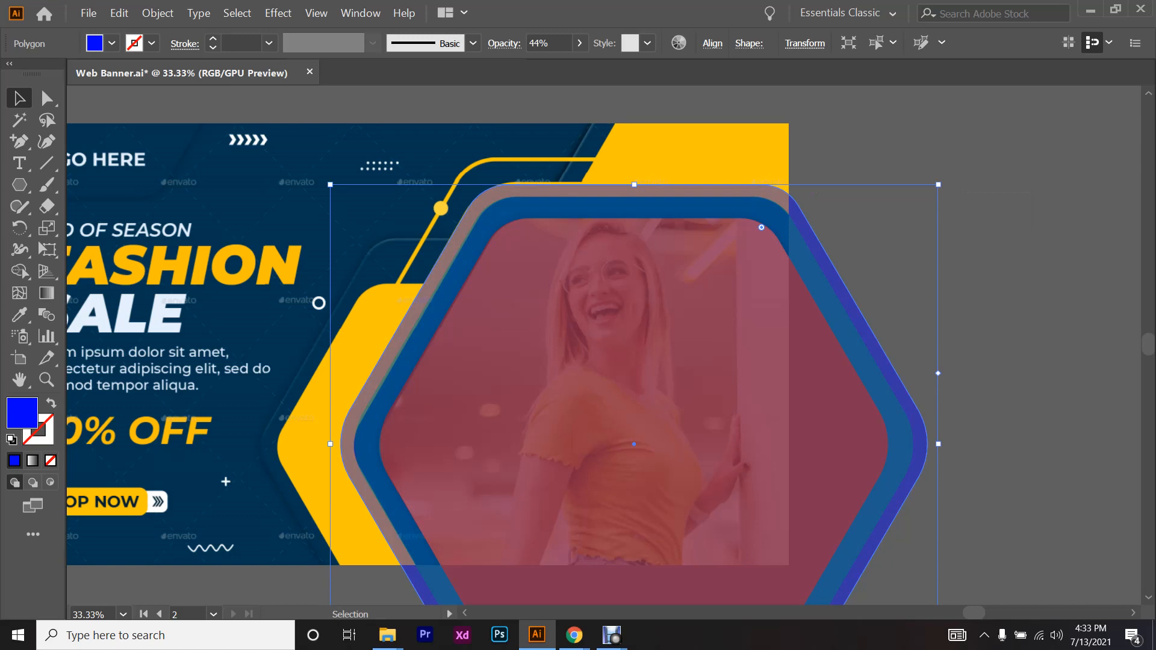
scroll(986, 186, up, 1)
drag(913, 183, 916, 181)
scroll(749, 192, down, 2)
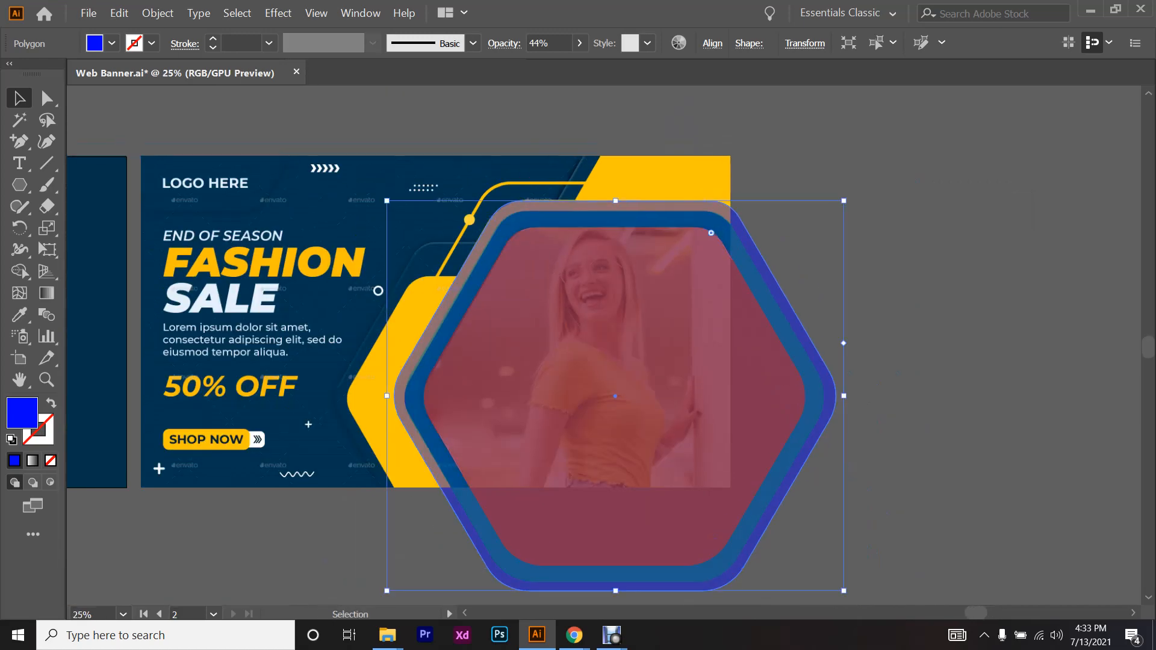
key(ctrl+[)
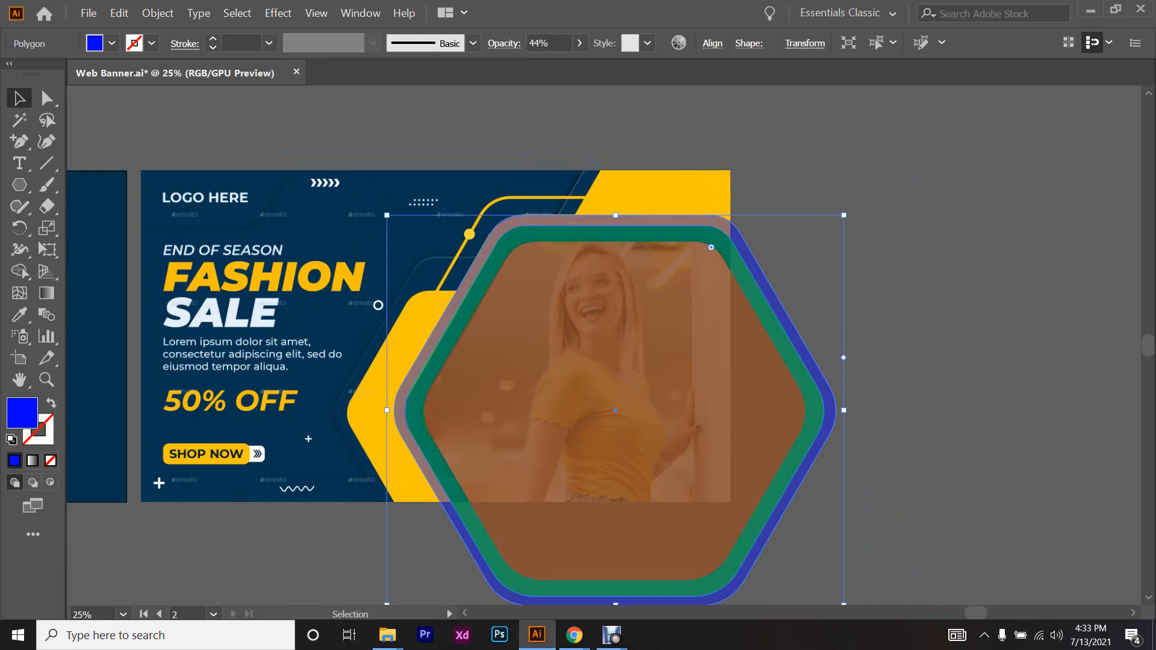
scroll(560, 180, up, 2)
scroll(561, 98, down, 2)
drag(832, 381, 242, 404)
key(ctrl+z)
scroll(517, 166, up, 1)
scroll(517, 167, down, 1)
scroll(517, 166, down, 1)
drag(707, 464, 654, 348)
click(706, 464)
drag(589, 420, 378, 459)
key(ctrl+z)
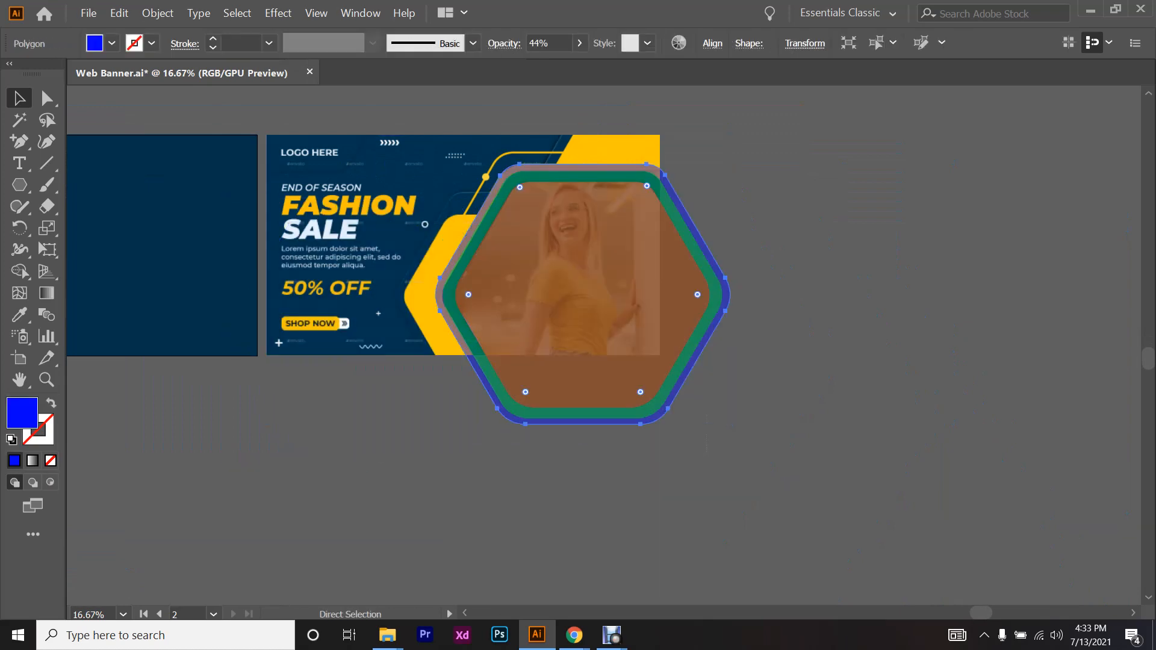
ctrl+click(448, 171)
key(ctrl+2)
scroll(448, 172, up, 2)
scroll(620, 345, down, 1)
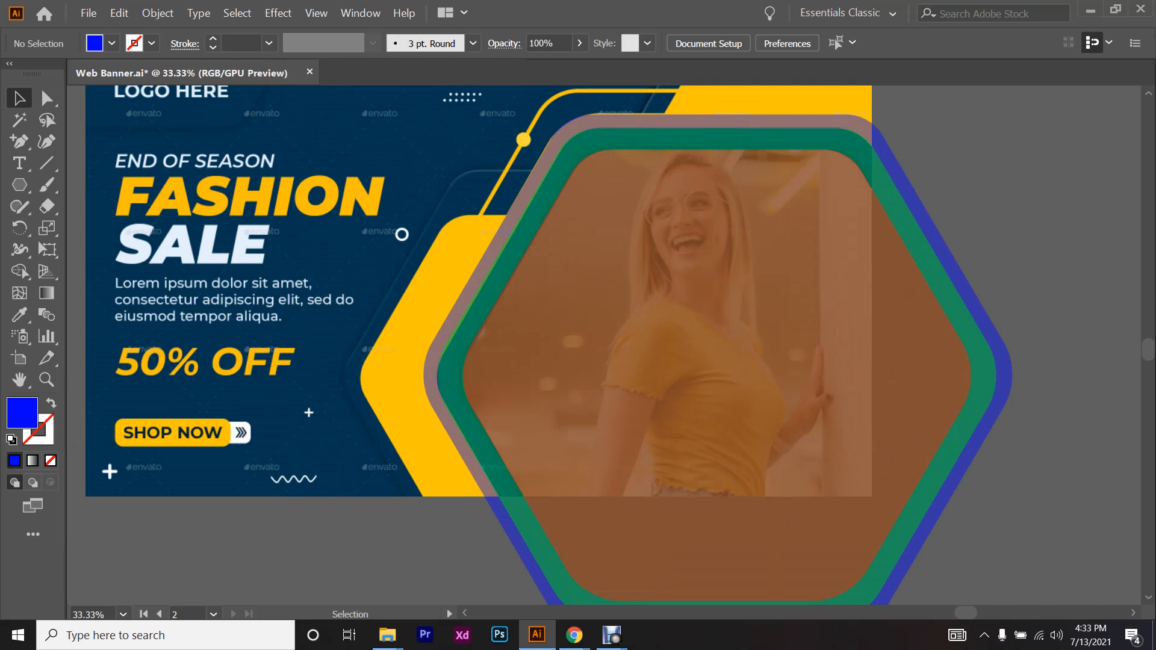
- Try shifting the green and the blue hexagons sideways, undo each move and deselect
scroll(620, 345, up, 1)
drag(877, 172, 1024, 156)
key(ctrl+z)
key(ctrl+shift+z)
key(ctrl+z)
drag(717, 418, 880, 419)
drag(1006, 163, 1008, 164)
key(ctrl+z)
drag(848, 178, 1050, 179)
key(ctrl+z)
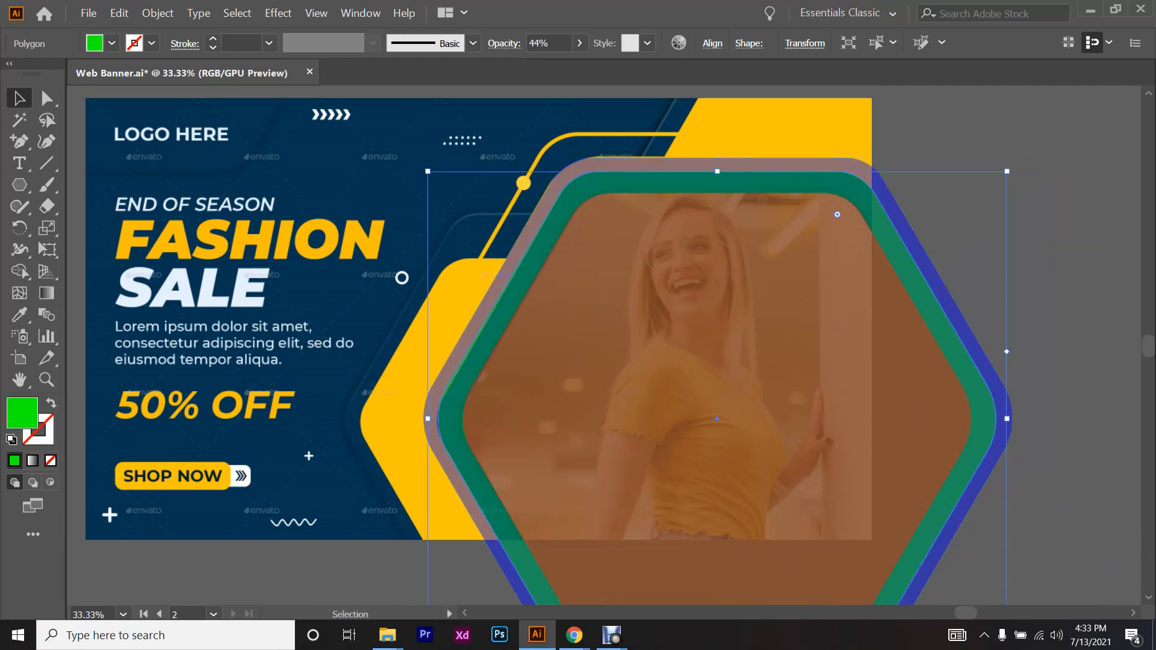
scroll(620, 162, up, 1)
drag(620, 163, 765, 163)
scroll(554, 200, up, 2)
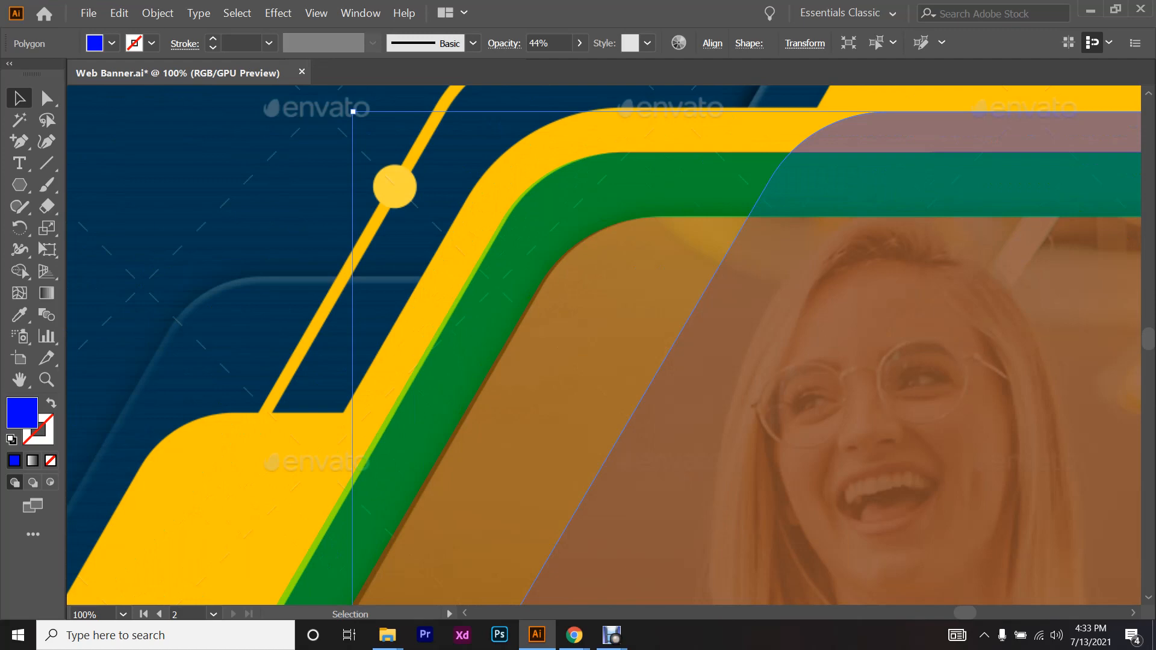
key(ctrl+z)
scroll(563, 97, down, 4)
scroll(439, 281, up, 1)
key(ctrl+shift+a)
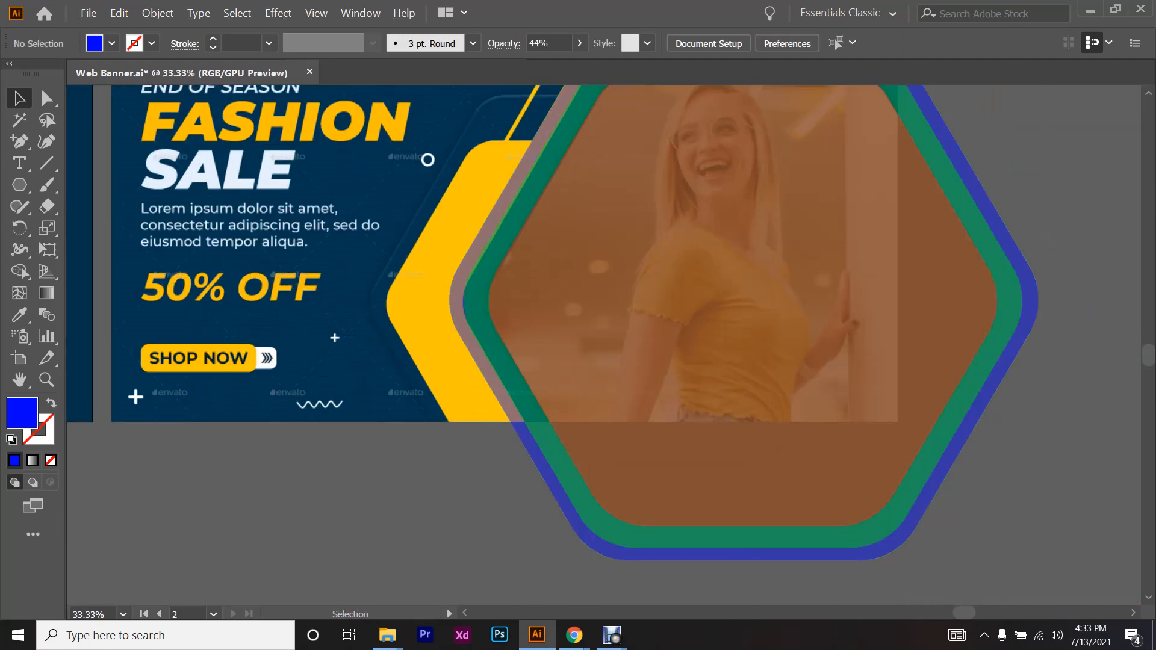
- Duplicate the large blue hexagon, scale the copy down and place it over the smaller yellow hexagon beside the photo frame
click(457, 301)
scroll(457, 301, up, 2)
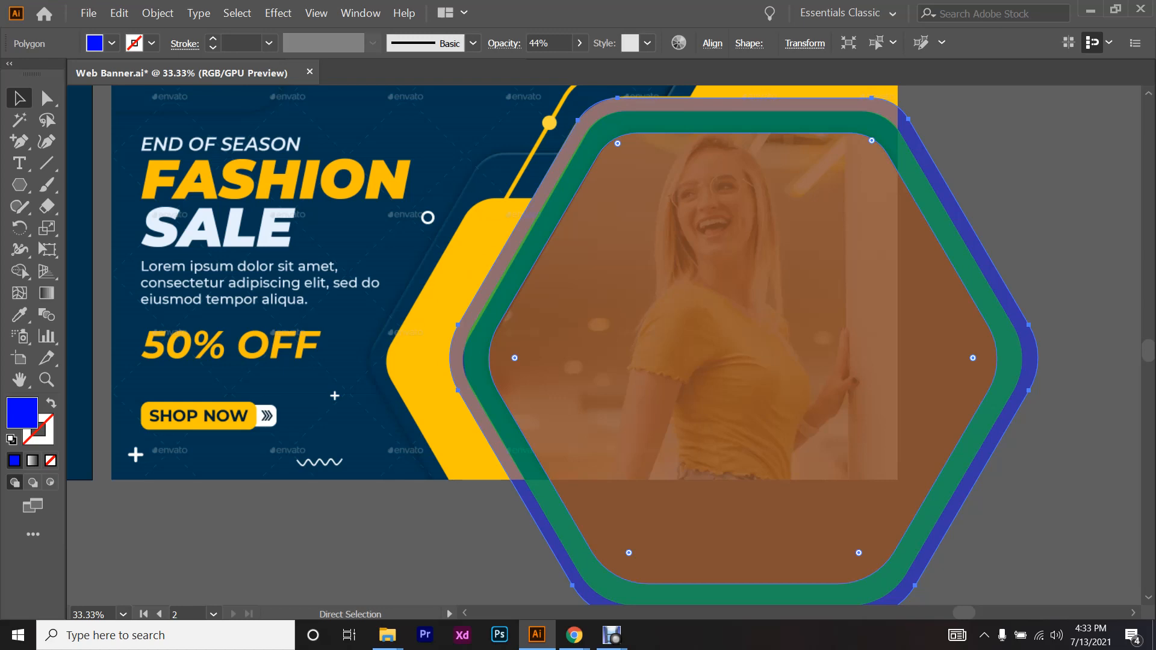
scroll(611, 351, up, 2)
drag(1048, 156, 841, 333)
scroll(506, 462, down, 3)
drag(505, 462, 443, 377)
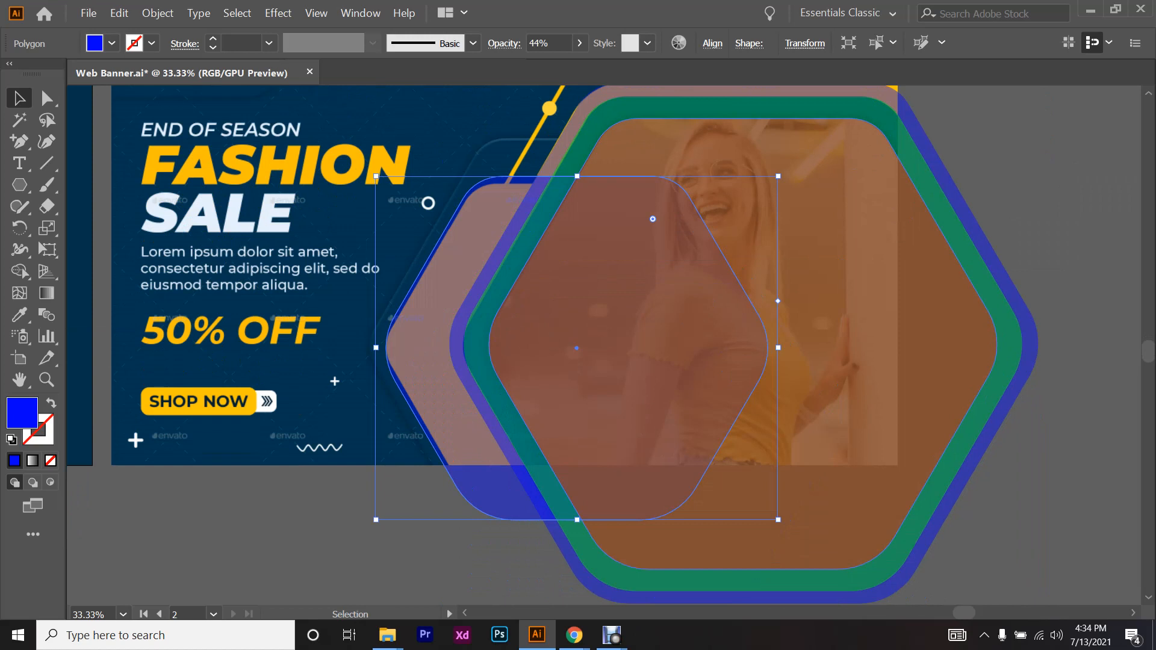
- Resize the small blue hexagon so its sides and upper edge fit the yellow shape beneath
drag(778, 177, 768, 183)
key(ctrl+=)
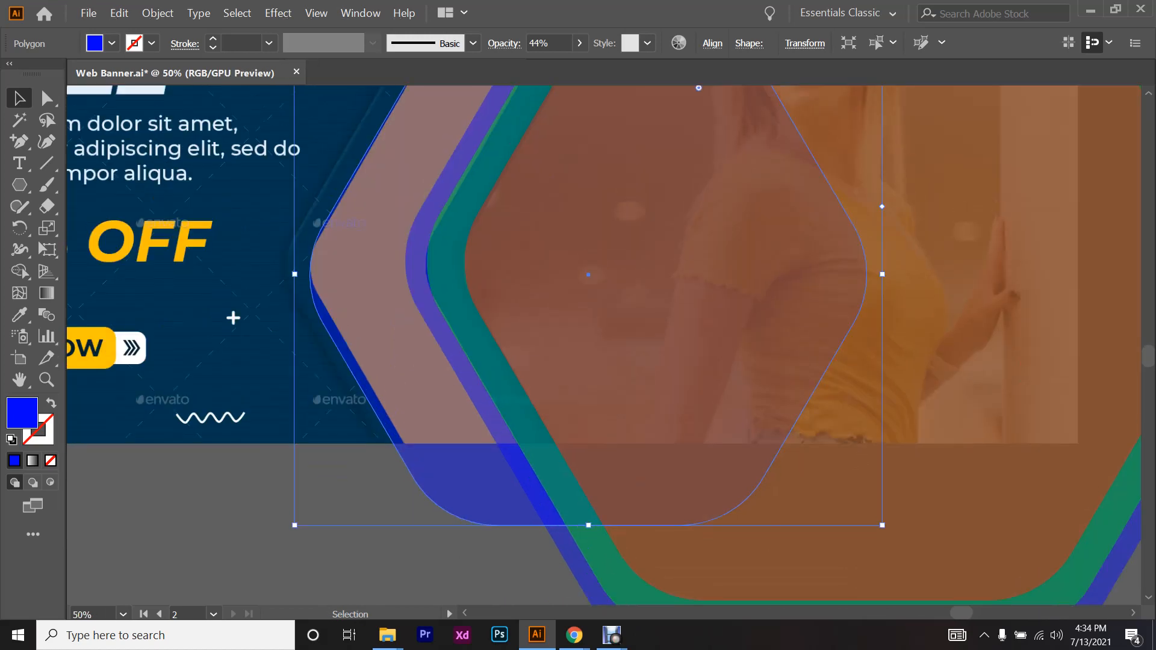
drag(294, 524, 305, 516)
scroll(602, 346, up, 5)
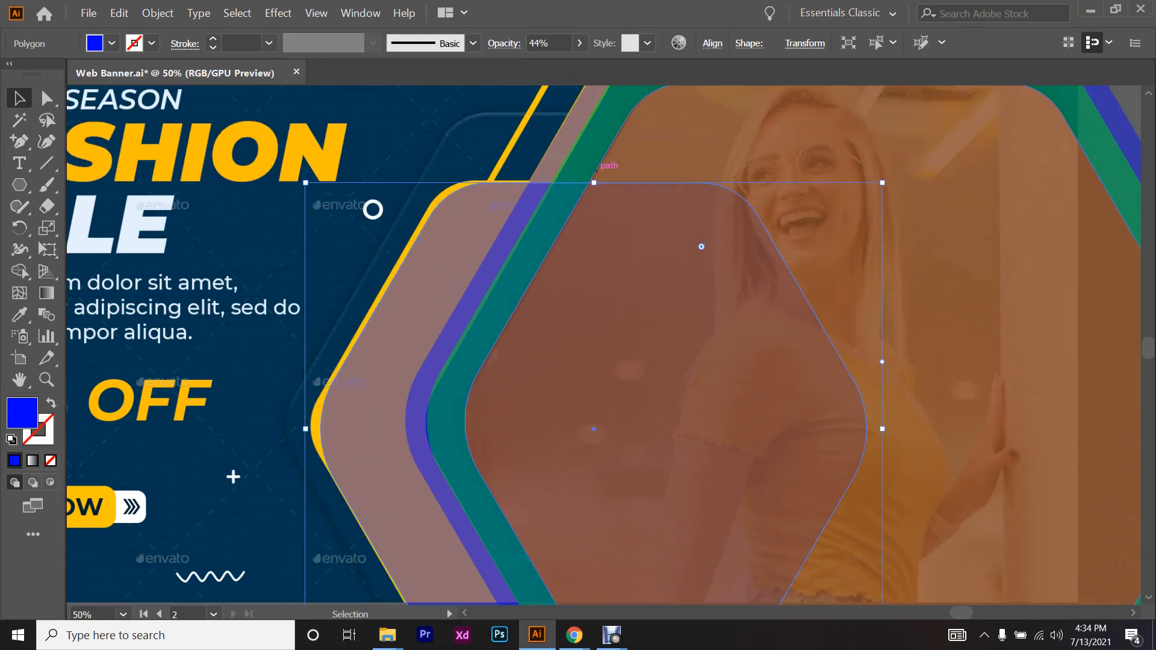
drag(593, 183, 593, 178)
- Reduce the small hexagon's corner radii to 86.61 px at its left corner and 96.62 px at its upper-left corner
key(a)
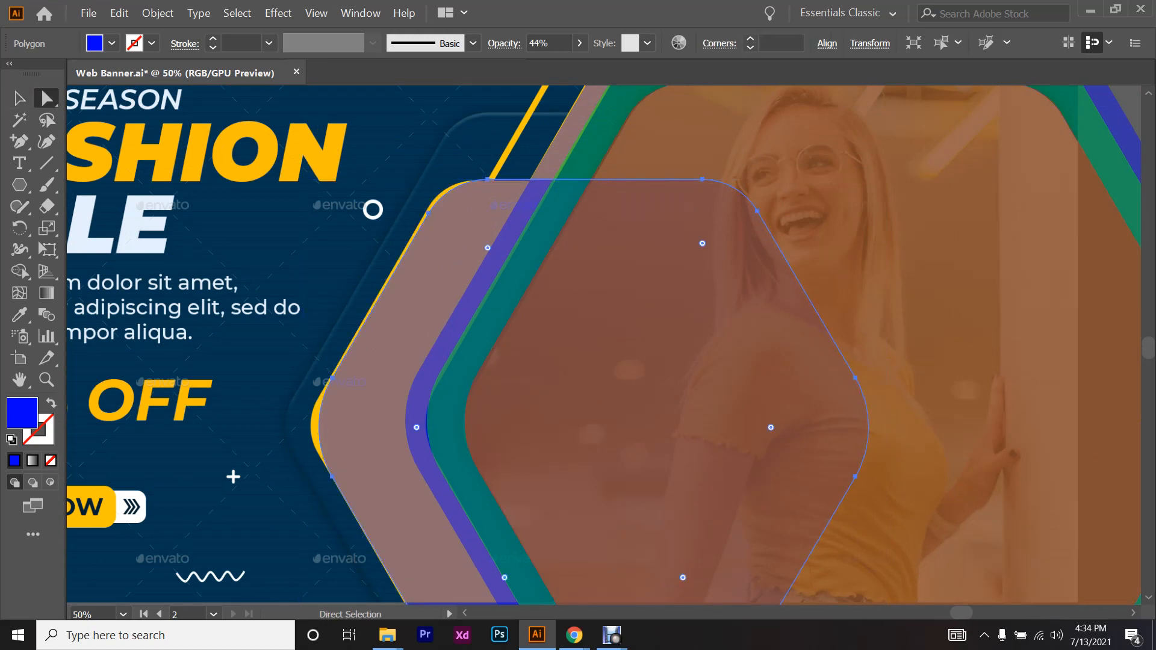
drag(416, 426, 362, 427)
scroll(362, 426, up, 1)
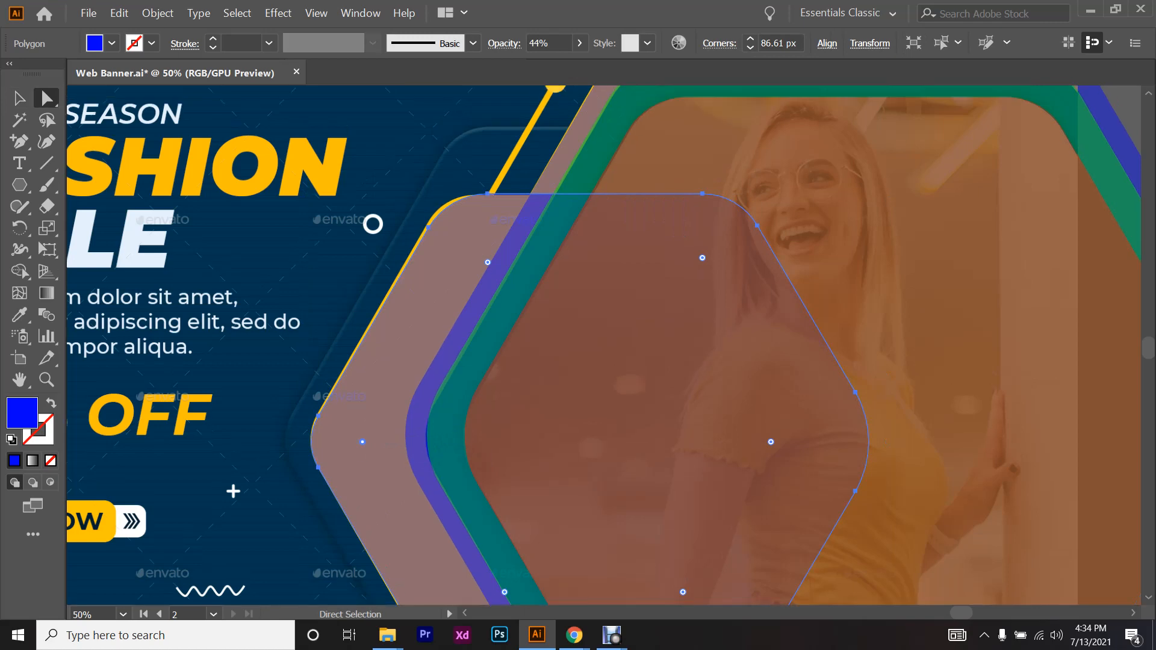
drag(487, 262, 491, 264)
scroll(490, 264, down, 5)
scroll(602, 343, down, 2)
scroll(602, 343, up, 6)
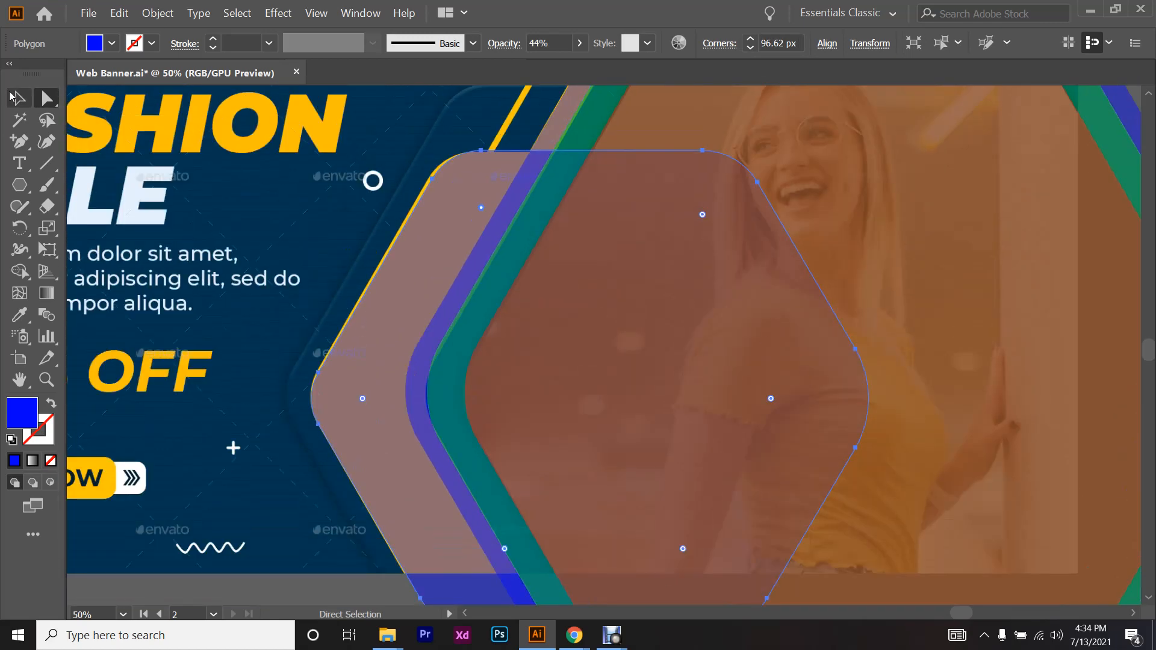
- Enlarge the small blue hexagon slightly, realign its upper edge with the yellow shape and deselect it
key(v)
scroll(602, 343, up, 1)
scroll(602, 343, up, 1)
drag(303, 178, 302, 123)
drag(300, 176, 299, 176)
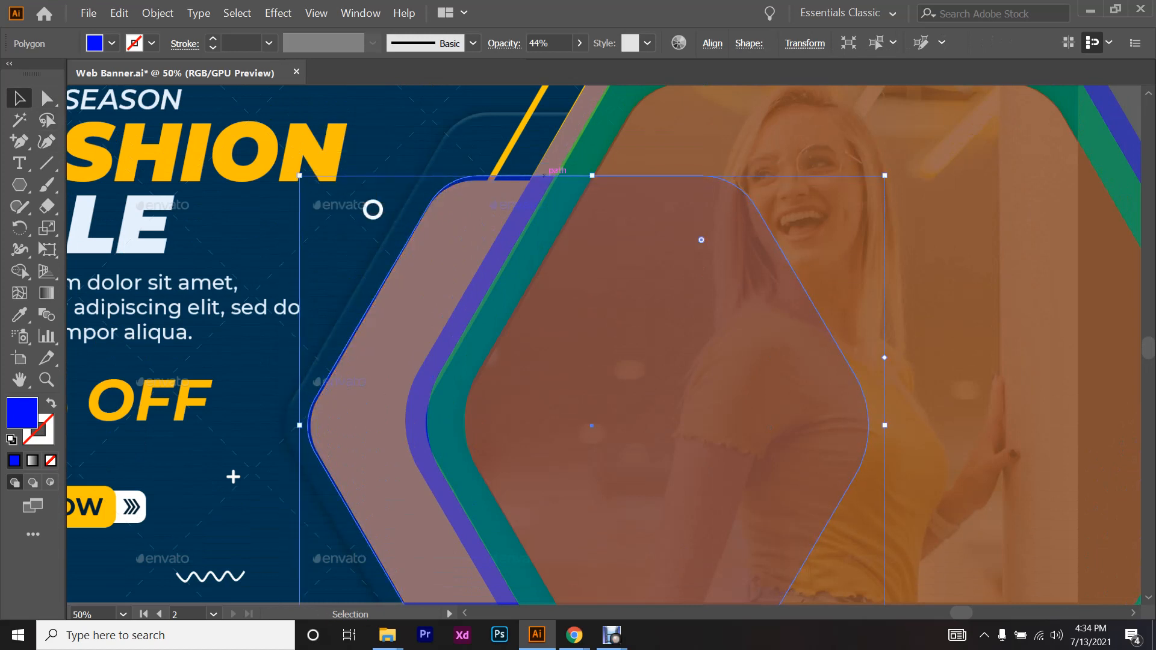
drag(592, 175, 596, 180)
scroll(596, 166, down, 2)
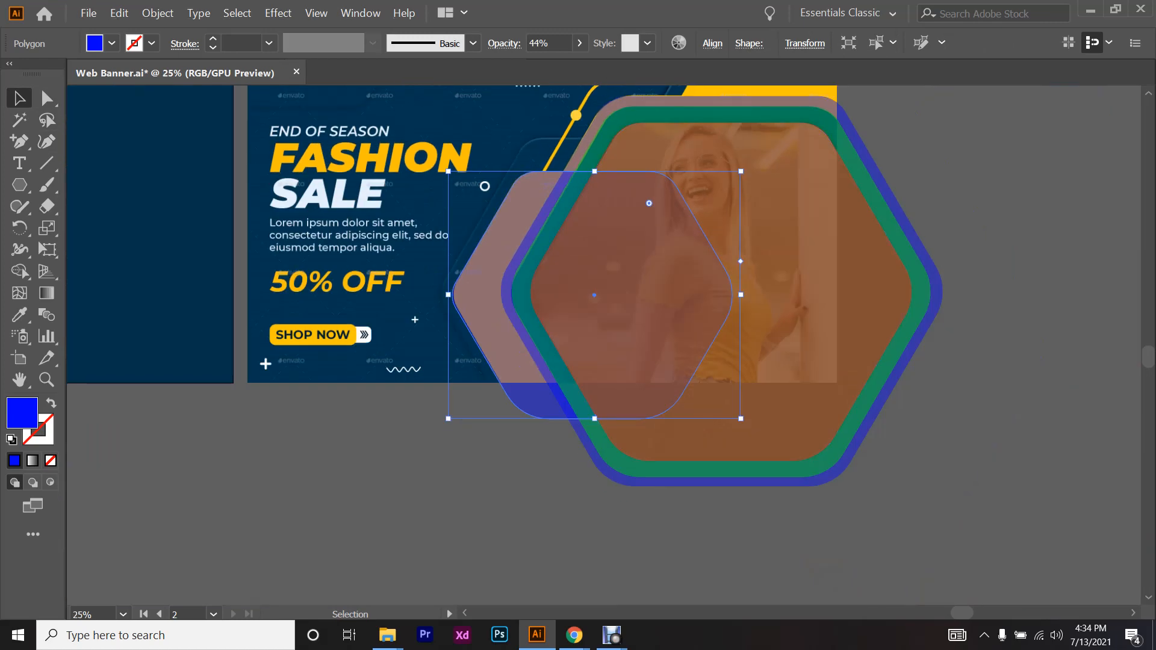
key(ctrl+shift+a)
- Duplicate the small blue hexagon in place, in front of the original
scroll(596, 180, up, 3)
scroll(595, 361, up, 2)
scroll(576, 293, right, 2)
scroll(577, 293, up, 2)
scroll(439, 380, down, 2)
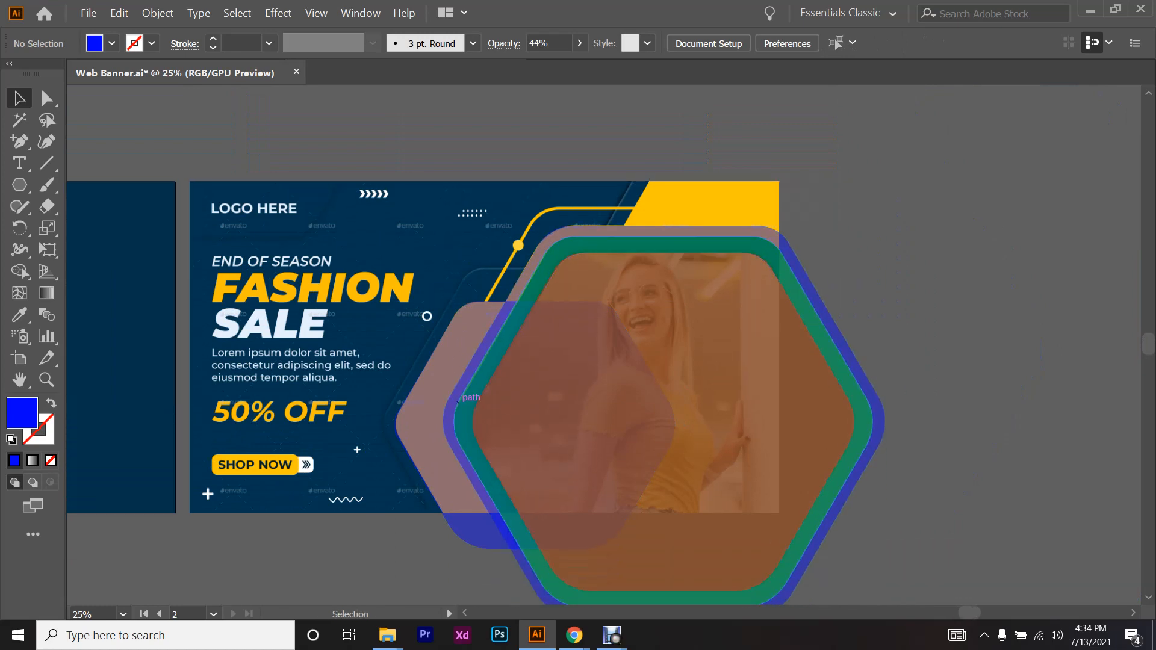
scroll(439, 380, up, 2)
scroll(483, 183, down, 1)
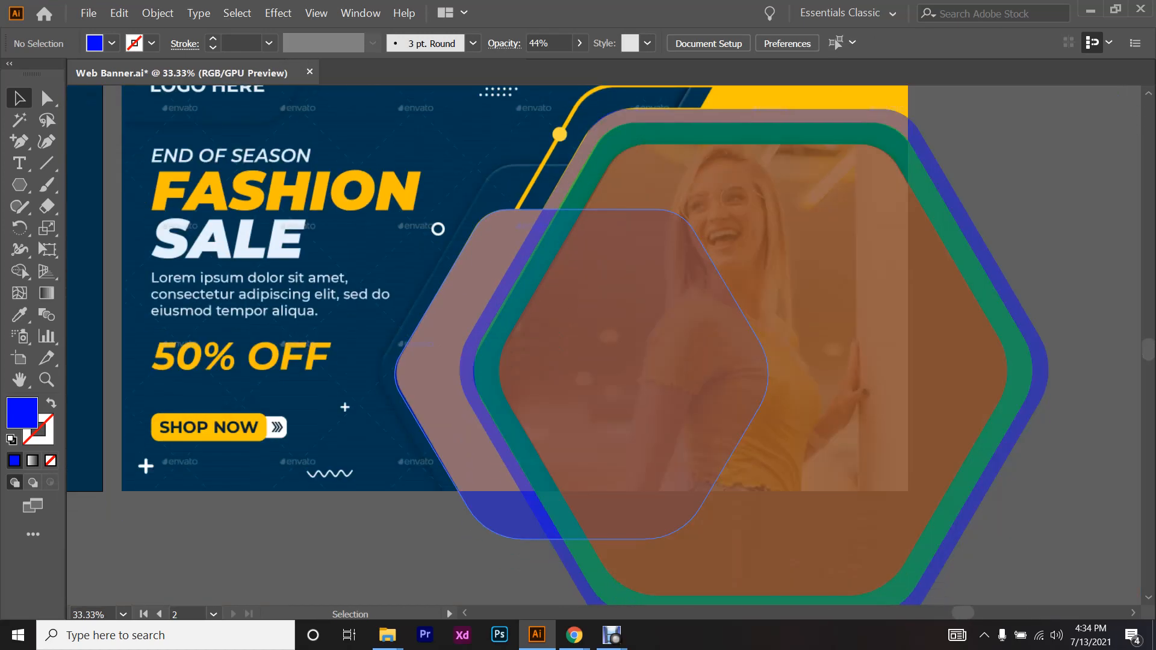
click(483, 280)
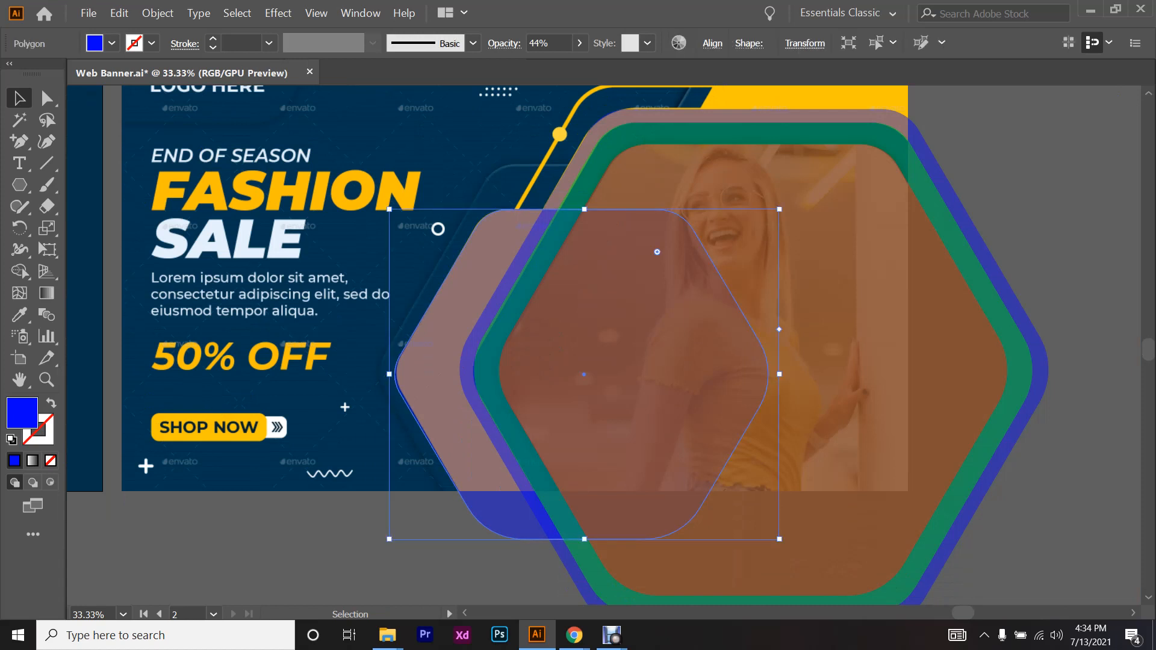
scroll(483, 280, up, 3)
key(ctrl+shift+bracketright)
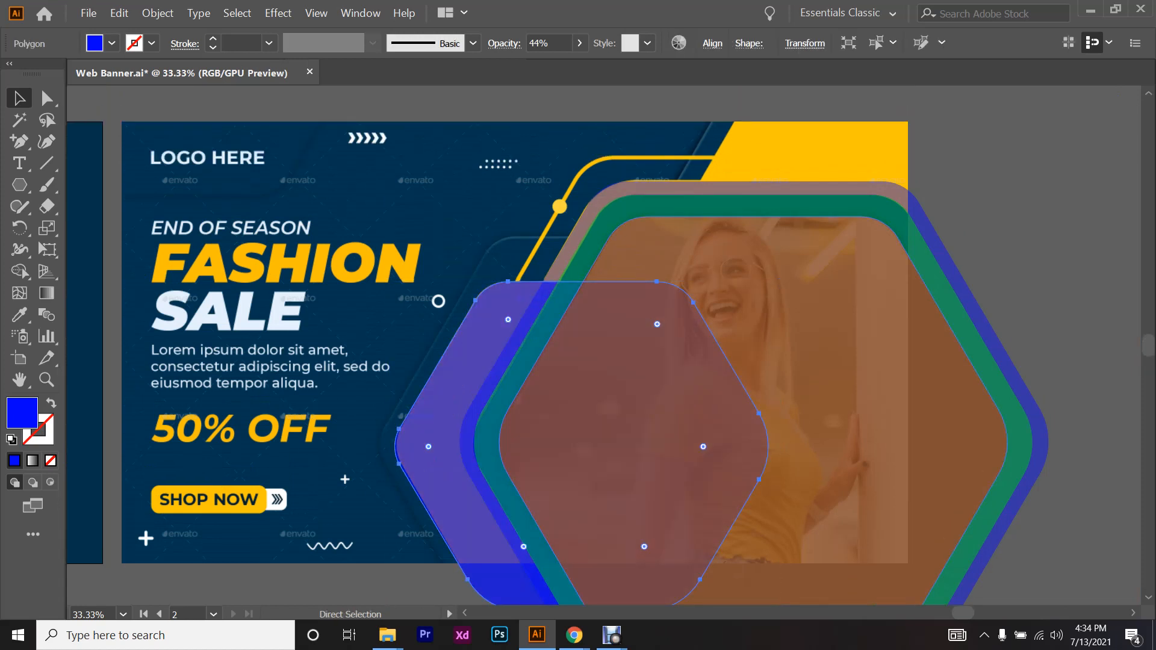
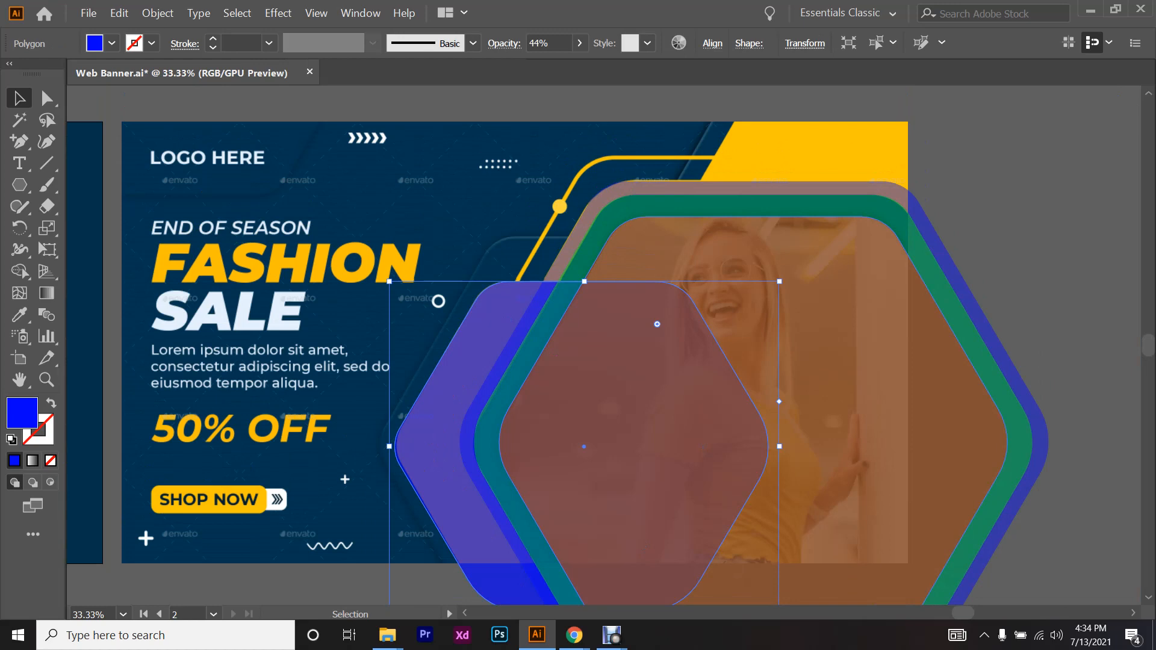
- Enlarge the duplicated small hexagon from its centre to form an even band around the original
scroll(372, 490, up, 2)
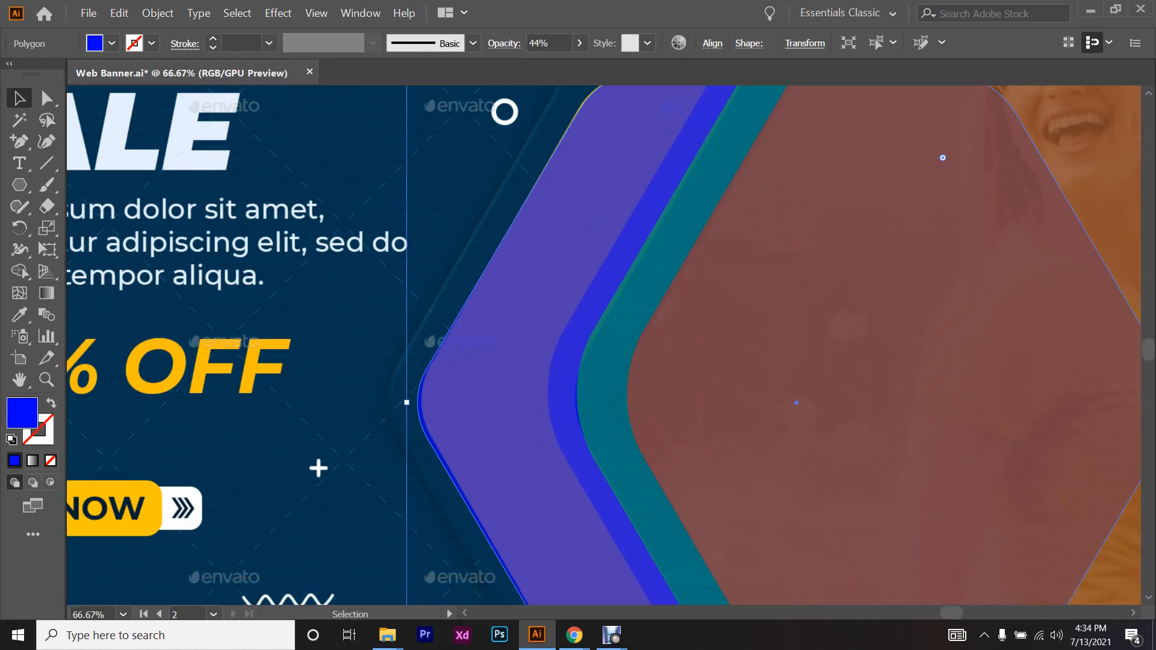
drag(407, 402, 373, 415)
scroll(374, 414, down, 2)
scroll(442, 354, up, 1)
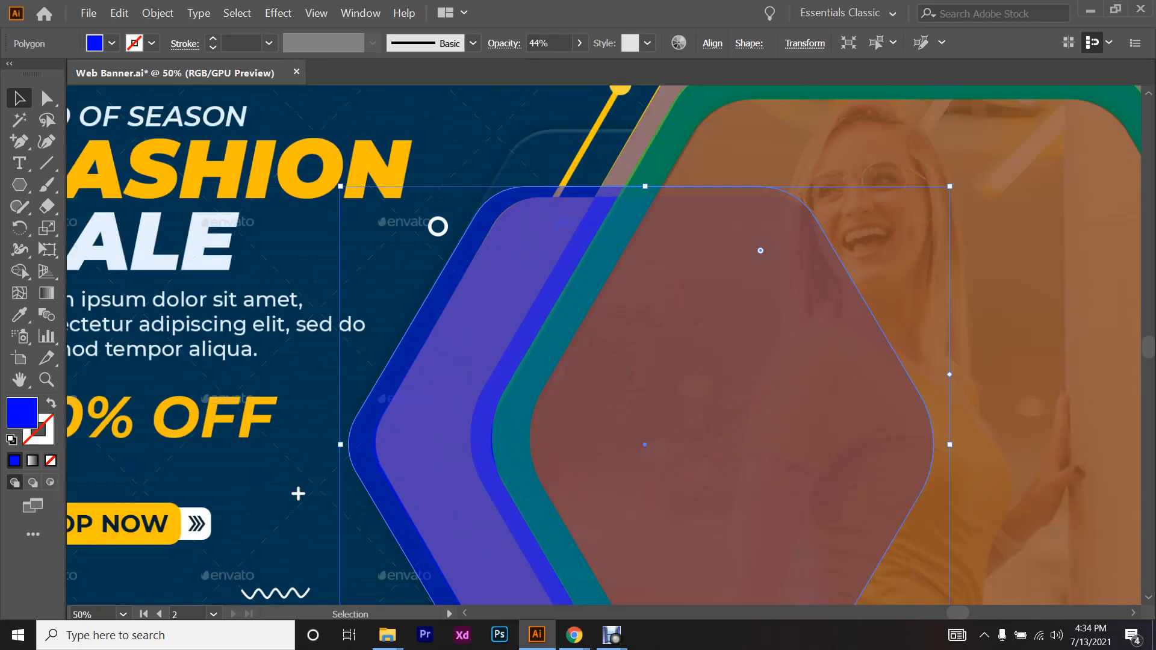
- Fill the enlarged copy with green and move it back in the stacking order behind the small blue hexagon
click(111, 43)
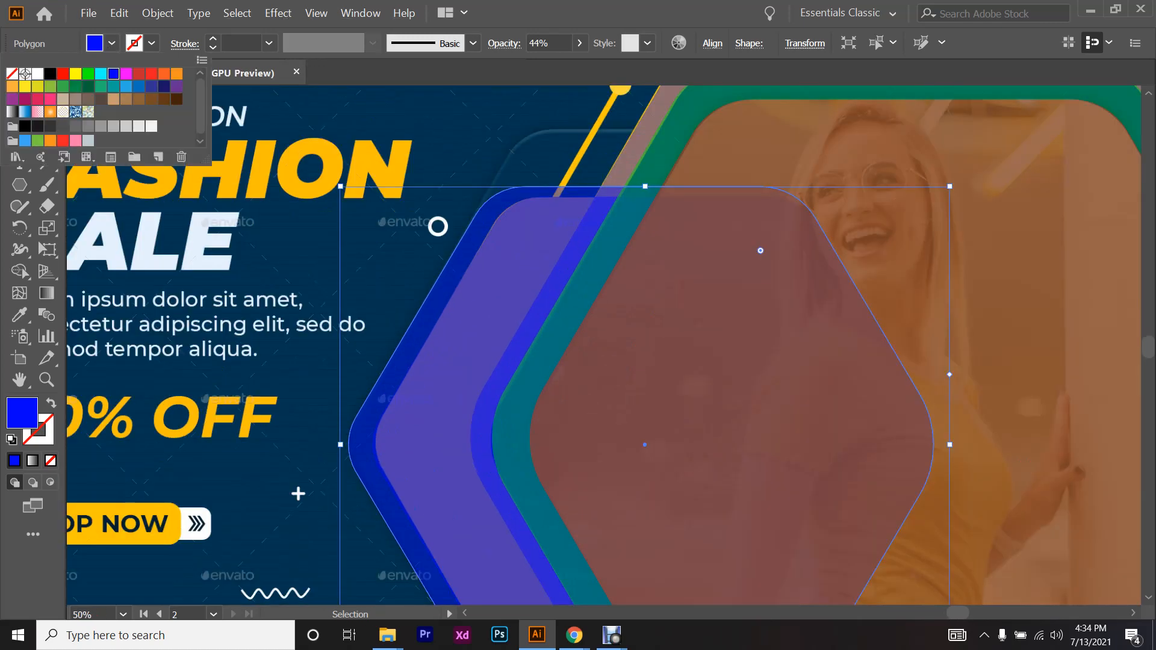
click(88, 73)
key(ctrl+[)
key(ctrl+[)
key(ctrl+[)
key(ctrl+])
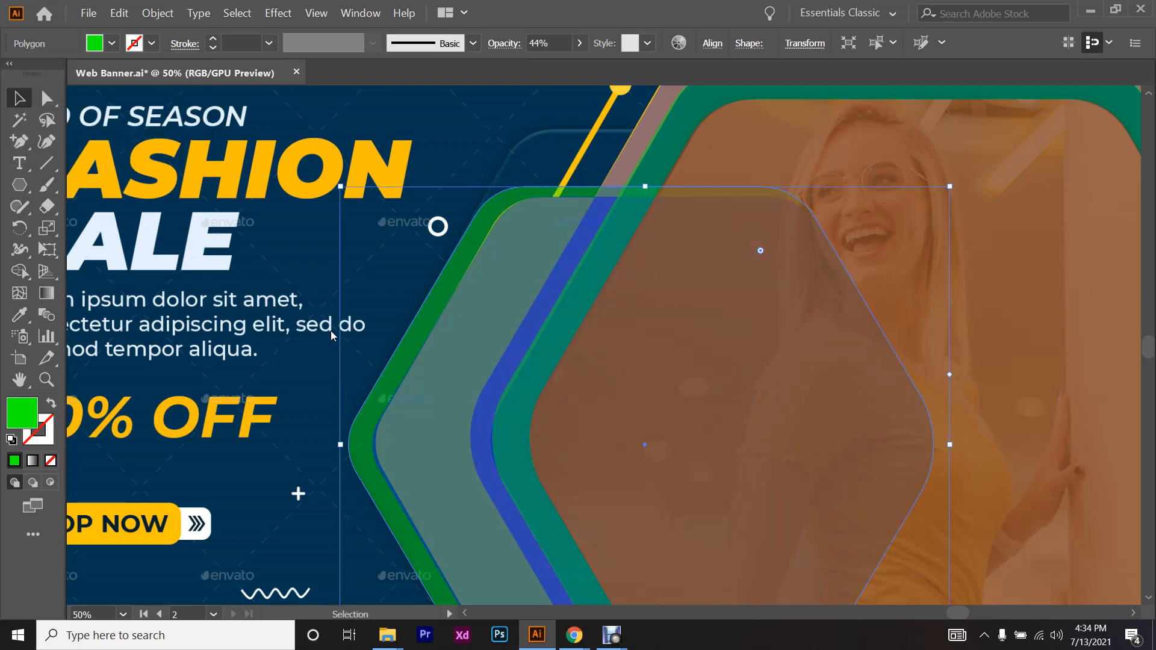
- Place a copy of the green hexagon up and to the right, aligned with the faint dark outline, and deselect it
scroll(330, 331, down, 1)
scroll(488, 205, up, 4)
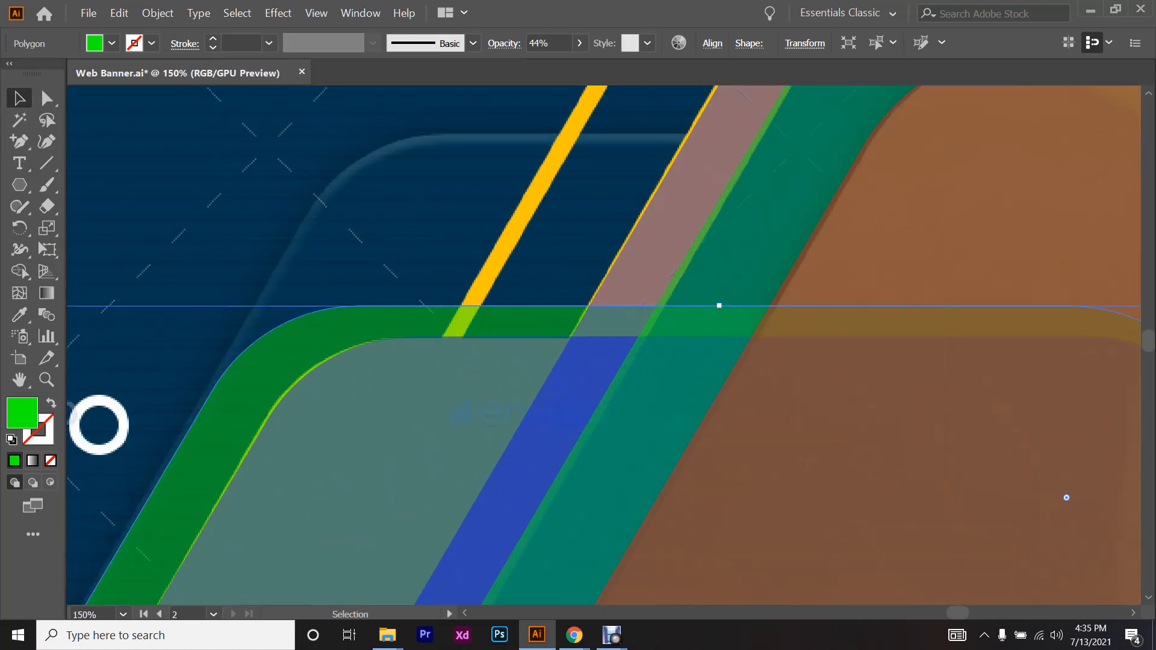
scroll(291, 328, down, 3)
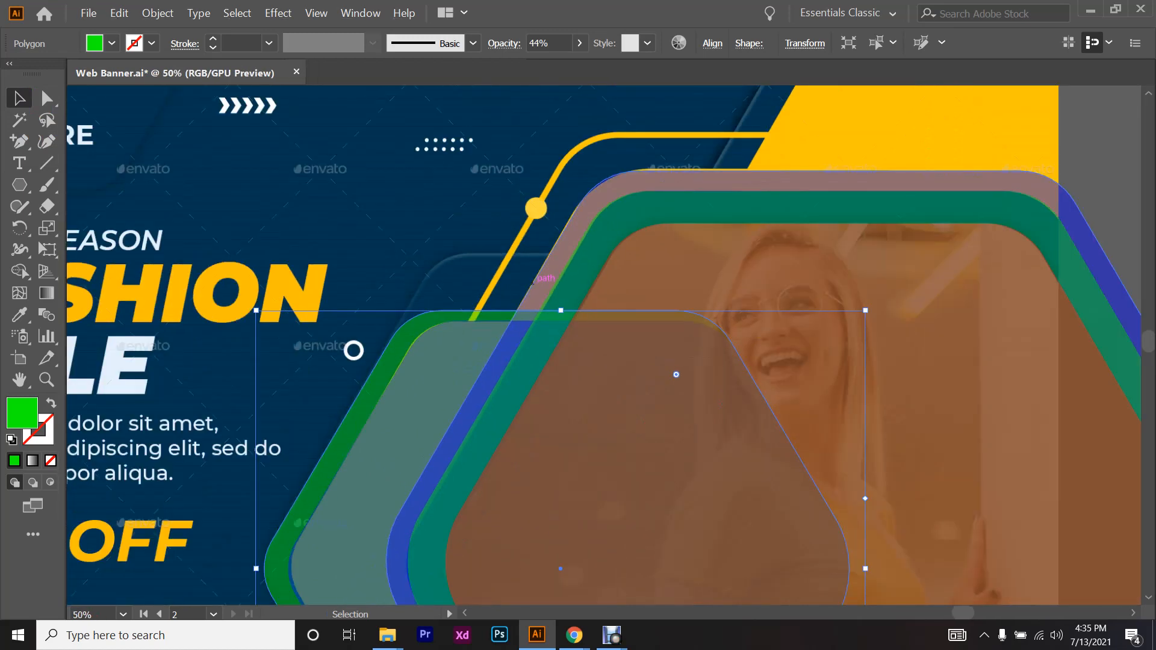
scroll(531, 265, down, 3)
scroll(531, 265, up, 2)
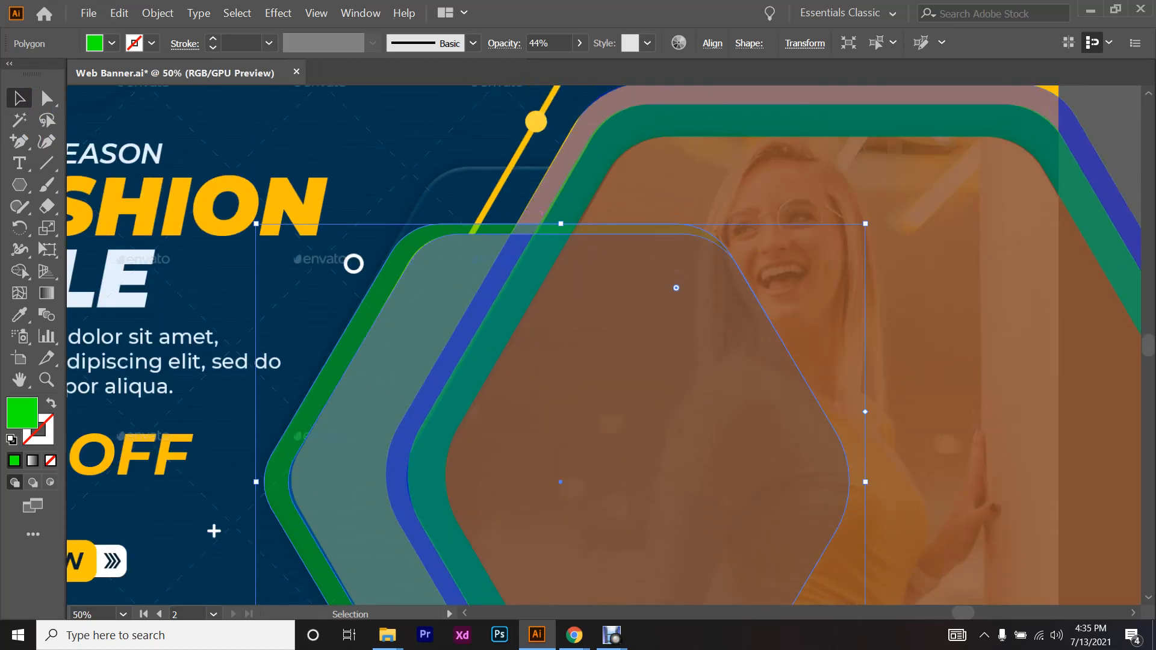
drag(396, 280, 431, 221)
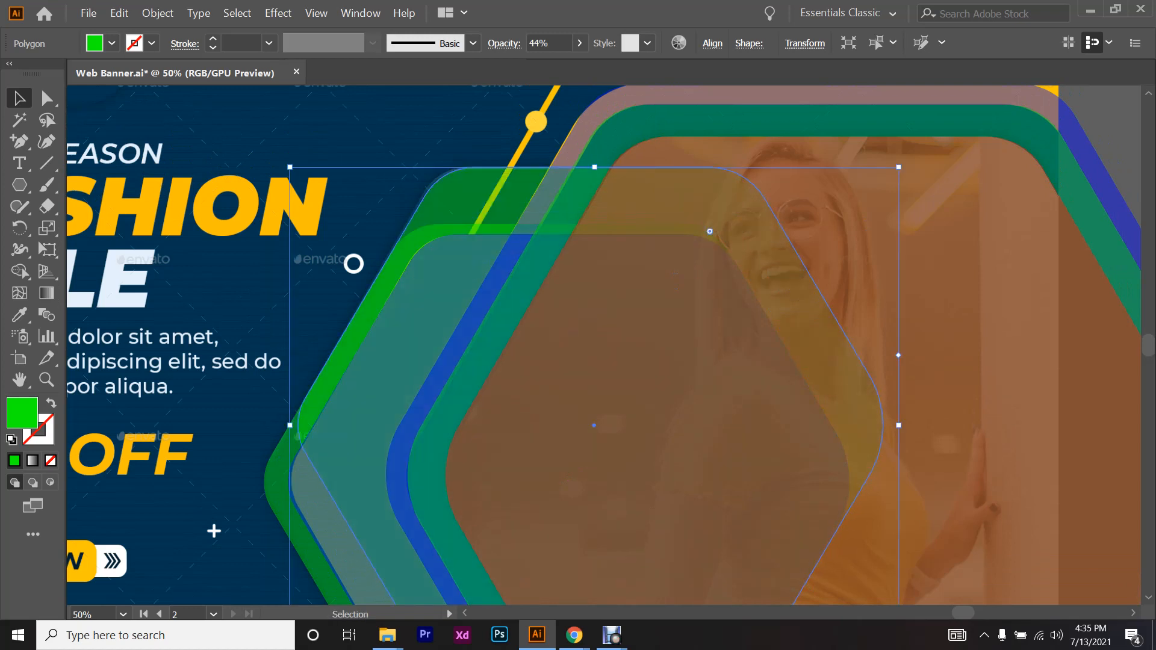
key(ctrl+shift+a)
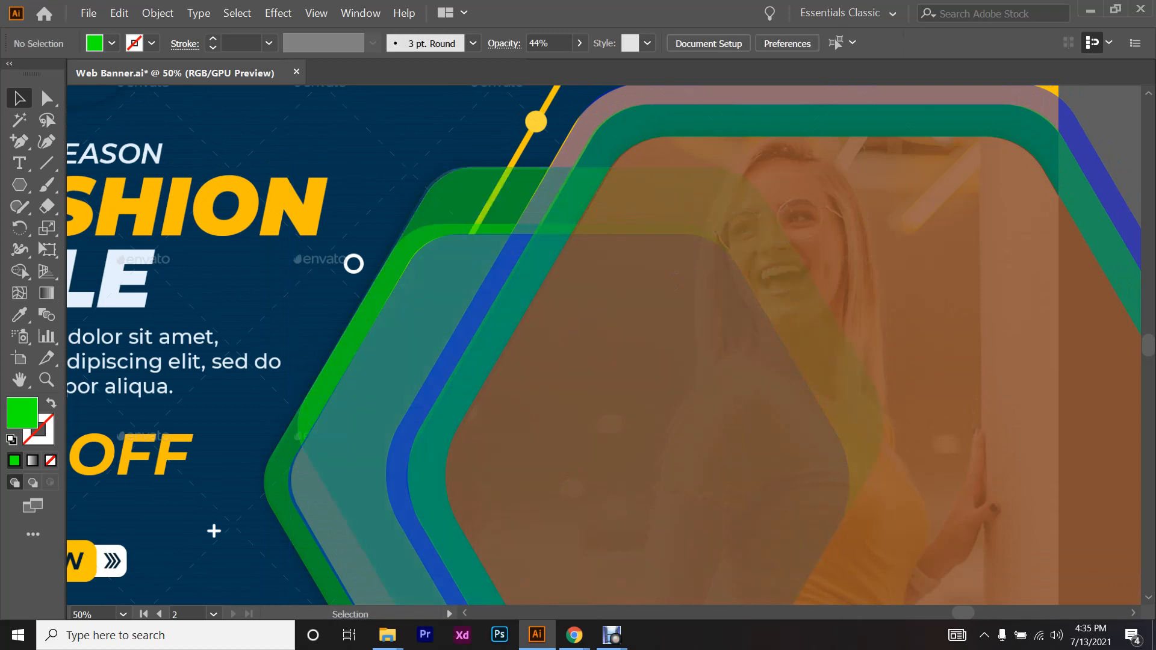
drag(466, 188, 693, 165)
key(ctrl+z)
key(ctrl+z)
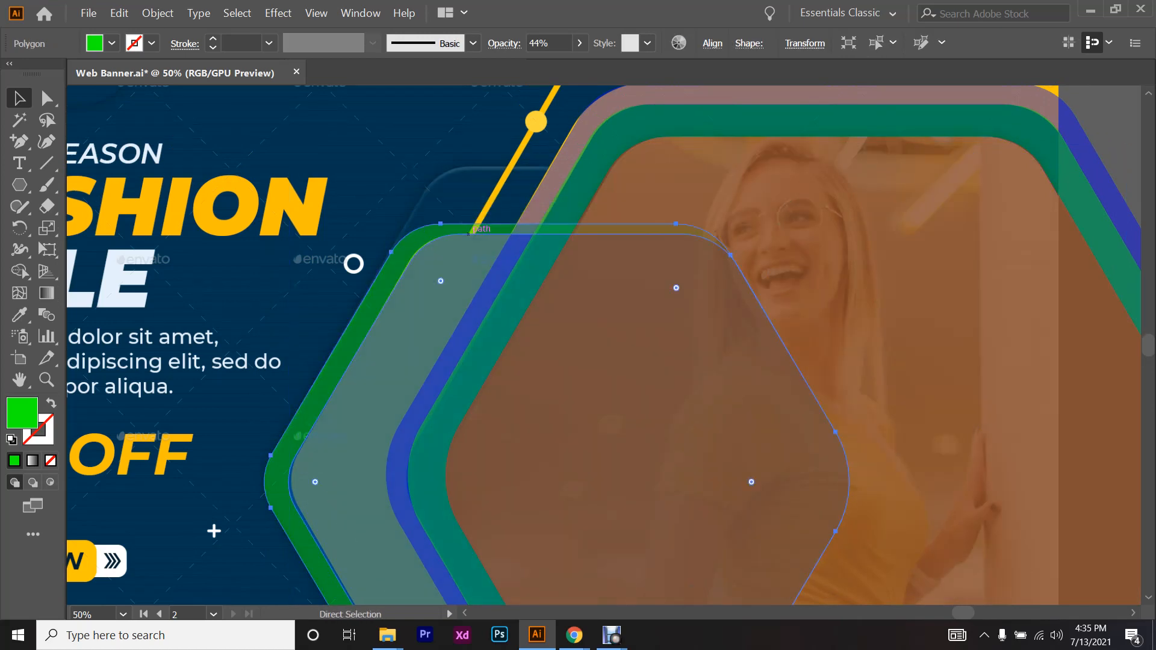
- Place a copy of the small green hexagon up and slightly to the right, matching the faint dark outline, and deselect it
scroll(413, 229, up, 4)
scroll(412, 229, up, 1)
scroll(366, 402, down, 3)
drag(404, 357, 403, 325)
scroll(402, 325, down, 3)
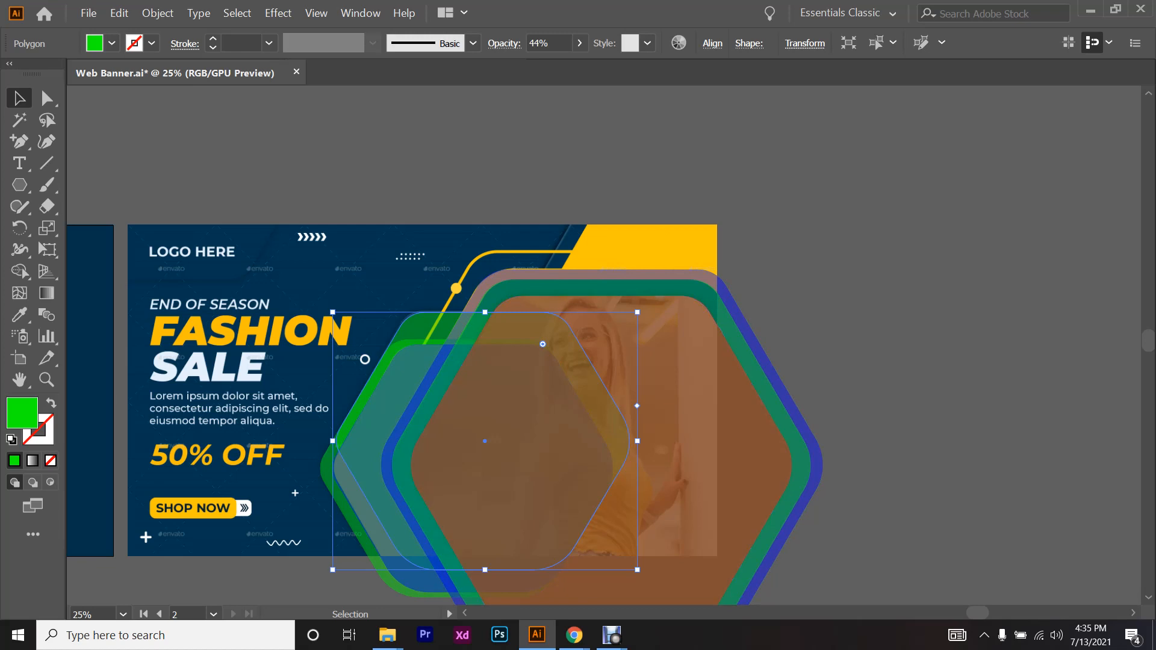
key(ctrl+shift+a)
scroll(475, 400, down, 3)
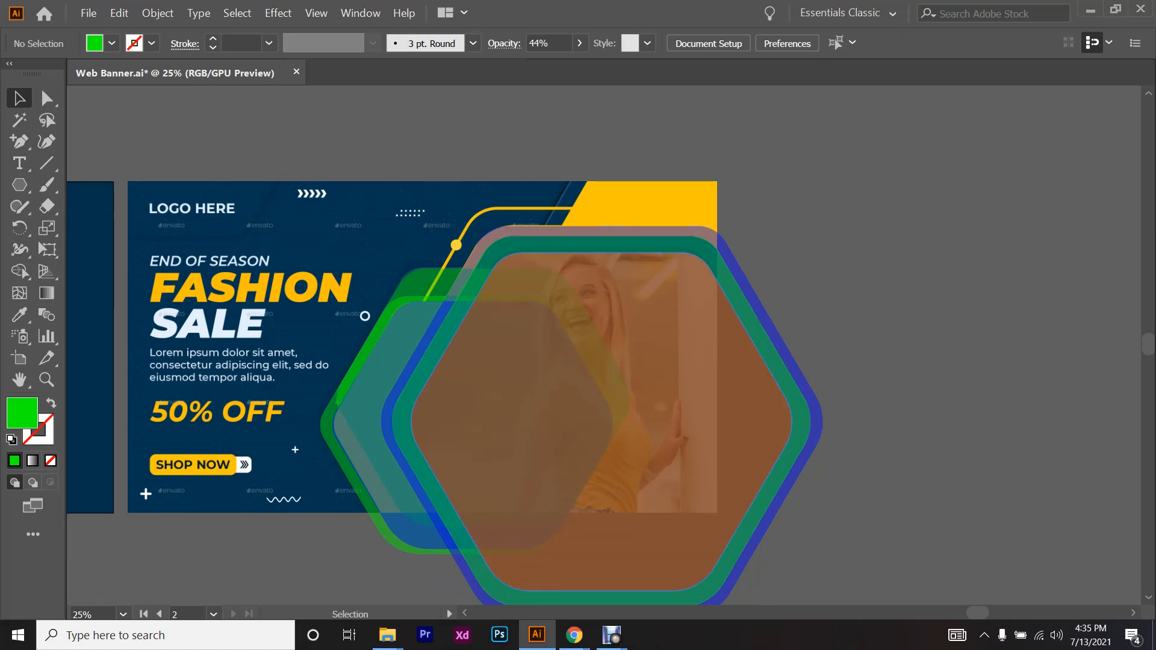
- Examine how the traced hexagons line up with the reference banner, especially around the thin yellow line above the photo
scroll(342, 435, up, 2)
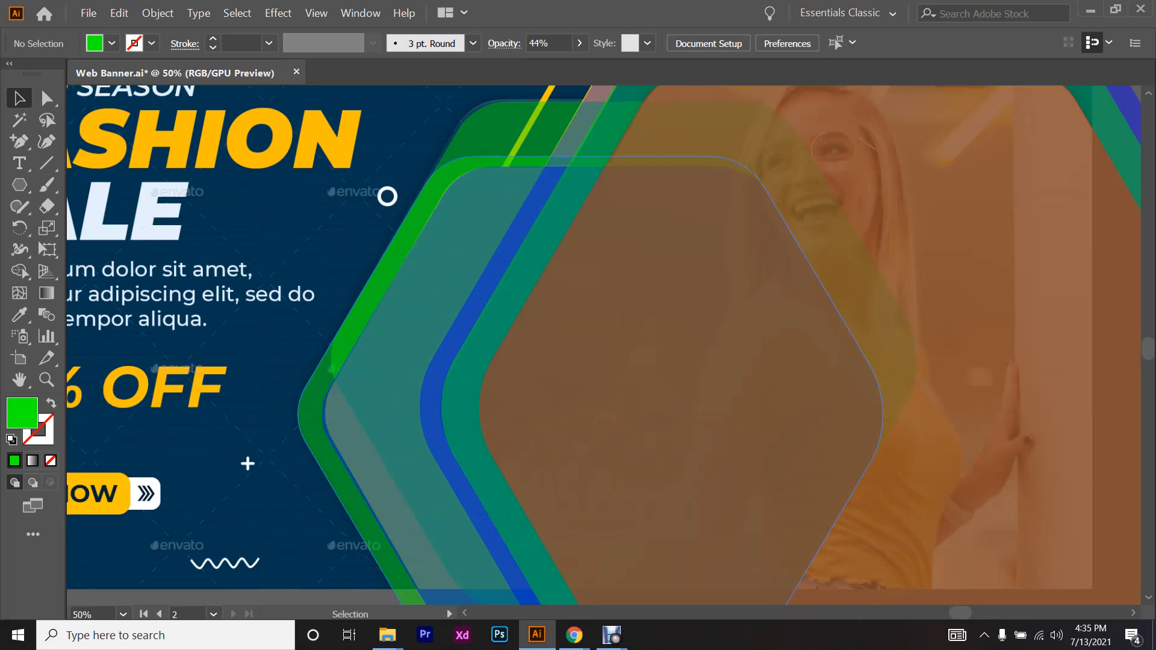
scroll(343, 435, up, 1)
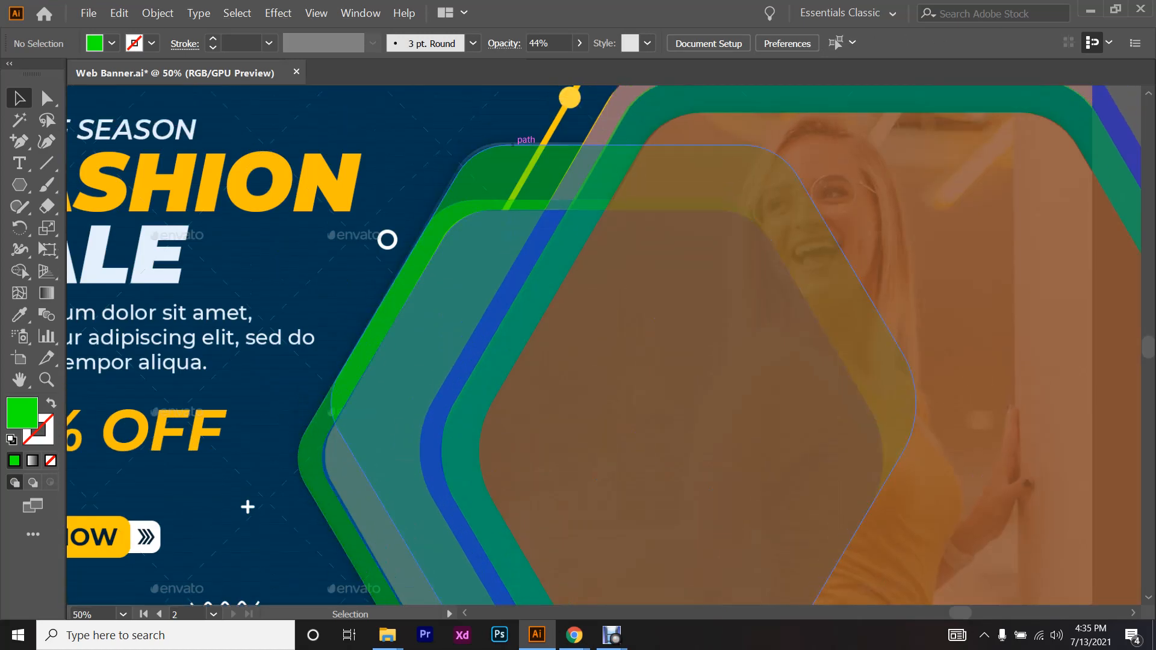
scroll(387, 239, down, 2)
scroll(420, 332, up, 2)
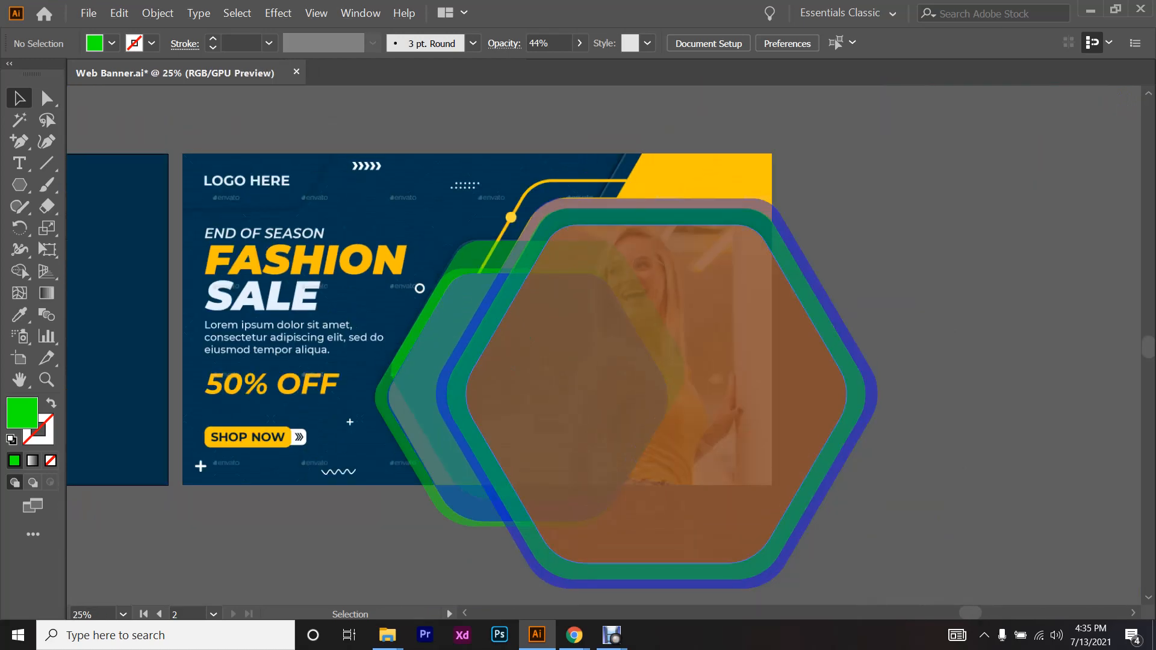
scroll(722, 187, up, 3)
scroll(722, 187, down, 3)
scroll(723, 186, down, 2)
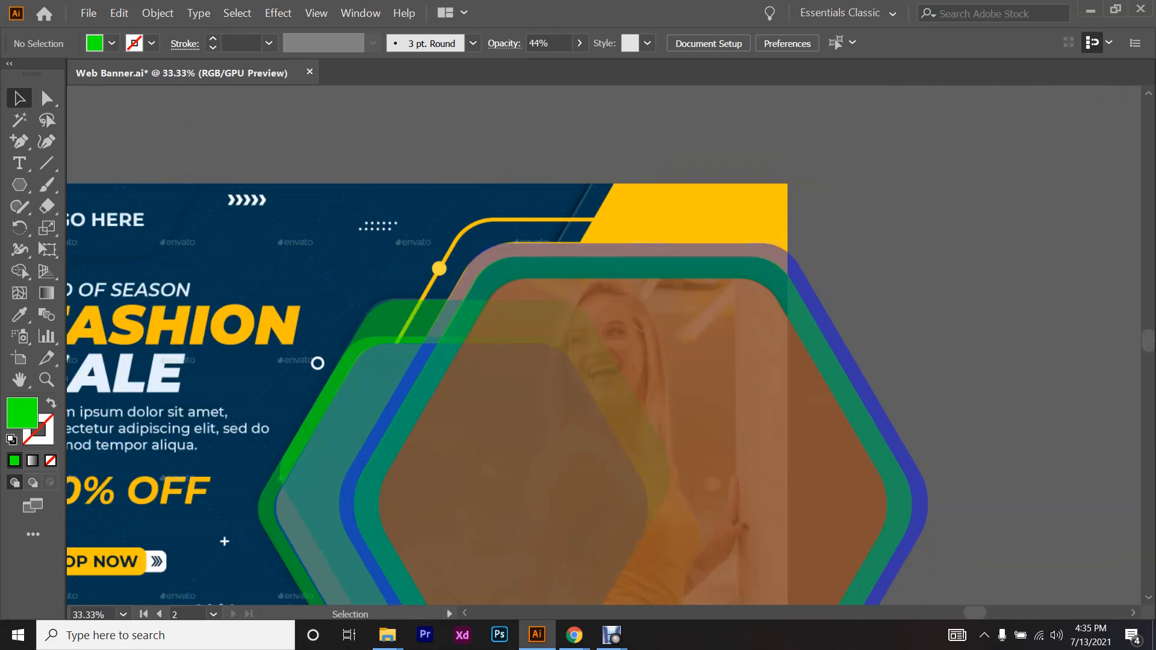
scroll(723, 187, up, 1)
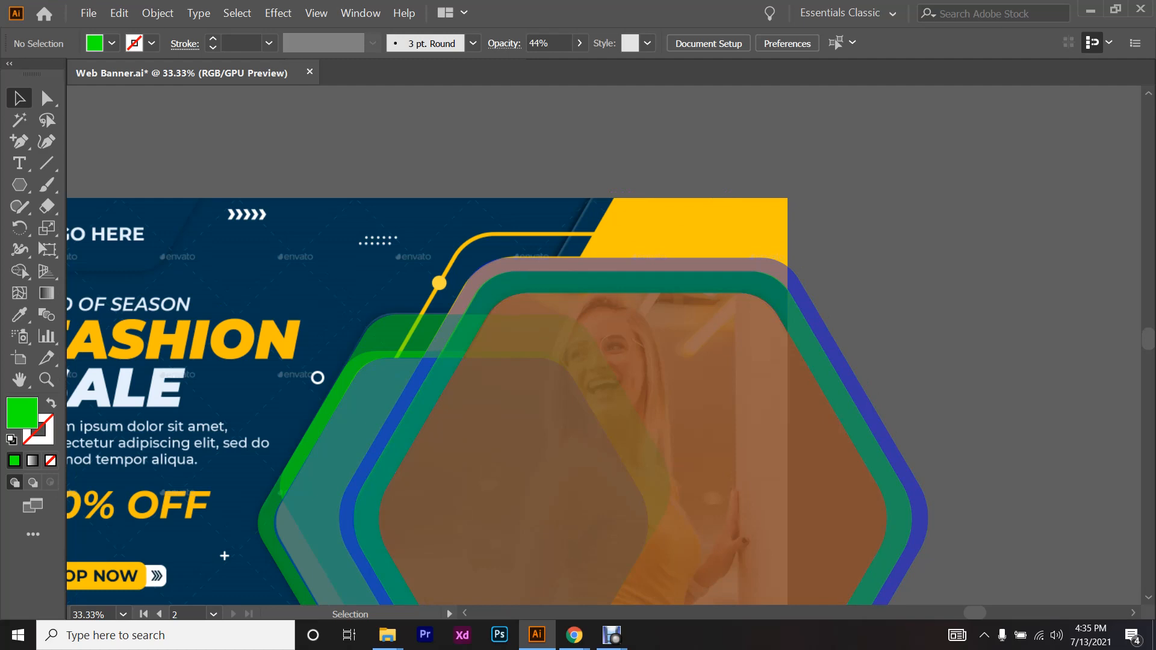
scroll(634, 216, up, 2)
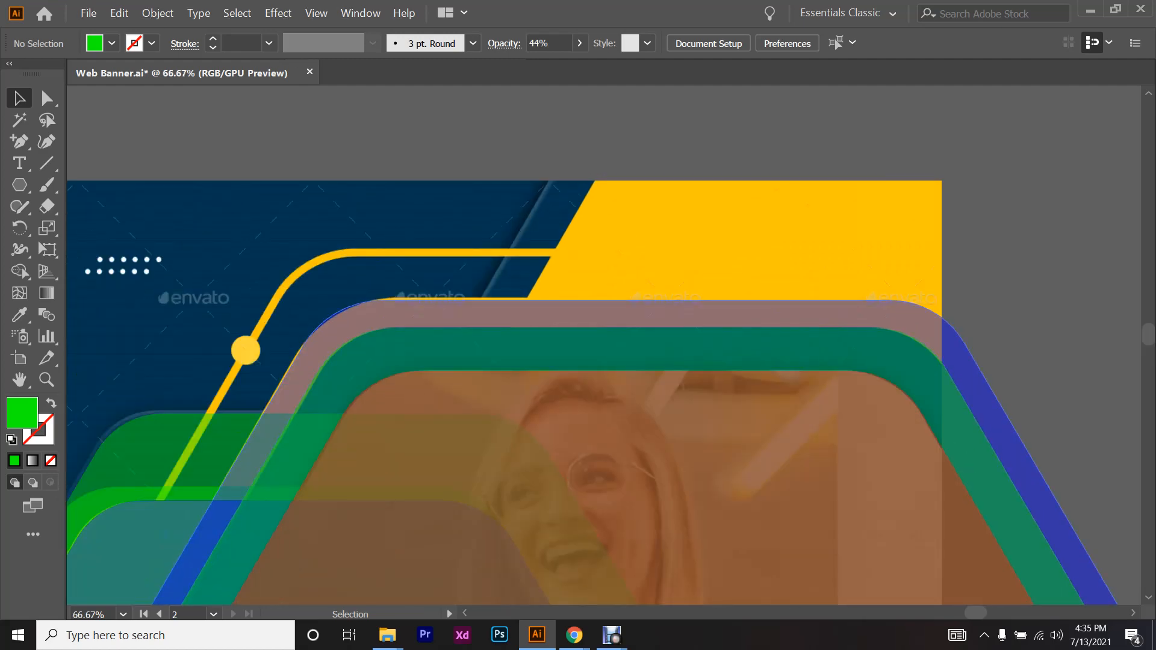
scroll(723, 299, down, 2)
- Place a copy of the large blue hexagon up and slightly to the left, aligned with the banner's thin yellow line
drag(646, 299, 842, 128)
key(ctrl+z)
scroll(602, 415, down, 1)
scroll(557, 247, down, 3)
scroll(557, 247, up, 2)
scroll(557, 247, up, 2)
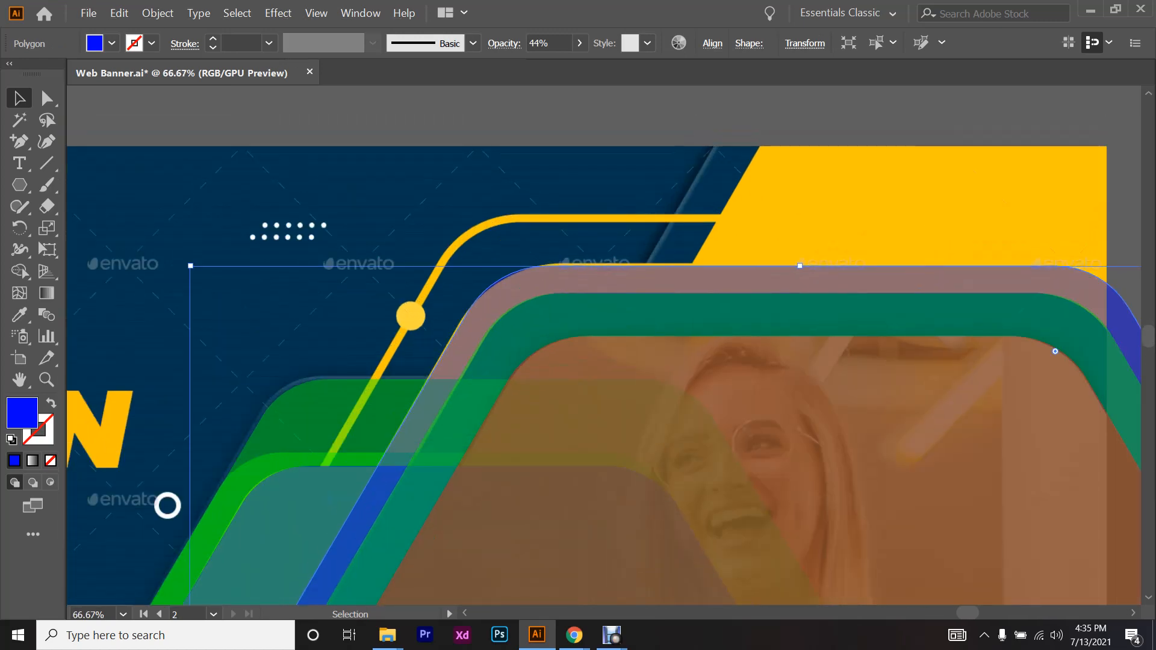
scroll(572, 271, down, 2)
scroll(572, 271, up, 1)
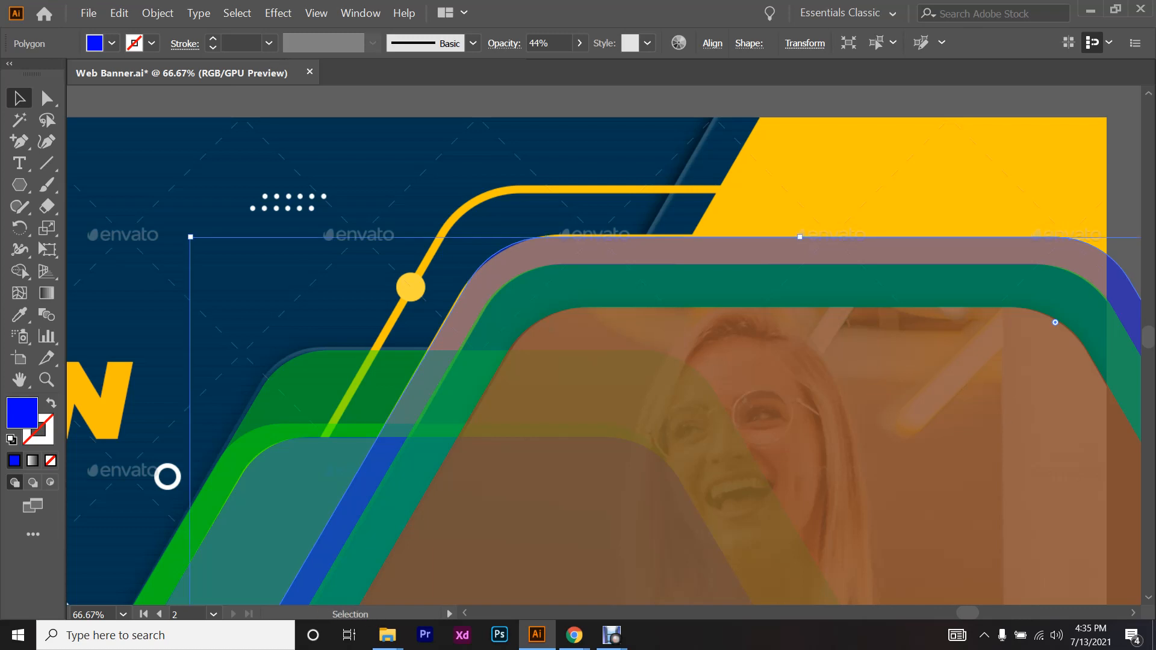
drag(620, 240, 605, 196)
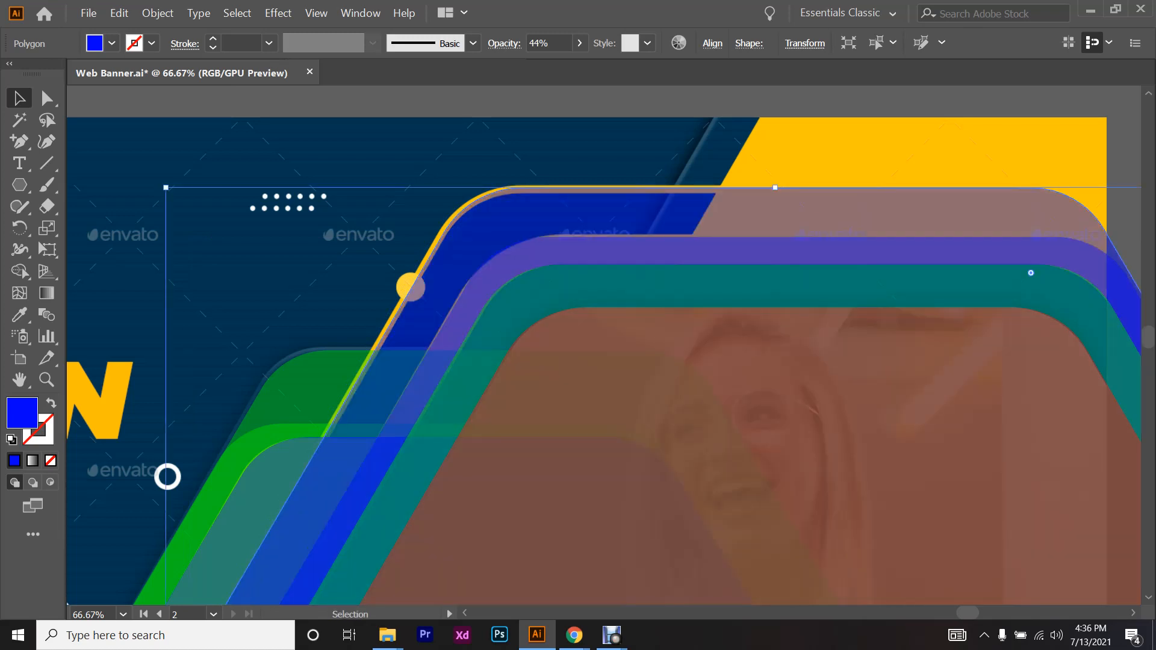
- Swap the copied hexagon's blue fill to its stroke, set the stroke weight to 13 pt, and deselect it
key(shift+x)
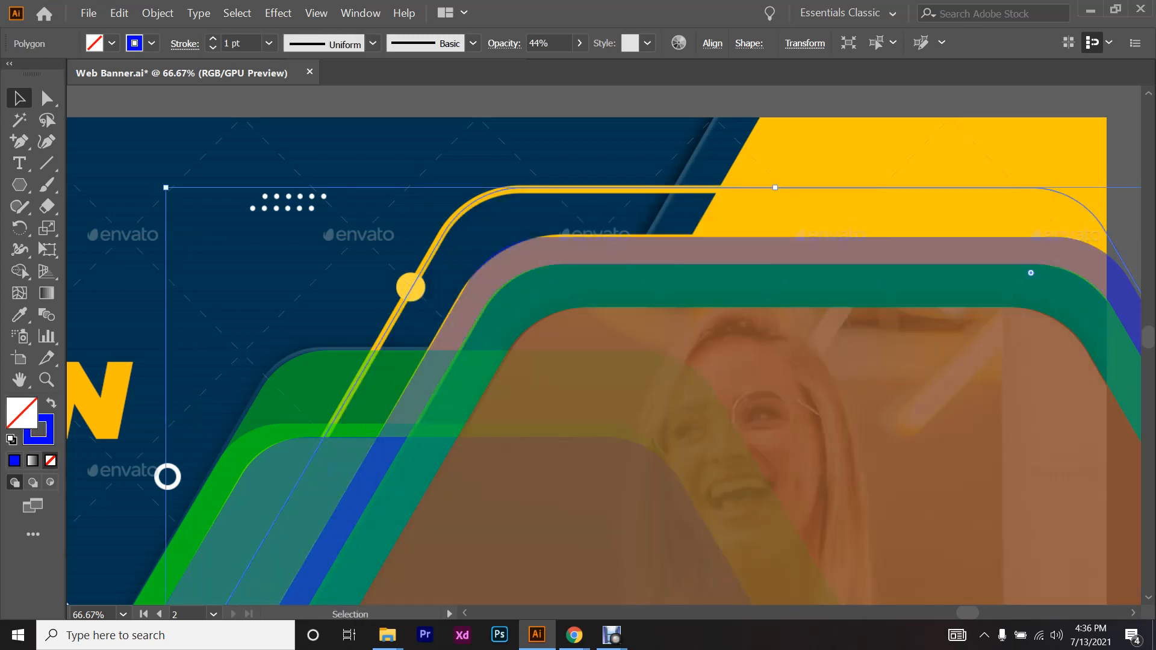
click(215, 39)
click(214, 39)
click(215, 39)
click(214, 39)
click(214, 39)
click(214, 39)
click(214, 39)
click(932, 297)
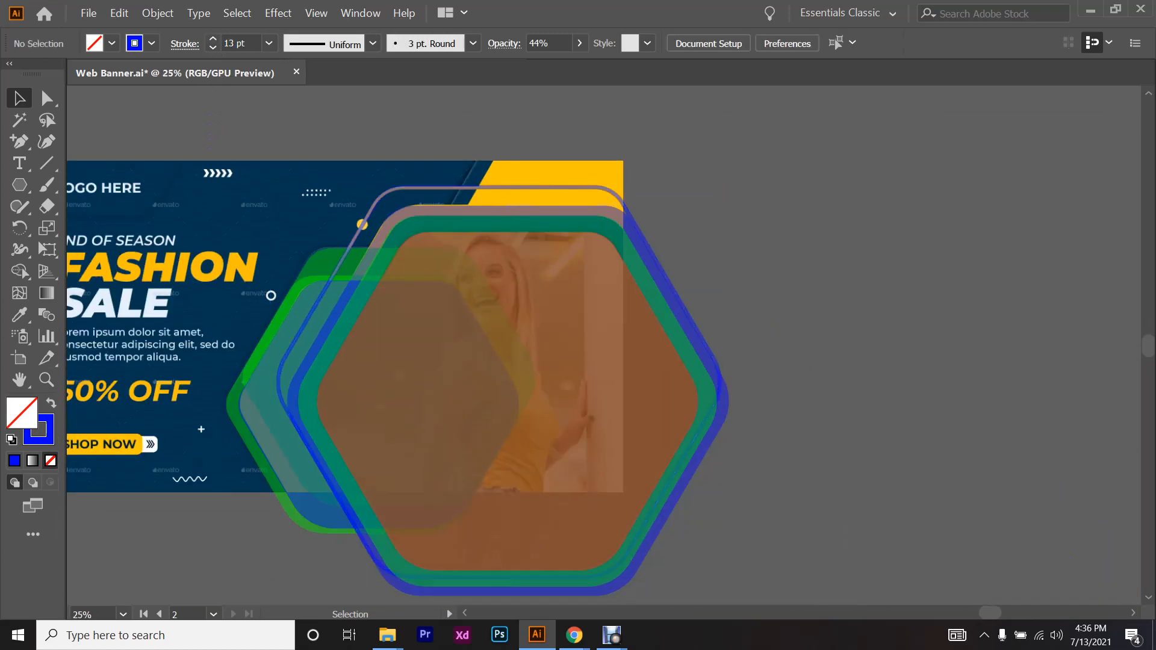
- Move all the traced hexagons together off the photo to the empty area below the reference banner and deselect them
scroll(932, 297, down, 2)
scroll(714, 341, up, 1)
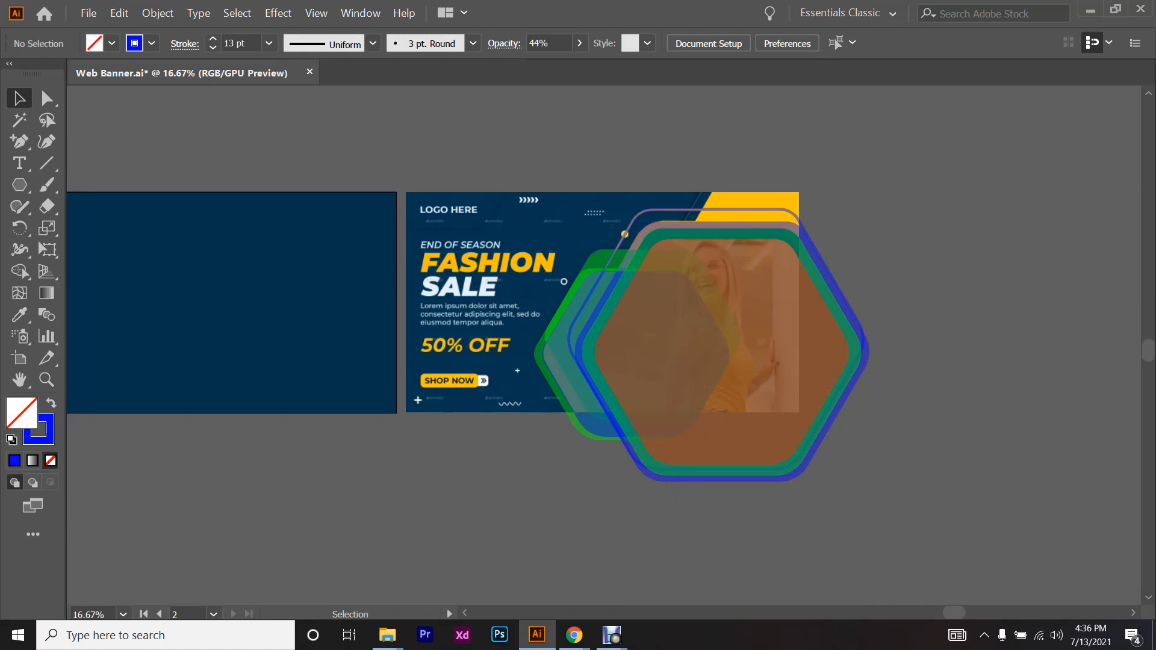
key(ctrl+a)
scroll(716, 289, down, 2)
drag(715, 247, 716, 542)
scroll(716, 541, down, 2)
click(516, 420)
- Pull the stacked hexagons apart to show the individual layers, undo the moves, and deselect
scroll(516, 420, right, 3)
drag(688, 440, 927, 402)
drag(686, 433, 882, 405)
drag(566, 457, 865, 461)
drag(631, 432, 807, 462)
key(ctrl+a)
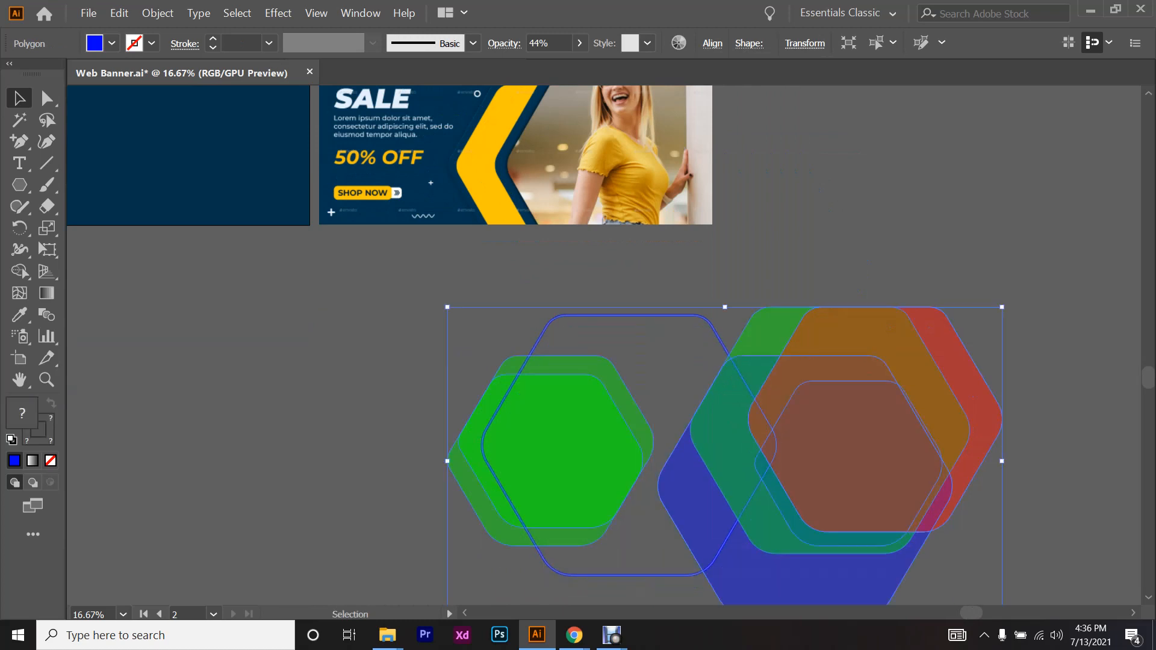
key(ctrl+shift+a)
key(ctrl+z)
key(ctrl+z)
key(ctrl+z)
key(ctrl+z)
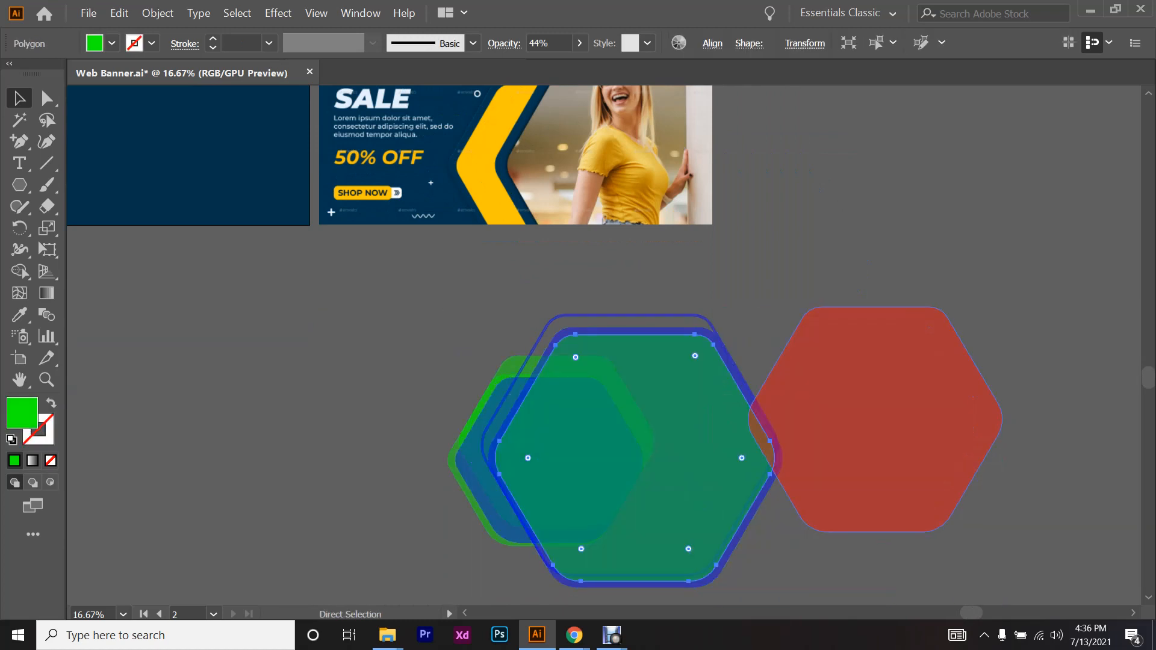
scroll(610, 346, up, 3)
scroll(610, 346, down, 4)
scroll(610, 346, up, 2)
scroll(610, 346, down, 3)
key(ctrl+shift+a)
scroll(610, 345, down, 4)
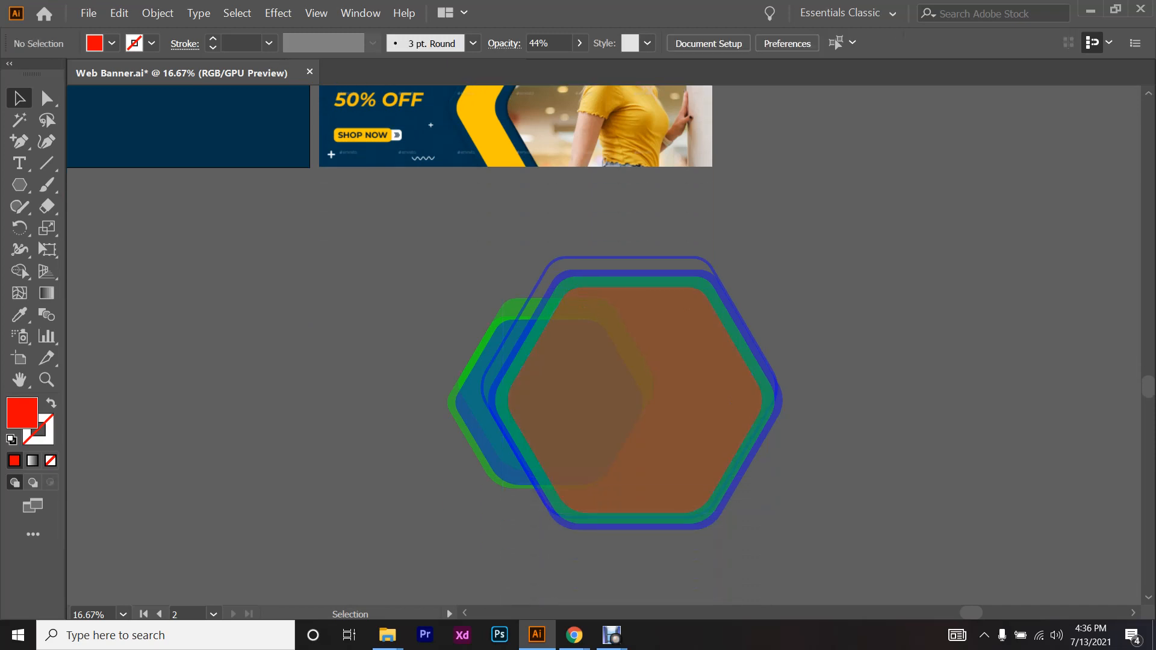
- Set the opacity of all the hexagons to 100% and deselect them
key(ctrl+a)
click(578, 42)
drag(539, 65, 609, 71)
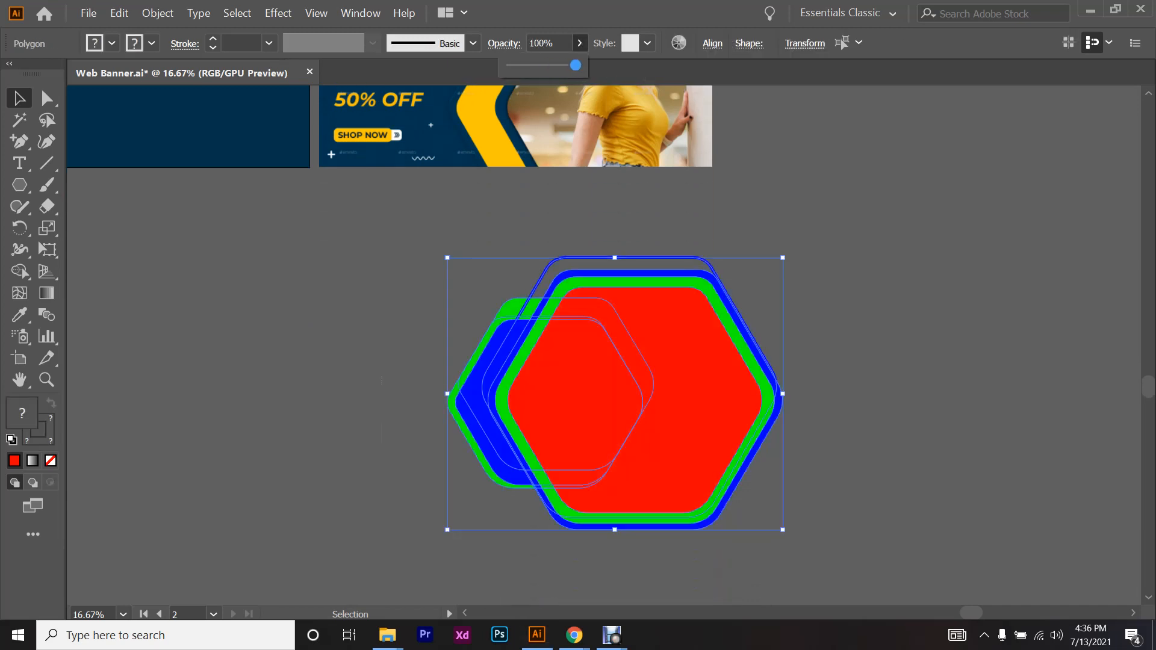
key(ctrl+shift+a)
scroll(682, 363, up, 2)
- Change the fill of the large red front hexagon to light grey
click(689, 365)
scroll(690, 365, down, 2)
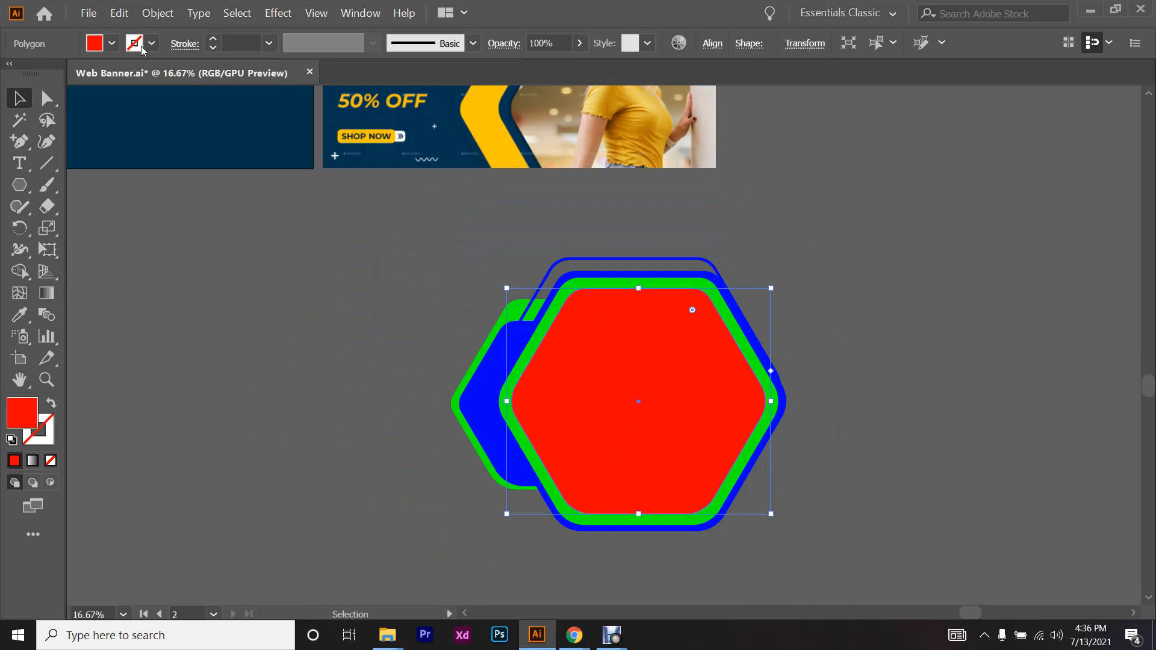
click(112, 42)
click(138, 126)
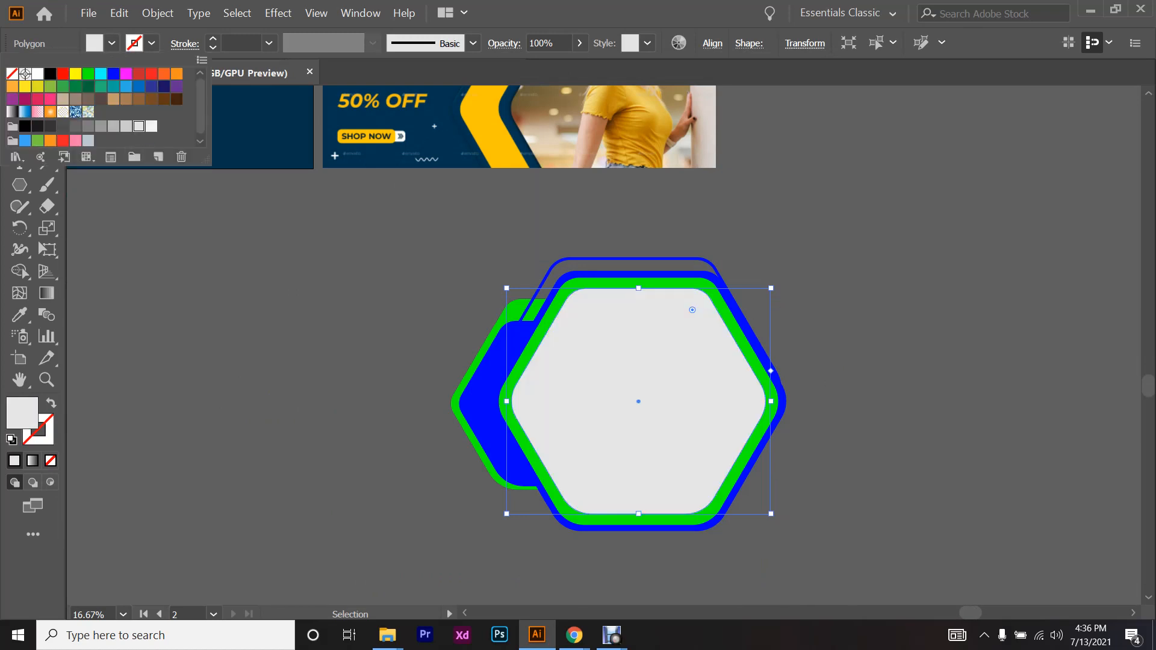
key(Escape)
- Compare the large green hexagon with the dark band around the photo in the reference banner
click(729, 319)
scroll(604, 345, up, 6)
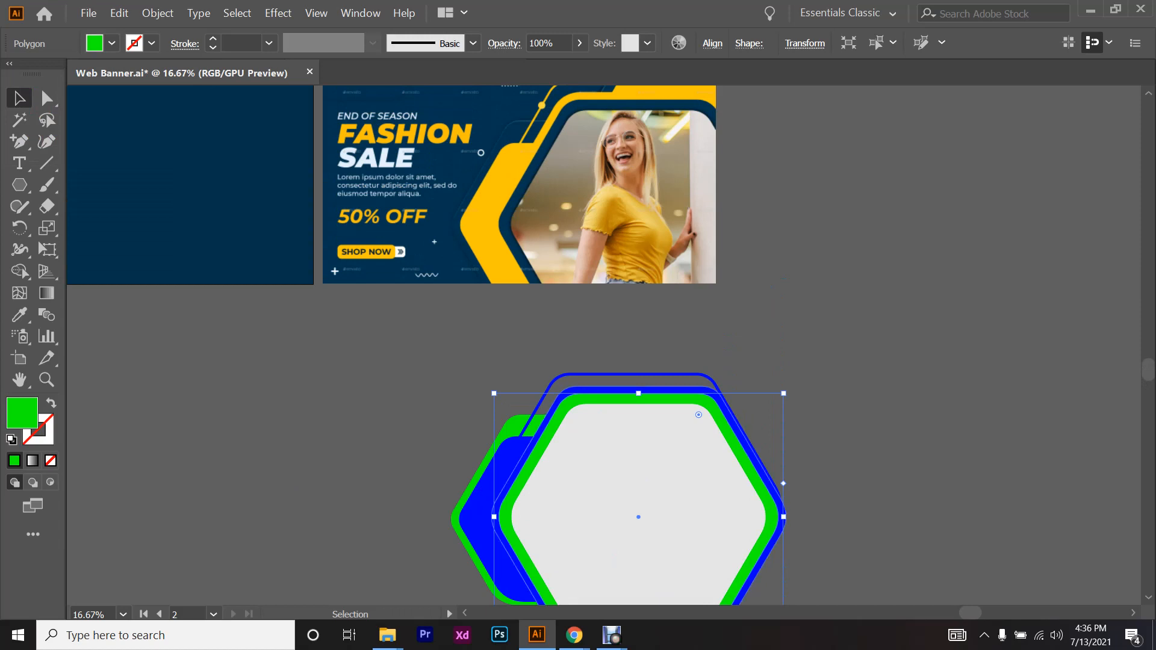
scroll(427, 346, up, 1)
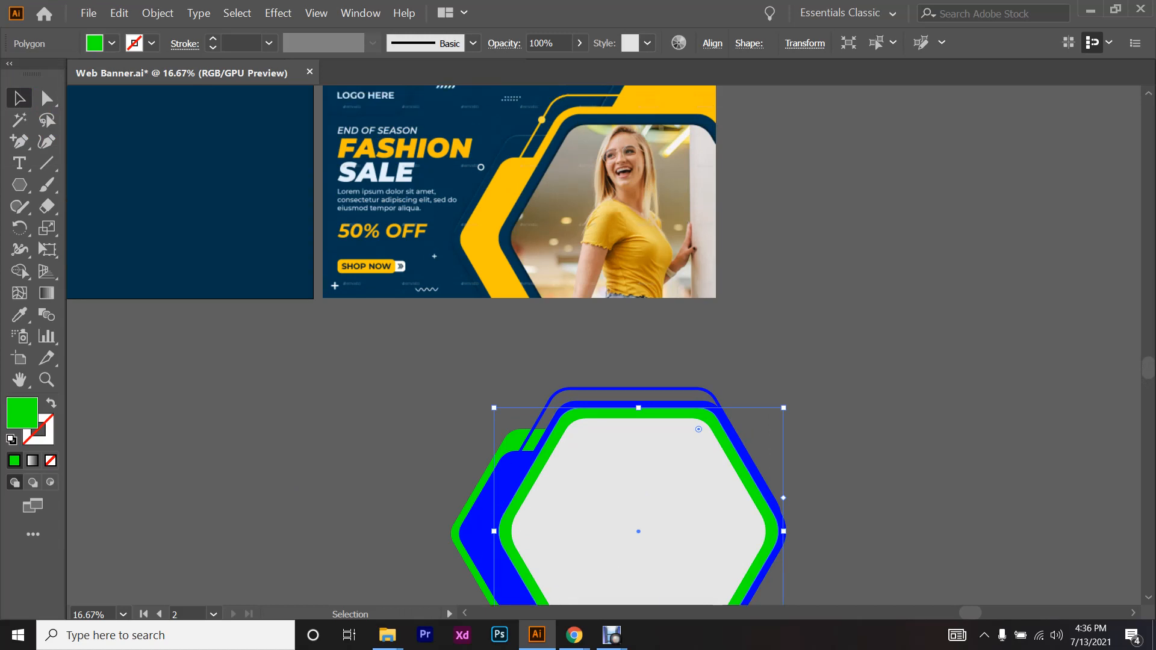
scroll(593, 138, up, 2)
scroll(592, 138, up, 2)
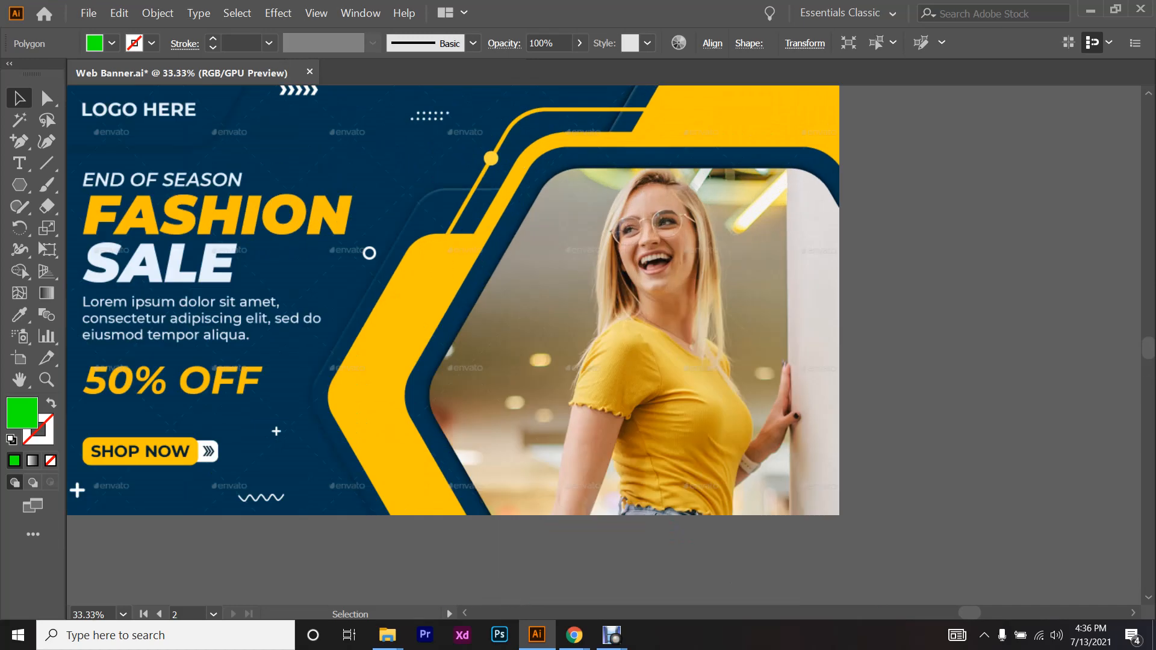
key(ctrl+shift+a)
scroll(533, 316, down, 2)
scroll(534, 316, down, 6)
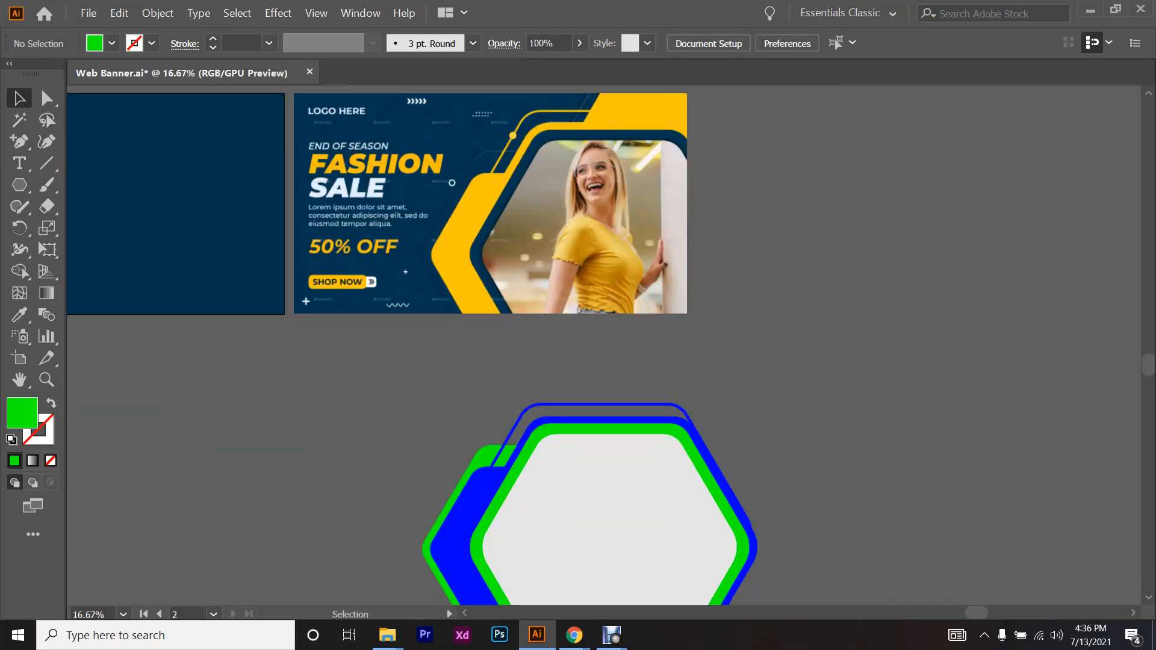
- Merge the small and the large blue filled hexagons into one shape with the Shape Builder tool and deselect it
scroll(475, 418, up, 1)
click(475, 418)
click(586, 313)
scroll(586, 313, down, 2)
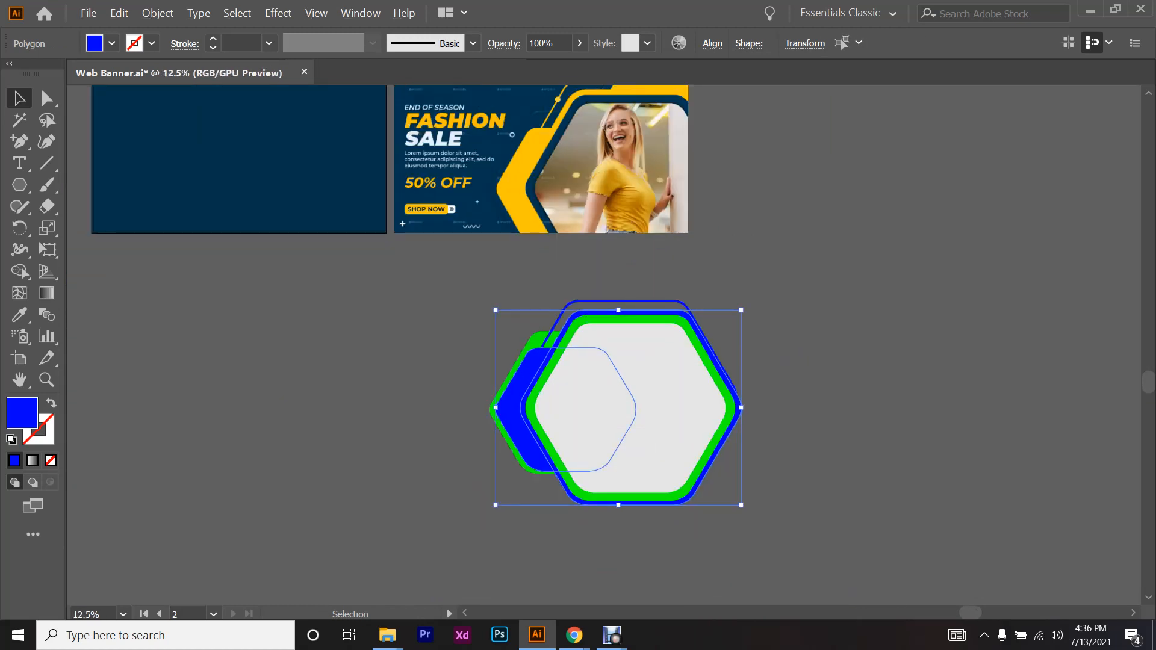
drag(626, 305, 871, 186)
scroll(872, 185, up, 2)
key(ctrl+z)
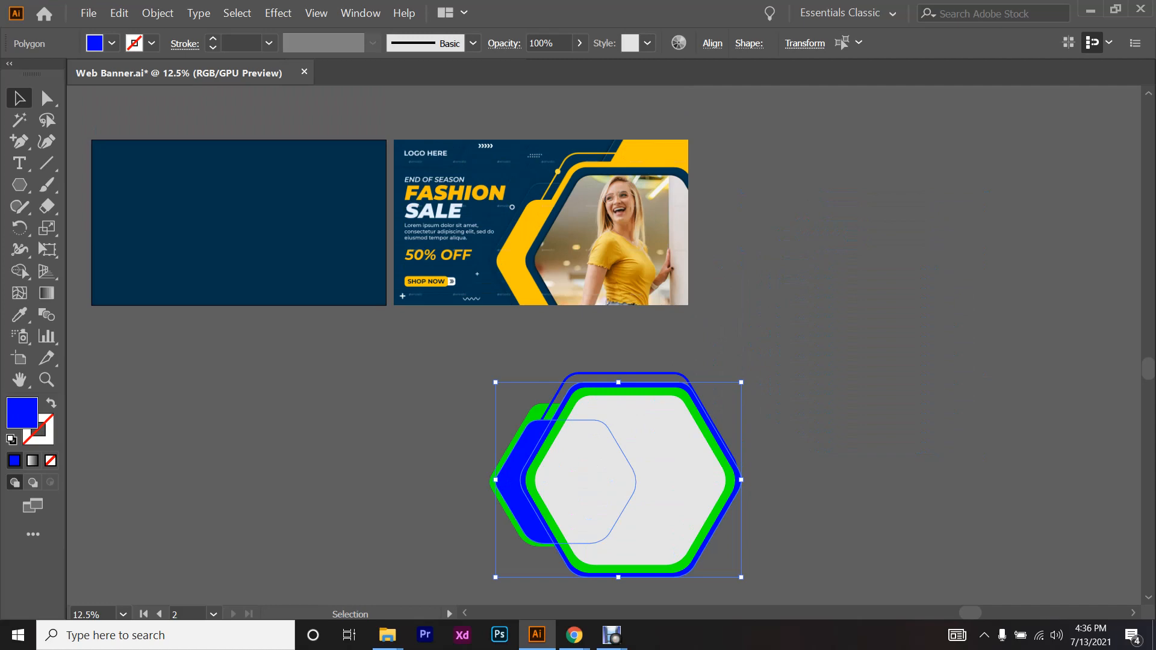
scroll(599, 174, up, 4)
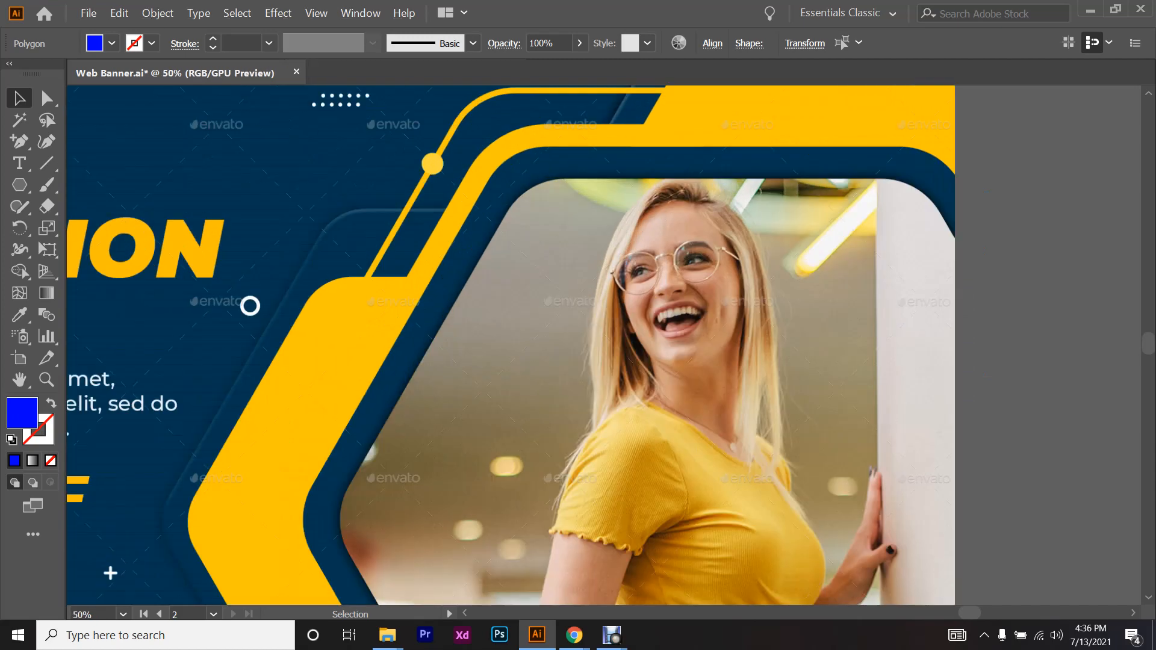
scroll(498, 376, down, 2)
scroll(498, 376, down, 7)
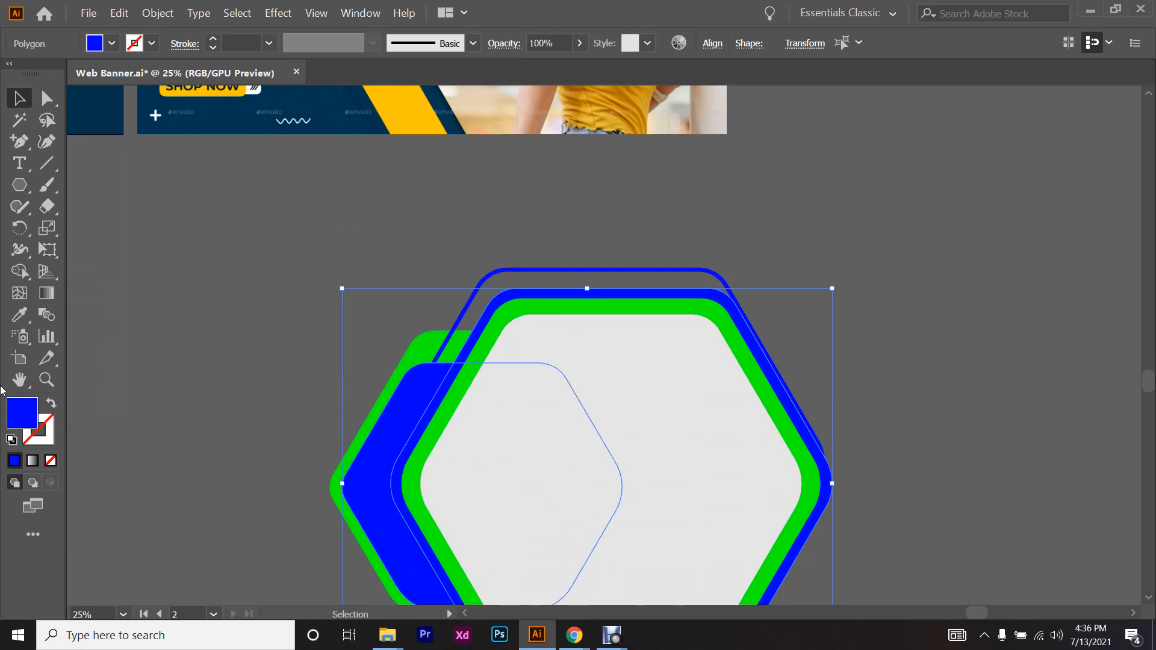
click(20, 272)
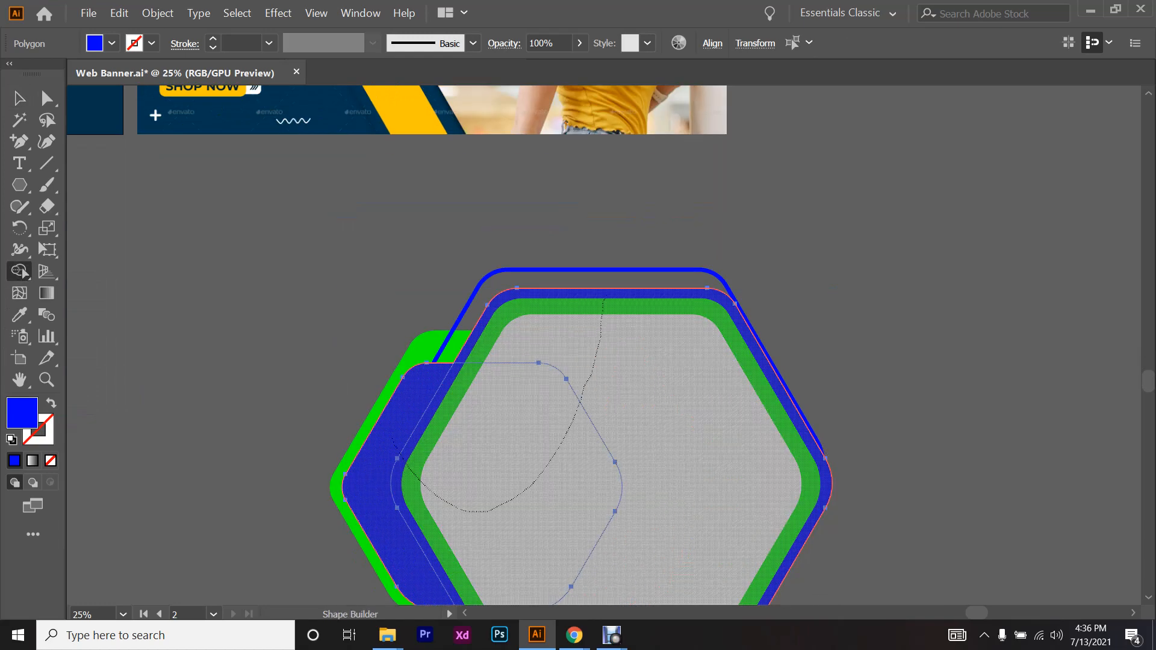
drag(394, 442, 613, 328)
click(18, 99)
click(289, 211)
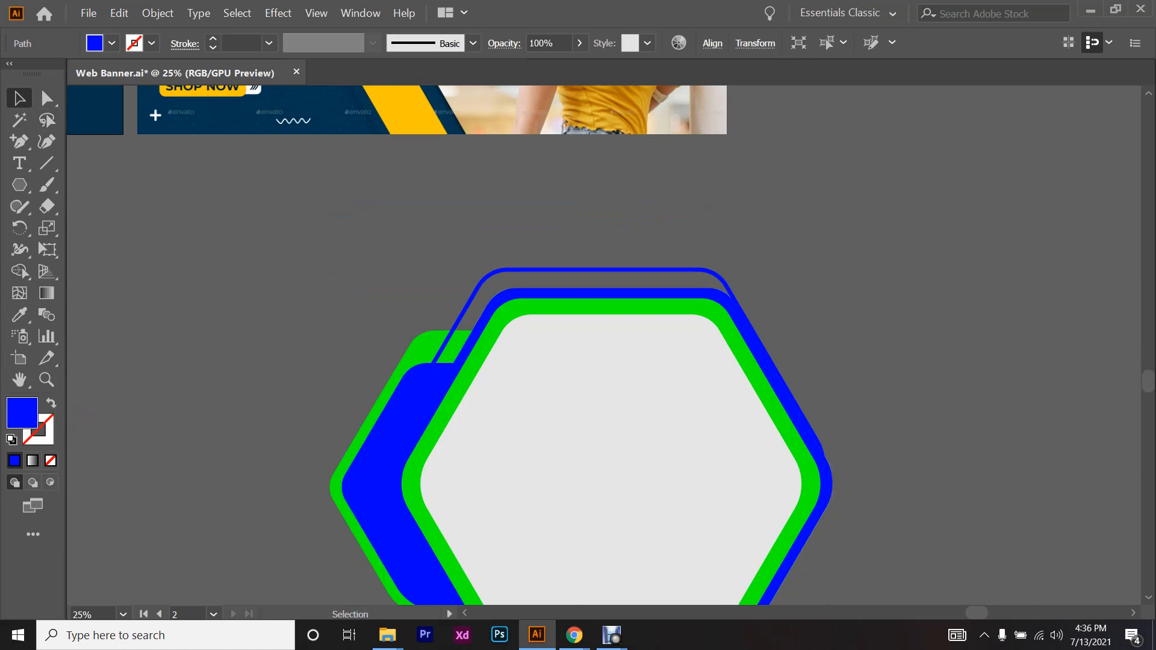
- Move the merged blue shape aside to compare its outline with the banner's yellow shape, and undo the move
scroll(623, 321, down, 2)
drag(622, 307, 816, 223)
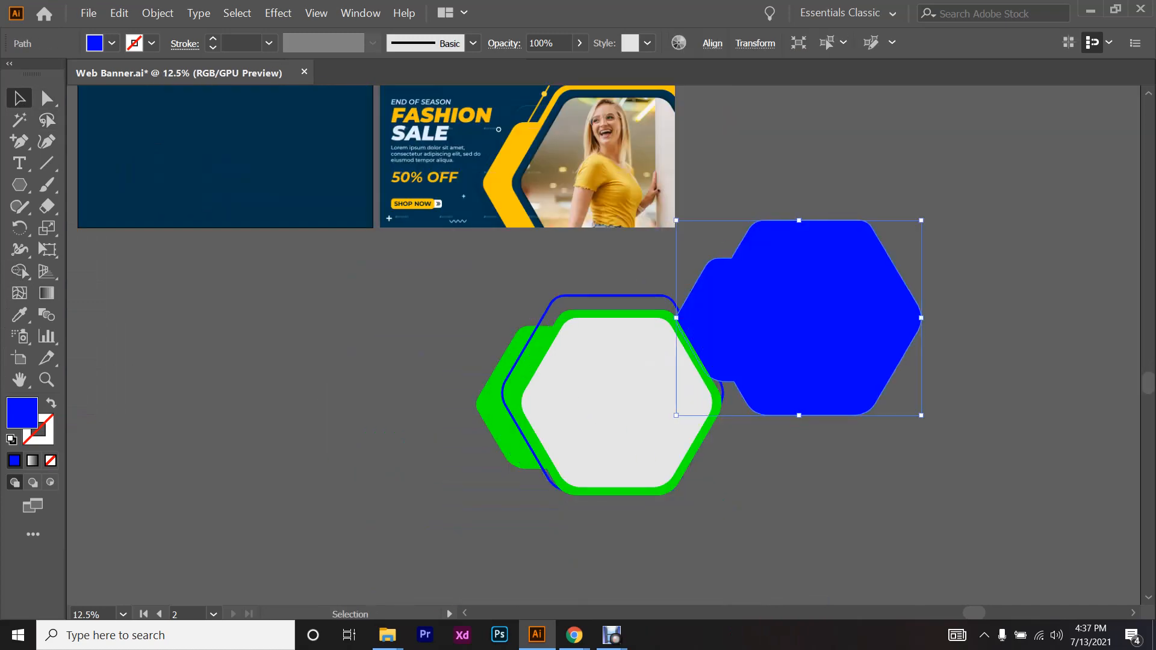
scroll(699, 226, up, 2)
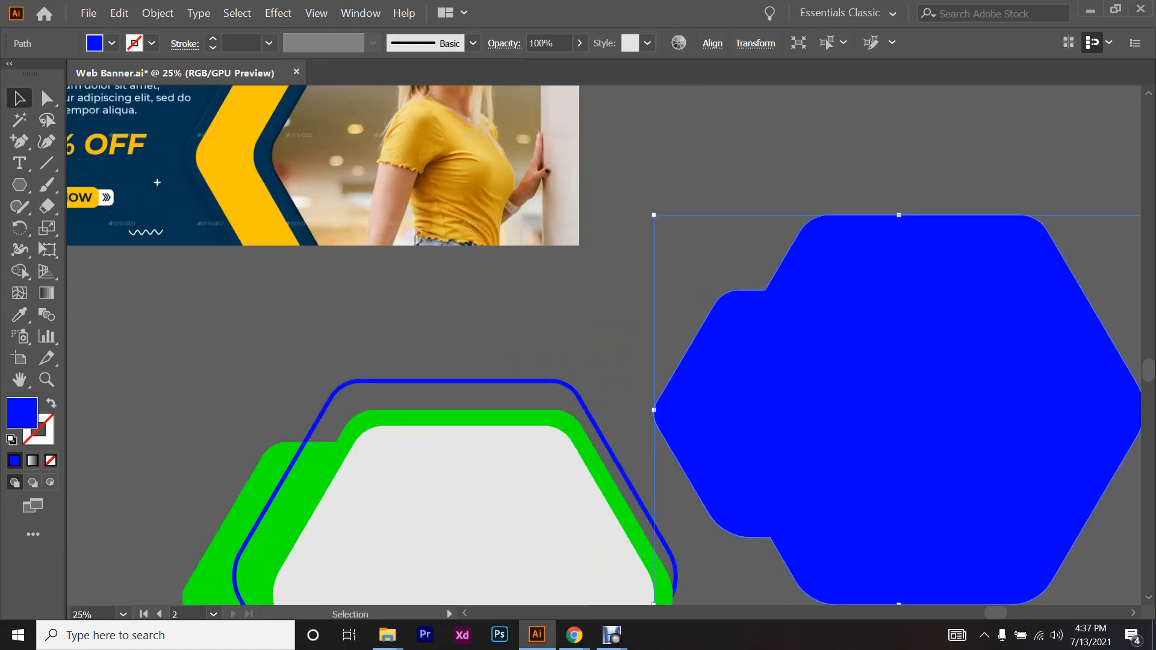
scroll(602, 343, up, 5)
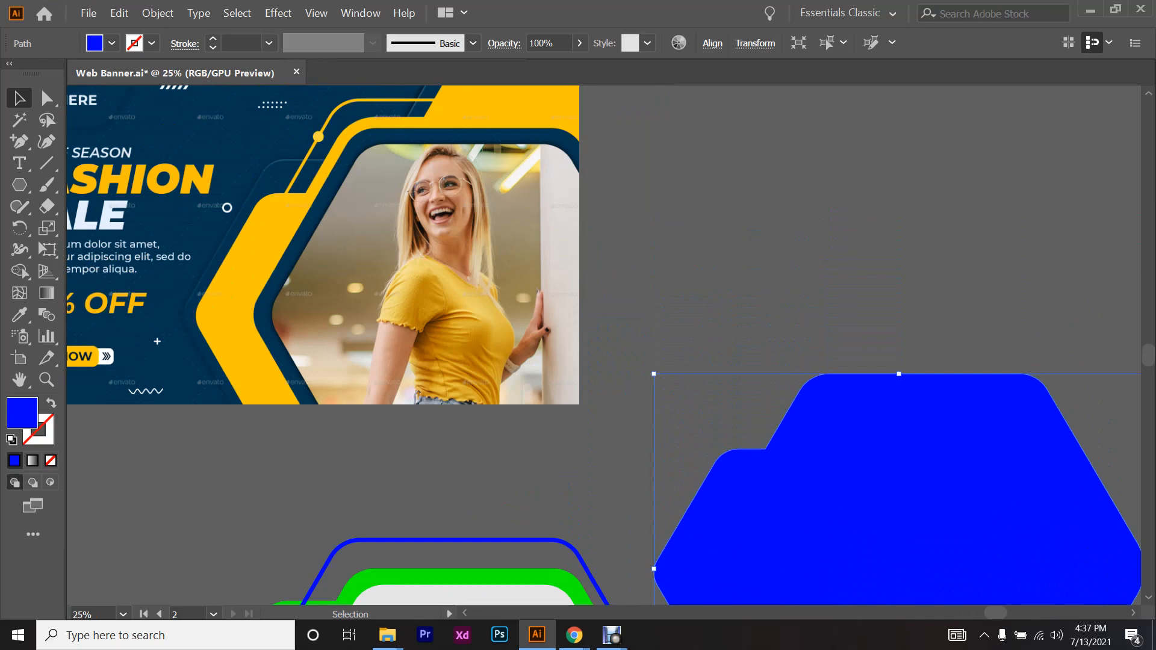
scroll(771, 299, down, 2)
scroll(770, 300, down, 2)
key(ctrl+z)
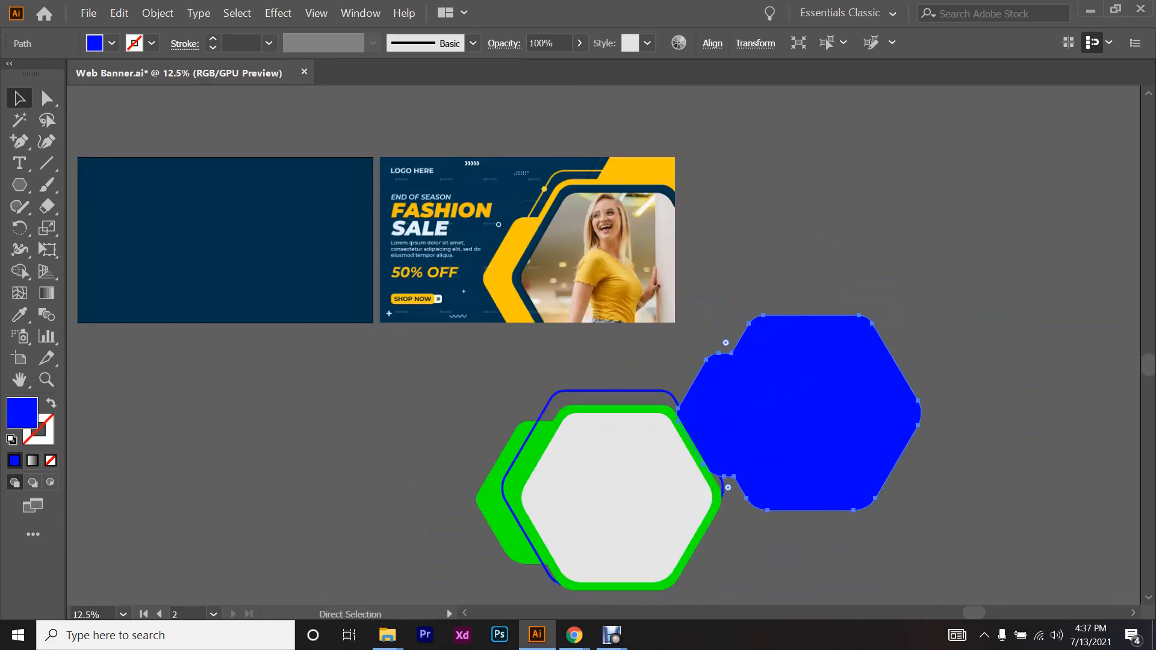
- Undo the move of the merged blue shape and deselect it
key(ctrl+z)
click(770, 300)
scroll(524, 471, up, 3)
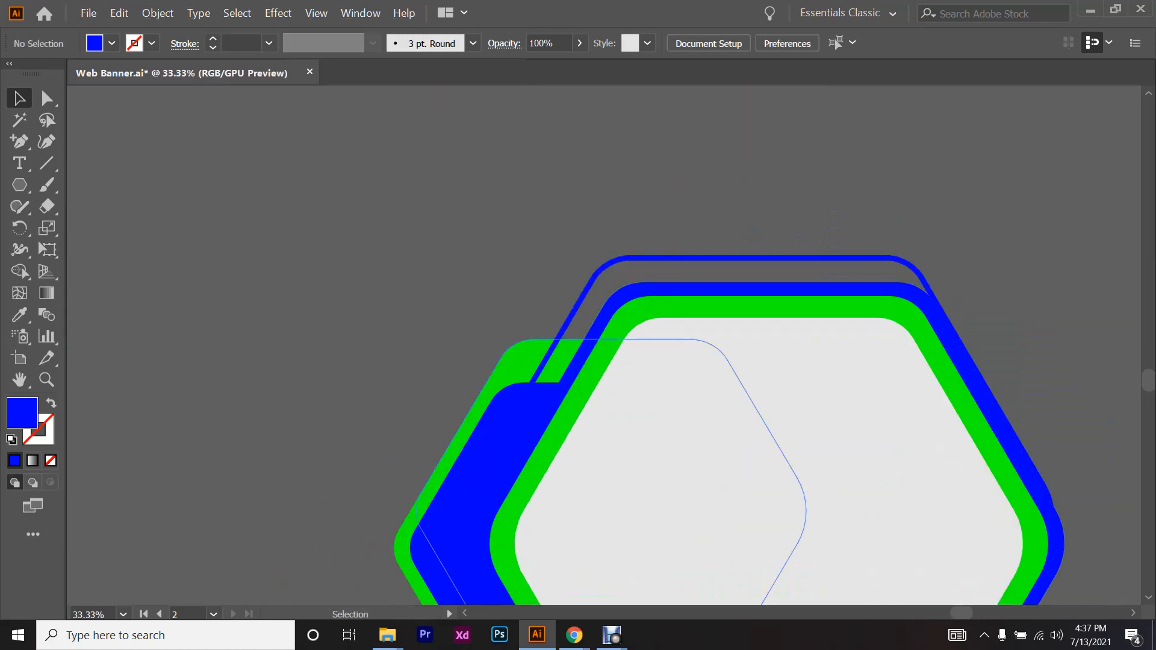
- Compare the small green rear hexagons with the faint outline beside the reference banner's yellow shape
click(520, 360)
scroll(520, 359, down, 3)
scroll(514, 361, up, 1)
scroll(478, 470, up, 3)
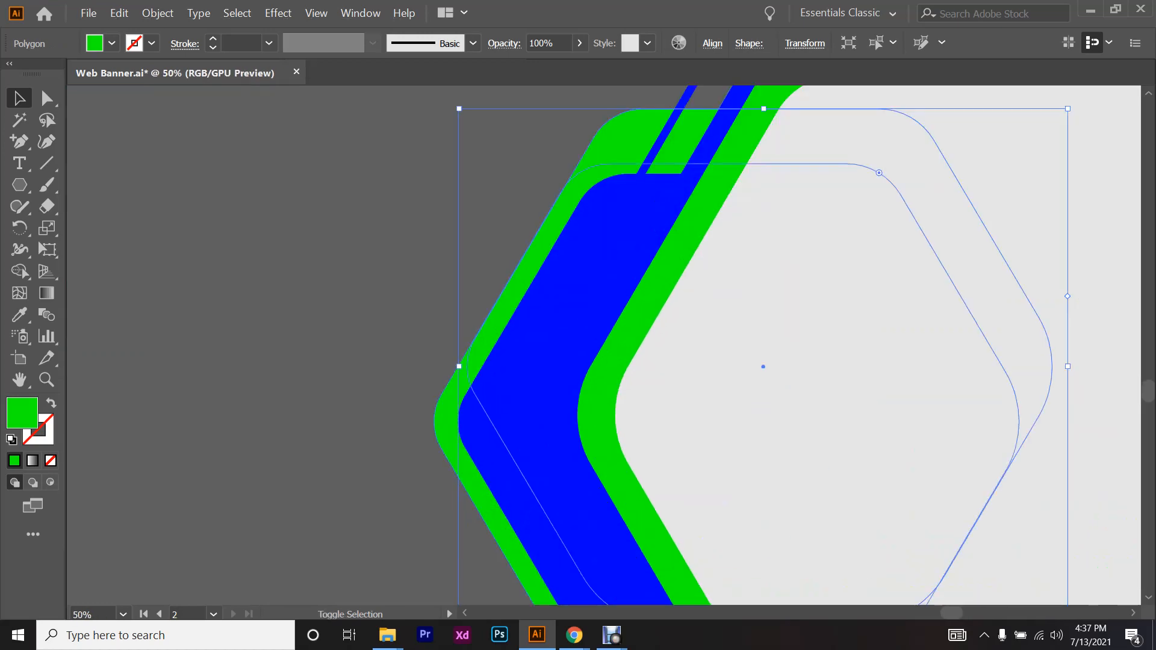
scroll(515, 458, down, 4)
scroll(506, 208, up, 5)
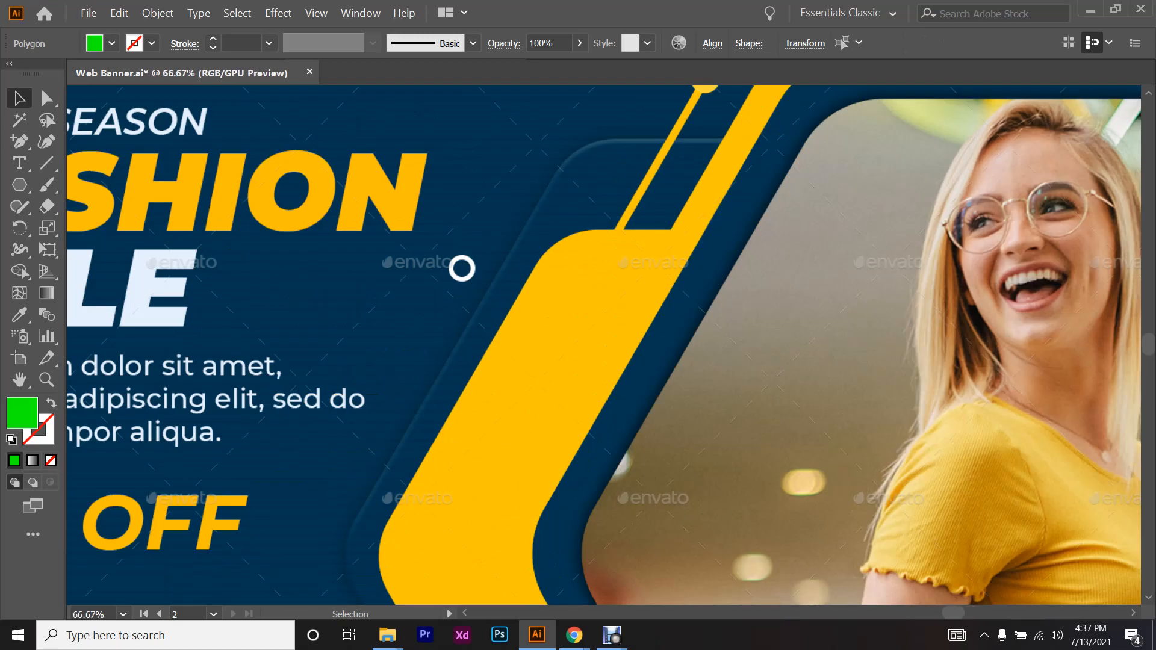
scroll(480, 307, down, 7)
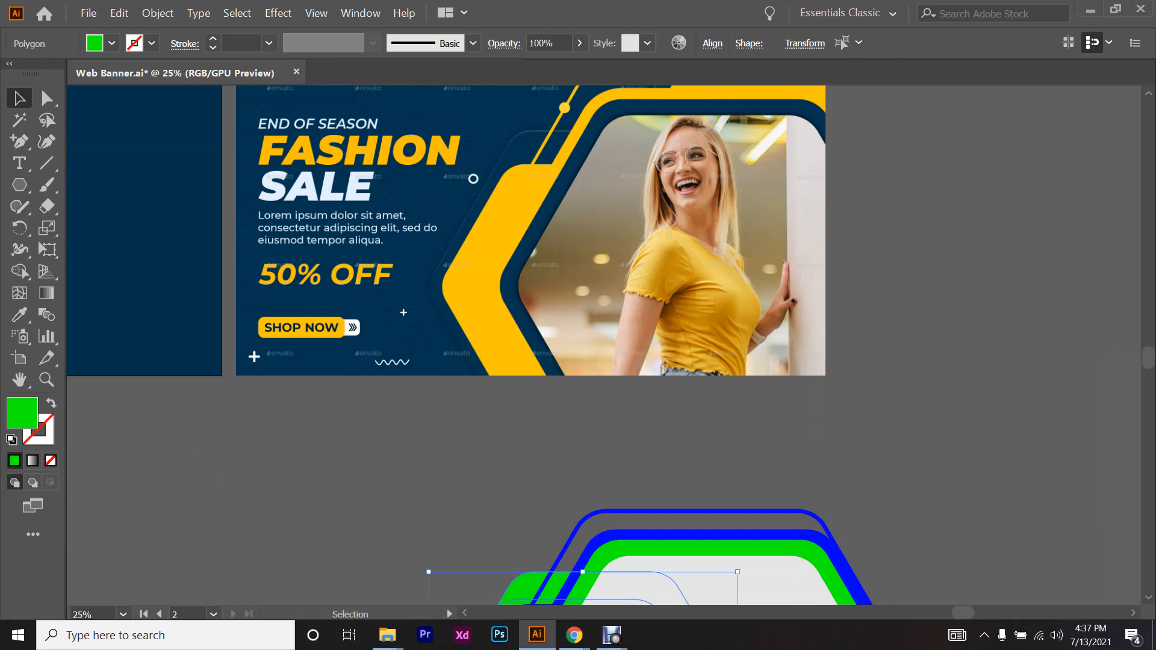
scroll(450, 543, up, 2)
key(ctrl+shift+a)
drag(587, 222, 184, 398)
key(ctrl+z)
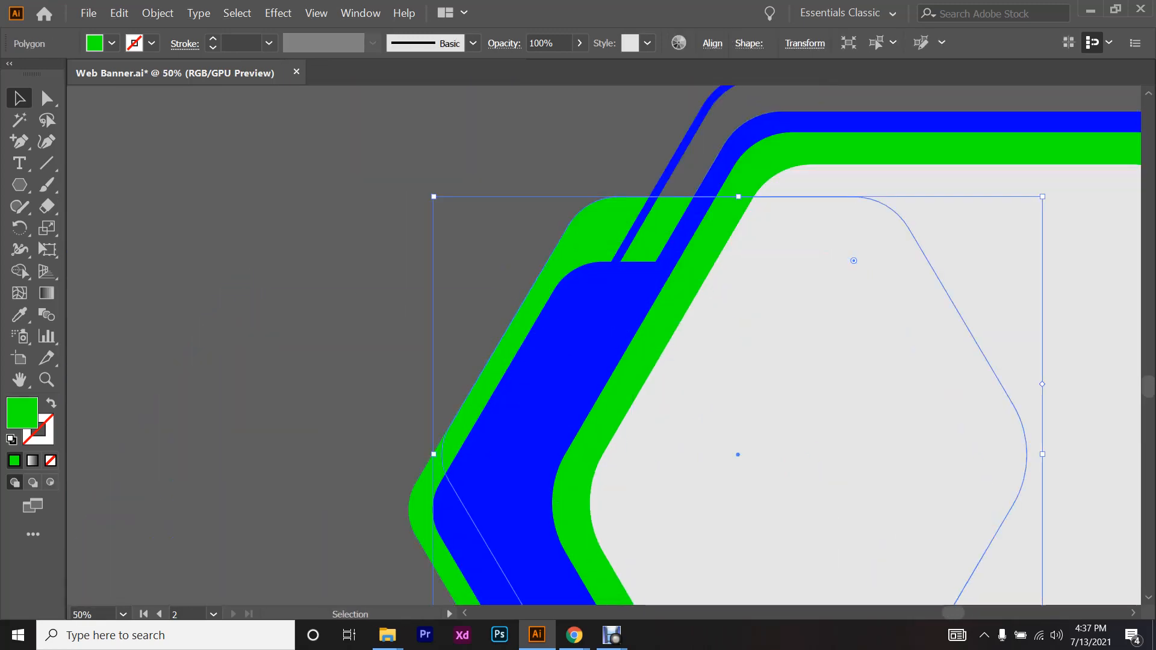
- Merge the two small green rear hexagons into one shape with the Shape Builder tool and deselect it
shift+click(521, 325)
scroll(604, 345, down, 1)
scroll(602, 343, down, 1)
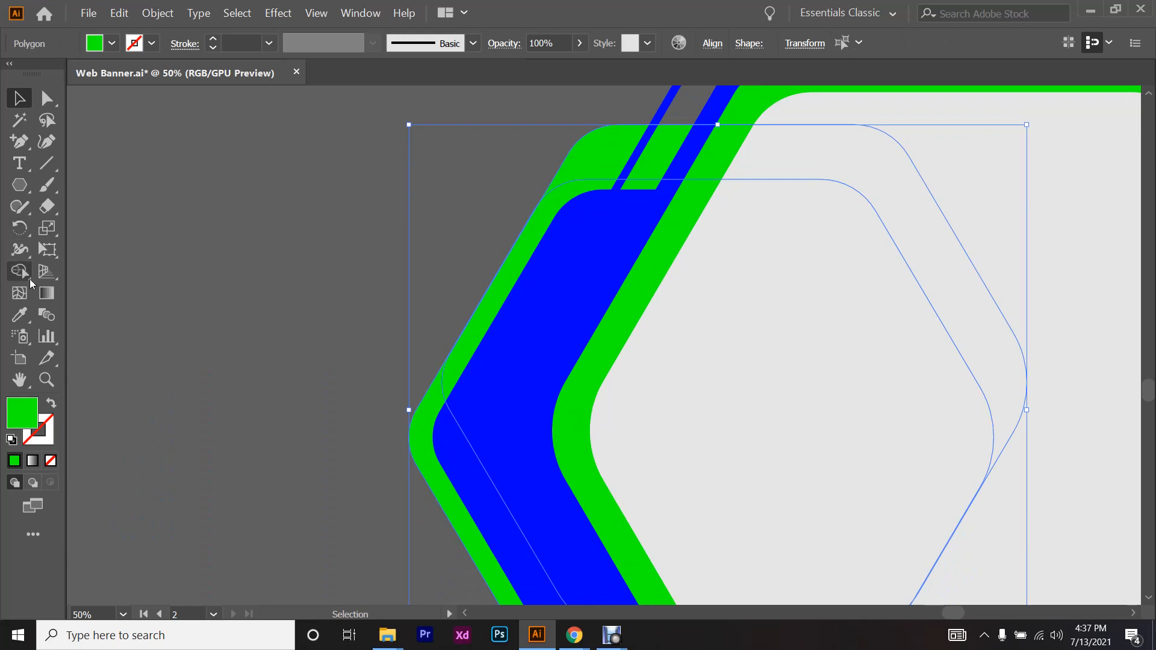
click(22, 268)
mouse_move(735, 256)
mouse_down()
mouse_move(424, 434)
mouse_move(335, 408)
mouse_up()
scroll(335, 408, down, 2)
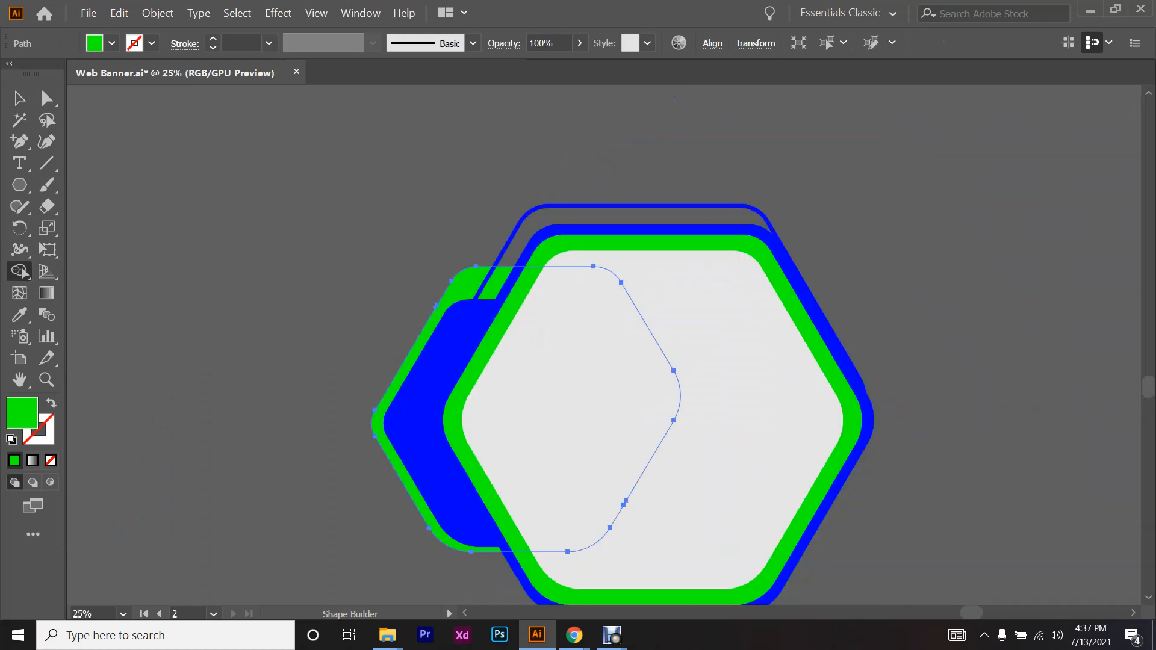
click(20, 98)
scroll(860, 239, down, 3)
click(915, 335)
scroll(915, 334, up, 3)
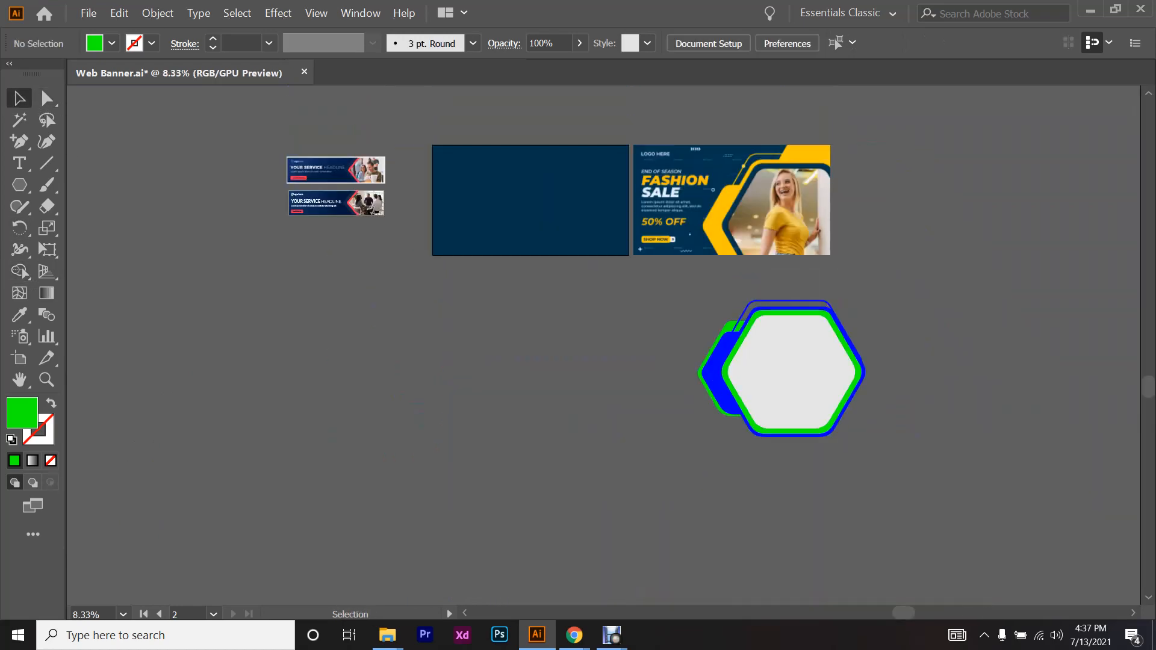
- Move the rear shapes and the blue outline hexagon aside in turn to inspect the layers, undoing each move
scroll(915, 335, up, 2)
scroll(604, 344, down, 2)
drag(561, 316, 432, 237)
key(ctrl+z)
drag(539, 338, 342, 312)
scroll(342, 312, up, 2)
key(ctrl+z)
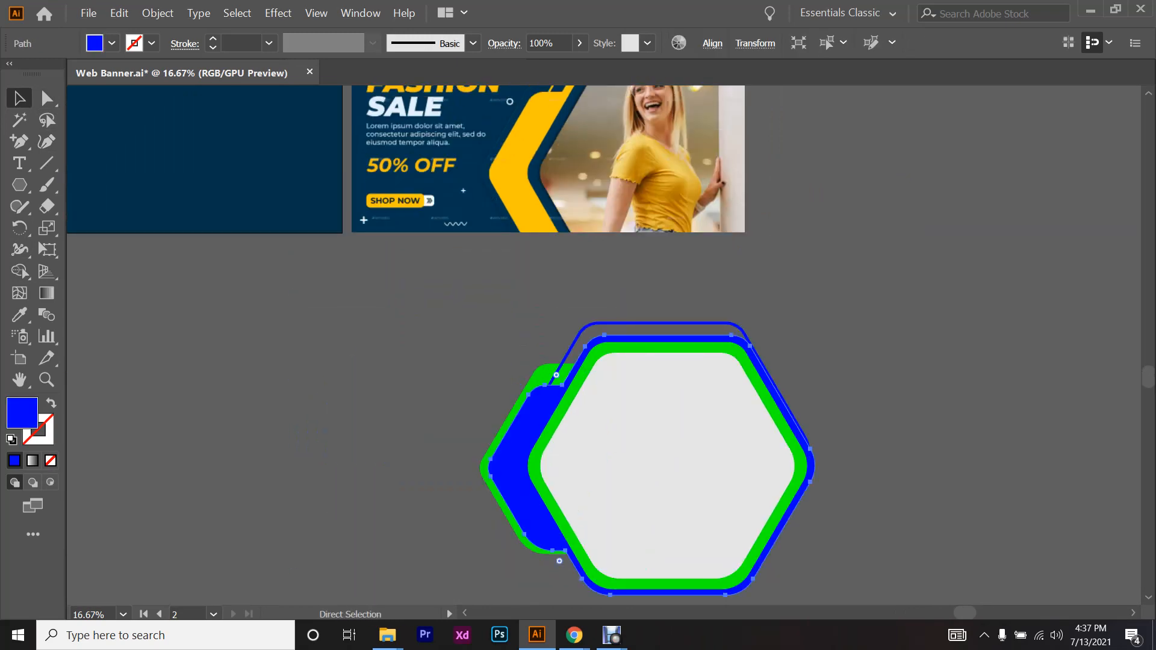
drag(567, 386, 385, 296)
key(ctrl+z)
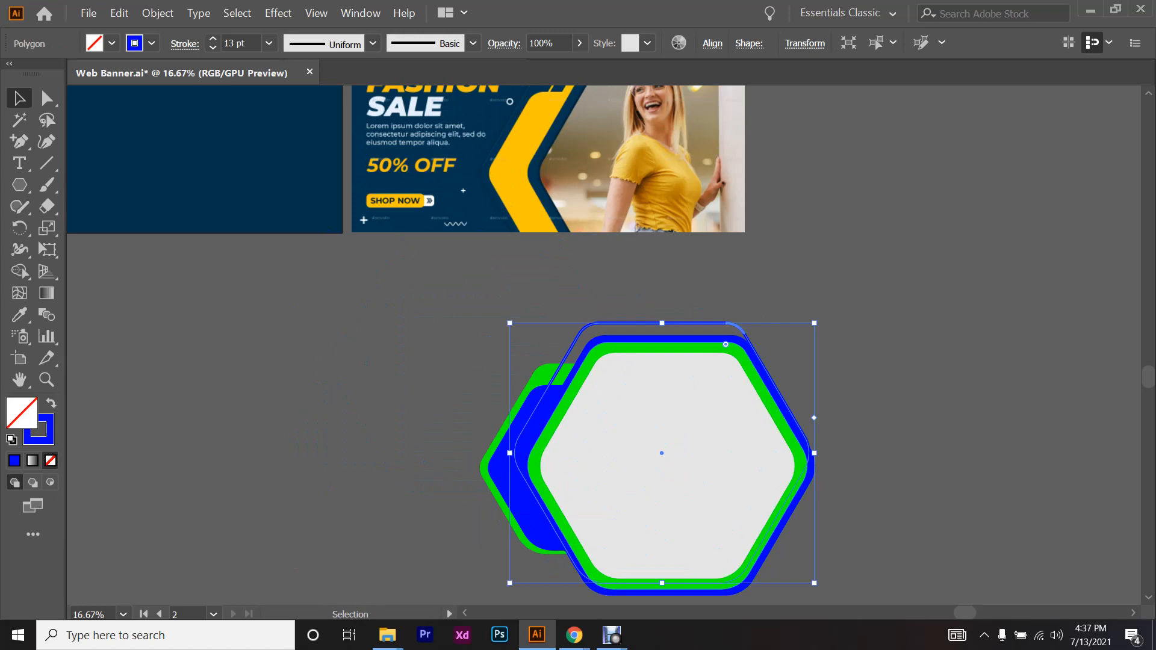
- Move the merged blue shape and the light grey hexagon aside in turn, undo both moves, and clear the selection
scroll(777, 355, up, 3)
click(777, 355)
drag(747, 379, 891, 336)
key(ctrl+z)
scroll(611, 346, up, 2)
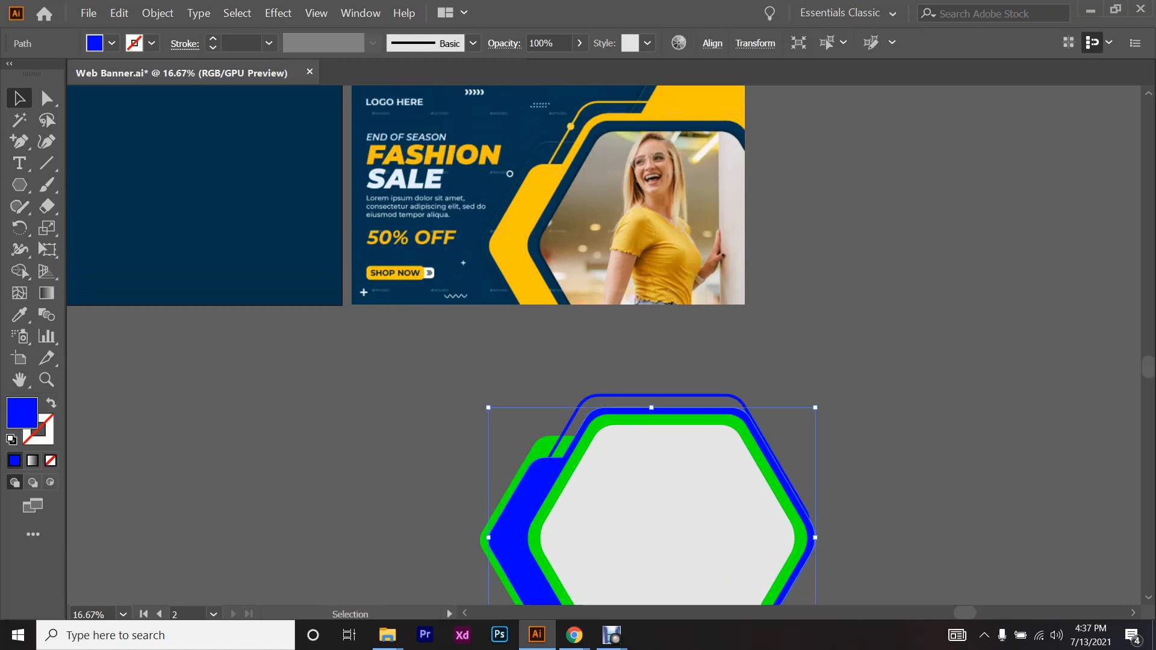
drag(667, 515, 872, 468)
key(ctrl+z)
scroll(872, 468, down, 4)
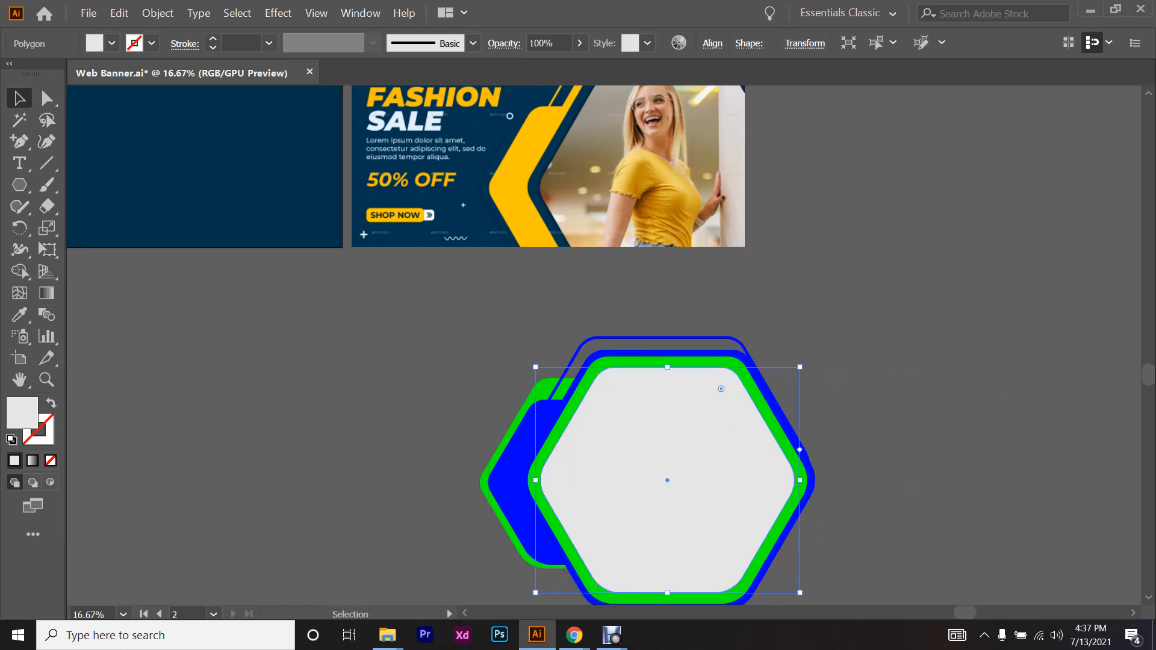
scroll(872, 468, up, 3)
click(872, 469)
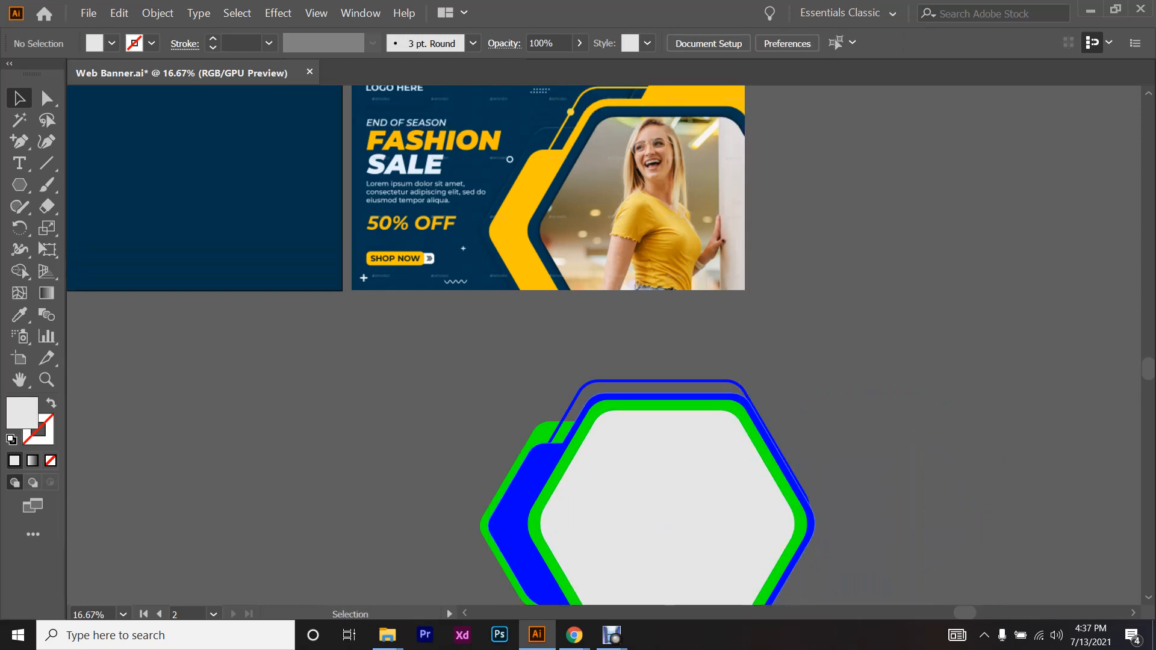
- Recolour the merged green rear shape with the dark blue sampled from the reference banner's background
key(i)
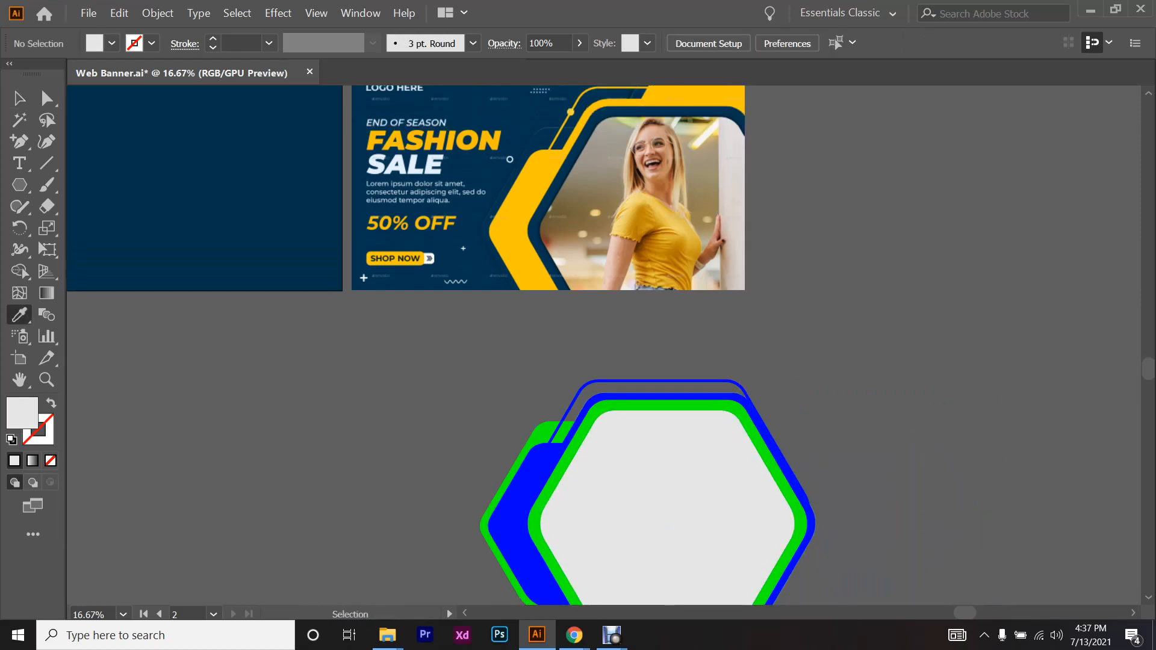
ctrl+click(549, 431)
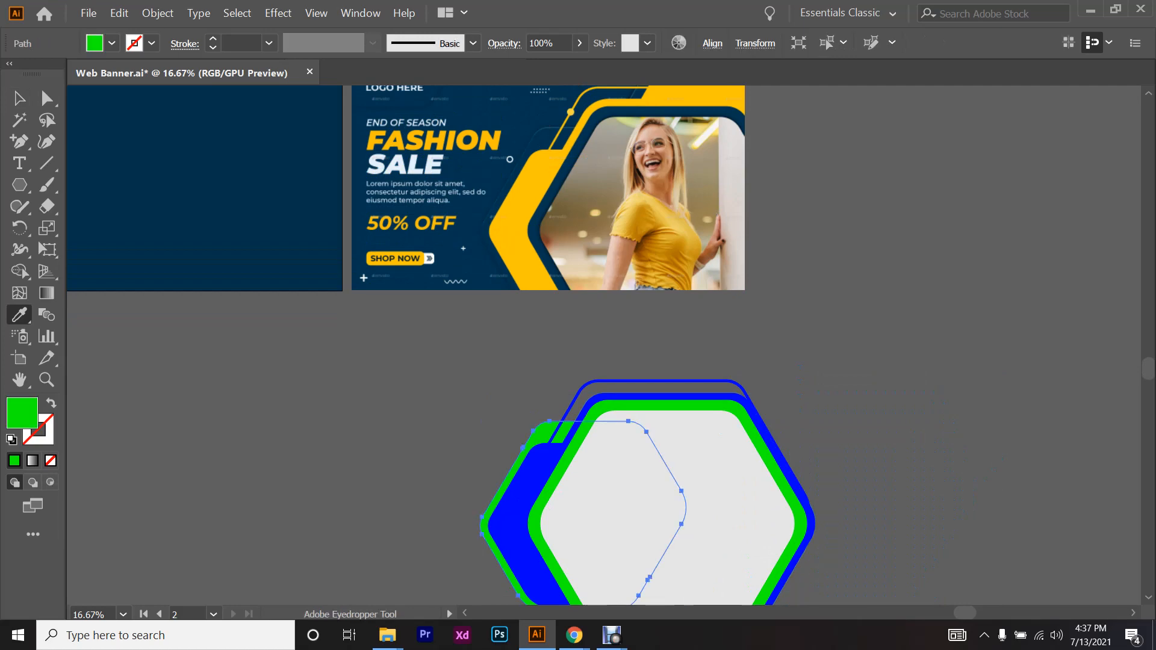
scroll(491, 224, up, 5)
click(460, 304)
- Recolour the merged blue shape with the yellow sampled from the reference banner
scroll(501, 306, down, 6)
scroll(502, 306, down, 1)
ctrl+click(519, 447)
scroll(519, 447, up, 1)
click(519, 299)
scroll(563, 489, up, 3)
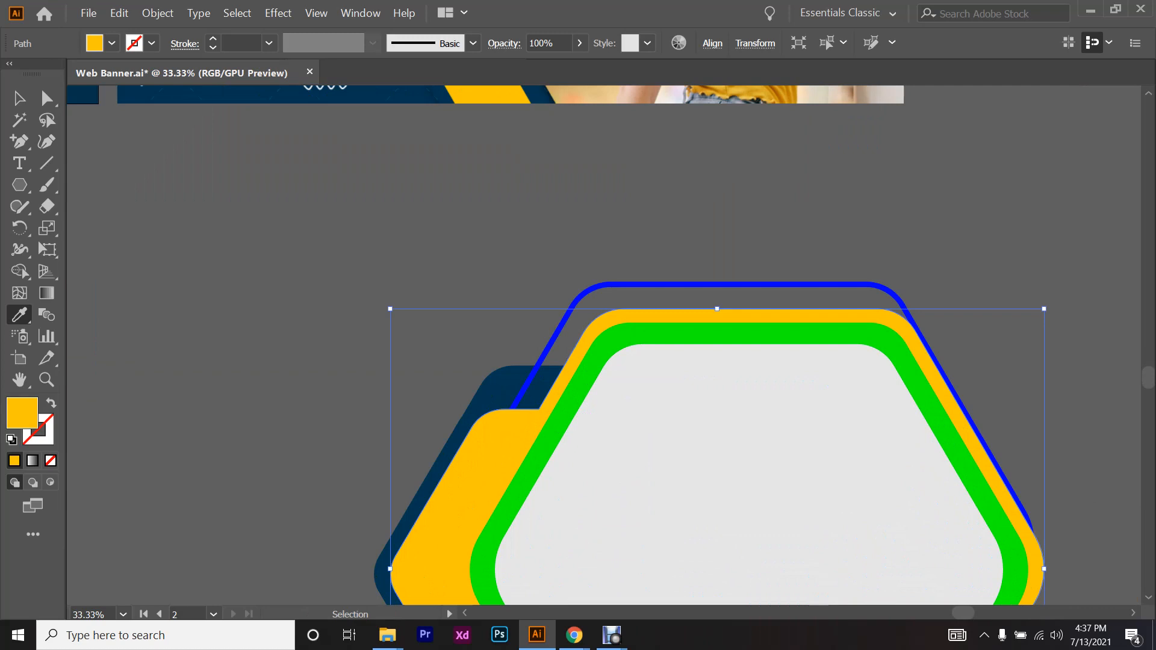
- Give the blue outline hexagon a dark blue stroke of 13 pt with no fill, sampling the rear shape's colour, and deselect it
ctrl+click(581, 292)
click(522, 389)
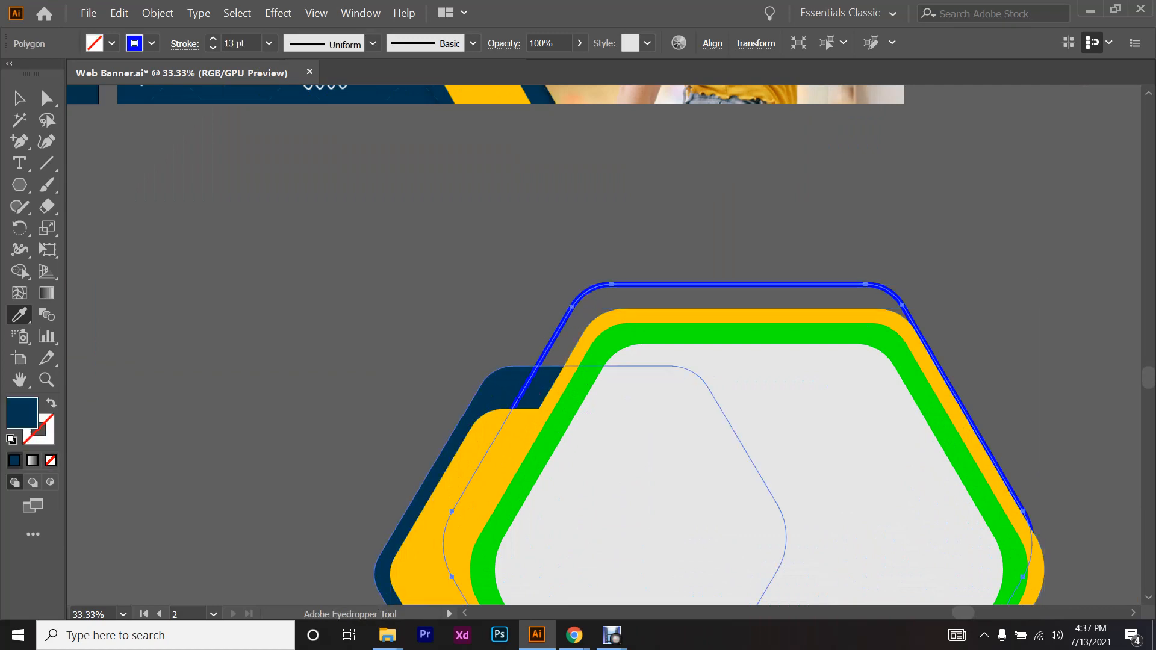
click(51, 402)
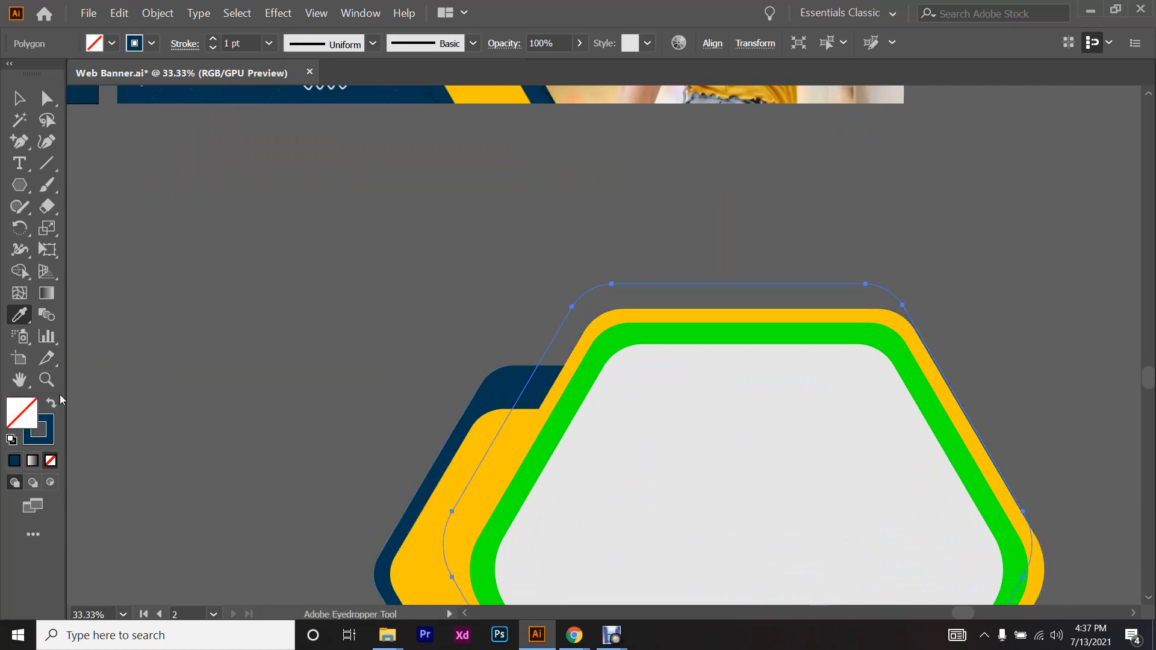
click(215, 39)
click(214, 39)
click(214, 39)
click(214, 39)
click(214, 40)
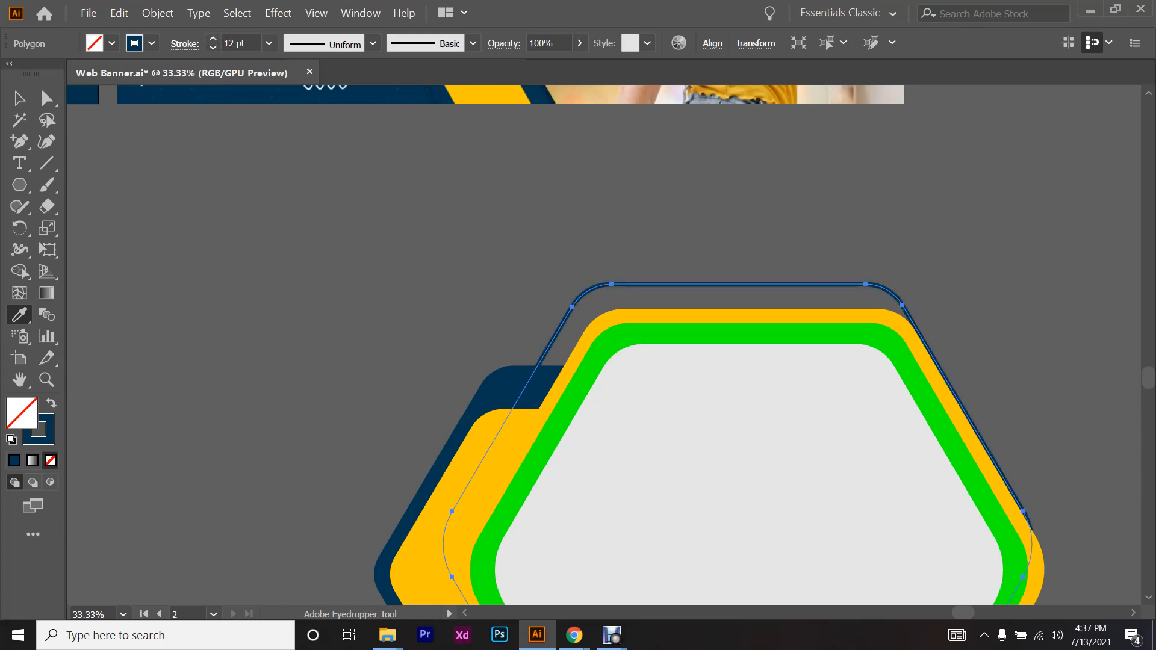
ctrl+click(482, 301)
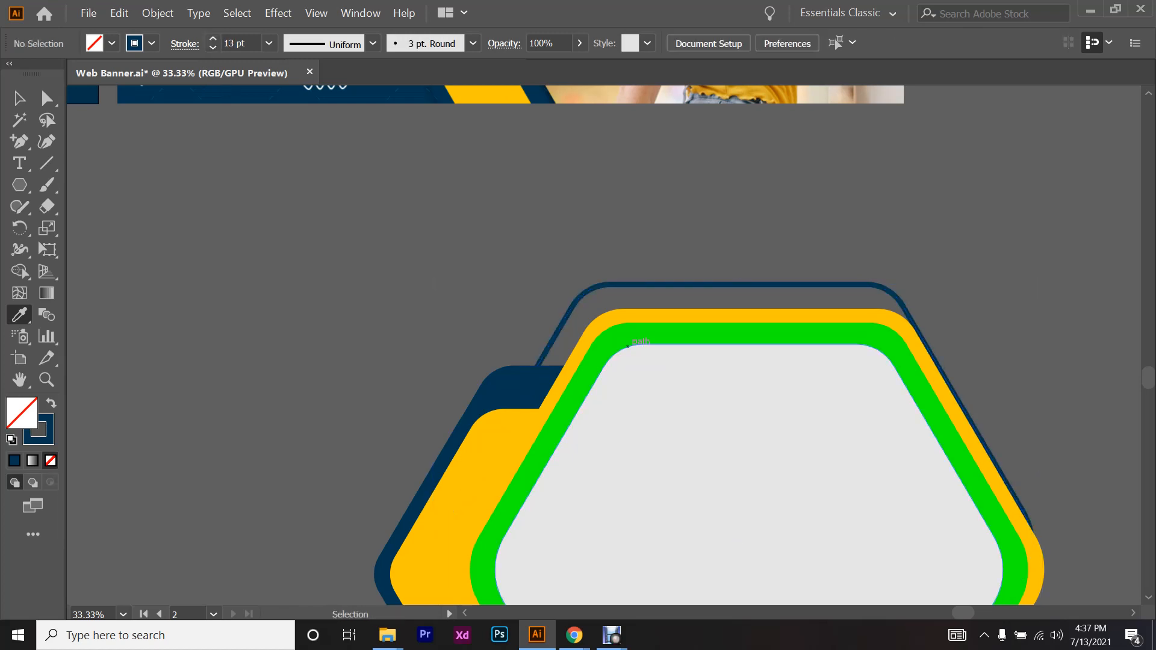
- Recolour the large green hexagon with the dark blue band colour sampled from the reference banner and clear the selection
ctrl+click(635, 336)
scroll(635, 338, down, 2)
scroll(638, 301, up, 2)
scroll(639, 278, up, 1)
scroll(643, 235, up, 3)
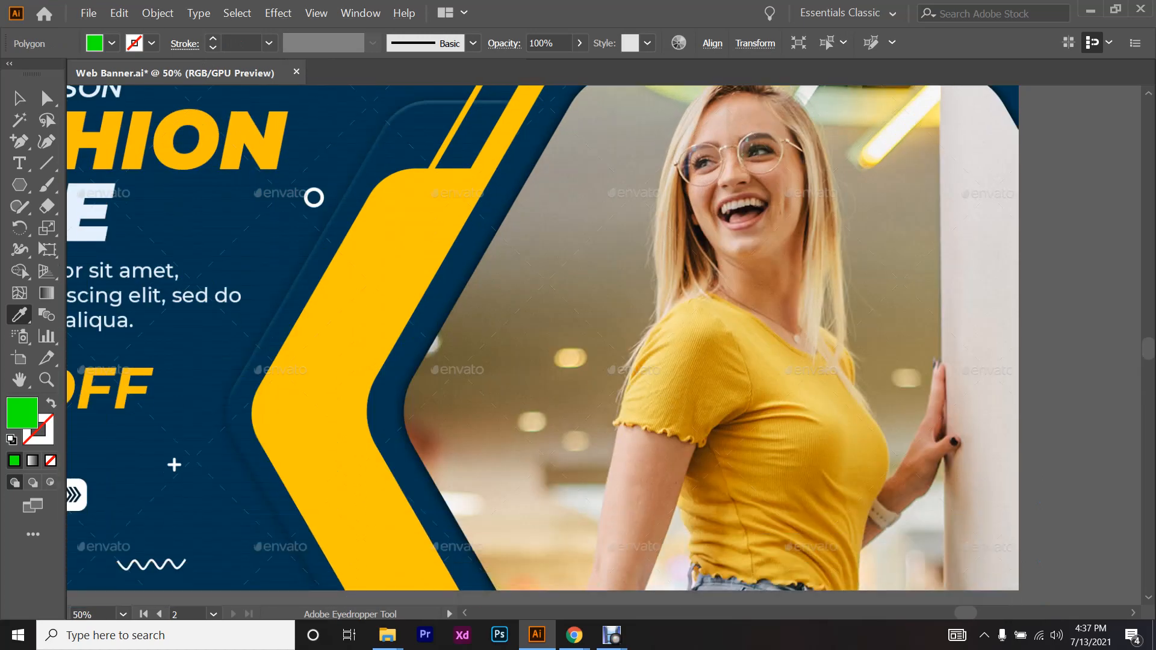
scroll(557, 382, down, 3)
scroll(515, 502, down, 1)
scroll(513, 502, up, 1)
scroll(513, 502, up, 1)
click(513, 486)
scroll(602, 439, down, 7)
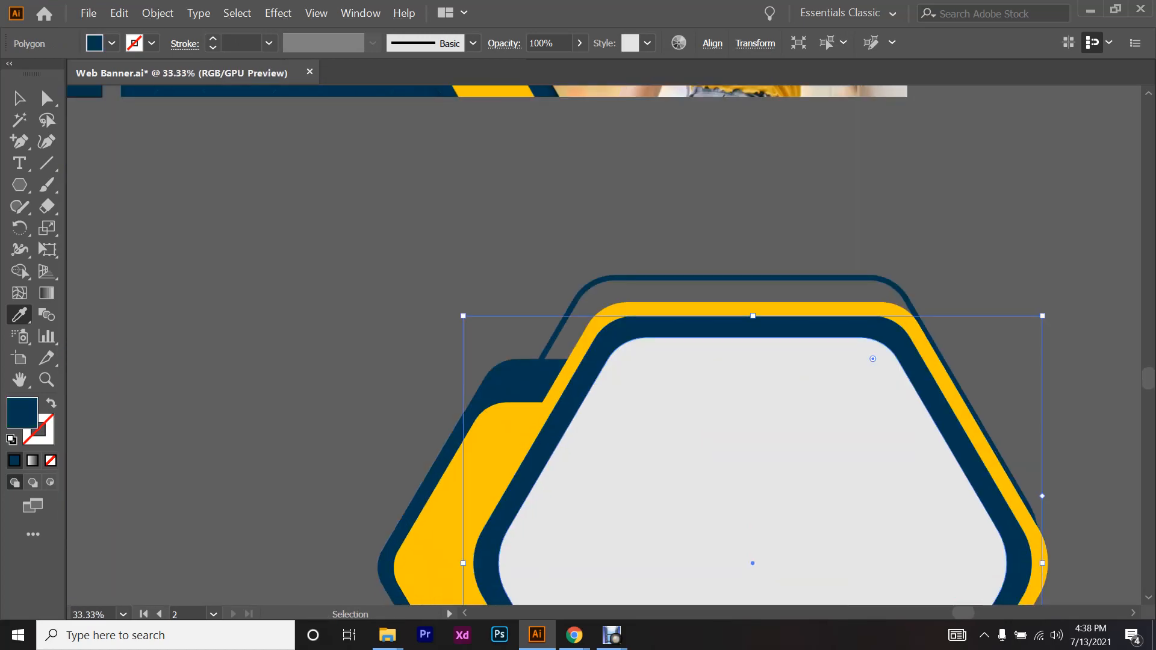
ctrl+click(667, 407)
scroll(667, 406, down, 3)
scroll(667, 406, down, 1)
key(ctrl+shift+a)
scroll(602, 350, up, 2)
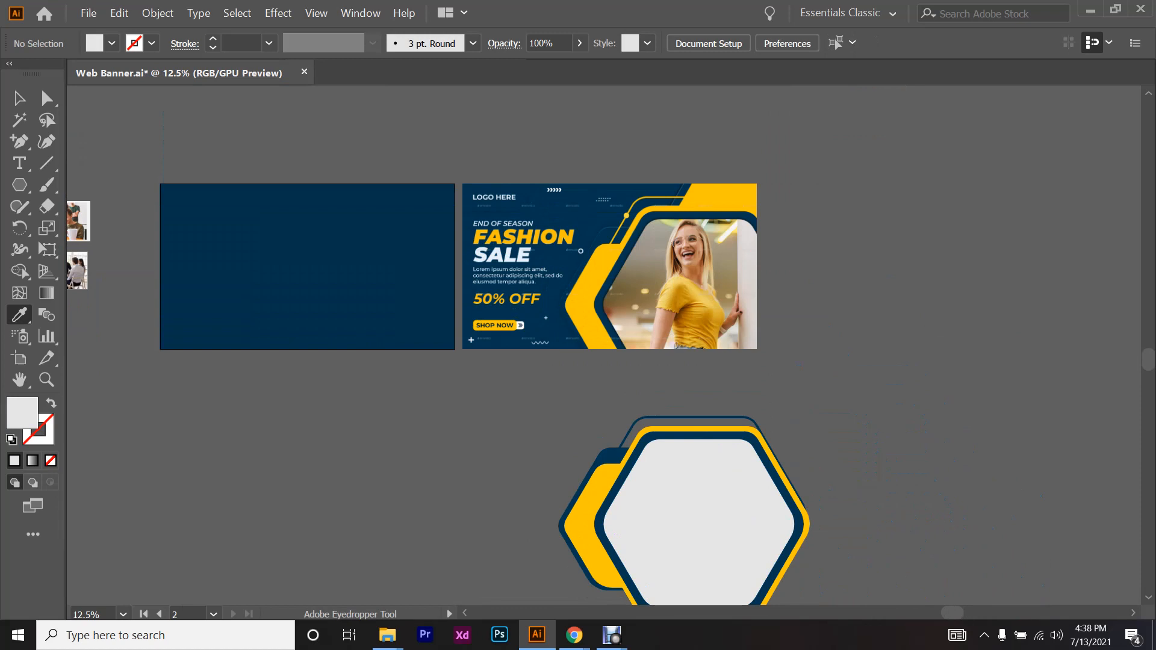
- Move all the hexagon shapes over the reference banner, line them up with its photo frame, and deselect them
click(31, 103)
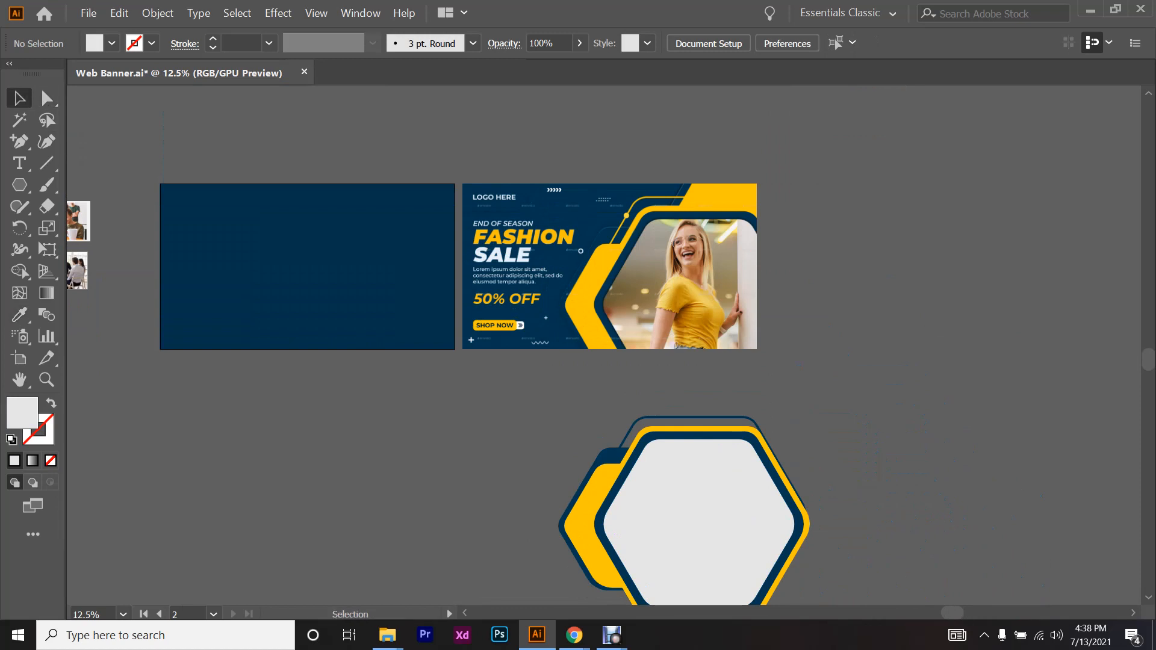
scroll(753, 590, up, 1)
drag(712, 563, 757, 374)
scroll(652, 287, up, 4)
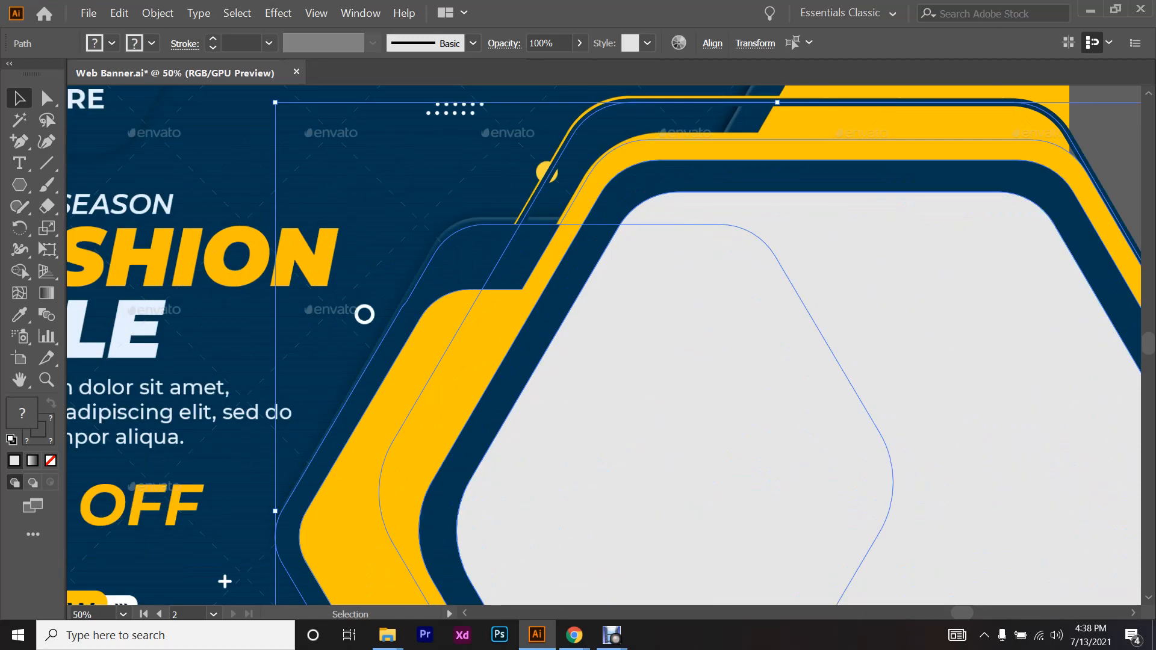
scroll(729, 130, up, 2)
scroll(730, 130, up, 1)
drag(749, 332, 748, 322)
scroll(734, 330, down, 5)
scroll(734, 330, right, 2)
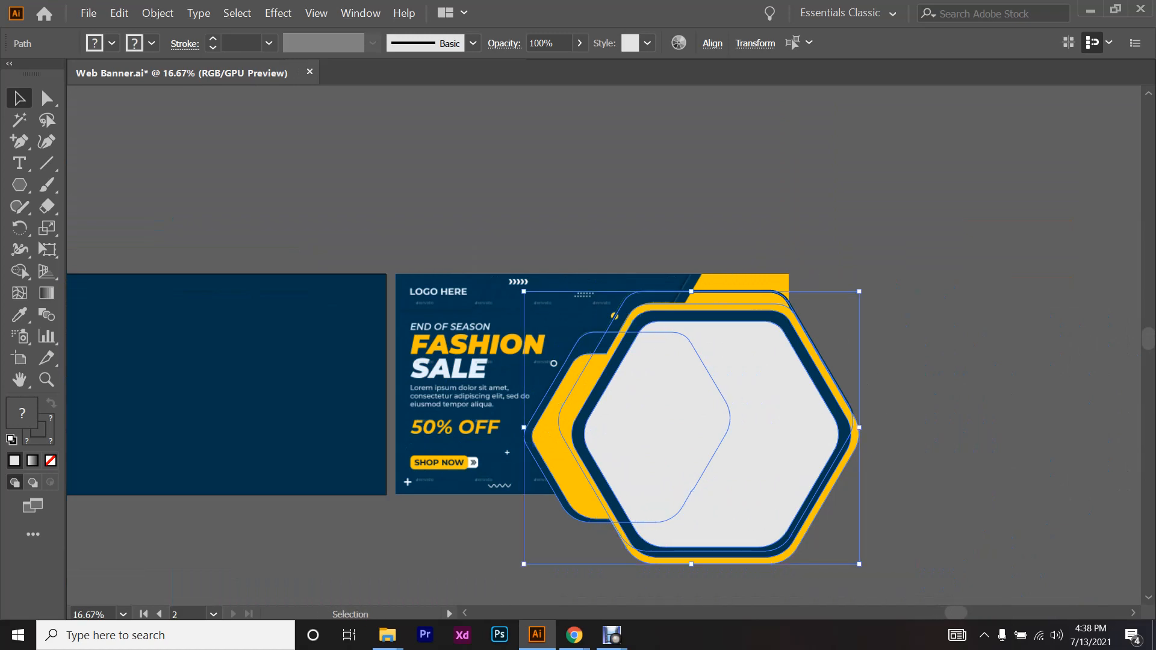
scroll(732, 285, up, 5)
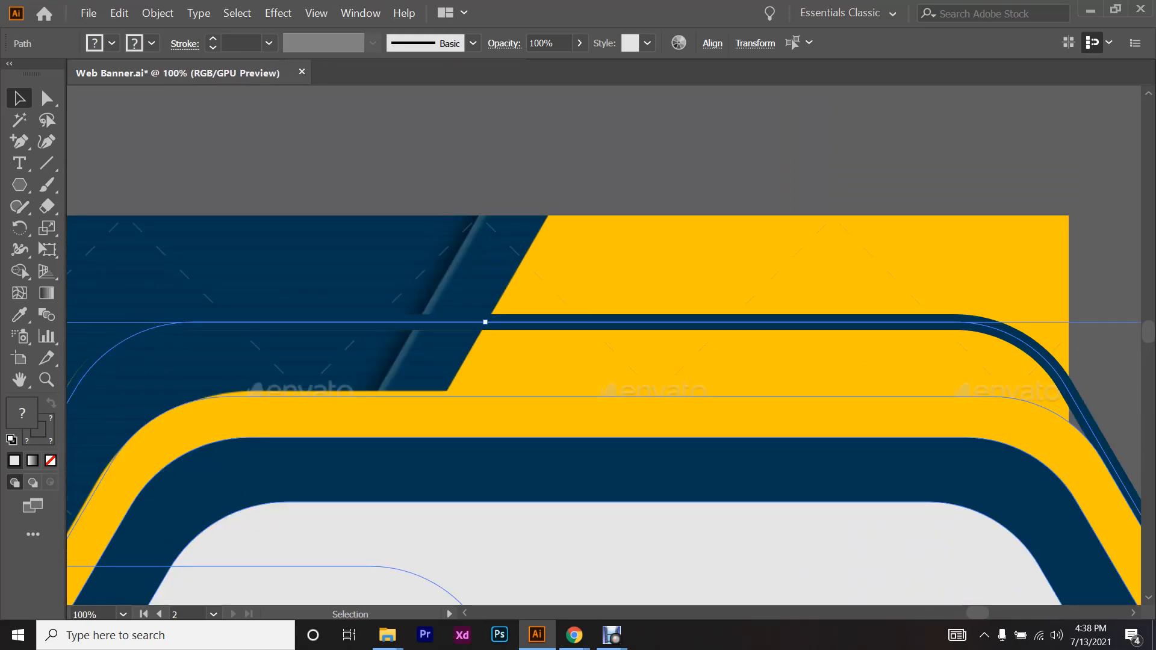
key(ctrl+shift+a)
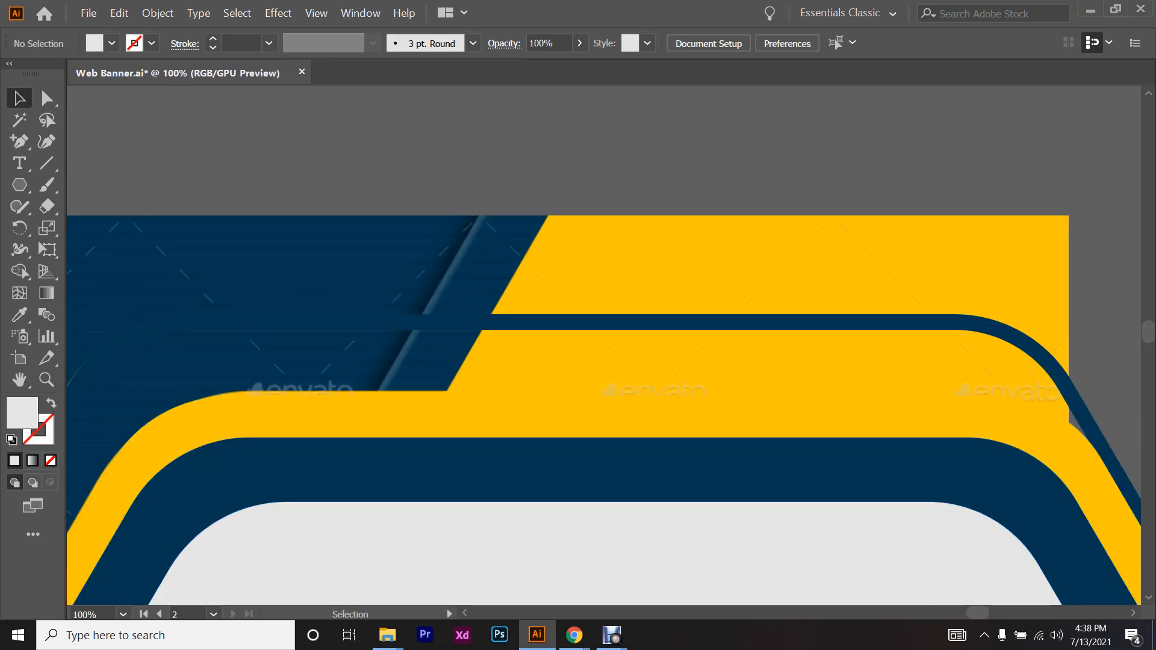
- Select all the hexagon shapes and move them straight across from the reference banner onto the dark blue artboard
scroll(657, 245, down, 2)
scroll(663, 269, down, 3)
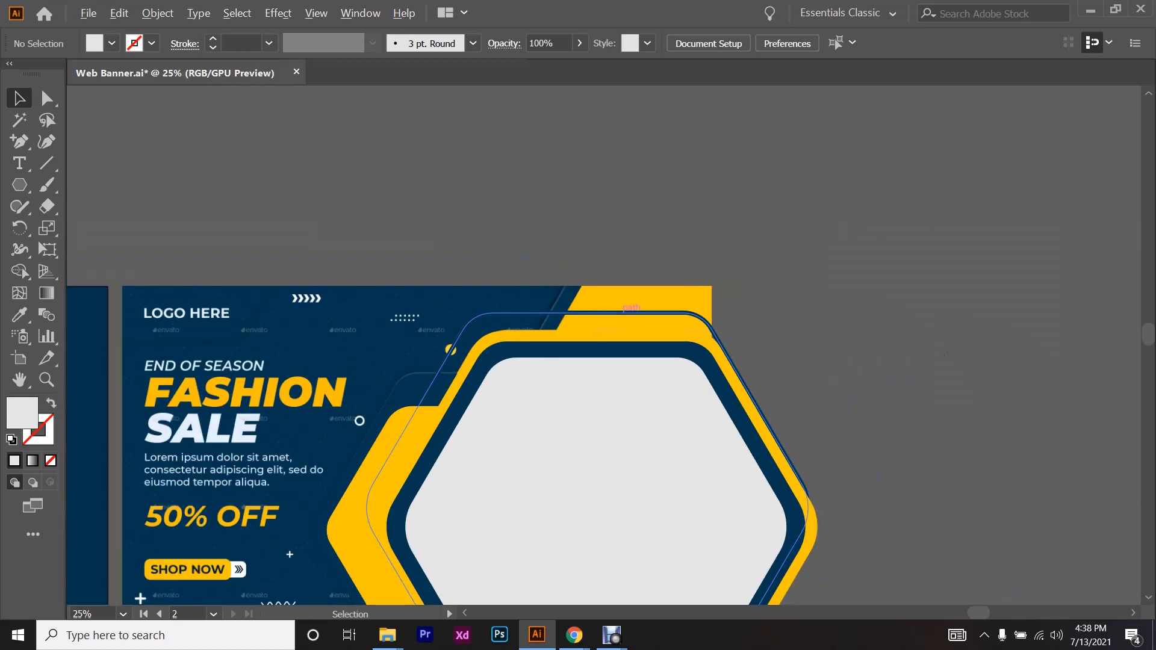
drag(463, 280, 747, 413)
scroll(747, 413, left, 8)
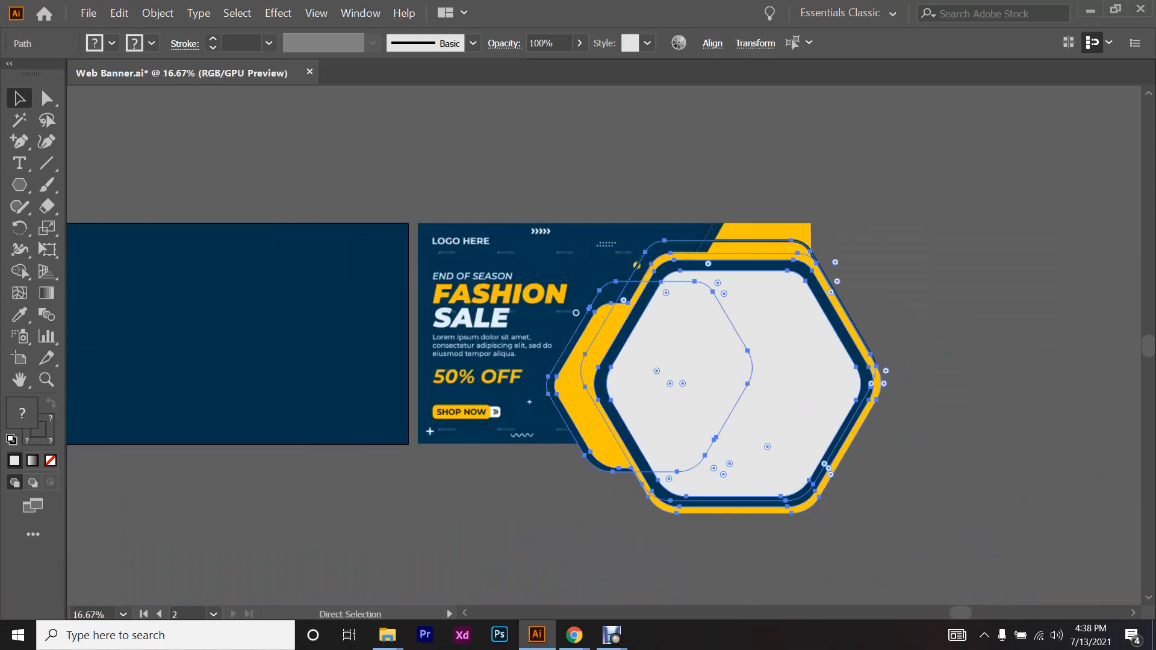
scroll(747, 413, up, 1)
drag(900, 361, 490, 362)
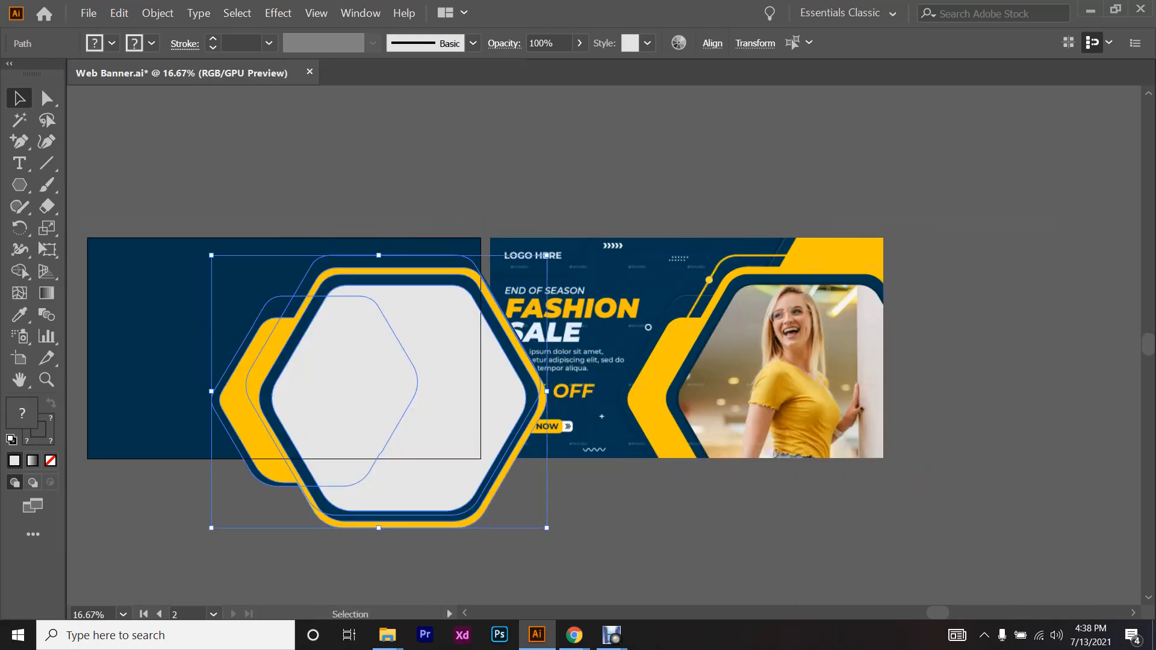
scroll(491, 361, left, 6)
key(ctrl+shift+a)
- Unlock the reference banner, move it farther away from the artboard, and lock it again
key(ctrl+alt+2)
key(ctrl+shift+a)
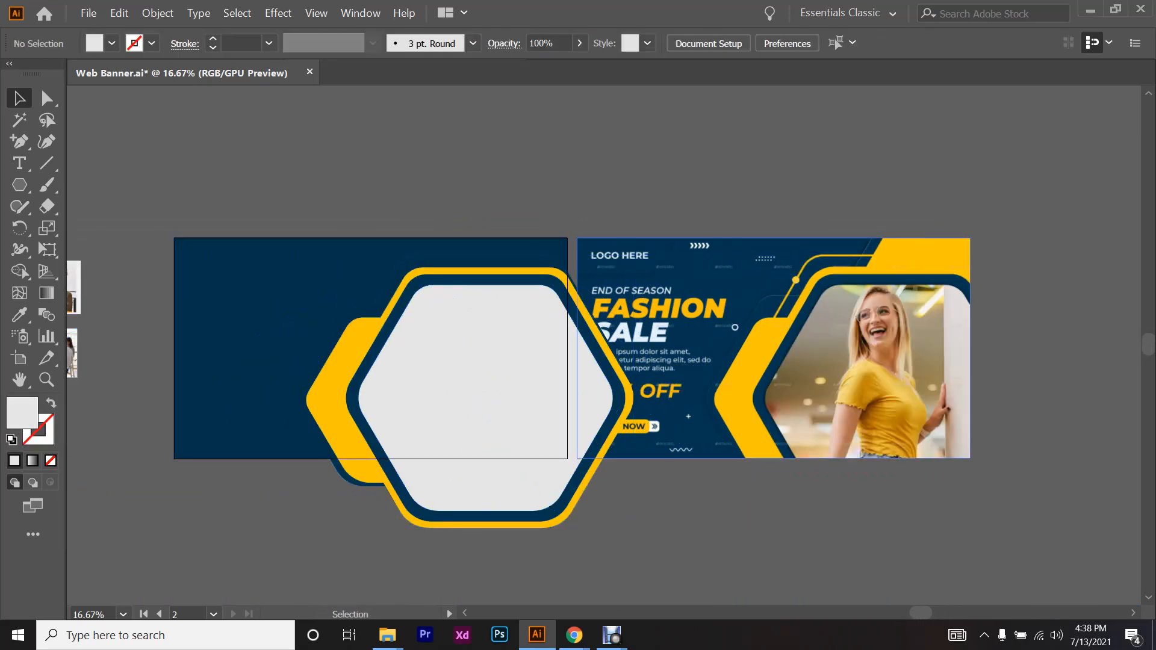
drag(773, 347, 932, 347)
scroll(932, 348, up, 3)
scroll(932, 348, left, 1)
scroll(604, 345, down, 2)
key(ctrl+2)
key(ctrl+z)
key(ctrl+2)
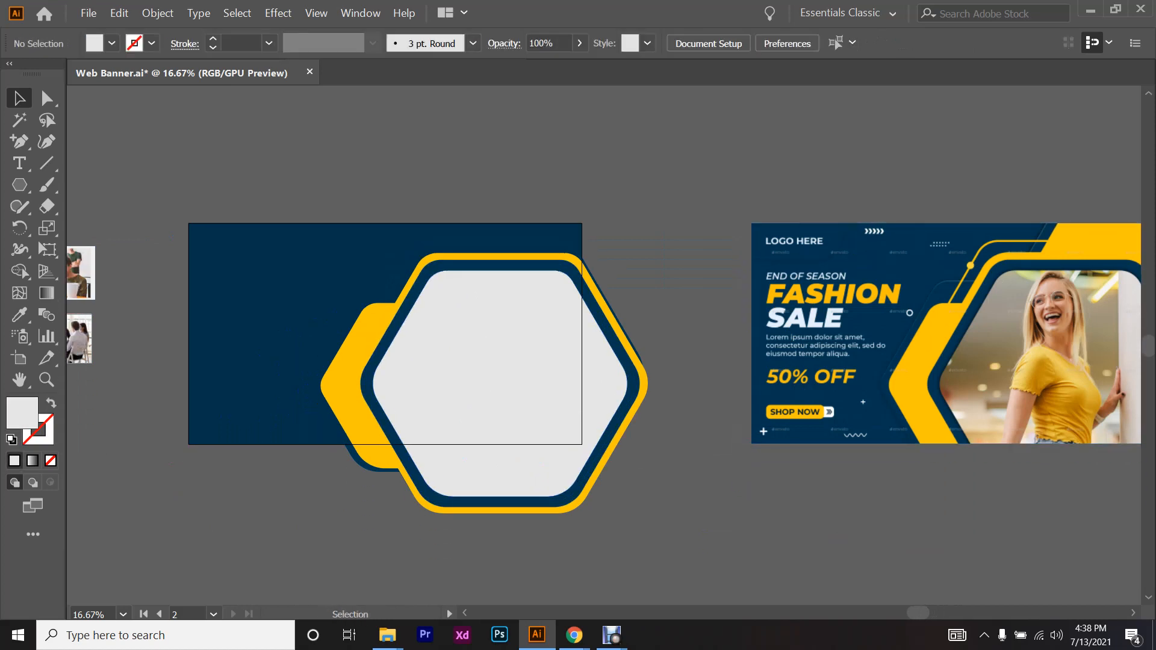
scroll(604, 345, right, 6)
scroll(604, 345, left, 3)
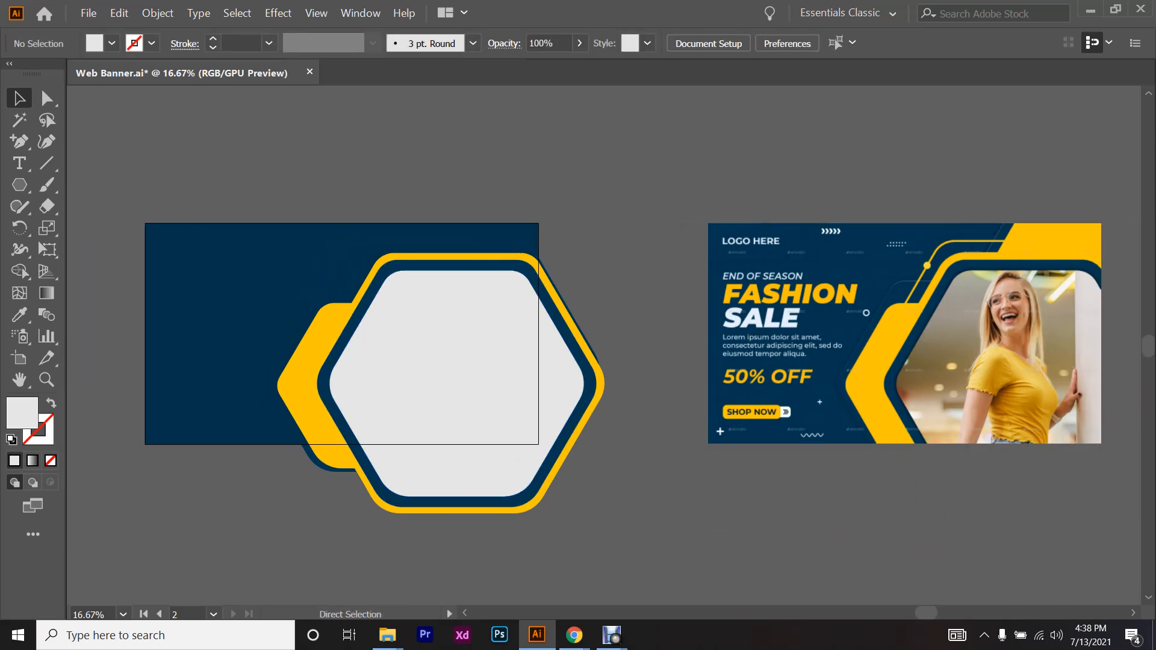
scroll(604, 345, left, 1)
scroll(604, 345, up, 1)
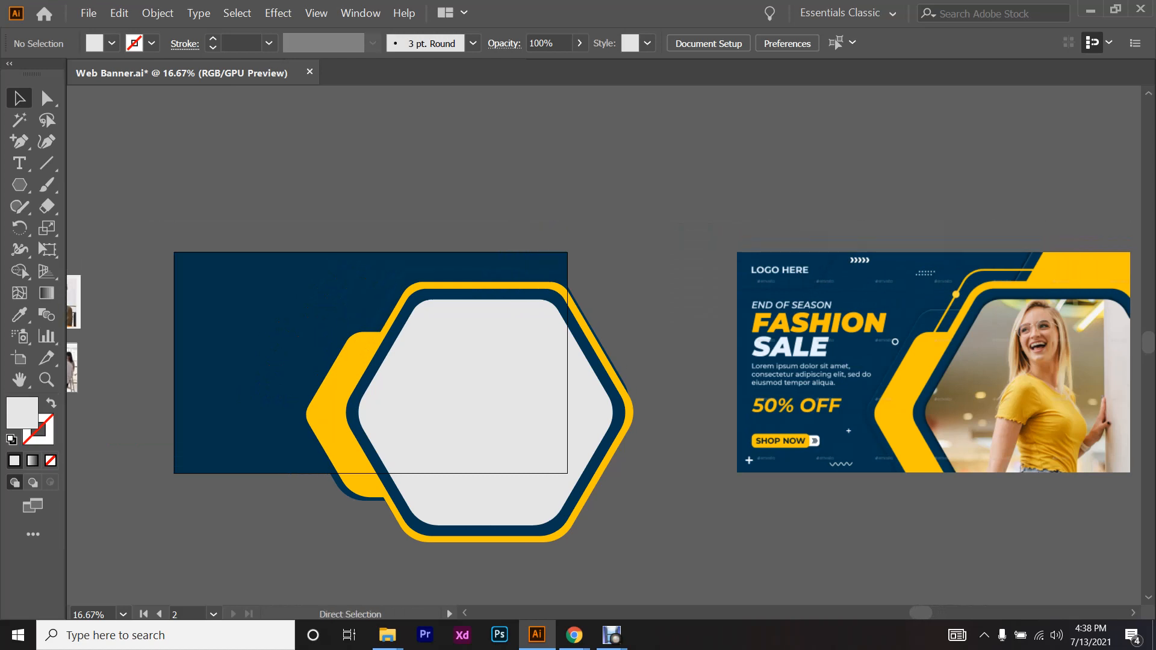
- Copy the dark blue hexagon over the artboard's upper-right corner and recolour the copy with the yellow sampled from the frame's band
scroll(604, 345, right, 2)
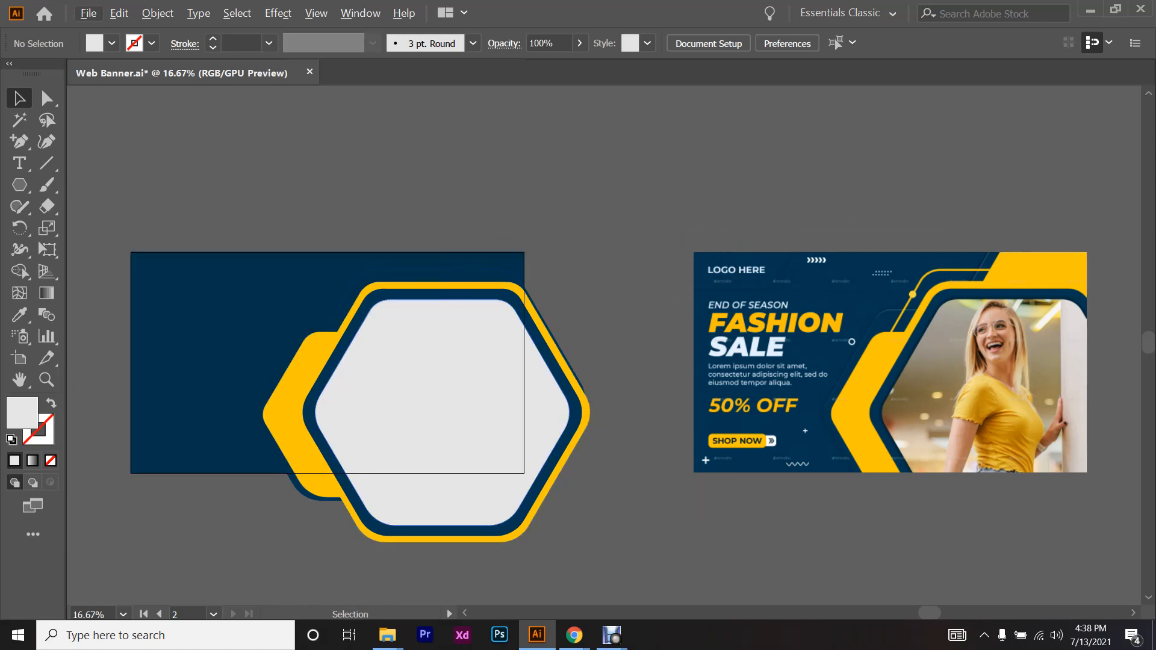
scroll(438, 289, up, 2)
scroll(438, 289, down, 1)
scroll(437, 289, down, 1)
drag(458, 301, 569, 192)
scroll(512, 240, down, 1)
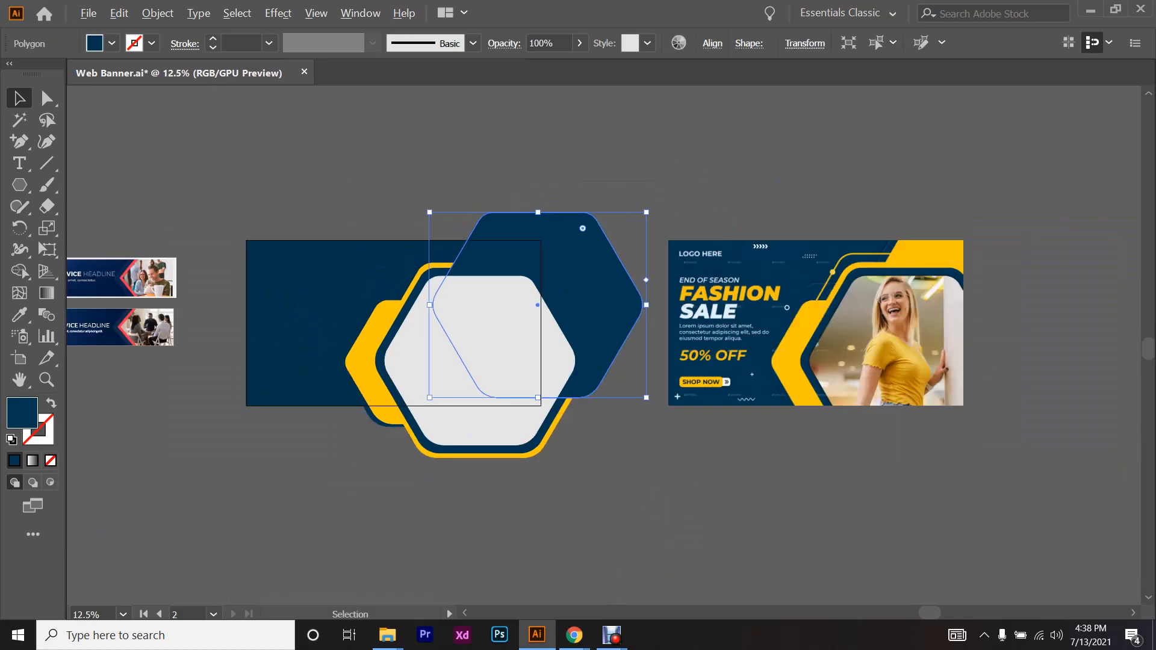
click(17, 315)
click(415, 284)
scroll(463, 217, up, 2)
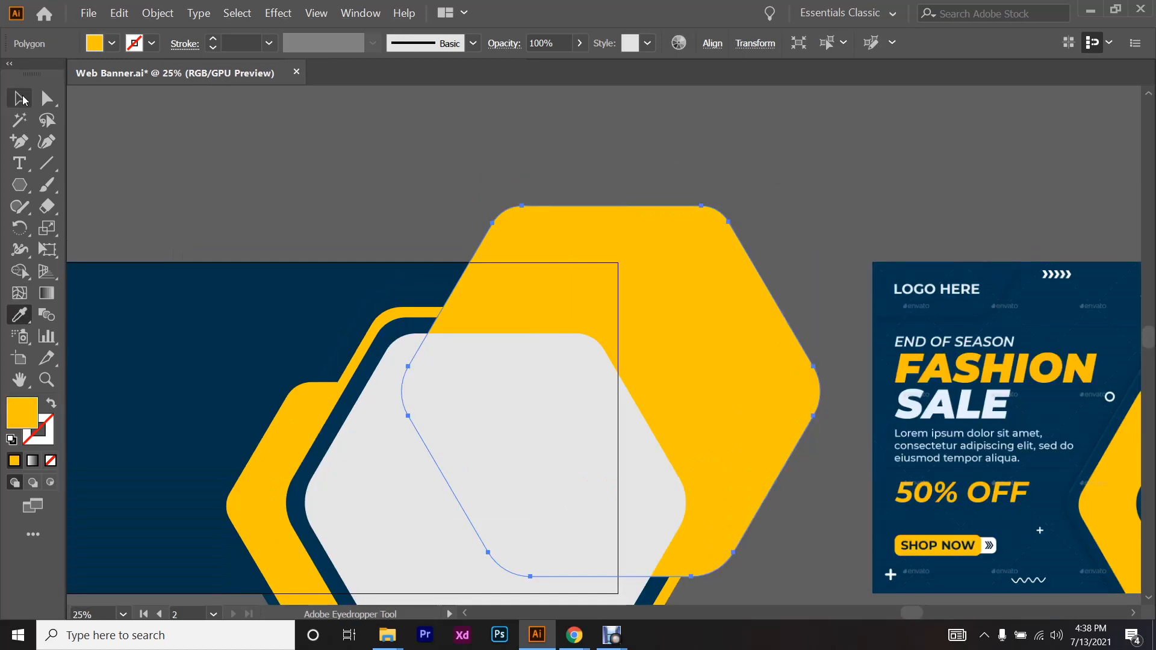
- Arrange the yellow hexagon behind the photo frame shapes but in front of the dark blue background, and deselect it
click(20, 98)
key(ctrl+[)
key(ctrl+[)
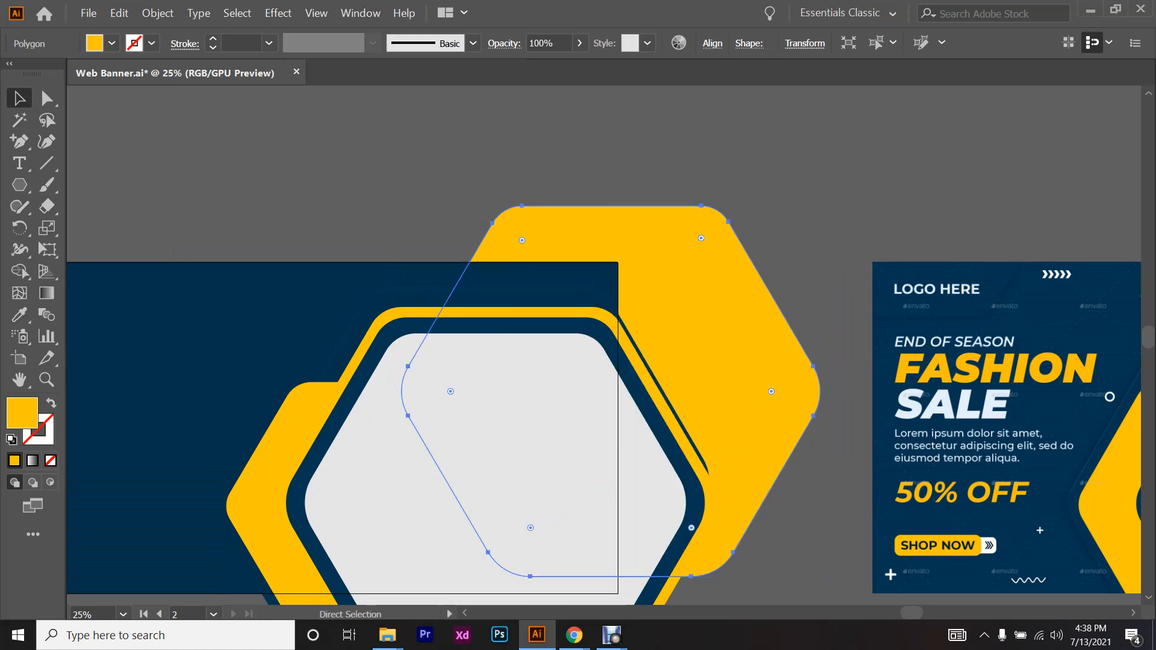
key(ctrl+])
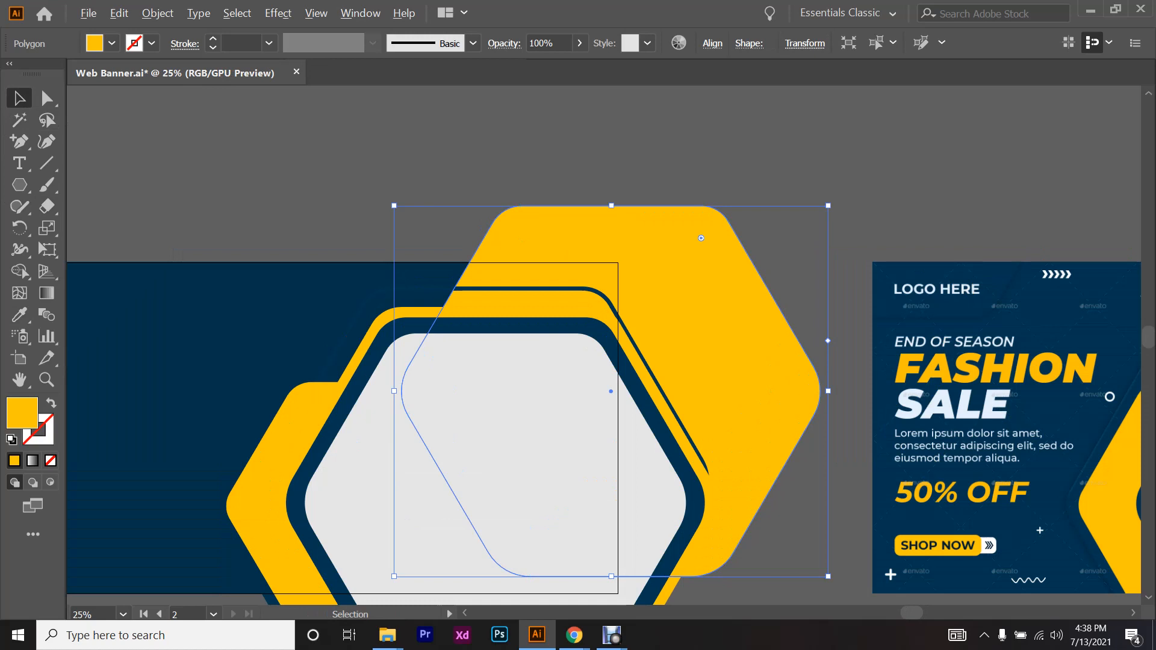
key(ctrl+minus)
key(ctrl+shift+a)
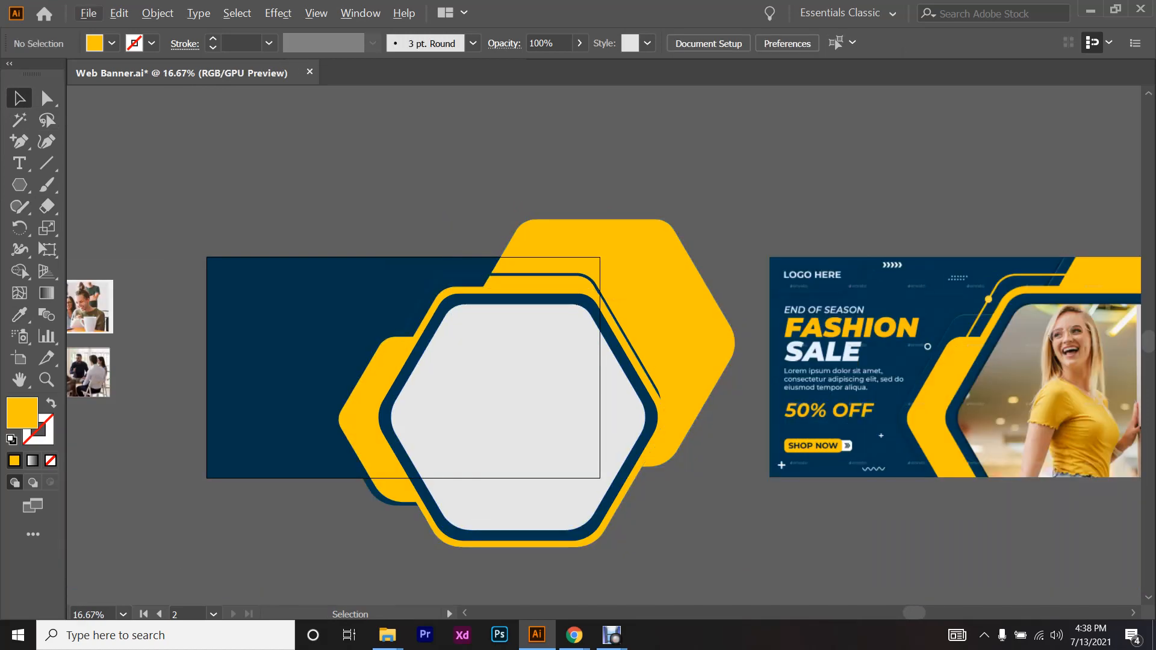
- Try recolouring the thin dark blue outline hexagon with yellow sampled from the large upper-right hexagon
click(650, 283)
scroll(650, 283, right, 1)
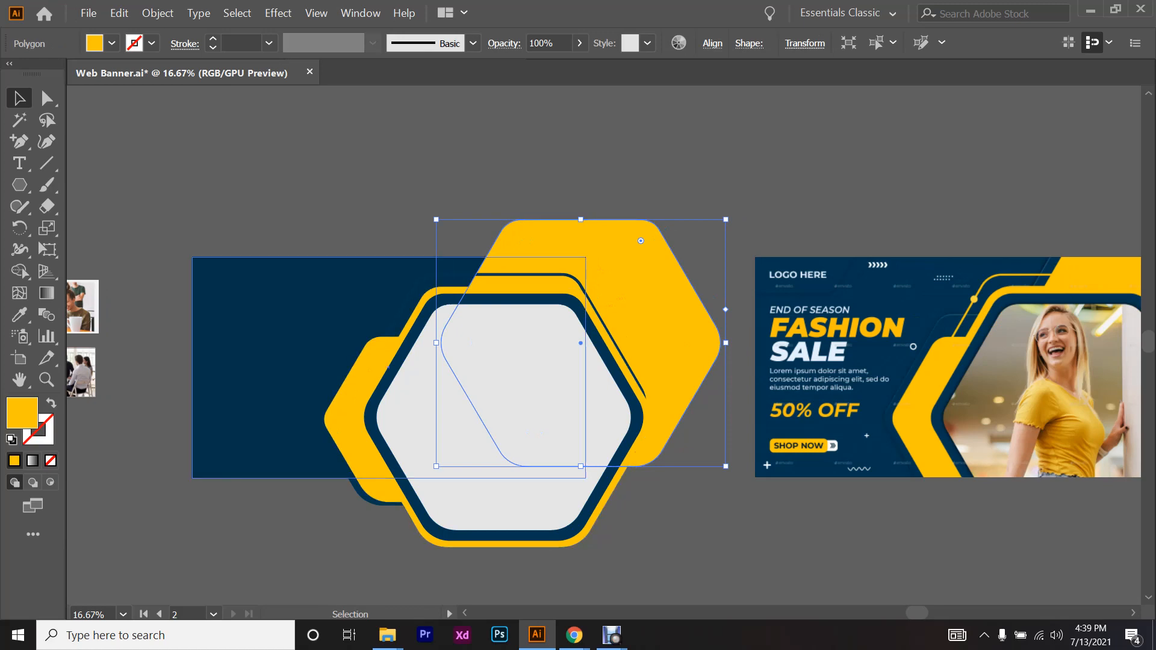
click(444, 275)
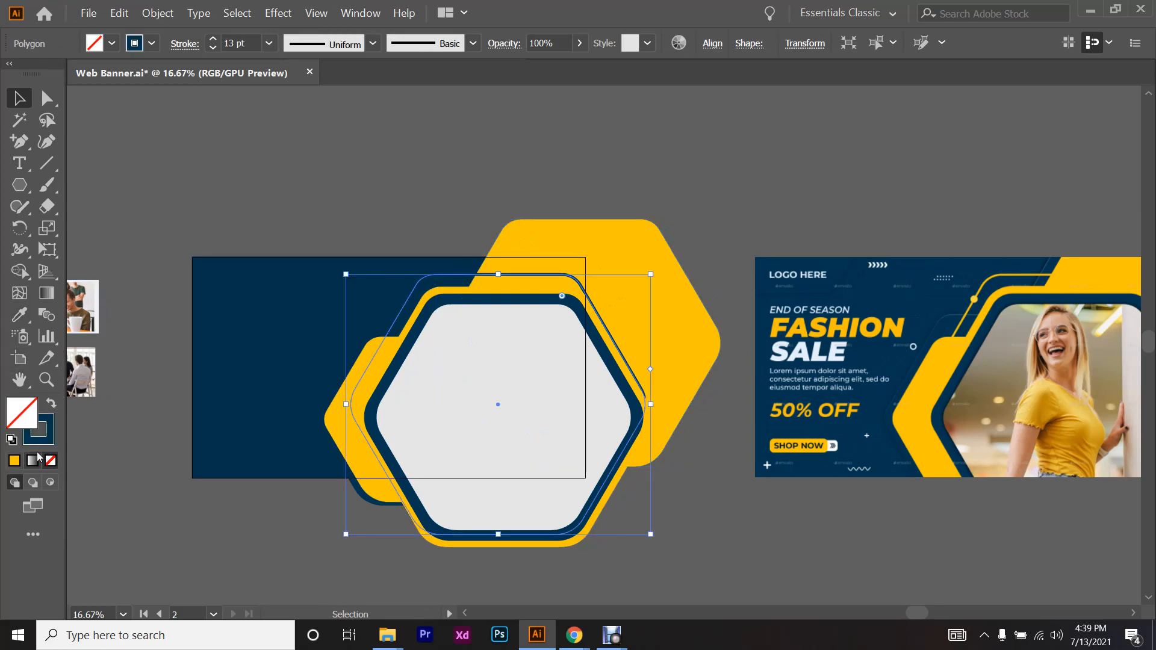
double_click(51, 439)
click(742, 205)
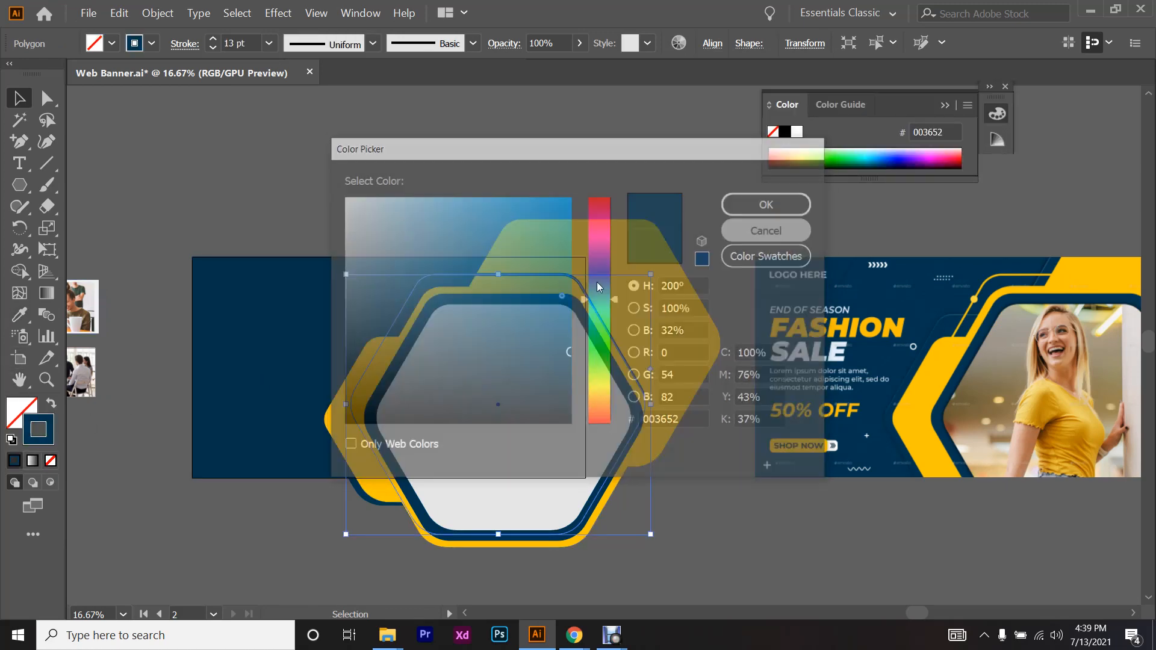
click(23, 318)
click(530, 258)
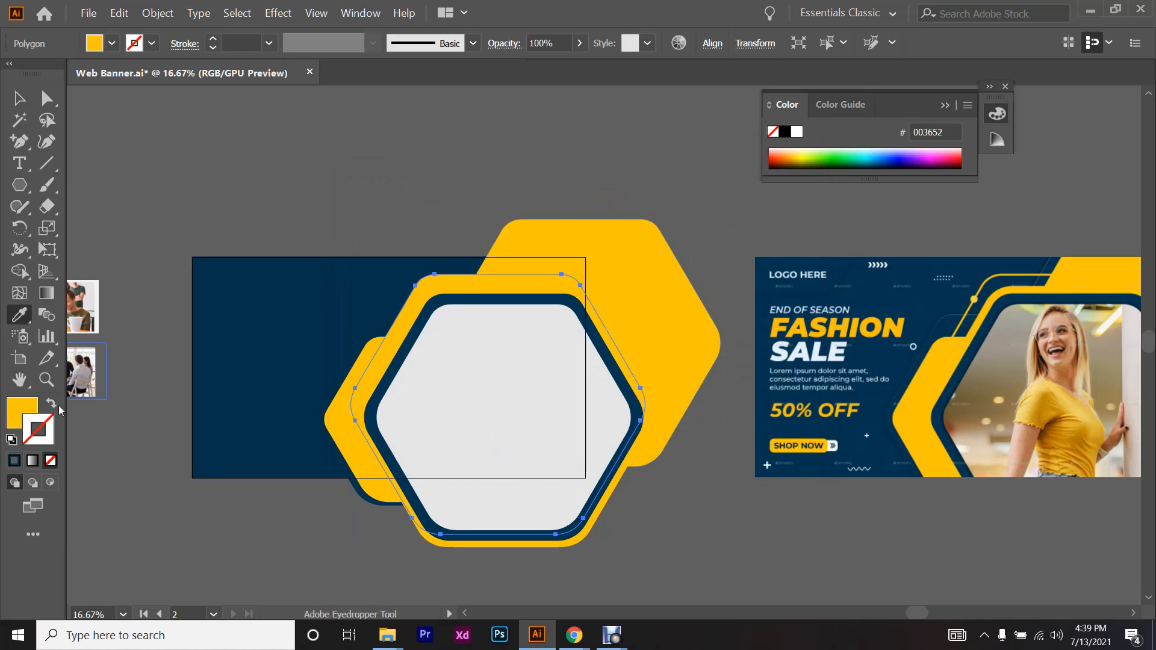
- Swap the outline hexagon's yellow fill to its stroke, set the stroke weight to 13 pt, and deselect it
key(shift+x)
click(240, 50)
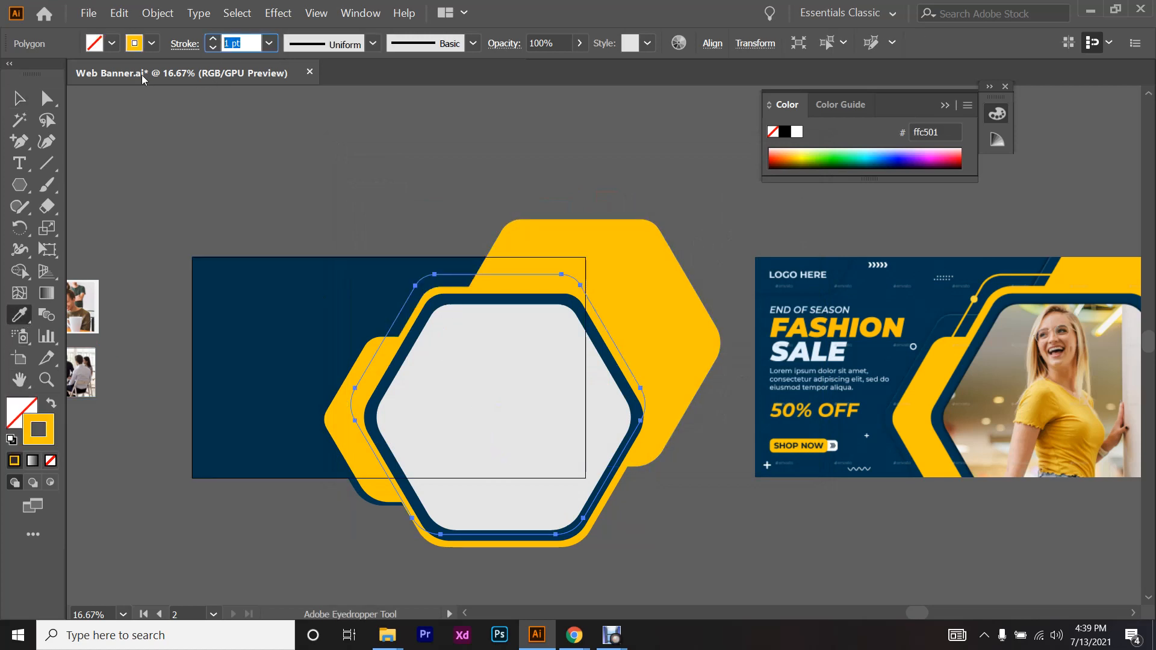
text(13)
key(Return)
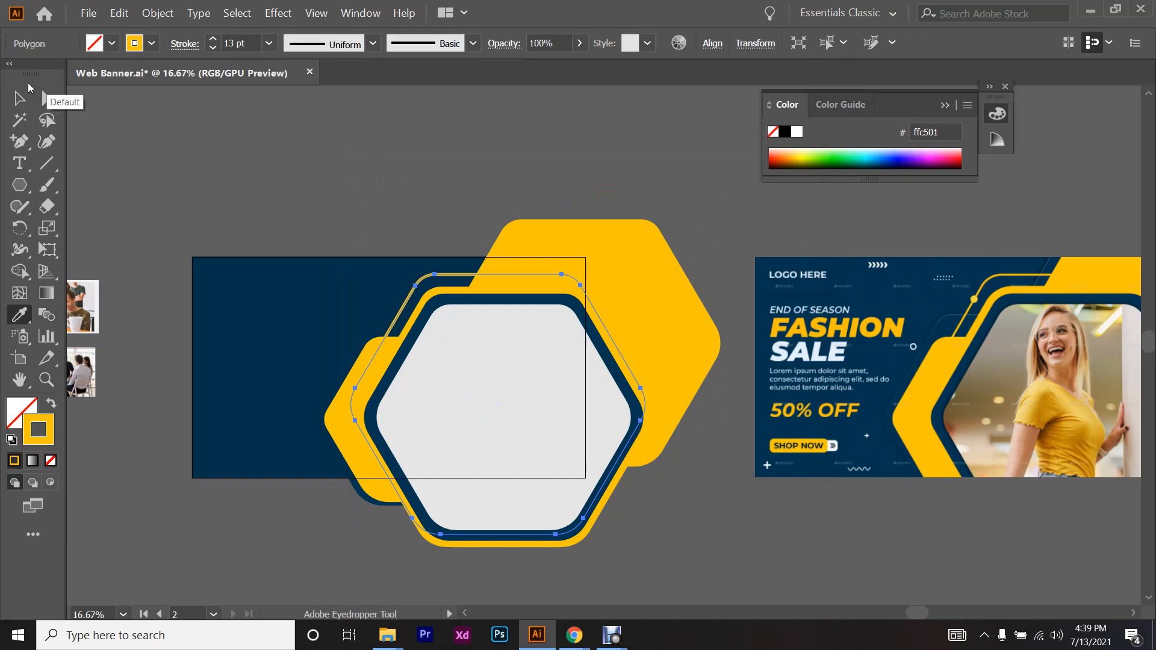
click(25, 102)
click(709, 208)
scroll(936, 257, right, 3)
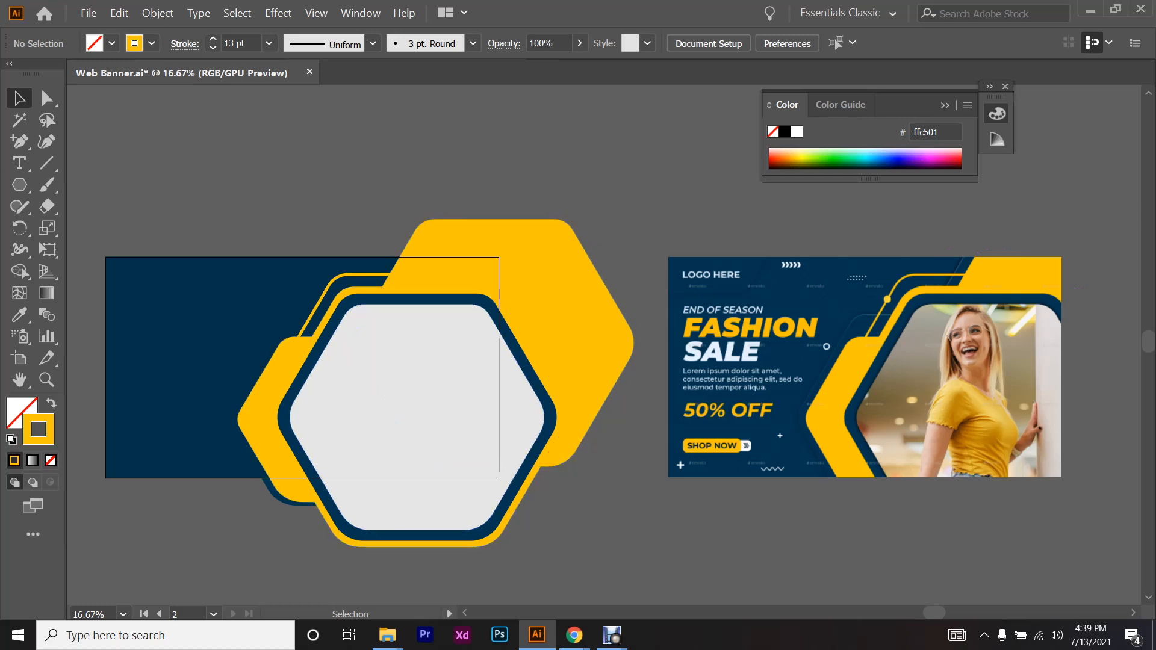
- Compare the yellow line and bands around the photo frame in the reference banner with those in the artwork
alt+scroll(971, 252, up, 4)
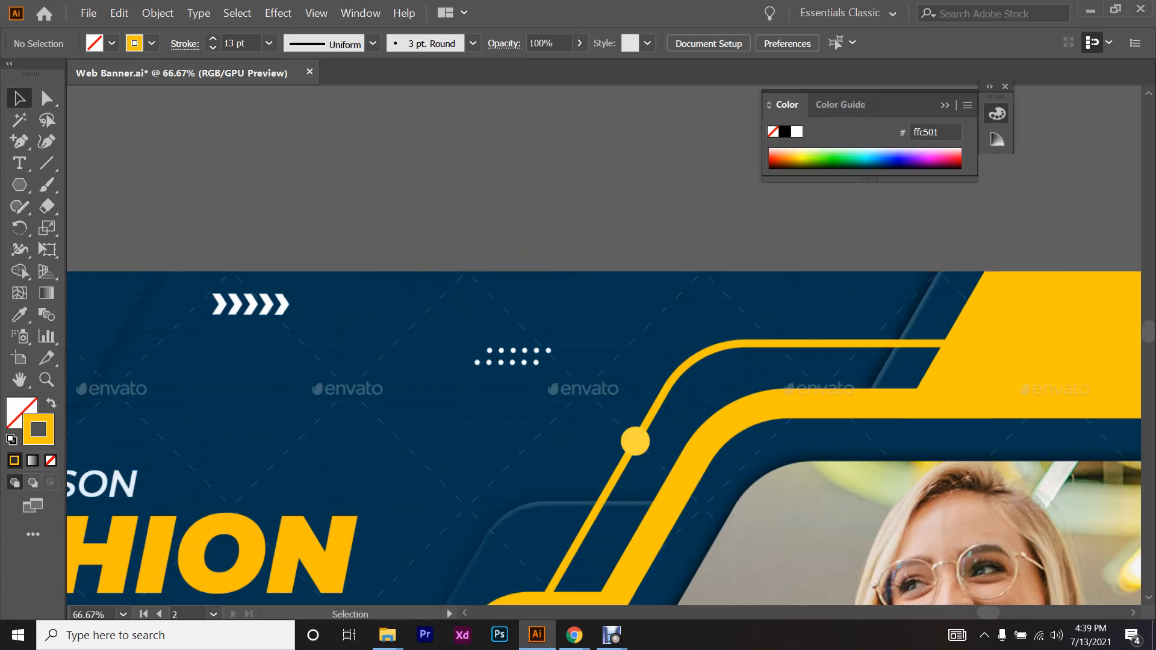
alt+scroll(736, 335, down, 4)
ctrl+scroll(243, 444, up, 2)
alt+scroll(244, 444, up, 4)
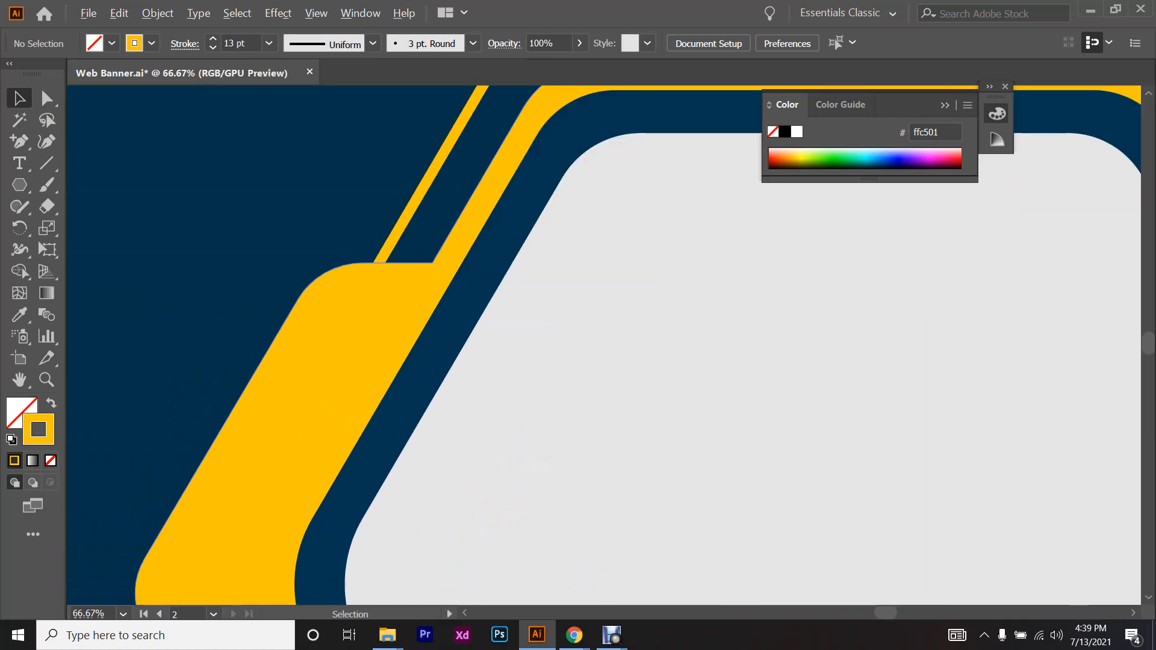
scroll(351, 444, up, 1)
alt+scroll(352, 444, down, 1)
alt+scroll(568, 319, down, 4)
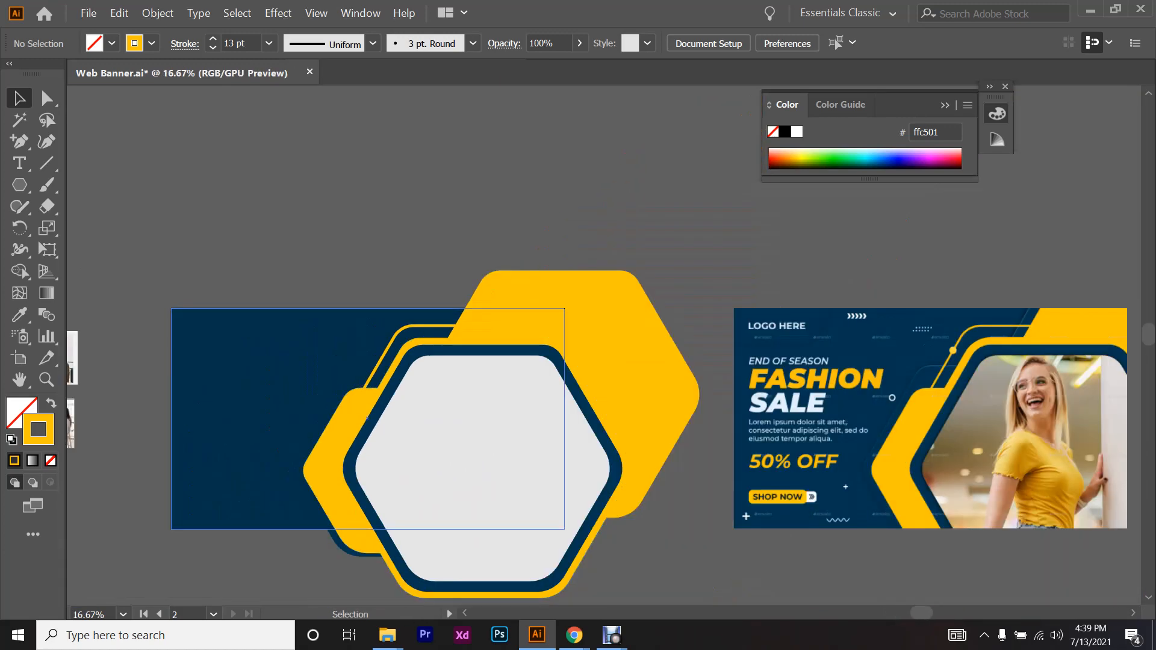
alt+scroll(355, 446, up, 4)
- Undo the yellow stroke and colour changes made to the outline hexagon
key(ctrl+z)
key(ctrl+z)
key(ctrl+z)
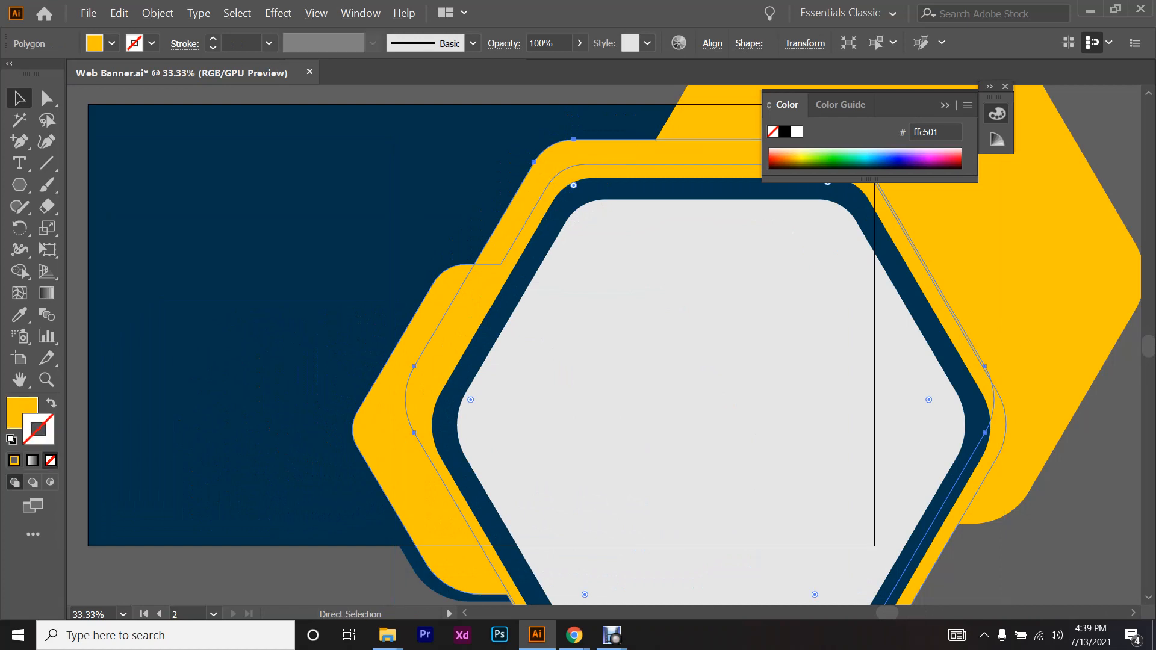
scroll(350, 470, up, 5)
scroll(351, 469, down, 8)
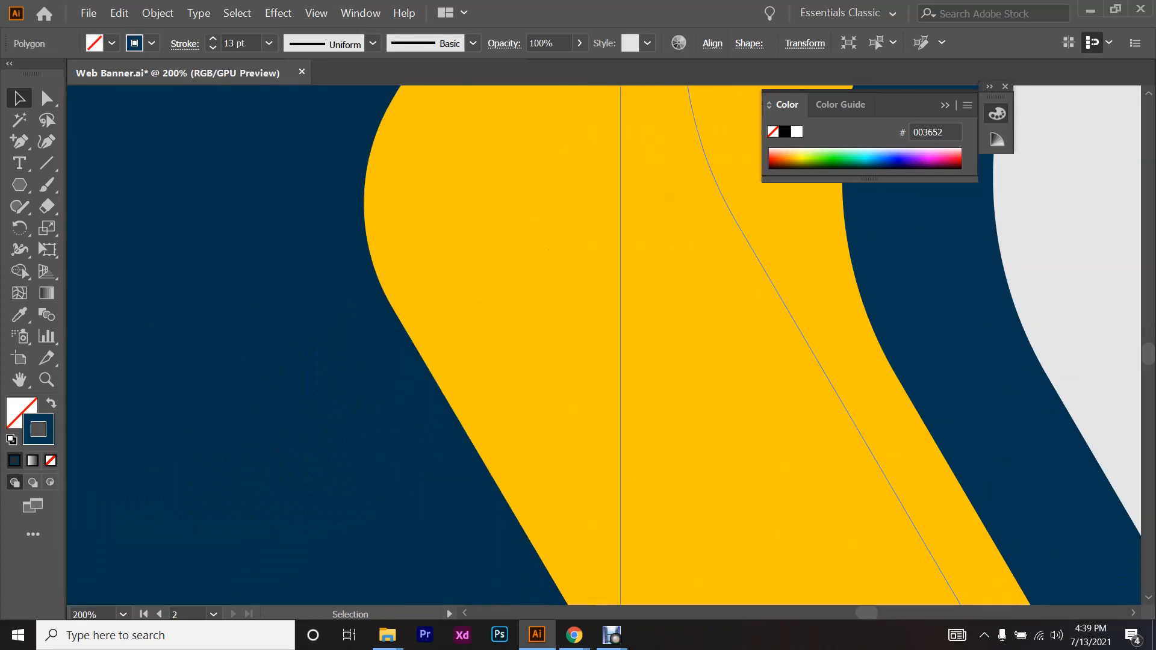
scroll(497, 415, down, 6)
- Try moving the dark blue hexagon behind the yellow side shape away from the frame, undo the move, and clear the selection
drag(581, 459, 378, 501)
key(ctrl+z)
scroll(419, 405, down, 5)
key(ctrl+shift+z)
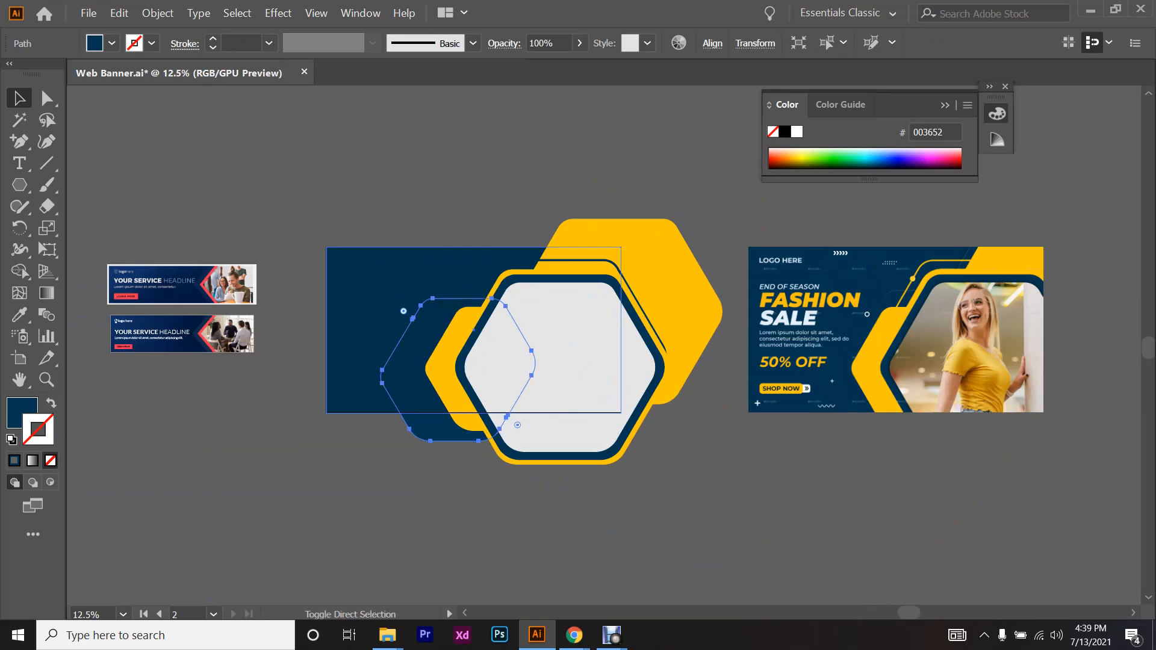
key(ctrl+shift+a)
key(ctrl+z)
key(ctrl+shift+a)
scroll(560, 421, up, 1)
scroll(531, 349, up, 3)
- Give the thin dark blue outline hexagon a yellow stroke without fill, using the colour sampled from the yellow side shape
click(545, 304)
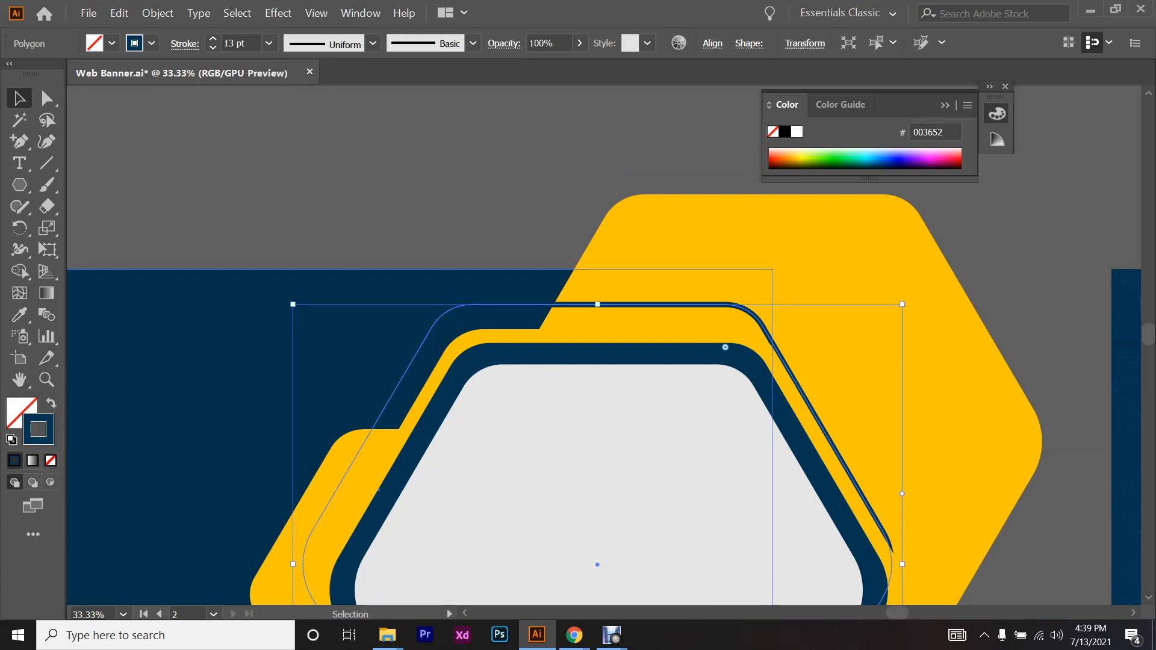
click(51, 403)
click(21, 316)
scroll(378, 431, down, 1)
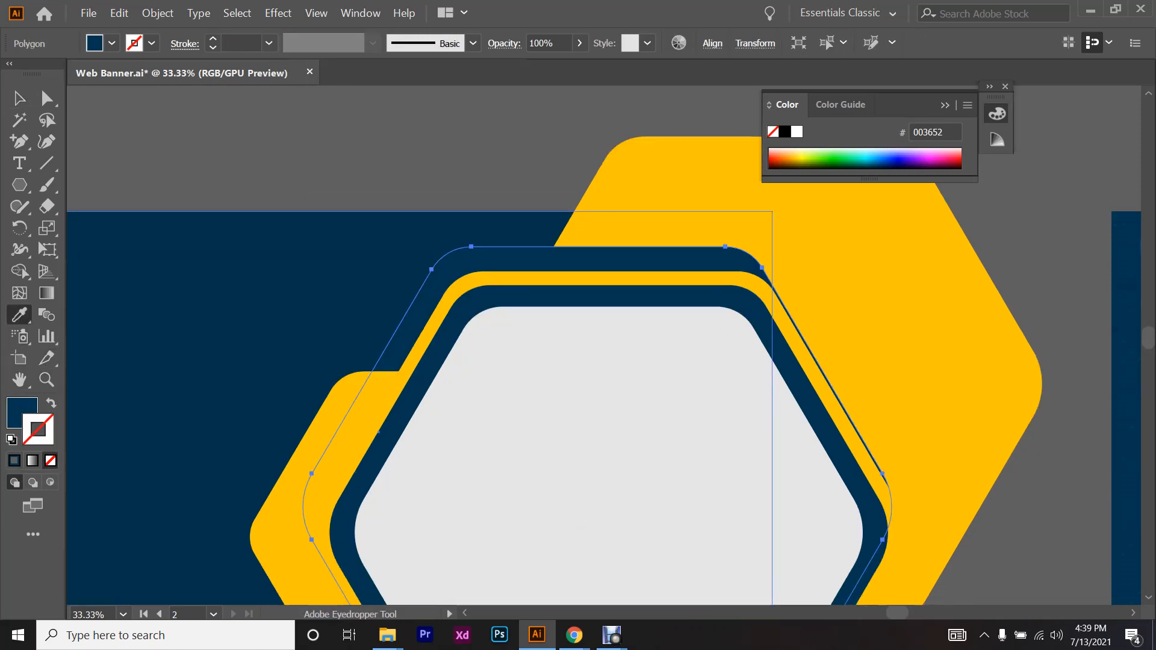
click(378, 431)
key(shift+x)
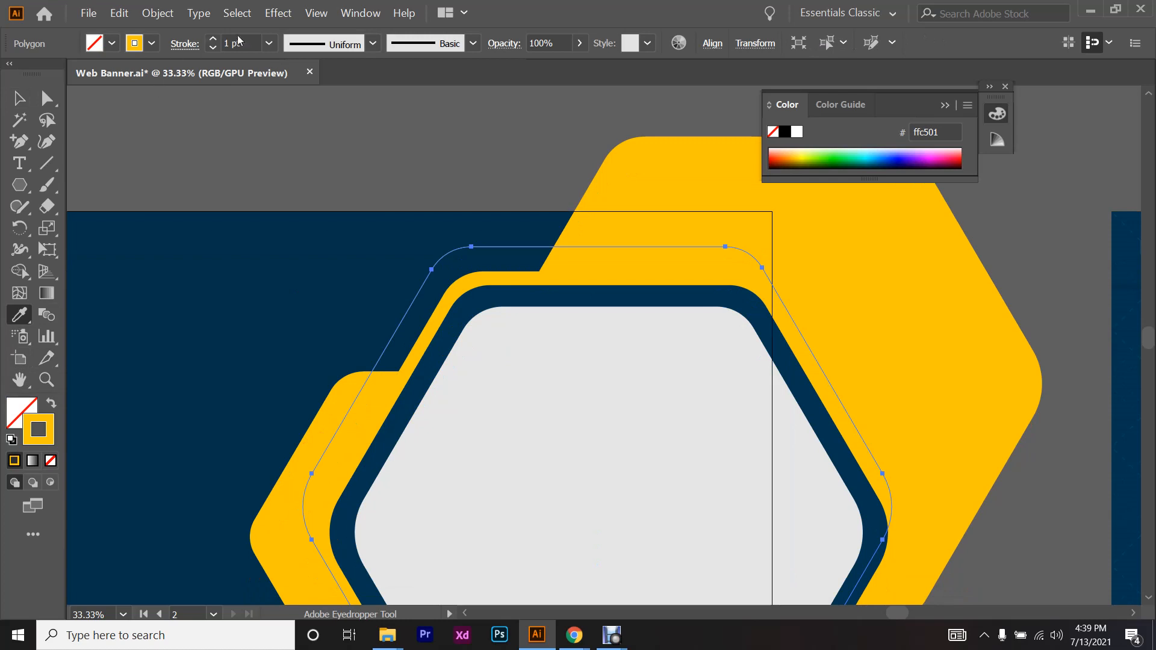
- Set the yellow outline hexagon's stroke weight to 13 pt and deselect it
drag(244, 44, 63, 45)
text(13)
key(Return)
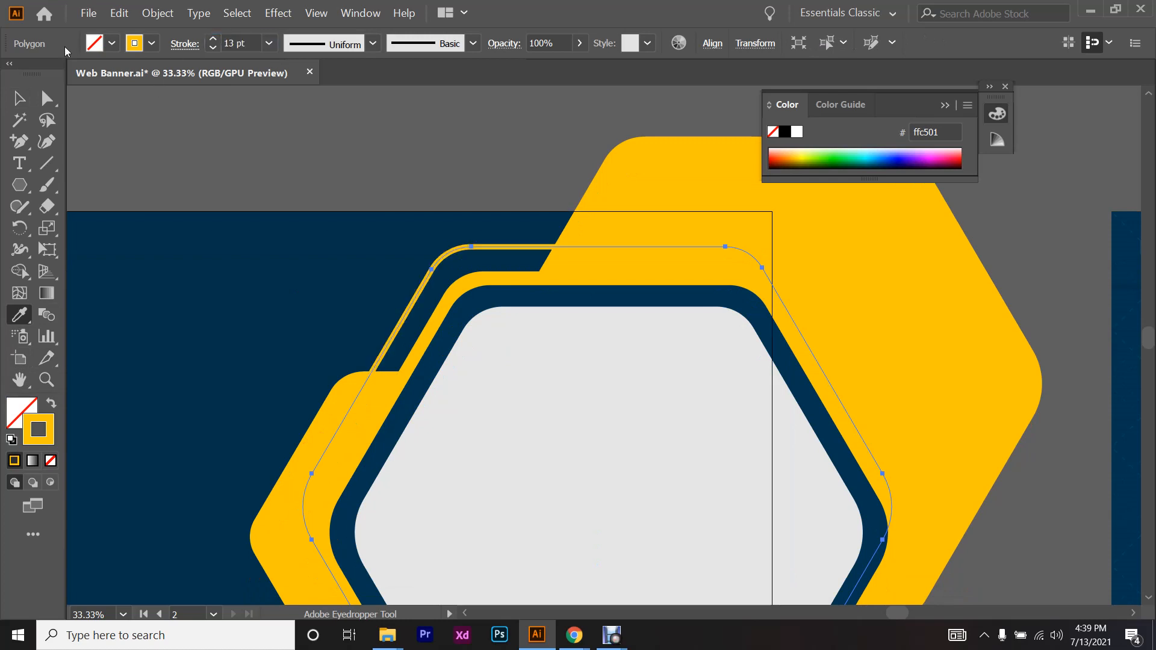
click(19, 98)
click(518, 181)
scroll(518, 200, down, 3)
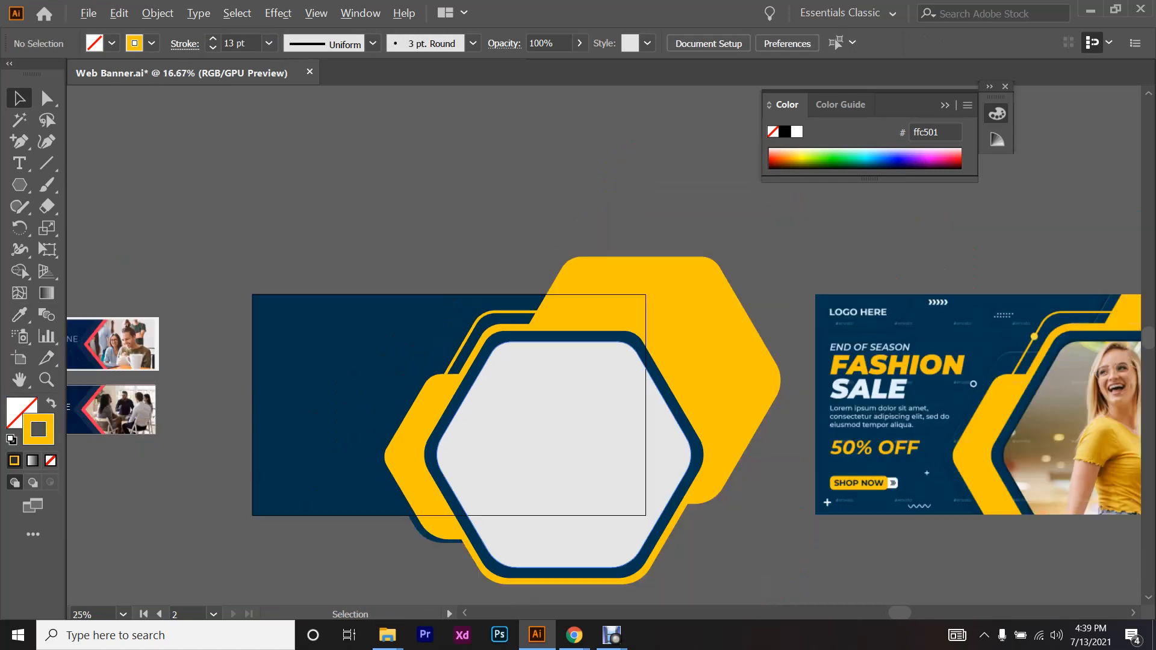
- Fill the dark blue background rectangle with white
click(391, 319)
click(112, 43)
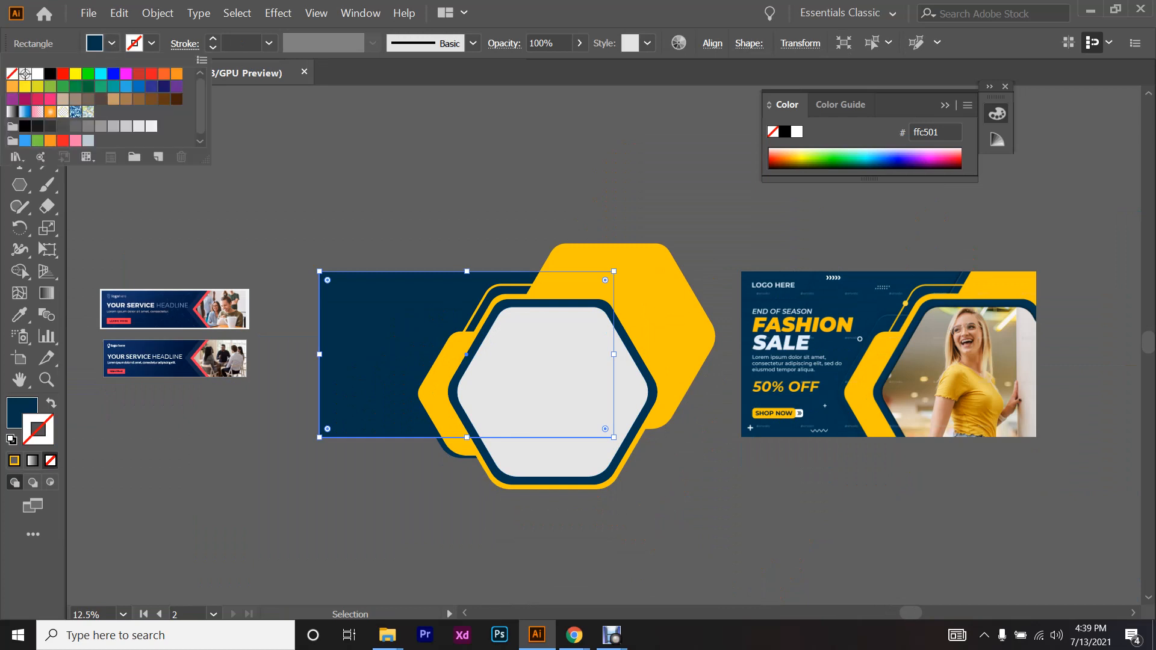
click(36, 75)
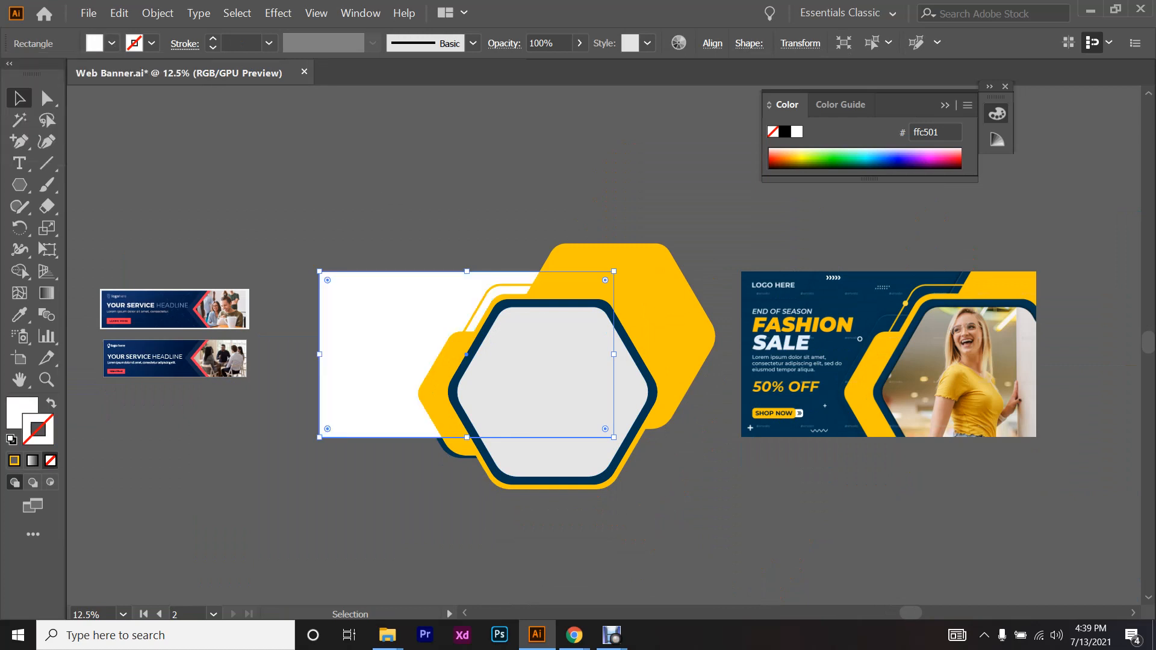
- Send the white background rectangle backward behind the dark blue hexagon and lock it
scroll(395, 391, up, 1)
key(a)
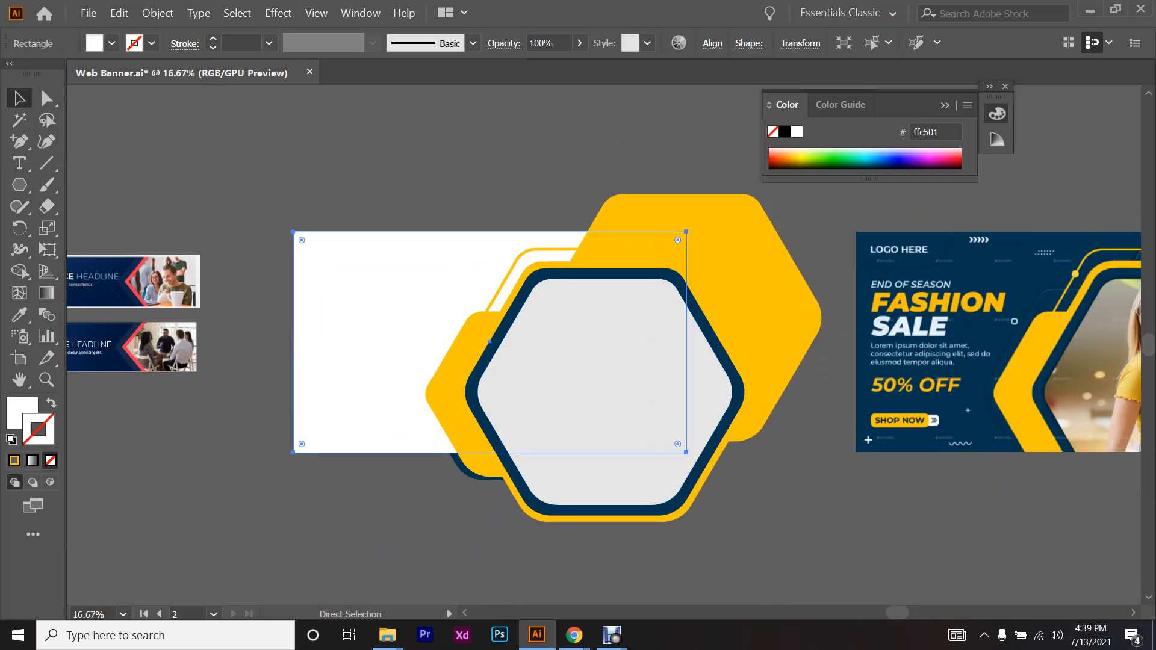
key(ctrl+bracketleft)
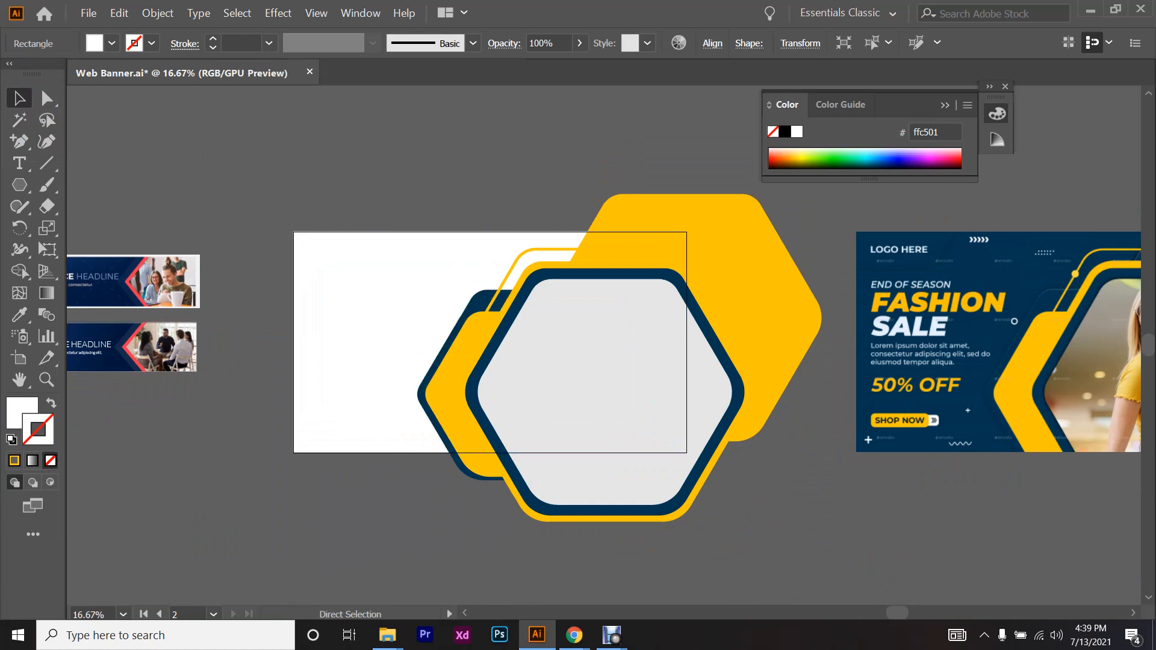
key(ctrl+2)
scroll(416, 393, down, 1)
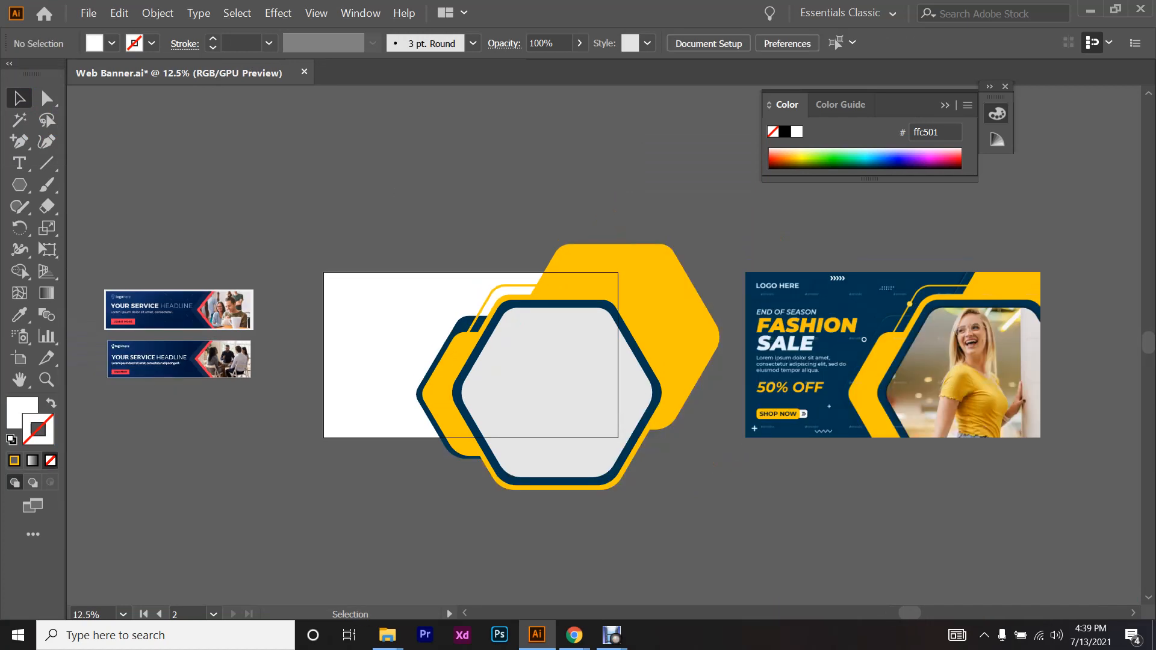
scroll(716, 206, up, 1)
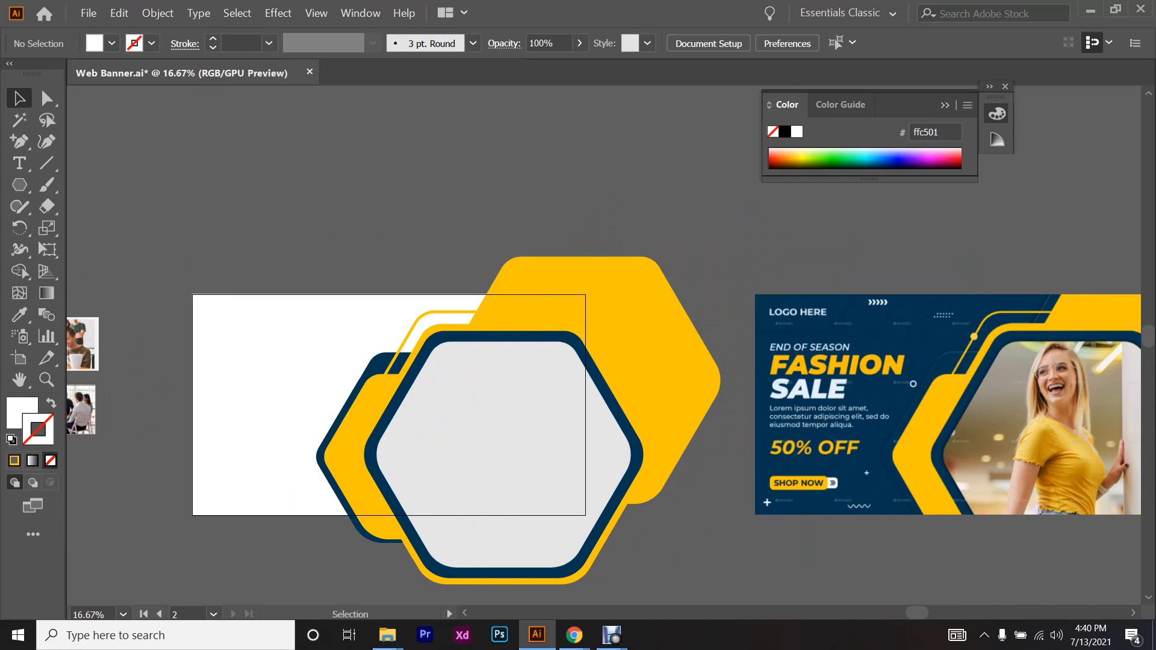
- Copy the dark blue side hexagon about 570 px right and 451 px up behind the large yellow hexagon, and deselect it
scroll(415, 422, up, 1)
drag(378, 430, 428, 387)
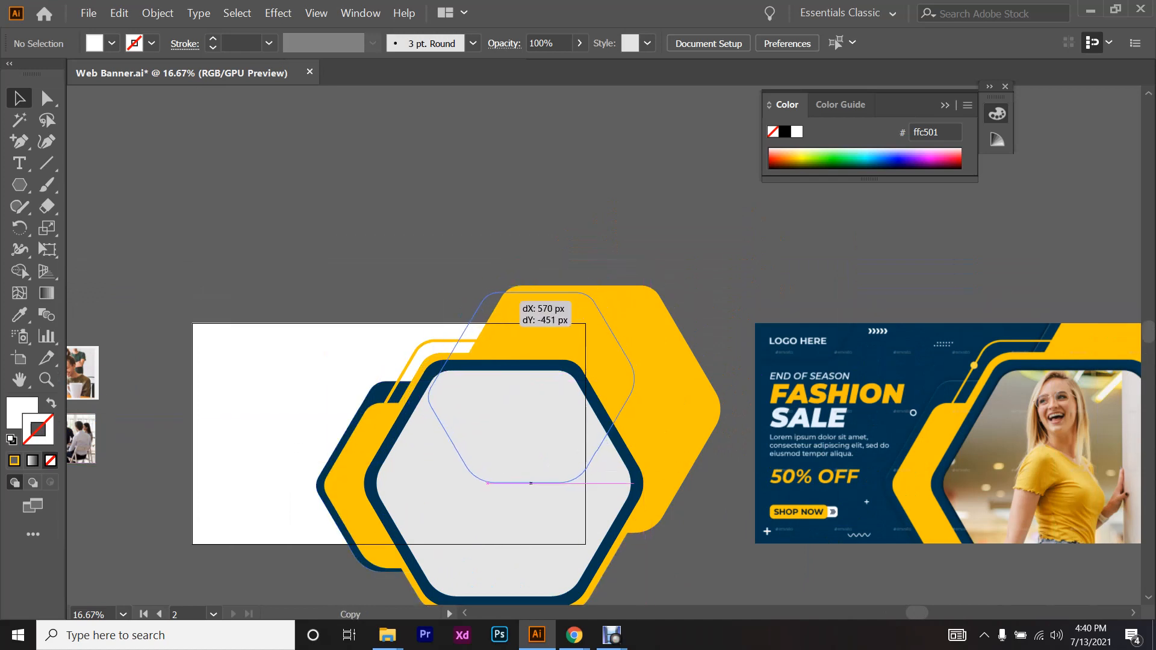
drag(512, 298, 513, 298)
click(424, 292)
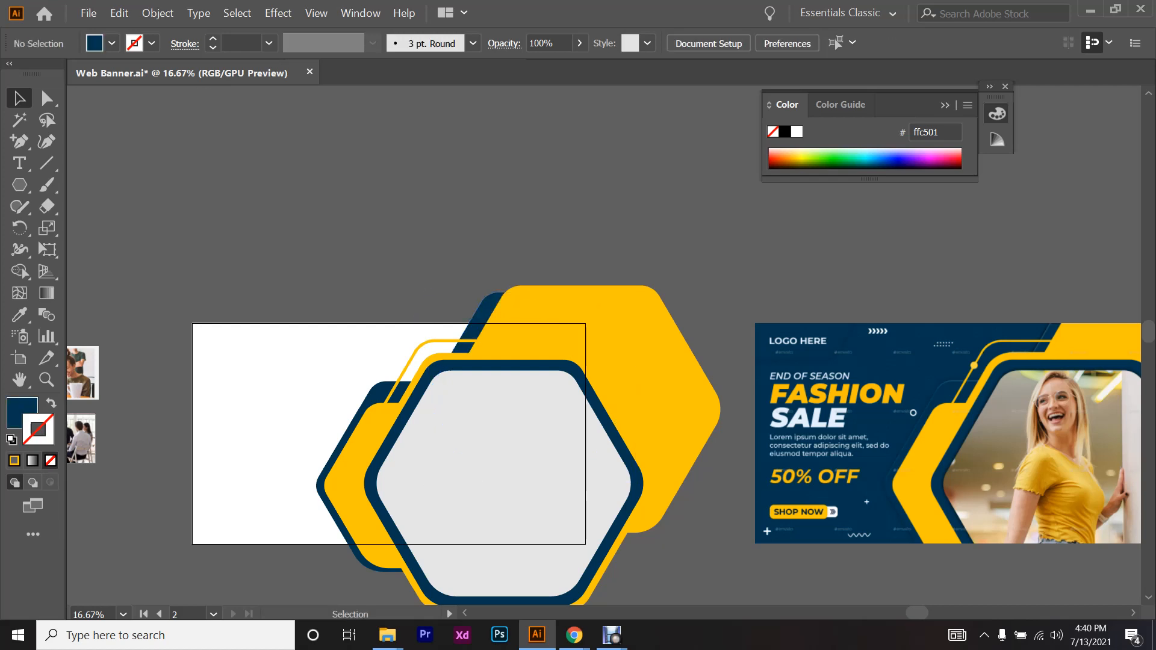
- Unlock all objects and recolour the white background rectangle with the dark blue sampled from the reference banner
scroll(611, 423, down, 2)
key(ctrl+alt+2)
click(252, 247)
click(255, 304)
click(20, 314)
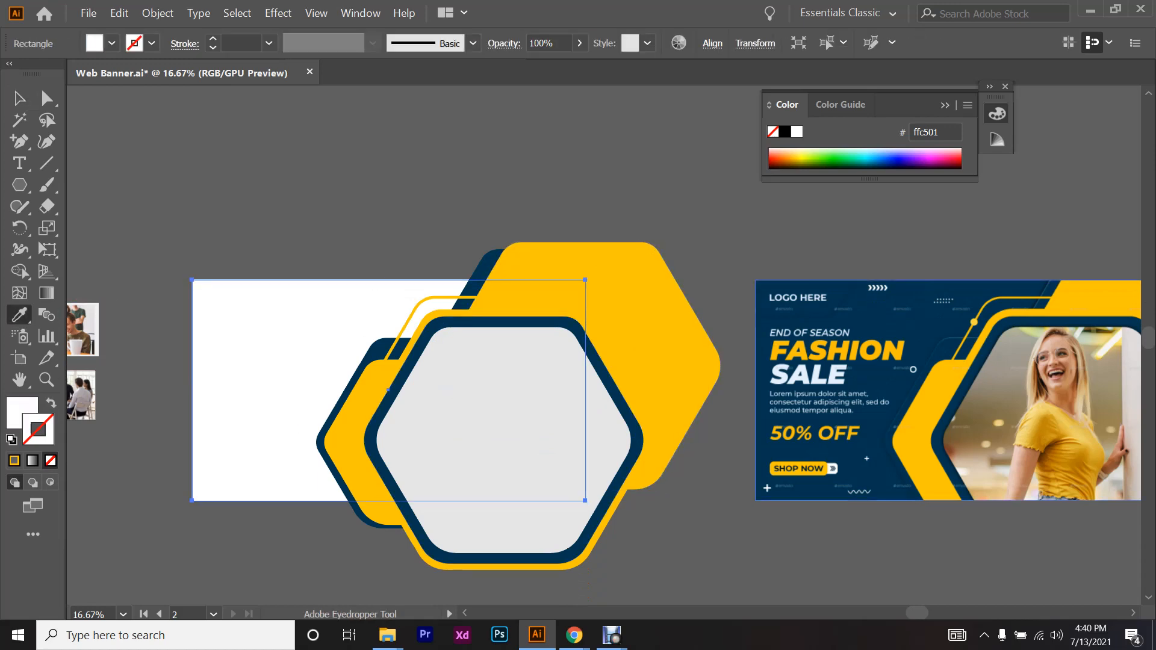
click(873, 319)
key(ctrl+shift+a)
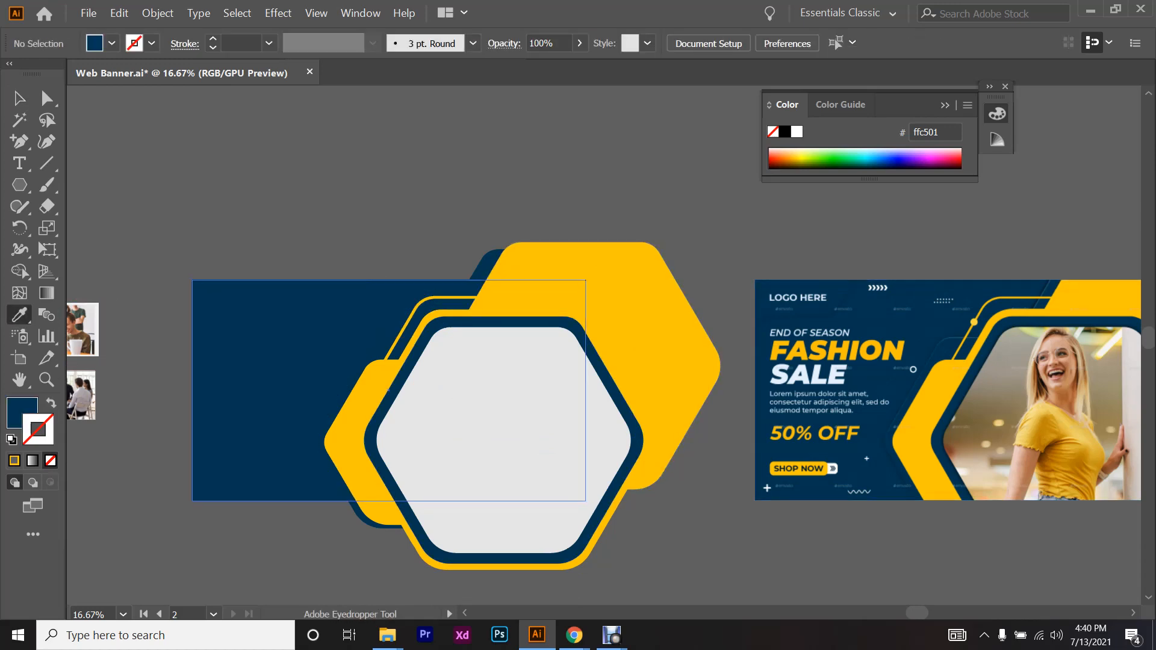
- Select the dark blue background rectangle and lock it
key(v)
scroll(274, 320, up, 1)
scroll(273, 320, down, 1)
click(273, 319)
key(ctrl+2)
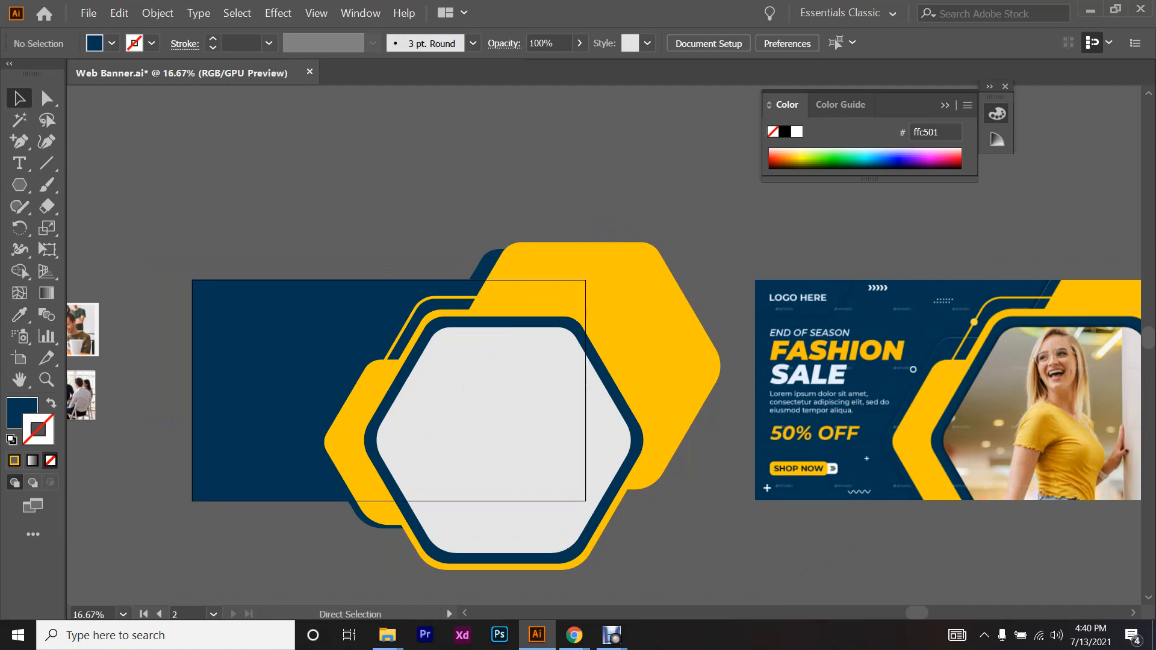
- Add a previewed Drop Shadow to the dark blue hexagon behind the large yellow one, with X offset -7 px and Y offset 0 px
scroll(350, 297, right, 1)
scroll(350, 297, up, 3)
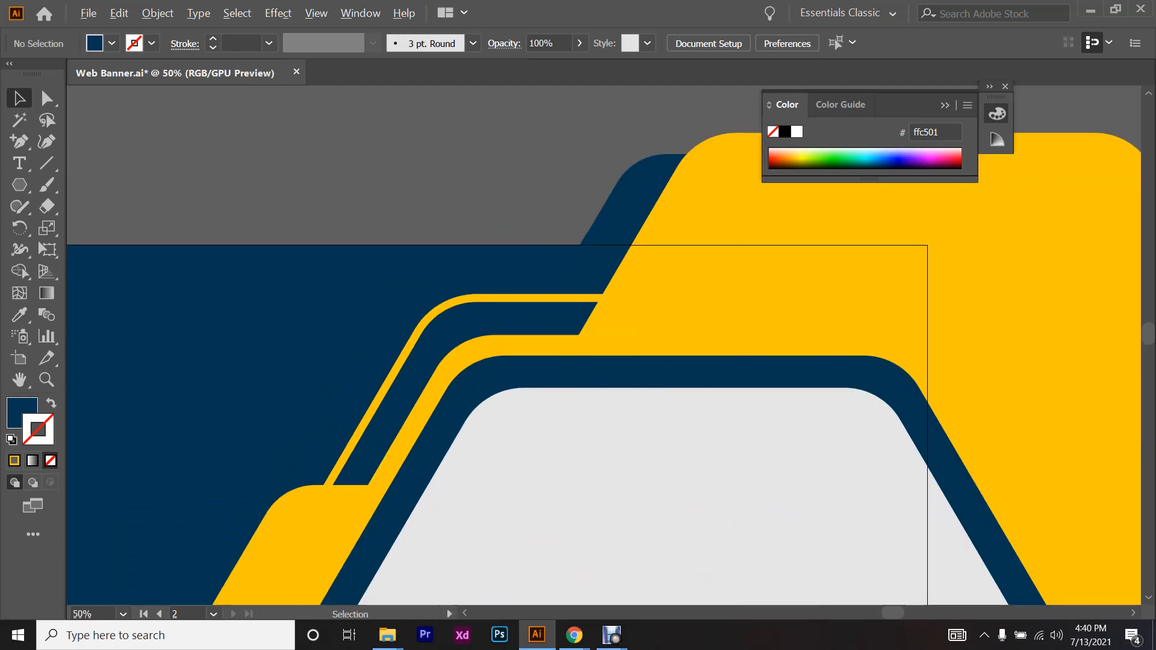
click(573, 259)
scroll(576, 253, down, 2)
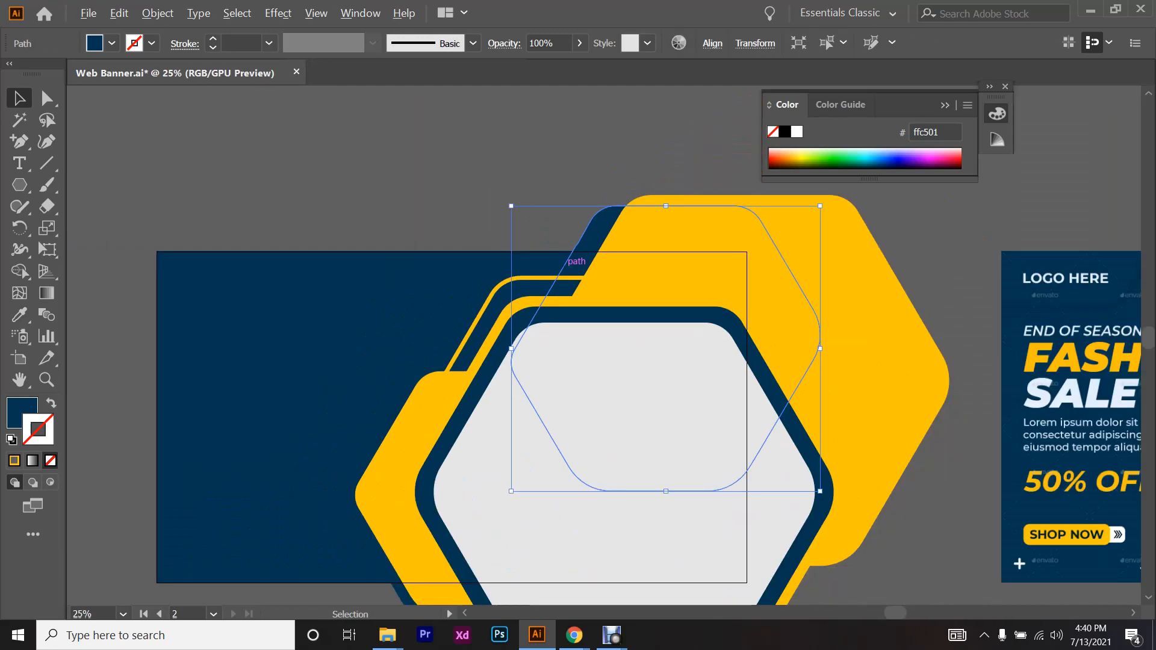
scroll(490, 215, down, 1)
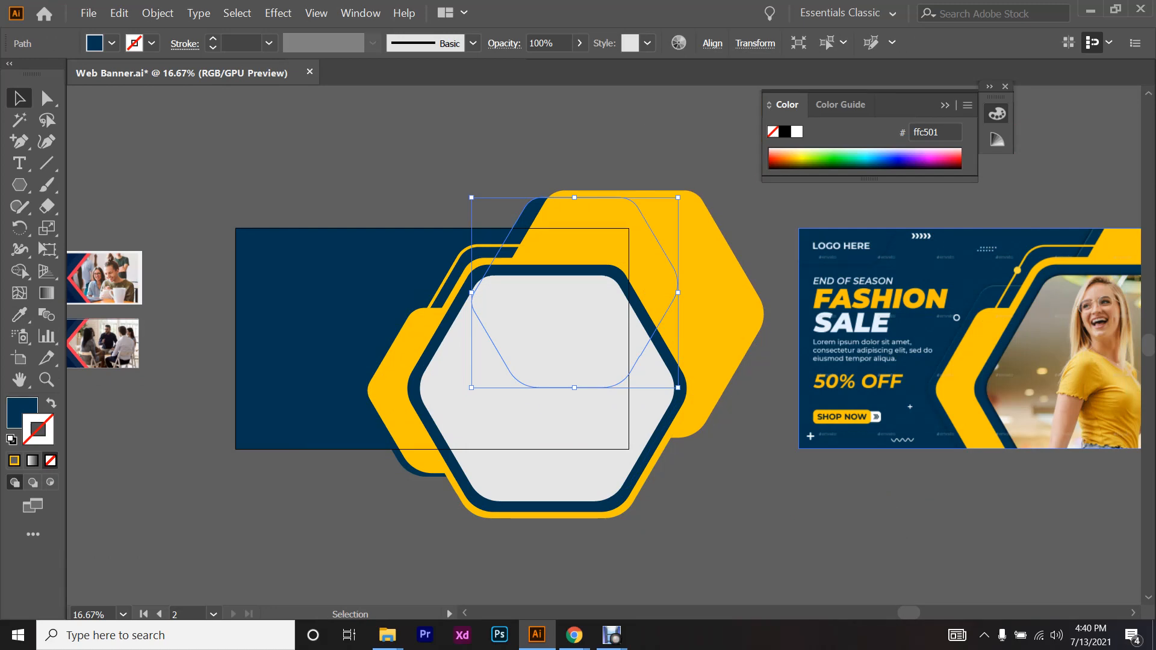
scroll(518, 227, up, 4)
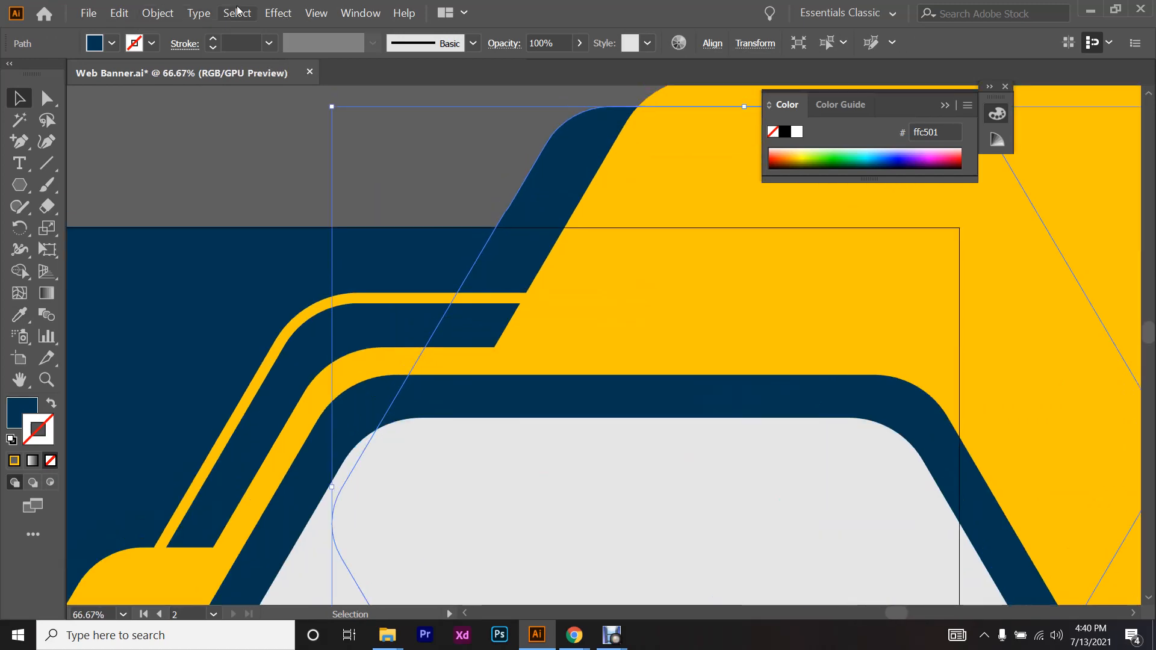
click(278, 13)
mouse_move(319, 216)
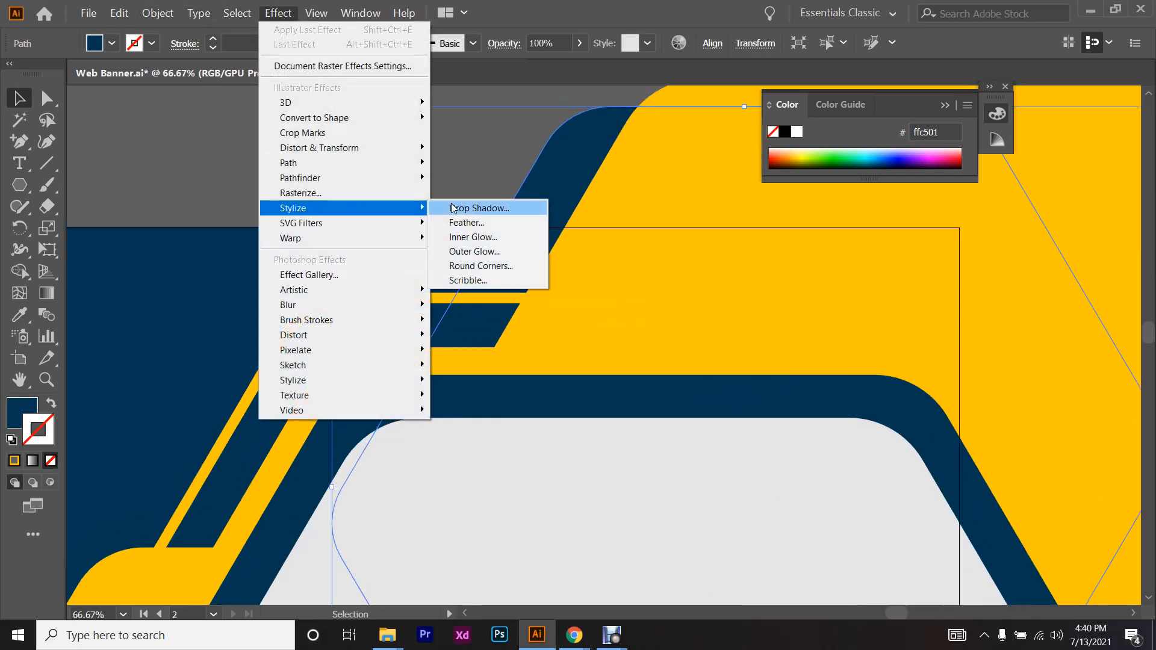
click(515, 208)
click(710, 365)
click(756, 267)
scroll(757, 267, up, 6)
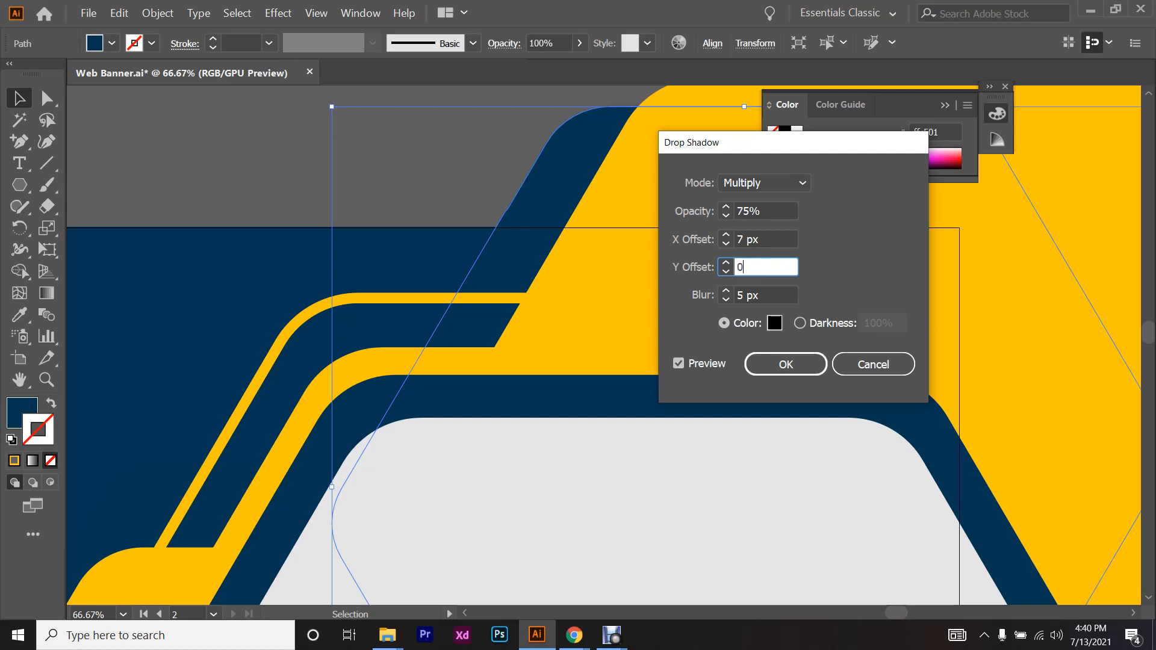
click(760, 239)
scroll(760, 239, down, 19)
scroll(759, 239, up, 3)
scroll(760, 239, up, 2)
- Set the shadow's blur to 13 px and opacity to 65%, apply it, and deselect the hexagon
click(760, 296)
scroll(759, 296, up, 6)
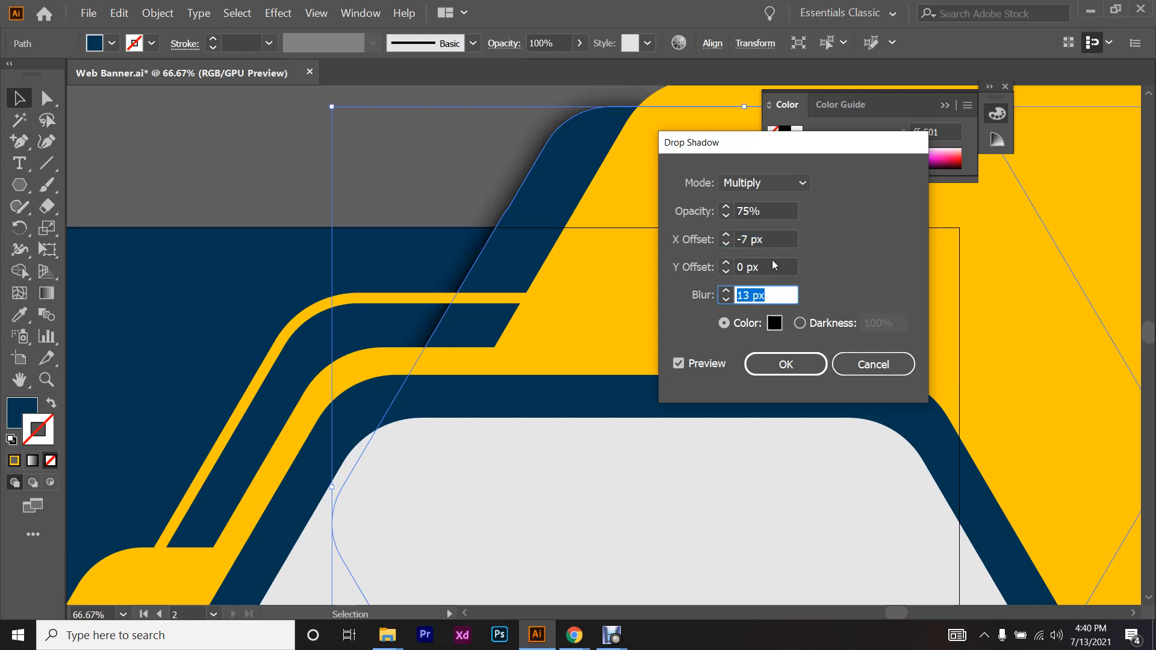
click(763, 211)
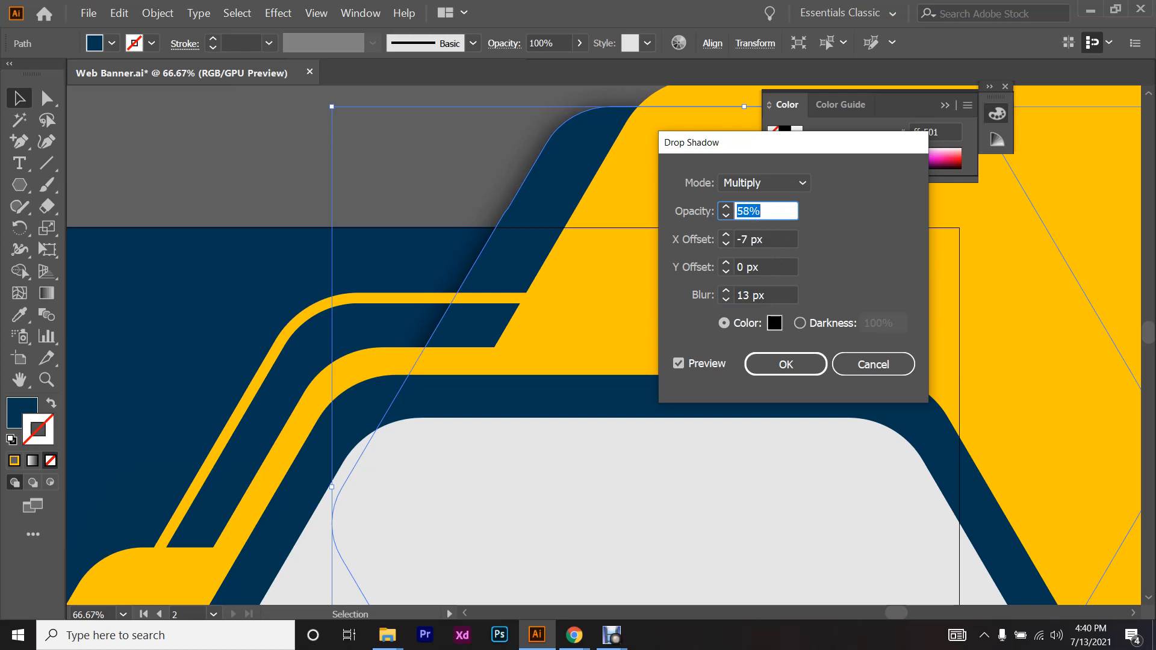
click(785, 364)
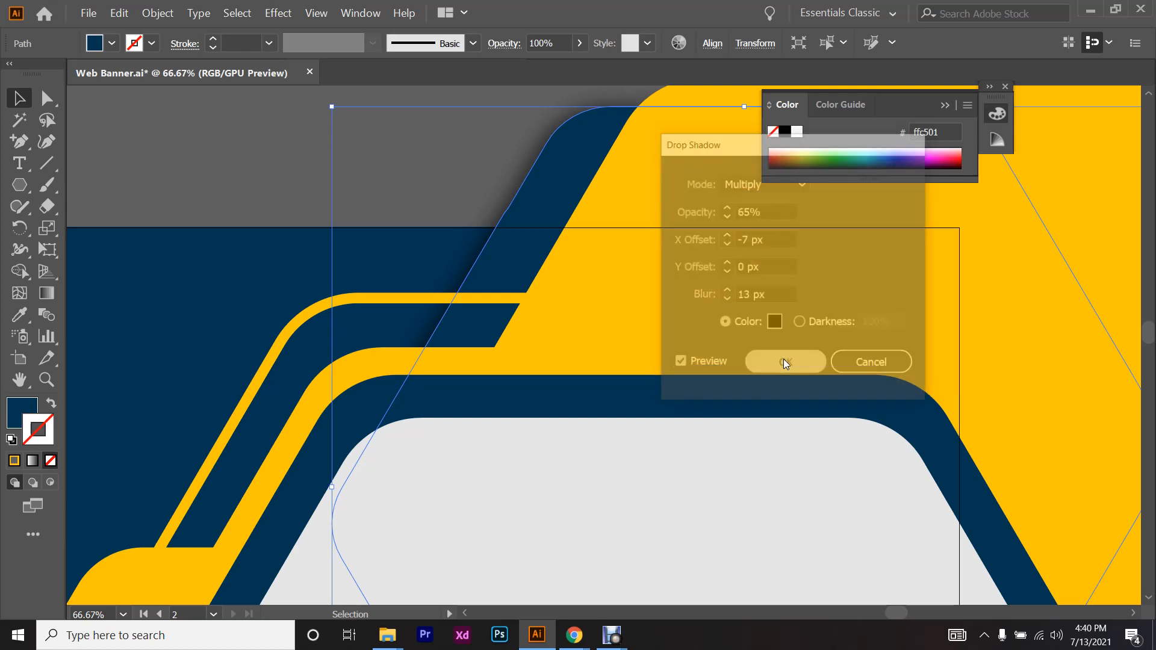
key(ctrl+shift+a)
key(ctrl+minus)
key(ctrl+minus)
key(ctrl+minus)
key(ctrl+minus)
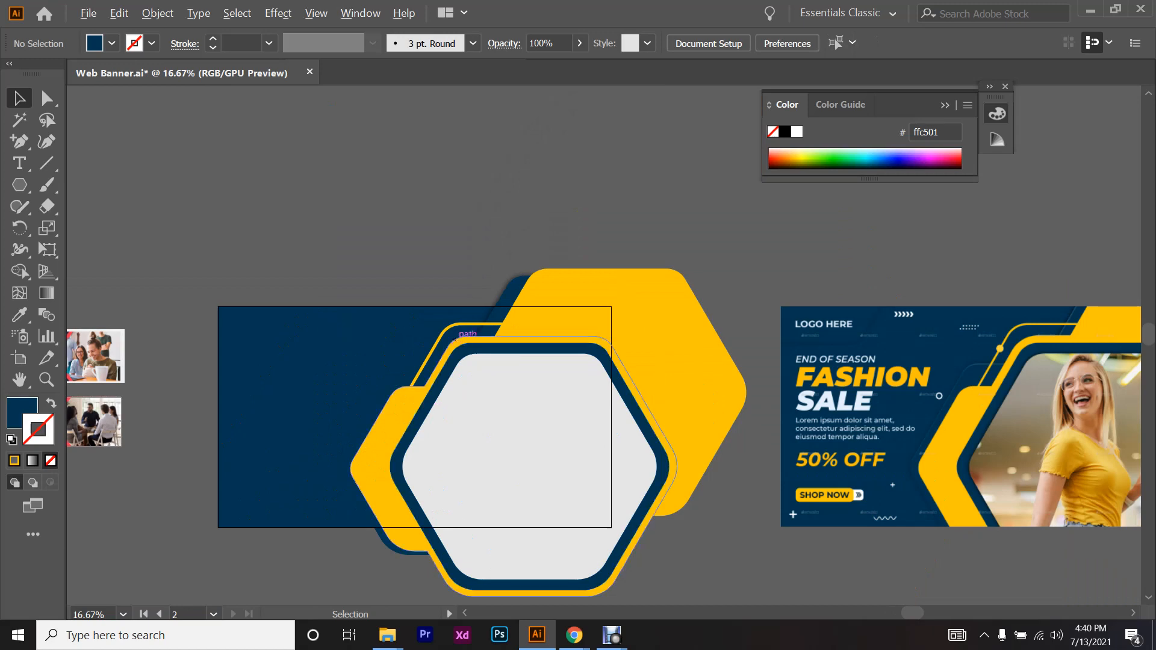
- Examine the hexagon edges and shadows in the reference banner against the rebuilt artwork
scroll(468, 331, up, 4)
scroll(472, 301, down, 2)
scroll(474, 270, down, 2)
scroll(475, 319, down, 3)
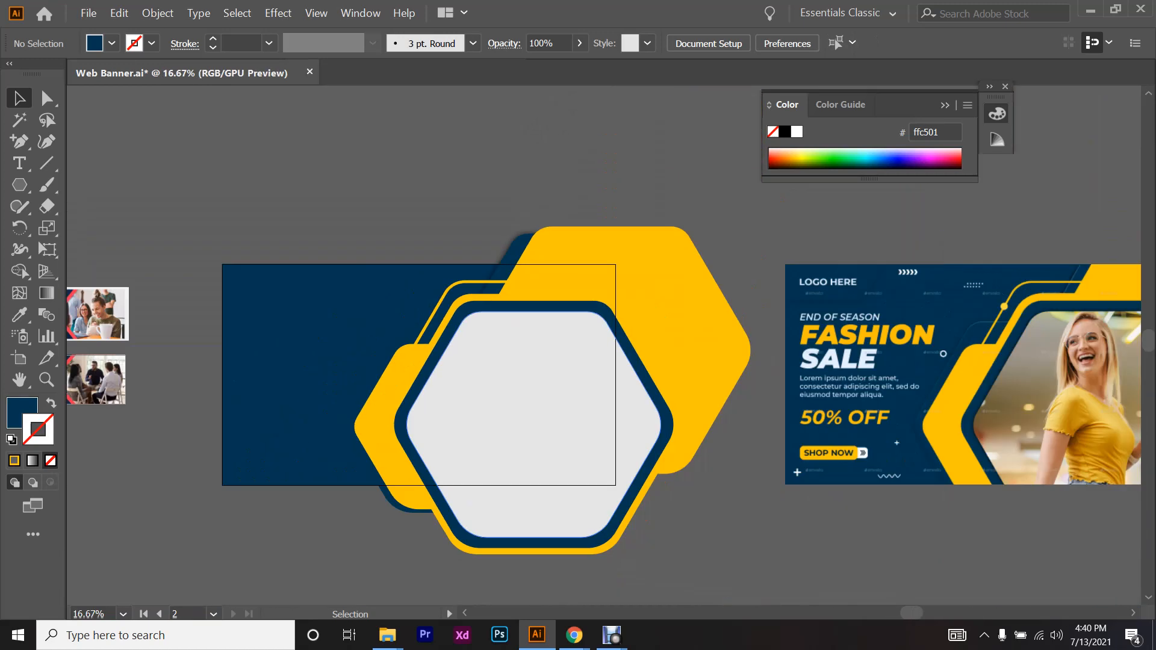
scroll(475, 319, right, 3)
scroll(1080, 270, up, 4)
scroll(392, 318, down, 6)
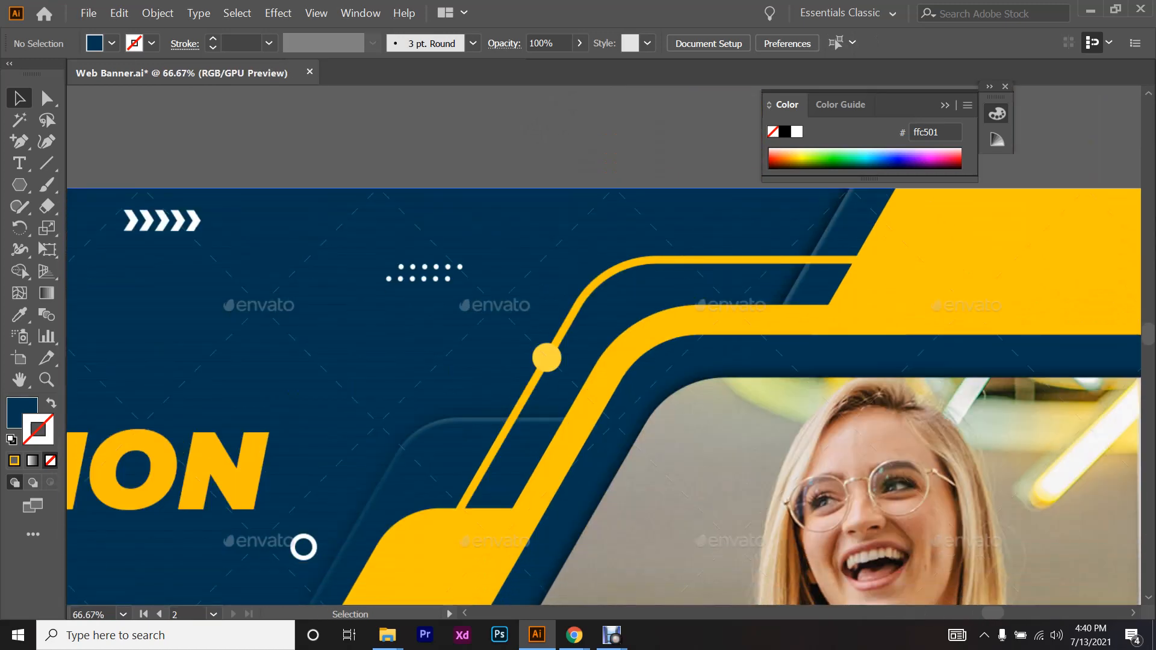
scroll(392, 318, down, 3)
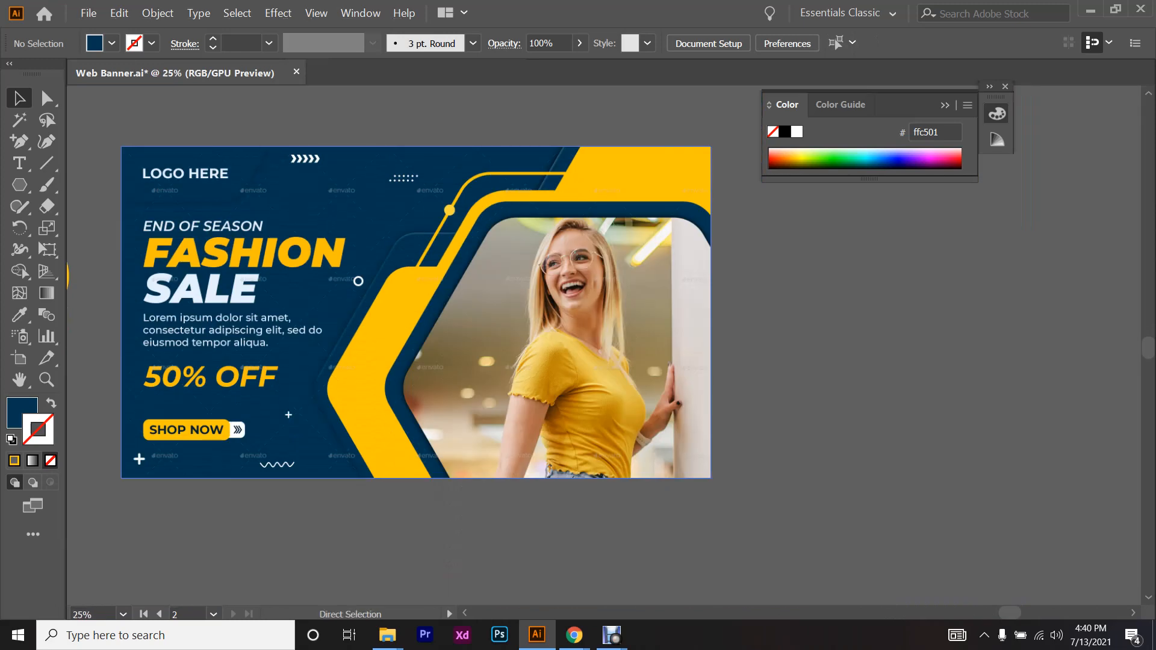
scroll(358, 339, left, 2)
scroll(358, 339, down, 2)
scroll(361, 349, up, 4)
click(377, 273)
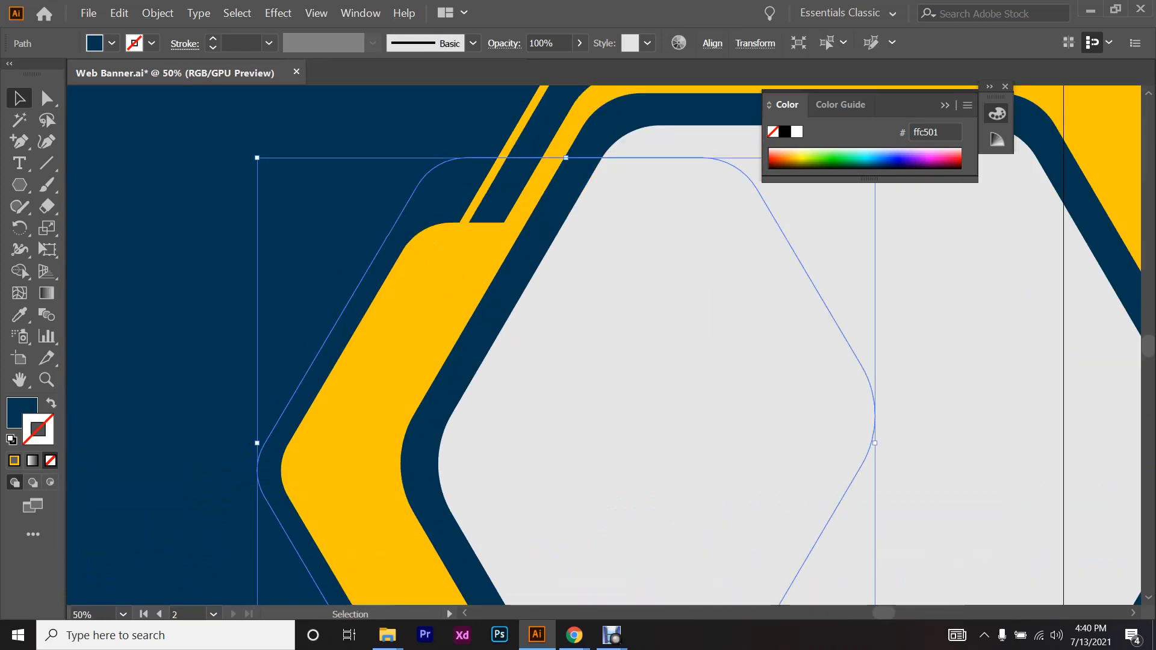
scroll(401, 300, down, 3)
scroll(401, 300, left, 2)
scroll(400, 299, up, 2)
scroll(604, 345, up, 2)
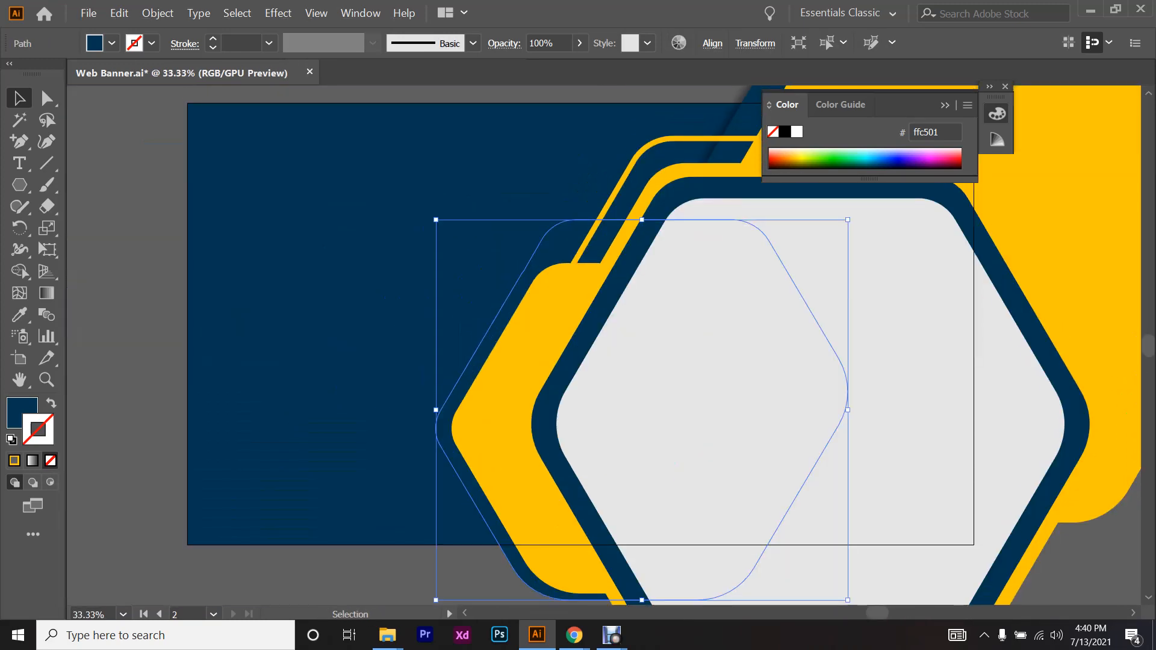
scroll(604, 345, down, 1)
scroll(604, 345, right, 3)
scroll(604, 345, up, 3)
scroll(627, 346, up, 1)
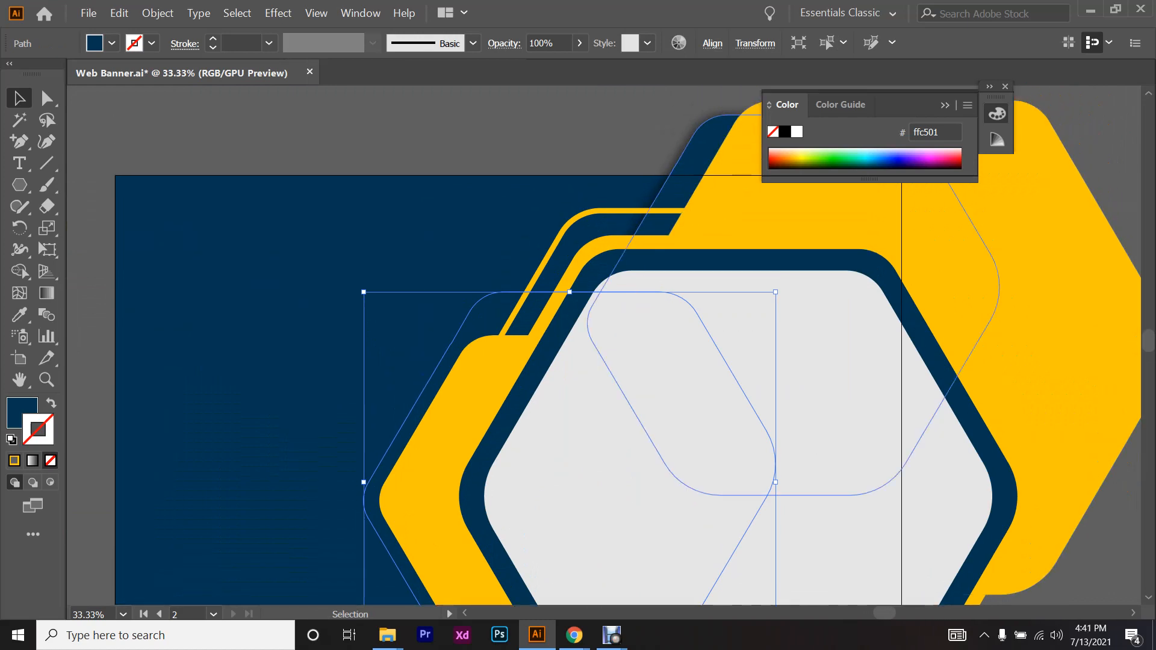
scroll(627, 345, down, 3)
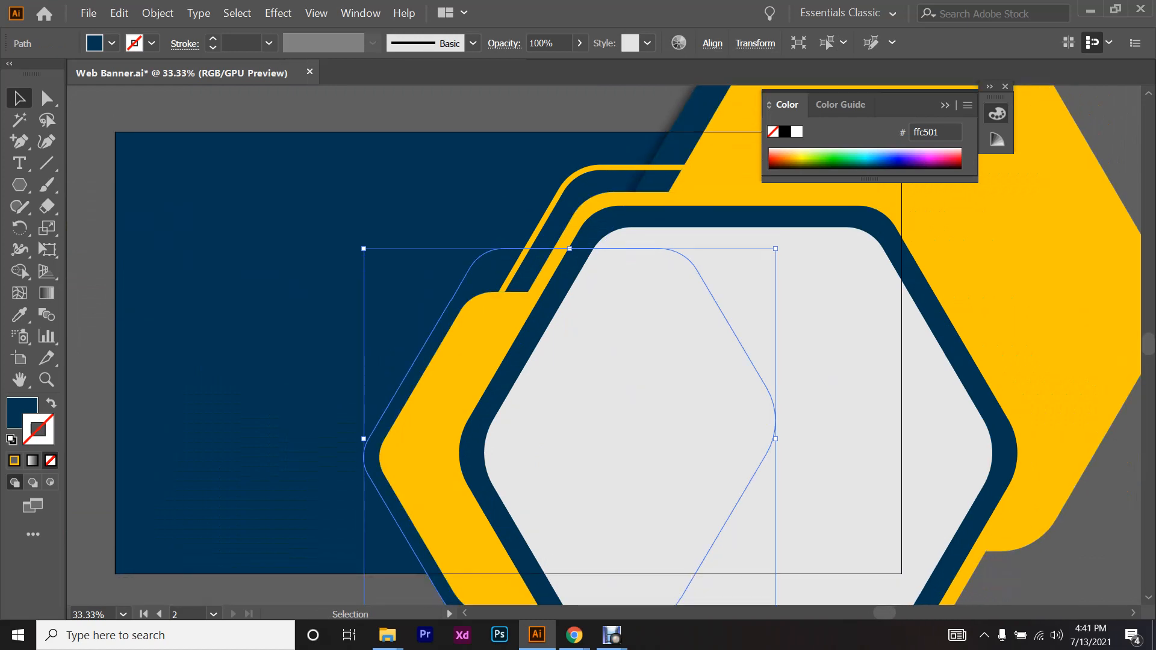
key(ctrl+shift+a)
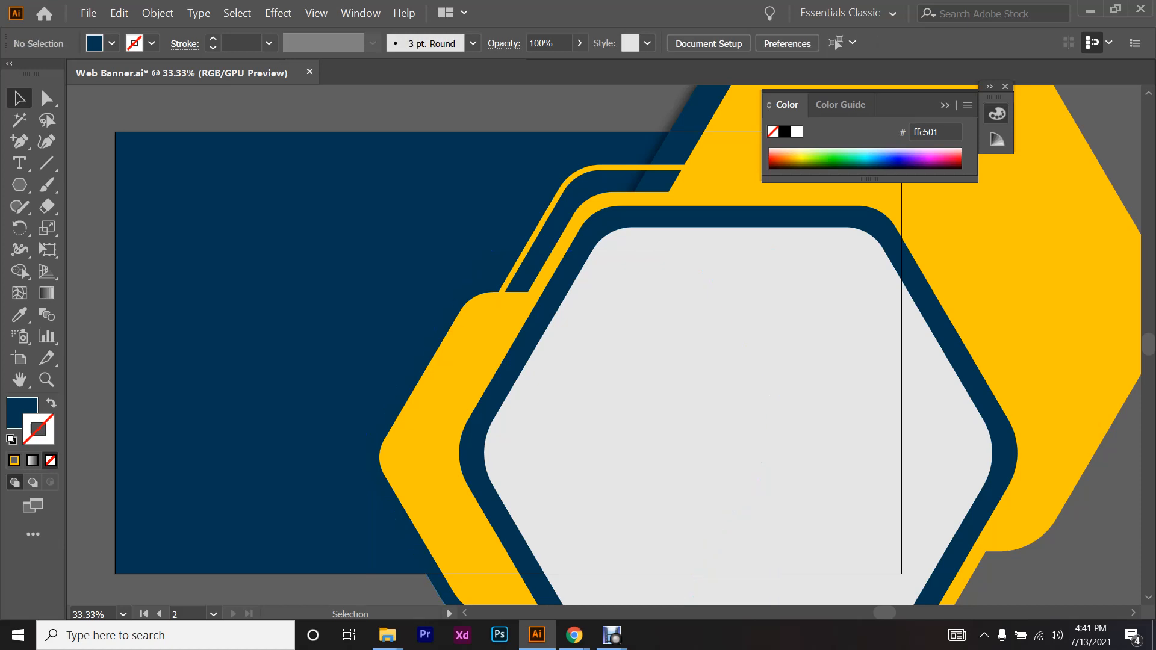
- Apply the same drop shadow to the dark blue hexagon behind the small yellow side hexagon, and deselect it
click(491, 274)
click(278, 13)
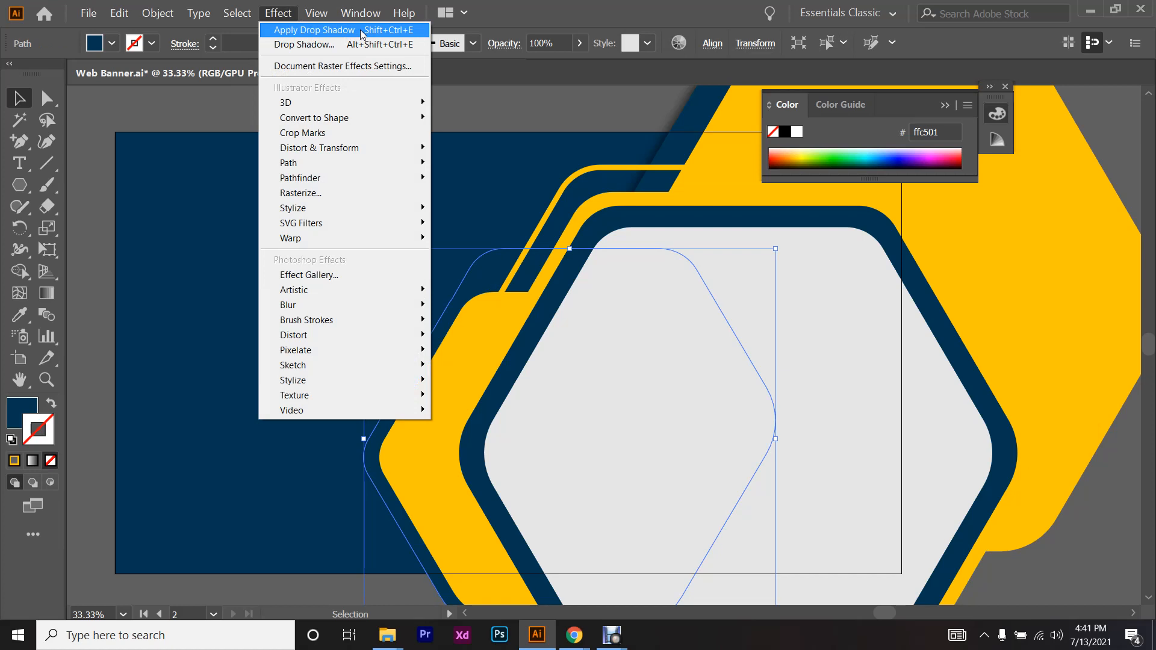
click(360, 30)
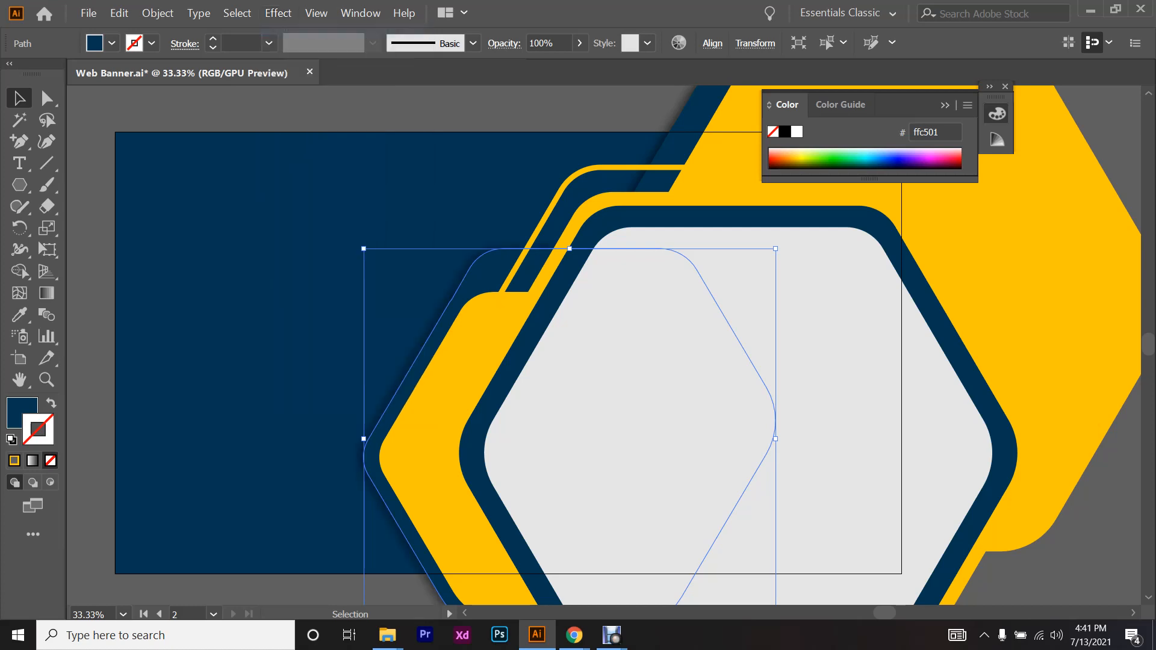
key(ctrl+shift+a)
scroll(185, 313, down, 1)
scroll(185, 313, right, 1)
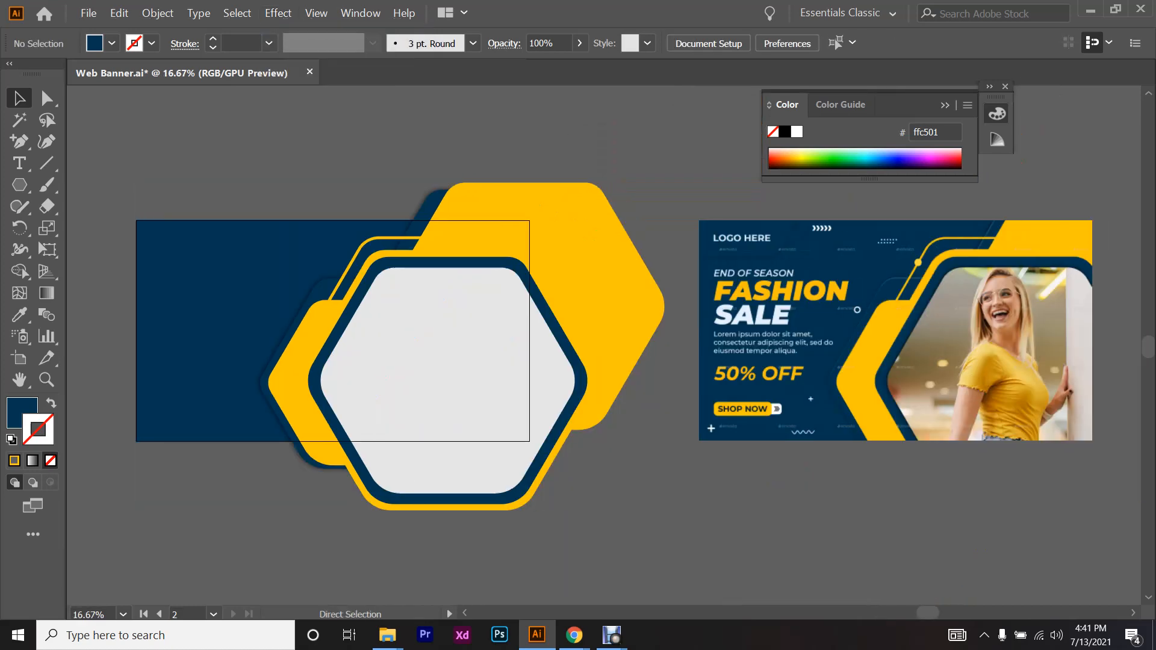
- Edit the dark blue side hexagon's Drop Shadow effect, setting its opacity to 36% with preview on, and deselect it
scroll(185, 312, left, 1)
scroll(184, 313, up, 1)
scroll(184, 312, down, 3)
click(482, 232)
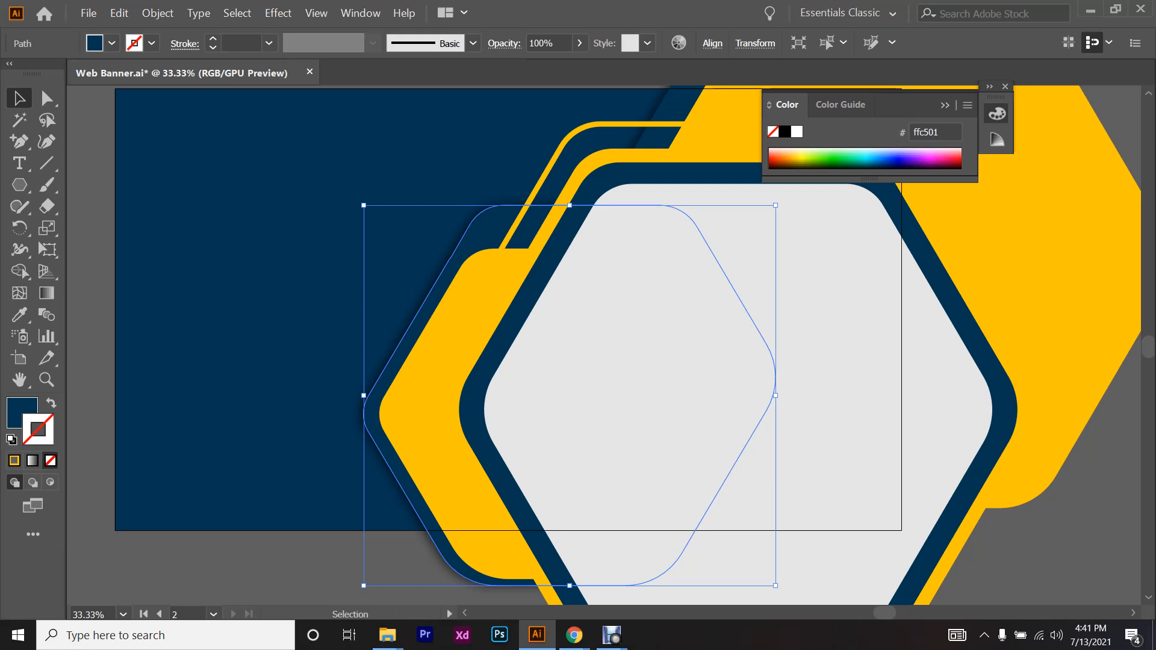
click(361, 14)
click(409, 173)
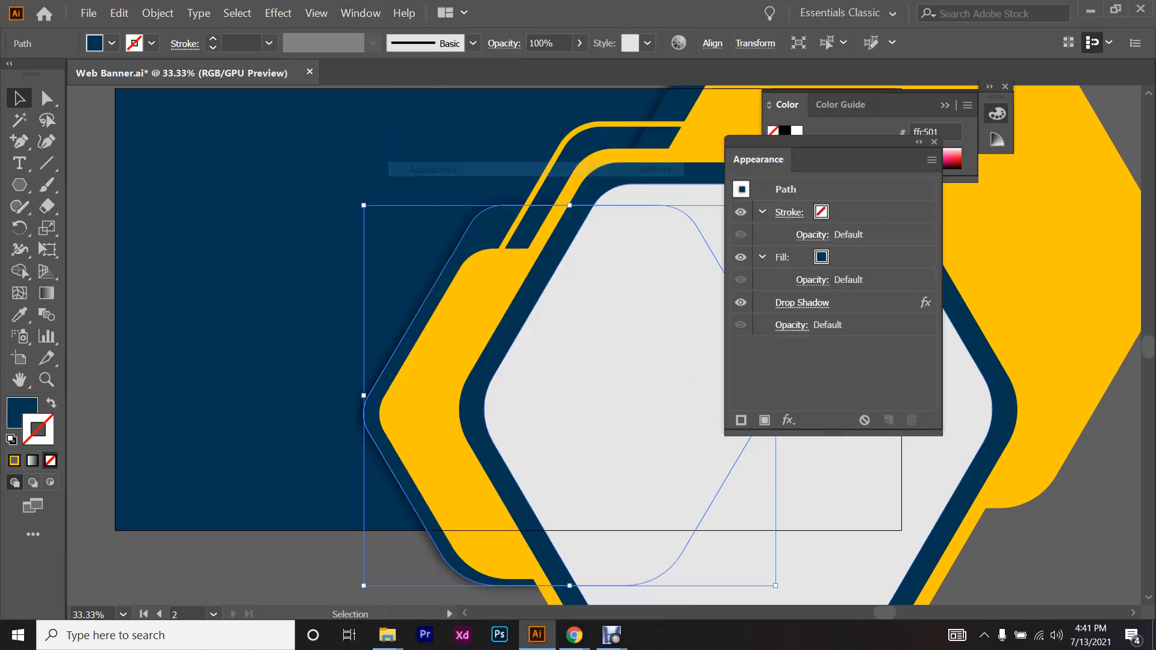
click(801, 302)
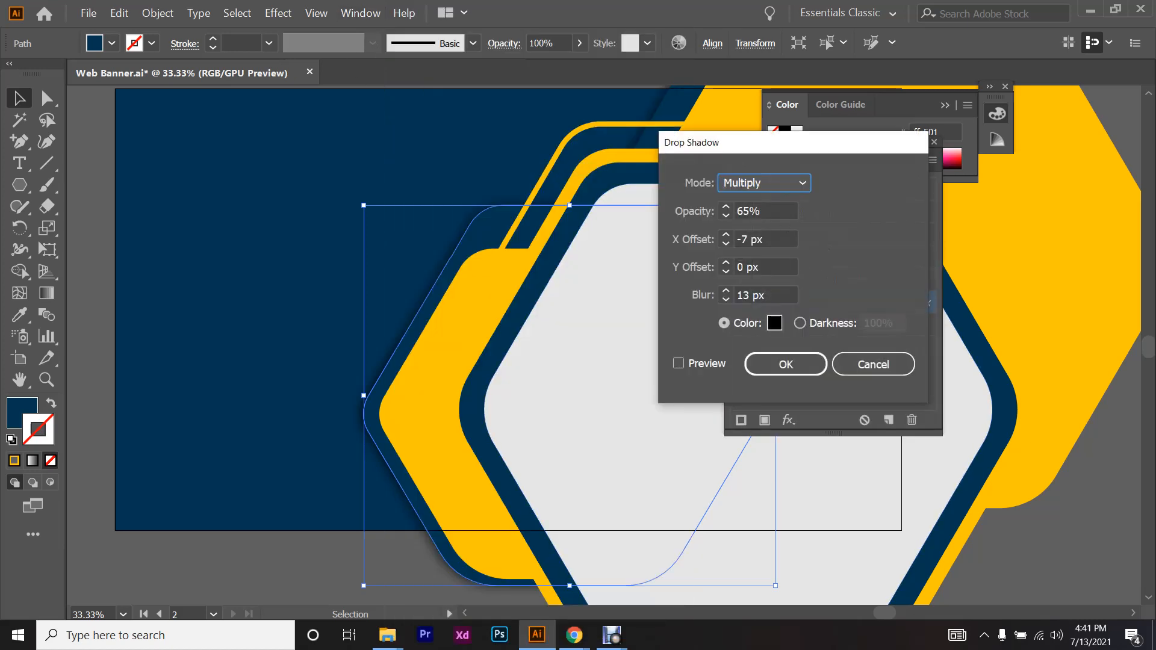
scroll(764, 211, down, 7)
click(678, 363)
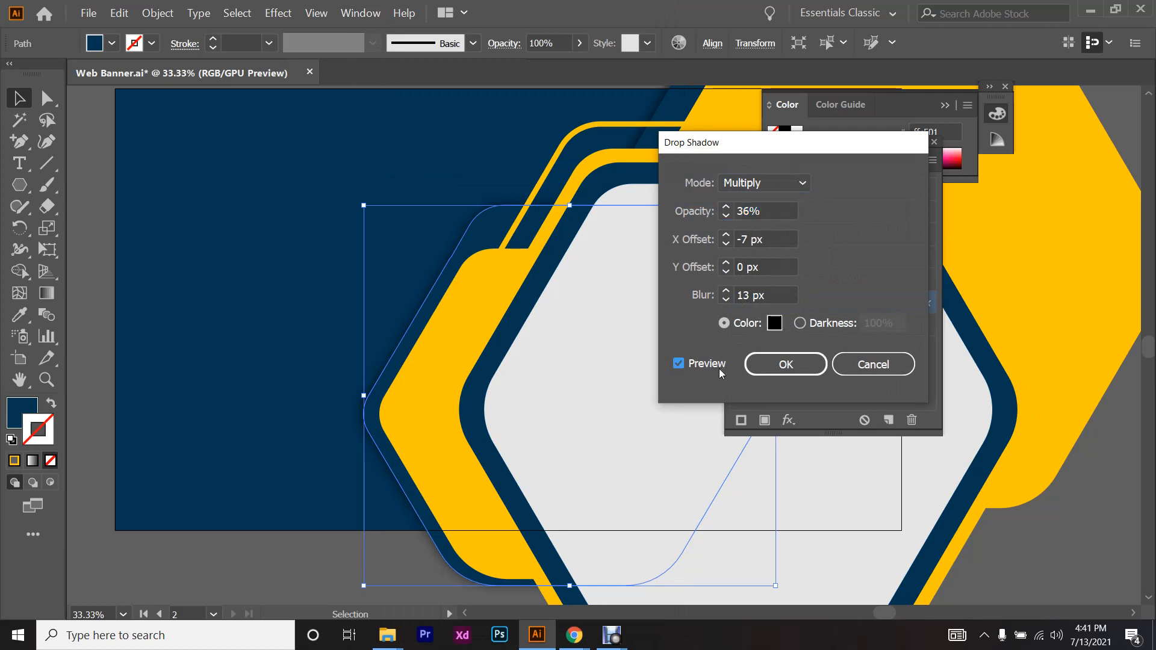
scroll(765, 211, up, 3)
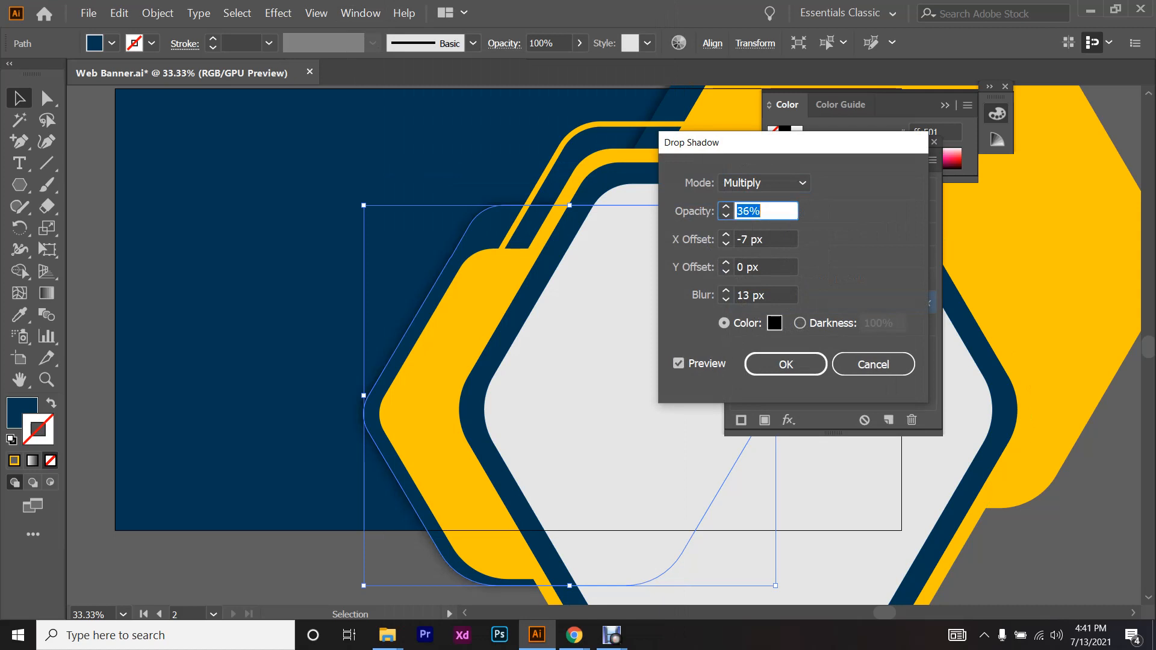
click(784, 364)
click(331, 186)
scroll(332, 186, down, 1)
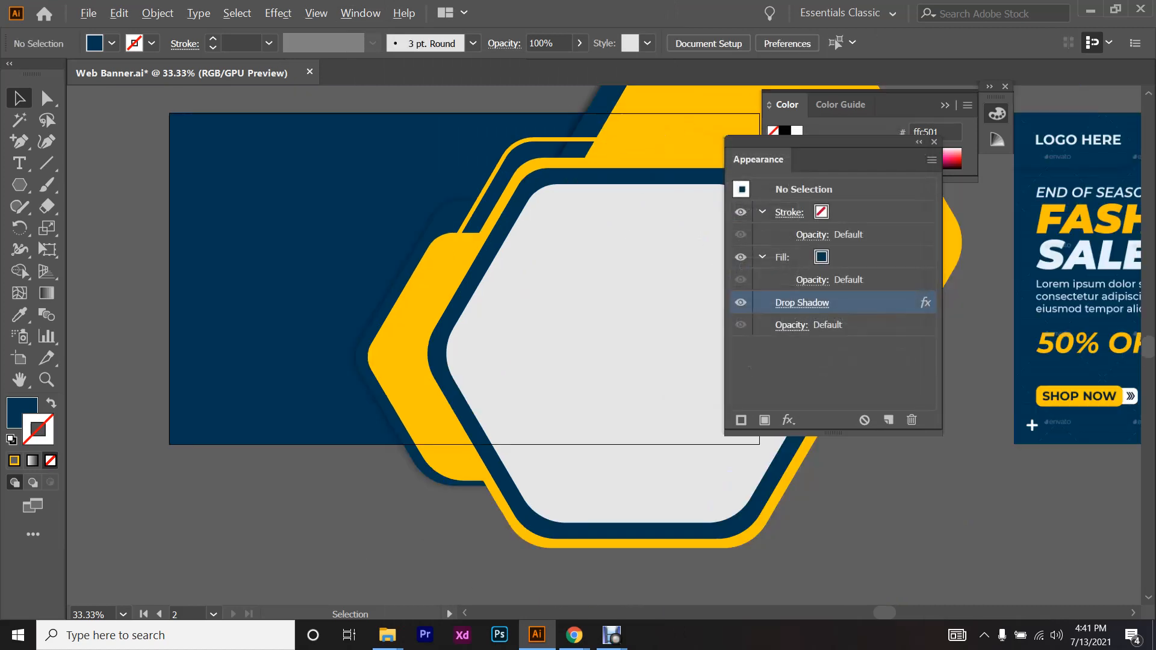
- Reduce the dark blue side hexagon's drop shadow opacity to 28%, deselect it, and close the Color and Appearance panels
scroll(332, 186, up, 1)
click(451, 259)
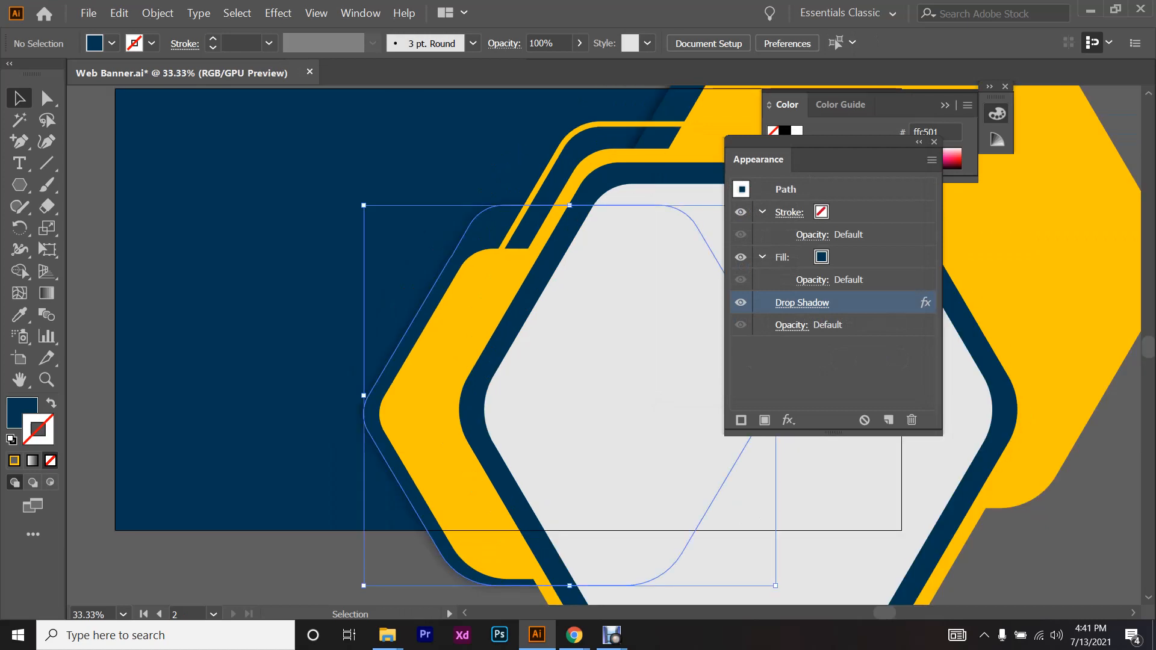
click(802, 302)
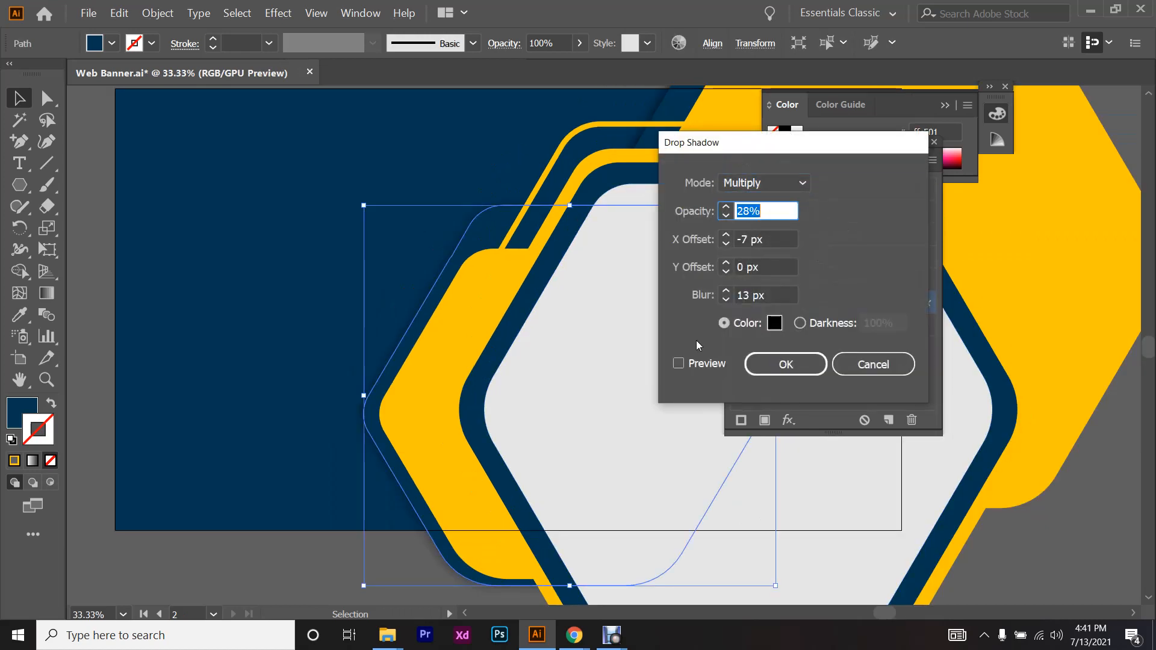
click(785, 365)
key(ctrl+shift+a)
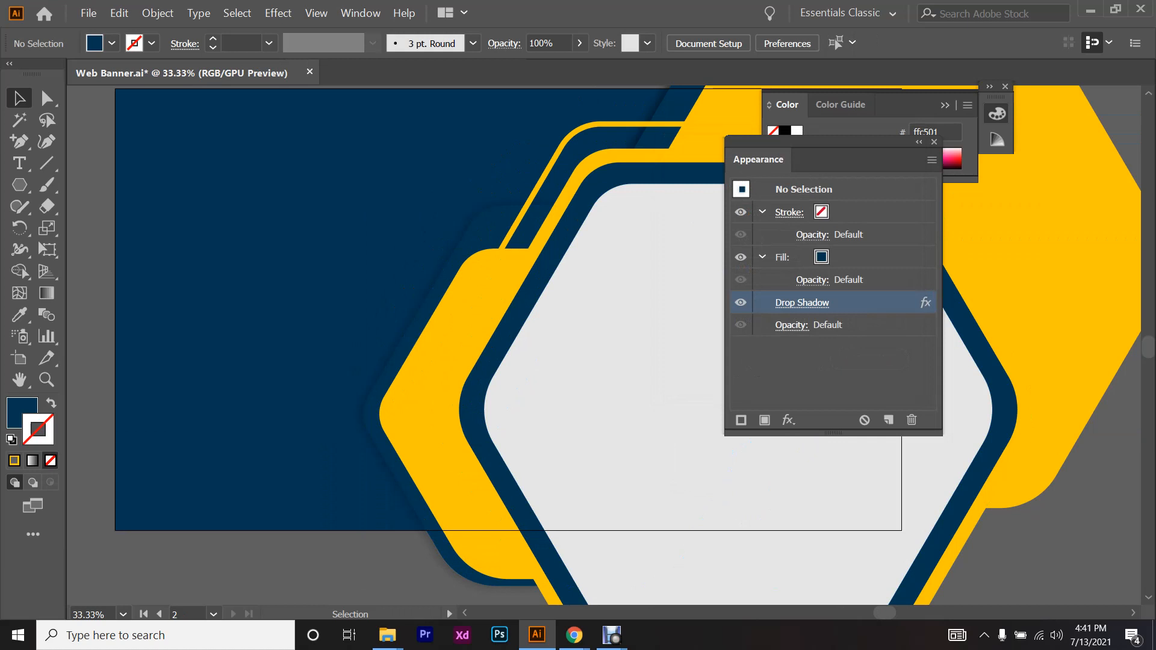
key(ctrl+minus)
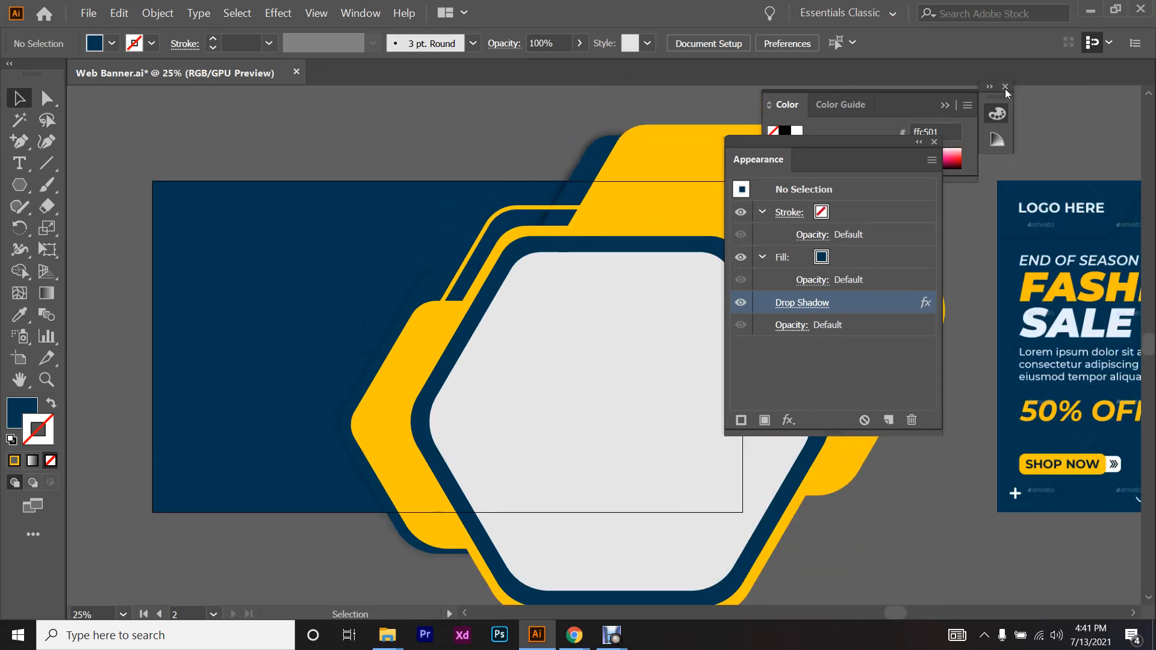
click(1004, 87)
click(934, 142)
- Examine the background around the logo text in the reference banner at 100% zoom
scroll(602, 344, down, 3)
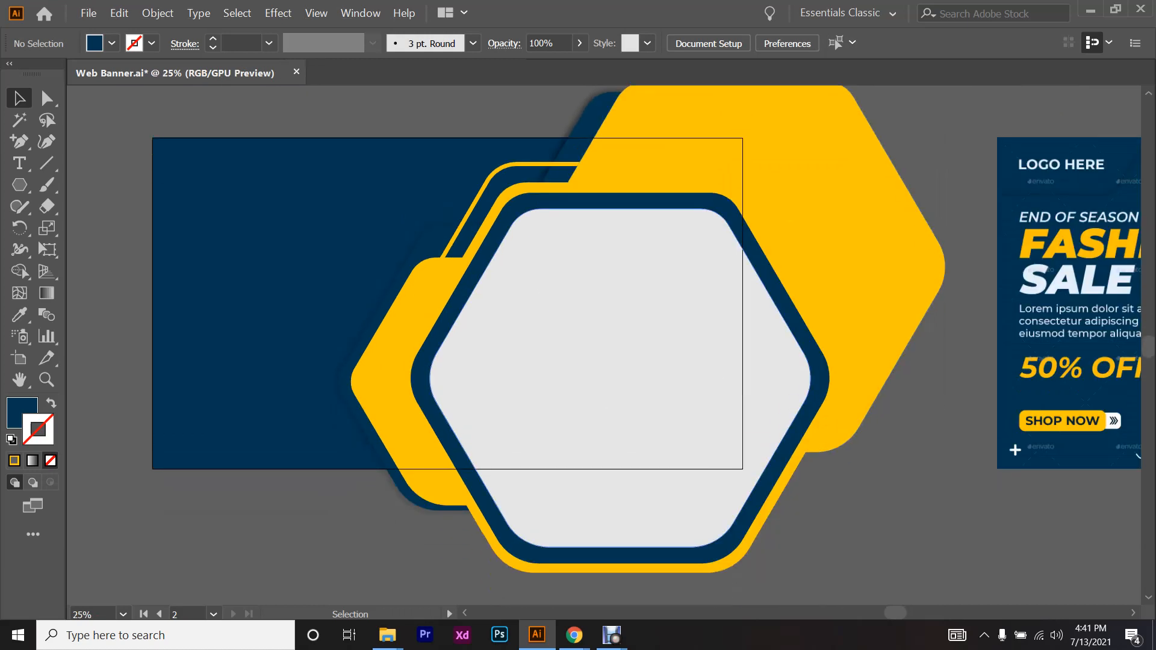
scroll(602, 343, right, 1)
key(ctrl+minus)
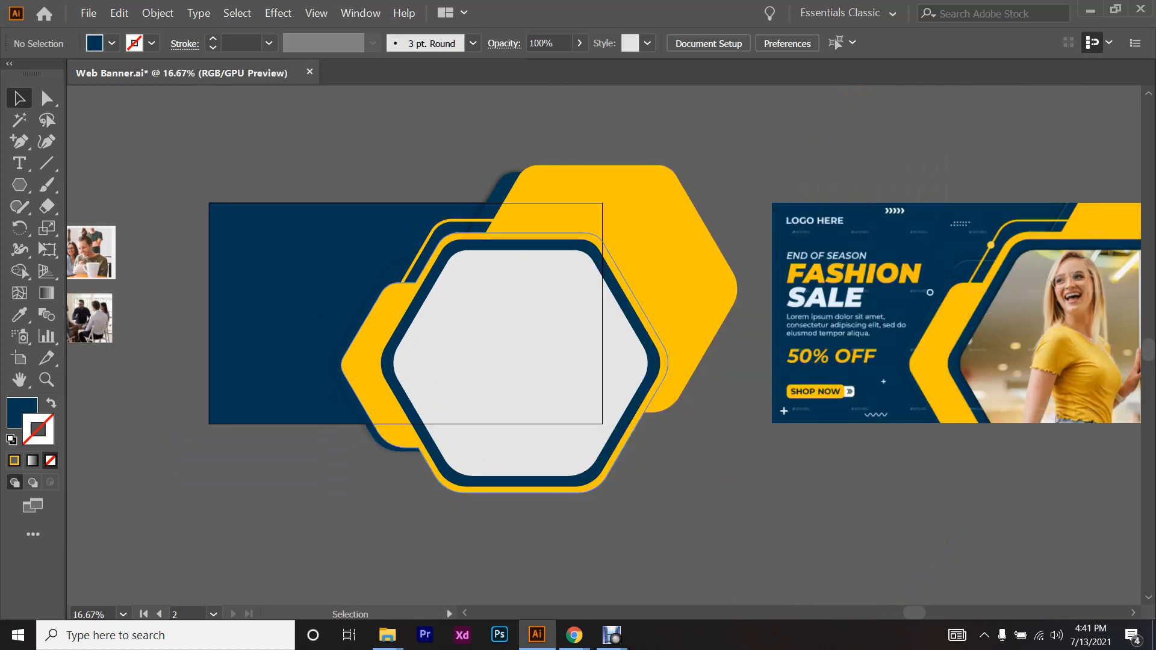
key(ctrl+1)
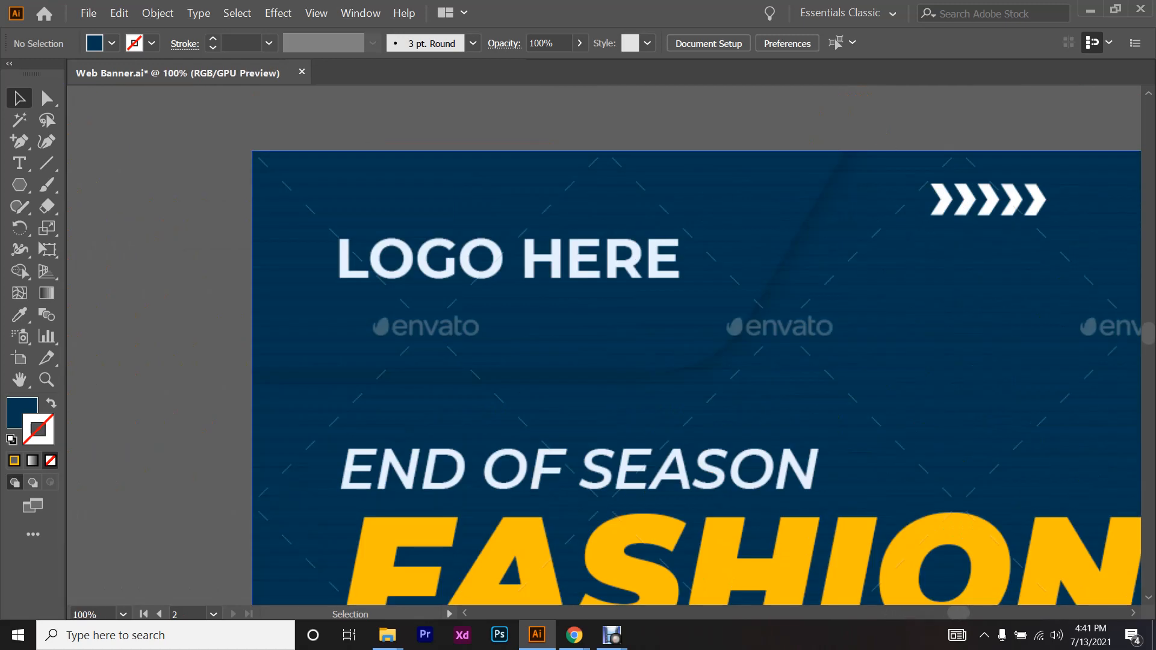
key(ctrl+minus)
key(ctrl+minus)
key(ctrl+minus)
key(ctrl+minus)
key(ctrl+minus)
key(ctrl+minus)
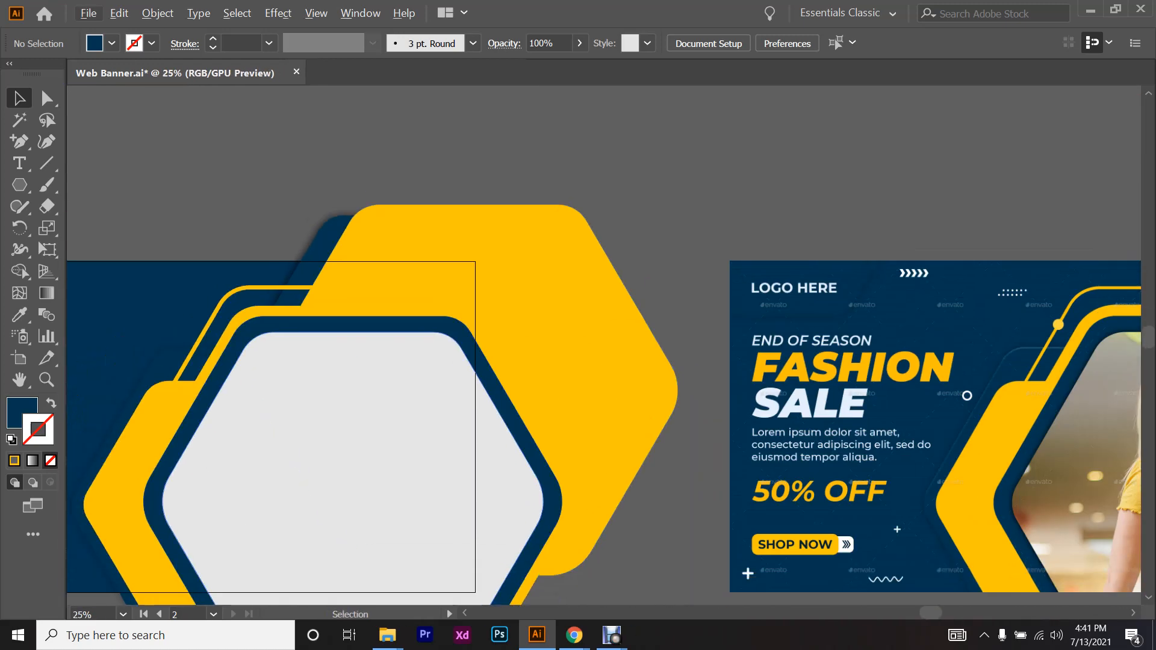
- Duplicate the dark blue side hexagon toward the artboard's upper-left corner and rotate the copy
key(ctrl+plus)
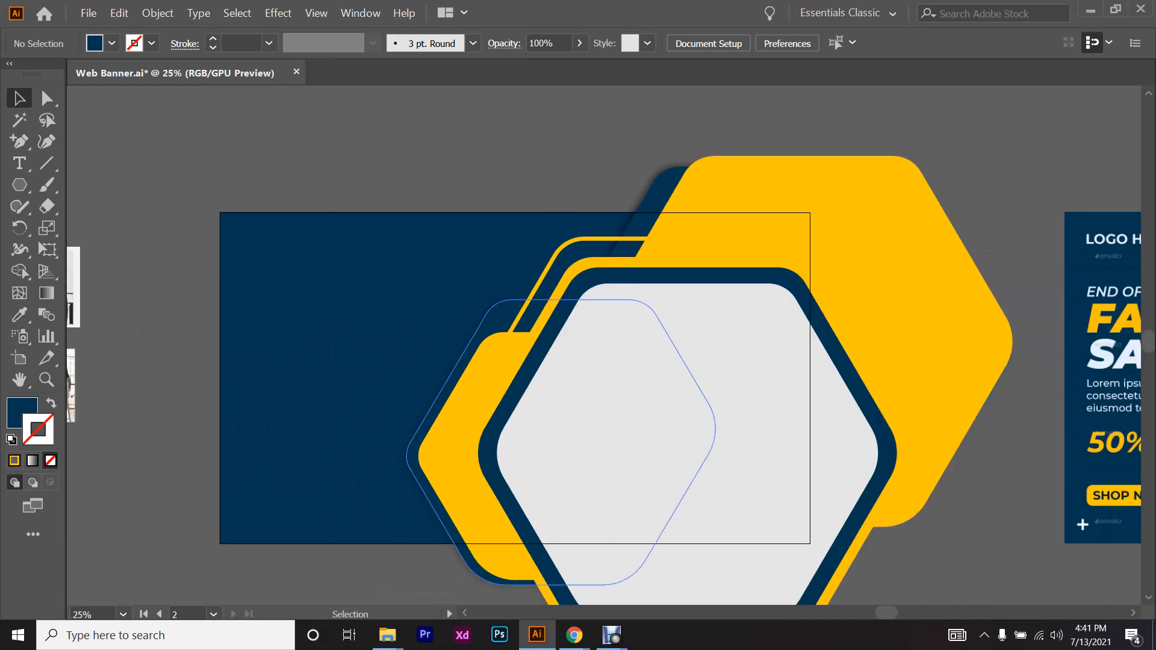
drag(561, 442, 283, 268)
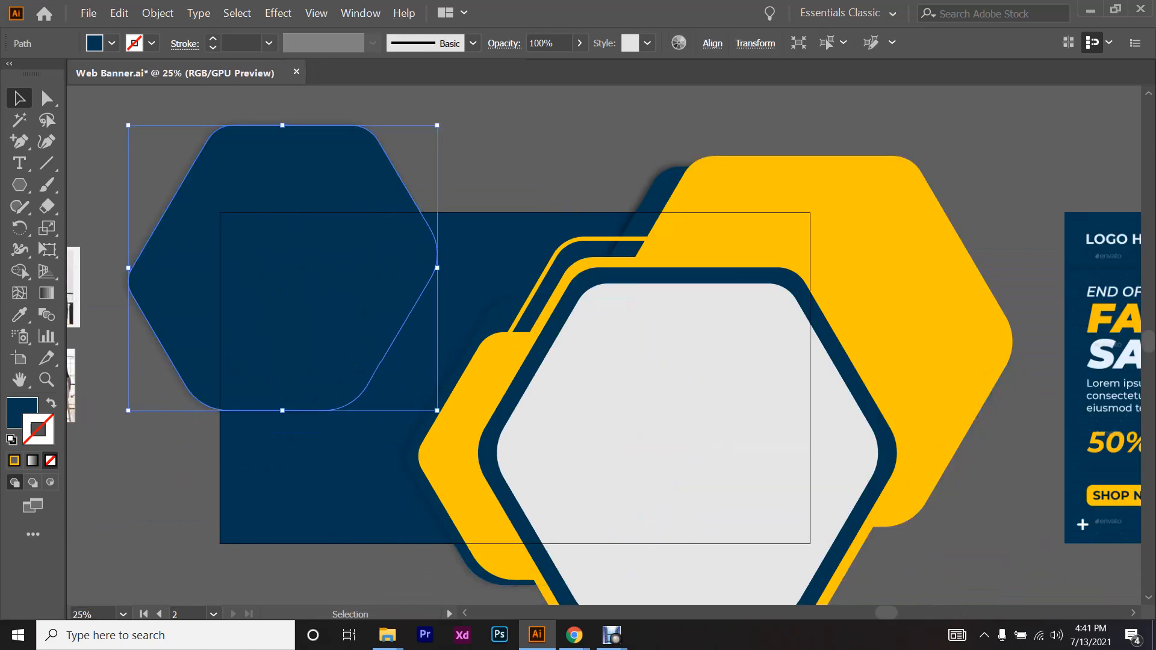
drag(444, 118, 205, 481)
- Move the dark blue hexagon copy so it overlaps the artboard's upper-left corner, and deselect it
drag(585, 314, 530, 214)
key(ctrl+minus)
key(ctrl+minus)
key(ctrl+minus)
key(ctrl+plus)
key(ctrl+plus)
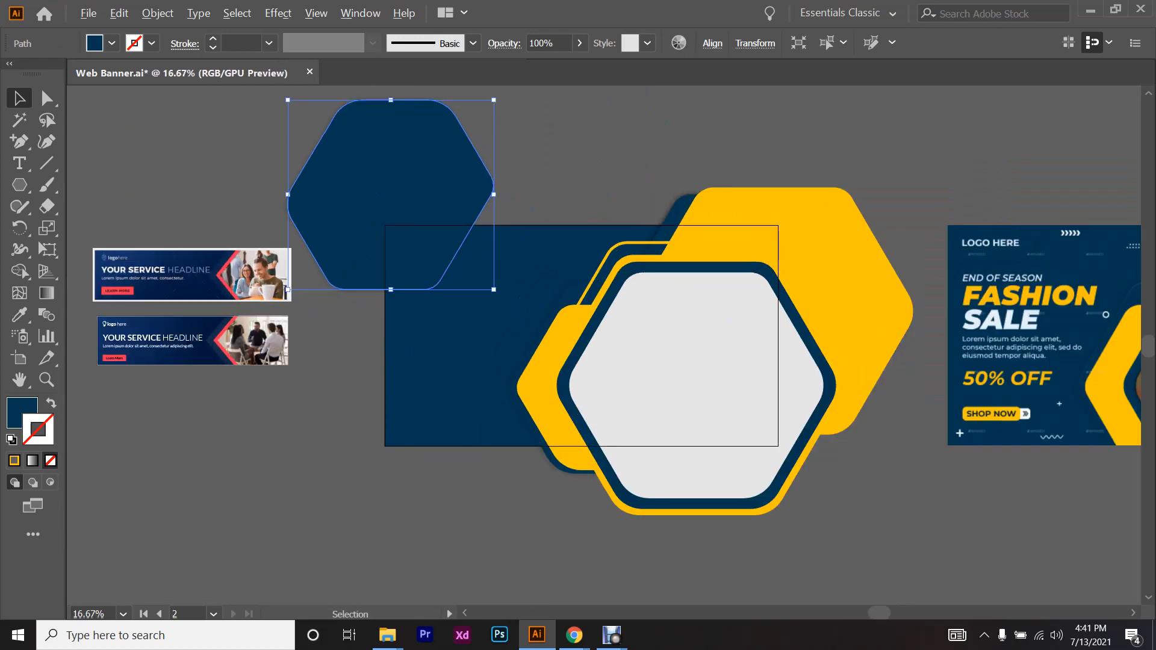
scroll(446, 267, up, 3)
drag(349, 319, 449, 300)
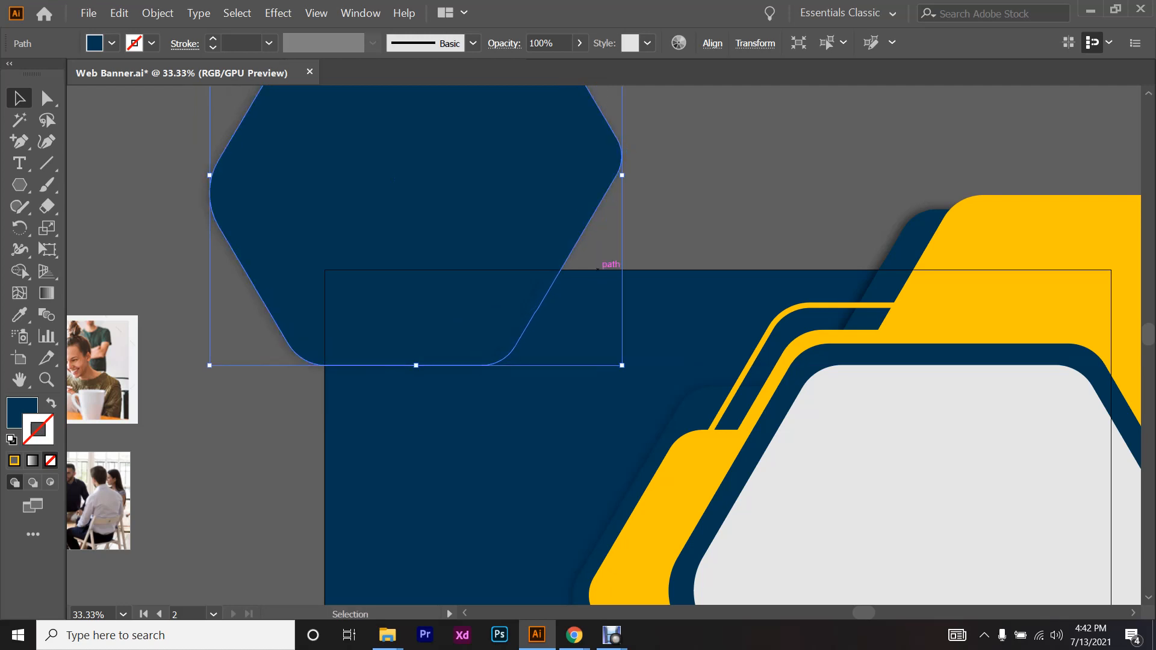
click(605, 256)
- Compare the corner hexagon's overlap on the artboard with the shape behind the logo text in the reference banner
scroll(481, 244, down, 2)
scroll(499, 276, up, 3)
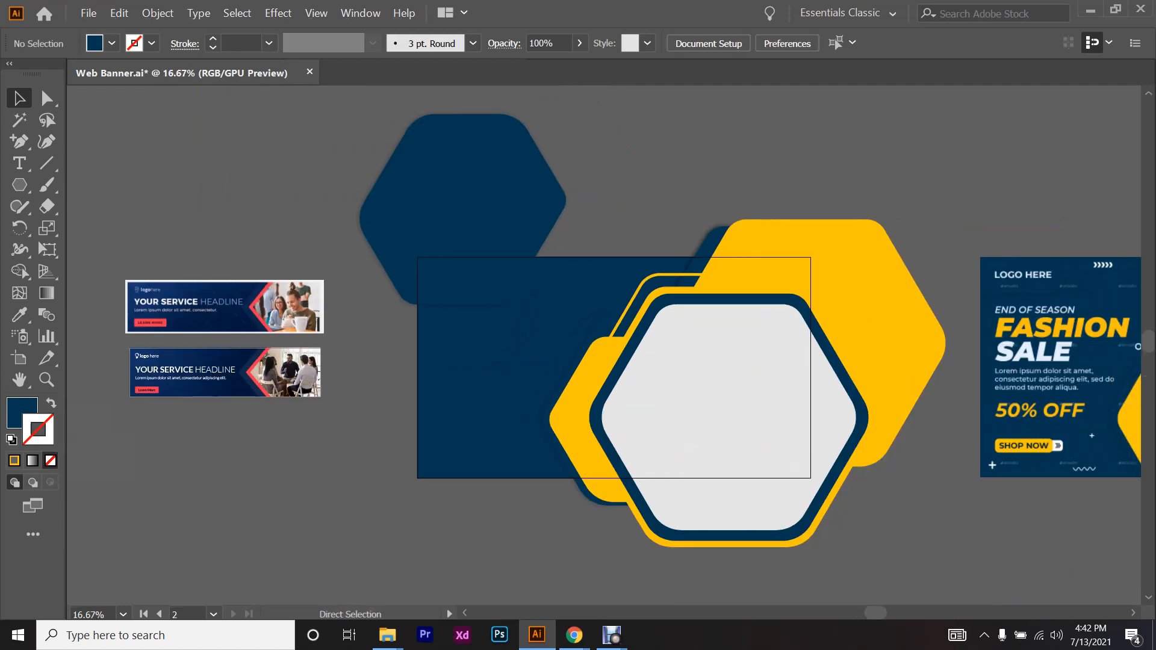
scroll(542, 337, down, 6)
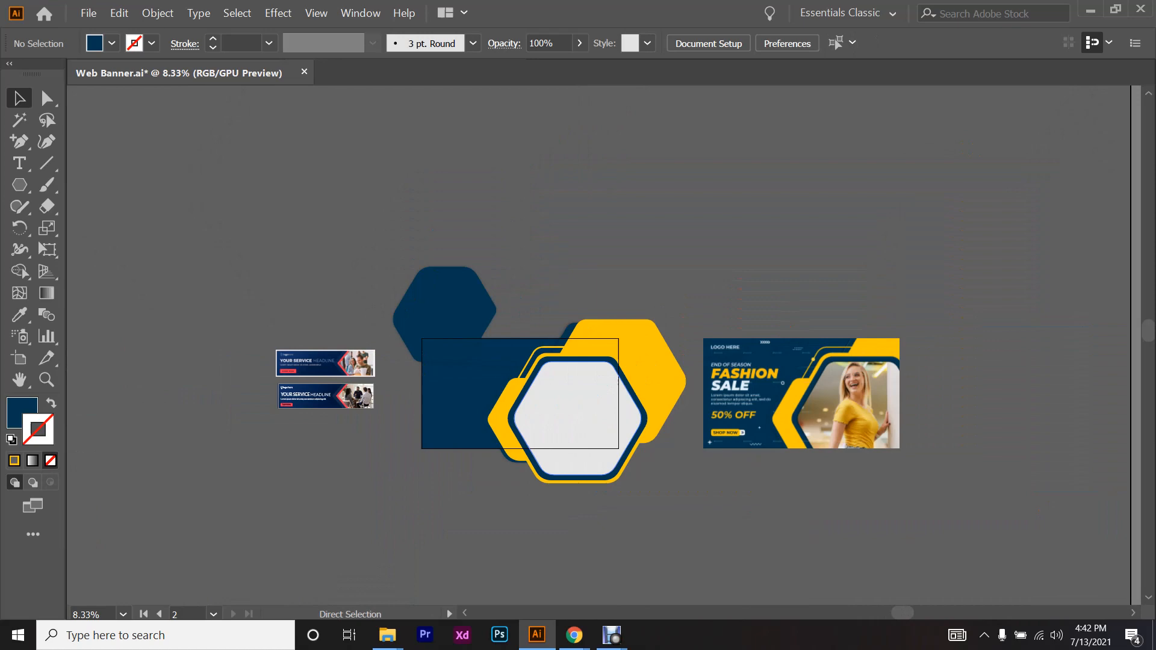
scroll(940, 501, up, 6)
scroll(770, 302, up, 1)
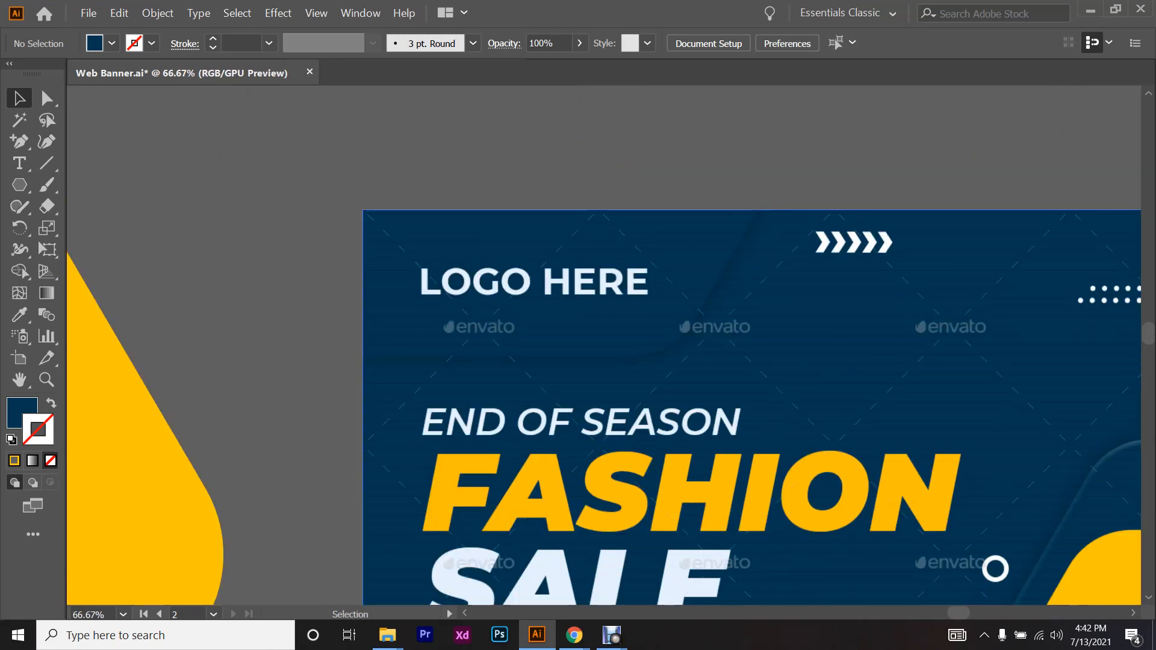
scroll(849, 283, down, 4)
scroll(182, 259, up, 3)
scroll(114, 262, up, 1)
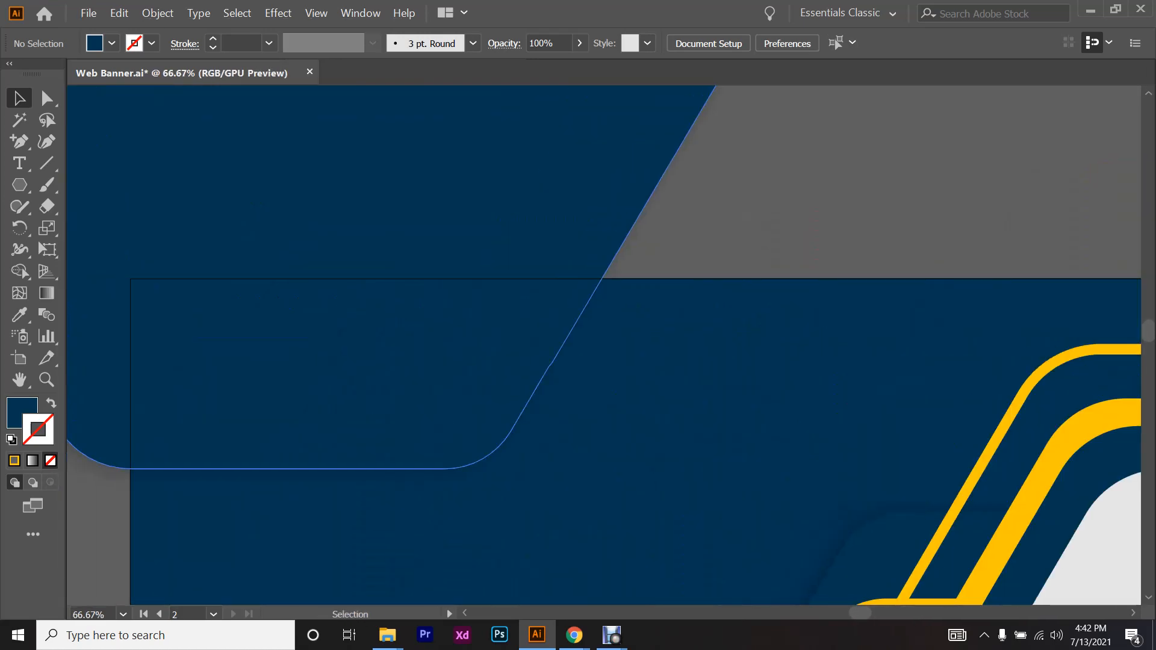
- Edit the dark blue corner hexagon's Drop Shadow effect, setting its Y offset to 0 px
click(549, 365)
scroll(640, 366, left, 6)
scroll(640, 366, down, 3)
click(360, 13)
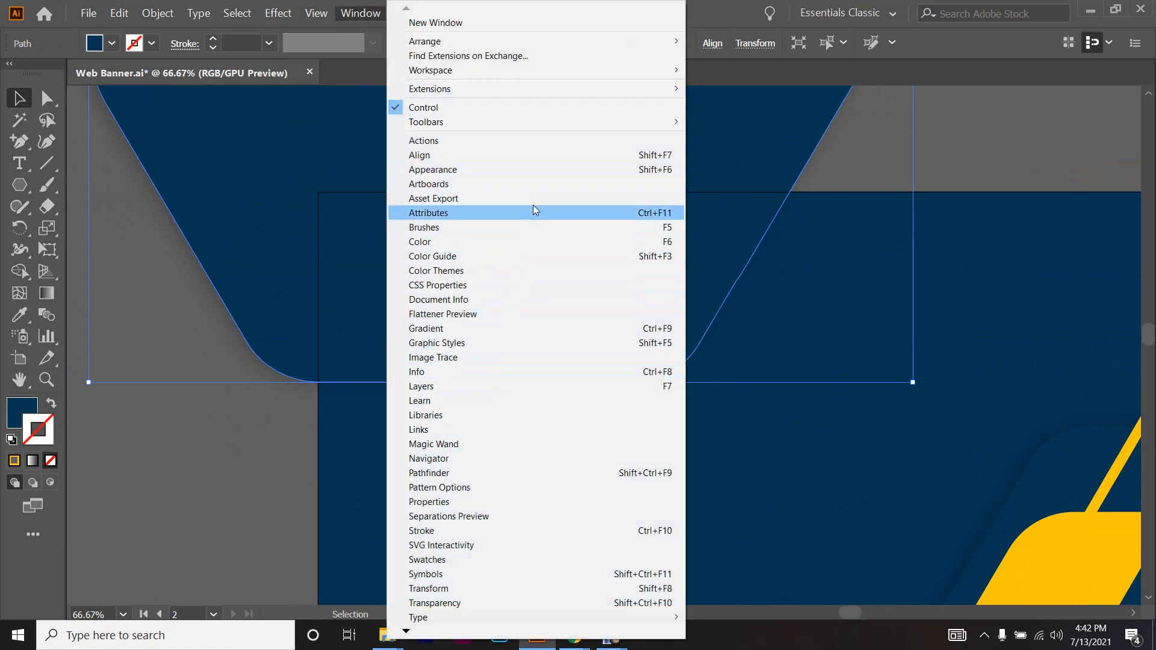
click(544, 169)
click(802, 302)
click(716, 360)
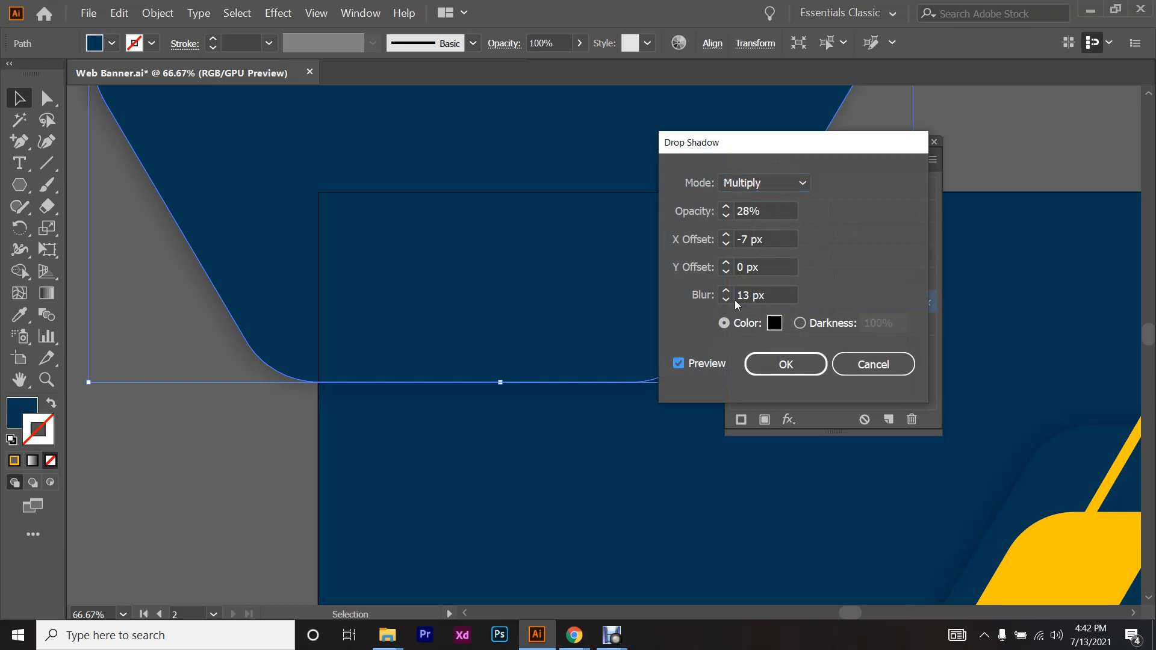
click(758, 267)
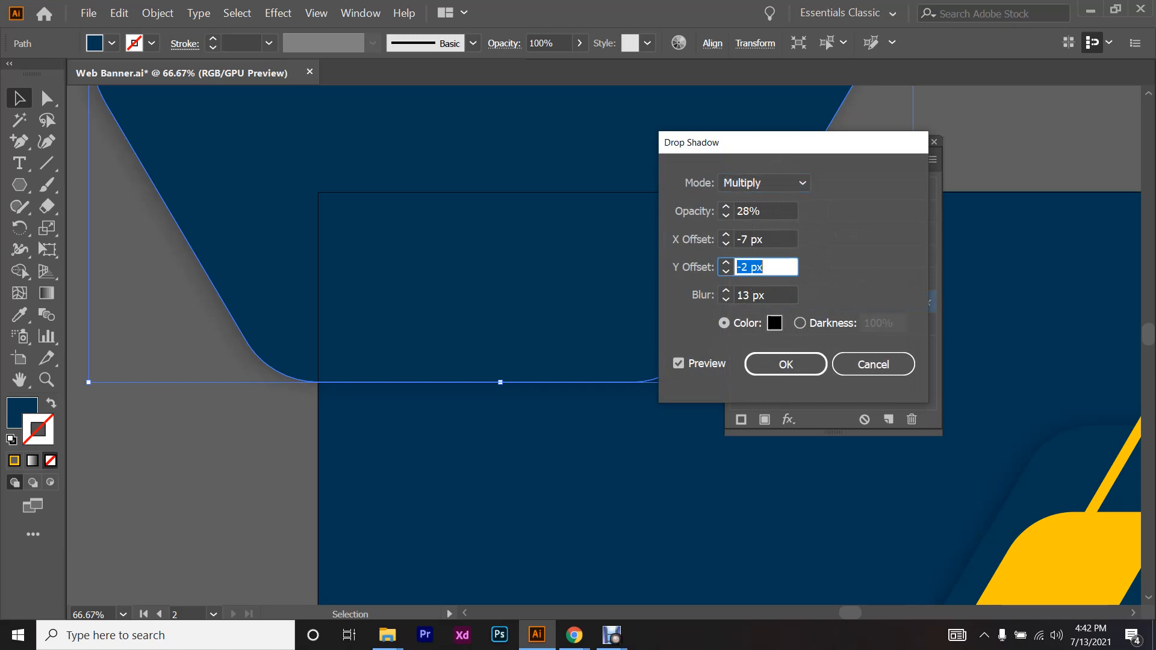
text(0)
key(shift+Tab)
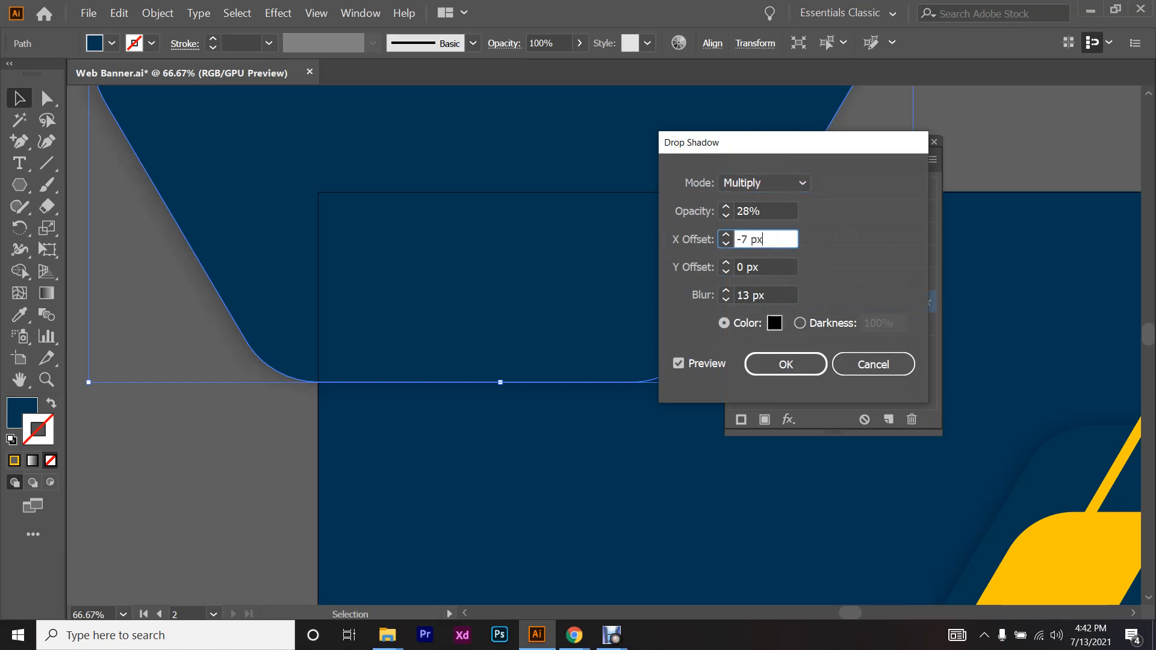
- Set the shadow's X offset to 0 px, apply it, close the Appearance panel, and deselect the hexagon
text(0)
key(Return)
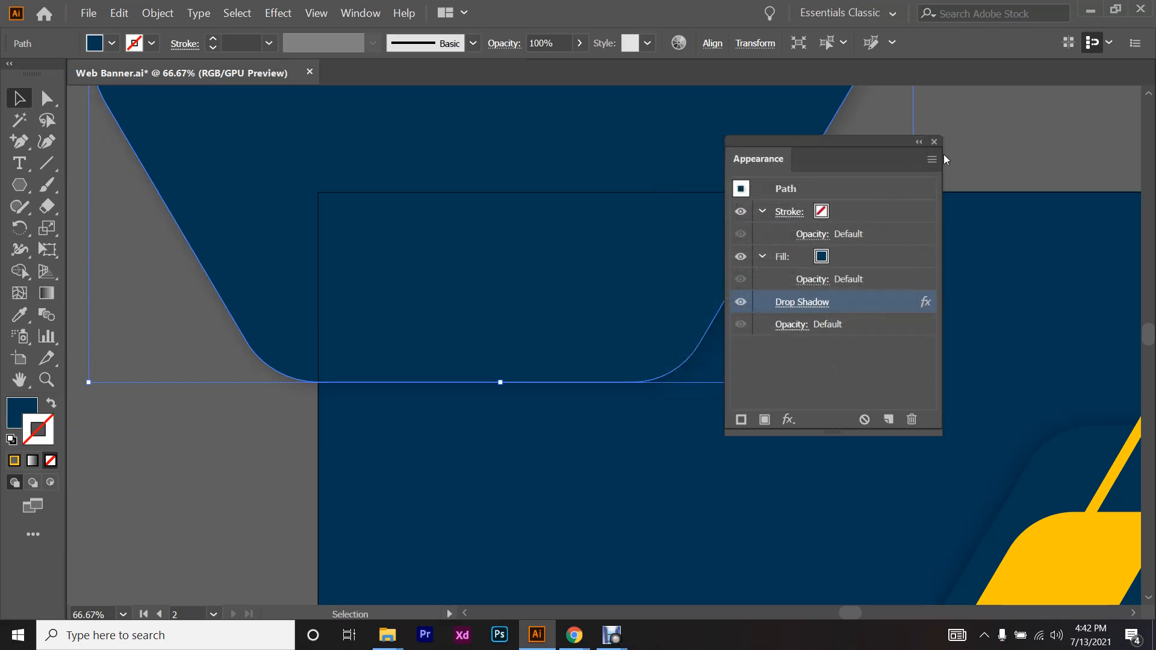
click(935, 142)
key(ctrl+shift+a)
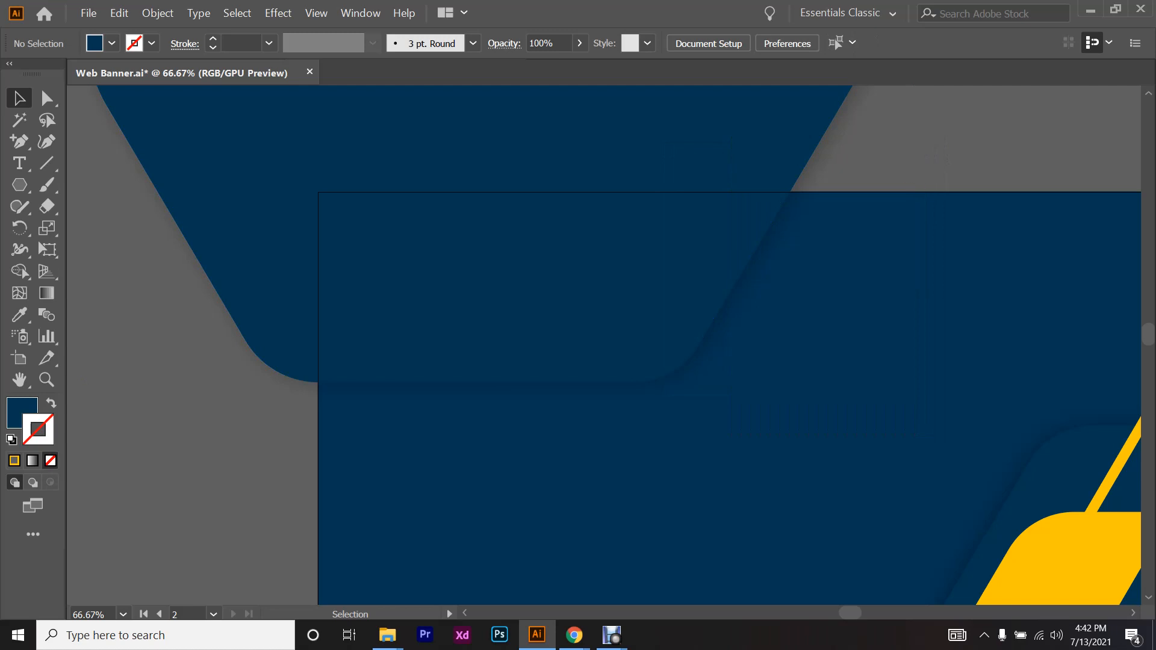
- Preview the whole clipped banner in Save for Web, fitted to the view, and close the preview without saving
key(ctrl+minus)
key(ctrl+minus)
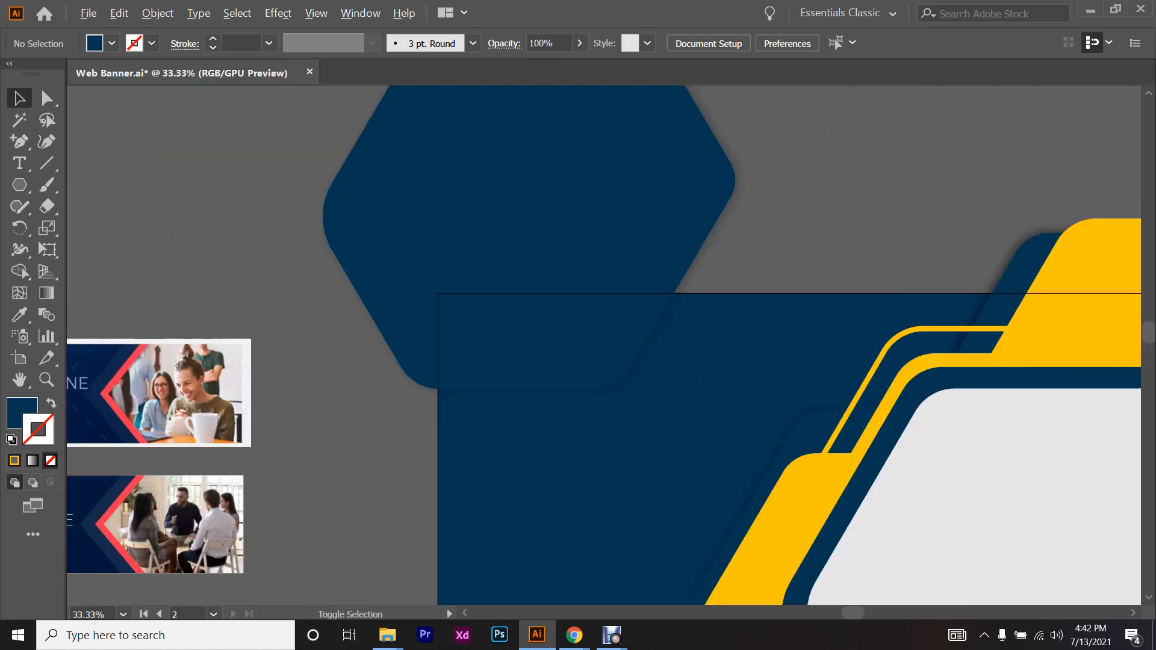
key(ctrl+alt+shift+s)
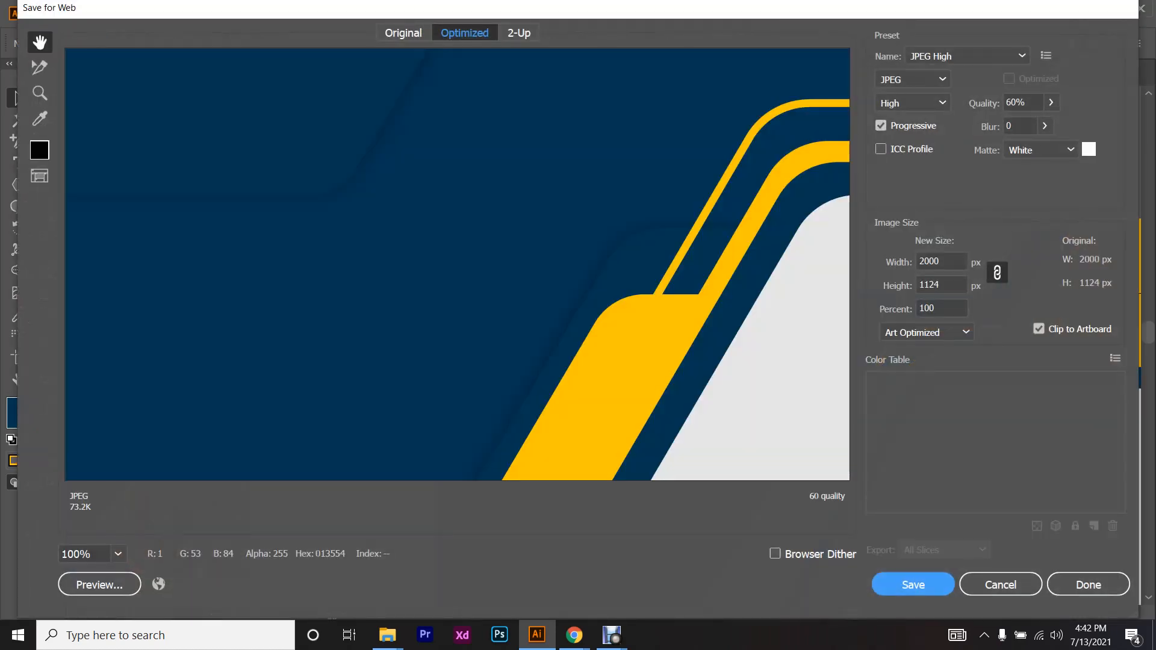
right_click(457, 392)
click(493, 550)
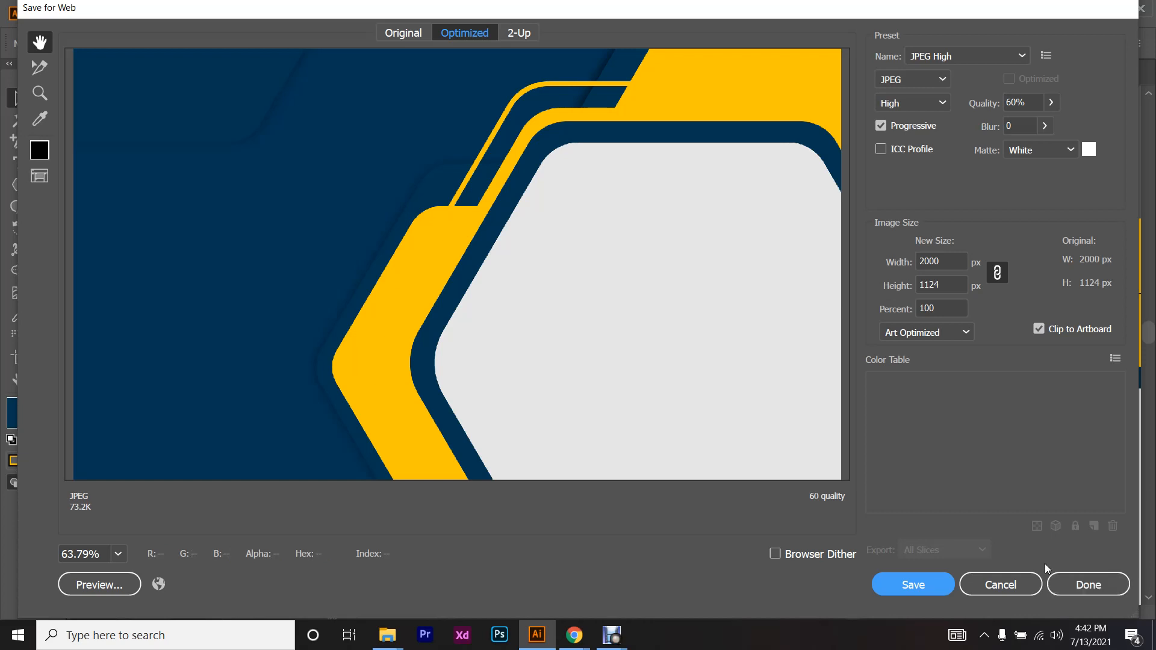
click(1009, 585)
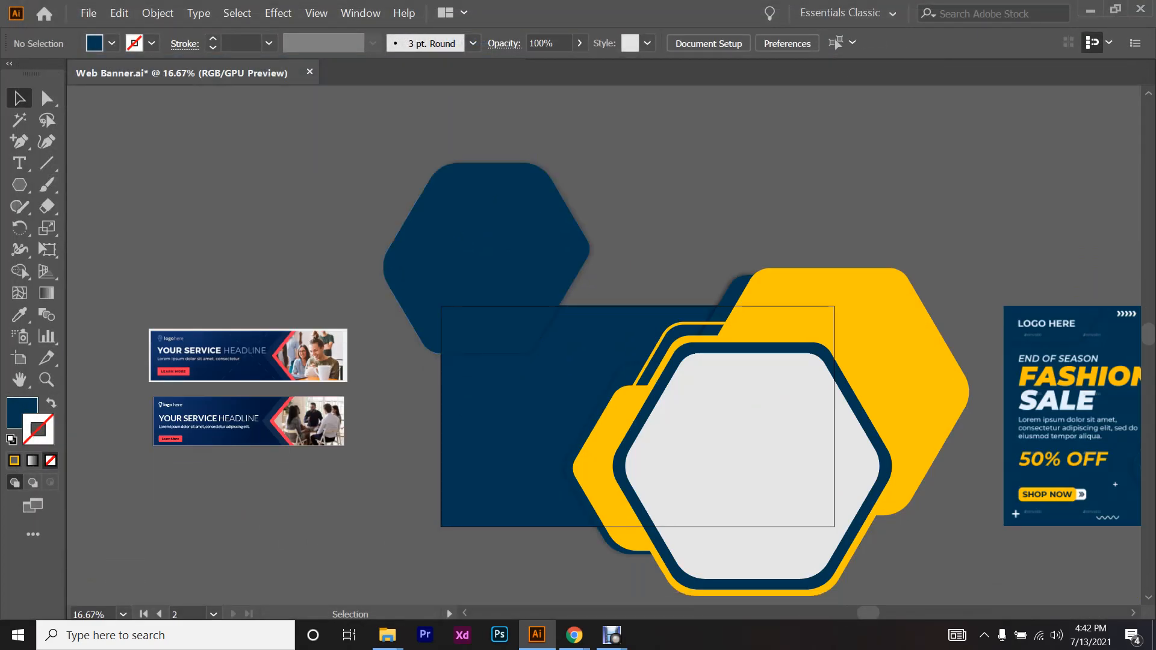
- Unlock the dark blue background rectangle and deselect it, returning to the Selection tool
key(ctrl+alt+2)
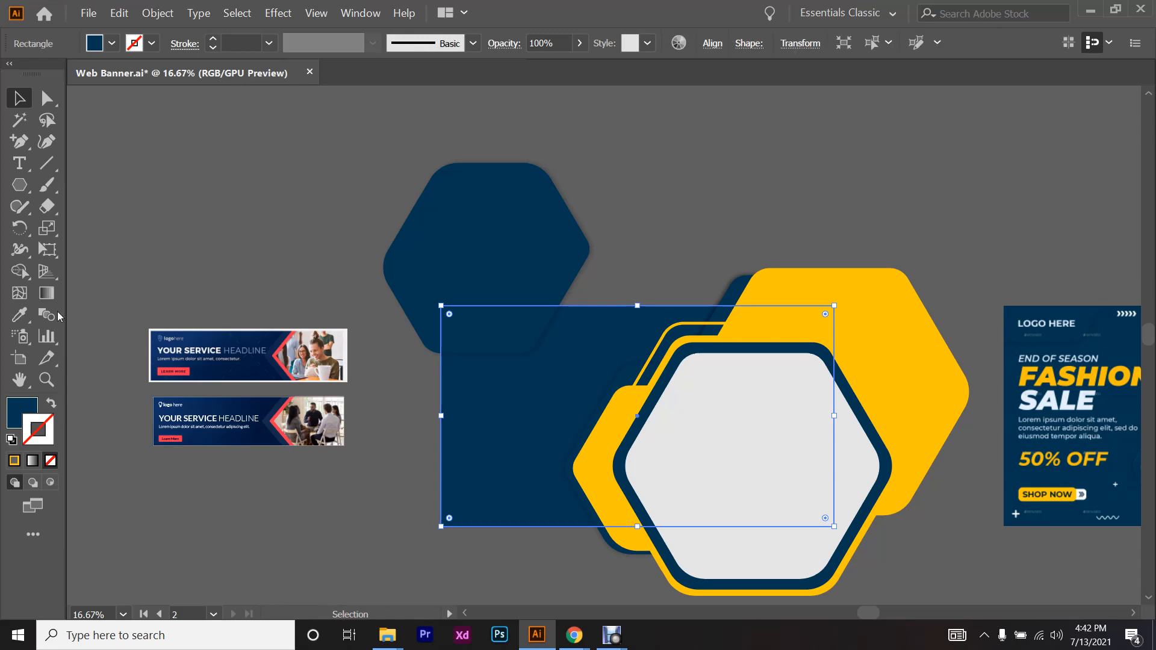
key(i)
key(ctrl+1)
scroll(692, 430, down, 5)
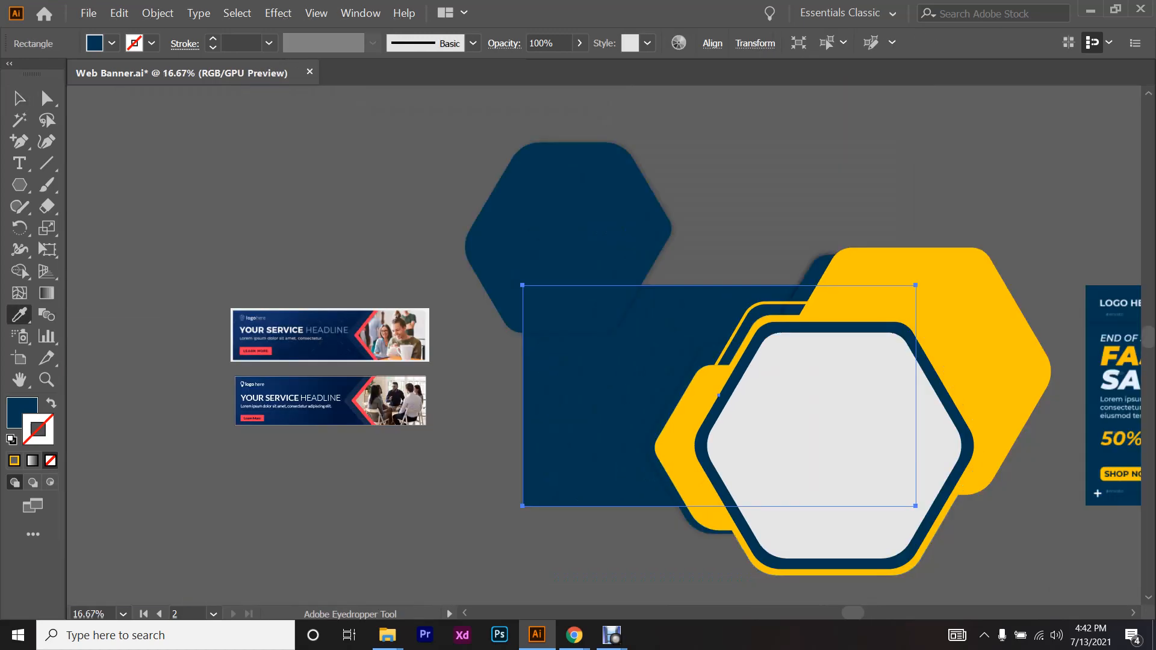
key(ctrl+shift+a)
ctrl+click(602, 391)
key(ctrl+shift+a)
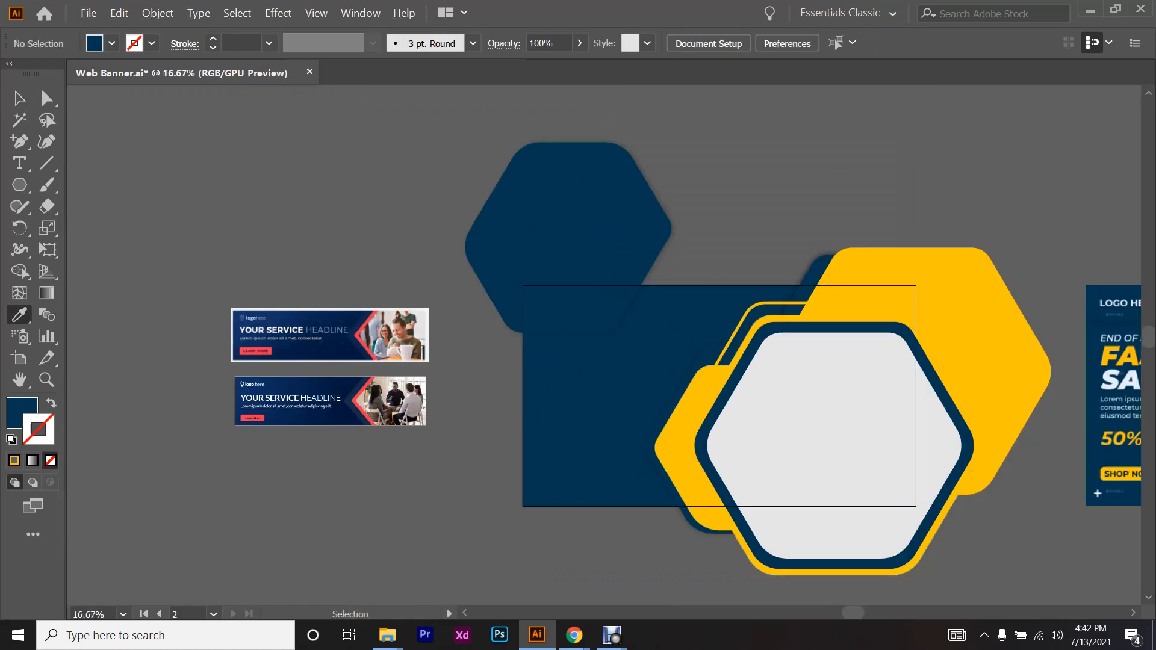
key(v)
- Examine the headline text and its layout in the reference banner, comparing it with the artwork so far
scroll(604, 345, right, 2)
scroll(604, 345, down, 2)
scroll(603, 345, right, 2)
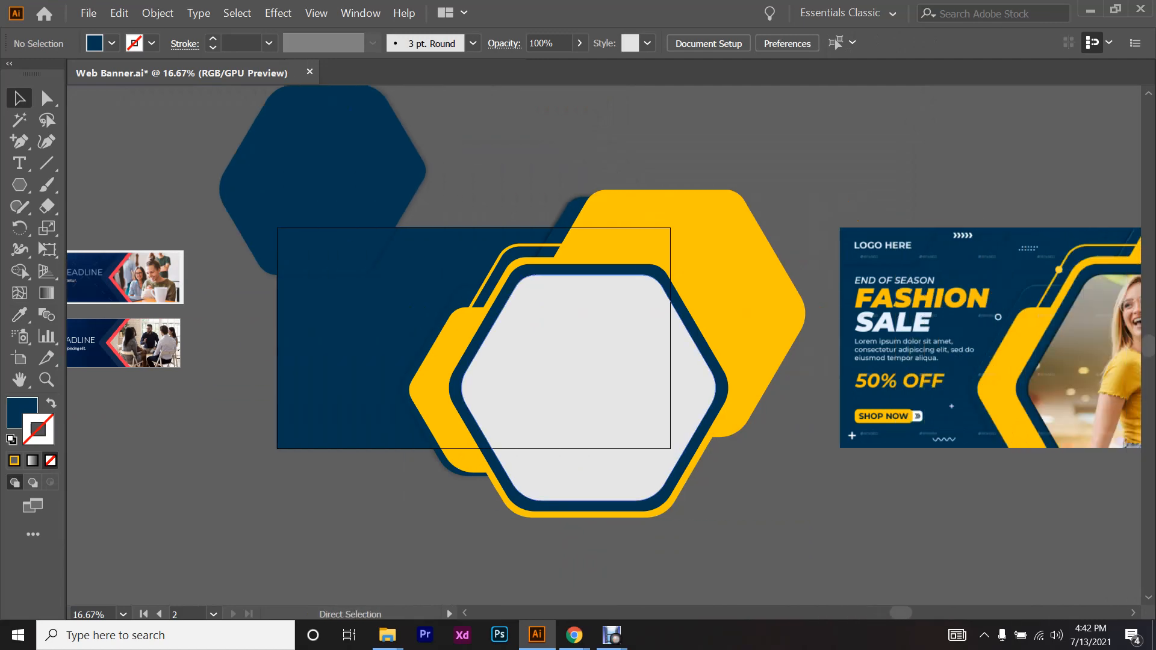
scroll(1032, 319, up, 3)
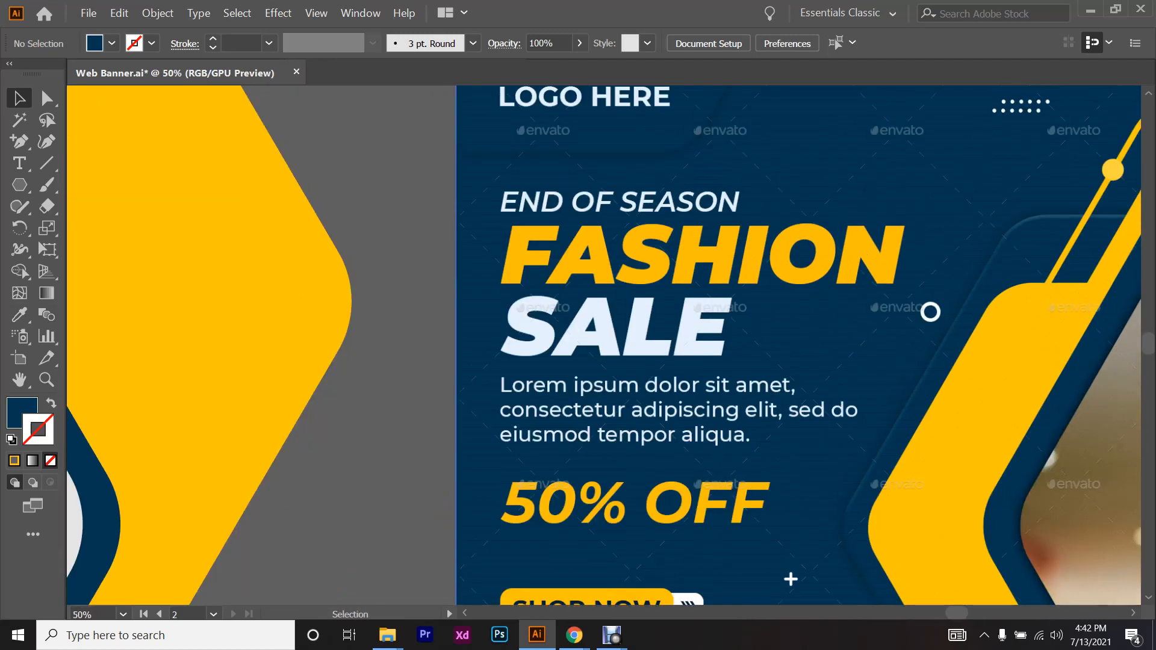
scroll(869, 271, down, 1)
scroll(868, 271, down, 1)
scroll(869, 274, down, 2)
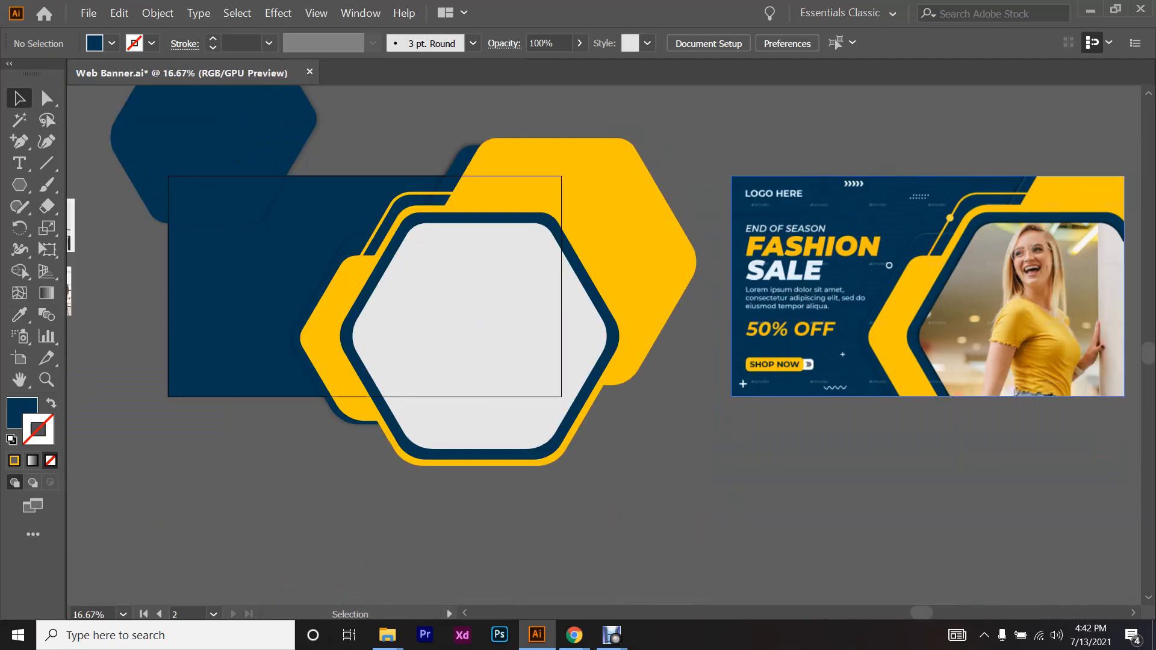
scroll(514, 338, up, 1)
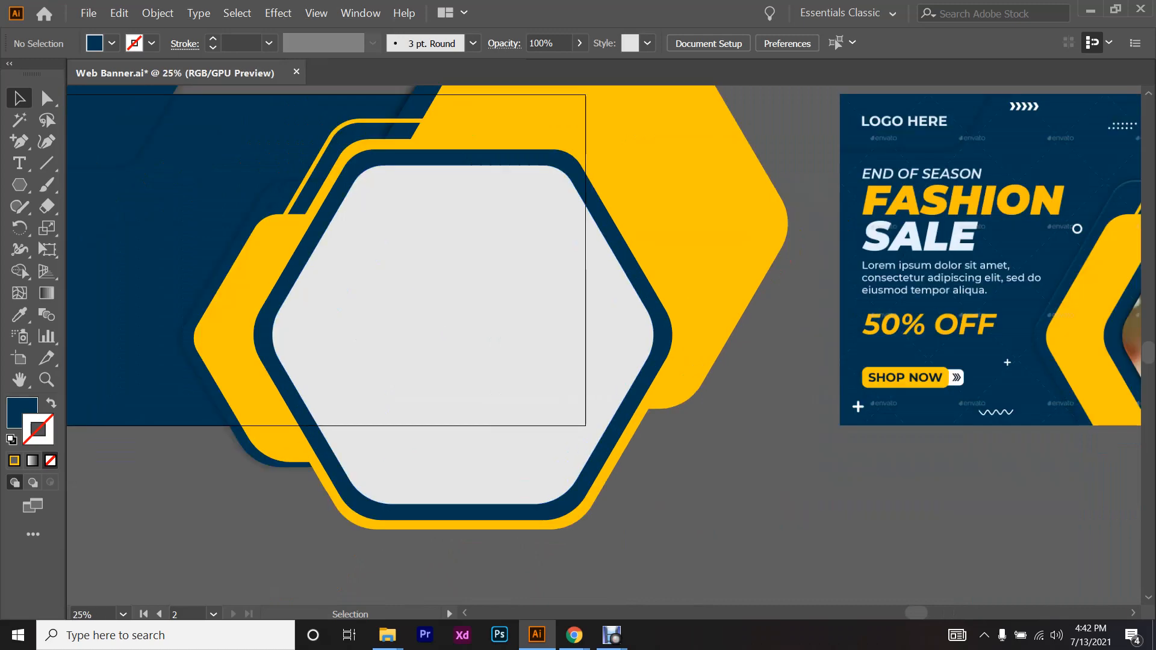
scroll(514, 339, up, 2)
scroll(515, 338, right, 2)
- Check the font used on the Fashion Sale template page in Chrome, and return to Illustrator
key(t)
scroll(854, 194, right, 2)
scroll(854, 194, up, 2)
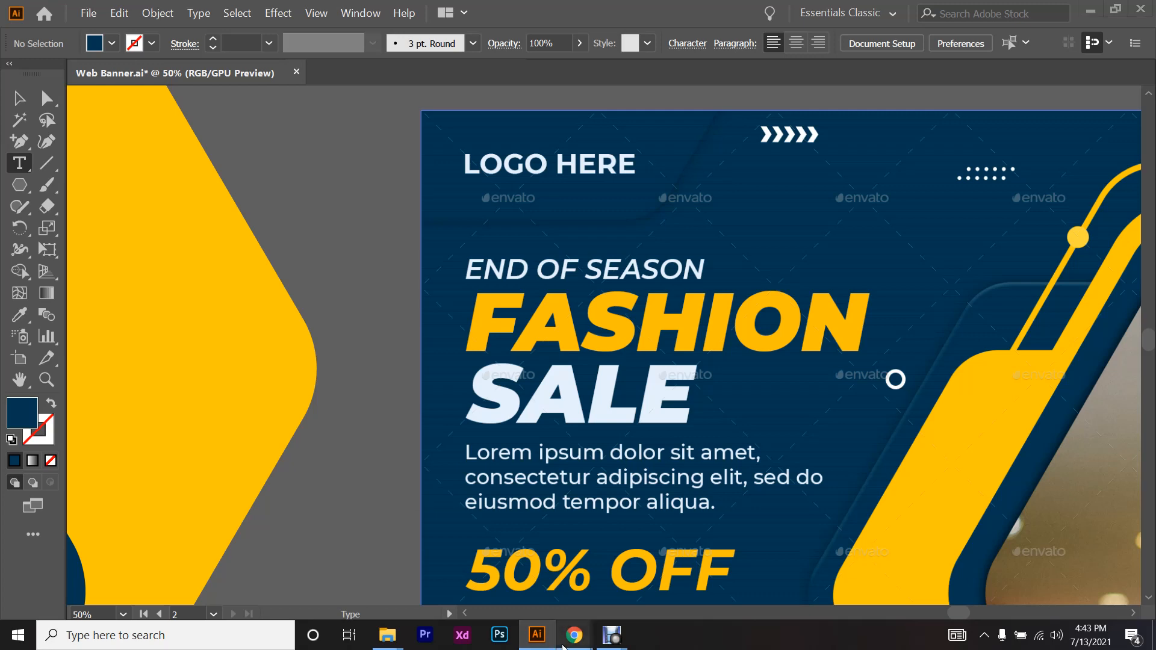
mouse_move(575, 635)
click(477, 534)
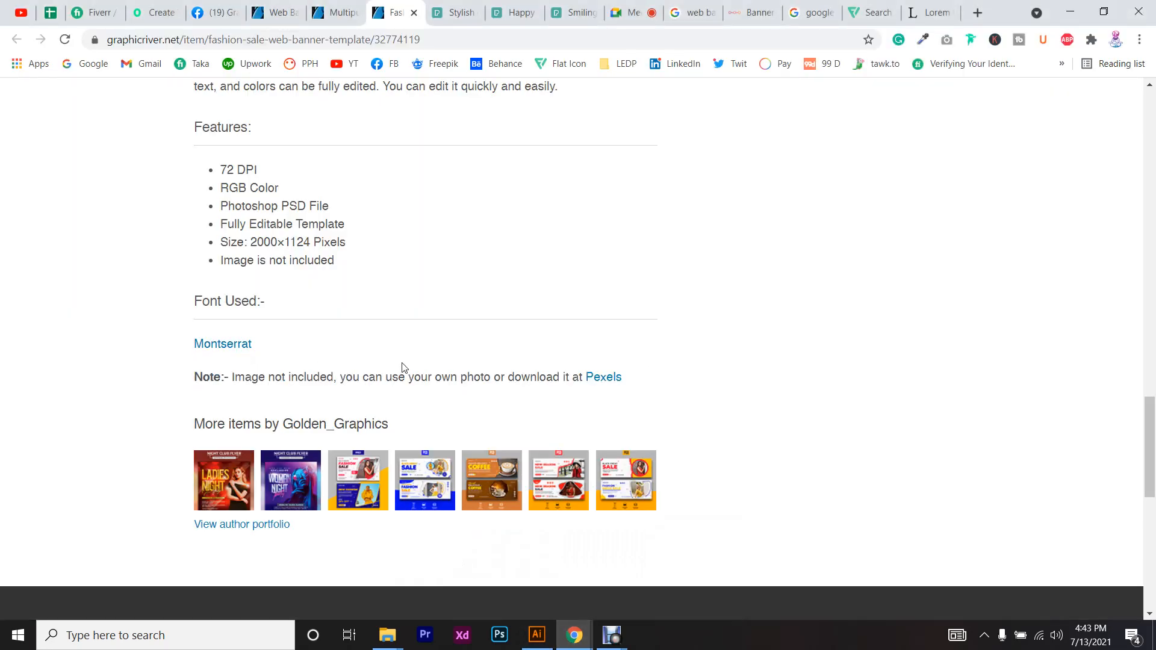
key(alt+Tab)
- Add the text "END OF SEASON" just above the matching line on the reference banner
scroll(475, 224, right, 2)
click(474, 224)
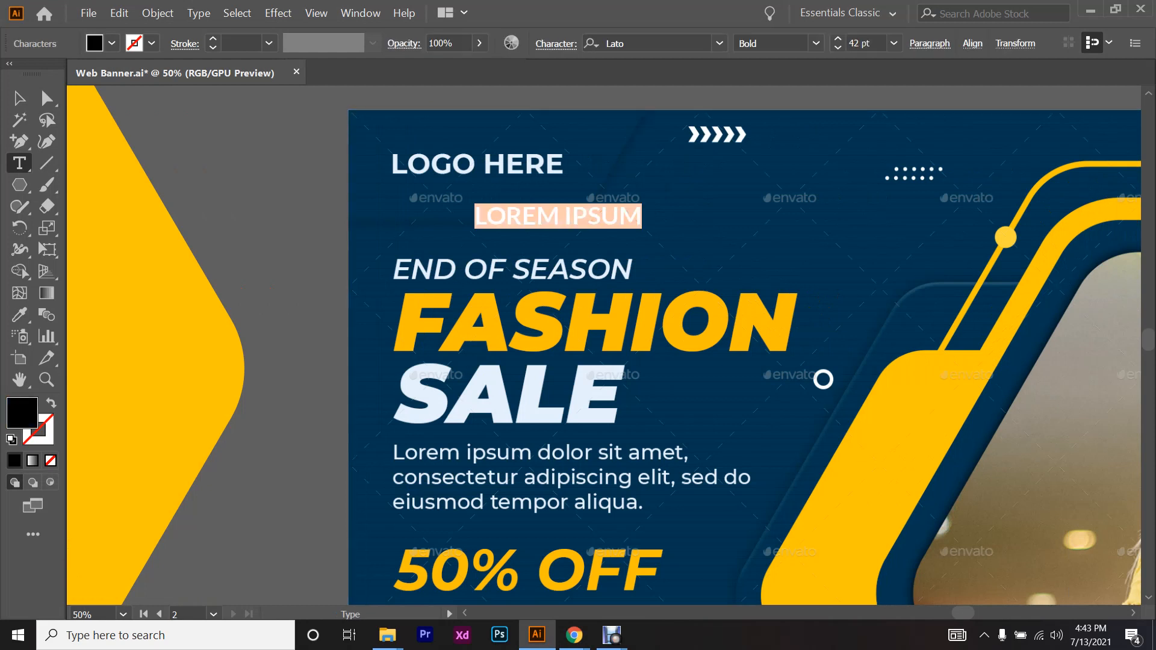
text(END OF SEASON)
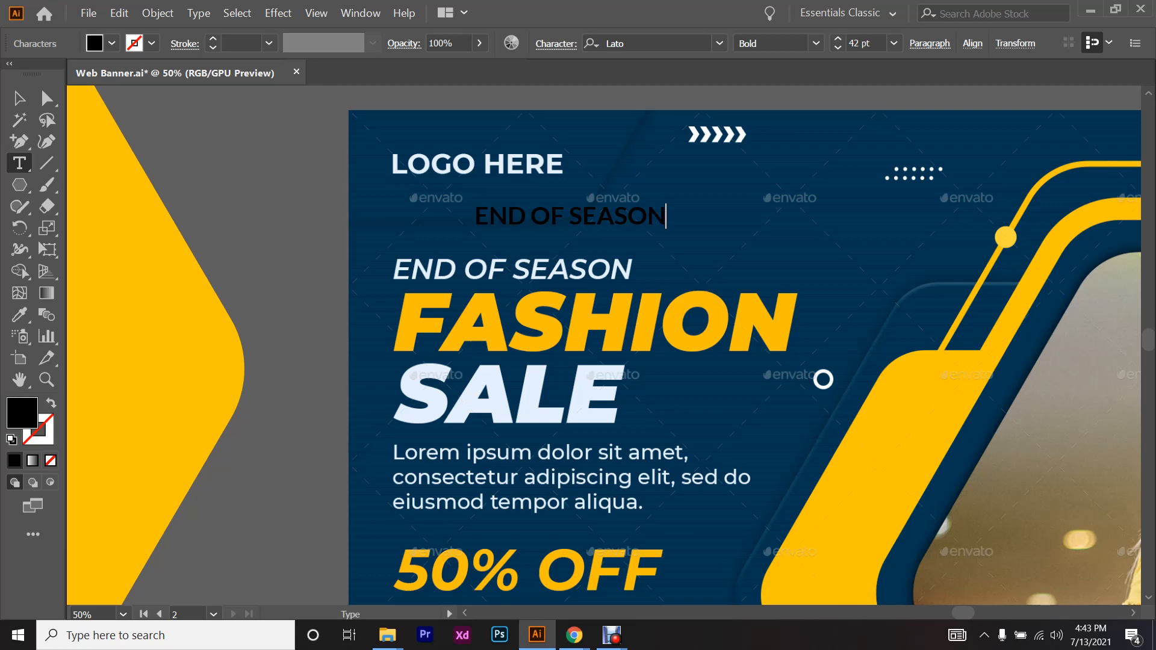
- Set the font of the new "END OF SEASON" text to Montserrat Medium
key(ctrl+a)
key(ctrl+t)
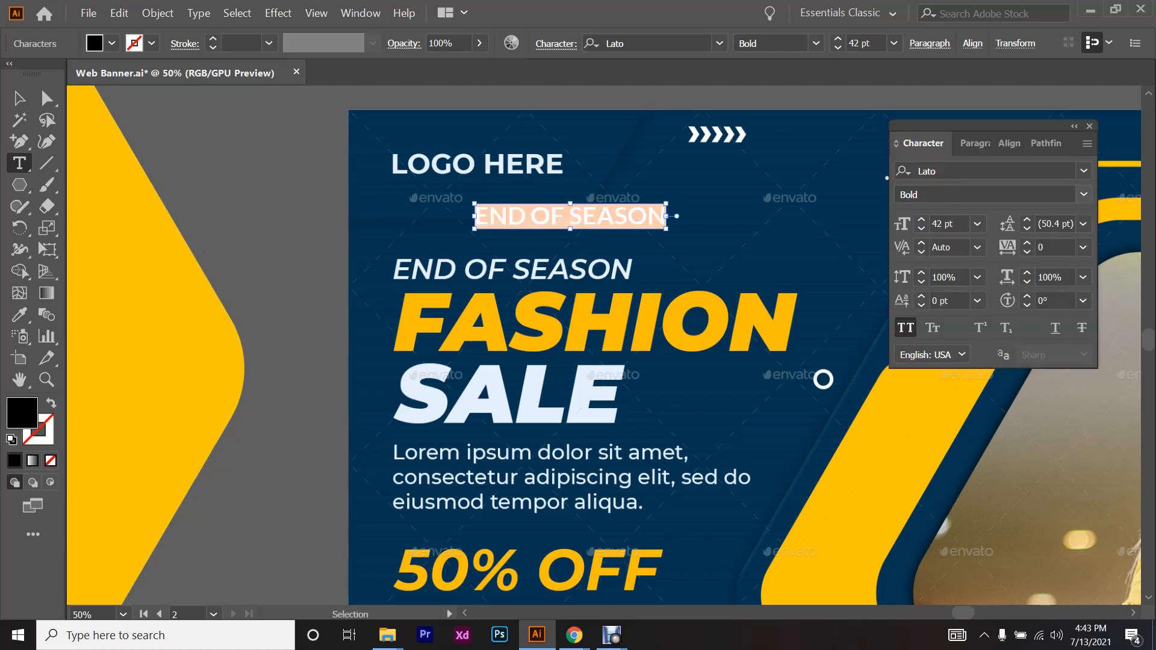
click(988, 171)
text(mont)
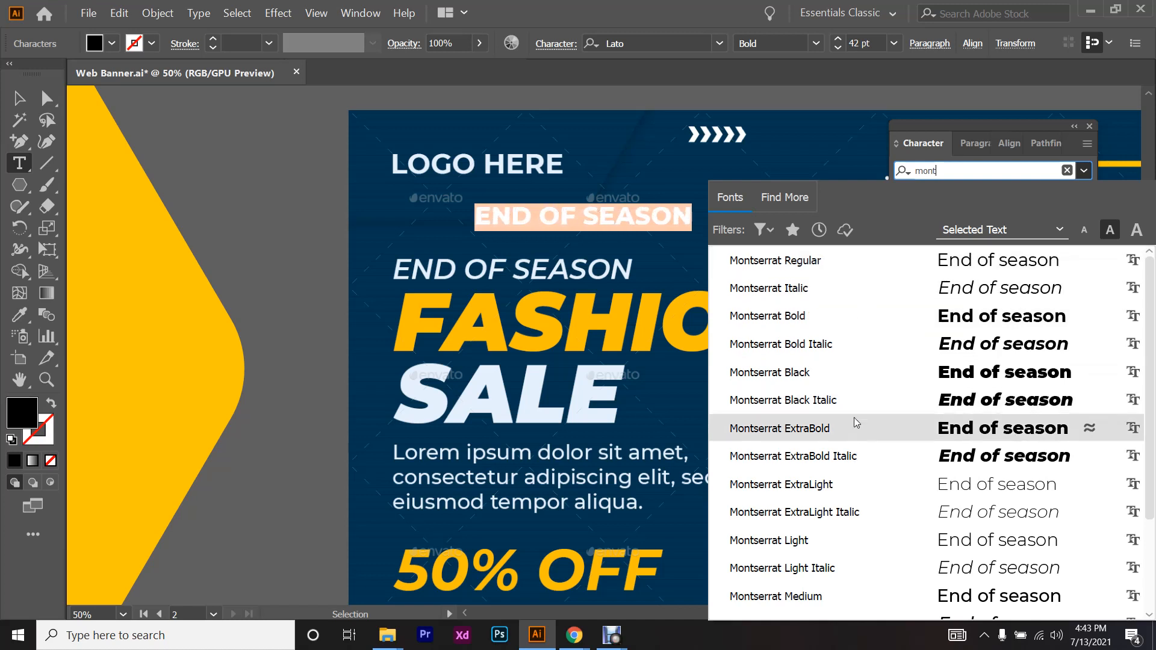
click(844, 595)
- Fill the new "END OF SEASON" text with white and finish editing it
click(93, 46)
click(45, 75)
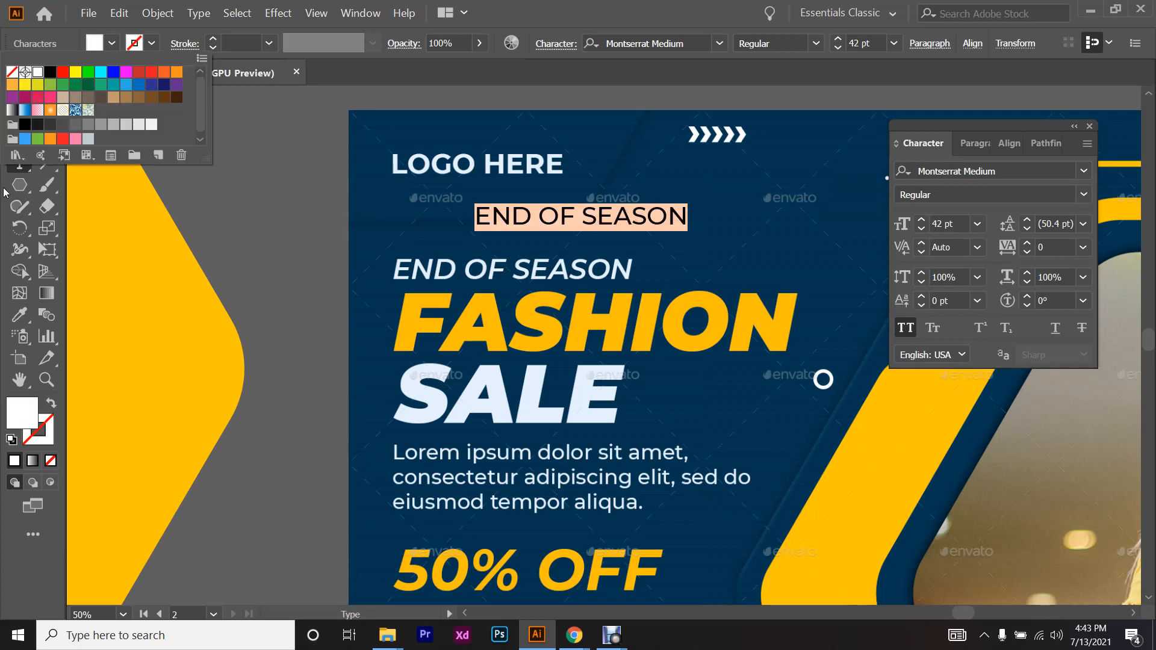
click(20, 199)
click(25, 102)
- Align the new text above the reference's "END OF SEASON" line and scale it to match, about 47.79 pt
scroll(608, 262, up, 1)
drag(603, 193, 495, 222)
scroll(565, 216, up, 2)
drag(660, 219, 748, 209)
scroll(694, 264, down, 2)
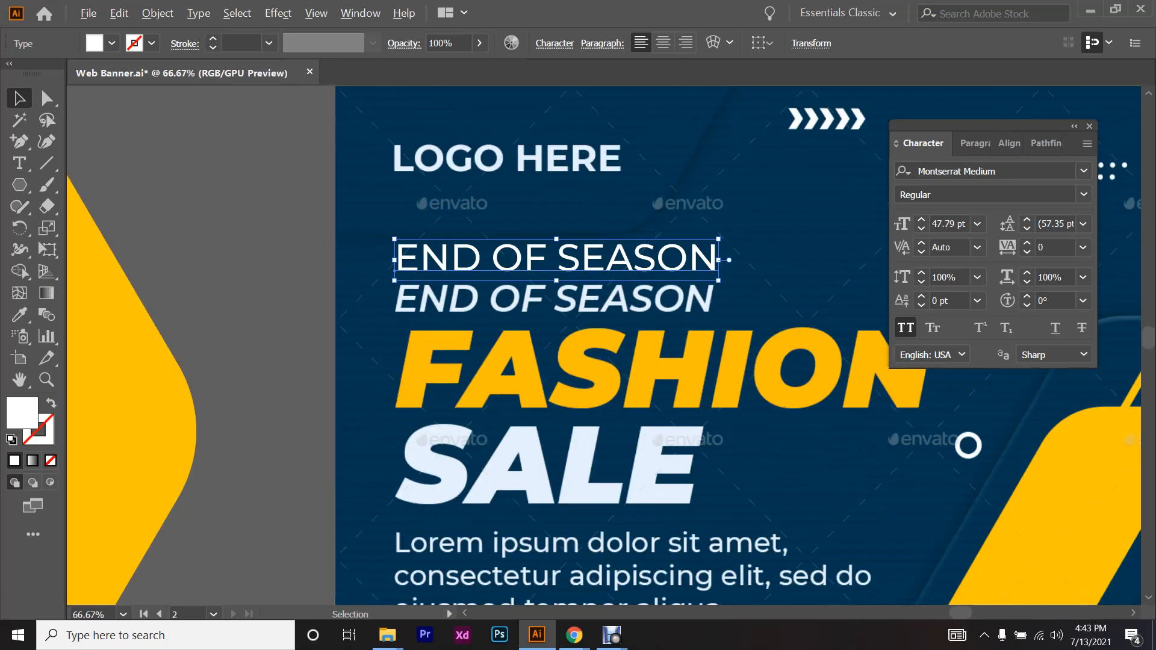
- Change the new "END OF SEASON" text's font style to Italic
scroll(647, 282, up, 2)
scroll(604, 345, left, 1)
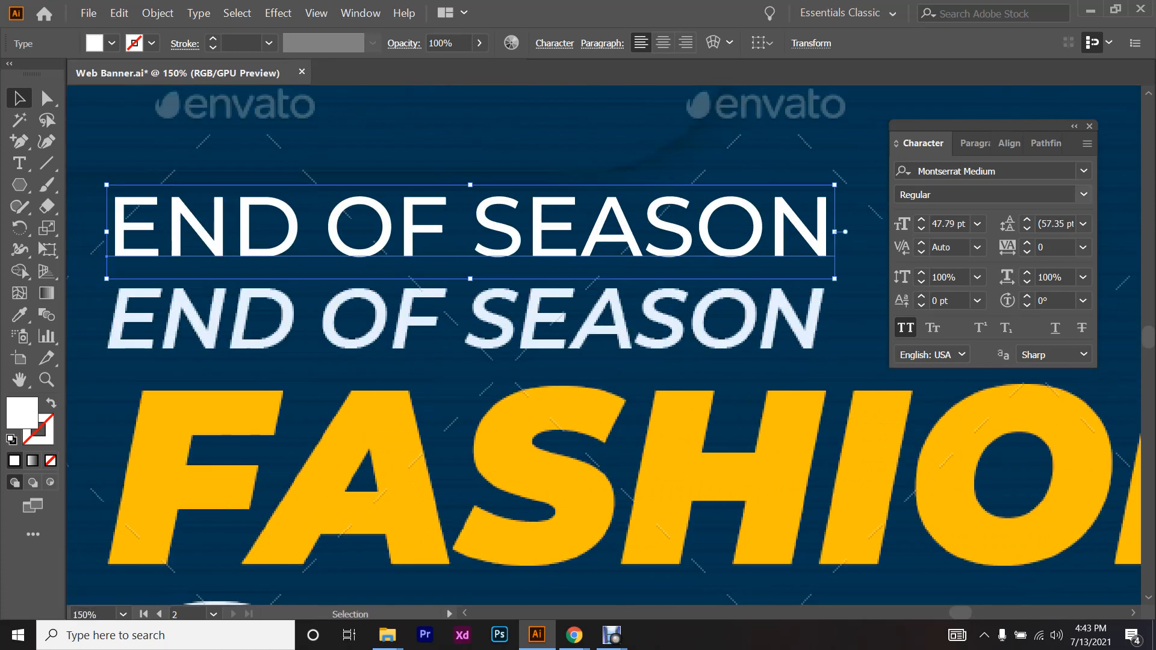
click(1083, 195)
click(1023, 236)
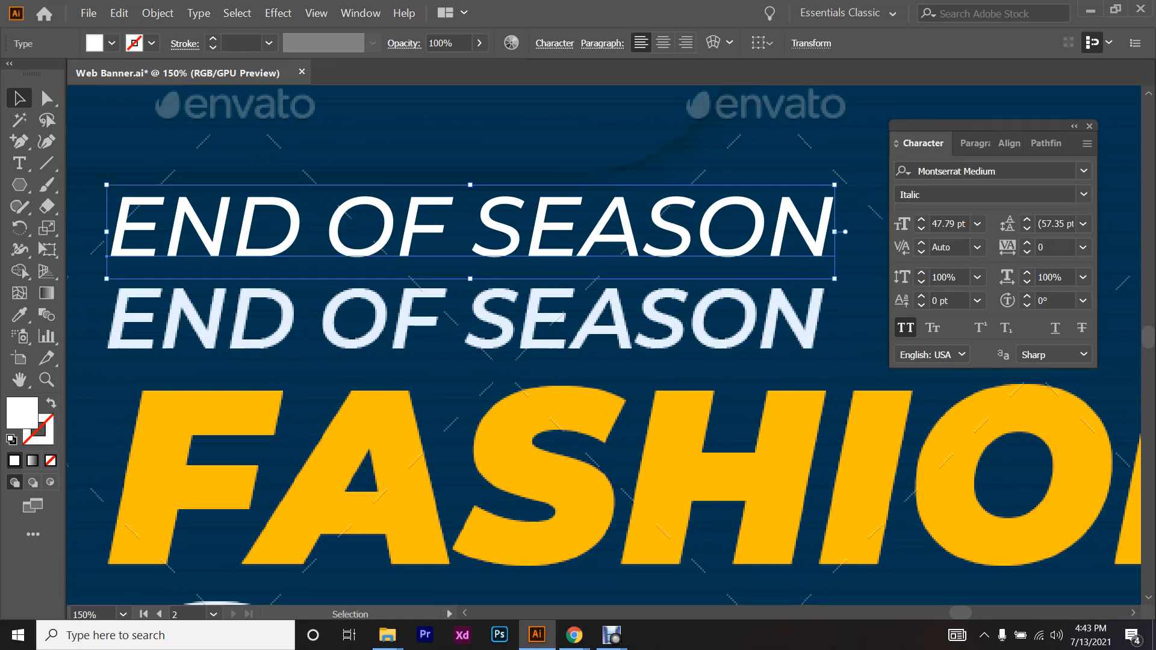
- Duplicate the new "END OF SEASON" text over the reference headline and replace its wording with "FASHION" and "SALE" on two lines
scroll(616, 346, down, 1)
scroll(516, 214, down, 2)
scroll(517, 213, down, 3)
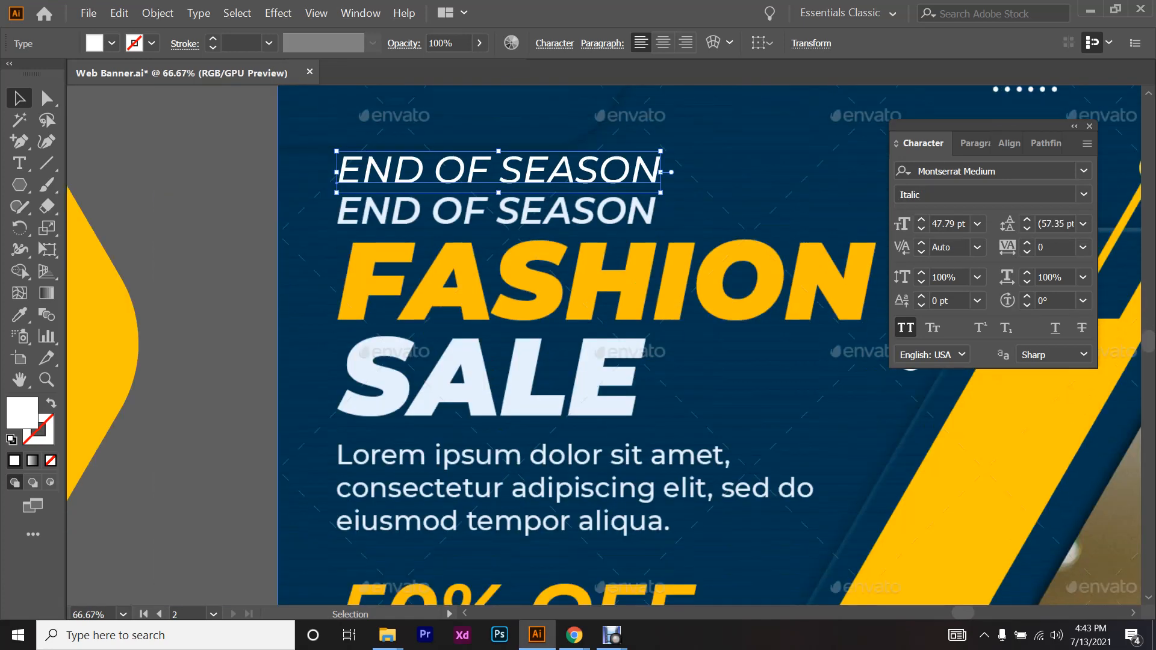
key(ctrl+shift+a)
alt+shift+drag(489, 168, 490, 293)
triple_click(349, 280)
text(FASHION)
key(Return)
text(SALE)
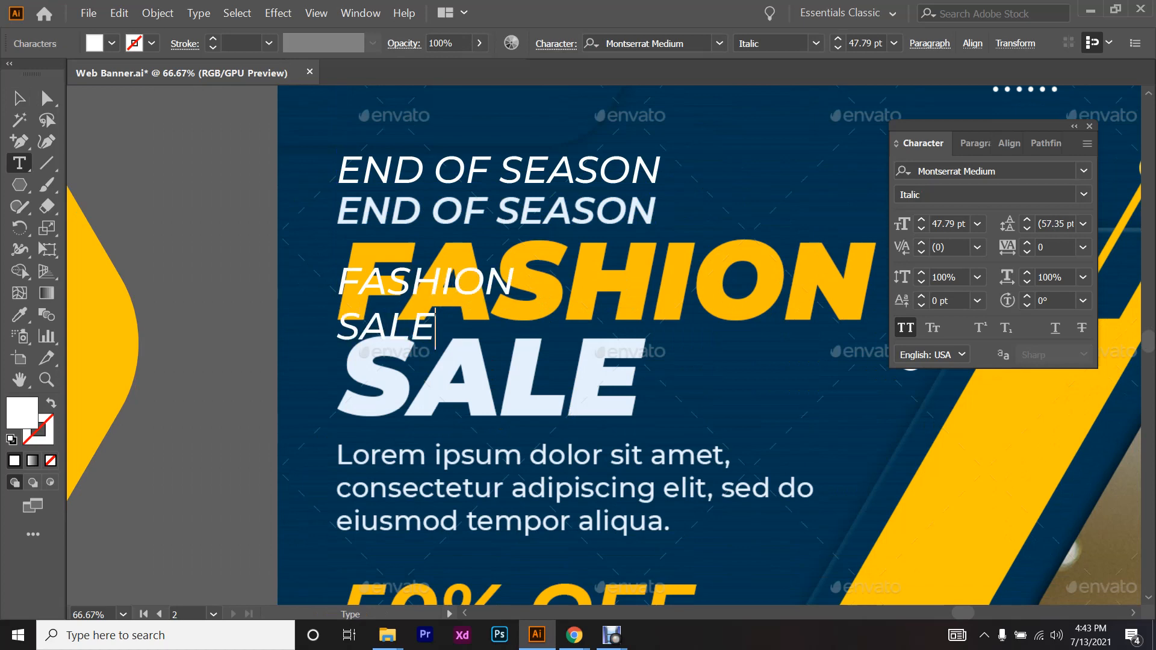
- Set the font of the whole new "FASHION SALE" text to Montserrat Bold
key(ctrl+a)
click(1084, 173)
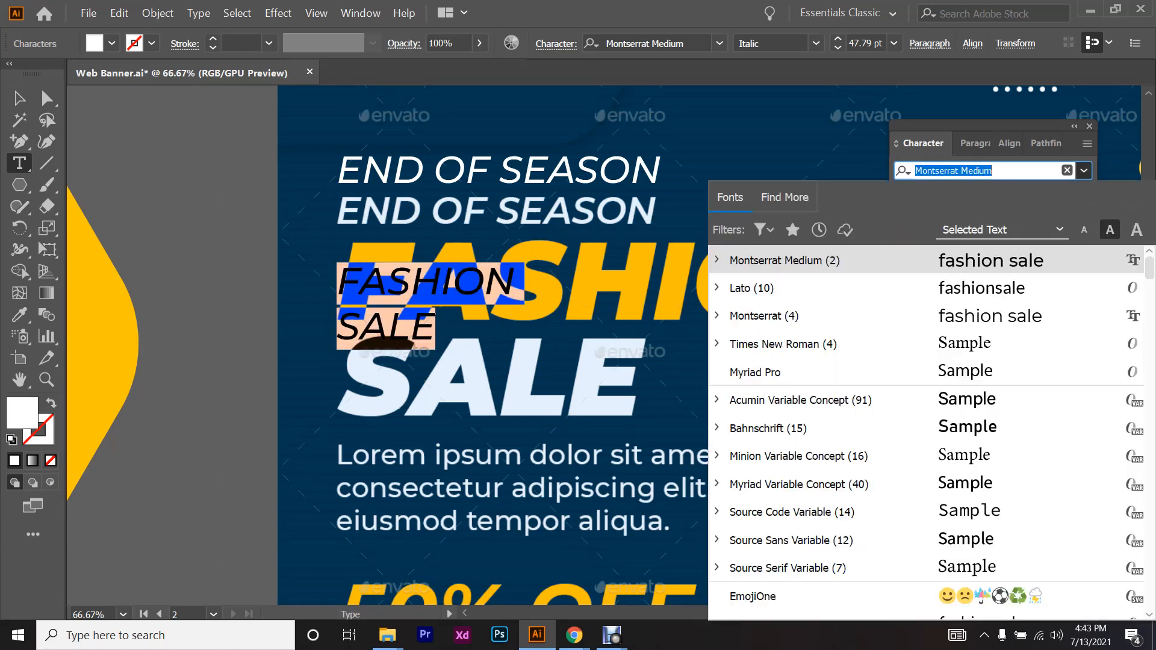
click(718, 261)
click(717, 261)
click(983, 170)
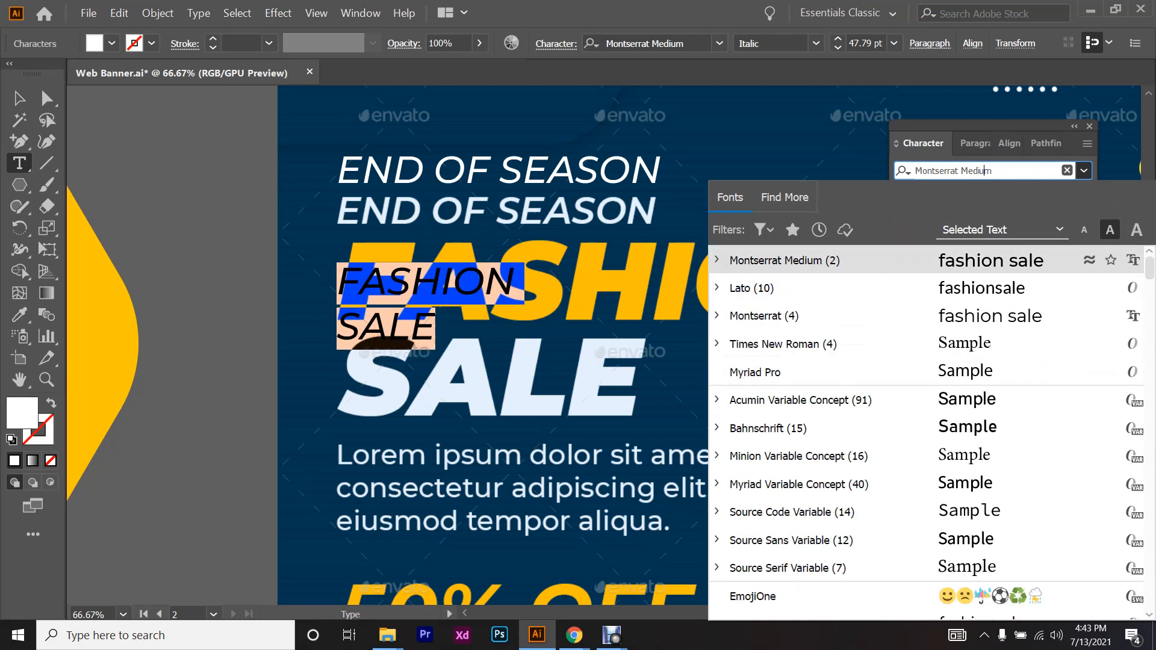
key(BackSpace)
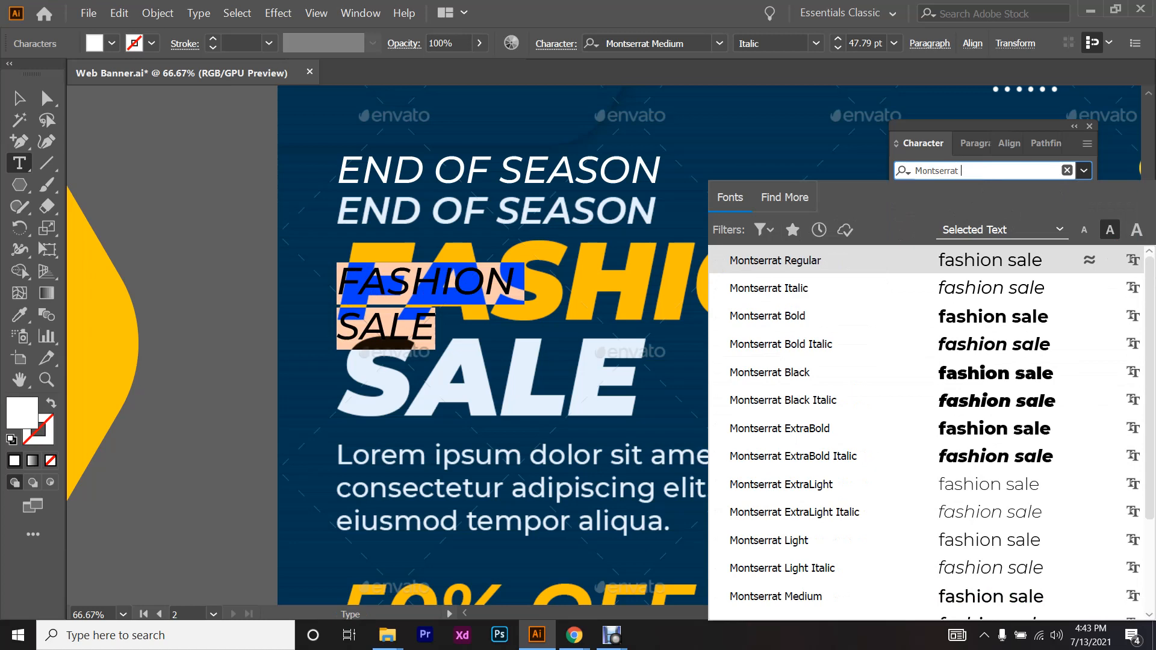
click(889, 316)
- Try Montserrat's Italic style on the new "FASHION SALE" text and restore Bold
click(1083, 195)
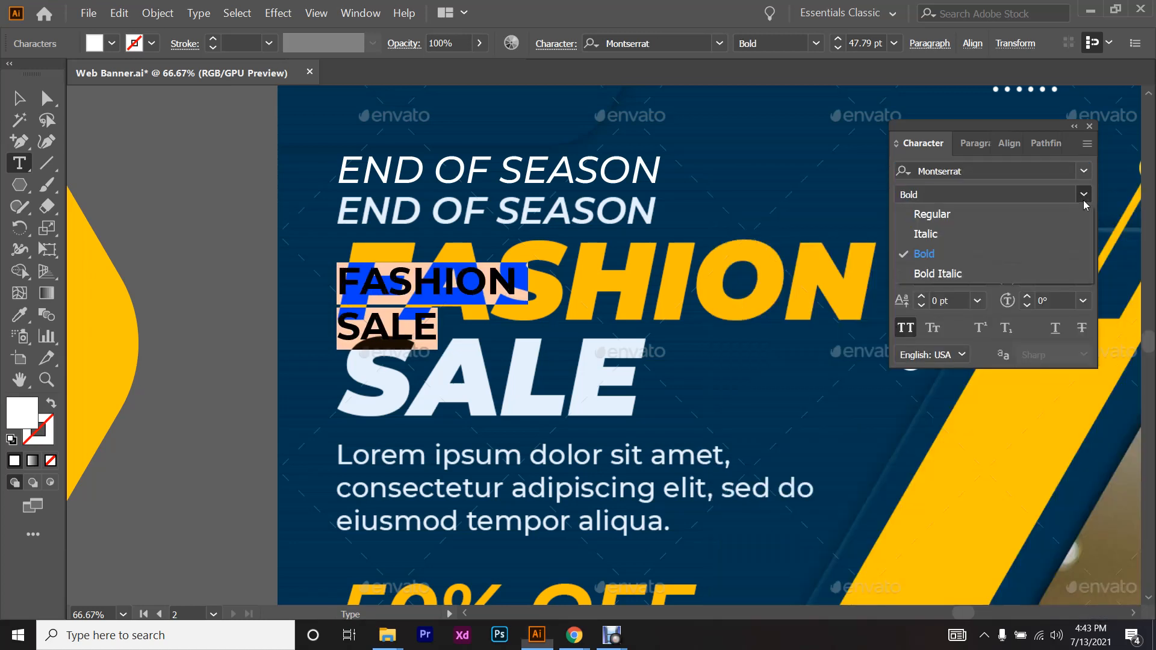
click(1042, 235)
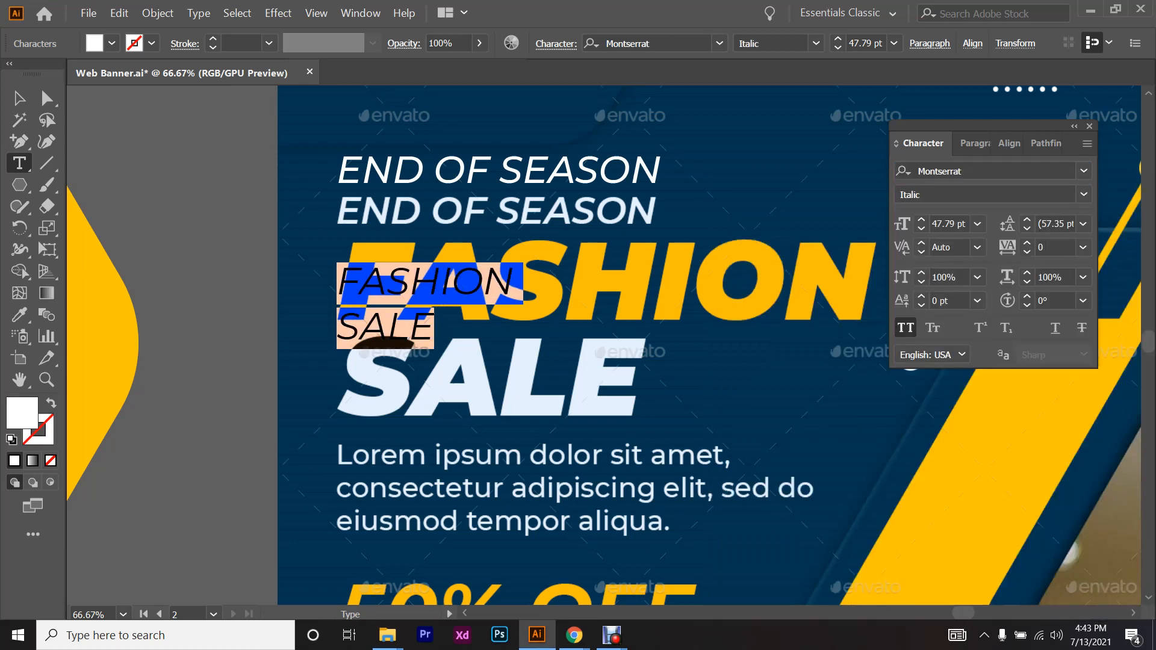
click(993, 171)
click(993, 171)
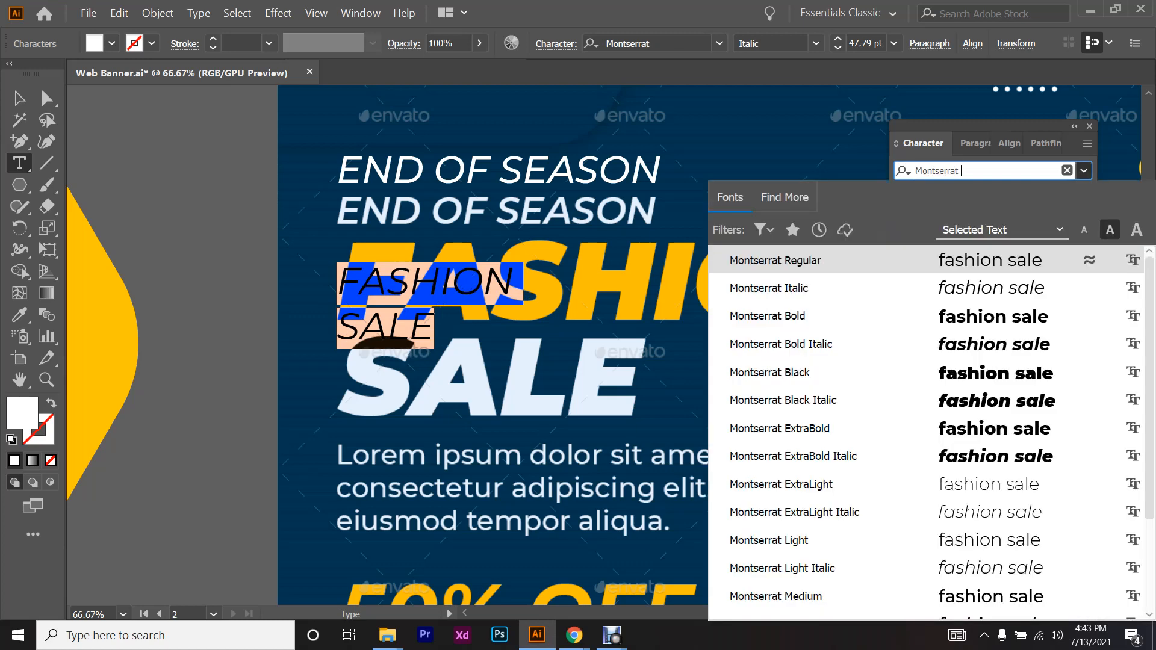
click(921, 317)
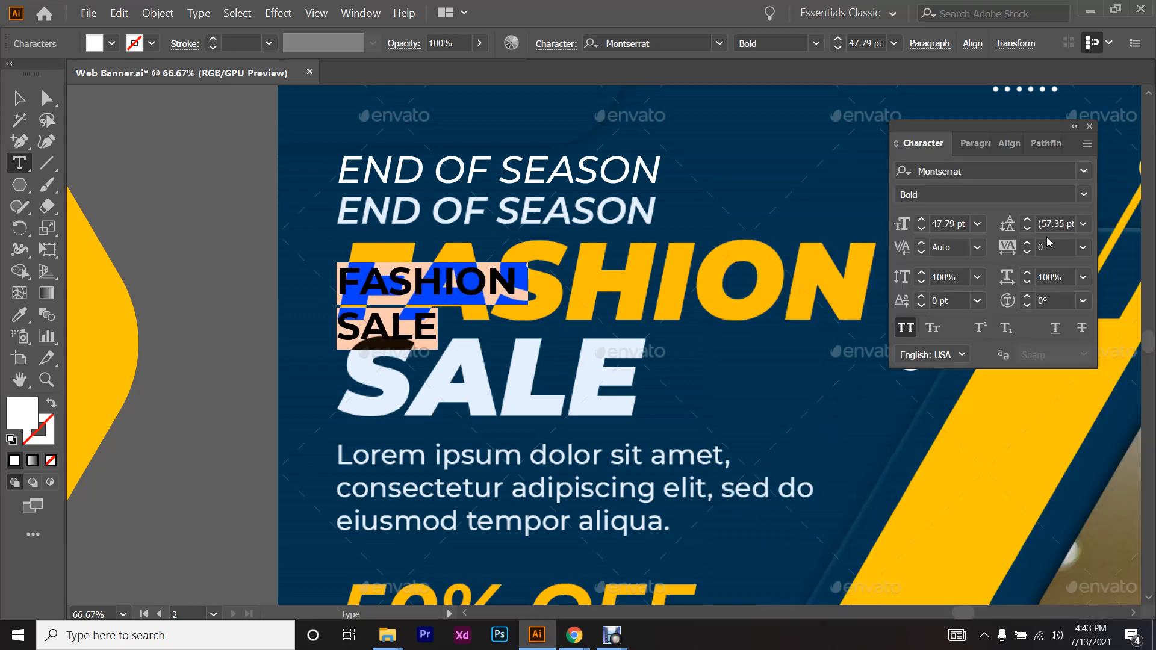
click(1084, 195)
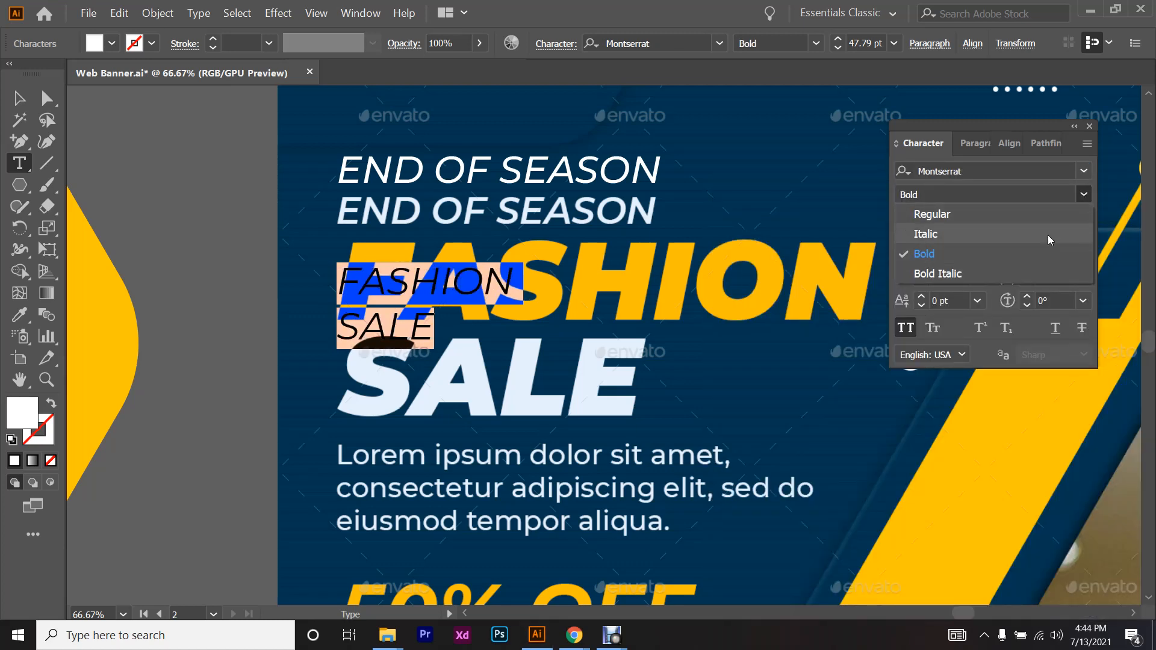
click(1048, 235)
click(20, 97)
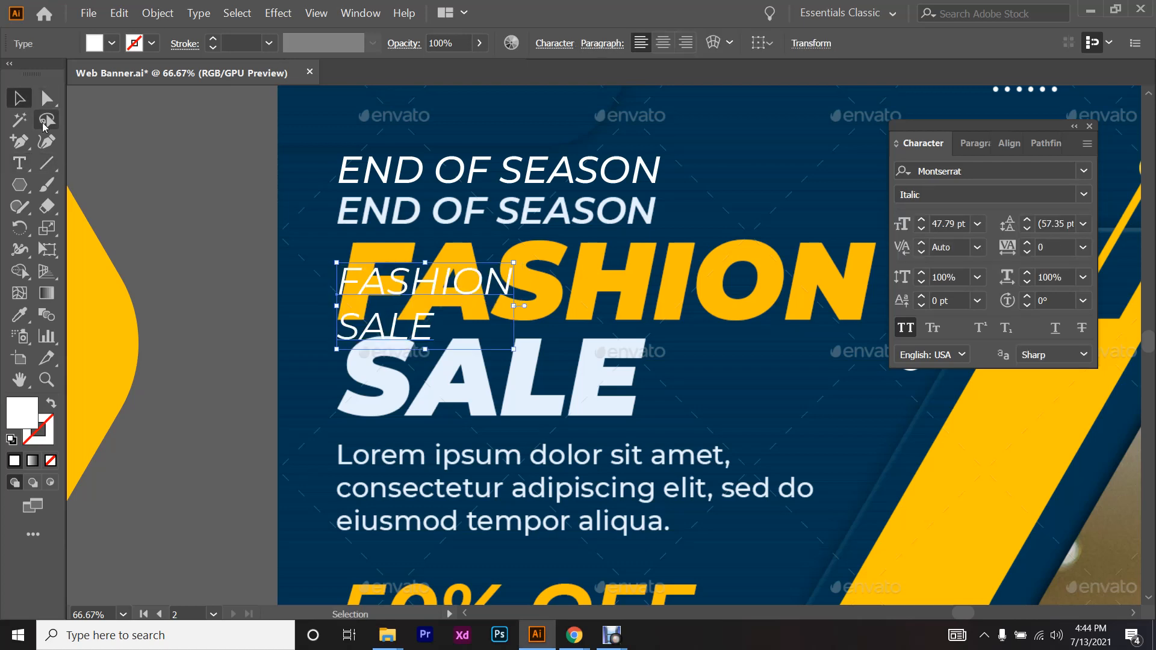
key(ctrl+z)
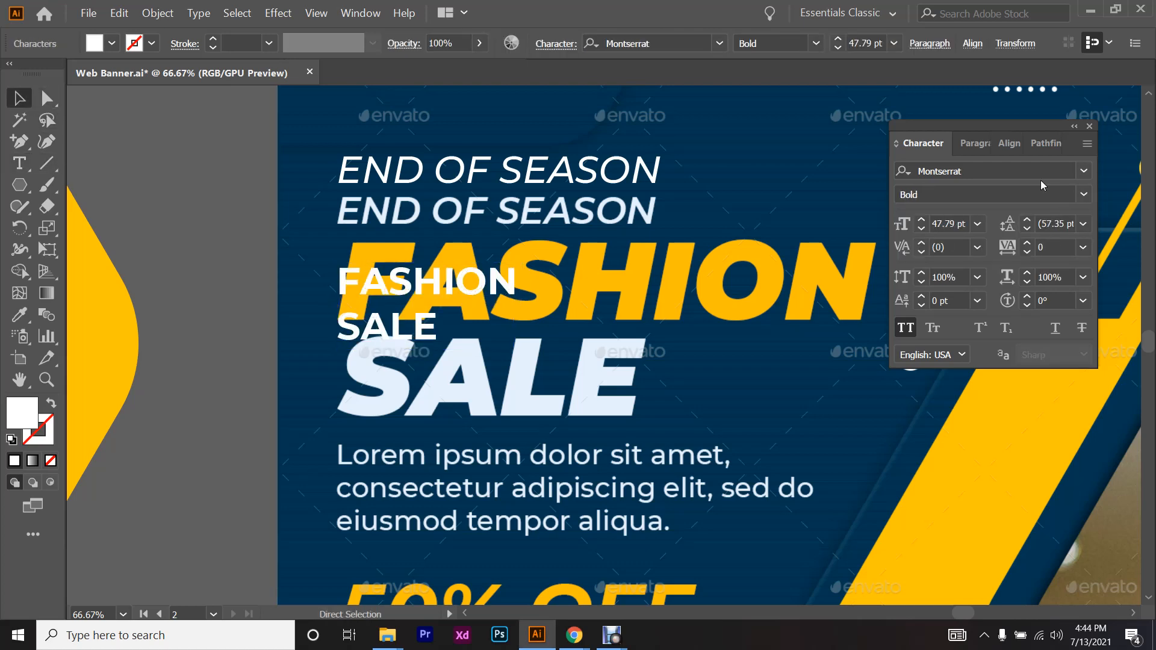
- Search the fonts for "Montserrat bold" and try to apply Montserrat Bold Italic to the "FASHION SALE" text
click(1024, 171)
key(End)
text(bold)
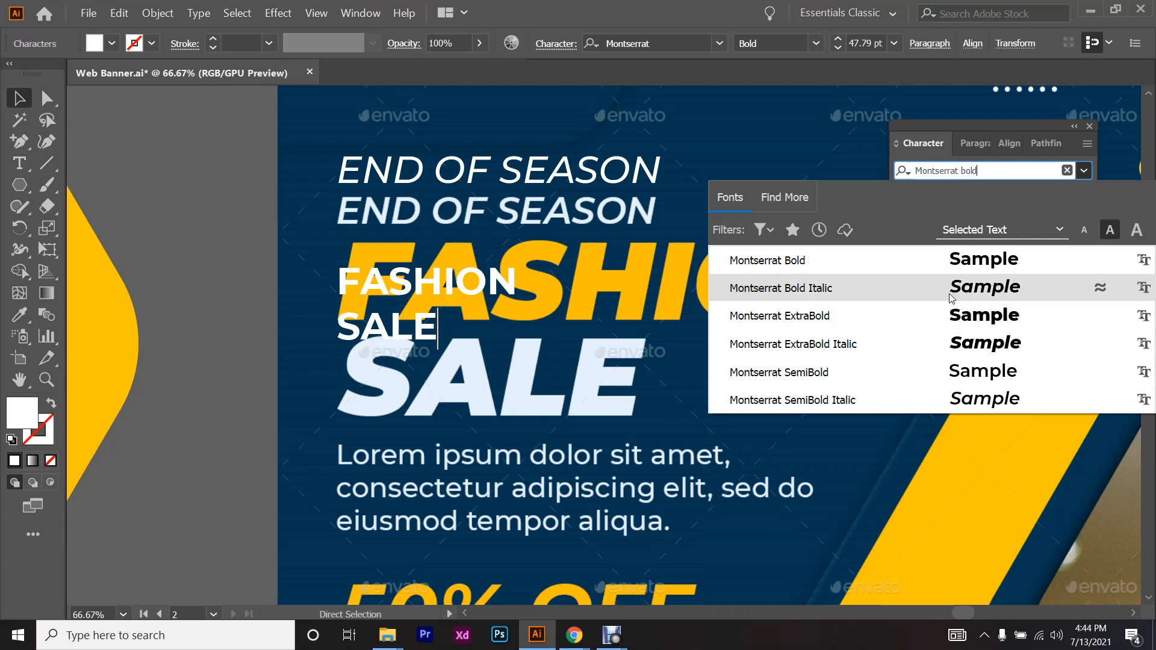
click(915, 293)
key(ctrl+shift+a)
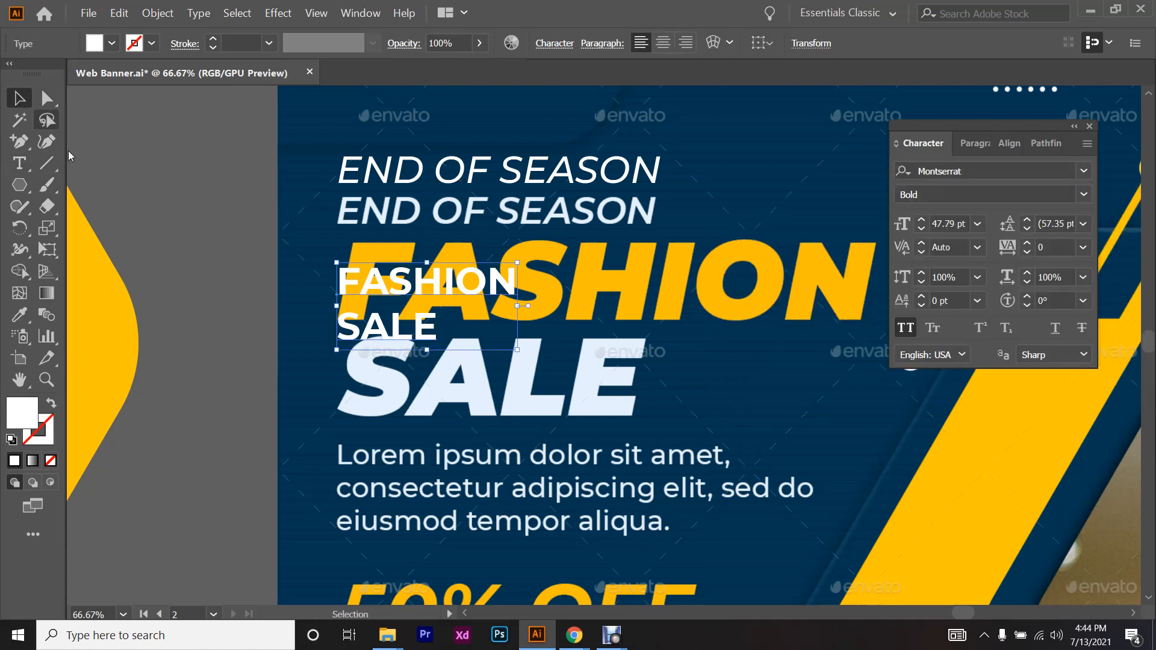
- Select the new "FASHION SALE" text object and search the fonts for "mont"
click(386, 327)
click(987, 171)
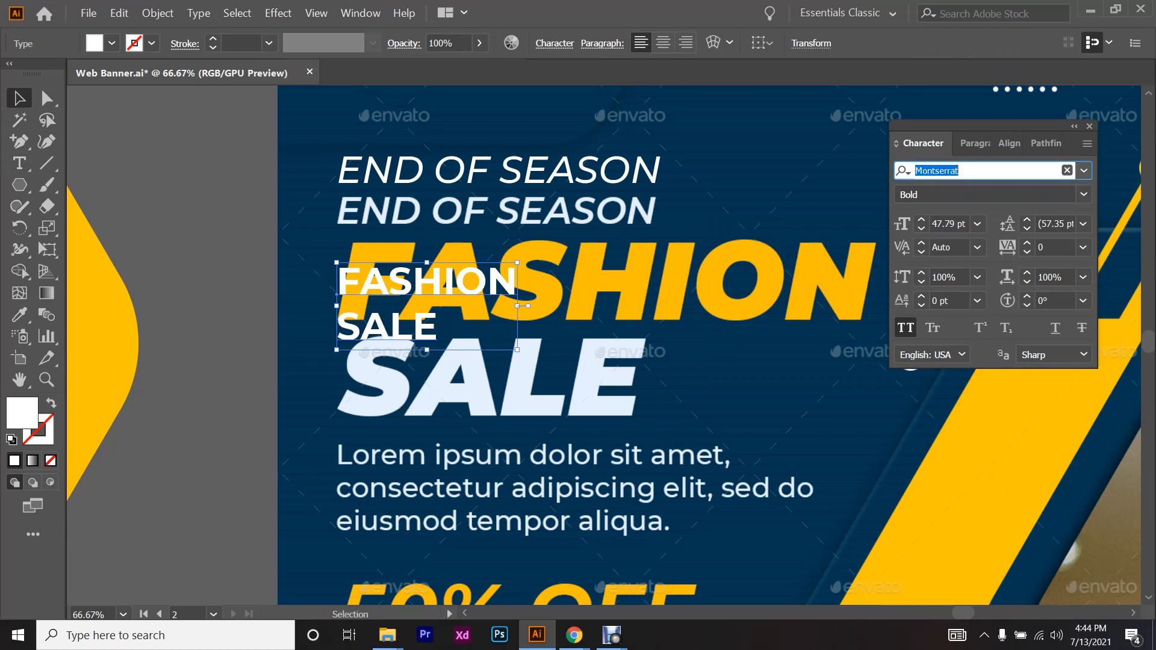
text(mont)
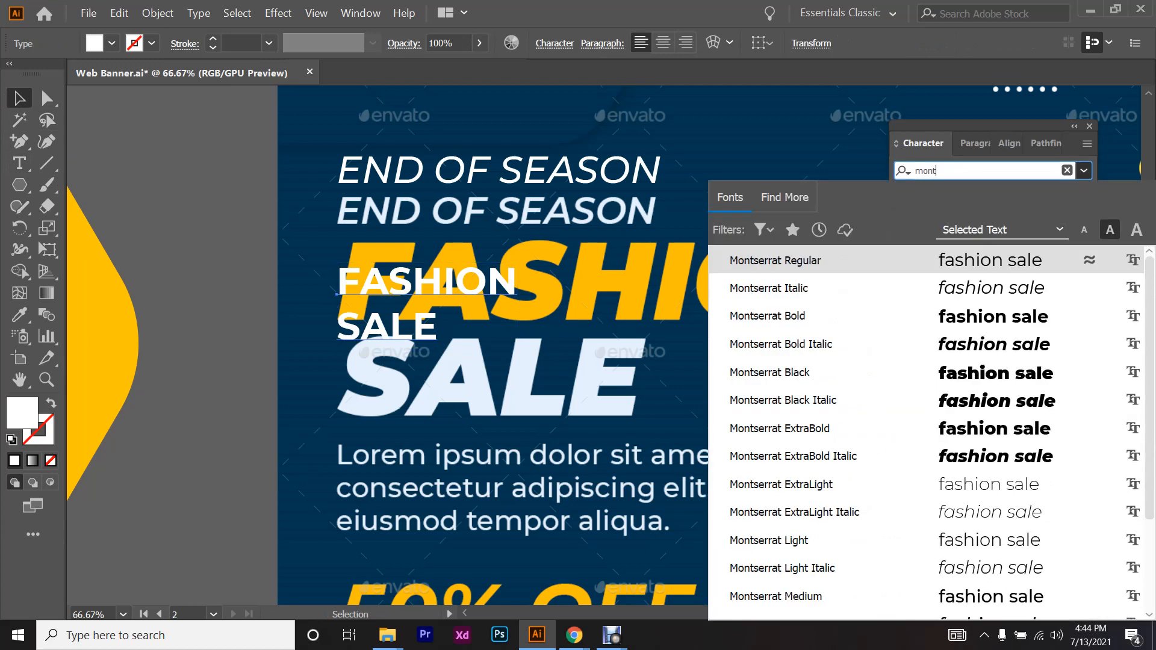
- Set the FASHION SALE text to Montserrat Bold Italic, enlarge it to about 133 pt and place it over the reference headline
click(921, 342)
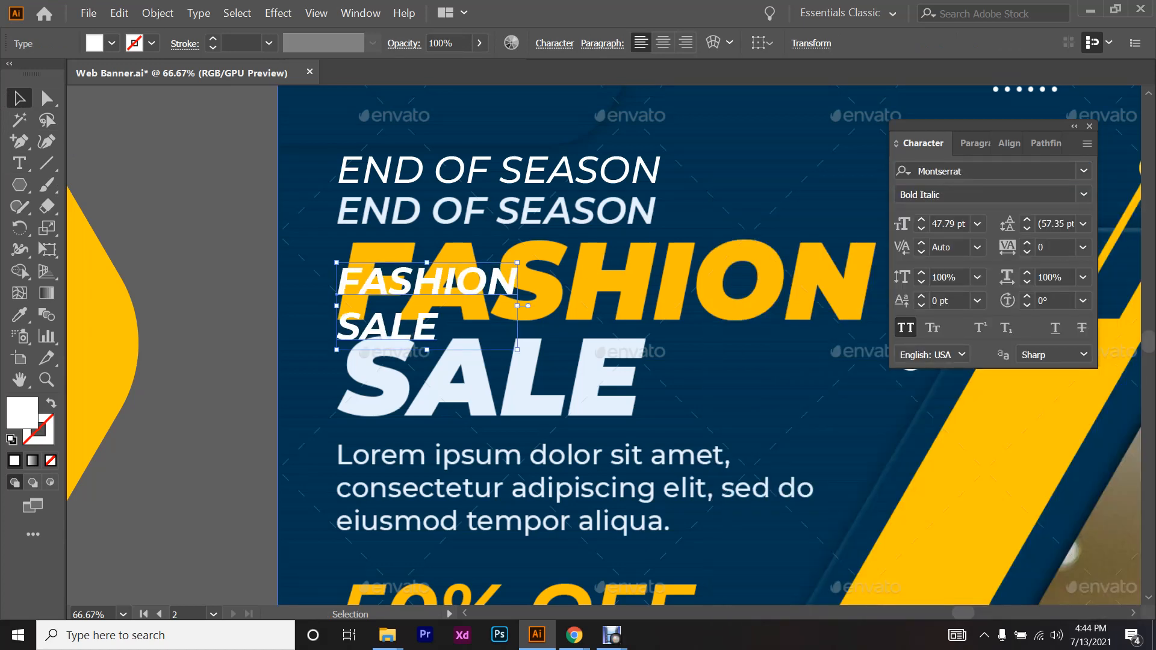
drag(518, 349, 839, 504)
drag(602, 413, 603, 368)
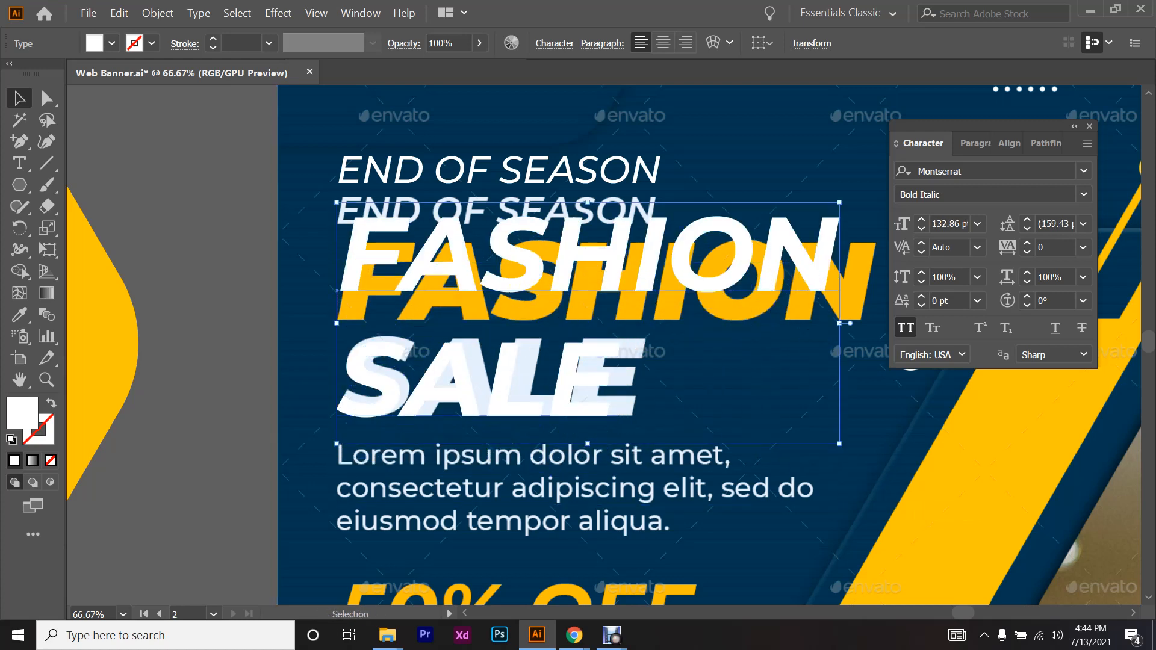
drag(593, 308, 582, 285)
scroll(583, 285, up, 1)
mouse_move(667, 270)
mouse_down()
mouse_move(667, 300)
mouse_move(667, 279)
mouse_up()
scroll(667, 280, down, 2)
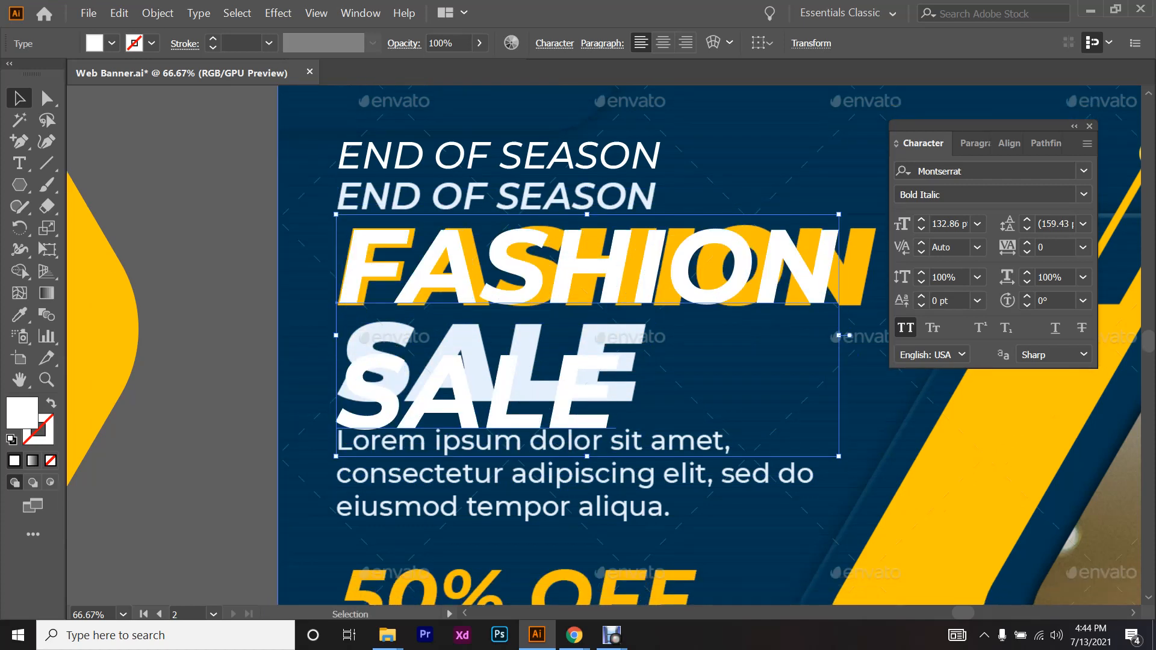
- Enlarge the FASHION SALE text to about 142 pt and align it with the reference word FASHION
drag(839, 455, 875, 473)
scroll(631, 316, up, 3)
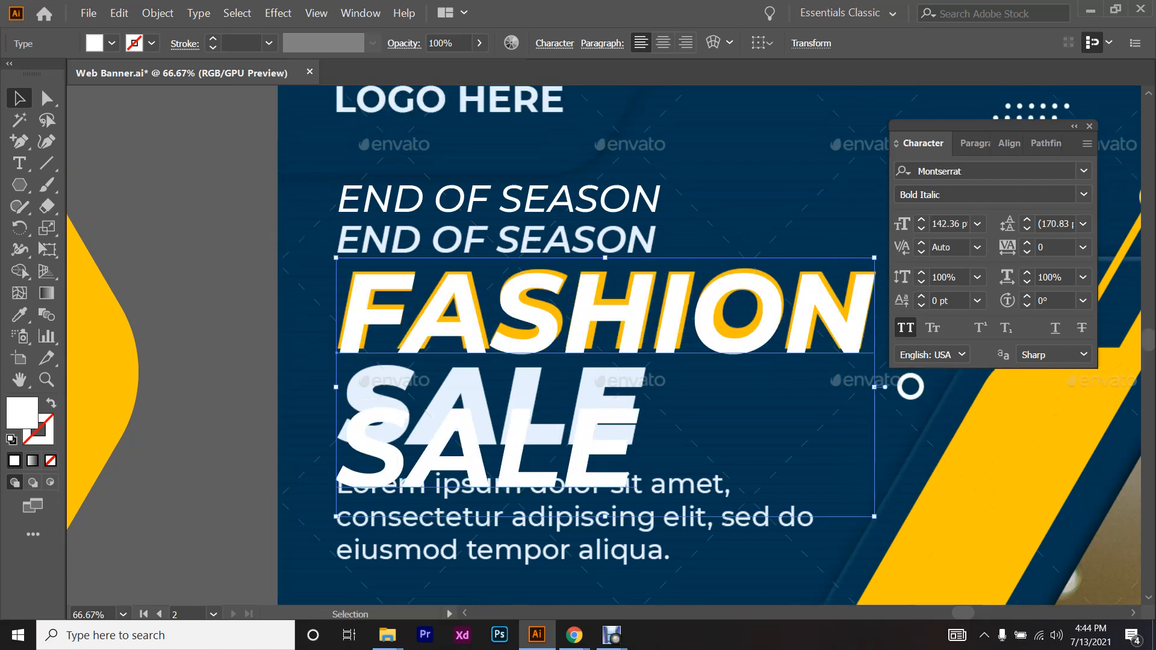
scroll(632, 316, up, 2)
drag(635, 354, 631, 349)
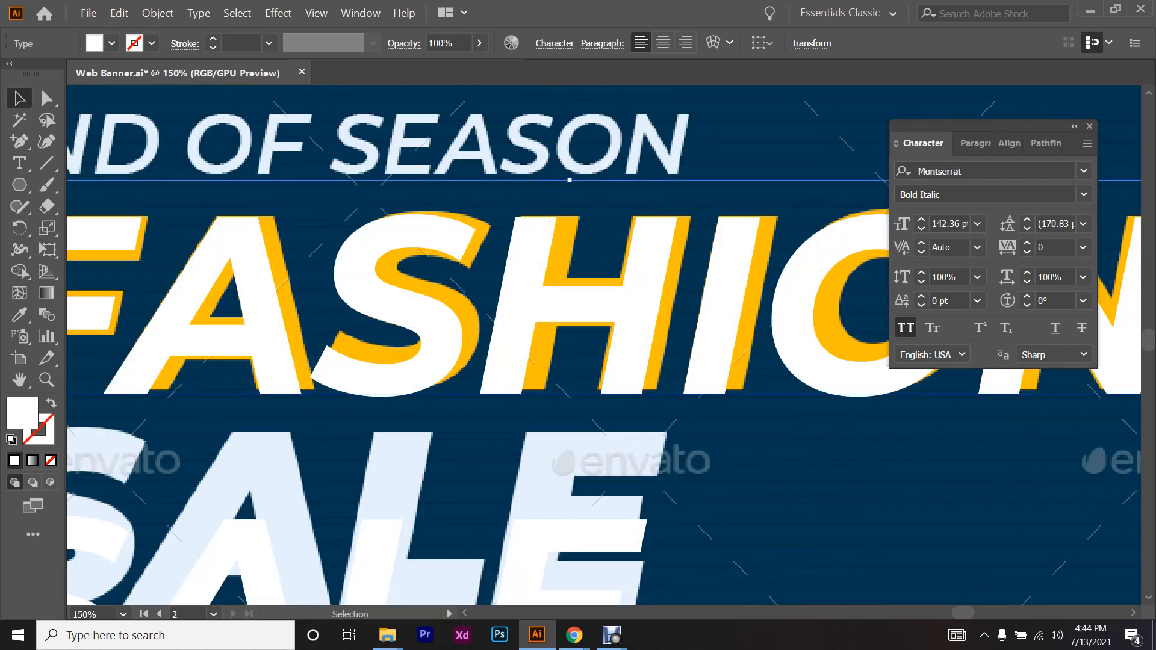
scroll(631, 349, down, 2)
scroll(352, 330, up, 2)
drag(389, 356, 392, 352)
scroll(391, 352, down, 1)
scroll(602, 346, down, 2)
scroll(602, 346, right, 2)
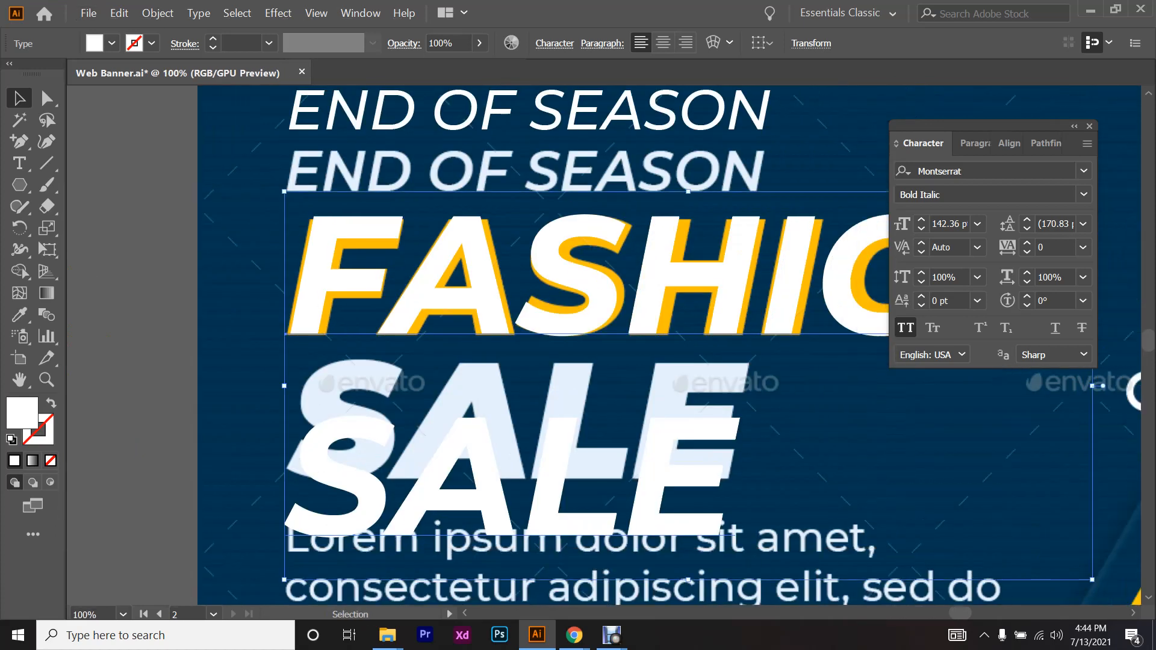
scroll(433, 382, up, 1)
scroll(466, 420, down, 2)
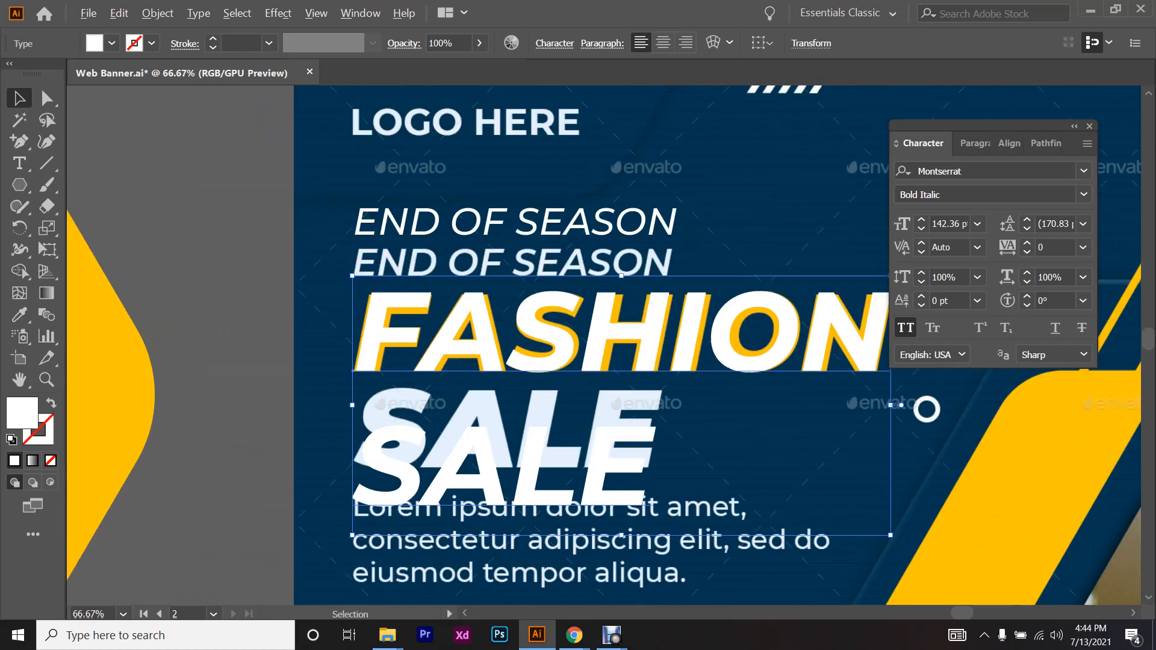
- Move the FASHION SALE text off the reference headline, beside it over the banner photo
drag(547, 444, 728, 486)
key(ctrl+z)
scroll(728, 486, down, 2)
scroll(439, 435, down, 2)
drag(482, 402, 776, 390)
scroll(776, 390, right, 3)
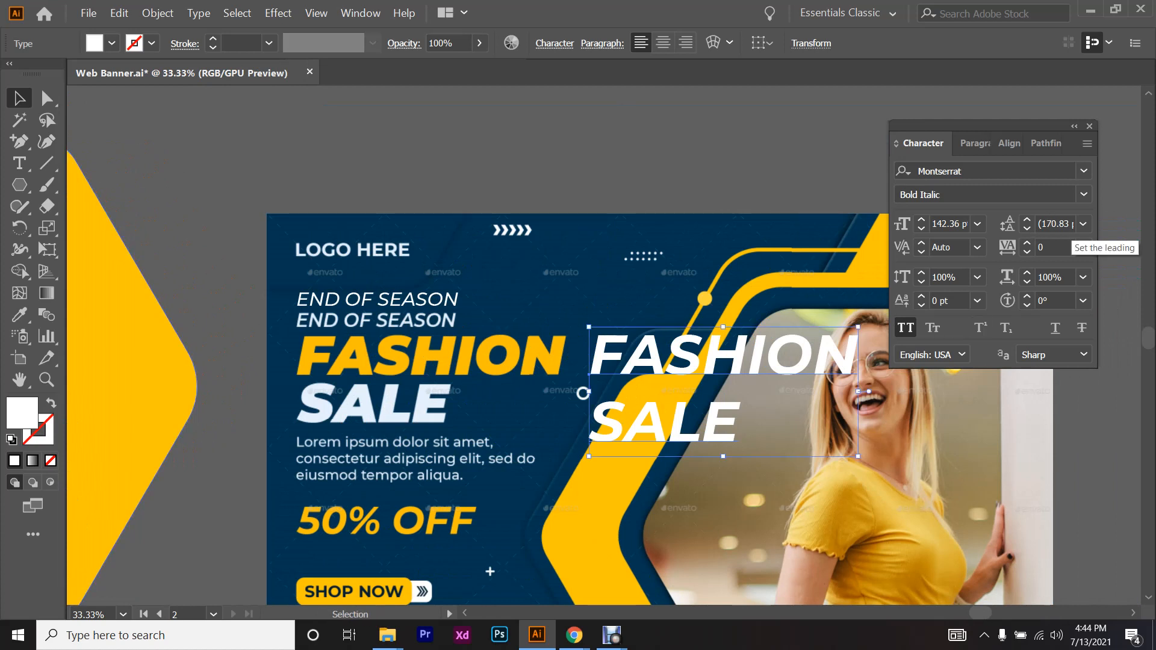
- Tighten the leading of the FASHION SALE text to 117 pt
click(1057, 224)
drag(692, 361, 650, 356)
click(1064, 224)
drag(721, 351, 707, 359)
click(1065, 227)
scroll(1062, 225, down, 15)
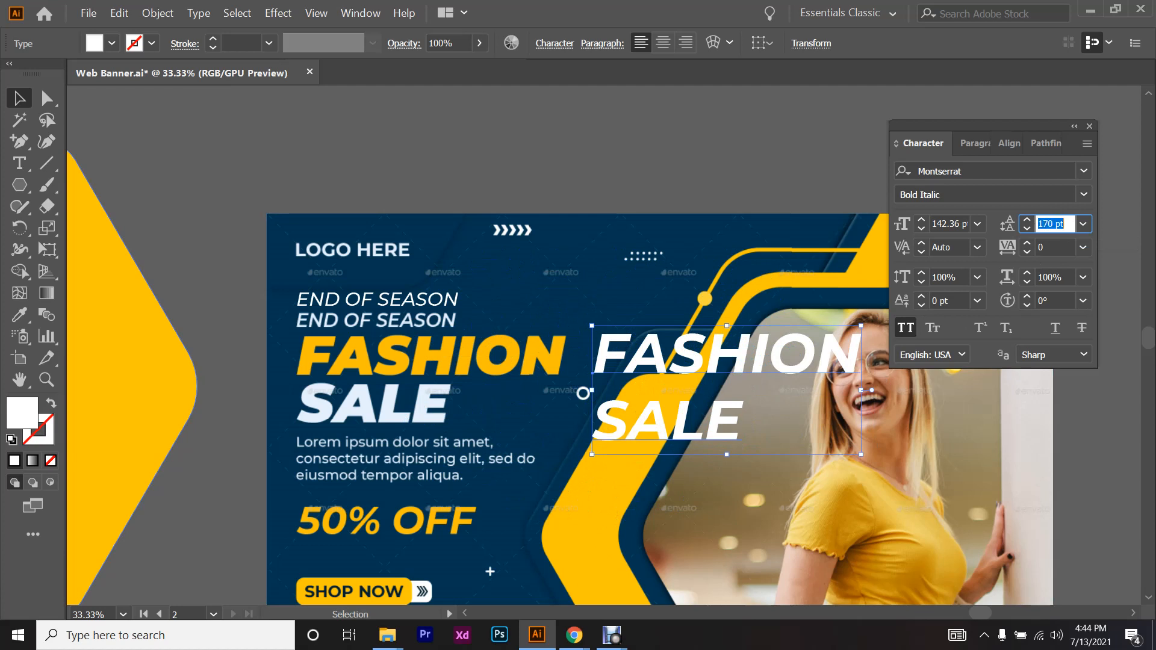
scroll(1062, 225, down, 3)
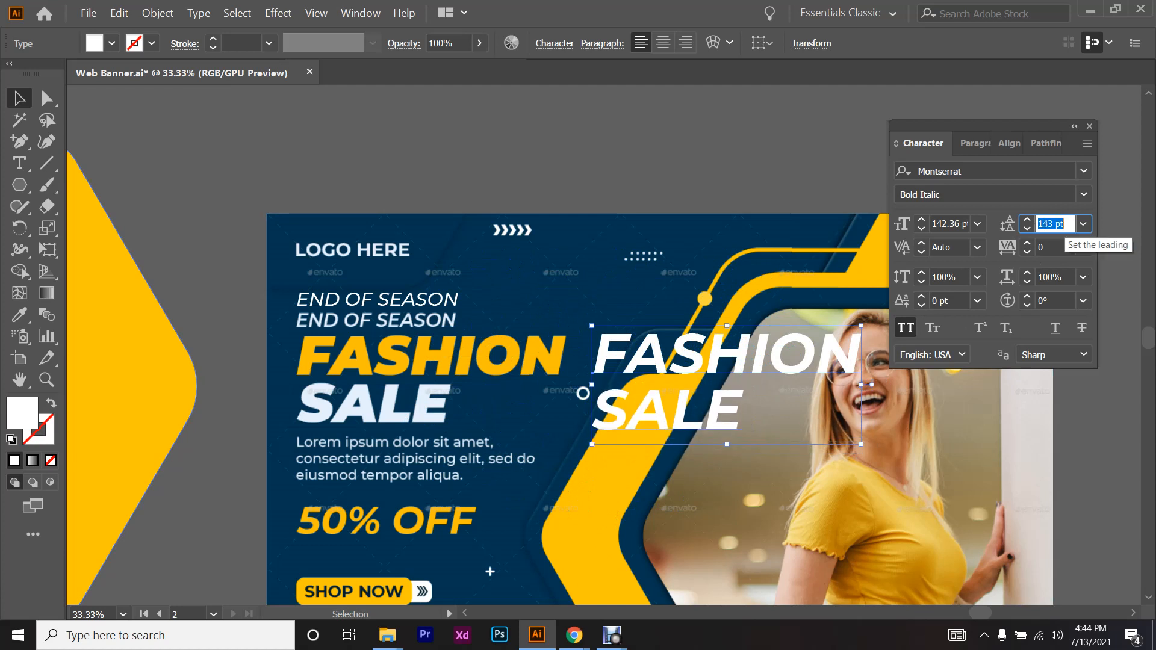
scroll(1062, 225, up, 20)
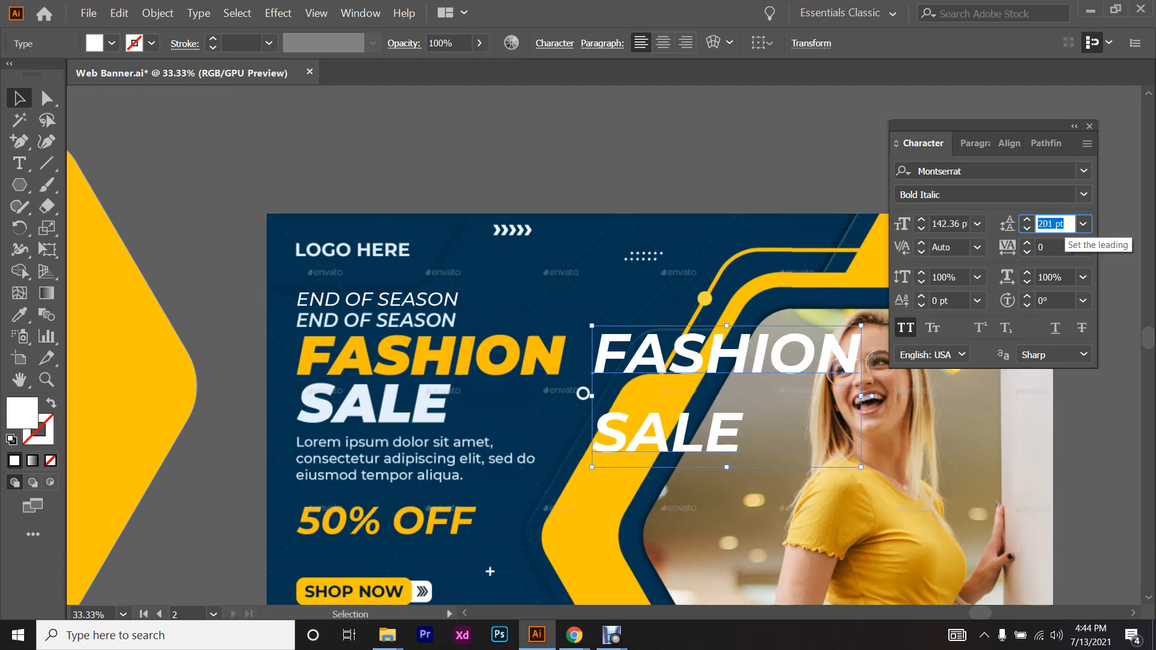
scroll(1062, 225, down, 20)
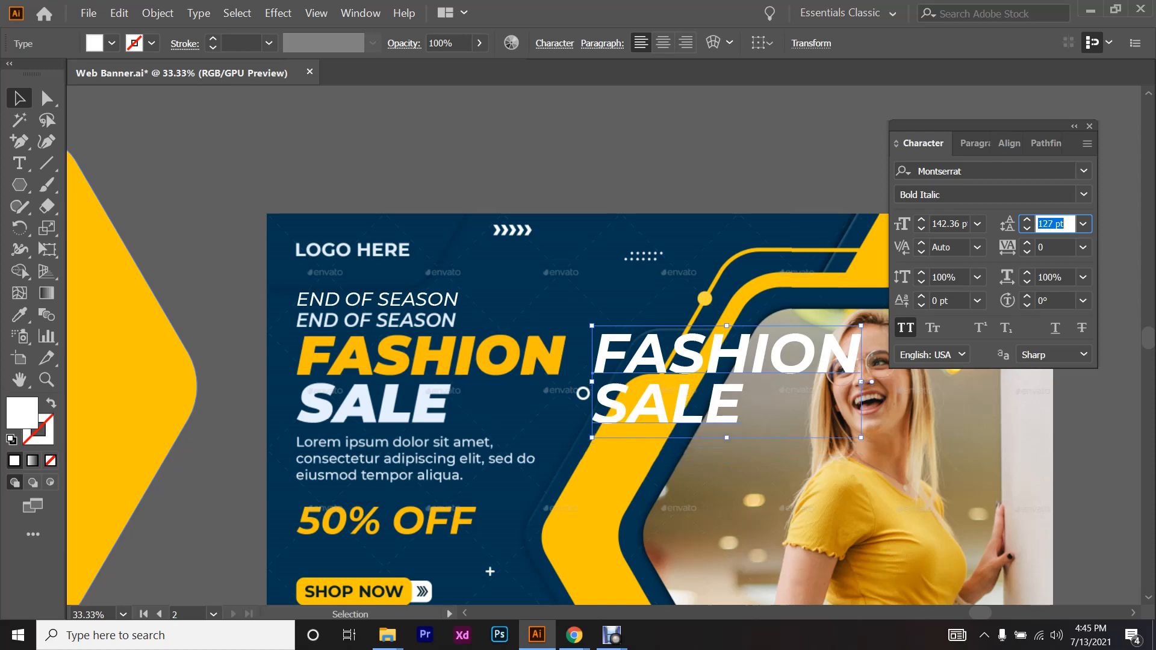
scroll(1062, 225, up, 15)
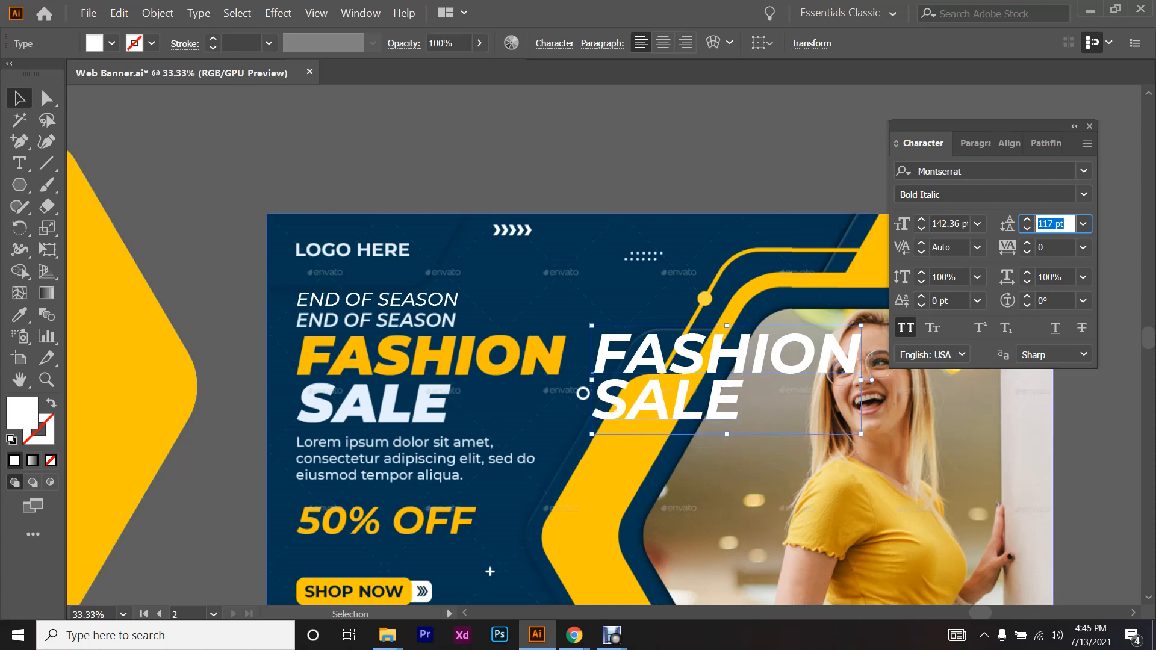
- Move the FASHION SALE text back over the reference headline and line up its first letters
drag(745, 361, 451, 361)
scroll(385, 392, up, 4)
scroll(373, 362, left, 1)
scroll(361, 351, down, 1)
scroll(361, 350, left, 1)
drag(321, 297, 316, 299)
- Change the FASHION SALE text's font to Montserrat Black Italic
click(1083, 195)
click(1083, 194)
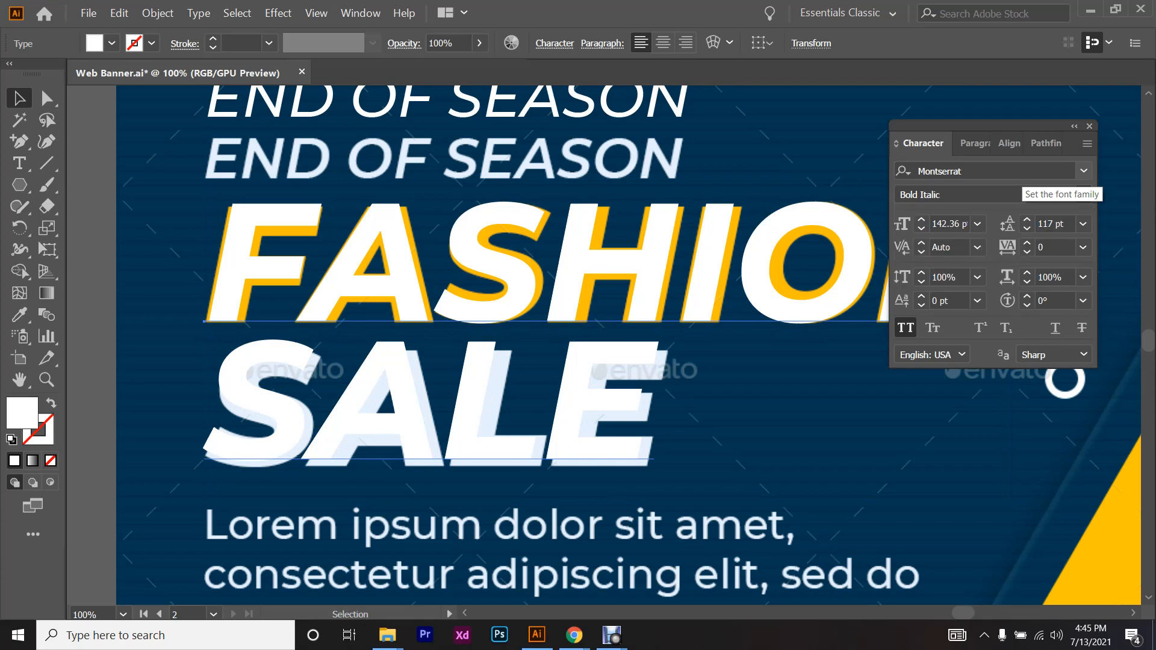
click(1022, 171)
click(1022, 172)
text(v)
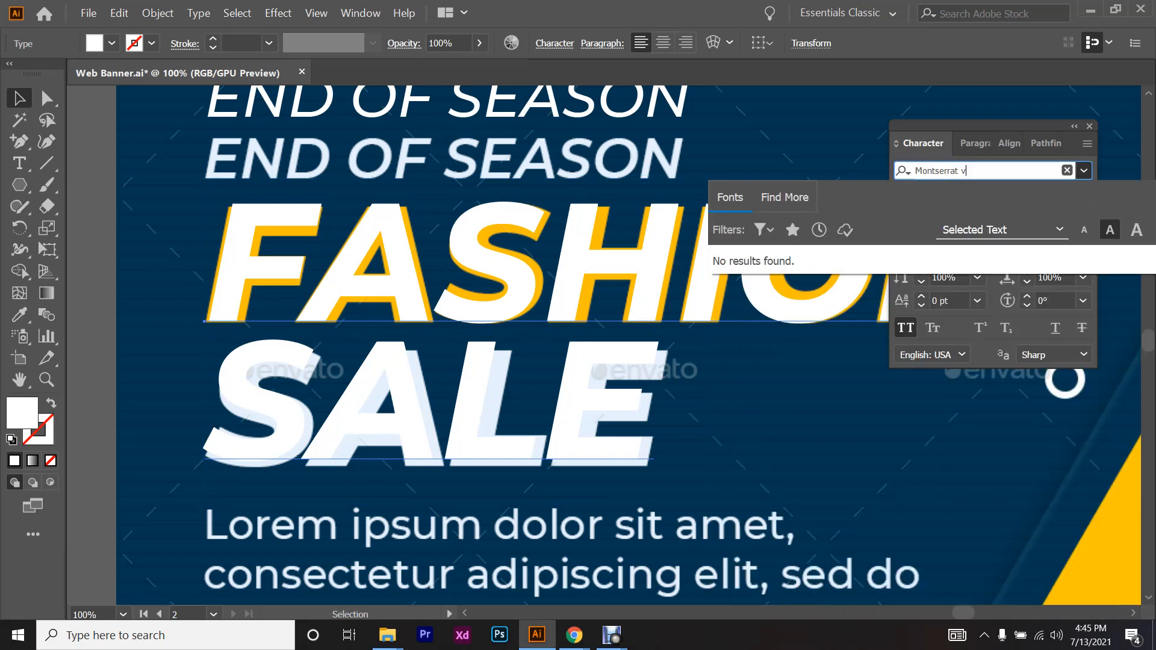
key(BackSpace)
text(bl)
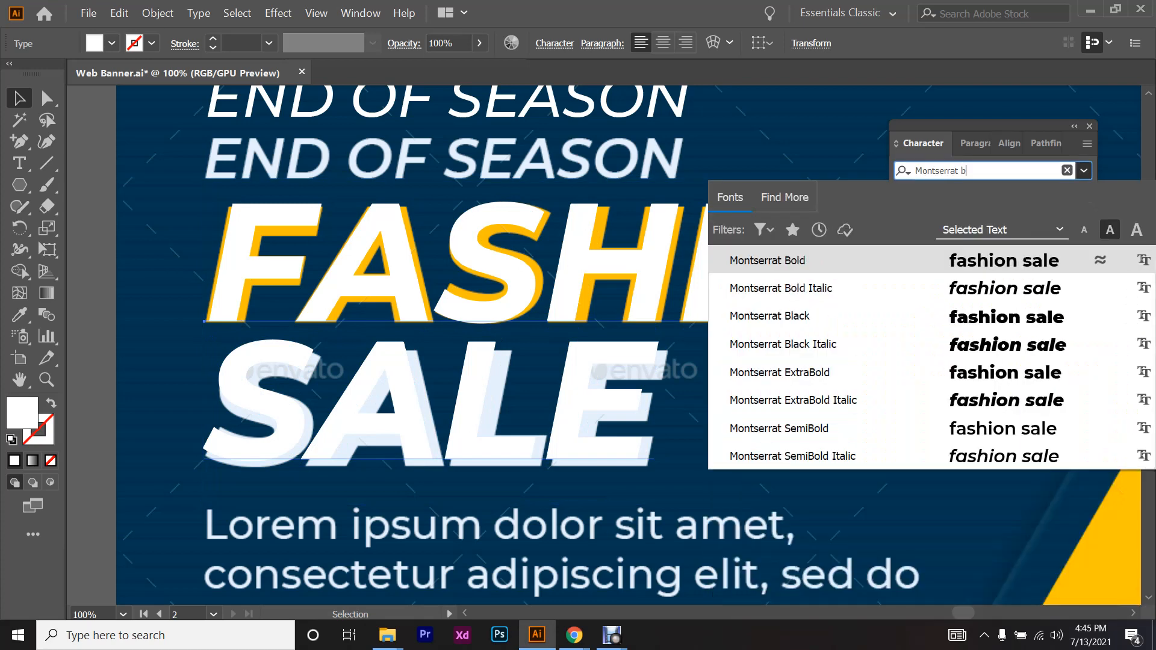
click(913, 288)
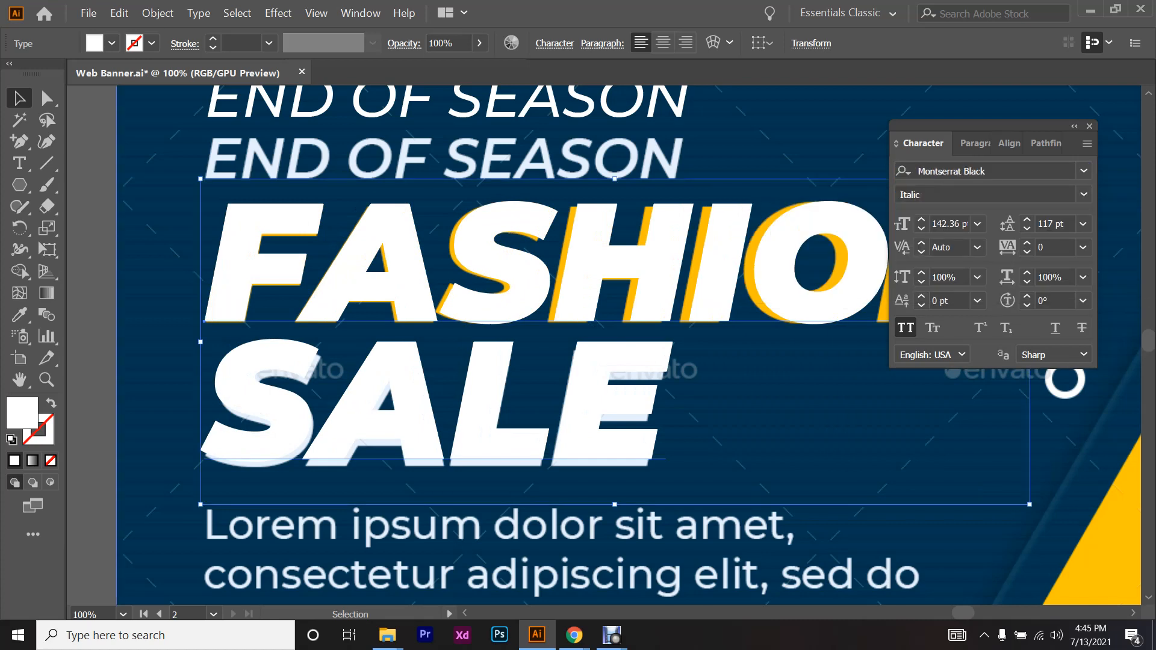
scroll(725, 355, down, 2)
drag(725, 325, 738, 196)
key(ctrl+z)
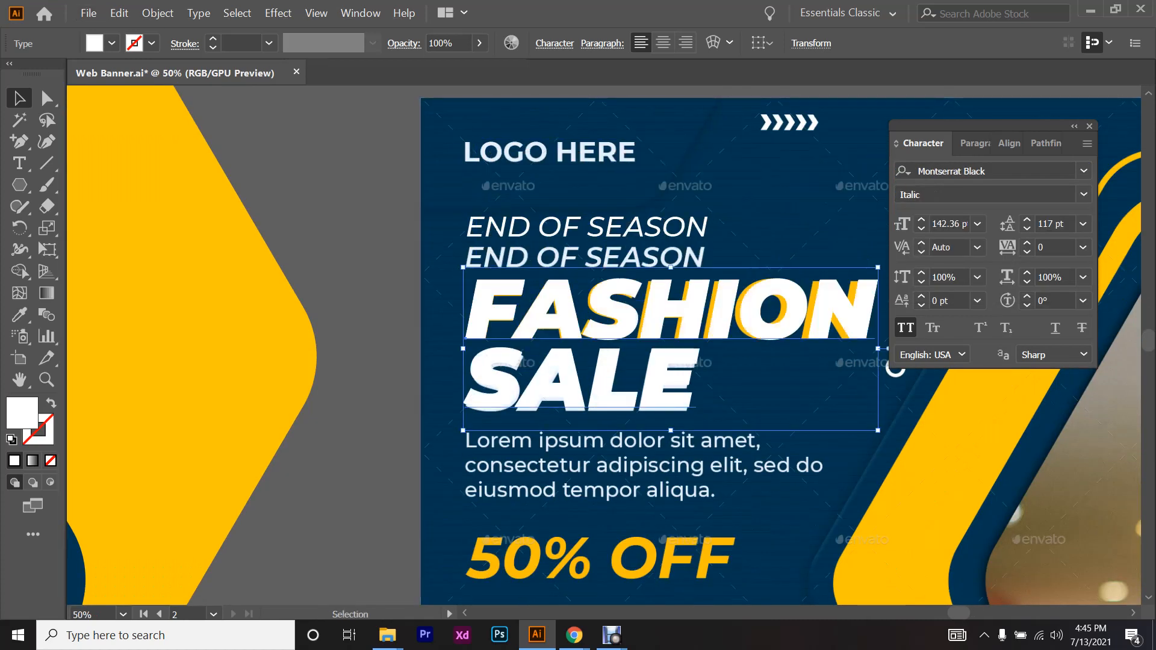
- Set the leading of the FASHION SALE text to 123 pt so SALE lines up with the reference
scroll(647, 317, up, 2)
scroll(647, 317, down, 1)
click(1060, 224)
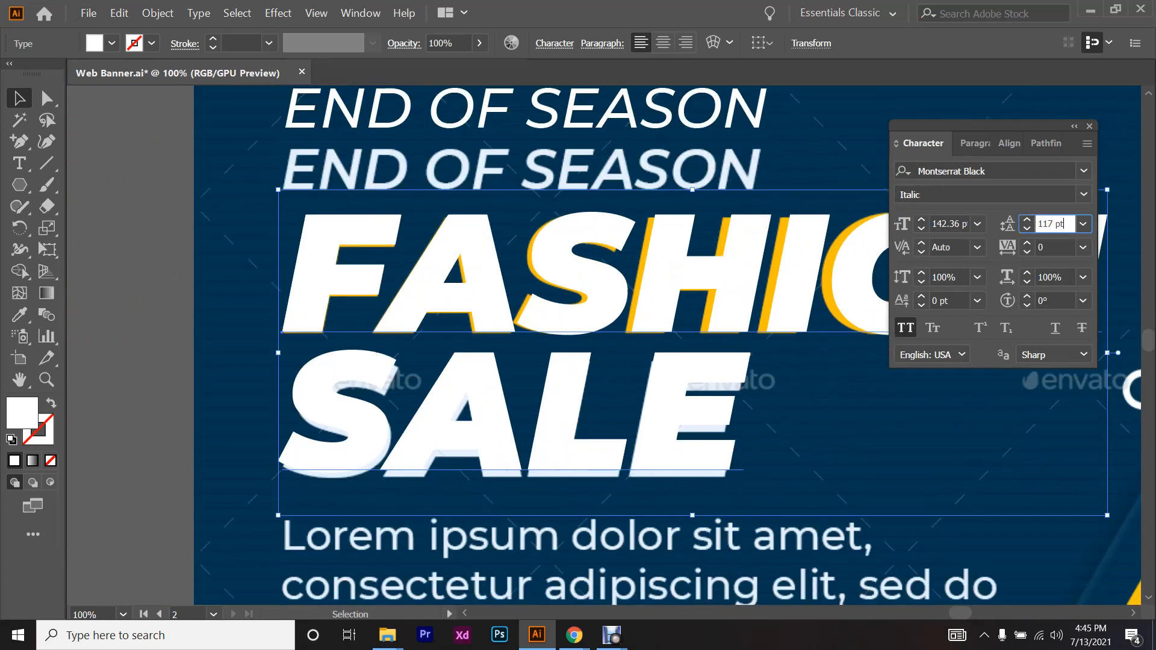
key(Up)
key(Up)
key(Up)
key(Up)
key(Up)
key(Up)
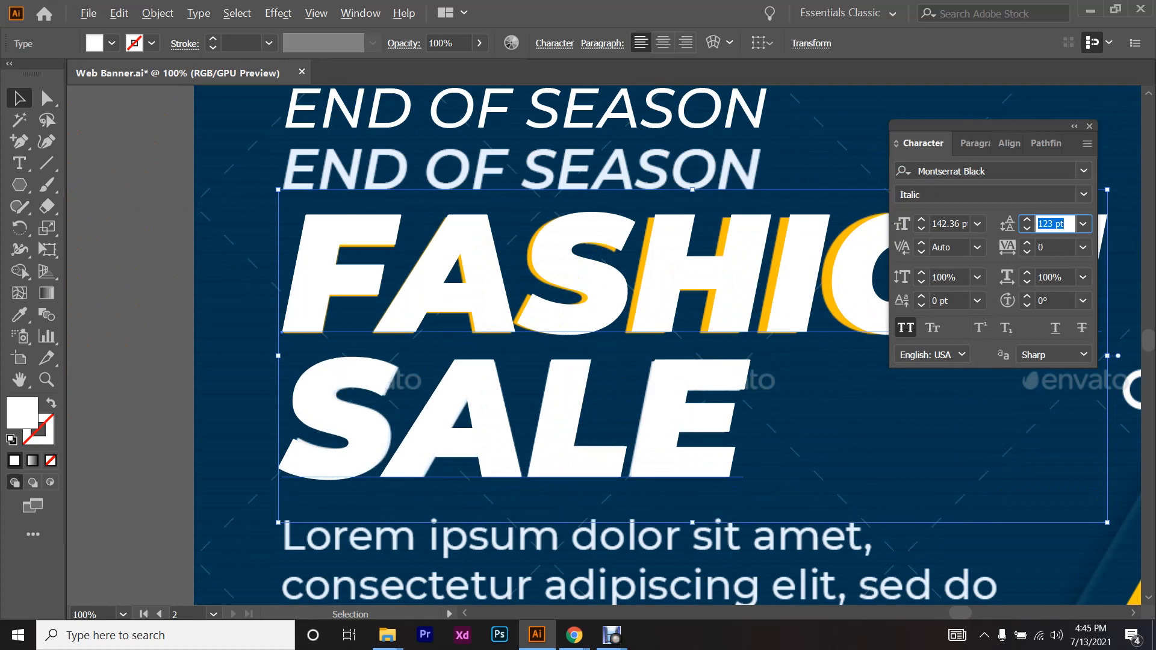
scroll(505, 348, down, 2)
drag(764, 293, 728, 426)
key(ctrl+z)
scroll(609, 400, down, 2)
scroll(602, 399, up, 1)
scroll(602, 399, down, 1)
scroll(600, 400, up, 1)
- Deselect the headline and create an area text box covering the three-line reference Lorem ipsum paragraph
click(601, 399)
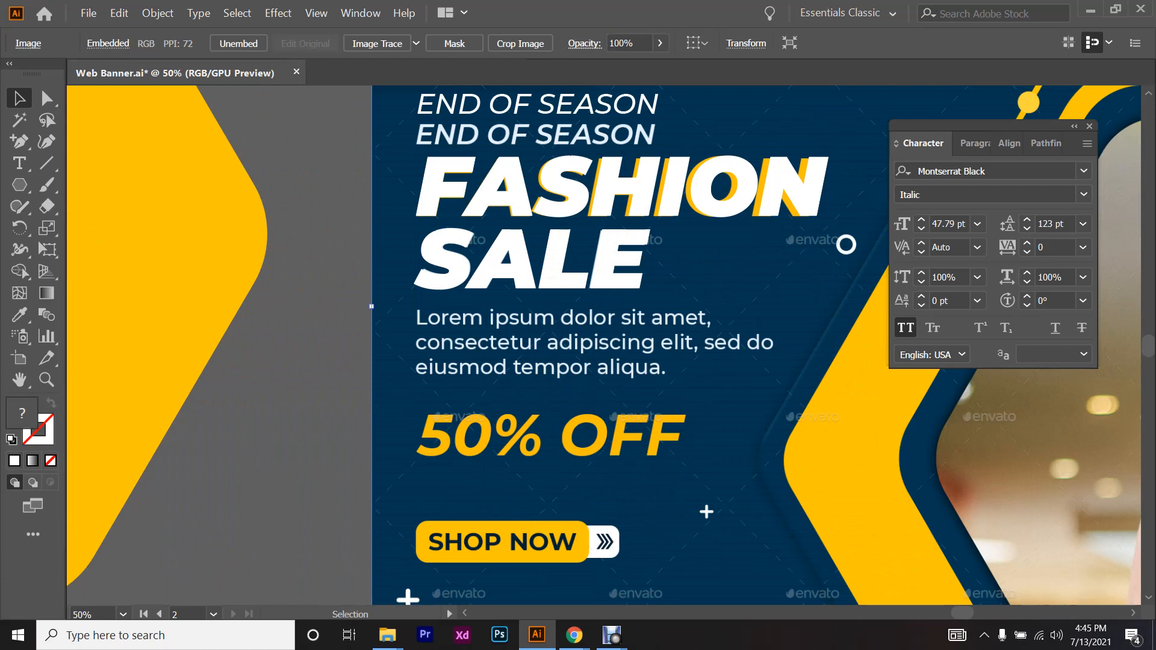
click(15, 161)
scroll(636, 352, up, 1)
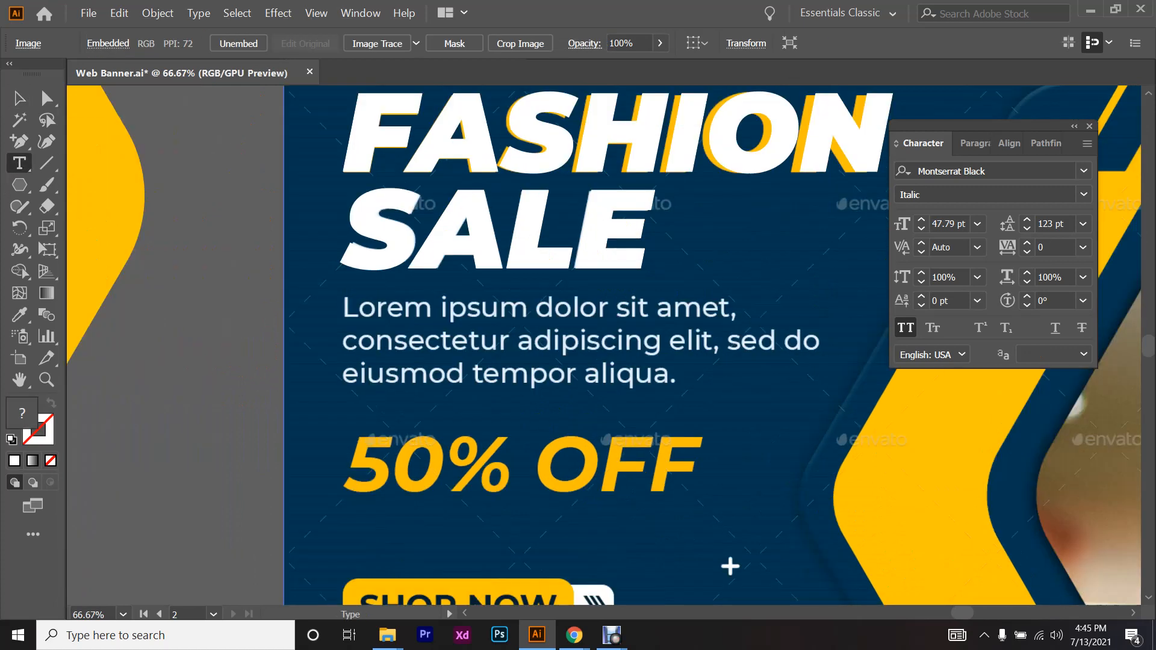
drag(340, 296, 825, 396)
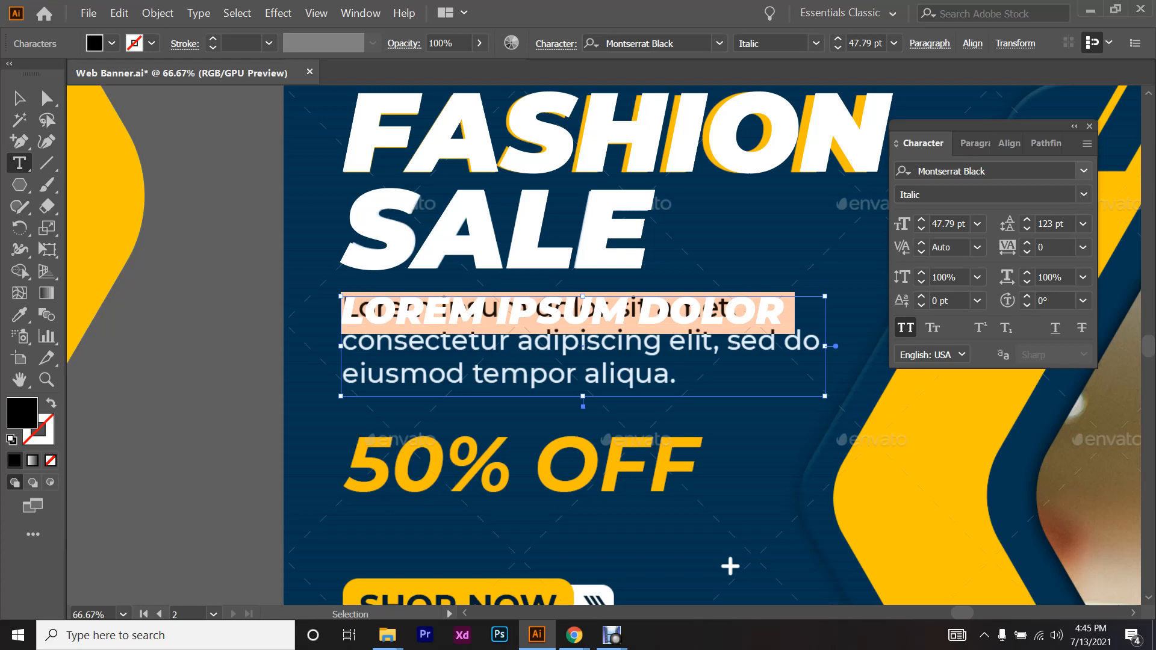
- Set the placeholder text's font to Montserrat Regular
click(1083, 171)
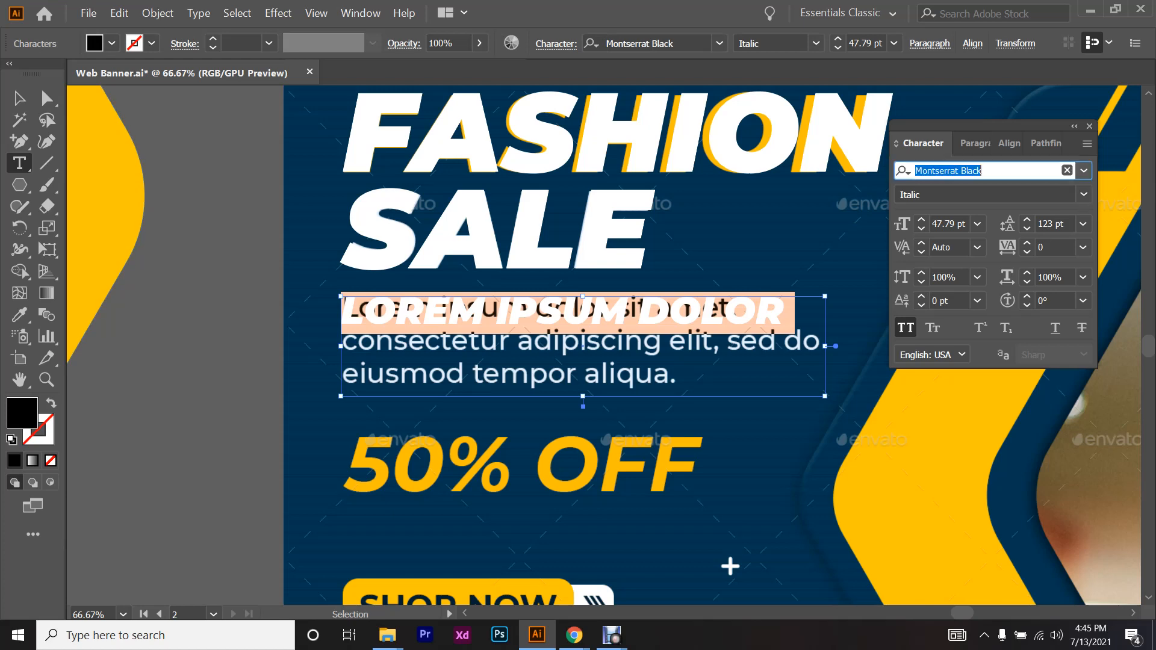
click(979, 171)
text(r)
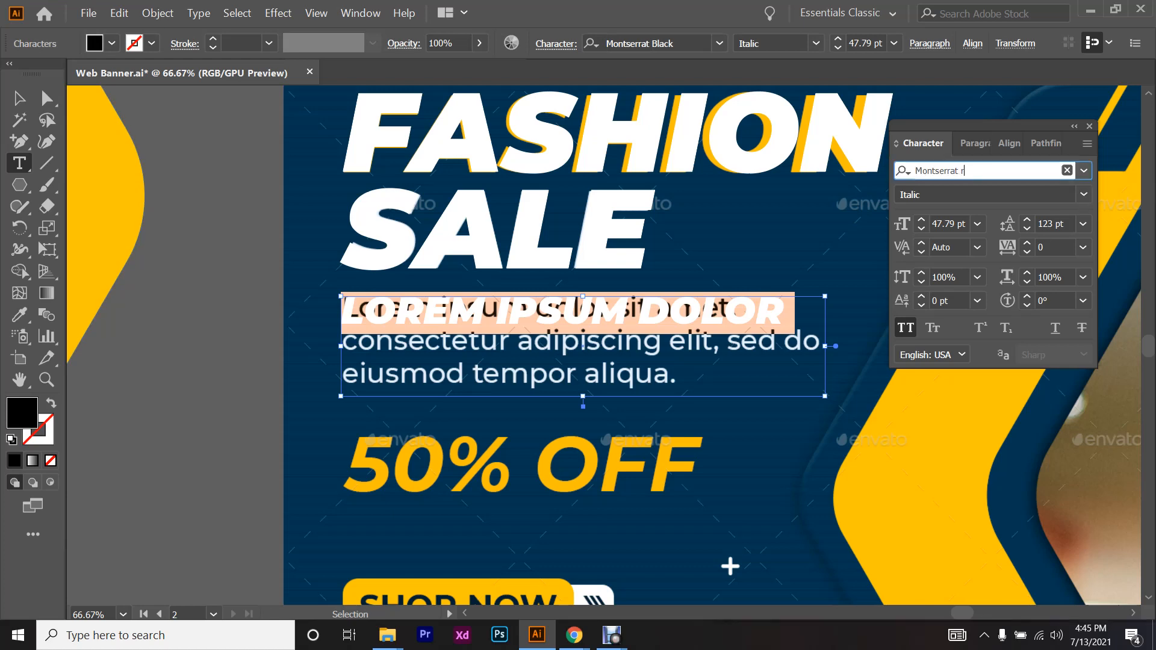
text(eu)
key(BackSpace)
key(BackSpace)
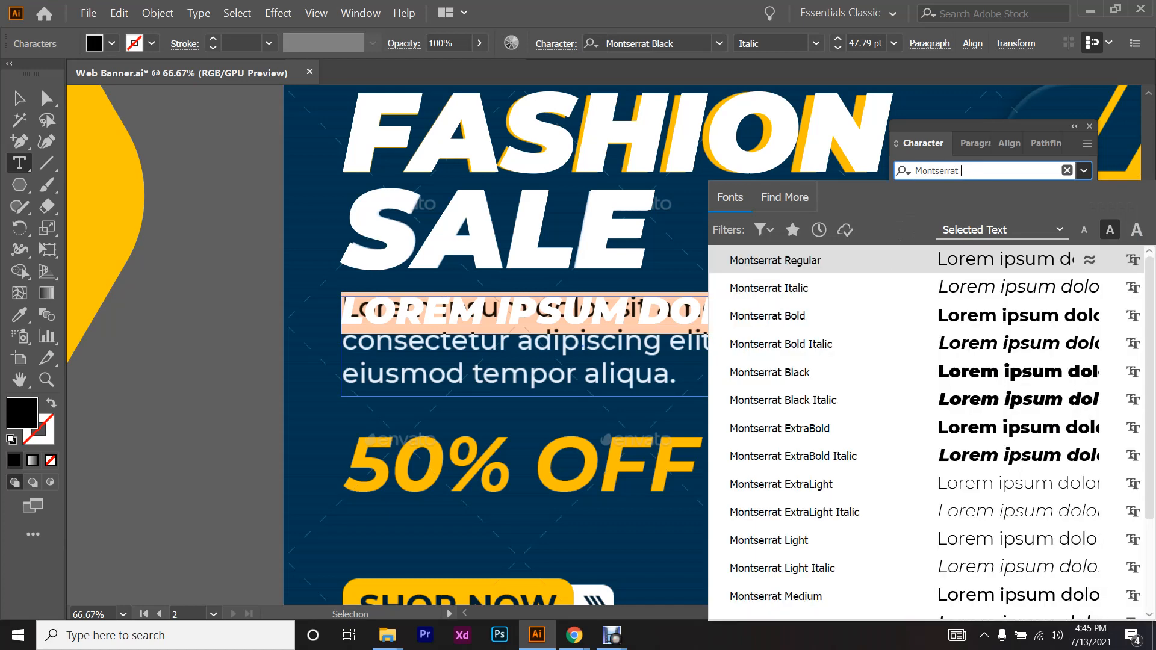
key(Return)
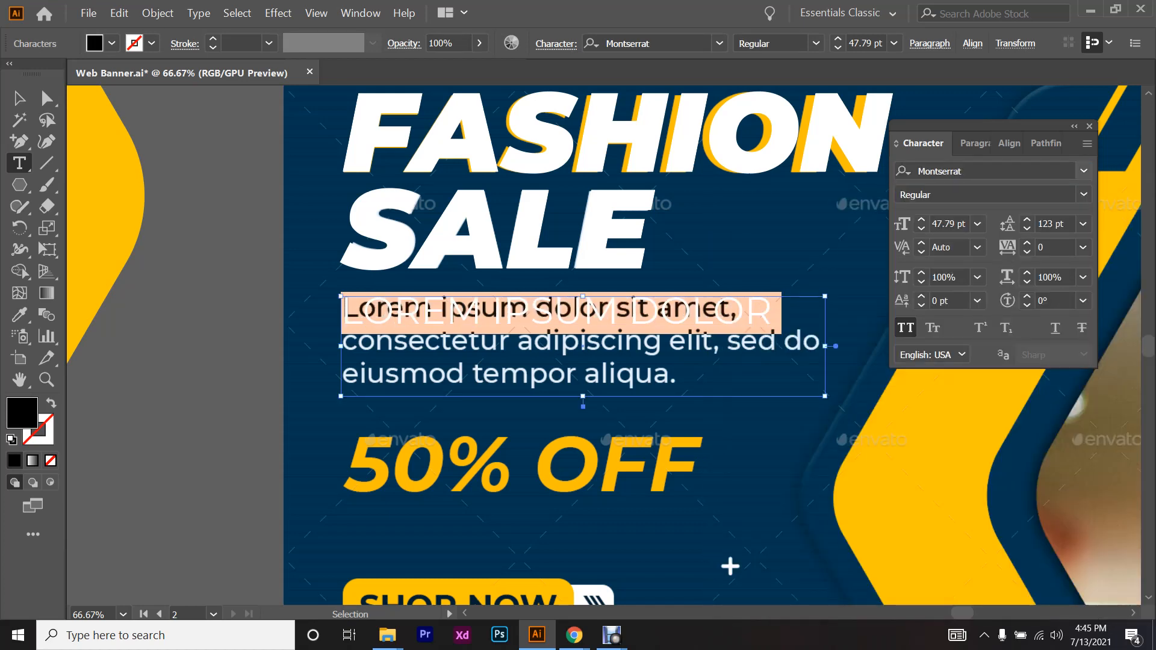
- Turn off All Caps for the placeholder text and reduce its font size to 36 pt
click(905, 328)
scroll(944, 224, down, 2)
scroll(944, 224, down, 8)
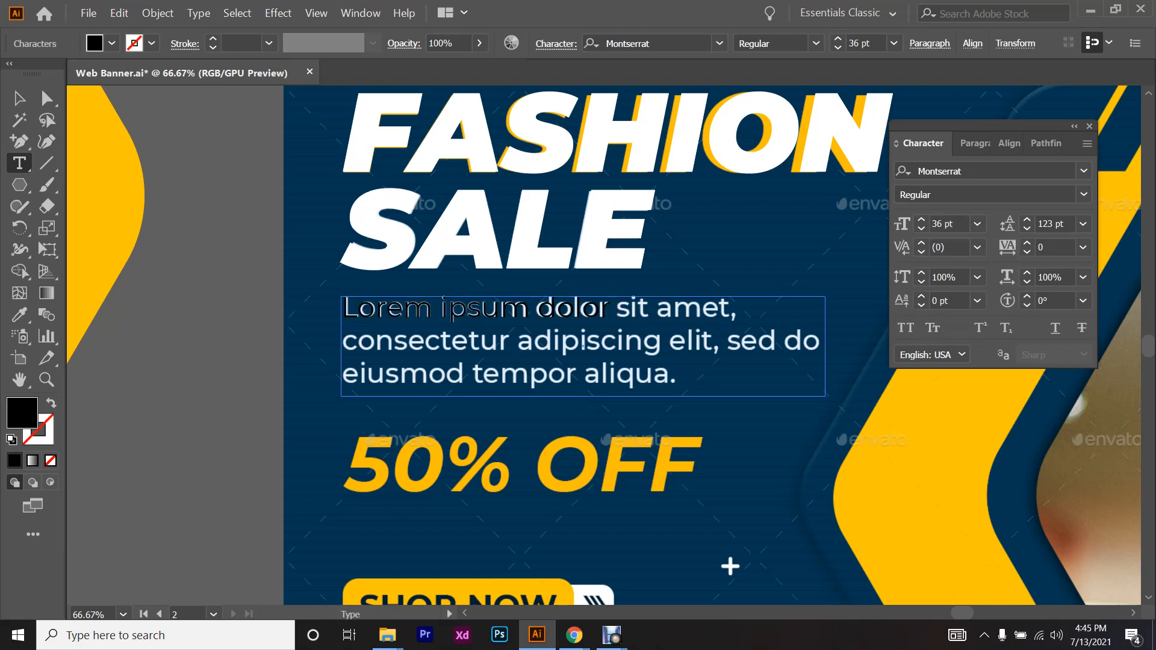
- Switch to Chrome and copy the opening sentences of the generated Lorem Ipsum text, up to "non pellentesque dui."
mouse_move(573, 635)
click(528, 579)
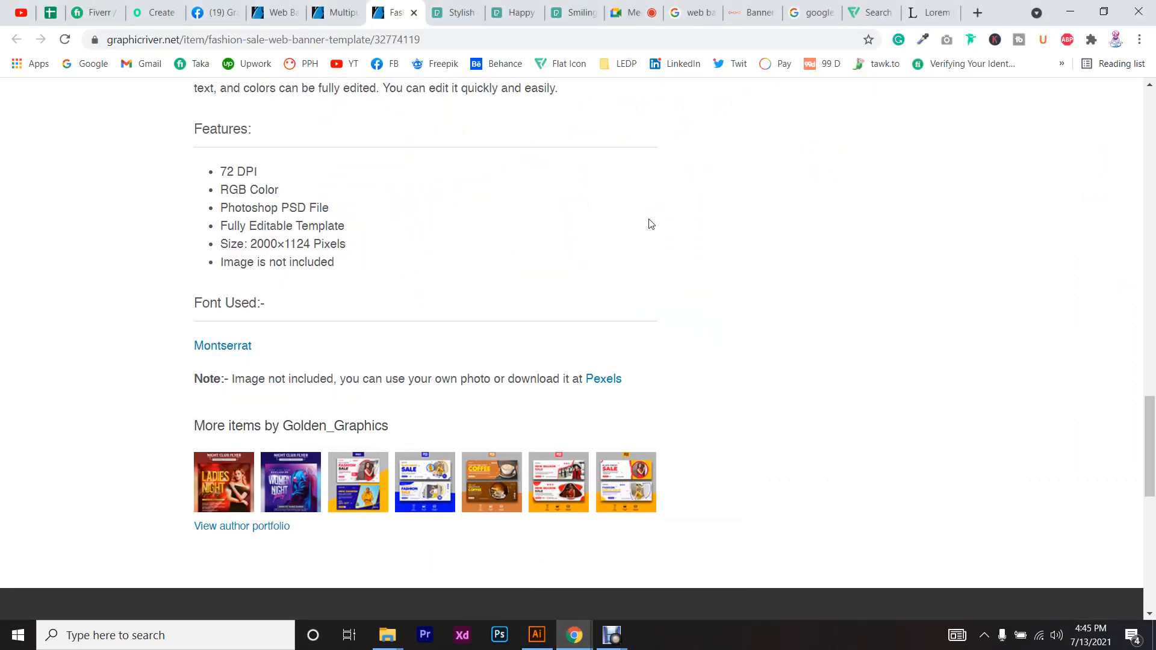
scroll(647, 222, up, 1)
click(930, 12)
drag(232, 180, 437, 198)
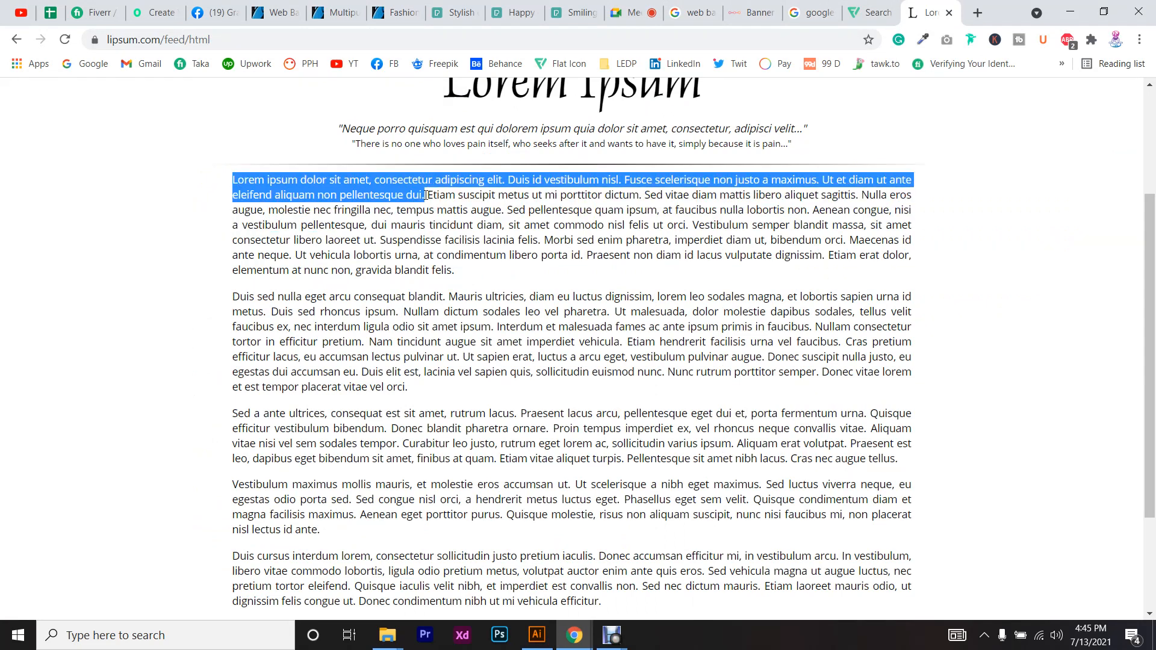
key(ctrl+c)
- Return to Illustrator and replace the placeholder in the paragraph box with the copied Lorem Ipsum text
key(alt+Tab)
key(ctrl+a)
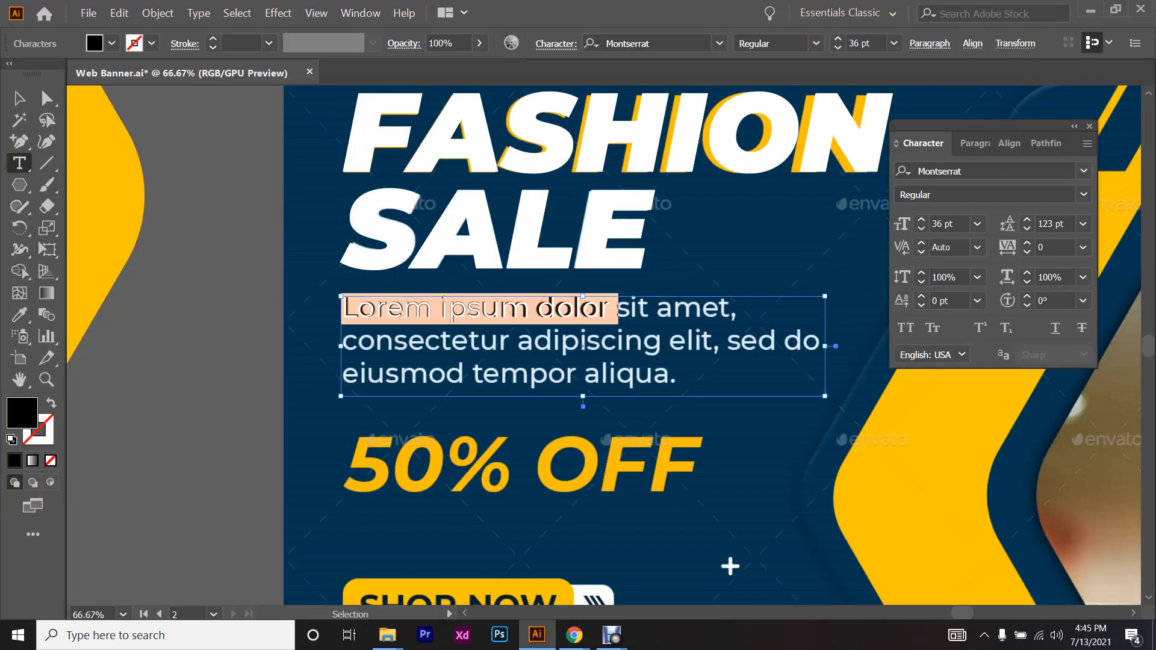
key(ctrl+v)
- Set the leading of all the pasted paragraph text to Auto
key(ctrl+a)
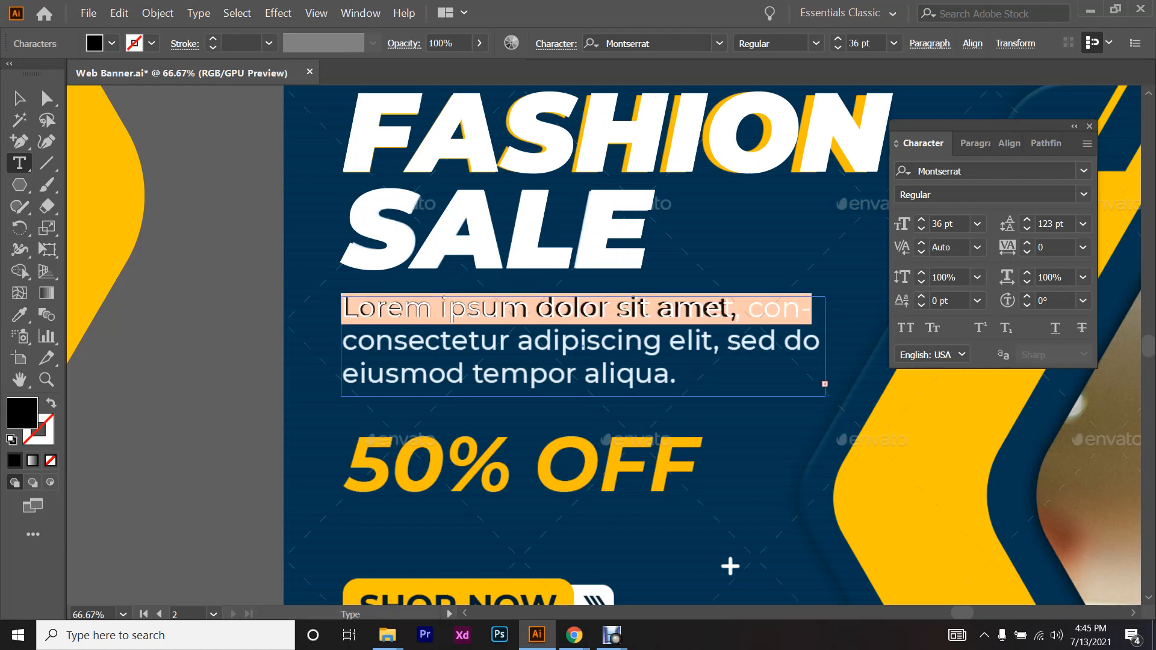
click(1082, 224)
click(1097, 267)
- Trim the pasted Lorem Ipsum paragraph by deleting everything after the word "Fusce" in its third line
click(777, 342)
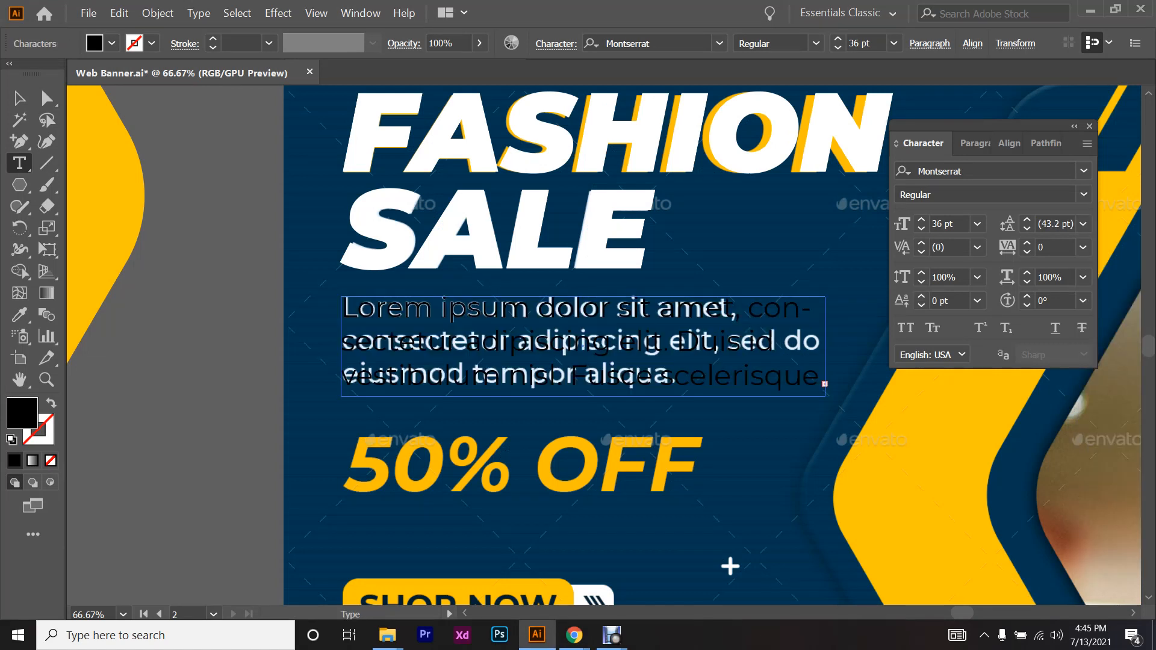
key(ctrl+shift+End)
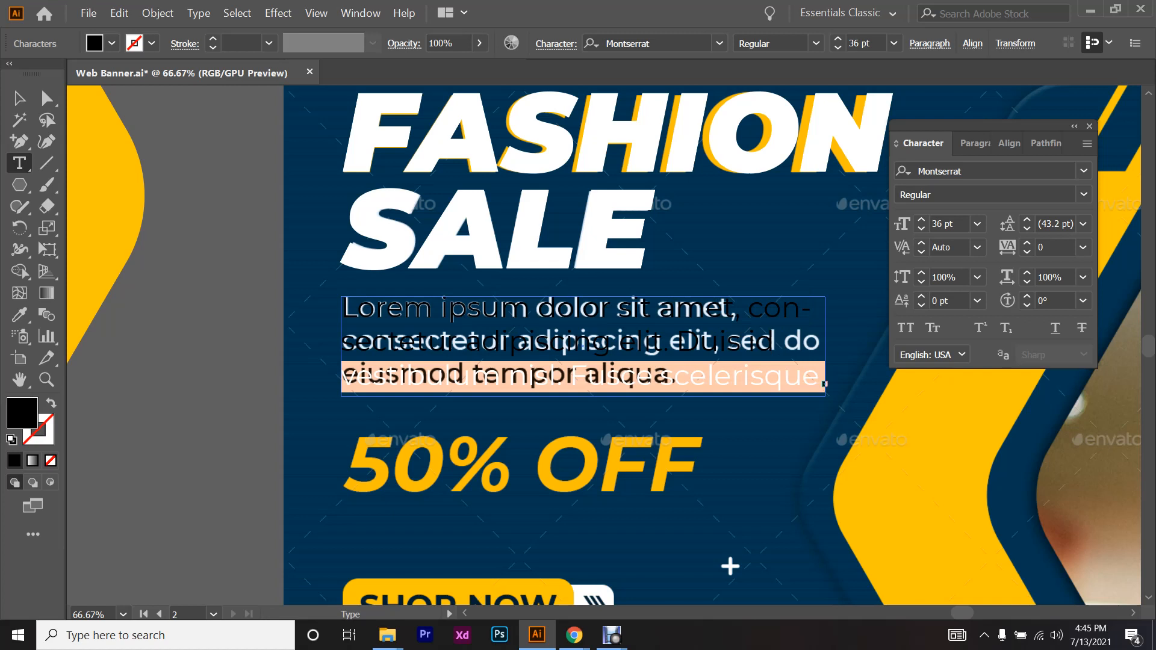
drag(673, 376, 824, 378)
key(Delete)
key(Delete)
key(Delete)
key(Delete)
key(Delete)
key(Delete)
key(Delete)
key(Delete)
key(Delete)
key(Delete)
key(Delete)
key(Delete)
key(Delete)
key(Delete)
key(Delete)
key(Delete)
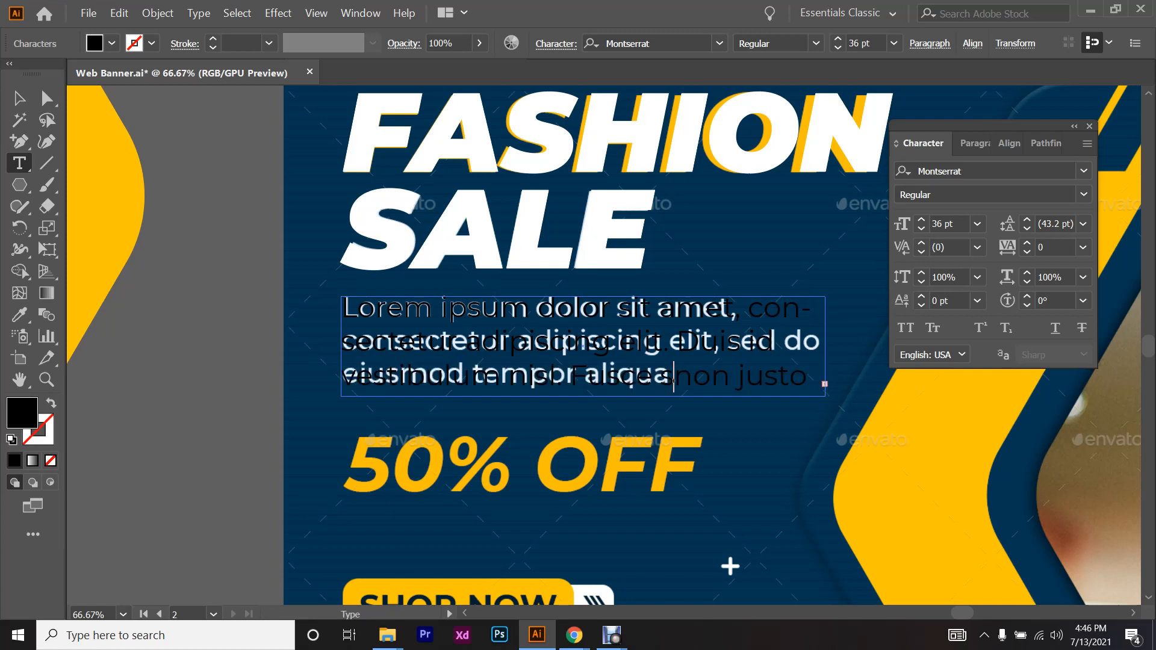
key(Delete)
key(Delete)
key(Delete)
key(Delete)
key(Delete)
key(Delete)
key(Delete)
key(Delete)
key(Delete)
key(Delete)
key(Delete)
key(Delete)
key(Delete)
key(Delete)
key(Delete)
key(Delete)
key(Delete)
key(Delete)
key(Delete)
key(Delete)
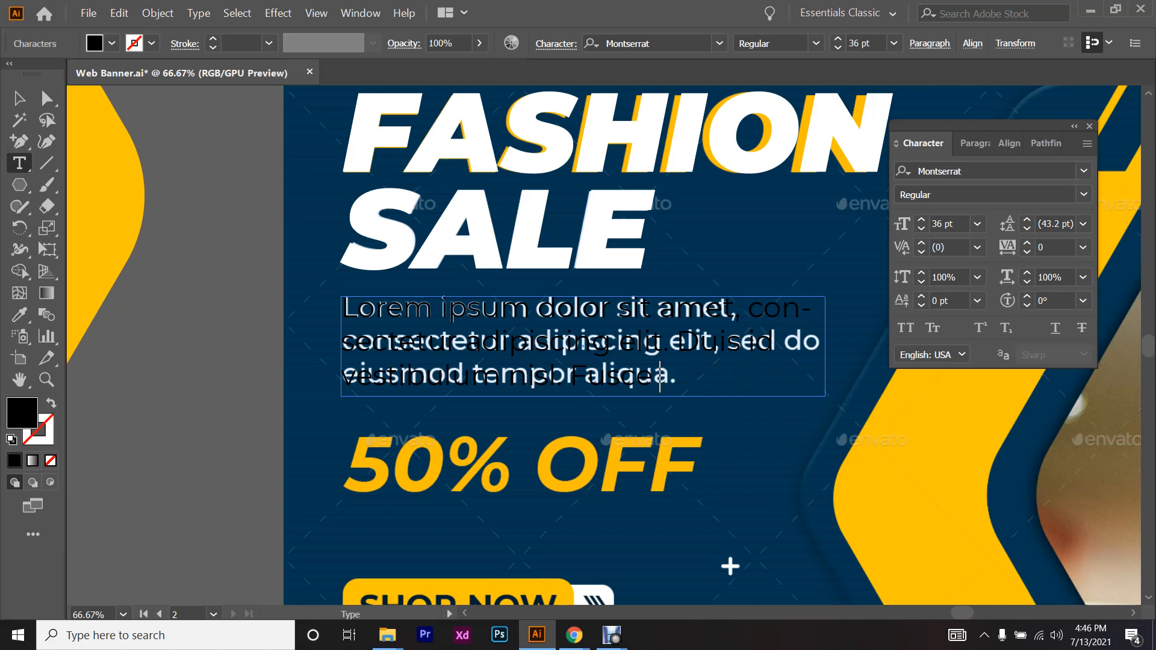
- Change the paragraph text's fill to white and move it onto the empty canvas below the reference banner
click(21, 98)
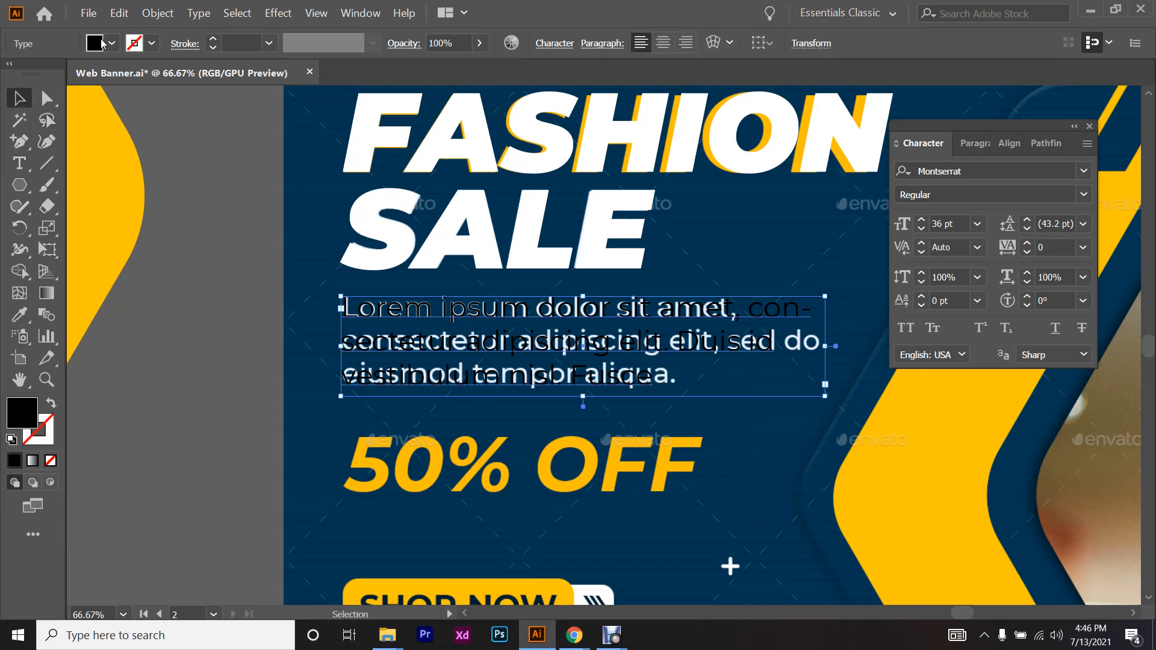
click(106, 44)
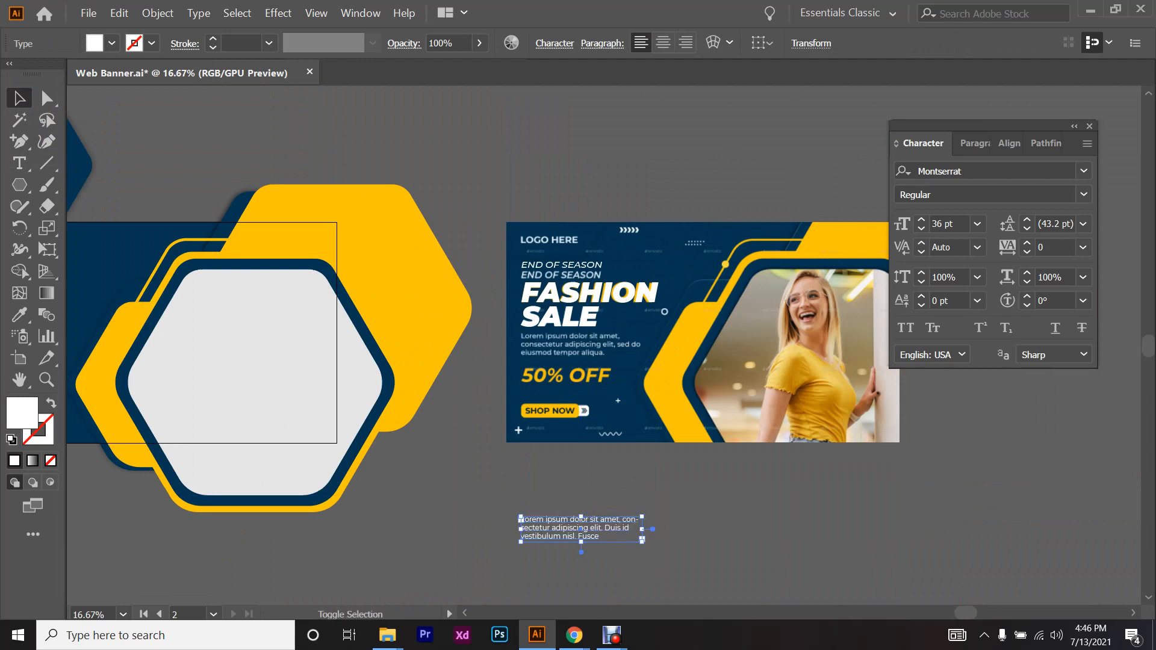
key(ctrl+equal)
key(ctrl+equal)
key(ctrl+equal)
key(ctrl+equal)
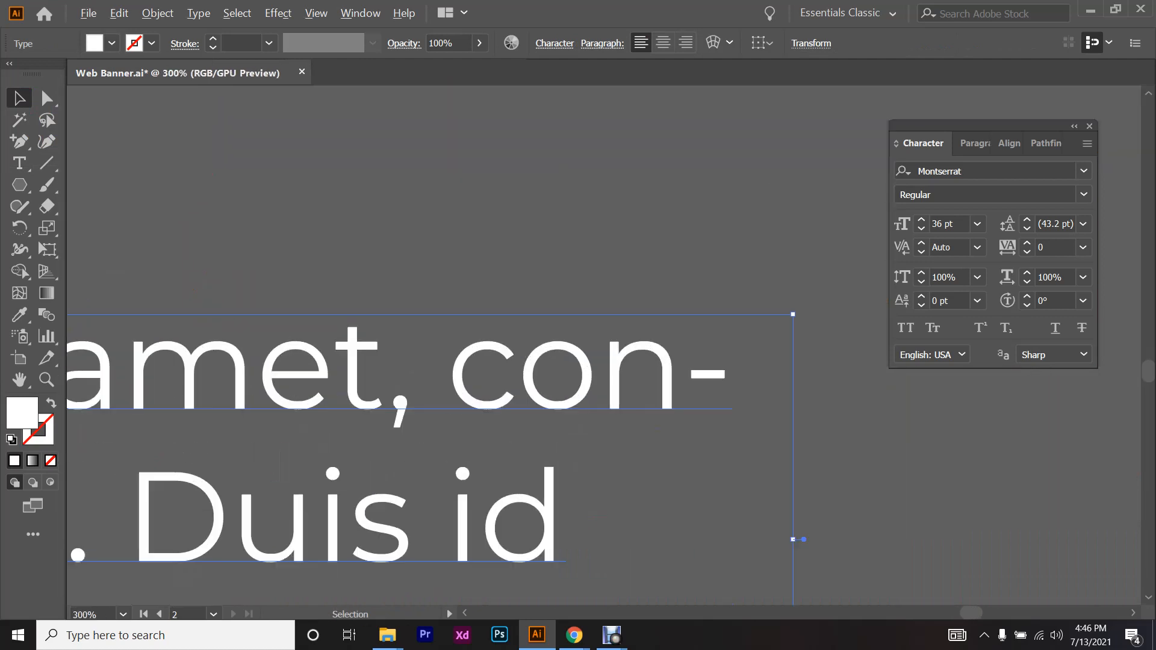
key(ctrl+minus)
key(ctrl+minus)
key(ctrl+minus)
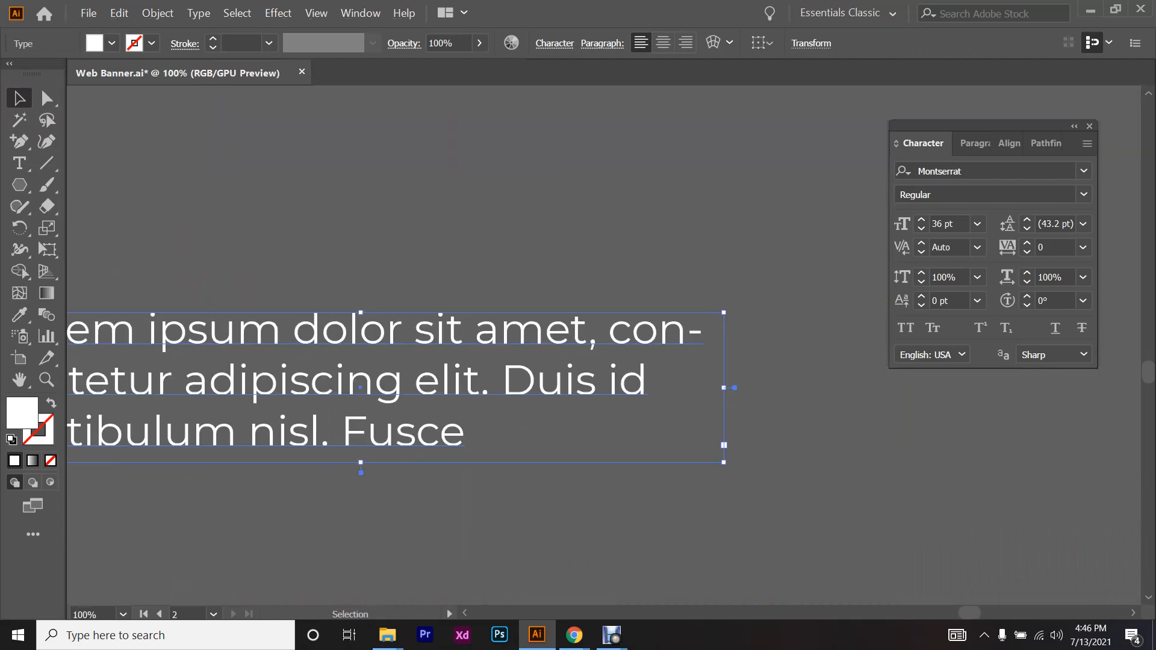
- Switch to Chrome, check the Google Meet chat and participant list, and return to Illustrator
click(574, 635)
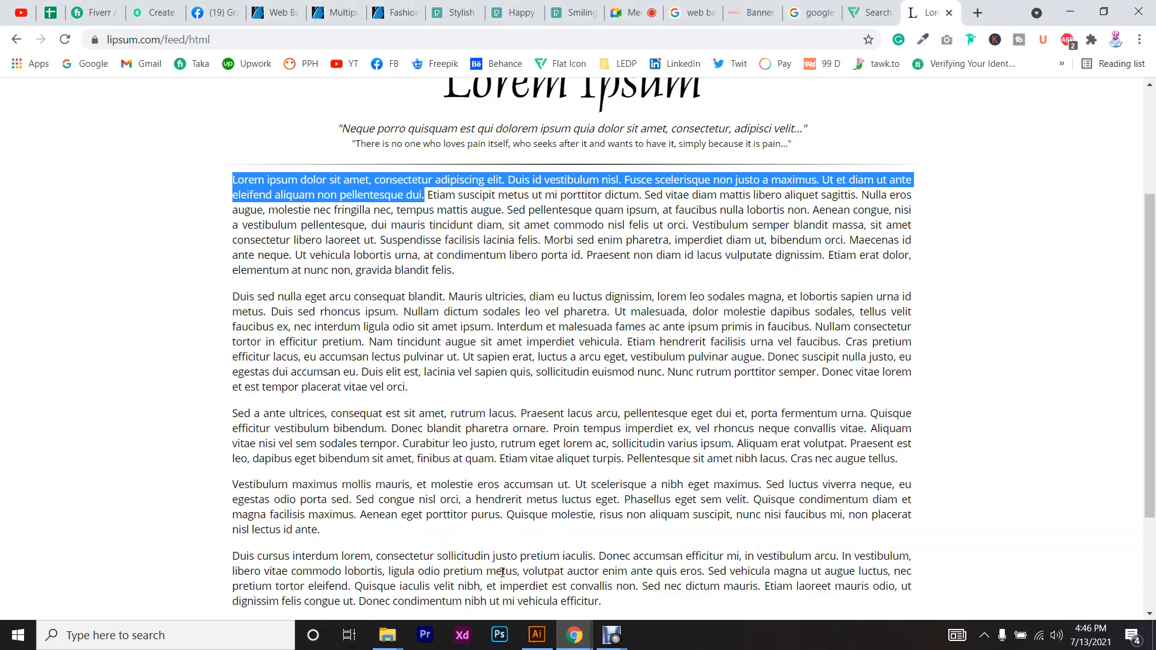
click(633, 3)
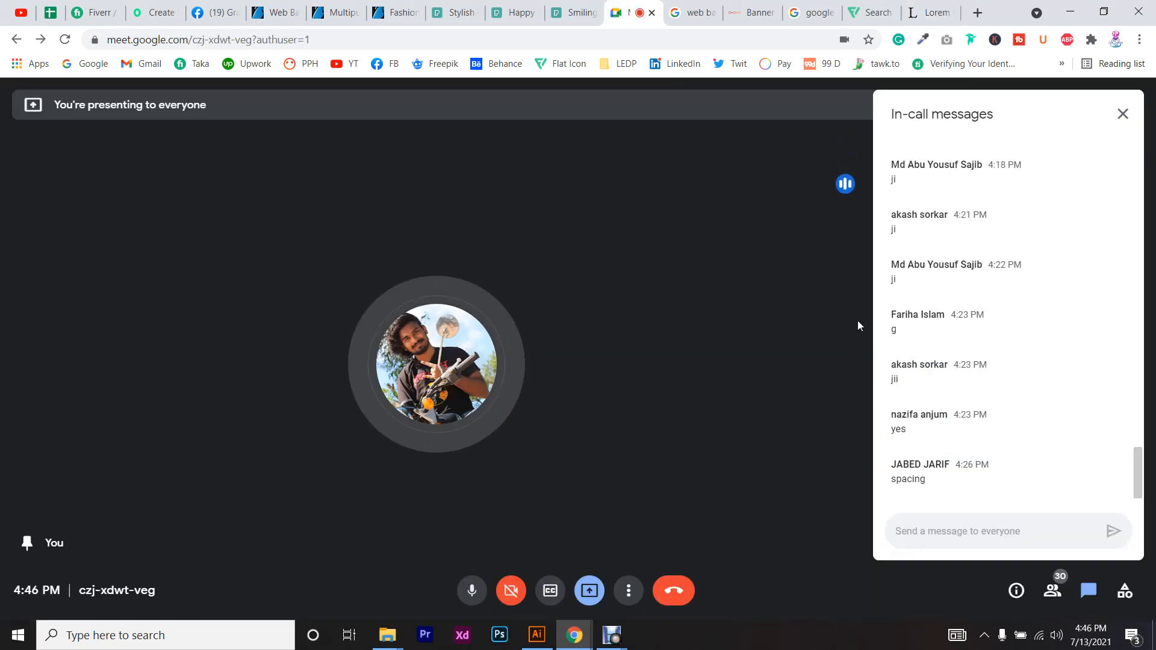
click(1052, 590)
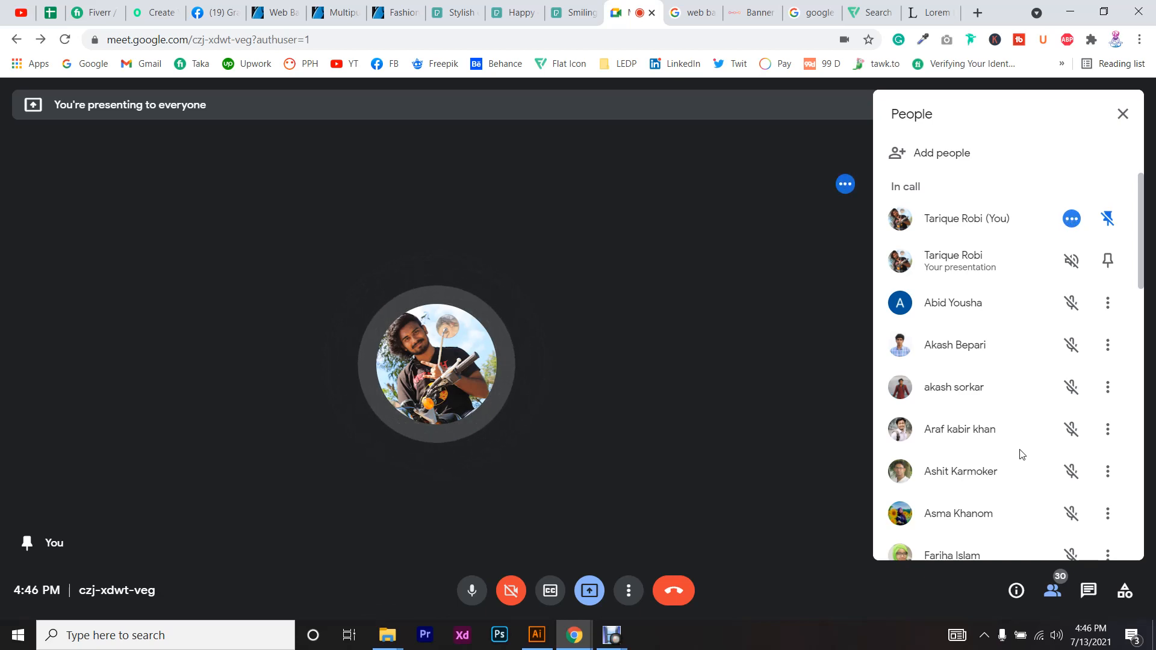
key(alt+Tab)
scroll(447, 387, left, 1)
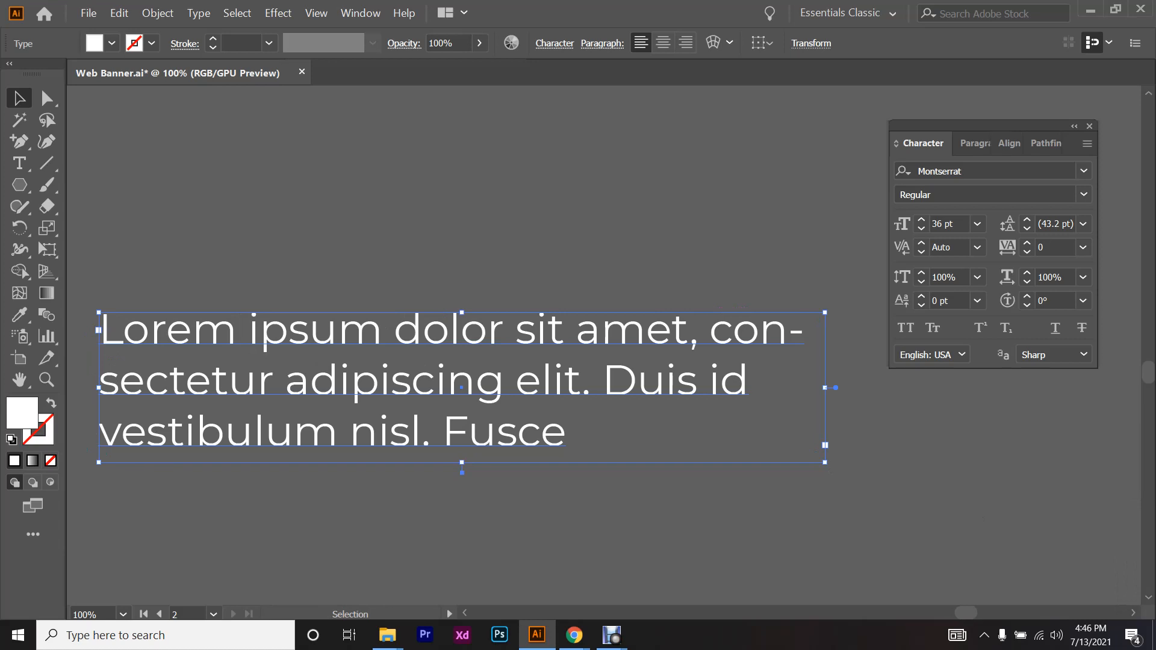
scroll(229, 394, down, 3)
scroll(229, 394, up, 3)
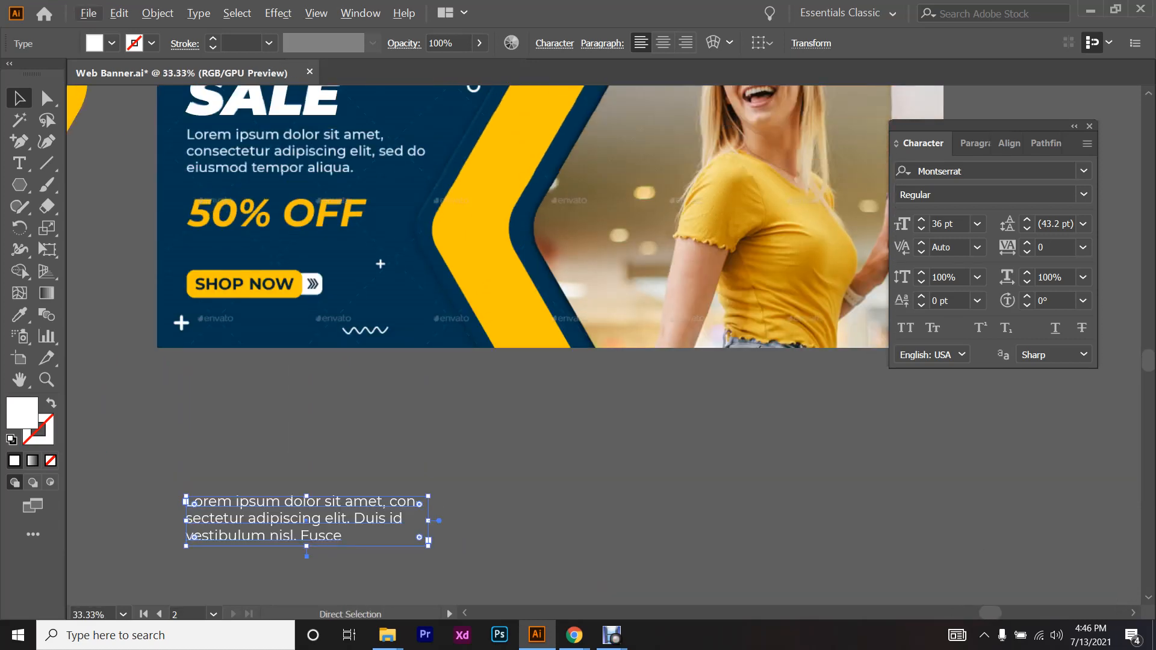
scroll(223, 561, up, 3)
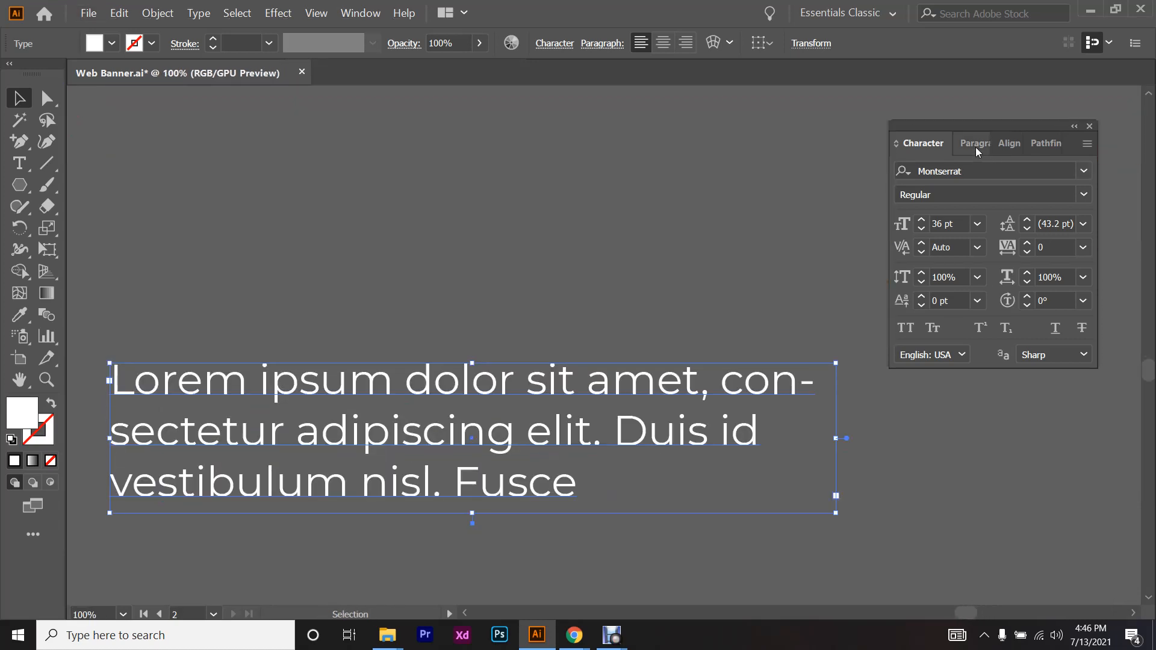
click(974, 143)
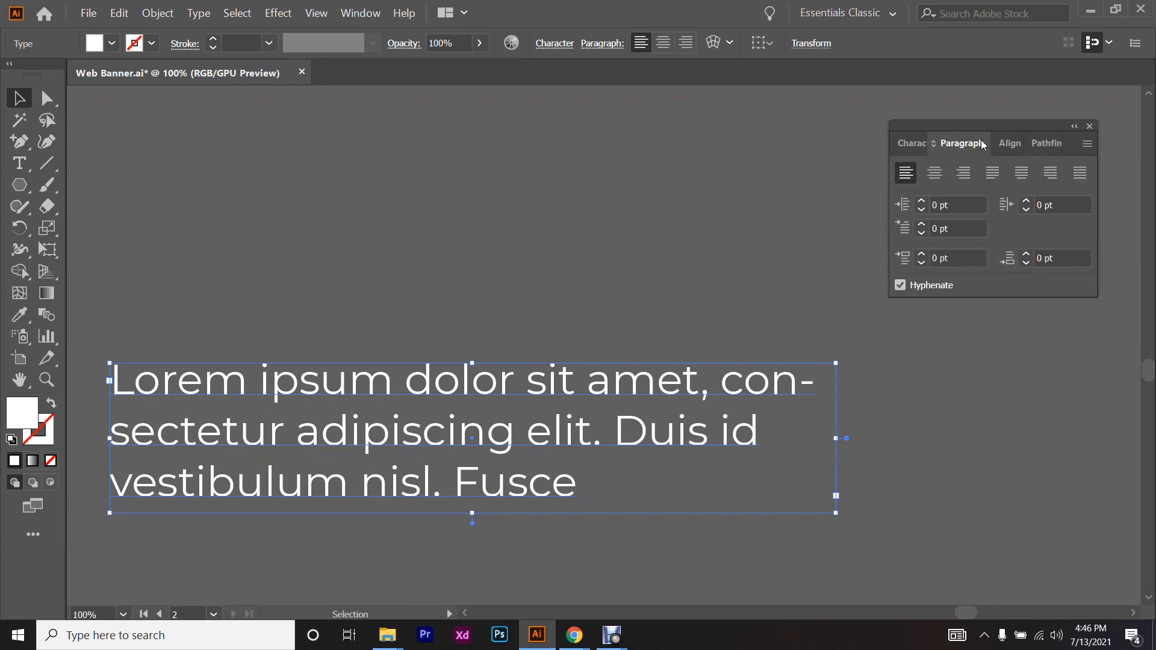
click(911, 143)
key(ctrl+t)
key(ctrl+t)
click(963, 142)
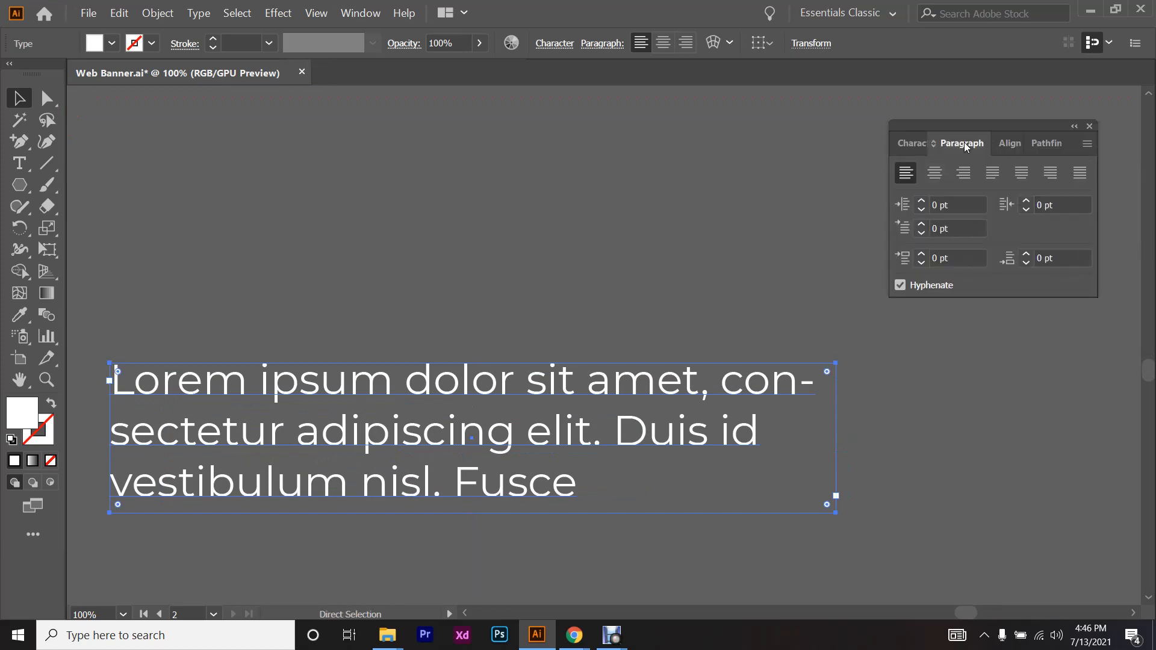
click(909, 148)
click(360, 12)
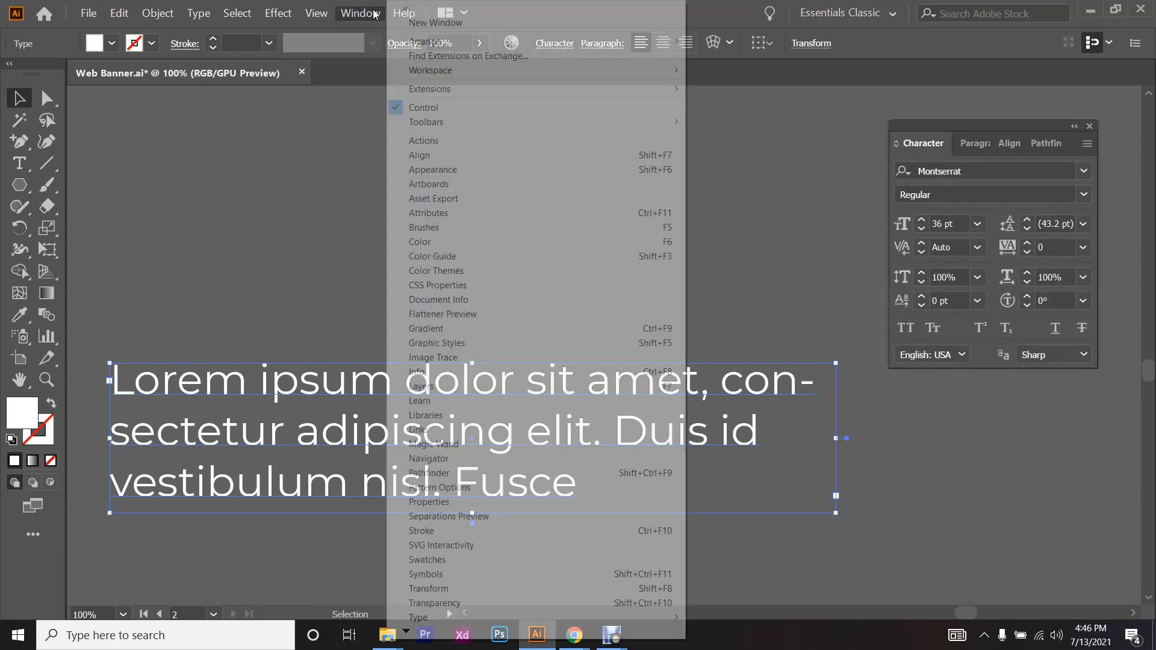
click(529, 642)
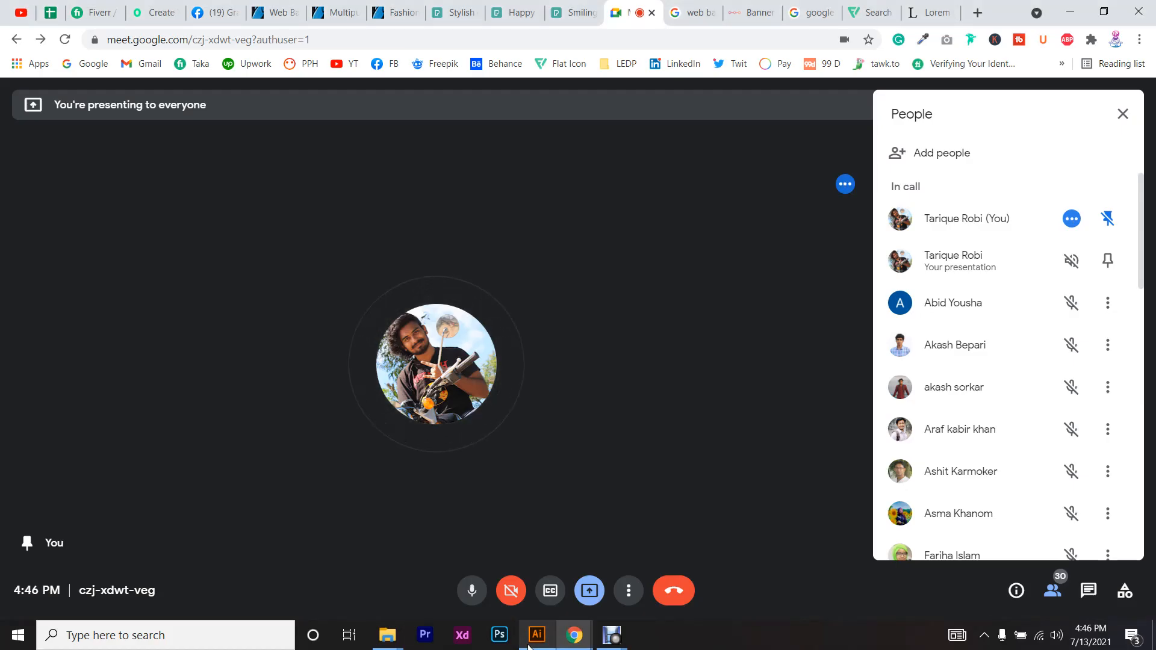
click(531, 644)
- Bring up the Paragraph settings and turn off hyphenation for the selected paragraph text
click(360, 13)
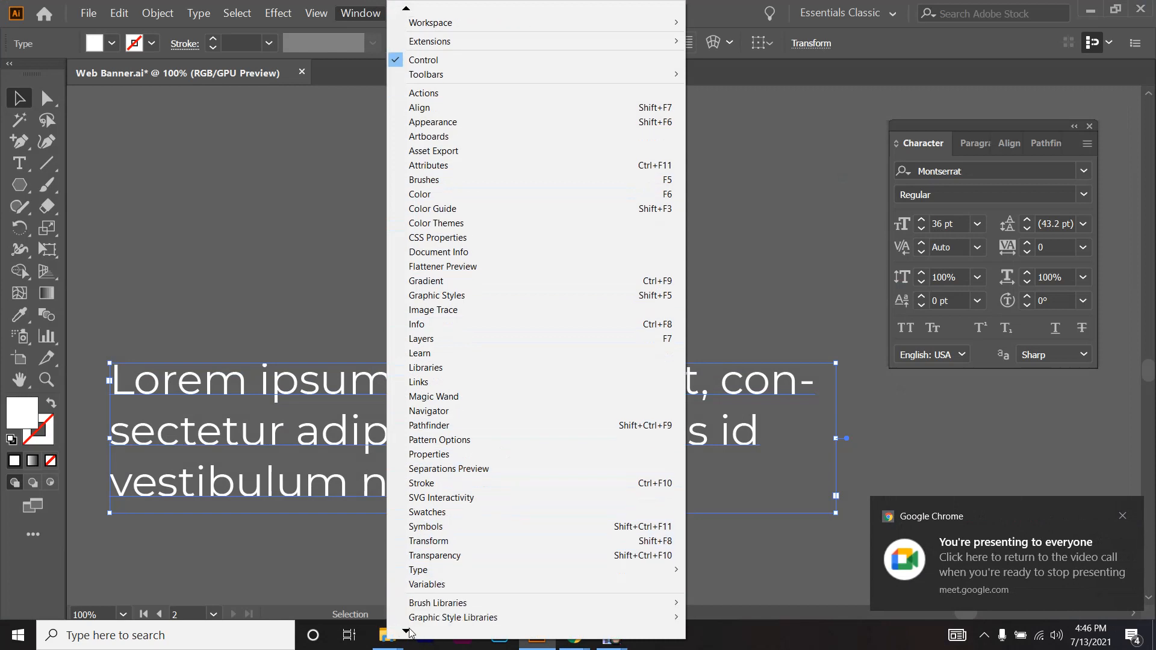
mouse_move(424, 572)
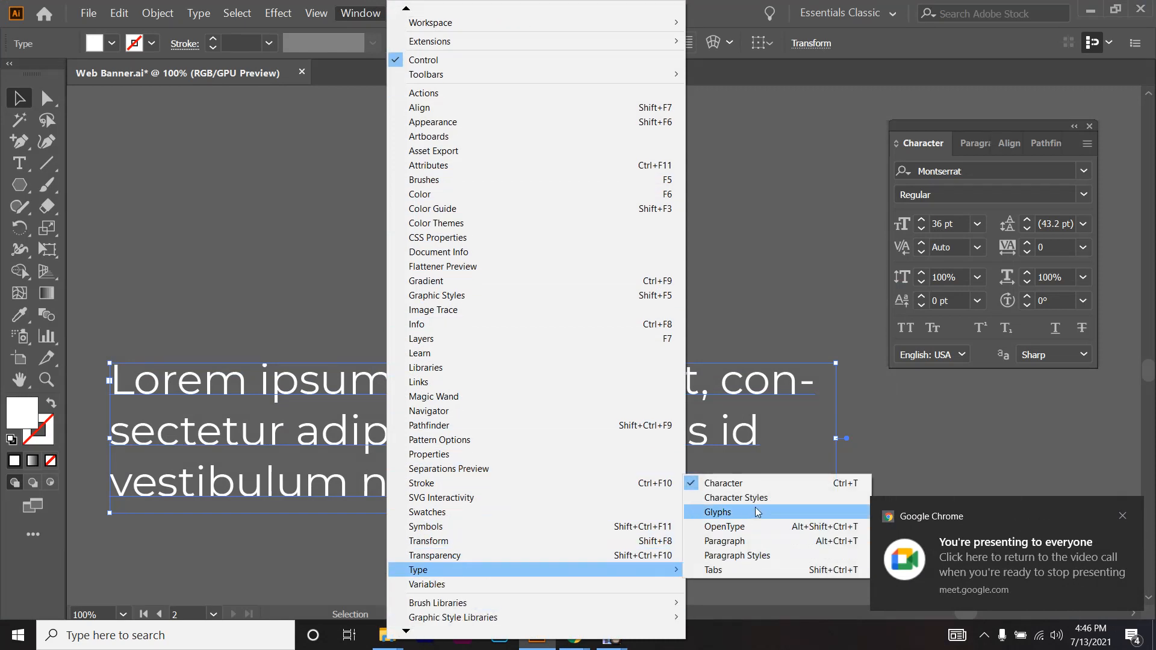
click(760, 539)
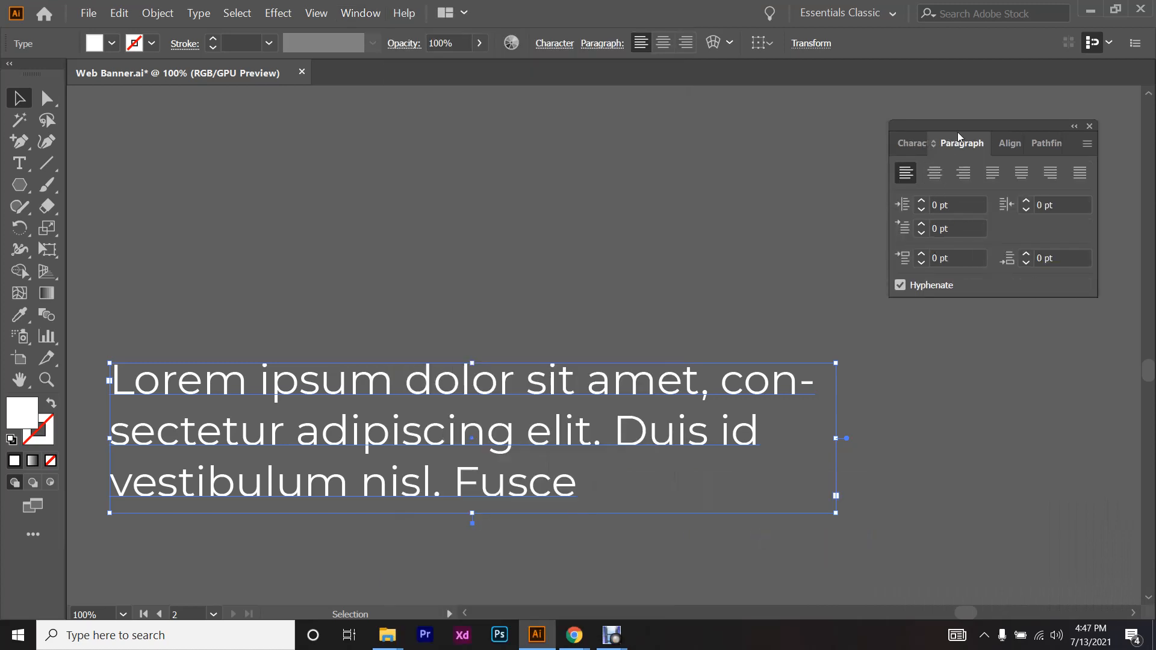
click(913, 149)
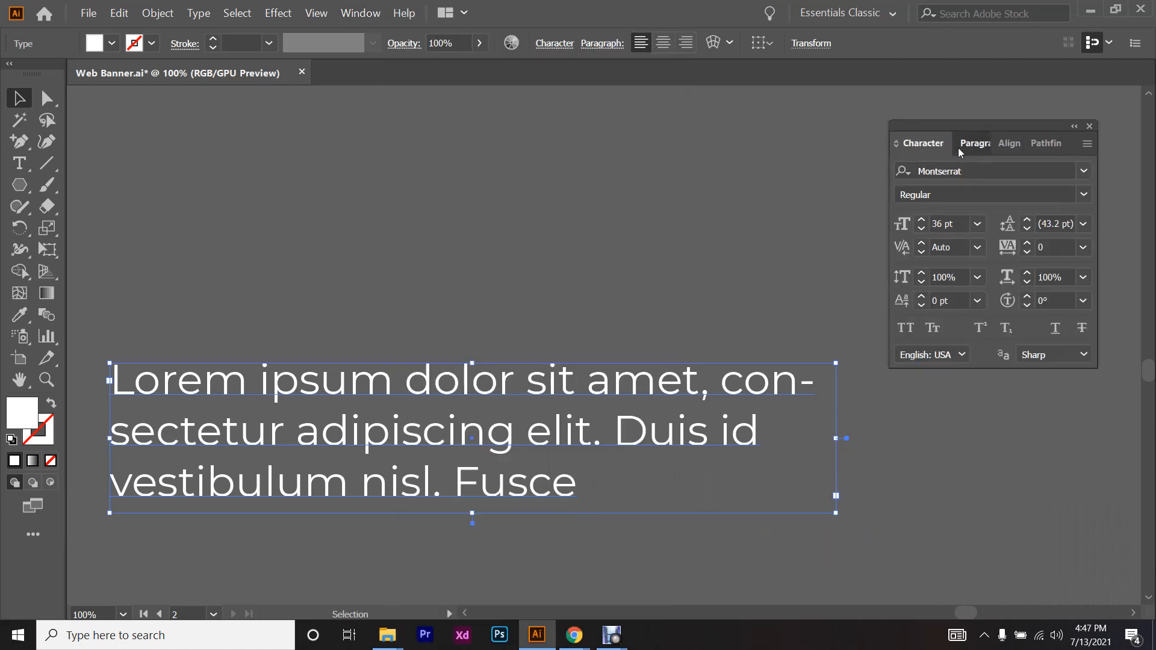
click(963, 146)
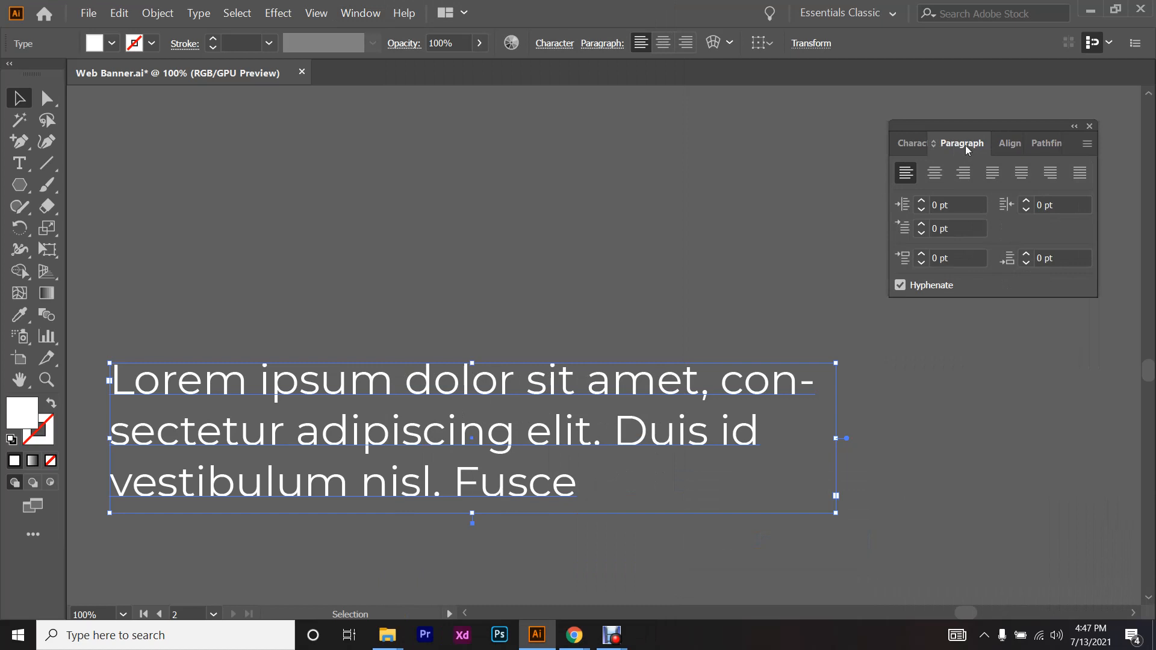
click(900, 286)
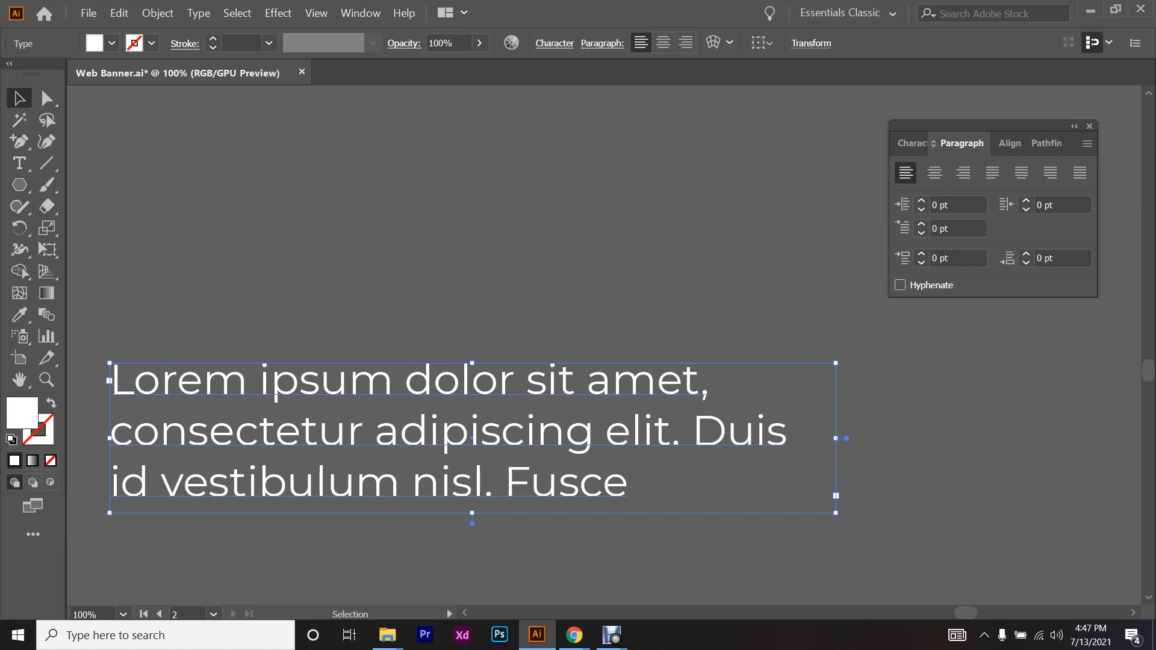
- Move the paragraph text back onto the banner, aligned over the reference paragraph beneath SALE
scroll(587, 530, down, 5)
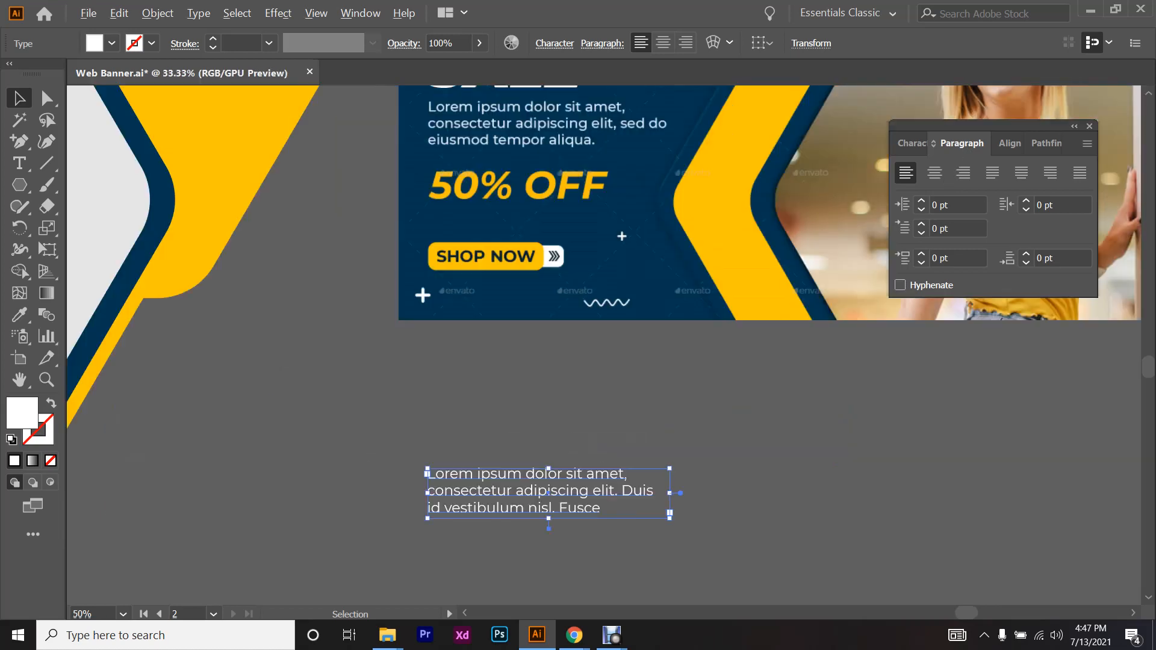
scroll(587, 518, up, 1)
scroll(587, 513, up, 1)
drag(620, 557, 620, 373)
scroll(620, 372, up, 6)
scroll(650, 382, down, 3)
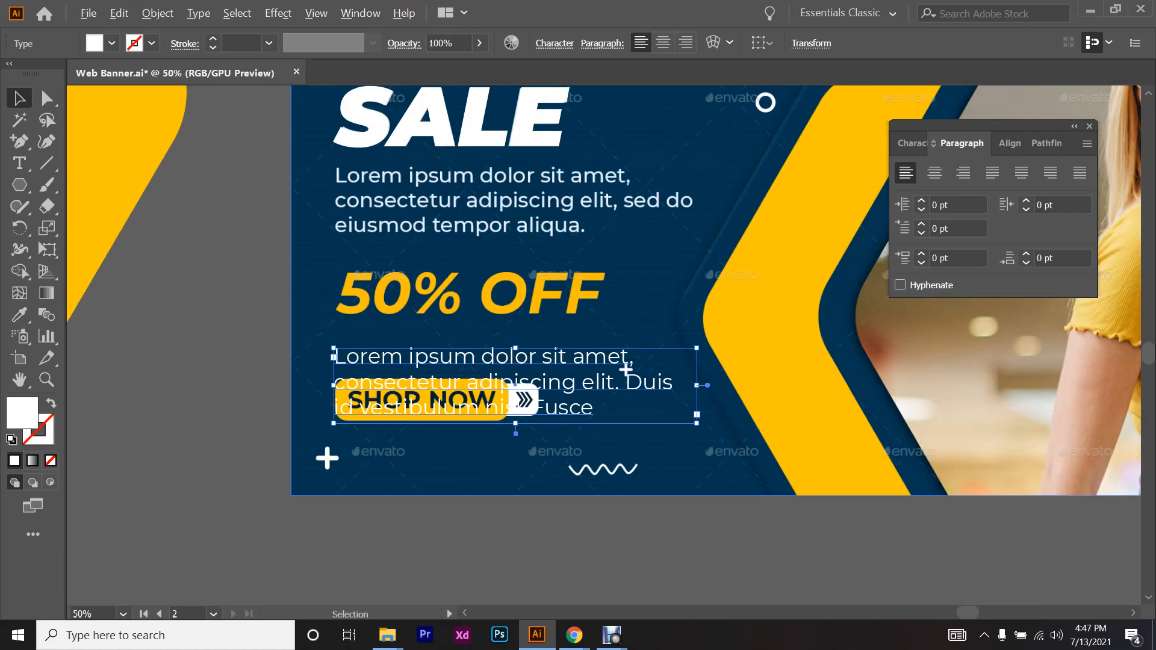
scroll(650, 381, up, 1)
drag(498, 415, 503, 238)
scroll(503, 238, up, 2)
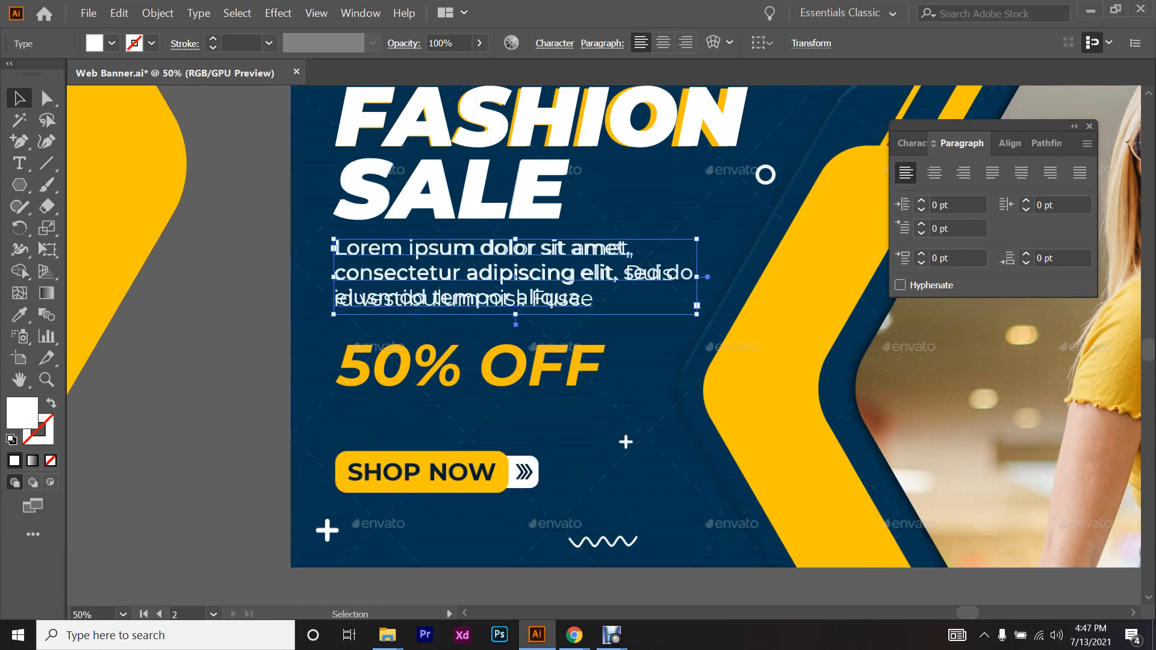
scroll(503, 238, down, 3)
- Add the text "50% off" just below the reference discount line and turn on All Caps for it
click(19, 164)
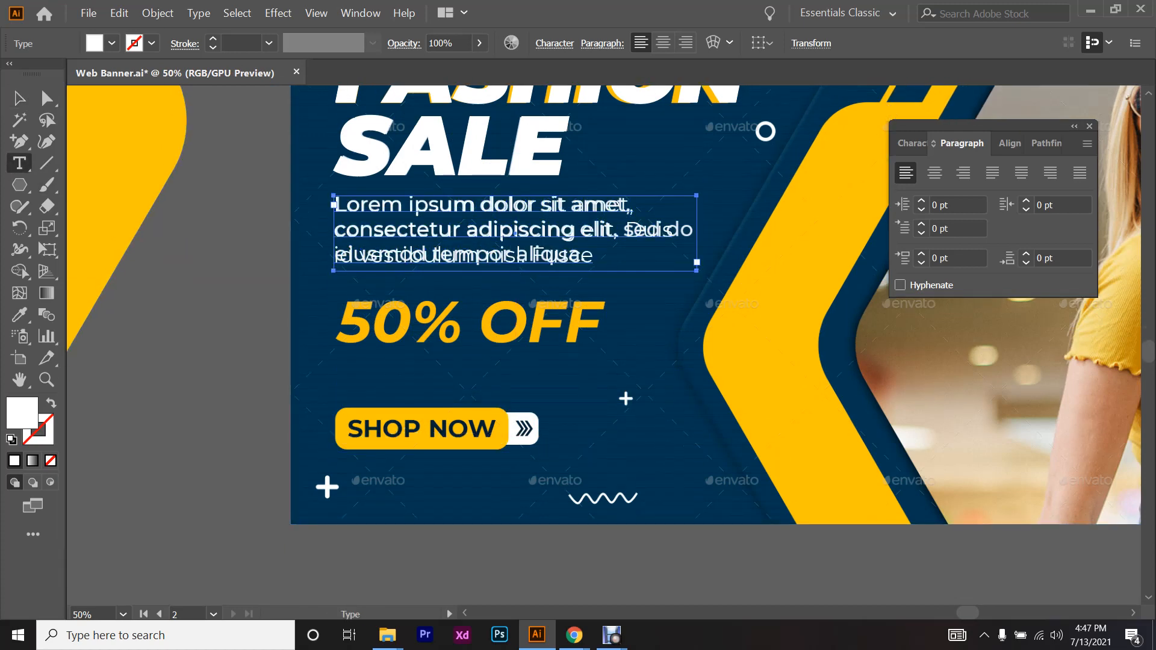
scroll(307, 334, up, 2)
drag(307, 334, 251, 328)
click(341, 411)
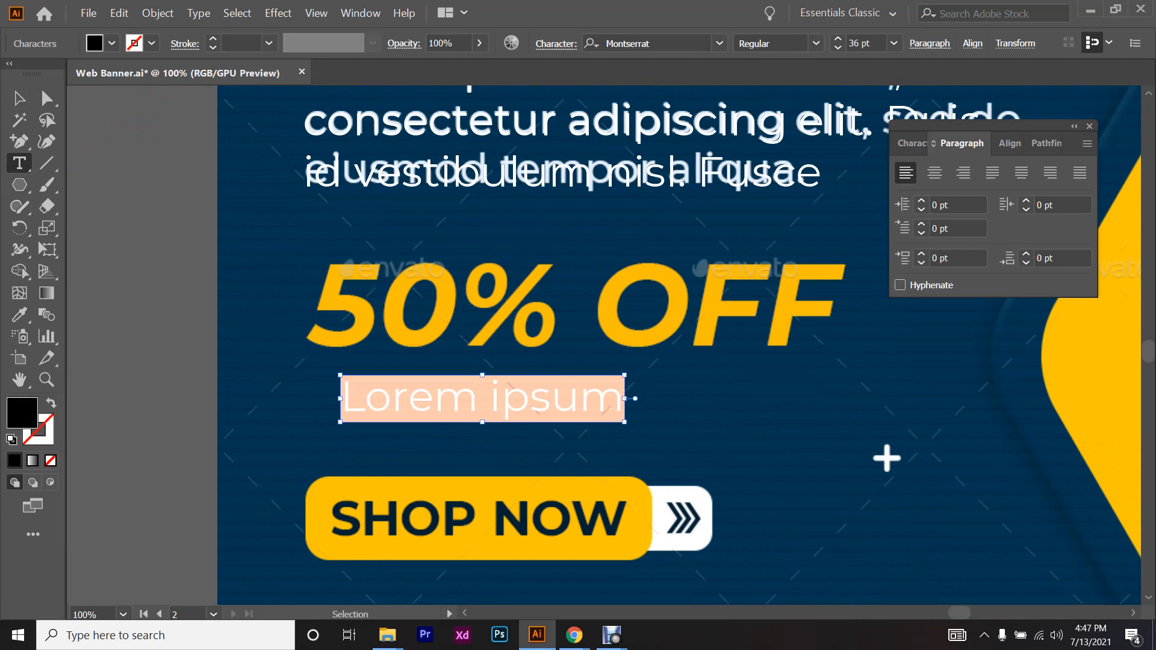
text(50)
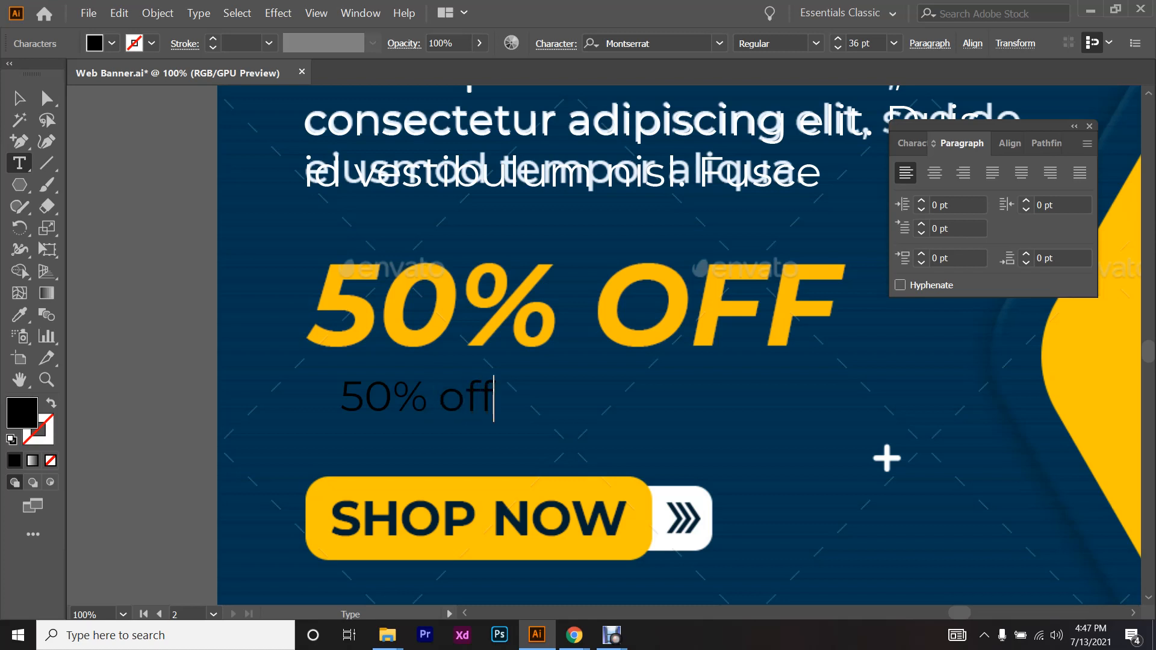
text(% off)
key(ctrl+a)
click(19, 98)
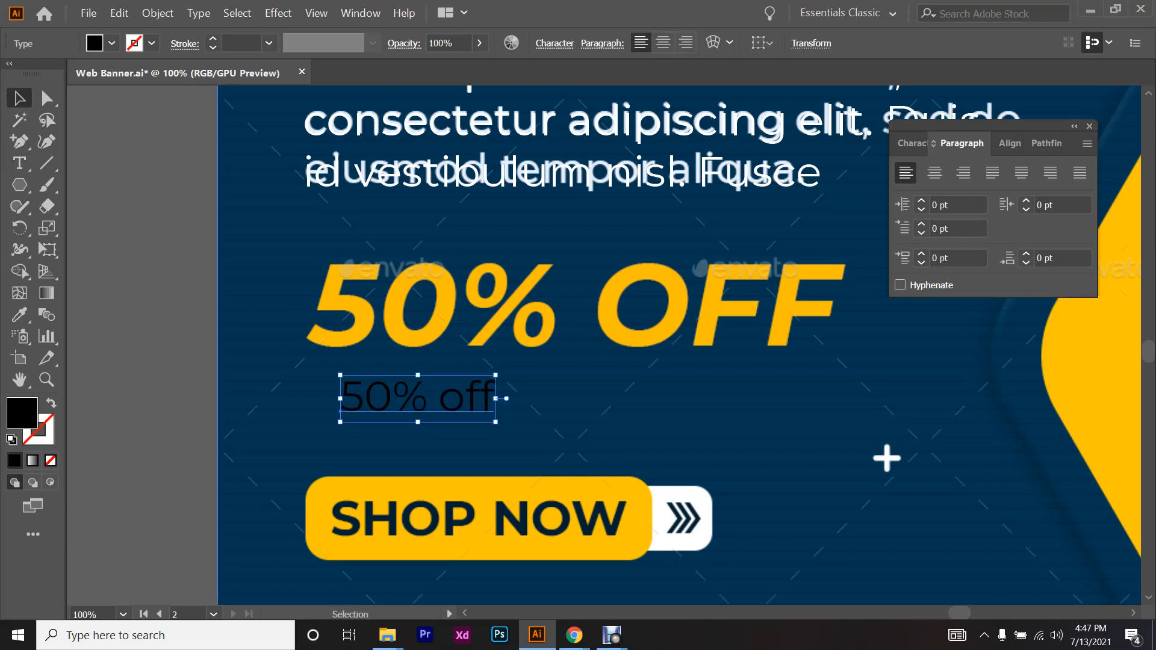
click(914, 145)
click(906, 327)
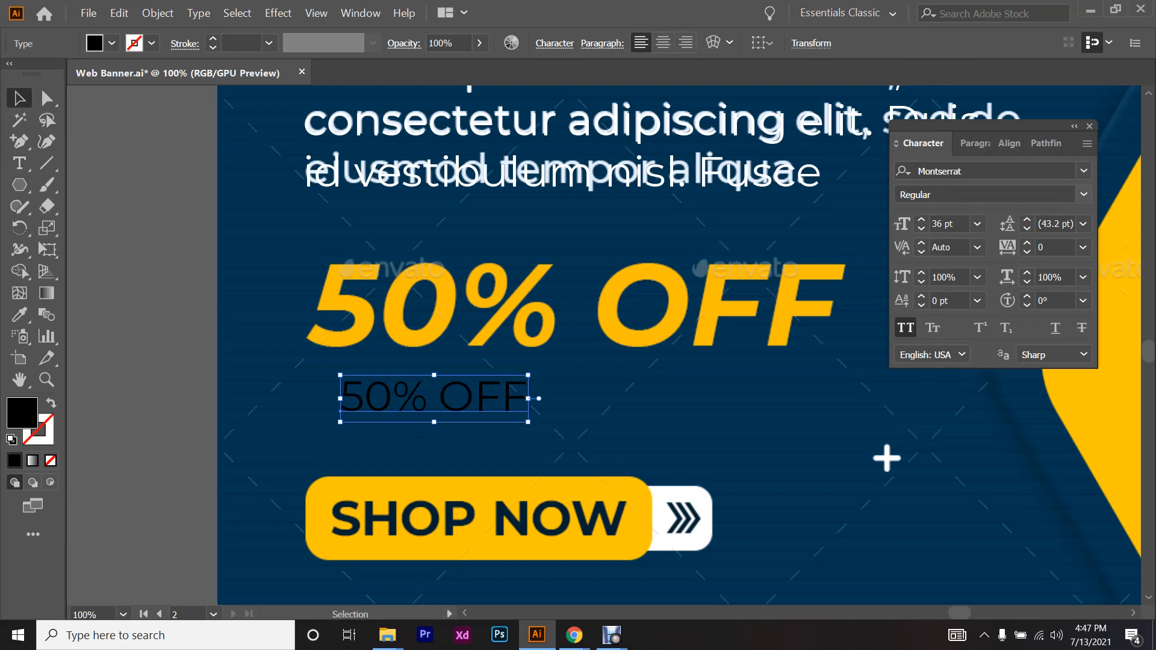
- Copy the white Montserrat Medium Italic style of the END OF SEASON line onto the new discount text with the Eyedropper
key(ctrl+minus)
key(ctrl+minus)
key(ctrl+minus)
key(i)
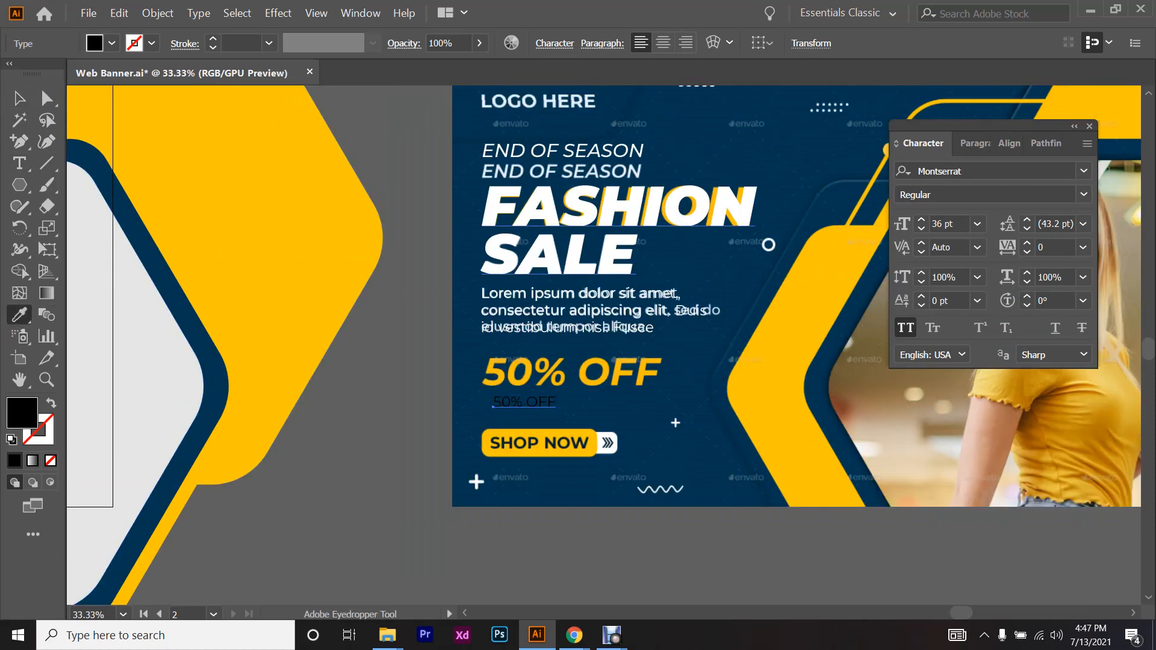
click(558, 253)
click(559, 161)
click(560, 152)
click(20, 99)
- Move the discount text over the reference 50% OFF and scale it up to match, to about 100 pt
scroll(437, 347, up, 4)
scroll(437, 347, down, 3)
scroll(437, 347, right, 12)
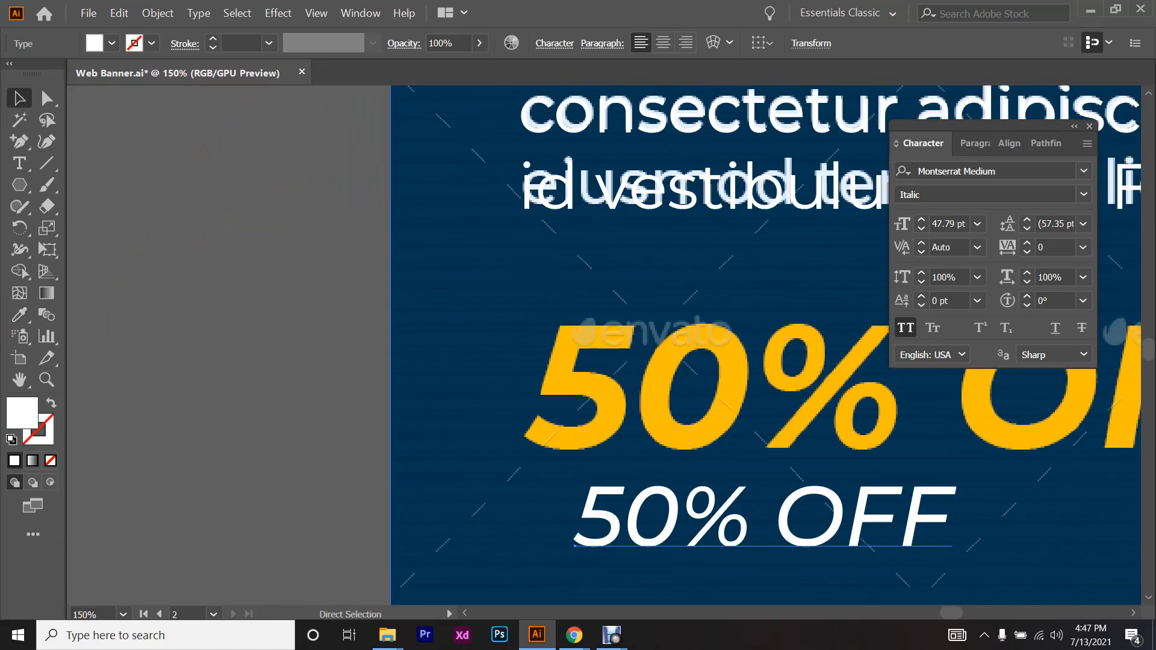
scroll(508, 518, right, 2)
drag(509, 518, 915, 377)
drag(804, 371, 878, 401)
scroll(831, 394, down, 2)
scroll(869, 389, up, 2)
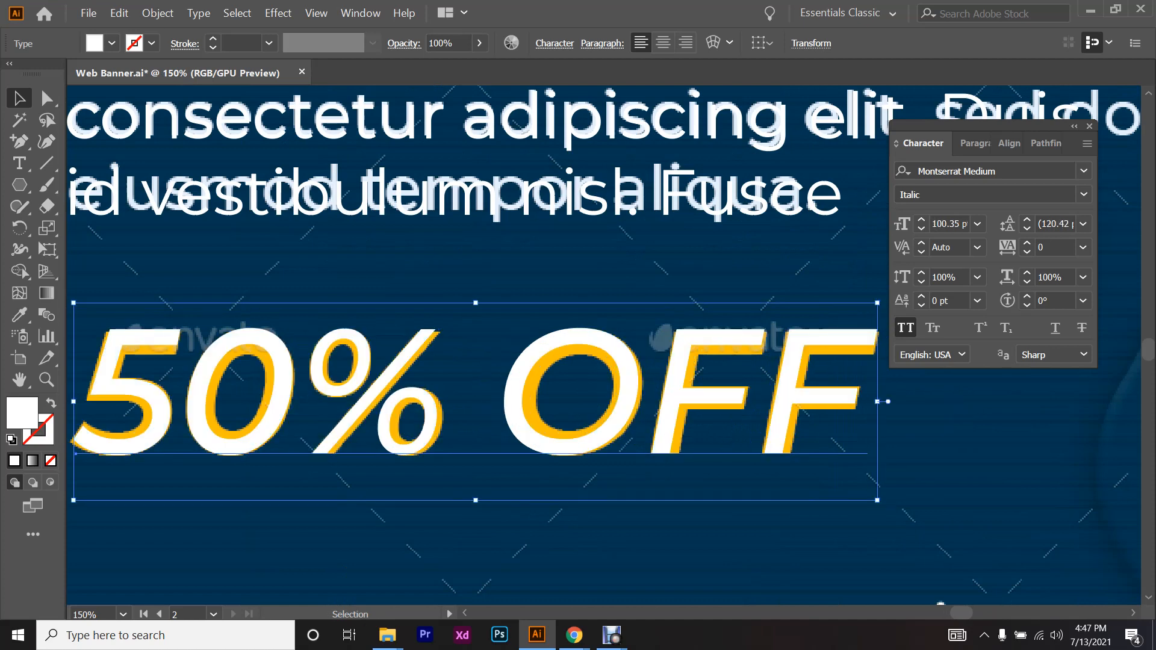
- Change the font of the 50% OFF text to Montserrat Bold Italic
scroll(604, 345, left, 1)
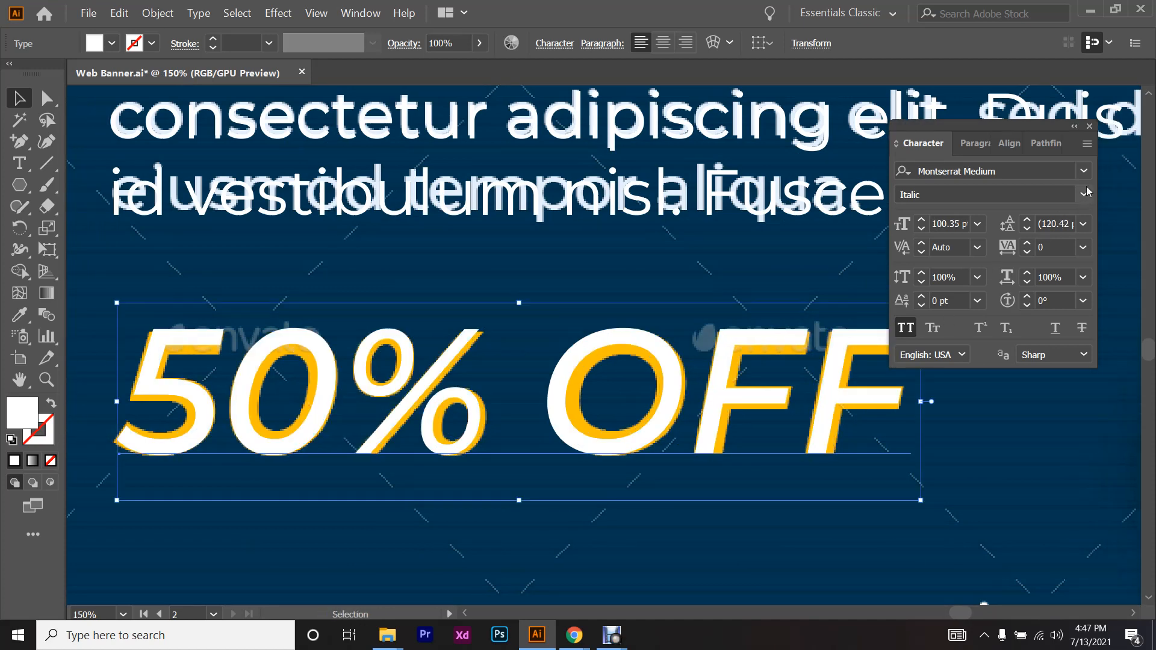
click(988, 171)
key(Up)
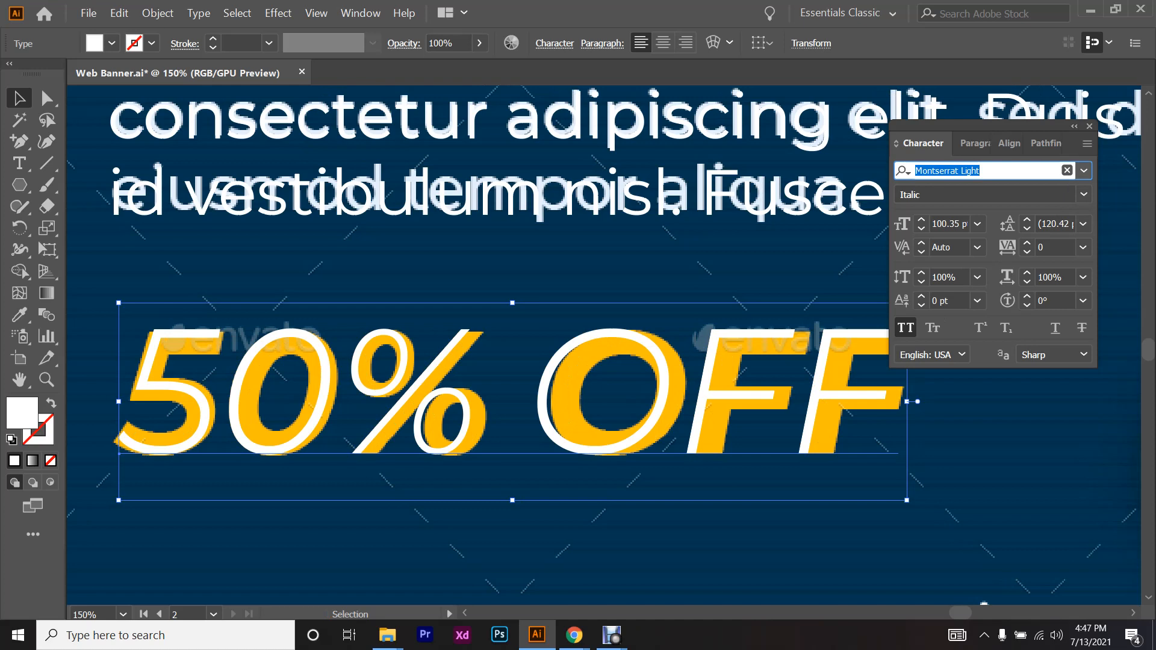
key(Down)
text(bol)
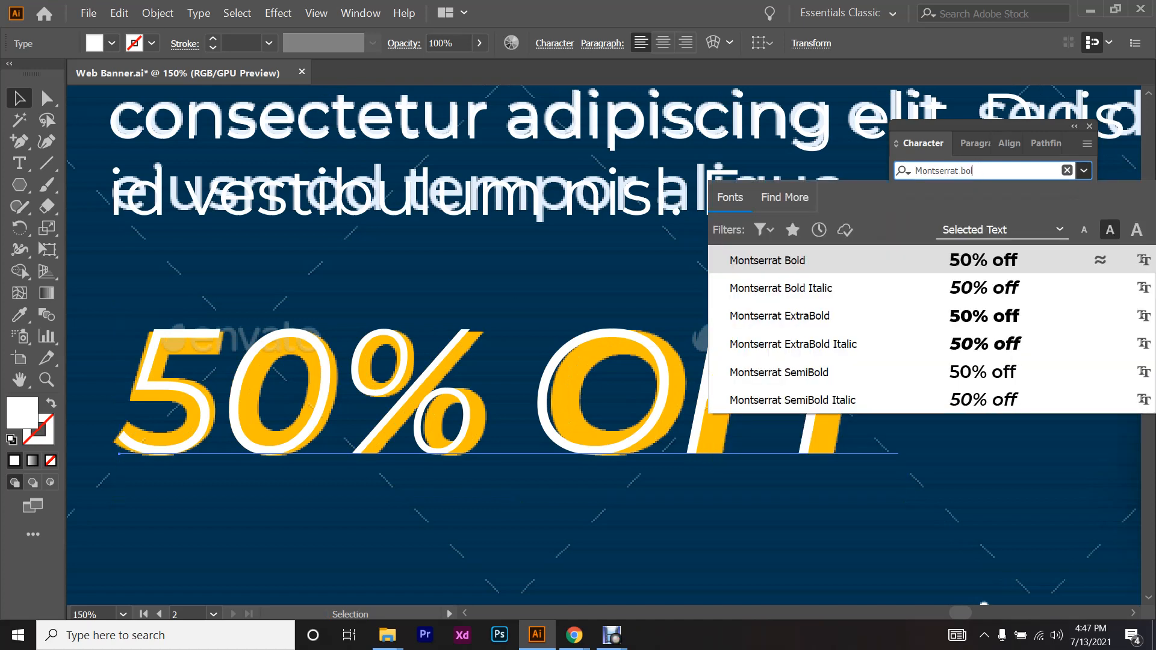
key(Down)
key(Return)
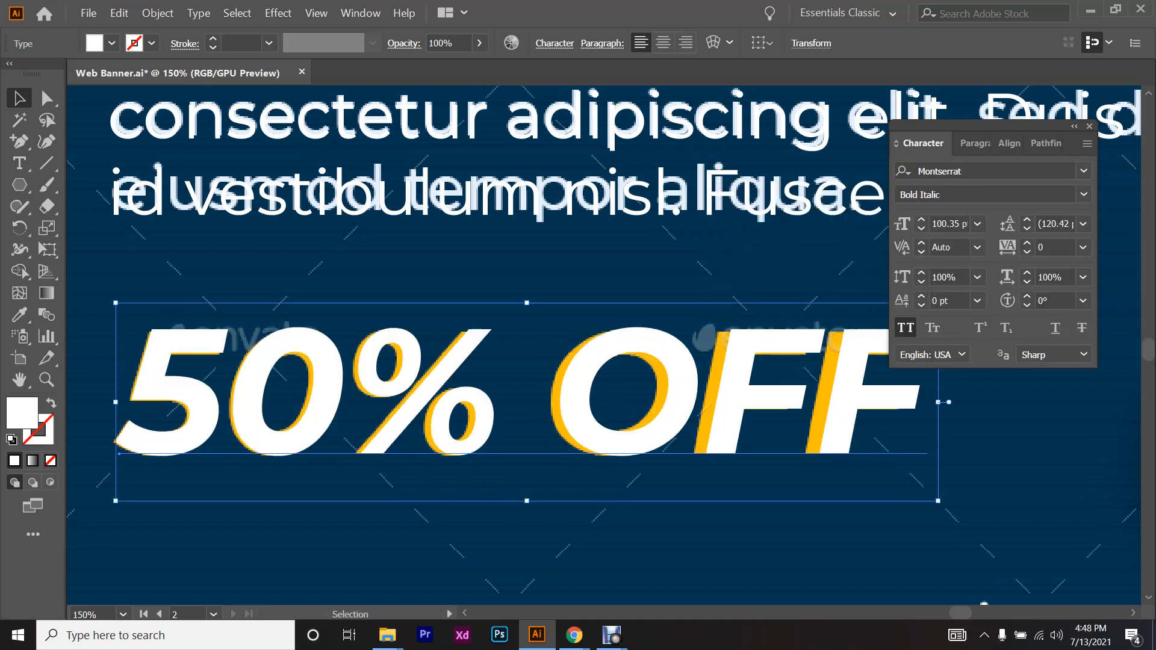
- Scale the 50% OFF text down to about 98 pt so it matches the reference discount line
scroll(929, 405, up, 3)
drag(953, 396, 909, 396)
scroll(817, 403, down, 4)
scroll(817, 261, down, 2)
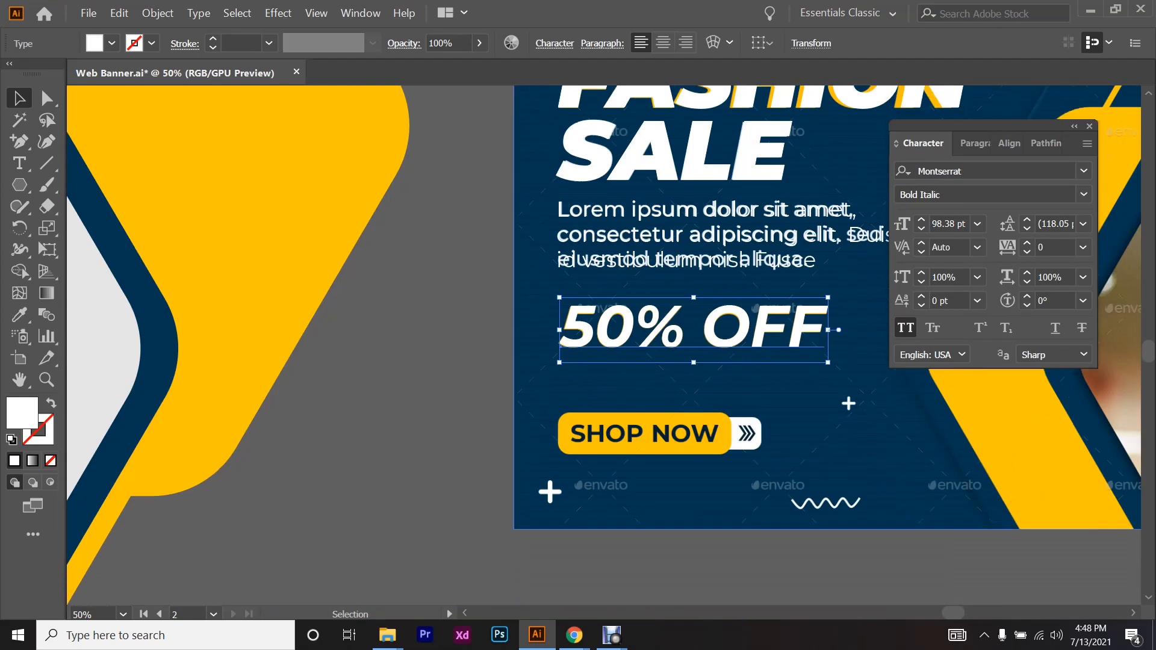
- Draw a white rectangle over the reference SHOP NOW button and round its corners to about 20.5 px
click(695, 441)
drag(695, 442, 606, 413)
scroll(606, 413, up, 2)
scroll(606, 413, down, 3)
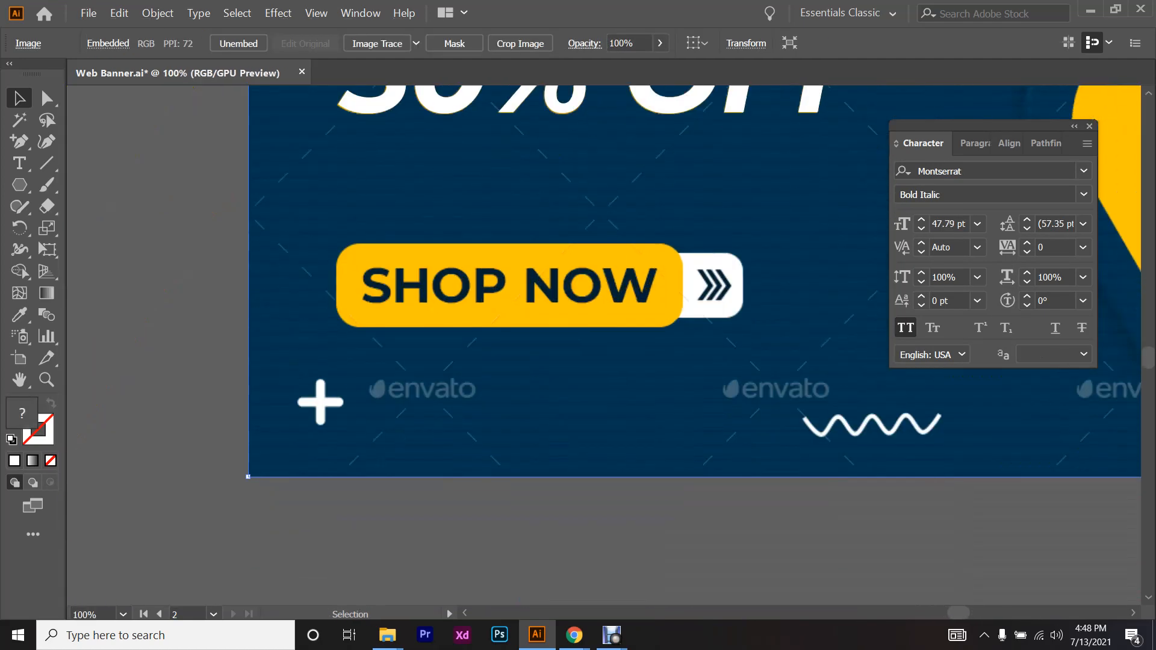
click(199, 264)
drag(21, 190, 69, 189)
scroll(546, 241, up, 2)
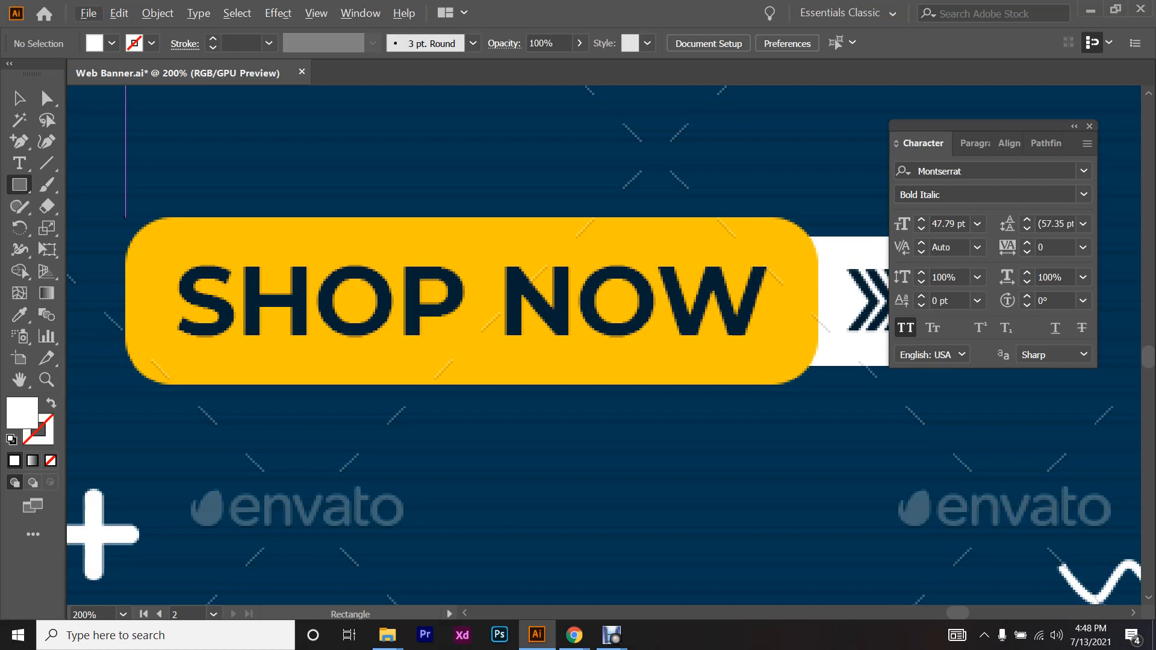
drag(125, 212, 816, 385)
key(a)
drag(133, 221, 174, 261)
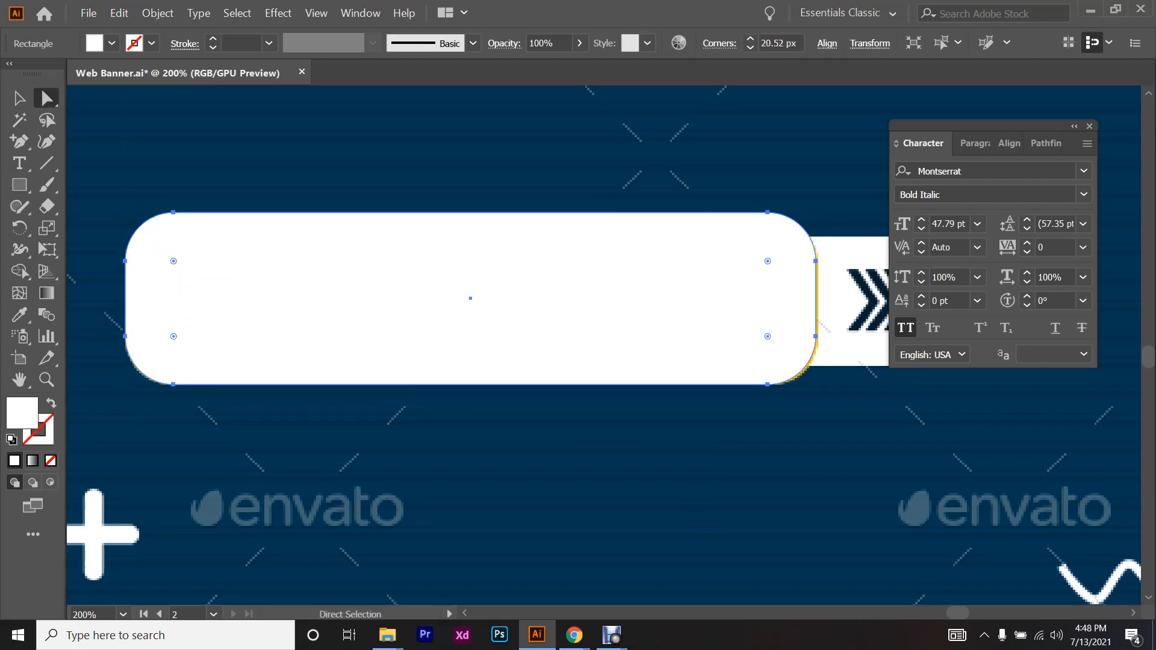
- Move the white rounded rectangle directly below the reference SHOP NOW button
click(10, 105)
scroll(282, 248, down, 2)
drag(366, 259, 356, 355)
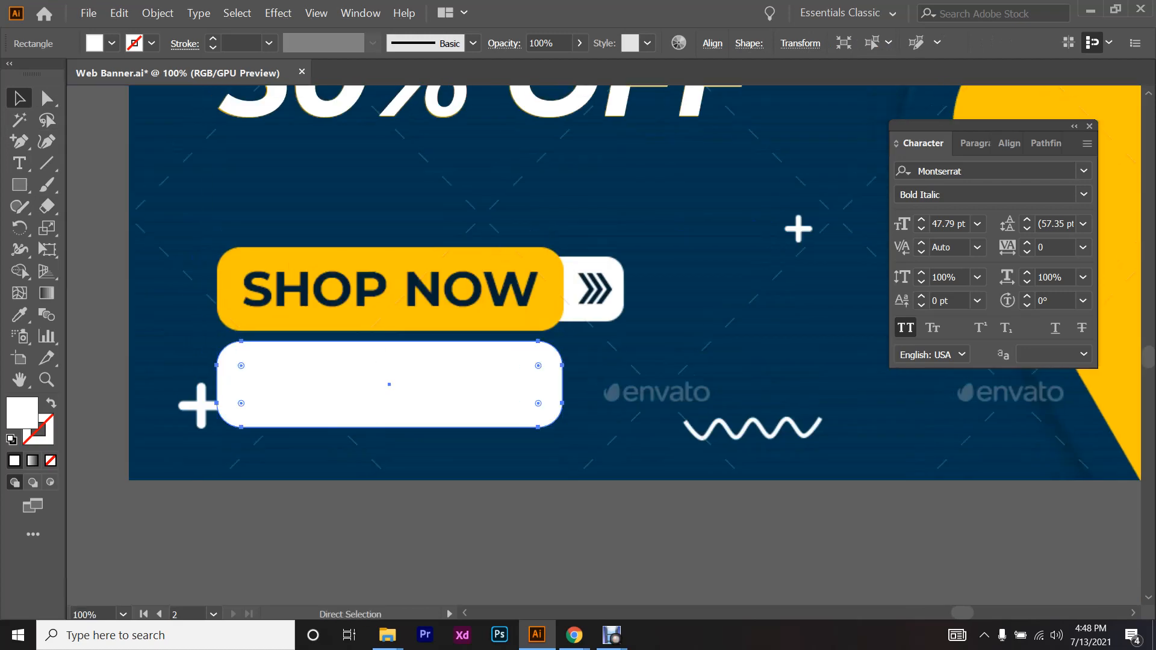
- Add the text "SHOP NOW" on the white rounded rectangle
click(20, 163)
ctrl+click(99, 229)
scroll(252, 351, up, 1)
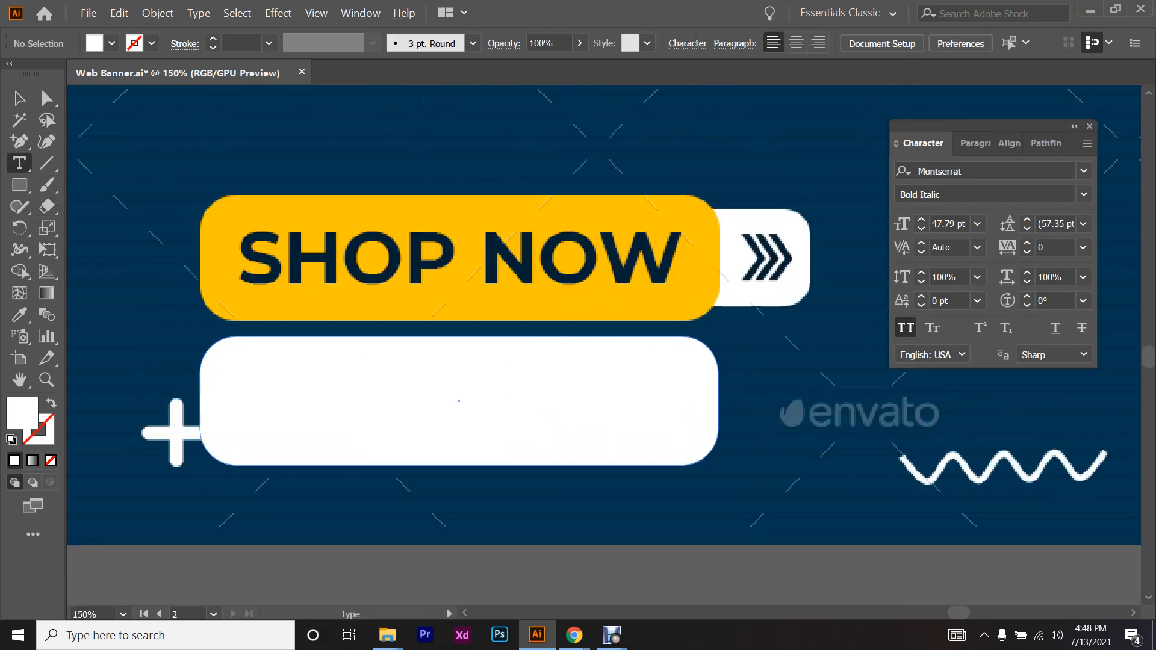
click(268, 402)
text(SHOP NOW)
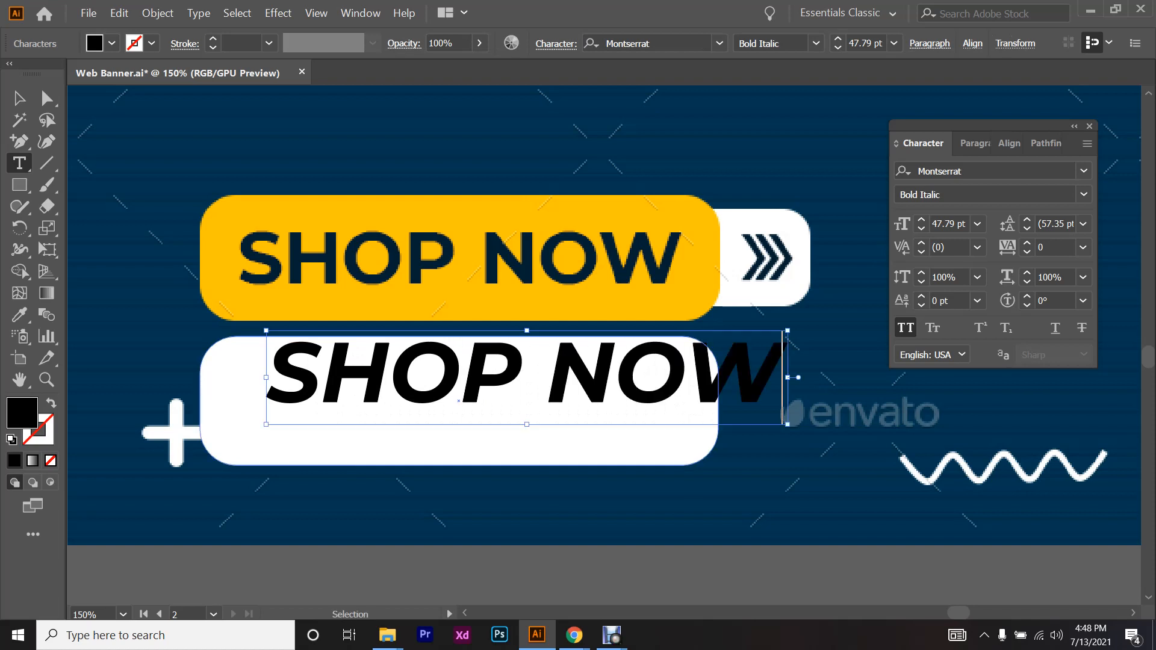
- Change the font of the whole new SHOP NOW text to Montserrat Medium Regular
key(ctrl+a)
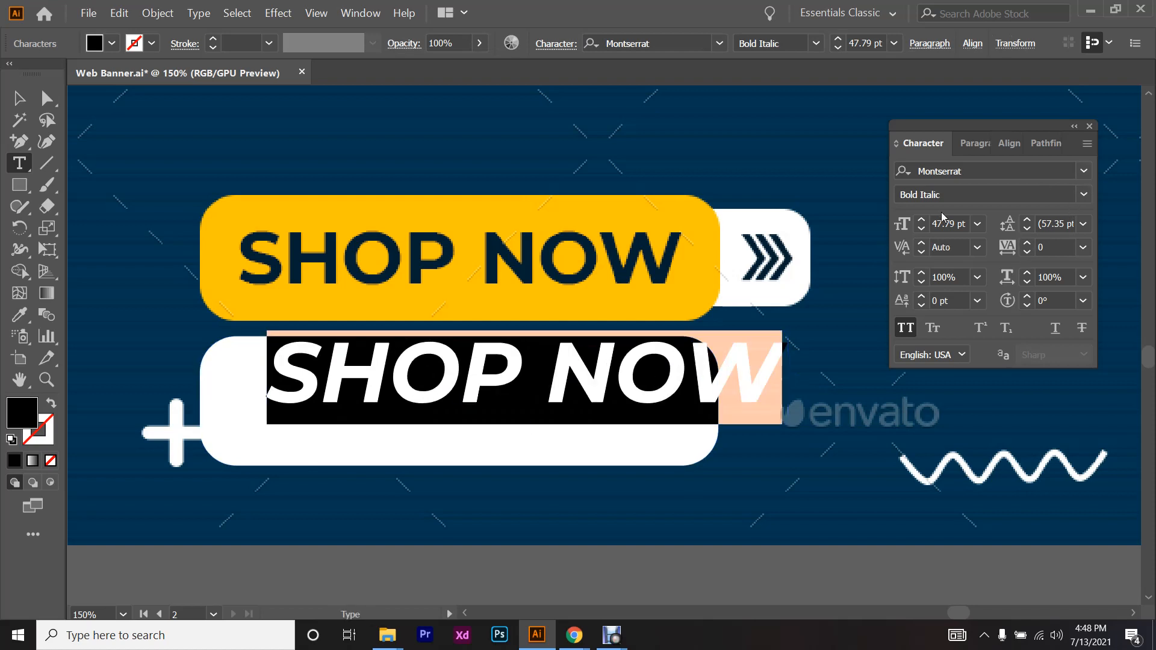
click(1084, 172)
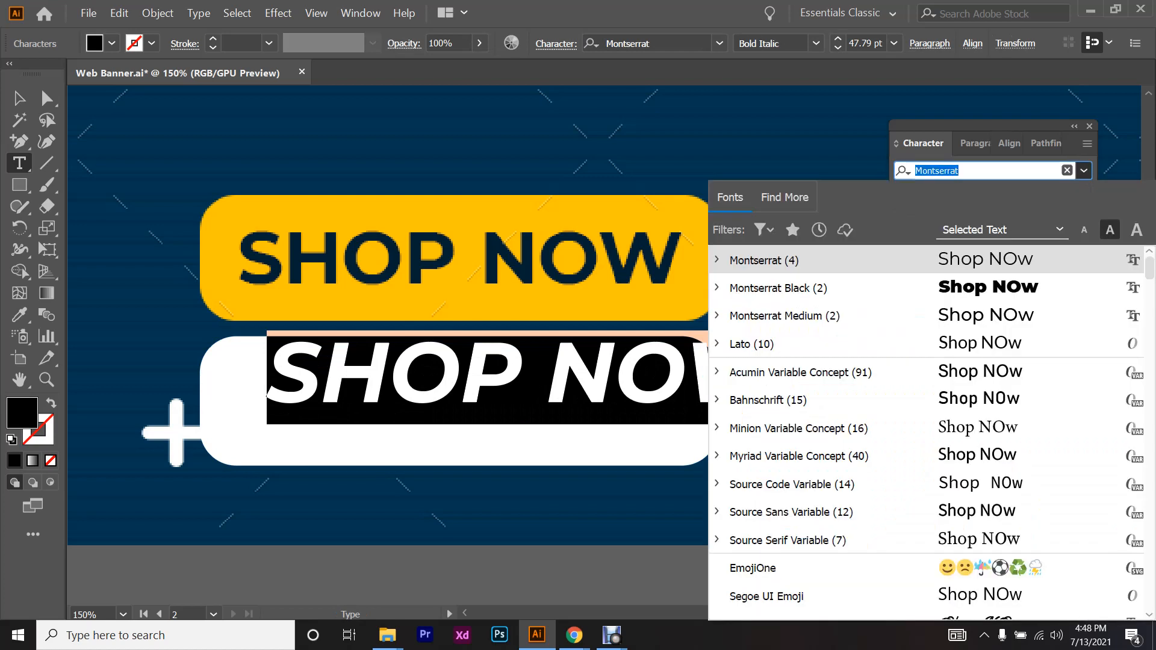
key(Right)
text(me)
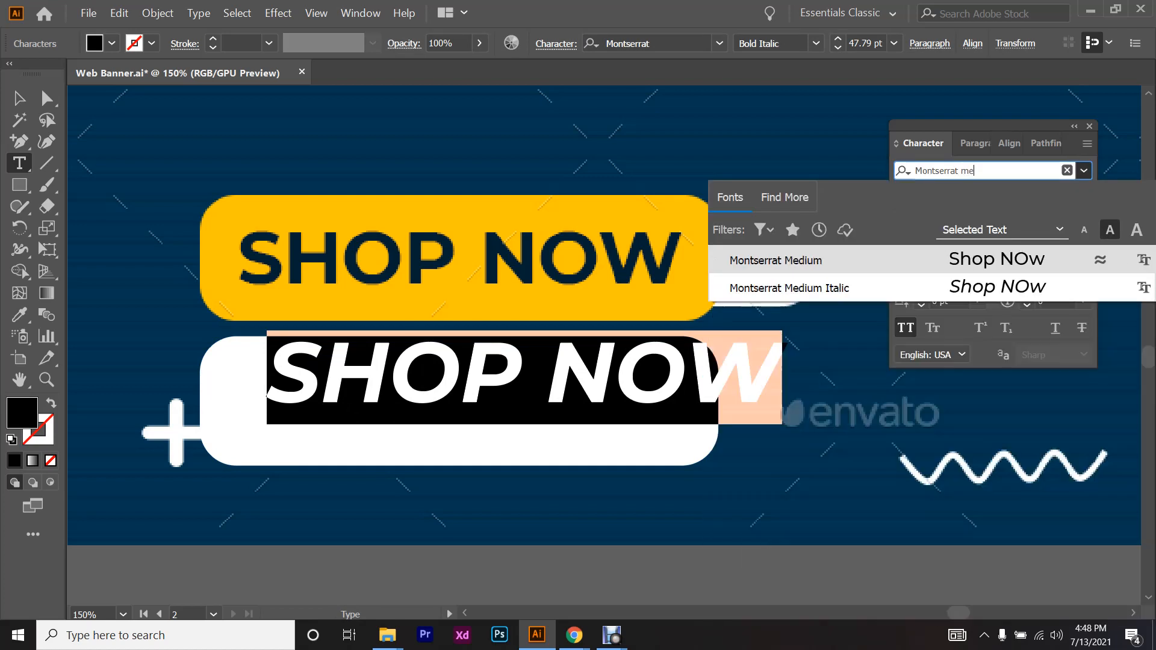
click(922, 256)
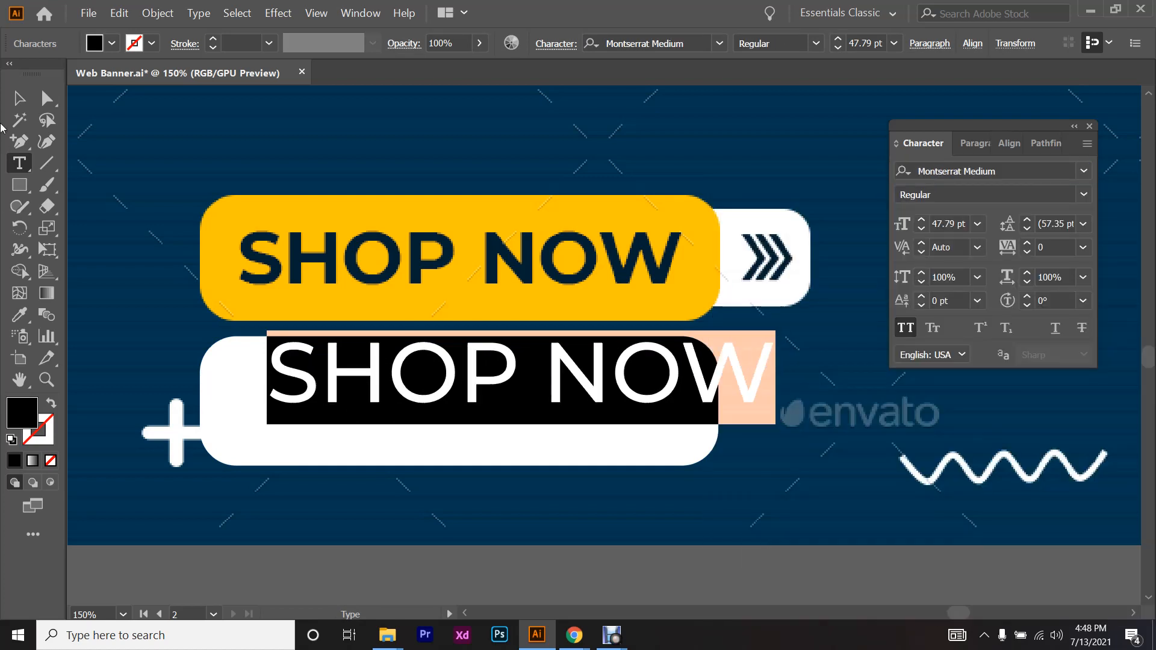
- Move the SHOP NOW text inside the white button shape and set its font size to 40 pt
click(19, 98)
drag(394, 373, 367, 405)
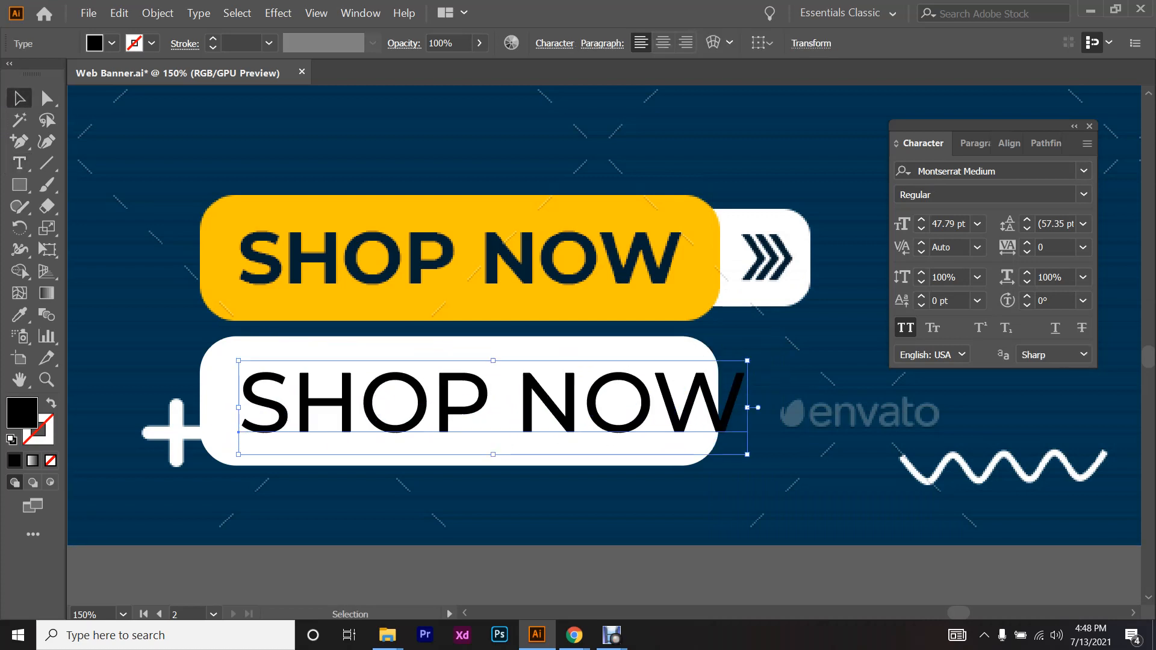
click(949, 224)
text(40)
key(Return)
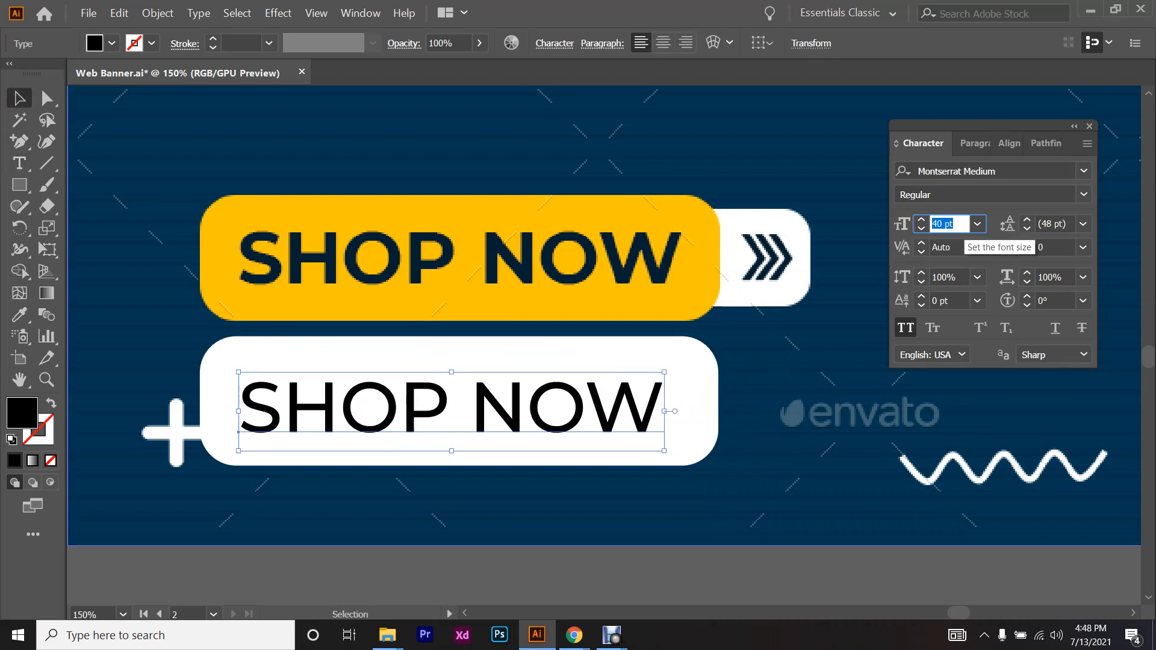
key(Down)
key(Up)
- Center the SHOP NOW text vertically and horizontally on the white button shape
shift+click(459, 356)
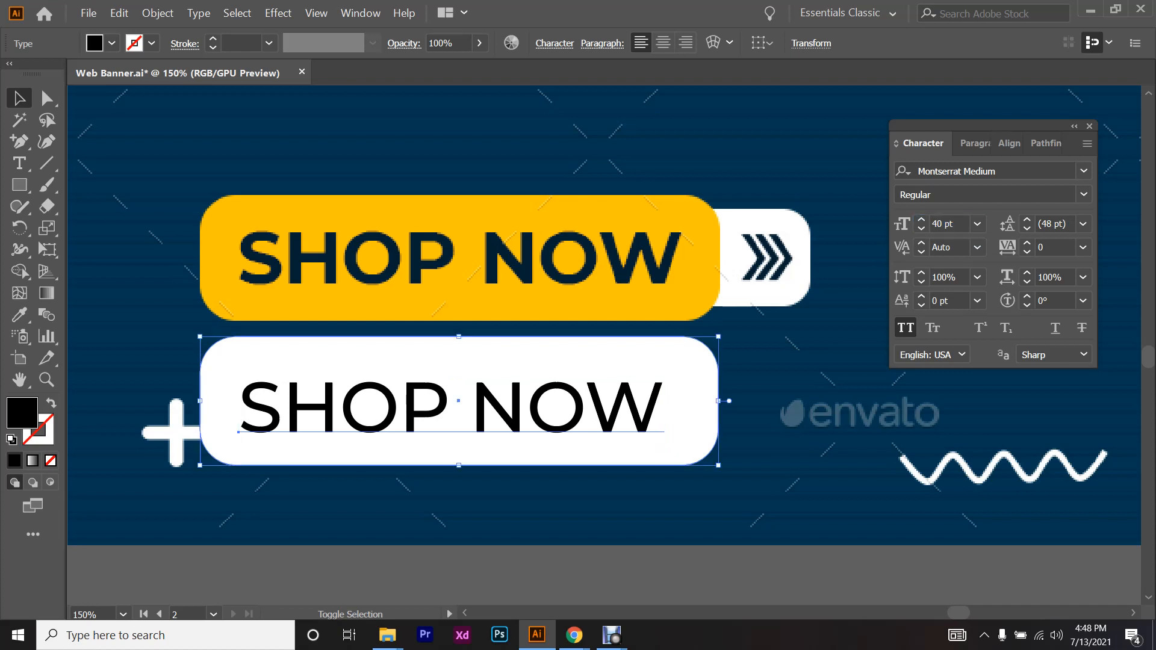
click(1004, 144)
click(1048, 191)
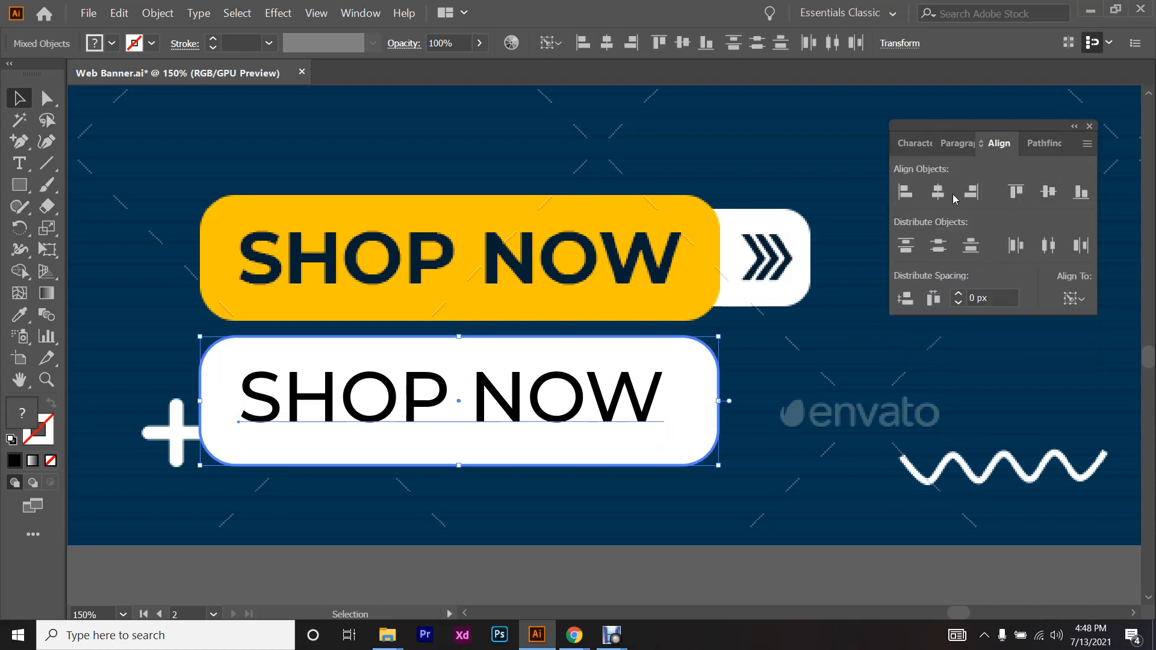
click(937, 192)
click(777, 361)
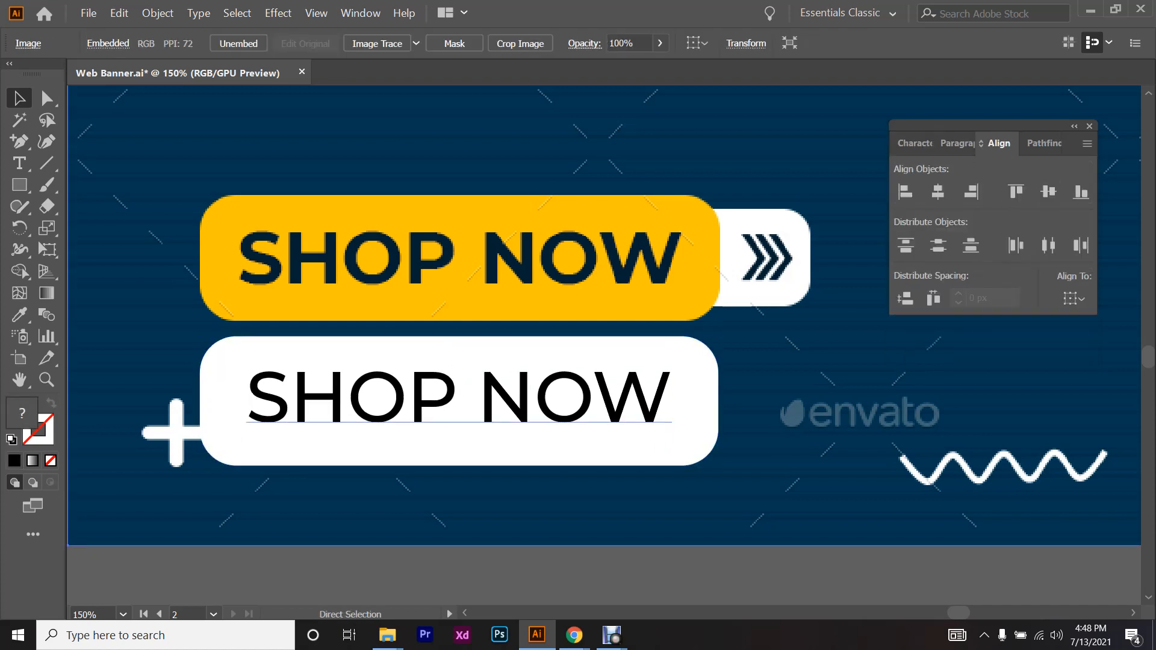
- Nudge the SHOP NOW text slightly down within the white button shape
scroll(604, 315, right, 1)
click(430, 398)
key(Down)
key(Down)
click(748, 361)
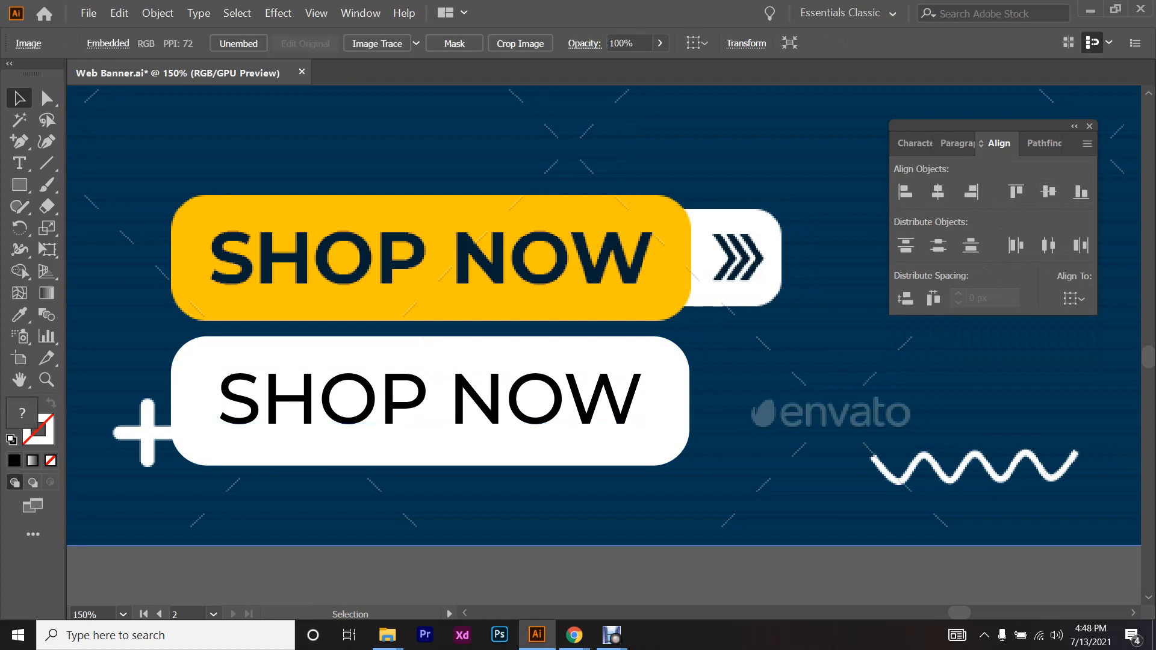
- Draw a small rectangle overlapping the right end of the new button and round its two right-hand corners
click(21, 192)
scroll(604, 315, right, 3)
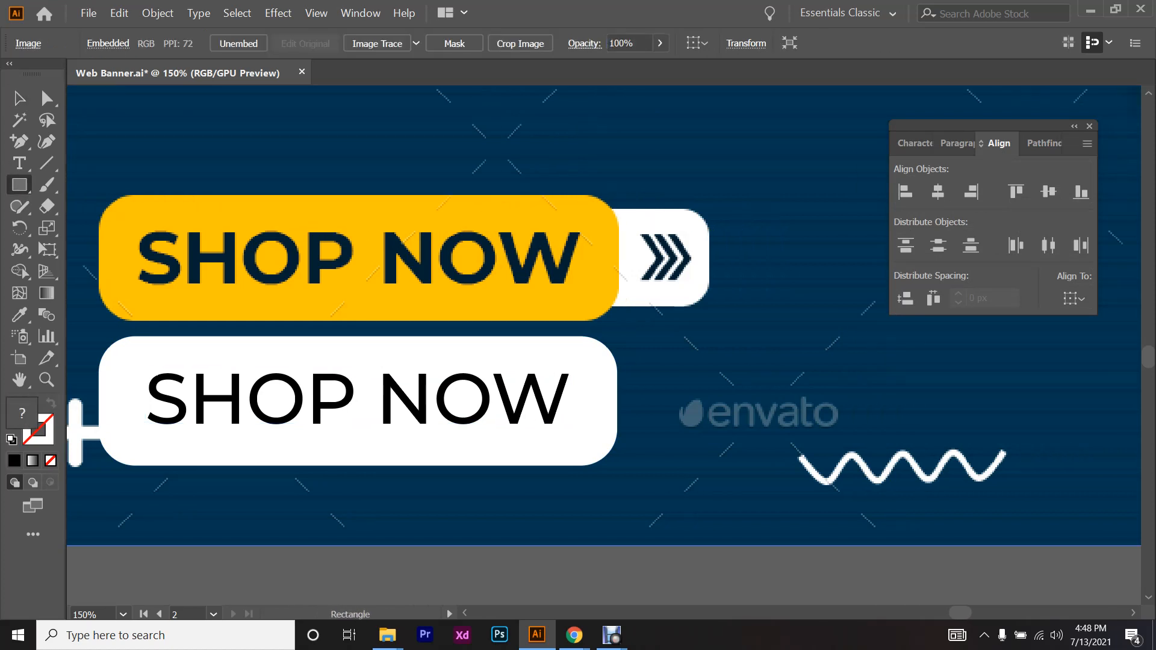
drag(599, 370, 710, 437)
key(a)
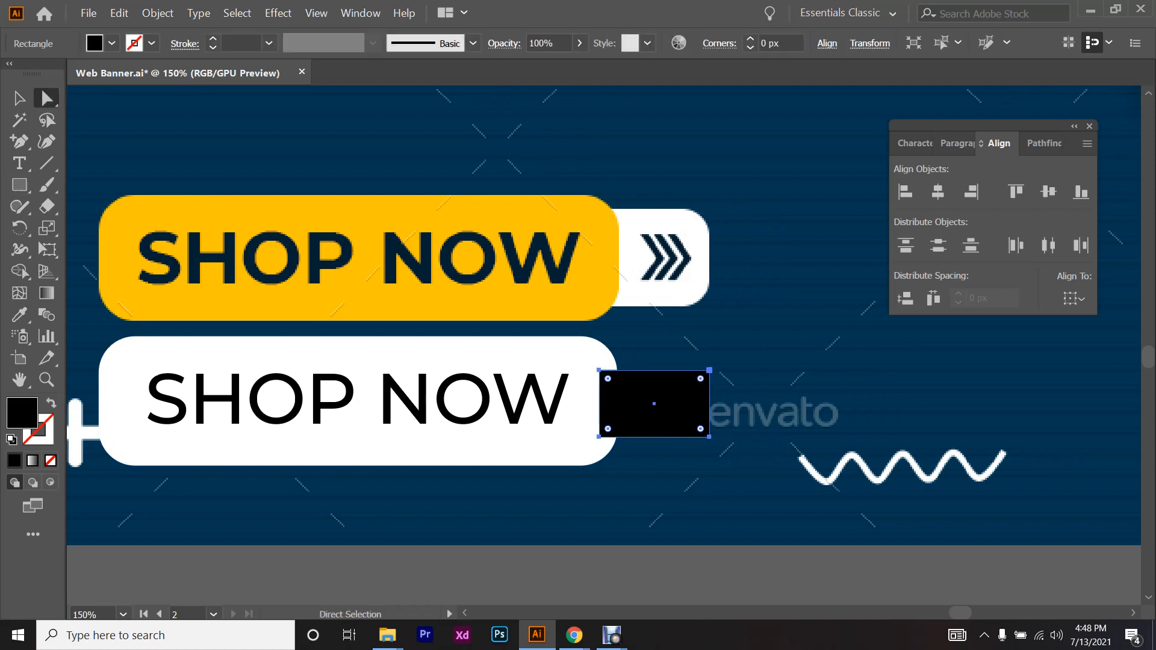
drag(700, 429, 692, 420)
click(22, 100)
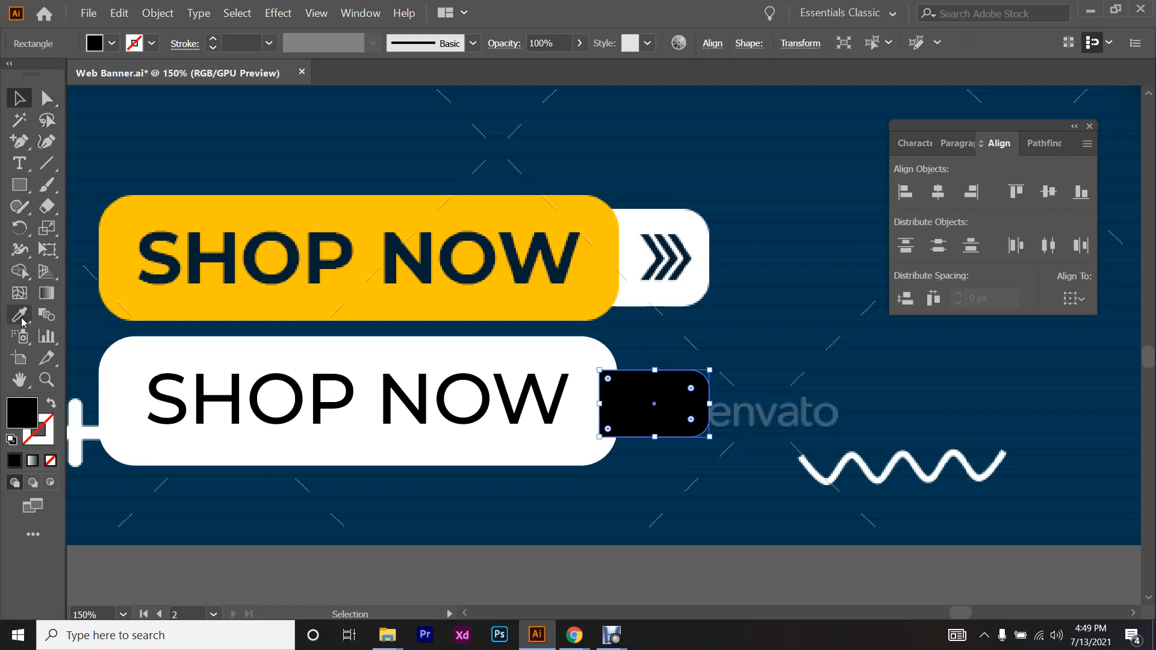
- Copy the white fill of the button shape onto the small rectangle with the Eyedropper
click(21, 317)
click(126, 379)
click(17, 103)
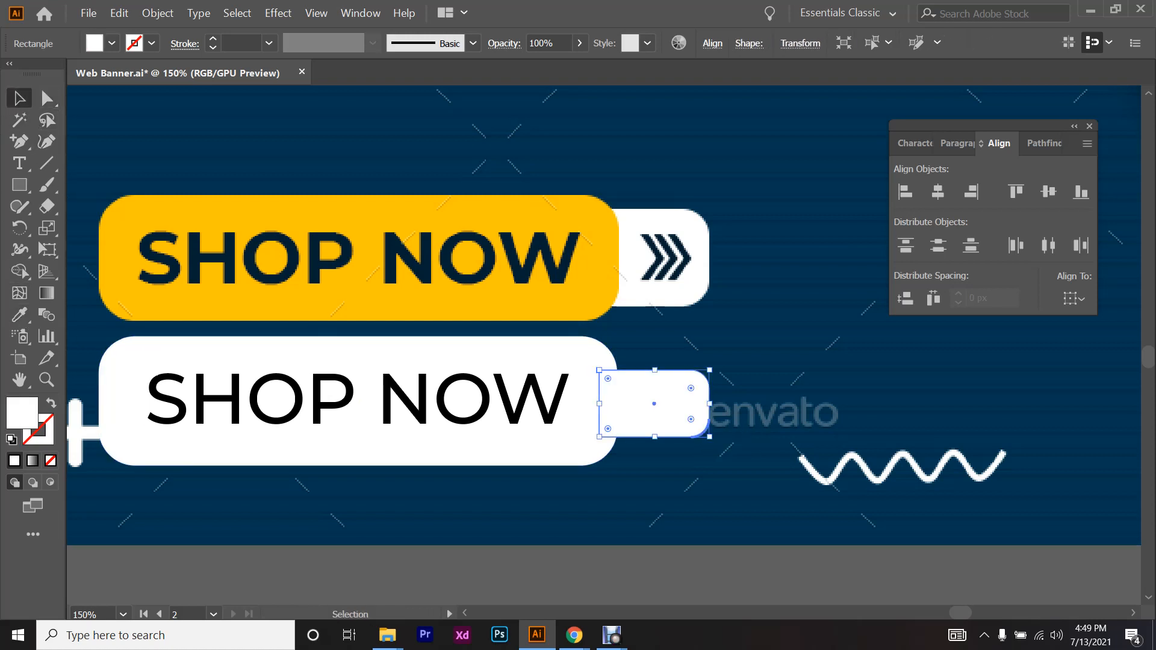
click(731, 452)
- Make the small white rectangle taller about its center, keeping it slightly shorter than the button like the reference tab
click(683, 381)
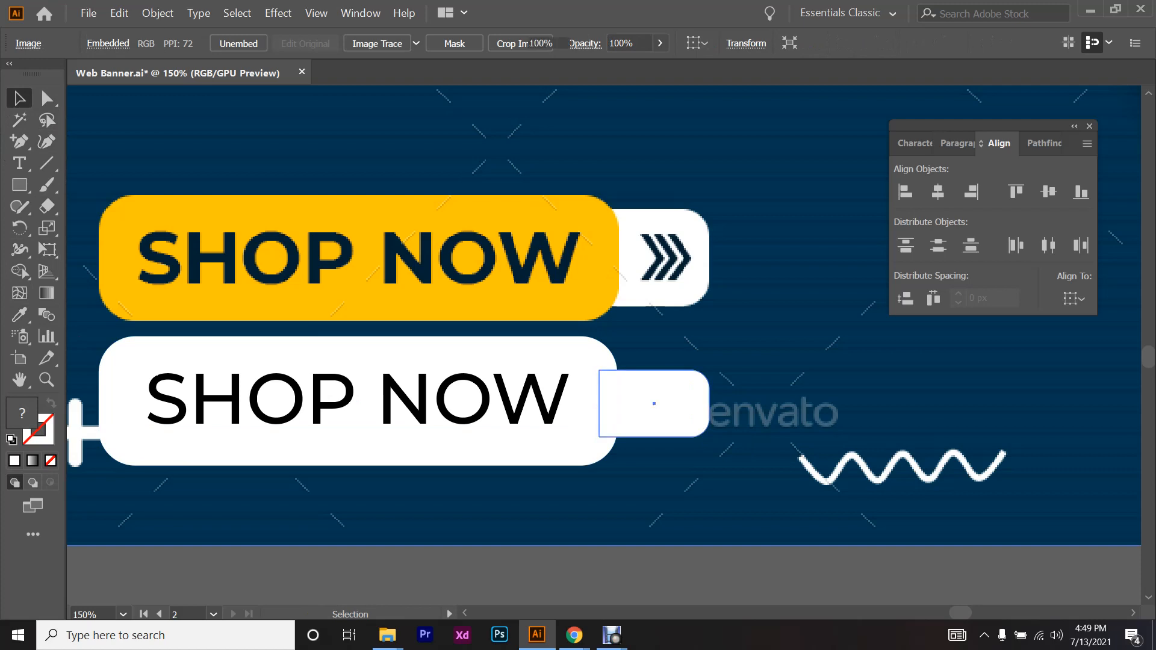
scroll(683, 381, up, 3)
drag(606, 349, 605, 321)
scroll(624, 336, down, 1)
click(812, 397)
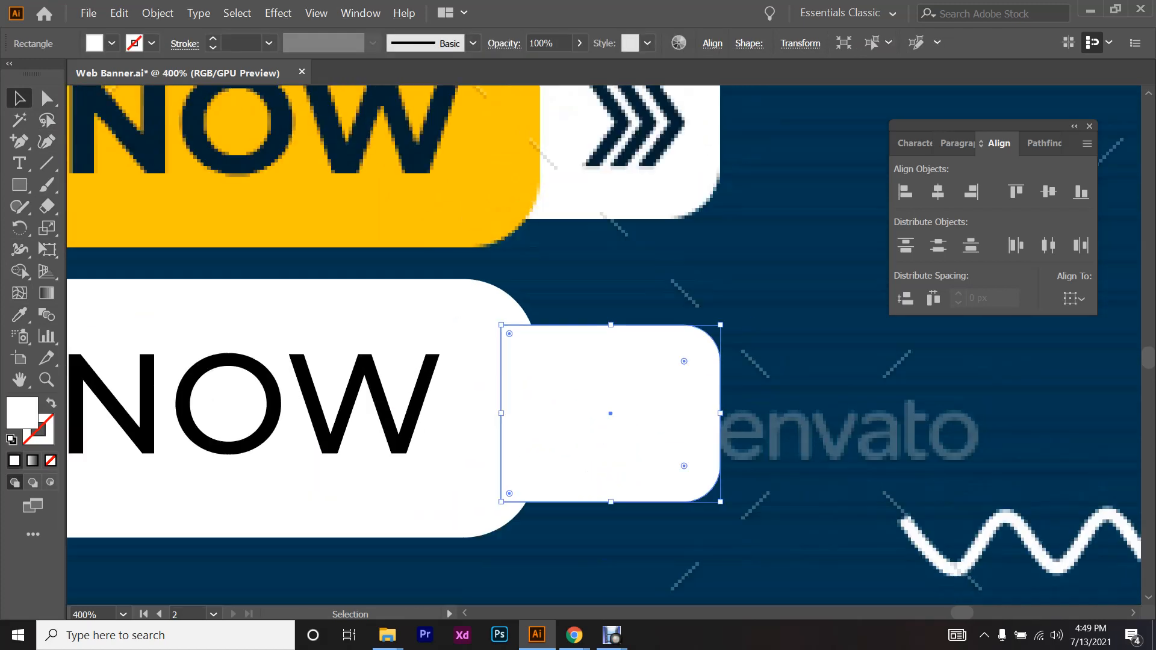
scroll(812, 397, down, 1)
click(678, 409)
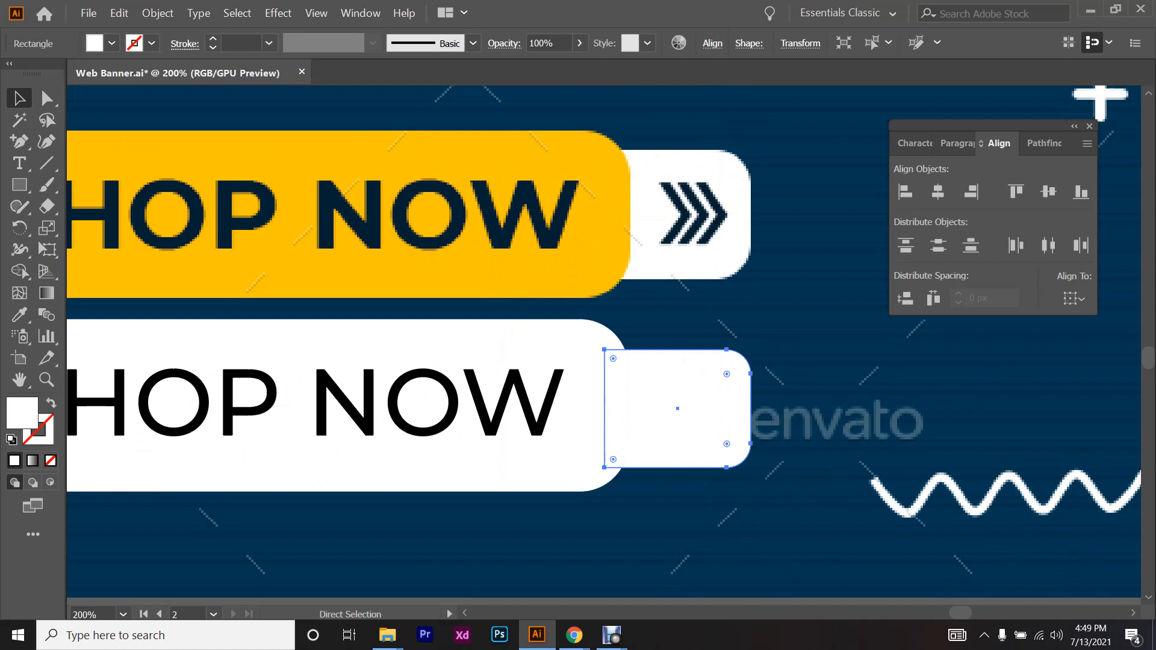
click(812, 397)
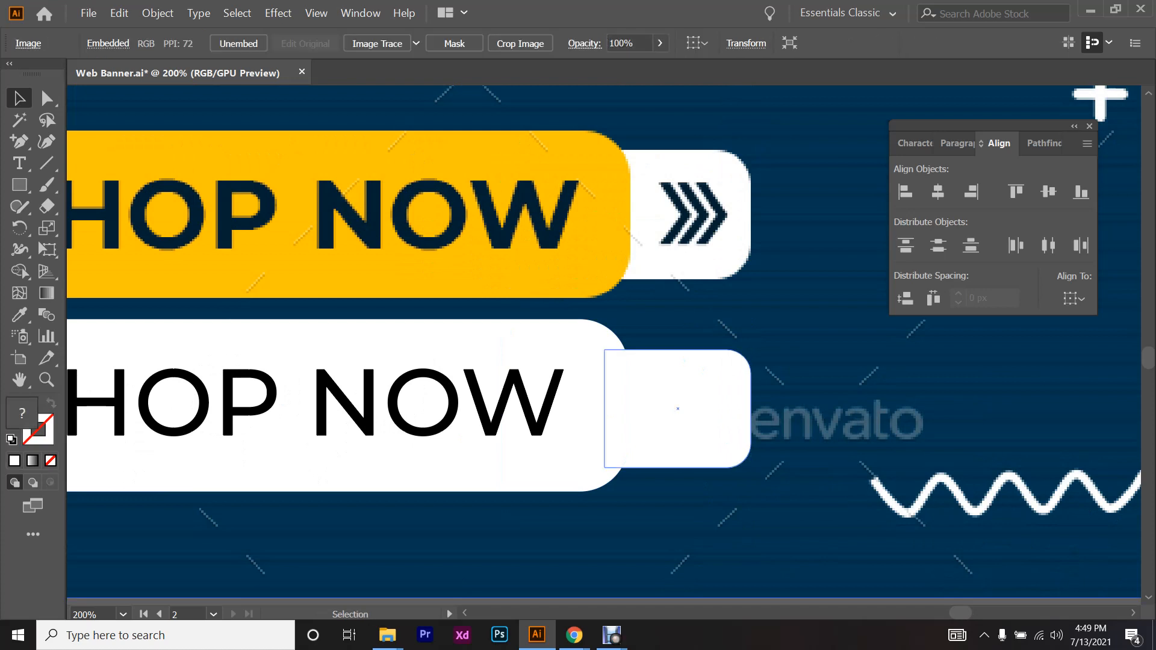
- Examine the triple-arrow icon on the white tab of the reference SHOP NOW button
scroll(680, 388, down, 3)
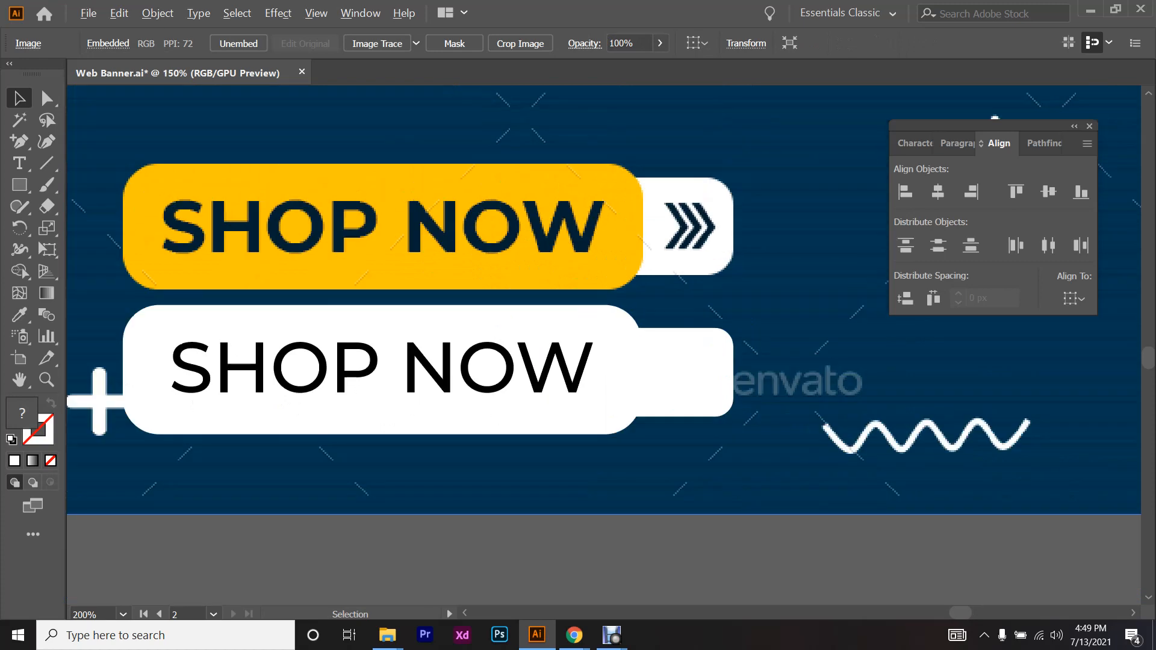
scroll(680, 388, up, 2)
scroll(681, 264, up, 3)
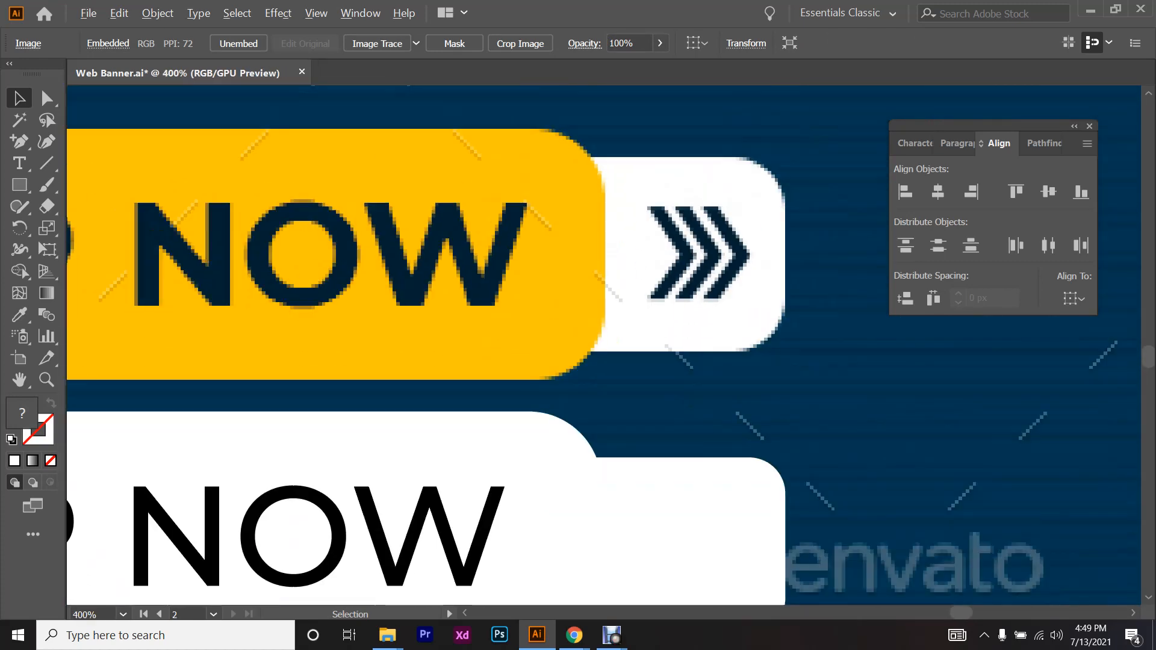
scroll(682, 263, down, 4)
scroll(682, 264, up, 1)
scroll(682, 264, down, 2)
scroll(681, 263, up, 4)
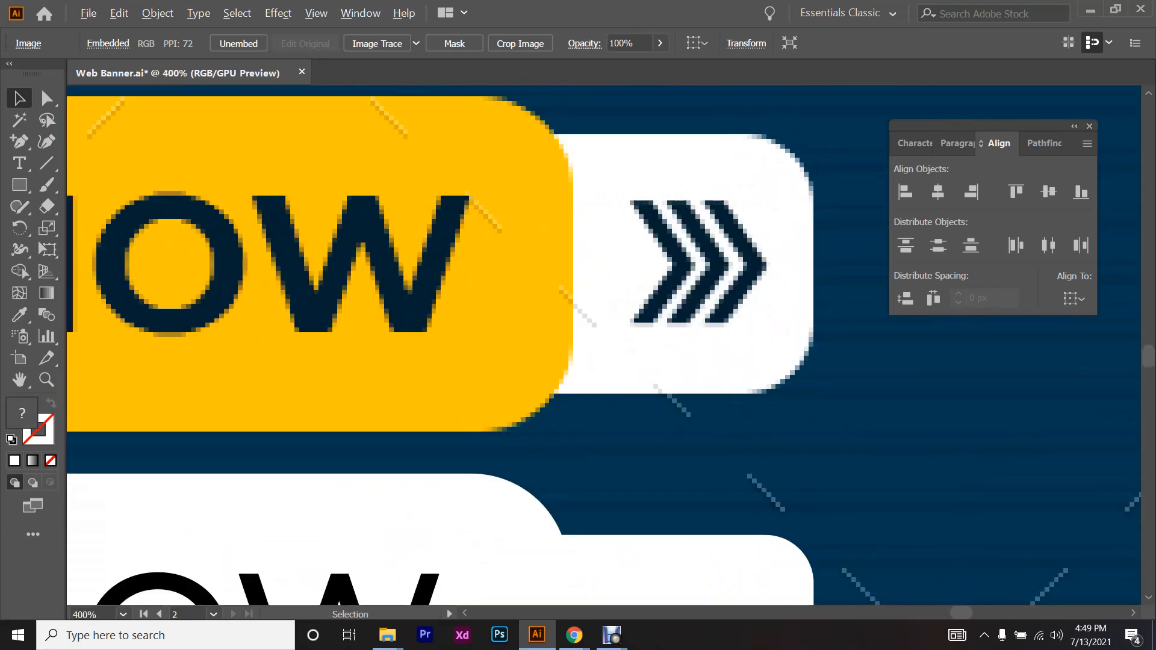
scroll(681, 264, down, 4)
scroll(681, 263, up, 2)
scroll(678, 265, up, 1)
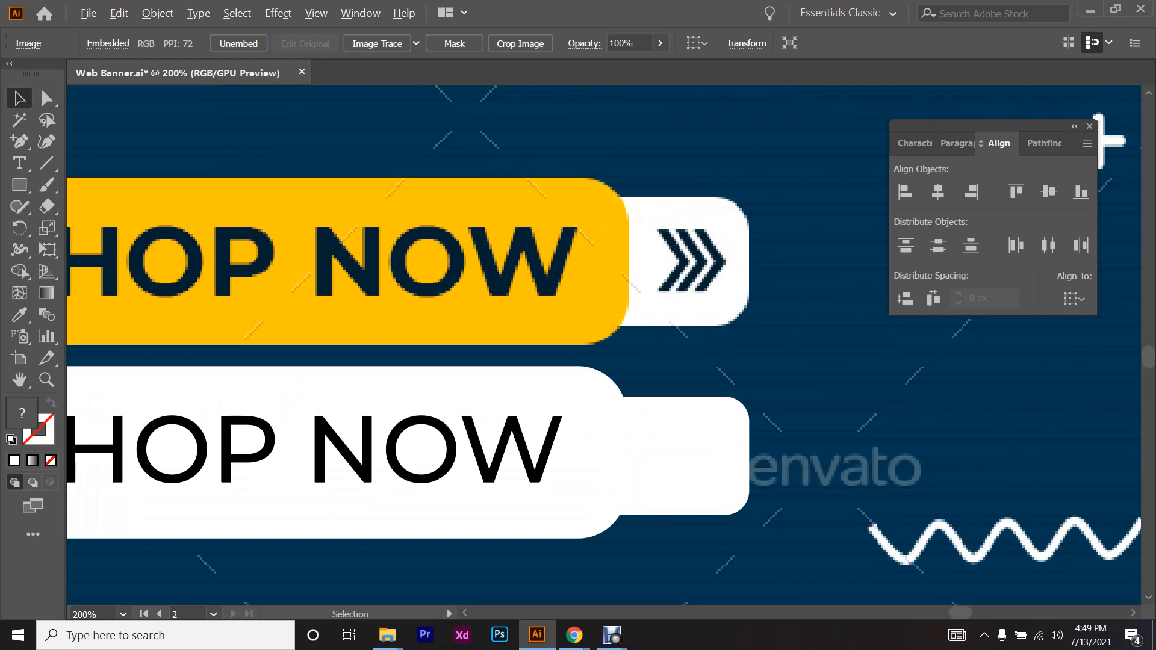
scroll(678, 265, down, 3)
scroll(677, 265, up, 6)
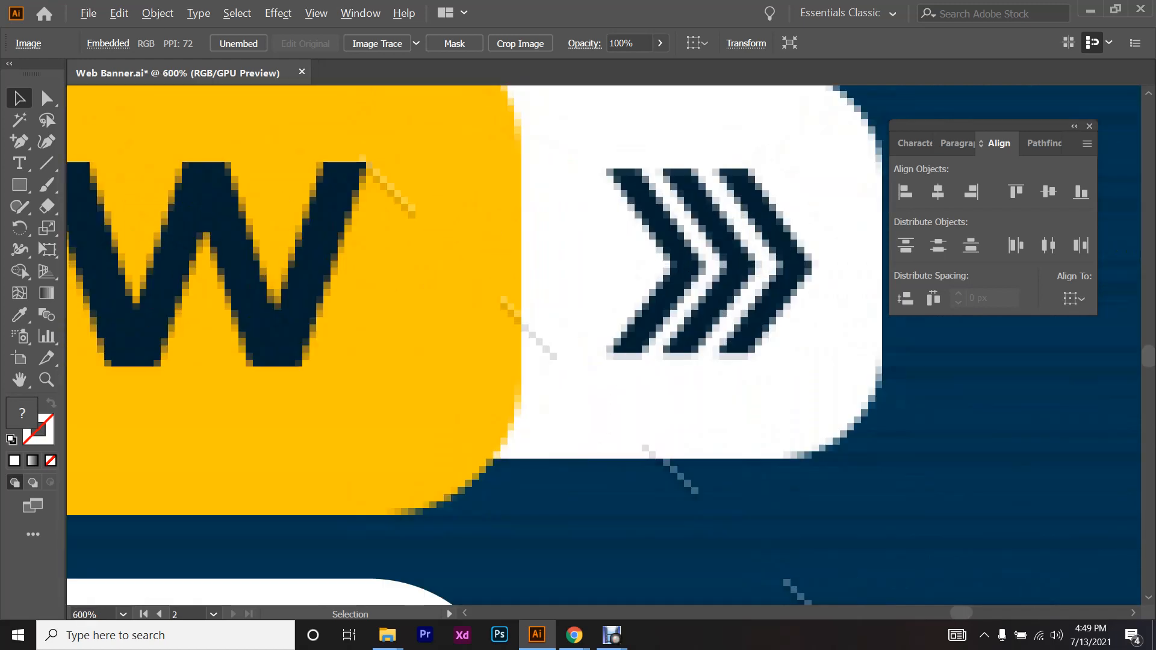
scroll(678, 265, down, 5)
scroll(678, 265, up, 5)
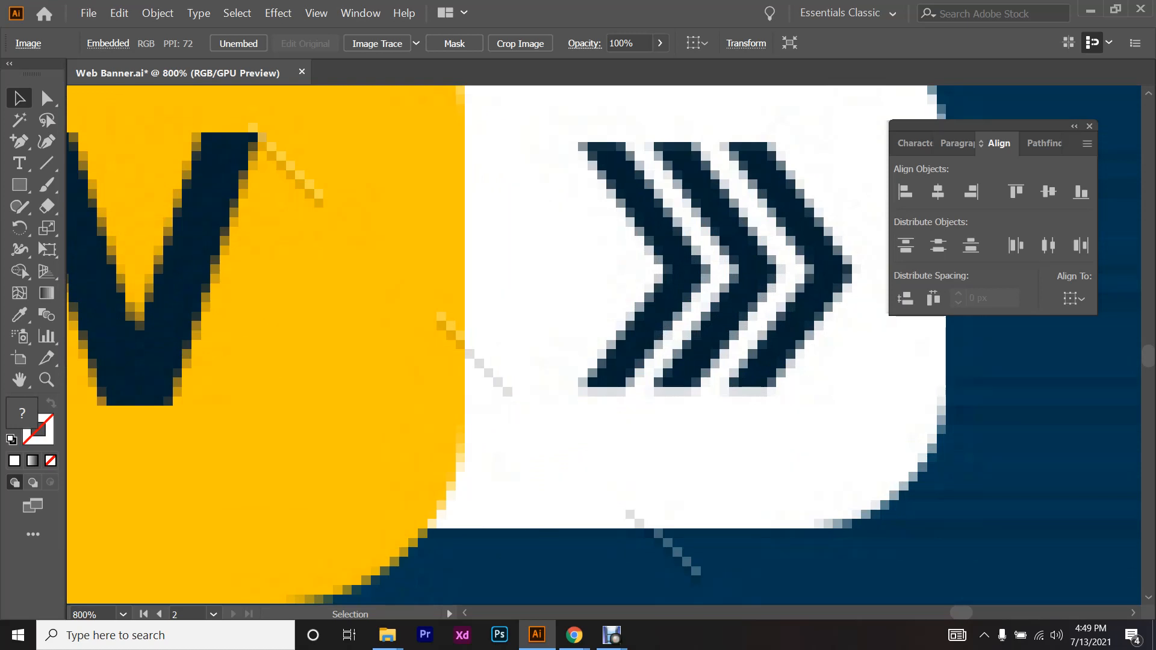
- Draw a vertical line spanning the height of the reference's first arrow and give it a black 3 pt stroke
click(45, 163)
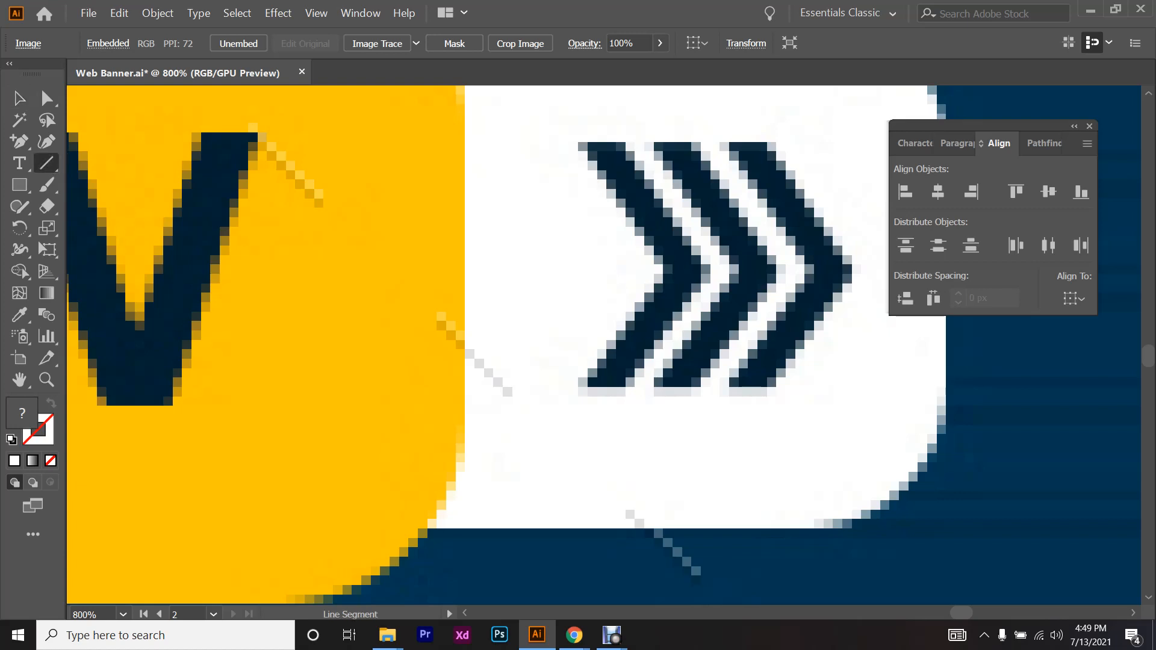
drag(588, 143, 596, 387)
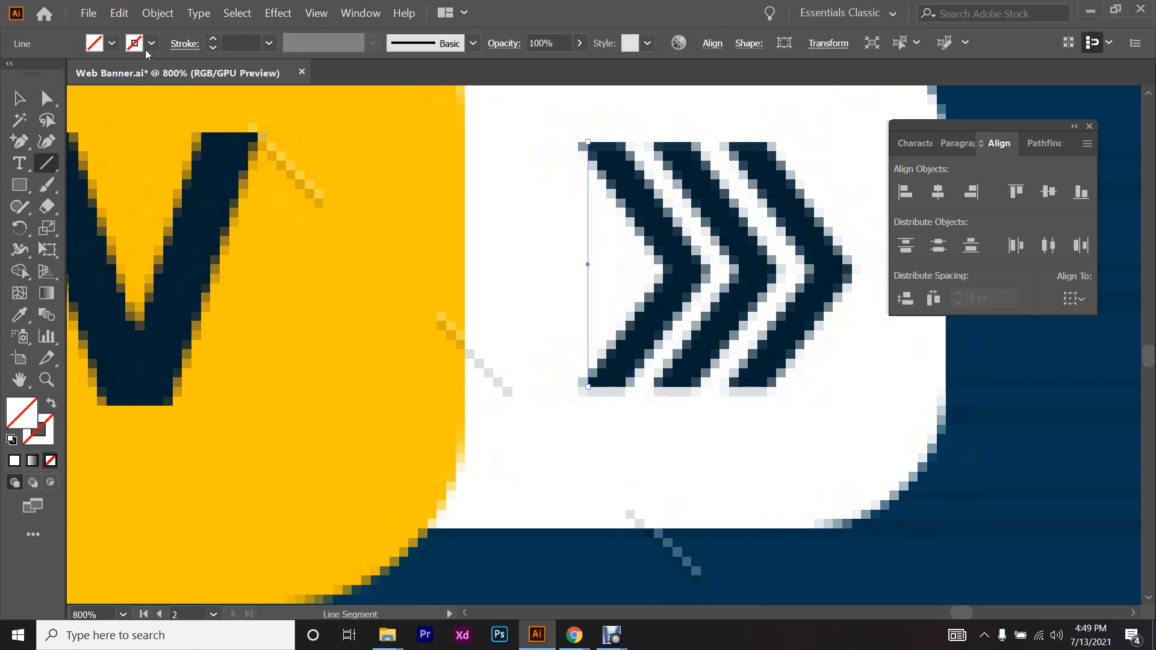
click(152, 43)
click(25, 74)
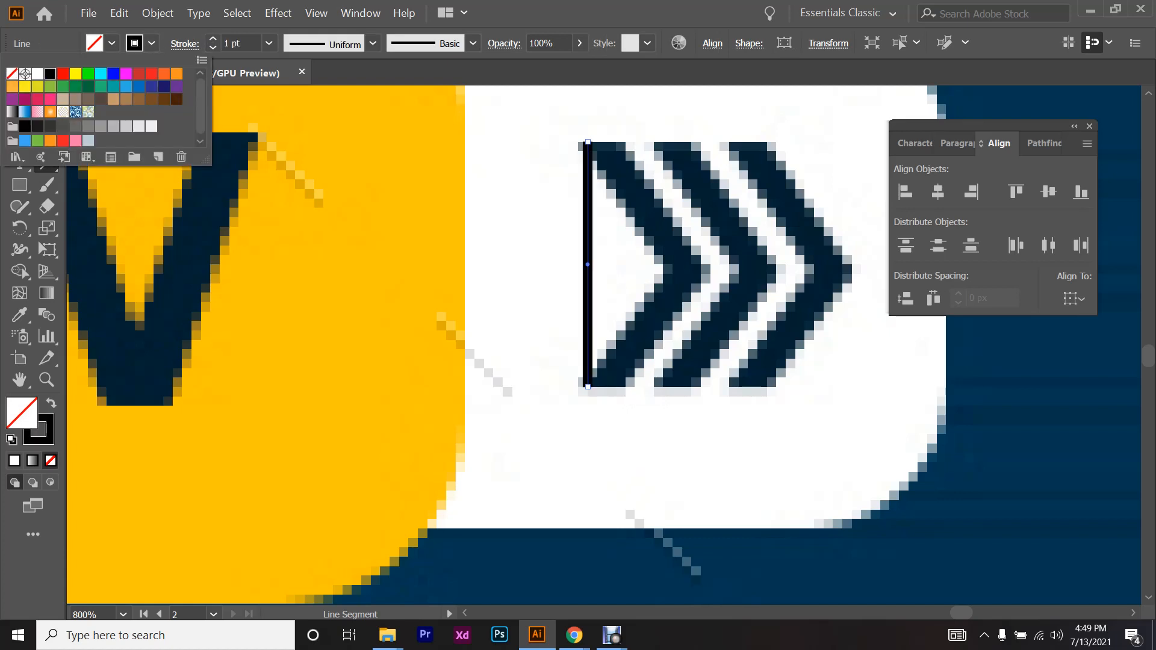
click(213, 40)
click(213, 40)
click(213, 40)
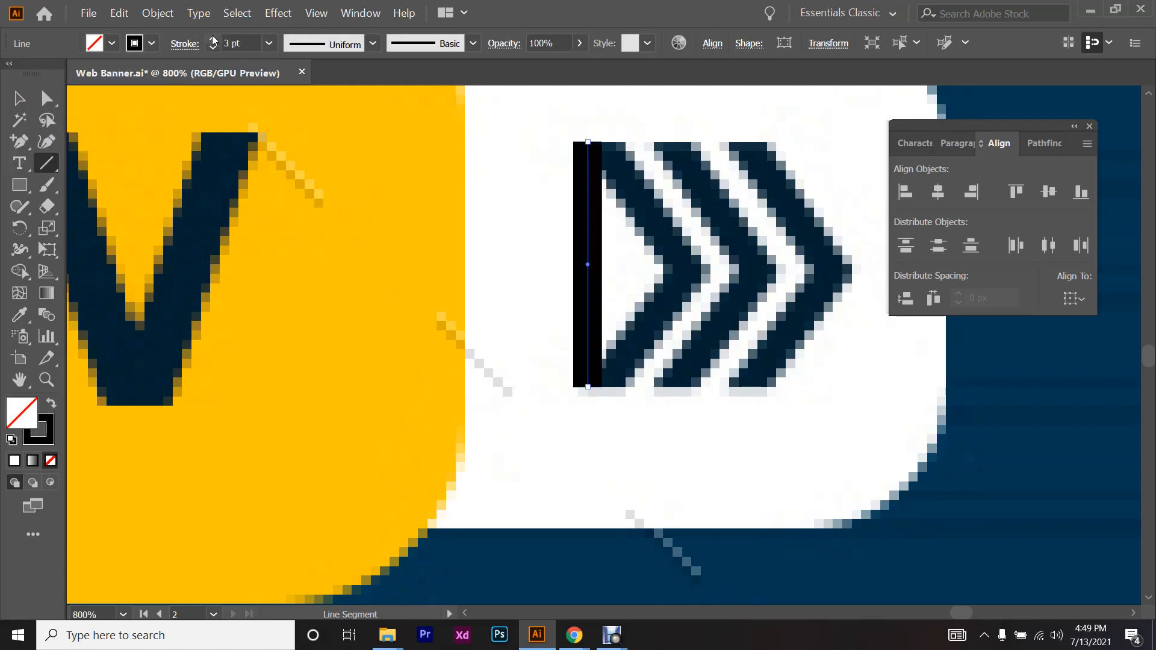
click(213, 48)
click(214, 40)
- Add an anchor point at the middle of the line and move it to the first reference arrow's tip, forming a chevron
click(22, 144)
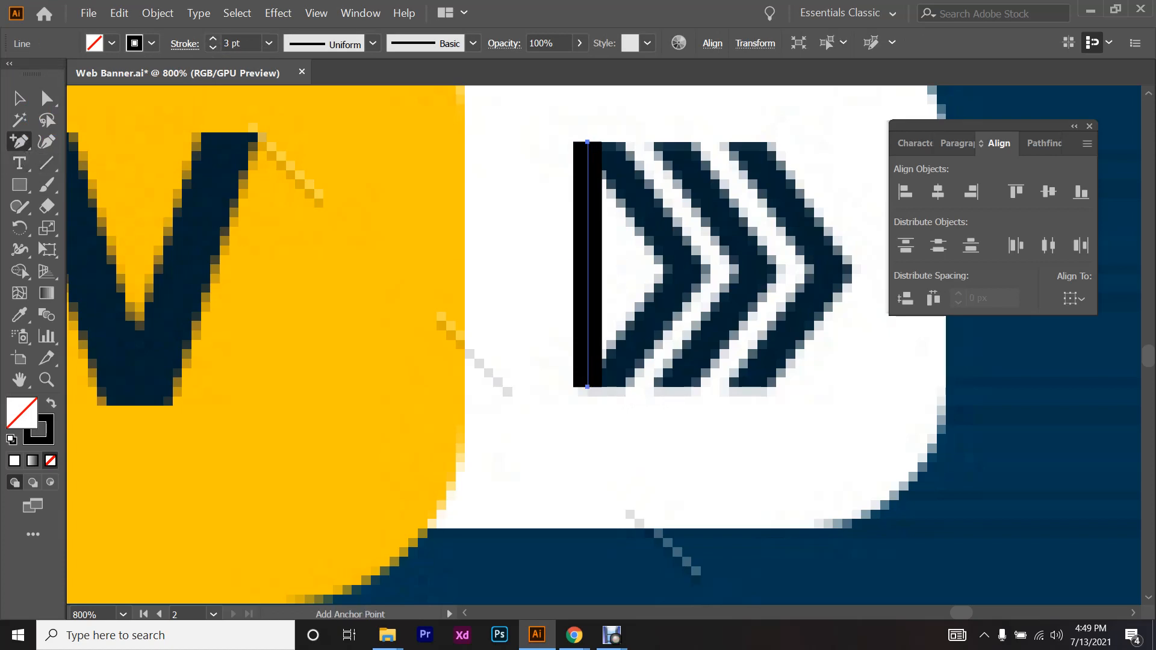
click(587, 263)
key(a)
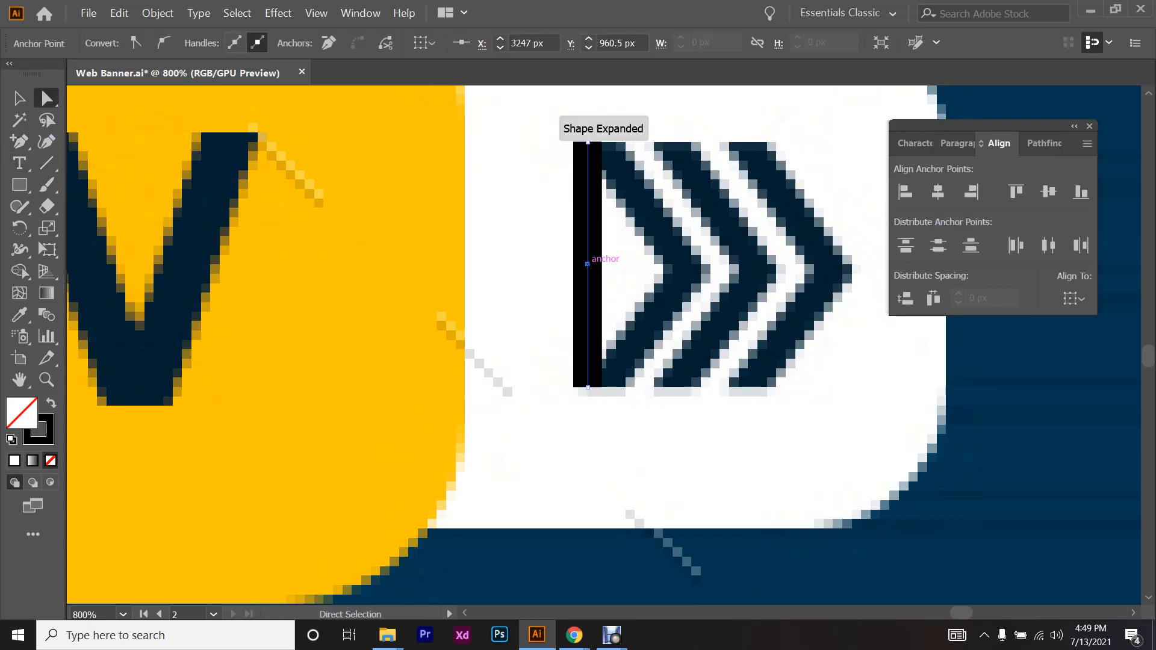
drag(587, 264, 686, 264)
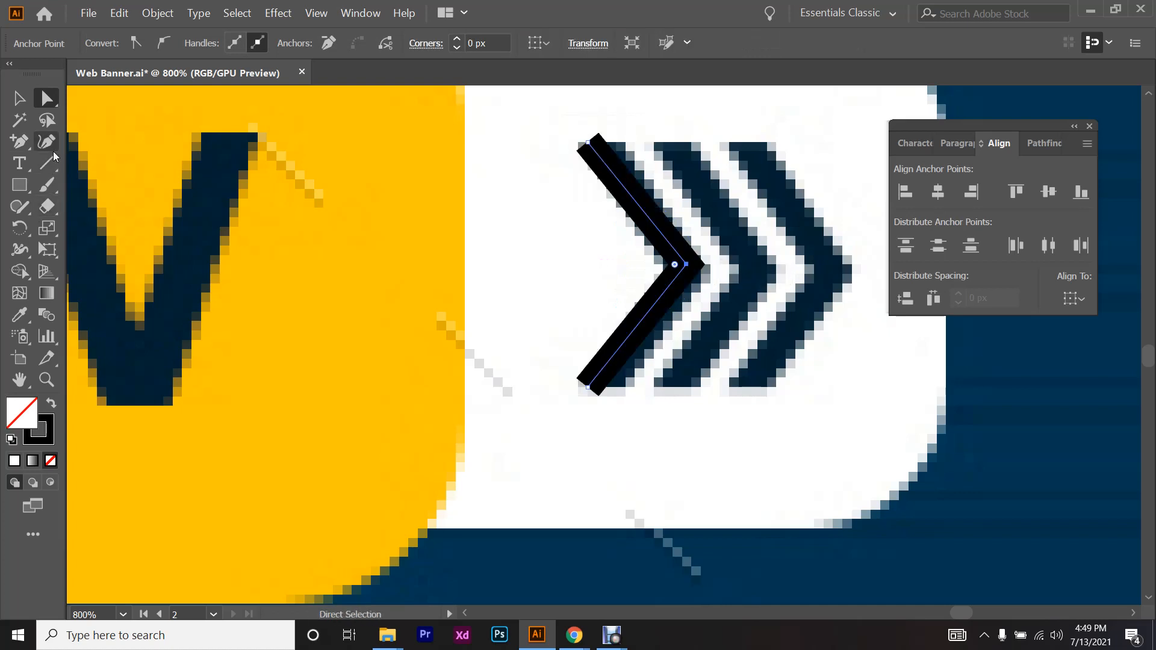
click(20, 99)
scroll(775, 338, down, 2)
scroll(776, 338, down, 1)
click(776, 339)
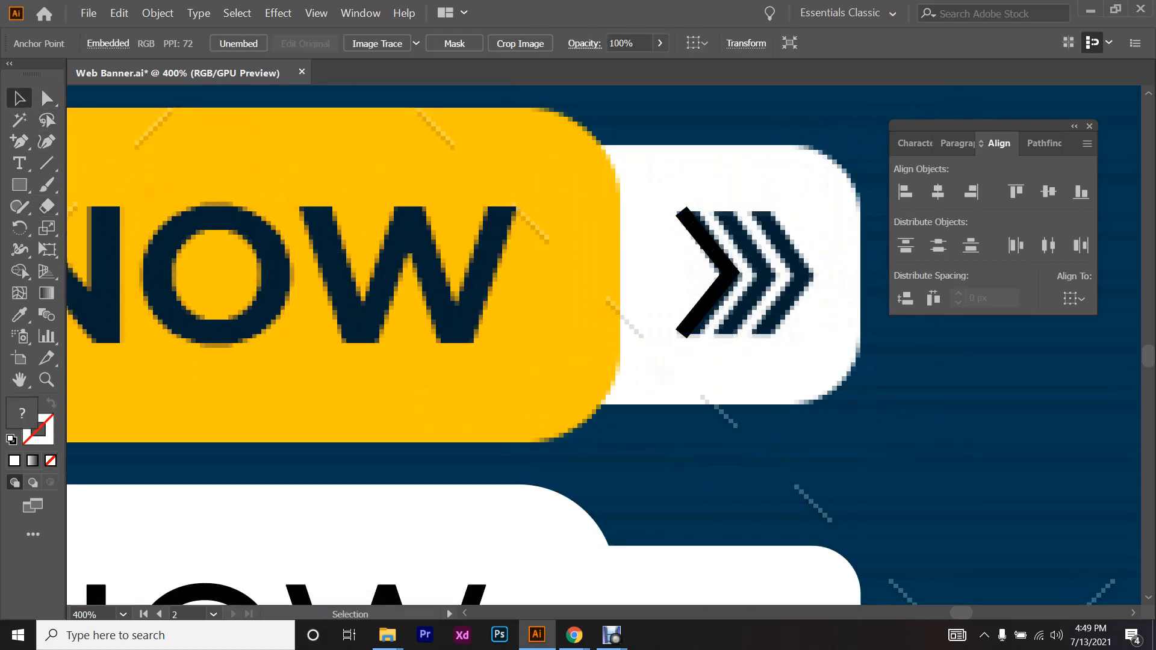
- Duplicate the black chevron twice at equal spacing over the second and third reference arrows
click(727, 273)
scroll(827, 273, up, 3)
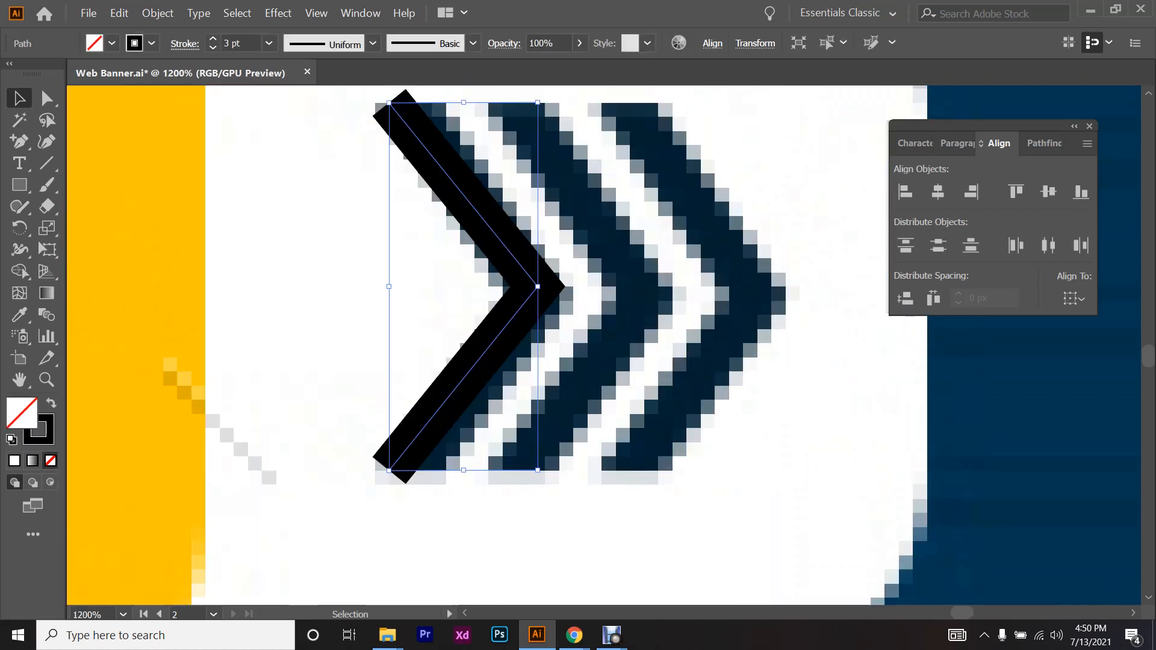
scroll(826, 272, up, 3)
drag(537, 330, 651, 330)
key(ctrl+d)
scroll(746, 374, down, 3)
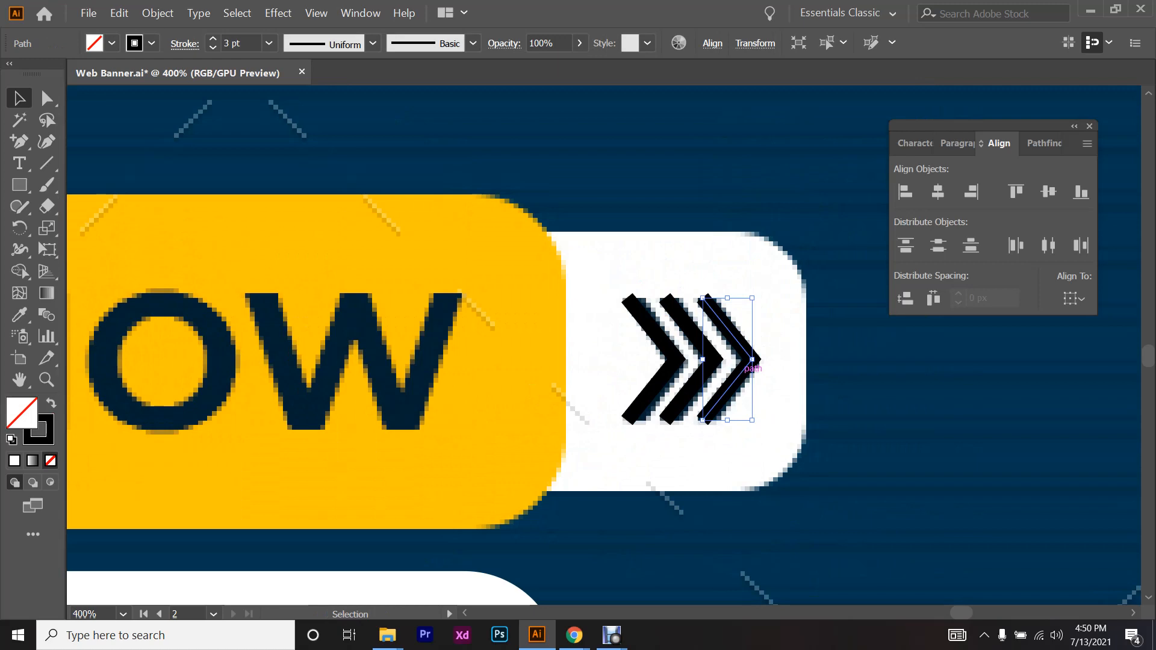
- Select all three black chevrons and group them
scroll(693, 342, up, 3)
shift+click(702, 307)
shift+click(585, 315)
scroll(600, 296, down, 3)
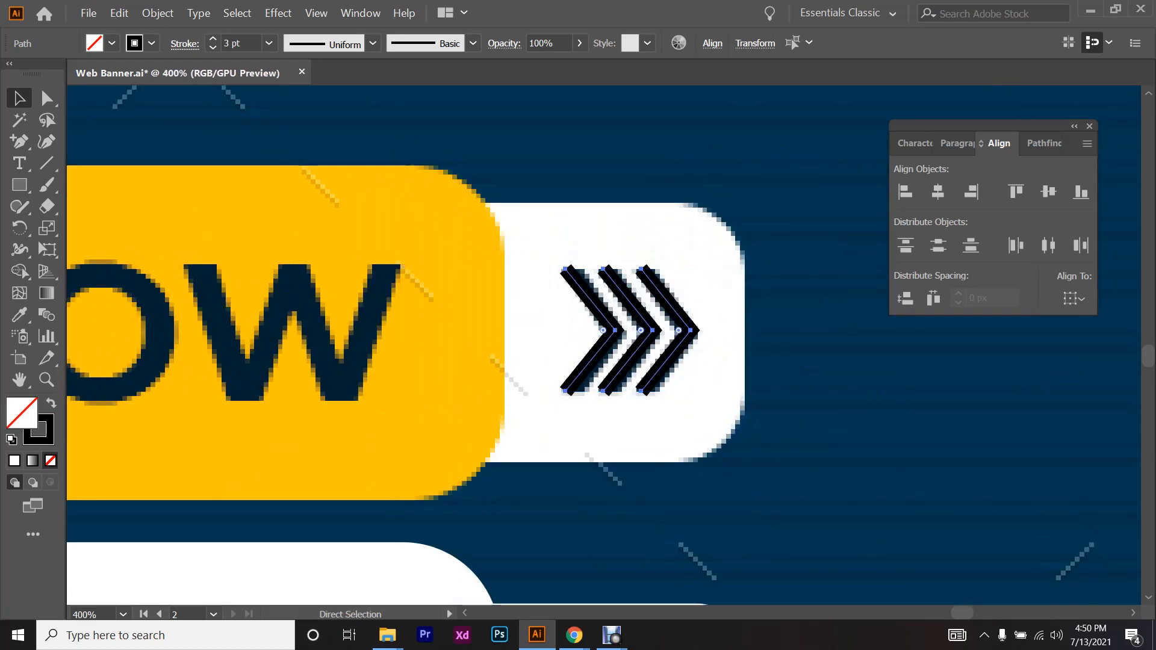
scroll(603, 345, down, 6)
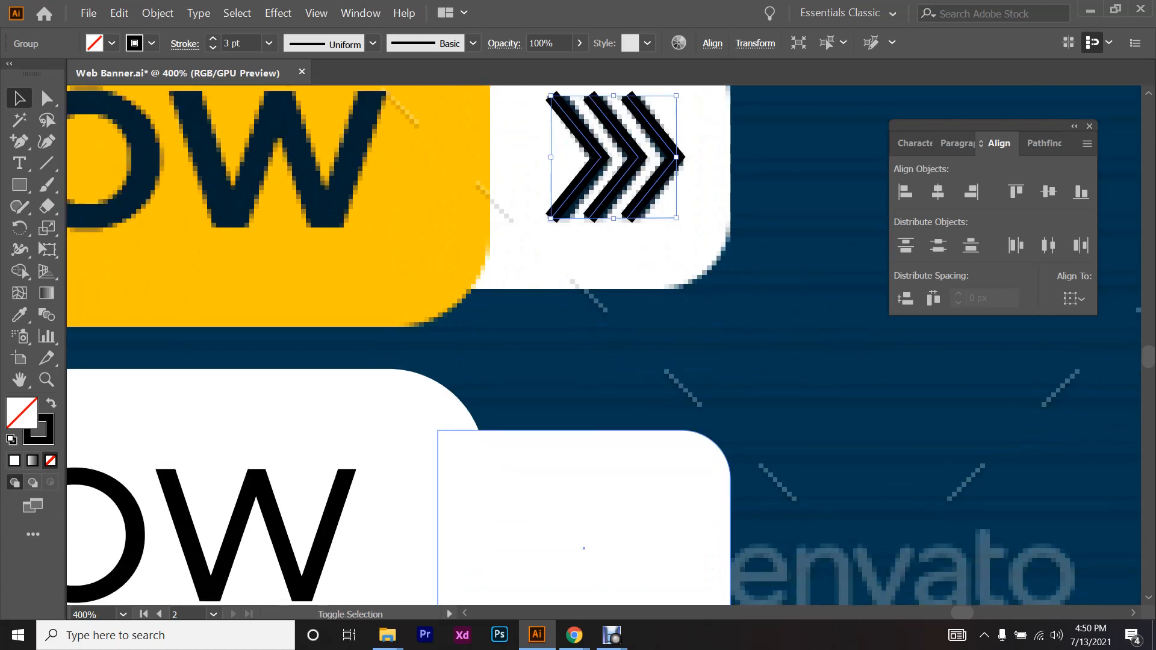
- Align the chevron group to the vertical center of the new button's white tab
shift+click(583, 534)
scroll(583, 533, down, 2)
click(1046, 193)
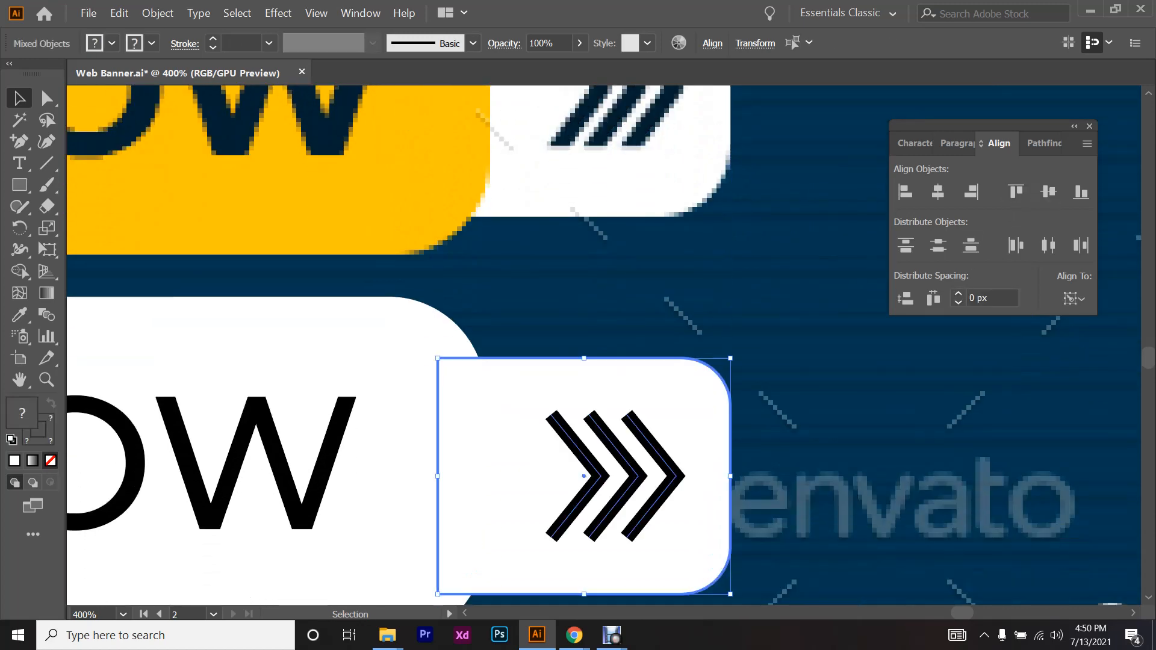
click(808, 395)
scroll(808, 395, down, 4)
scroll(783, 398, up, 1)
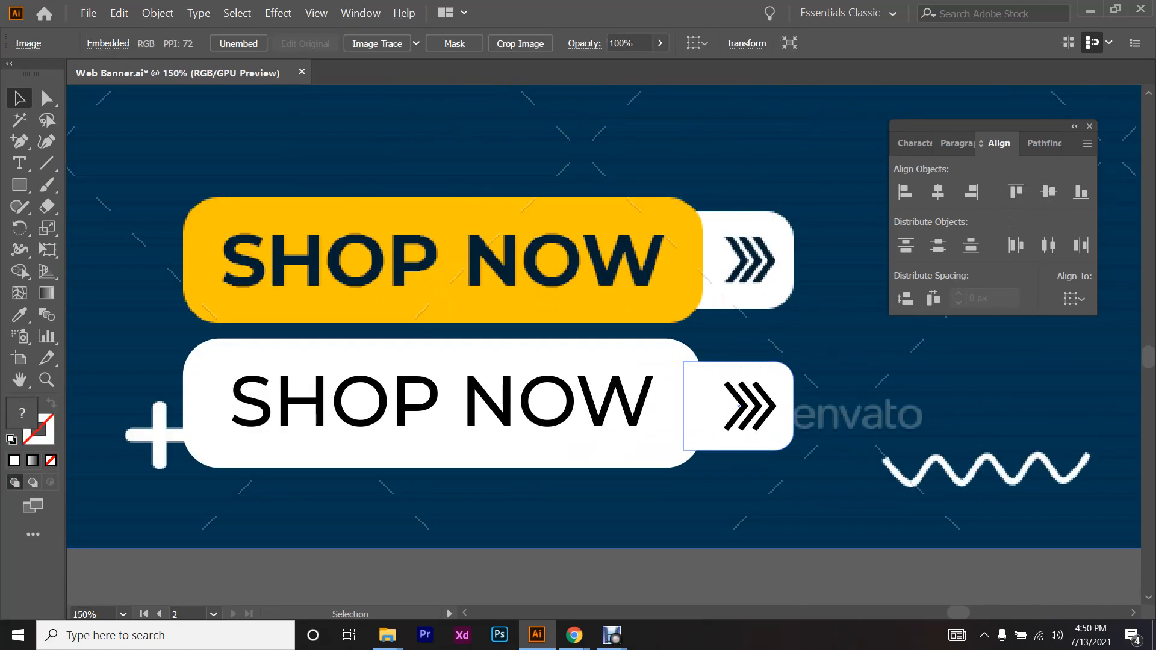
- Nudge the chevron group slightly to the left on the white tab
click(753, 404)
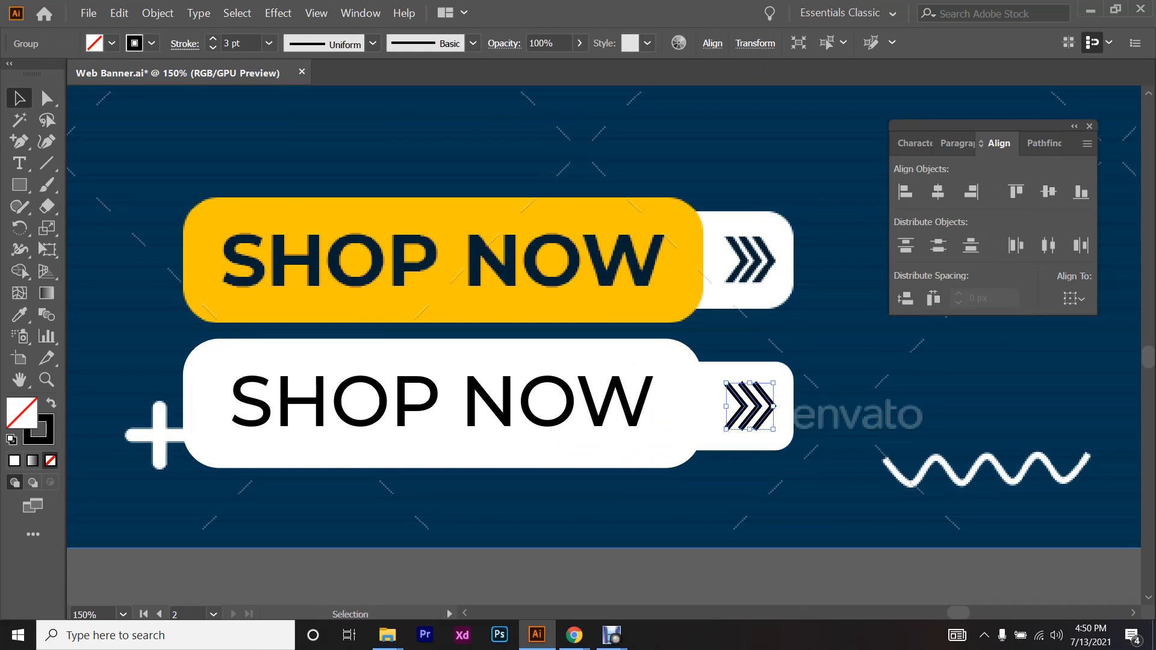
key(Left)
key(Left)
key(Left)
key(Left)
click(807, 396)
- Adjust the rounding of the new white tab's outer corners
click(775, 383)
key(a)
scroll(805, 392, up, 3)
drag(730, 359, 719, 369)
scroll(719, 368, down, 5)
- Fill the new button's main shape with the yellow sampled from the reference button
click(656, 403)
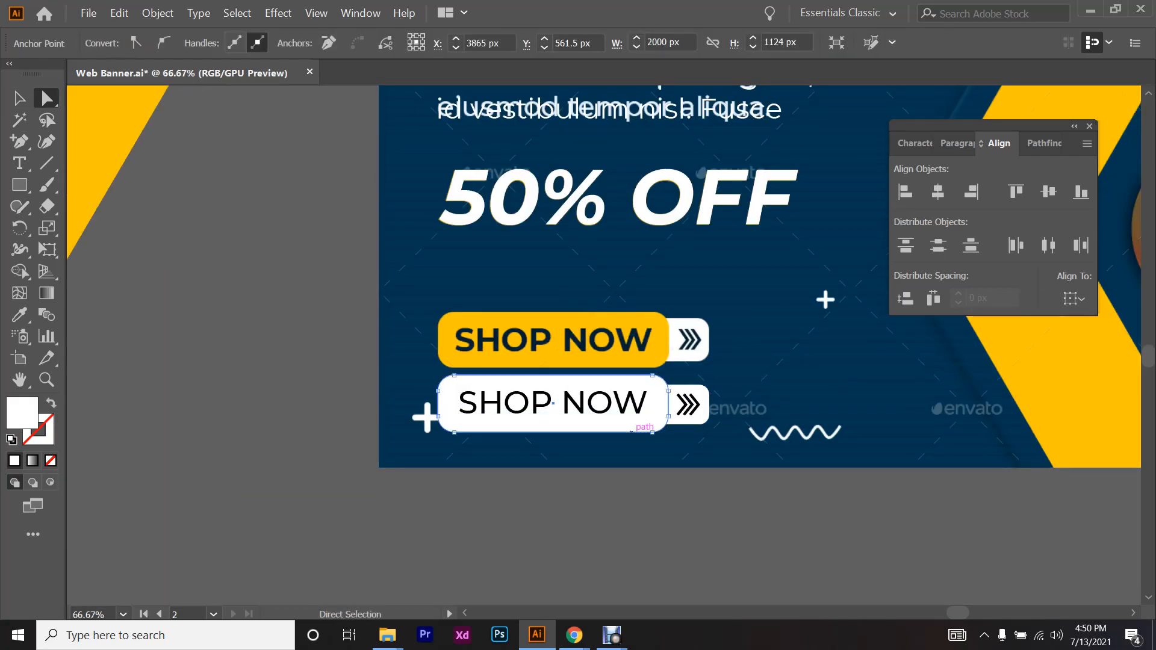
key(i)
click(656, 355)
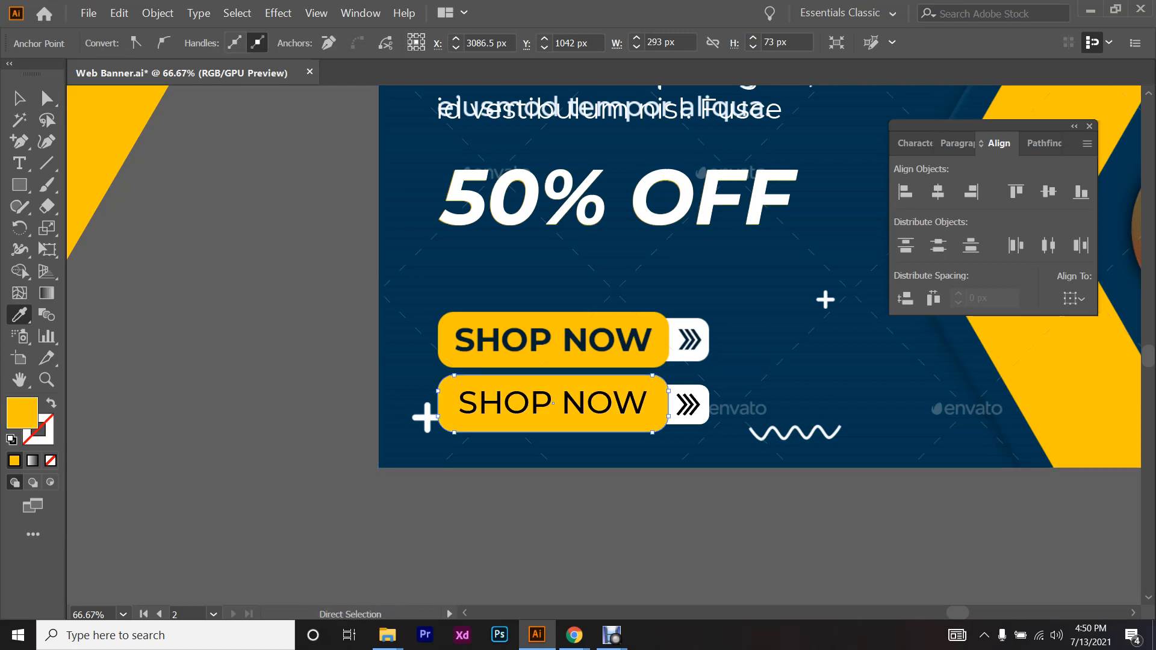
key(ctrl+shift+a)
- Change the new SHOP NOW text's font to Montserrat SemiBold
ctrl+click(503, 403)
scroll(503, 403, up, 4)
click(8, 91)
scroll(448, 390, down, 2)
click(914, 147)
click(991, 170)
text(semi)
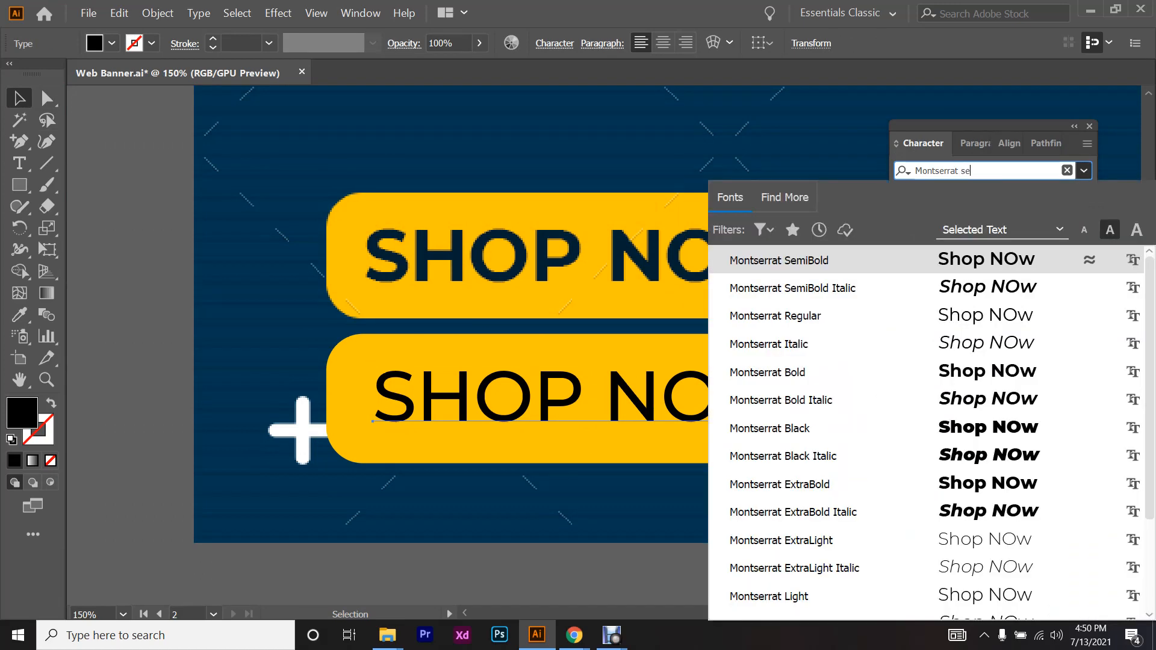
click(829, 263)
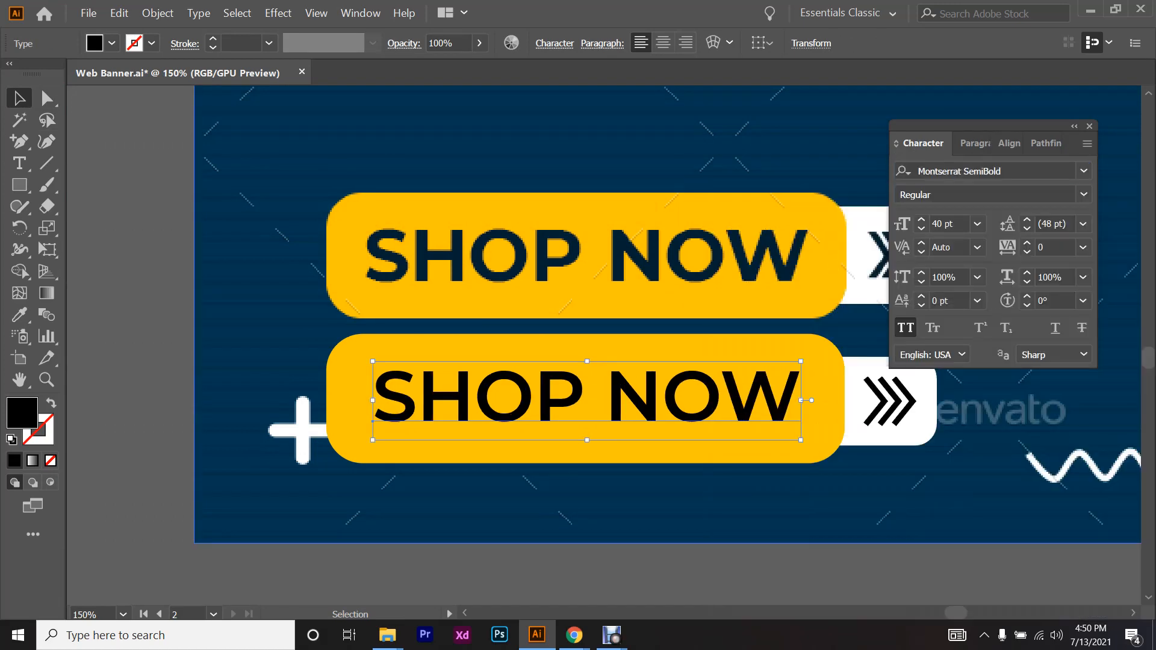
- Color the new SHOP NOW text with the dark navy sampled from the reference lettering
key(ctrl+minus)
key(ctrl+minus)
key(i)
scroll(474, 357, up, 7)
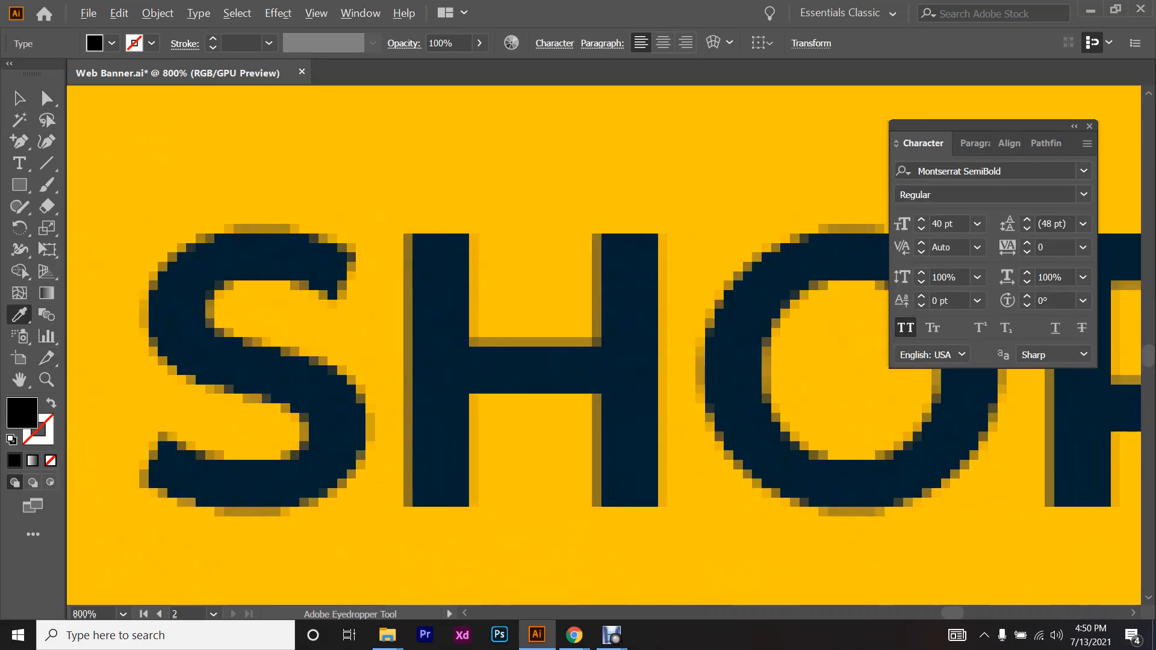
click(436, 335)
scroll(445, 333, down, 6)
scroll(445, 333, down, 2)
key(ctrl+shift+a)
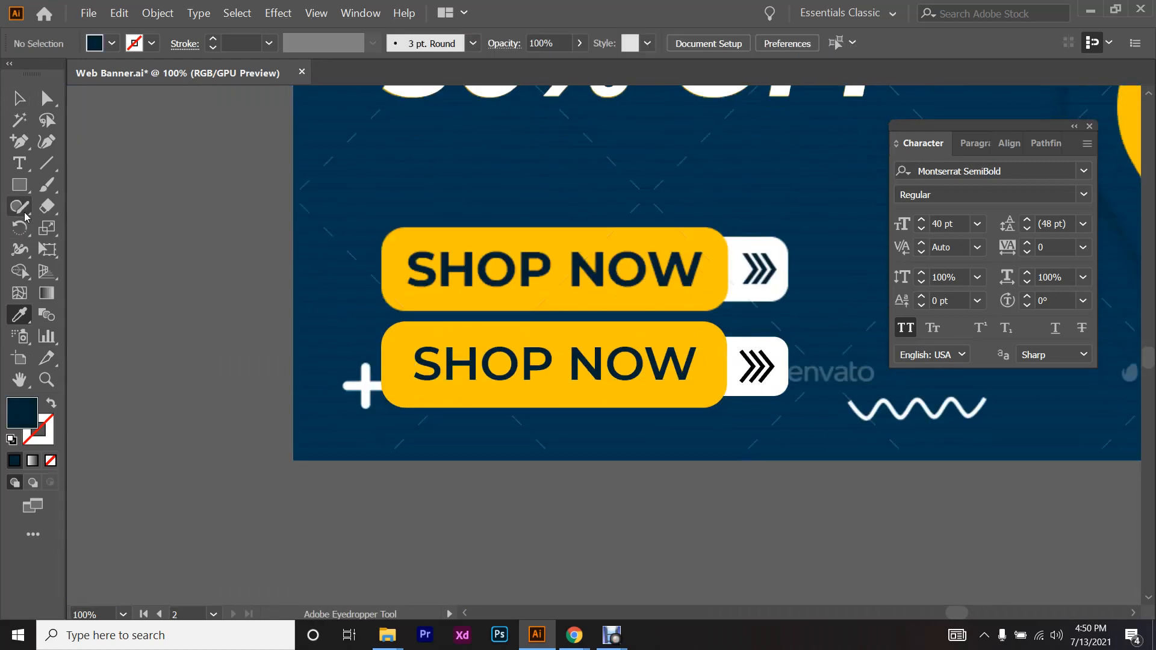
- Select and lock the reference image behind the new button
click(19, 97)
key(ctrl+minus)
drag(540, 341, 358, 436)
key(ctrl+2)
- Group all parts of the new SHOP NOW button and move the group up over the reference button
drag(413, 407, 691, 358)
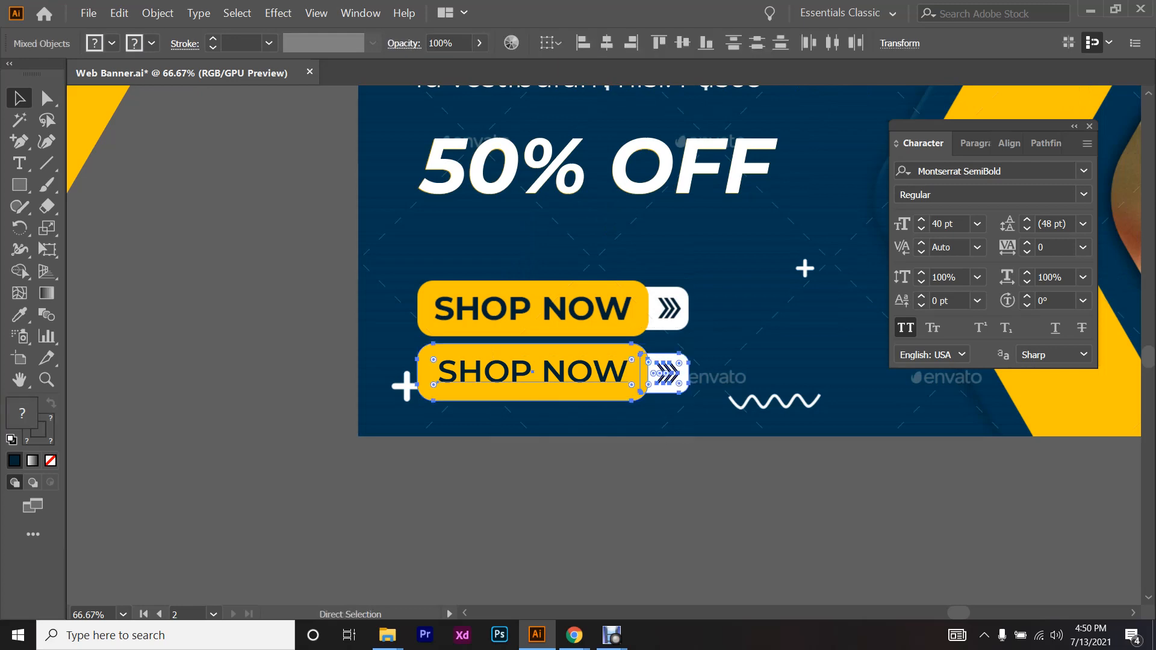
key(ctrl+g)
scroll(544, 313, down, 2)
drag(544, 313, 544, 249)
scroll(585, 332, up, 1)
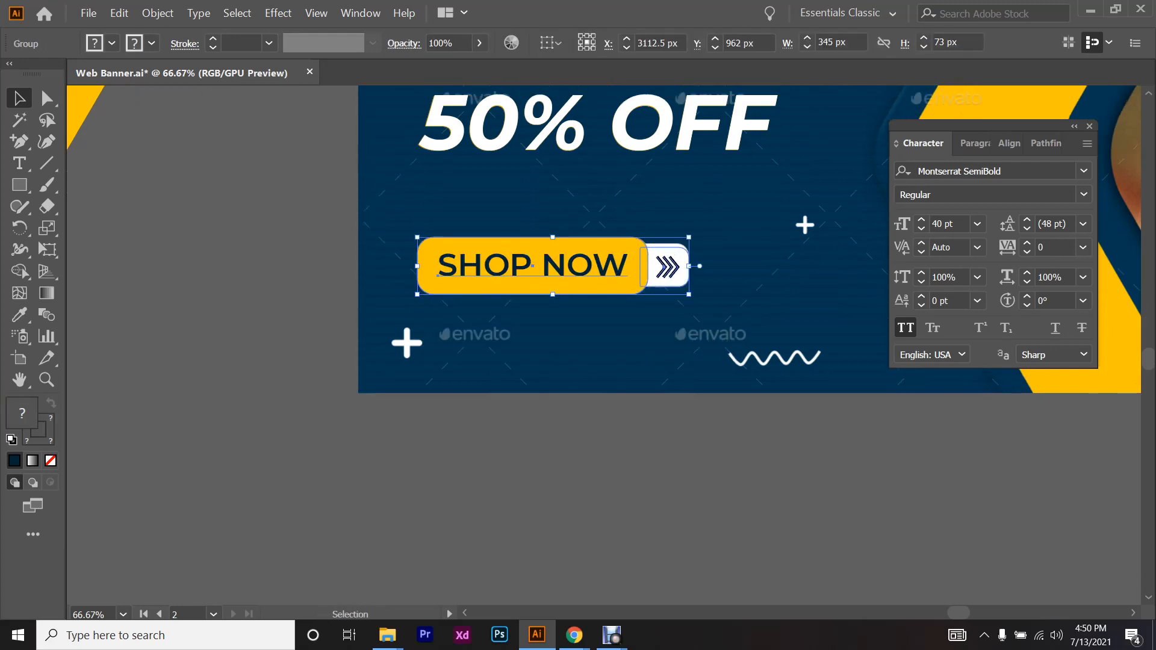
- Select through the rebuilt texts above the button and move the headline text down onto the reference headline
scroll(584, 332, down, 2)
scroll(584, 332, up, 2)
click(568, 299)
click(565, 255)
scroll(565, 256, down, 1)
click(566, 199)
click(563, 122)
scroll(560, 122, up, 5)
drag(572, 118, 572, 210)
scroll(559, 211, down, 4)
scroll(559, 211, up, 1)
key(ctrl+shift+a)
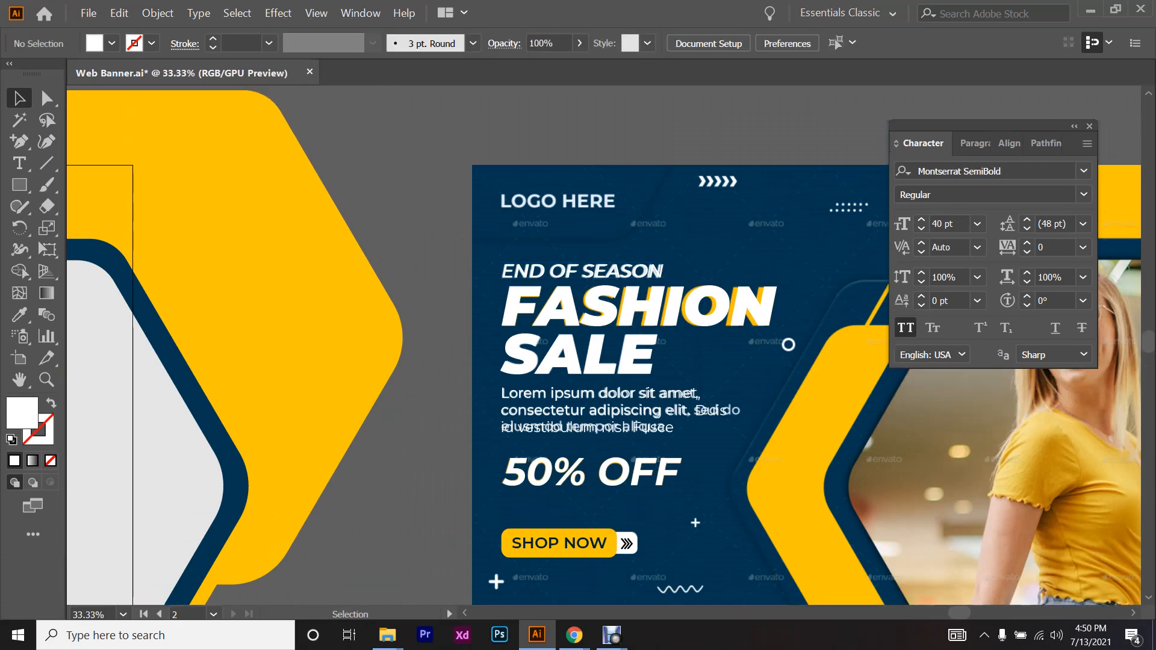
- Add a text line reading LOGO HERE above the reference logo text
key(t)
scroll(543, 173, up, 4)
click(398, 192)
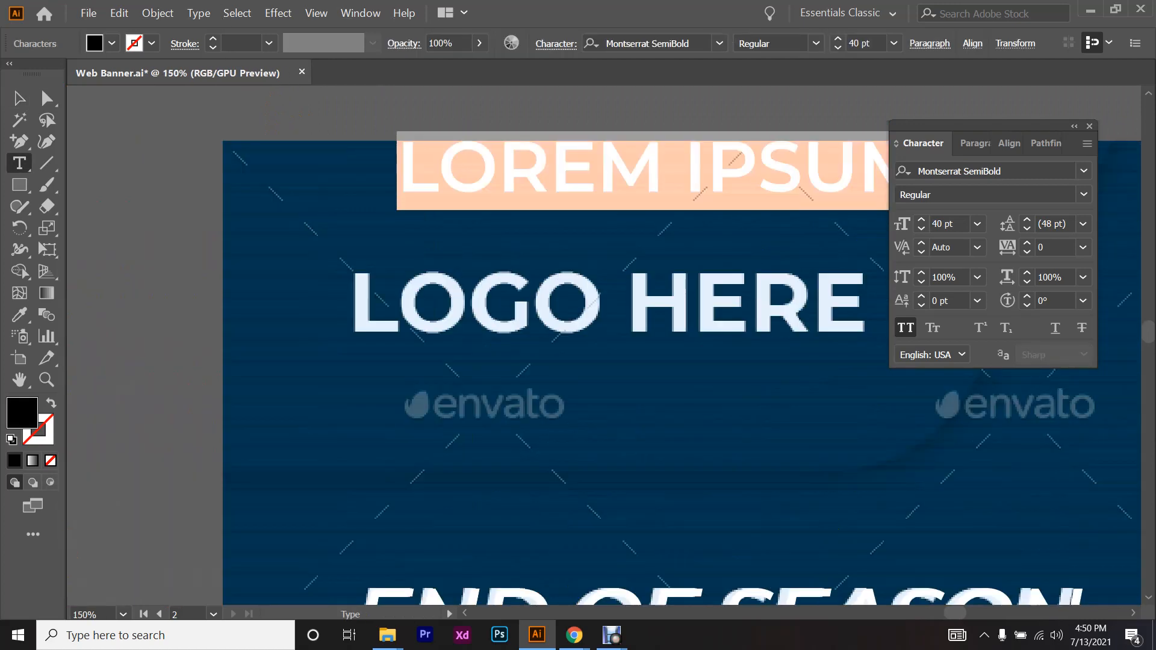
text(LOGO HERE)
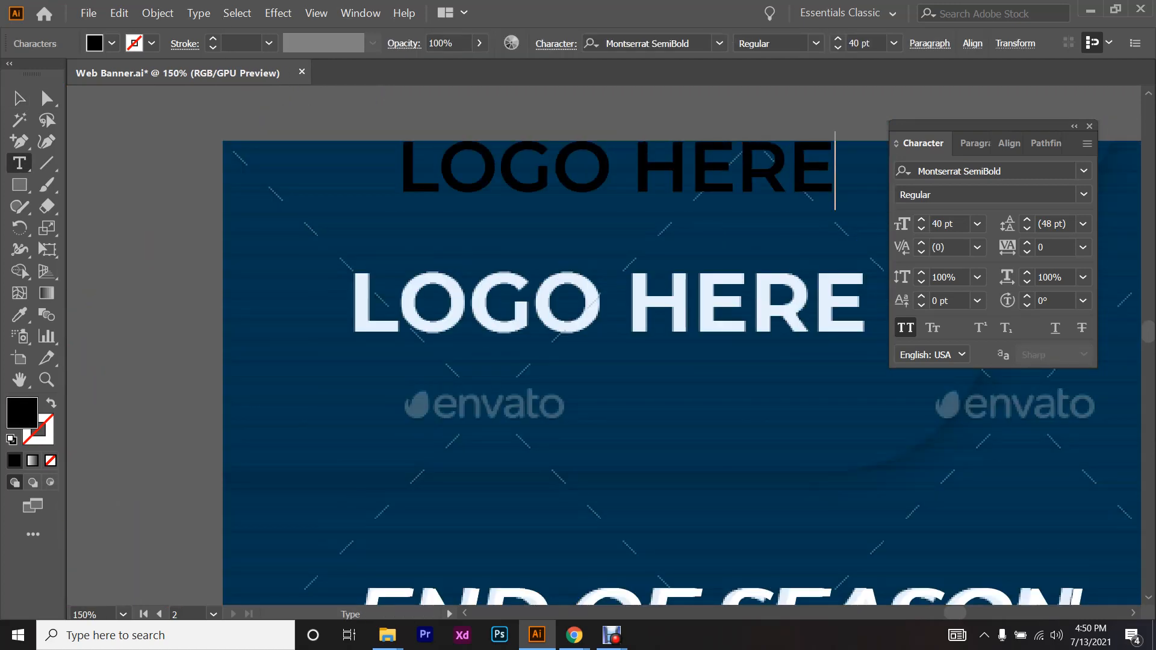
- Move the new LOGO HERE text over the reference logo text and scale it to about 47.5 pt to match
key(ctrl+a)
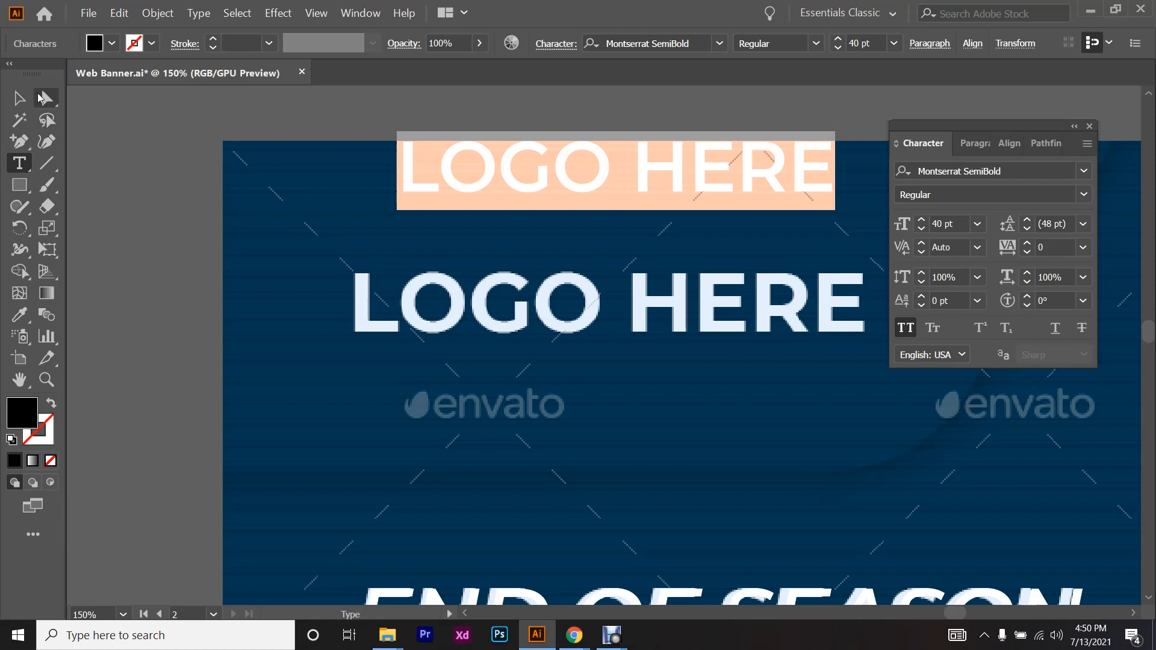
key(Escape)
drag(607, 188, 556, 313)
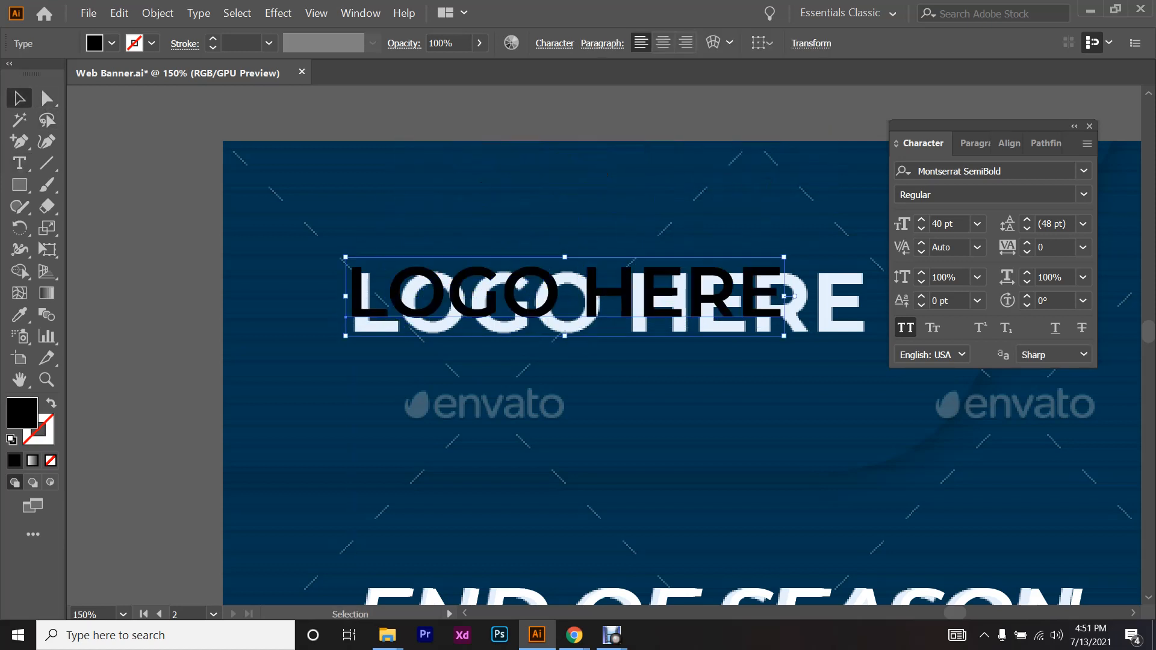
scroll(629, 374, right, 3)
drag(683, 336, 777, 376)
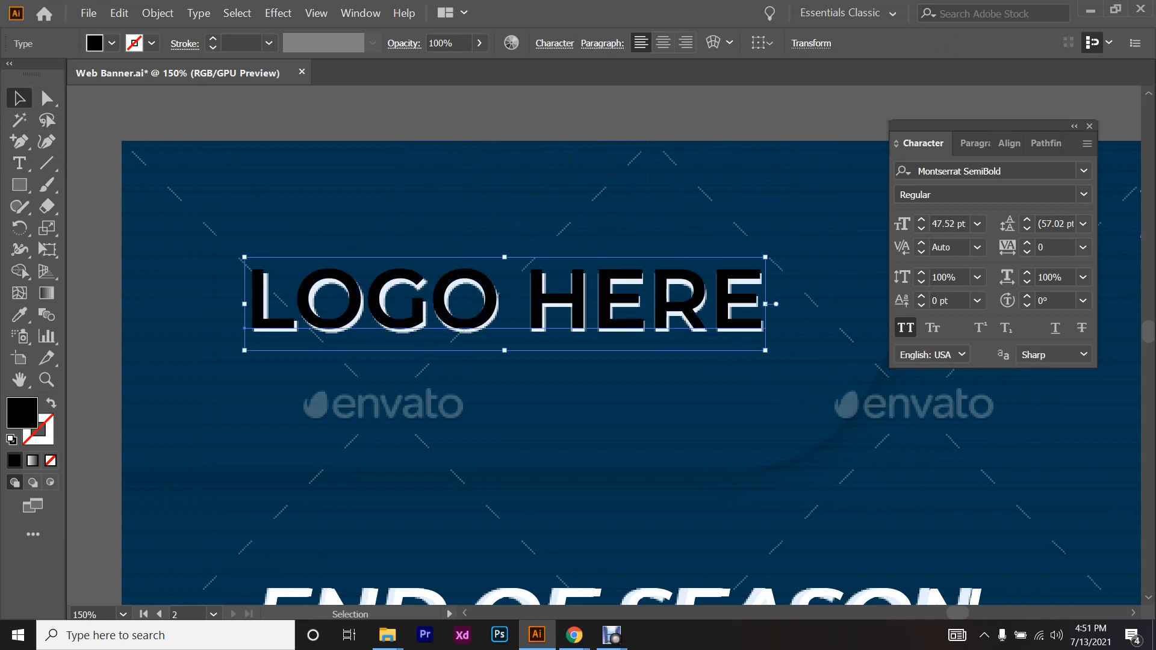
key(Down)
key(Down)
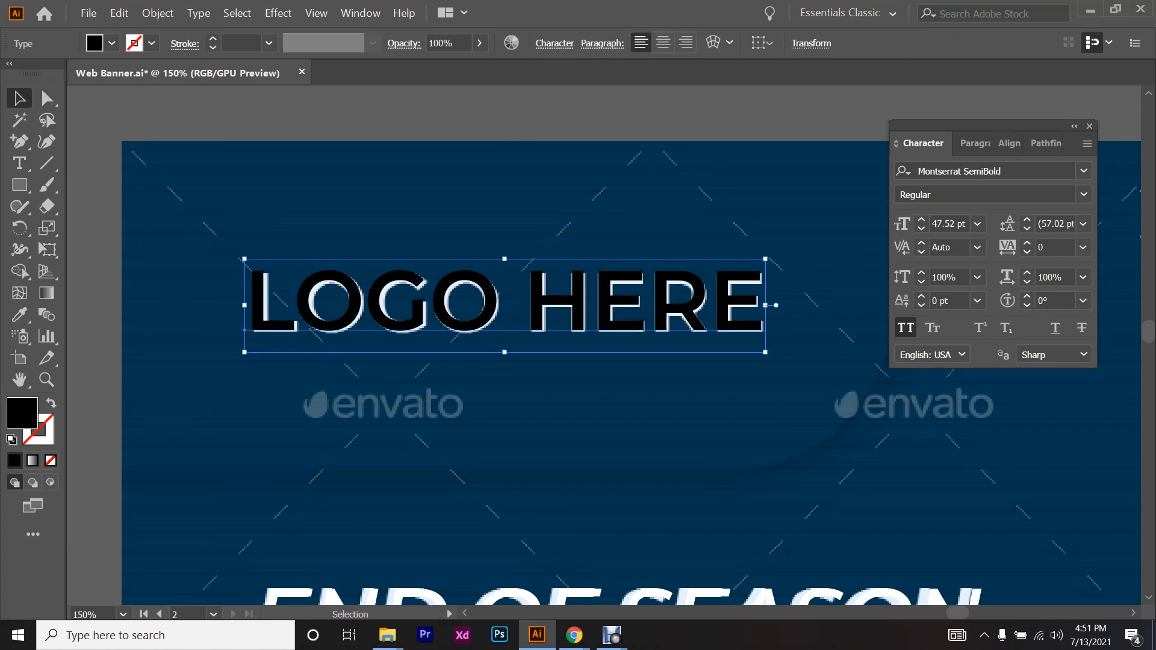
- Fill the new LOGO HERE text with white
click(111, 43)
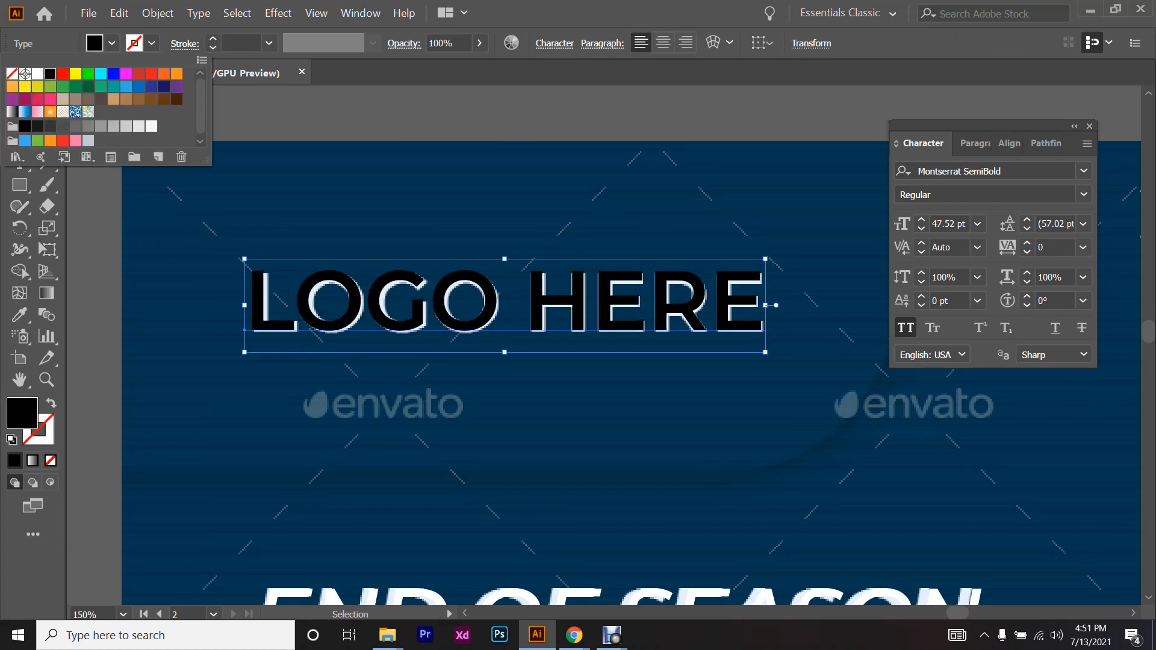
click(37, 74)
click(349, 105)
- Sample the dark navy of the SHOP NOW lettering as the current fill color and open its color settings
scroll(505, 192, down, 6)
scroll(512, 241, down, 3)
scroll(533, 278, up, 6)
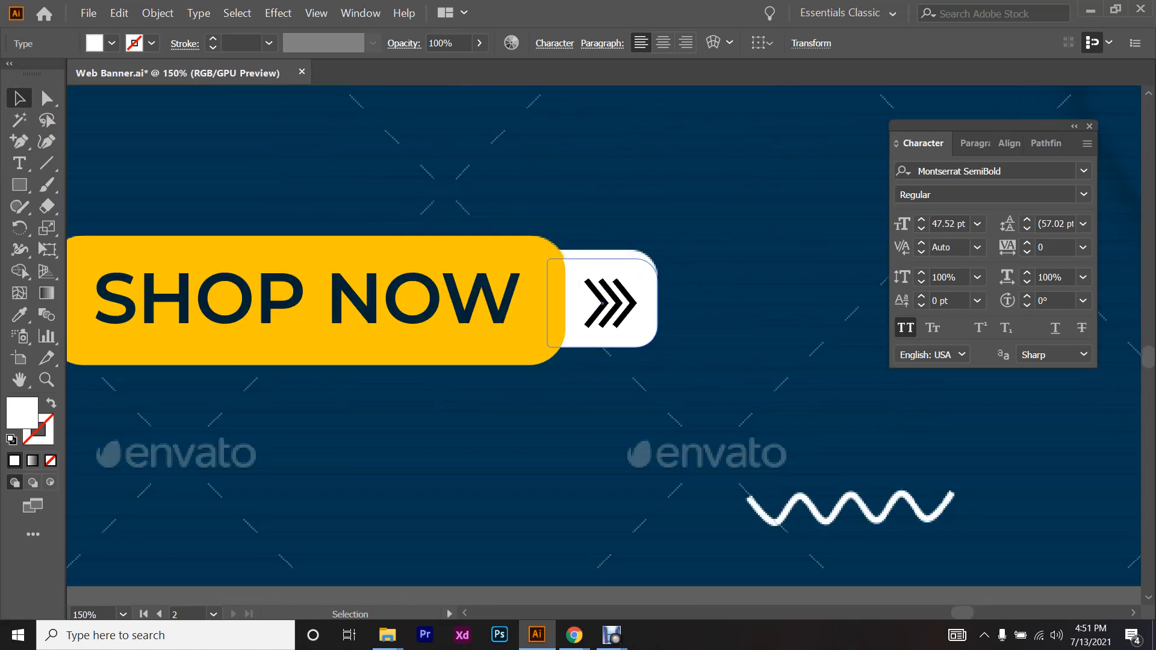
click(575, 304)
key(ctrl+shift+a)
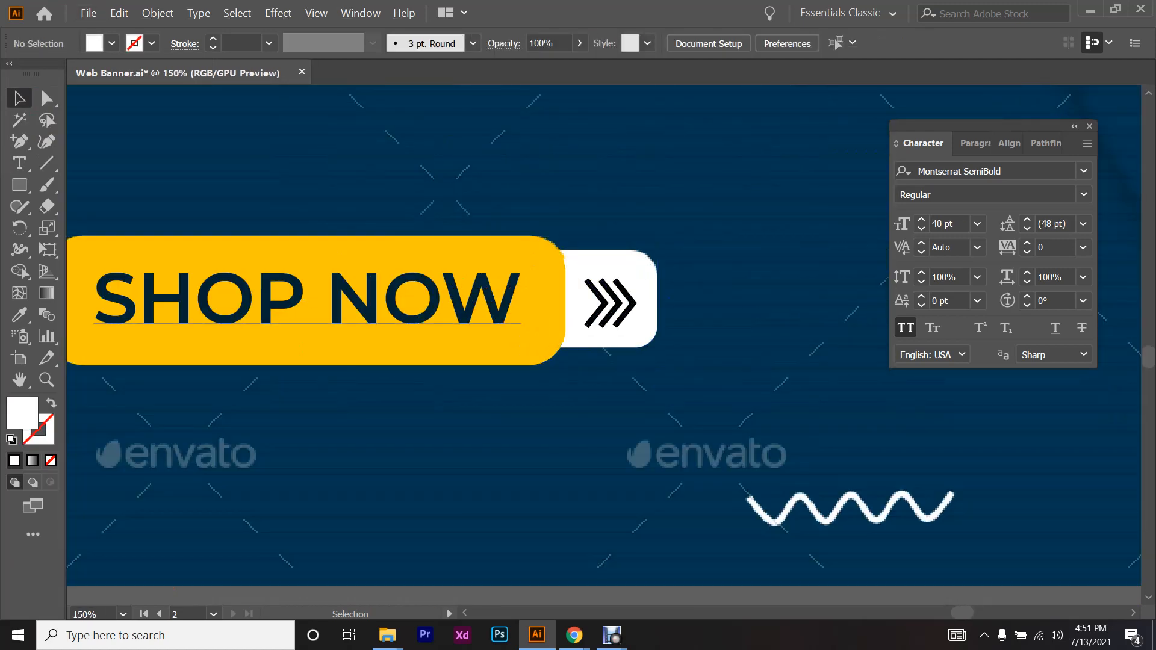
key(i)
click(337, 299)
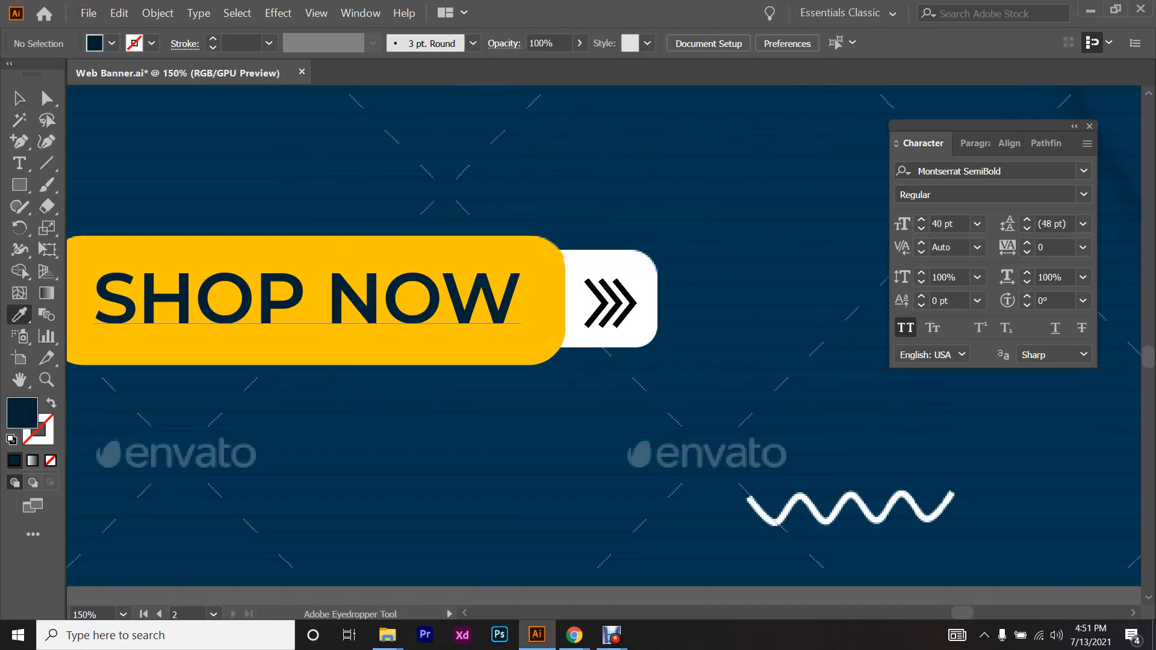
double_click(22, 411)
click(769, 201)
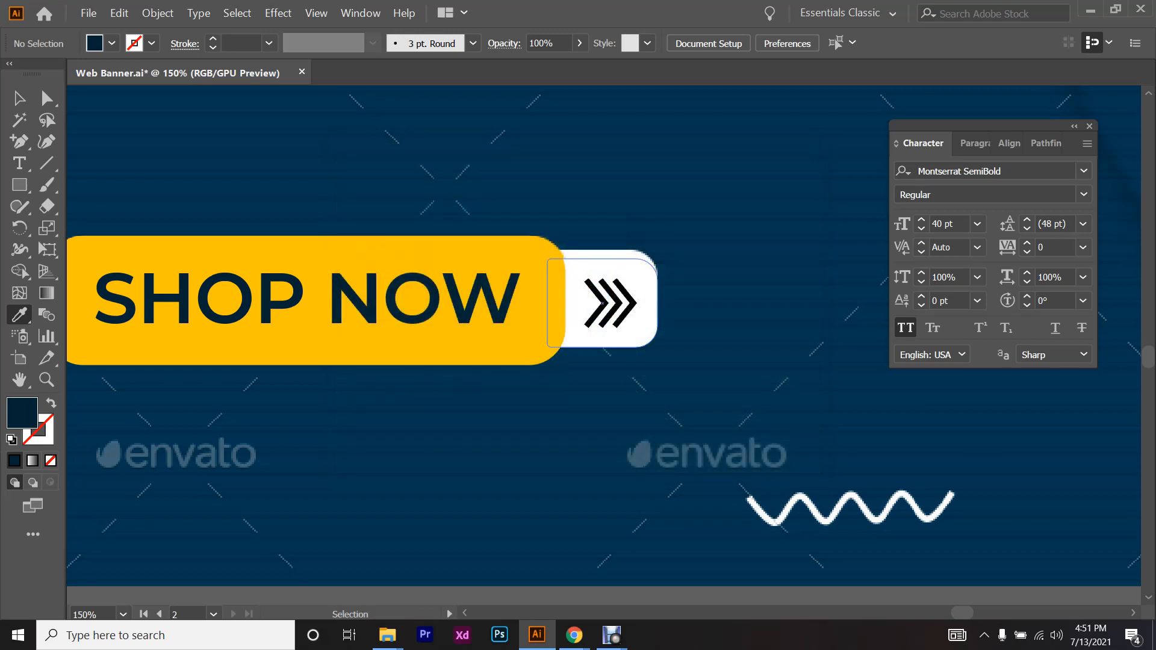
- Set the stroke color of the three arrows on the SHOP NOW button to #002333
ctrl+click(625, 297)
scroll(626, 298, up, 4)
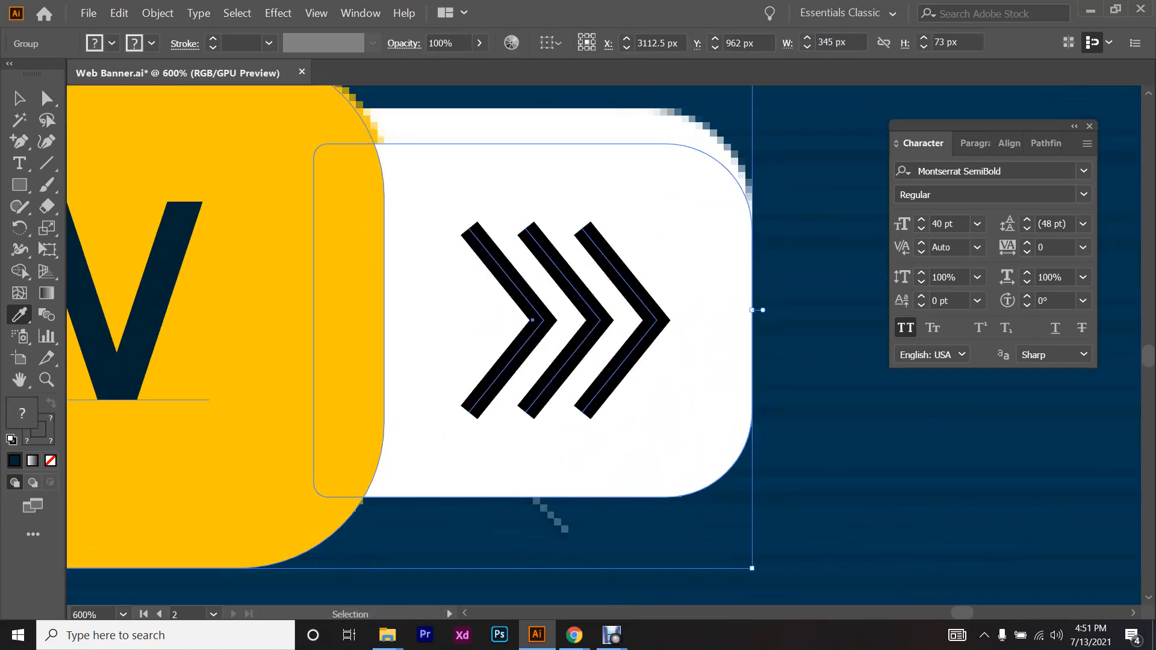
key(ctrl+shift+a)
key(v)
double_click(681, 319)
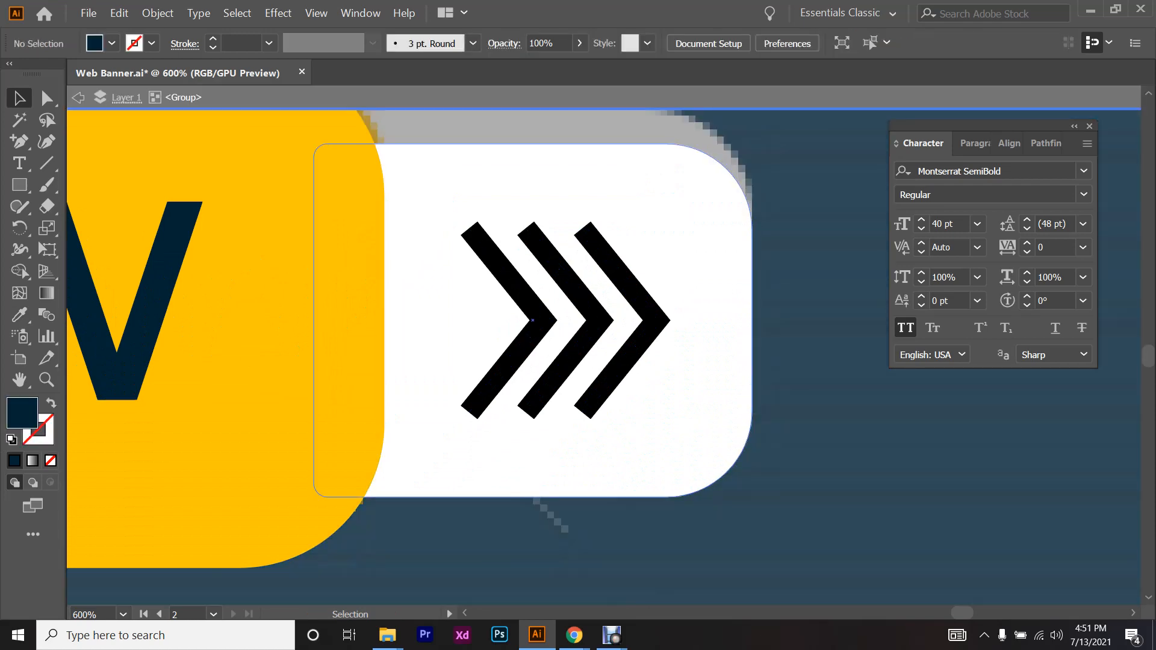
click(533, 321)
click(662, 319)
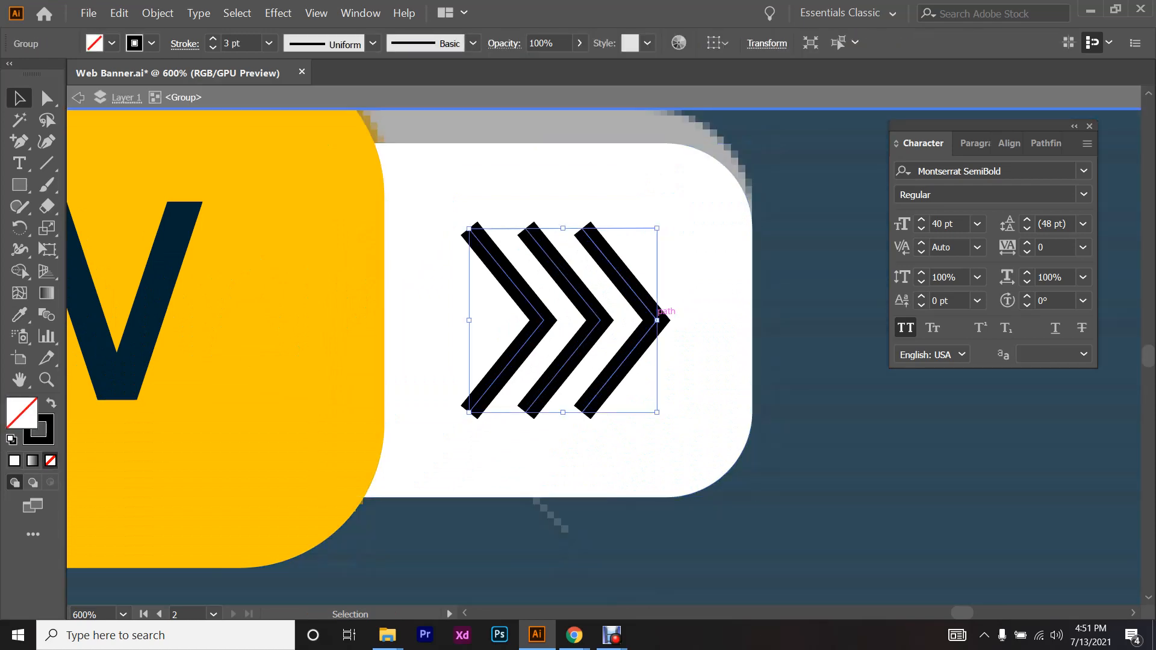
double_click(40, 432)
text(002333)
click(750, 193)
double_click(775, 470)
scroll(775, 470, down, 7)
scroll(775, 470, up, 2)
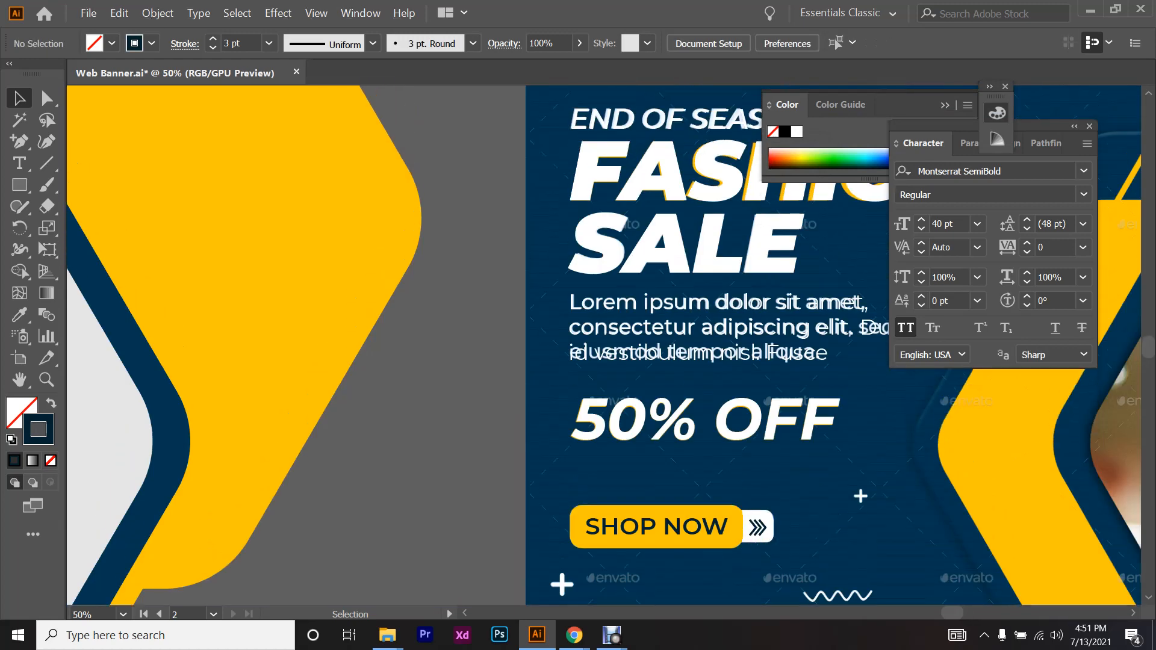
- Move all the rebuilt text and the SHOP NOW button from the reference image onto the navy area of the working banner
scroll(696, 457, down, 3)
drag(725, 531, 726, 531)
scroll(726, 531, left, 4)
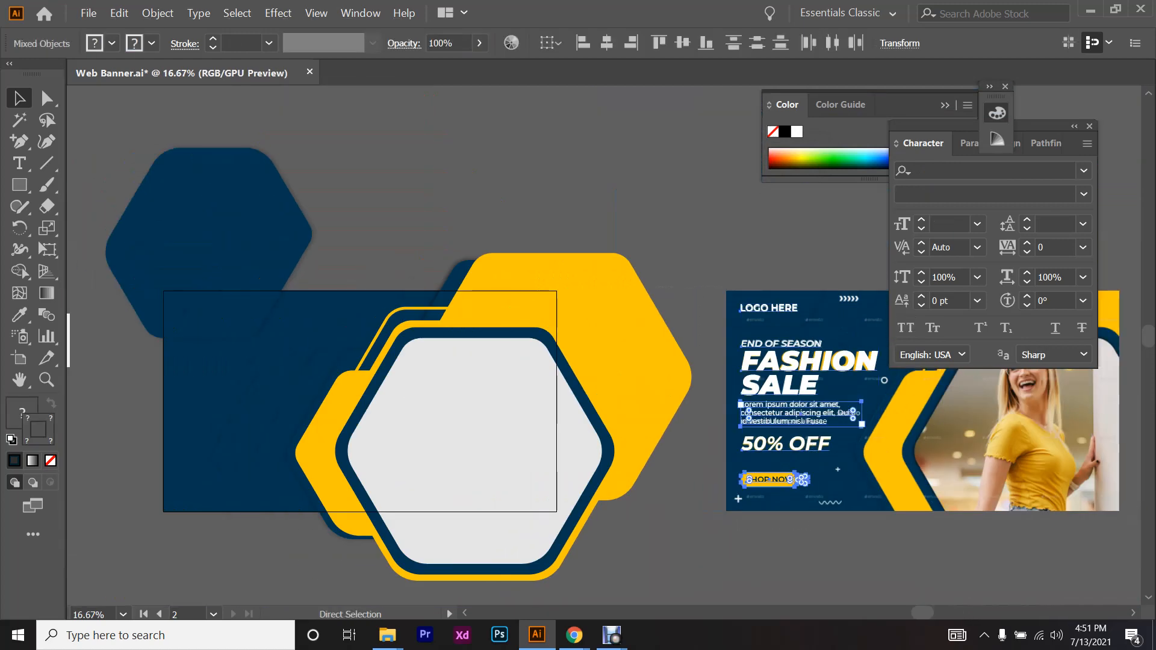
drag(865, 397, 311, 400)
scroll(311, 399, left, 2)
scroll(304, 516, up, 2)
click(338, 361)
scroll(339, 361, down, 3)
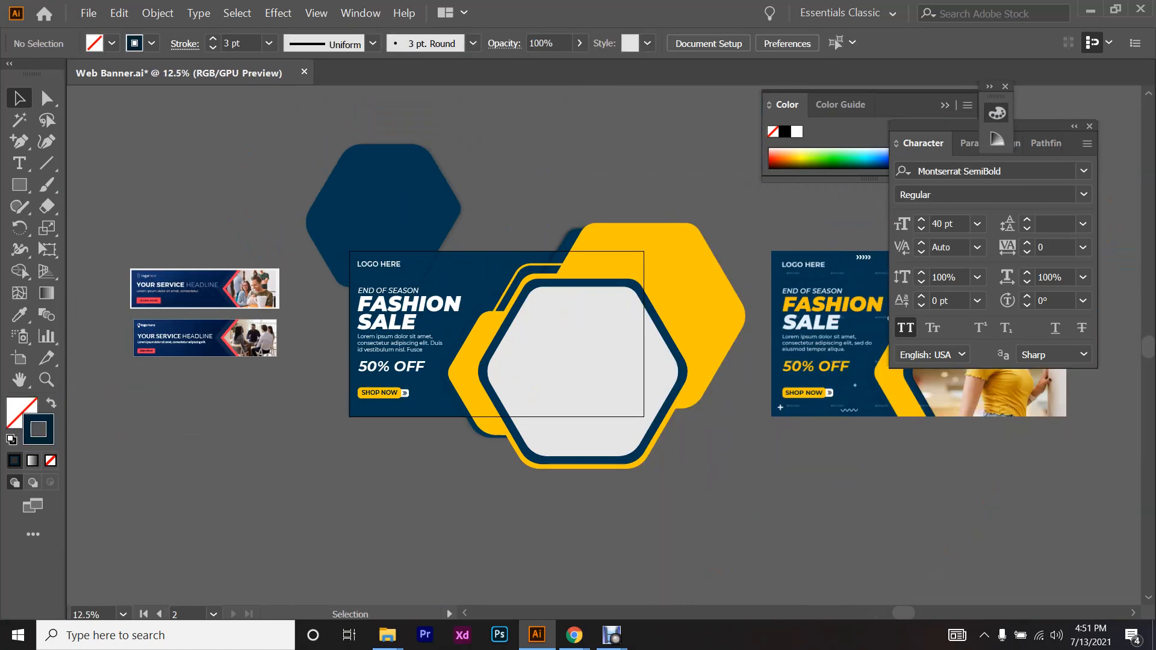
- Left-align the END OF SEASON line, paragraph, 50% OFF text and button group to the FASHION SALE headline
scroll(343, 422, up, 3)
scroll(343, 422, up, 1)
drag(545, 113, 548, 152)
scroll(548, 153, up, 3)
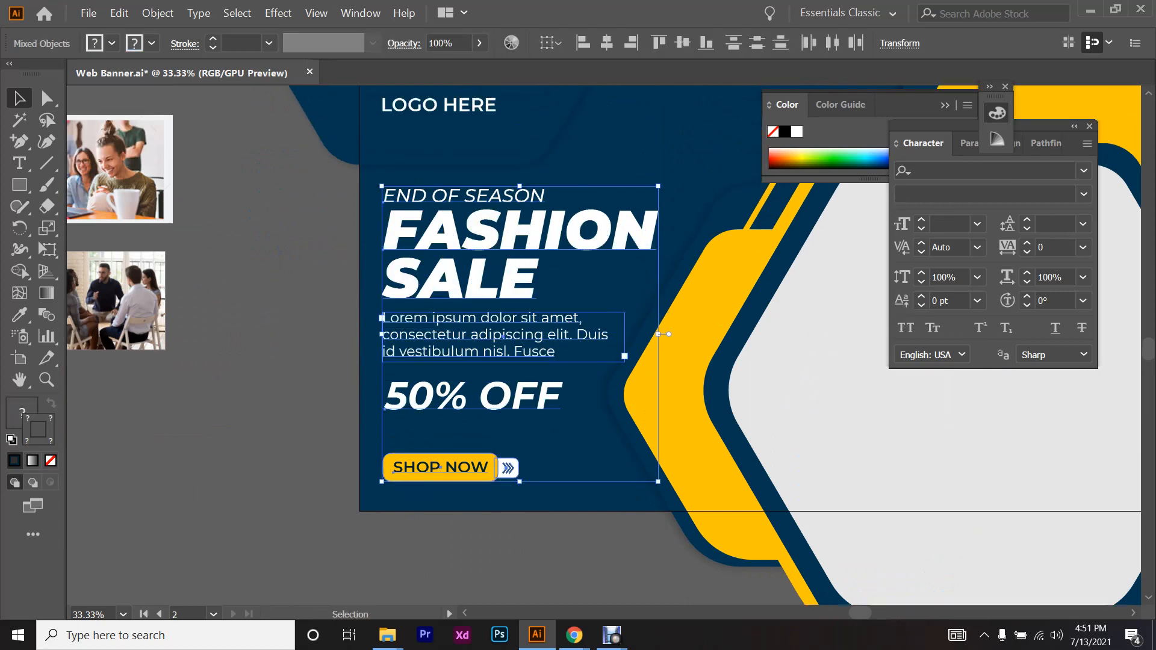
click(485, 228)
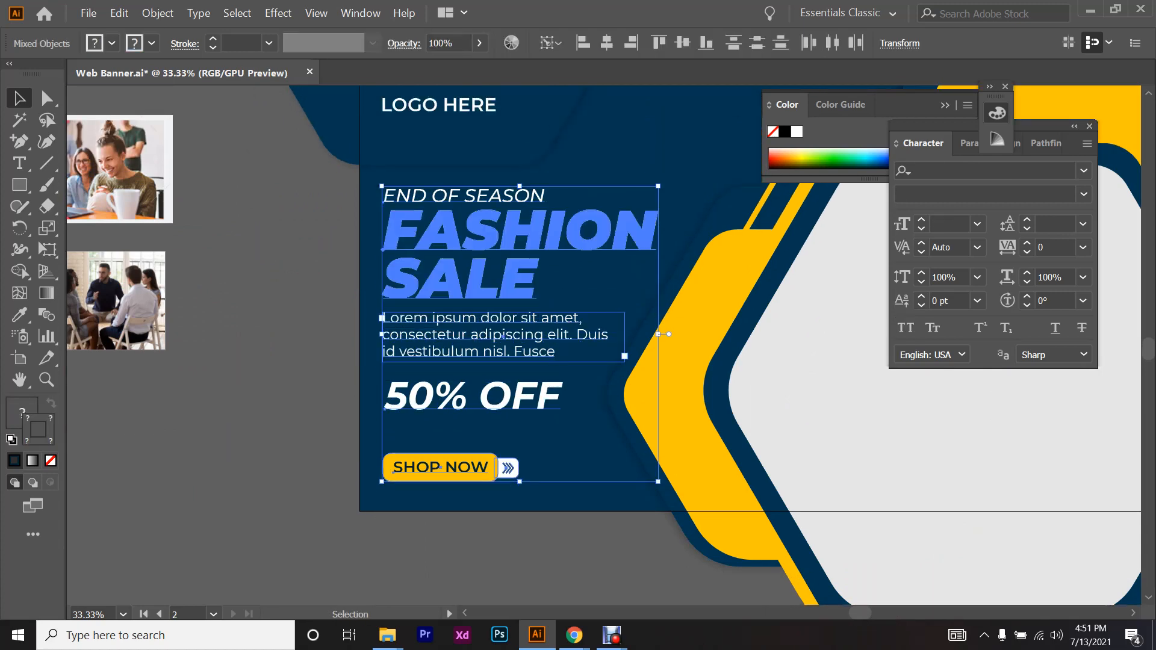
click(1005, 87)
click(999, 143)
click(904, 192)
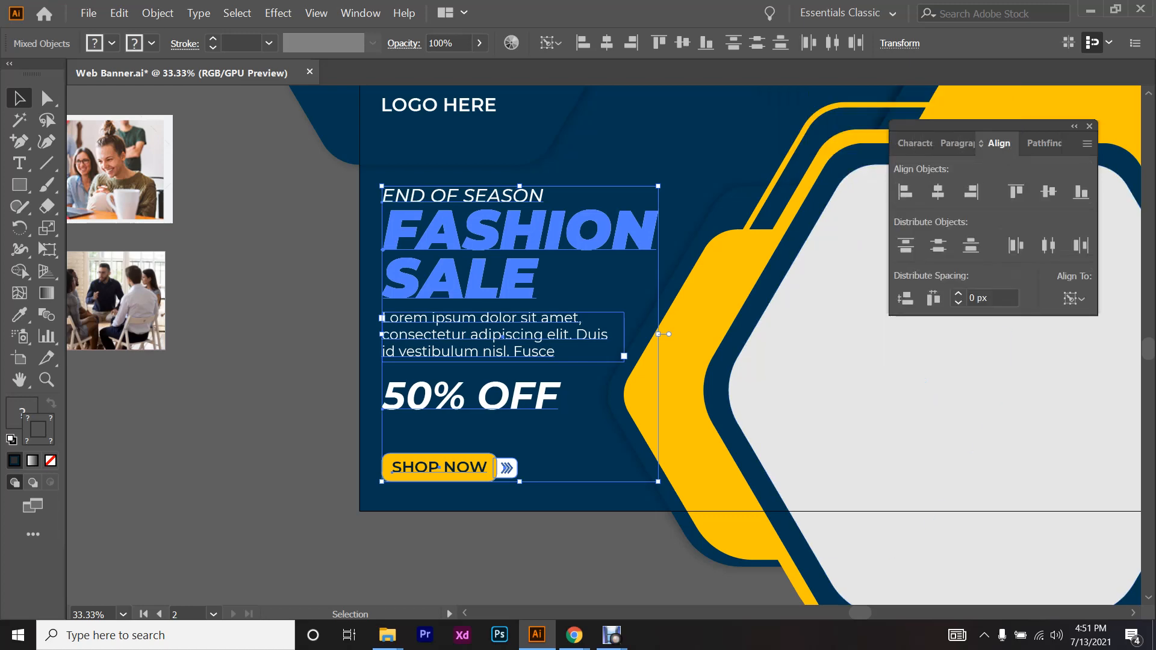
click(686, 181)
- Move the SHOP NOW button group slightly up on the banner, to Y 997 px
click(512, 277)
scroll(512, 332, down, 1)
scroll(476, 431, down, 2)
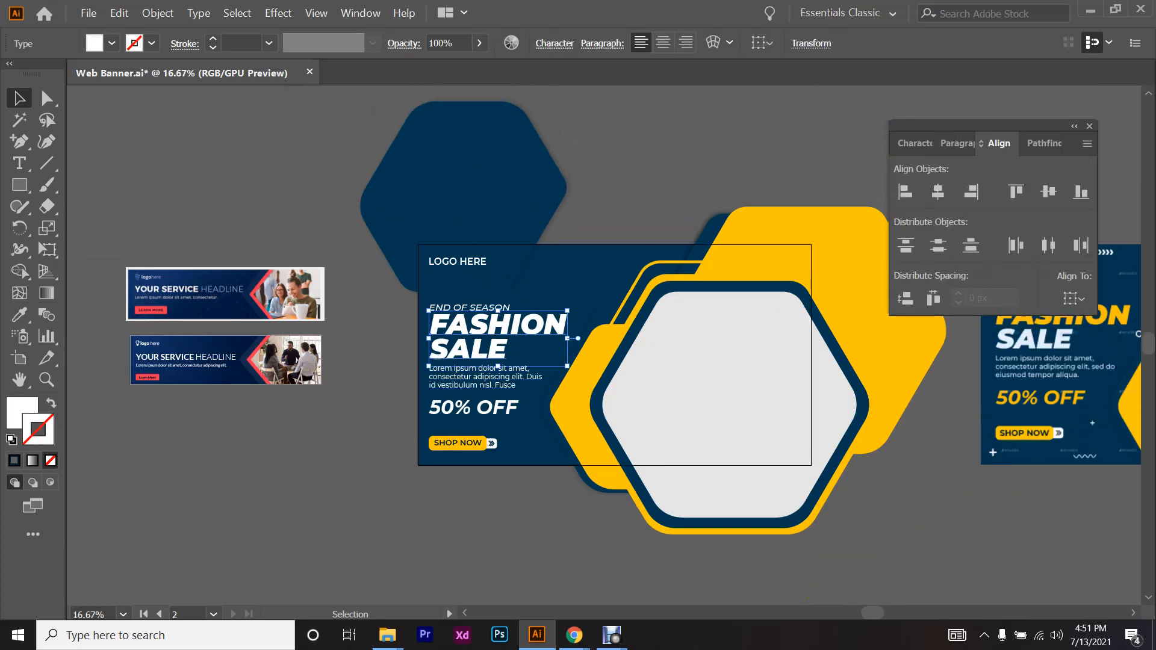
scroll(479, 505, up, 2)
scroll(448, 420, down, 2)
scroll(449, 416, up, 3)
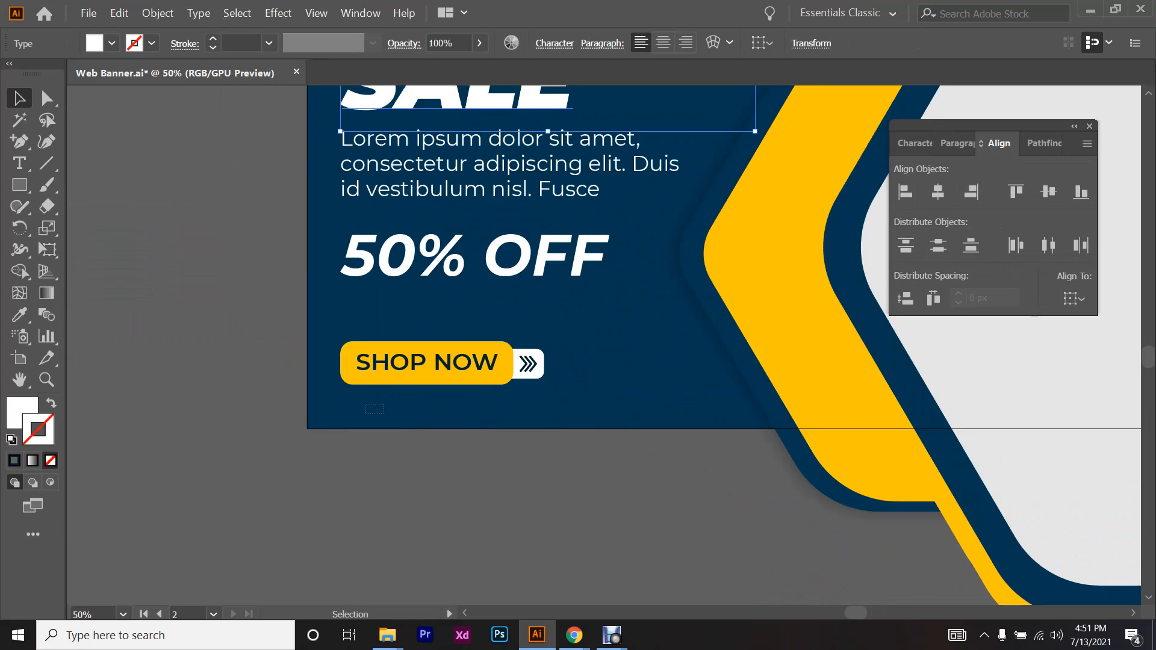
click(442, 364)
scroll(446, 361, up, 2)
drag(462, 358, 464, 339)
scroll(455, 478, down, 3)
scroll(590, 371, down, 4)
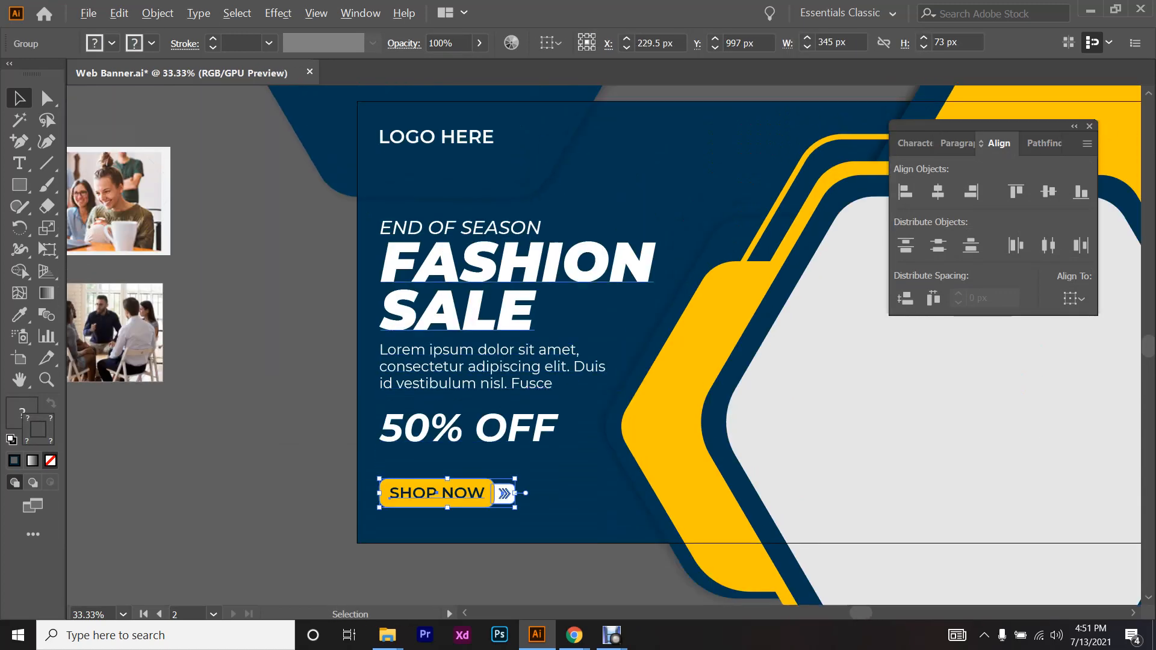
- Move the navy hexagon behind the LOGO HERE text further up so its lower edge sits closer beneath the logo
scroll(566, 305, up, 4)
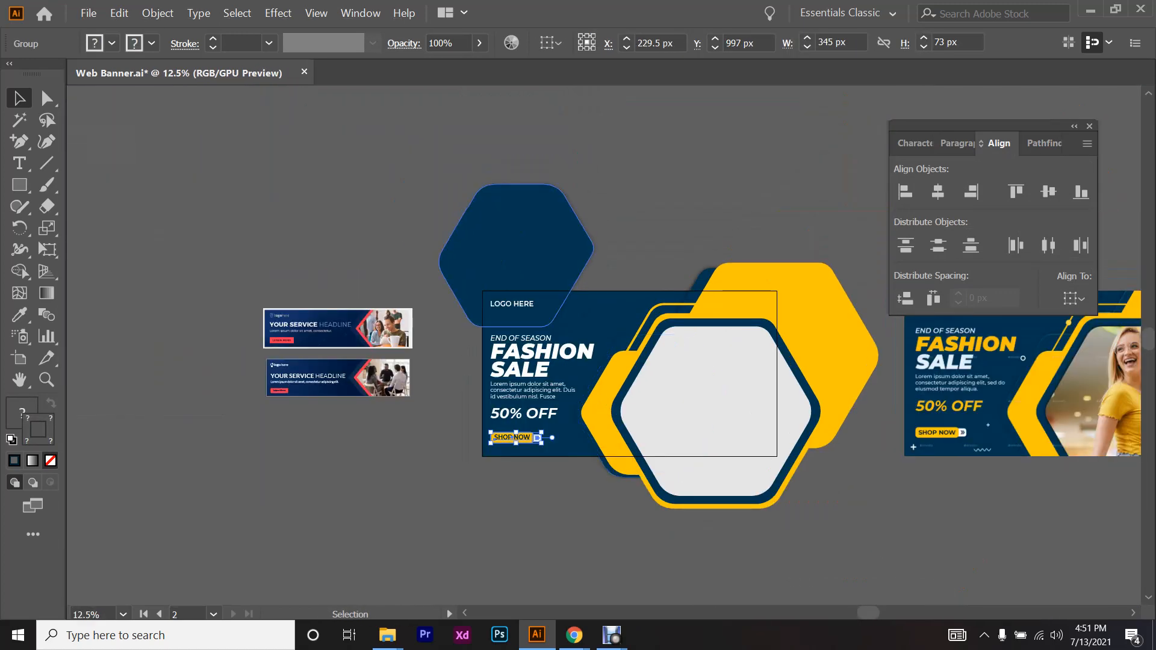
click(566, 305)
scroll(566, 304, up, 1)
drag(571, 290, 574, 223)
key(shift+Up)
key(shift+Up)
- Raise the END OF SEASON line above the headline and enlarge it slightly
click(530, 201)
scroll(575, 224, down, 1)
drag(565, 330, 565, 297)
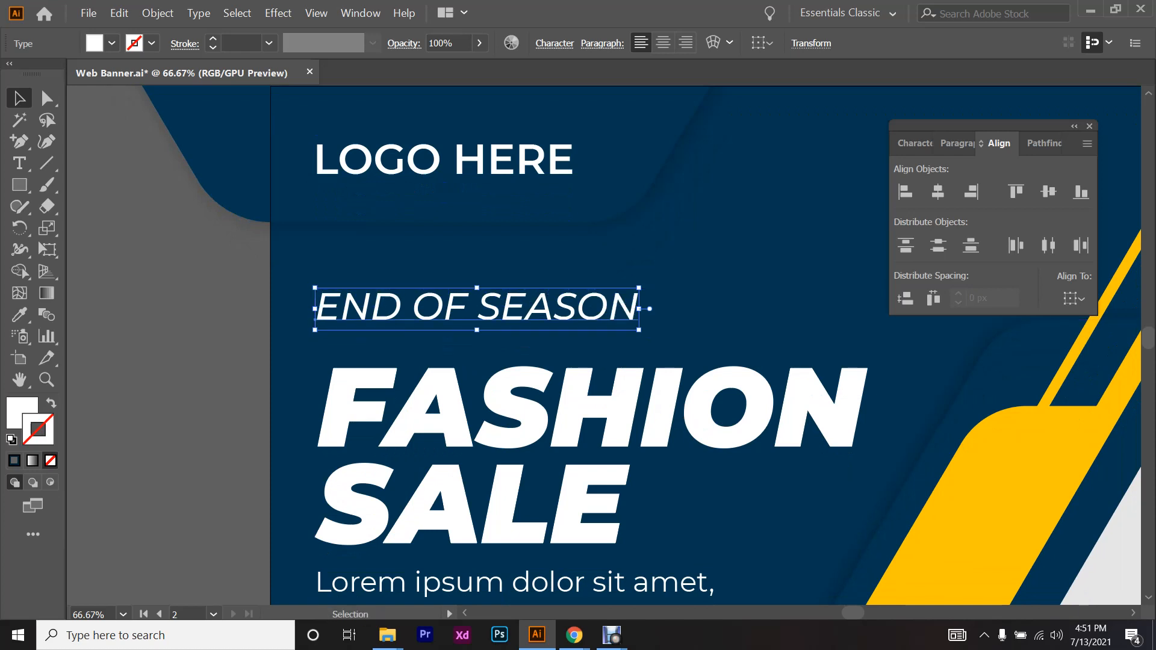
key(shift+Down)
drag(639, 296, 655, 294)
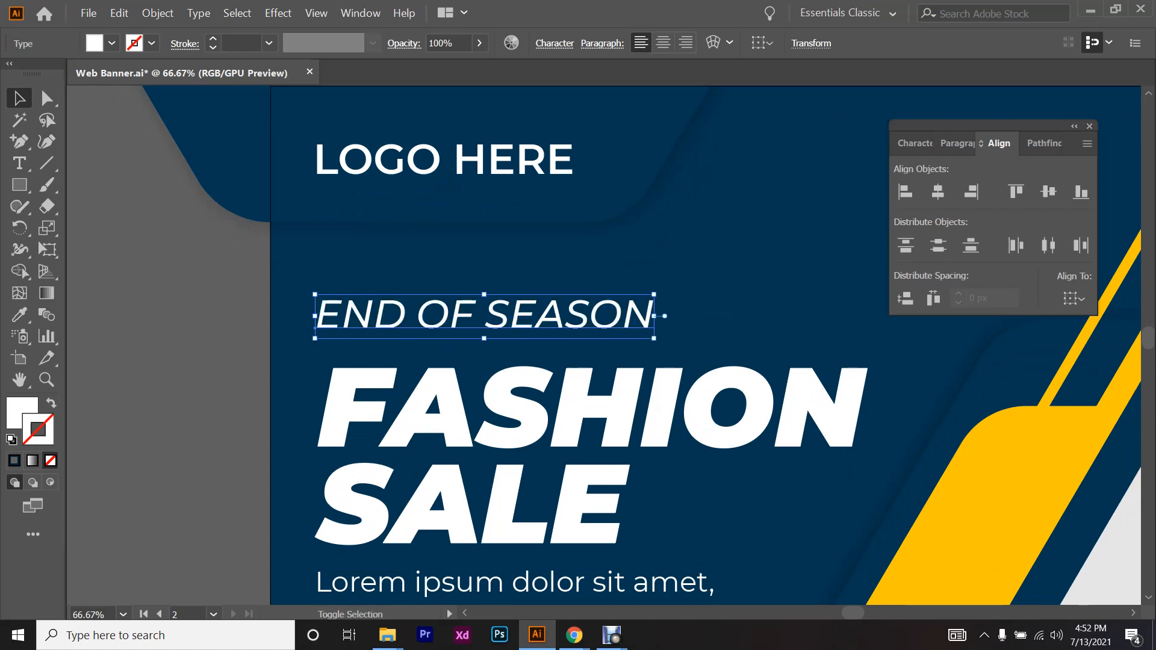
click(681, 265)
- Nudge the FASHION SALE headline up toward the END OF SEASON line
scroll(593, 337, down, 1)
click(593, 337)
key(shift+Up)
key(shift+Up)
key(shift+Up)
key(shift+Up)
scroll(613, 274, down, 3)
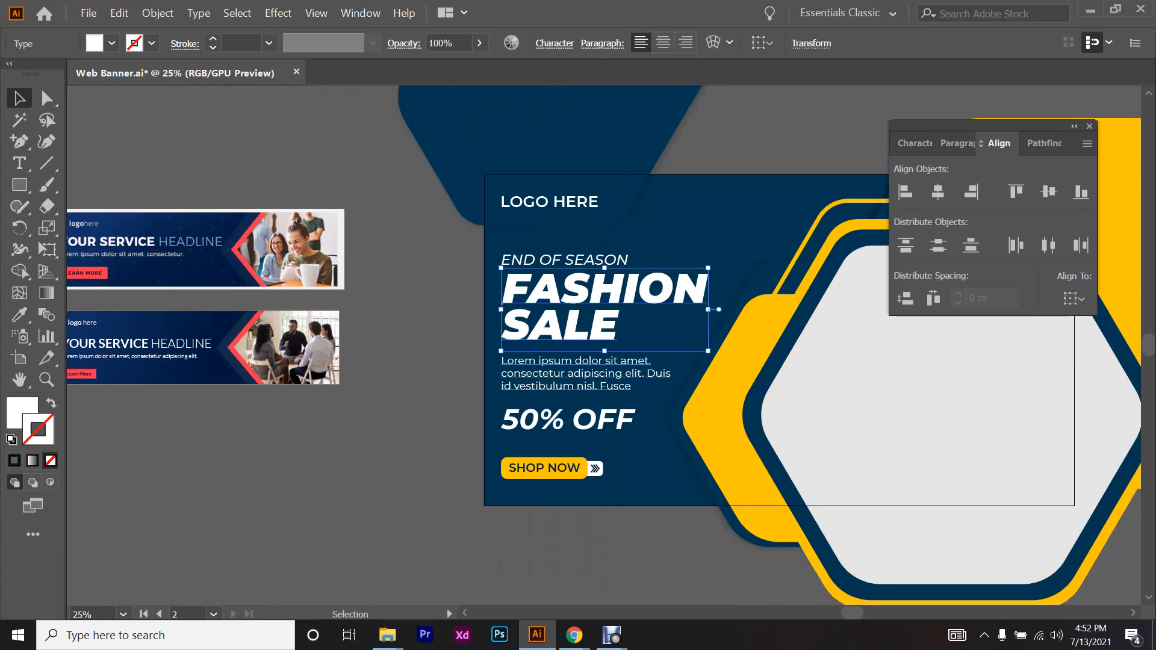
- Nudge the END OF SEASON line slightly up from the FASHION SALE headline
scroll(572, 374, up, 1)
click(575, 224)
key(Up)
key(Up)
key(Up)
key(Up)
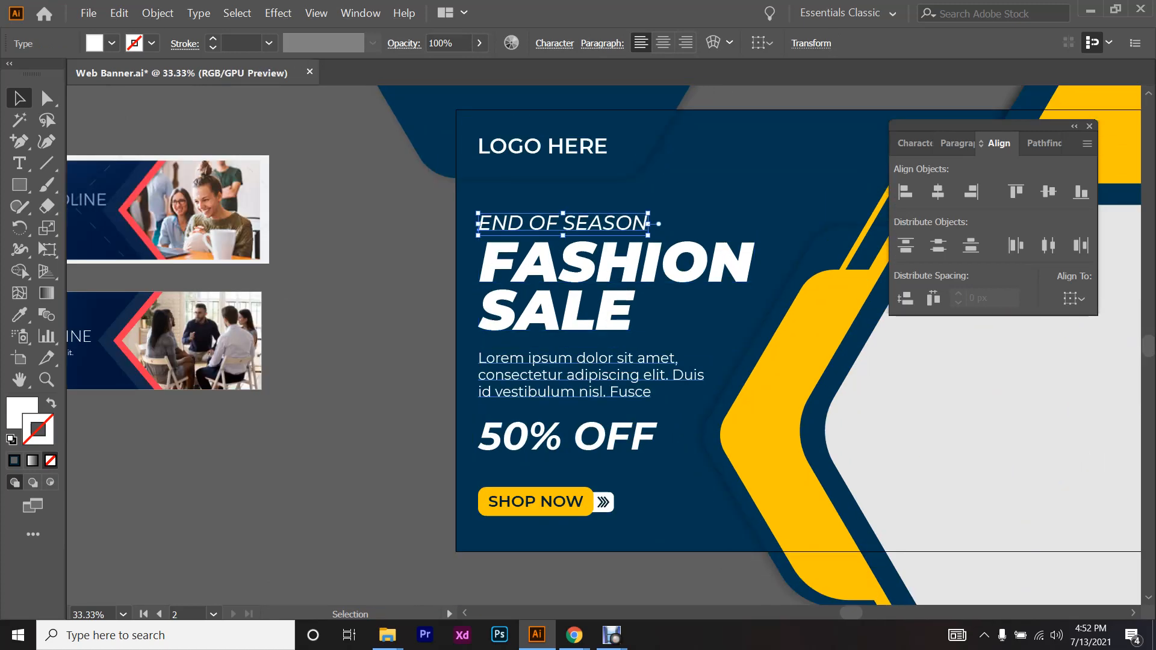
- Nudge the lorem ipsum paragraph up closer to the FASHION SALE headline
click(599, 375)
key(Up)
key(Up)
key(Up)
key(Up)
key(Up)
key(Up)
key(Up)
- Nudge the FASHION SALE headline slightly left to line up optically with the other text
click(615, 265)
key(Left)
key(Left)
key(Left)
key(Left)
key(Left)
key(Left)
key(Left)
key(Left)
key(Left)
key(Left)
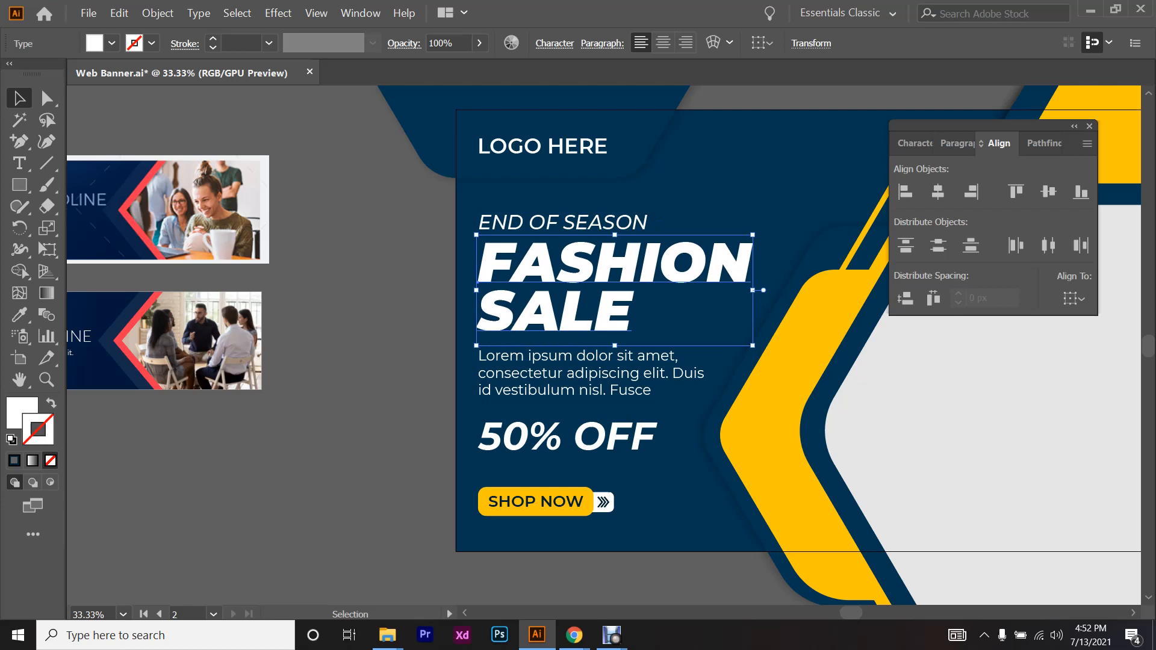
key(Left)
key(Left)
key(Left)
key(Left)
key(Left)
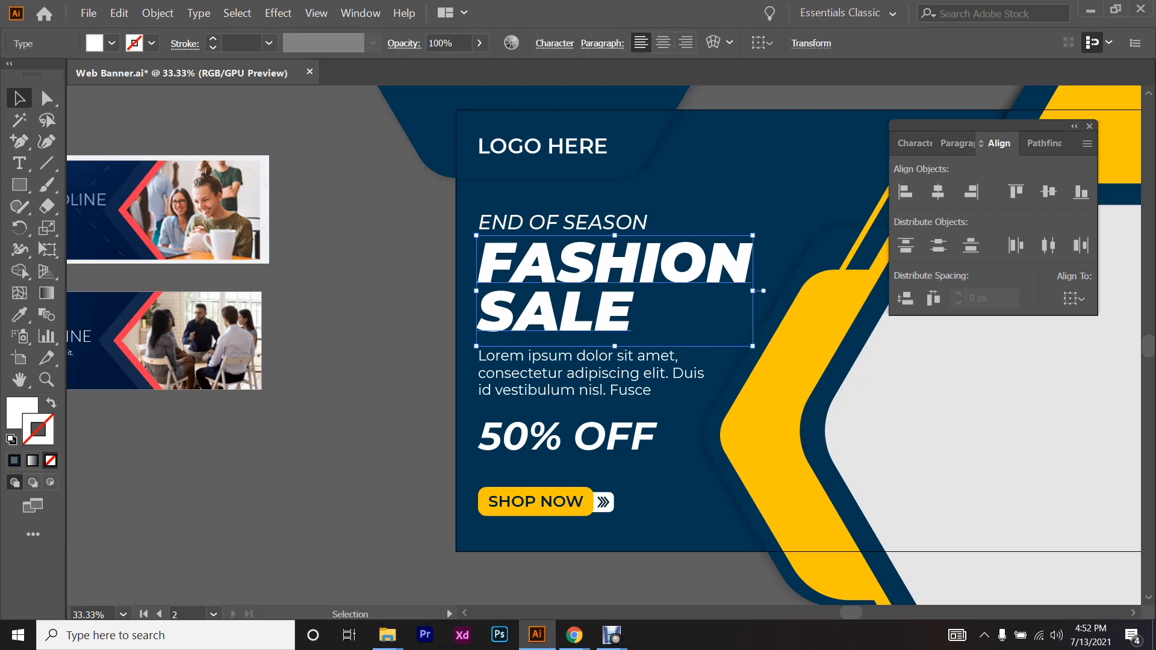
- Nudge the lorem ipsum paragraph a little further up beneath SALE and deselect it
click(599, 374)
key(Up)
key(Up)
key(Up)
key(Up)
key(Up)
key(Up)
key(Up)
key(Up)
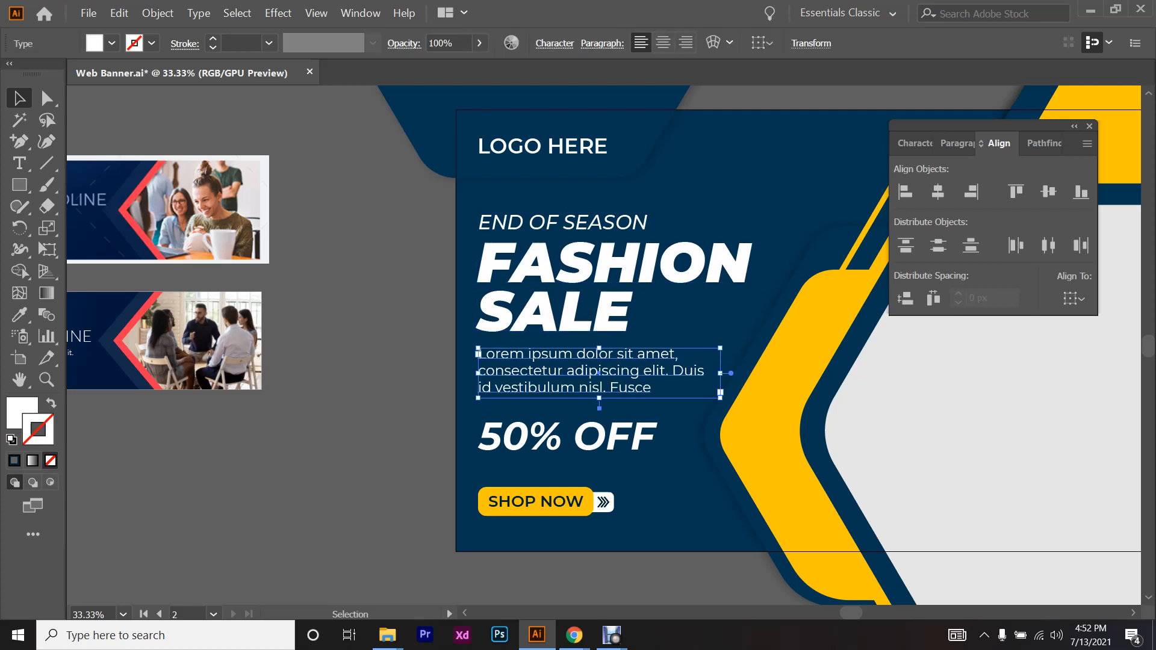
click(457, 355)
- Recolor the 50% OFF text and the FASHION SALE headline with the yellow sampled from the SHOP NOW button
scroll(457, 356, down, 2)
scroll(456, 356, down, 1)
scroll(456, 356, right, 2)
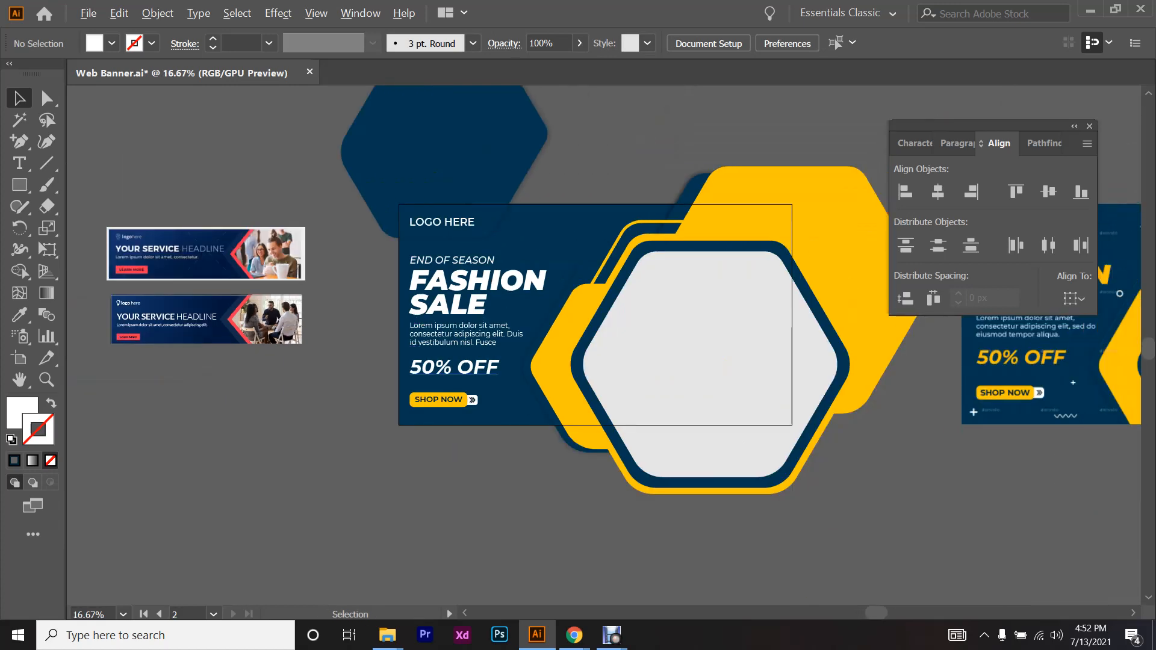
click(456, 368)
click(19, 314)
scroll(391, 409, up, 3)
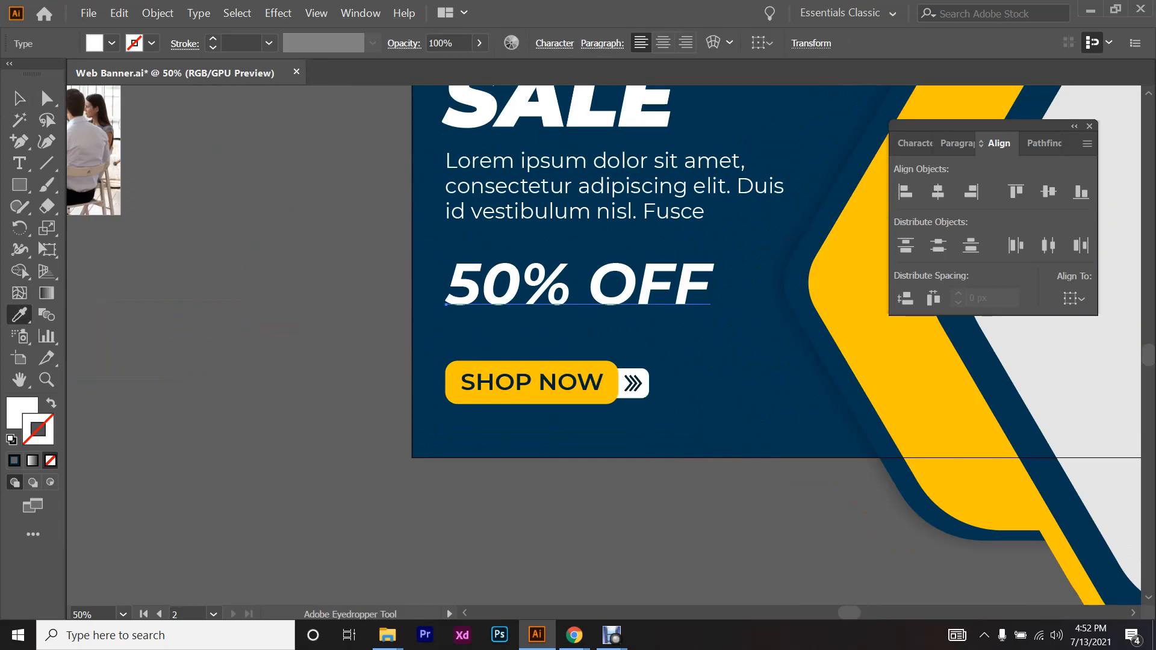
click(457, 403)
scroll(457, 403, up, 2)
ctrl+click(602, 135)
click(611, 405)
scroll(612, 409, down, 3)
key(ctrl+shift+a)
scroll(604, 344, right, 2)
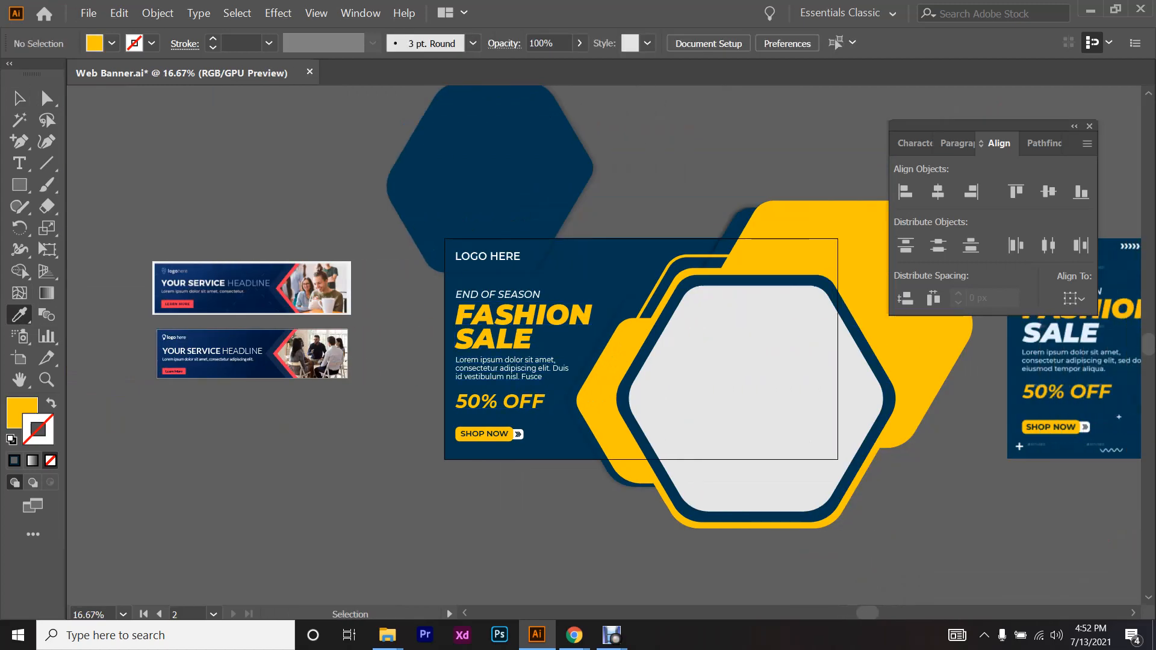
- Fill only the word SALE in the headline with white
key(v)
scroll(604, 345, right, 2)
scroll(472, 339, up, 3)
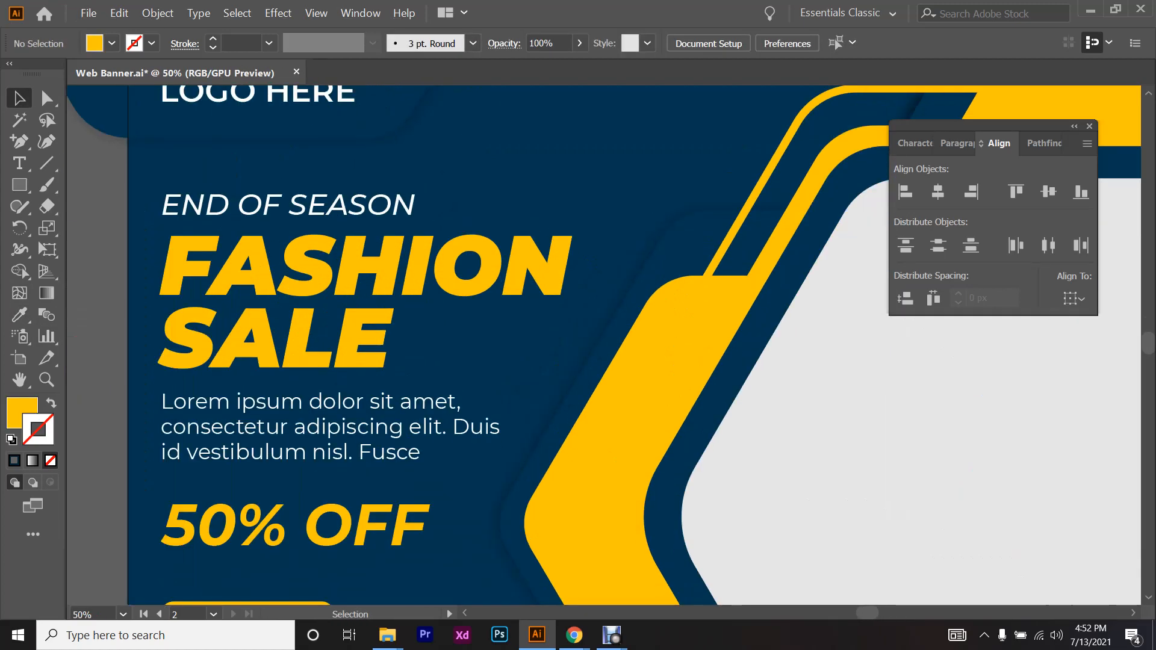
scroll(472, 304, down, 3)
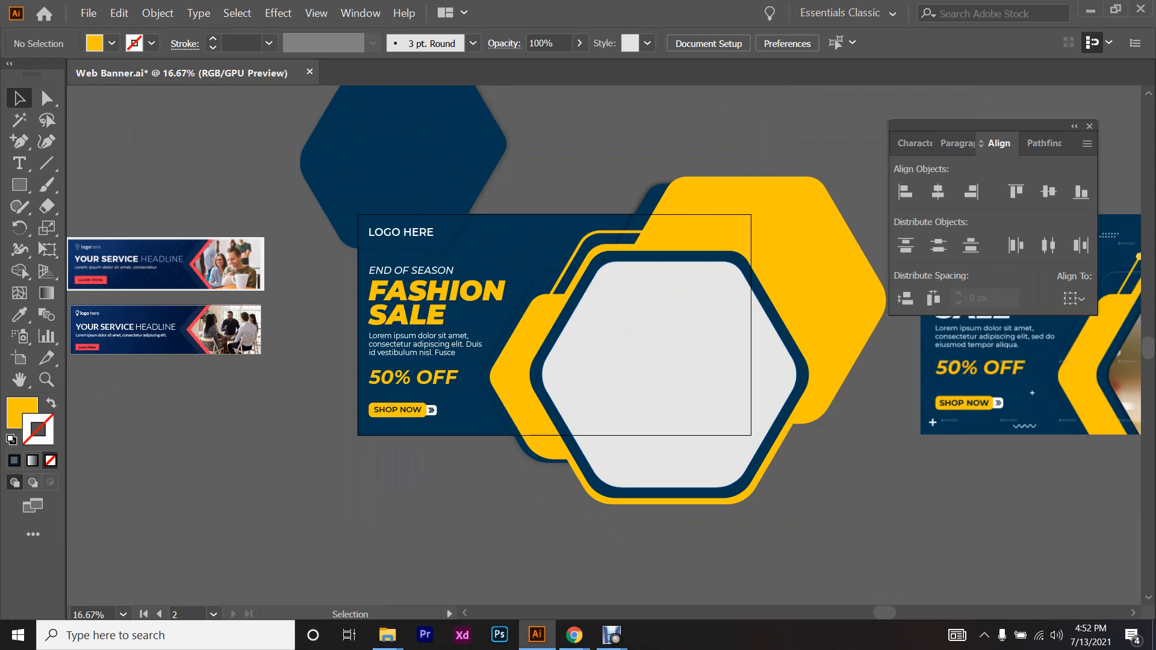
scroll(468, 343, up, 1)
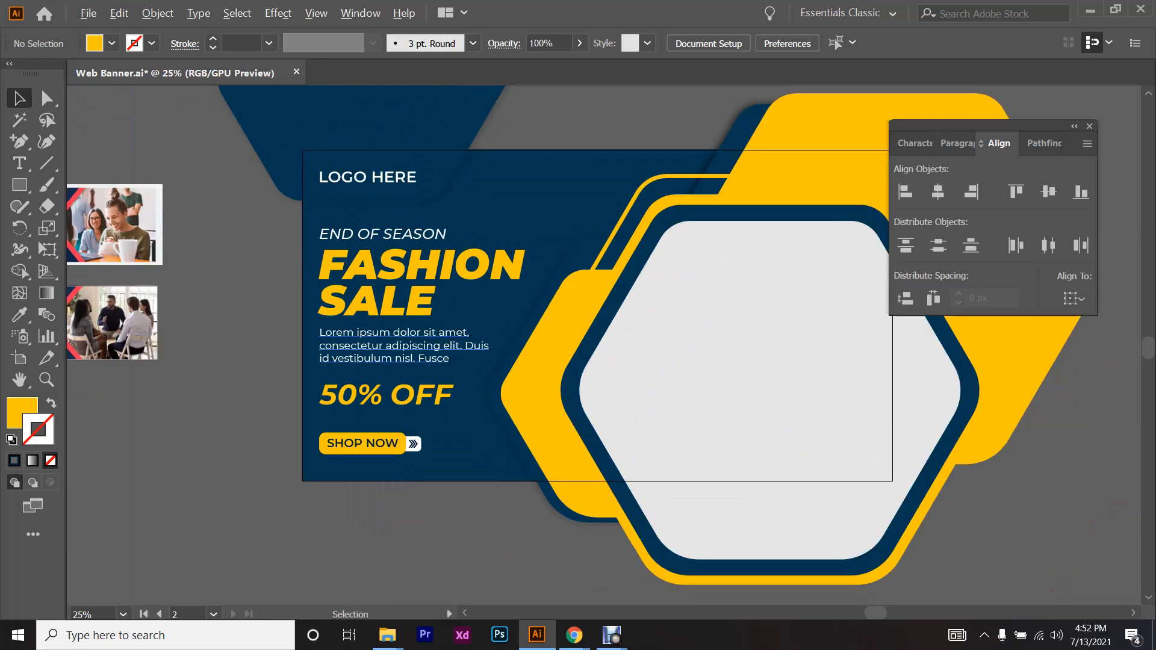
scroll(463, 334, down, 1)
scroll(463, 334, right, 2)
scroll(422, 334, up, 1)
scroll(390, 335, up, 3)
click(362, 313)
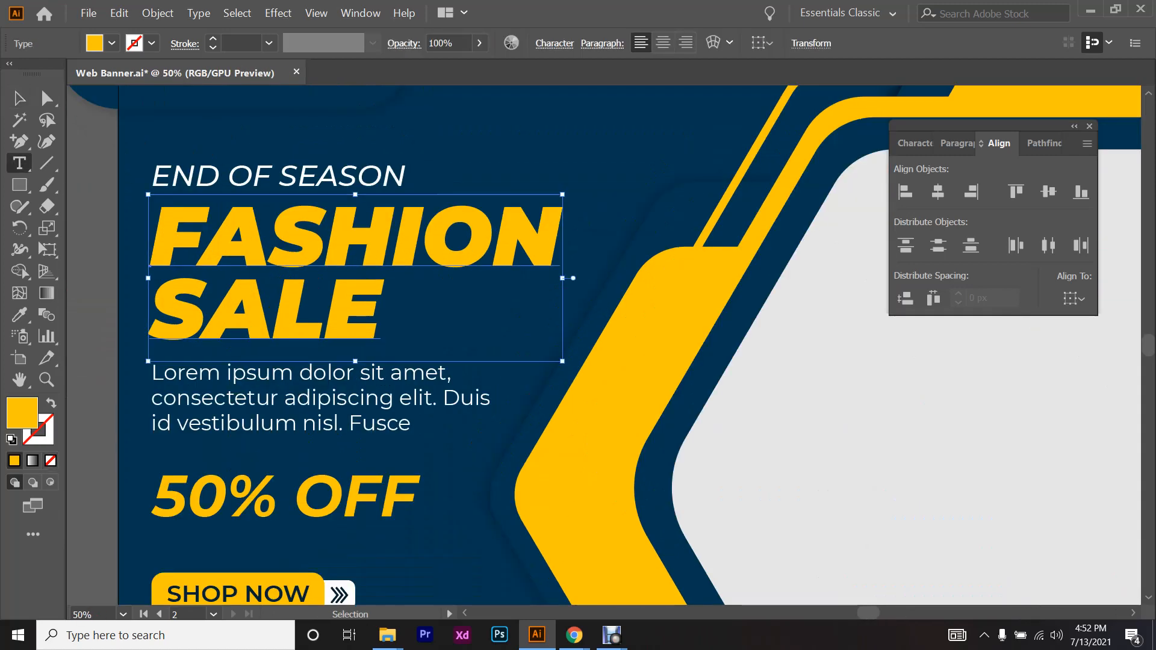
drag(361, 313, 405, 328)
key(t)
double_click(368, 325)
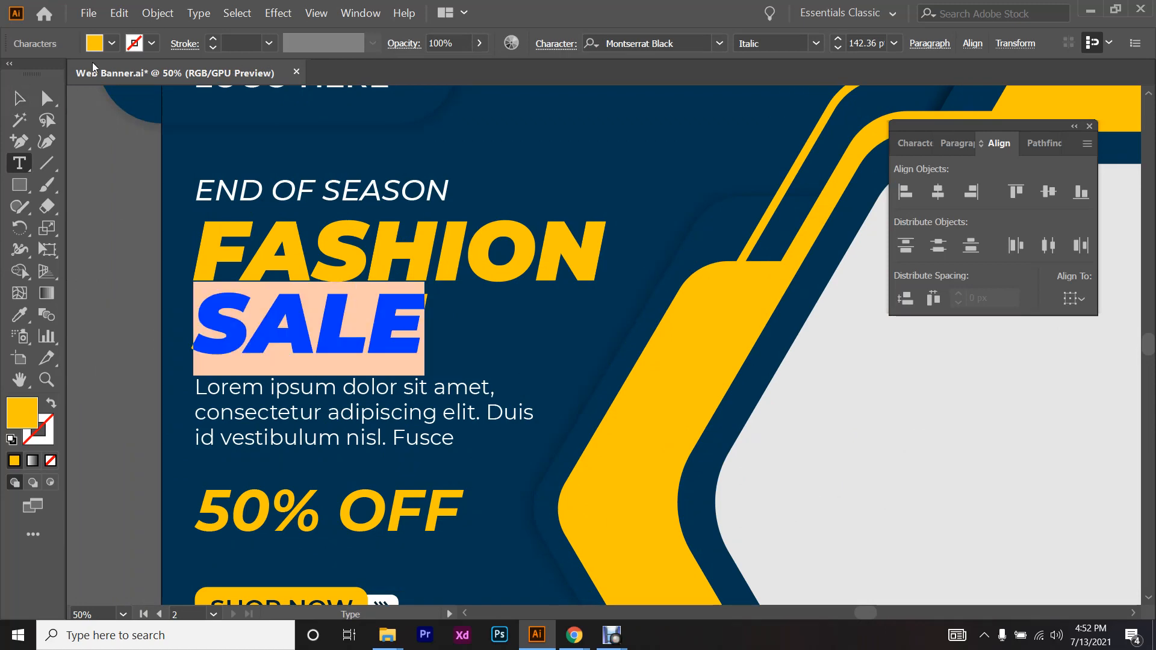
click(108, 43)
click(38, 71)
click(2, 216)
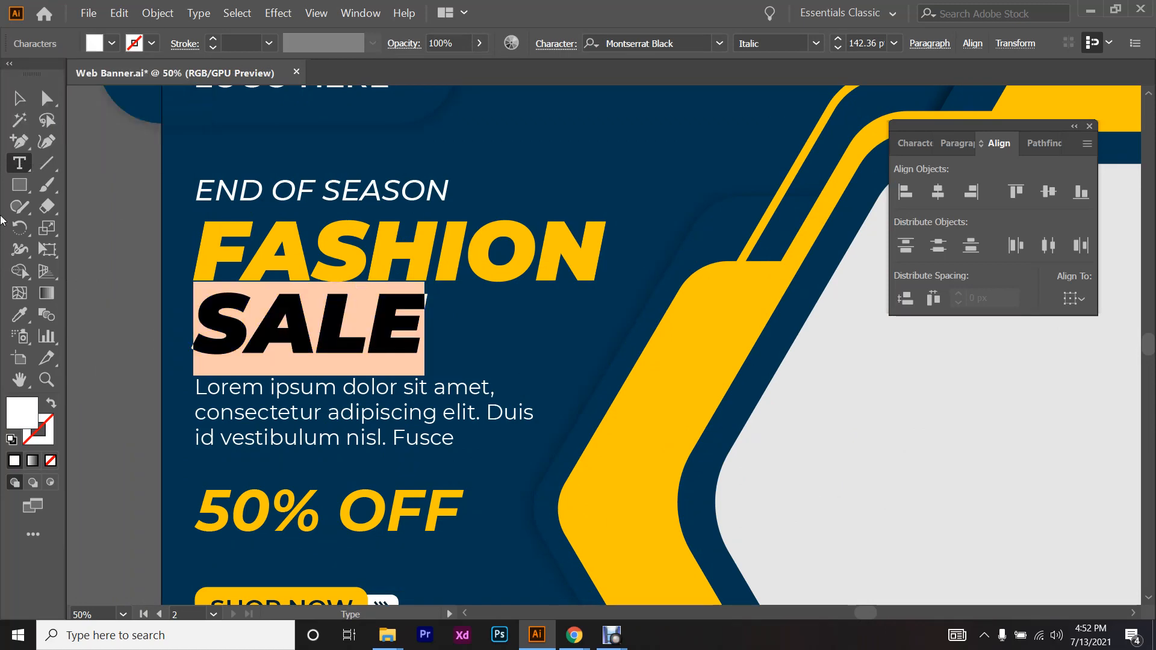
click(19, 98)
scroll(280, 247, down, 3)
key(ctrl+shift+a)
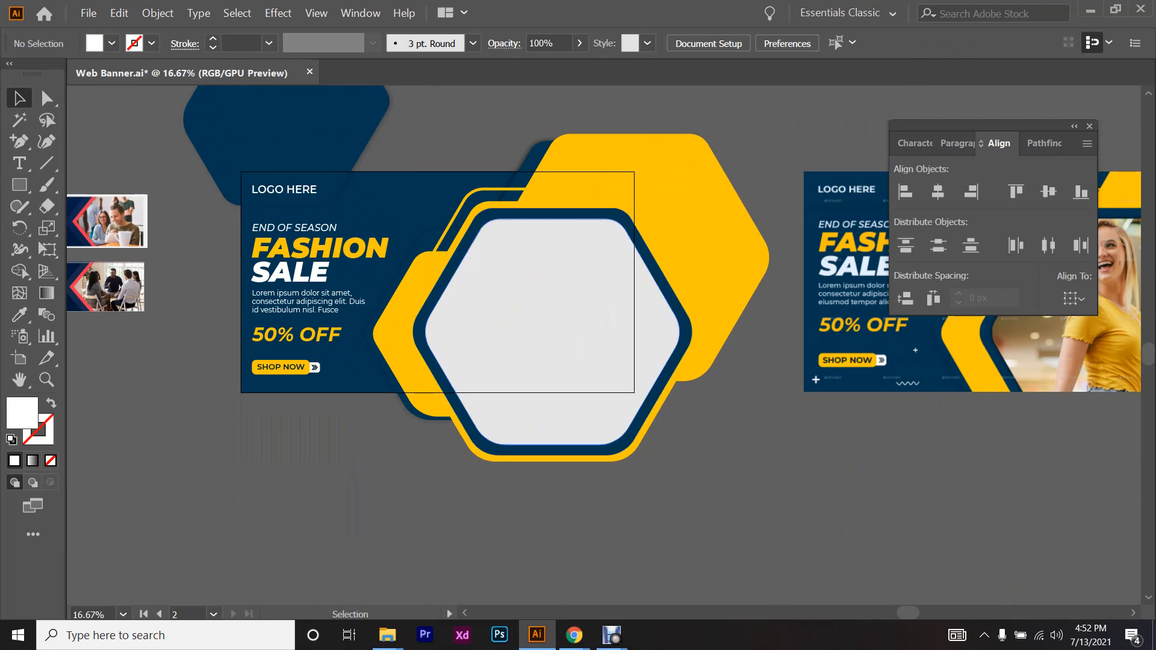
- Switch to Chrome and compare the candidate fashion photos on the open Pexels pages
mouse_move(587, 645)
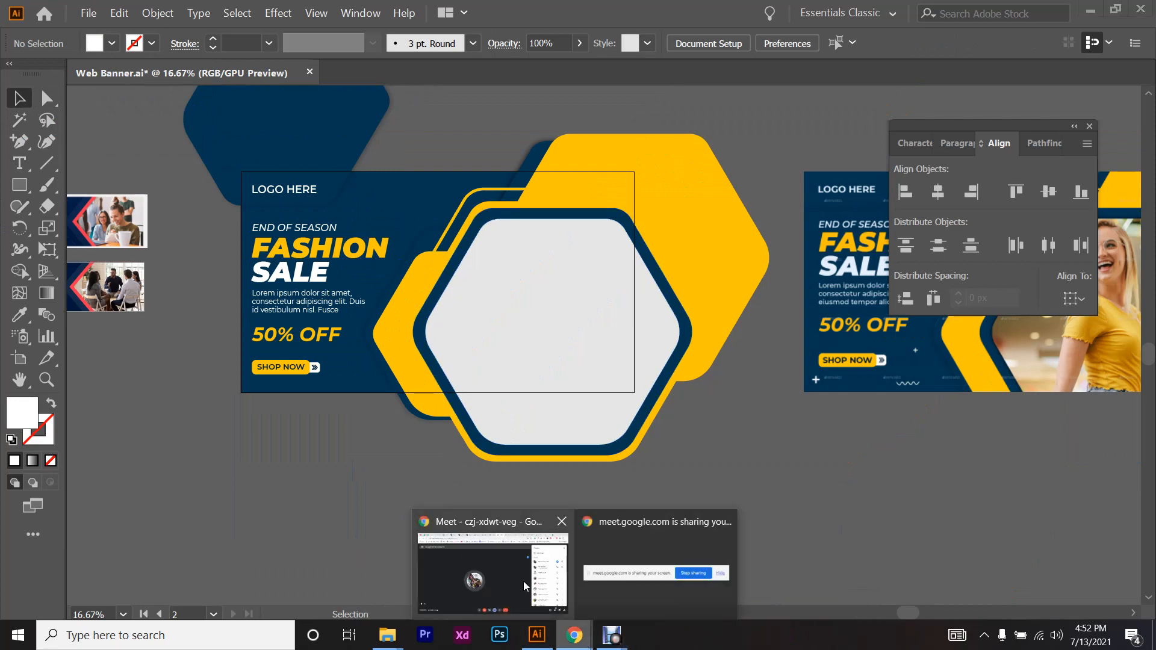
click(510, 567)
click(514, 12)
click(567, 7)
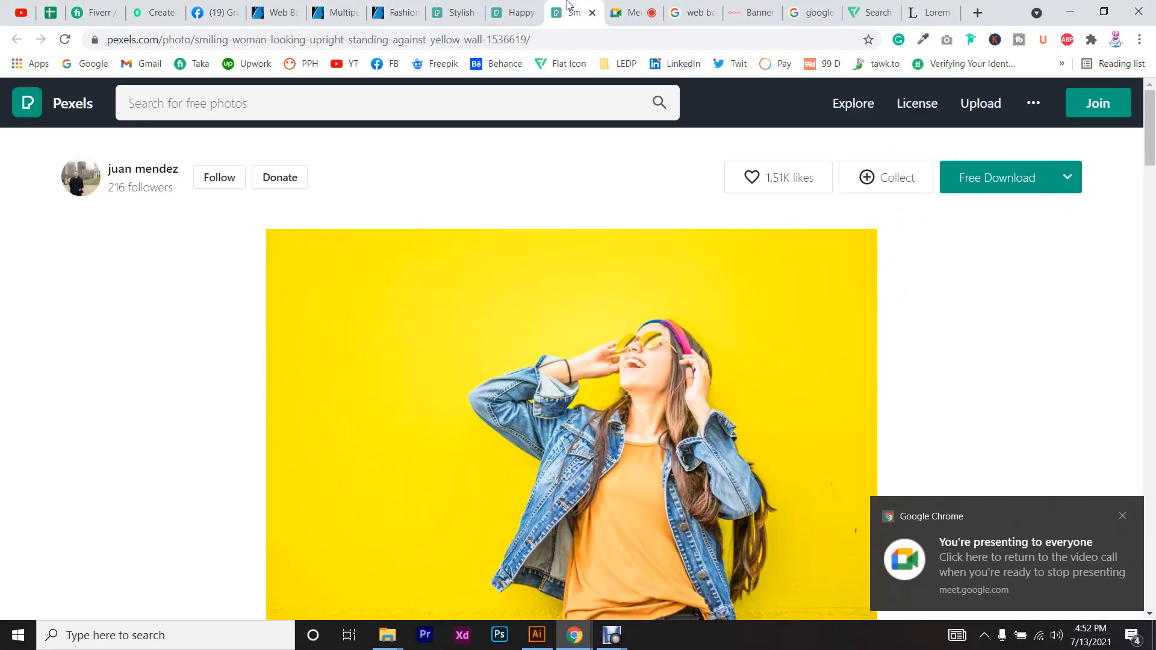
scroll(581, 265, down, 5)
scroll(581, 265, up, 5)
click(458, 8)
scroll(637, 265, down, 5)
scroll(637, 266, up, 5)
- Download the Pexels photo of the smiling woman in a denim jacket against the yellow wall to the Downloads folder
click(575, 12)
scroll(584, 420, down, 5)
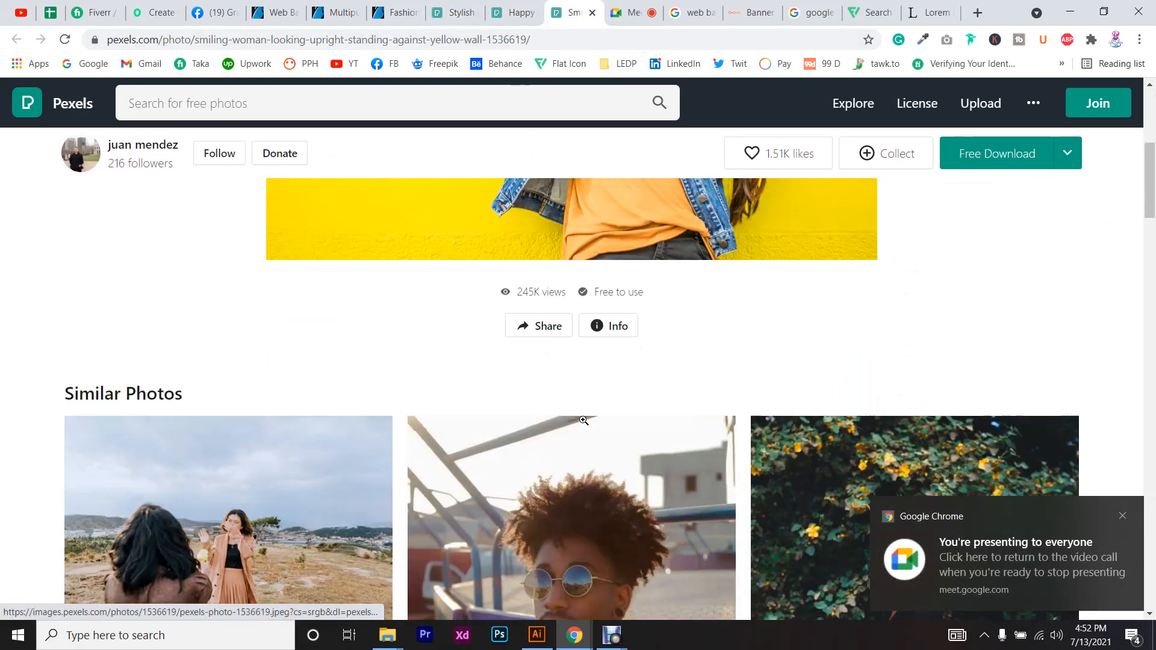
scroll(584, 420, up, 5)
click(1068, 177)
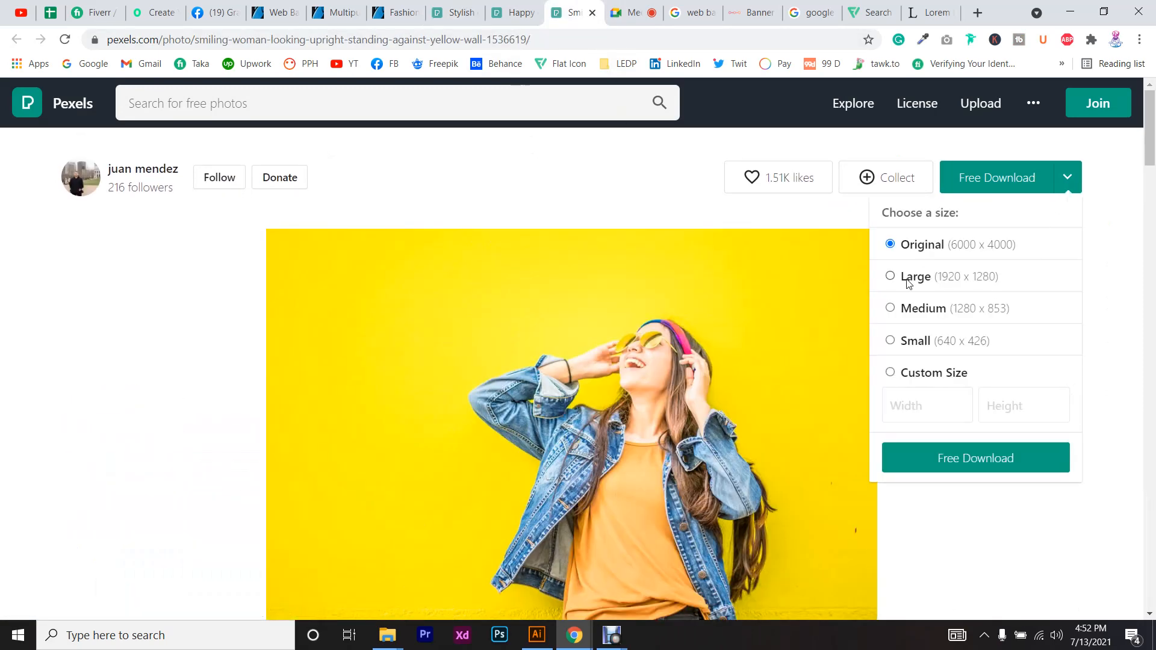
click(955, 456)
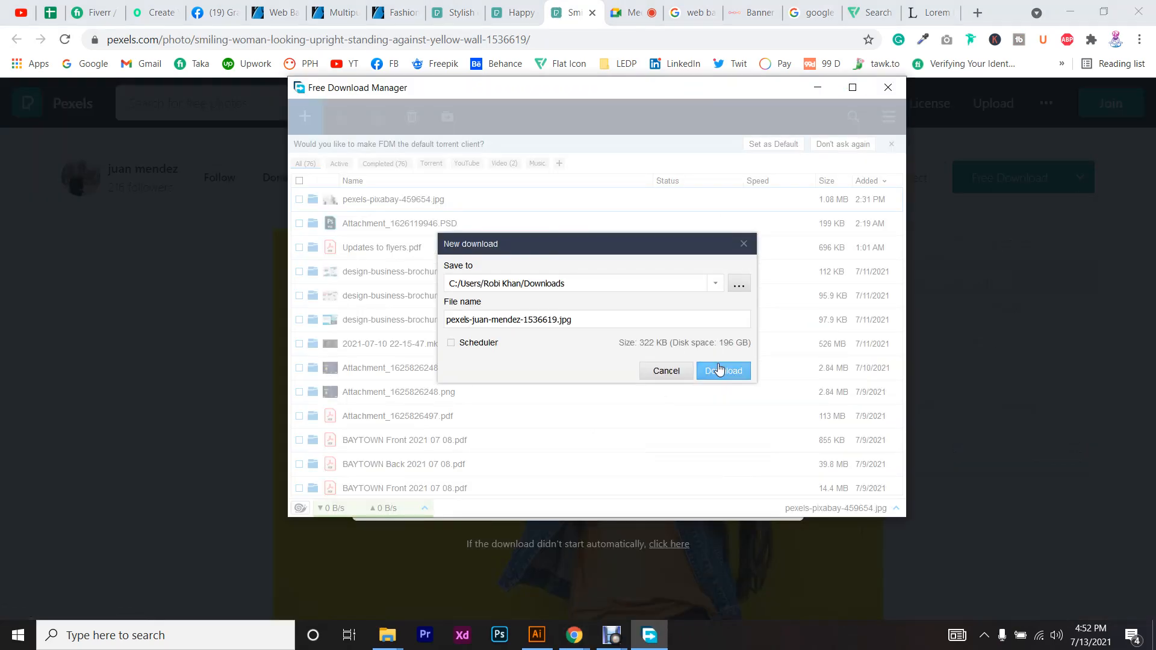
click(719, 368)
click(885, 599)
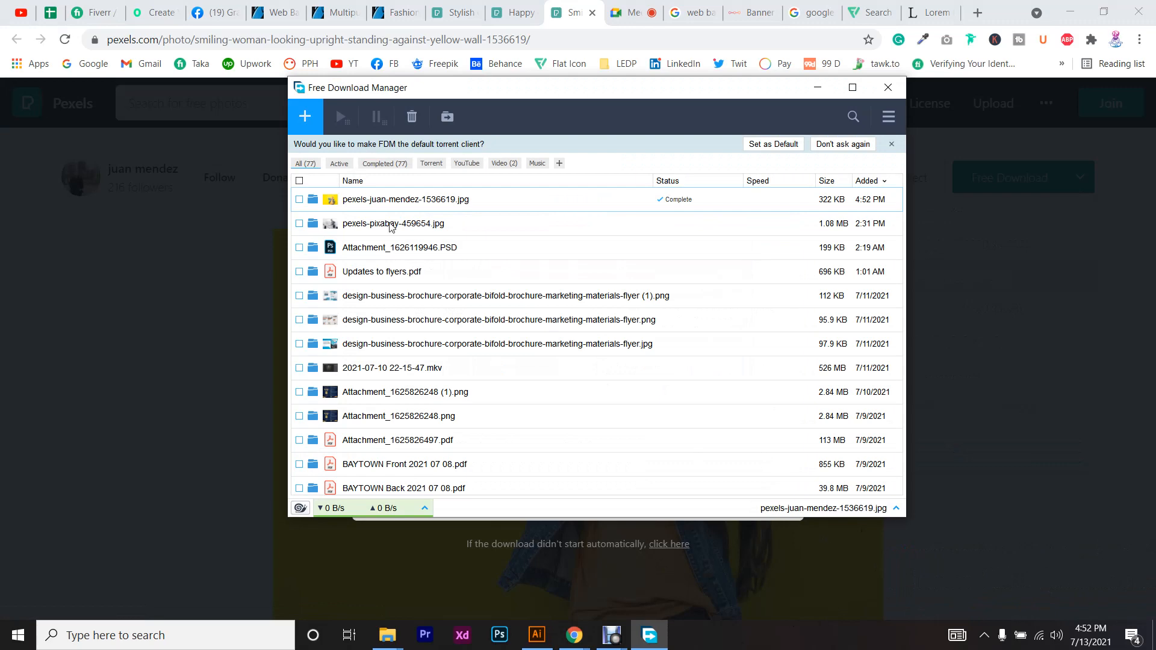
- Open the downloaded photo's folder and place the image into the Web Banner.ai document in Illustrator, over the hexagon shapes
click(312, 200)
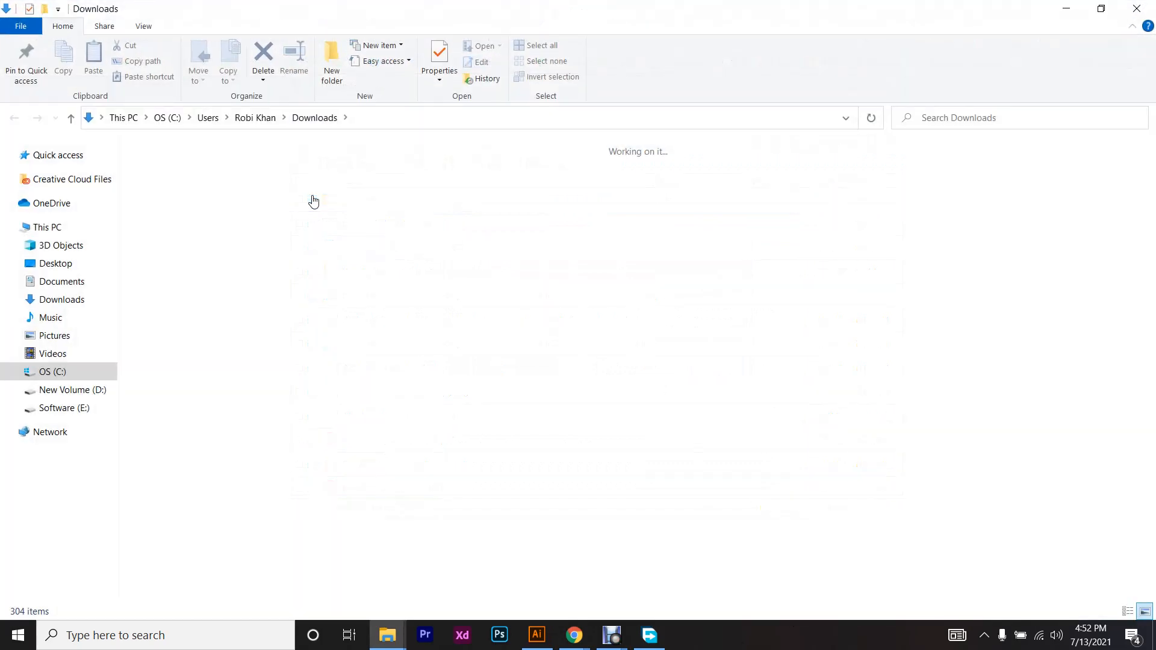
drag(170, 545, 520, 476)
scroll(830, 483, down, 3)
drag(742, 501, 730, 446)
scroll(732, 447, up, 3)
drag(629, 435, 672, 422)
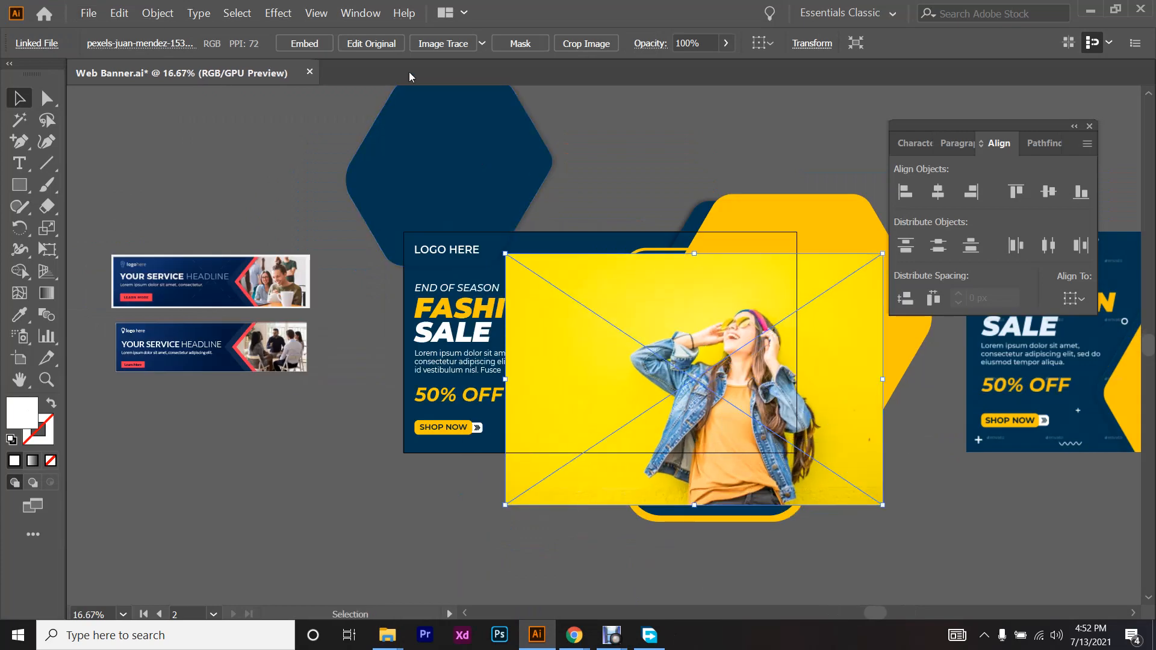
- Embed the placed photo, send it to the back, and clip it inside the light grey rounded hexagon
click(304, 44)
key(ctrl+shift+bracketleft)
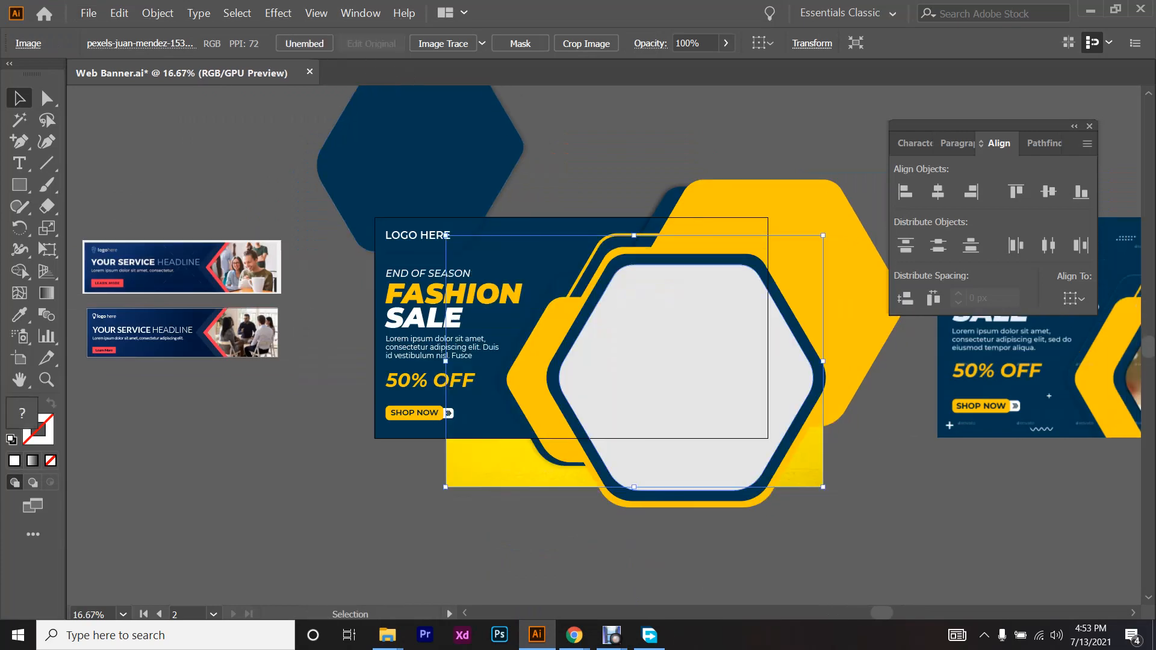
shift+click(685, 378)
key(ctrl+7)
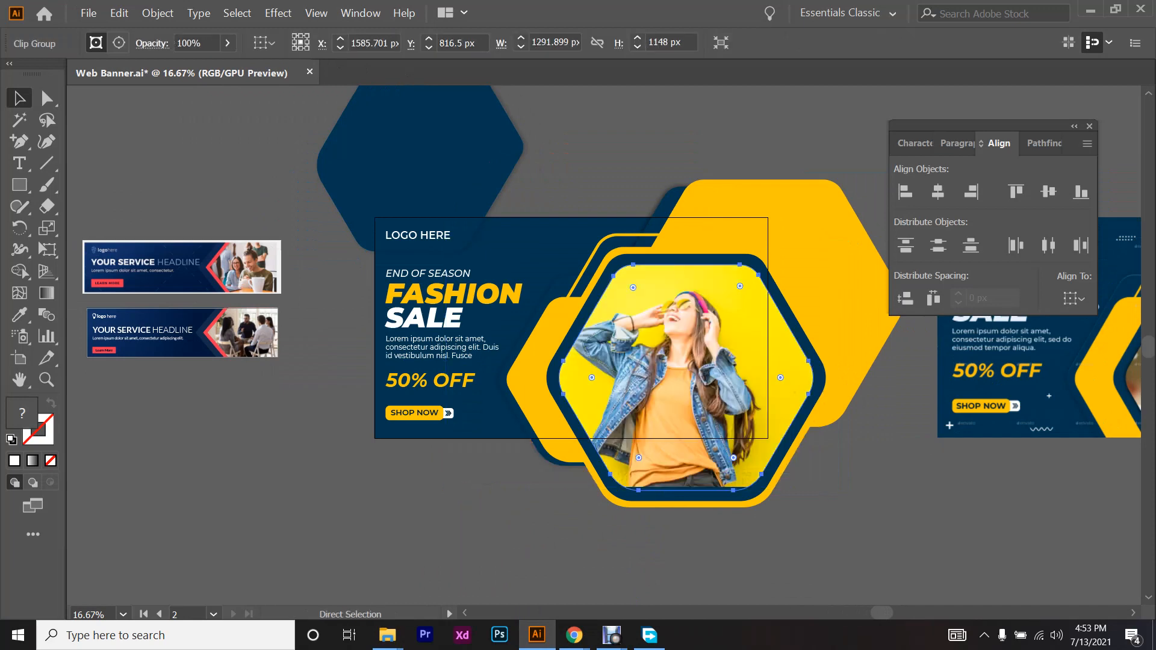
- Scale and reposition the photo inside its clip group so the woman is framed in the hexagon, and exit isolation
double_click(686, 377)
click(705, 386)
scroll(705, 385, up, 3)
scroll(705, 385, down, 2)
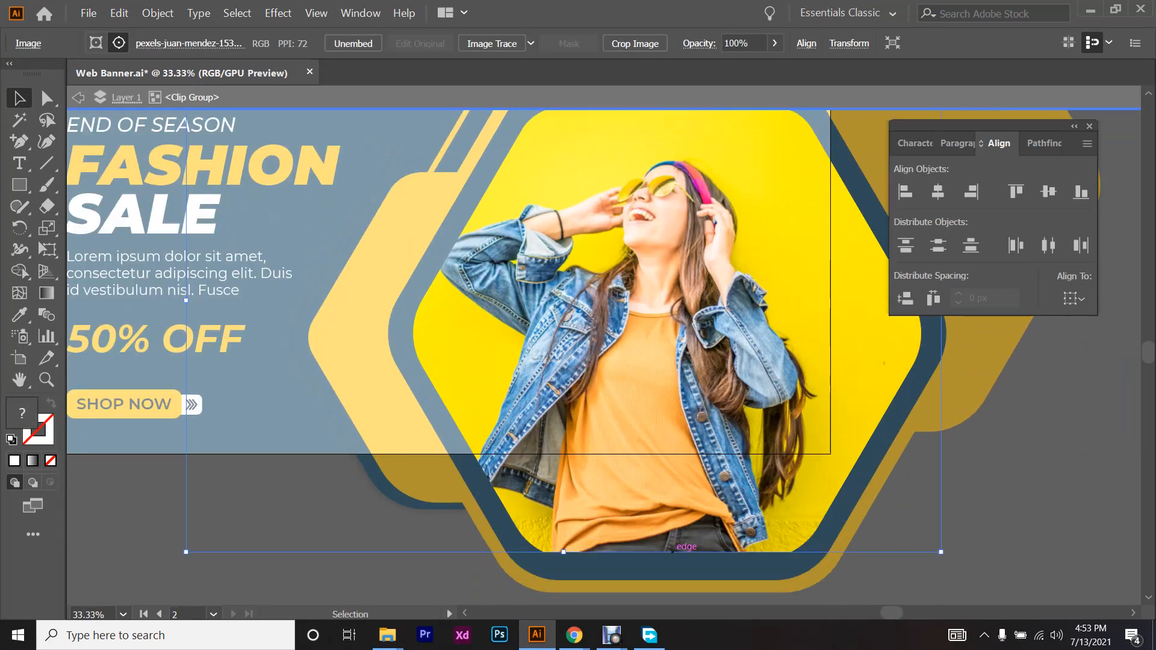
drag(564, 552, 577, 475)
scroll(577, 475, up, 3)
drag(564, 149, 581, 209)
drag(625, 308, 653, 308)
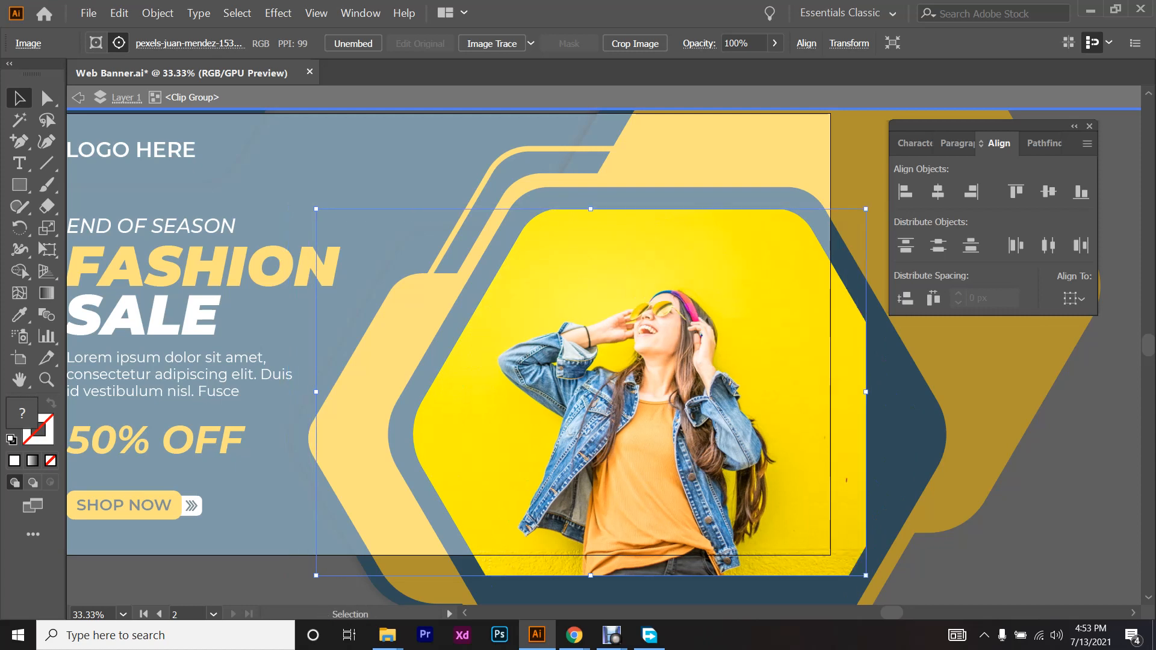
drag(675, 524, 674, 503)
drag(590, 188, 591, 146)
drag(657, 346, 668, 346)
key(Escape)
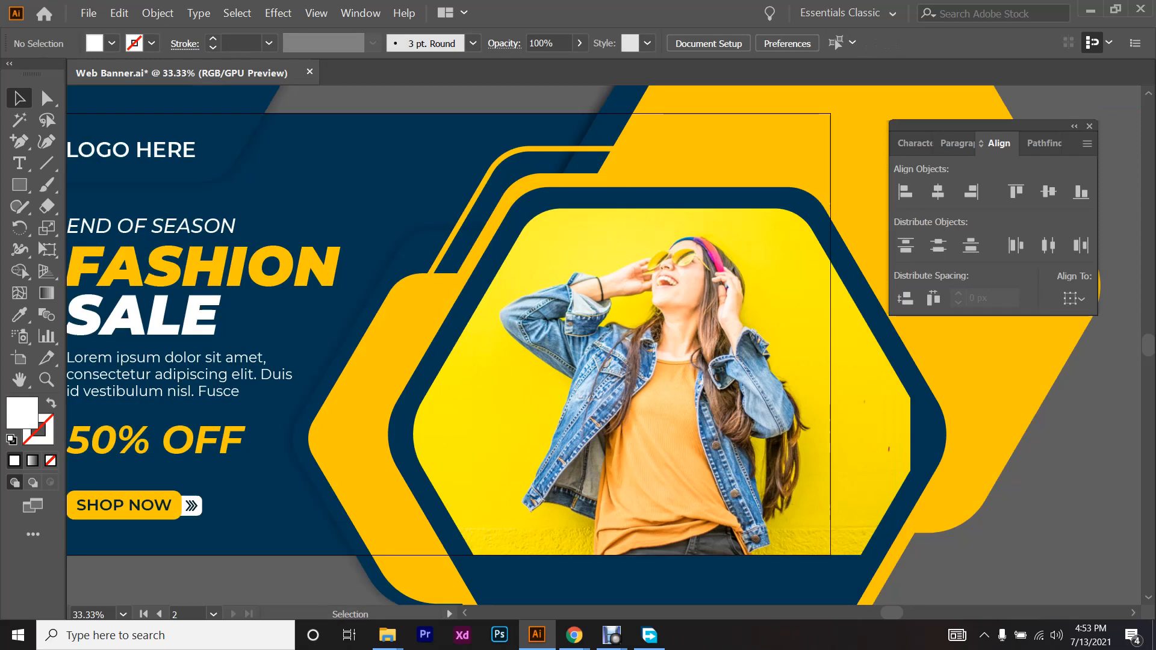
- Recolor the orange hexagon frame shape and the large orange hexagon behind it with the yellow sampled from the photo background
key(ctrl+minus)
scroll(602, 343, down, 2)
scroll(602, 343, down, 1)
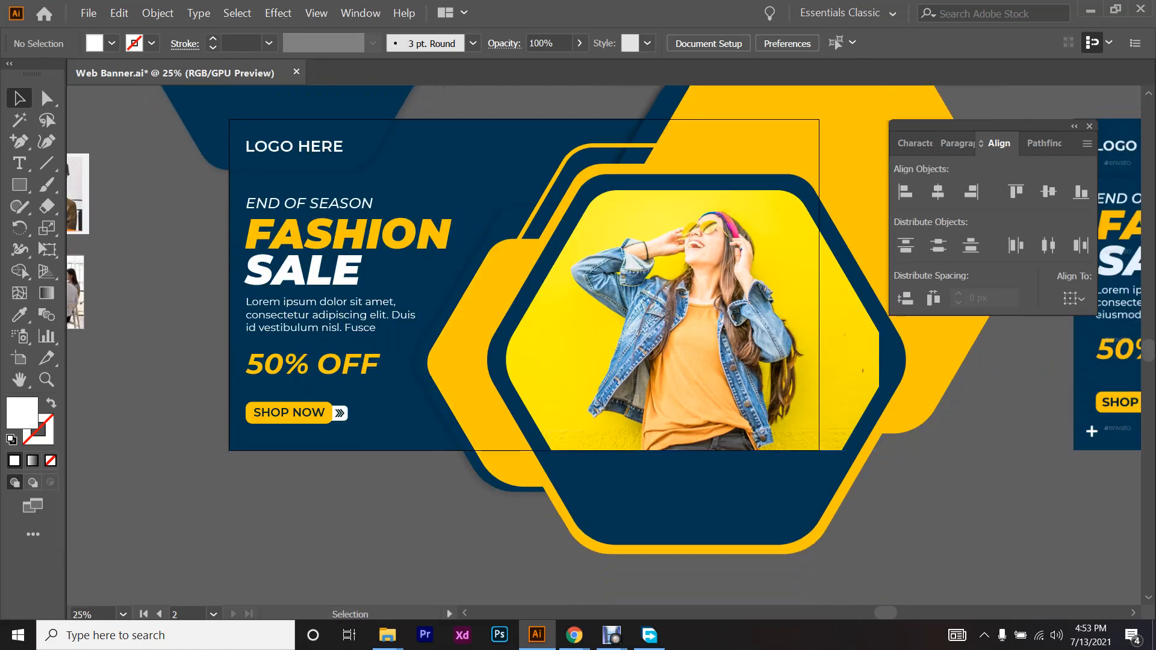
scroll(602, 343, left, 1)
scroll(602, 343, up, 1)
click(753, 226)
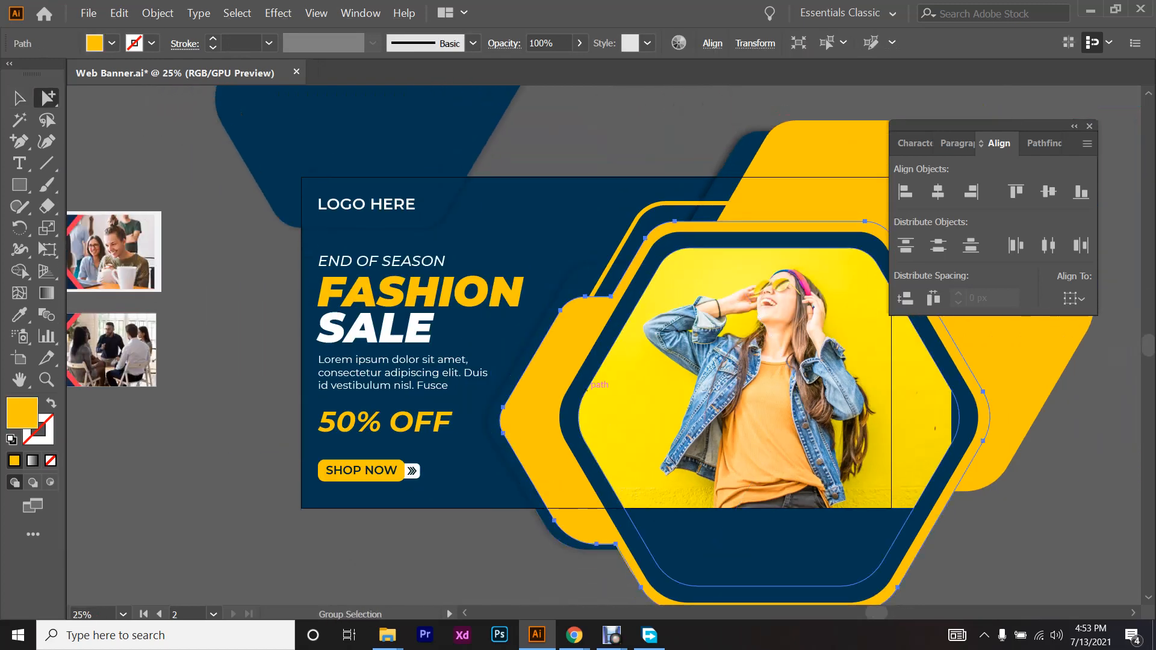
shift+click(782, 181)
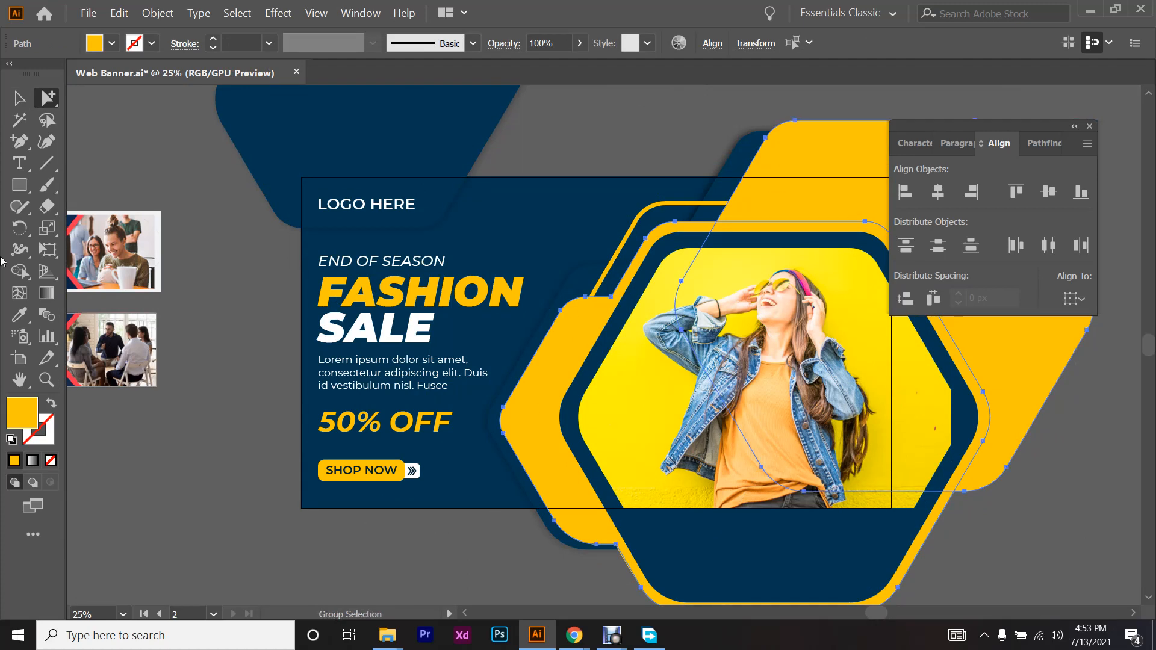
click(25, 313)
click(680, 277)
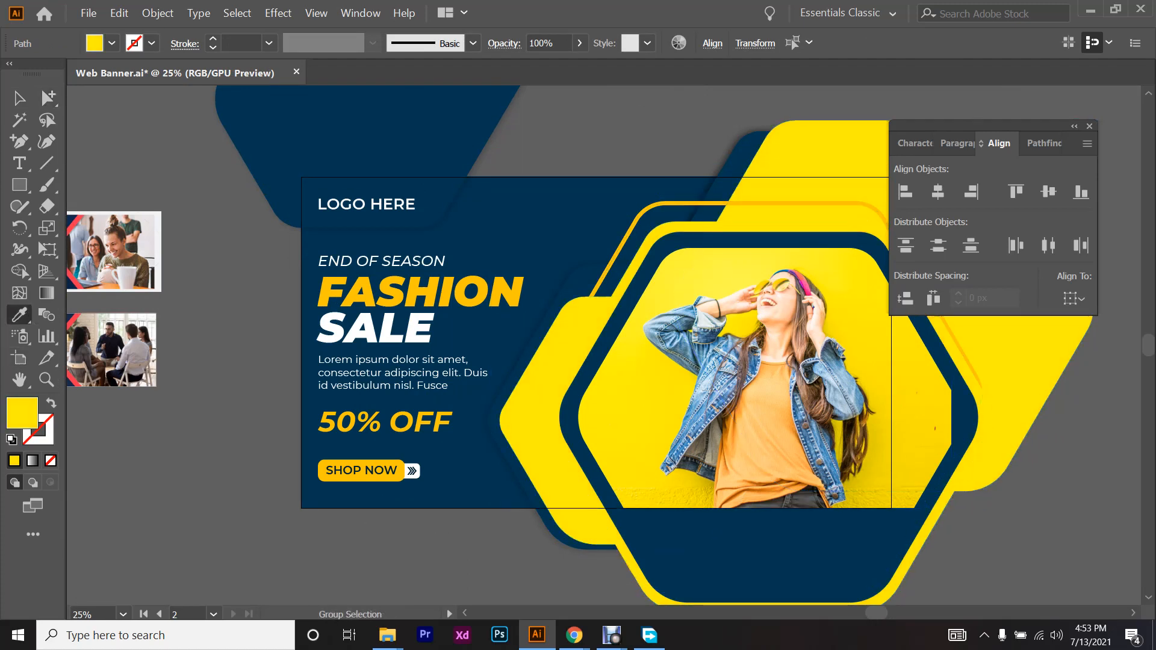
ctrl+click(655, 156)
scroll(655, 197, up, 3)
scroll(629, 217, down, 7)
key(v)
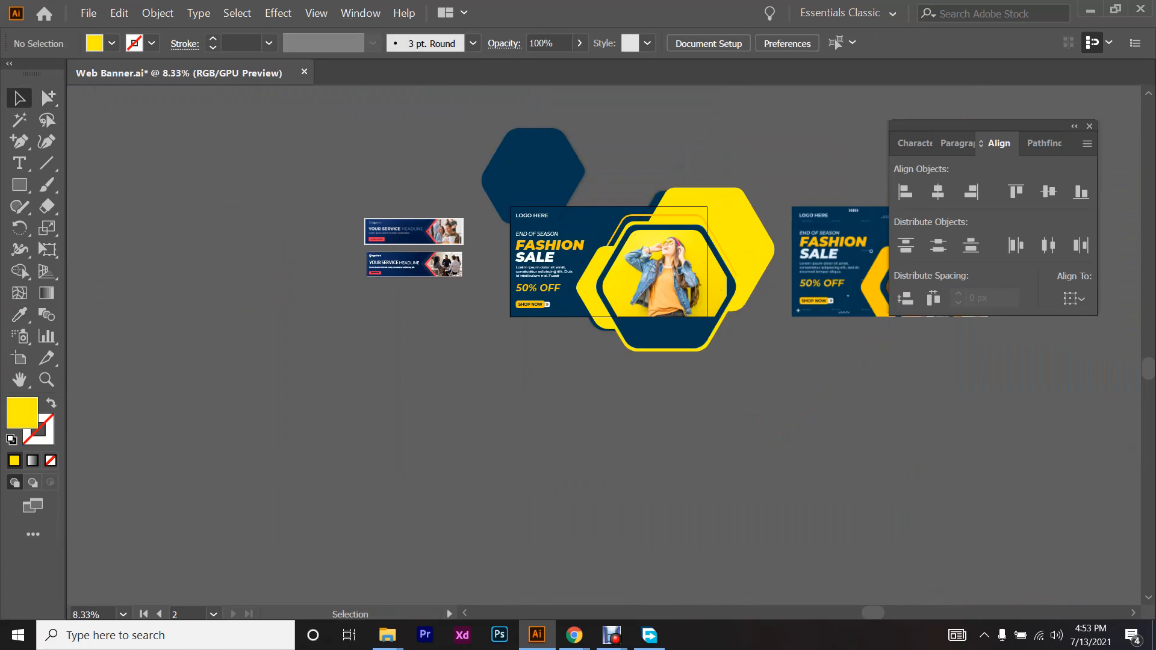
- Try to recolor the thin hexagon outline by sampling the bright yellow fill, and undo it
scroll(632, 216, up, 4)
click(628, 214)
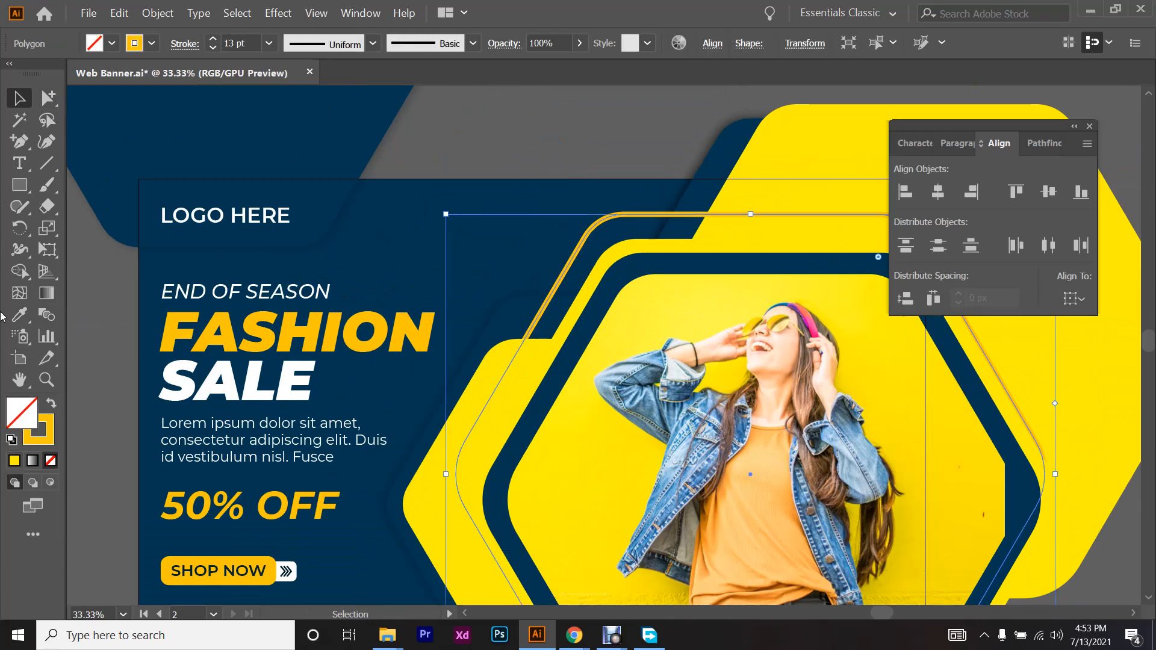
click(19, 316)
scroll(602, 347, down, 3)
click(597, 417)
scroll(597, 417, down, 2)
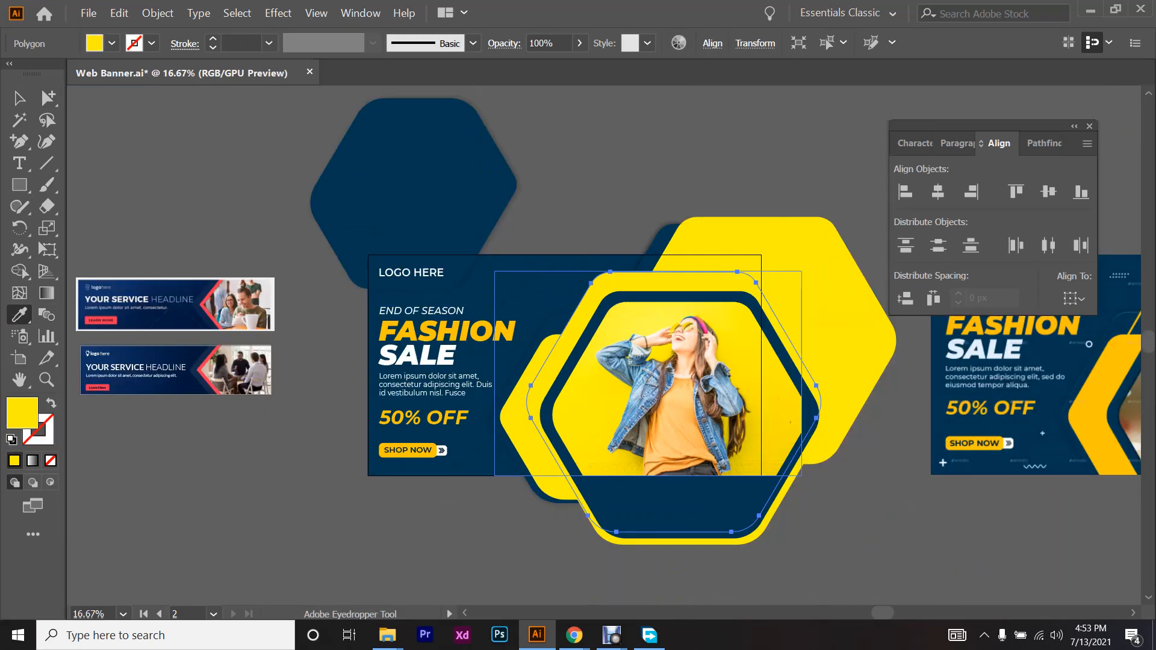
key(ctrl+z)
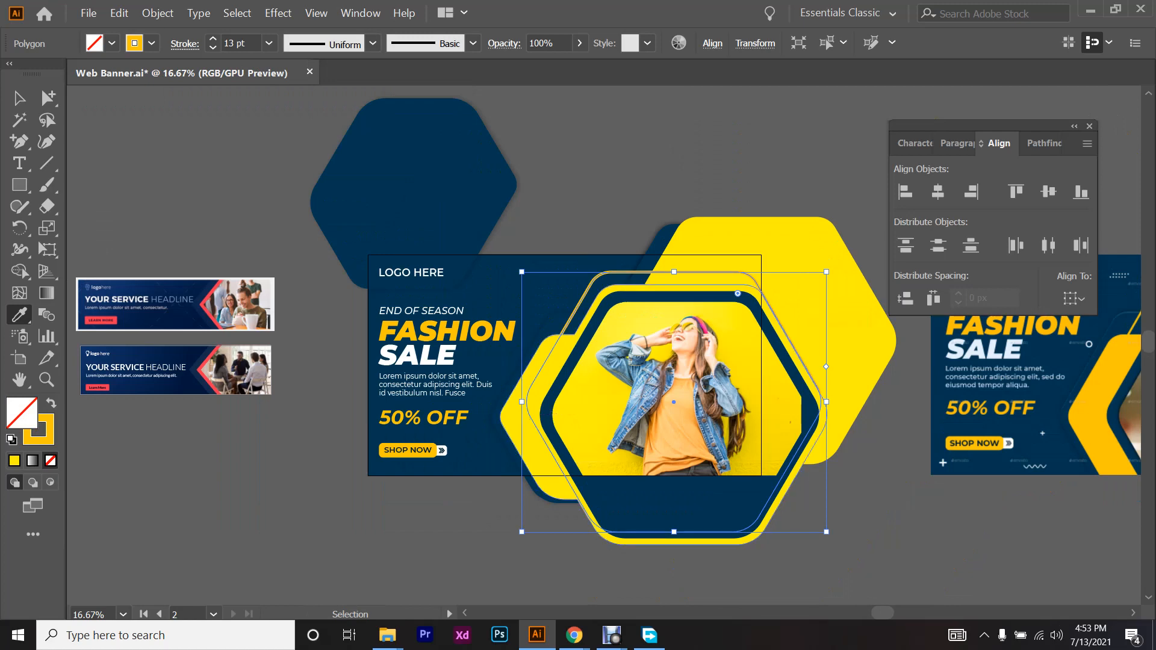
- Try the light orange sampled from the woman's shirt on the yellow hexagon shapes, and undo it
ctrl+click(512, 411)
click(677, 410)
ctrl+click(849, 352)
key(ctrl+shift+a)
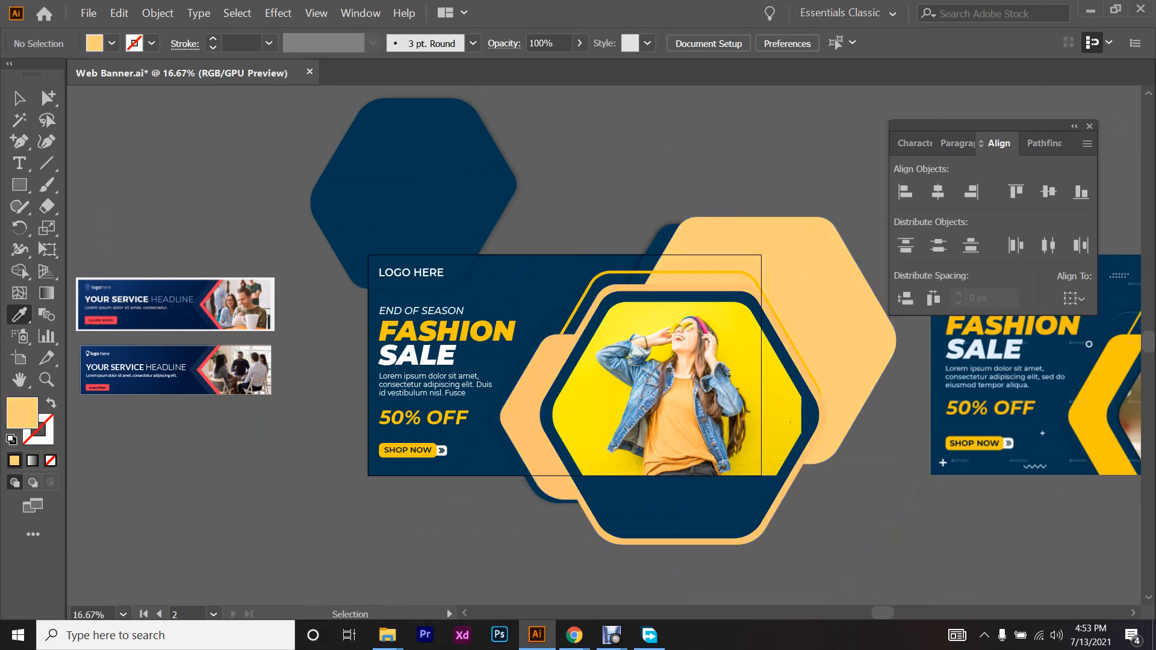
key(ctrl+z)
key(ctrl+z)
- Give the thin hexagon outline the sampled bright yellow as its stroke with no fill, and set its weight to 13 pt
scroll(601, 324, up, 1)
ctrl+click(615, 246)
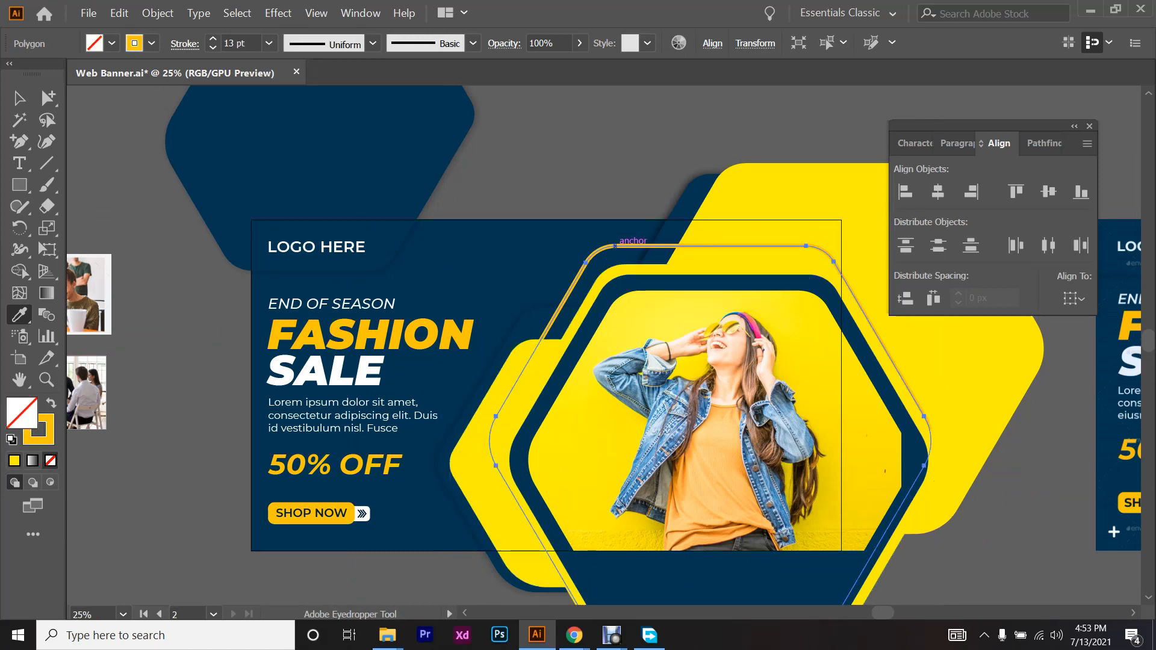
key(shift+x)
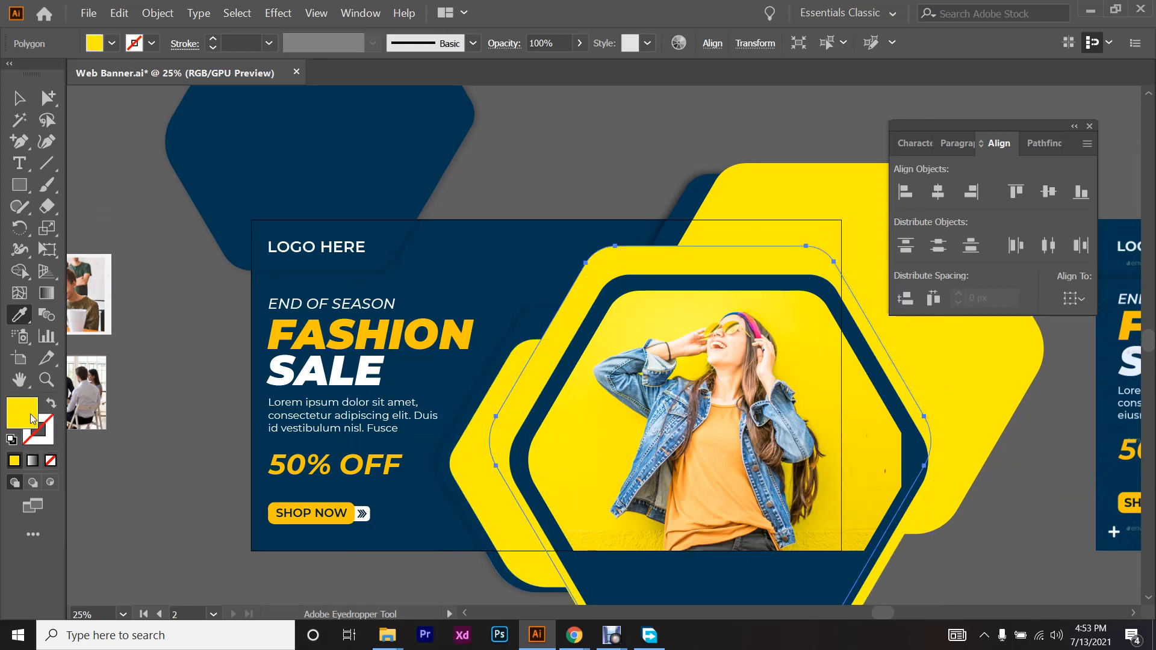
key(shift+x)
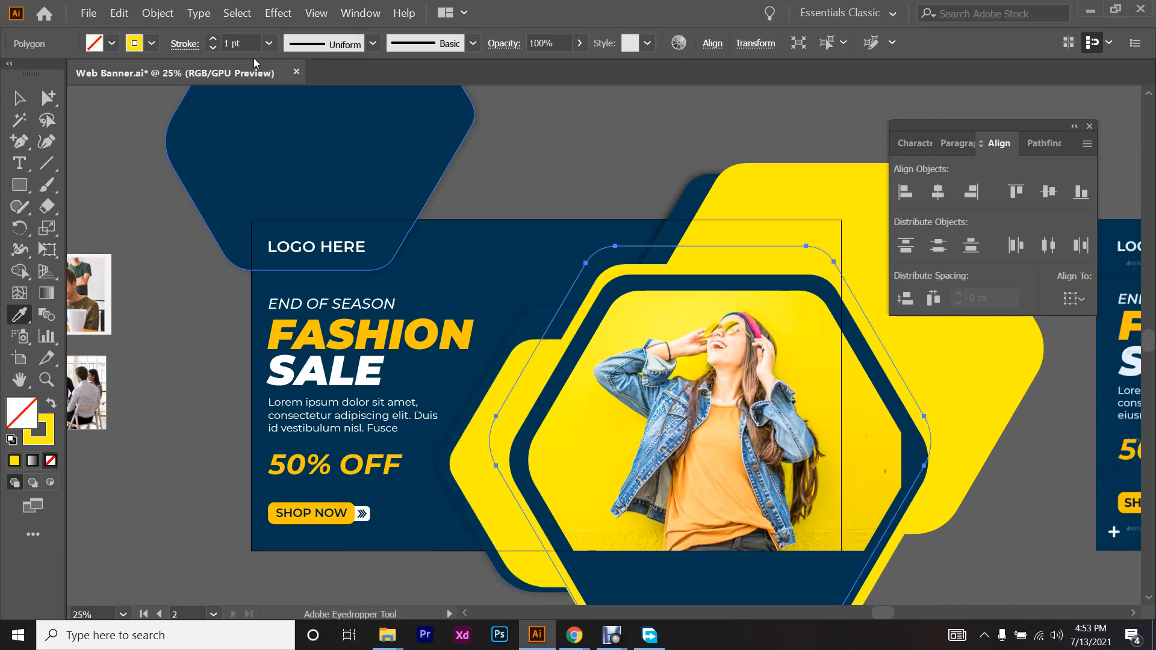
text(13)
key(Return)
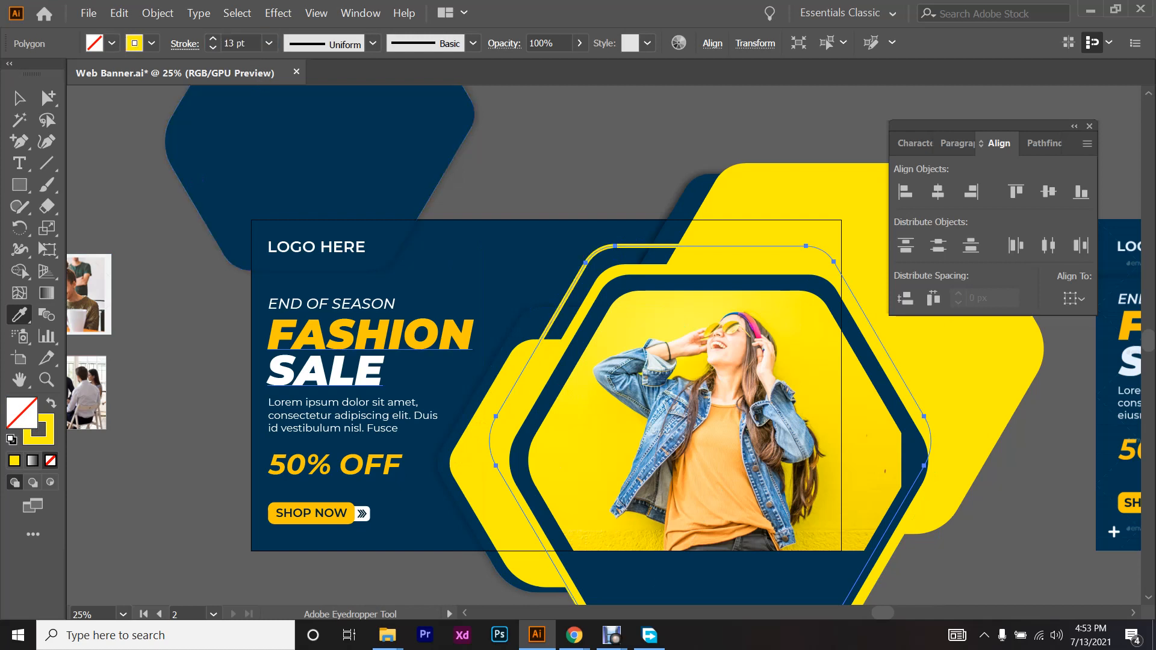
- Recolor only the word FASHION in the headline with the bright yellow sampled from the hexagon shapes
click(21, 117)
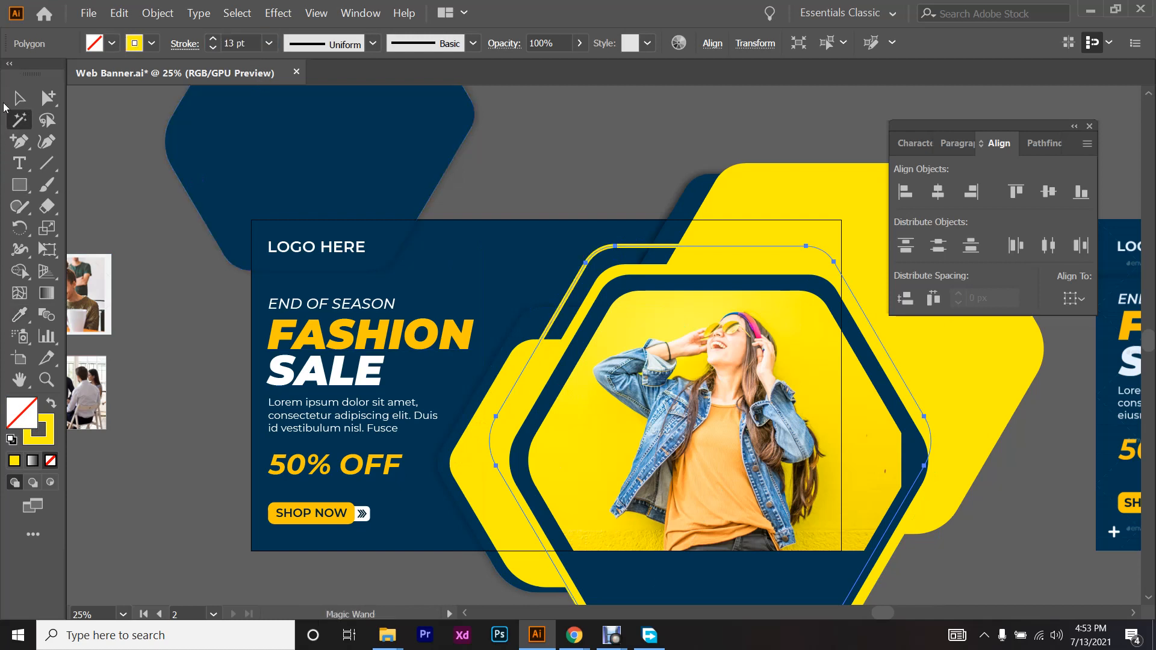
click(19, 98)
click(24, 169)
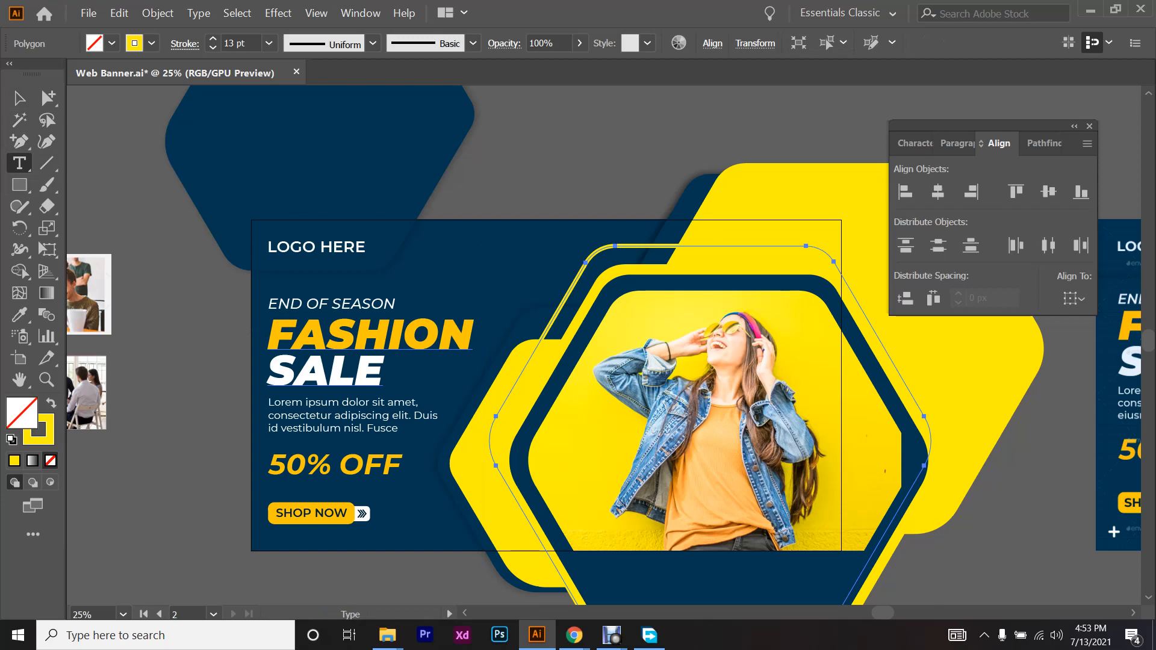
drag(268, 334, 472, 335)
click(20, 314)
click(752, 211)
scroll(604, 343, down, 2)
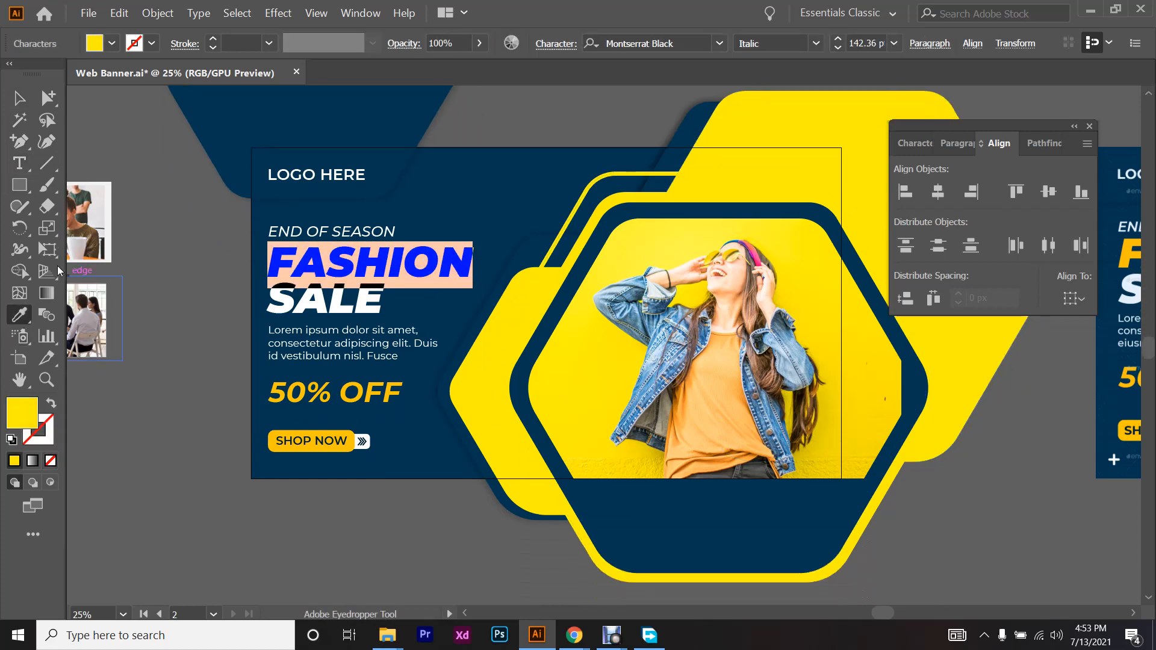
click(18, 100)
click(223, 355)
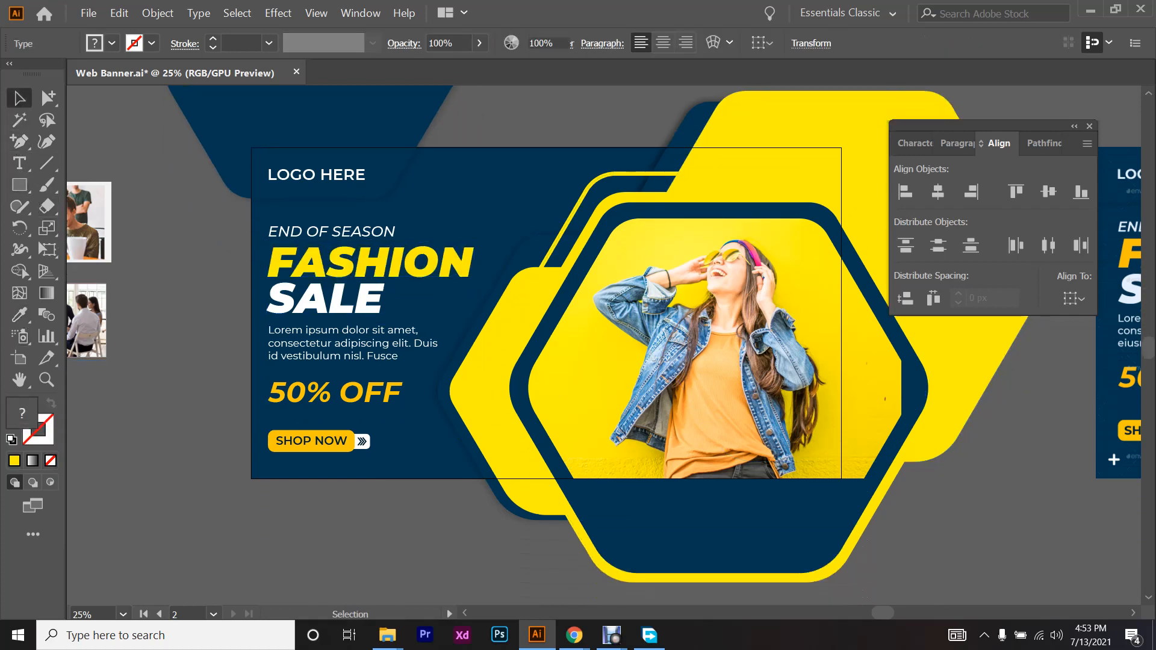
- Recolor the 50% OFF text with the same sampled bright yellow and deselect it
scroll(274, 382, up, 2)
click(282, 398)
scroll(283, 397, down, 1)
click(19, 314)
click(704, 289)
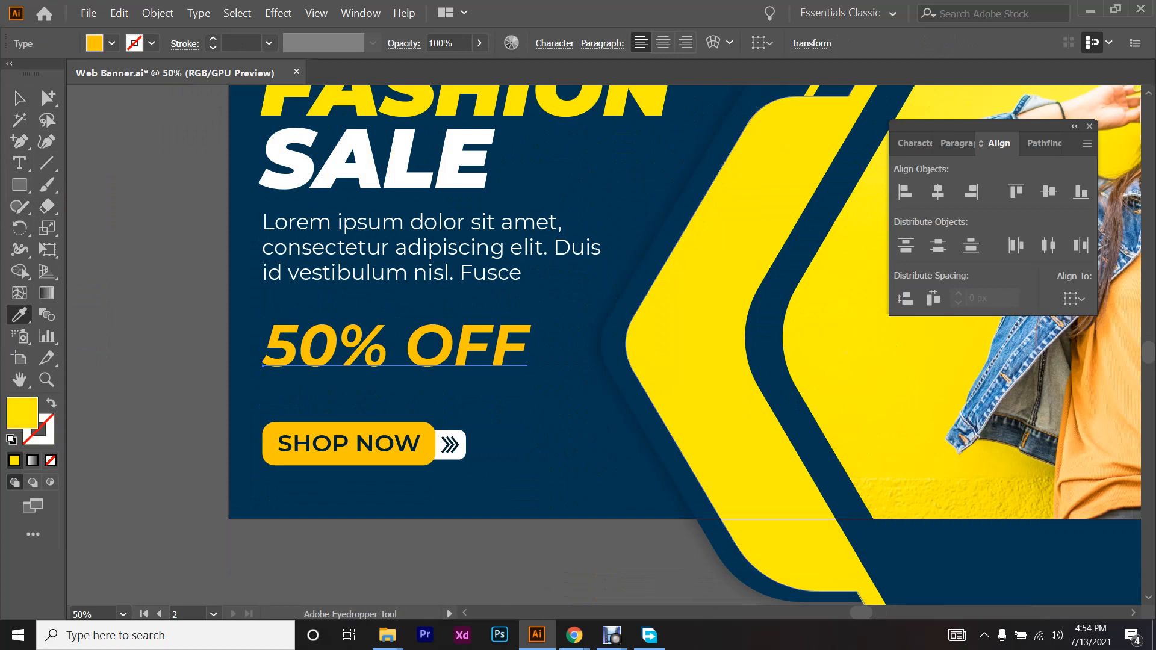
key(ctrl+shift+a)
- Fill the SHOP NOW button's rounded rectangle with the bright yellow sampled from the hexagon shape and deselect it
key(a)
click(396, 463)
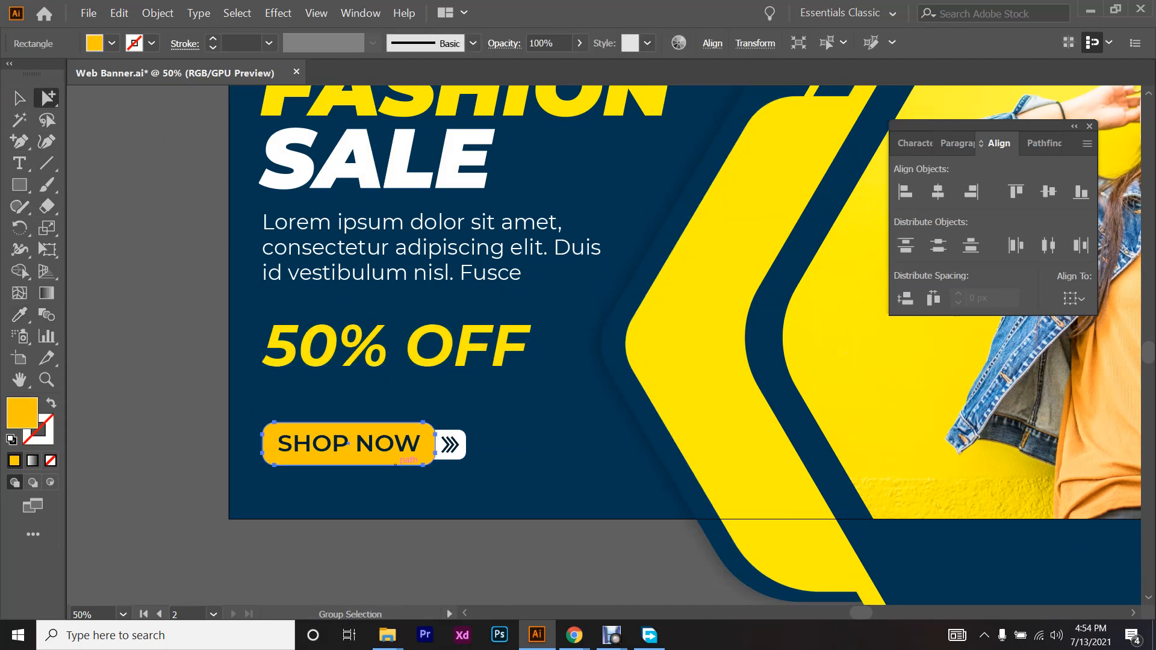
click(19, 315)
click(663, 355)
scroll(550, 431, down, 2)
key(ctrl+shift+a)
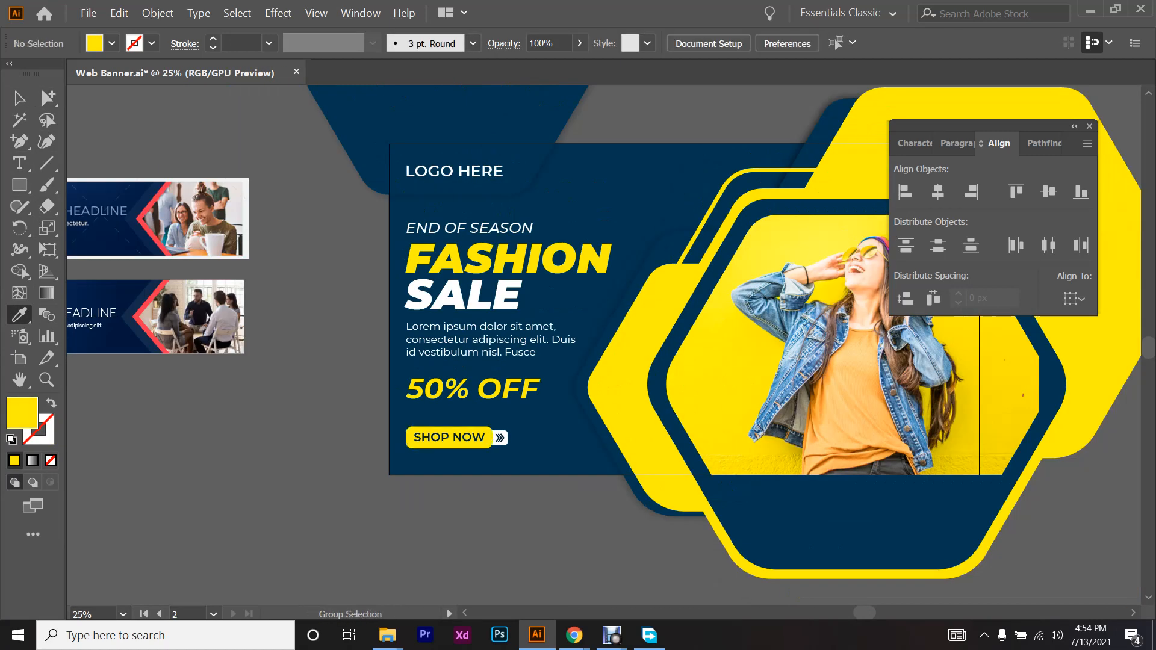
- Examine the recolored banner's overall layout, the framed photo and the headline text up close
key(v)
scroll(374, 501, down, 2)
scroll(374, 501, up, 4)
scroll(486, 500, up, 2)
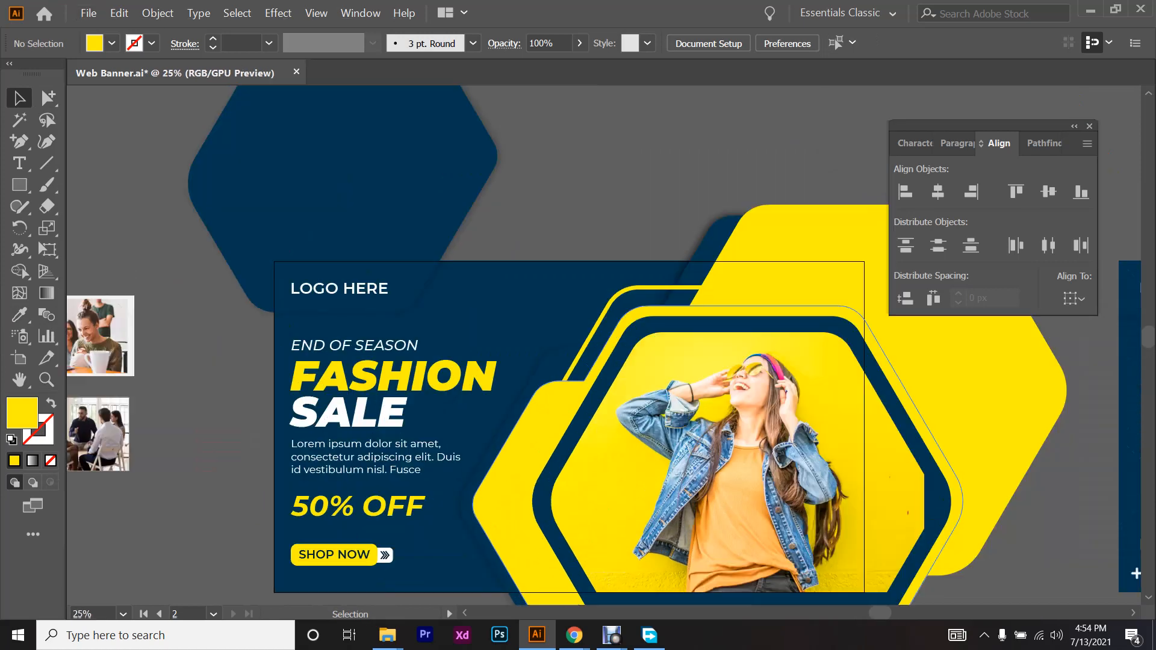
scroll(487, 501, down, 5)
scroll(486, 501, up, 1)
scroll(486, 501, up, 1)
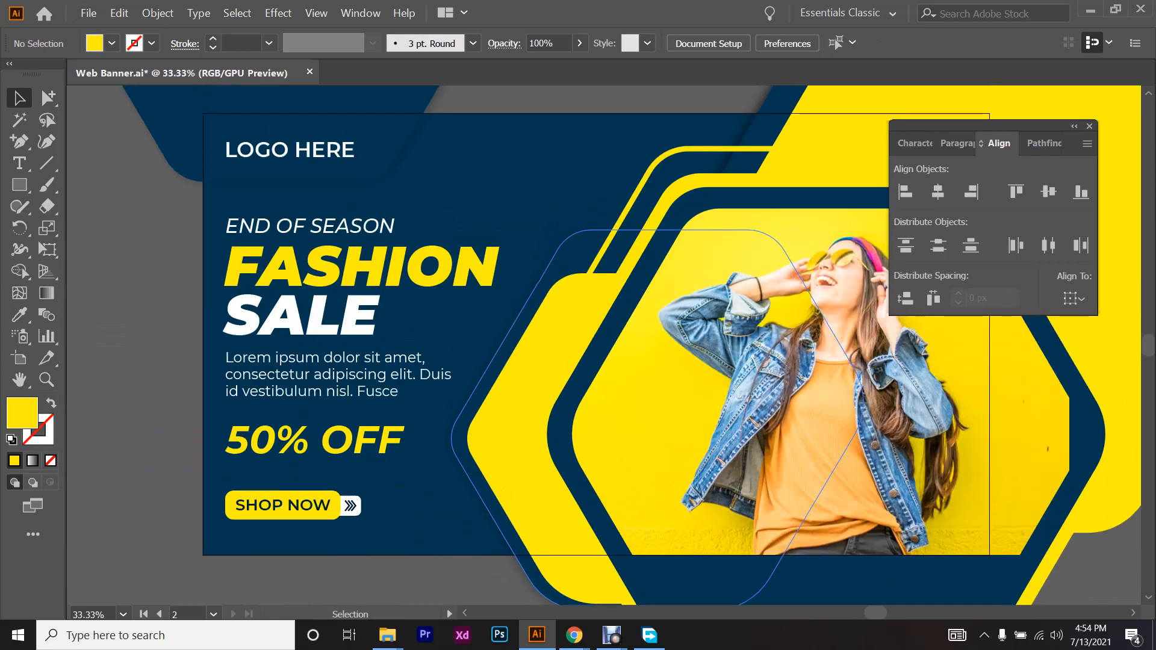
scroll(489, 499, down, 1)
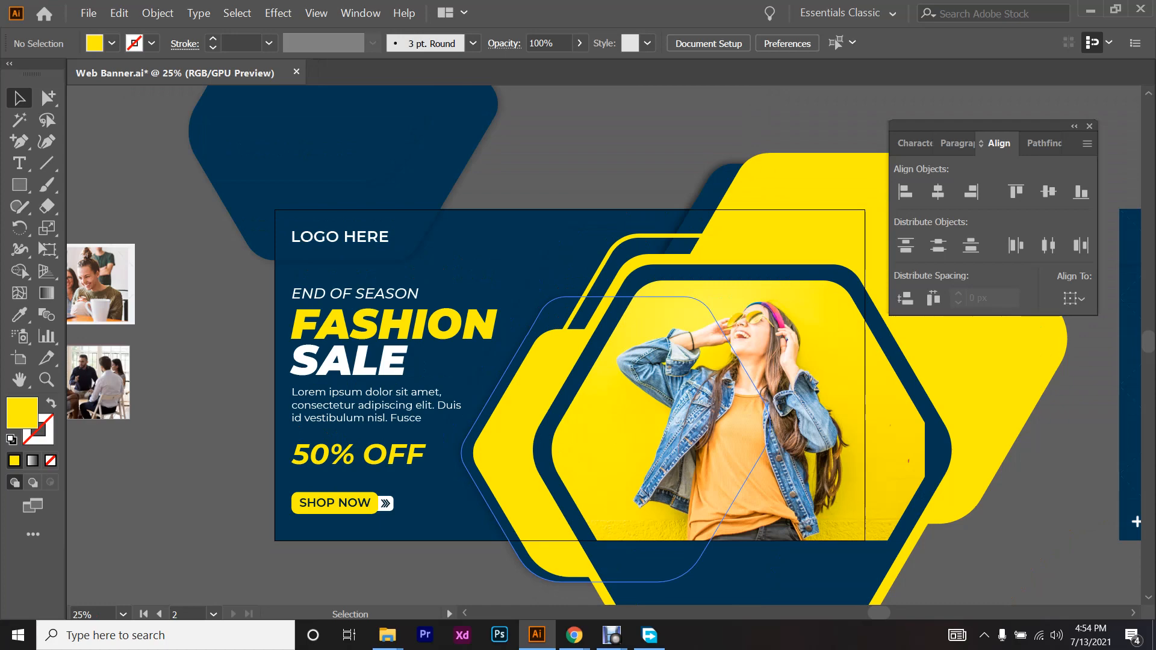
scroll(489, 499, right, 2)
scroll(490, 498, down, 1)
scroll(490, 499, up, 3)
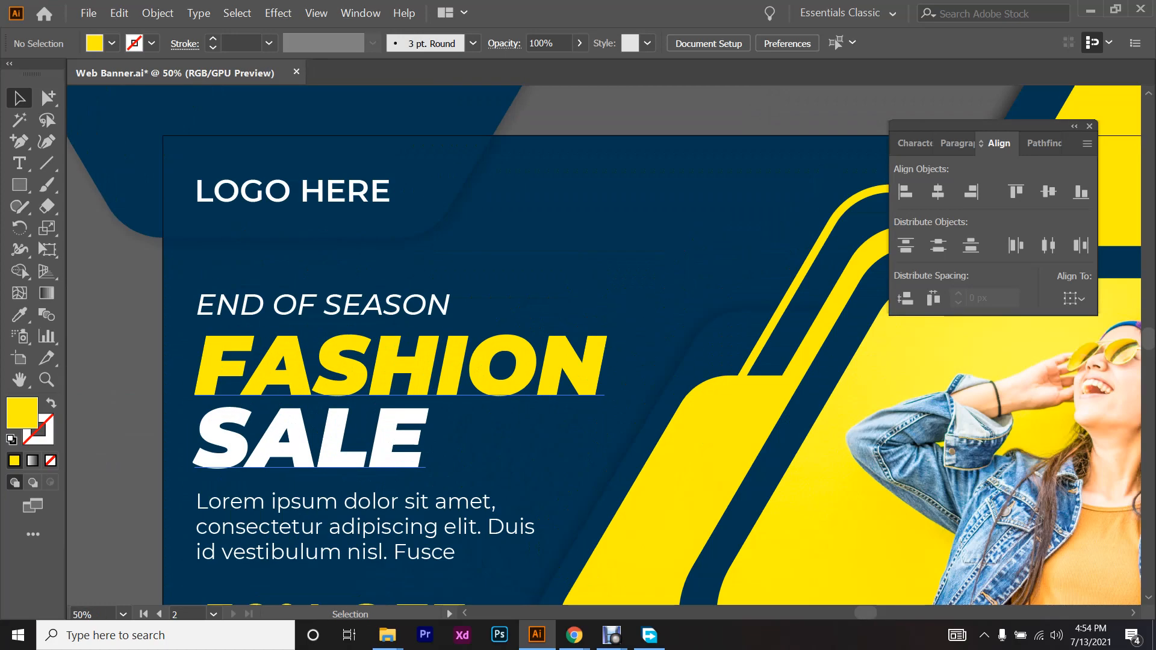
- Nudge the END OF SEASON line slightly upward to open more space above the FASHION SALE headline
scroll(291, 338, up, 2)
click(341, 272)
scroll(341, 272, down, 1)
click(340, 384)
scroll(341, 384, down, 1)
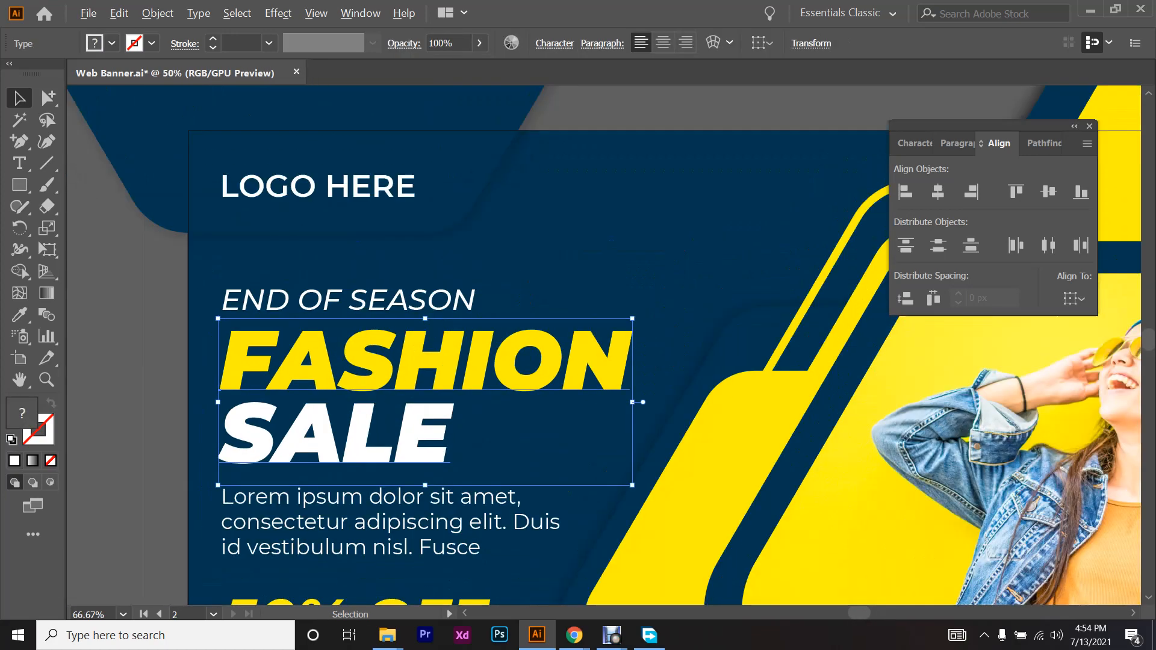
scroll(341, 474, up, 2)
scroll(341, 475, down, 1)
scroll(340, 475, up, 3)
click(341, 172)
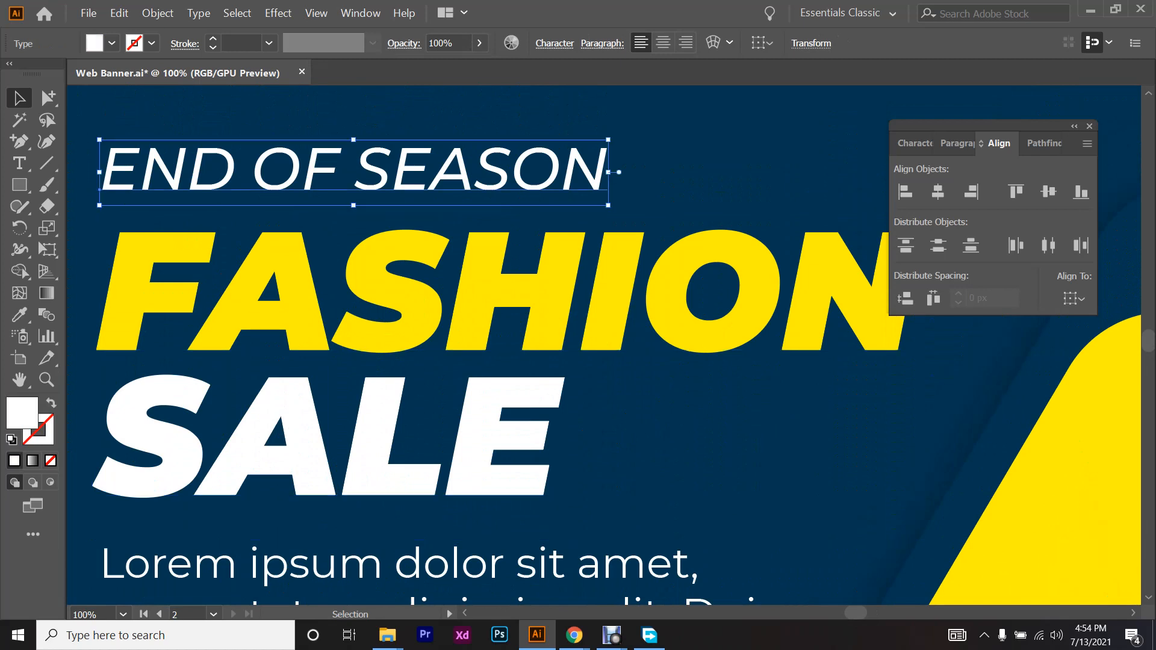
key(Up)
key(Up)
- Try moving the FASHION SALE headline sideways, undo the move, and save the document
click(646, 357)
scroll(646, 357, down, 1)
drag(645, 357, 1010, 368)
key(ctrl+z)
key(ctrl+s)
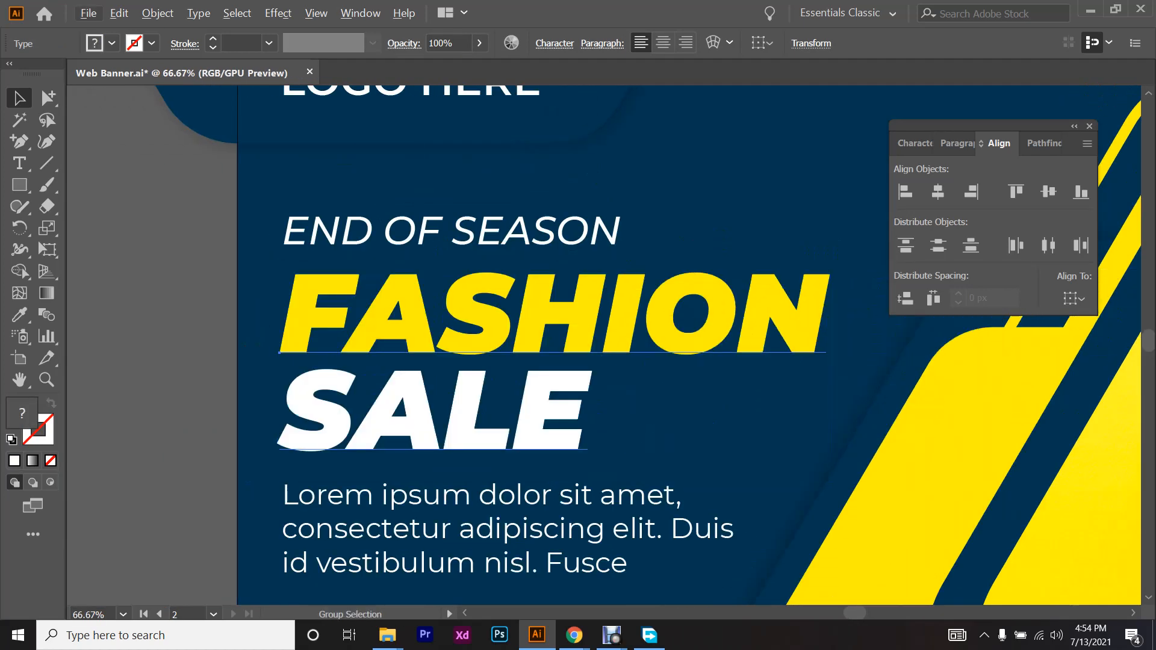
- Place a duplicate of the FASHION SALE headline above and to the right of the original, near the artboard's upper edge
scroll(374, 342, down, 2)
drag(397, 329, 180, 181)
key(ctrl+z)
drag(482, 332, 684, 181)
- Recolor only the word FASHION in the duplicated headline to white
key(t)
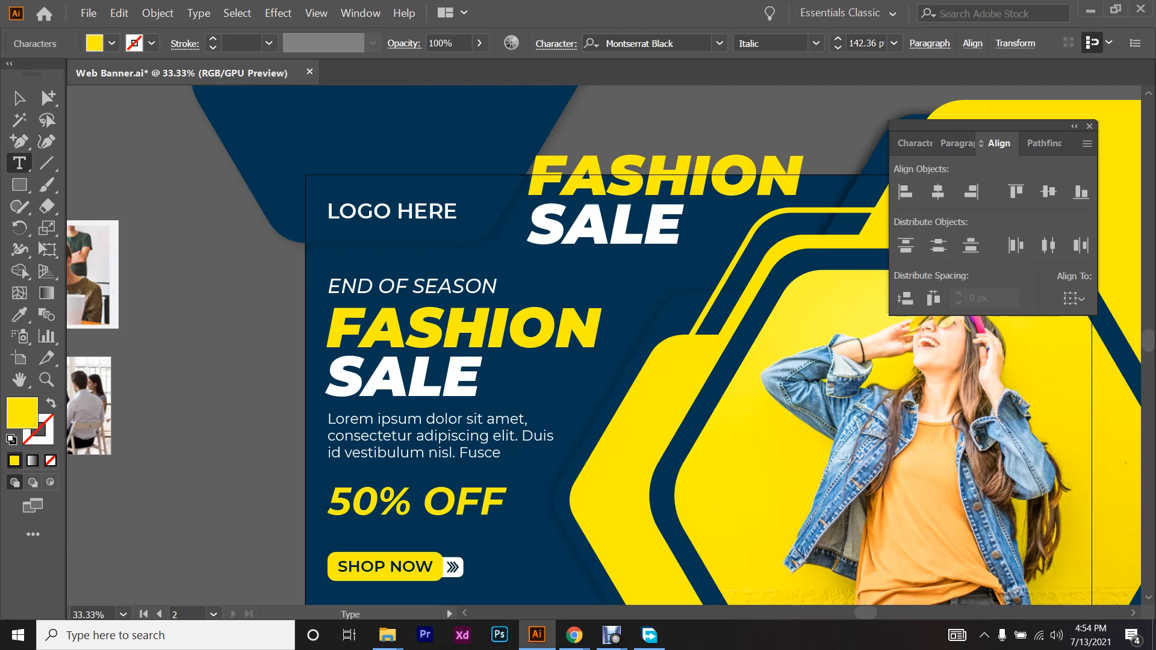
drag(530, 175, 800, 176)
click(112, 43)
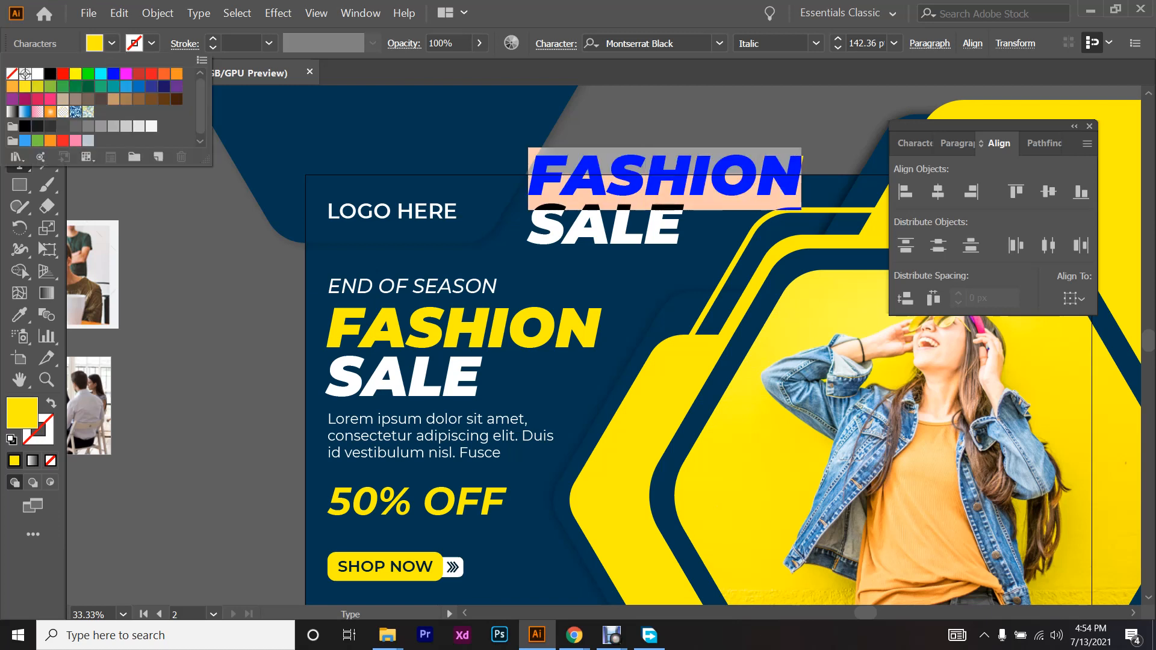
click(37, 73)
- Recolor the word SALE in the duplicated headline with the bright yellow sampled from the hexagon shape
click(555, 235)
drag(529, 224, 683, 227)
click(19, 314)
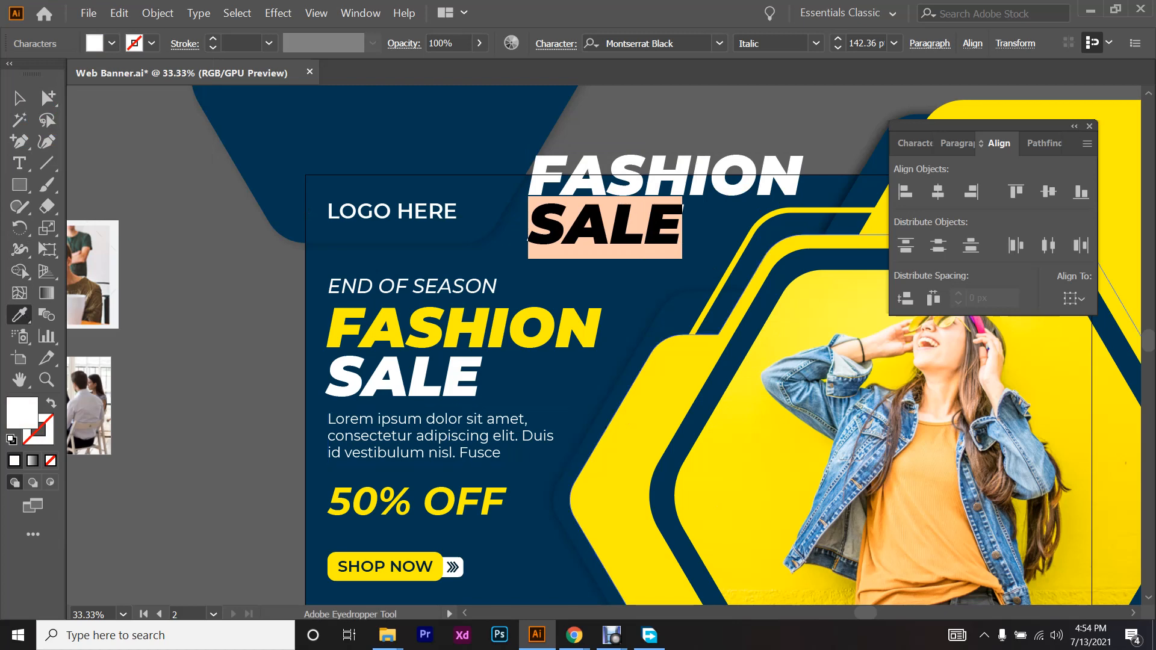
click(608, 451)
click(19, 98)
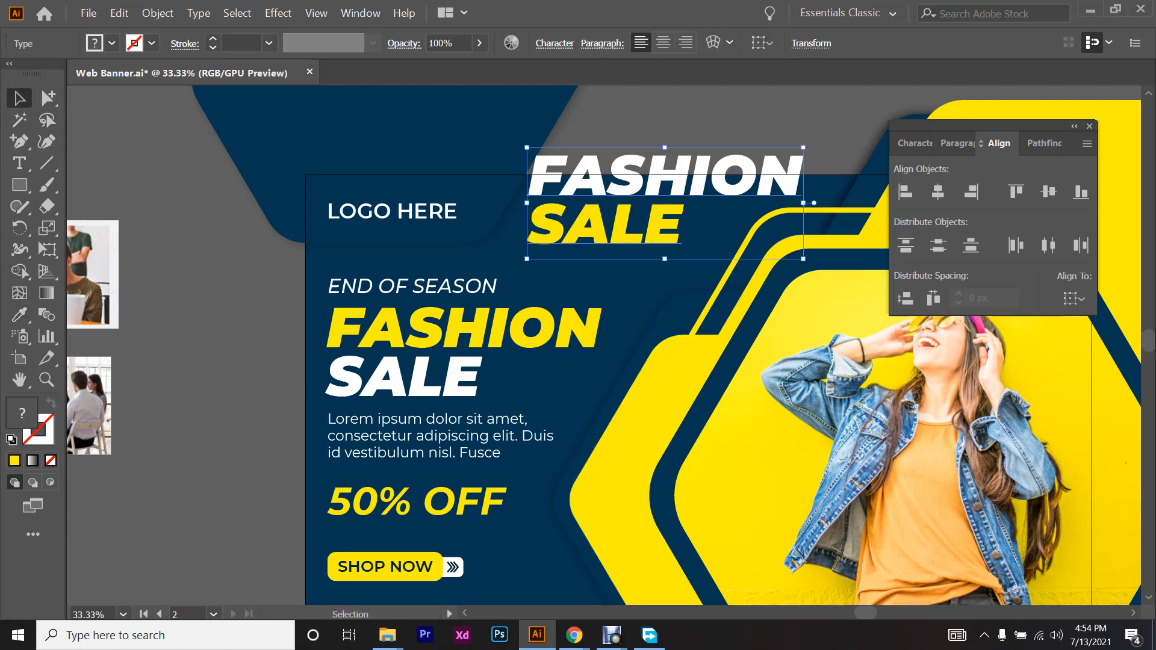
- Move the recolored headline copy over the original and nudge it slightly left for an offset shadow effect
drag(619, 229, 420, 375)
key(ctrl+equal)
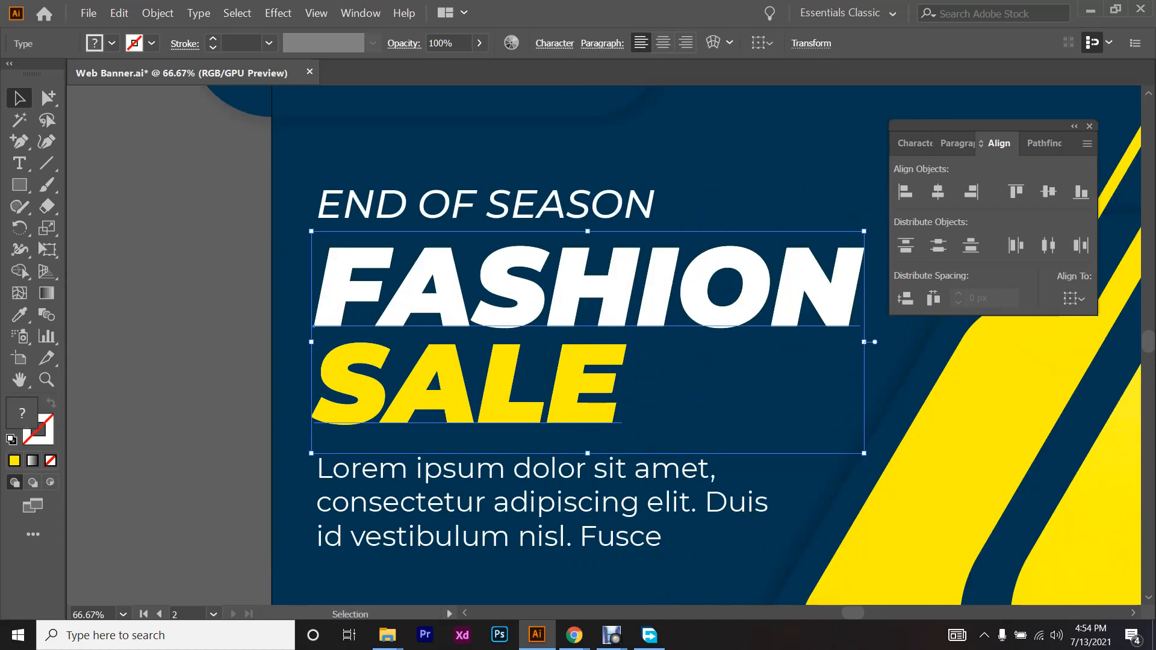
key(Left)
key(Left)
key(Left)
key(Left)
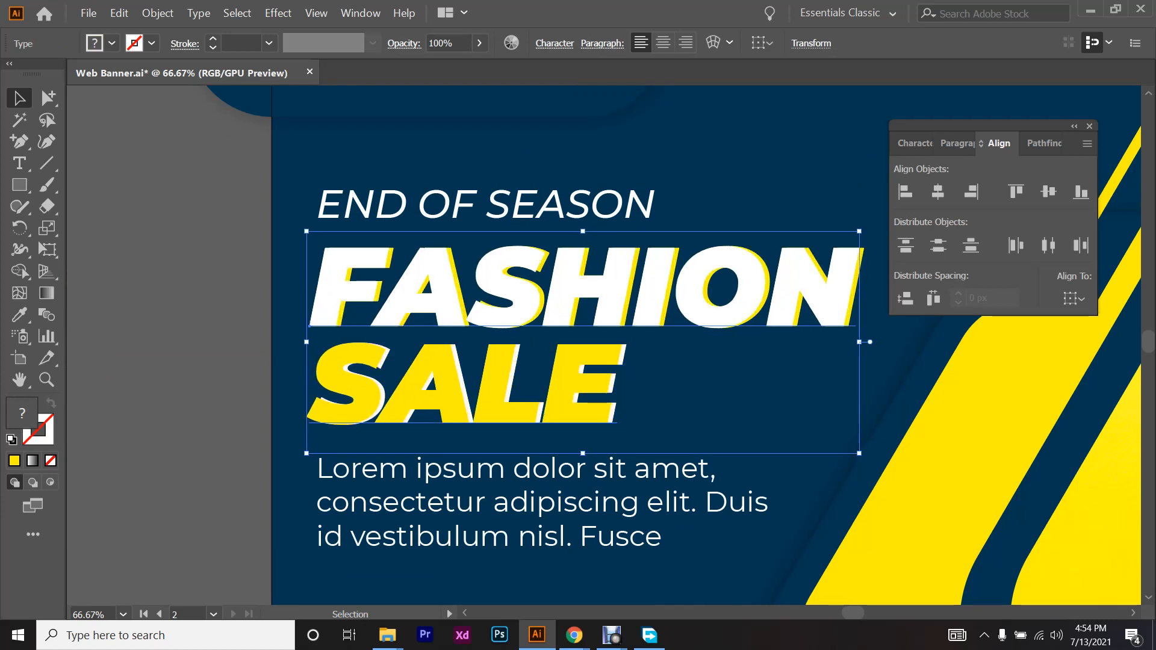
key(Right)
- Group the two stacked headlines, left-align them to the END OF SEASON line as key object, and deselect
scroll(370, 422, up, 2)
scroll(374, 423, up, 2)
scroll(380, 424, down, 1)
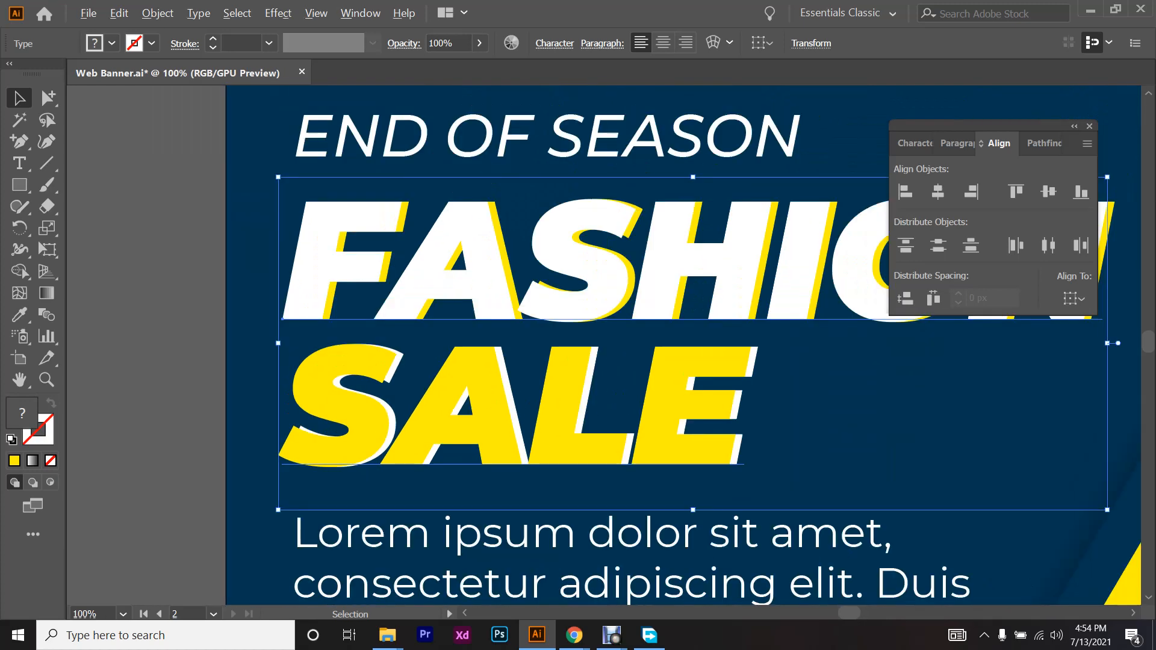
scroll(381, 424, up, 2)
drag(235, 336, 495, 373)
key(ctrl+g)
shift+click(516, 181)
click(516, 181)
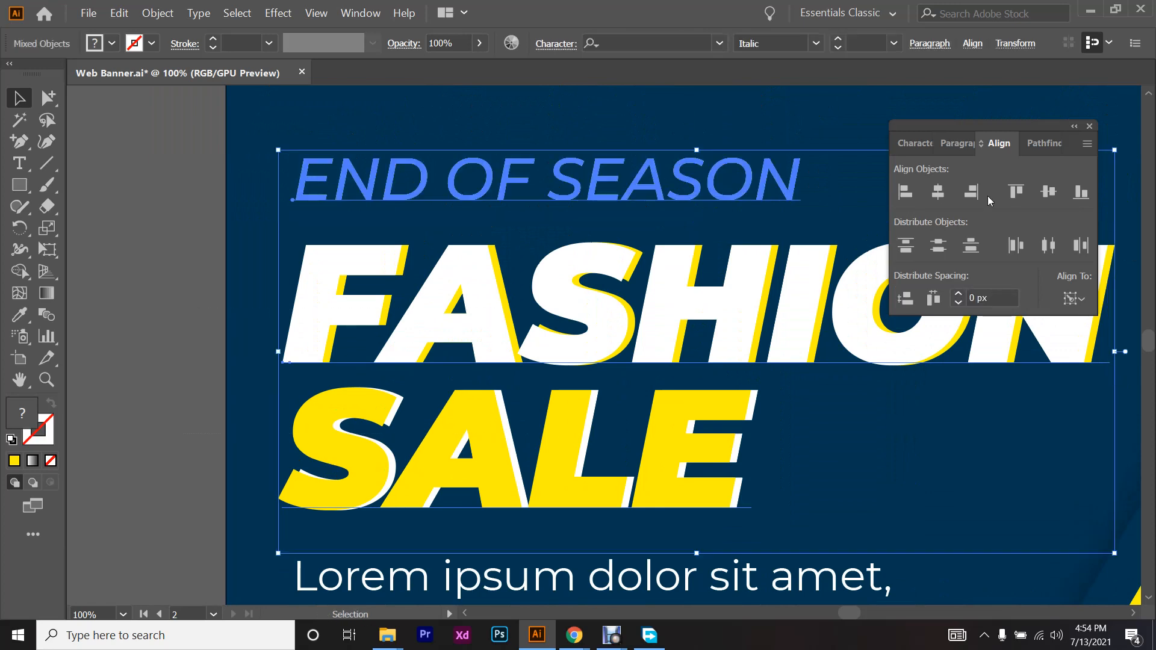
click(907, 195)
scroll(543, 349, down, 2)
click(325, 361)
- Select the recolored headline copy alone and send it behind the original headline
scroll(373, 347, down, 1)
scroll(568, 363, up, 3)
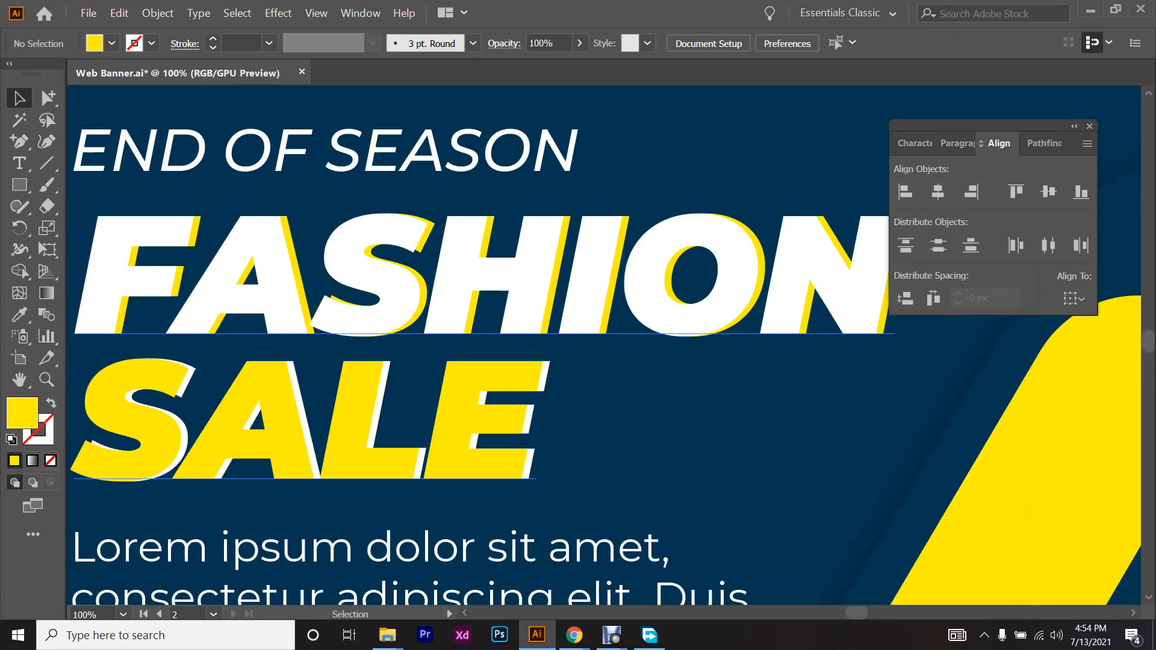
drag(568, 363, 655, 379)
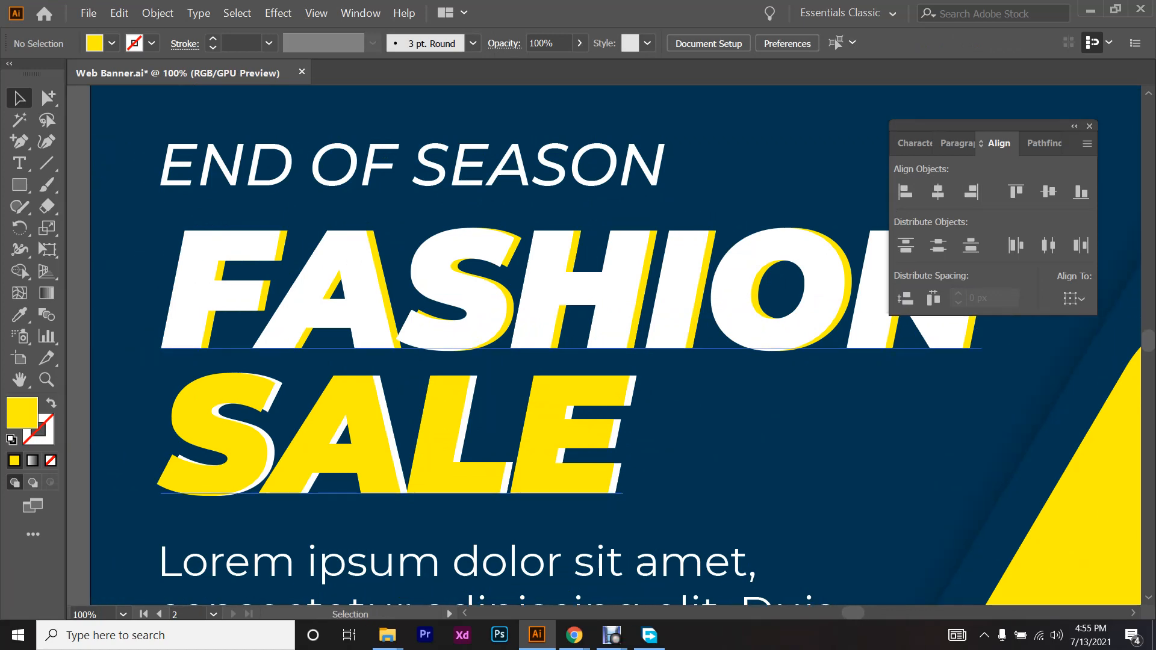
scroll(593, 310, down, 1)
right_click(535, 327)
click(450, 302)
right_click(450, 302)
click(487, 409)
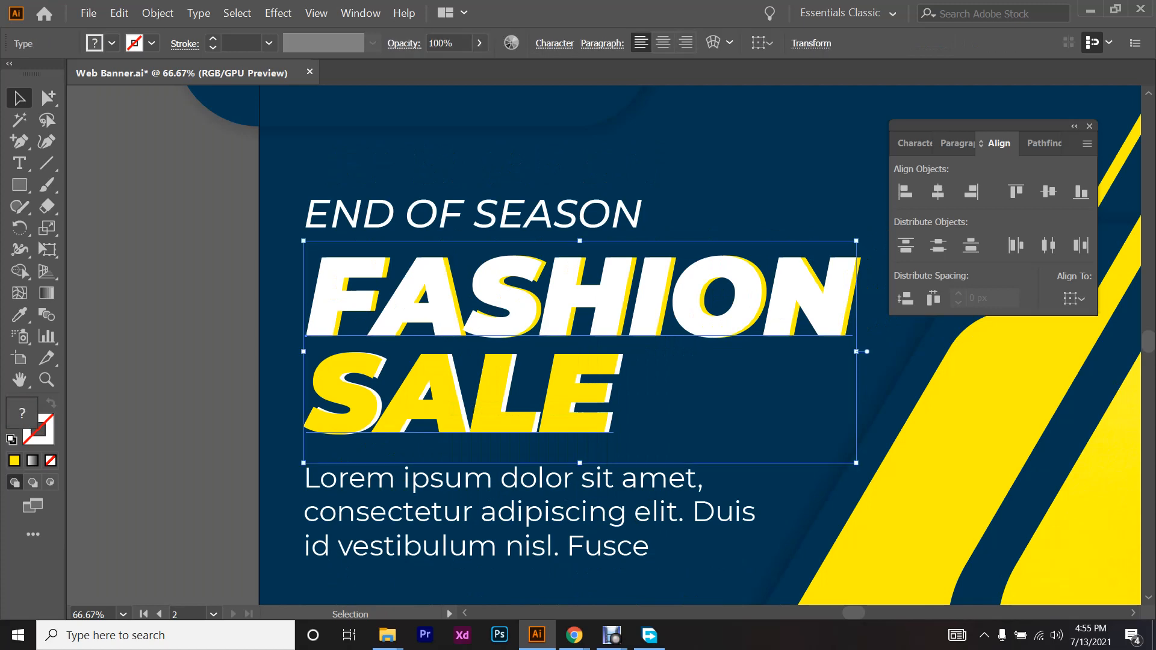
key(ctrl+[)
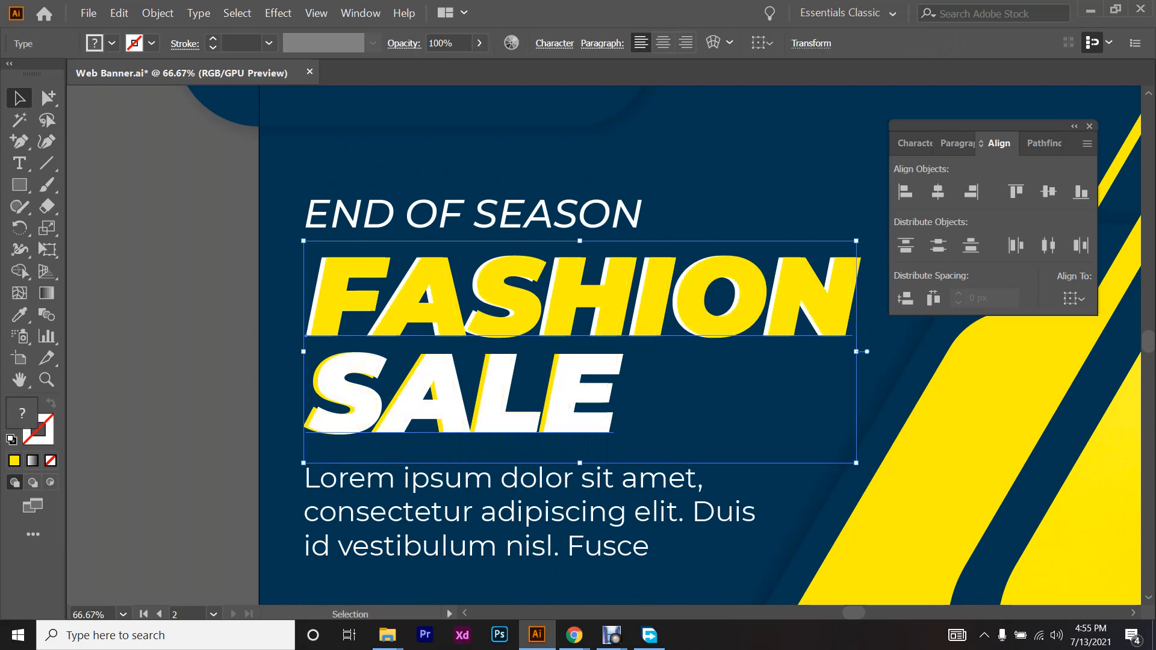
- Compare both stacking orders of the headlines, ending by undoing the change that sent the recolored copy backward
key(ctrl+shift+a)
scroll(440, 382, down, 3)
scroll(432, 400, up, 2)
key(ctrl+z)
key(ctrl+z)
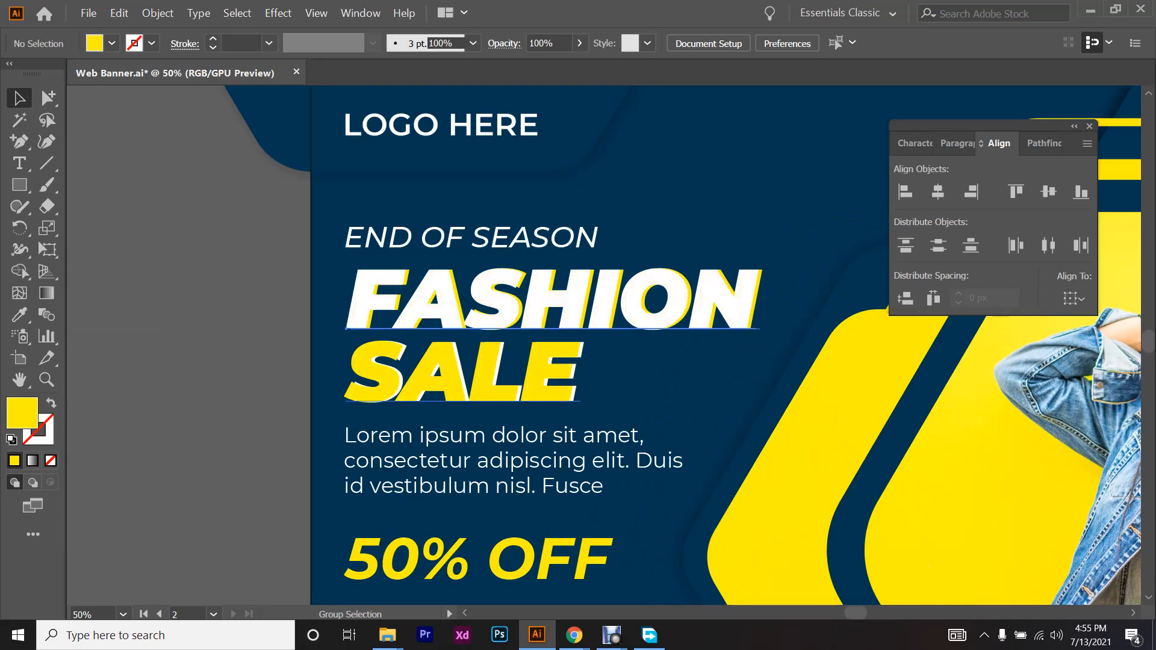
key(ctrl+shift+z)
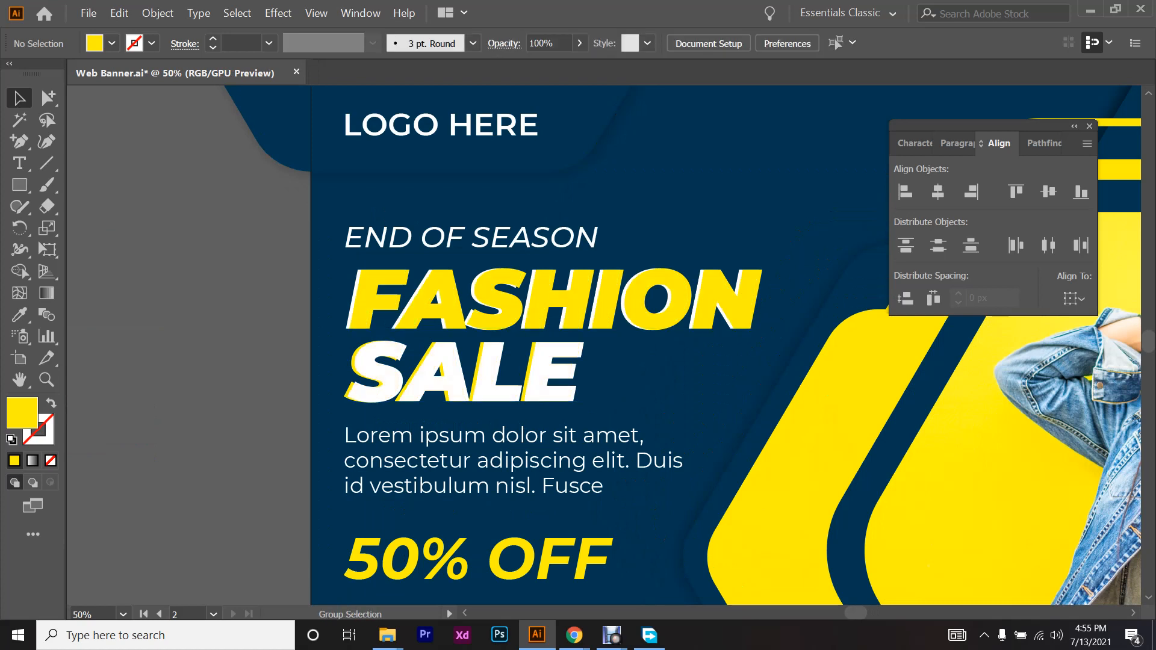
key(ctrl+z)
key(ctrl+shift+z)
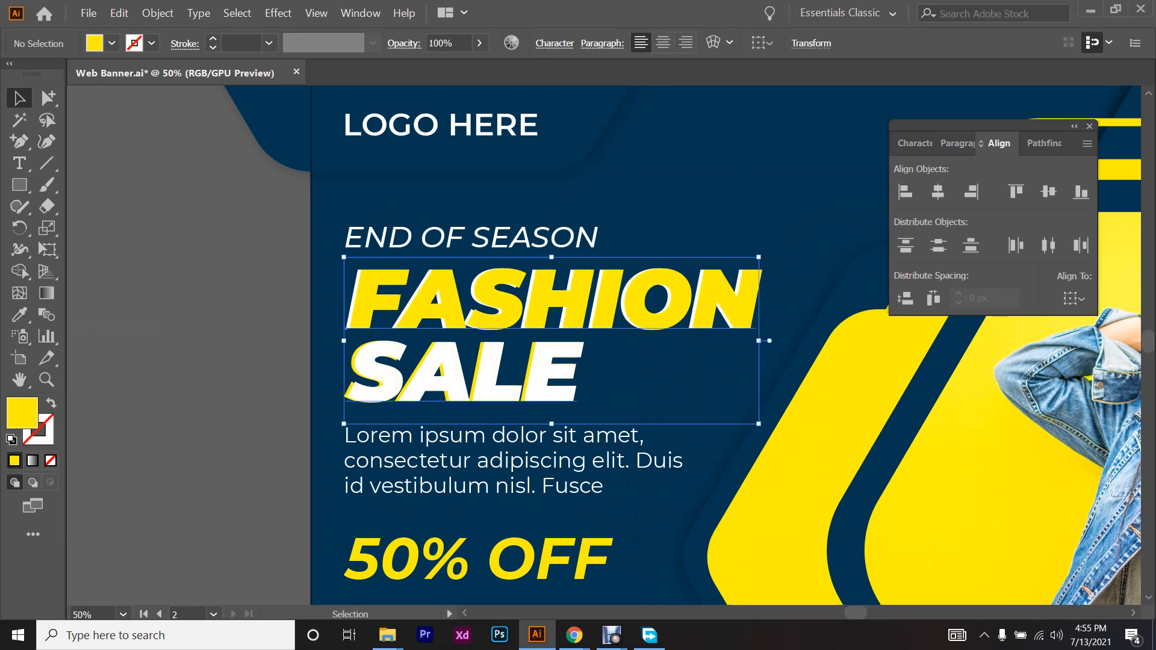
key(ctrl+z)
key(ctrl+shift+z)
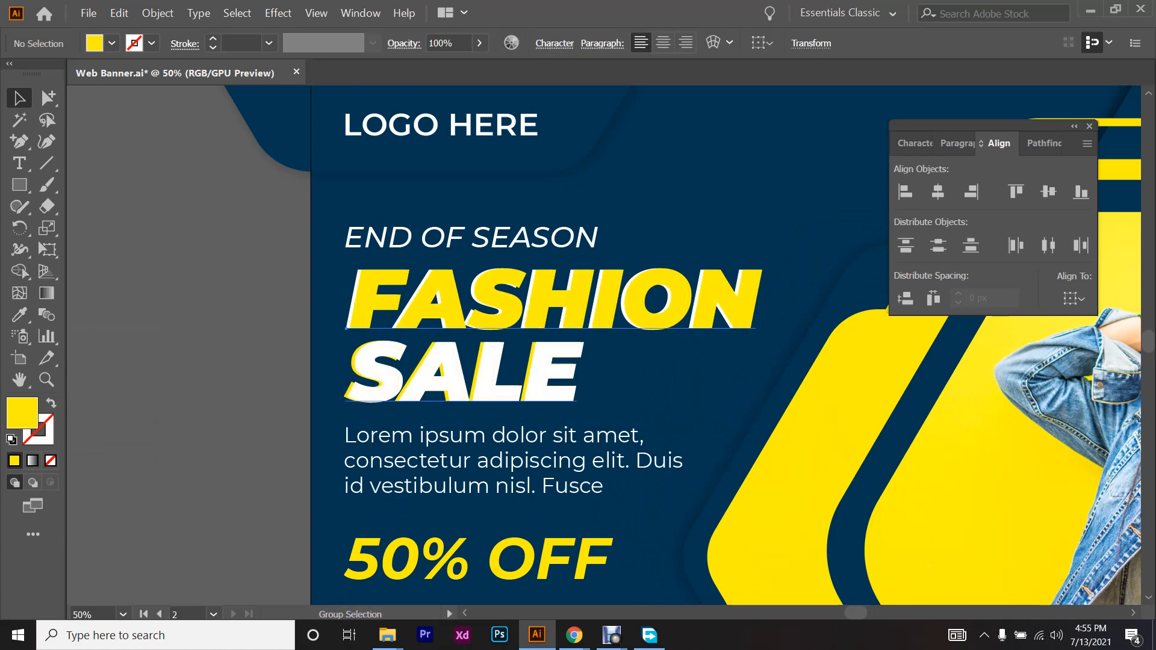
key(ctrl+z)
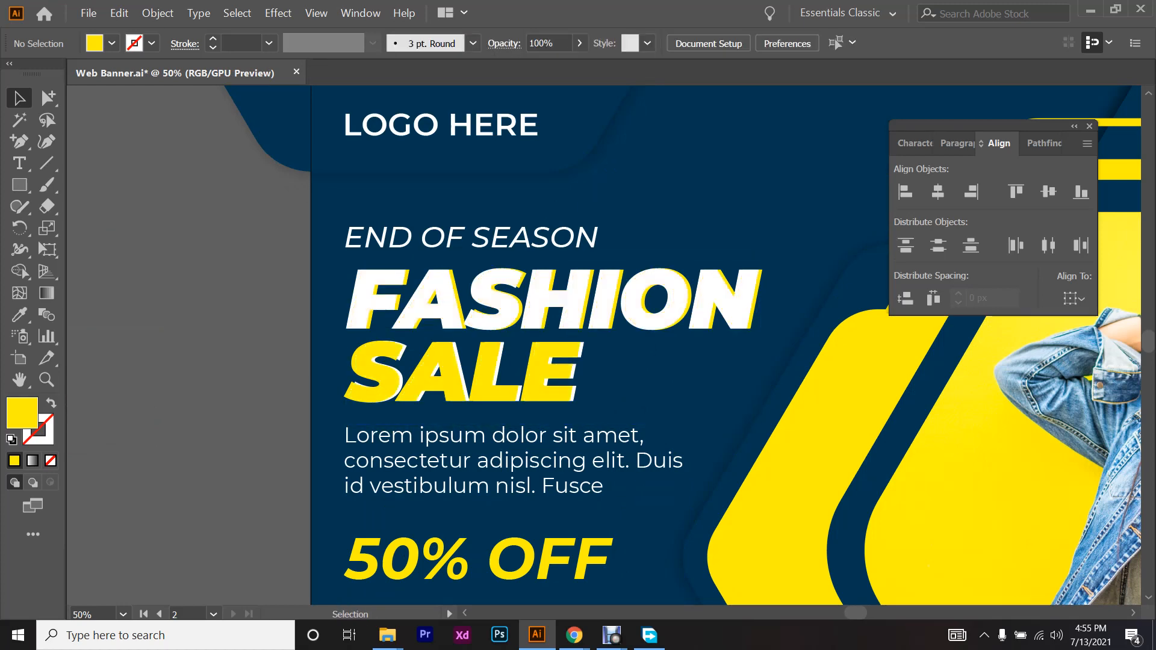
- Examine the offset headline up close and within the whole banner, next to the reference design
scroll(240, 402, down, 1)
scroll(241, 402, down, 1)
scroll(604, 352, left, 1)
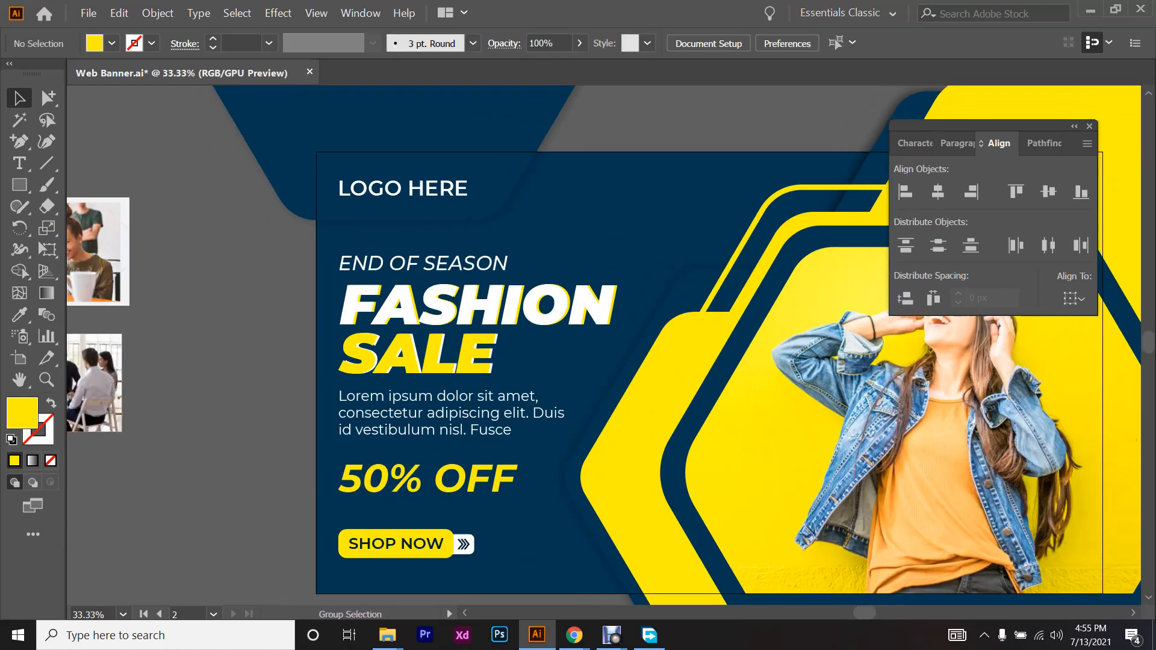
scroll(240, 404, down, 2)
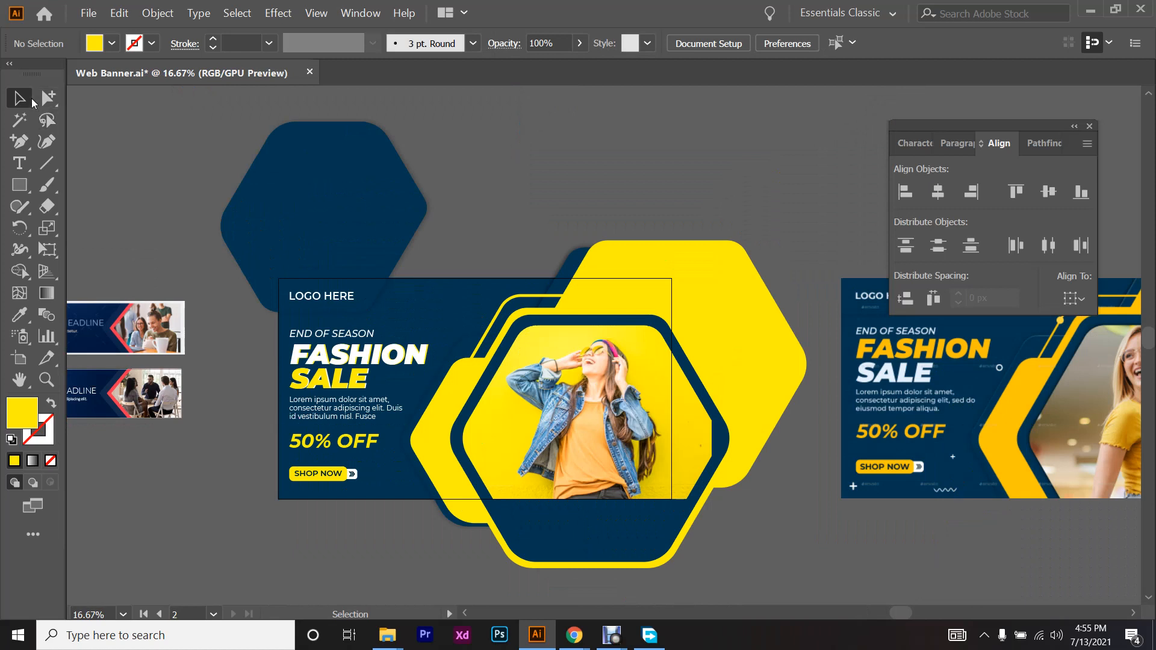
scroll(315, 367, up, 6)
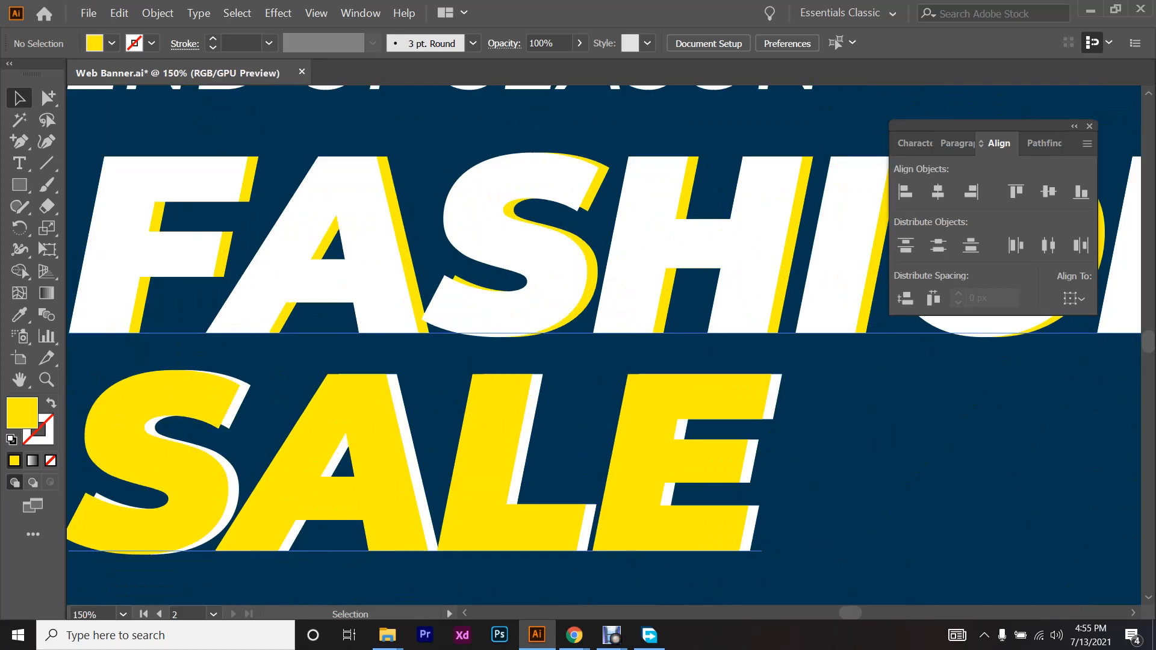
scroll(507, 299, down, 2)
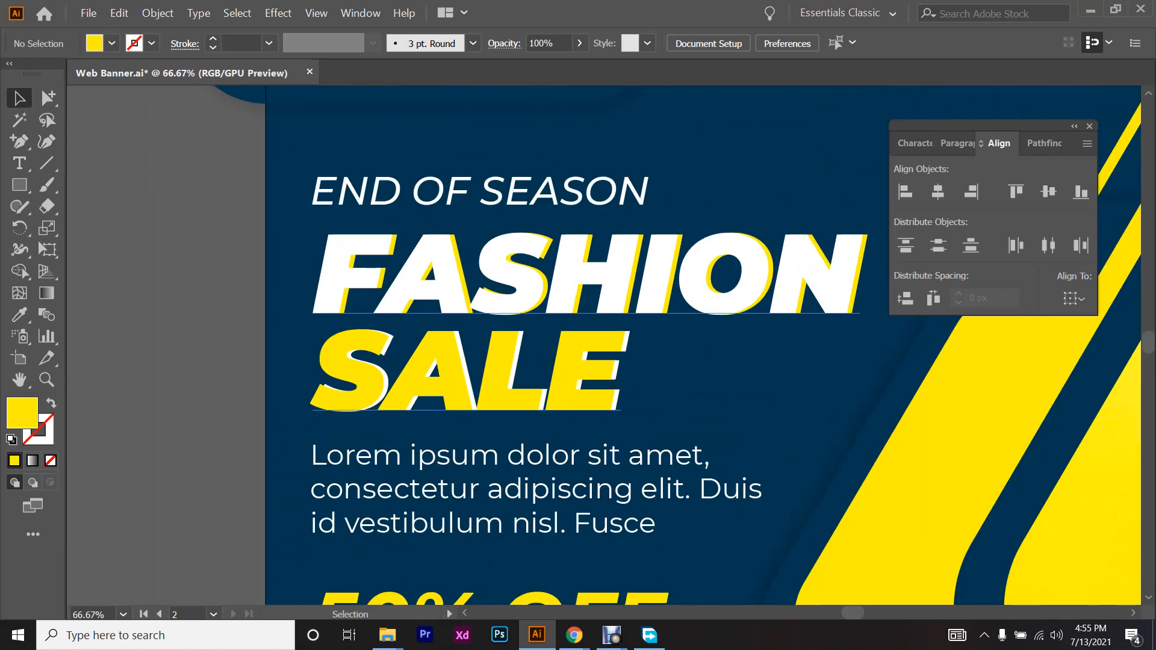
scroll(506, 299, up, 4)
scroll(756, 377, down, 1)
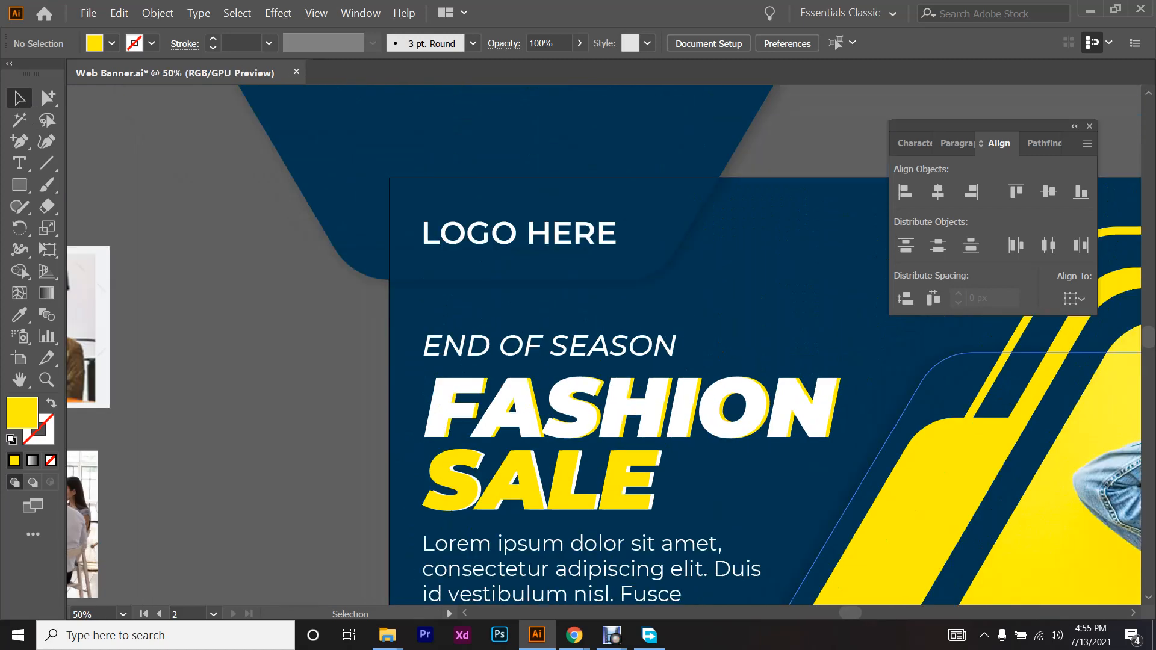
scroll(602, 391, down, 2)
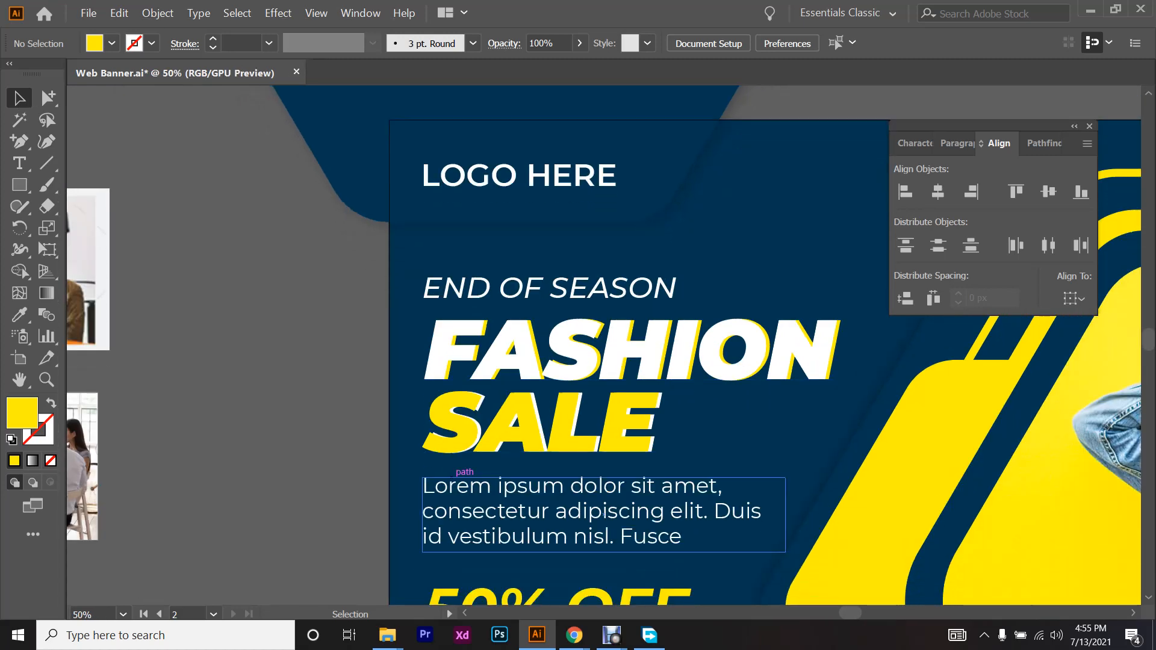
- Examine the reference banner's SHOP NOW button area and the plus signs around it up close
scroll(548, 416, down, 1)
scroll(548, 416, down, 3)
scroll(548, 415, down, 2)
scroll(547, 416, right, 4)
scroll(546, 417, up, 4)
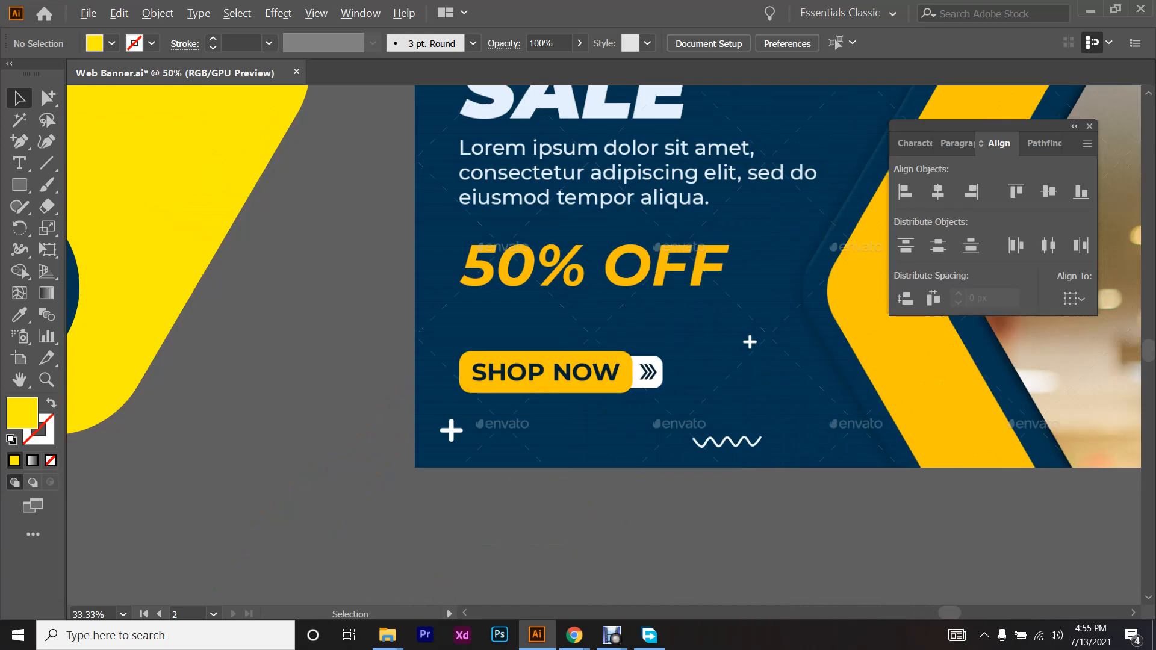
scroll(262, 426, up, 2)
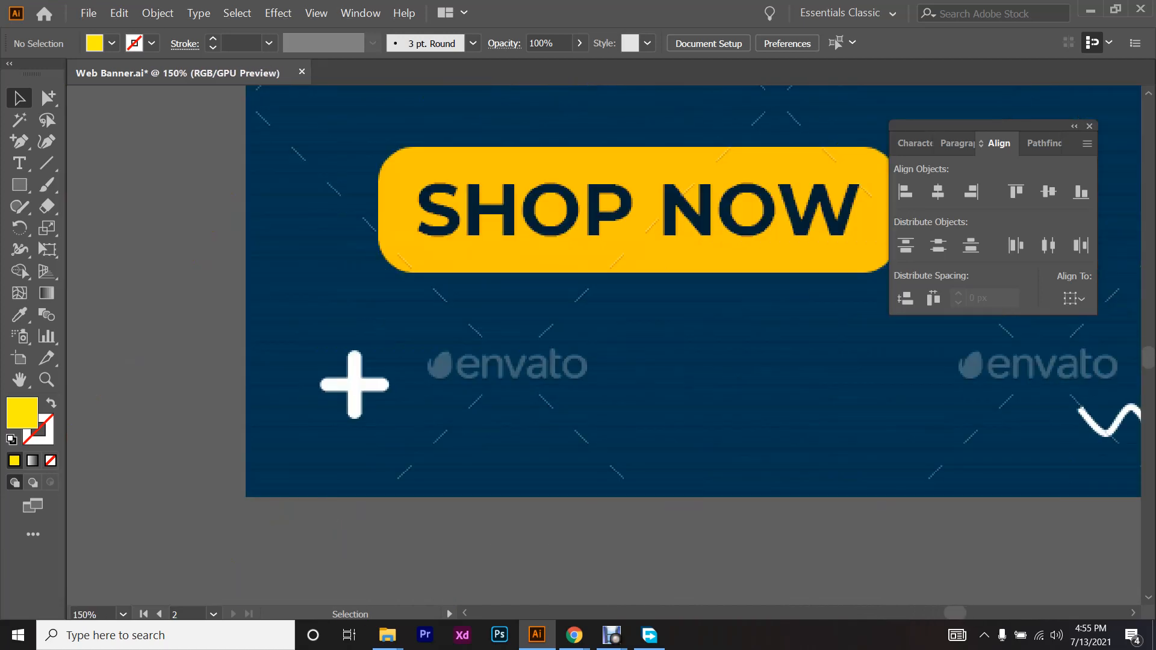
scroll(424, 434, up, 1)
scroll(423, 435, down, 3)
scroll(423, 434, up, 5)
scroll(603, 345, up, 3)
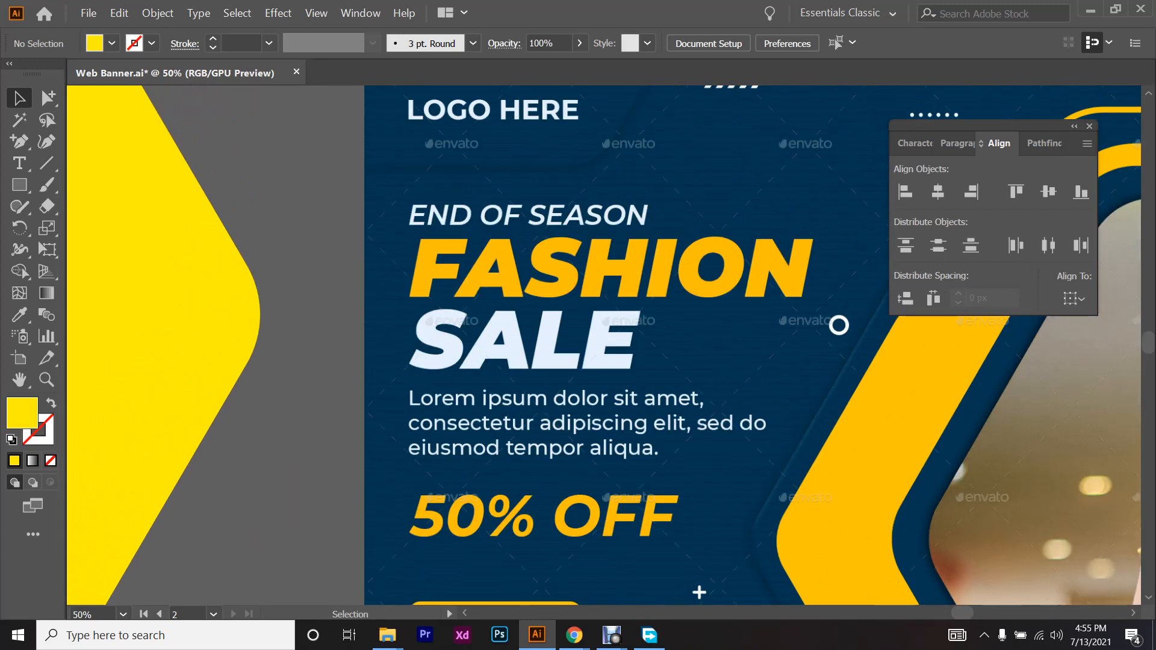
- Examine the reference banner's remaining small decorations: the chevrons, dot rows, ring, plus signs and wavy line
scroll(604, 344, right, 2)
scroll(604, 344, up, 2)
scroll(603, 345, right, 2)
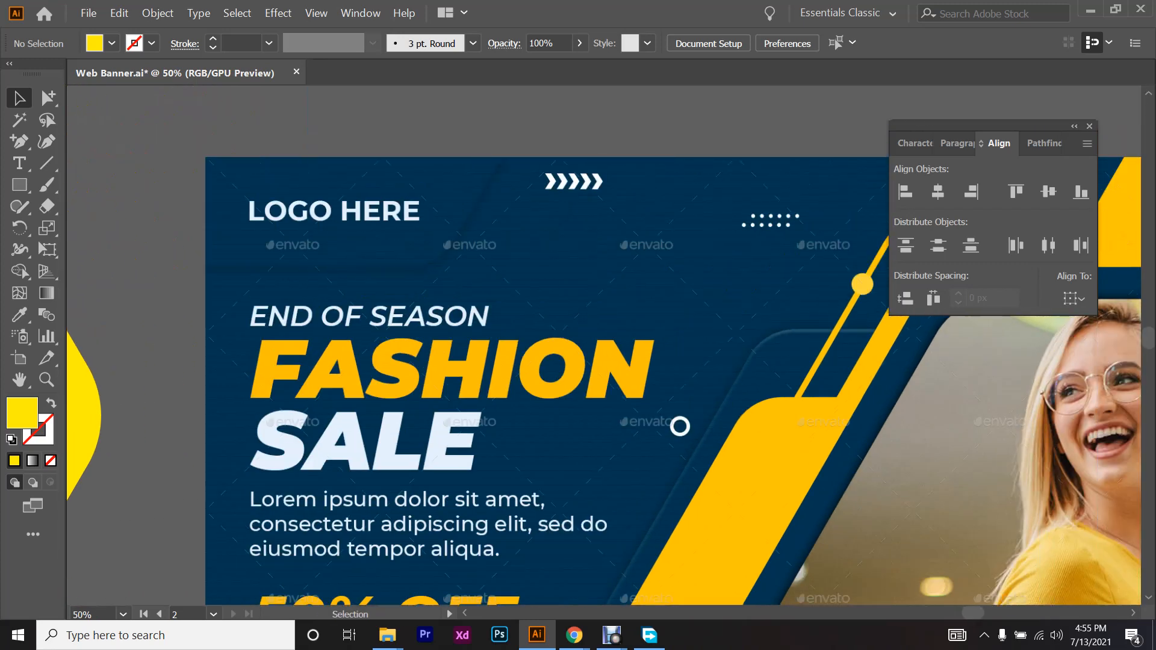
scroll(604, 345, right, 2)
scroll(604, 344, down, 3)
scroll(603, 355, up, 8)
scroll(604, 355, down, 6)
scroll(604, 355, up, 1)
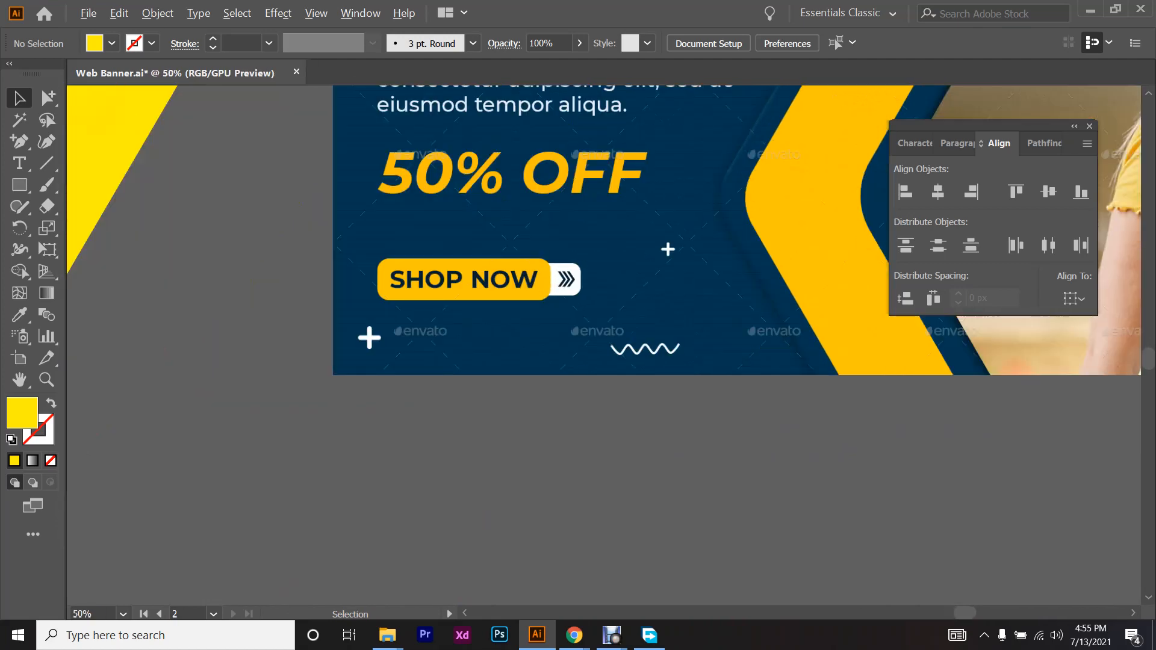
scroll(604, 355, down, 1)
scroll(603, 356, up, 5)
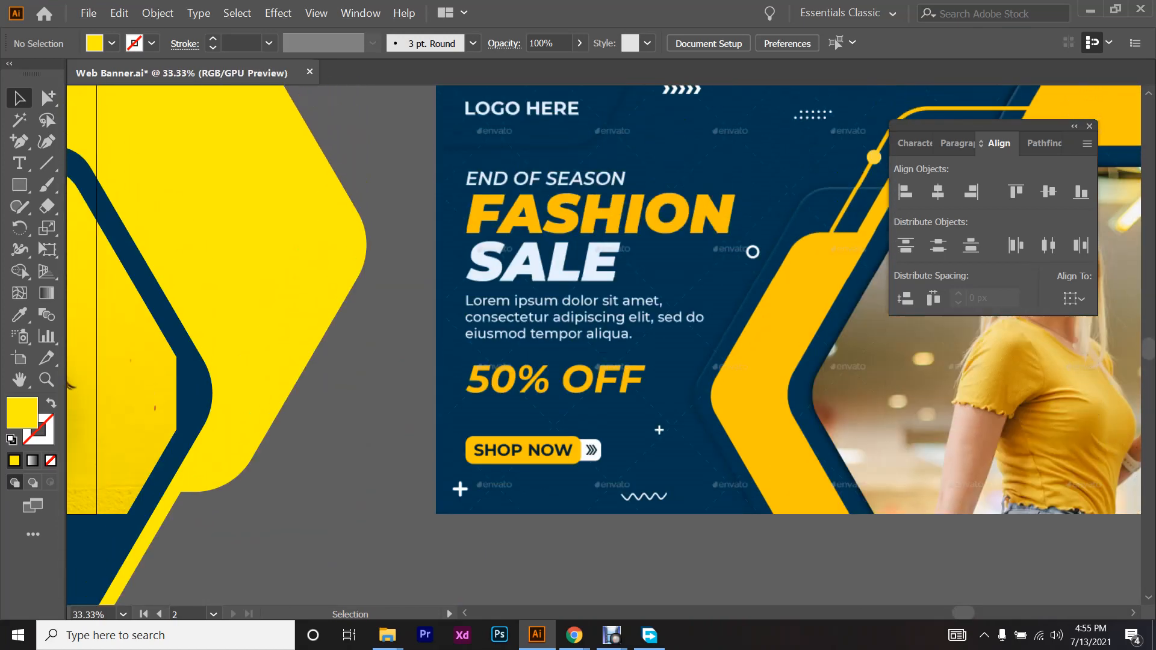
scroll(549, 467, down, 2)
scroll(548, 466, up, 4)
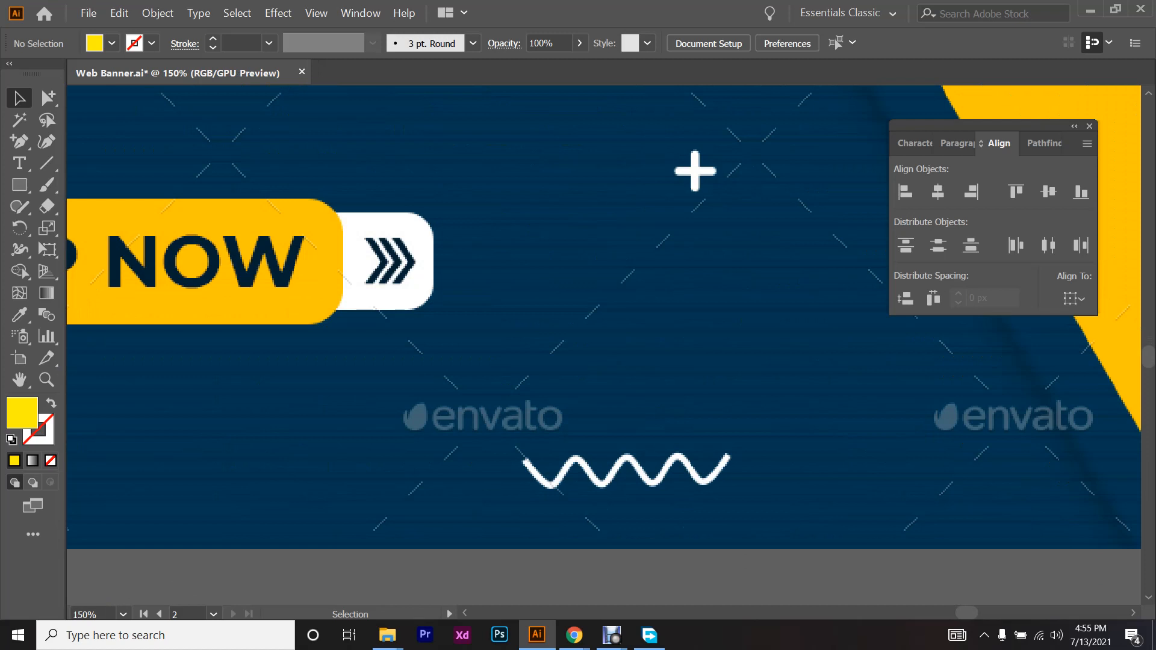
scroll(636, 410, down, 2)
scroll(637, 410, left, 3)
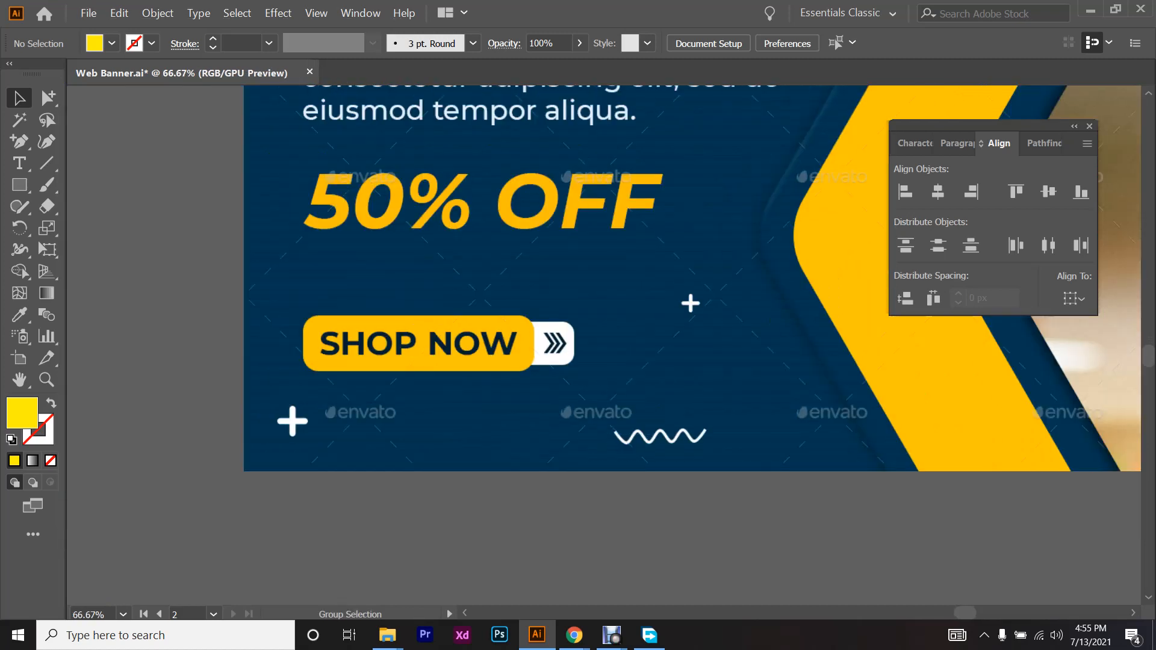
- Trace the reference's larger plus sign near SHOP NOW with two crossed, round-ended bars of equal length
scroll(637, 410, up, 2)
click(13, 190)
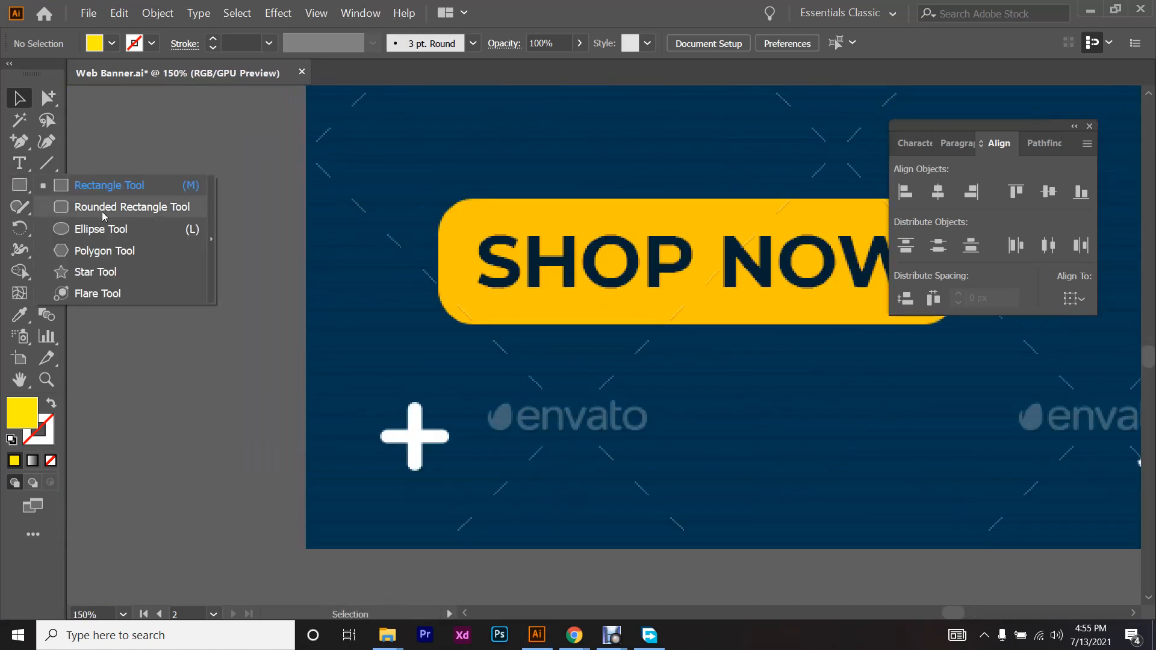
click(127, 191)
scroll(428, 479, up, 2)
drag(384, 325, 505, 258)
key(a)
click(20, 98)
key(Delete)
key(ctrl+z)
drag(417, 320, 473, 413)
drag(482, 490, 338, 364)
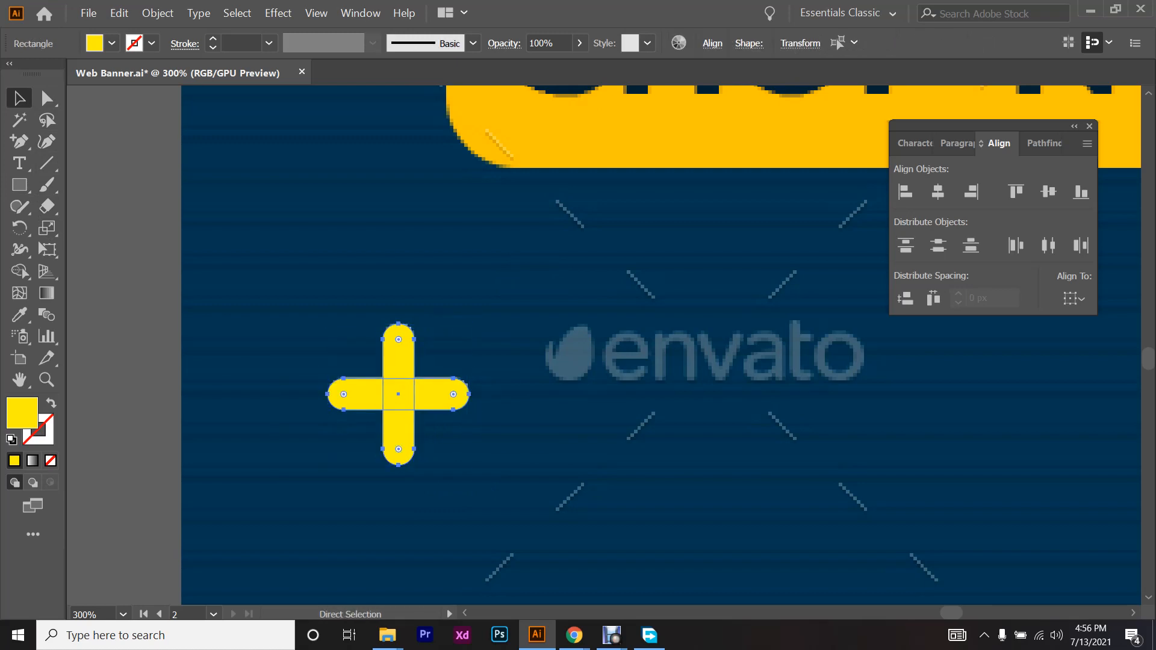
- Group the two crossed bars and fill the group with white
key(ctrl+g)
scroll(422, 424, down, 6)
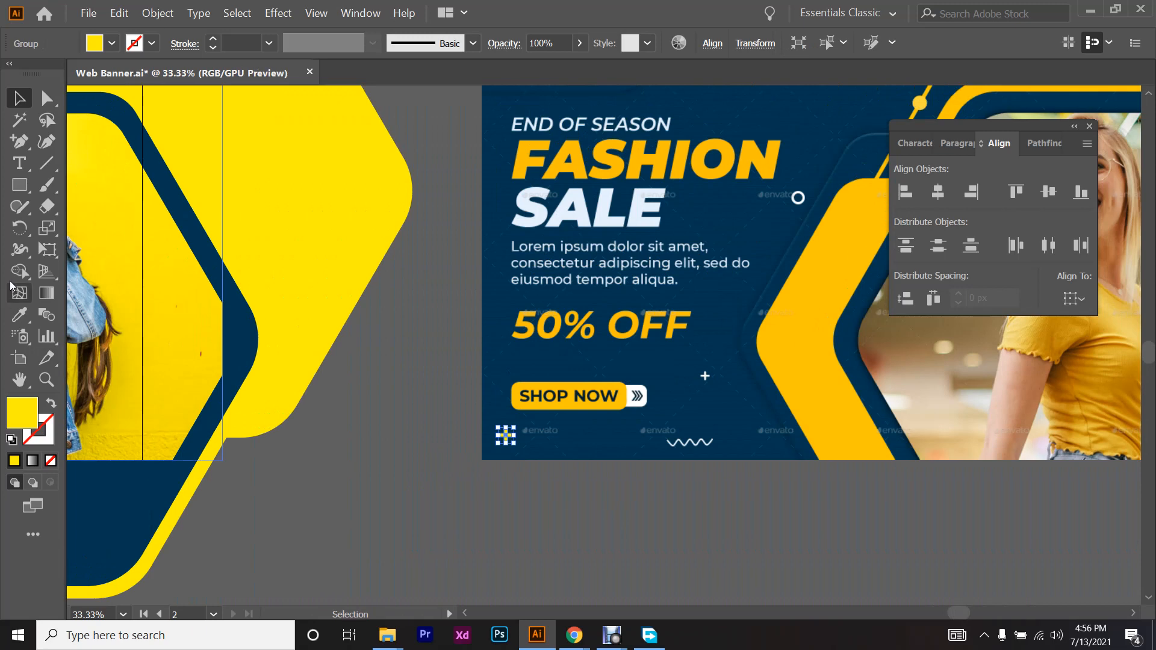
click(94, 44)
click(34, 70)
key(Escape)
- Move the white plus sign into the recreated banner's lower-left corner, below the SHOP NOW button
scroll(604, 352, left, 5)
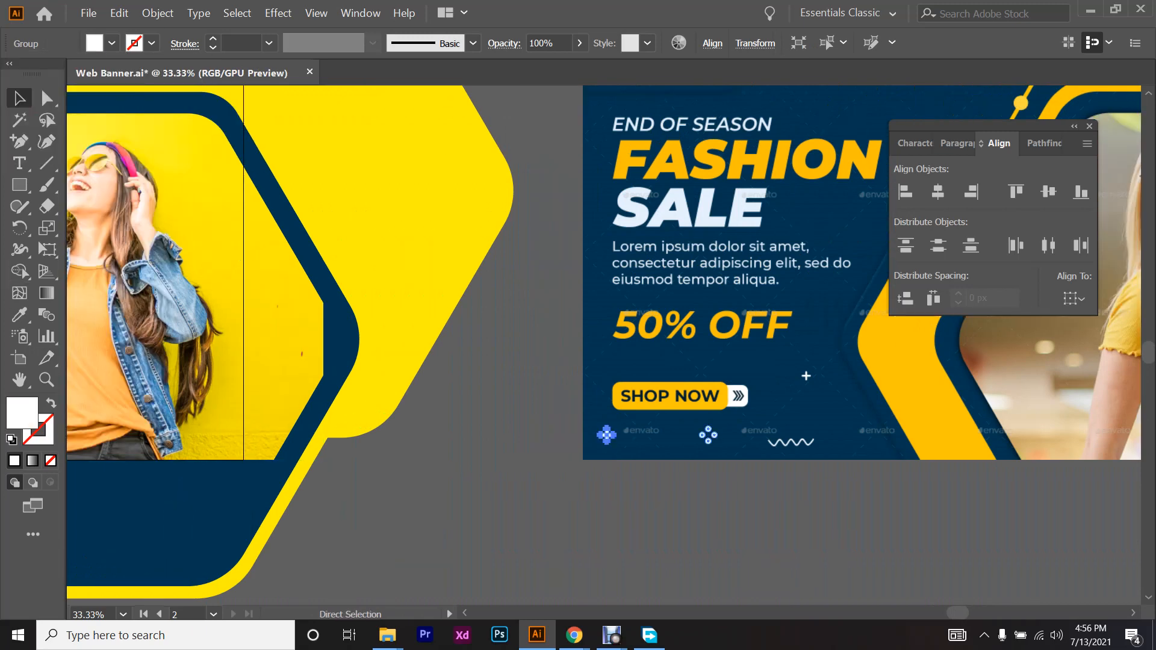
scroll(604, 506, down, 1)
scroll(604, 505, left, 3)
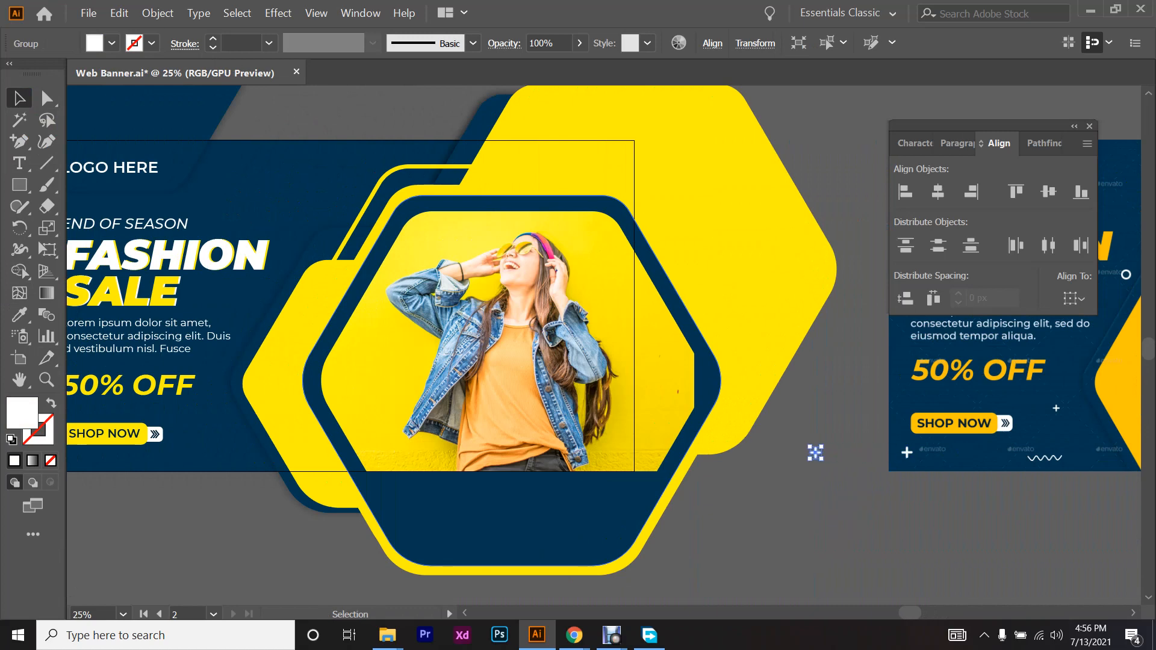
scroll(890, 451, left, 3)
scroll(1034, 407, up, 2)
scroll(1123, 409, left, 3)
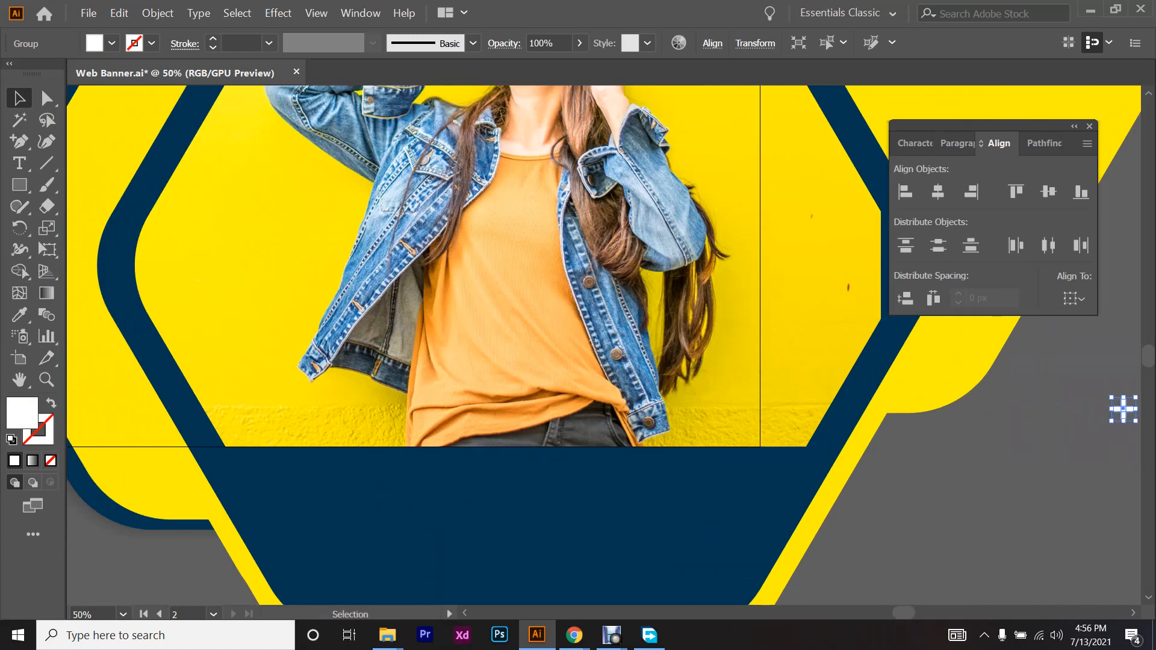
drag(1124, 409, 671, 401)
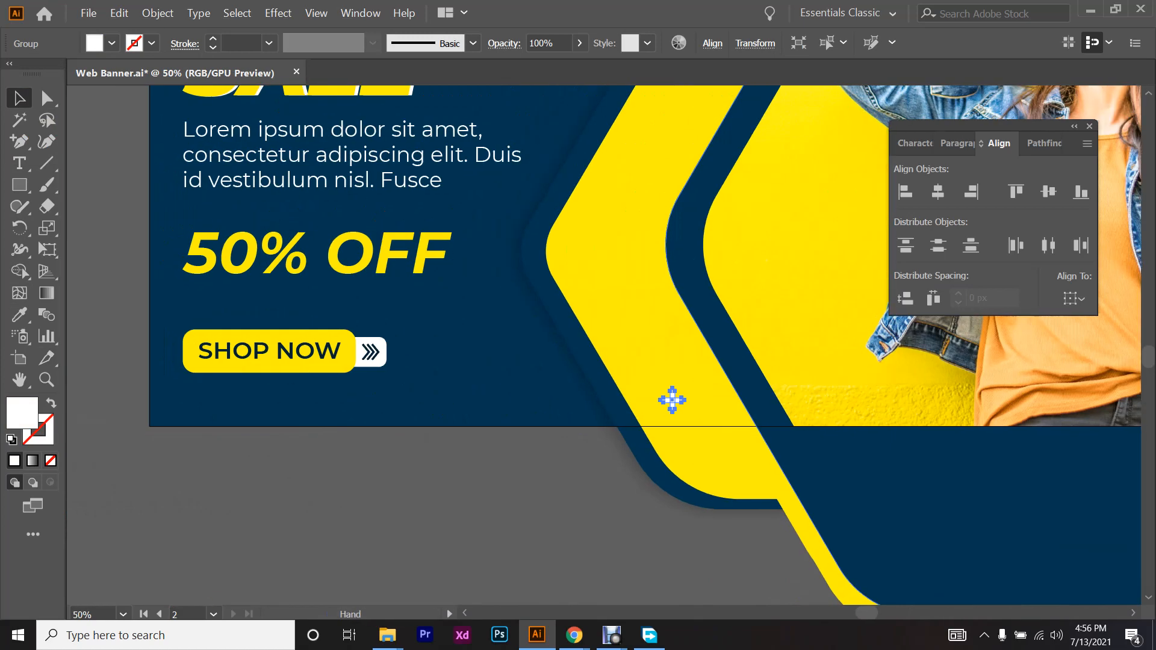
scroll(360, 415, up, 1)
scroll(360, 411, up, 1)
scroll(1023, 407, left, 1)
scroll(1045, 407, down, 1)
drag(1054, 385, 407, 383)
scroll(431, 427, down, 4)
click(431, 458)
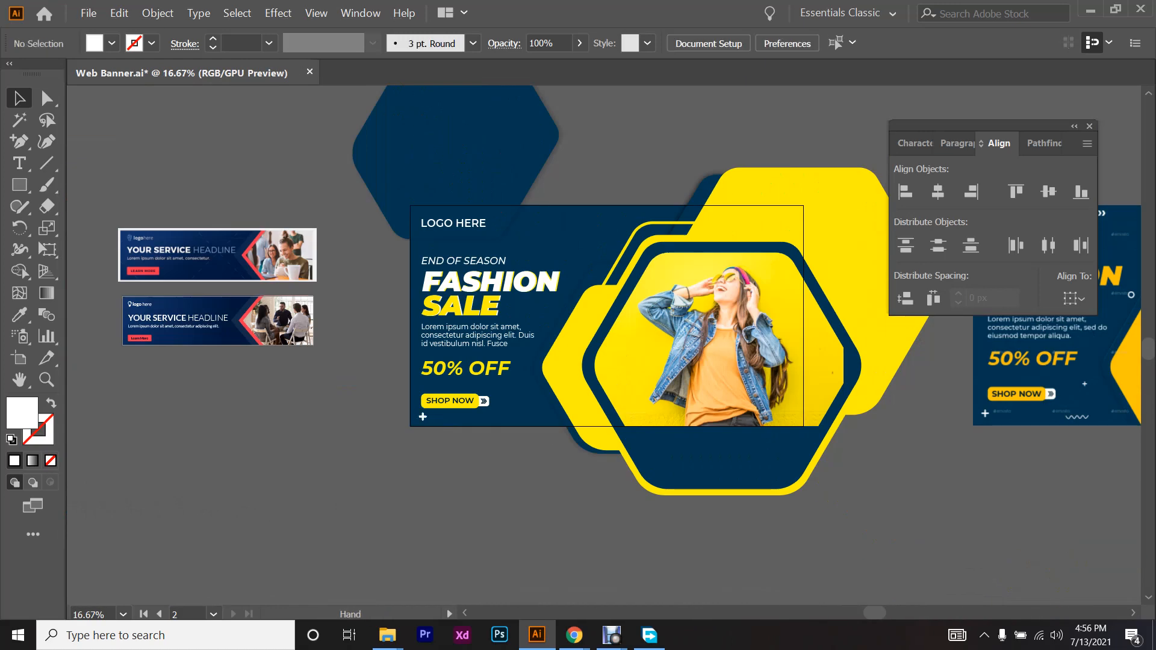
- Draw a vertical line beside the reference's first chevron, matching the chevron's height
drag(431, 458, 254, 496)
drag(863, 279, 599, 346)
scroll(599, 346, up, 3)
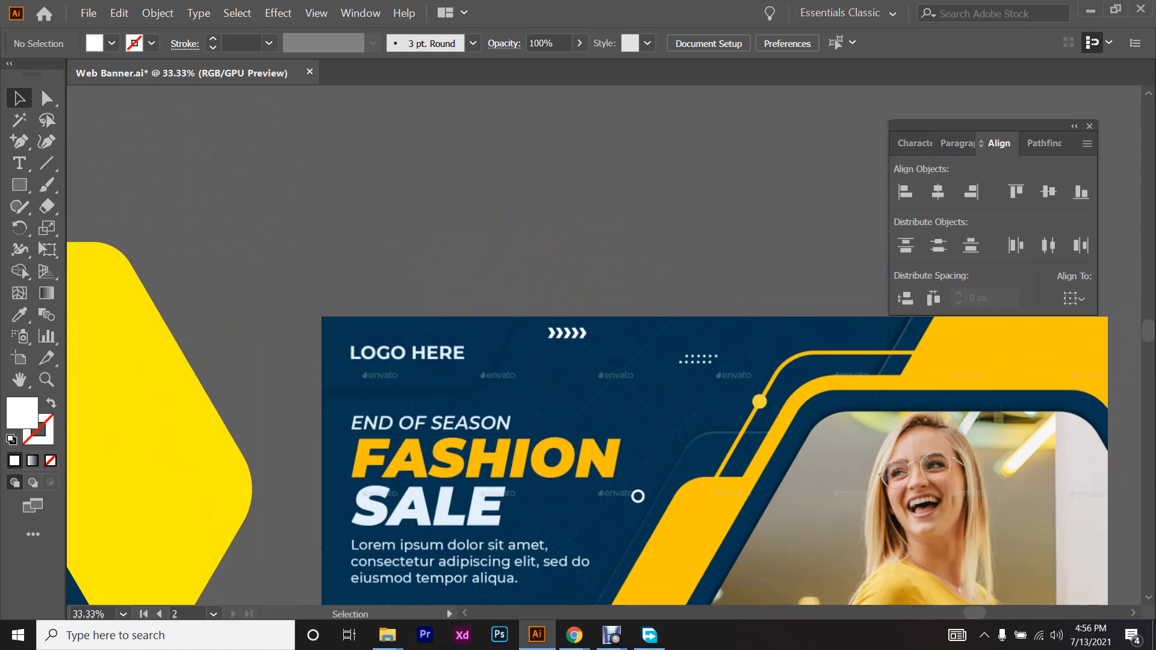
scroll(595, 343, up, 3)
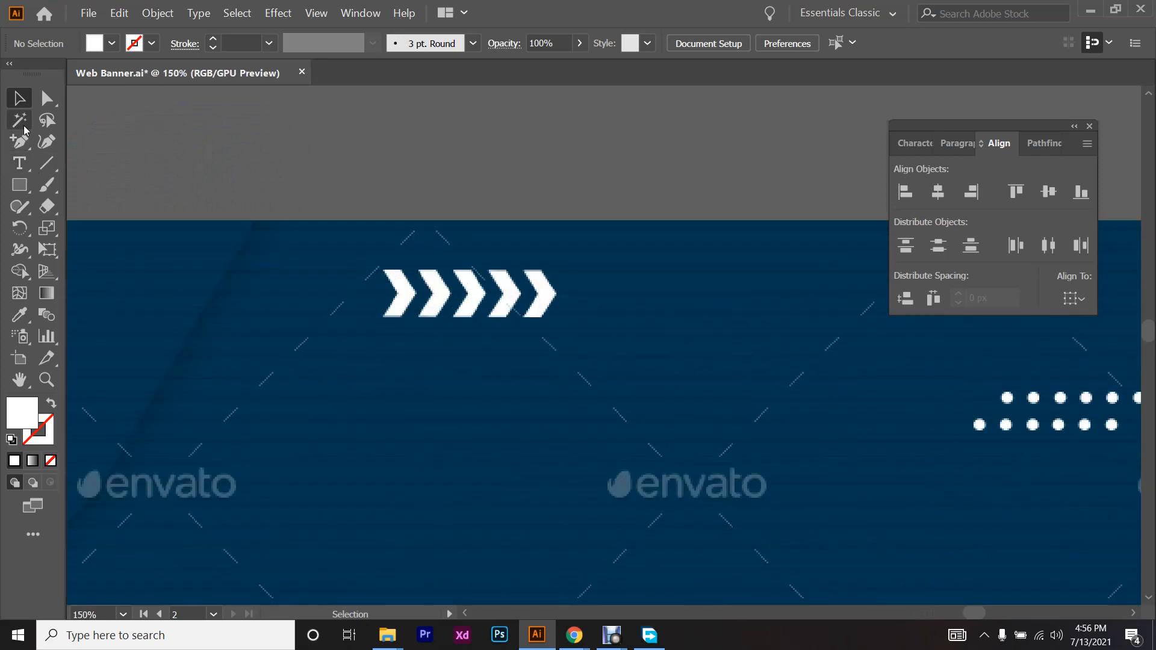
click(46, 172)
scroll(332, 316, up, 3)
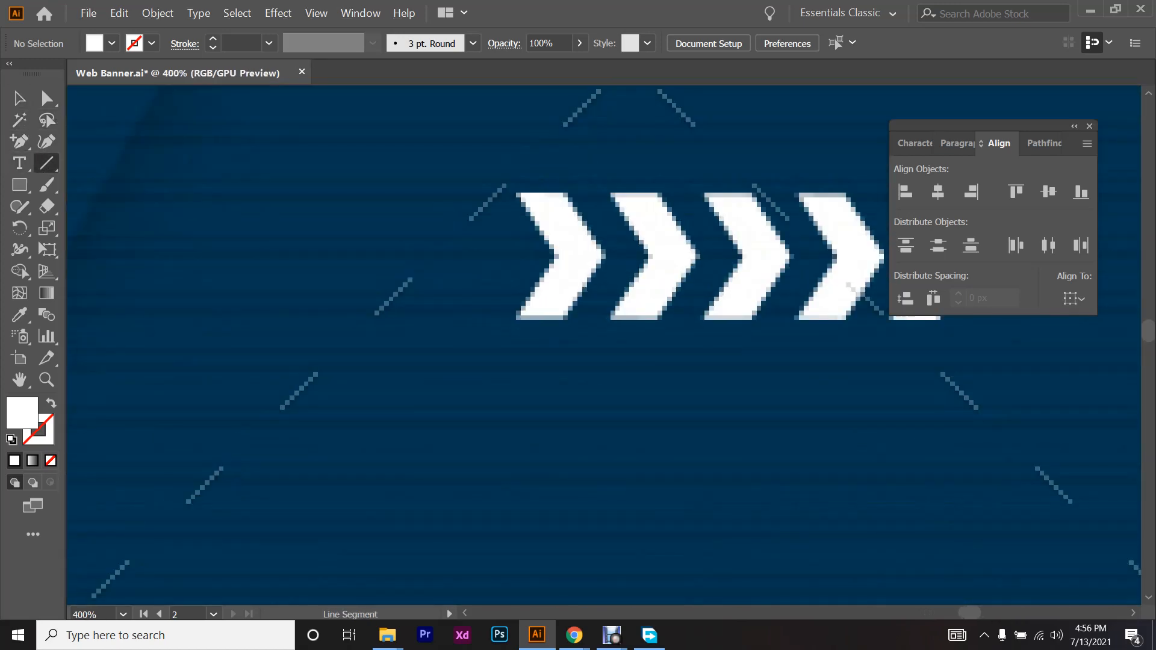
mouse_move(478, 187)
mouse_down()
mouse_move(479, 338)
mouse_move(486, 315)
mouse_up()
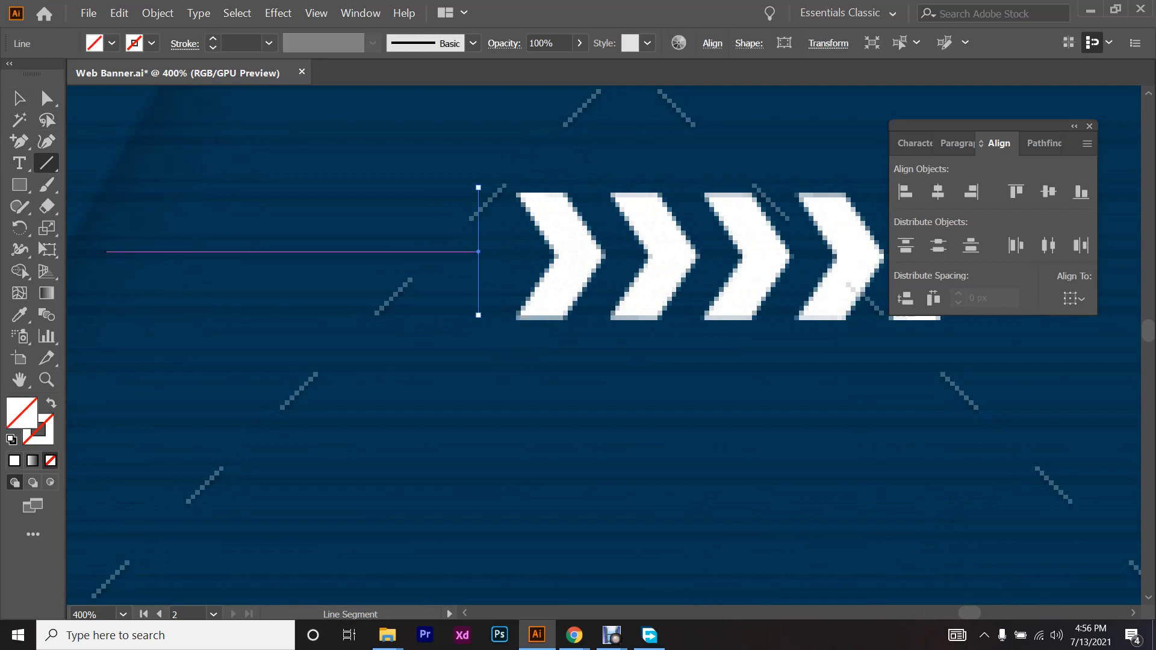
- Add an anchor point at the middle of the vertical line and pull it right to form a chevron
key(a)
drag(27, 155, 70, 160)
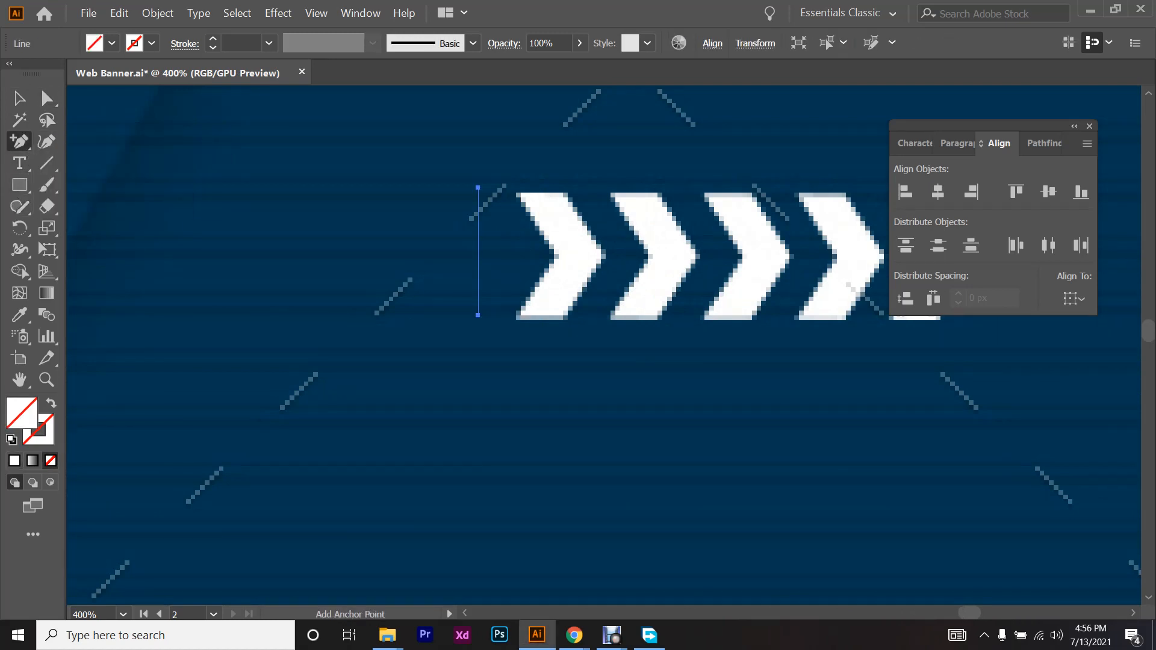
scroll(434, 223, up, 2)
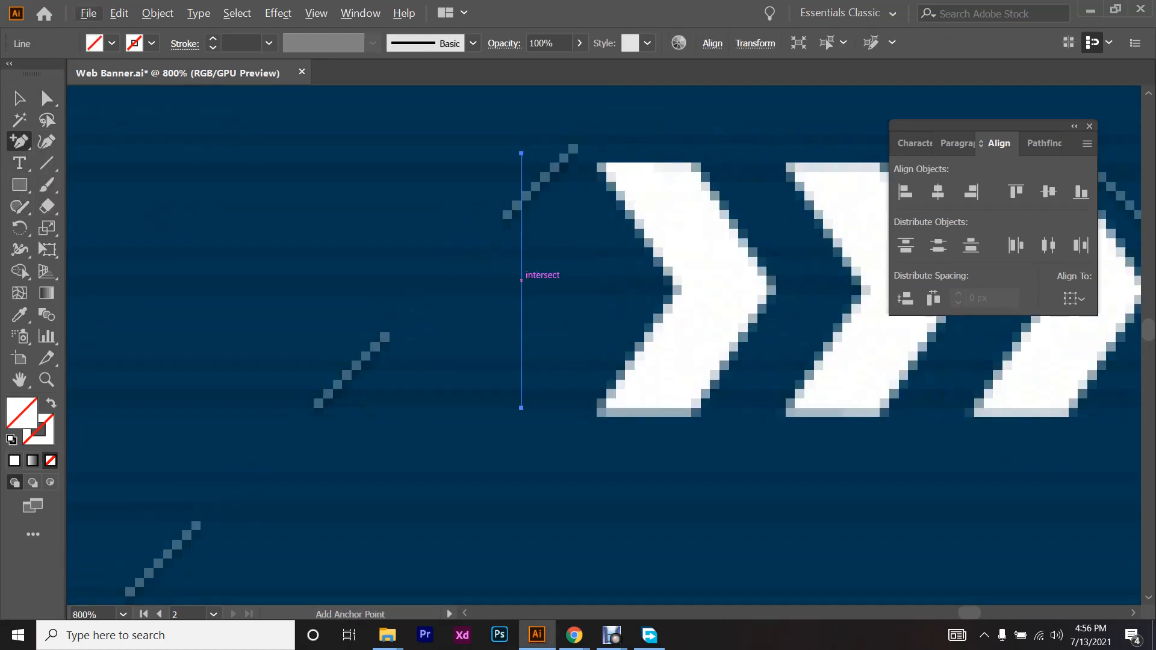
click(521, 280)
key(a)
drag(522, 281, 625, 280)
click(19, 98)
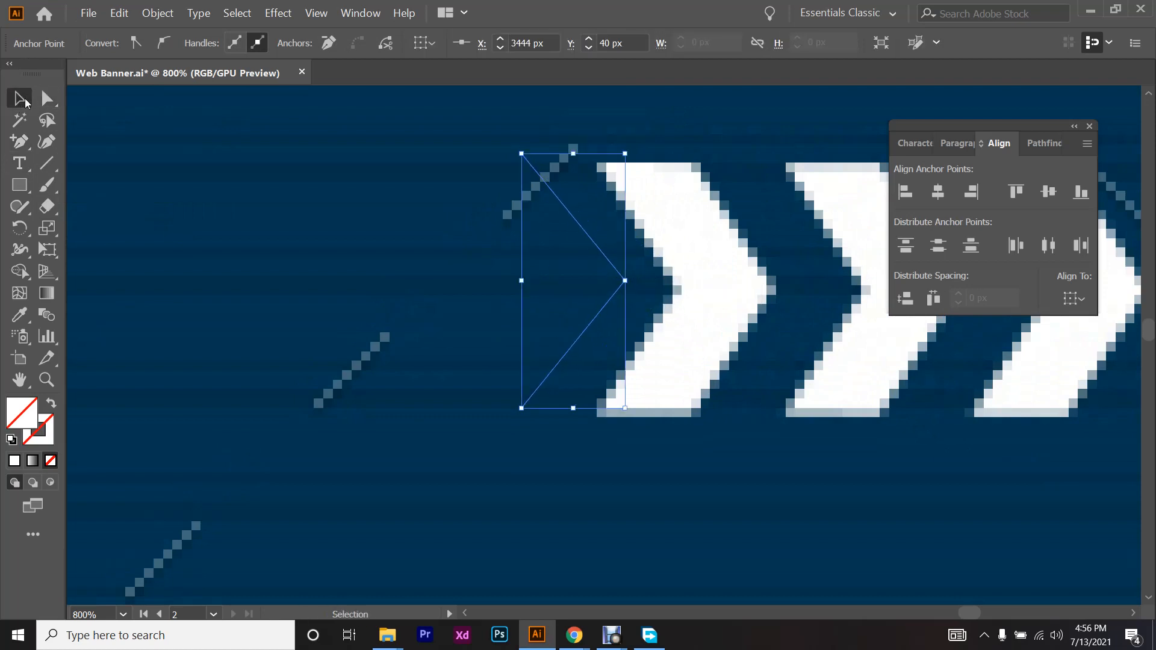
key(ctrl+shift+a)
- Give the chevron path a white 6 pt stroke
click(580, 226)
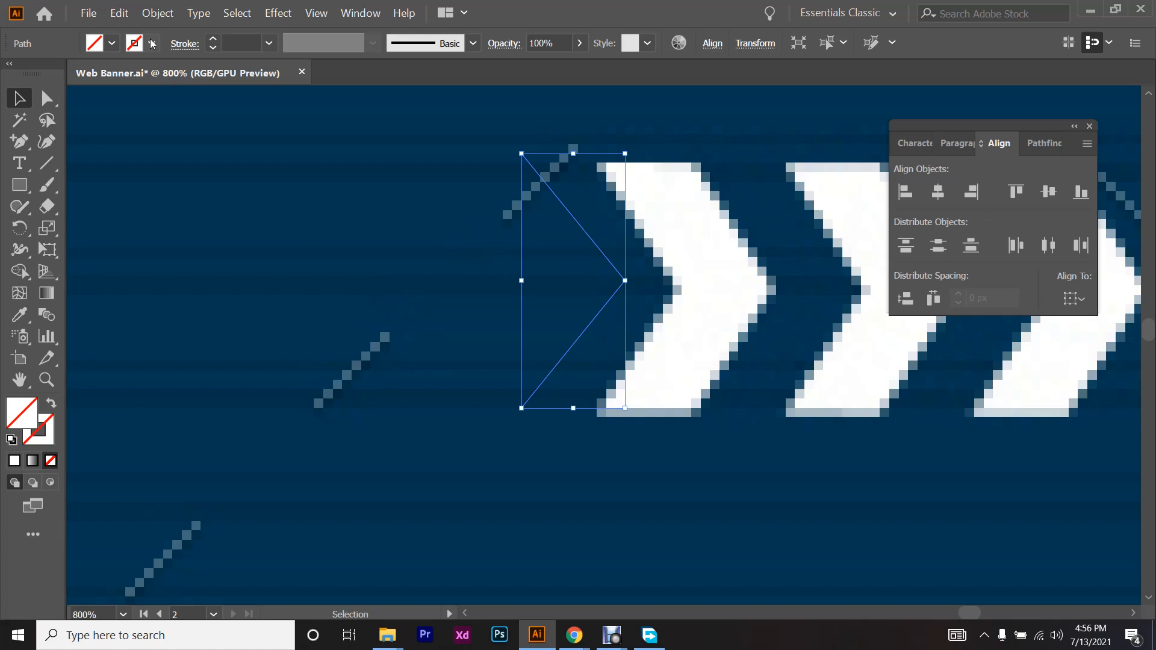
click(152, 44)
click(38, 73)
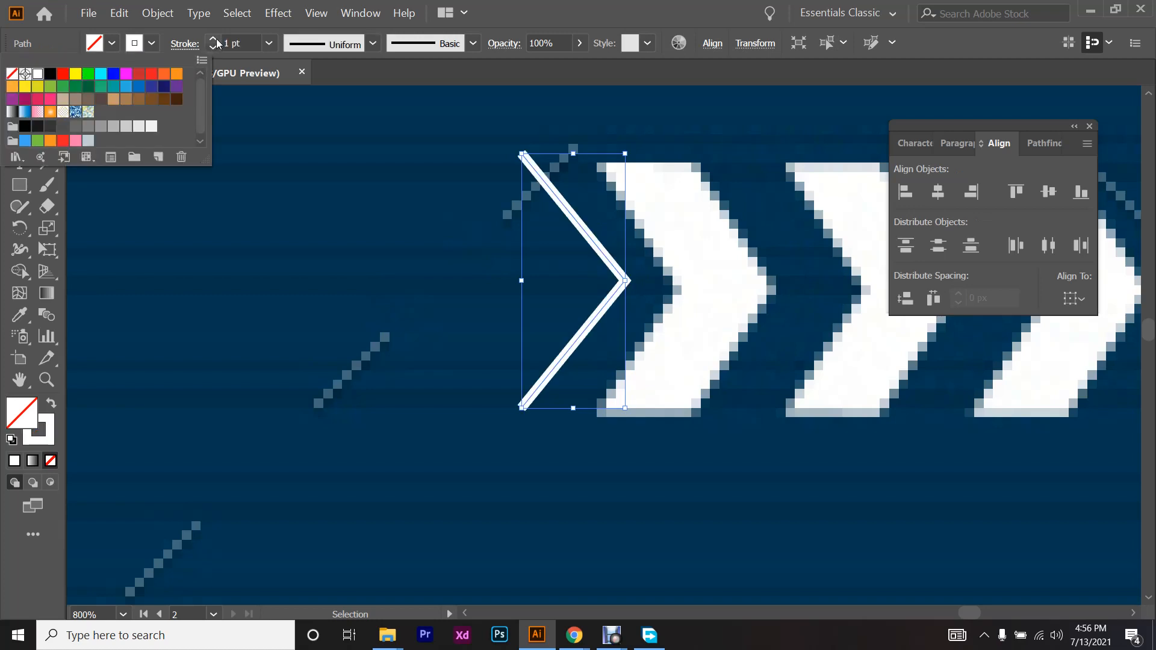
click(217, 43)
click(217, 43)
click(217, 44)
click(217, 43)
click(217, 43)
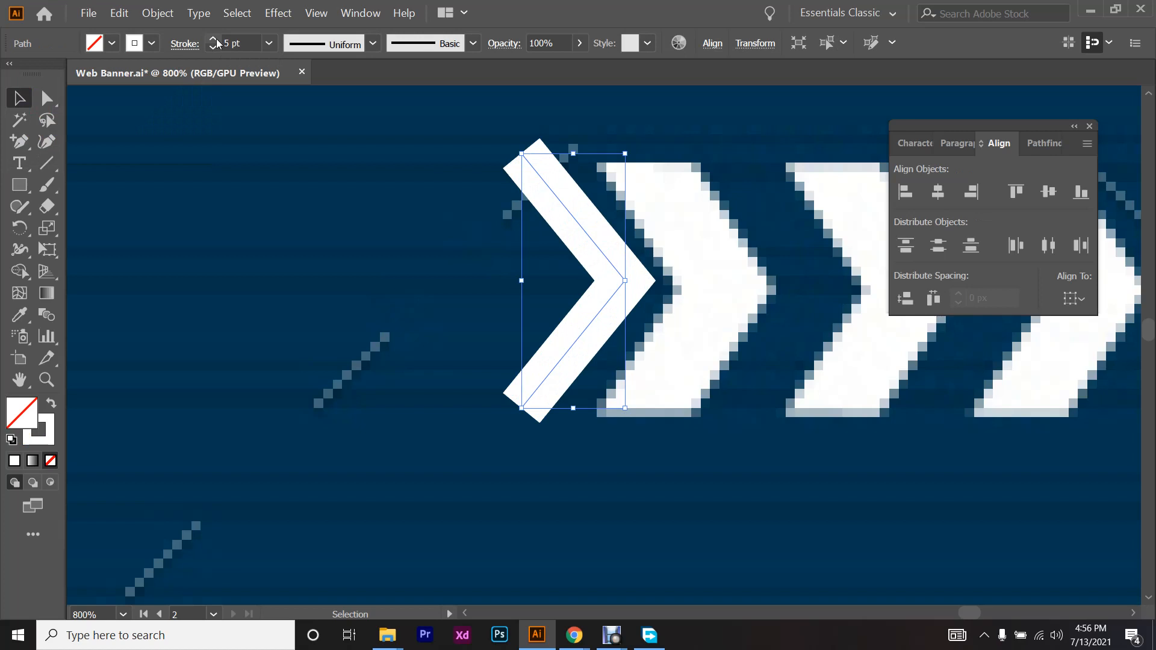
click(217, 43)
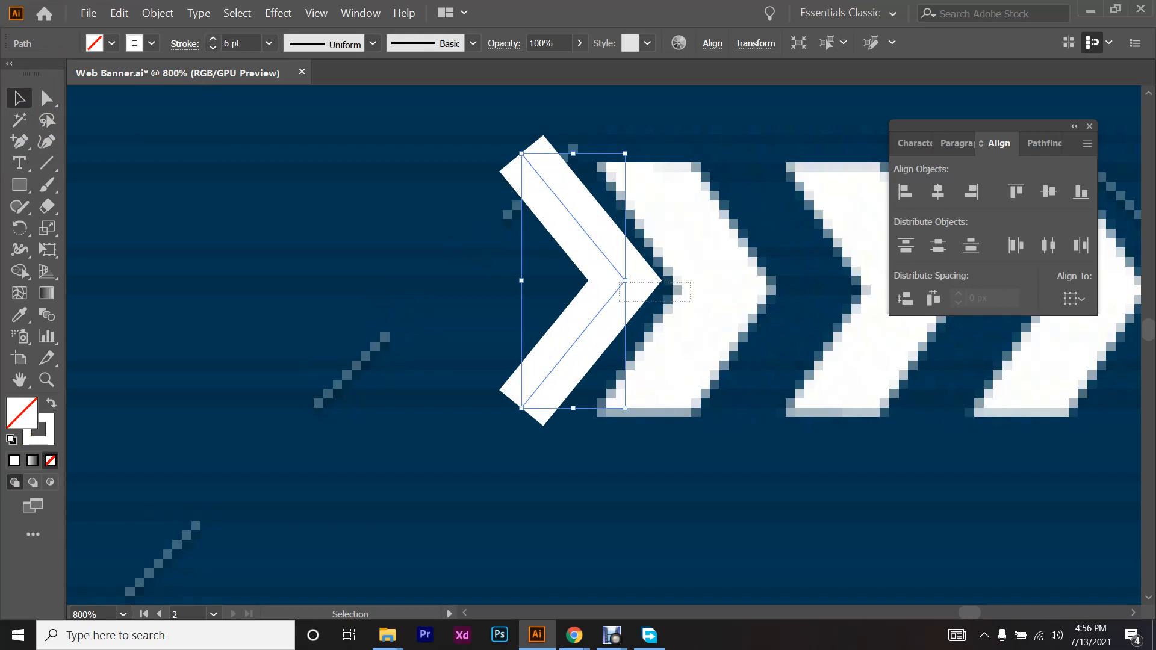
- Position the white chevron over the first chevron in the reference's row
drag(621, 276, 738, 300)
scroll(642, 283, right, 2)
scroll(610, 259, down, 1)
scroll(620, 280, right, 1)
scroll(620, 287, up, 1)
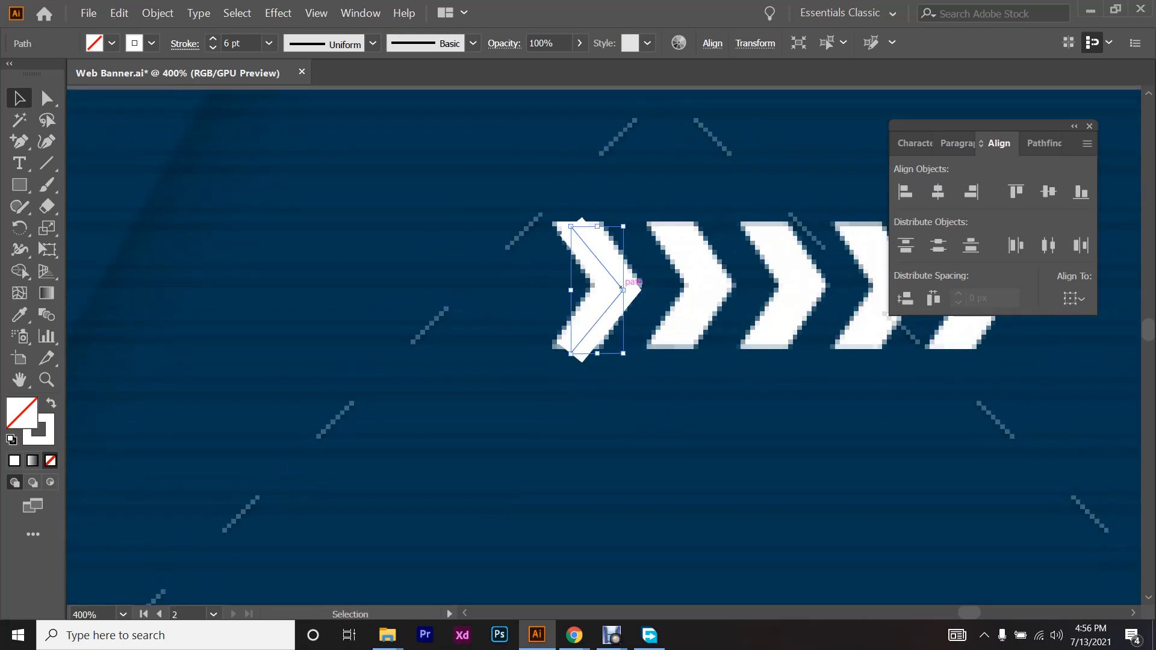
scroll(623, 288, up, 1)
- Duplicate the chevron to the right at even spacing to make a row of five matching the reference
drag(622, 289, 717, 290)
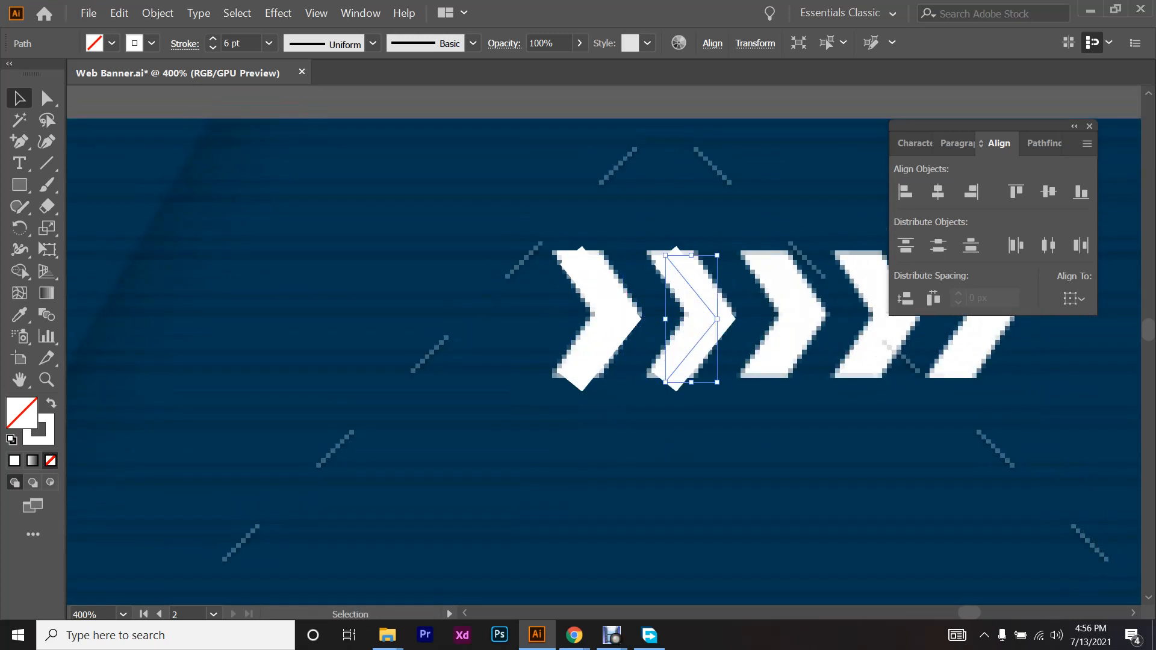
scroll(620, 289, right, 3)
key(ctrl+d)
key(ctrl+d)
key(ctrl+d)
scroll(620, 289, right, 1)
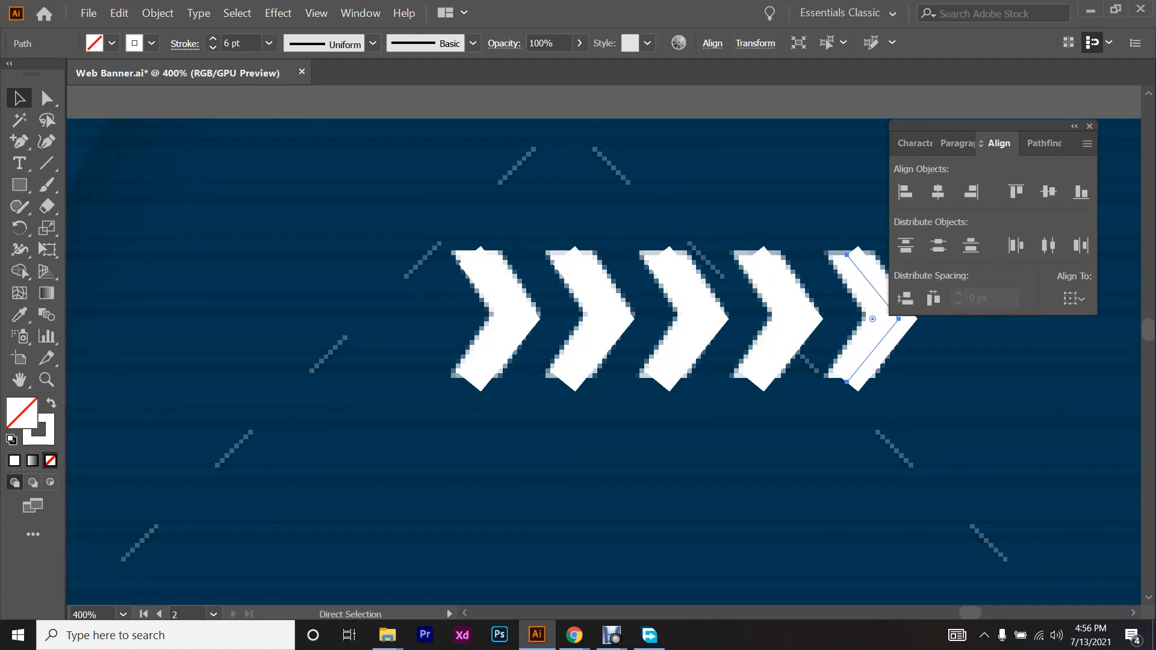
- Select all five chevrons and group them
scroll(620, 289, right, 1)
drag(315, 429, 852, 251)
scroll(679, 350, down, 6)
scroll(671, 347, down, 3)
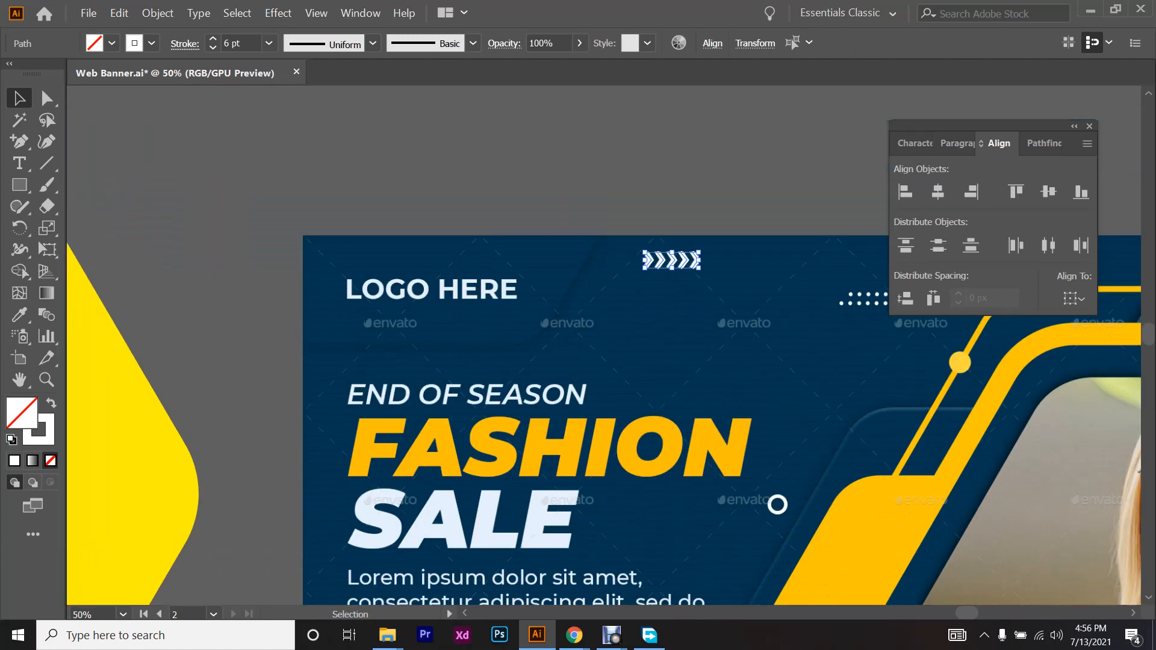
scroll(641, 345, down, 4)
scroll(649, 316, up, 3)
scroll(722, 361, up, 2)
scroll(660, 286, down, 5)
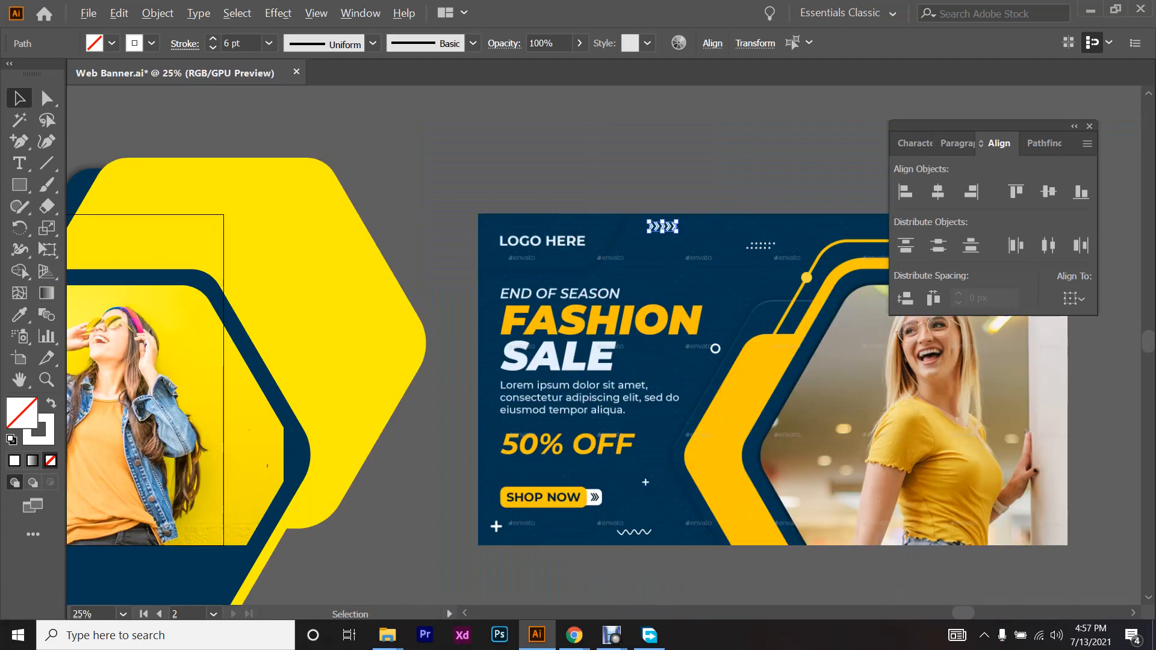
scroll(692, 204, up, 3)
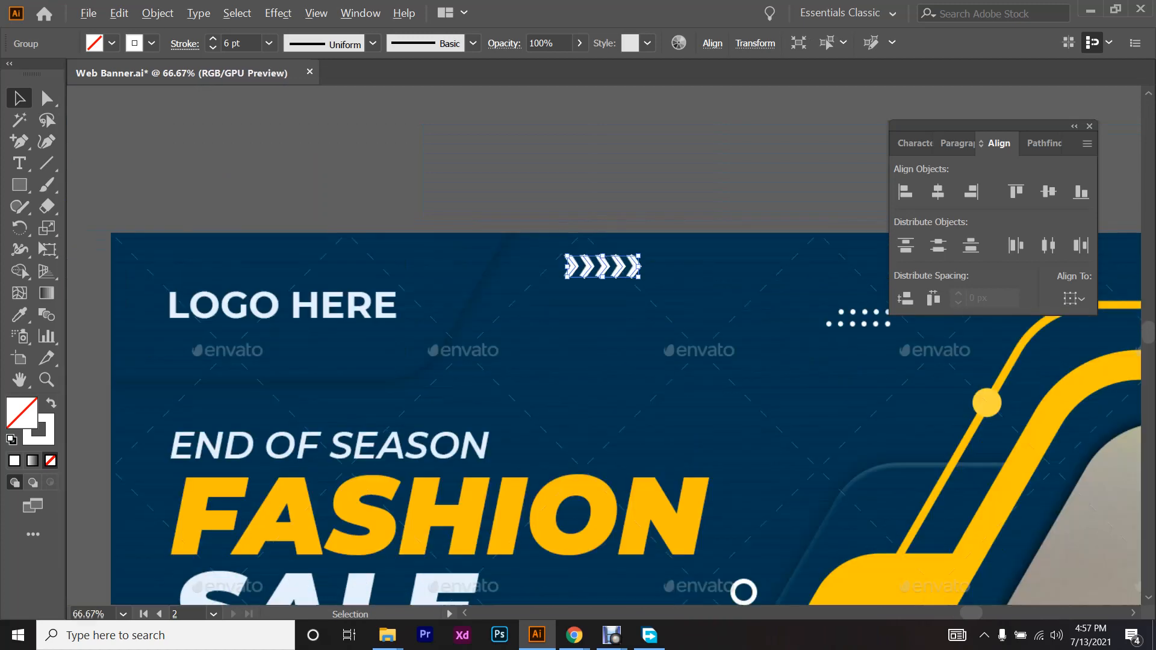
- Move the chevron group to the recreated banner's top edge, to the right of LOGO HERE
scroll(635, 253, down, 3)
scroll(636, 265, down, 1)
scroll(638, 337, left, 3)
scroll(783, 259, left, 2)
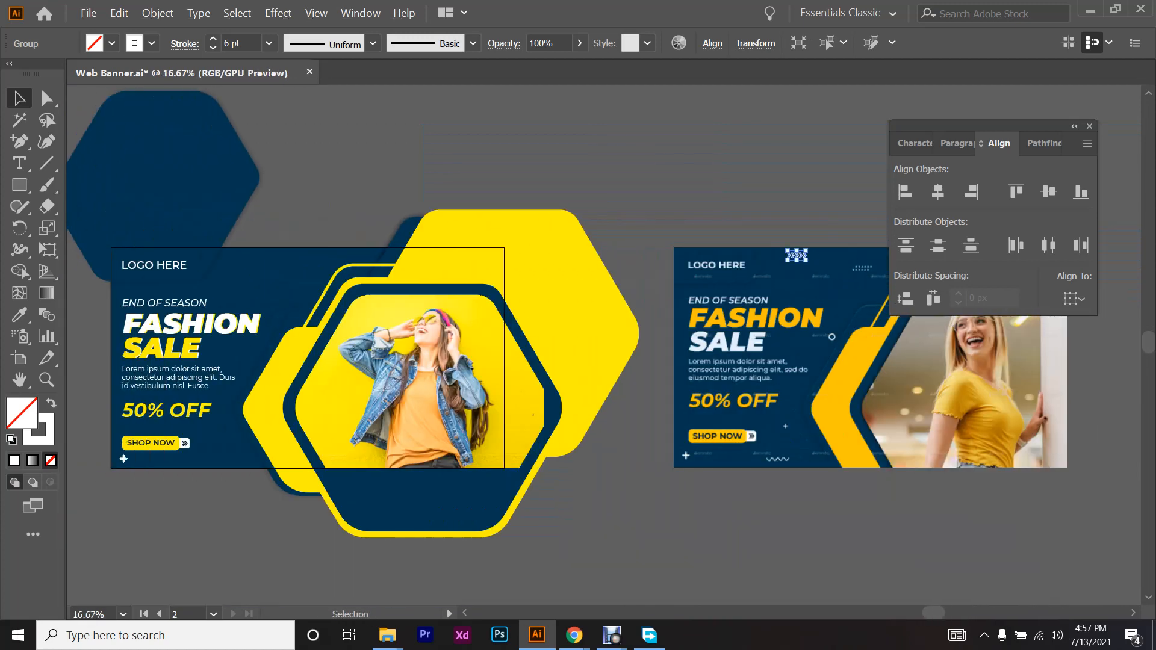
scroll(798, 251, up, 3)
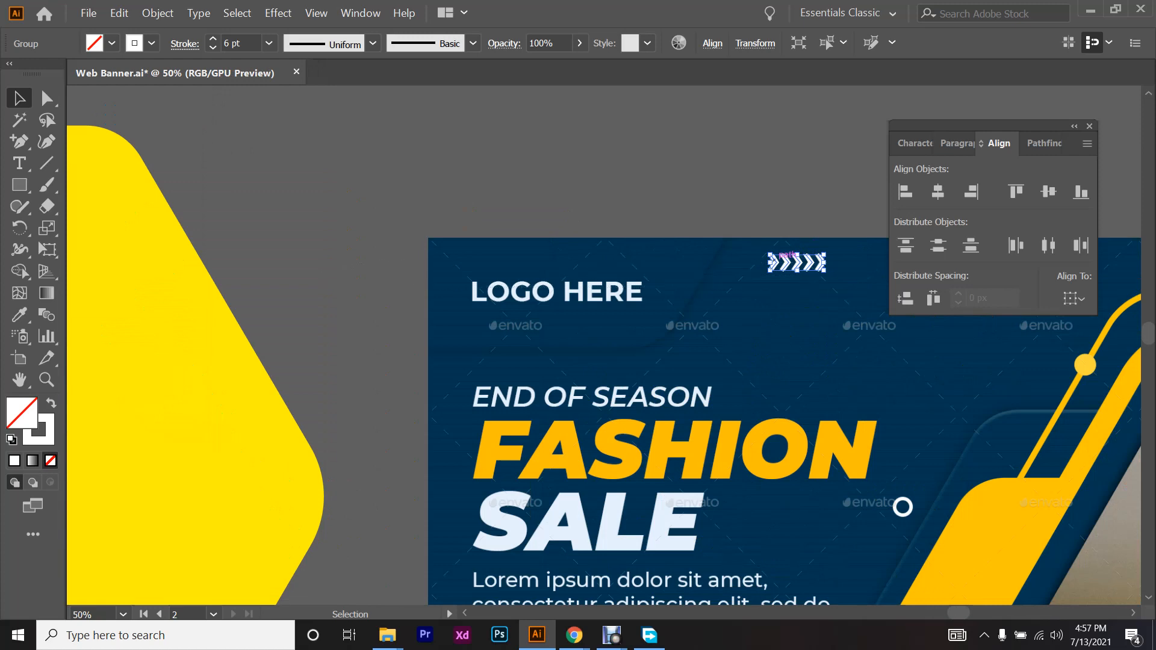
drag(796, 256, 397, 297)
key(space)
key(space)
key(ctrl+shift+a)
- Draw a small circle over the first dot of the reference's upper dot row, with a white fill and no stroke
scroll(422, 304, down, 5)
scroll(753, 307, up, 9)
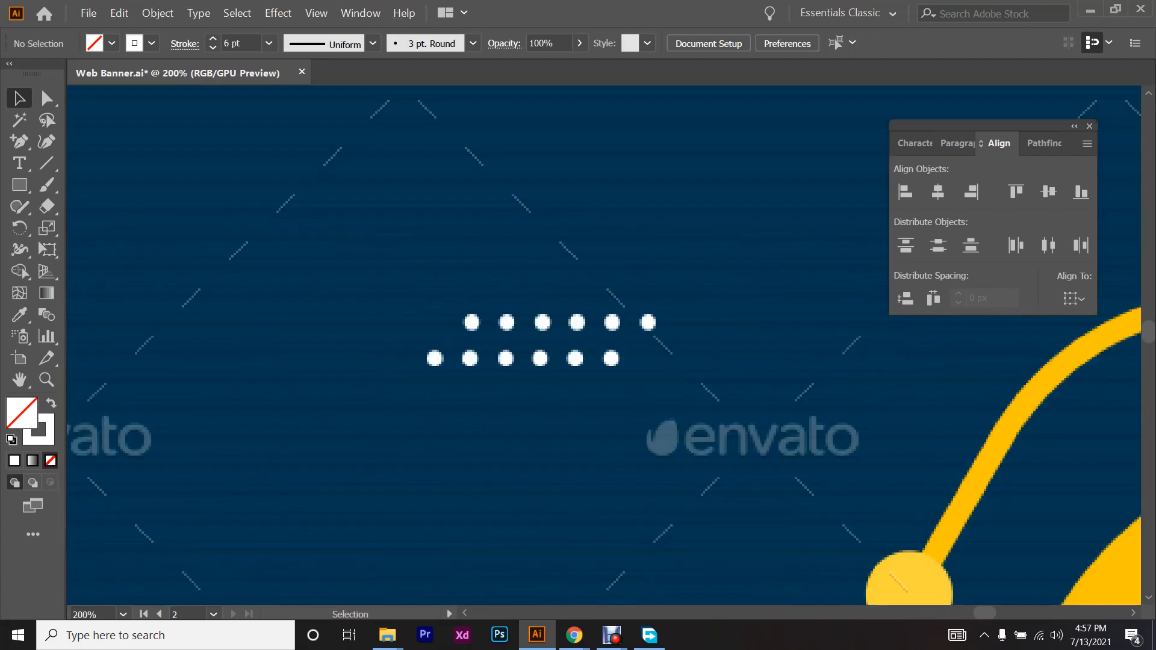
scroll(578, 337, down, 1)
drag(19, 185, 108, 227)
scroll(504, 298, up, 2)
drag(417, 273, 454, 310)
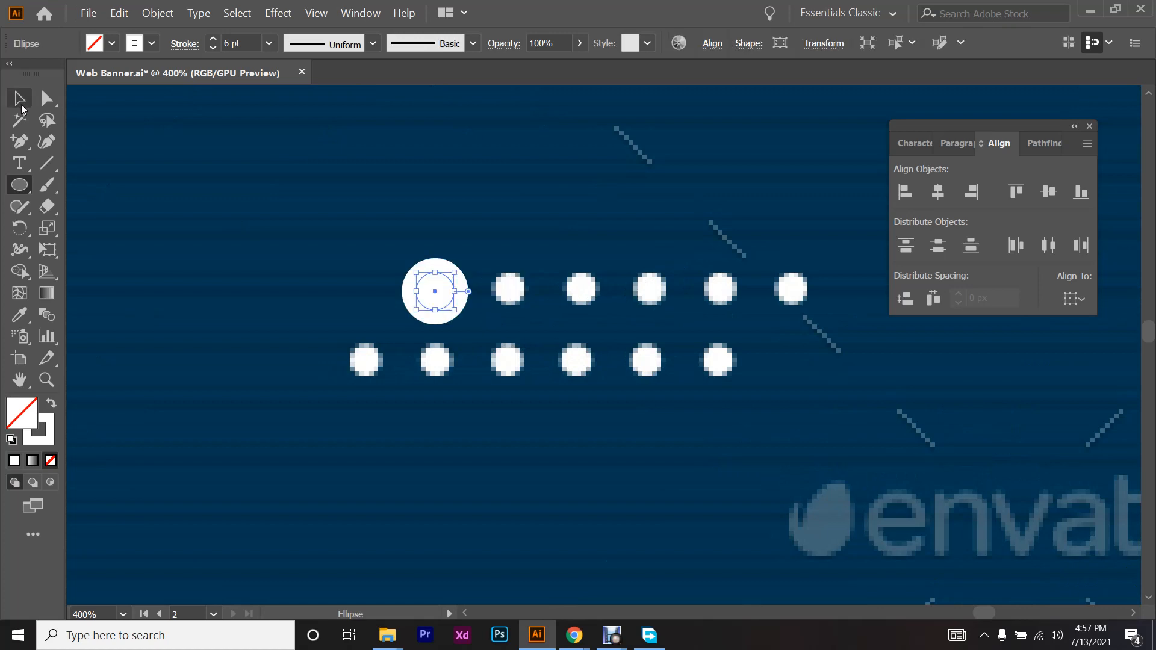
click(19, 99)
key(shift+x)
- Duplicate the white circle to the right at even spacing to complete an upper row of six dots
scroll(500, 302, up, 2)
drag(370, 280, 511, 280)
key(ctrl+d)
key(ctrl+d)
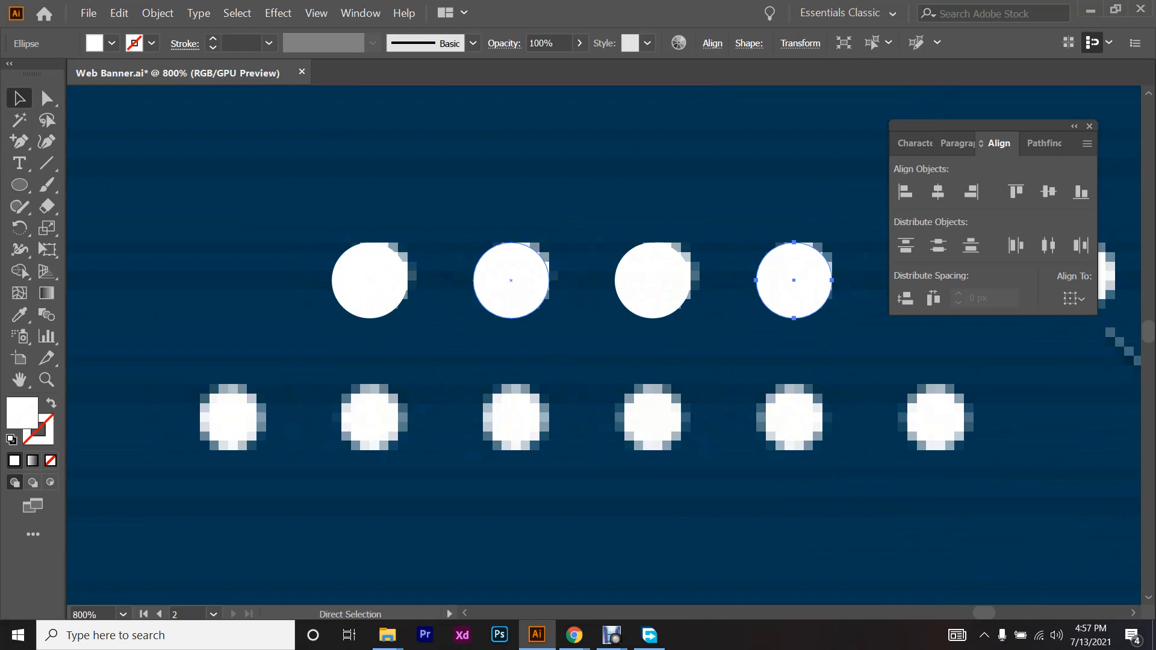
scroll(511, 281, down, 1)
scroll(512, 280, right, 2)
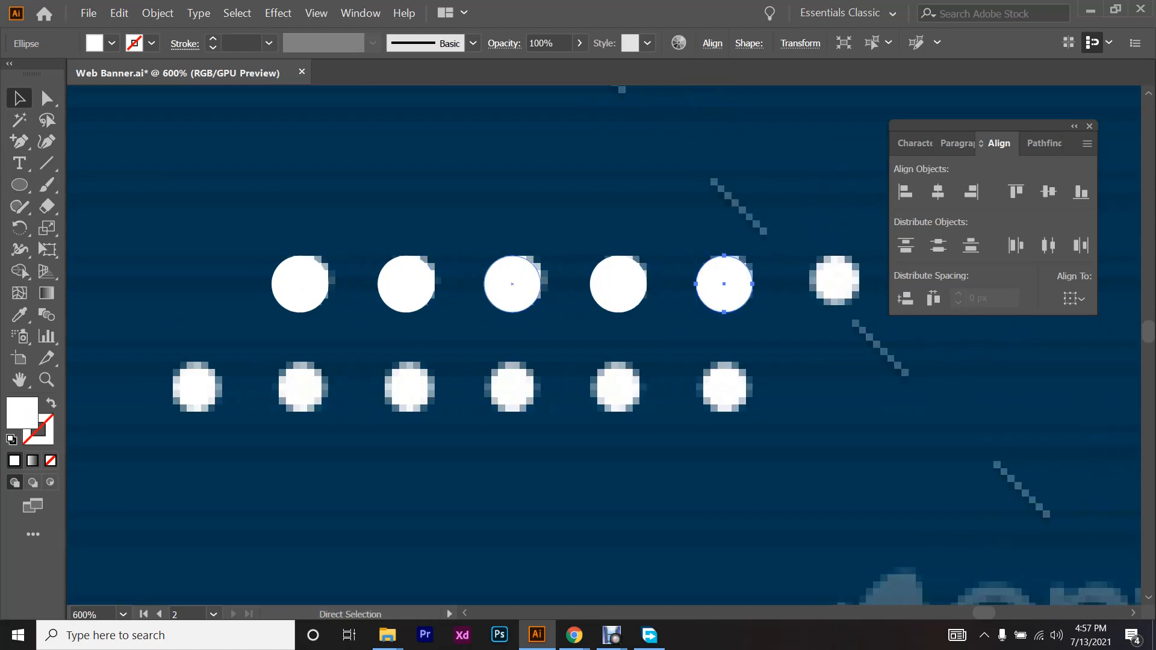
key(ctrl+d)
- Copy the six-dot row below itself, shifted one dot spacing left, and select both rows
drag(725, 380, 726, 381)
drag(842, 281, 735, 387)
key(ctrl+a)
key(ctrl+minus)
key(ctrl+minus)
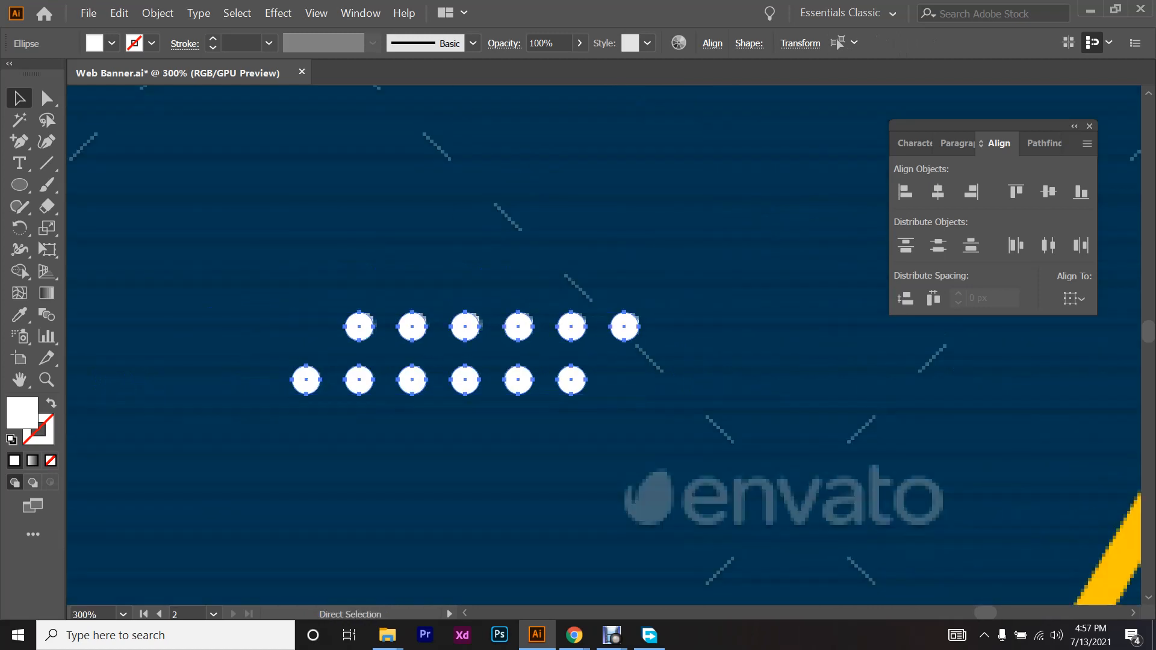
- Group the two dot rows and move them into the recreated banner, right of and slightly below the chevrons
scroll(518, 385, down, 5)
scroll(530, 383, left, 1)
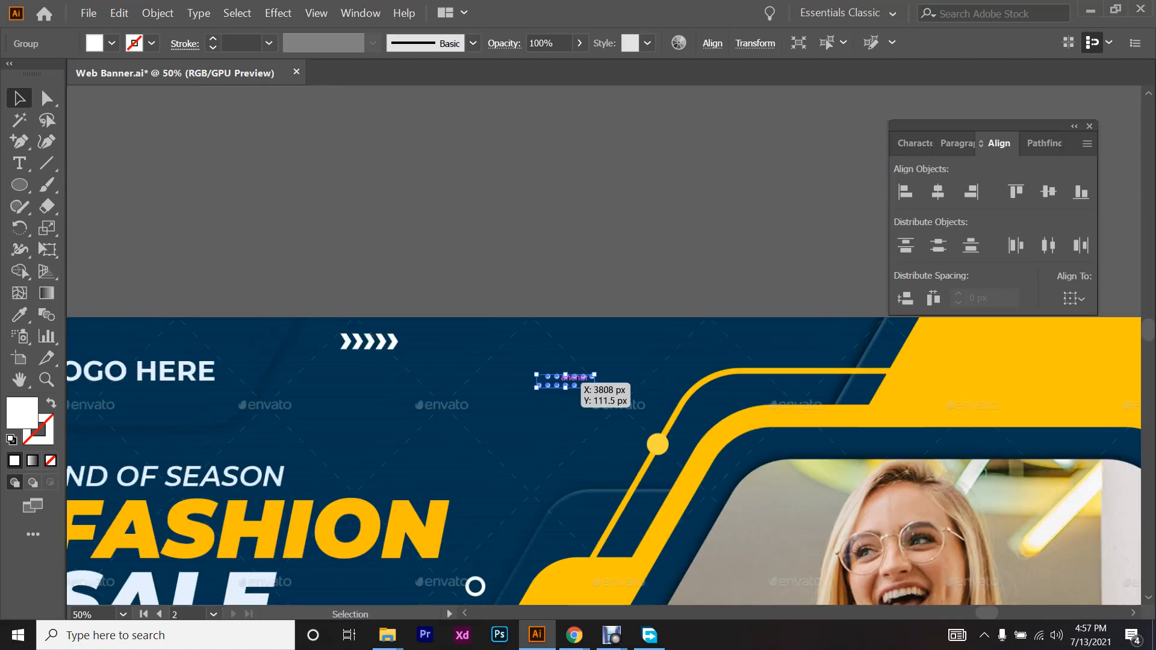
drag(567, 378, 597, 415)
scroll(583, 388, down, 5)
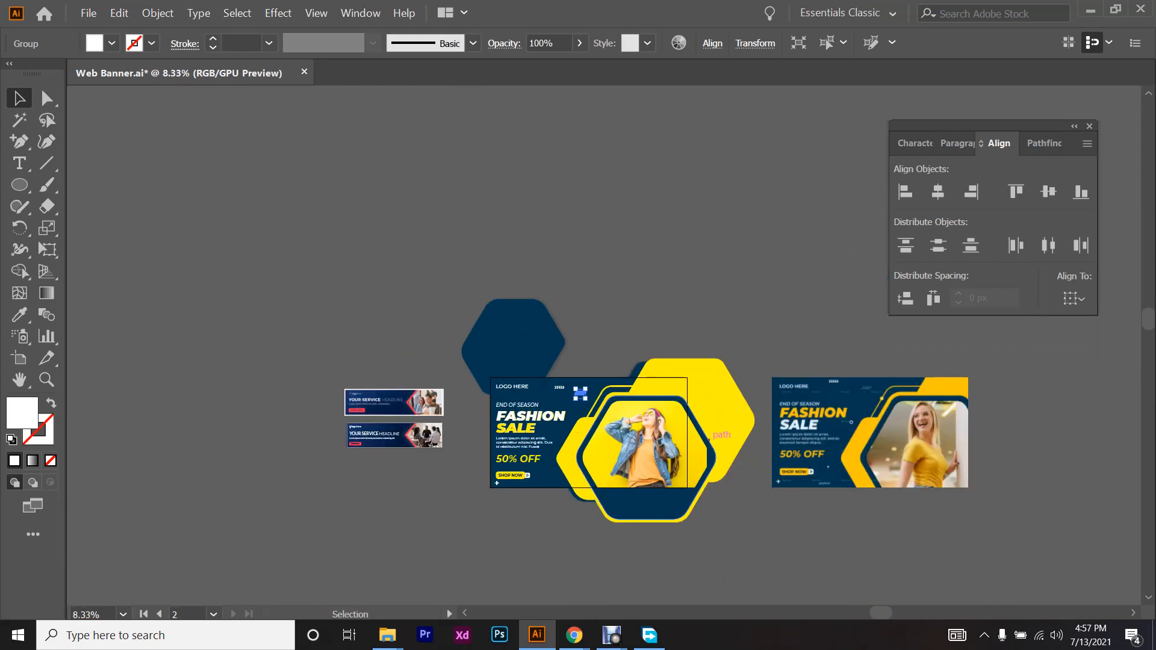
key(ctrl+shift+a)
scroll(885, 424, up, 3)
scroll(611, 381, down, 2)
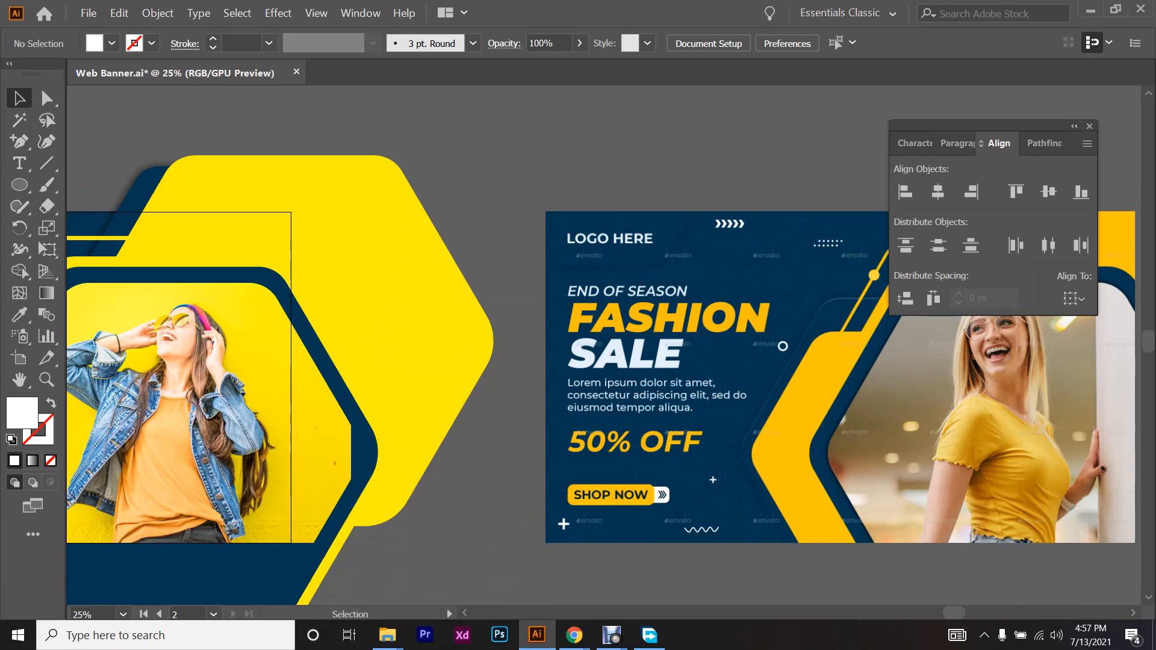
- Draw a small circle on the thin outline beside the photo hexagon and colour it with the banner's yellow
scroll(604, 345, down, 1)
scroll(604, 345, left, 3)
drag(20, 185, 110, 230)
click(109, 230)
scroll(269, 226, left, 2)
scroll(268, 227, up, 3)
mouse_move(272, 281)
mouse_down()
mouse_move(287, 254)
mouse_move(283, 268)
mouse_up()
key(i)
click(457, 338)
scroll(620, 202, down, 3)
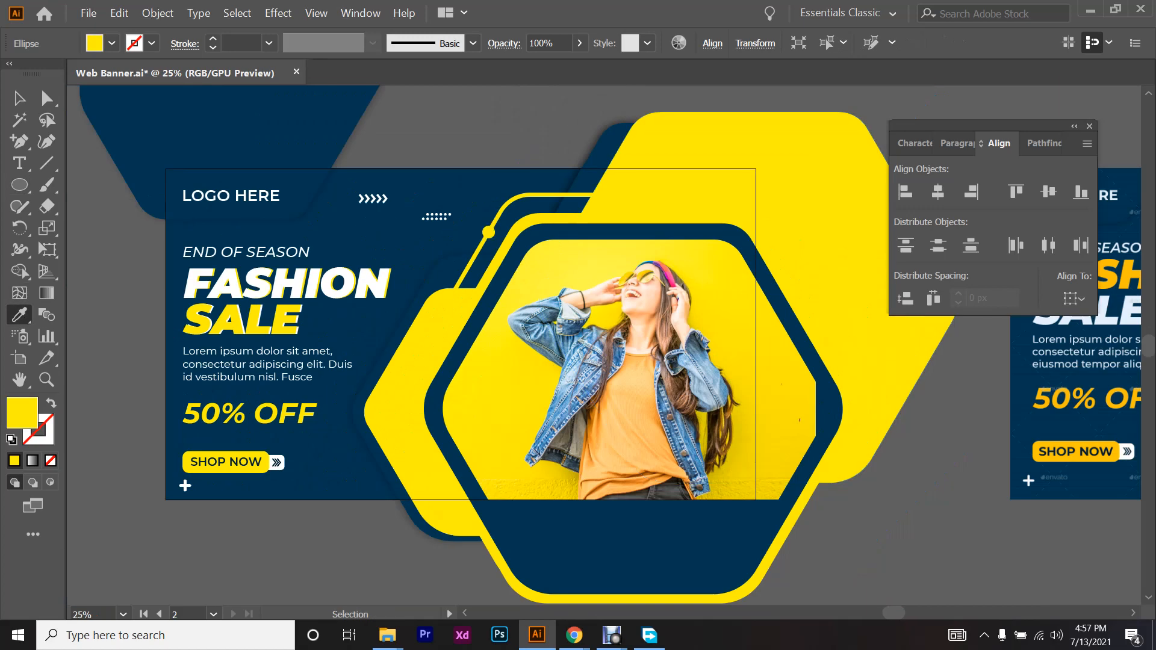
key(ctrl+shift+a)
- Draw a small circle to the right of the word SALE with no fill and a white 8 pt stroke
scroll(620, 203, right, 2)
scroll(578, 187, down, 2)
scroll(578, 186, up, 1)
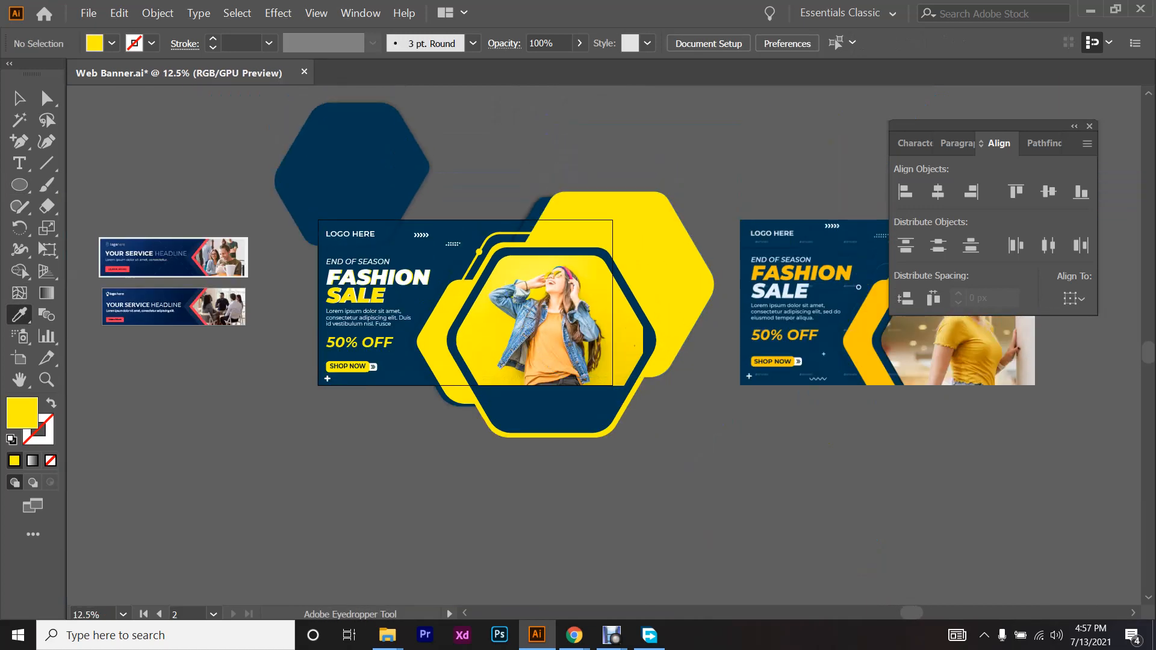
scroll(892, 354, up, 5)
scroll(616, 385, down, 5)
scroll(616, 386, left, 2)
scroll(616, 385, up, 1)
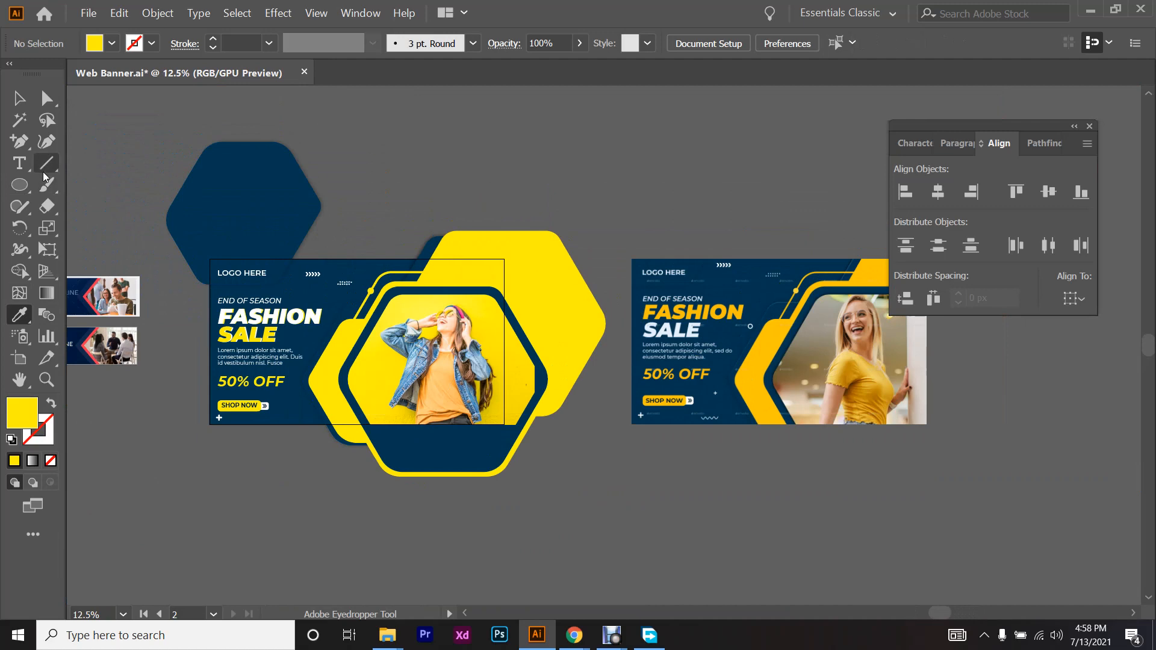
click(17, 185)
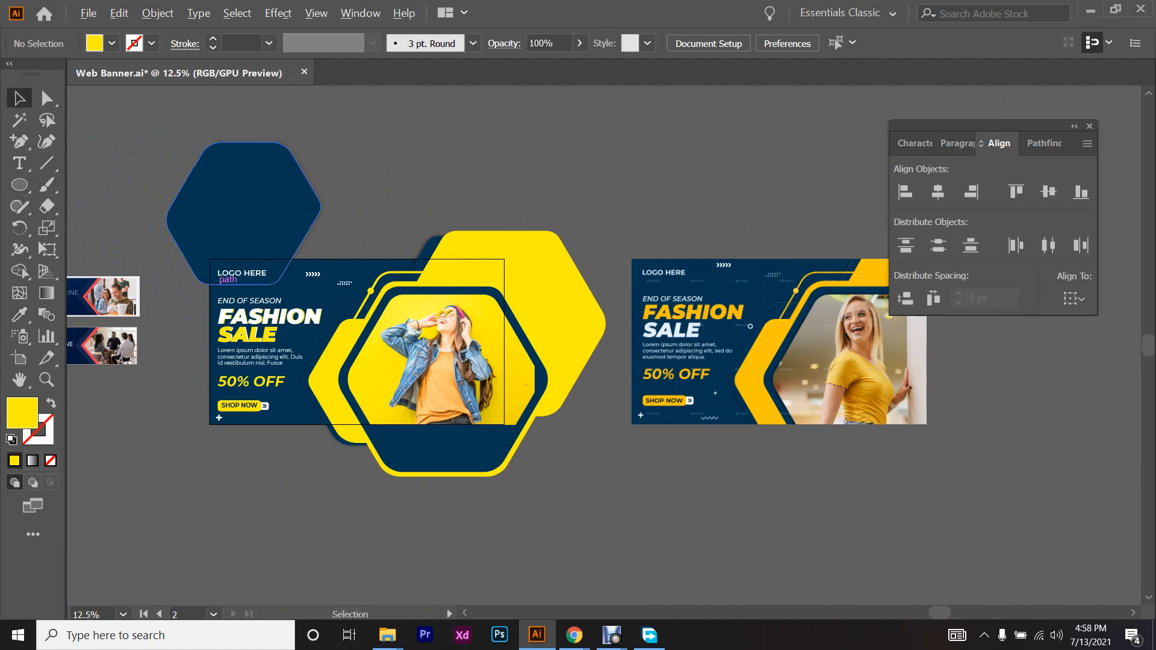
scroll(261, 313, up, 4)
drag(452, 401, 479, 427)
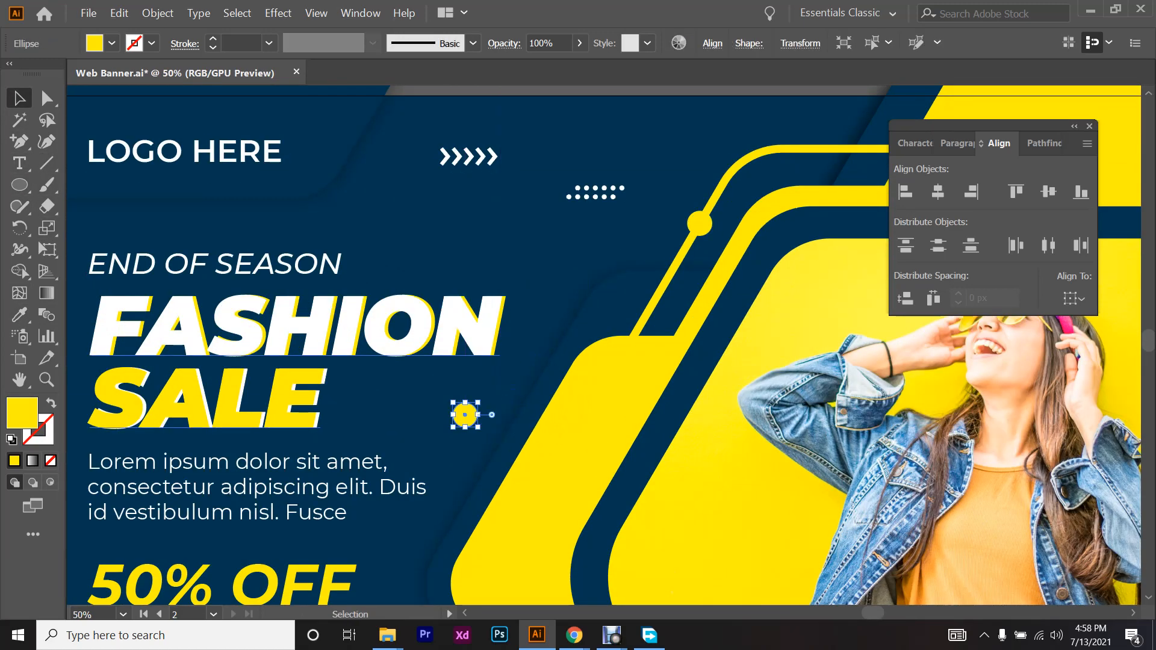
key(shift+x)
click(141, 49)
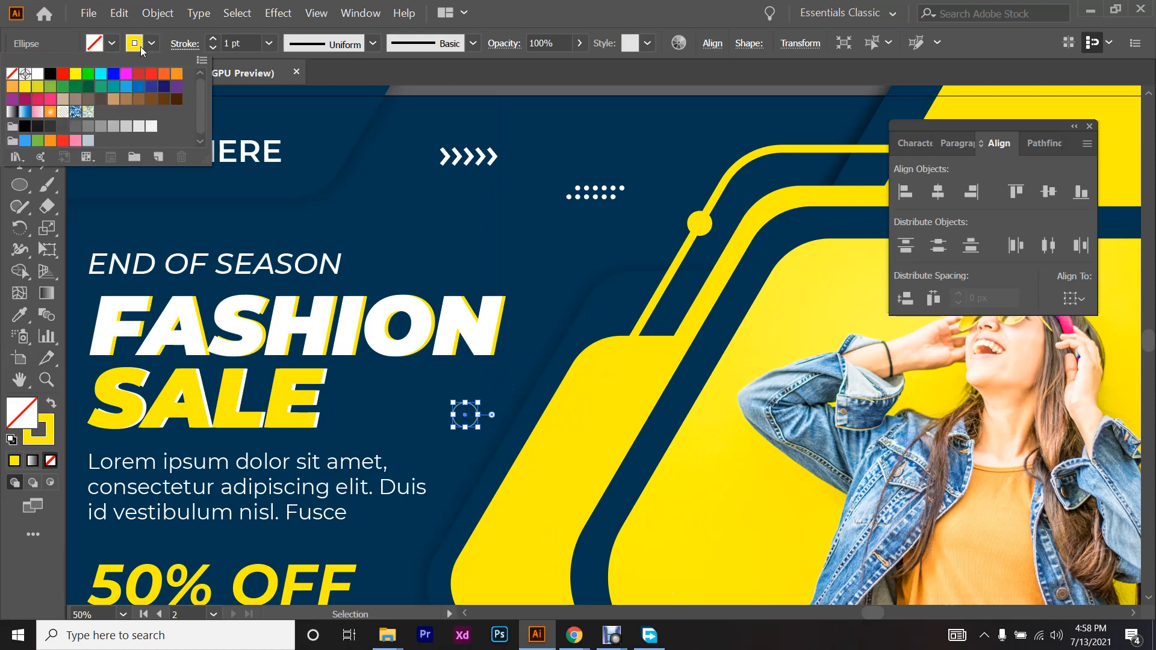
click(38, 73)
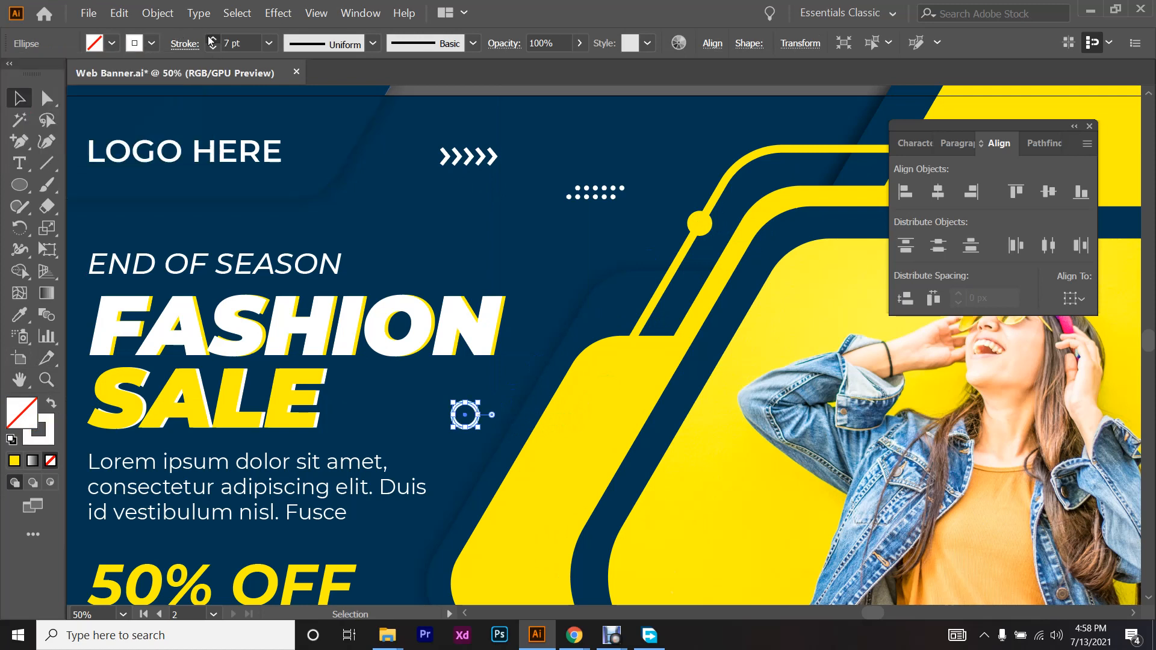
click(566, 251)
scroll(566, 251, down, 1)
drag(480, 453, 506, 288)
scroll(505, 287, up, 1)
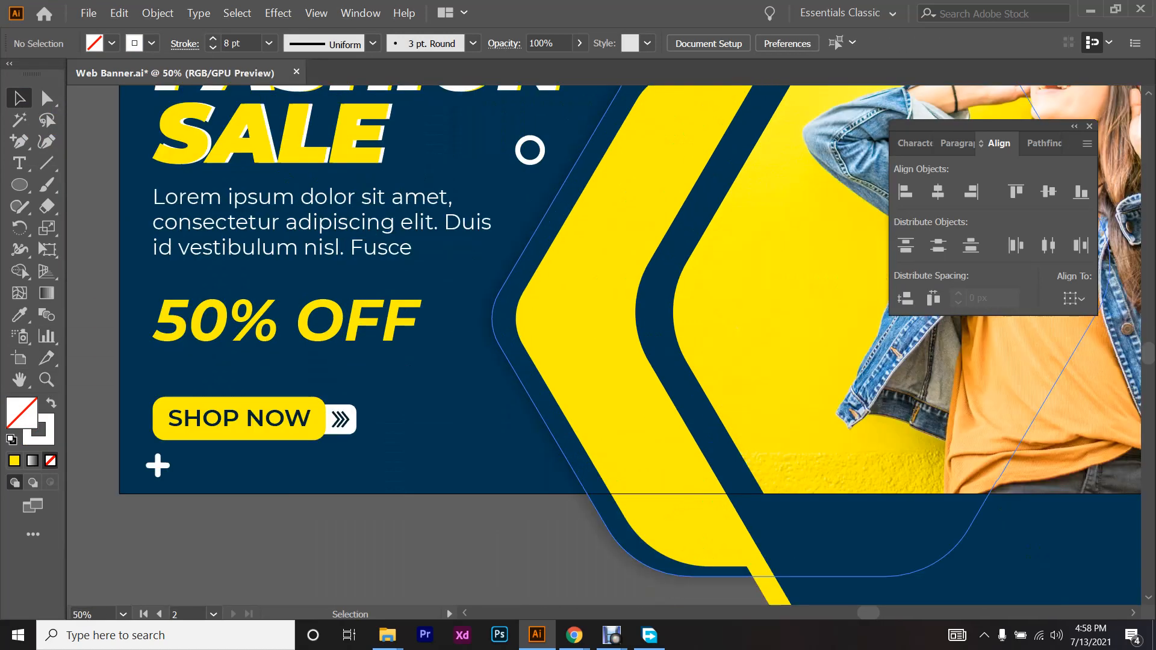
- Shrink the white ring around its centre and reduce its stroke to 6 pt
click(530, 149)
scroll(540, 115, up, 5)
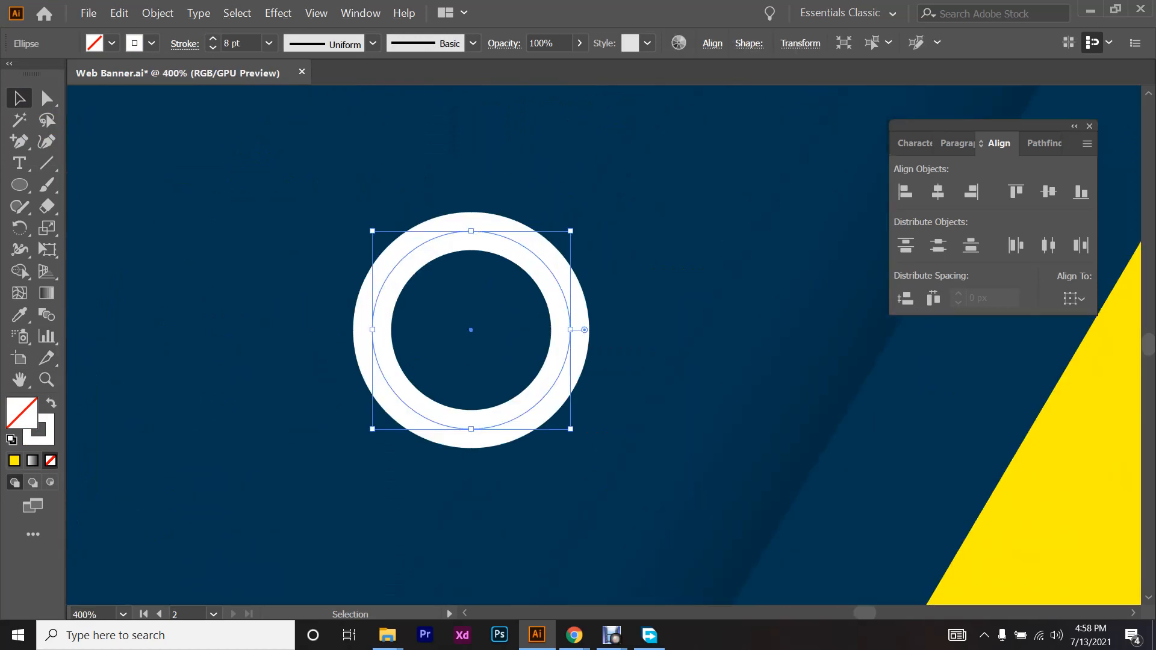
drag(570, 230, 547, 254)
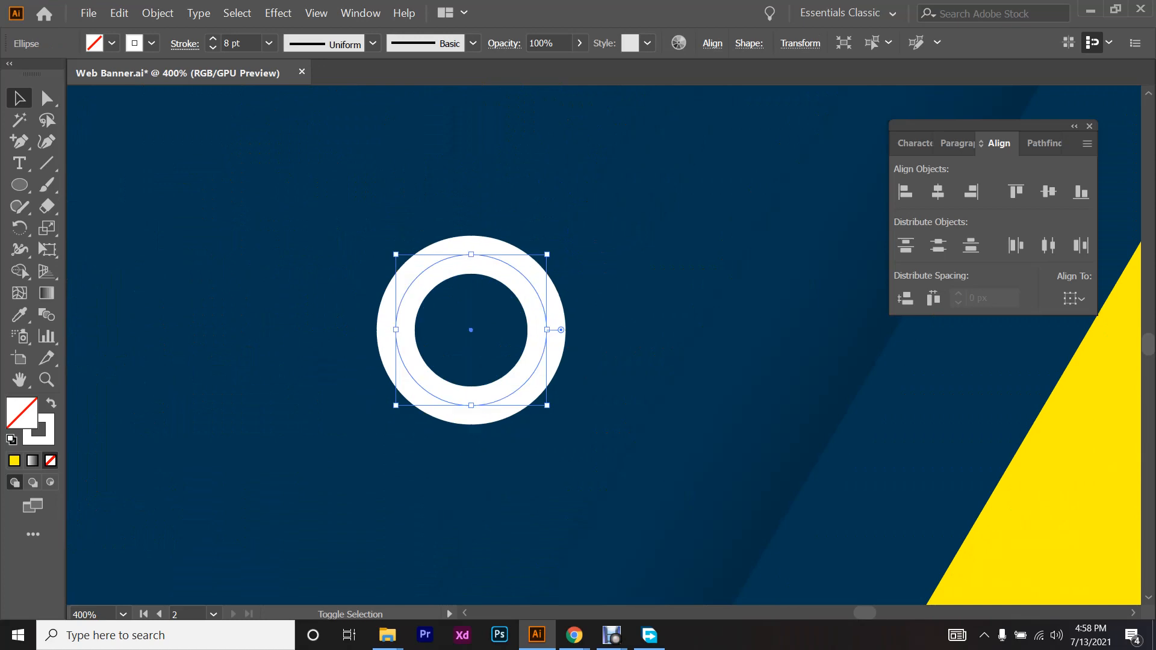
click(217, 50)
click(216, 51)
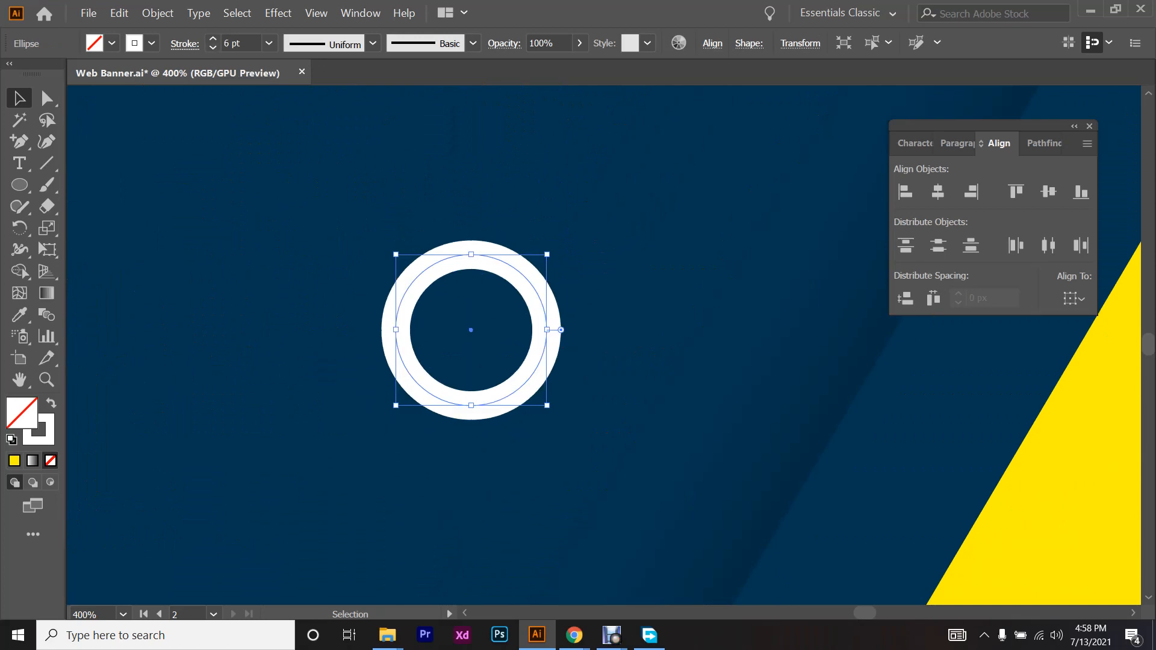
click(523, 493)
scroll(523, 492, down, 6)
scroll(523, 493, down, 4)
scroll(437, 415, down, 4)
scroll(348, 492, up, 2)
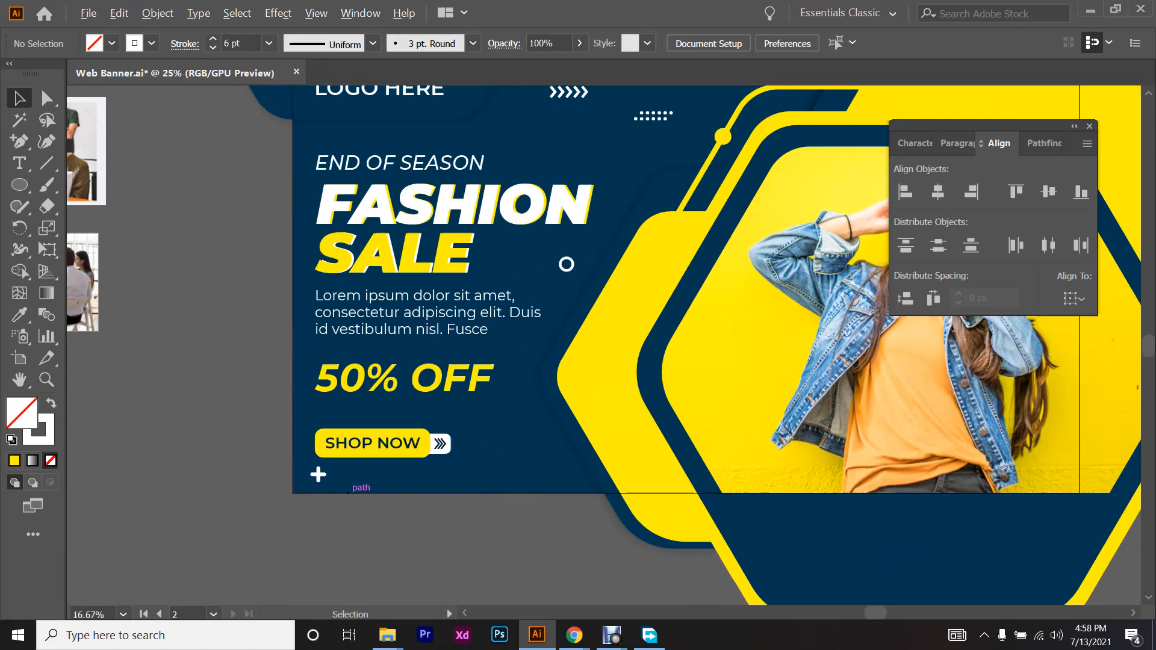
- Copy the white plus sign to the area below and right of 50% OFF and make the copy smaller
scroll(348, 492, up, 2)
click(304, 477)
drag(304, 477, 572, 382)
scroll(578, 398, up, 4)
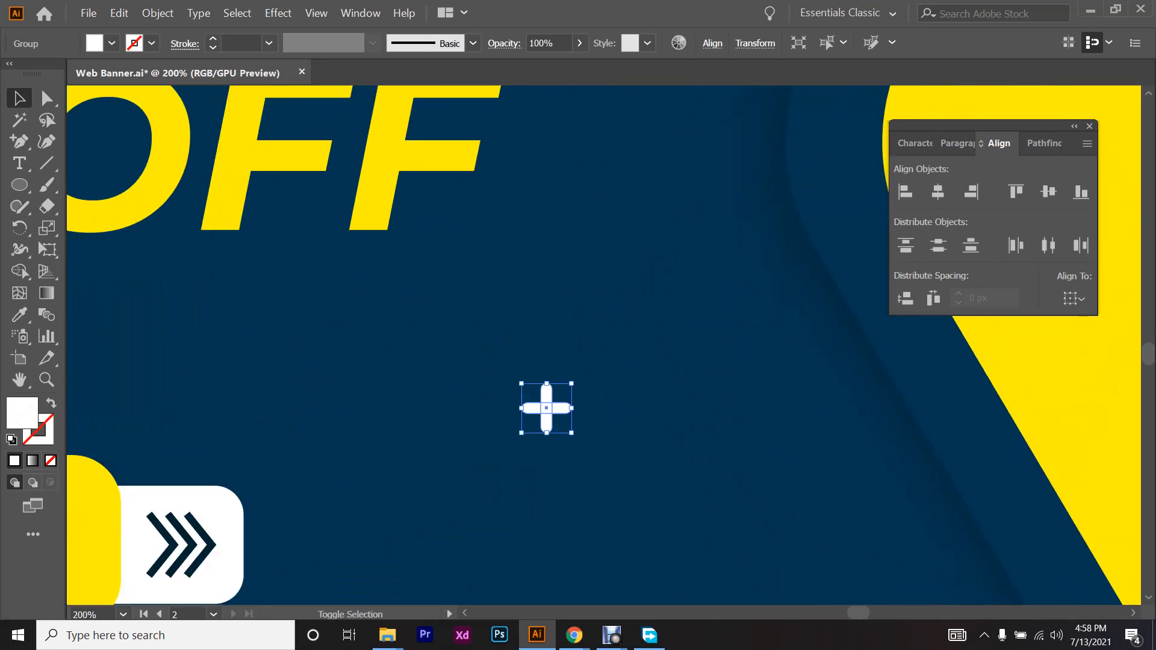
click(627, 377)
- Compare the recreated banner with the reference and save the document
scroll(626, 378, down, 6)
scroll(561, 413, right, 3)
scroll(561, 413, down, 1)
scroll(561, 413, right, 3)
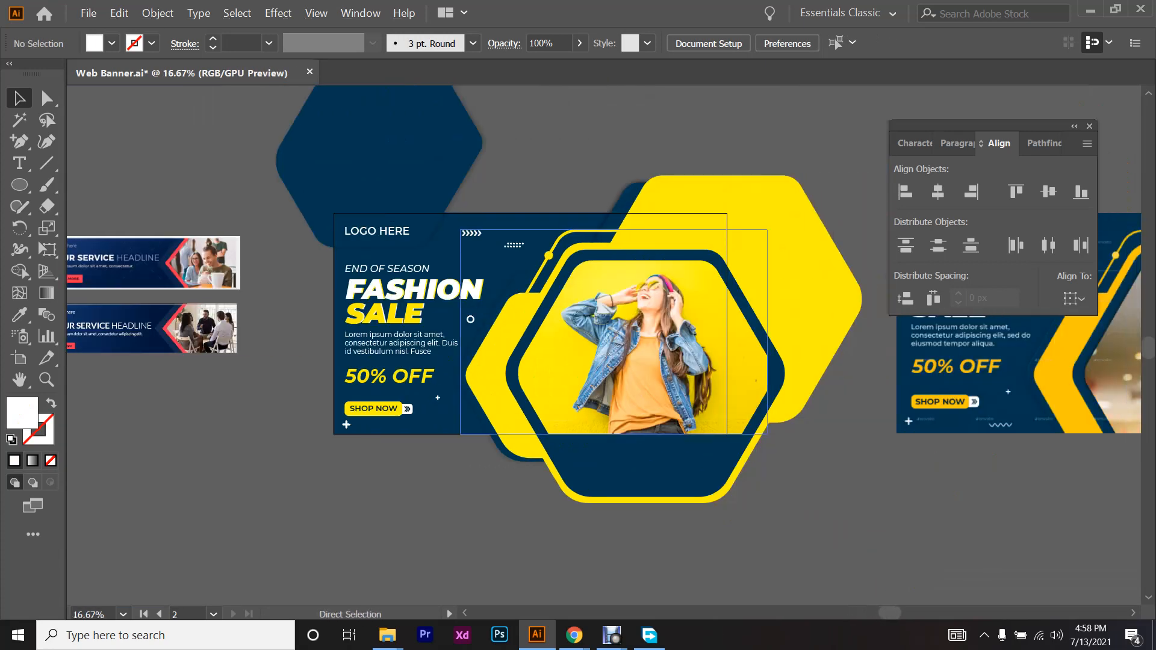
scroll(562, 413, up, 2)
scroll(561, 413, right, 2)
scroll(602, 349, right, 3)
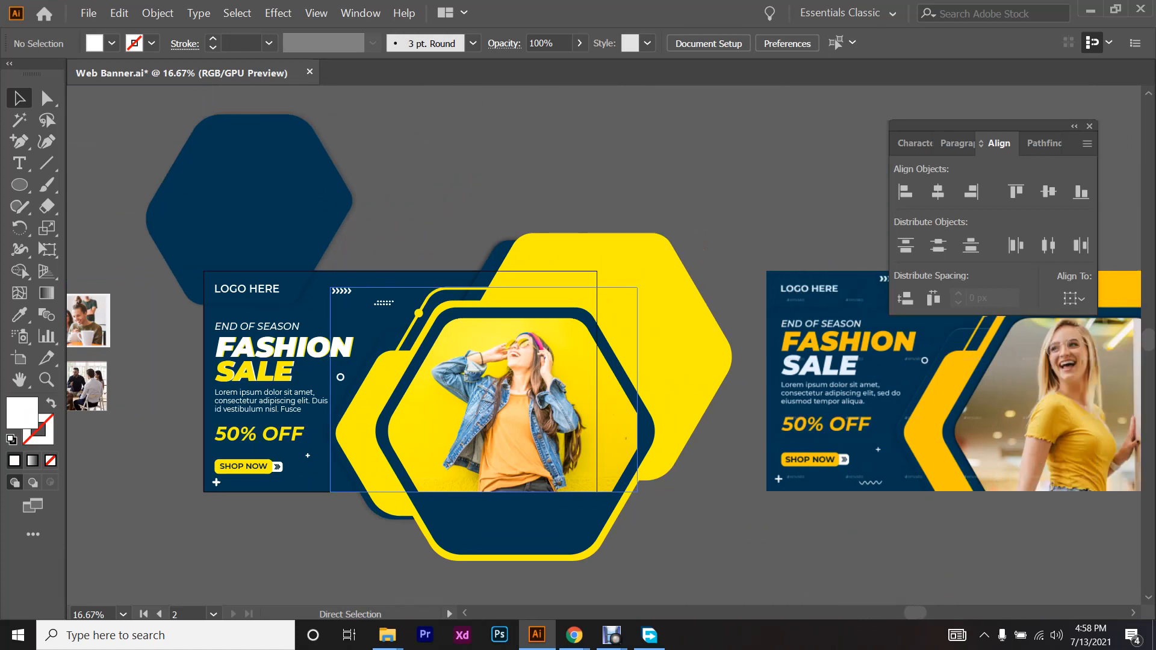
scroll(594, 366, right, 1)
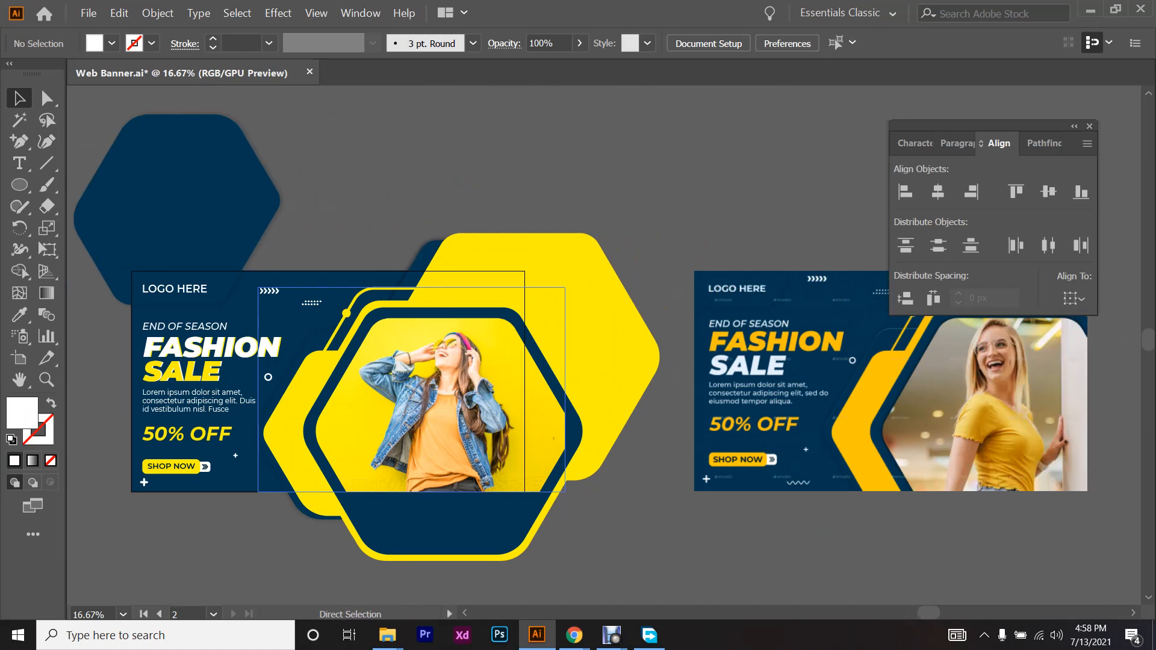
scroll(543, 402, up, 1)
key(ctrl+s)
scroll(542, 403, up, 1)
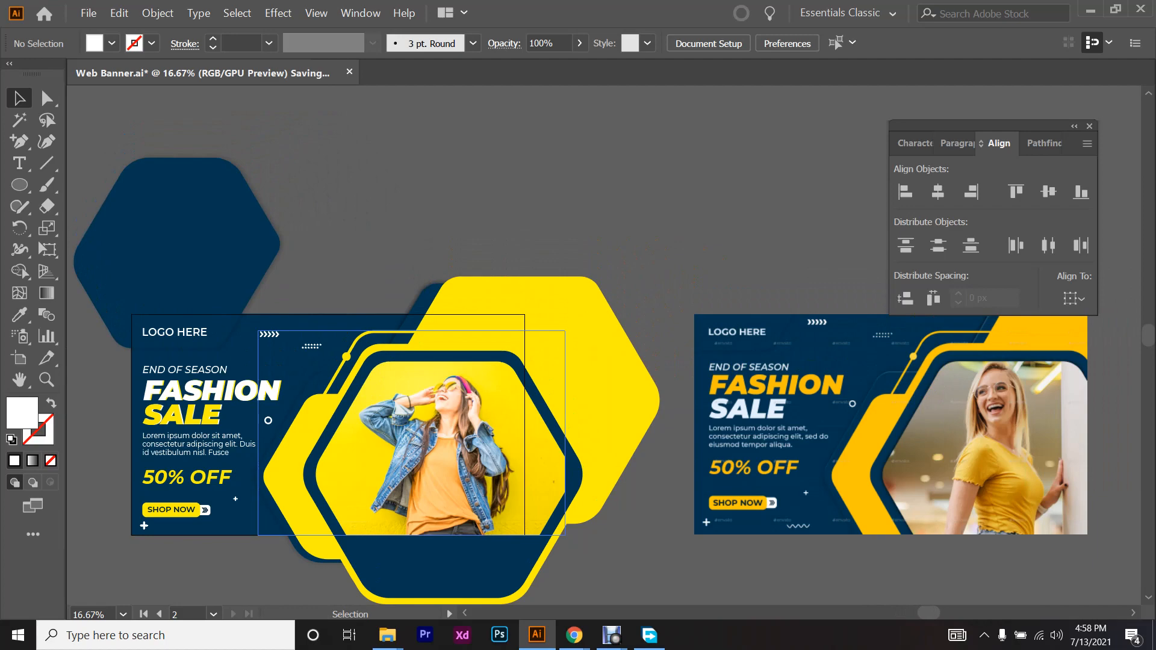
- Start a Save for Web export of the service headline banner as JPEG High, enlarged to 8192 × 2111 px
scroll(437, 410, up, 2)
scroll(634, 409, down, 6)
scroll(977, 407, up, 5)
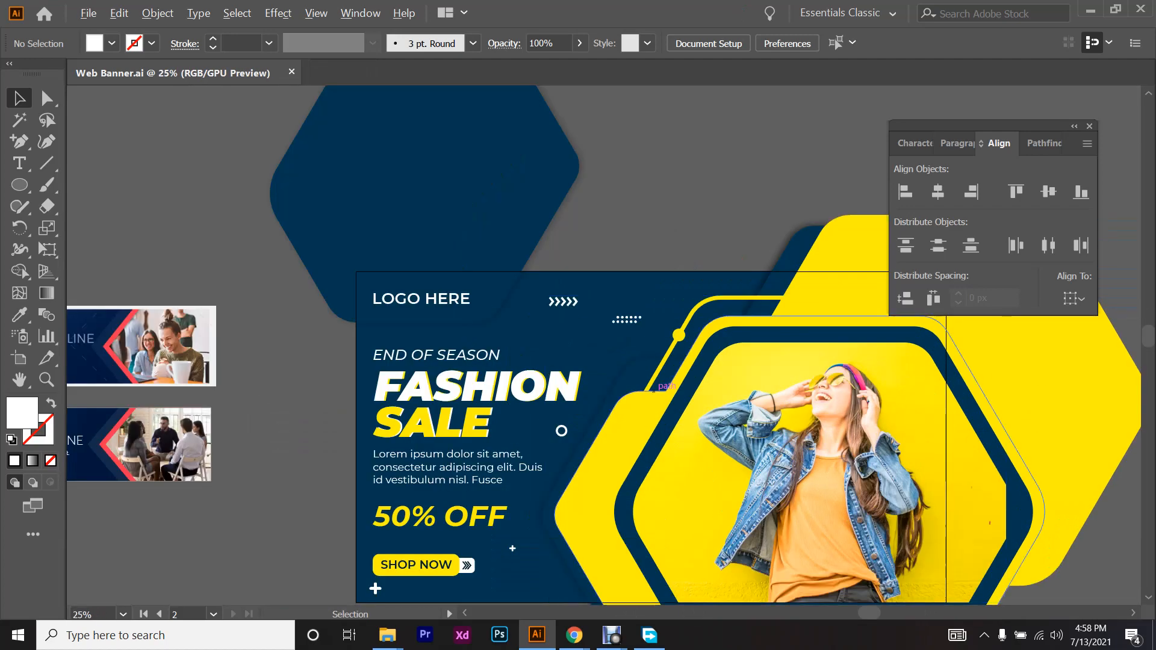
scroll(604, 345, down, 1)
drag(175, 416, 596, 371)
click(596, 371)
key(ctrl+alt+shift+s)
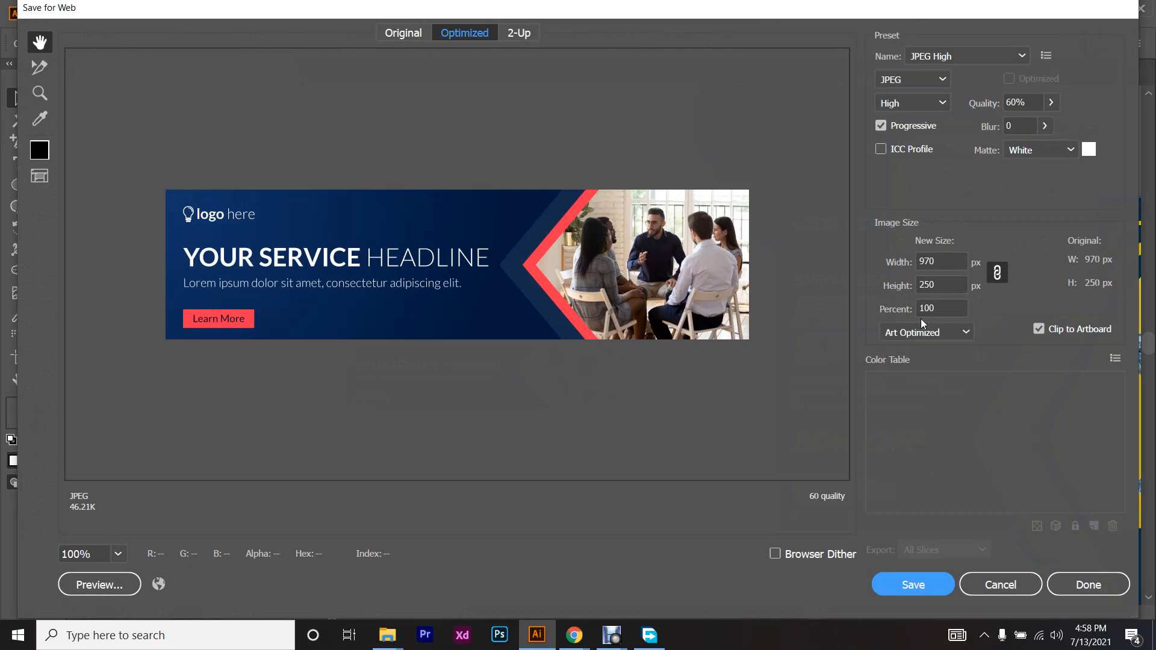
click(961, 307)
text(1111111111)
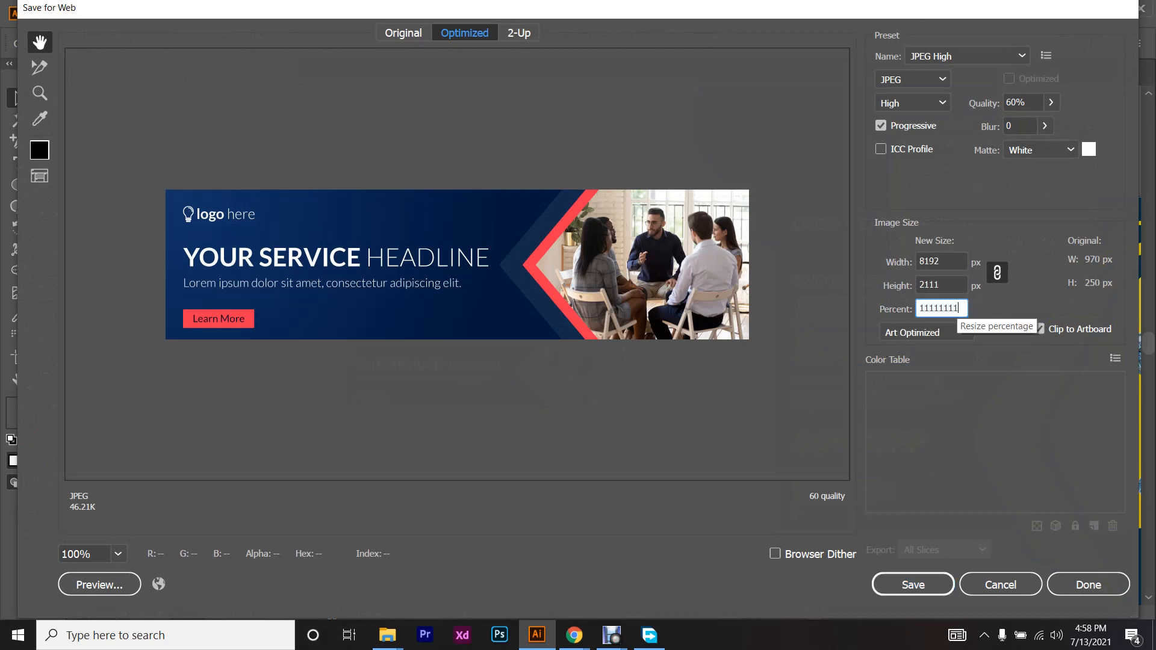
click(960, 286)
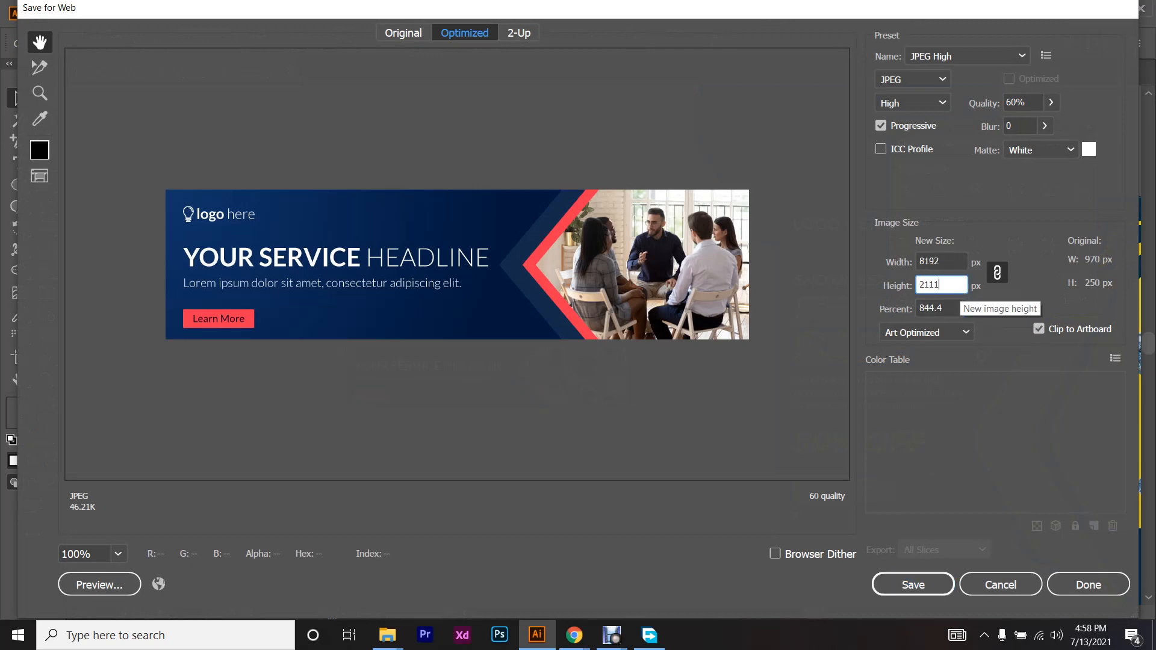
click(957, 261)
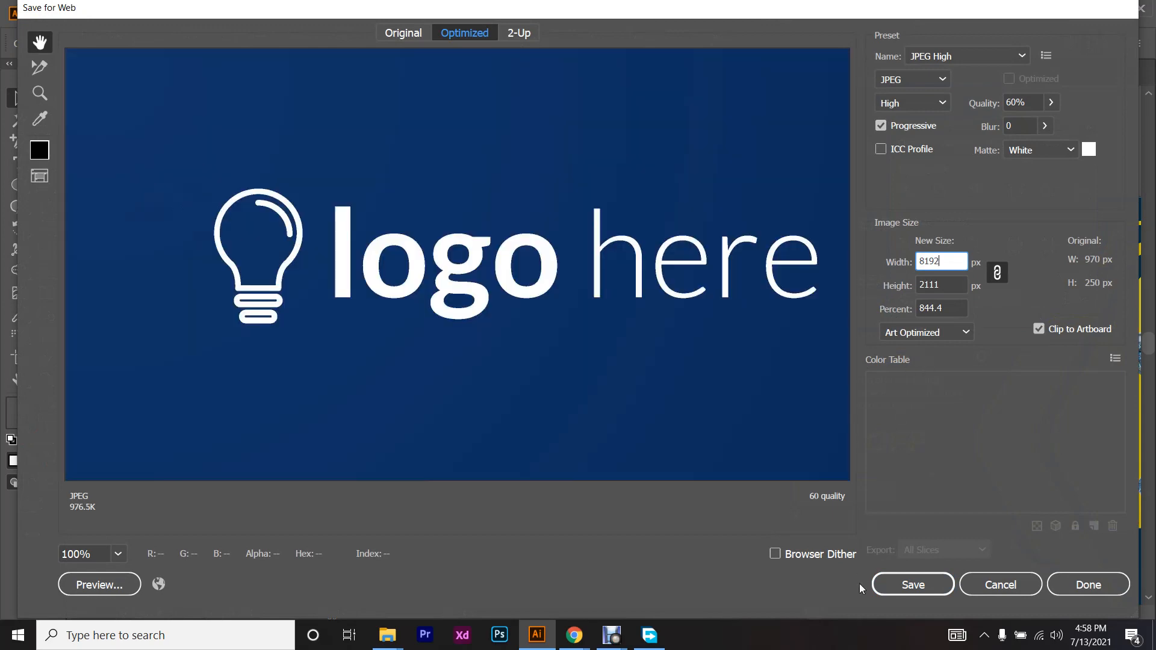
- Save the service banner export as Web-Banner.jpg in the Crash Course folder on the Desktop
click(914, 584)
click(78, 147)
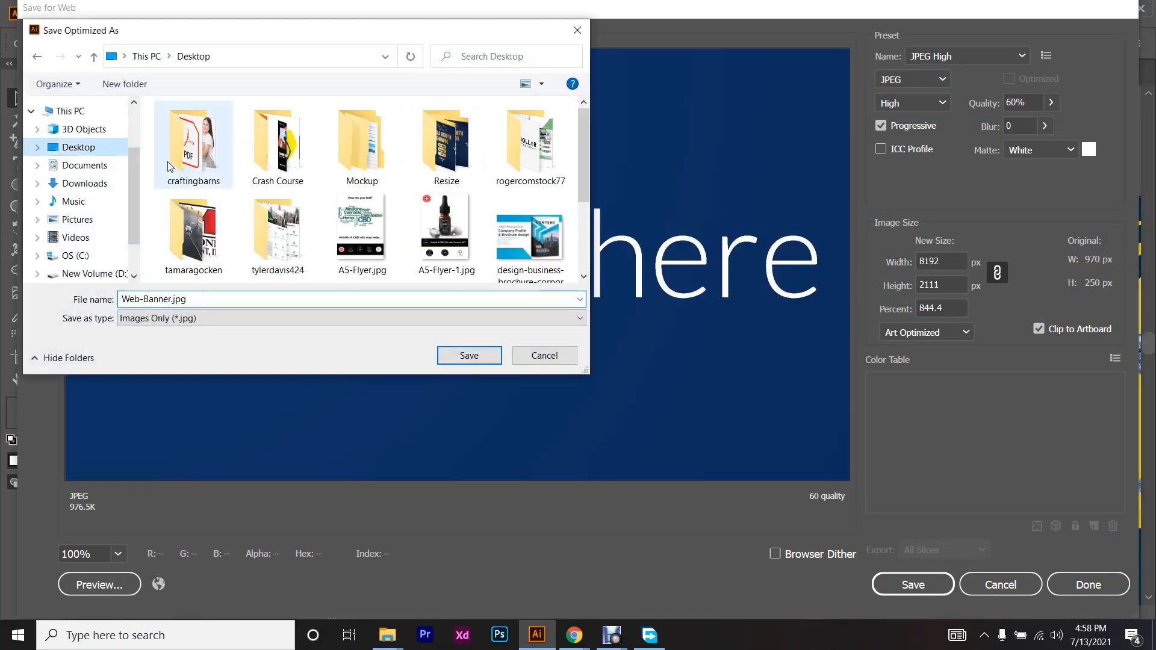
double_click(278, 144)
click(469, 355)
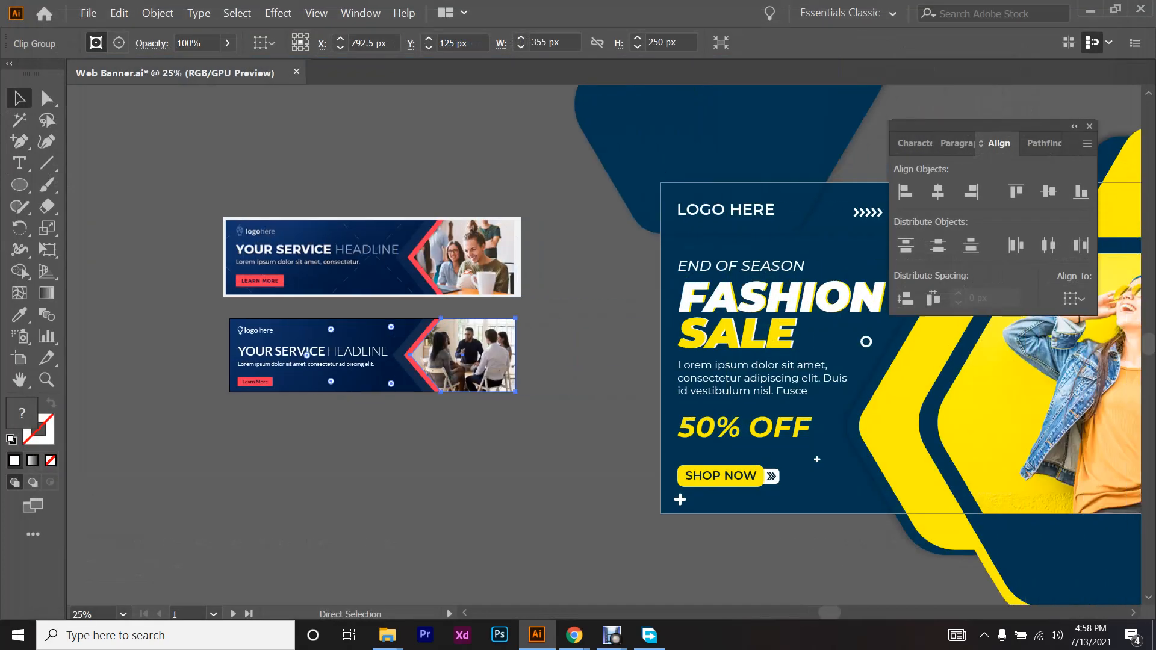
- Start a Save for Web export of the fashion sale artboard as JPEG High, enlarged to 8192 × 4604 px
click(710, 378)
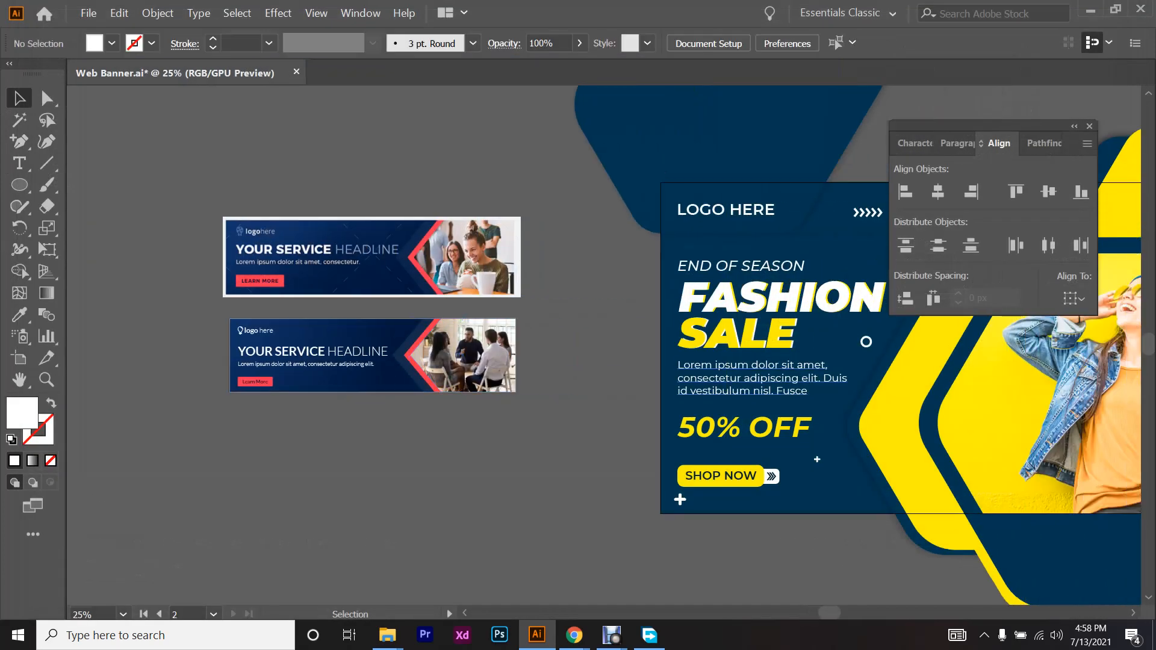
key(ctrl+alt+shift+s)
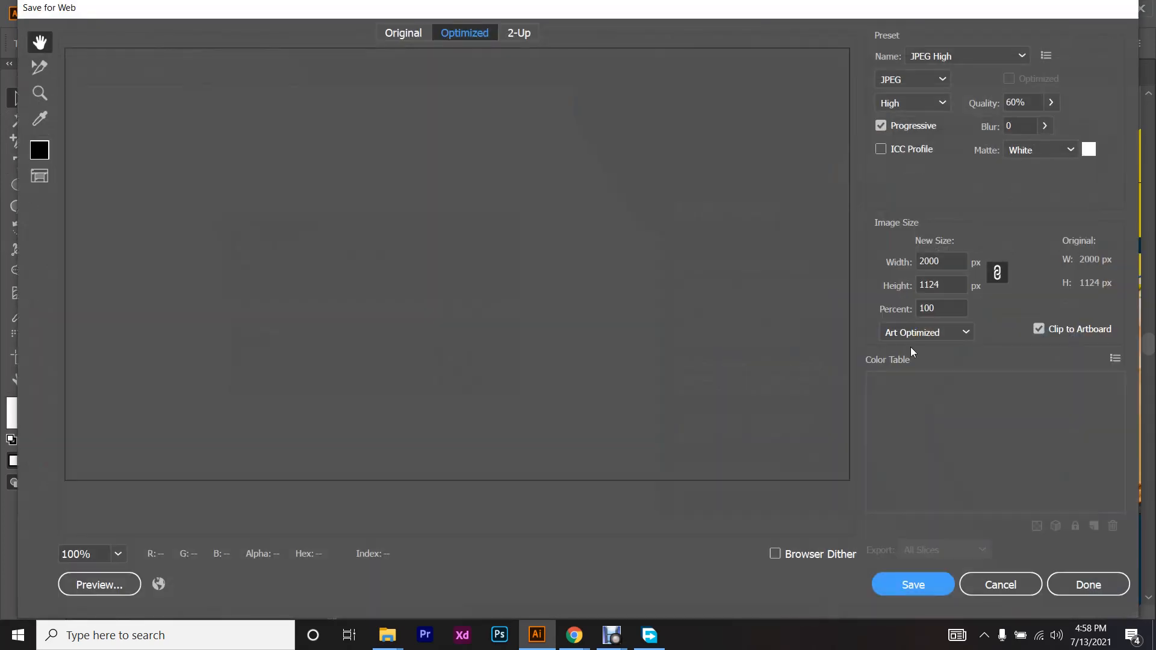
click(958, 313)
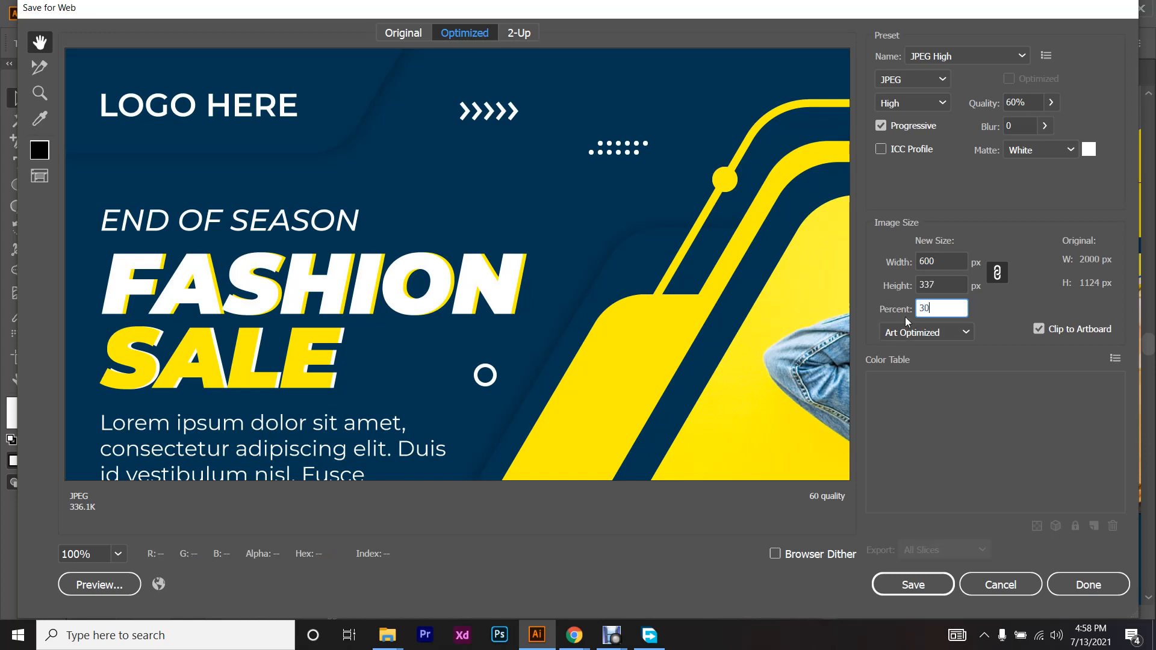
click(944, 285)
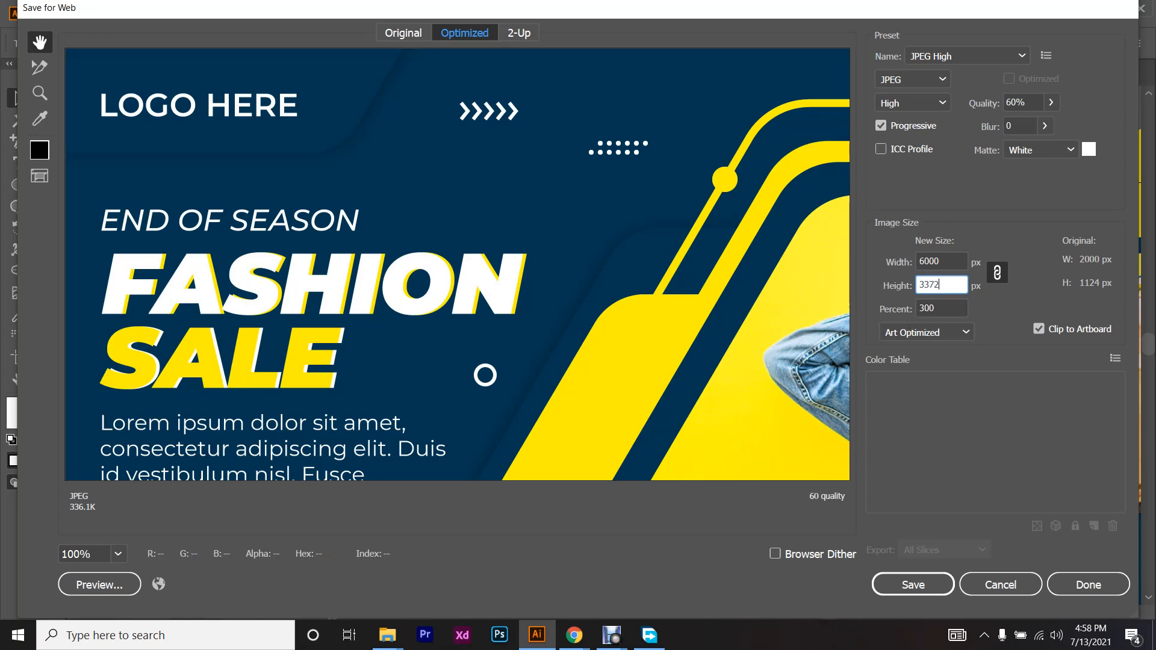
click(944, 309)
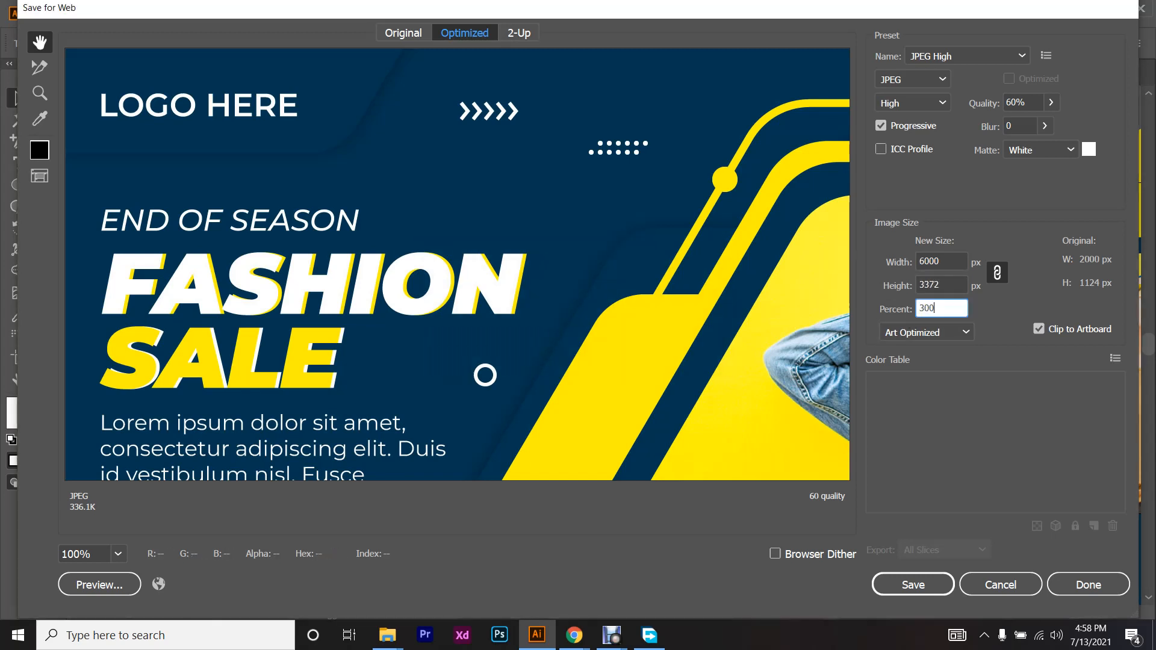
text(00)
click(943, 285)
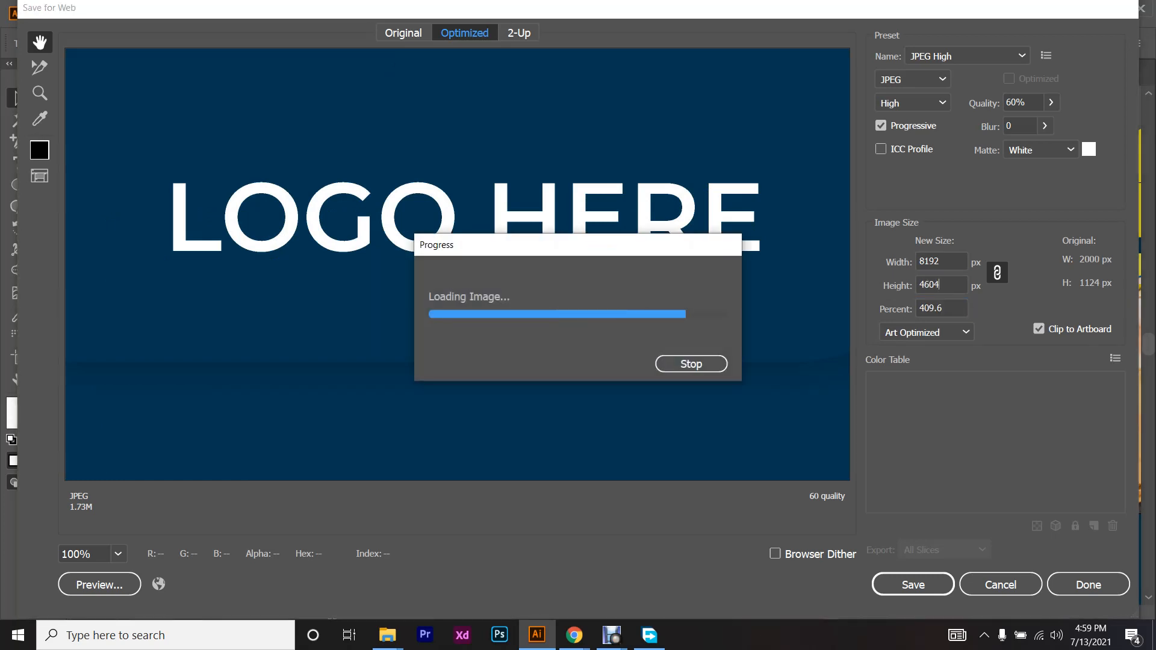
- Save the fashion sale JPEG in the Crash Course folder and clear the selection on the canvas
click(913, 584)
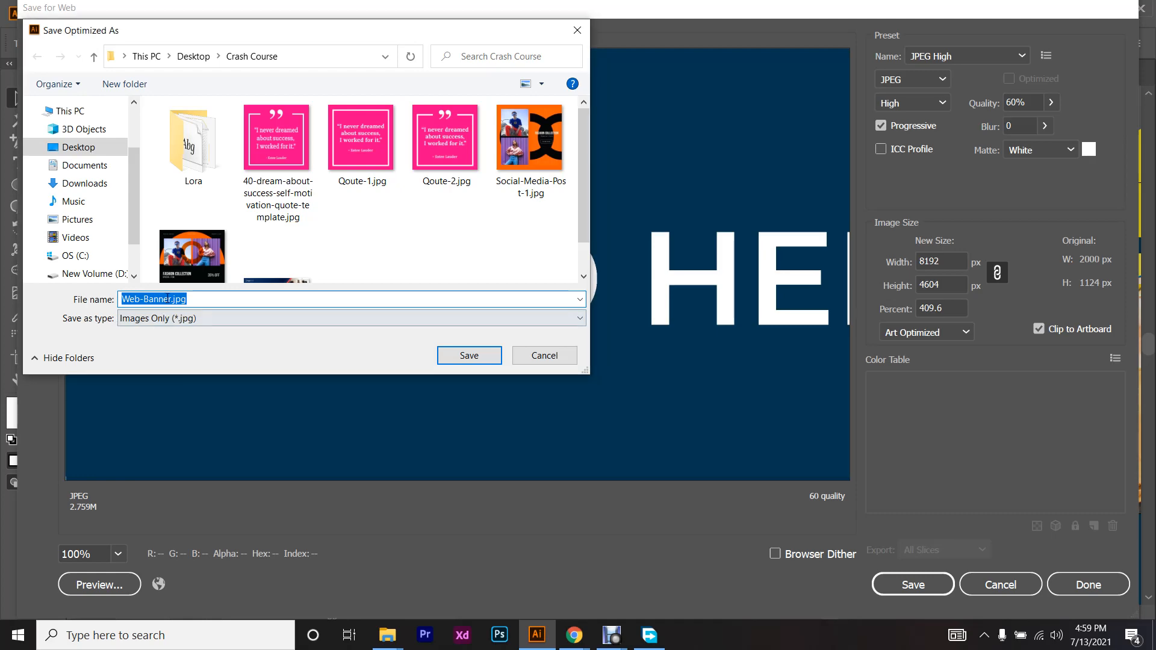
key(Return)
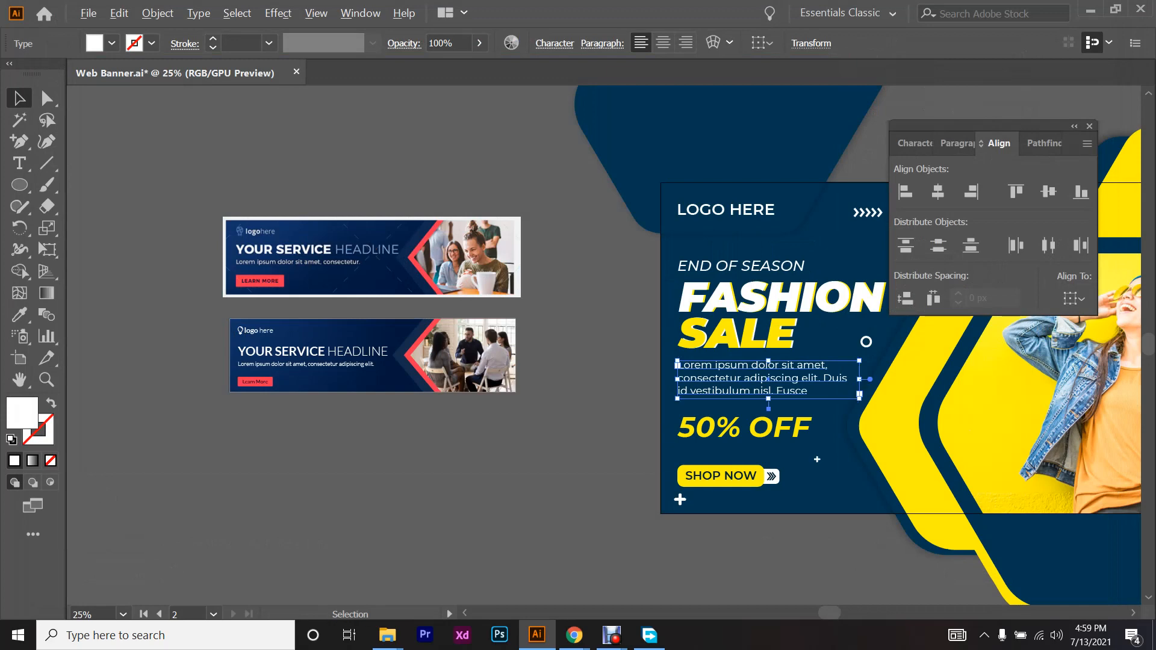
scroll(154, 324, down, 2)
click(155, 325)
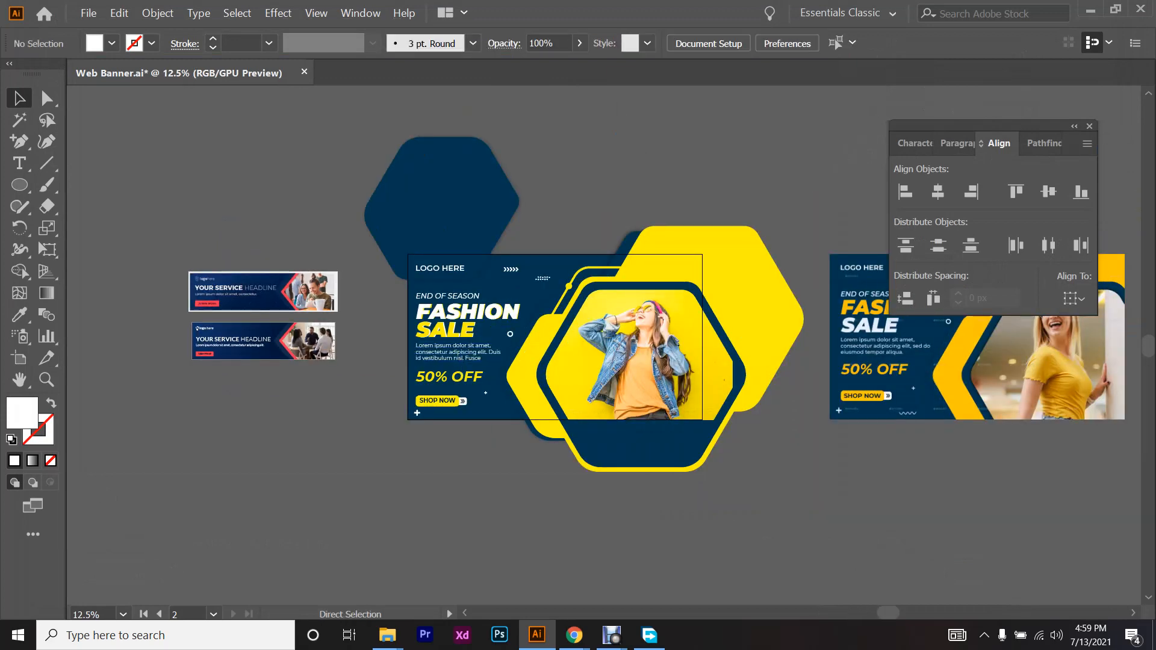
- Switch to File Explorer, close one spare Downloads window, and open the Crash Course folder on the Desktop
mouse_move(387, 635)
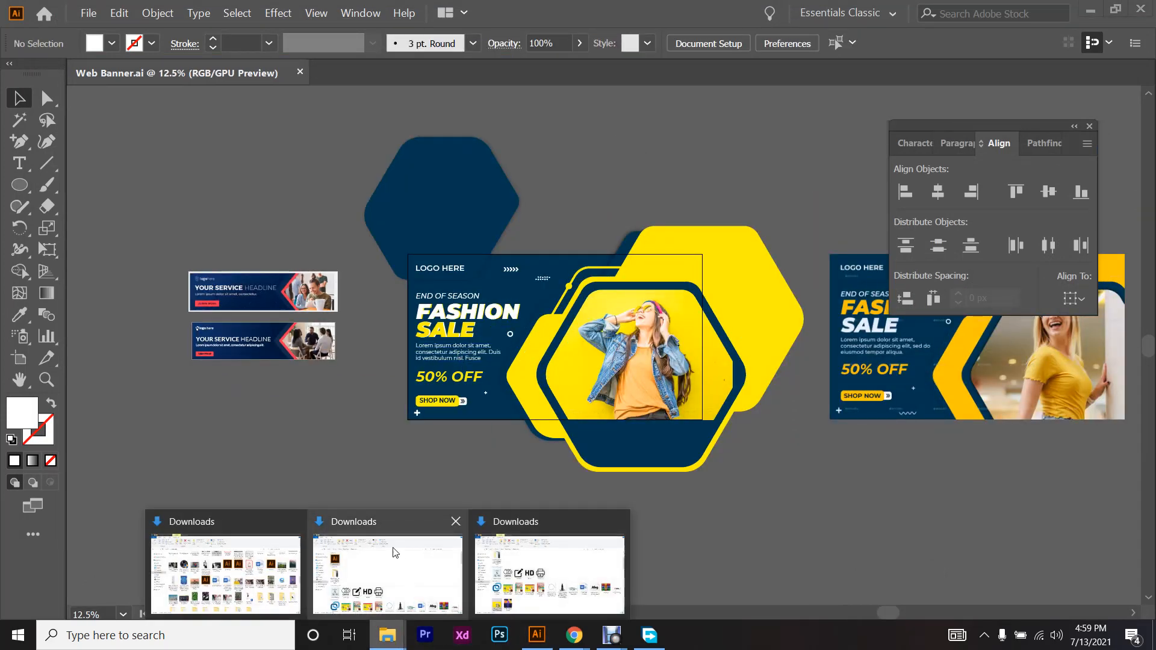
click(456, 522)
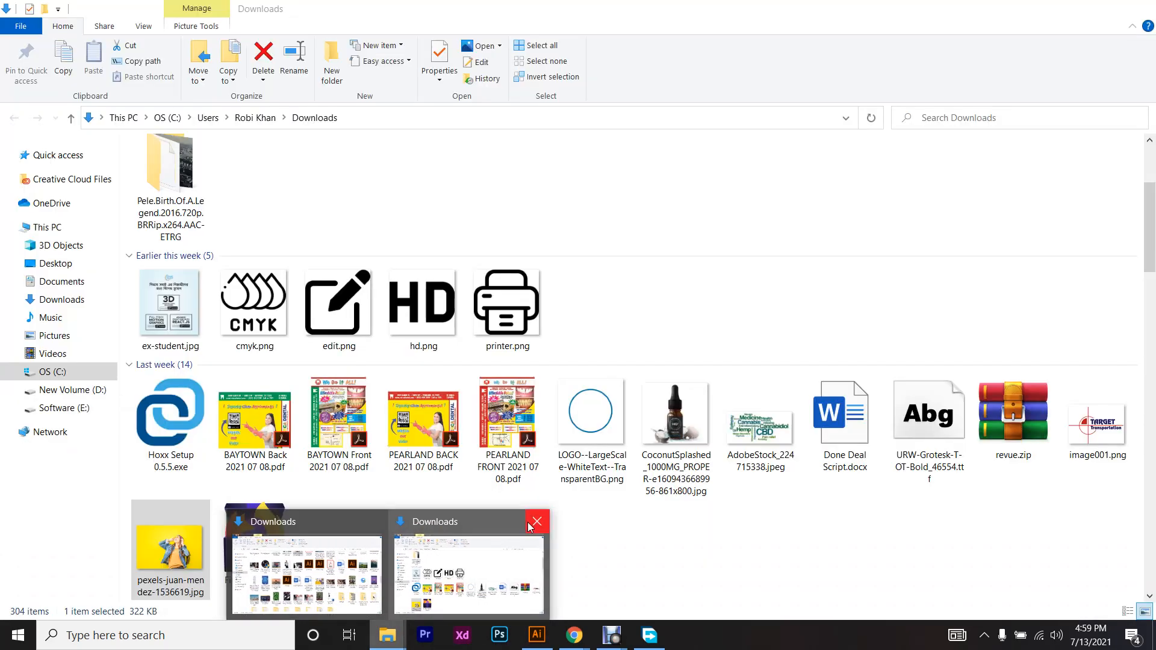
click(304, 569)
click(74, 264)
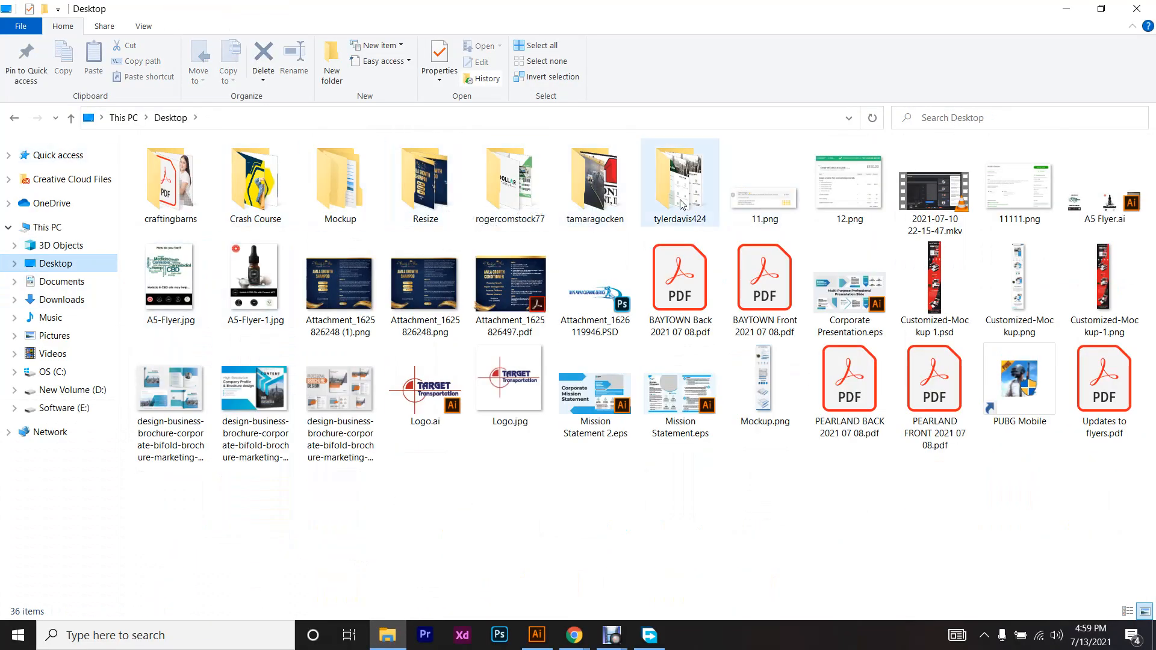
click(289, 190)
double_click(289, 191)
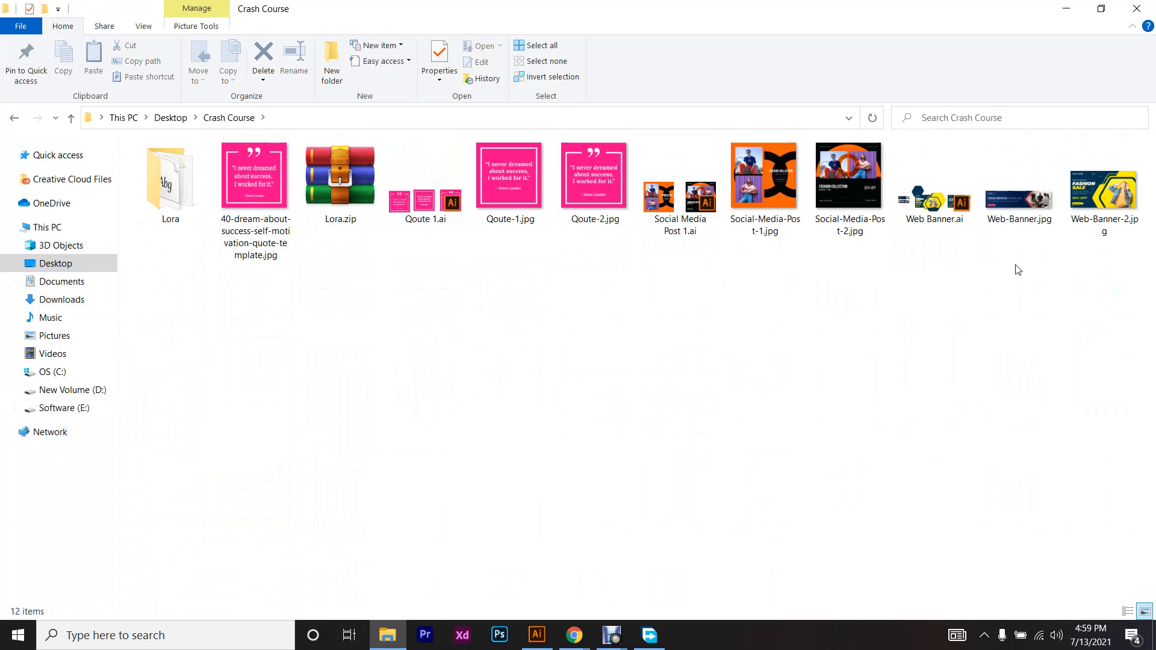
- Open Web-Banner.jpg and Web-Banner-2.jpg in Photos, check both exports in a maximized window, and close the viewer
drag(1027, 263, 1154, 178)
key(Return)
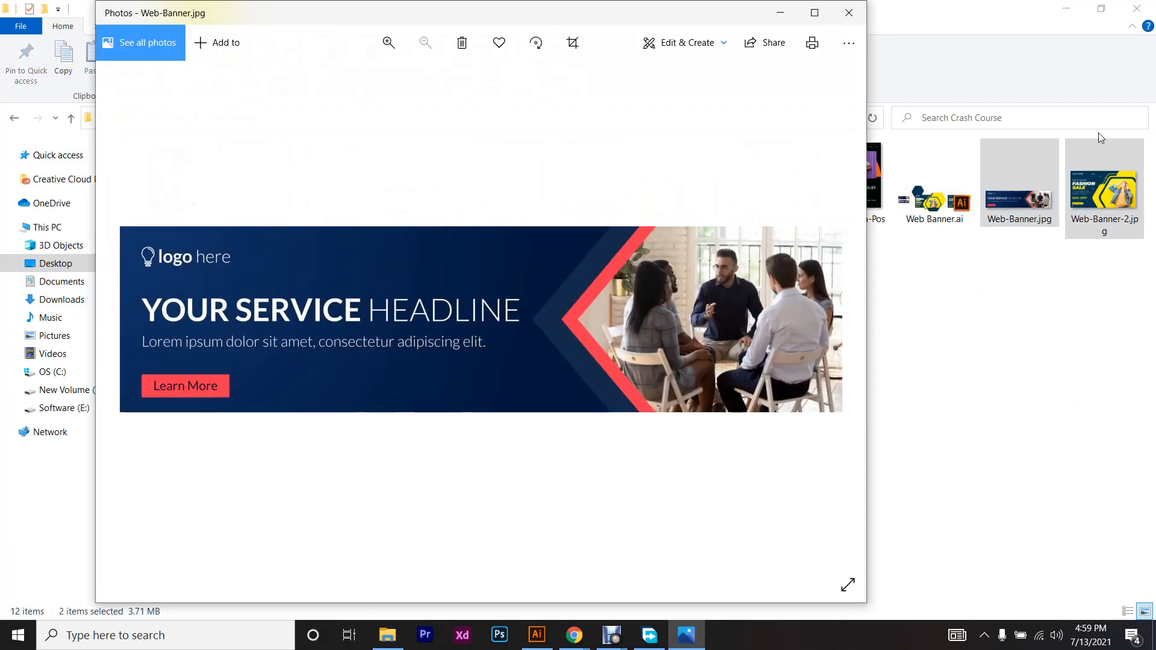
click(815, 13)
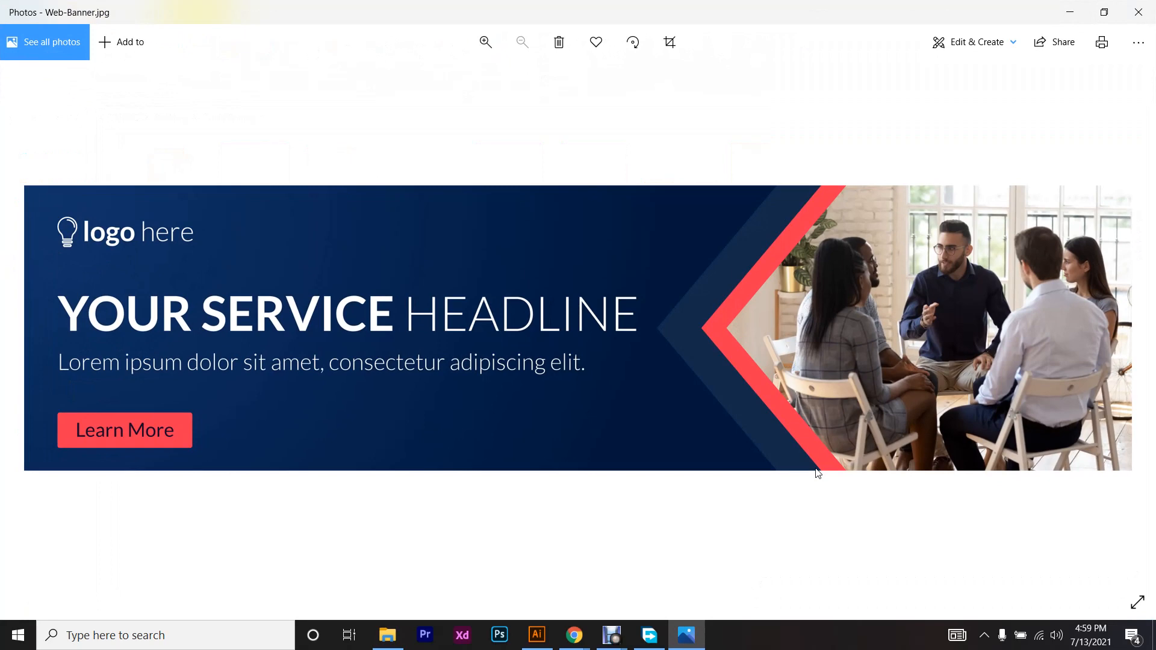
key(Right)
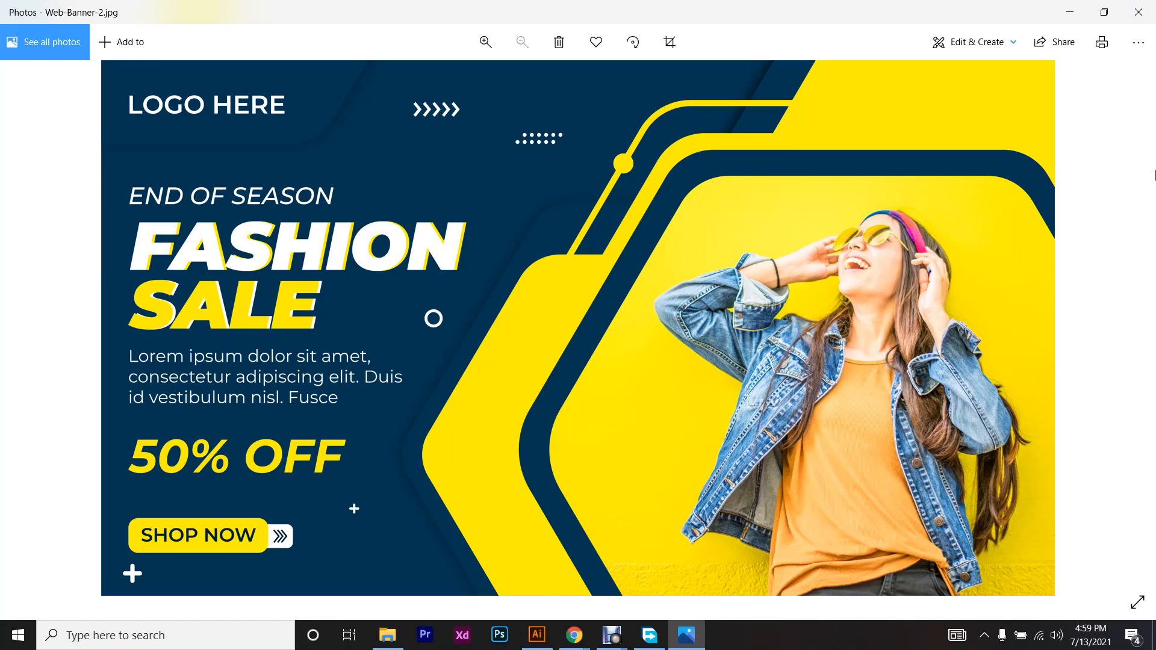
click(1138, 12)
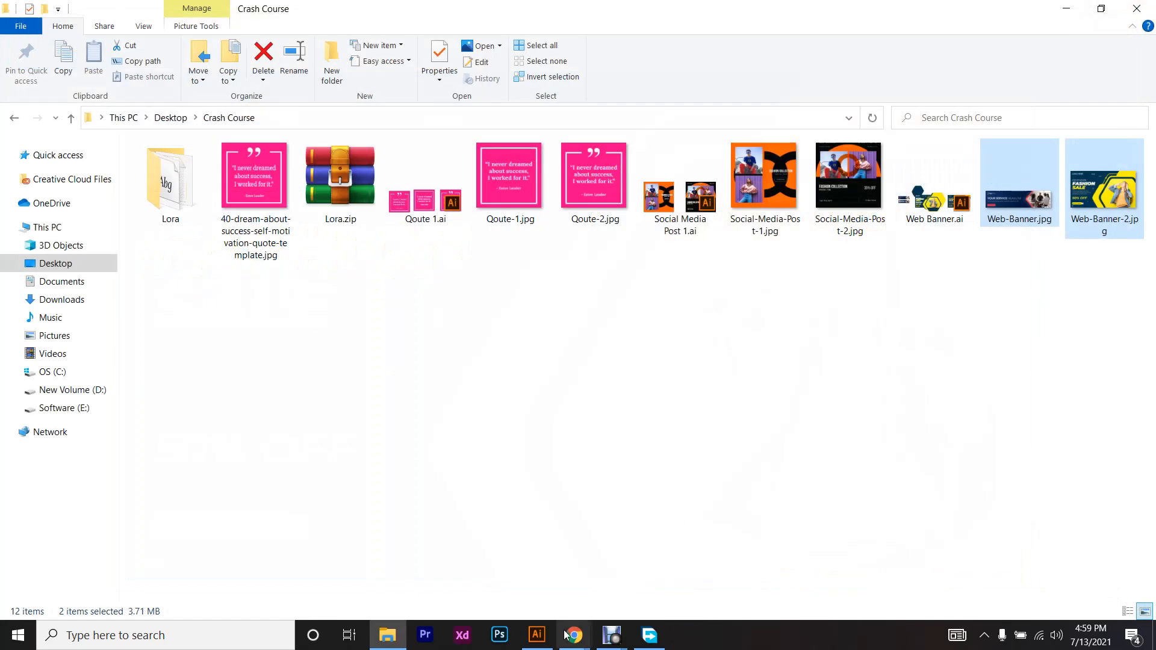
- Switch to Chrome and view the top of the Multipurpose Web Banners Ads page on GraphicRiver
mouse_move(566, 636)
click(499, 566)
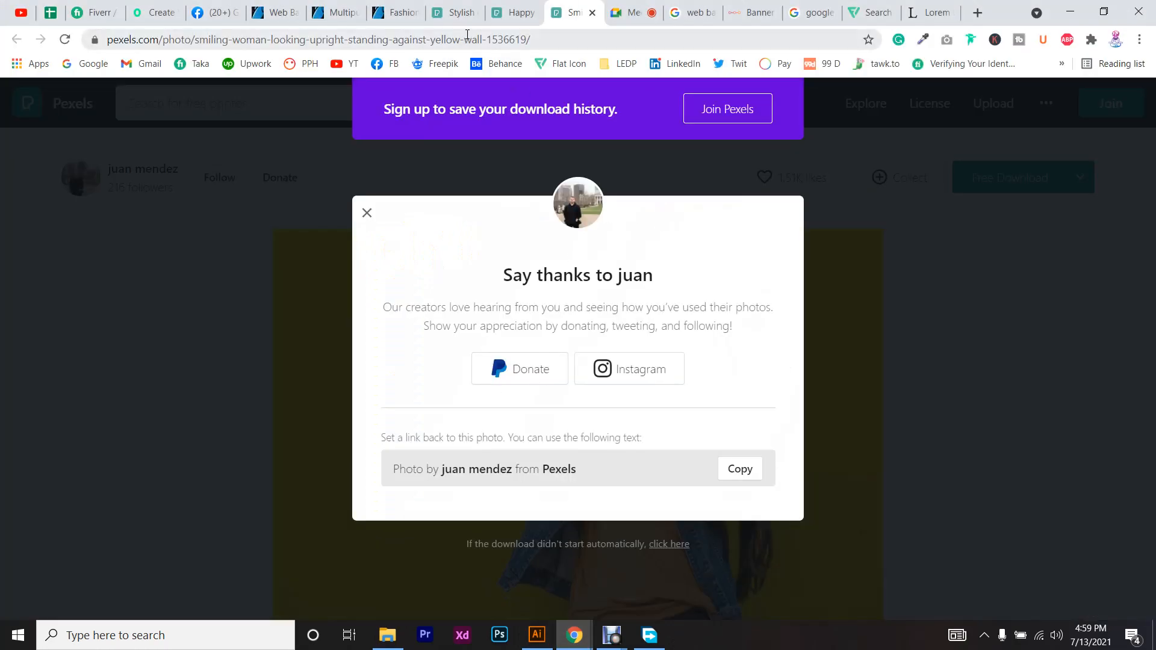
click(335, 12)
scroll(365, 368, up, 7)
scroll(366, 369, up, 15)
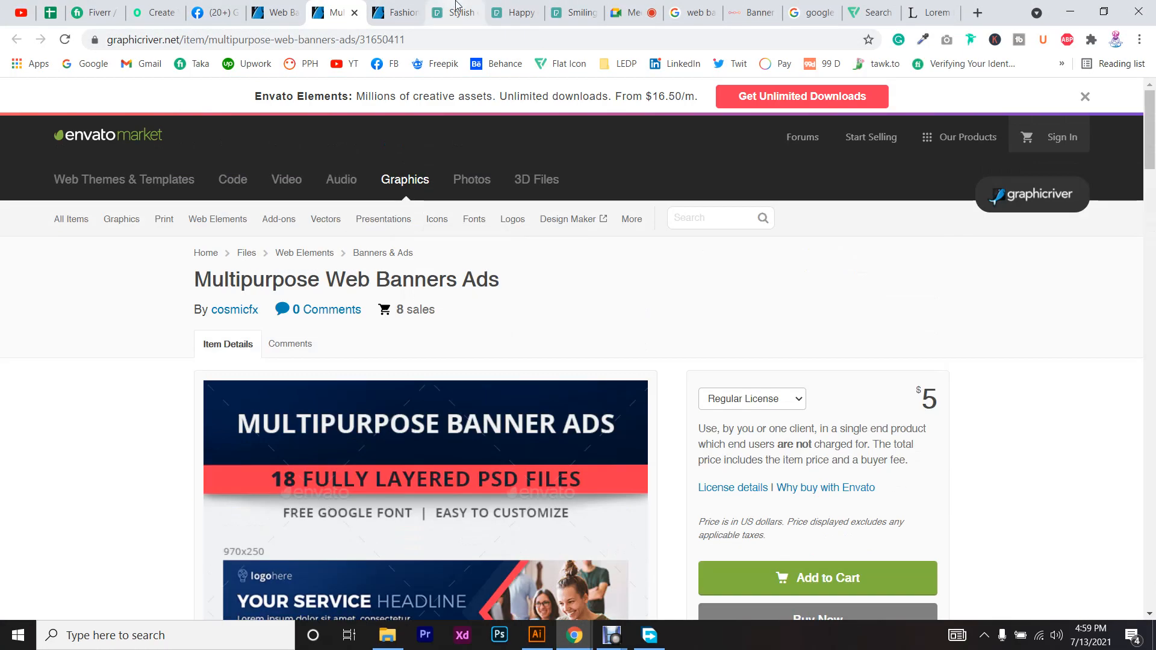
- Examine the three banner designs on the Fashion Sale Web Banner Template page
click(395, 12)
scroll(452, 316, up, 8)
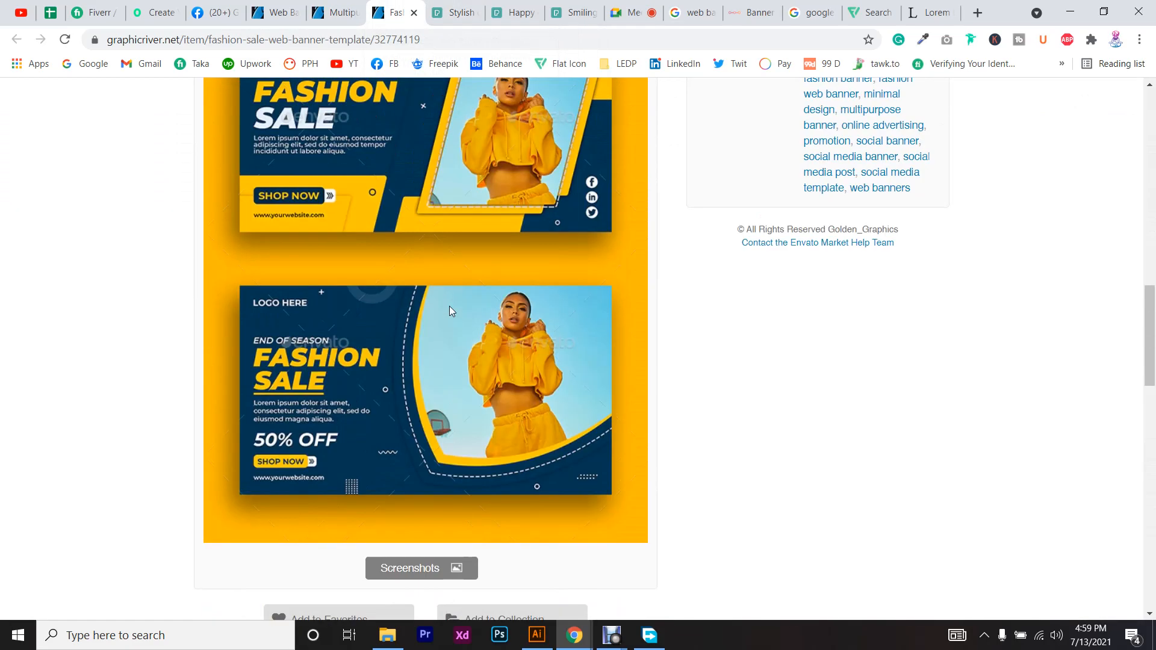
scroll(449, 307, up, 10)
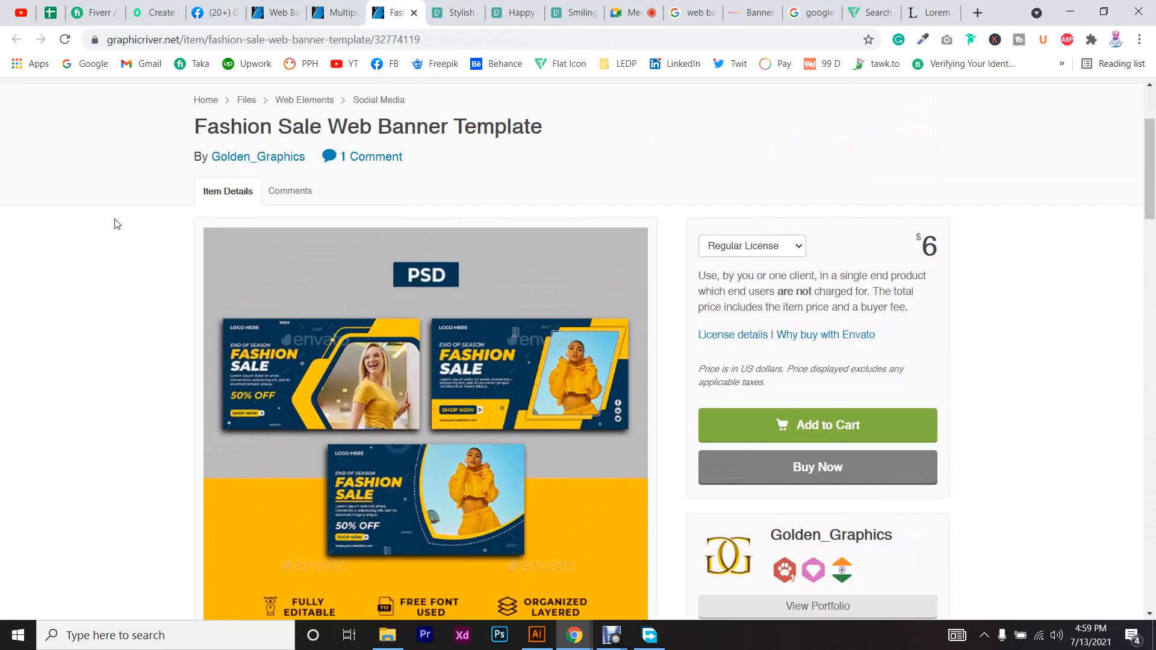
scroll(363, 297, down, 15)
scroll(469, 311, up, 3)
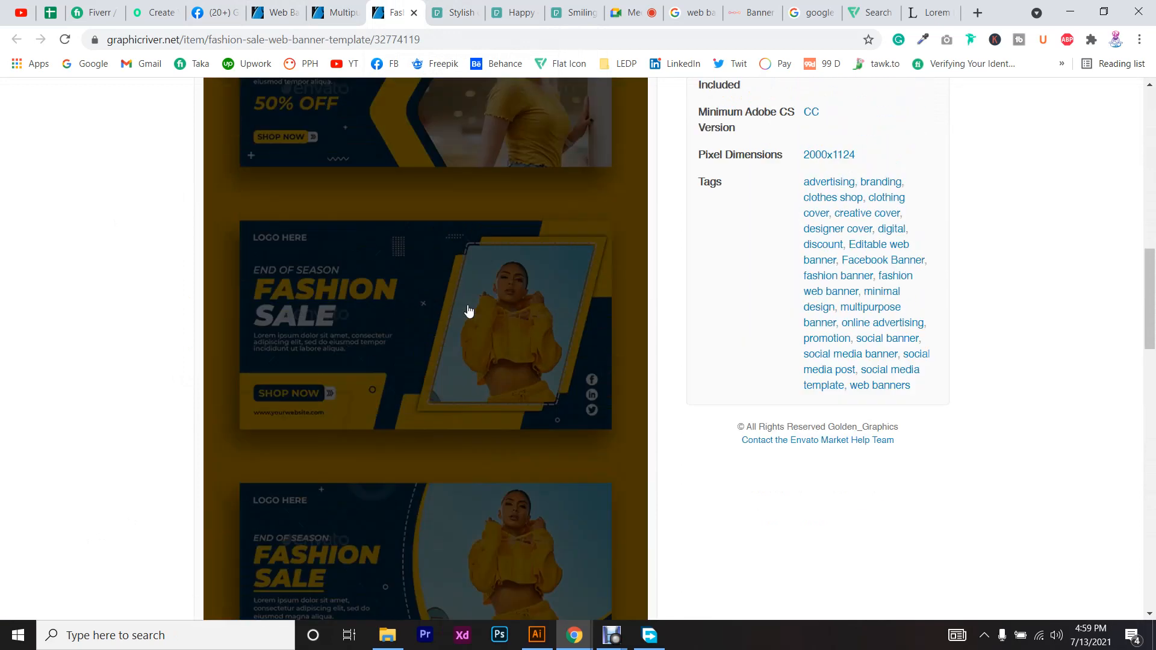
scroll(469, 311, up, 1)
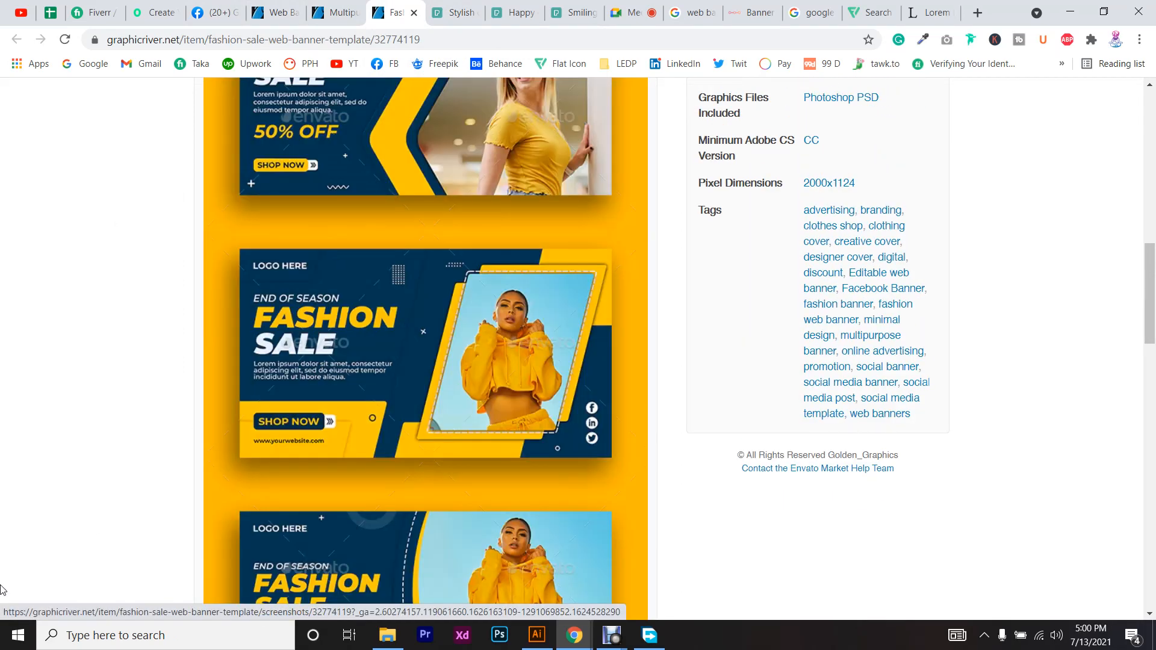
scroll(2, 578, down, 1)
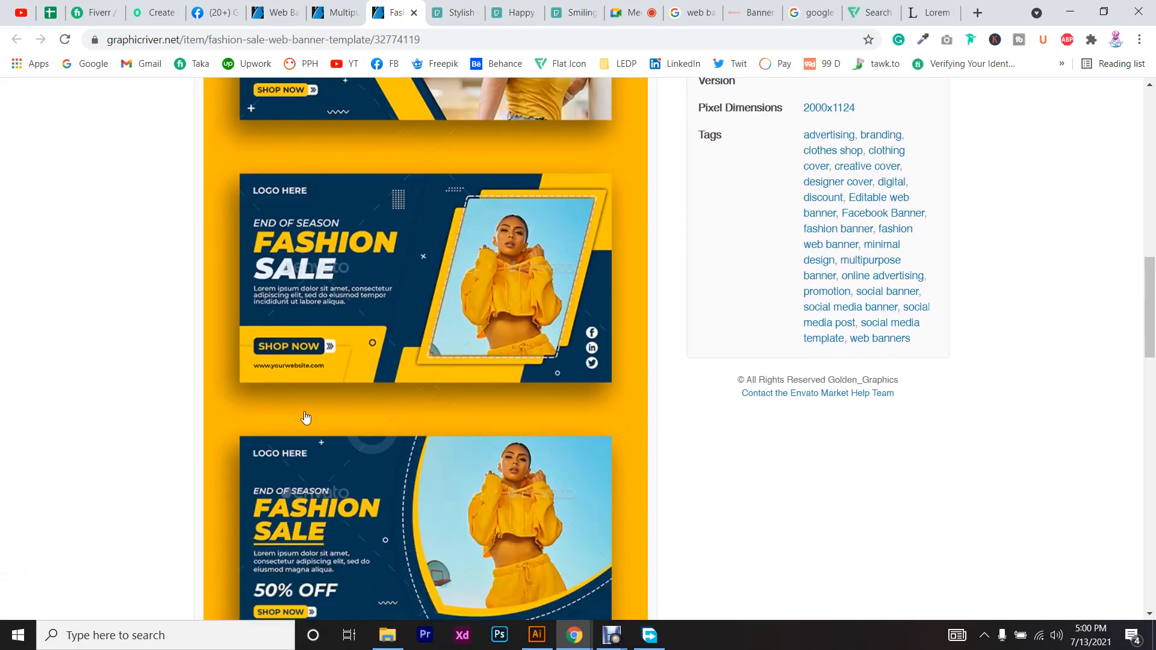
scroll(20, 506, down, 2)
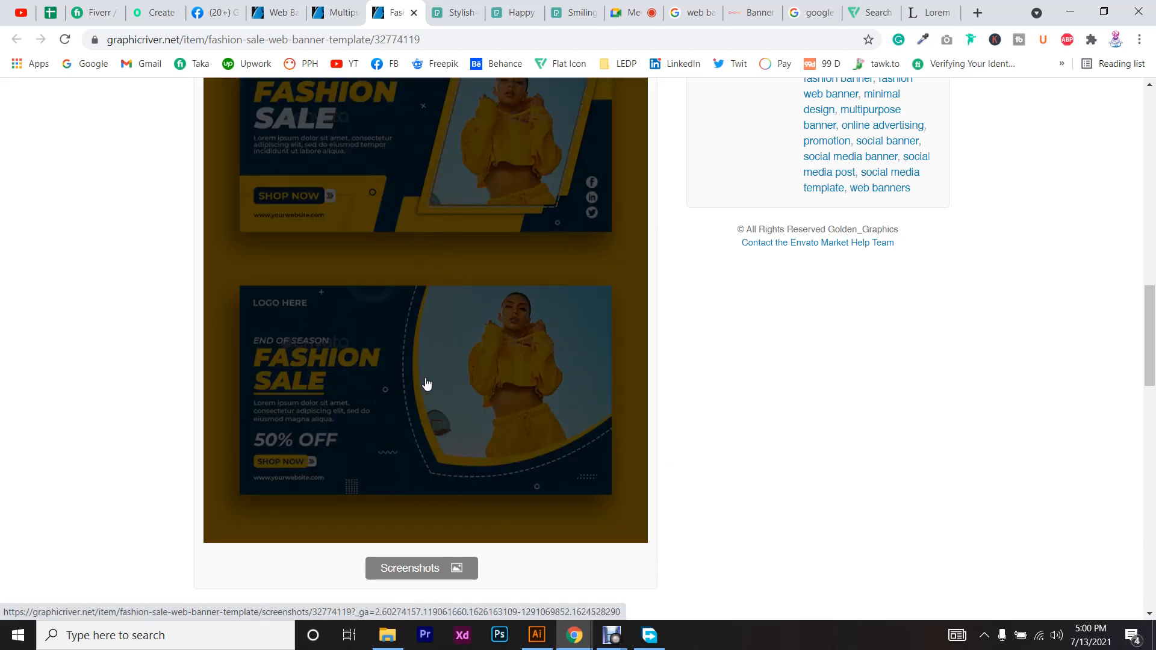
scroll(511, 406, up, 3)
scroll(981, 435, down, 3)
scroll(982, 434, down, 2)
scroll(982, 434, up, 2)
scroll(746, 421, up, 5)
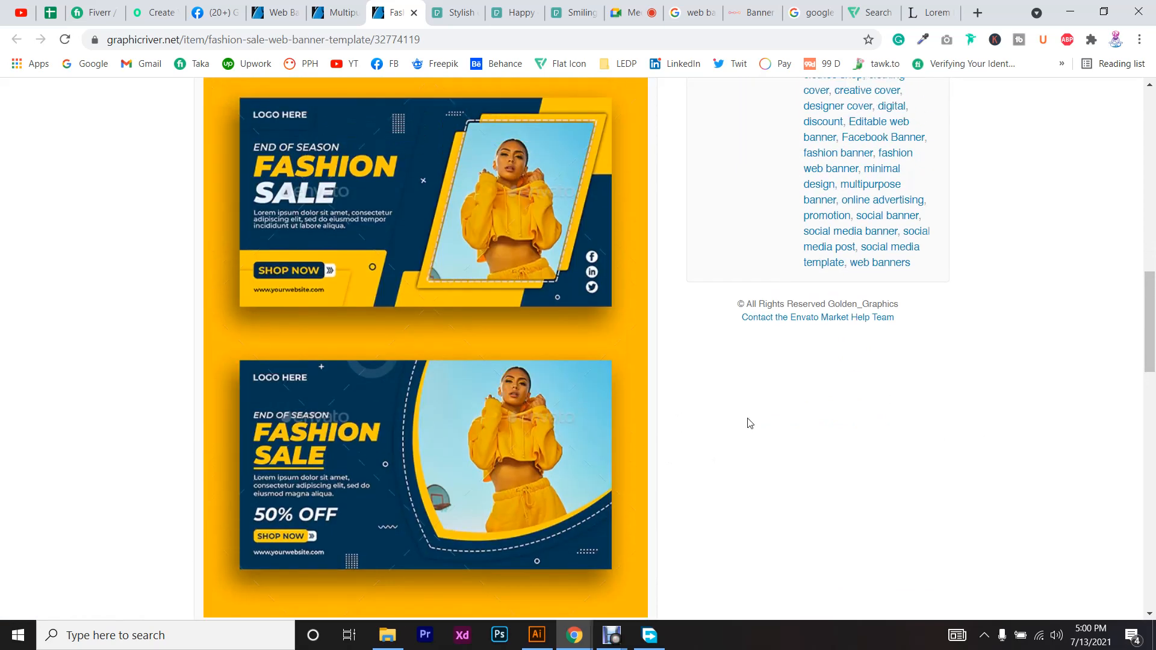
scroll(725, 452, down, 4)
scroll(725, 452, up, 5)
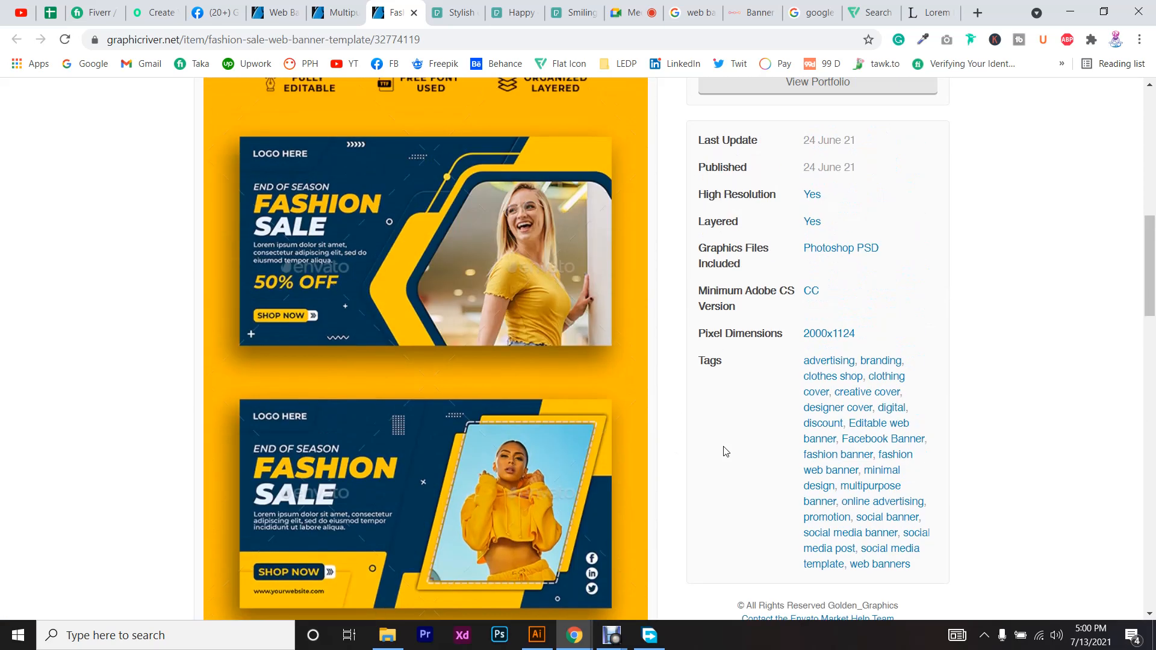
scroll(726, 437, up, 3)
scroll(444, 253, down, 5)
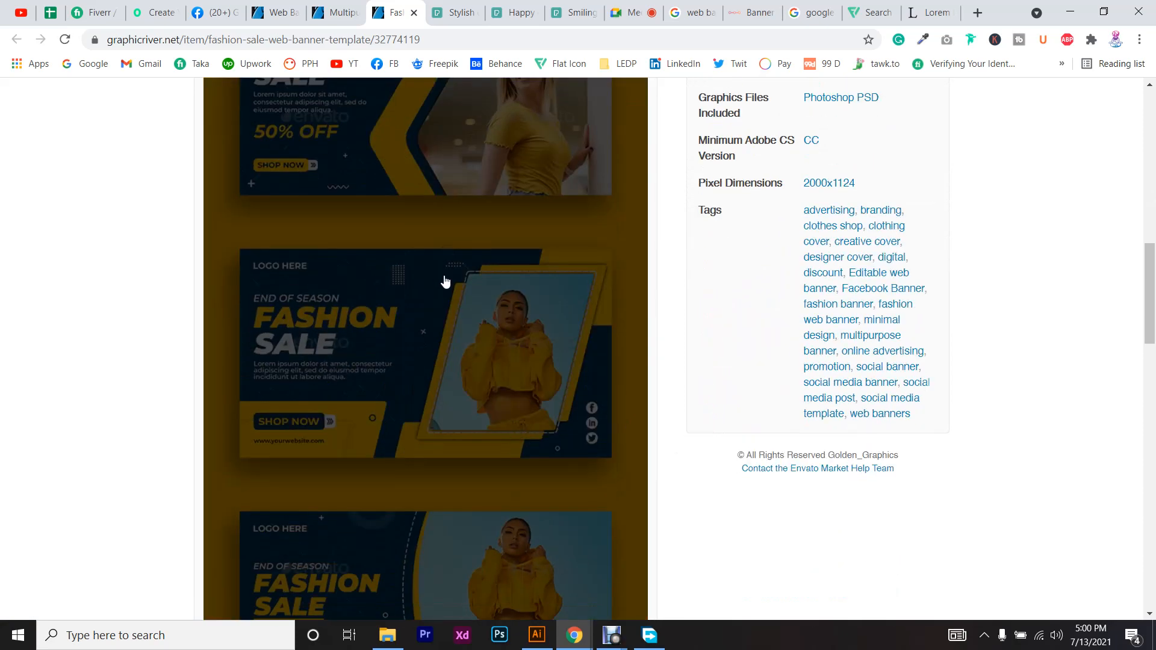
scroll(457, 352, up, 2)
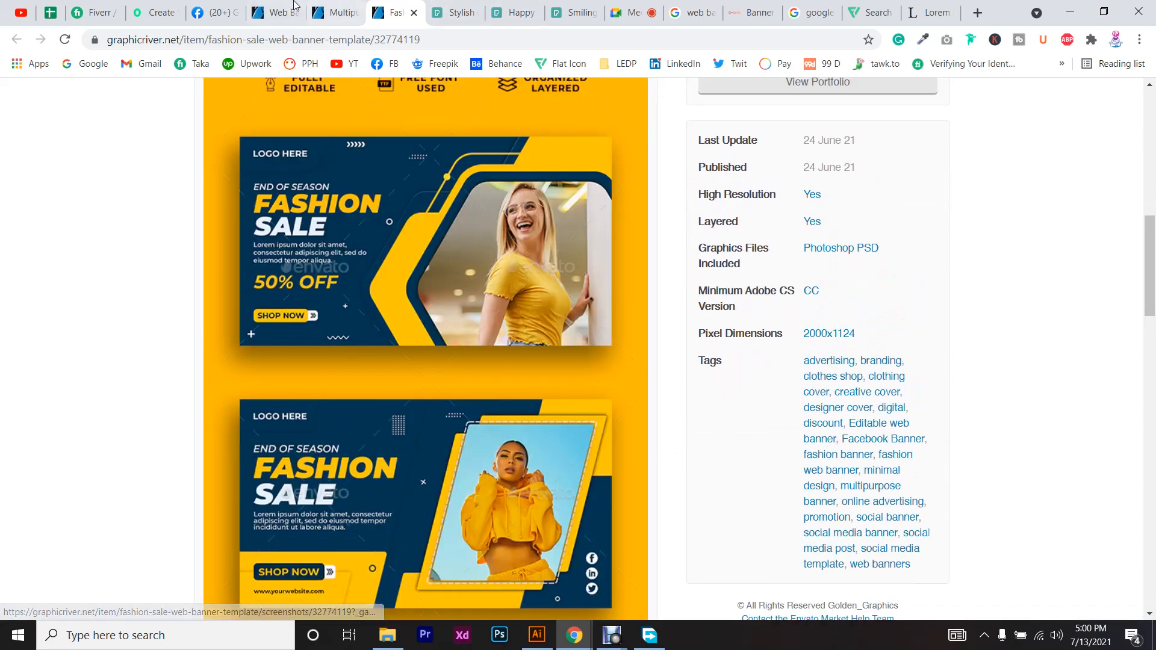
- Look over the banner sizes on the Multipurpose Web Banners Ads page and close the neighbouring web banner tab
click(336, 12)
scroll(669, 246, down, 15)
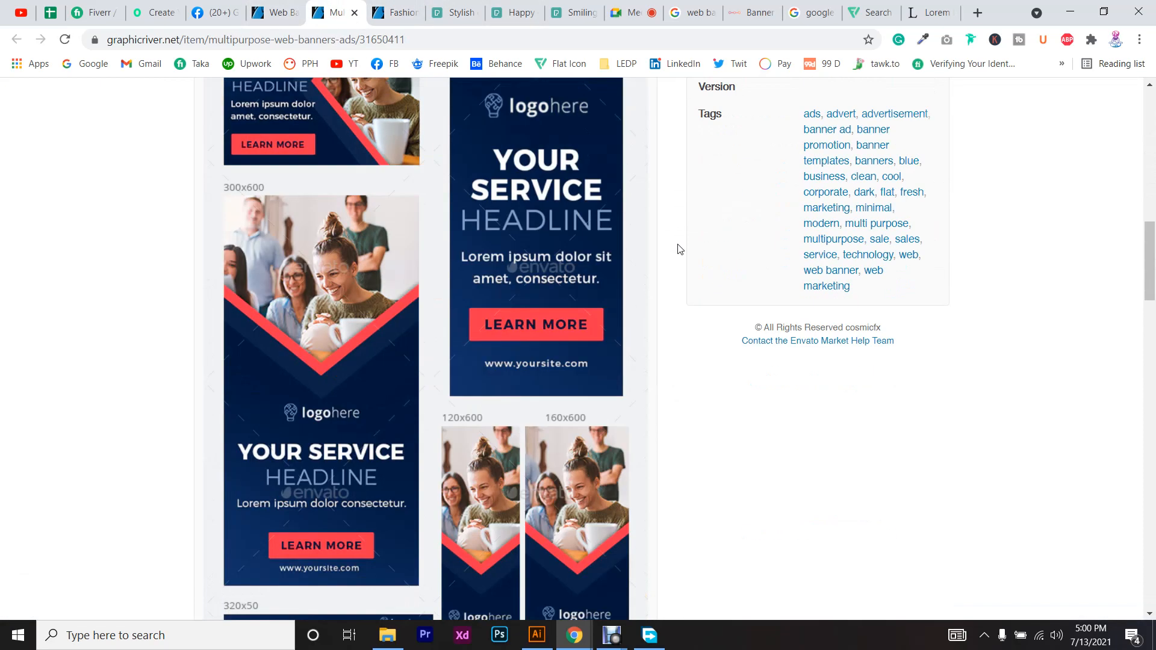
scroll(679, 249, up, 20)
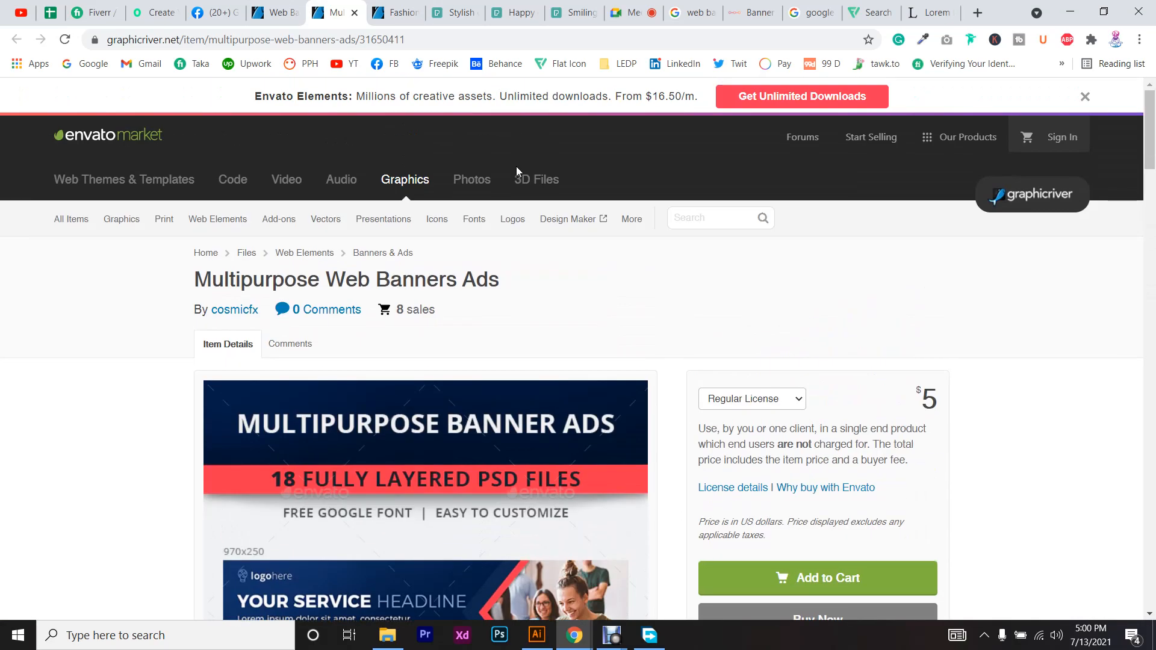
click(293, 7)
click(295, 12)
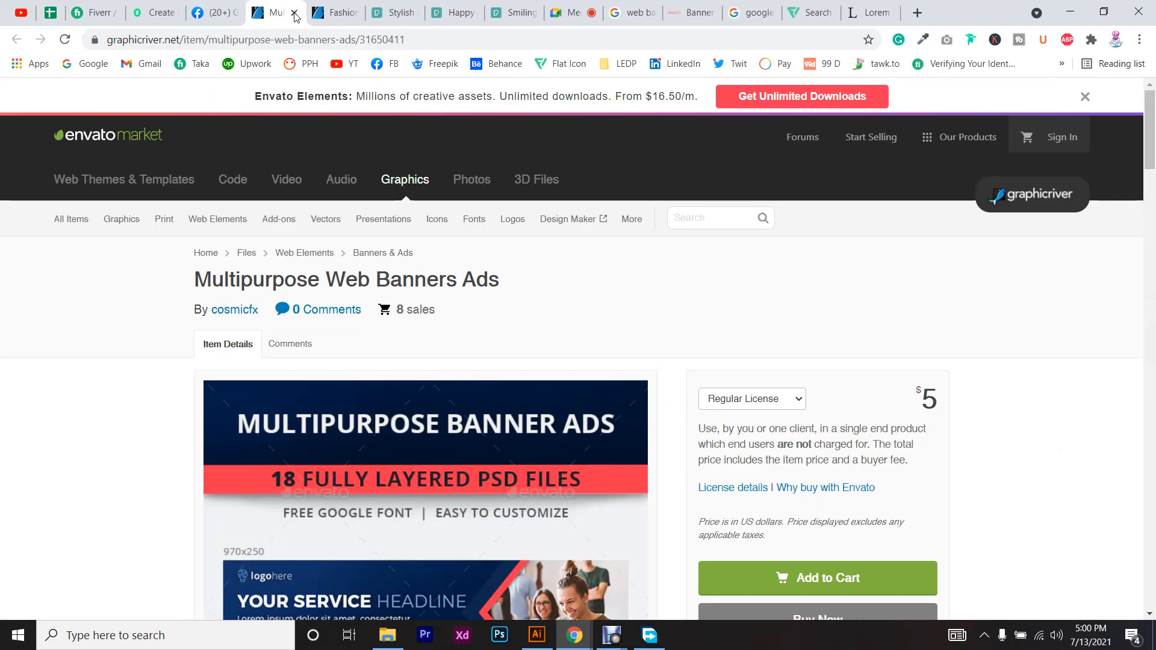
- Copy the Multipurpose Web Banners Ads page address and start a new post in the Graphic Design - 5 Days Crash Course Facebook group
click(307, 40)
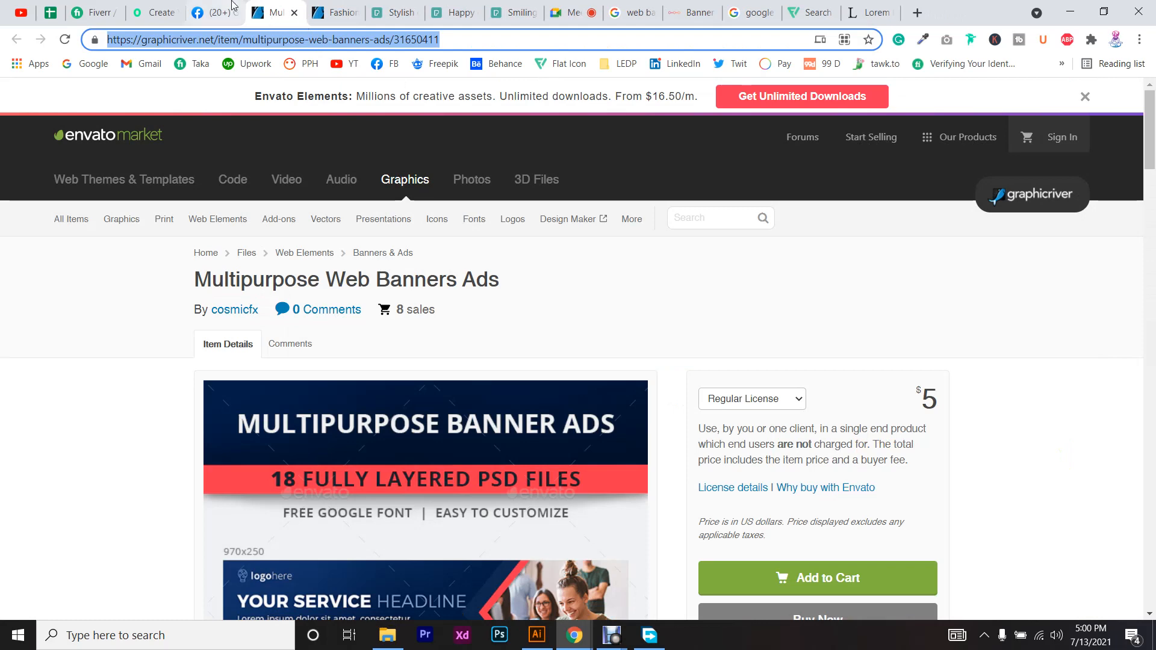
click(191, 8)
scroll(547, 305, down, 6)
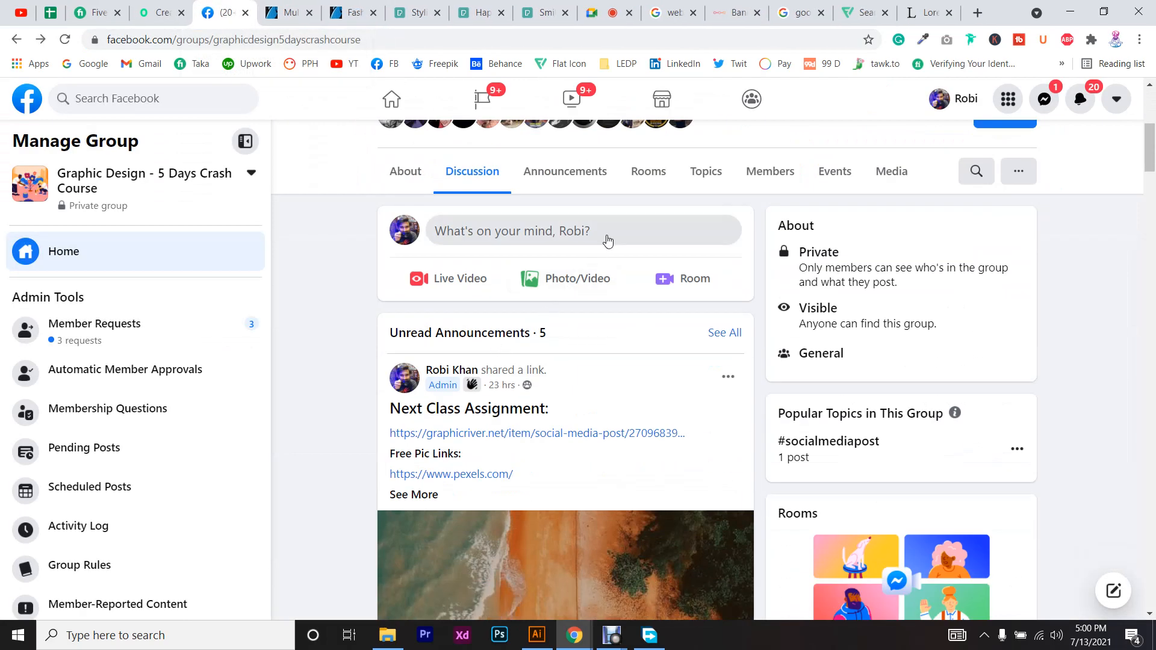
click(601, 235)
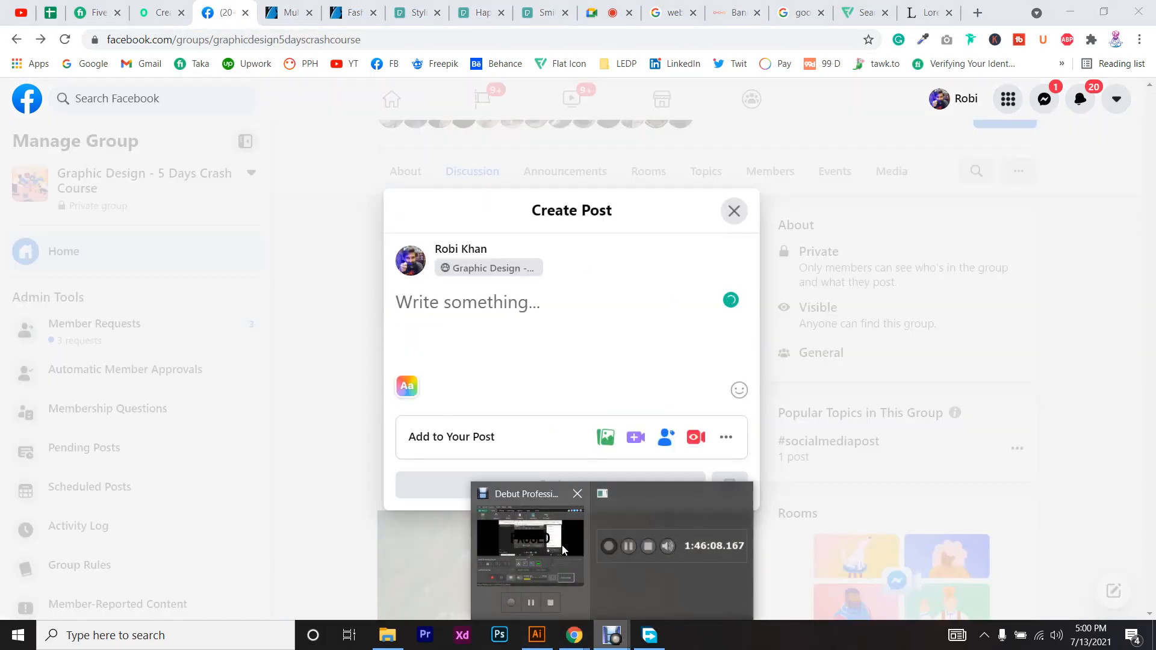